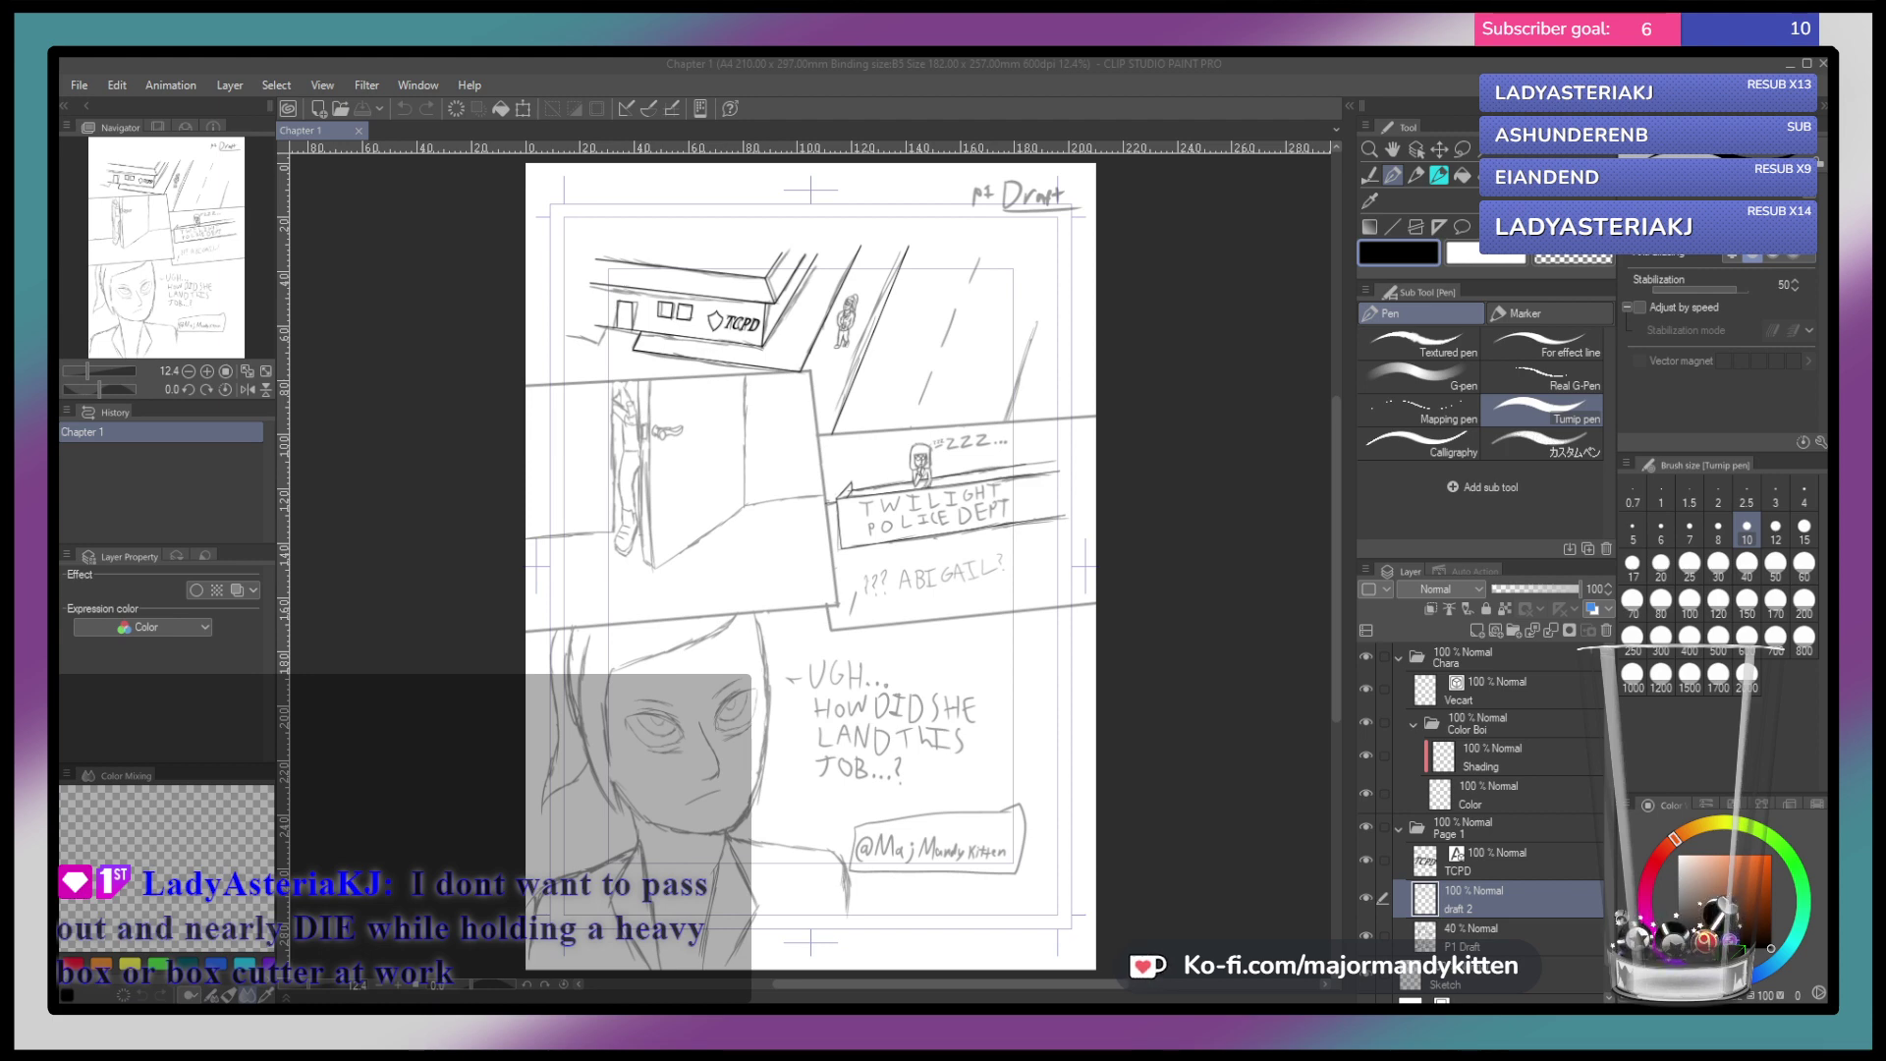
Outline the topmost road dash with the Turnip pen as a thin slanted black rectangle on the draft 2 layer
left_click(1211, 59)
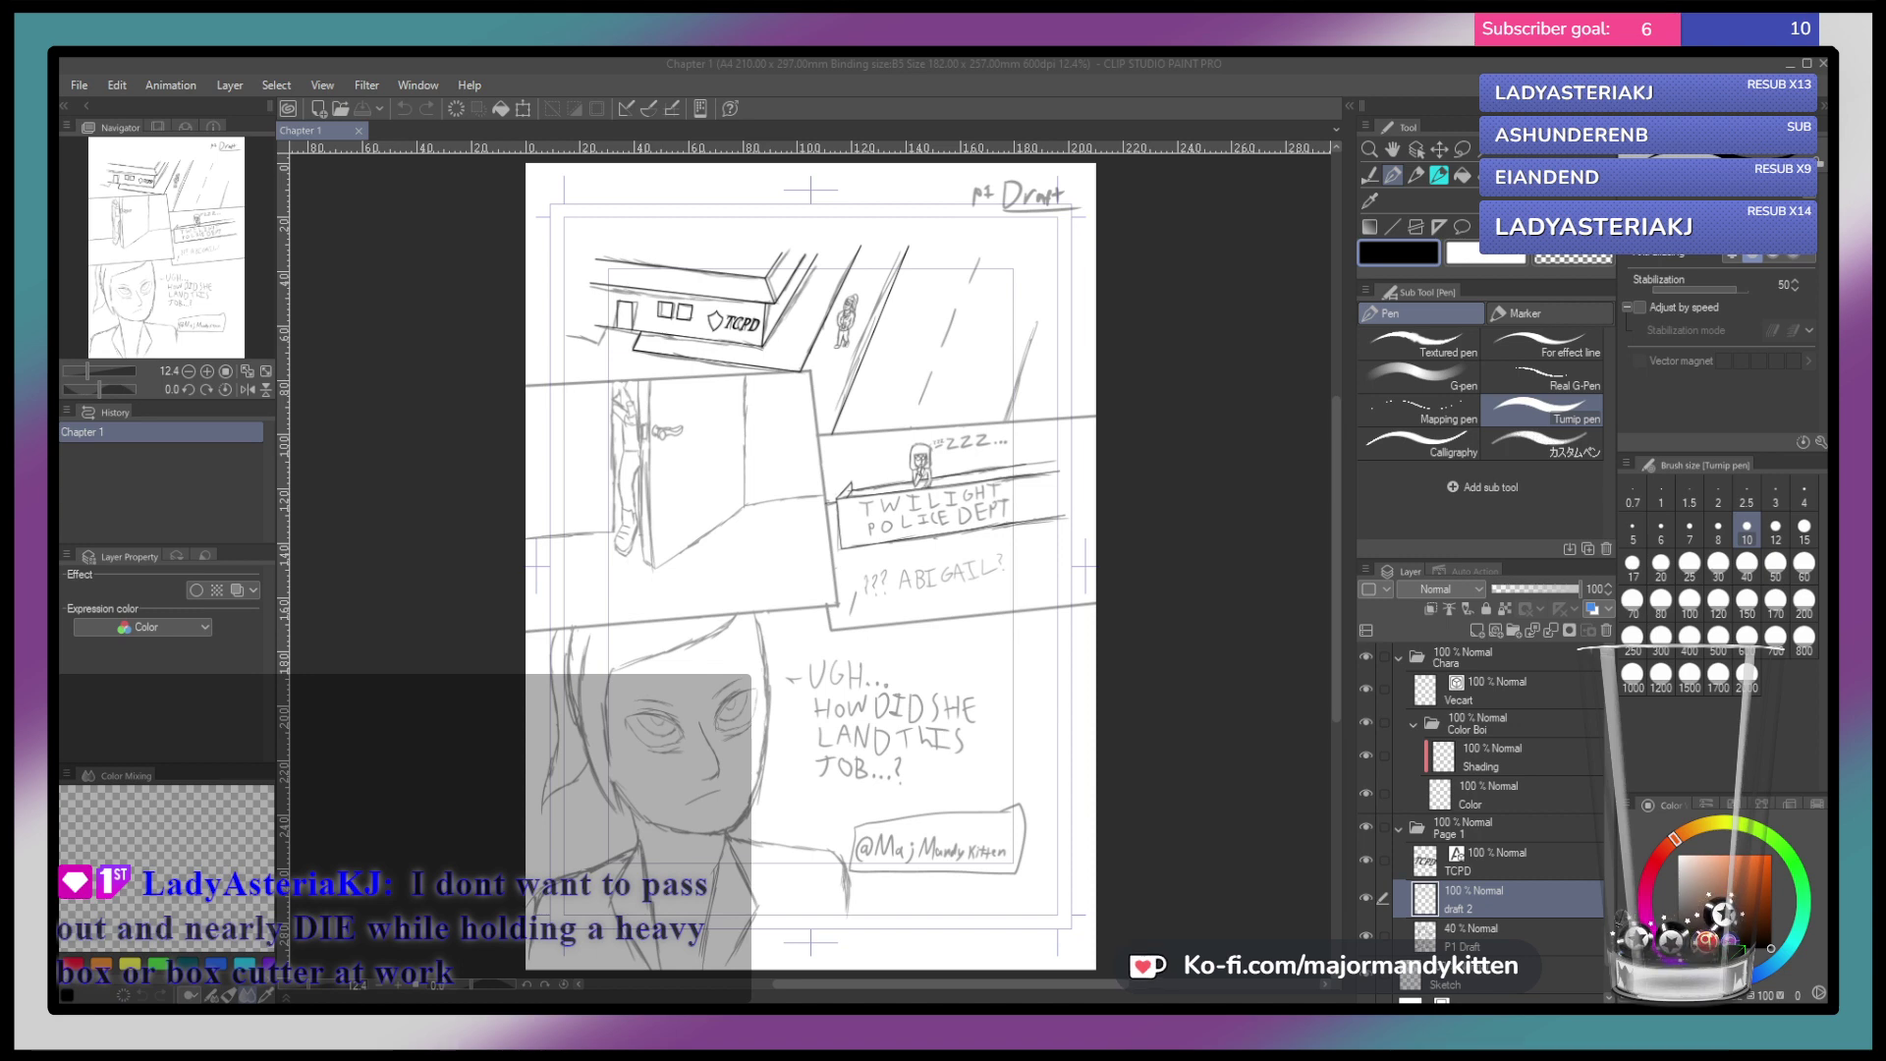
left_click(1054, 76)
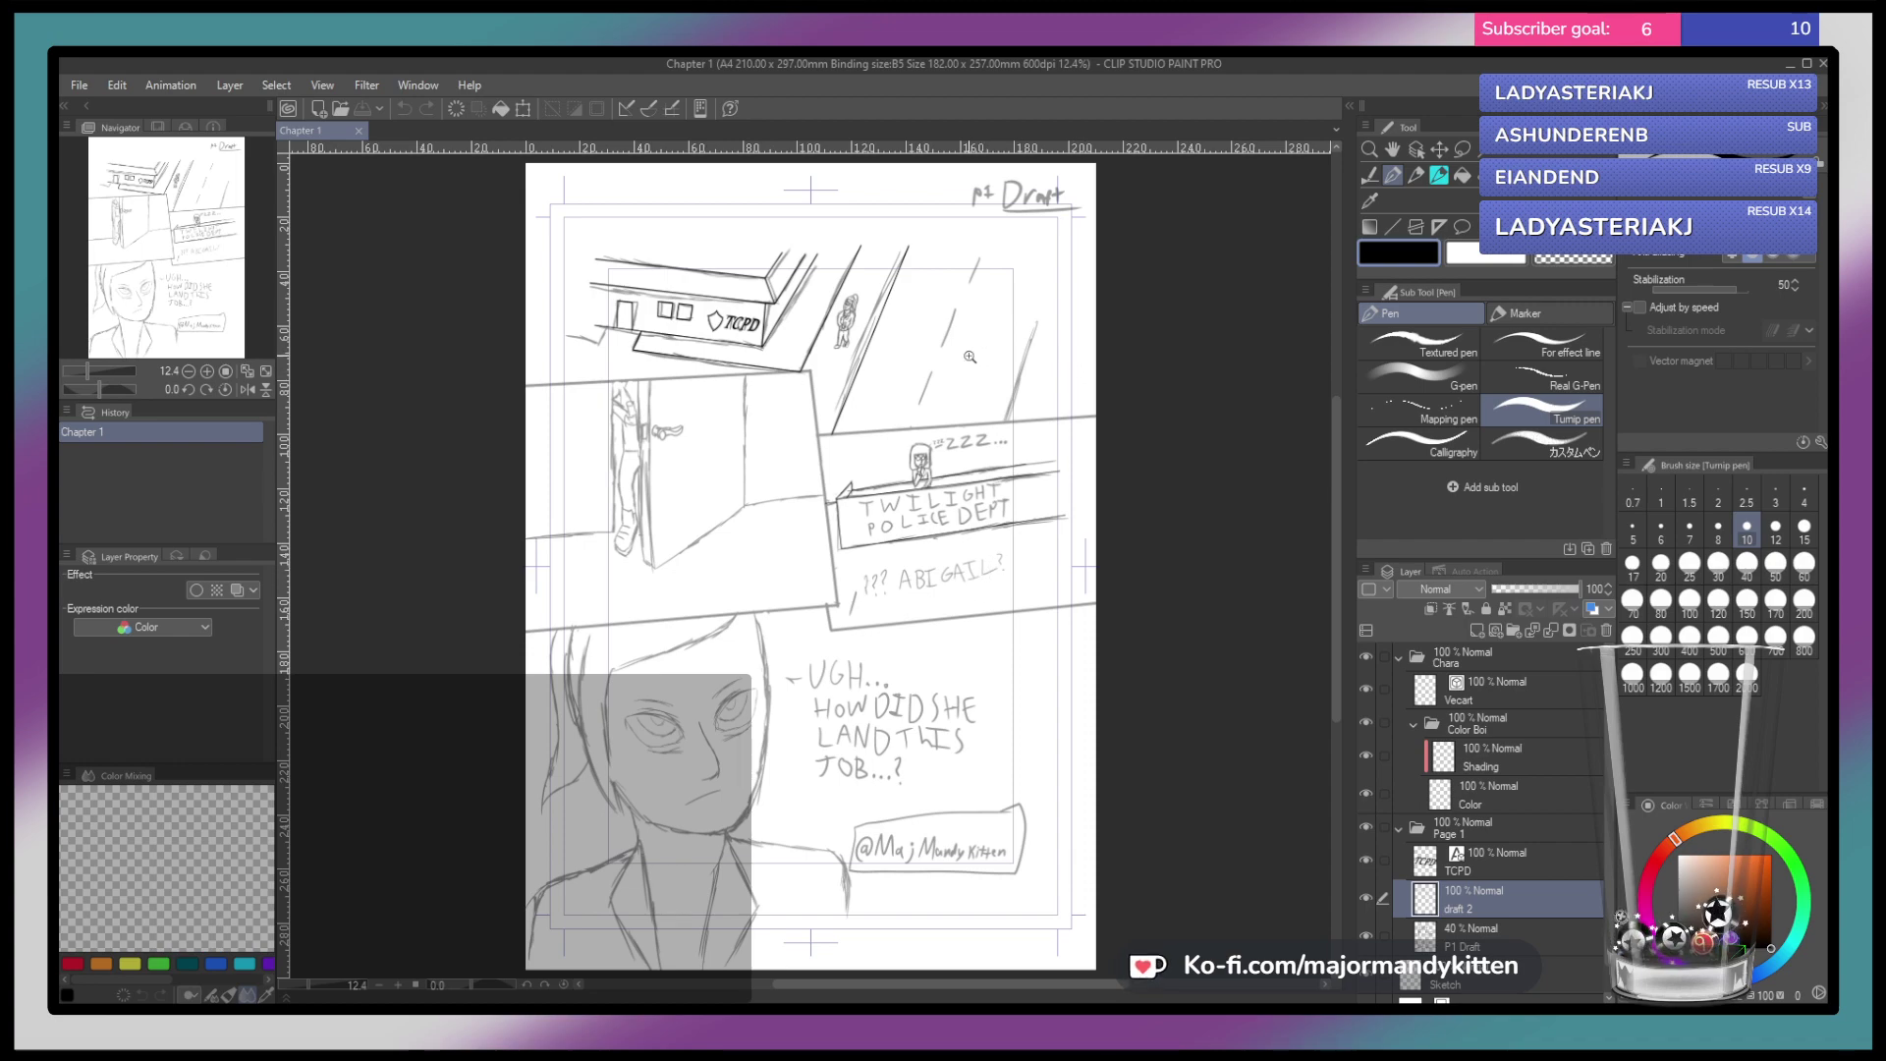
mouse_move(973, 387)
left_mouse_down()
mouse_move(1046, 387)
mouse_move(965, 392)
left_mouse_up()
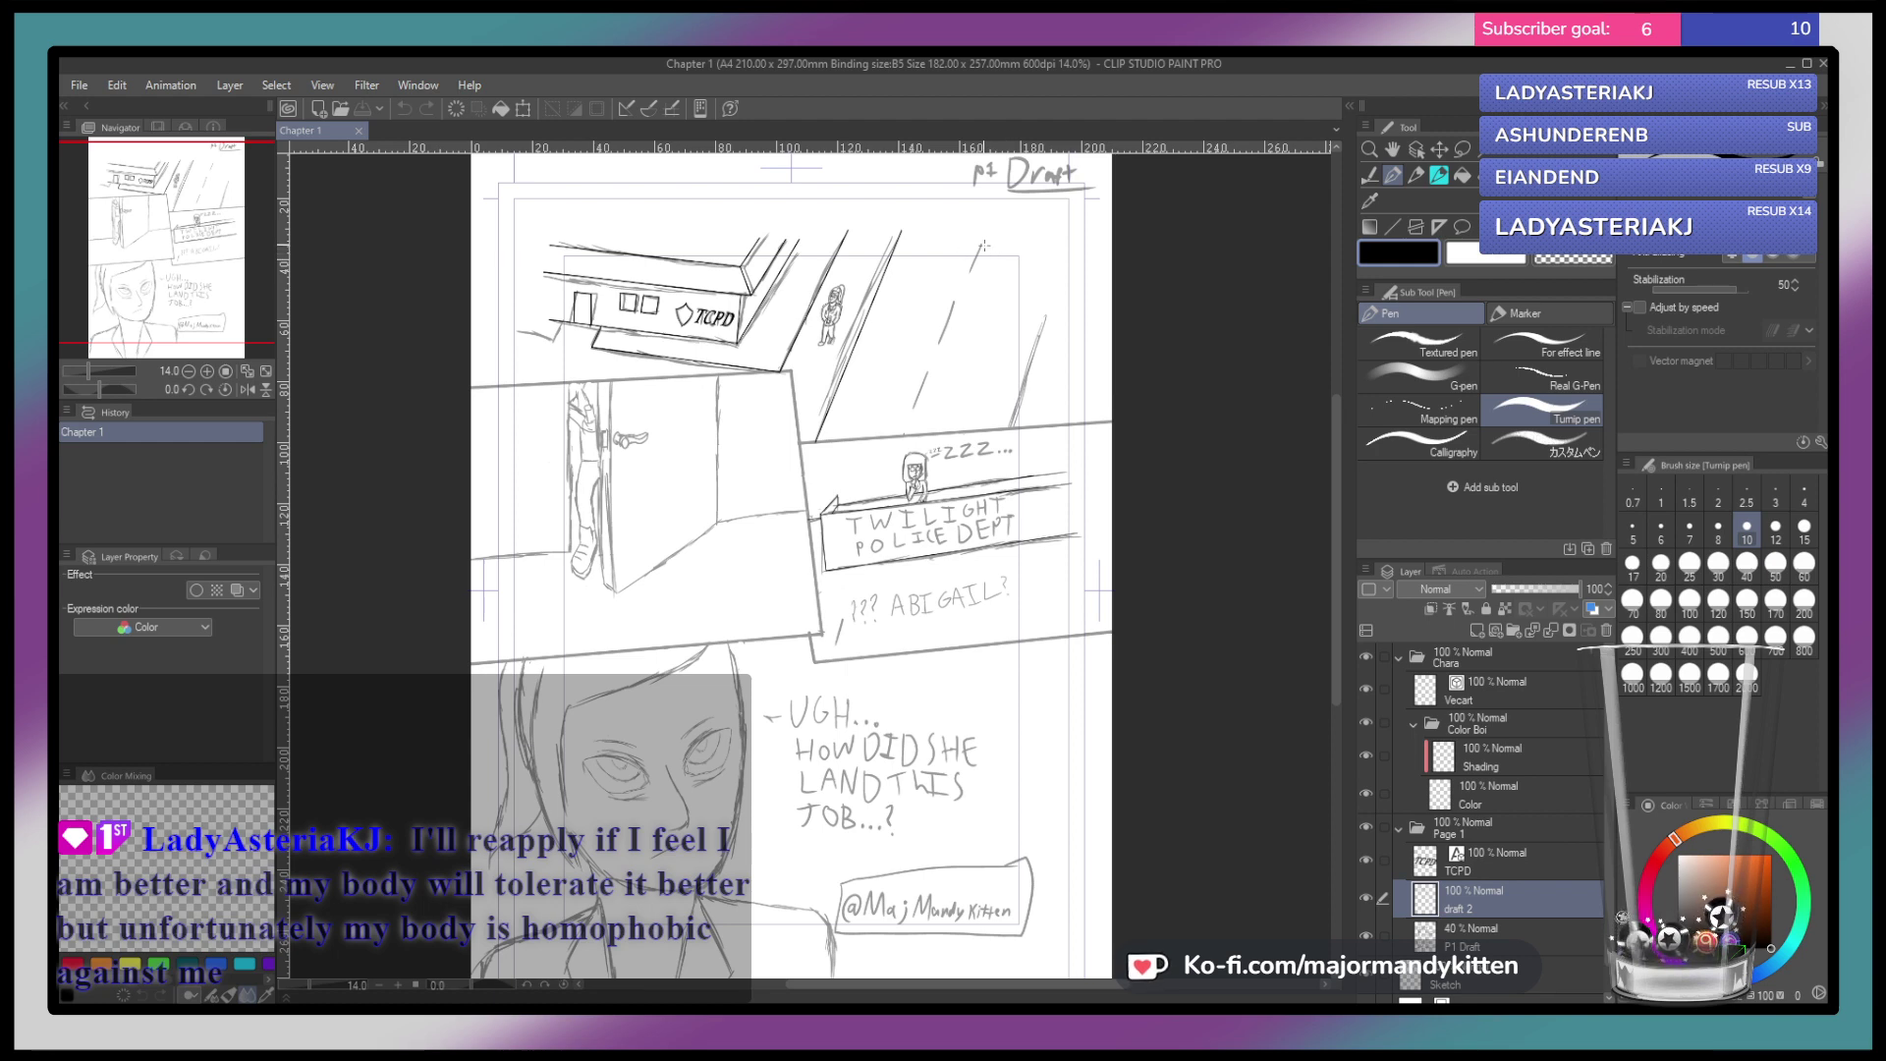
scroll(955, 283, "up", 2)
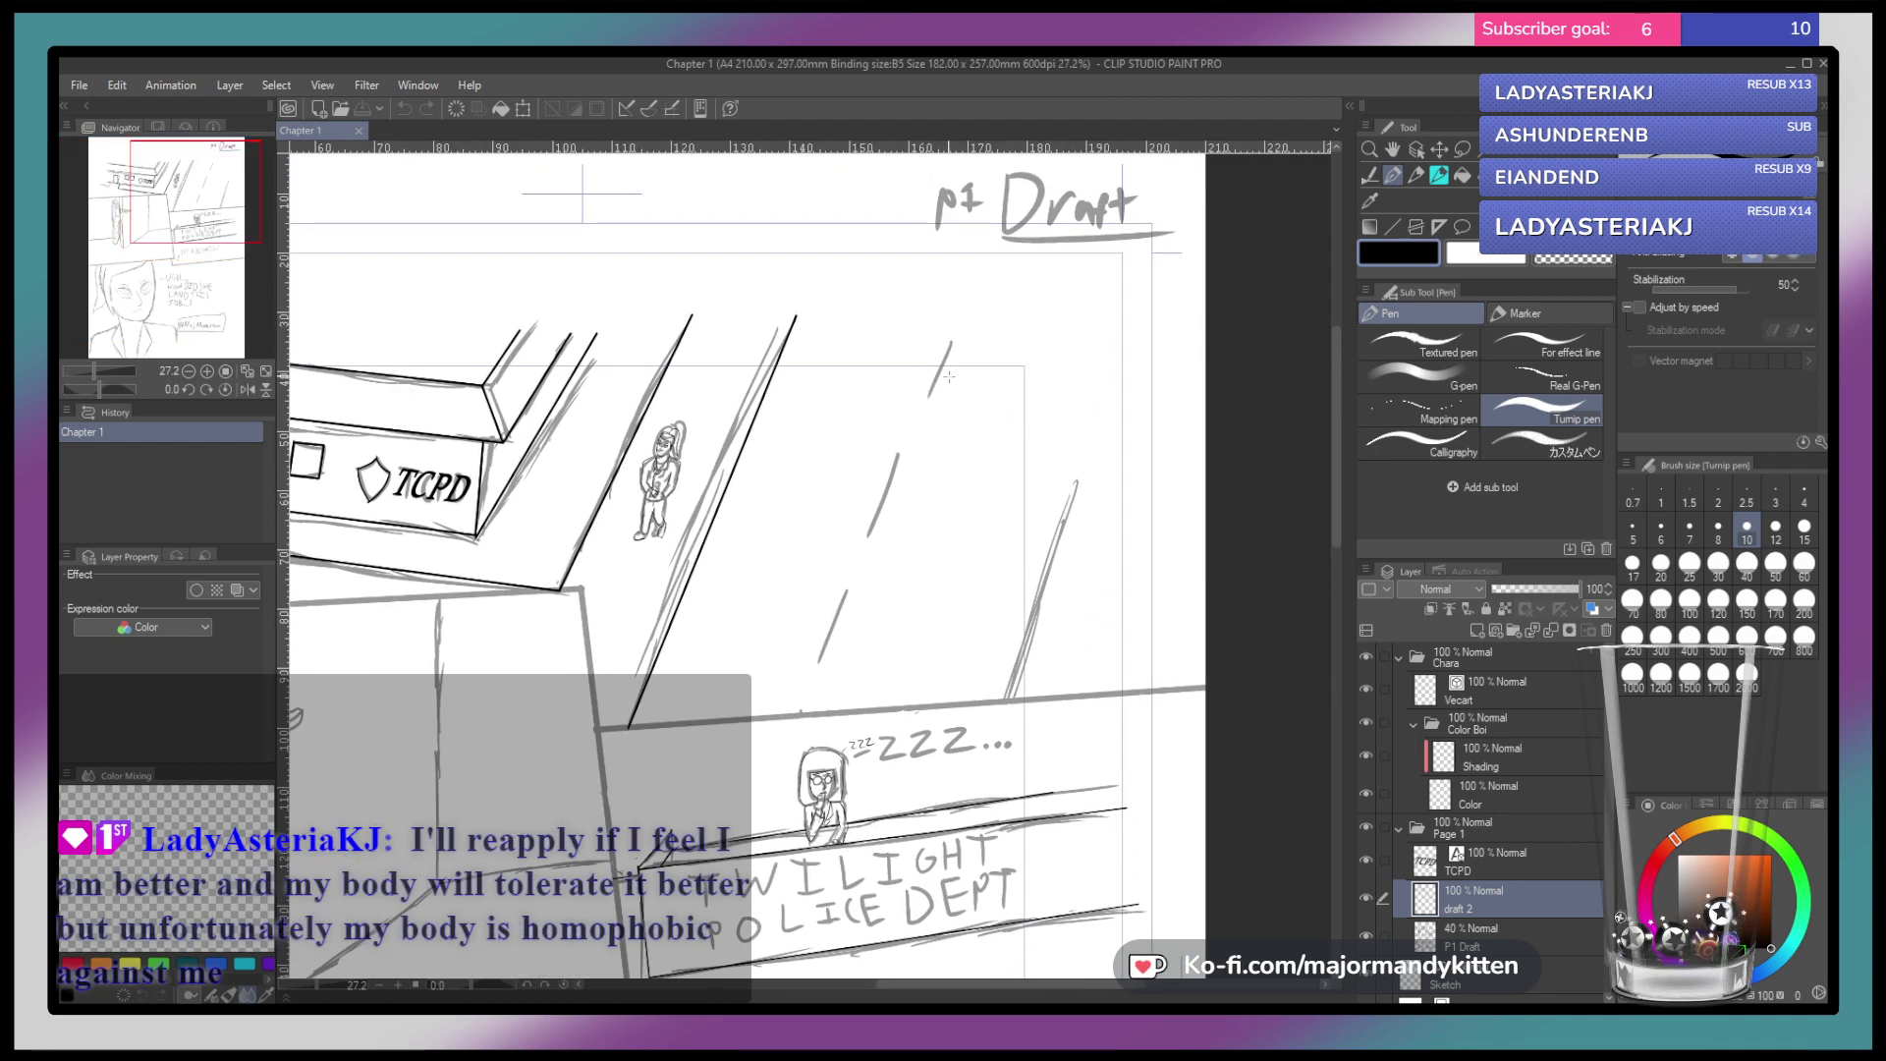
left_click_drag(953, 335, 932, 391)
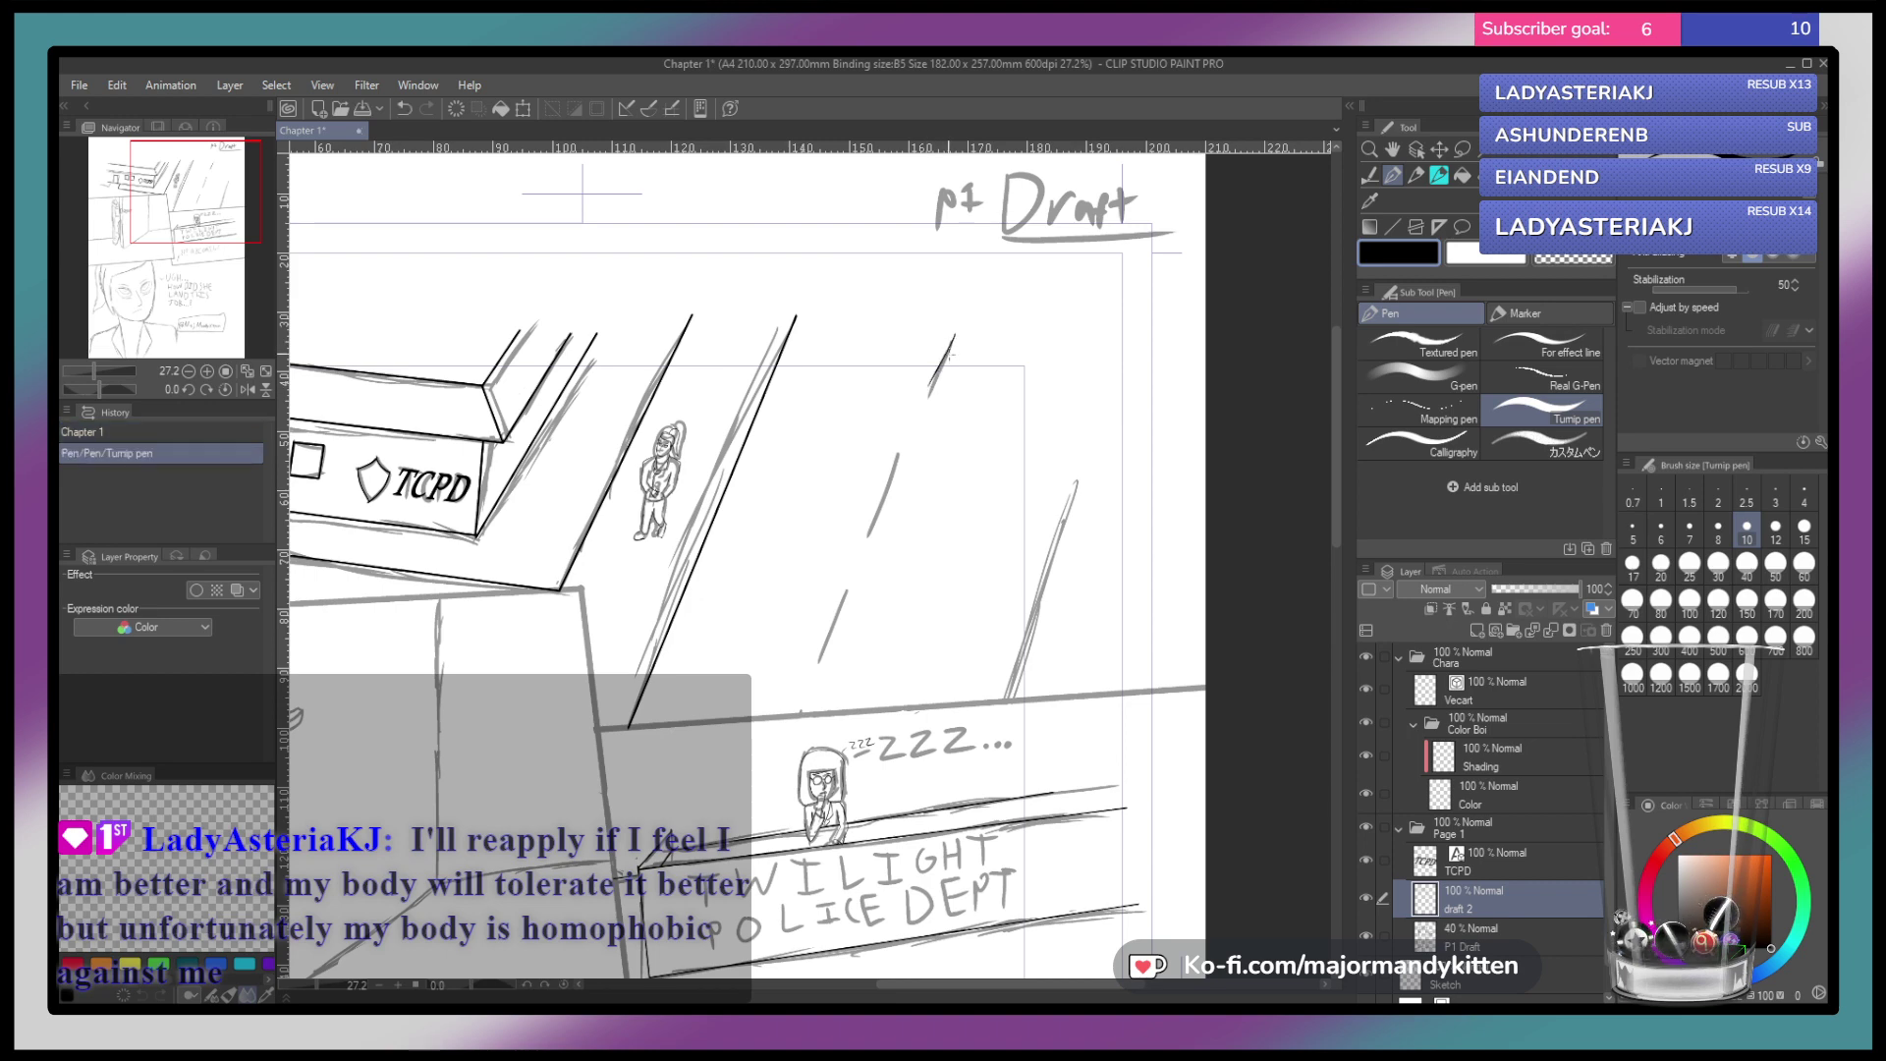
key("ctrl+z")
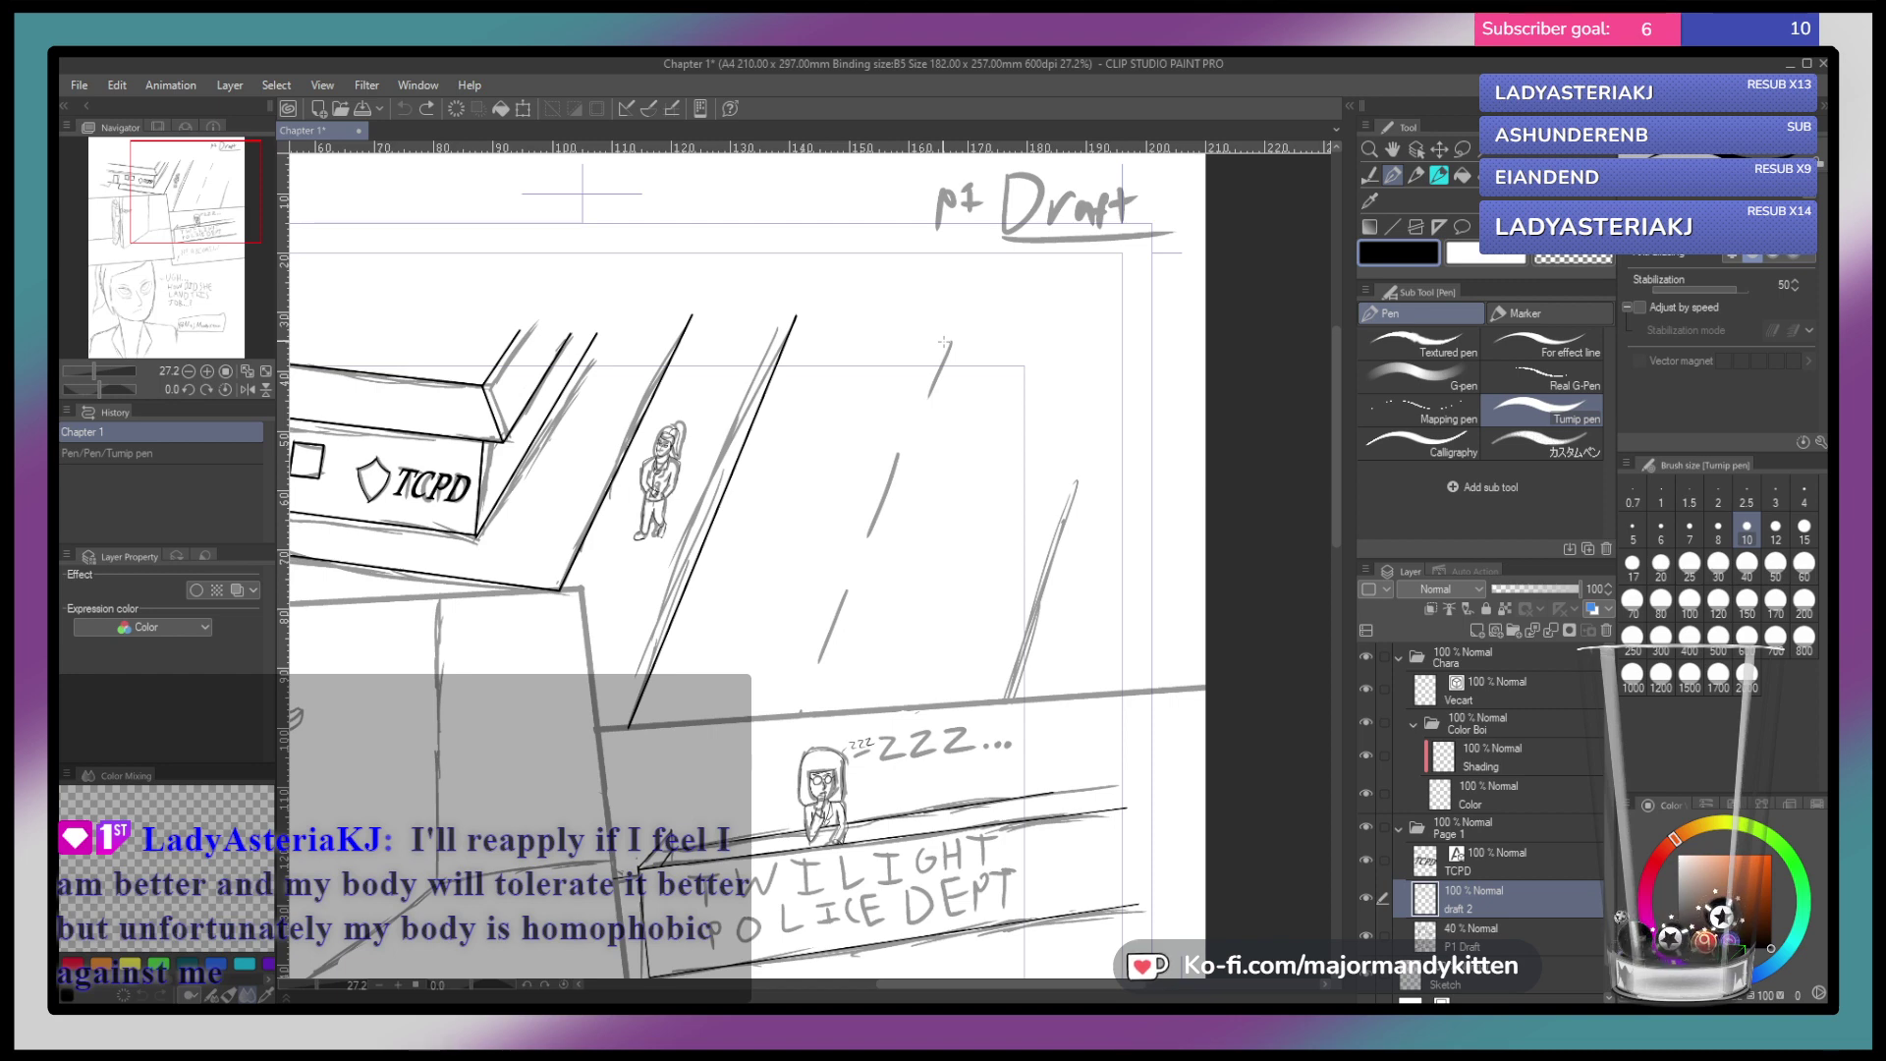
left_click_drag(944, 341, 933, 393)
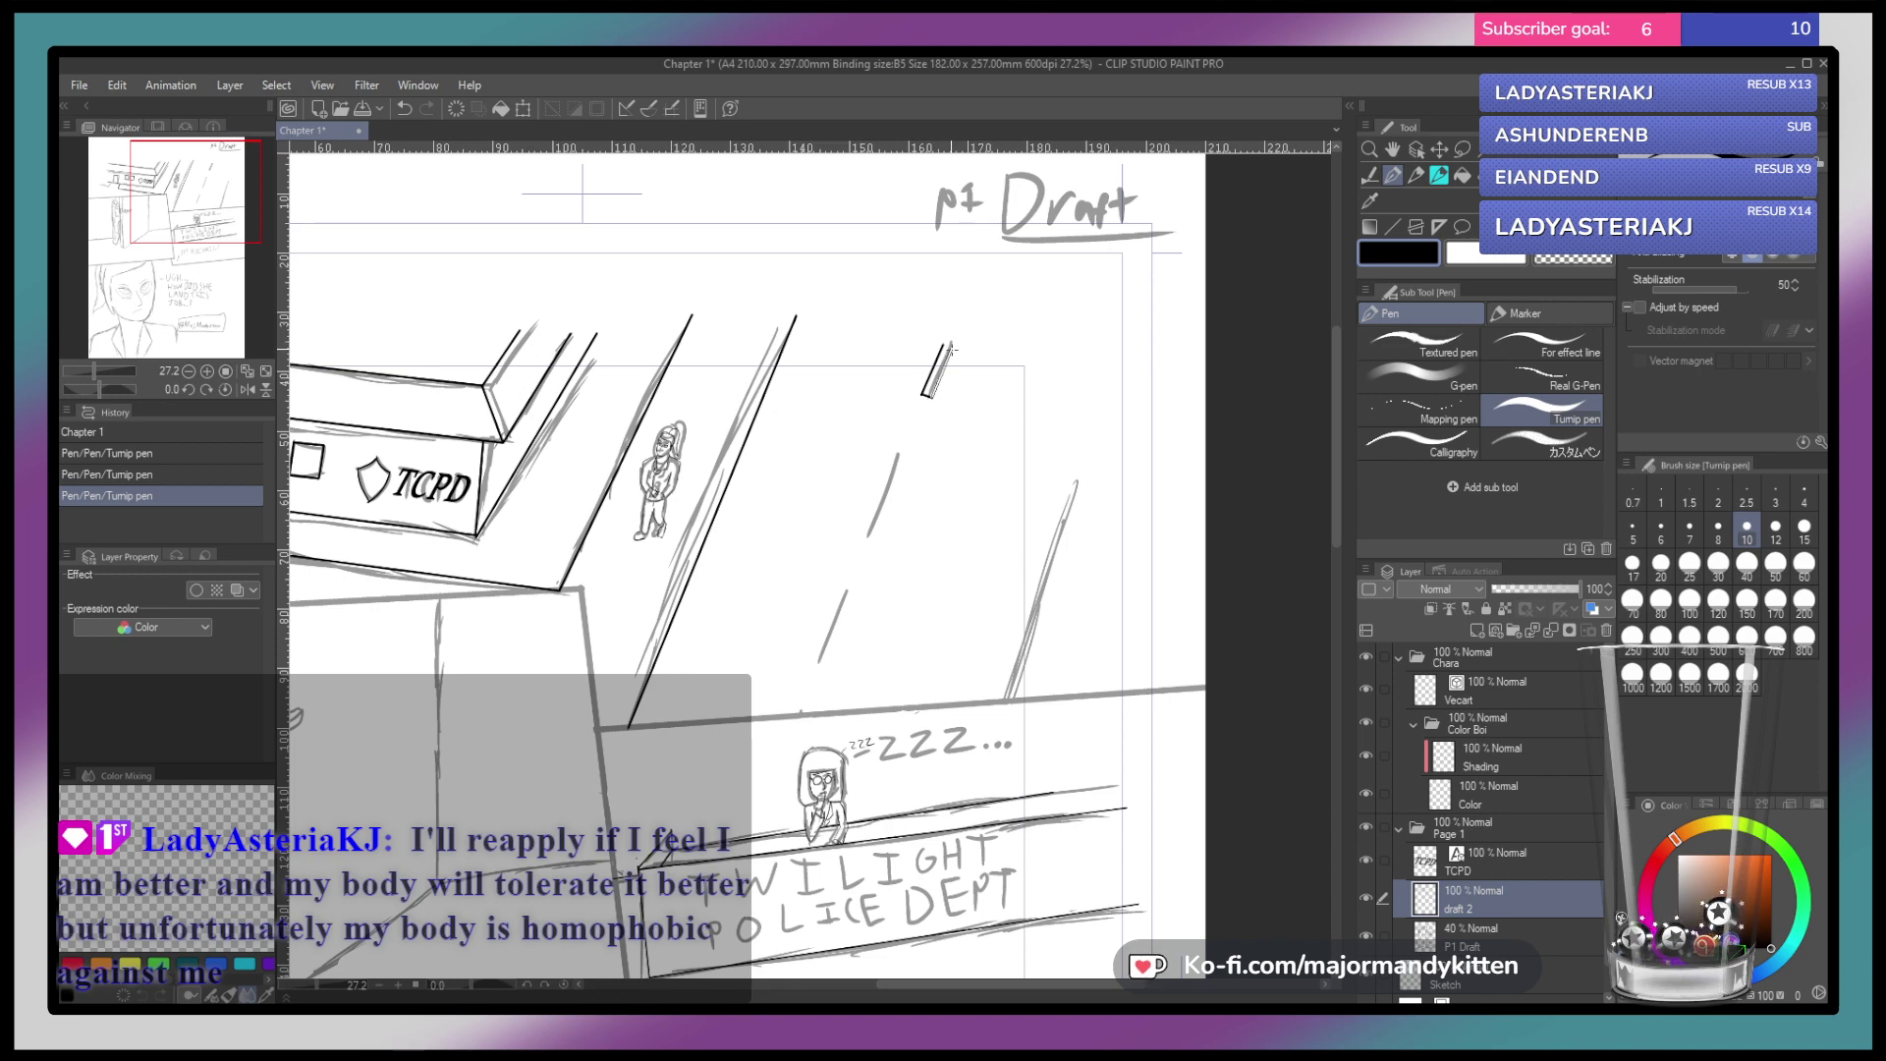
mouse_move(951, 349)
left_mouse_down()
mouse_move(931, 396)
mouse_move(952, 354)
mouse_move(1006, 333)
mouse_move(967, 337)
mouse_move(987, 339)
left_mouse_up()
left_click_drag(847, 358, 855, 328)
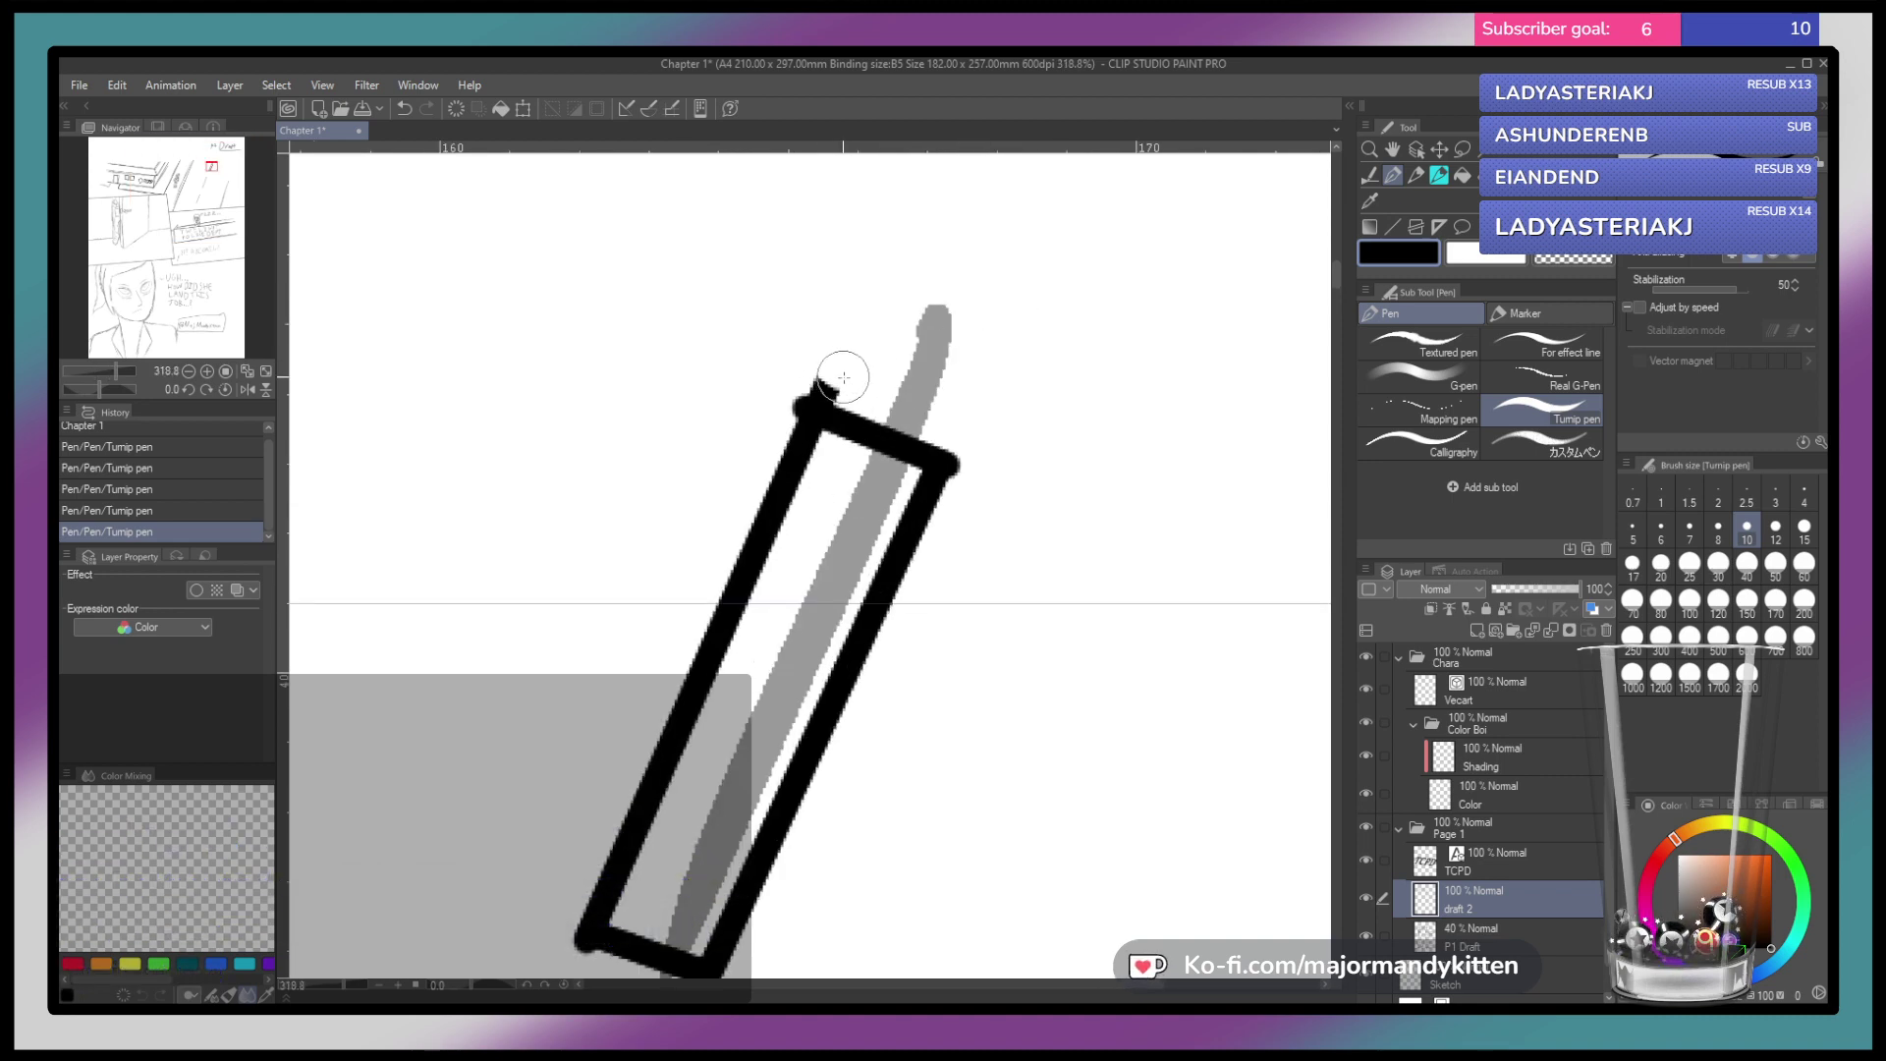
Erase the overshooting line ends at the corners of the dash rectangle so they are sharp
left_click_drag(834, 387, 855, 383)
mouse_move(952, 493)
left_mouse_down()
mouse_move(981, 419)
mouse_move(972, 443)
left_mouse_up()
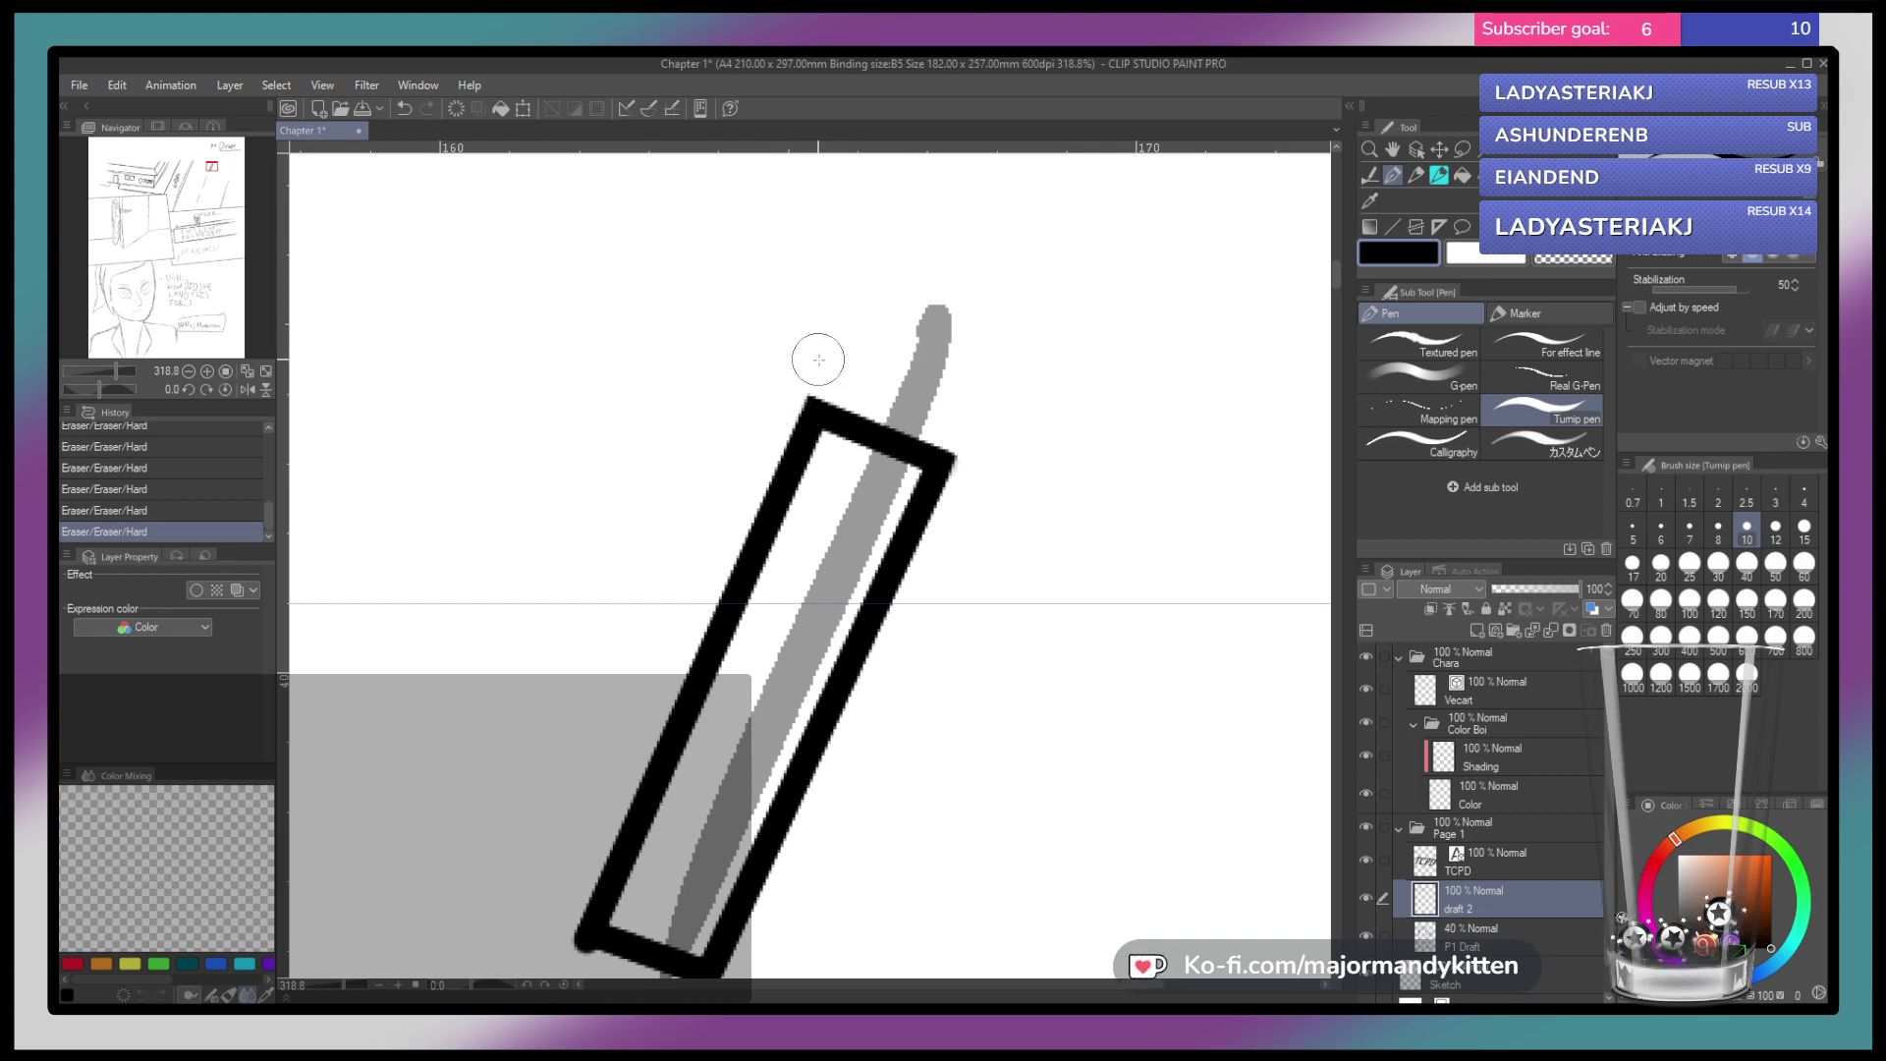
left_click_drag(924, 460, 851, 503)
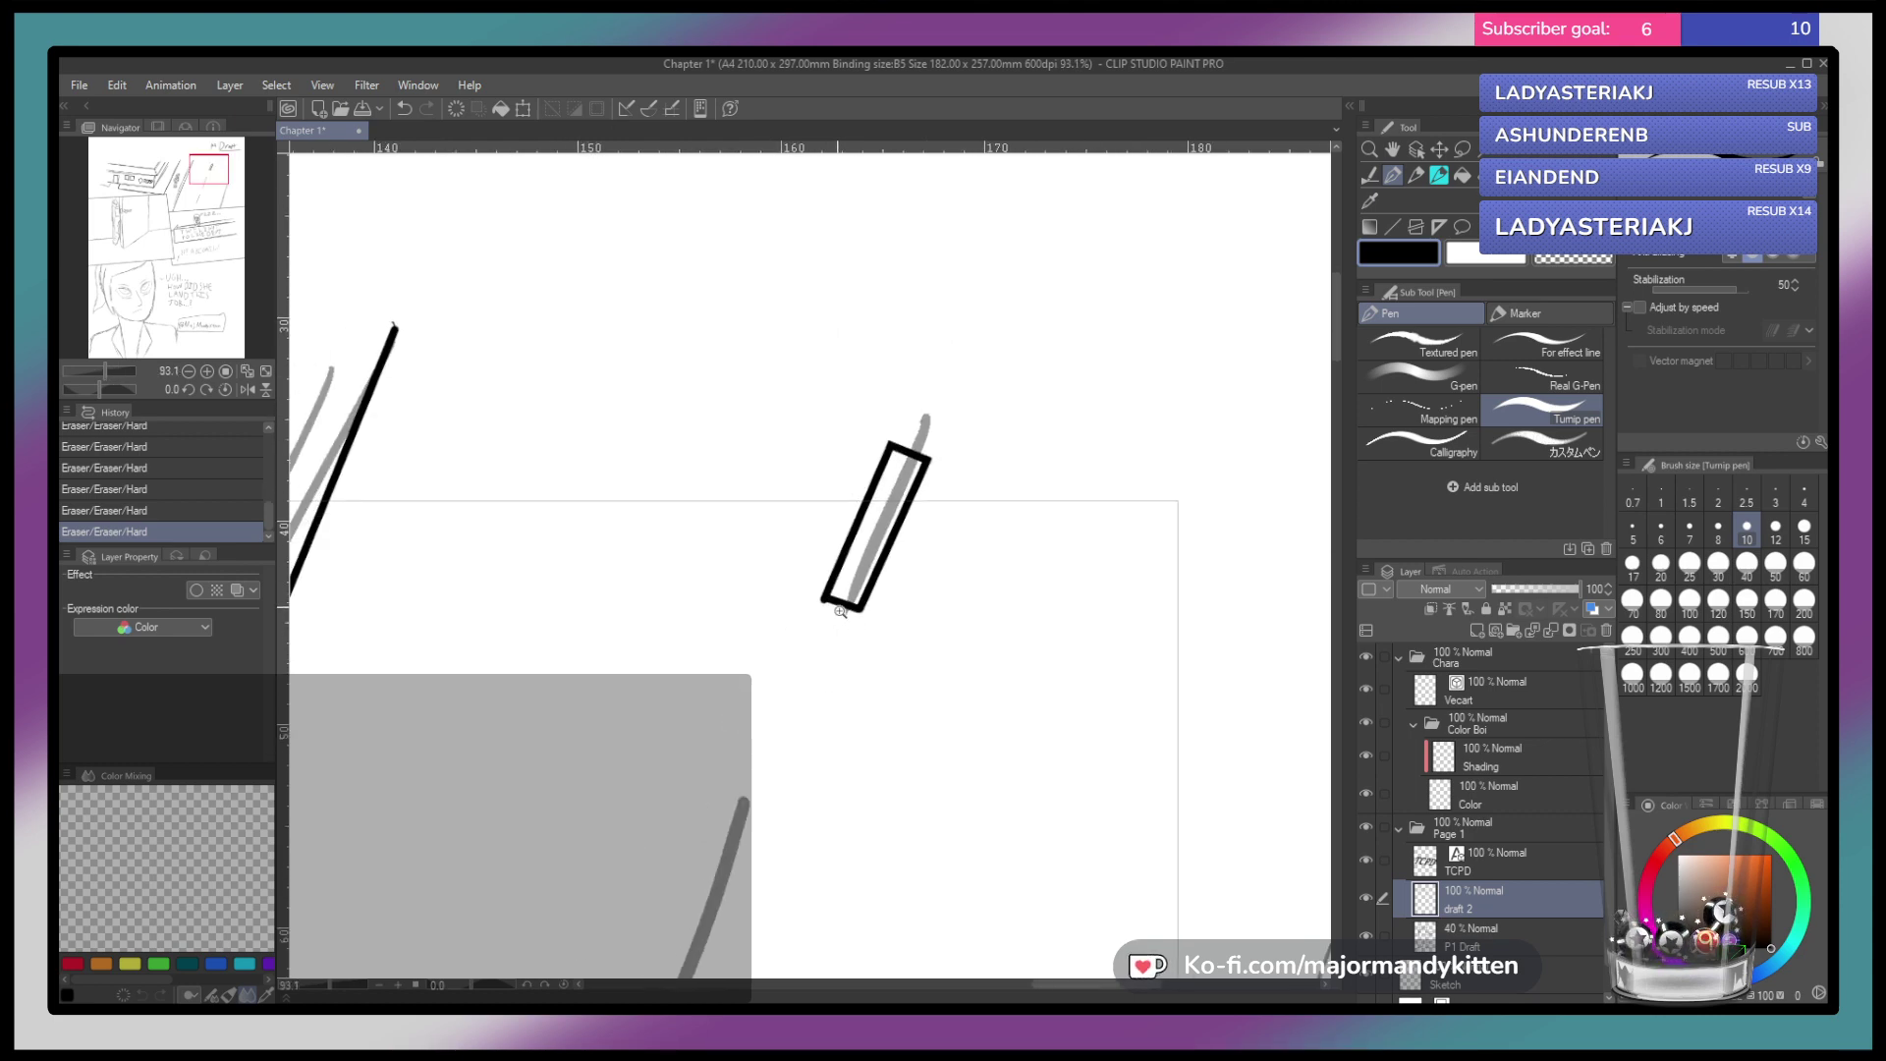
scroll(838, 607, "up", 7)
left_click_drag(766, 578, 704, 564)
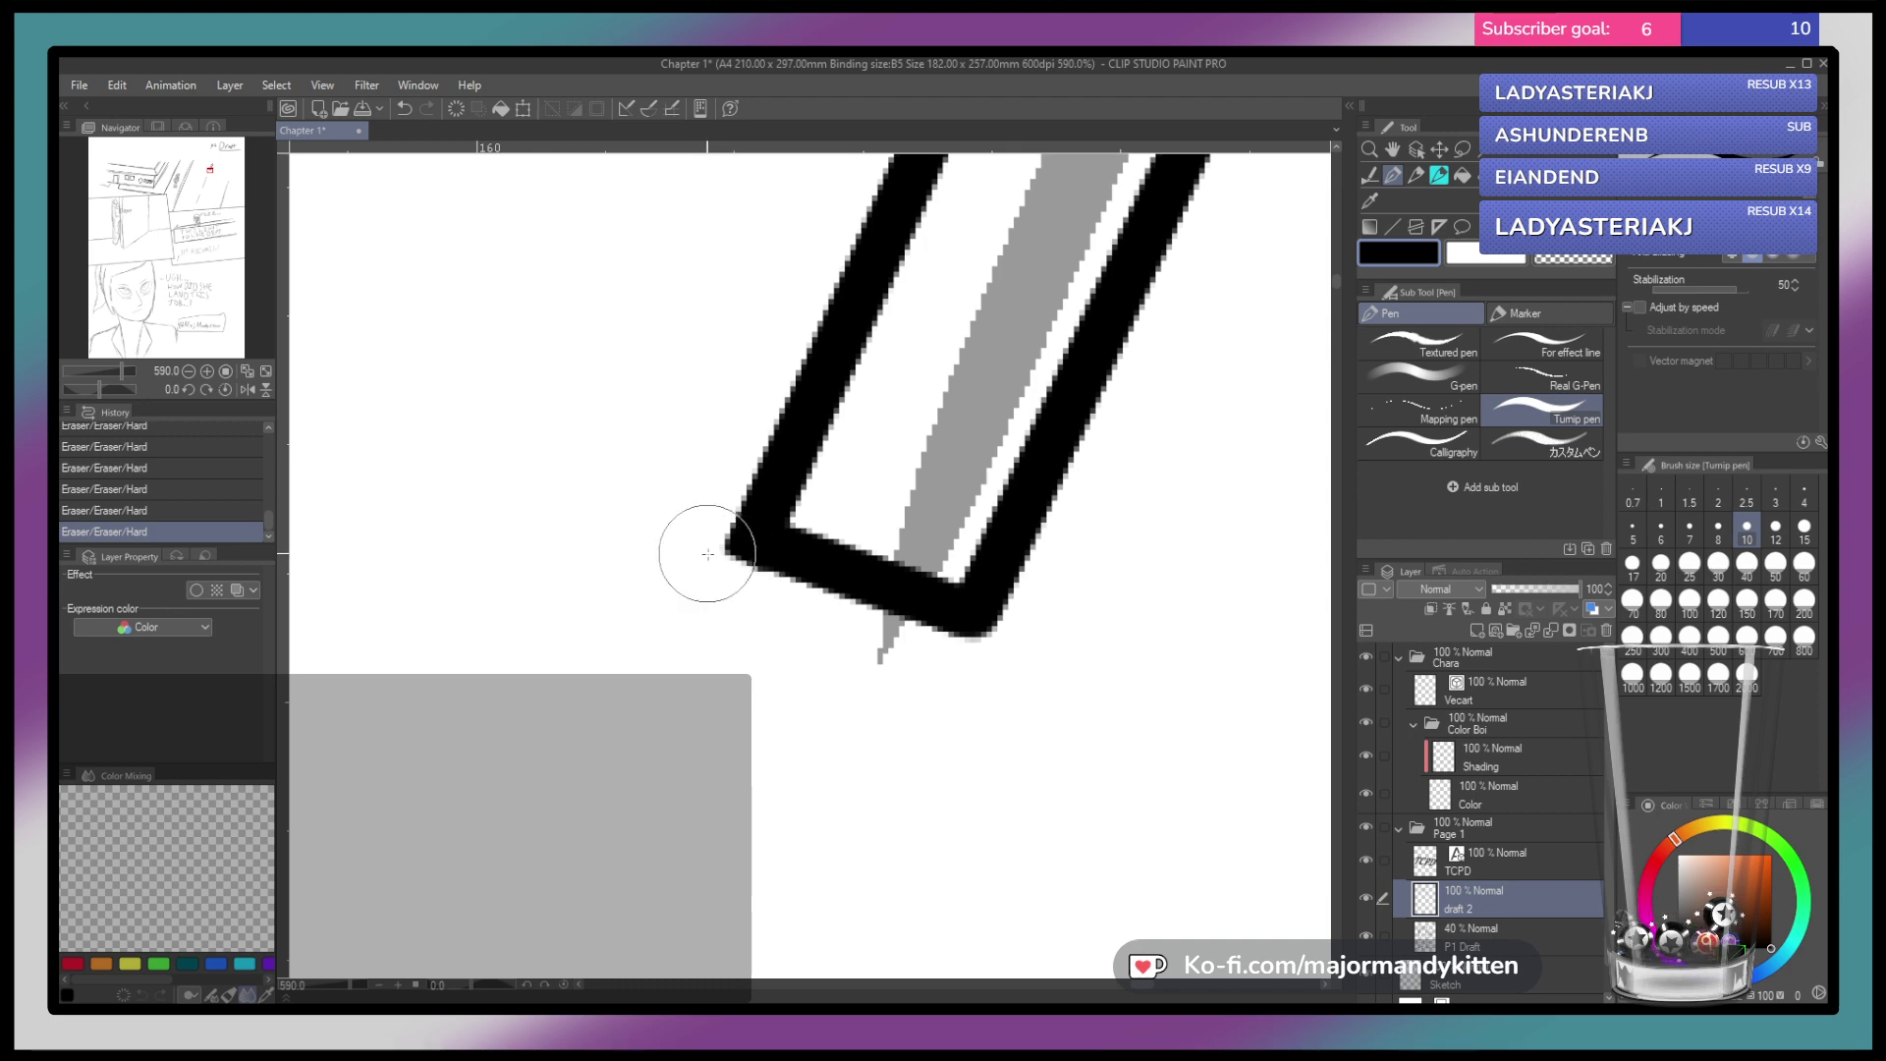
scroll(1084, 460, "down", 1)
scroll(1084, 460, "down", 5)
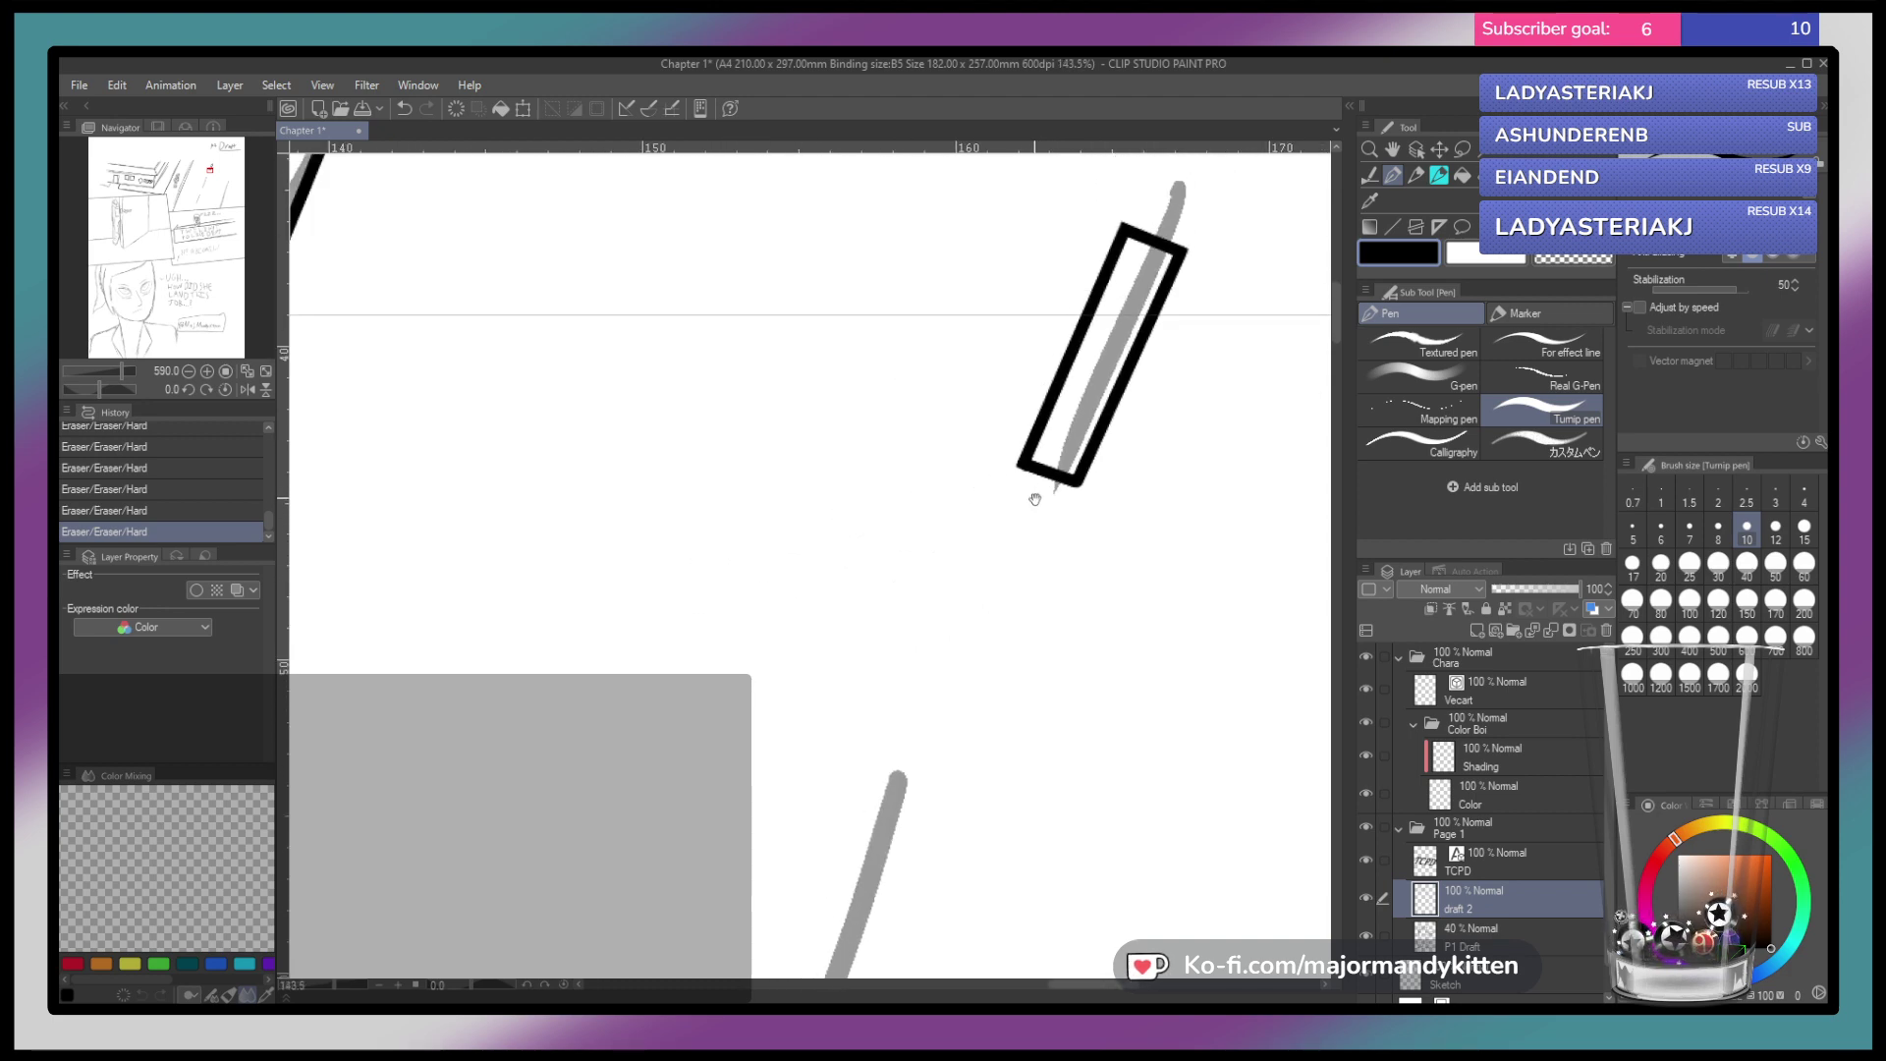
Lasso the inked road dash, paste a copy of it, and move the copy onto the second sketched dash along the road line
left_click_drag(1137, 430, 851, 483)
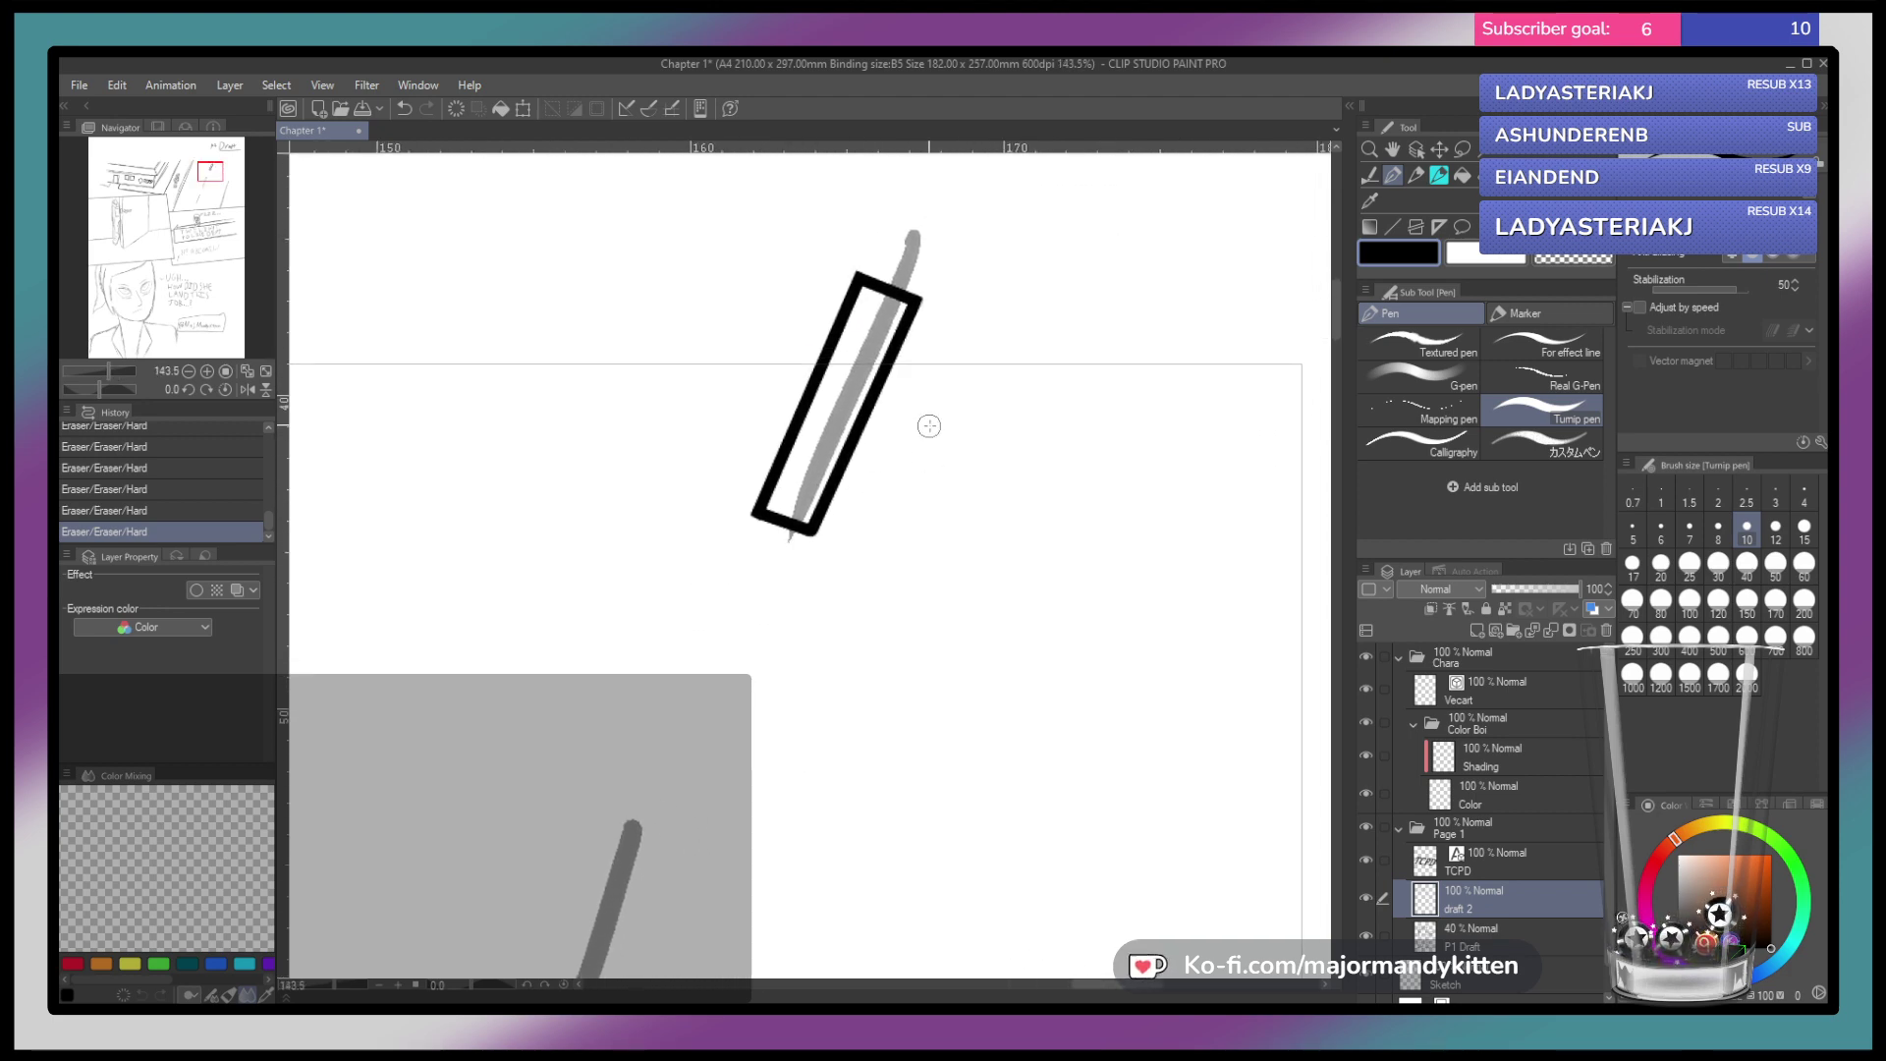
scroll(927, 425, "down", 2)
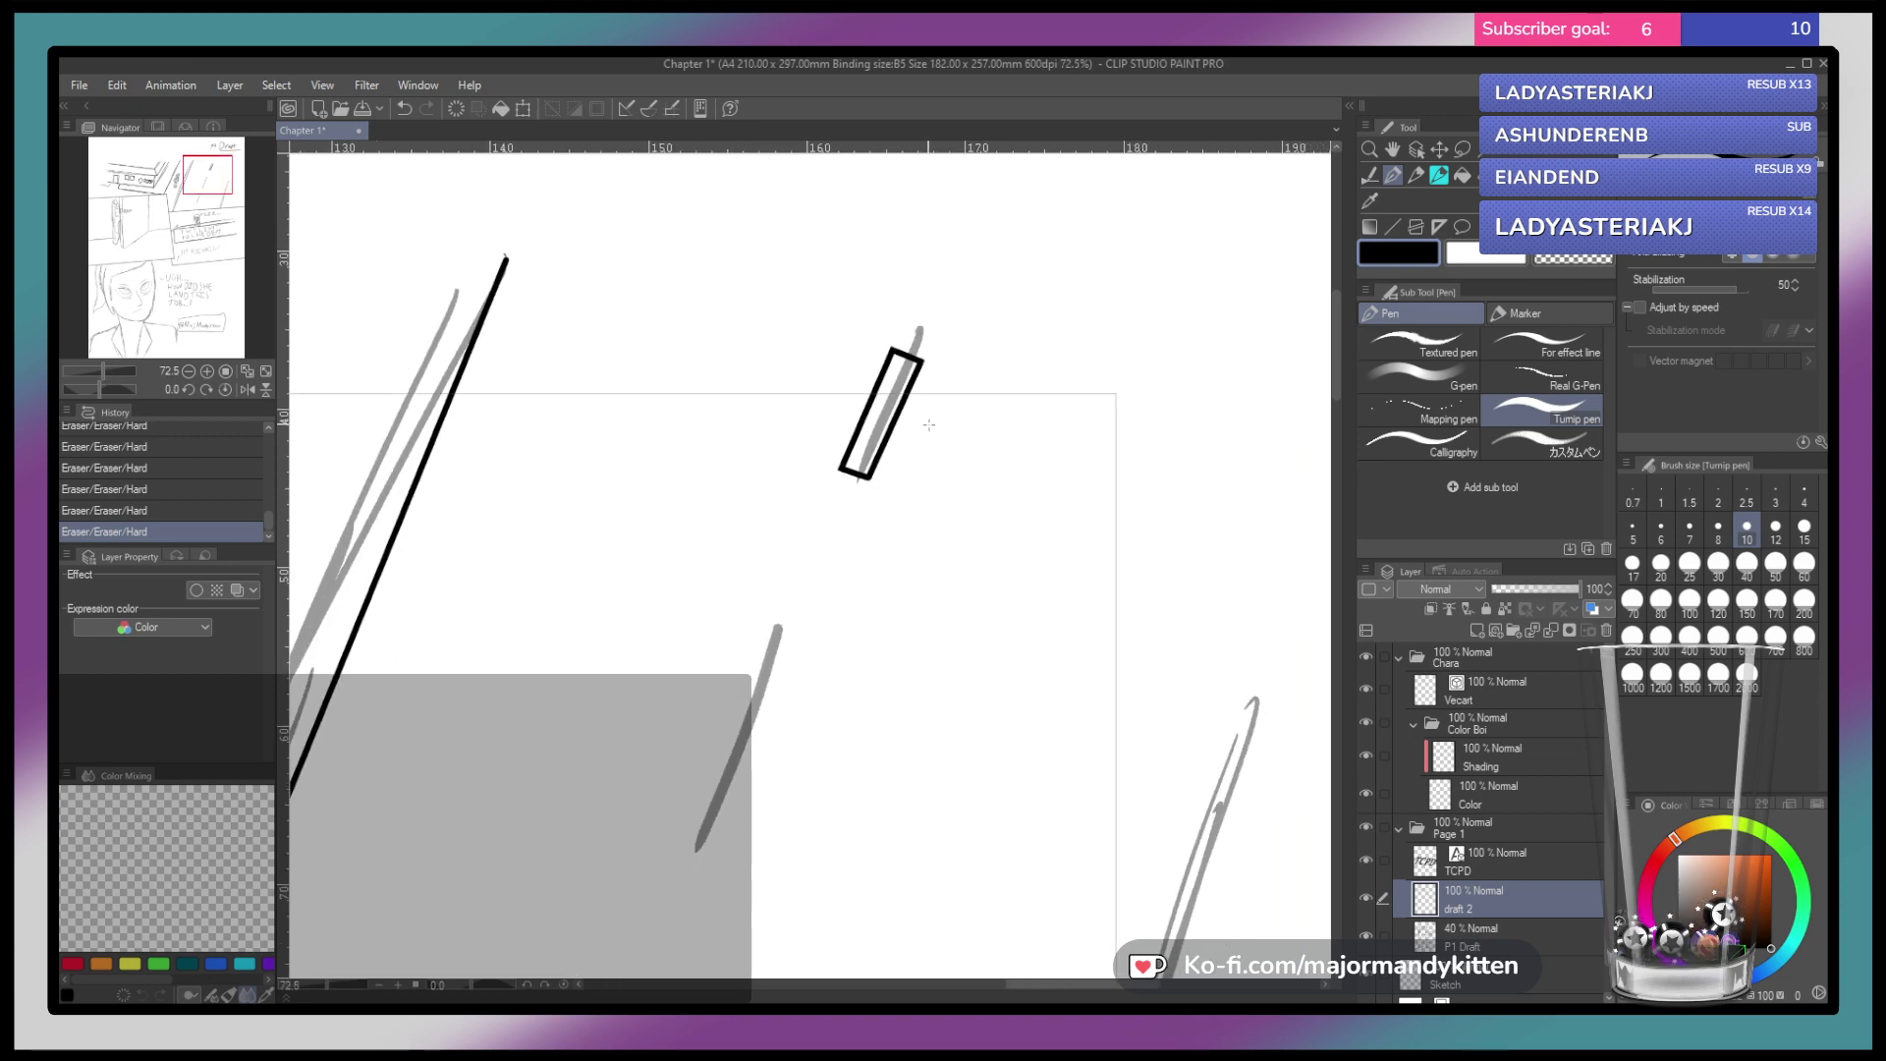
key("m")
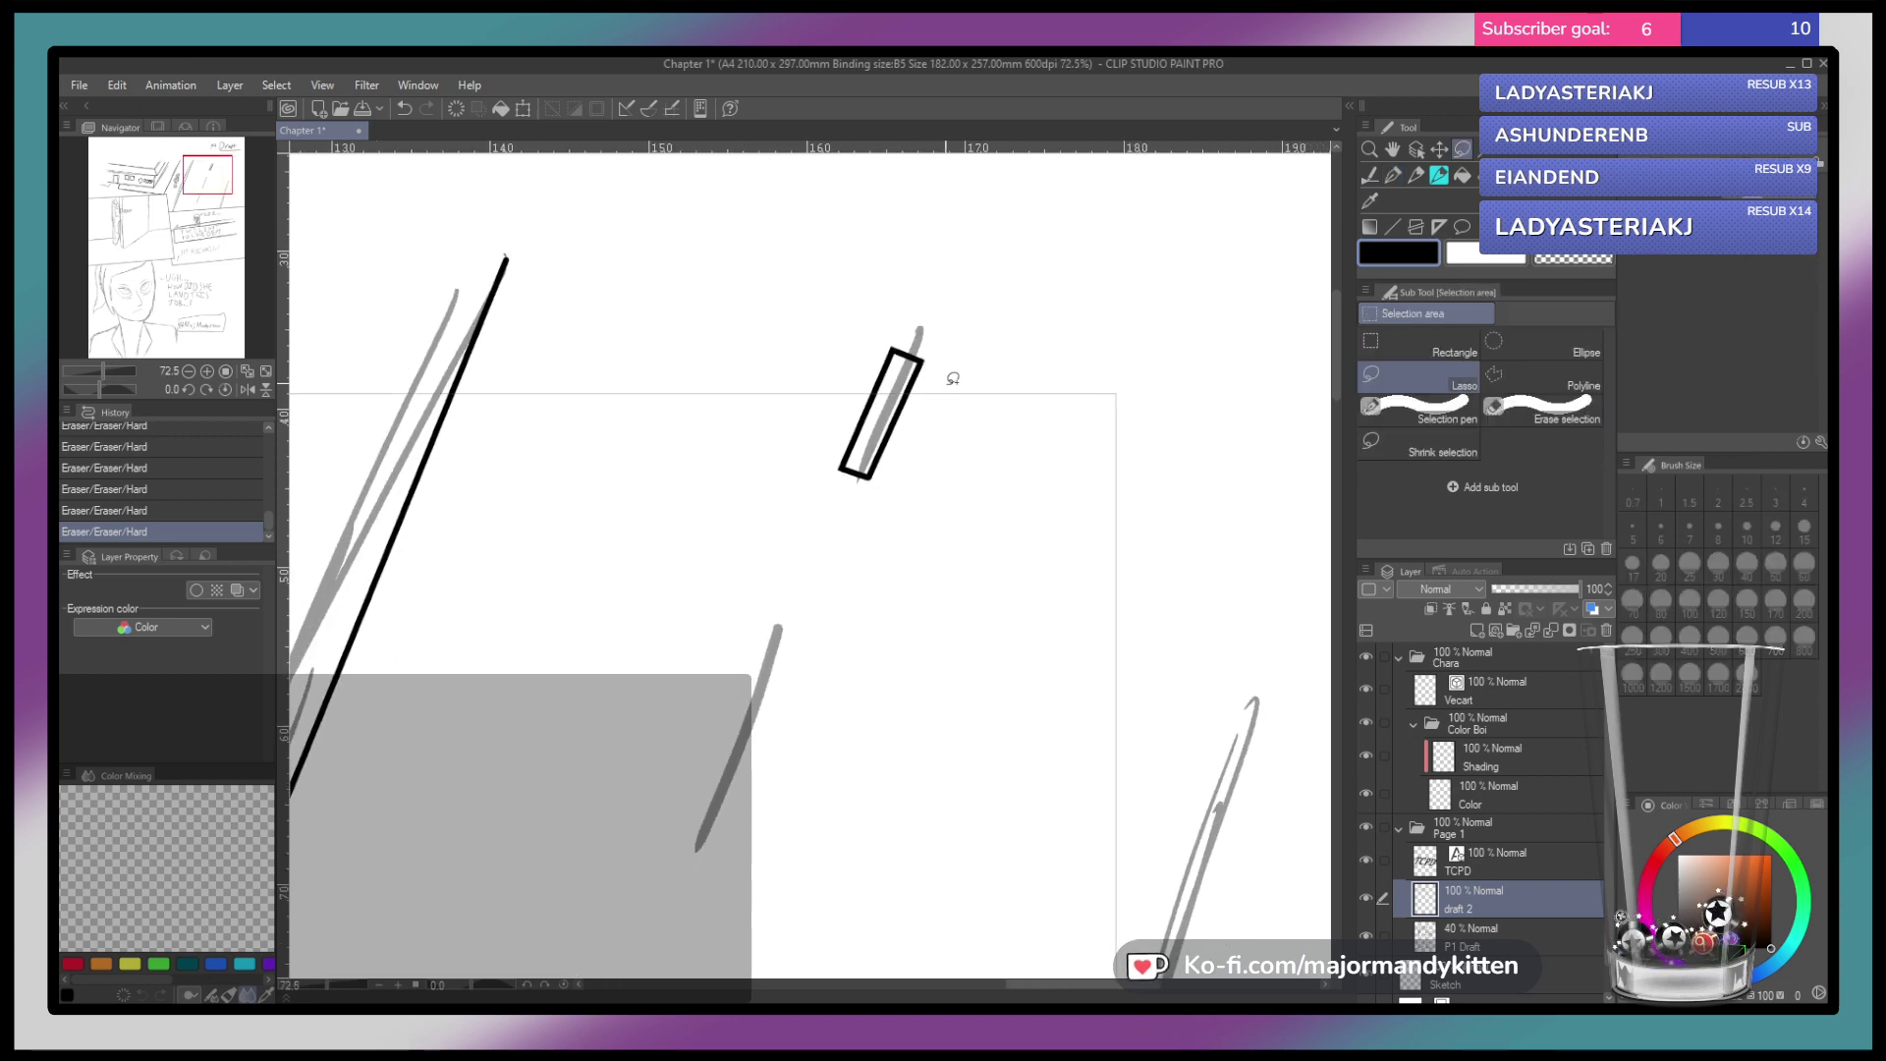
mouse_move(966, 370)
left_mouse_down()
mouse_move(800, 505)
mouse_move(973, 309)
mouse_move(965, 398)
left_mouse_up()
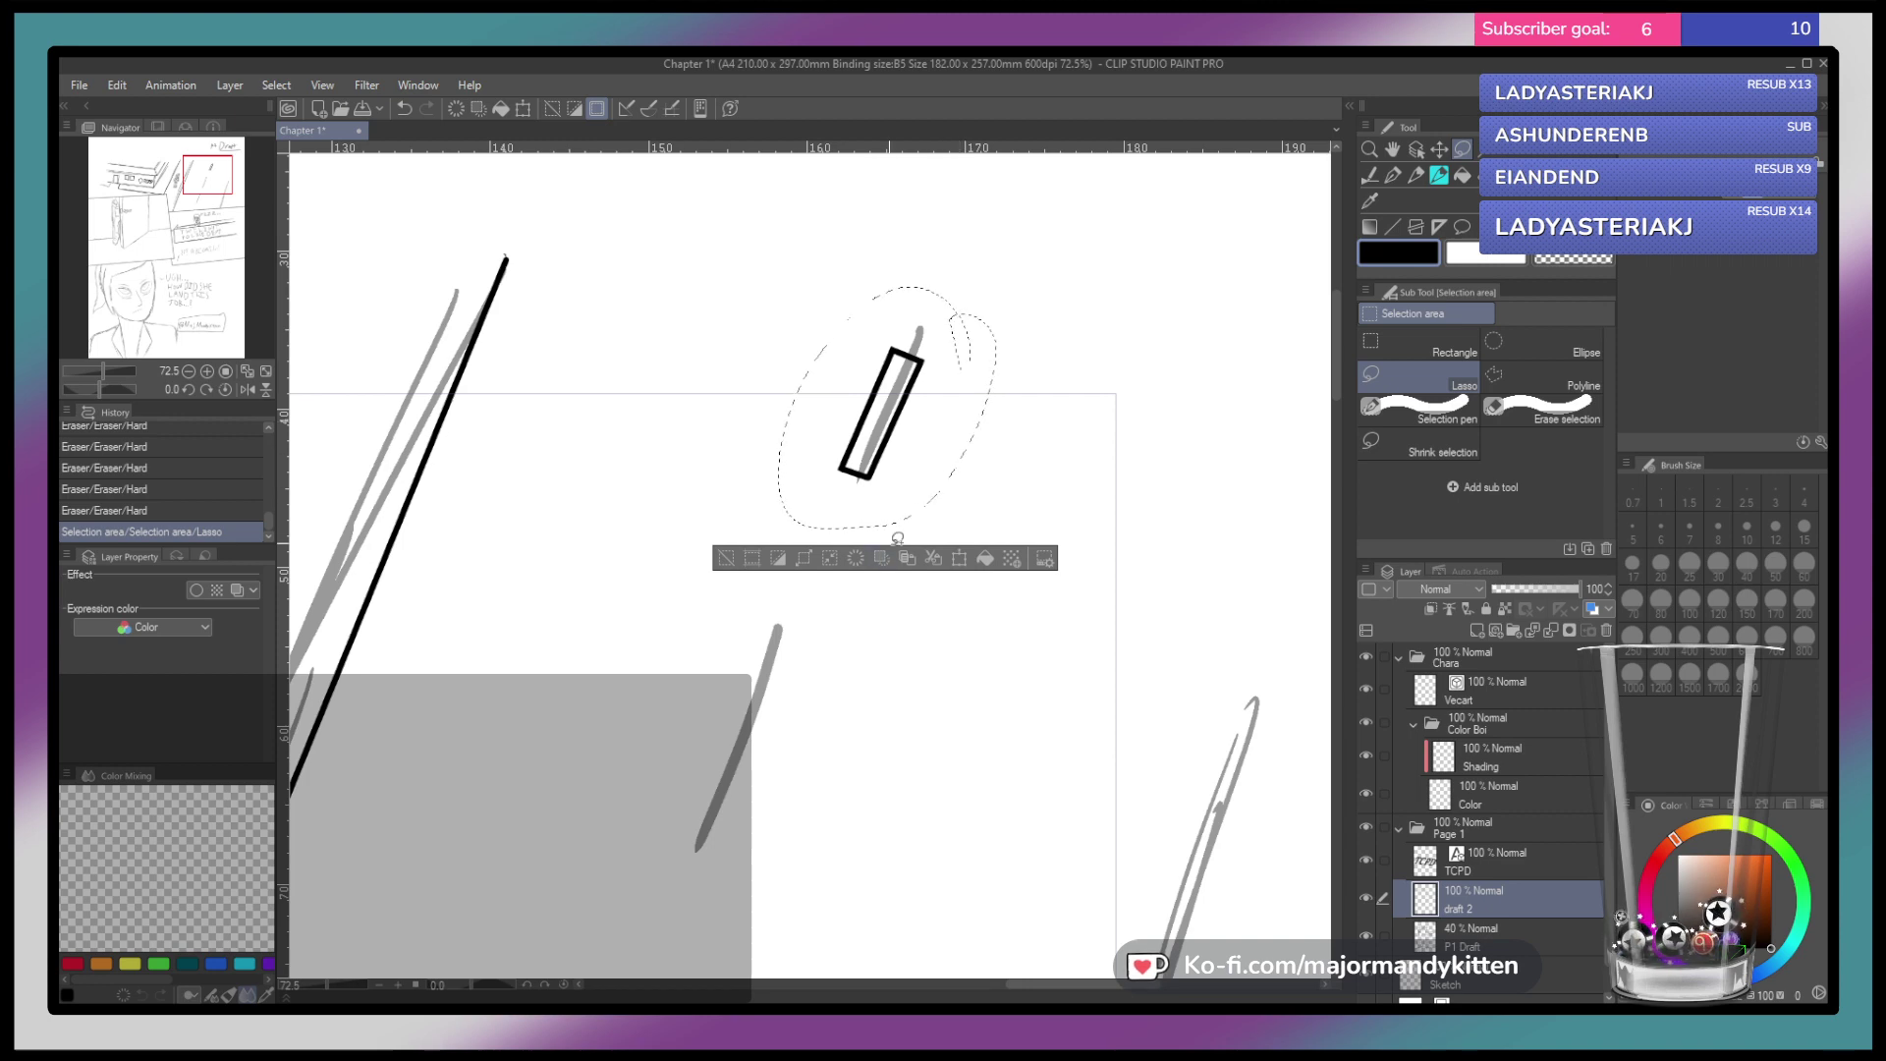
scroll(951, 453, "down", 3)
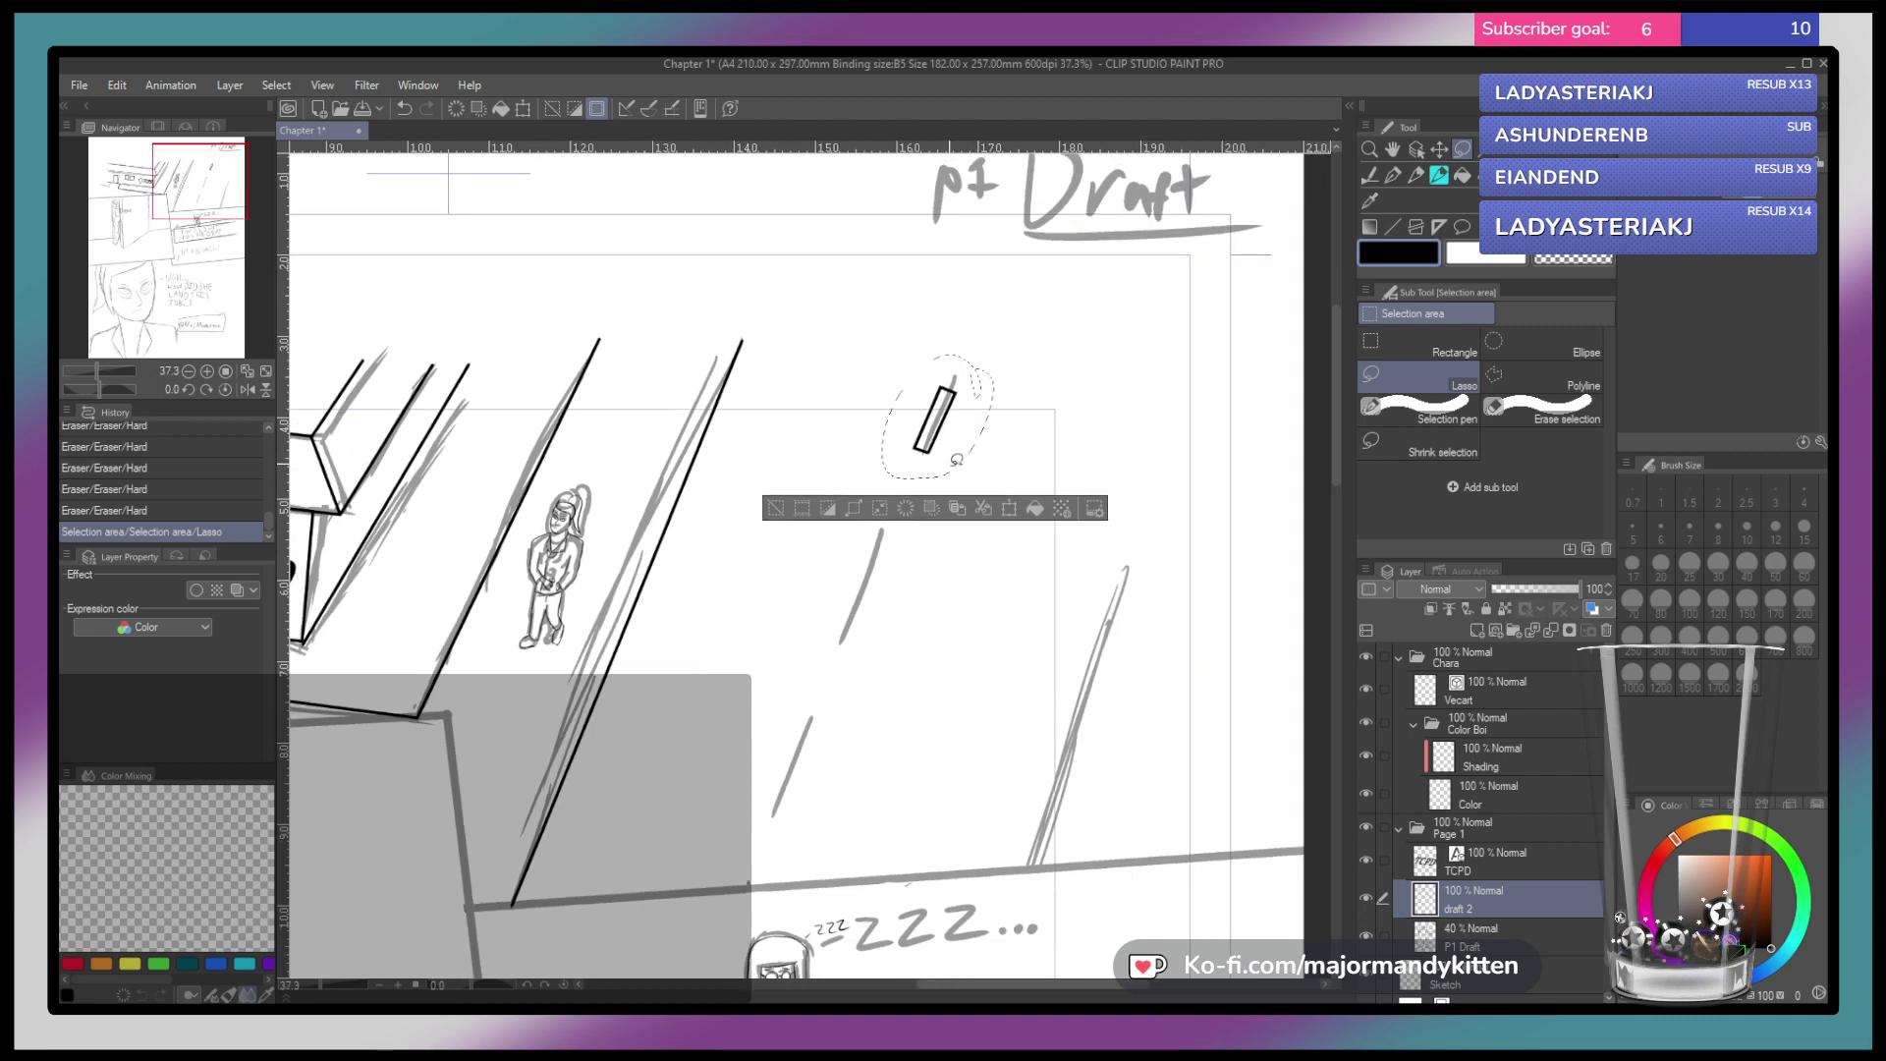
key("ctrl+v")
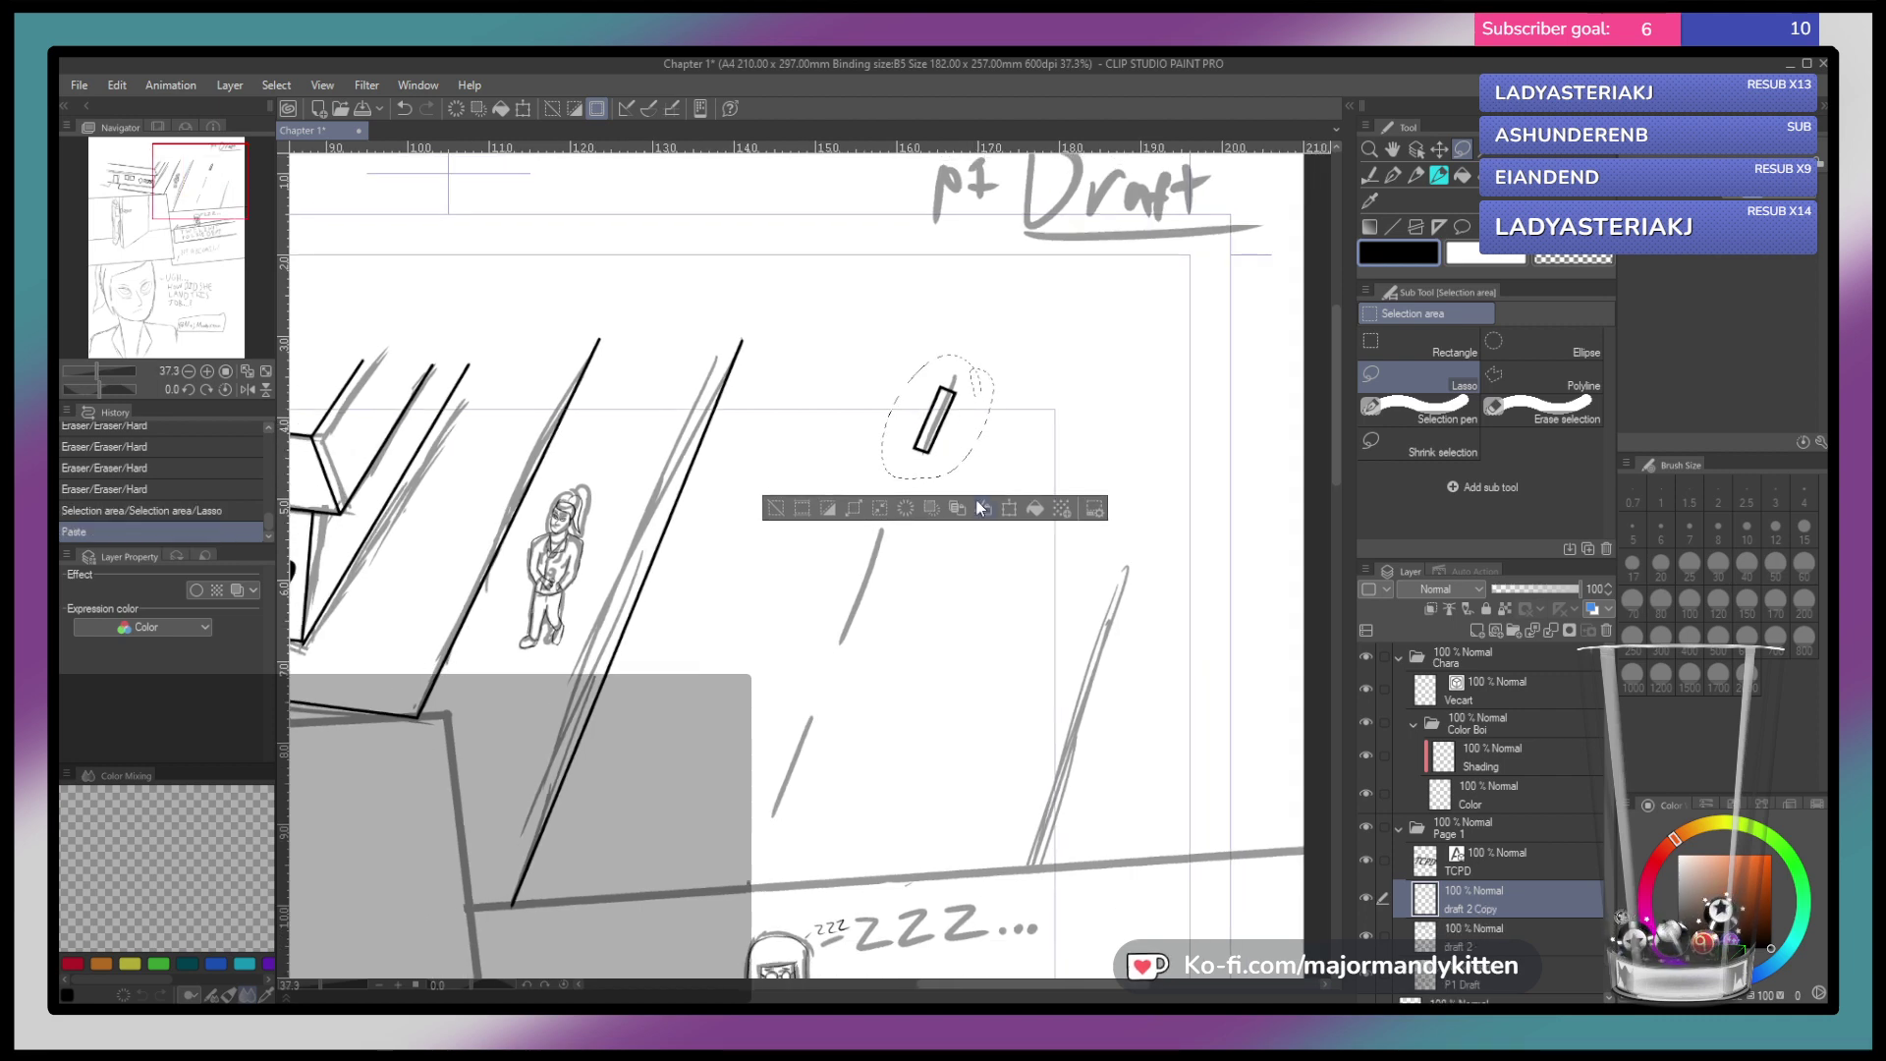
left_click(1009, 508)
mouse_move(953, 421)
left_mouse_down()
mouse_move(889, 575)
mouse_move(907, 539)
left_mouse_up()
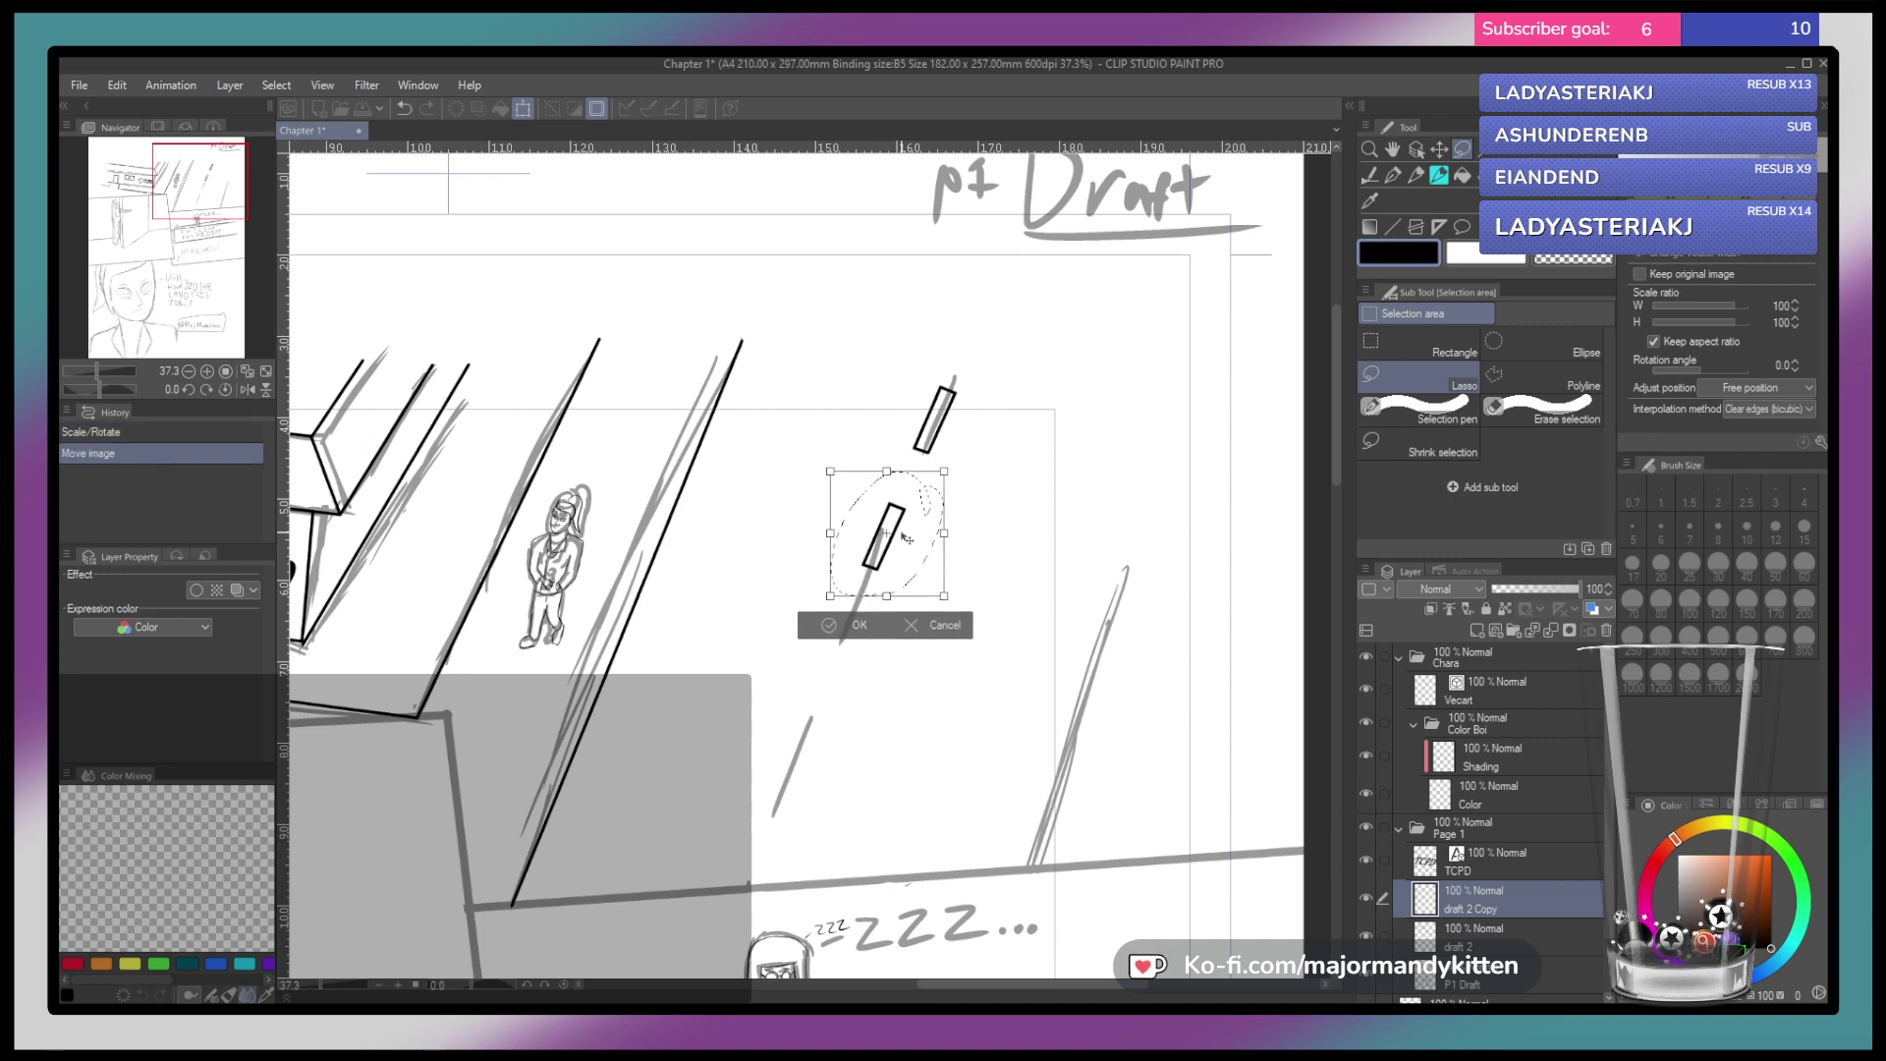
left_click(860, 626)
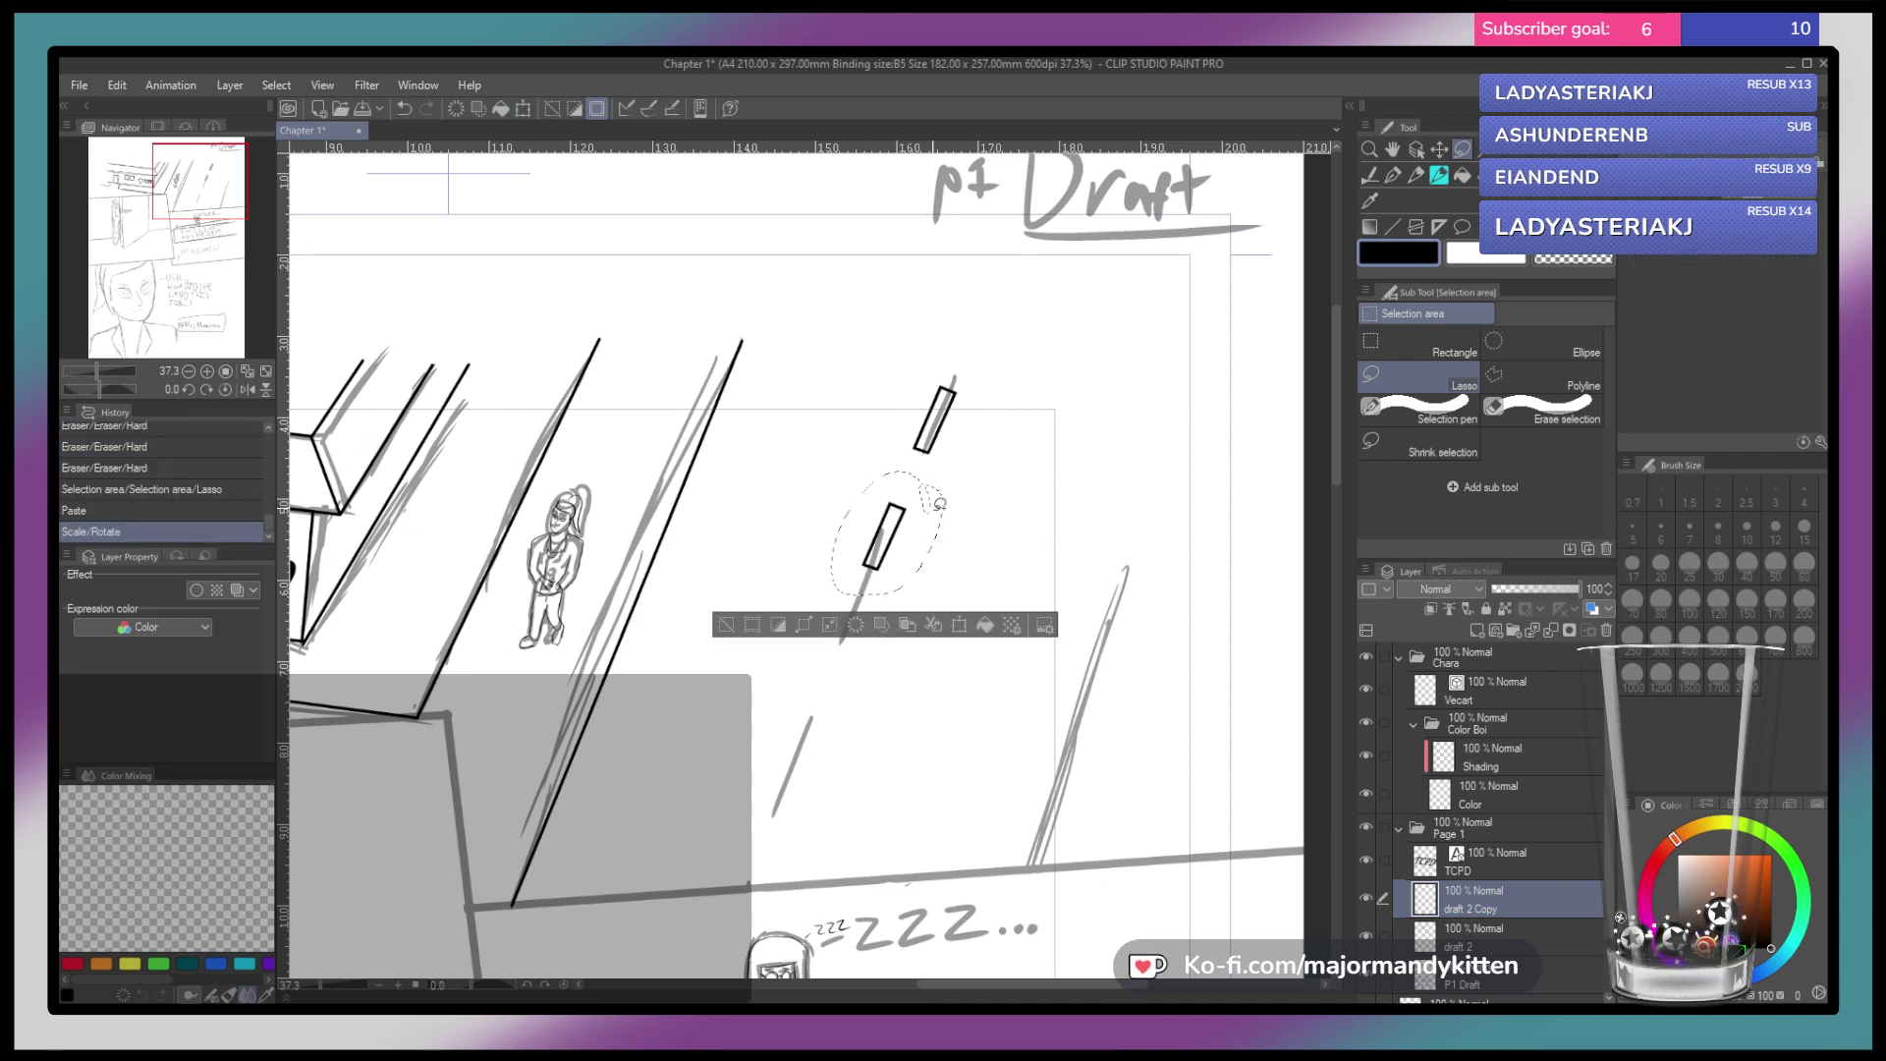
Paste two more copies of the road dash onto new layers at the second dash's position
key("ctrl+v")
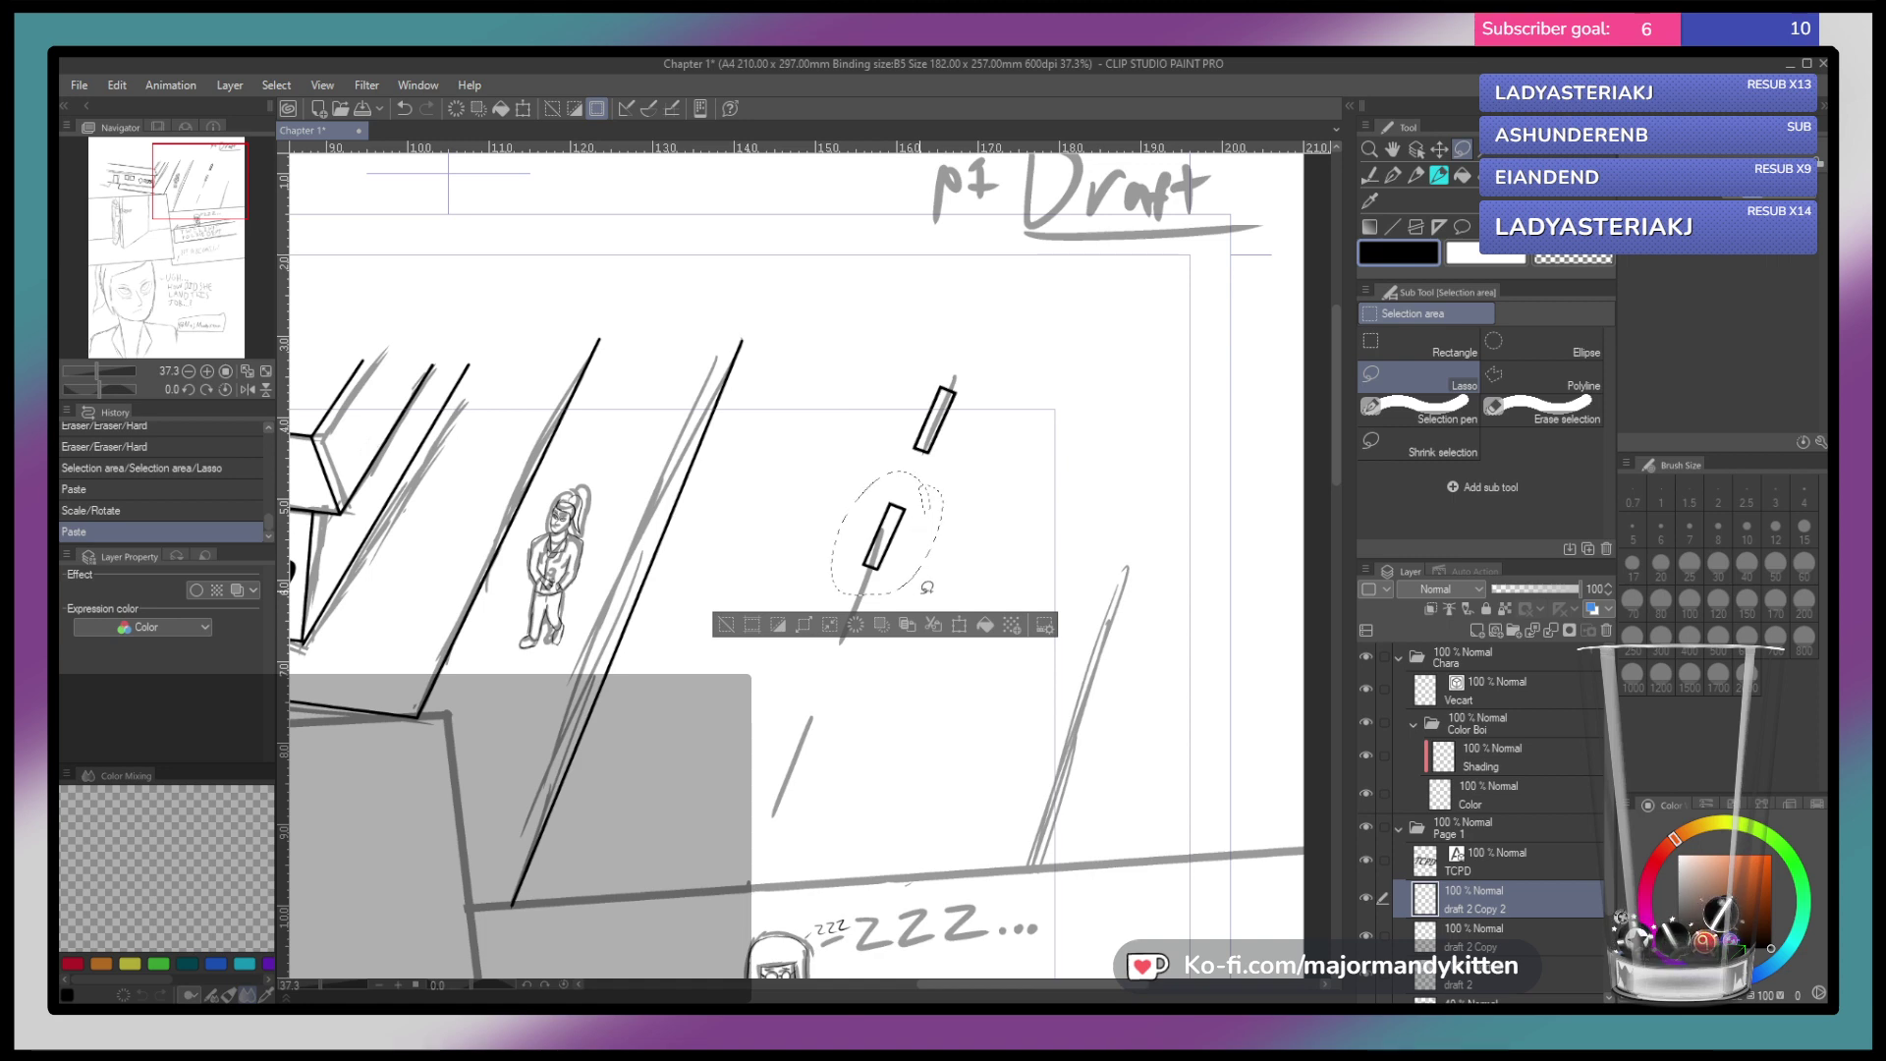
left_click(959, 626)
left_click(997, 418)
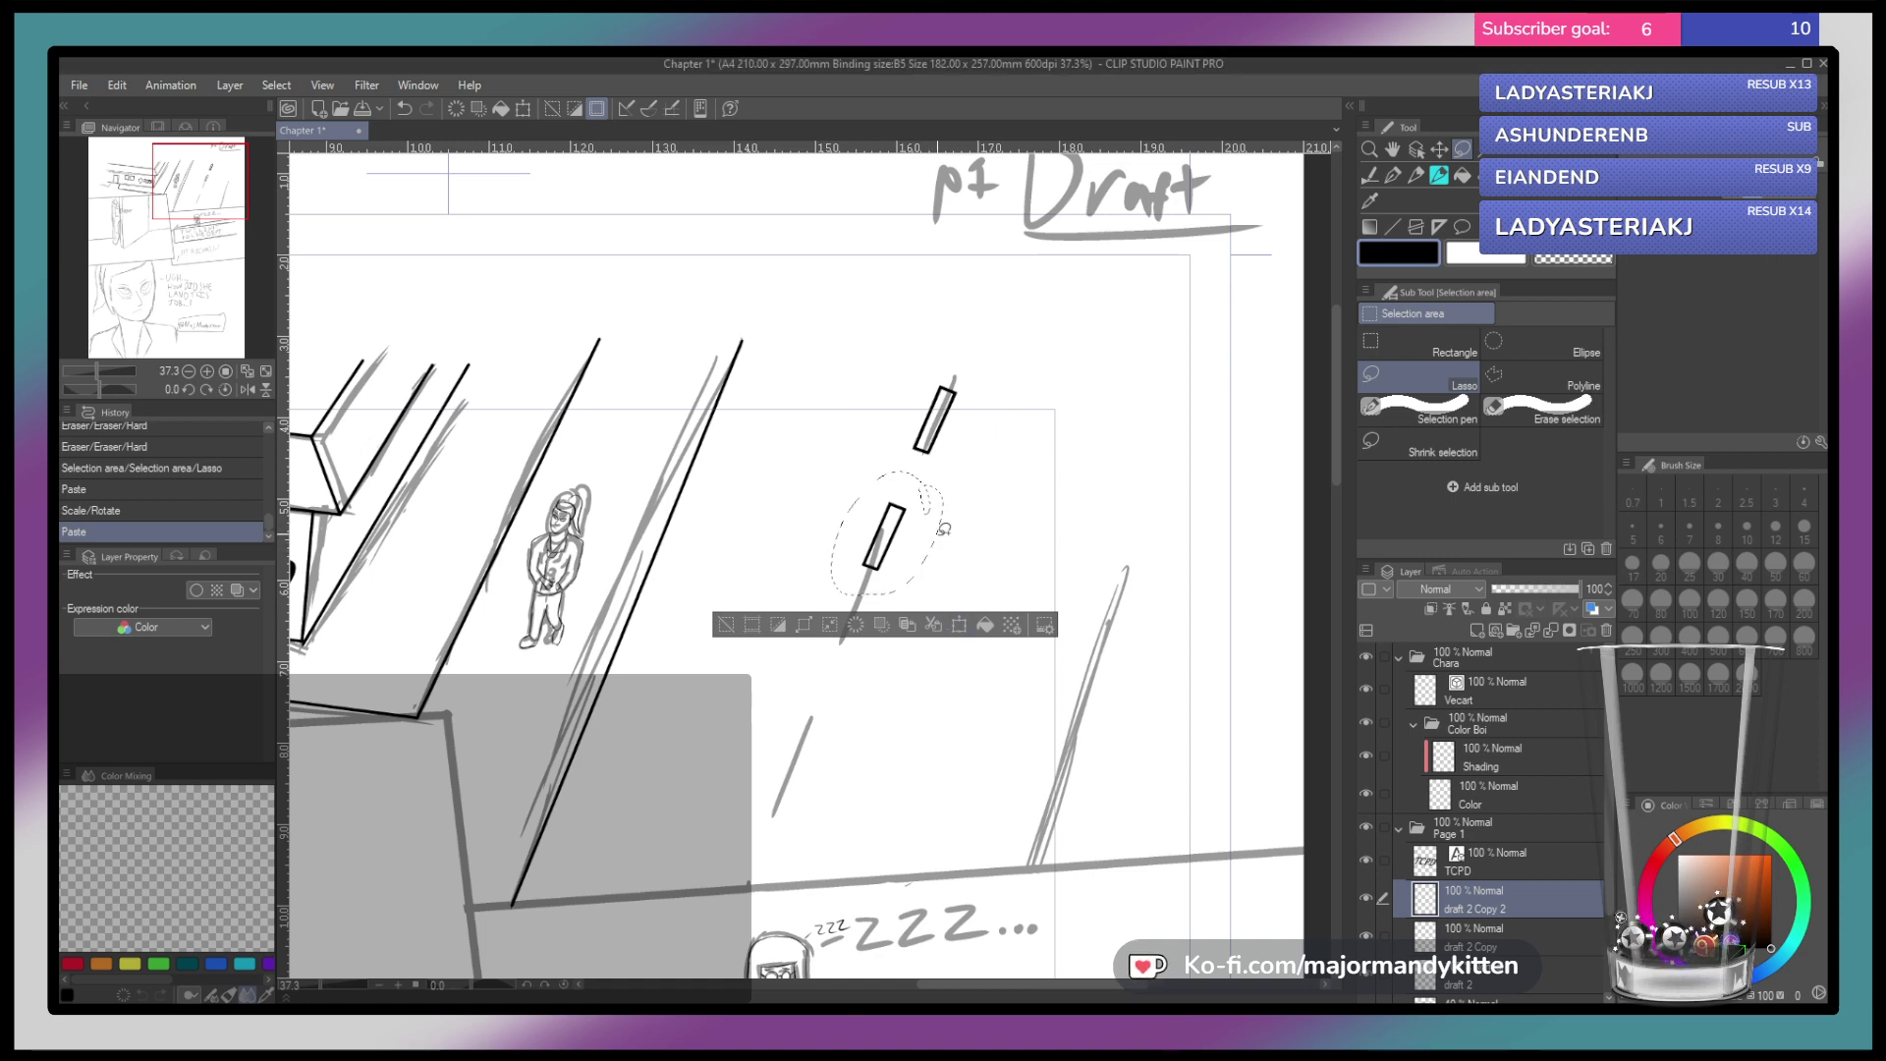
key("ctrl+v")
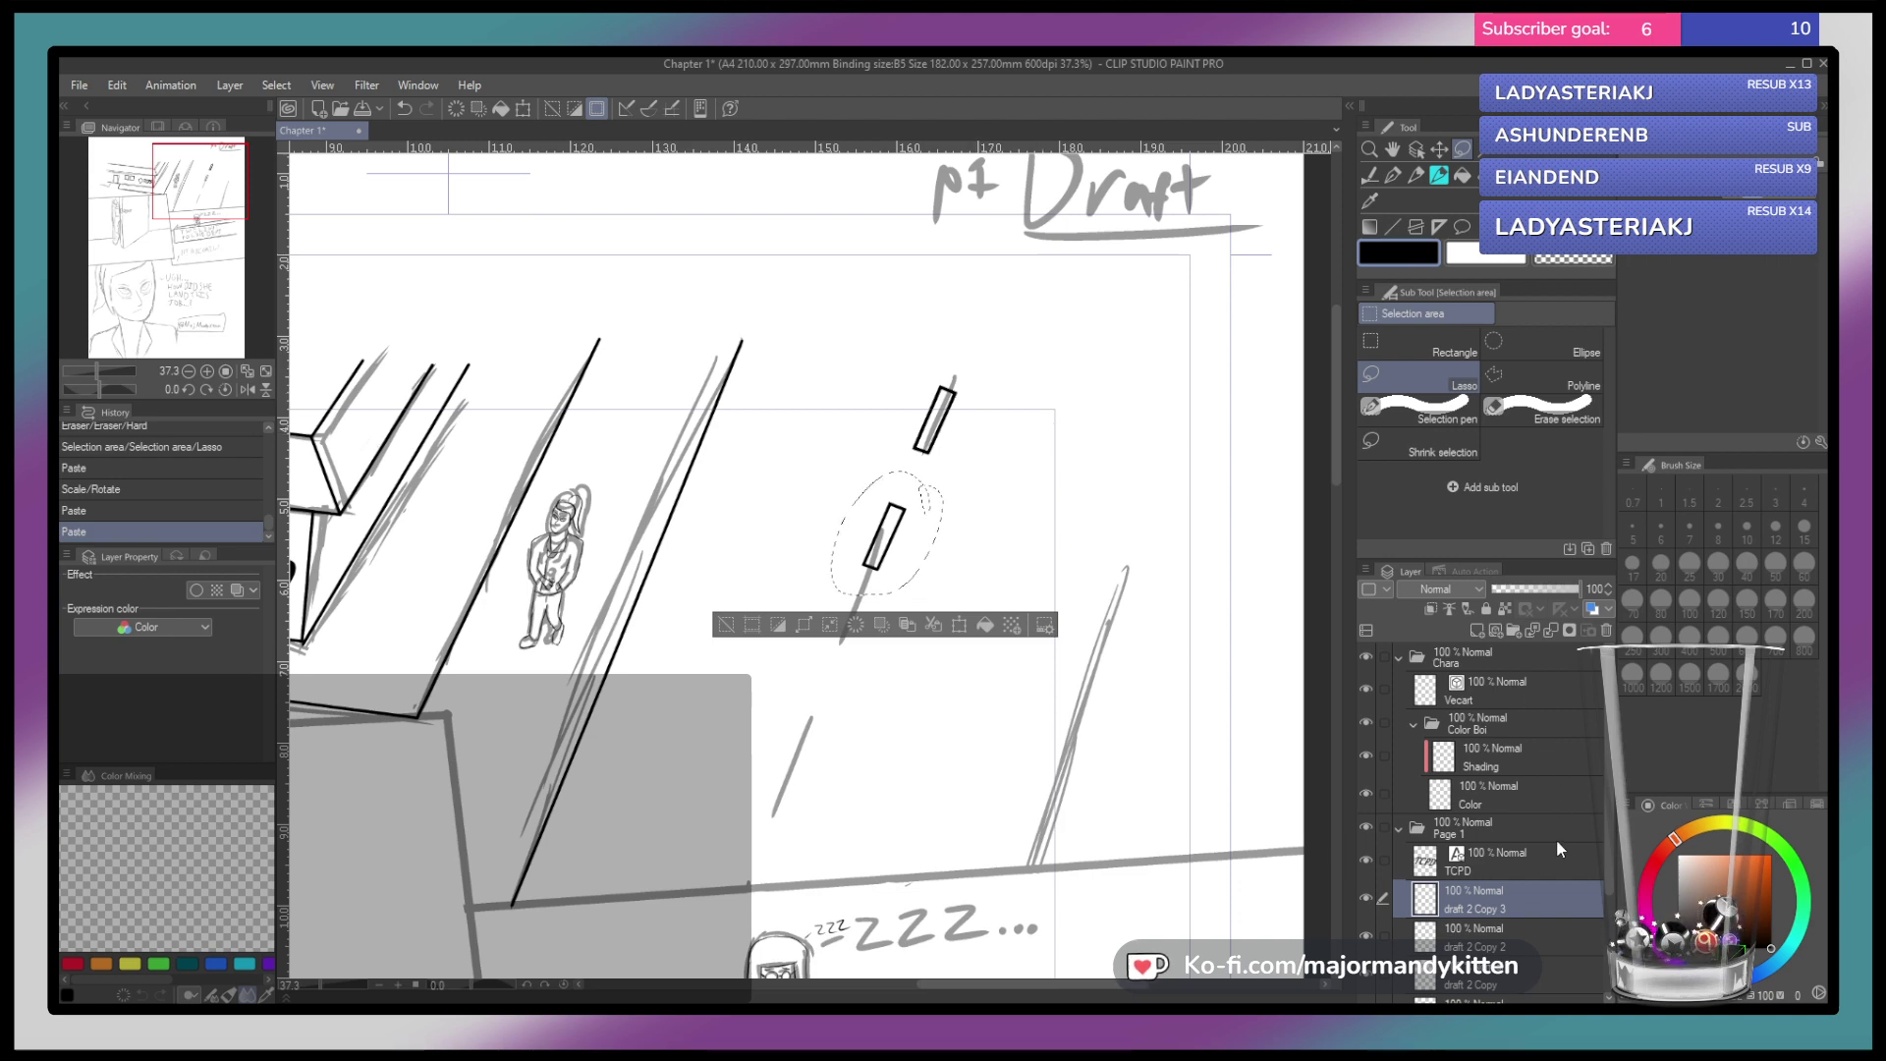
Merge the pasted dash layers down into the draft 2 layer, toggling the copy's visibility to check it before the final merge
left_click(1551, 631)
left_click(1548, 633)
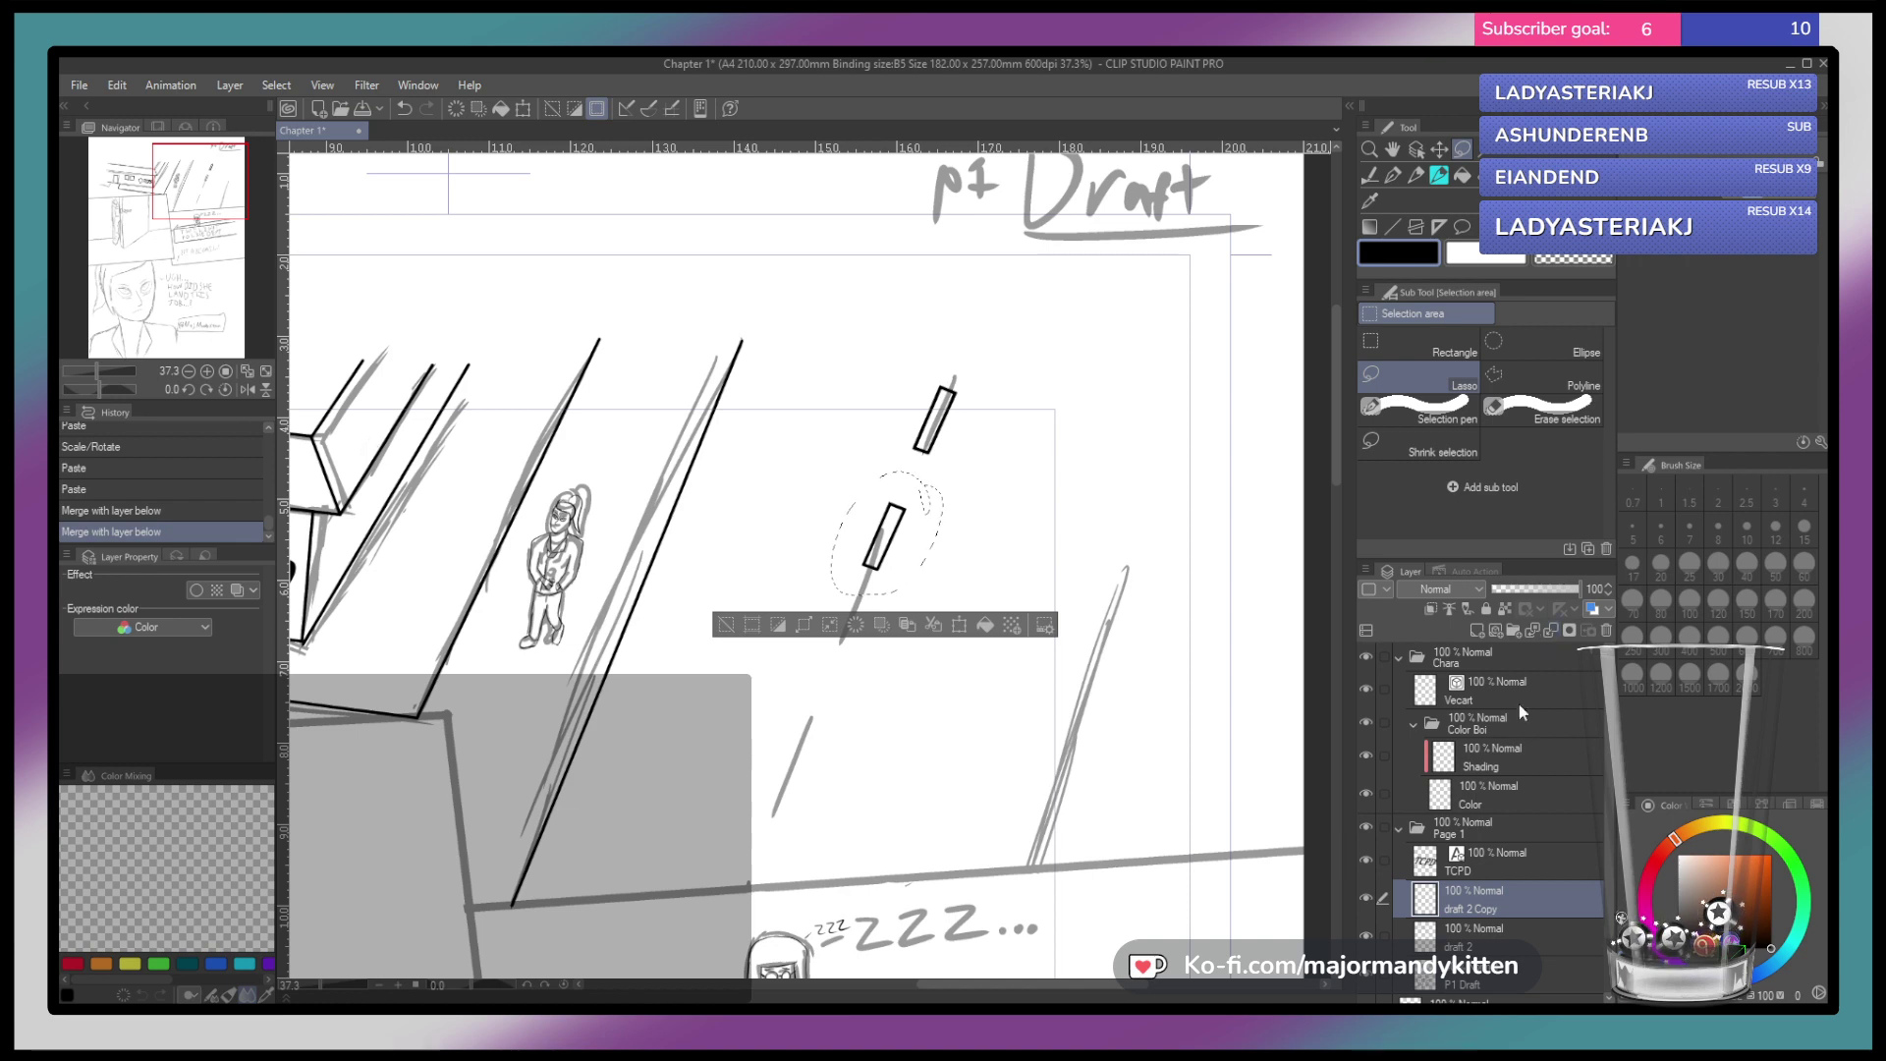
left_click(1367, 897)
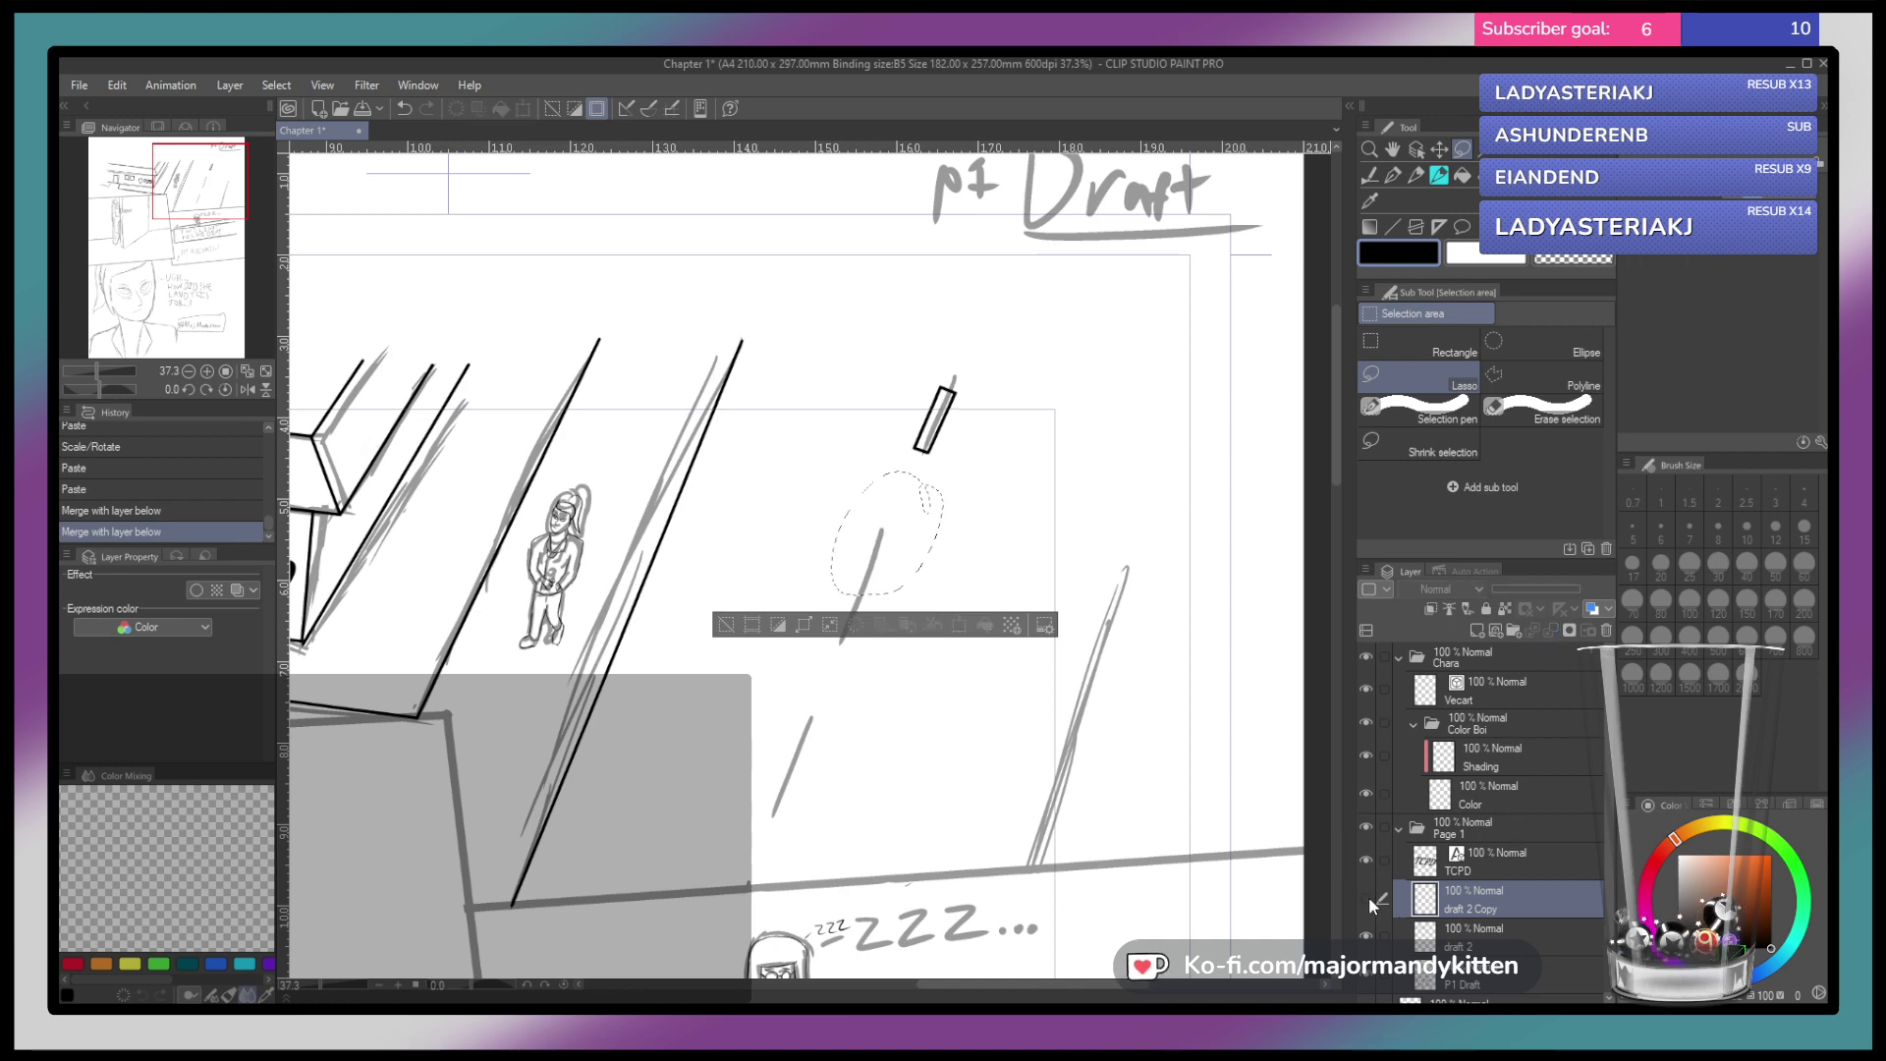
left_click(1369, 898)
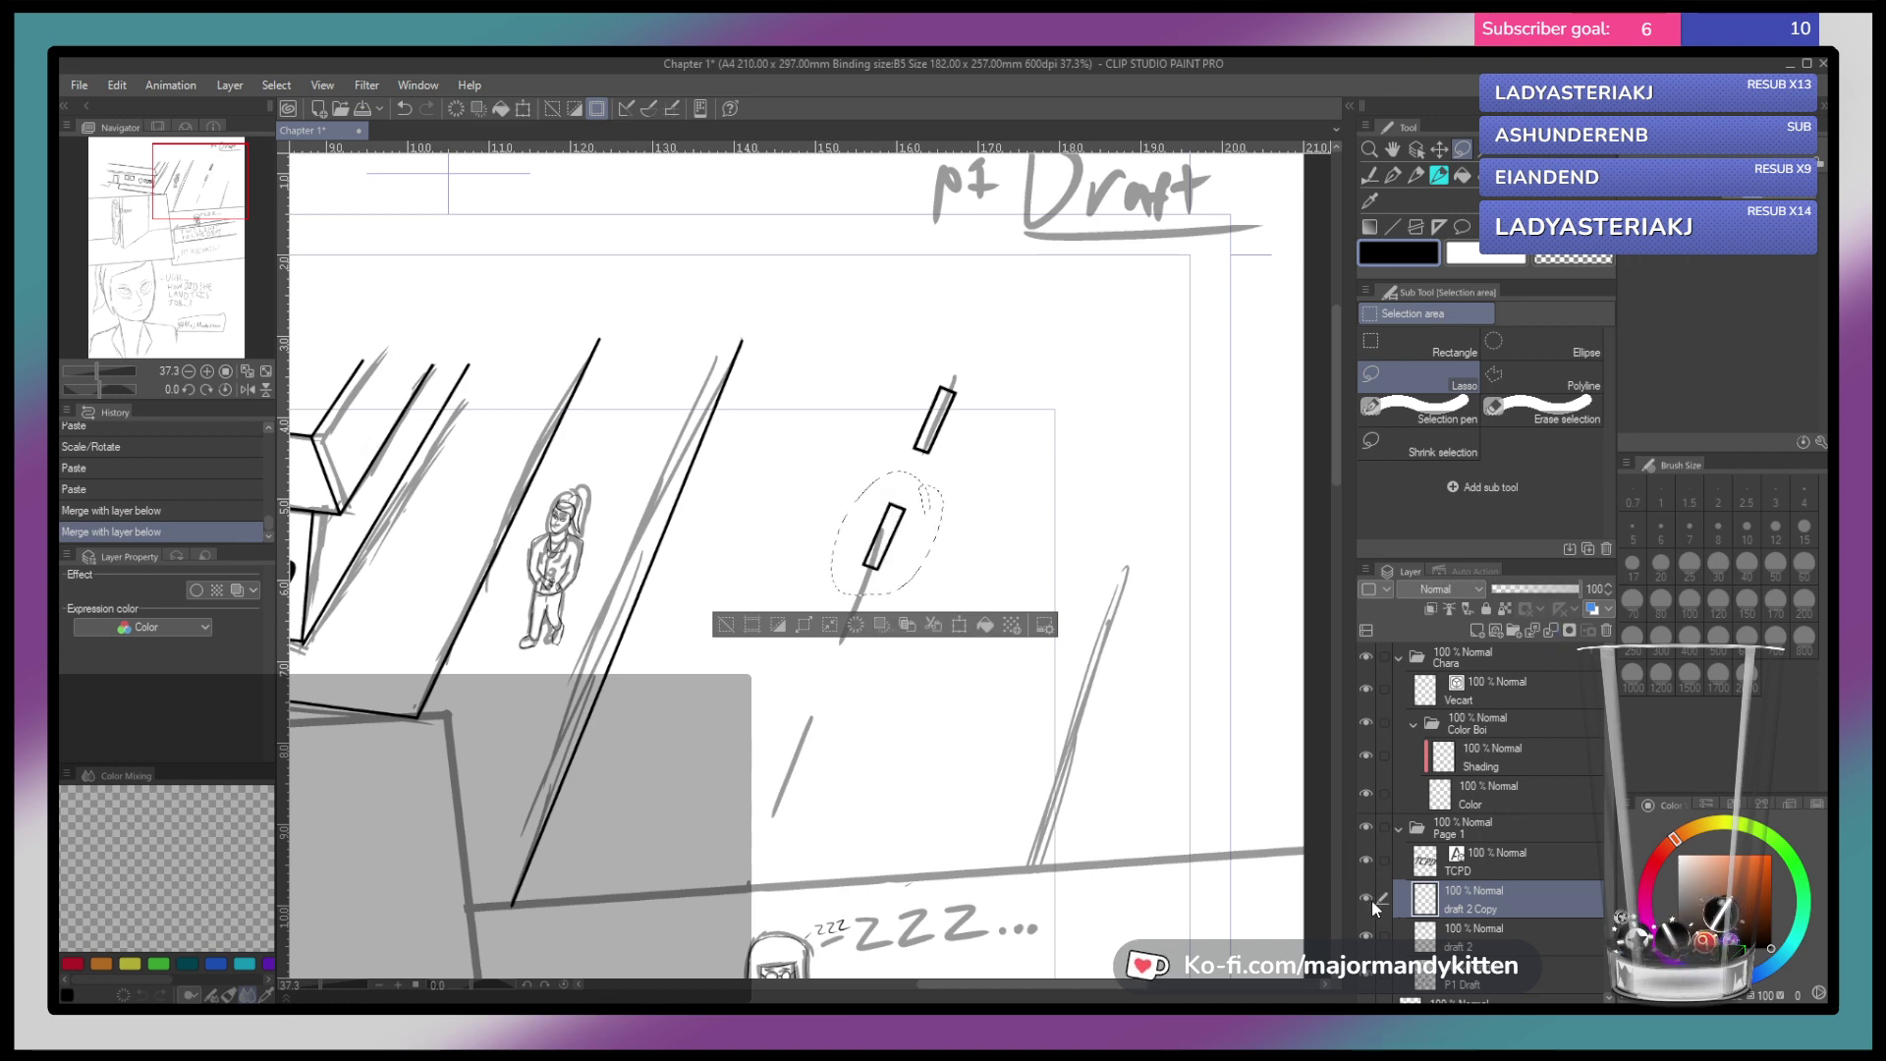
left_click(1548, 631)
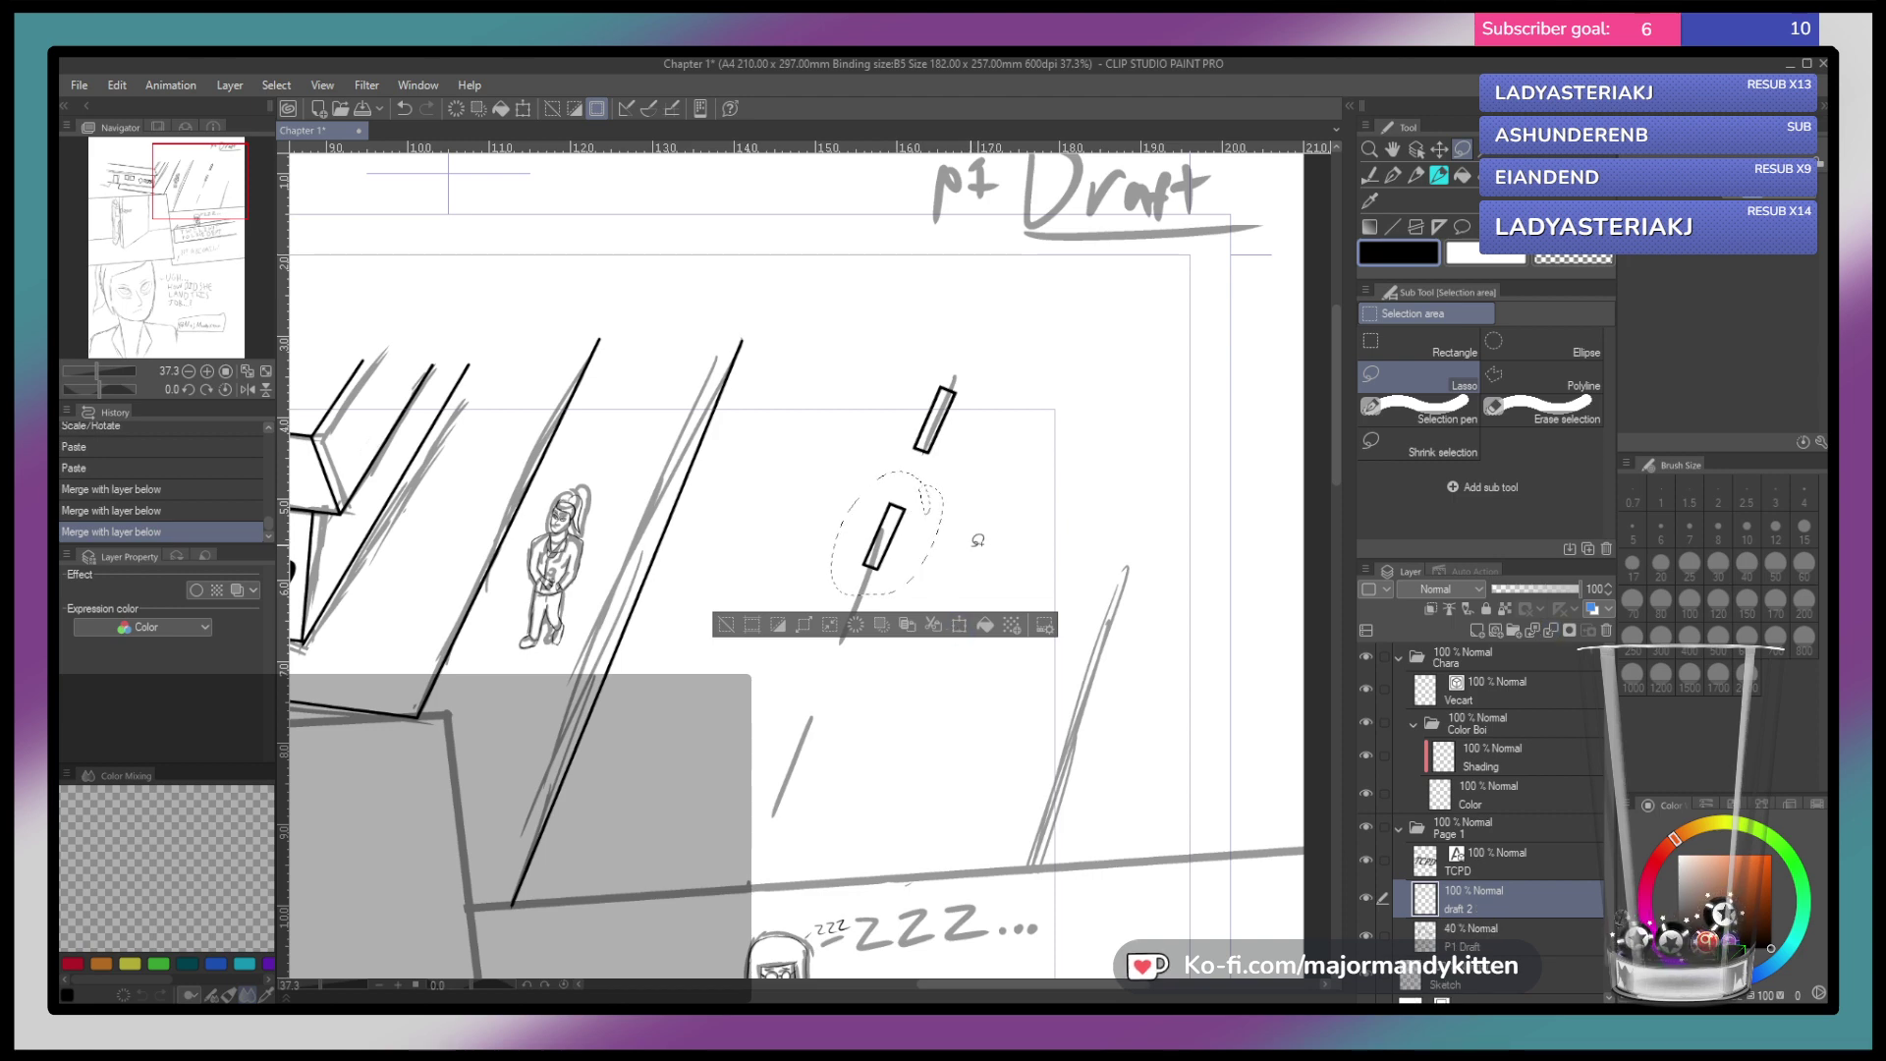
Duplicate both road dashes one spacing further down to add a third dash, then erase the copy's overlapping dash and merge it into draft 2
mouse_move(980, 546)
left_mouse_down()
mouse_move(1022, 422)
mouse_move(915, 344)
mouse_move(778, 529)
mouse_move(841, 627)
mouse_move(948, 633)
mouse_move(1003, 483)
left_mouse_up()
key("ctrl+v")
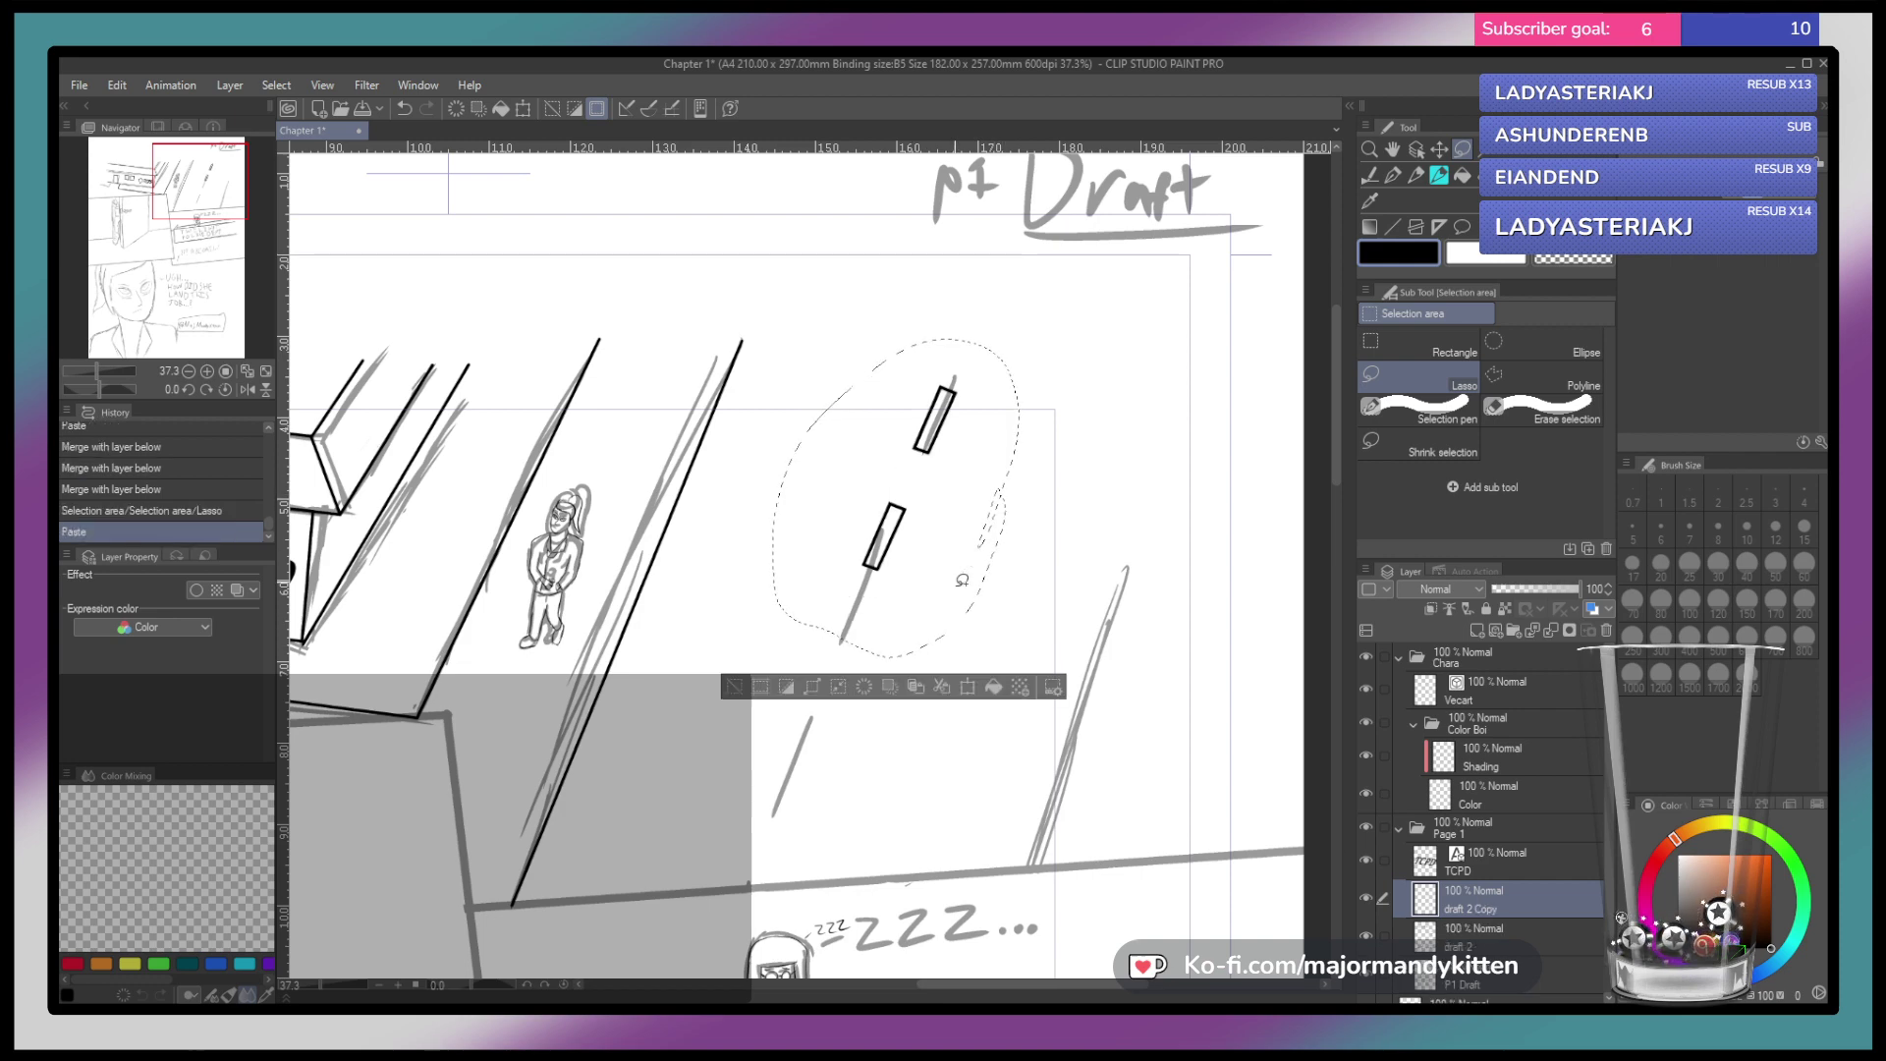
left_click(940, 691)
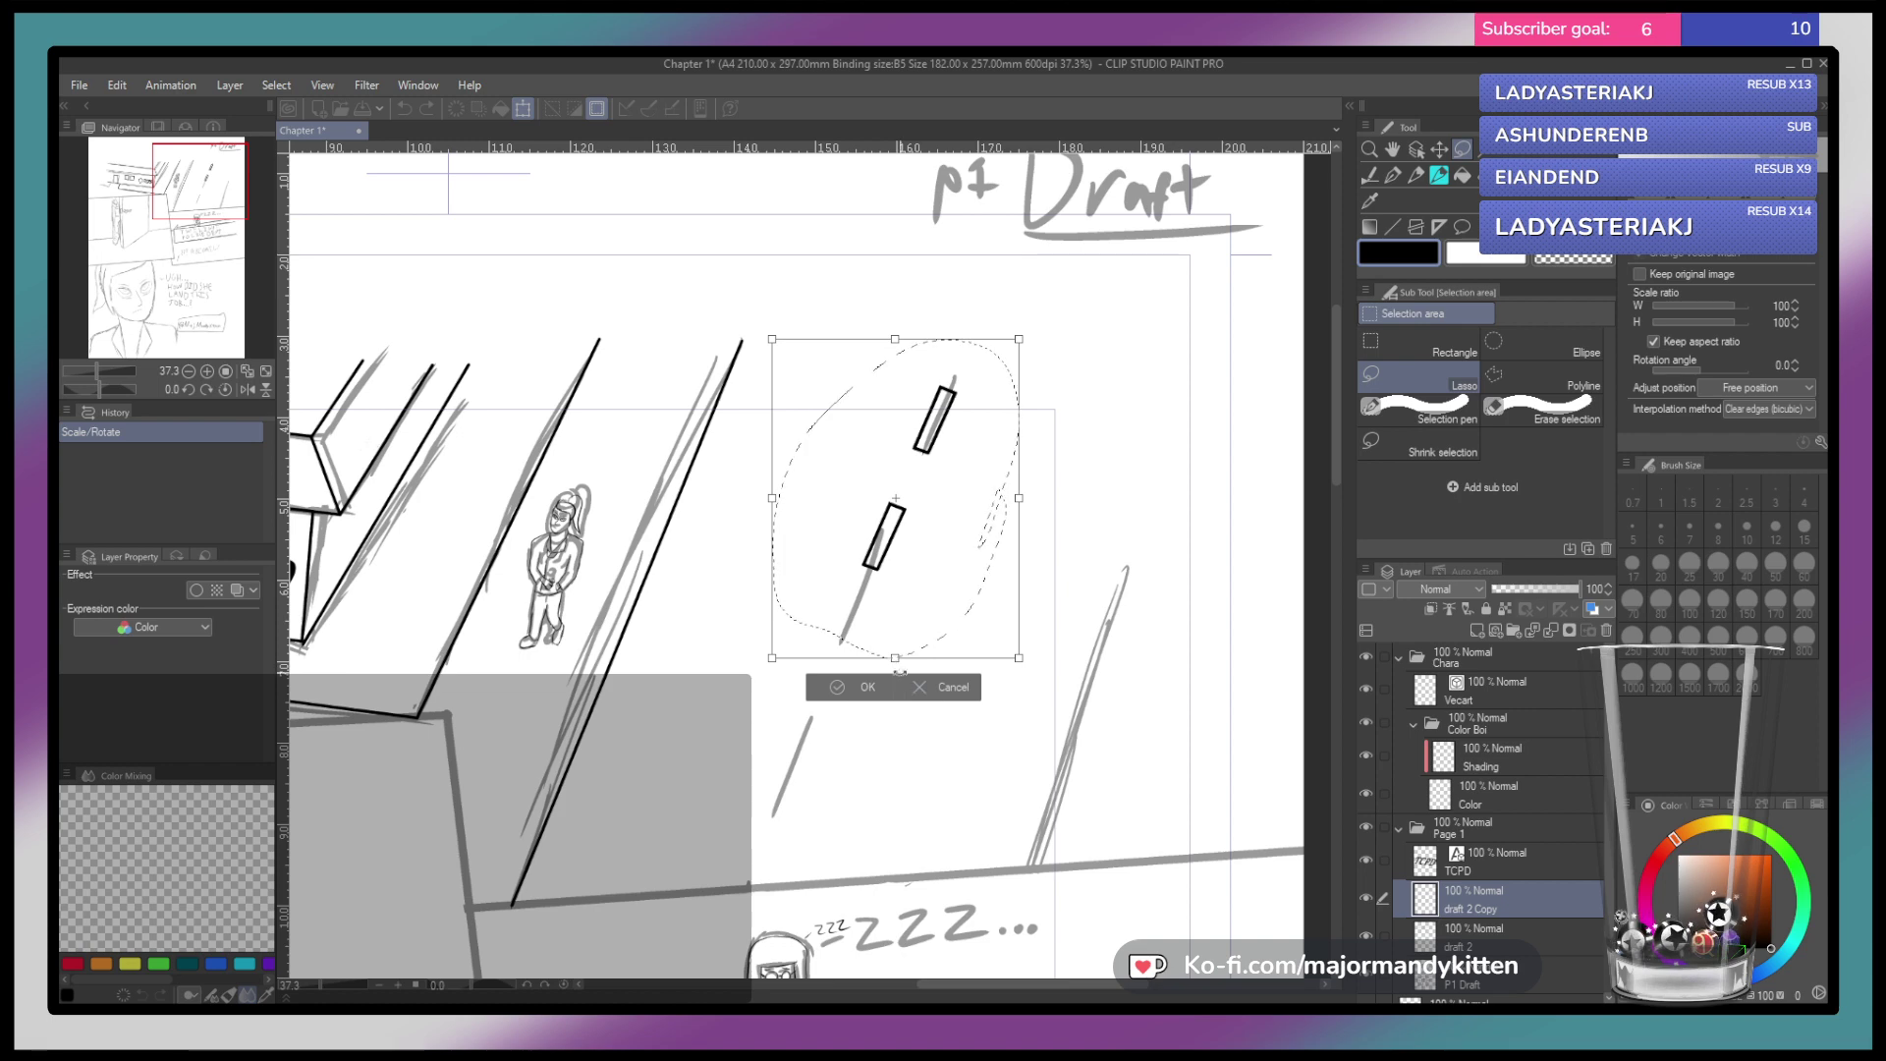
left_click_drag(935, 540, 897, 640)
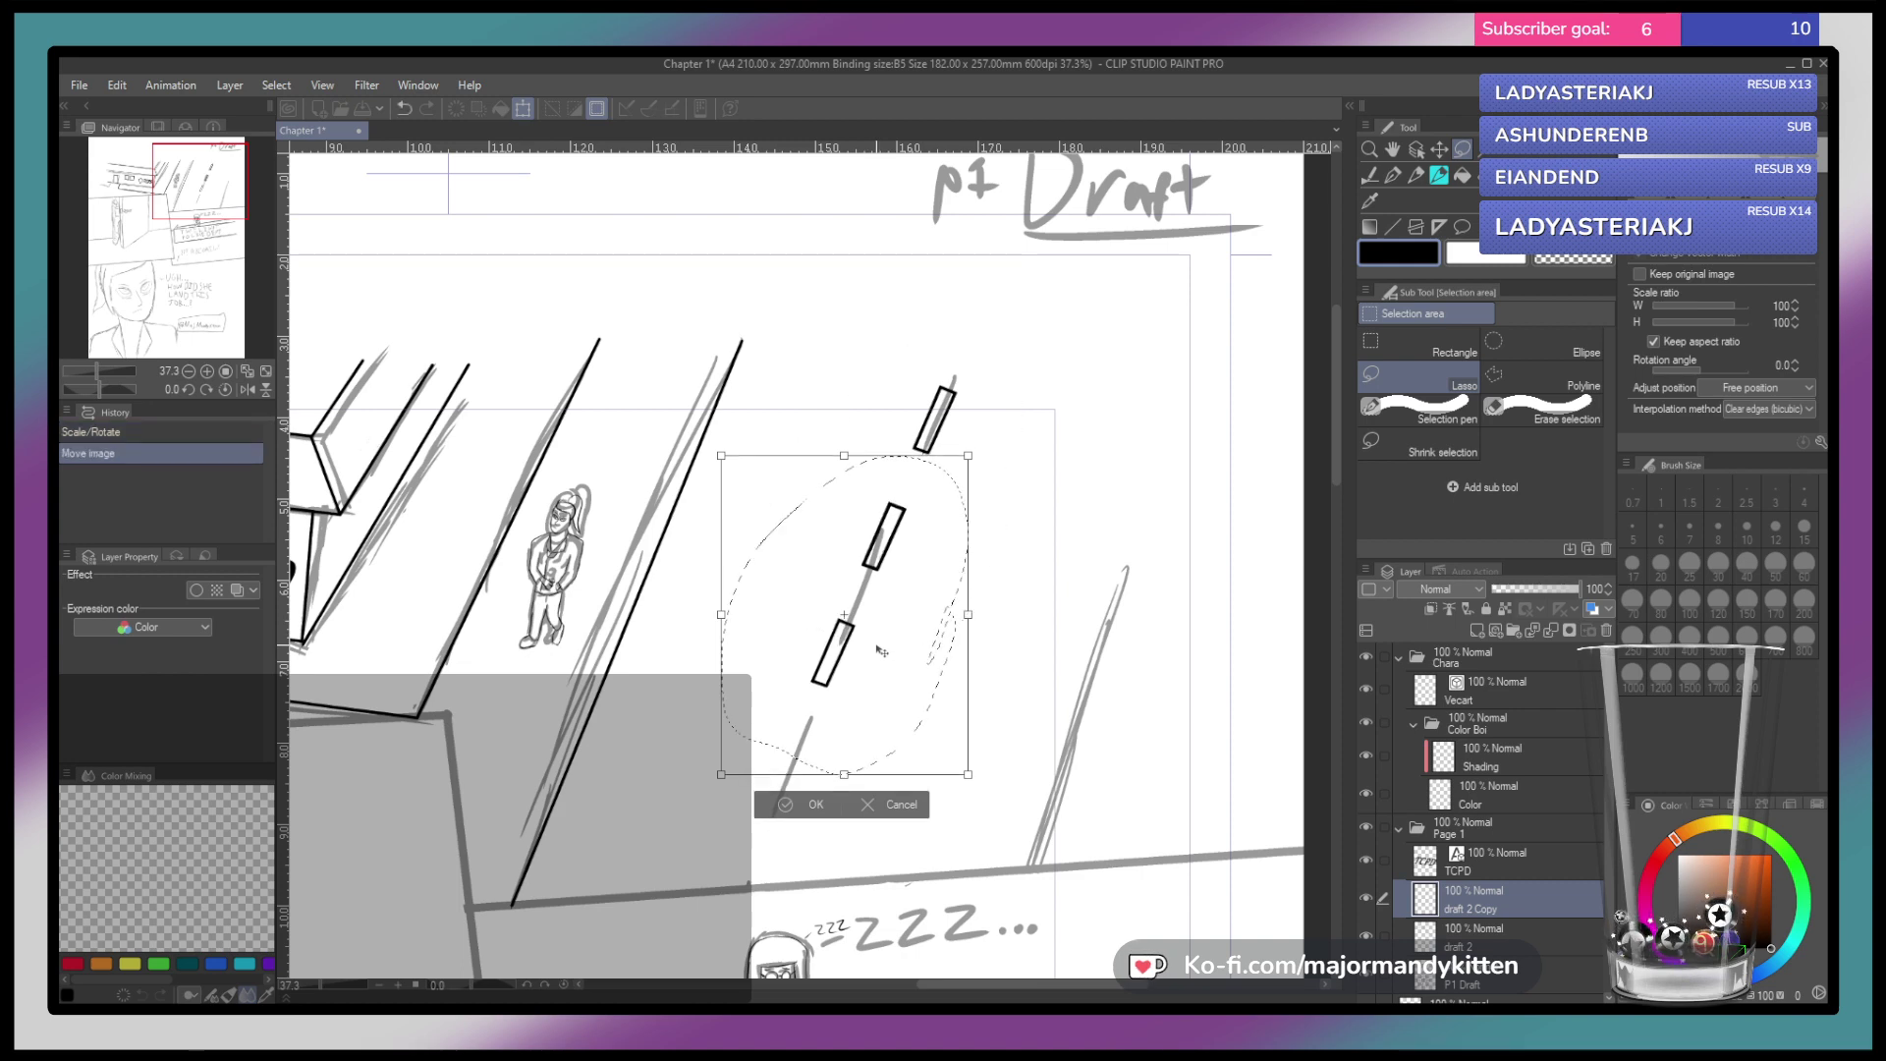
left_click(817, 806)
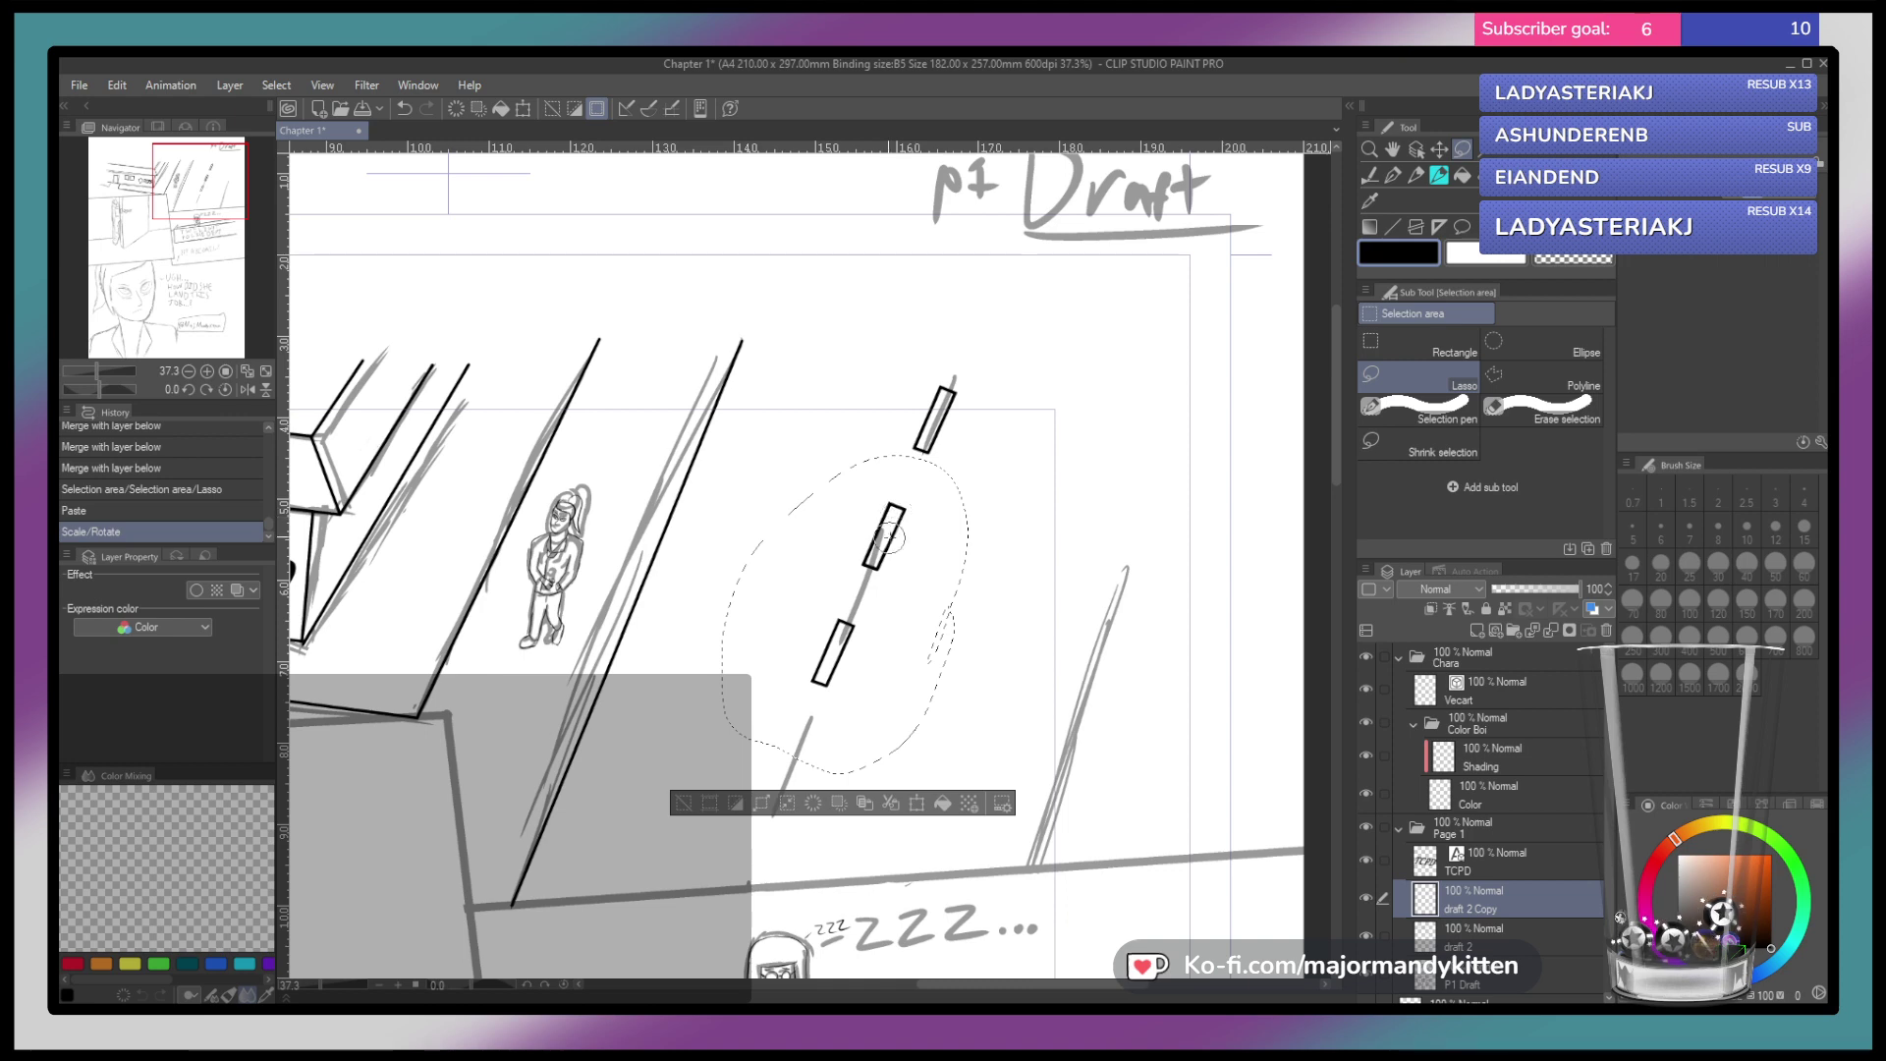
left_click_drag(881, 540, 880, 570)
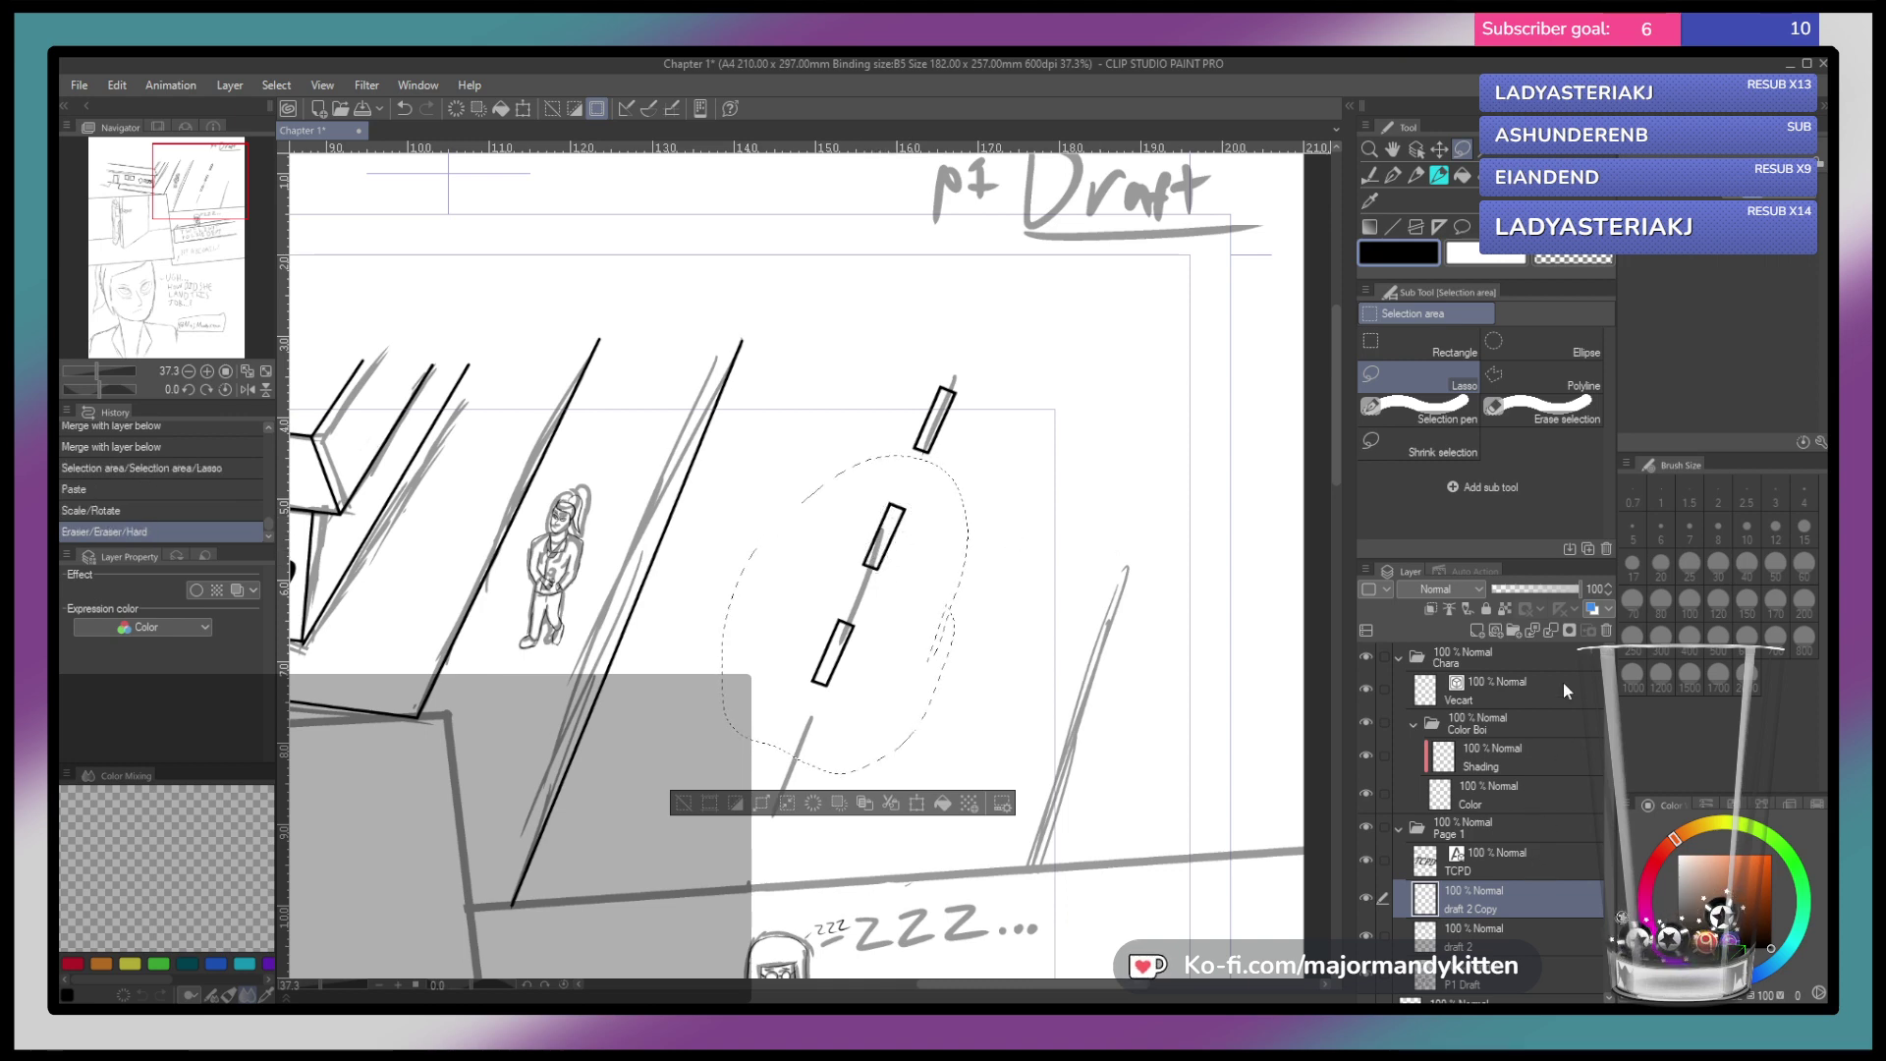
left_click(1552, 631)
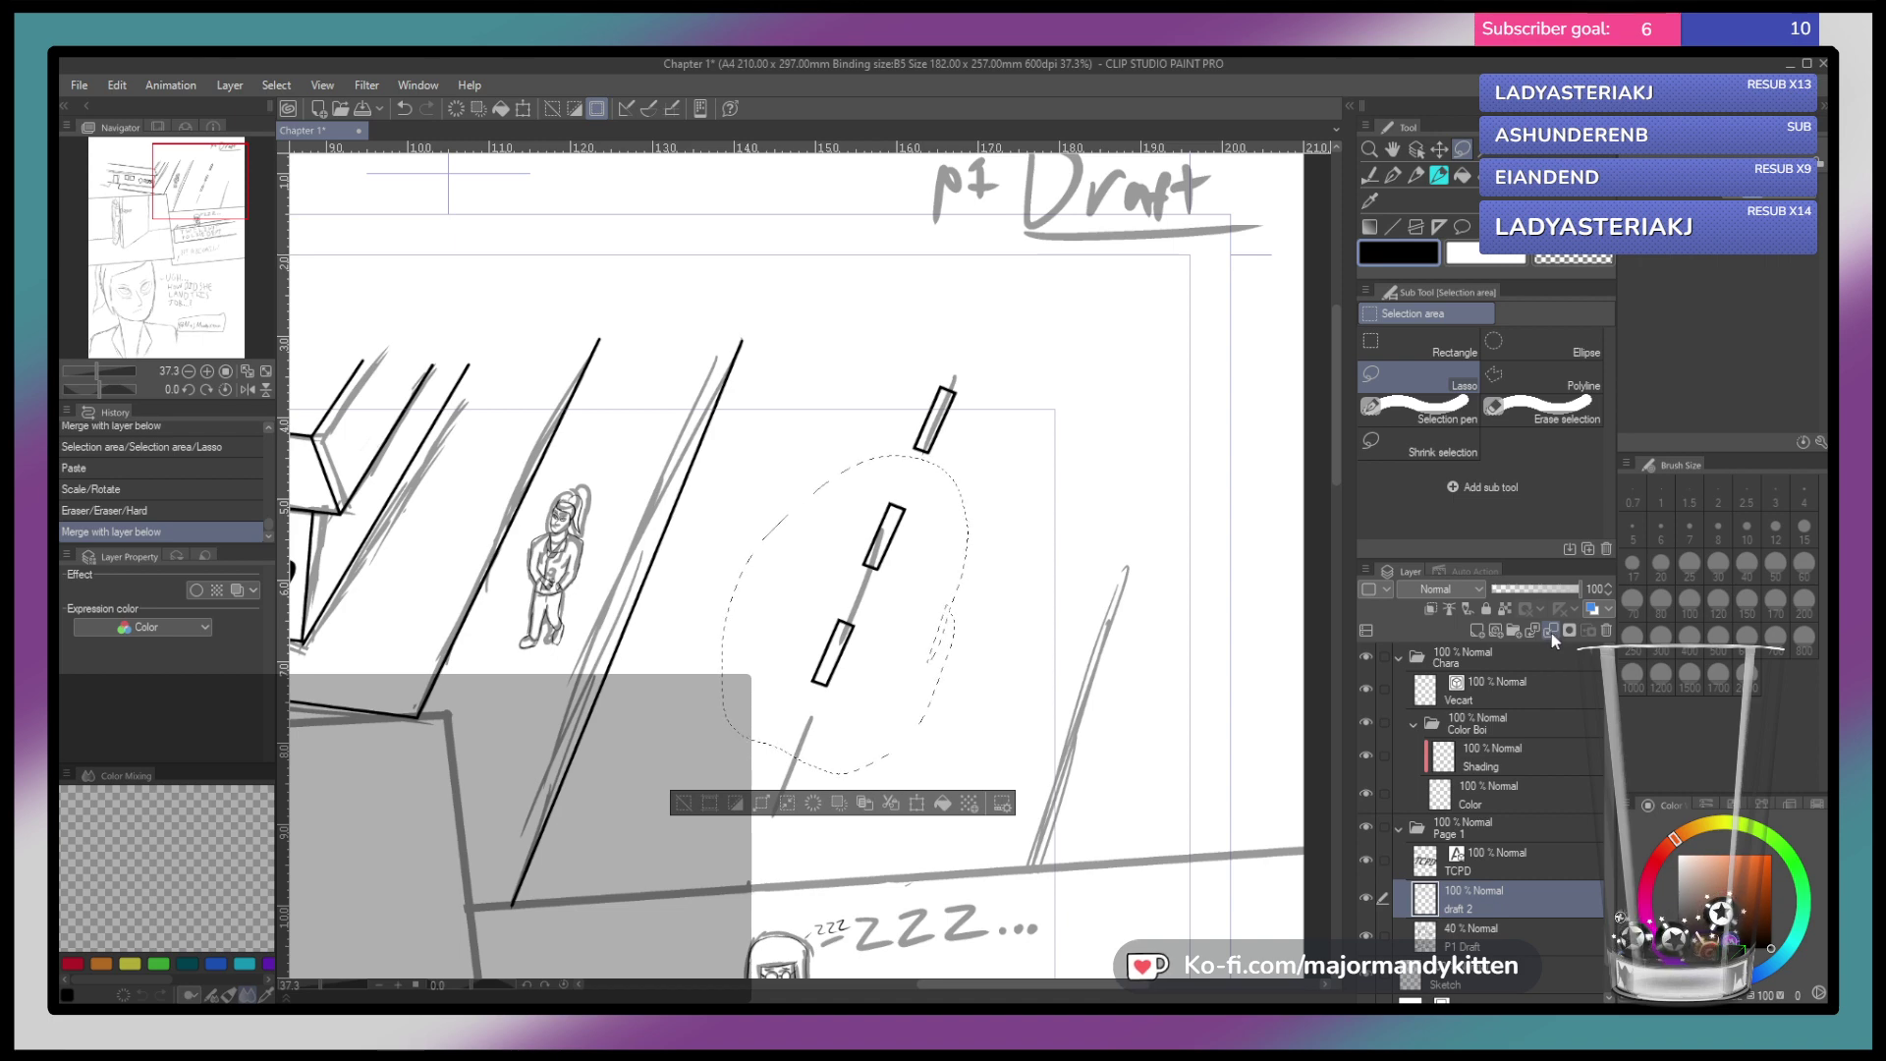
Paste another copy of the selected road dashes and shift it down the road line to add a fourth dash
key("ctrl+v")
left_click(917, 804)
left_click_drag(919, 624, 865, 745)
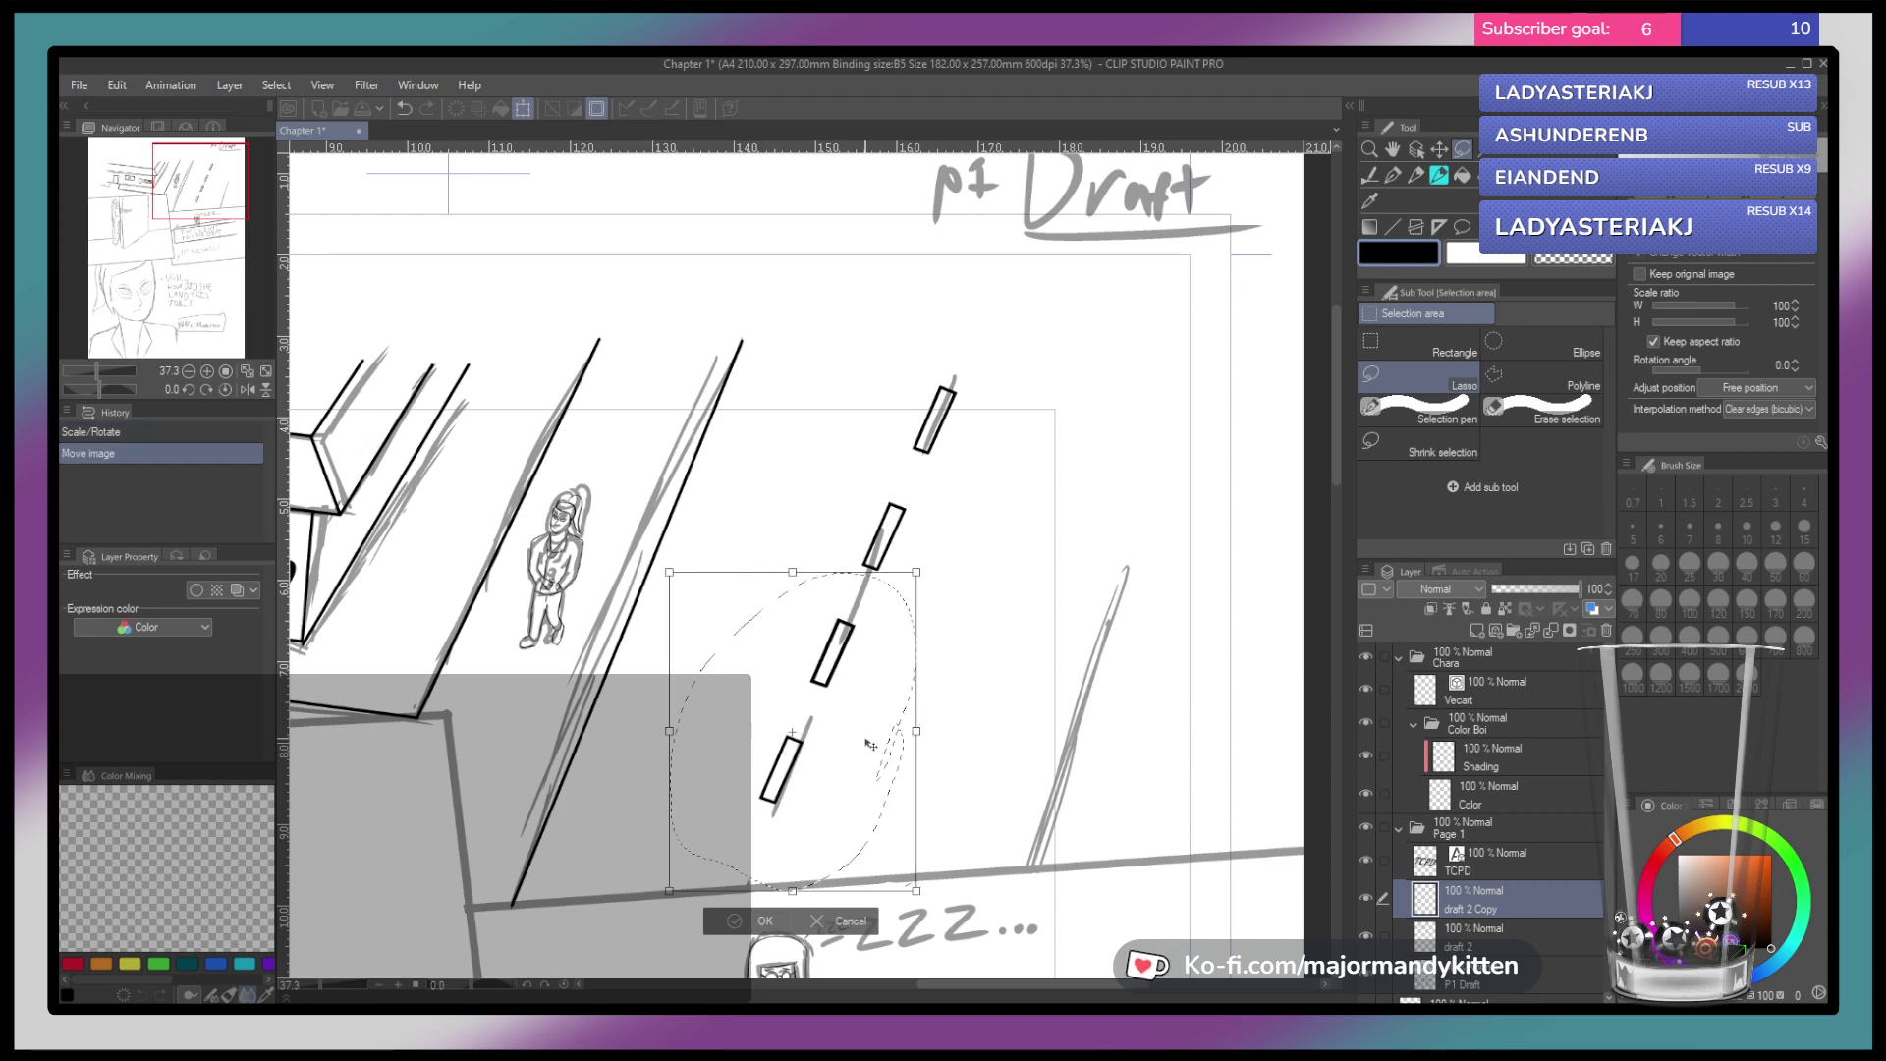
left_click(764, 929)
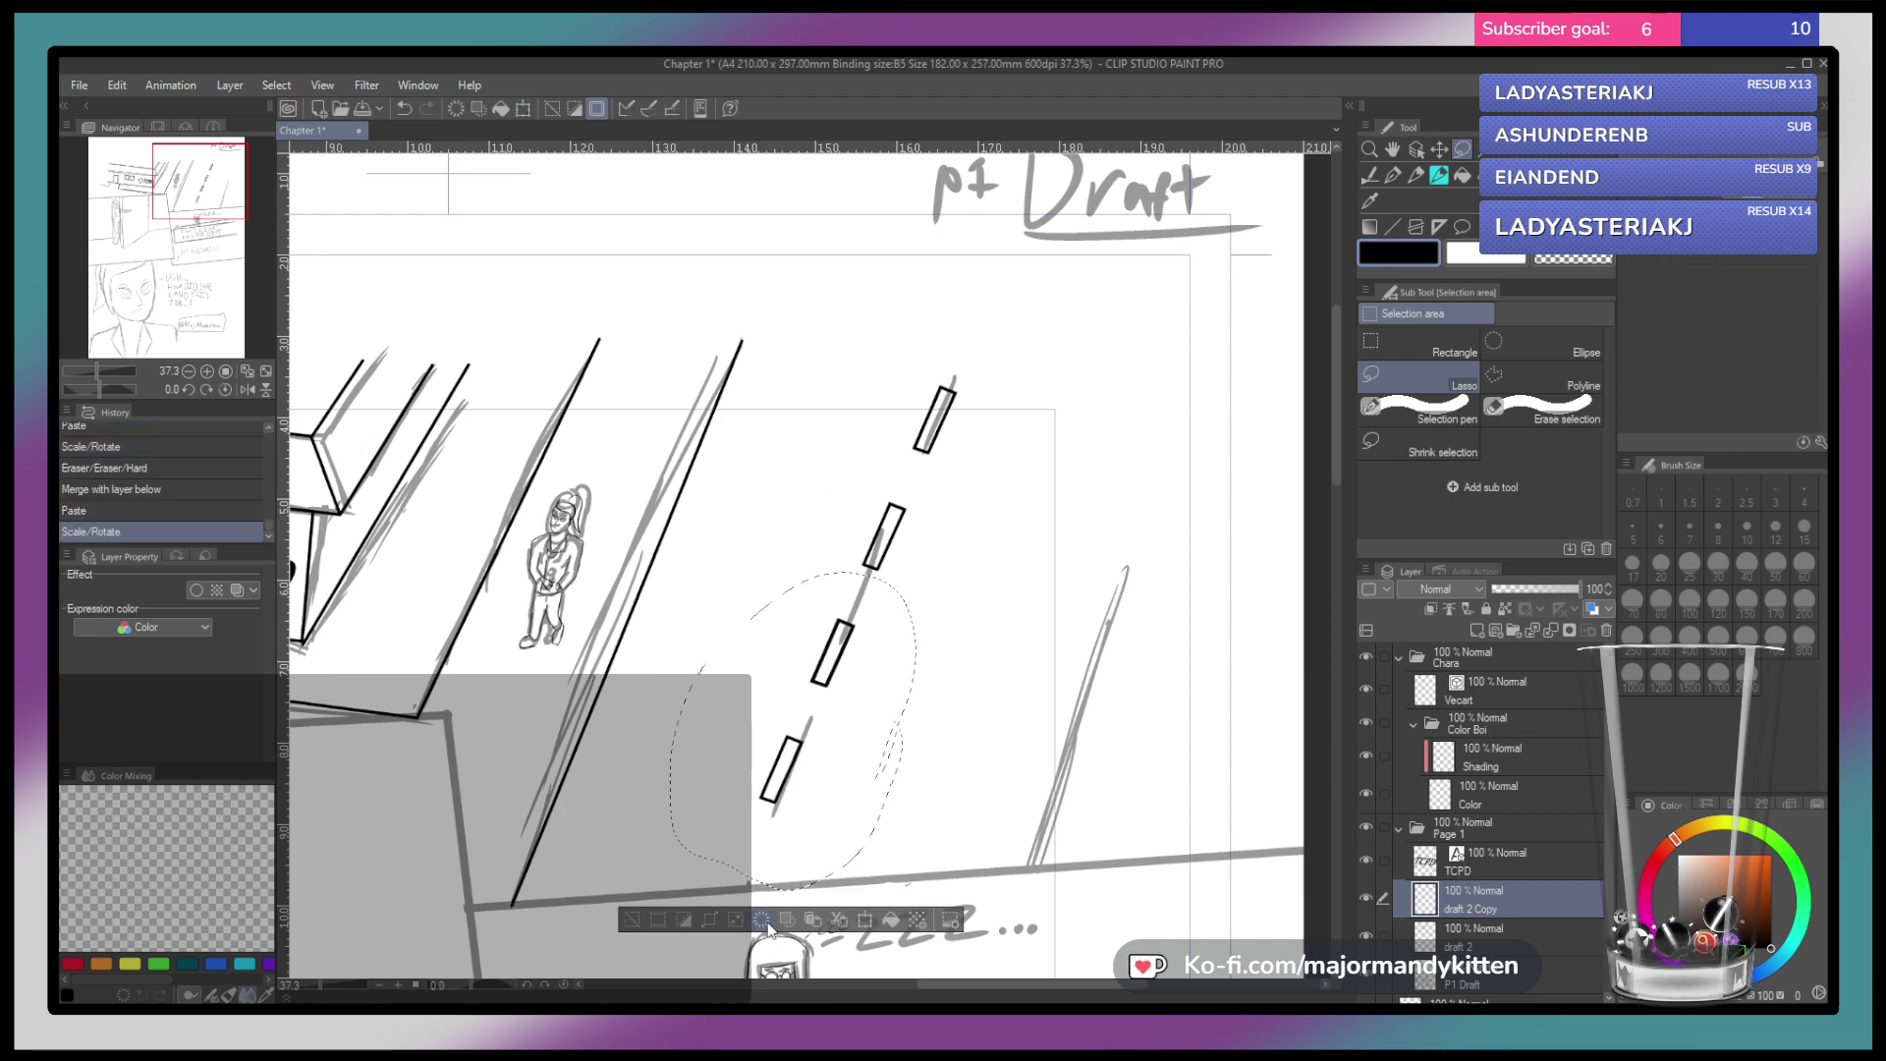
Deselect, erase the copy's dash overlapping the third road dash, and merge the copy layer down into draft 2
left_click(866, 920)
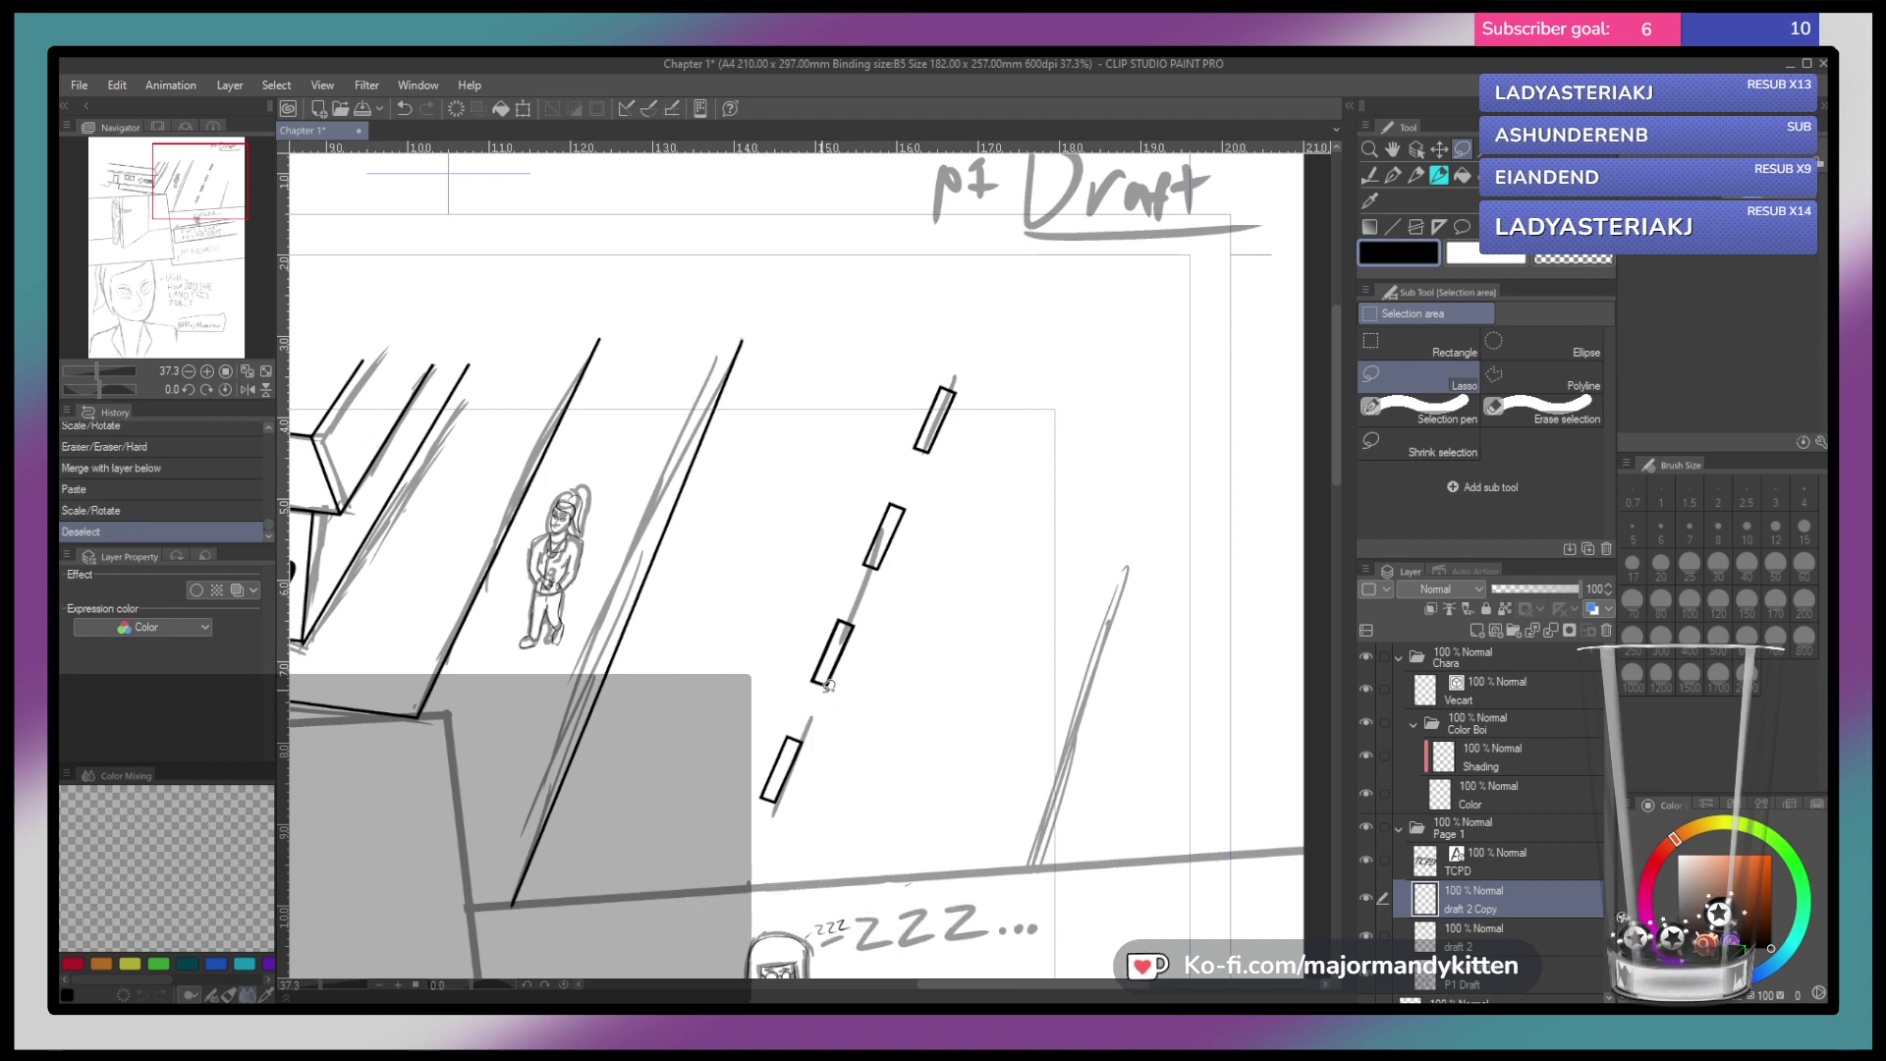
mouse_move(823, 665)
left_mouse_down()
mouse_move(831, 648)
mouse_move(827, 678)
left_mouse_up()
left_click(1557, 630)
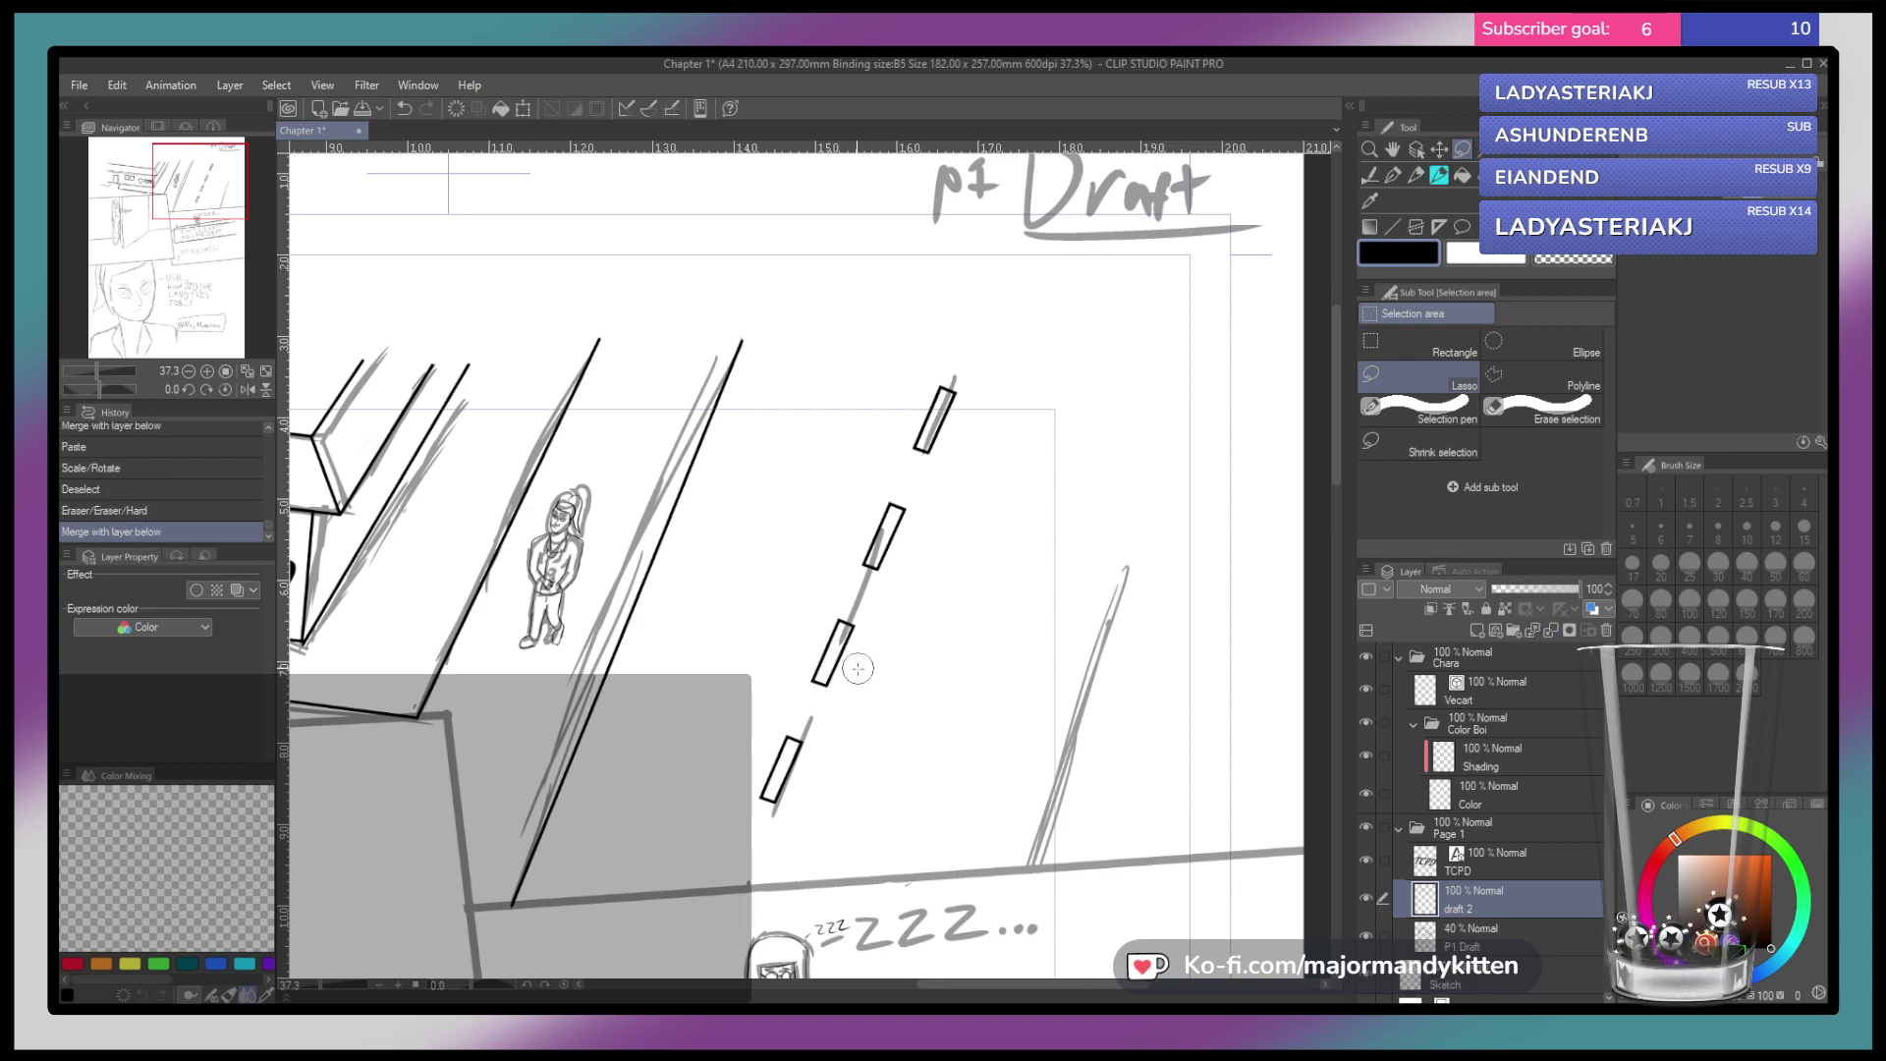
Lasso the two lowest road dashes, paste a copy, and shift it down the road line to add a fifth dash
left_click_drag(889, 656, 870, 597)
mouse_move(744, 685)
left_mouse_down()
mouse_move(720, 801)
mouse_move(764, 848)
mouse_move(836, 826)
mouse_move(883, 723)
left_mouse_up()
left_click_drag(896, 636, 886, 632)
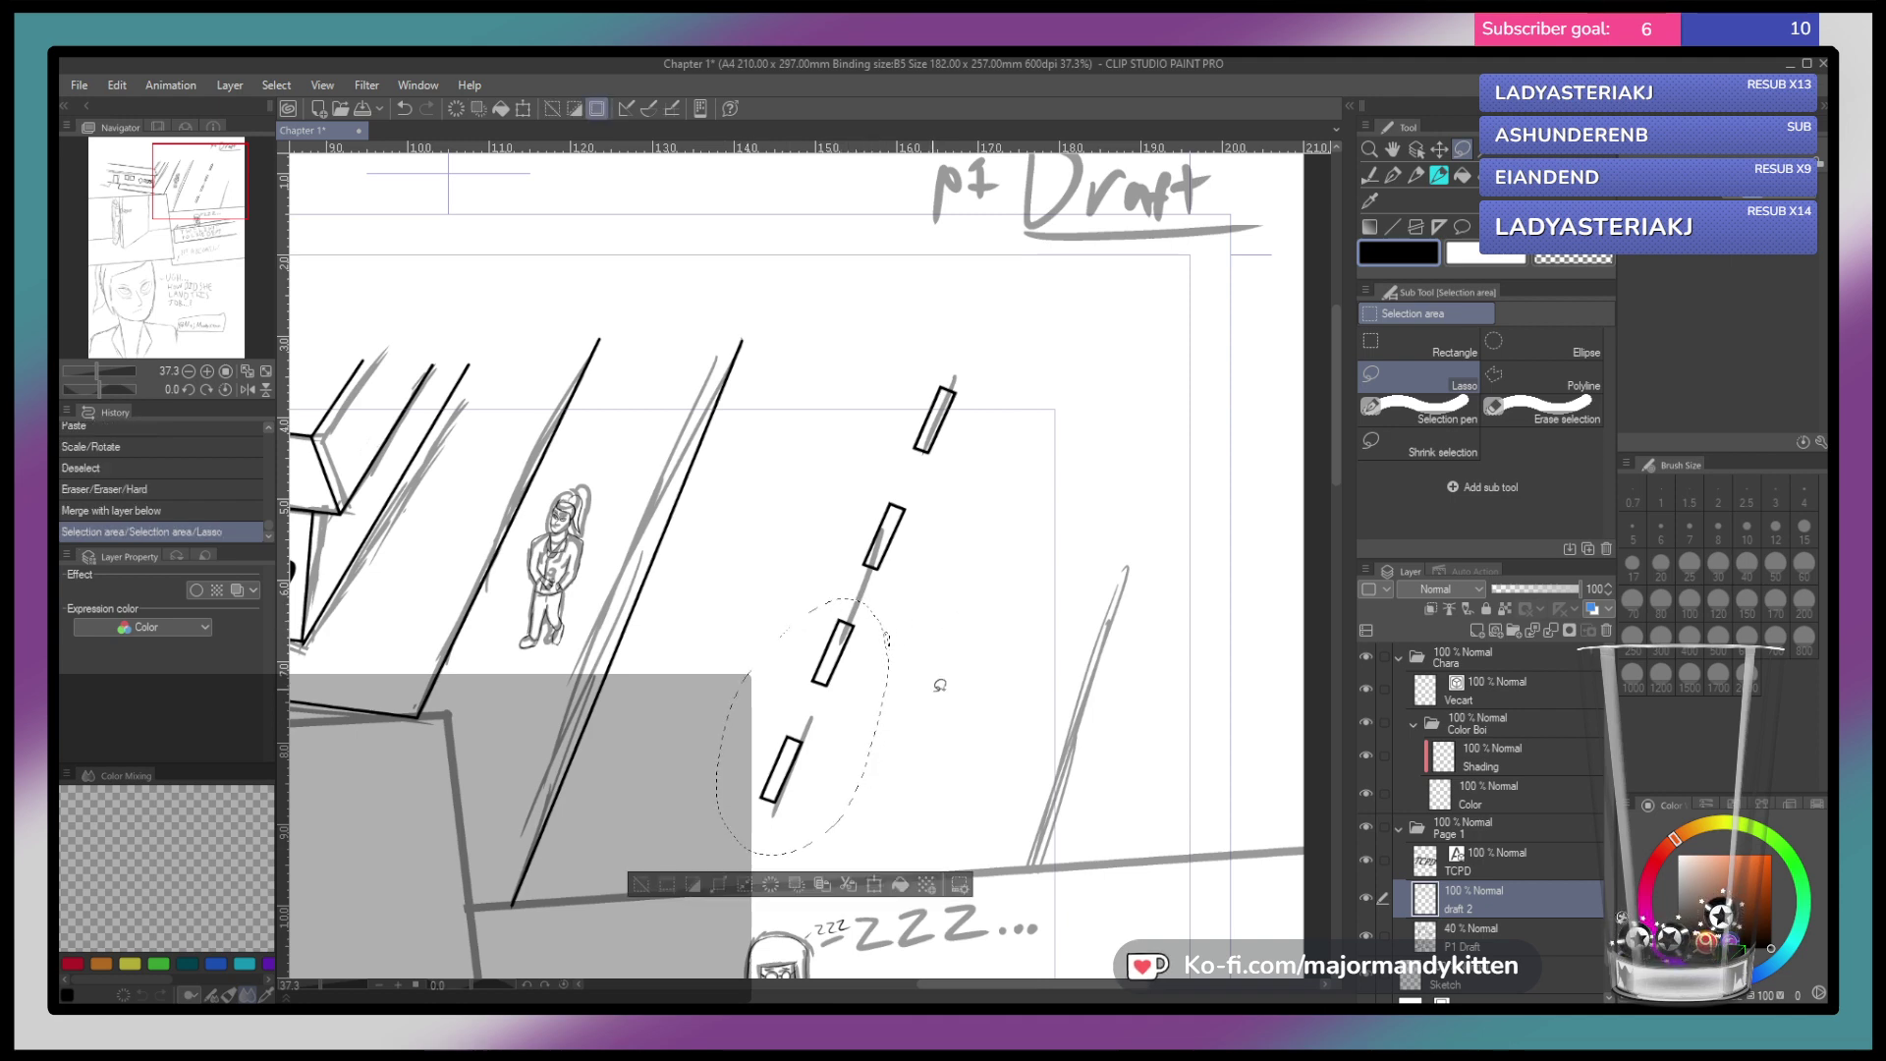
left_click(876, 886)
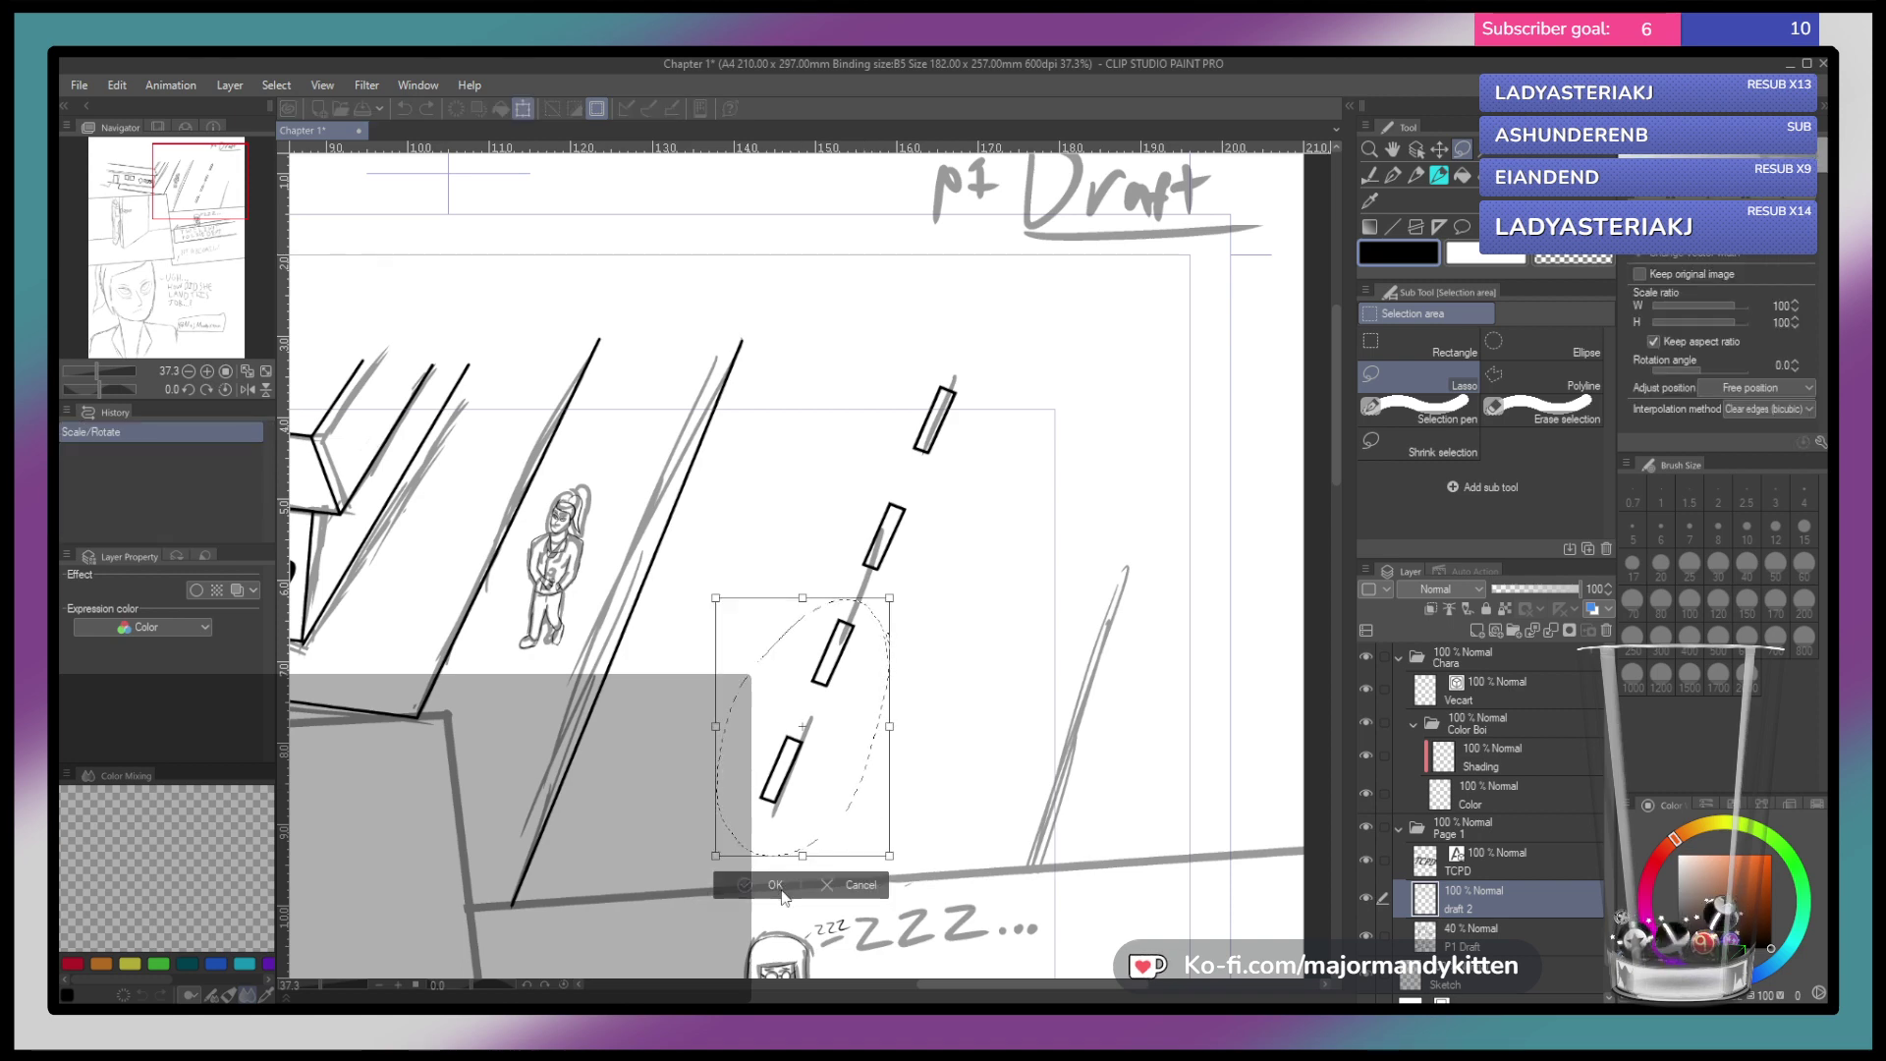
left_click(855, 889)
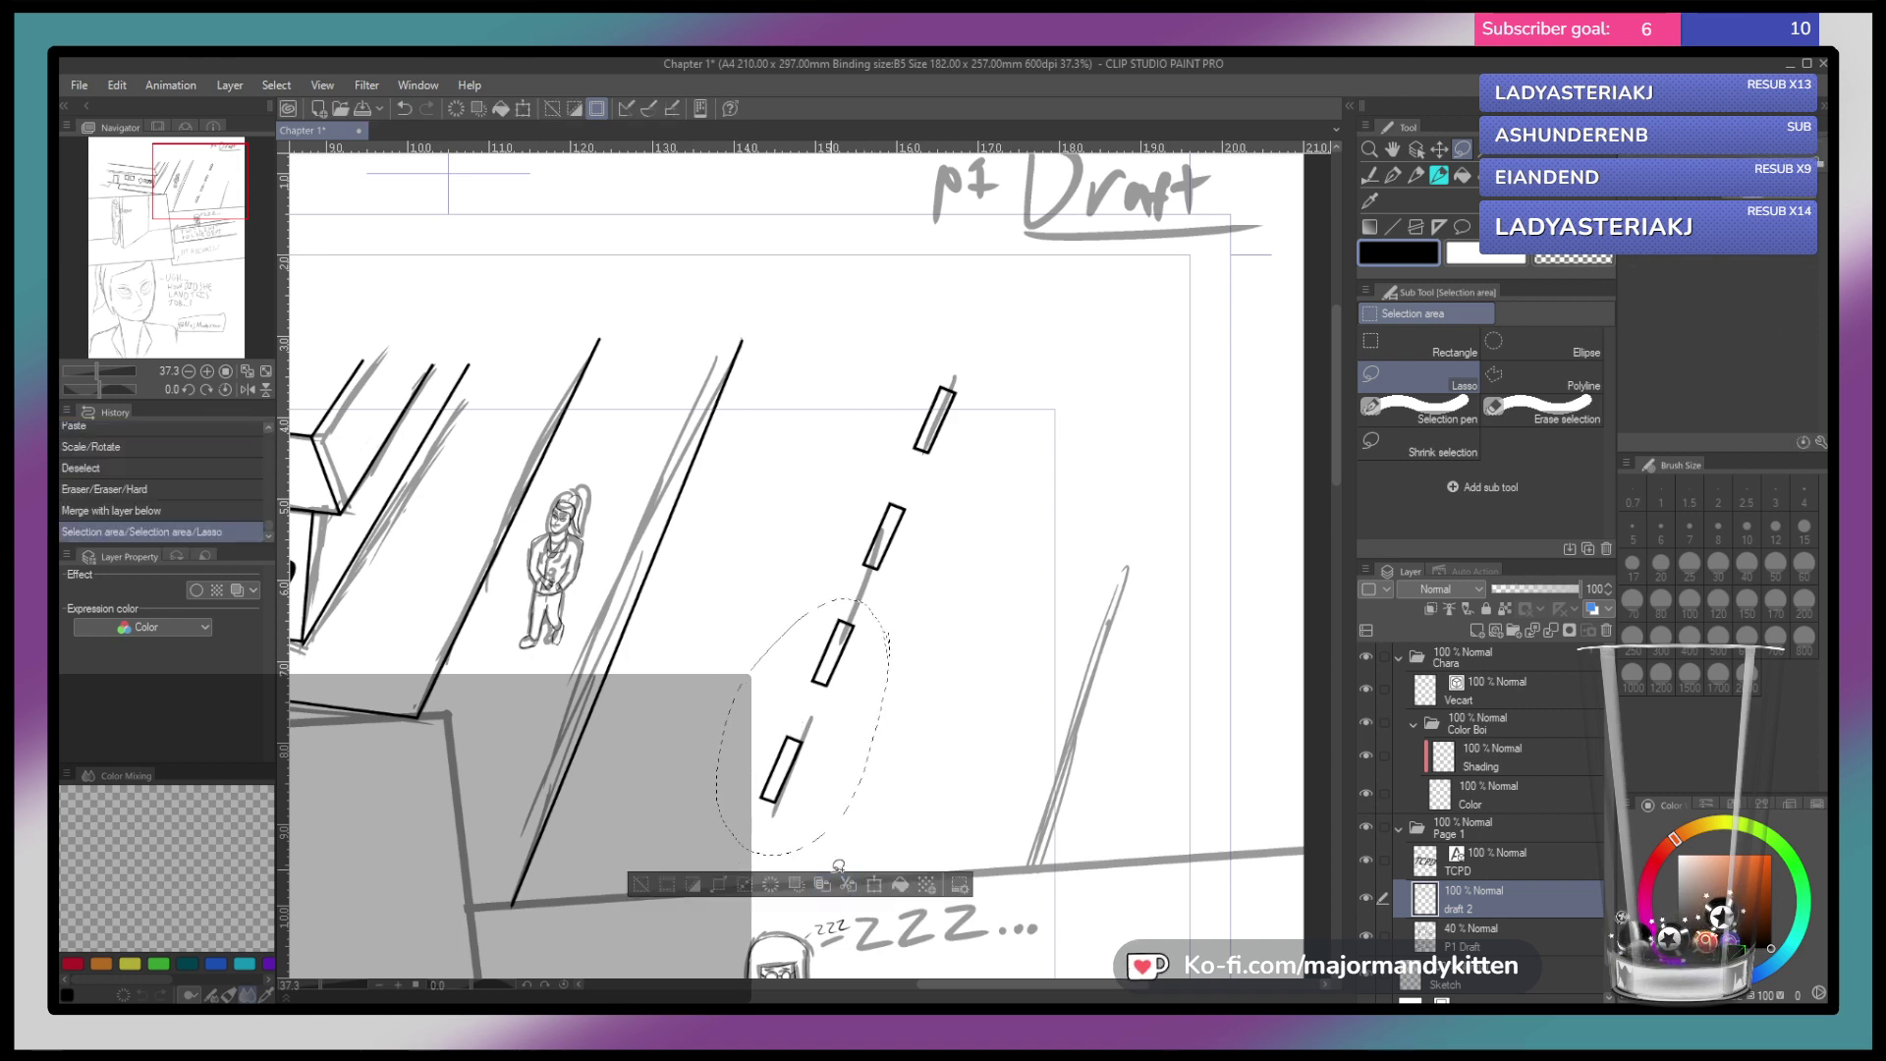
key("ctrl+c")
key("ctrl+v")
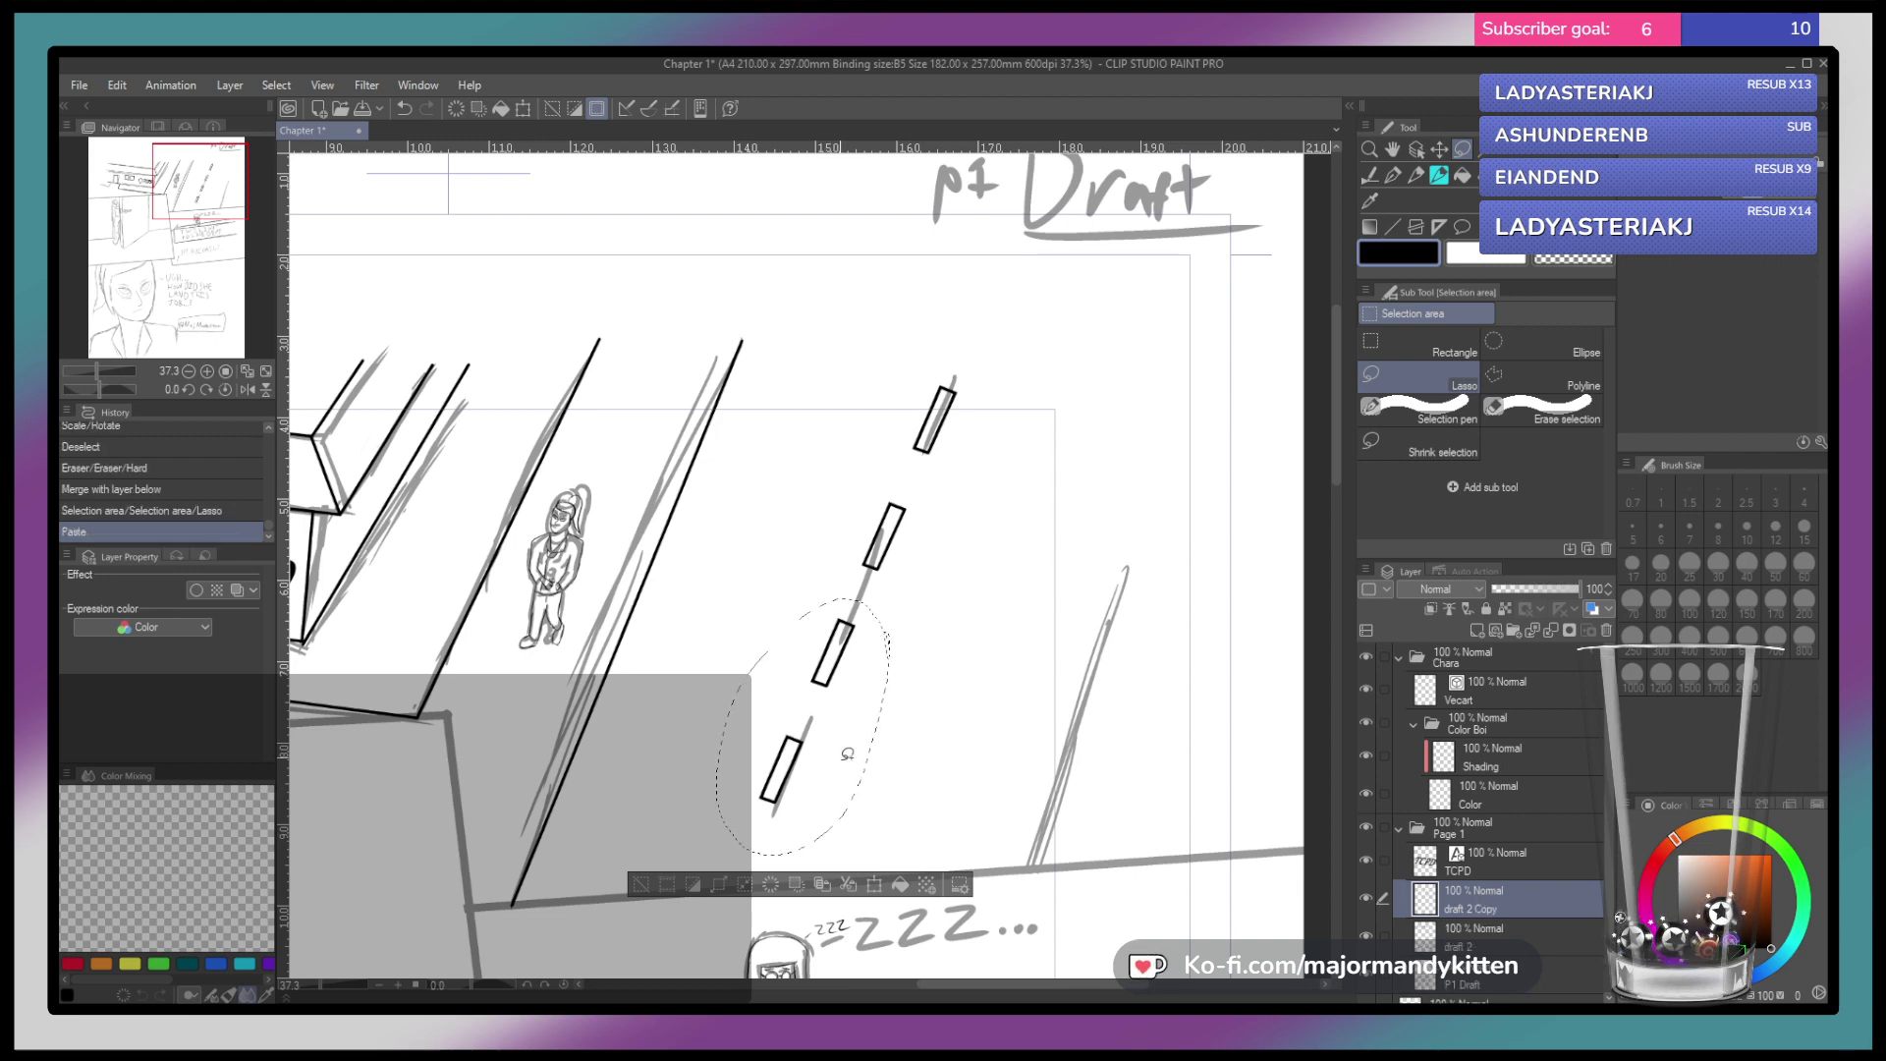
left_click(857, 875)
left_click_drag(868, 735, 814, 853)
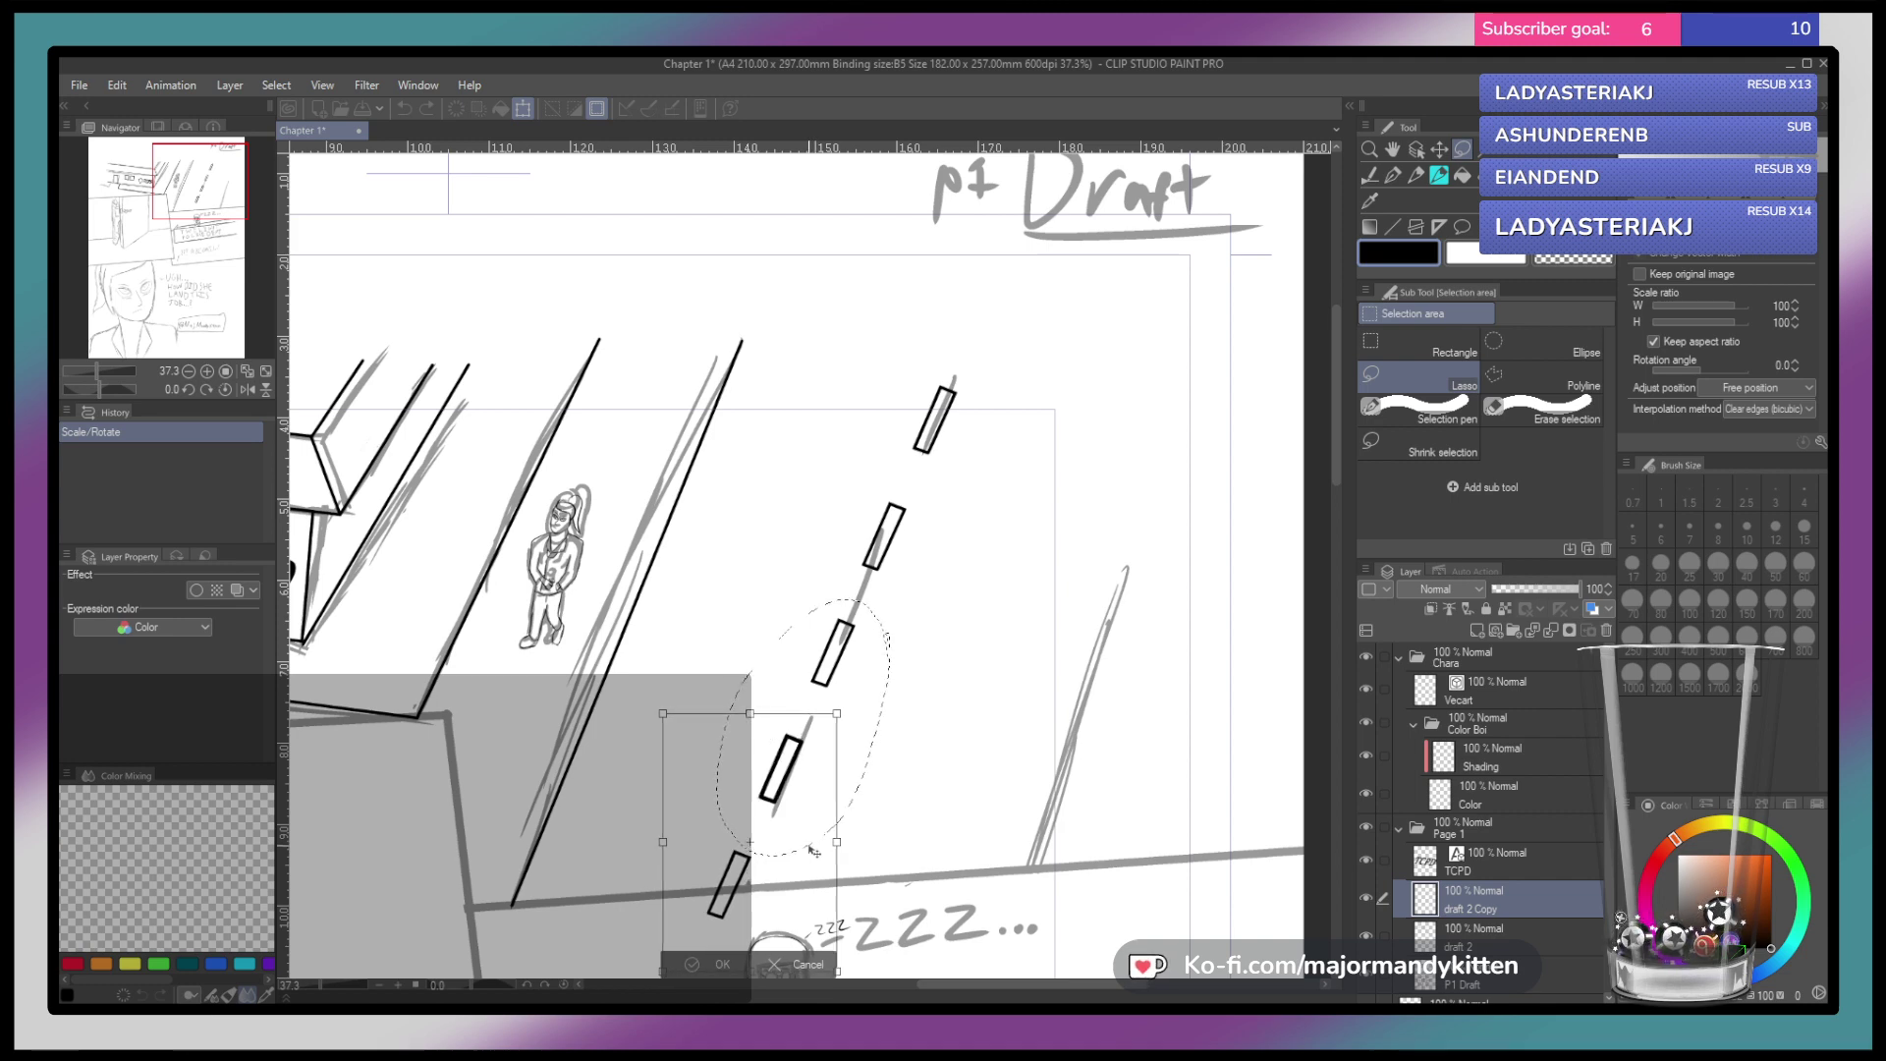
left_click_drag(815, 853, 811, 864)
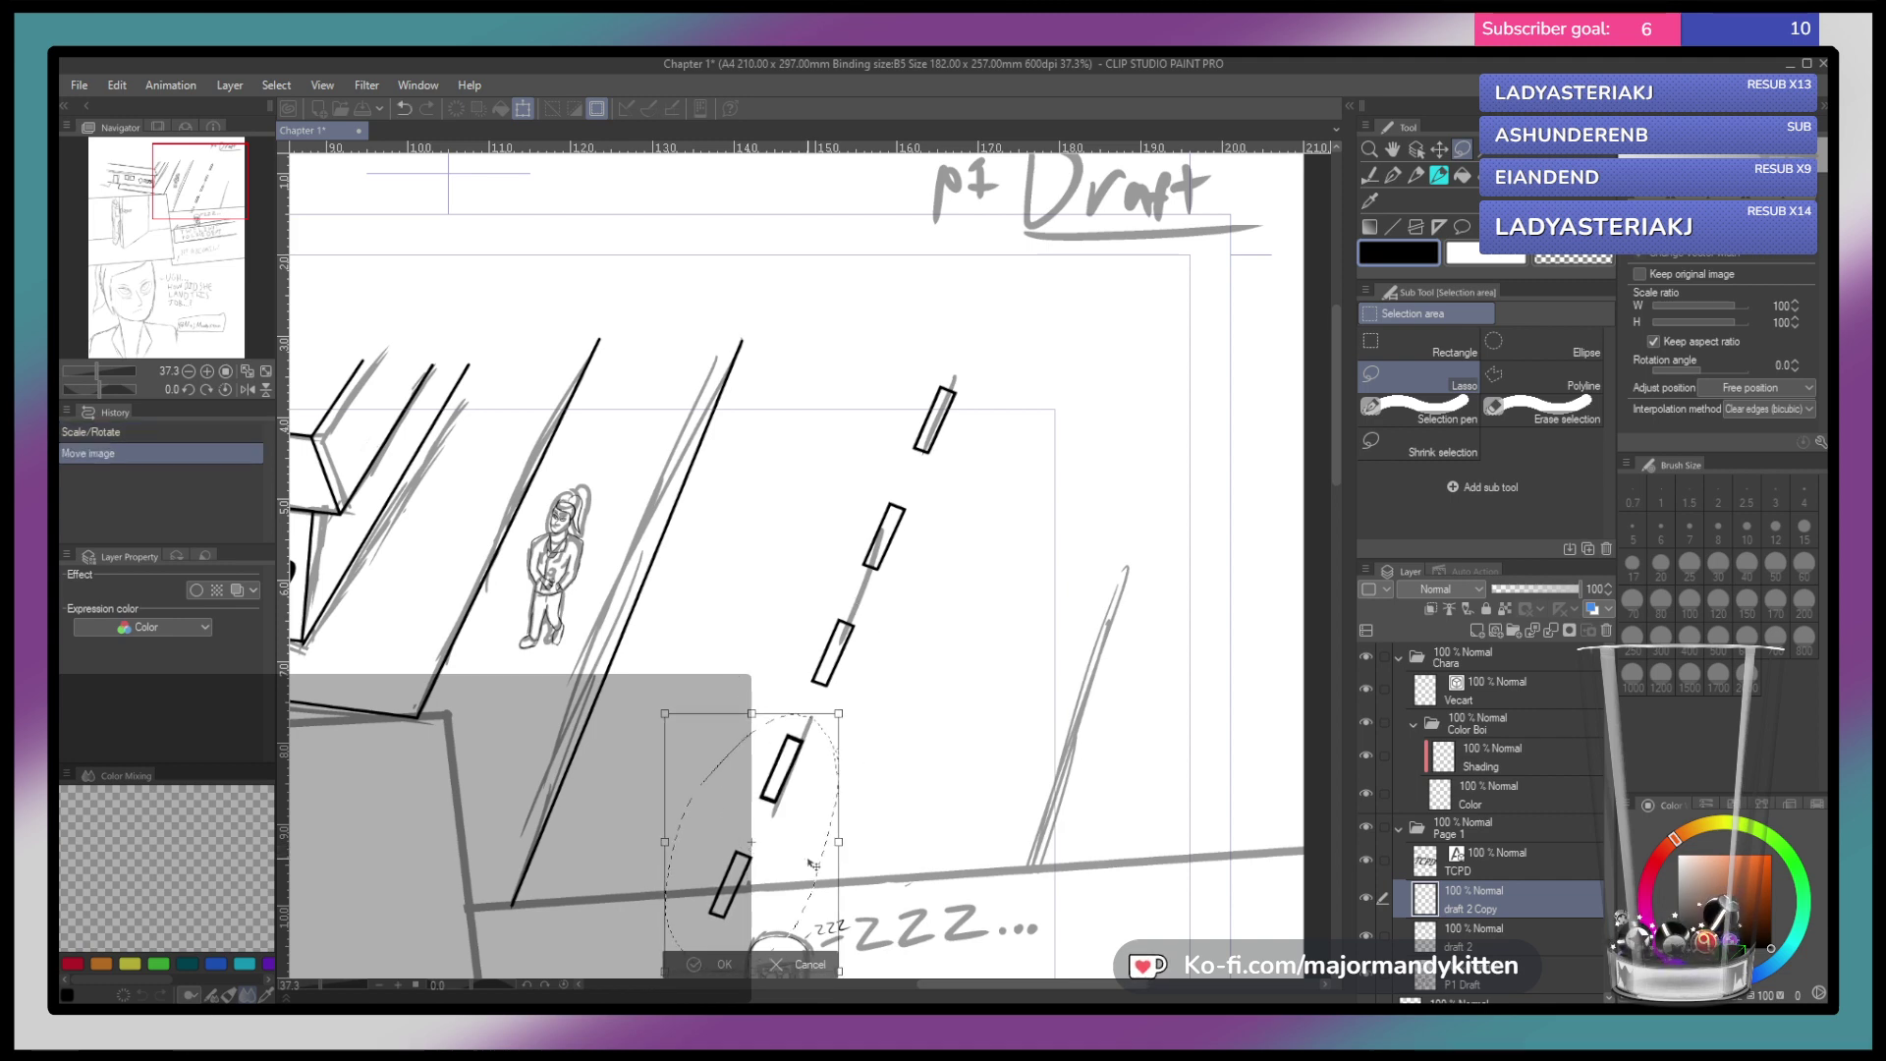
left_click(724, 965)
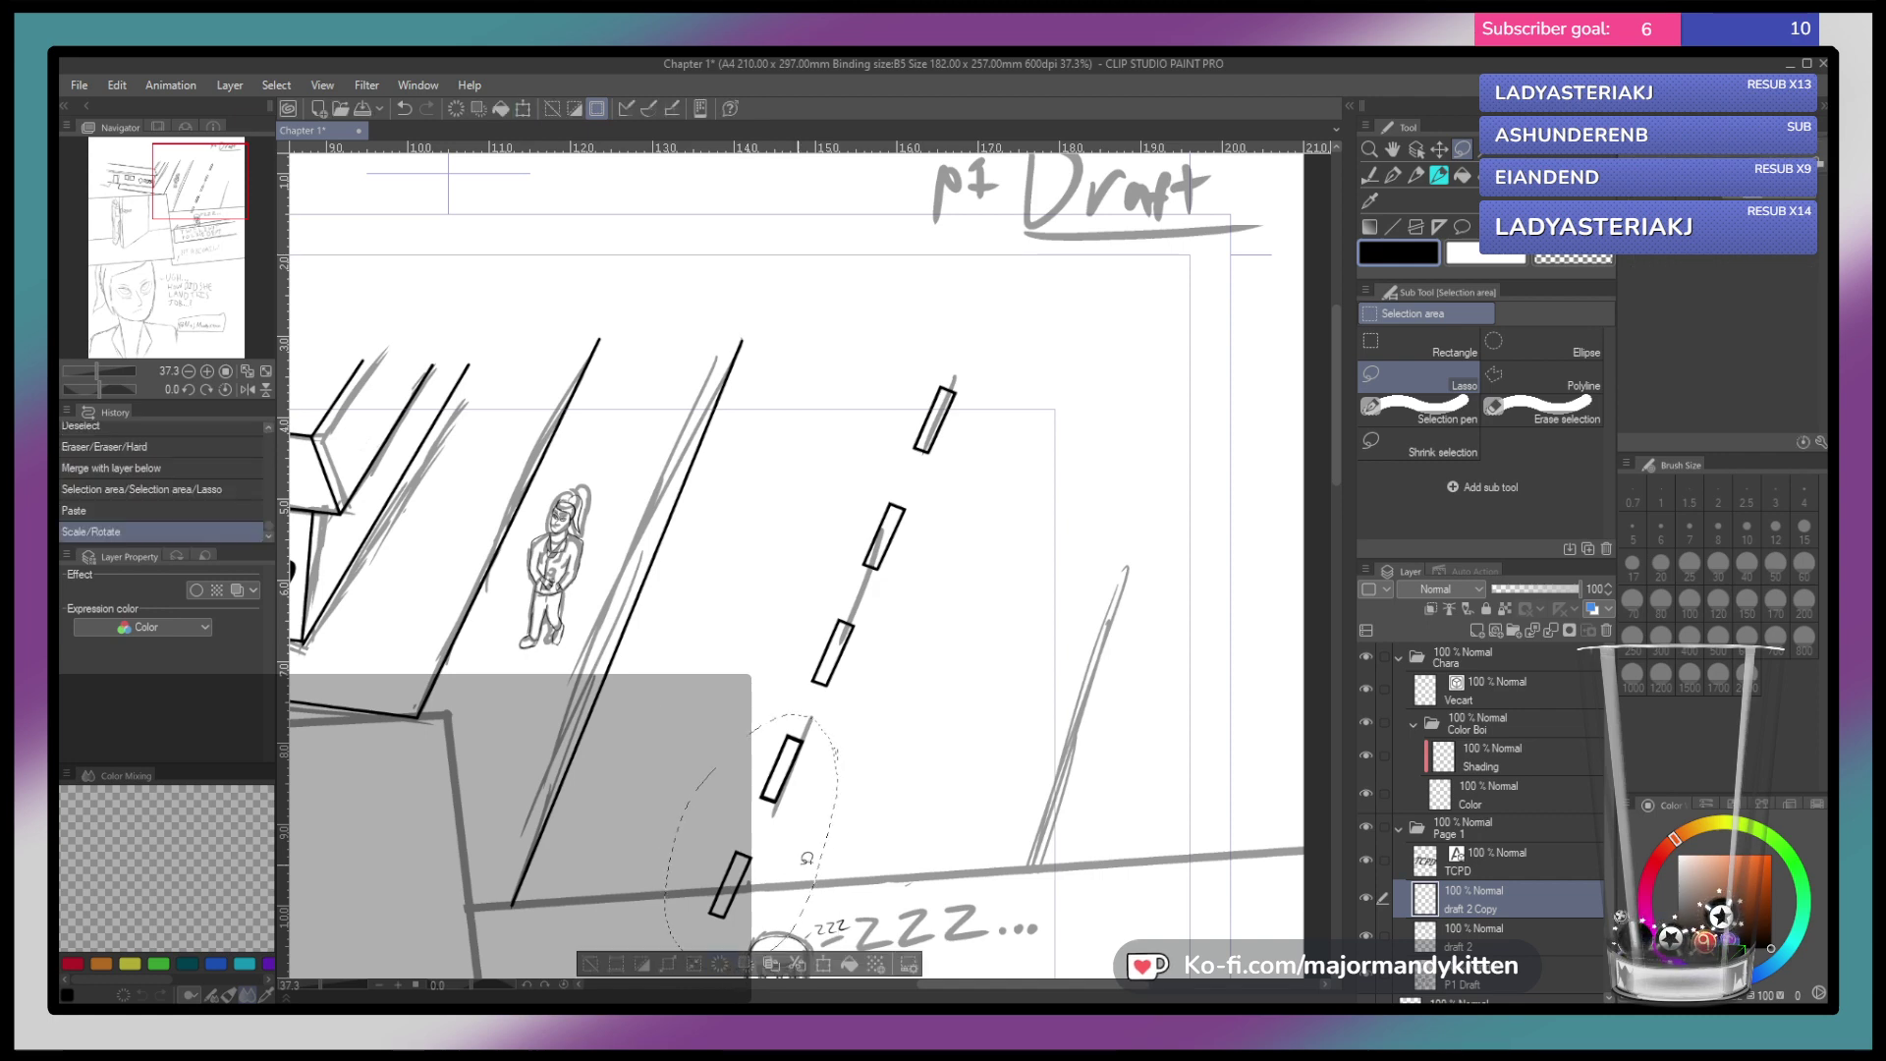
Deselect, erase the copy's dash overlapping the fourth road dash, and merge the copy into draft 2
key("ctrl+d")
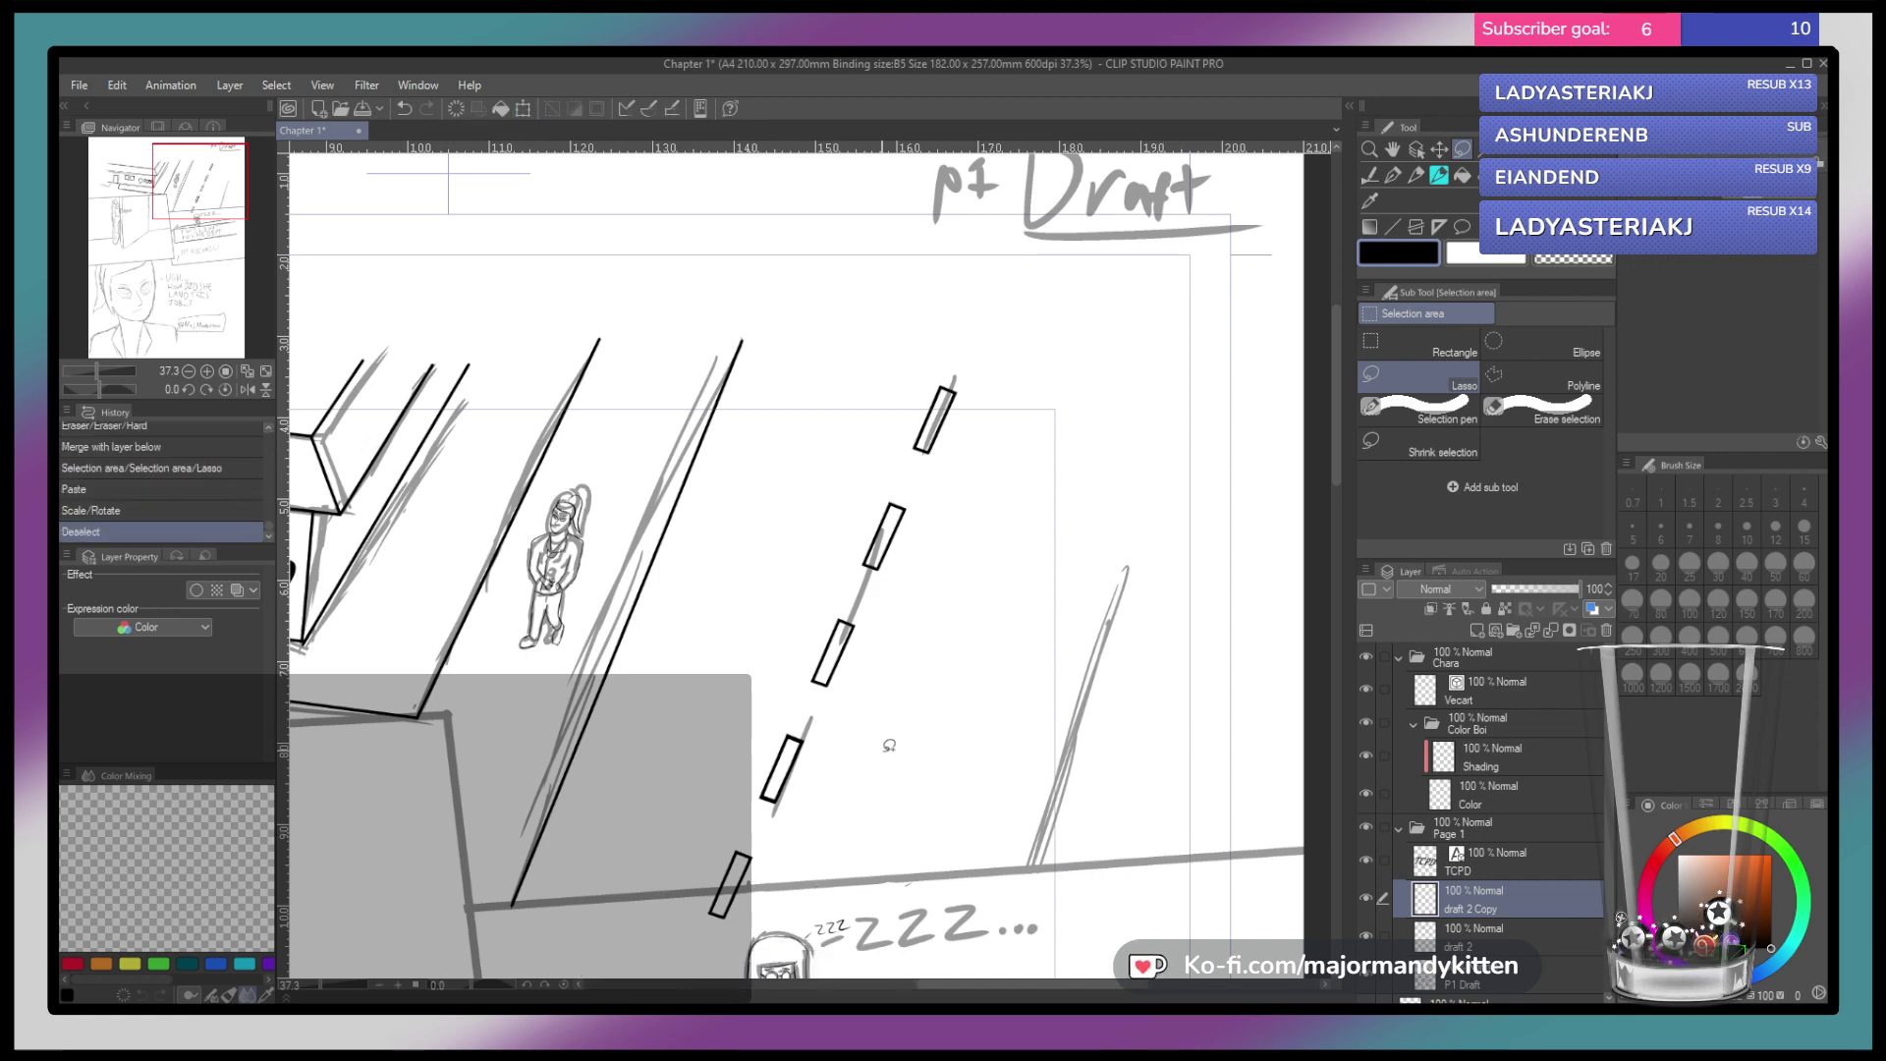
mouse_move(804, 749)
left_mouse_down()
mouse_move(784, 778)
mouse_move(771, 753)
mouse_move(764, 786)
mouse_move(783, 793)
left_mouse_up()
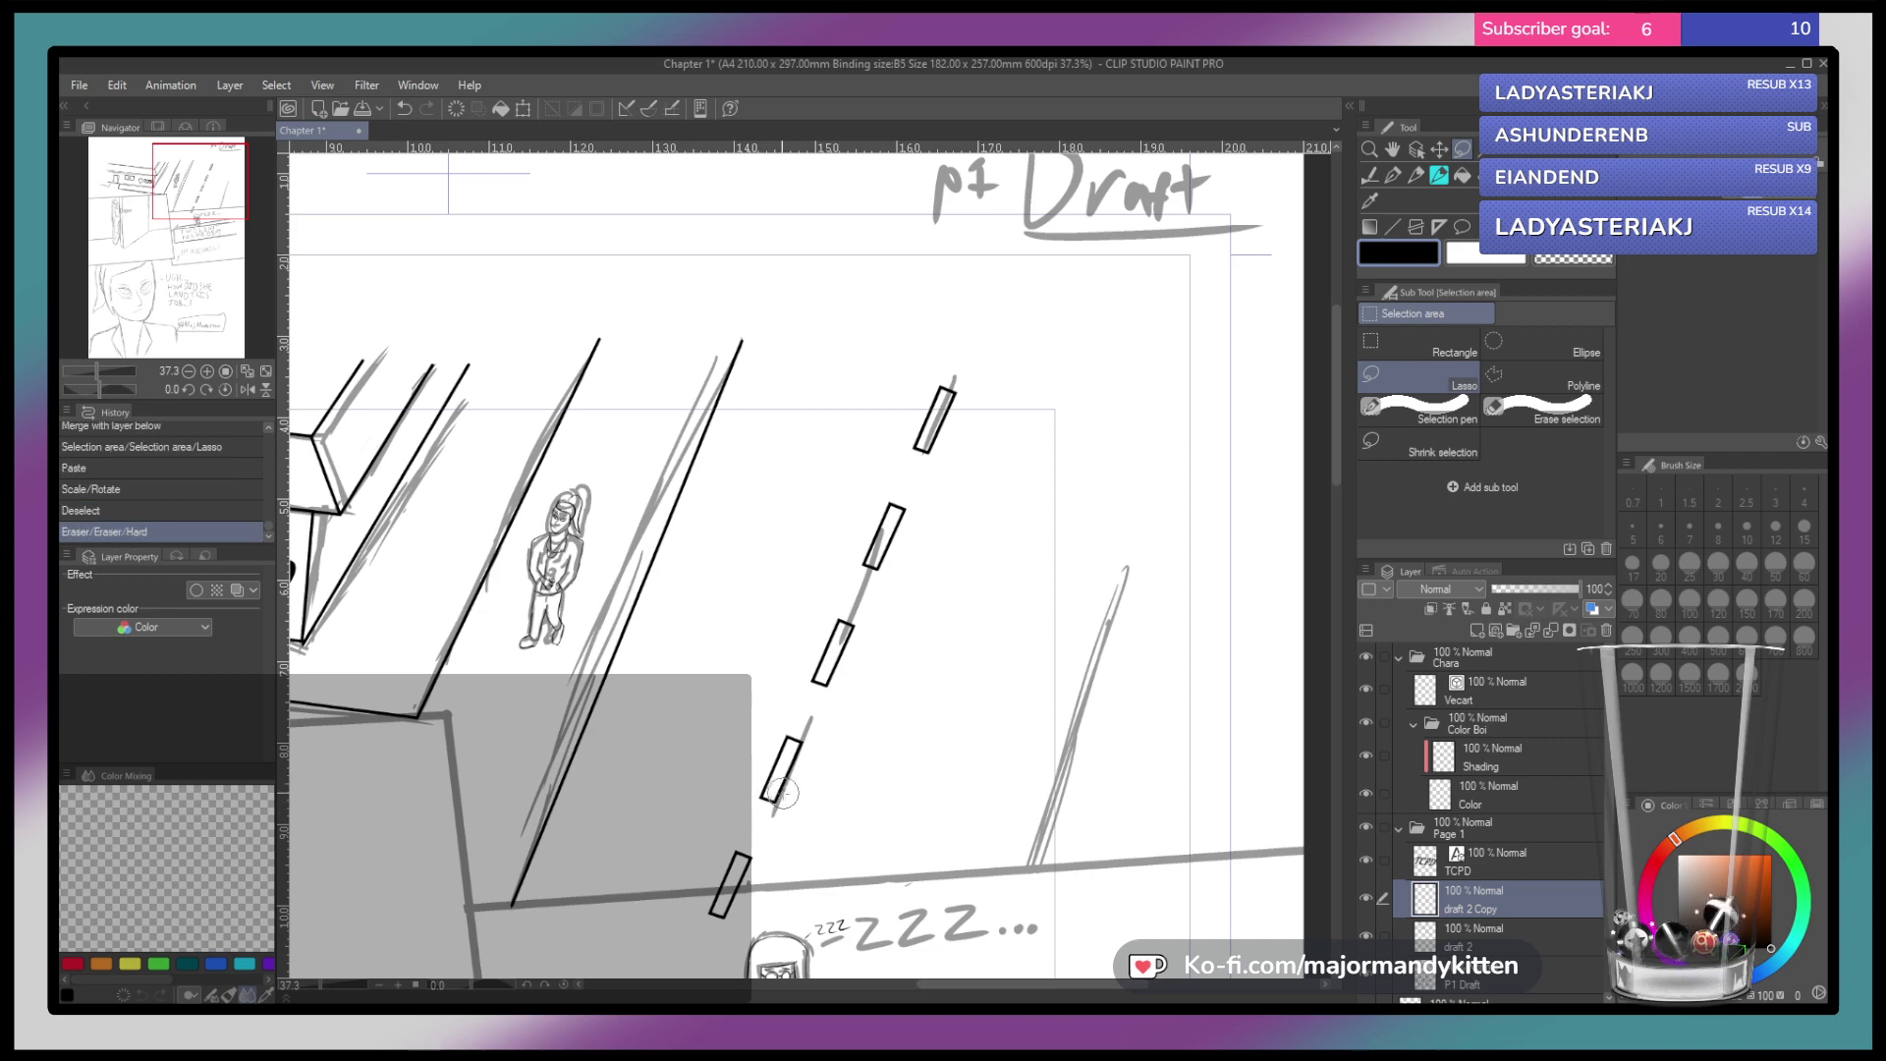
left_click(1550, 630)
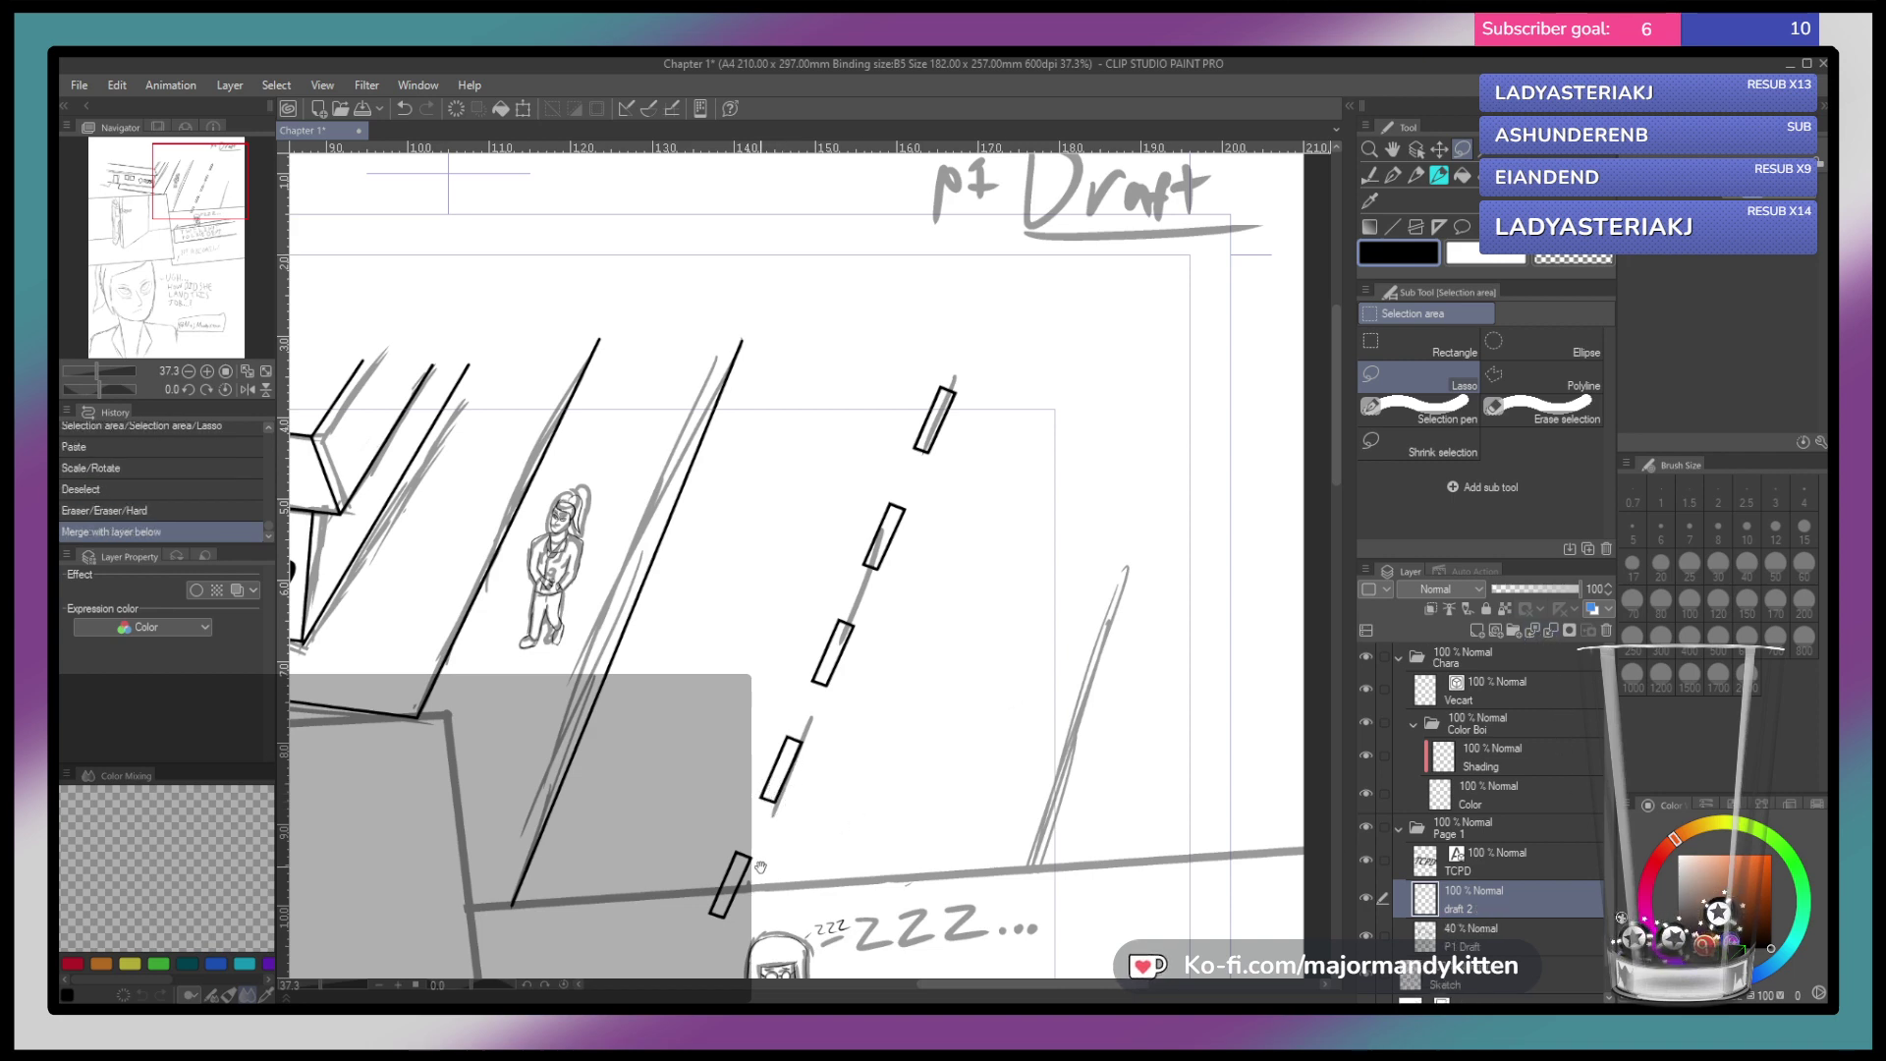
left_click_drag(761, 866, 825, 695)
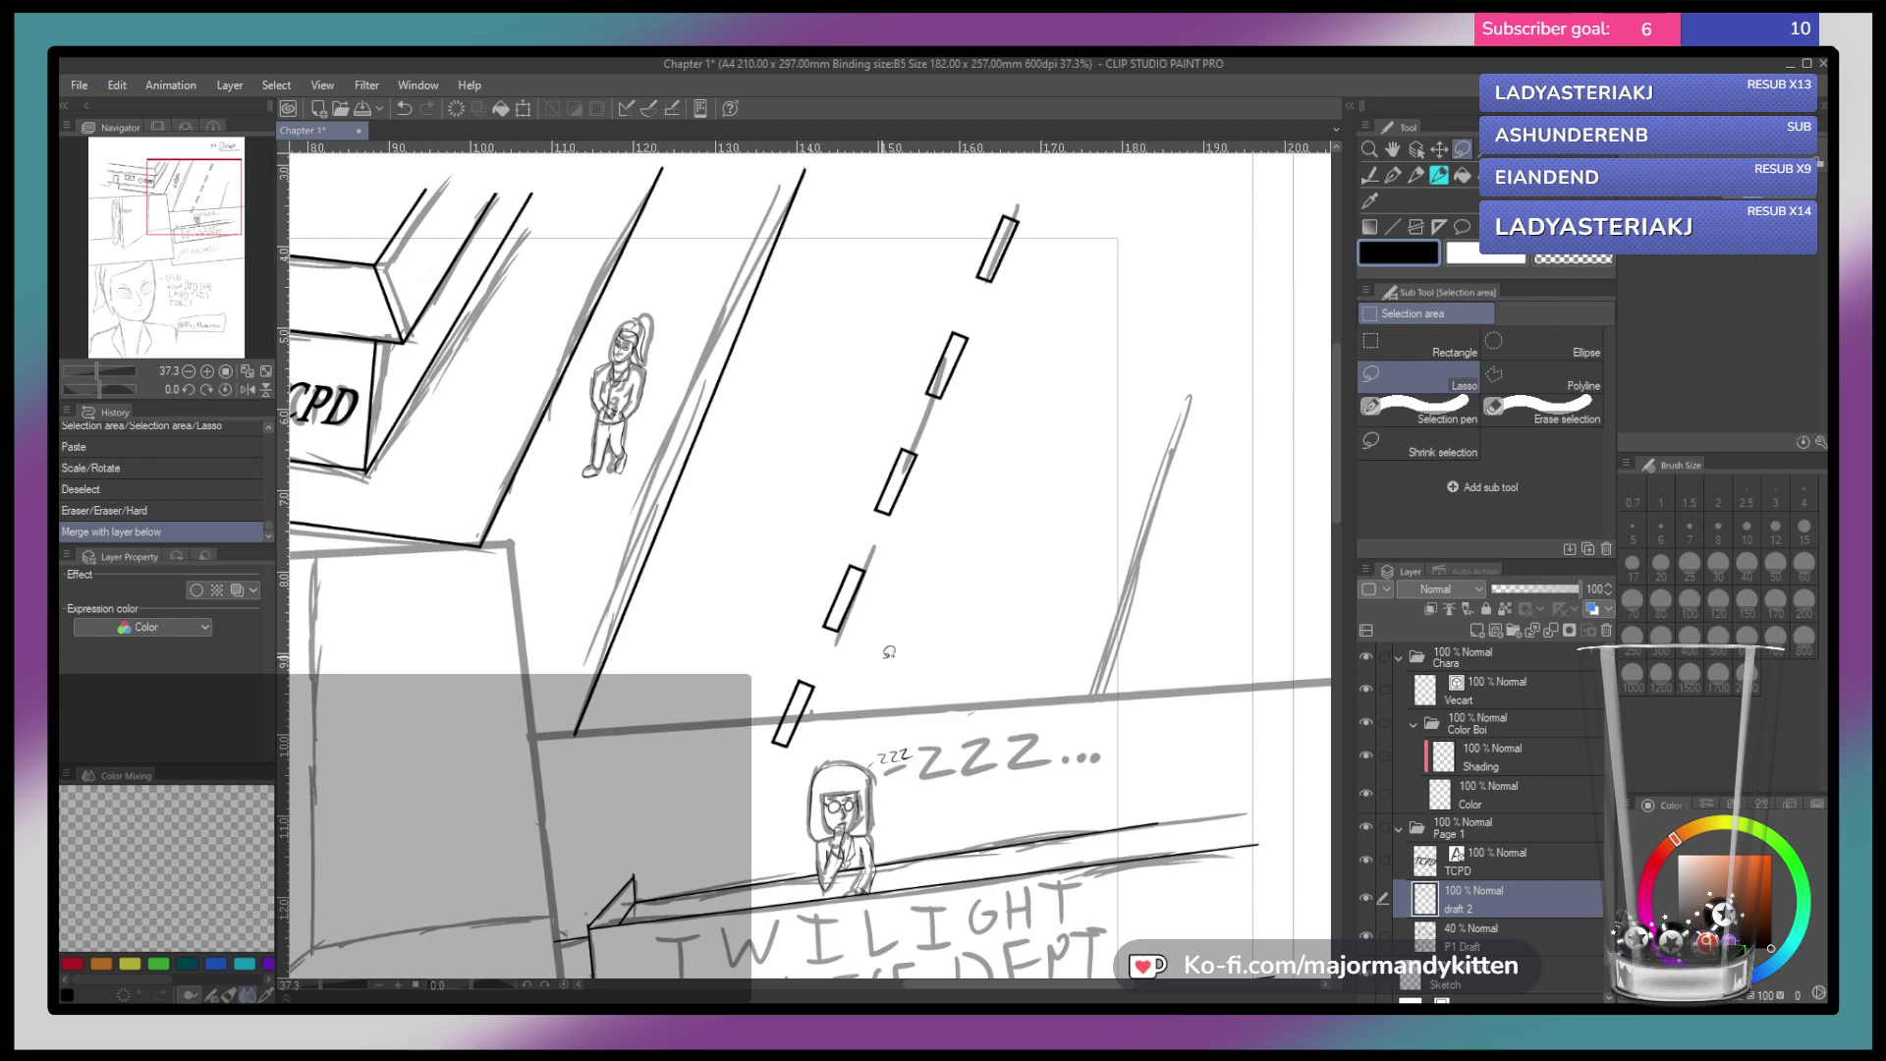
With the Turnip pen, draw a straight border line beneath the road panel, from the page's outer edge past the doorway panel's edge
key("p")
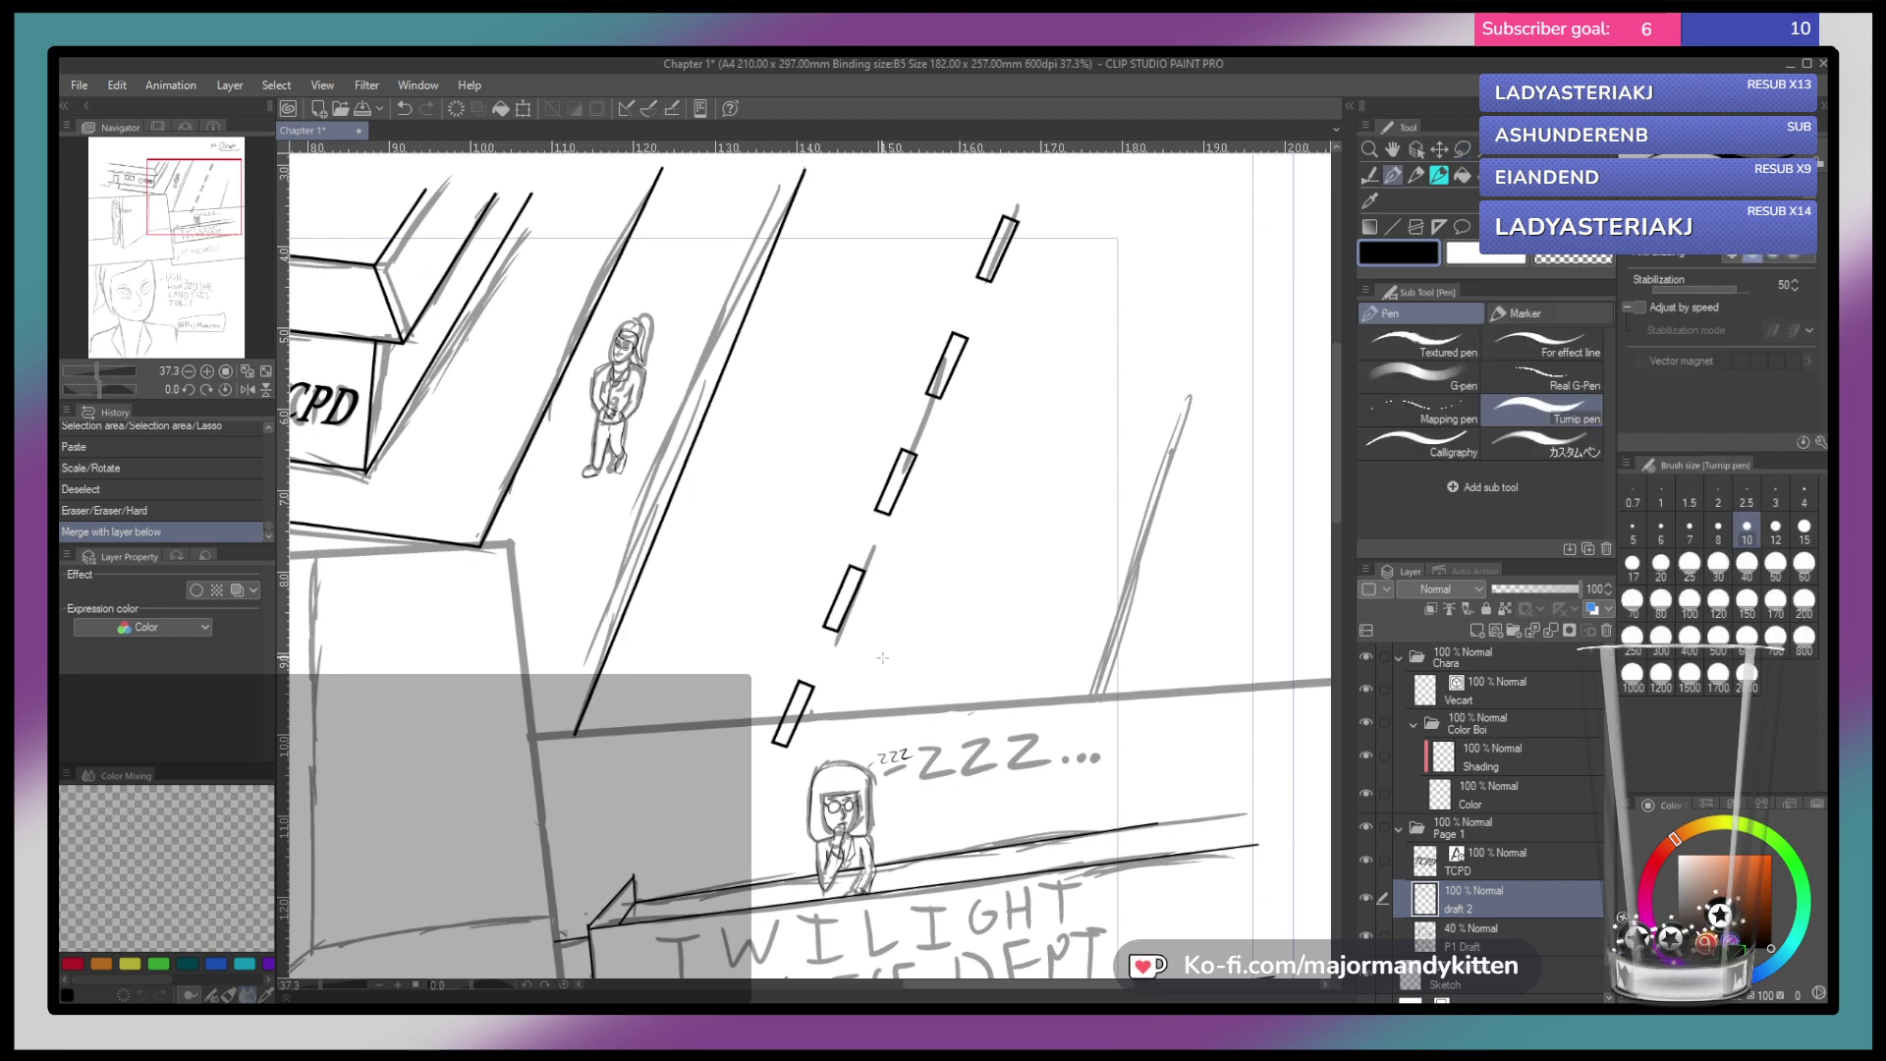
scroll(973, 666, "down", 3)
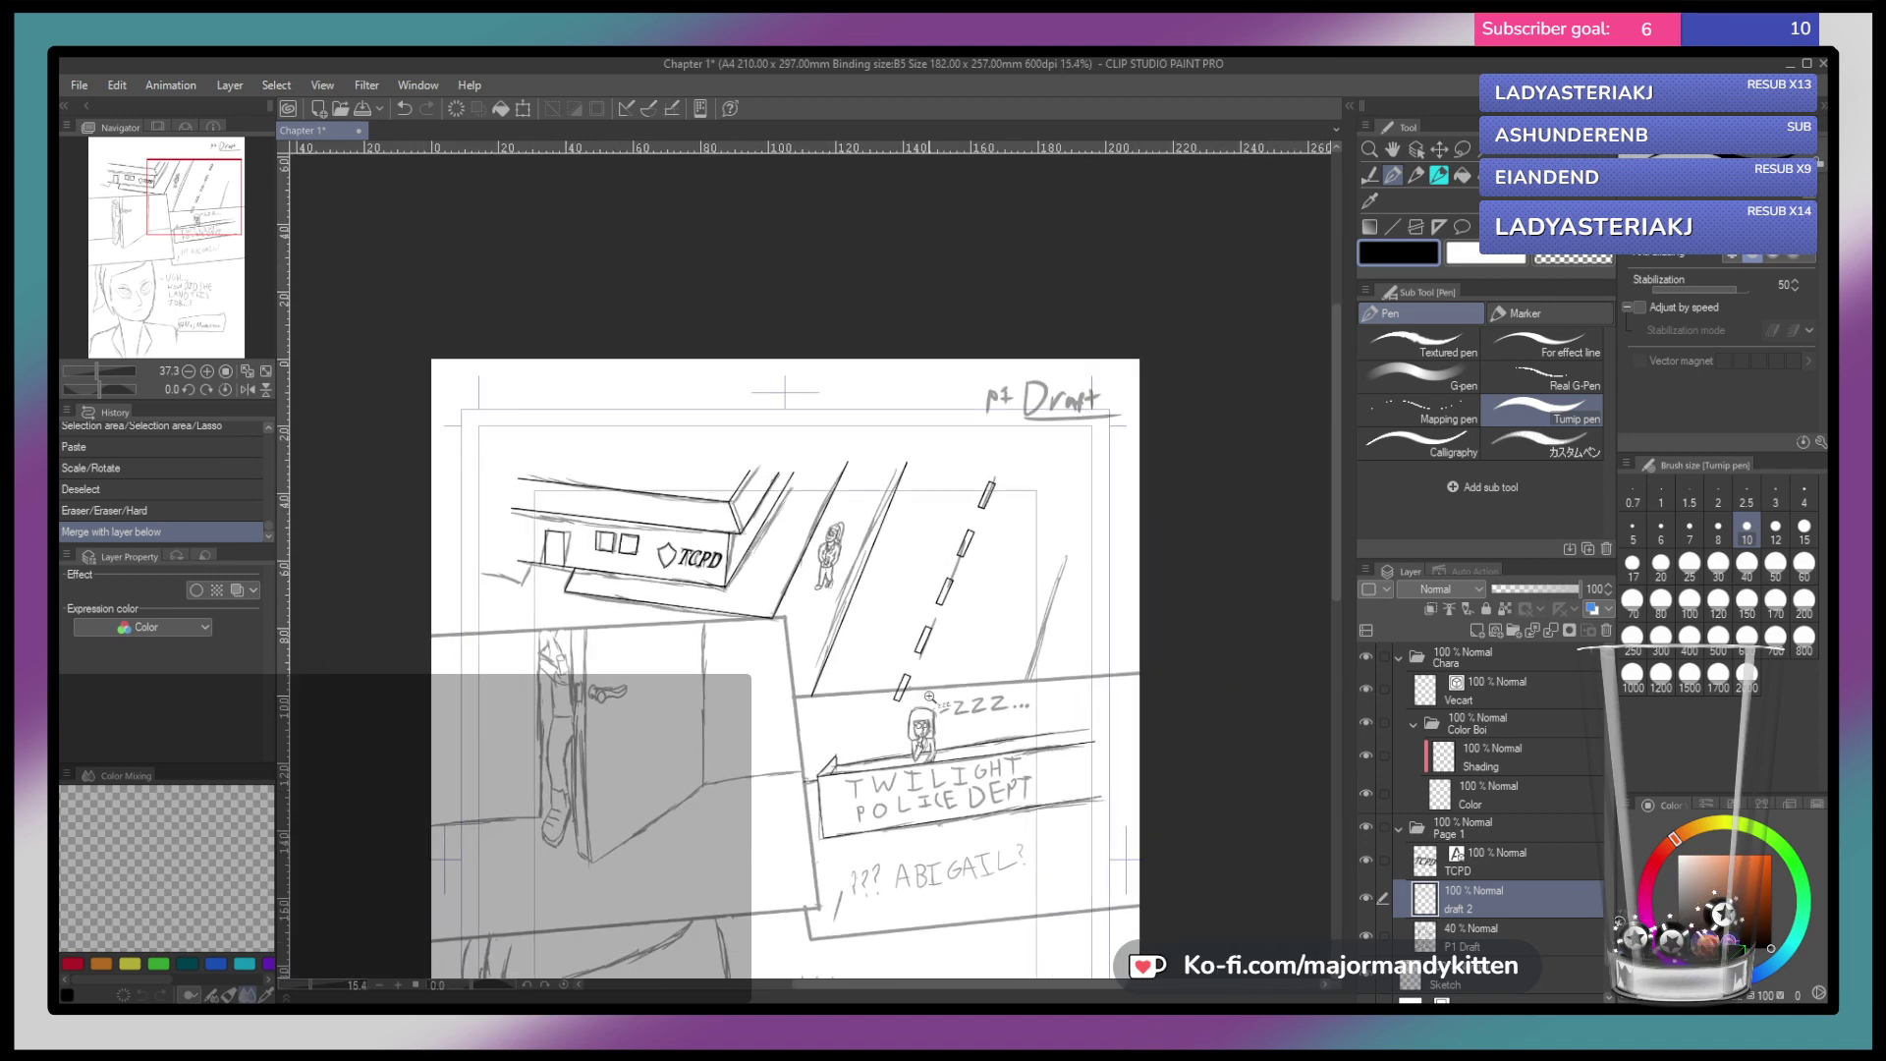
left_click(1145, 672)
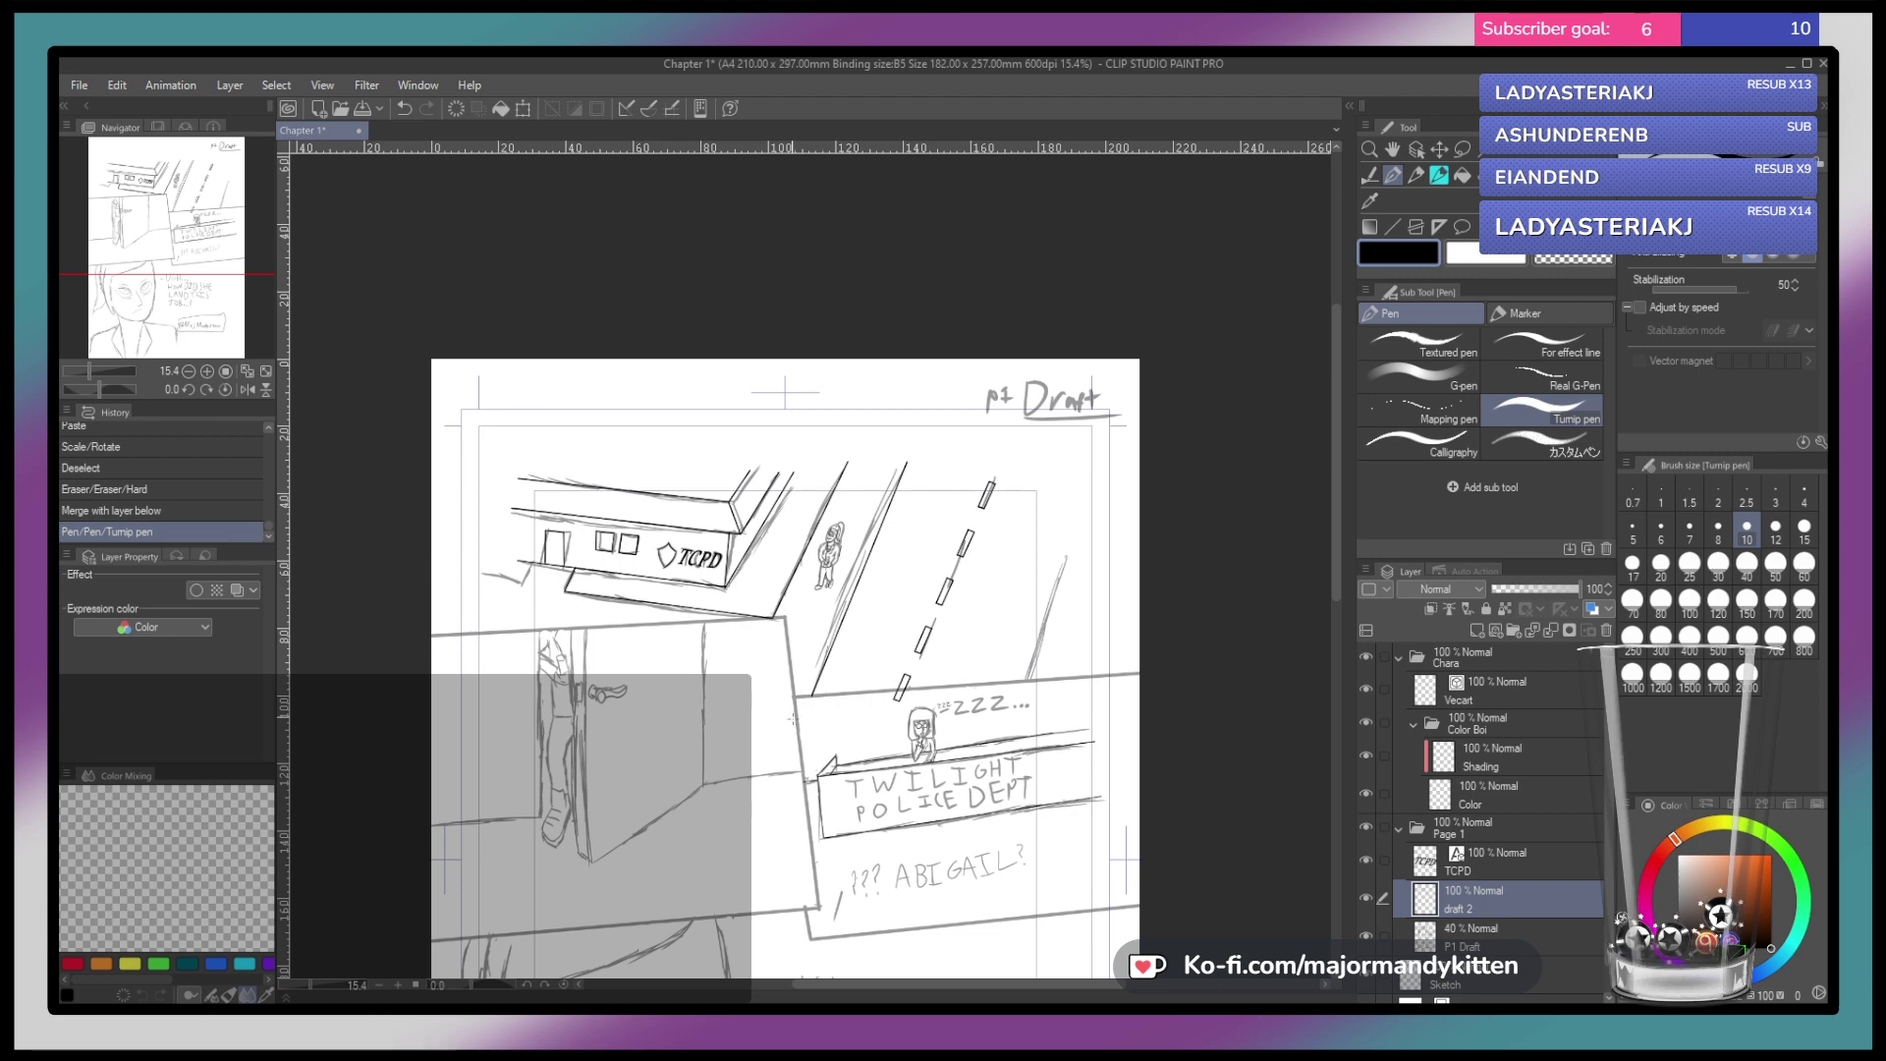
left_click_drag(1148, 671, 792, 698)
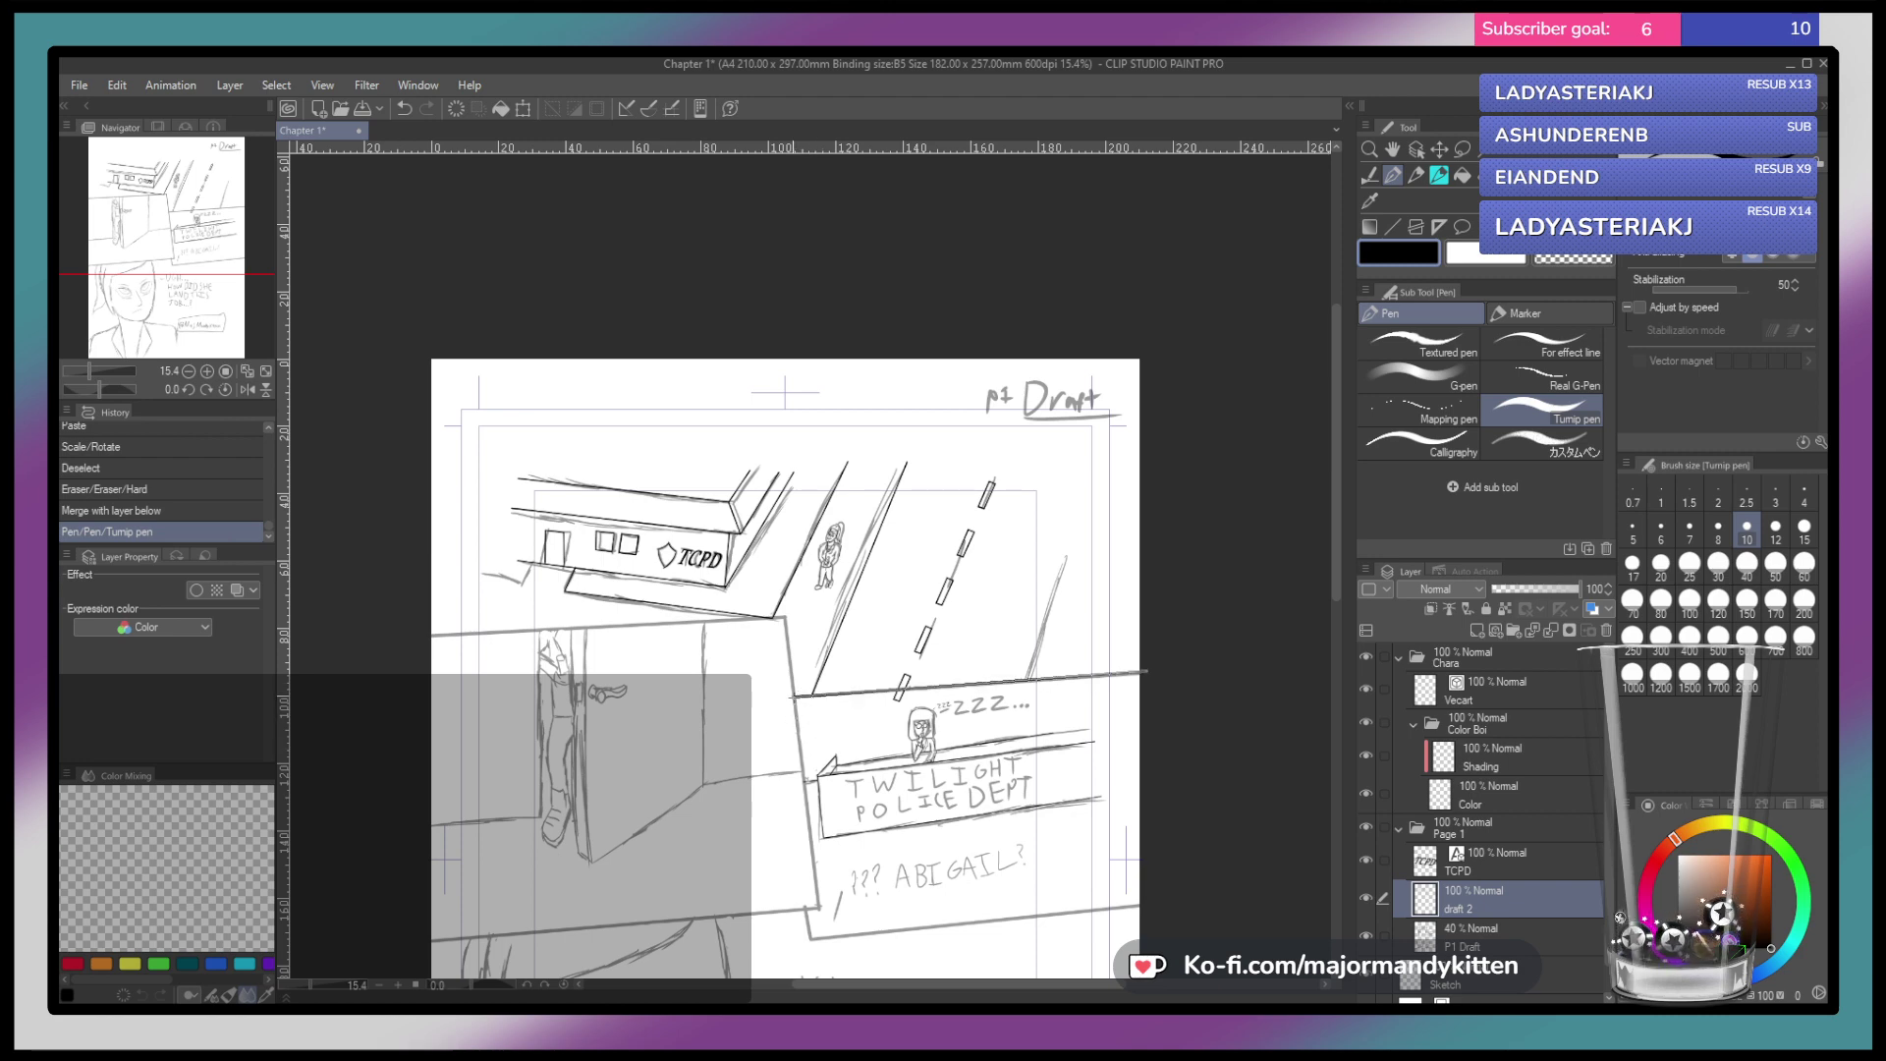
left_click_drag(771, 698, 903, 616)
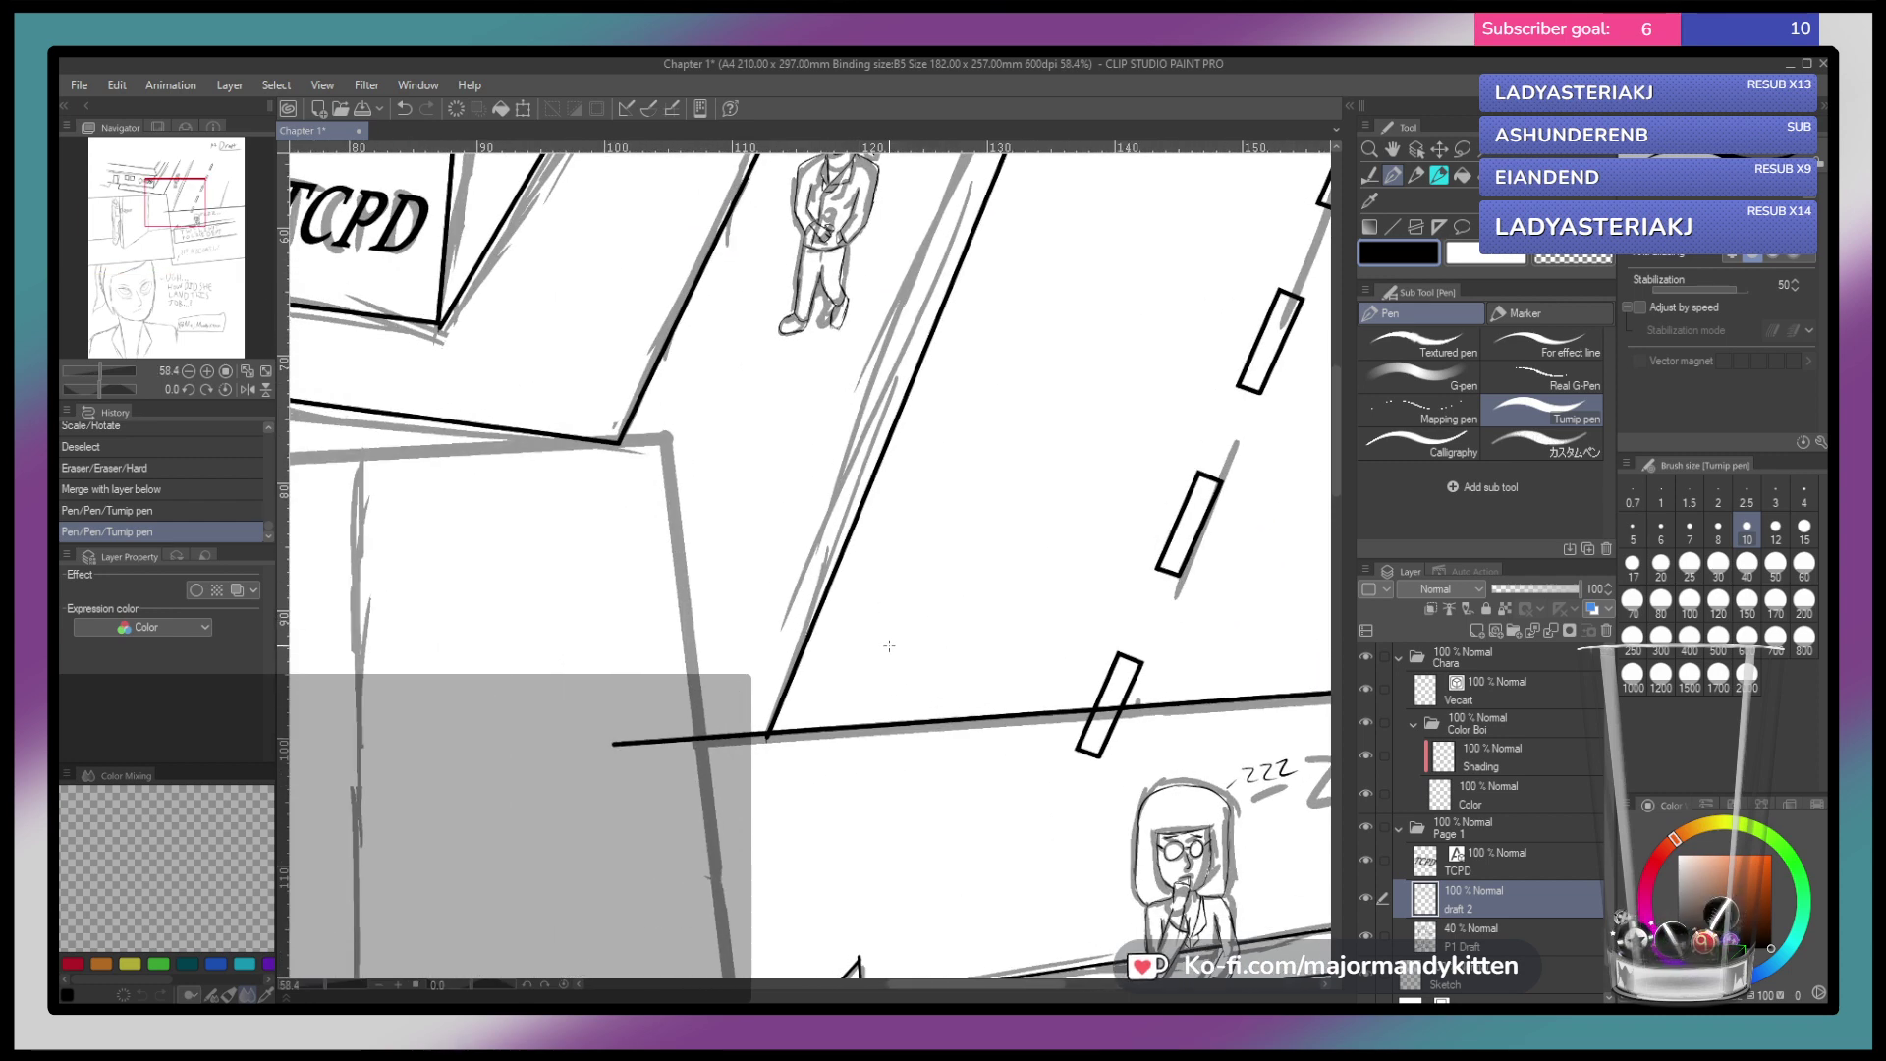
Erase the part of the fifth road dash that extends below the new panel border with the hard eraser
mouse_move(1123, 649)
left_mouse_down()
mouse_move(876, 616)
mouse_move(889, 688)
left_mouse_up()
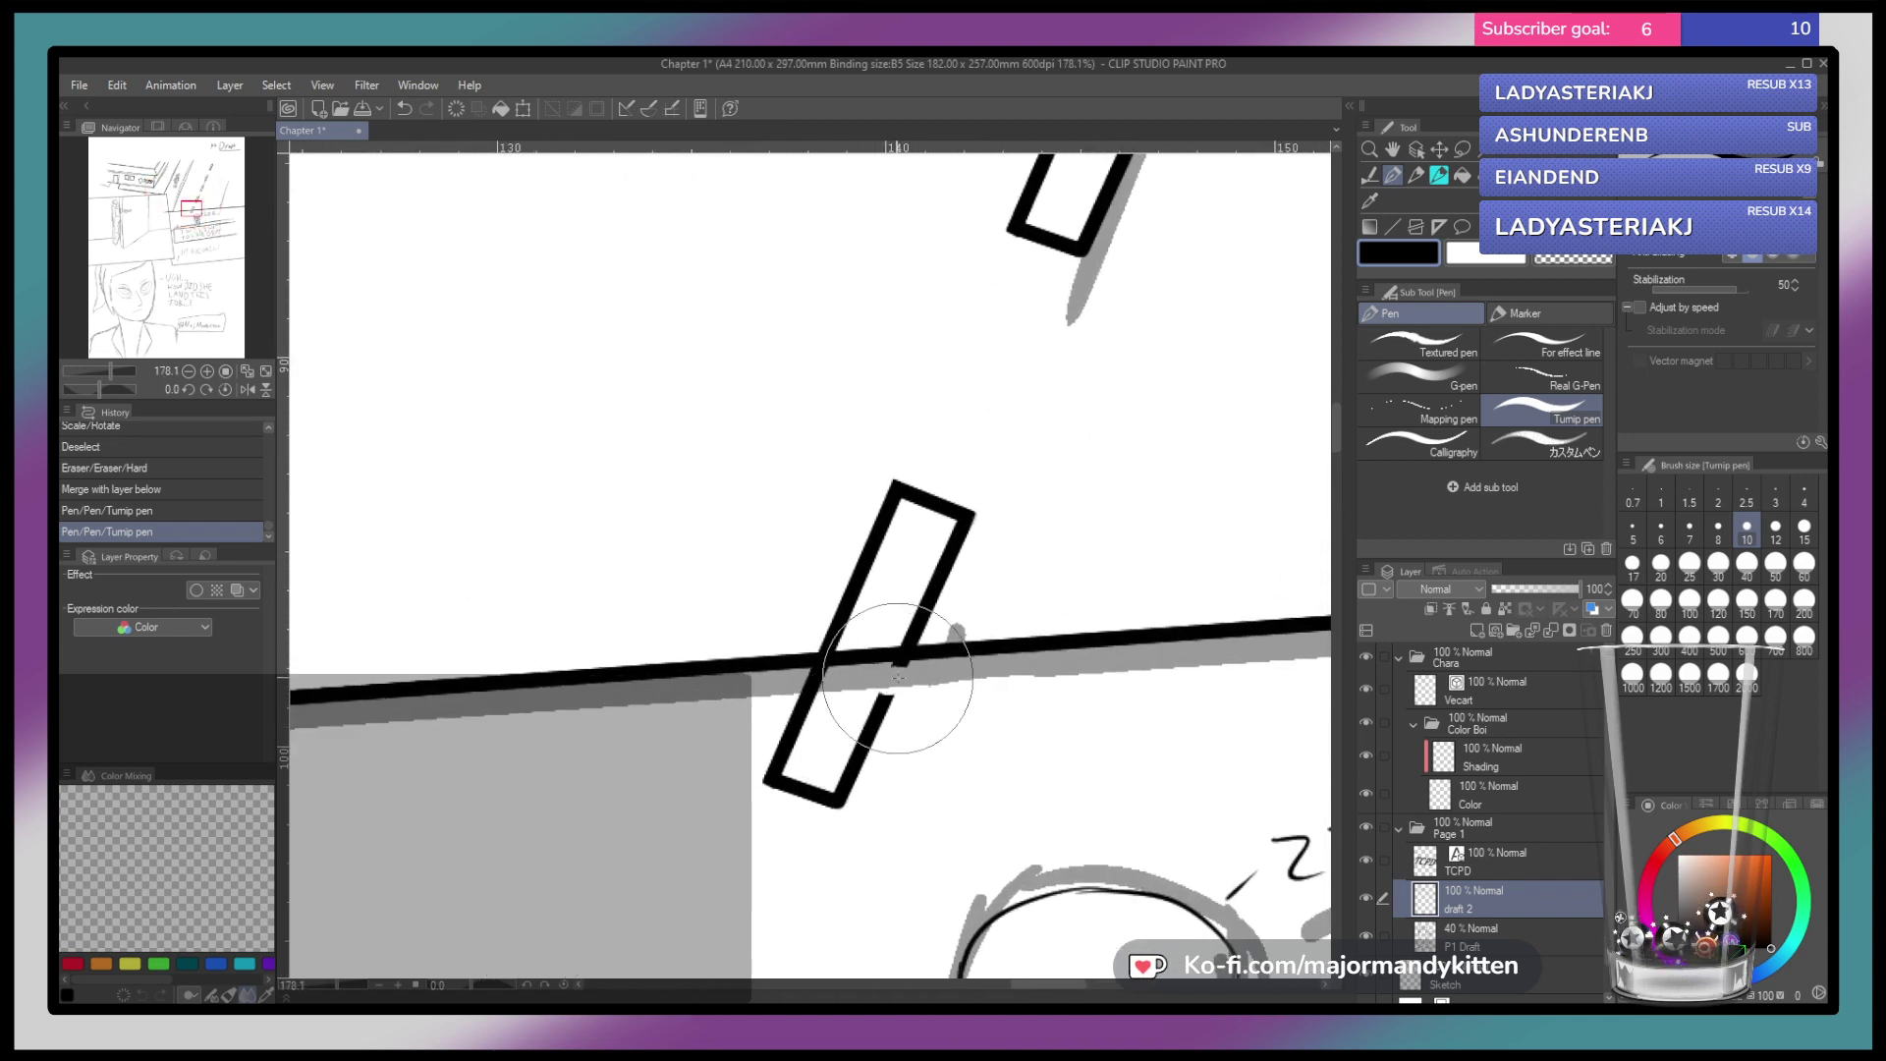
mouse_move(900, 676)
left_mouse_down()
mouse_move(873, 738)
mouse_move(814, 788)
mouse_move(779, 746)
mouse_move(829, 721)
mouse_move(812, 704)
mouse_move(831, 692)
mouse_move(810, 694)
mouse_move(880, 708)
left_mouse_up()
left_click(895, 674)
left_click(899, 677)
left_click_drag(981, 702, 903, 780)
scroll(856, 670, "down", 3)
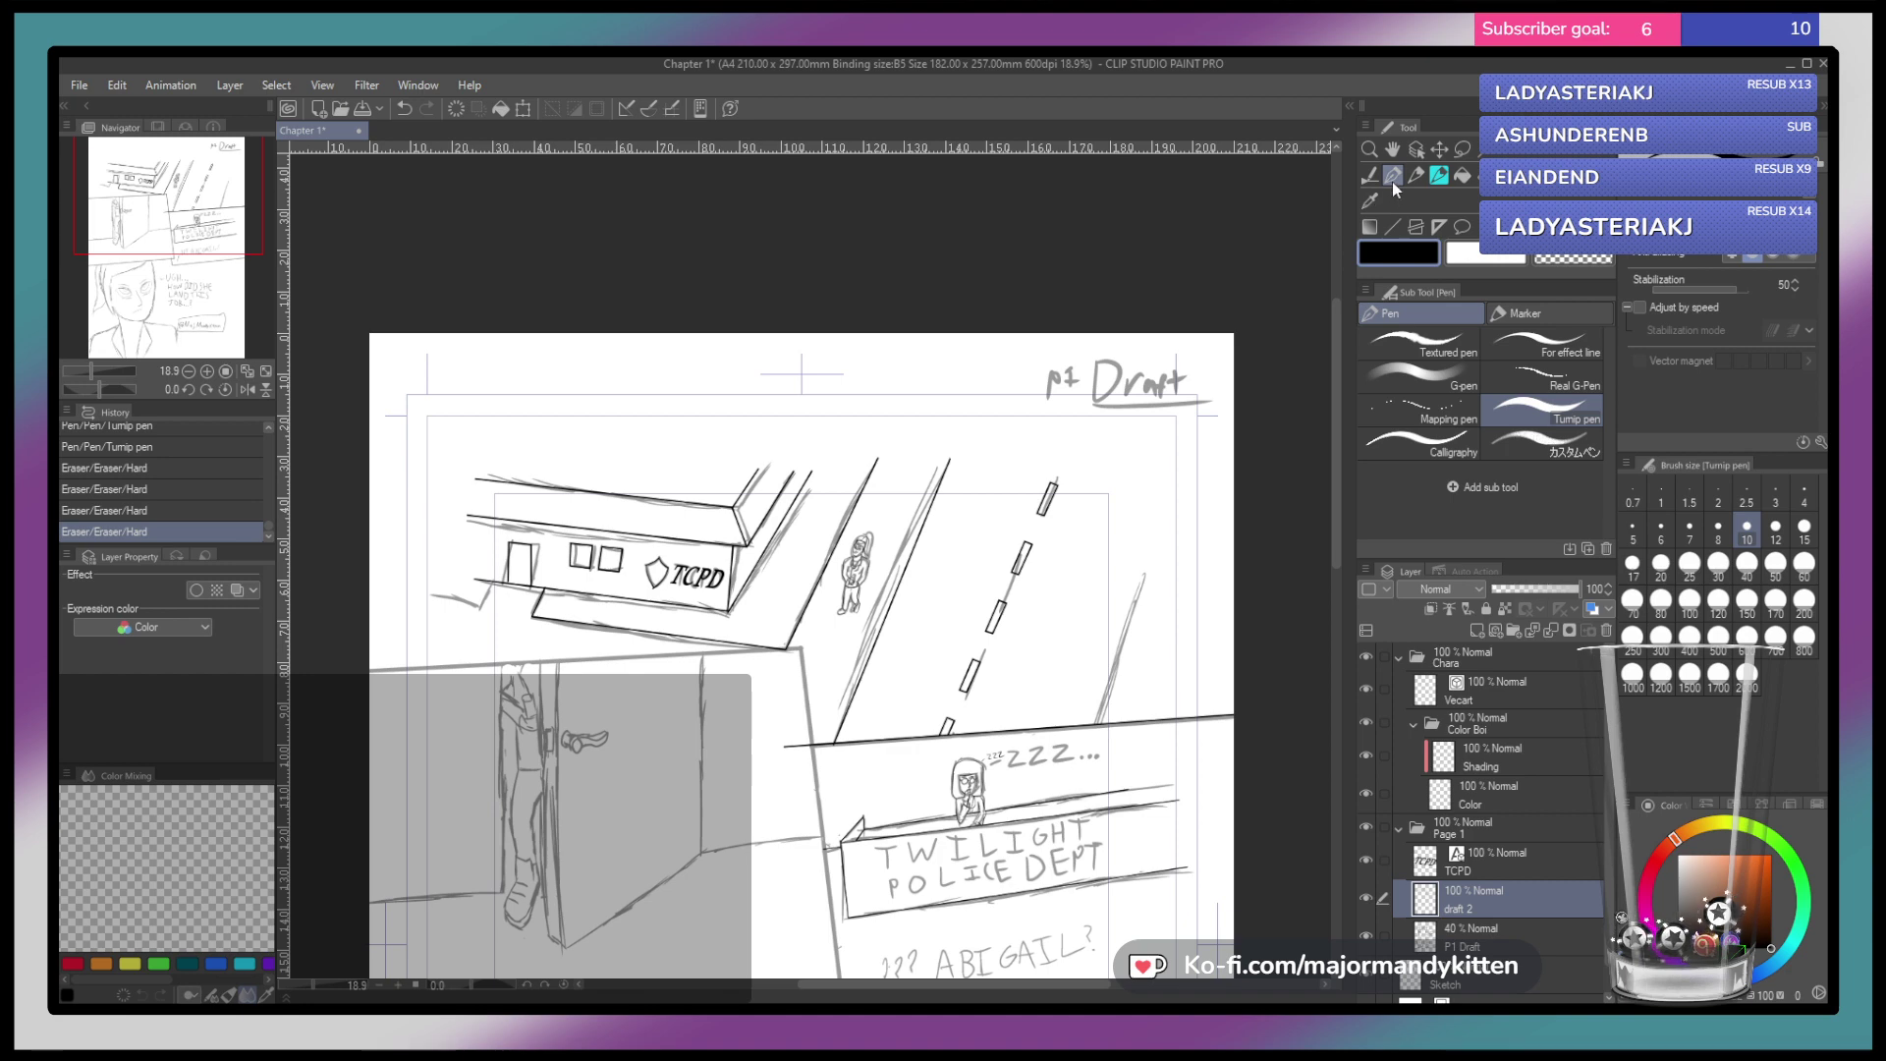
Start sketching the arm of the figure in the doorway panel with the Turnip pen, undoing unwanted strokes
scroll(802, 842, "down", 5)
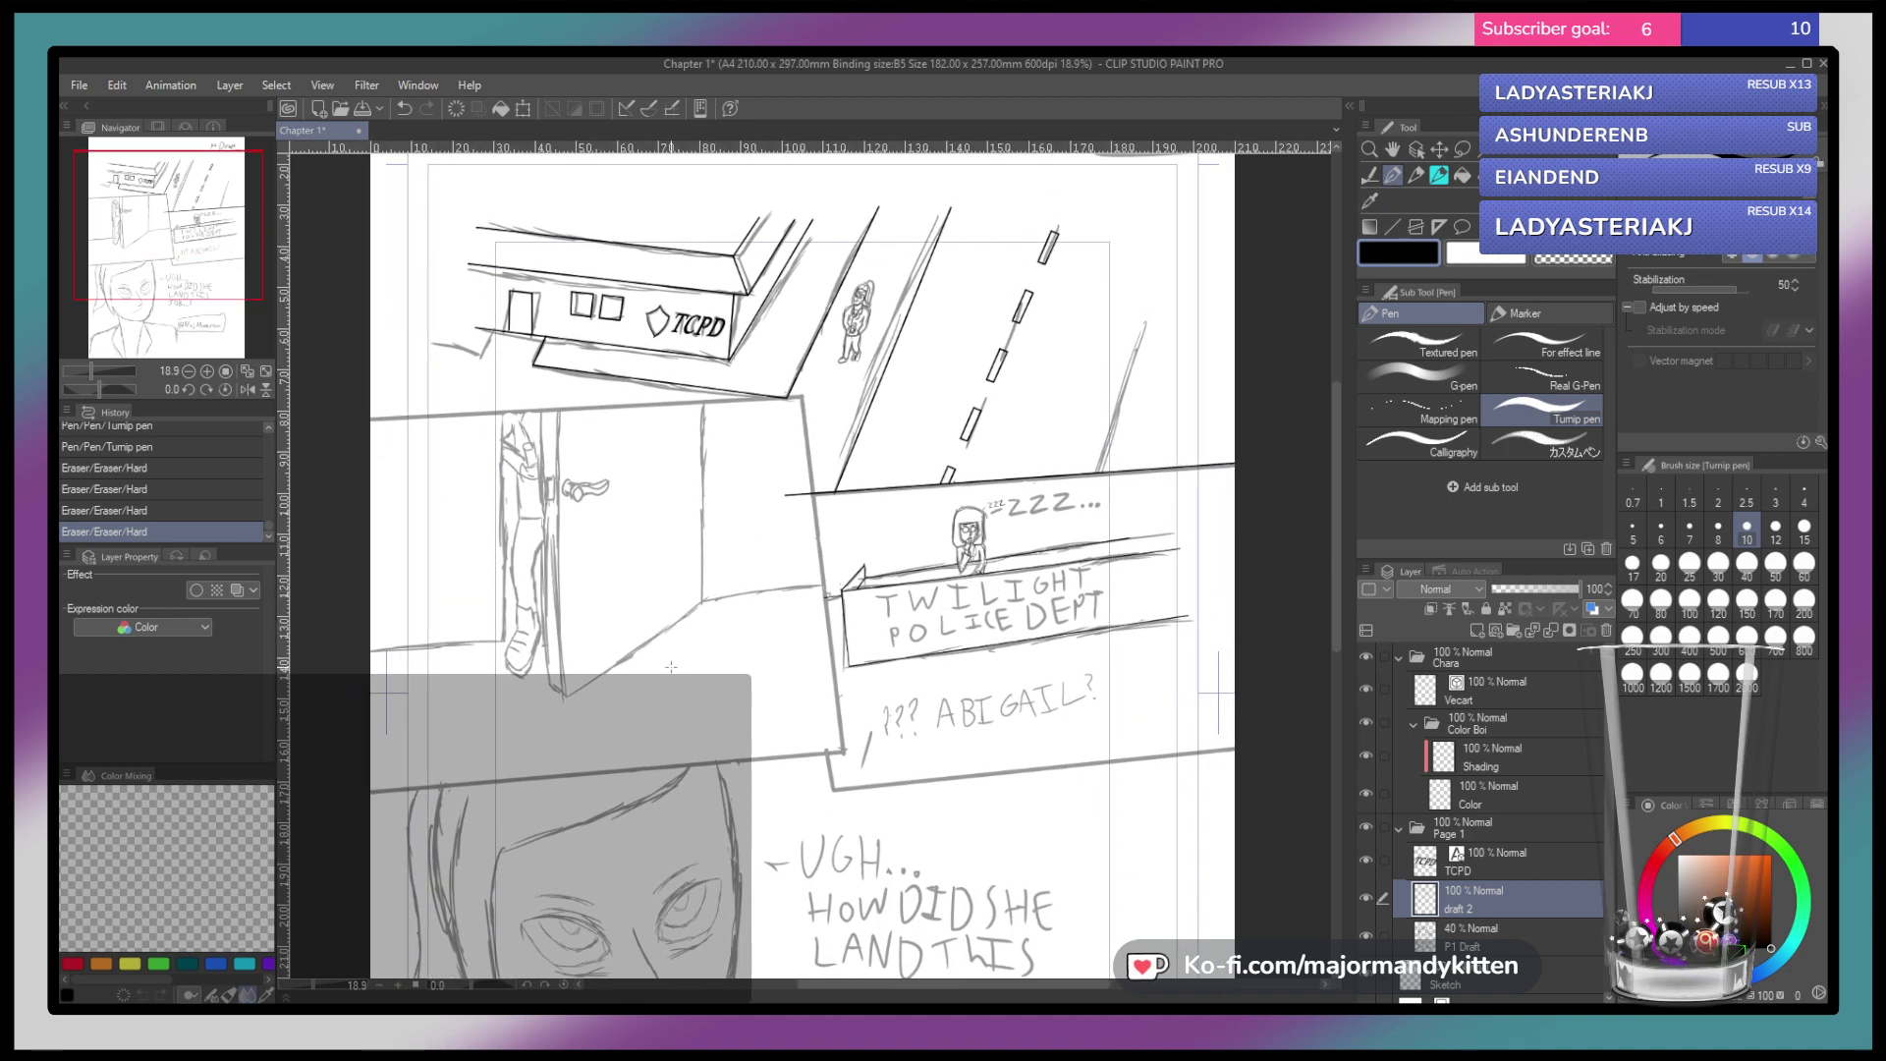
left_click(341, 800)
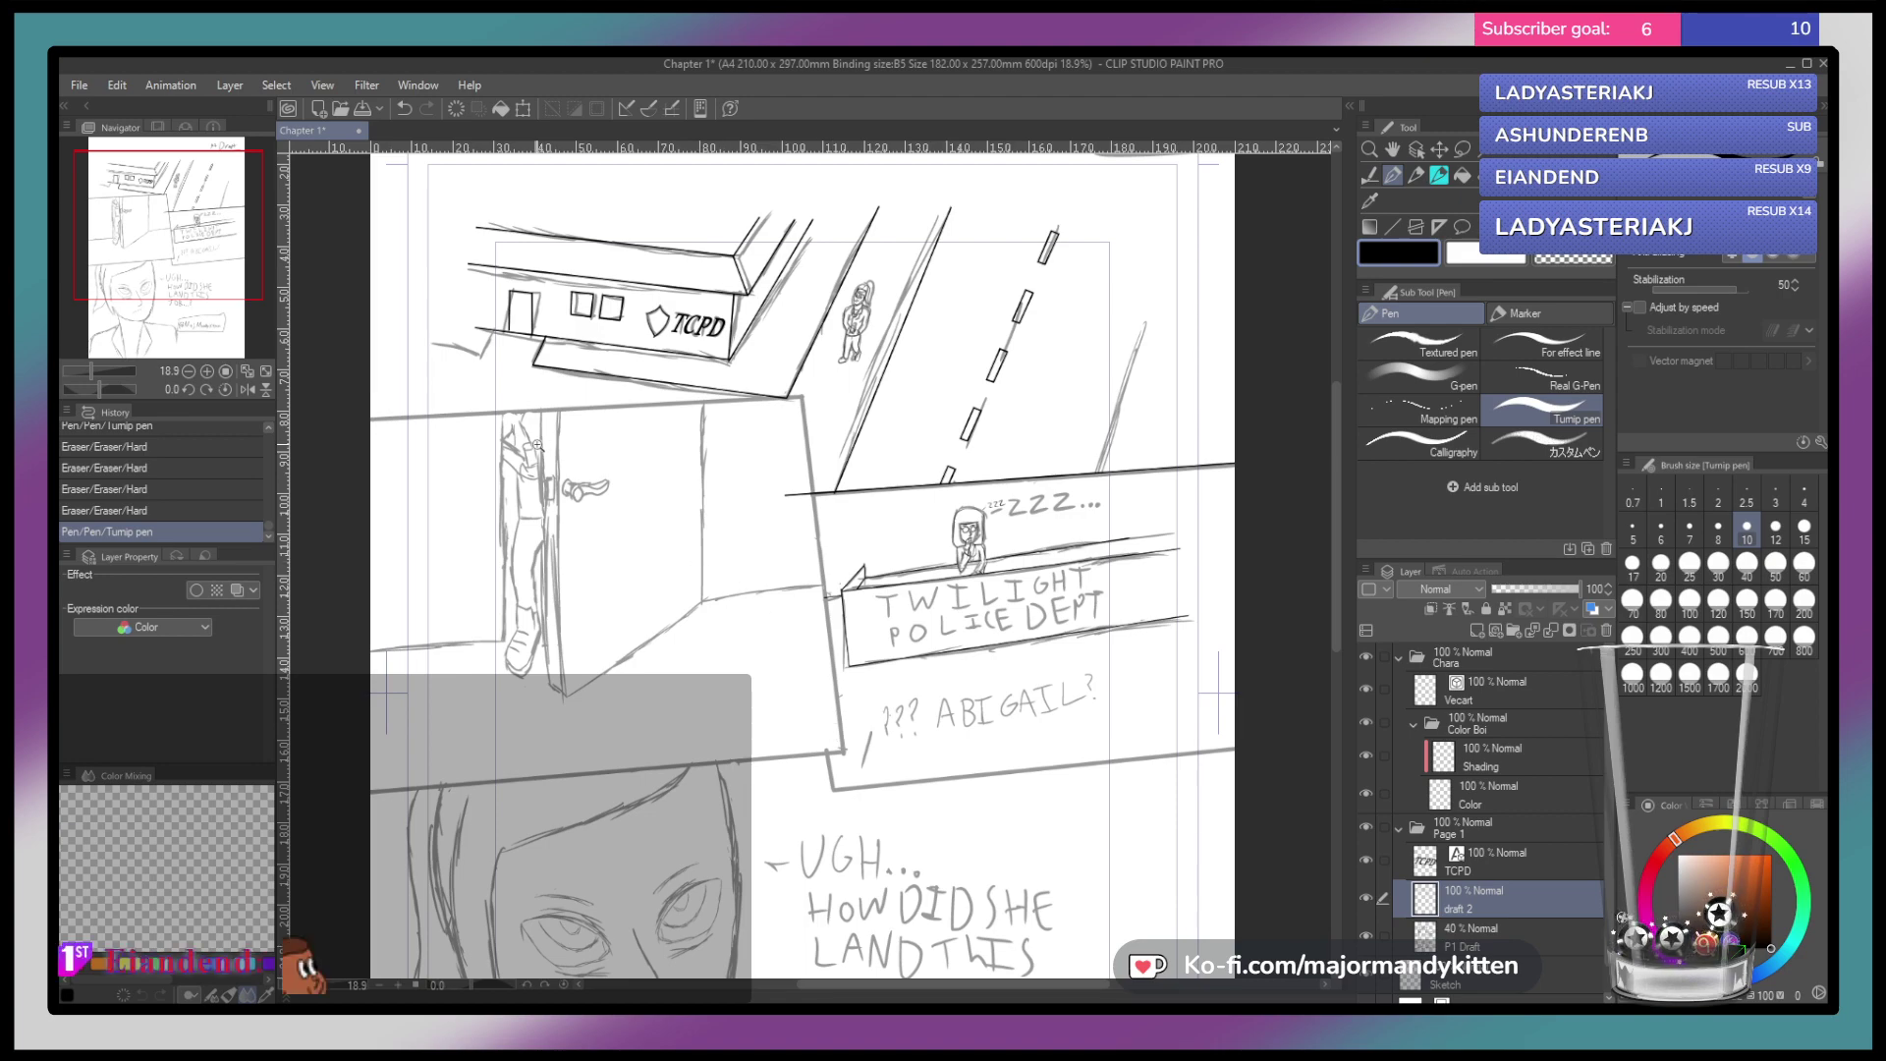
scroll(543, 461, "up", 4)
left_click_drag(544, 469, 635, 482)
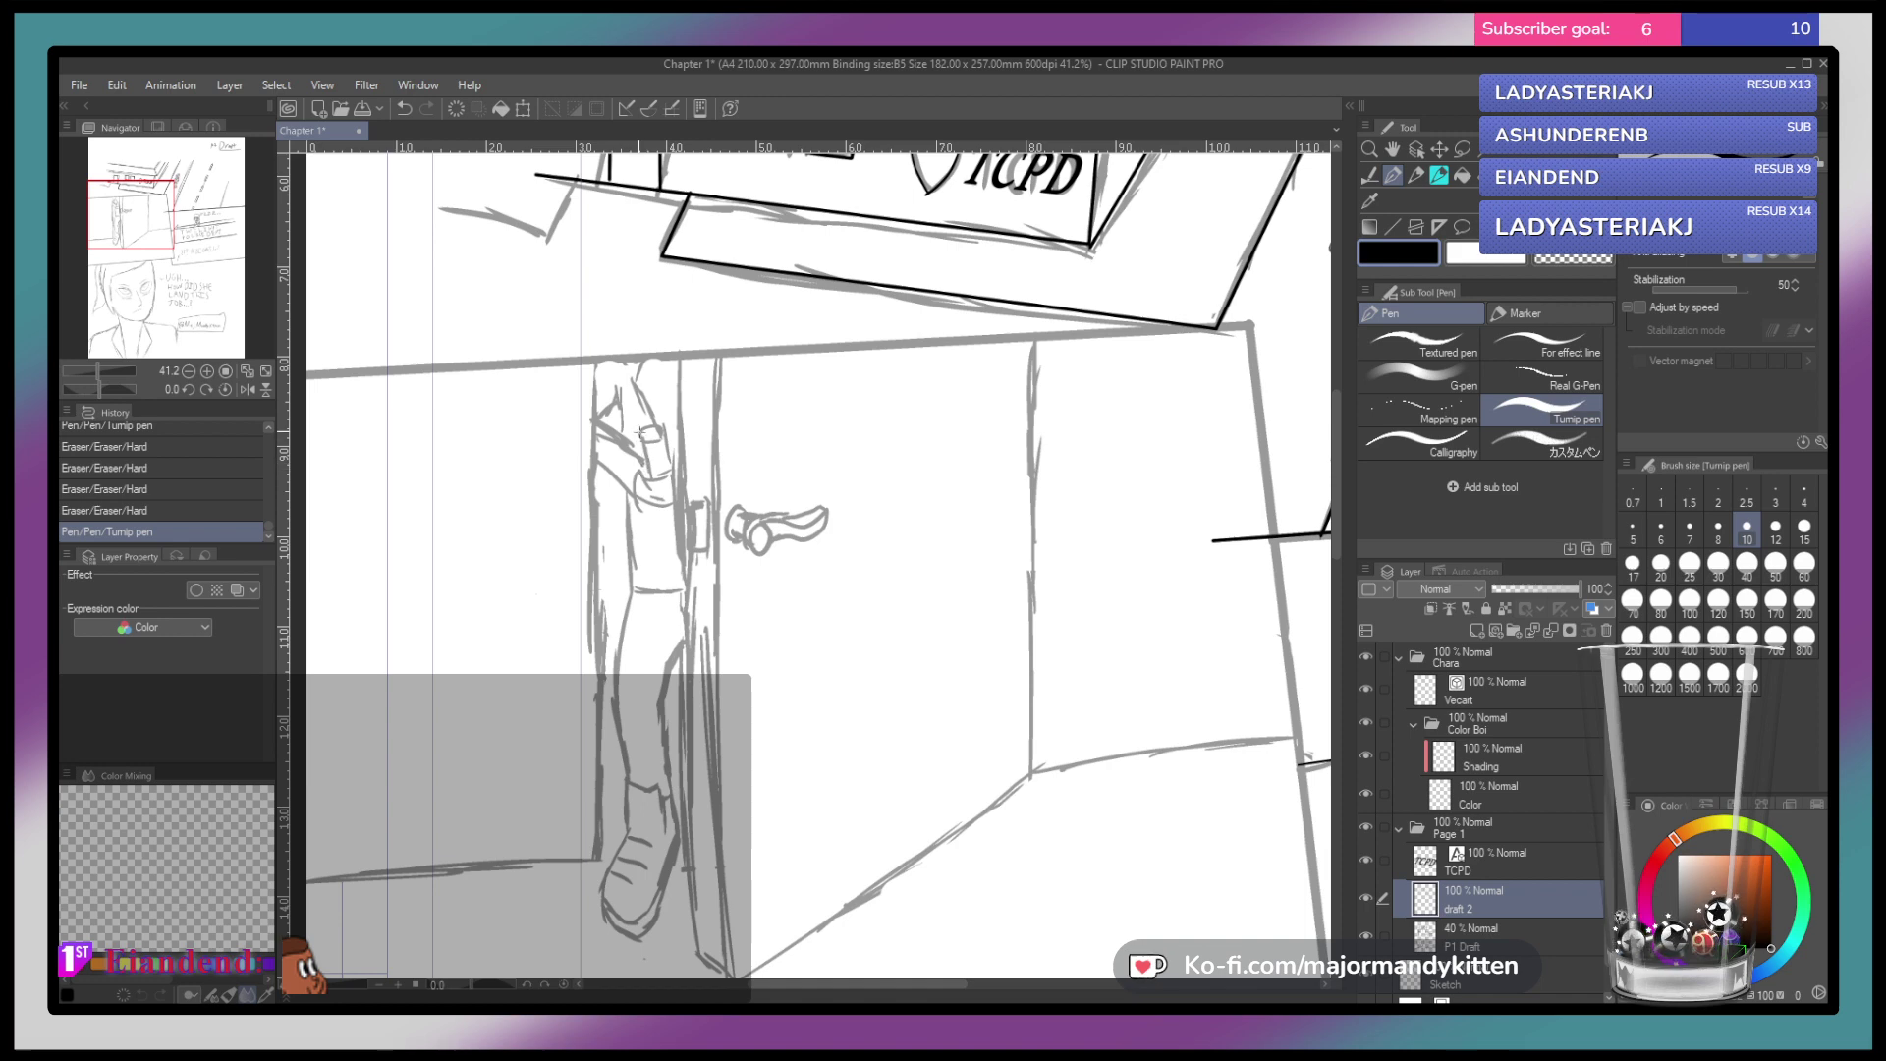
left_click_drag(621, 391, 637, 466)
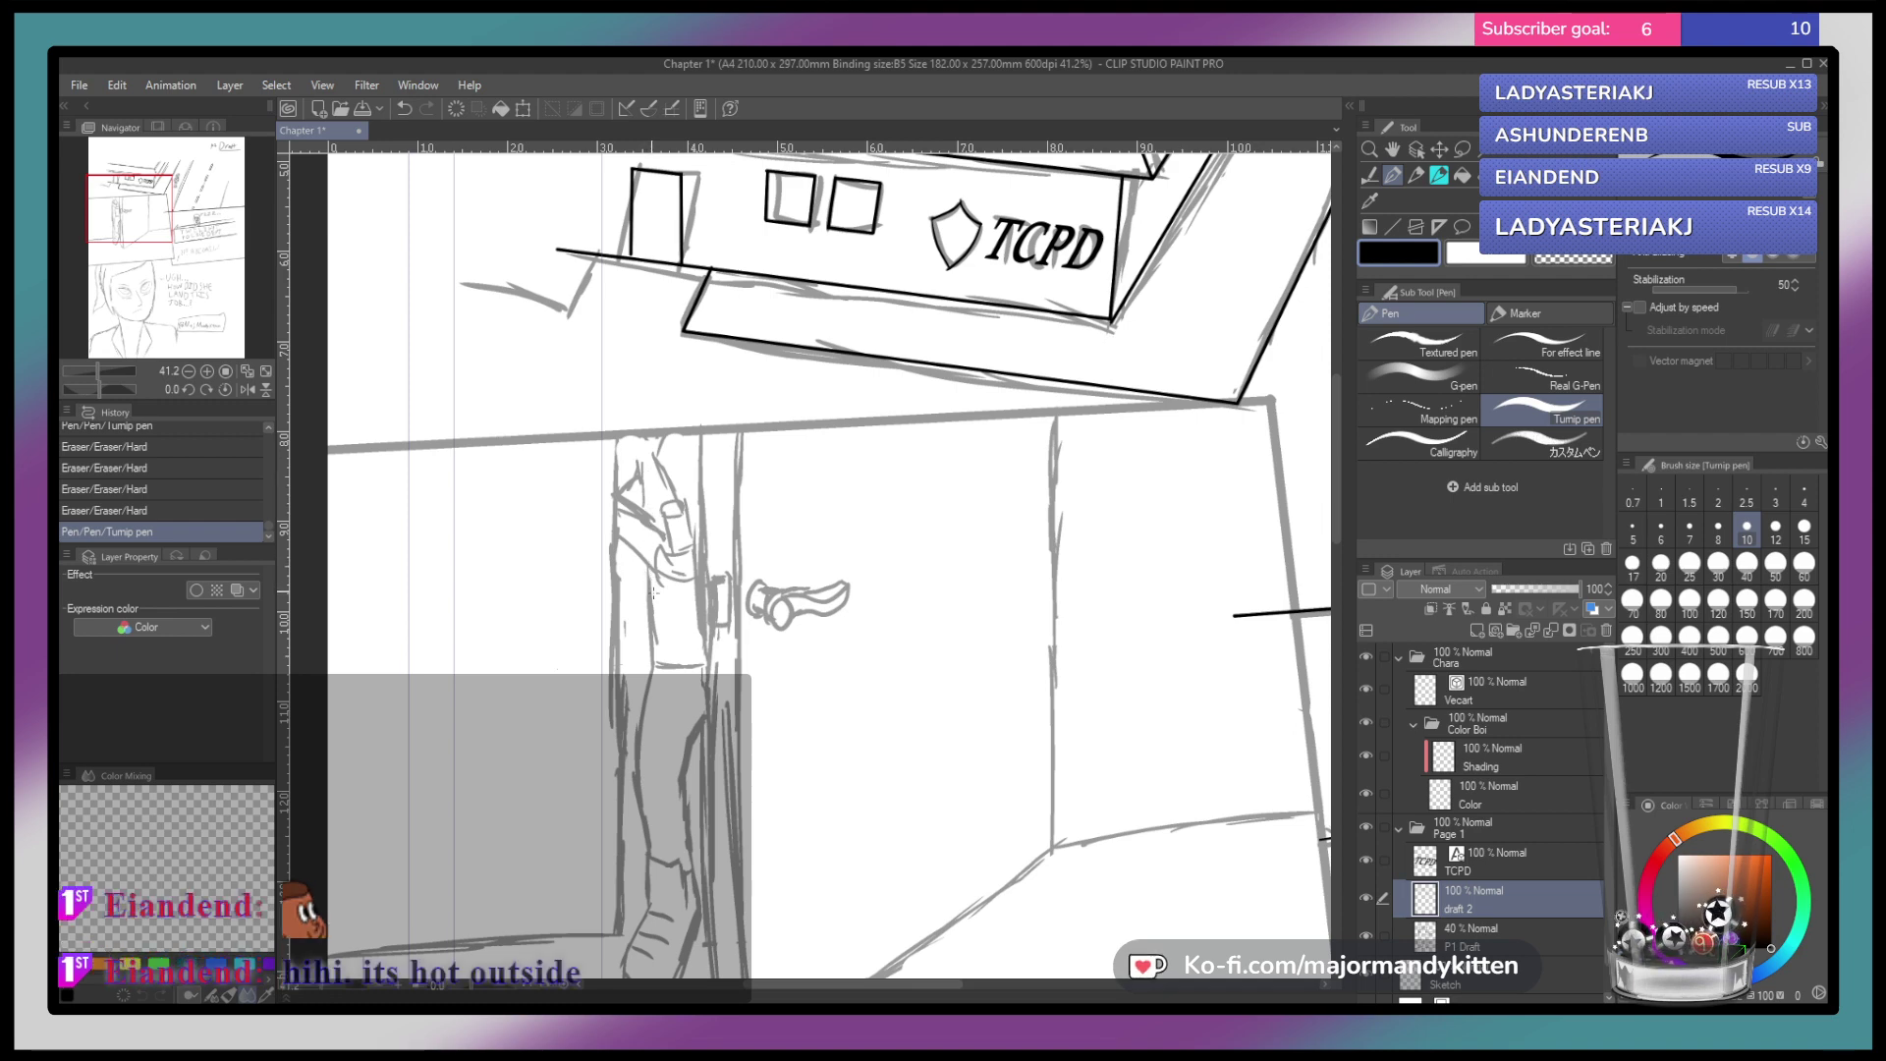
left_click_drag(639, 464, 637, 558)
key("ctrl+z")
key("ctrl+z")
key("ctrl+z")
key("ctrl+z")
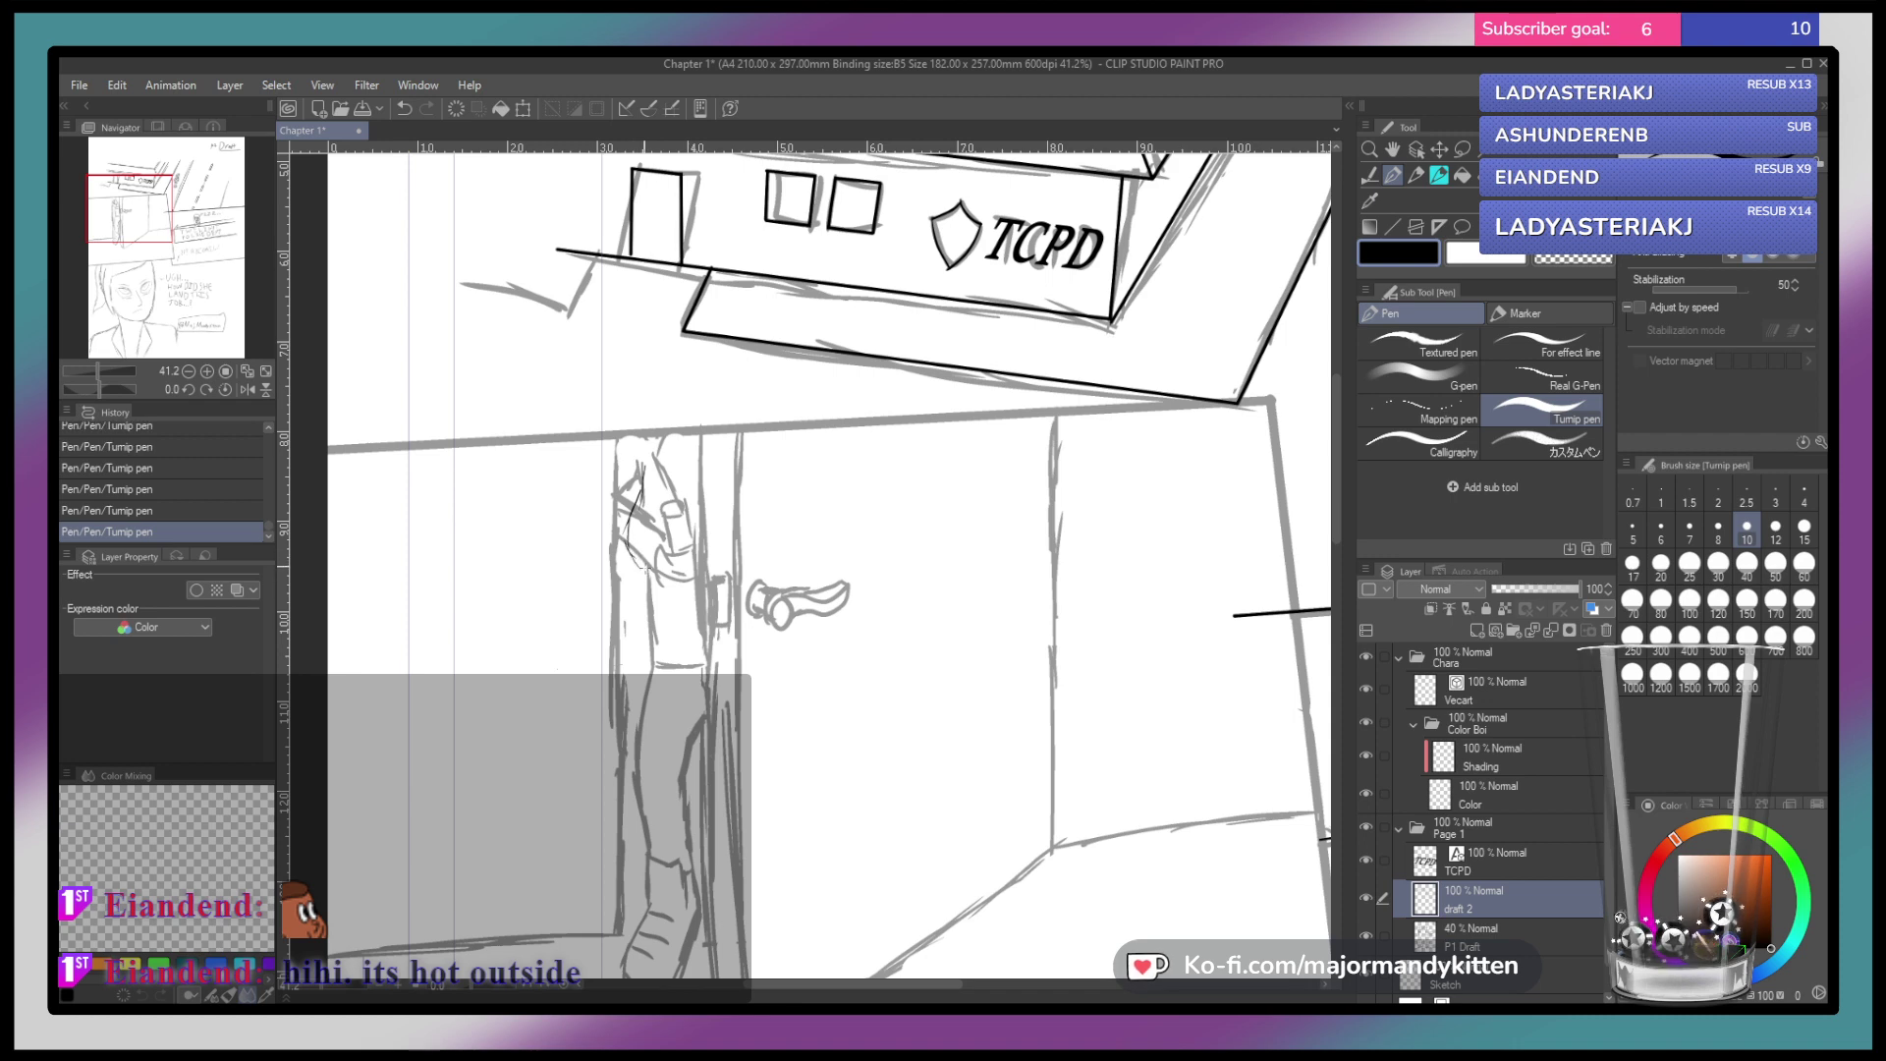
Undo and restore the recent arm strokes to compare them with the grey draft figure
key("ctrl+z")
key("ctrl+z")
key("ctrl+z")
key("ctrl+z")
key("ctrl+z")
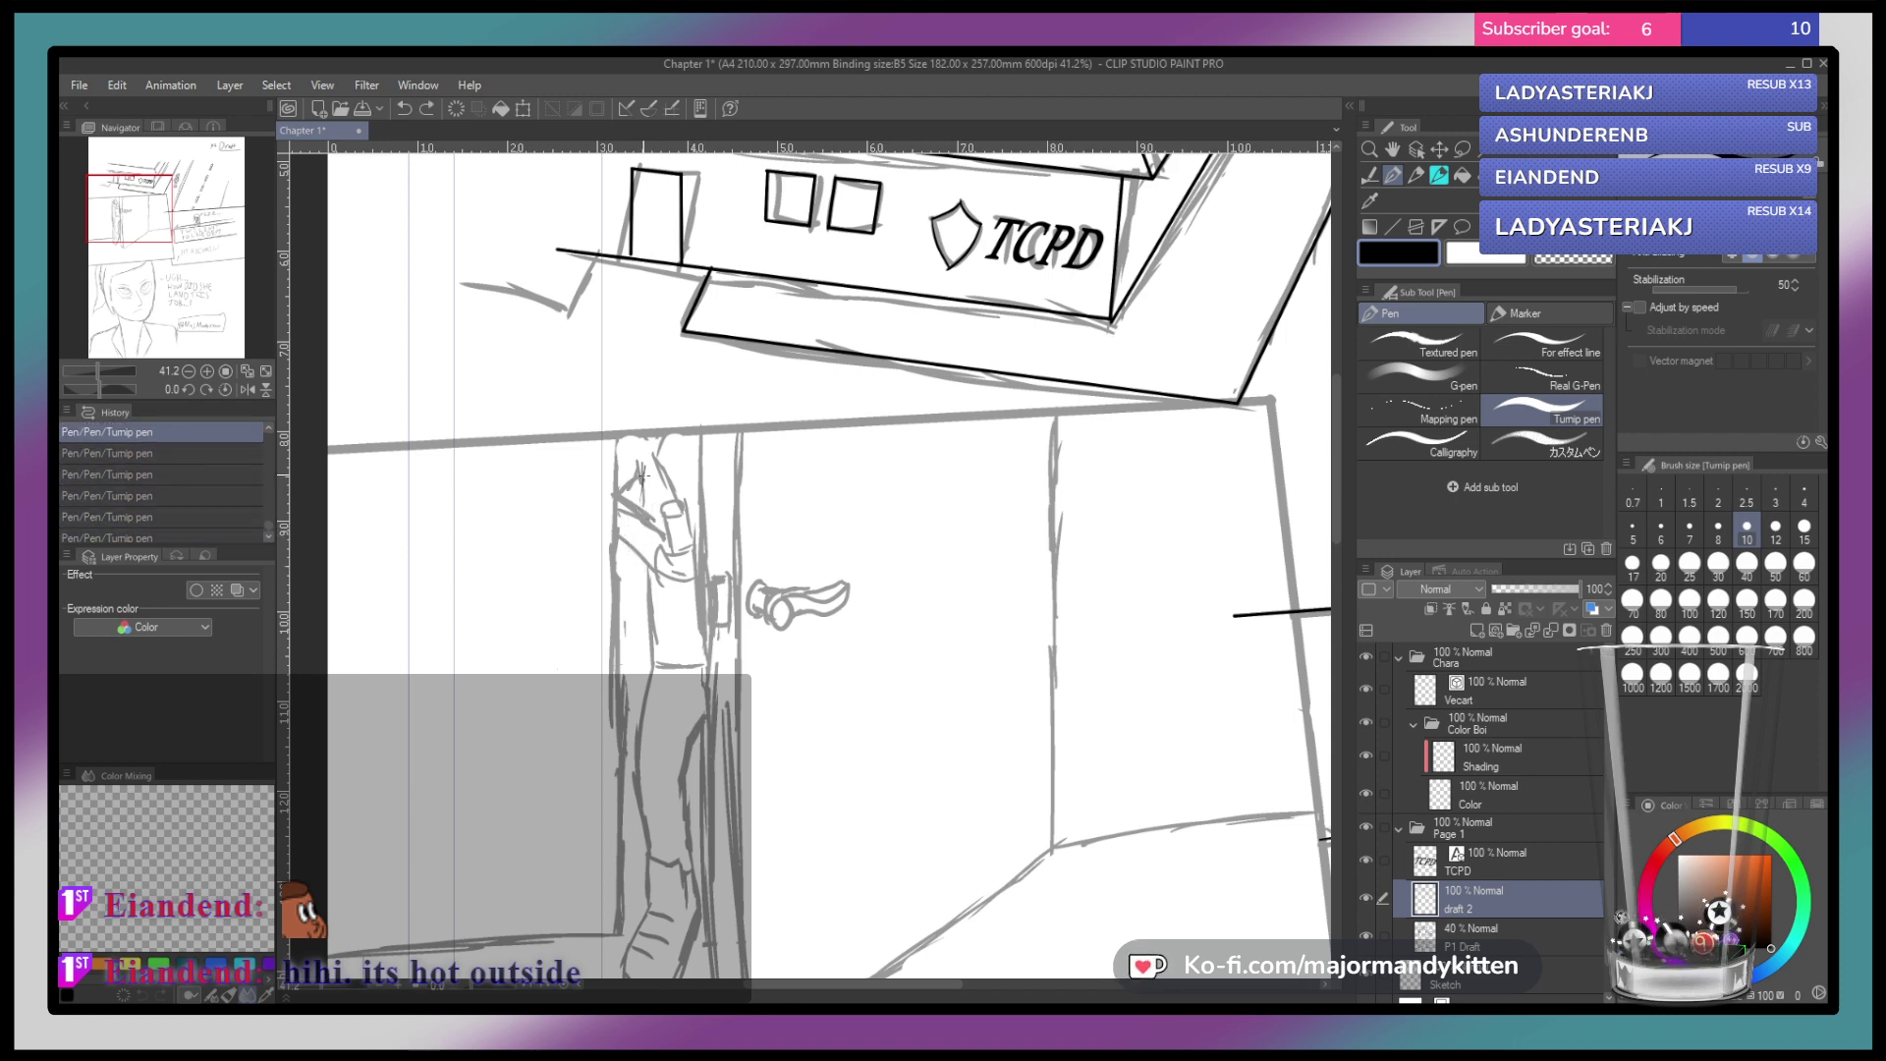
key("ctrl+y")
key("ctrl+y")
key("ctrl+y")
key("ctrl+y")
key("ctrl+y")
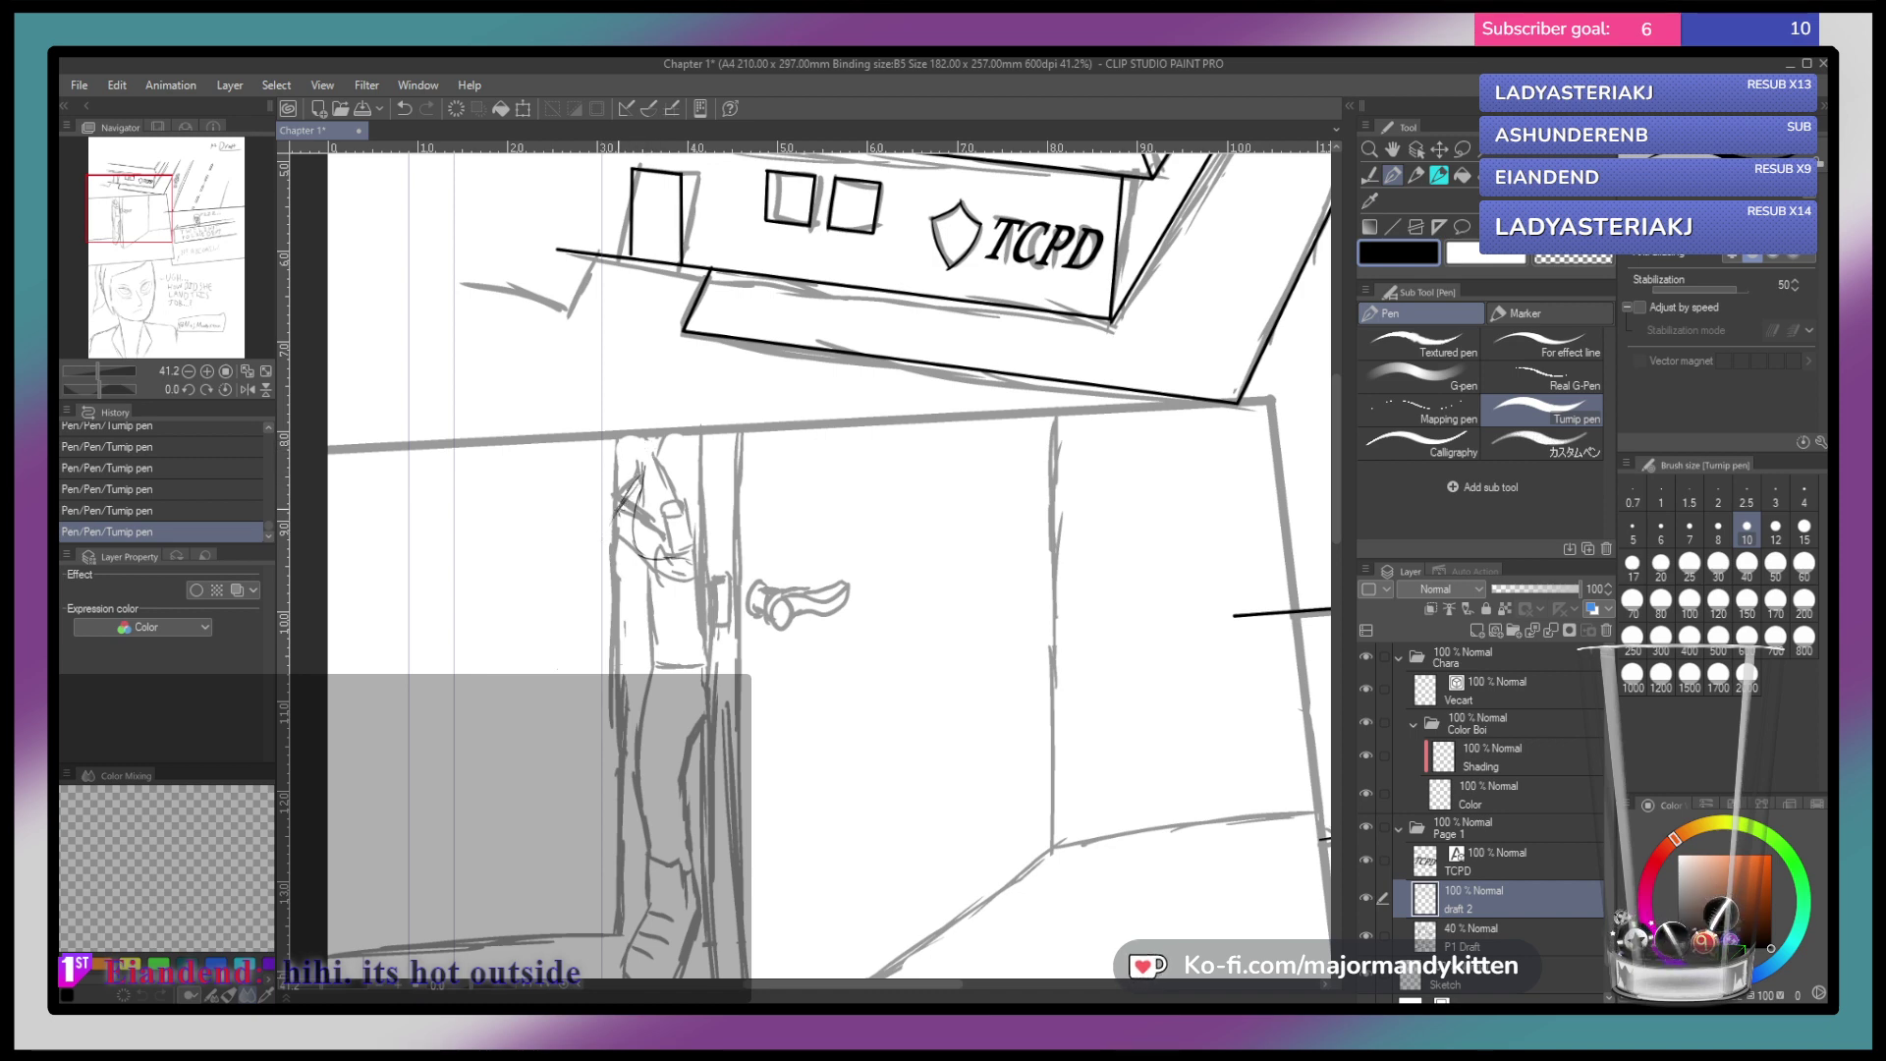
Sketch the doorway figure's elbow, side of the torso and the angled lines beside the waist with the Turnip pen
left_click_drag(601, 544, 647, 578)
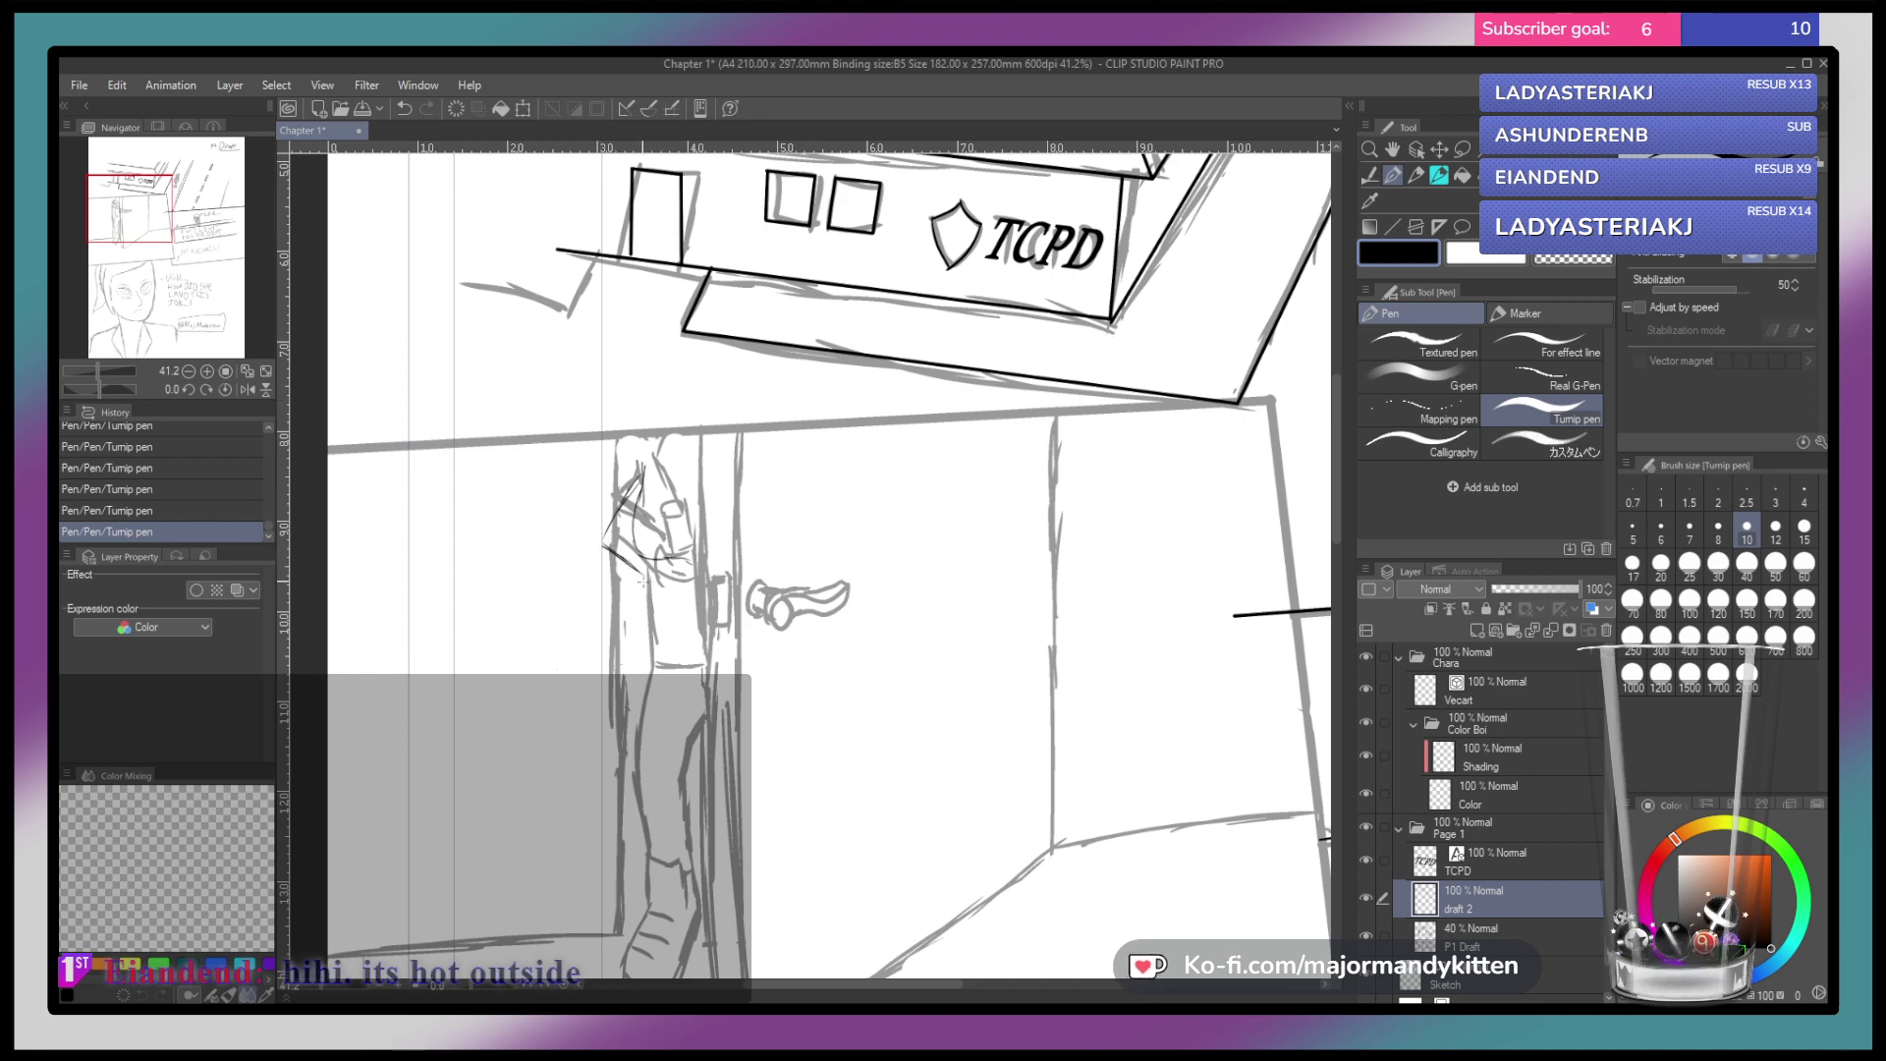
left_click_drag(651, 601, 655, 648)
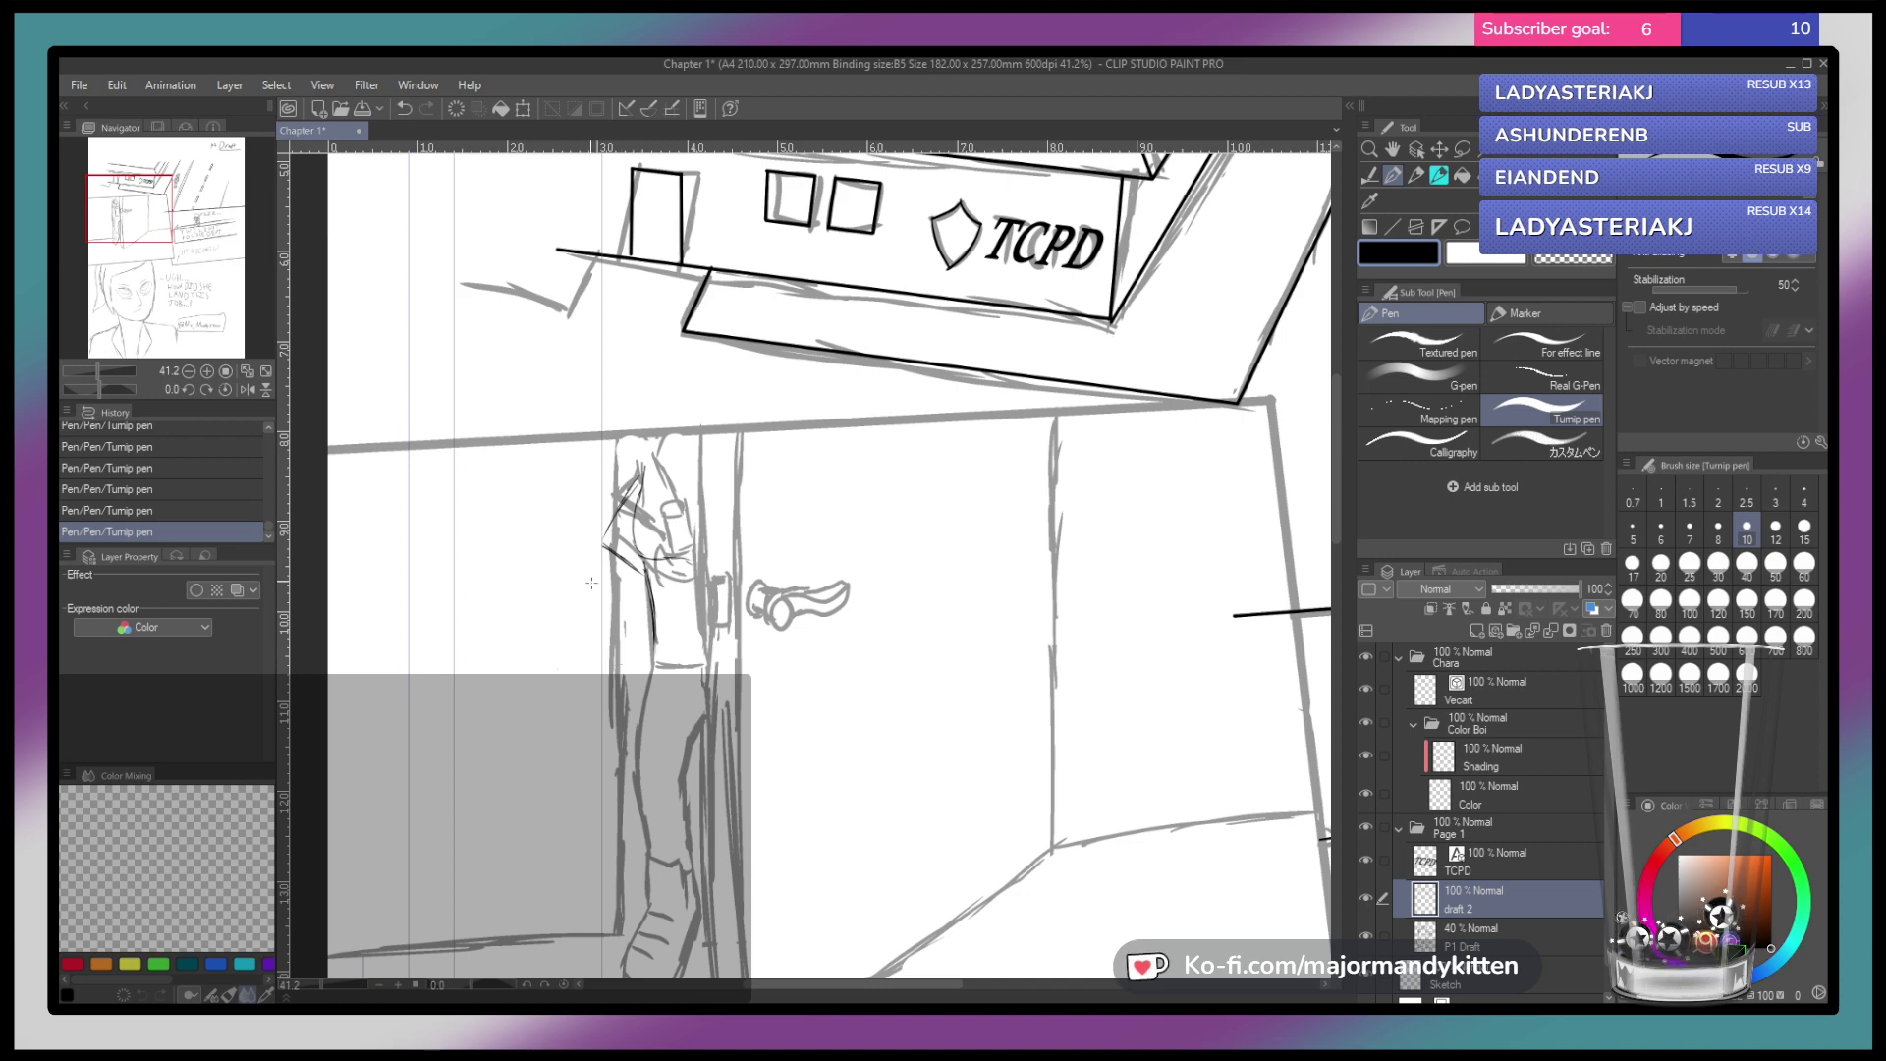
left_click_drag(578, 565, 611, 605)
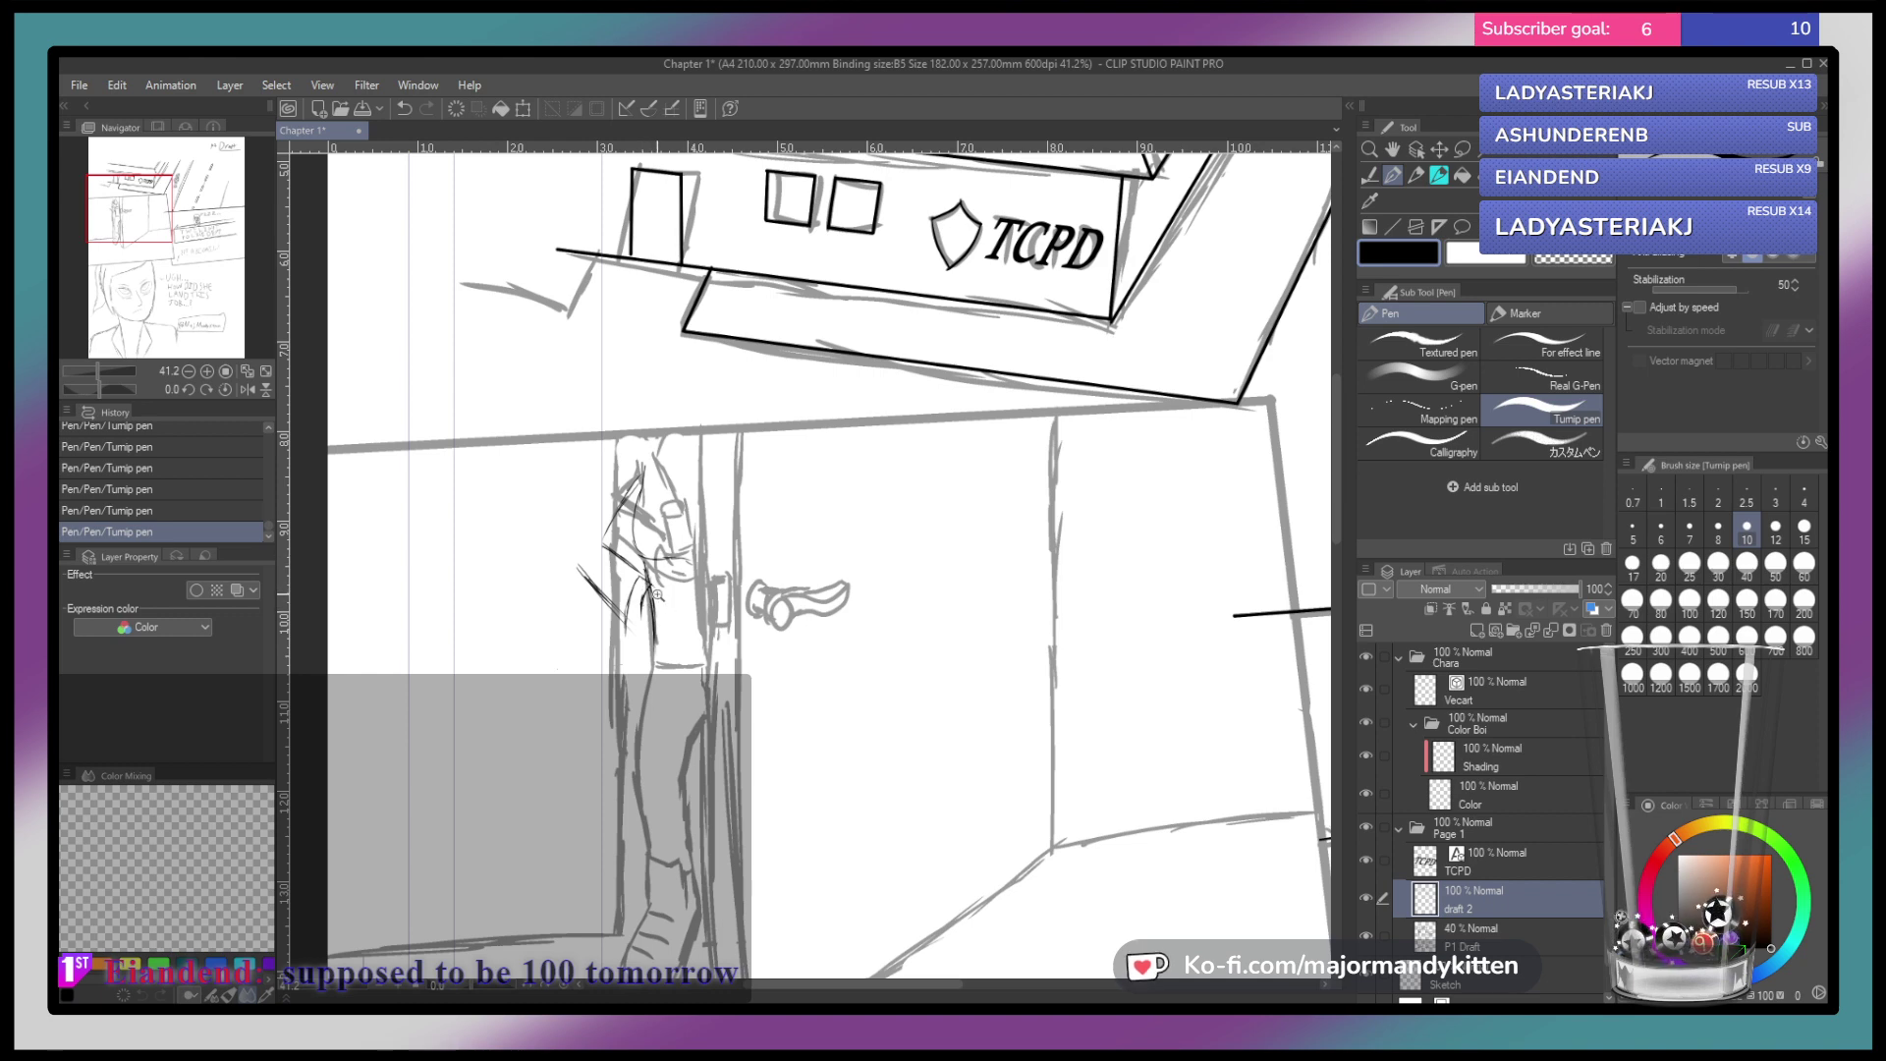
scroll(657, 595, "up", 4)
left_click_drag(622, 638, 610, 644)
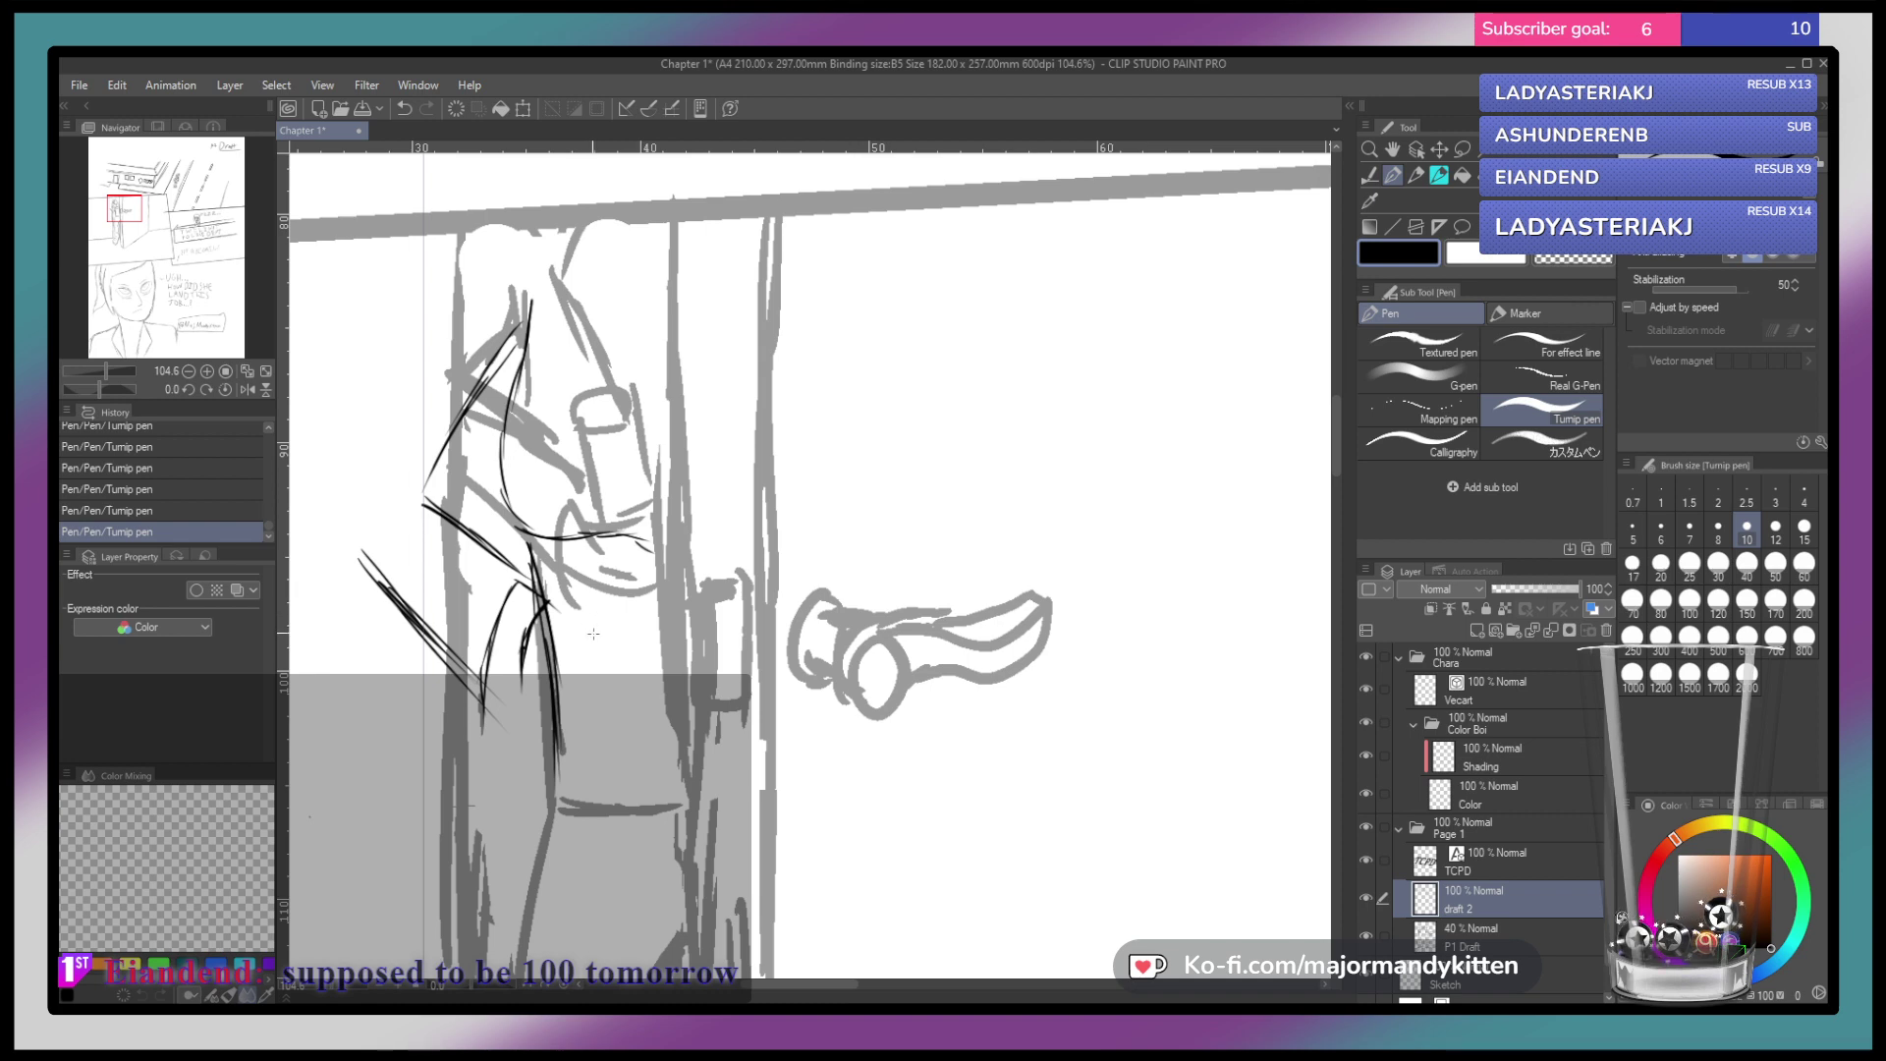
Draw a small upright rectangle on the doorway figure's torso below the hand, undoing and redoing strokes before closing its upper edge
mouse_move(599, 614)
left_mouse_down()
mouse_move(600, 744)
mouse_move(660, 729)
mouse_move(636, 725)
mouse_move(656, 726)
mouse_move(672, 611)
left_mouse_up()
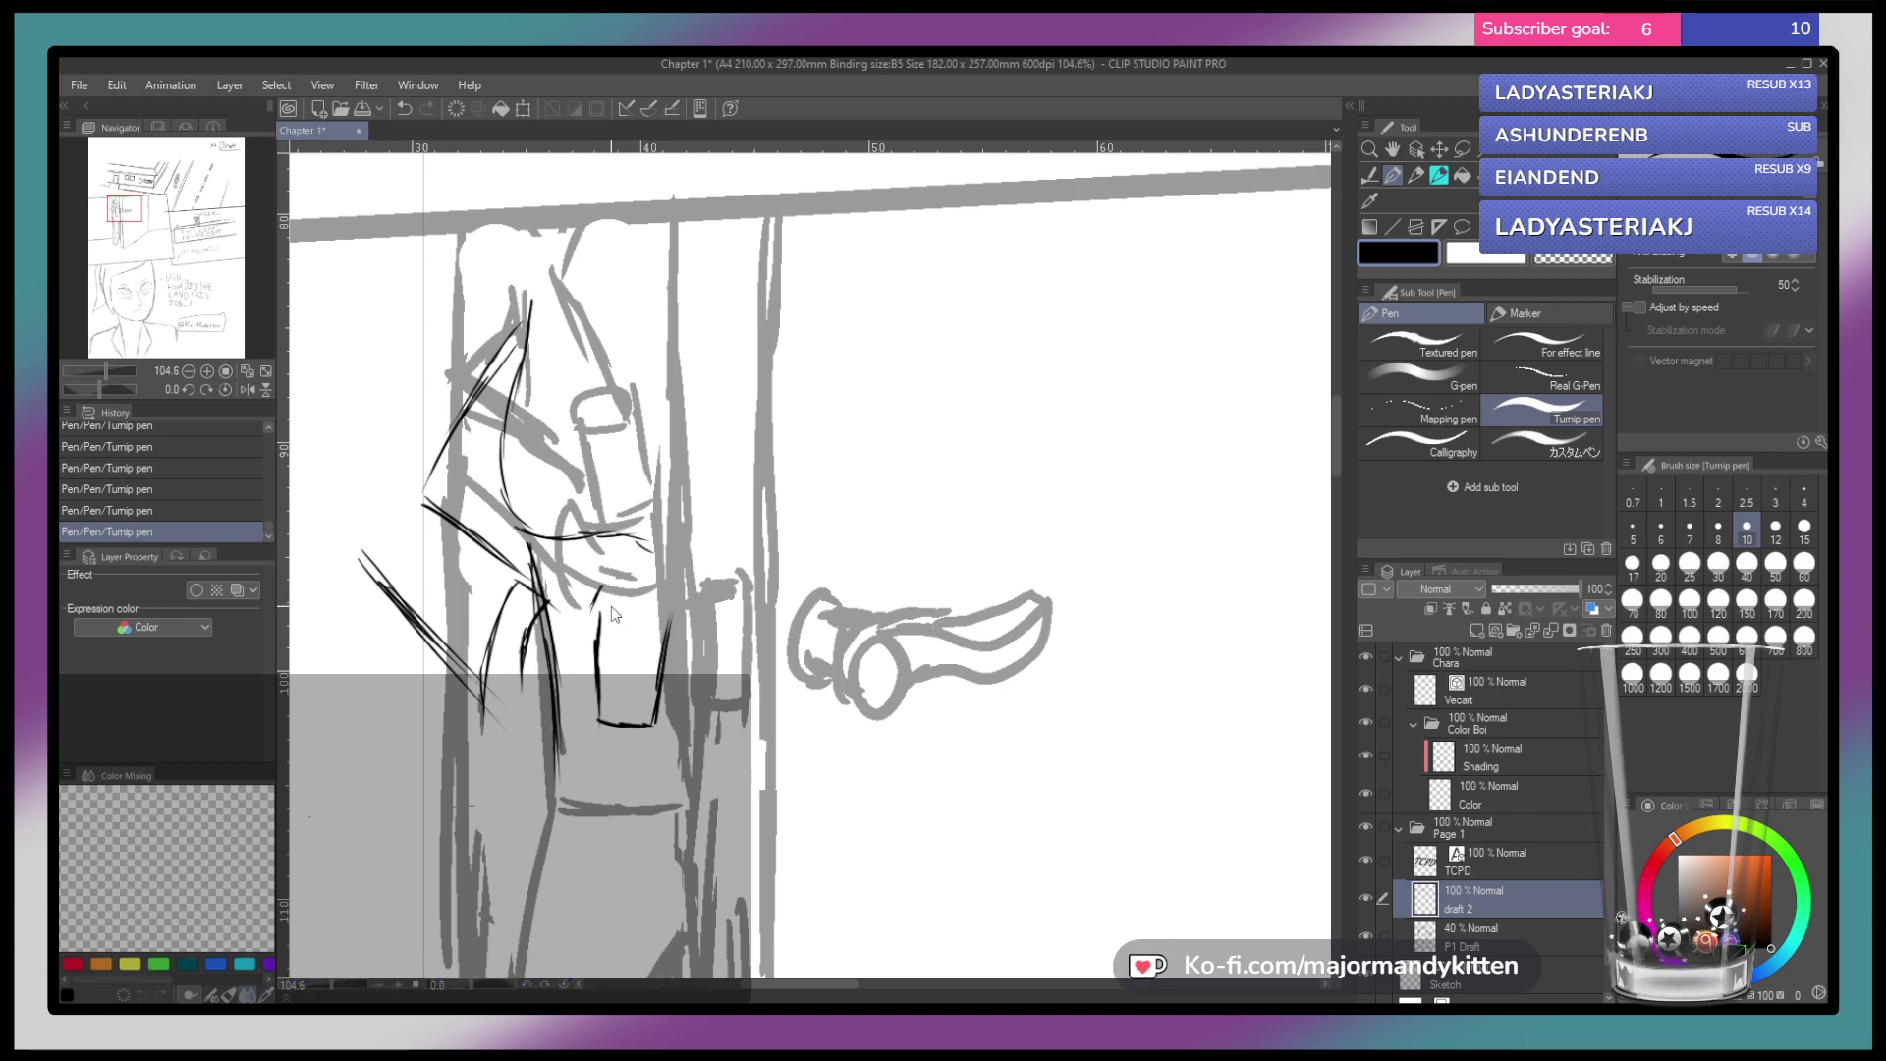
key("ctrl+z")
key("ctrl+z")
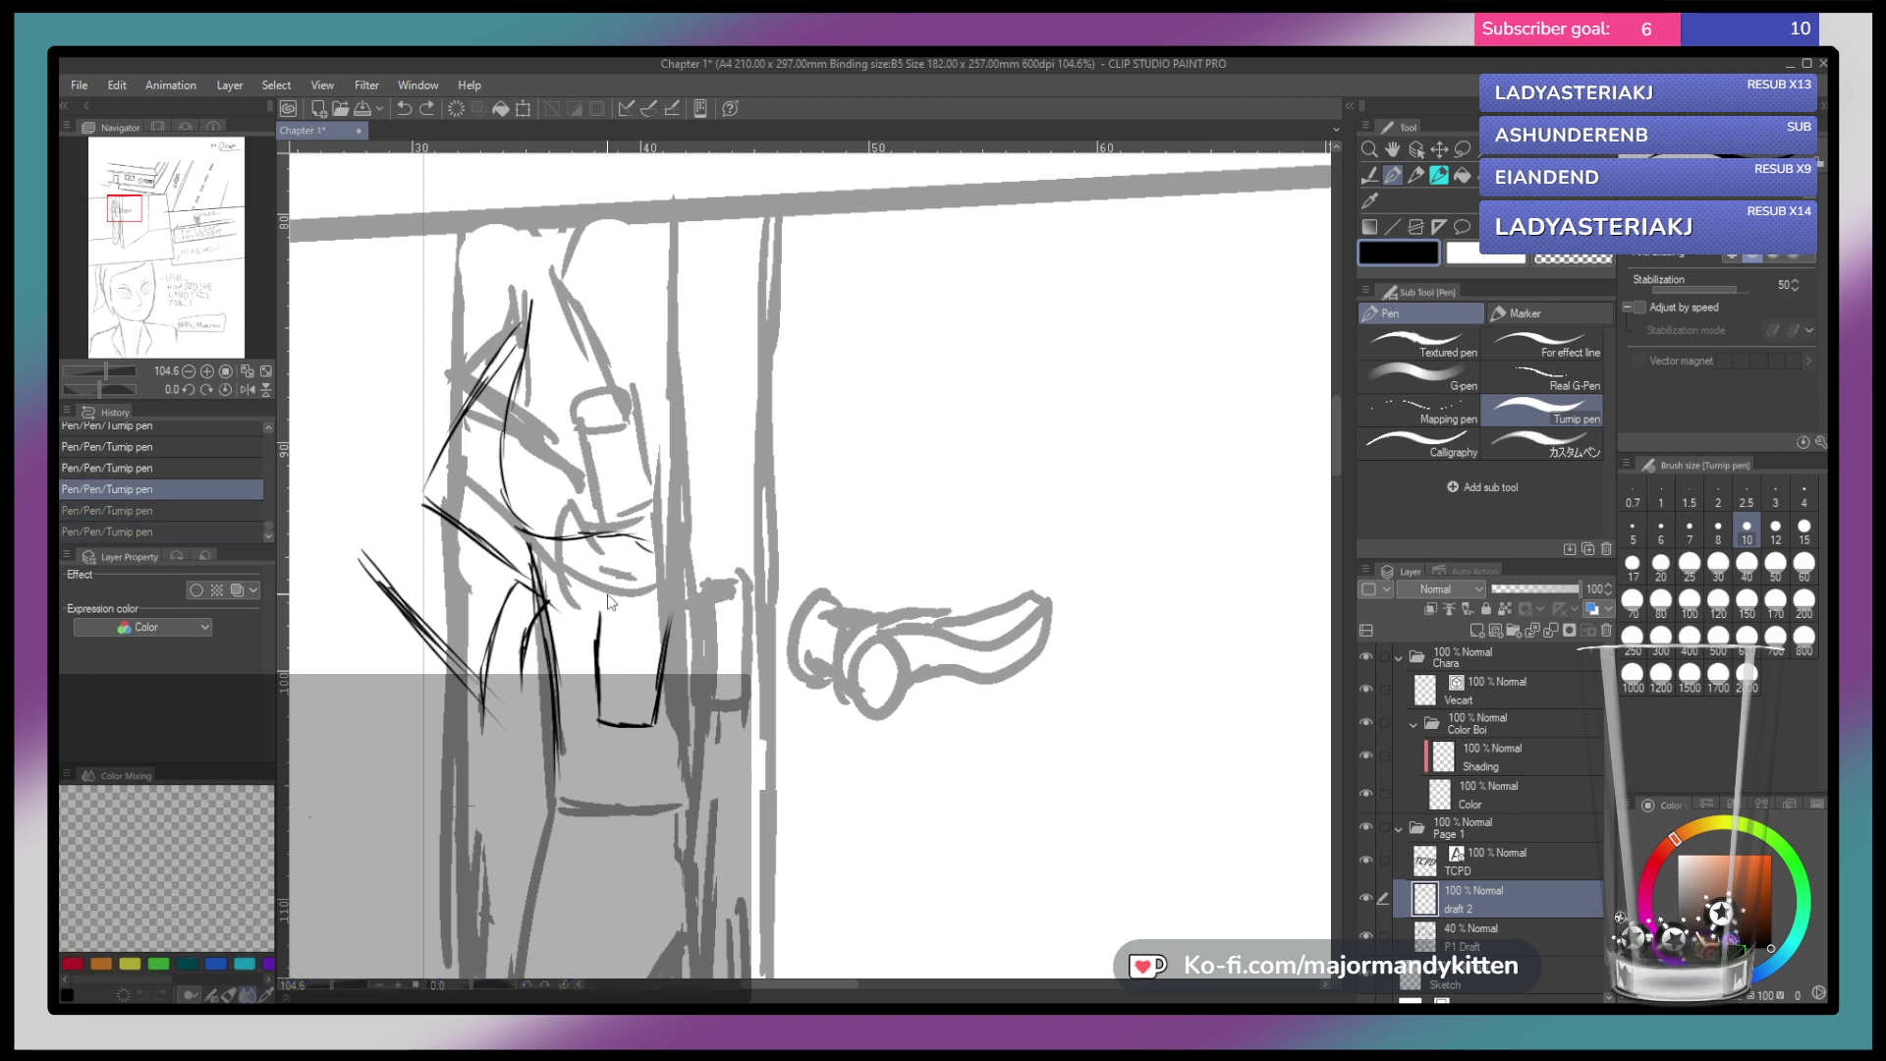
key("ctrl+y")
key("ctrl+y")
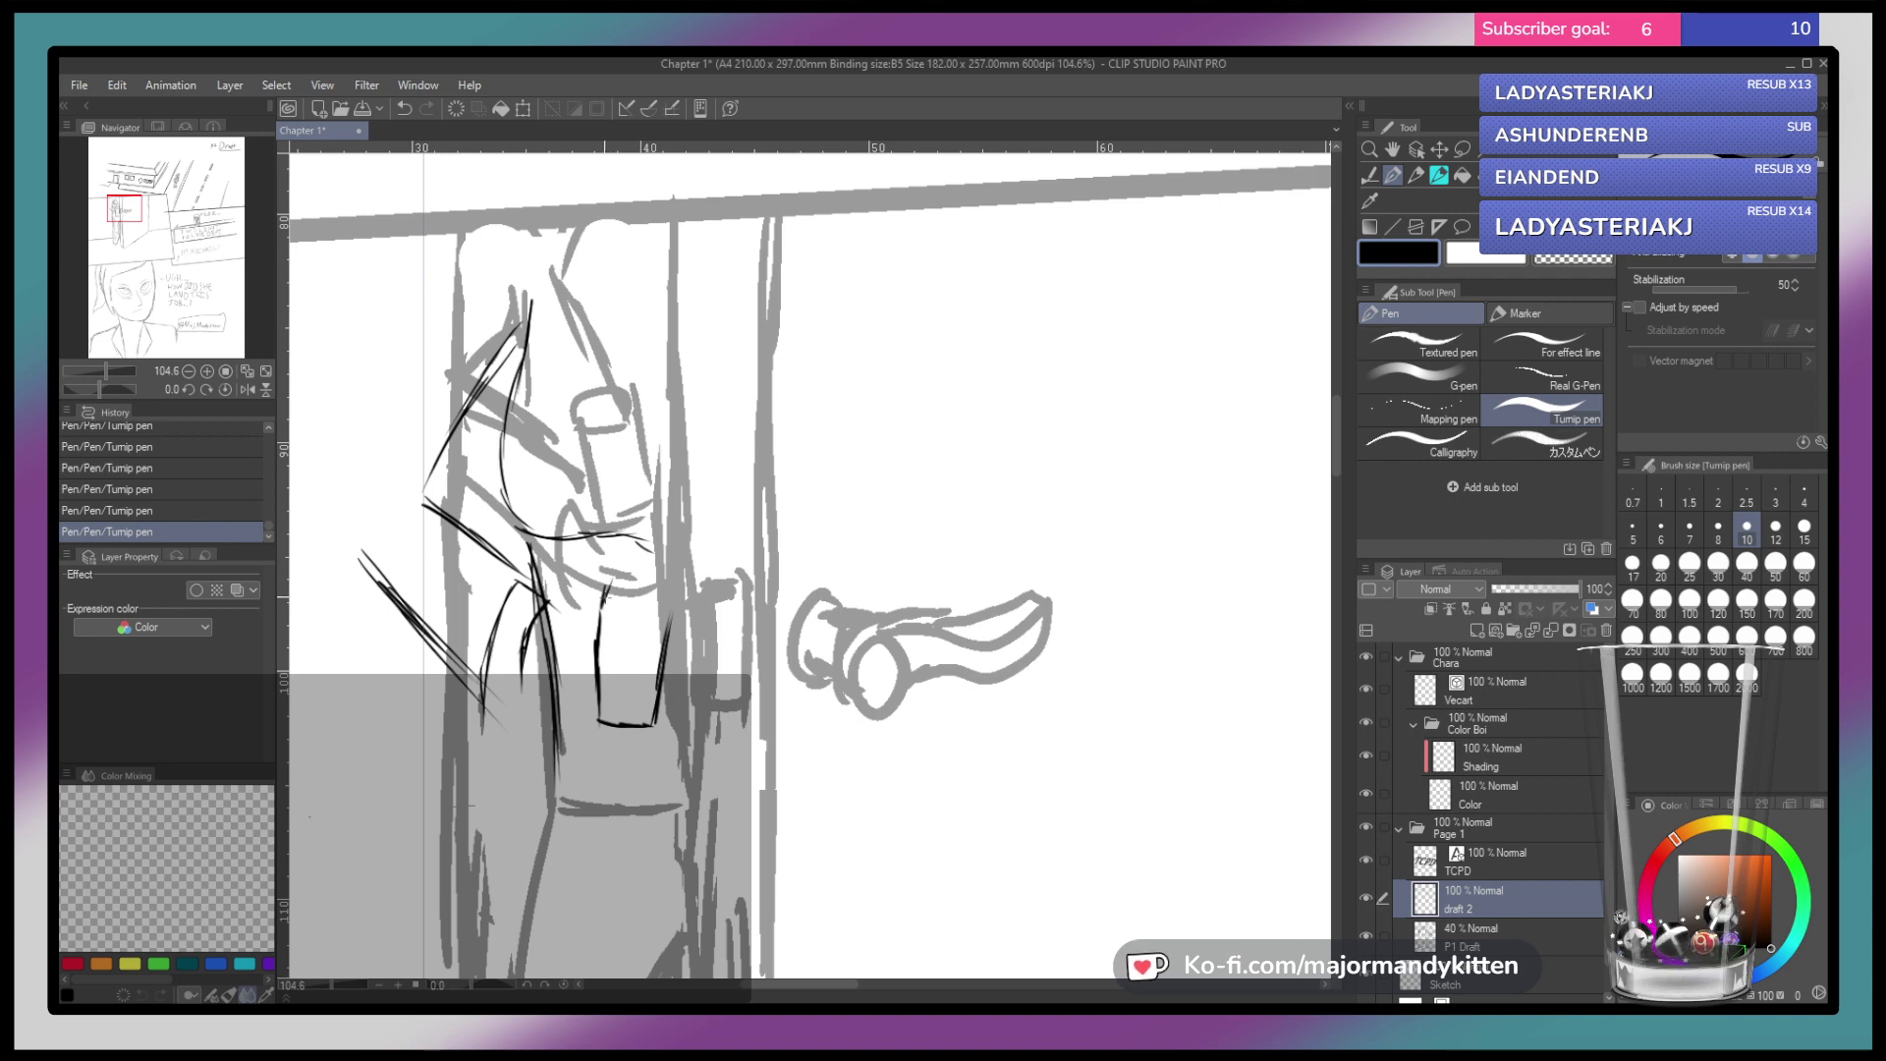
mouse_move(613, 581)
left_mouse_down()
mouse_move(668, 594)
mouse_move(674, 619)
left_mouse_up()
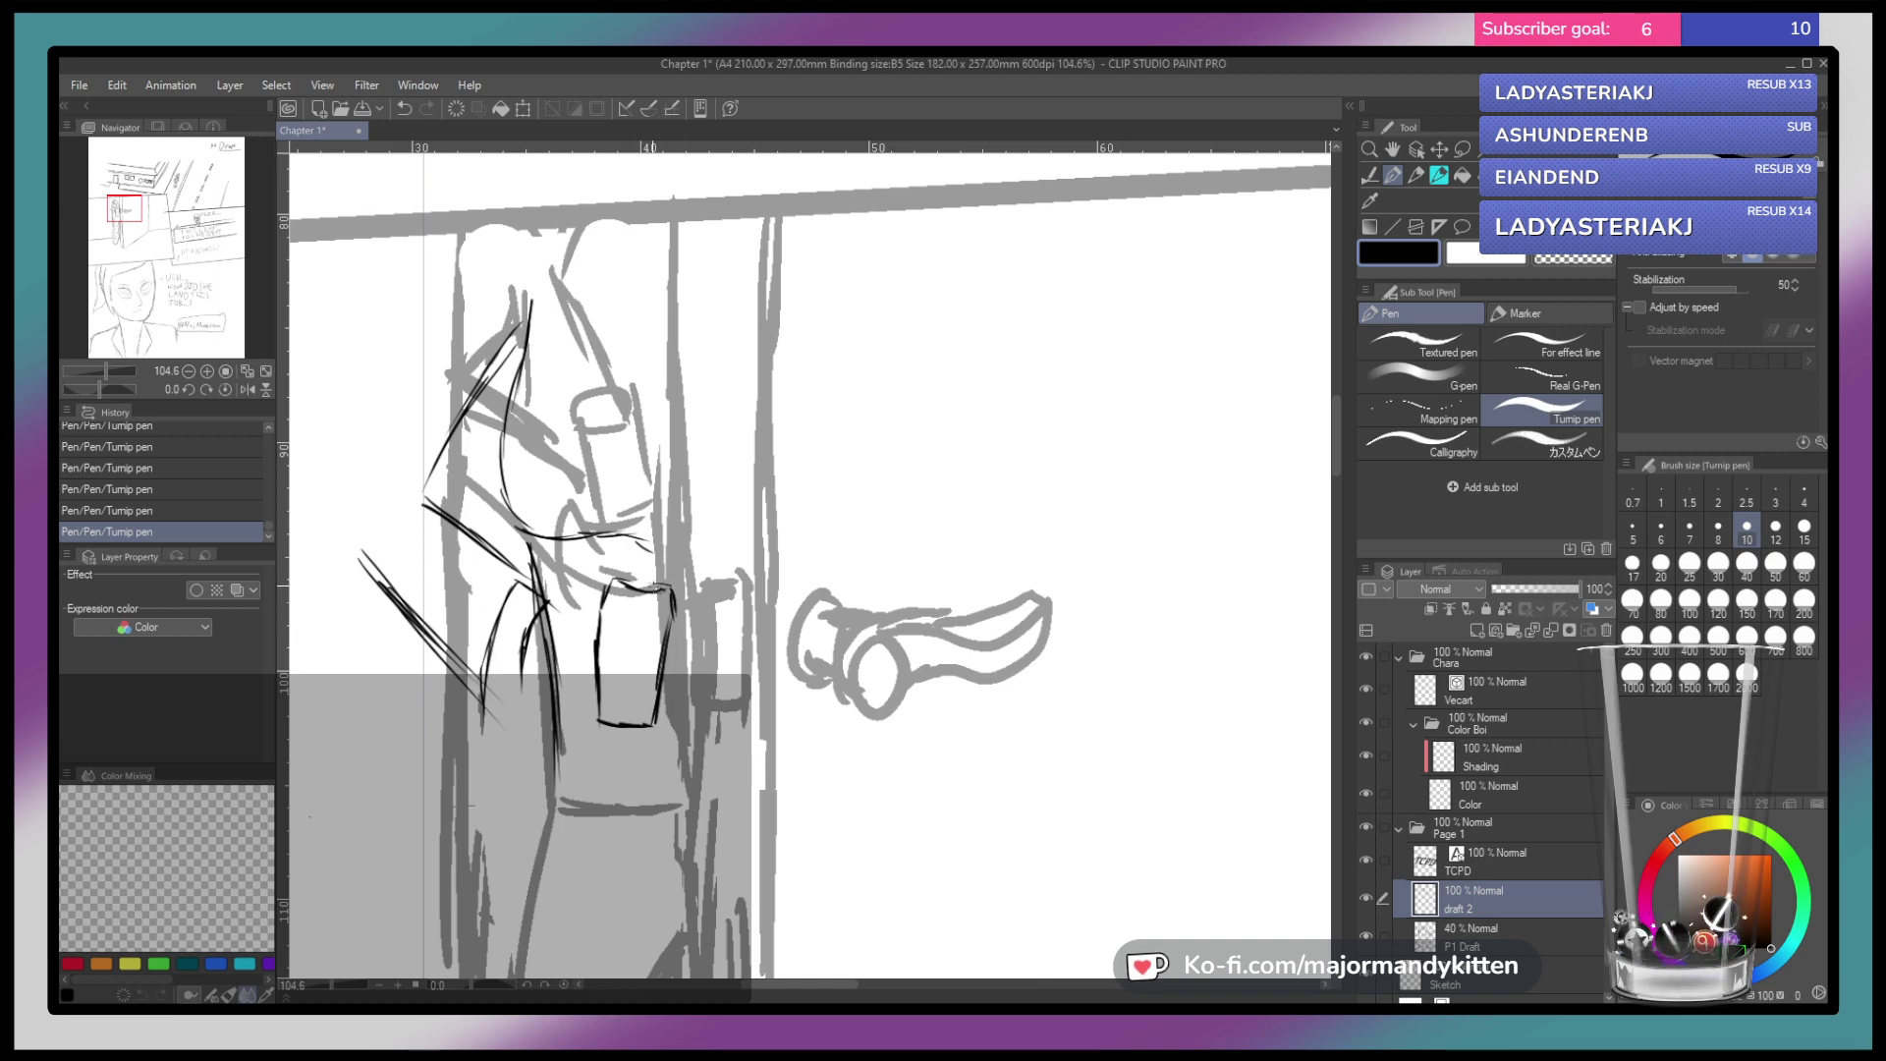
Add a narrow lid-like band across the upper end of the small rectangle on the doorway figure's torso
left_click_drag(599, 607, 685, 623)
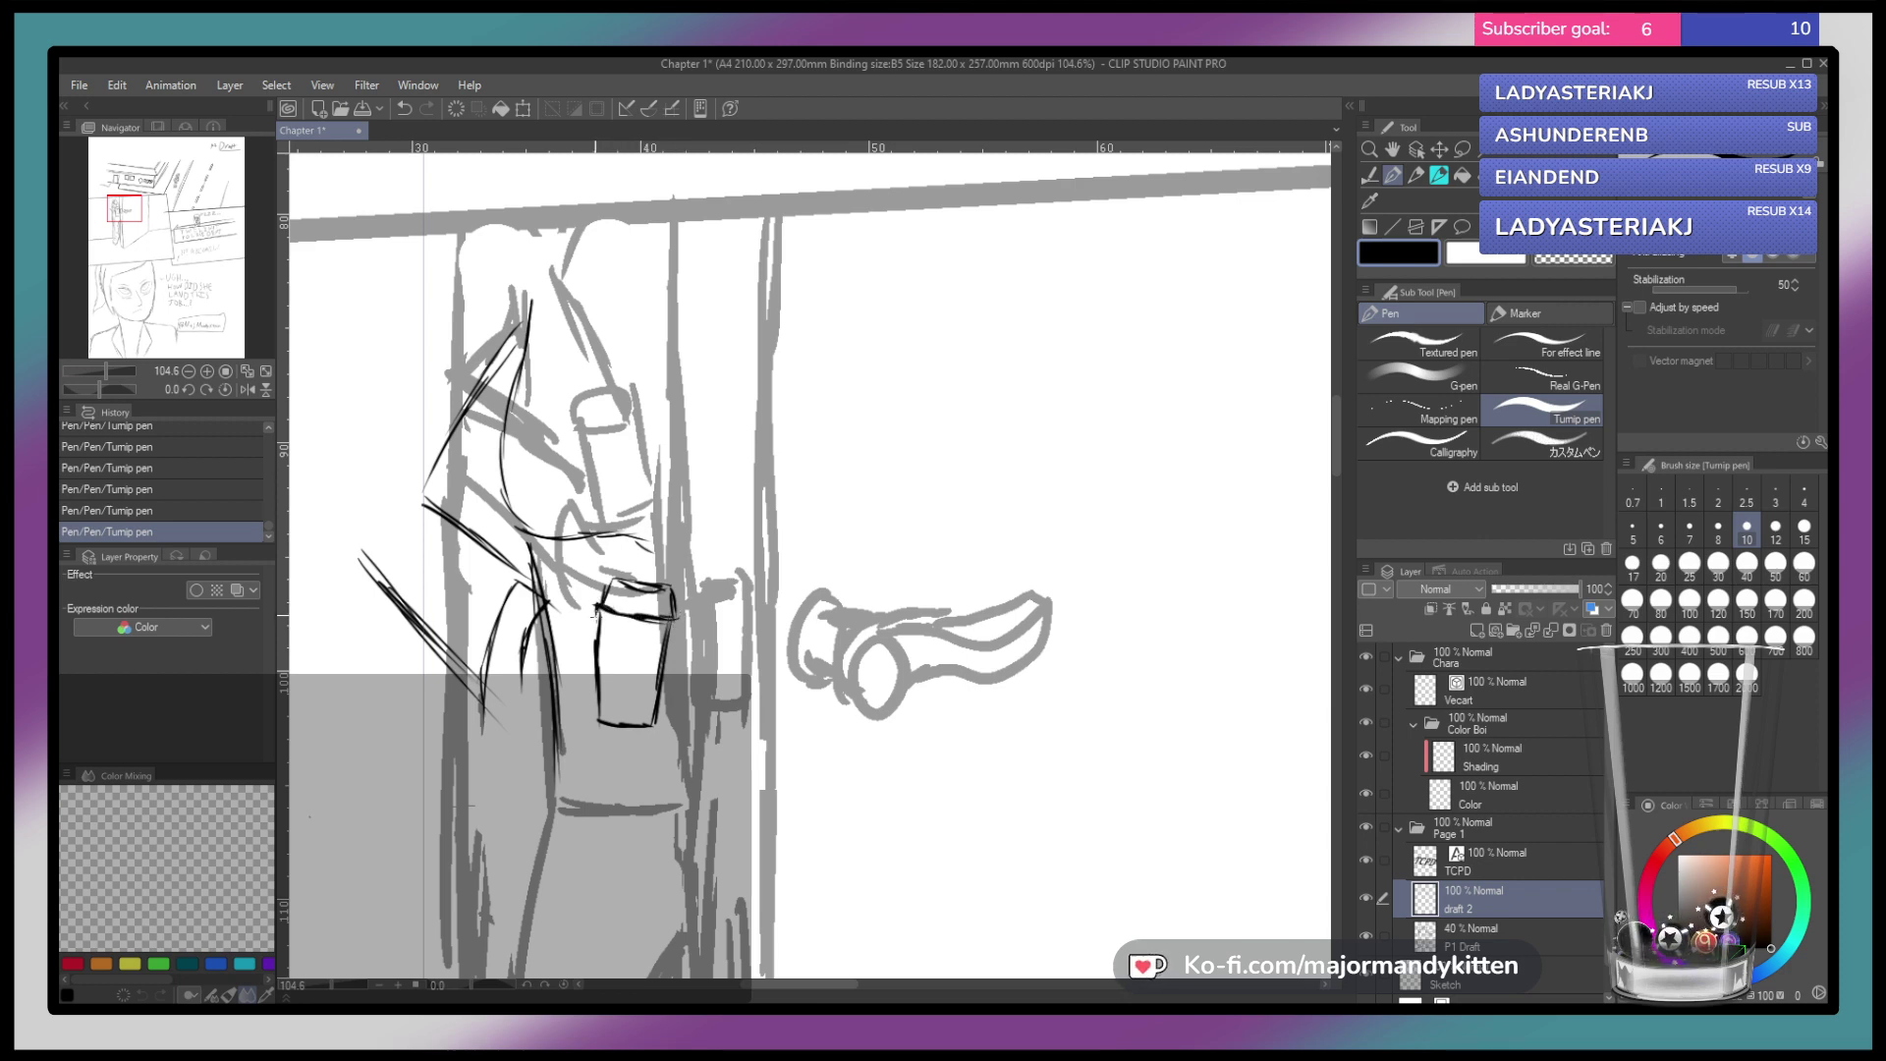
left_click_drag(591, 615, 677, 621)
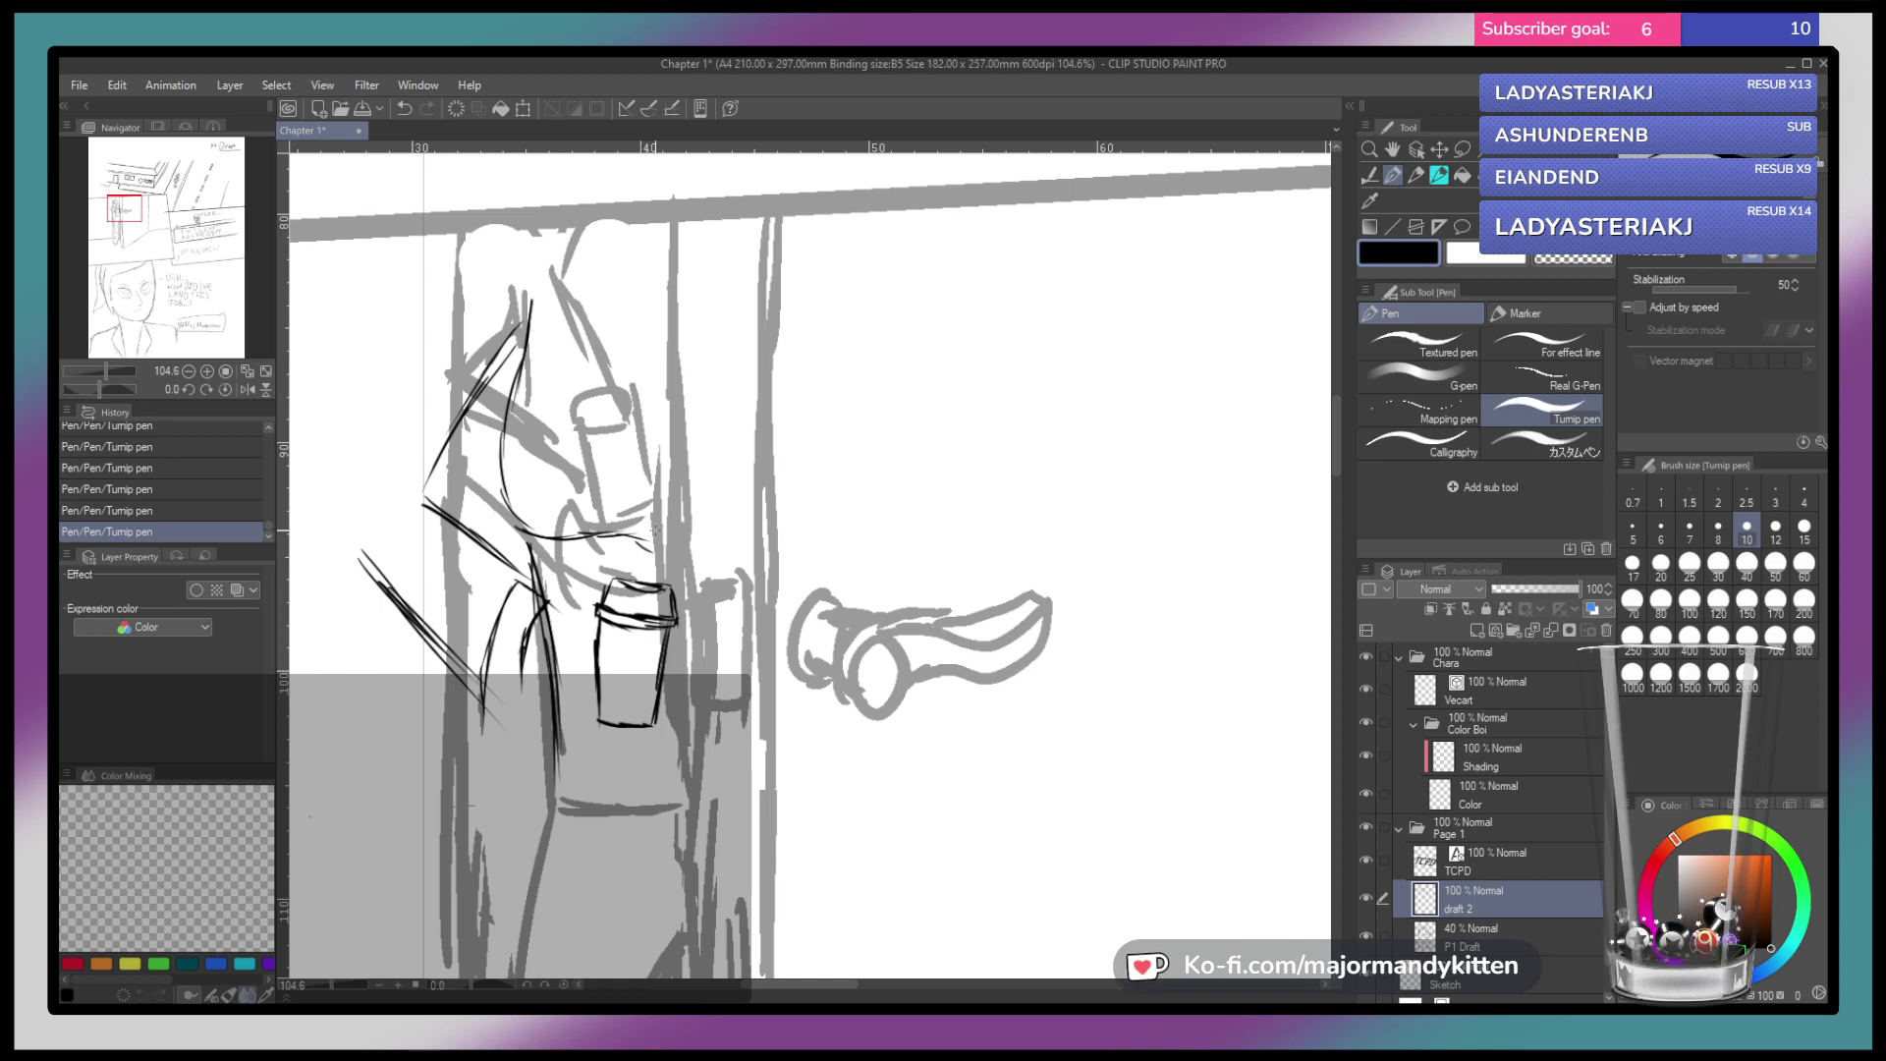
Try to sketch a hand gripping the small rectangle with the Turnip pen on the draft 2 layer
left_click_drag(757, 625, 894, 673)
left_click_drag(887, 794, 911, 662)
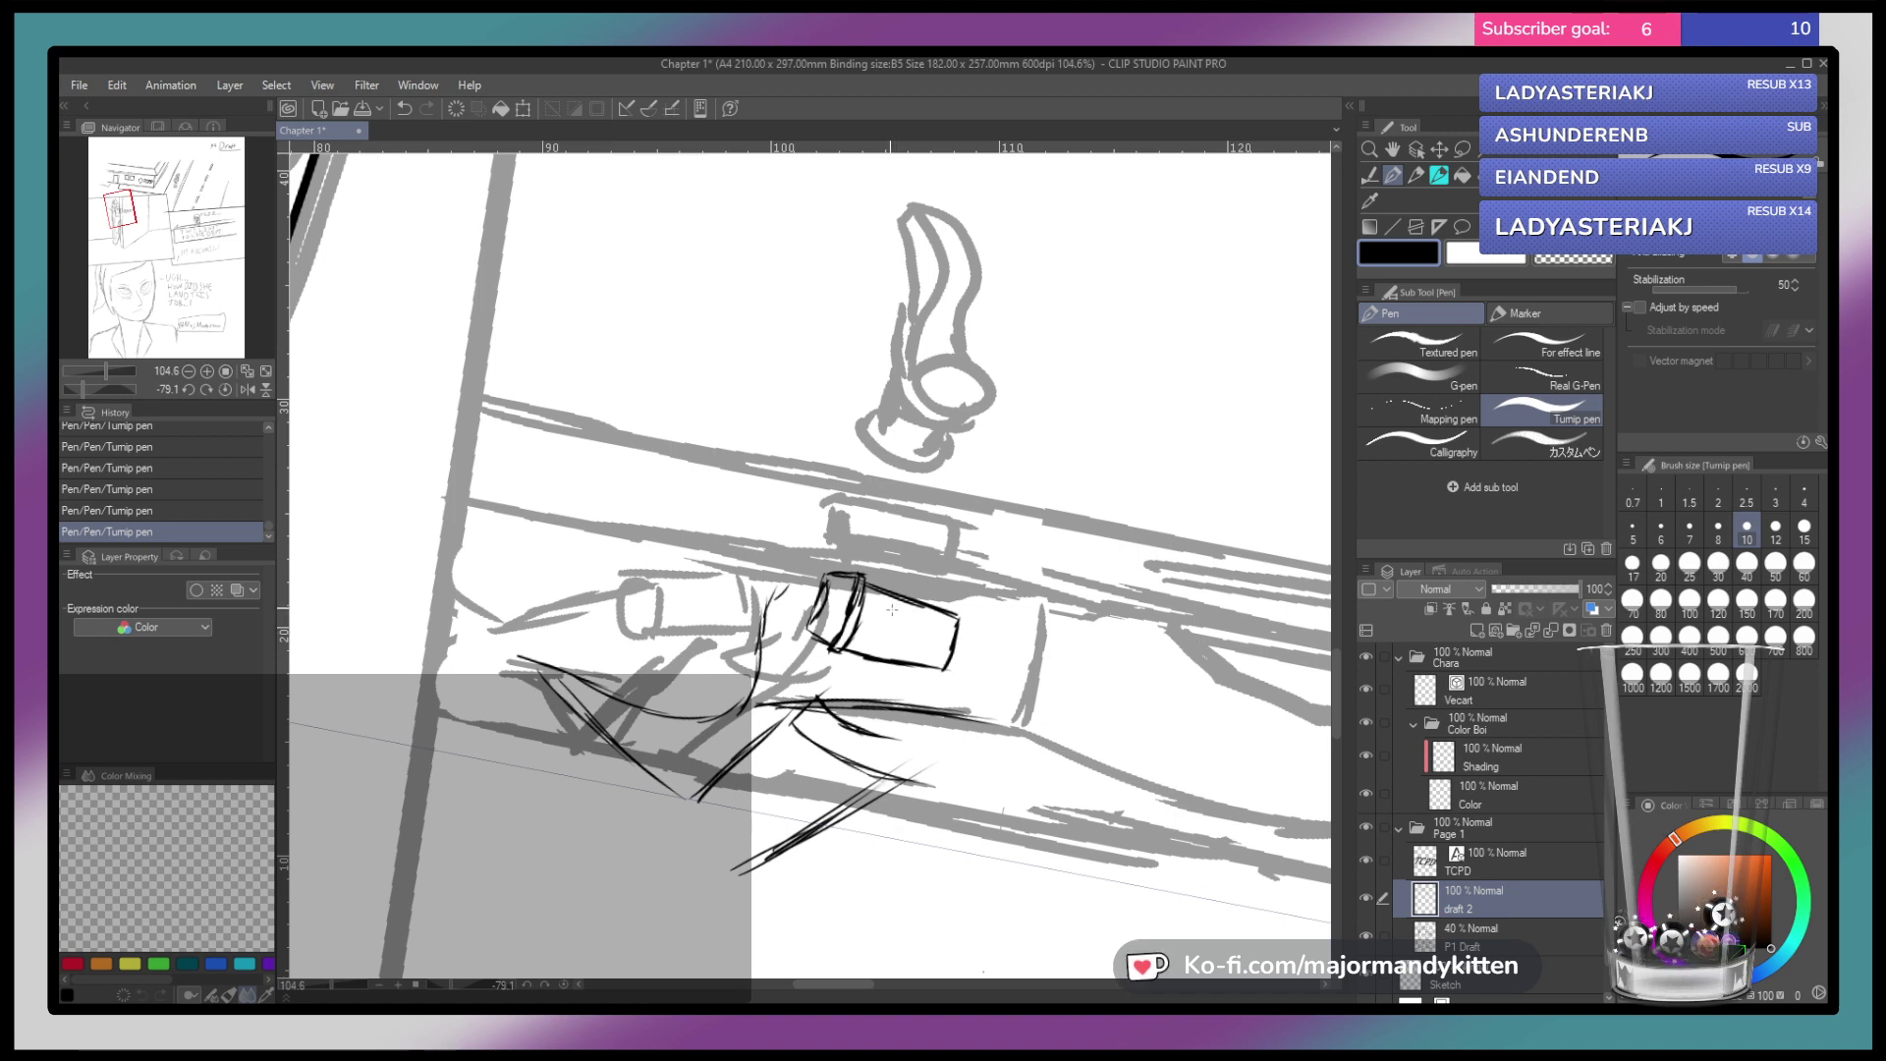
left_click_drag(889, 611, 888, 687)
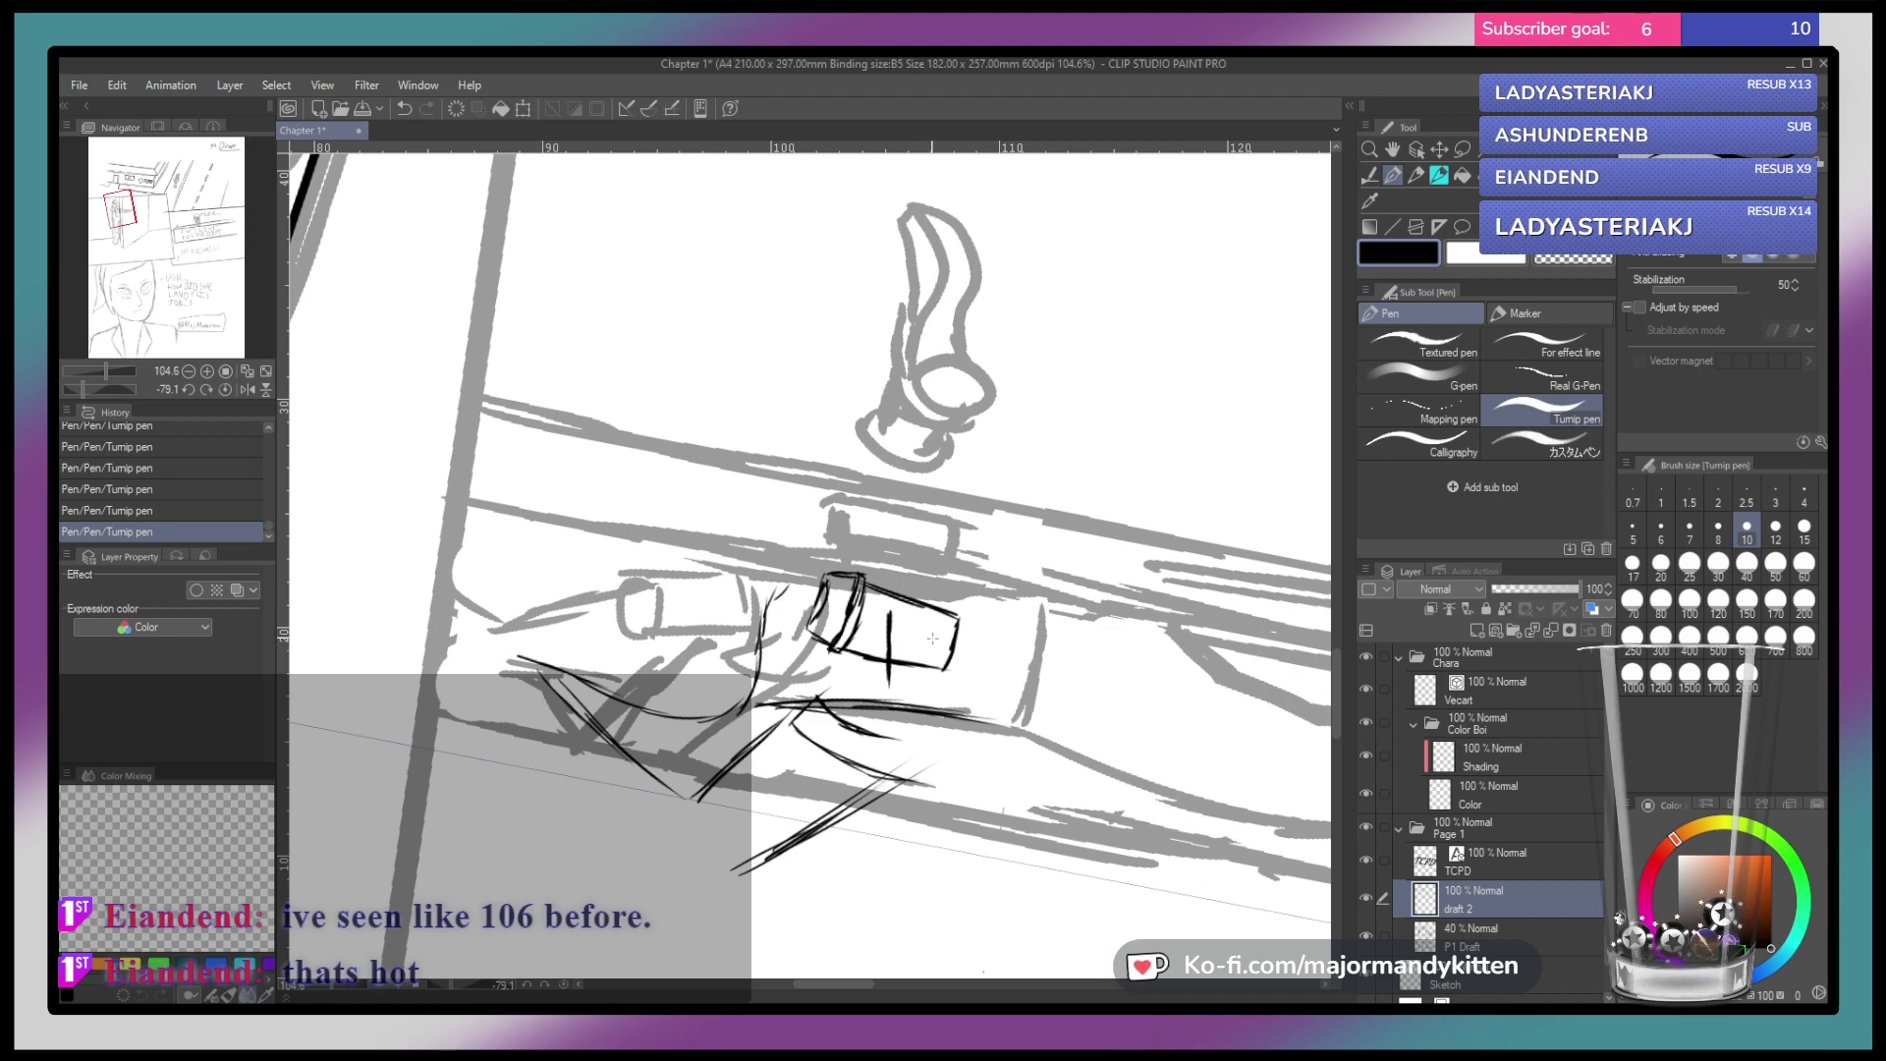
mouse_move(936, 621)
left_mouse_down()
mouse_move(927, 684)
mouse_move(888, 686)
left_mouse_up()
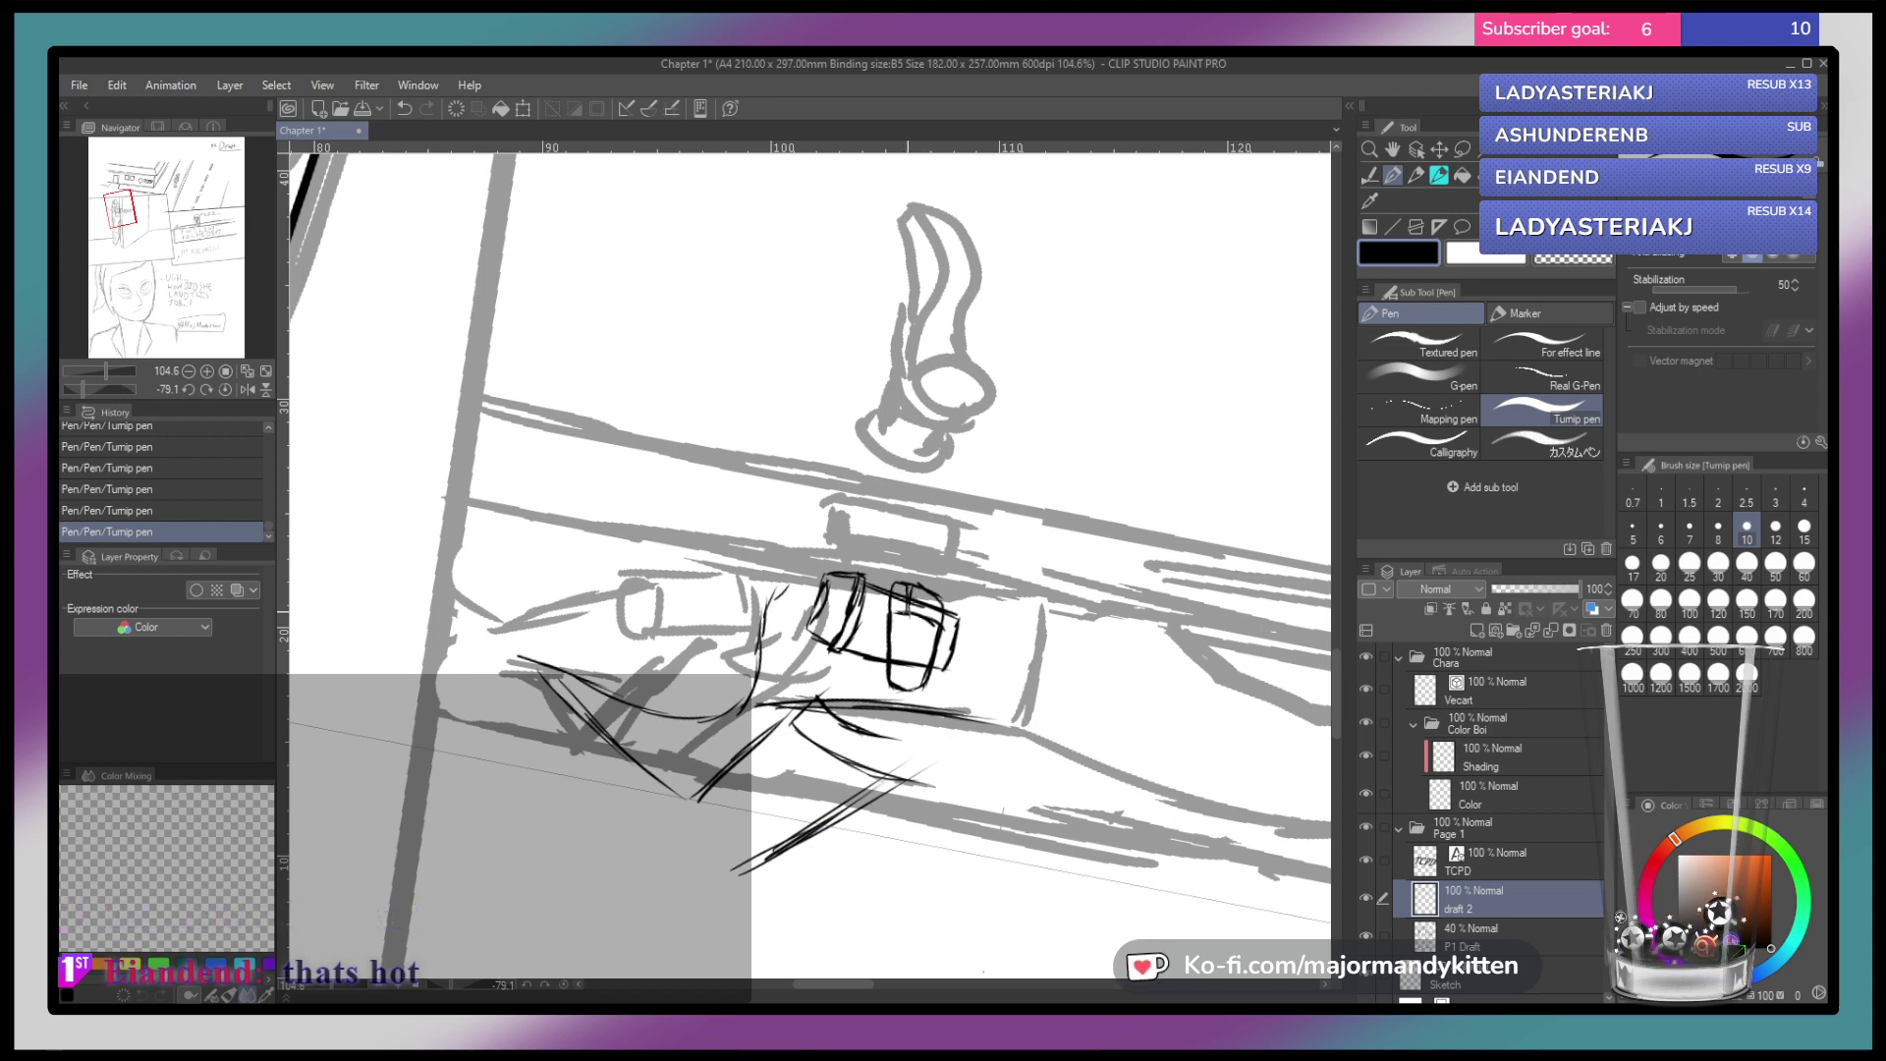
Try to clean up the hand by erasing overlapping lines inside it and reworking the fingertips
scroll(906, 584, "up", 4)
left_click_drag(913, 585, 921, 595)
scroll(915, 587, "down", 1)
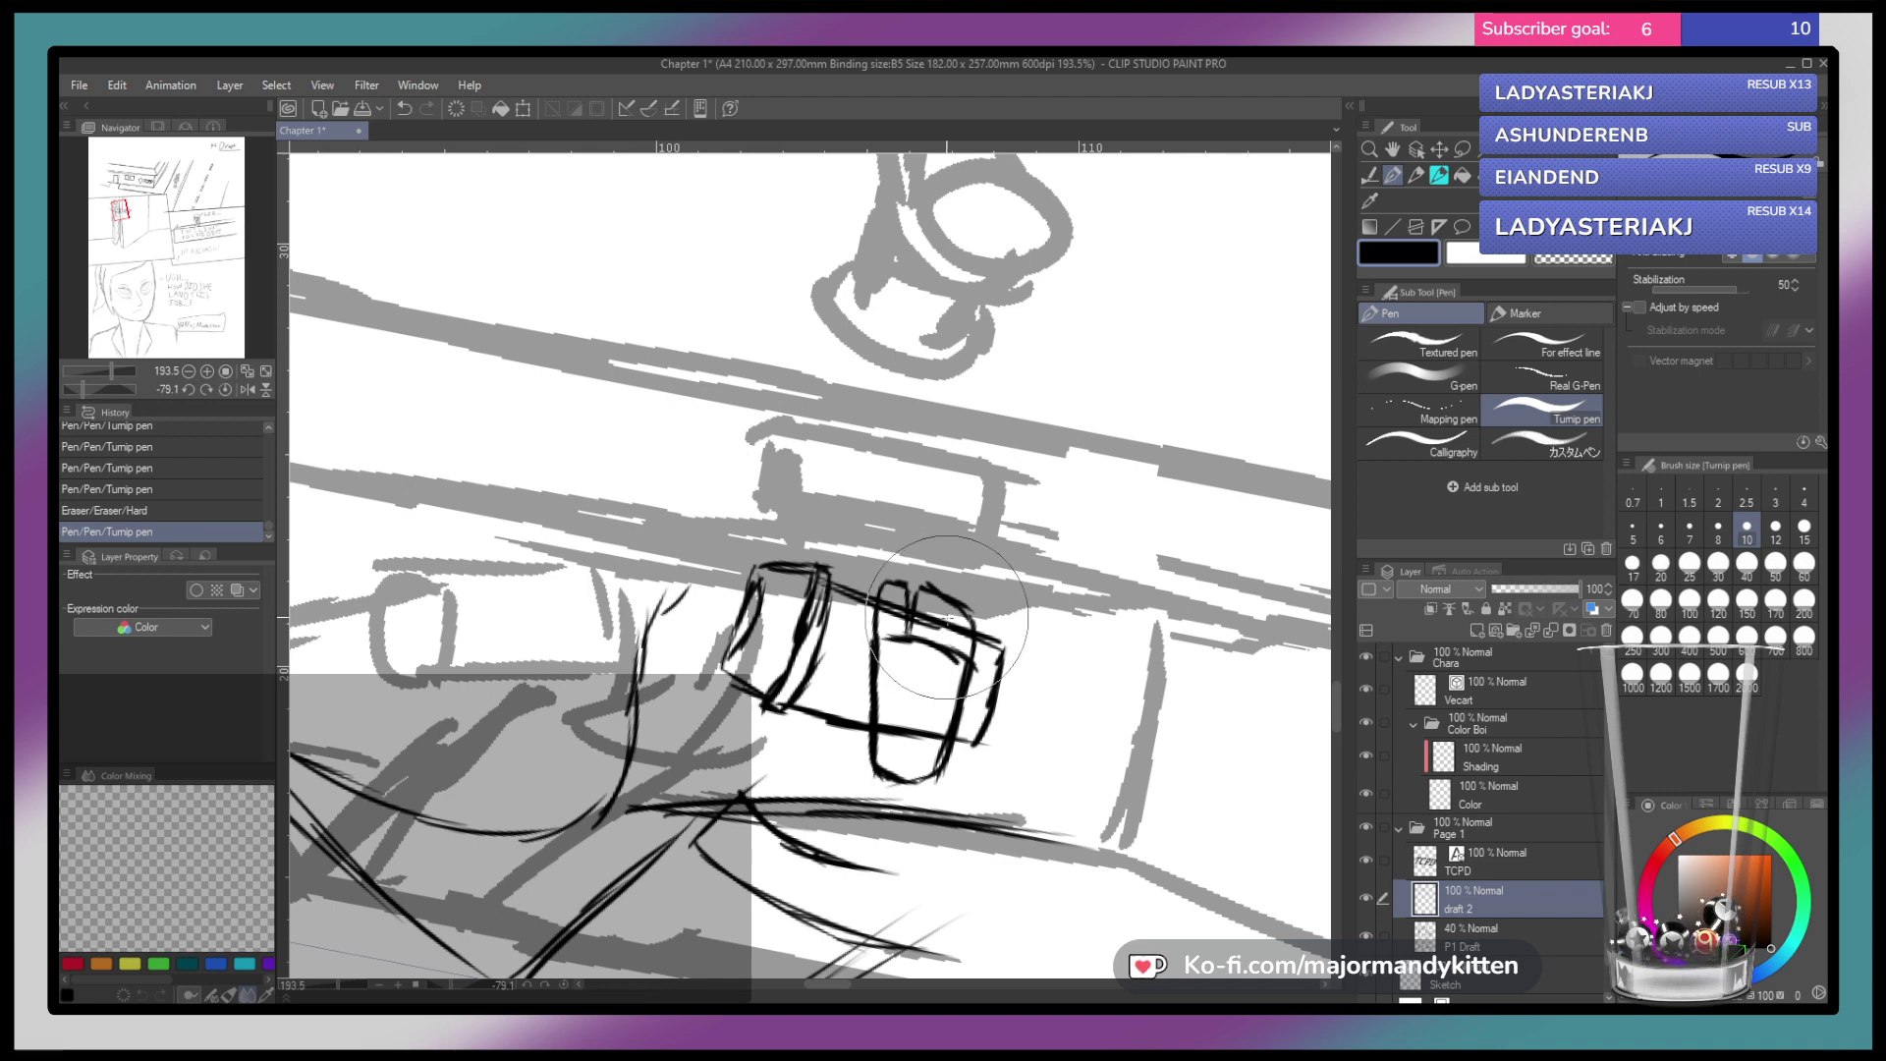
mouse_move(945, 626)
left_mouse_down()
mouse_move(961, 633)
mouse_move(904, 609)
mouse_move(865, 619)
mouse_move(887, 606)
mouse_move(968, 649)
mouse_move(913, 637)
left_mouse_up()
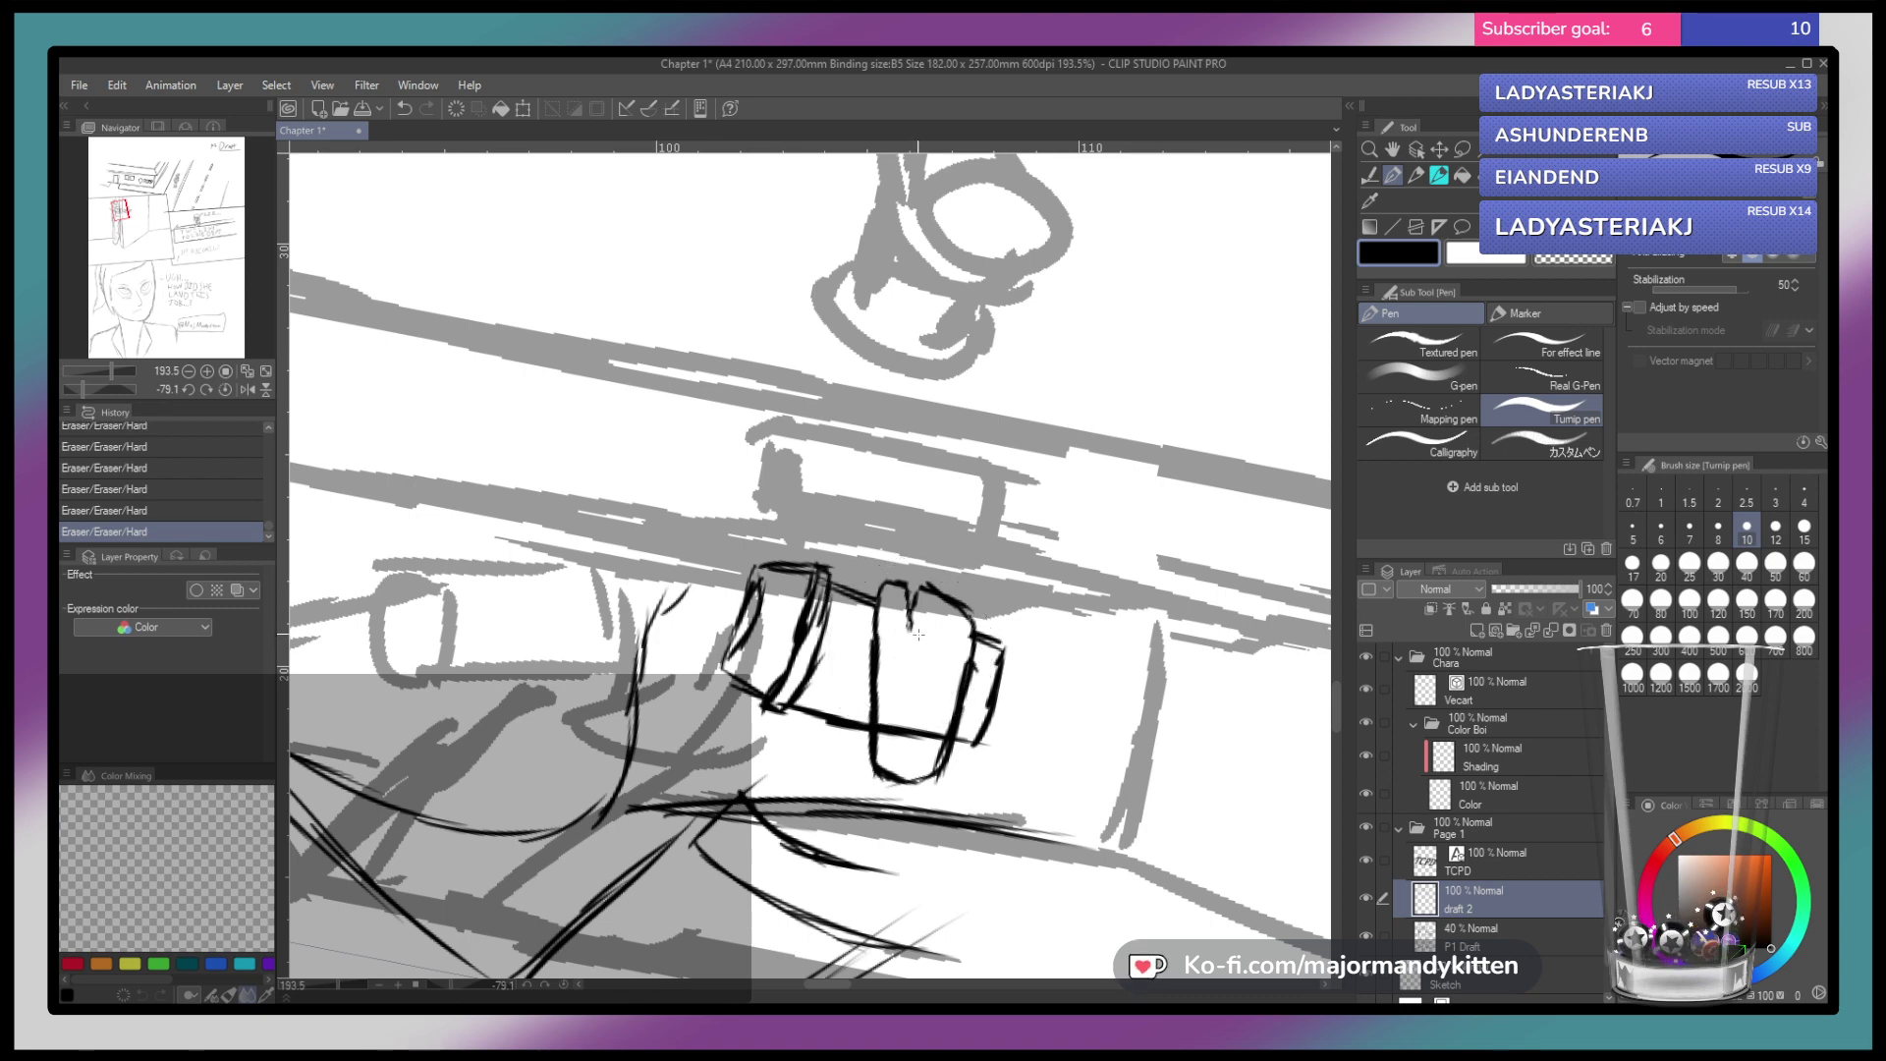
left_click_drag(929, 644, 927, 619)
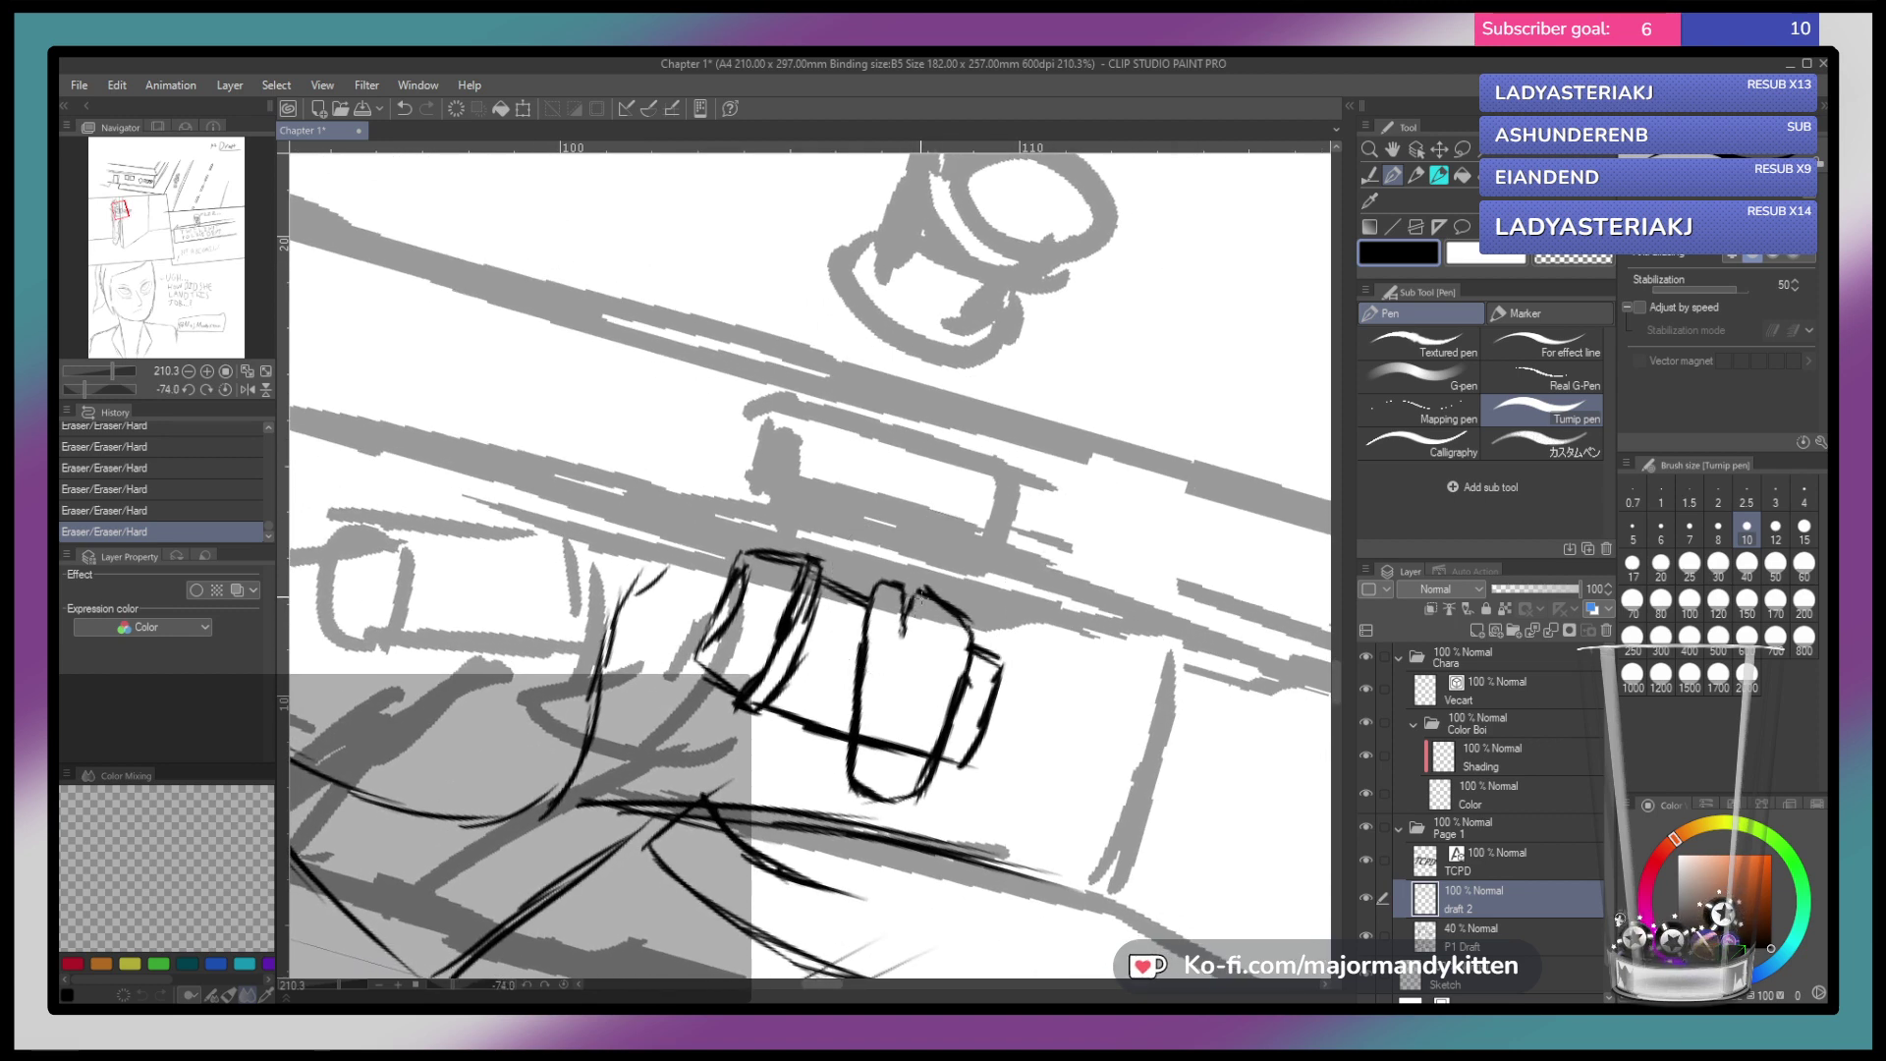
left_click_drag(920, 590, 909, 612)
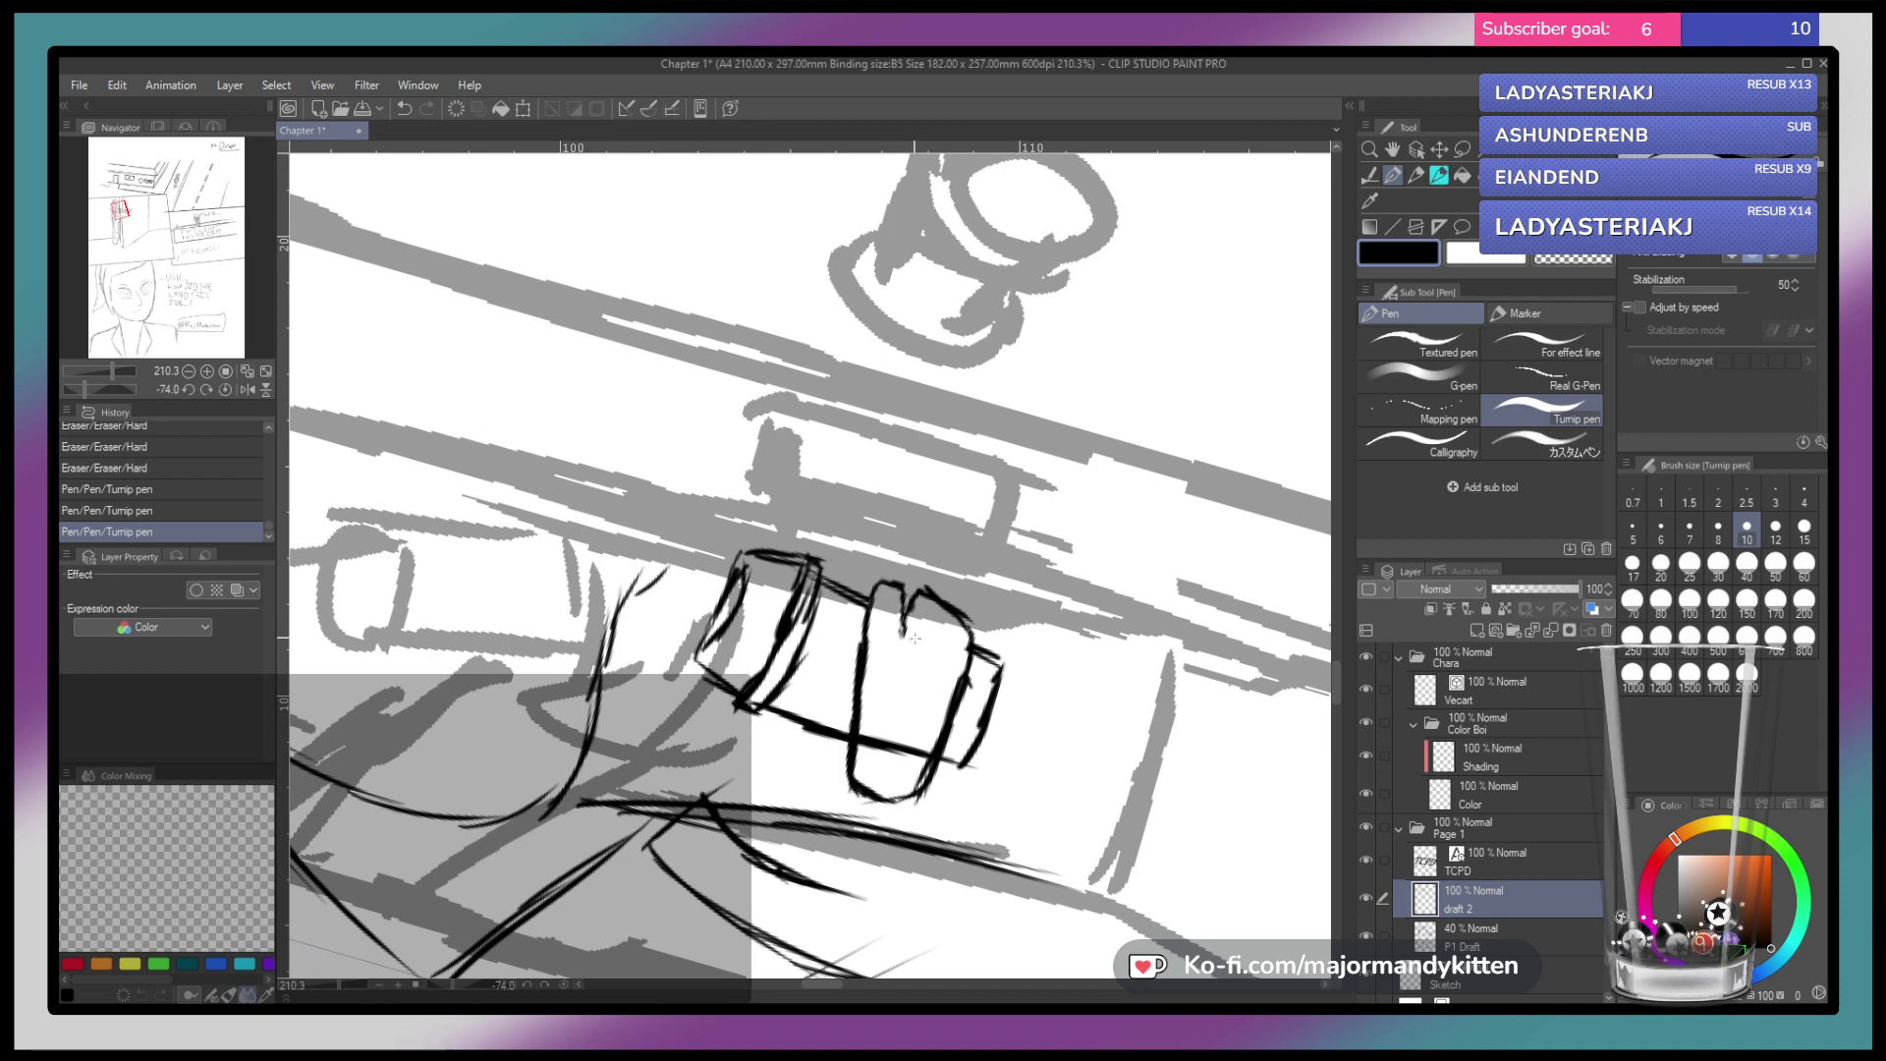
scroll(915, 656, "down", 4)
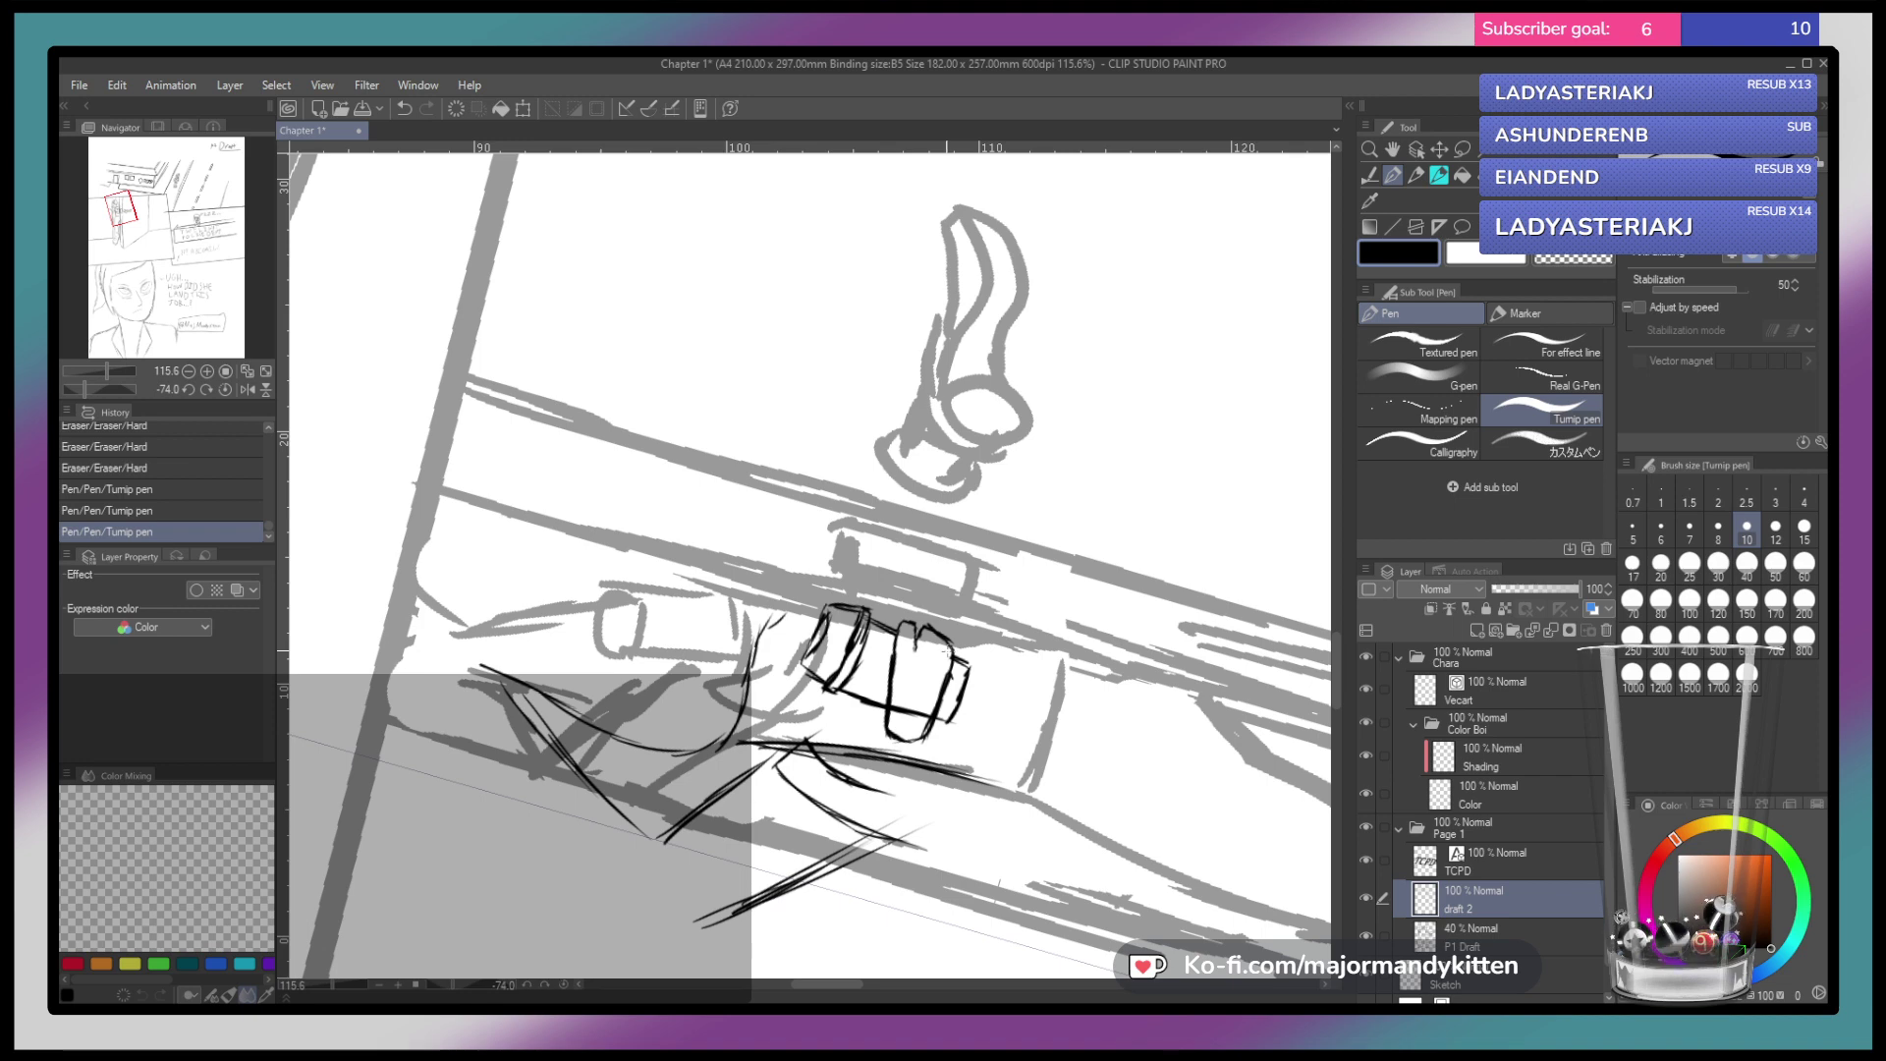
Undo all the hand strokes and erasures on draft 2 back to the plain banded rectangle
key("ctrl+z")
key("ctrl+z")
key("ctrl+z")
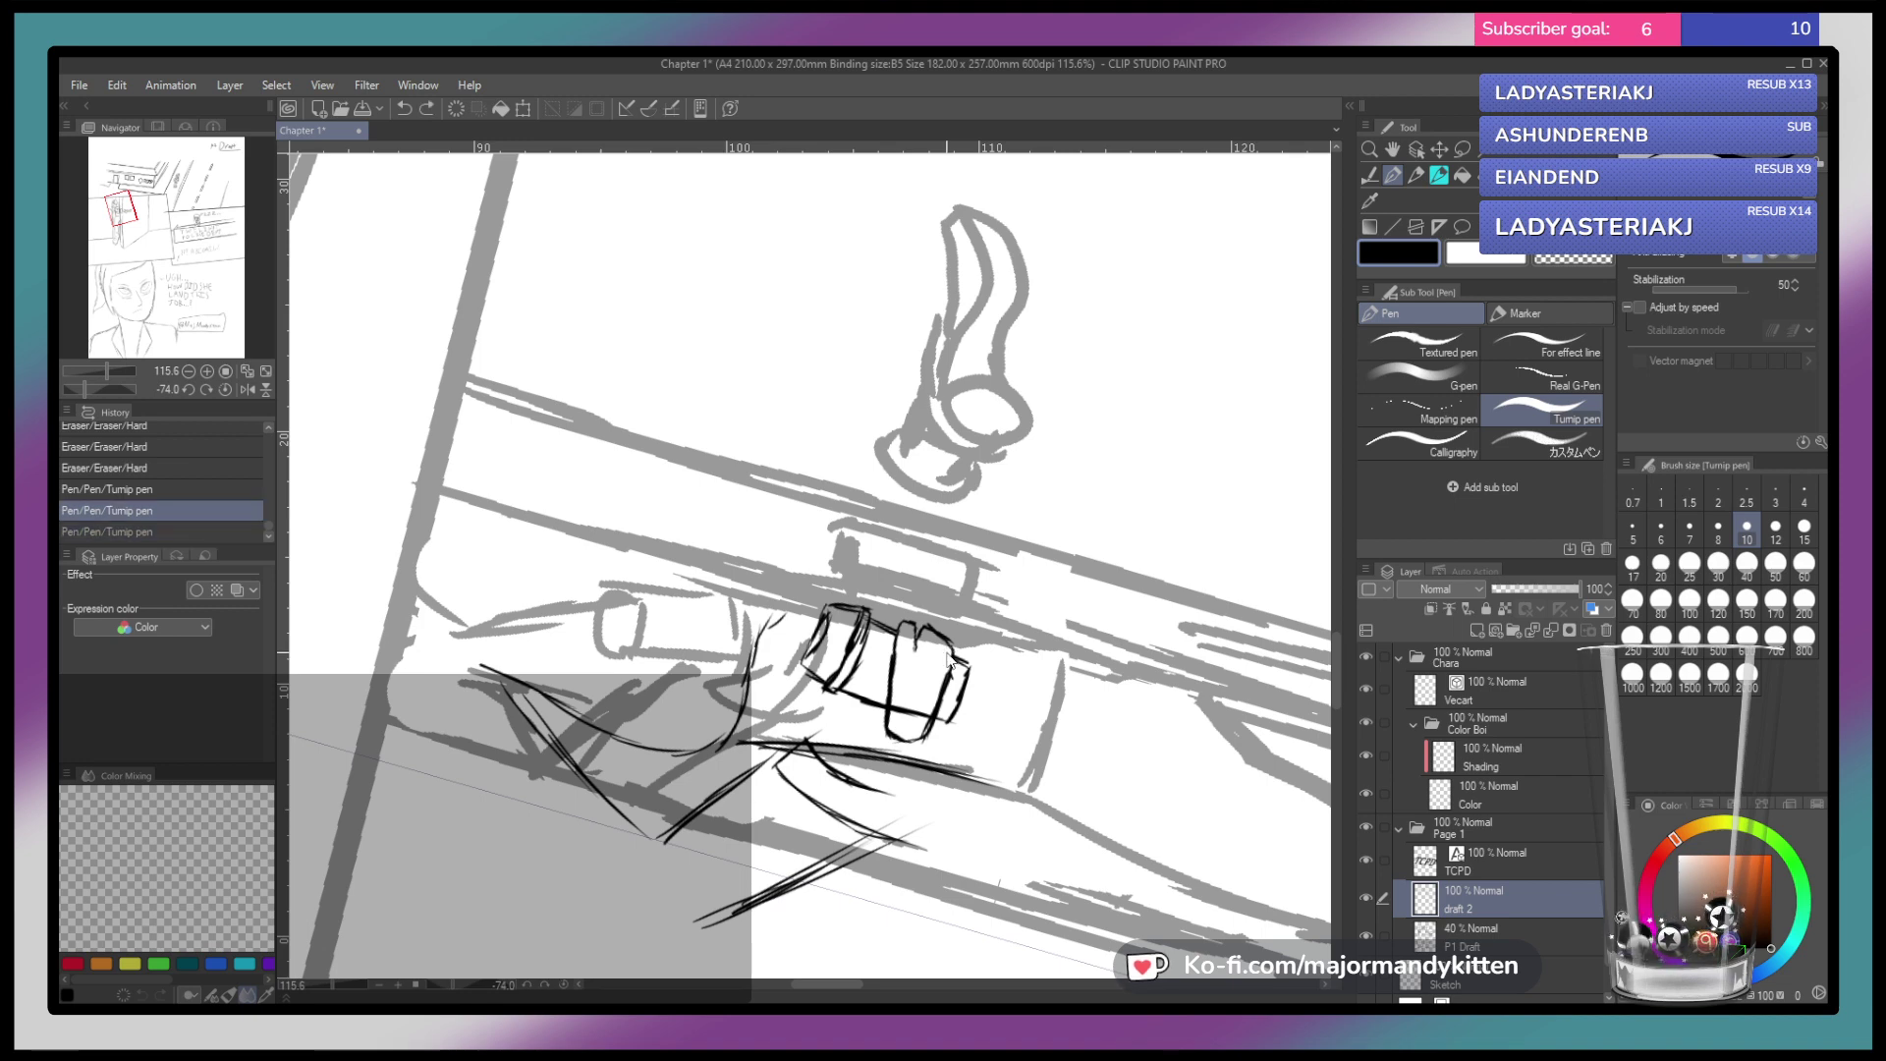
key("ctrl+z")
key("ctrl+z")
key("ctrl+z")
key("ctrl+z")
key("ctrl+z")
key("ctrl+z")
key("ctrl+z")
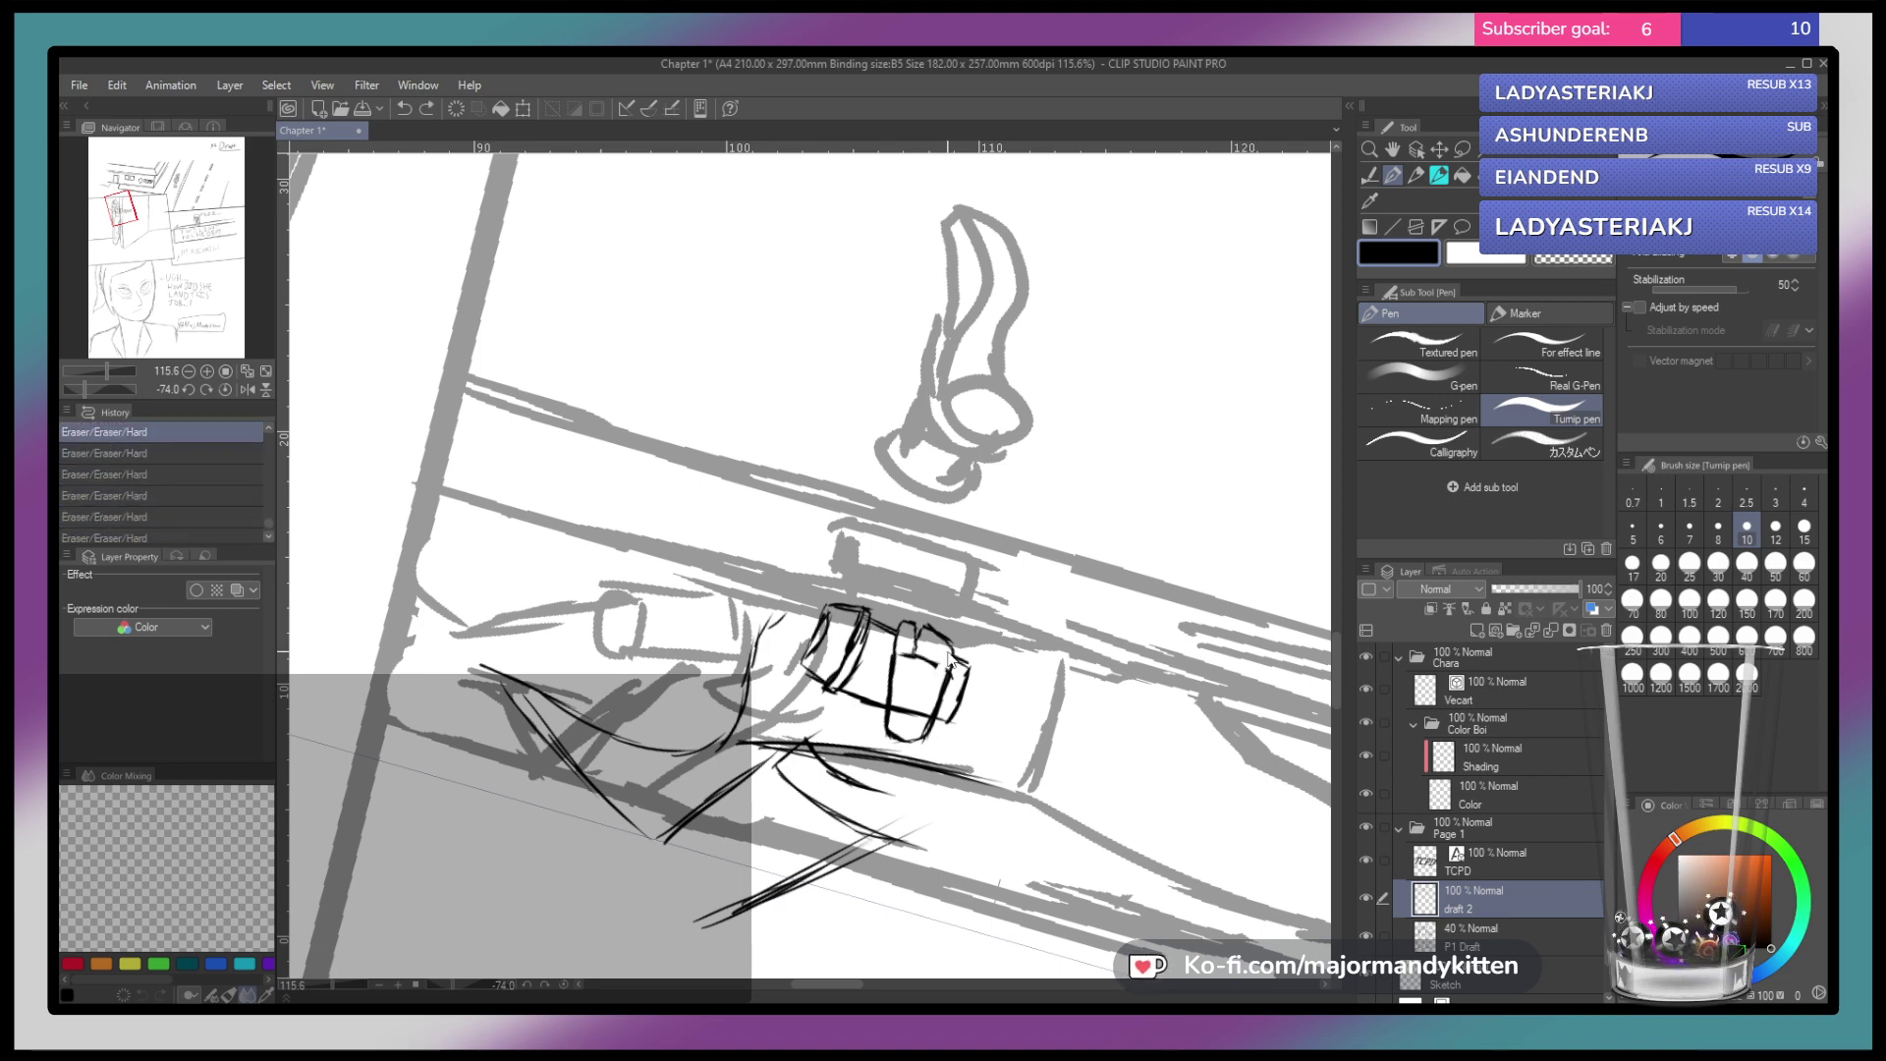
key("ctrl+y")
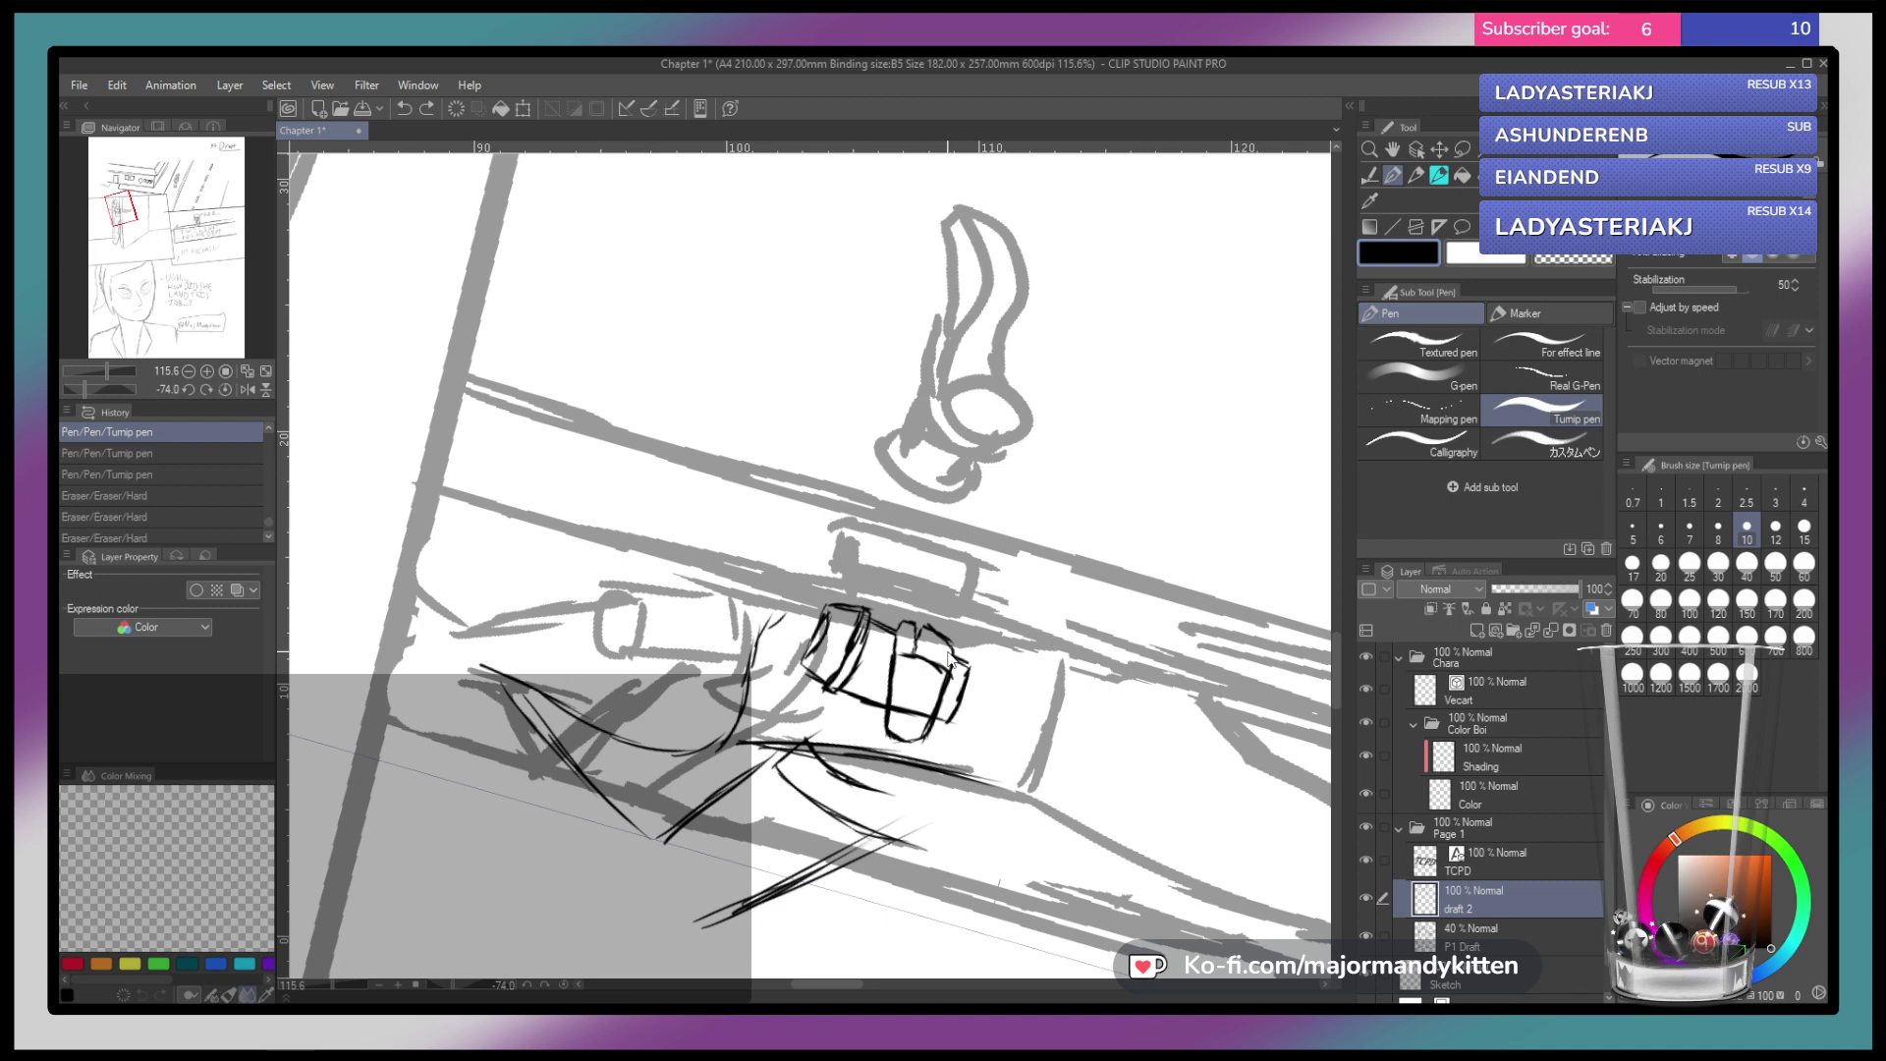
key("ctrl+z")
key("ctrl+z")
key("ctrl+z")
key("ctrl+z")
key("ctrl+z")
key("ctrl+z")
key("ctrl+z")
key("ctrl+z")
key("ctrl+z")
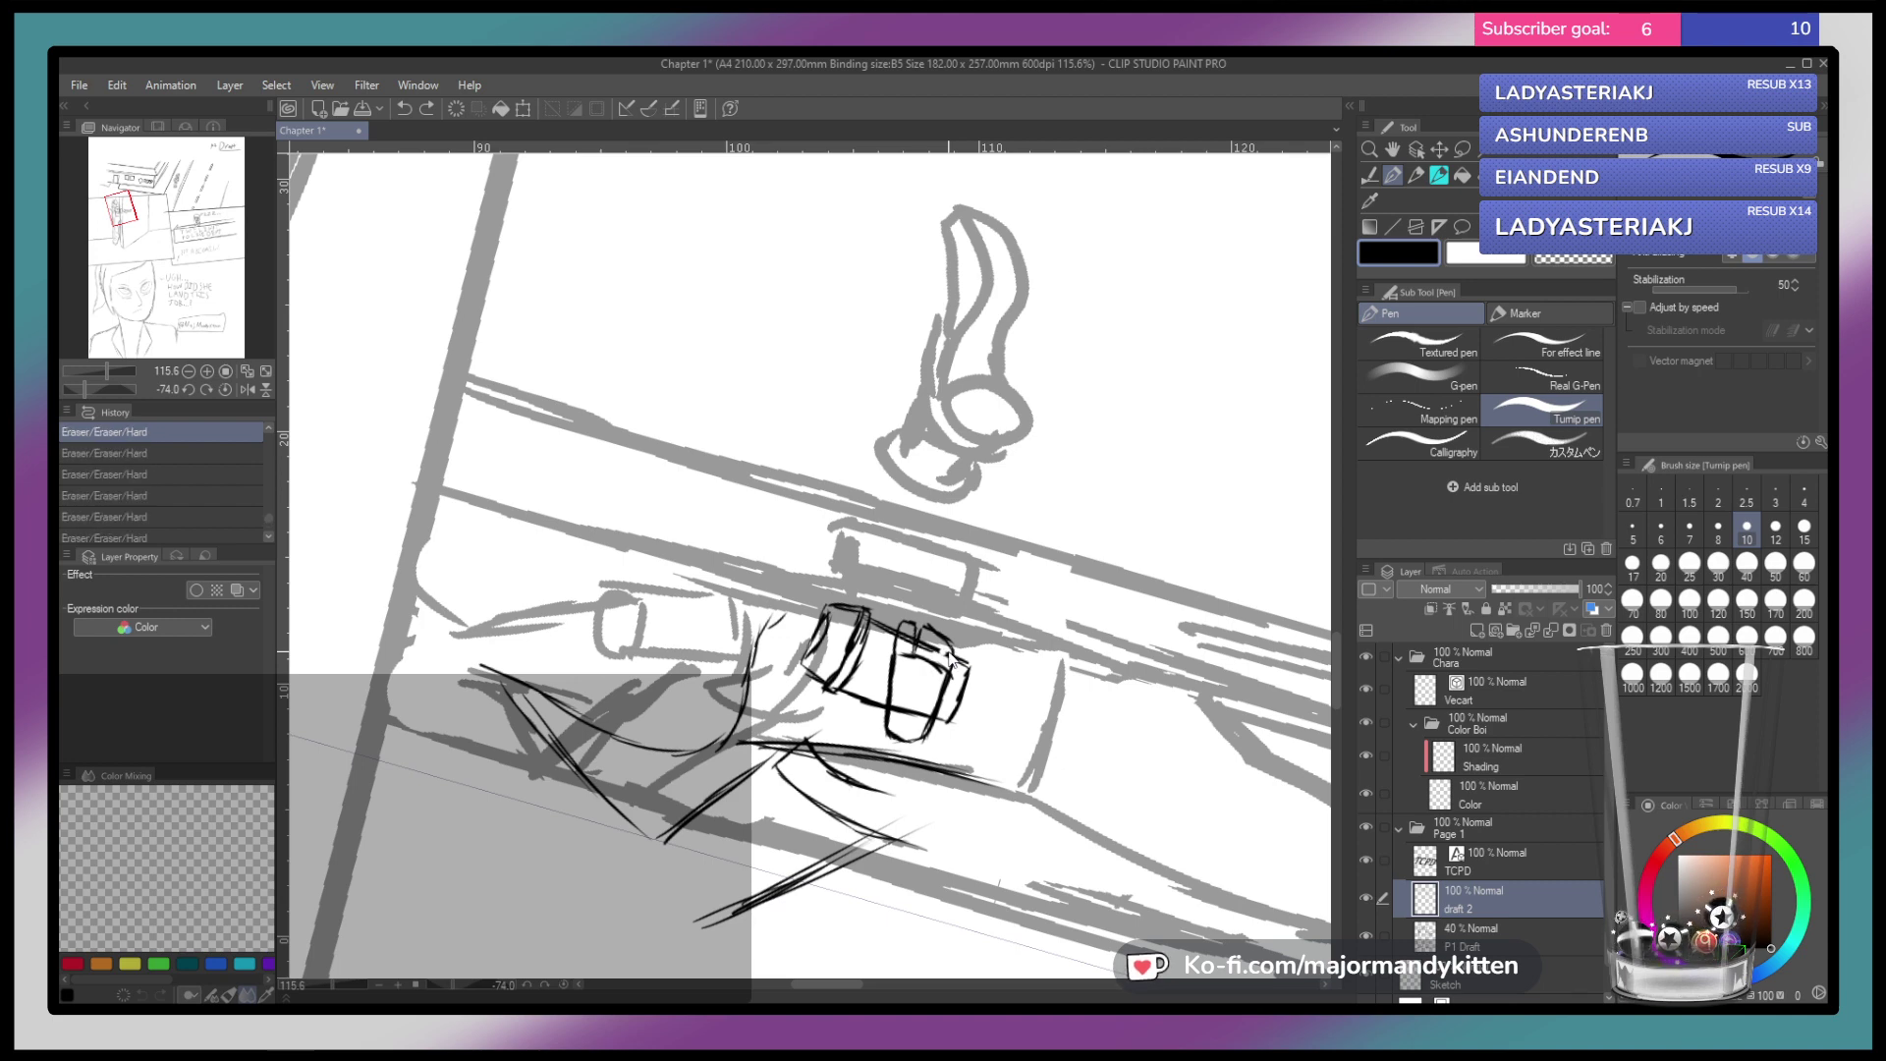
key("ctrl+z")
key("ctrl+z")
key("ctrl+z")
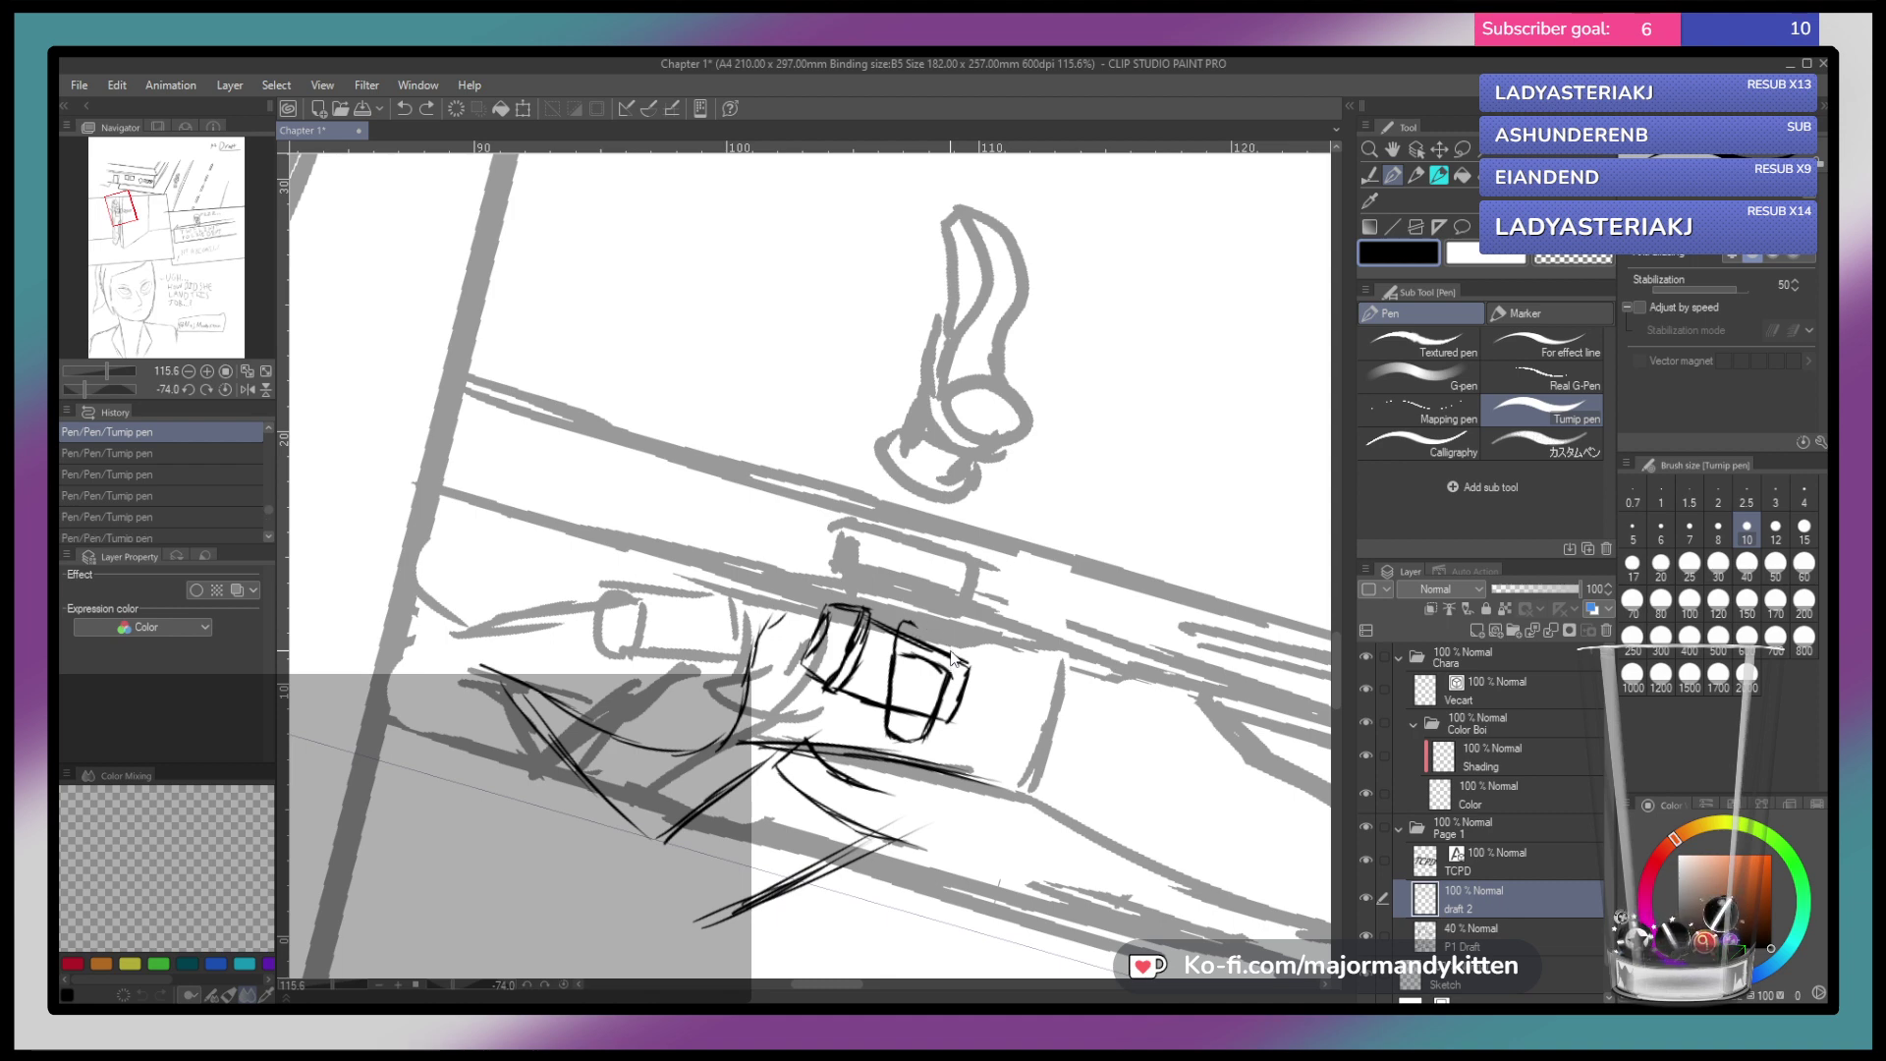
key("ctrl+z")
key("ctrl+z")
key("ctrl+z")
key("ctrl+z")
key("ctrl+z")
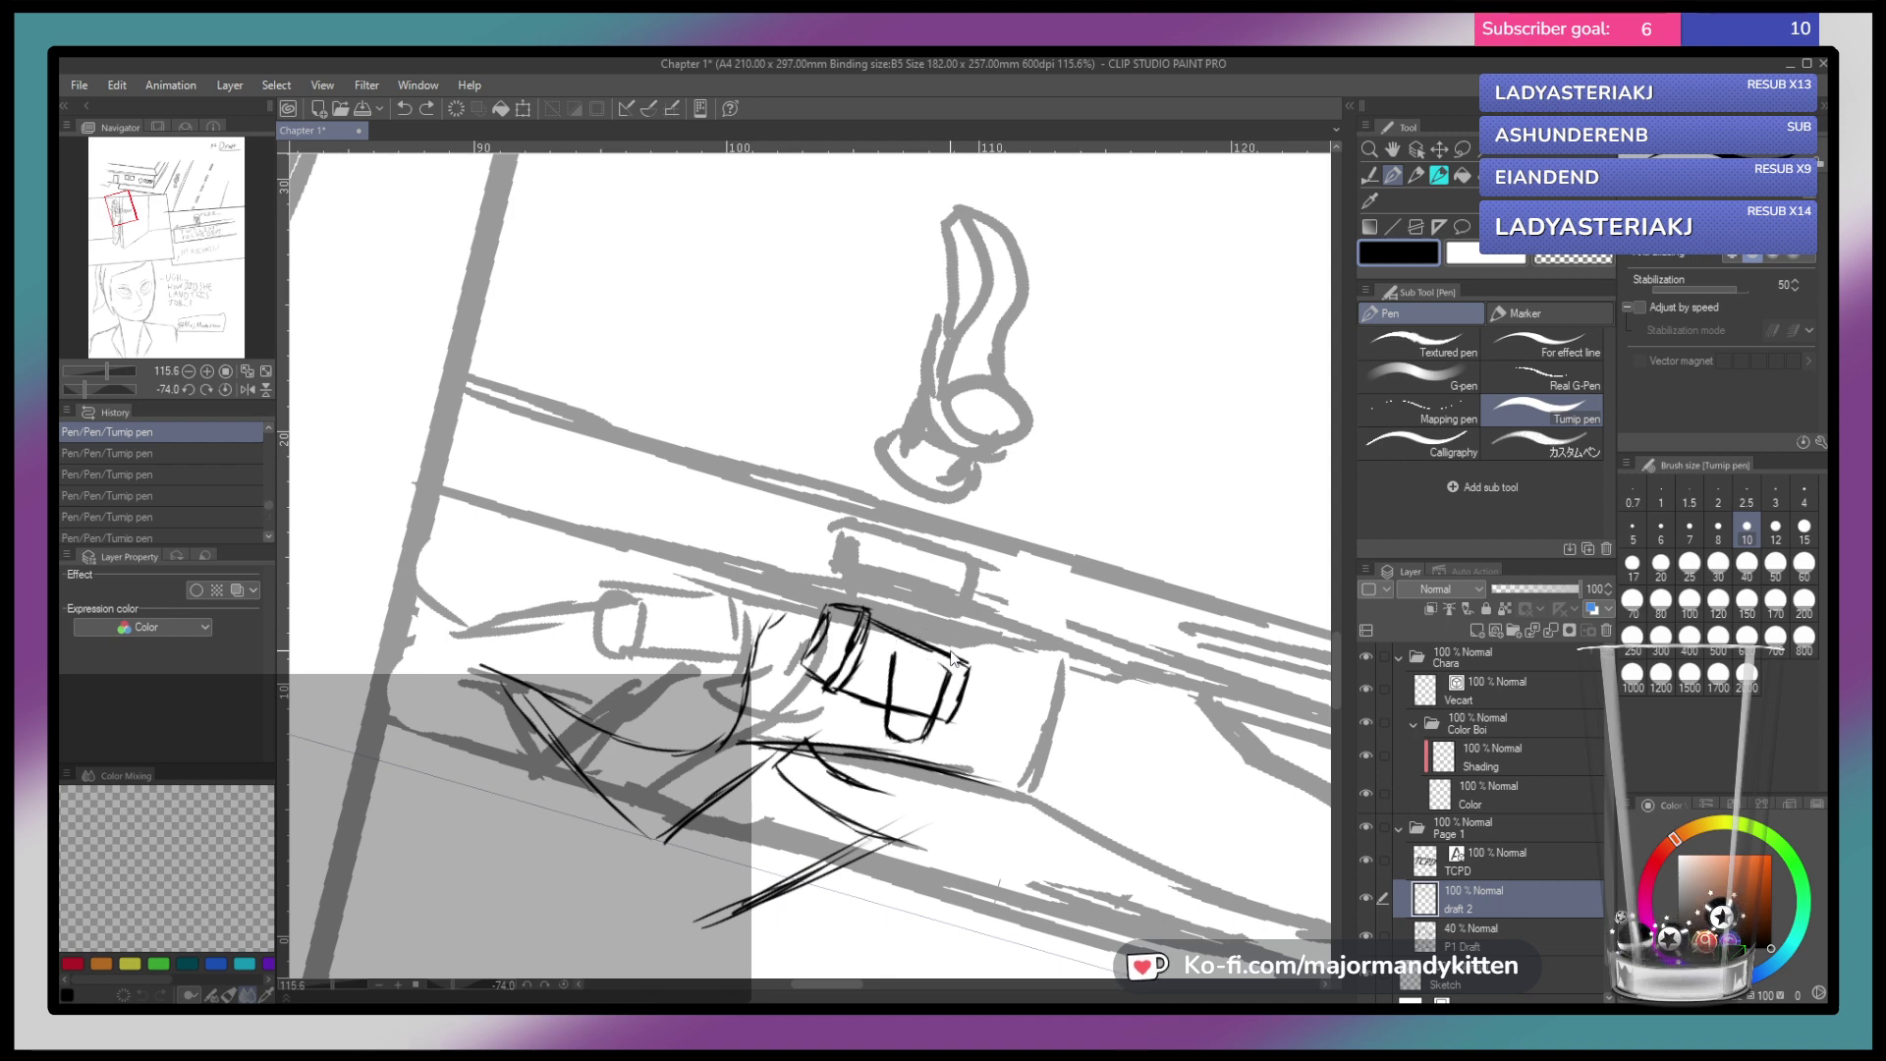
key("ctrl+z")
key("ctrl+z")
key("ctrl+z")
key("ctrl+z")
key("ctrl+z")
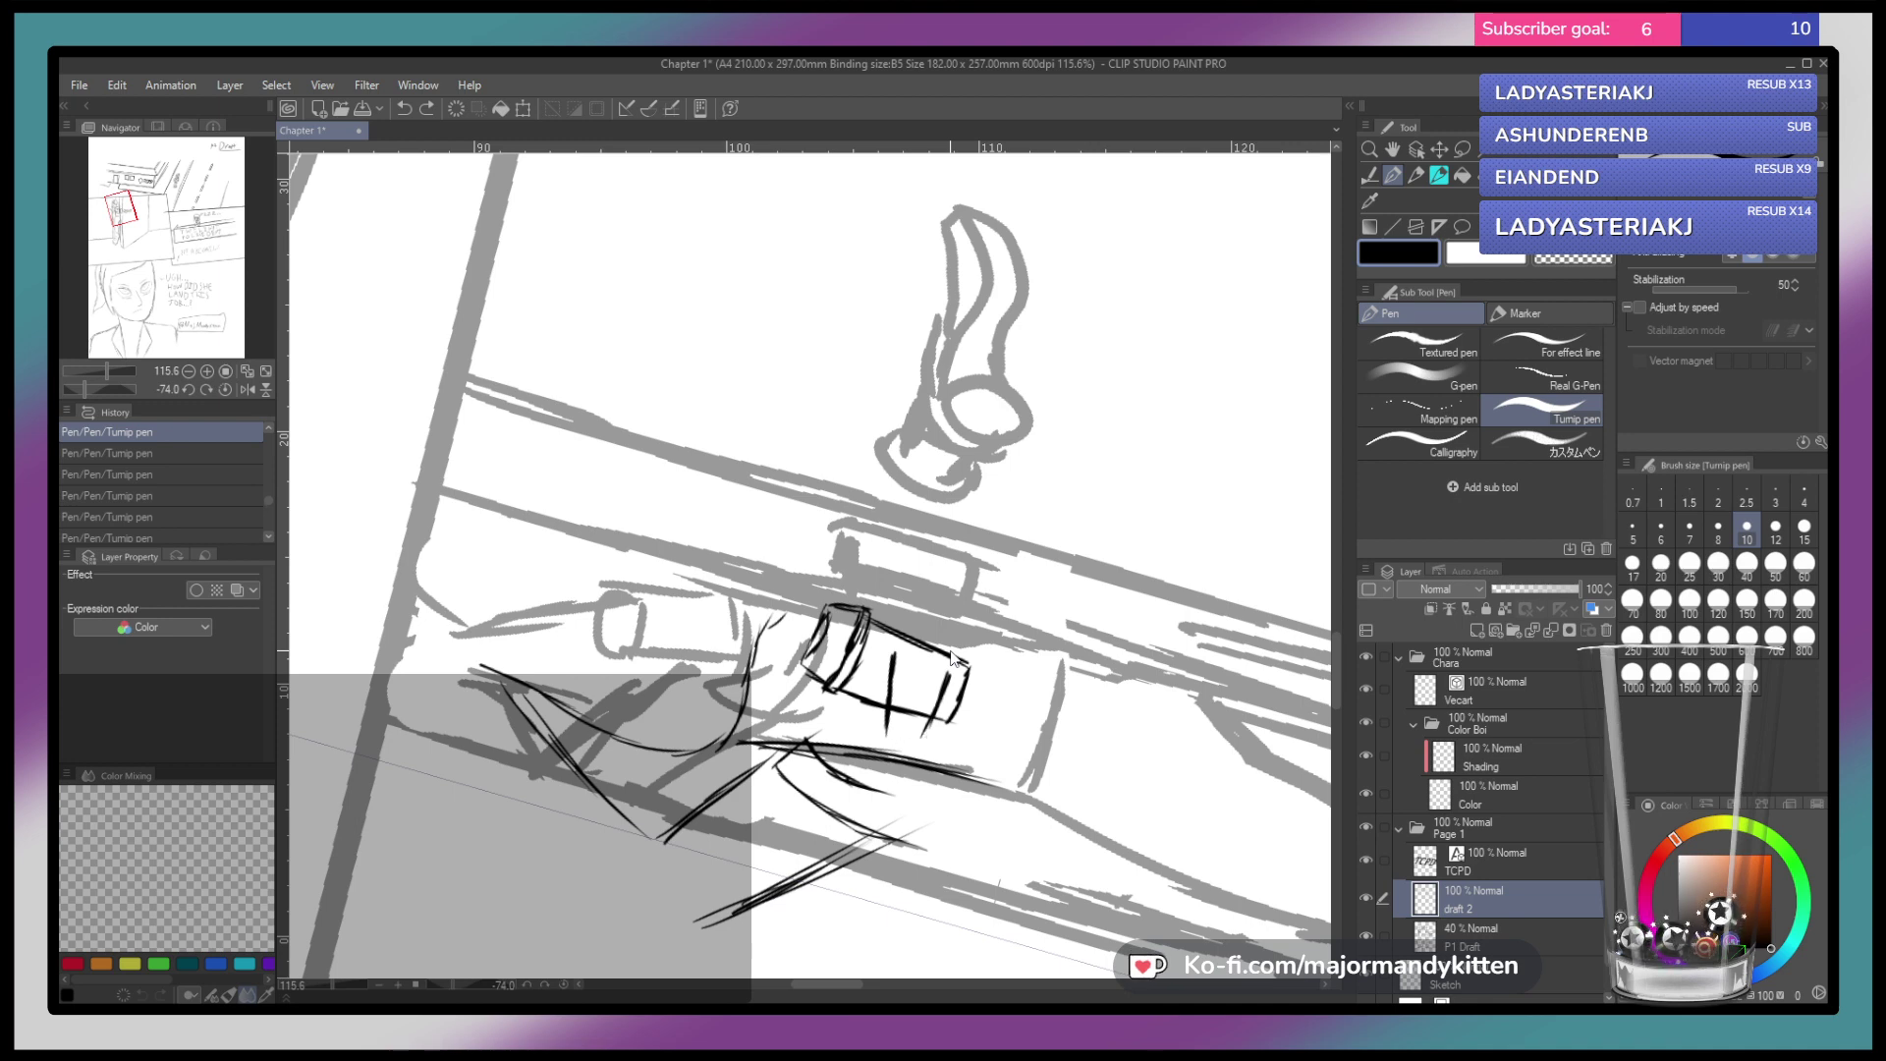
key("ctrl+z")
key("ctrl+z")
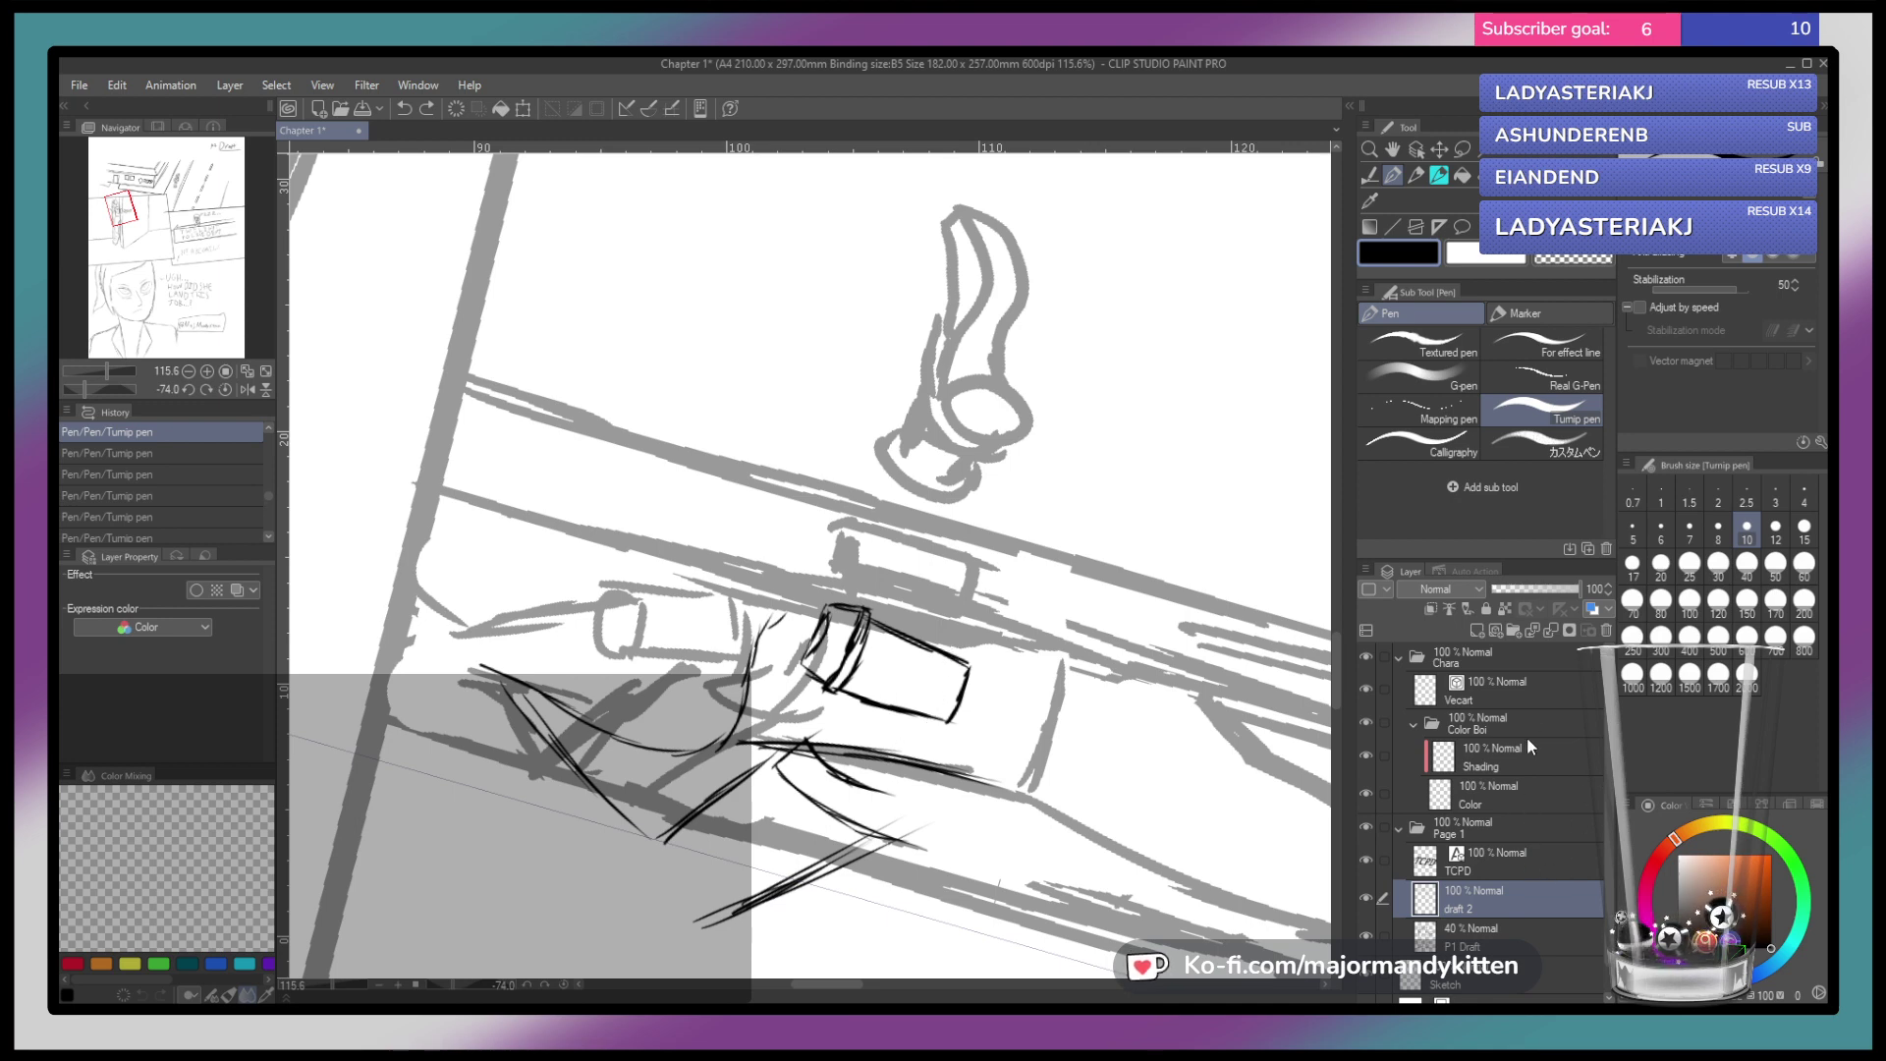
Create a raster layer above draft 2 and block in a hand around the rectangle, undoing and redrawing the finger block
left_click(1479, 630)
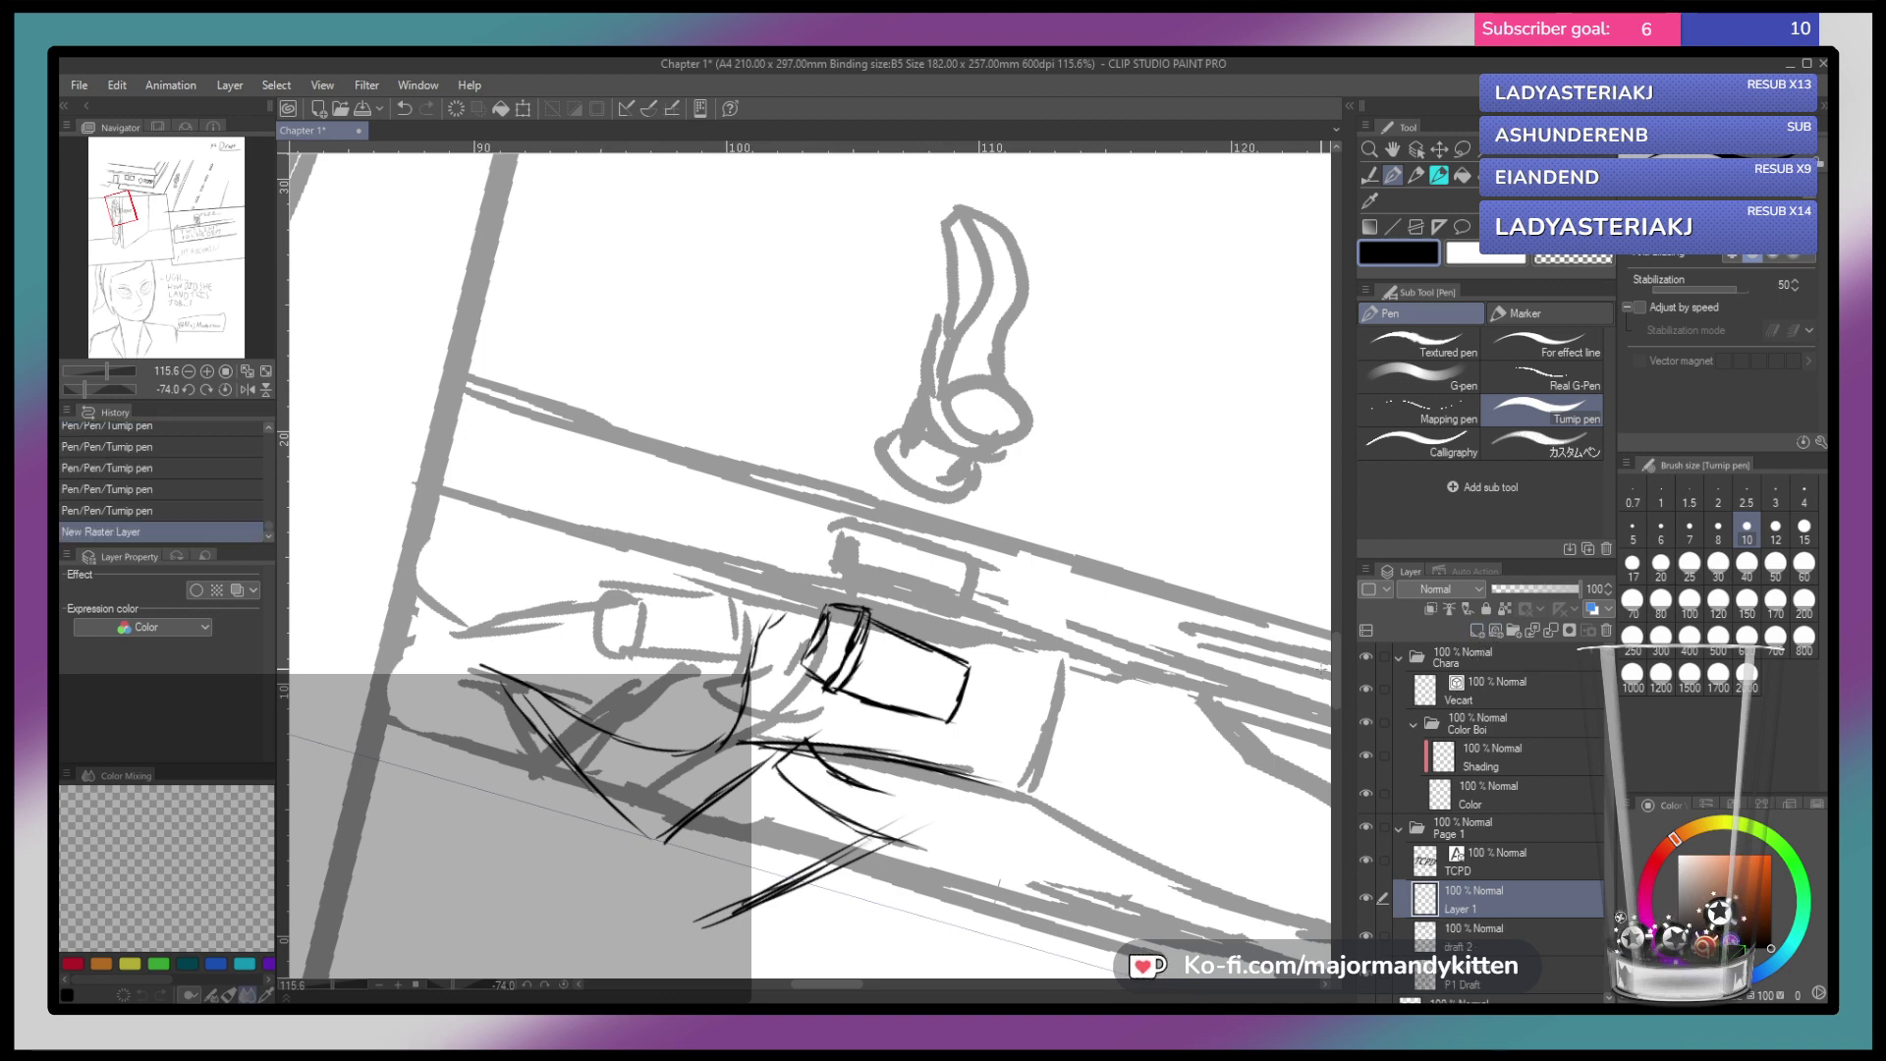
mouse_move(871, 668)
left_mouse_down()
mouse_move(860, 756)
mouse_move(893, 769)
mouse_move(867, 751)
mouse_move(880, 780)
mouse_move(918, 727)
mouse_move(930, 691)
left_mouse_up()
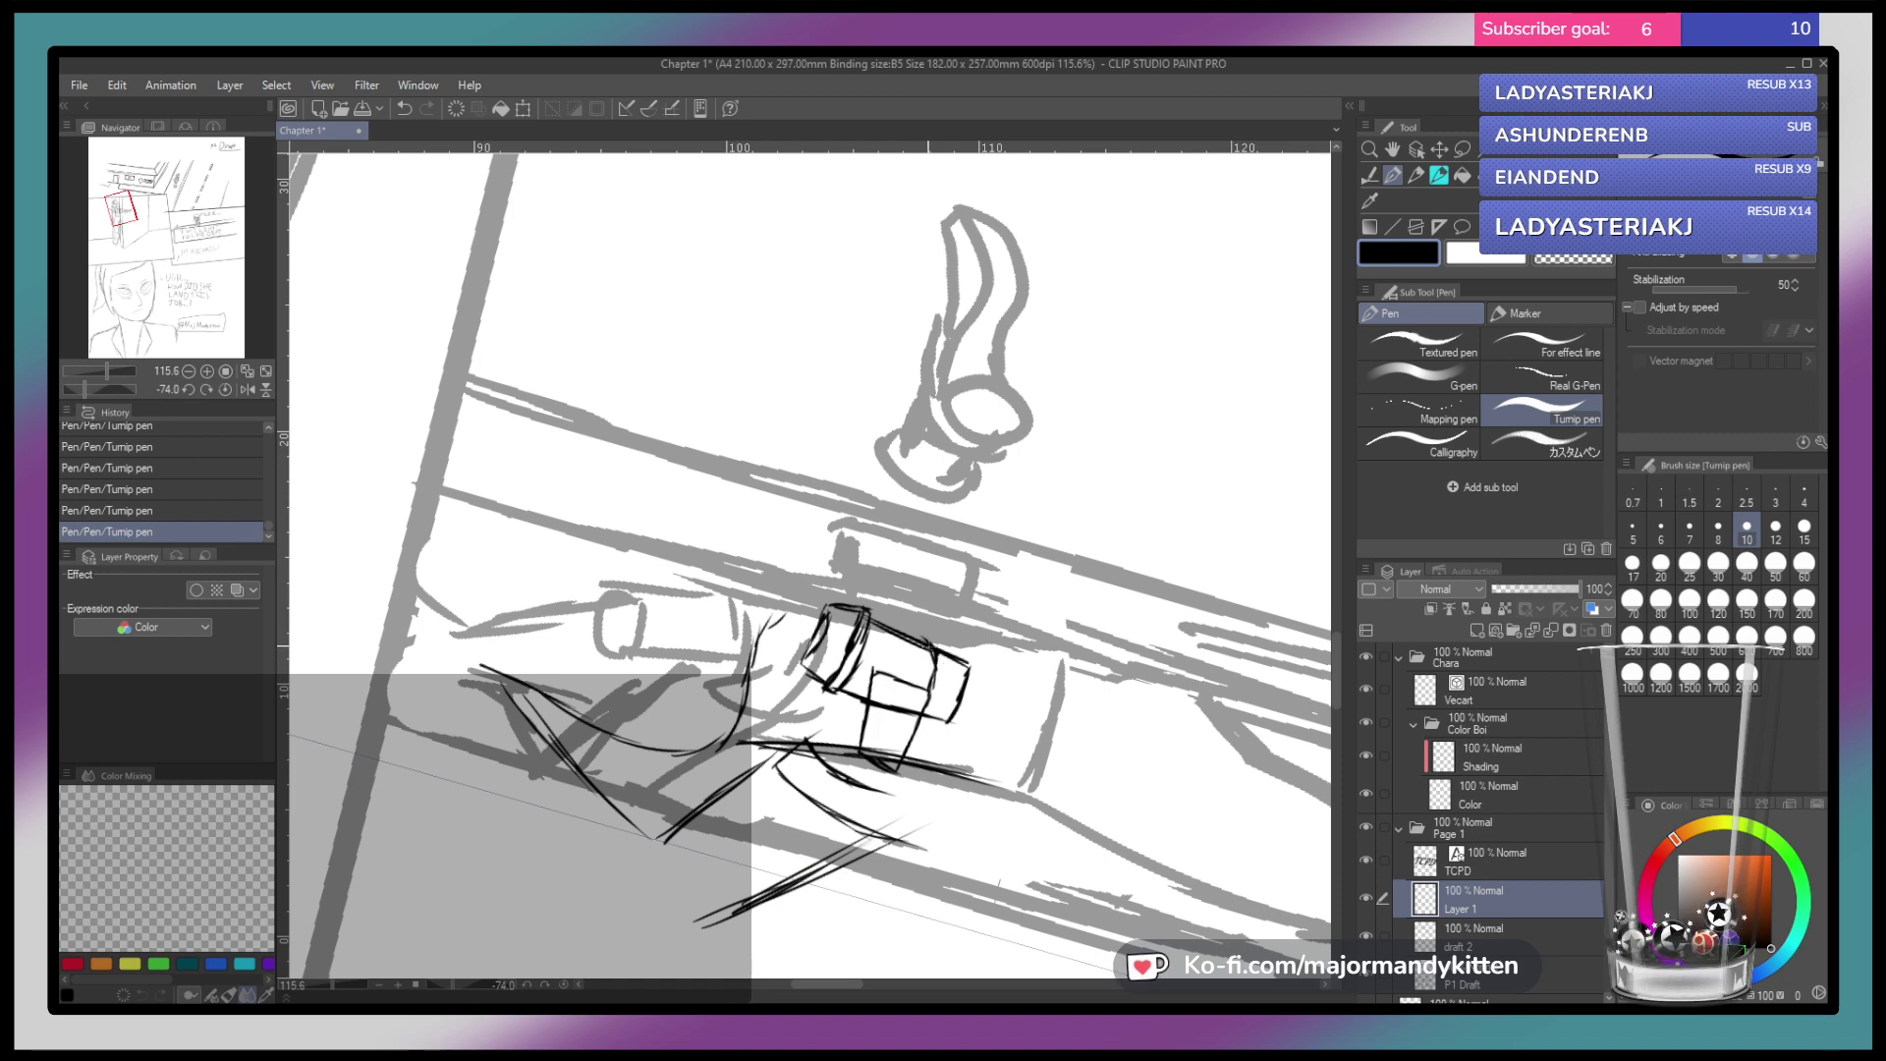
key("ctrl+z")
key("ctrl+z")
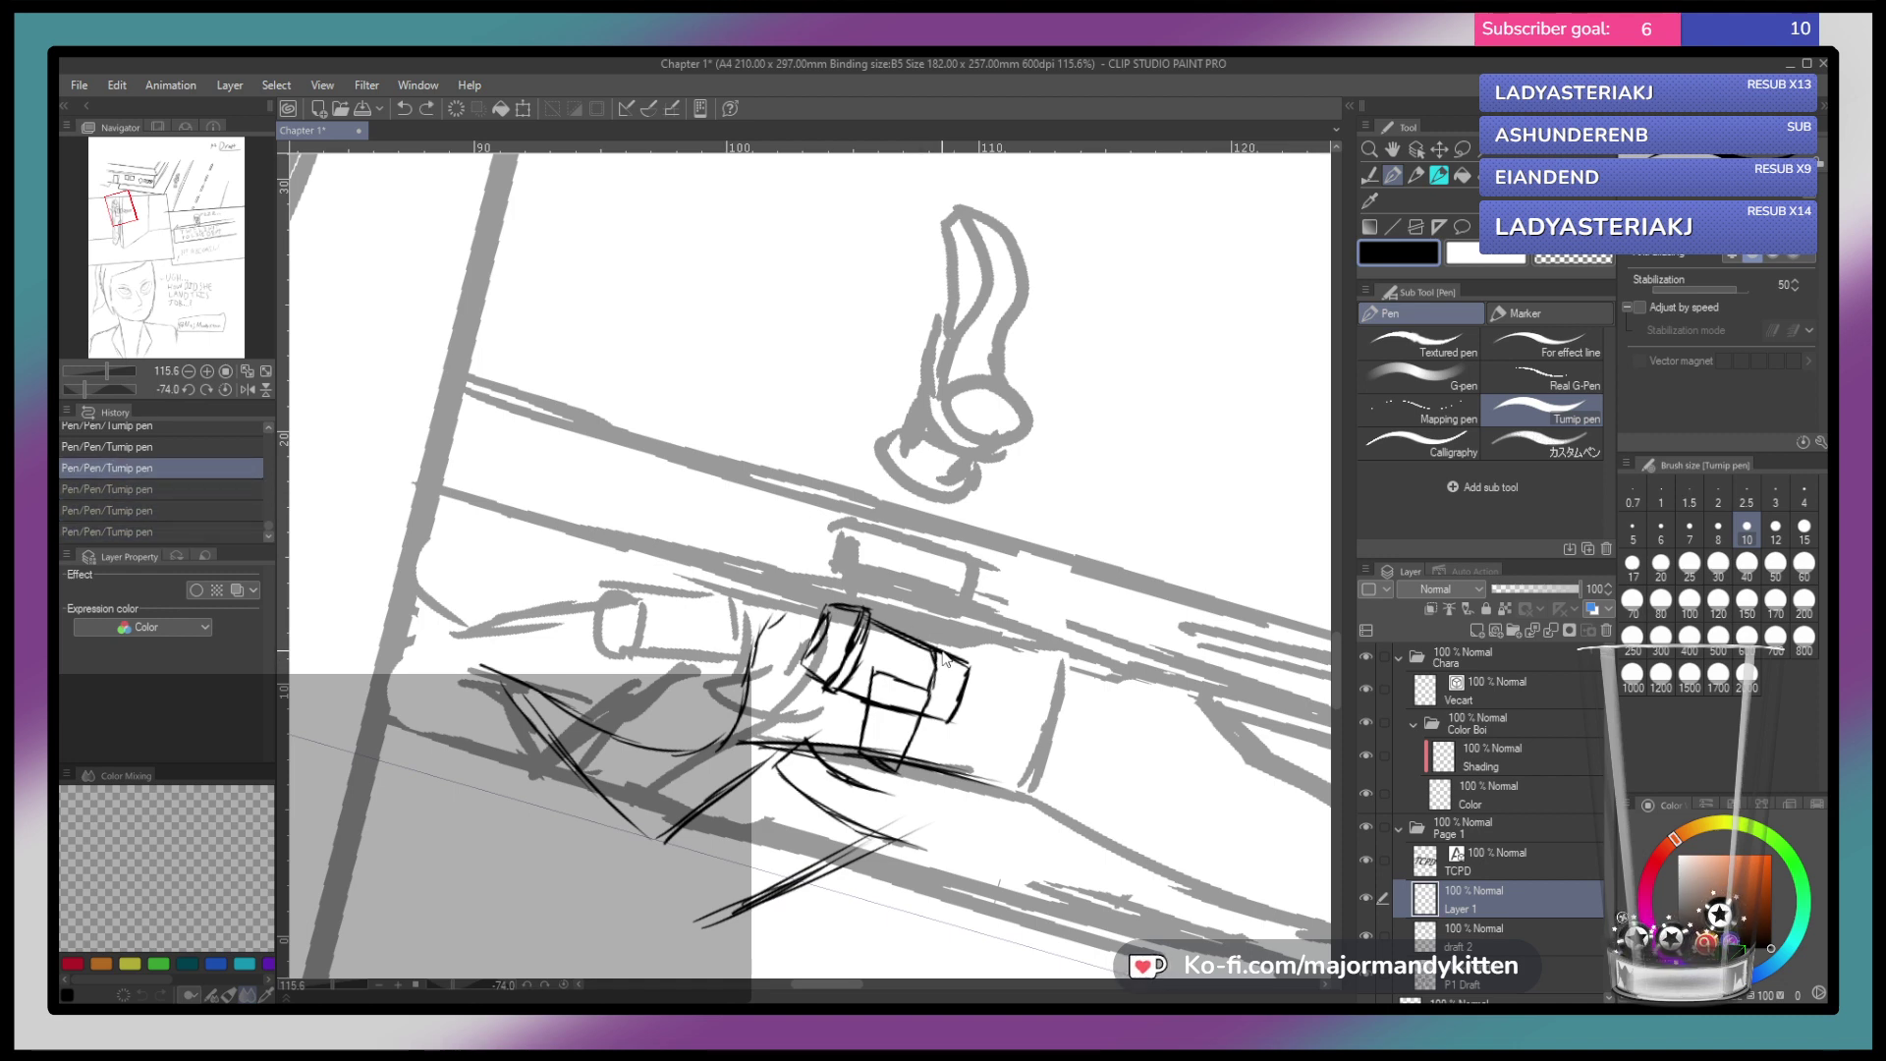
key("ctrl+z")
key("ctrl+z")
key("ctrl+z")
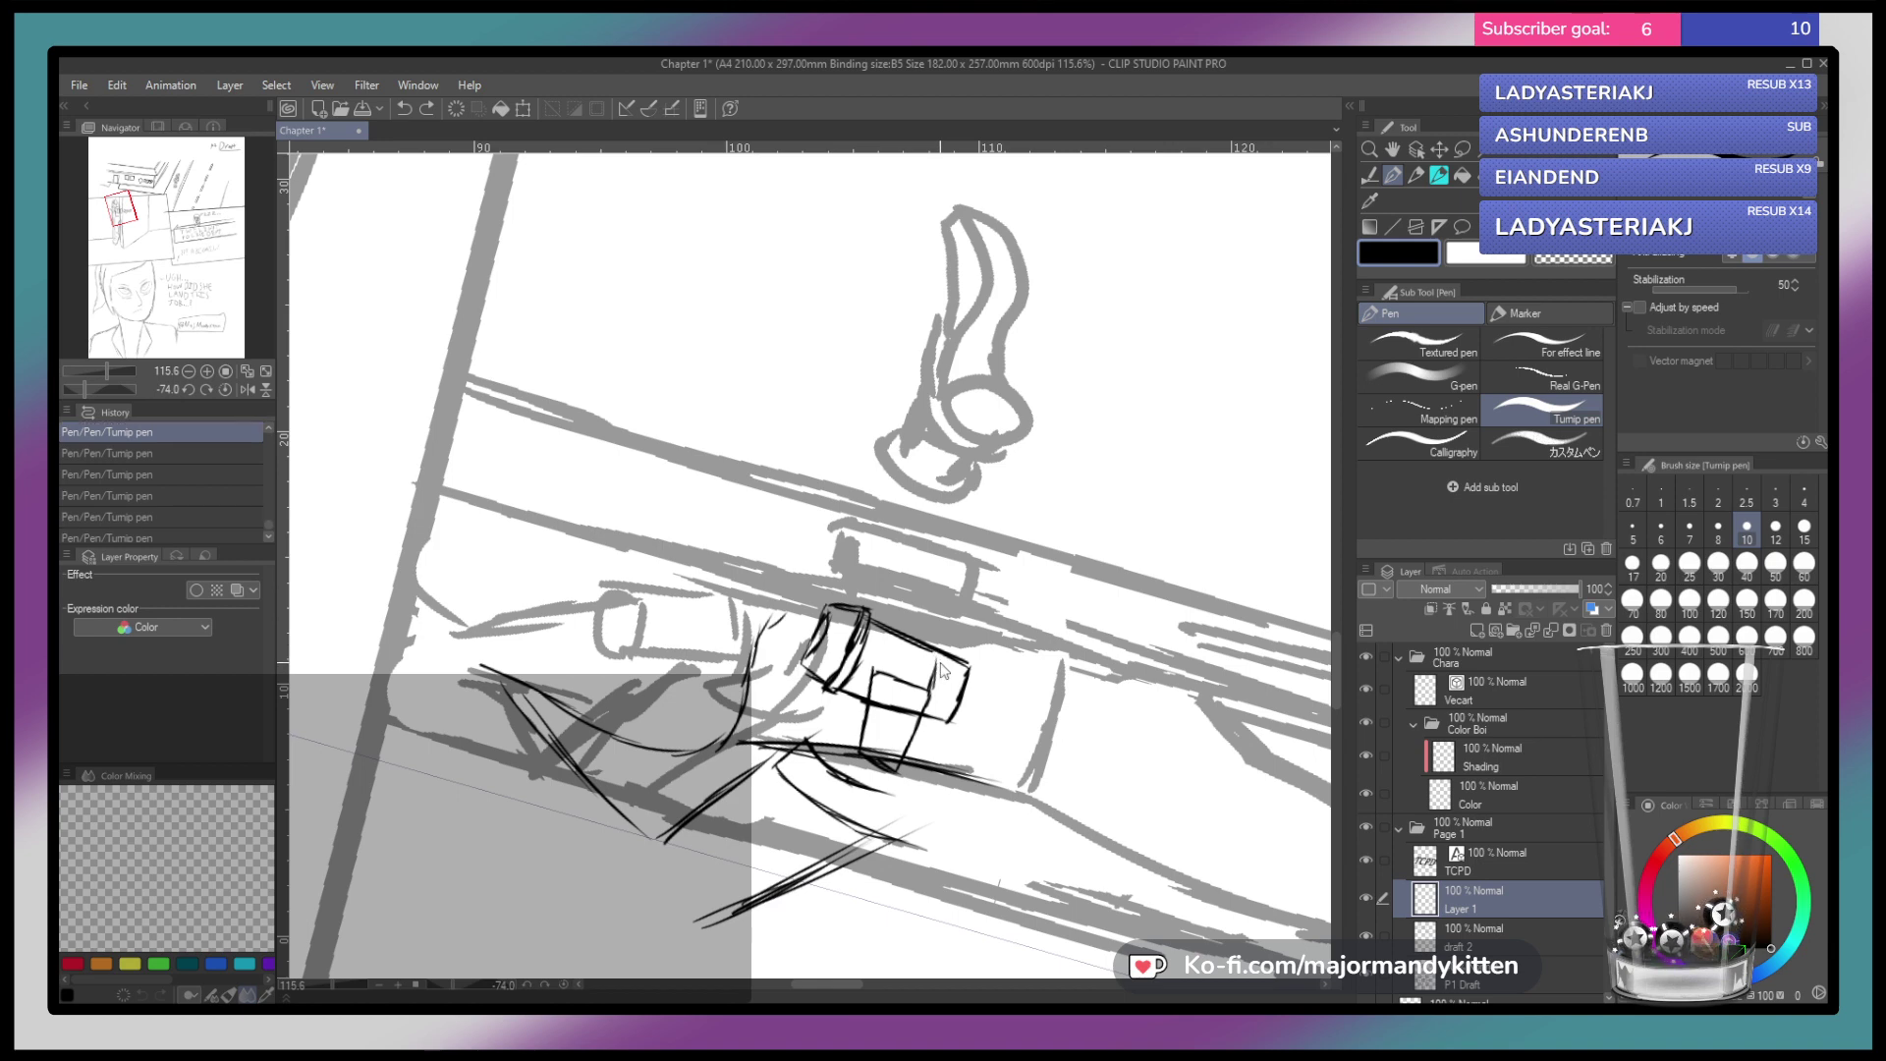
left_click_drag(937, 659, 935, 628)
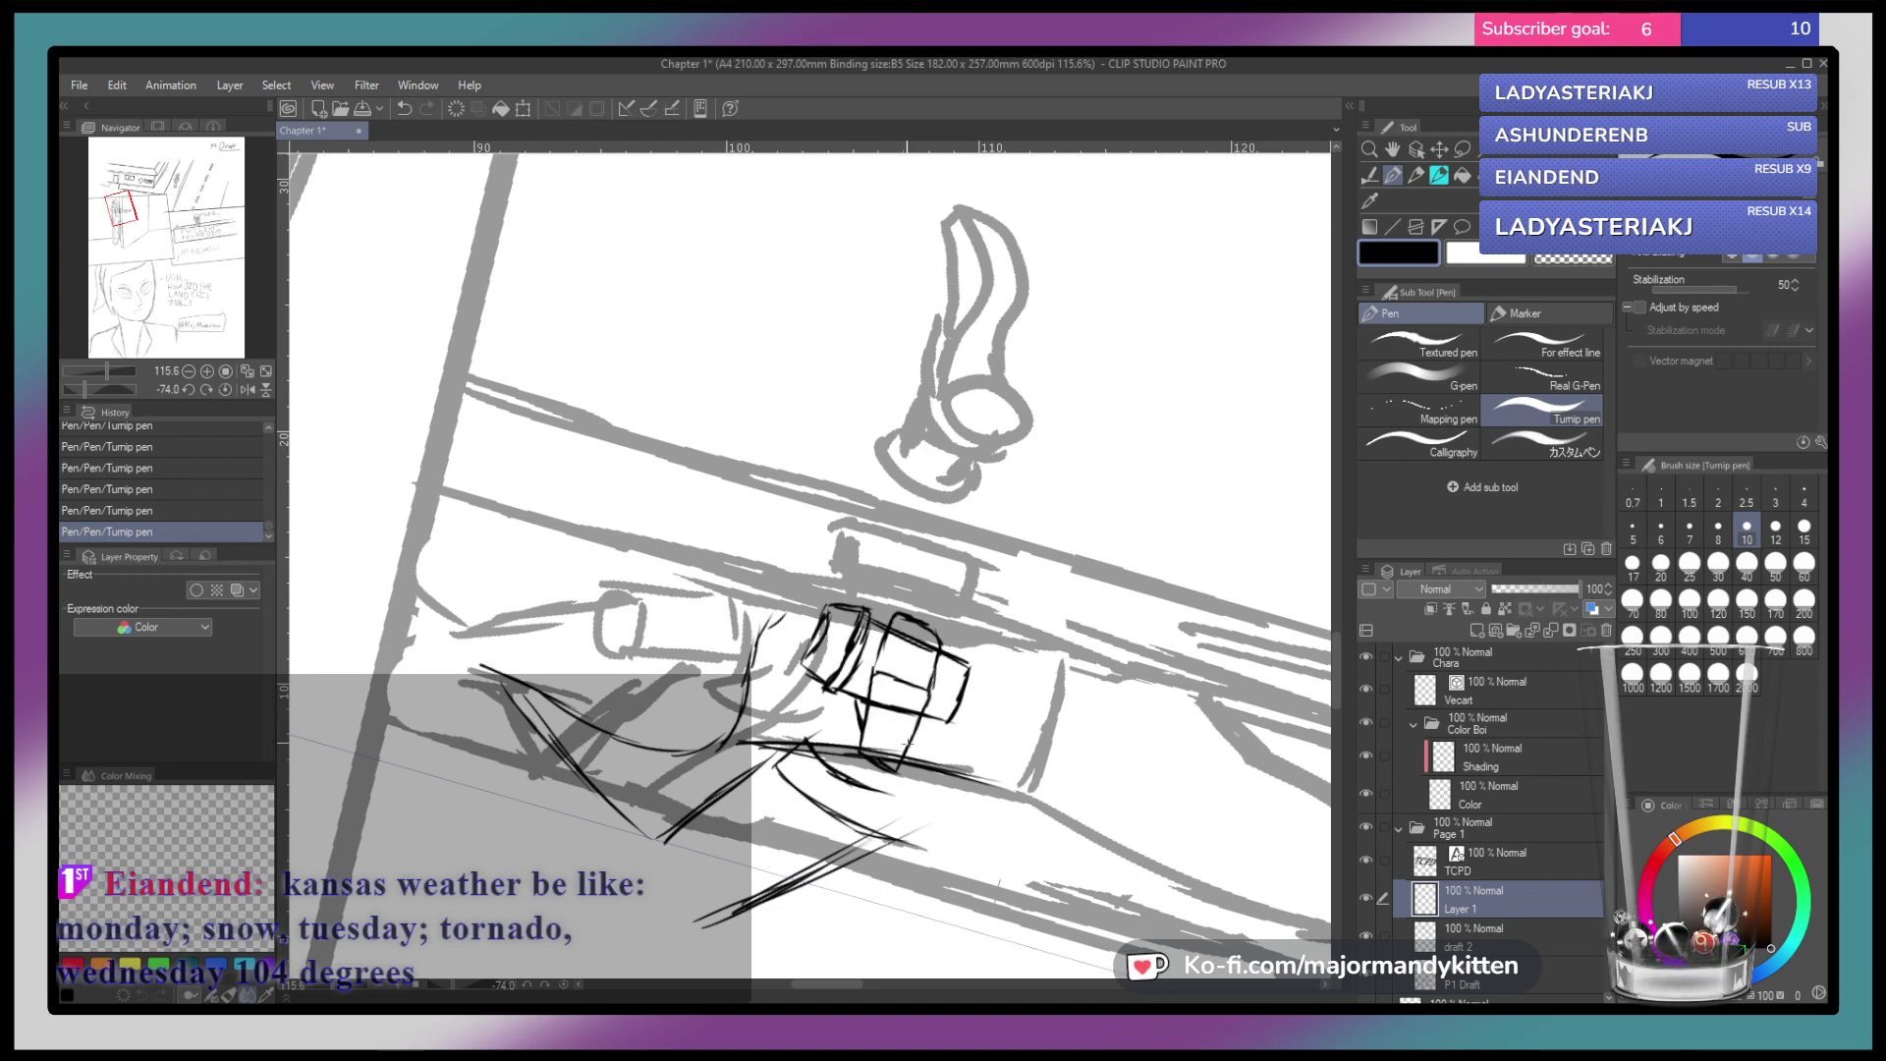
Divide the finger block into separate fingers with parallel lines, then erase its flat end and round the fingertips
scroll(920, 685, "up", 4)
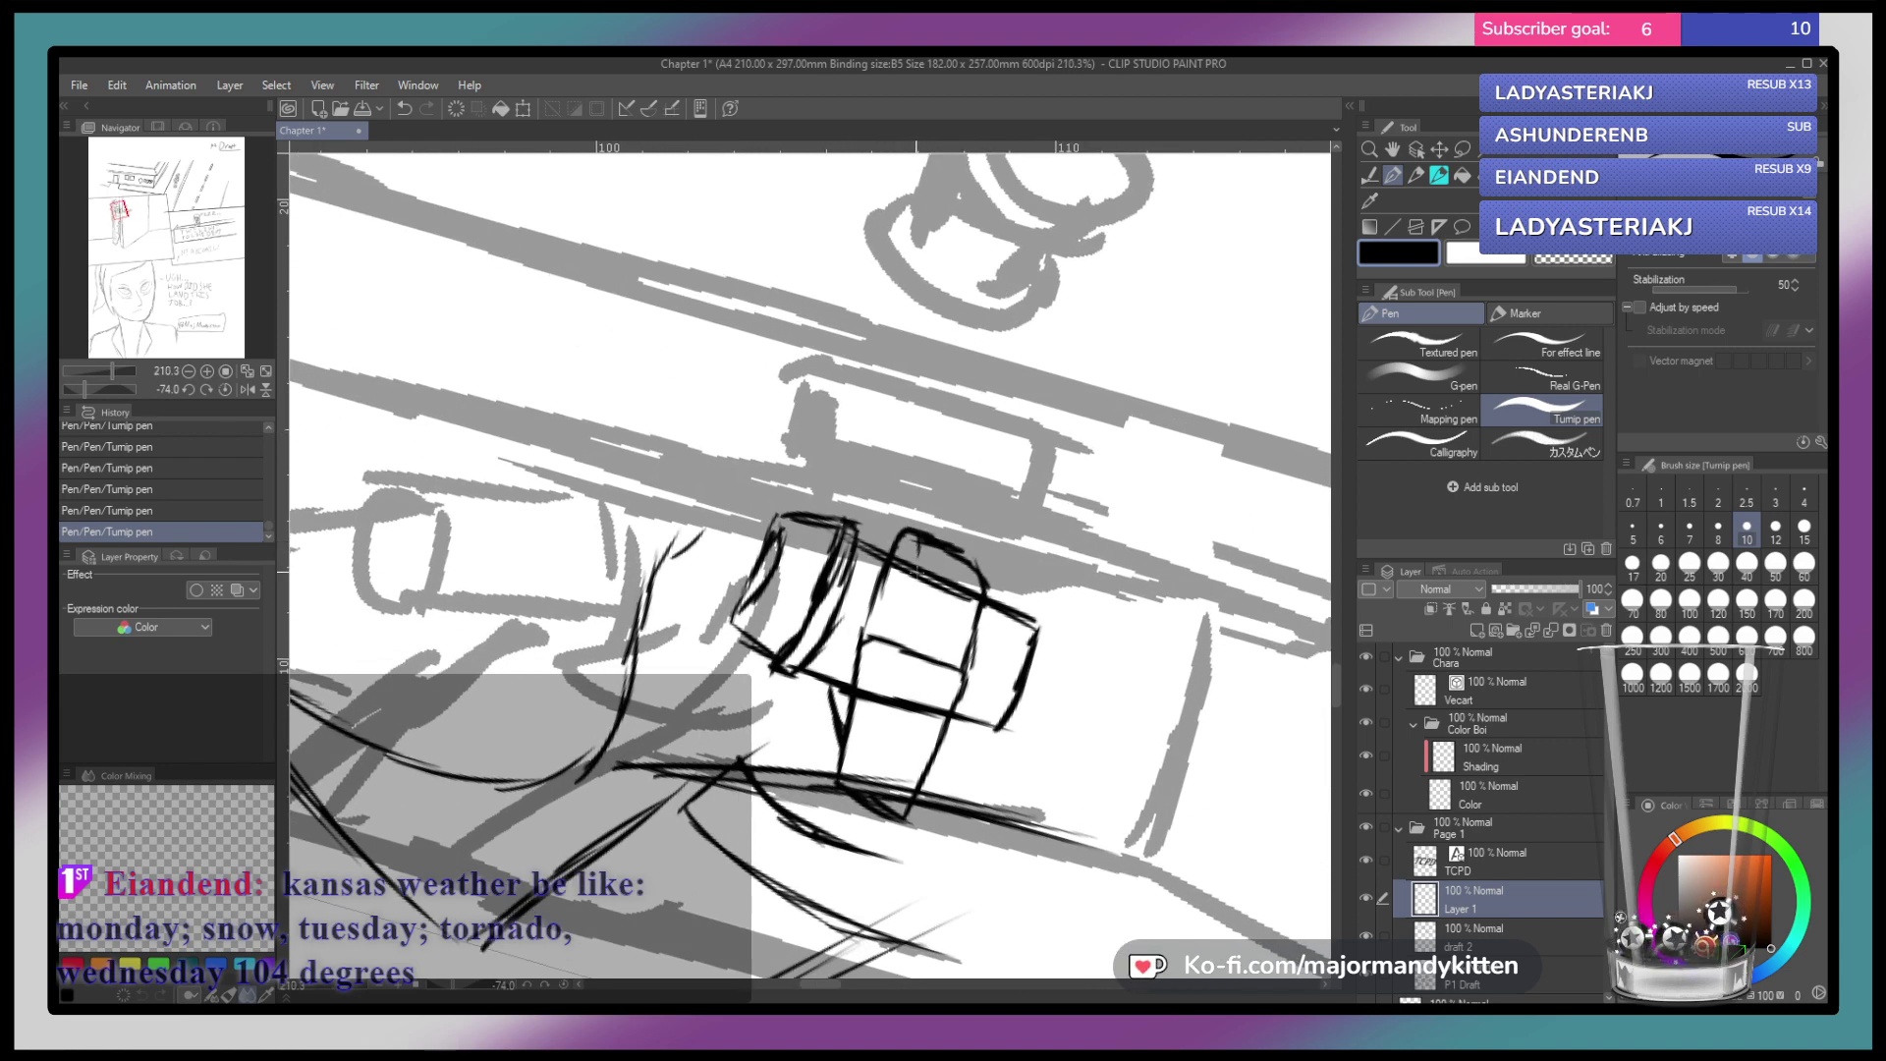
left_click_drag(920, 558, 898, 646)
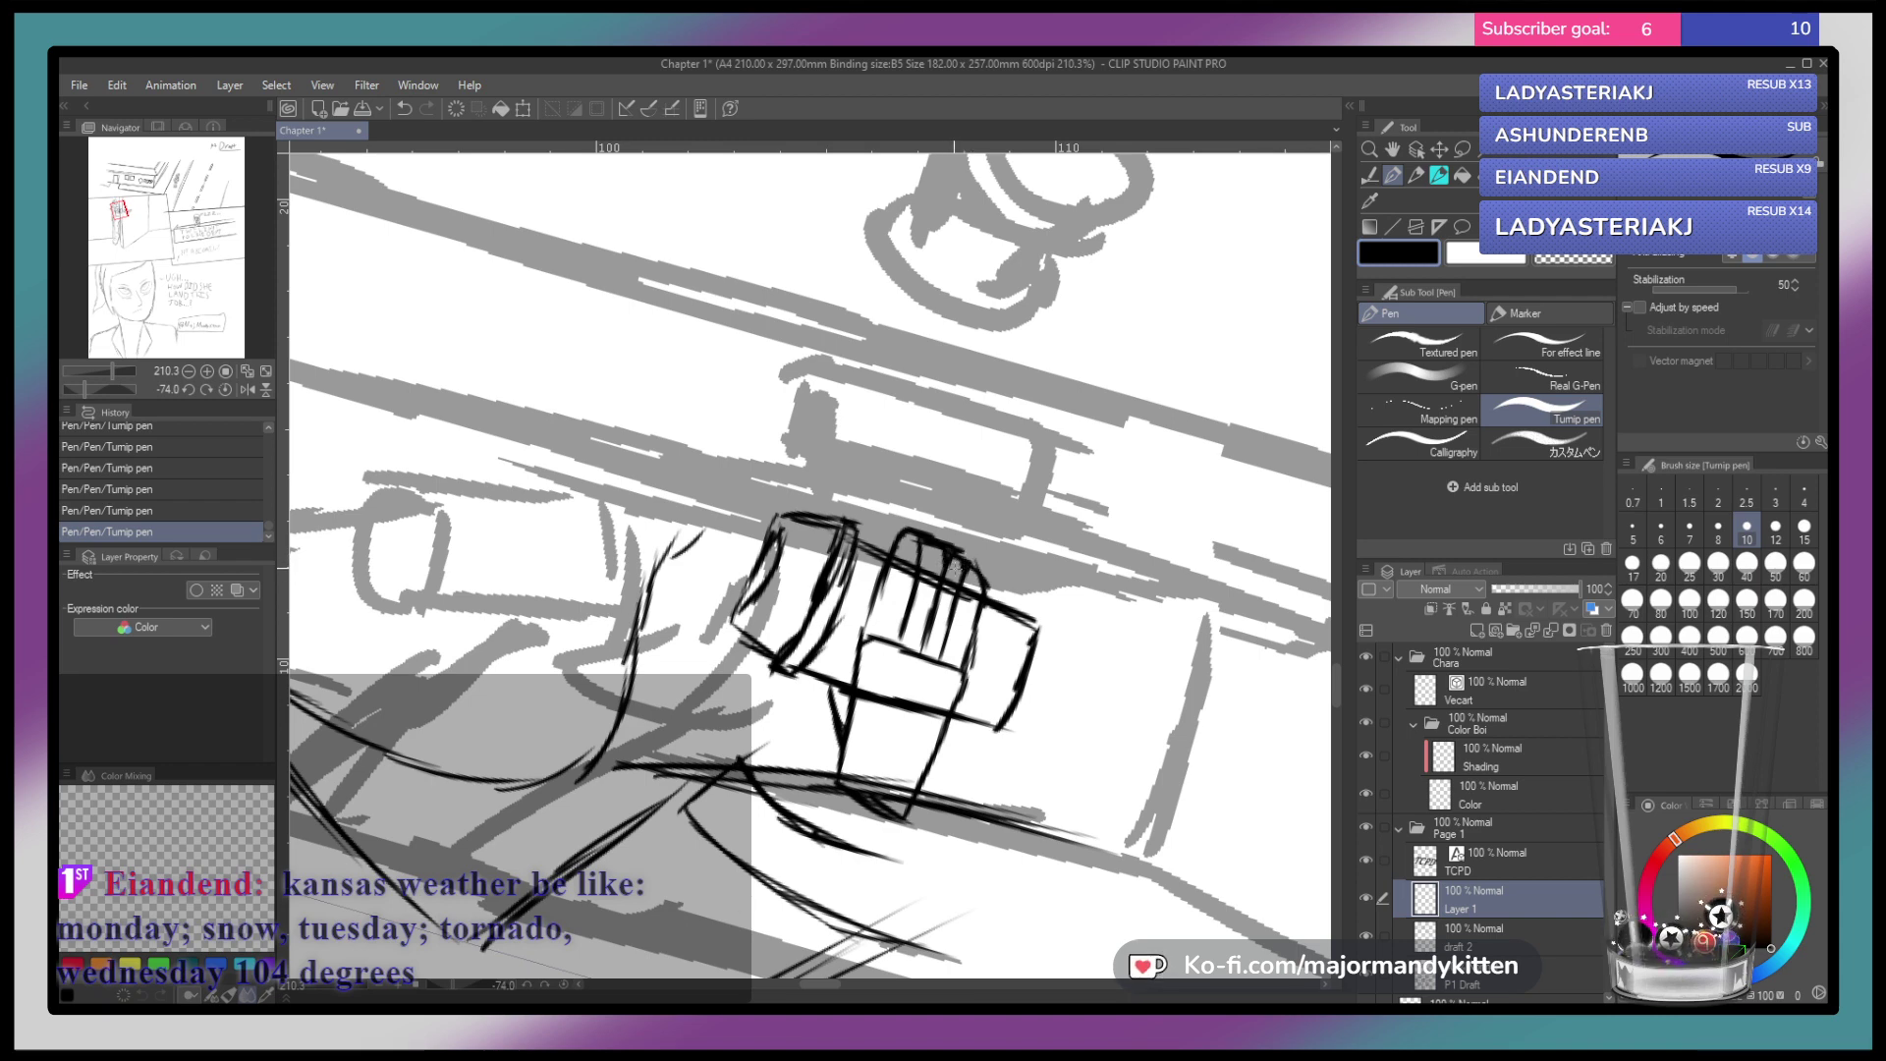
left_click_drag(947, 536, 951, 552)
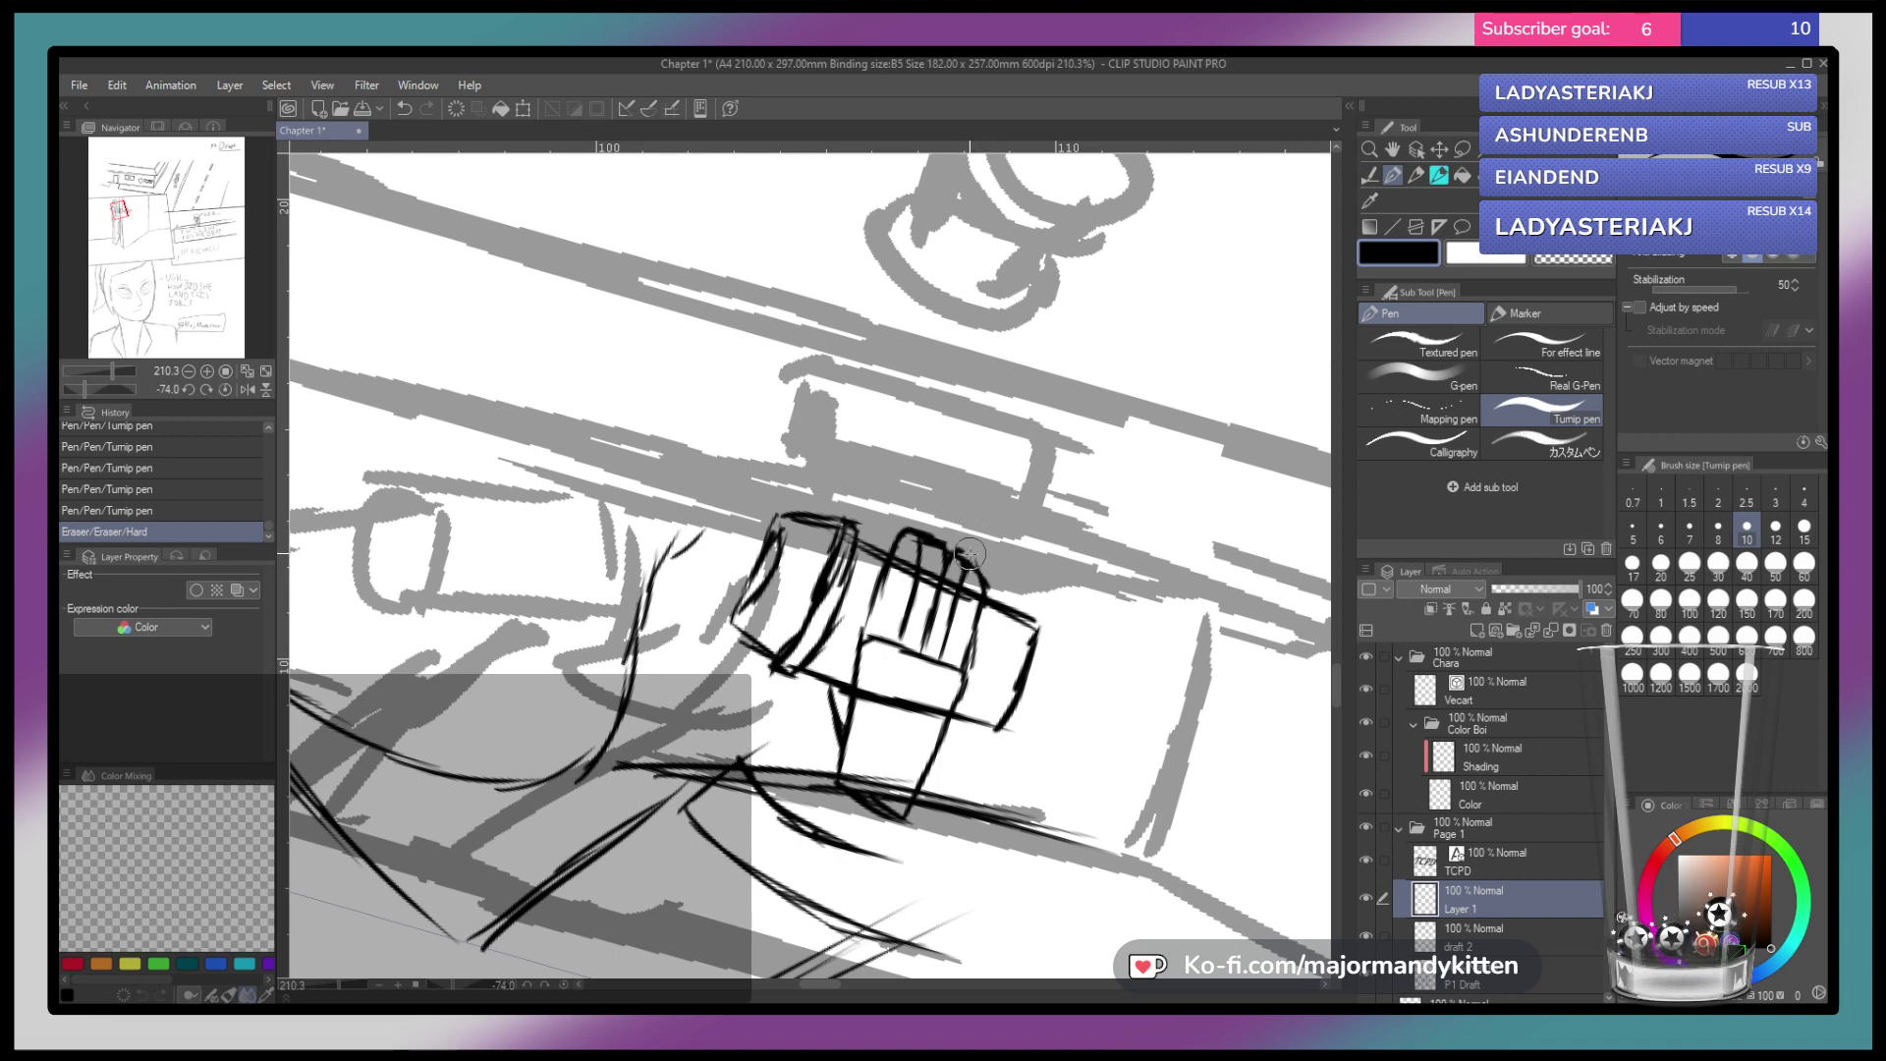
left_click_drag(953, 545, 924, 532)
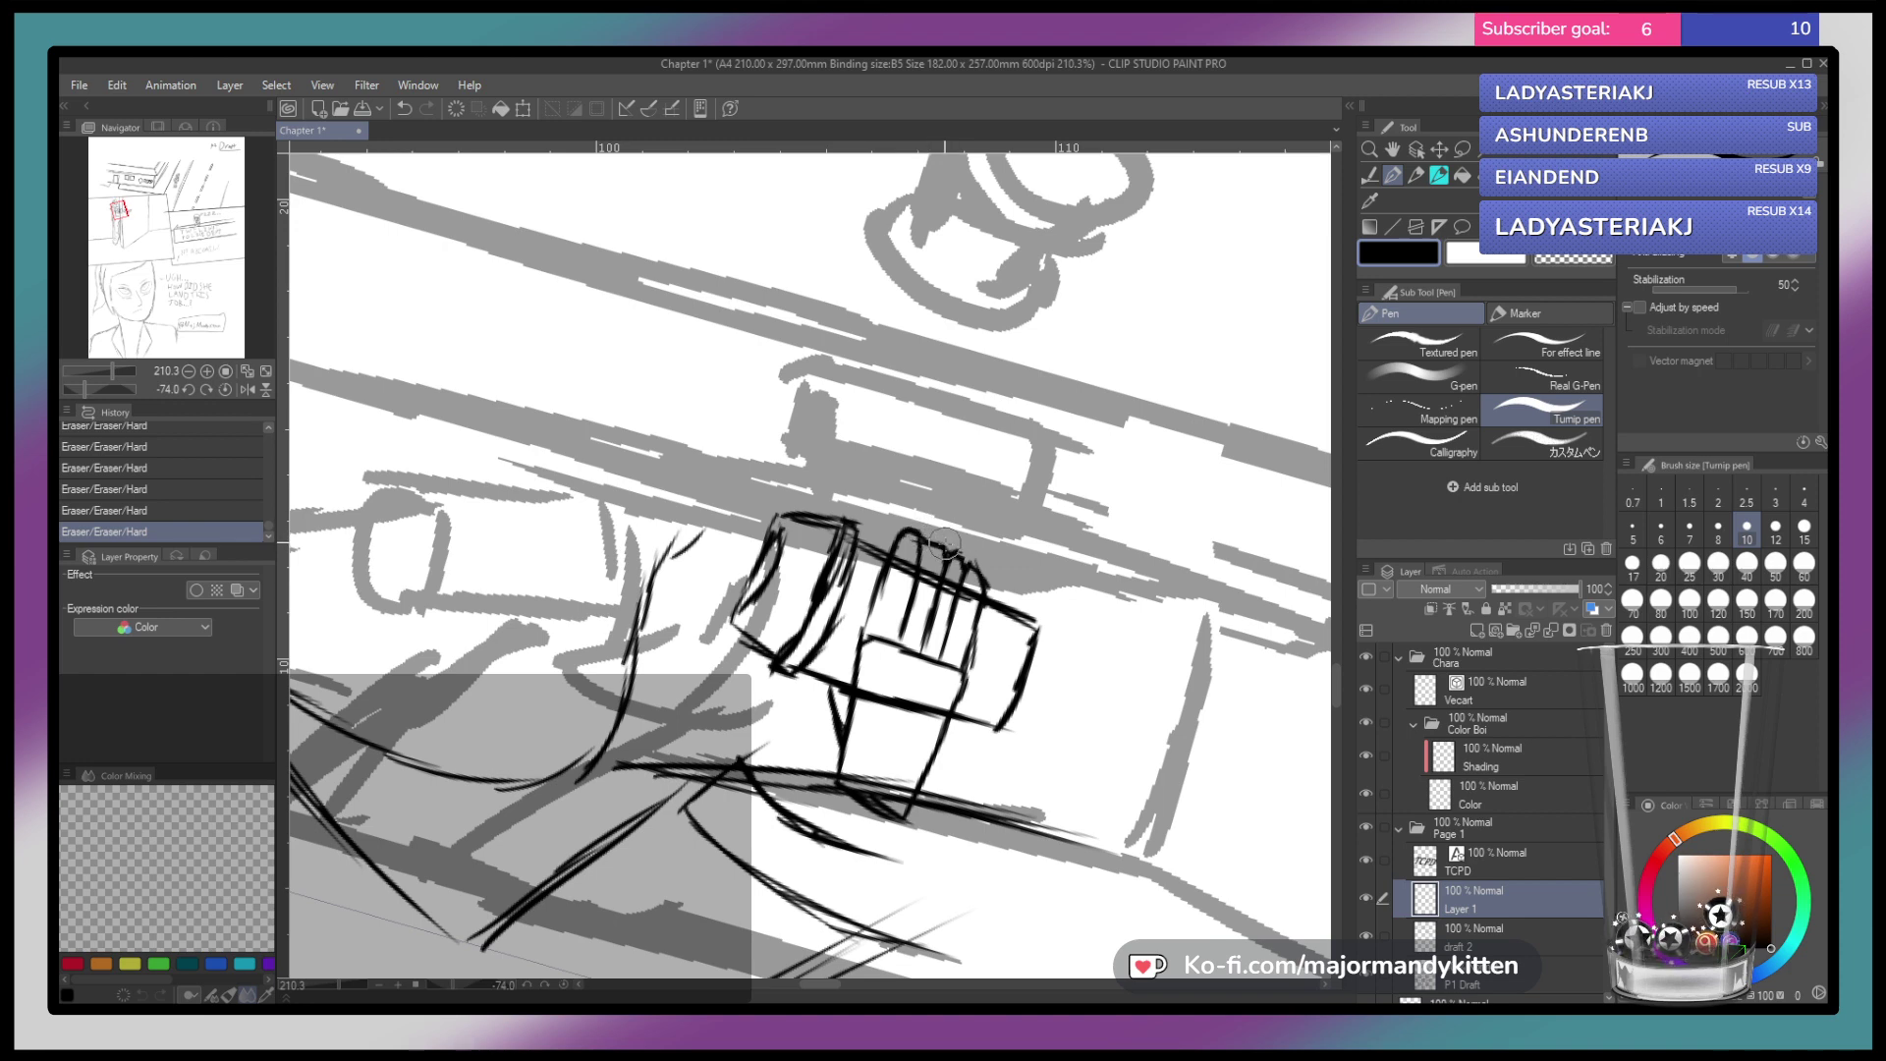
mouse_move(939, 542)
left_mouse_down()
mouse_move(921, 552)
mouse_move(940, 546)
mouse_move(917, 533)
mouse_move(927, 546)
left_mouse_up()
left_click_drag(983, 614, 968, 595)
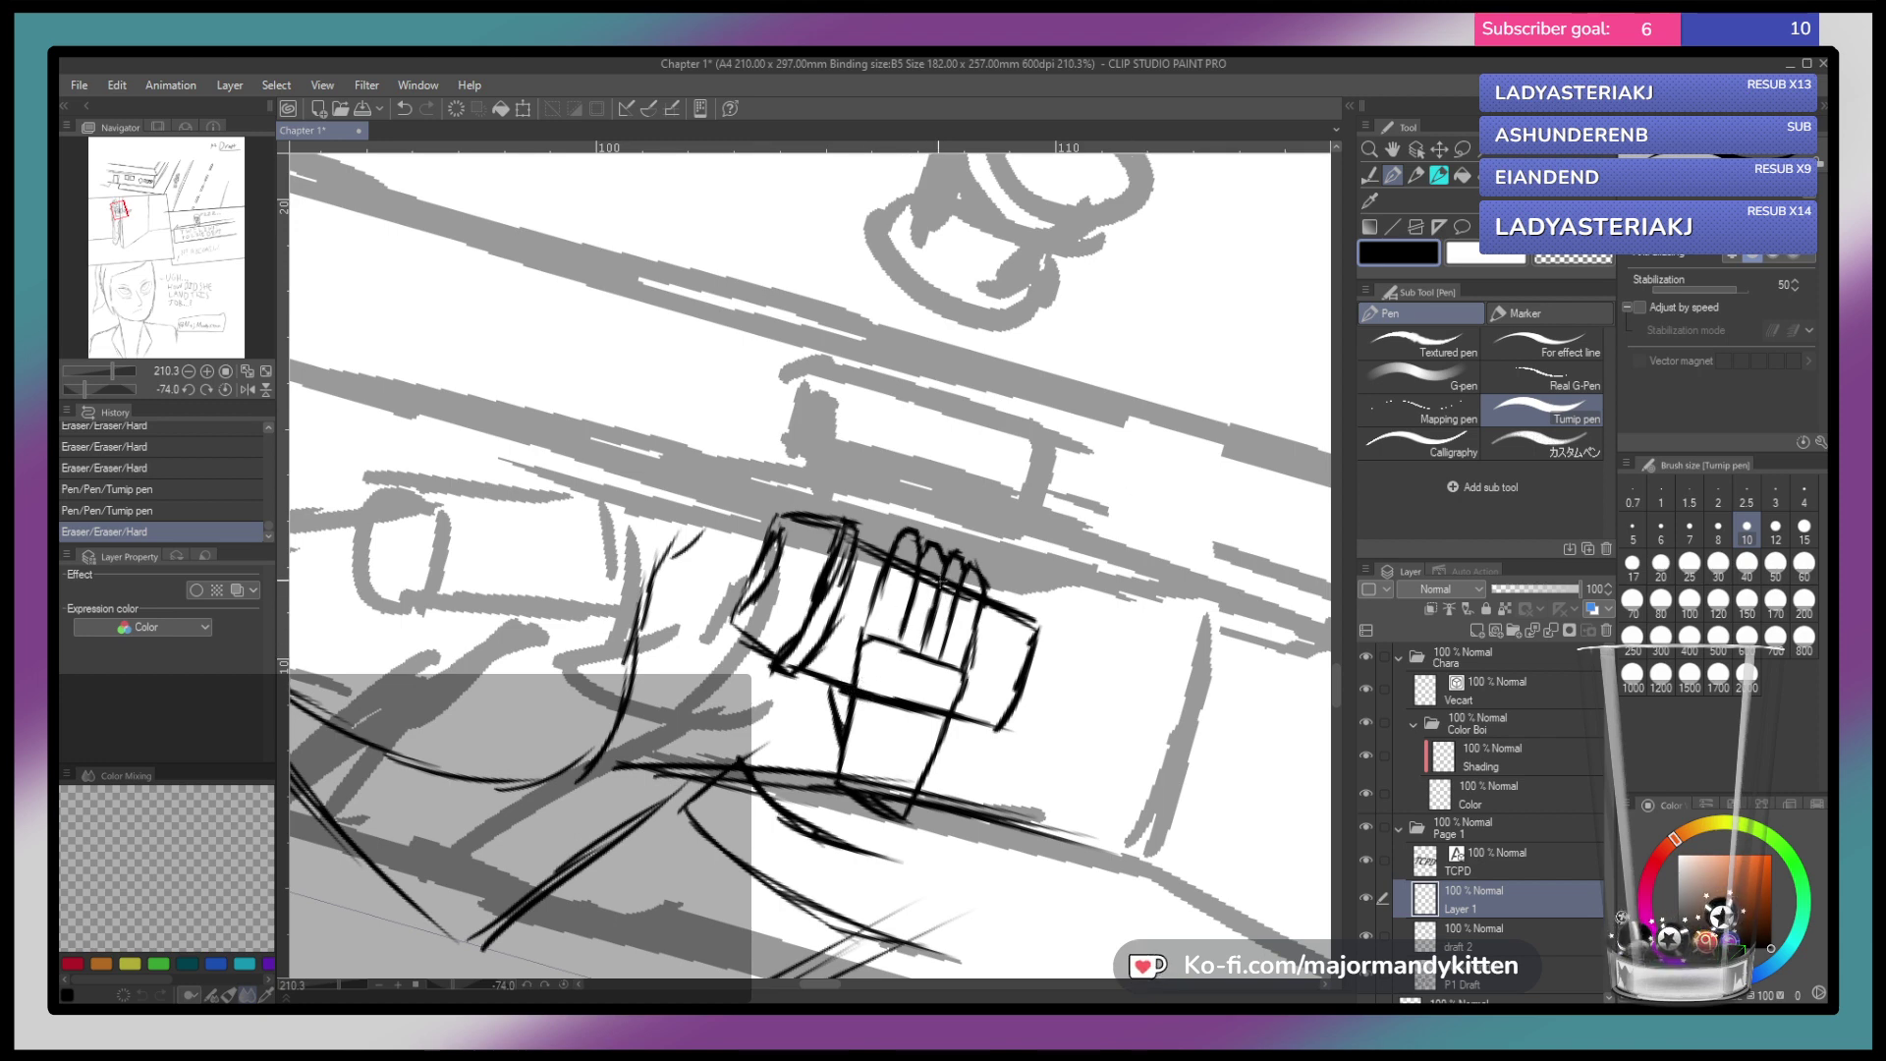
key("p")
left_click_drag(929, 682, 952, 549)
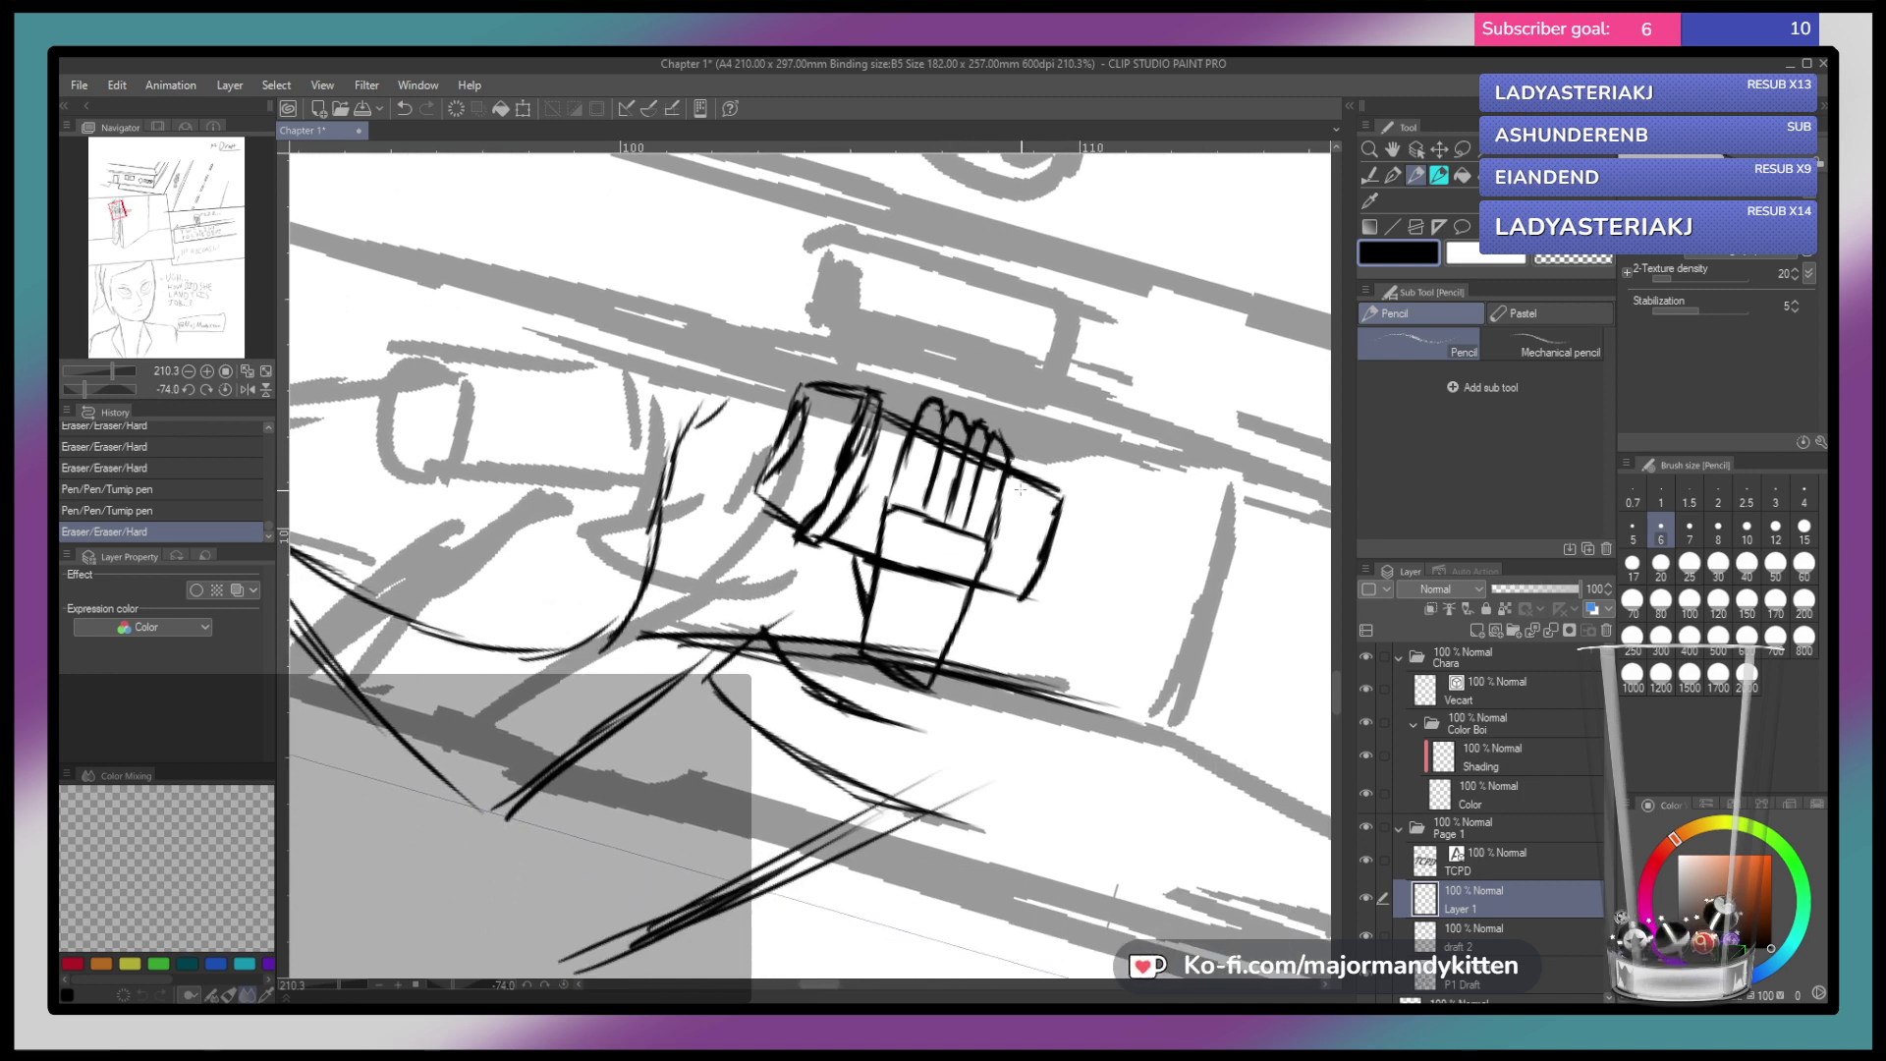
left_click_drag(972, 381, 999, 414)
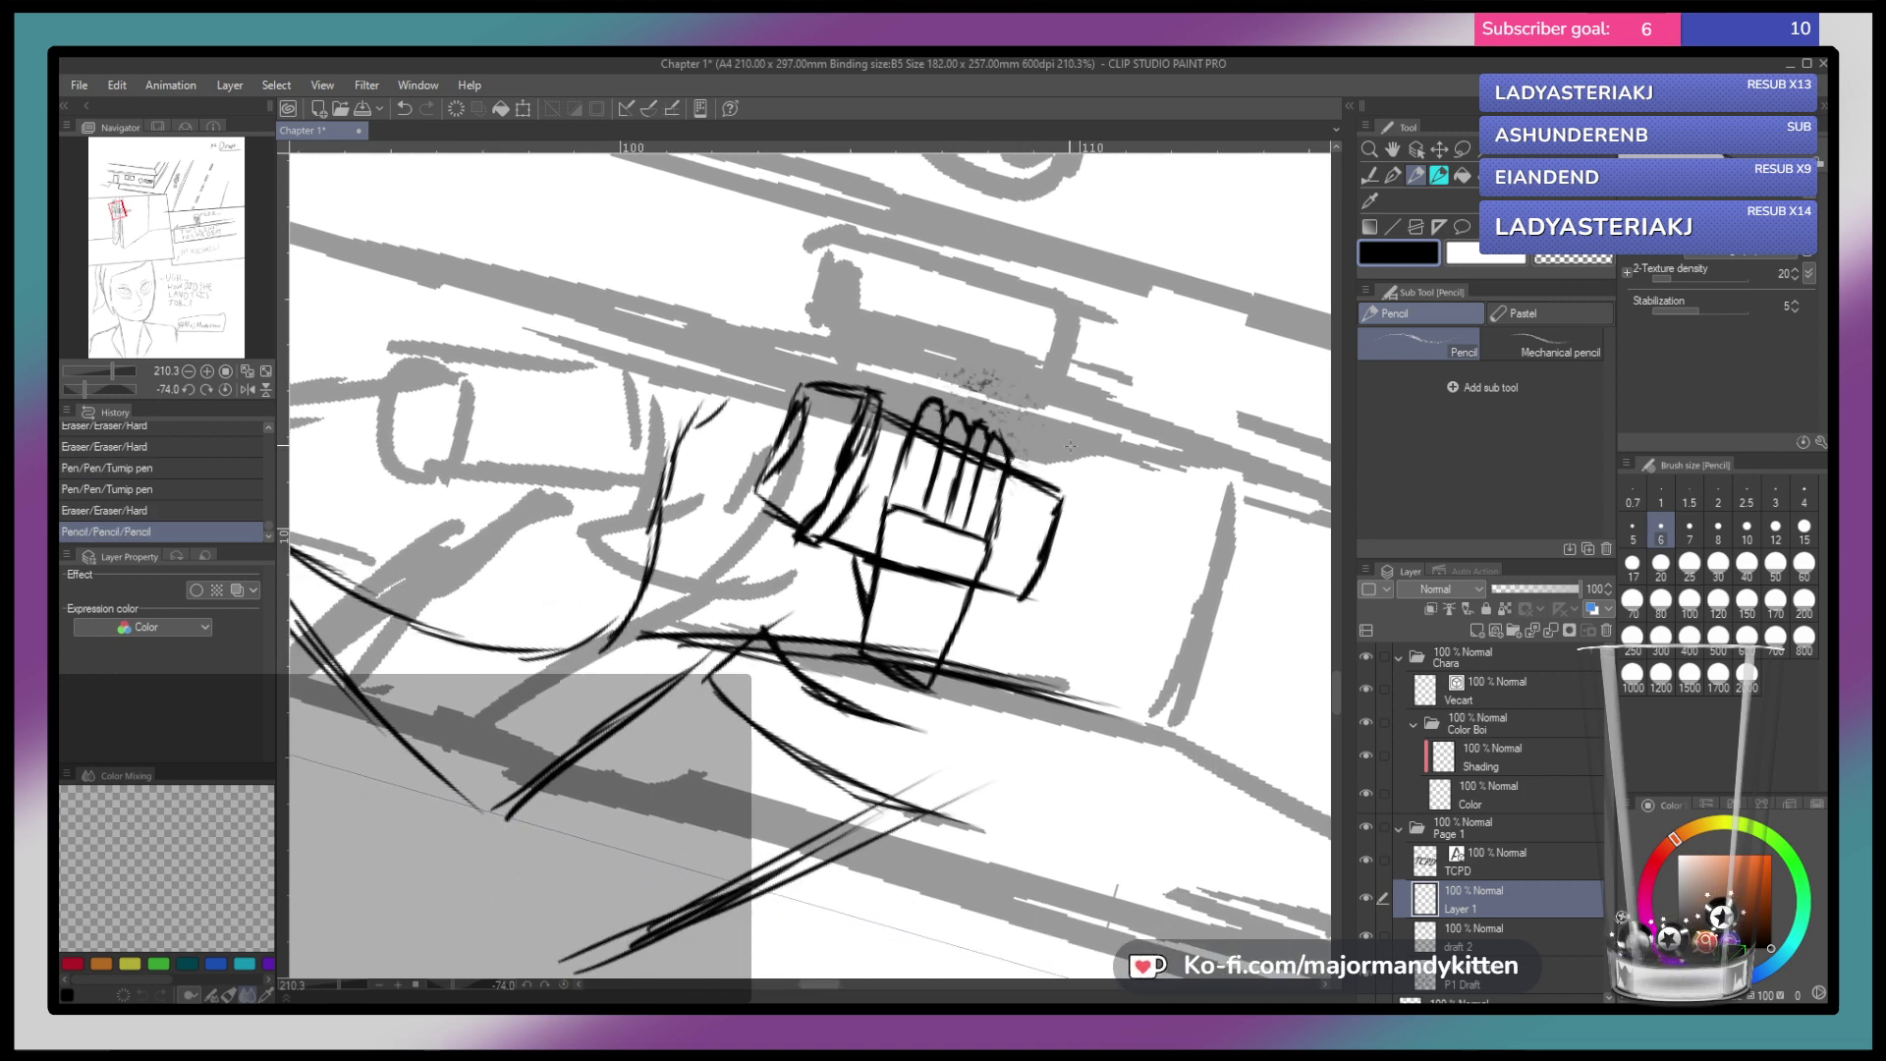
key("ctrl+z")
key("p")
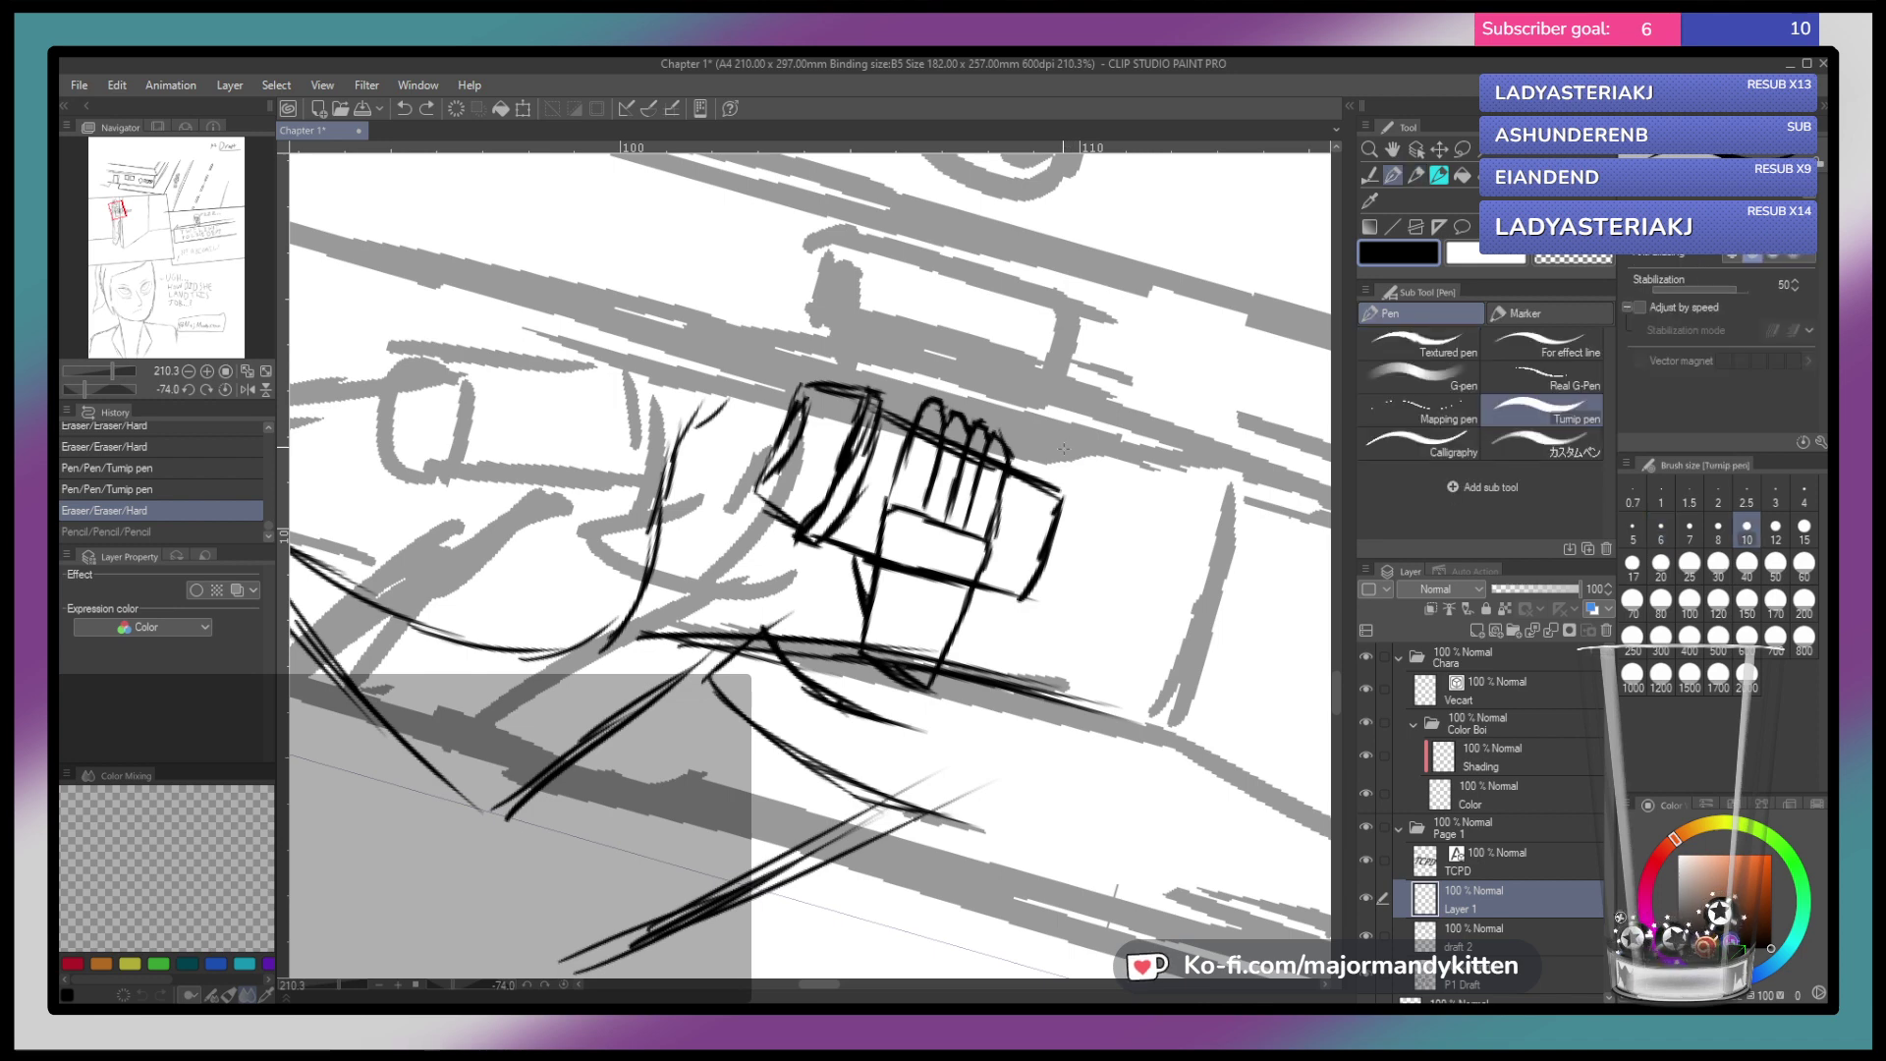
Lasso the hand sketch, reposition it with Scale/Rotate so the fingers sit within the rectangle, and deselect it
key("m")
mouse_move(1029, 542)
left_mouse_down()
mouse_move(1059, 422)
mouse_move(1014, 357)
mouse_move(907, 381)
mouse_move(828, 596)
mouse_move(843, 664)
mouse_move(886, 704)
mouse_move(960, 705)
mouse_move(1030, 655)
mouse_move(1046, 530)
left_mouse_up()
left_click(1017, 774)
left_click_drag(989, 594, 975, 635)
key("Return")
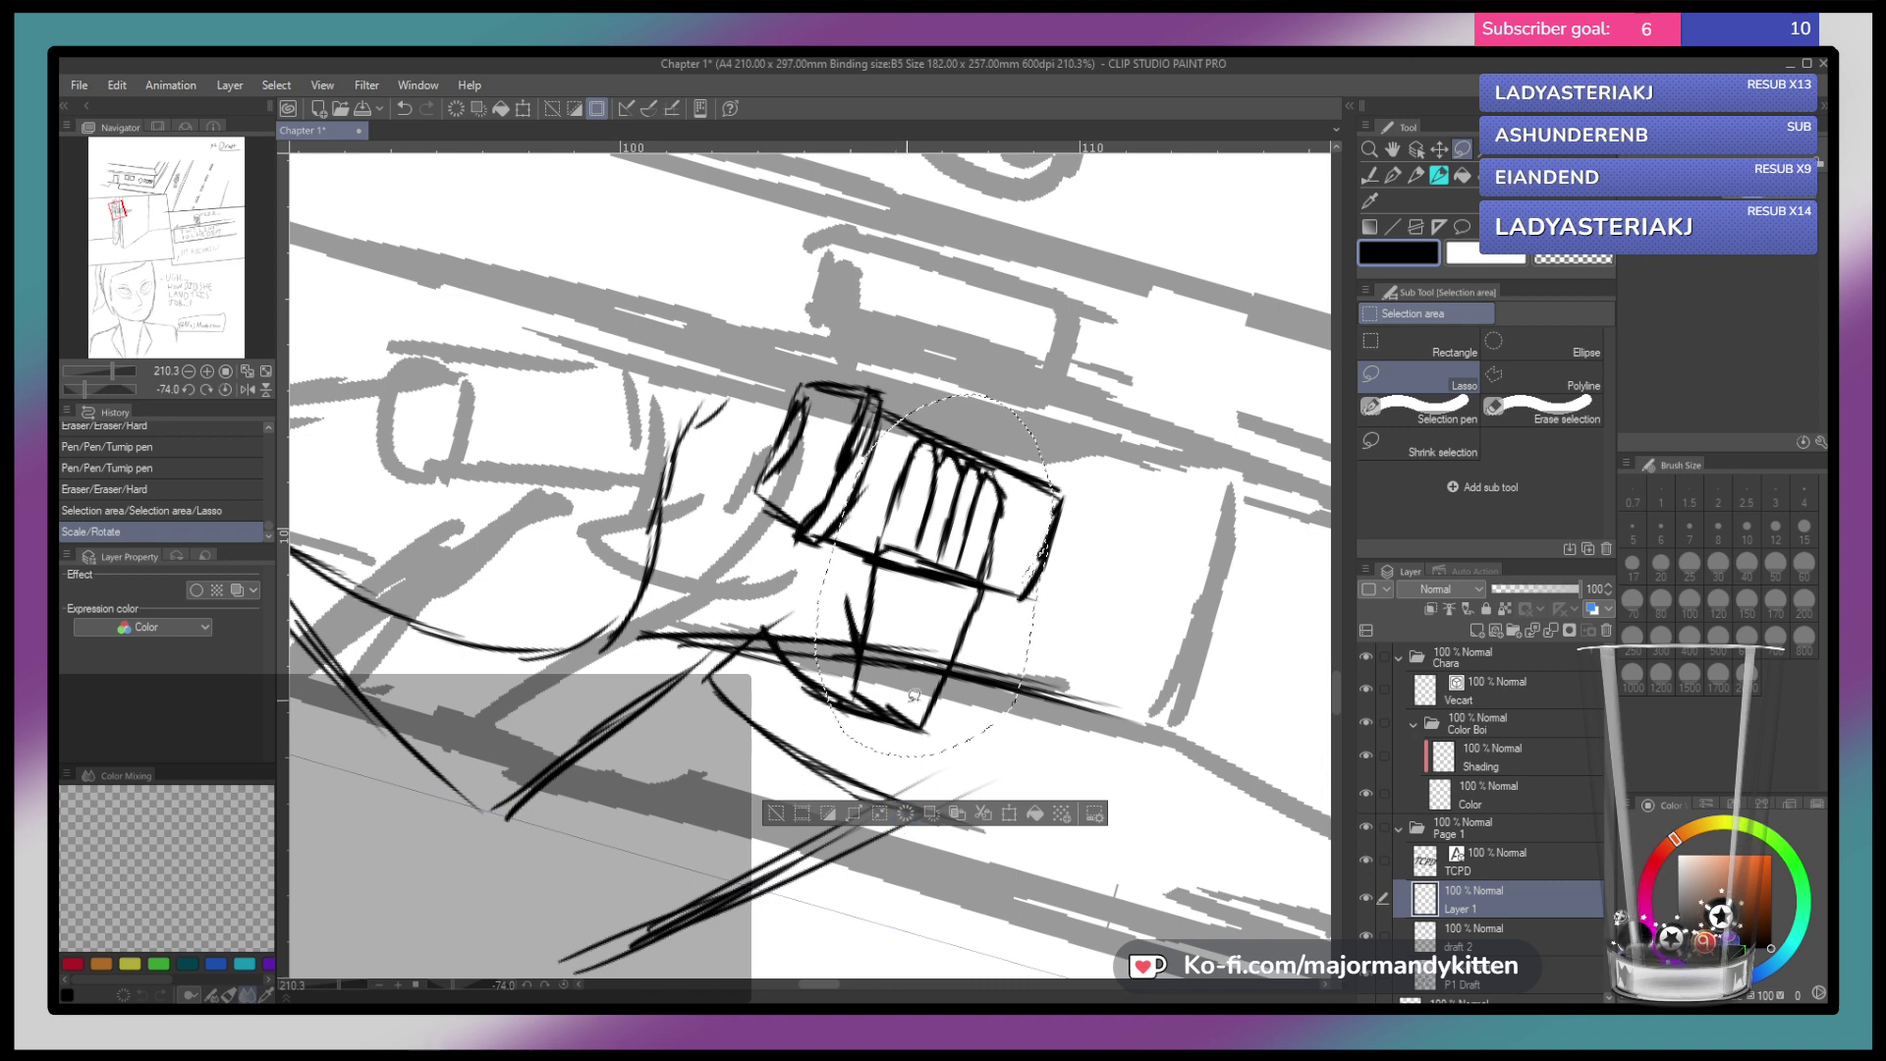
key("ctrl+d")
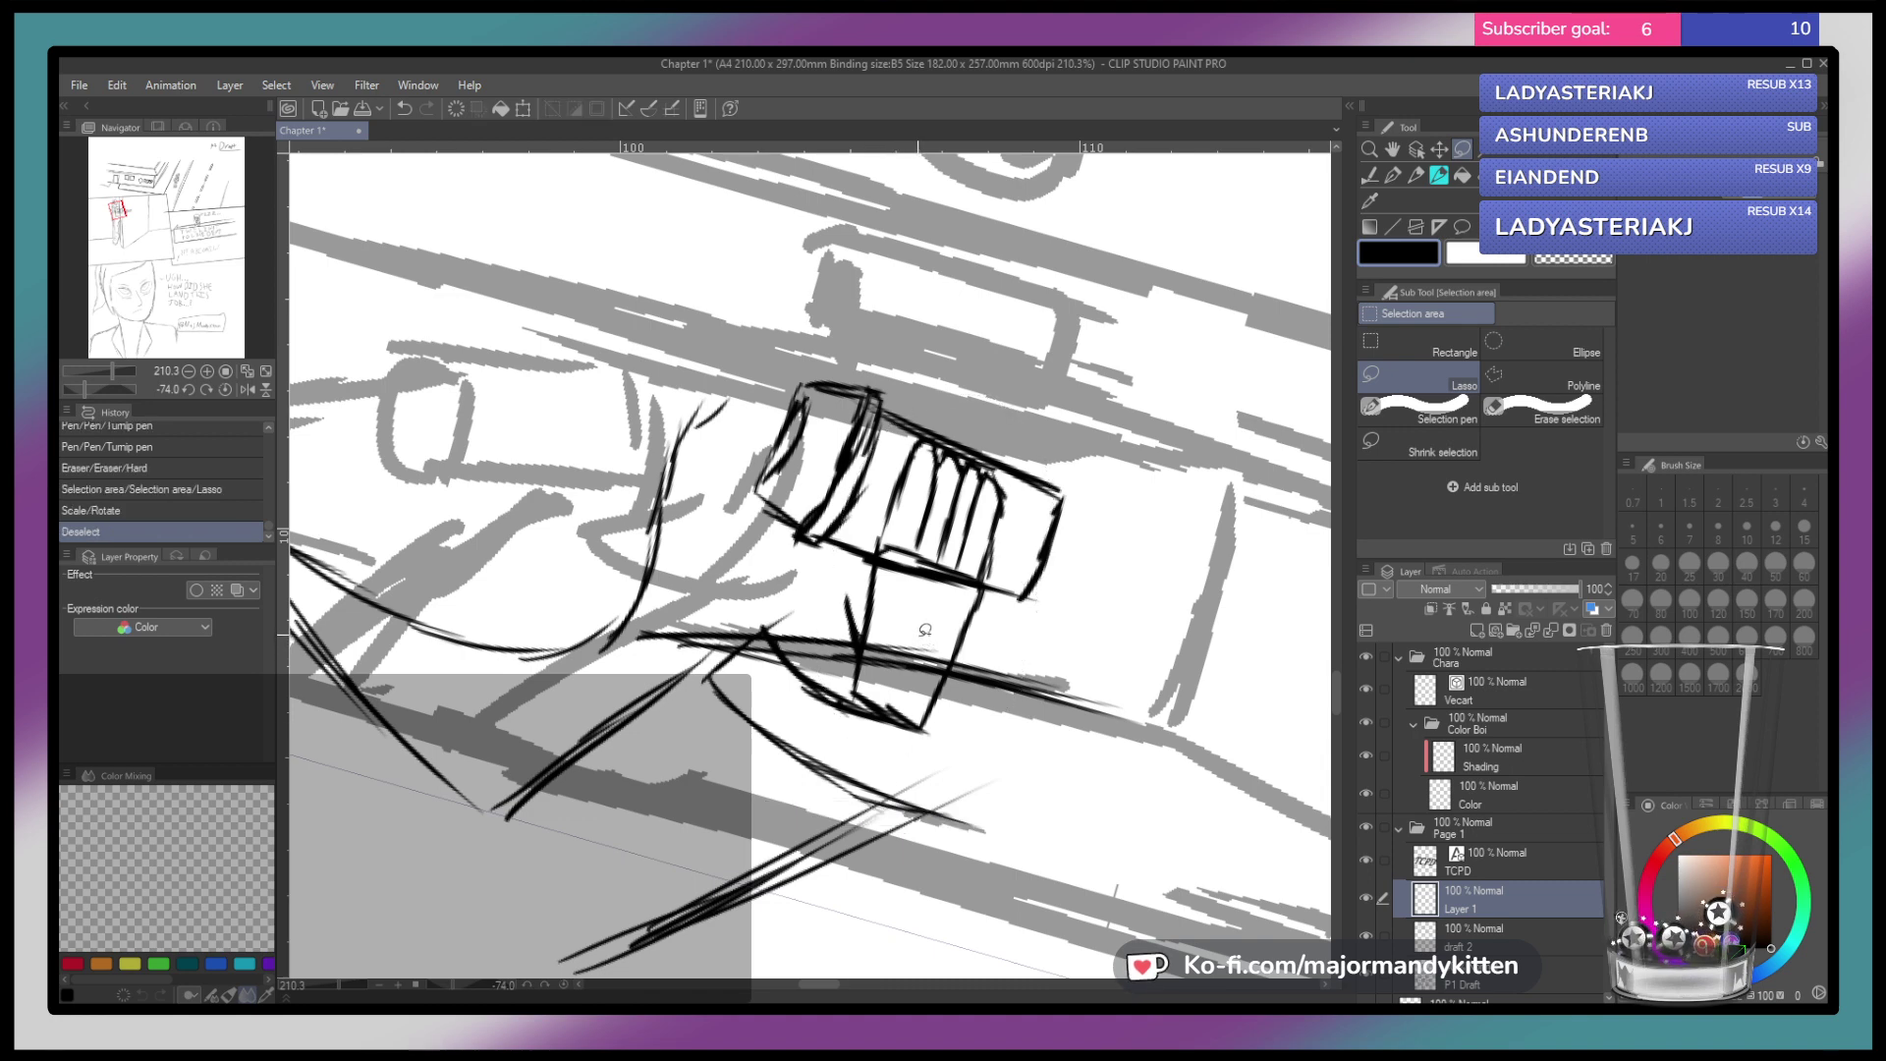
Thicken the thumb line, replace the separate fingers with one rounded finger block, and undo the last strokes at its side
key("p")
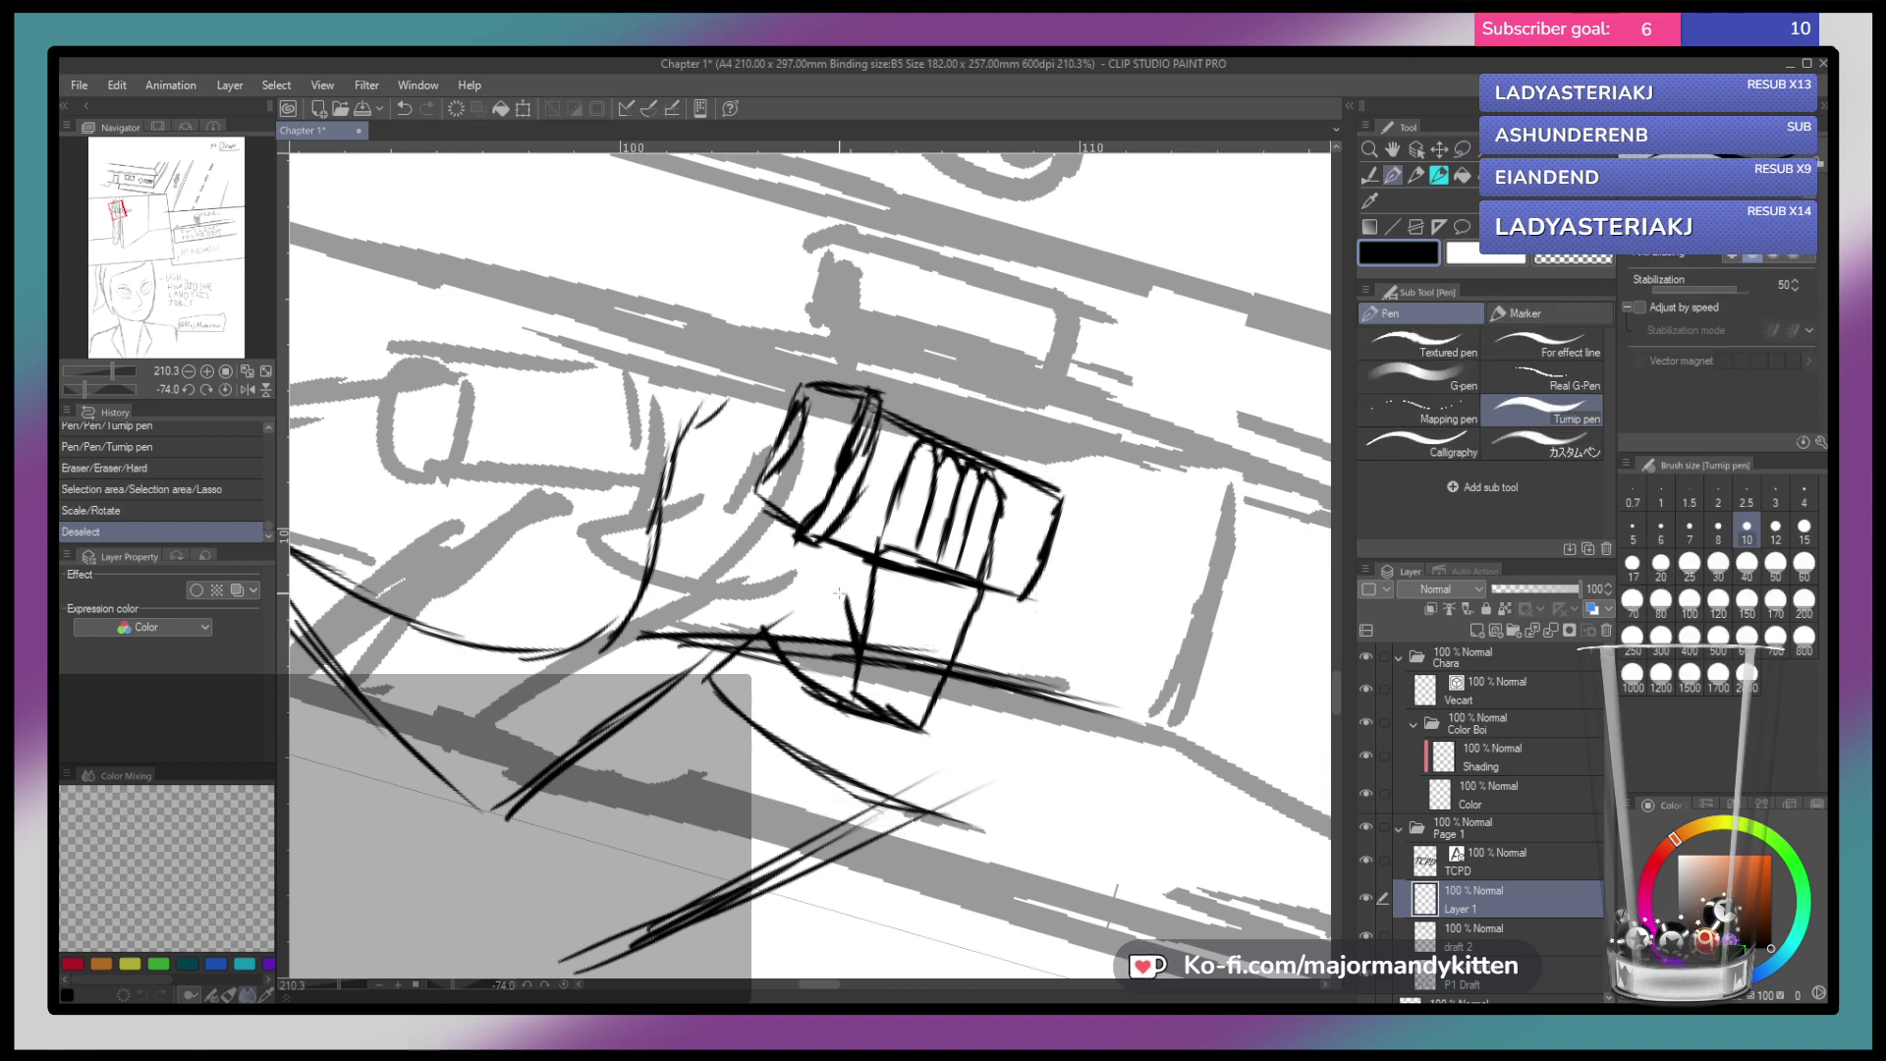
mouse_move(854, 604)
left_mouse_down()
mouse_move(858, 639)
mouse_move(851, 604)
left_mouse_up()
mouse_move(848, 561)
left_mouse_down()
mouse_move(851, 600)
mouse_move(851, 583)
left_mouse_up()
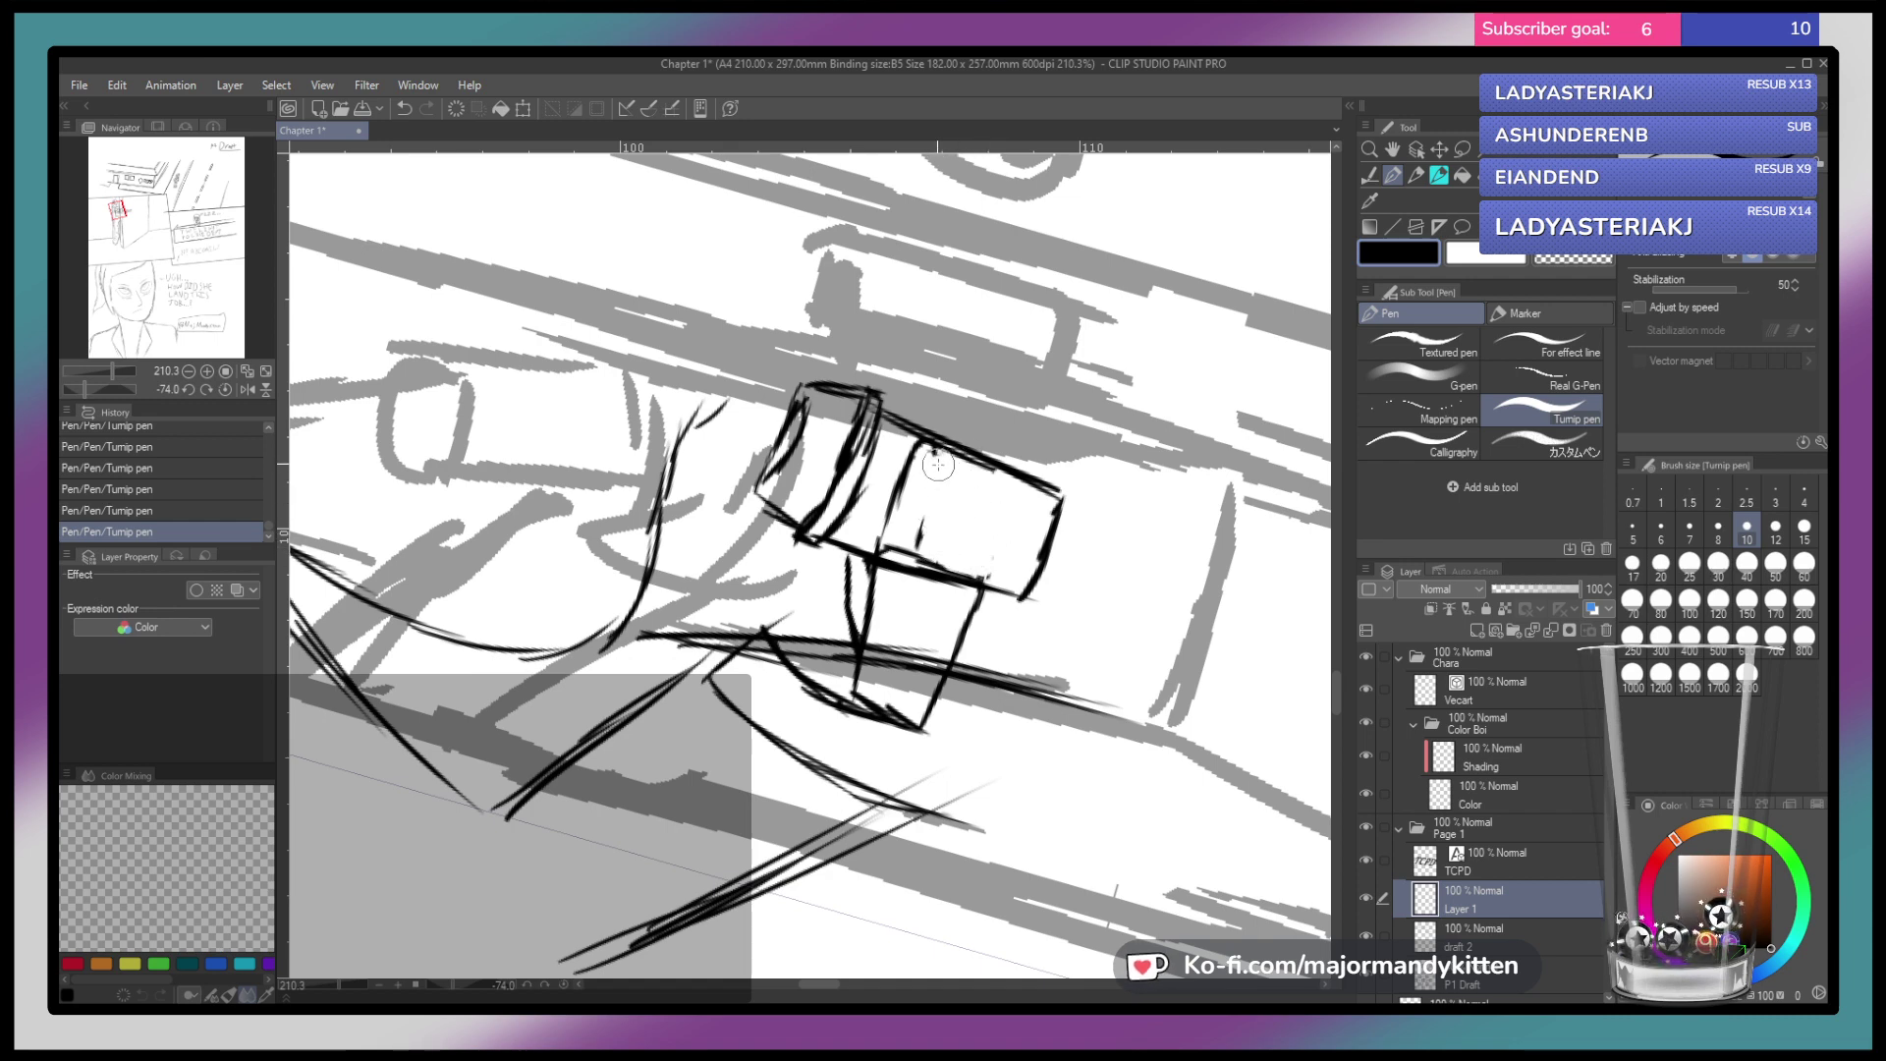
mouse_move(917, 471)
left_mouse_down()
mouse_move(880, 521)
mouse_move(921, 535)
mouse_move(889, 488)
mouse_move(880, 551)
mouse_move(924, 450)
left_mouse_up()
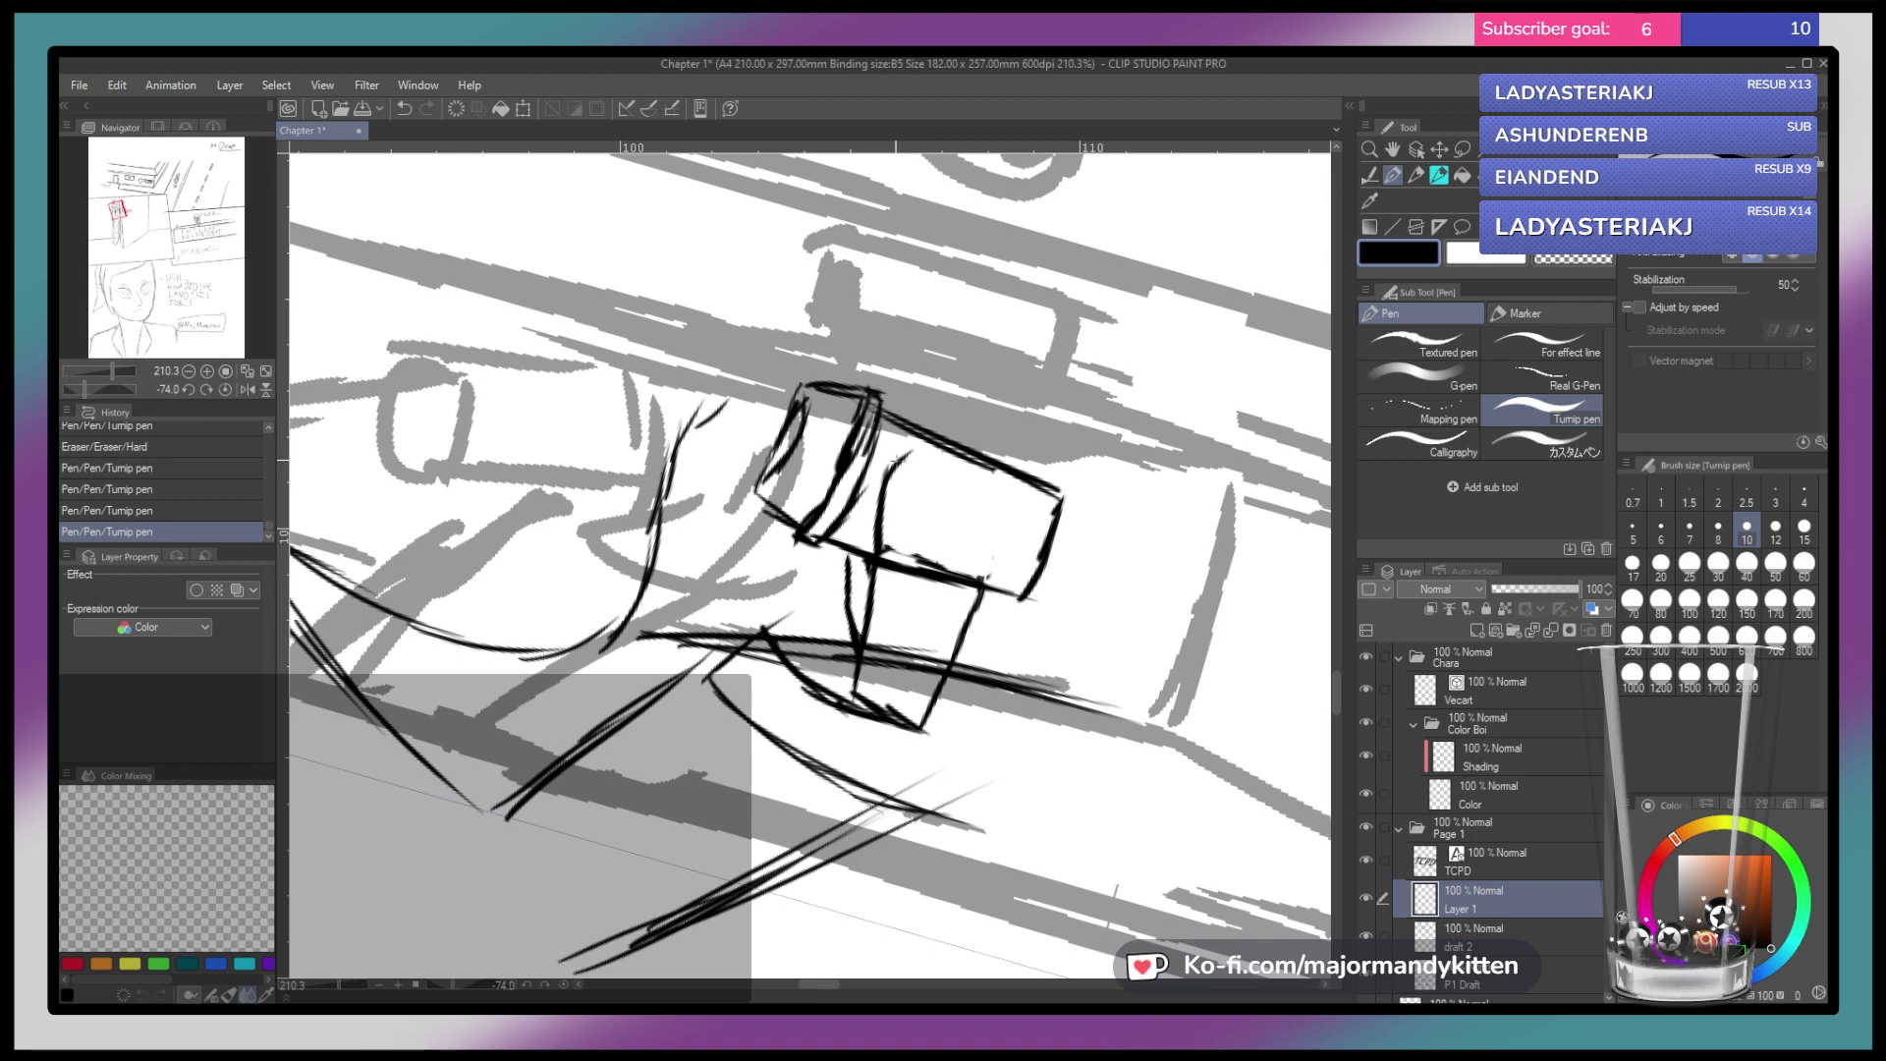
mouse_move(882, 515)
left_mouse_down()
mouse_move(917, 453)
mouse_move(1010, 510)
mouse_move(988, 577)
left_mouse_up()
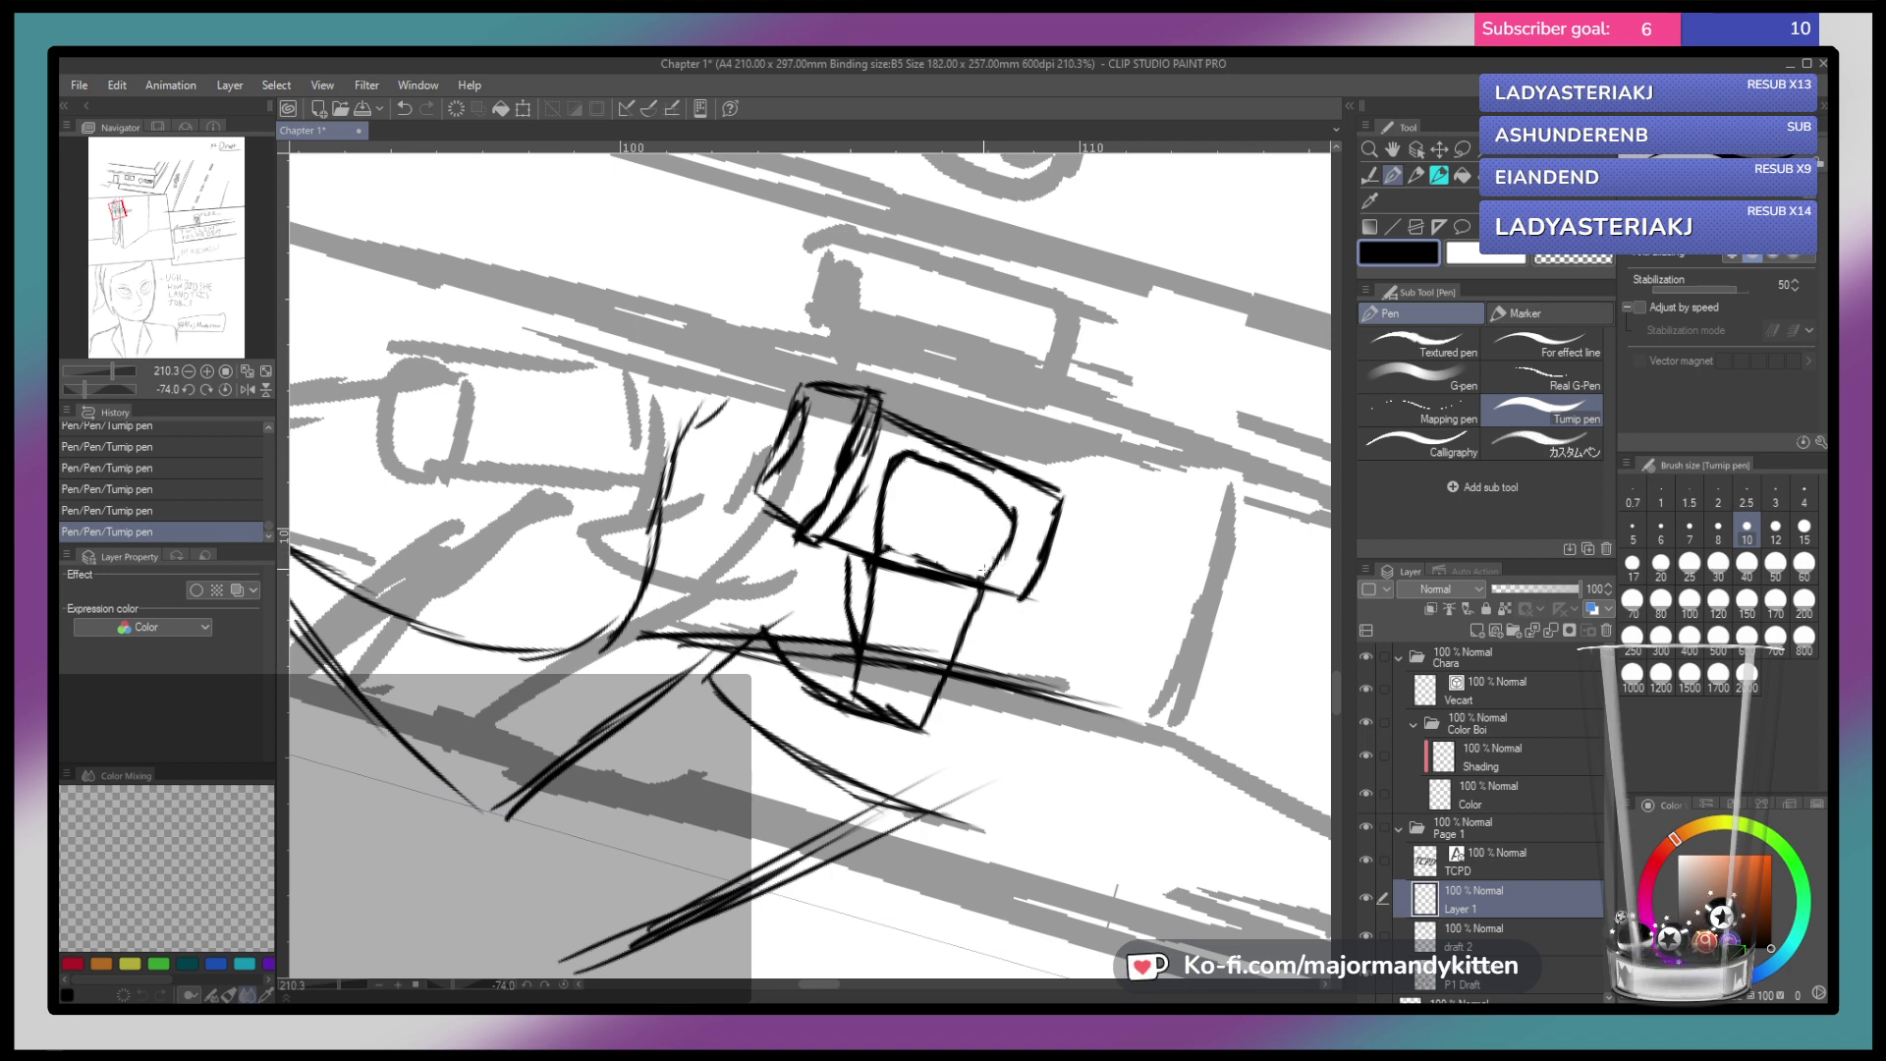
left_click_drag(1001, 515, 964, 567)
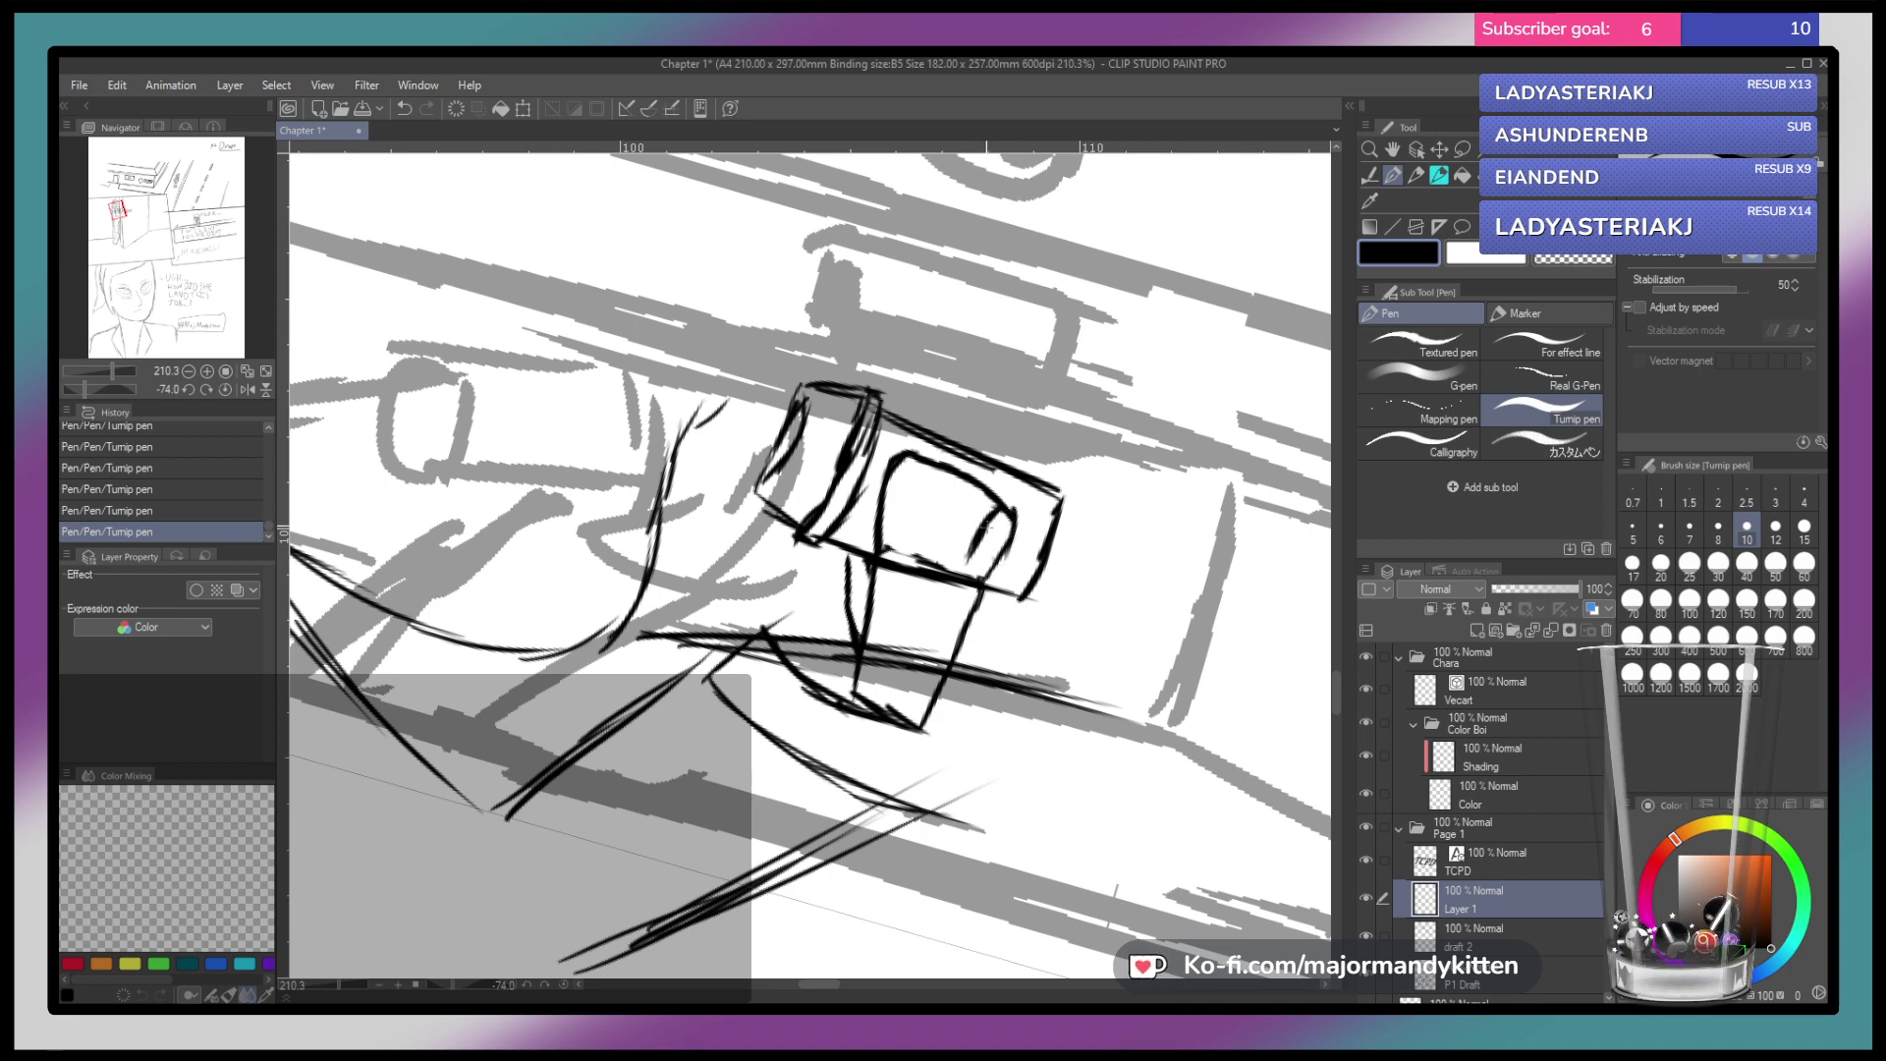
key("ctrl+z")
key("ctrl+z")
key("ctrl+z")
key("ctrl+z")
key("ctrl+z")
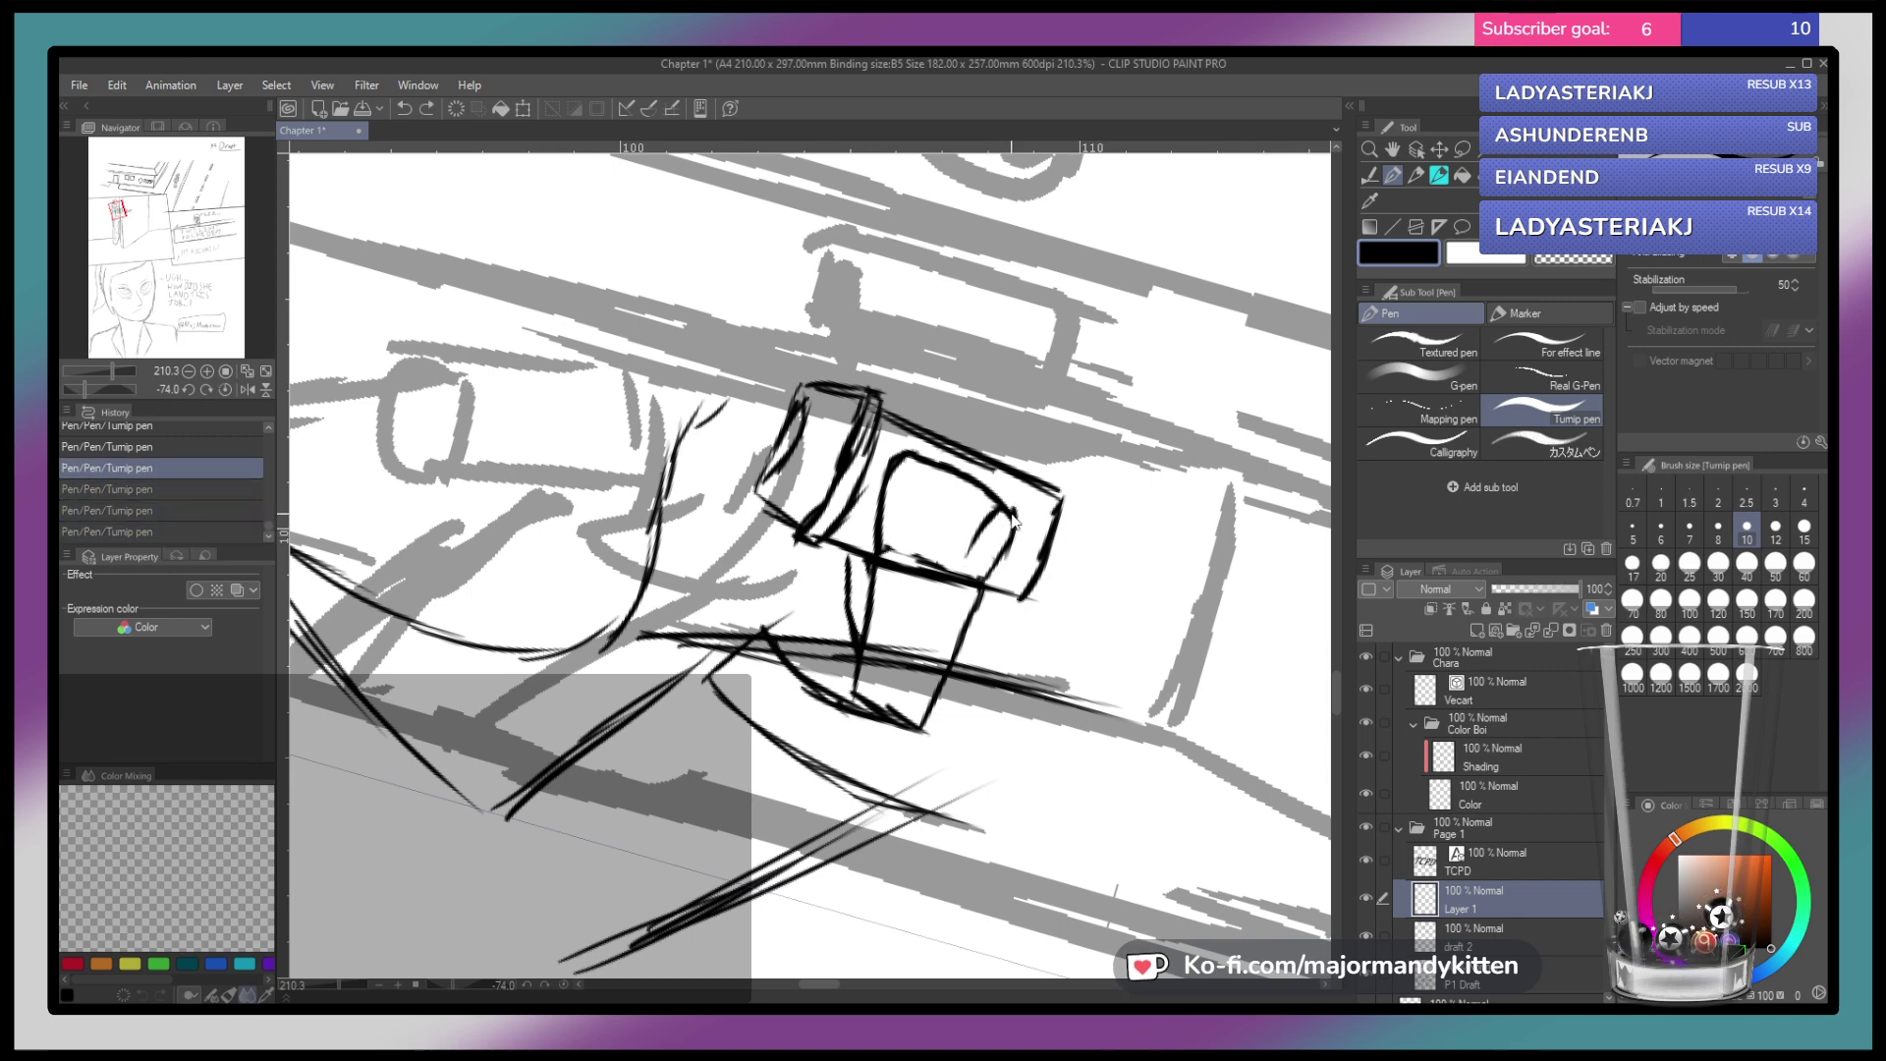
Redraw the outer finger on the rounded block and try a curved inner finger beside it, undoing the inner finger strokes
left_click_drag(1008, 511, 963, 582)
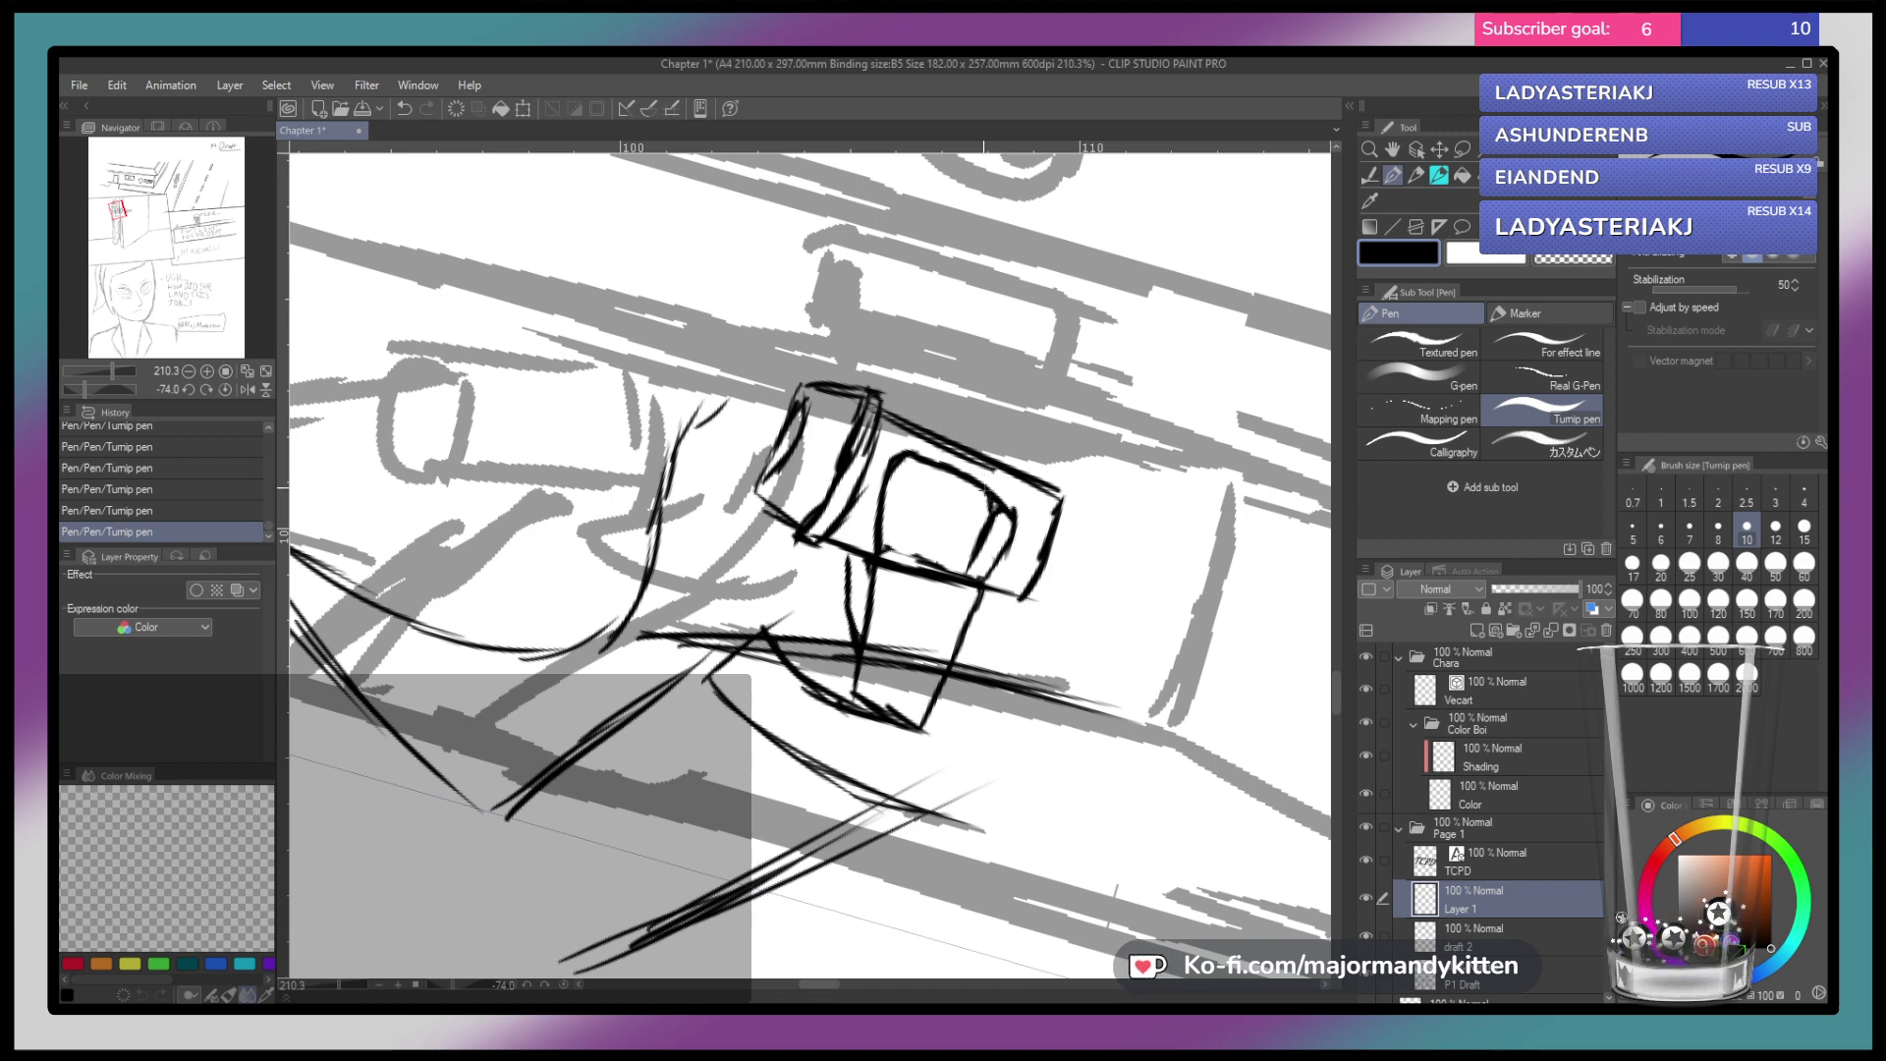
left_click_drag(984, 490, 958, 542)
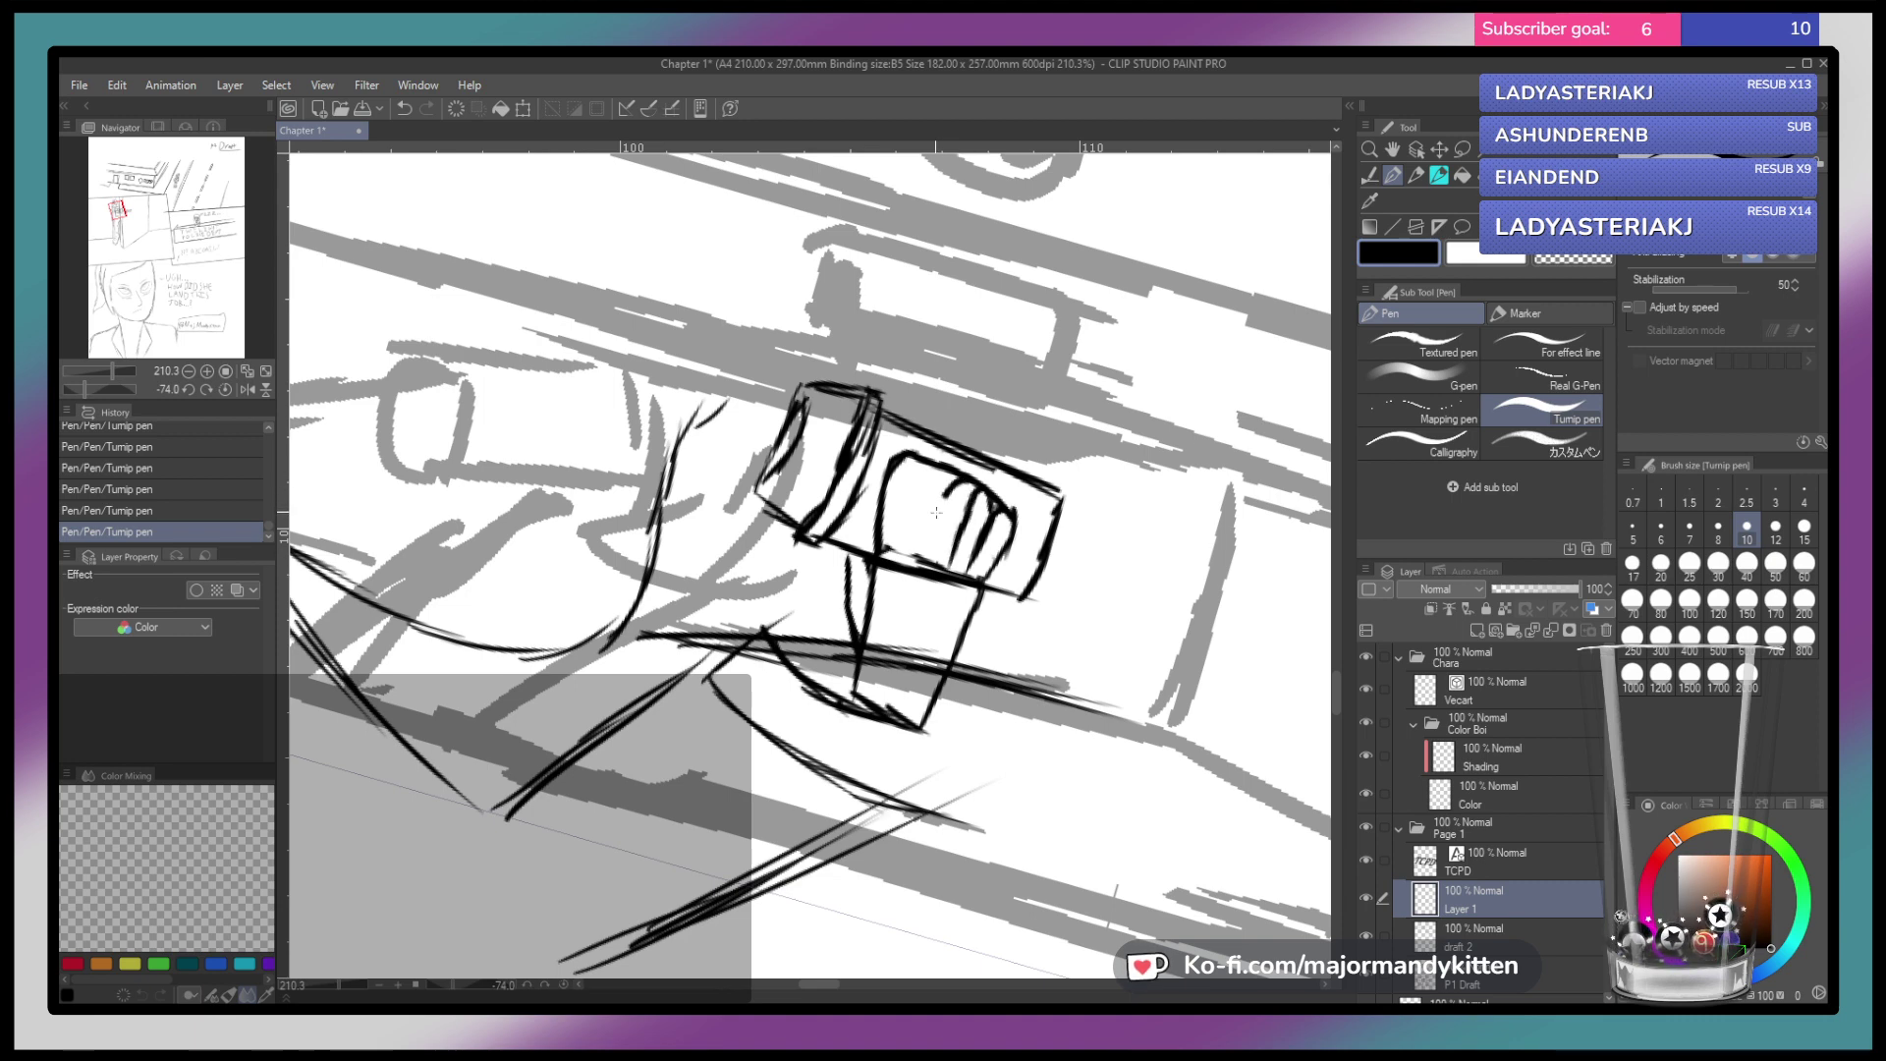
key("ctrl+z")
key("ctrl+z")
key("ctrl+z")
key("ctrl+z")
key("ctrl+z")
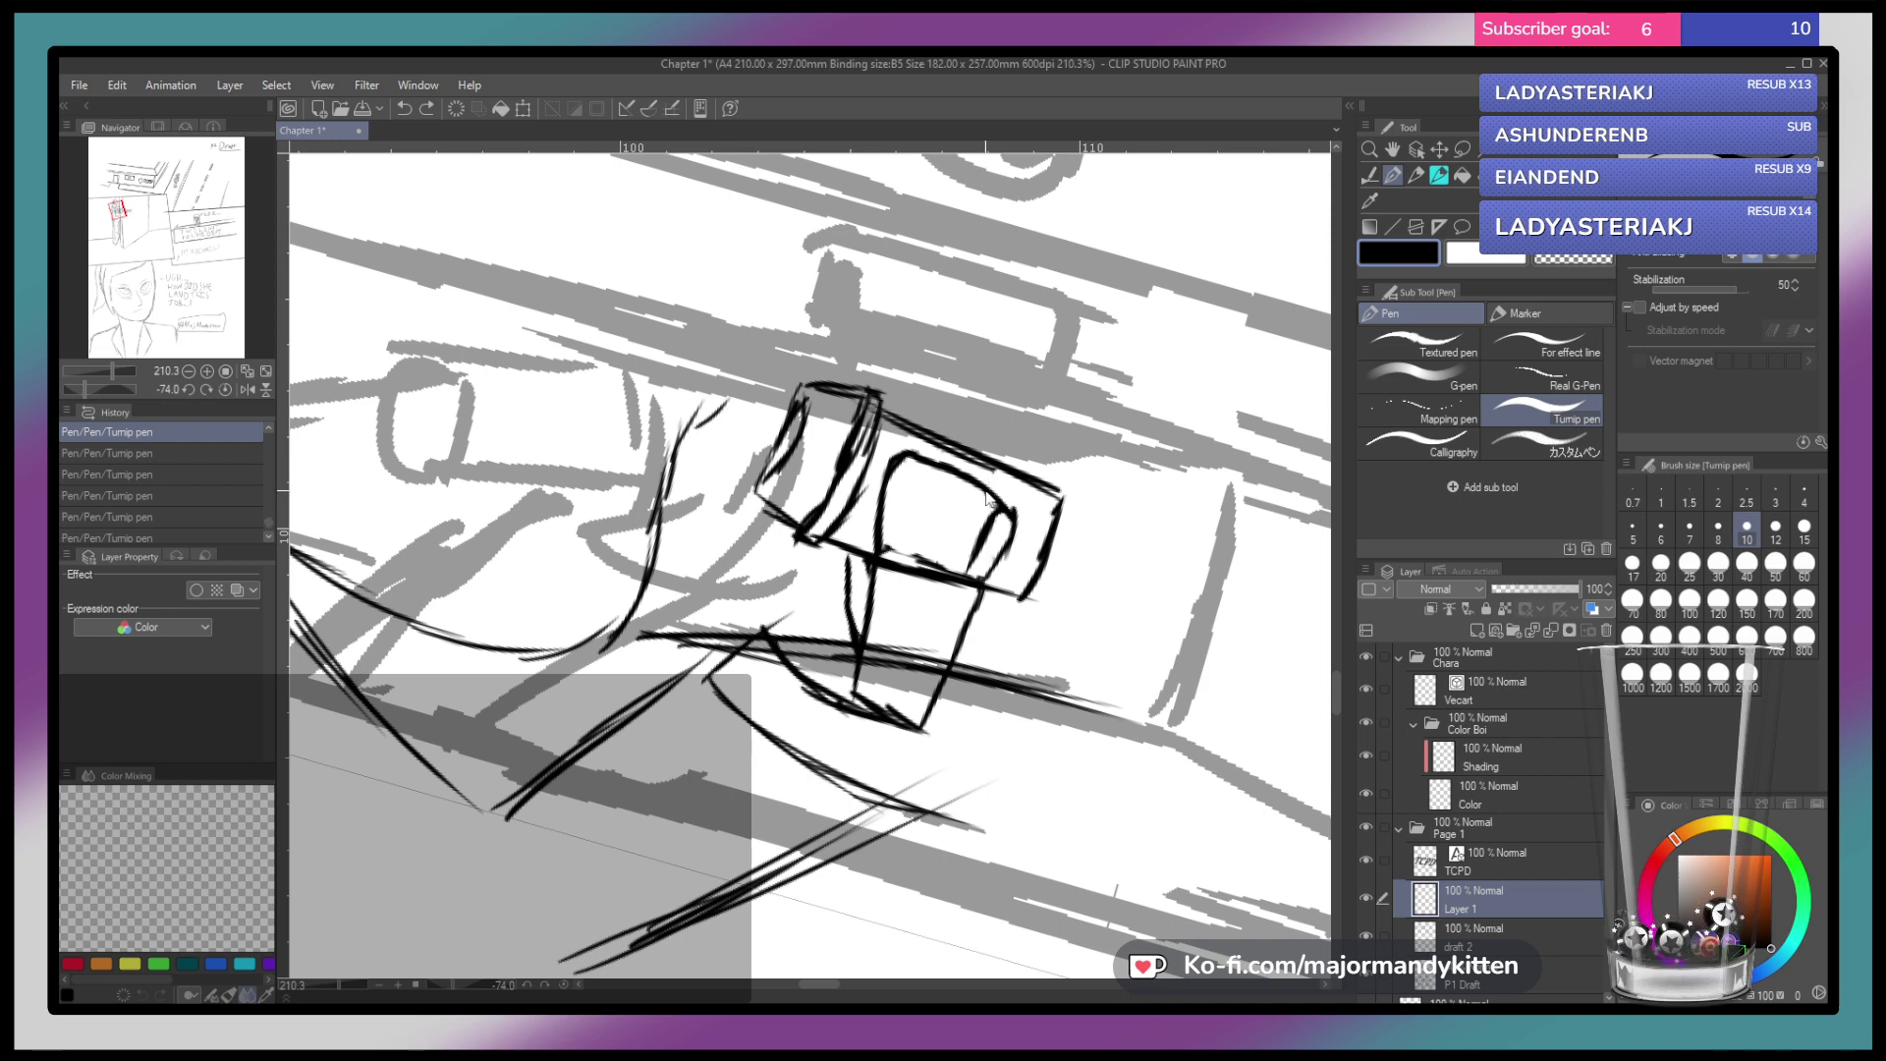
Divide the rounded block with finger lines, then undo the last finger line and the darkened edge of the palm
left_click_drag(982, 485, 965, 569)
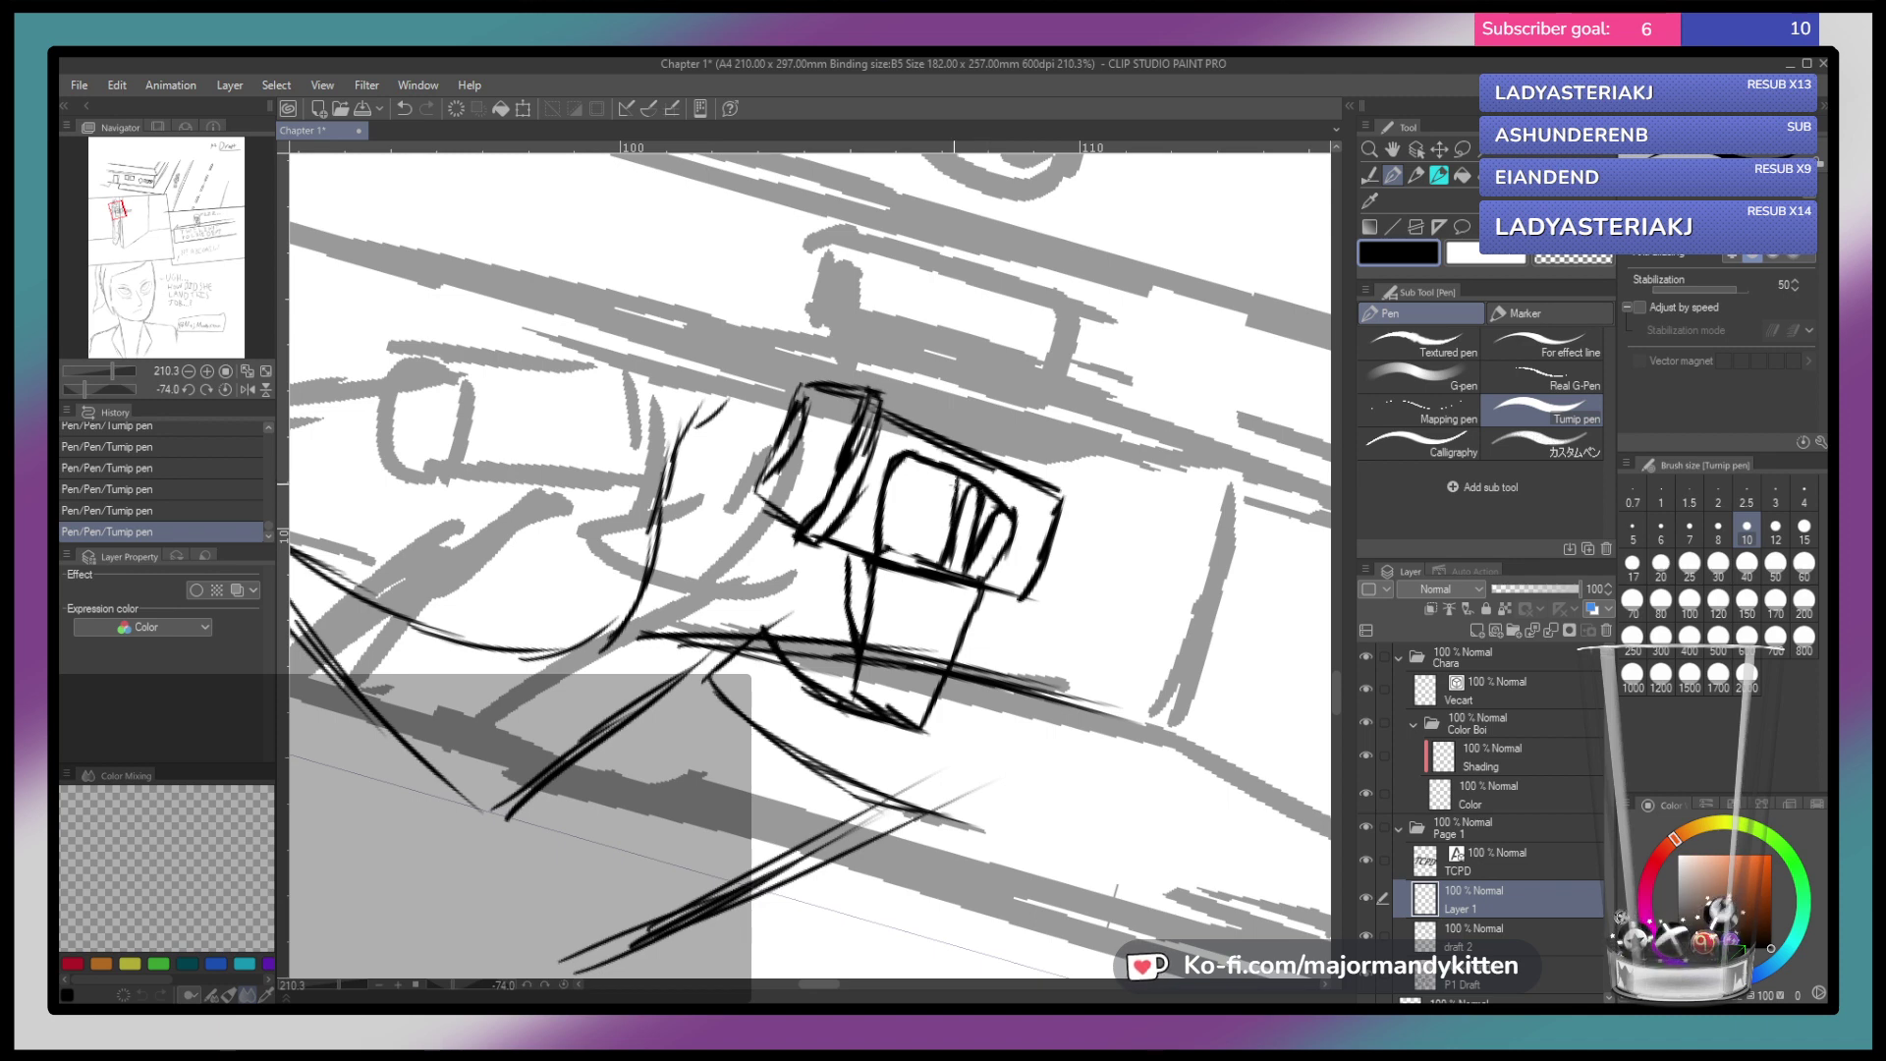
left_click_drag(946, 479, 933, 554)
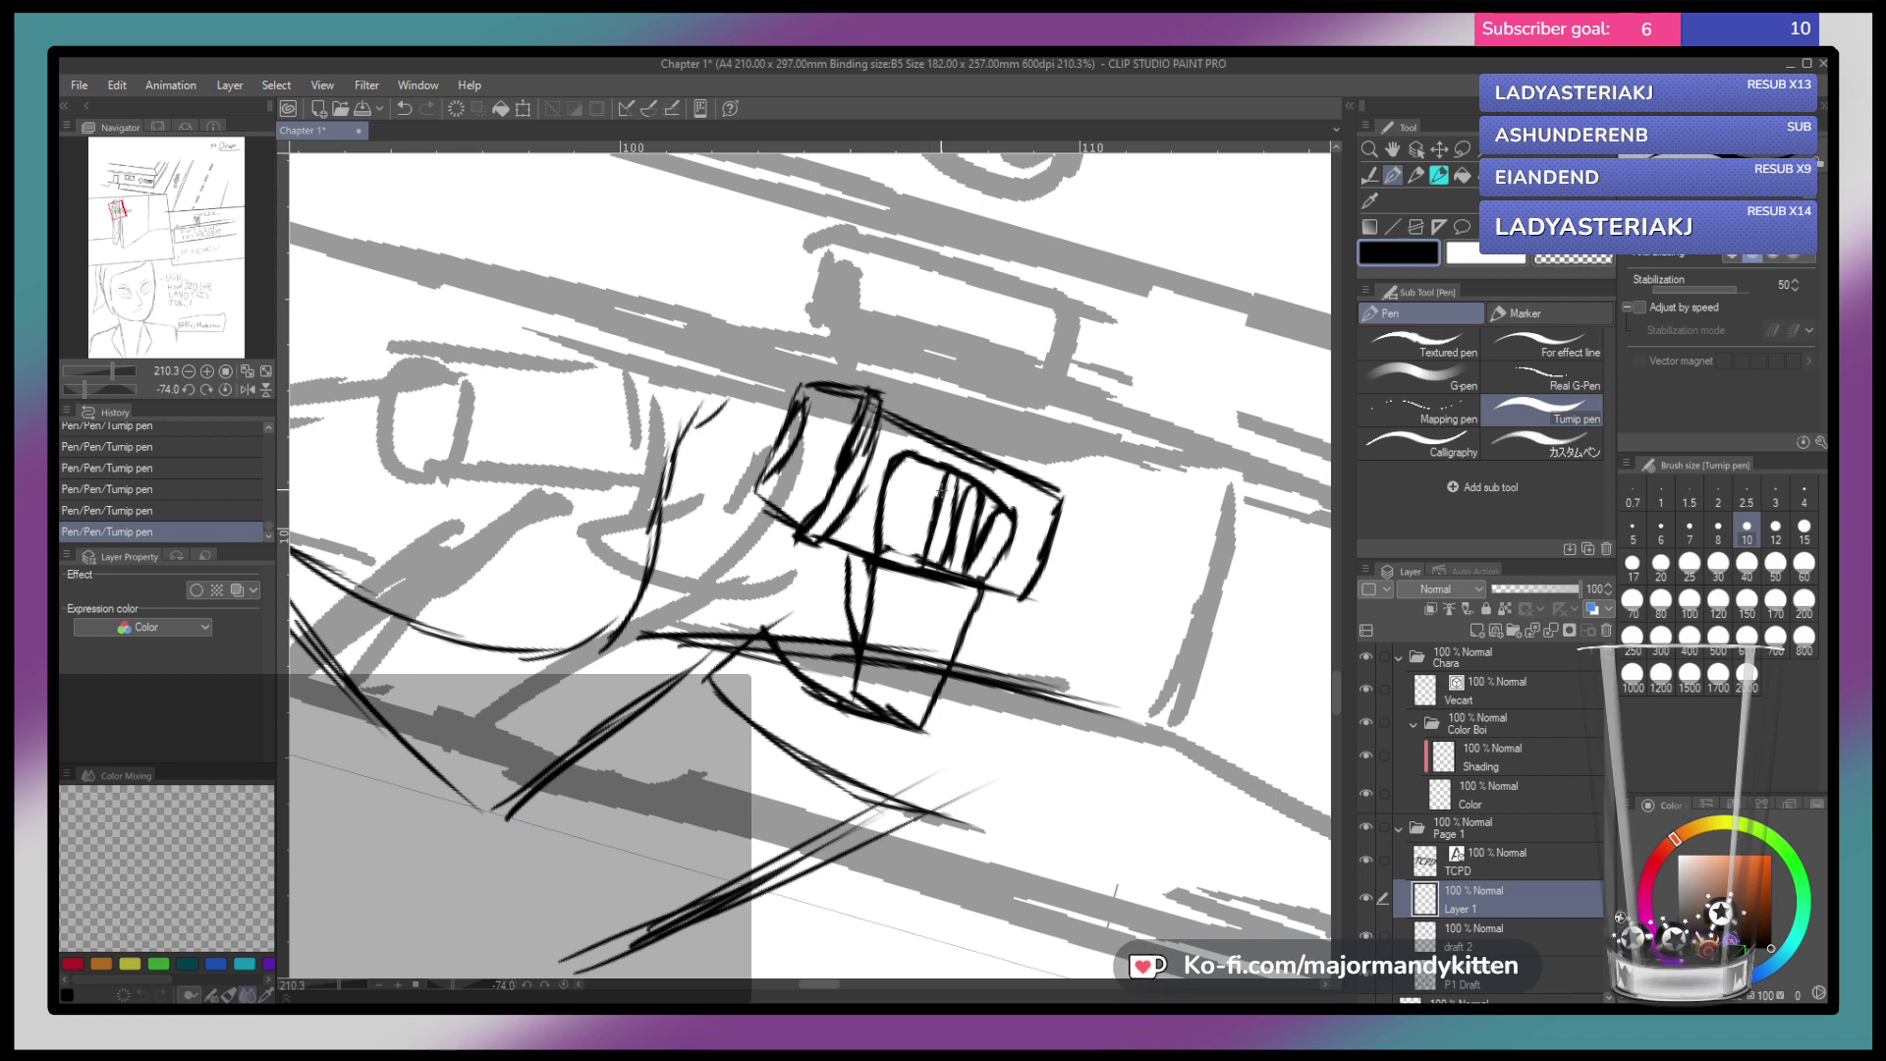
left_click_drag(975, 611, 925, 726)
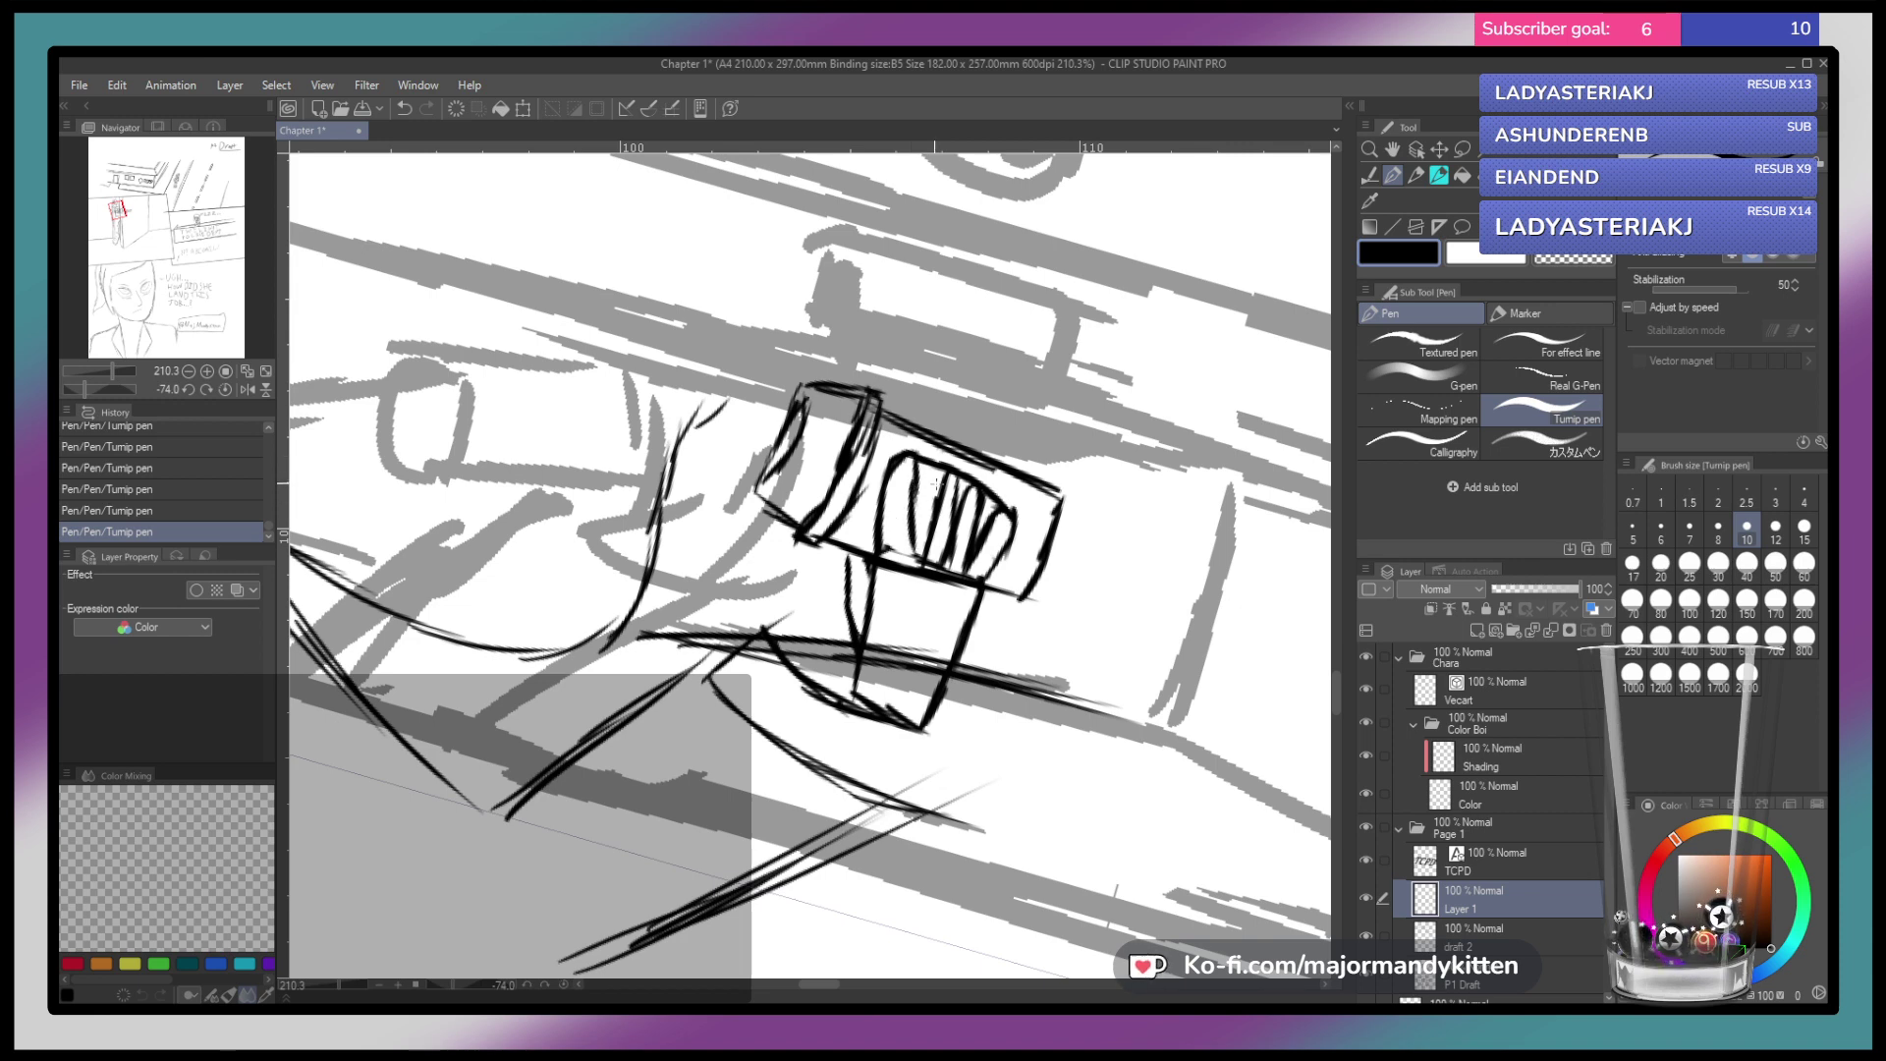
key("ctrl+z")
key("ctrl+z")
key("ctrl+z")
key("ctrl+z")
key("ctrl+z")
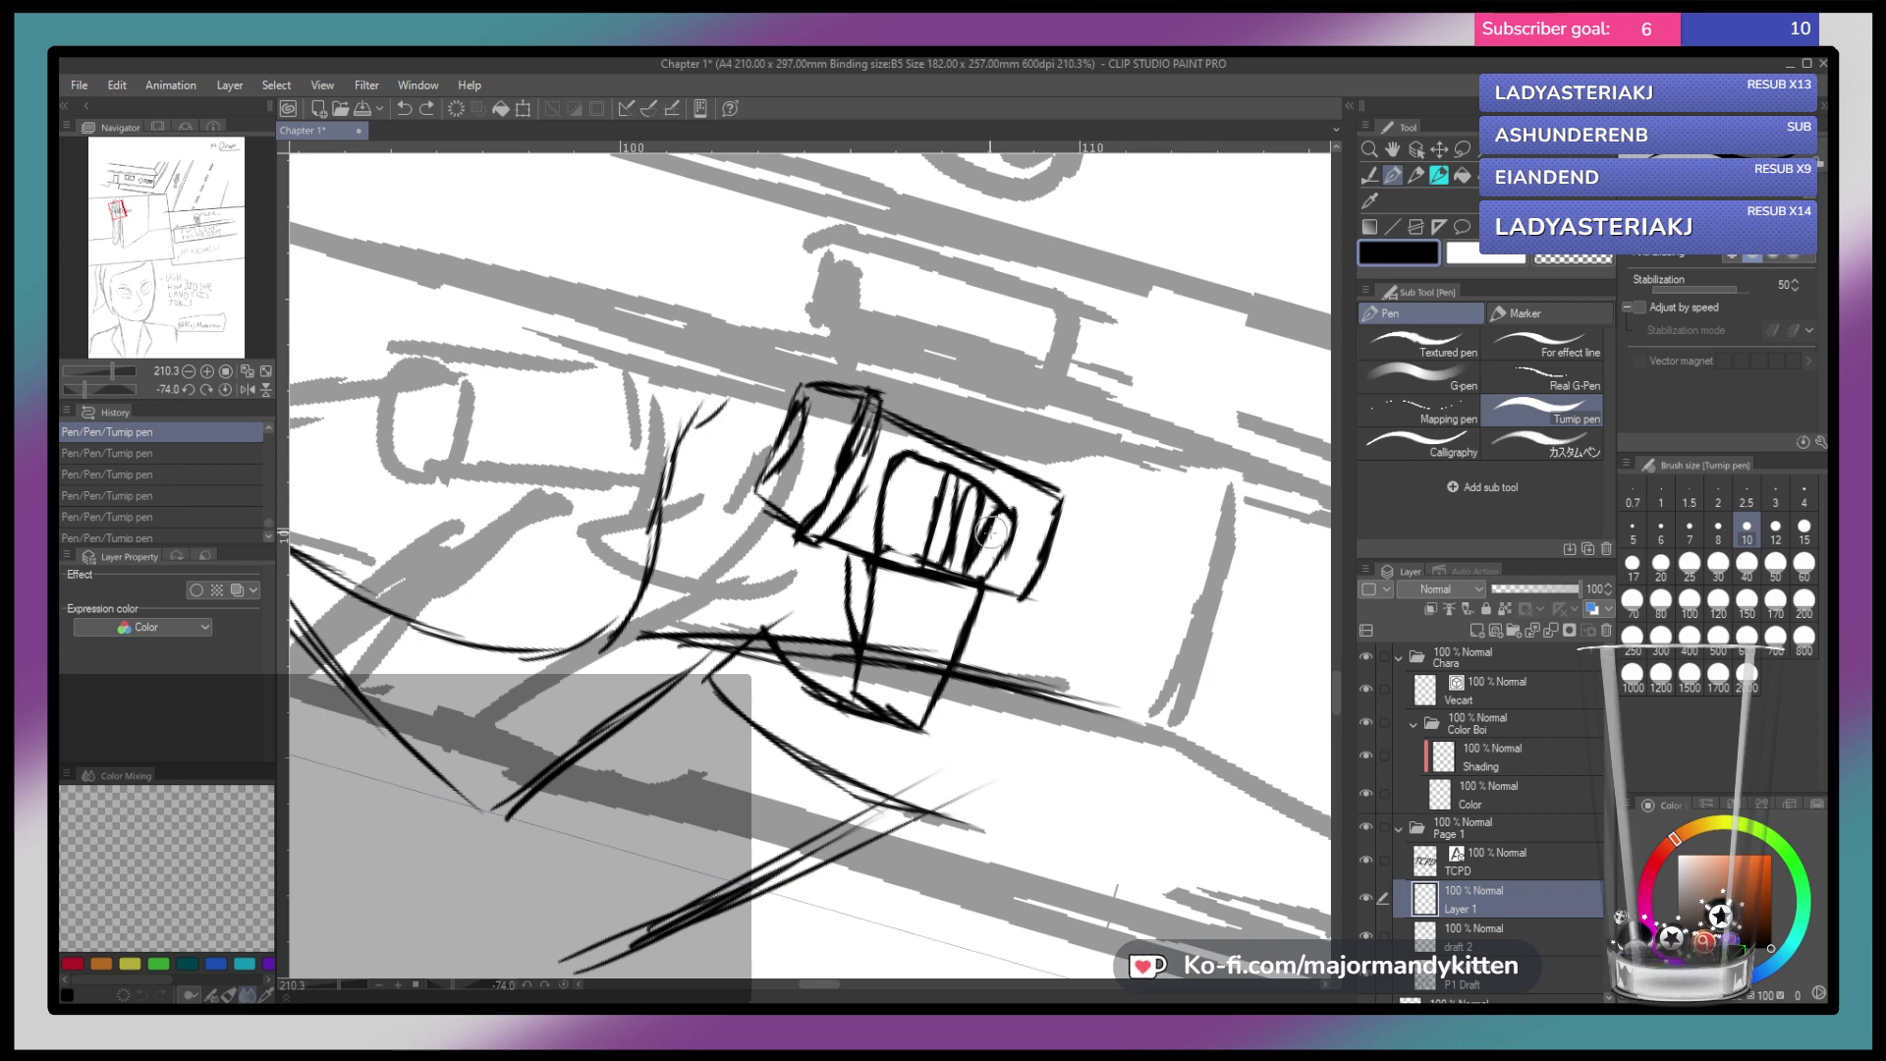
Erase all the fingers and the thumb line, redraw the palm block's upper edge, and undo a stray pencil scribble
mouse_move(1017, 529)
left_mouse_down()
mouse_move(940, 460)
mouse_move(879, 466)
mouse_move(920, 515)
mouse_move(892, 481)
mouse_move(887, 529)
mouse_move(990, 521)
mouse_move(968, 512)
mouse_move(993, 543)
mouse_move(971, 549)
mouse_move(902, 543)
mouse_move(992, 561)
mouse_move(906, 549)
mouse_move(977, 549)
left_mouse_up()
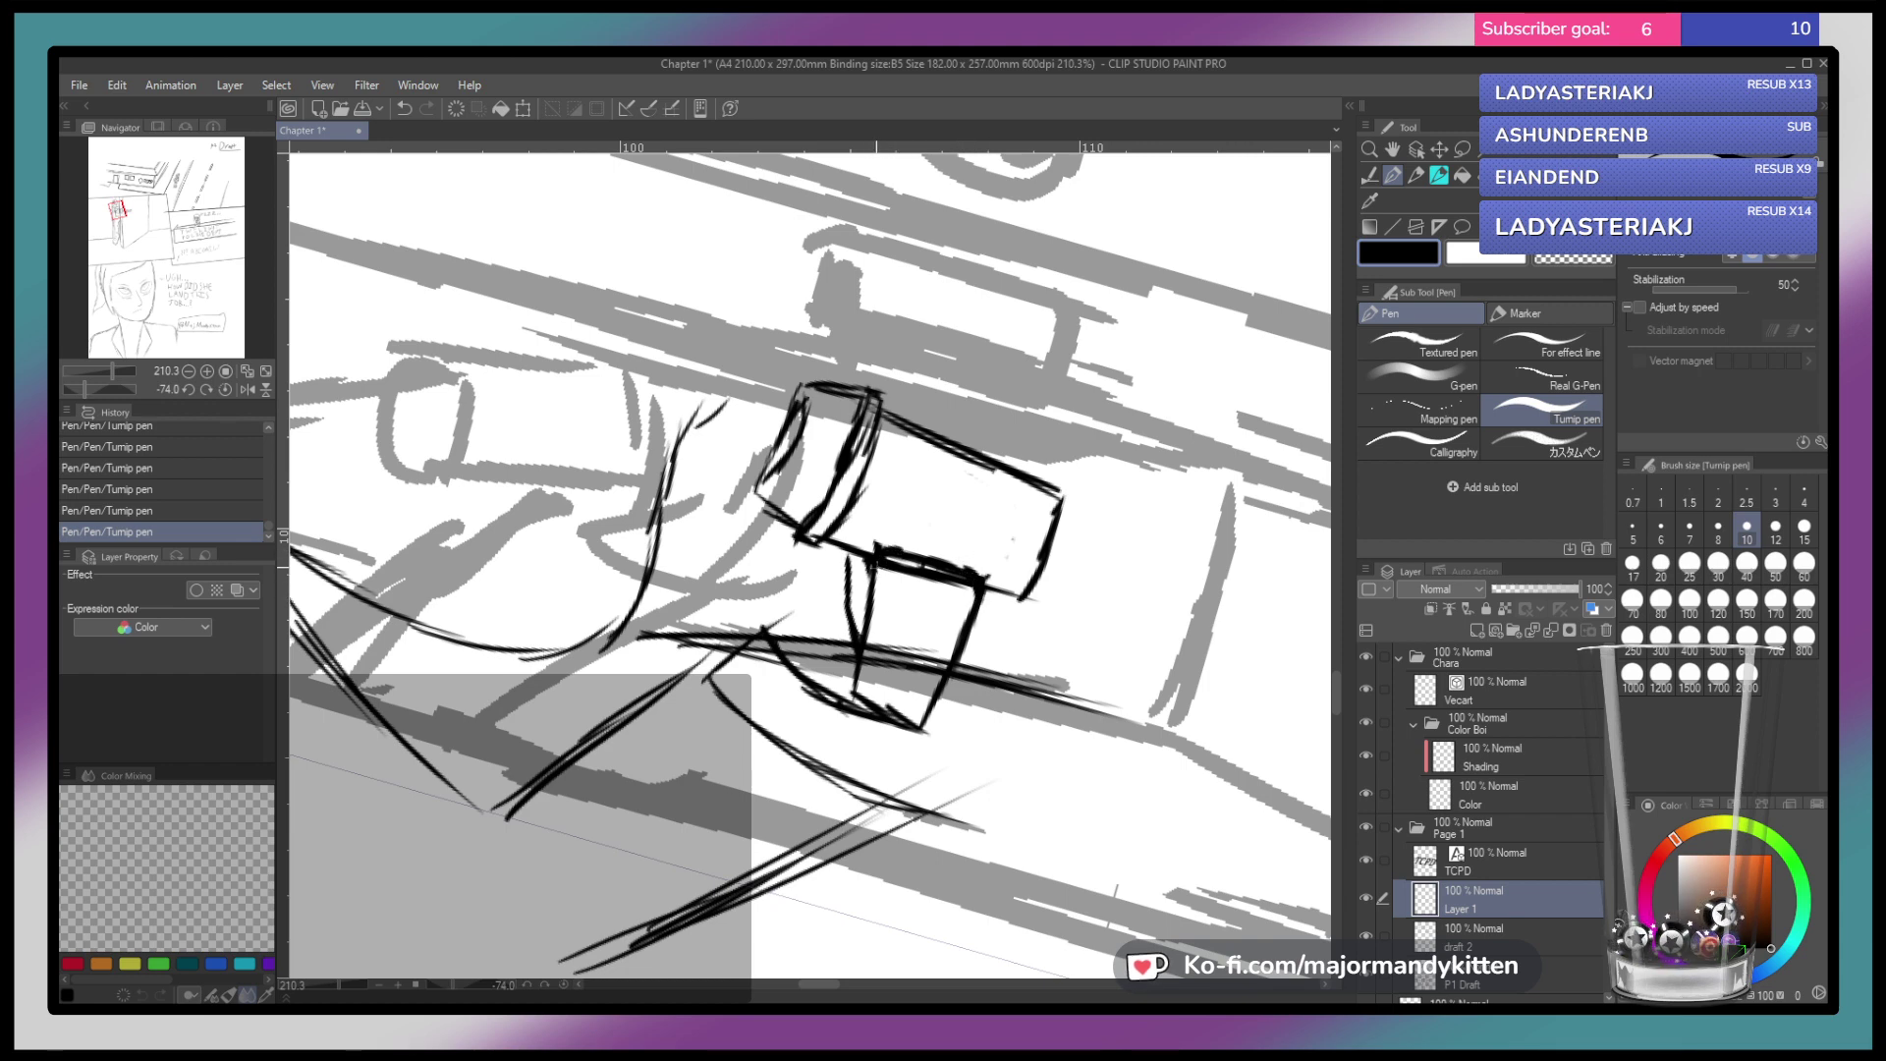
mouse_move(873, 550)
left_mouse_down()
mouse_move(890, 555)
mouse_move(872, 569)
left_mouse_up()
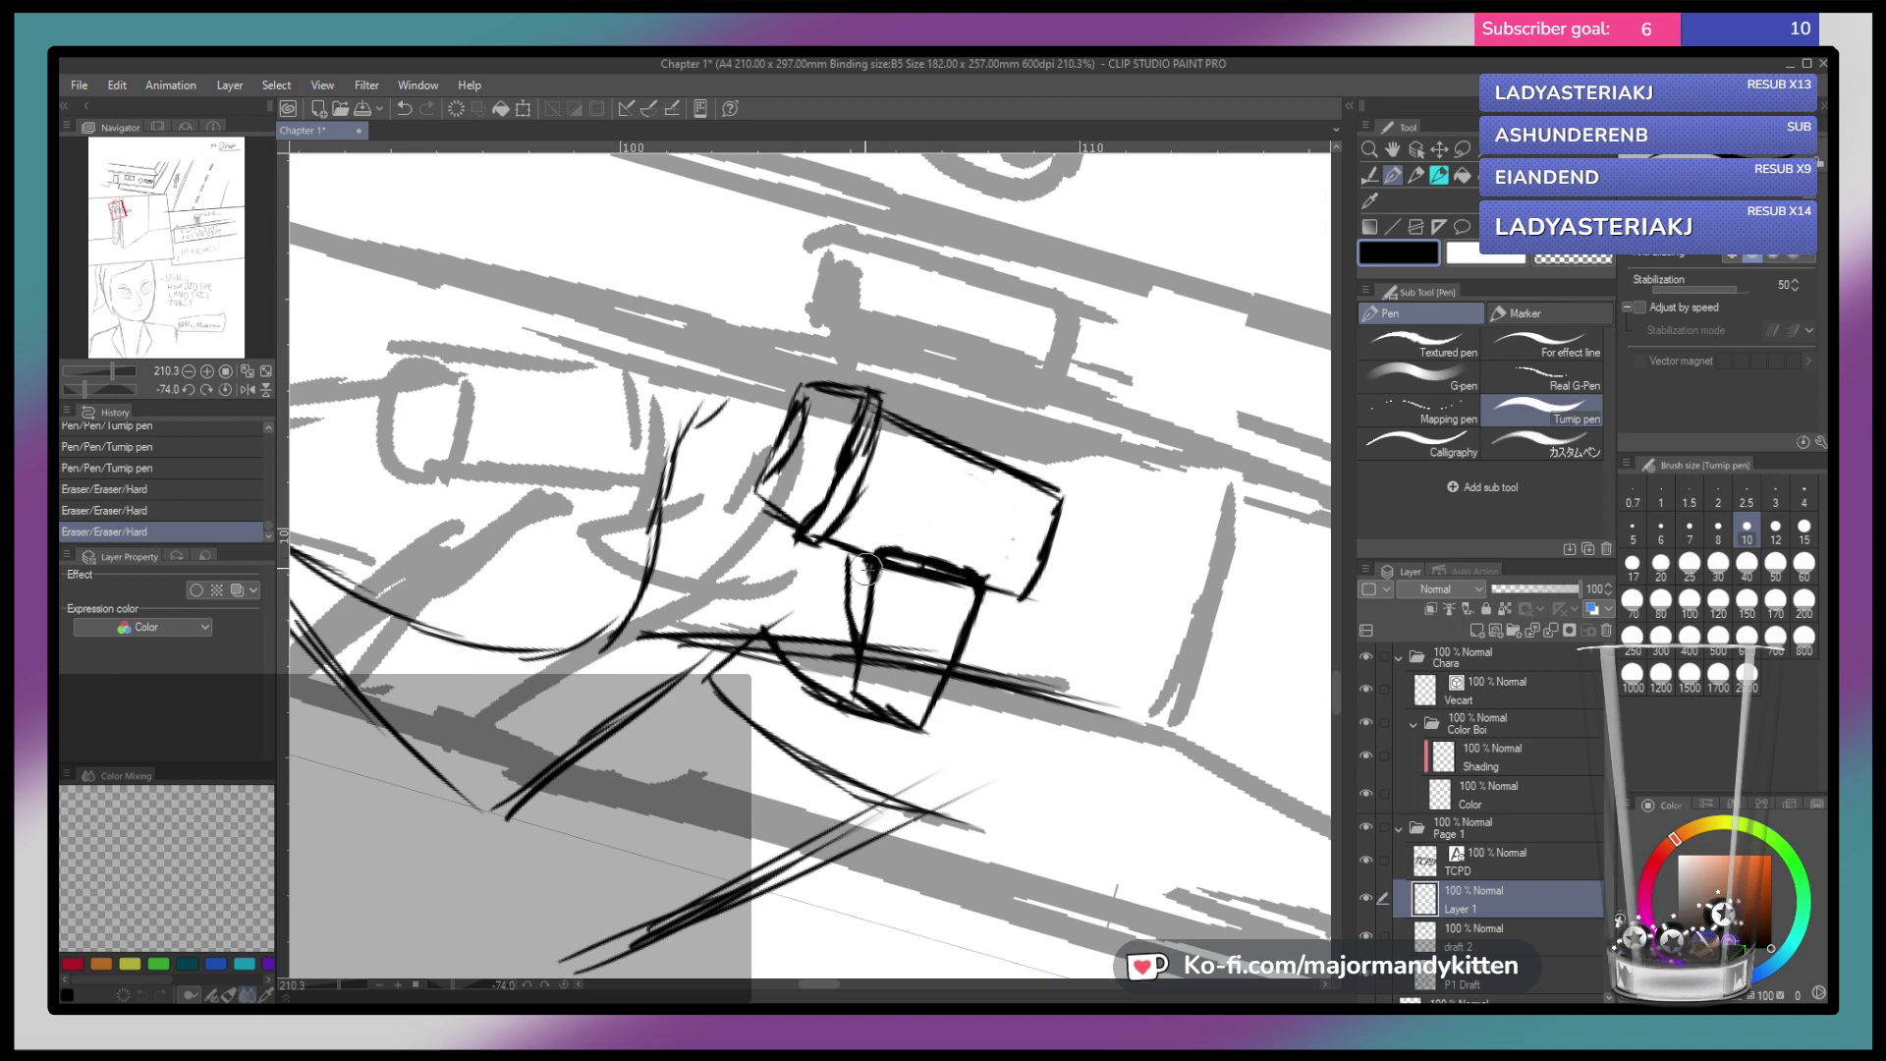
left_click_drag(862, 568, 870, 555)
left_click_drag(859, 550, 874, 580)
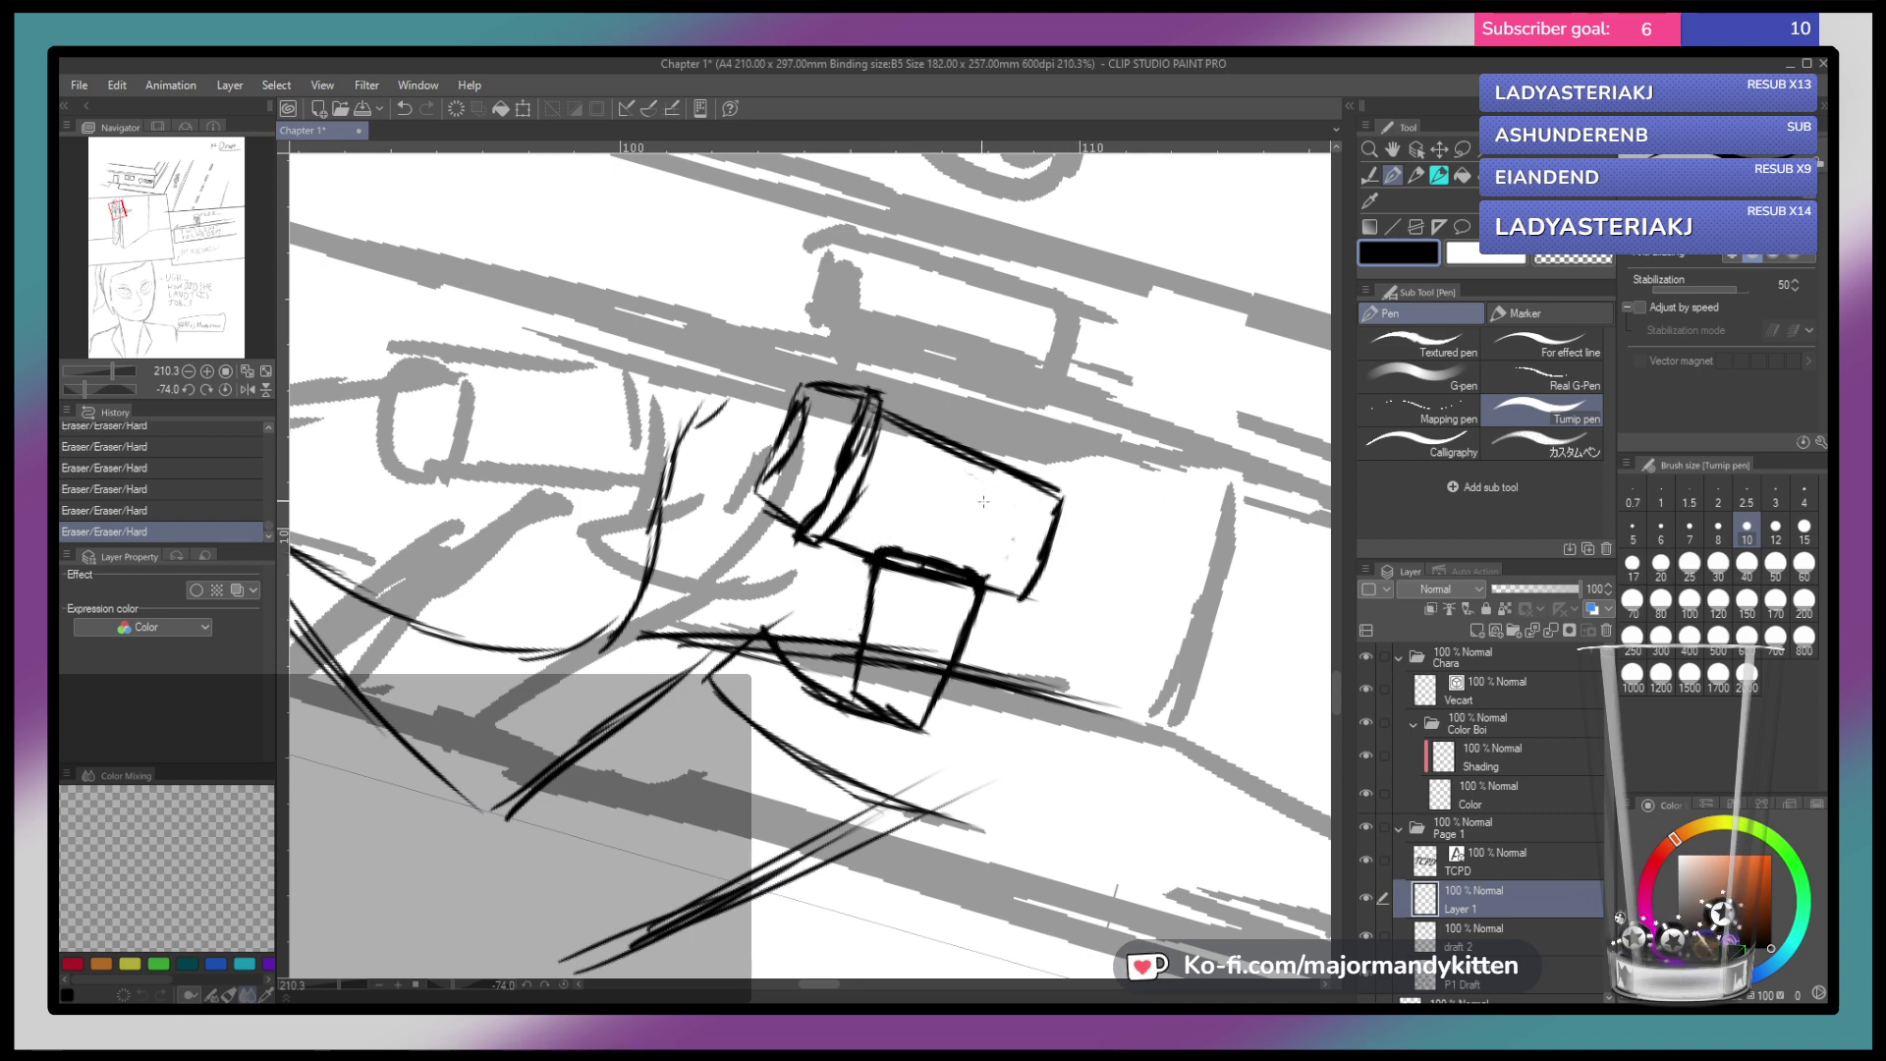
key("p")
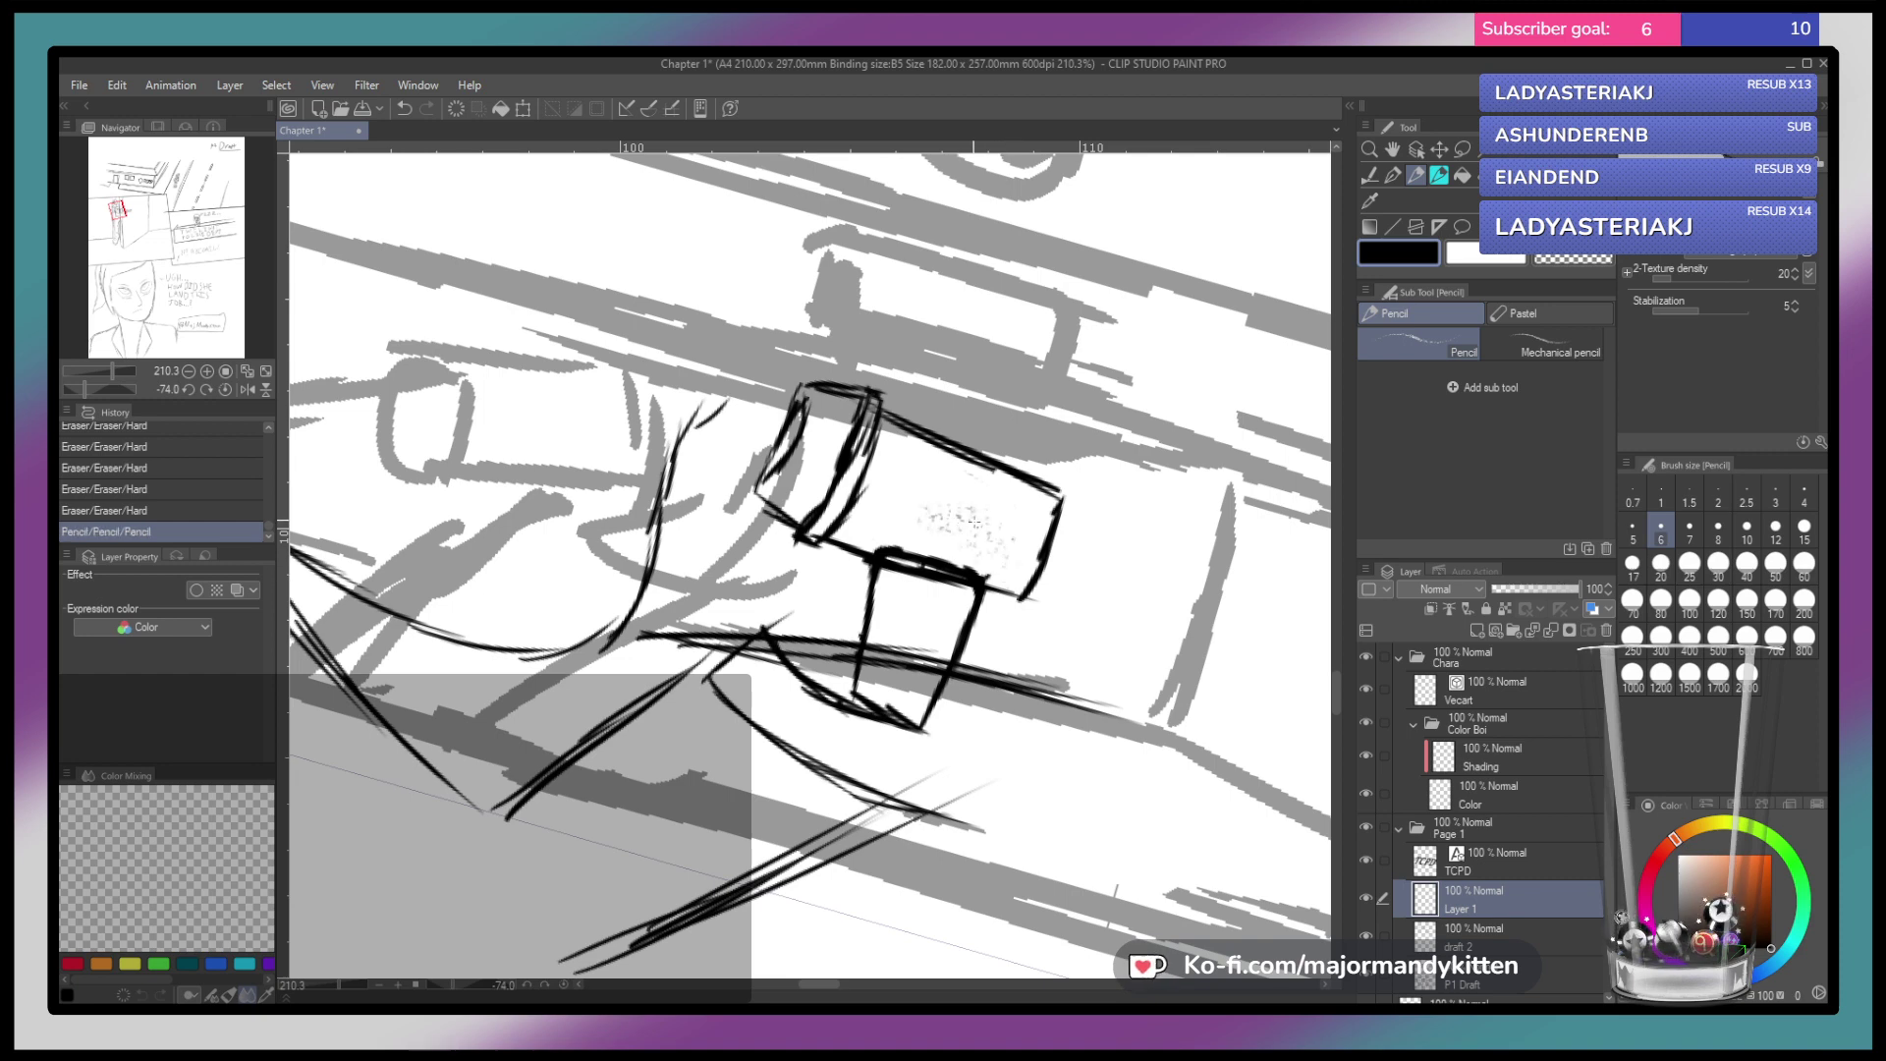
key("ctrl+z")
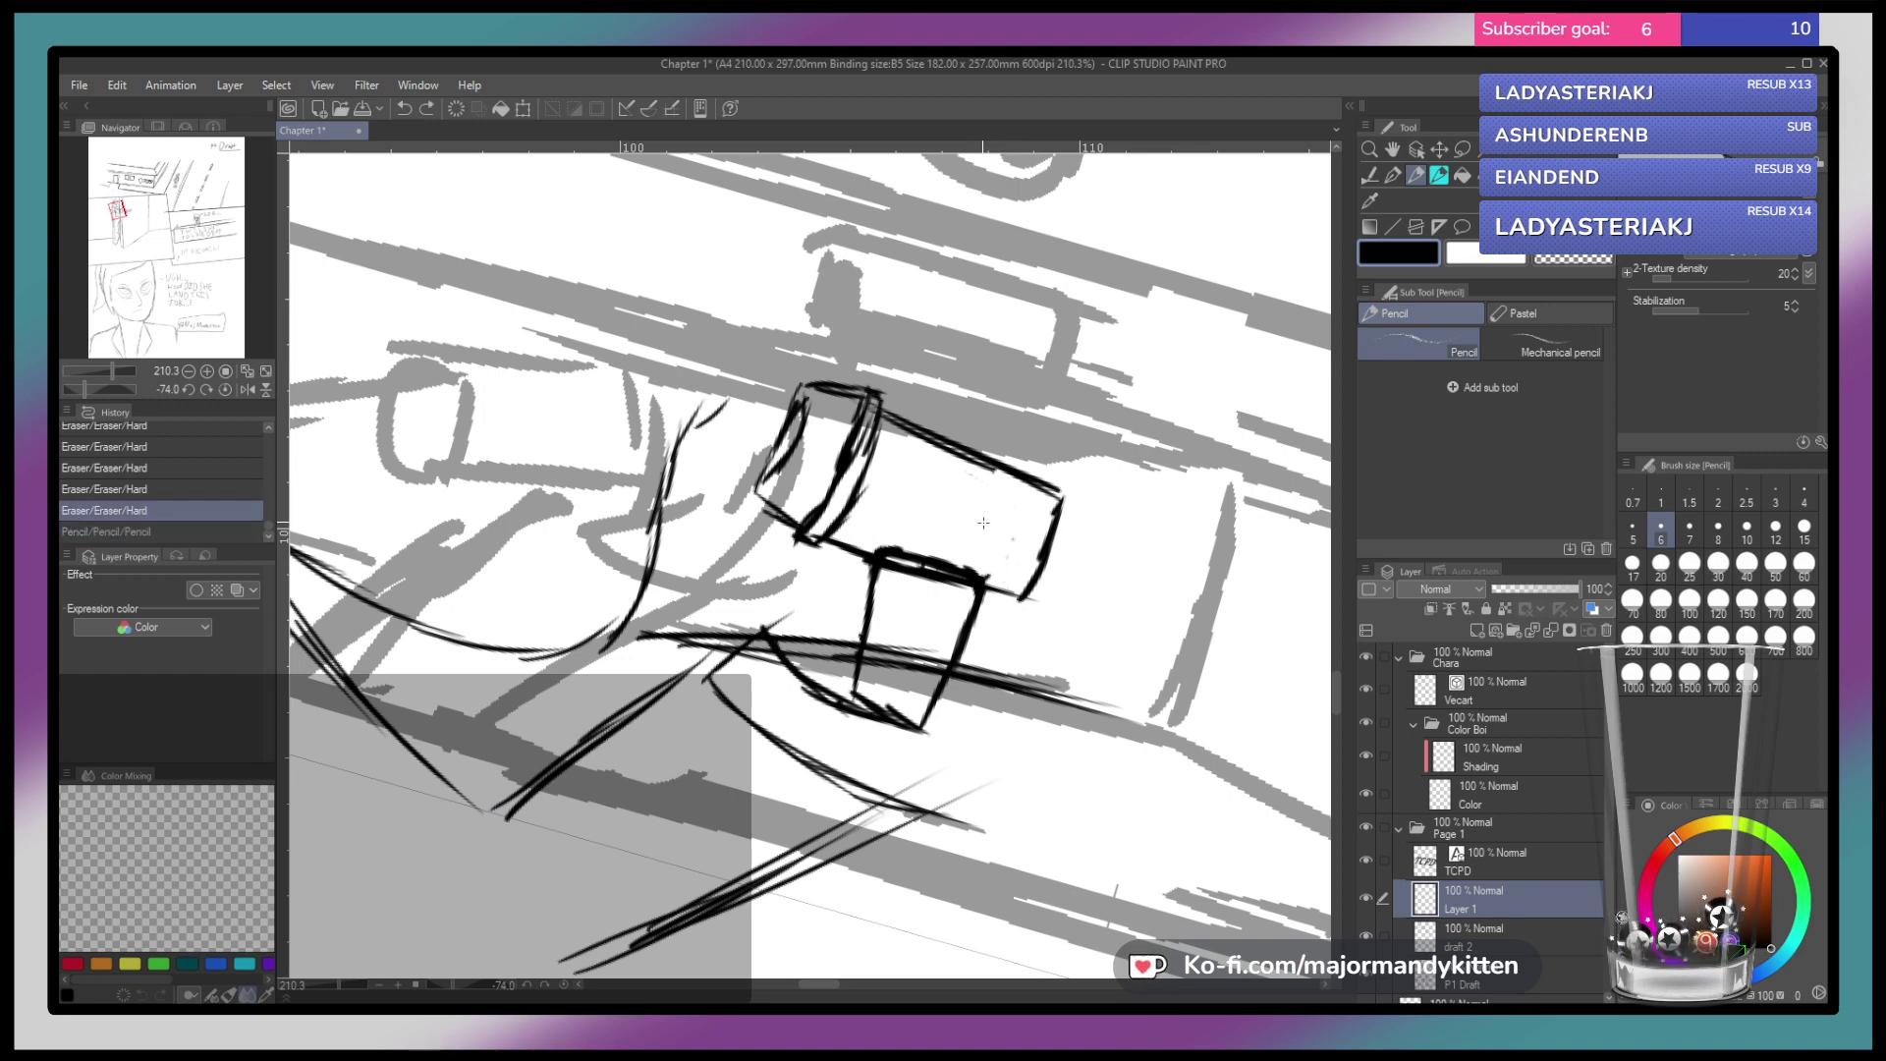
Lasso the palm block, narrow it to a scale ratio of H 86 with Keep aspect ratio off, and deselect it
key("m")
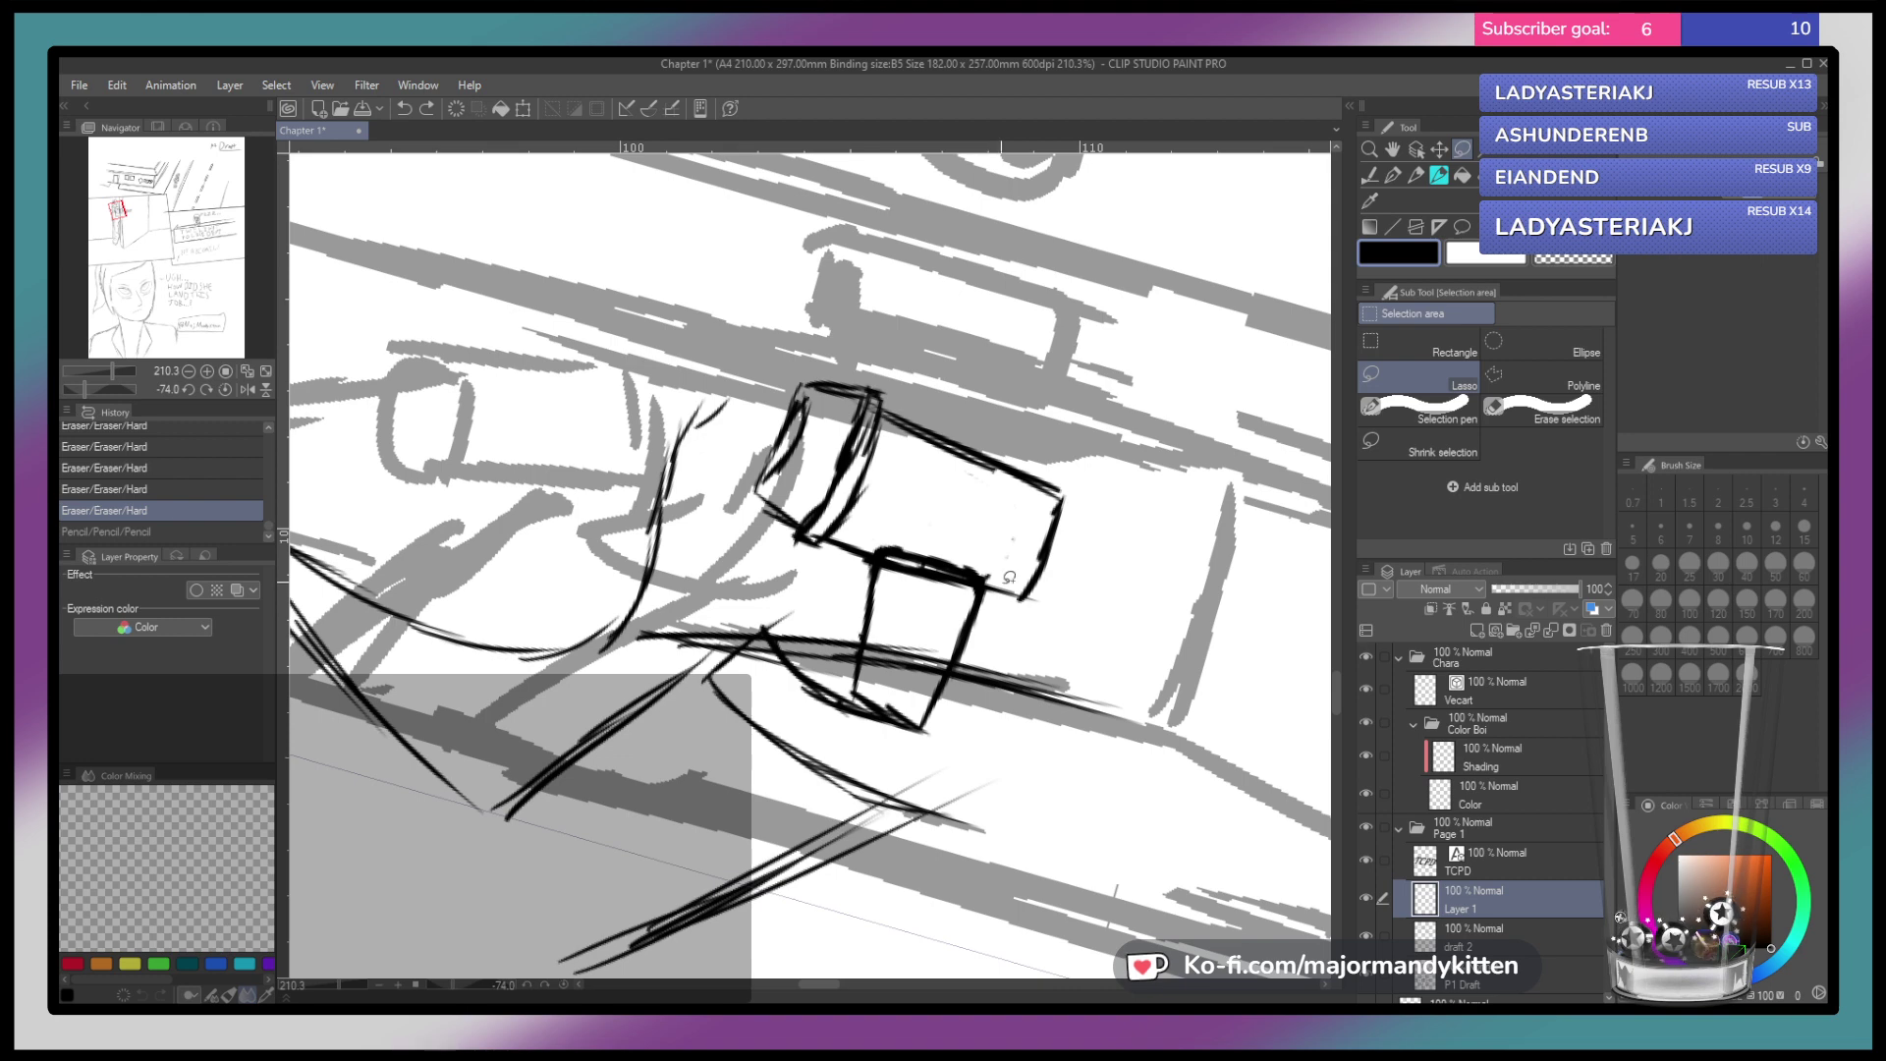
mouse_move(1020, 607)
left_mouse_down()
mouse_move(882, 541)
mouse_move(844, 600)
mouse_move(828, 715)
left_mouse_up()
left_click_drag(975, 724, 1022, 601)
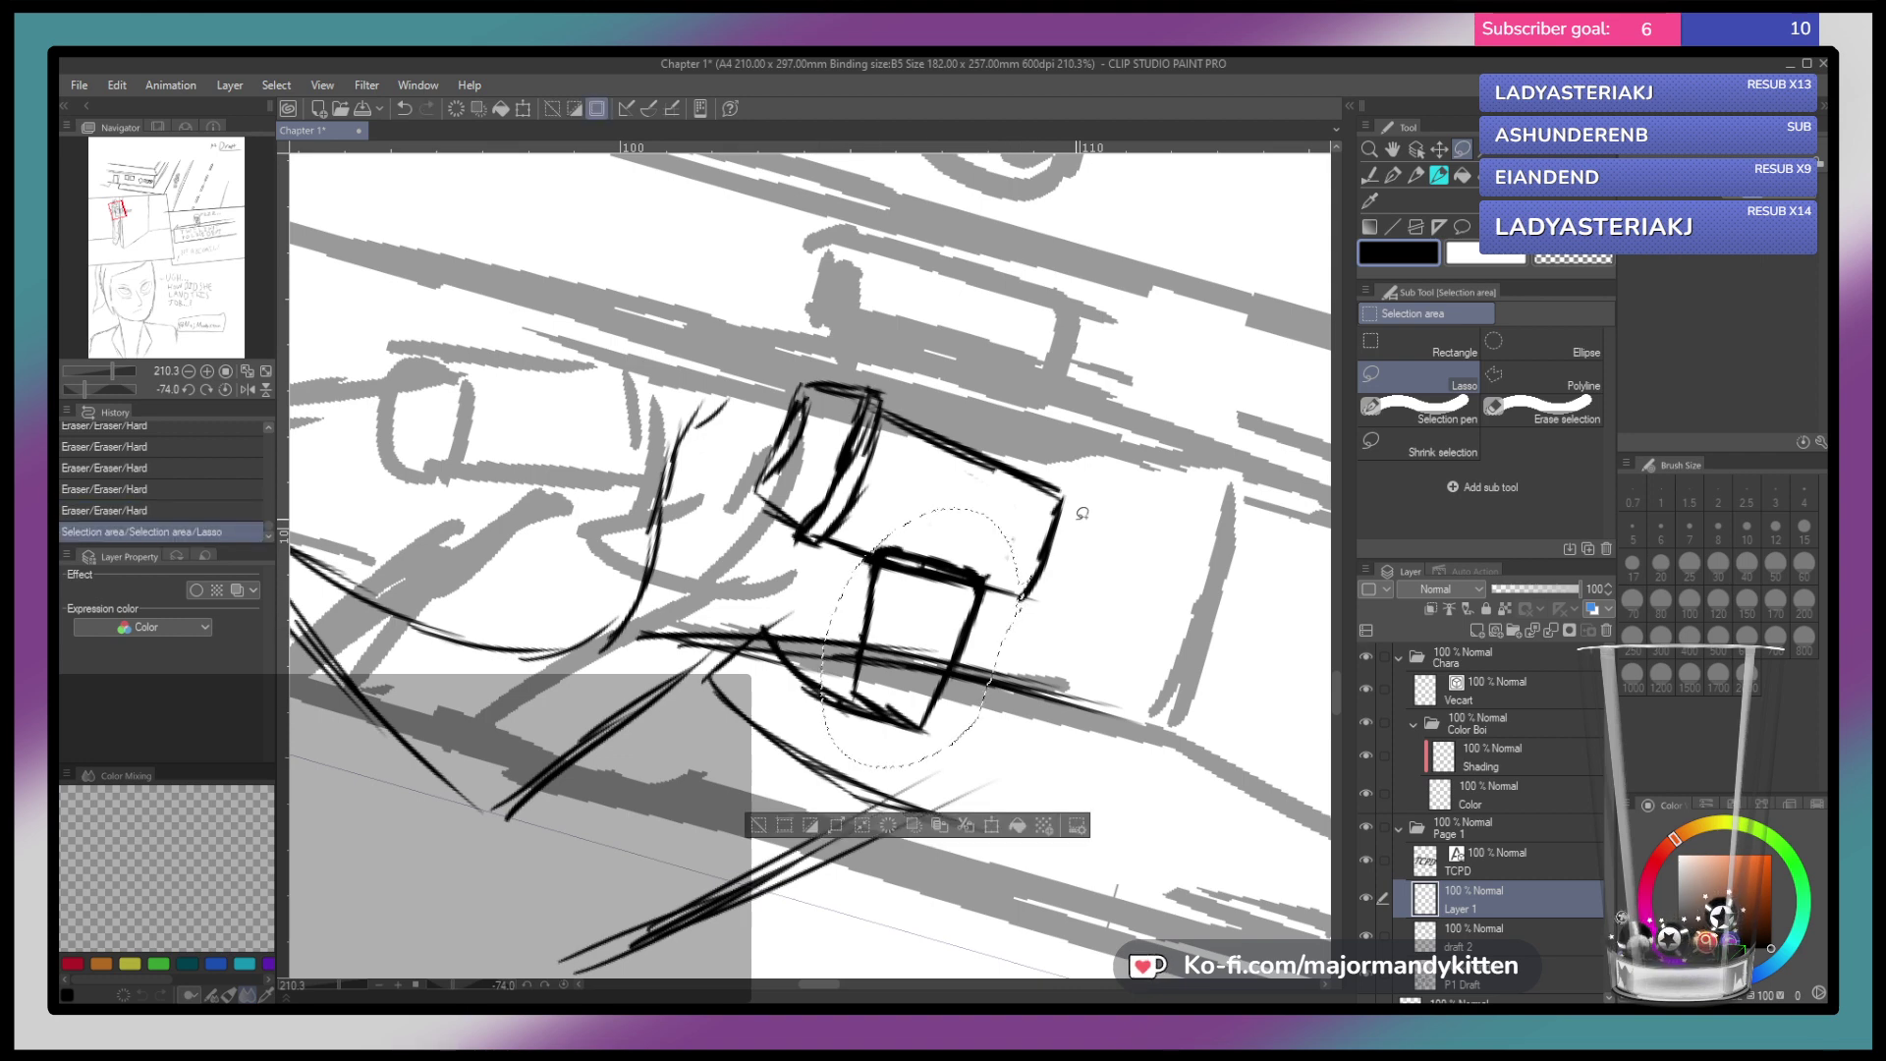
key("ctrl+t")
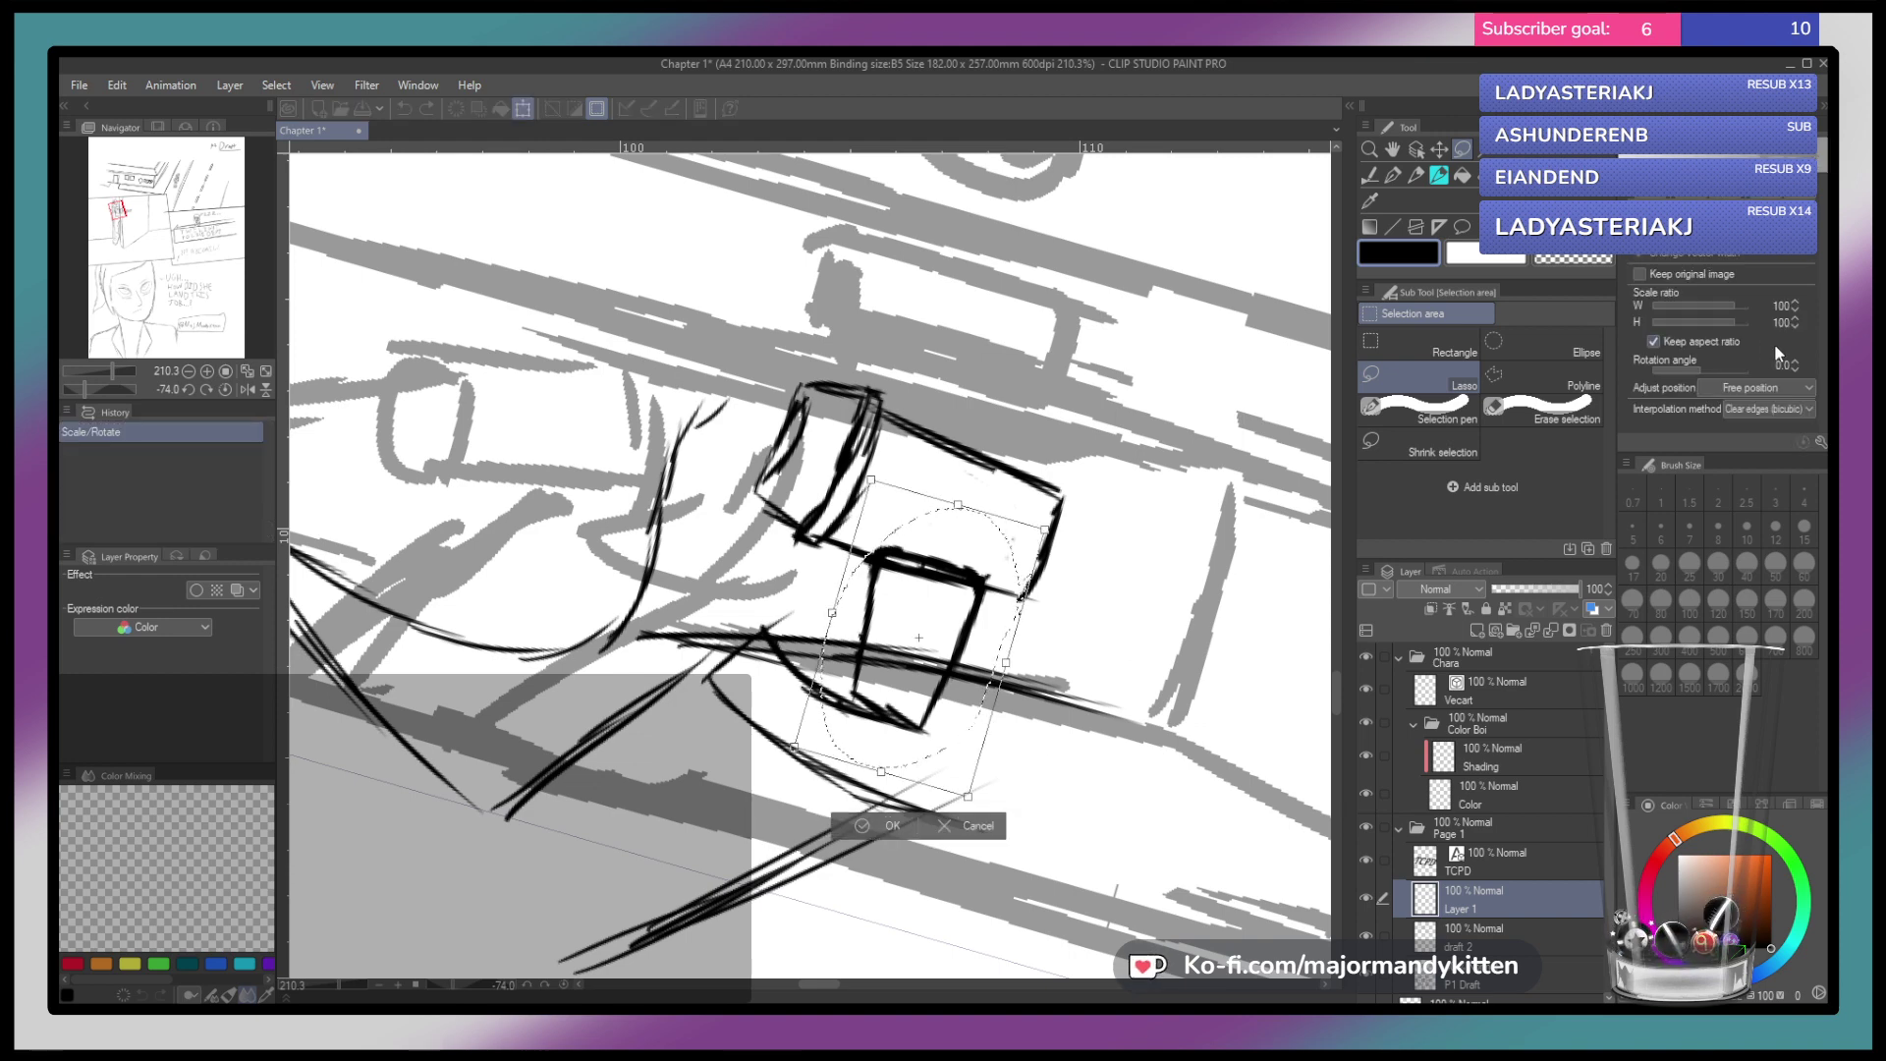
left_click(1717, 346)
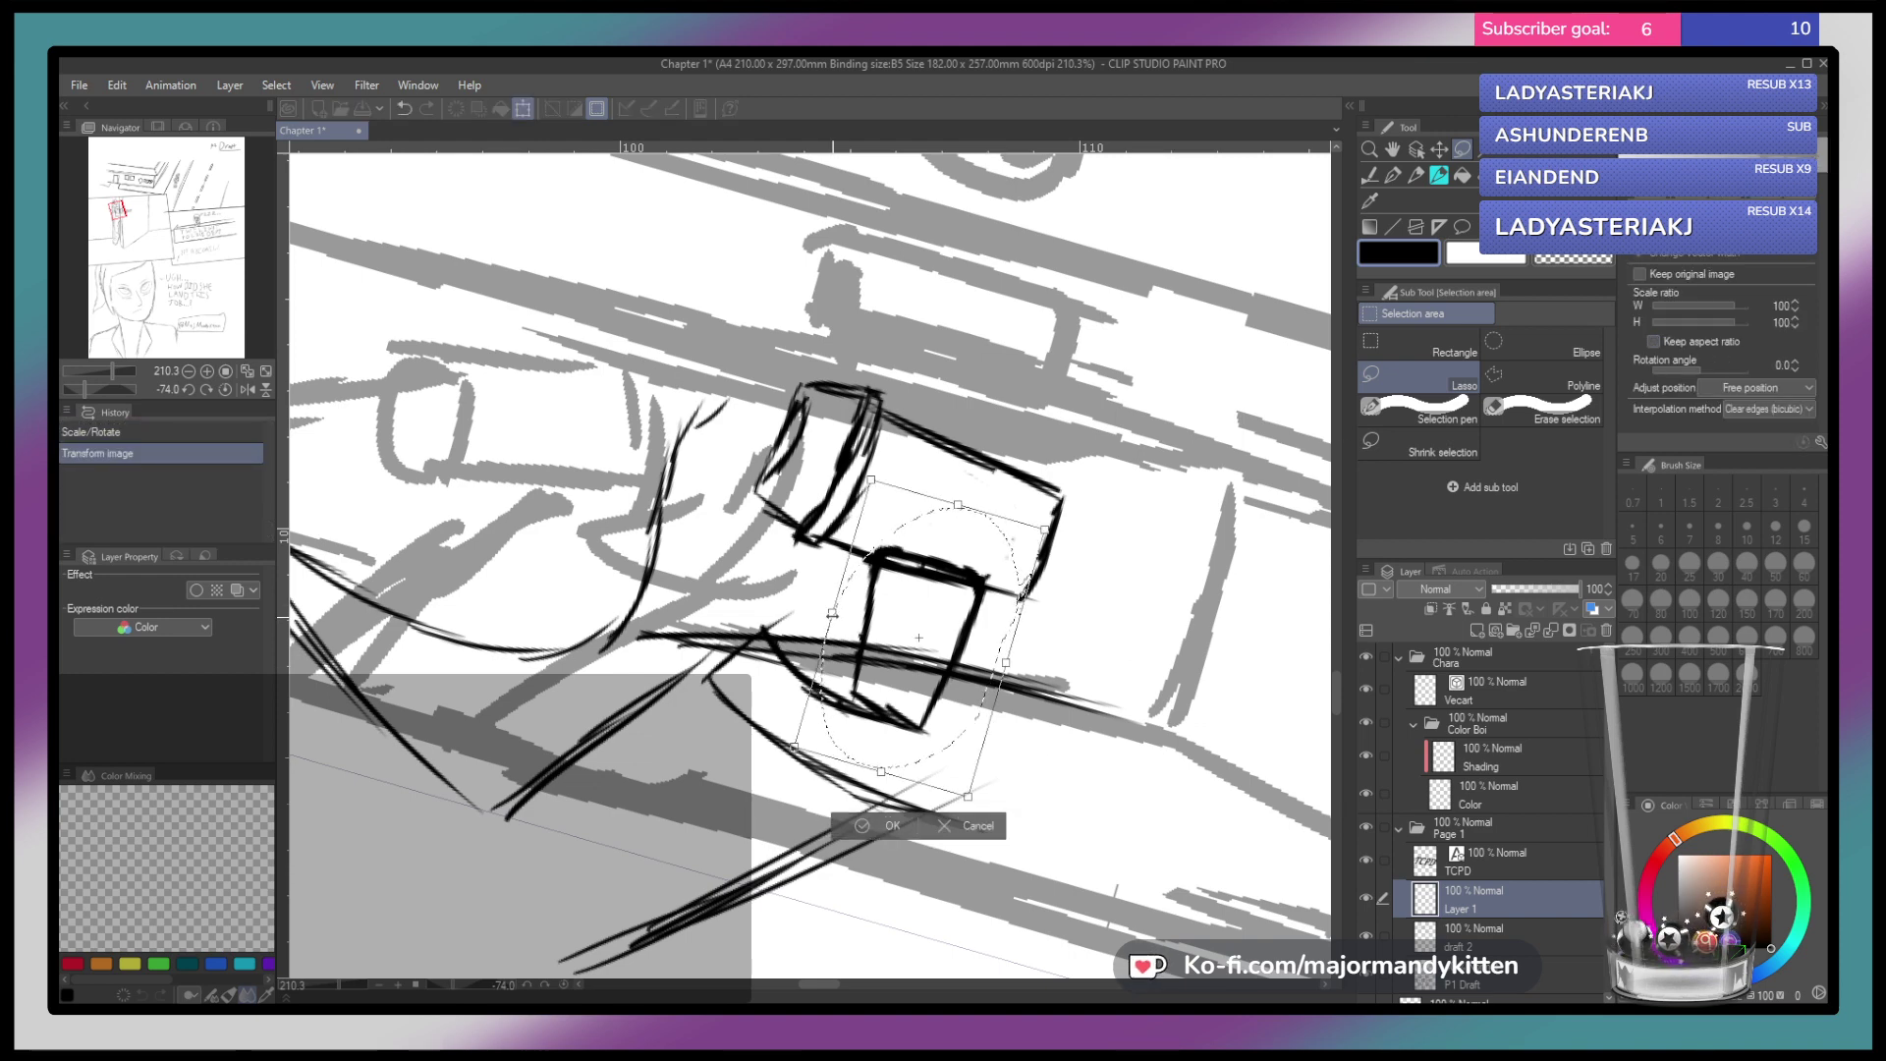
left_click_drag(832, 612, 856, 643)
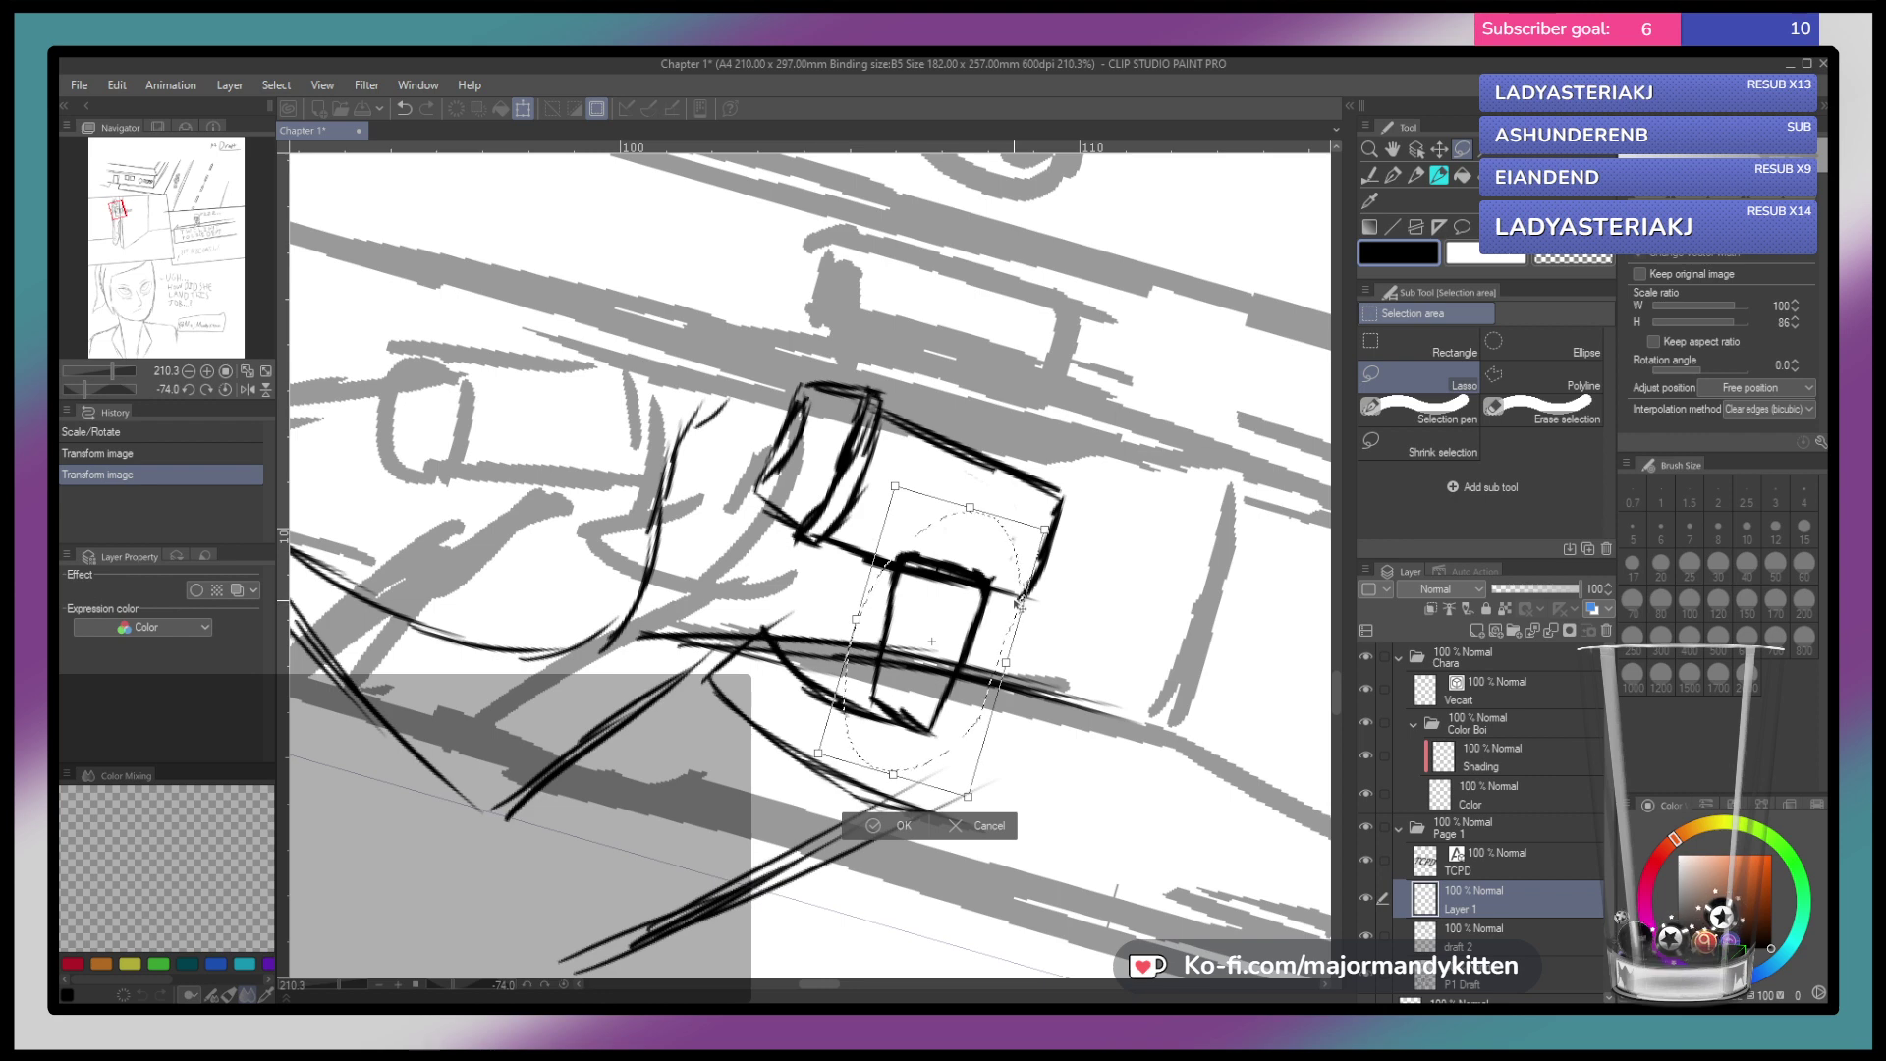
left_click(904, 826)
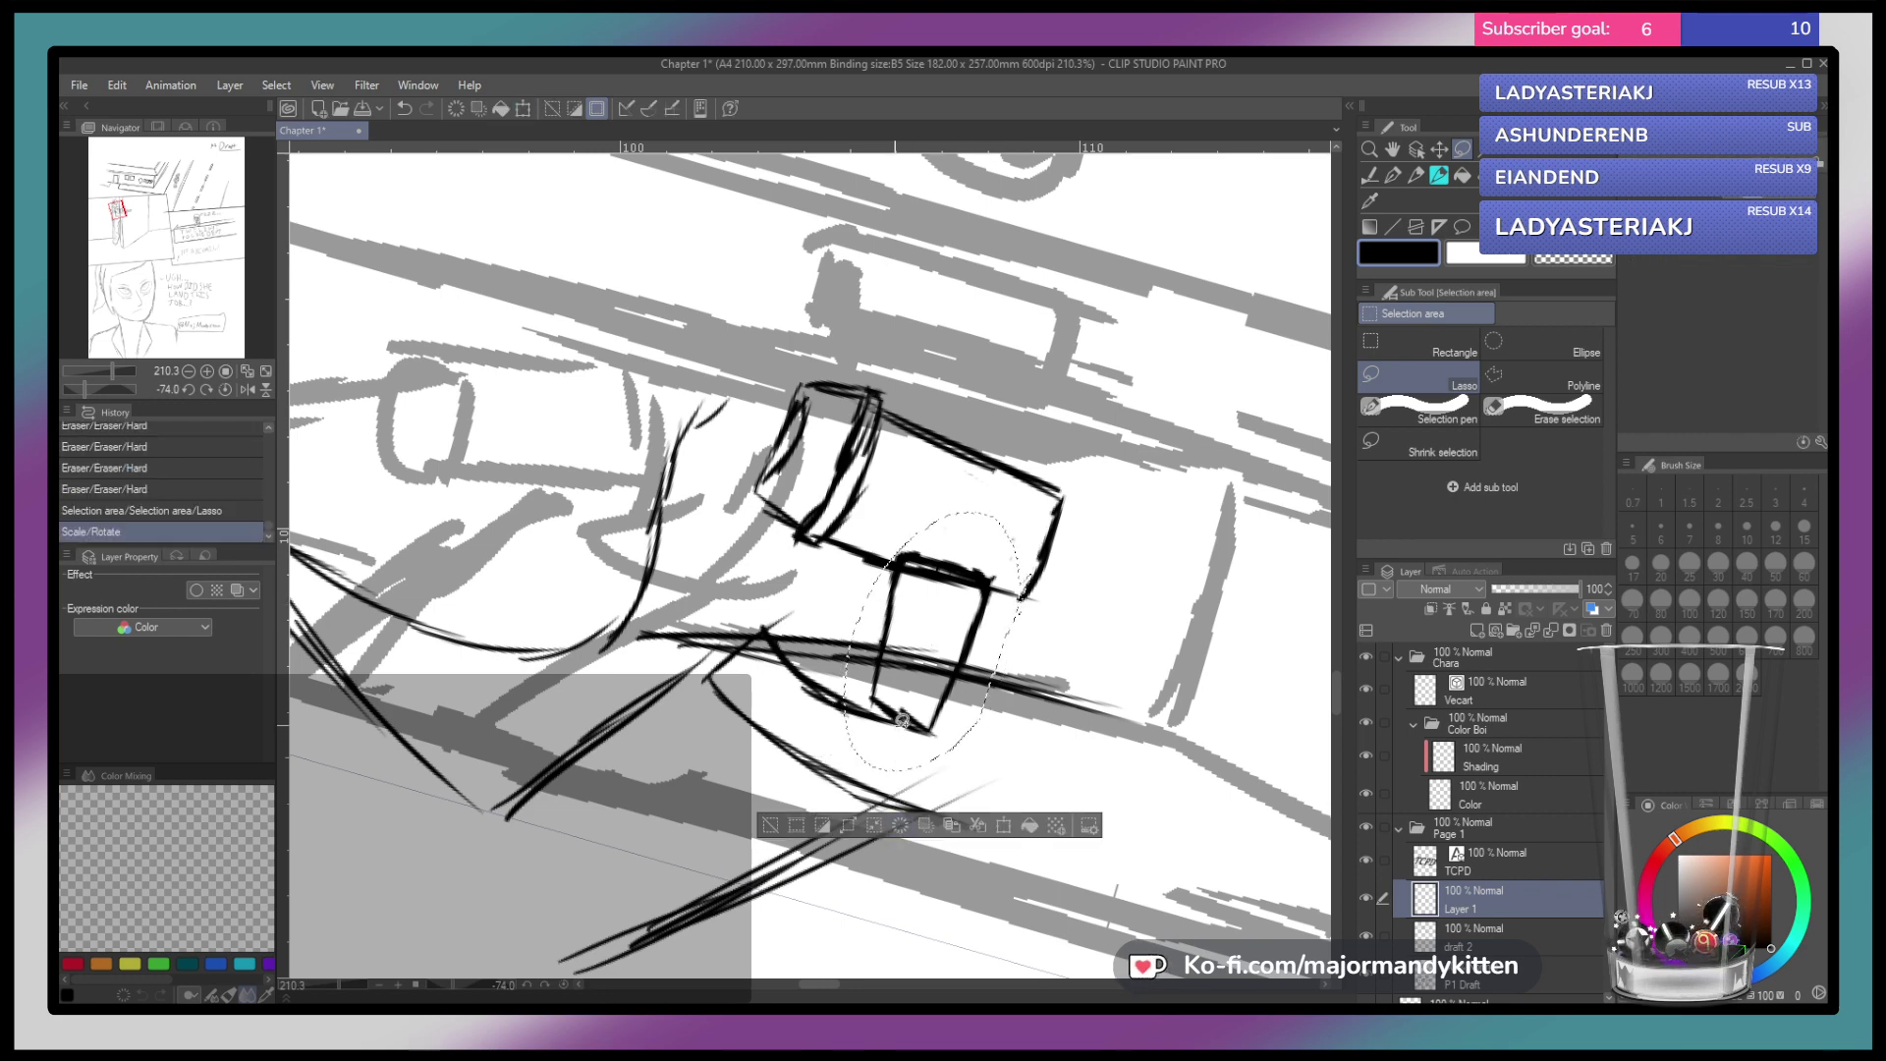
key("ctrl+d")
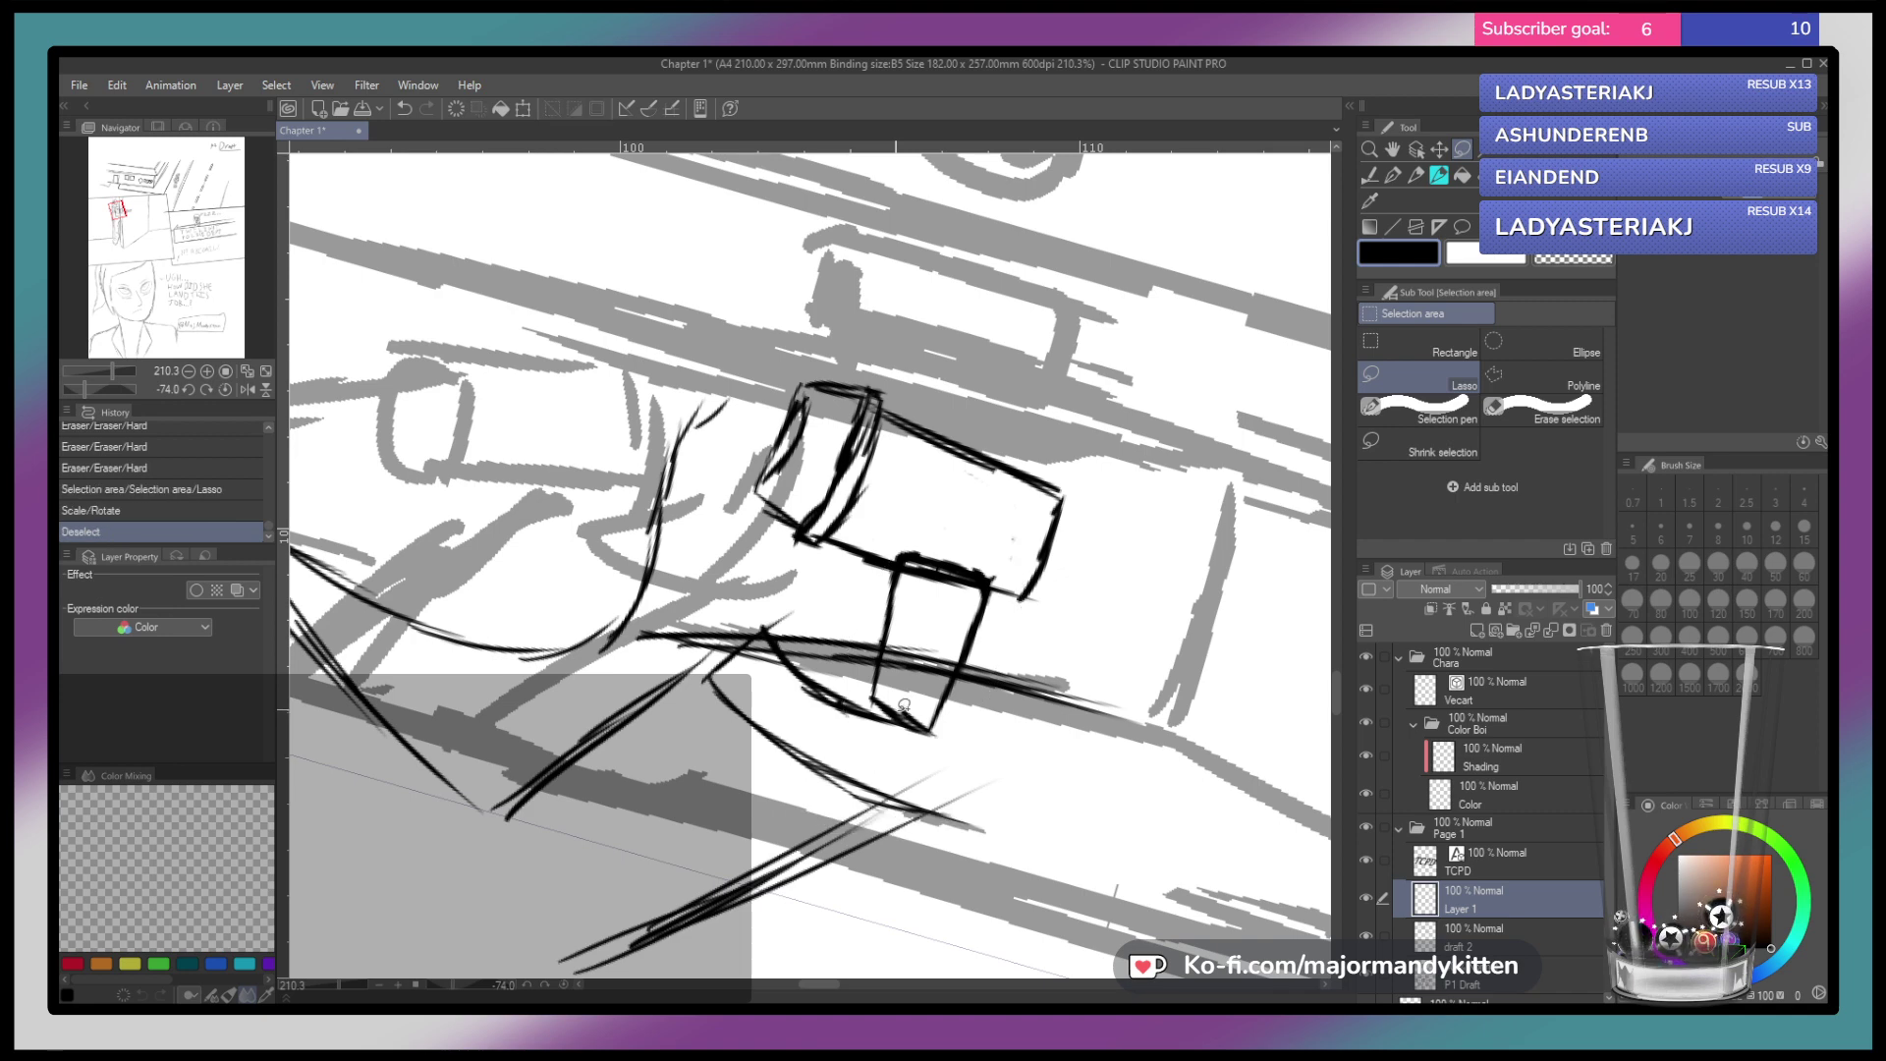
Draw four separate rounded fingers above the palm on Layer 1 with the Turnip pen, and add the slanted thumb line beside it
key("p")
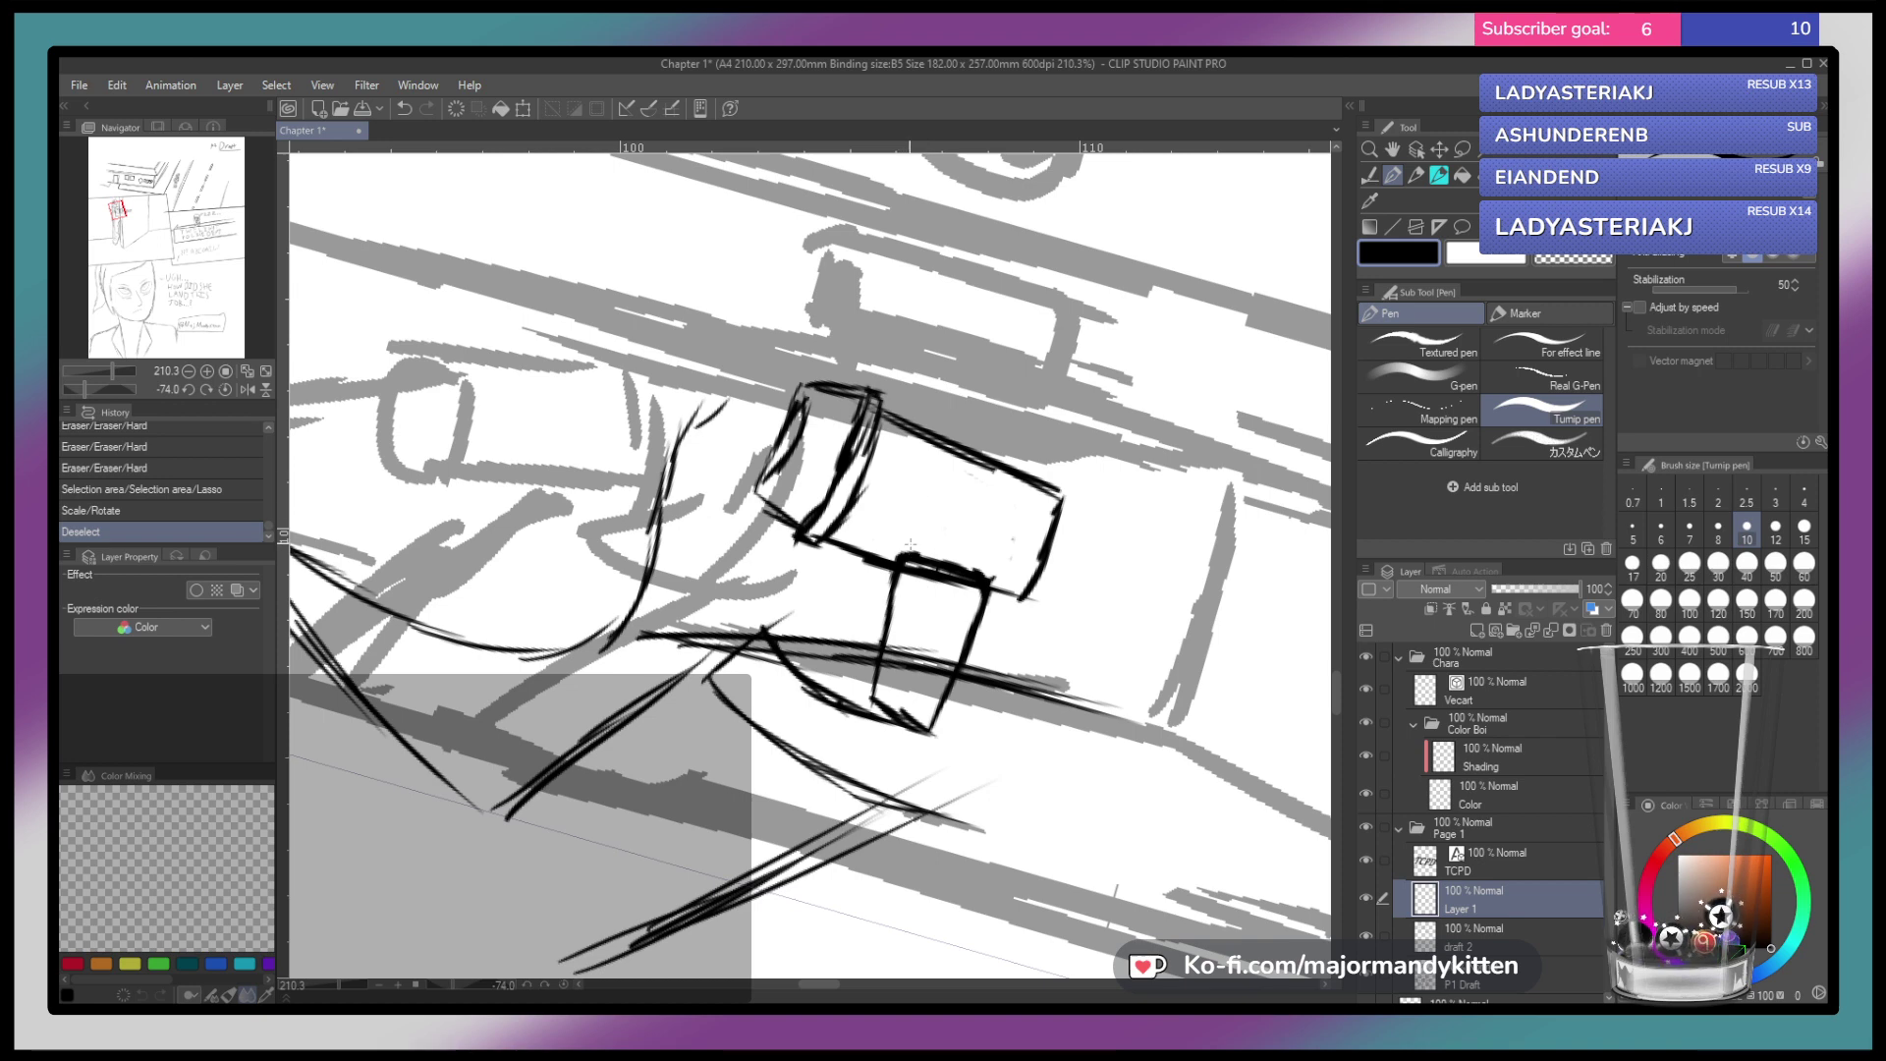
mouse_move(911, 513)
left_mouse_down()
mouse_move(897, 575)
mouse_move(934, 484)
left_mouse_up()
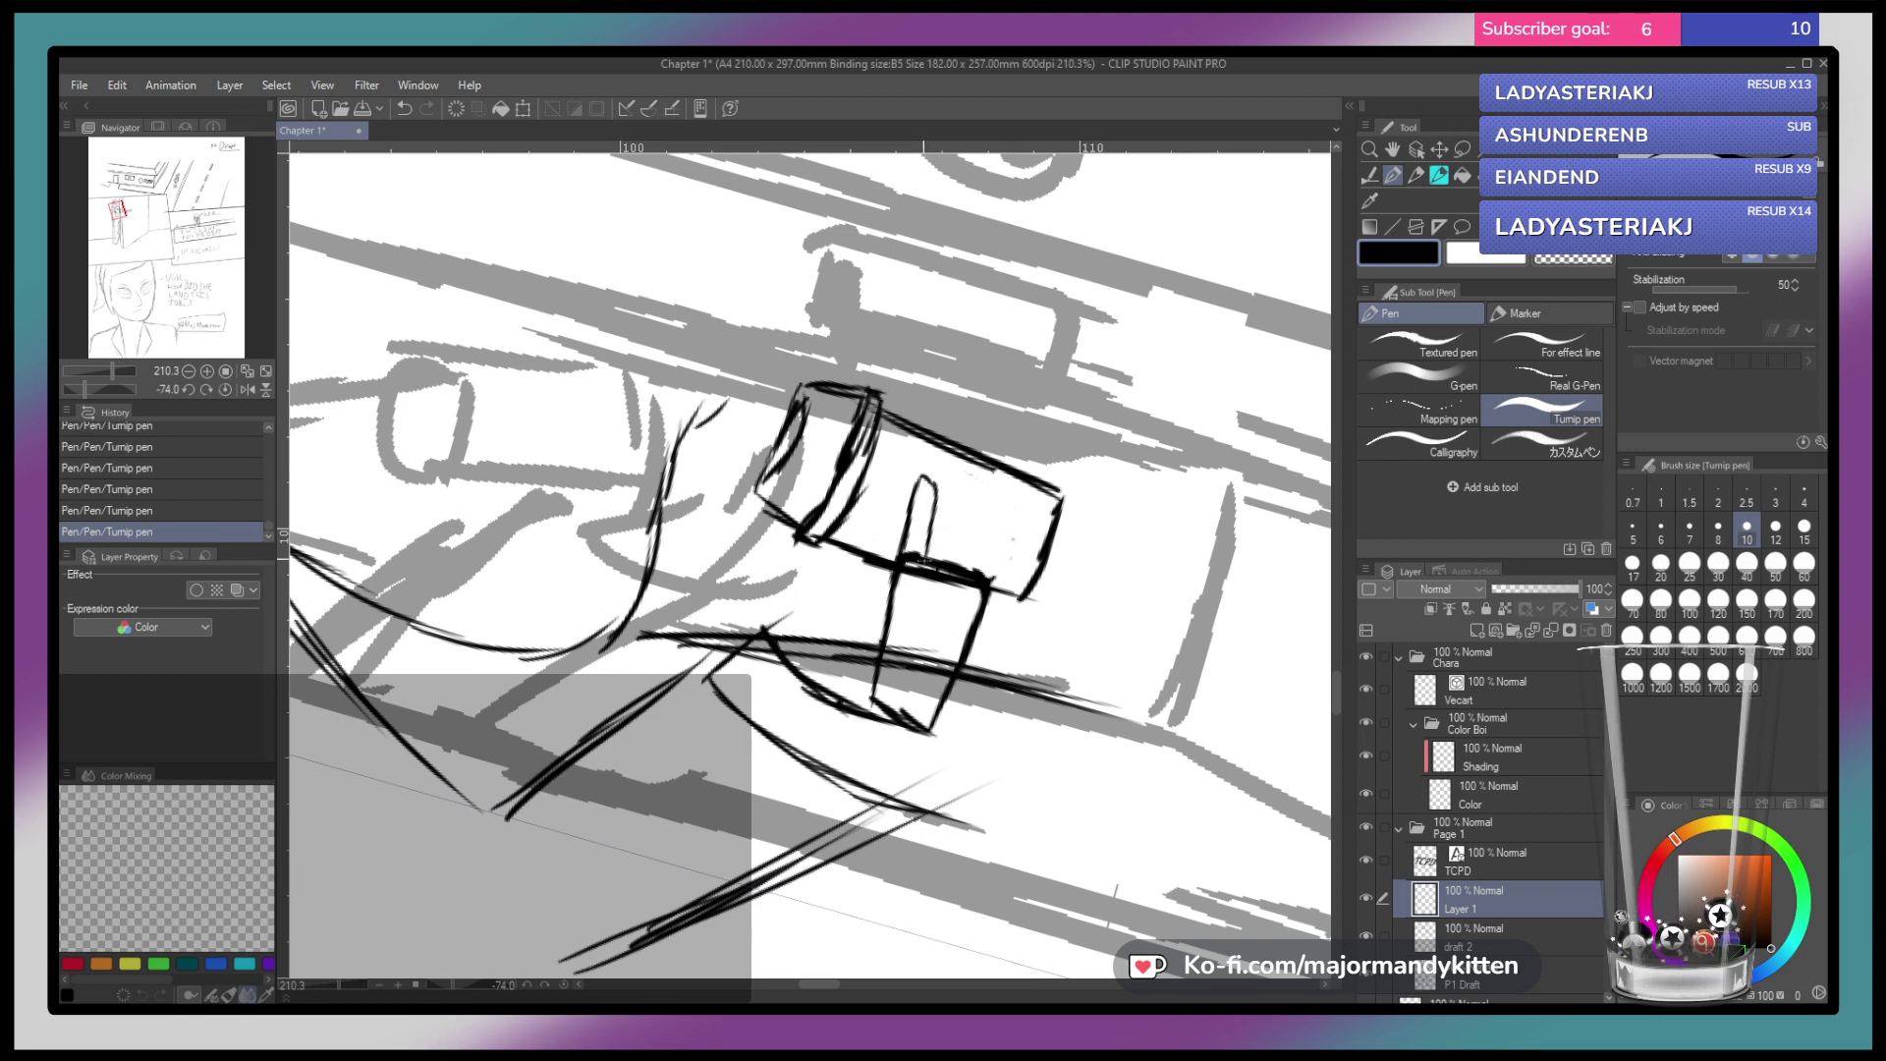
mouse_move(997, 524)
left_mouse_down()
mouse_move(989, 572)
mouse_move(999, 512)
left_mouse_up()
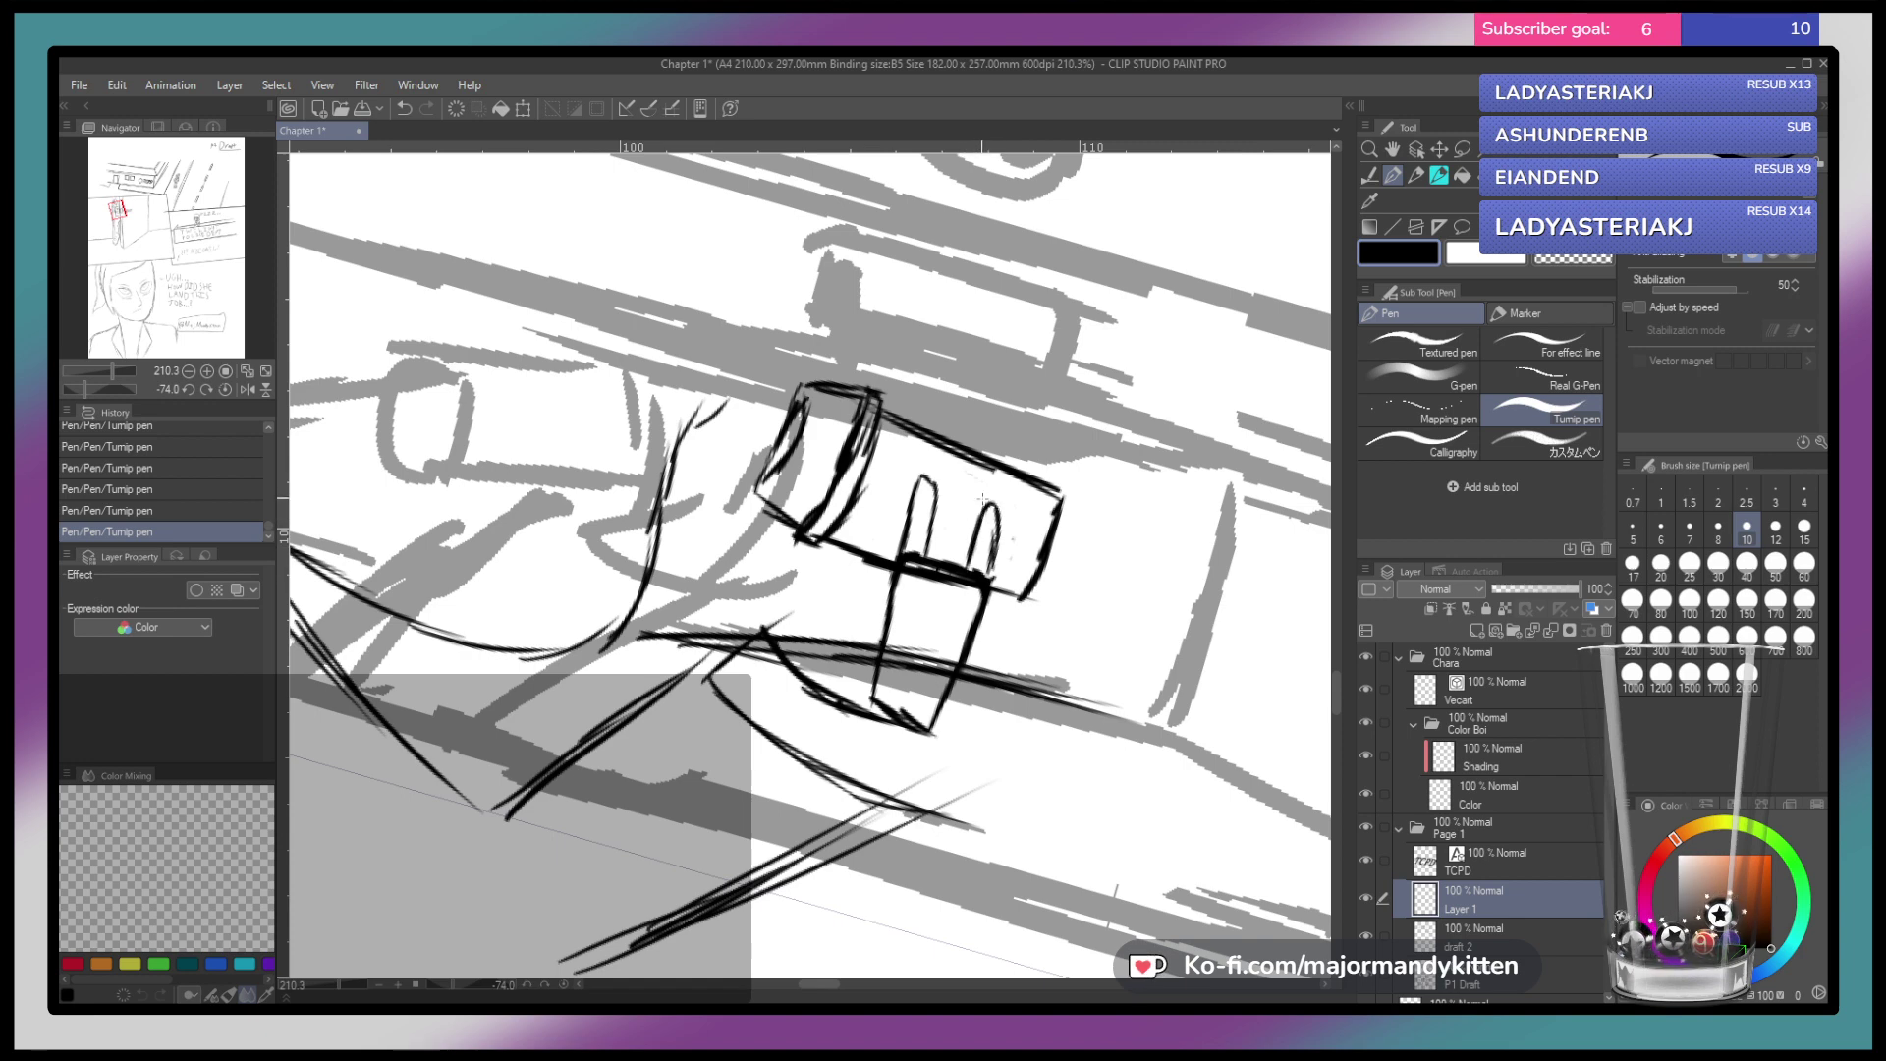
mouse_move(971, 537)
left_mouse_down()
mouse_move(972, 491)
mouse_move(954, 558)
left_mouse_up()
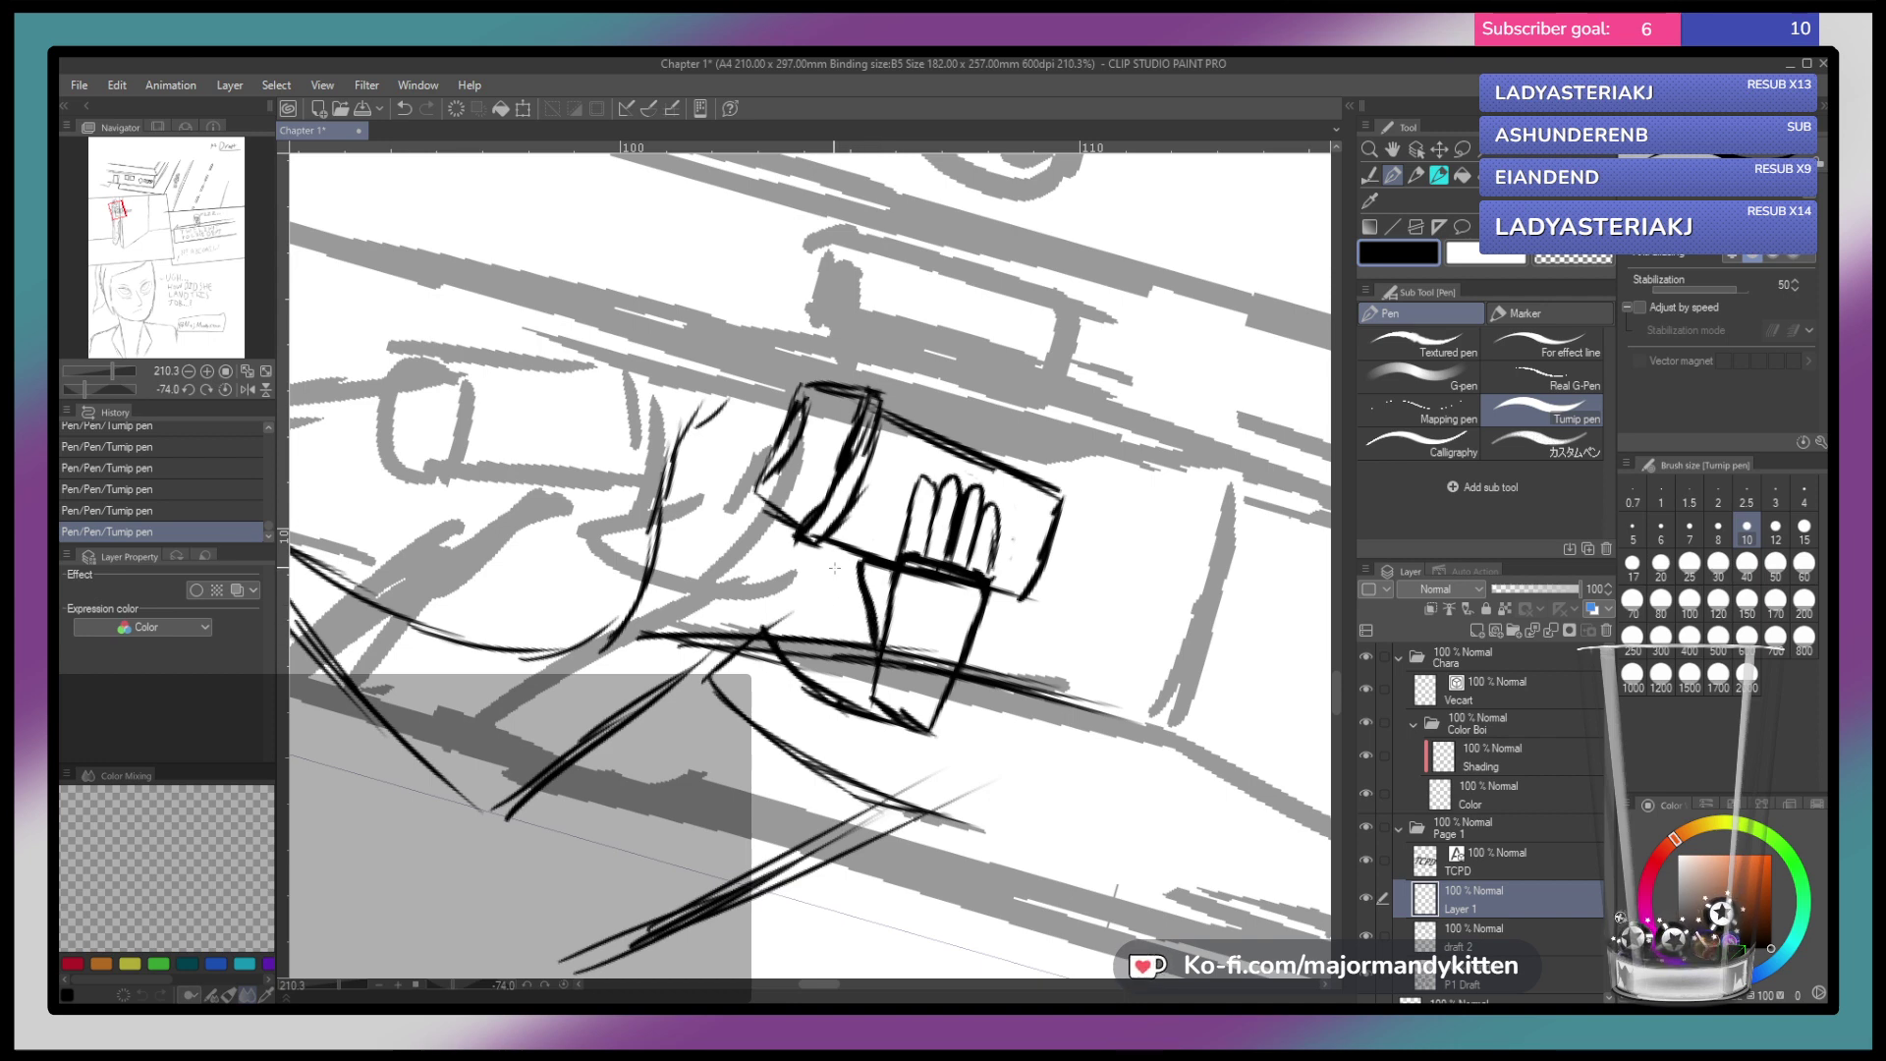
left_click_drag(871, 665, 875, 707)
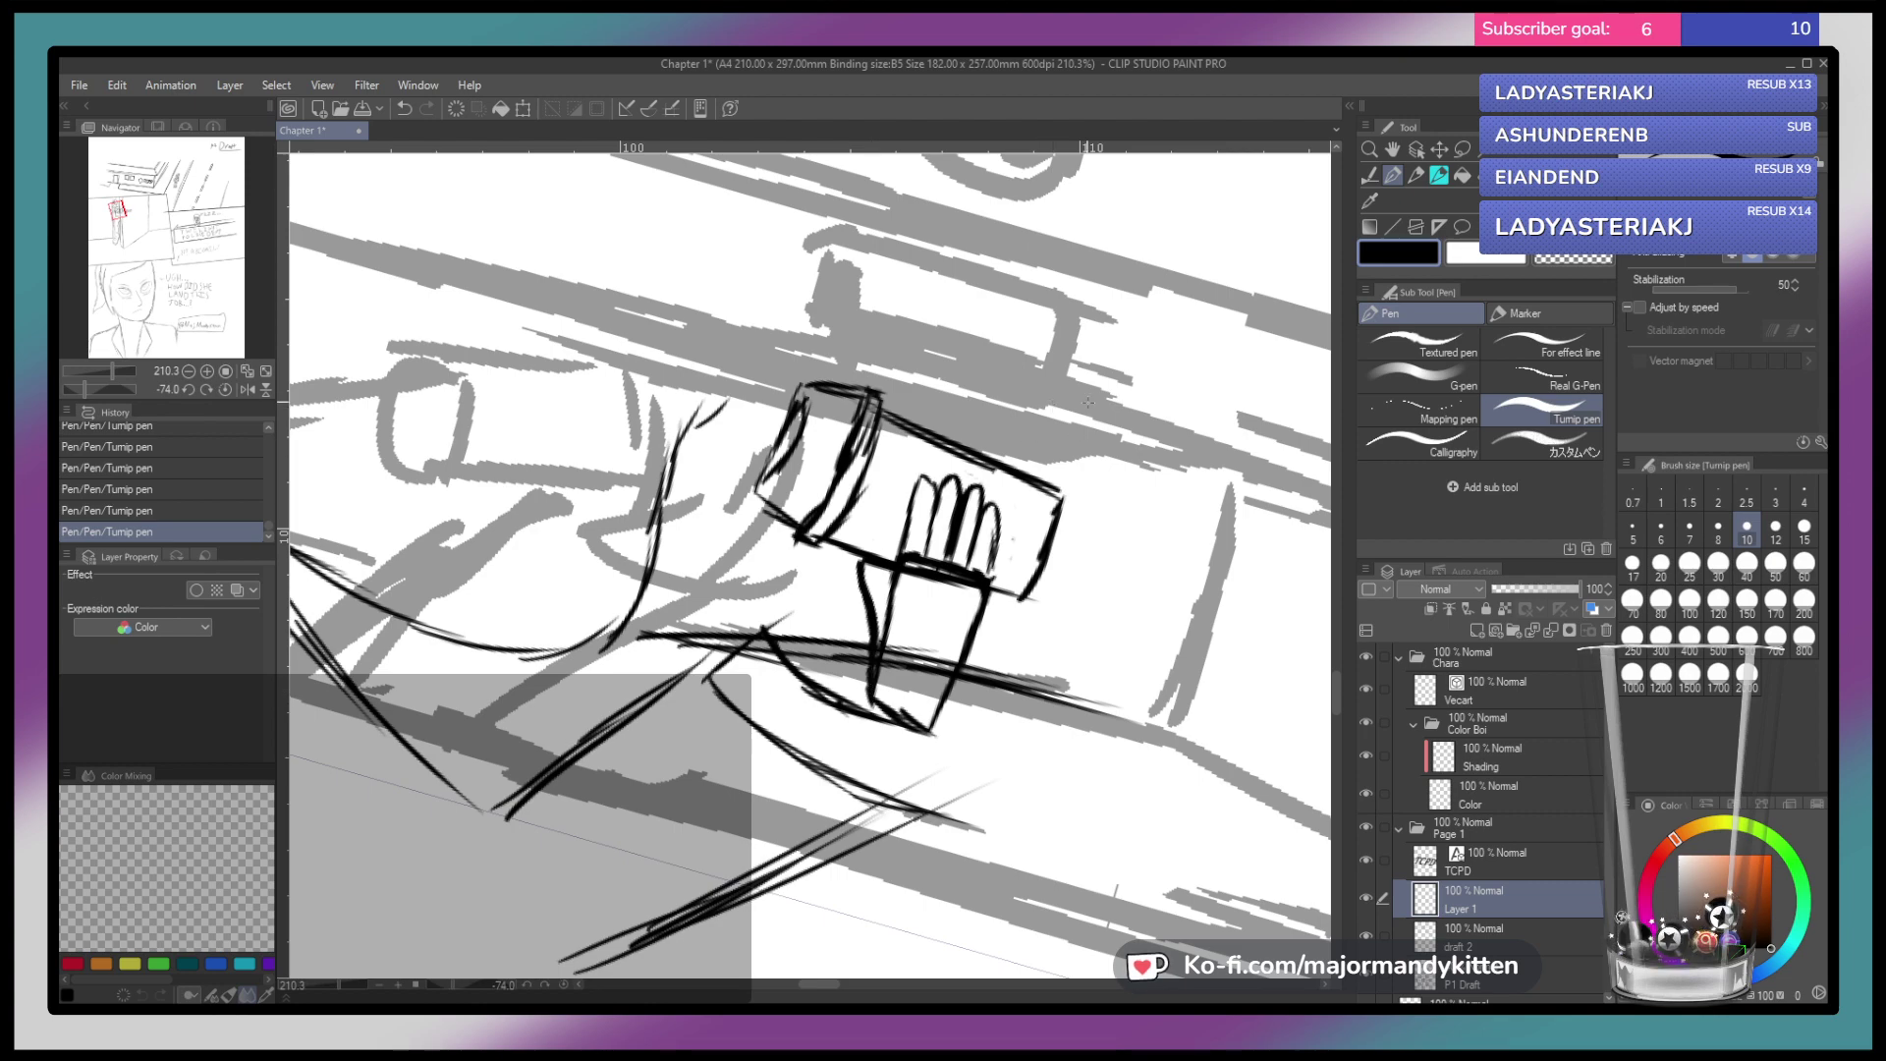
Erase the palm's upper edge on Layer 1 and the rectangle and background lines crossing the hand on draft 2
mouse_move(1067, 493)
left_mouse_down()
mouse_move(1074, 530)
mouse_move(1004, 732)
mouse_move(933, 560)
mouse_move(862, 501)
mouse_move(850, 535)
mouse_move(854, 501)
mouse_move(920, 526)
left_mouse_up()
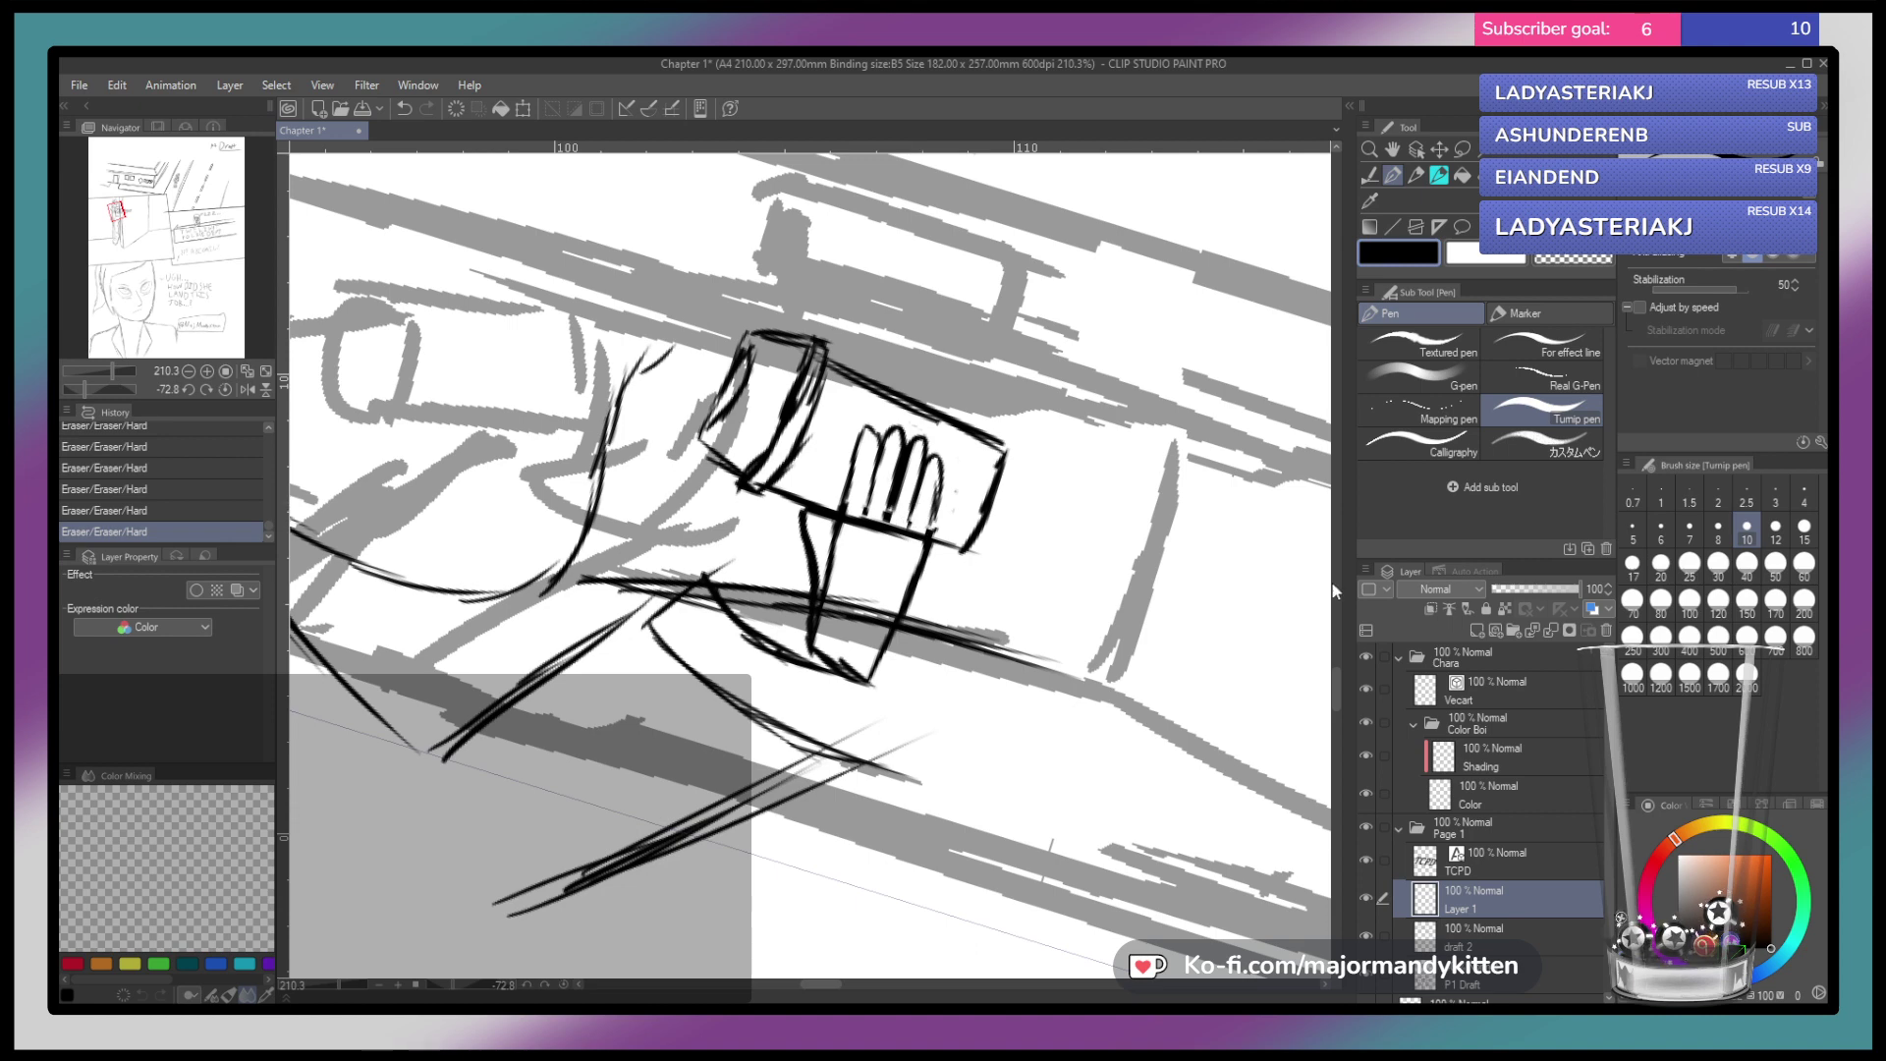
left_click(1474, 934)
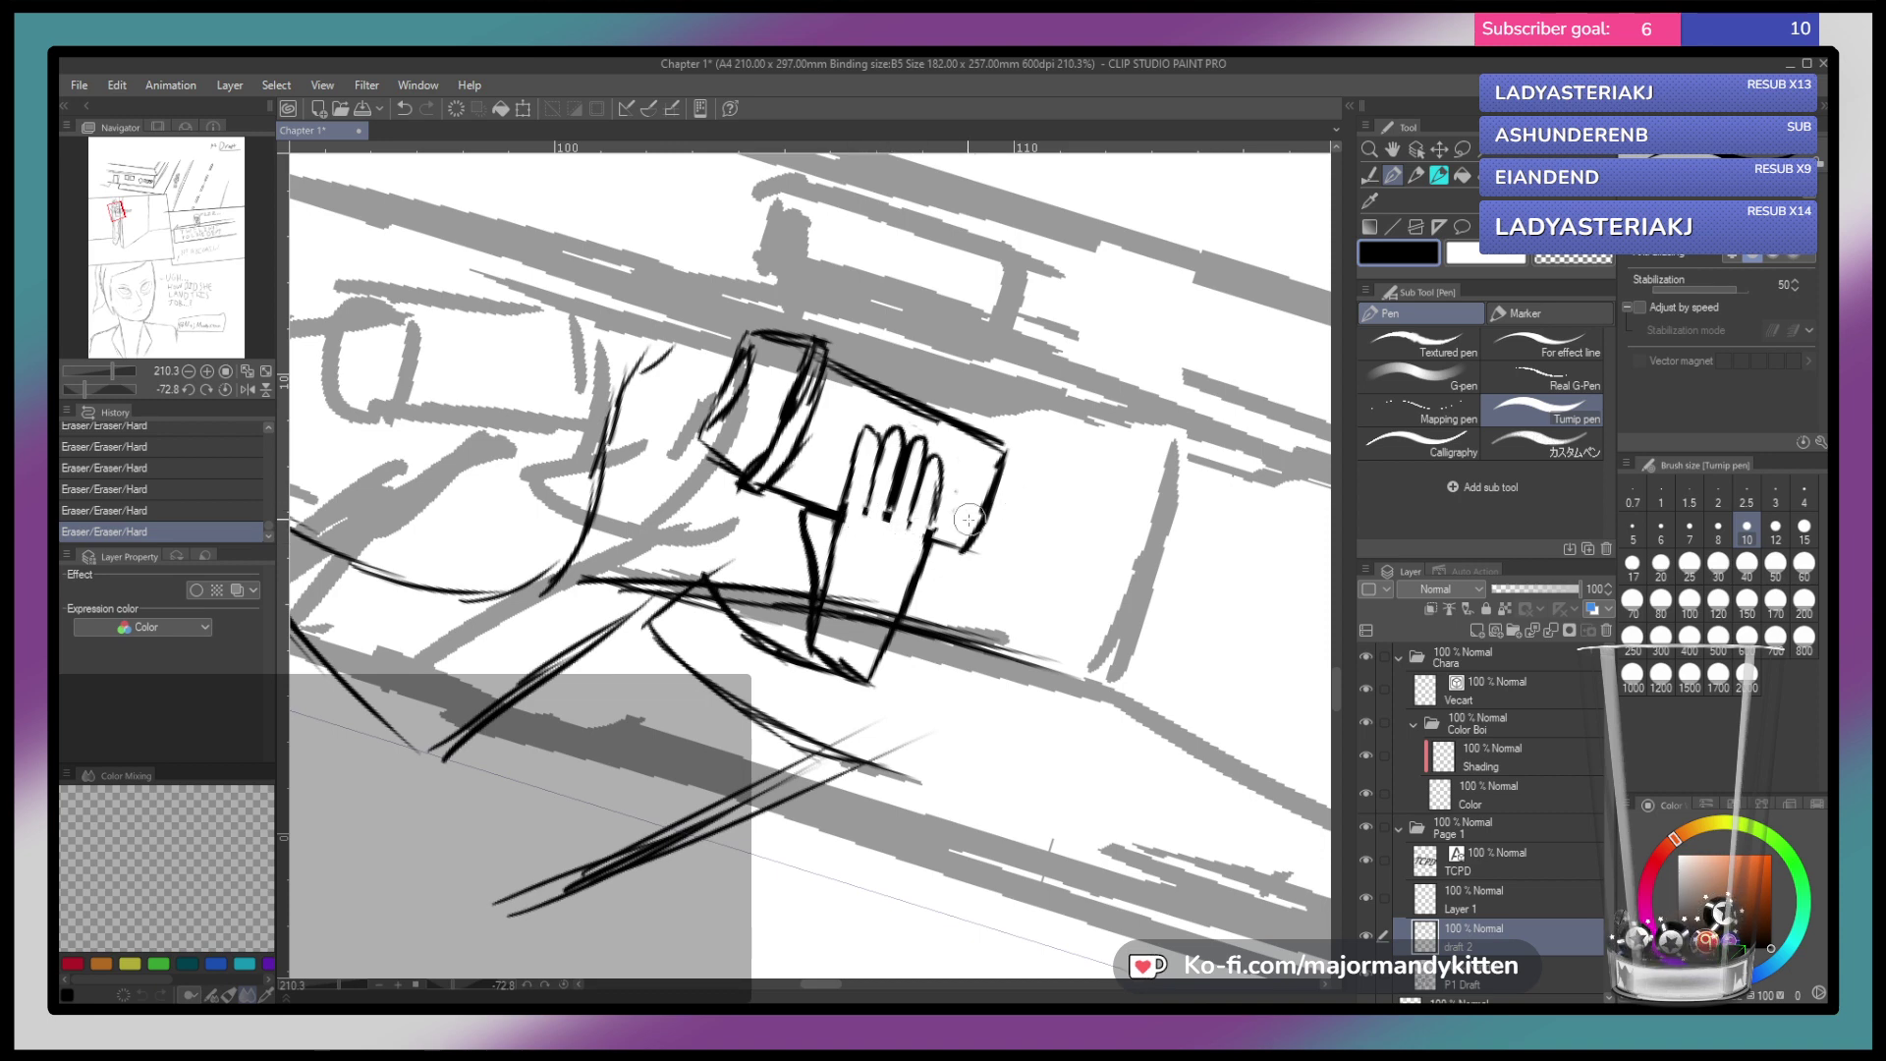
left_click(1464, 914)
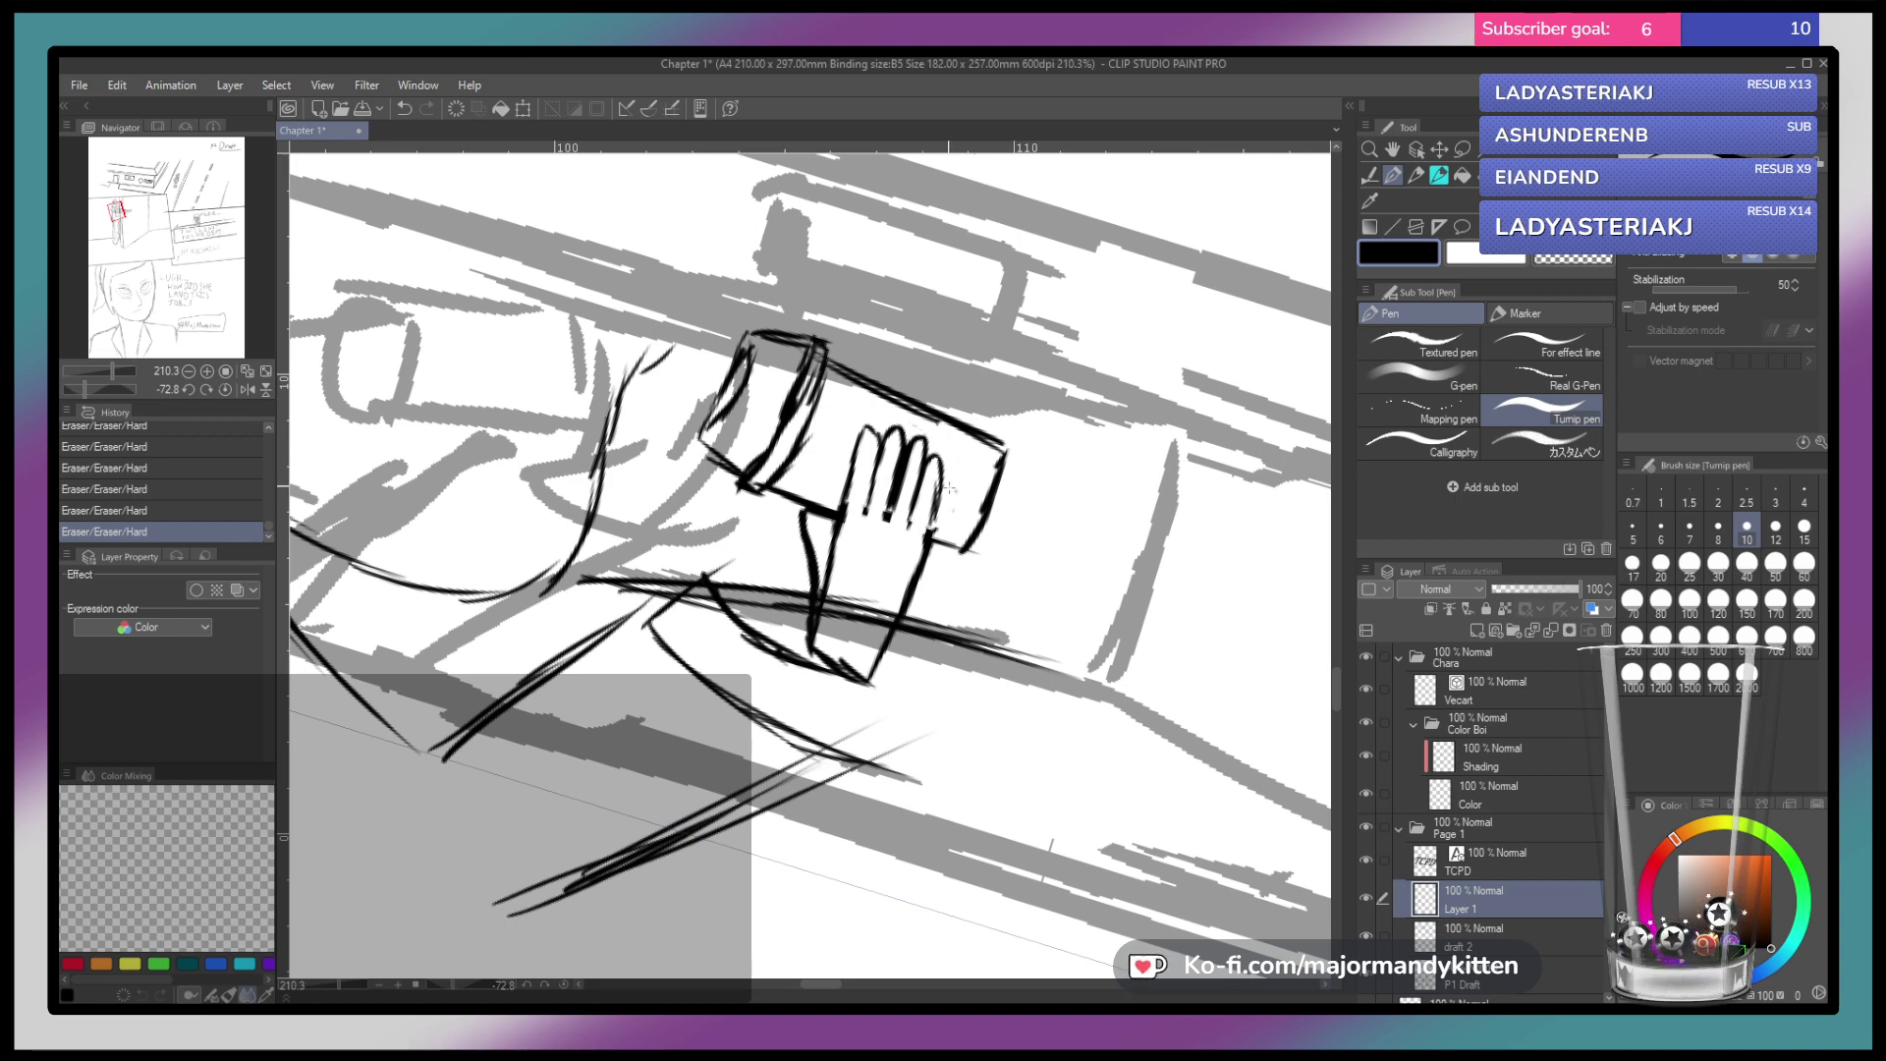
key("m")
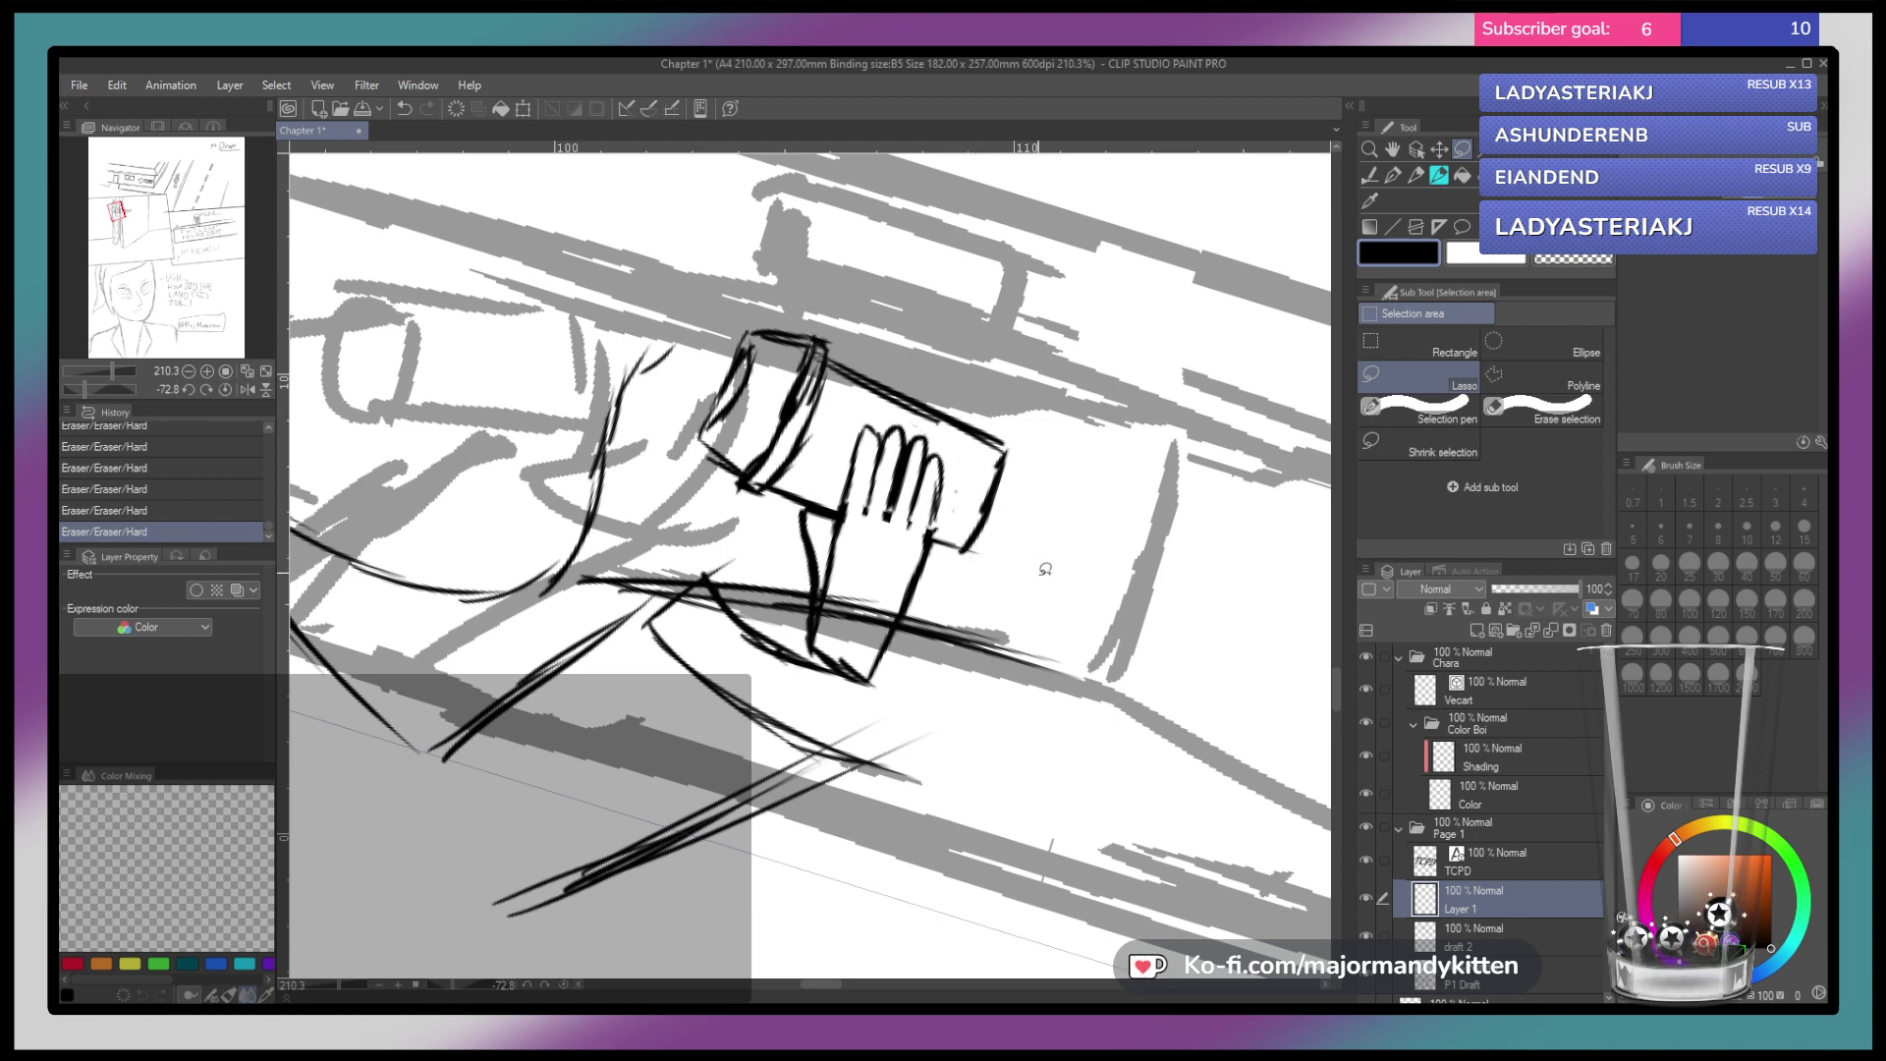
left_click(1513, 937)
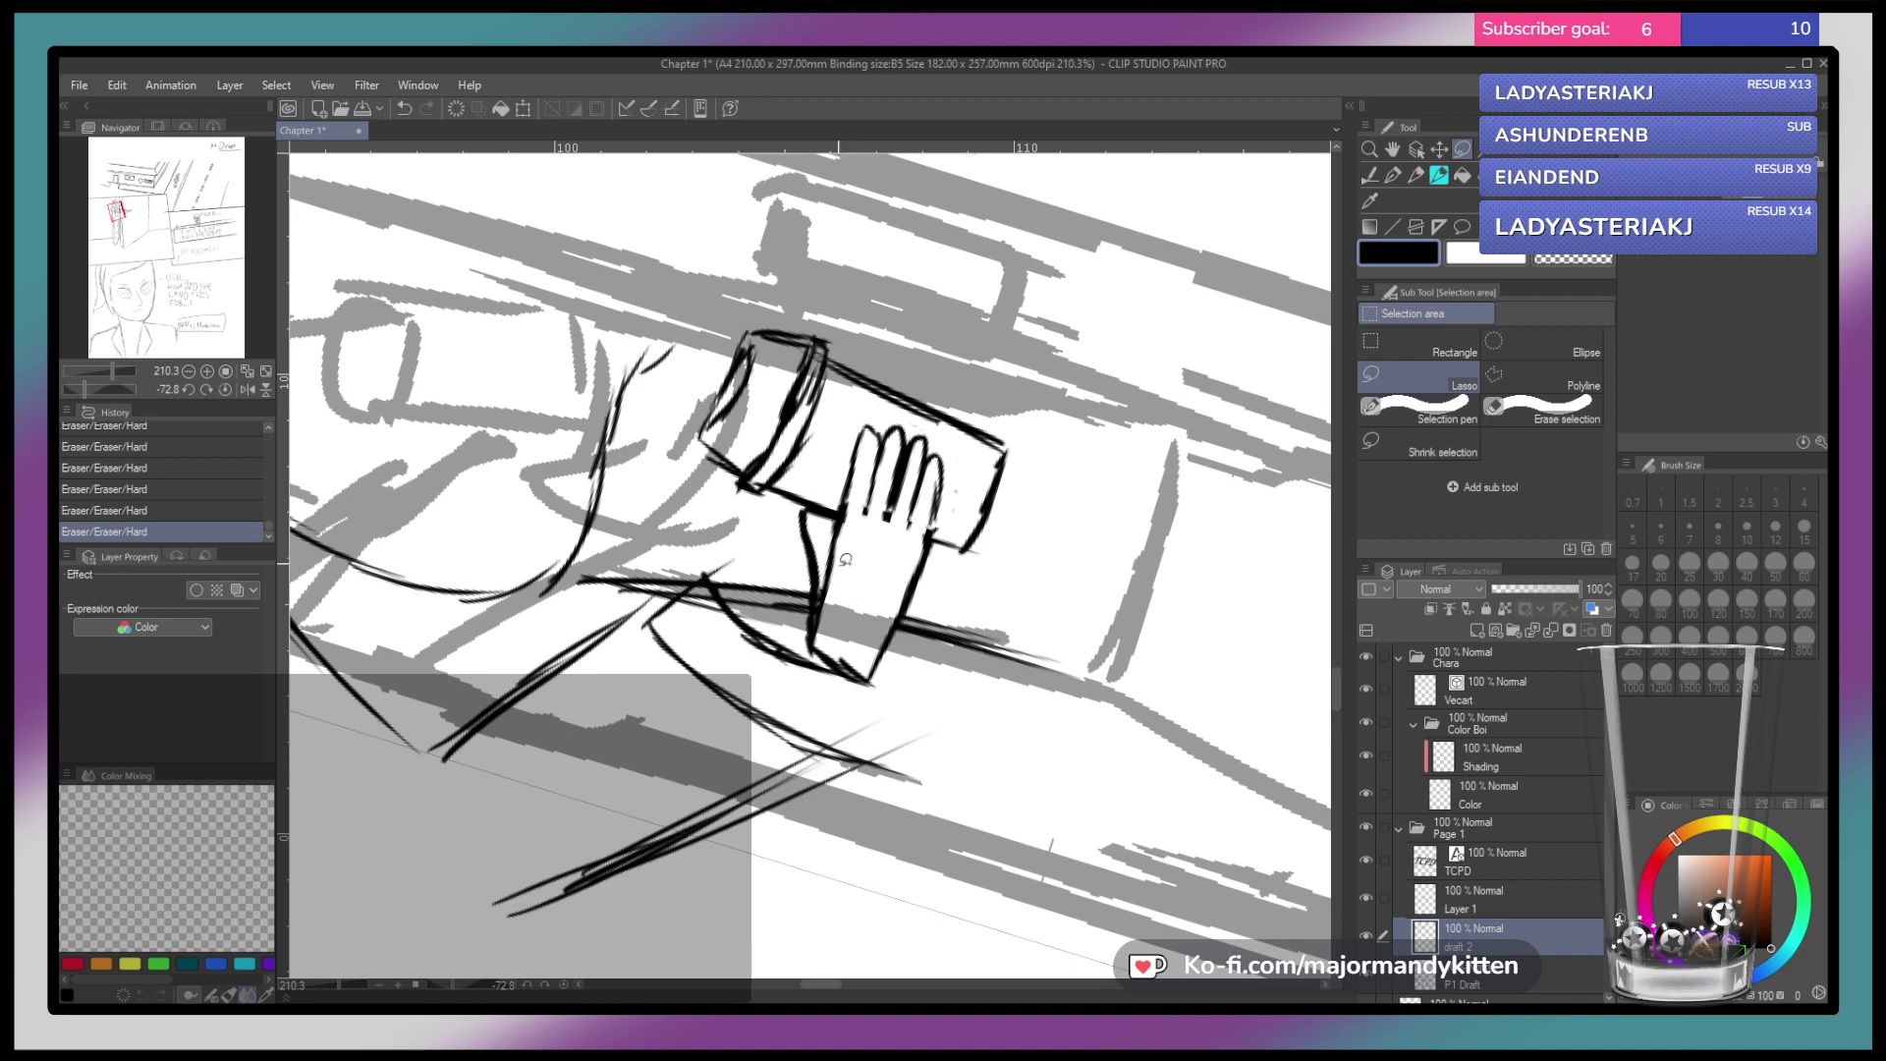
Touch up the palm's edge below the fingers with the Turnip pen on draft 2, and merge Layer 1 down into draft 2
left_click(1393, 177)
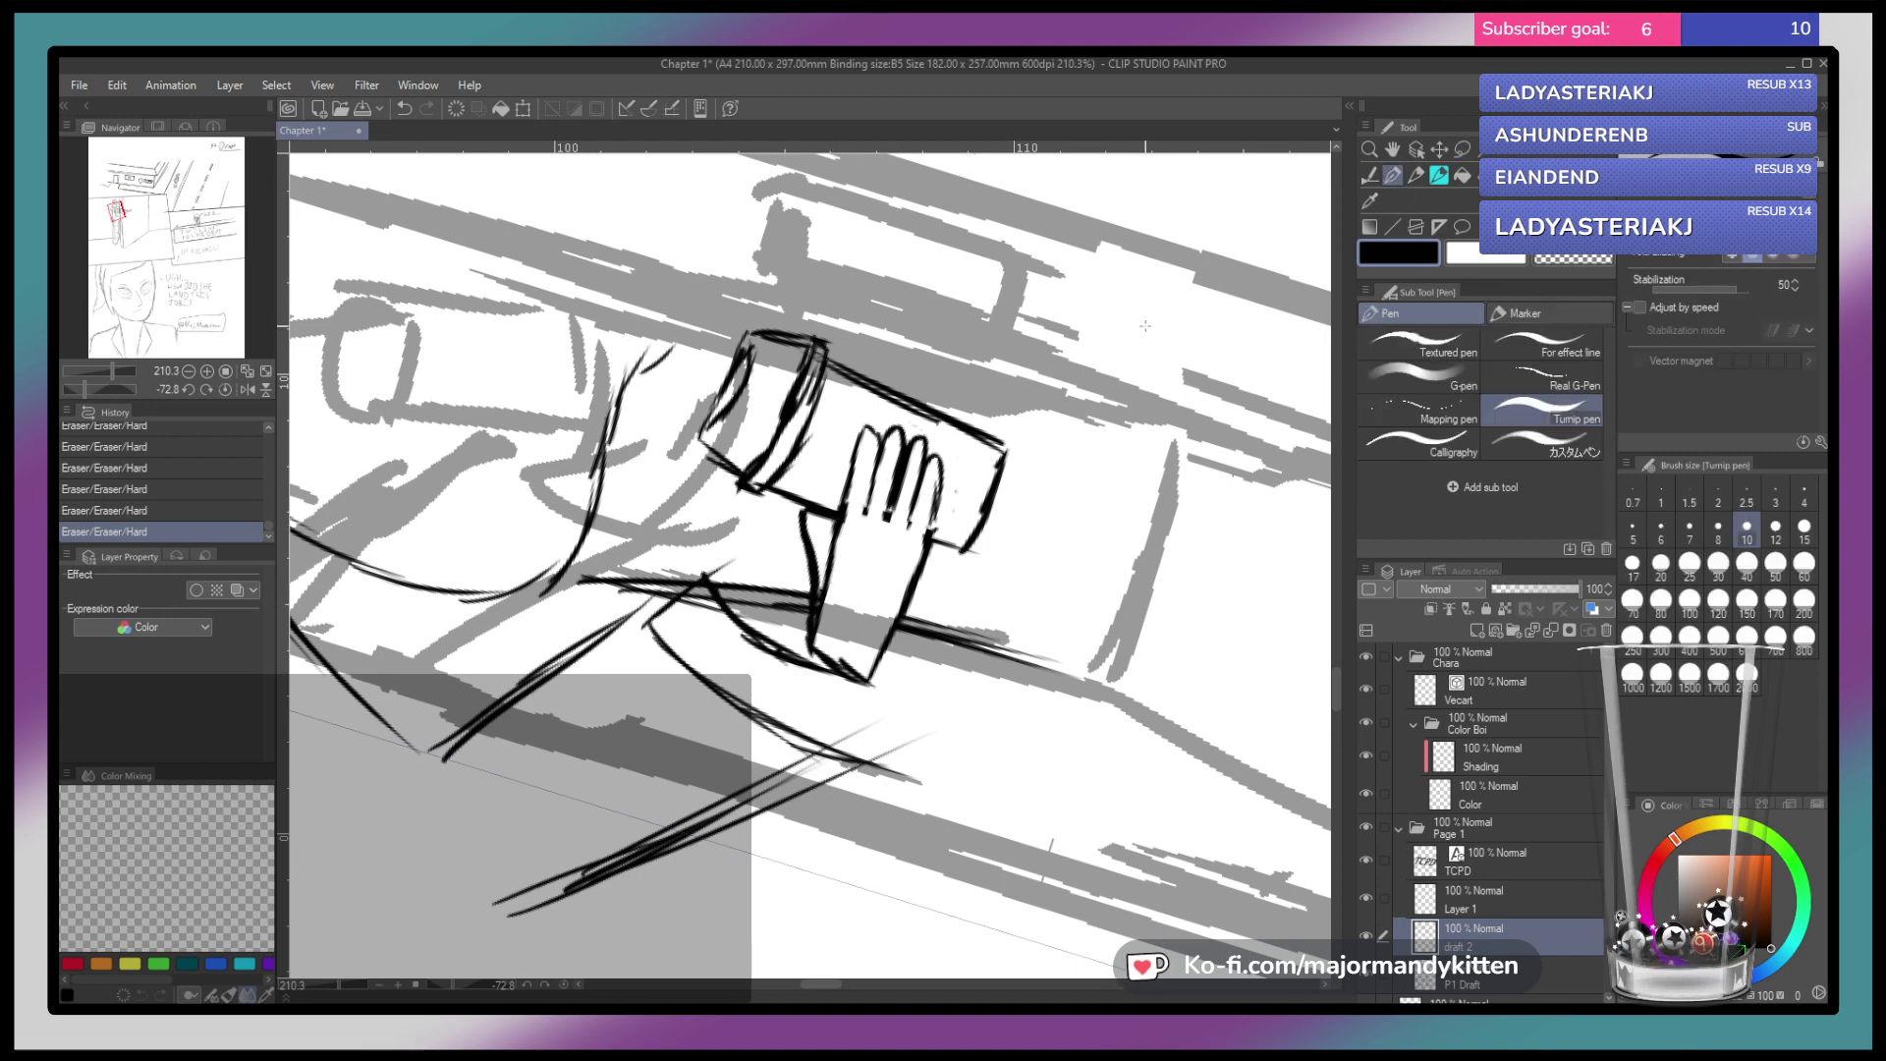
left_click_drag(843, 509, 833, 533)
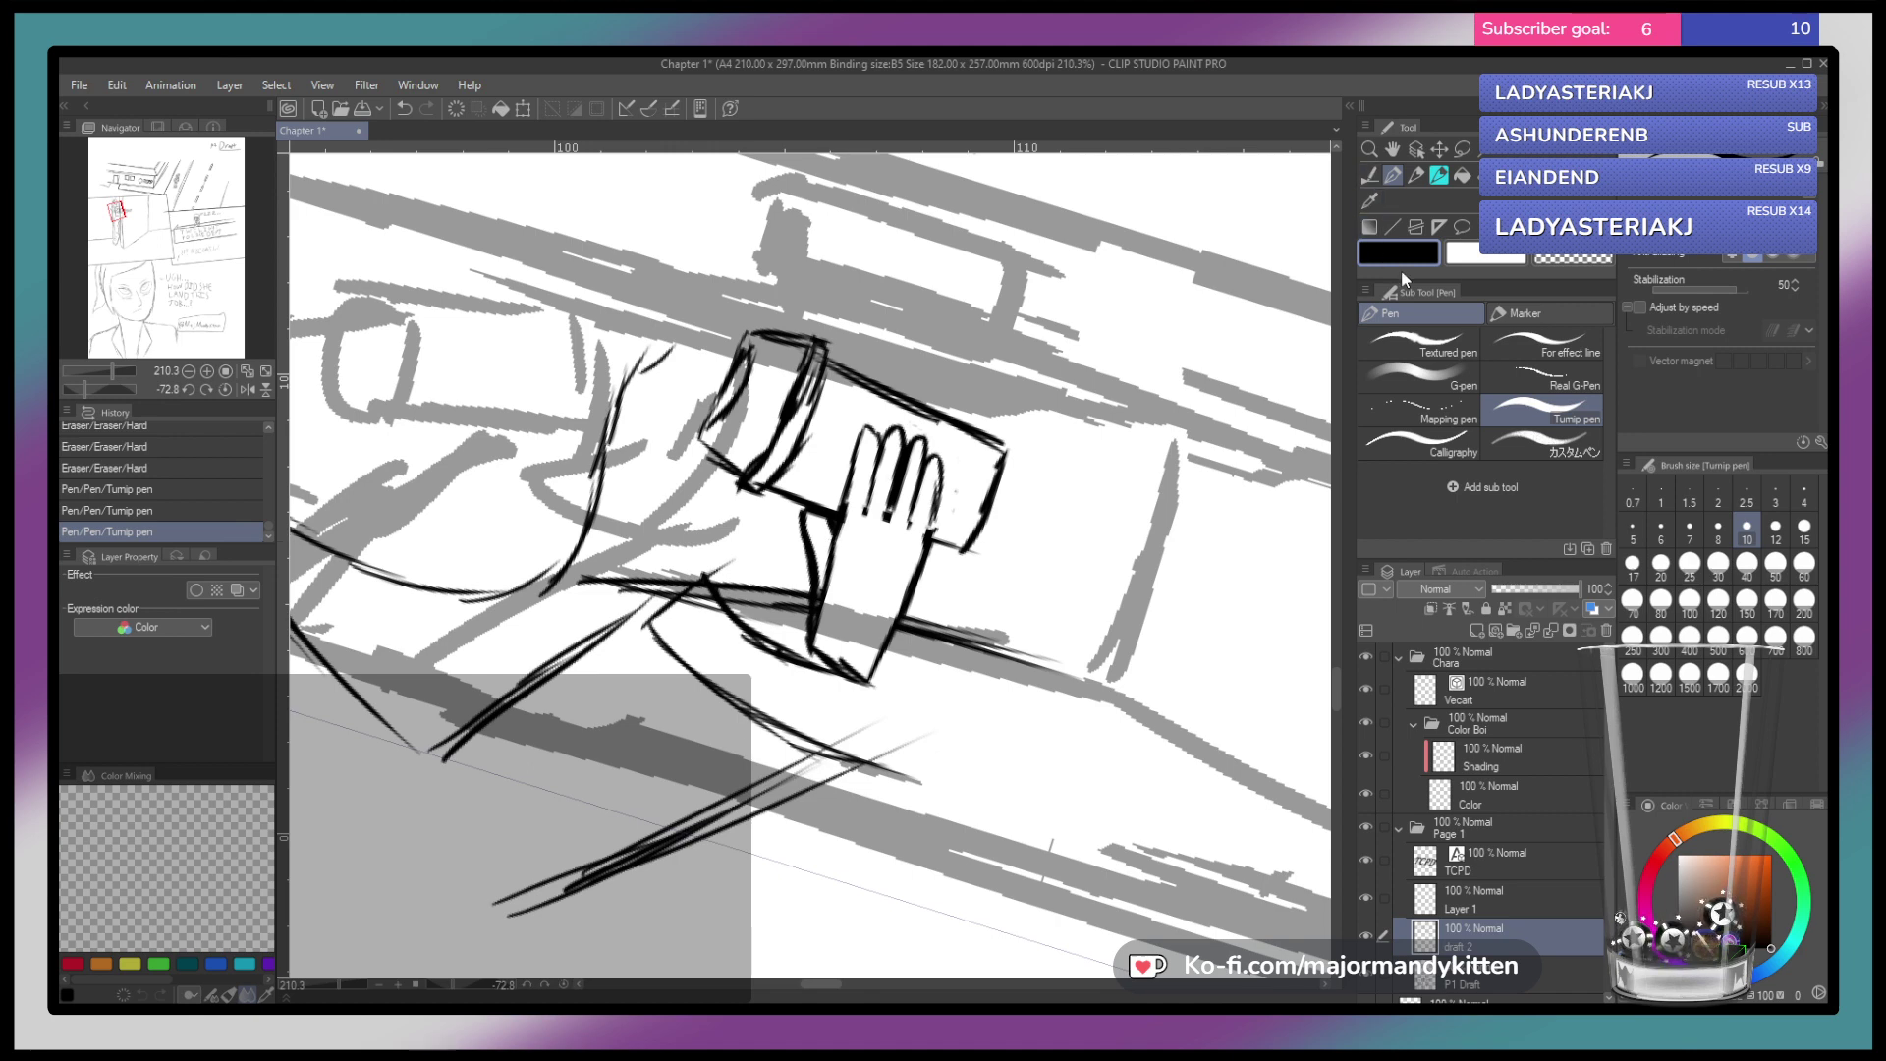
key("m")
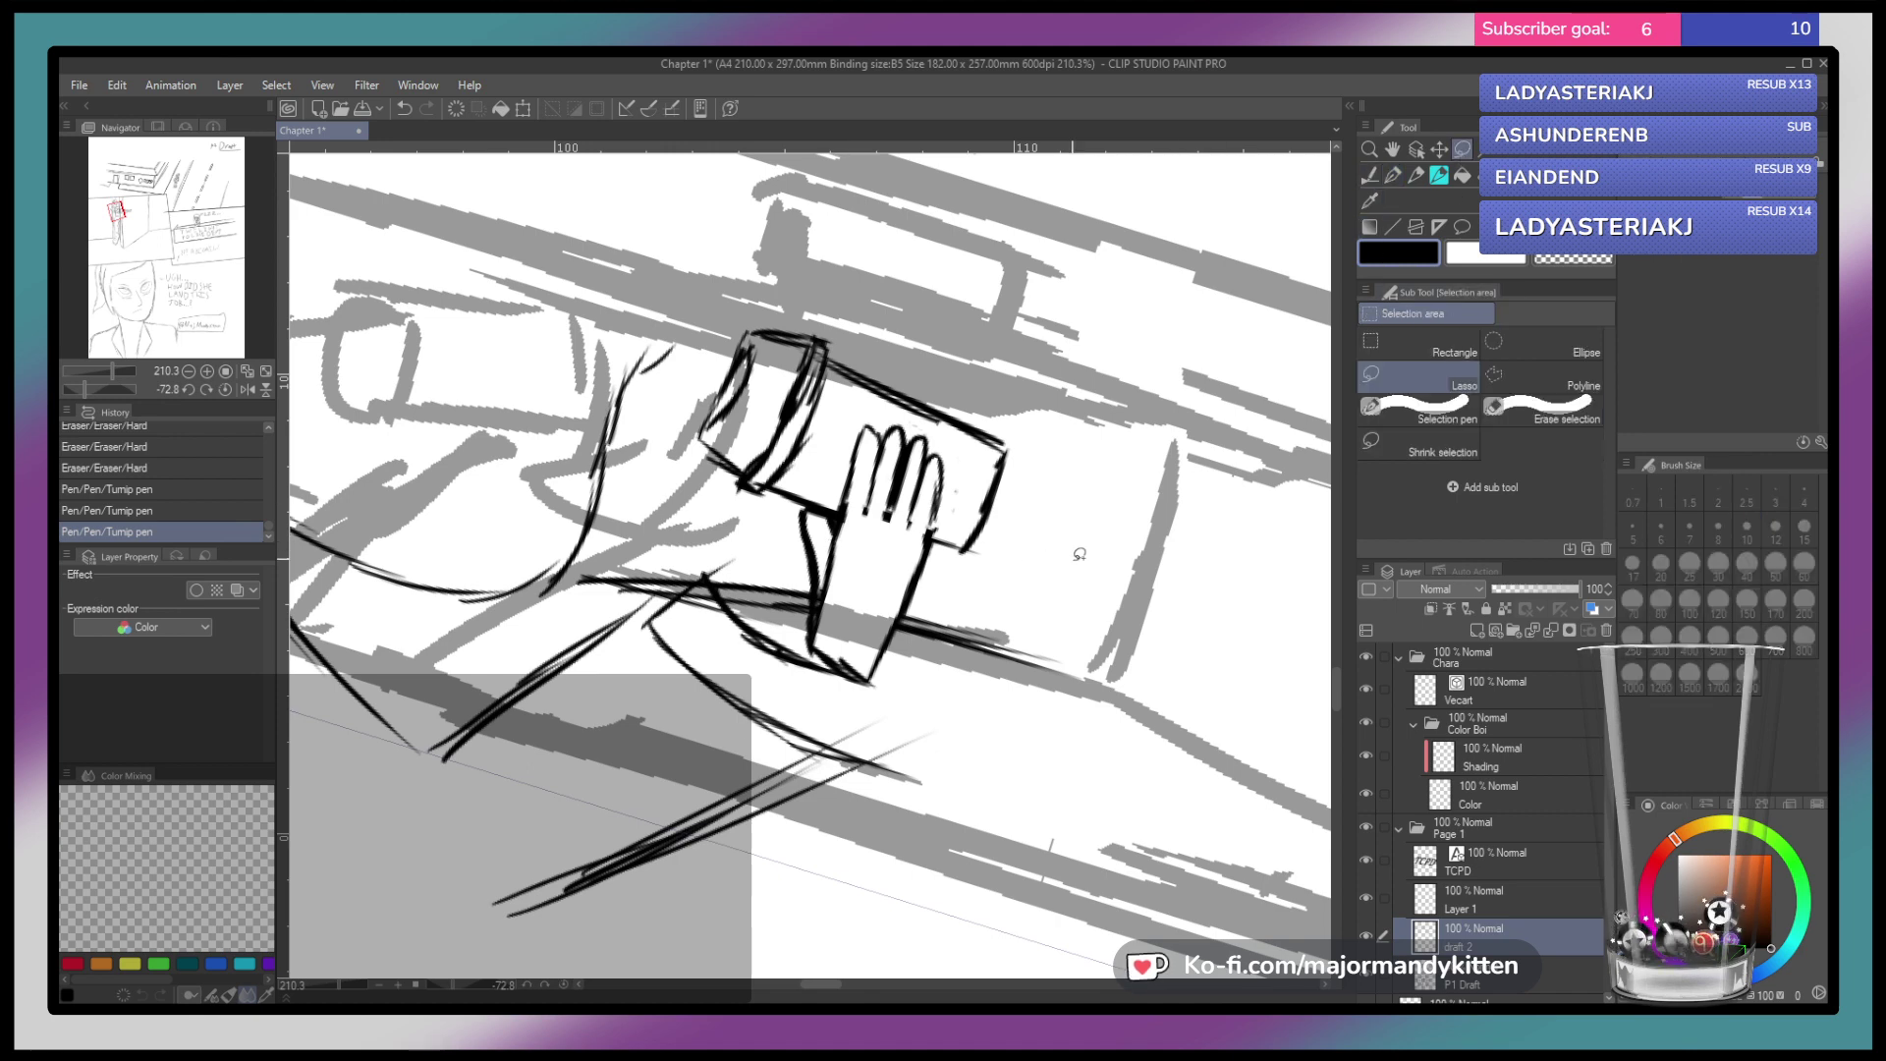
left_click(1504, 899)
left_click(1550, 631)
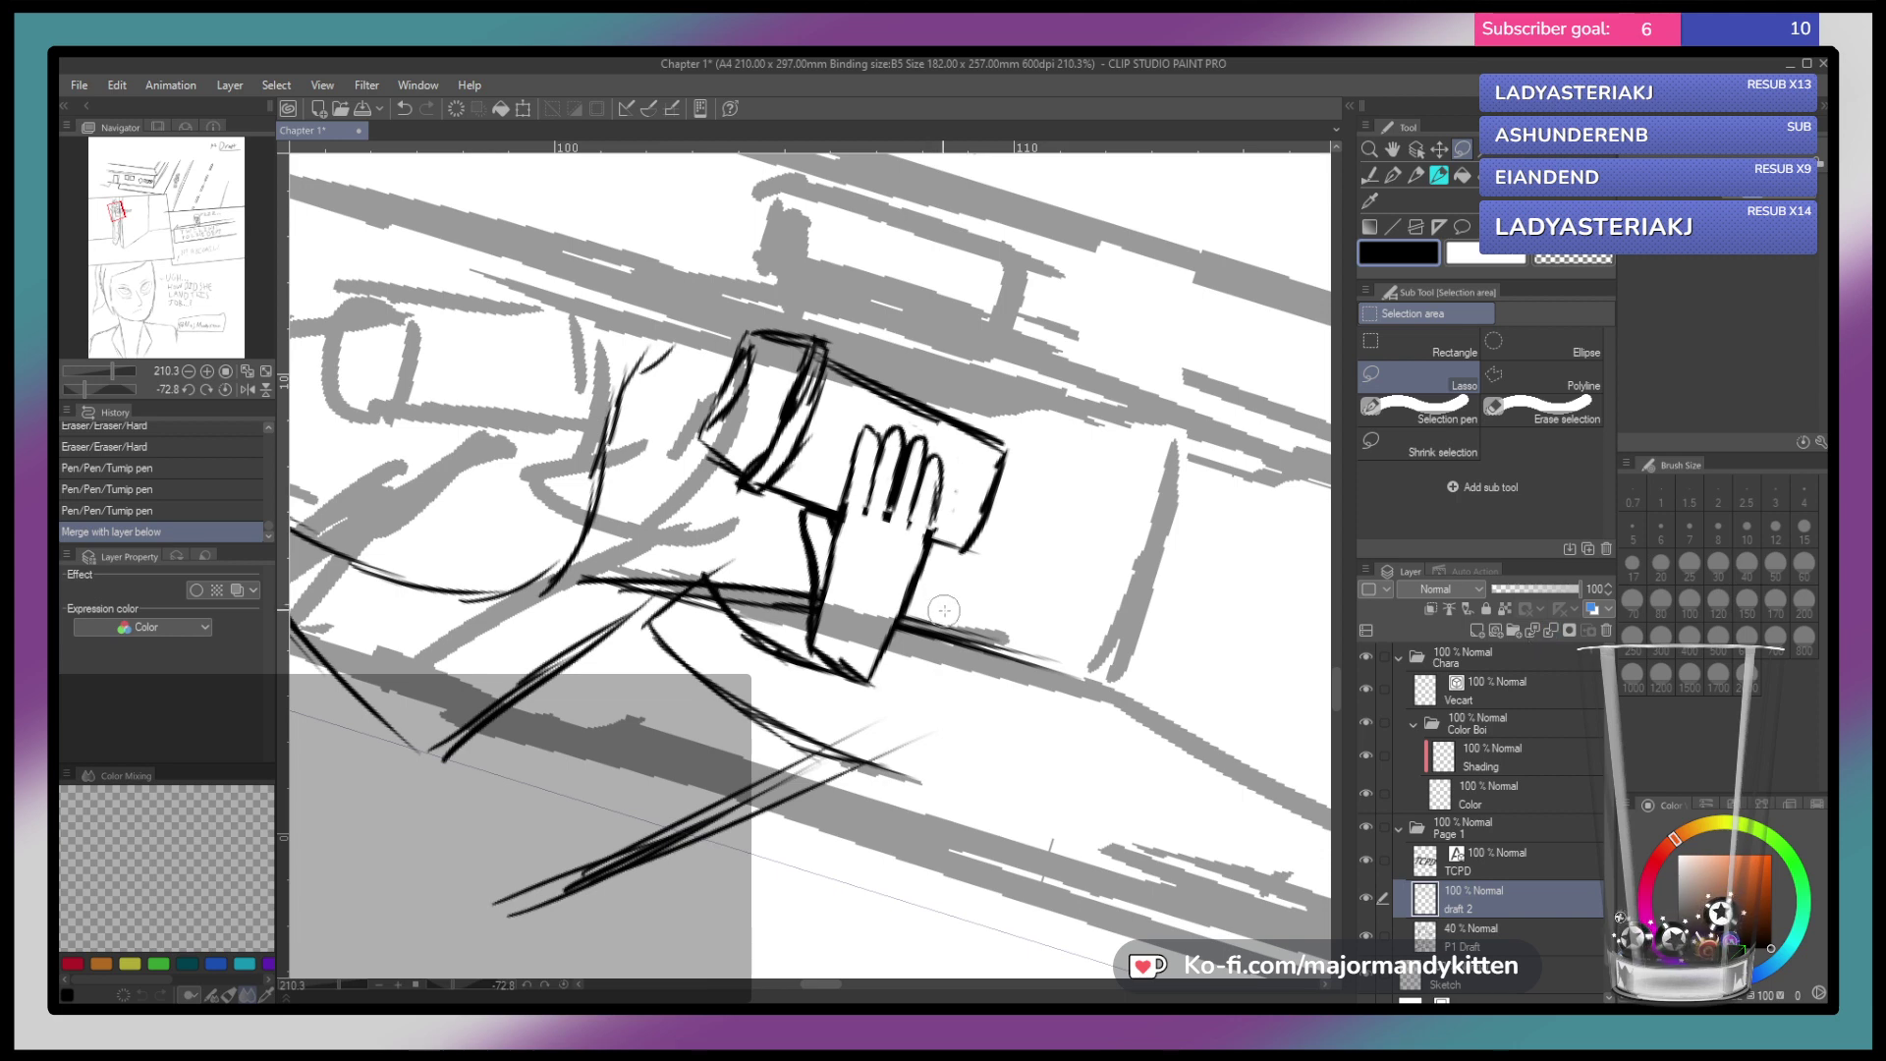
Lasso the hand with its banded object, move it up toward the figure's body at 100% scale, deselect, and erase the stray marks around the wrist
mouse_move(885, 683)
left_mouse_down()
mouse_move(916, 614)
mouse_move(1044, 537)
mouse_move(1059, 476)
mouse_move(1040, 398)
mouse_move(944, 331)
mouse_move(824, 287)
mouse_move(735, 296)
mouse_move(693, 364)
mouse_move(690, 422)
mouse_move(797, 559)
mouse_move(805, 640)
mouse_move(864, 678)
left_mouse_up()
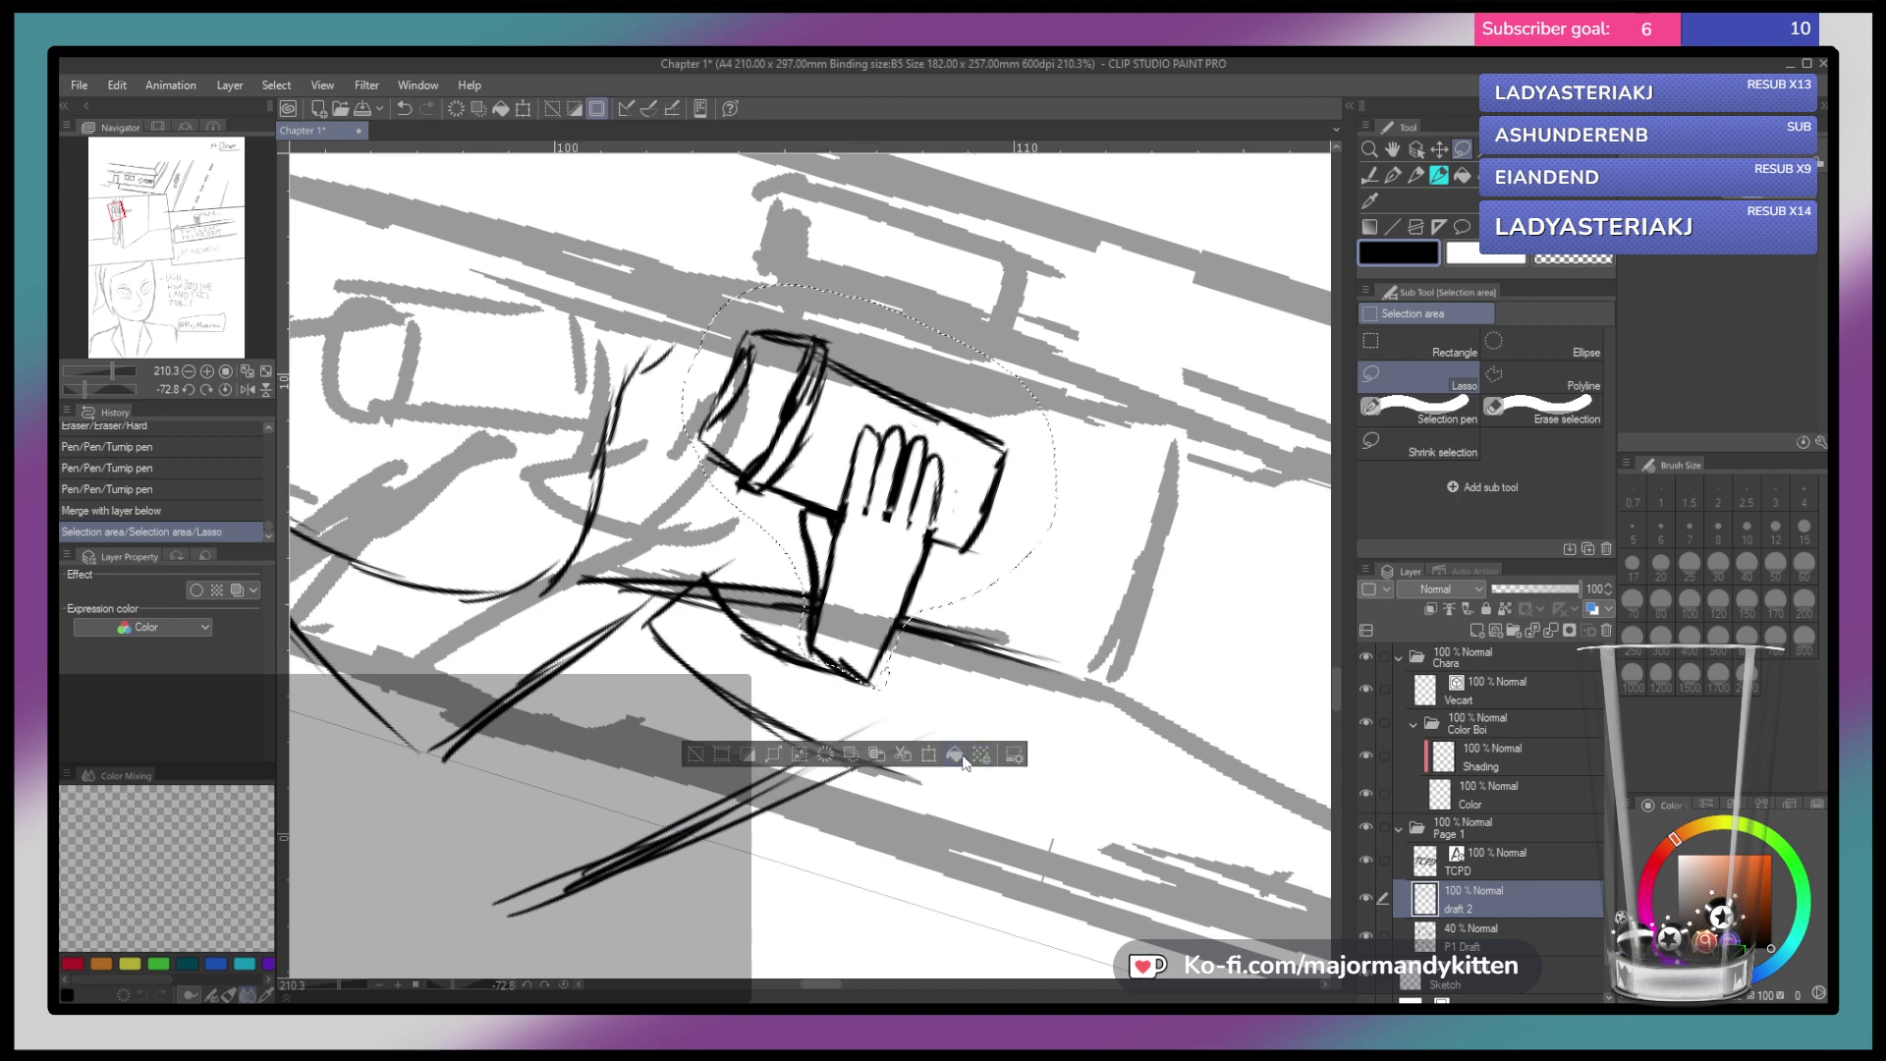
left_click(928, 753)
mouse_move(973, 632)
left_mouse_down()
mouse_move(972, 603)
mouse_move(909, 584)
left_mouse_up()
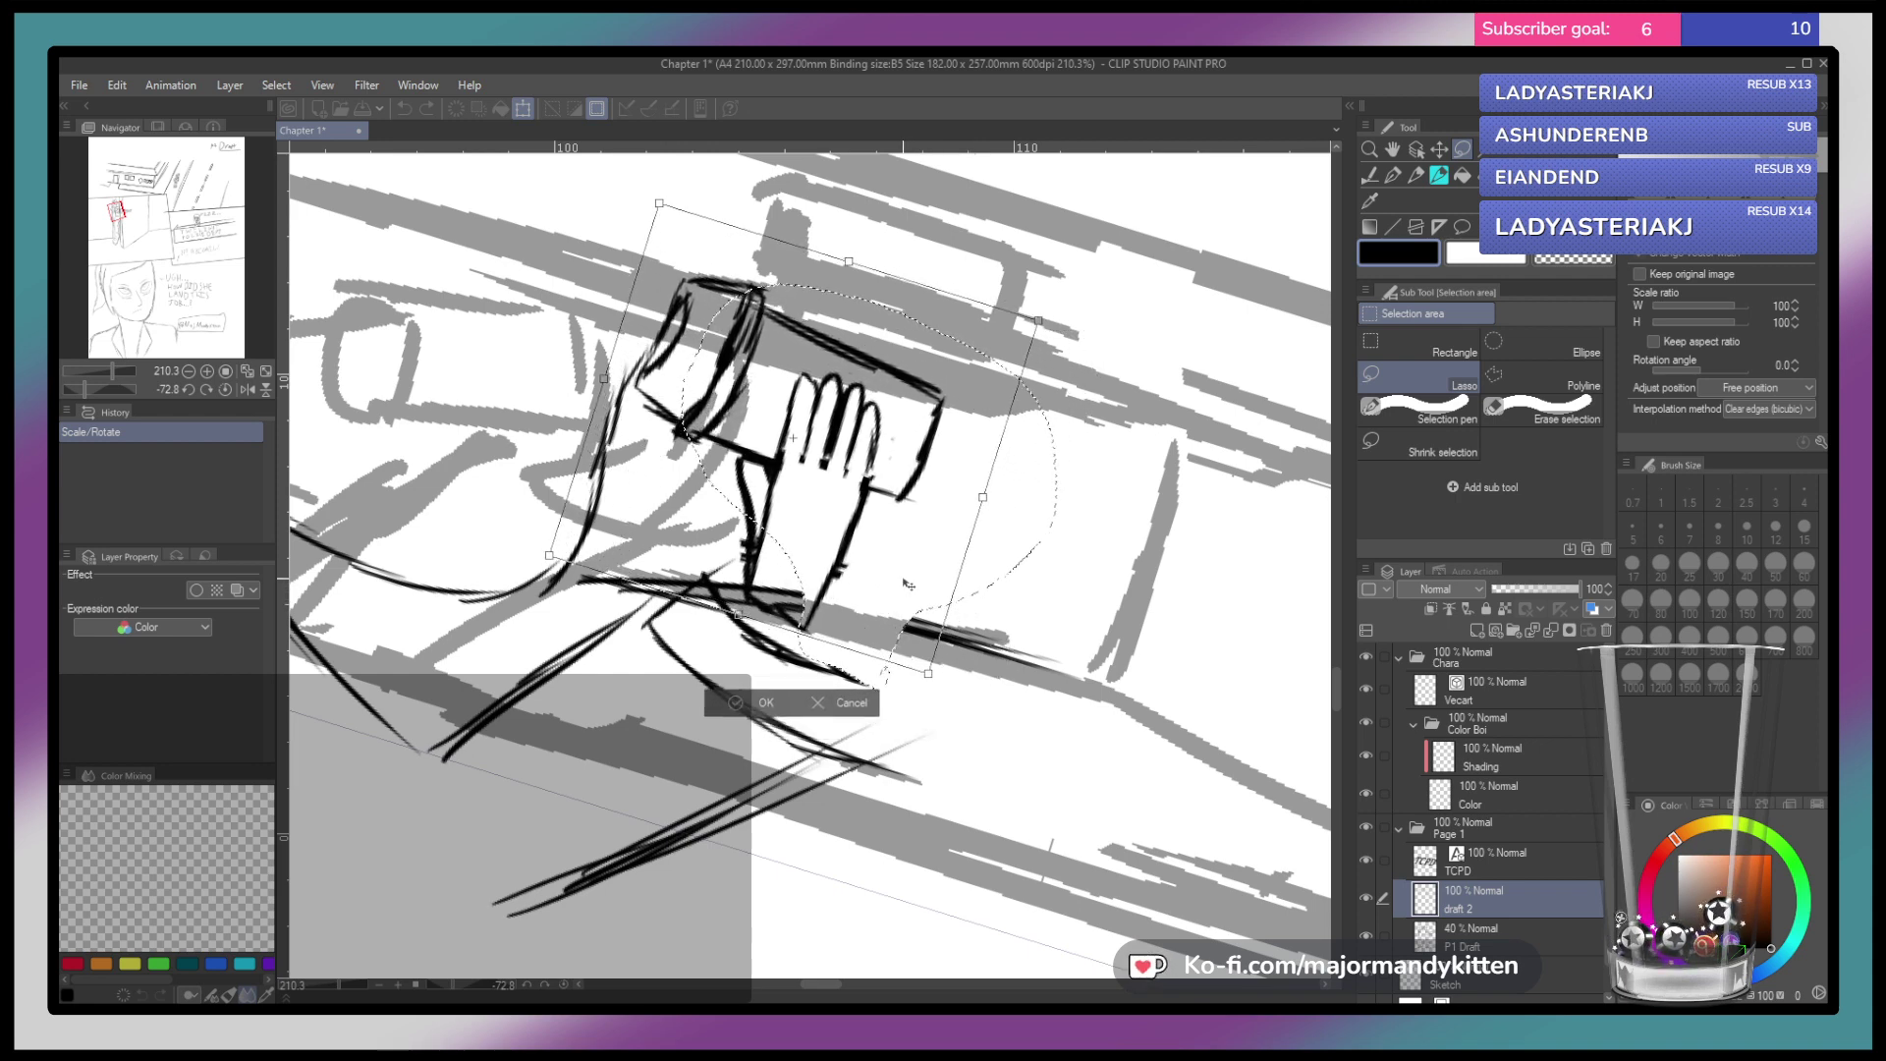
left_click_drag(904, 579, 903, 581)
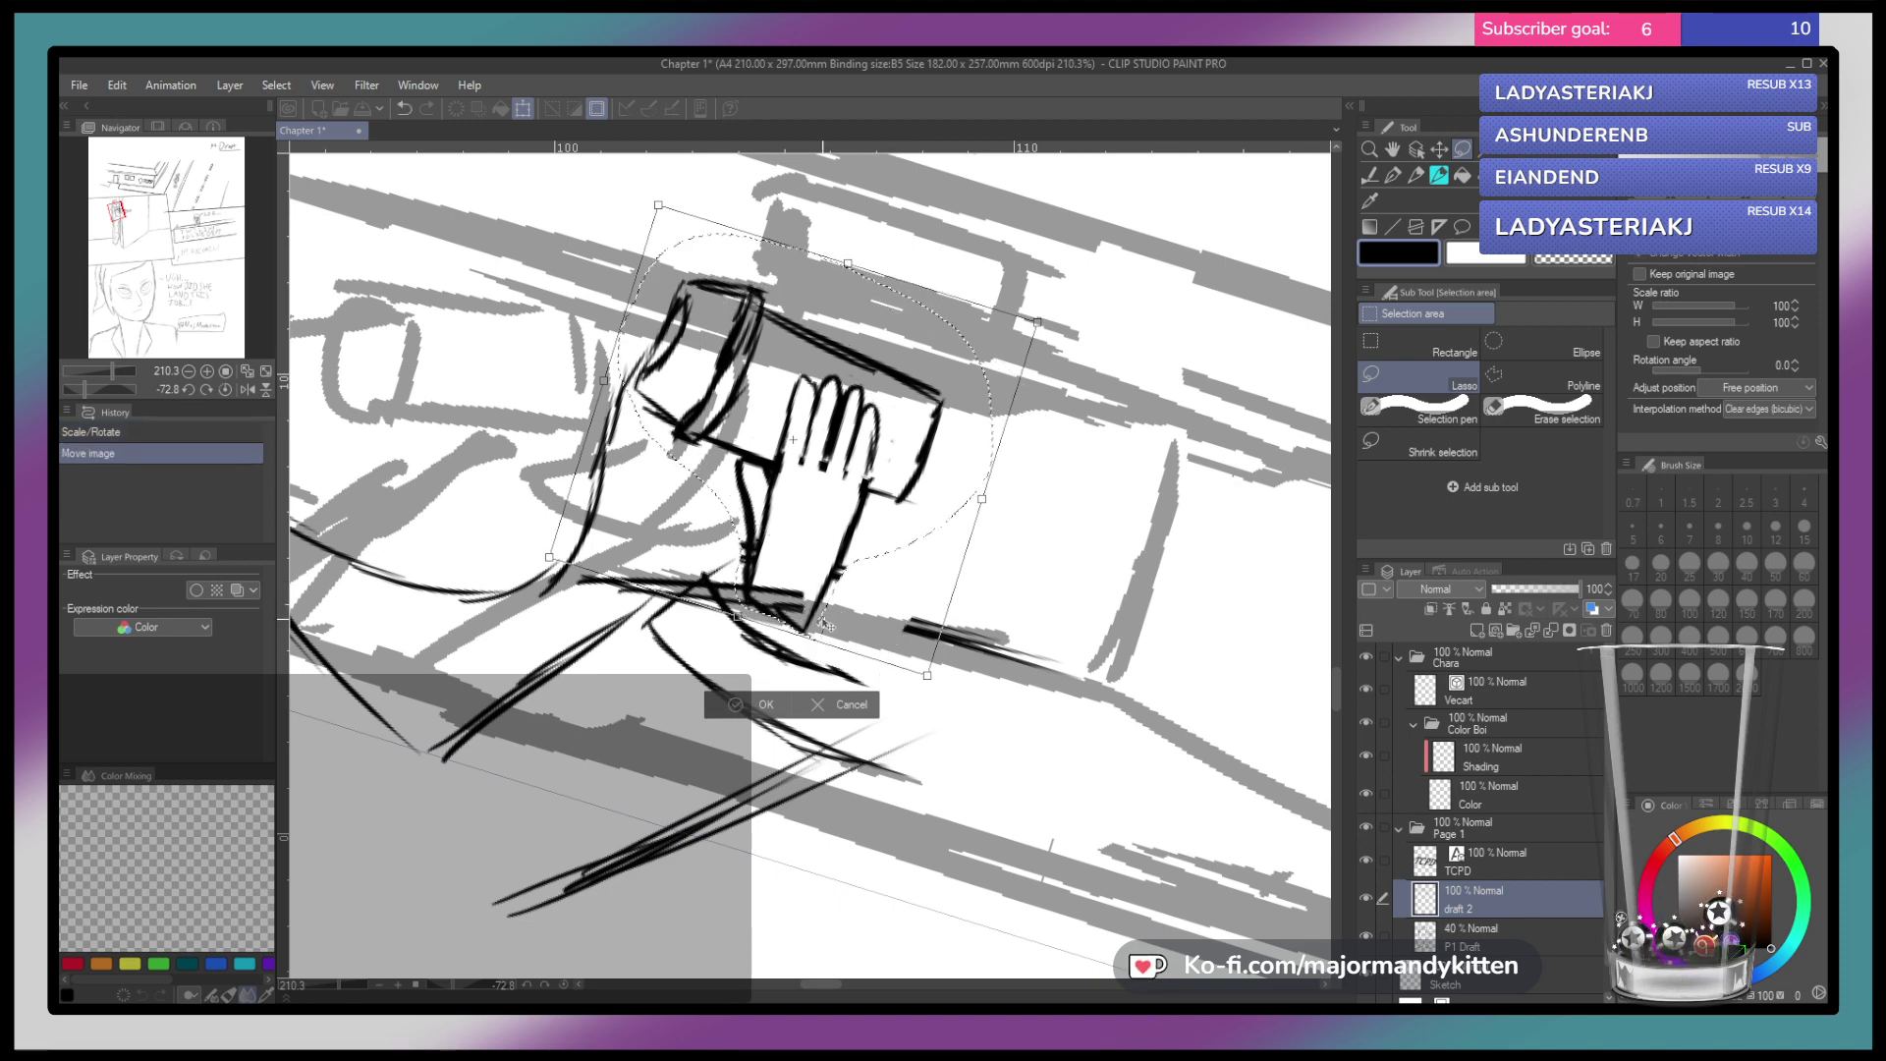
key("Return")
key("ctrl+d")
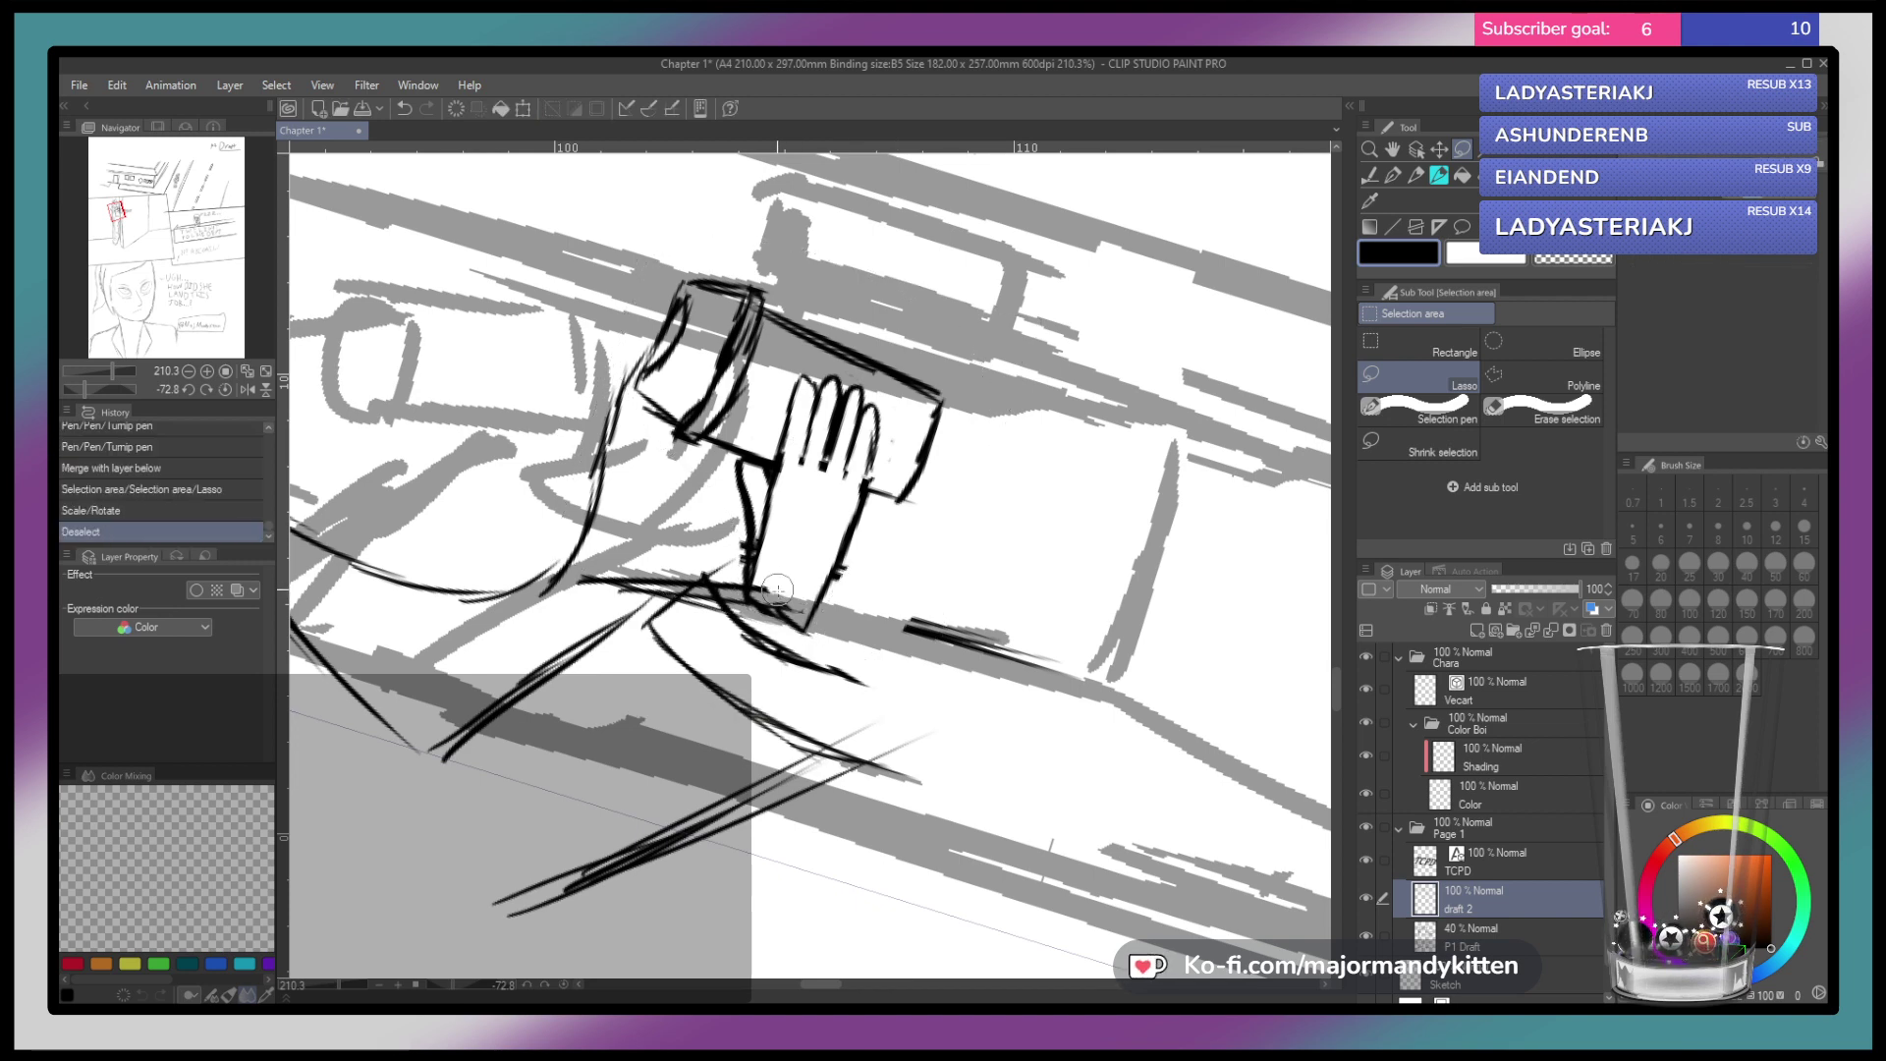
left_click_drag(762, 587, 741, 565)
left_click(841, 580)
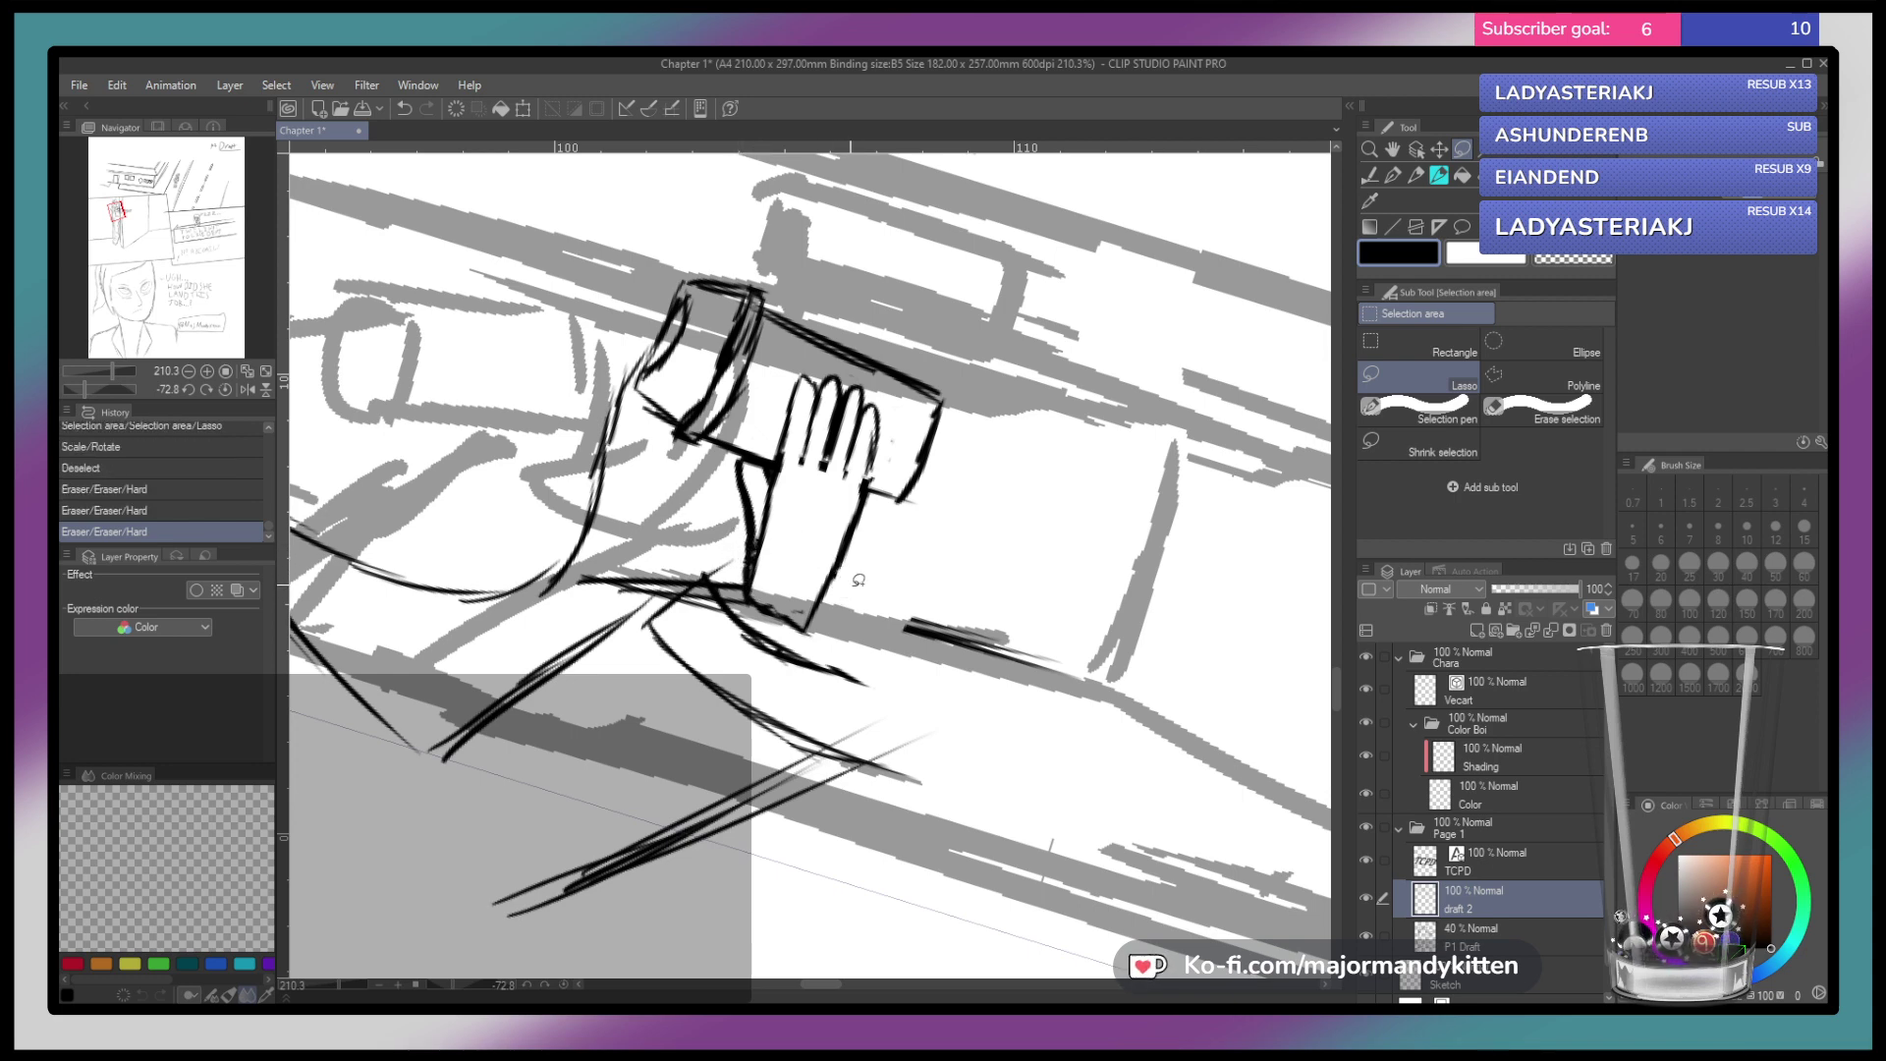
Extend the torso line below the hand, connect the wrist to the sleeve with pen lines, and erase the old wrist edge inside it
key("p")
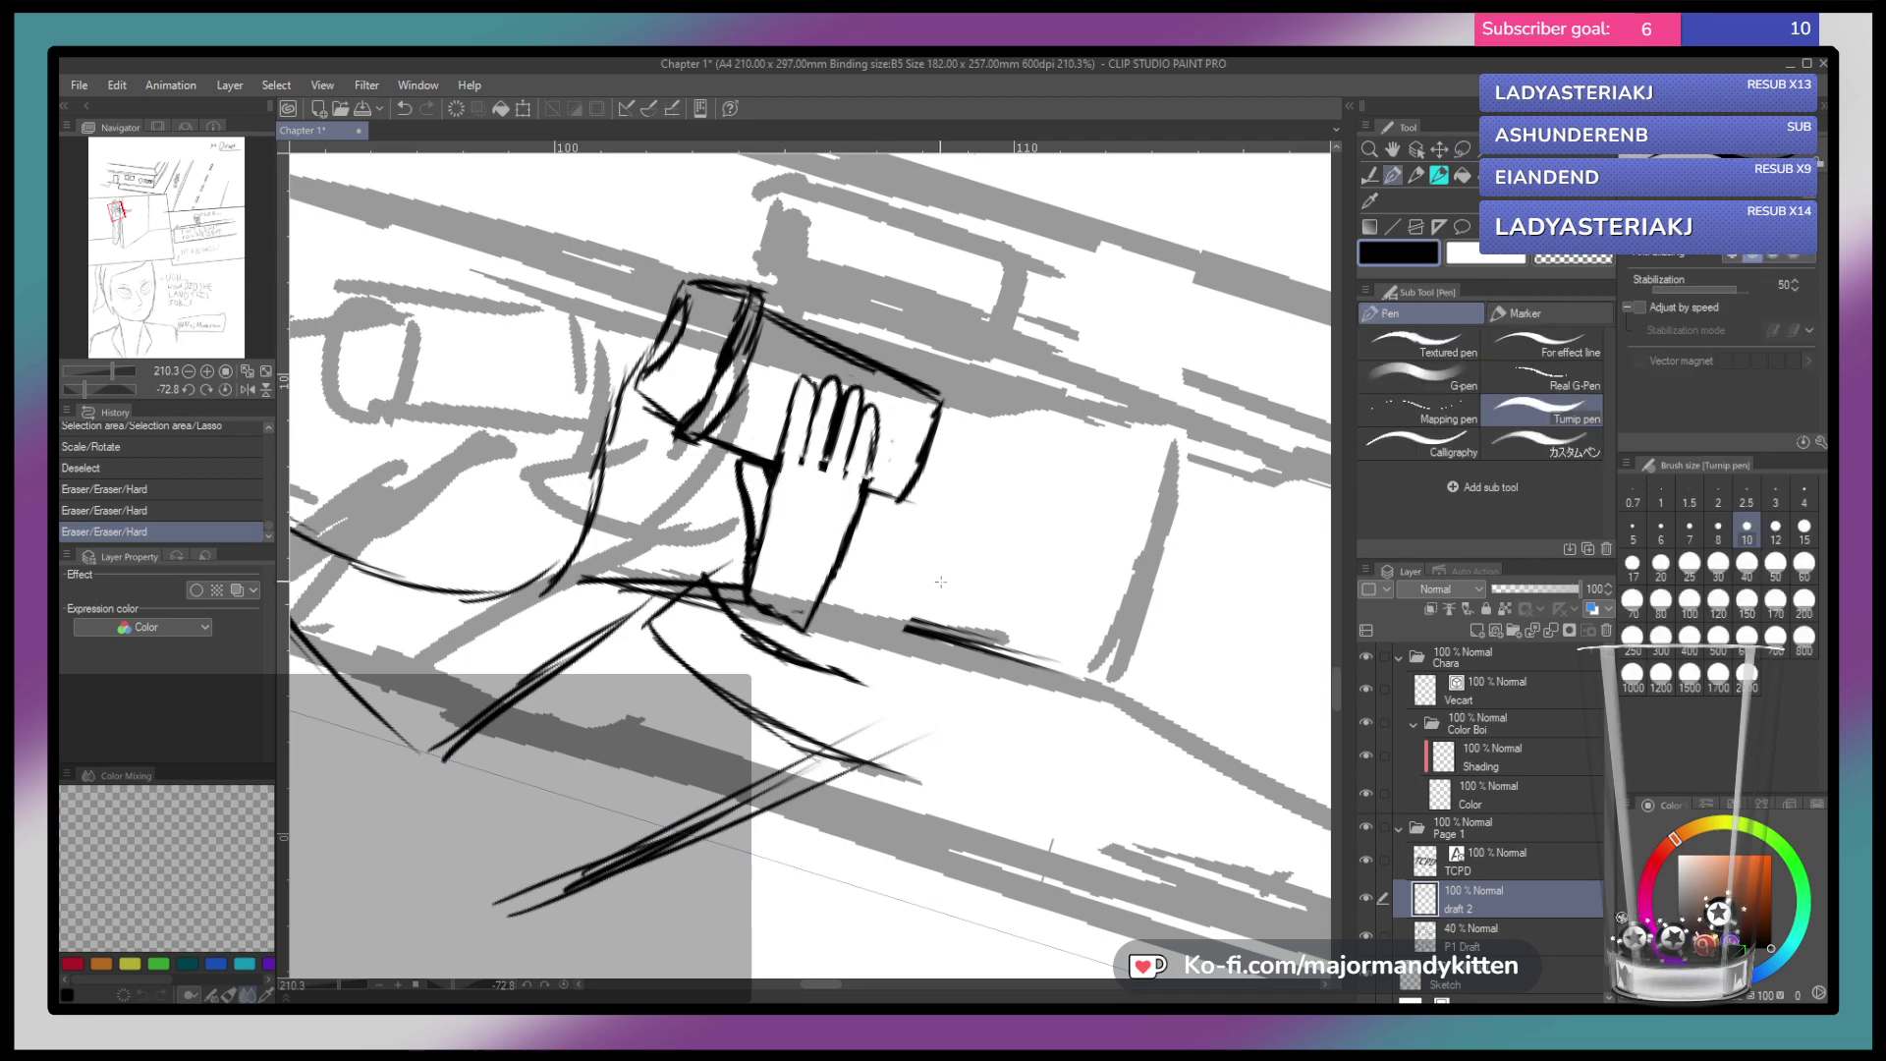
left_click_drag(943, 542, 867, 708)
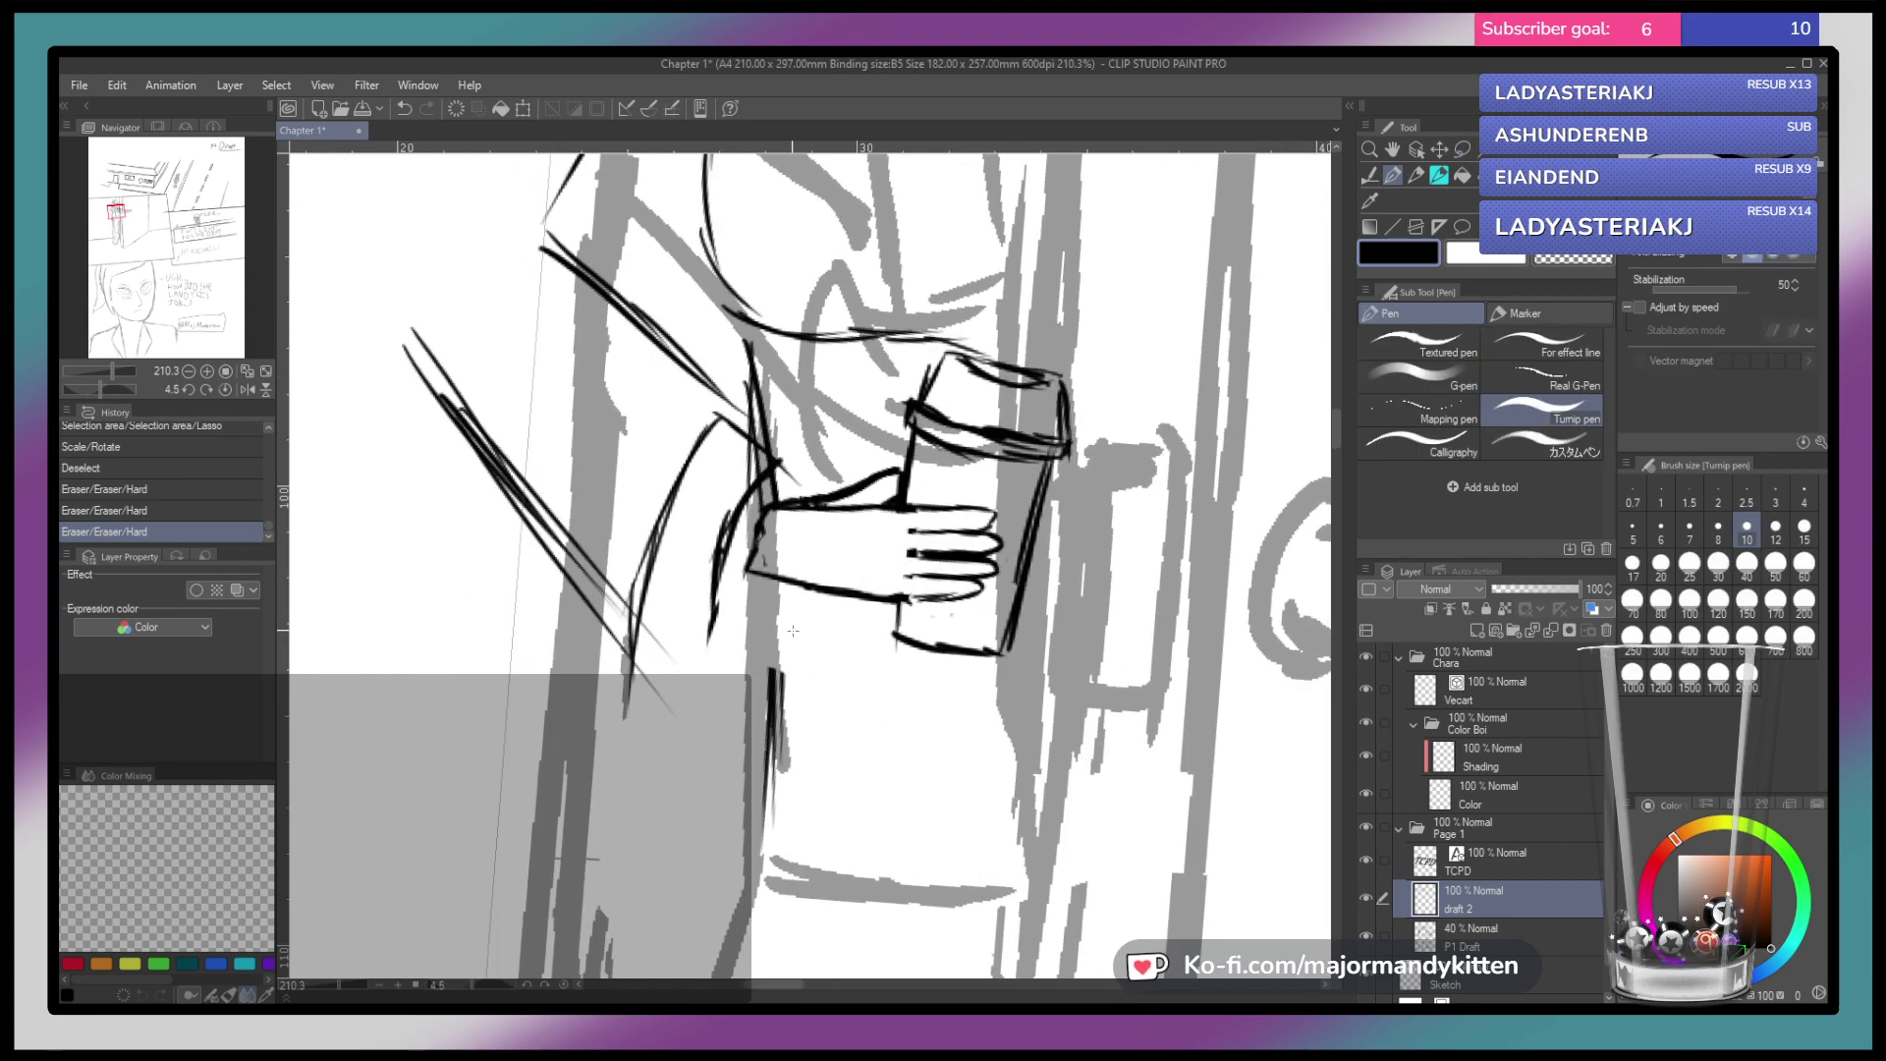
left_click_drag(773, 585, 774, 669)
mouse_move(772, 614)
left_mouse_down()
mouse_move(772, 709)
mouse_move(775, 657)
mouse_move(775, 683)
left_mouse_up()
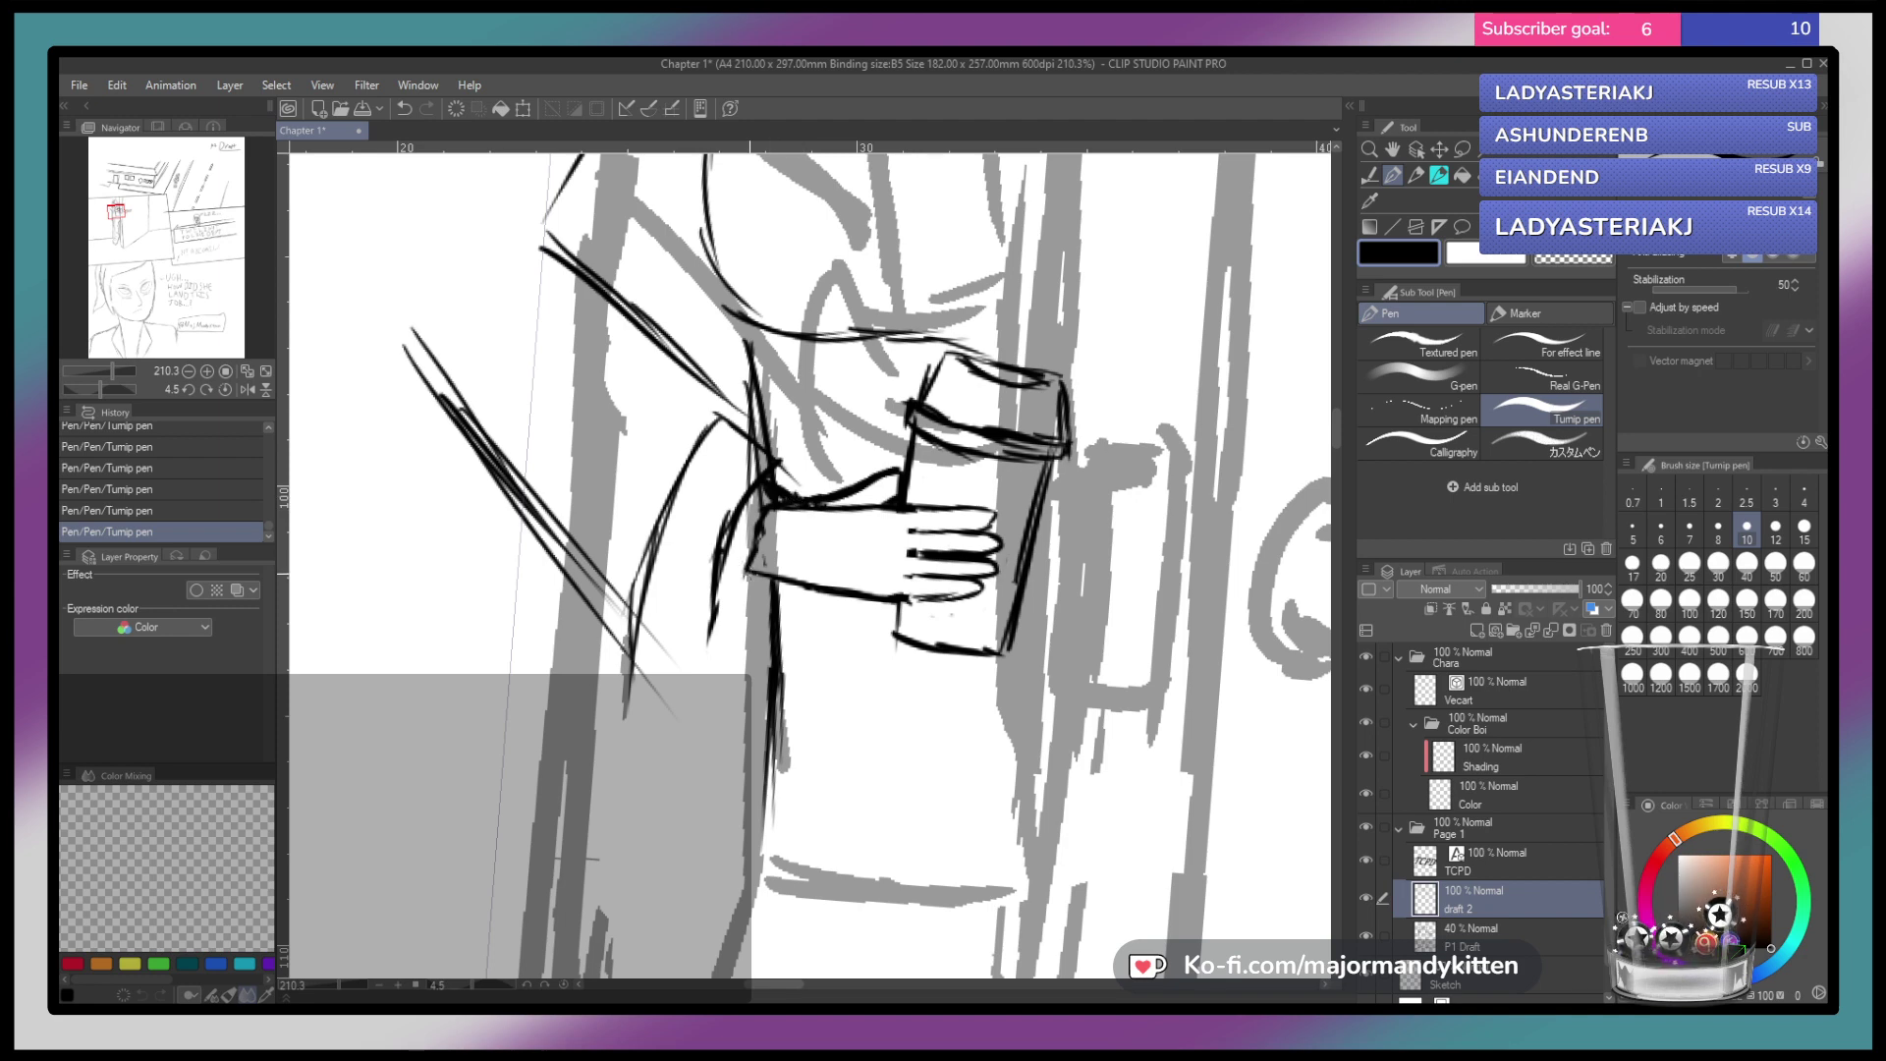
left_click_drag(742, 569, 724, 556)
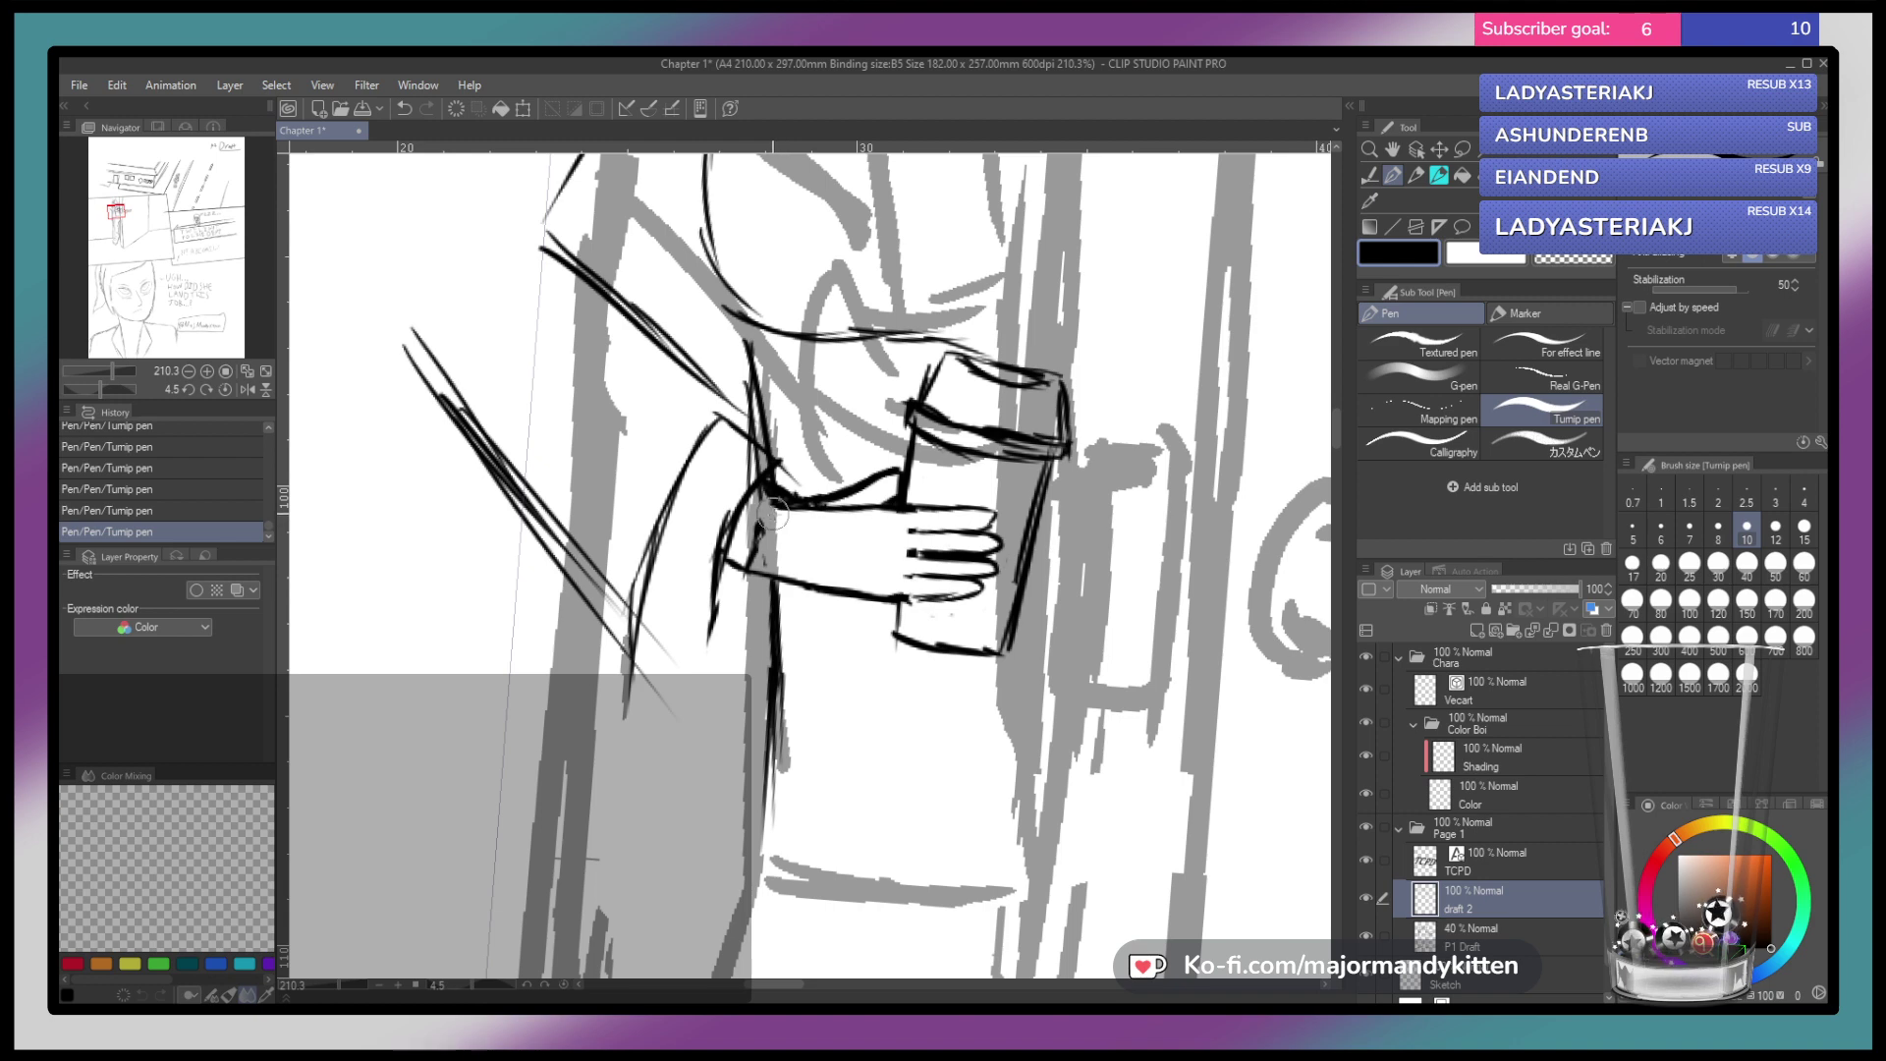
left_click_drag(792, 525, 776, 506)
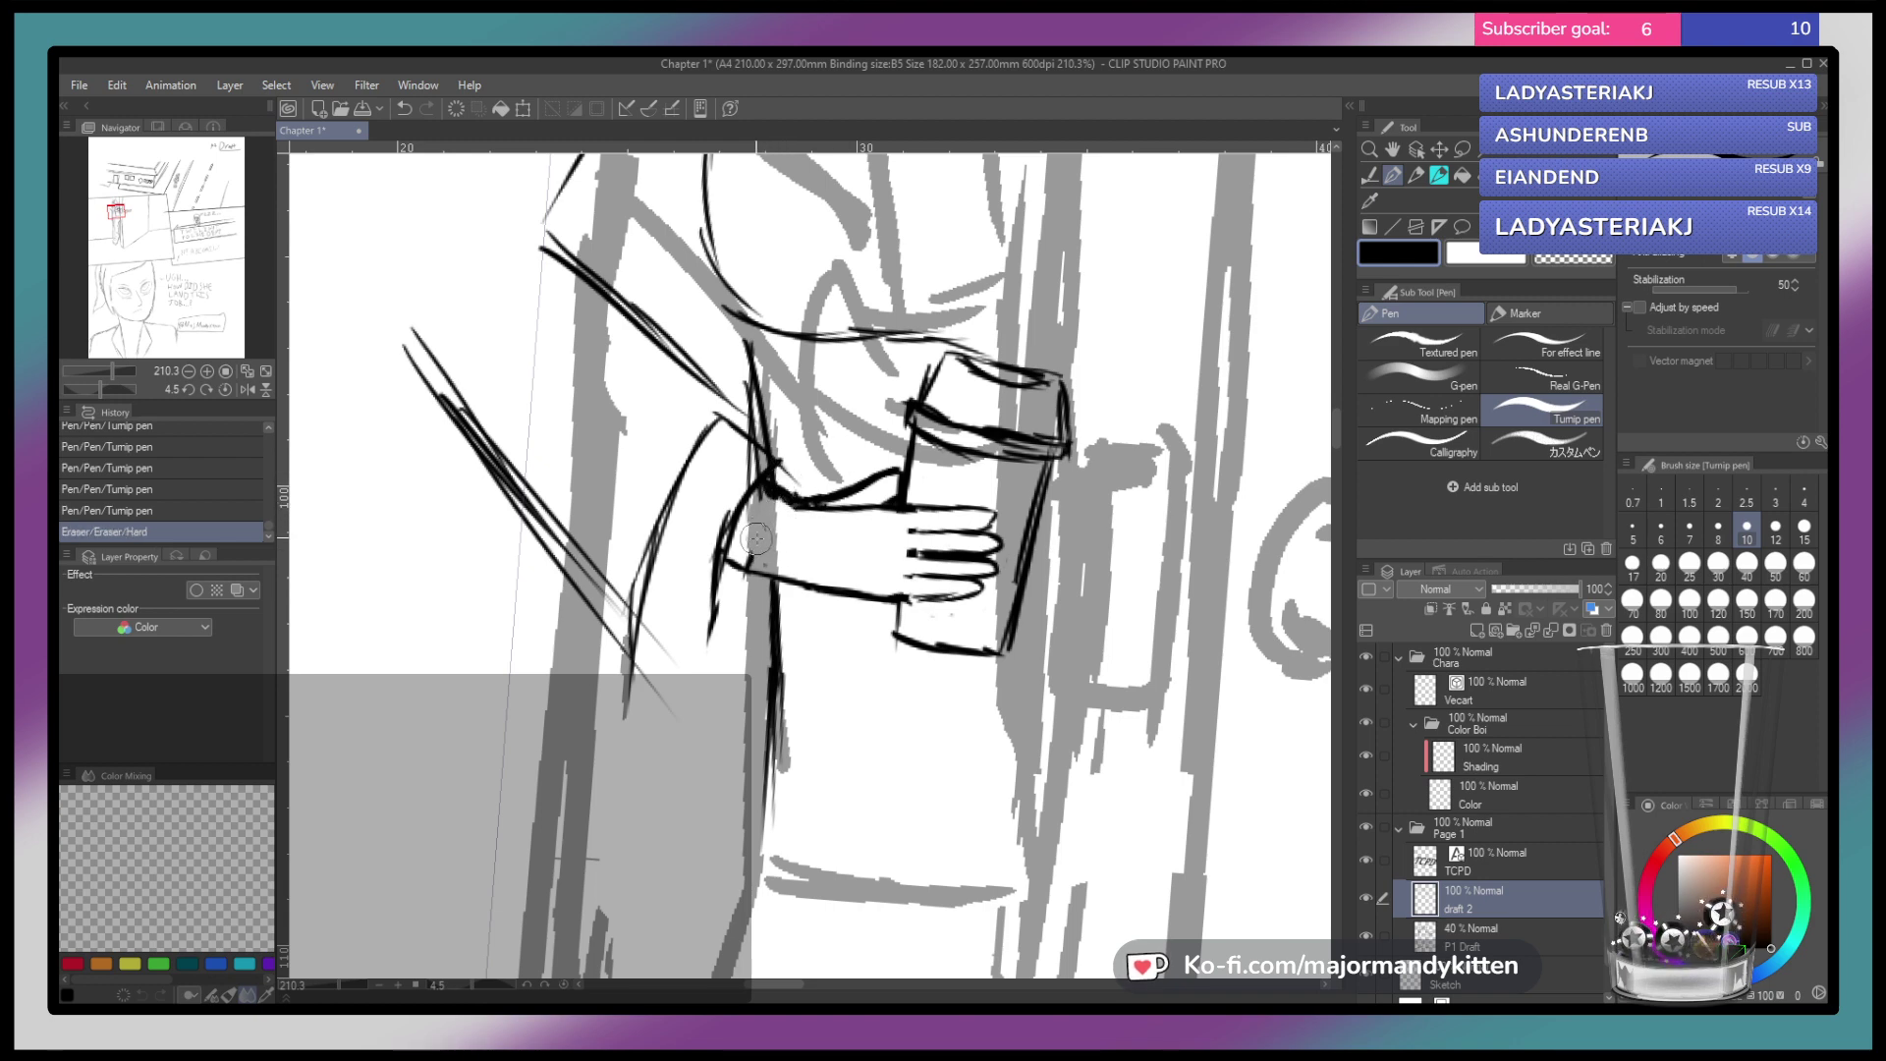
left_click_drag(766, 528, 751, 558)
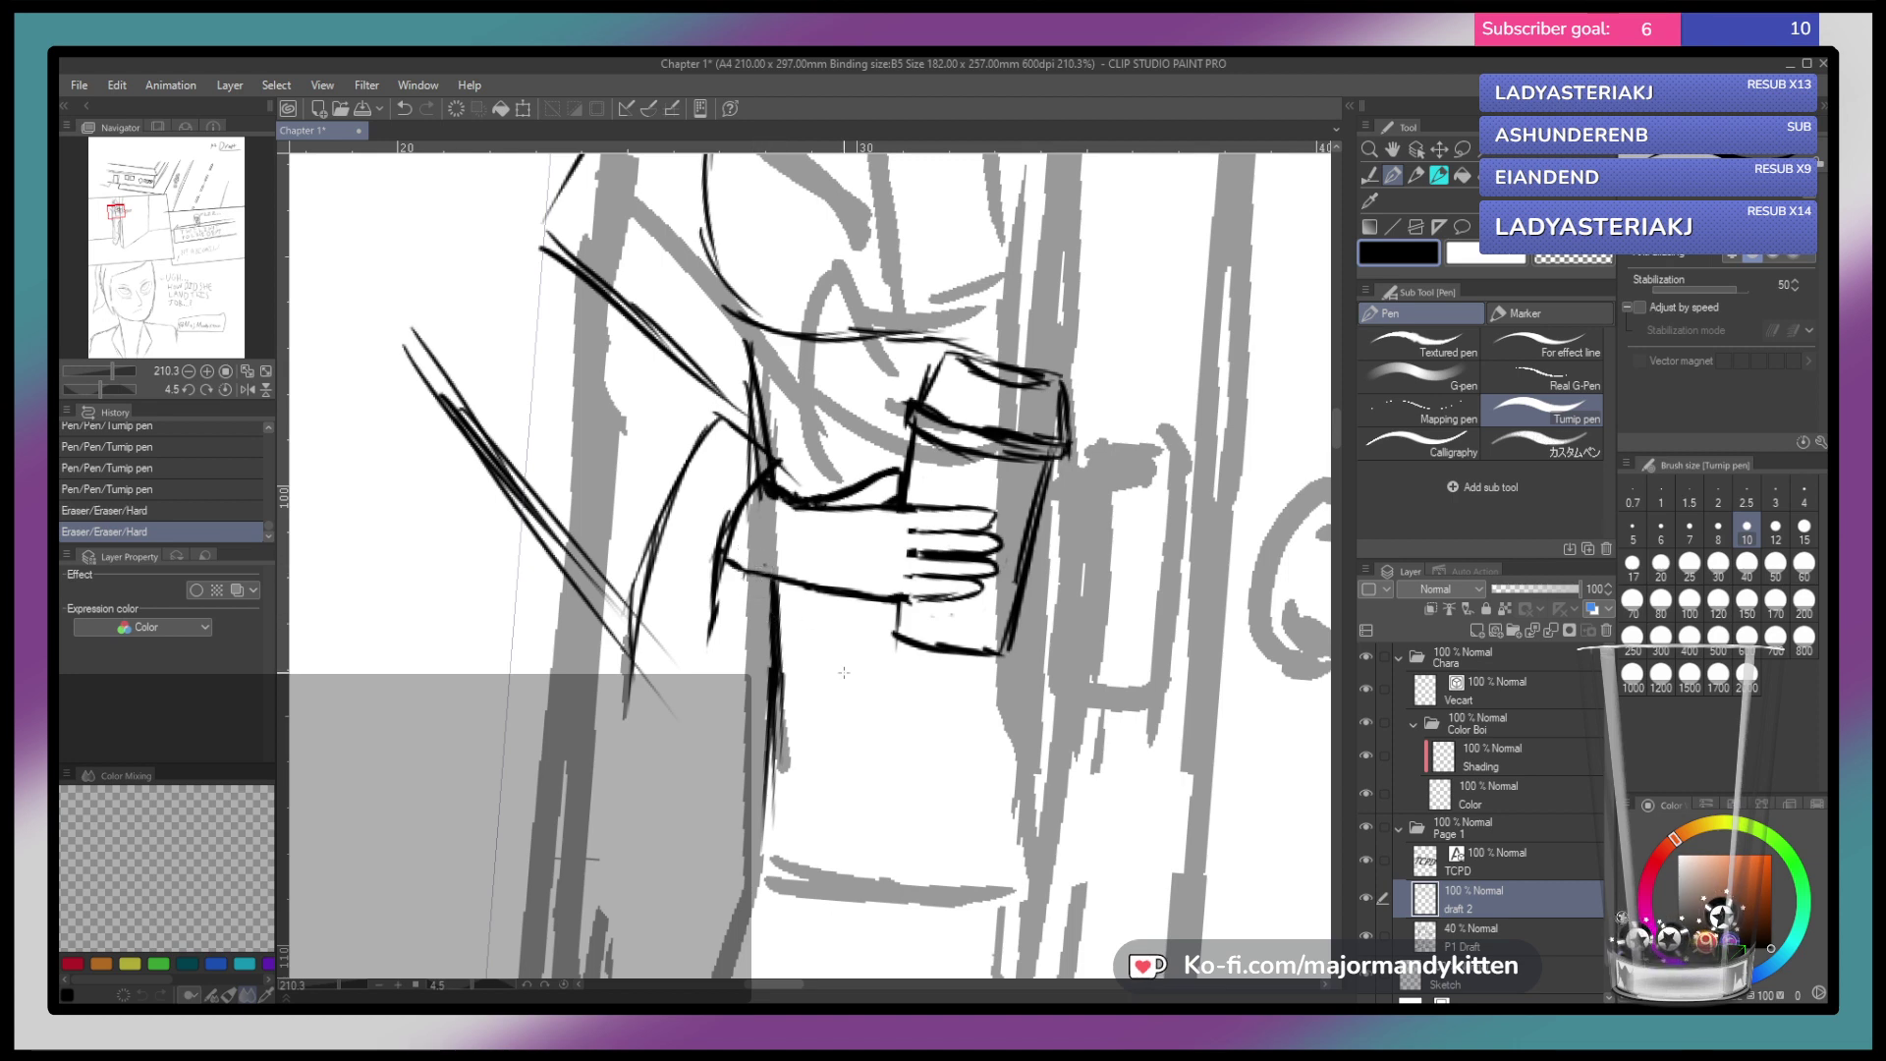
Ink the figure's door-side contour from the panel's upper border down to the held object, including the bent arm lines
scroll(1008, 530, "down", 4)
left_click_drag(999, 516, 916, 685)
mouse_move(993, 510)
left_mouse_down()
mouse_move(958, 546)
mouse_move(973, 495)
left_mouse_up()
scroll(973, 495, "up", 3)
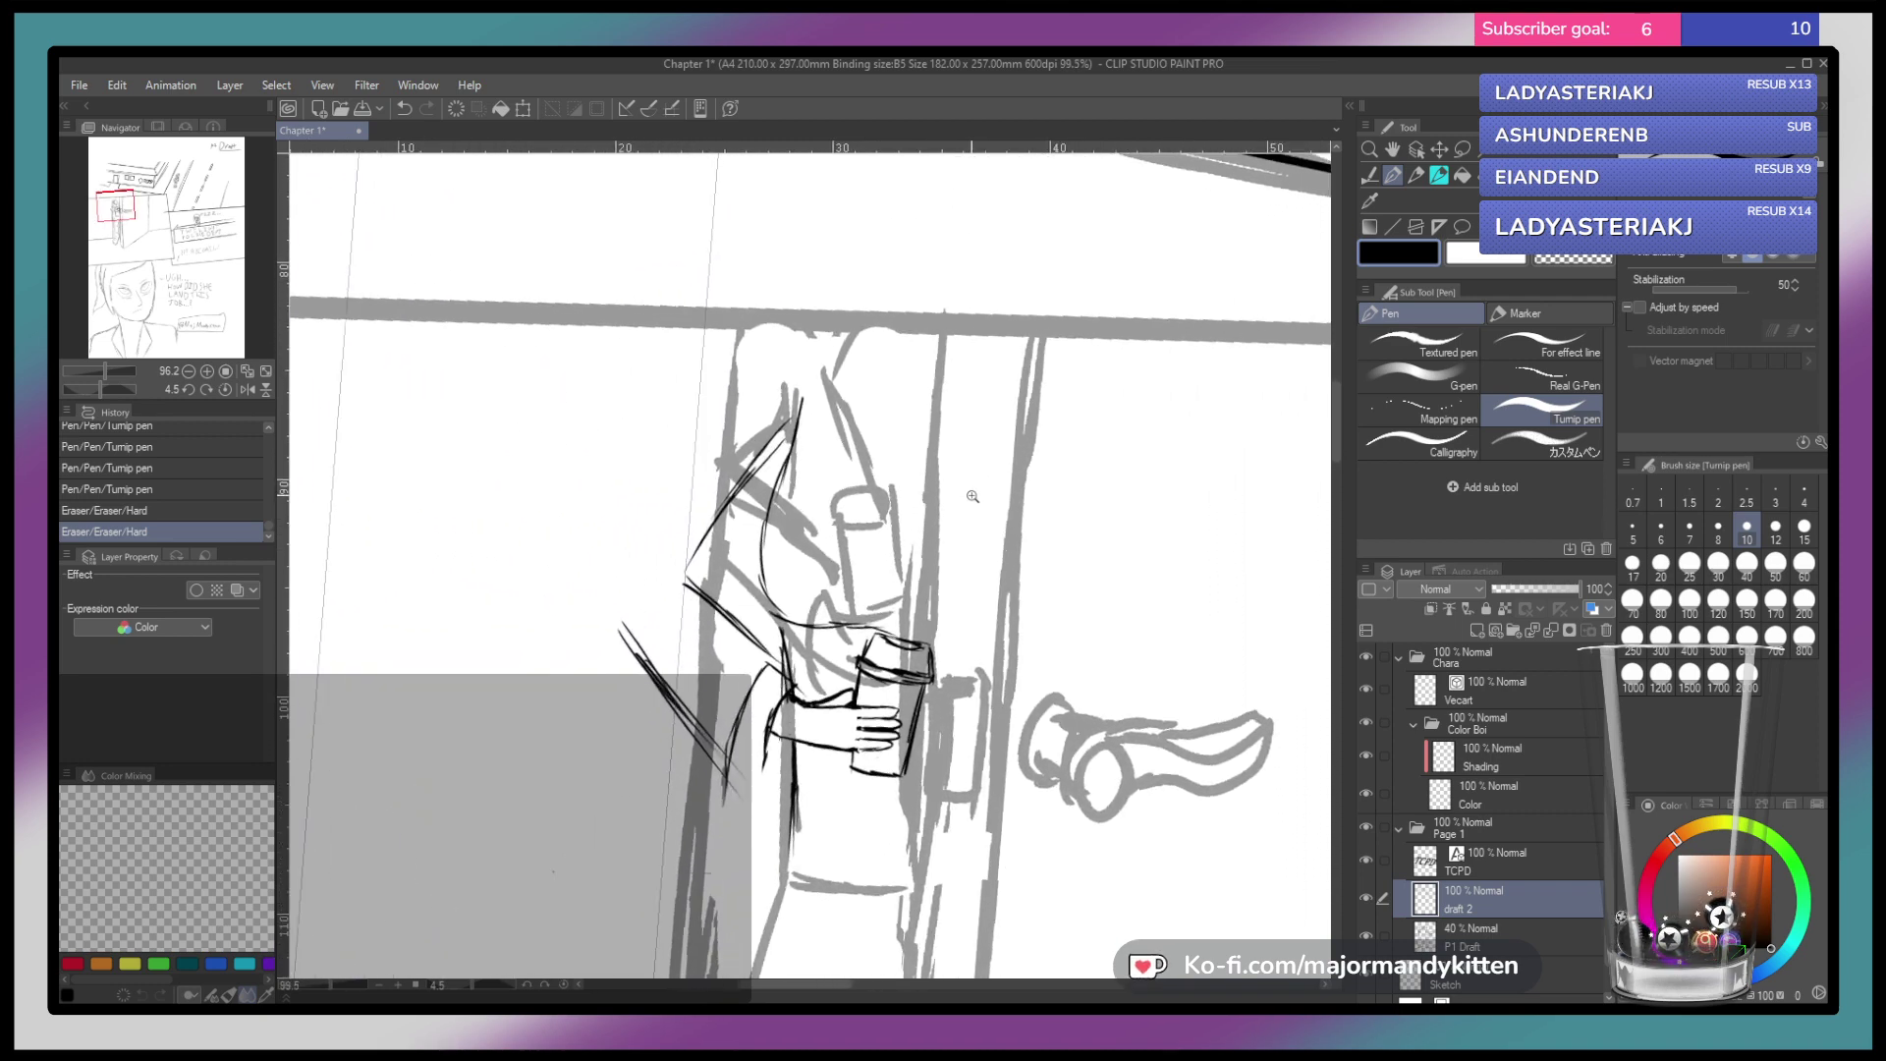
left_click_drag(924, 509, 963, 577)
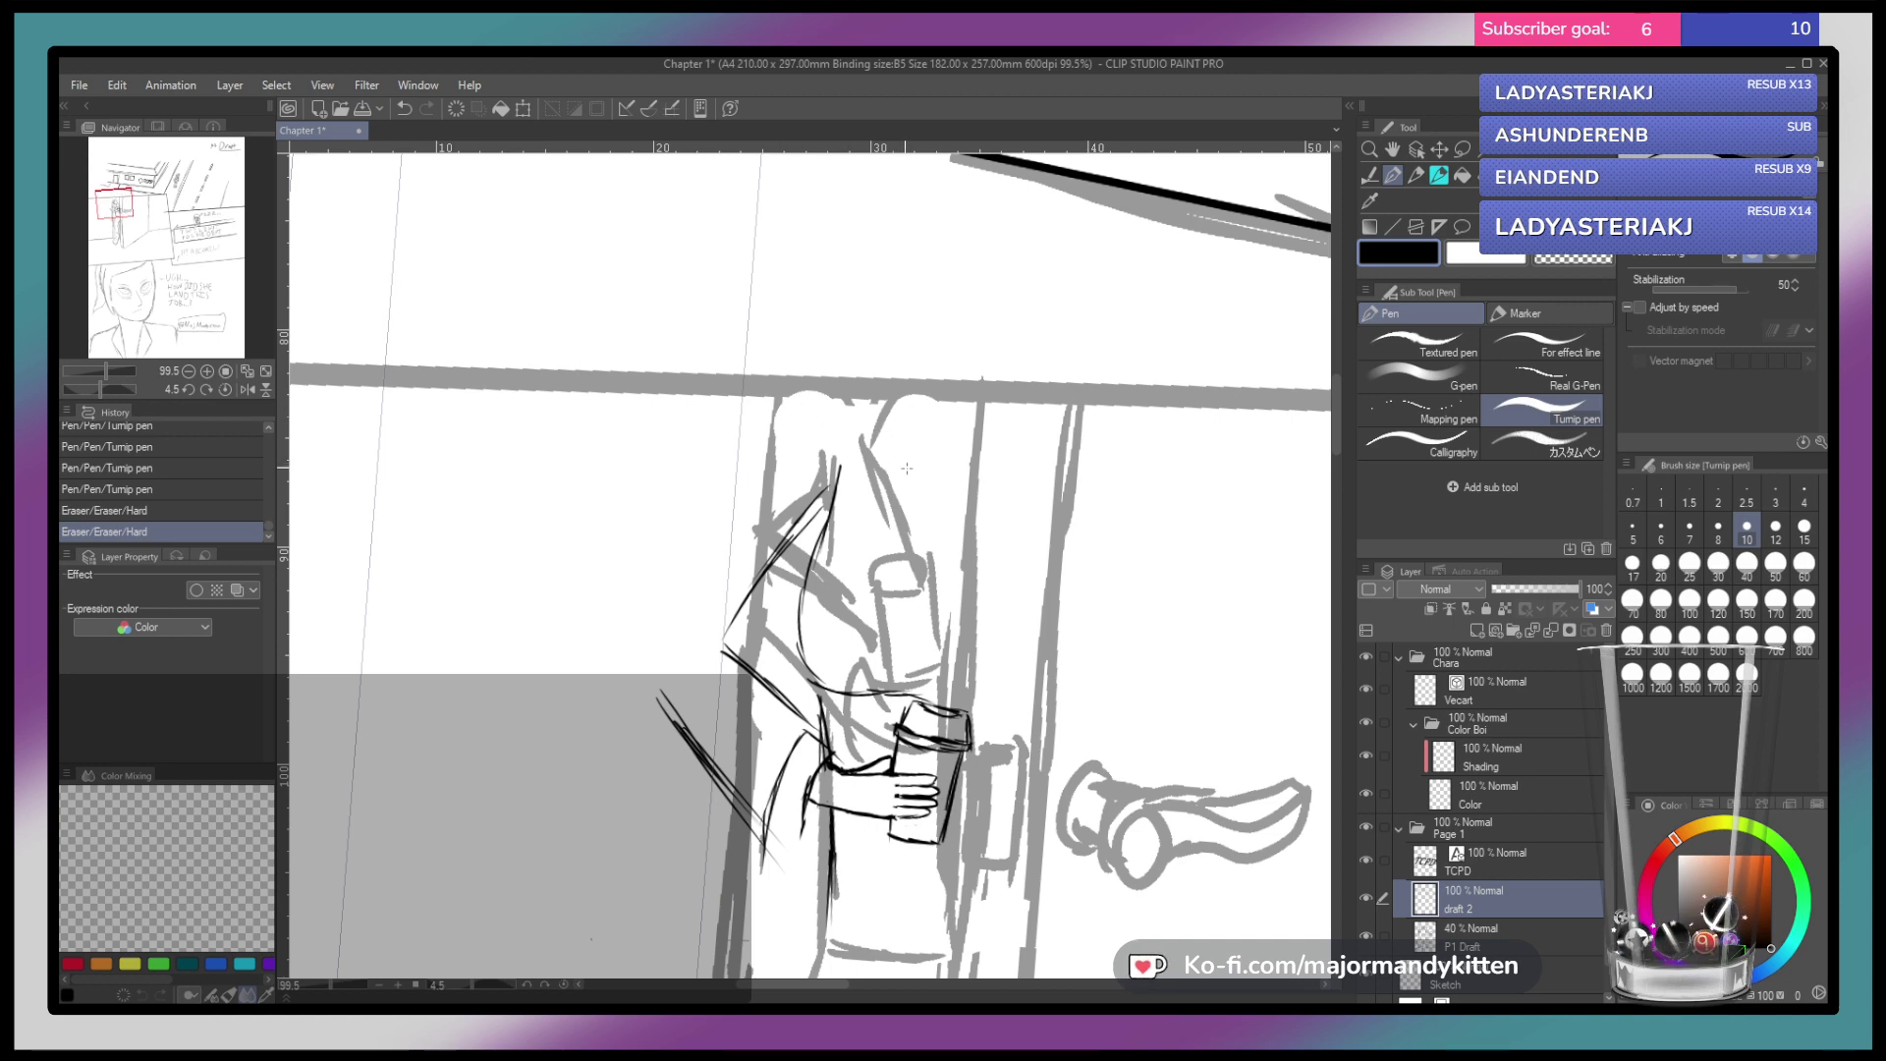
left_click_drag(1038, 459, 956, 483)
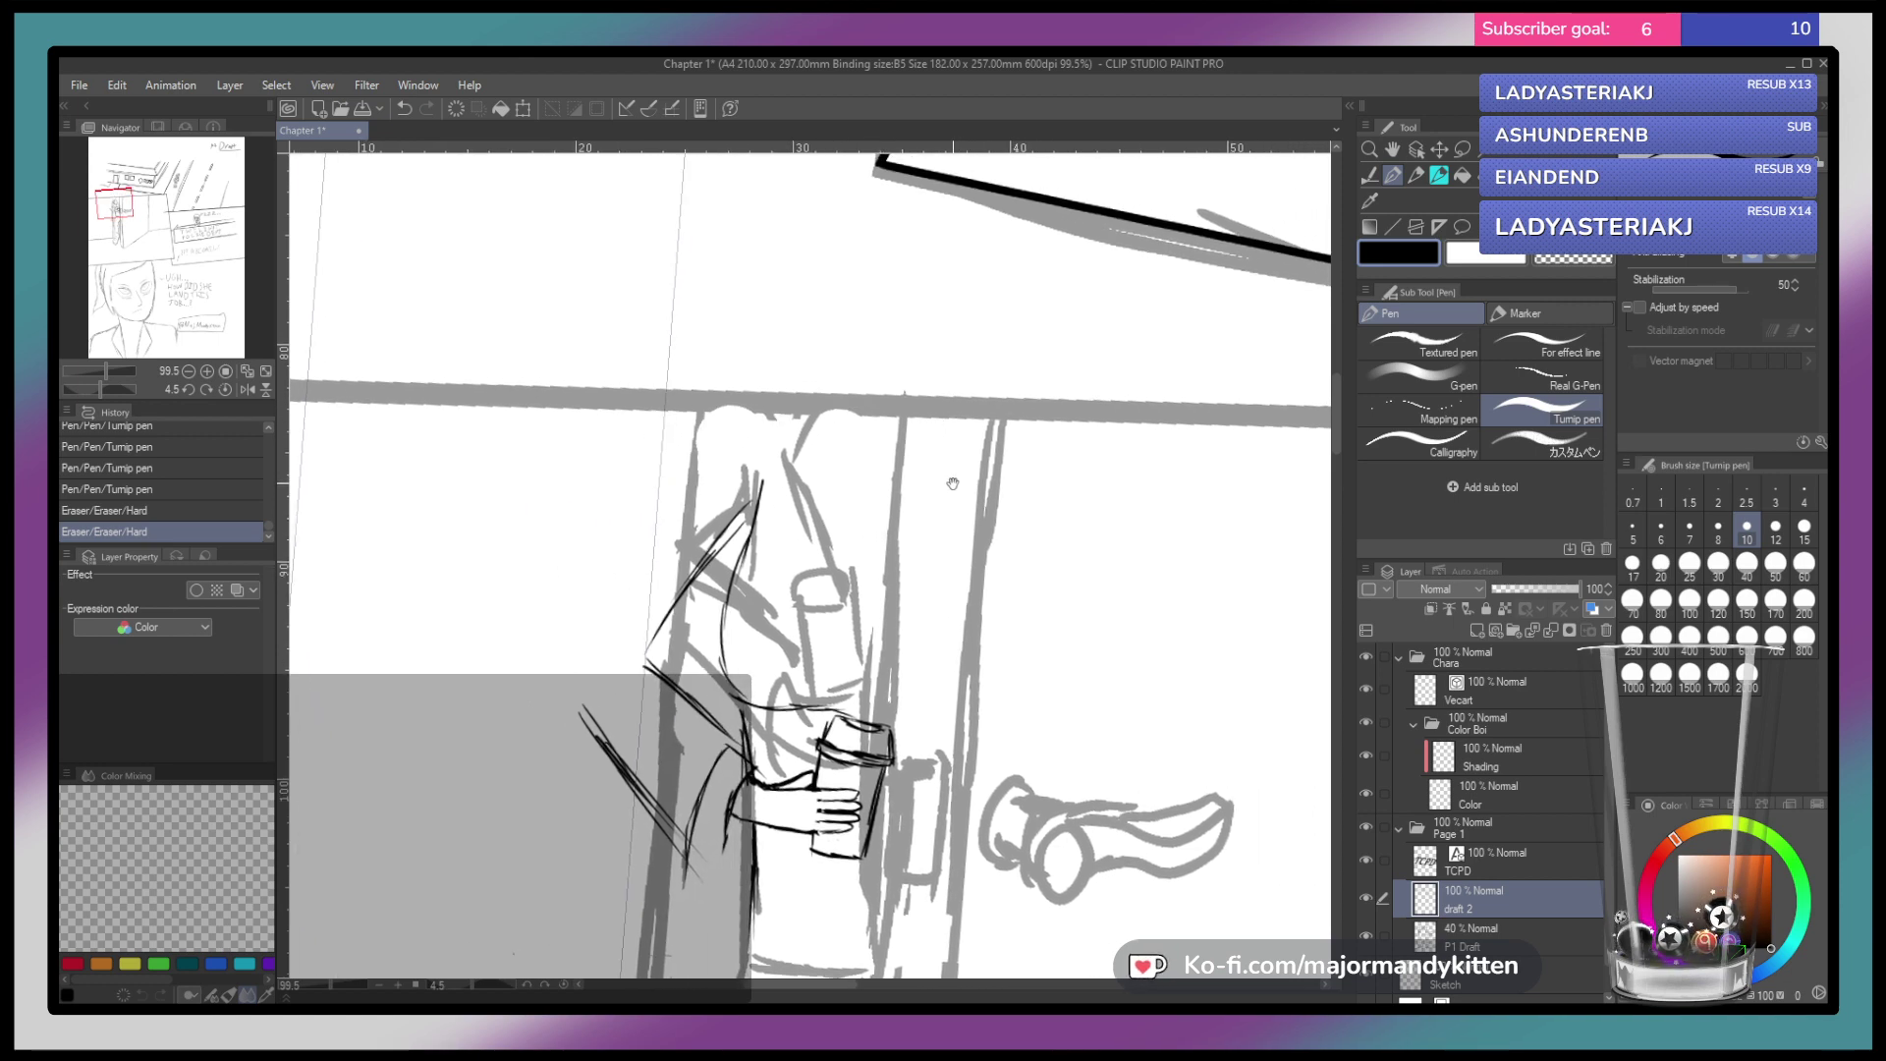
mouse_move(817, 417)
left_mouse_down()
mouse_move(792, 476)
mouse_move(798, 452)
mouse_move(842, 605)
left_mouse_up()
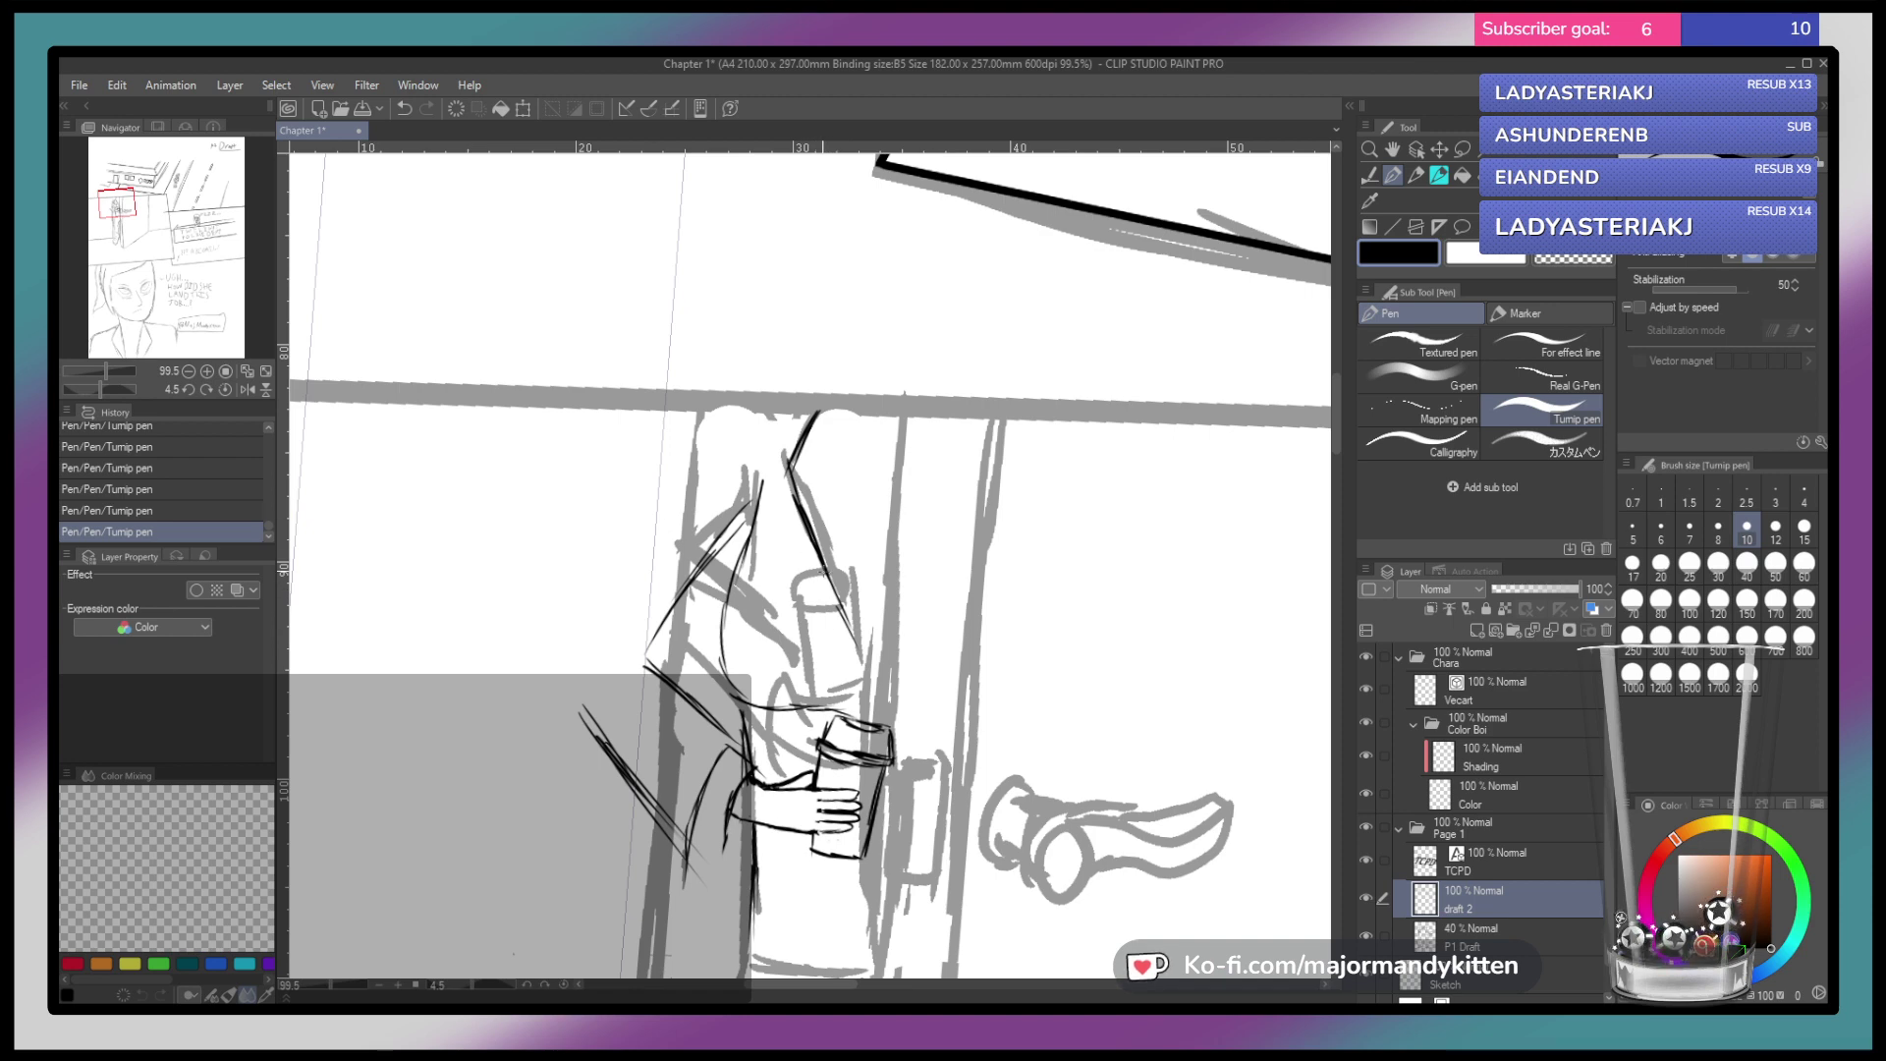
mouse_move(819, 584)
left_mouse_down()
mouse_move(819, 656)
mouse_move(827, 614)
mouse_move(864, 713)
left_mouse_up()
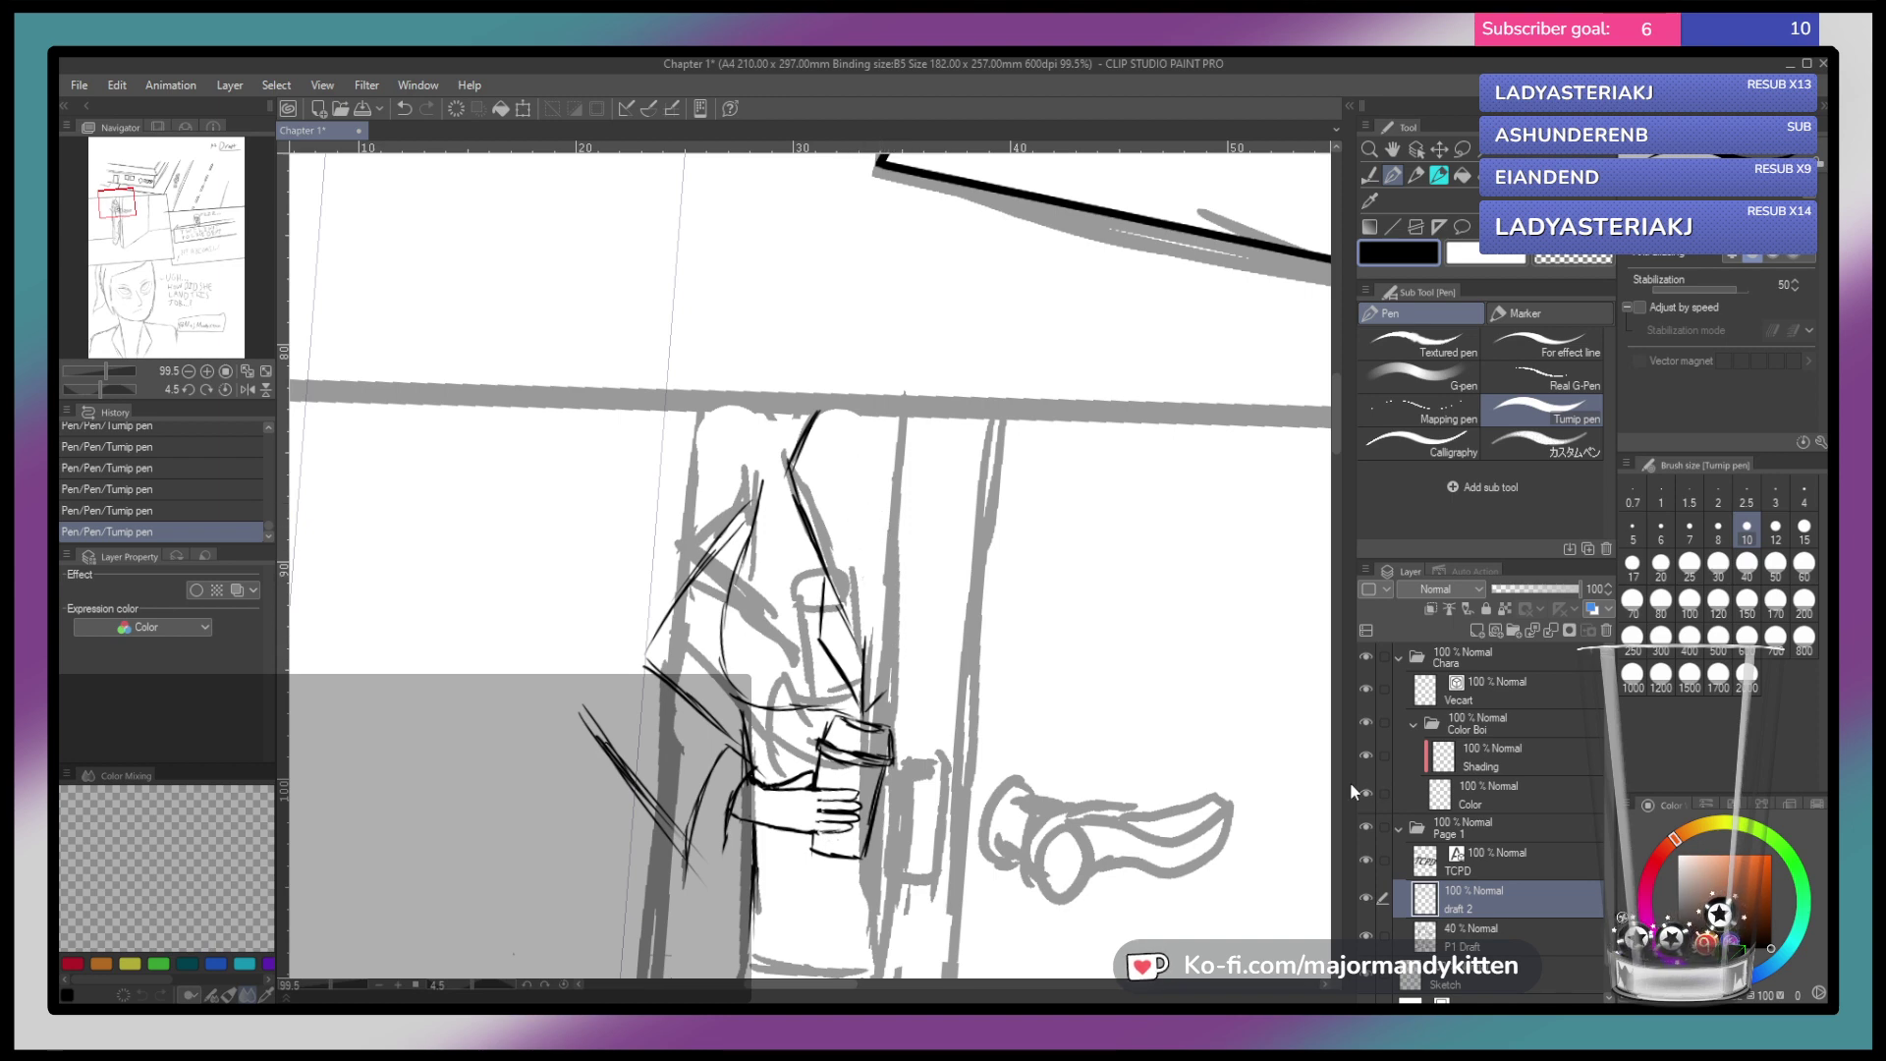
Draw the open door's outline with straight Turnip pen lines over the draft, including both long edges of its thickness and the slanted lower edge
left_click_drag(1025, 863, 1031, 663)
left_click_drag(1031, 663, 1006, 674)
scroll(1006, 674, "down", 3)
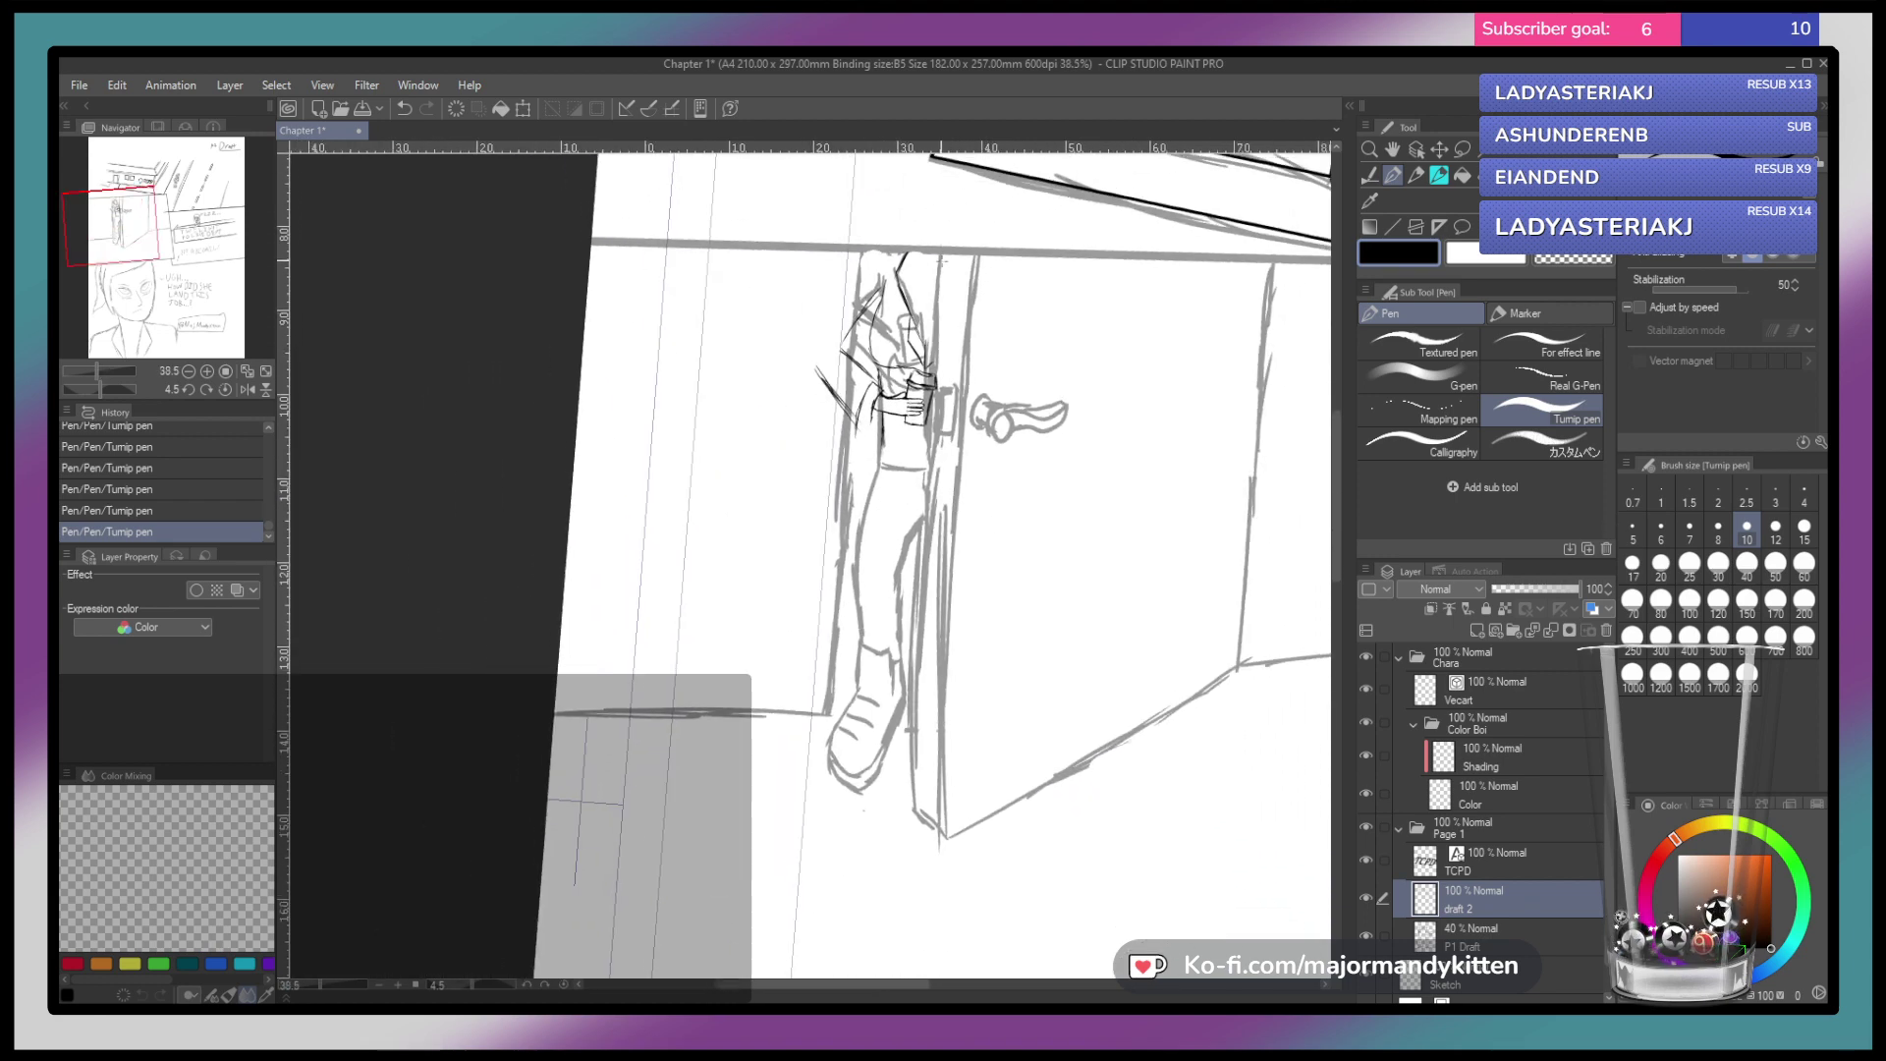
left_click(942, 248)
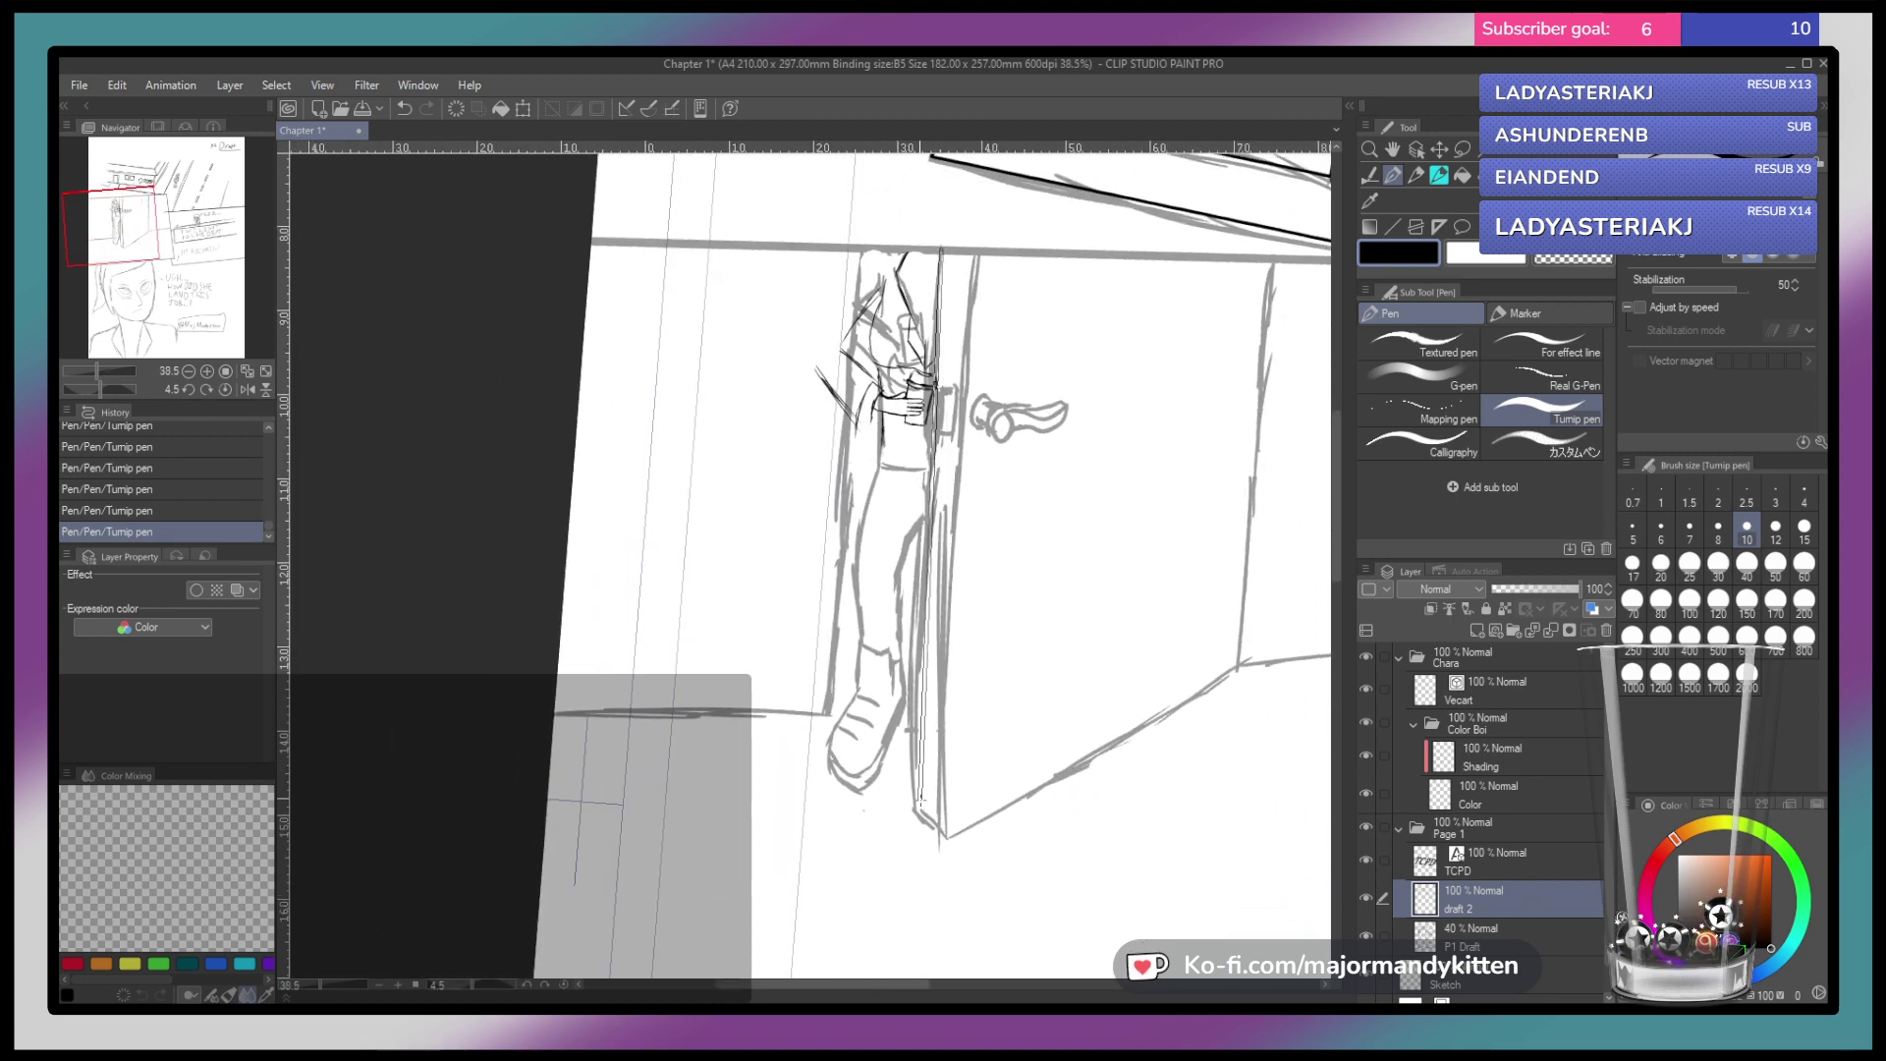
left_click_drag(942, 250, 913, 808)
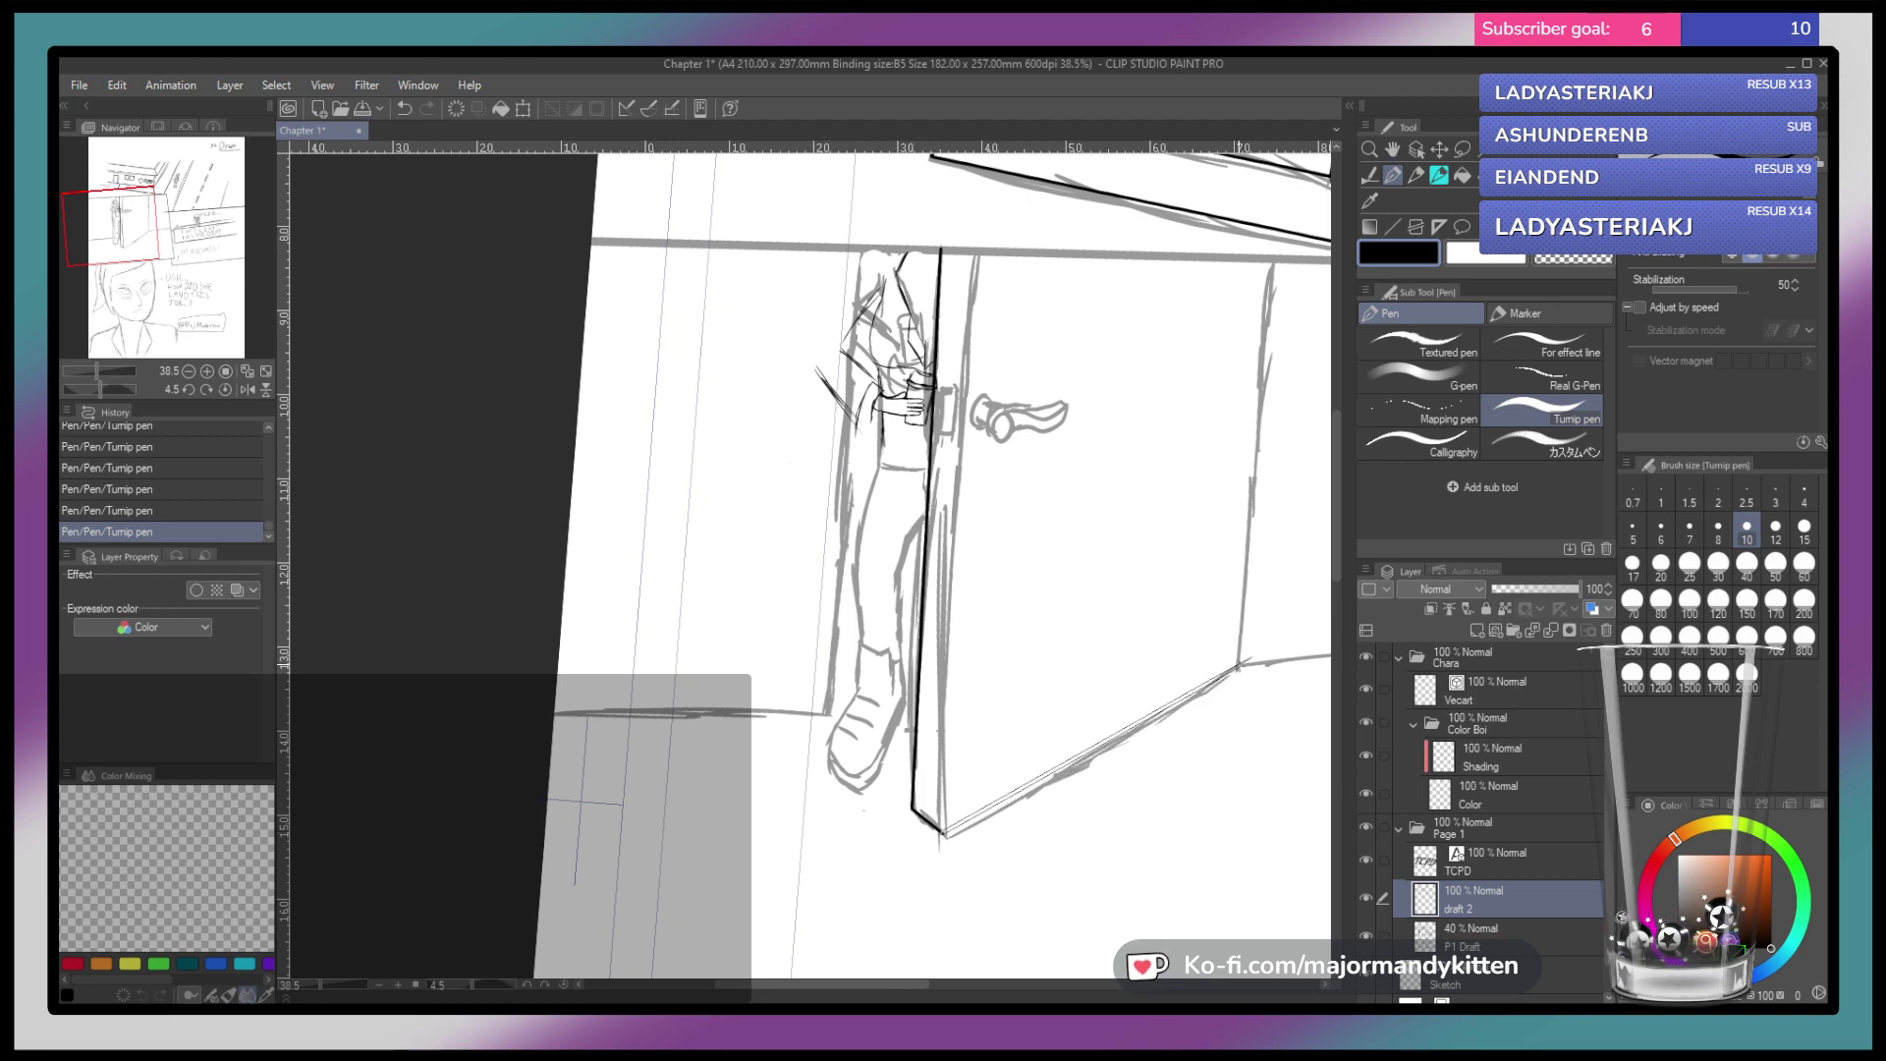
left_click_drag(941, 835, 1240, 665)
mouse_move(1240, 666)
left_mouse_down()
mouse_move(1270, 274)
mouse_move(1237, 667)
left_mouse_up()
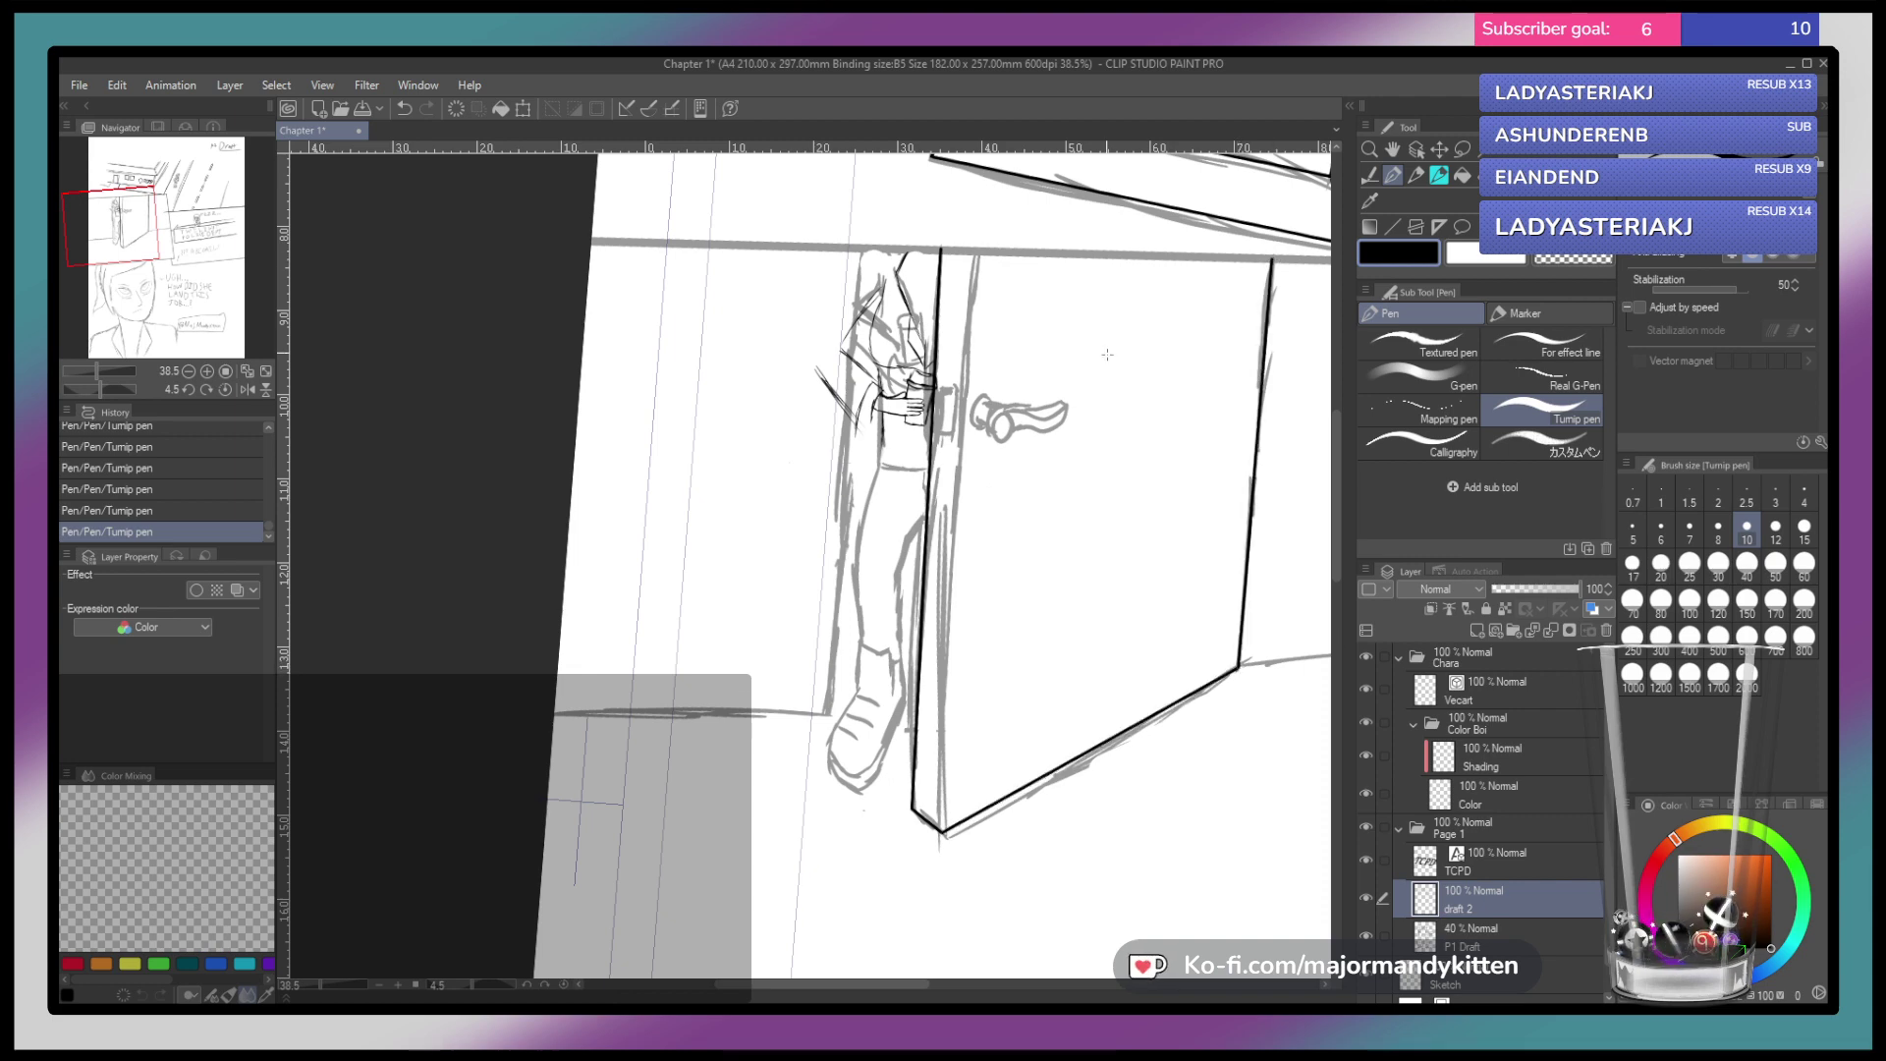
mouse_move(941, 835)
left_mouse_down()
mouse_move(980, 252)
mouse_move(942, 834)
left_mouse_up()
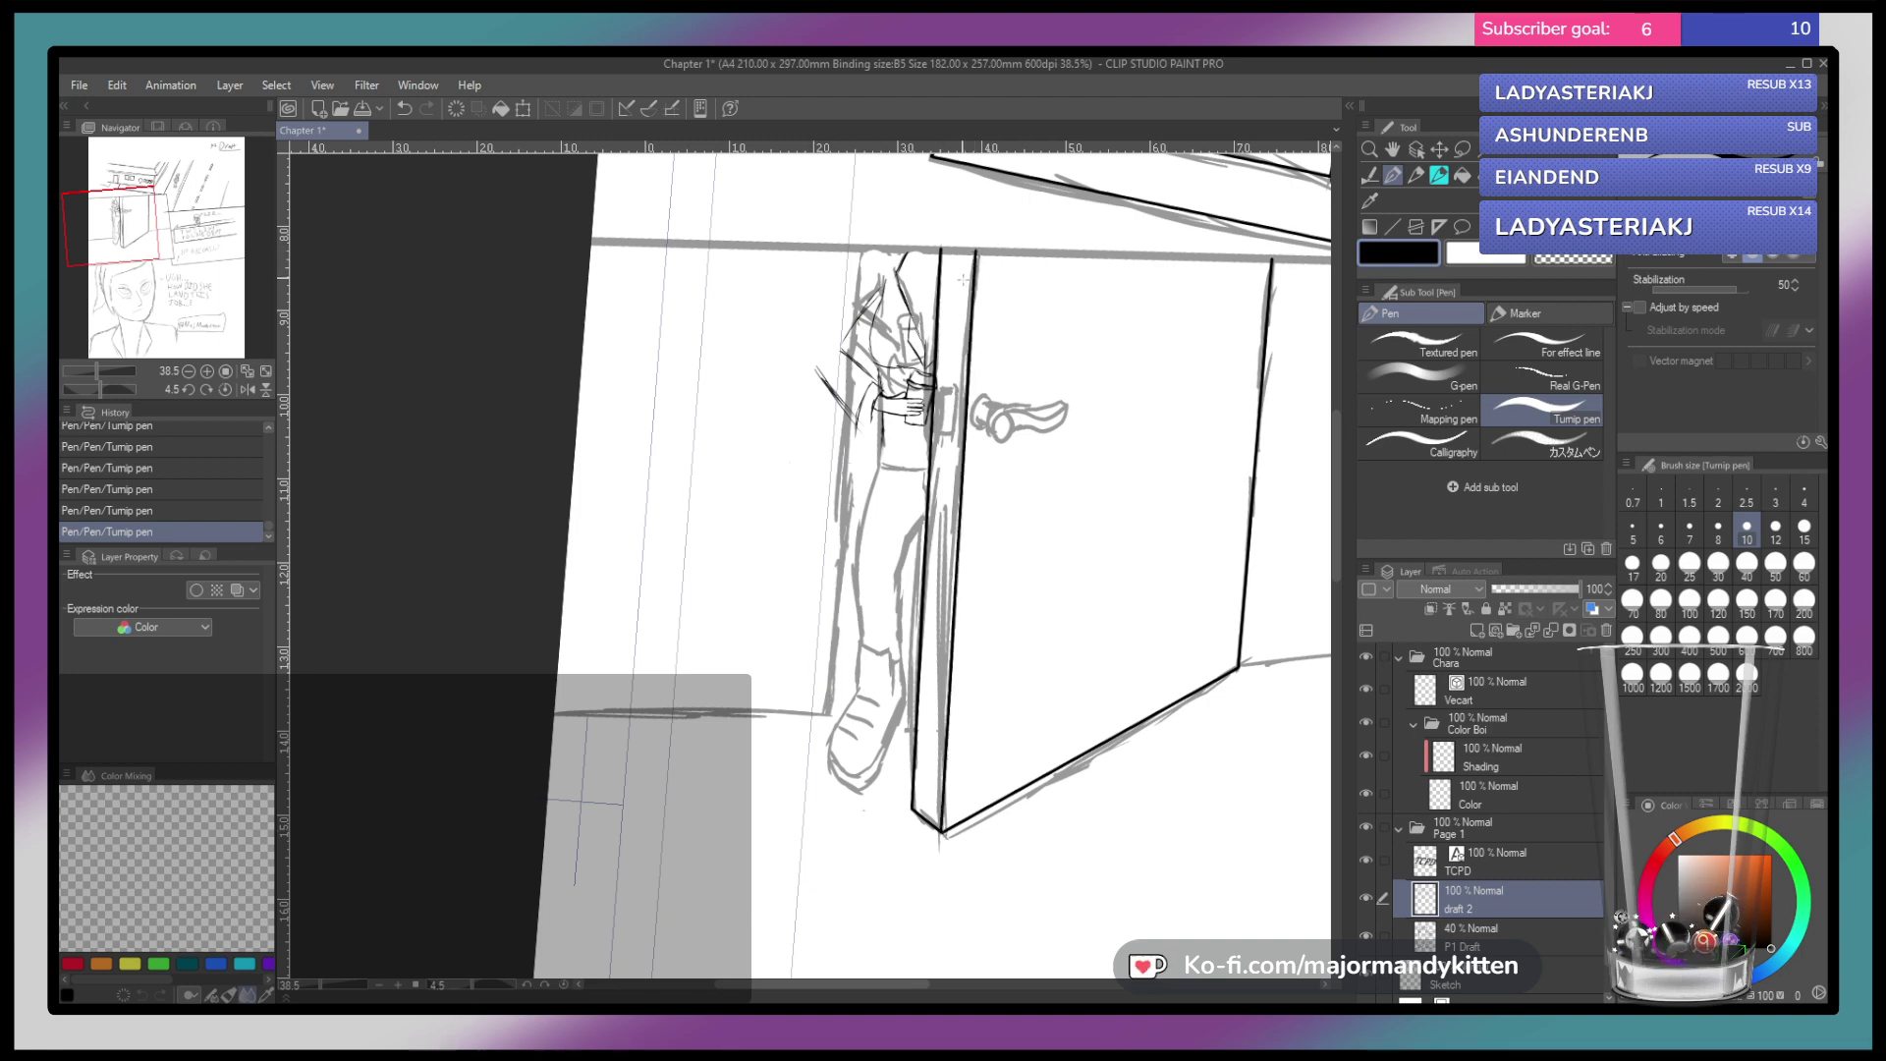
Draw the rectangular latch plate on the door's edge and ink the curved lever handle with its round knob and base
scroll(961, 413, "up", 5)
mouse_move(904, 336)
left_mouse_down()
mouse_move(953, 340)
mouse_move(936, 472)
mouse_move(886, 442)
mouse_move(894, 344)
mouse_move(913, 334)
left_mouse_up()
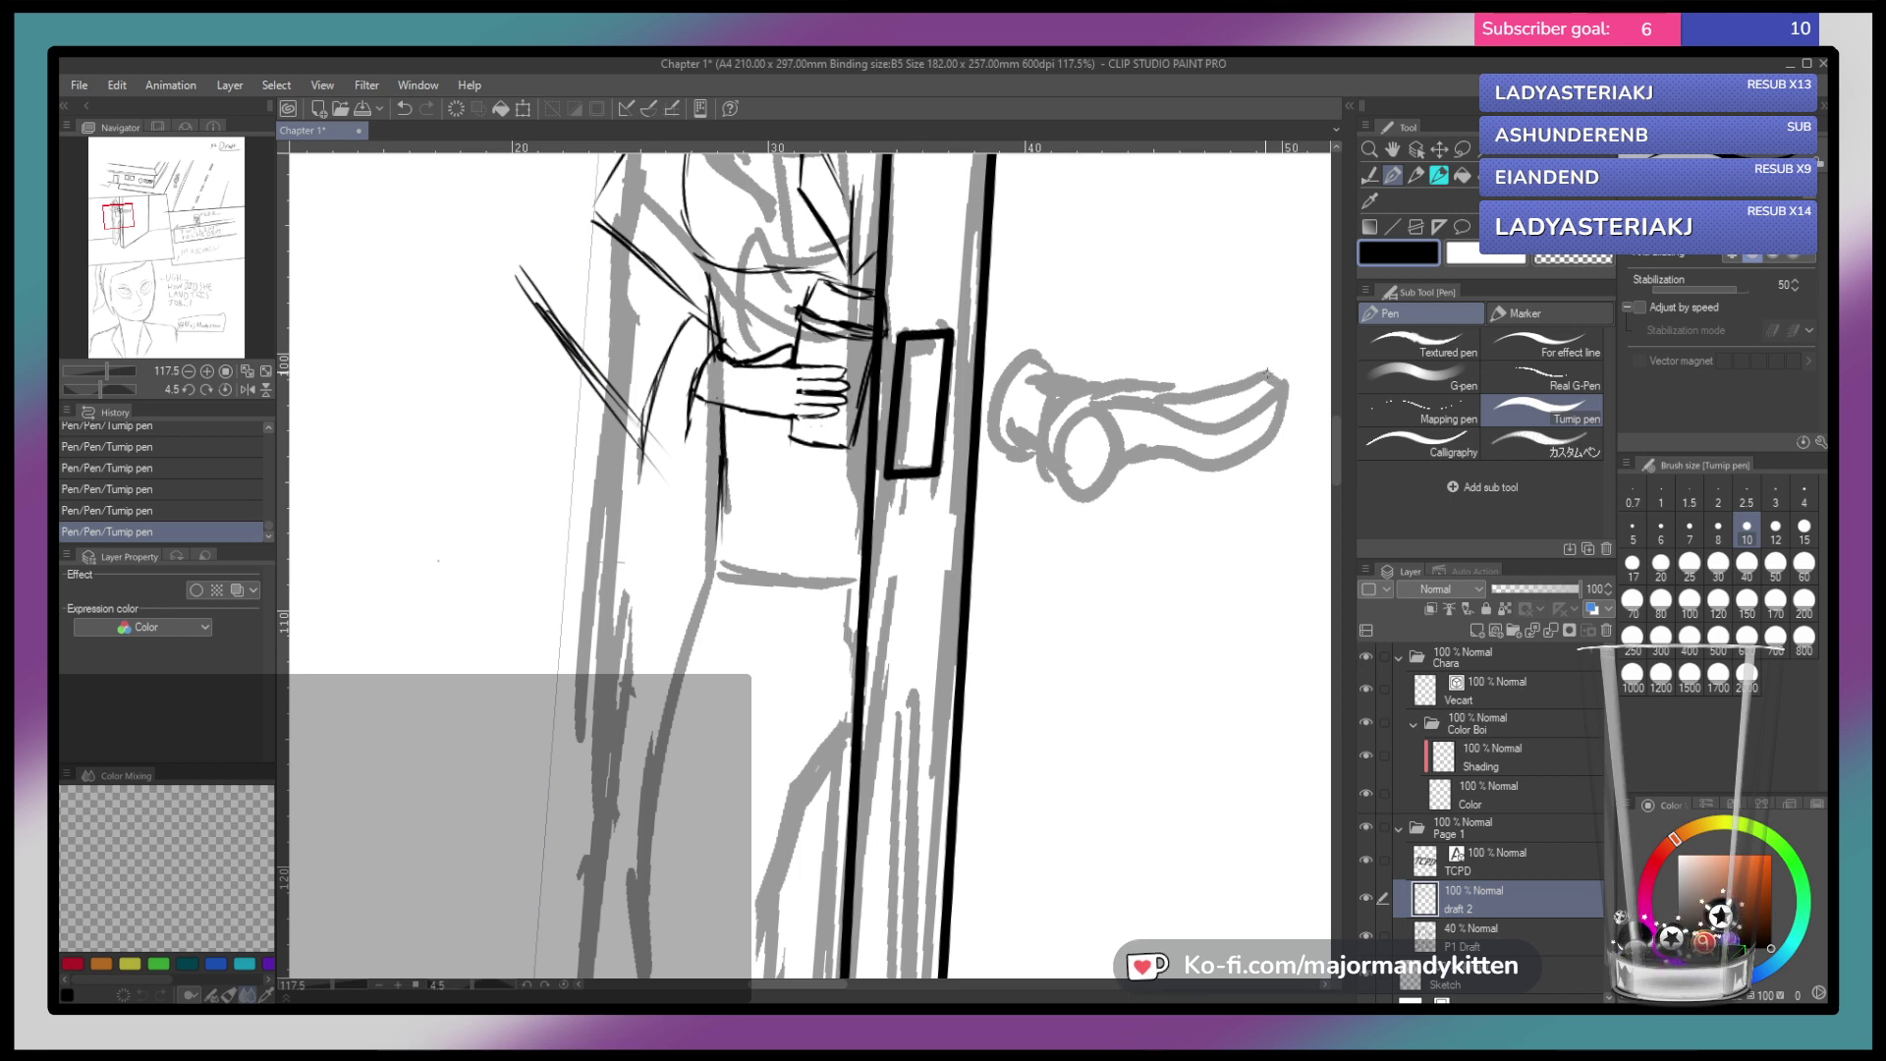
mouse_move(1265, 372)
left_mouse_down()
mouse_move(1281, 387)
mouse_move(1257, 444)
mouse_move(1120, 446)
left_mouse_up()
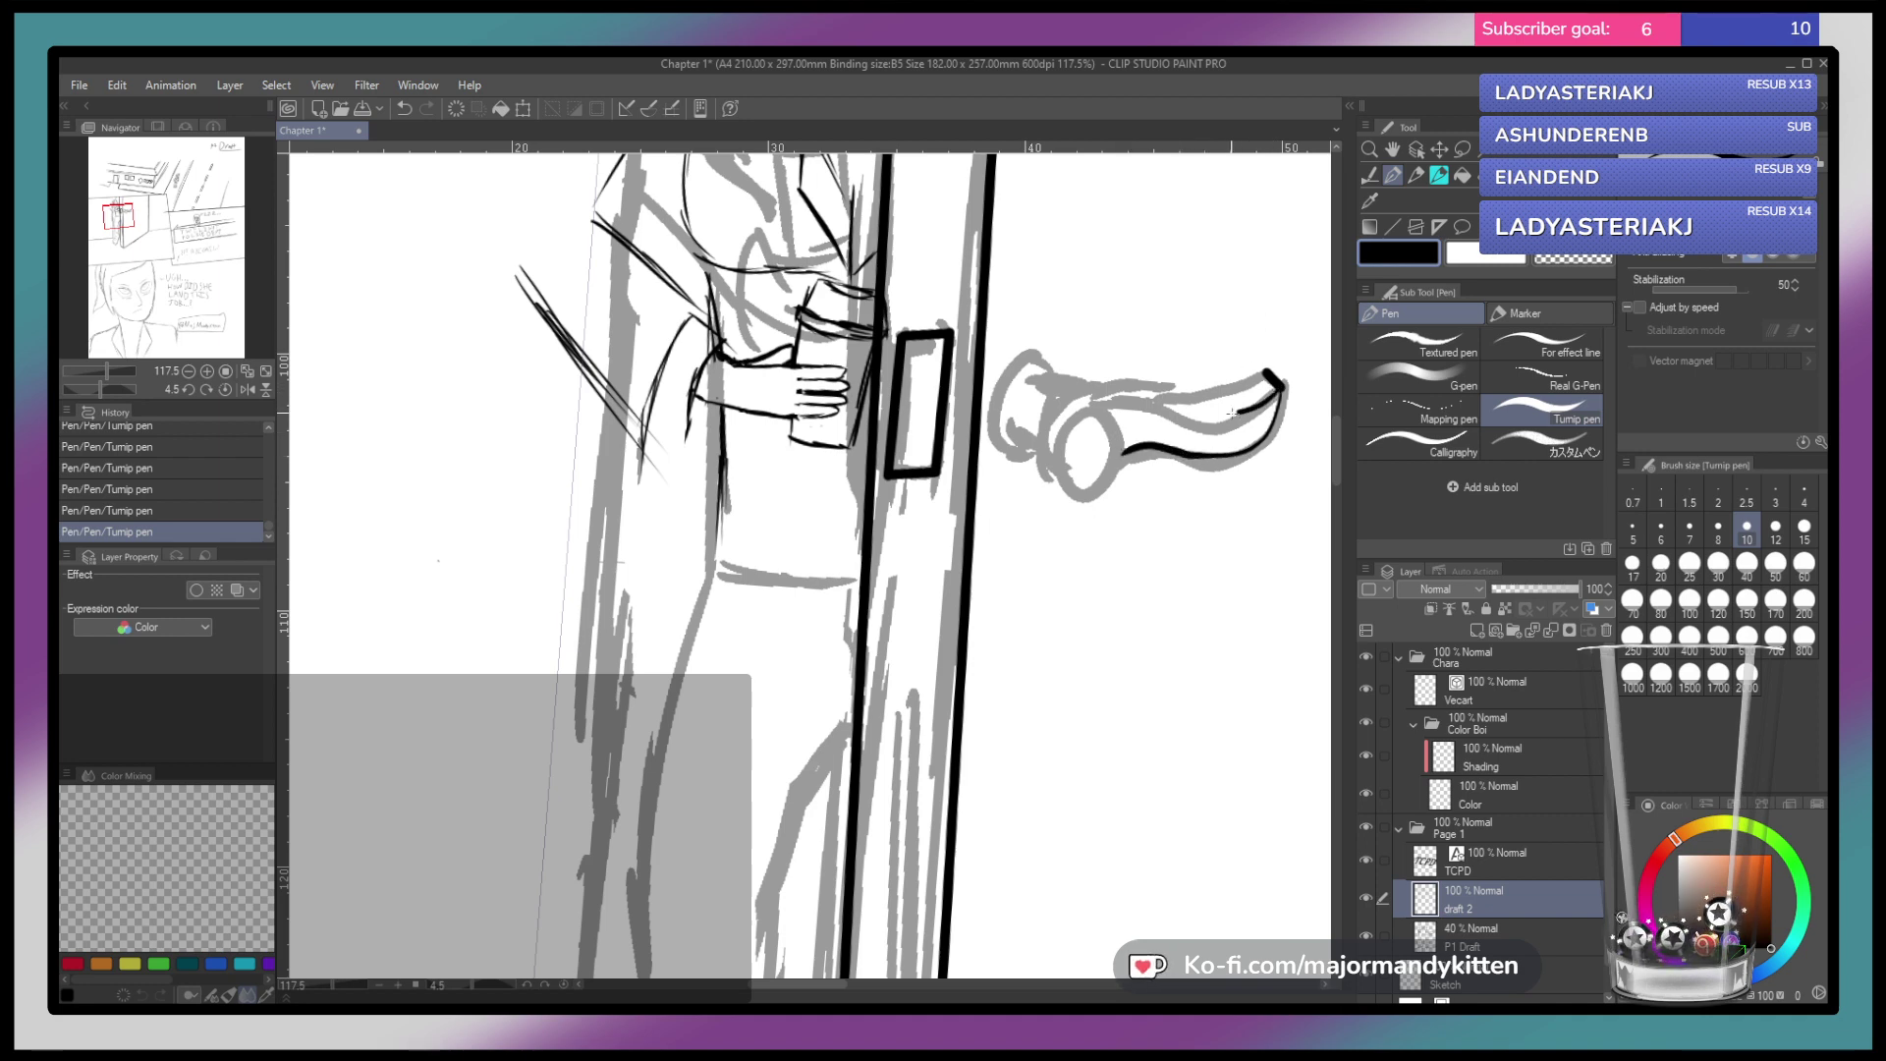
mouse_move(1118, 400)
left_mouse_down()
mouse_move(1053, 441)
mouse_move(1090, 494)
left_mouse_up()
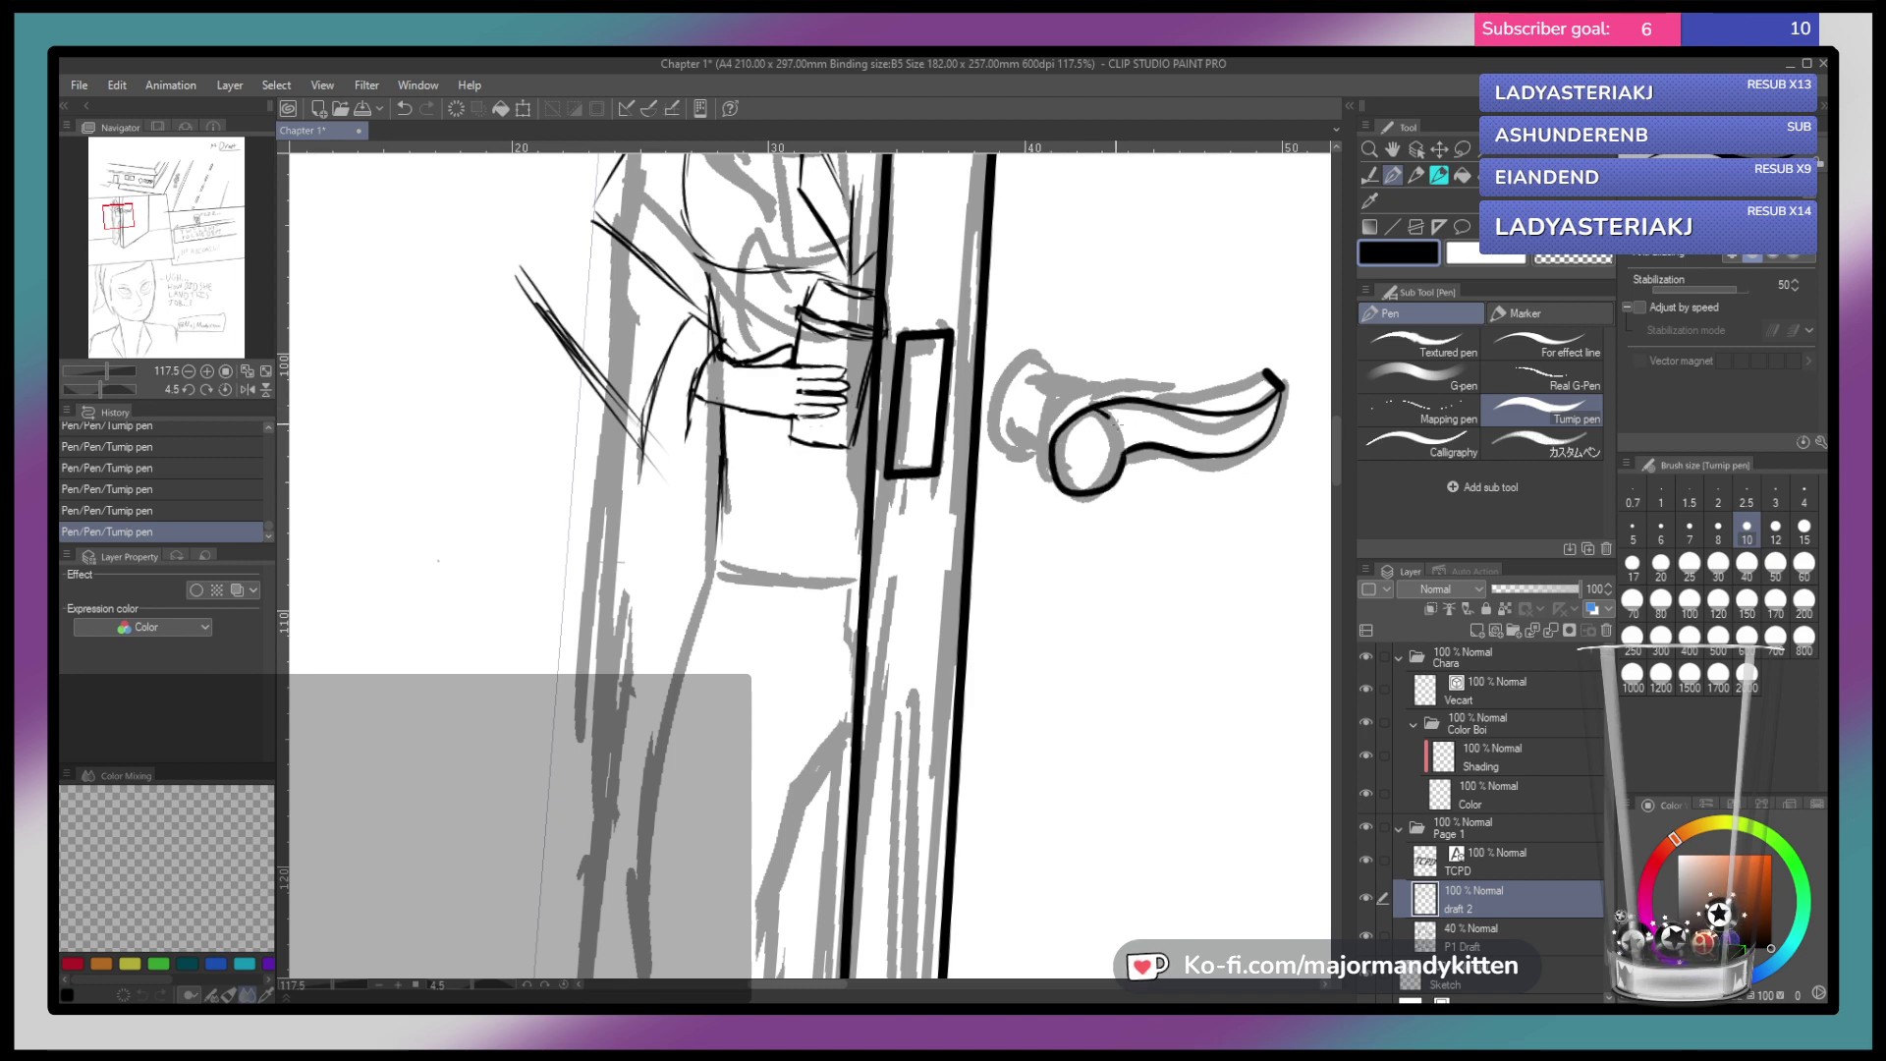
left_click_drag(1264, 374, 1248, 382)
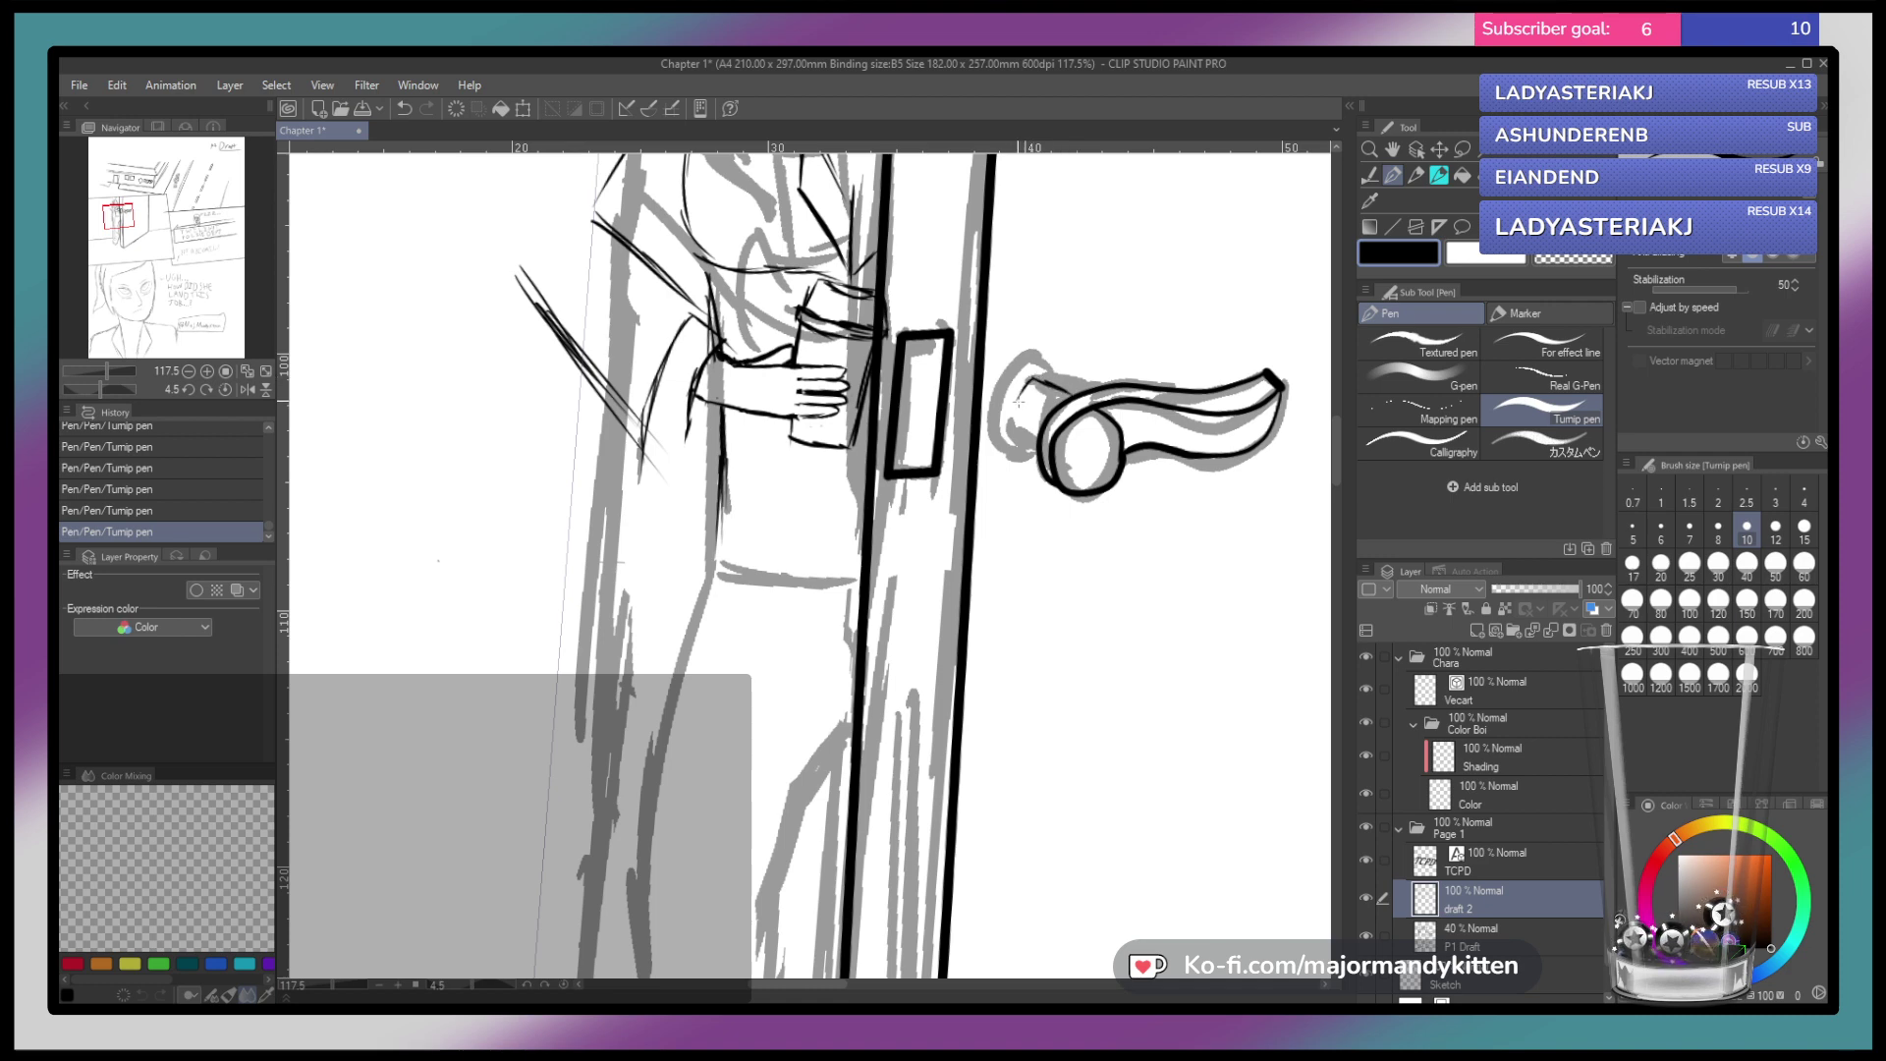
mouse_move(1020, 434)
left_mouse_down()
mouse_move(1032, 394)
mouse_move(1033, 445)
left_mouse_up()
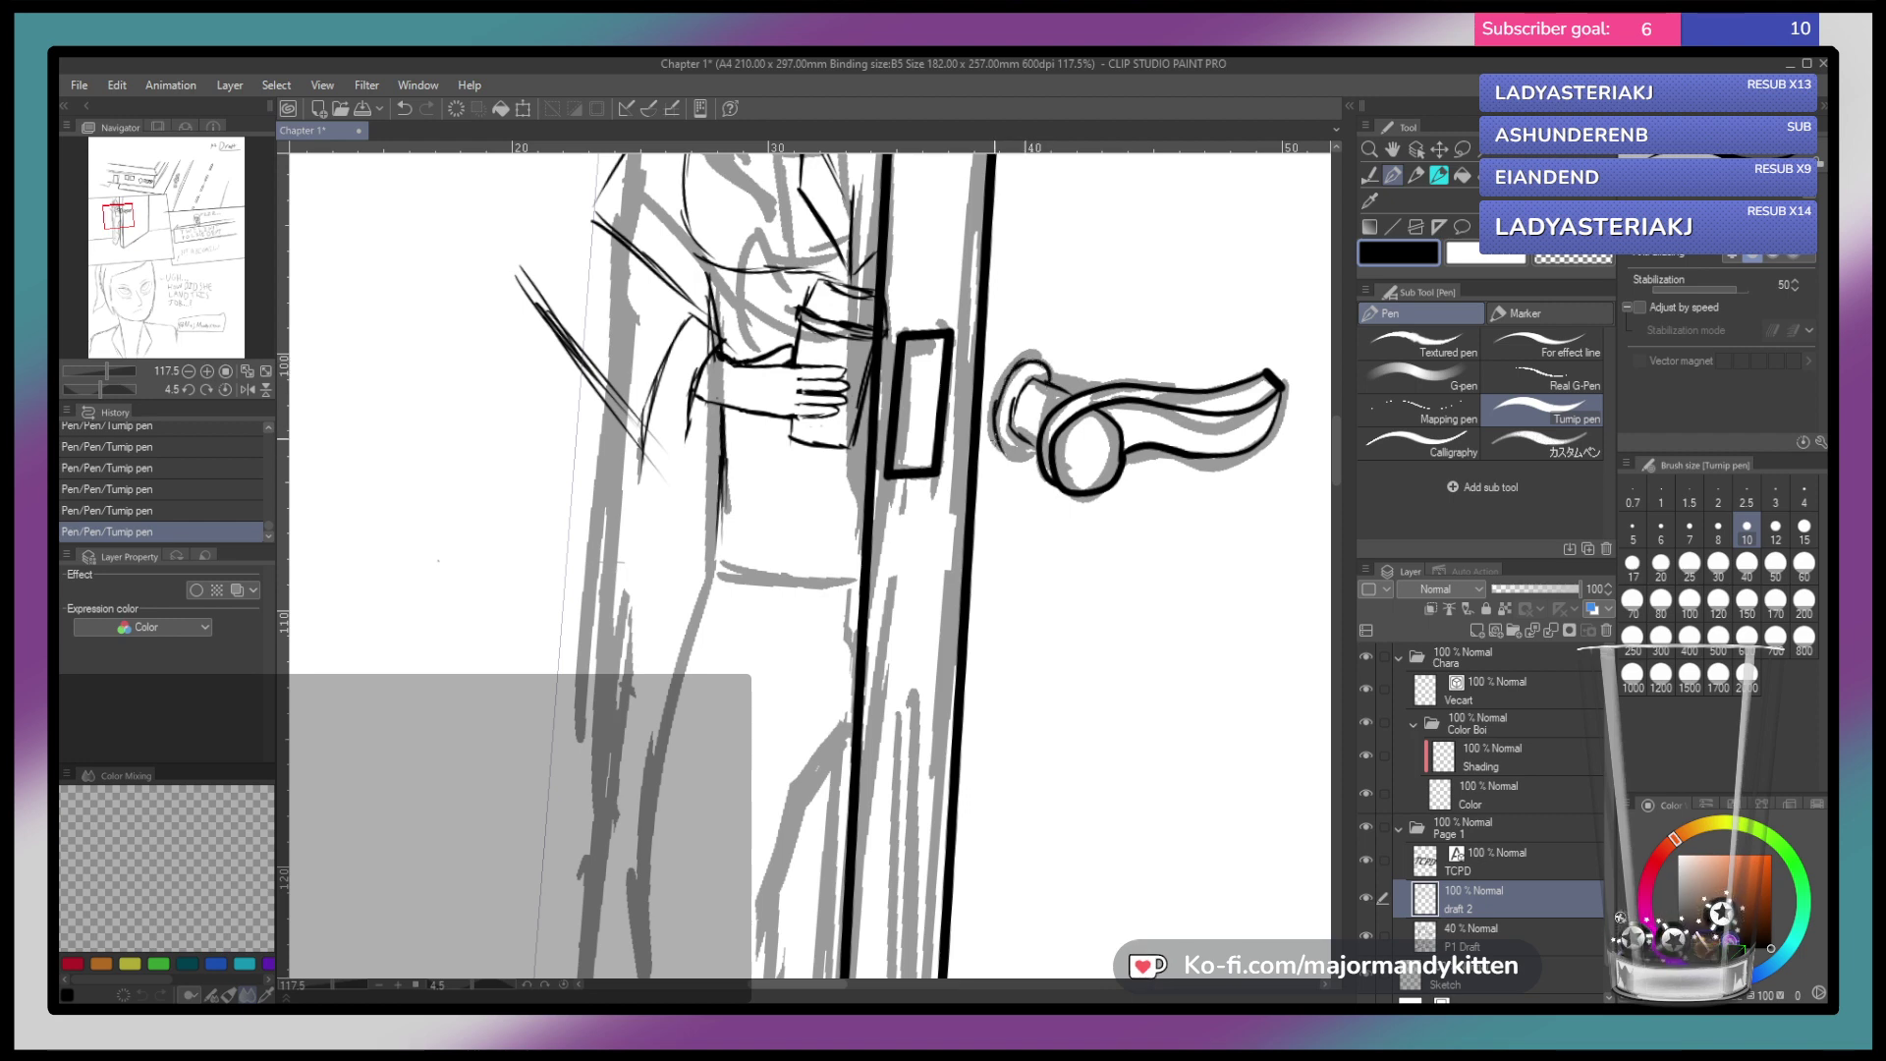
left_click_drag(1017, 451, 1034, 449)
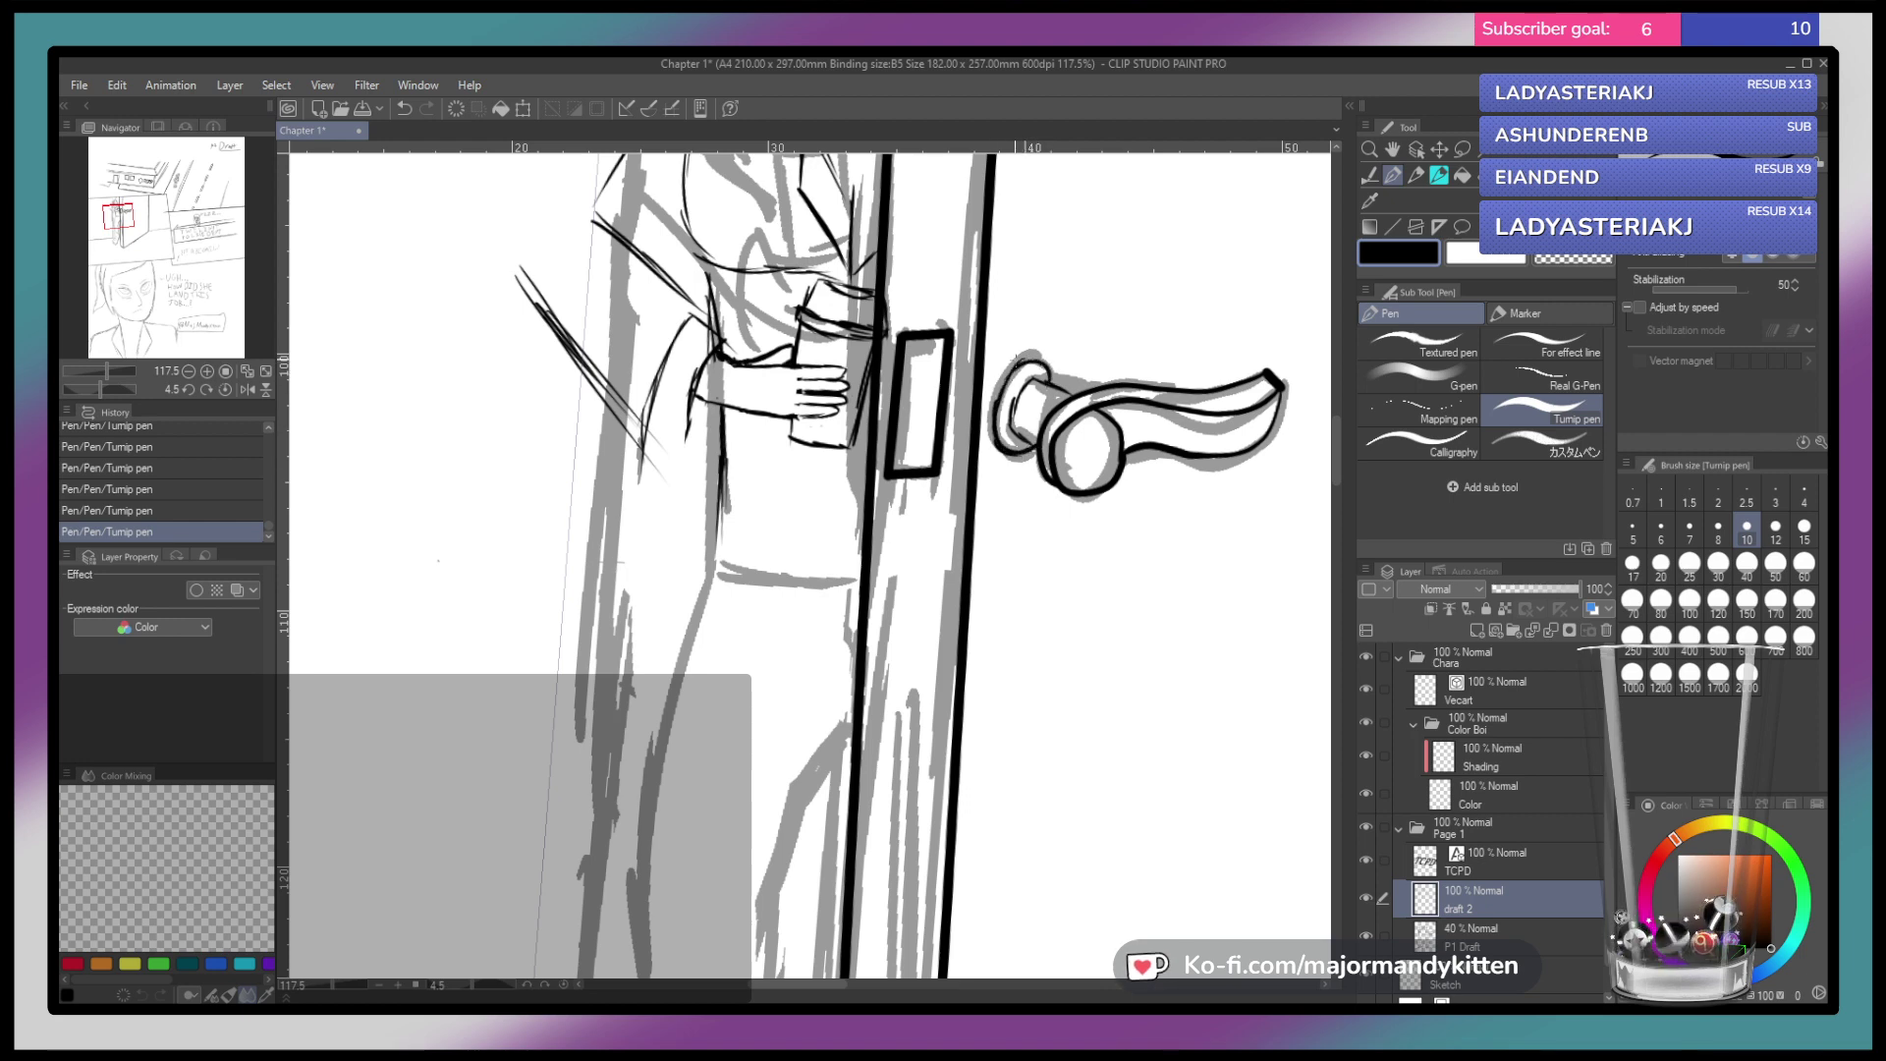
Lower the P1 Draft layer's opacity to 23%
scroll(991, 451, "down", 3)
left_click_drag(990, 450, 994, 570)
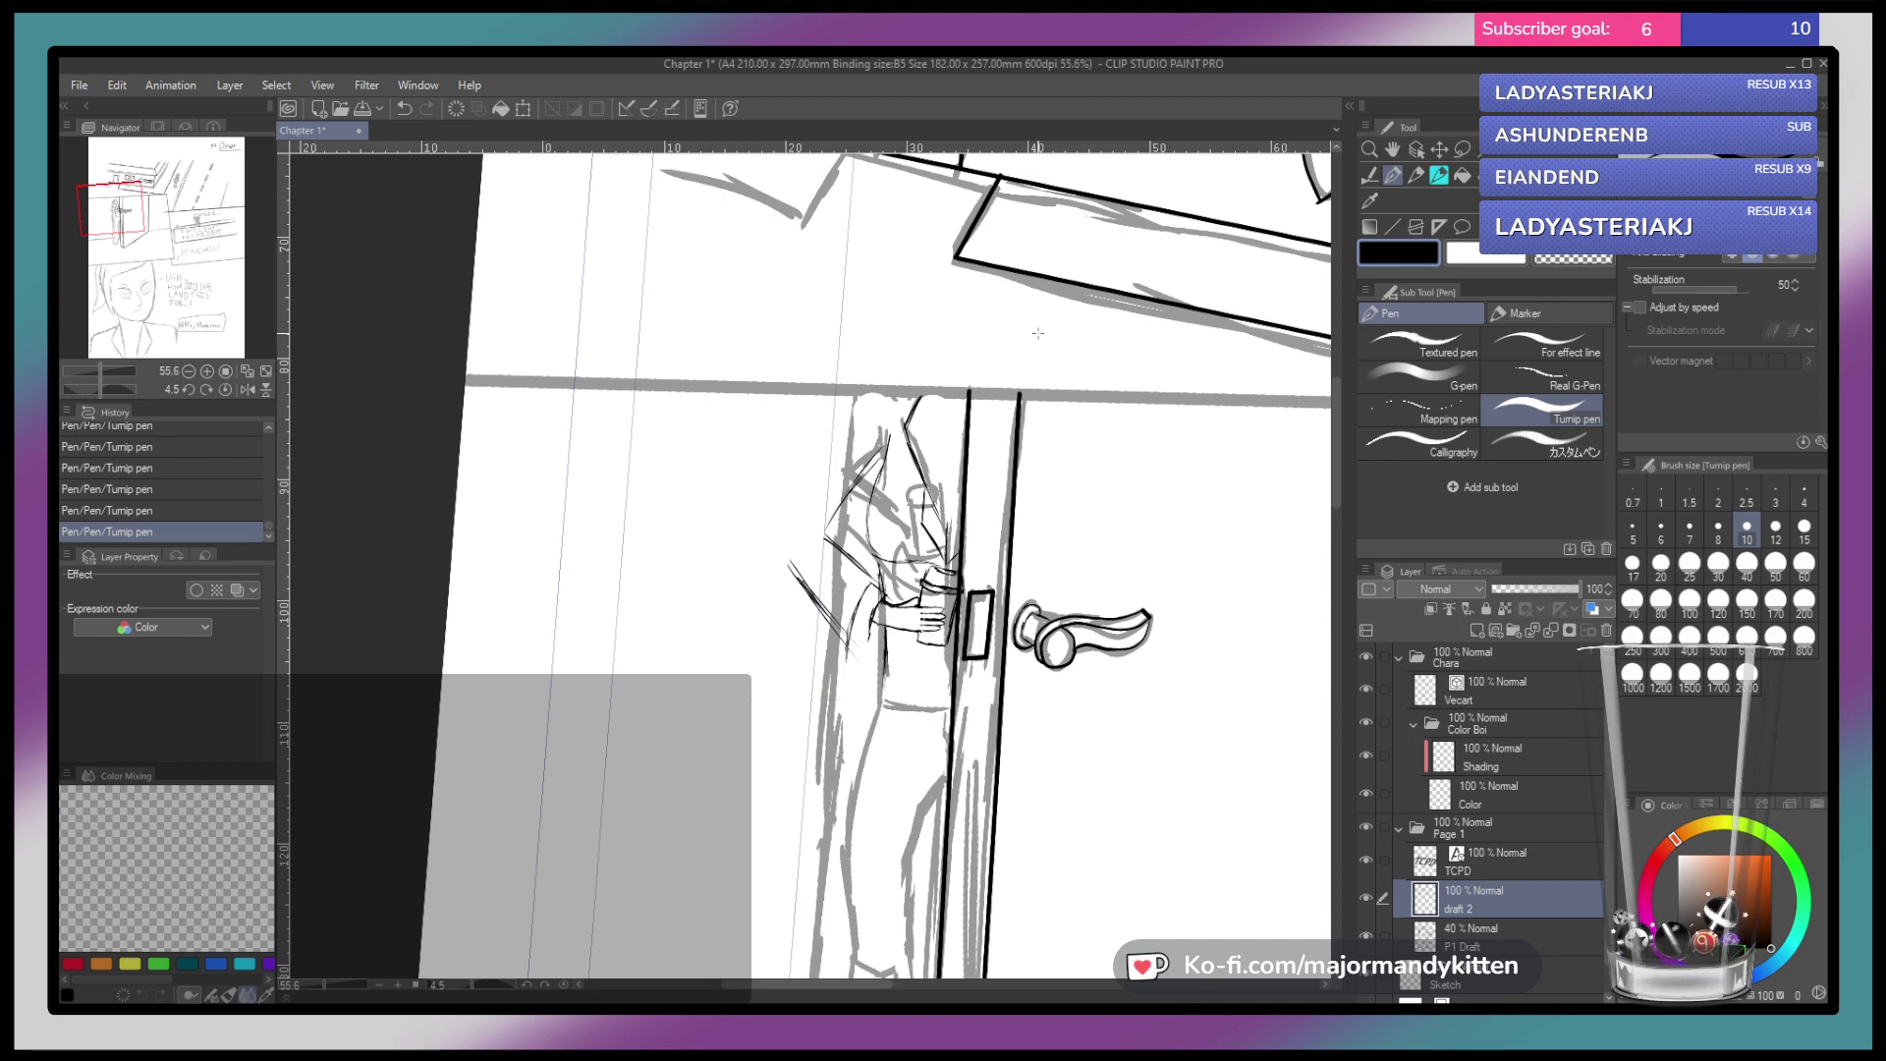
left_click(1454, 936)
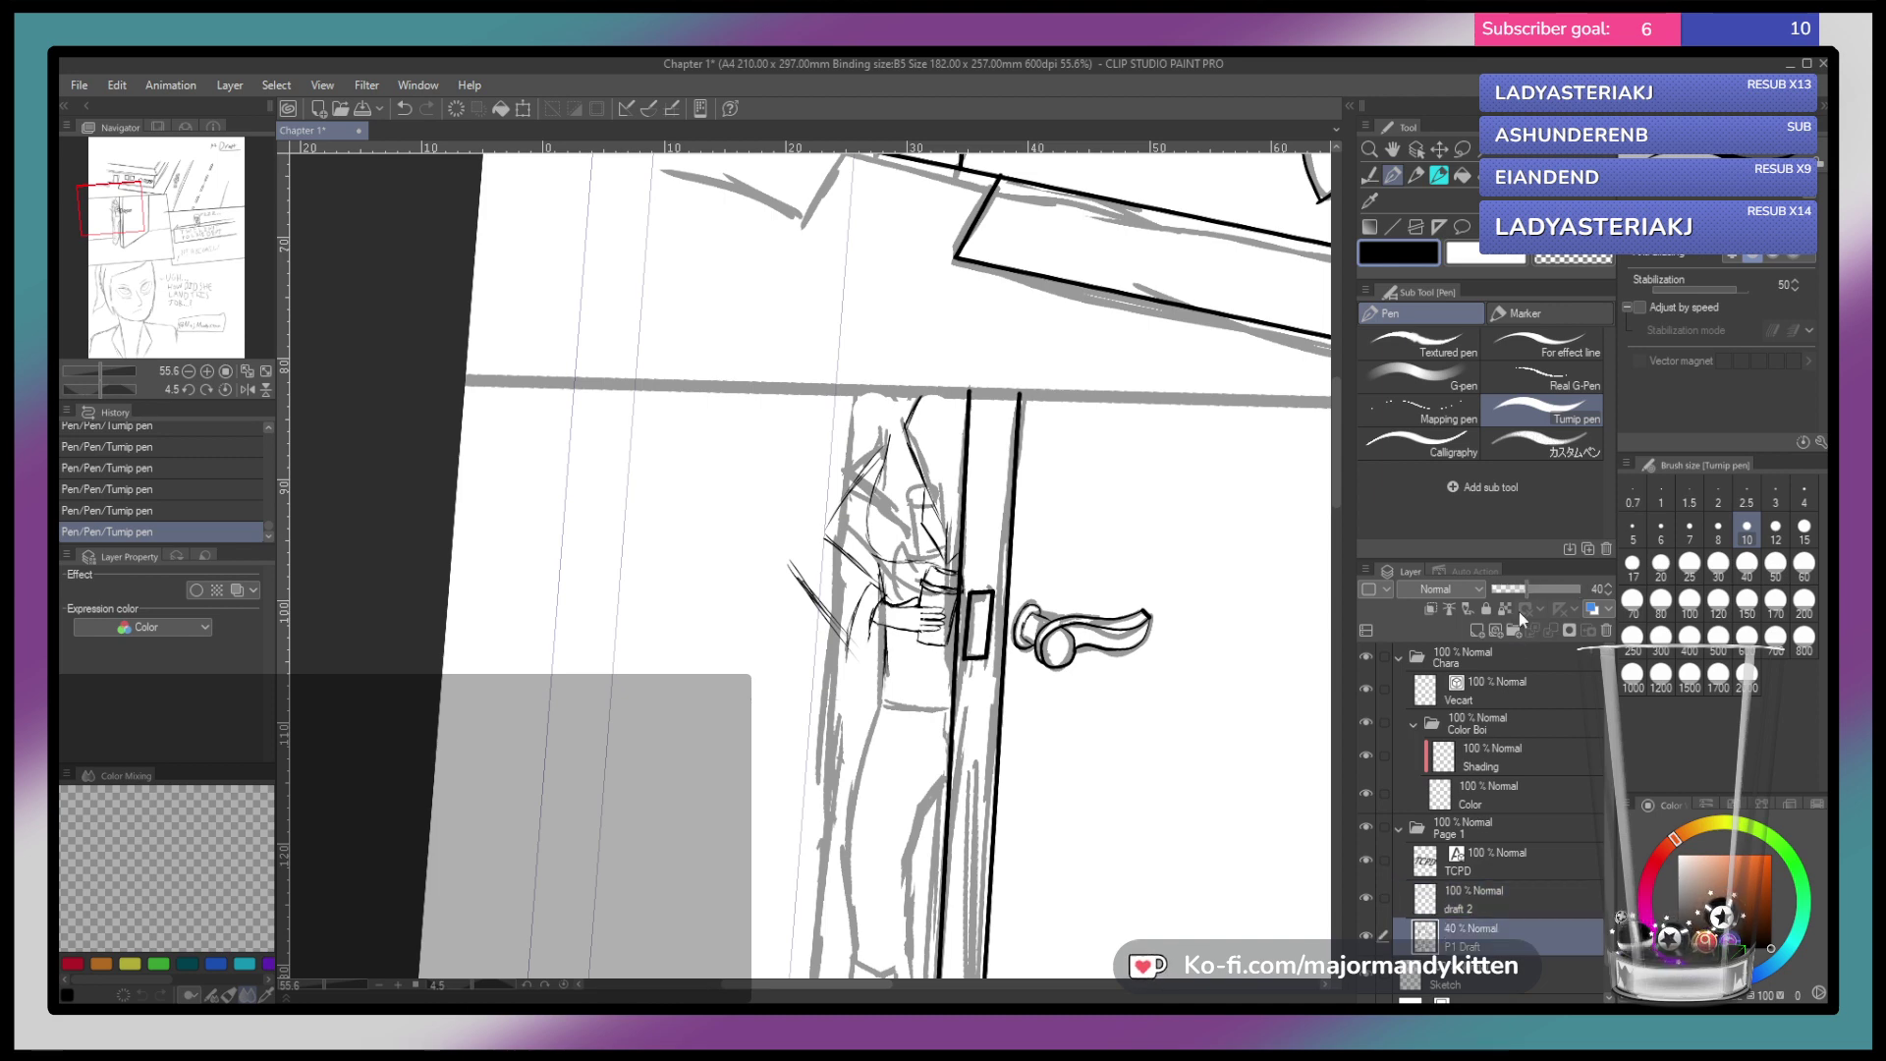
left_click_drag(1523, 586, 1513, 592)
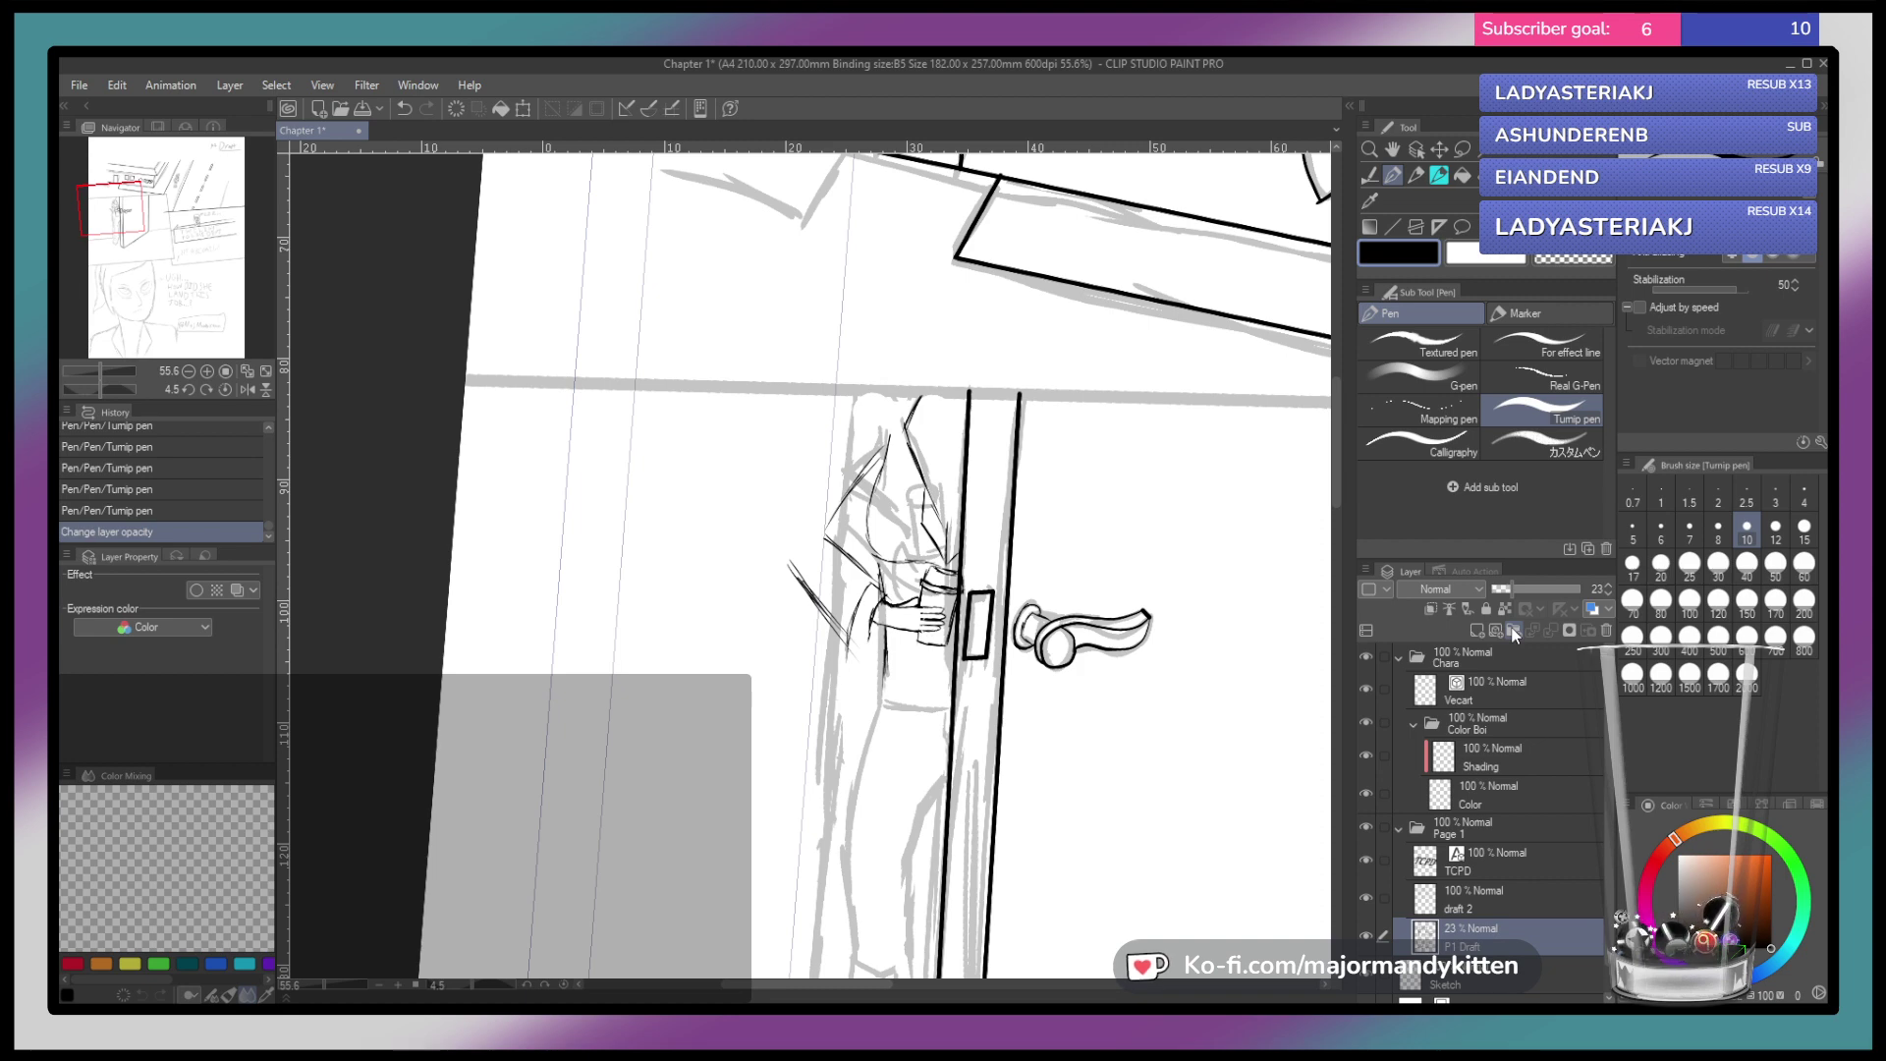
left_click_drag(913, 504, 873, 532)
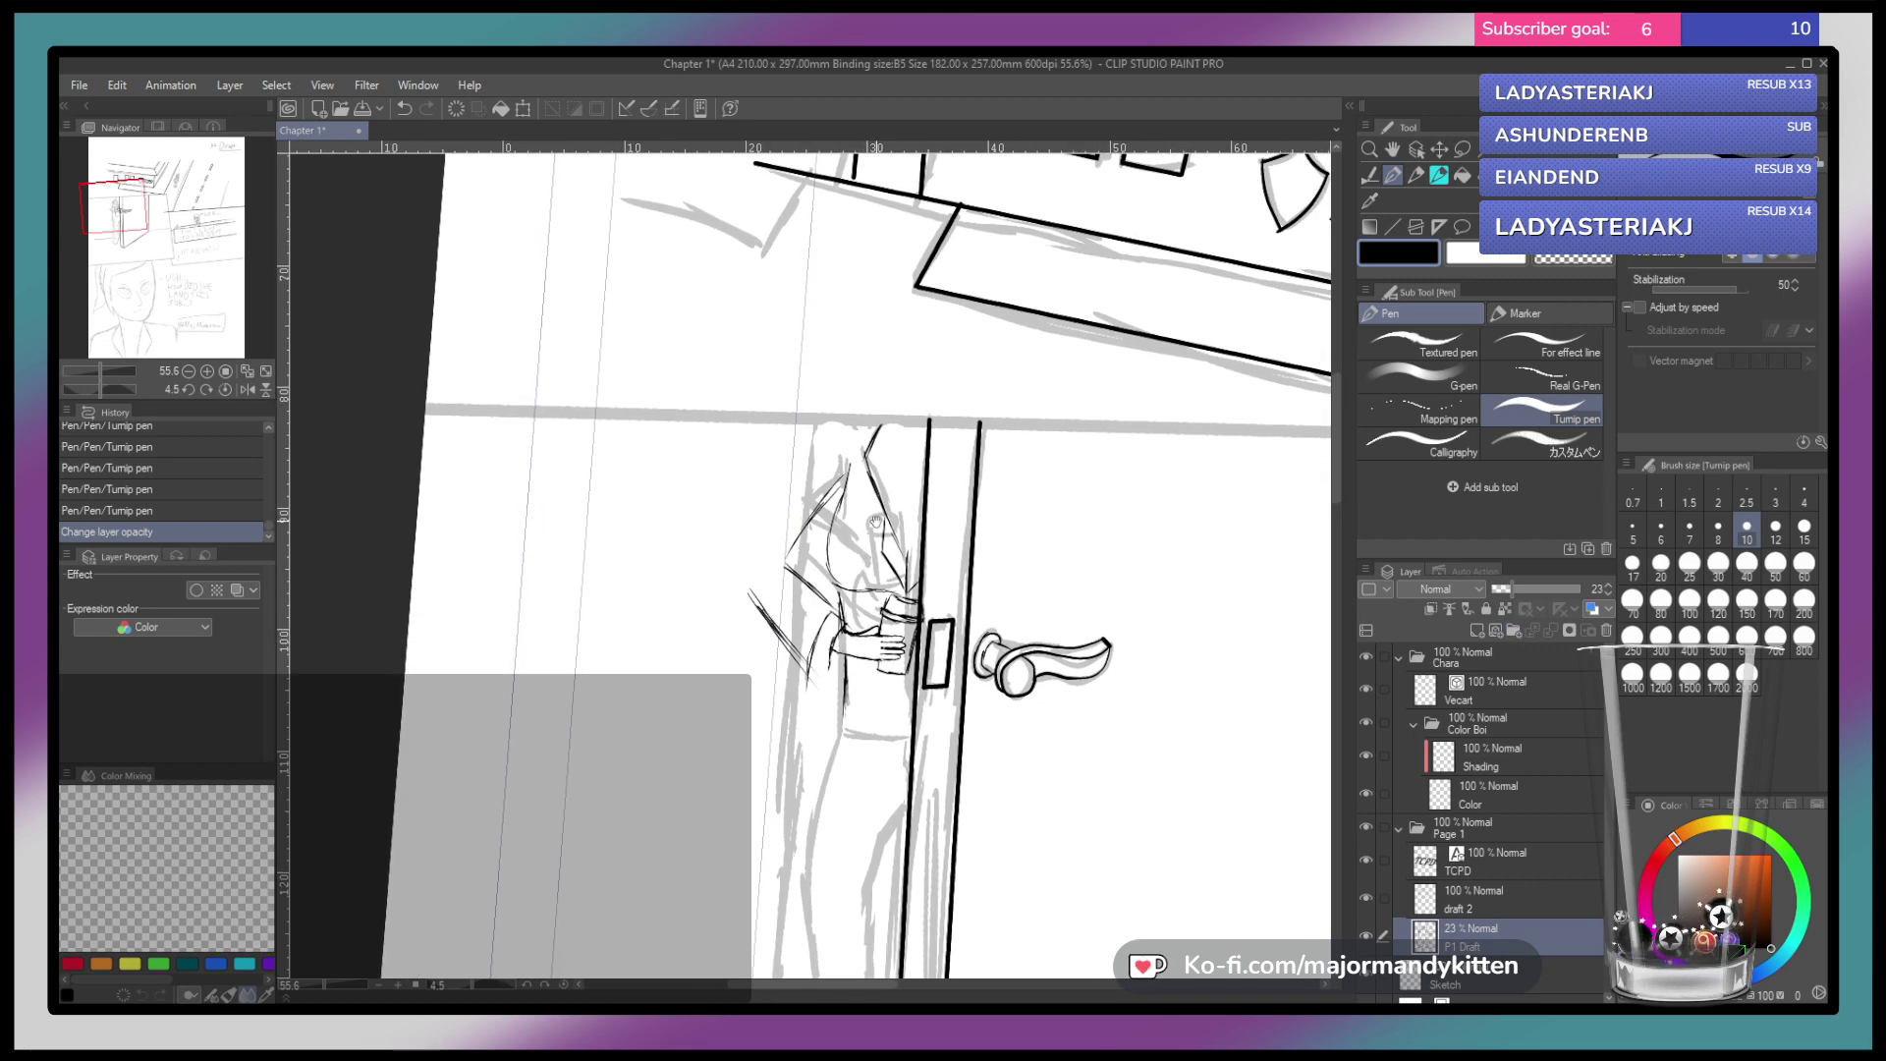
Switch to the draft 2 layer and ink the doorway figure's lower torso sides and shirt hem over the draft
left_click_drag(899, 697, 862, 580)
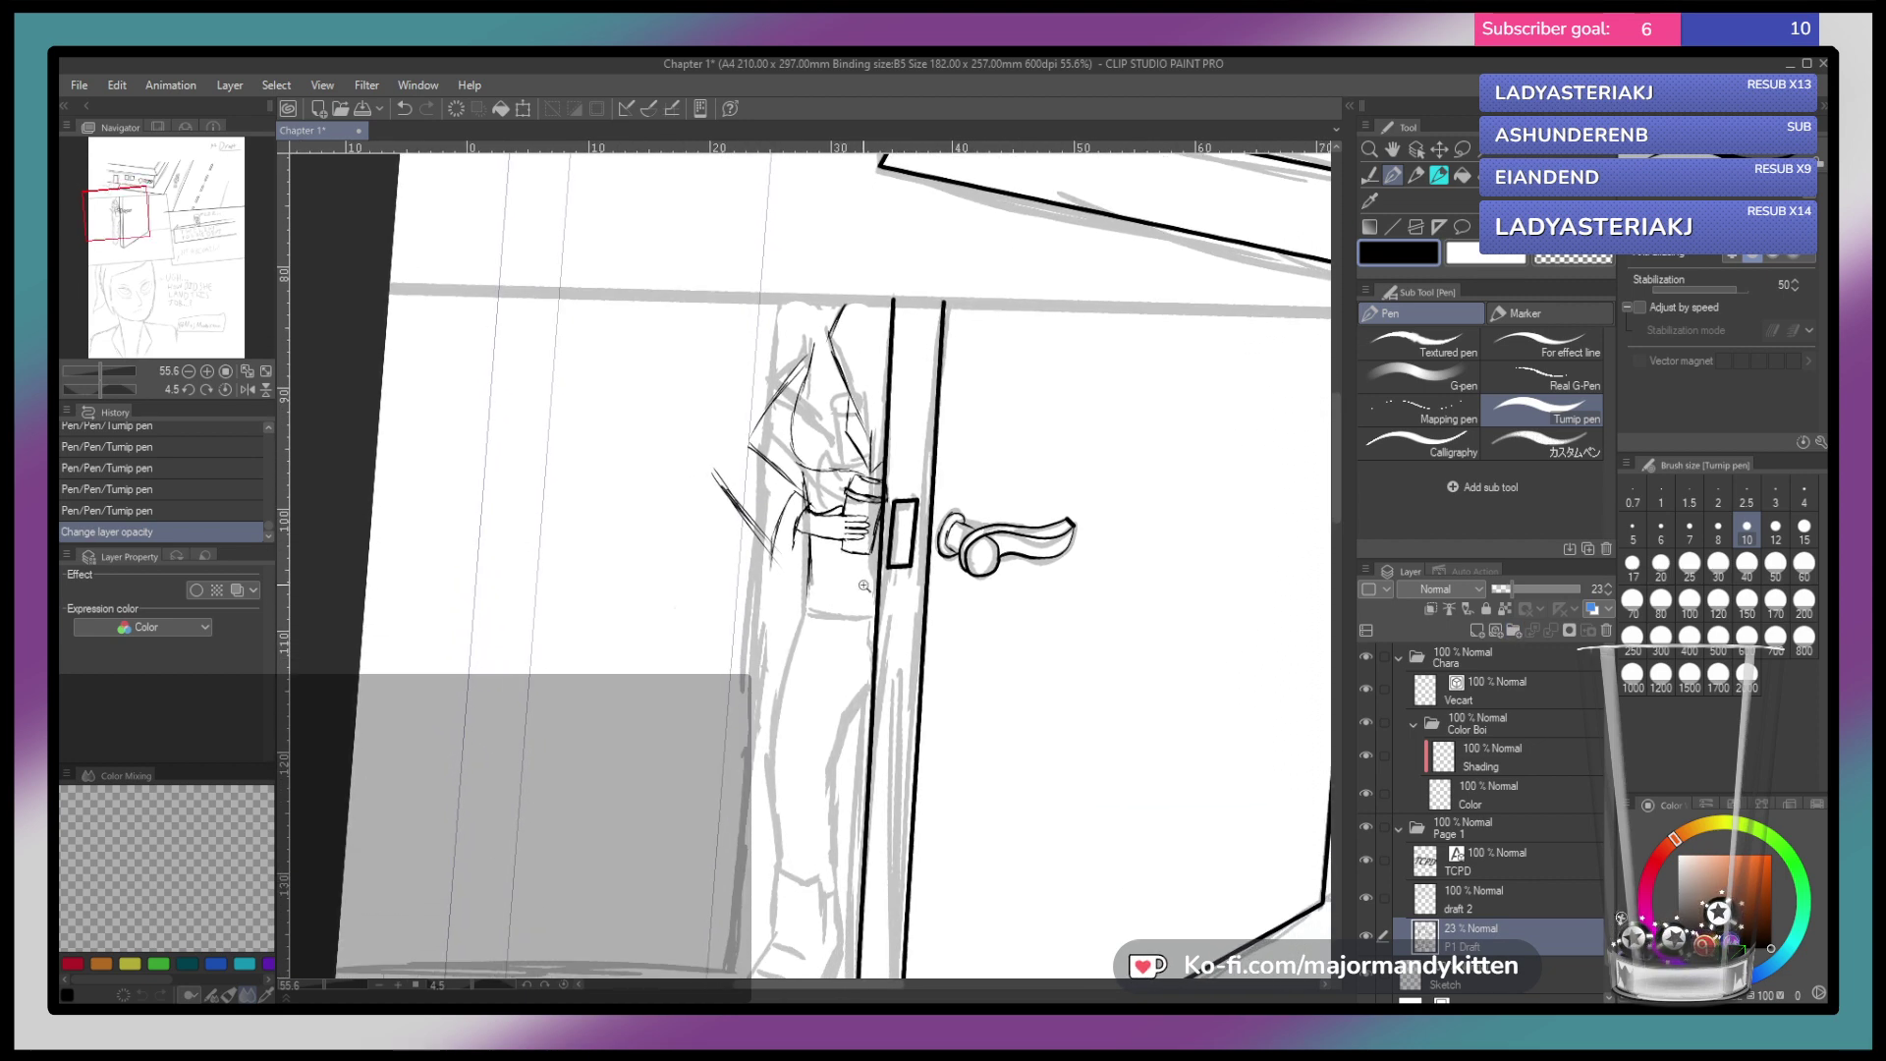
left_click(863, 580)
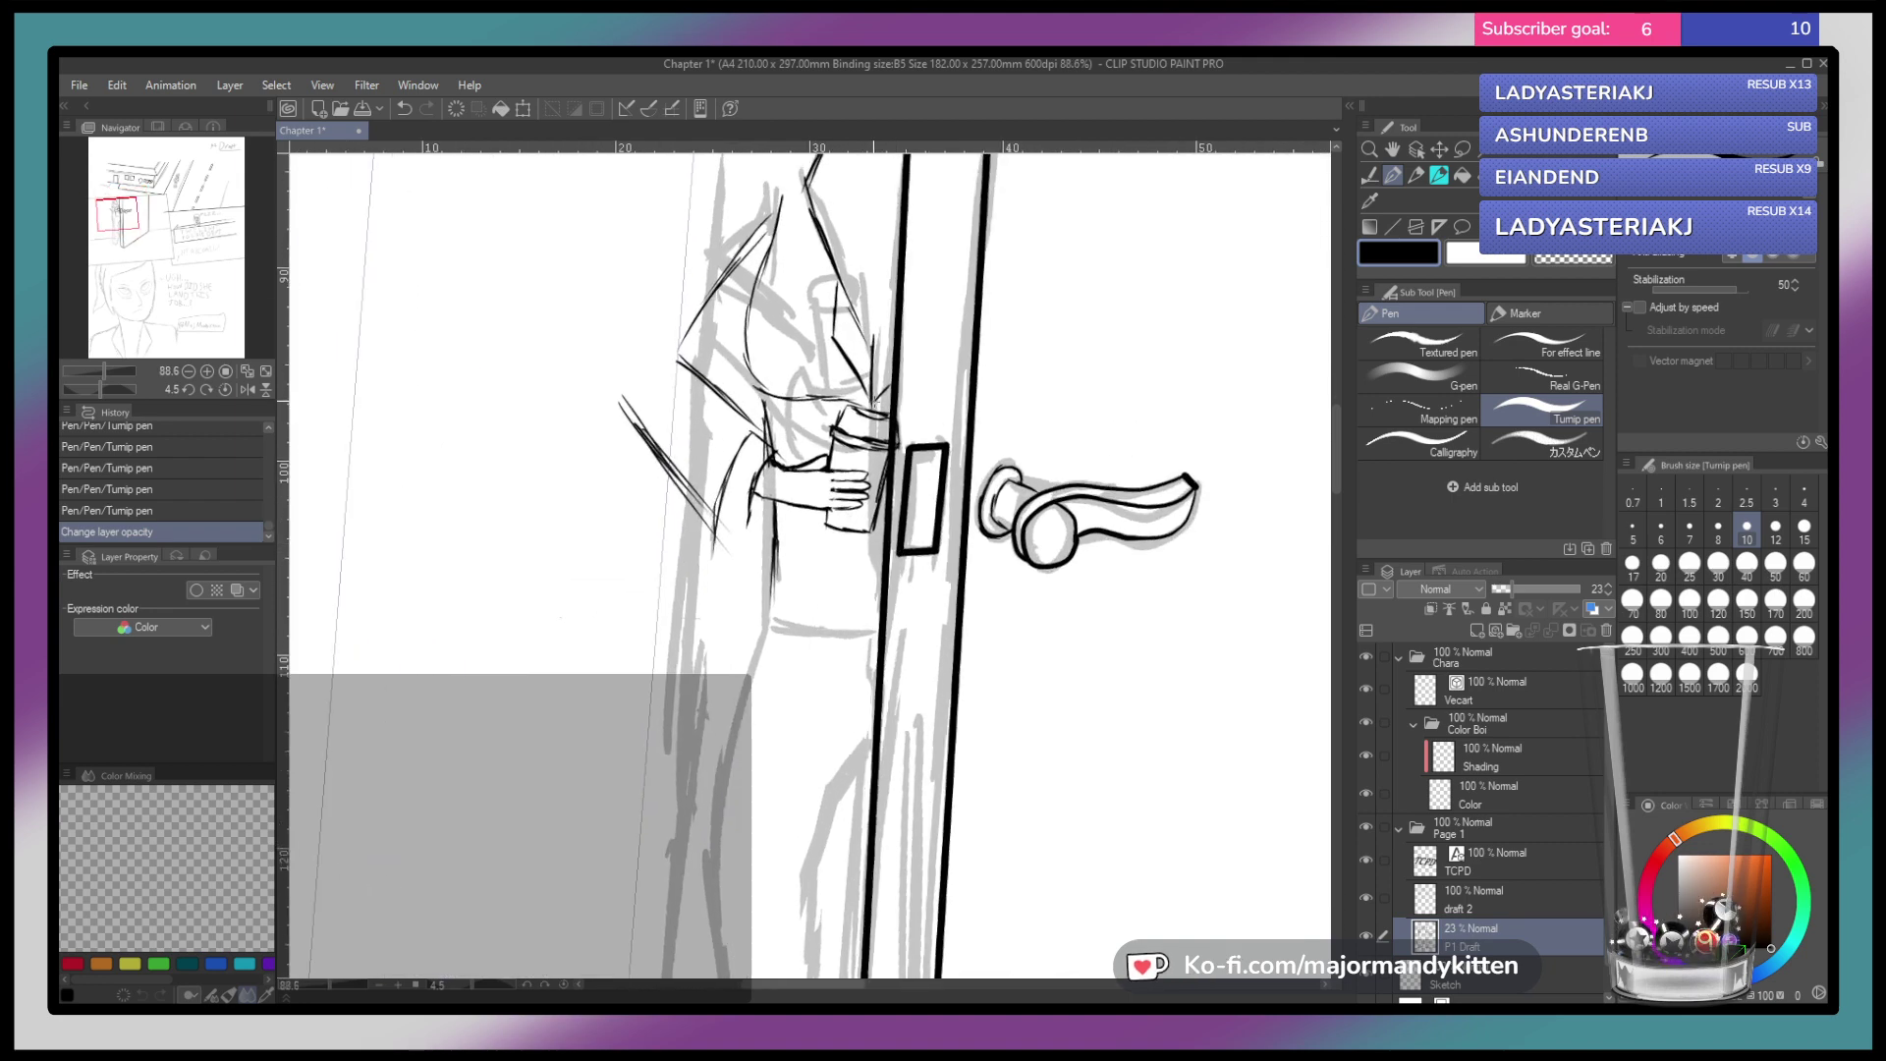
left_click(874, 400)
key("ctrl+z")
left_click(1538, 899)
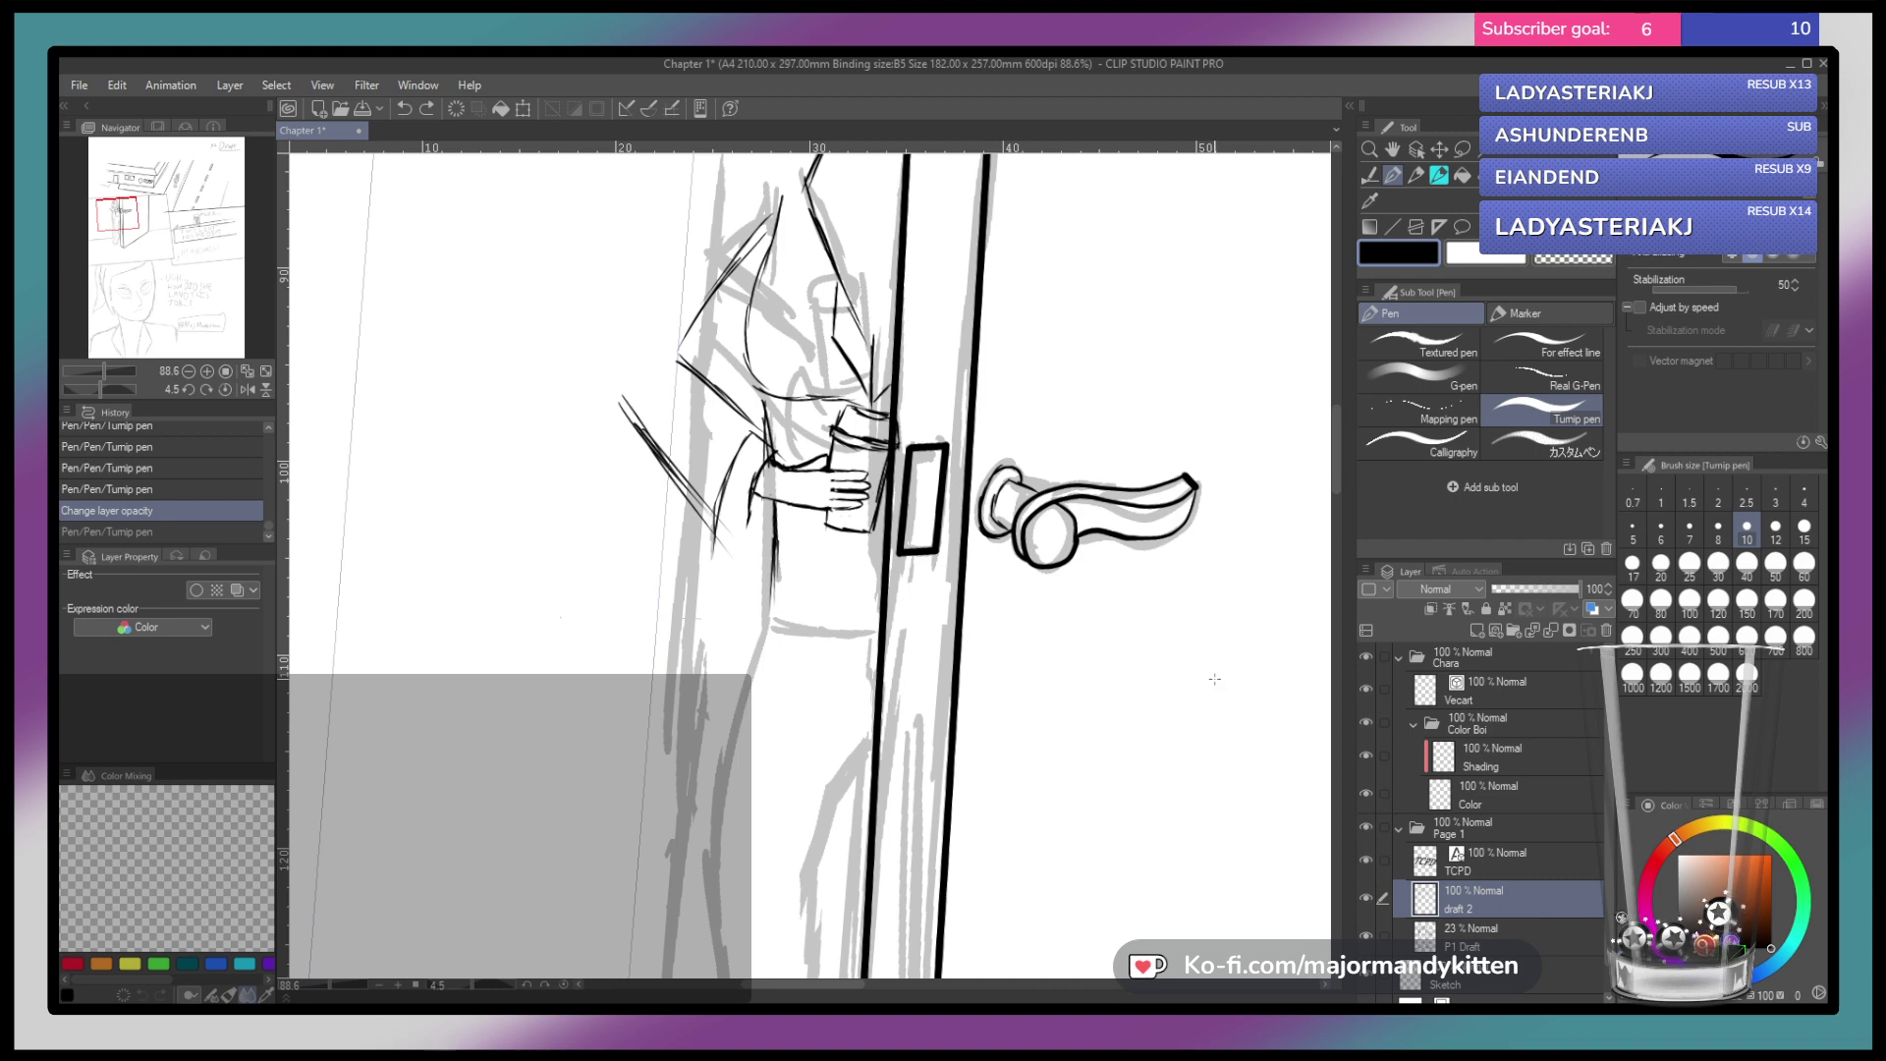
key("ctrl+y")
mouse_move(877, 497)
left_mouse_down()
mouse_move(872, 659)
mouse_move(848, 474)
left_mouse_up()
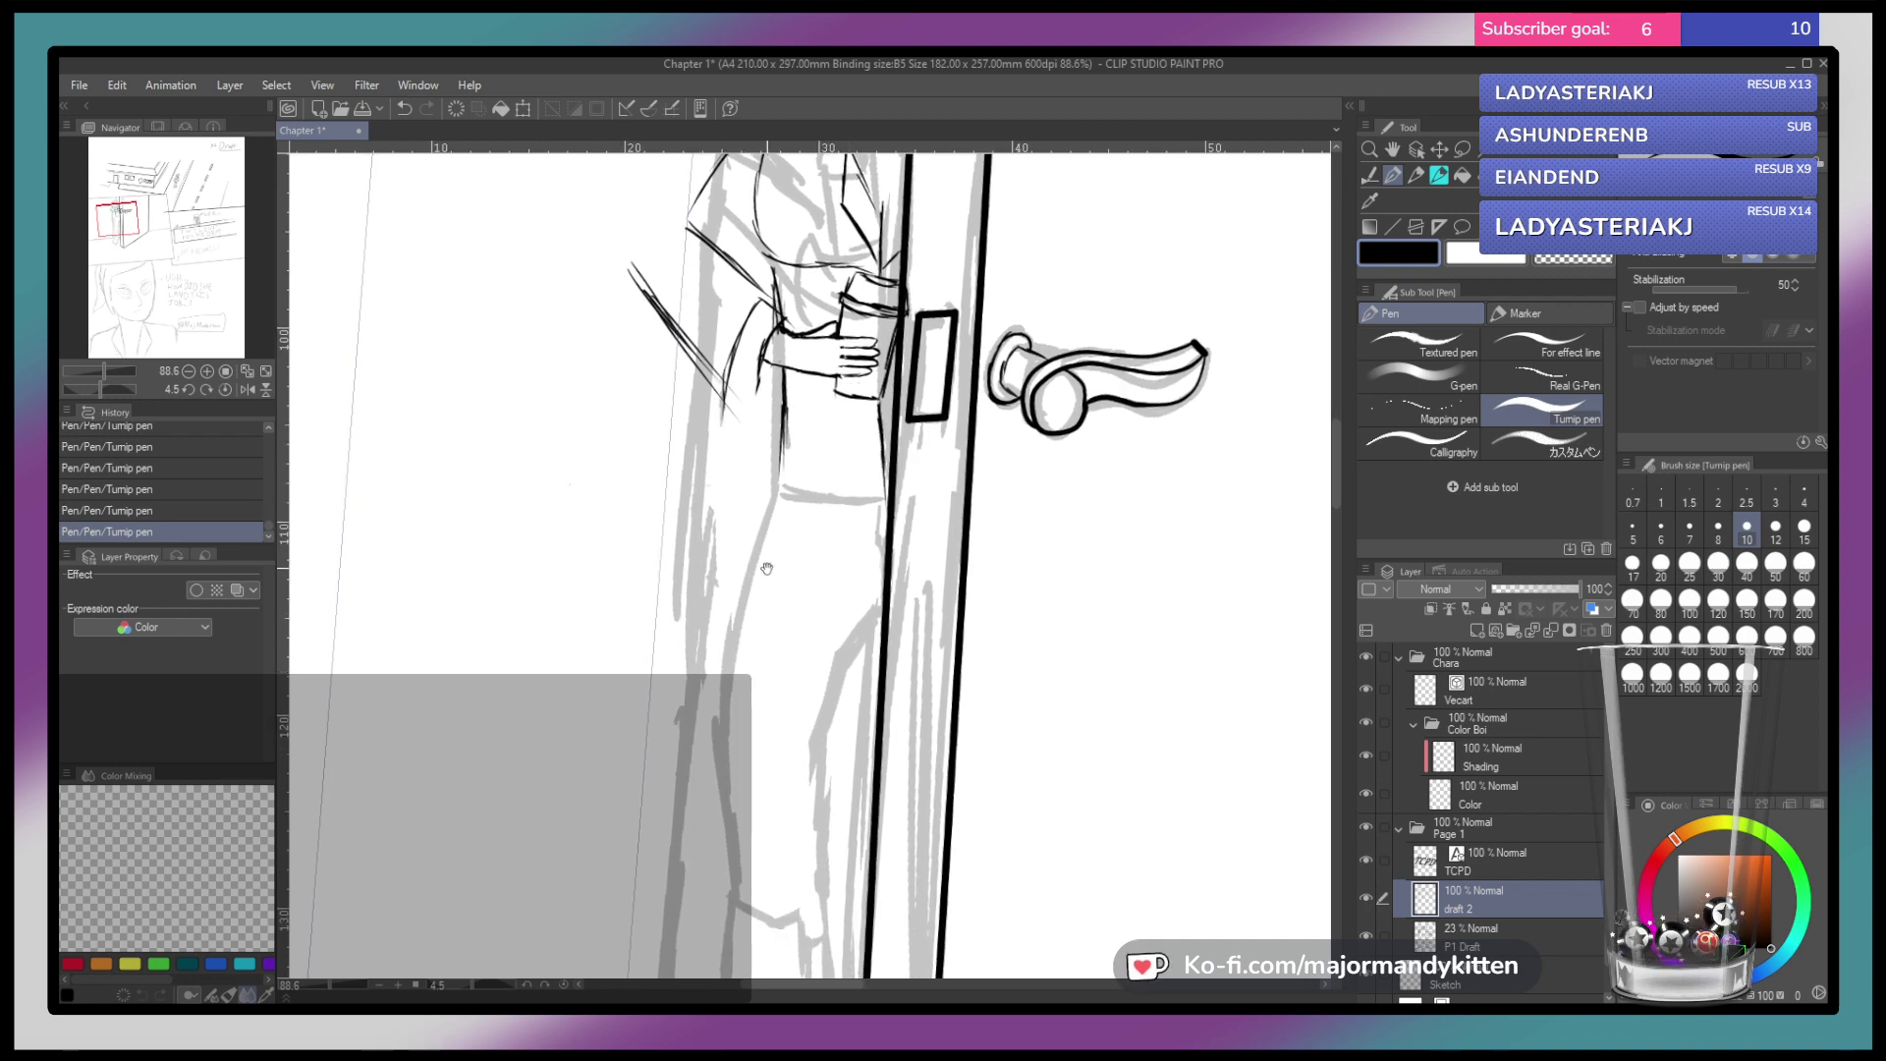
left_click_drag(768, 568, 780, 529)
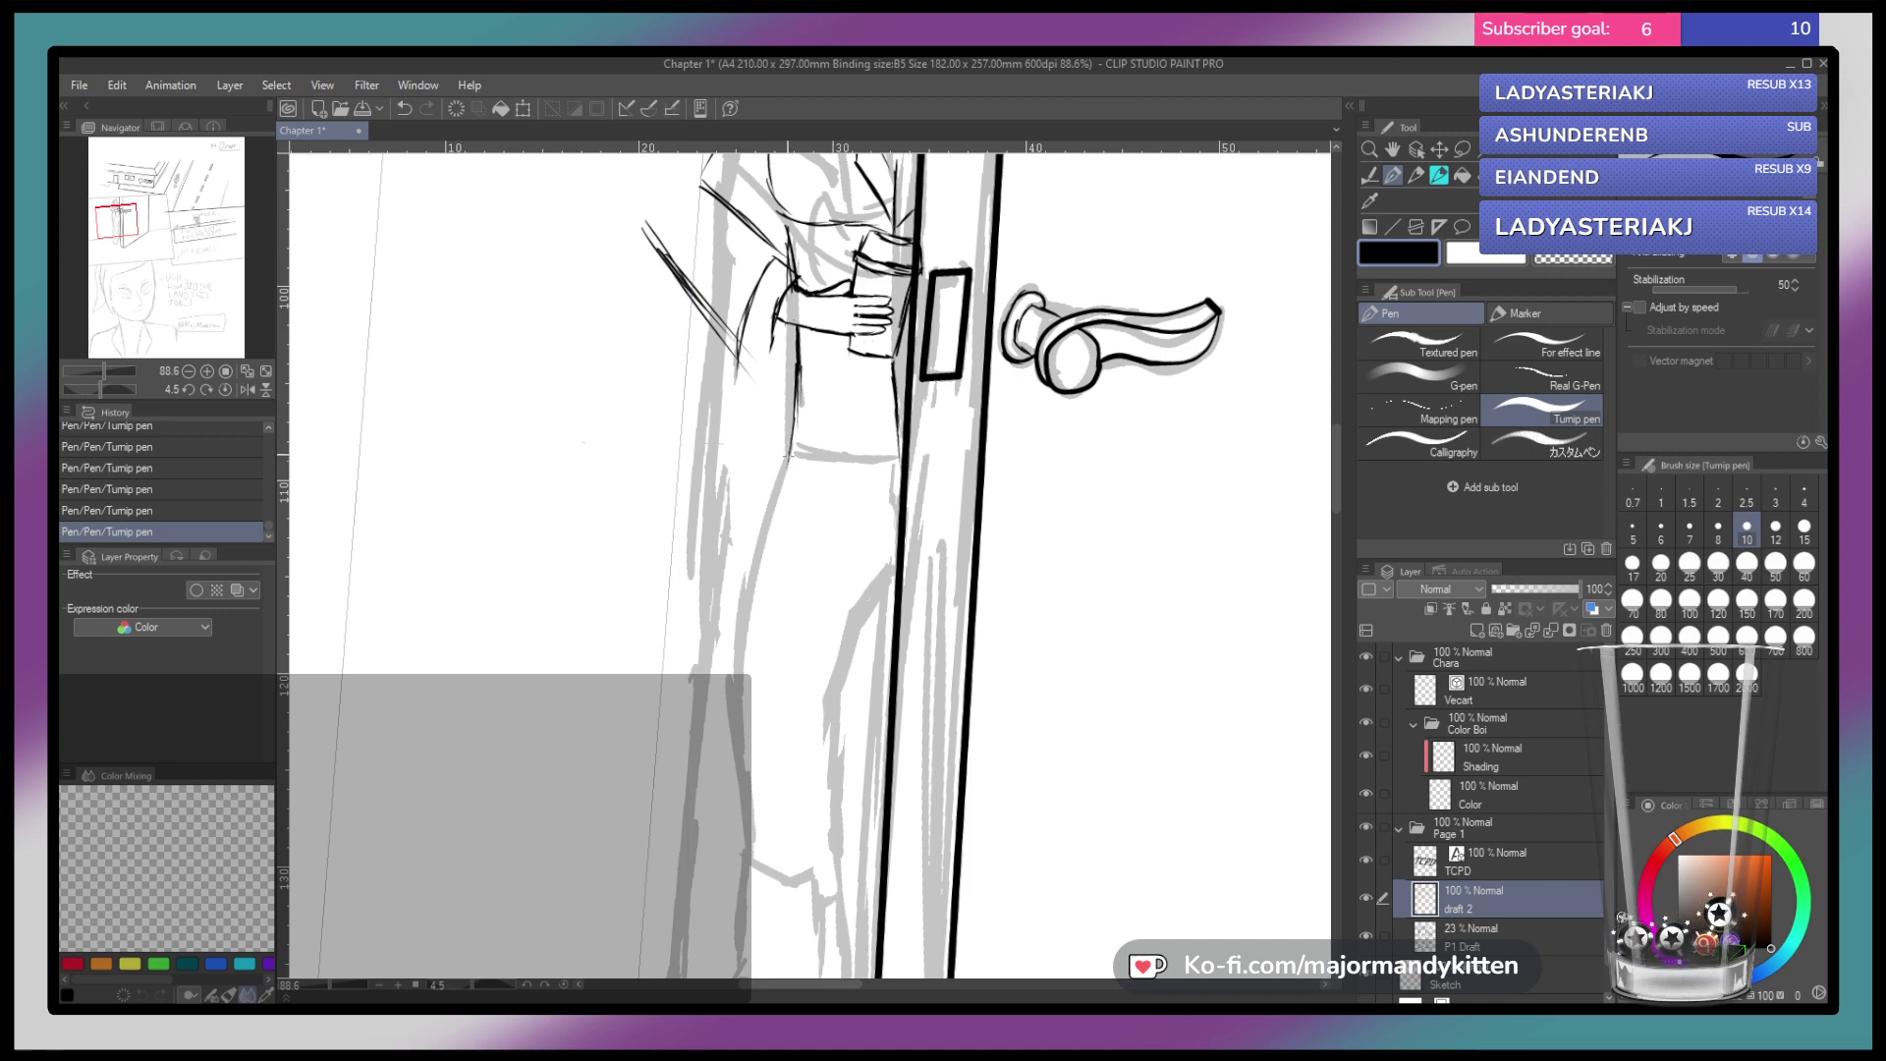
mouse_move(900, 465)
left_mouse_down()
mouse_move(816, 463)
mouse_move(818, 491)
left_mouse_up()
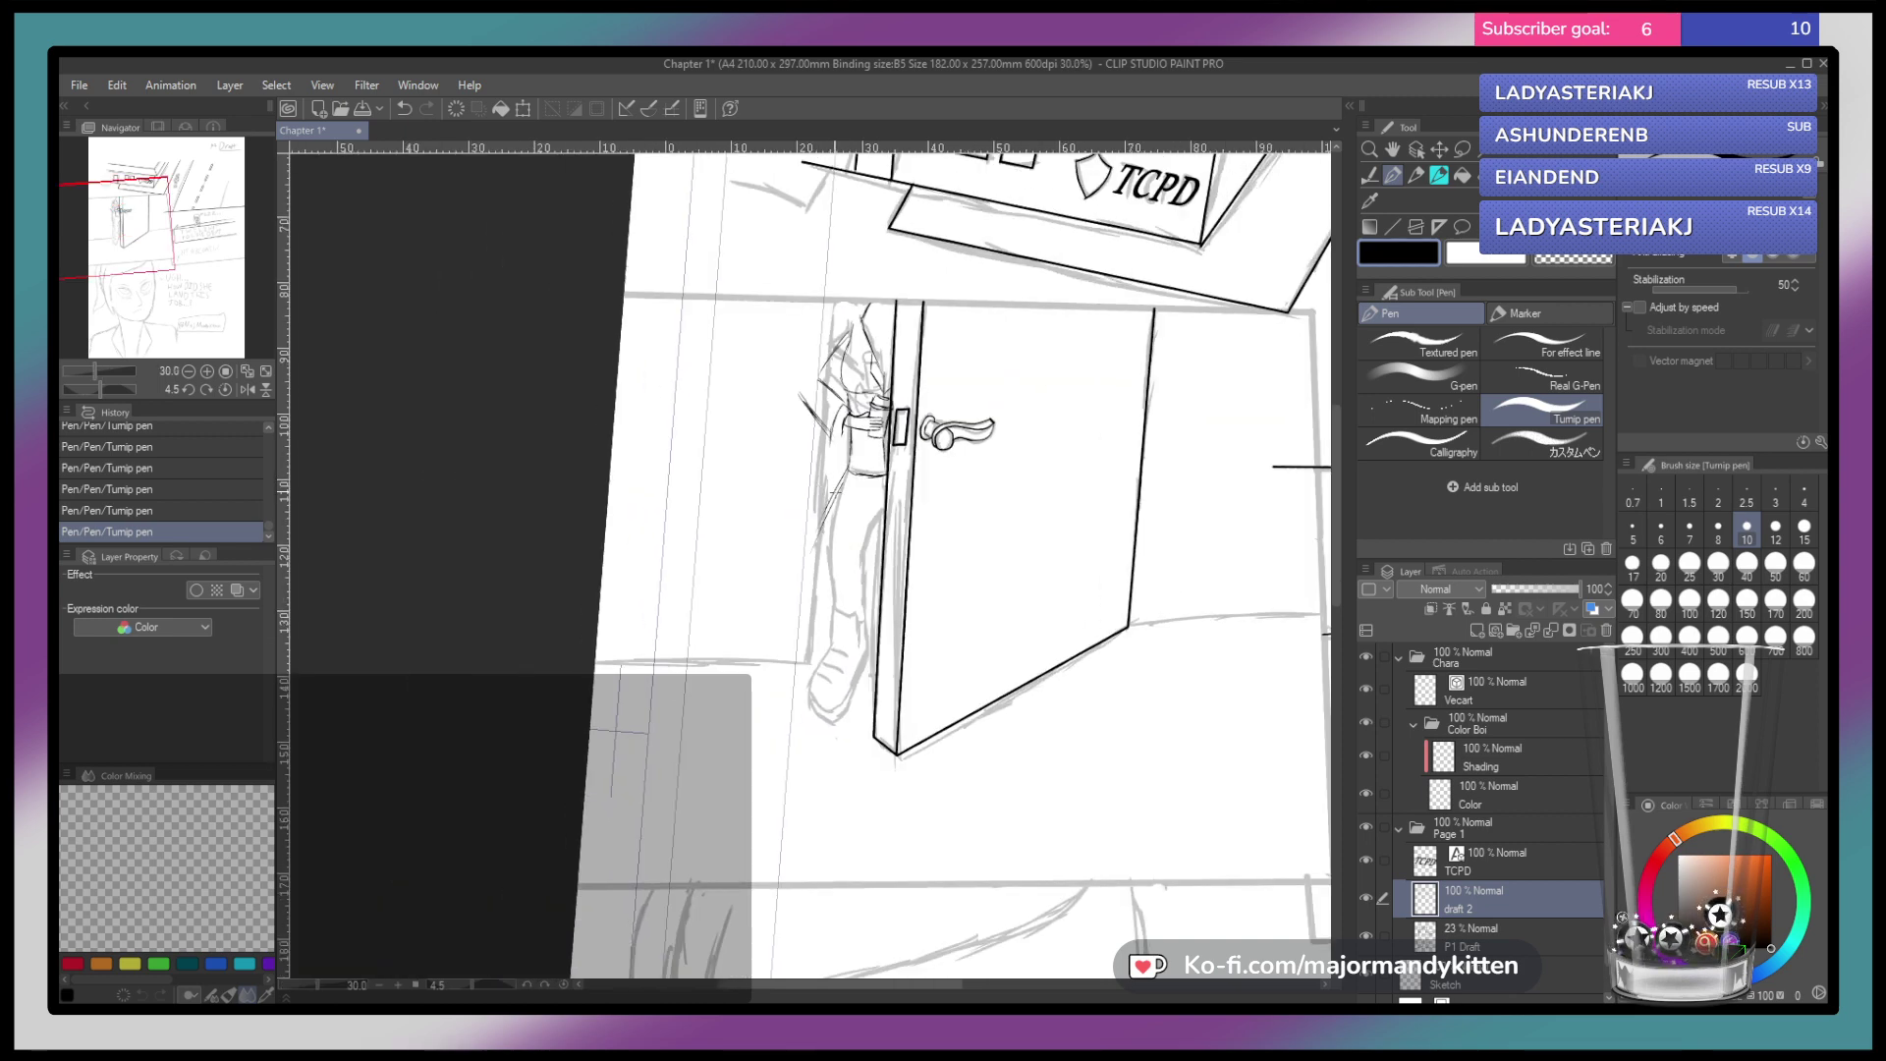
Ink the figure's front trouser leg from the shirt hem to the ankle cuff, including the inner thigh line beside the door
left_click_drag(848, 476, 796, 647)
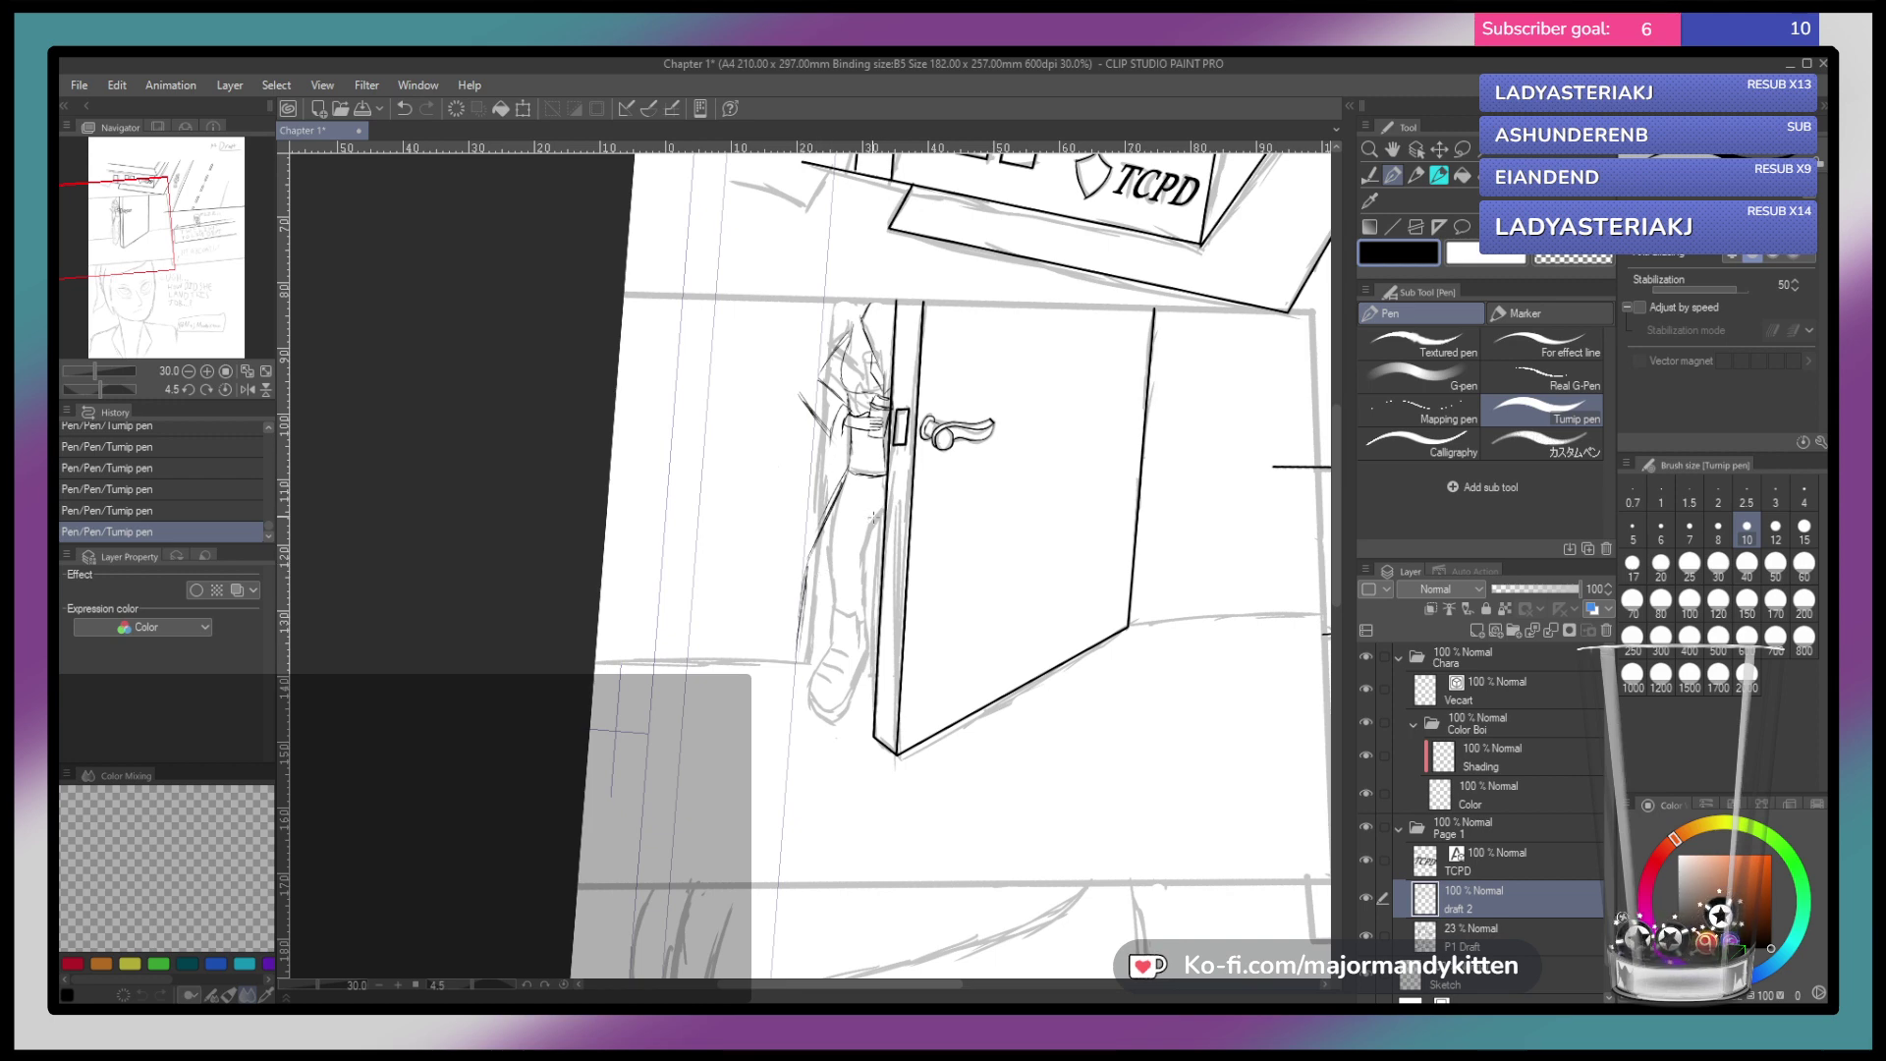
left_click_drag(881, 521, 856, 551)
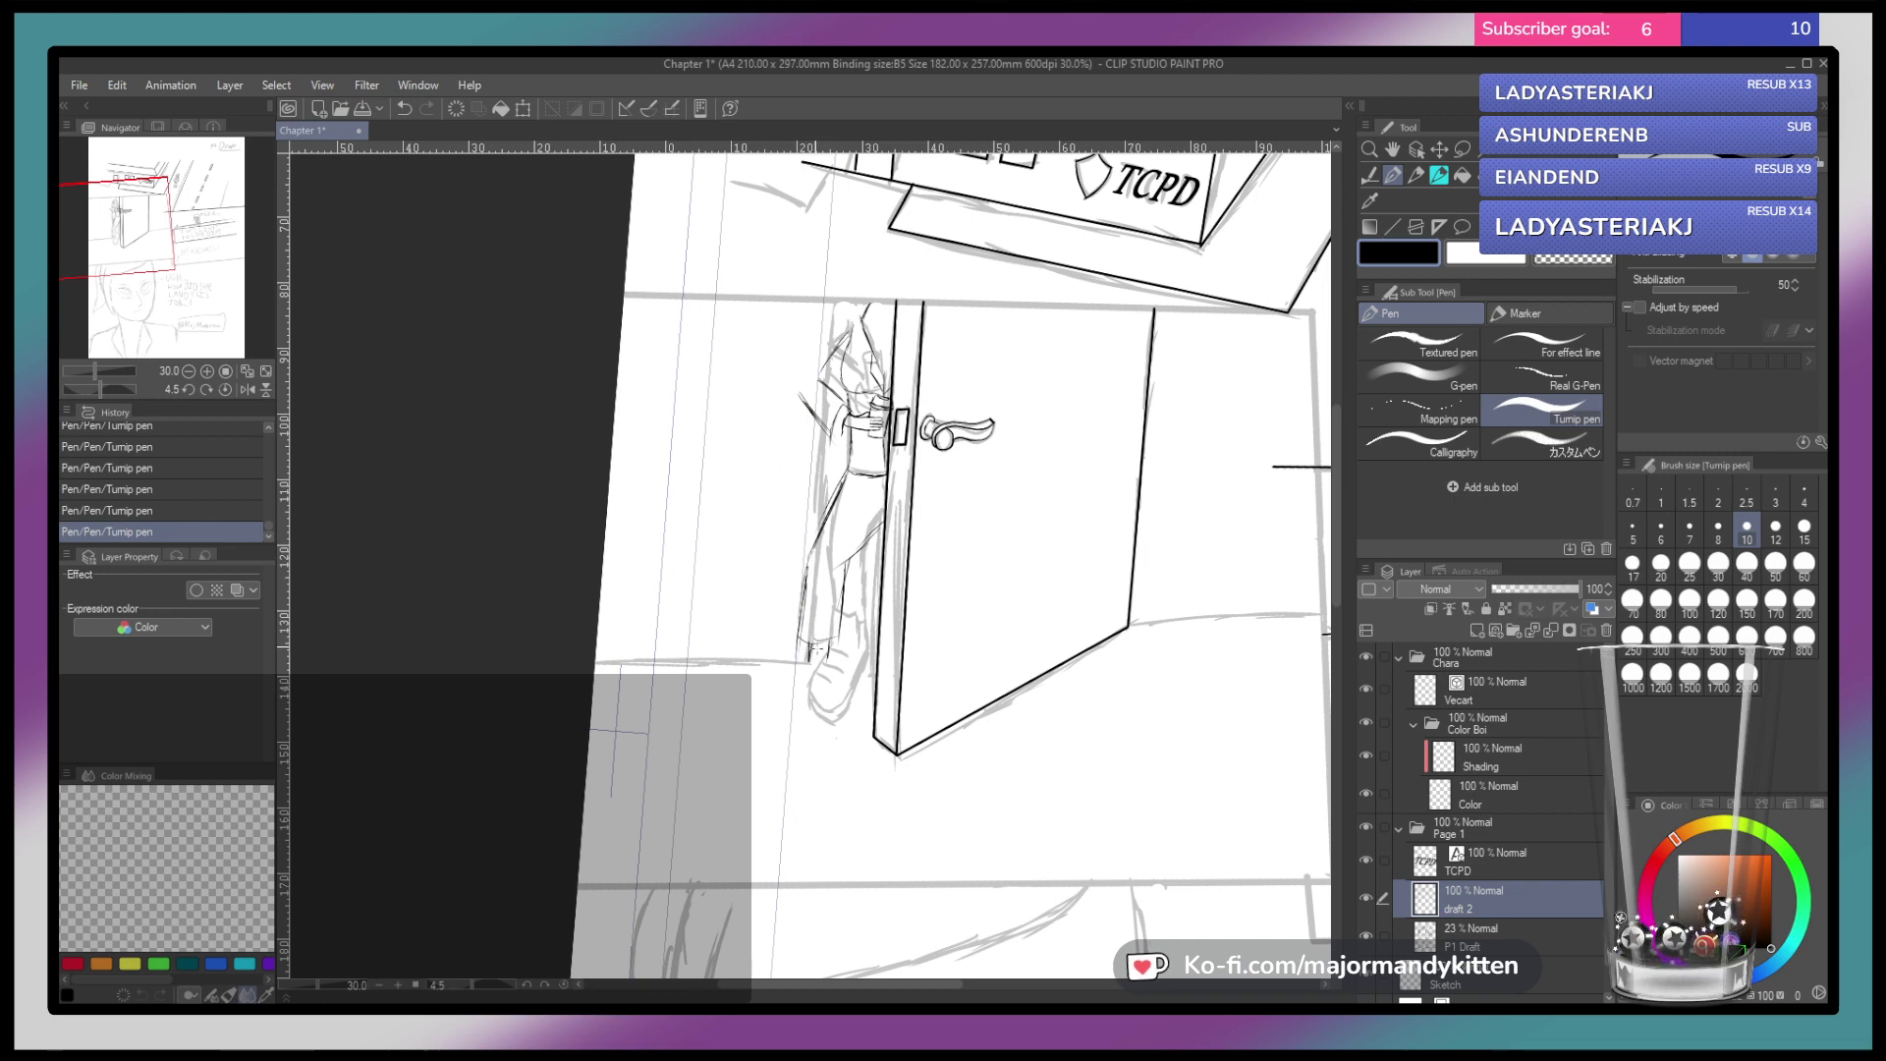
Compare the trouser leg's latest strokes by stepping back and forth through the undo history
key("ctrl+z")
key("ctrl+z")
key("ctrl+z")
key("ctrl+z")
key("ctrl+z")
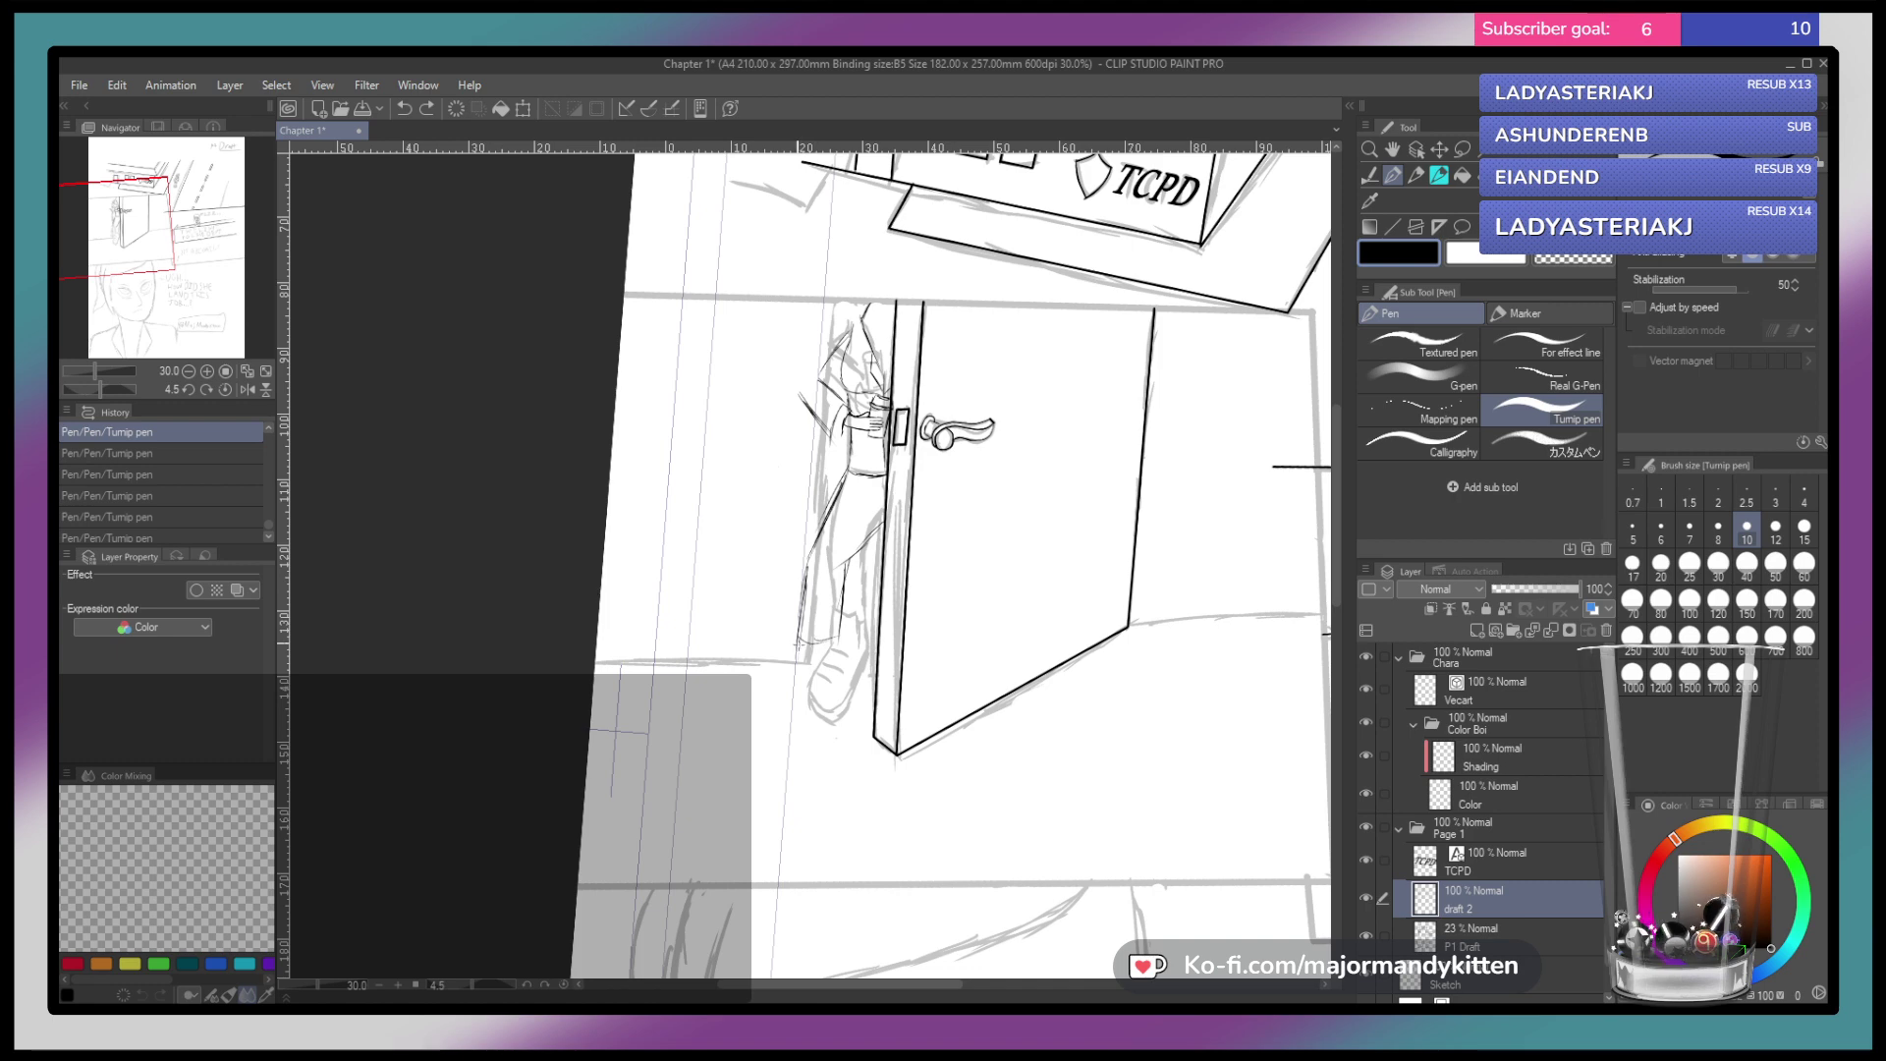
key("ctrl+y")
key("ctrl+y")
key("ctrl+y")
key("ctrl+y")
key("ctrl+y")
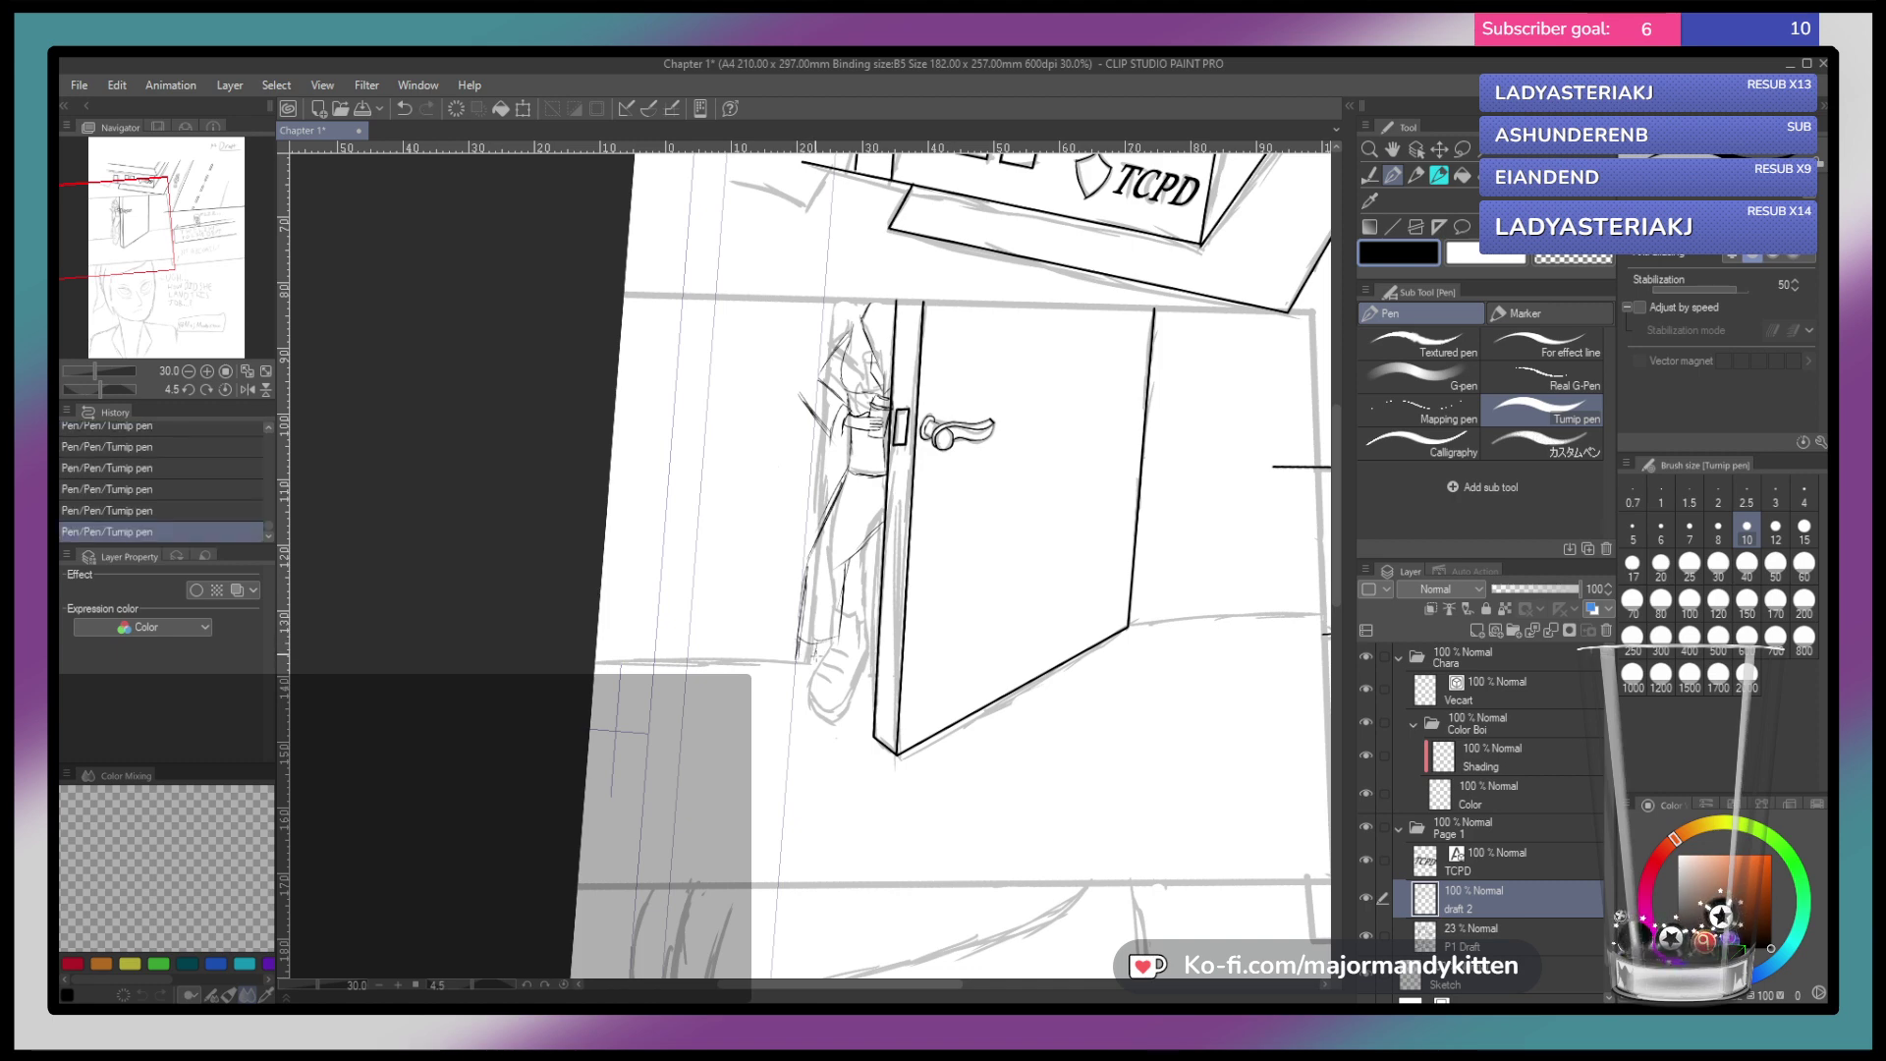
key("ctrl+z")
key("ctrl+z")
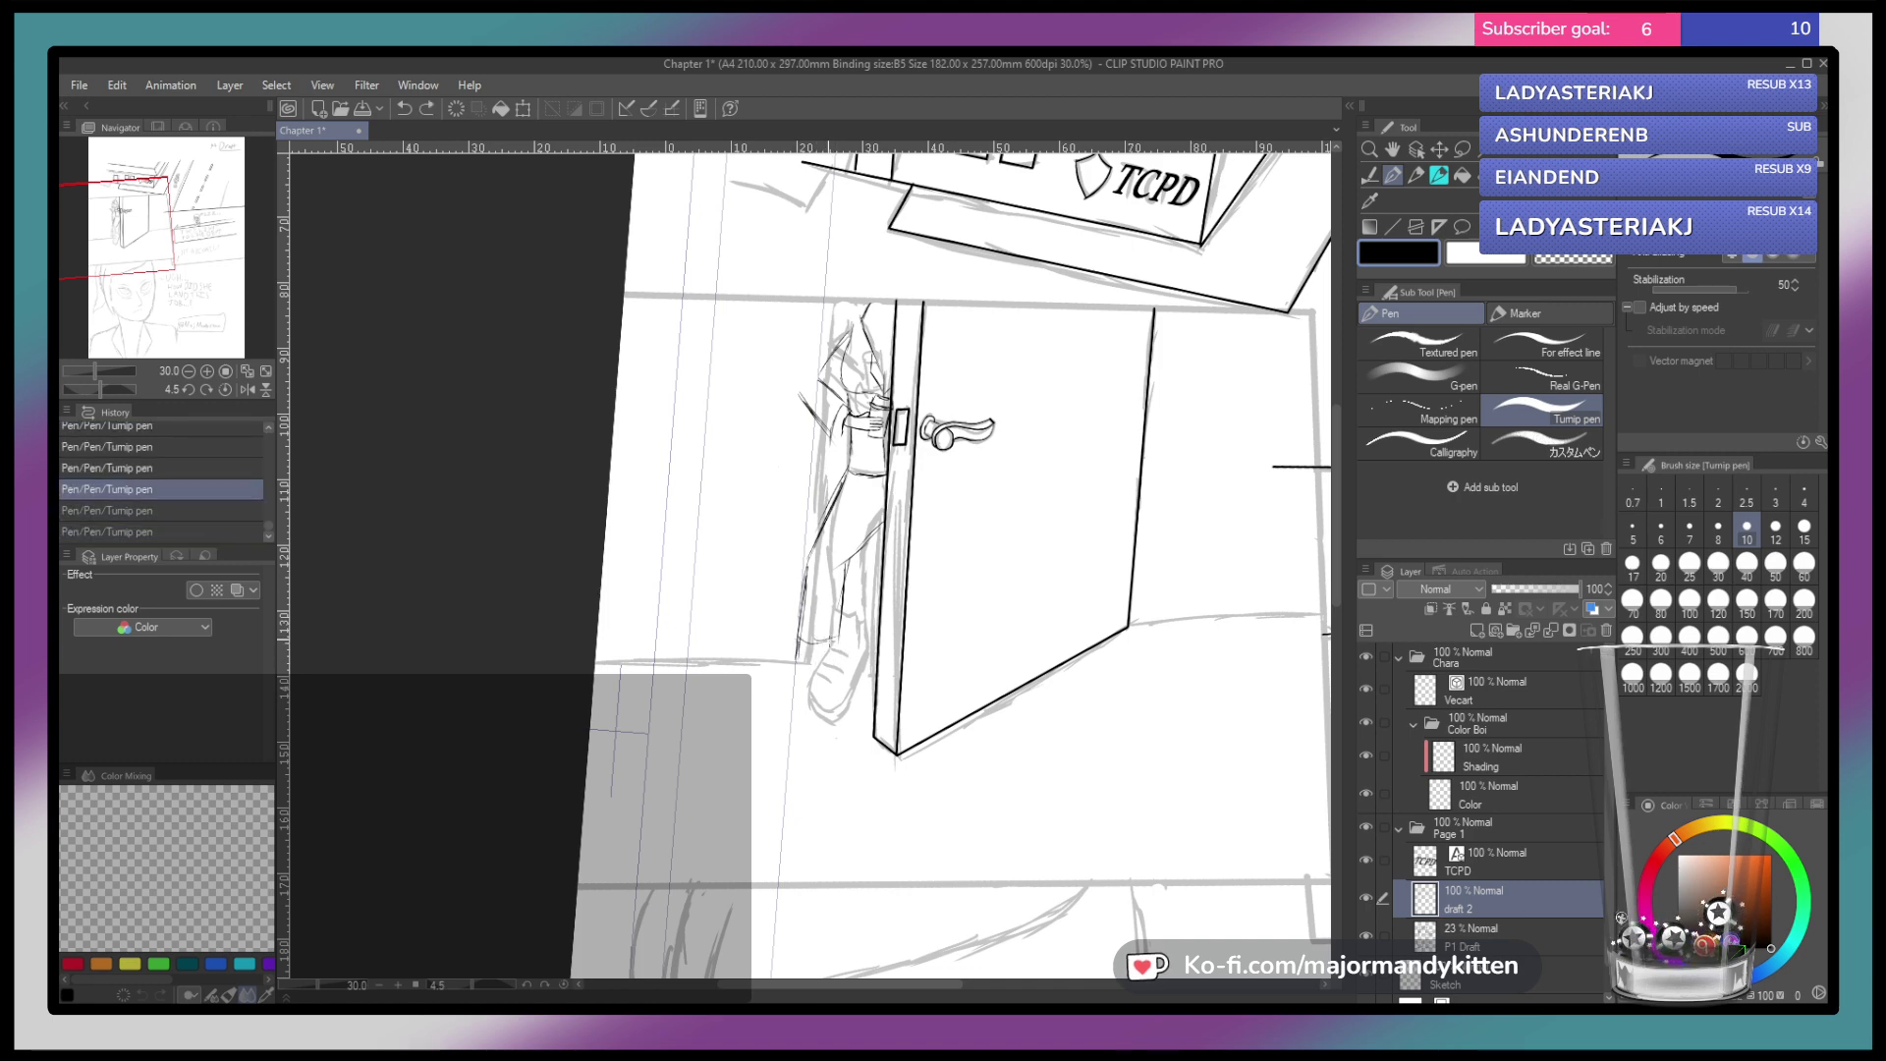
key("ctrl+y")
key("ctrl+y")
key("ctrl+z")
key("ctrl+z")
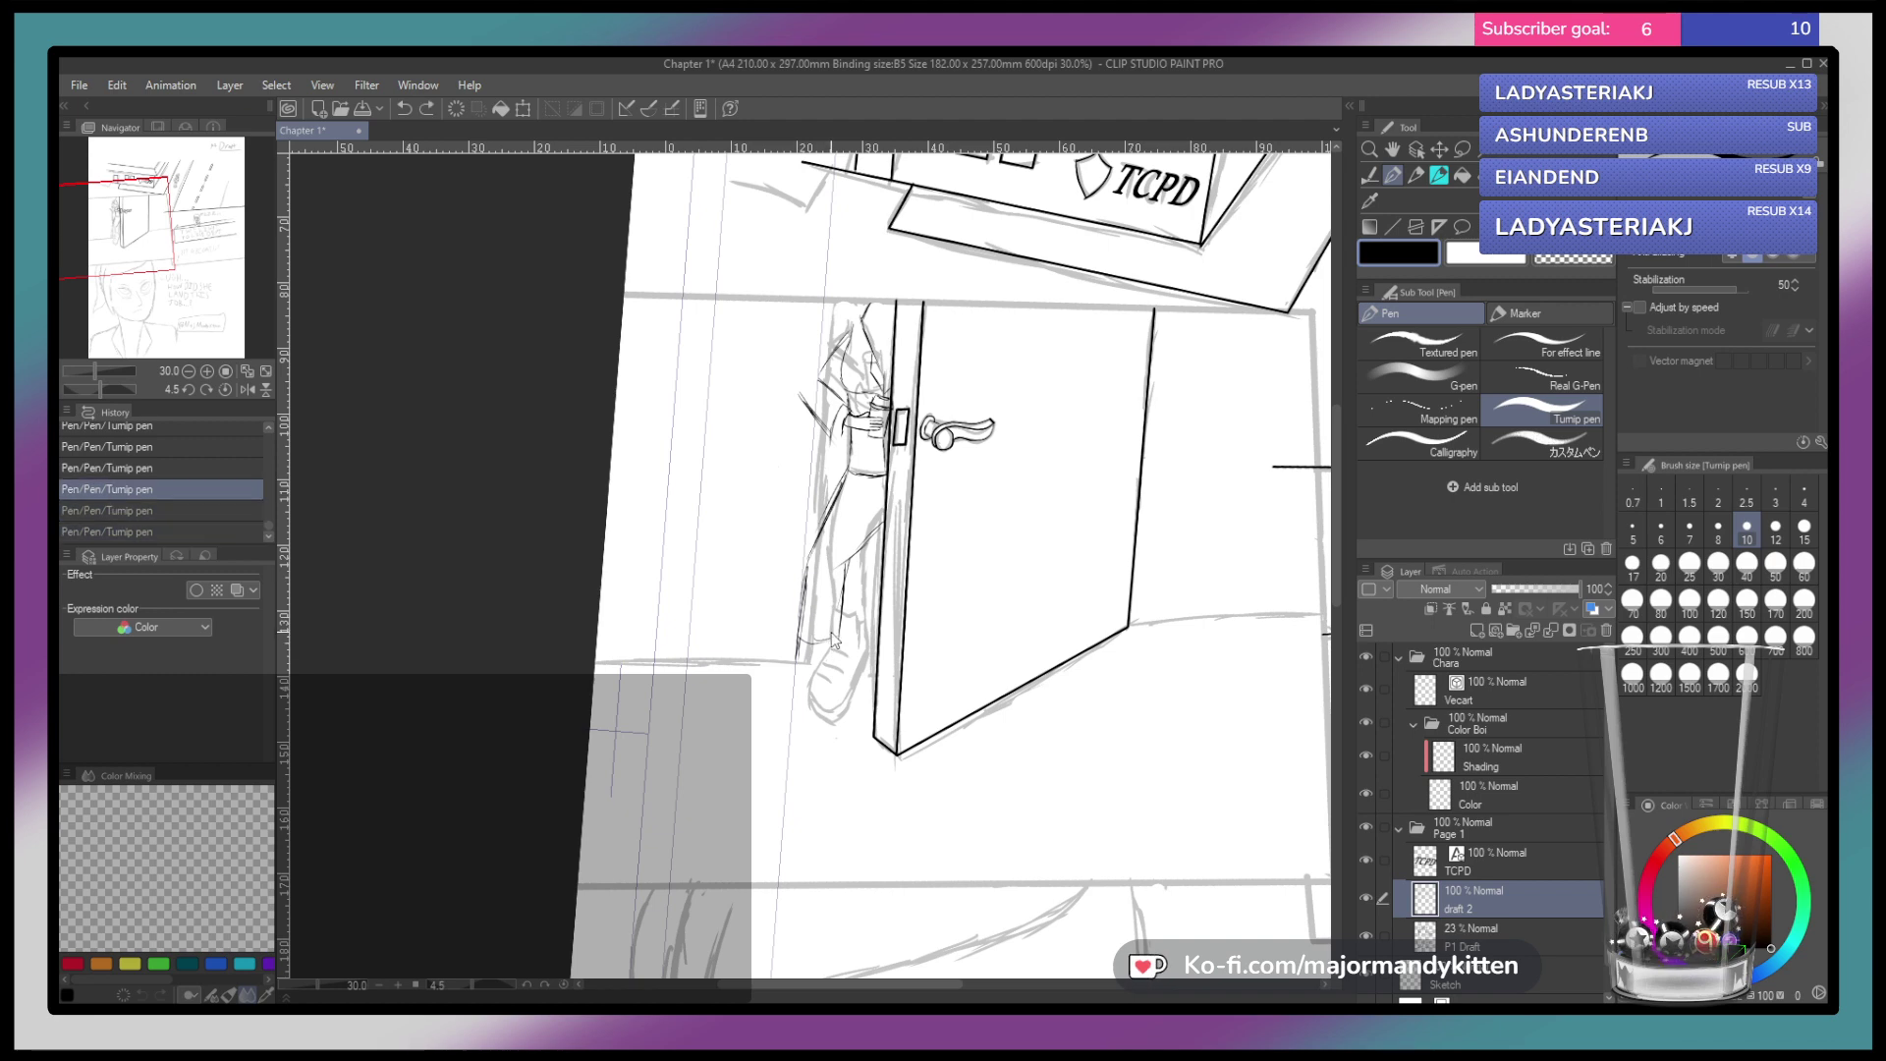
key("ctrl+y")
key("ctrl+y")
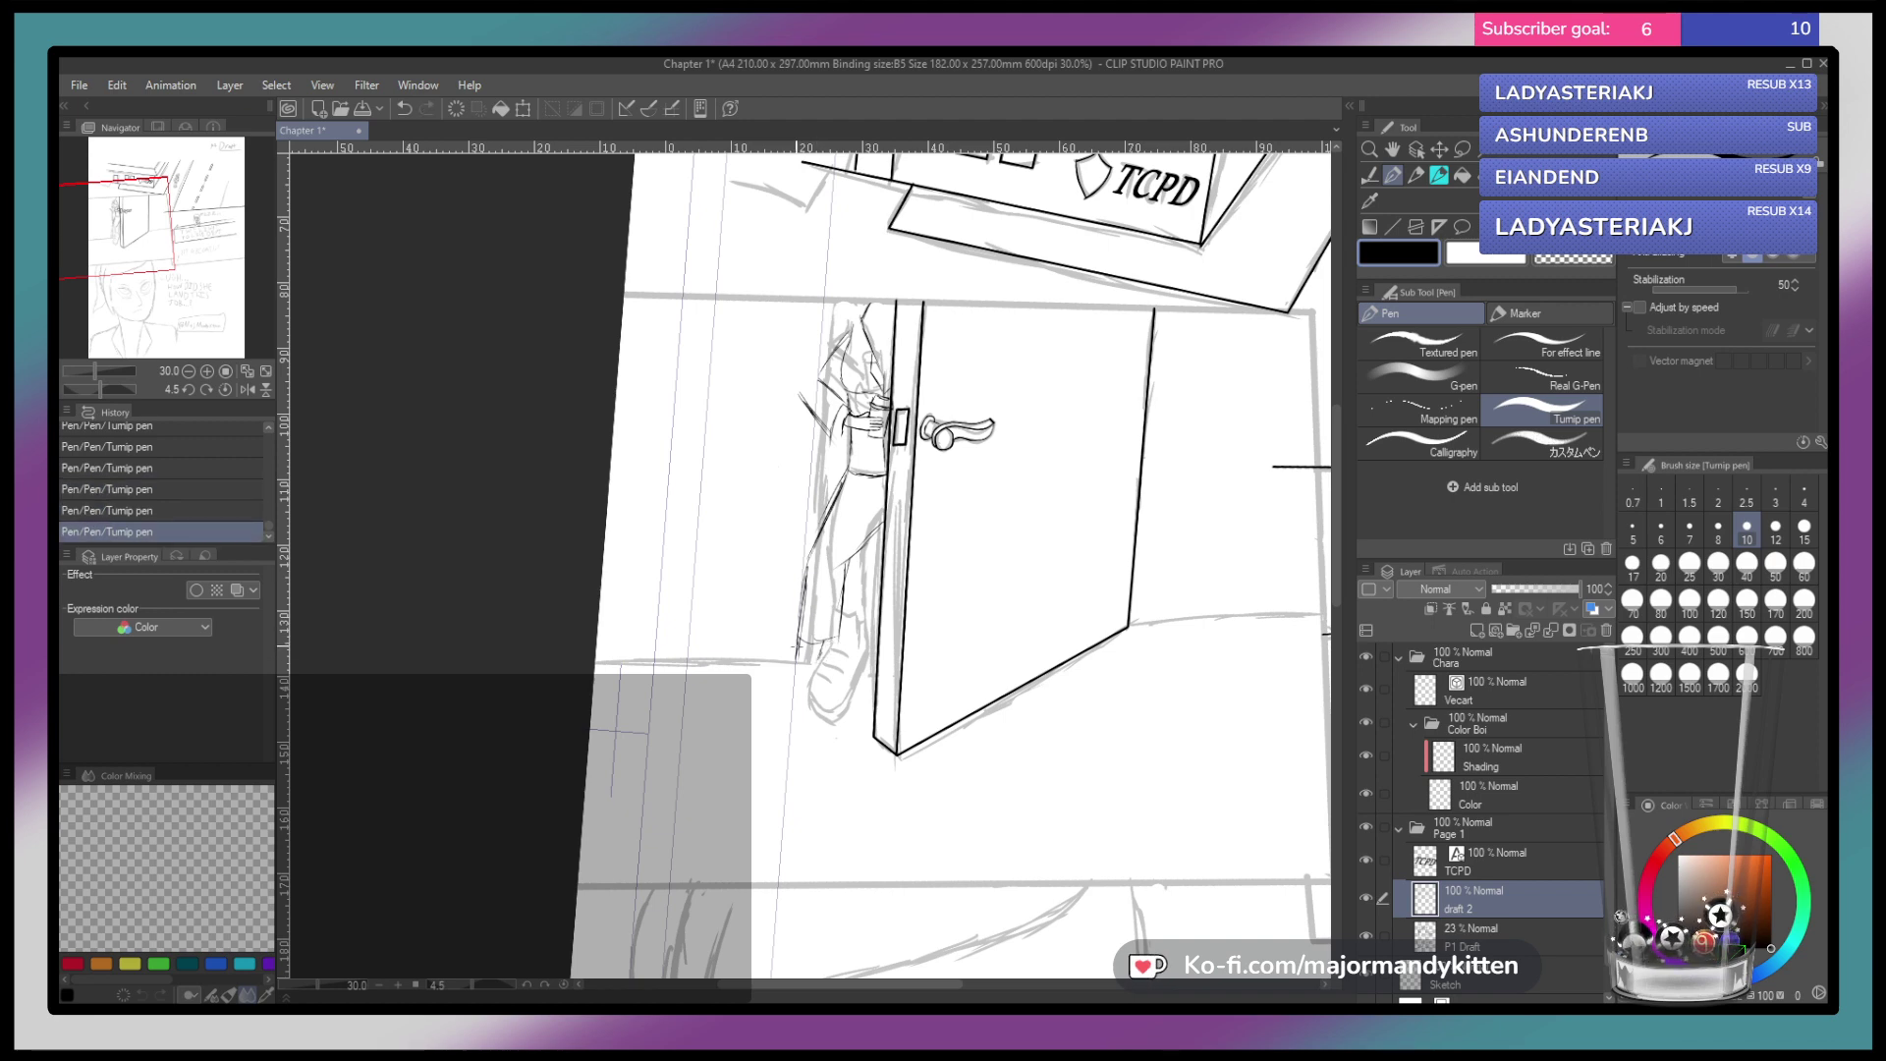
Ink the ankle and laced shoe below the front trouser leg, comparing the first strokes through undo and redo
left_click_drag(796, 654, 821, 657)
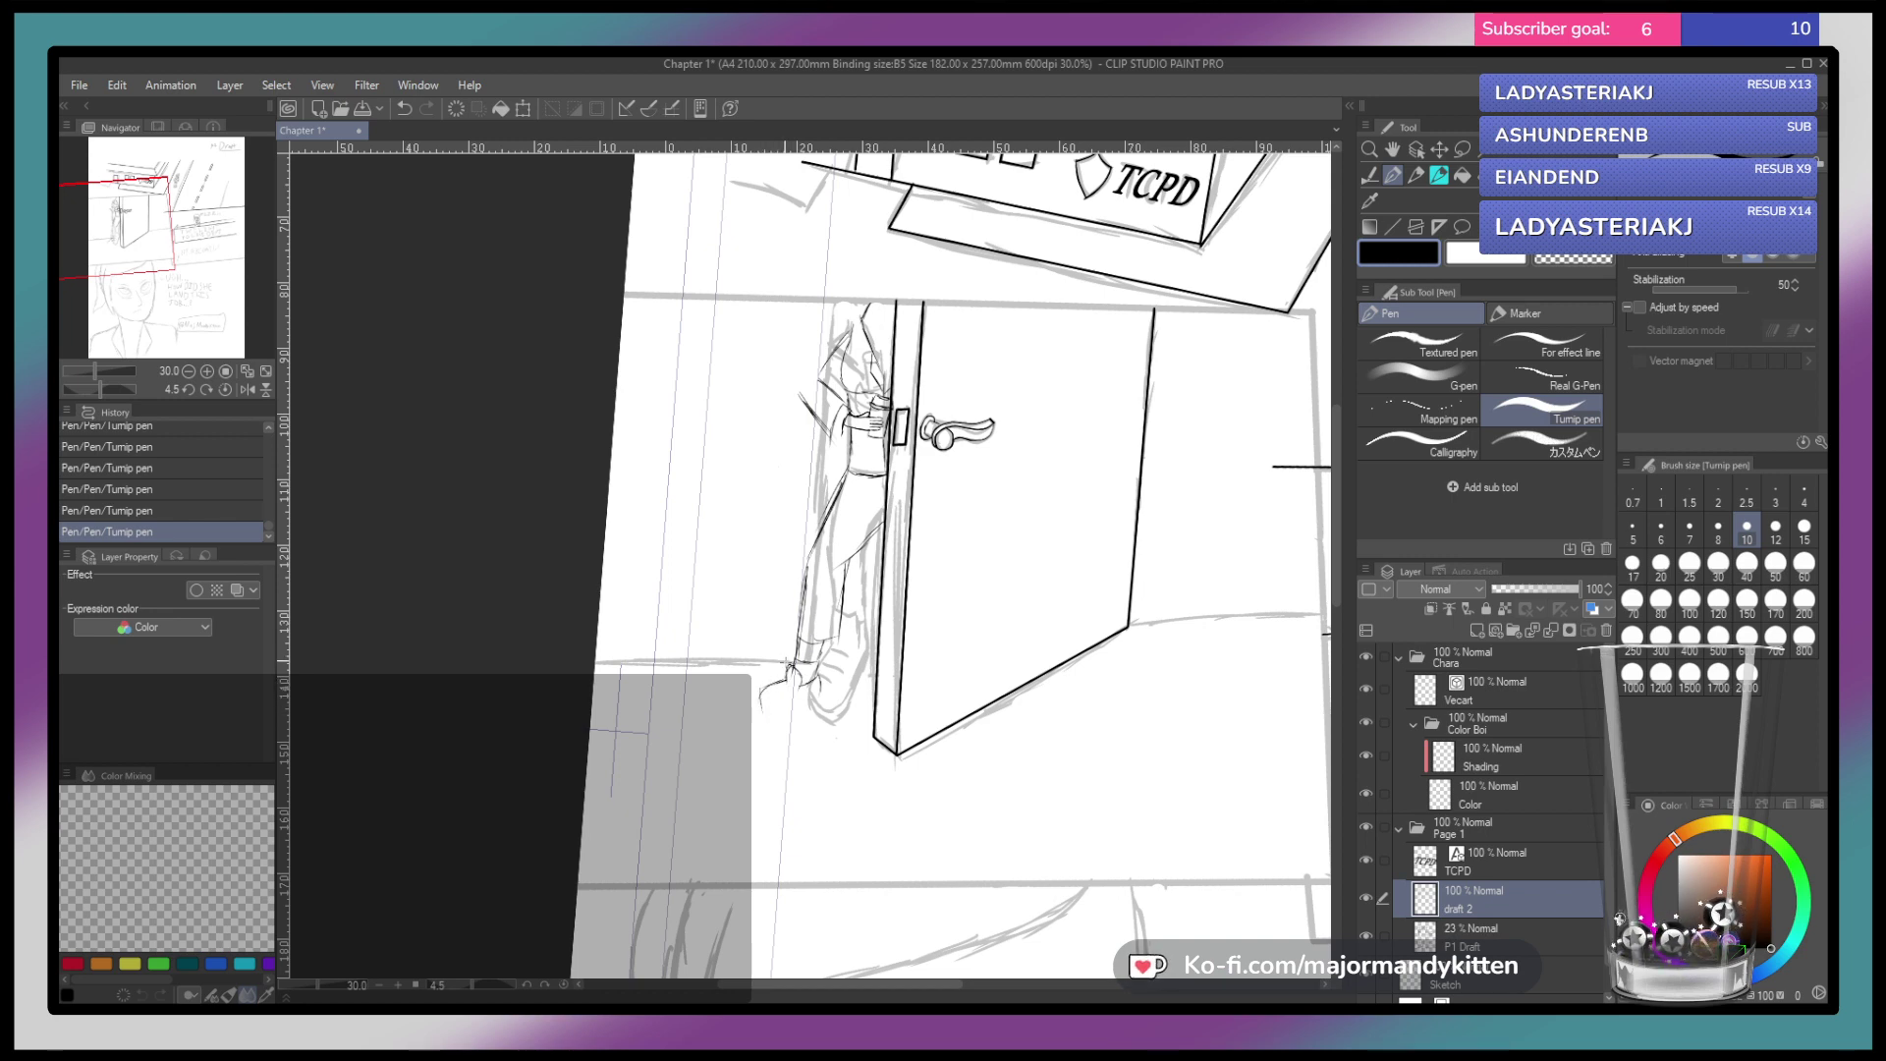
key("ctrl+z")
key("ctrl+z")
key("ctrl+z")
key("ctrl+z")
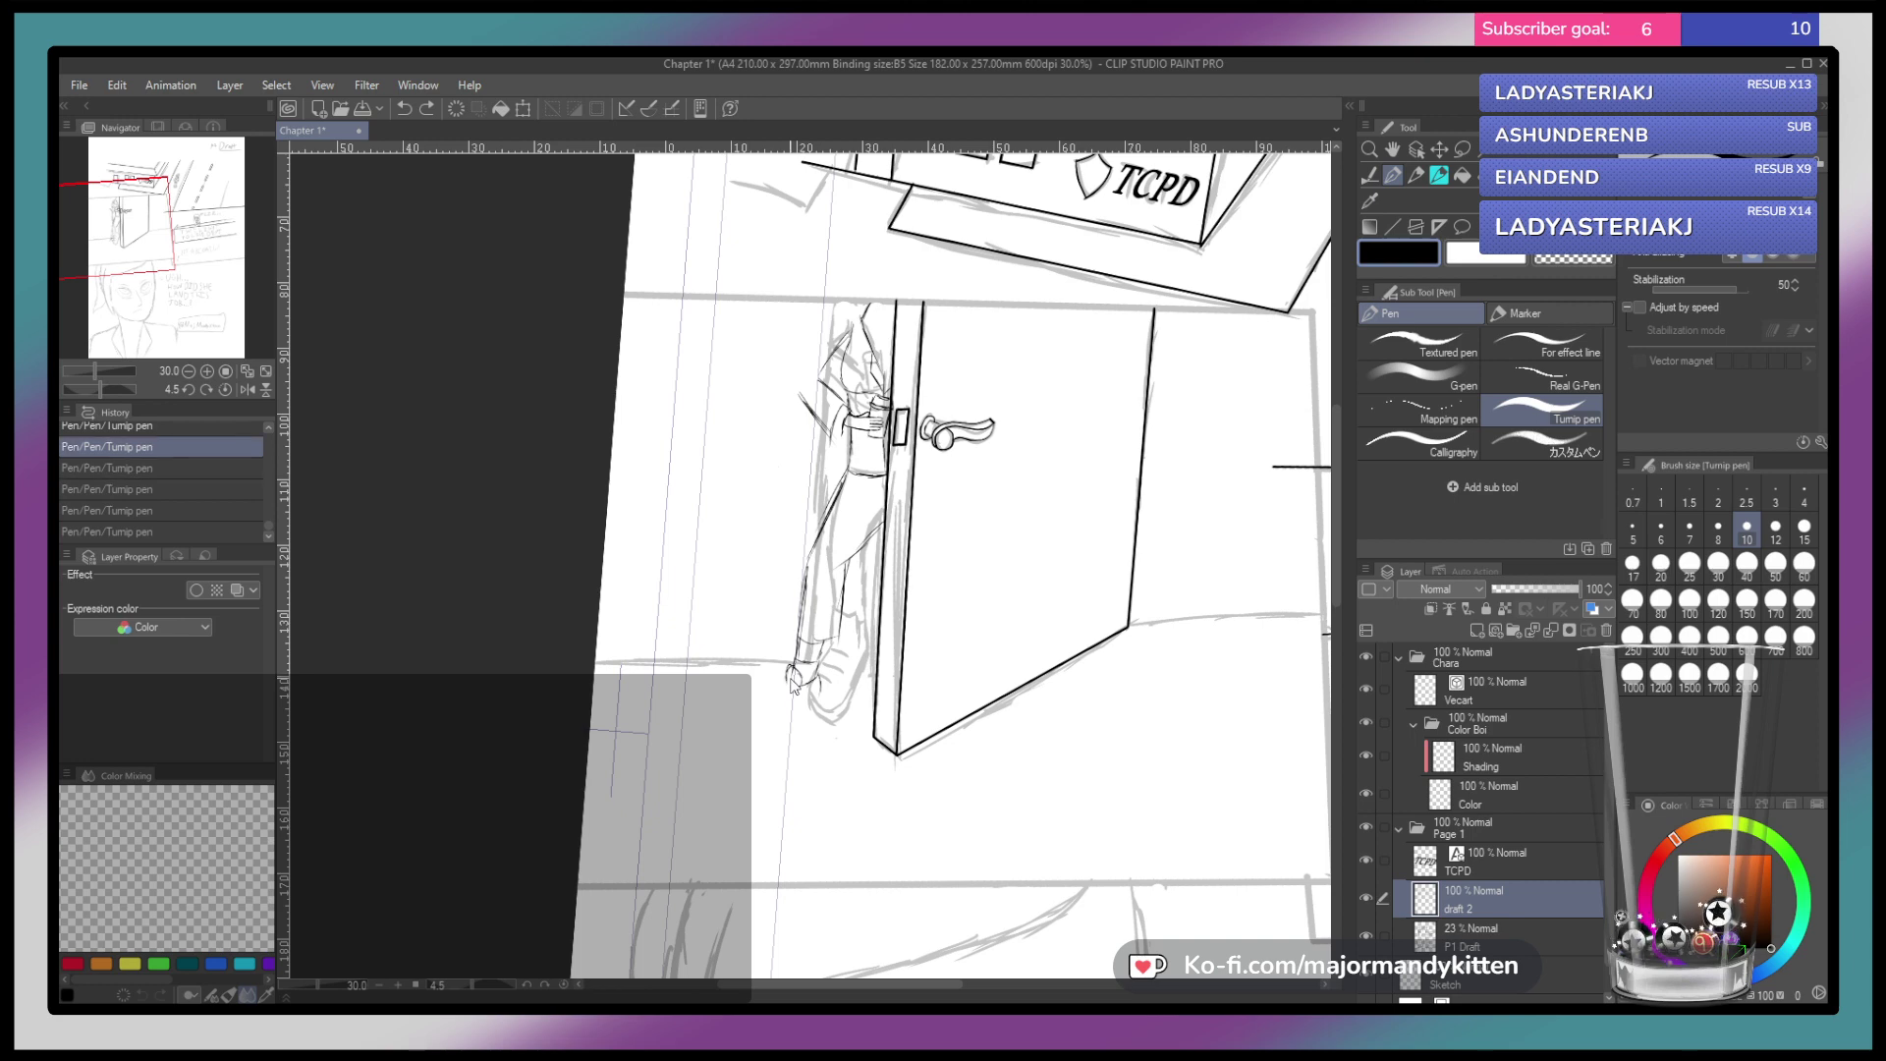
key("ctrl+y")
key("ctrl+y")
key("ctrl+y")
key("ctrl+y")
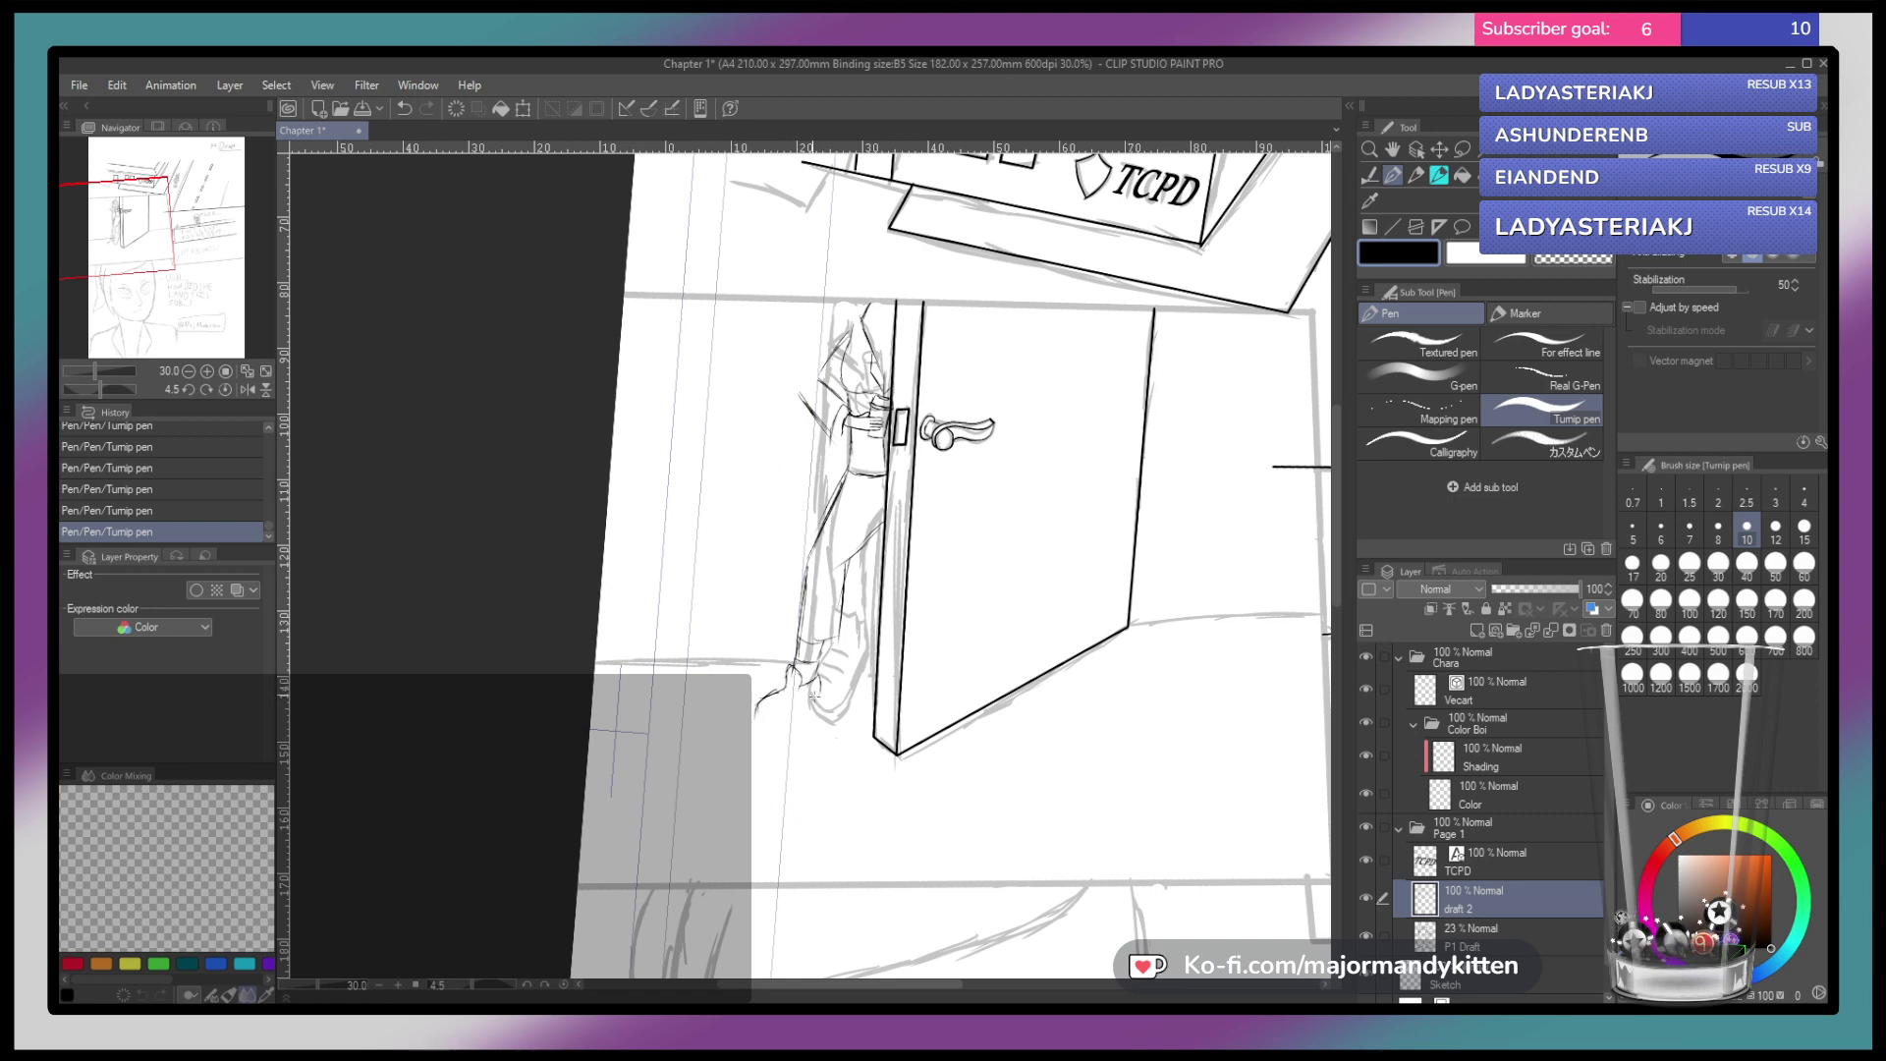
mouse_move(820, 694)
left_mouse_down()
mouse_move(763, 723)
mouse_move(815, 703)
left_mouse_up()
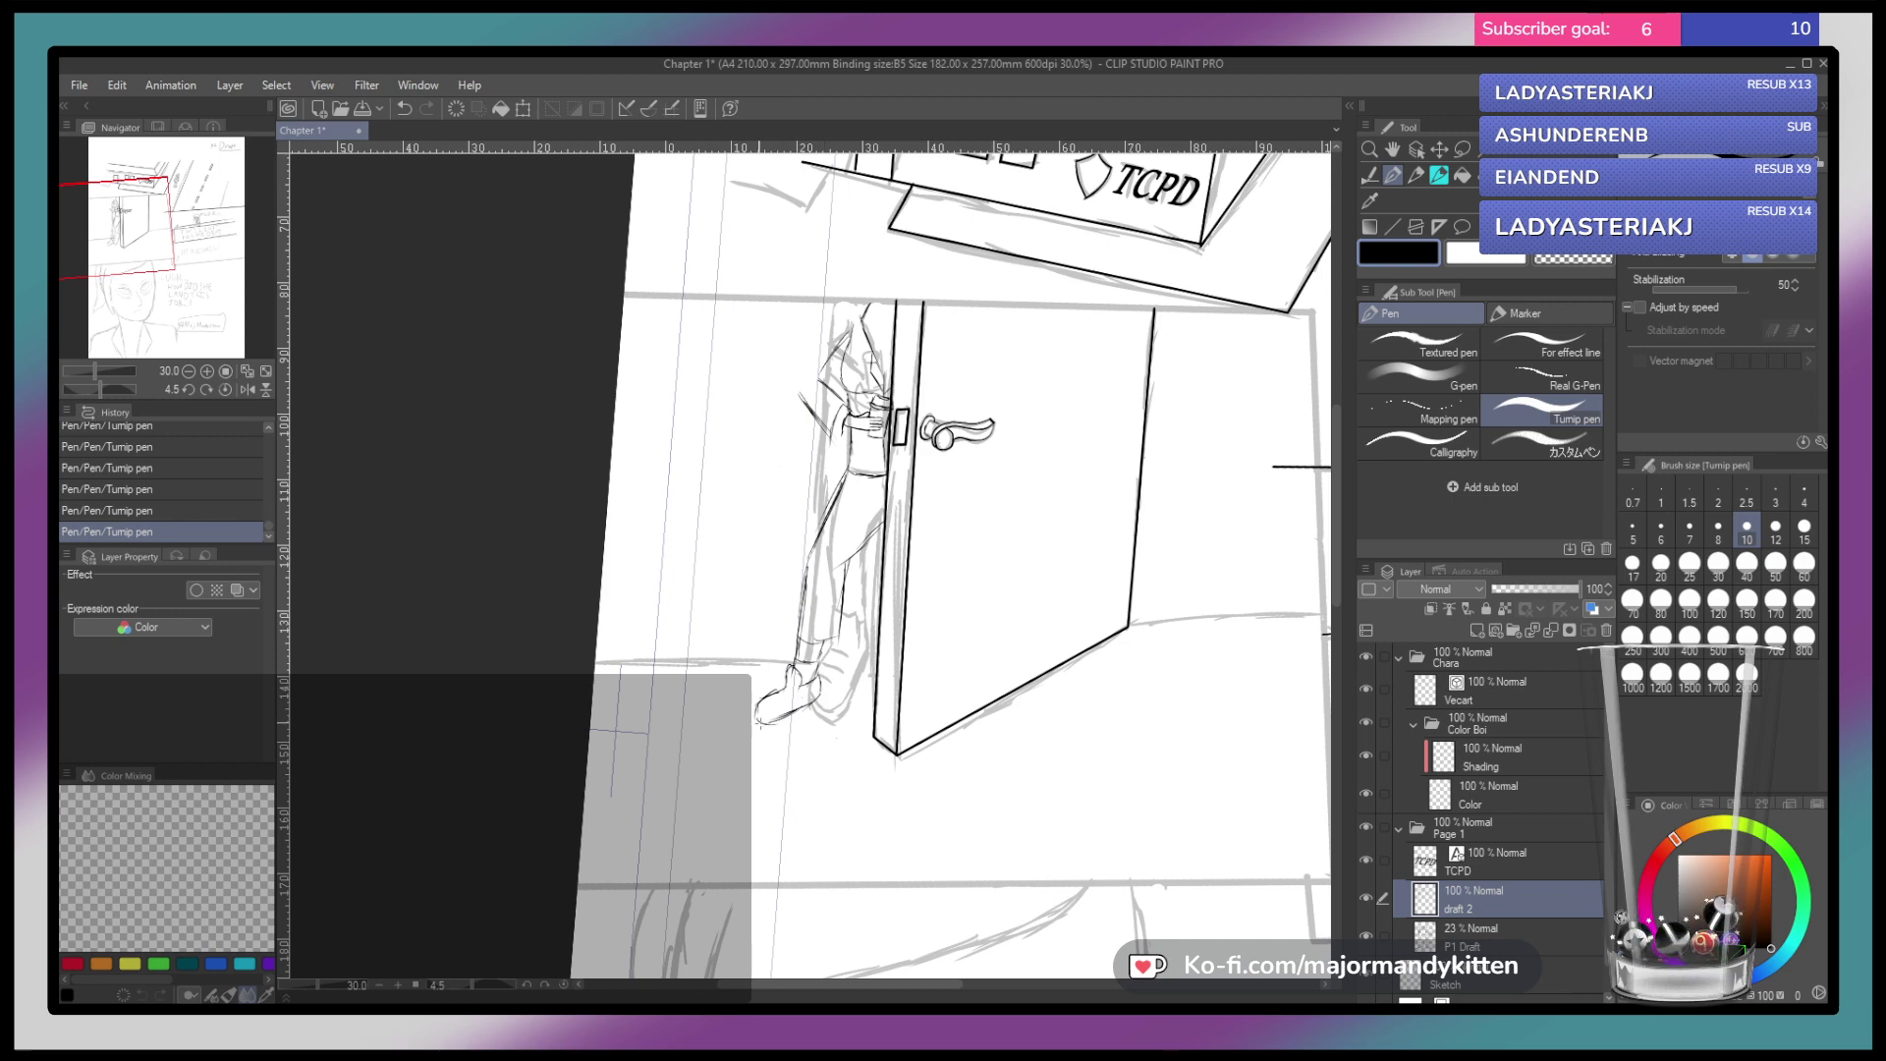
left_click_drag(768, 727, 794, 720)
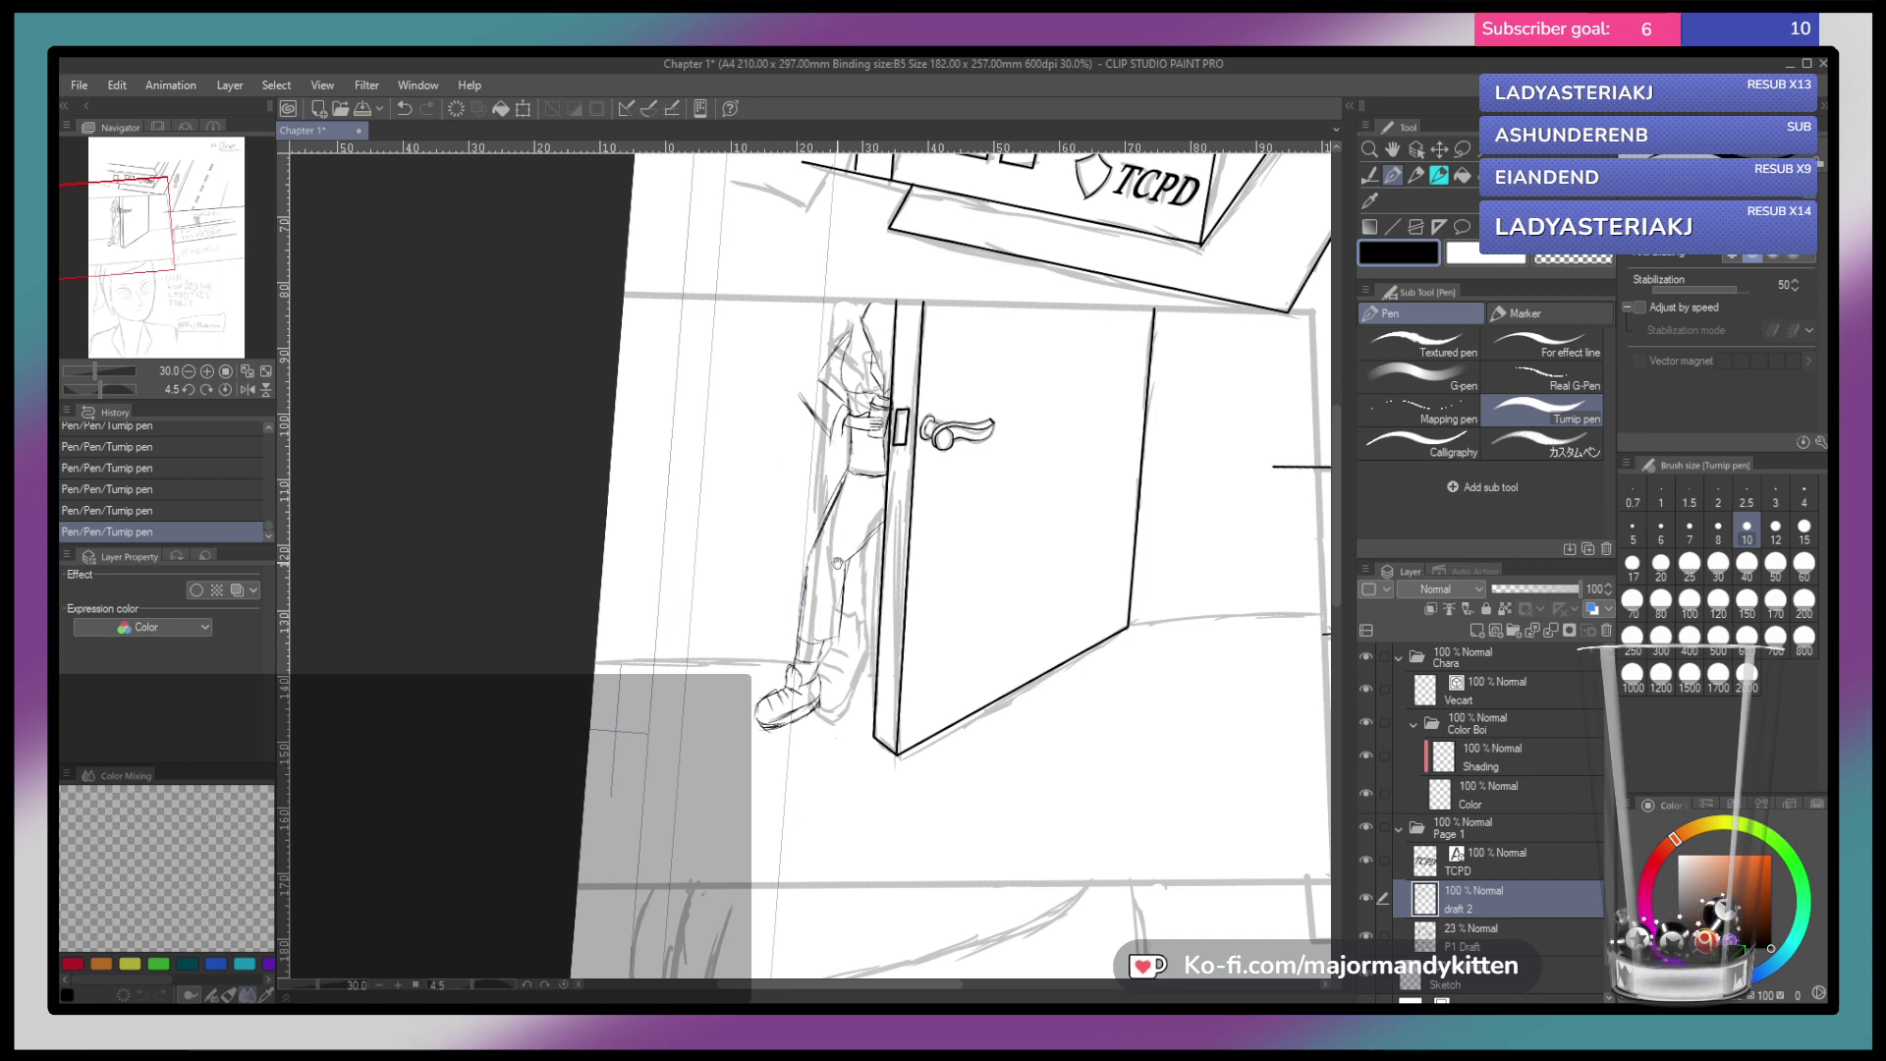
Draw the doorframe's long straight edge behind the figure, from the panel's upper border down to the front leg
scroll(838, 564, "up", 3)
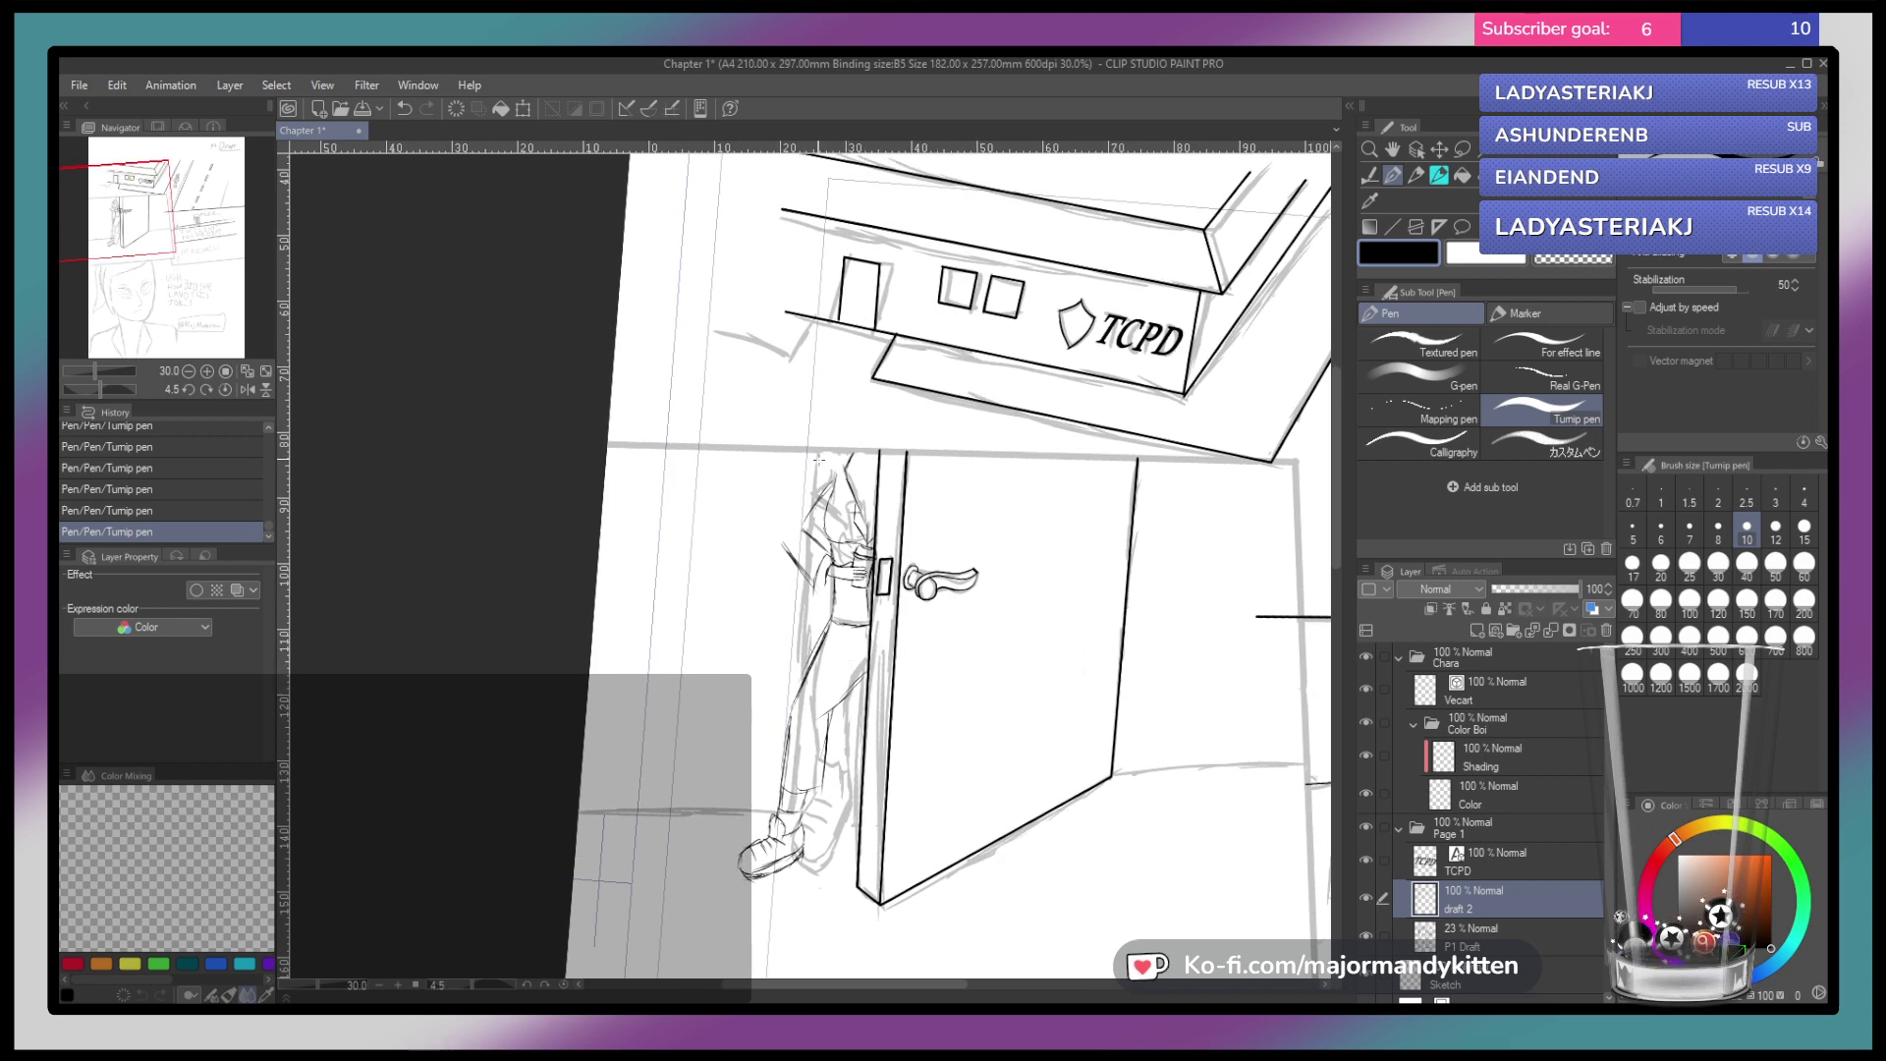
left_click_drag(821, 454, 802, 672)
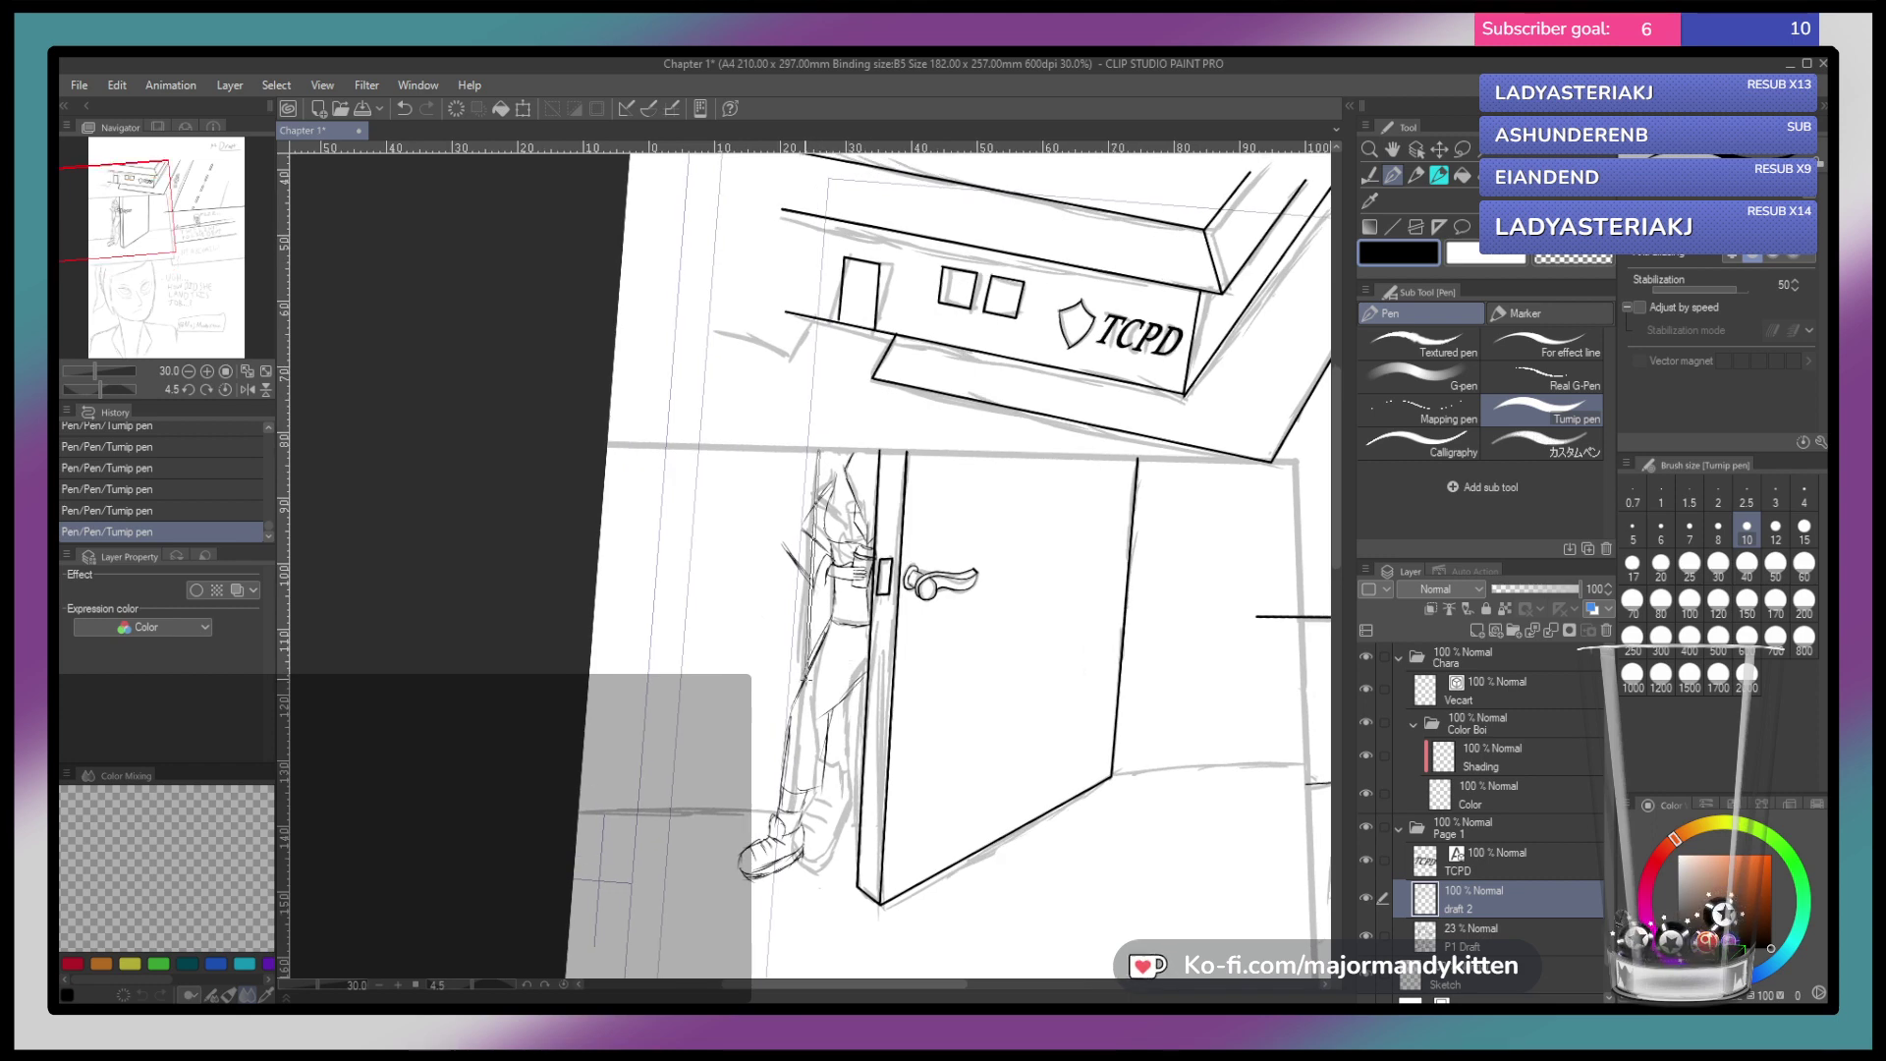
left_click_drag(820, 451, 804, 680)
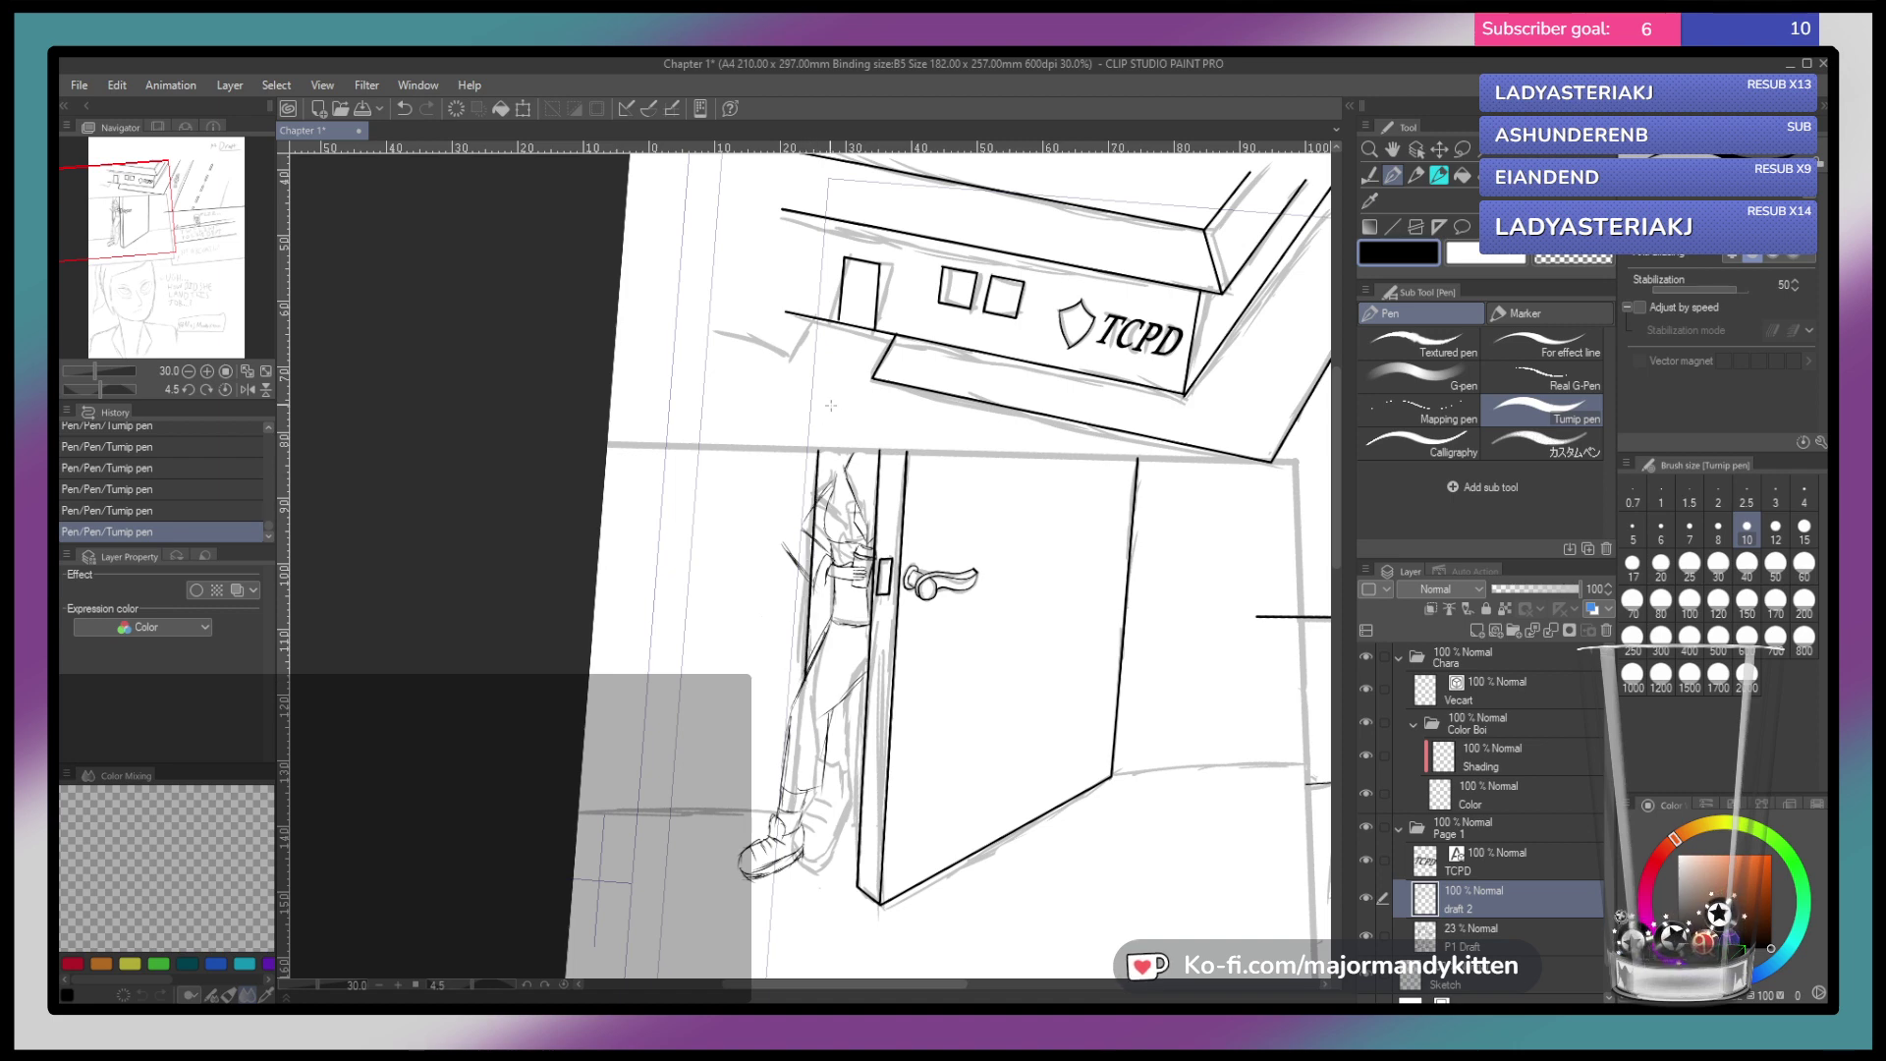
Ink the outer contour of the figure's bent arm extending past the doorframe, erasing and redrawing the upper-arm section
scroll(823, 500, "up", 5)
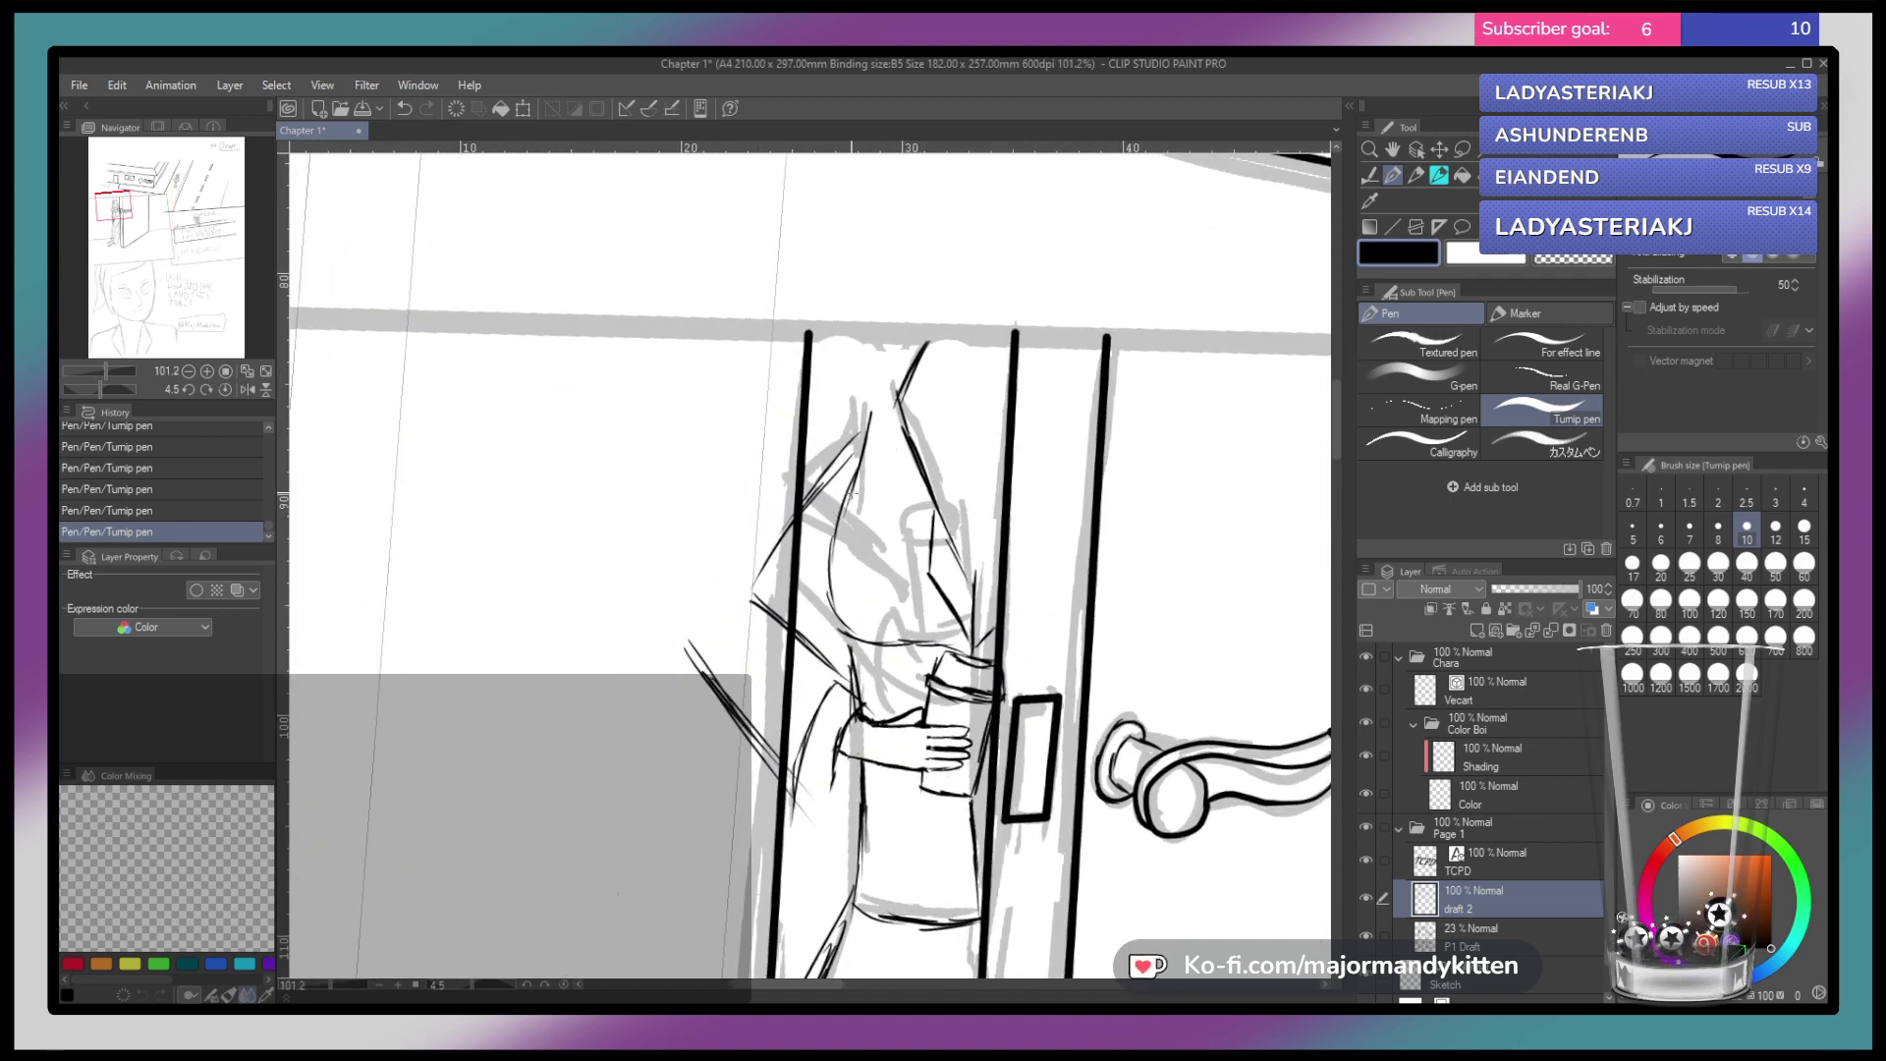
left_click_drag(901, 421, 875, 496)
scroll(874, 496, "down", 3)
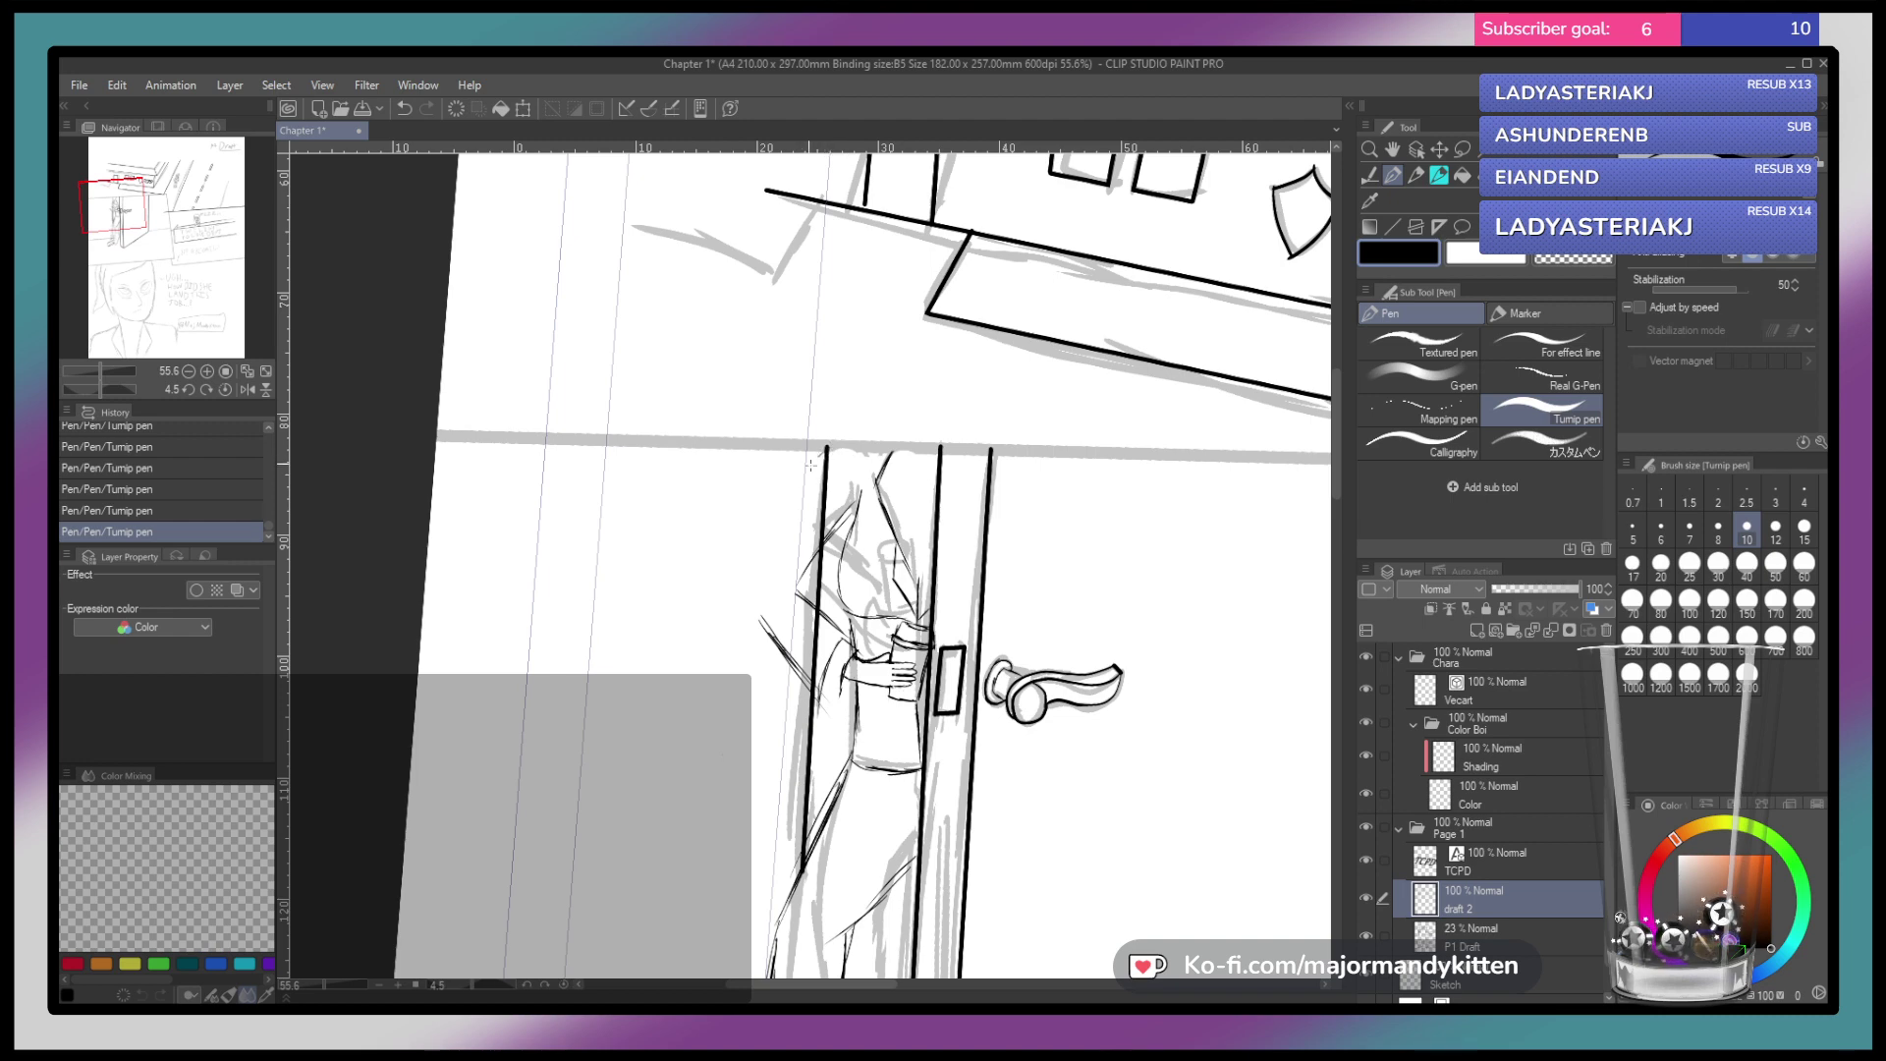
mouse_move(796, 484)
left_mouse_down()
mouse_move(745, 580)
mouse_move(758, 623)
left_mouse_up()
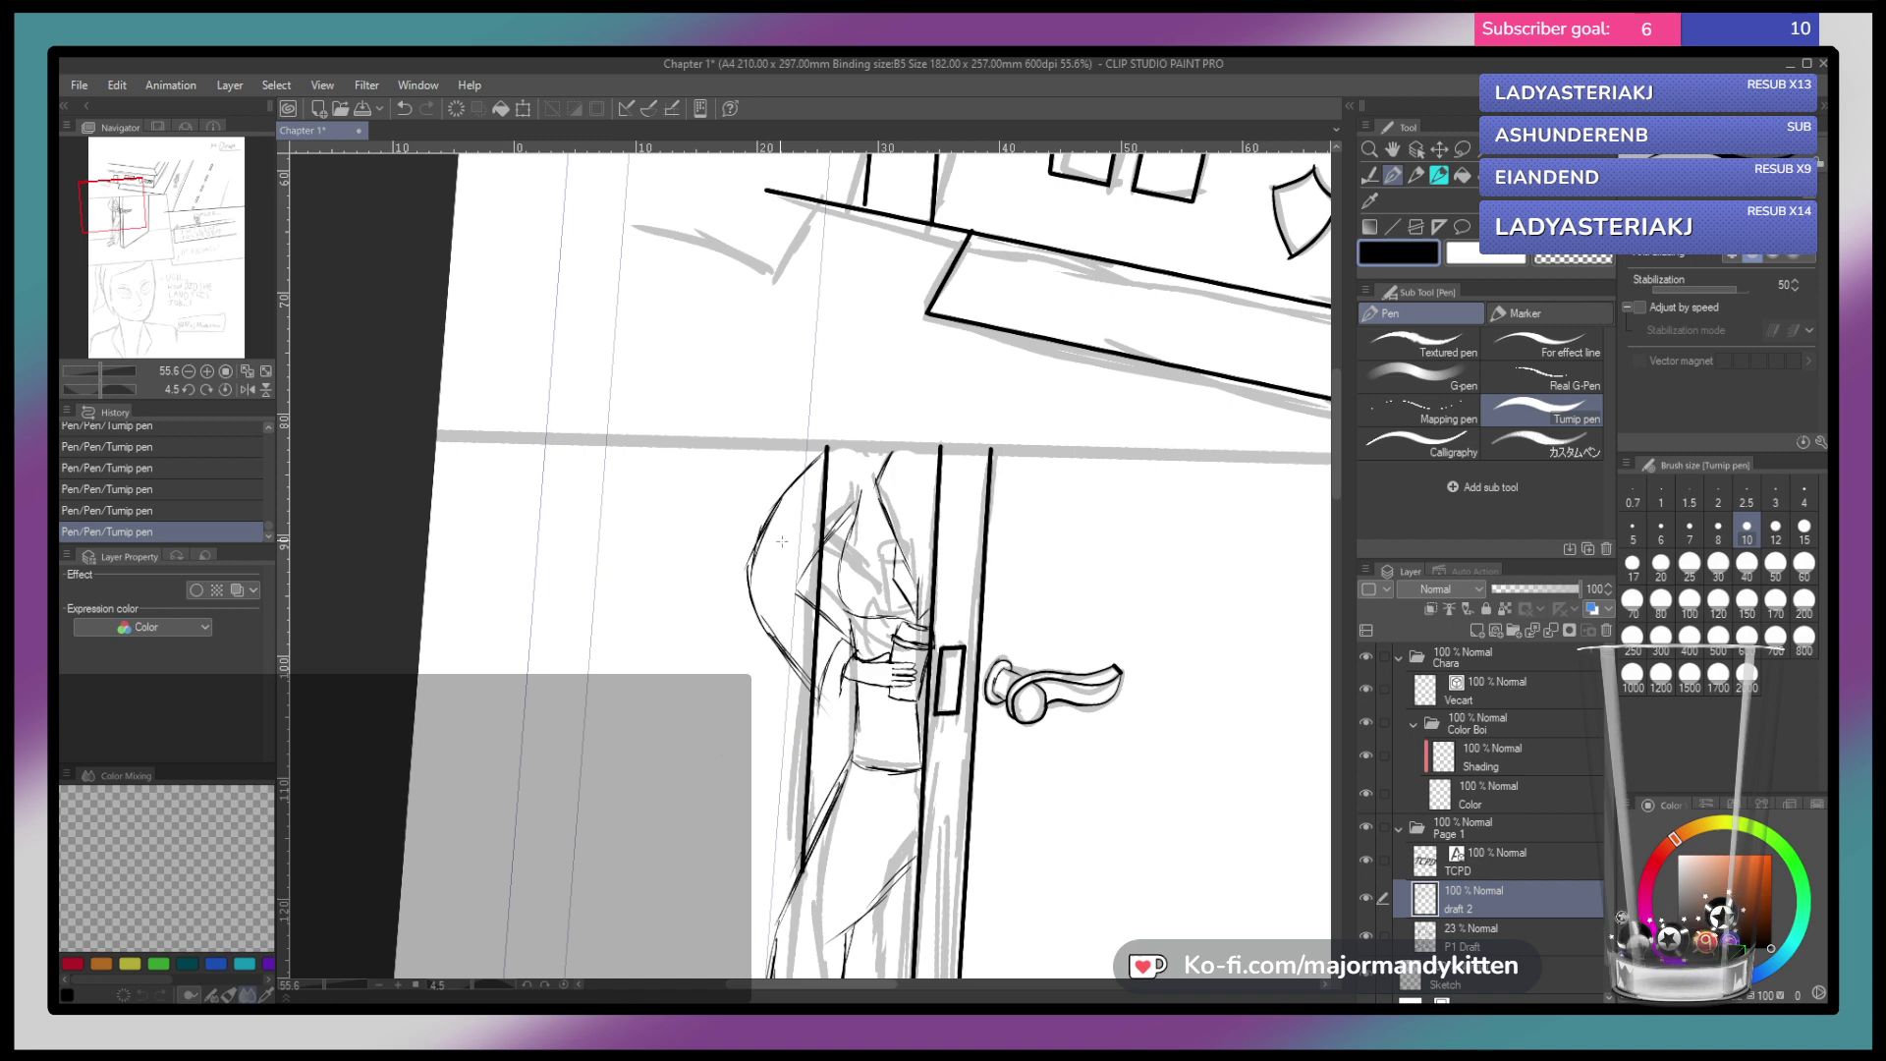
mouse_move(756, 541)
left_mouse_down()
mouse_move(737, 590)
mouse_move(748, 643)
left_mouse_up()
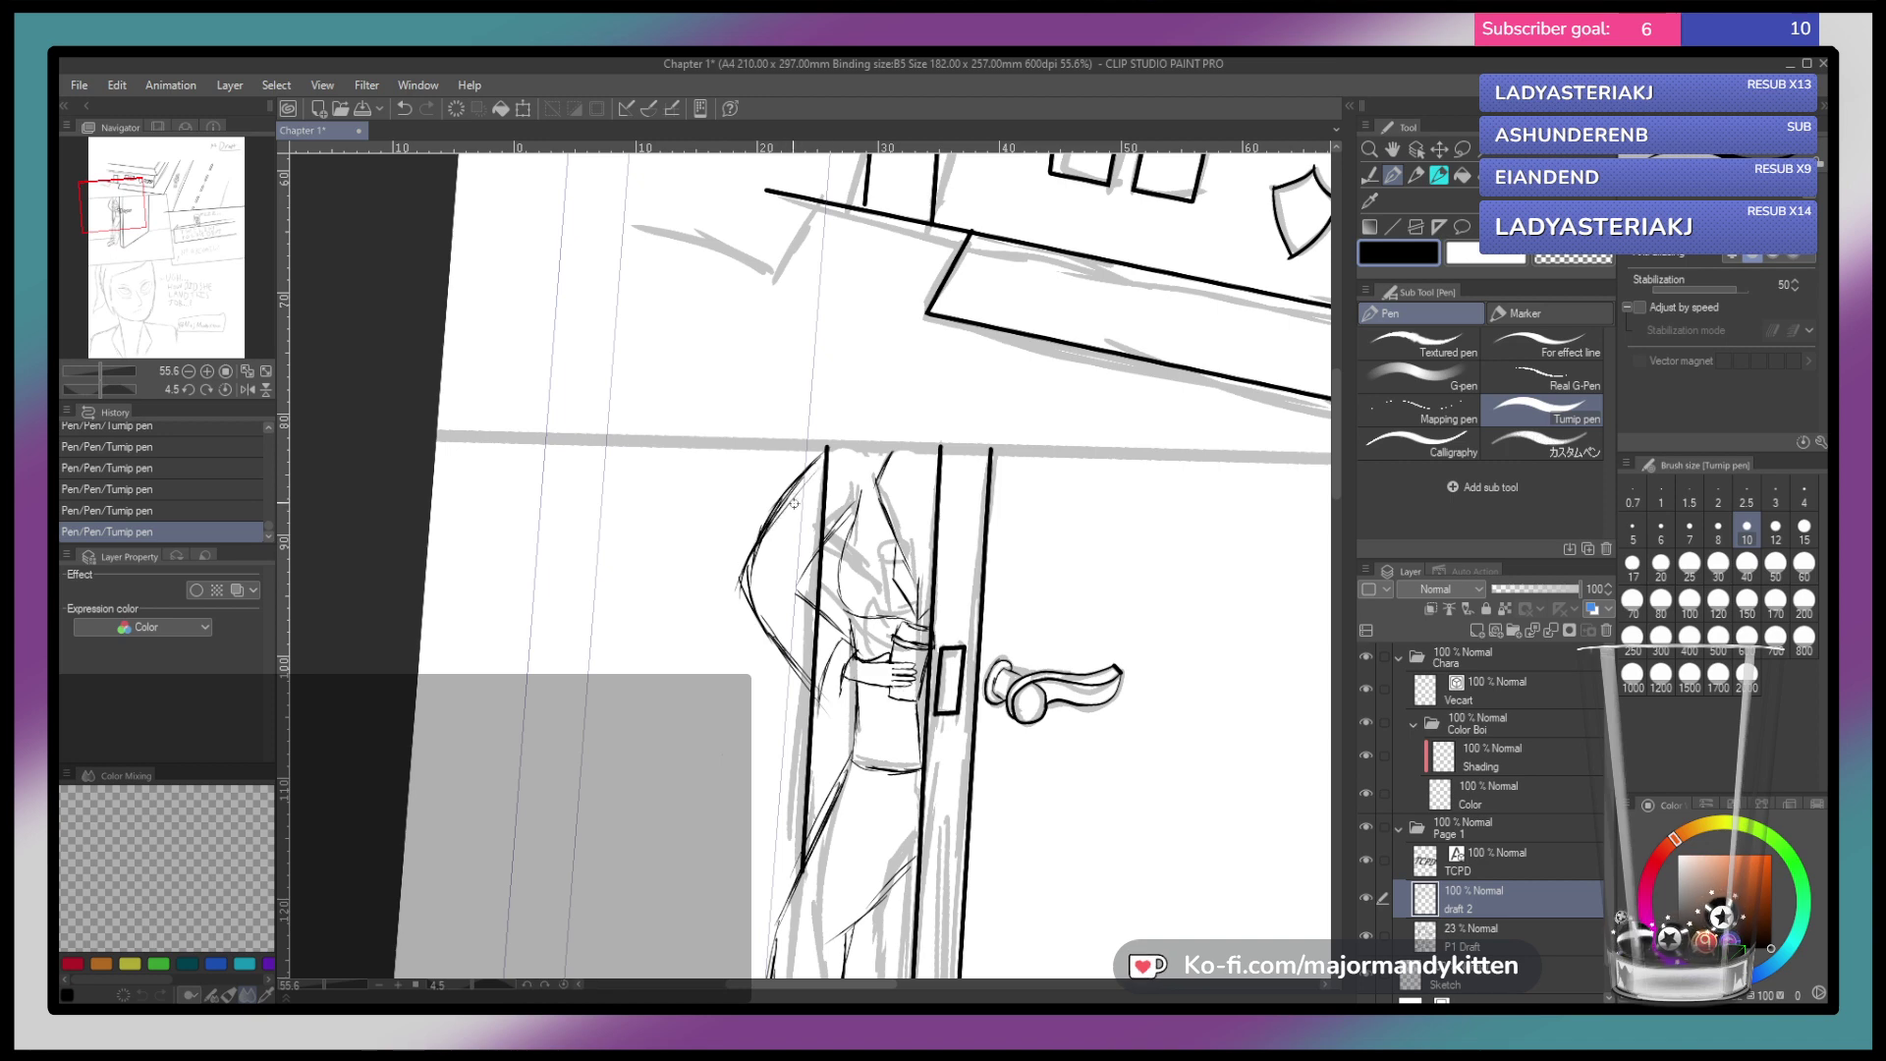
left_click_drag(783, 516, 801, 497)
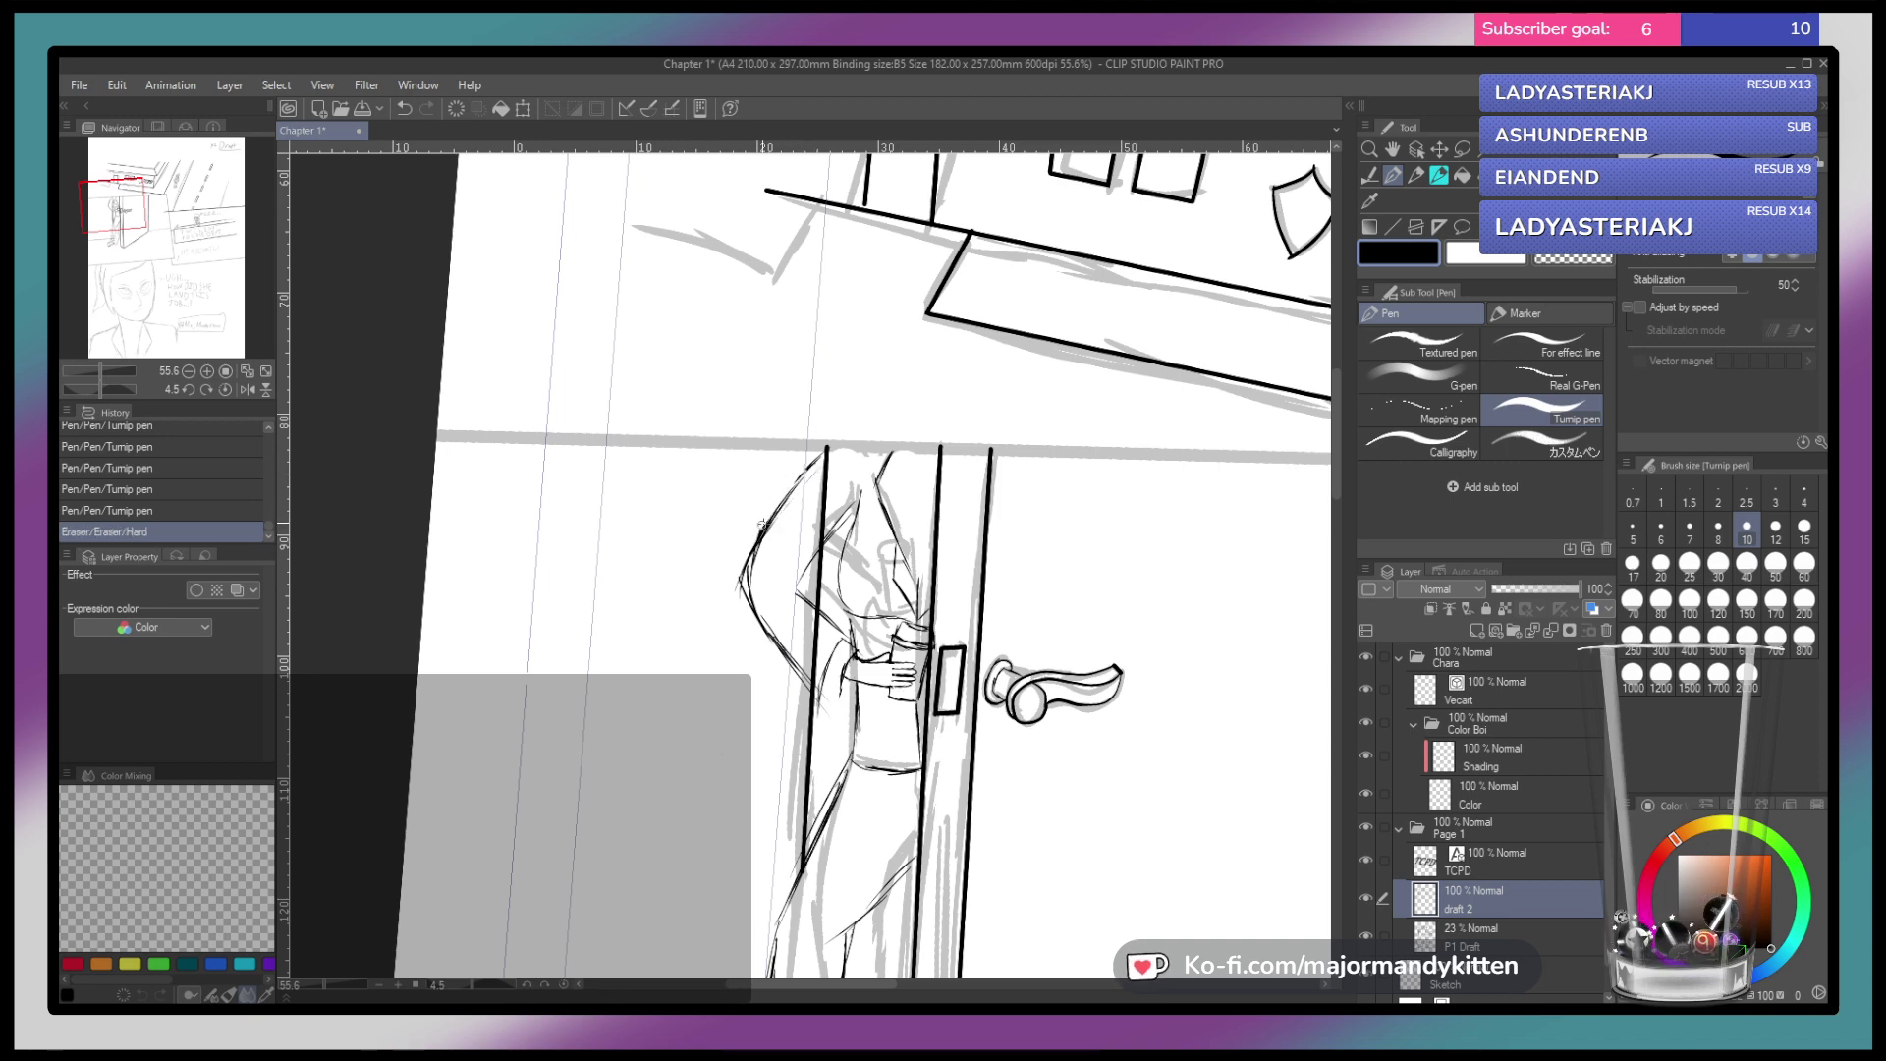
left_click_drag(814, 477, 757, 546)
left_click_drag(765, 529, 751, 557)
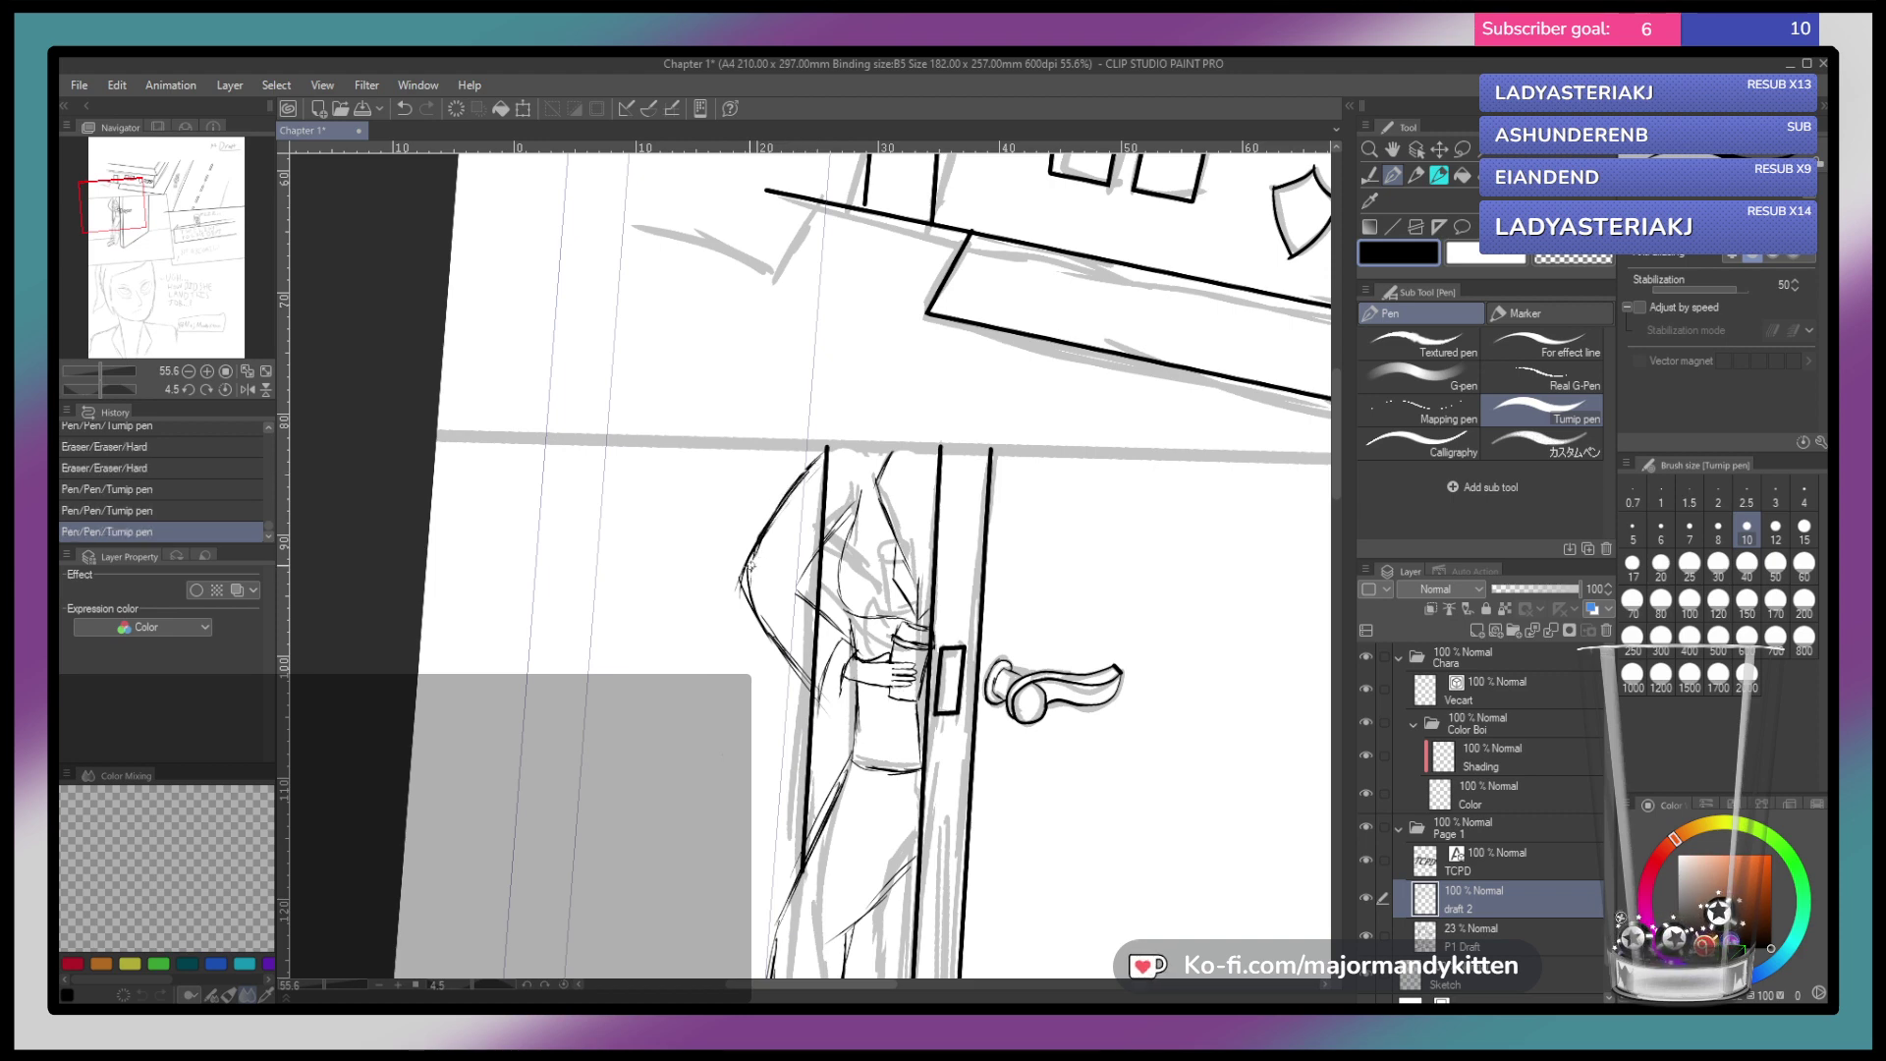
Erase the doorframe line crossing the figure's upper arm and extend the shoulder contour up to the panel border
left_click_drag(757, 593, 796, 588)
left_click_drag(815, 609, 790, 586)
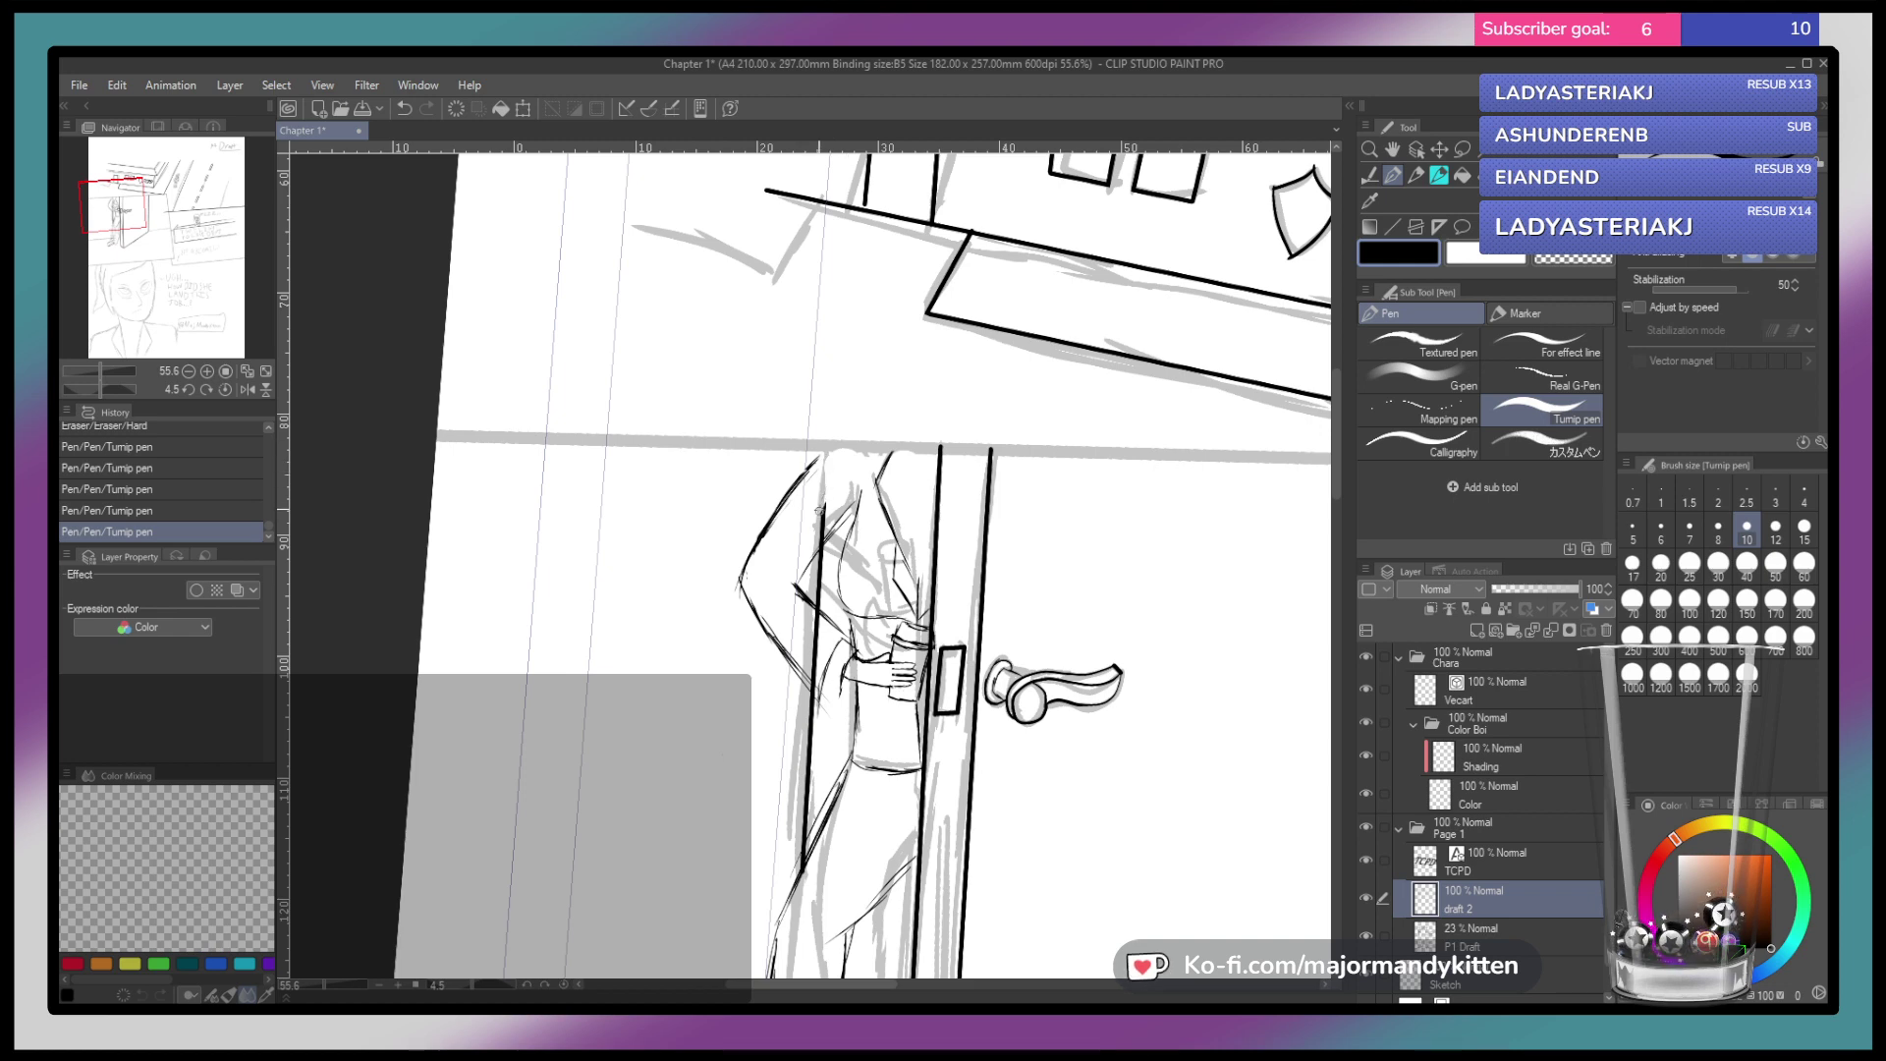
mouse_move(823, 530)
left_mouse_down()
mouse_move(839, 439)
mouse_move(833, 489)
left_mouse_up()
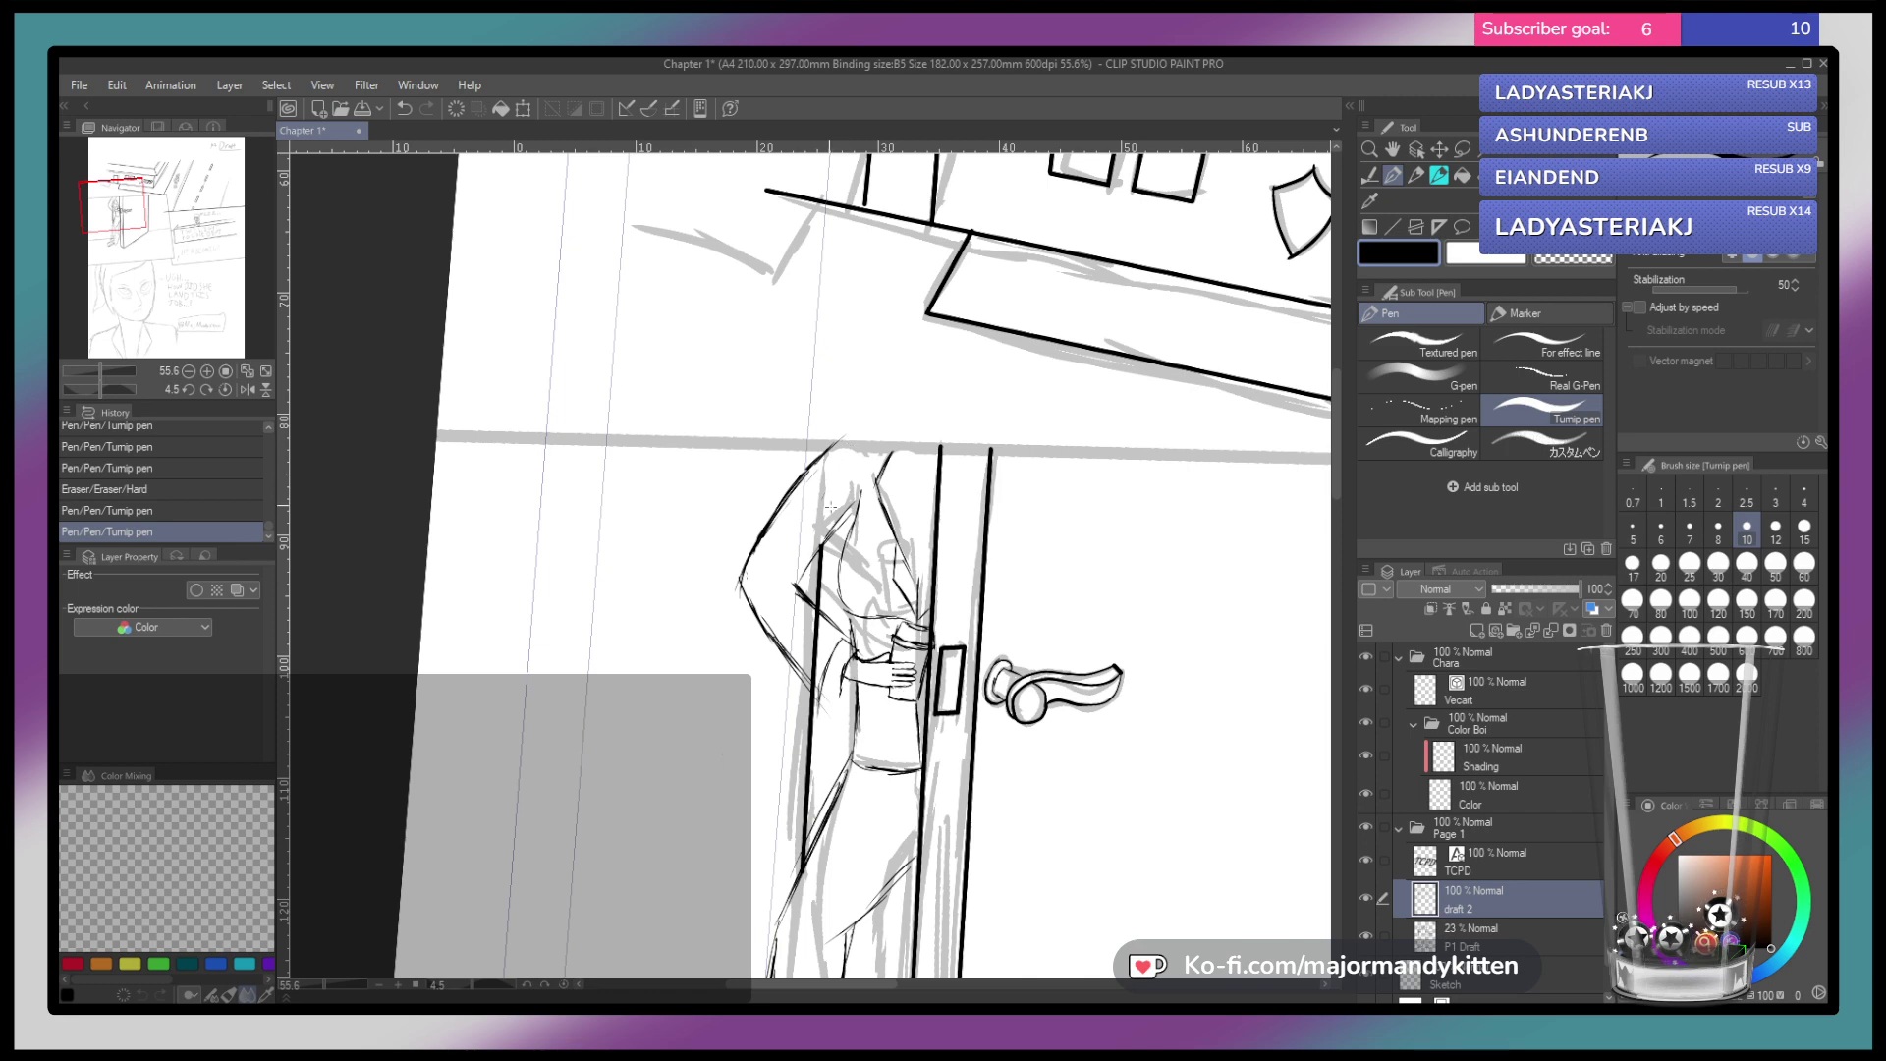
Ink the forearm sleeve and its cuff opening around the wrist of the hand holding the object
left_click_drag(822, 619, 830, 547)
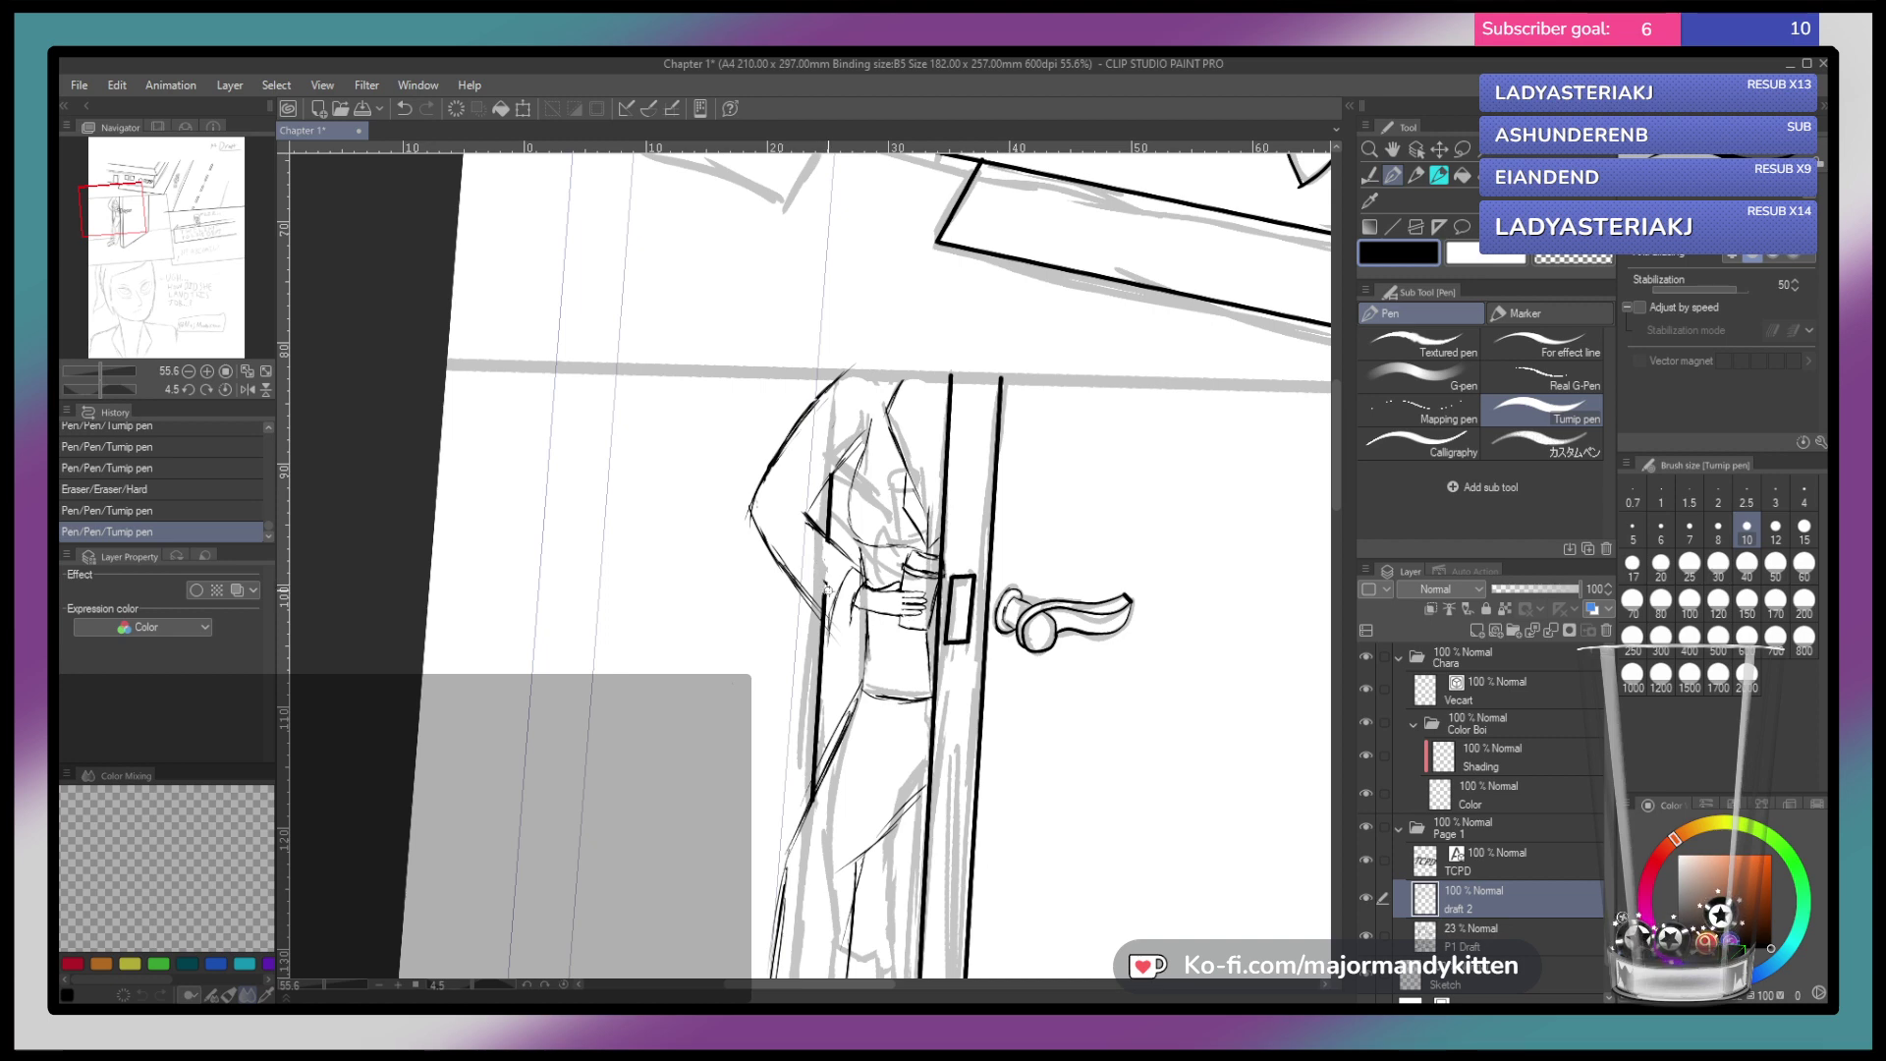
mouse_move(823, 604)
left_mouse_down()
mouse_move(847, 631)
mouse_move(856, 601)
left_mouse_up()
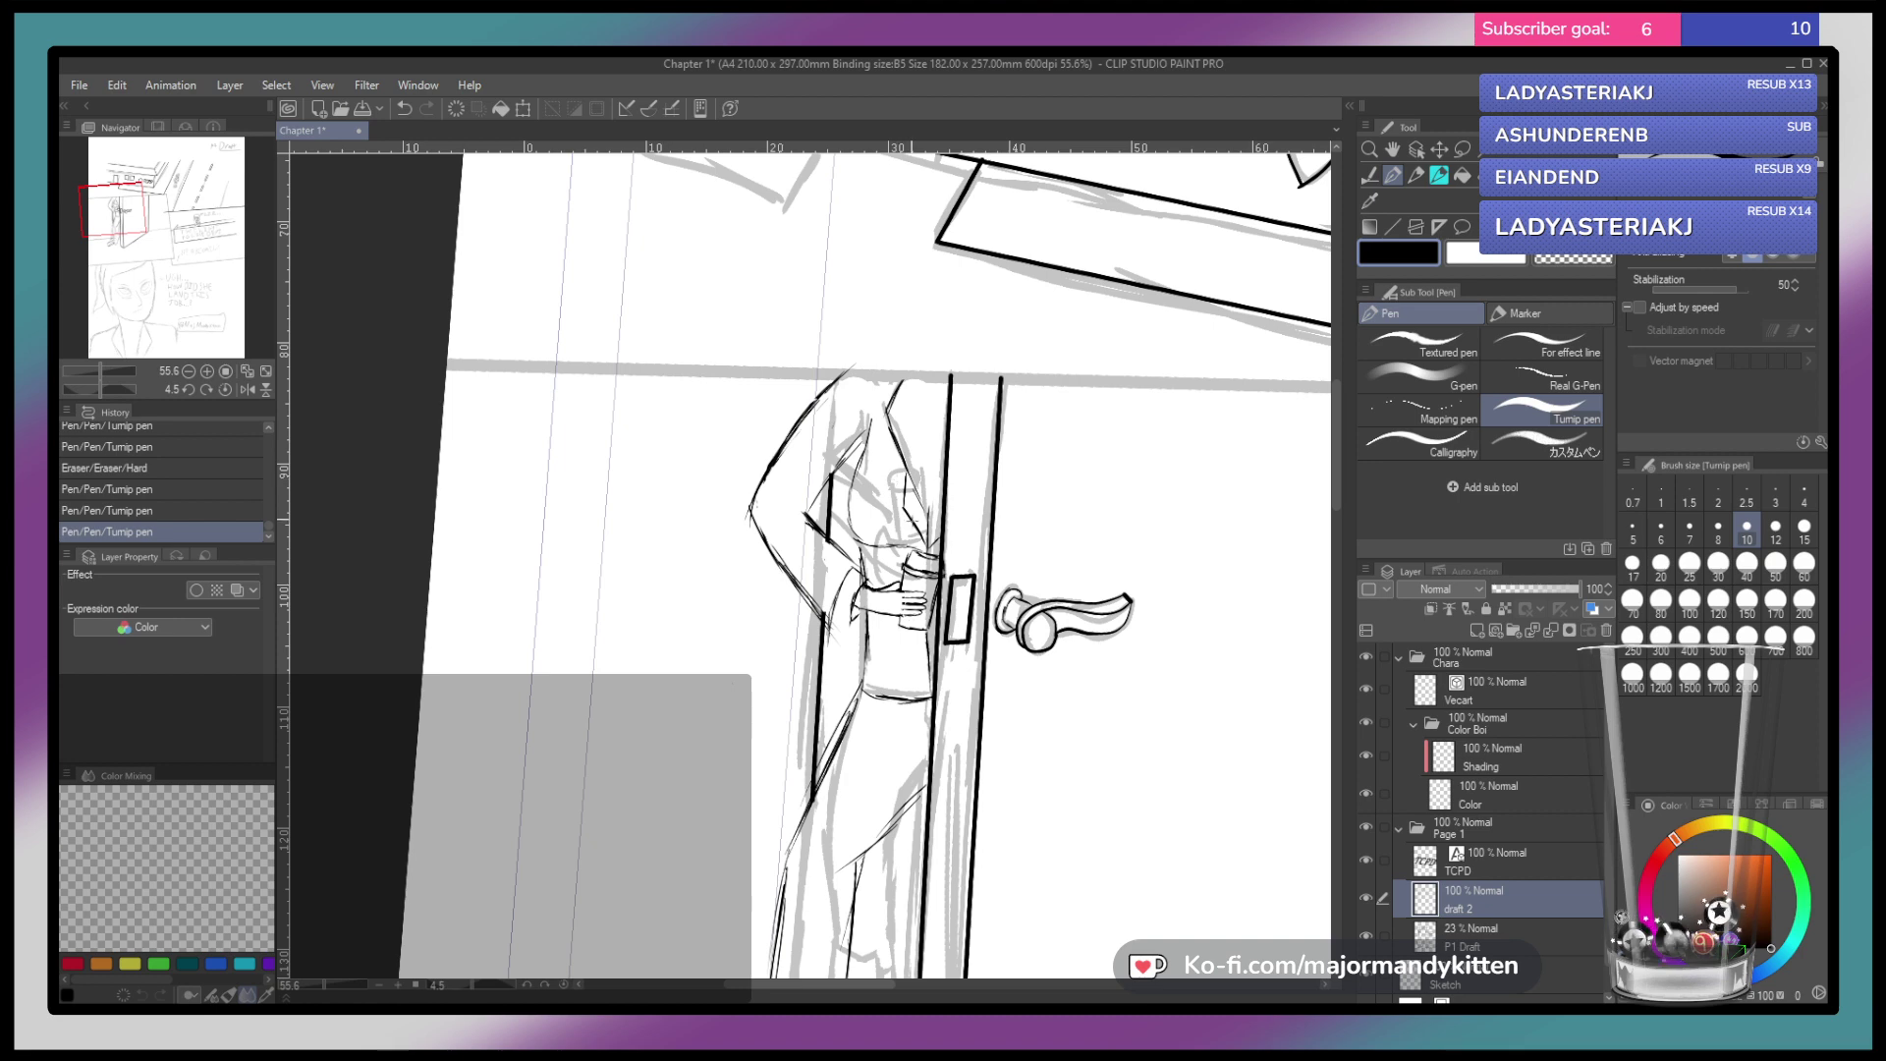
scroll(917, 592, "up", 2)
scroll(917, 591, "down", 1)
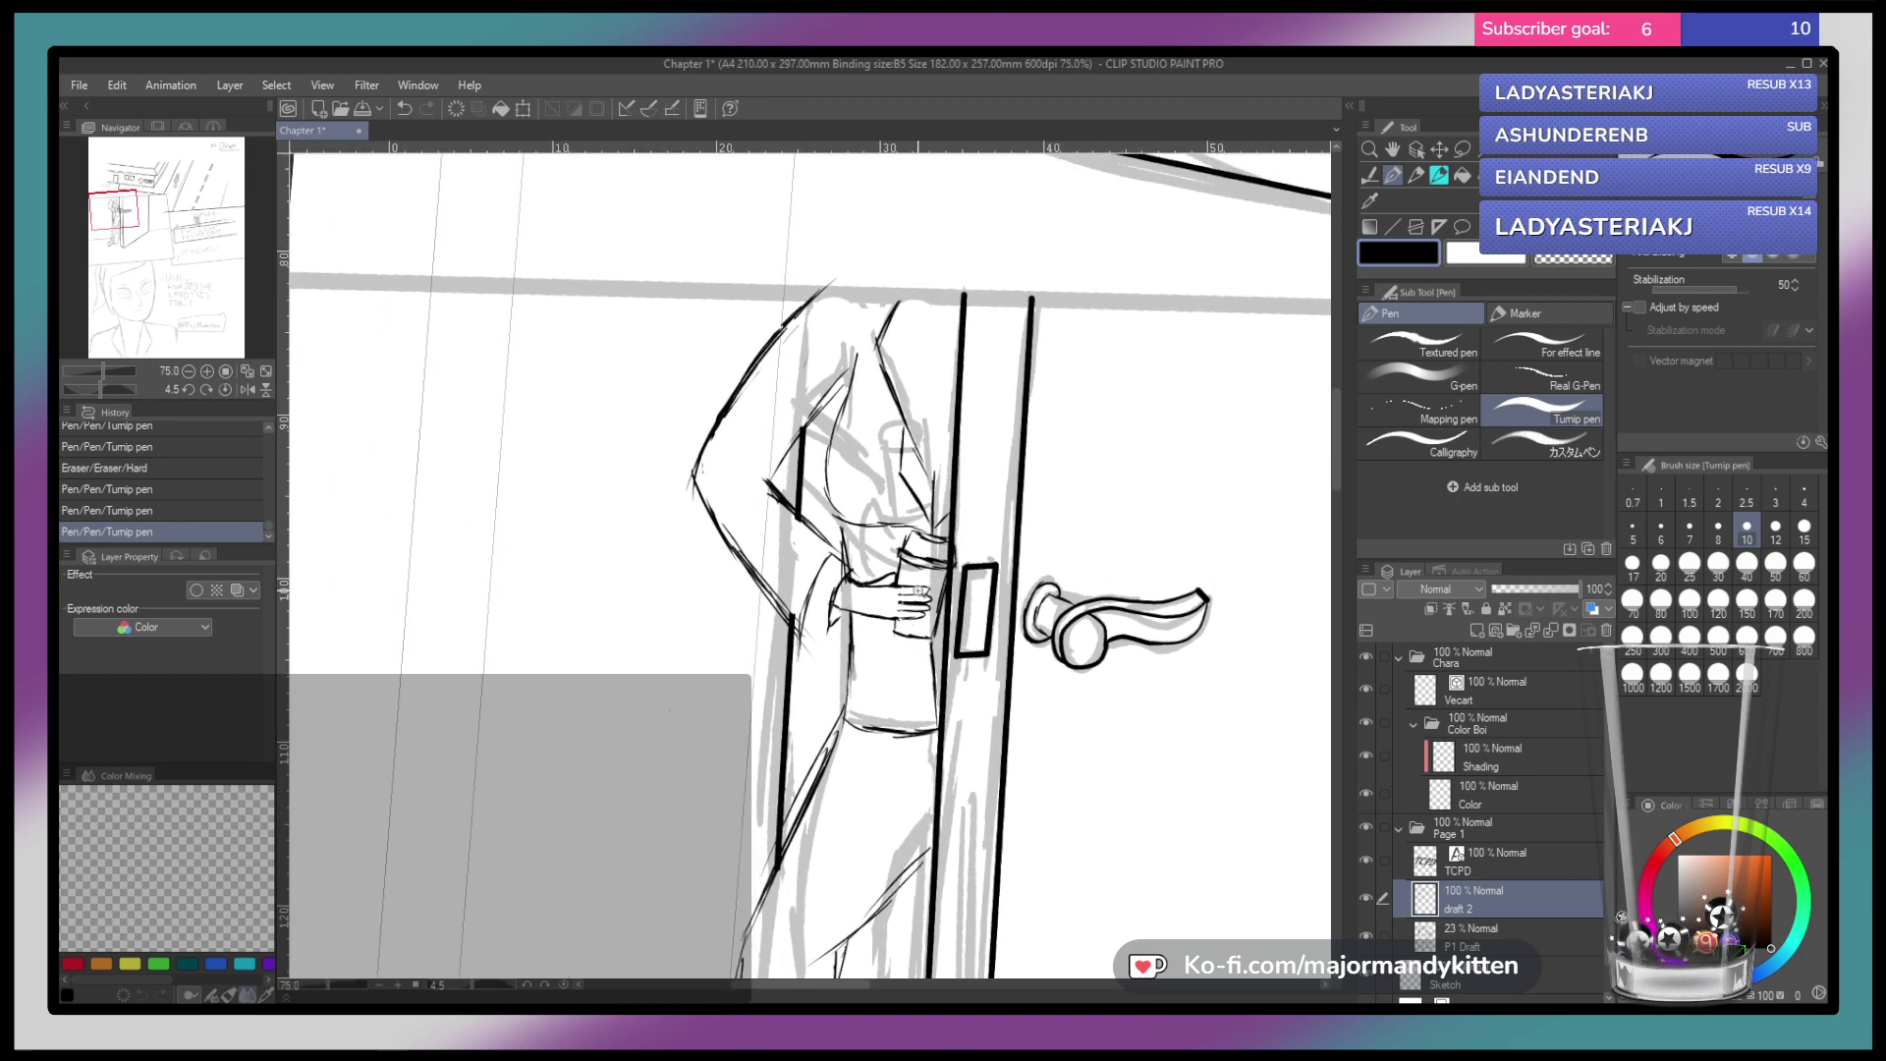
left_click(836, 621)
left_click(839, 612)
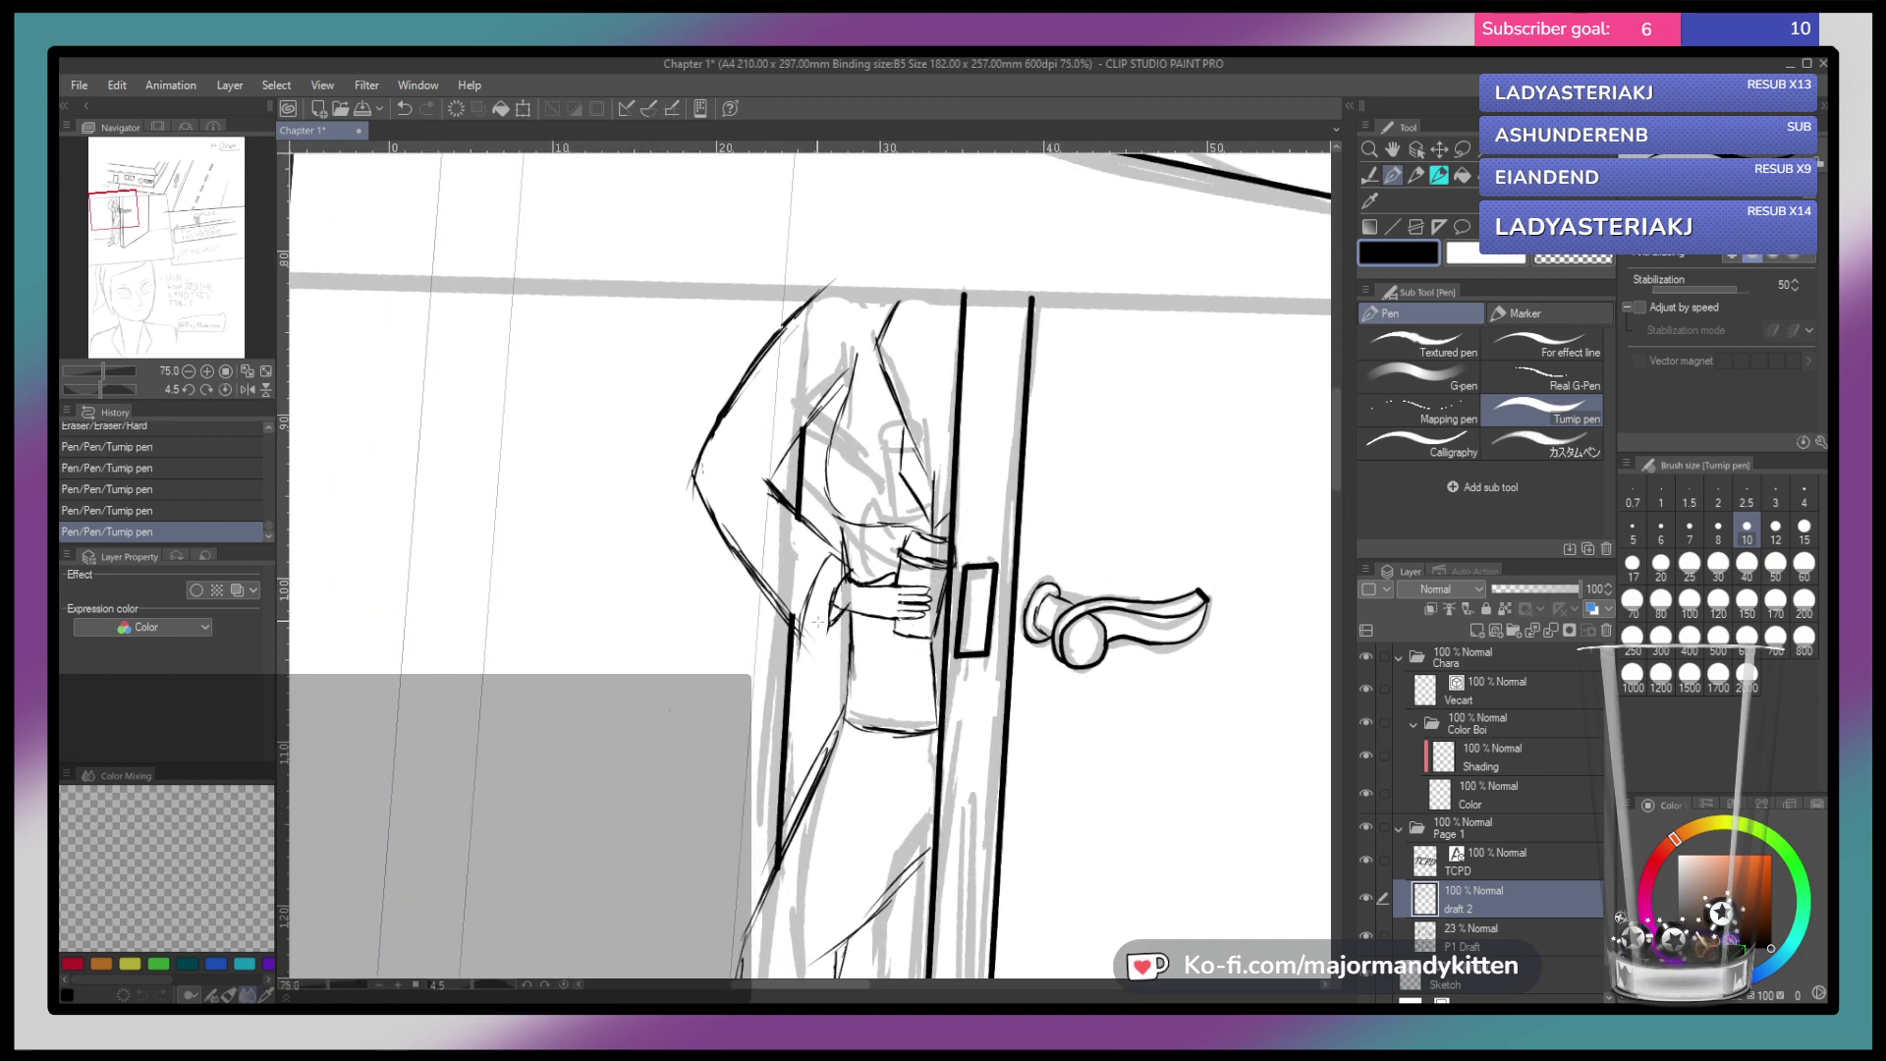
left_click_drag(821, 624, 827, 635)
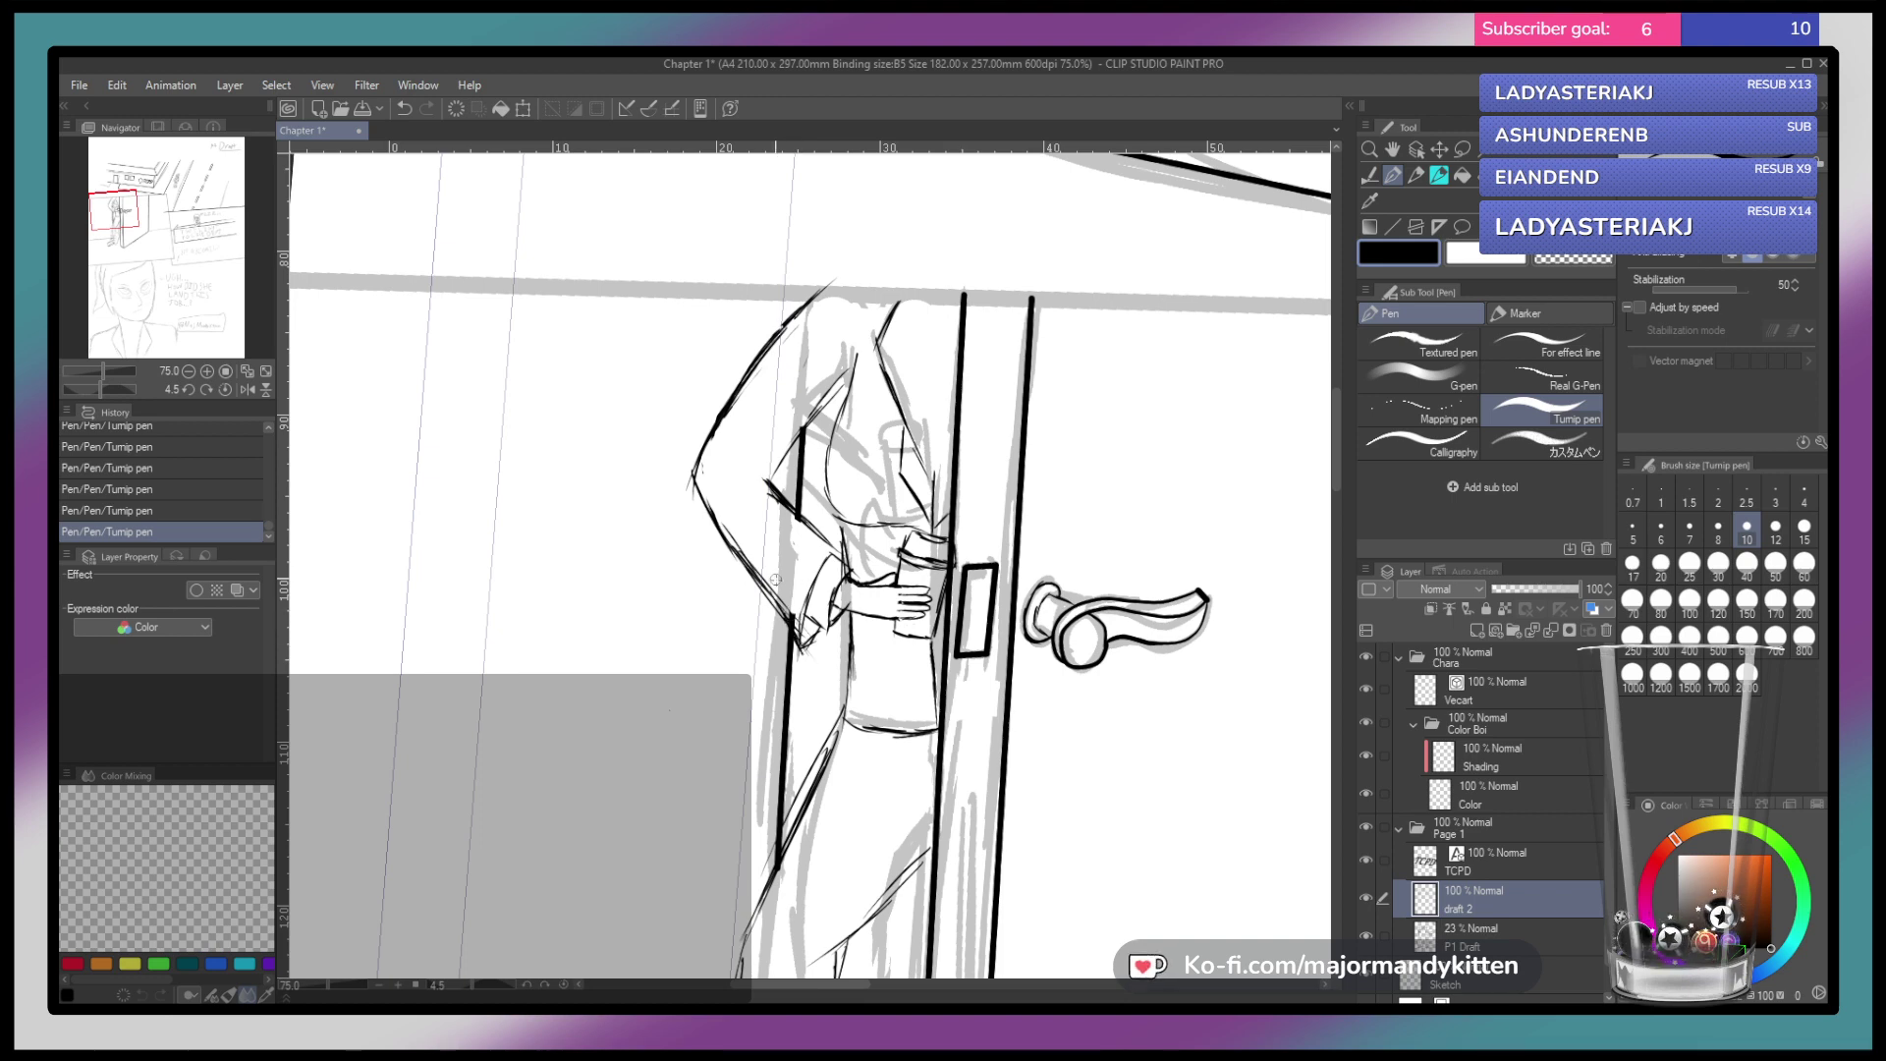
left_click_drag(781, 598, 763, 568)
left_click_drag(793, 645, 804, 619)
mouse_move(822, 533)
left_mouse_down()
mouse_move(841, 561)
mouse_move(830, 543)
left_mouse_up()
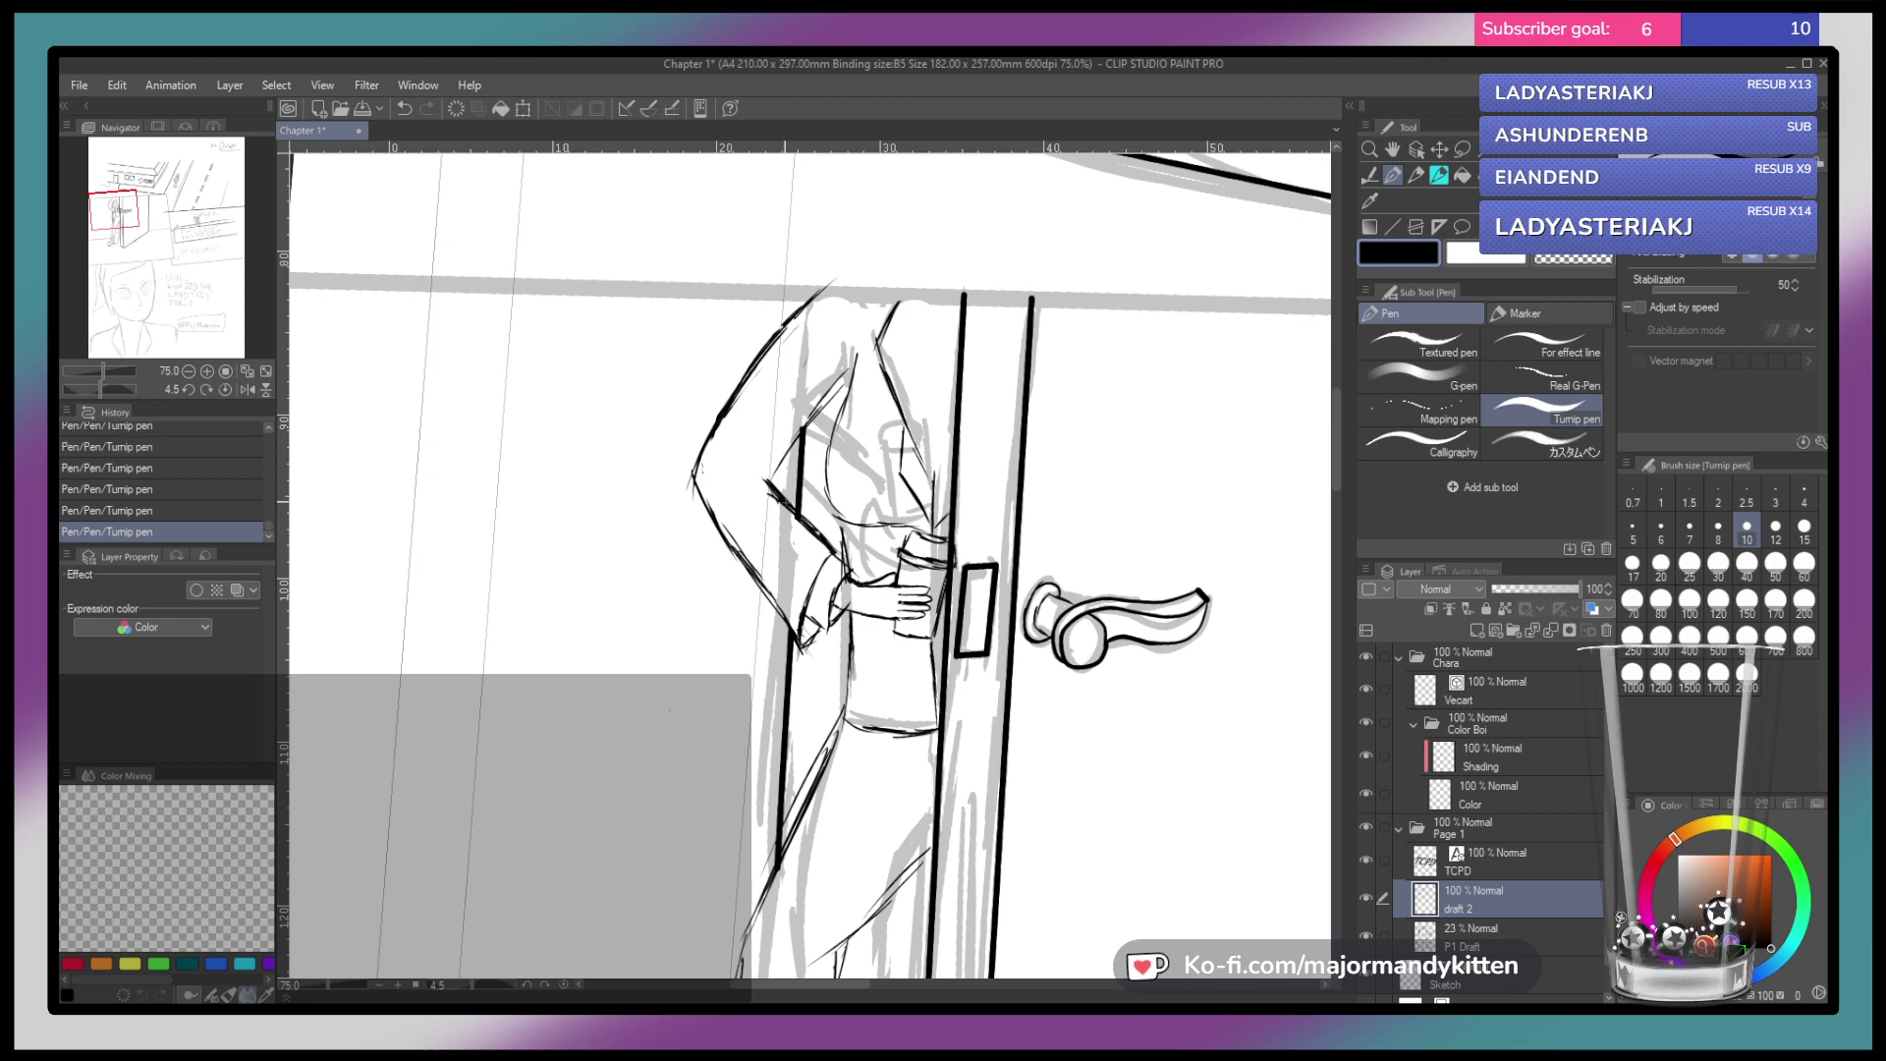
Lasso the doorway figure's hand and held object, stretch the selection to 120% height, apply the transform and deselect
left_click_drag(934, 593, 897, 544)
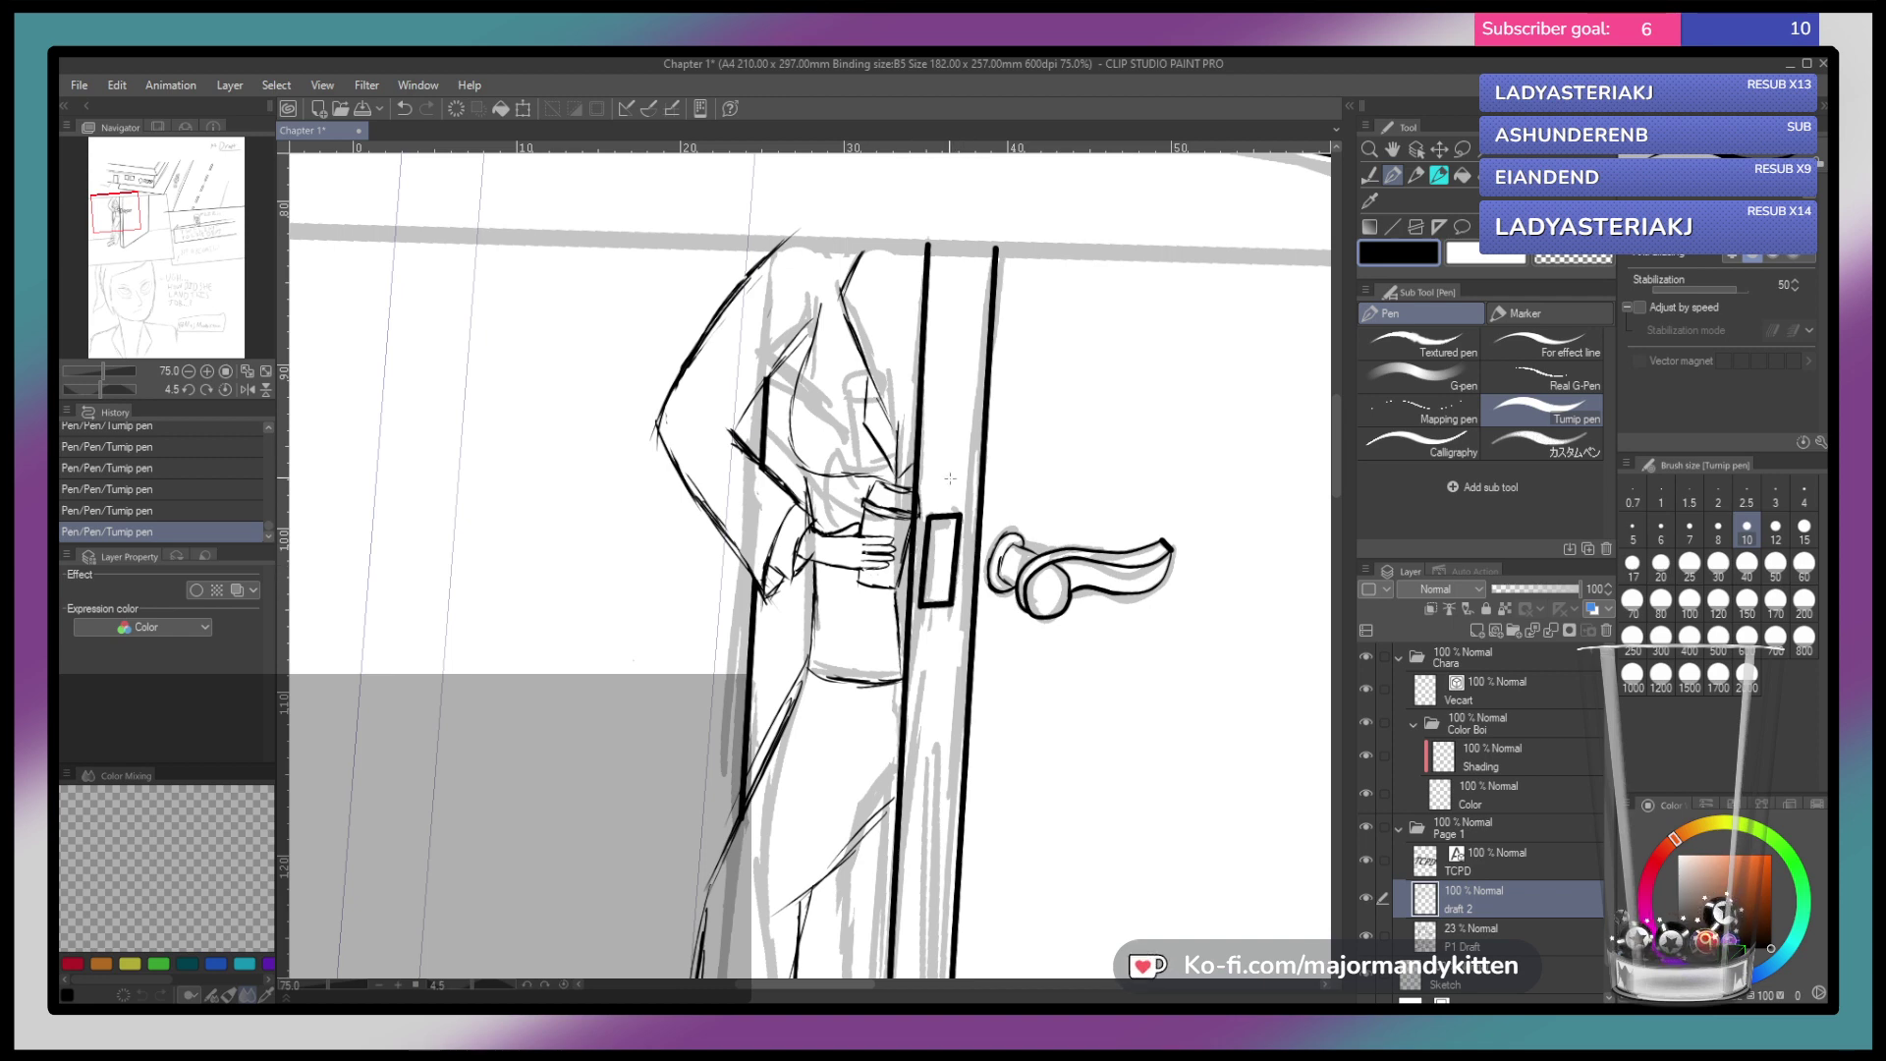
left_click(1462, 148)
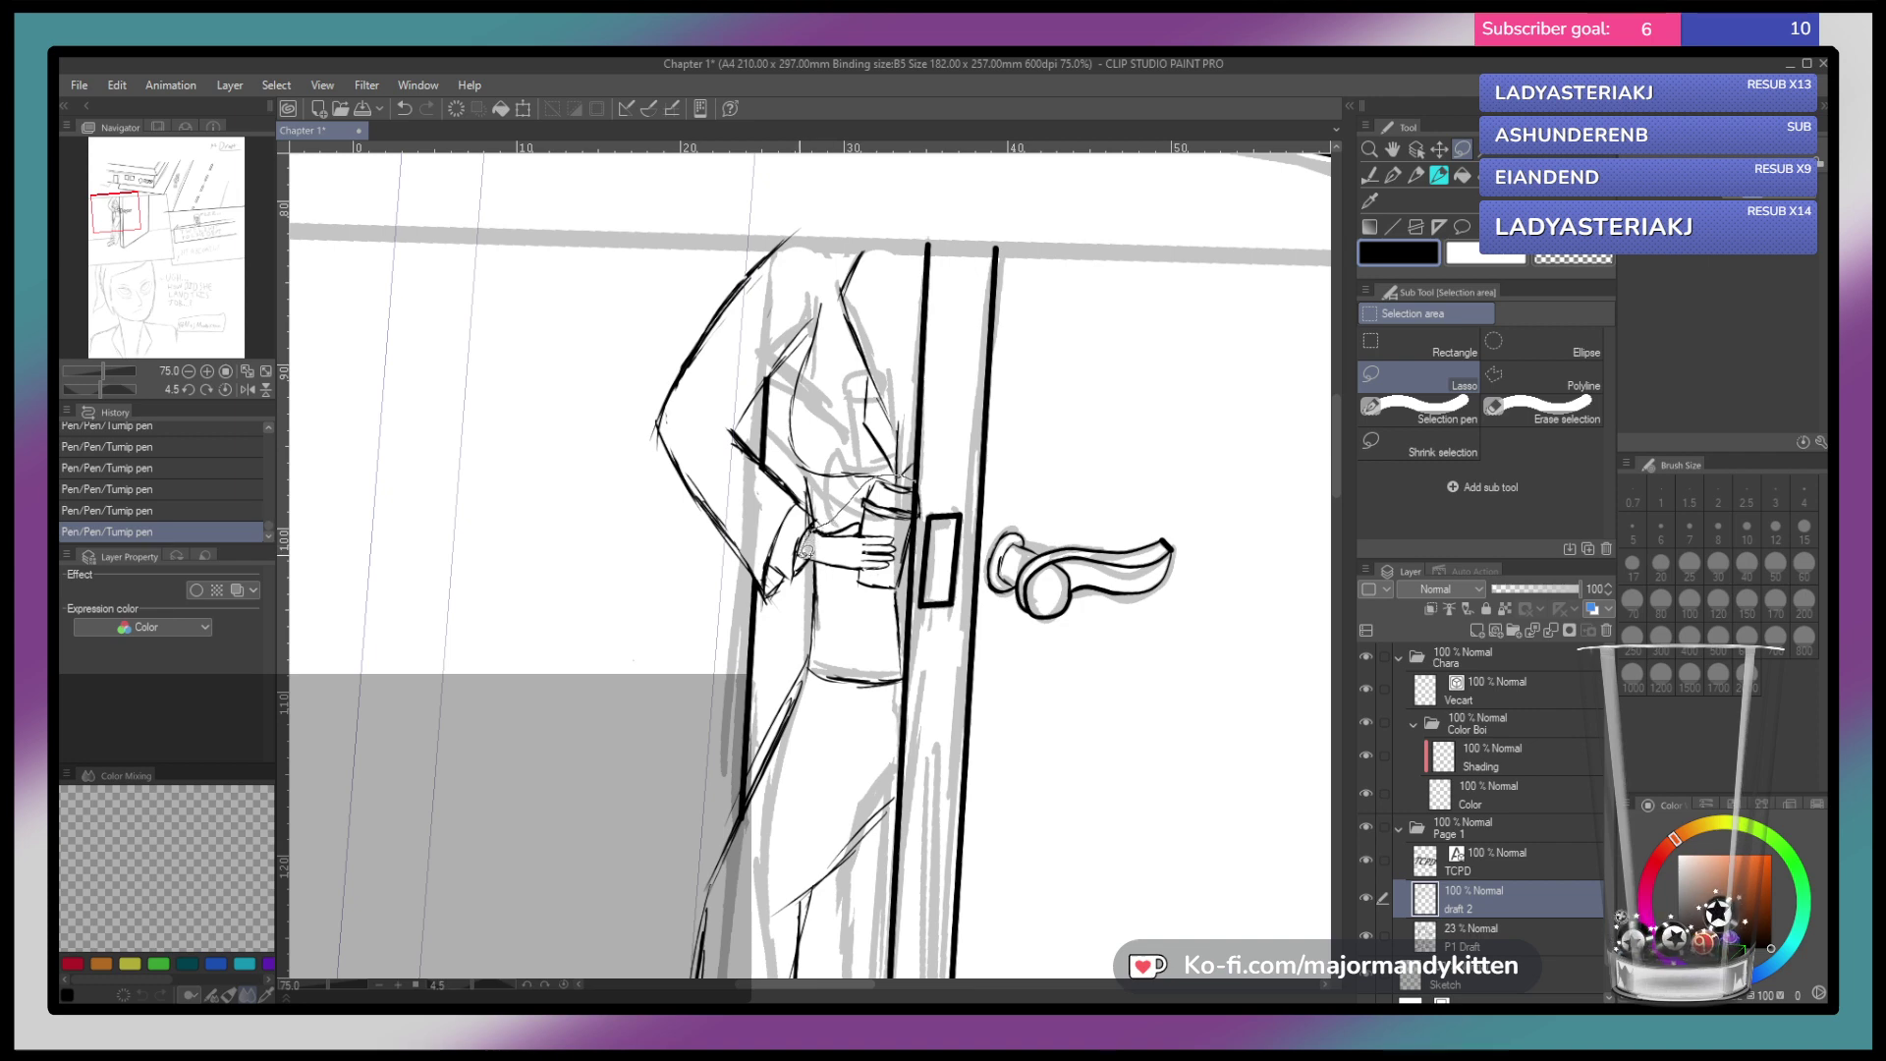
left_click_drag(855, 607, 901, 588)
left_click_drag(909, 556, 911, 465)
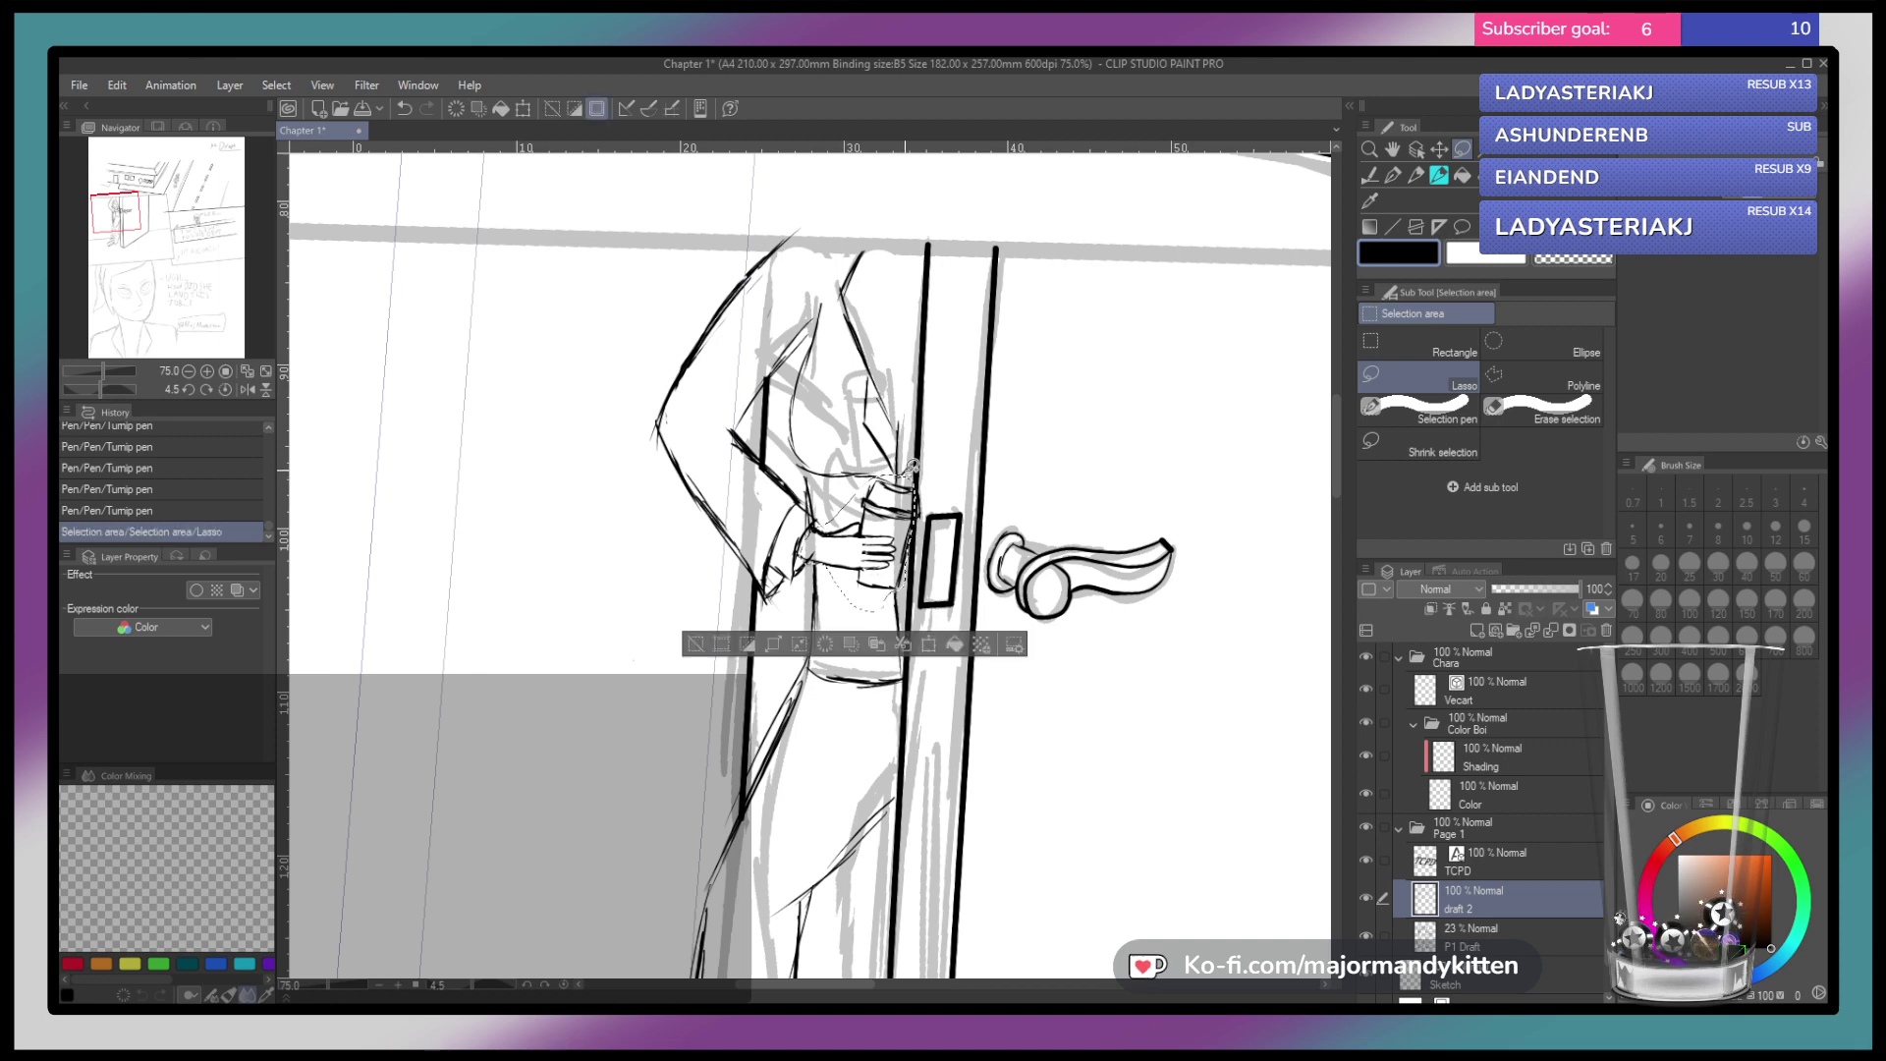
left_click(928, 646)
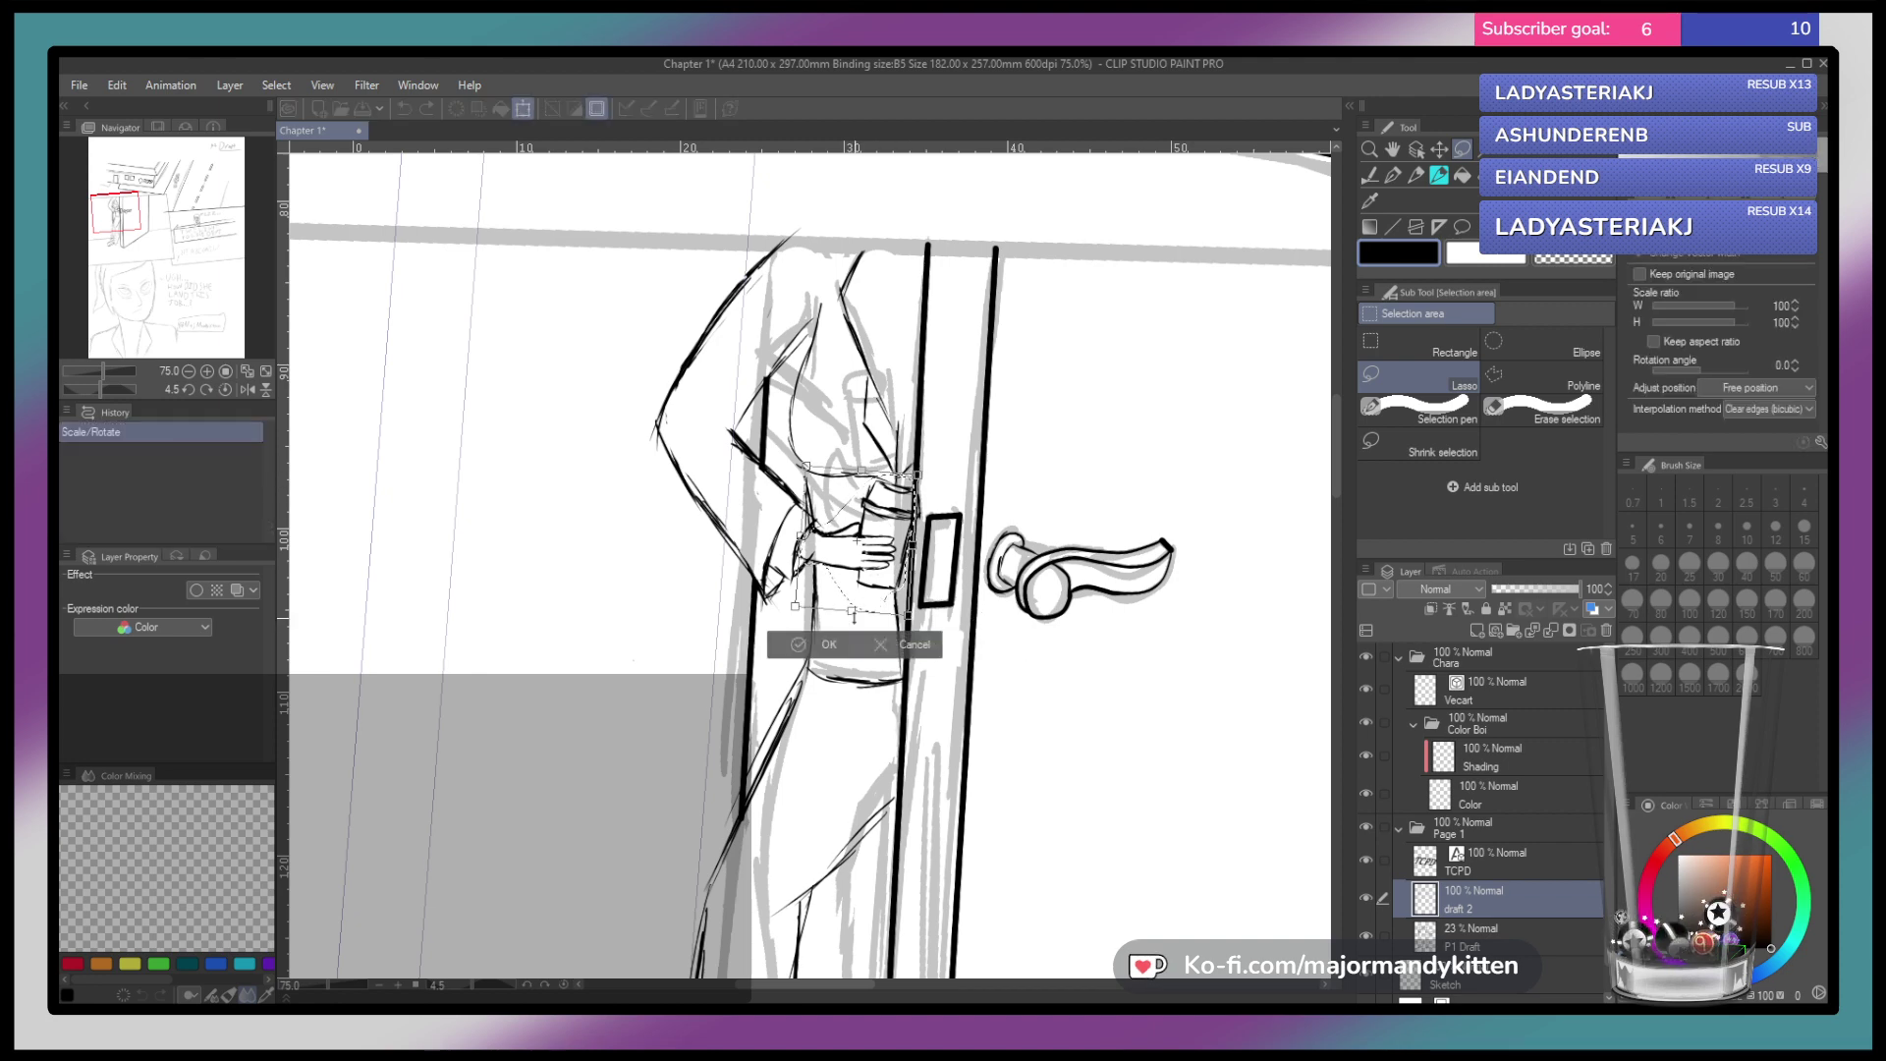
mouse_move(851, 610)
left_mouse_down()
mouse_move(850, 640)
mouse_move(878, 590)
left_mouse_up()
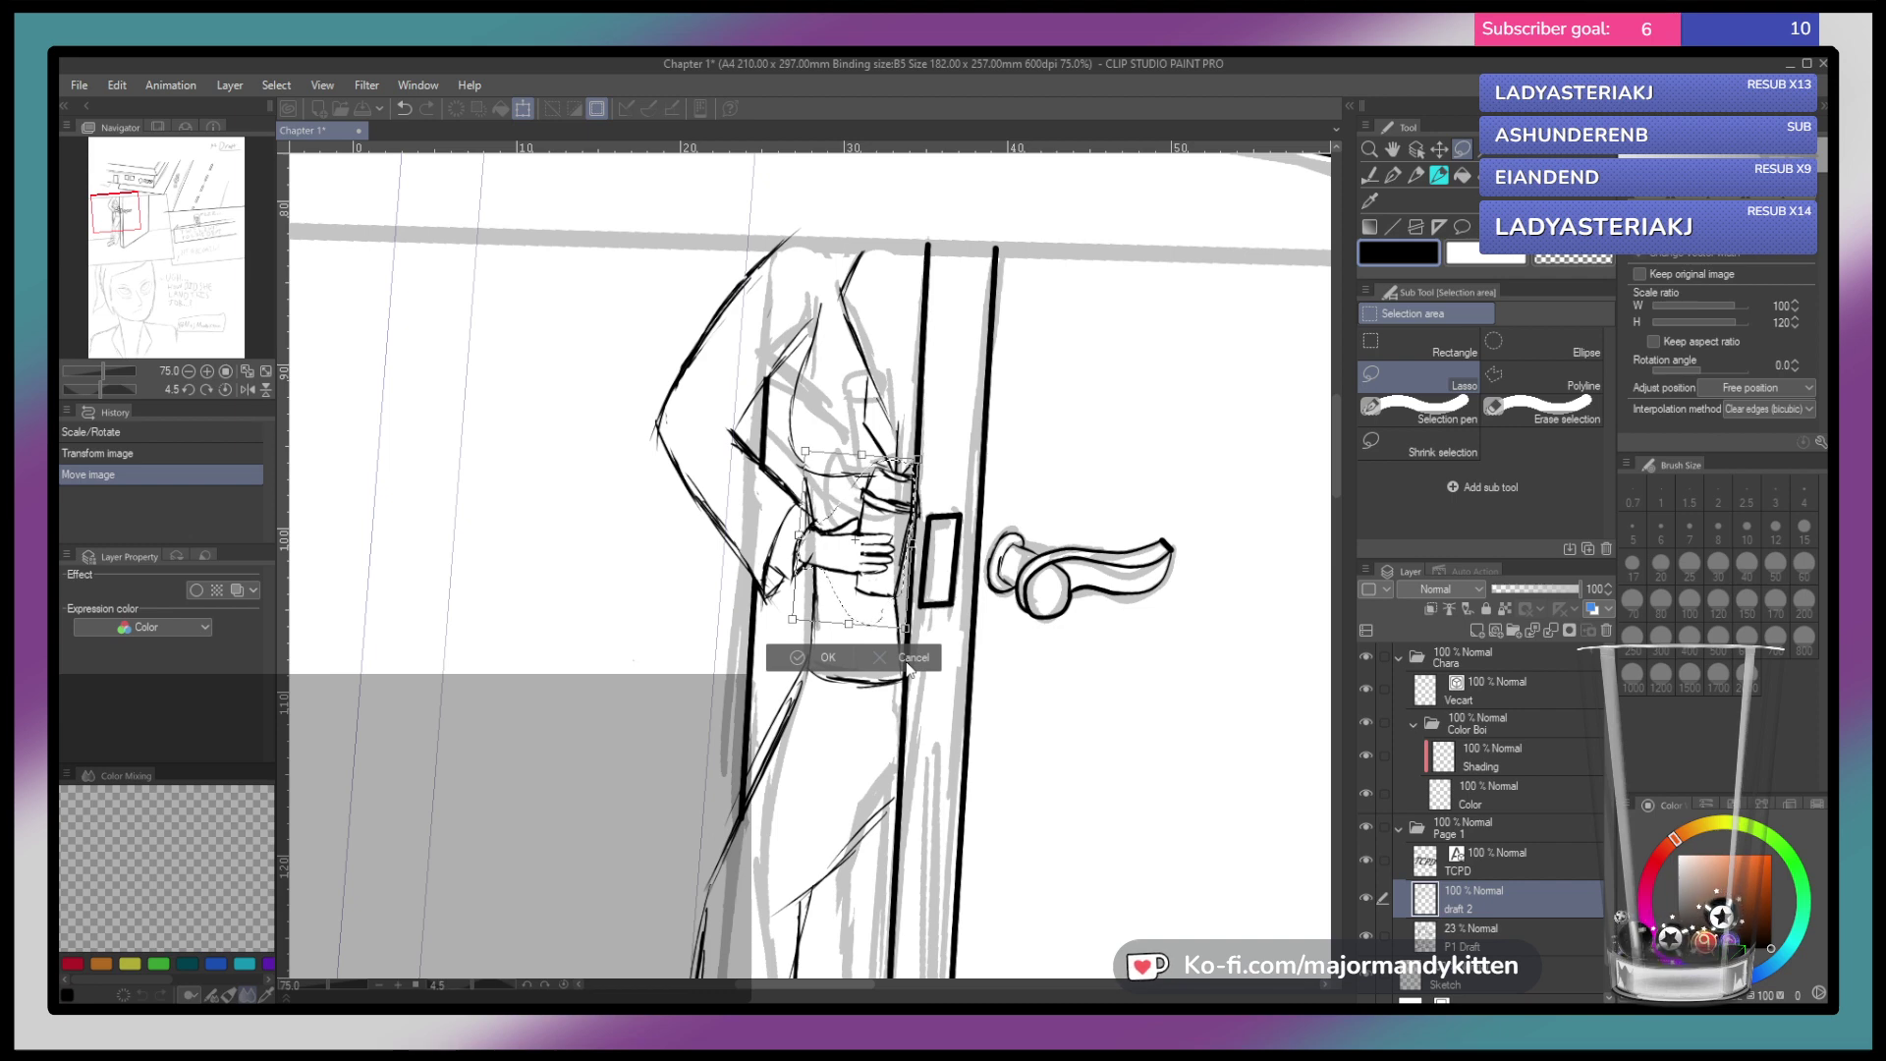
key("Return")
key("ctrl+d")
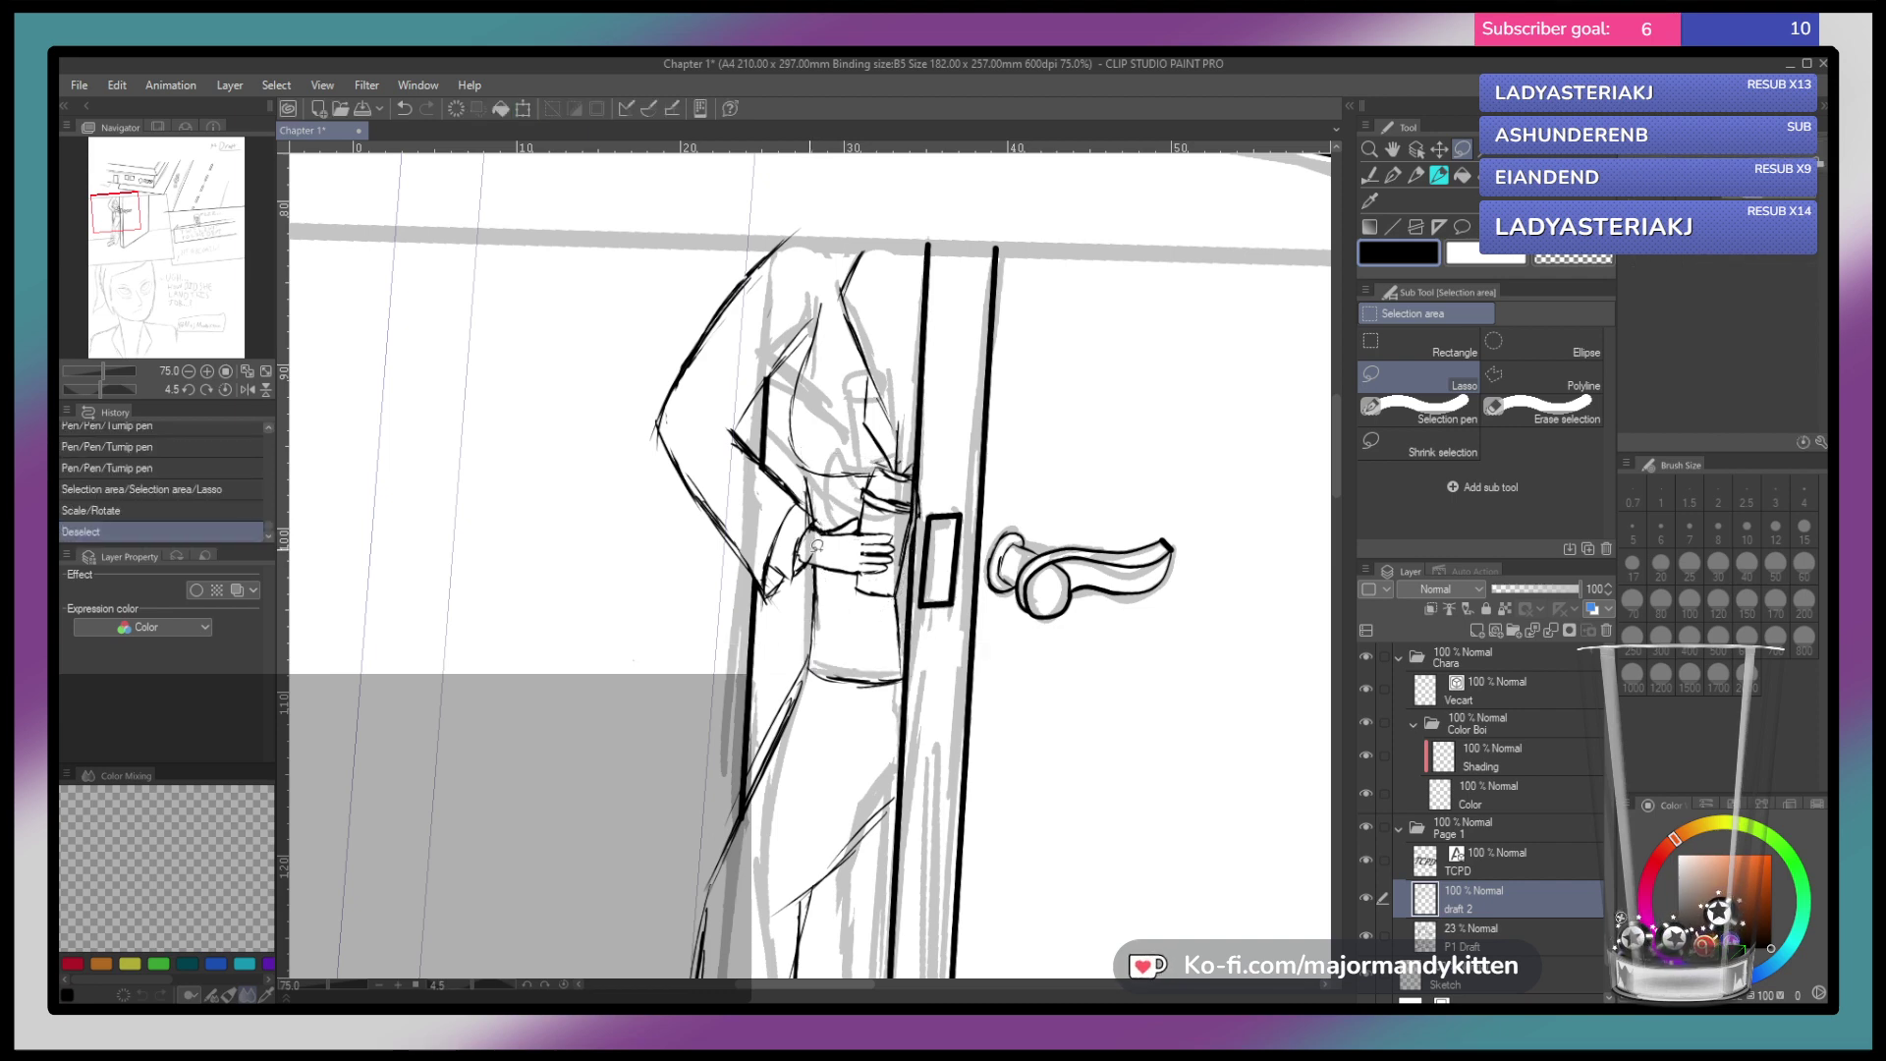
Clean up the line at the figure's wrist with the hard eraser and ink the torso contour near the waist with the Turnip pen
scroll(822, 556, "up", 5)
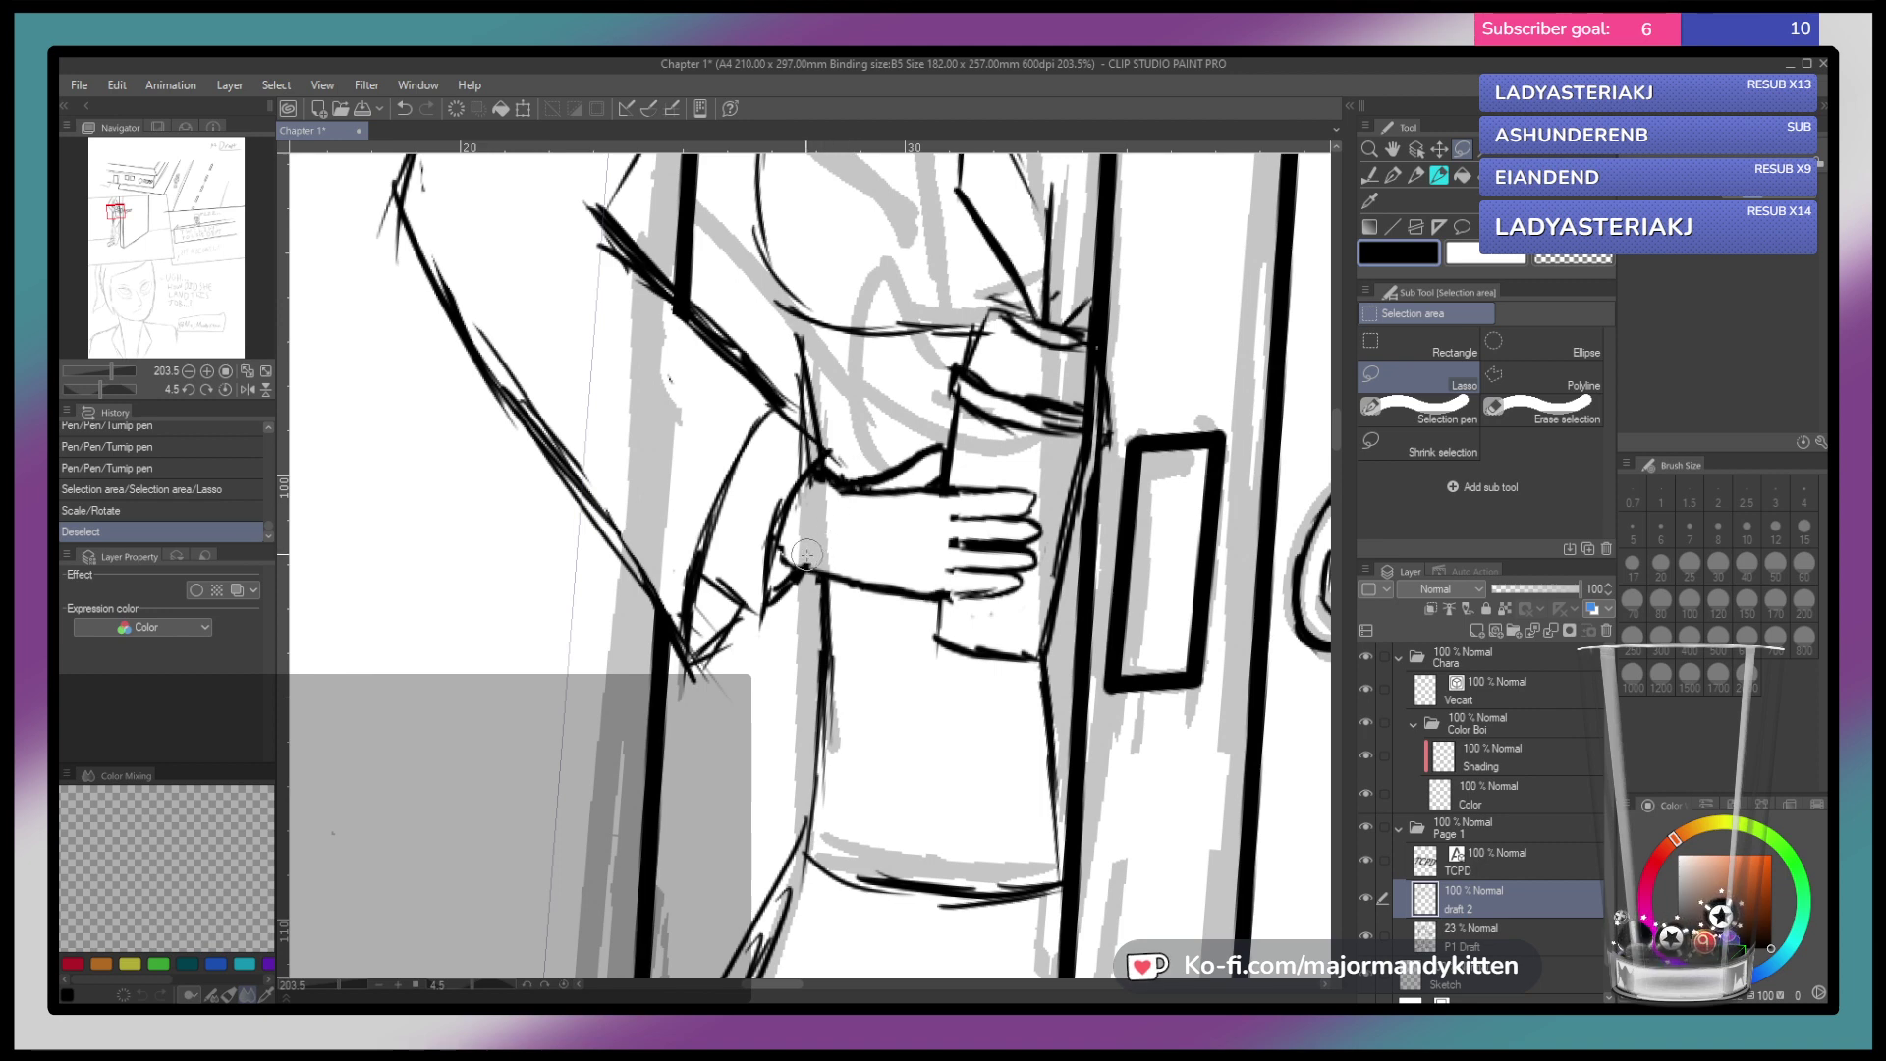
left_click(817, 548)
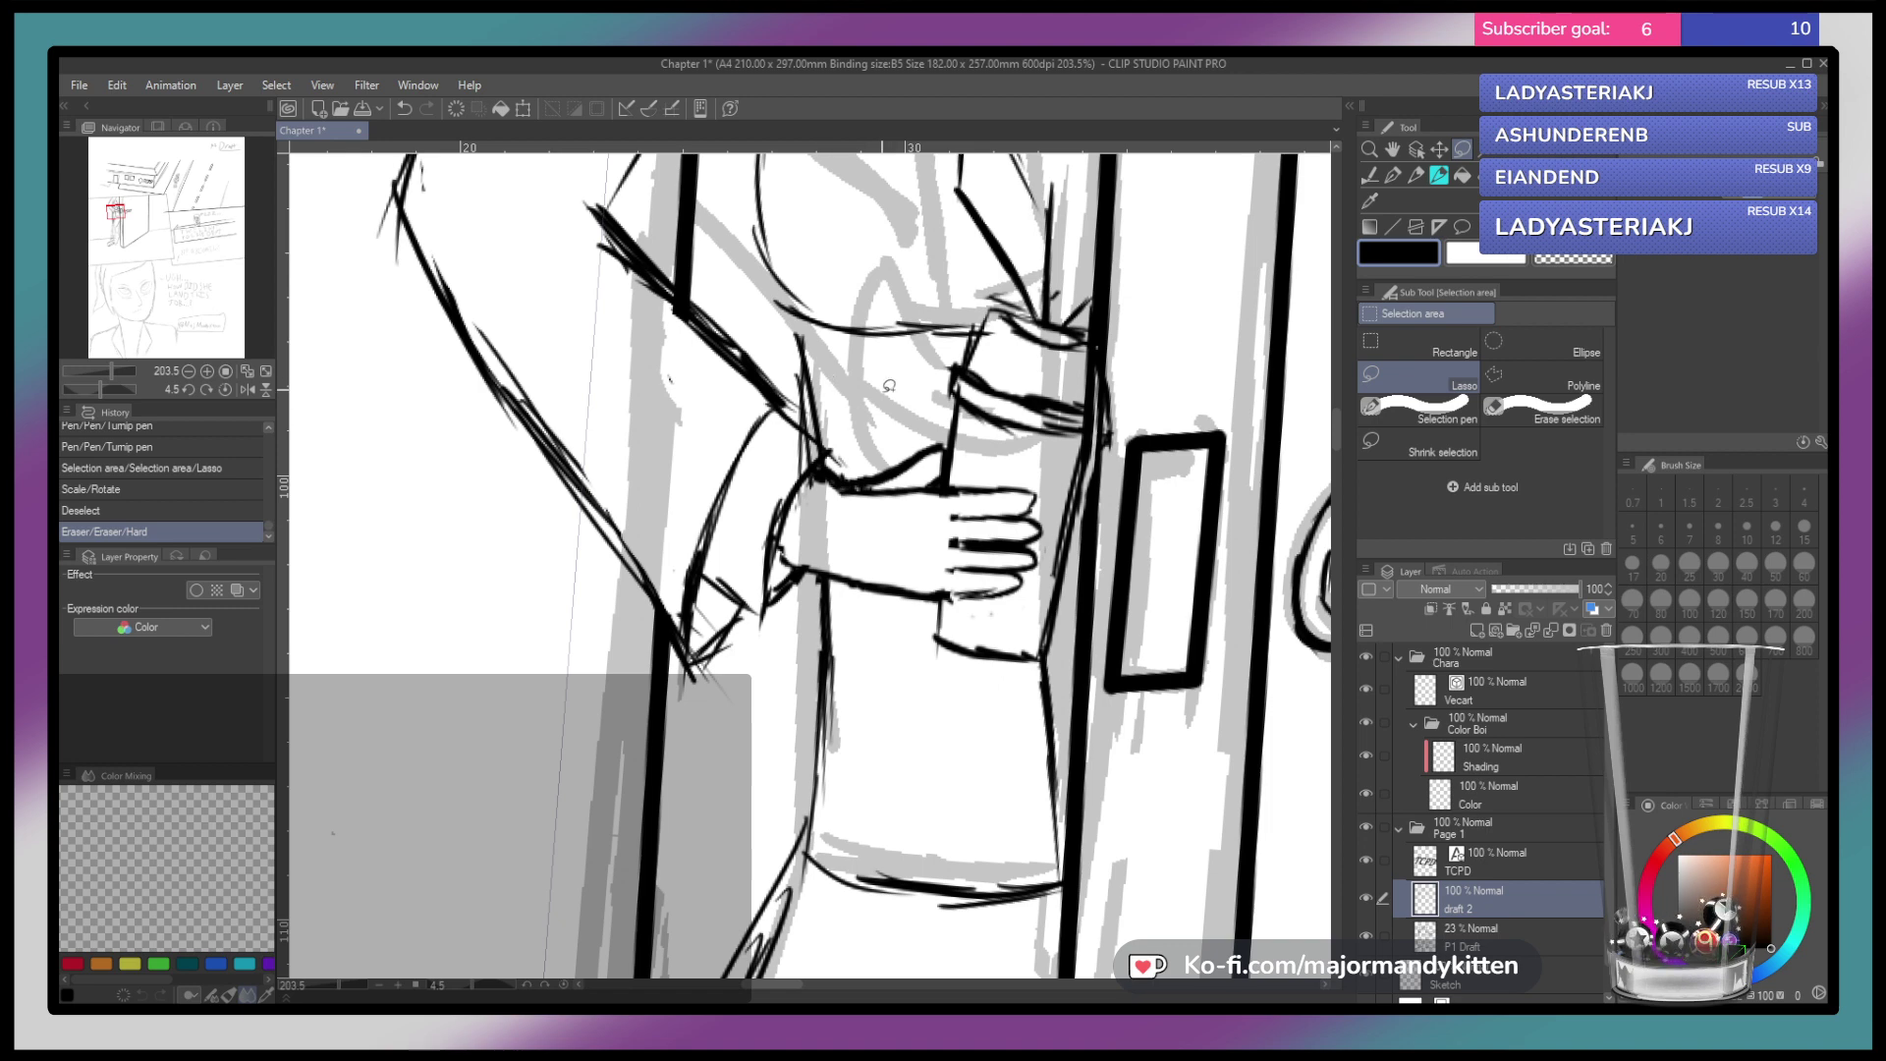
key("p")
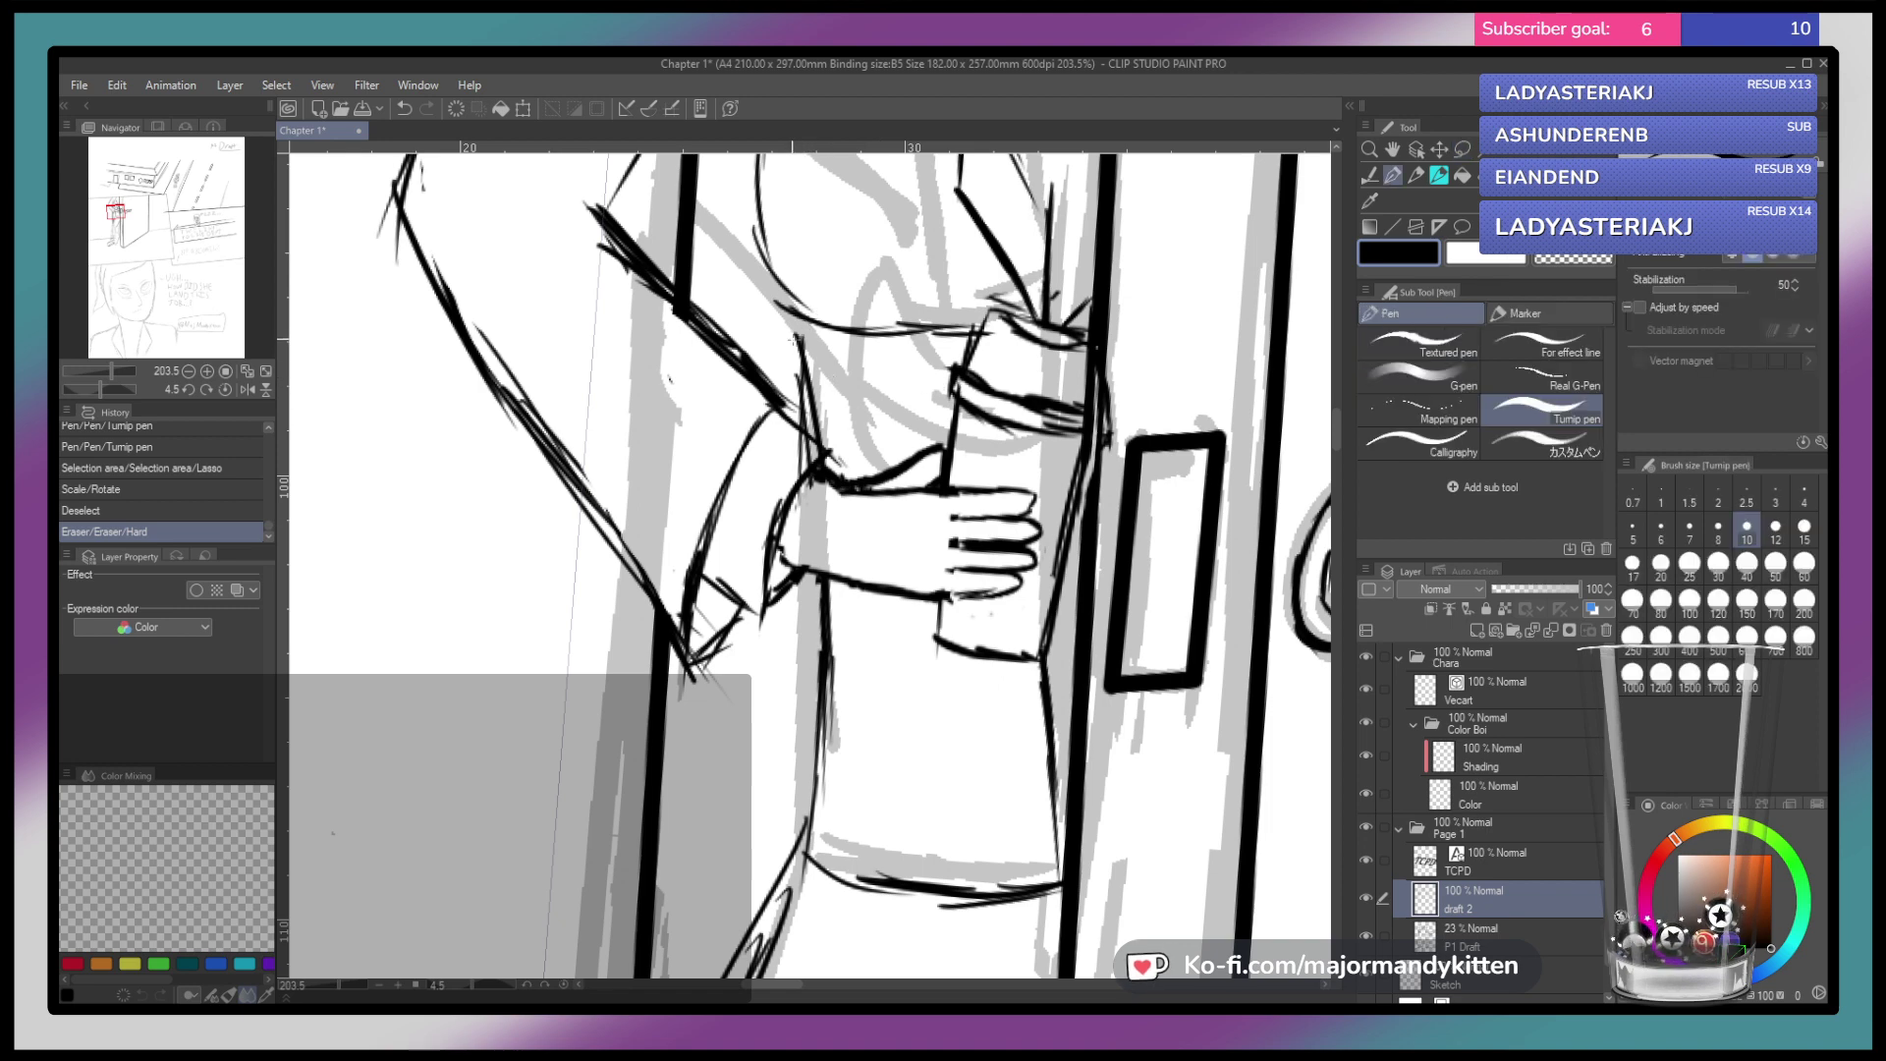
left_click_drag(797, 312, 806, 349)
left_click_drag(766, 275, 791, 339)
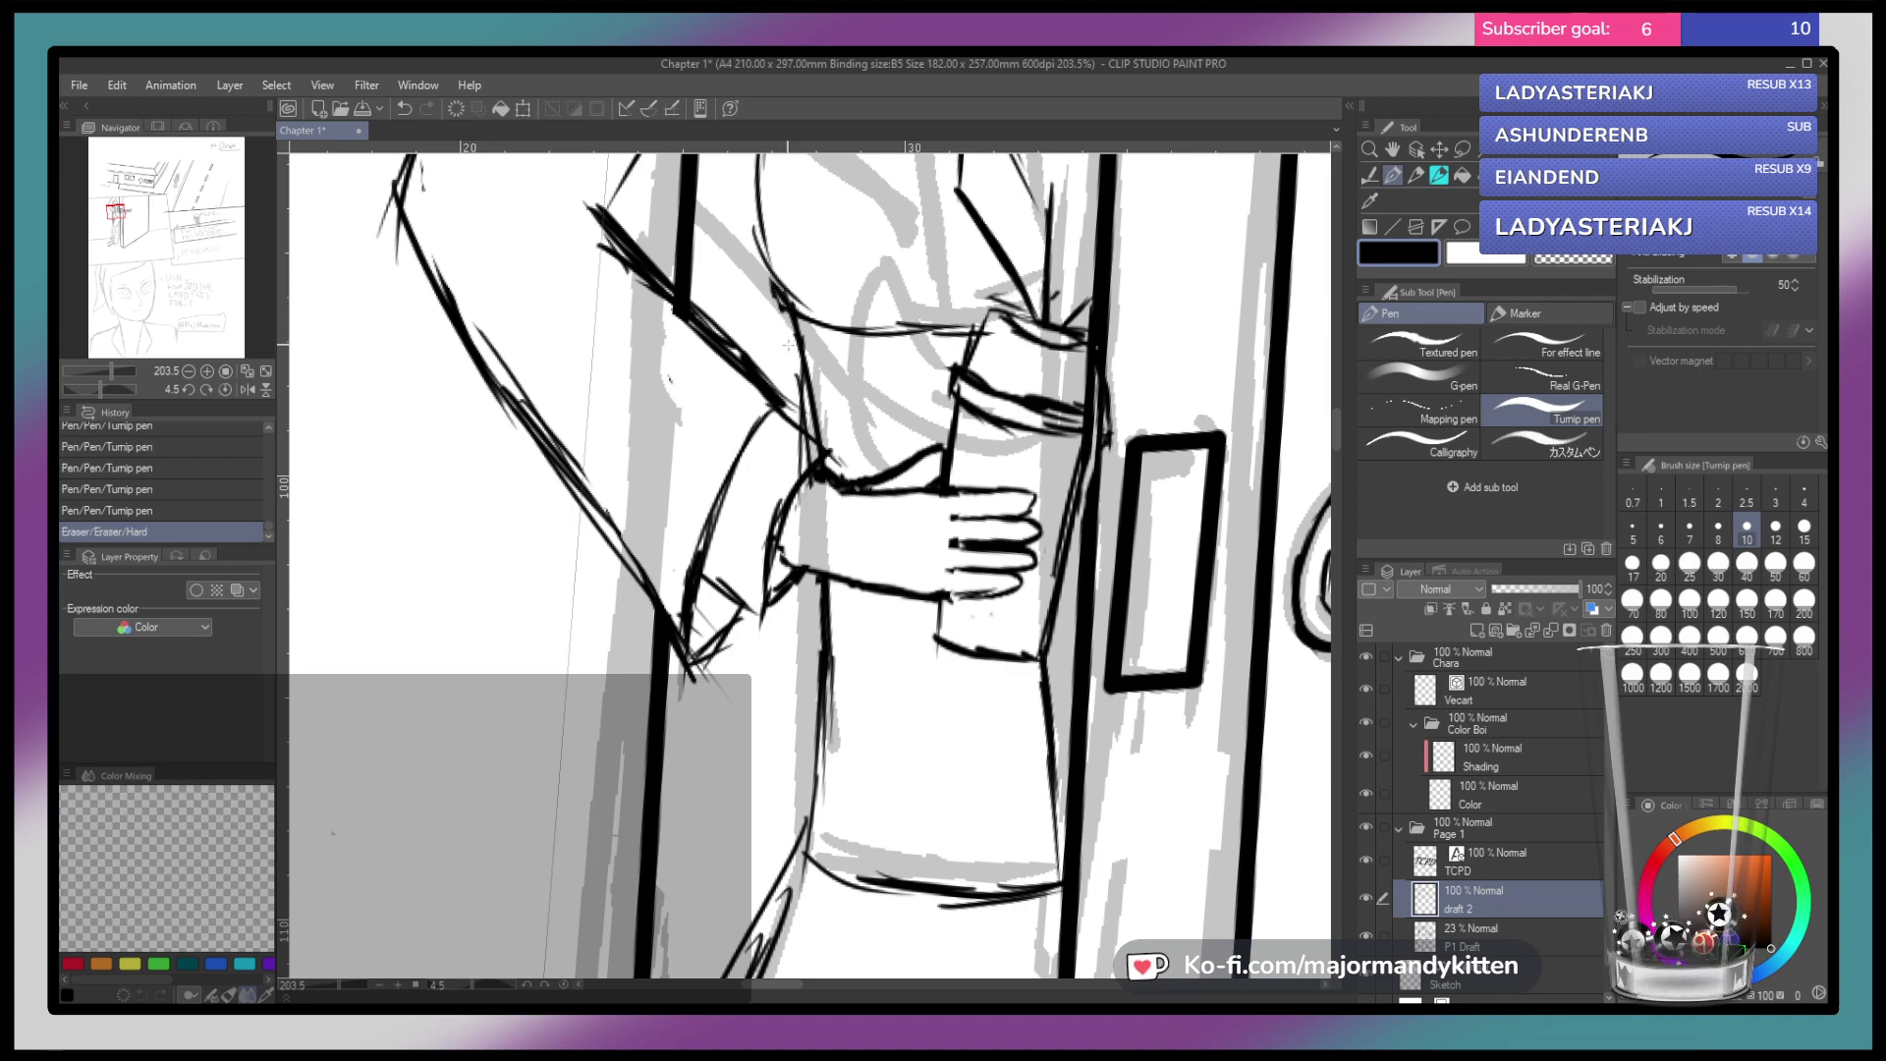
left_click_drag(958, 434, 909, 464)
scroll(914, 484, "down", 4)
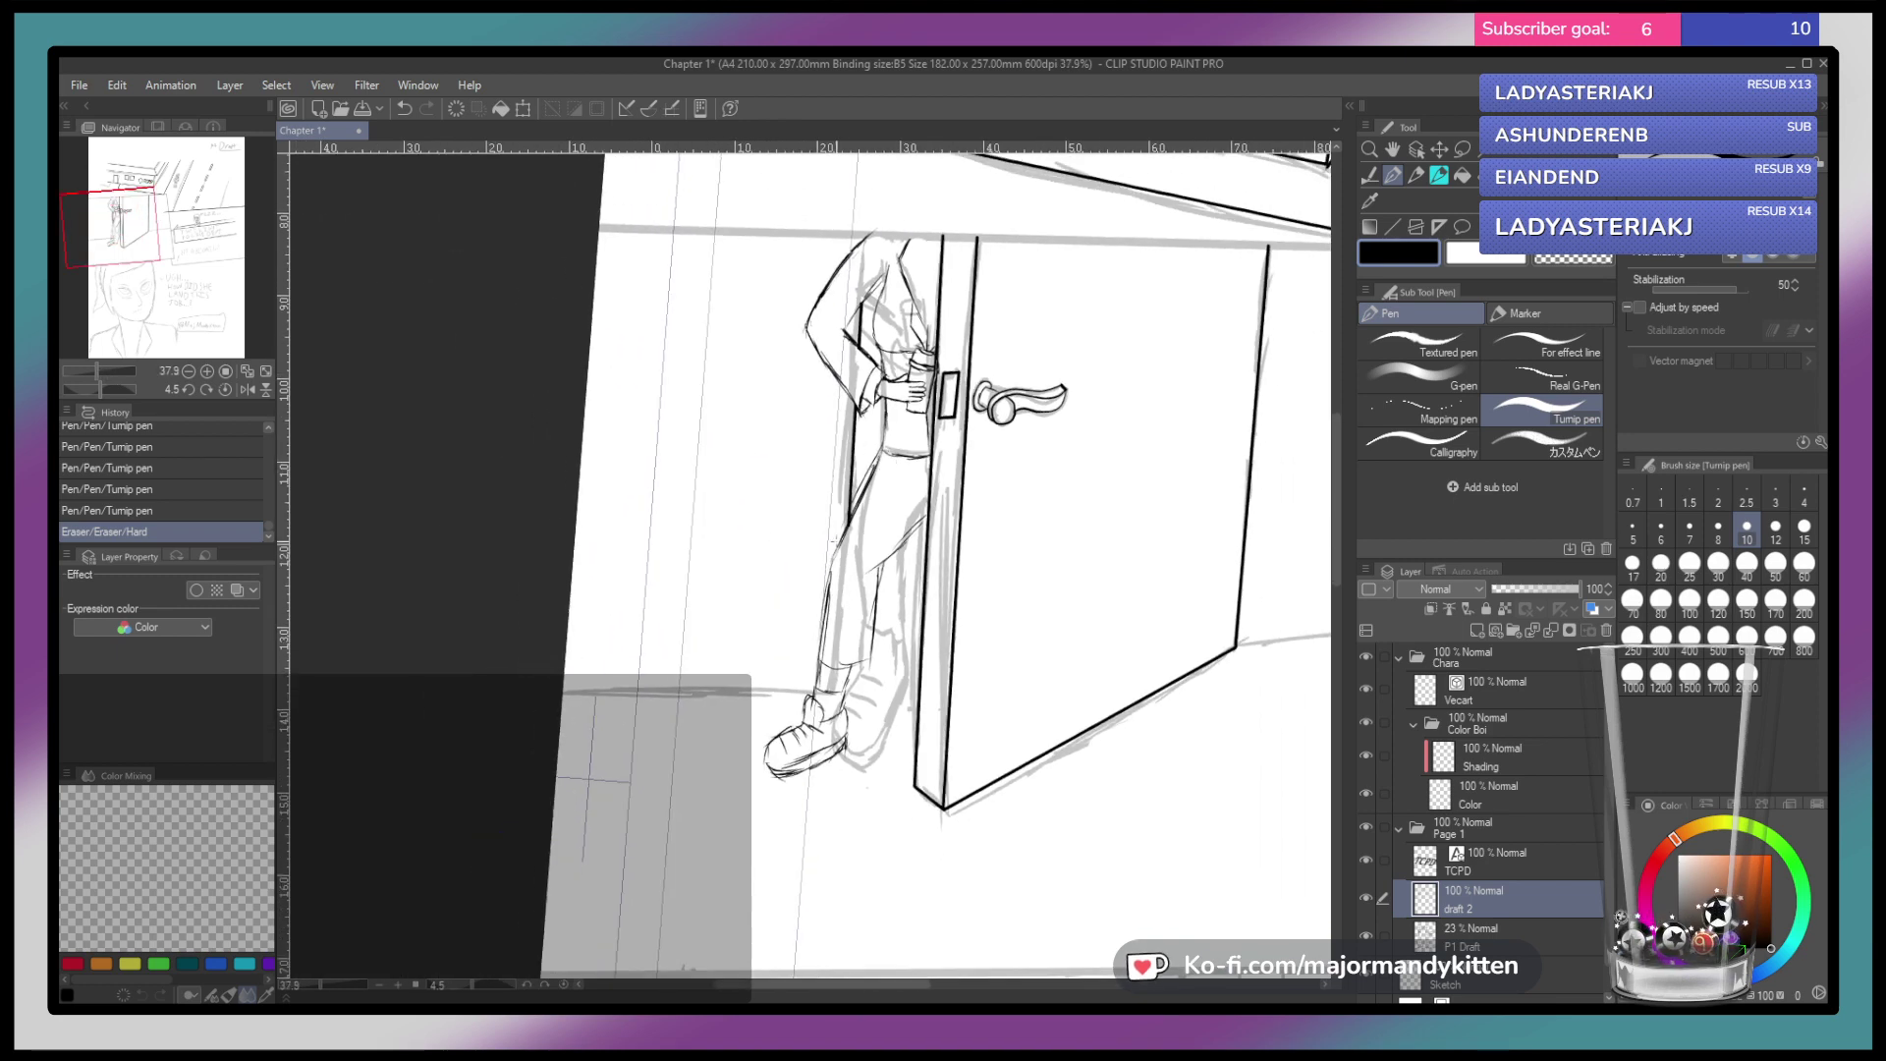
mouse_move(815, 697)
left_mouse_down()
mouse_move(627, 675)
mouse_move(527, 699)
left_mouse_up()
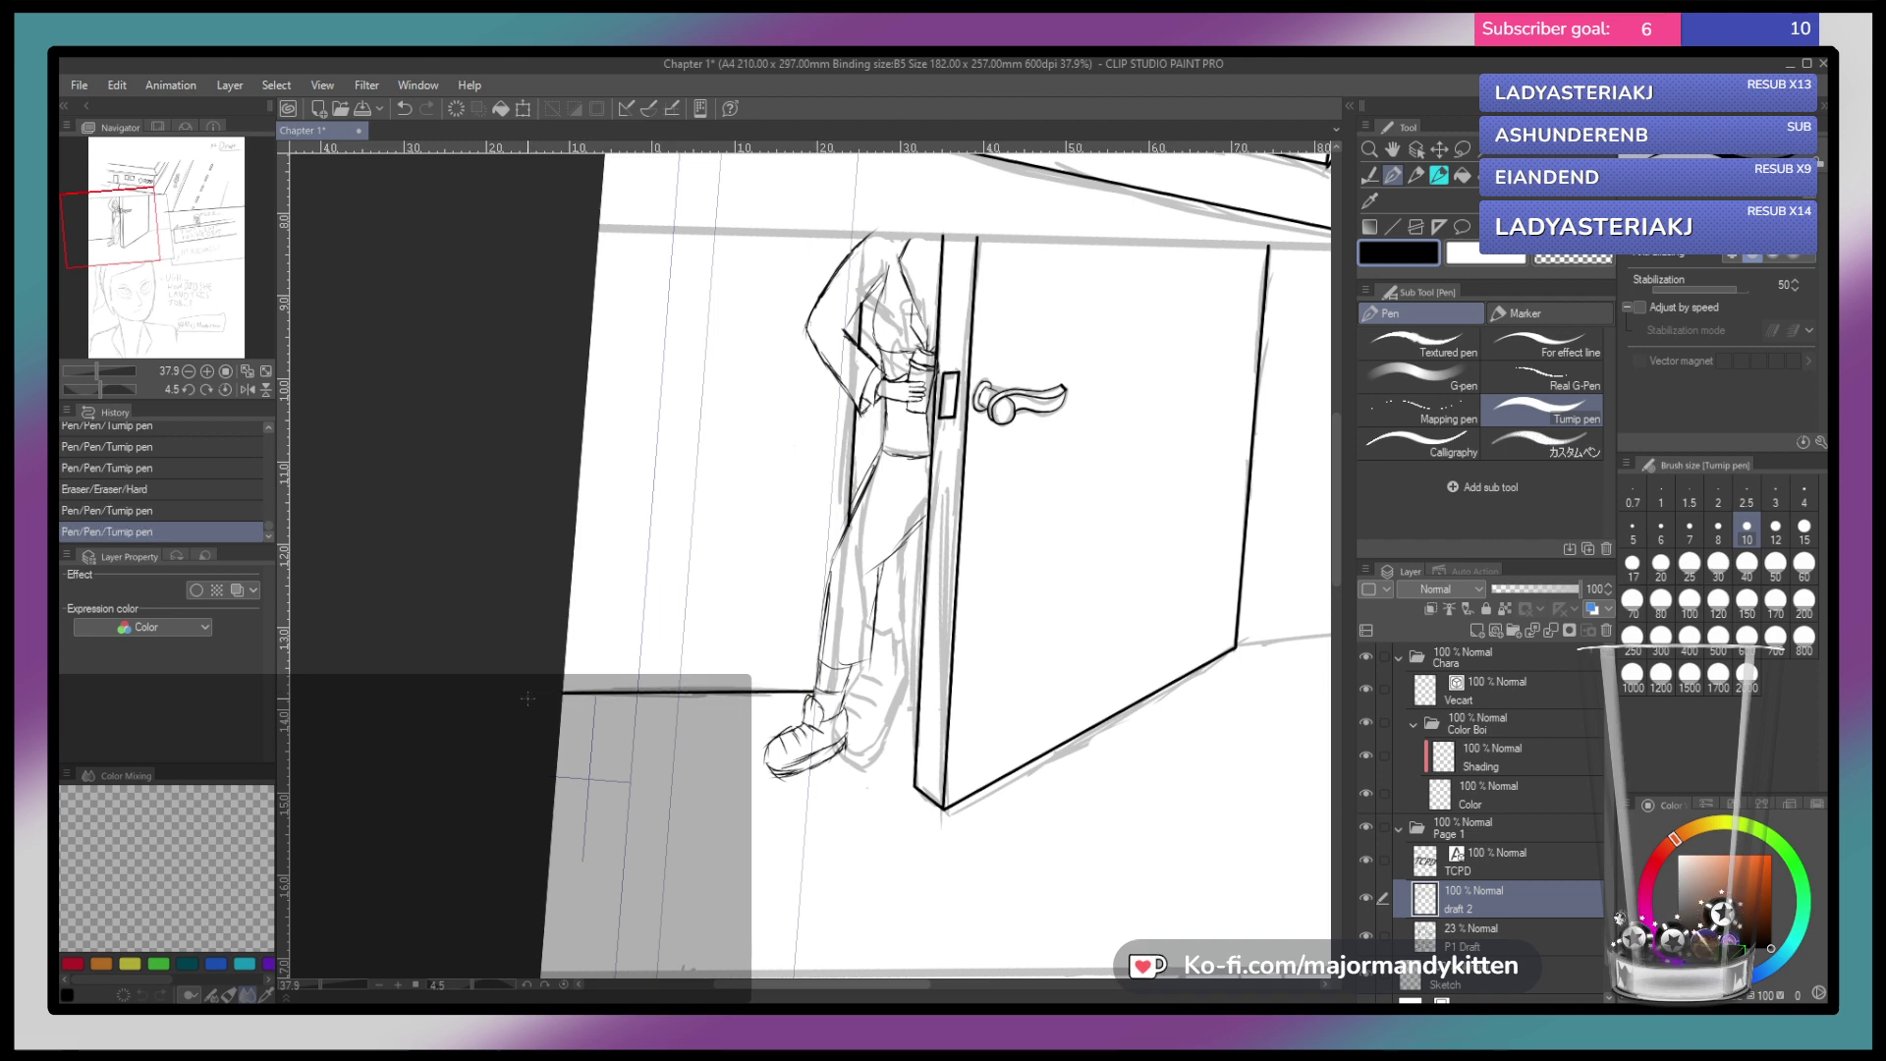
left_click_drag(1092, 593, 755, 626)
scroll(770, 645, "down", 2)
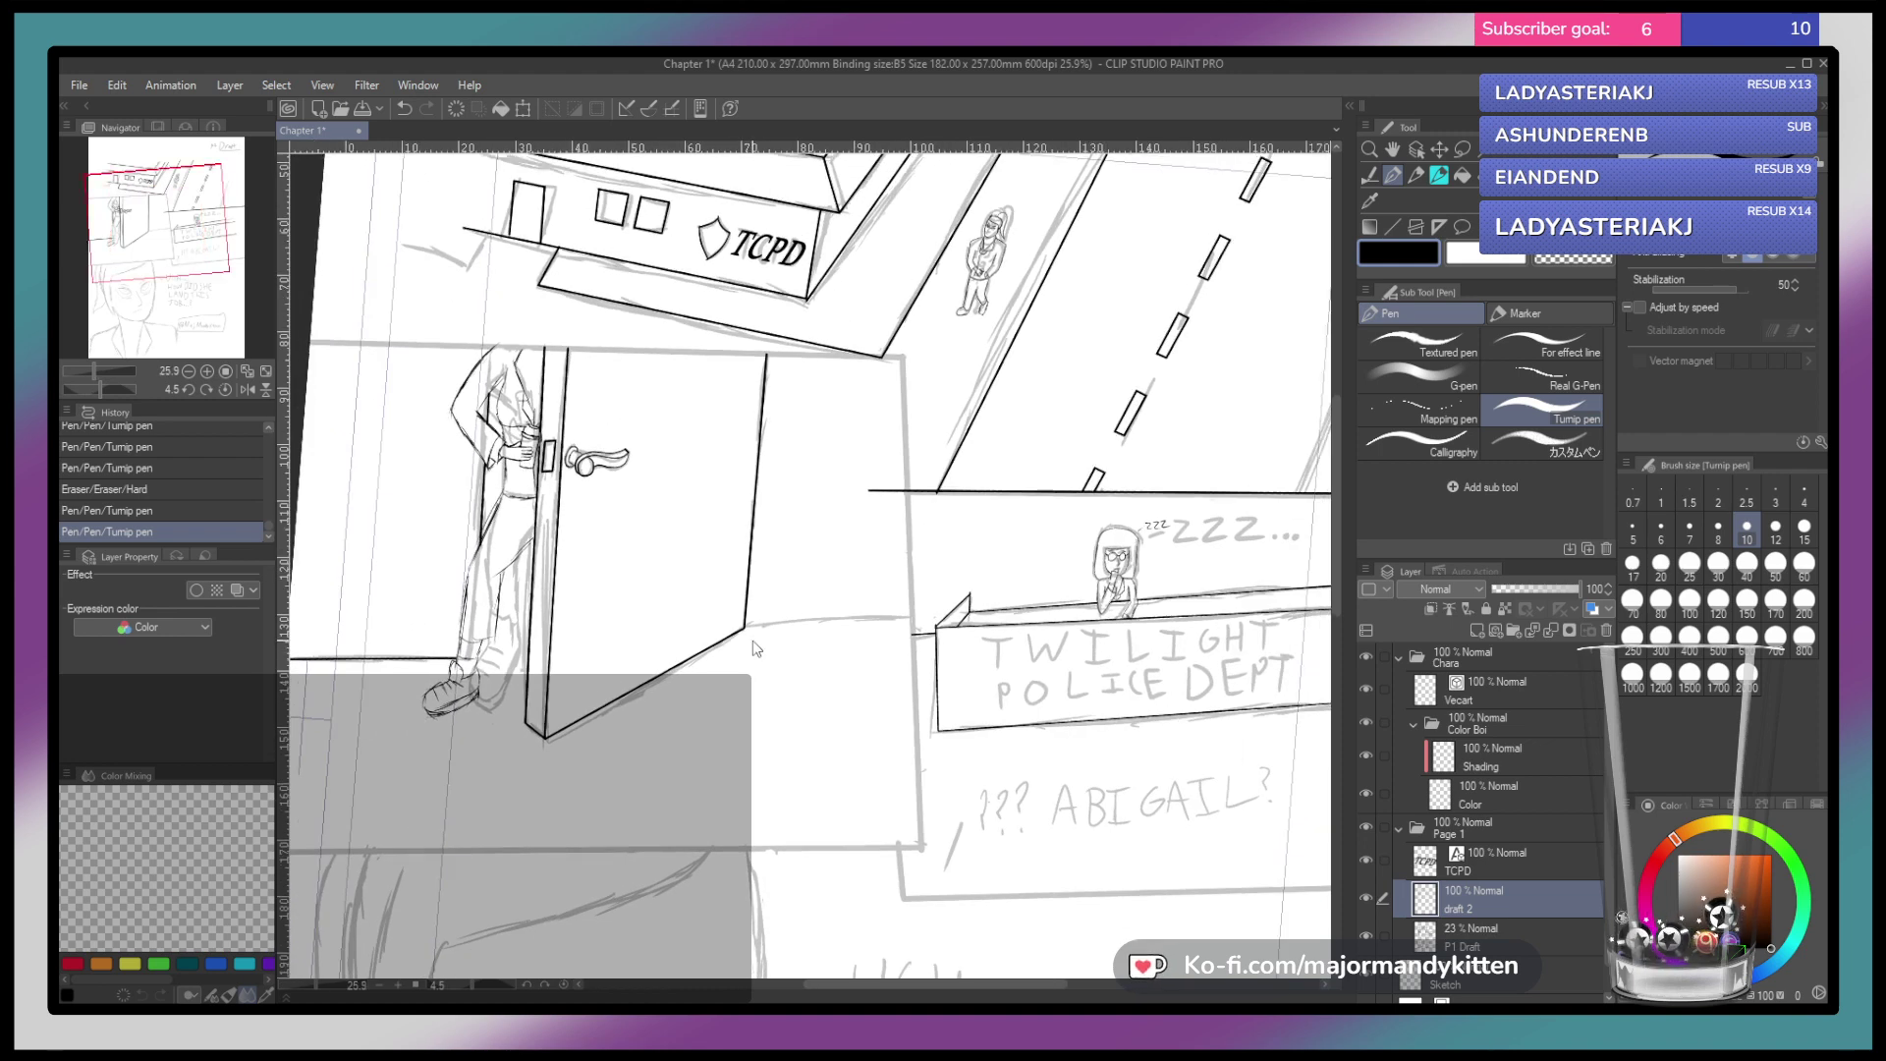
key("ctrl+z")
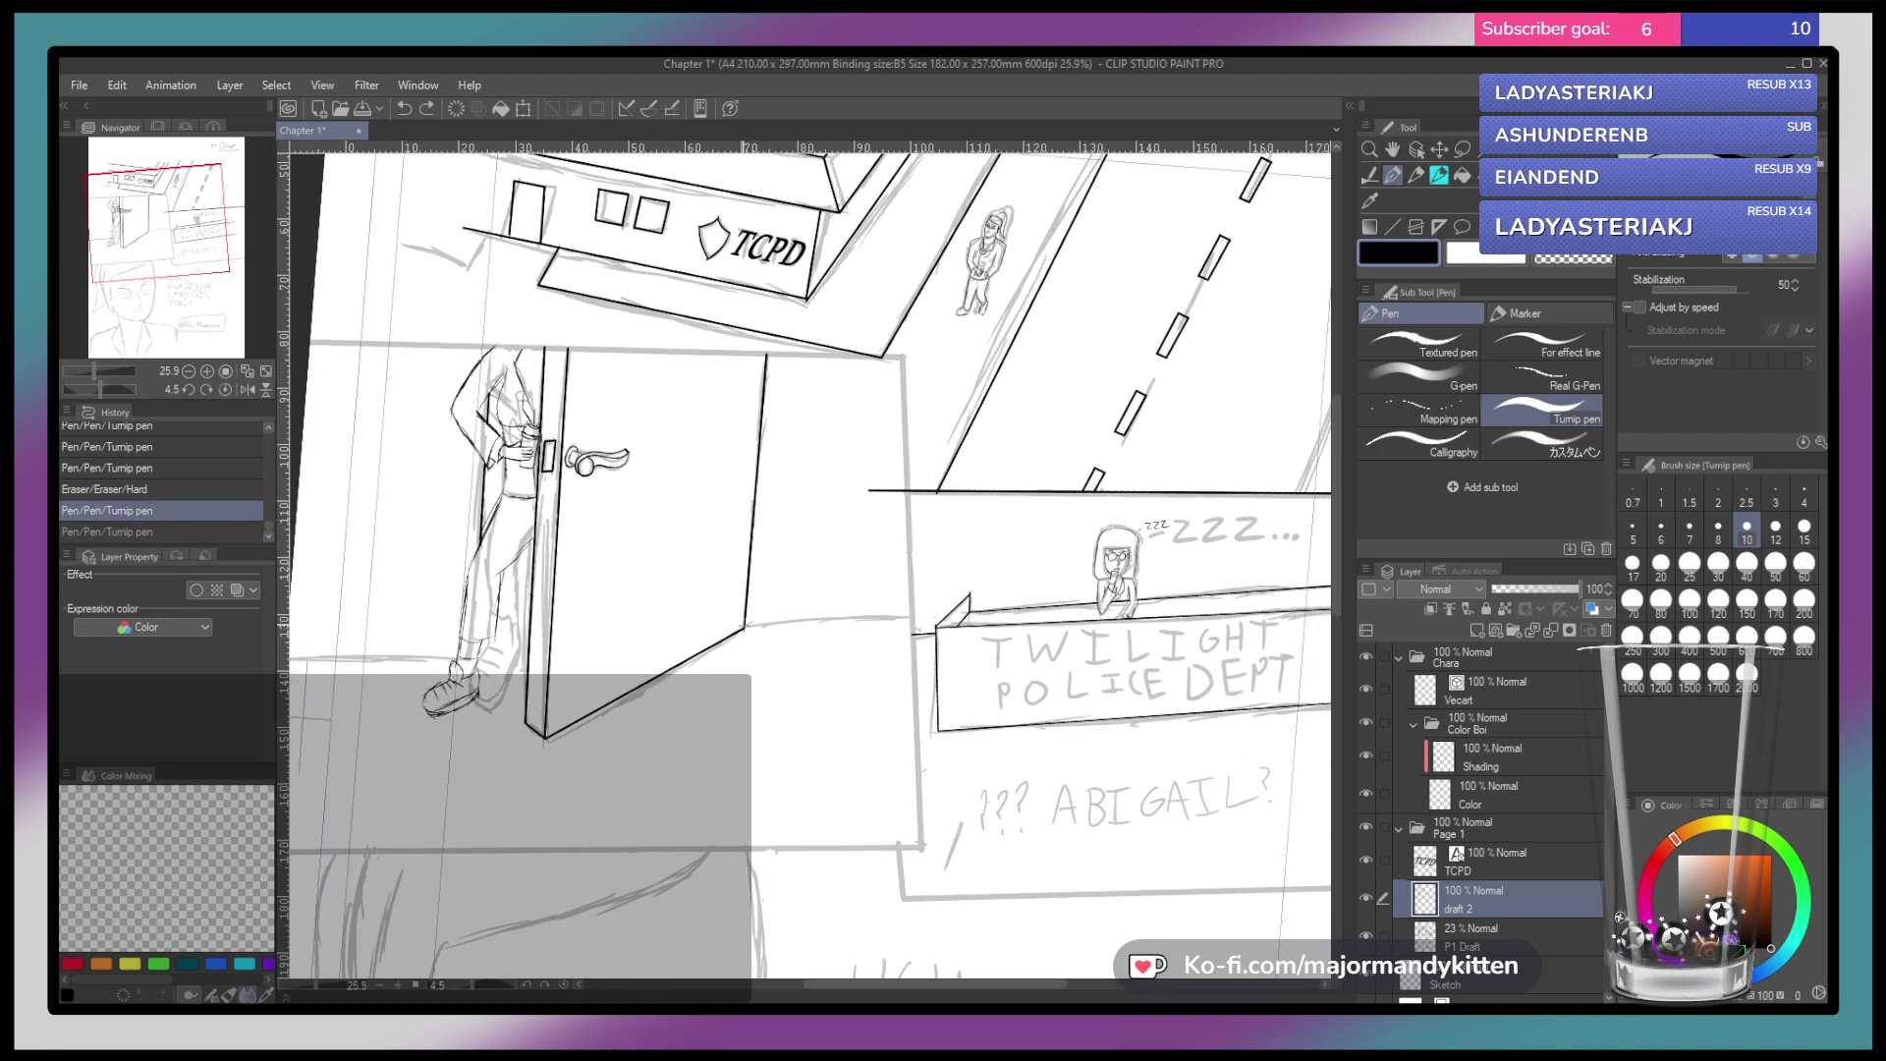
key("ctrl+y")
key("ctrl+z")
Ink the floor line from the door's far lower corner to the panel edge, plus its aligned continuation from the figure's leg to the page edge
key("ctrl+y")
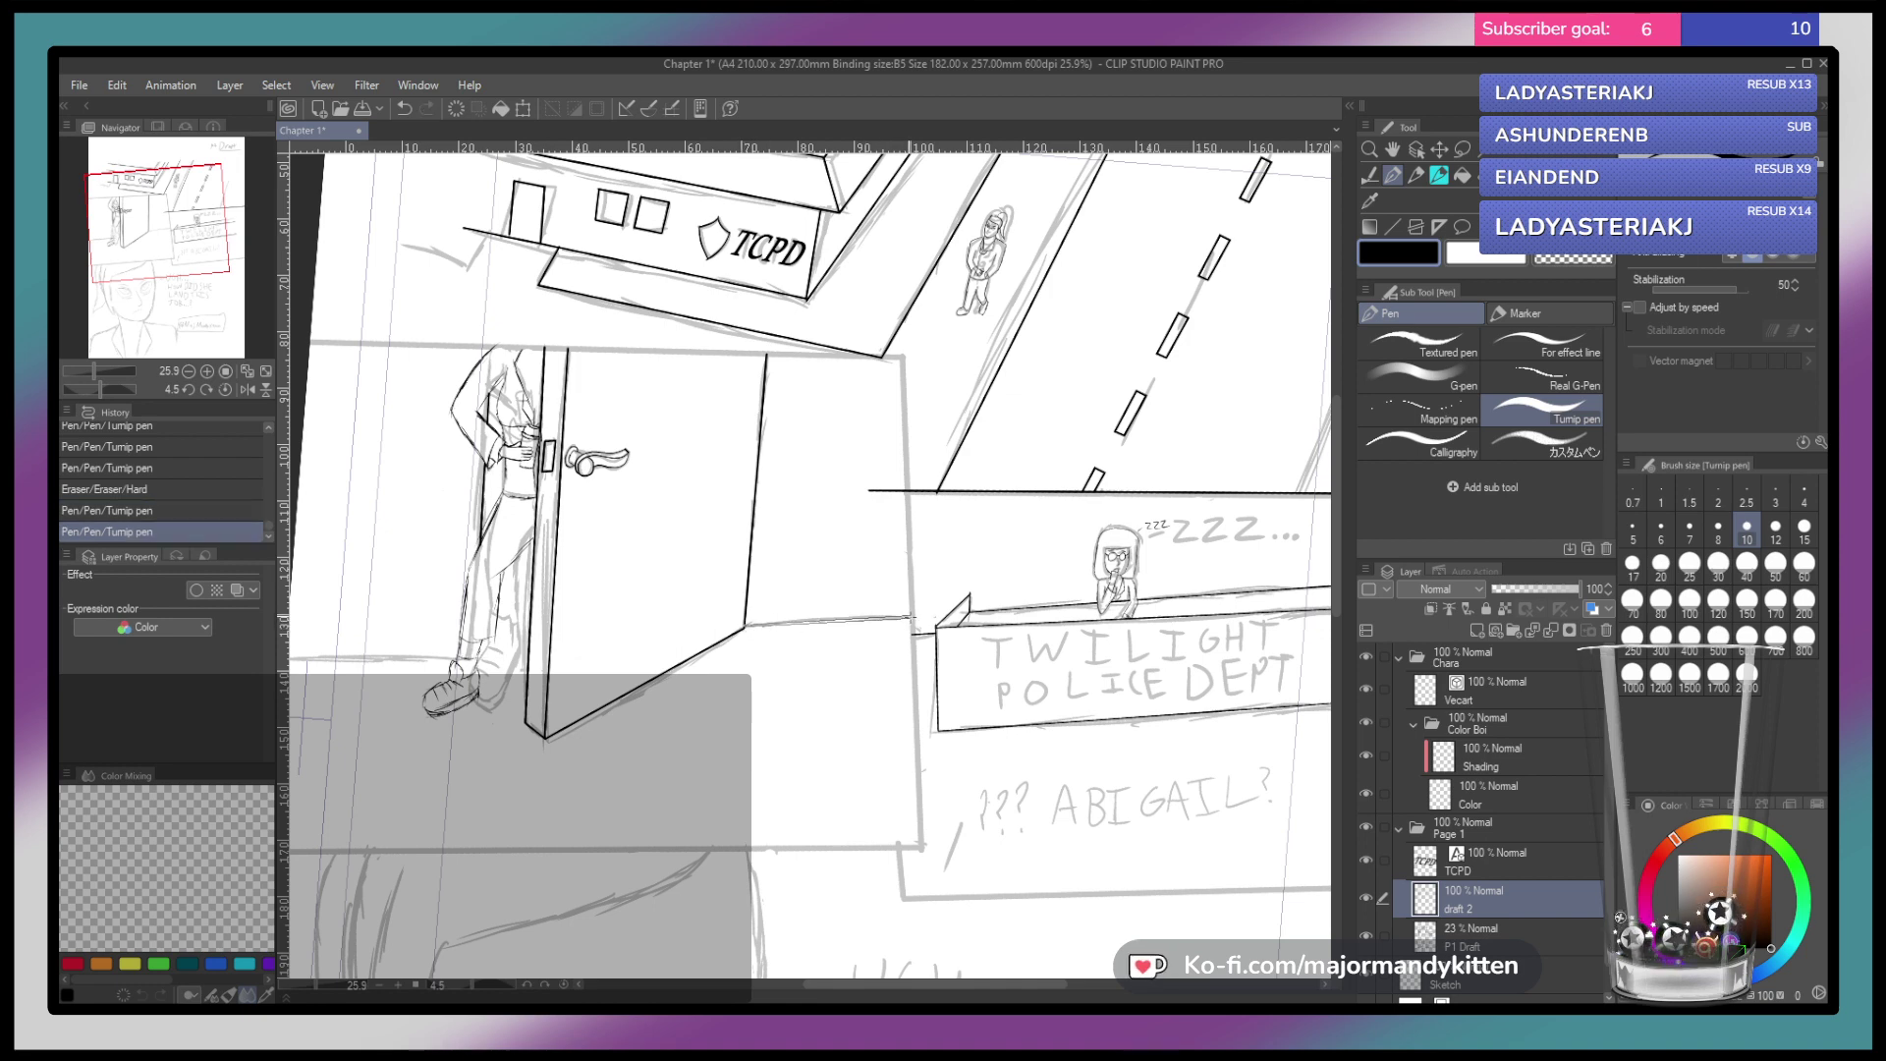
mouse_move(911, 617)
left_mouse_down()
mouse_move(318, 638)
mouse_move(439, 638)
left_mouse_up()
key("ctrl+z")
left_click_drag(990, 605, 351, 637)
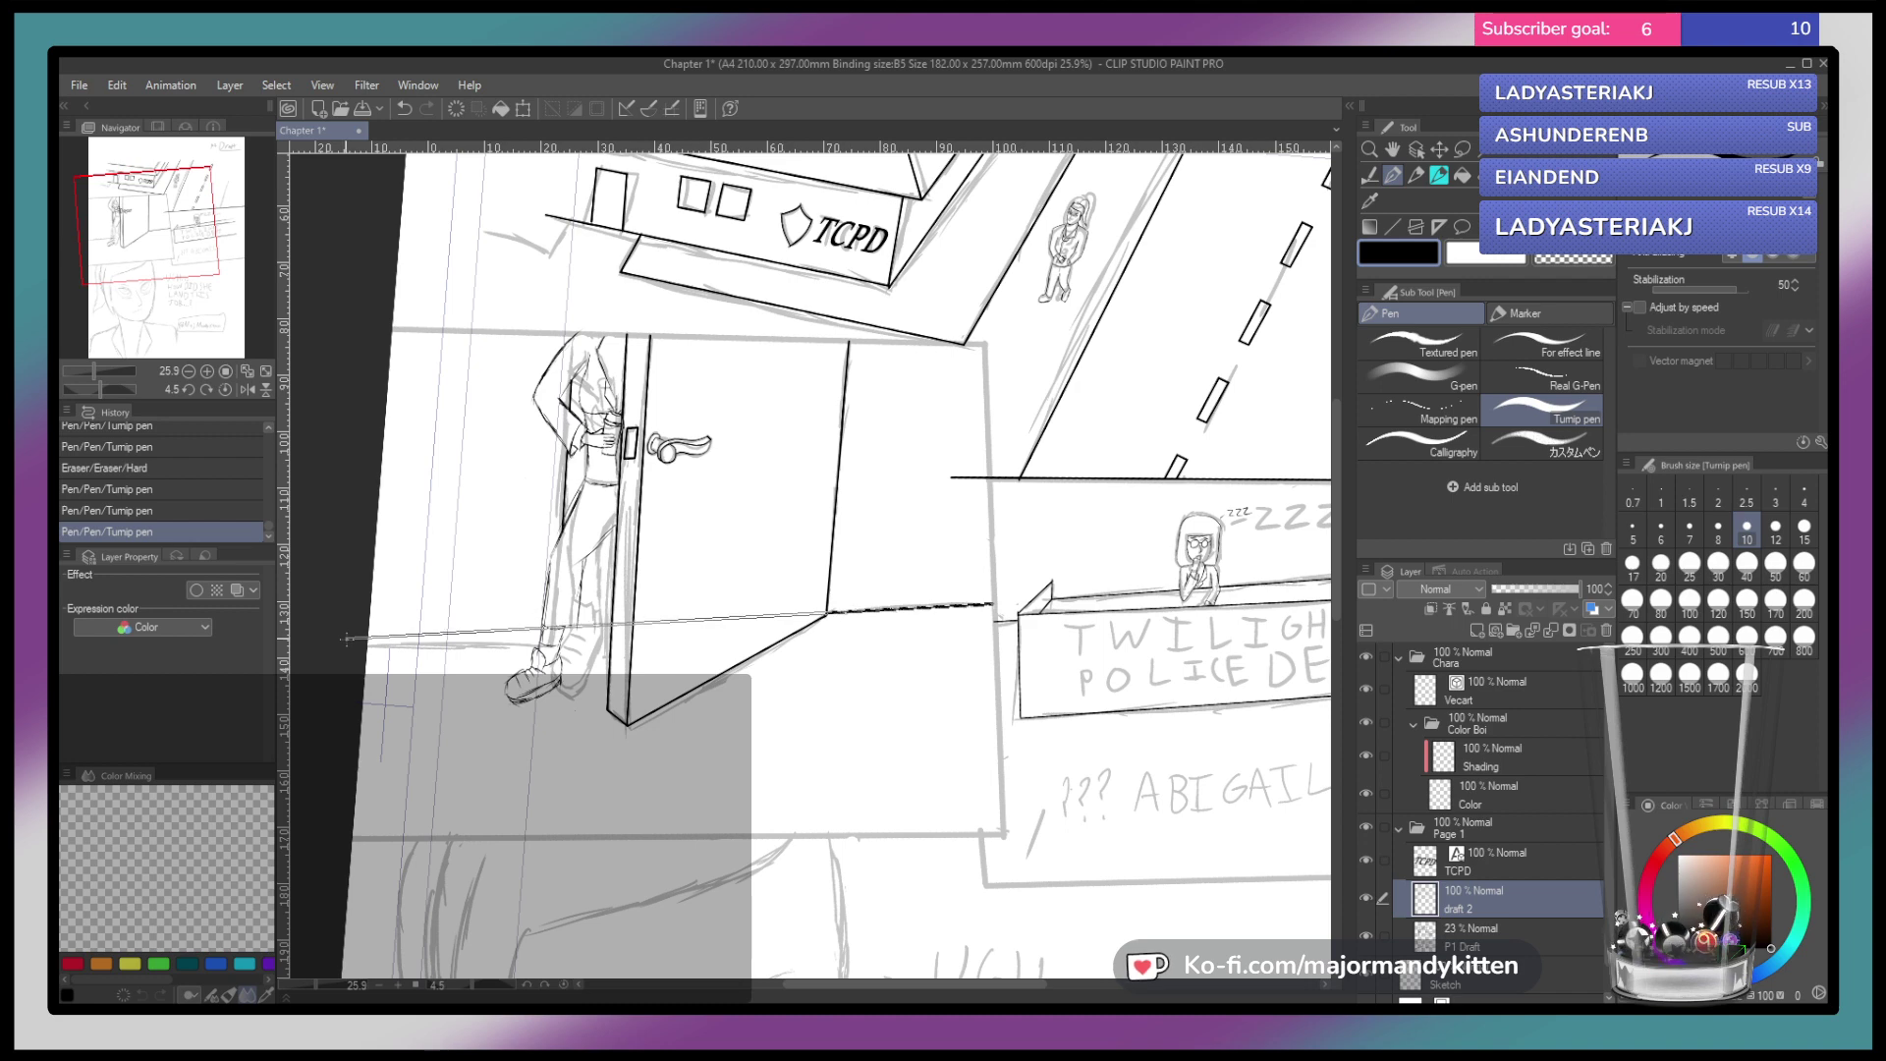
key("ctrl+z")
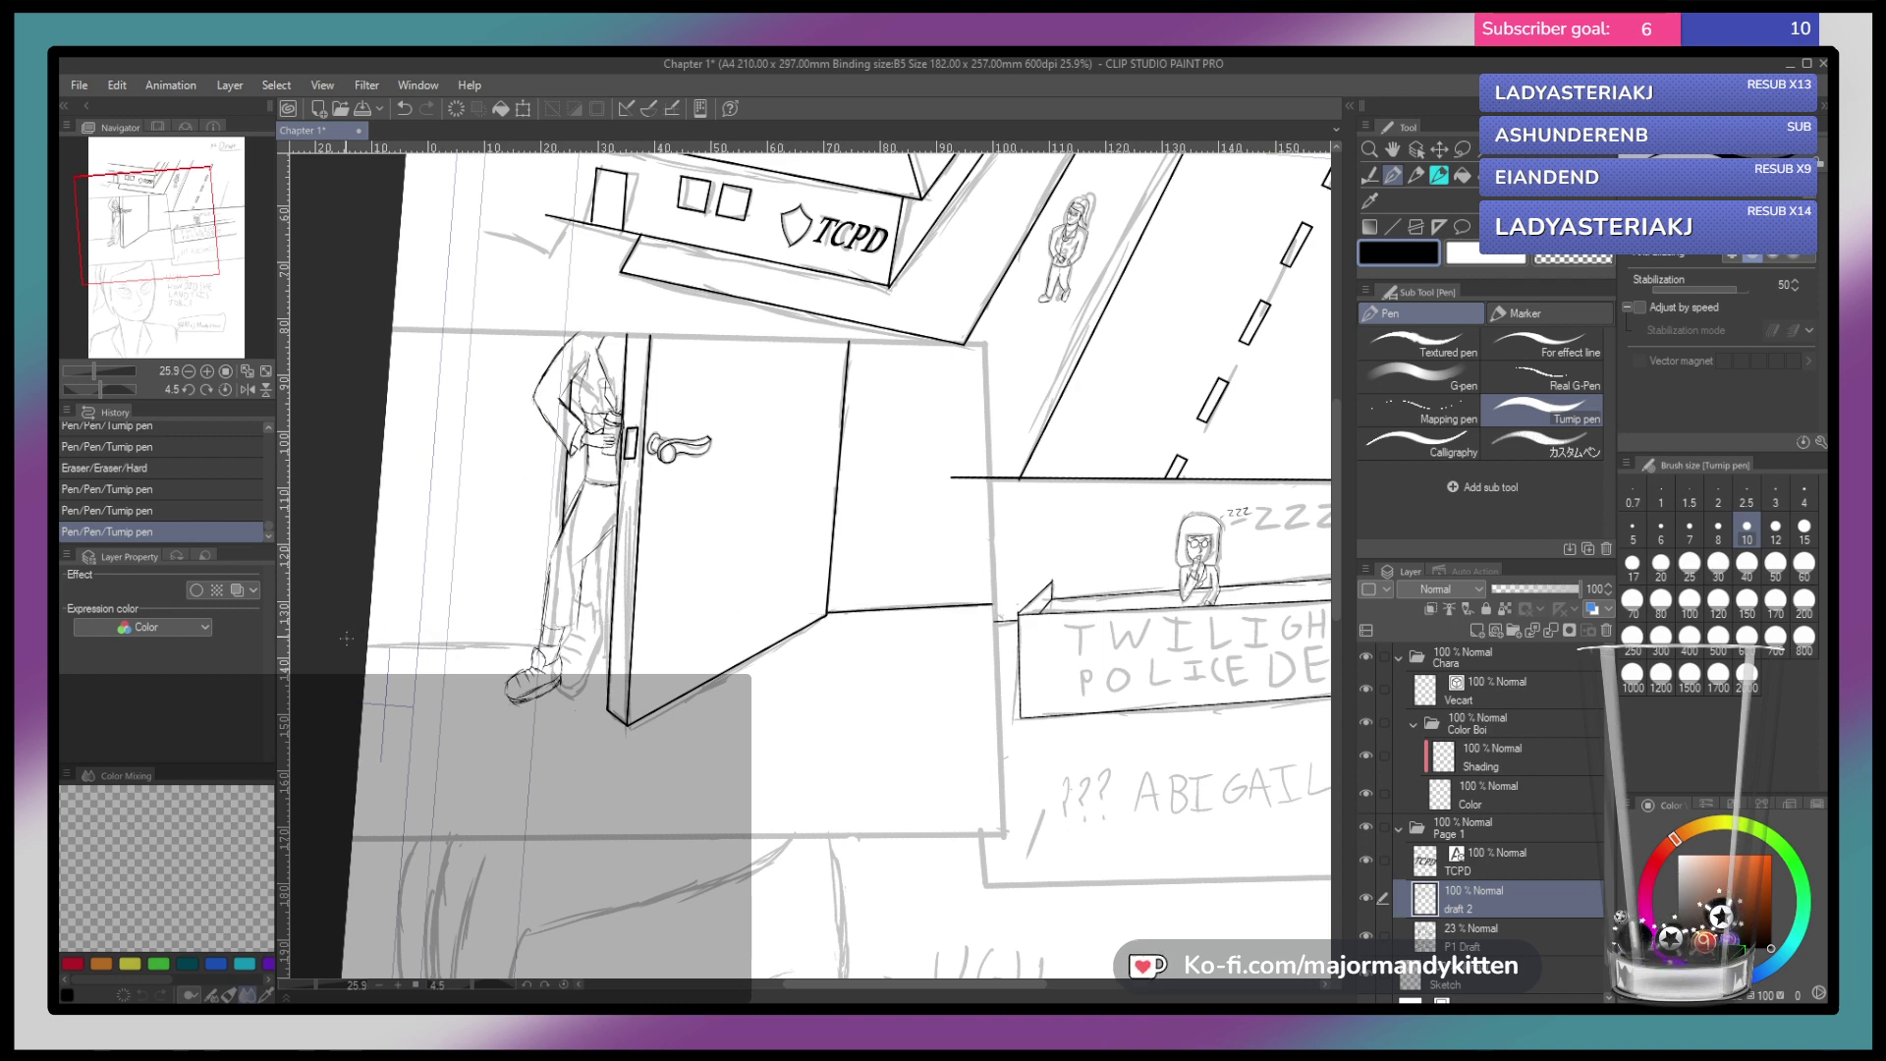
left_click(346, 638)
mouse_move(349, 639)
left_mouse_down()
mouse_move(465, 650)
mouse_move(546, 625)
mouse_move(837, 610)
left_mouse_up()
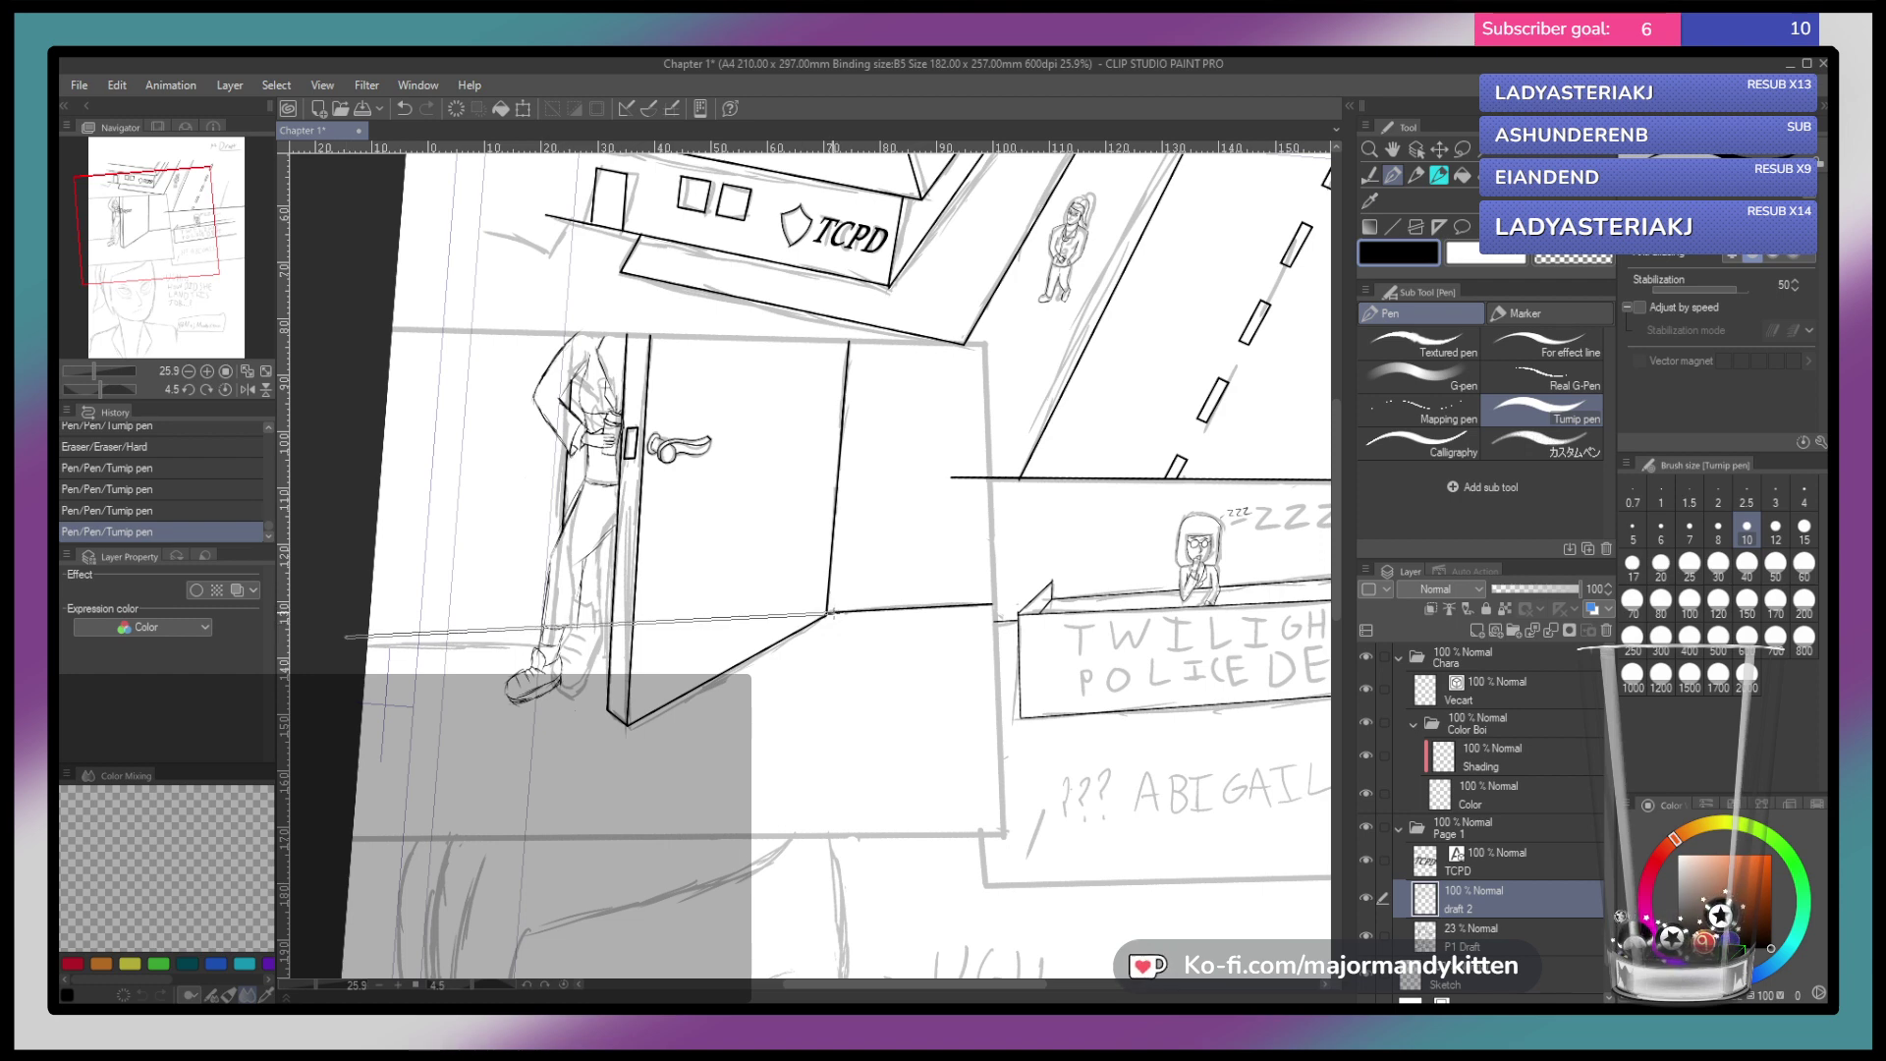
left_click(543, 627, "shift")
left_click_drag(886, 566, 927, 533)
scroll(926, 532, "down", 5)
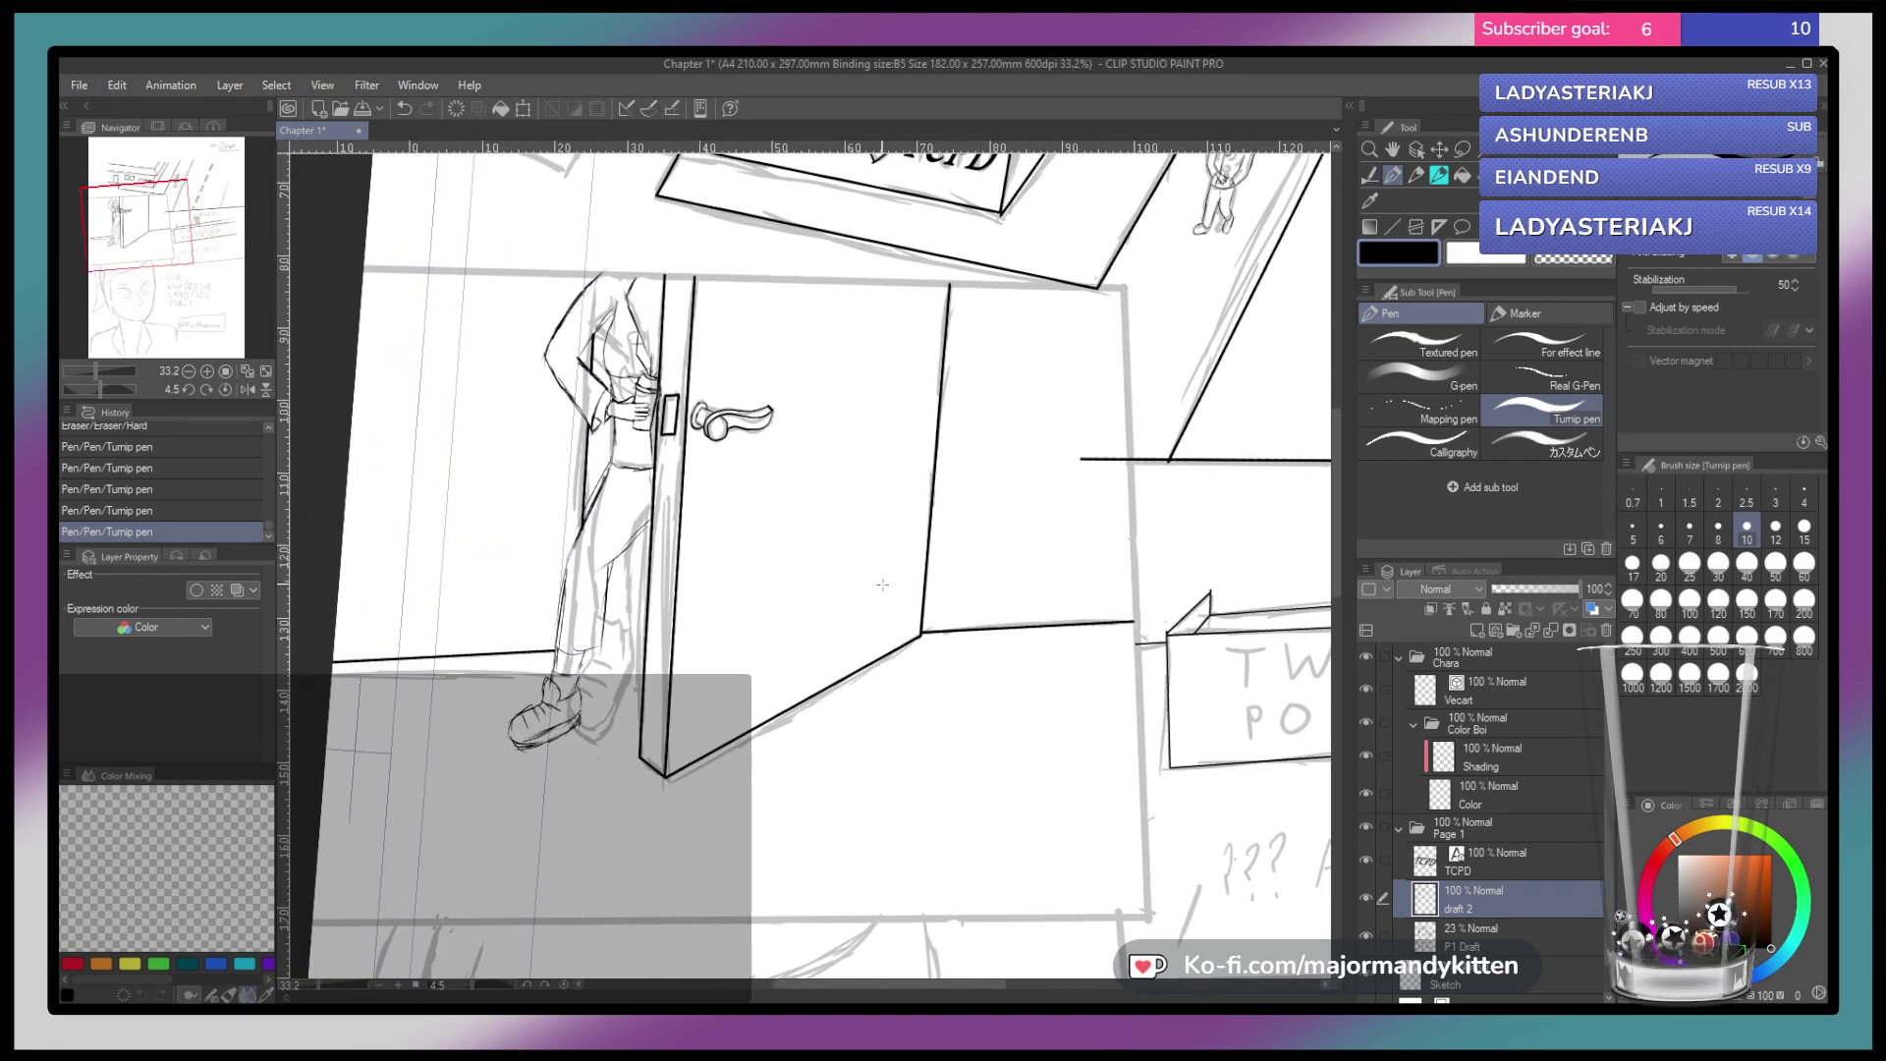
key("ctrl+z")
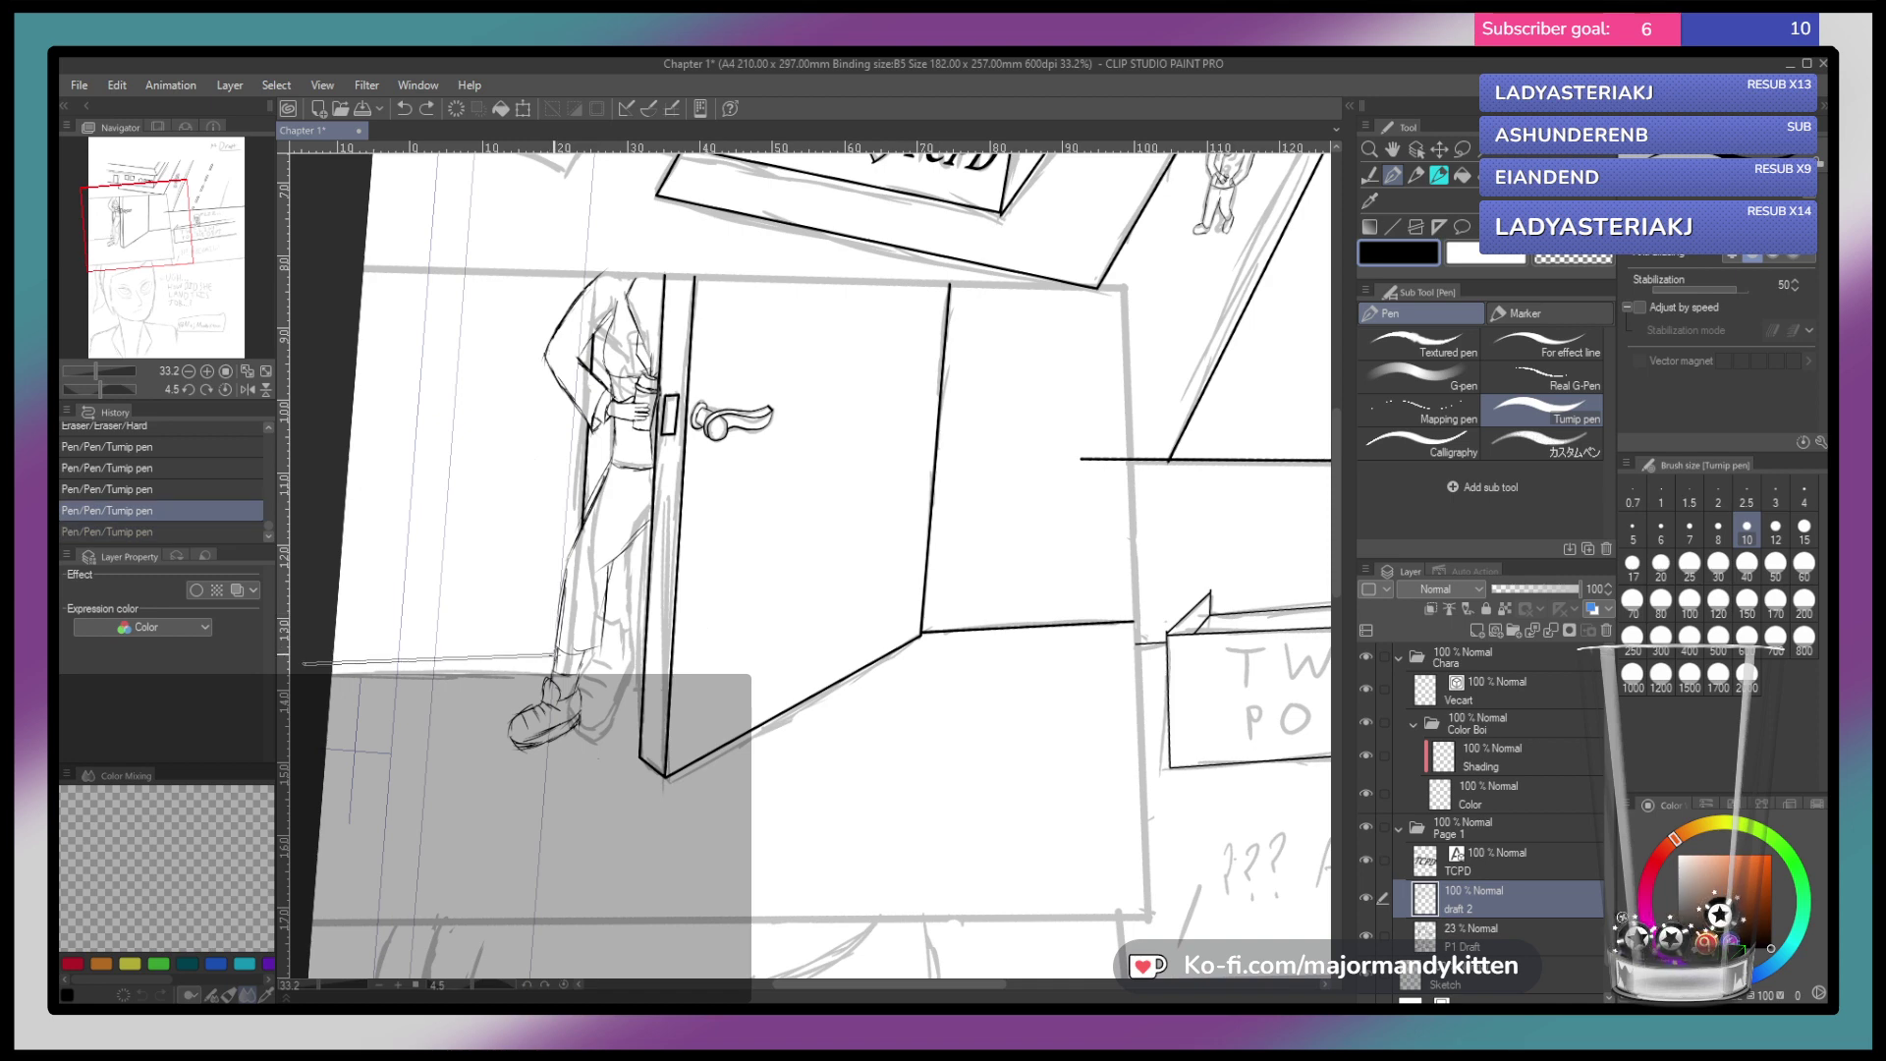
key("ctrl+y")
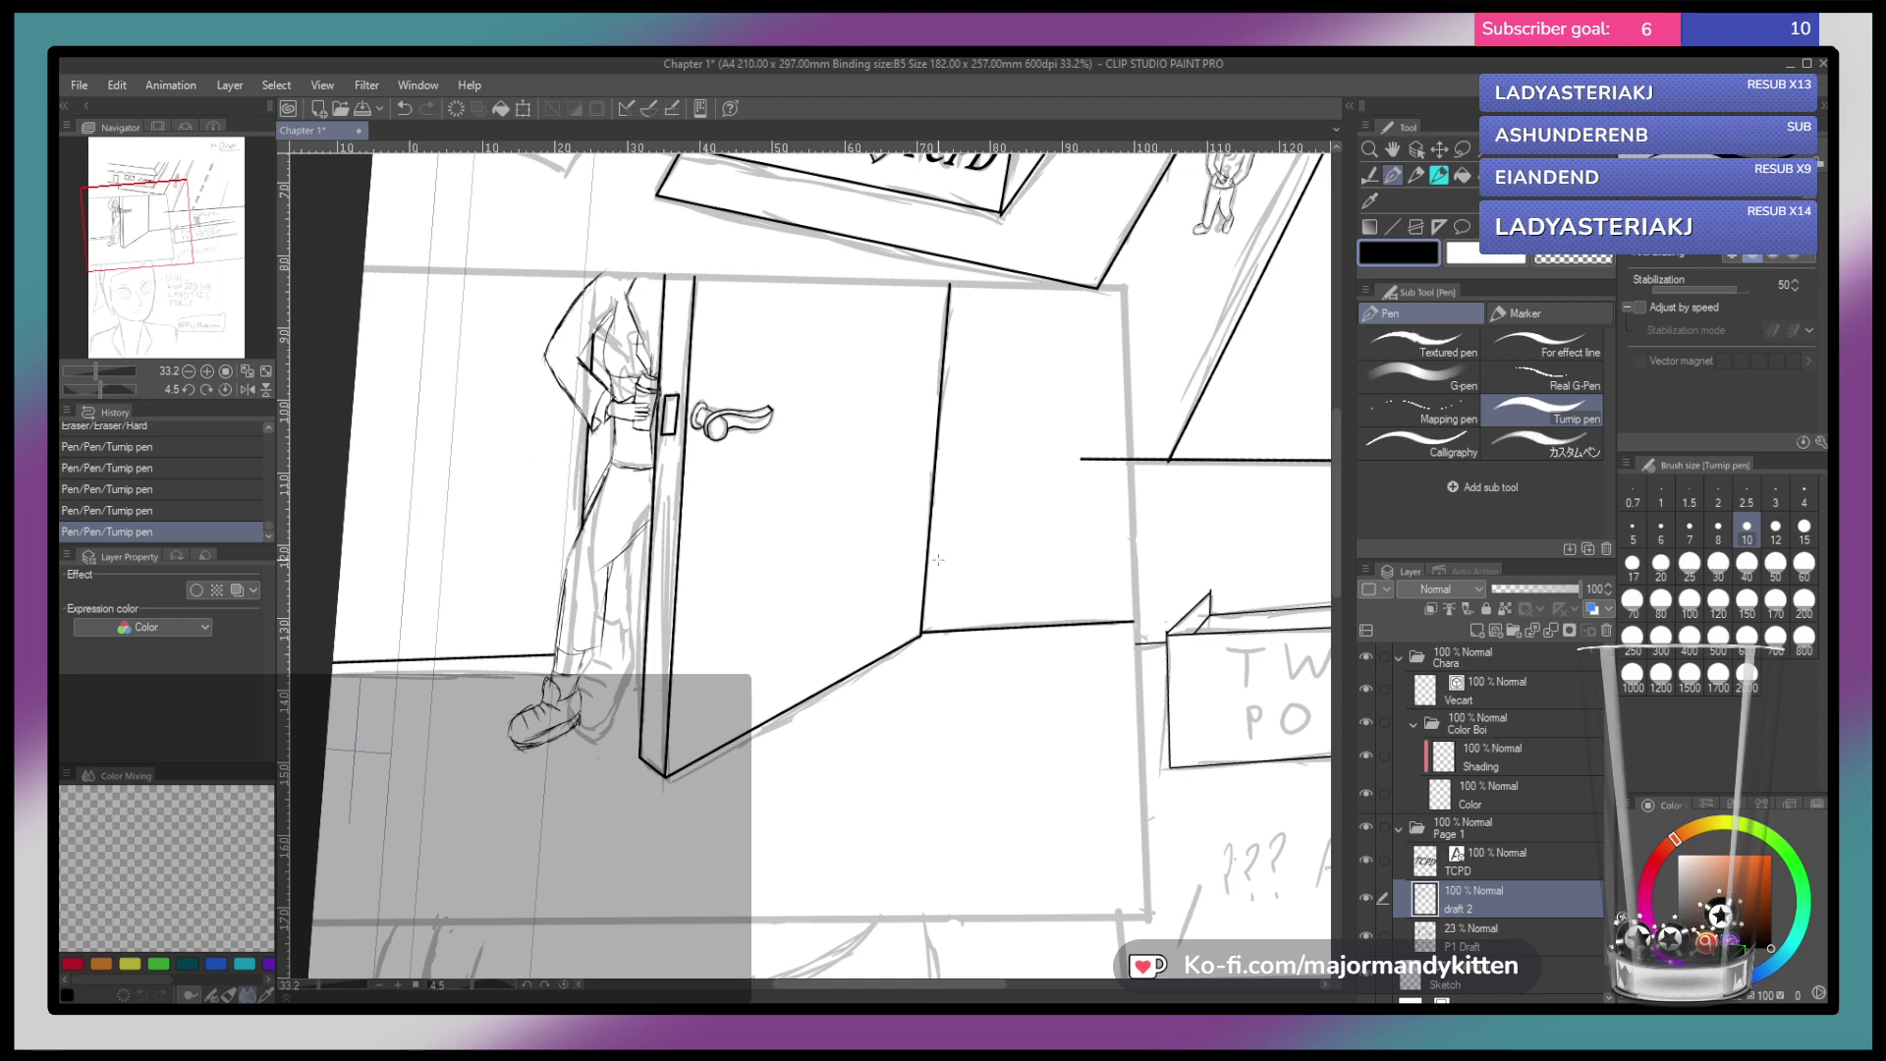
Toggle the visibility of the P1 Draft and draft 2 layers to compare the clean lines with the rough sketch
left_click(1368, 935)
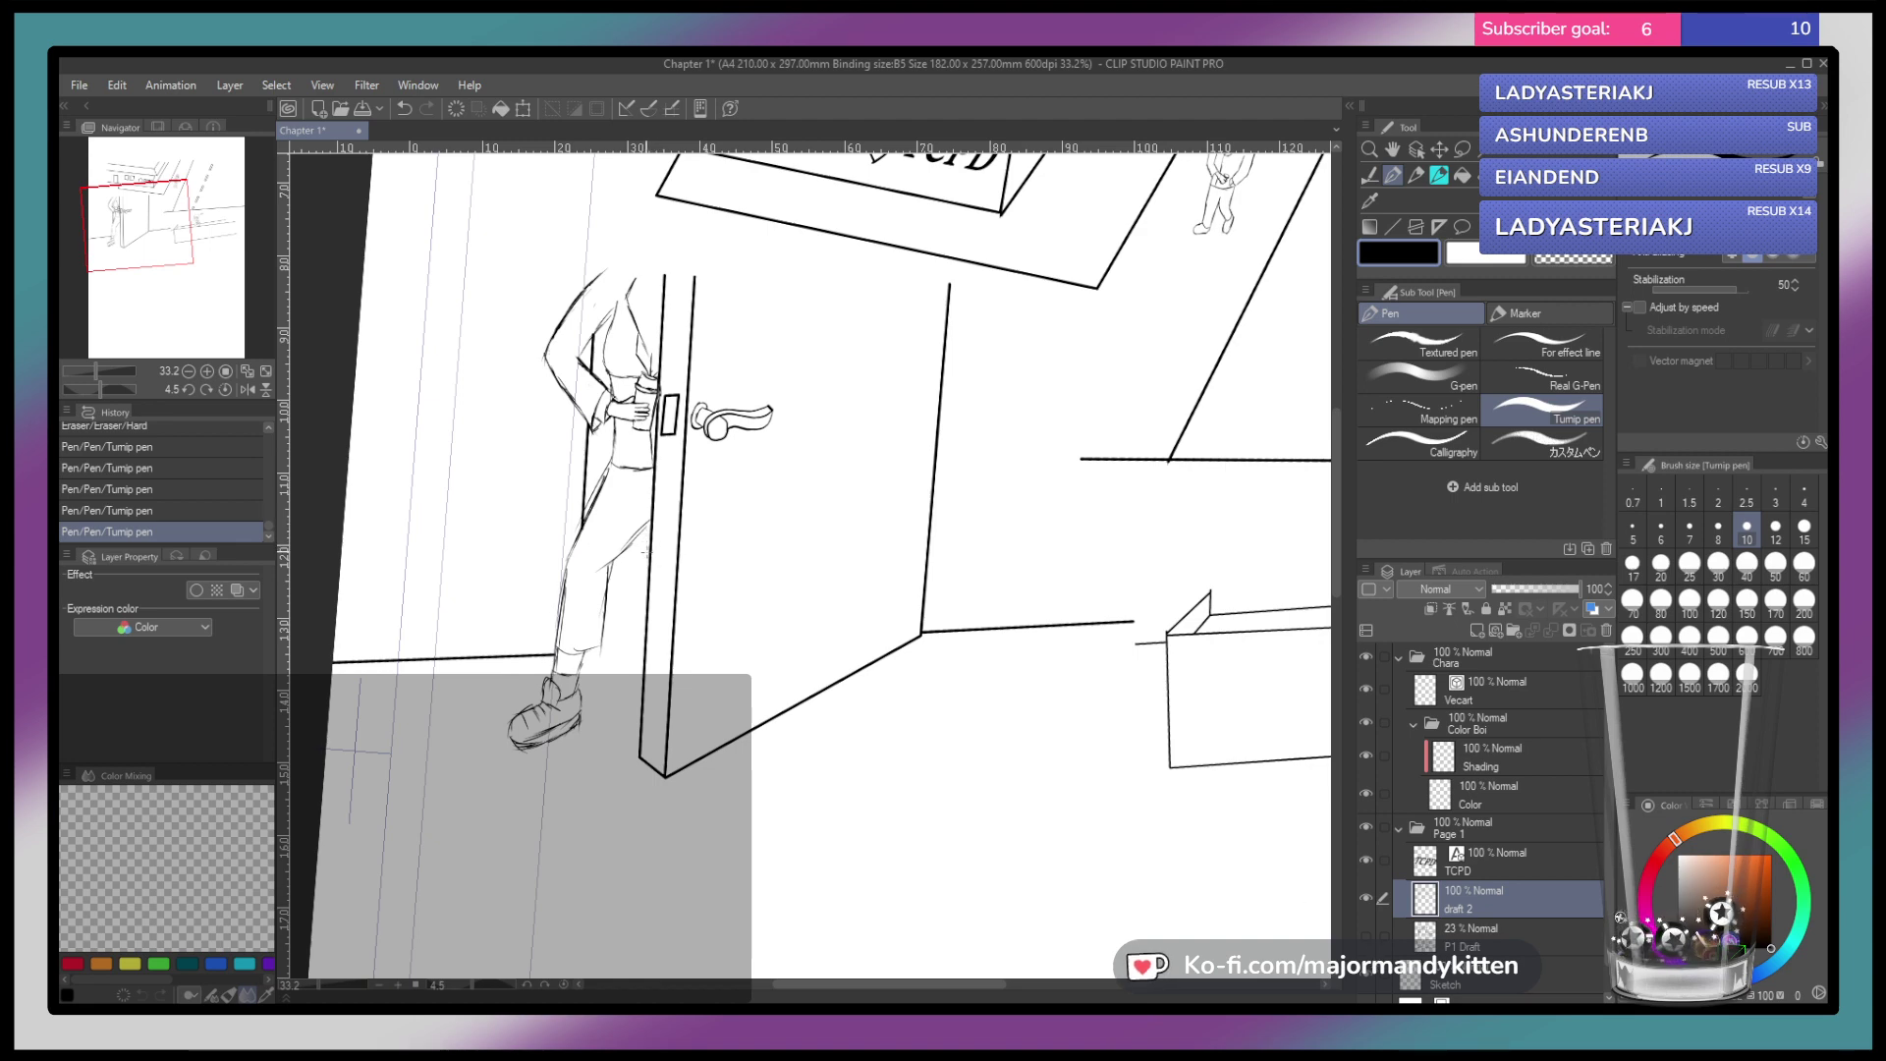
mouse_move(700, 565)
left_mouse_down()
mouse_move(644, 599)
mouse_move(683, 589)
left_mouse_up()
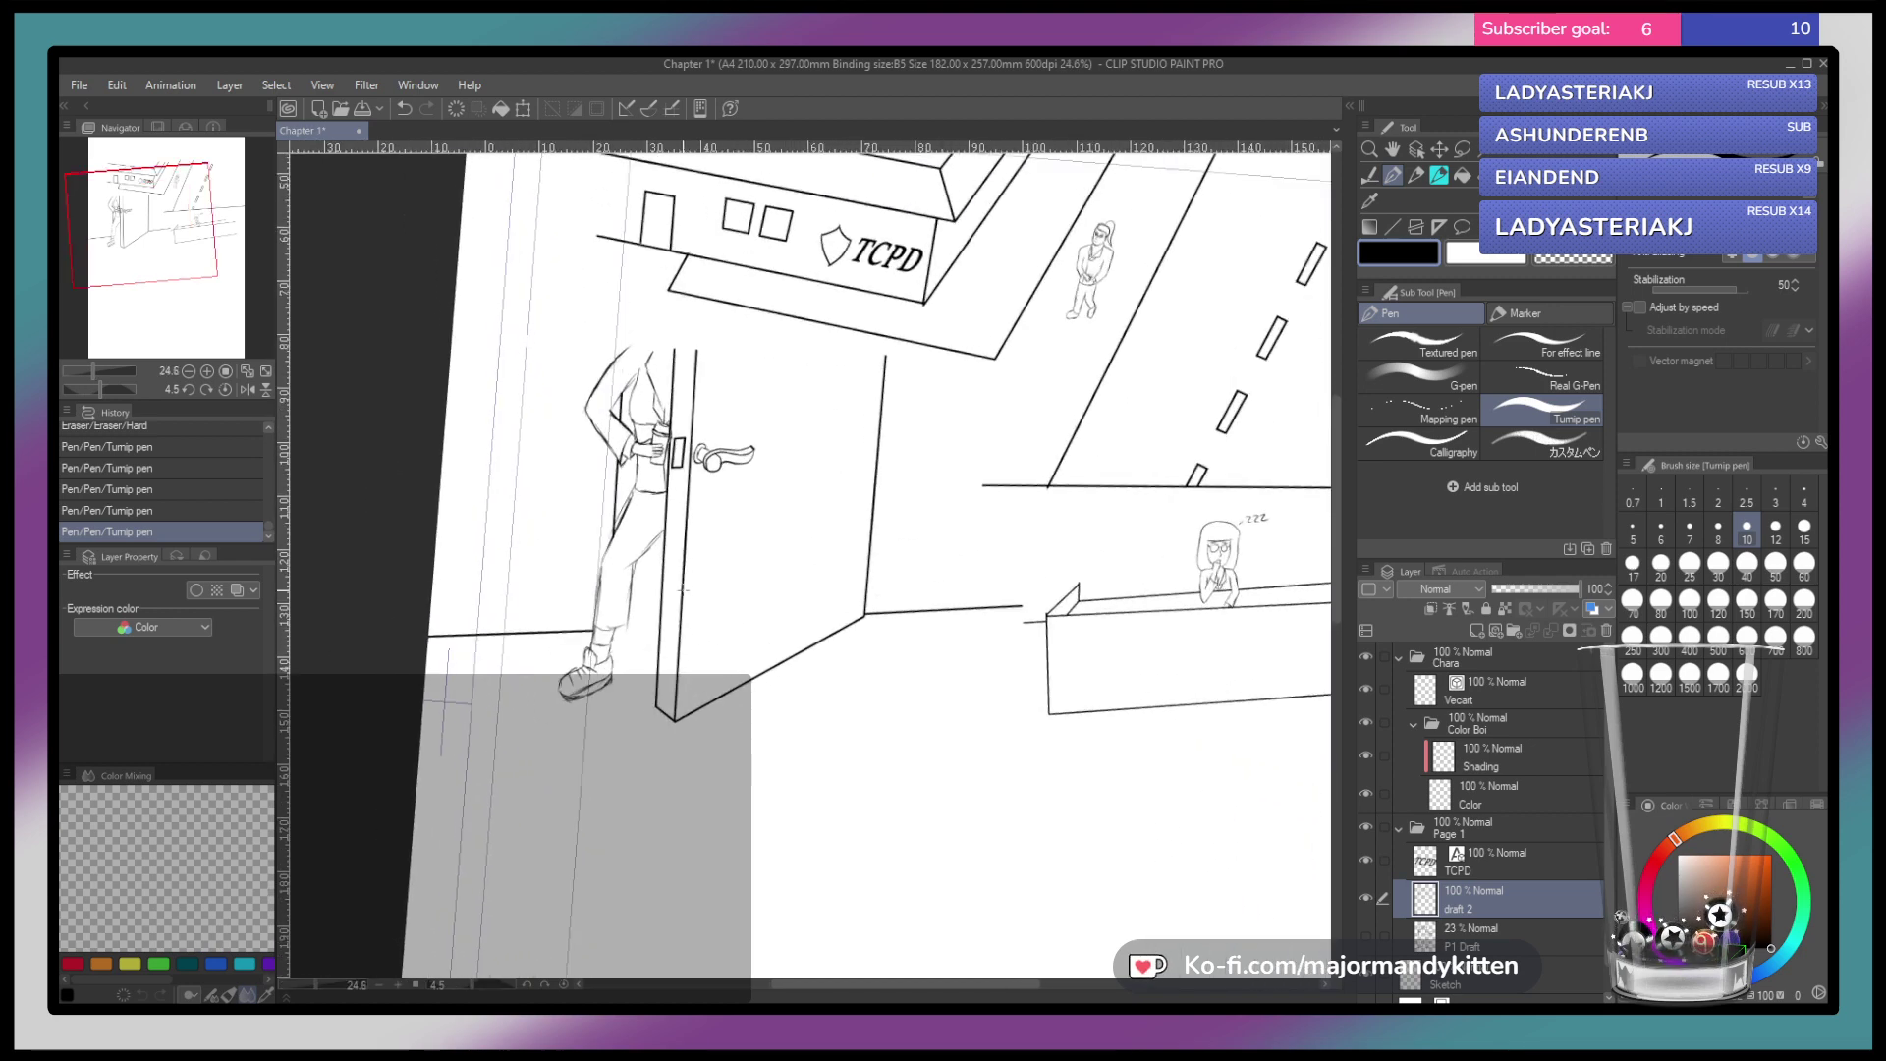
left_click(1367, 935)
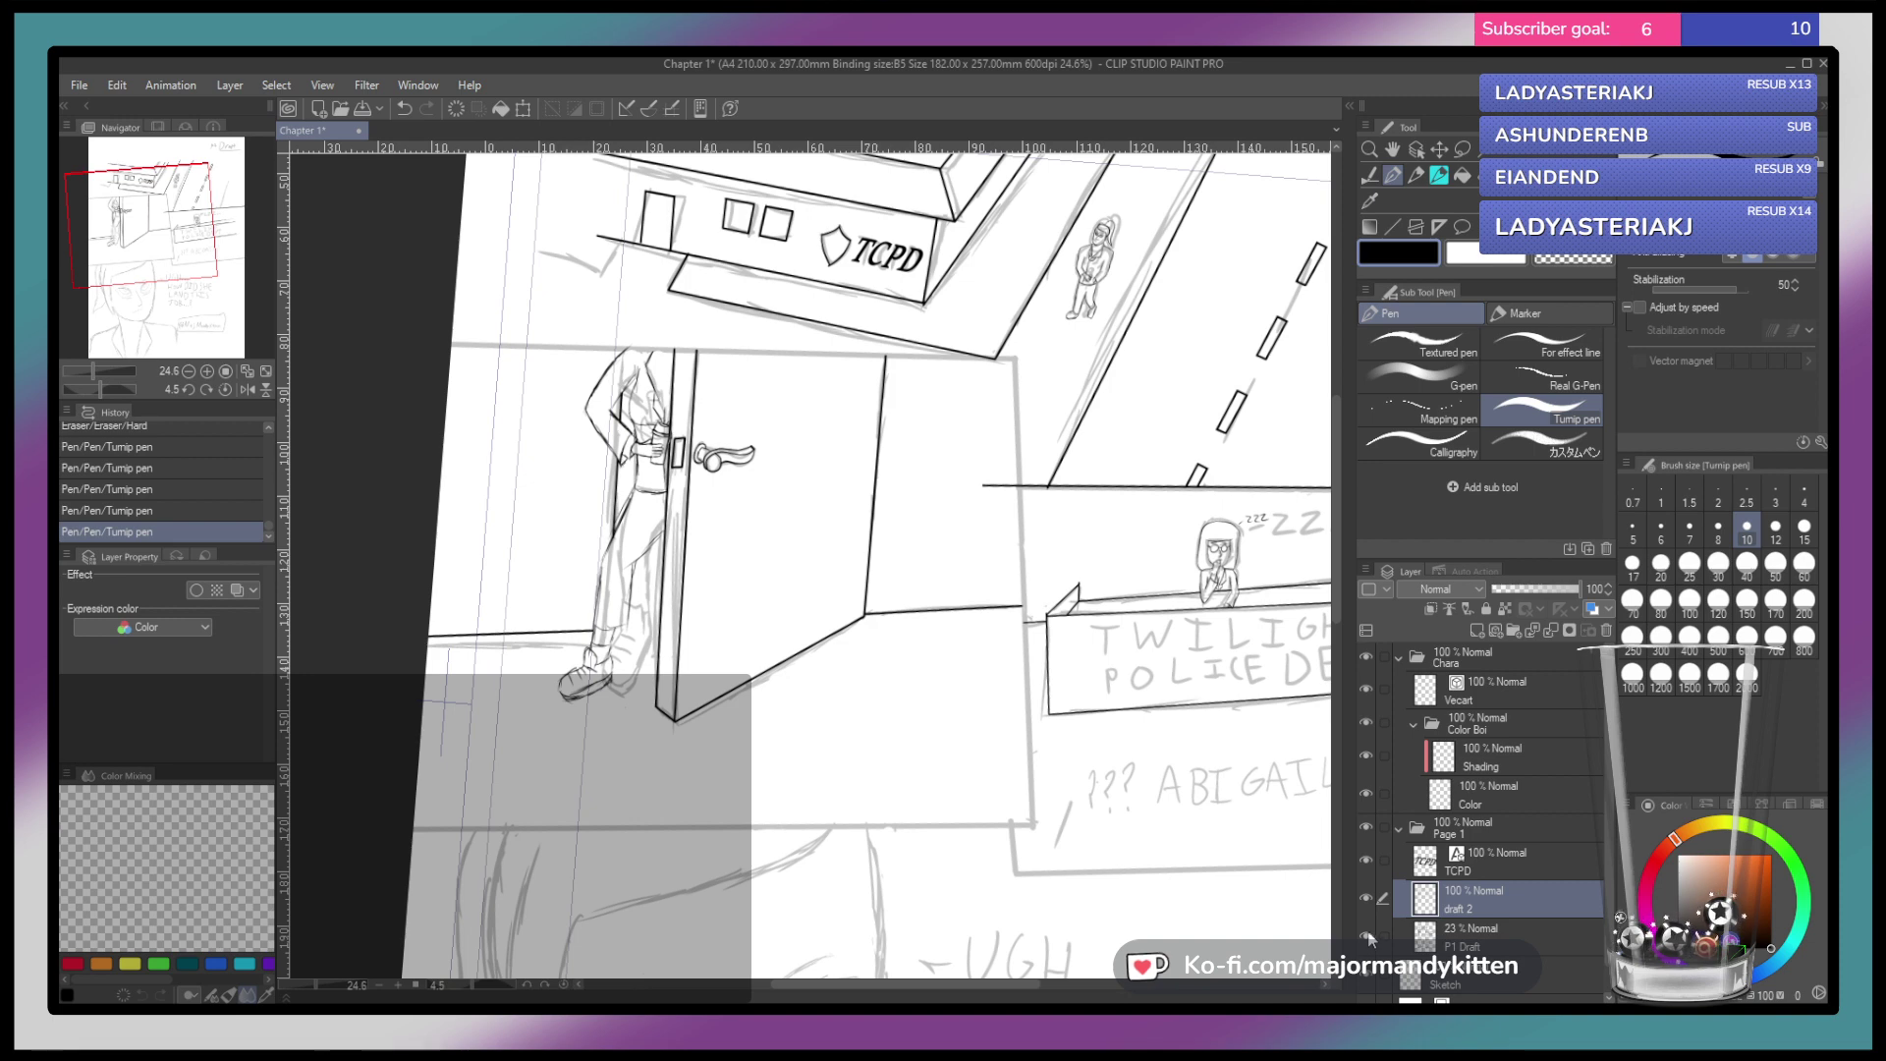
left_click_drag(790, 650, 817, 754)
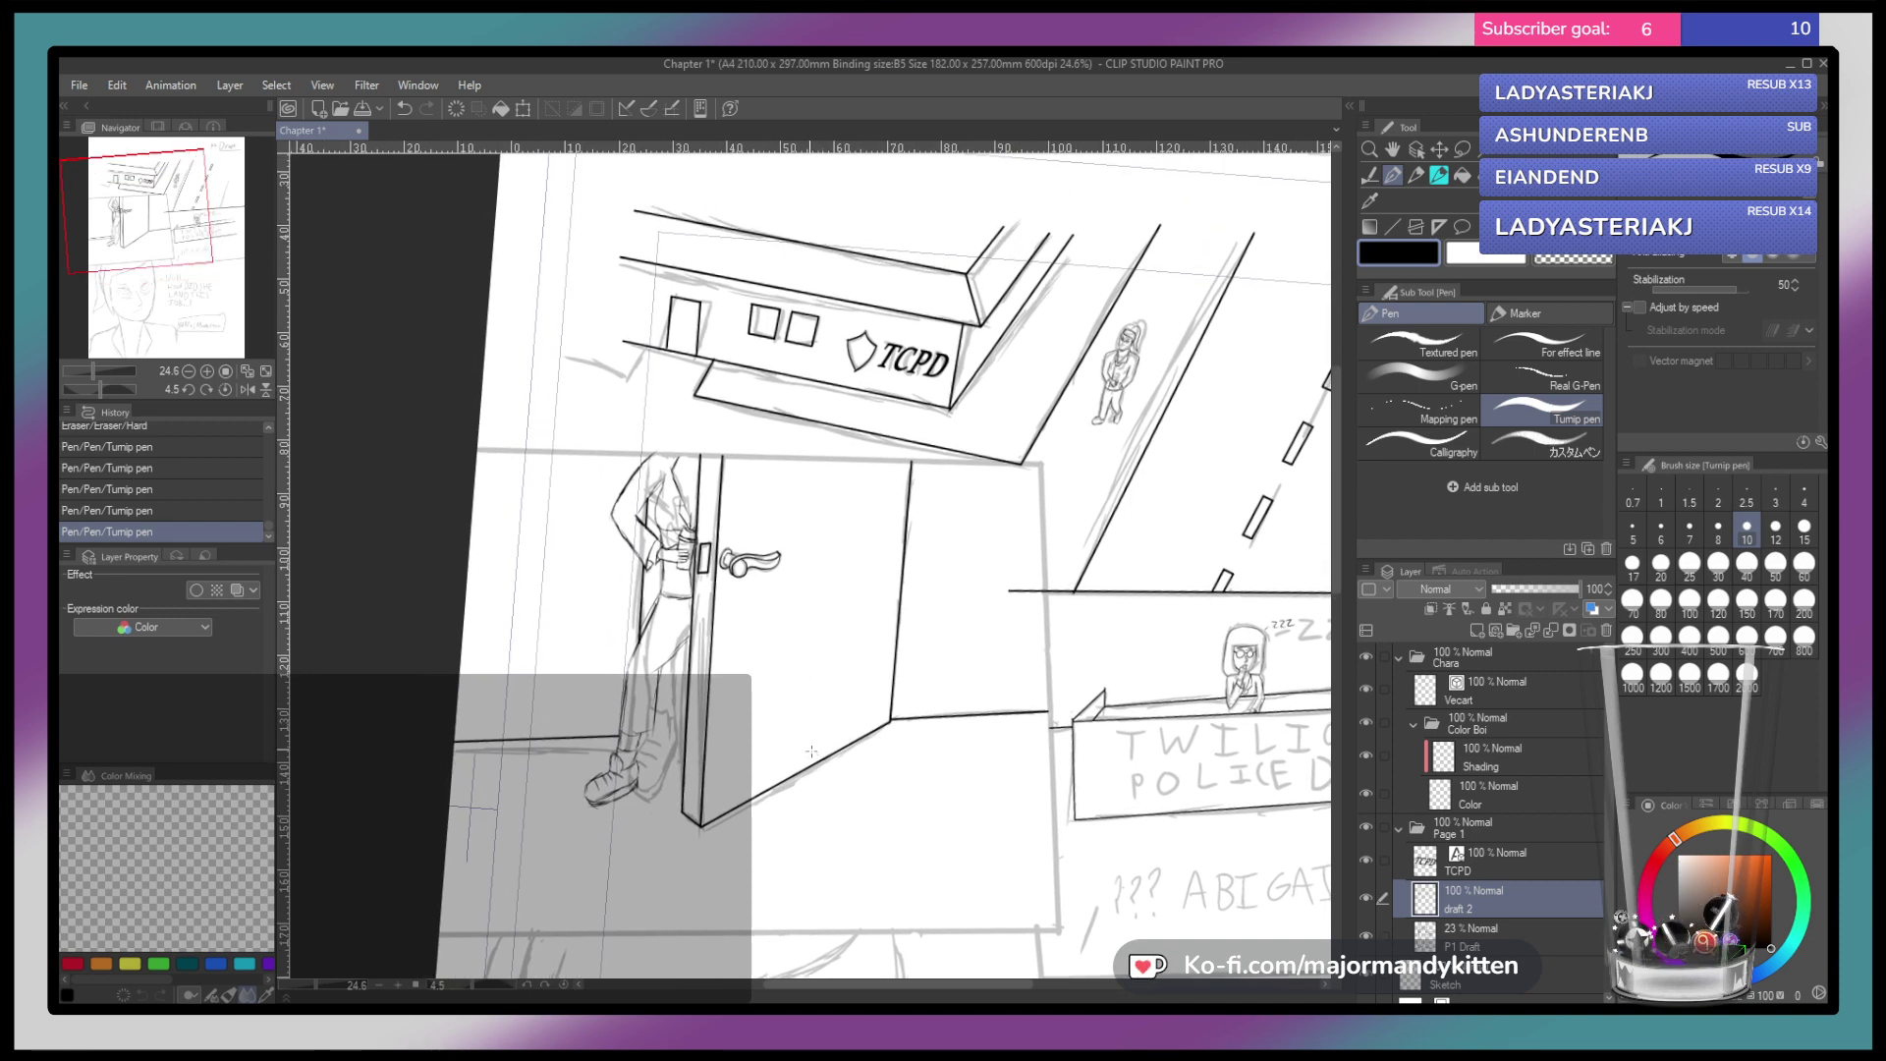
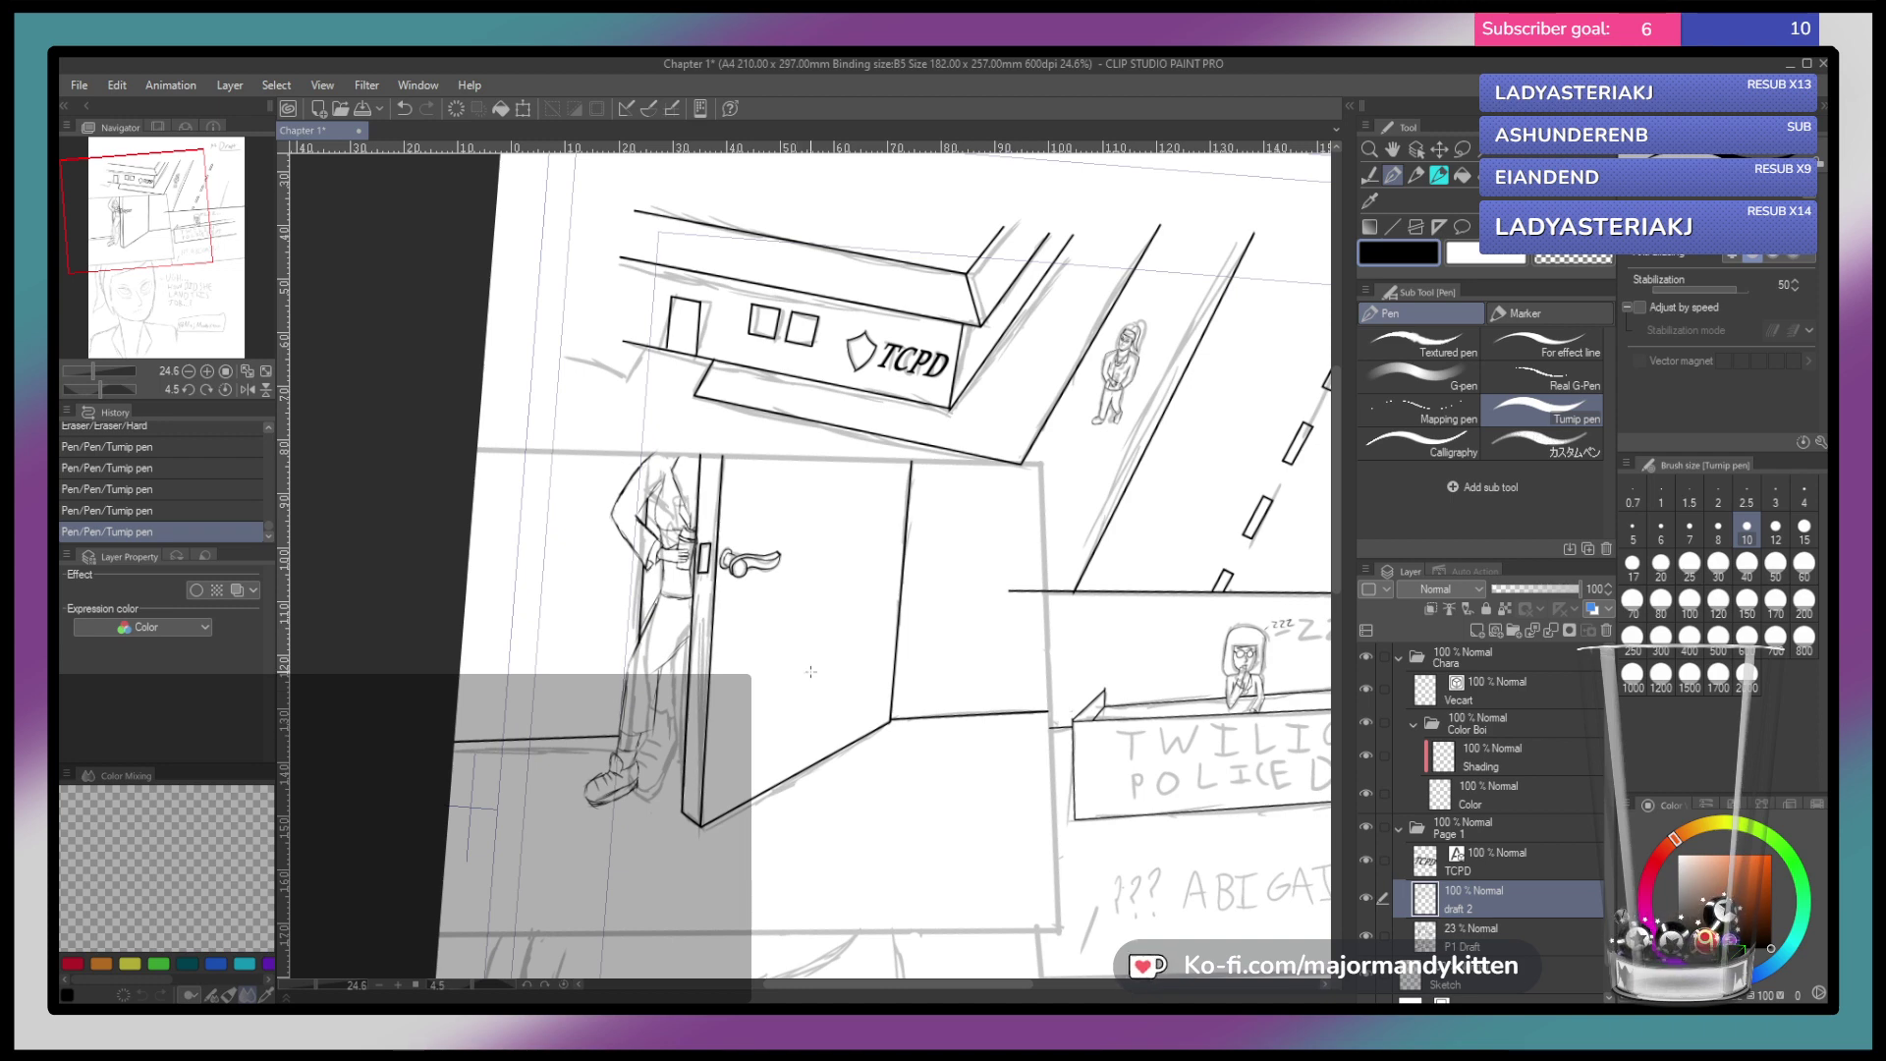
left_click(1365, 936)
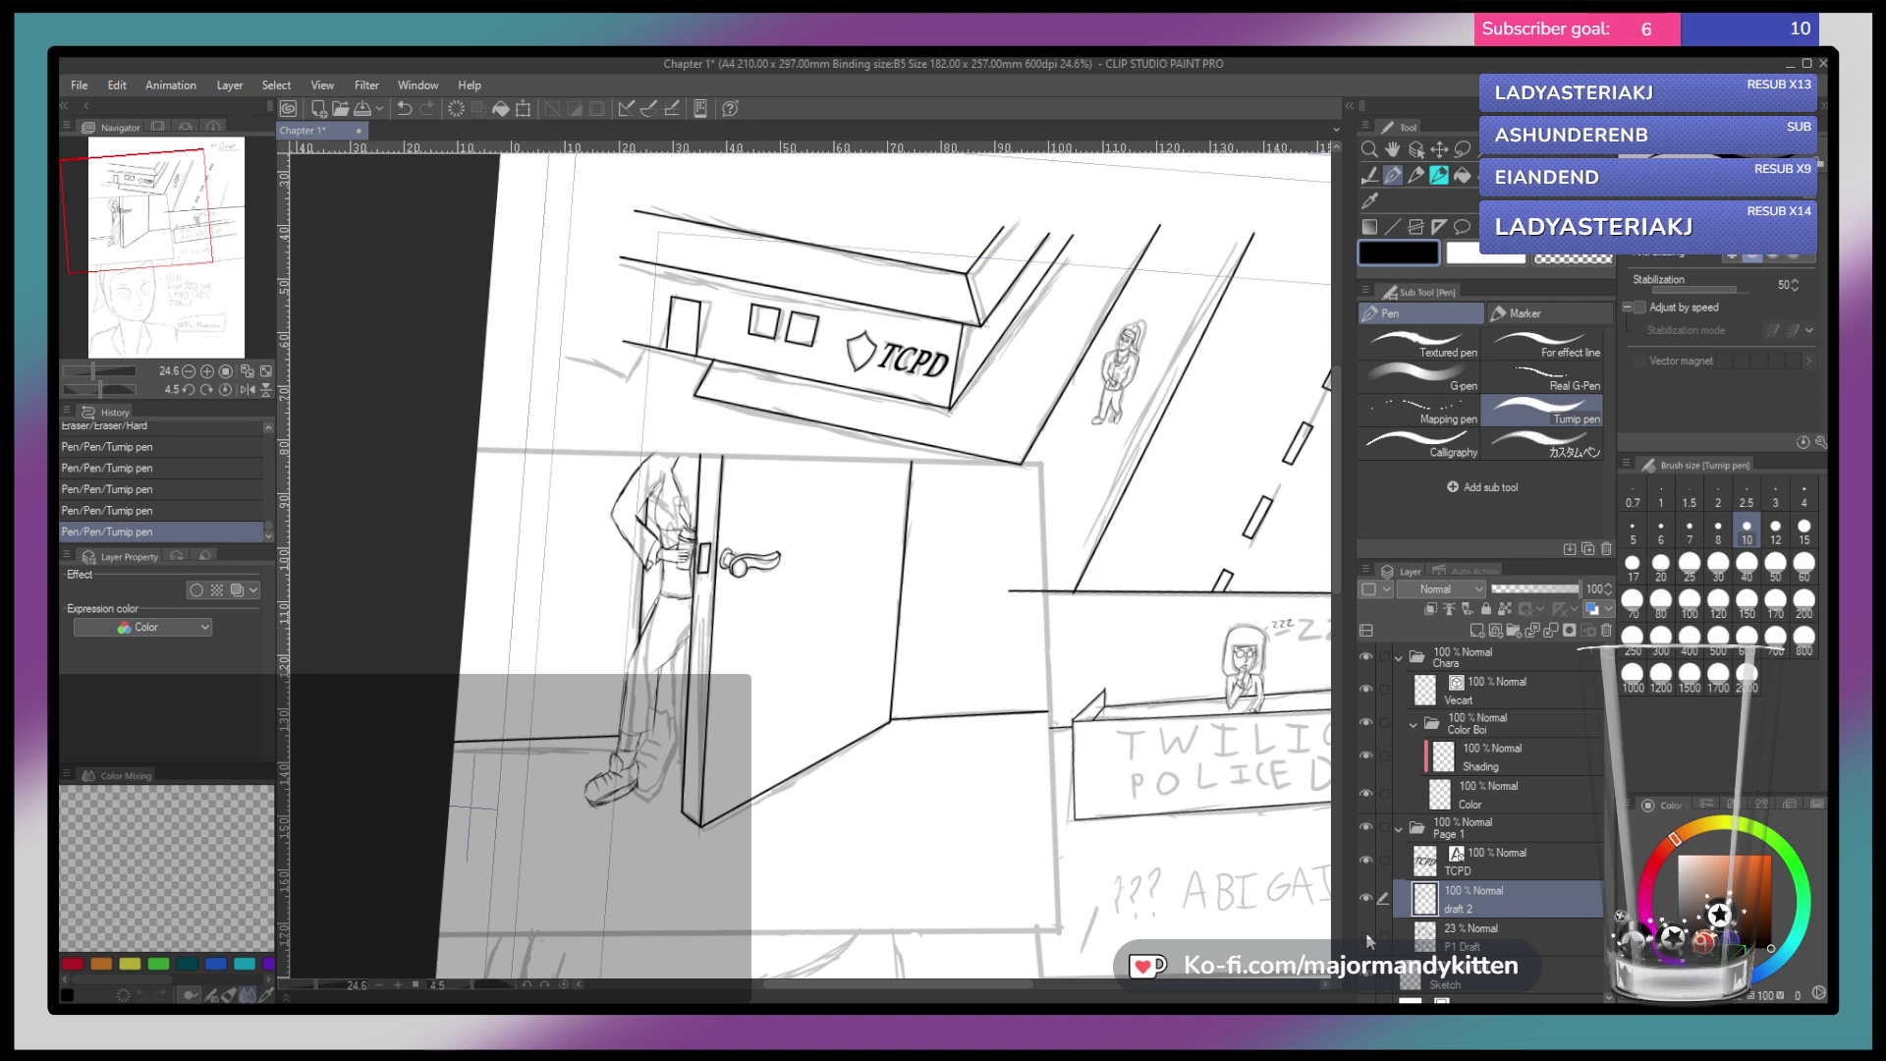
left_click(1365, 899)
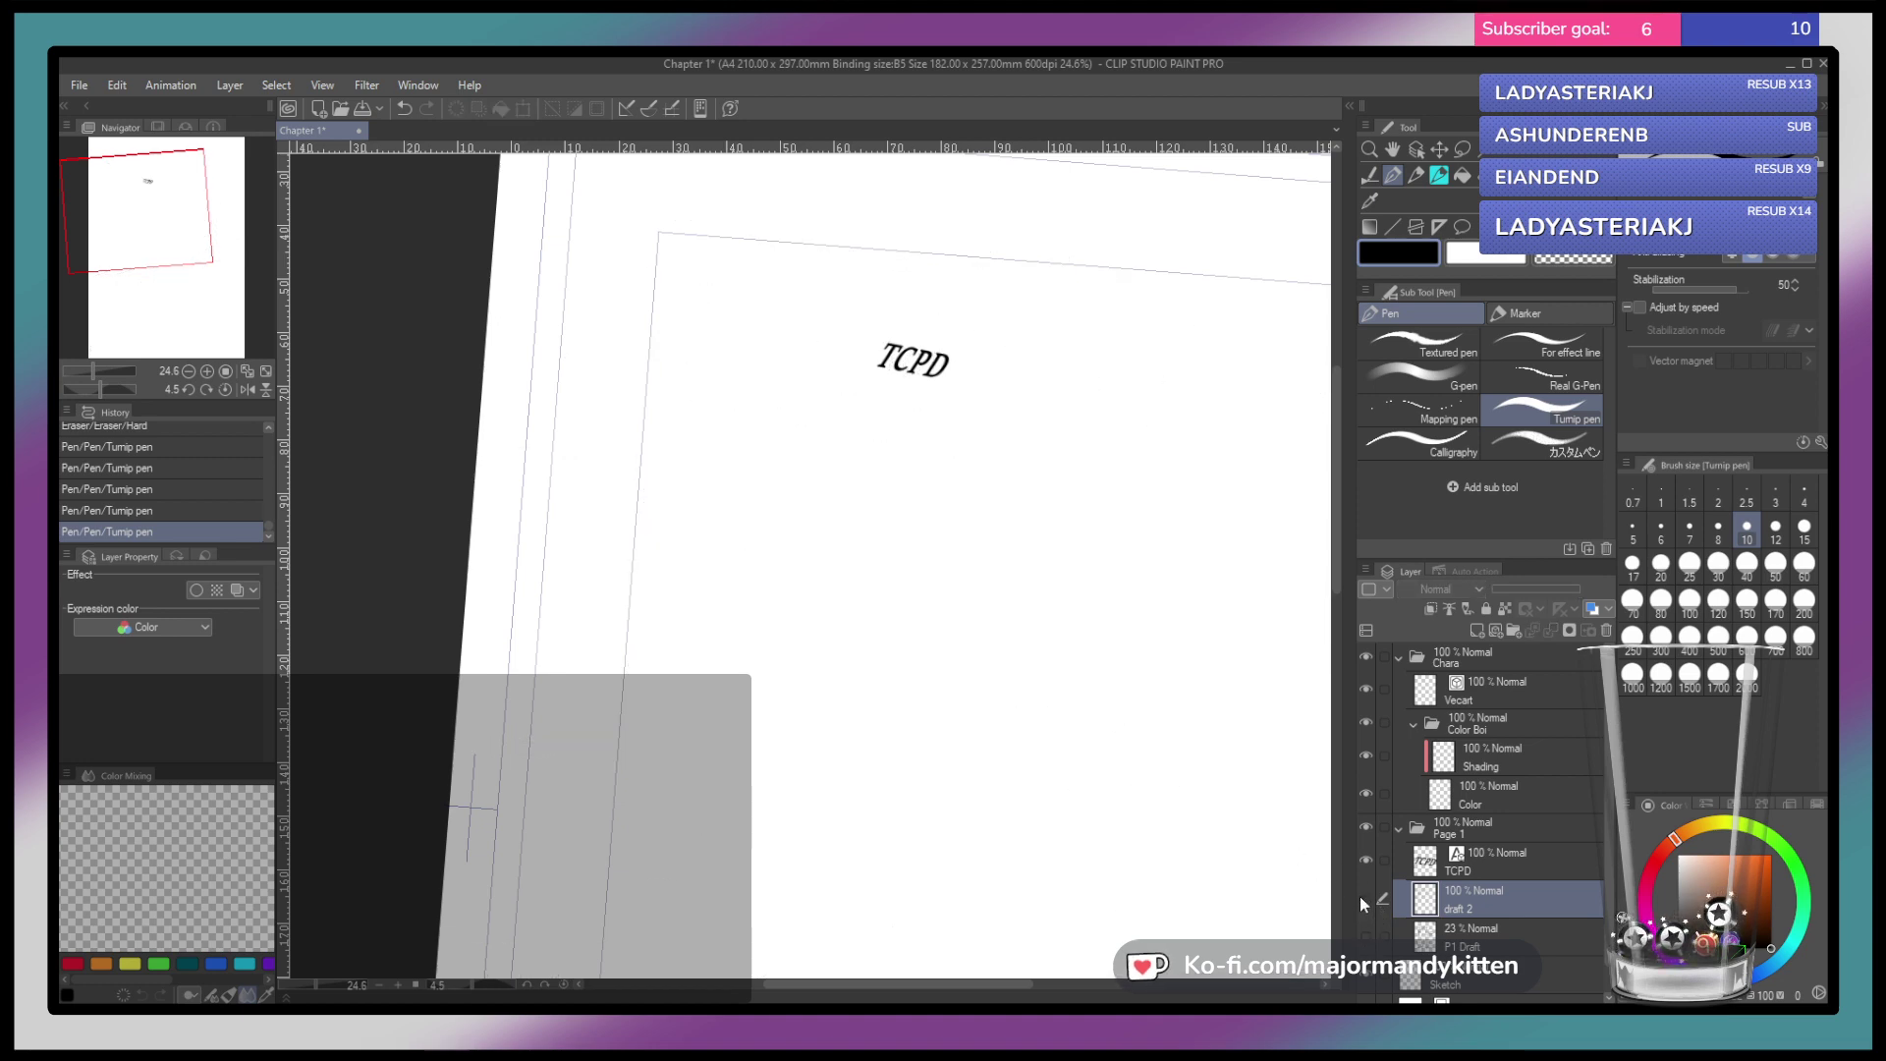
left_click(1365, 899)
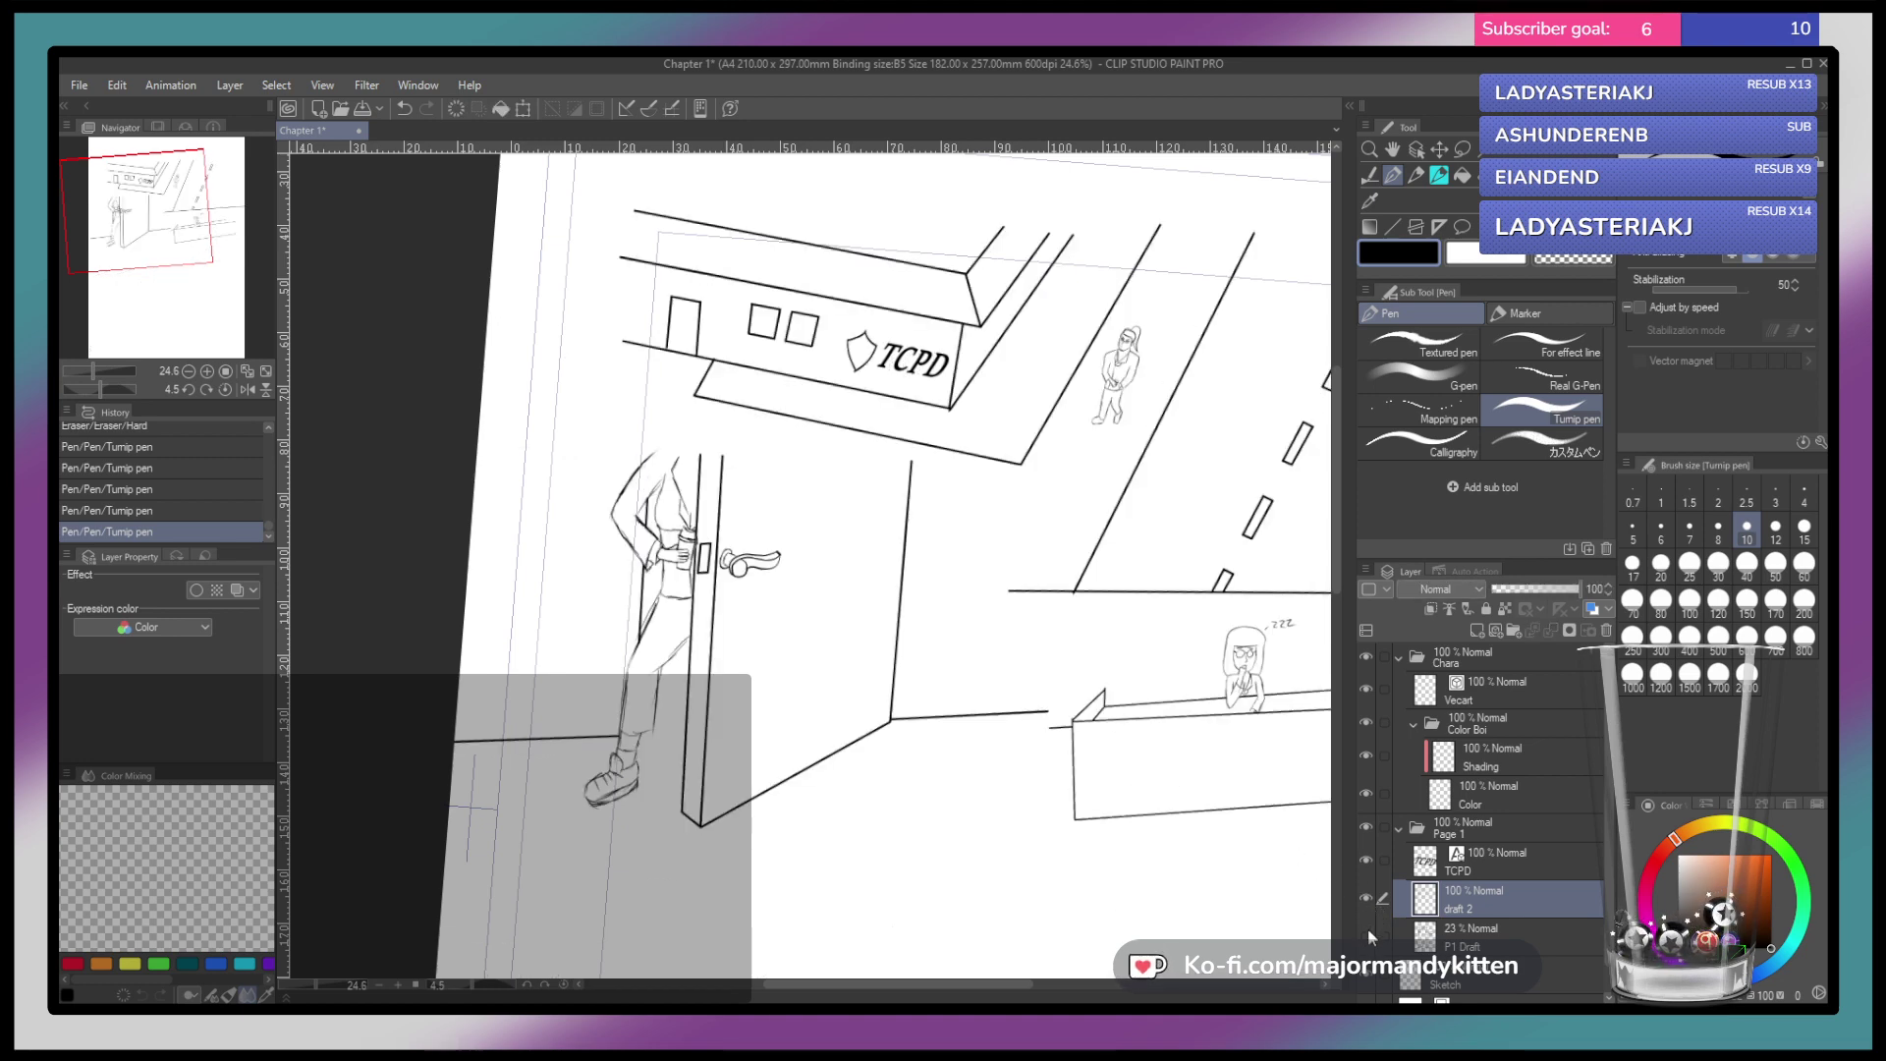
left_click(1365, 934)
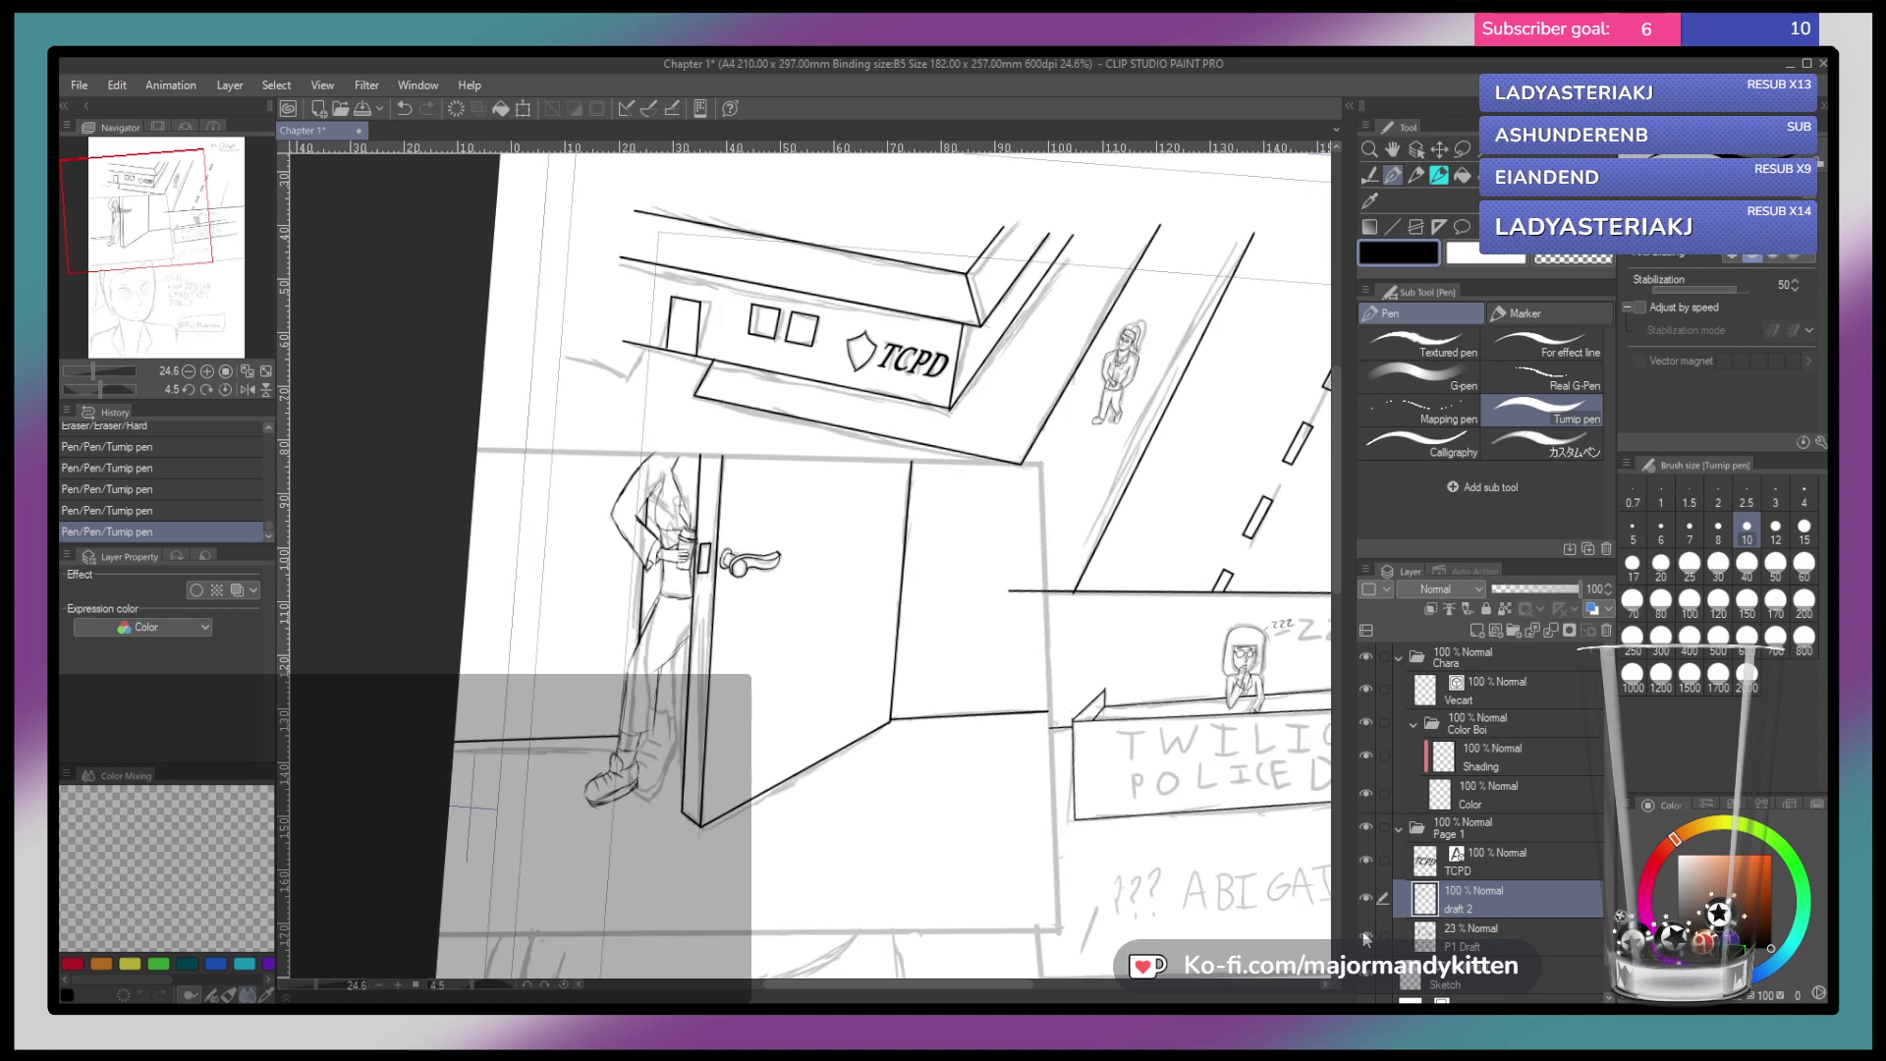
Ink straight borders along the bottom, right and top edges of the doorway panel over the rough frame
scroll(1030, 498, "down", 1)
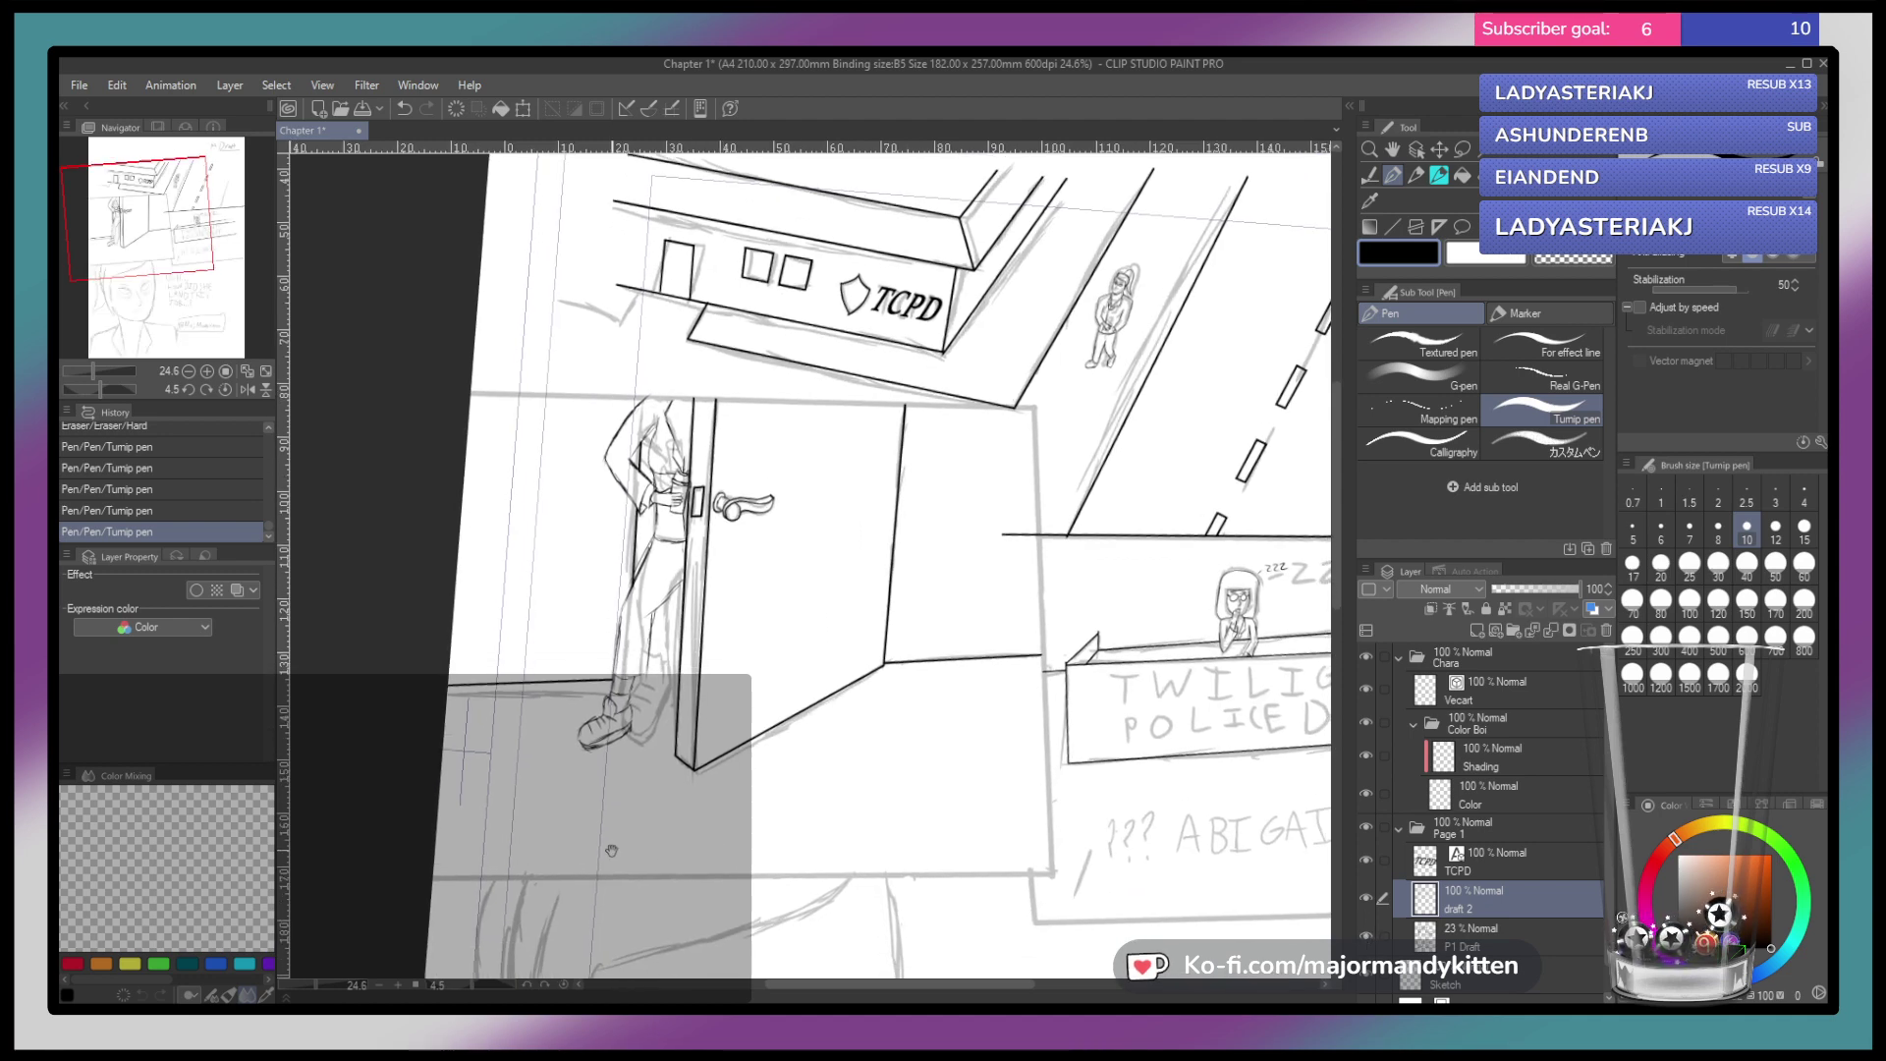
left_click_drag(422, 876, 504, 873)
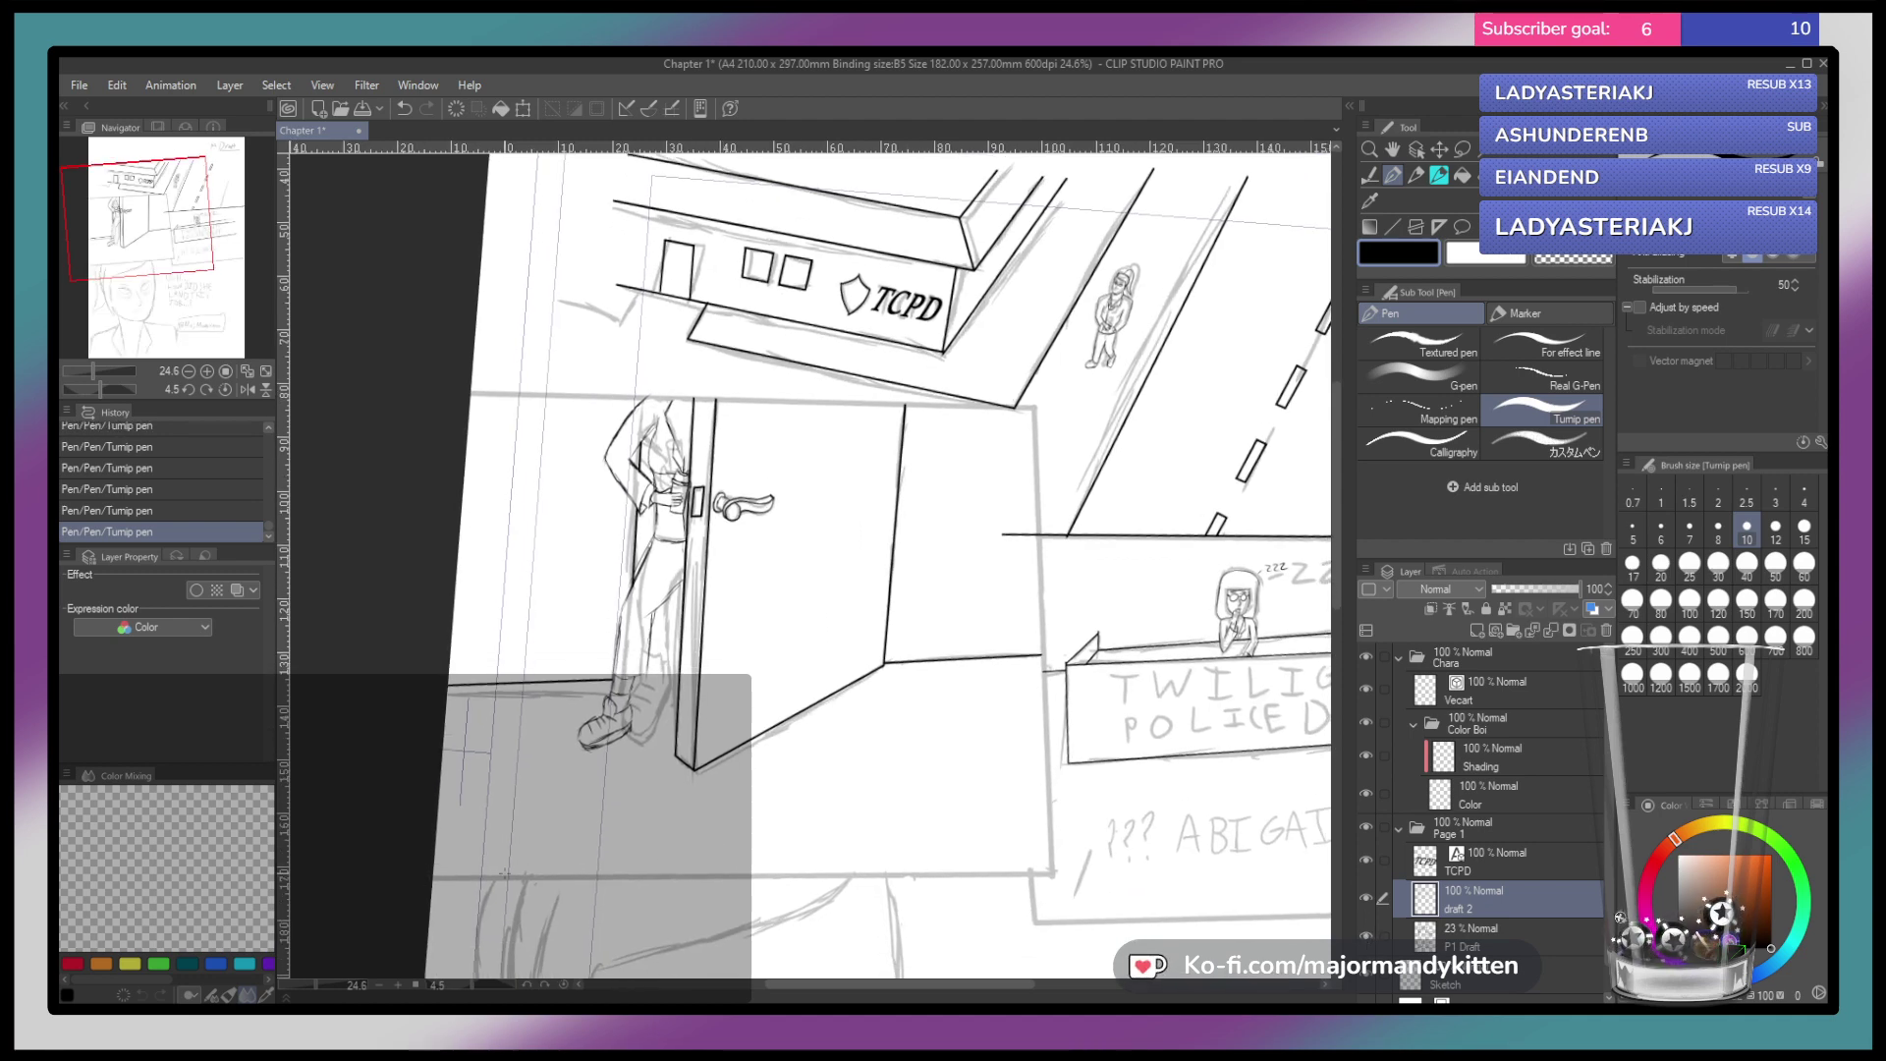
left_click(1051, 874, "shift")
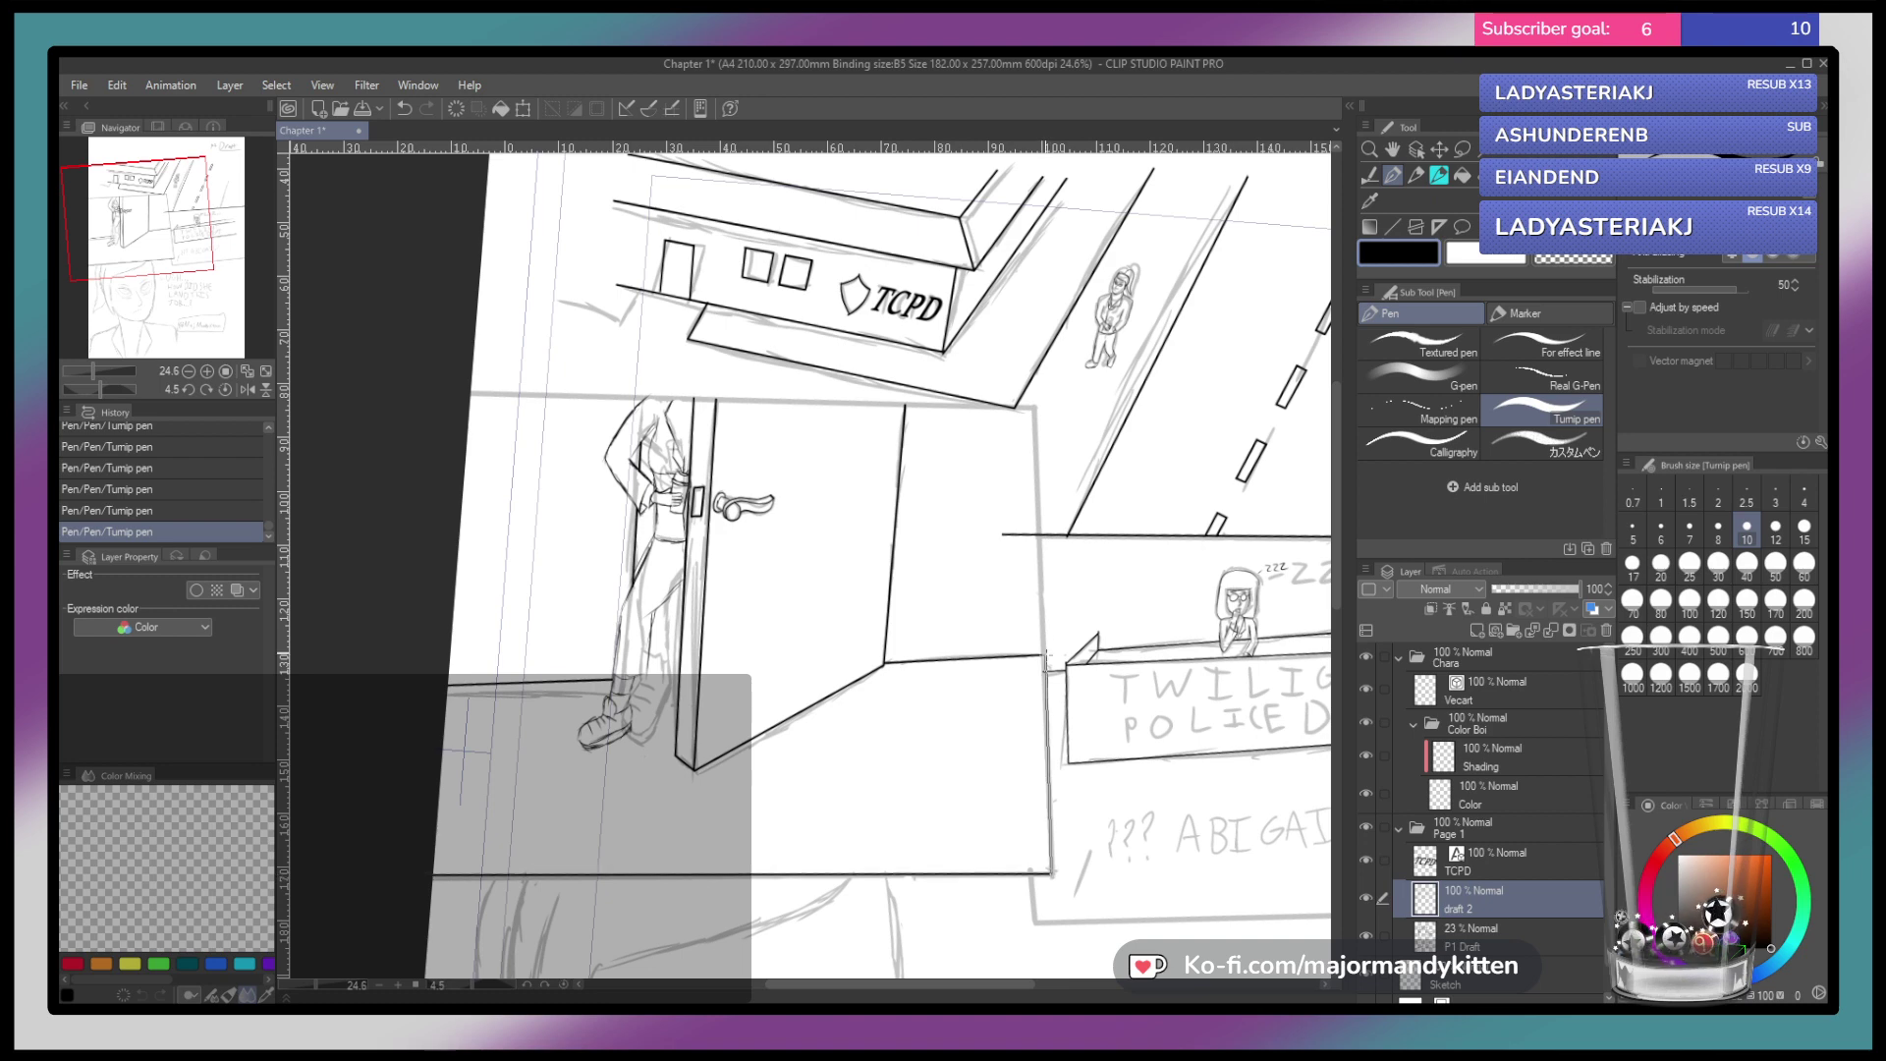
left_click(1035, 405, "shift")
left_click_drag(1007, 407, 421, 393)
left_click_drag(925, 502, 902, 755)
left_click_drag(826, 432, 849, 558)
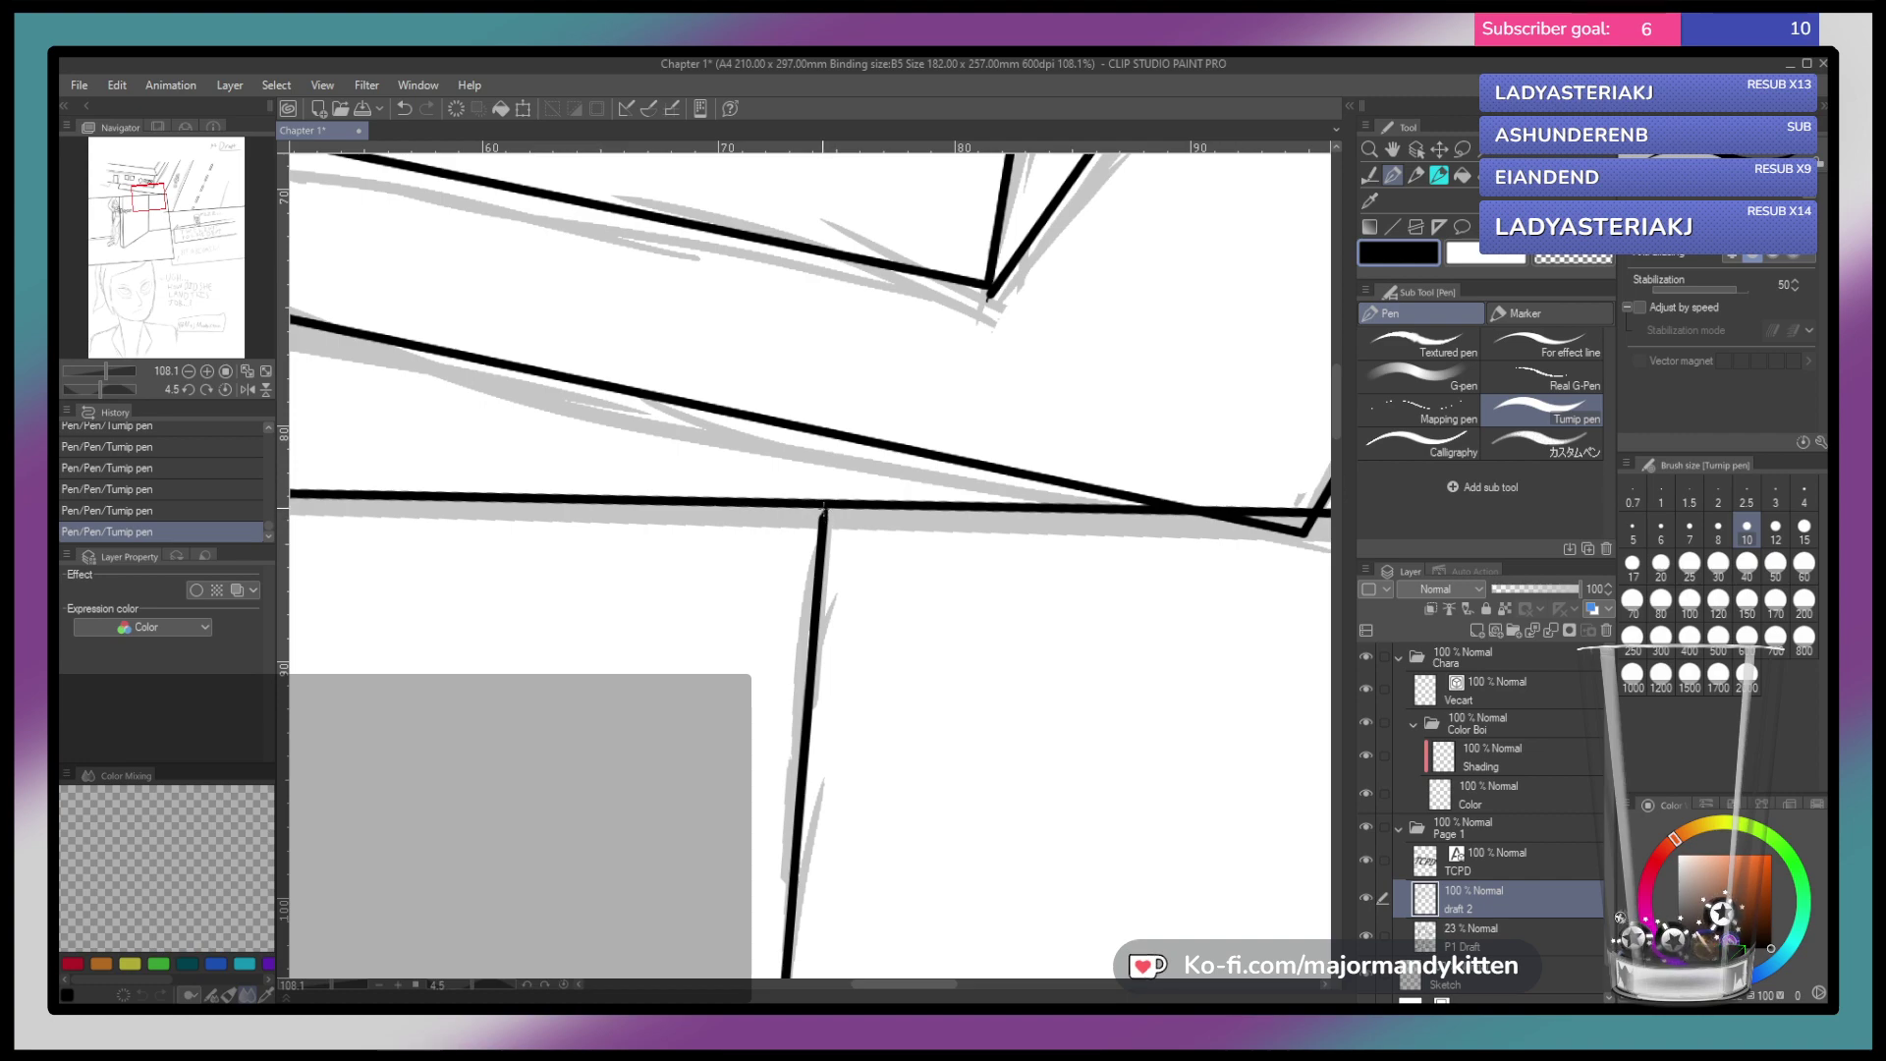
left_click_drag(849, 552, 781, 607)
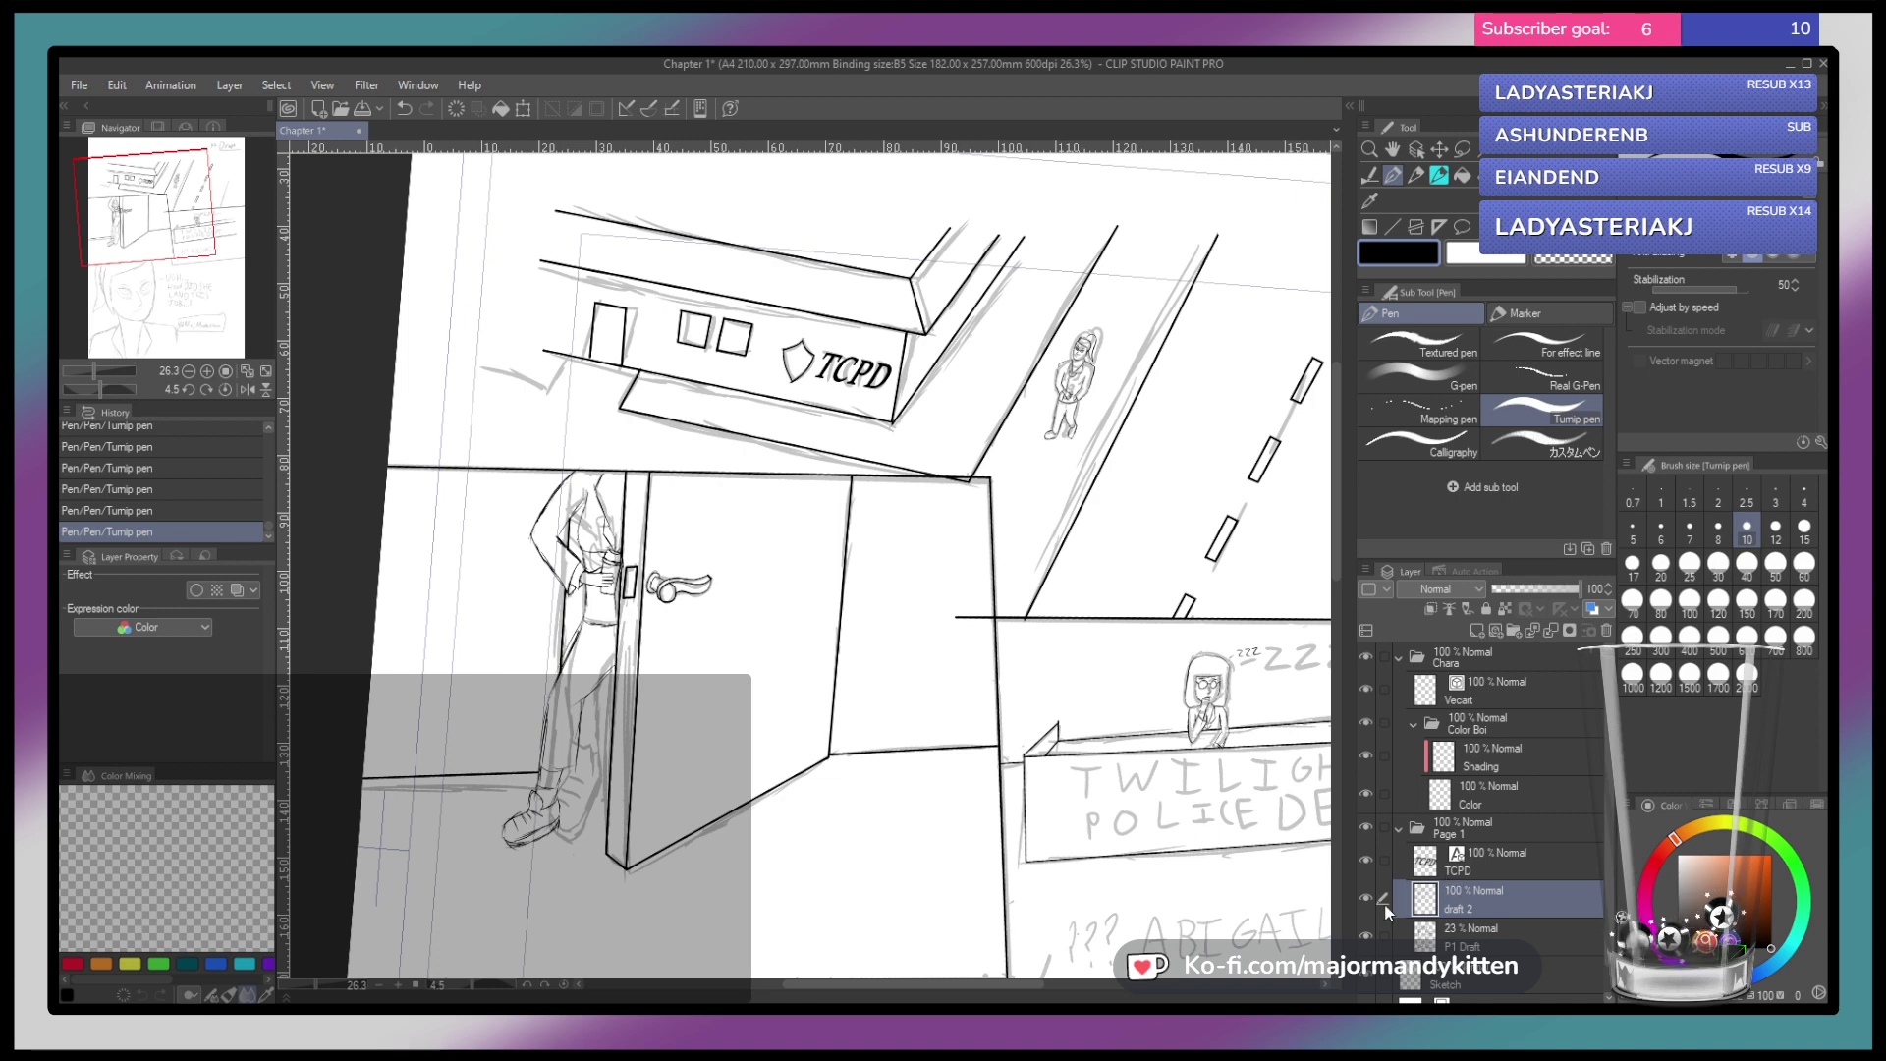
Hide the P1 Draft layer and try a lasso selection around the doorway figure
left_click(1367, 937)
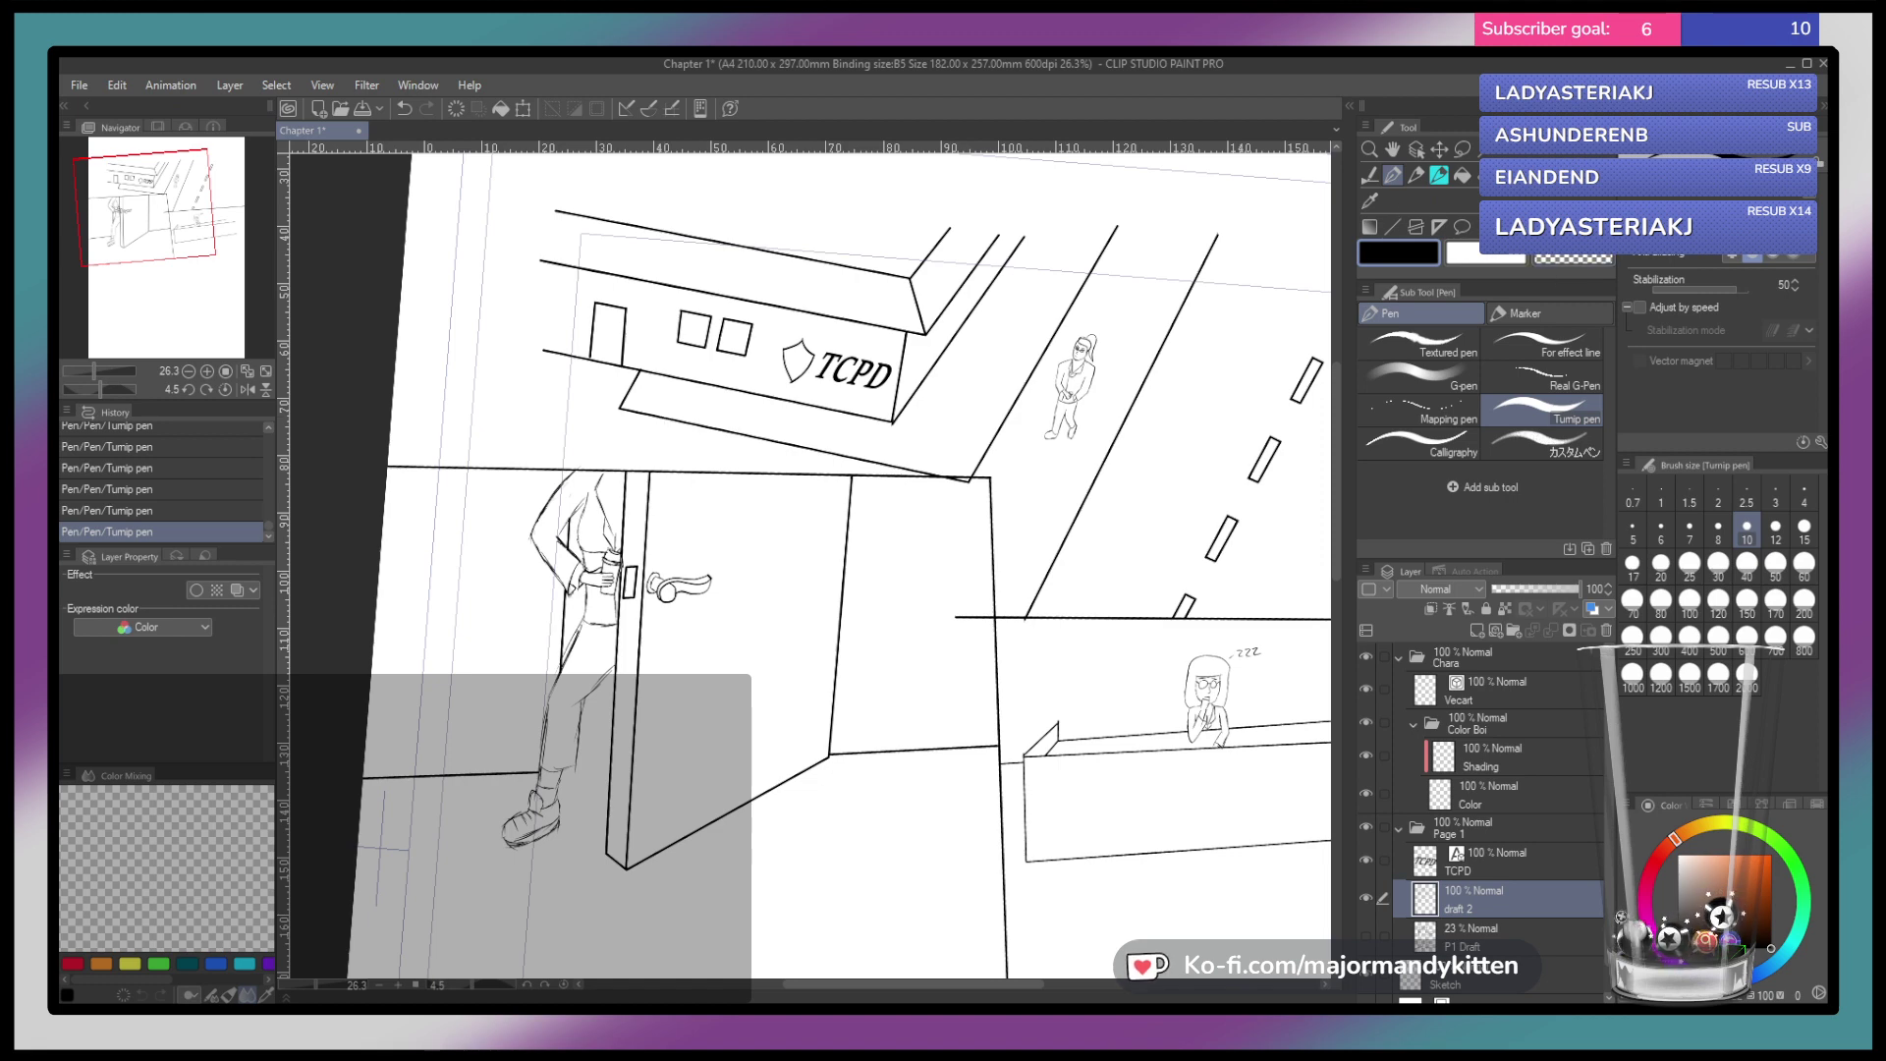
key("m")
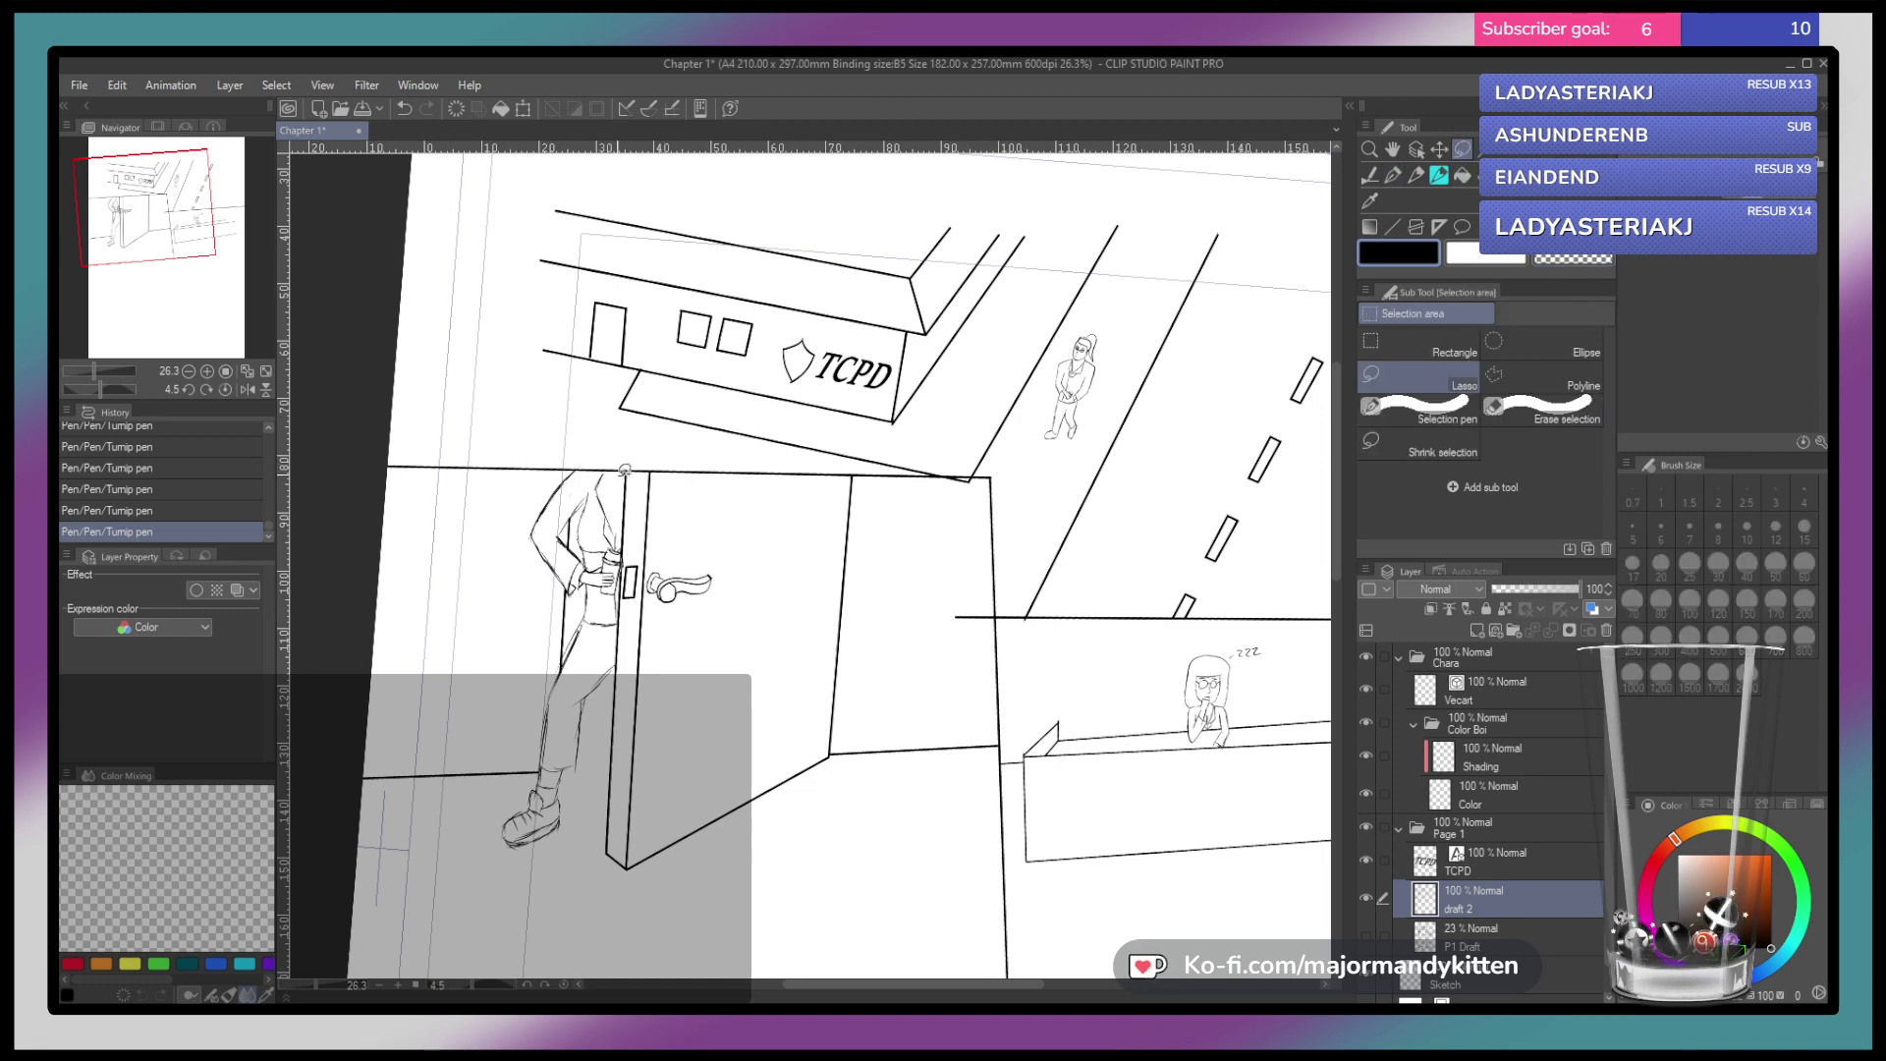
mouse_move(617, 468)
left_mouse_down()
mouse_move(572, 463)
mouse_move(523, 539)
mouse_move(540, 739)
left_mouse_up()
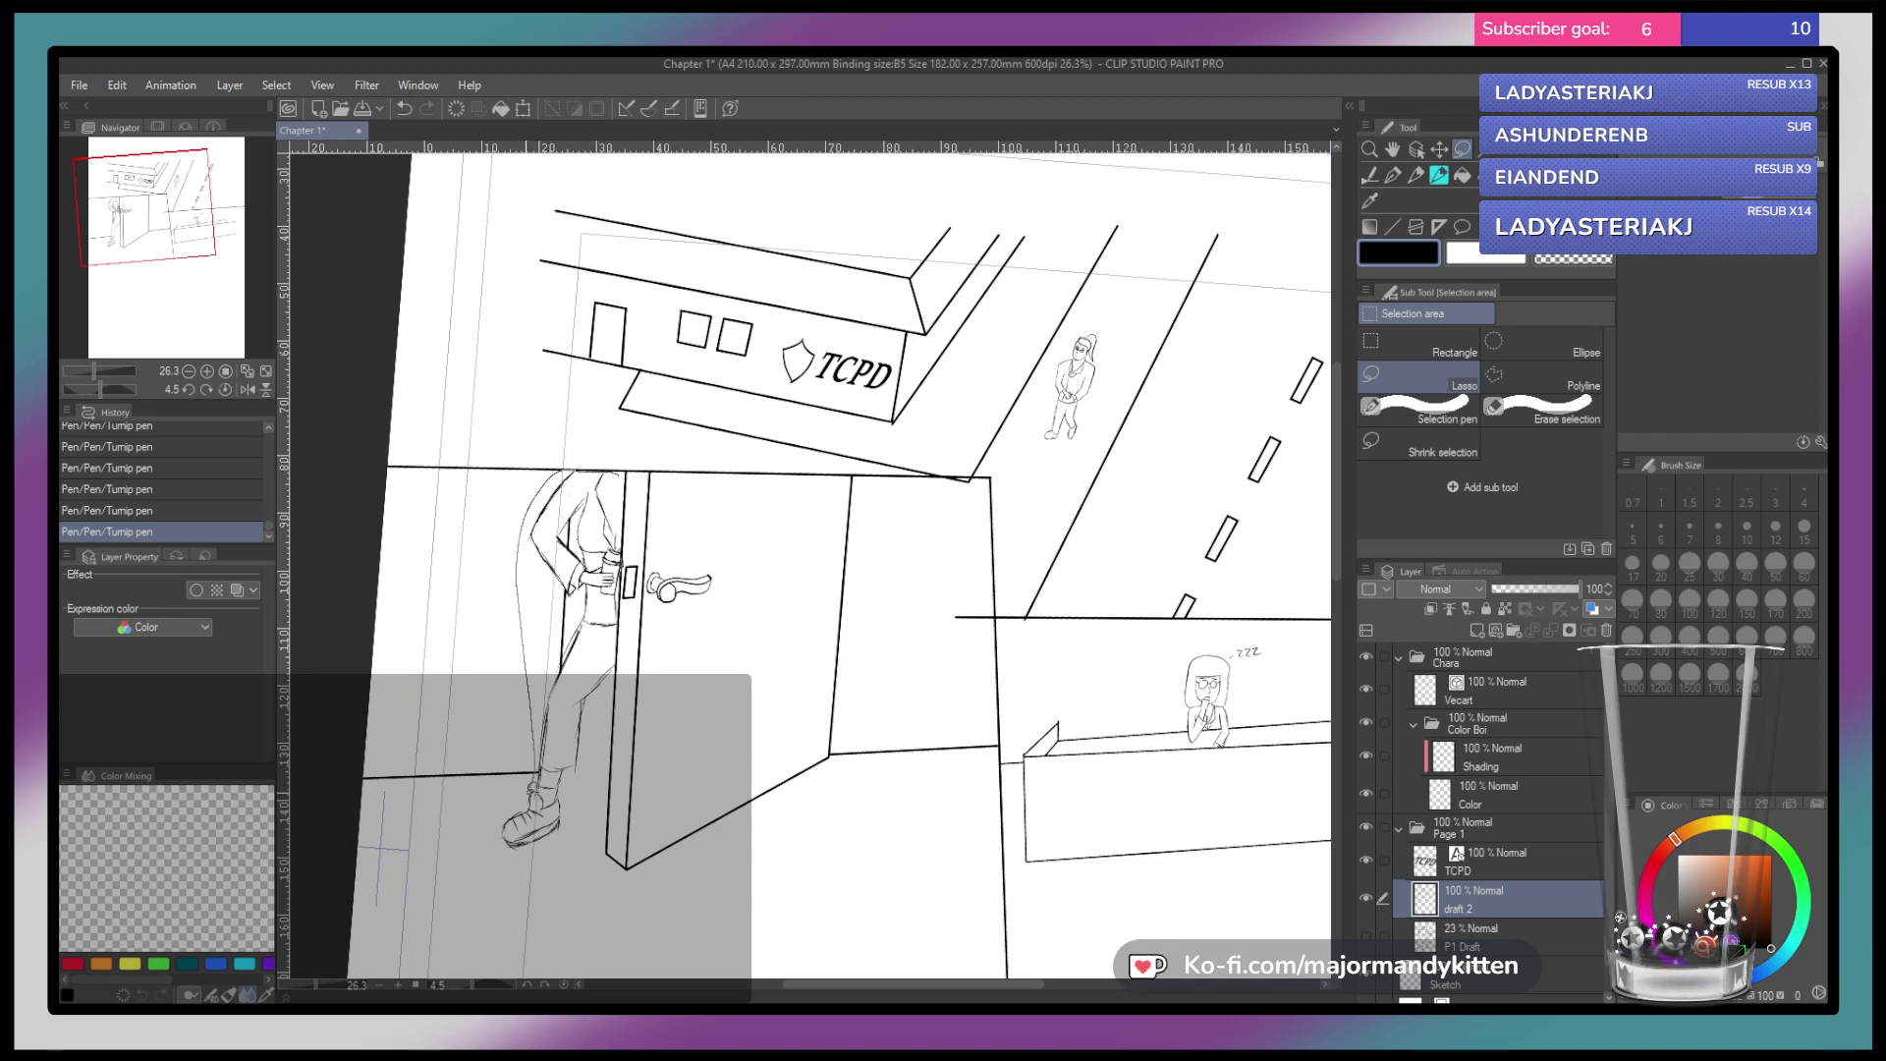
mouse_move(497, 830)
left_mouse_down()
mouse_move(535, 885)
mouse_move(552, 872)
left_mouse_up()
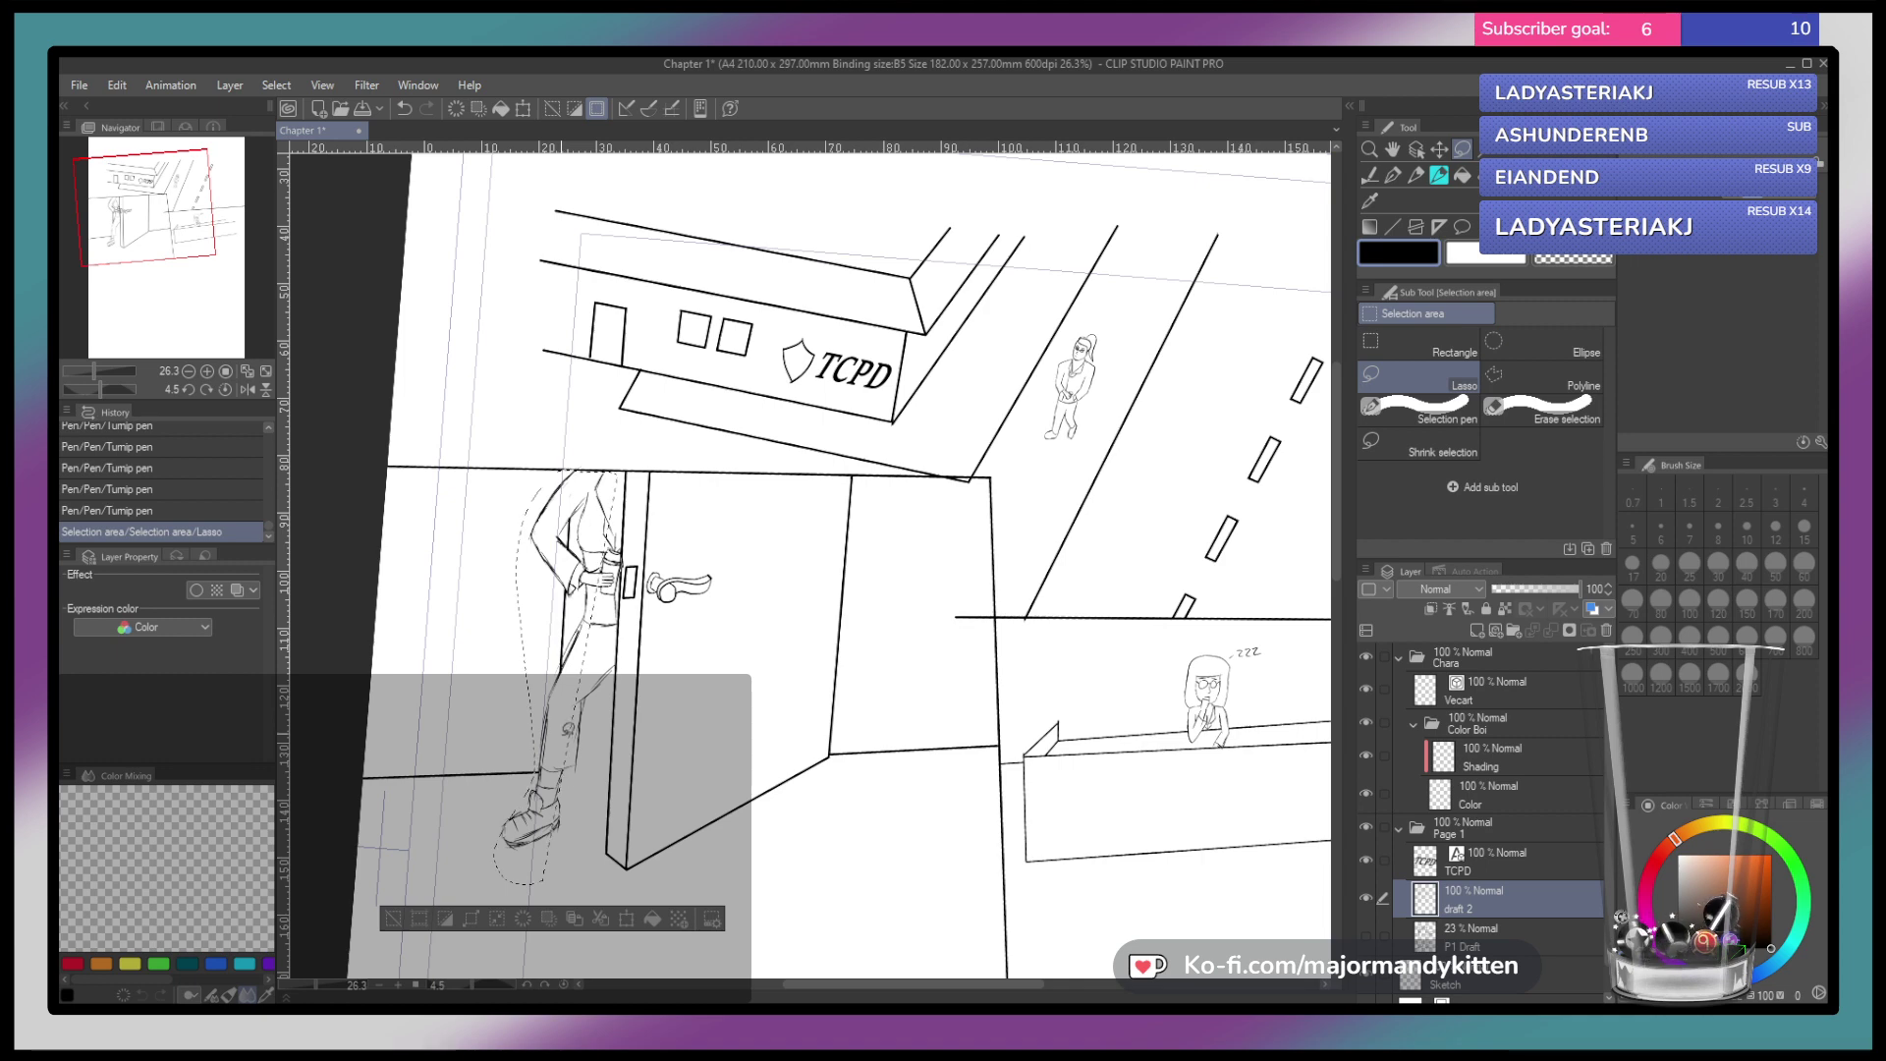
key("ctrl+d")
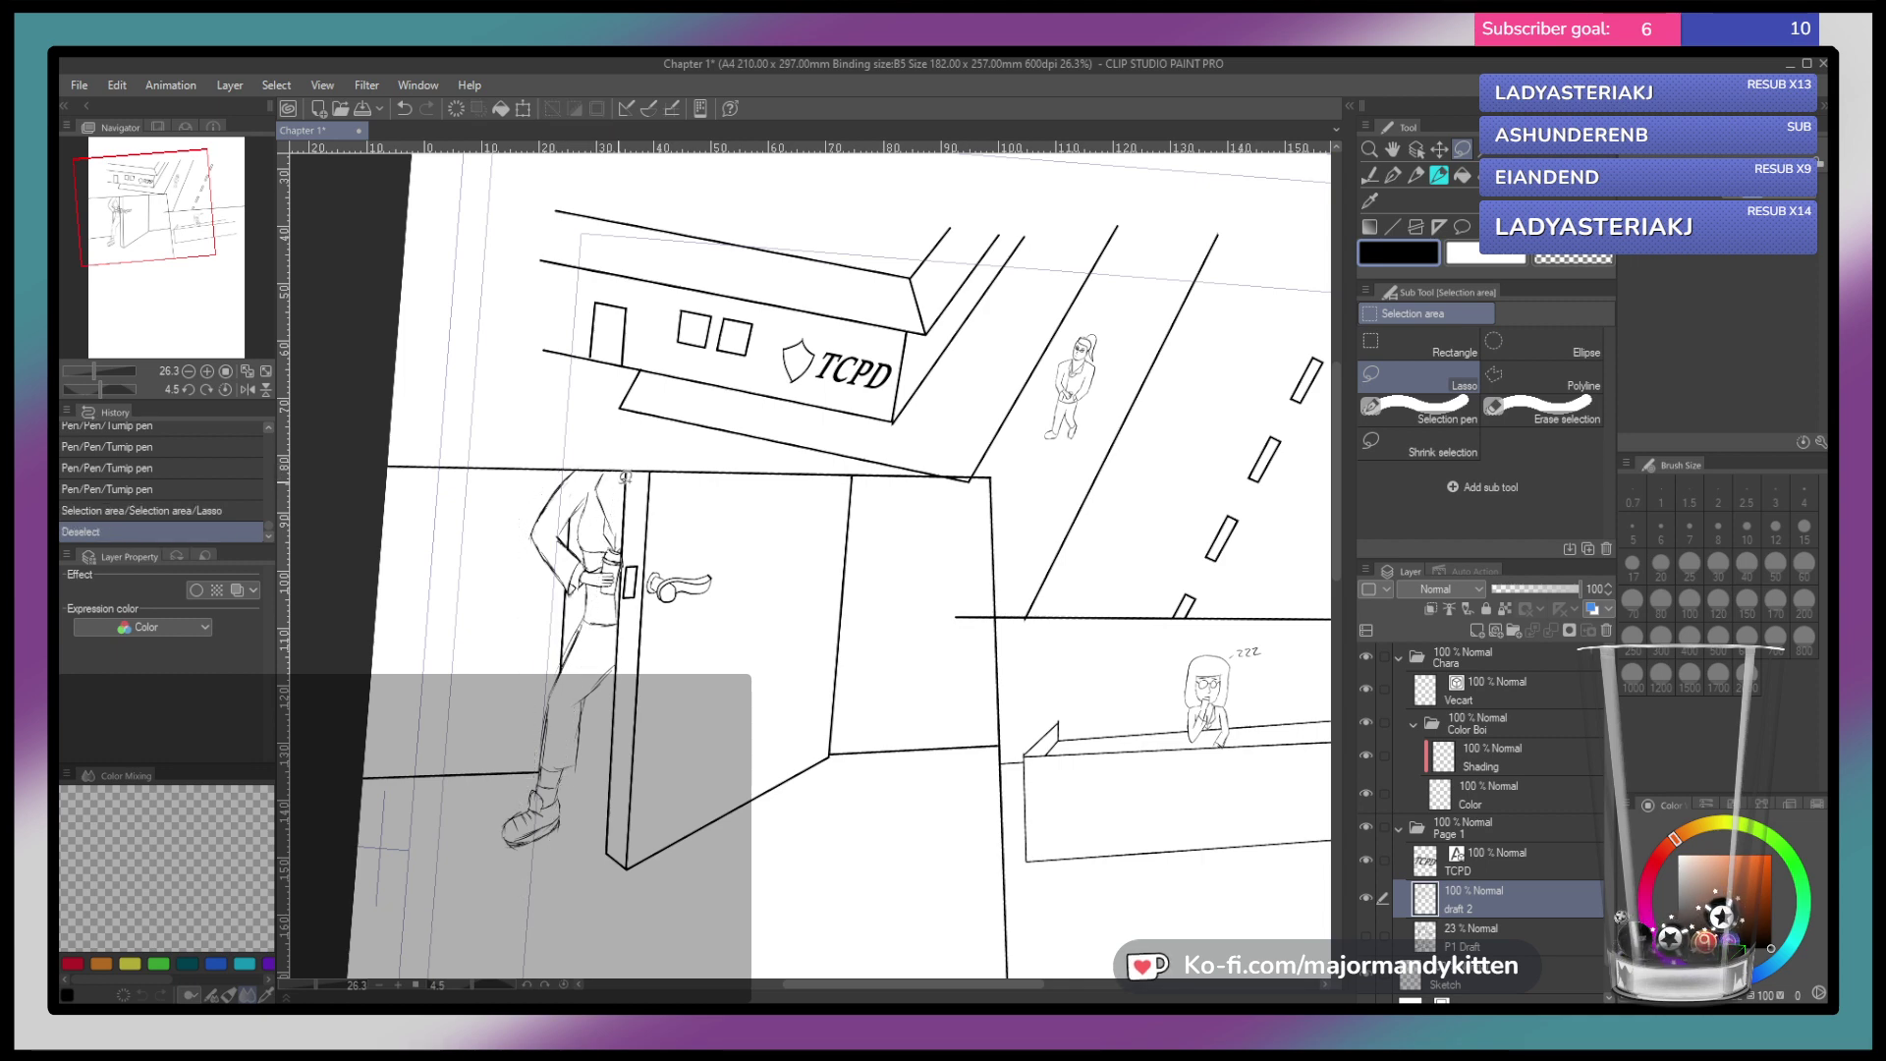
Lasso the doorway figure, try scaling it to 116% with the aspect ratio kept, and undo the scaling
mouse_move(534, 492)
left_mouse_down()
mouse_move(501, 631)
mouse_move(504, 720)
mouse_move(540, 769)
mouse_move(500, 798)
mouse_move(488, 840)
mouse_move(523, 883)
mouse_move(582, 875)
mouse_move(591, 849)
mouse_move(627, 473)
left_mouse_up()
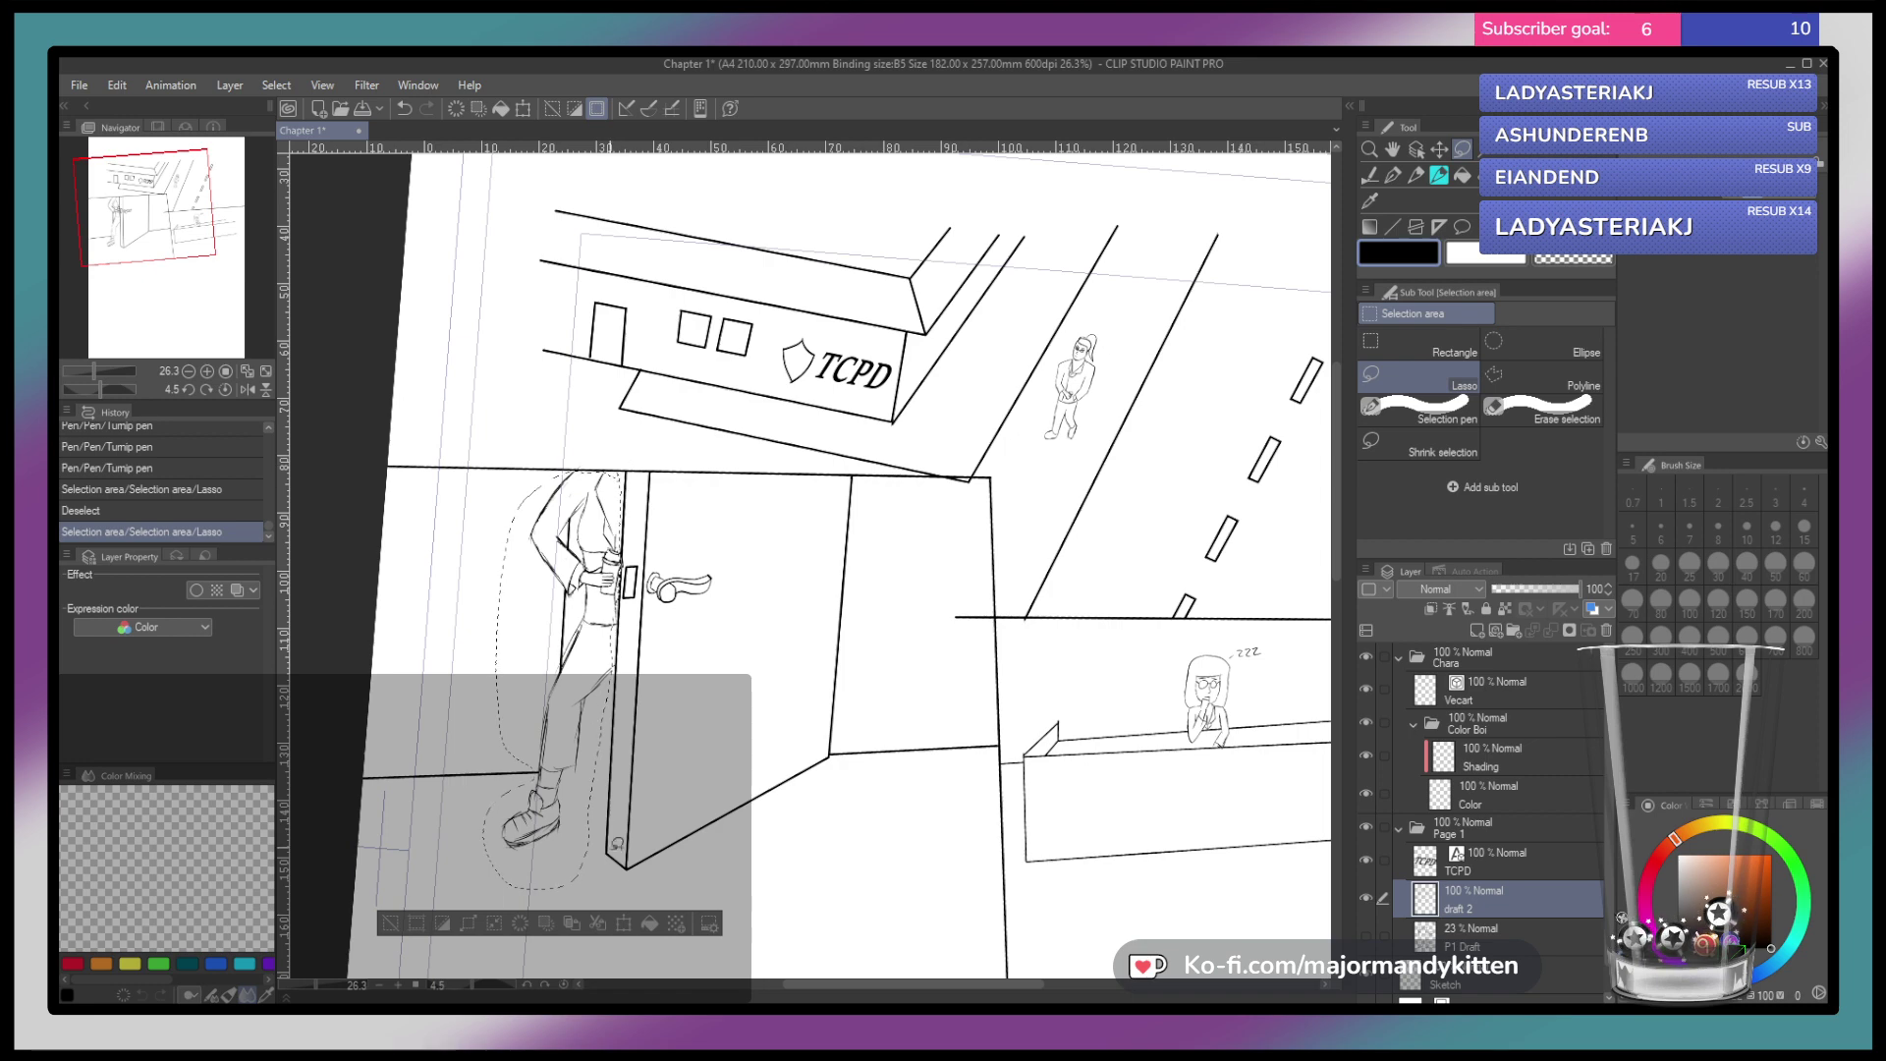
left_click(623, 924)
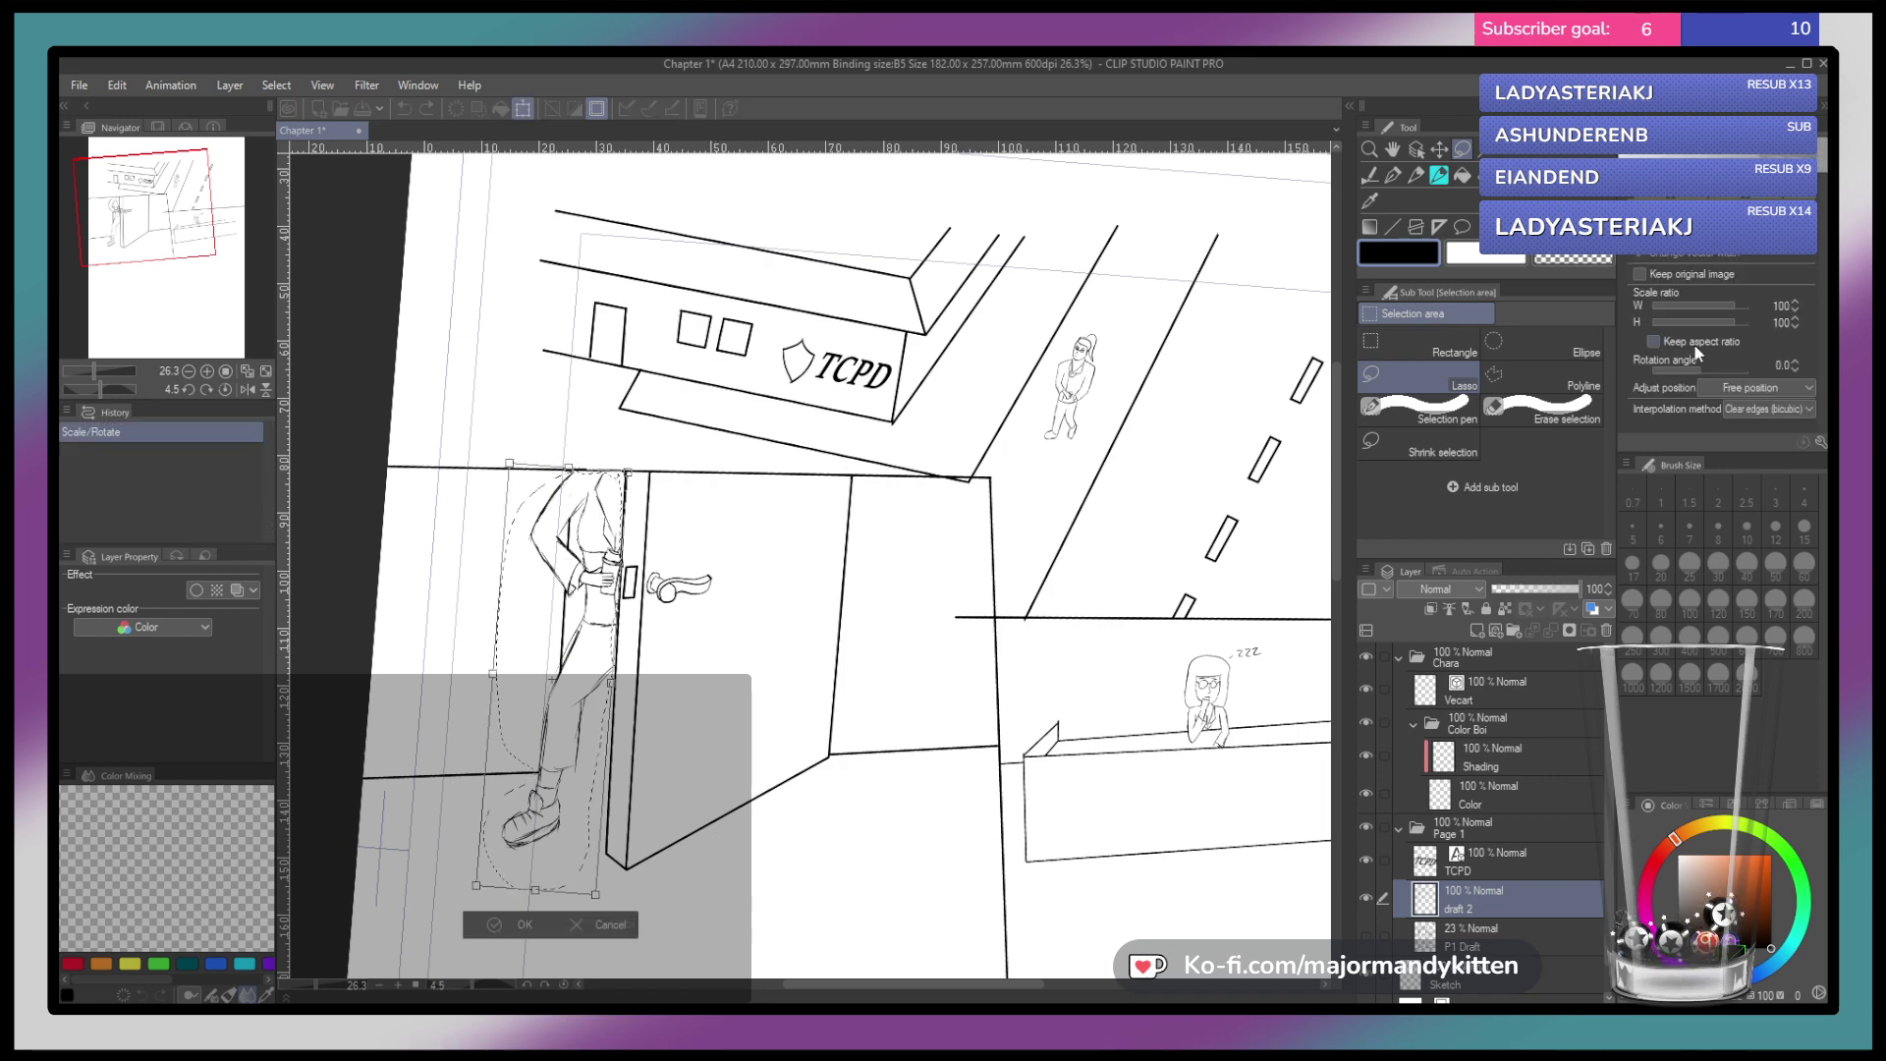
left_click(1655, 342)
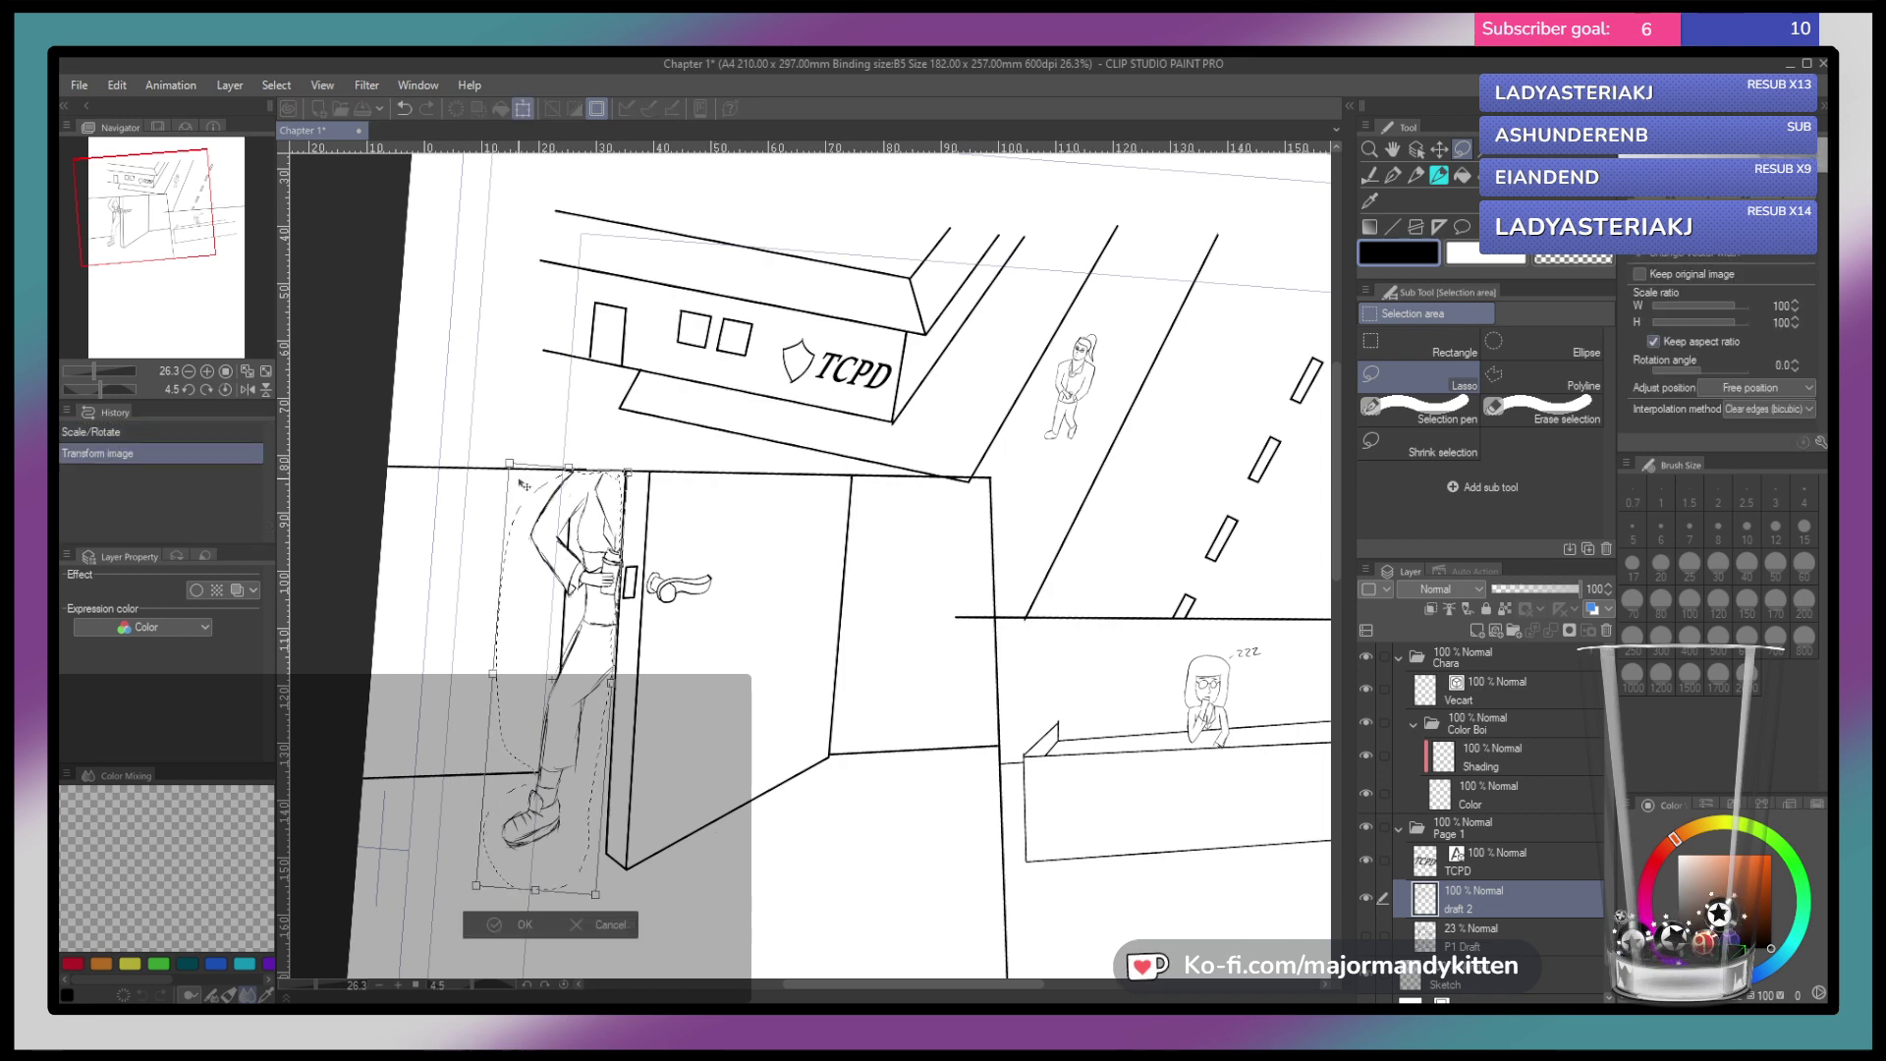
left_click_drag(509, 461, 481, 392)
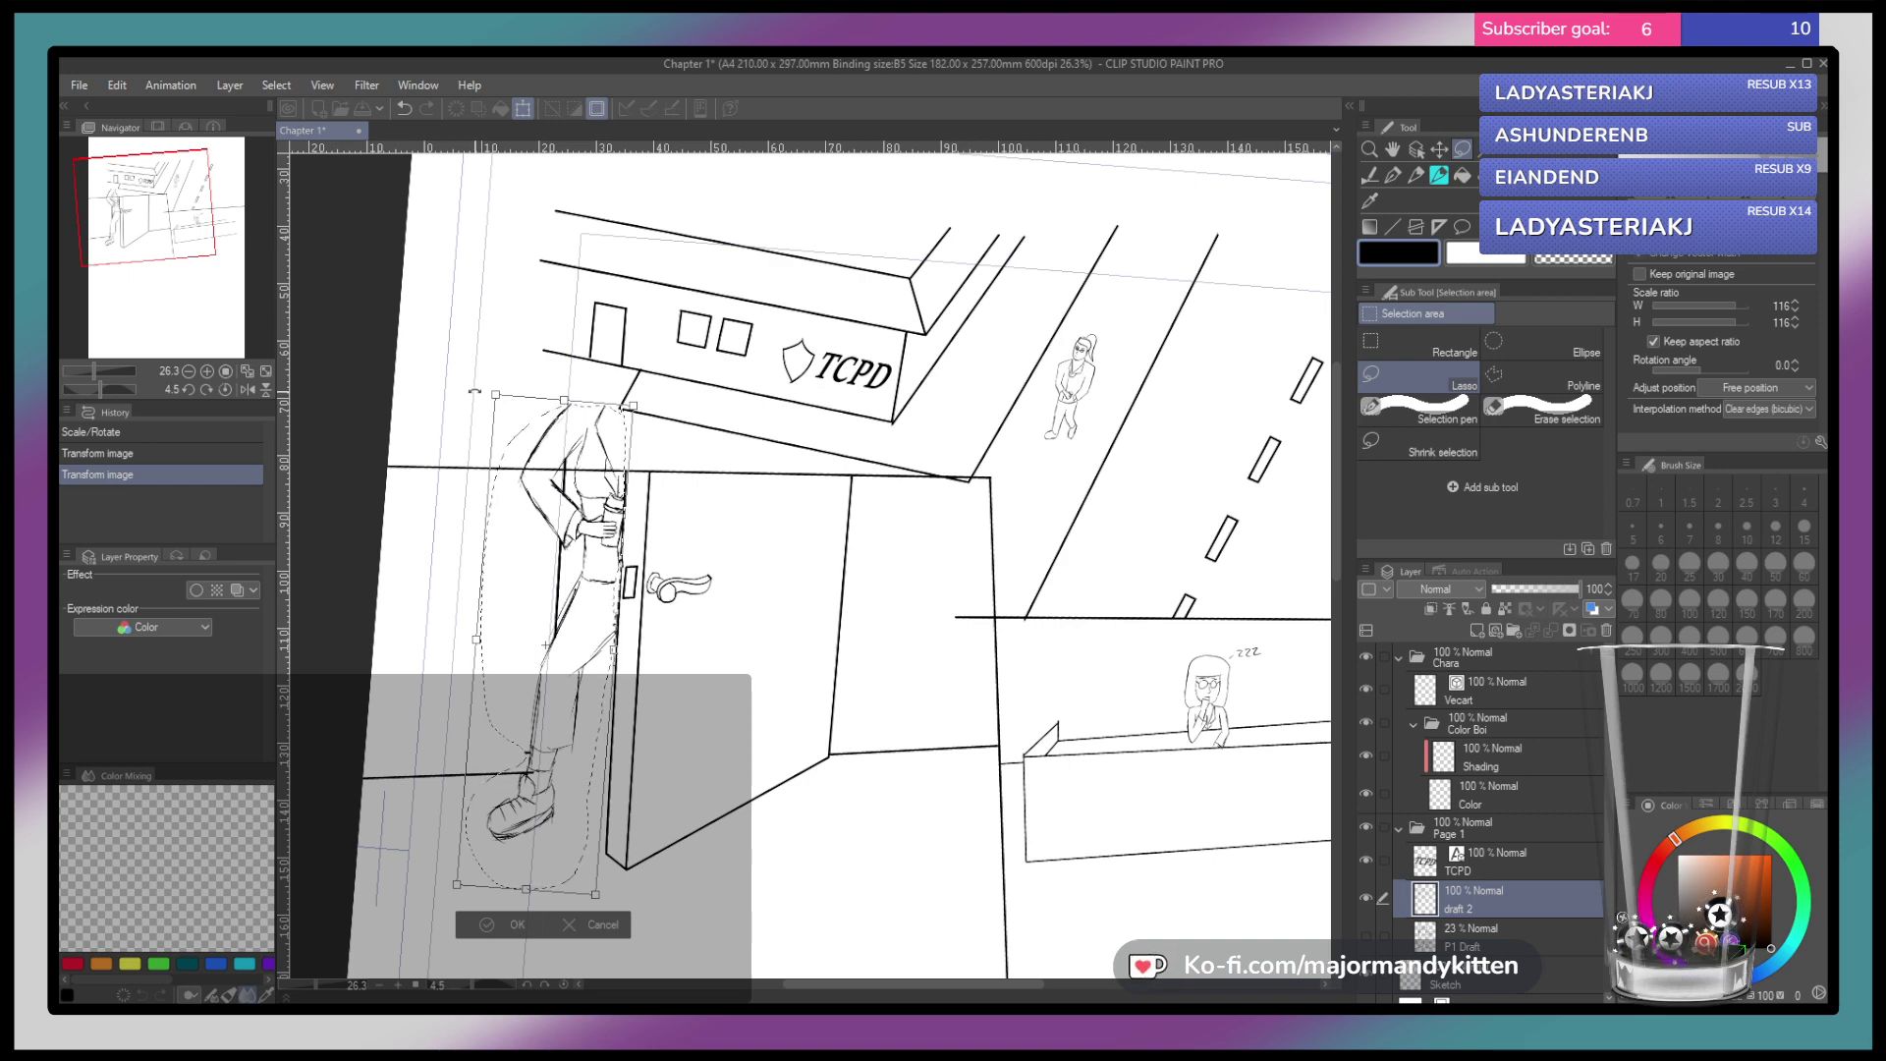
left_click(507, 927)
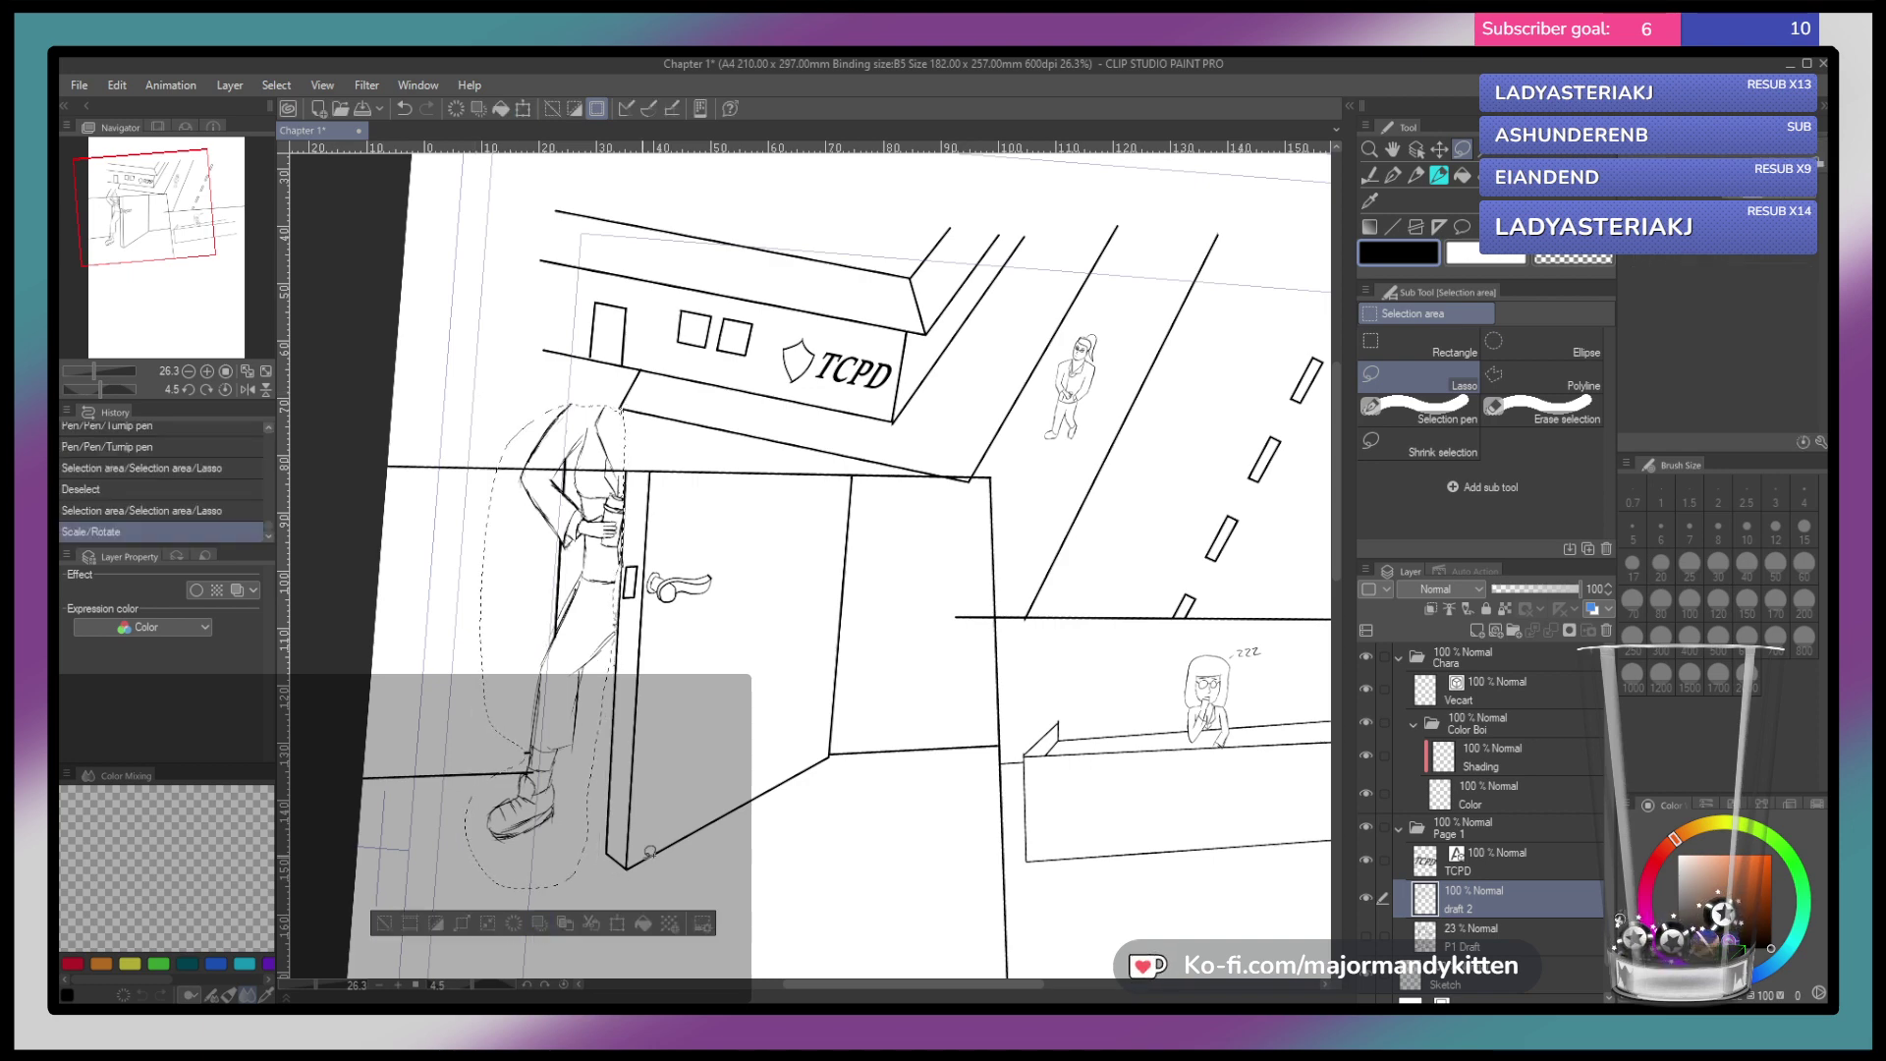
key("ctrl+z")
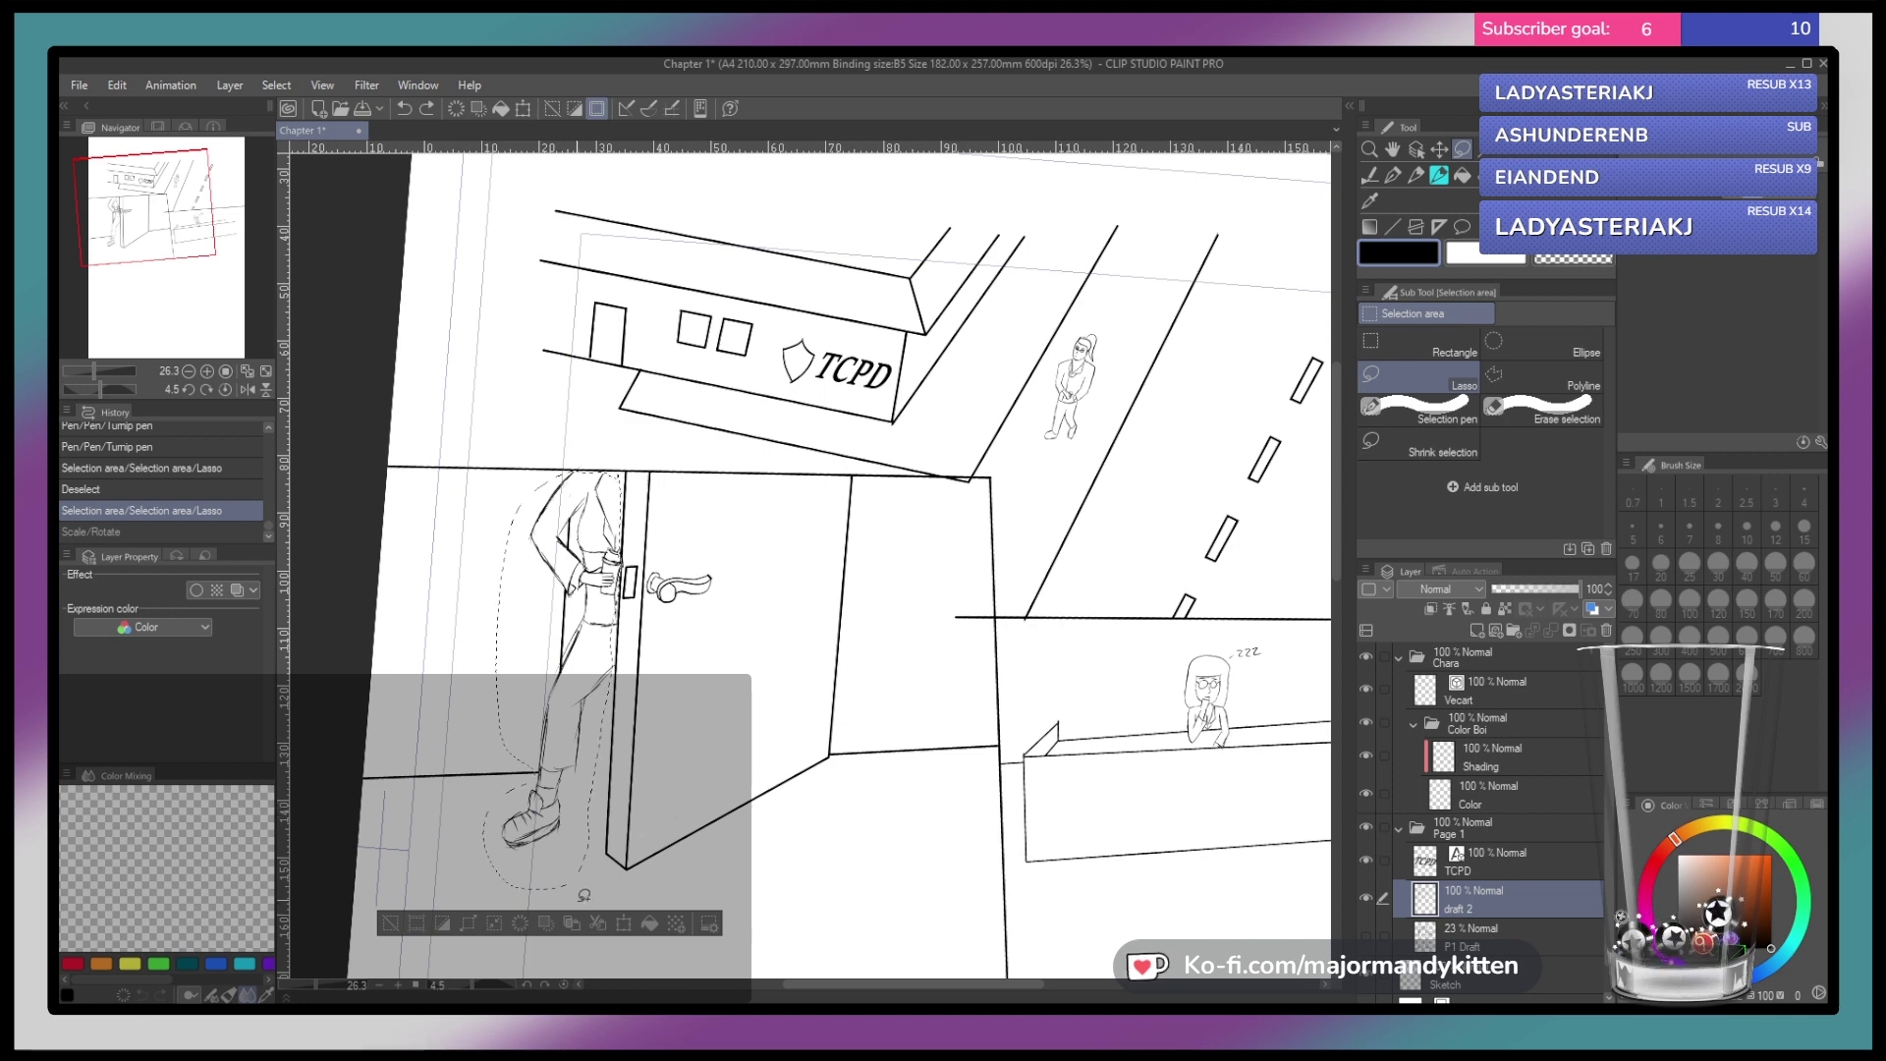
Cut and paste the selected figure onto its own layer and enlarge it proportionally past the doorway panel's top border
left_click(599, 923)
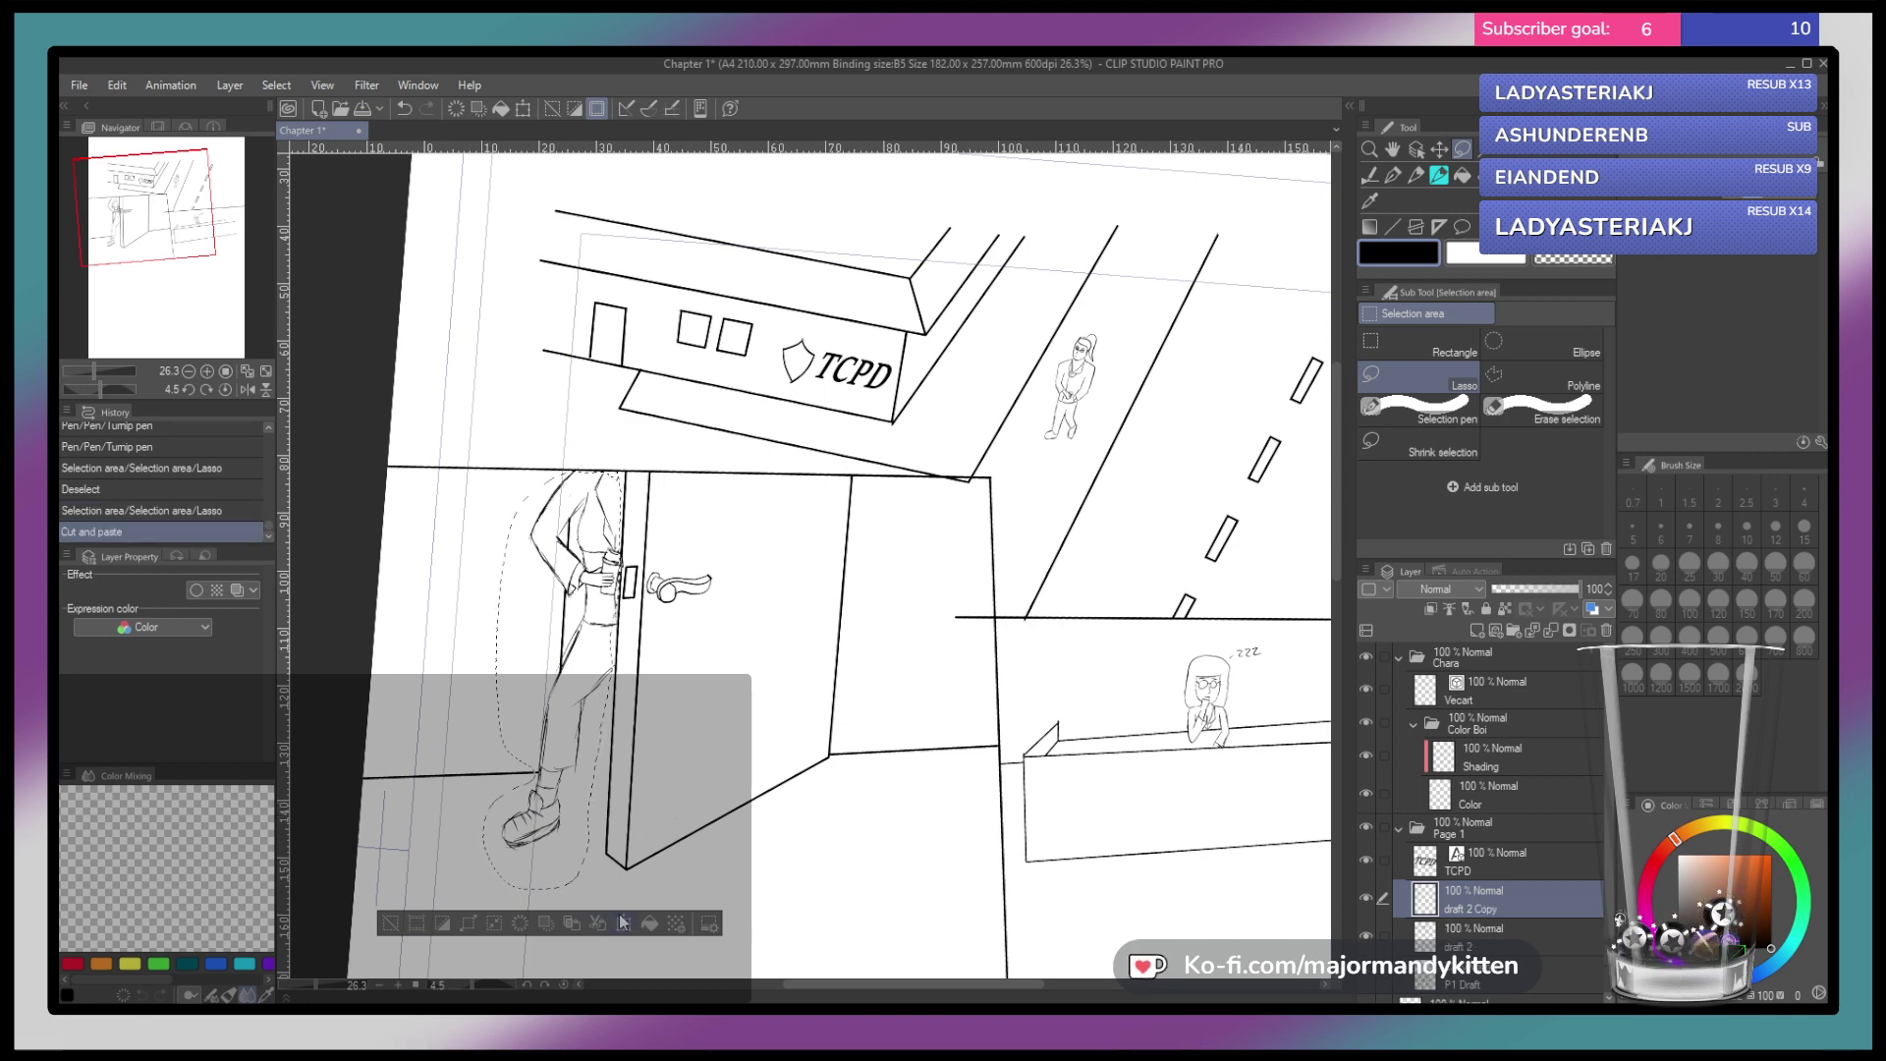
left_click(623, 922)
left_click_drag(508, 461, 459, 383)
left_click(516, 925)
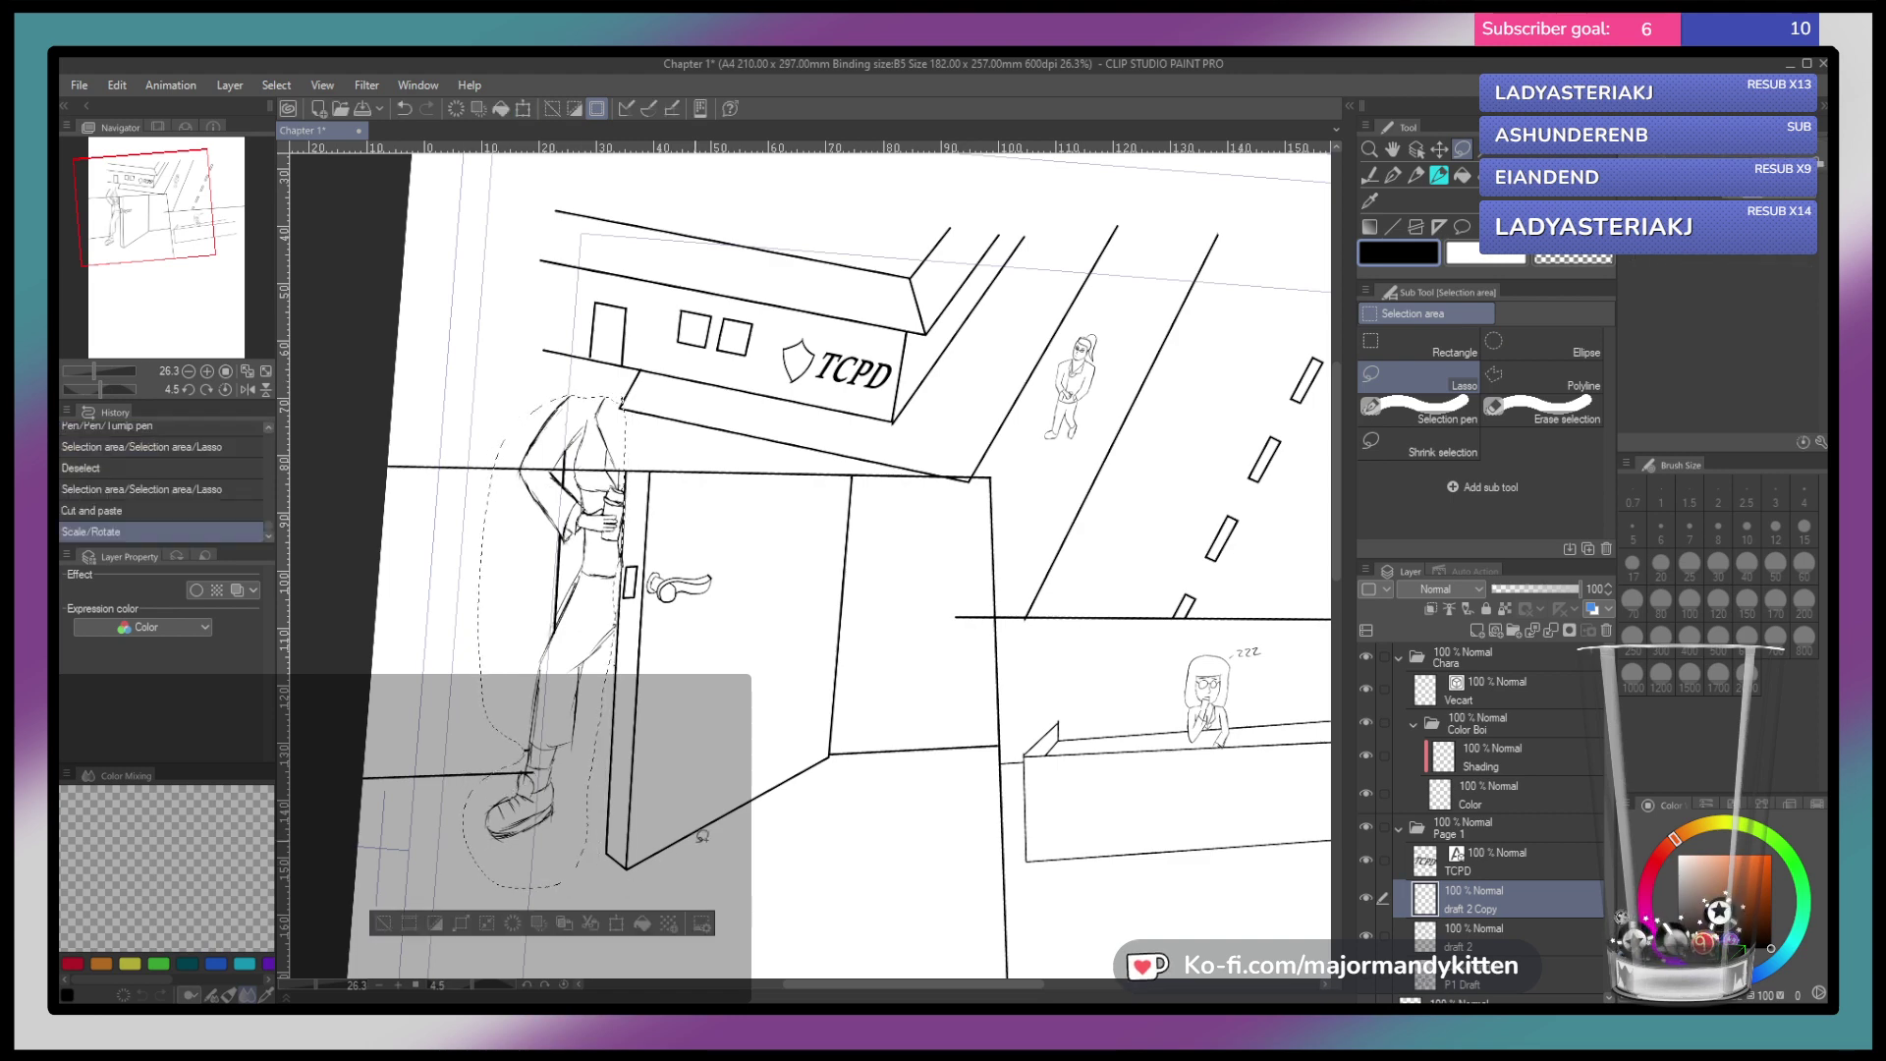
key("ctrl+d")
Erase the parts of the enlarged figure that extend above the doorway panel's top border with the hard eraser
left_click_drag(660, 491, 684, 607)
left_click_drag(609, 555, 763, 509)
scroll(770, 521, "up", 2)
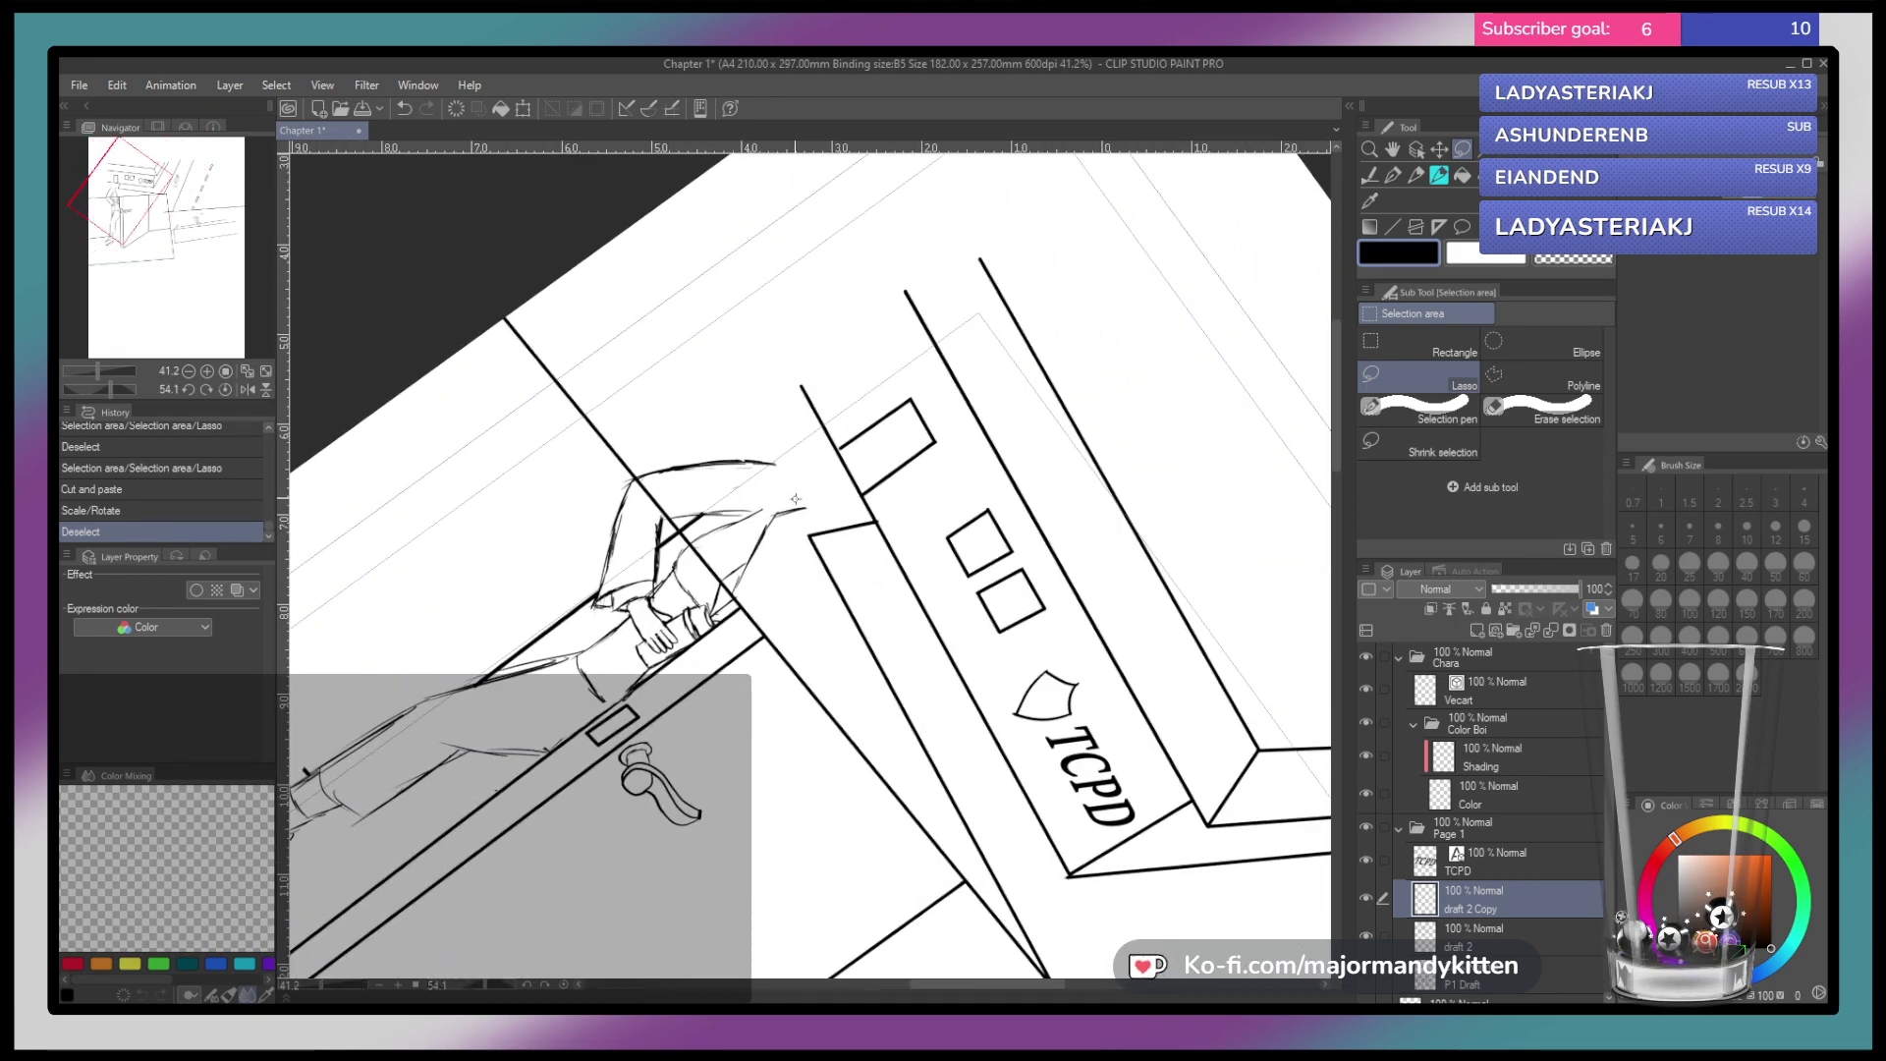
key("p")
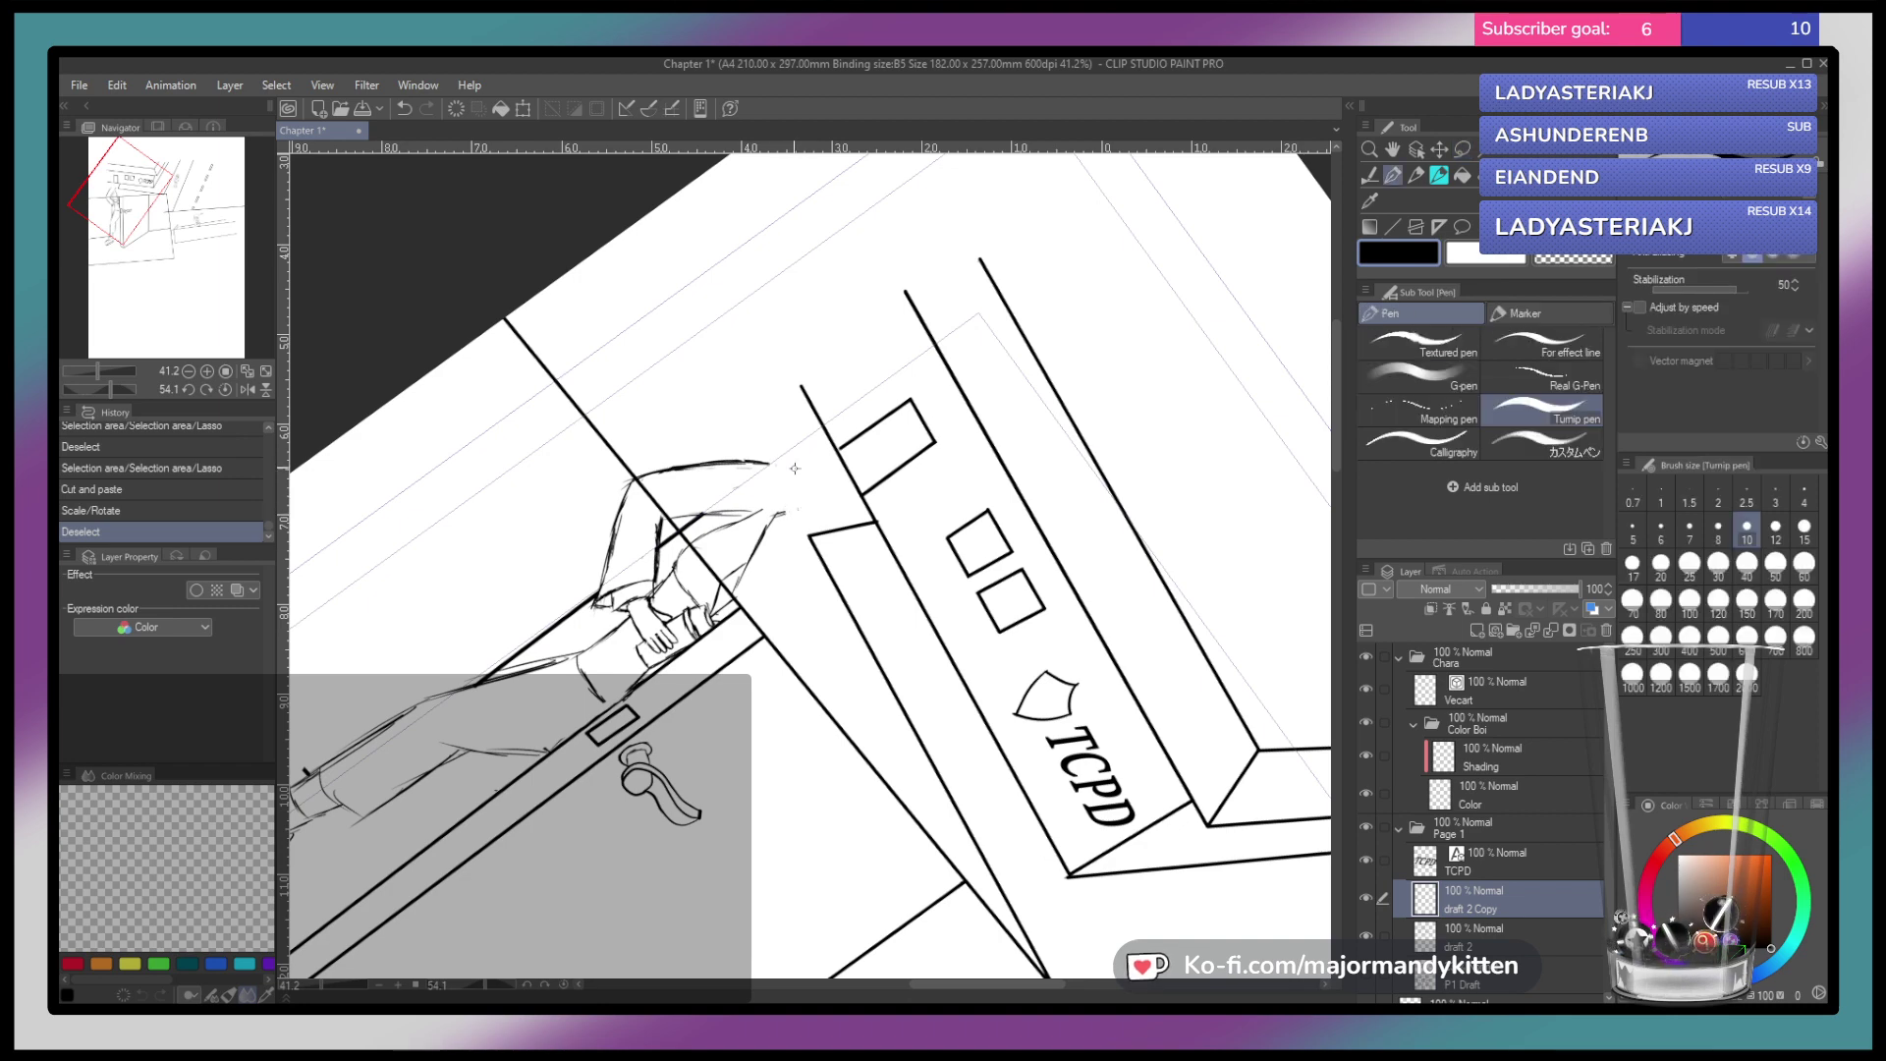
mouse_move(798, 526)
left_mouse_down()
mouse_move(769, 502)
mouse_move(700, 531)
mouse_move(770, 451)
mouse_move(858, 439)
mouse_move(800, 437)
mouse_move(756, 540)
mouse_move(751, 403)
mouse_move(742, 451)
mouse_move(735, 398)
mouse_move(738, 561)
left_mouse_up()
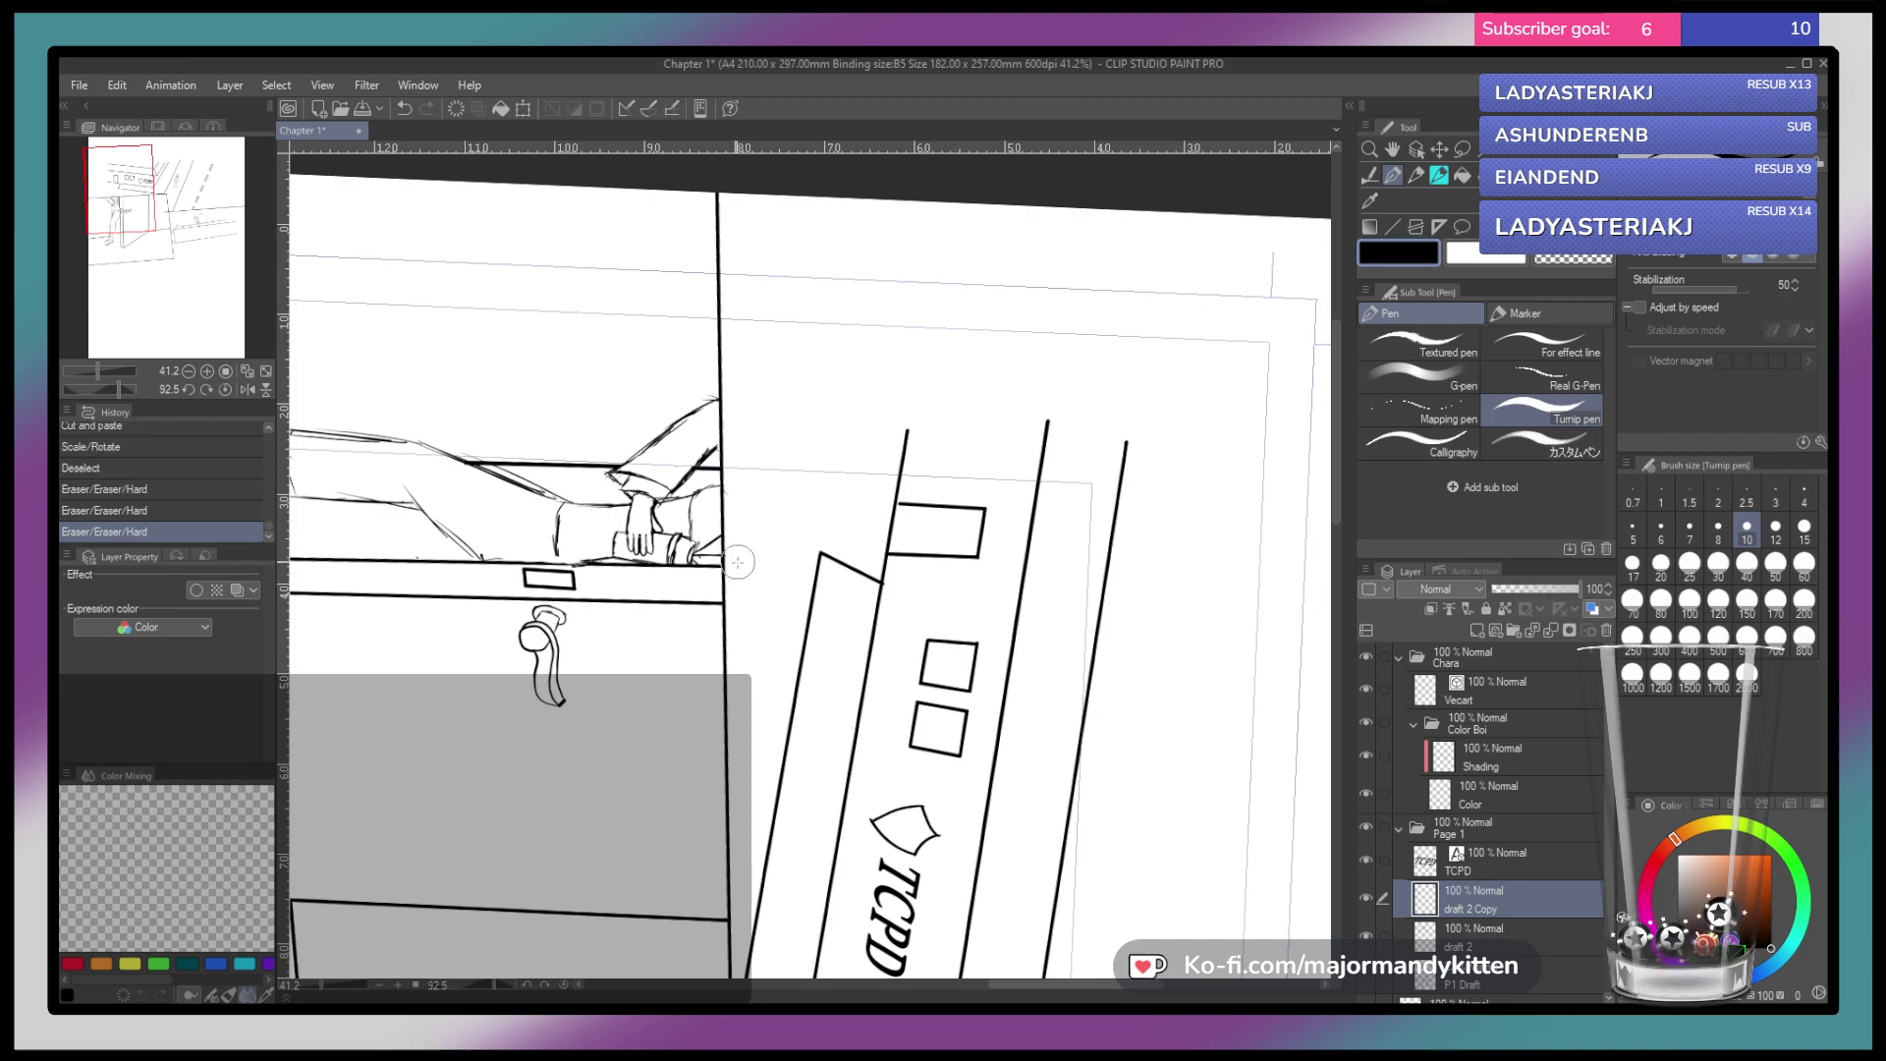
left_click(736, 560)
mouse_move(786, 557)
left_mouse_down()
mouse_move(777, 629)
mouse_move(720, 466)
left_mouse_up()
left_click_drag(757, 632, 729, 590)
Erase the end of the floor line crossing the figure's ankle on the draft 2 layer with the hard eraser
mouse_move(658, 834)
left_mouse_down()
mouse_move(659, 784)
mouse_move(746, 786)
mouse_move(660, 820)
left_mouse_up()
left_click(663, 820)
mouse_move(685, 751)
left_mouse_down()
mouse_move(671, 842)
mouse_move(718, 737)
mouse_move(668, 816)
mouse_move(713, 810)
mouse_move(743, 764)
mouse_move(726, 815)
left_mouse_up()
scroll(731, 781, "up", 5)
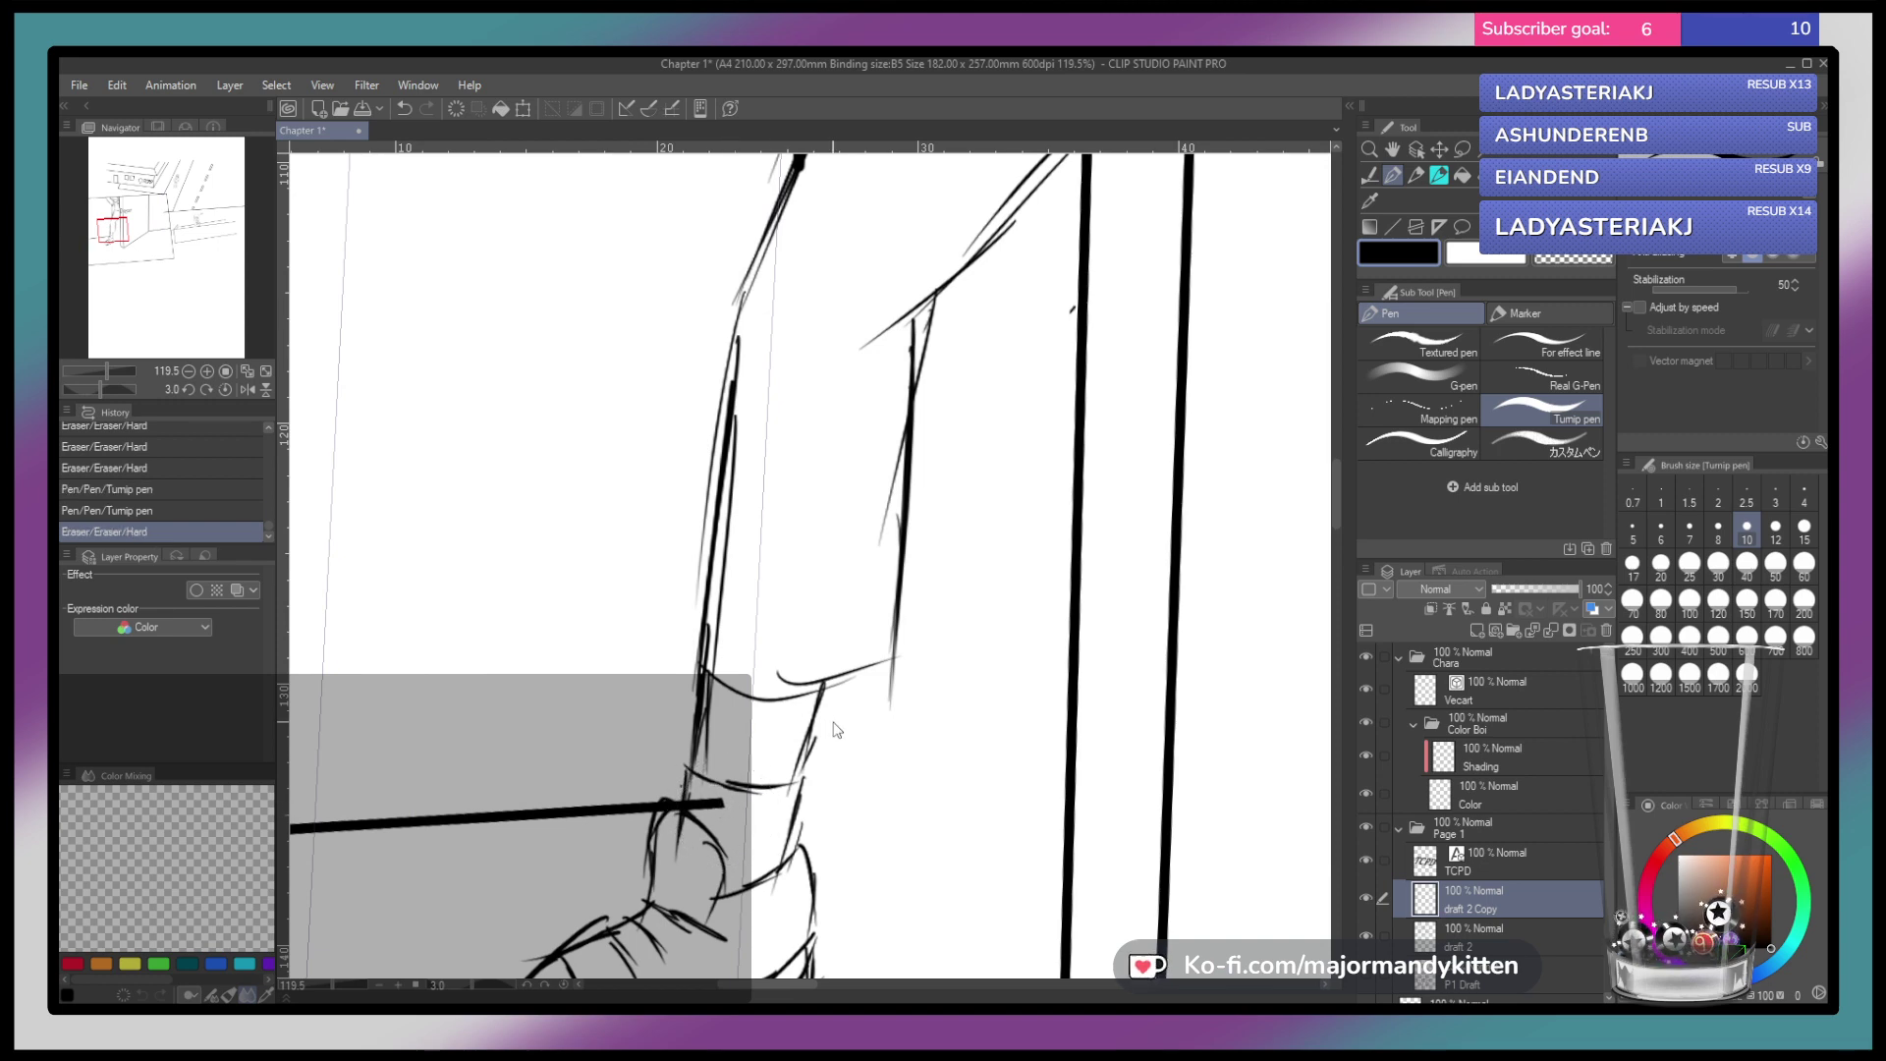
key("ctrl+z")
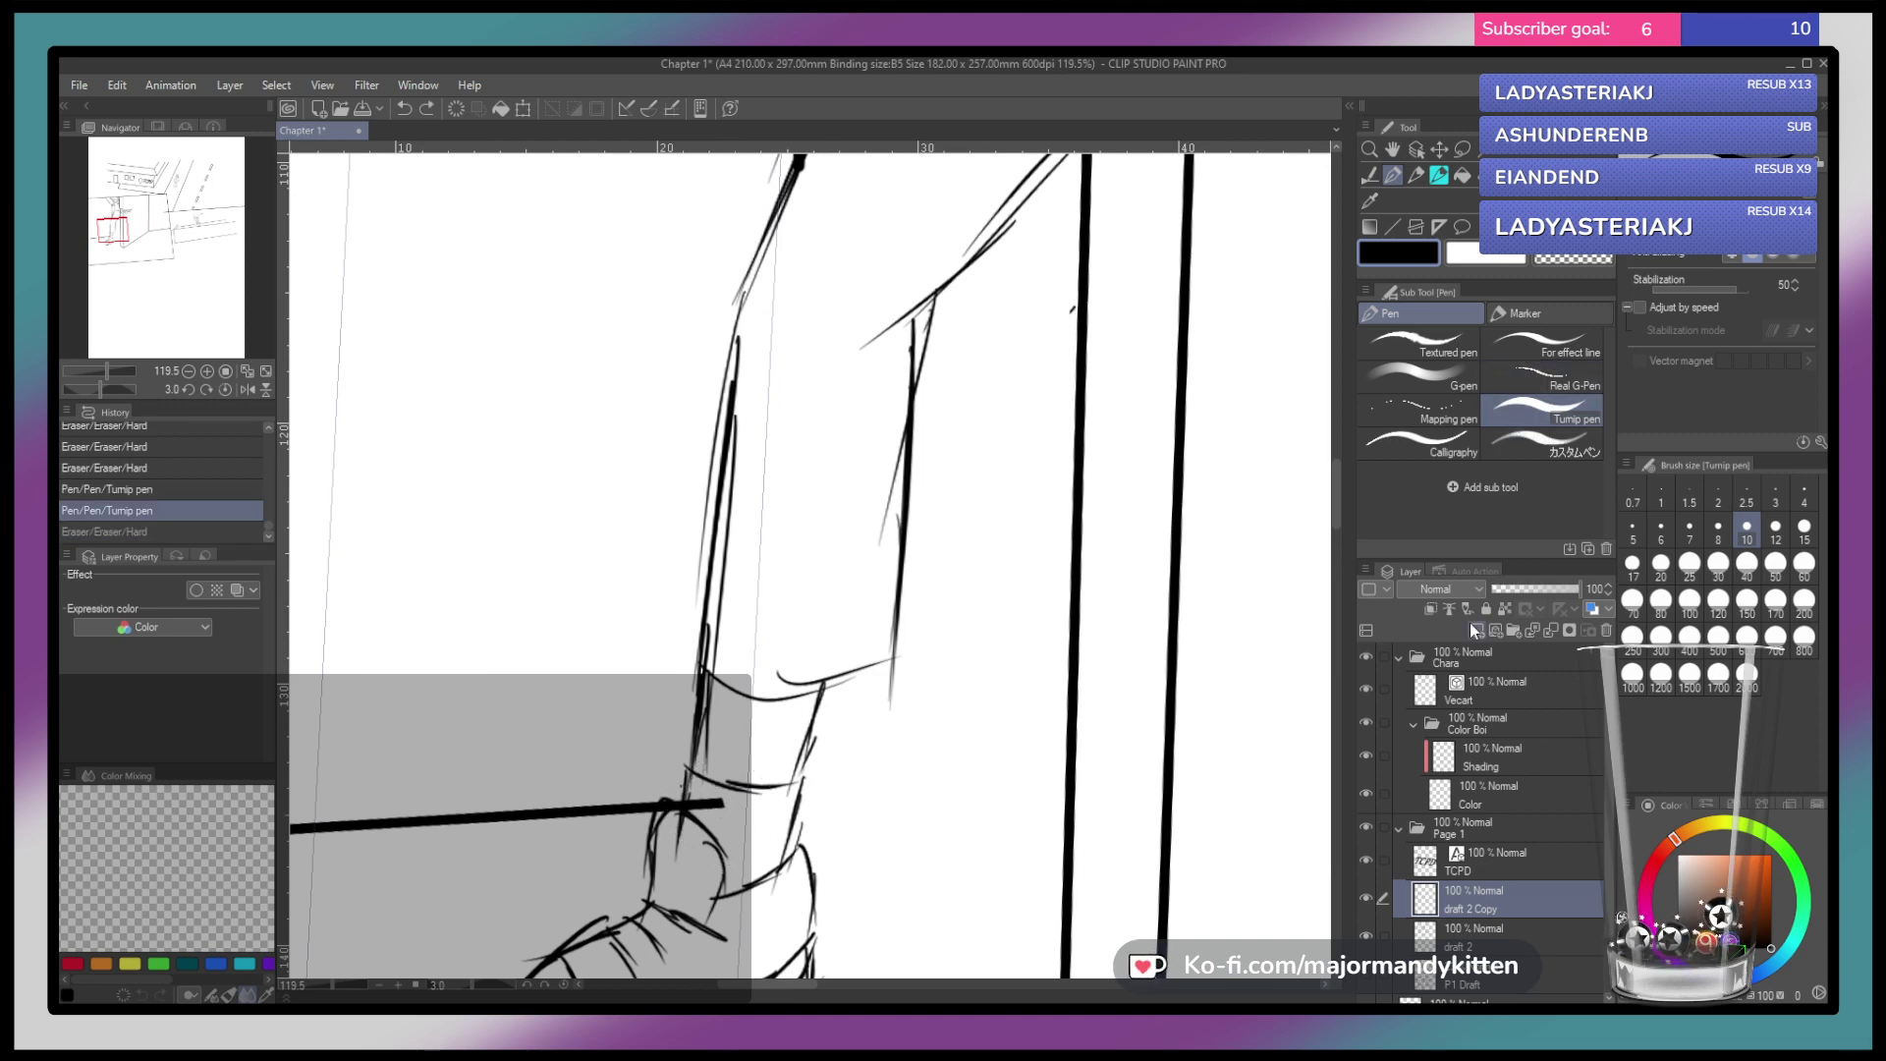
left_click(1485, 934)
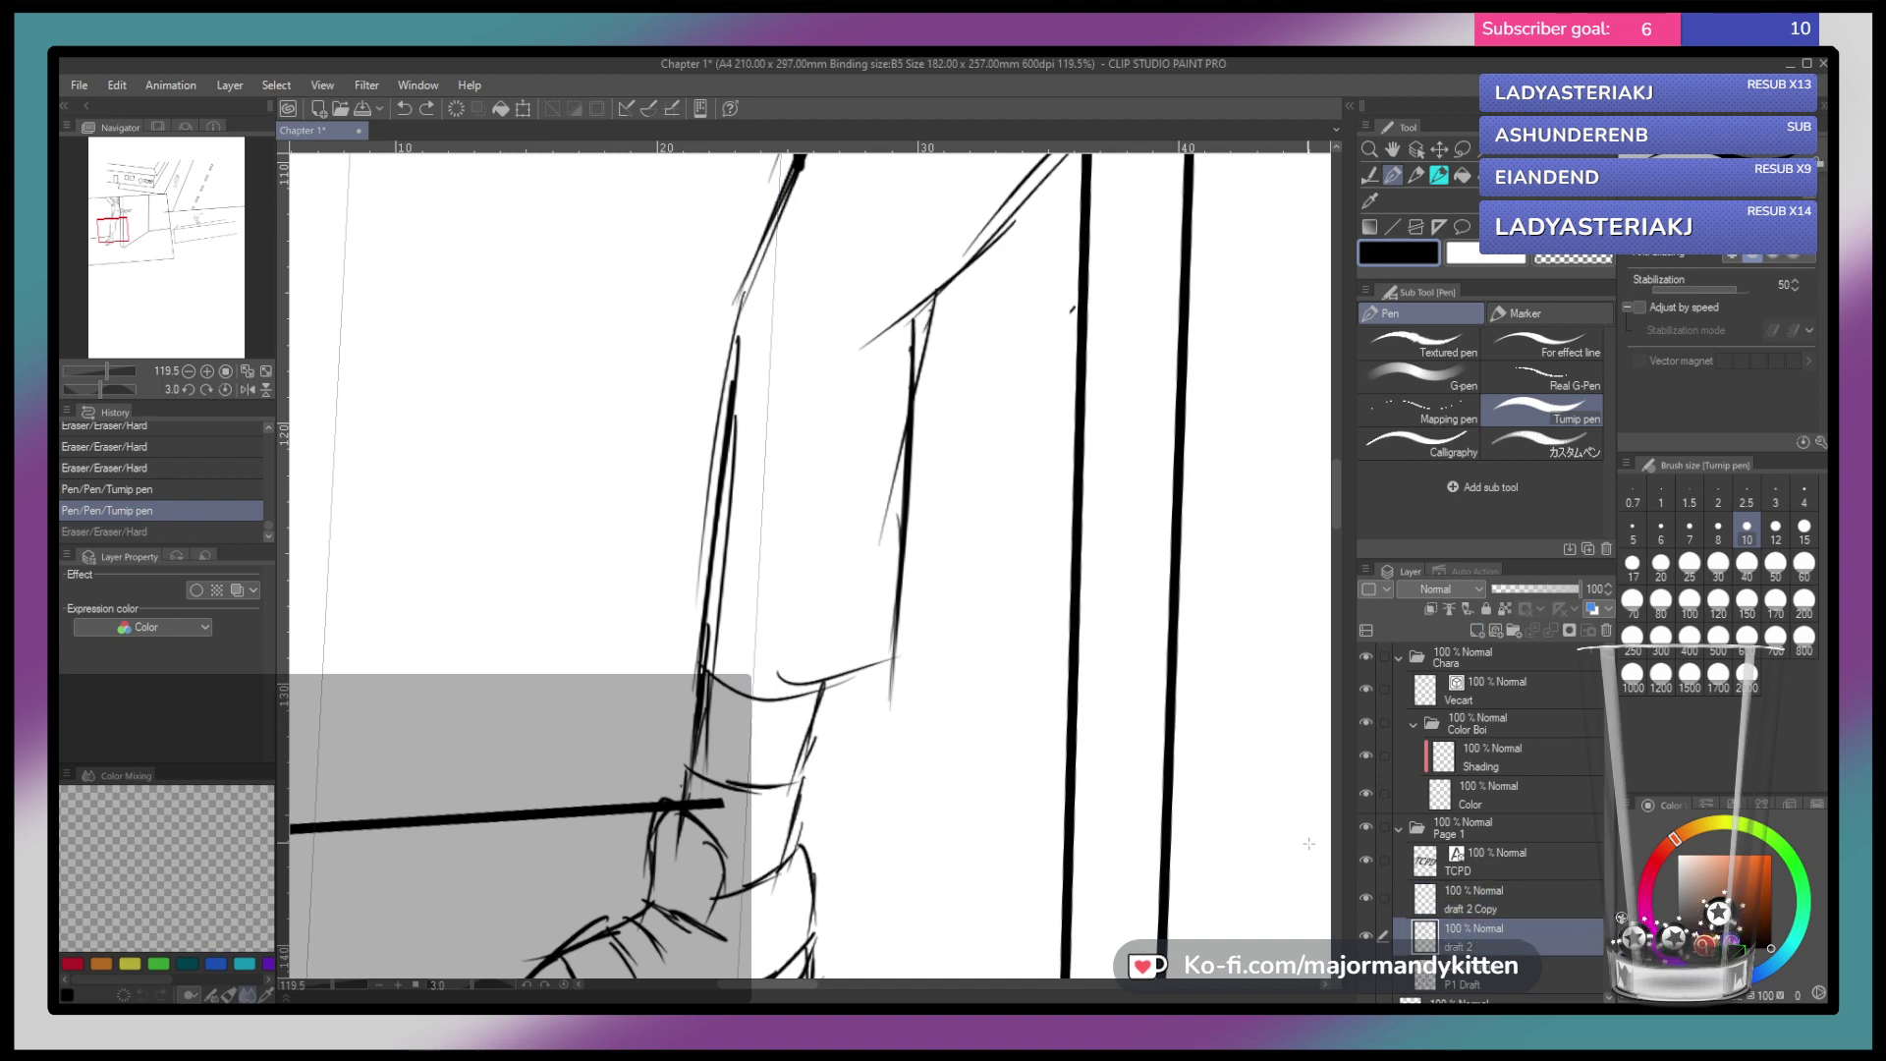
left_click(710, 805)
left_click(705, 808)
left_click_drag(729, 812, 725, 786)
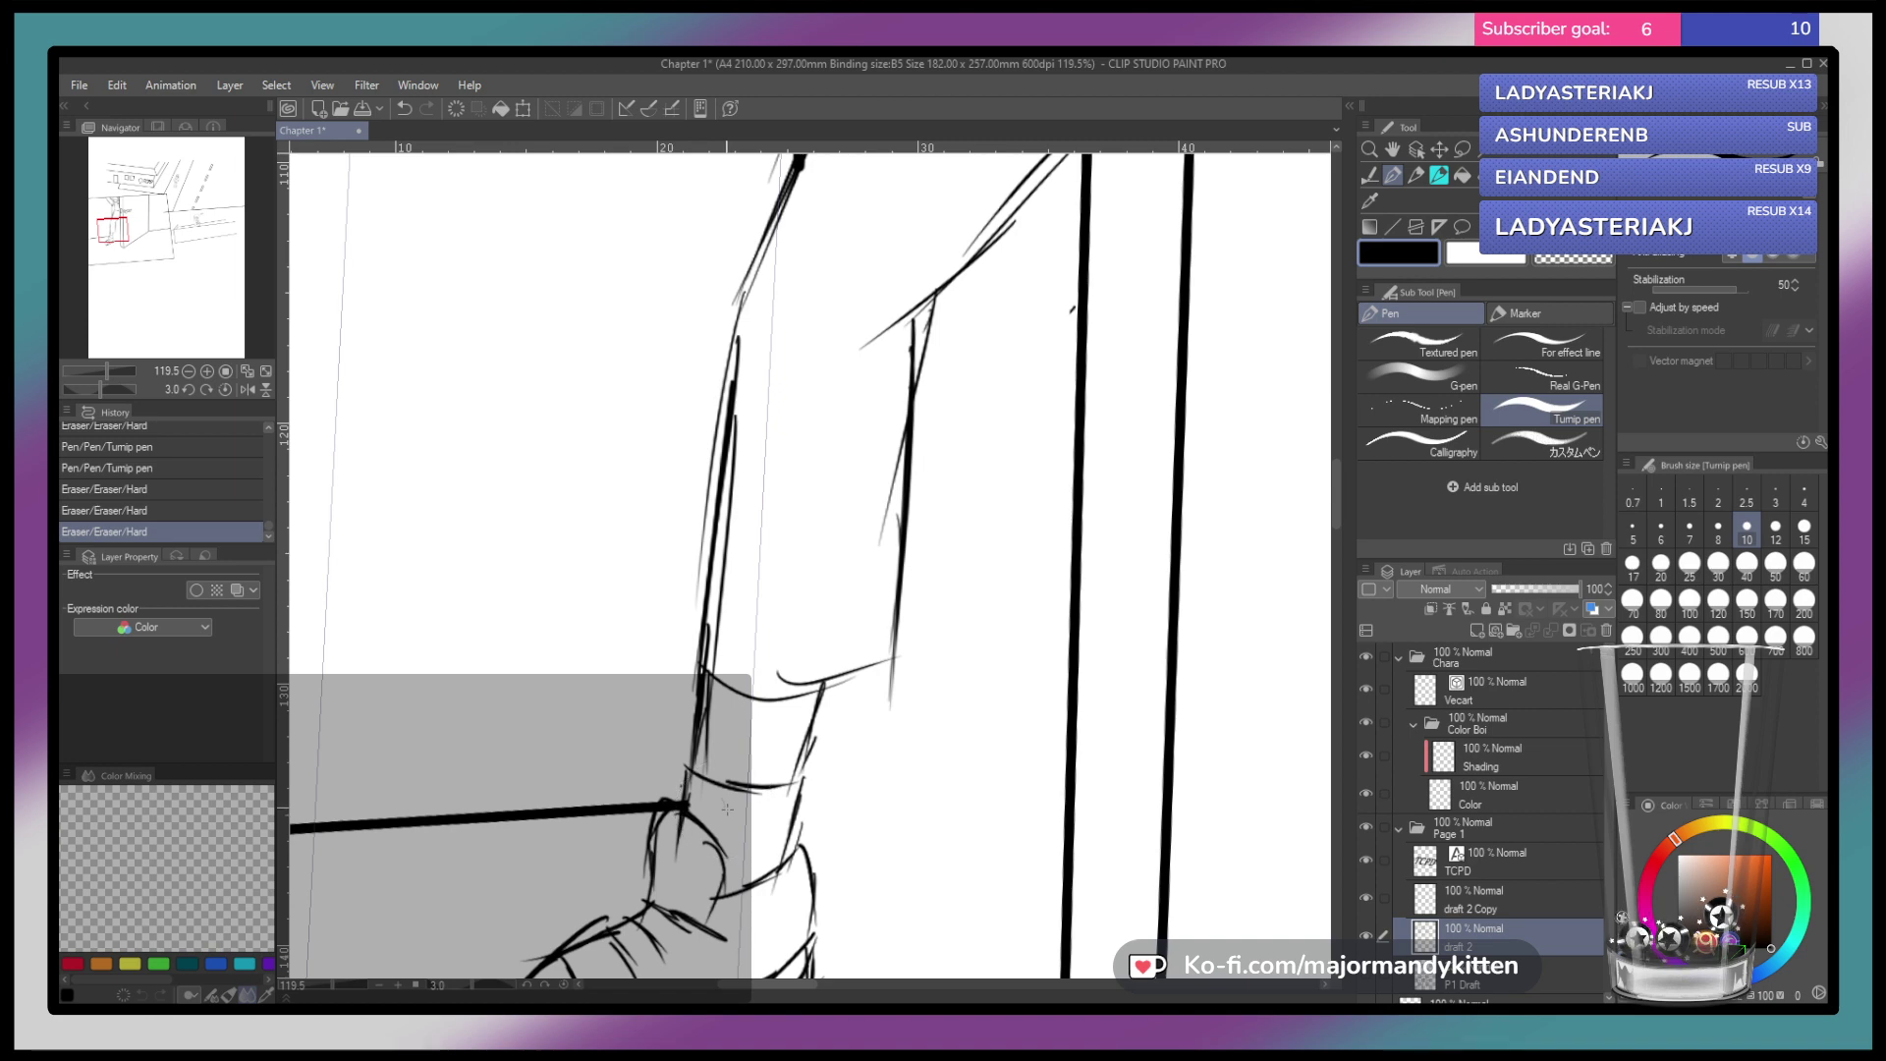
Merge the draft 2 Copy layer into draft 2
left_click_drag(1176, 638, 1086, 656)
left_click_drag(1178, 586, 1028, 588)
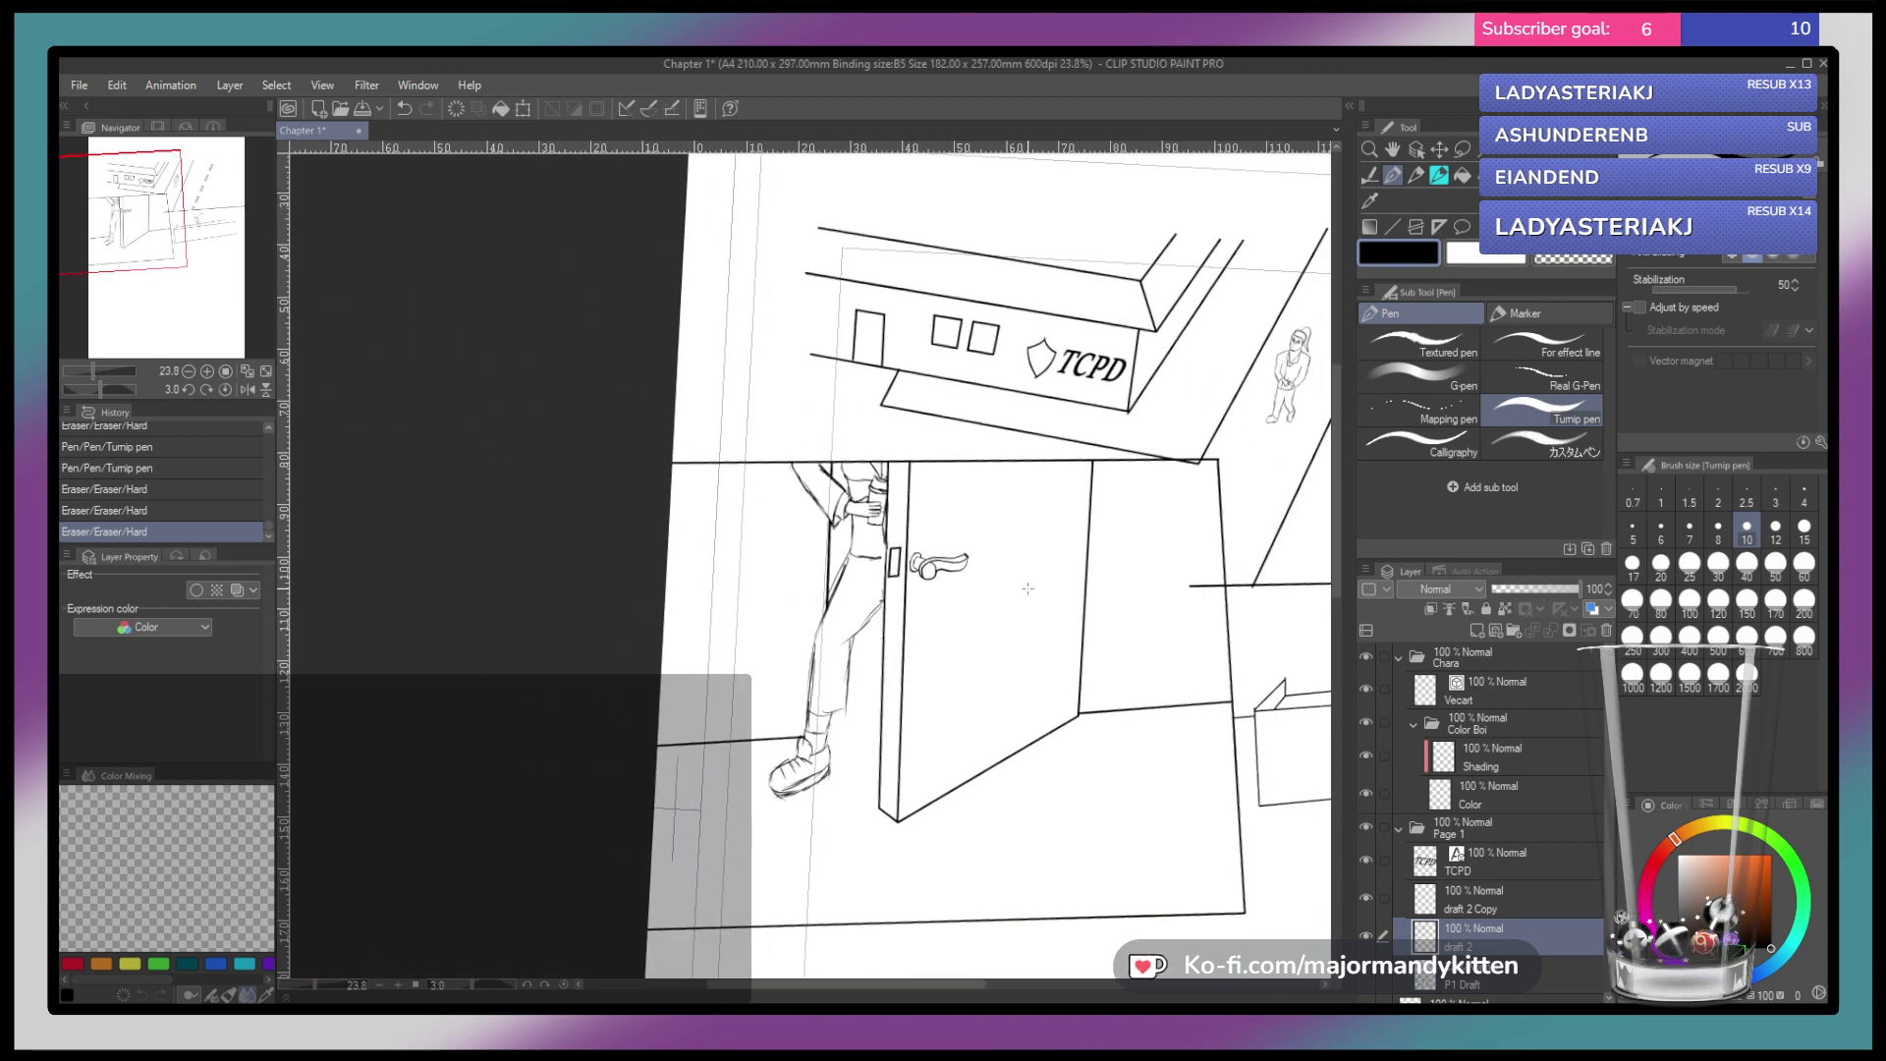
left_click(1474, 900)
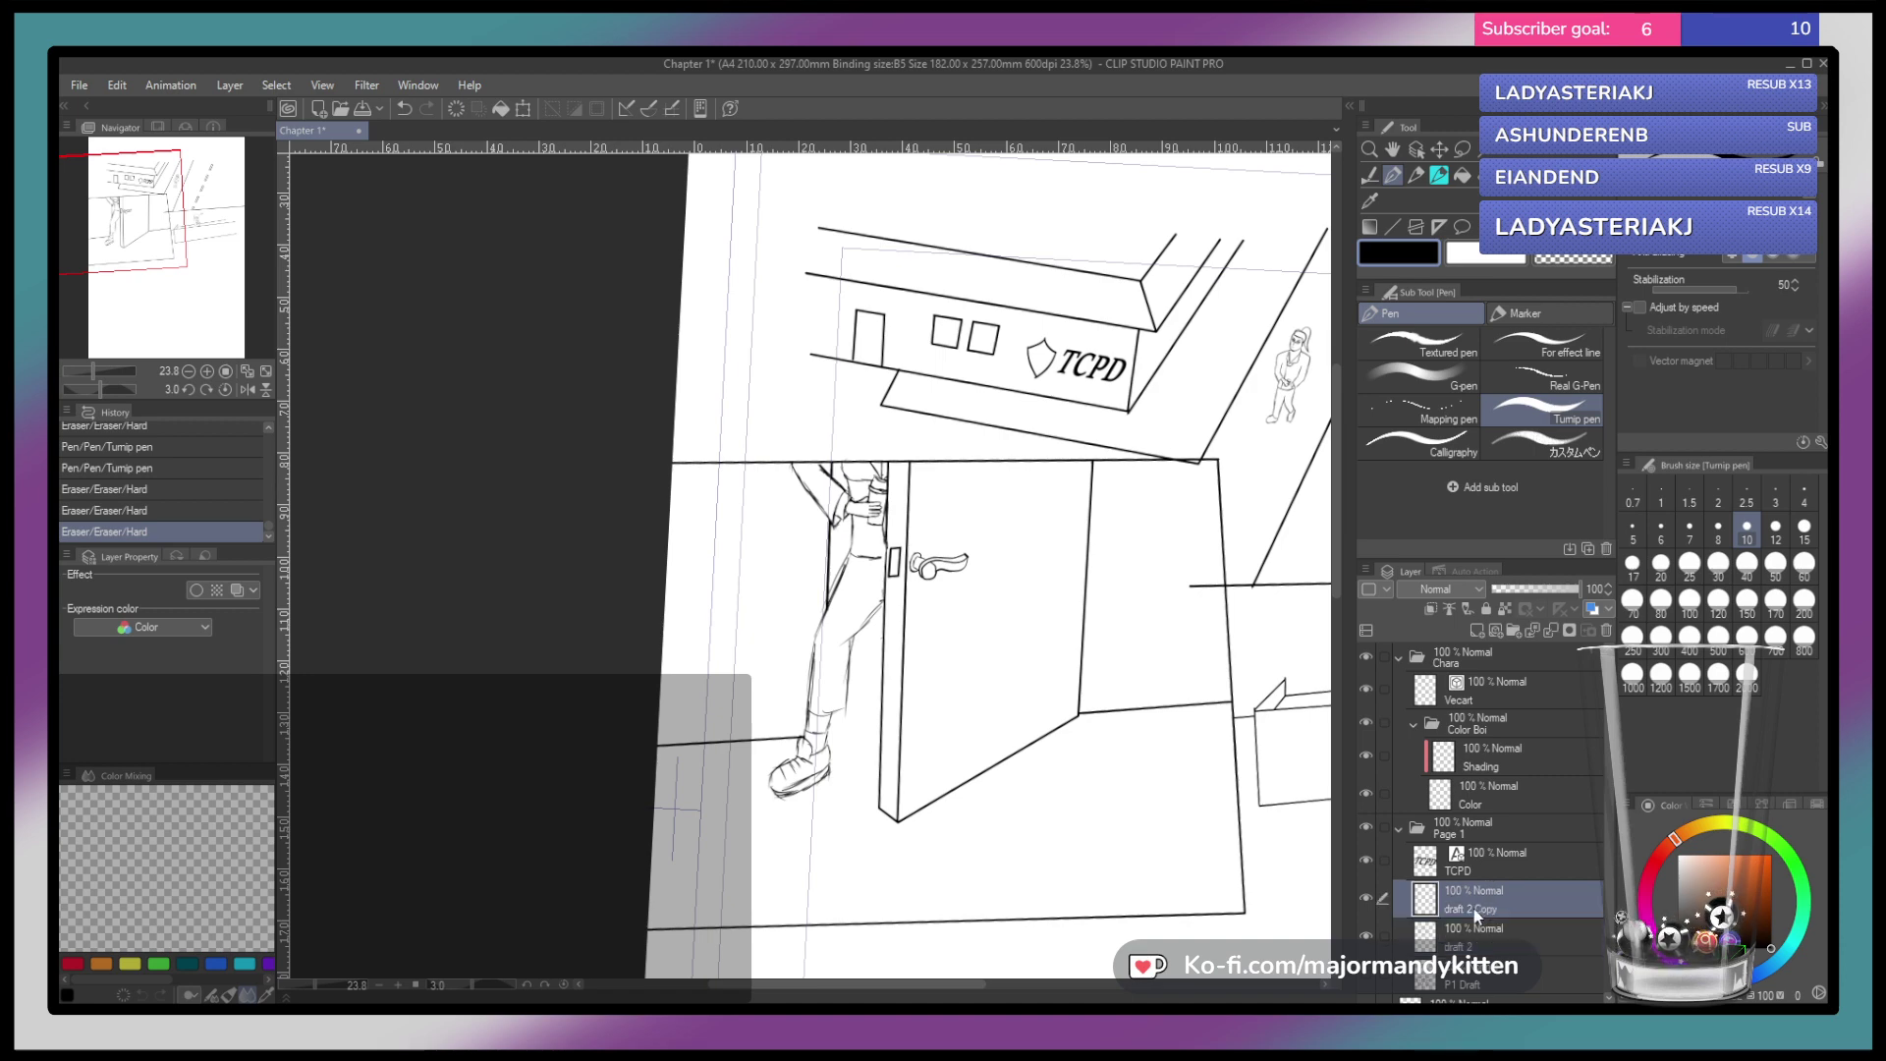
left_click(1551, 631)
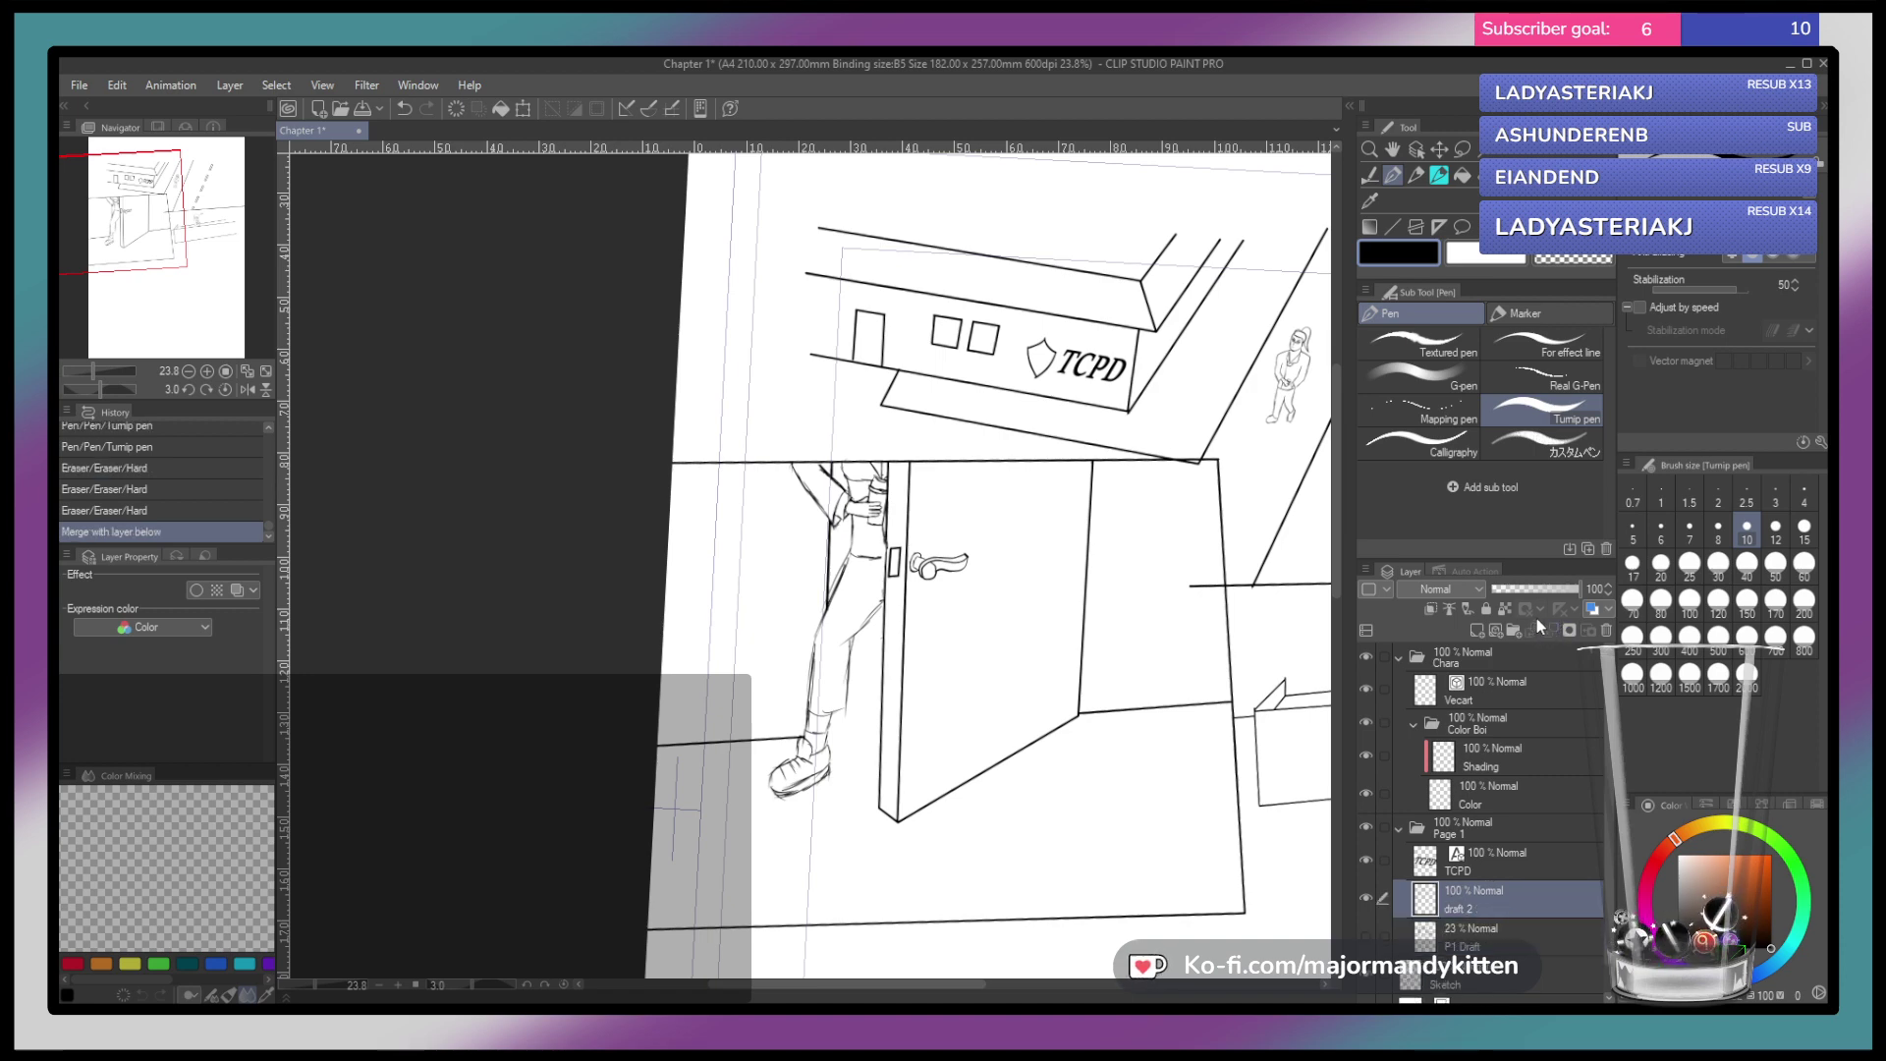
Toggle the P1 Draft layer's visibility to compare the enlarged figure with the rough sketch
scroll(999, 594, "right", 5)
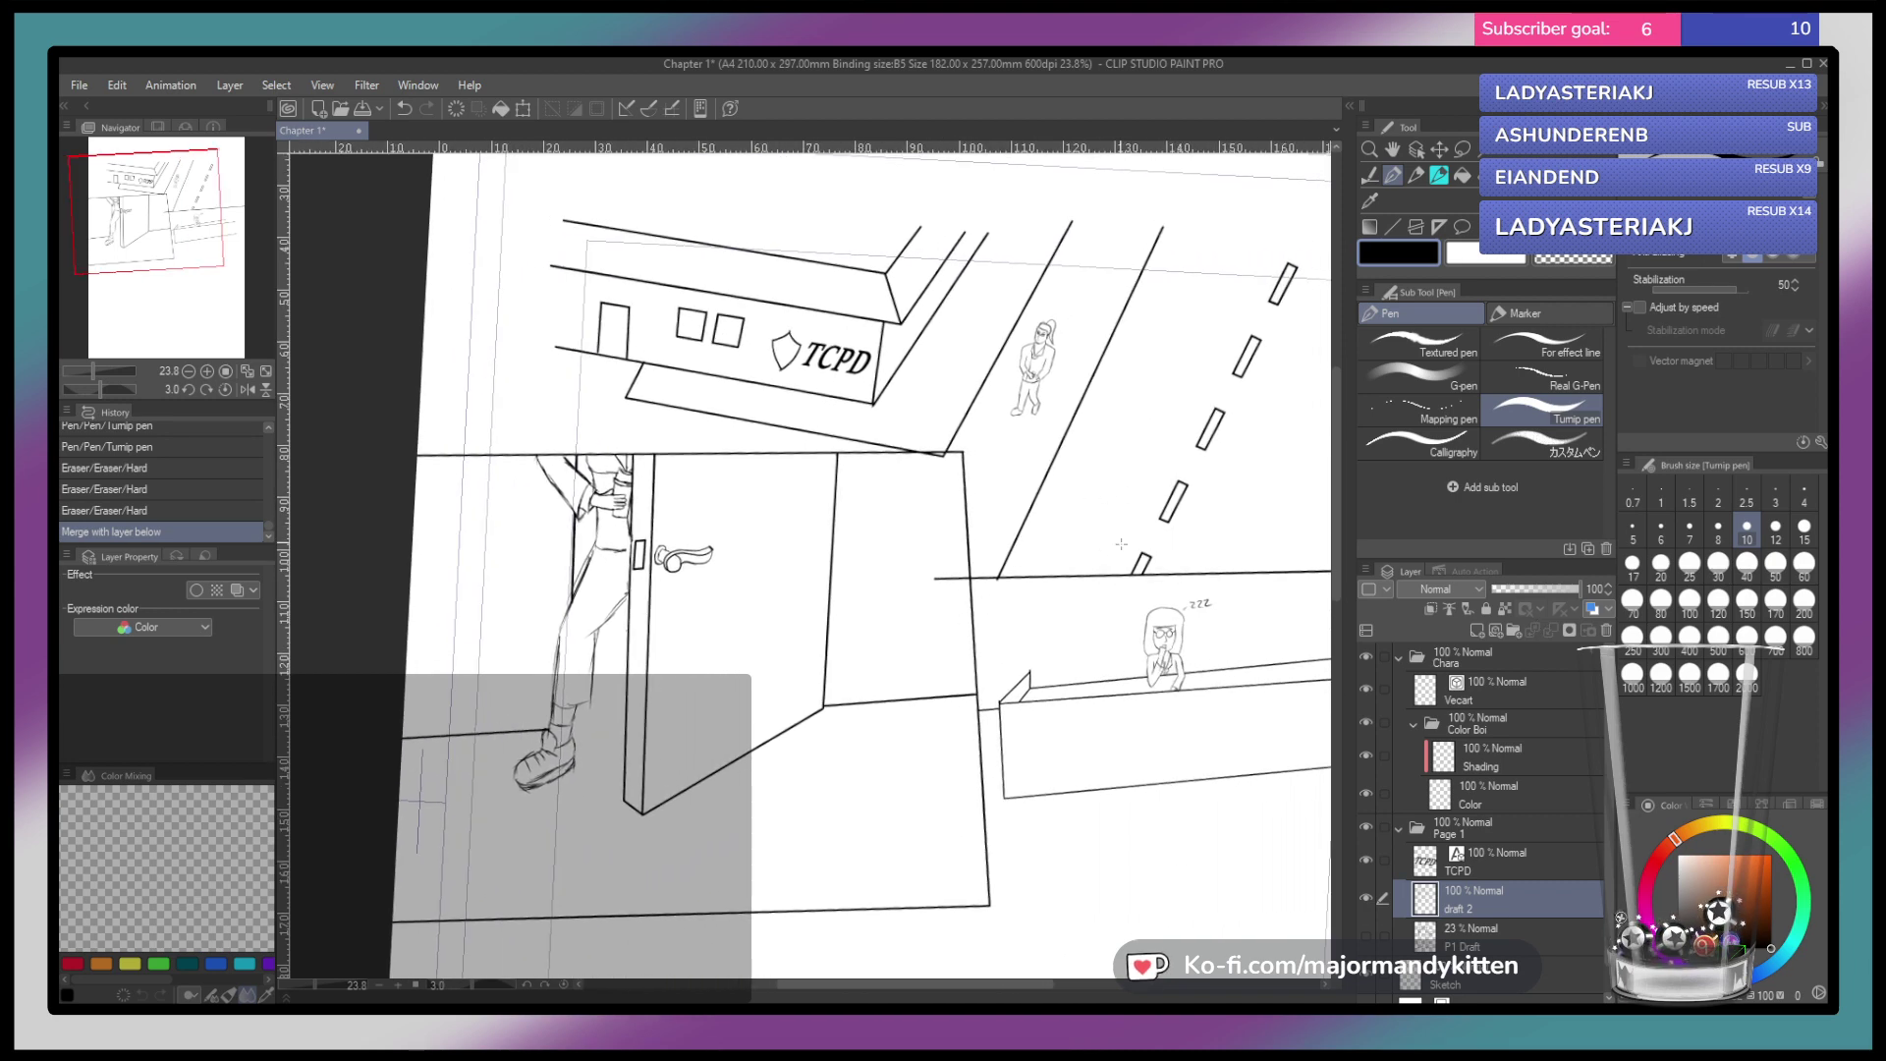
left_click(1367, 938)
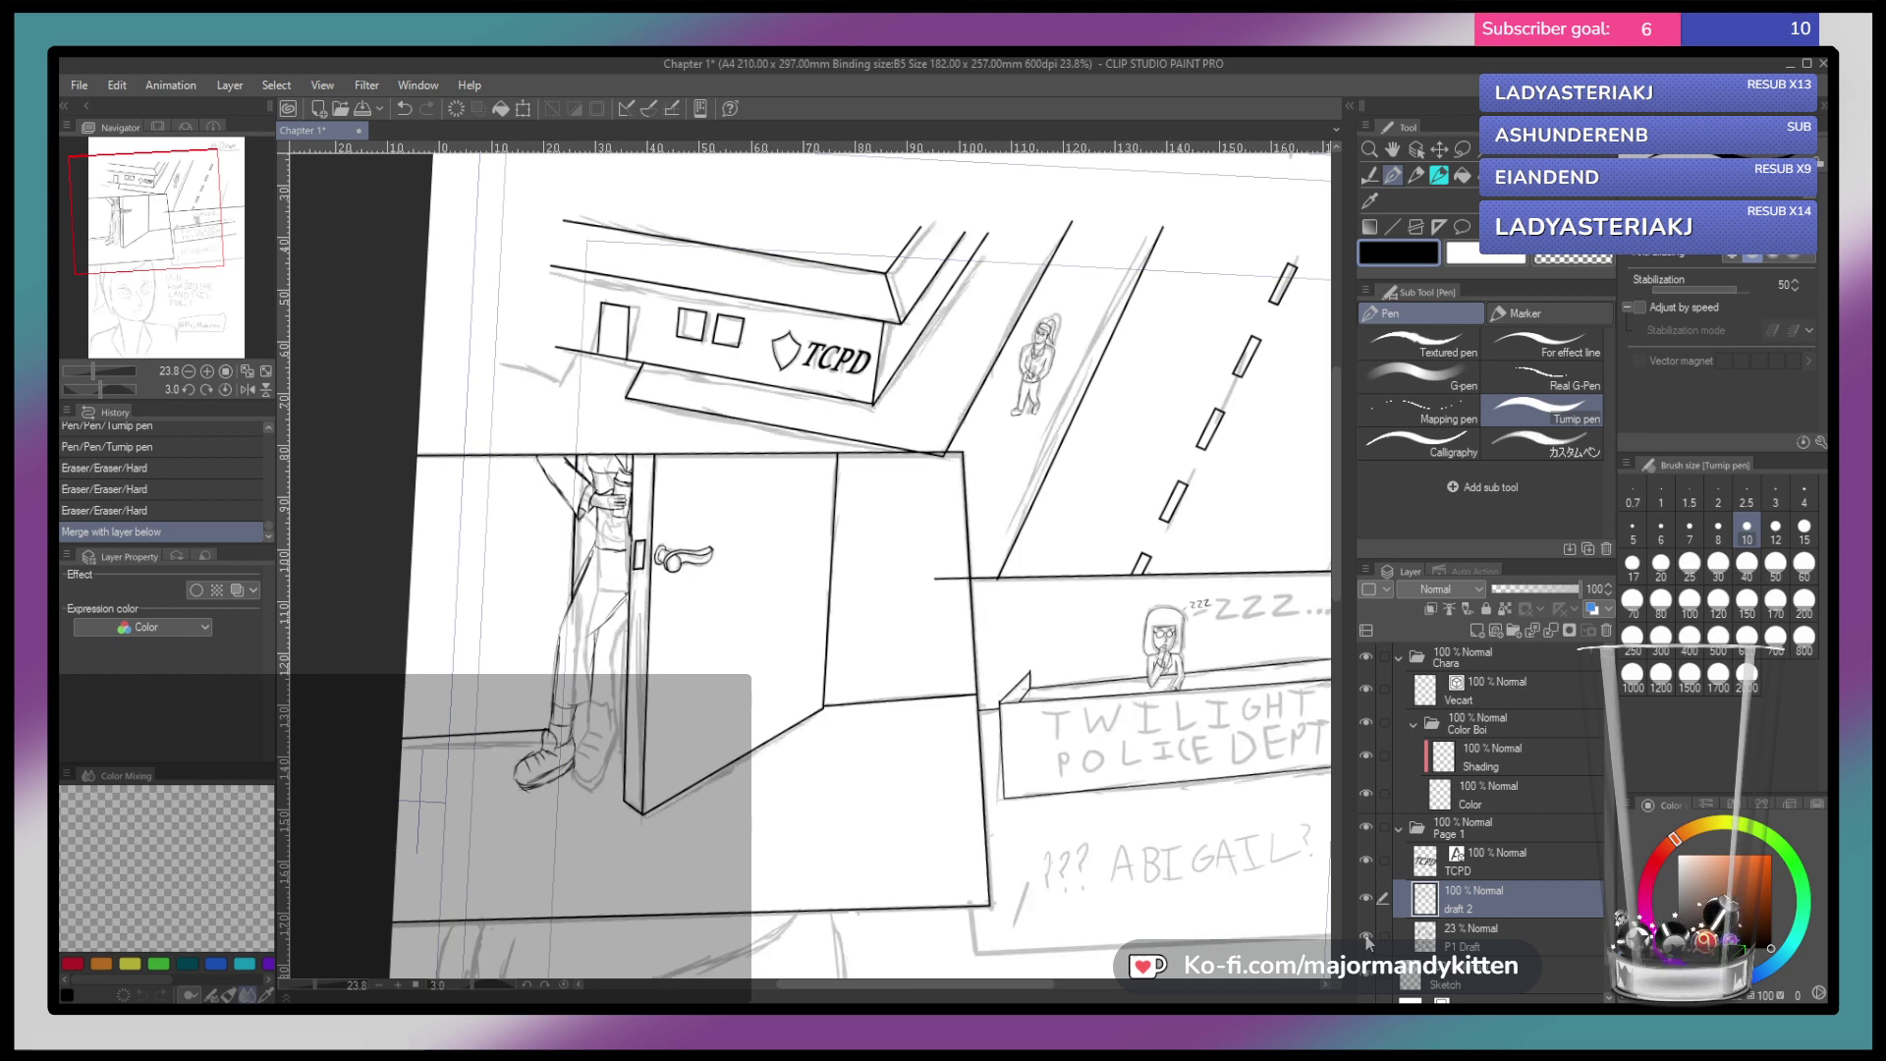
left_click(1367, 937)
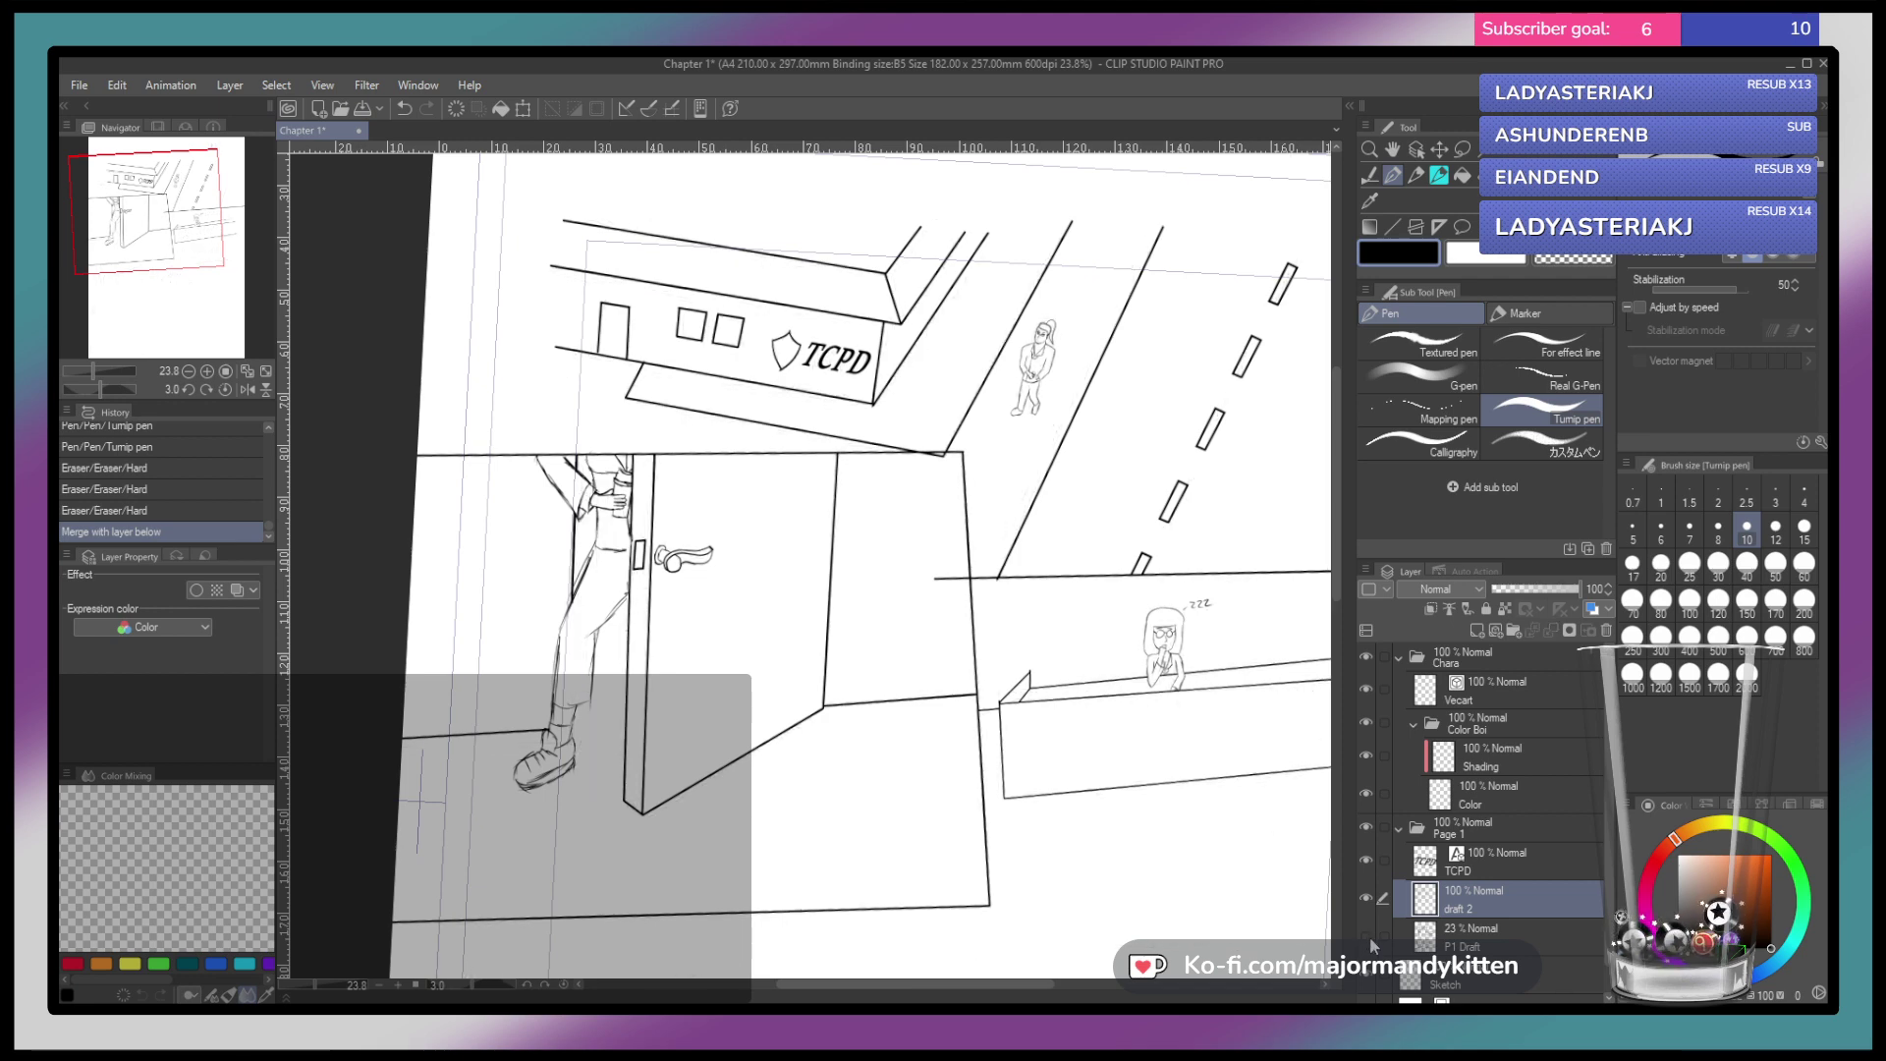
Erase the stub of the street panel's lower border that overhangs into the doorway panel
left_click(943, 575)
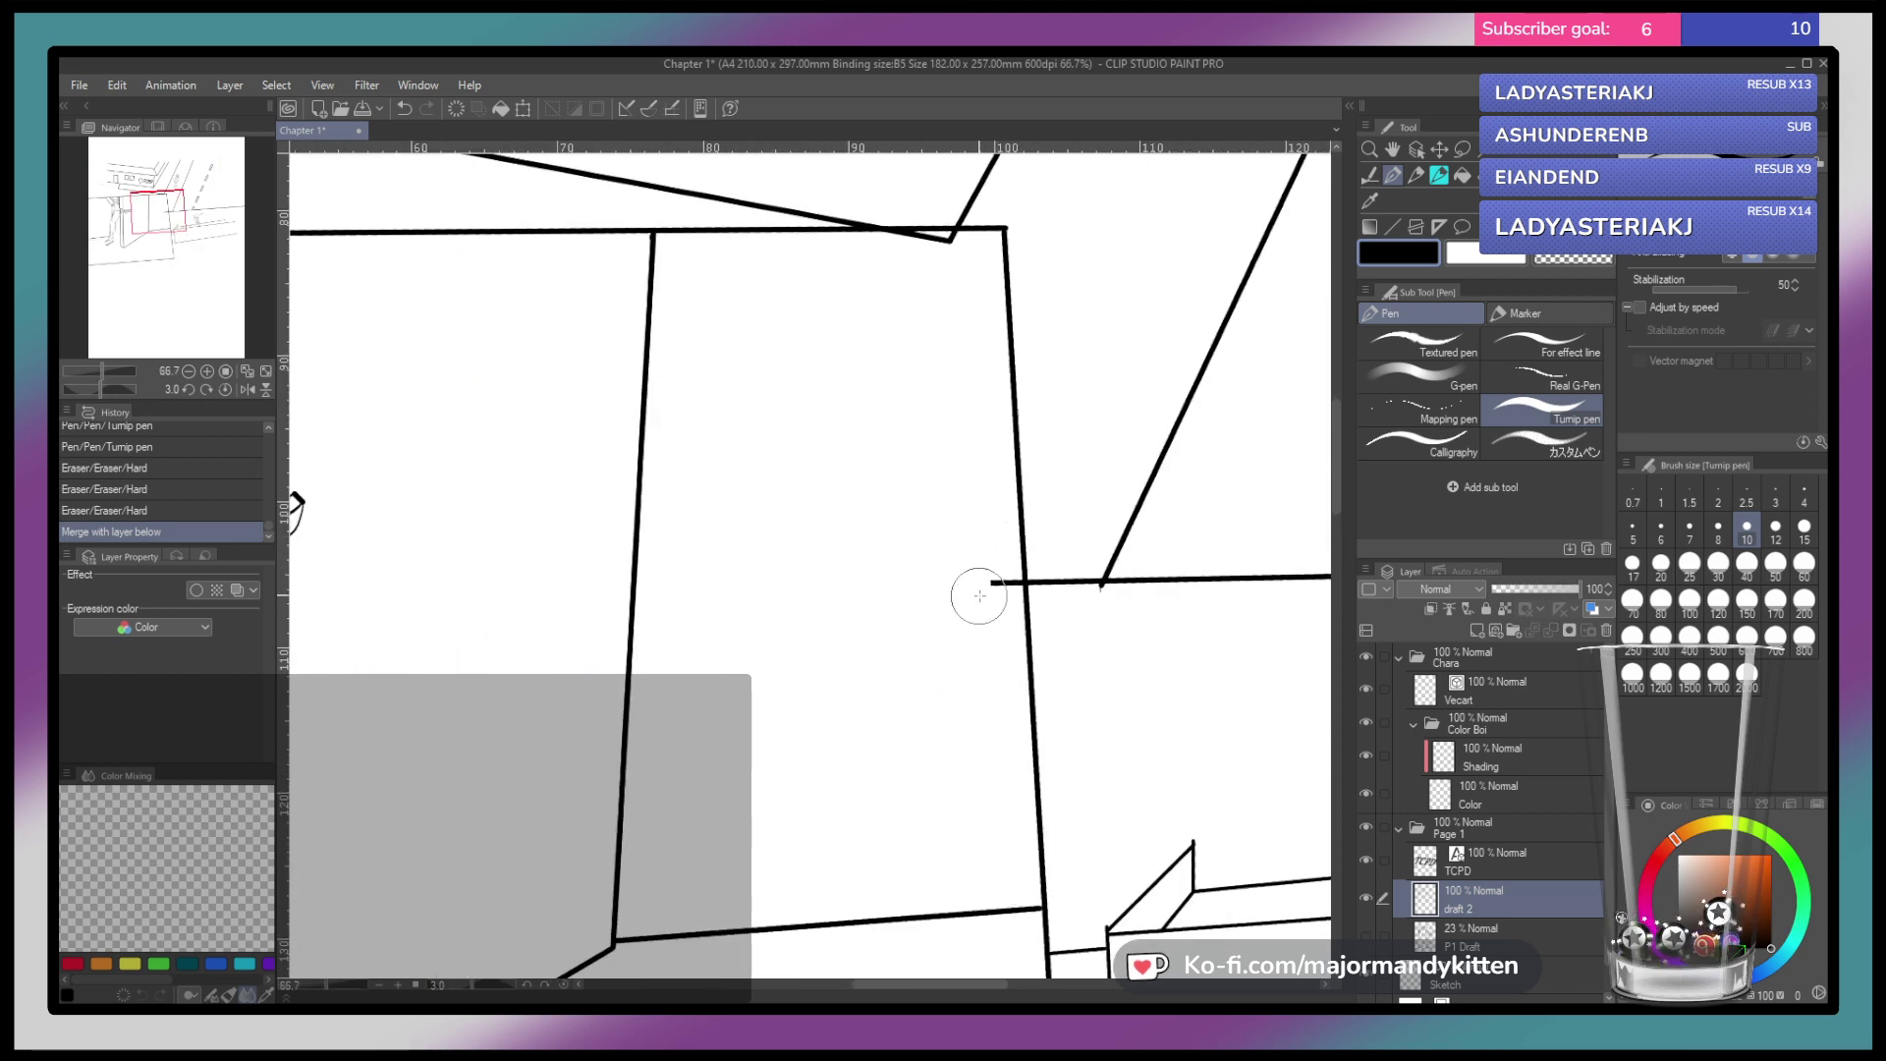
left_click(996, 590)
left_click(1006, 584)
left_click(1012, 582)
left_click(1017, 582)
left_click(1018, 579)
left_click(1022, 585)
left_click_drag(1024, 570, 919, 647)
left_click_drag(1103, 649, 997, 585)
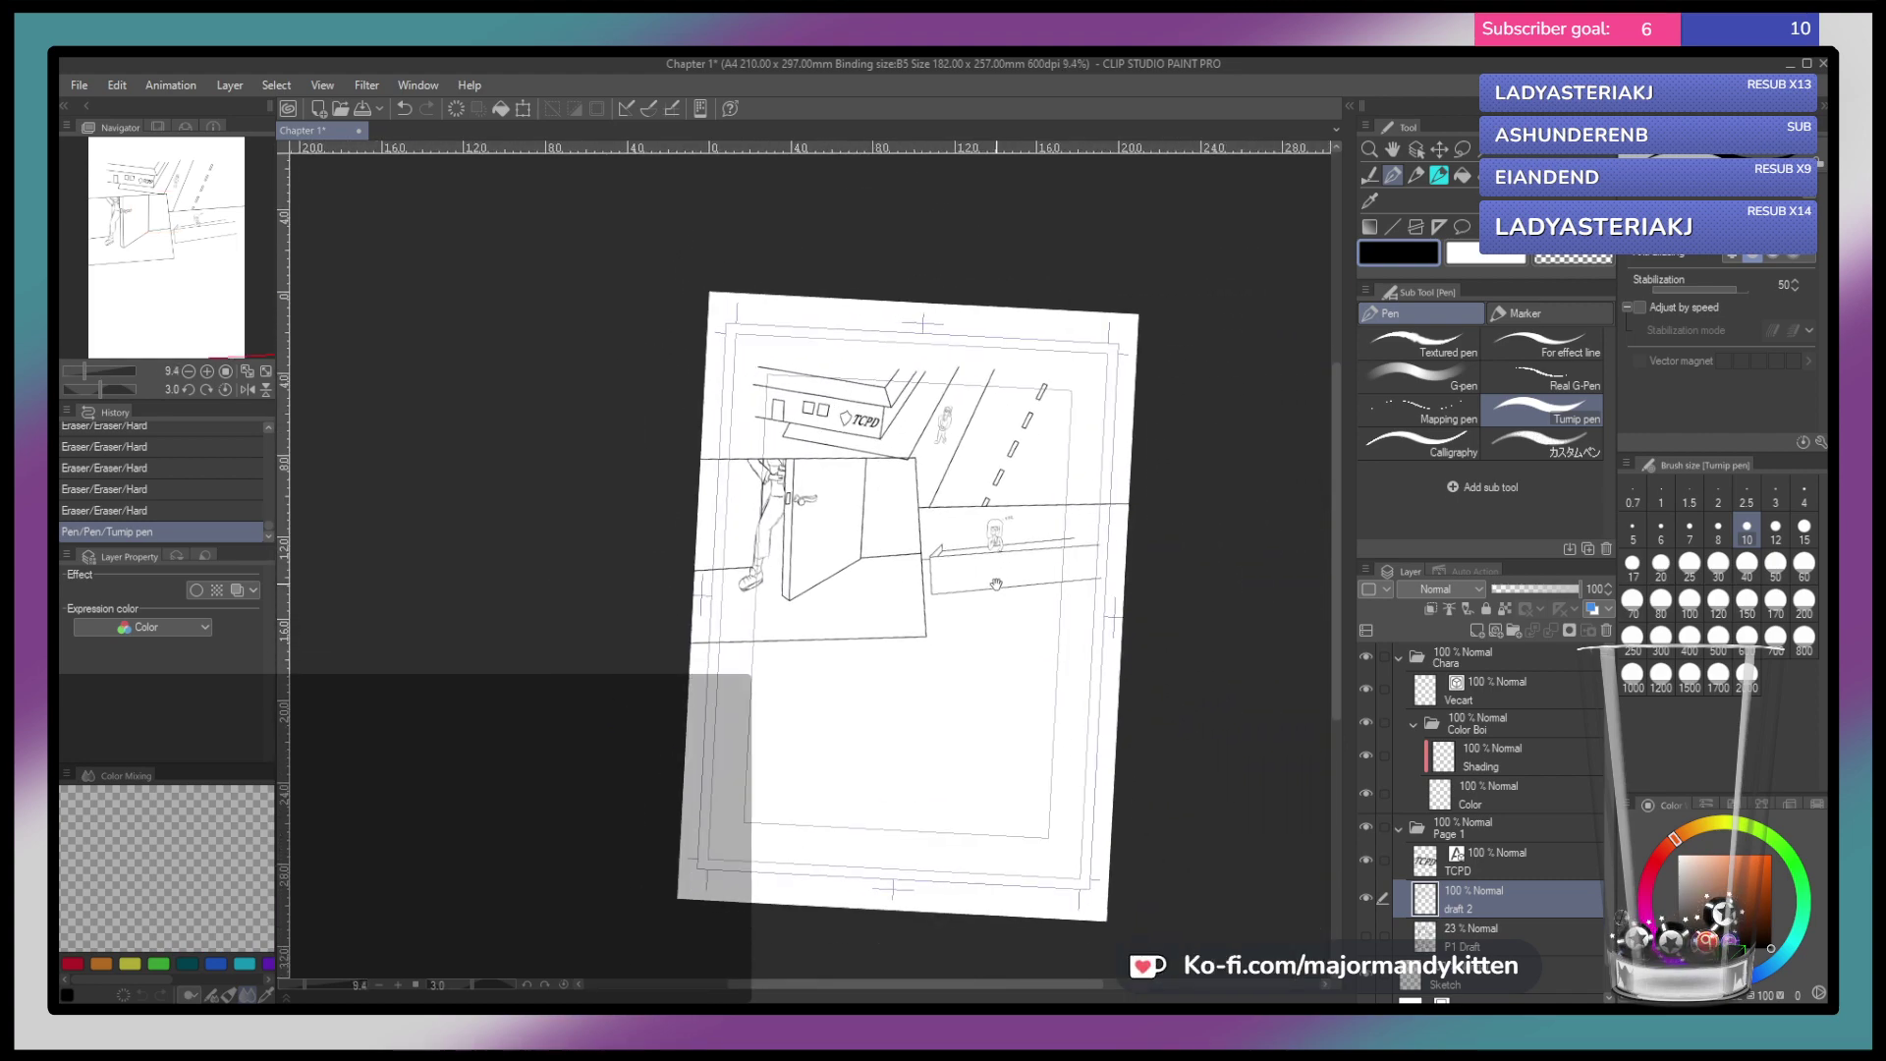
scroll(1032, 610, "up", 3)
scroll(1035, 611, "down", 2)
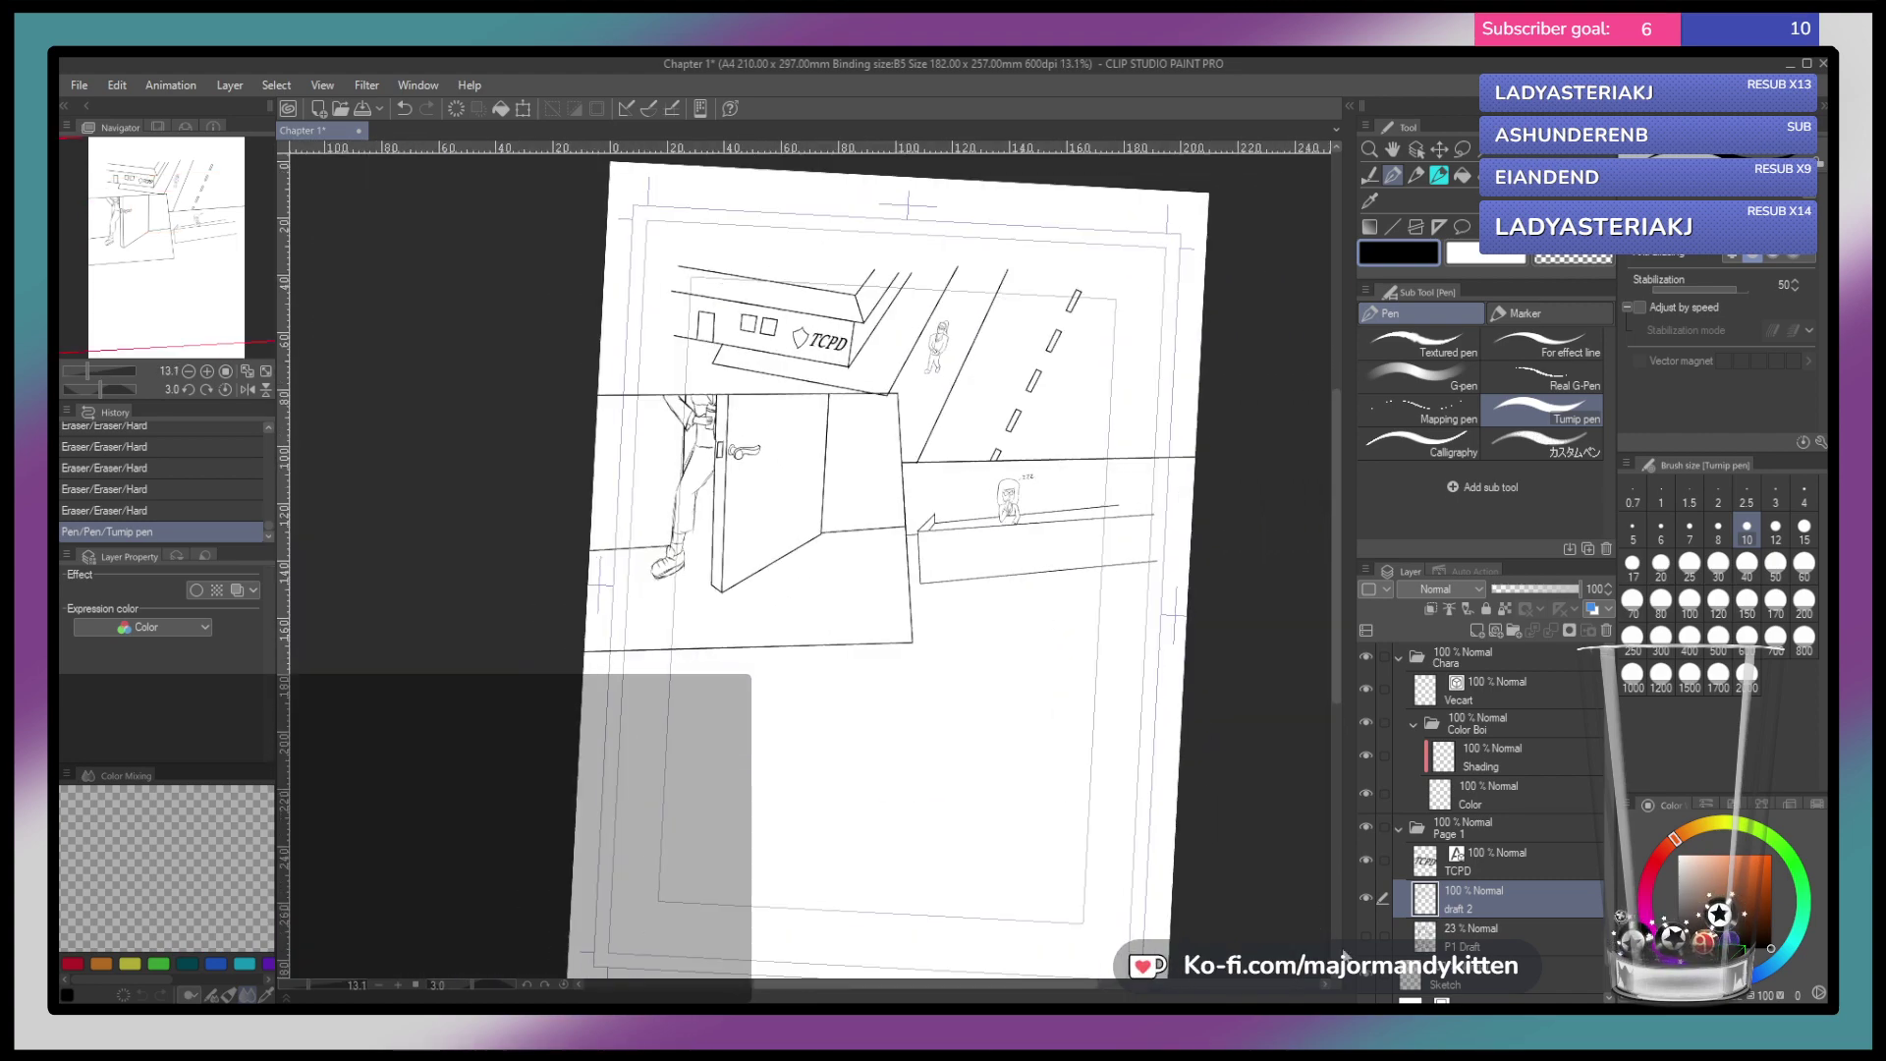
Show the P1 Draft layer and ink the reception panel's bottom and short side borders, erasing the overhang inside the doorway panel
left_click(1365, 937)
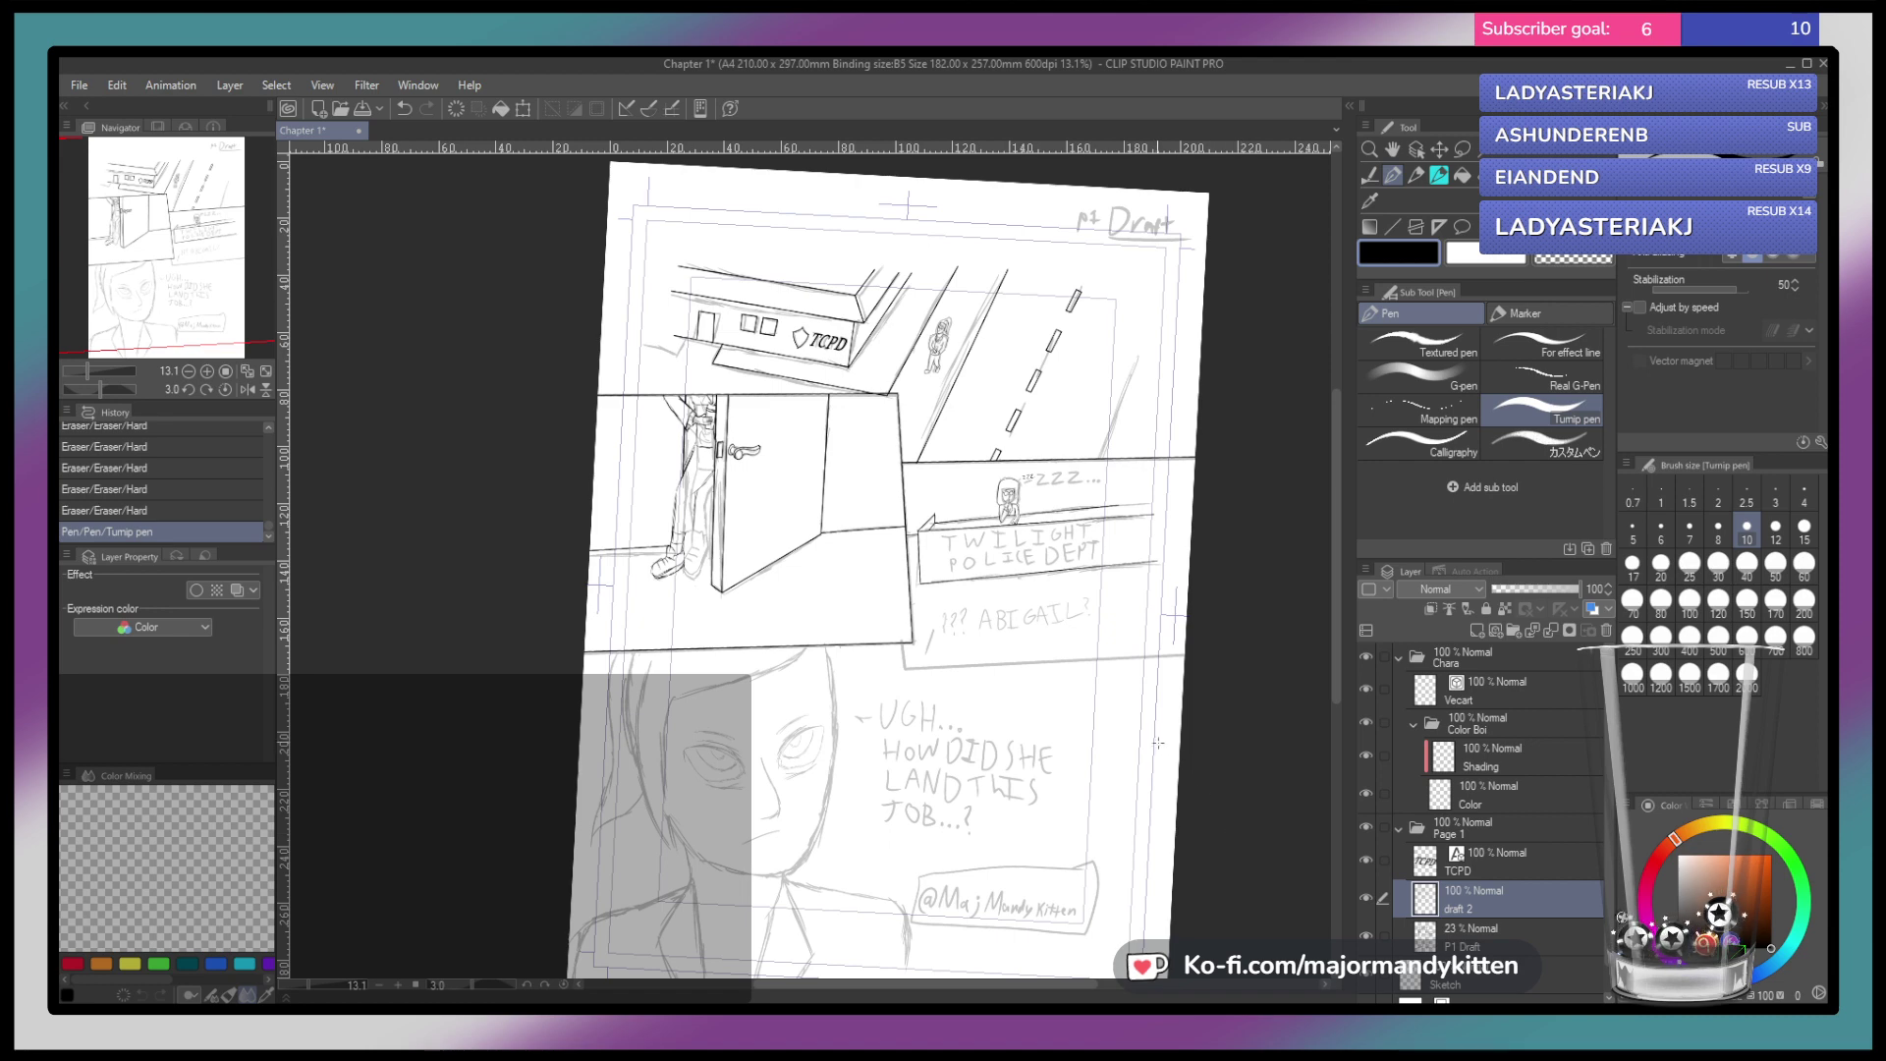
scroll(1110, 590, "up", 4)
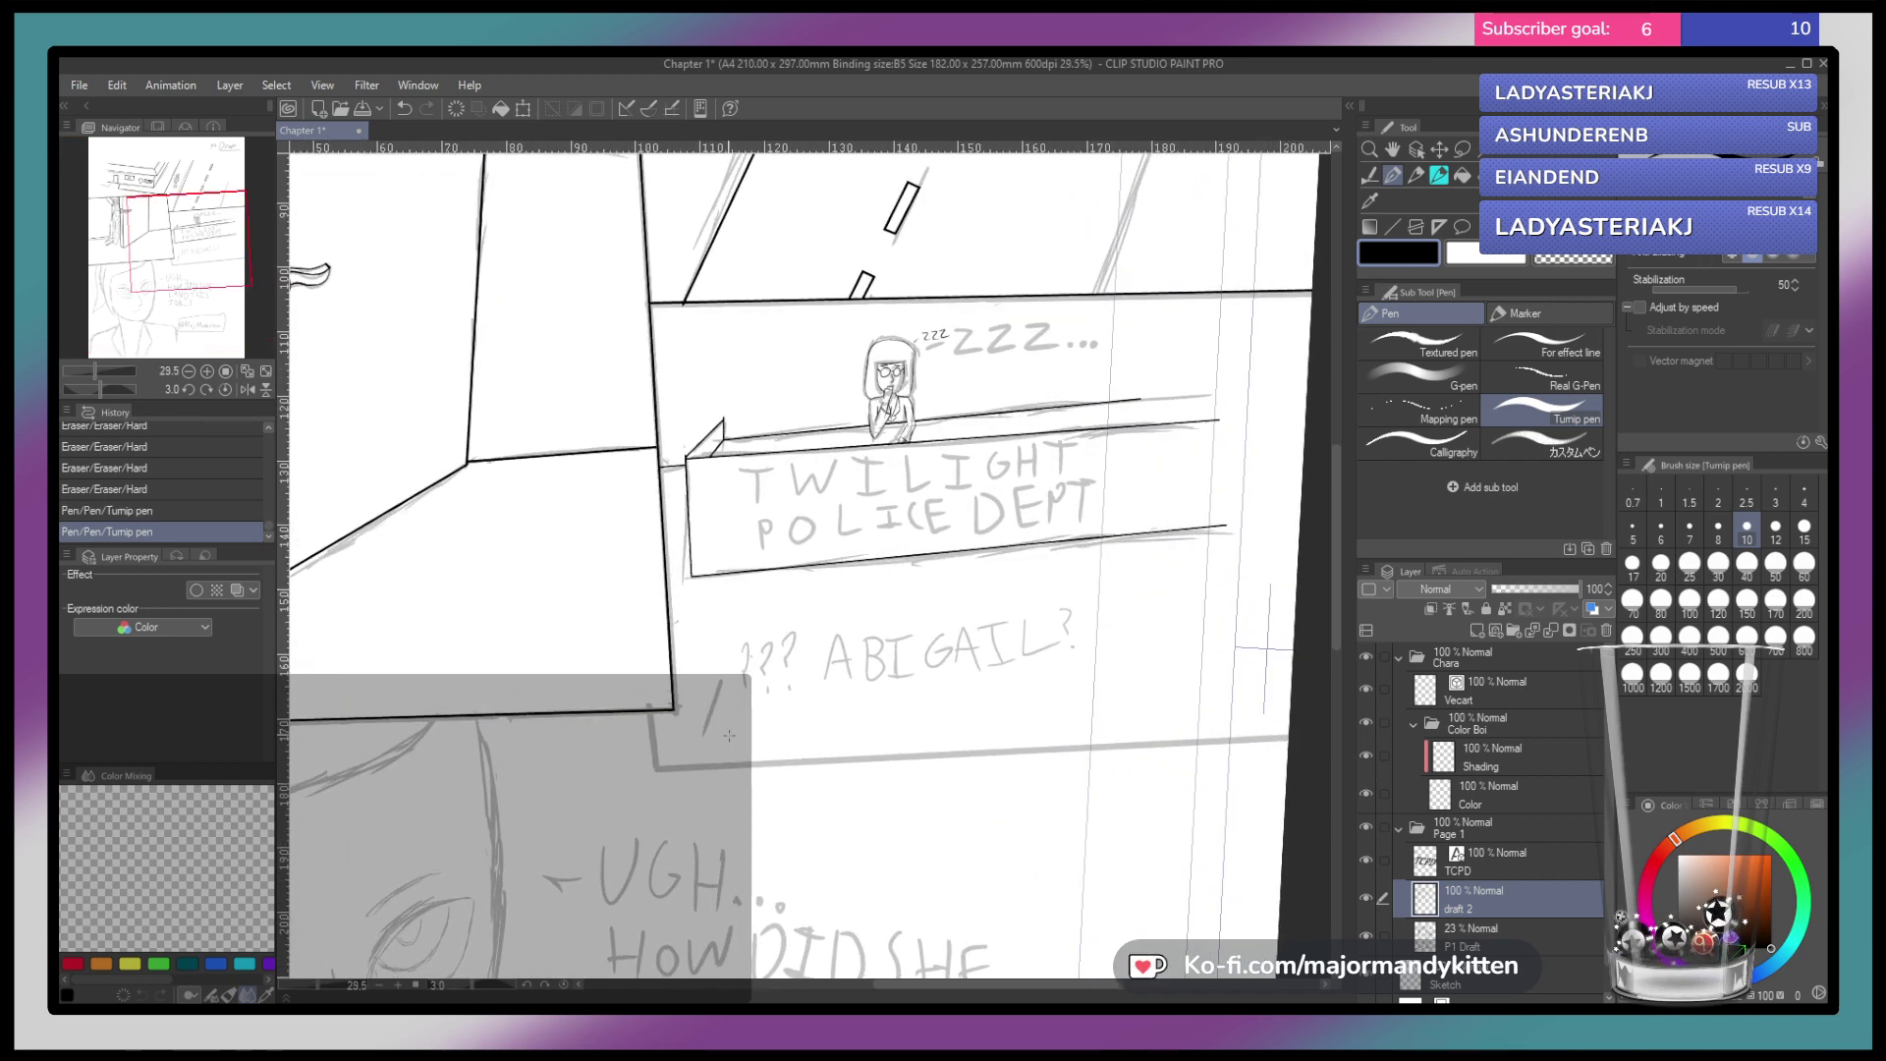
left_click(656, 769, "shift")
left_click_drag(645, 696, 646, 694)
scroll(652, 703, "up", 3)
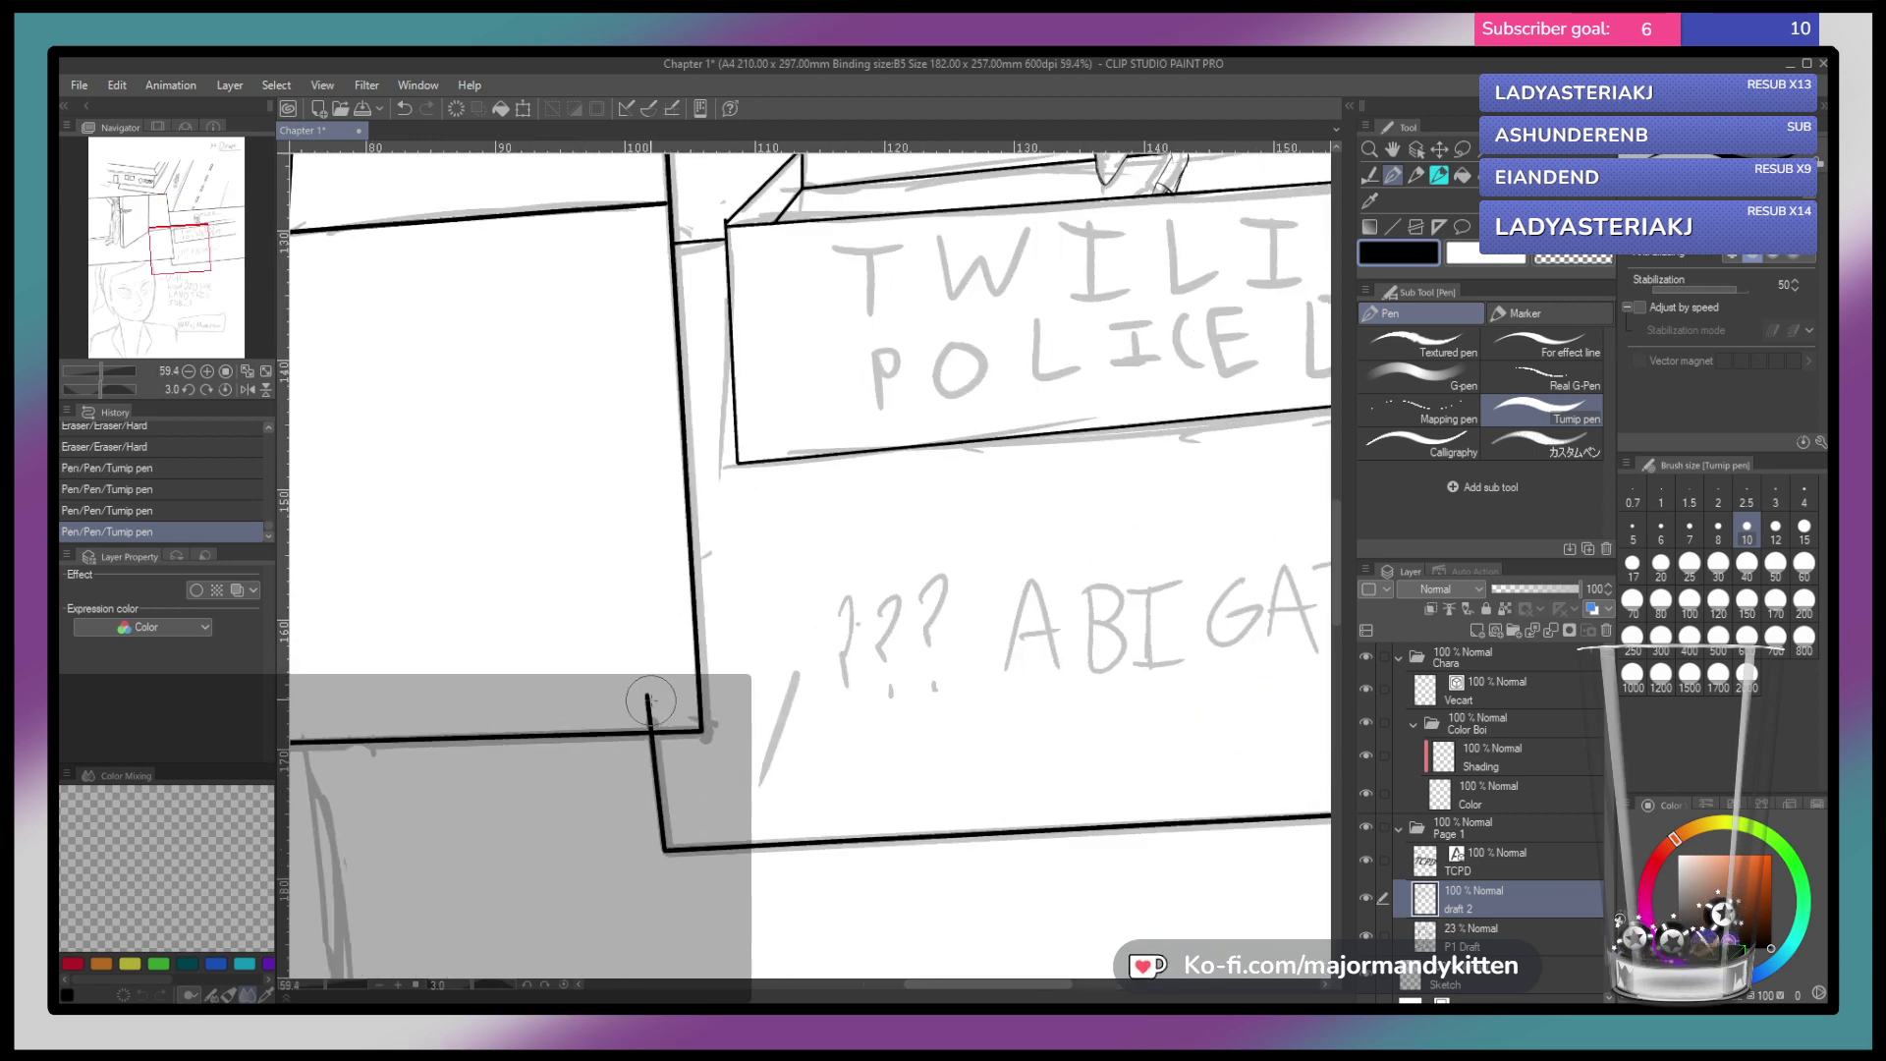
left_click_drag(649, 722, 650, 723)
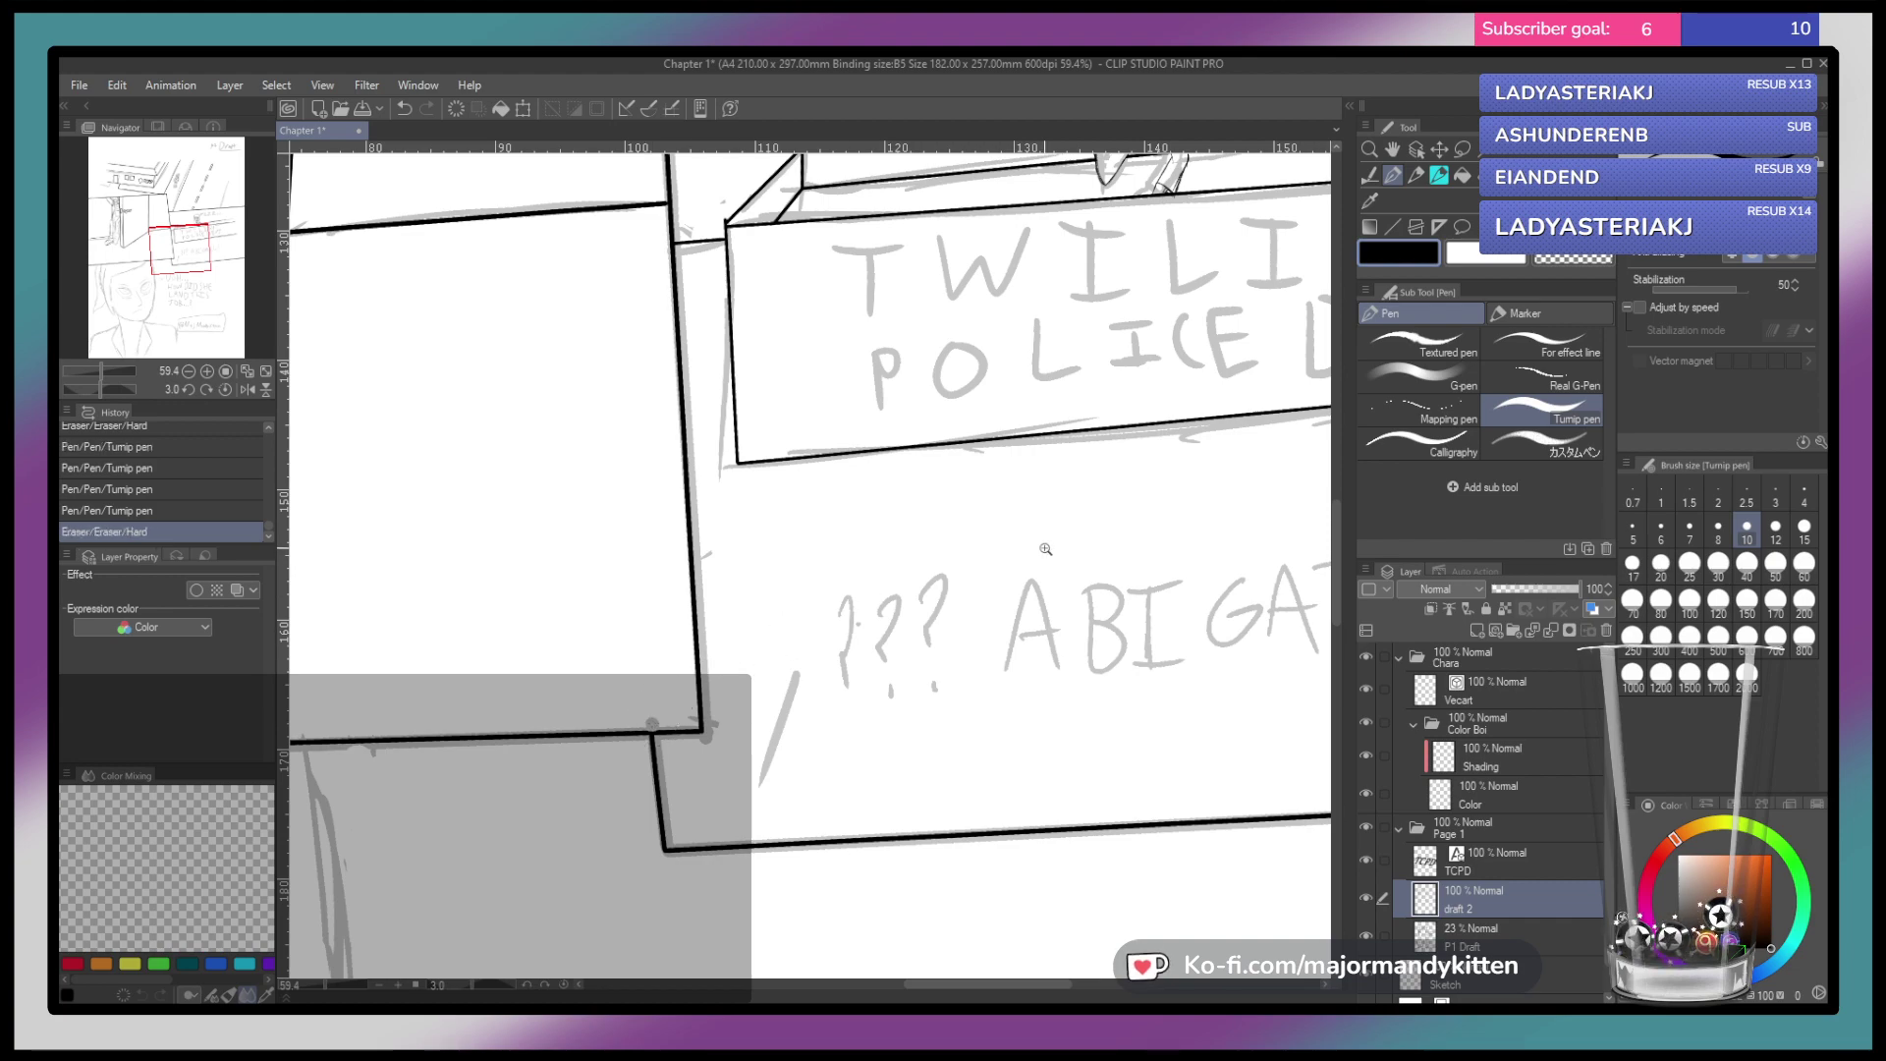
scroll(1042, 549, "down", 5)
left_click_drag(1221, 492, 1166, 603)
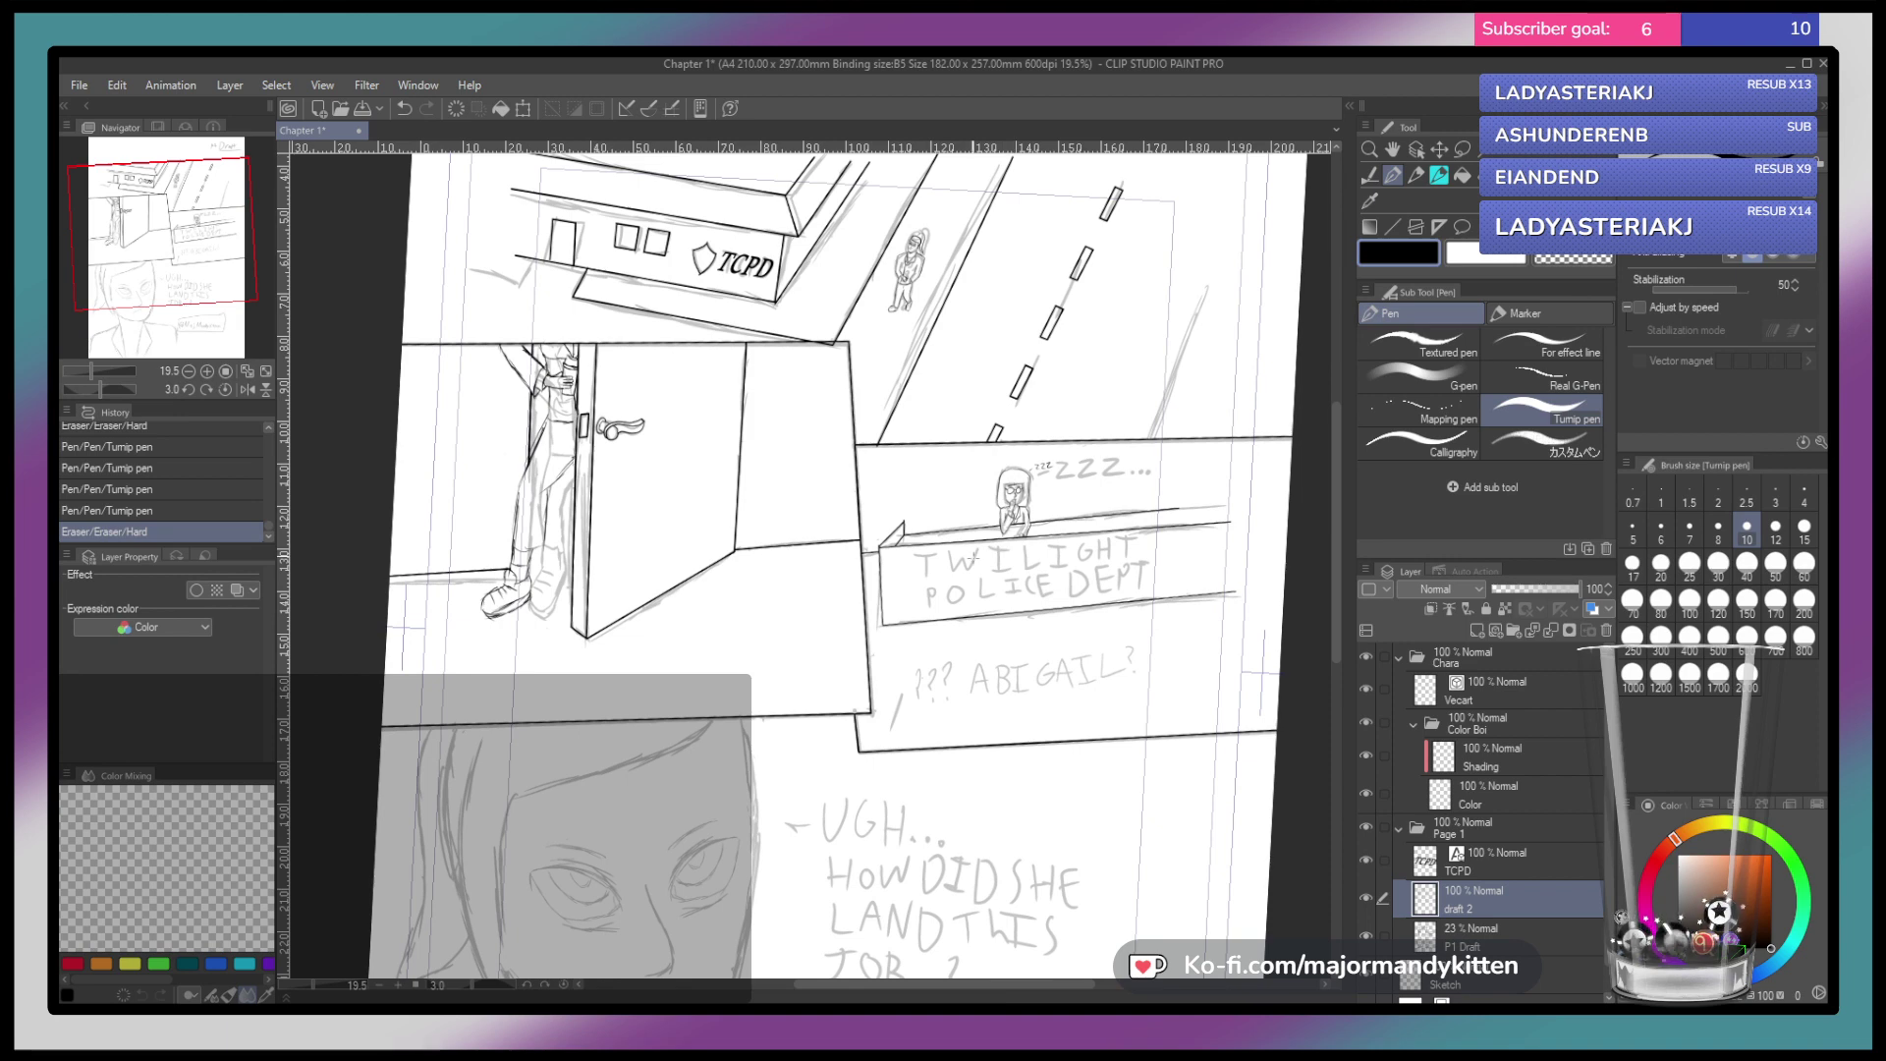
scroll(935, 566, "up", 2)
scroll(980, 558, "up", 1)
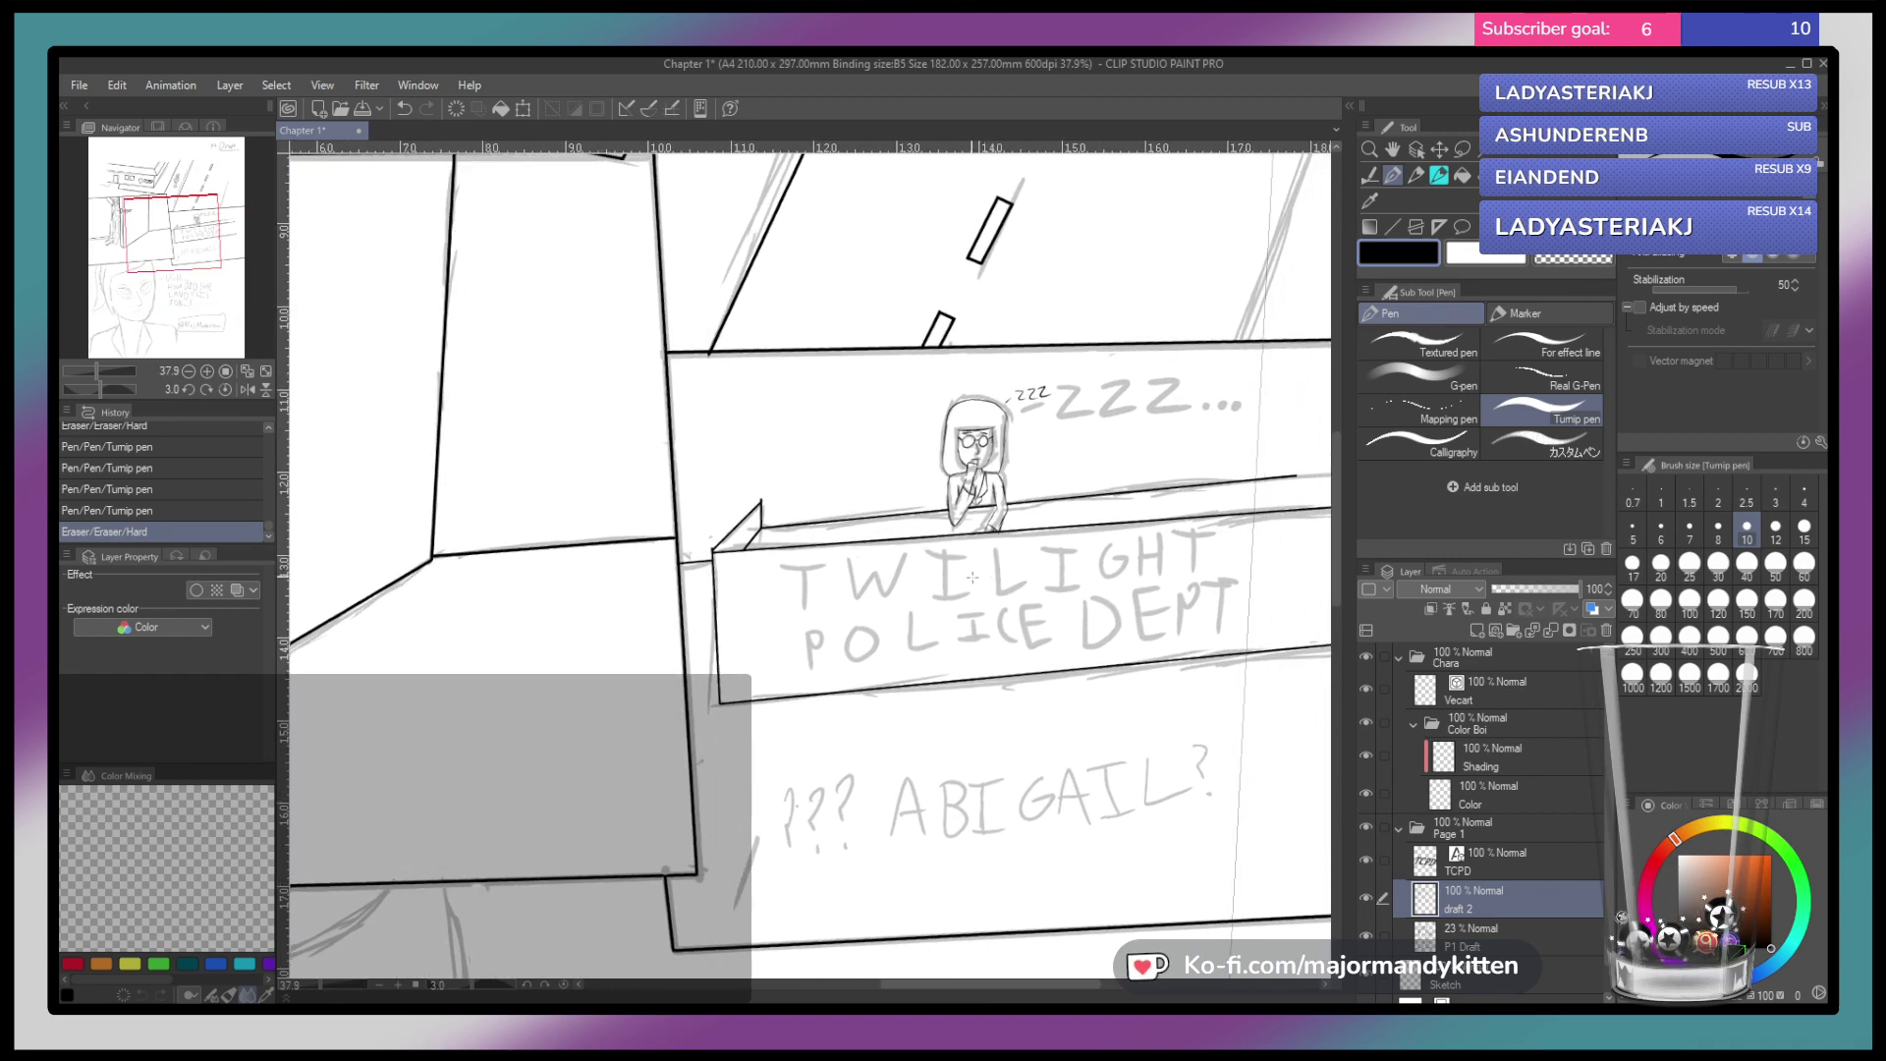
mouse_move(984, 553)
left_mouse_down()
mouse_move(958, 583)
mouse_move(973, 571)
mouse_move(962, 590)
mouse_move(989, 619)
left_mouse_up()
key("ctrl+z")
key("ctrl+z")
mouse_move(987, 556)
left_mouse_down()
mouse_move(949, 596)
mouse_move(987, 649)
left_mouse_up()
key("ctrl+z")
key("ctrl+z")
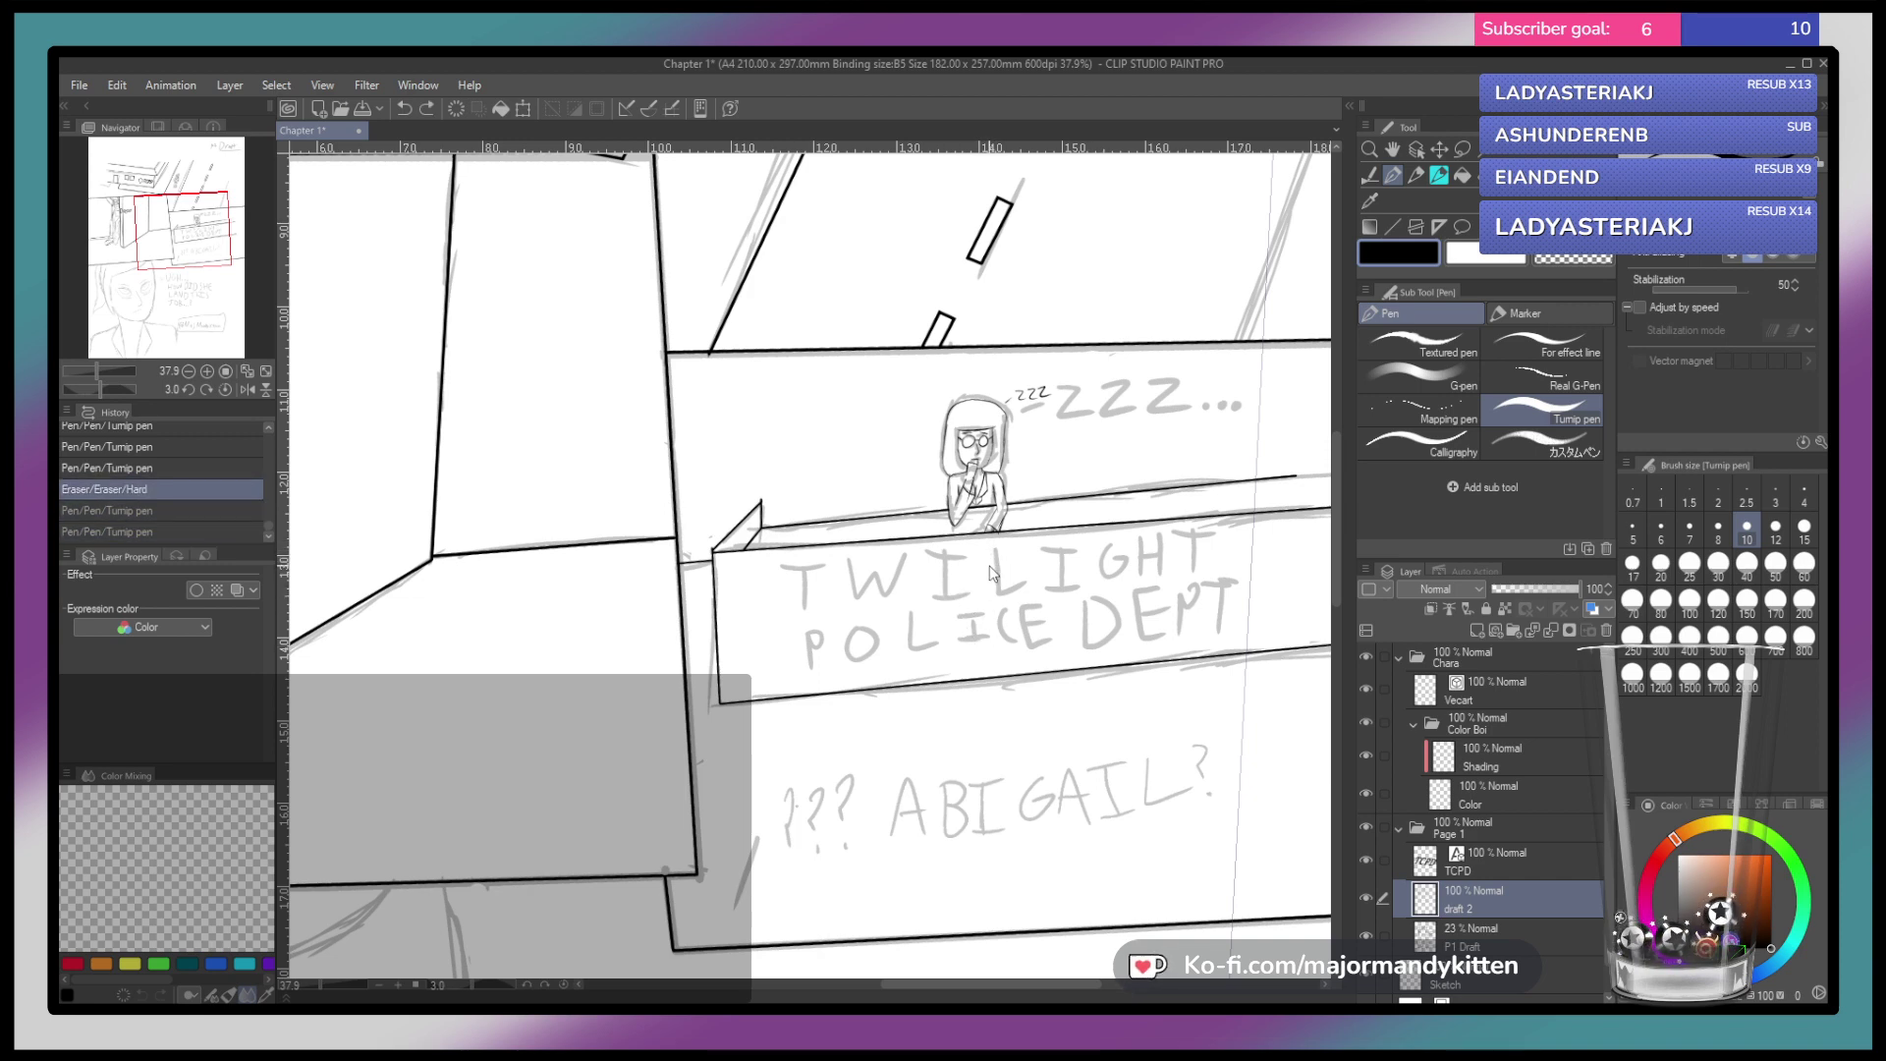
Ink one curved side of a small shield emblem at the middle of the reception desk's front
mouse_move(987, 553)
left_mouse_down()
mouse_move(956, 583)
mouse_move(1007, 647)
left_mouse_up()
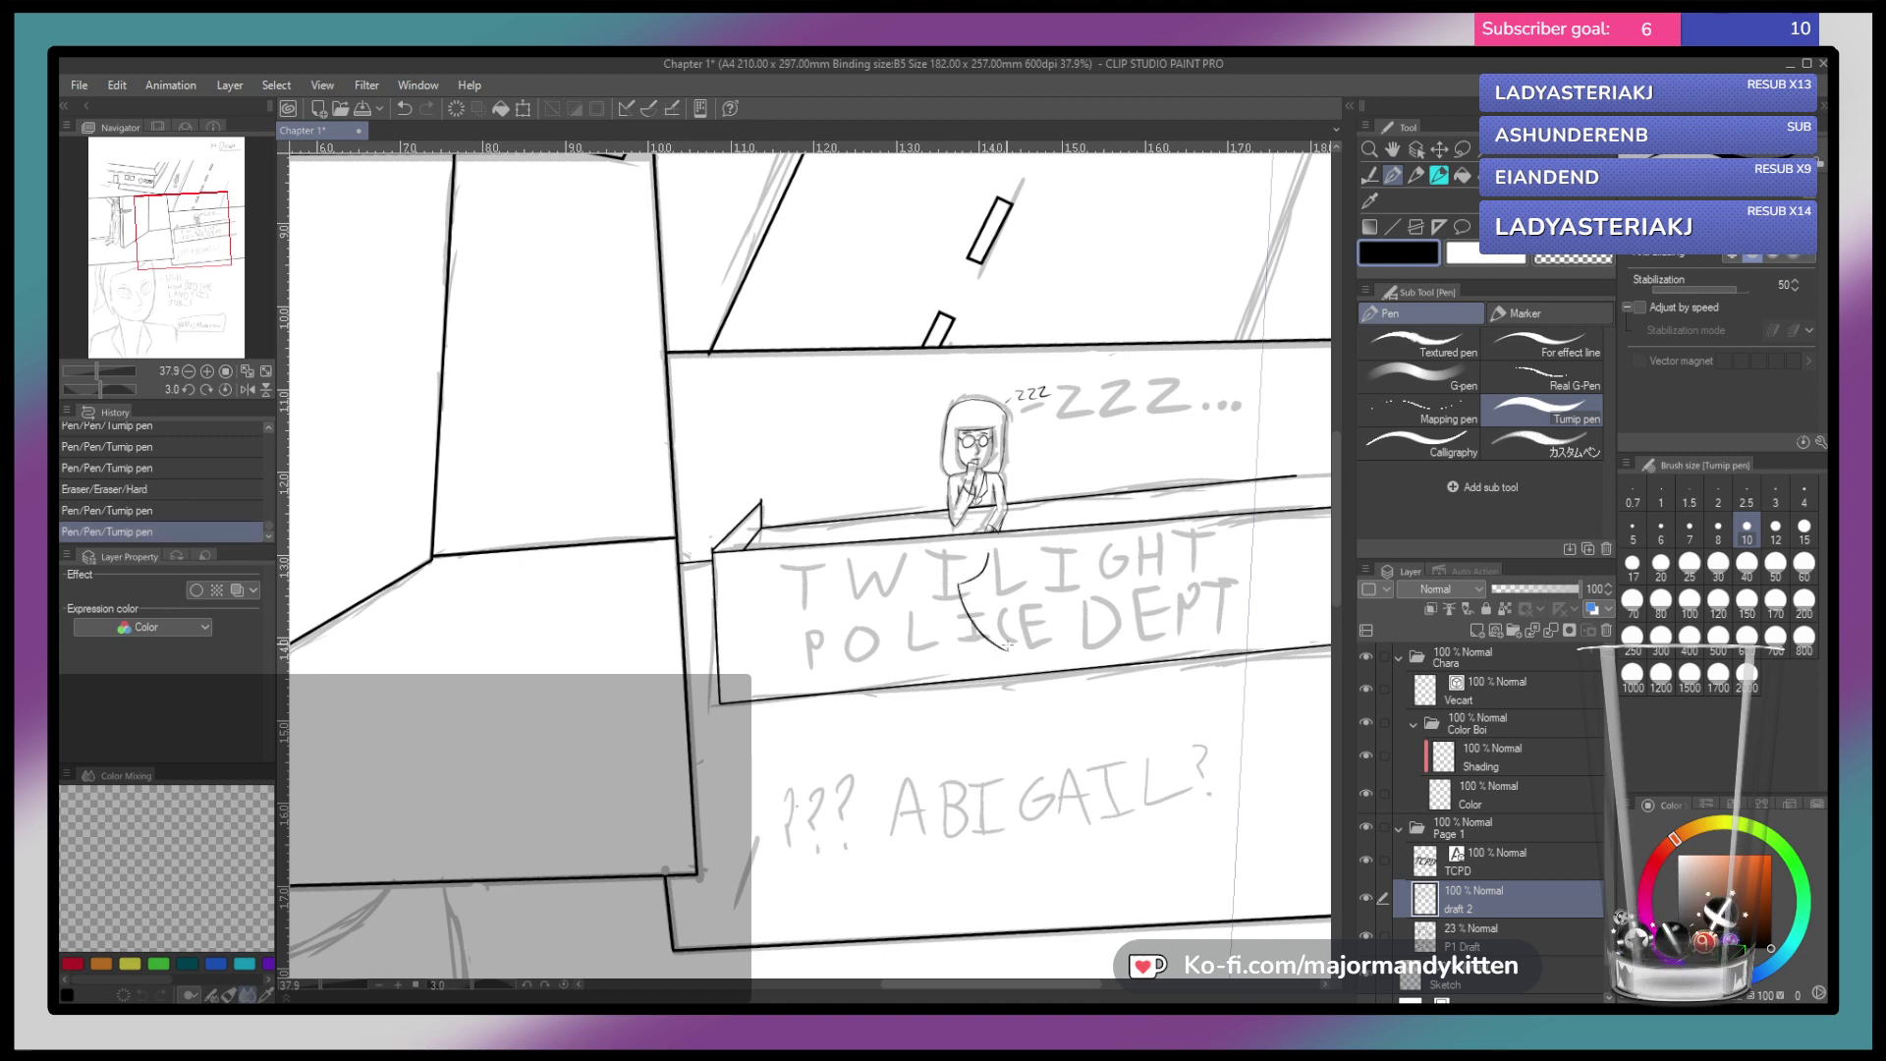
left_click_drag(991, 557, 997, 578)
key("ctrl+z")
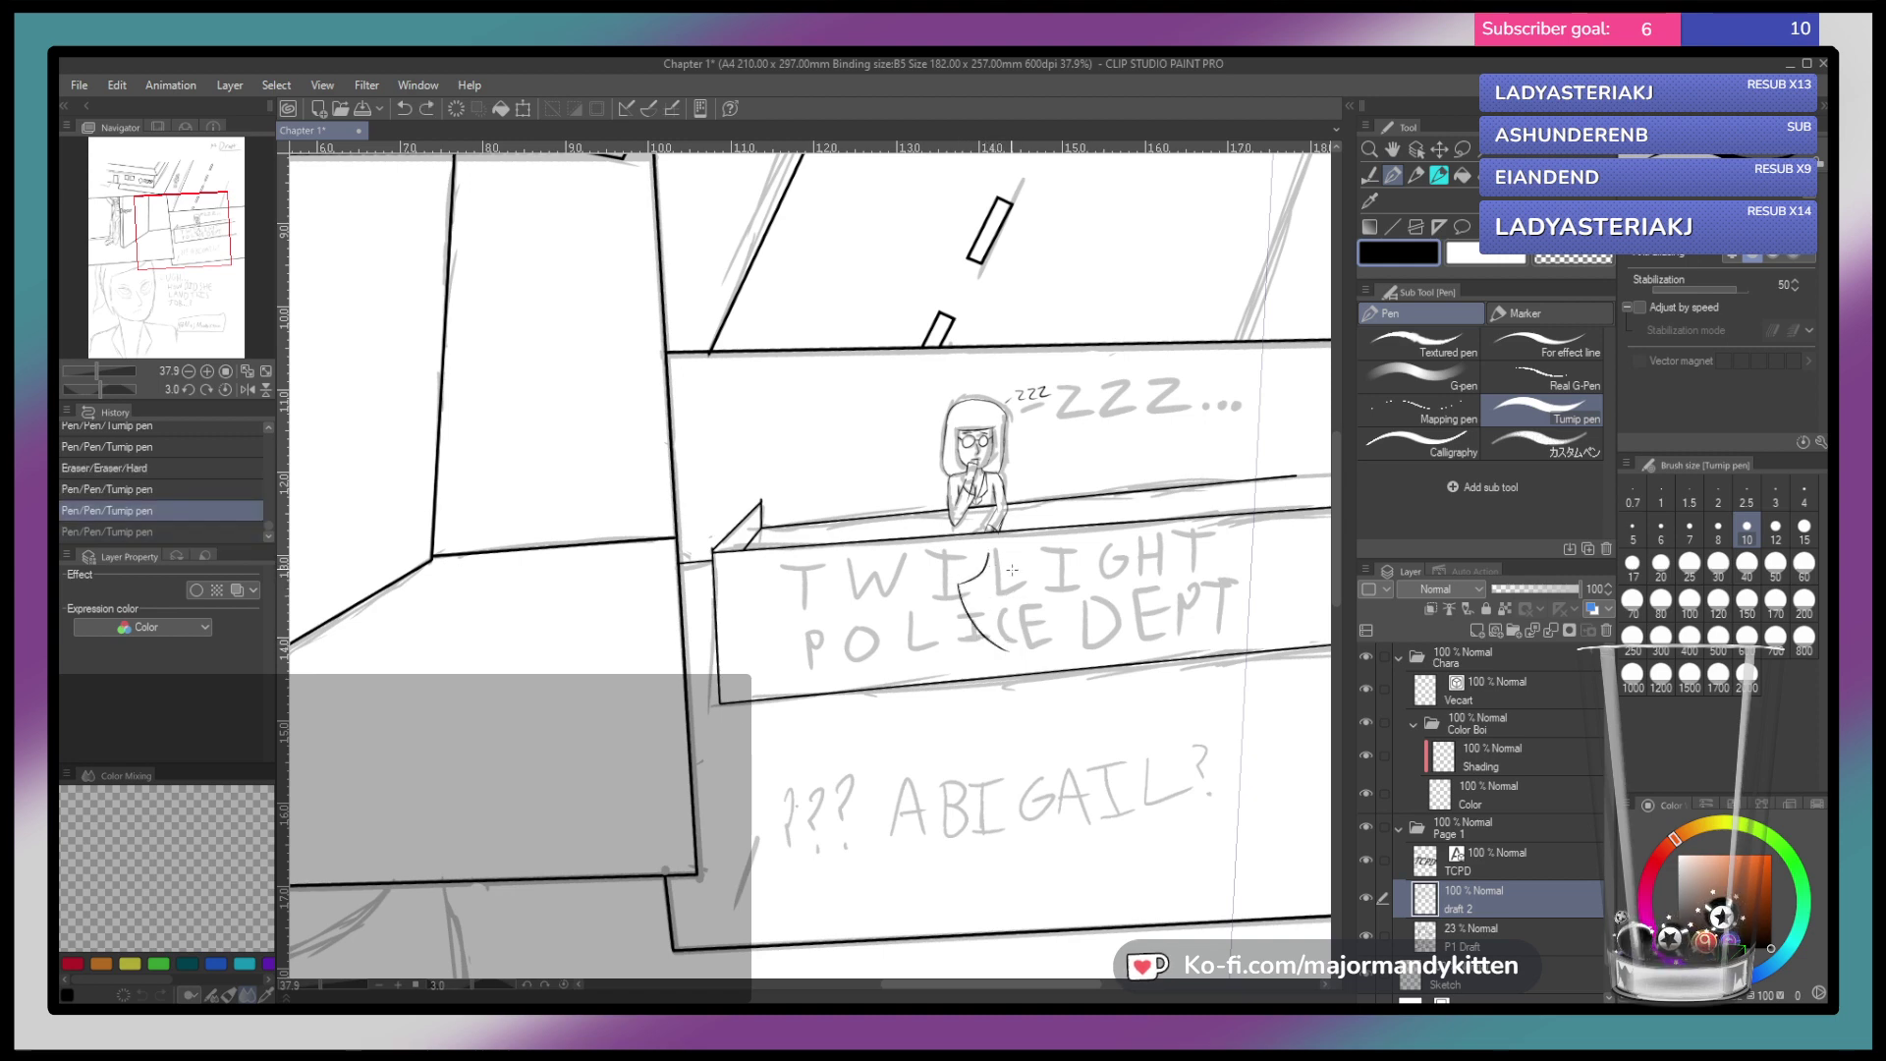
mouse_move(1016, 658)
left_mouse_down()
mouse_move(991, 636)
mouse_move(1012, 582)
left_mouse_up()
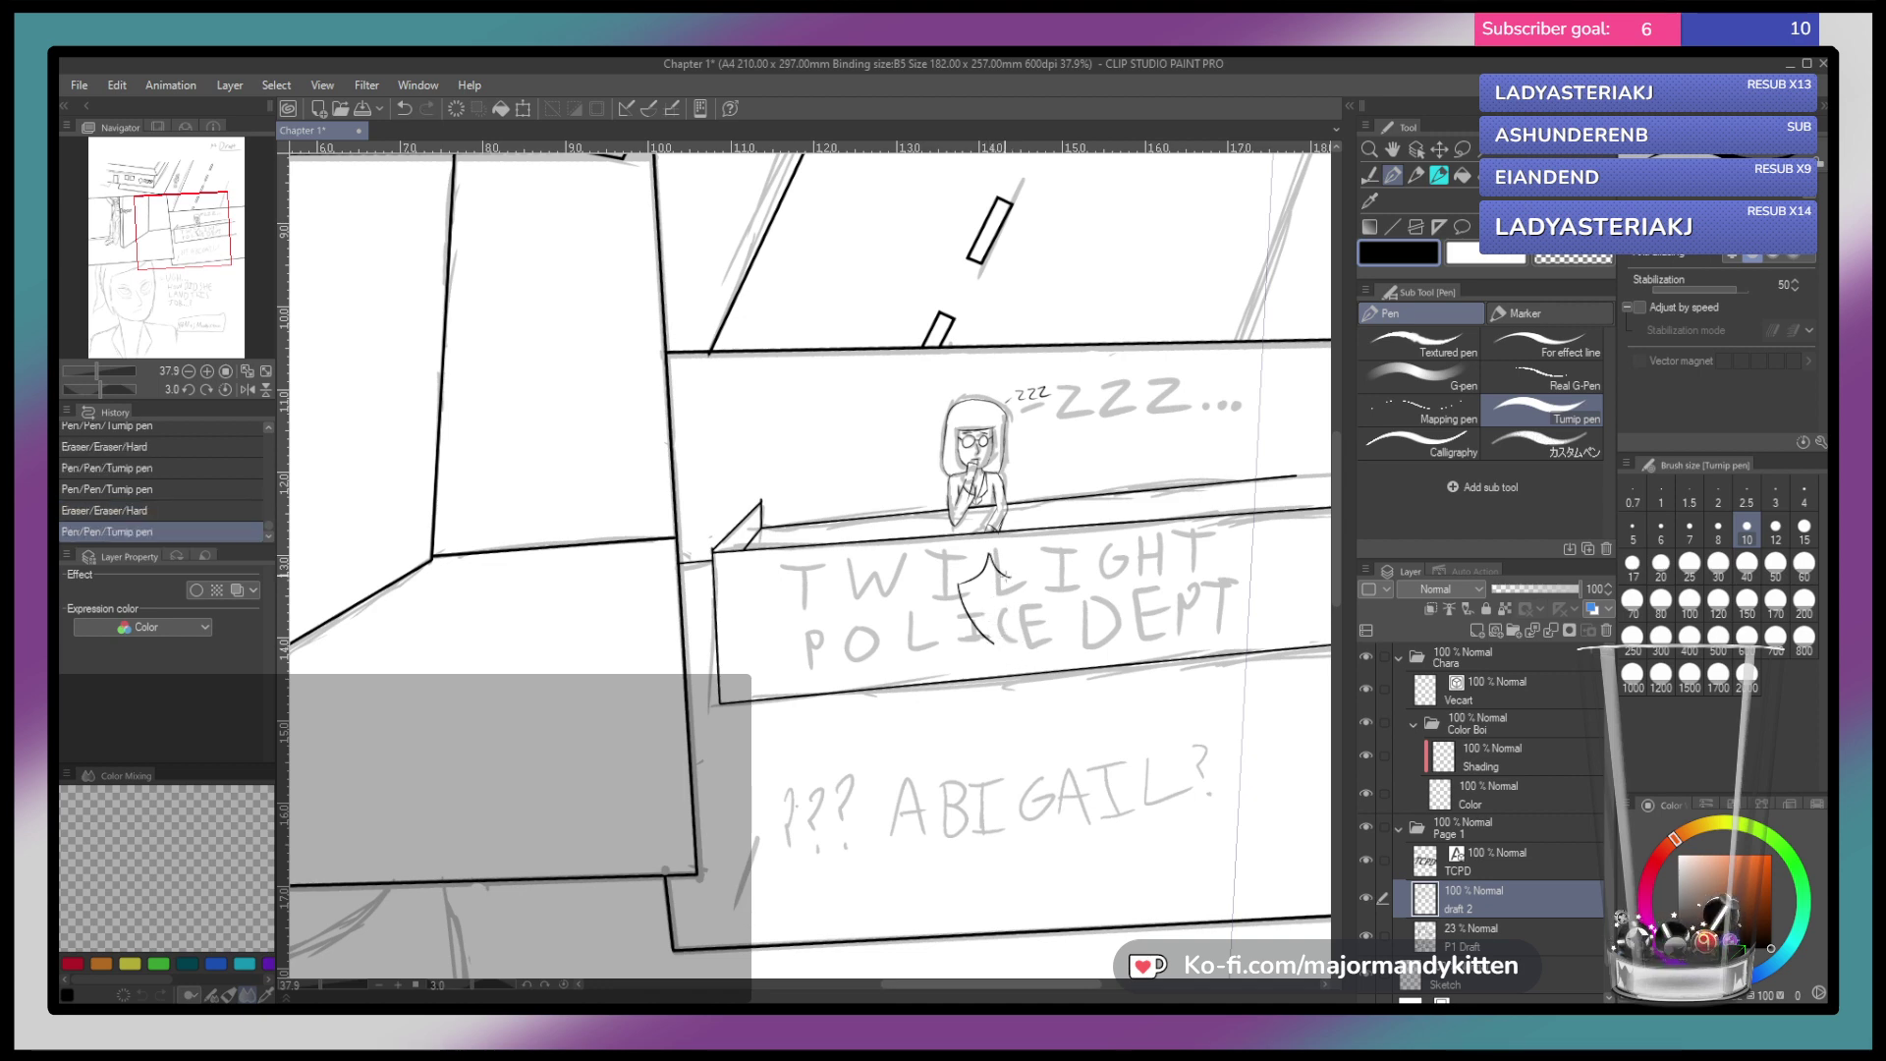
key("ctrl+z")
Mirror the canvas view, ink the shield emblem's matching second side to close its outline, and restore the view
key("h")
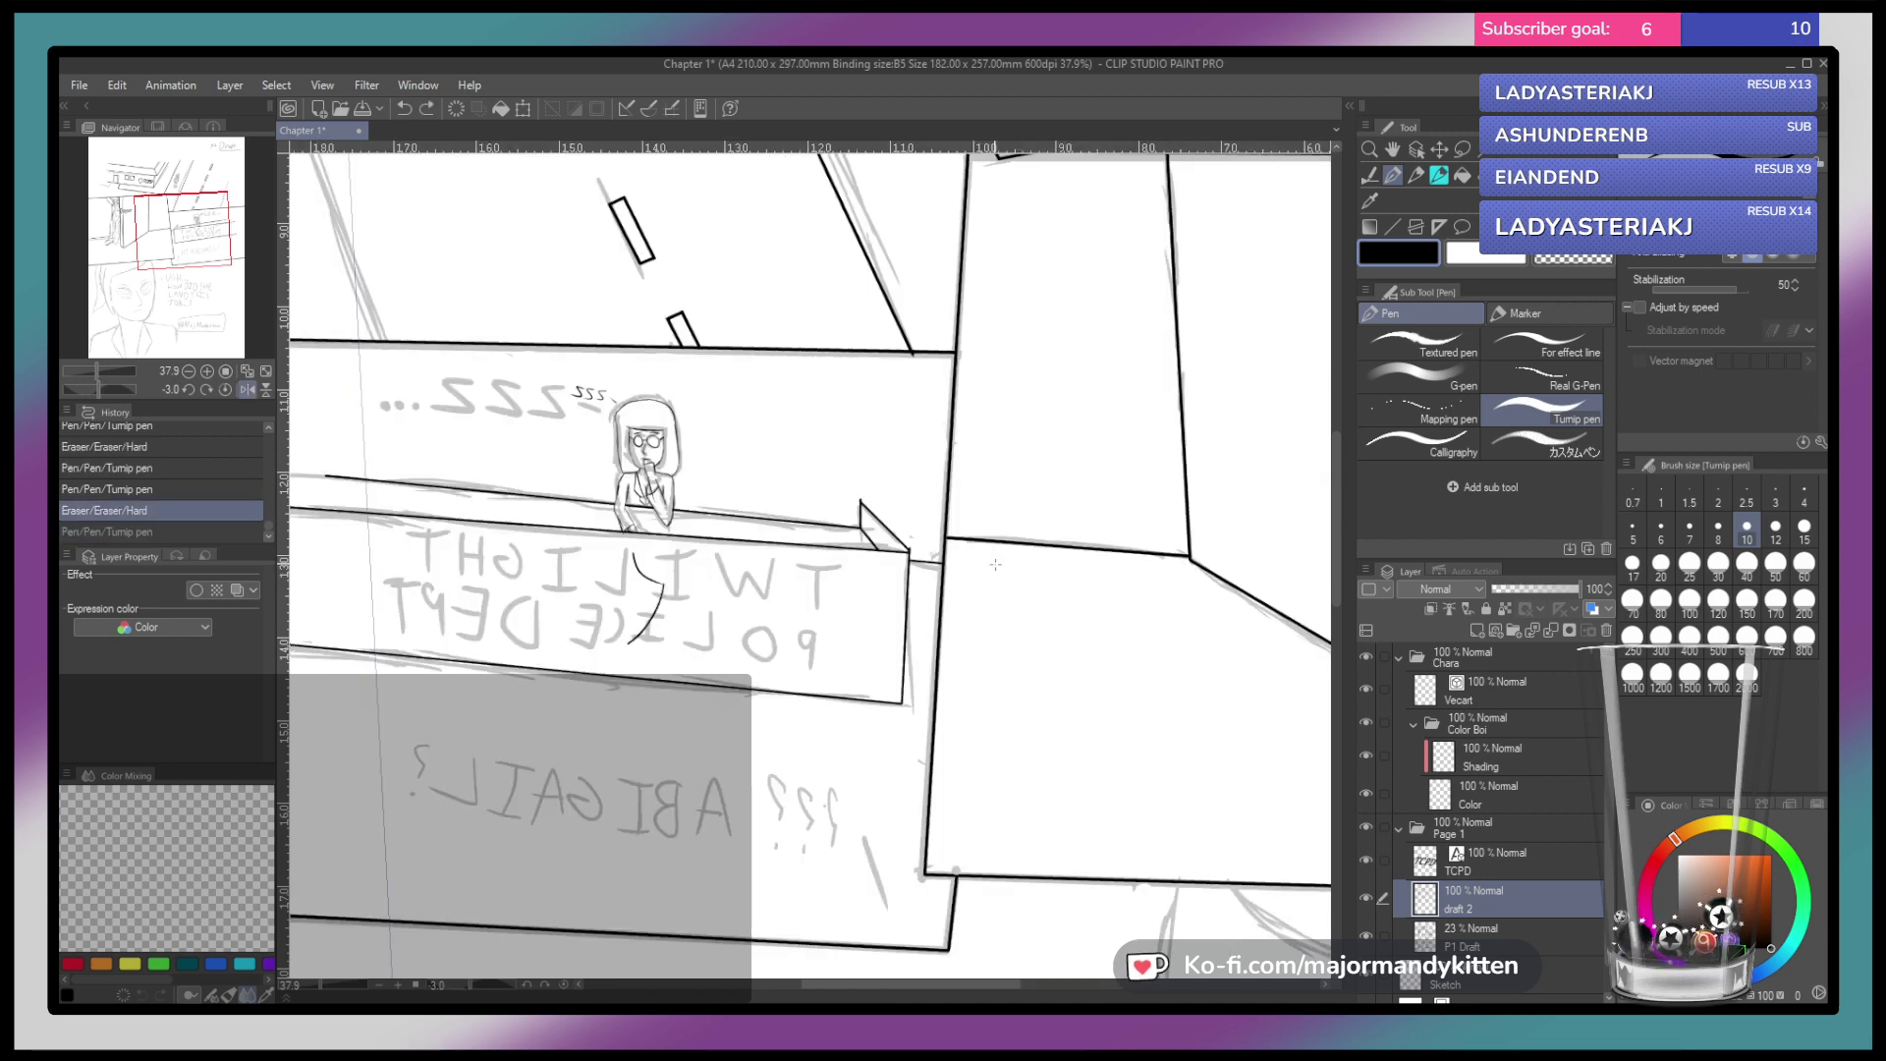
mouse_move(821, 626)
left_mouse_down()
mouse_move(688, 637)
mouse_move(596, 609)
mouse_move(647, 678)
left_mouse_up()
key("ctrl+z")
key("ctrl+z")
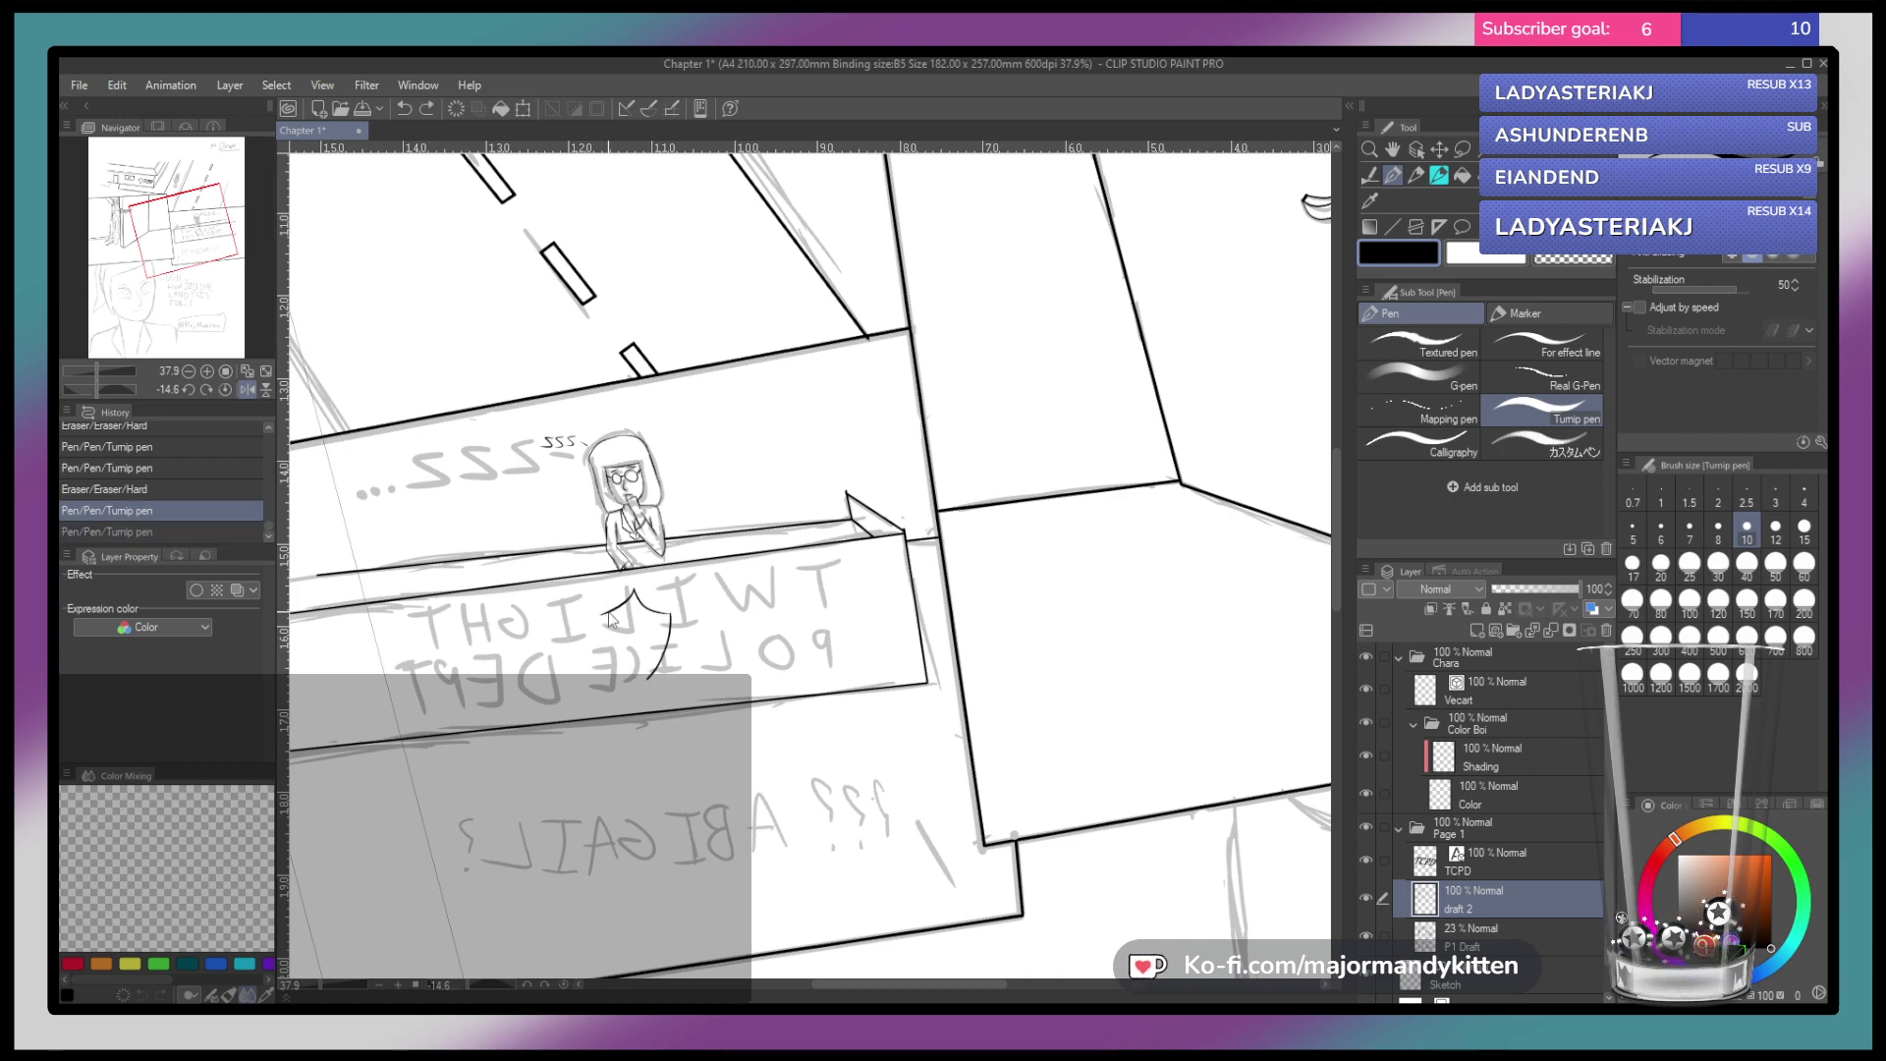
key("ctrl+z")
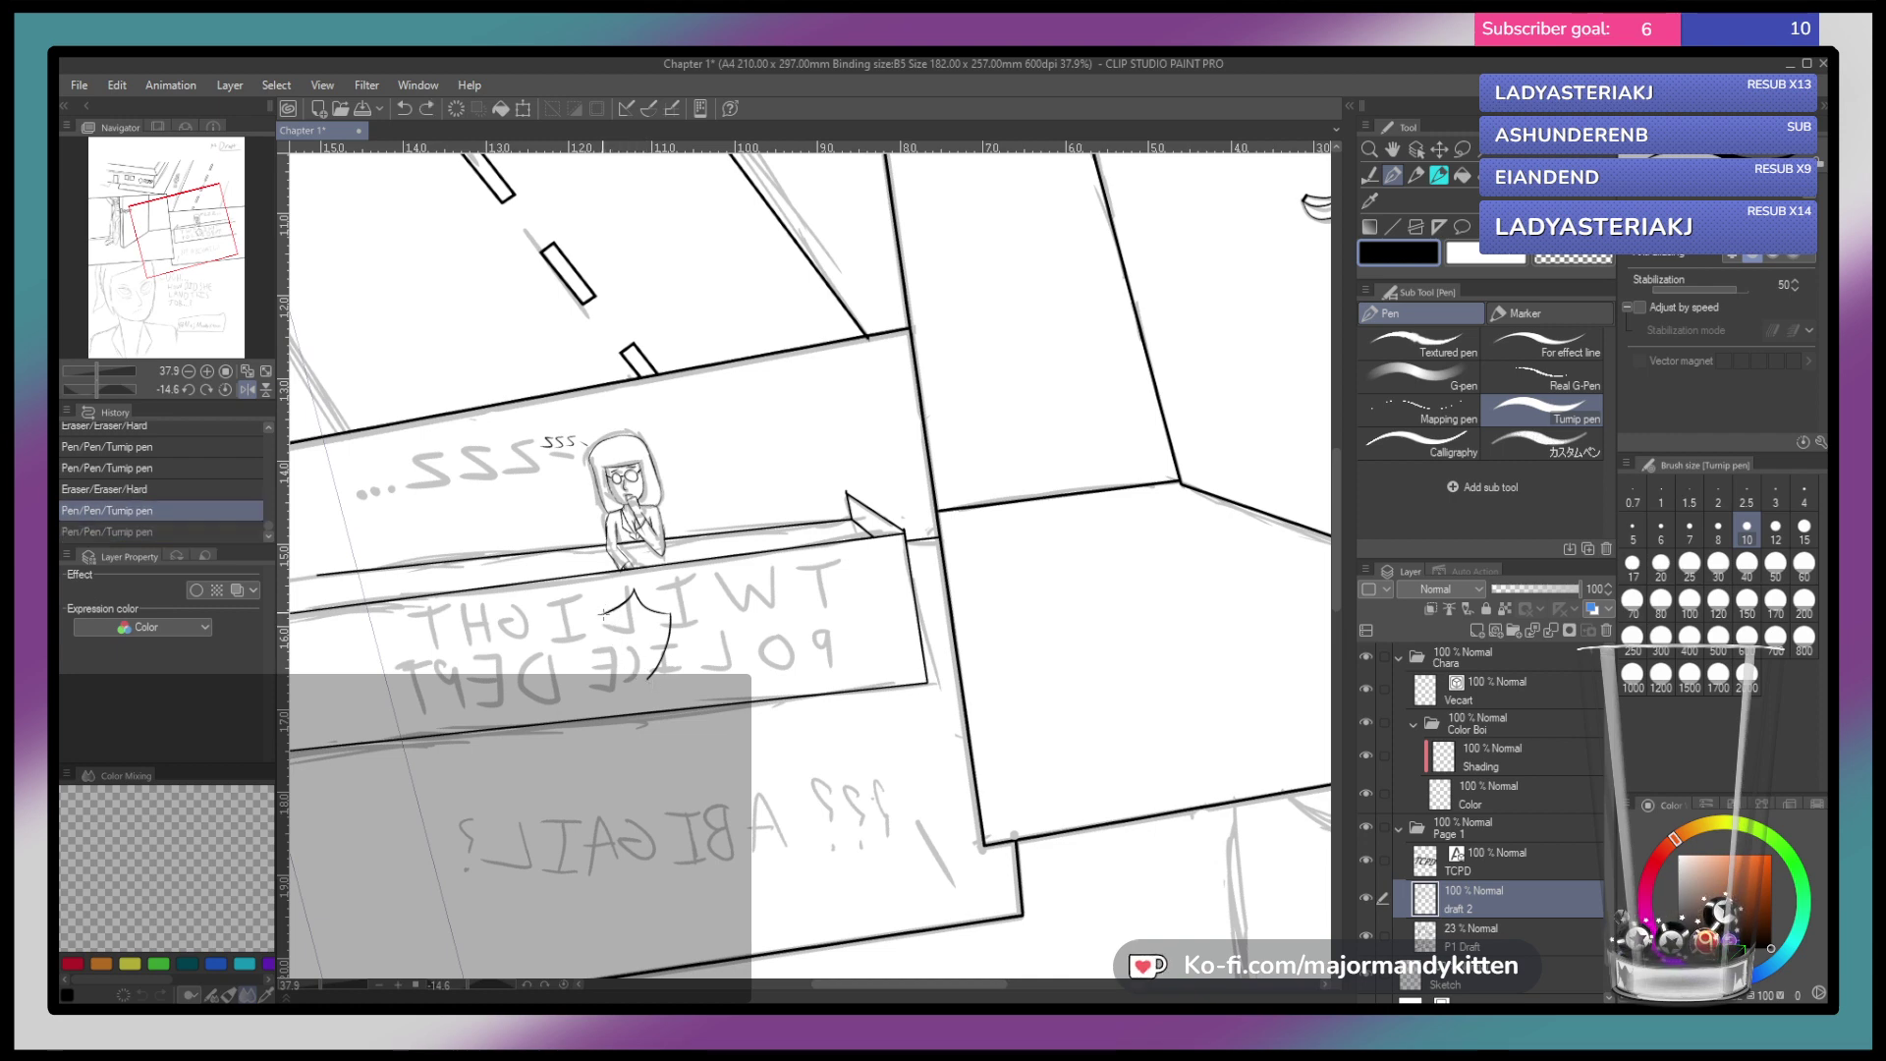
key("ctrl+y")
key("ctrl+z")
left_click_drag(601, 614, 634, 670)
key("ctrl+z")
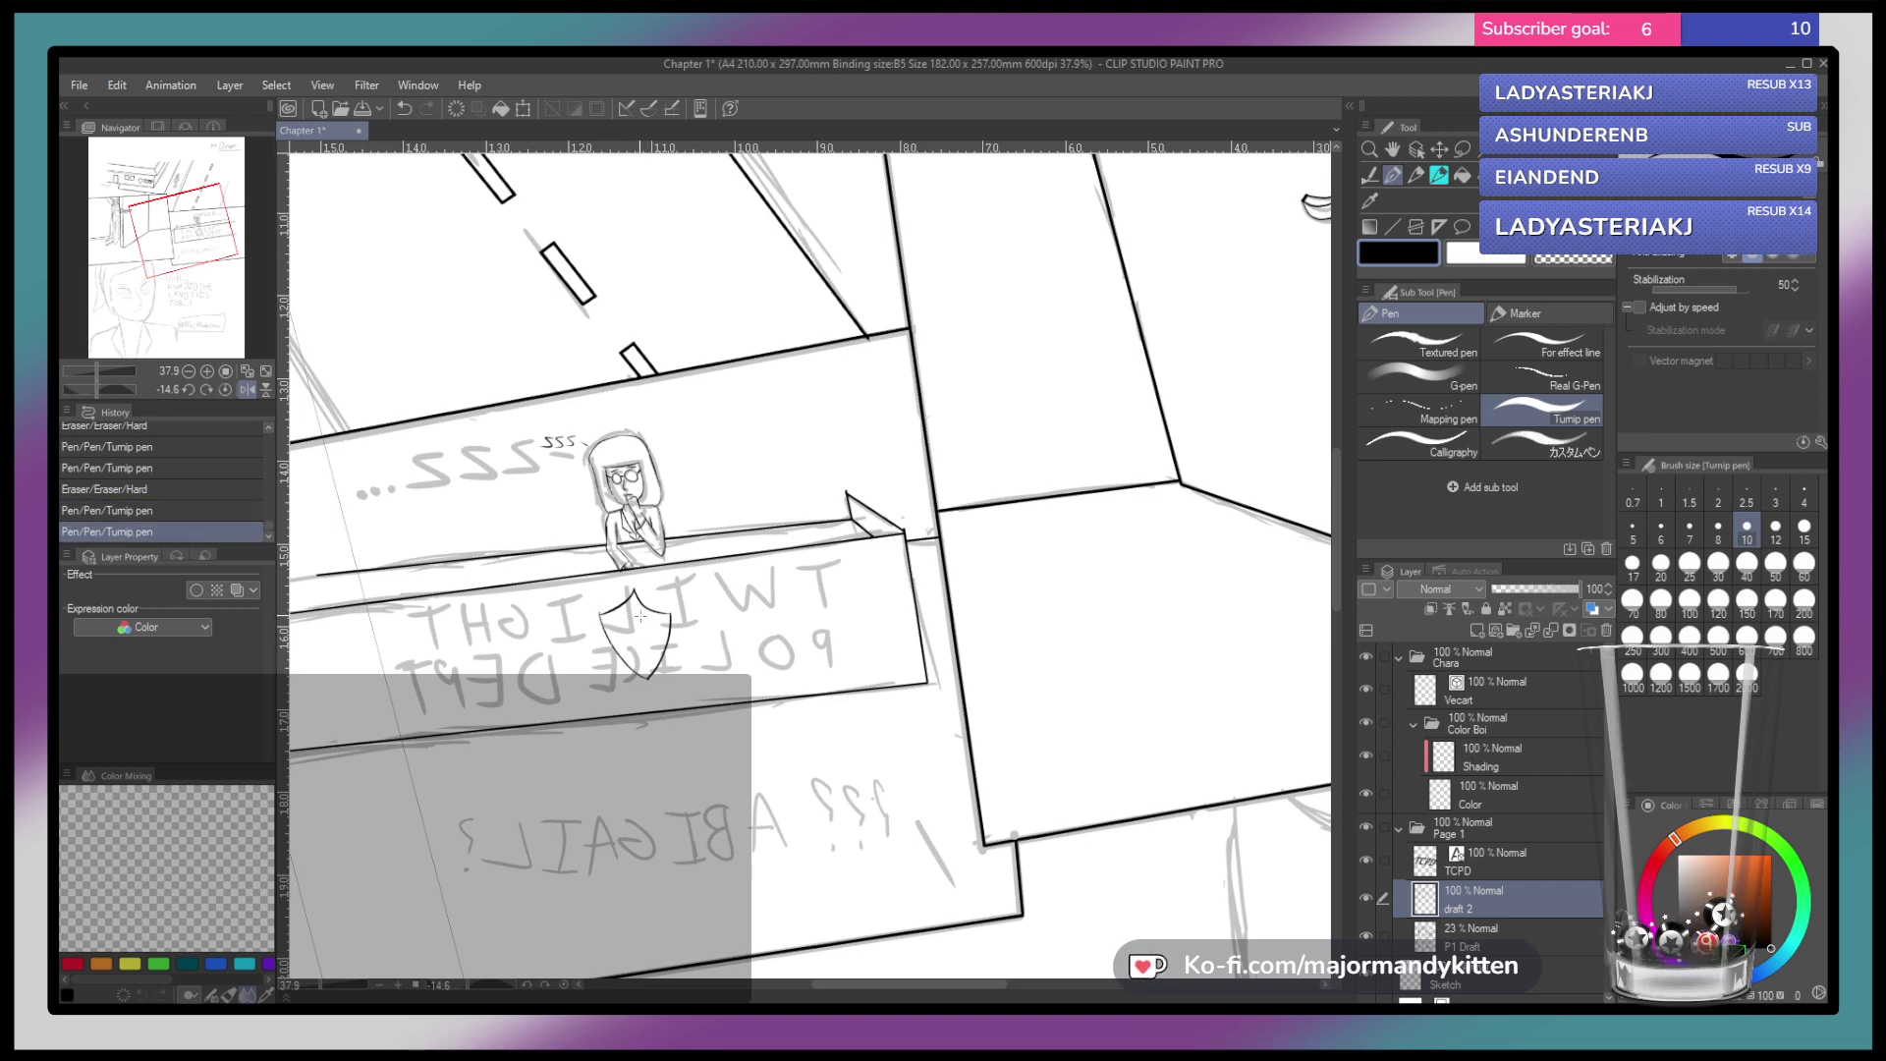
key("h")
left_click_drag(1029, 591, 1028, 546)
left_click_drag(1120, 591, 1087, 606)
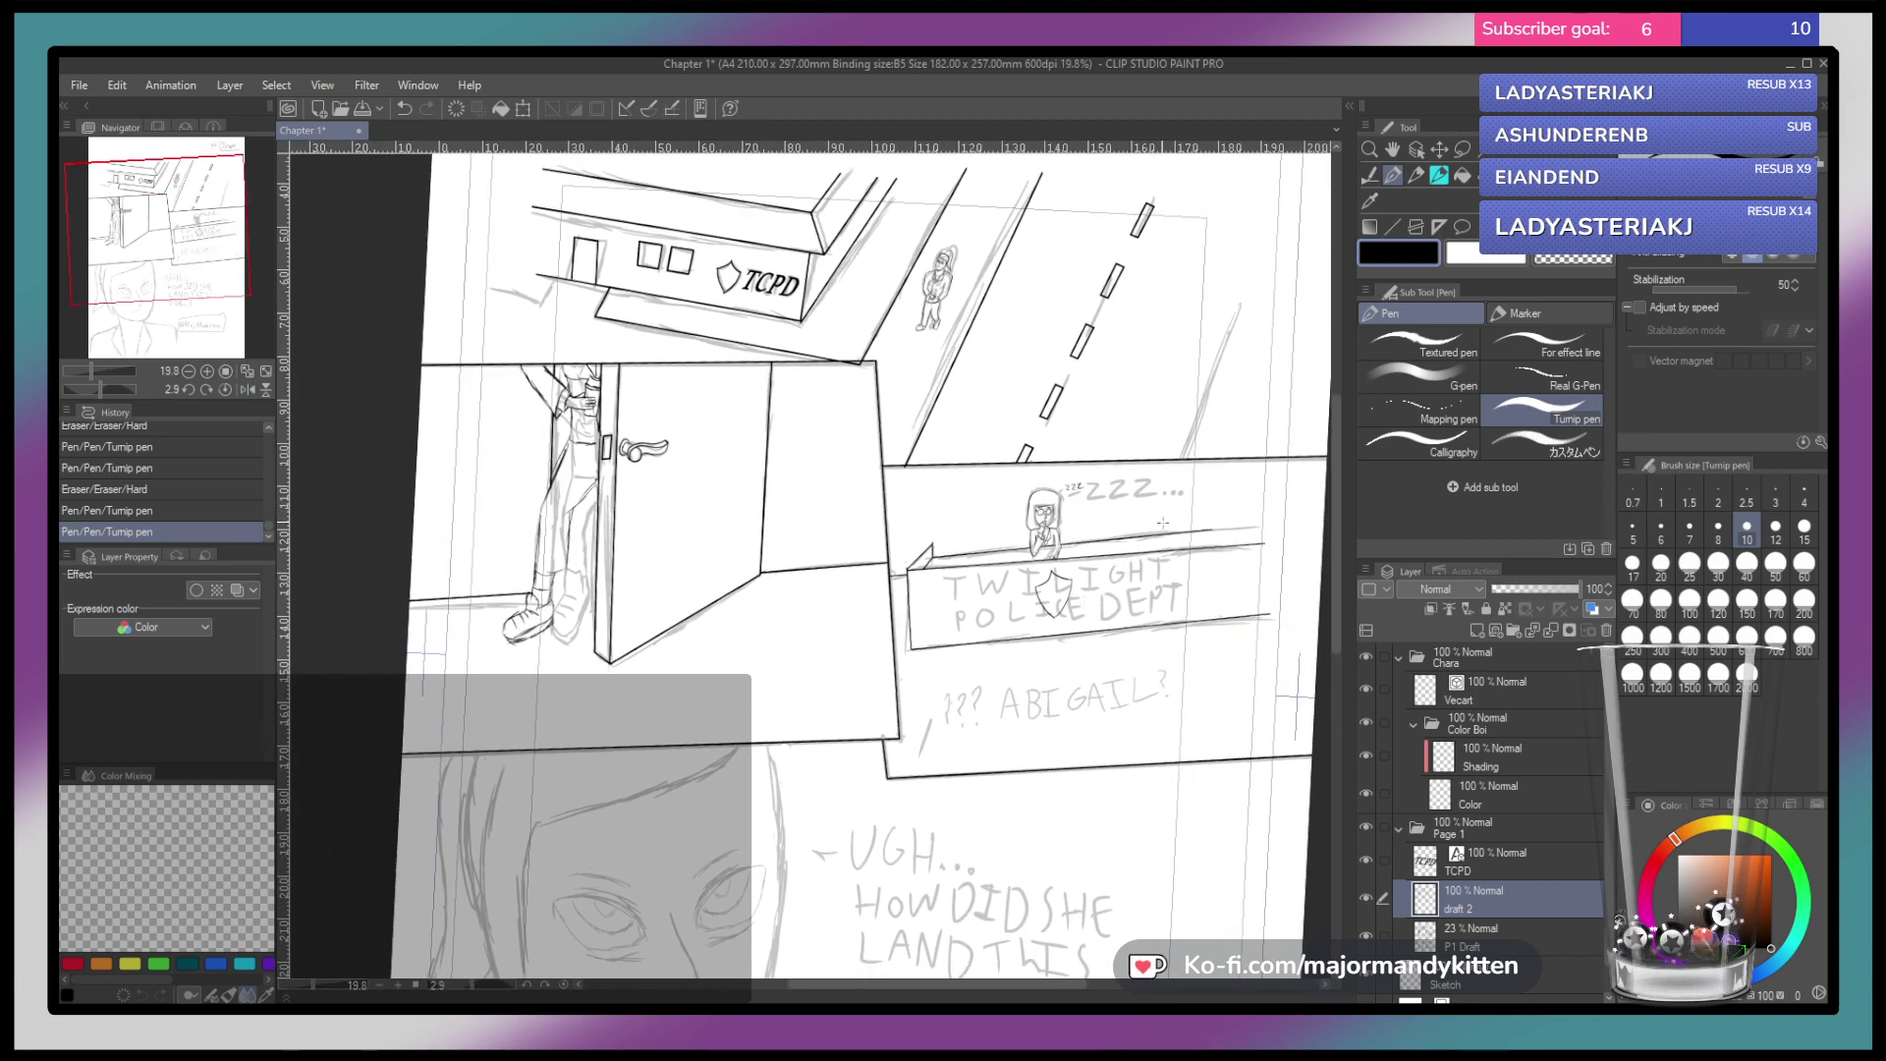
scroll(1130, 550, "down", 2)
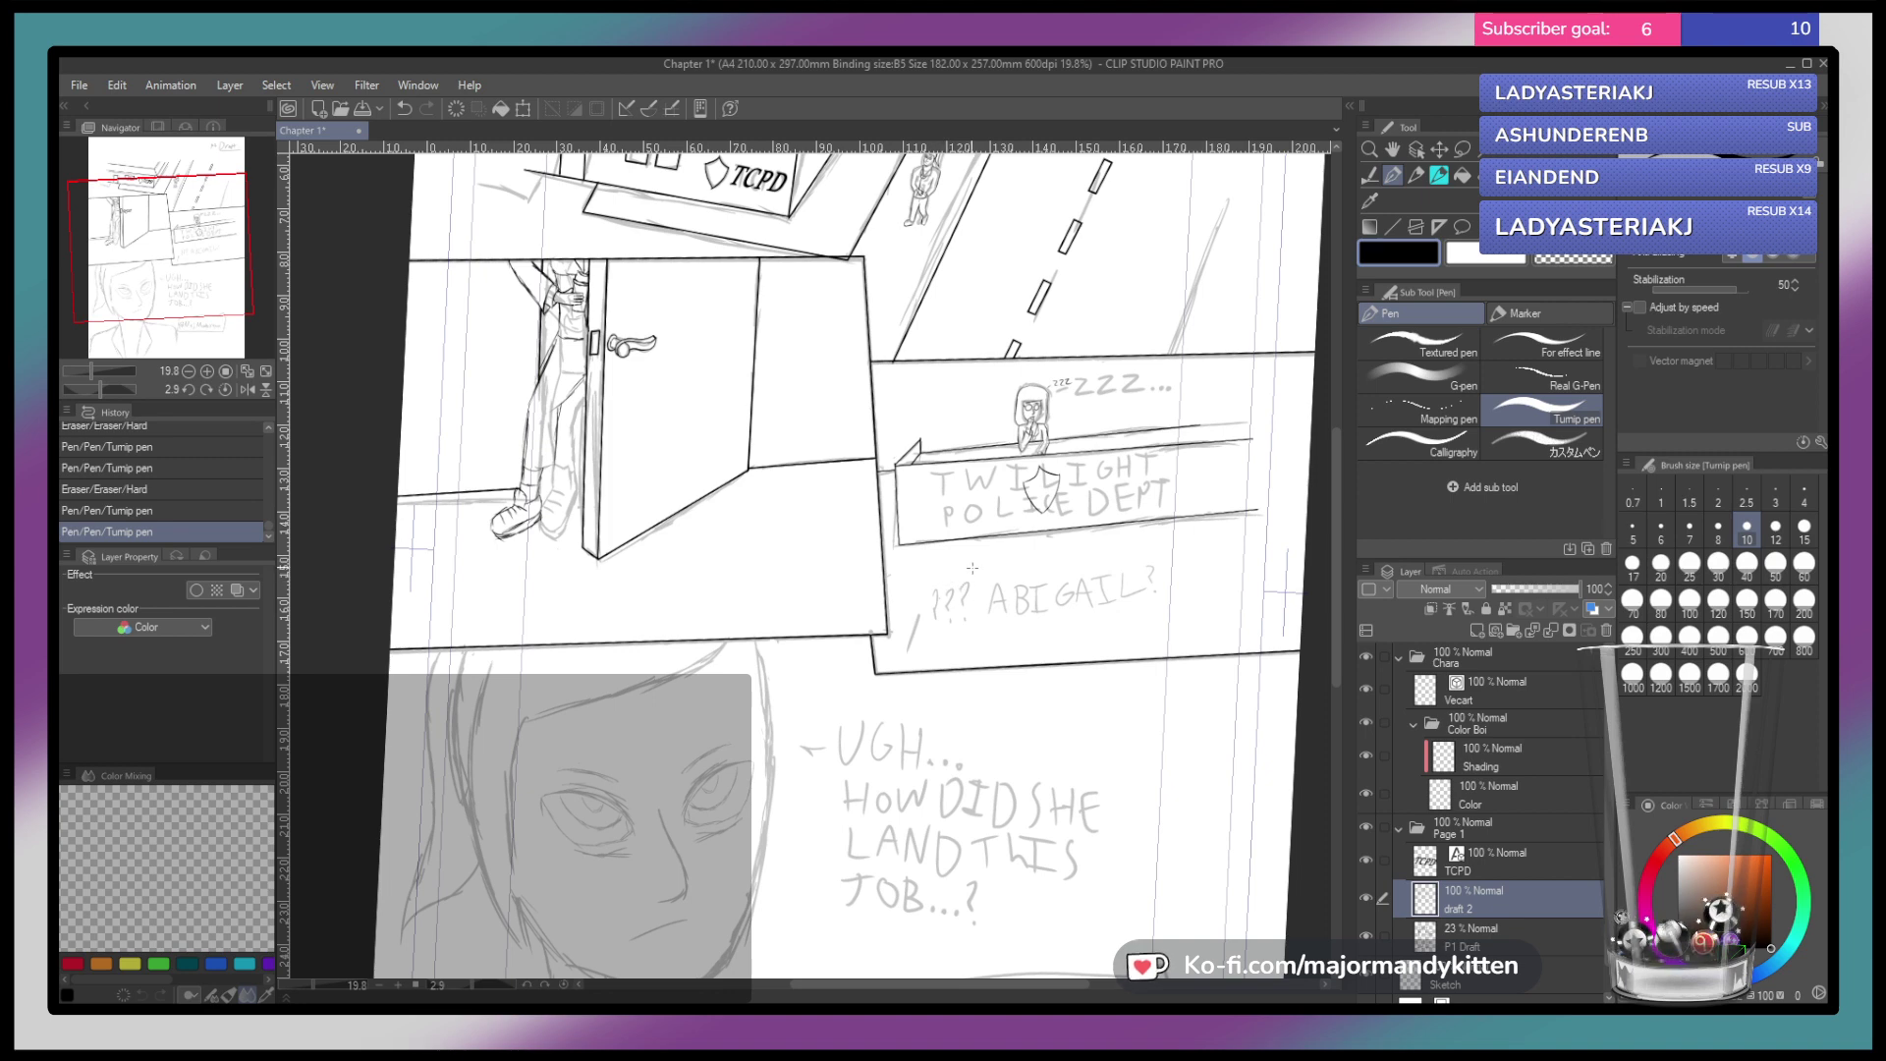
left_click_drag(970, 579, 998, 573)
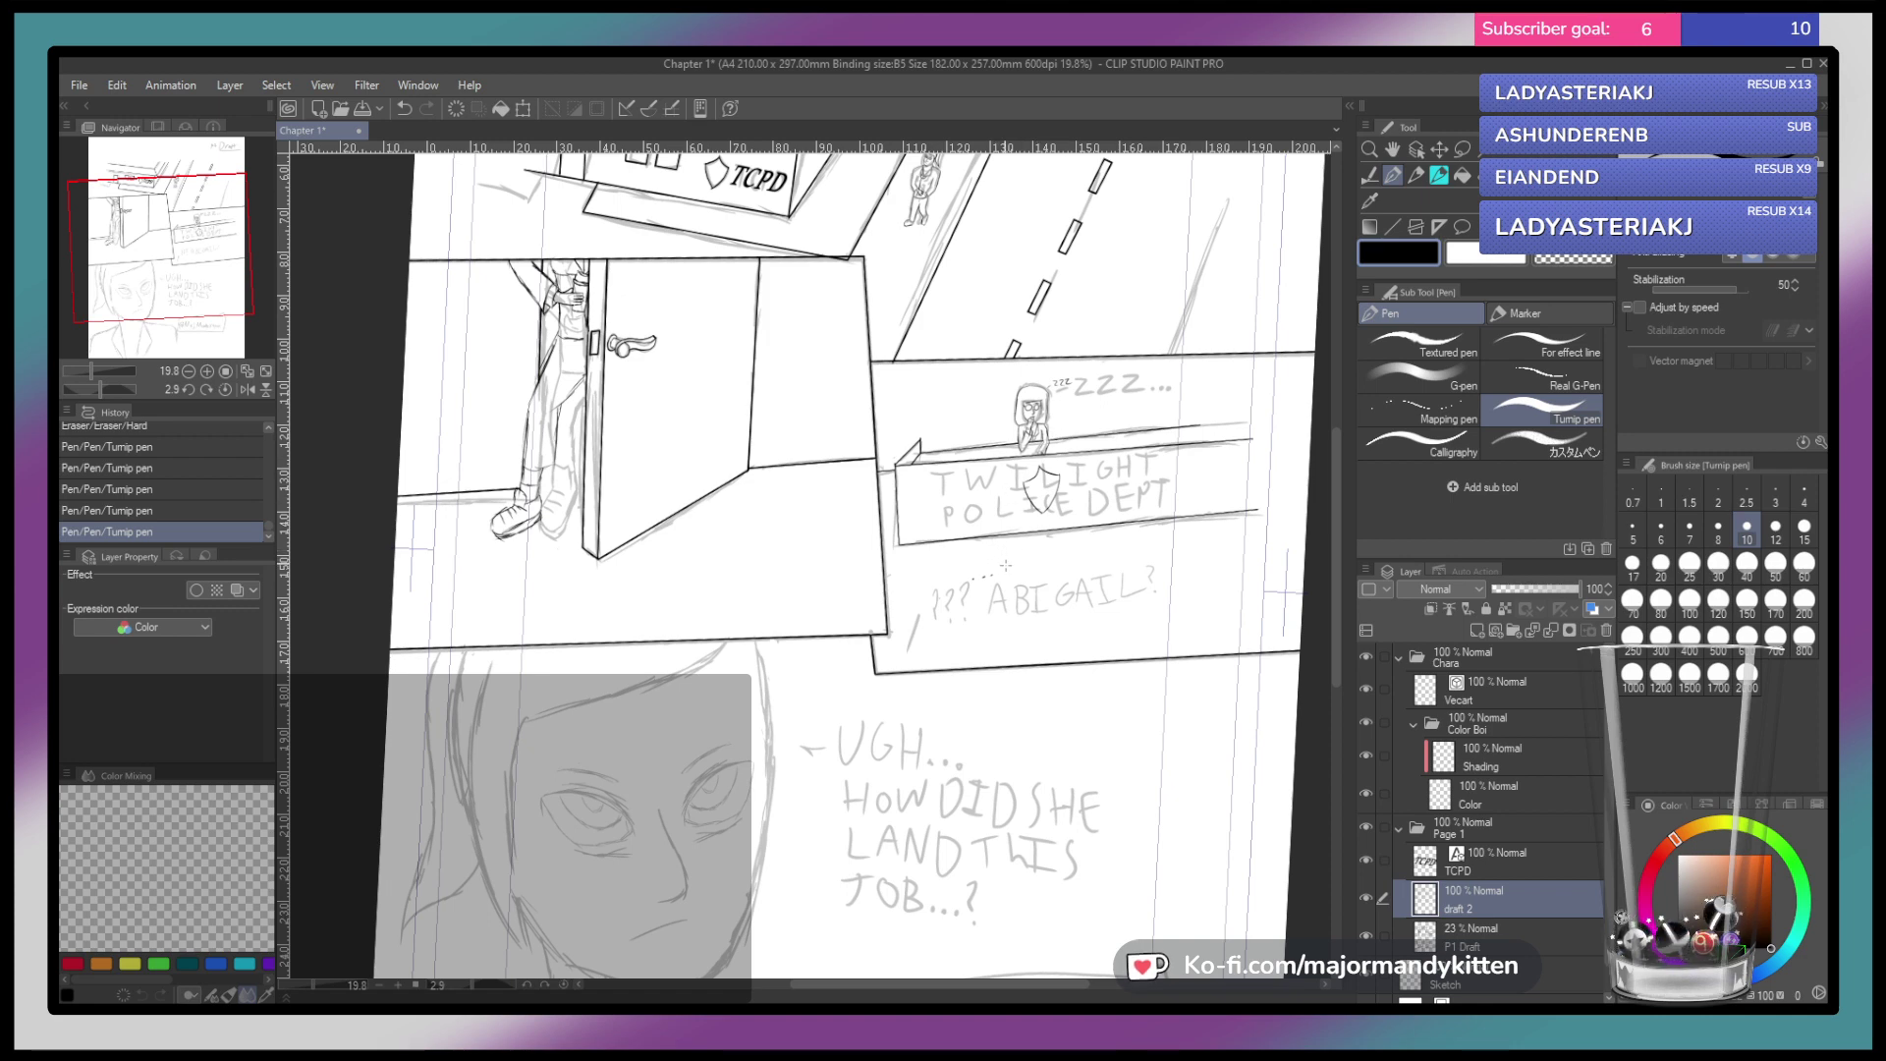
key("ctrl+z")
key("ctrl+z")
key("ctrl+z")
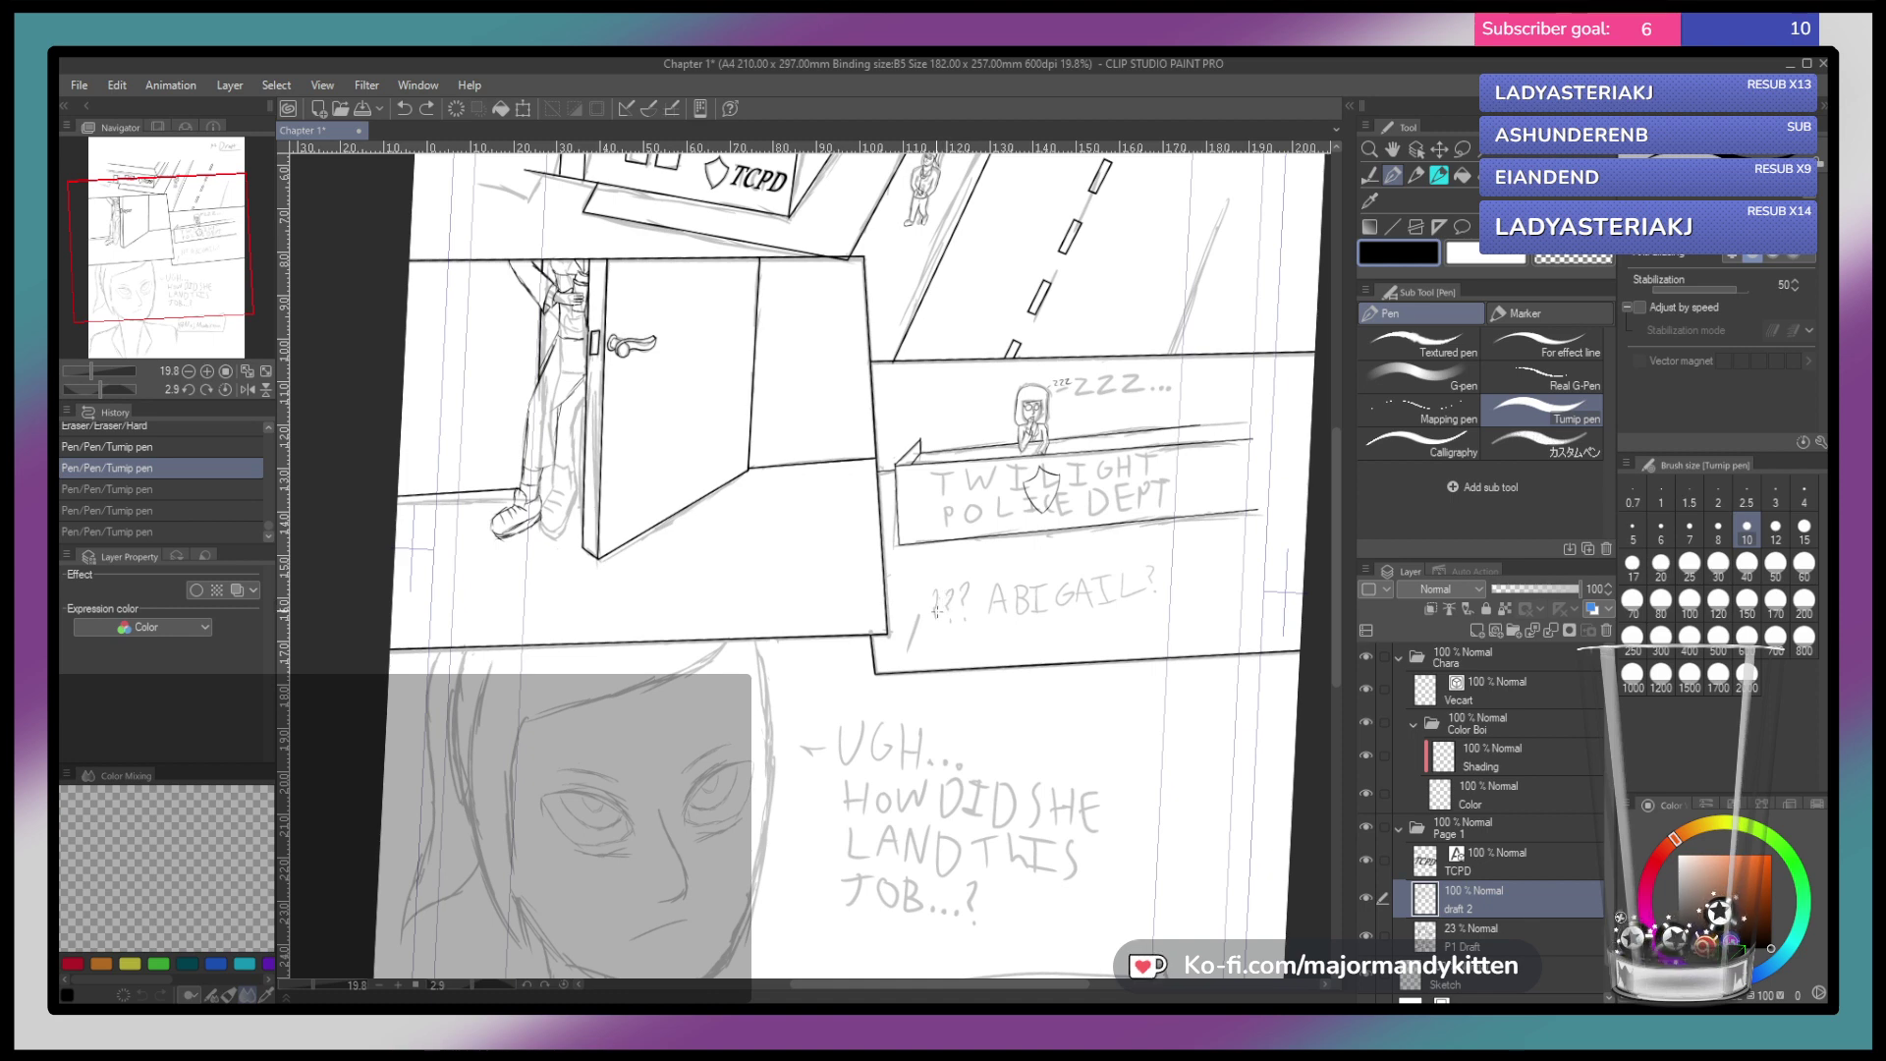
Letter "AGAIN, ABBY?" below the reception desk, over the sketched "??? ABIGAIL?" line
left_click_drag(938, 613, 991, 610)
key("ctrl+z")
left_click_drag(1000, 580, 1006, 596)
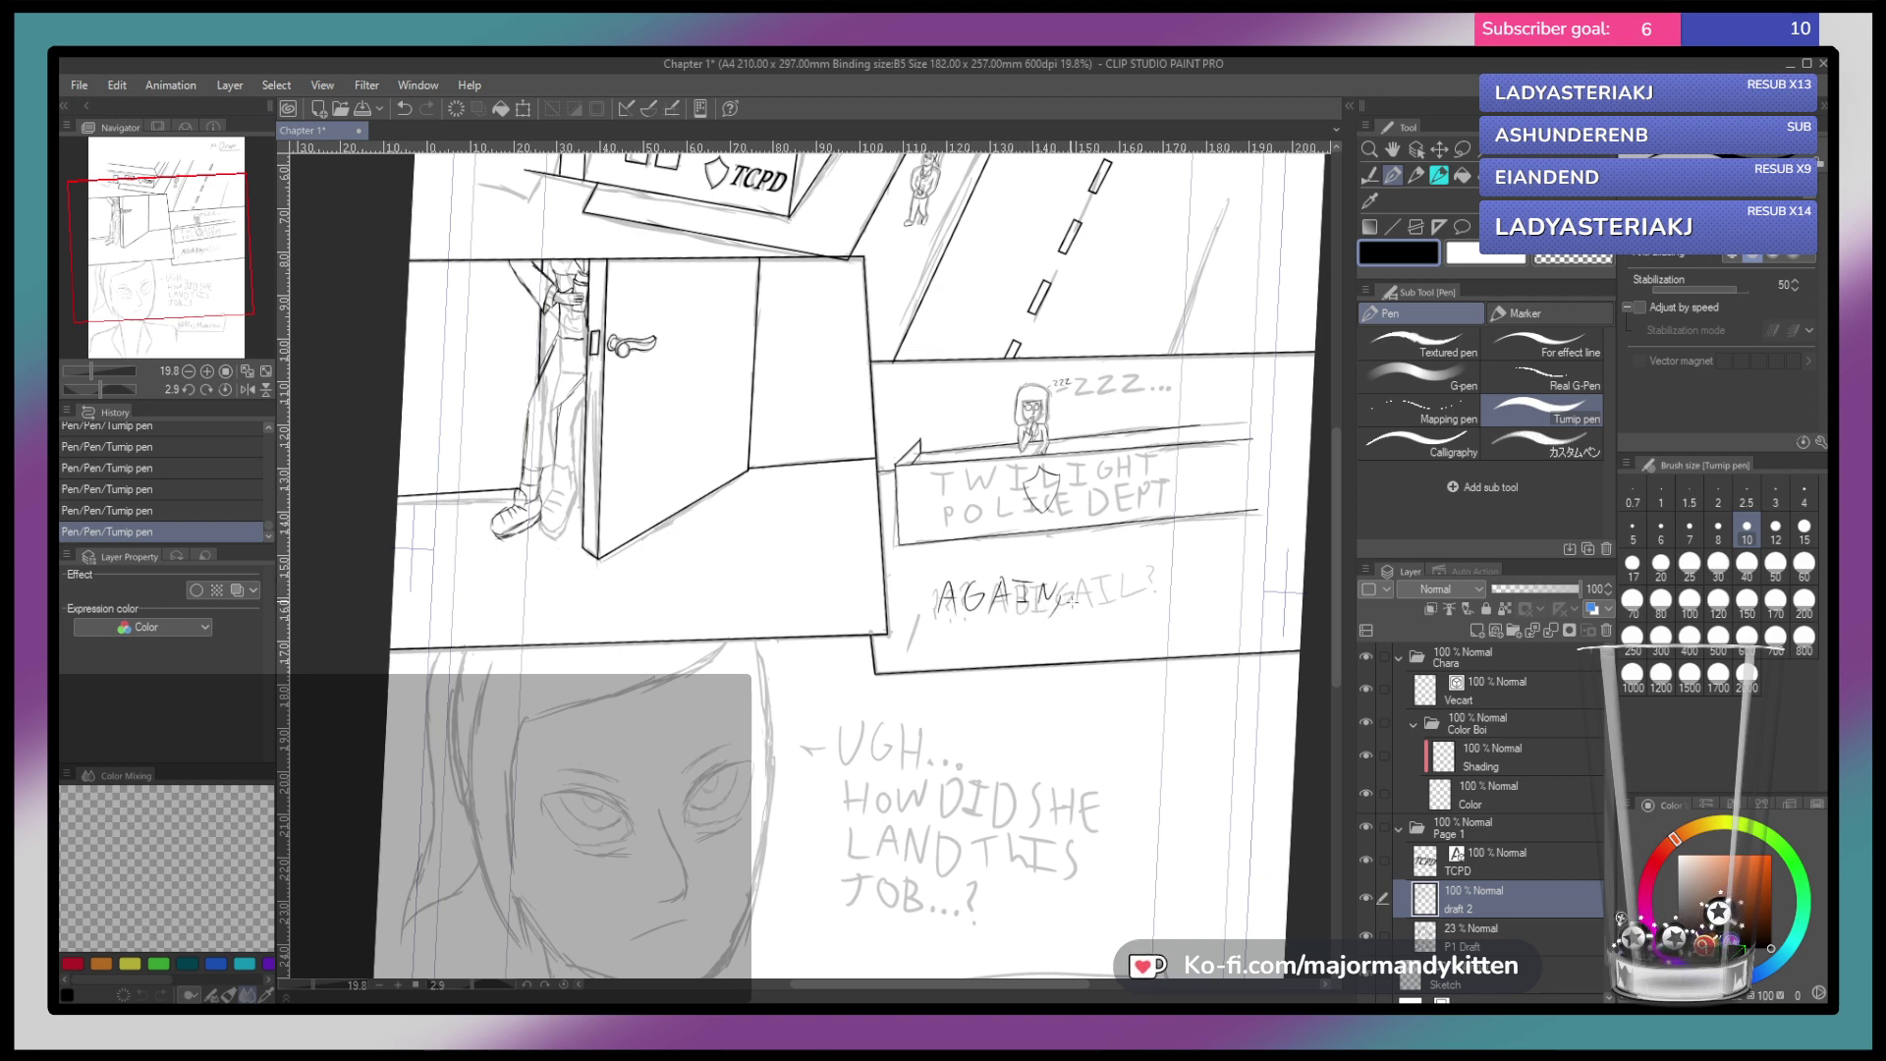
mouse_move(1072, 615)
left_mouse_down()
mouse_move(1109, 610)
mouse_move(1099, 590)
left_mouse_up()
left_click_drag(1098, 590, 1099, 601)
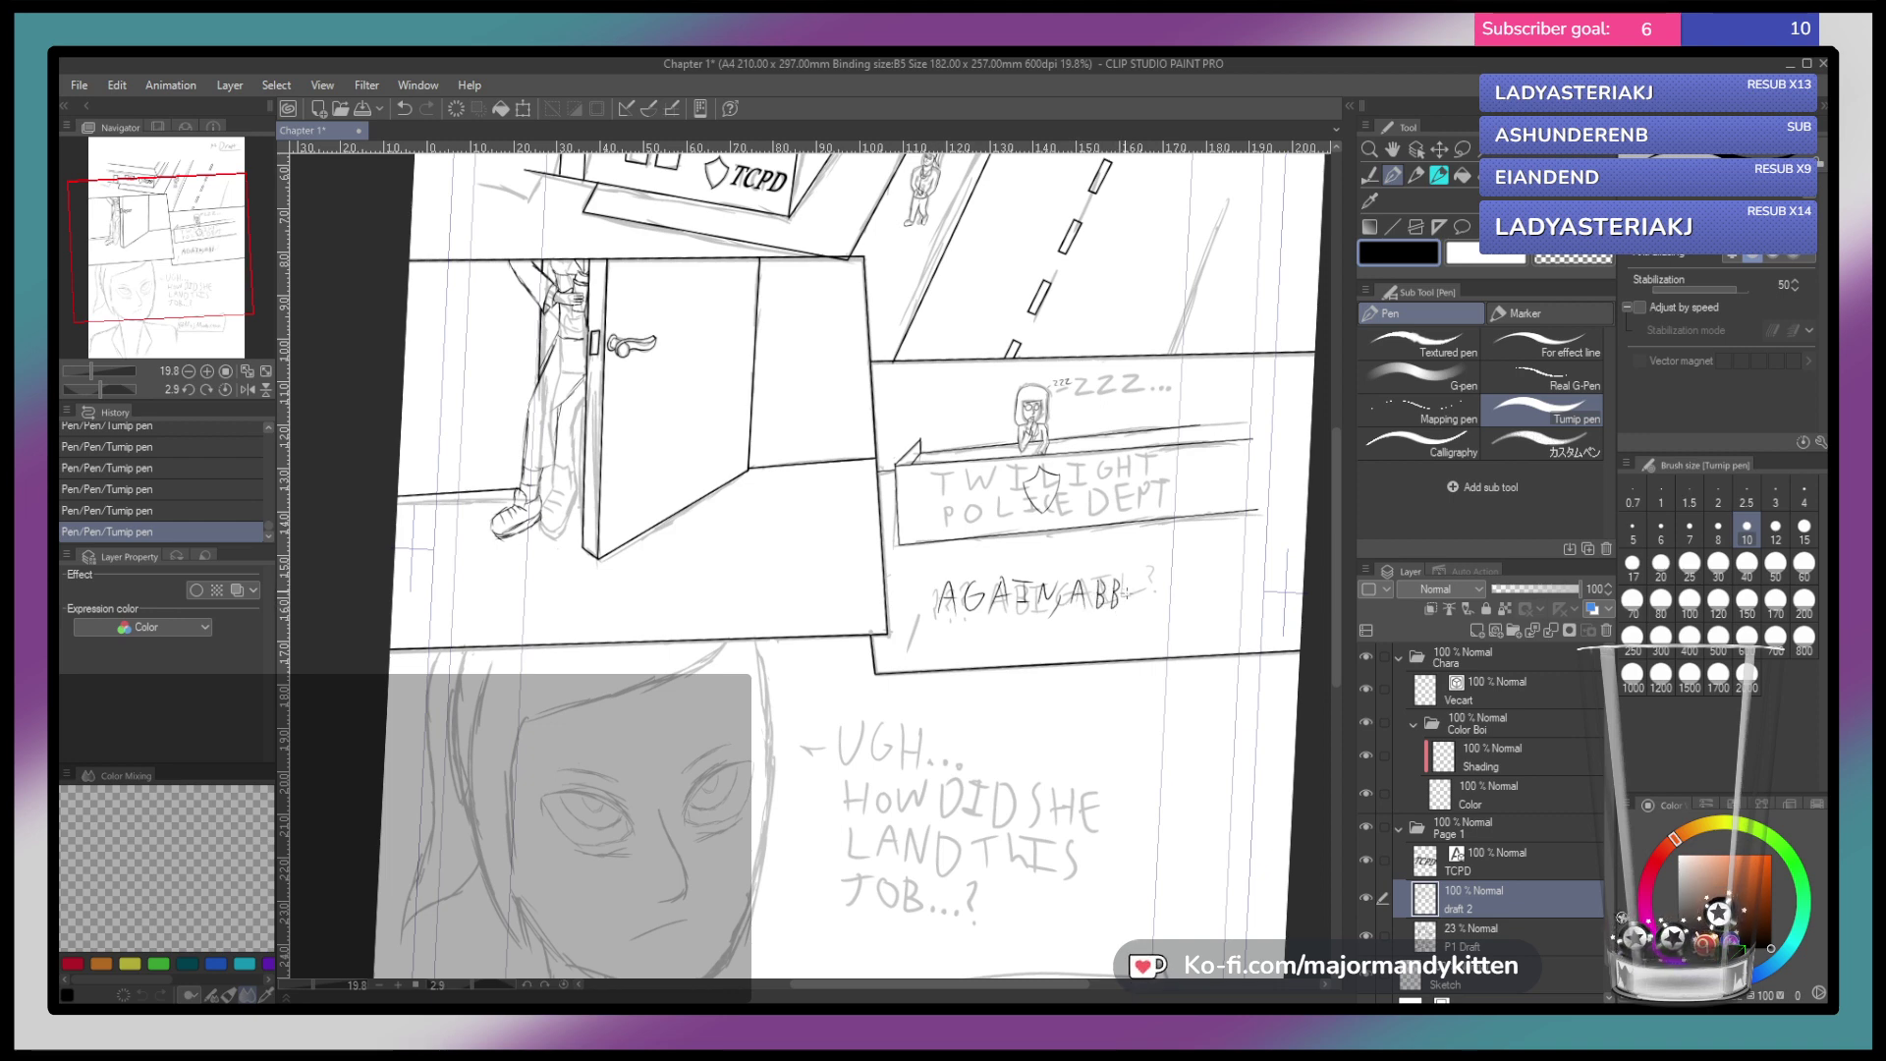
left_click_drag(1127, 580, 1132, 603)
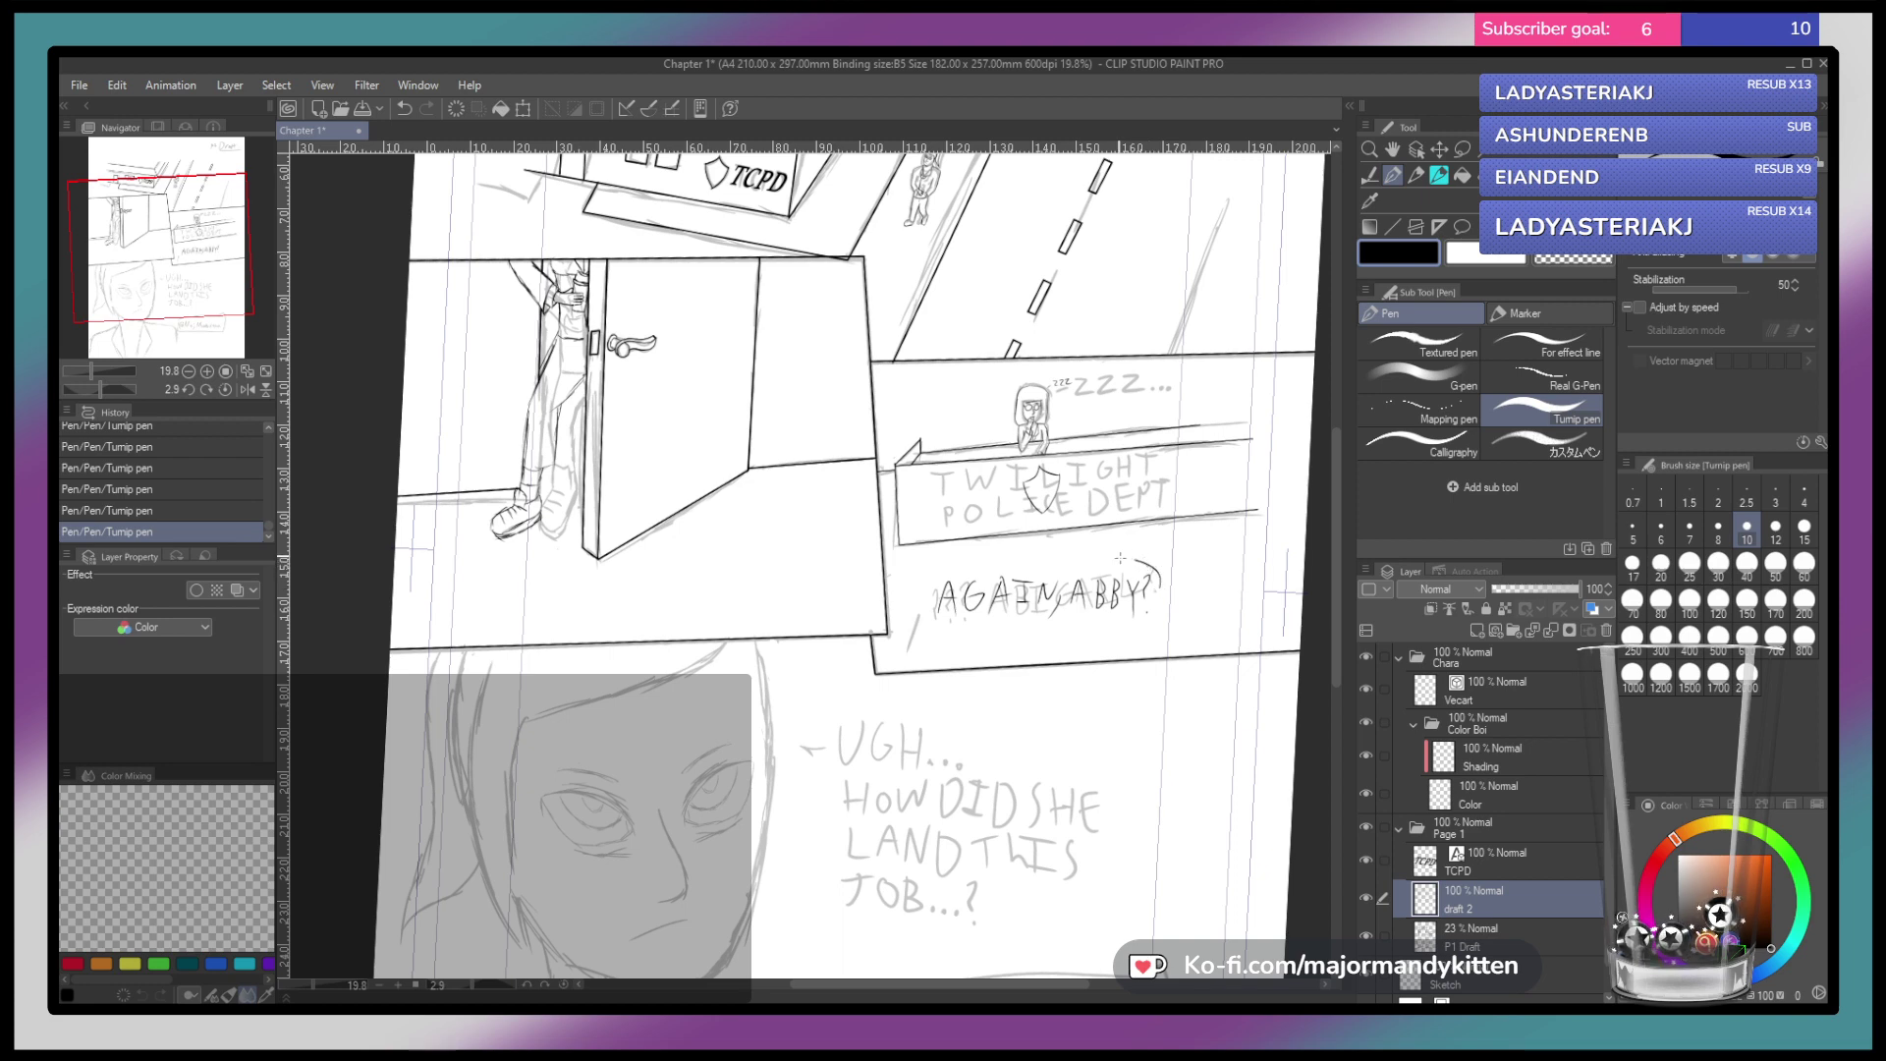
Draw a rounded speech bubble with a pointed tail around the lettering, erasing the tail tip's overshoot and the line across its opening
mouse_move(997, 555)
left_mouse_down()
mouse_move(914, 595)
mouse_move(930, 618)
mouse_move(1124, 628)
mouse_move(1173, 607)
mouse_move(1143, 574)
left_mouse_up()
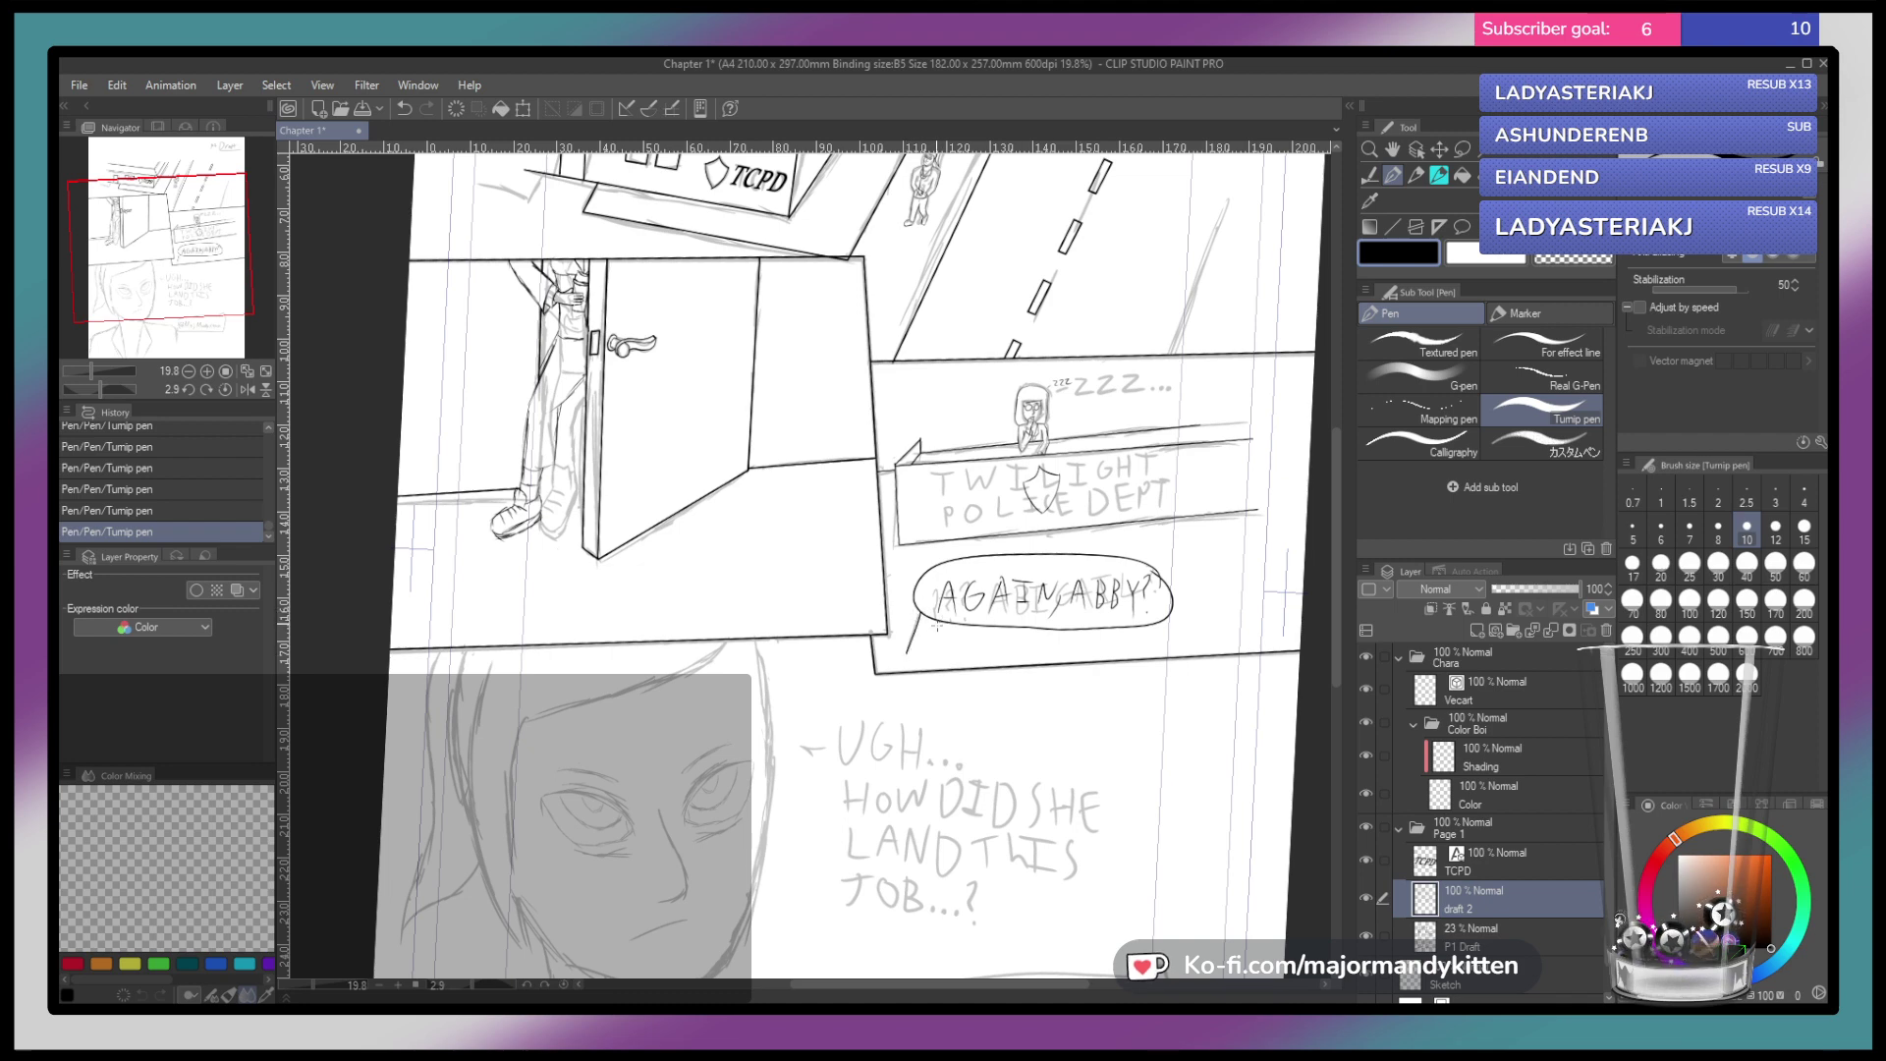
scroll(928, 627, "up", 3)
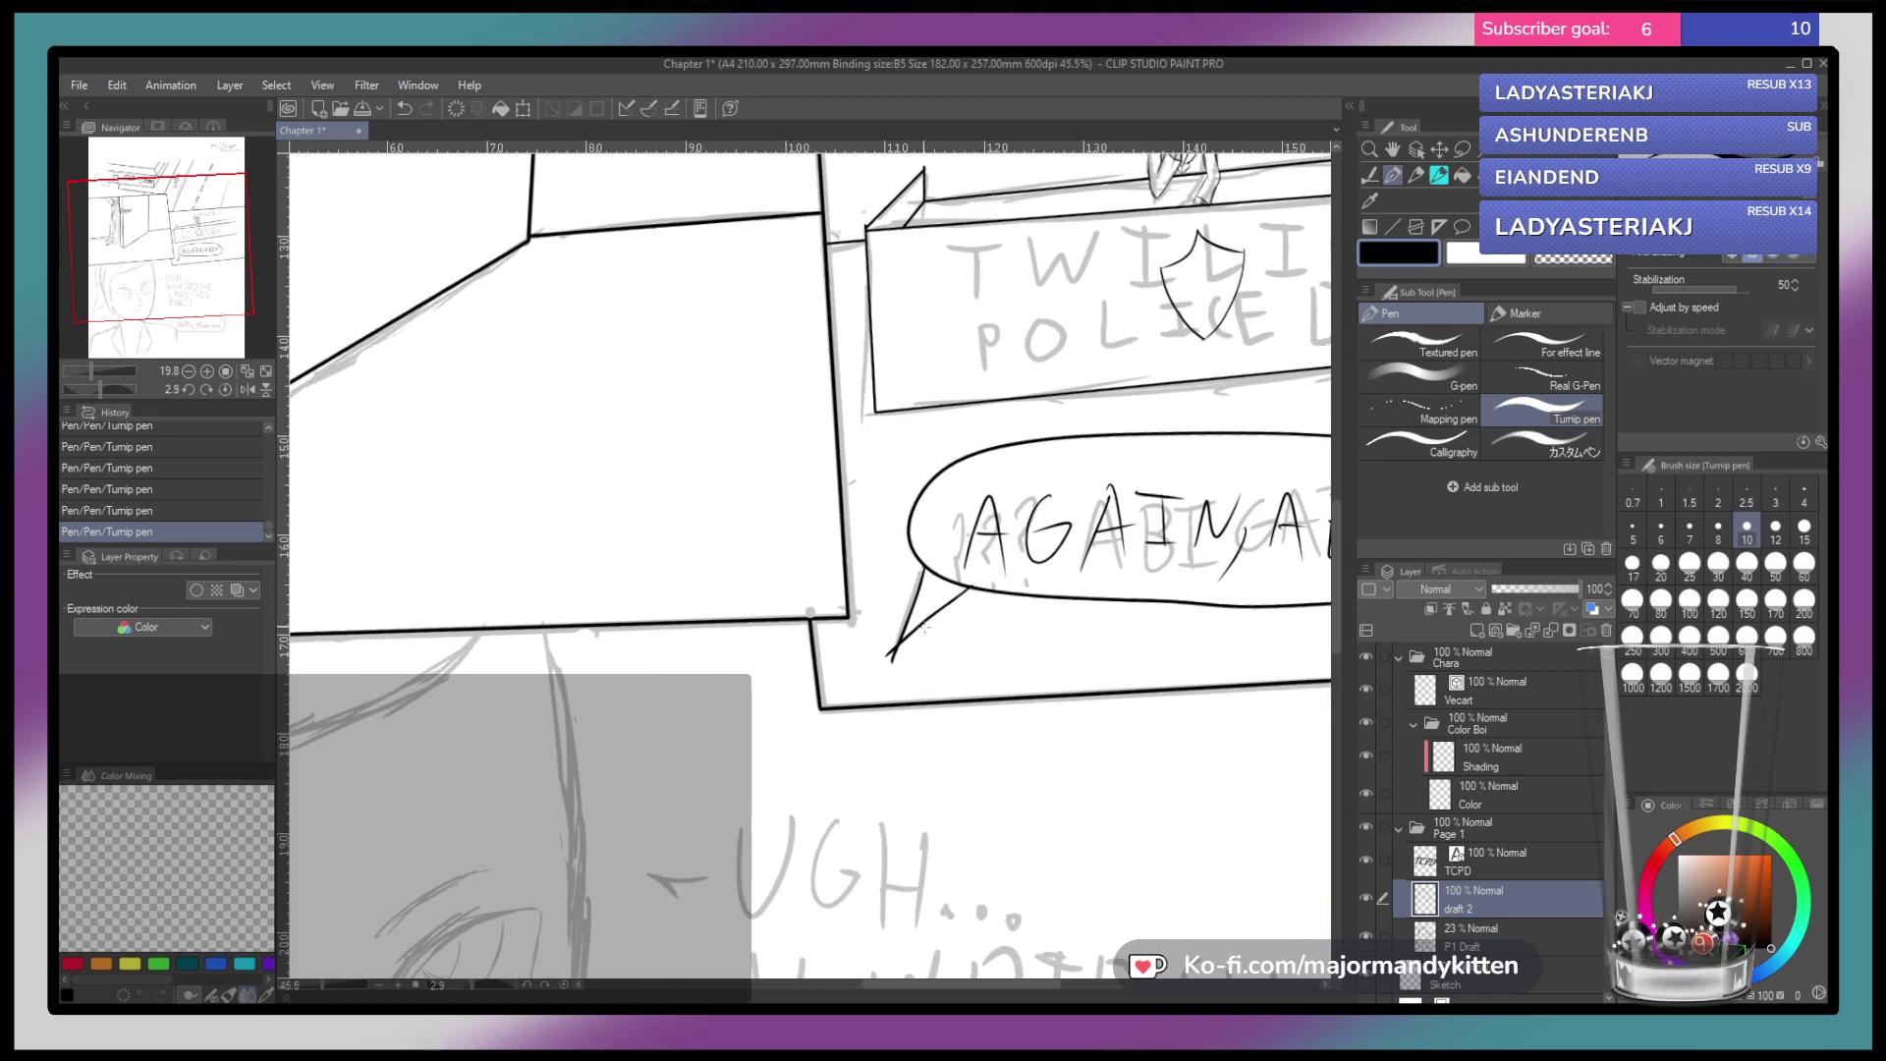
mouse_move(890, 641)
left_mouse_down()
mouse_move(889, 661)
mouse_move(908, 651)
left_mouse_up()
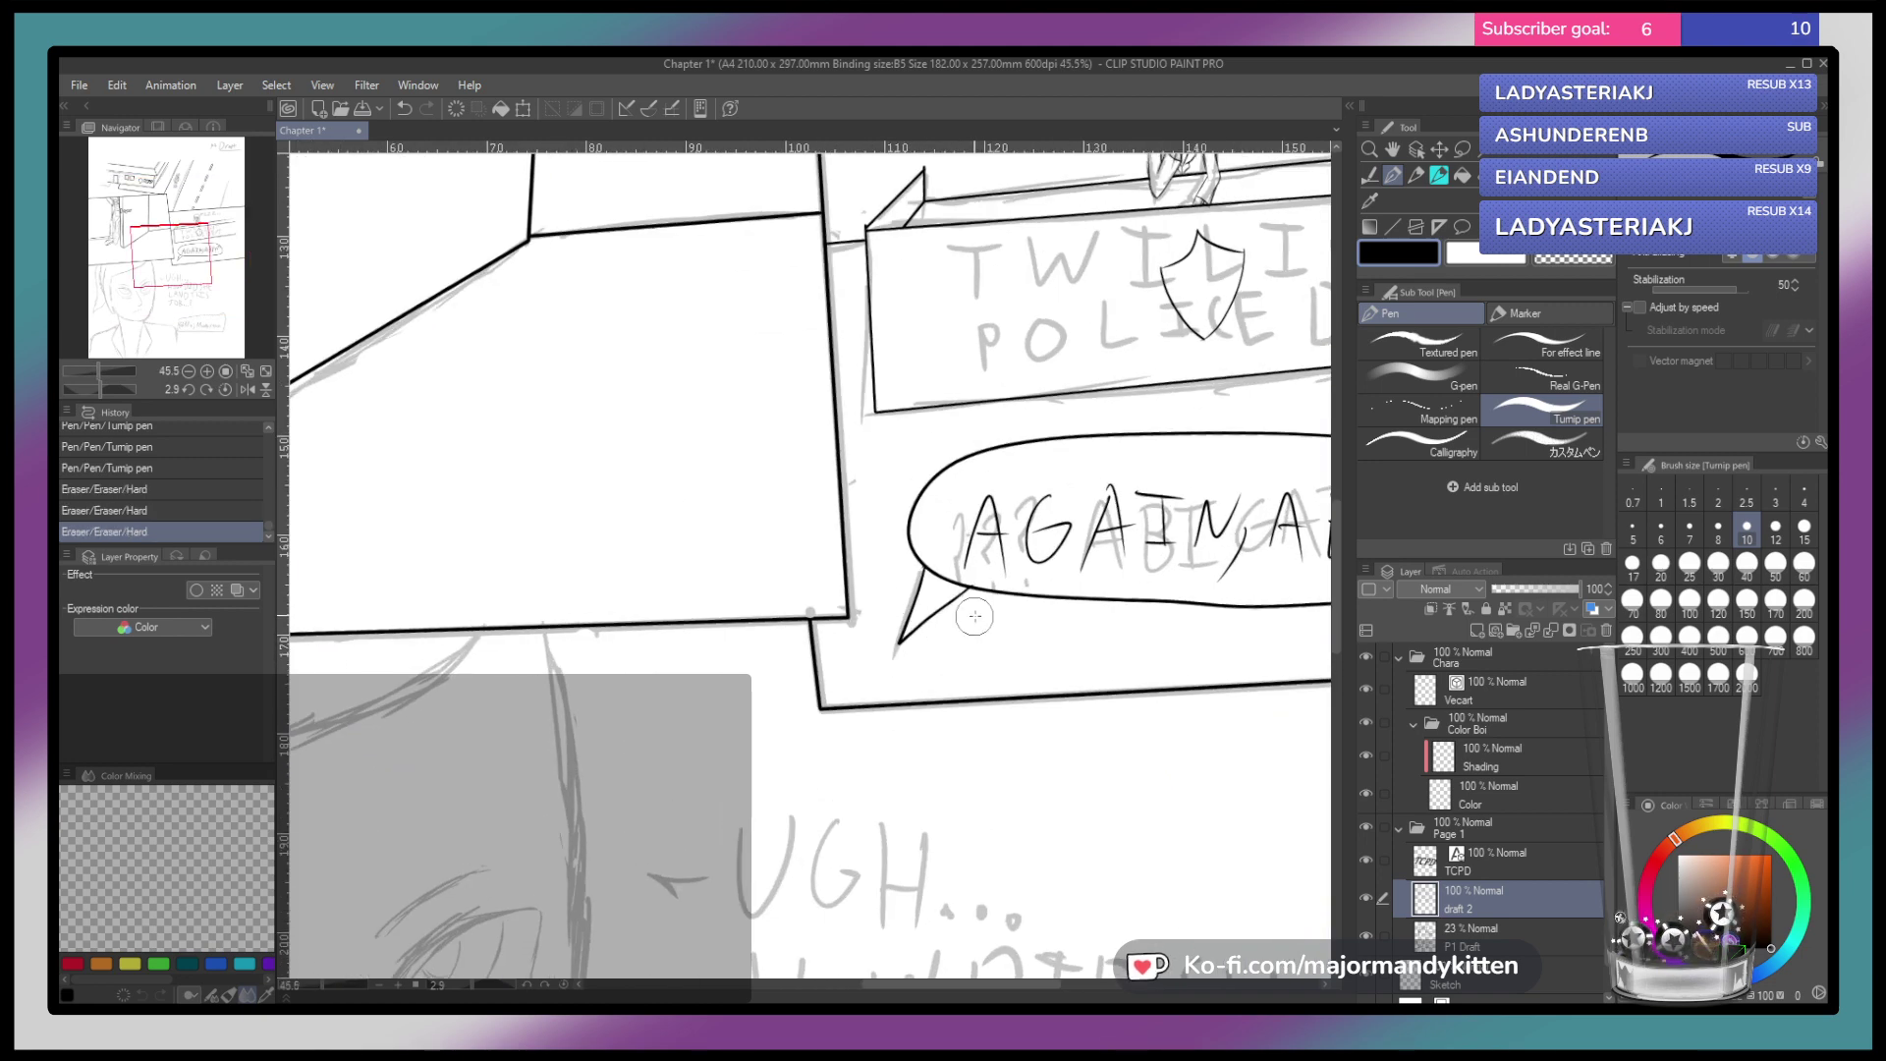
left_click_drag(965, 584, 945, 584)
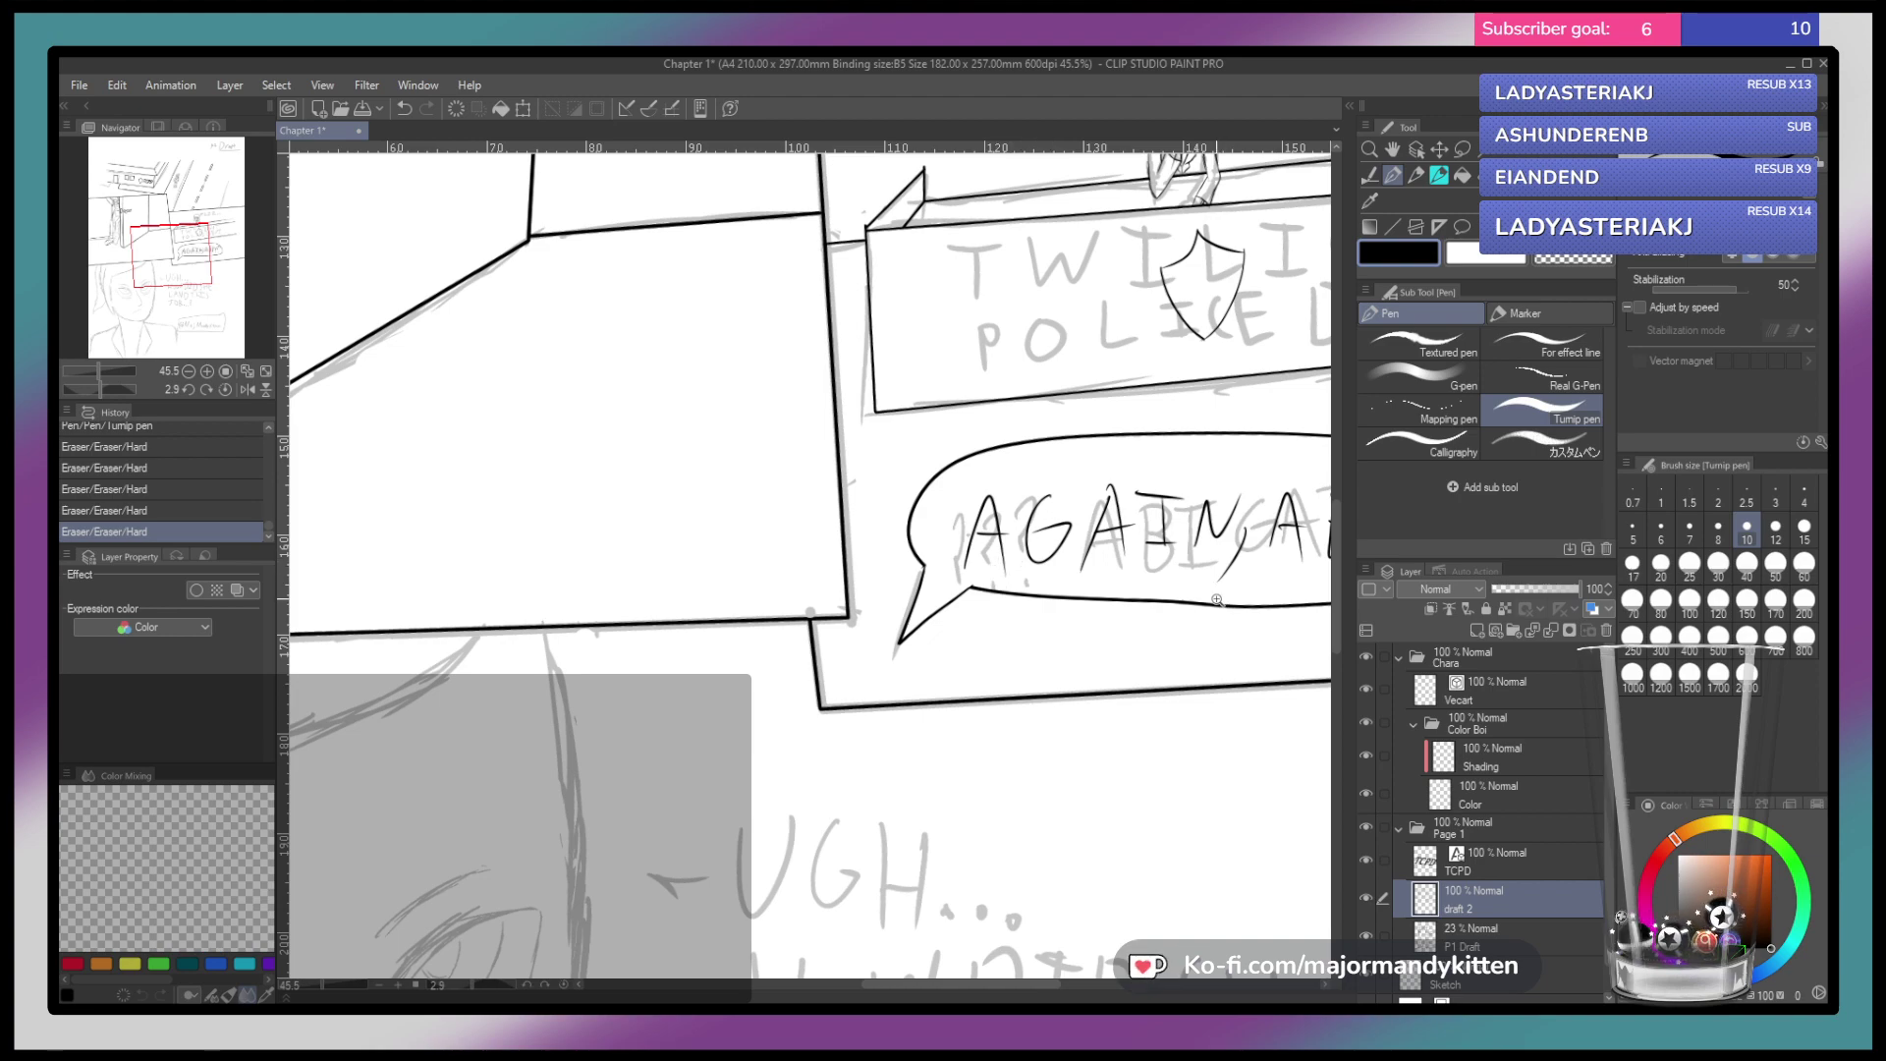
scroll(1217, 600, "down", 4)
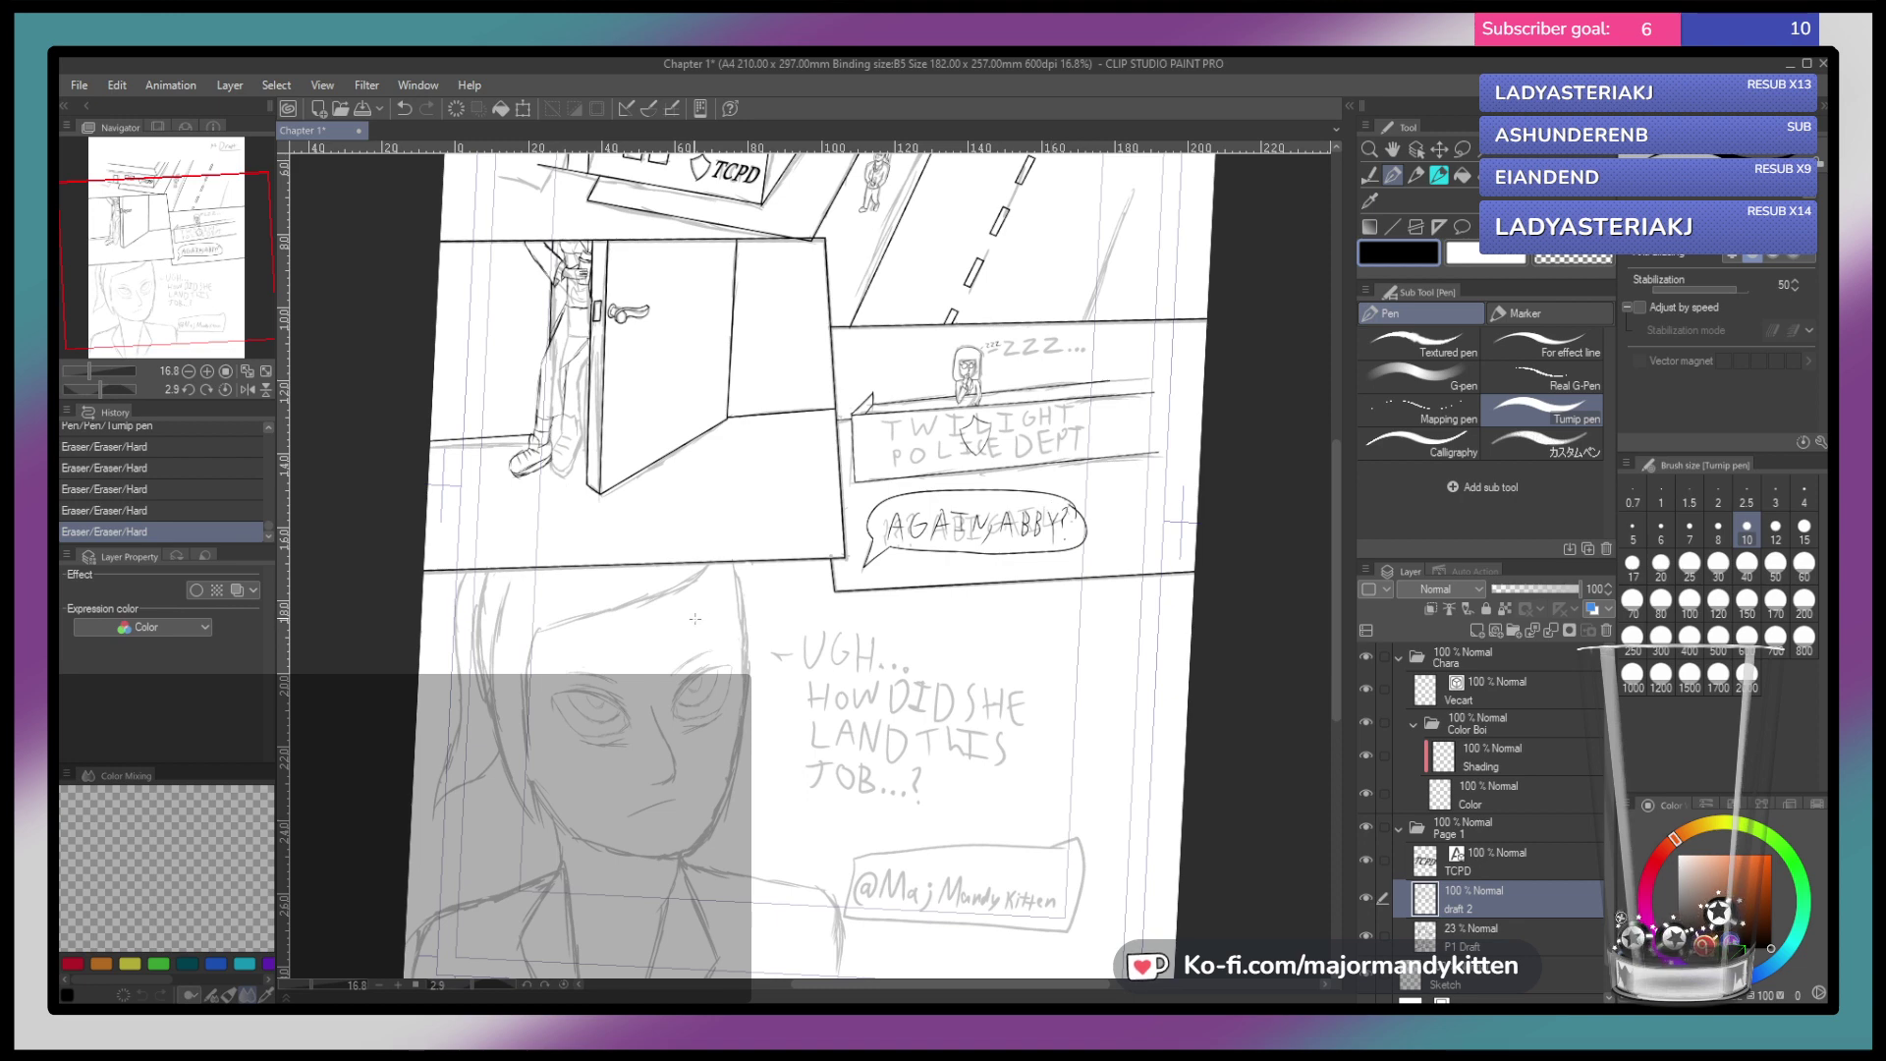
left_click_drag(741, 595, 730, 781)
key("ctrl+z")
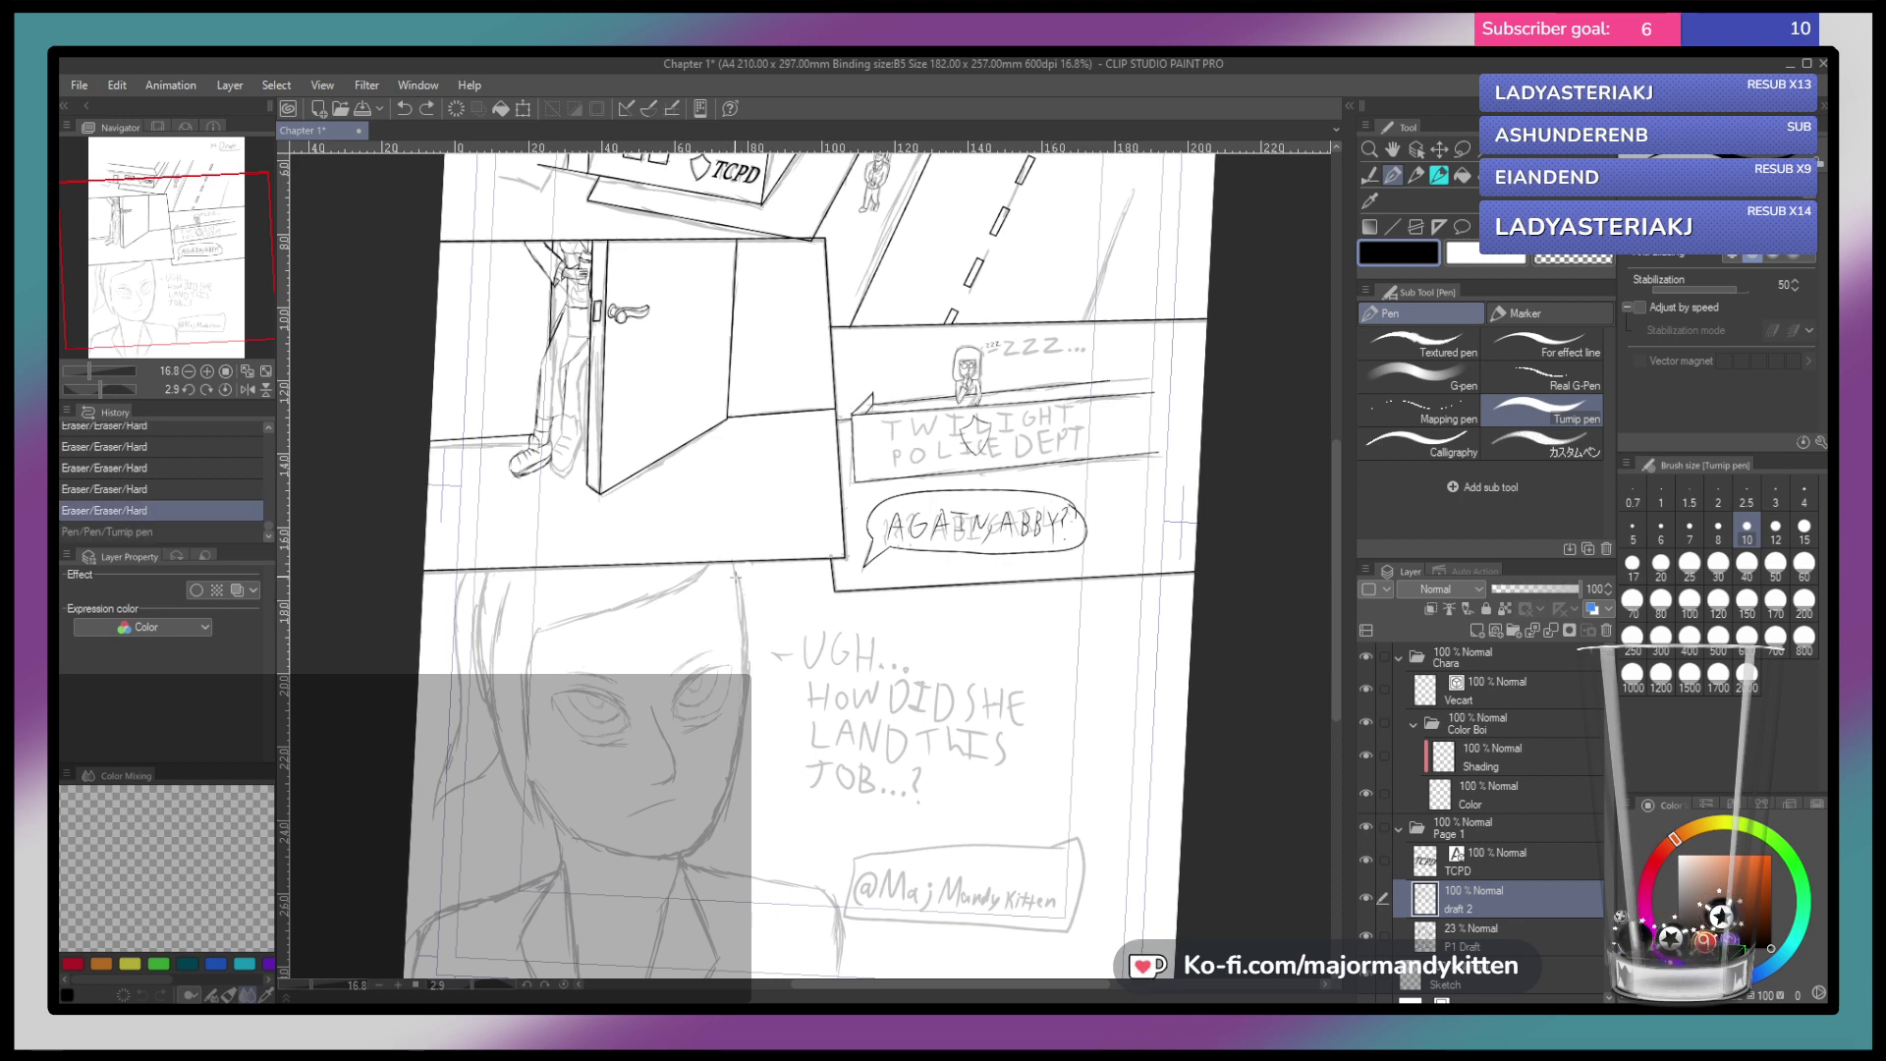
mouse_move(733, 570)
left_mouse_down()
mouse_move(735, 762)
mouse_move(734, 566)
mouse_move(745, 713)
left_mouse_up()
key("ctrl+z")
key("ctrl+z")
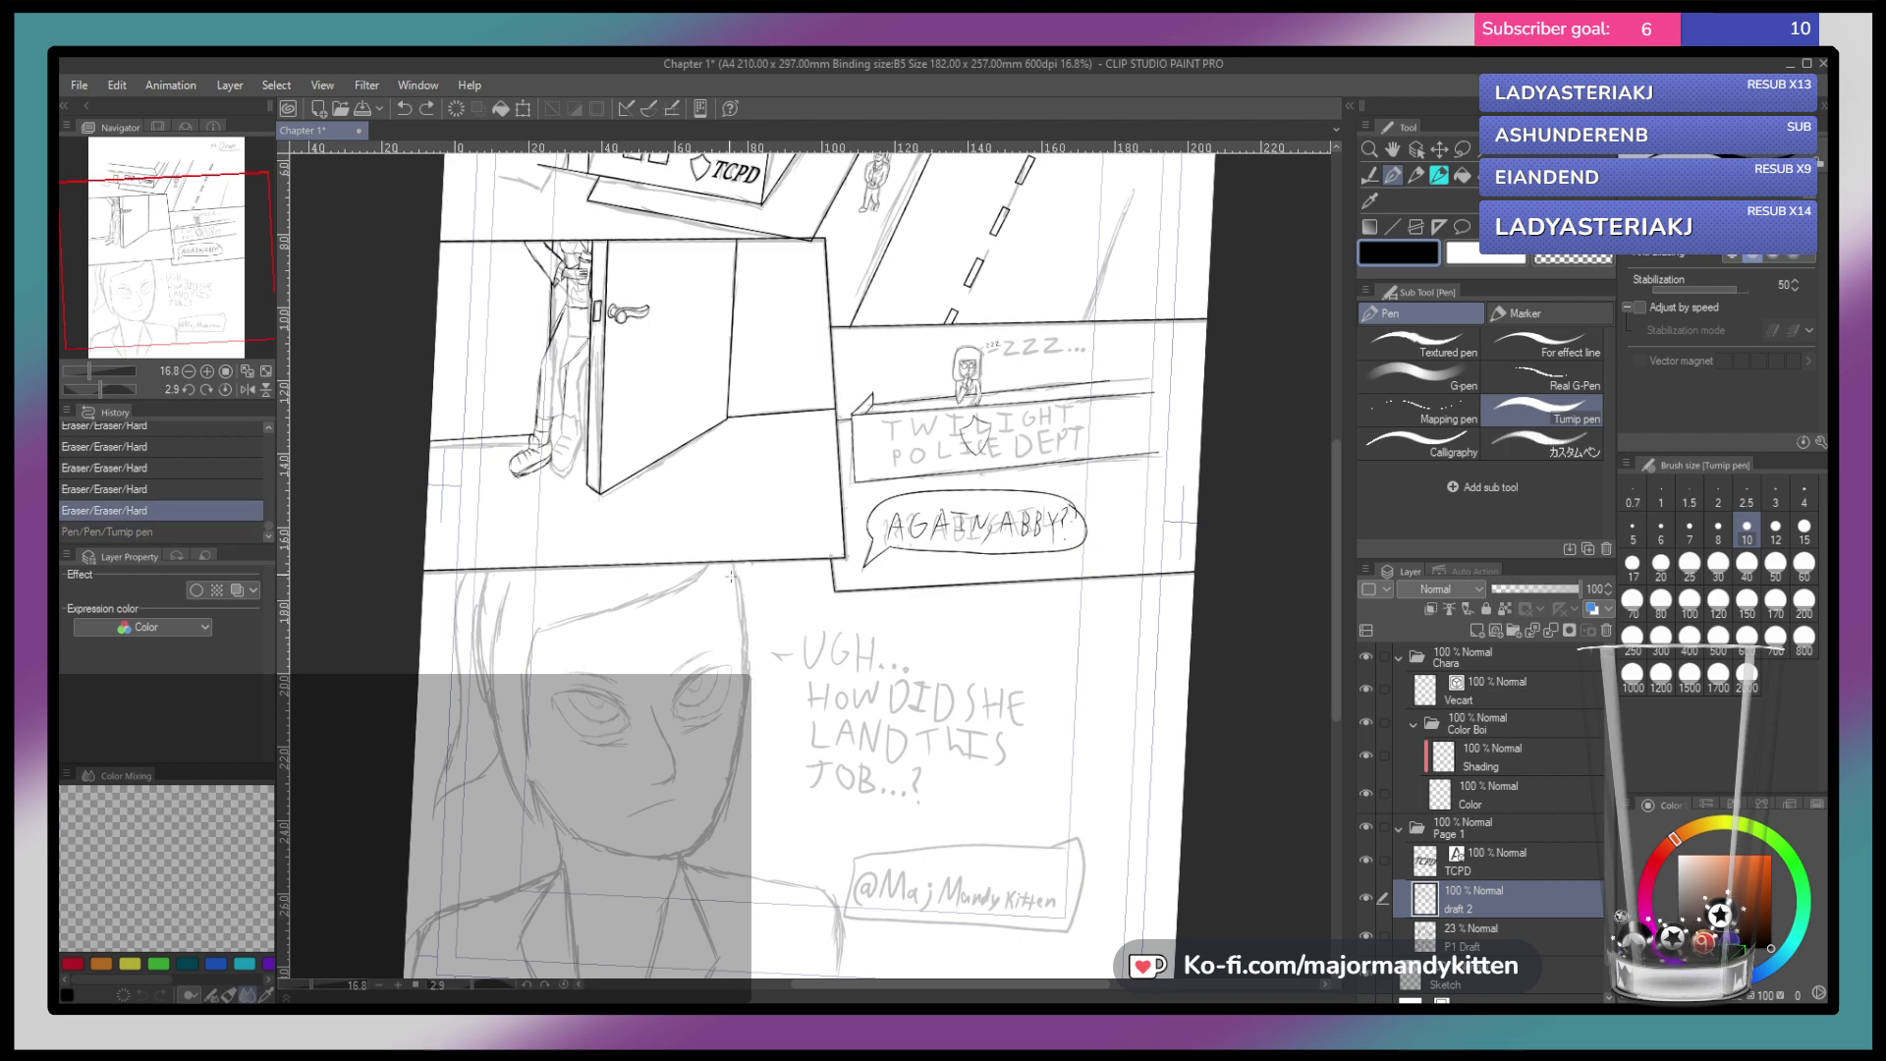
left_click_drag(740, 603, 732, 791)
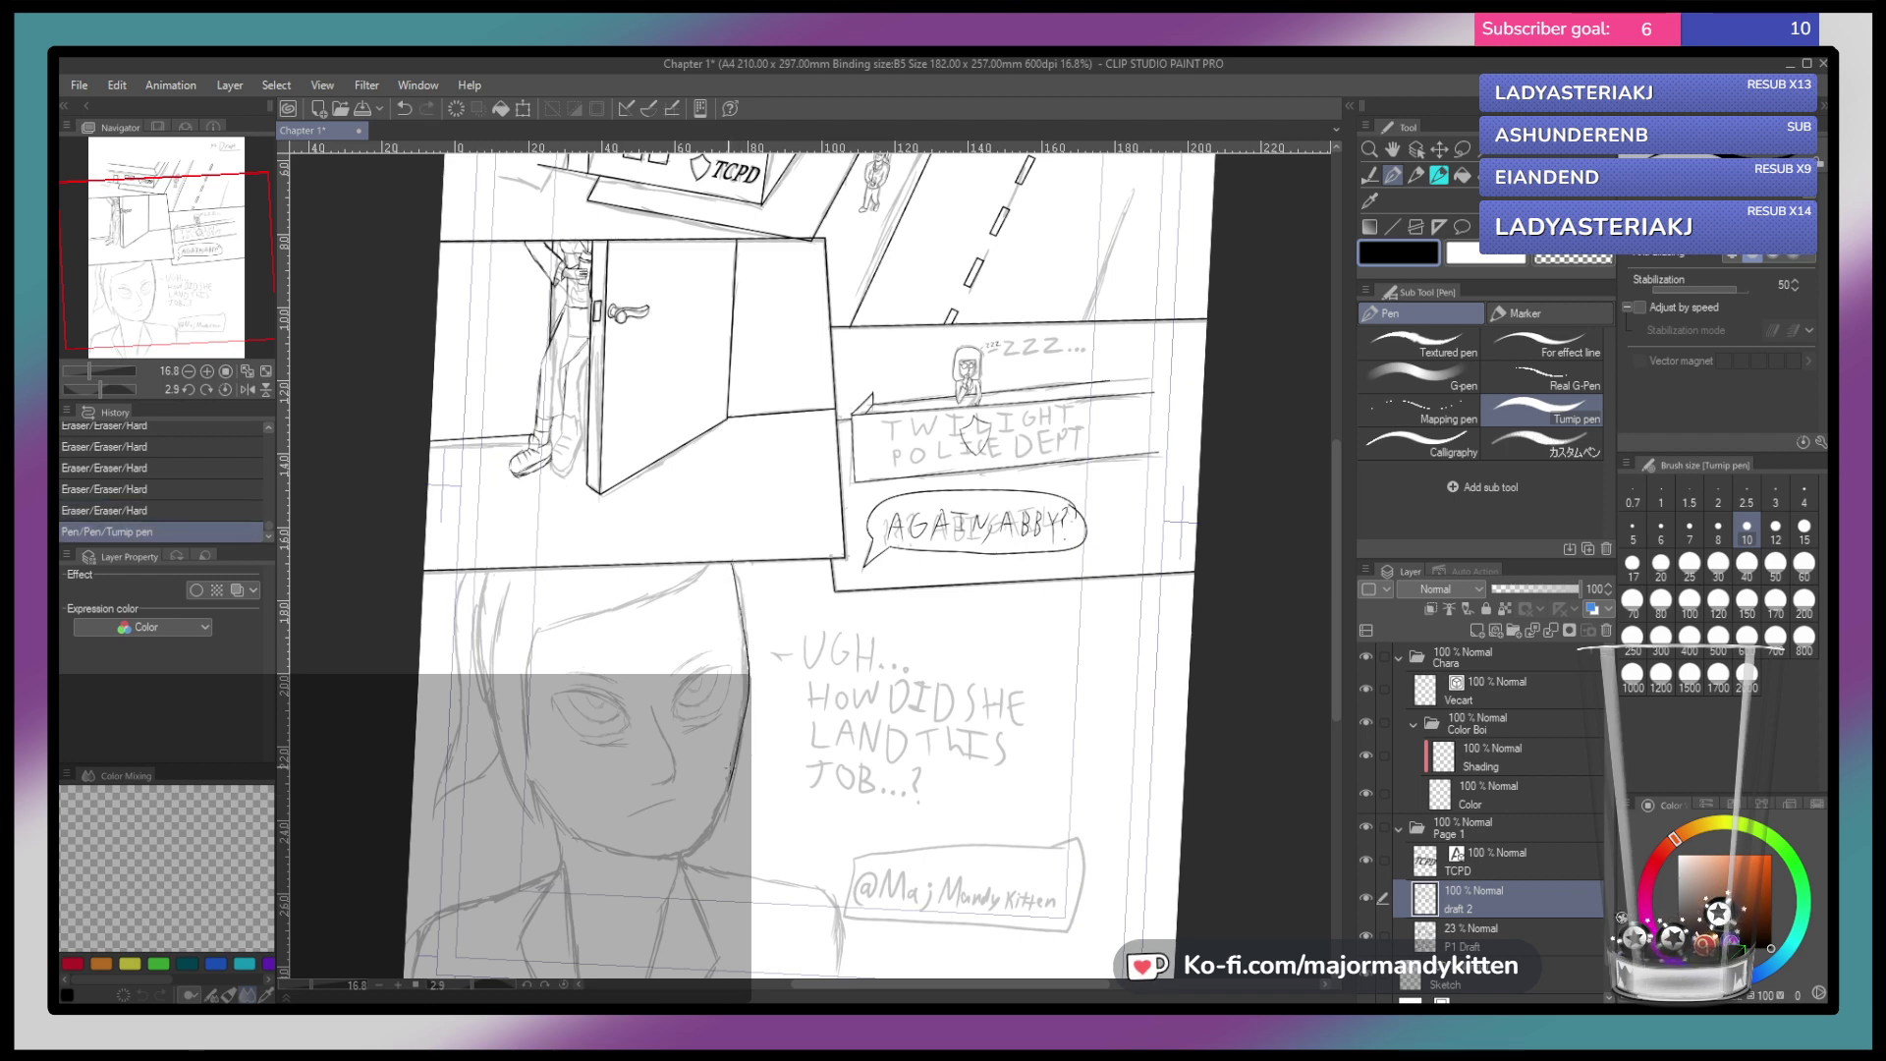
key("ctrl+z")
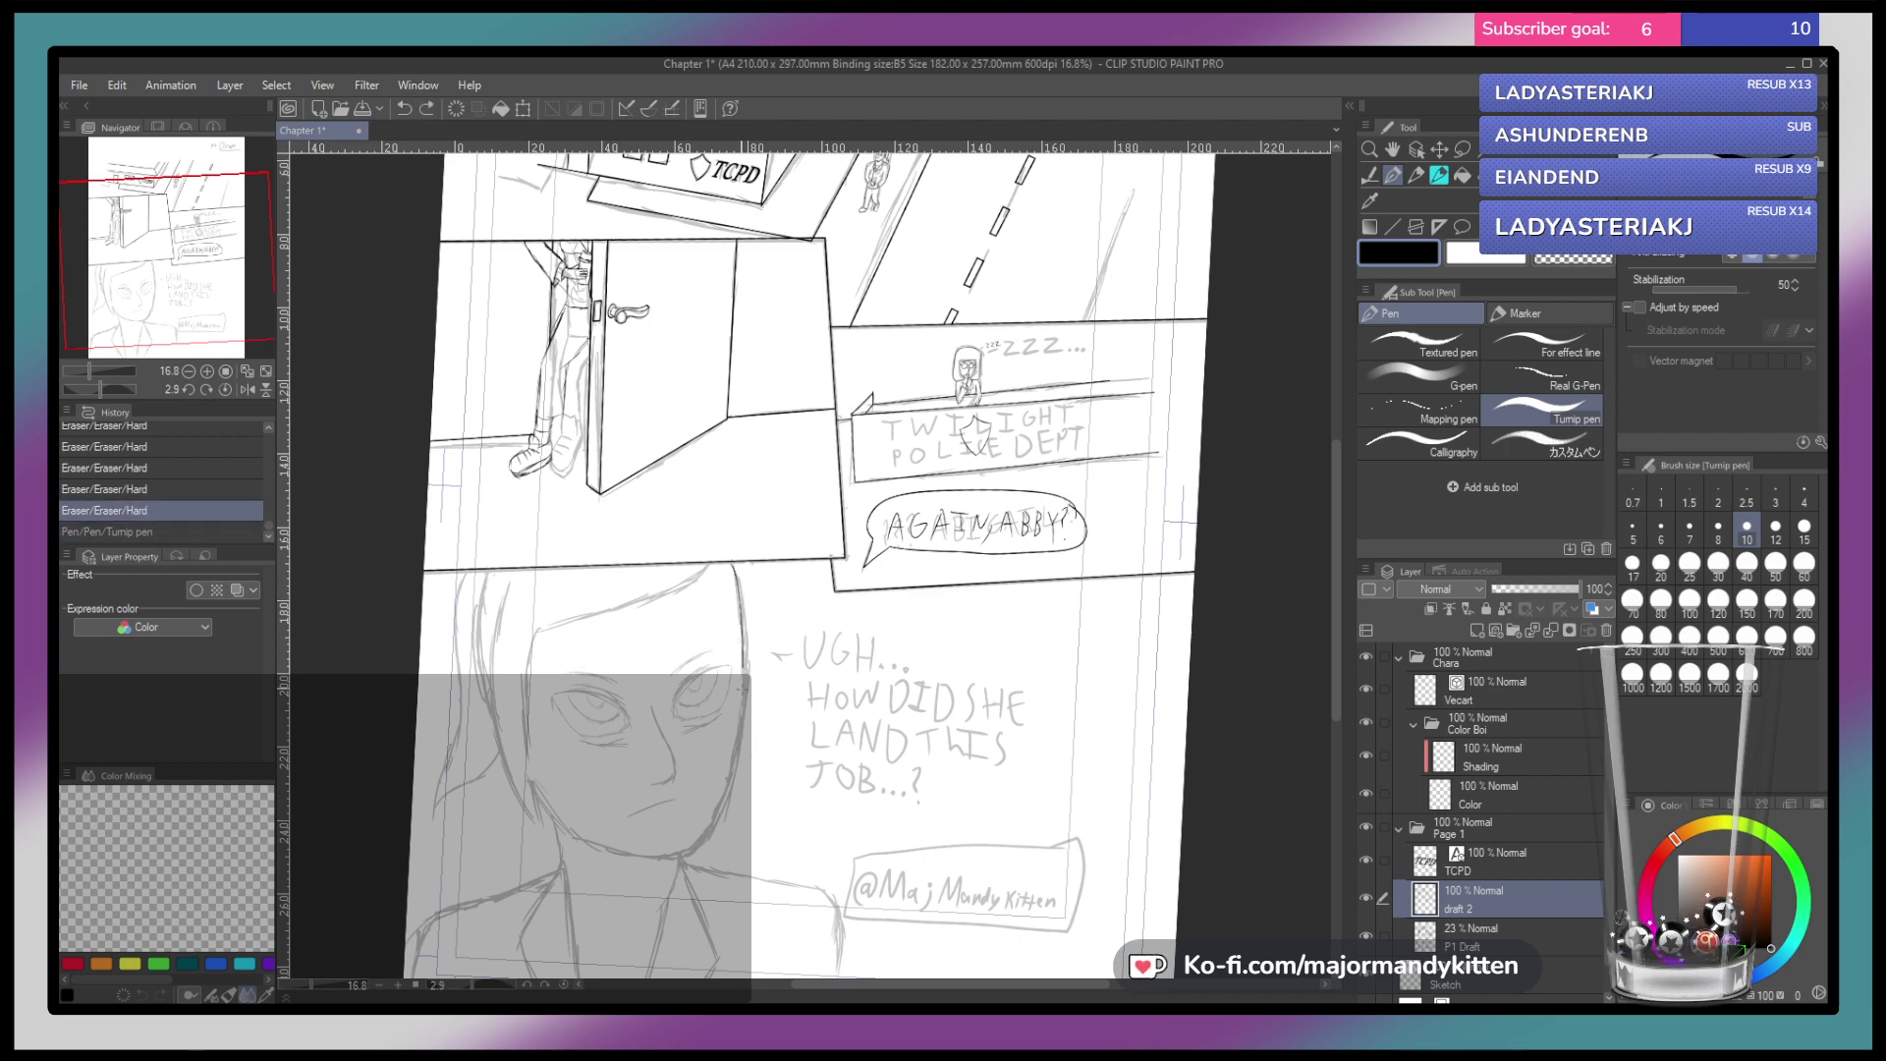
left_click_drag(744, 658, 728, 782)
key("ctrl+z")
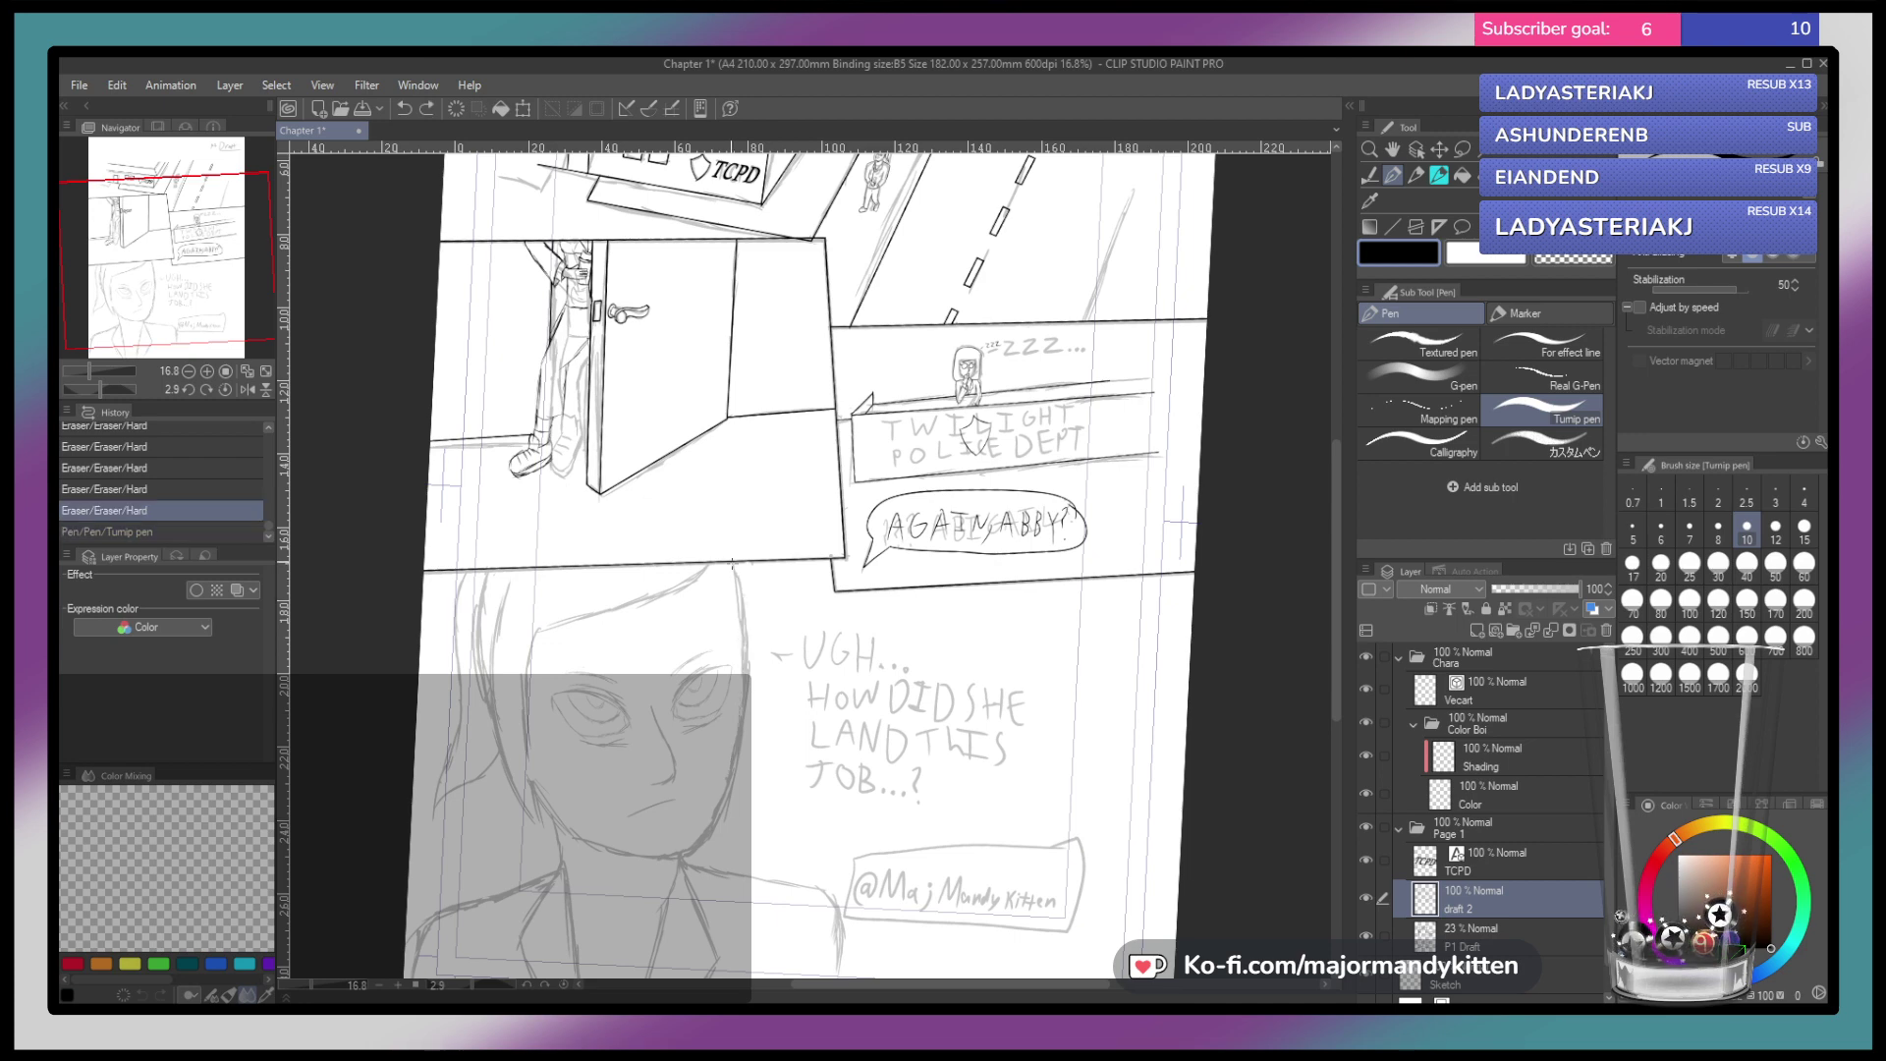
left_click_drag(739, 682, 729, 774)
key("ctrl+z")
mouse_move(733, 570)
left_mouse_down()
mouse_move(735, 768)
mouse_move(826, 588)
left_mouse_up()
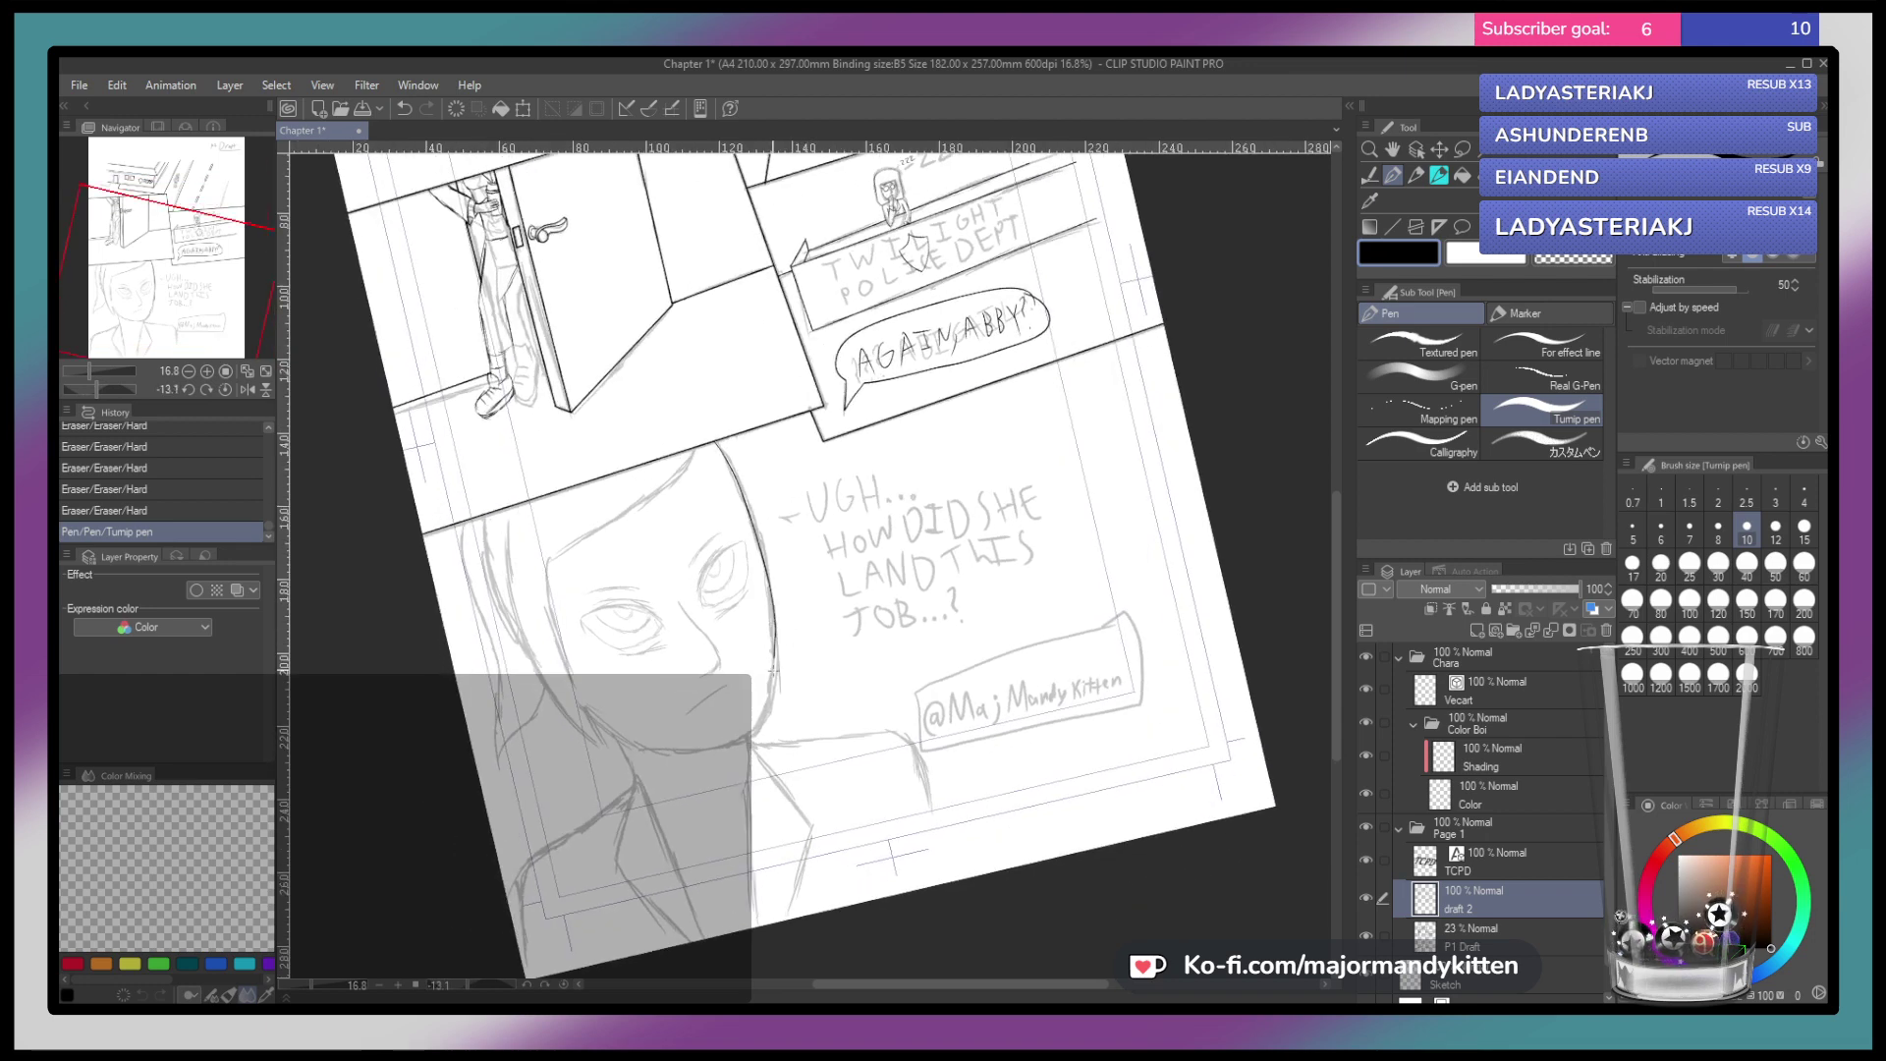
left_click_drag(757, 728, 752, 737)
key("ctrl+z")
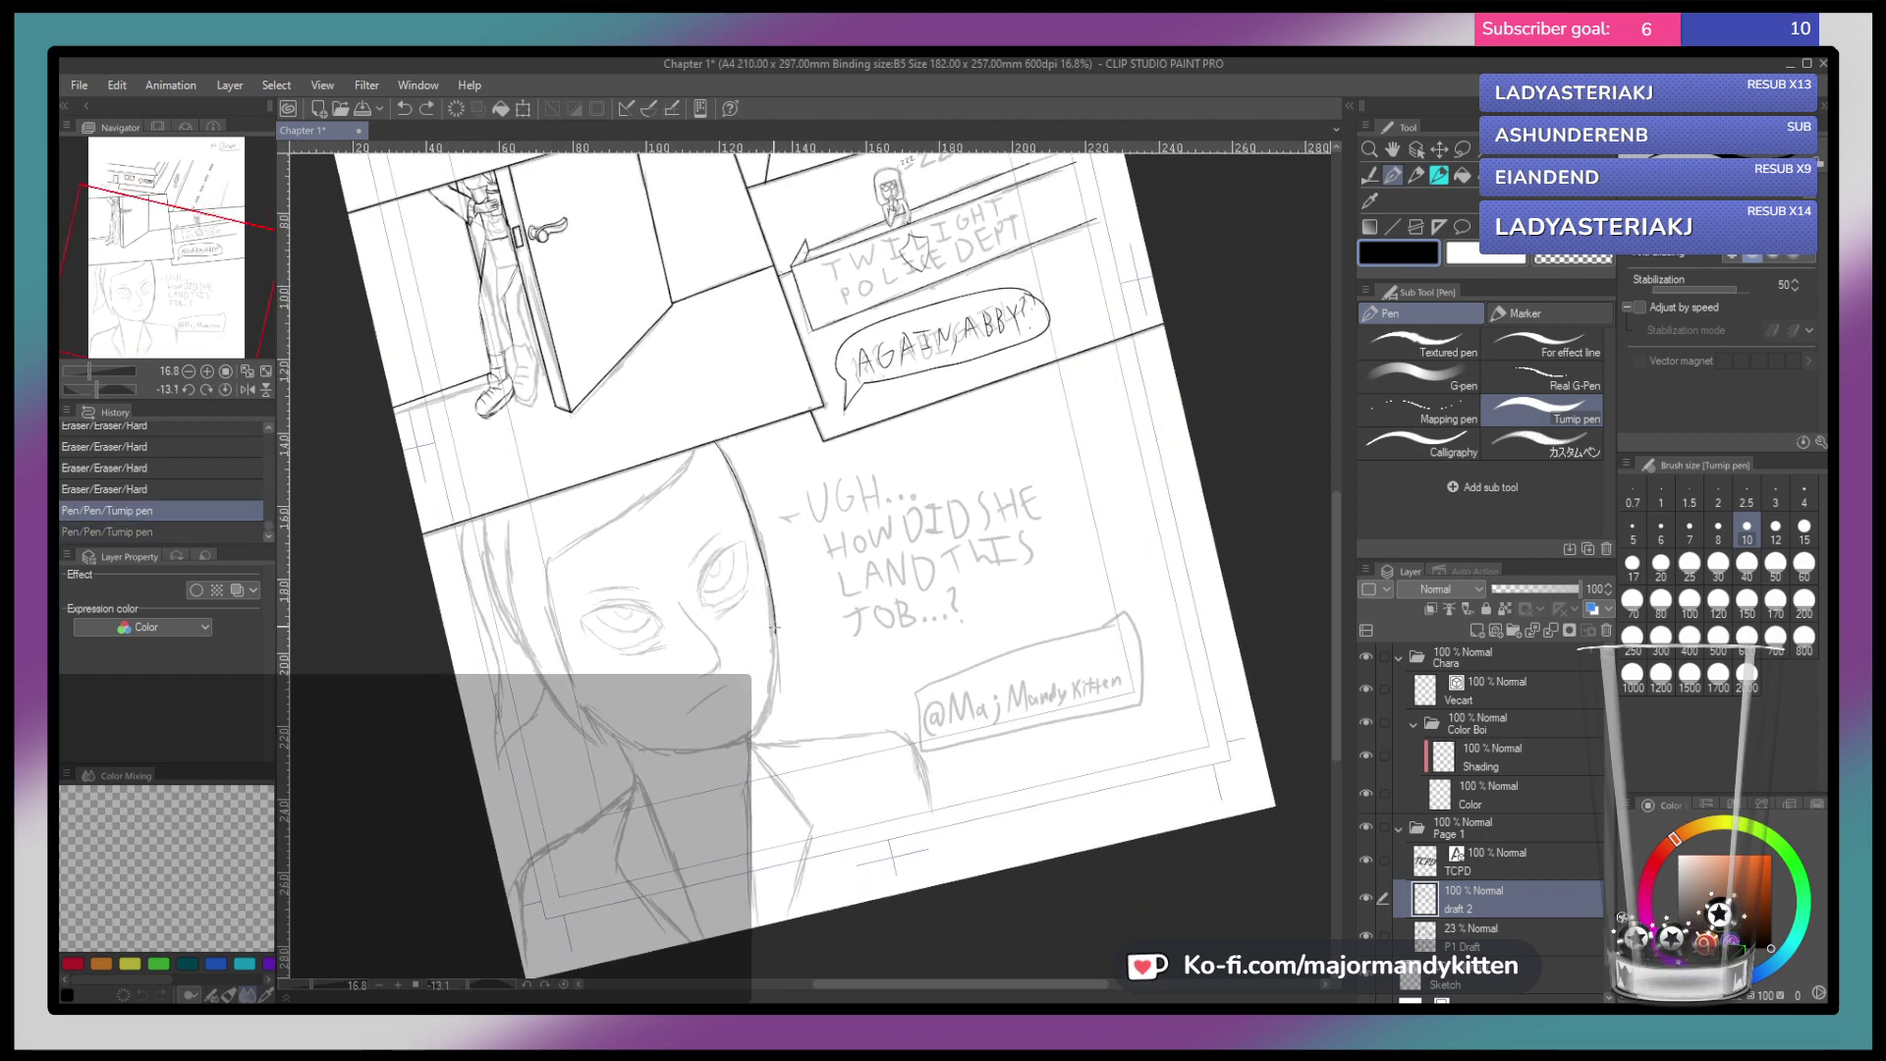
left_click_drag(775, 633, 770, 709)
key("ctrl+z")
key("ctrl+z")
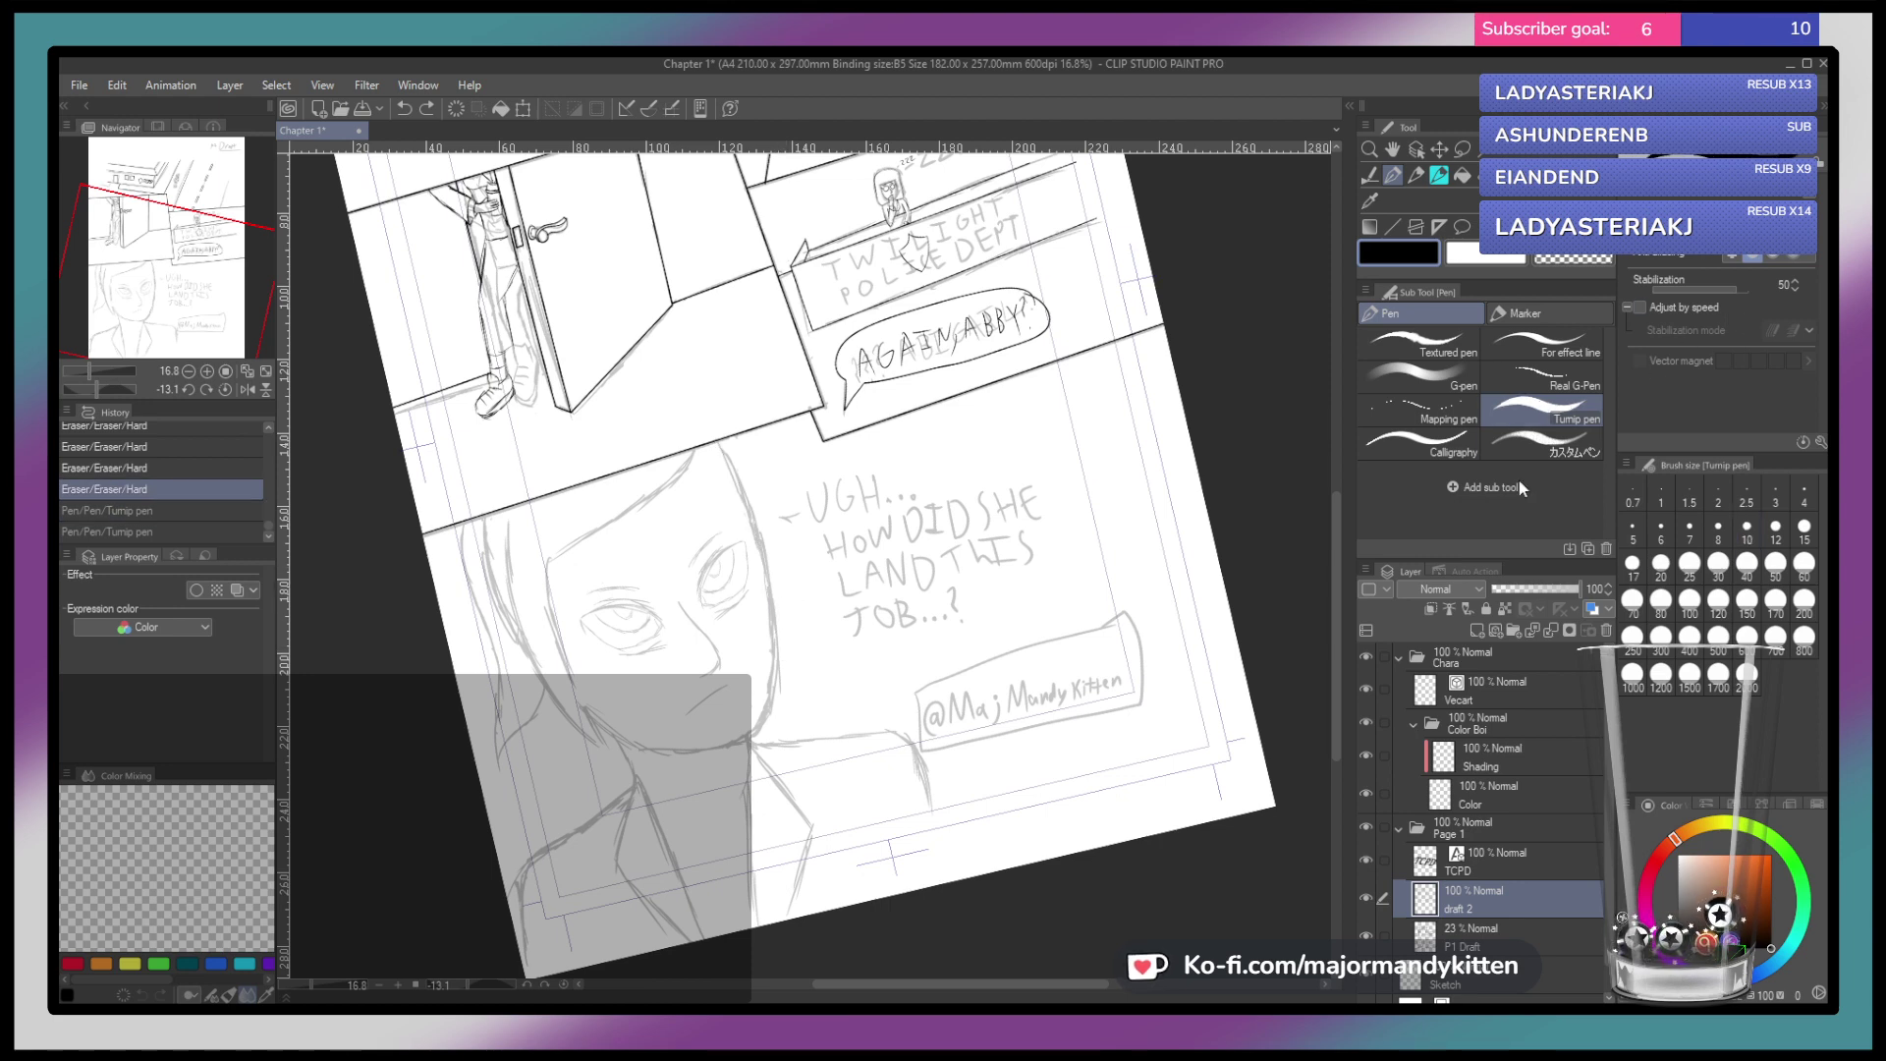
Try pen sizes 8 and 12 for the outer contour of the close-up face
left_click(1719, 529)
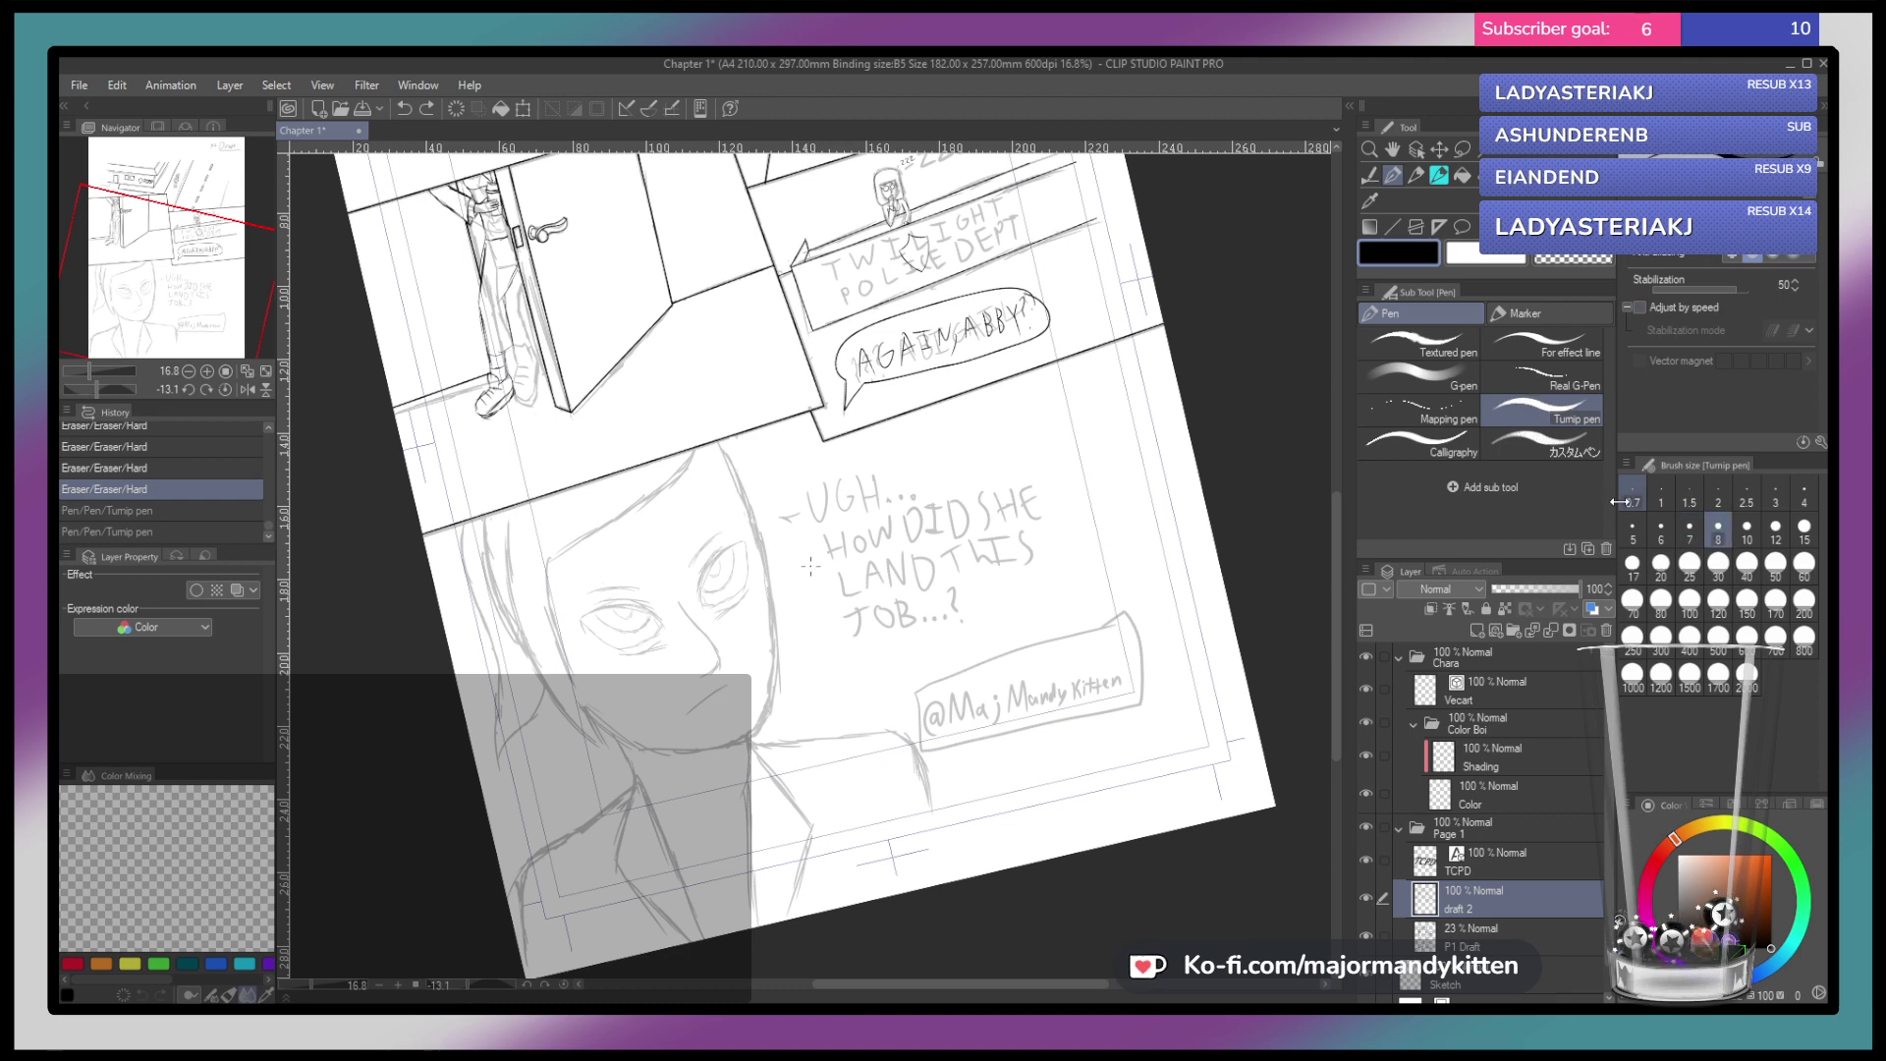
mouse_move(796, 647)
left_mouse_down()
mouse_move(794, 526)
mouse_move(778, 607)
left_mouse_up()
key("ctrl+z")
left_click(1776, 528)
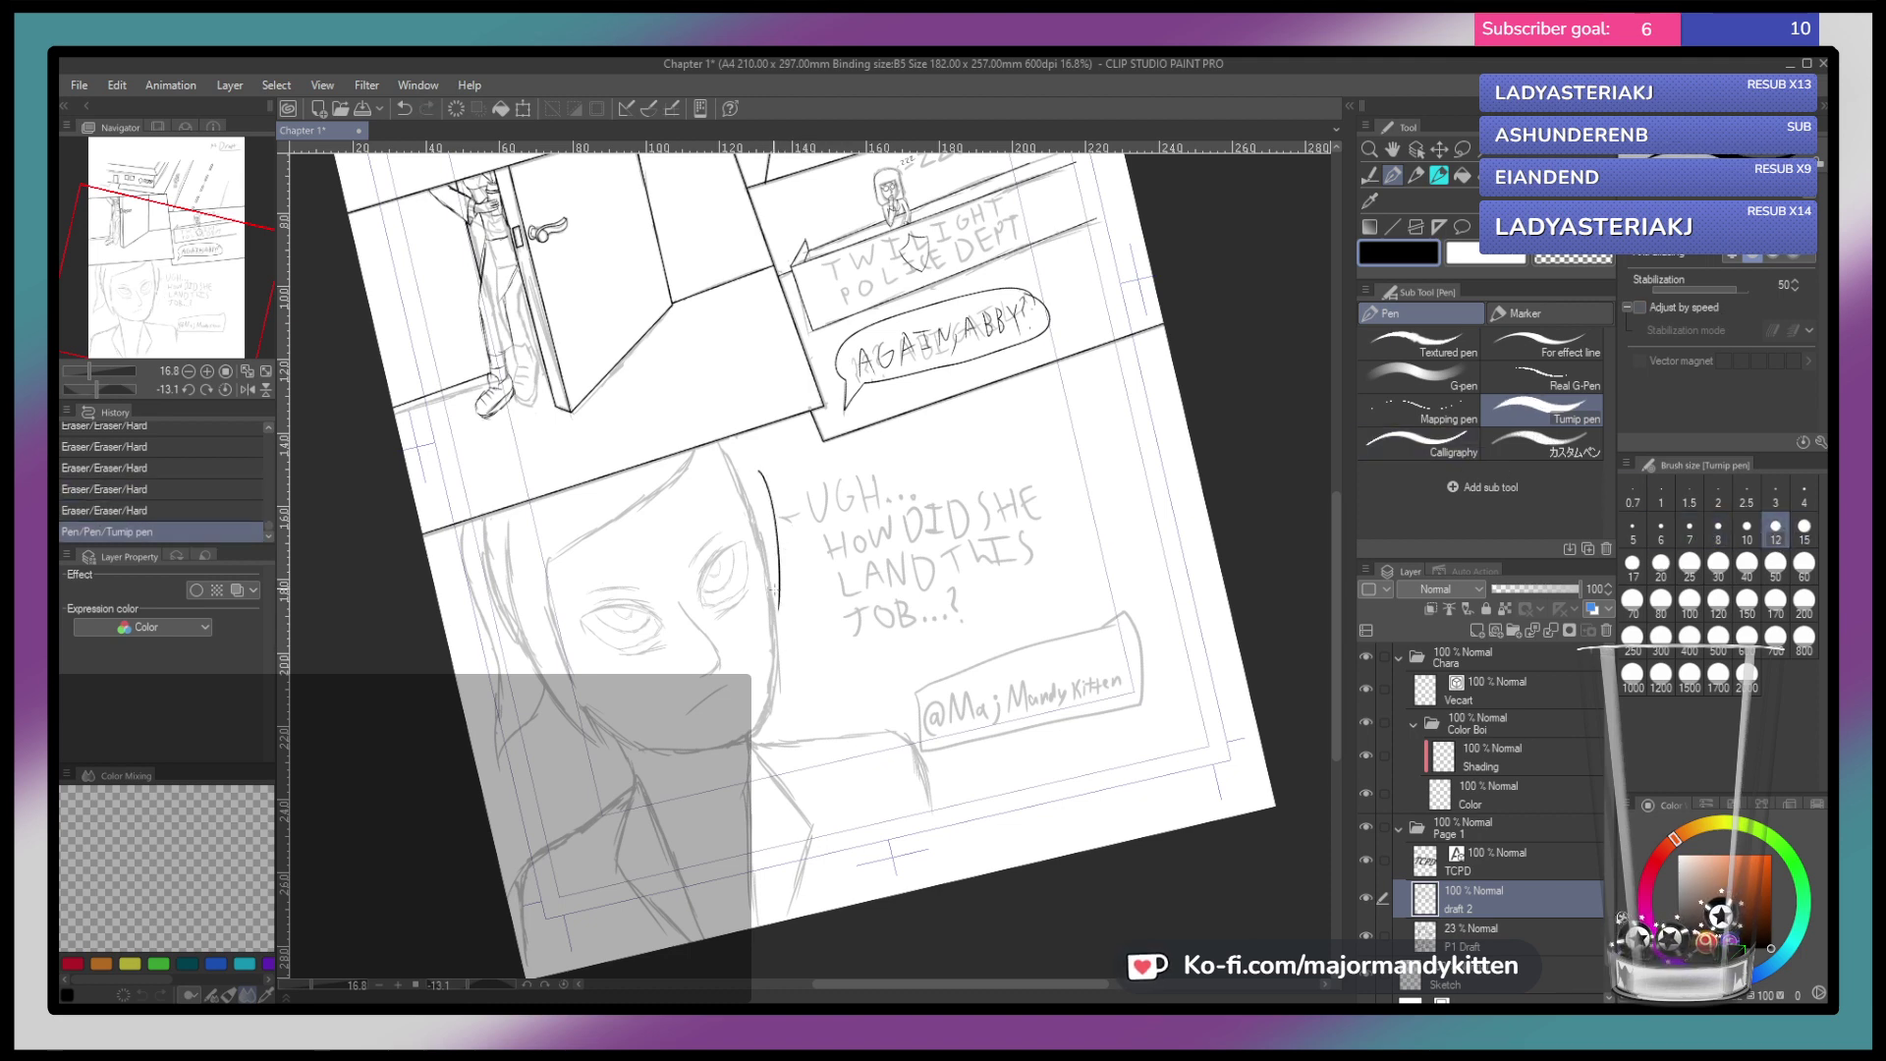
key("ctrl+z")
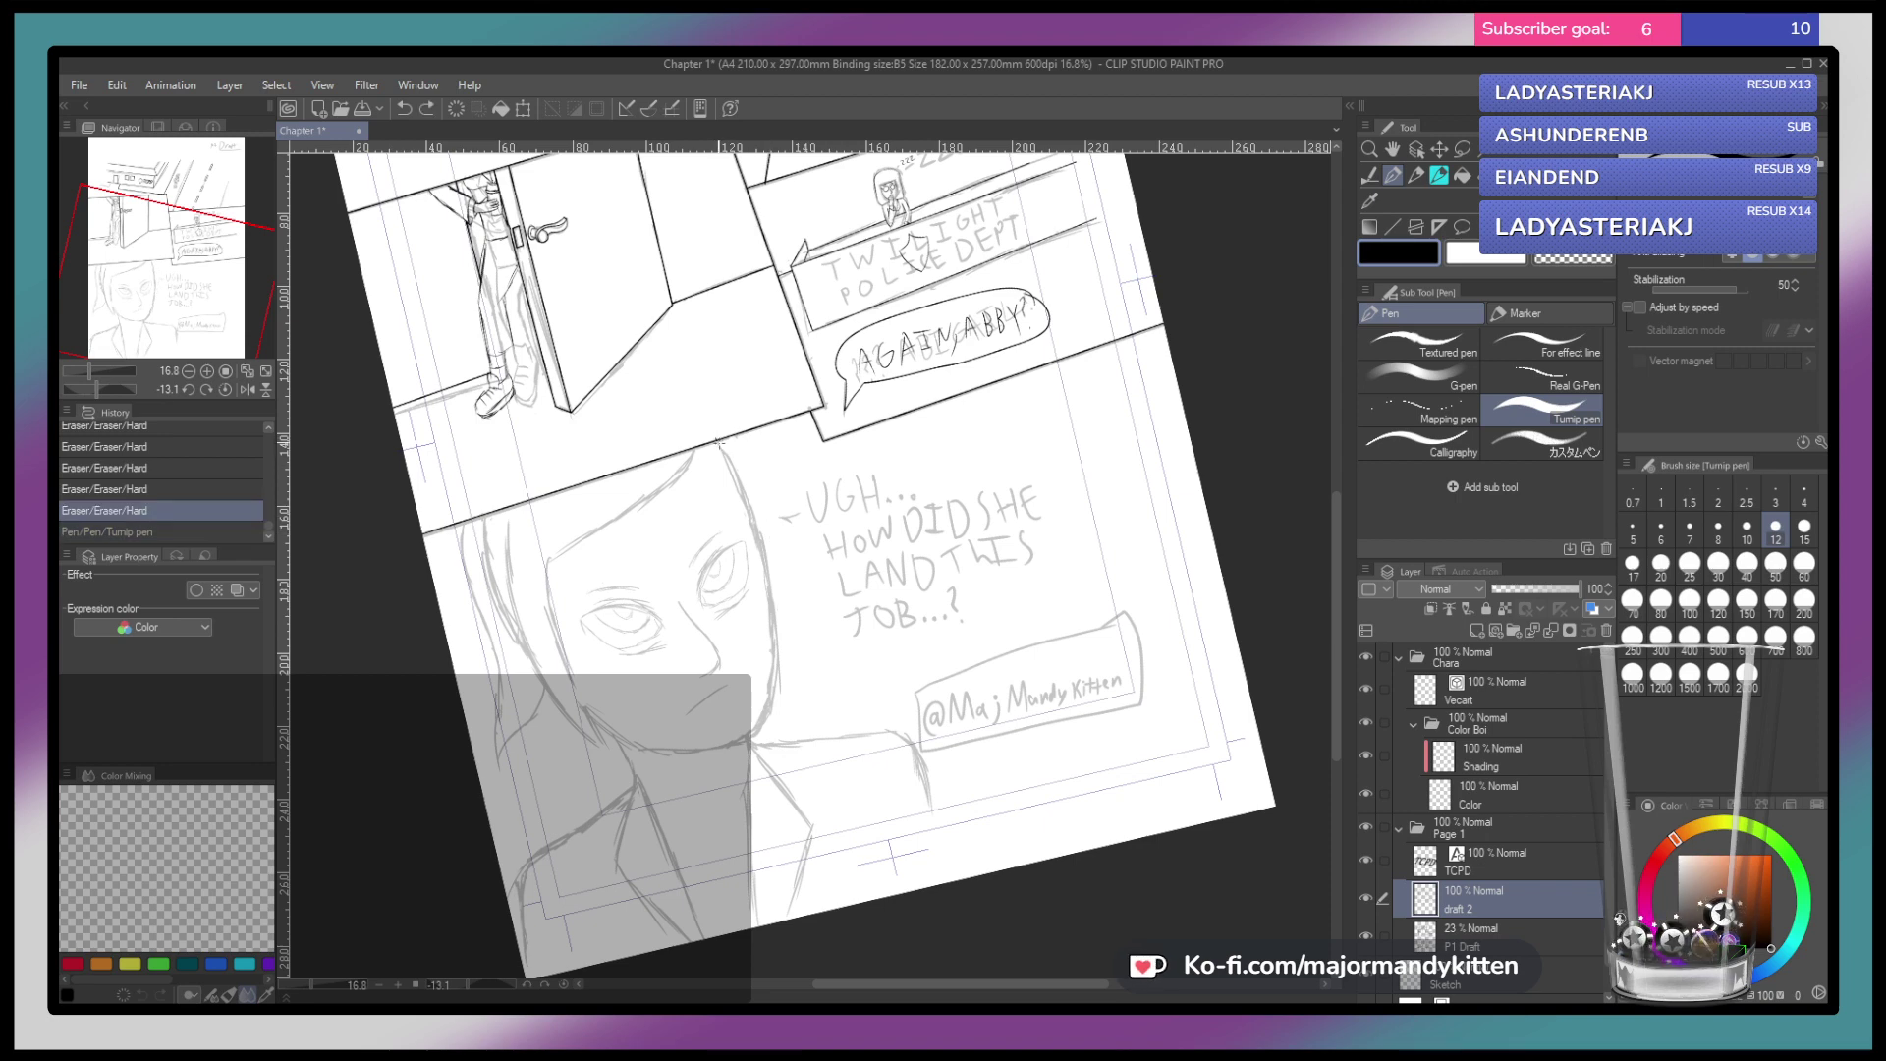
left_click_drag(761, 593, 764, 604)
key("ctrl+z")
Set the pen size to 15 and ink the upper outer contour of the close-up face from the panel border to the cheek
left_click(1803, 531)
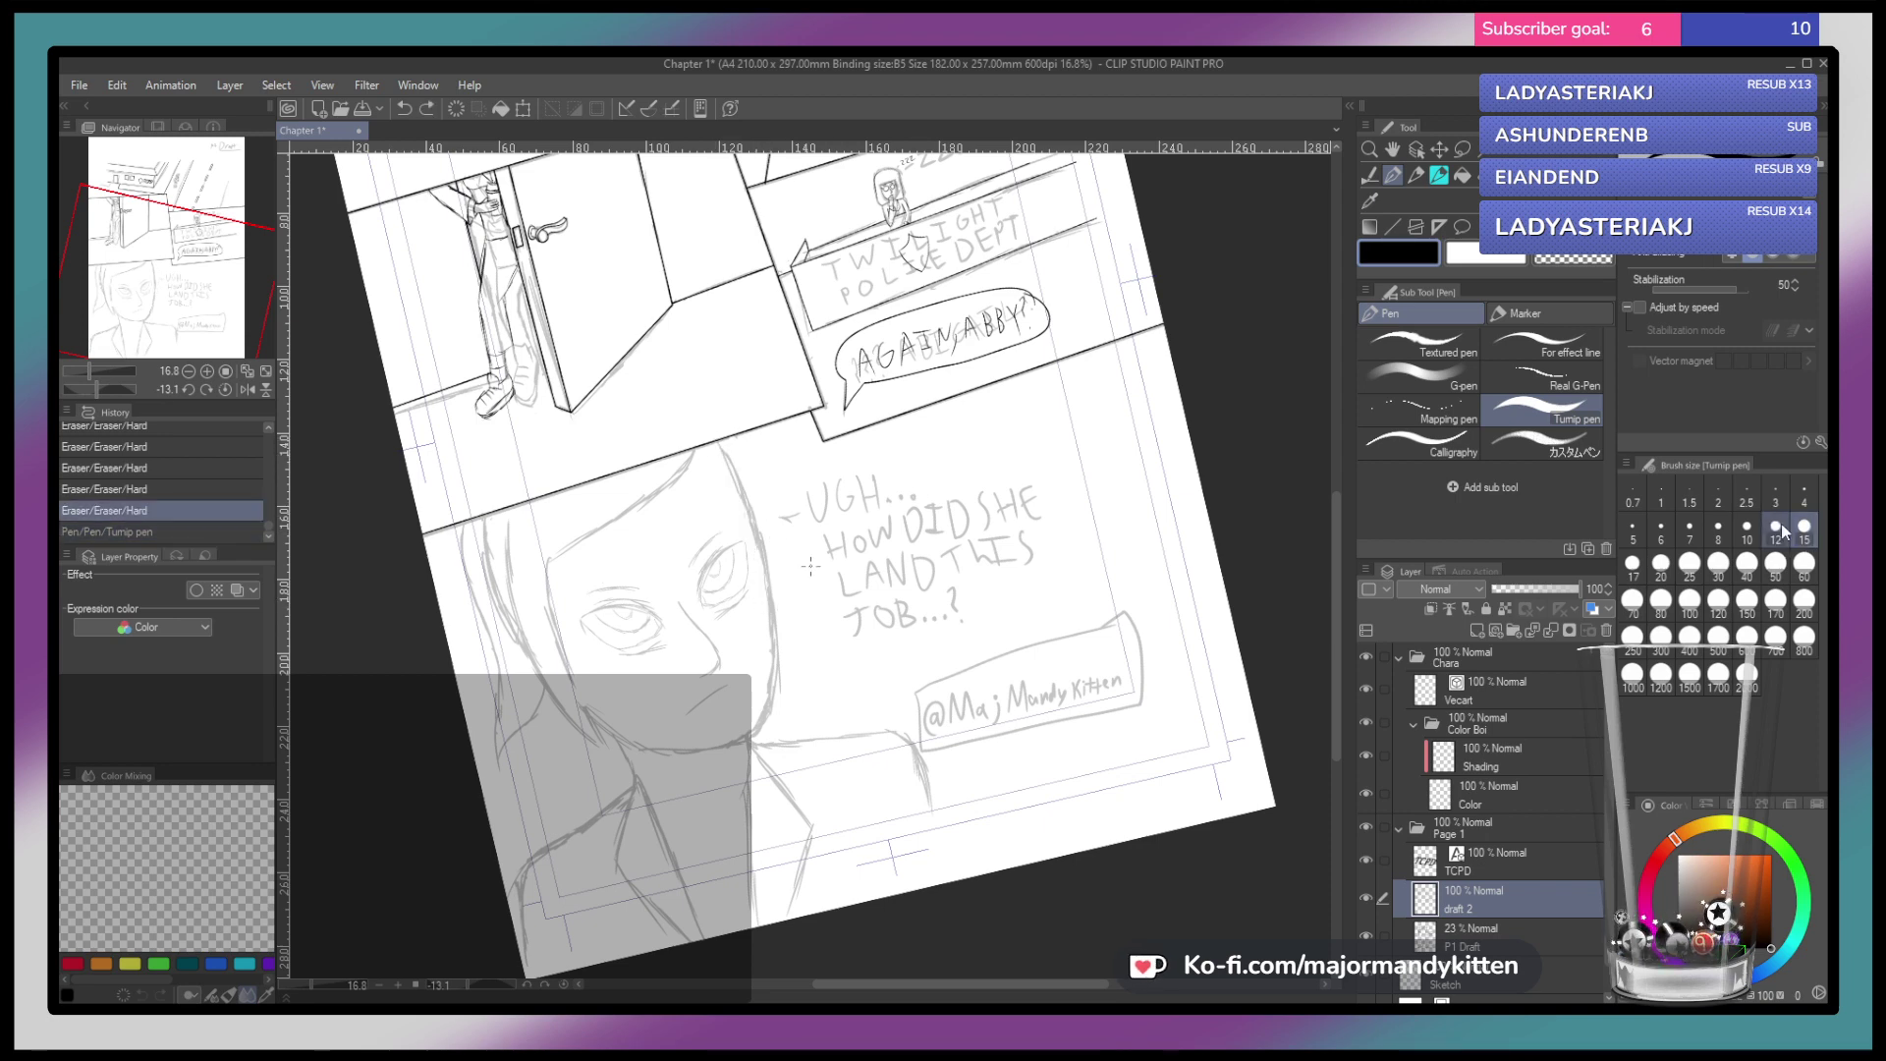
left_click_drag(720, 445, 761, 578)
key("ctrl+z")
mouse_move(865, 412)
left_mouse_down()
mouse_move(958, 499)
mouse_move(869, 413)
left_mouse_up()
left_click_drag(762, 605, 764, 611)
key("ctrl+z")
mouse_move(719, 438)
left_mouse_down()
mouse_move(770, 623)
mouse_move(830, 501)
left_mouse_up()
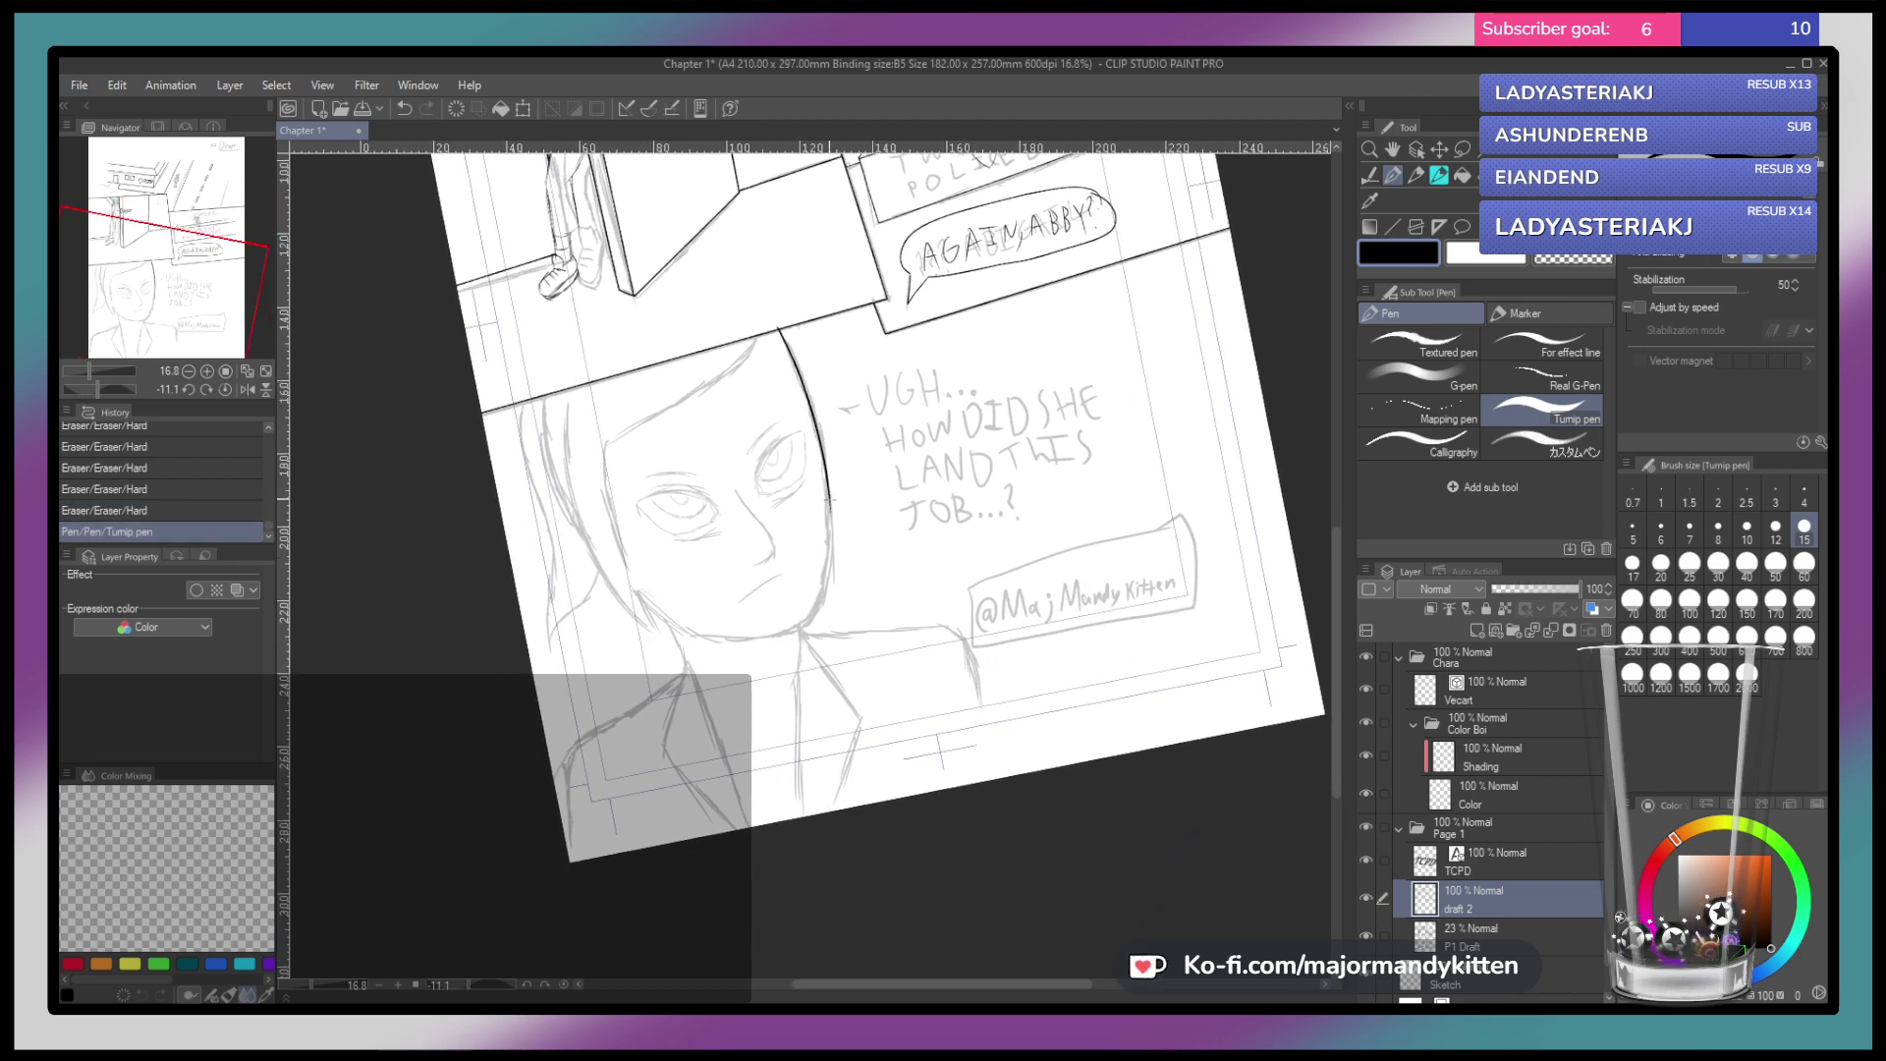
Continue the inked face contour from the cheek down to the chin, redrawing it as one smooth curve in a mirrored canvas view
left_click_drag(815, 614, 786, 628)
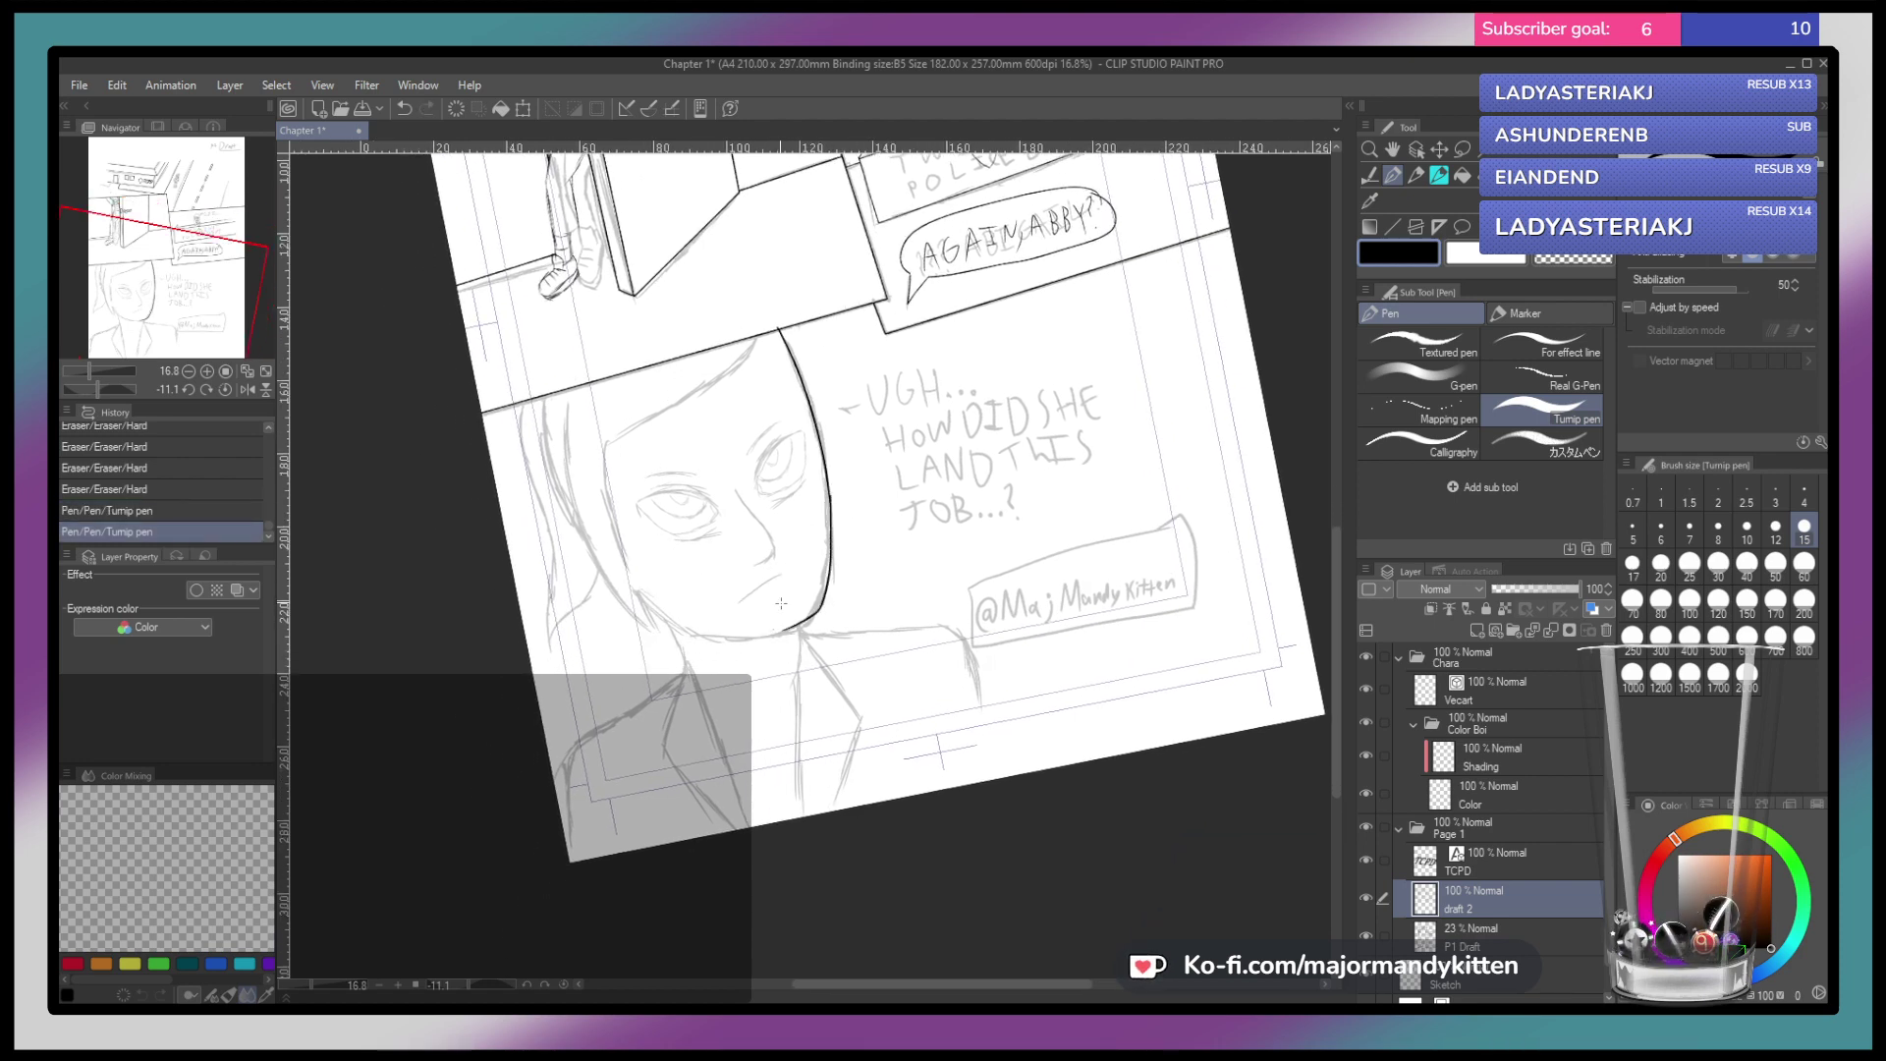
key("ctrl+z")
left_click_drag(830, 494, 815, 610)
key("h")
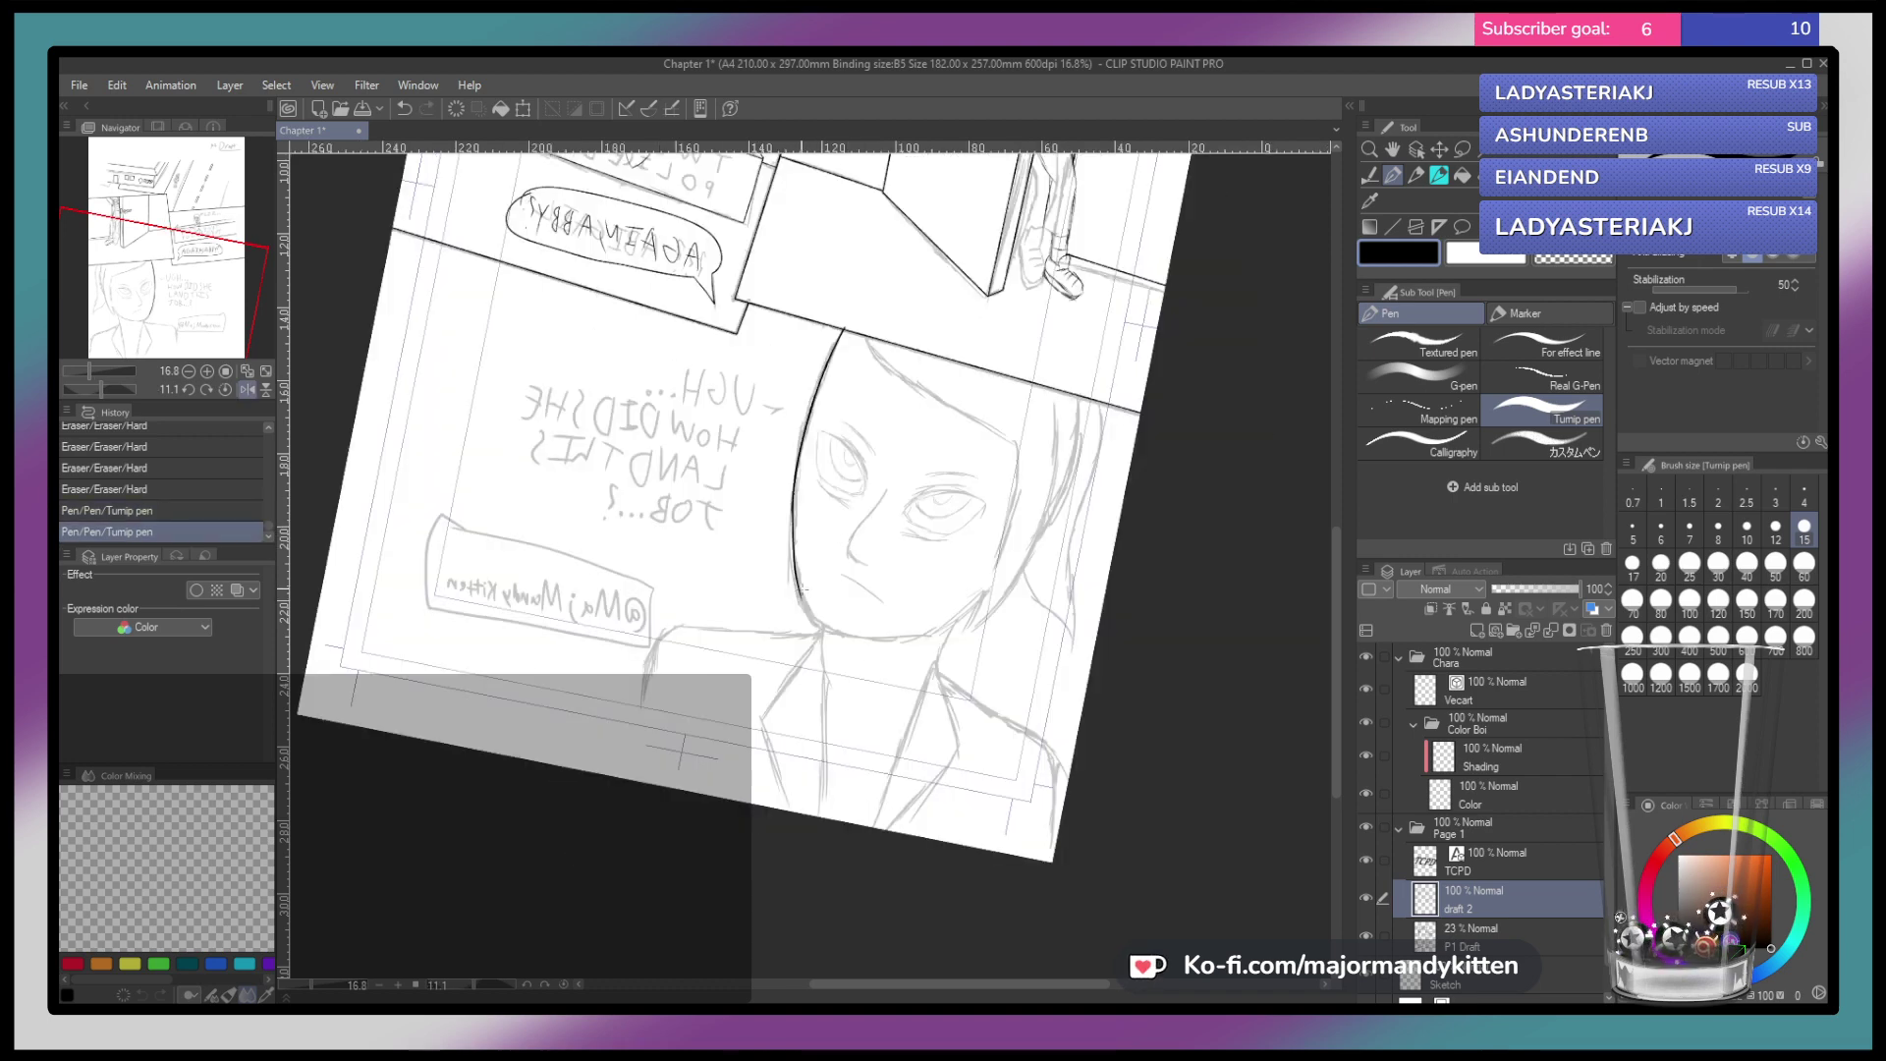
left_click_drag(831, 636, 862, 651)
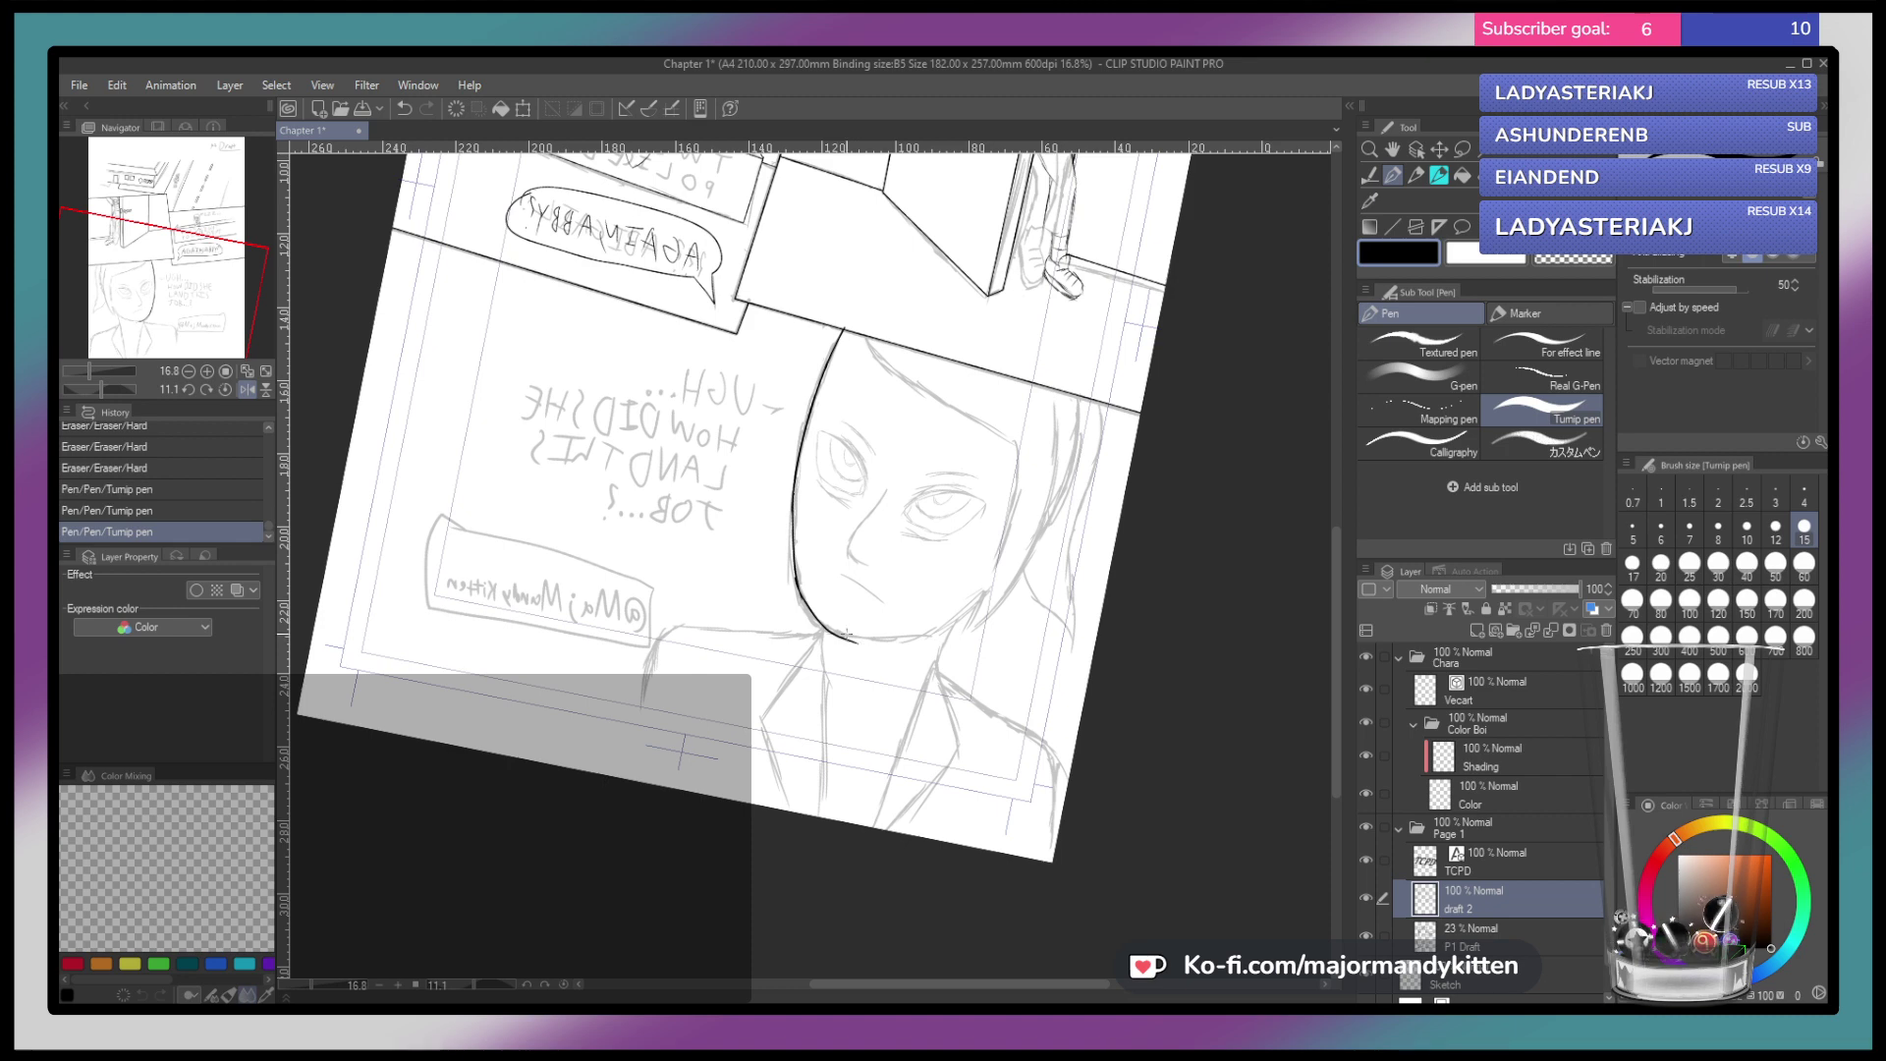
key("ctrl+z")
key("ctrl+z")
mouse_move(796, 477)
left_mouse_down()
mouse_move(796, 576)
mouse_move(816, 622)
mouse_move(860, 637)
left_mouse_up()
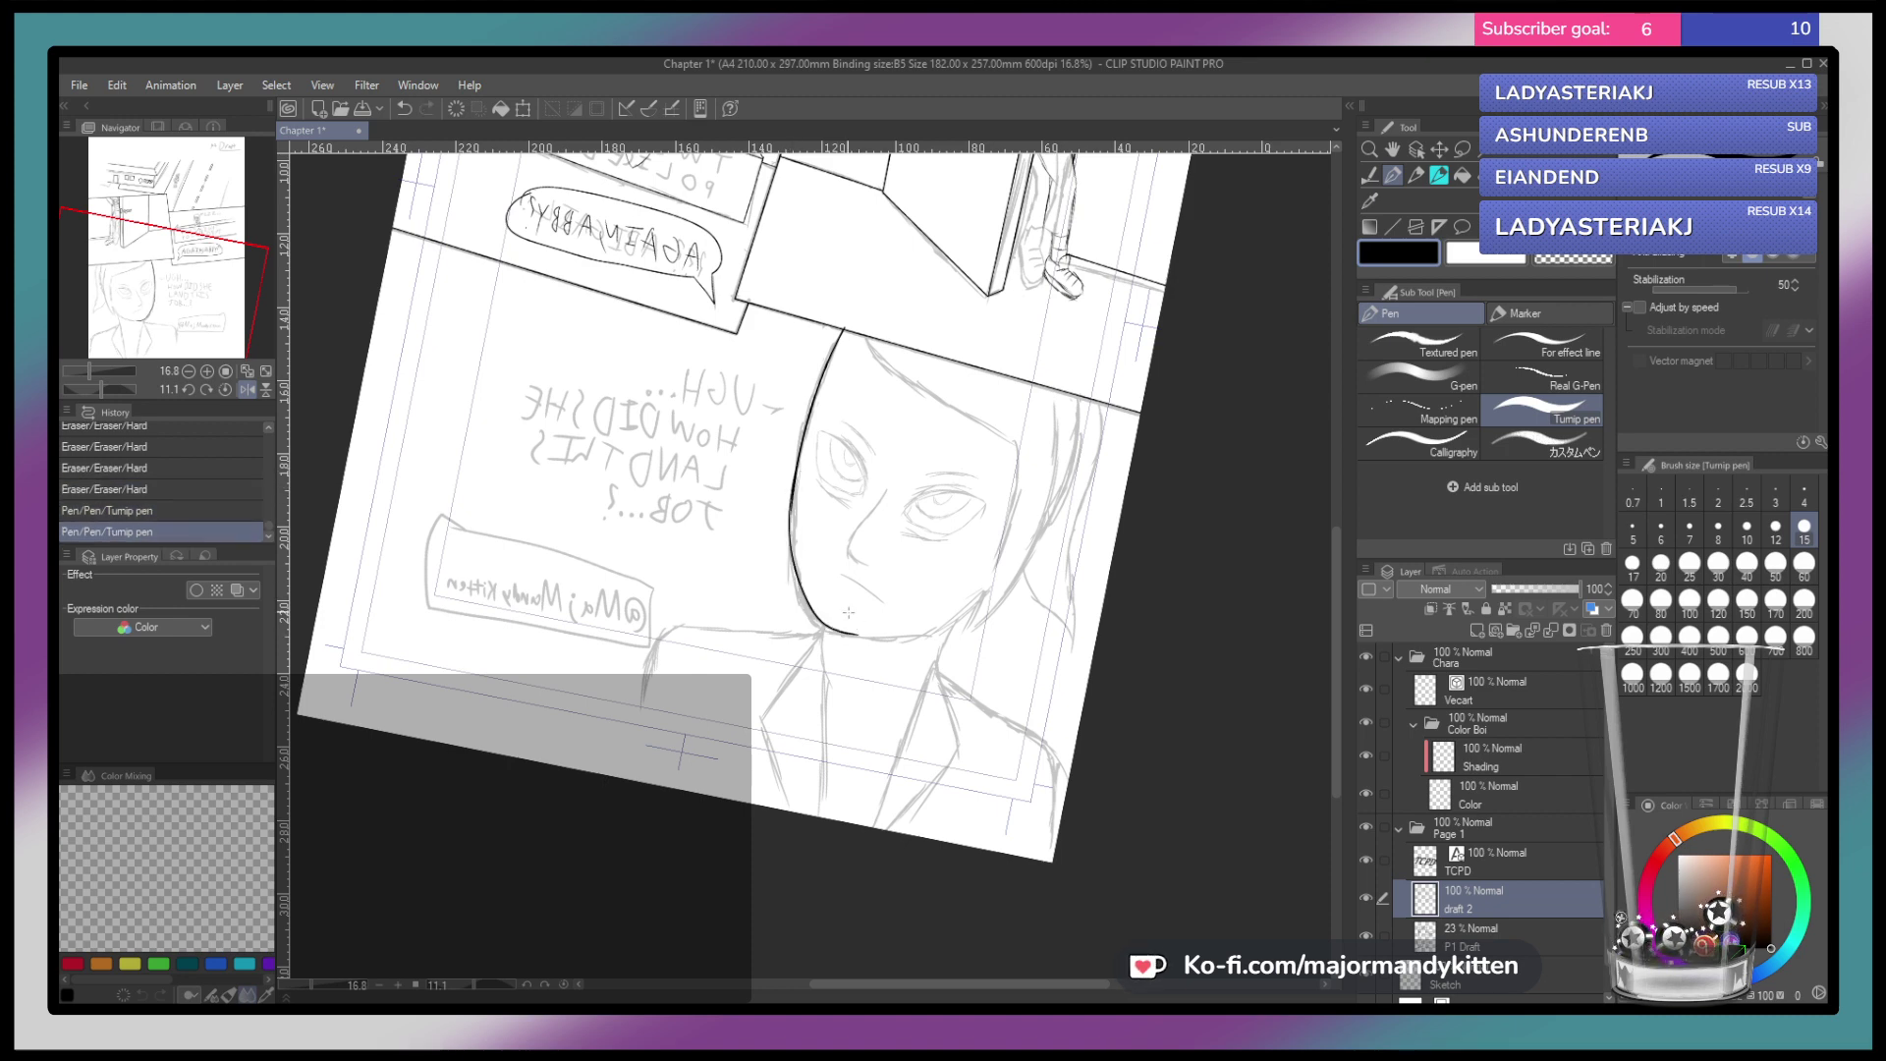
left_click_drag(966, 598, 765, 623)
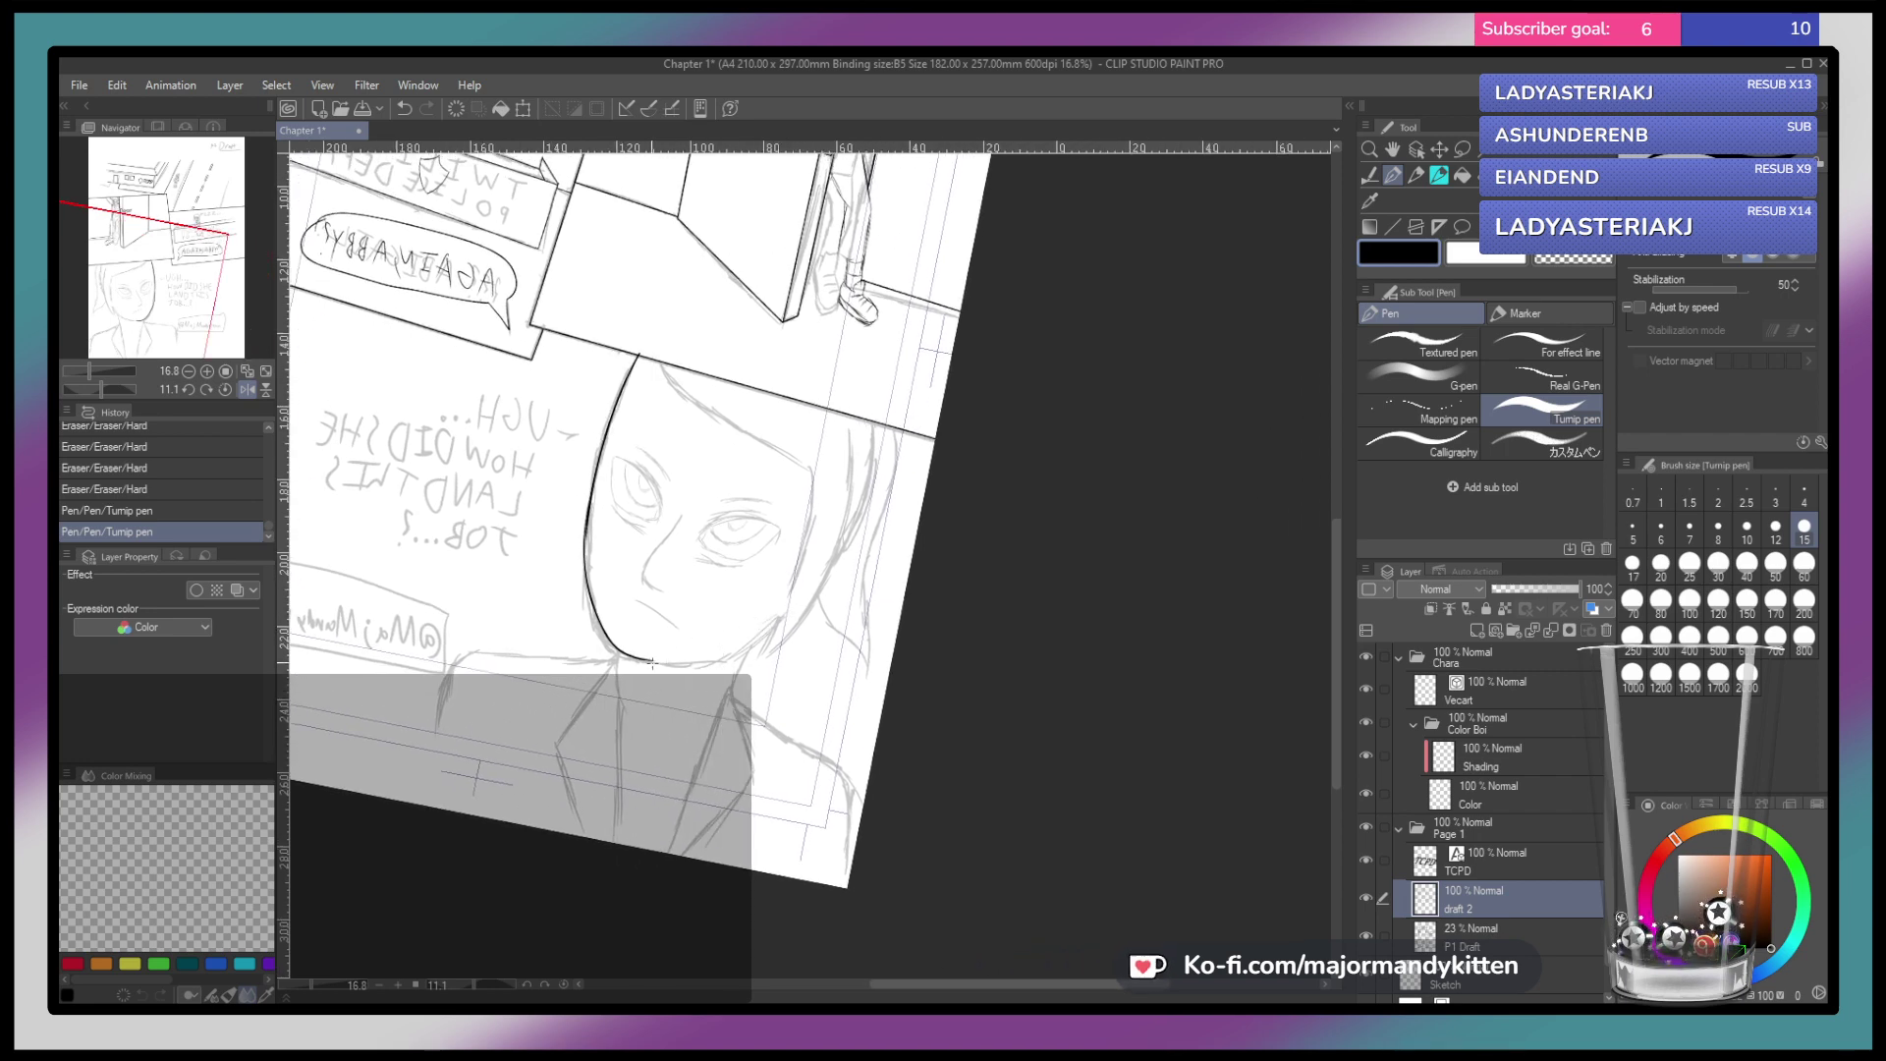
Restore the unmirrored view and ink the face's opposite jawline from beside the ear down to the chin, retrying the stroke until it fits
key("h")
left_click_drag(1021, 613, 879, 733)
mouse_move(791, 619)
left_mouse_down()
mouse_move(648, 577)
mouse_move(668, 703)
mouse_move(697, 727)
left_mouse_up()
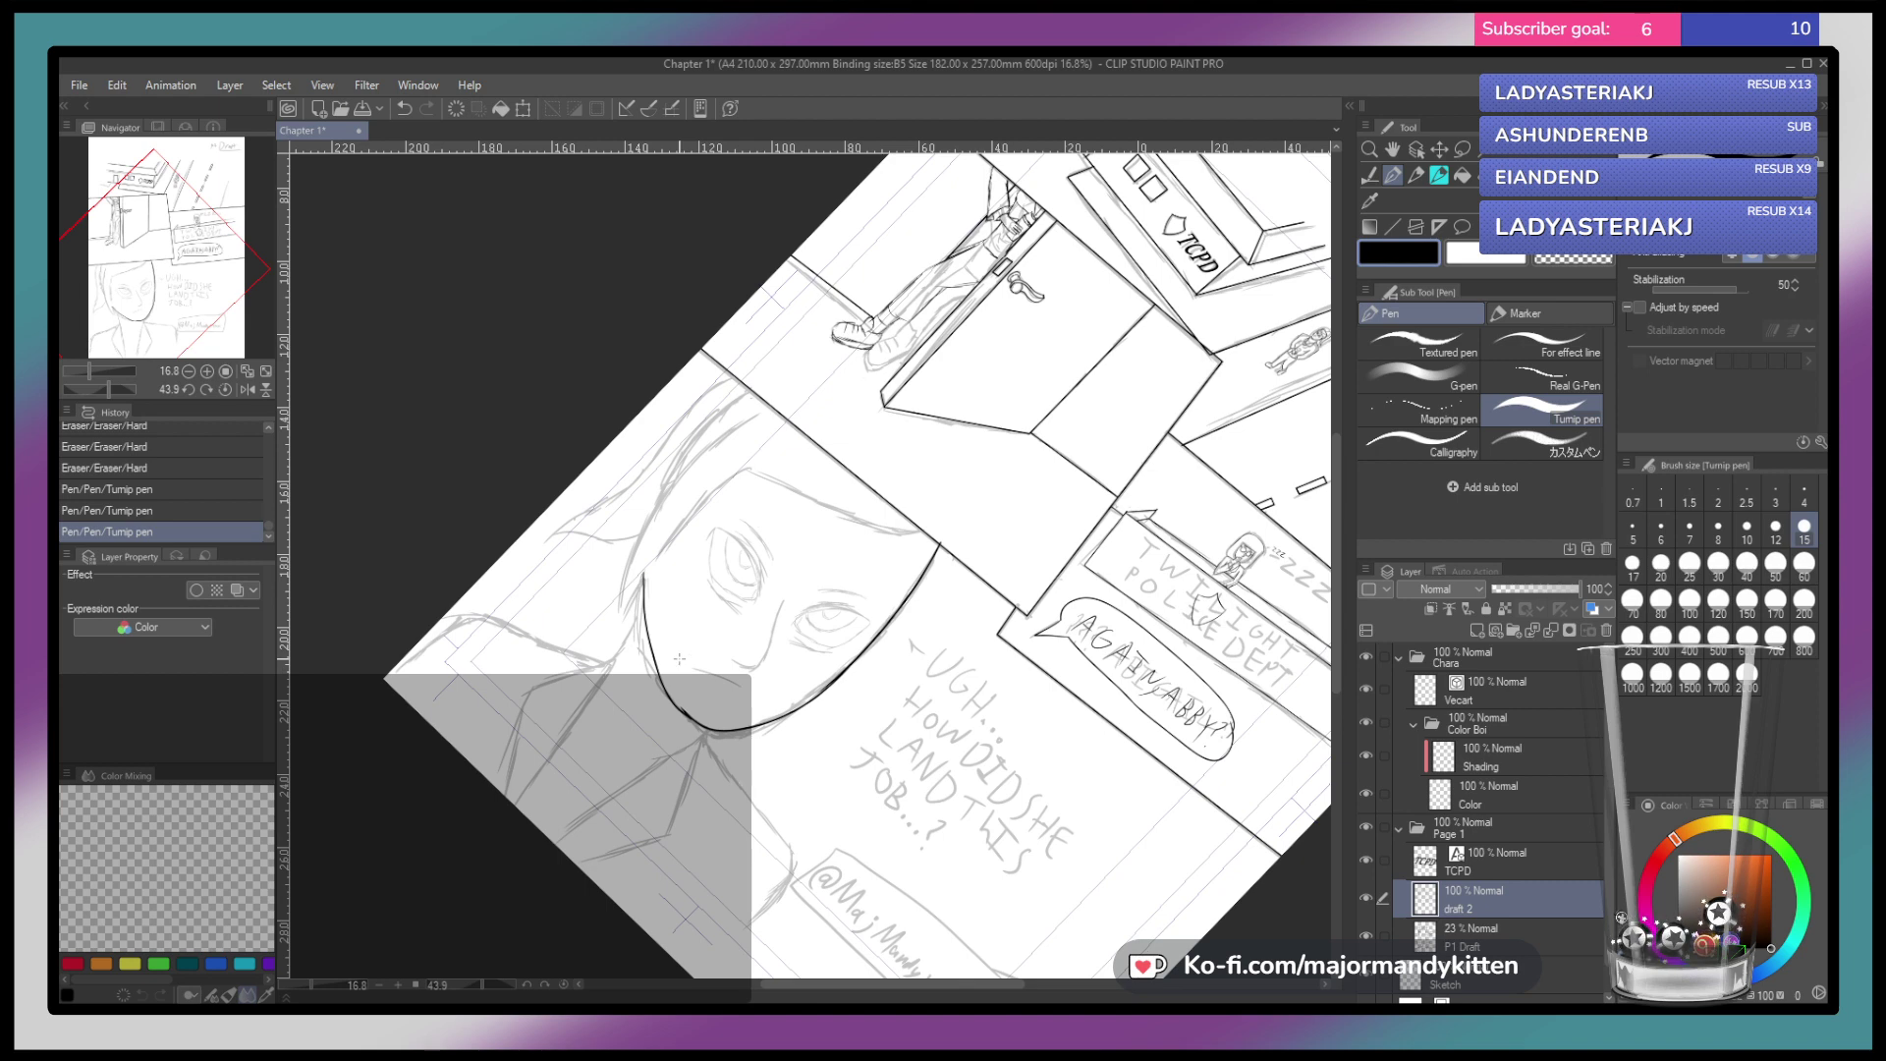
key("ctrl+z")
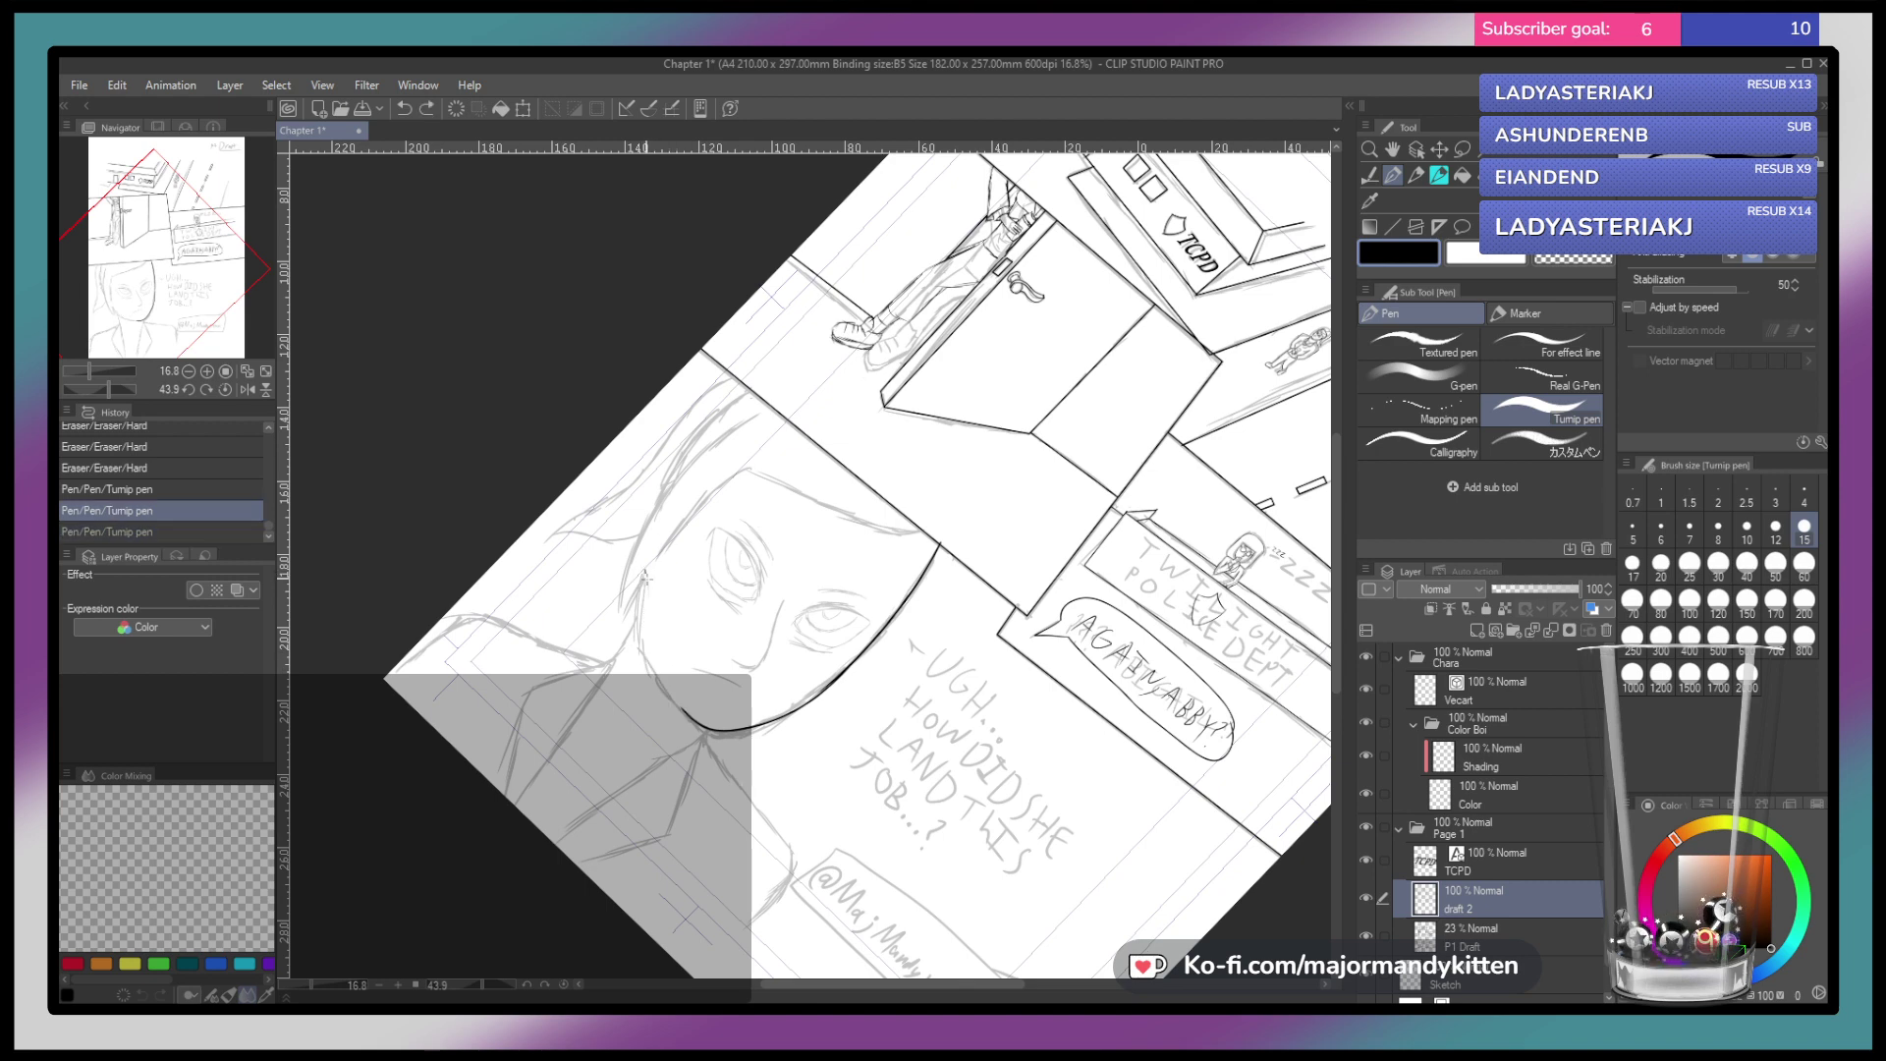
left_click_drag(666, 666, 684, 699)
key("ctrl+z")
left_click_drag(645, 583, 687, 712)
key("ctrl+z")
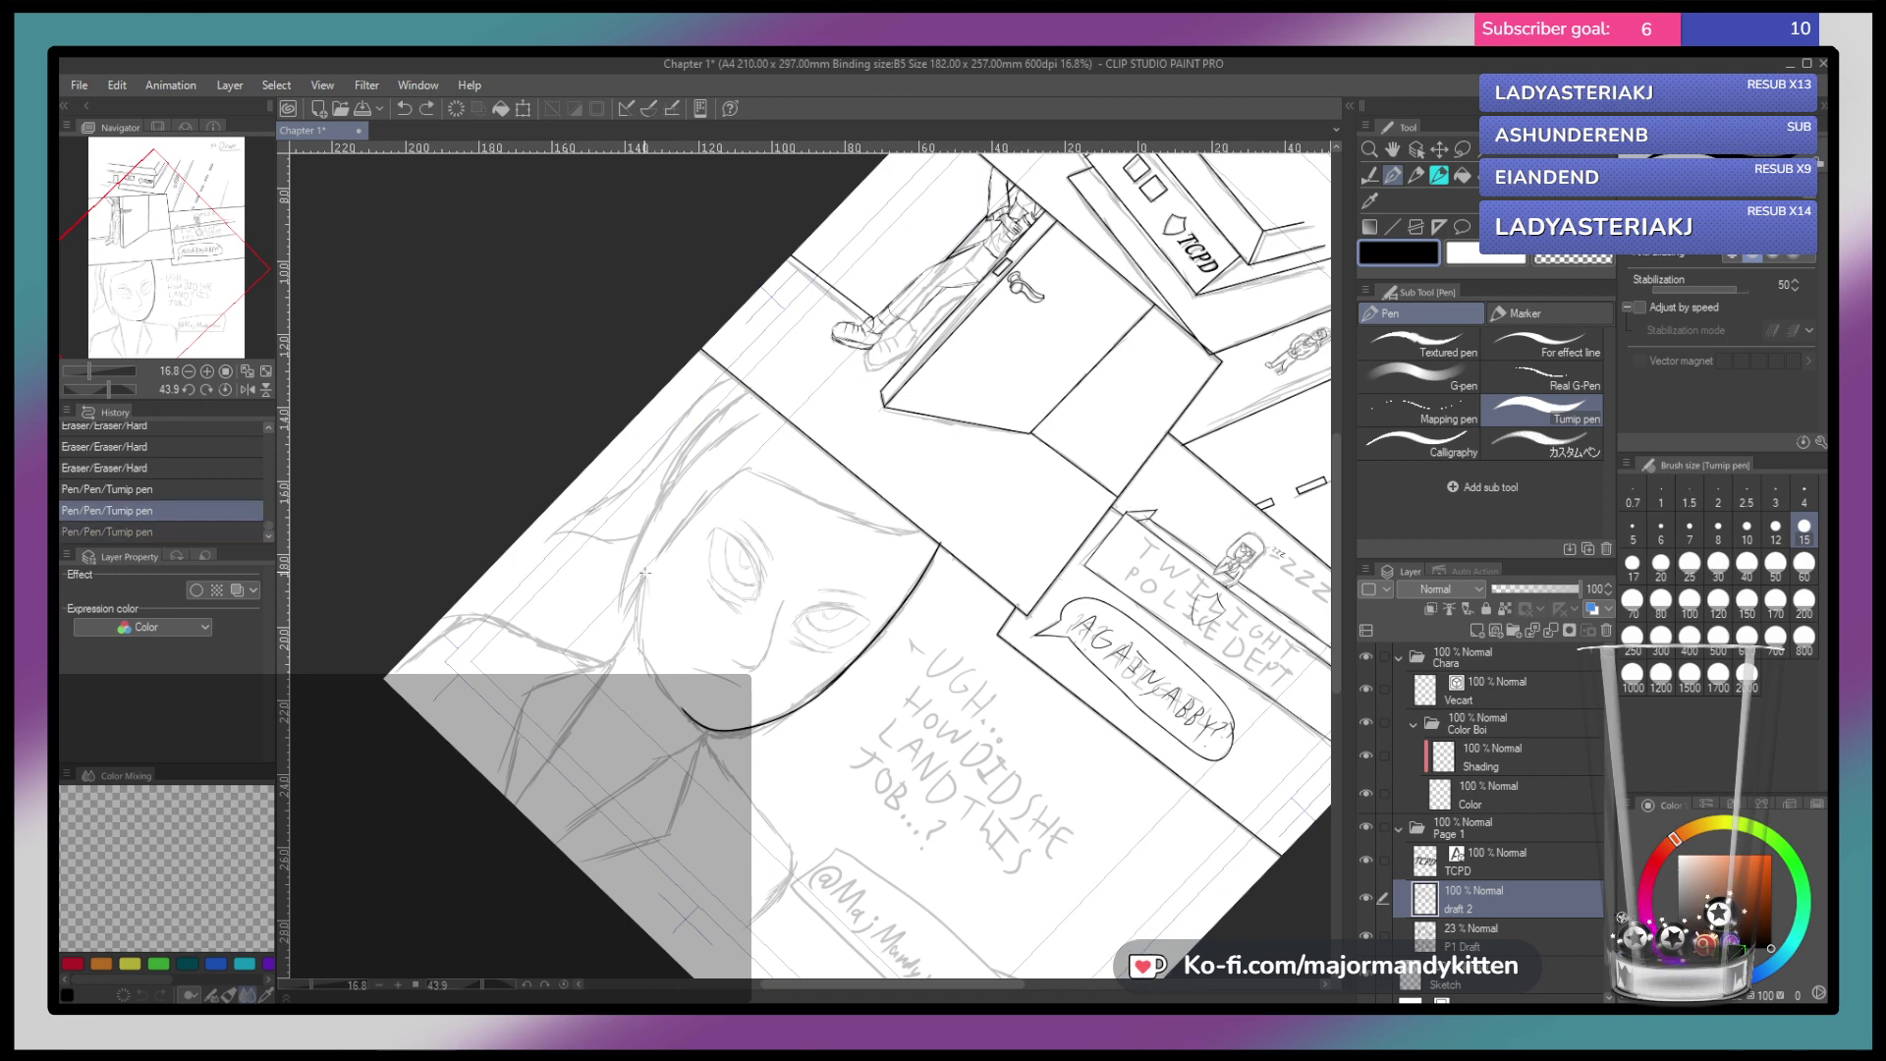
left_click_drag(683, 717, 685, 719)
key("ctrl+z")
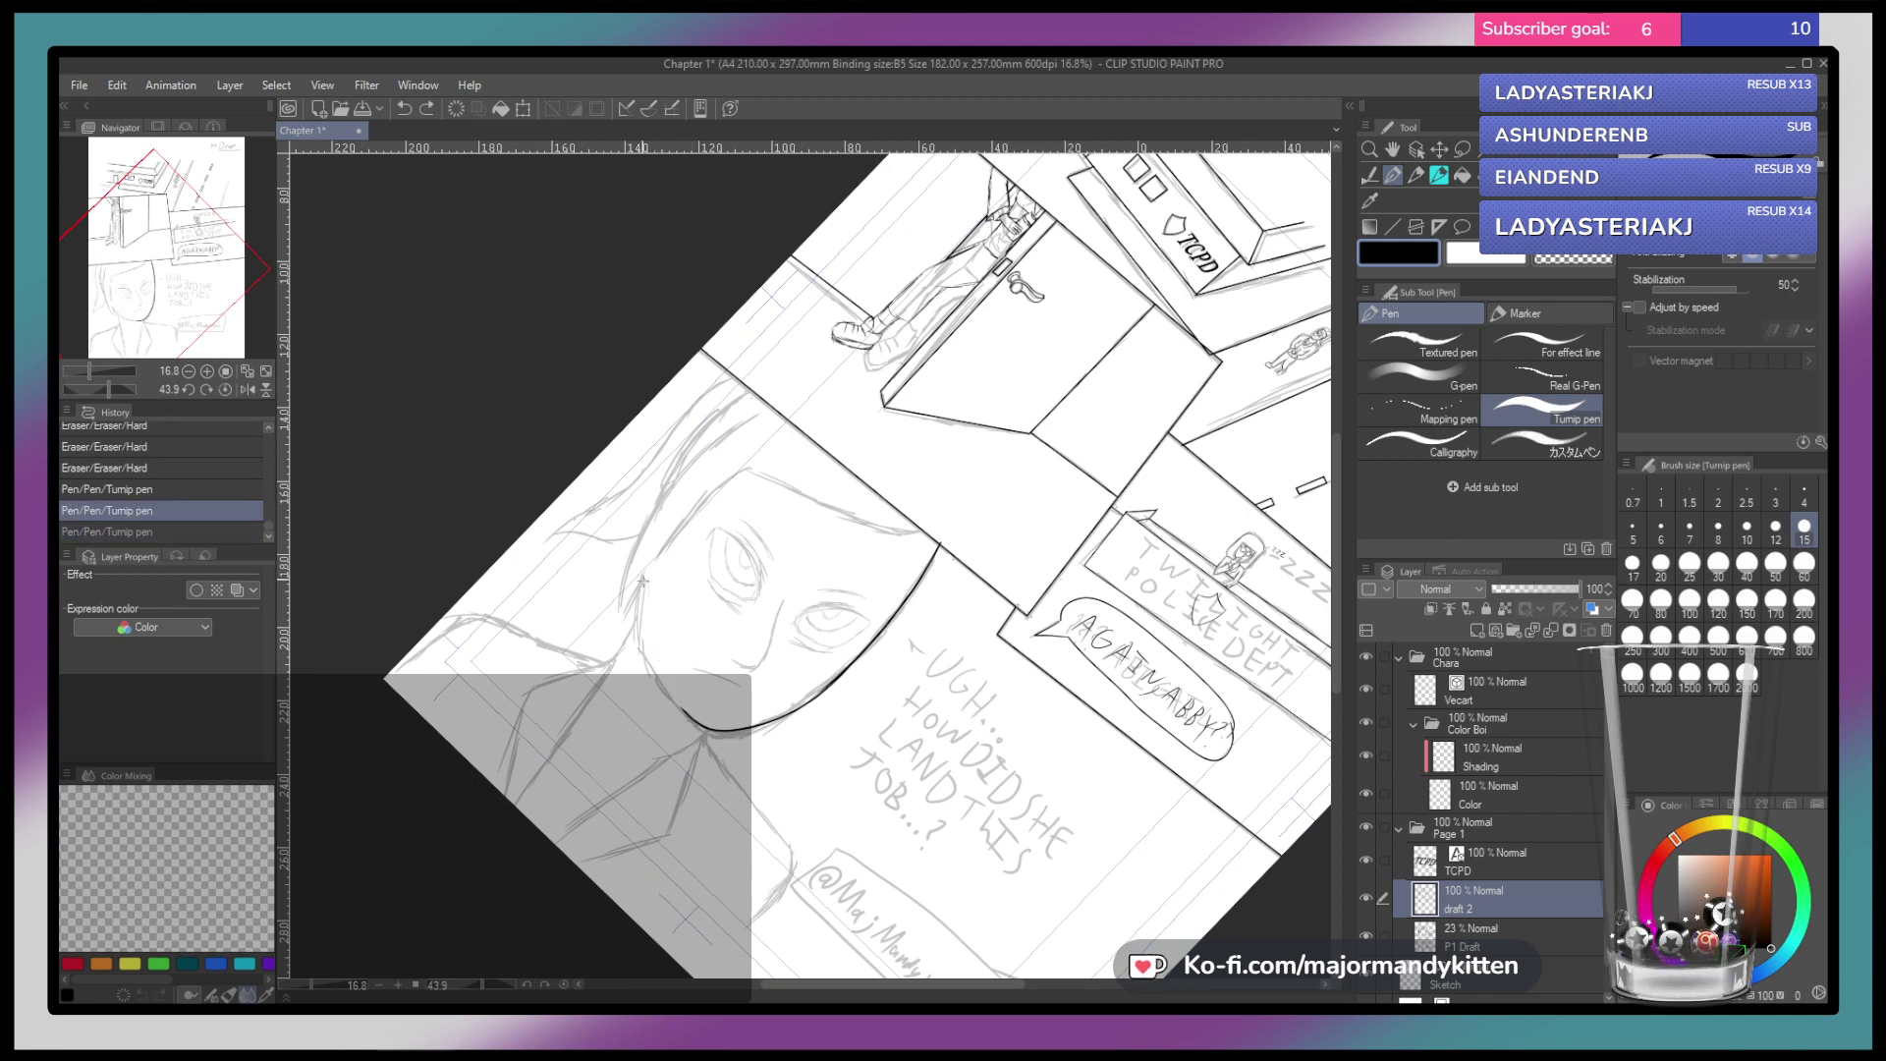
mouse_move(661, 650)
left_mouse_down()
mouse_move(695, 725)
mouse_move(733, 547)
left_mouse_up()
key("ctrl+space")
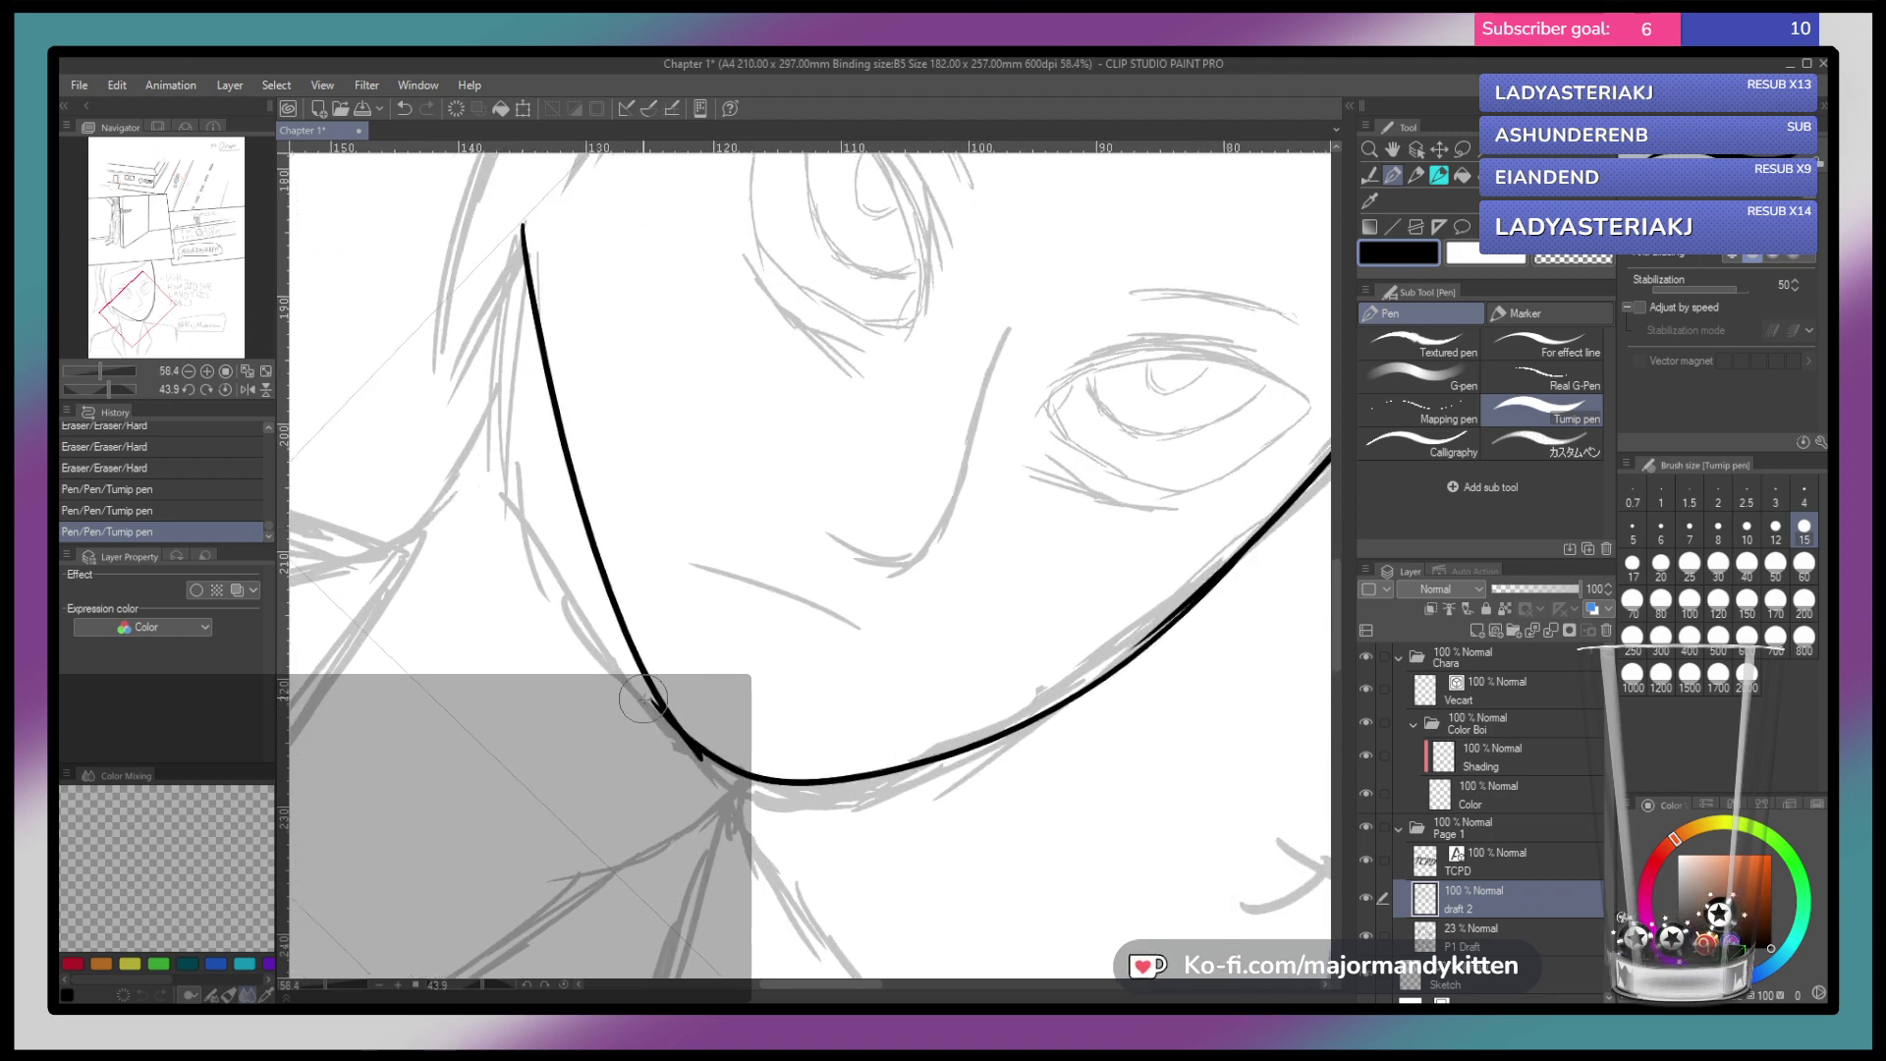
Try to clean up the jawline by erasing the overlapping stroke ends near the chin and touching up the contour with the pen
mouse_move(670, 739)
left_mouse_down()
mouse_move(708, 769)
mouse_move(693, 762)
left_mouse_up()
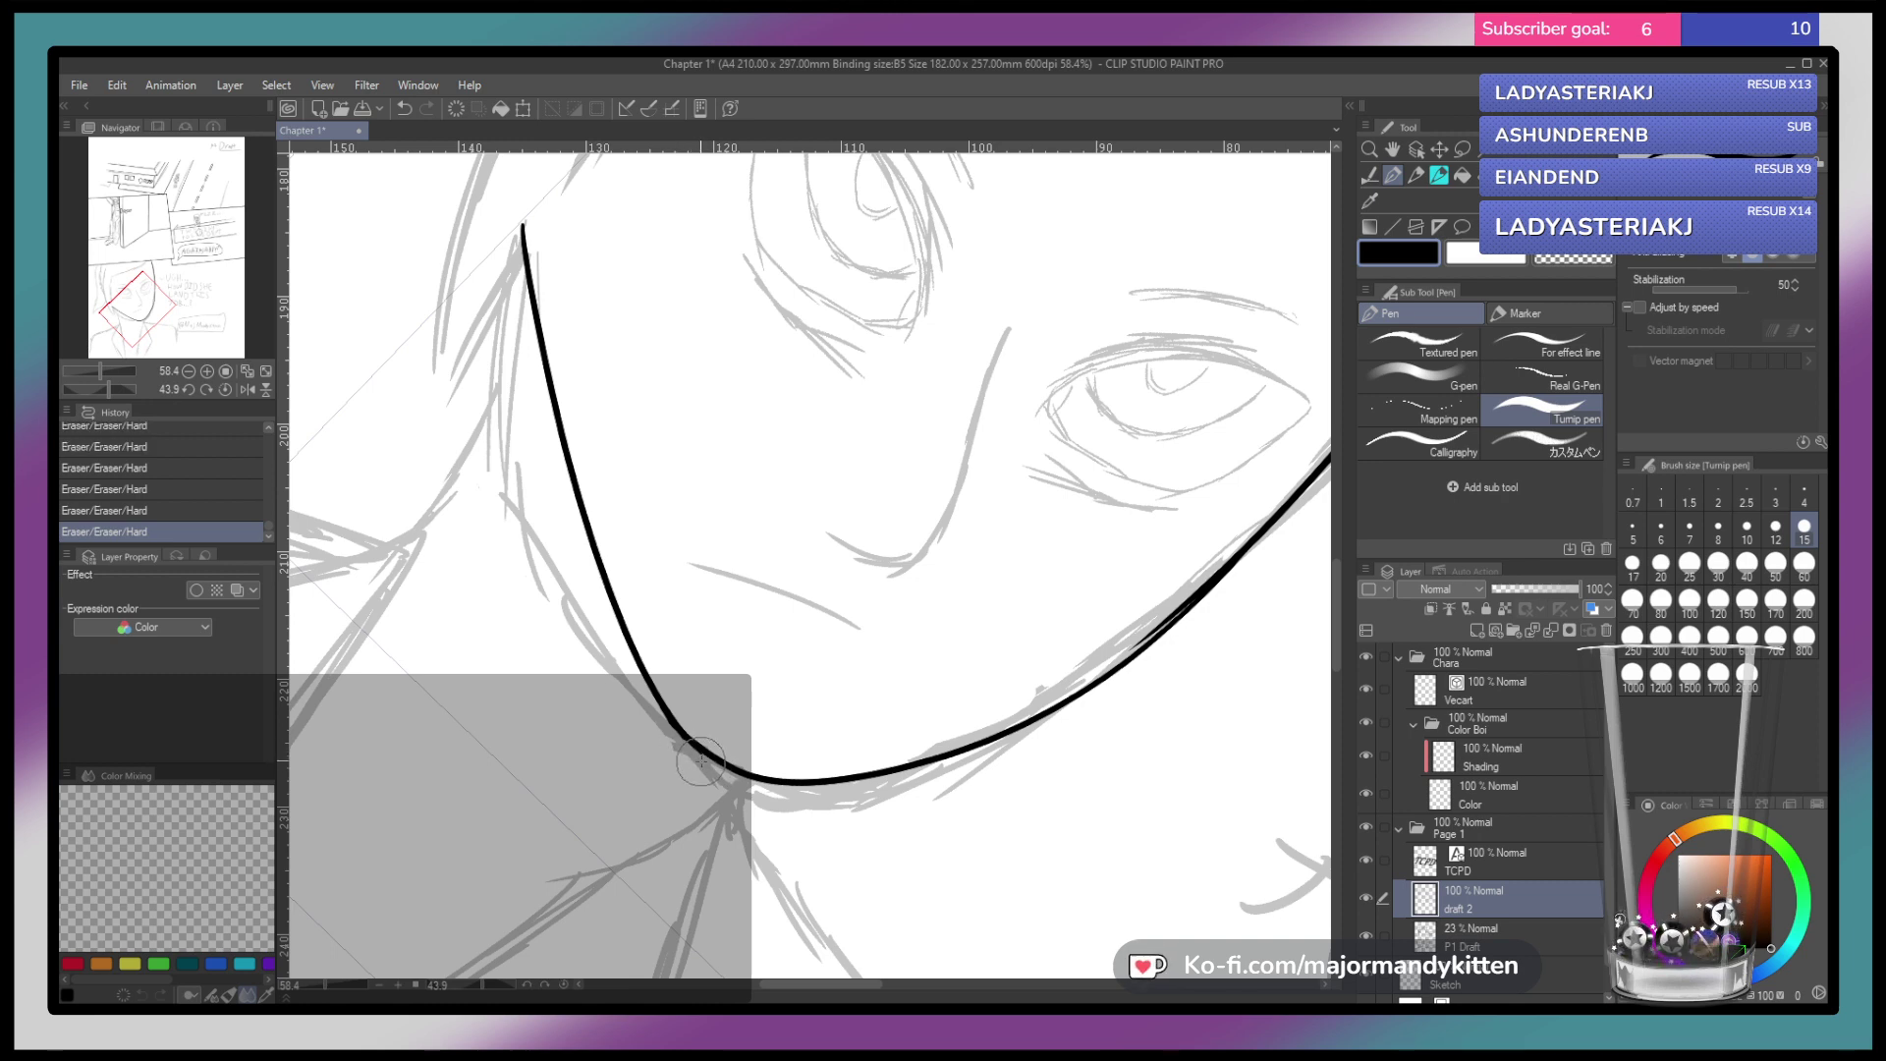
left_click(670, 717)
key("ctrl+z")
mouse_move(749, 663)
left_mouse_down()
mouse_move(751, 751)
mouse_move(700, 643)
mouse_move(712, 507)
mouse_move(672, 578)
mouse_move(608, 601)
left_mouse_up()
left_click_drag(611, 572, 610, 619)
mouse_move(607, 604)
left_mouse_down()
mouse_move(620, 657)
mouse_move(609, 629)
left_mouse_up()
mouse_move(808, 595)
left_mouse_down()
mouse_move(834, 521)
mouse_move(835, 571)
left_mouse_up()
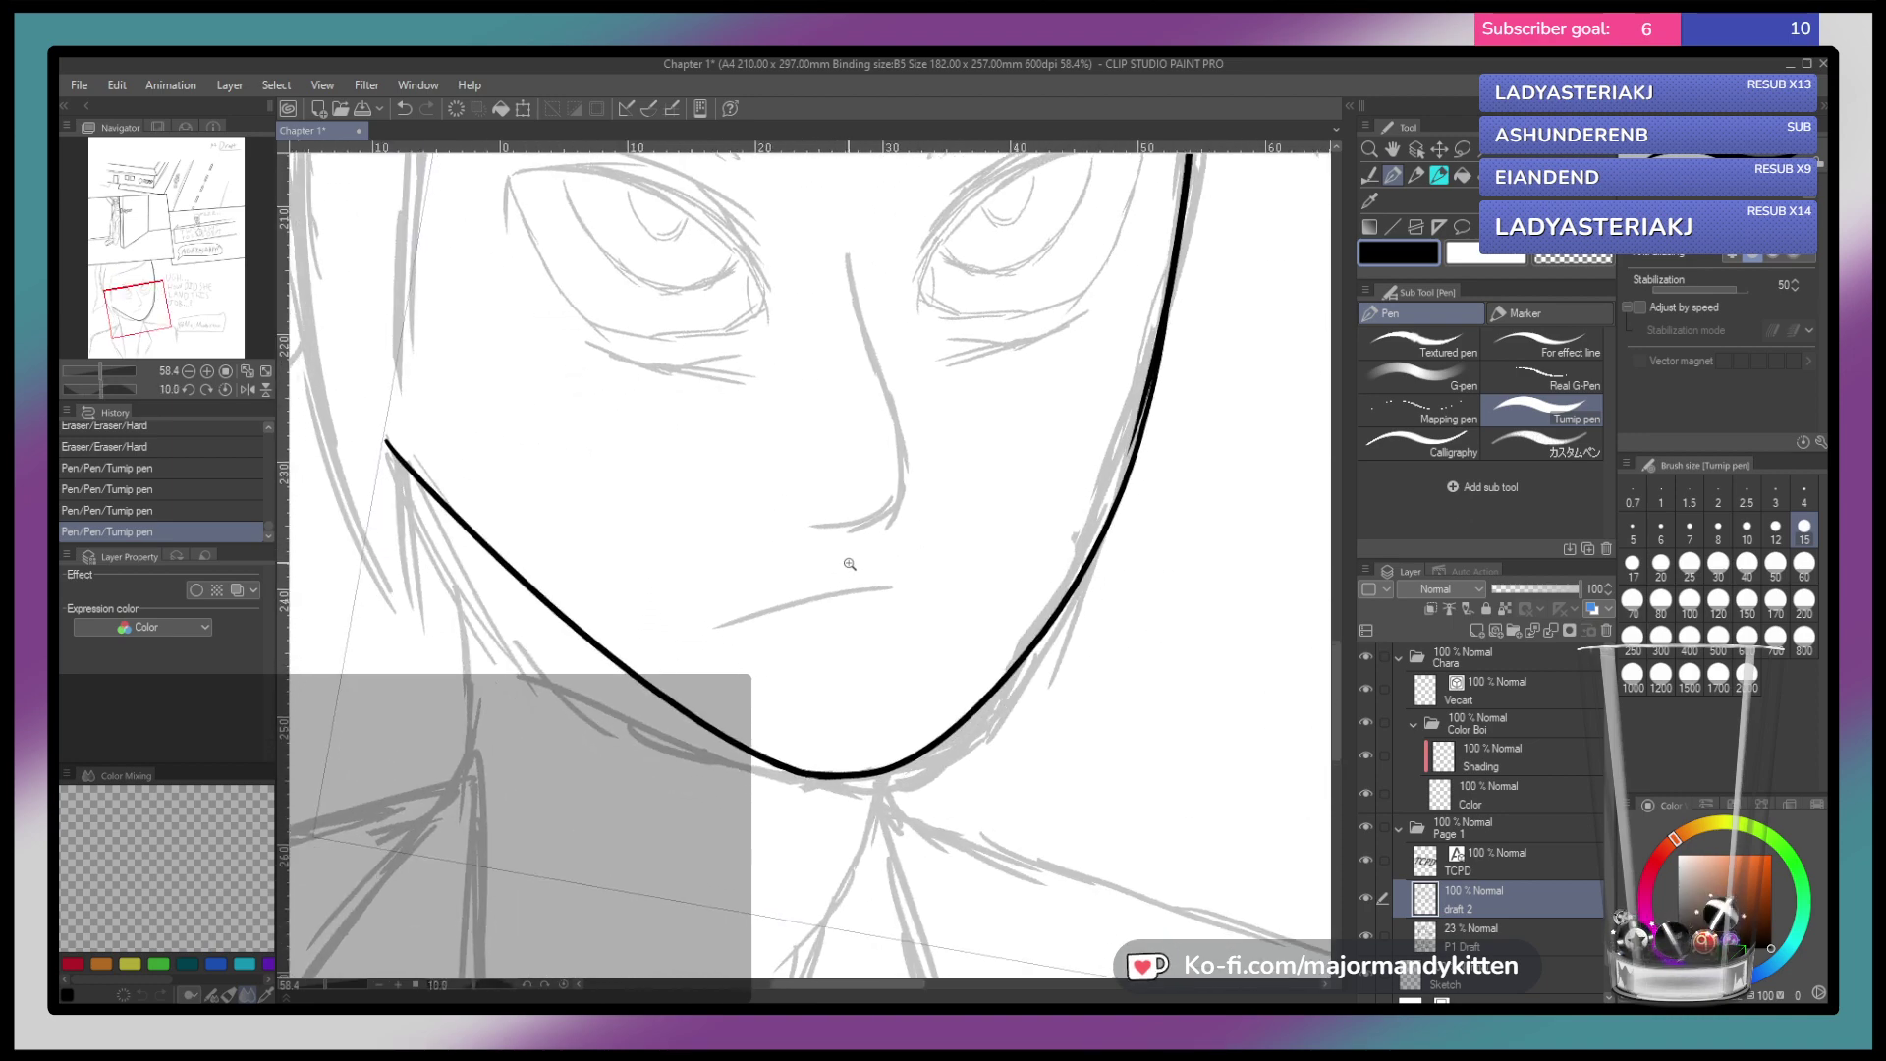
Reset the canvas rotation and undo the latest pen touch-ups and erasures on the close-up face's jawline
scroll(834, 571, "down", 5)
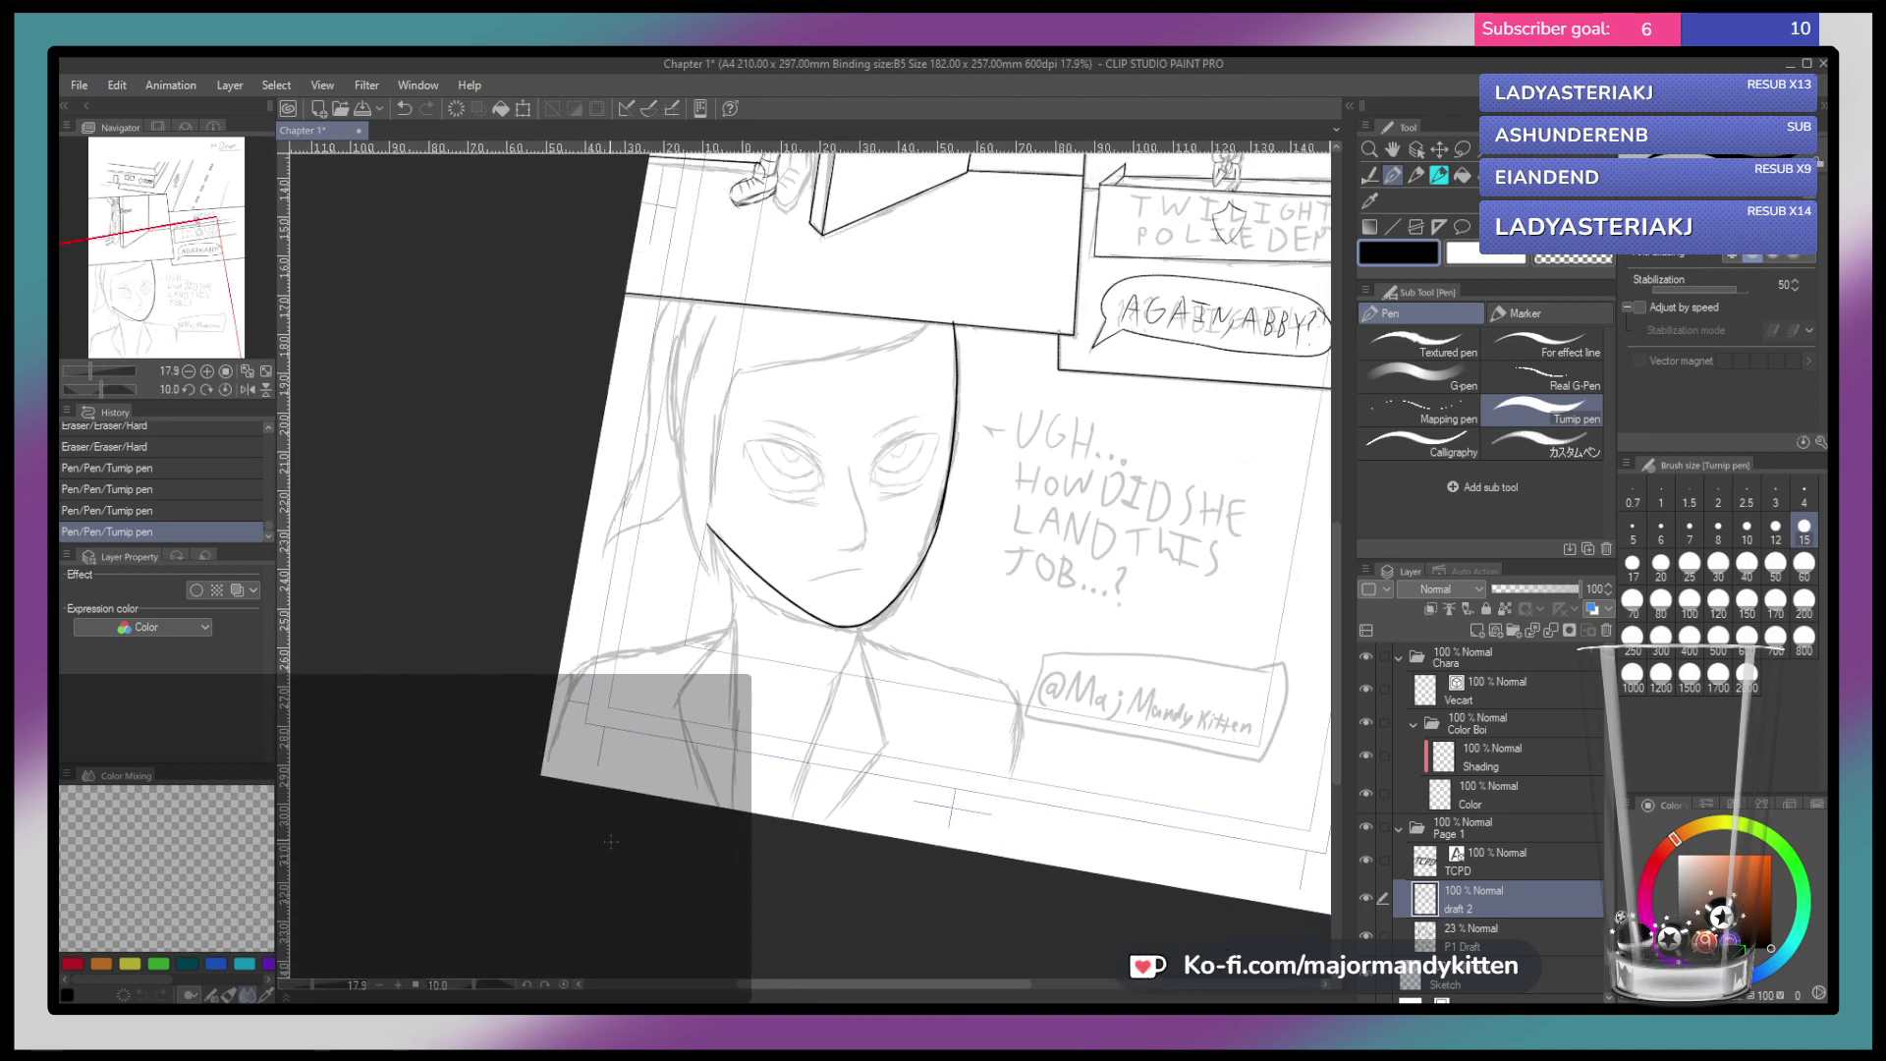
left_click(526, 985)
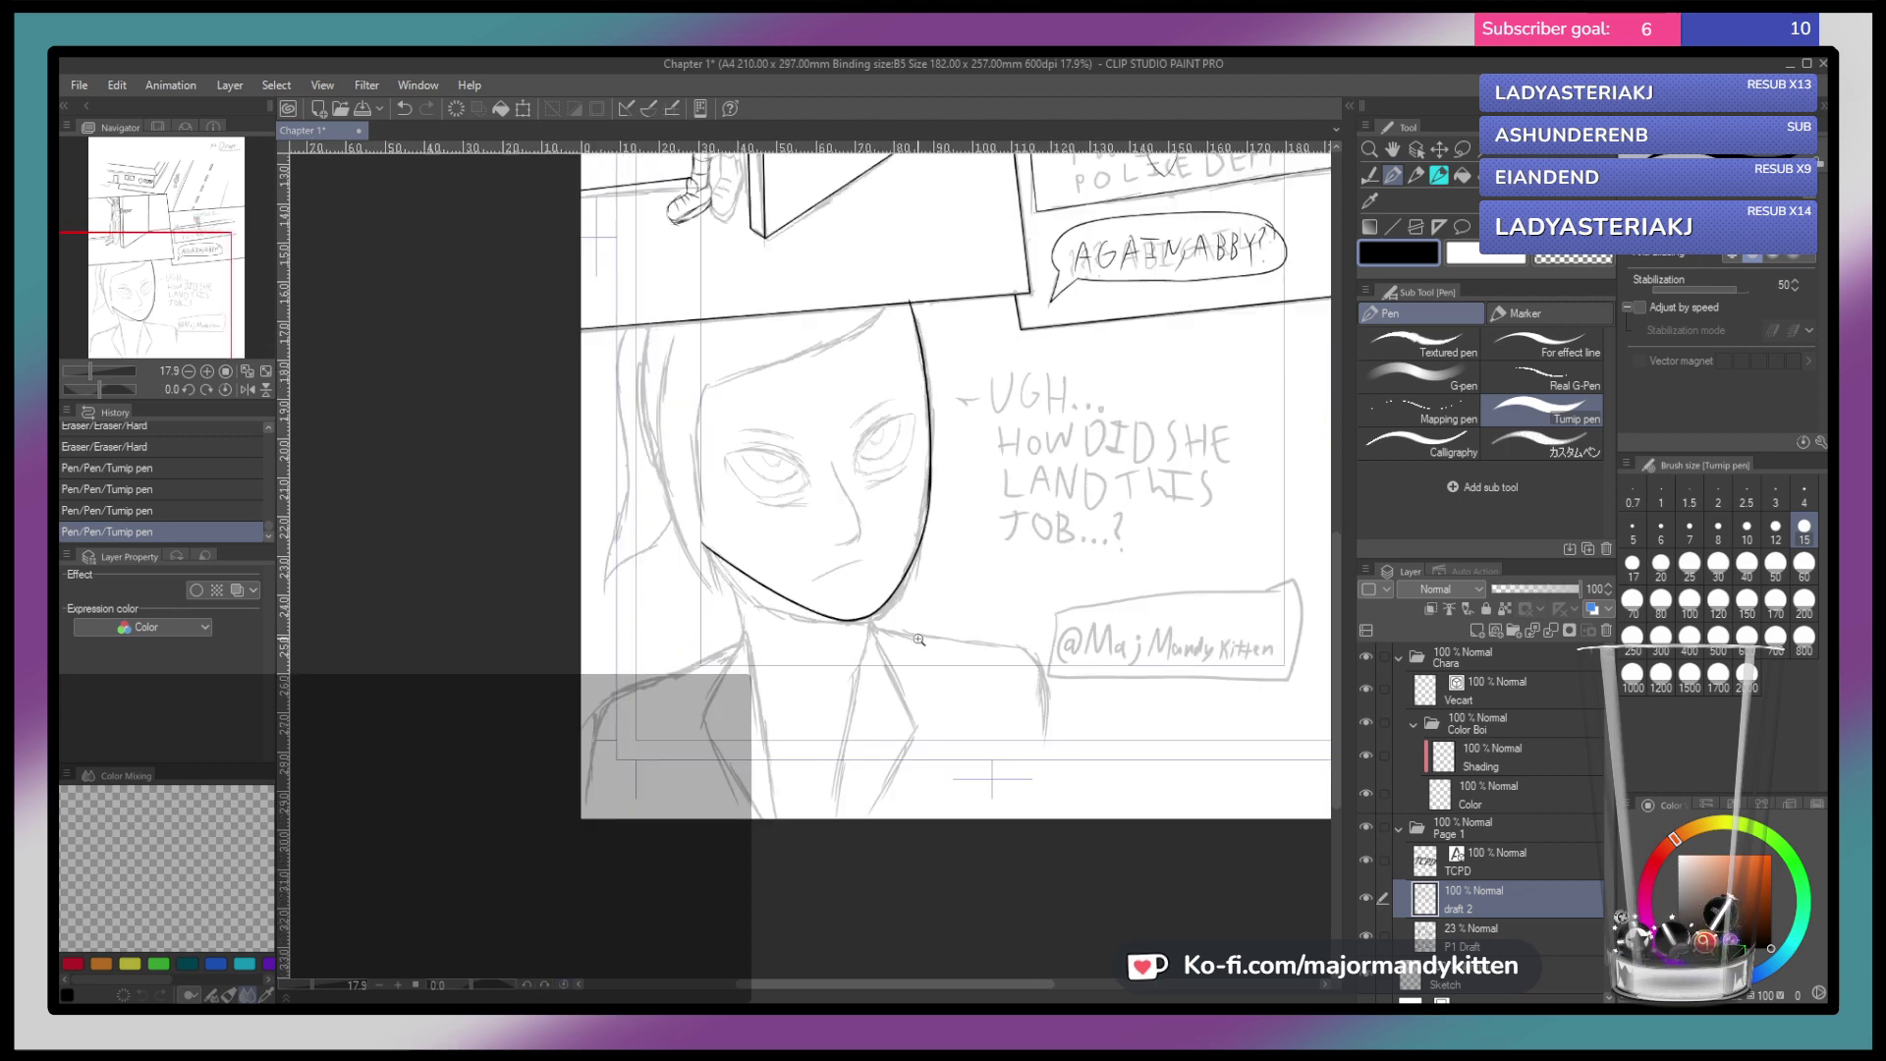
scroll(924, 639, "up", 3)
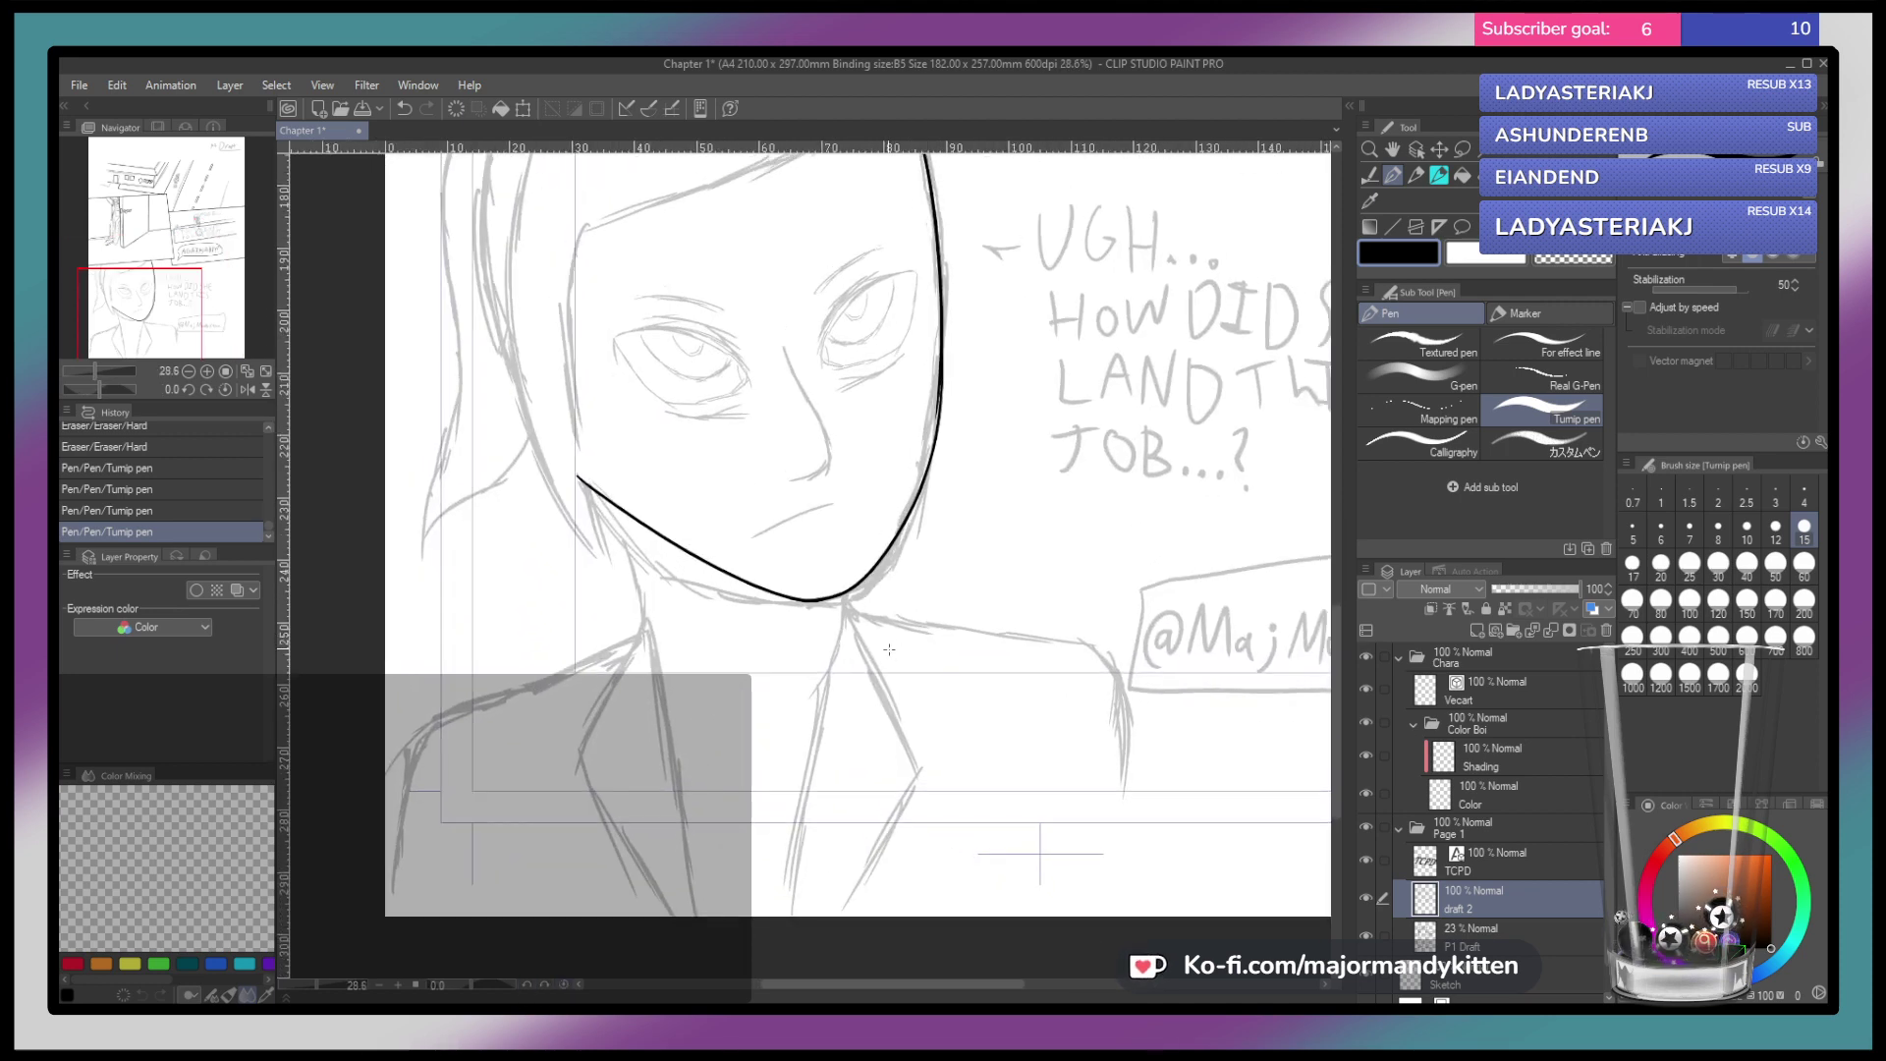
key("ctrl+z")
key("ctrl+z")
key("ctrl+z")
key("ctrl+z")
key("ctrl+z")
key("ctrl+z")
key("ctrl+z")
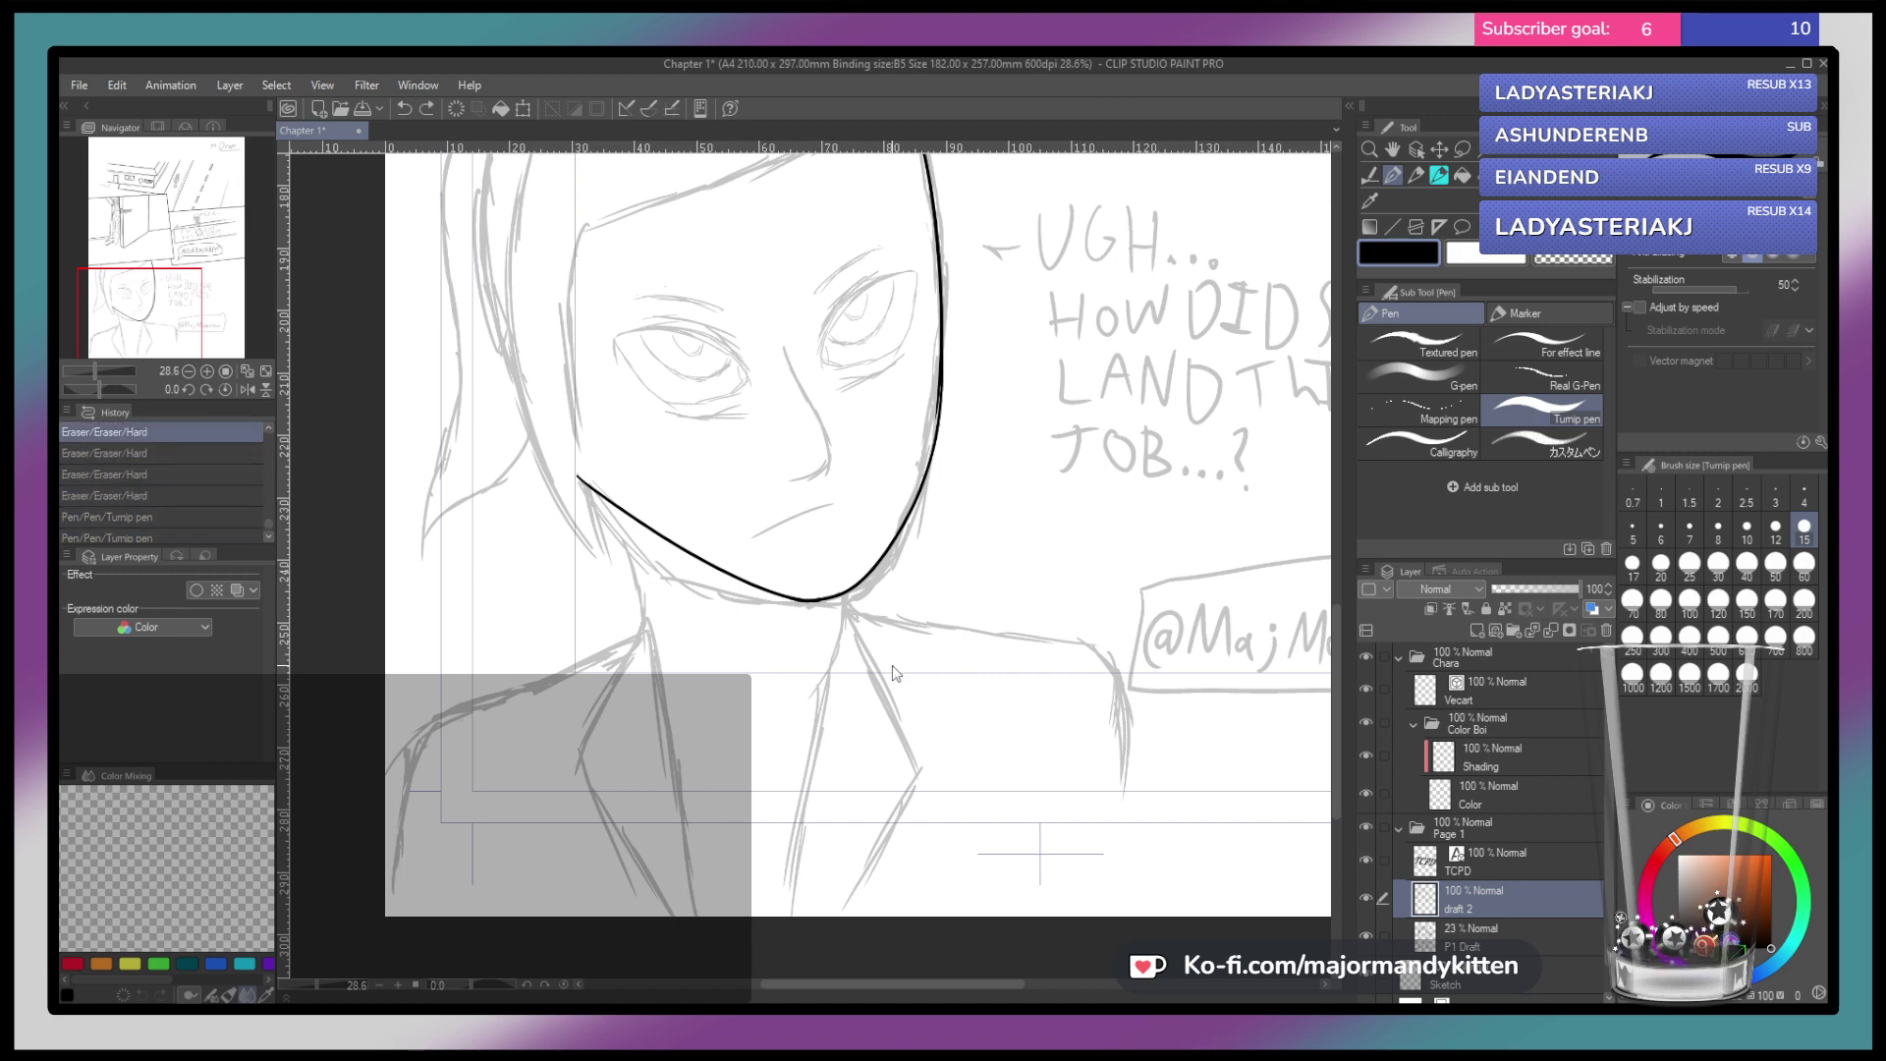
key("ctrl+z")
key("ctrl+z")
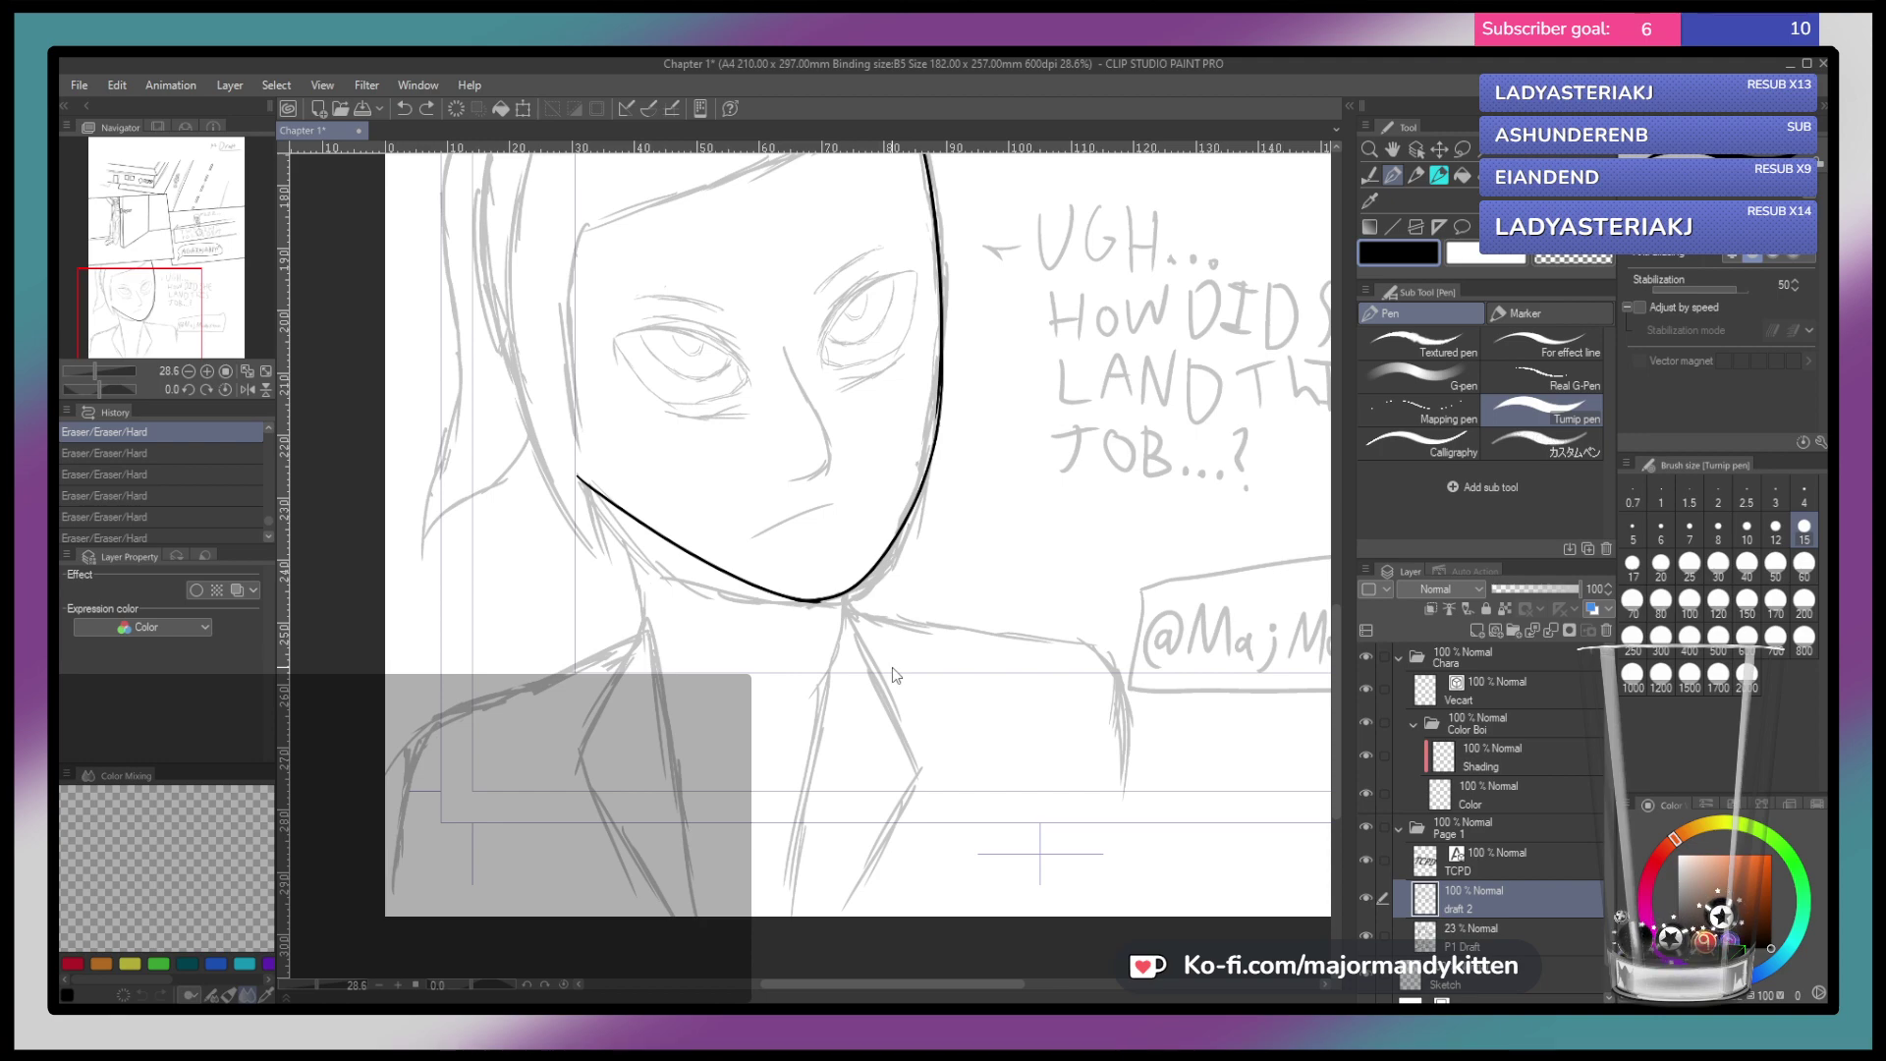
Undo the last jaw stroke and re-ink the jawline along the sketch with the Turnip pen
key("ctrl+z")
key("ctrl+z")
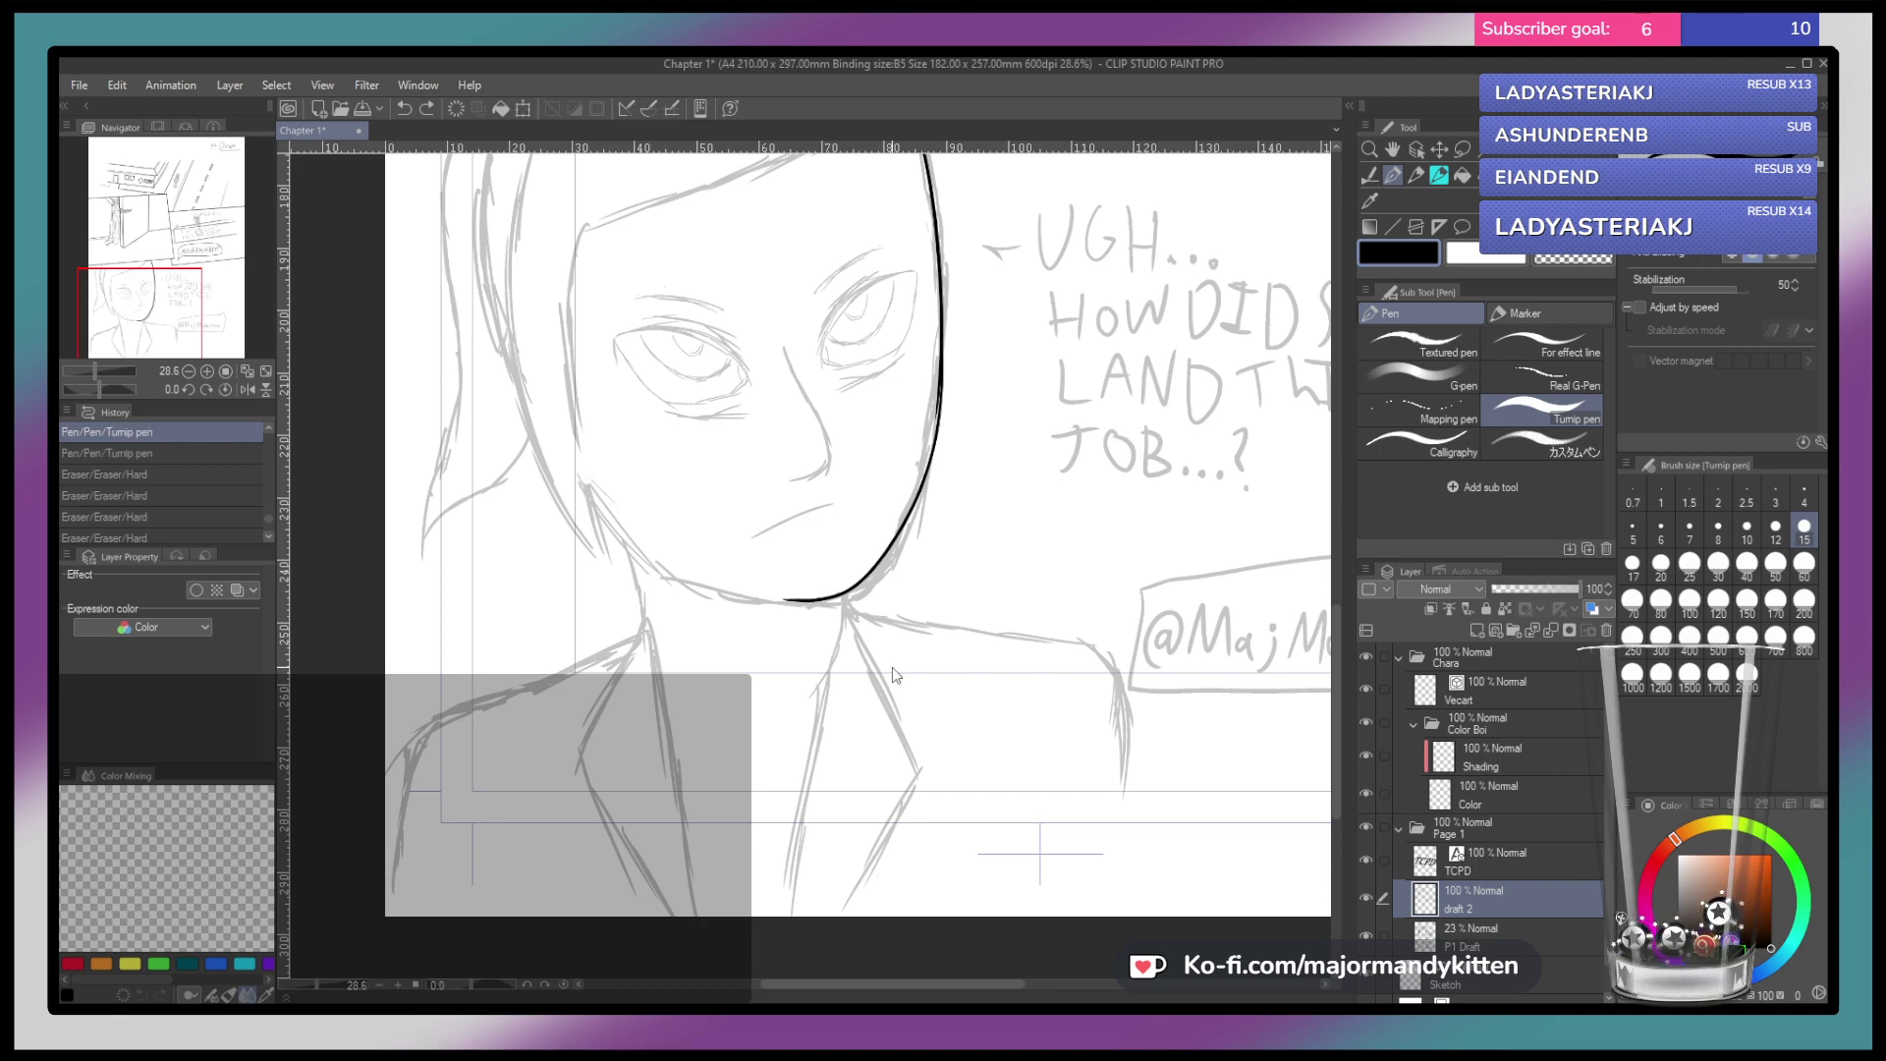
mouse_move(892, 668)
left_mouse_down()
mouse_move(877, 720)
mouse_move(765, 565)
left_mouse_up()
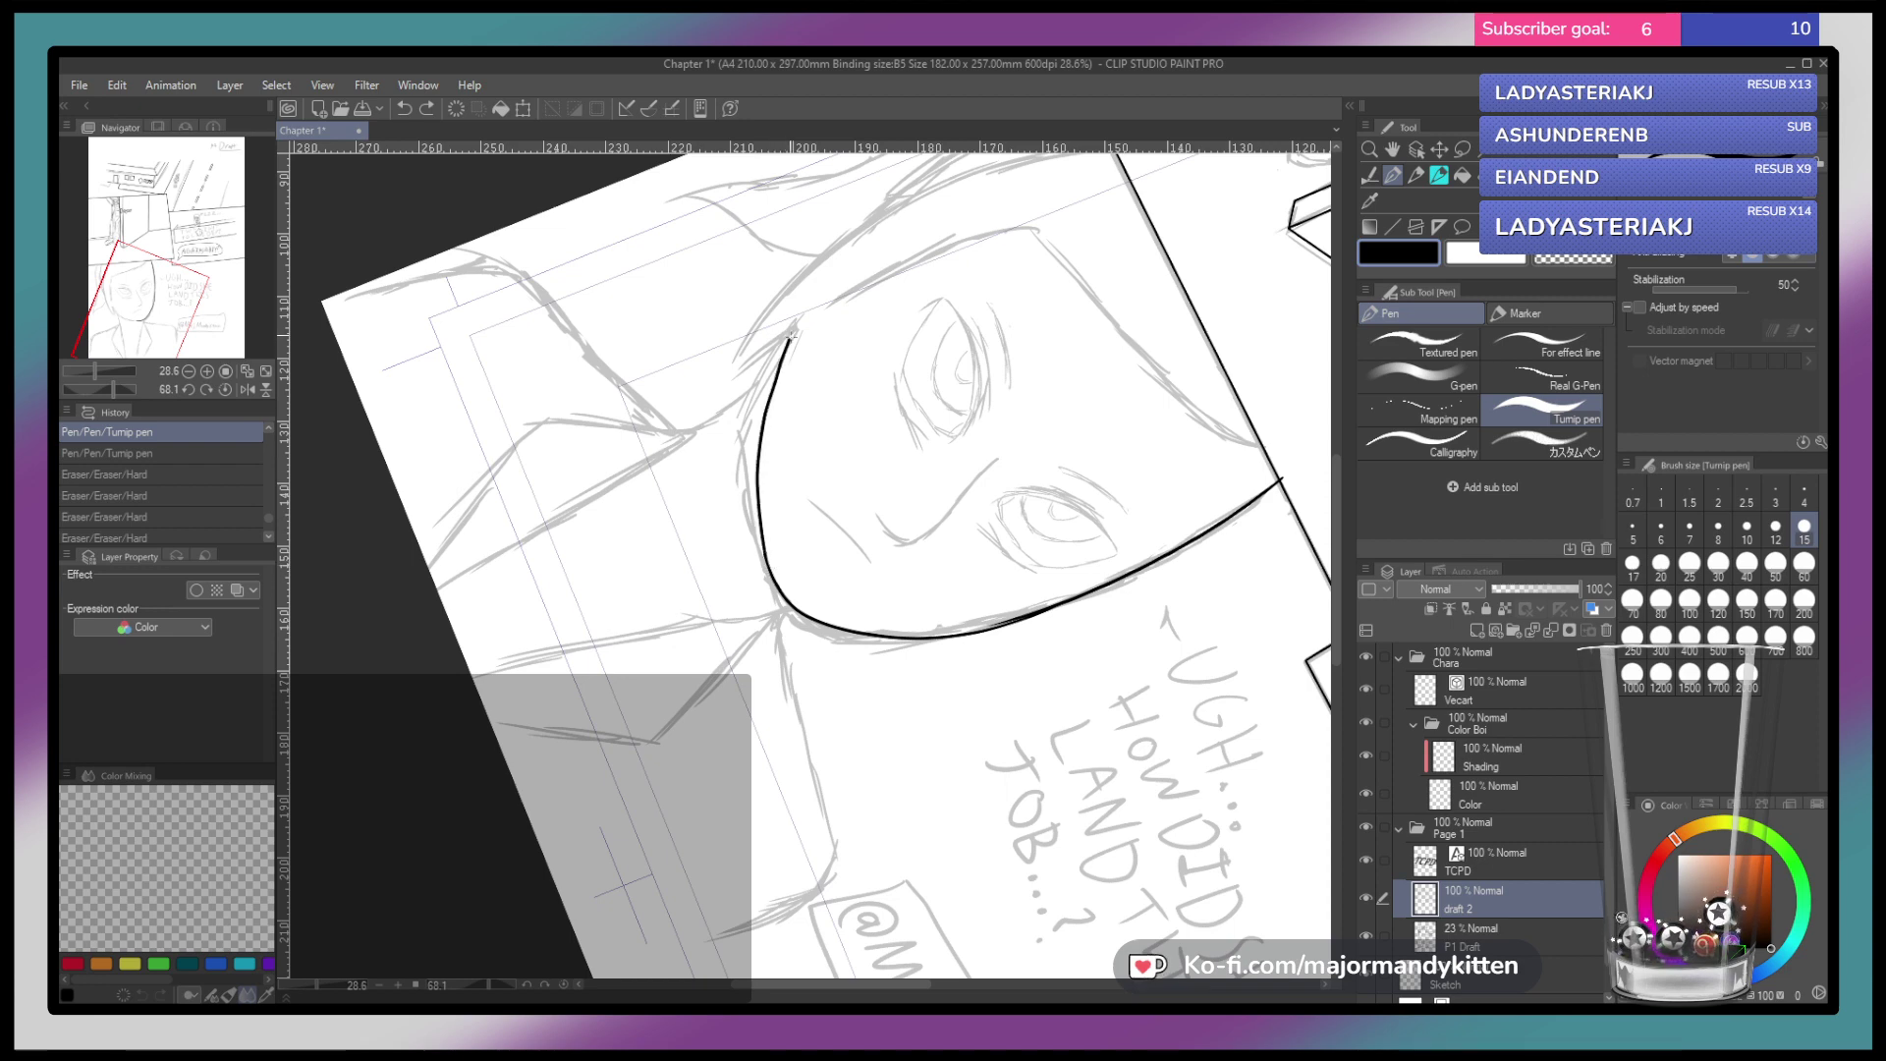
left_click_drag(790, 337, 794, 328)
left_click_drag(1051, 552, 806, 663)
left_click_drag(835, 461, 728, 498)
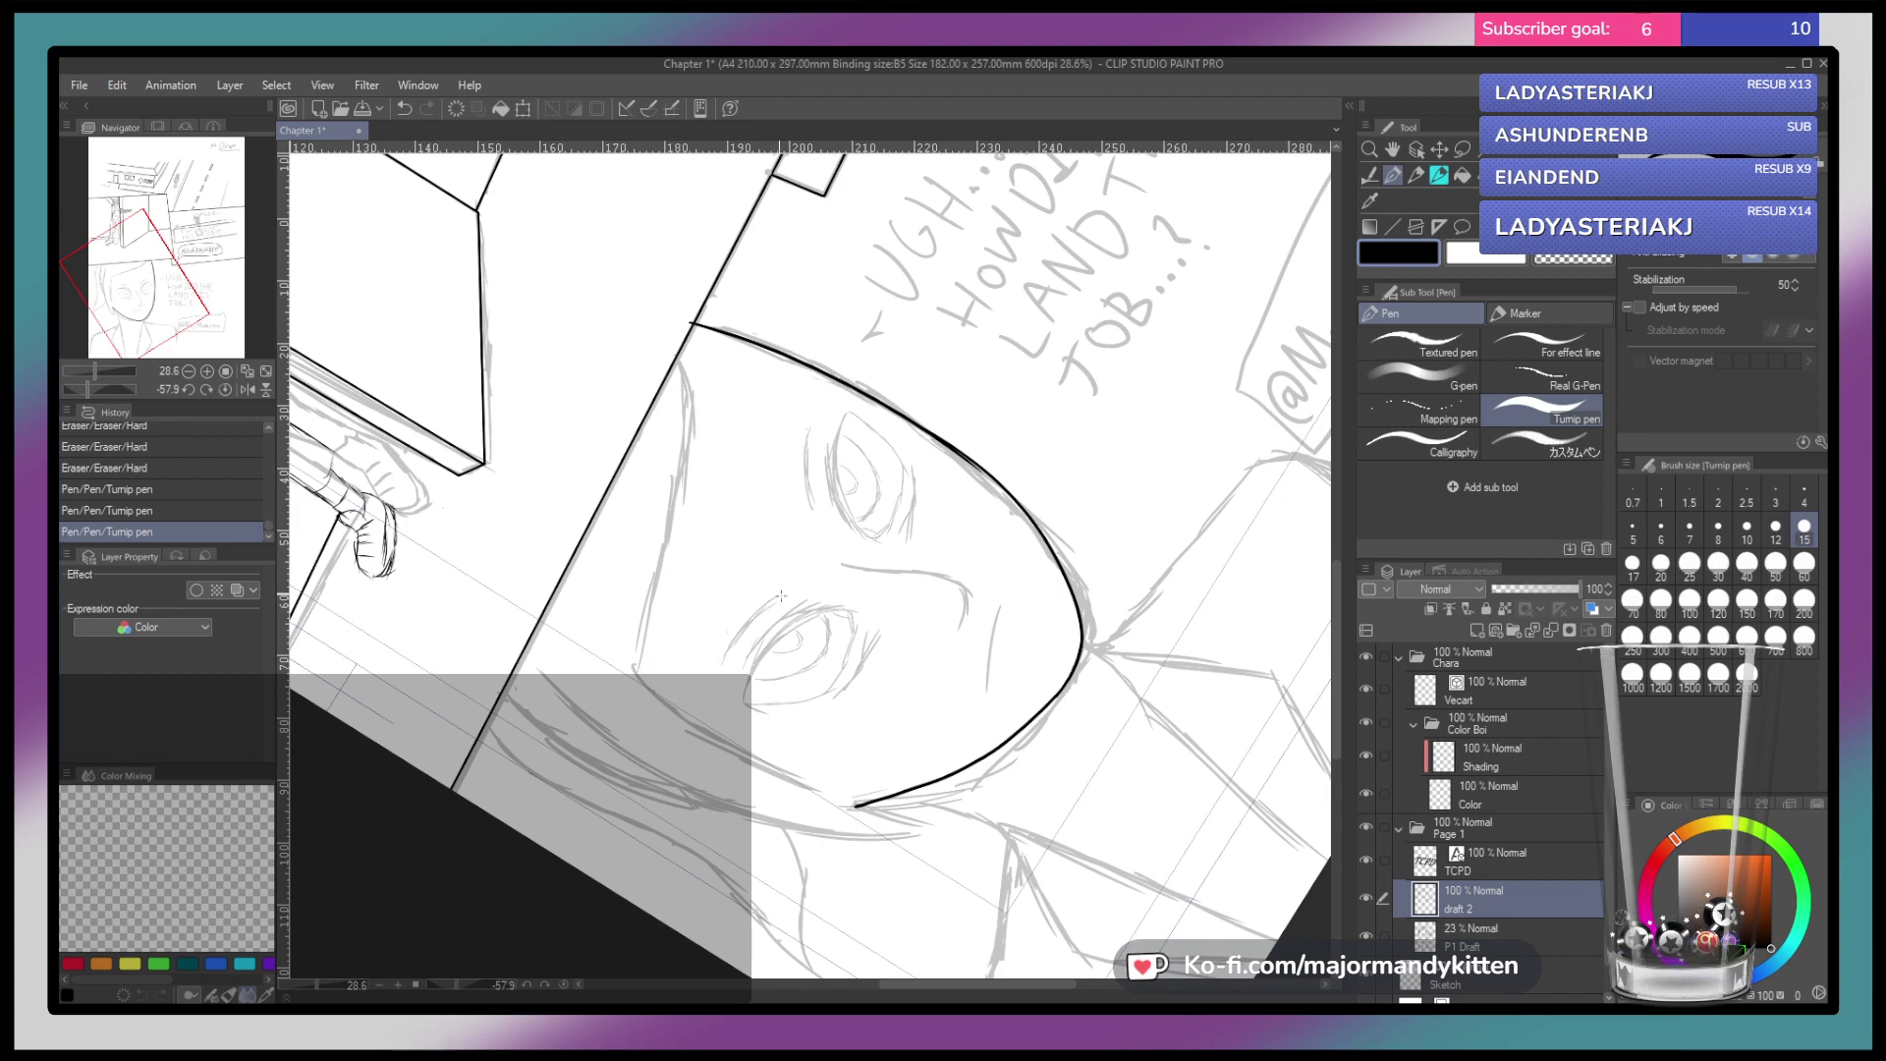
Ink the eyelid fold and the upper lid lines of the first eye, replacing the strokes that miss the sketch
left_click_drag(781, 595, 725, 665)
left_click_drag(883, 587, 886, 570)
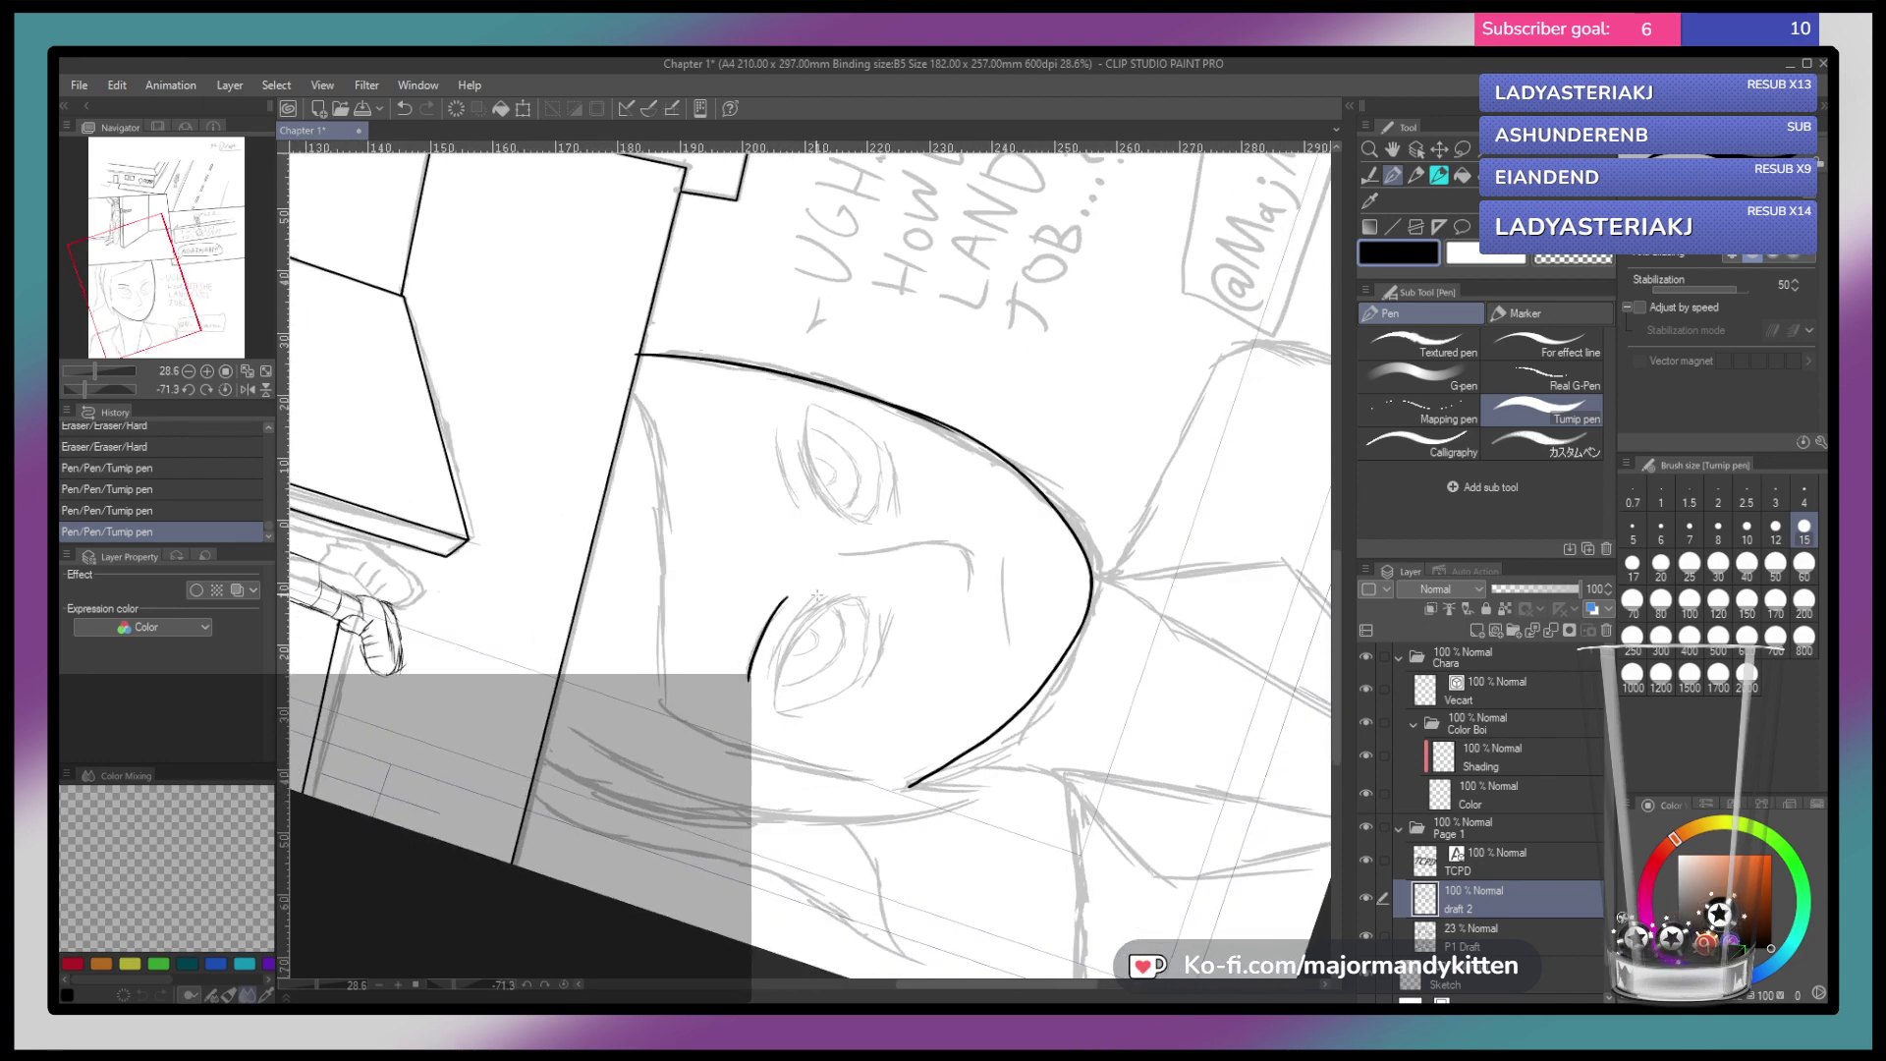
left_click_drag(796, 617, 768, 670)
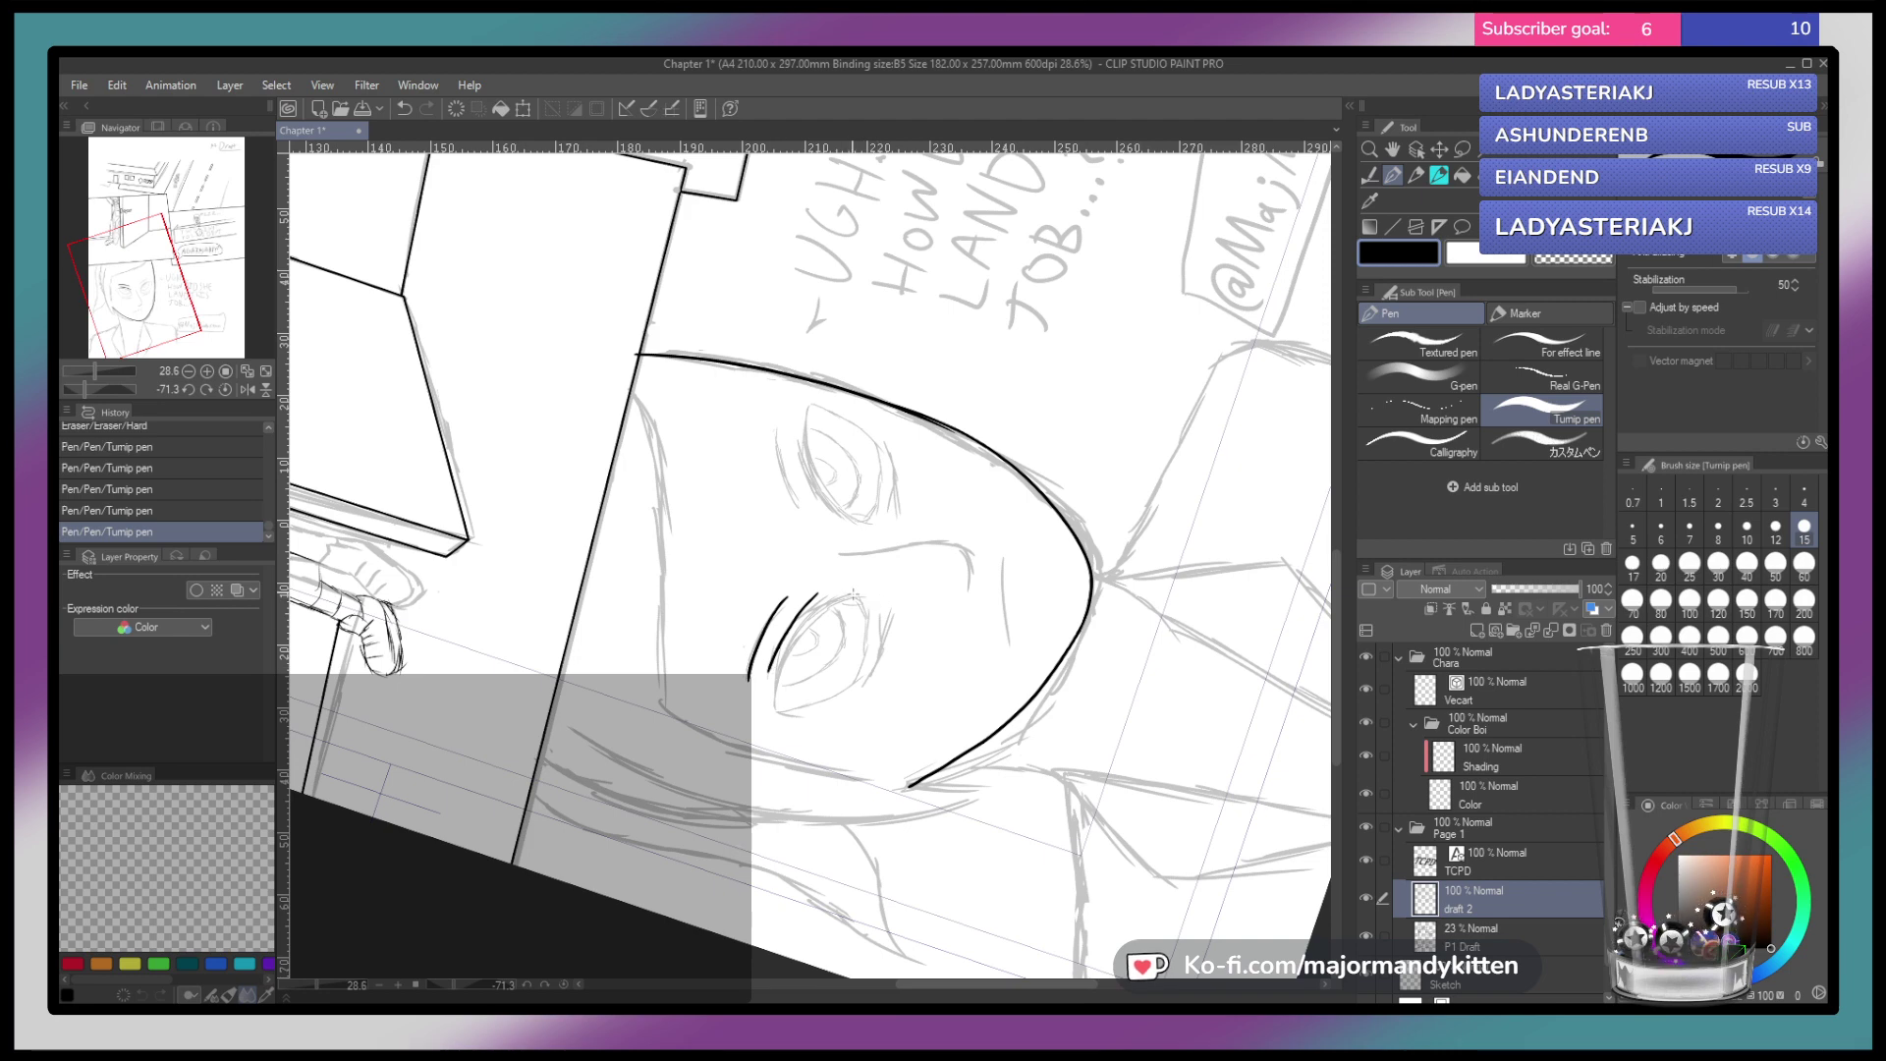
mouse_move(861, 595)
left_mouse_down()
mouse_move(813, 616)
mouse_move(775, 715)
left_mouse_up()
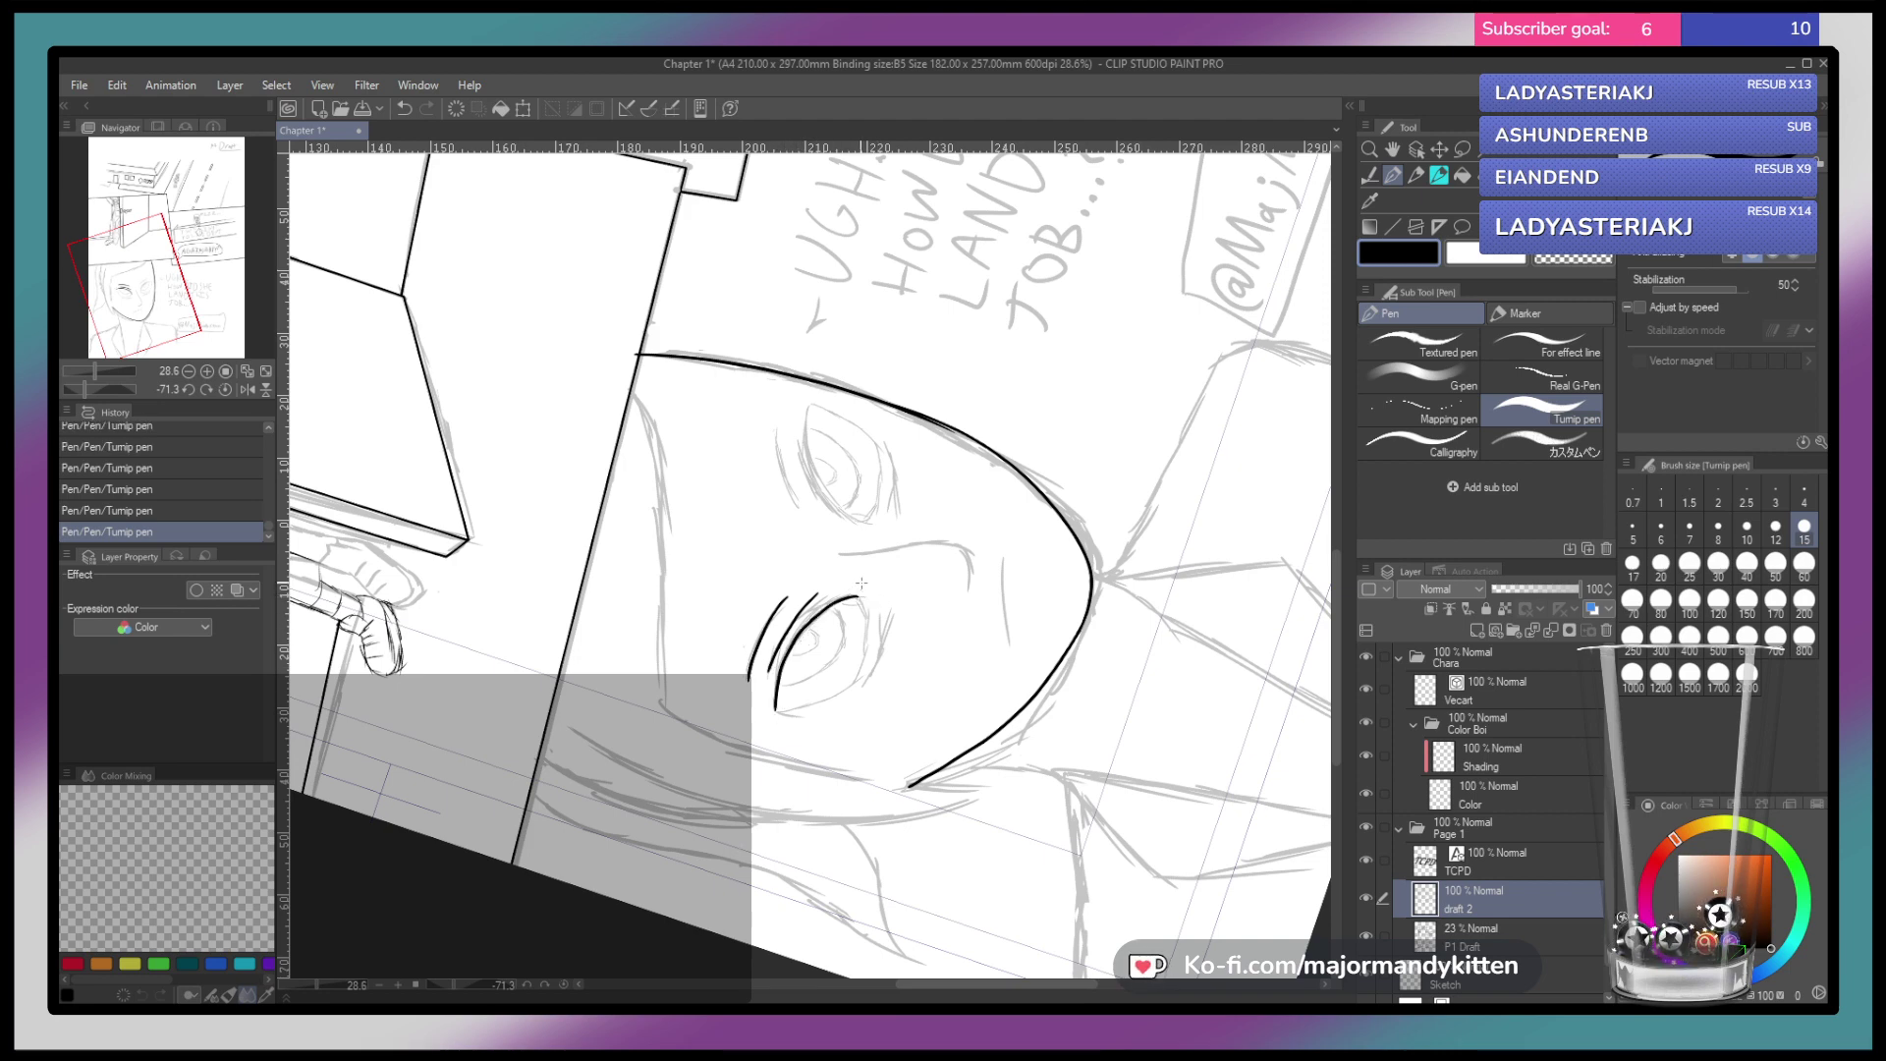
key("ctrl+z")
key("ctrl+z")
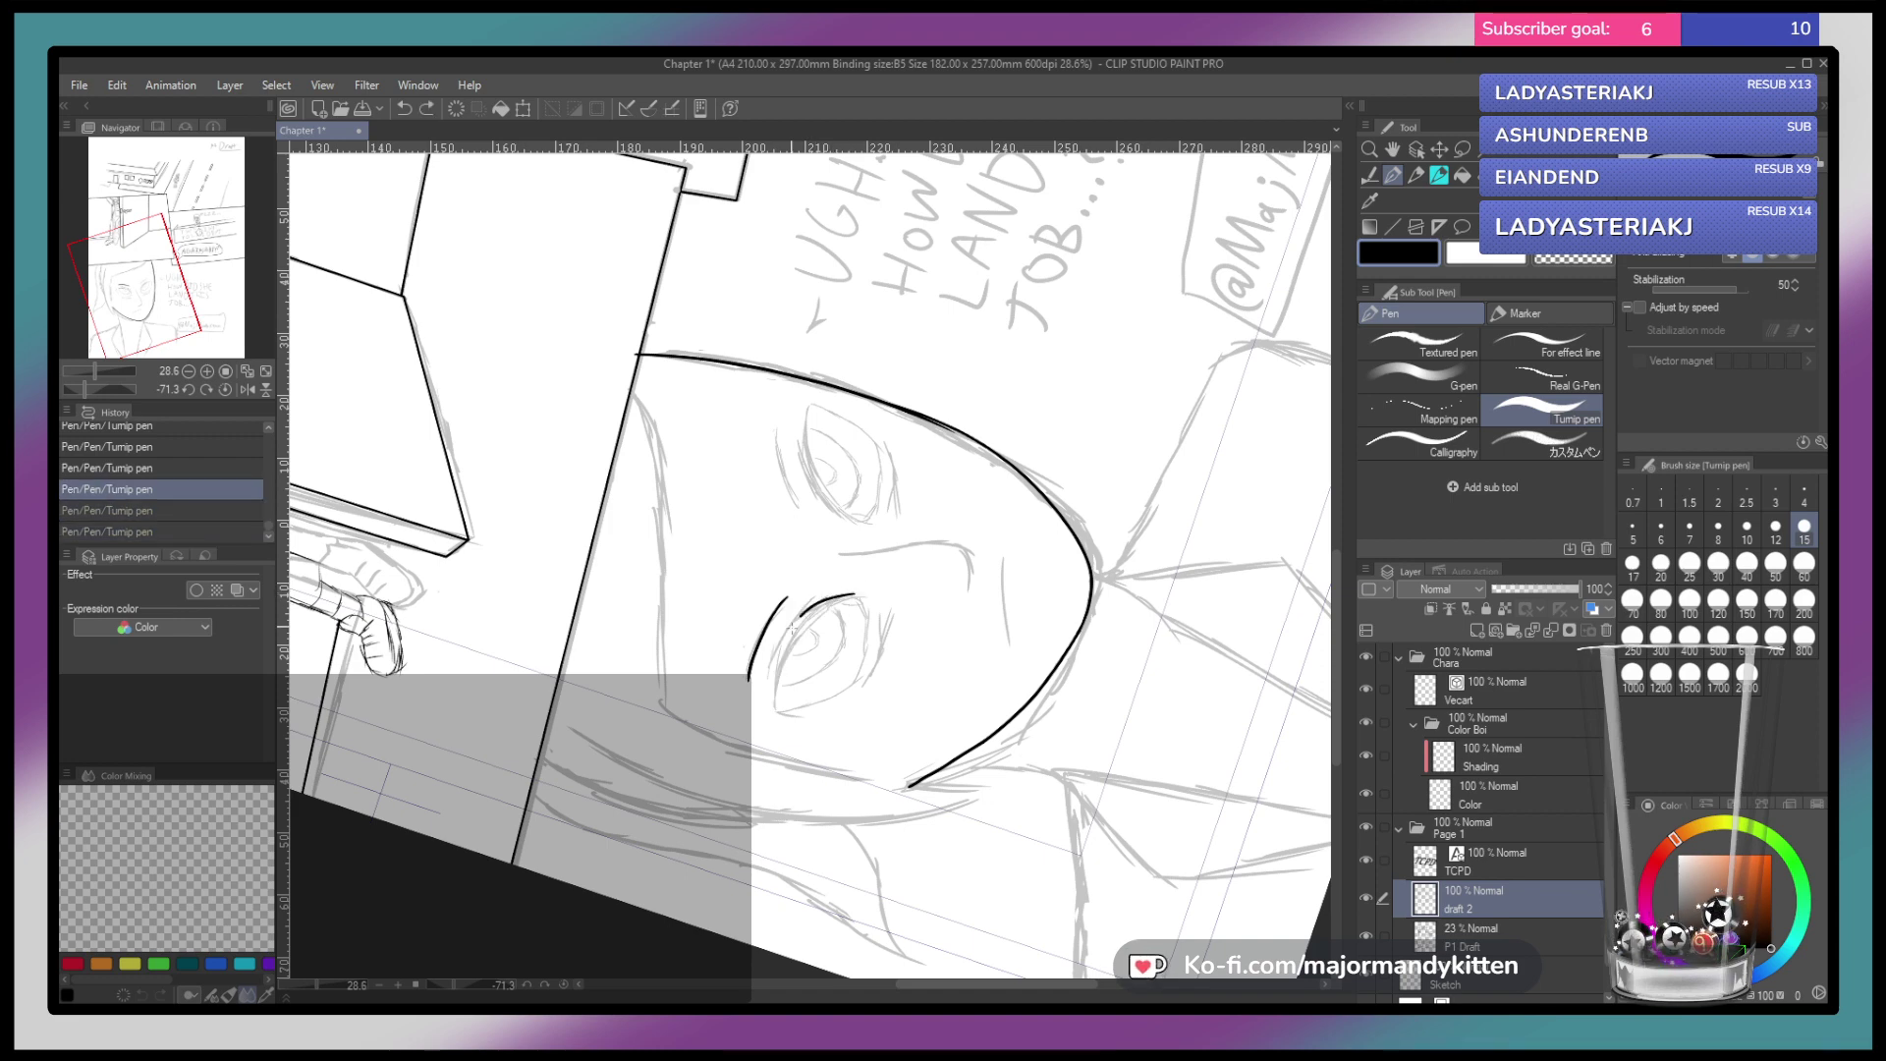
mouse_move(771, 702)
left_mouse_down()
mouse_move(856, 597)
mouse_move(770, 710)
left_mouse_up()
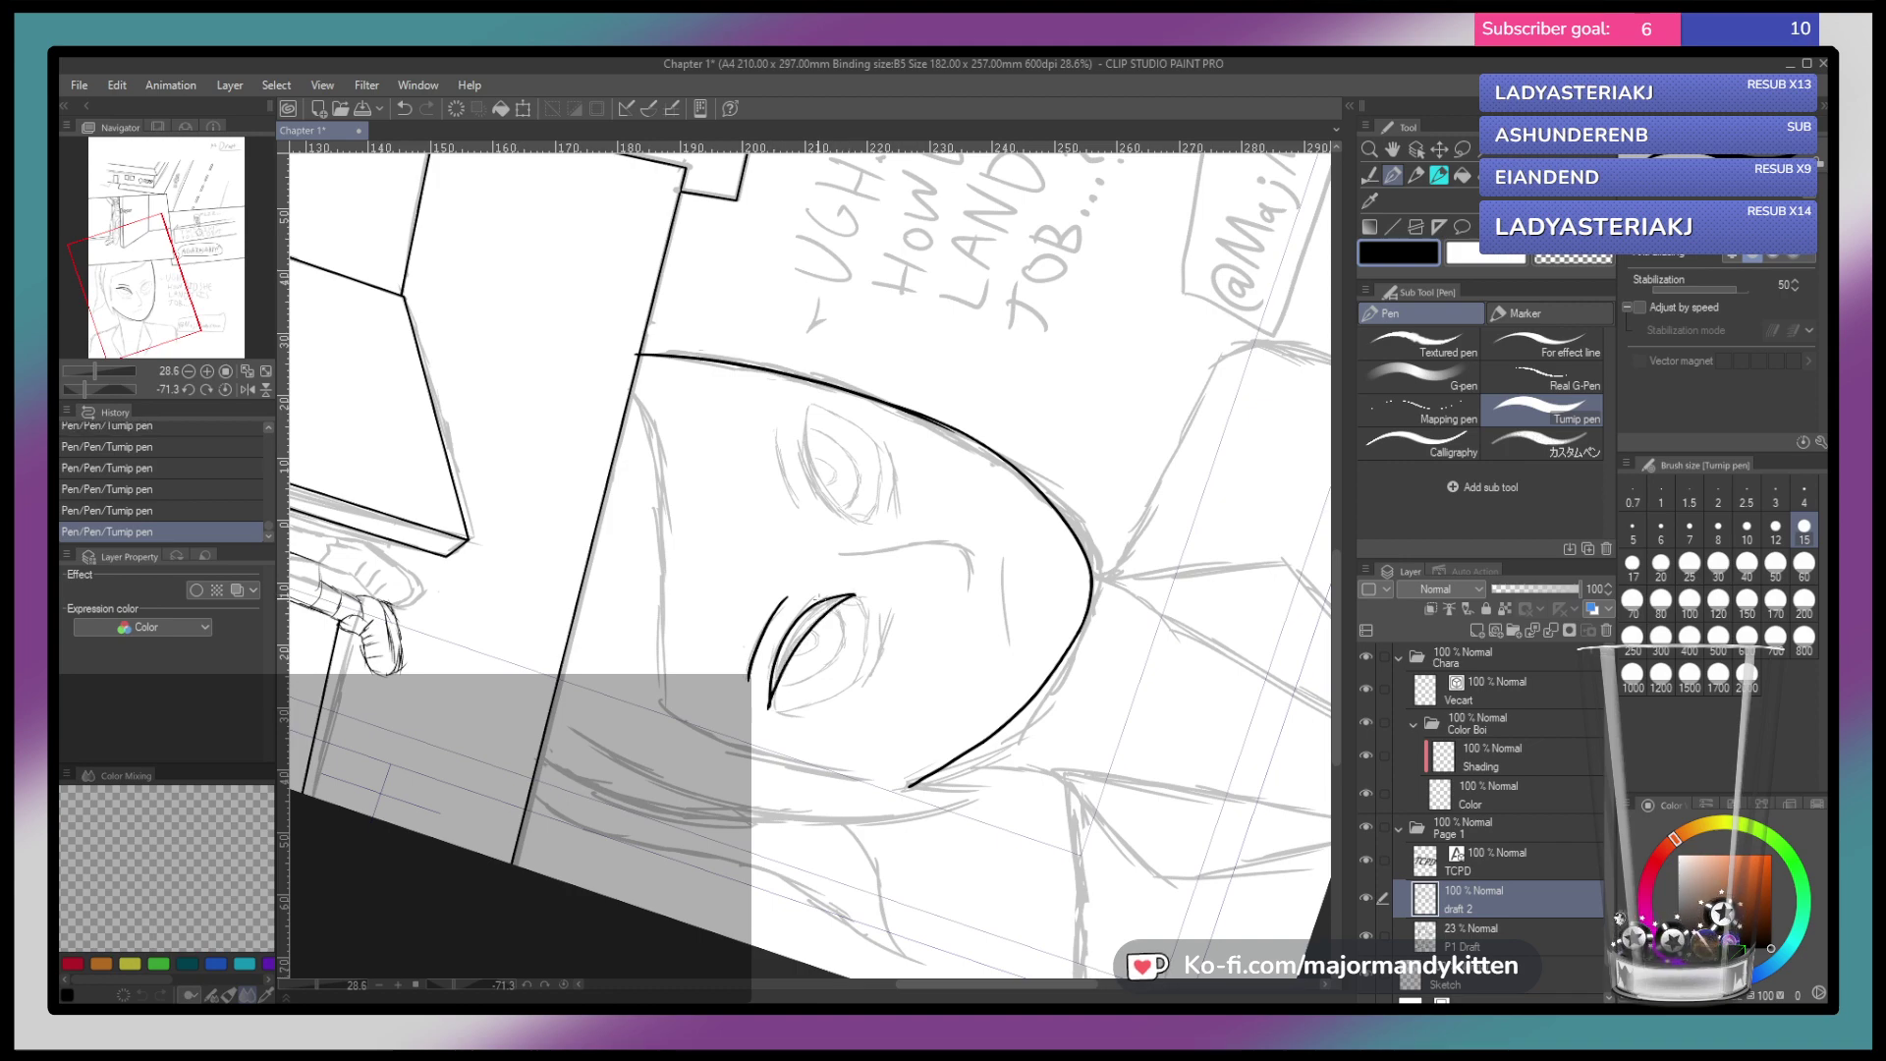
Flip the canvas view horizontally and ink the eye's lower lid, erasing the overshoot at its corner
left_click_drag(905, 596, 851, 649)
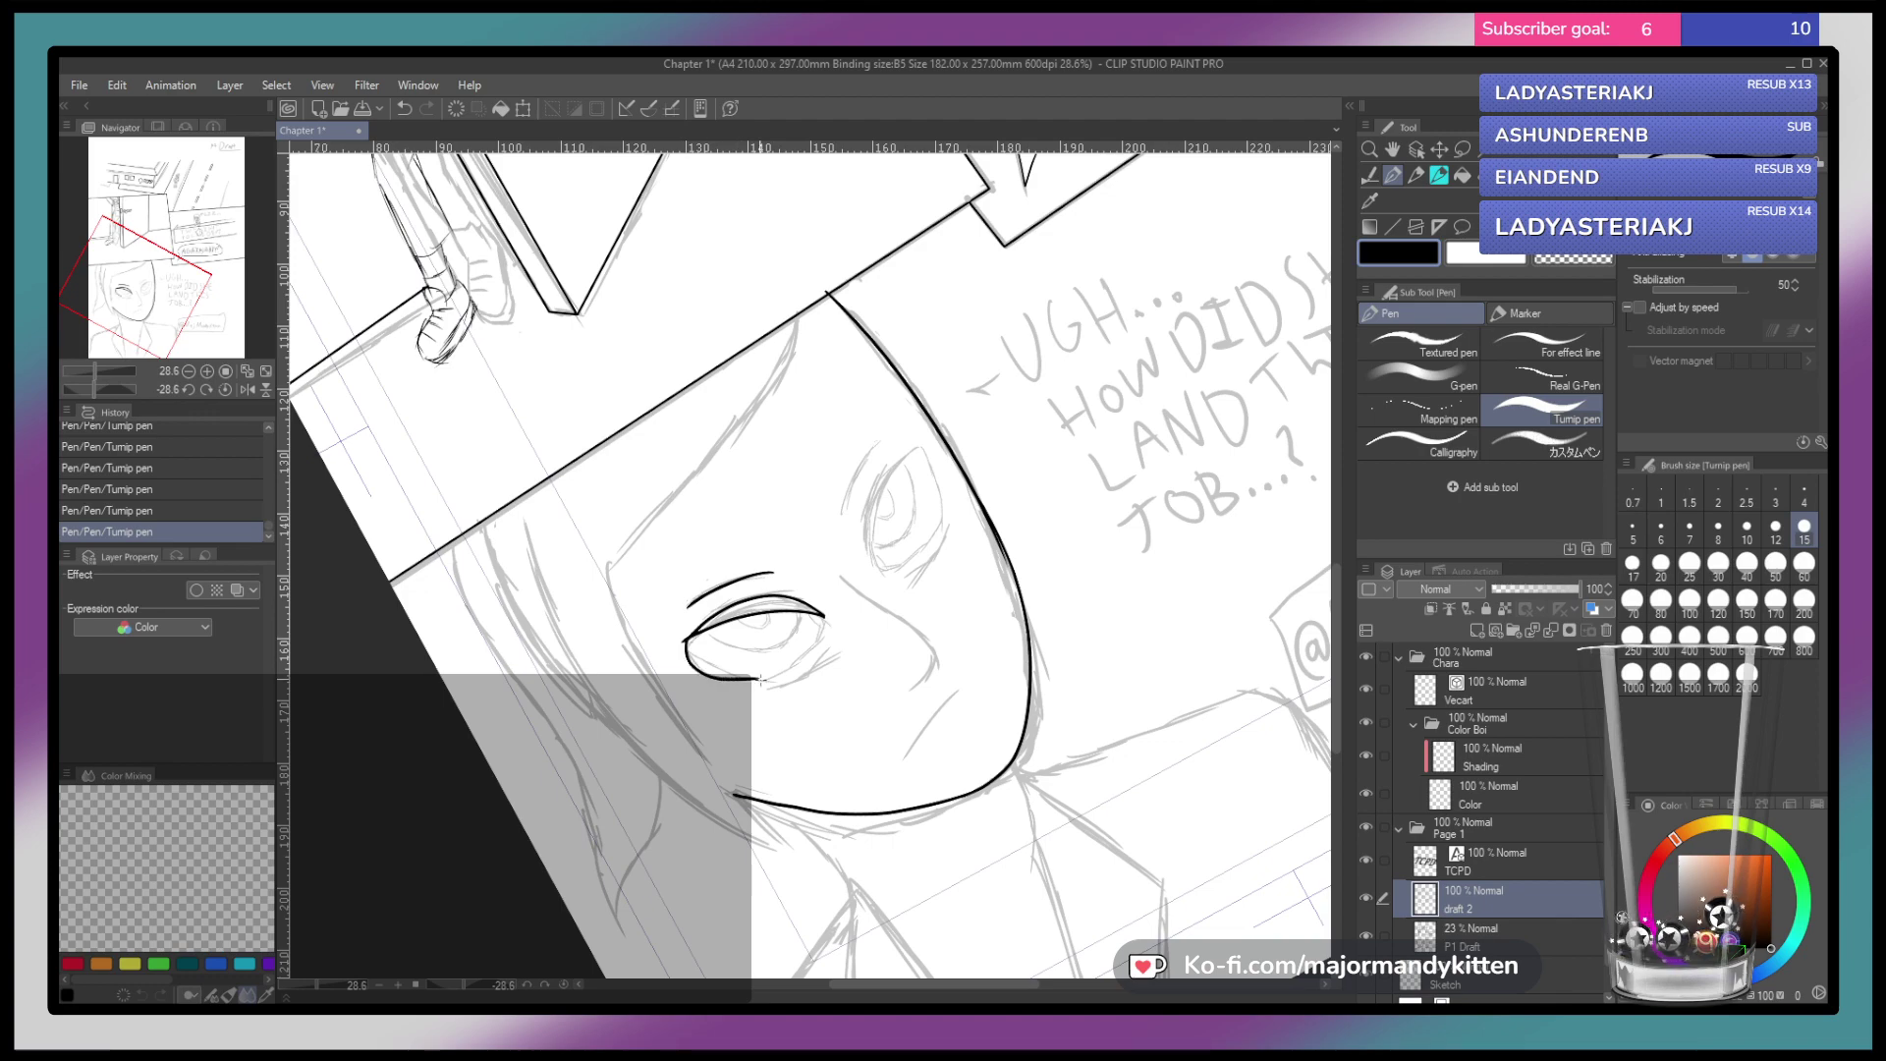
key("ctrl+z")
key("h")
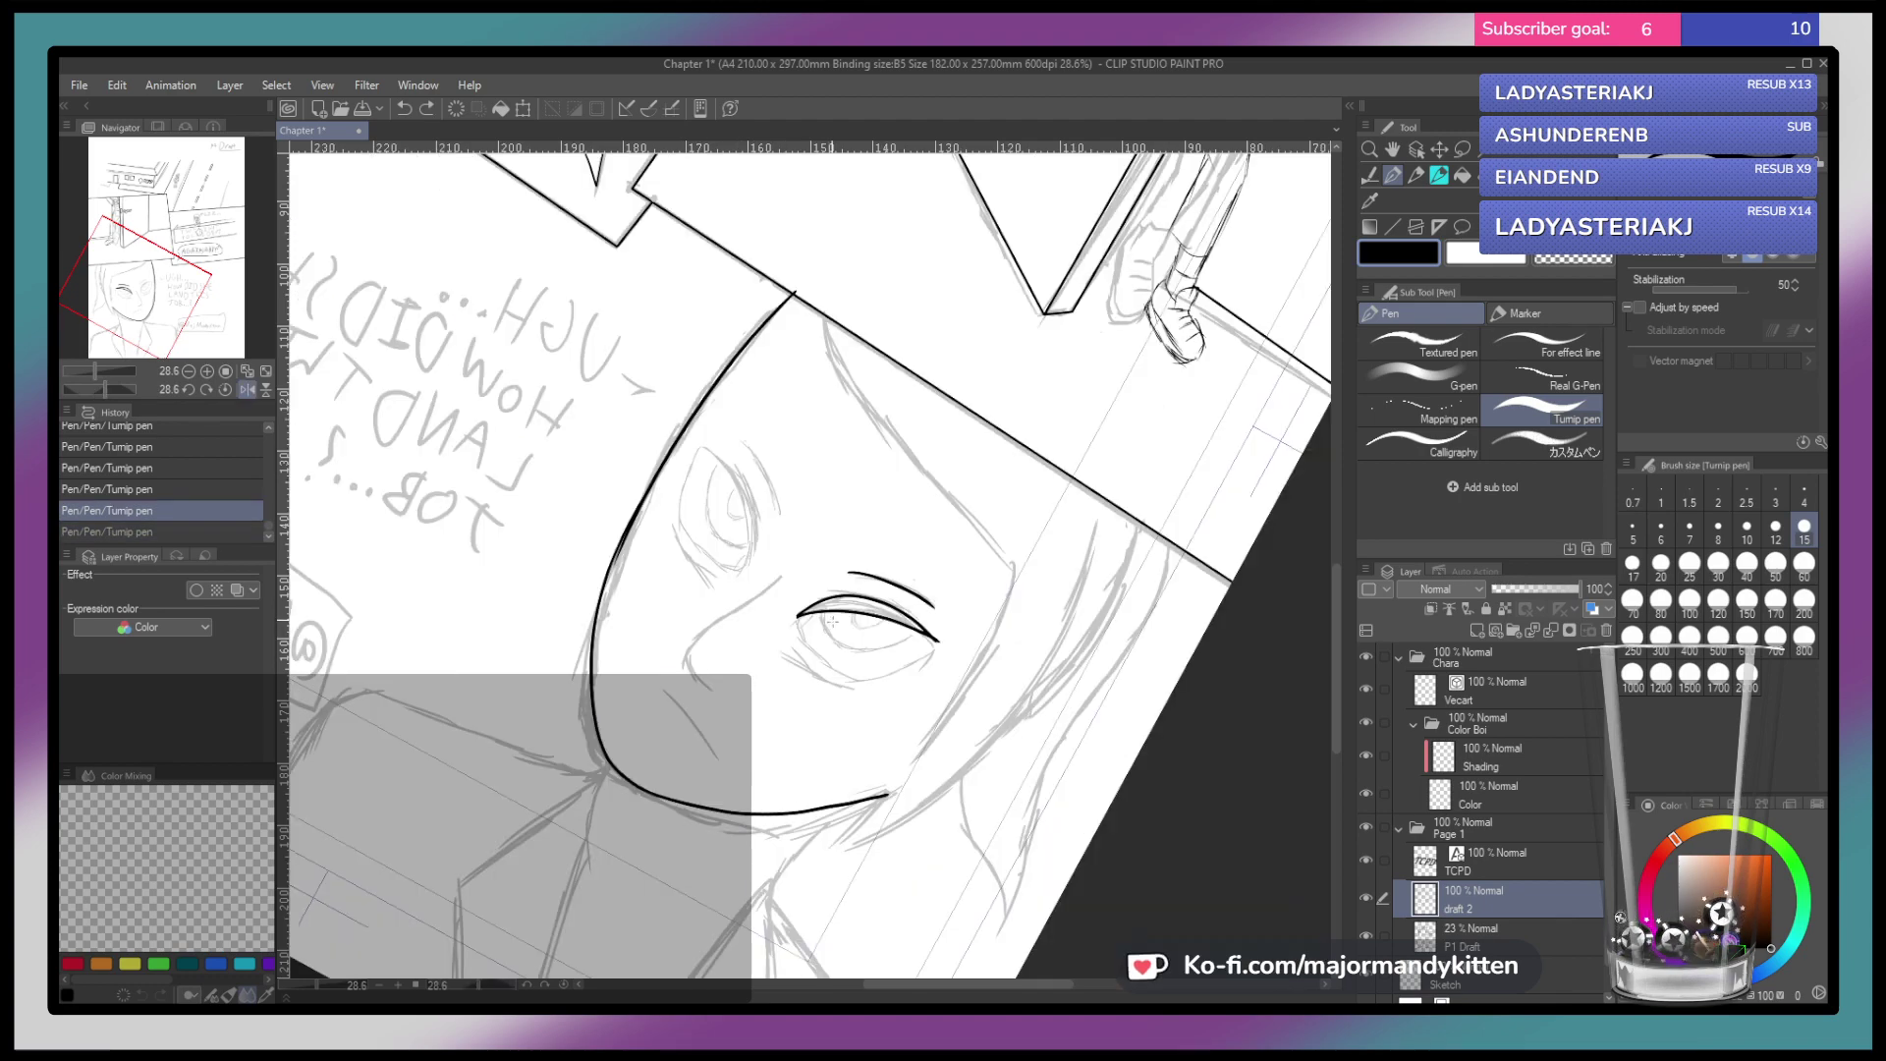
left_click_drag(934, 596, 847, 688)
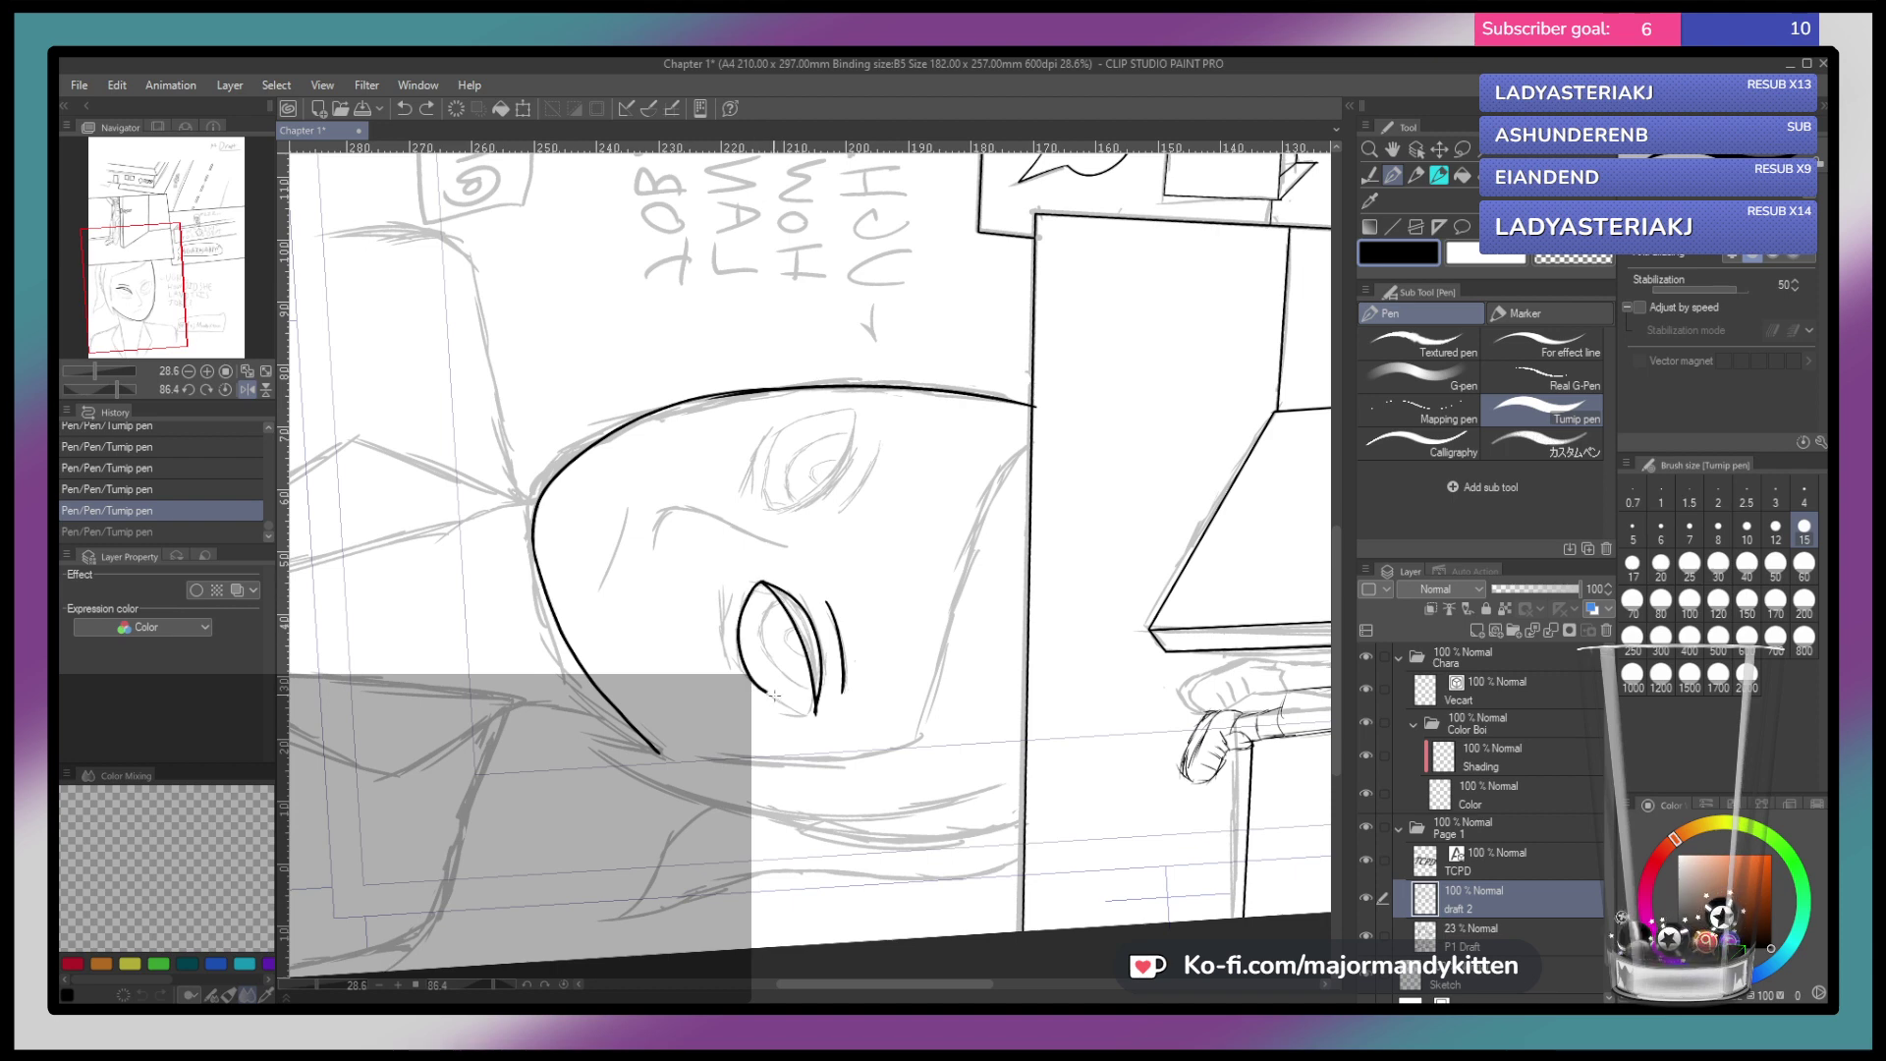
key("ctrl+z")
left_click_drag(763, 583, 733, 640)
key("ctrl+z")
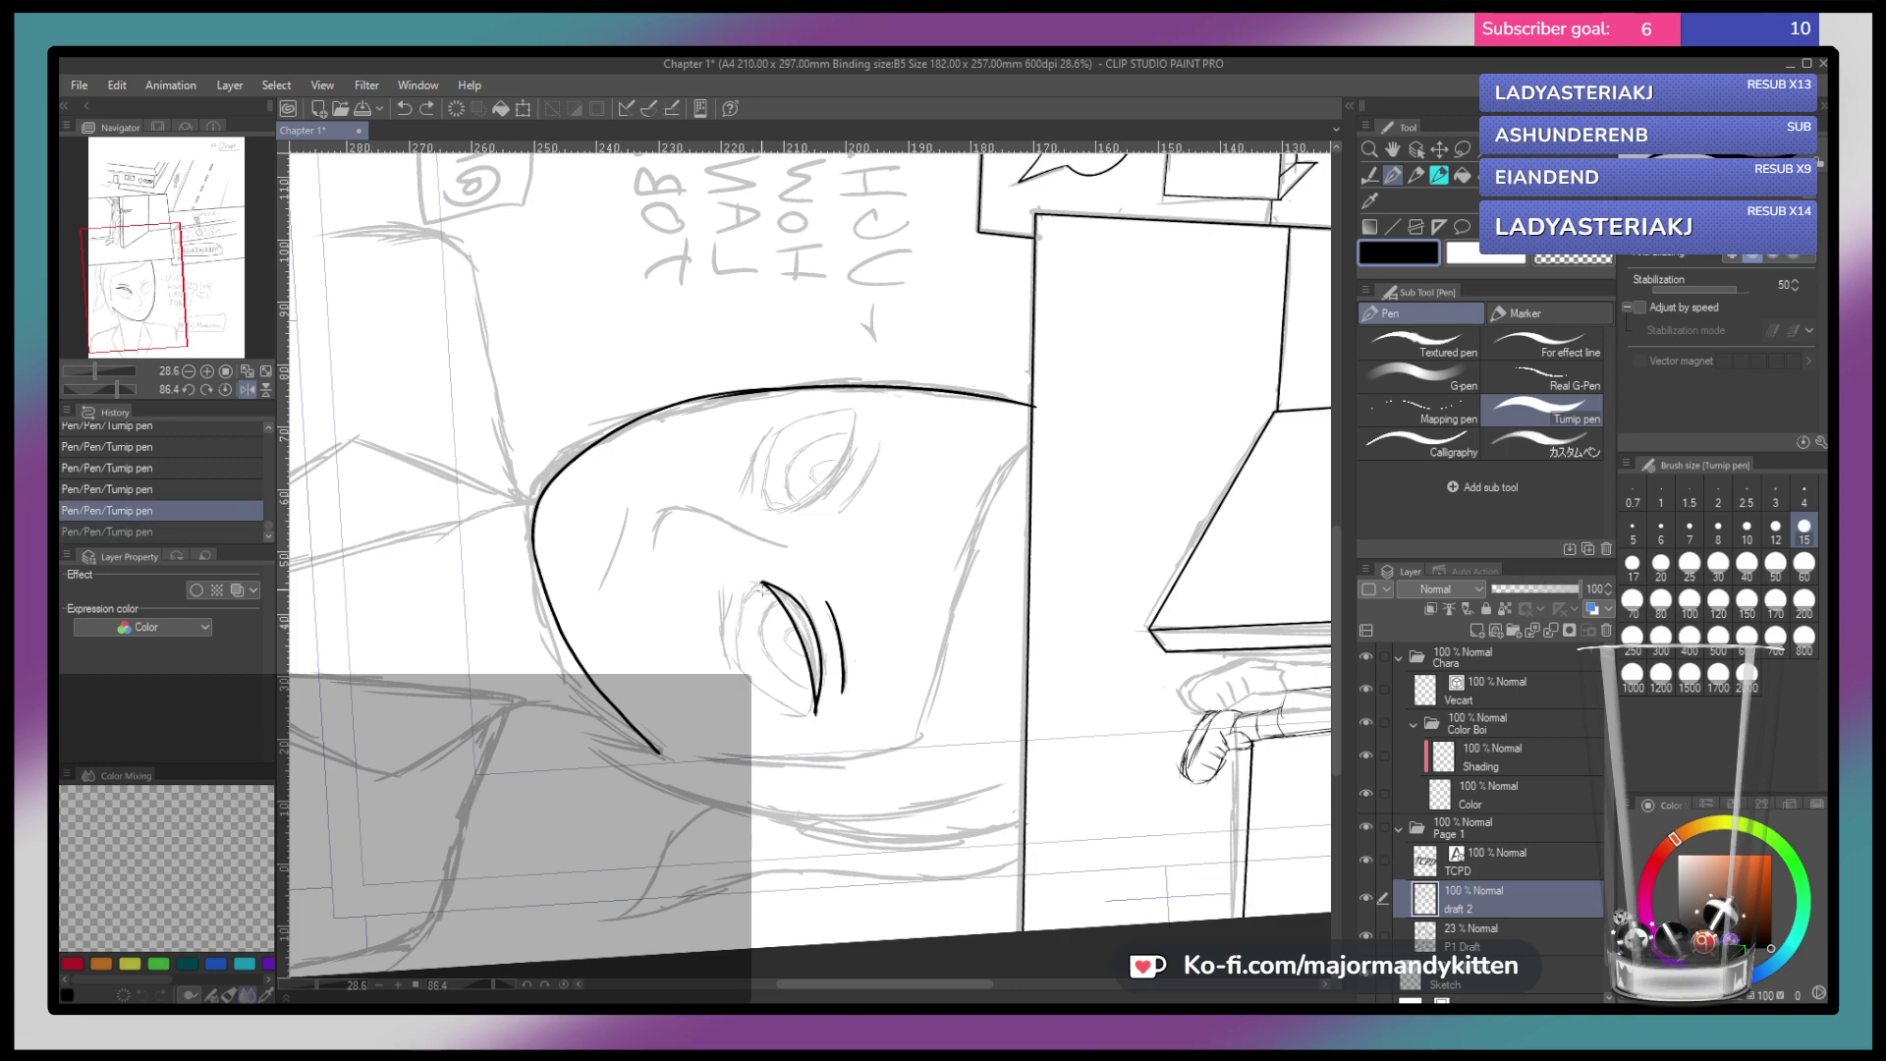
left_click_drag(752, 685, 772, 707)
key("ctrl+z")
left_click_drag(884, 620, 846, 690)
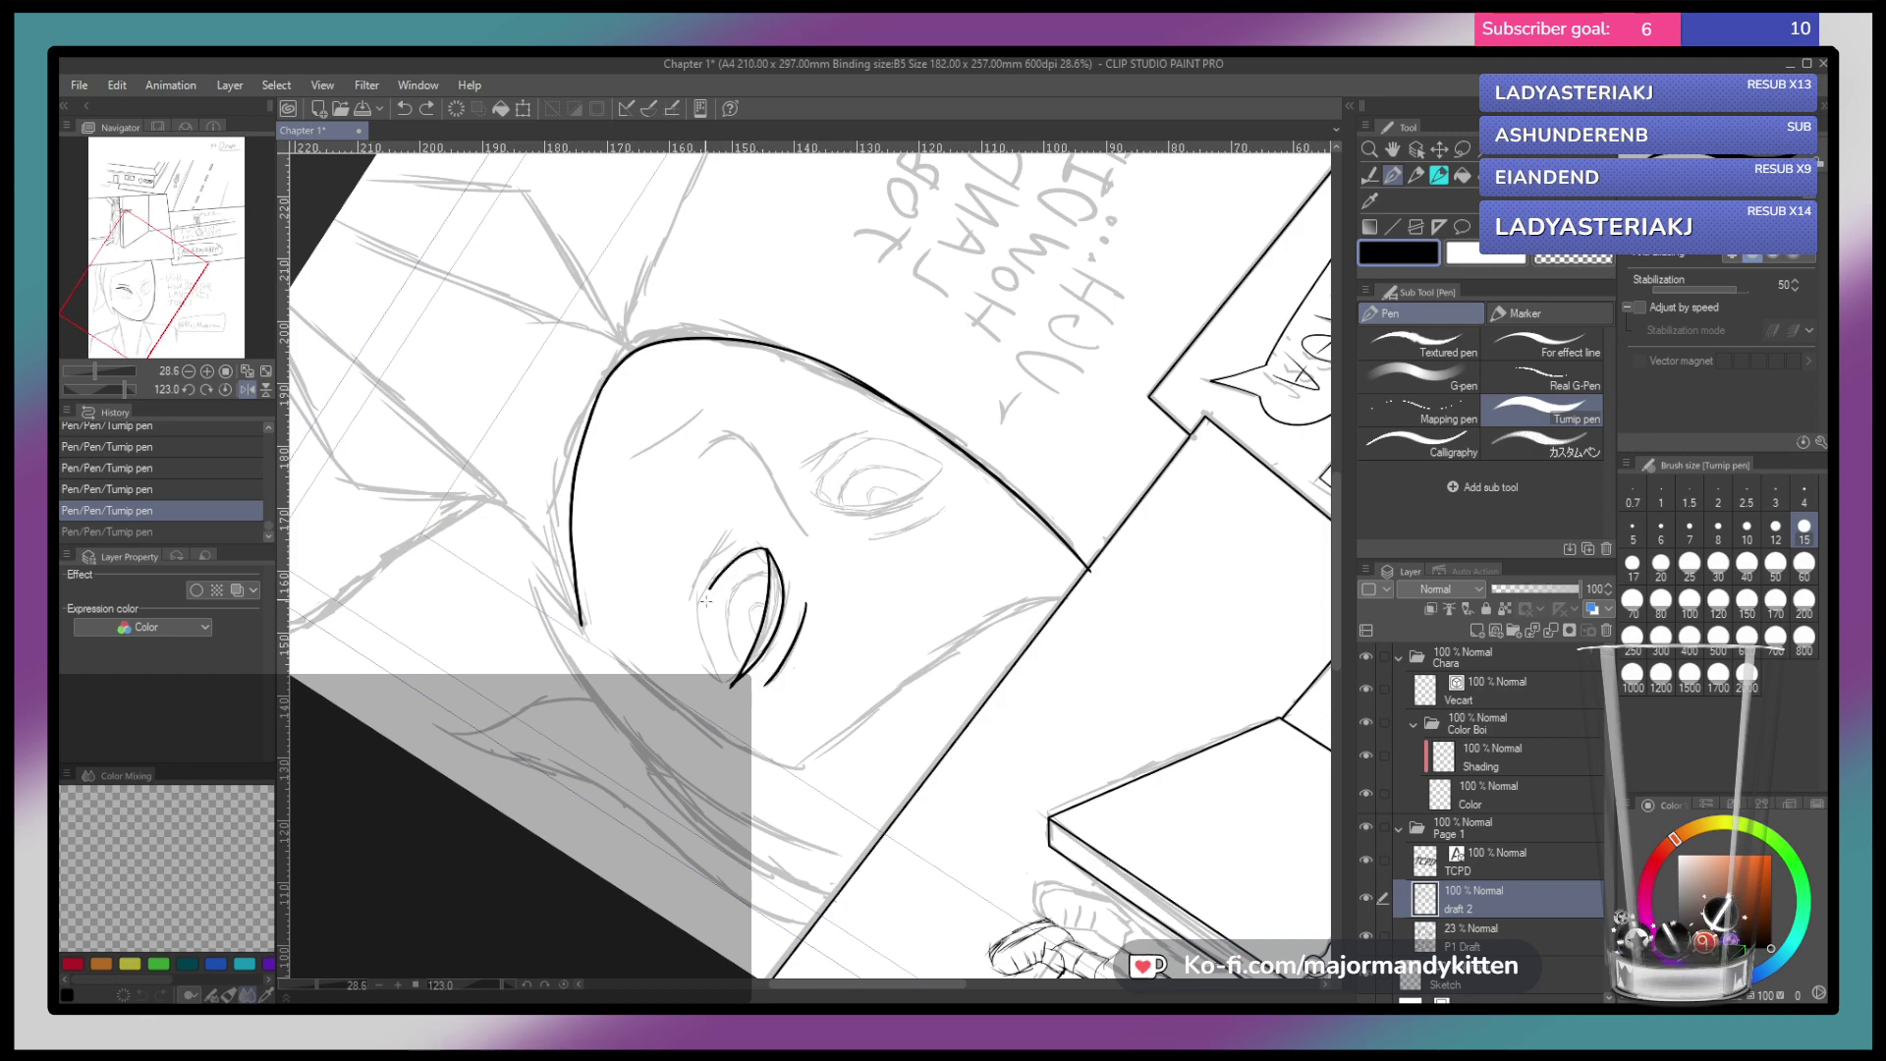
left_click_drag(722, 677, 933, 590)
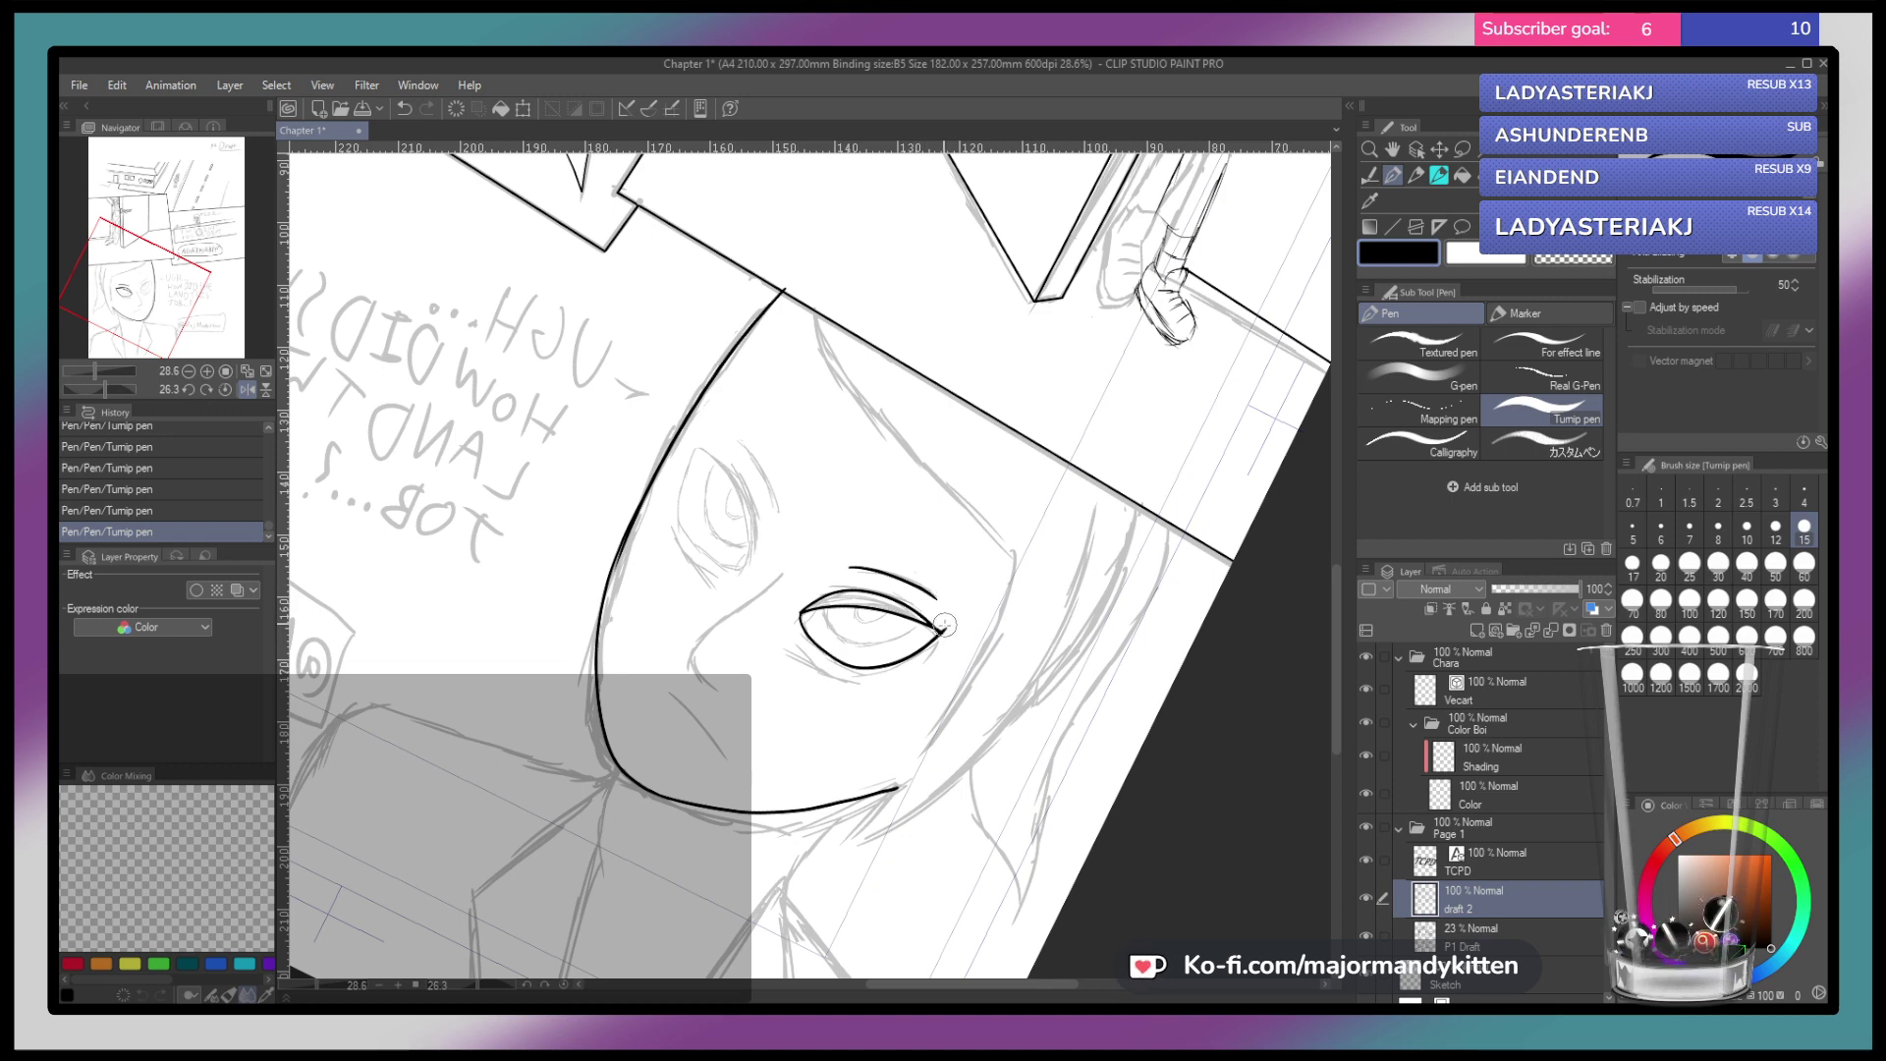
left_click_drag(947, 630, 941, 636)
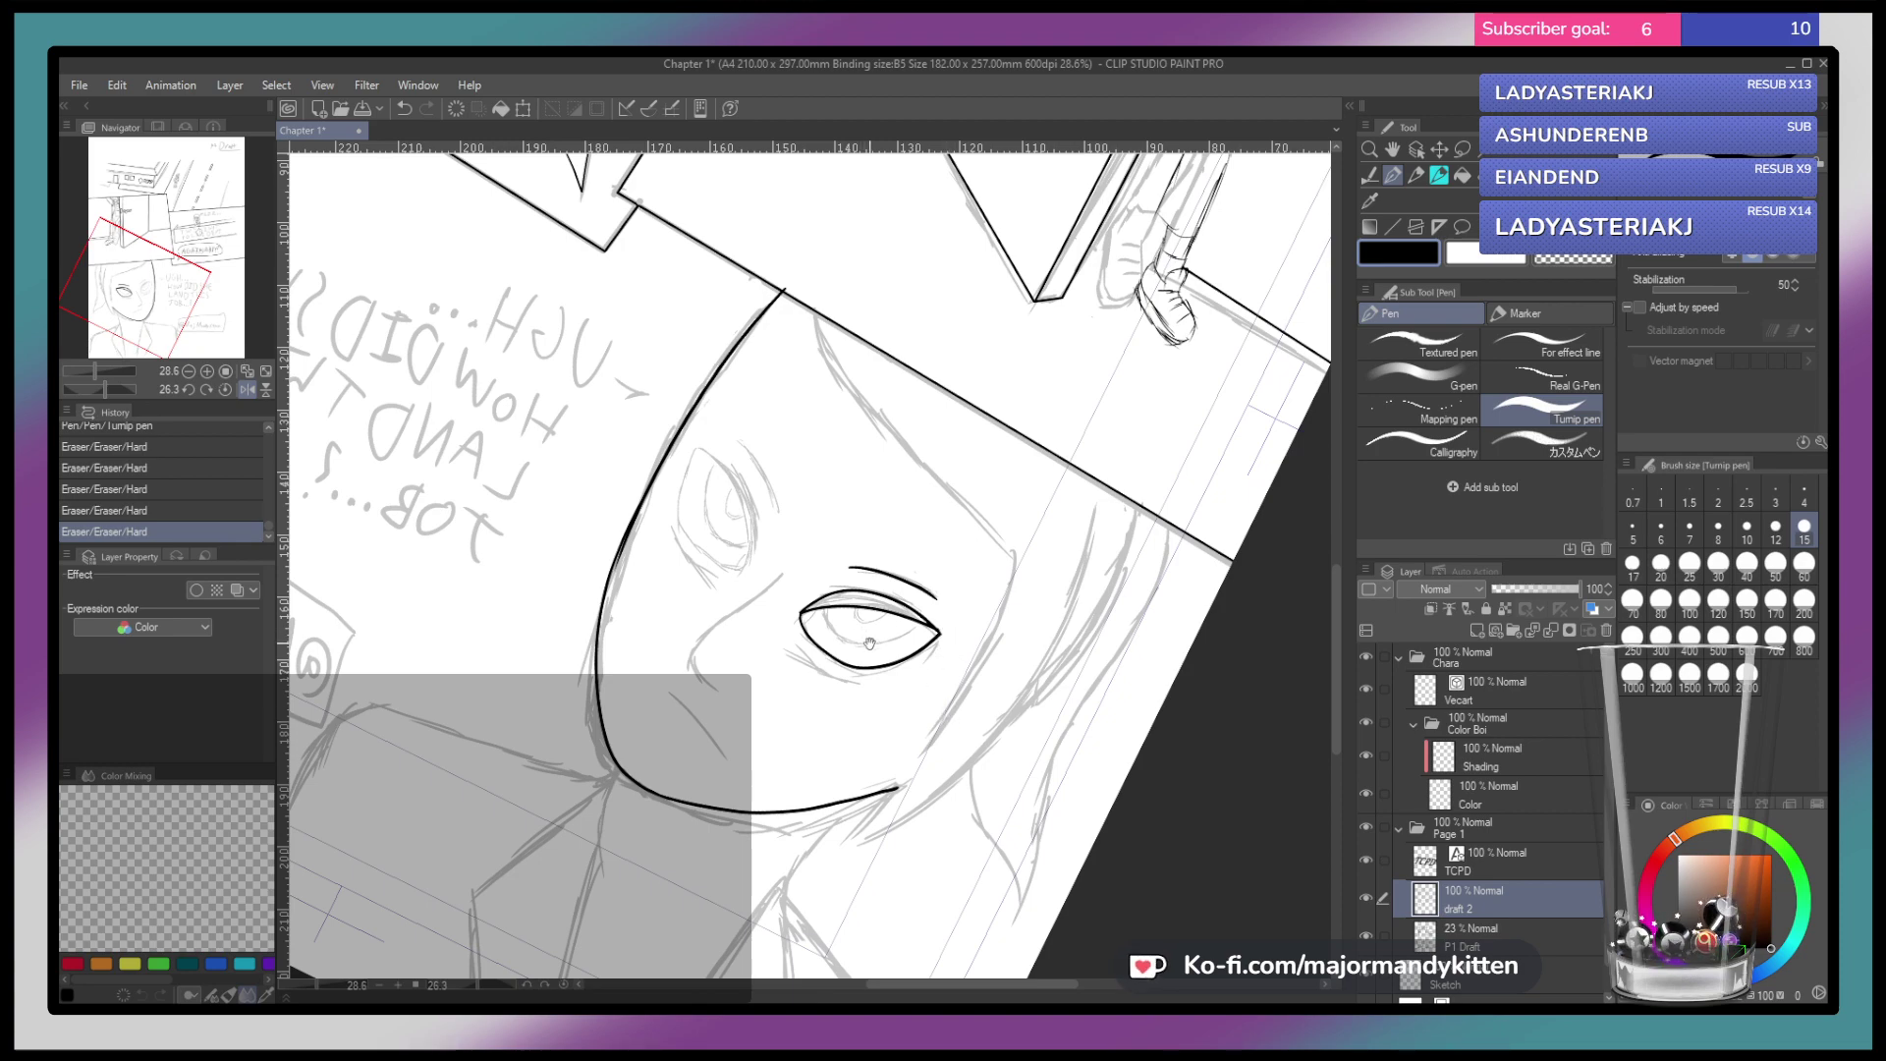
Ink the iris outline inside the eye, retrying the curve until it follows the sketch and meets the upper lid
mouse_move(884, 655)
left_mouse_down()
mouse_move(971, 522)
mouse_move(965, 449)
mouse_move(965, 501)
mouse_move(913, 546)
mouse_move(814, 565)
left_mouse_up()
key("ctrl+z")
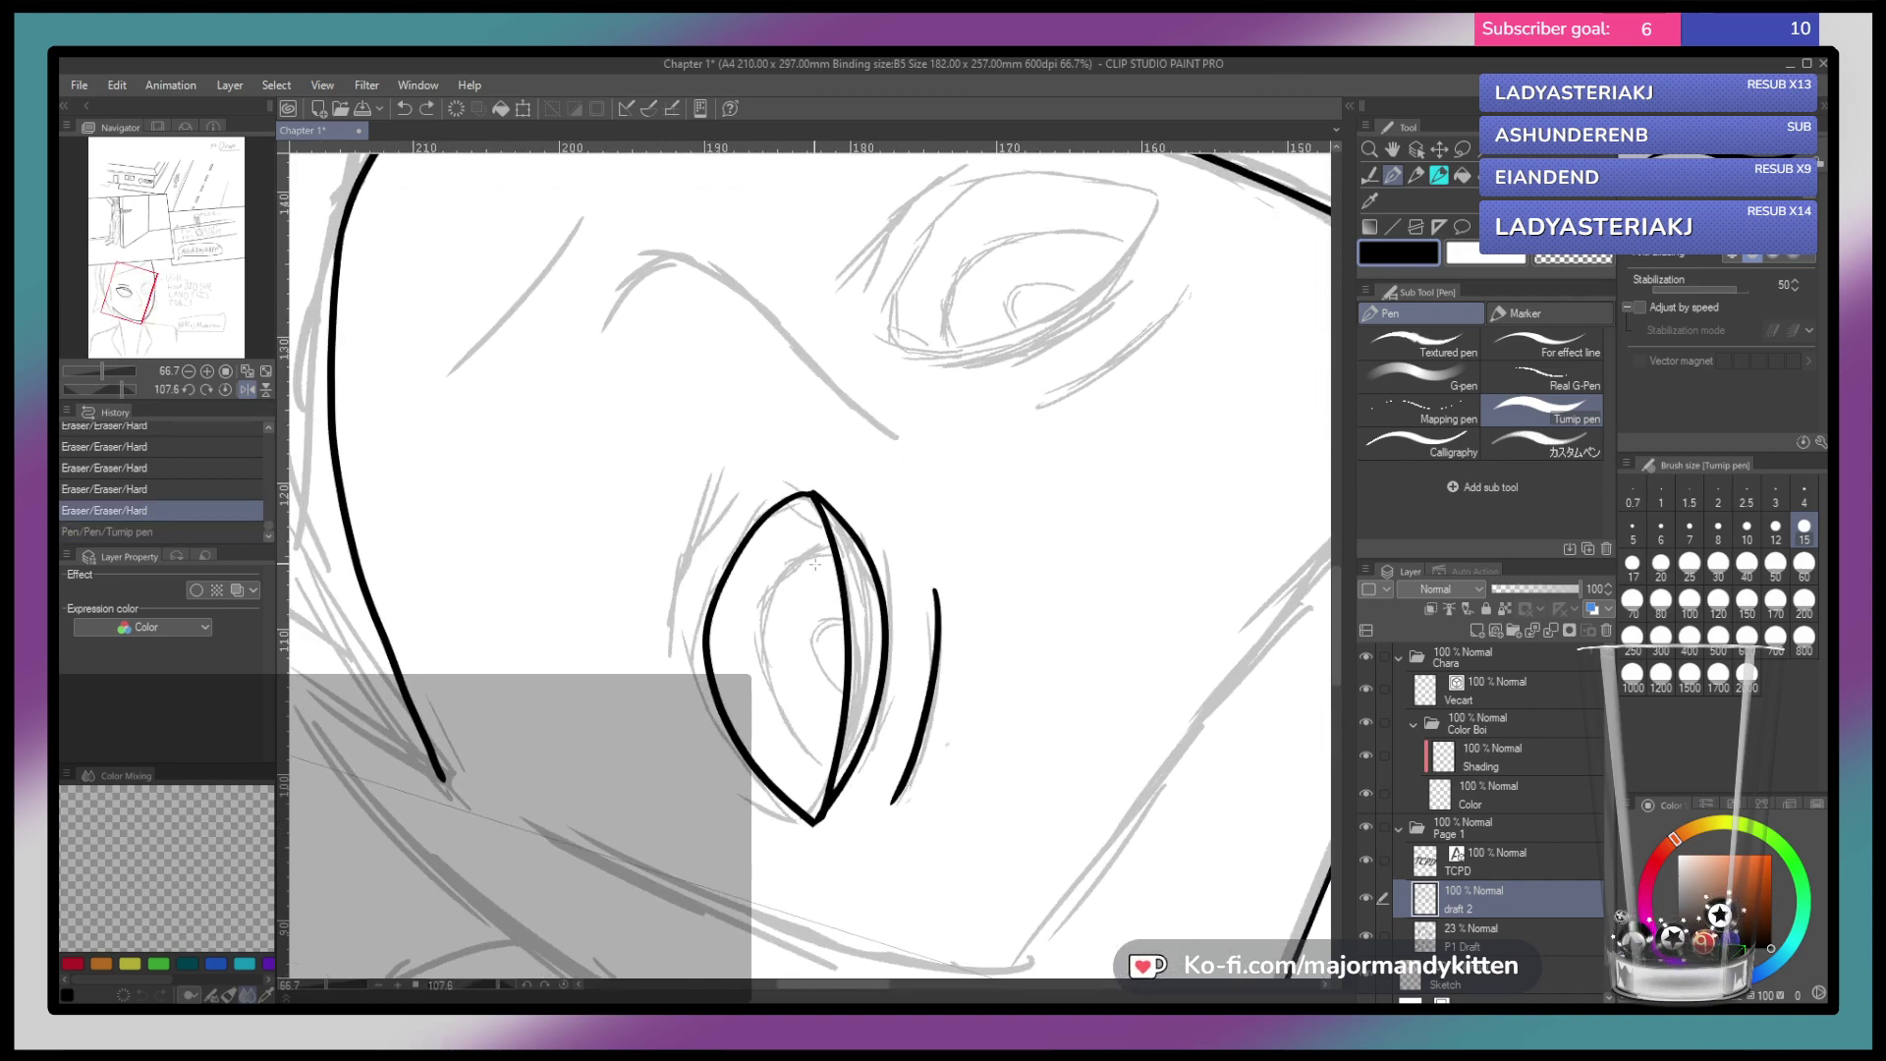
mouse_move(779, 591)
left_mouse_down()
mouse_move(787, 716)
mouse_move(833, 796)
left_mouse_up()
key("ctrl+z")
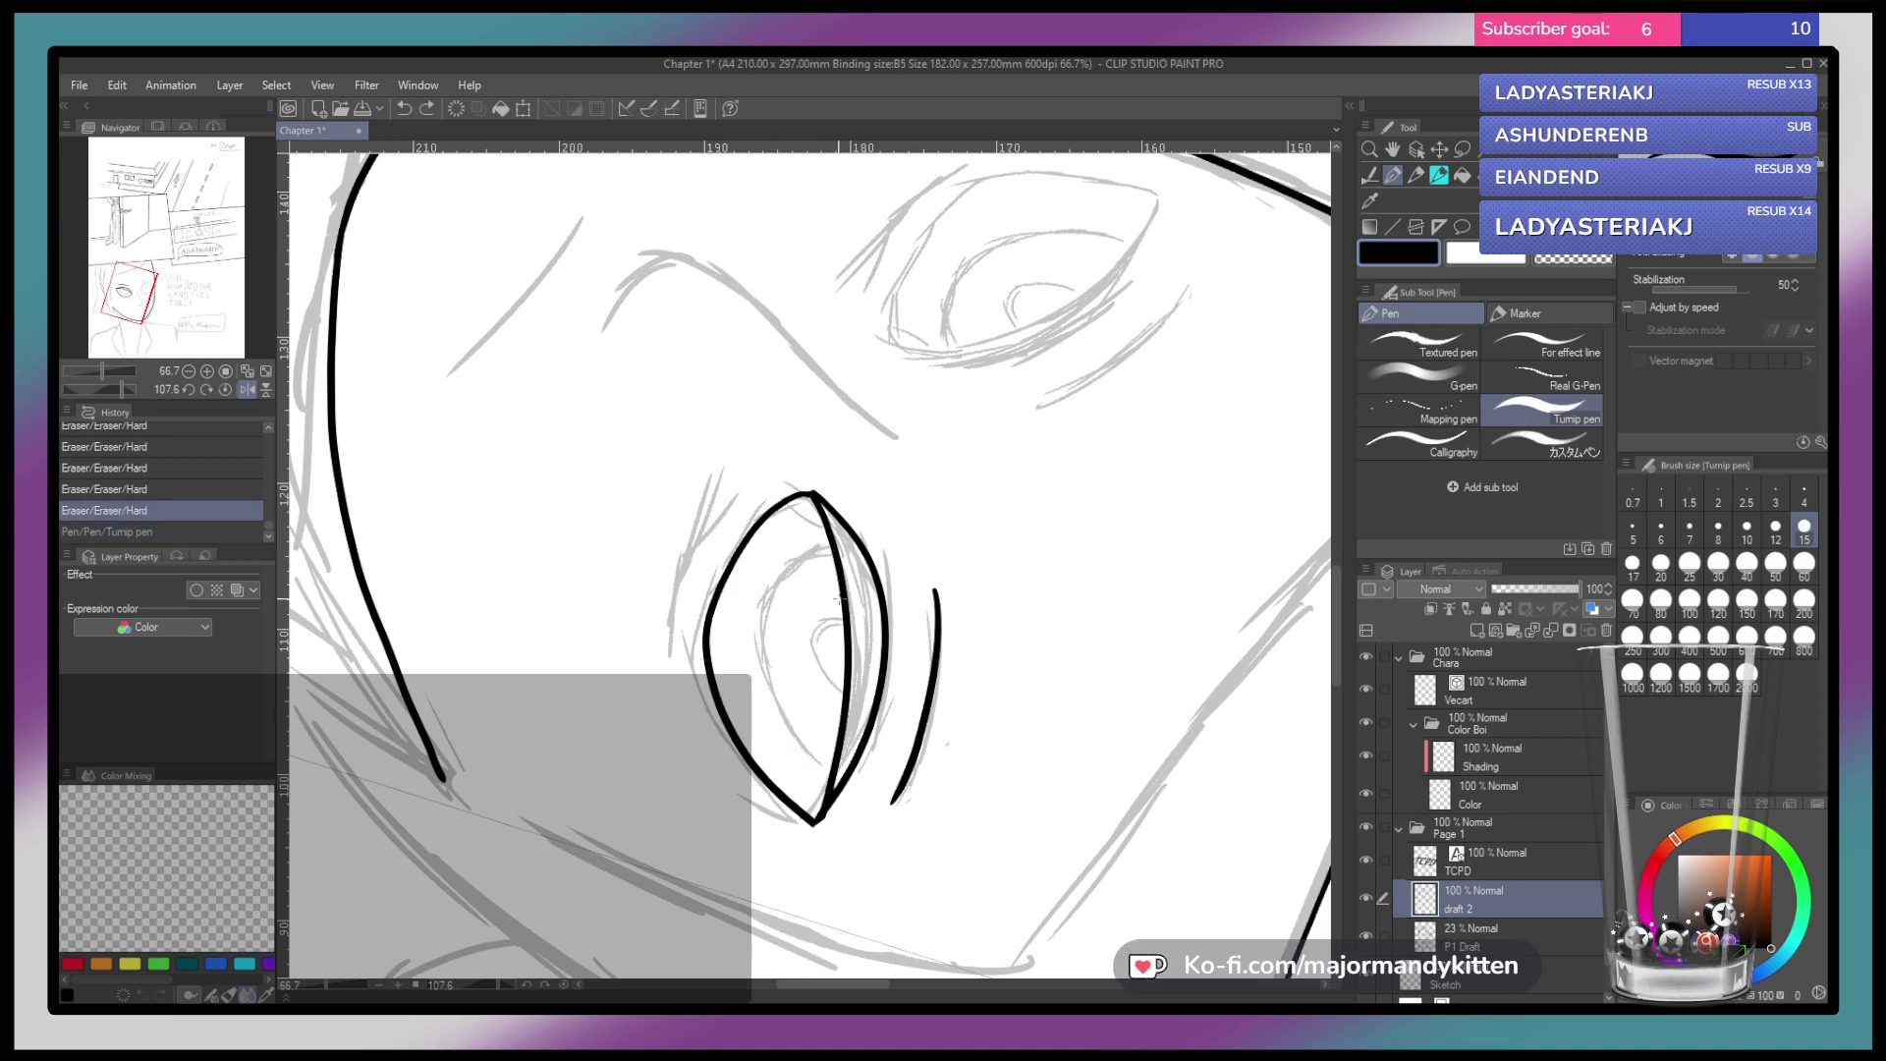
mouse_move(767, 612)
left_mouse_down()
mouse_move(772, 685)
mouse_move(831, 786)
left_mouse_up()
key("ctrl+z")
mouse_move(798, 560)
left_mouse_down()
mouse_move(775, 608)
mouse_move(831, 755)
left_mouse_up()
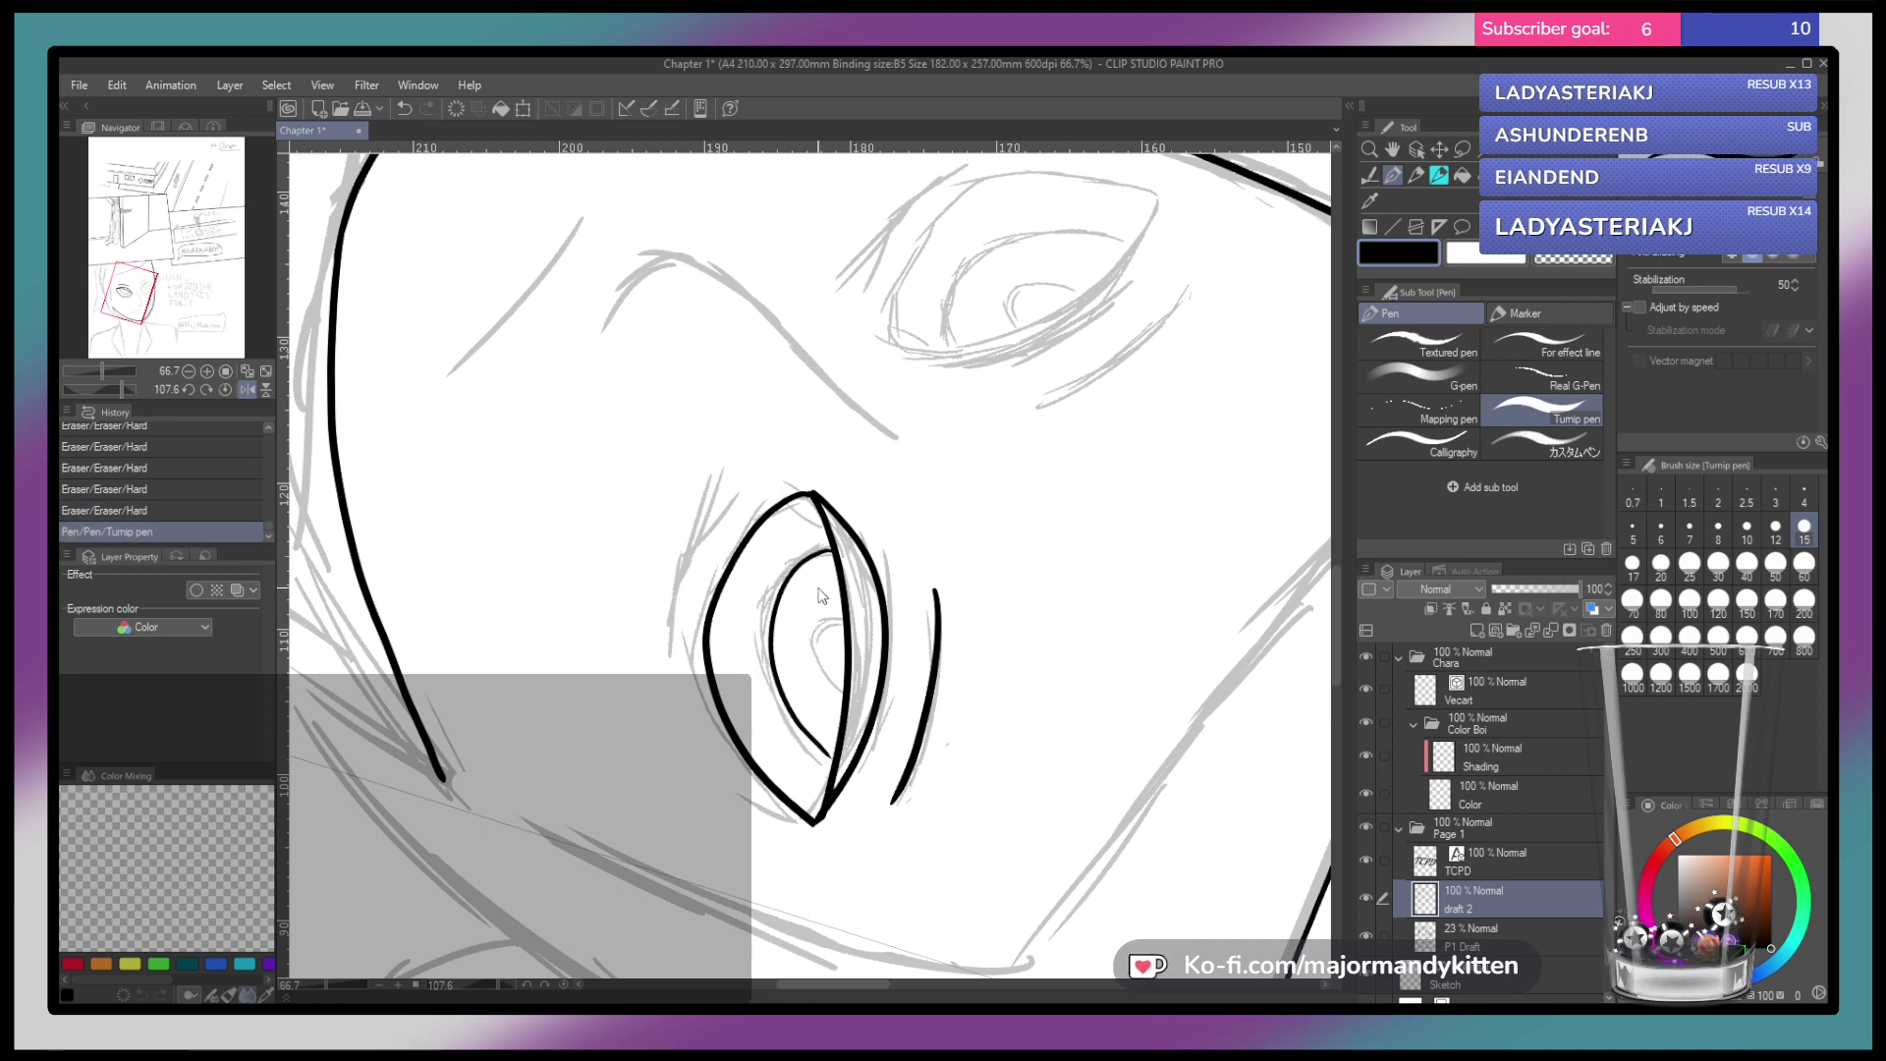
key("ctrl+z")
mouse_move(767, 619)
left_mouse_down()
mouse_move(796, 735)
mouse_move(831, 777)
left_mouse_up()
Ink the pupil curve within the iris and erase the tip that pokes through the upper lid line
mouse_move(843, 621)
left_mouse_down()
mouse_move(819, 669)
mouse_move(847, 698)
mouse_move(1038, 581)
mouse_move(1059, 427)
mouse_move(904, 390)
left_mouse_up()
left_click_drag(887, 469, 884, 566)
left_click_drag(884, 566, 1008, 432)
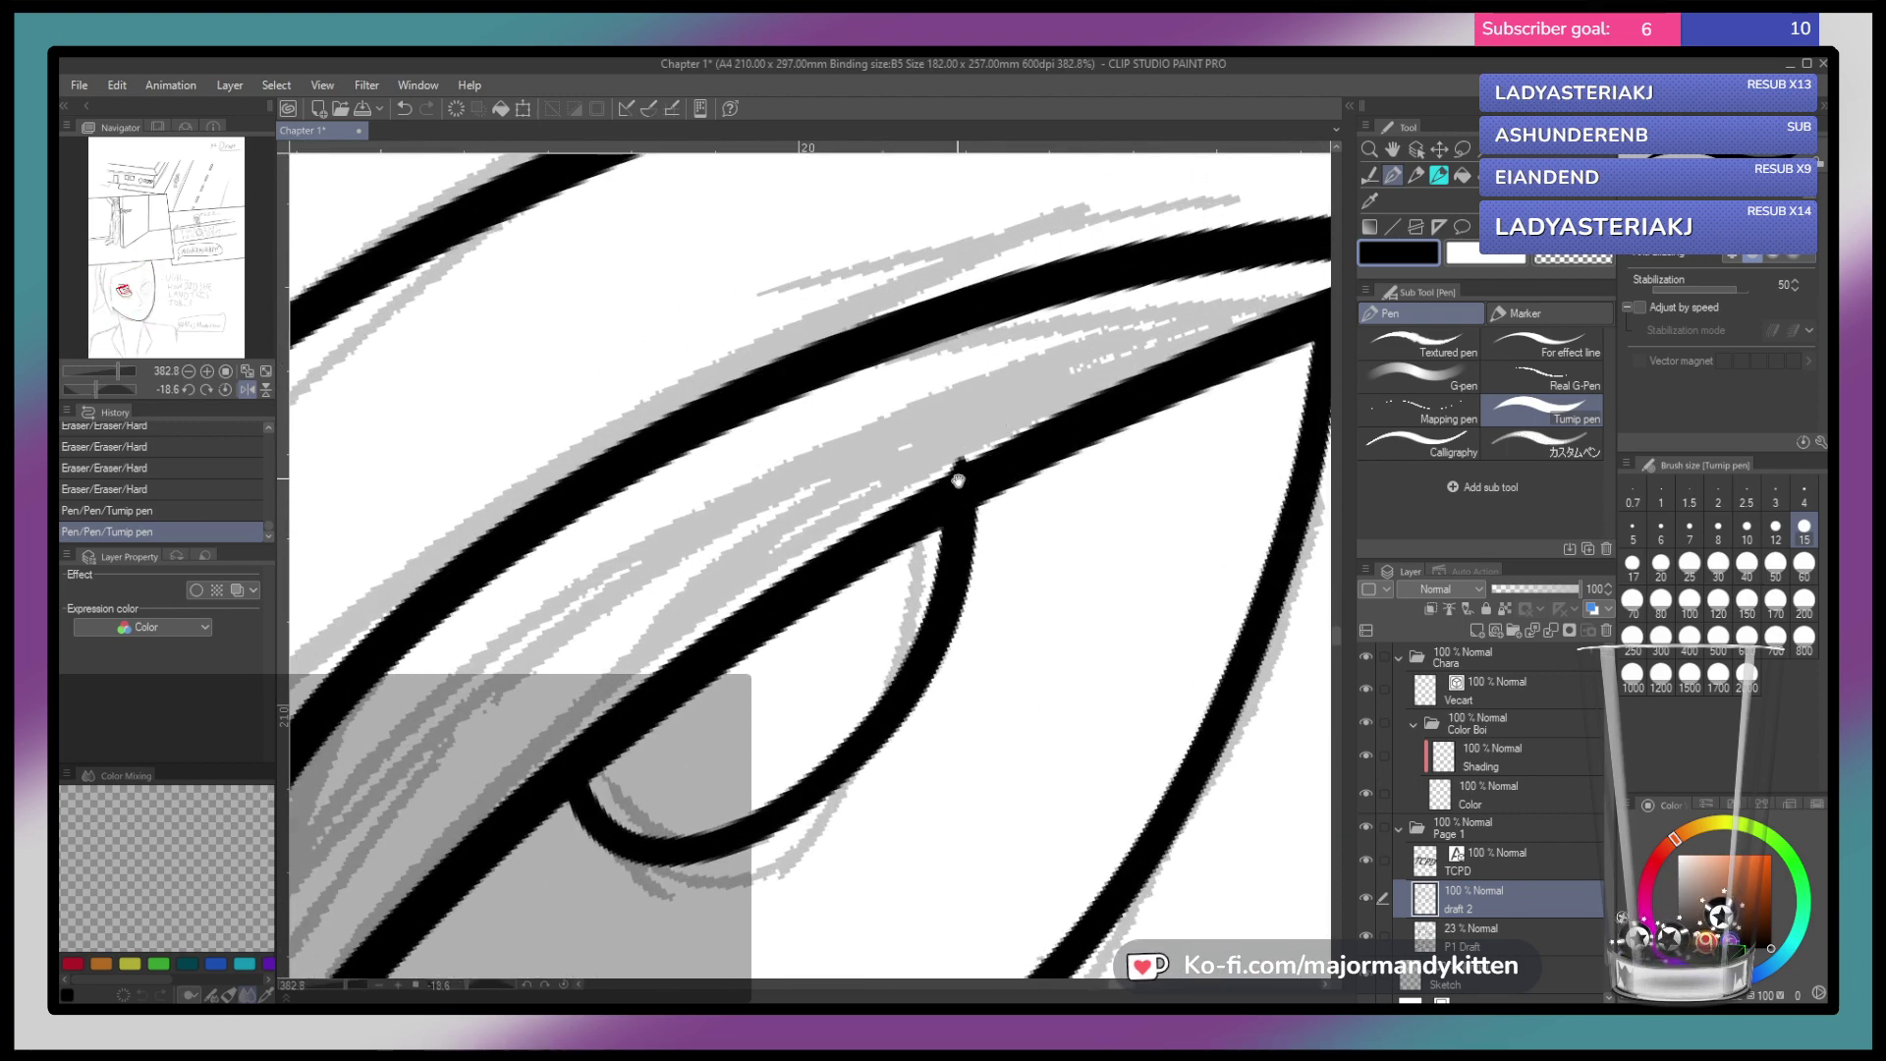
scroll(968, 486, "up", 3)
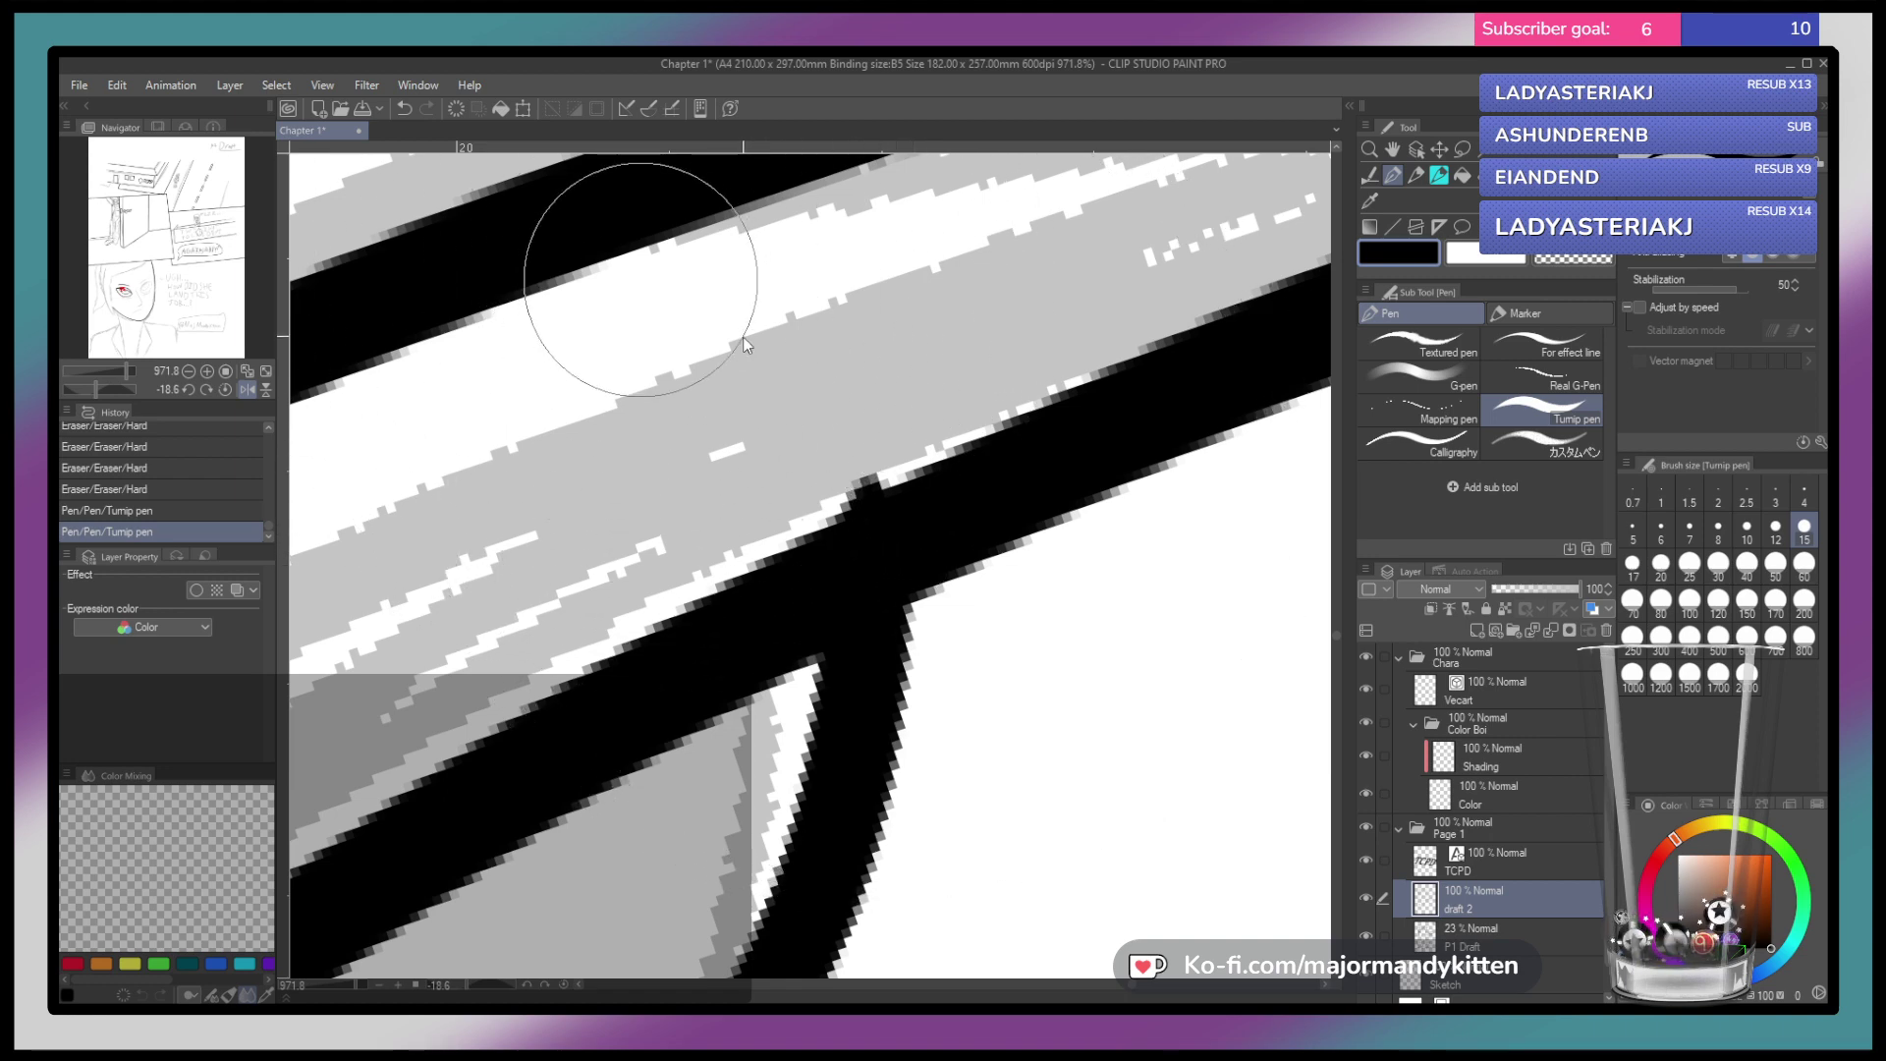
mouse_move(885, 471)
left_mouse_down()
mouse_move(847, 491)
mouse_move(867, 480)
left_mouse_up()
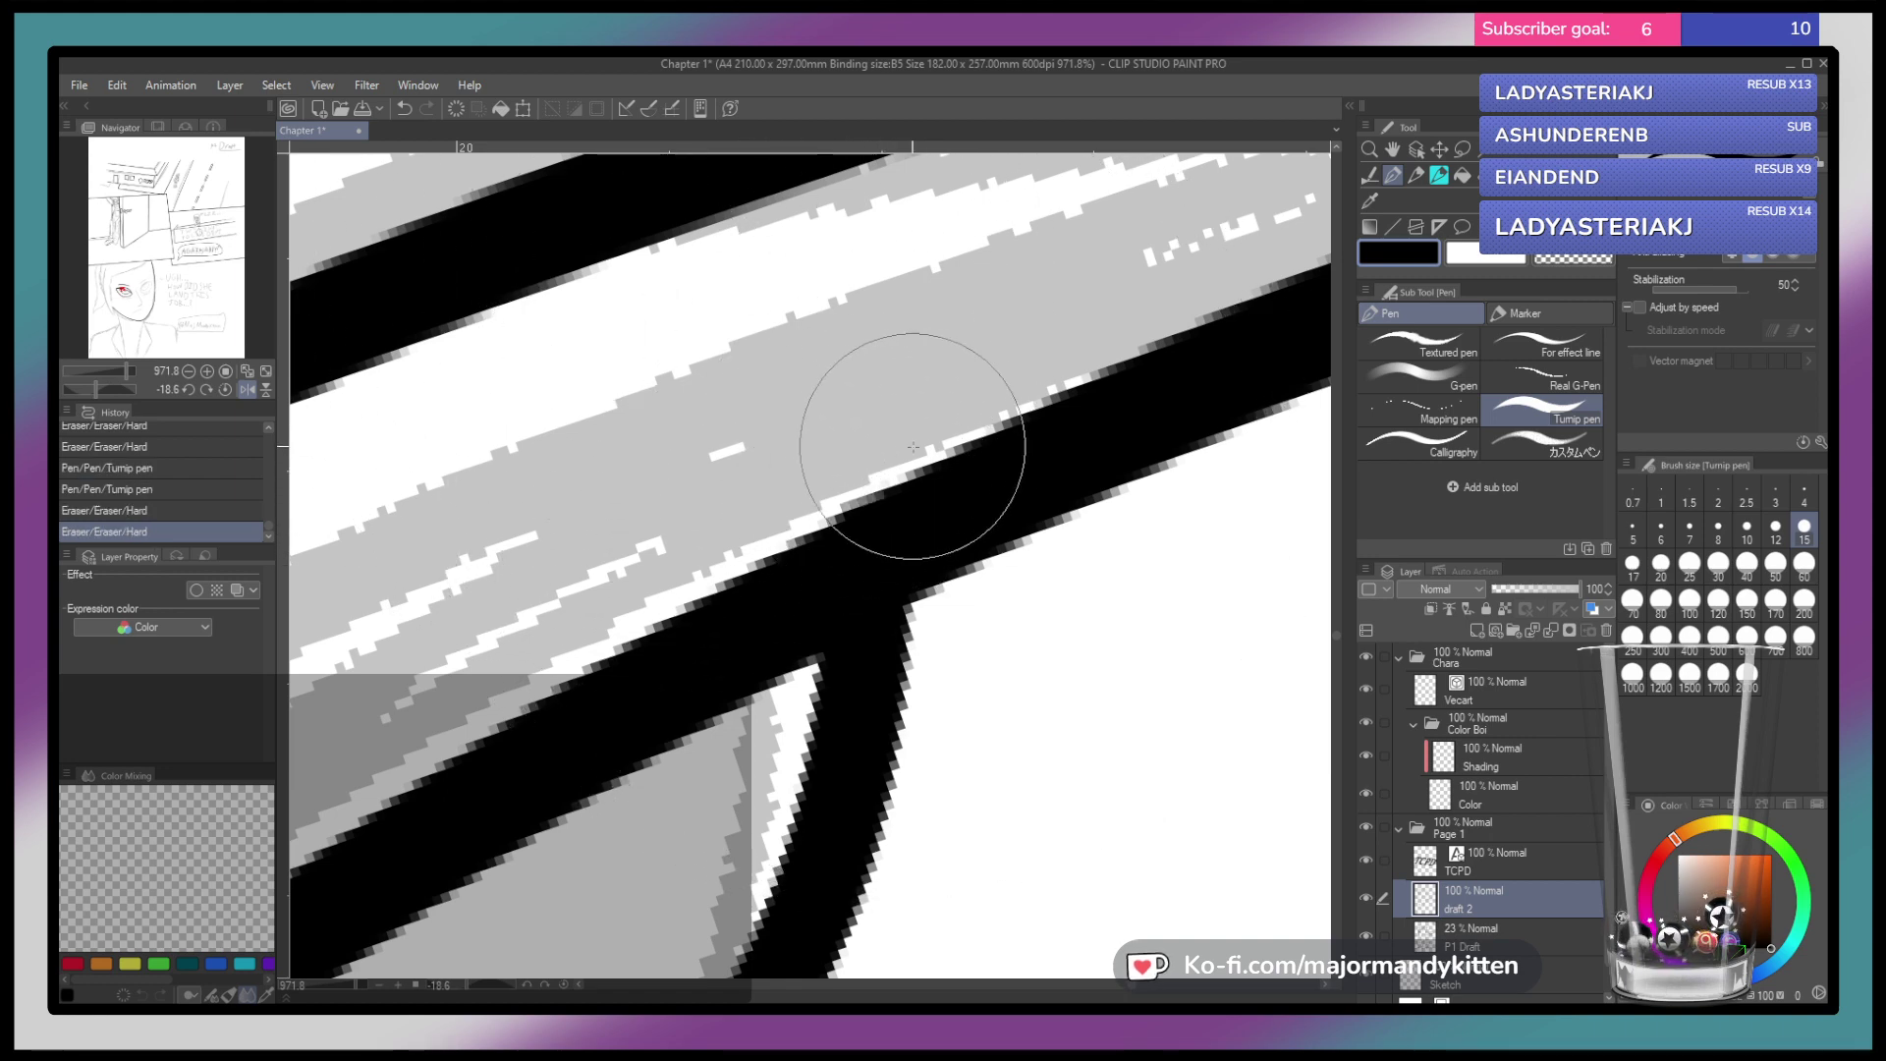
Erase the excess line ends at the inner corner of the inked eye with the hard eraser
scroll(902, 448, "down", 8)
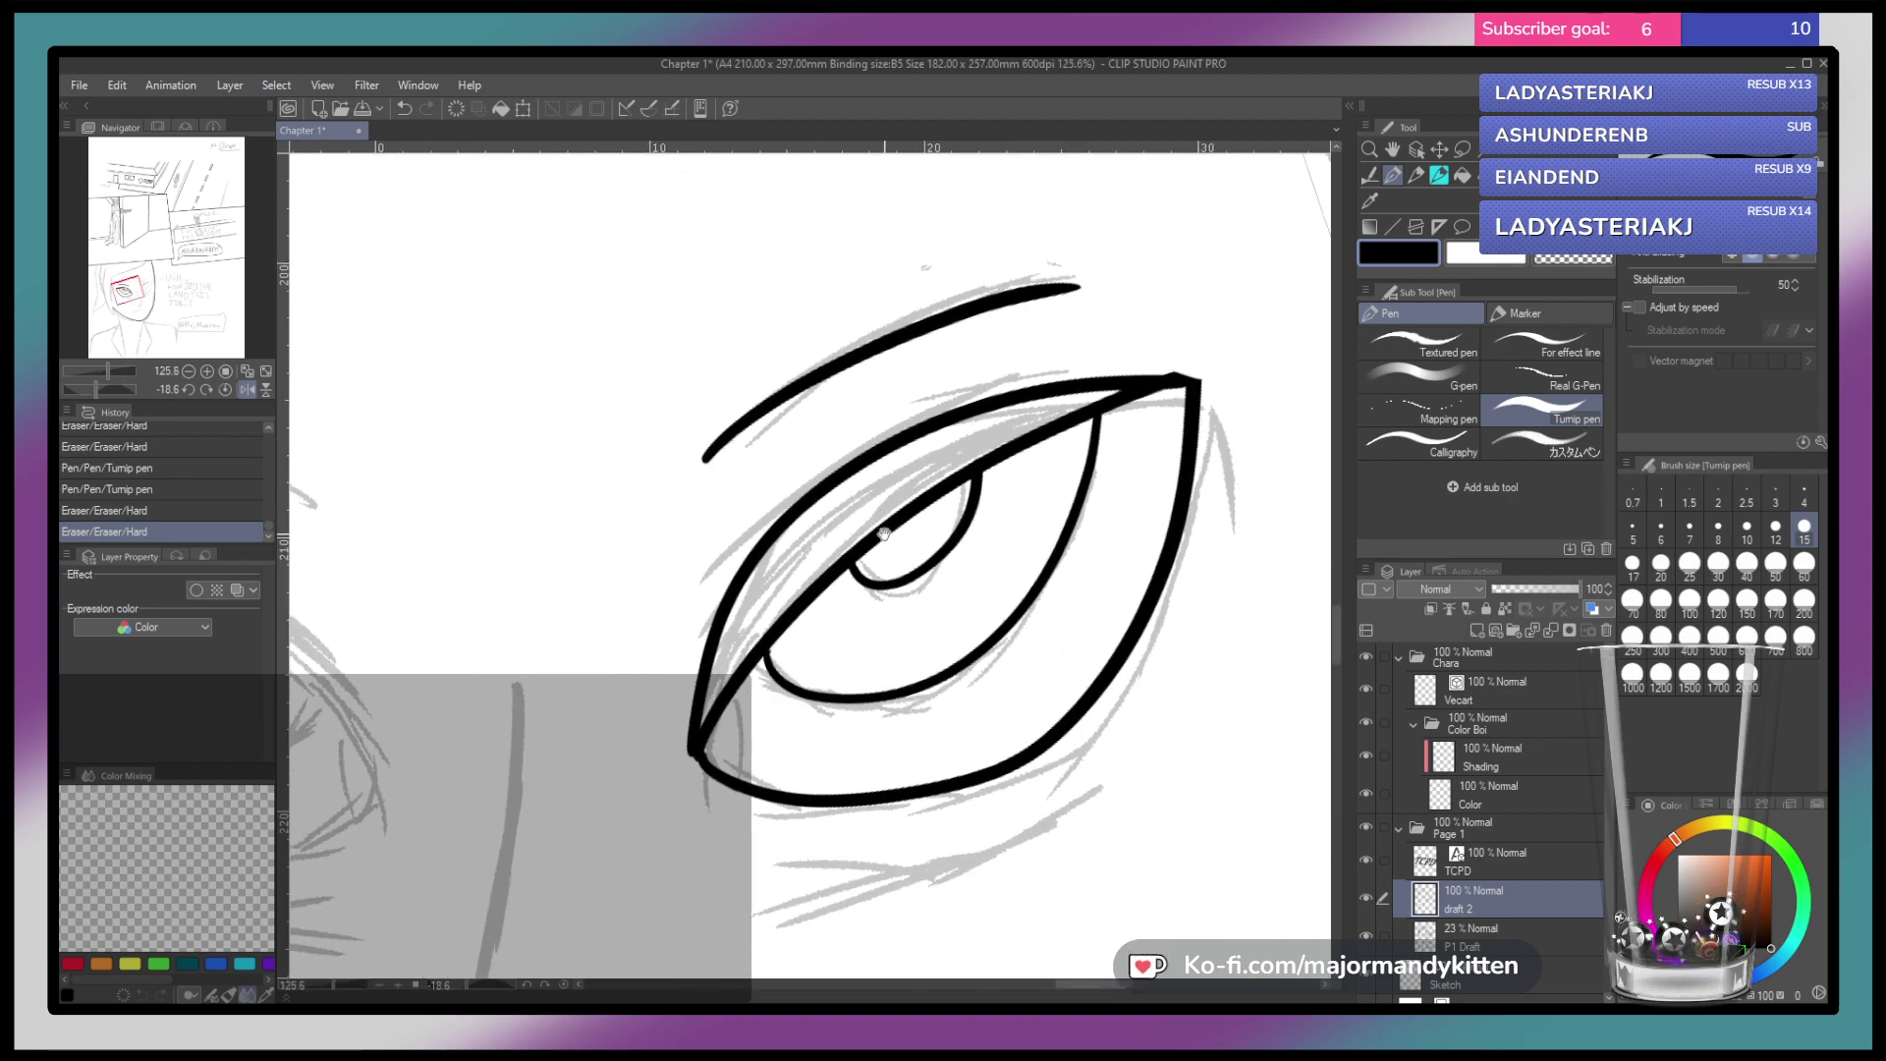
scroll(884, 525, "up", 5)
left_click_drag(720, 690, 740, 701)
left_click_drag(711, 623, 749, 708)
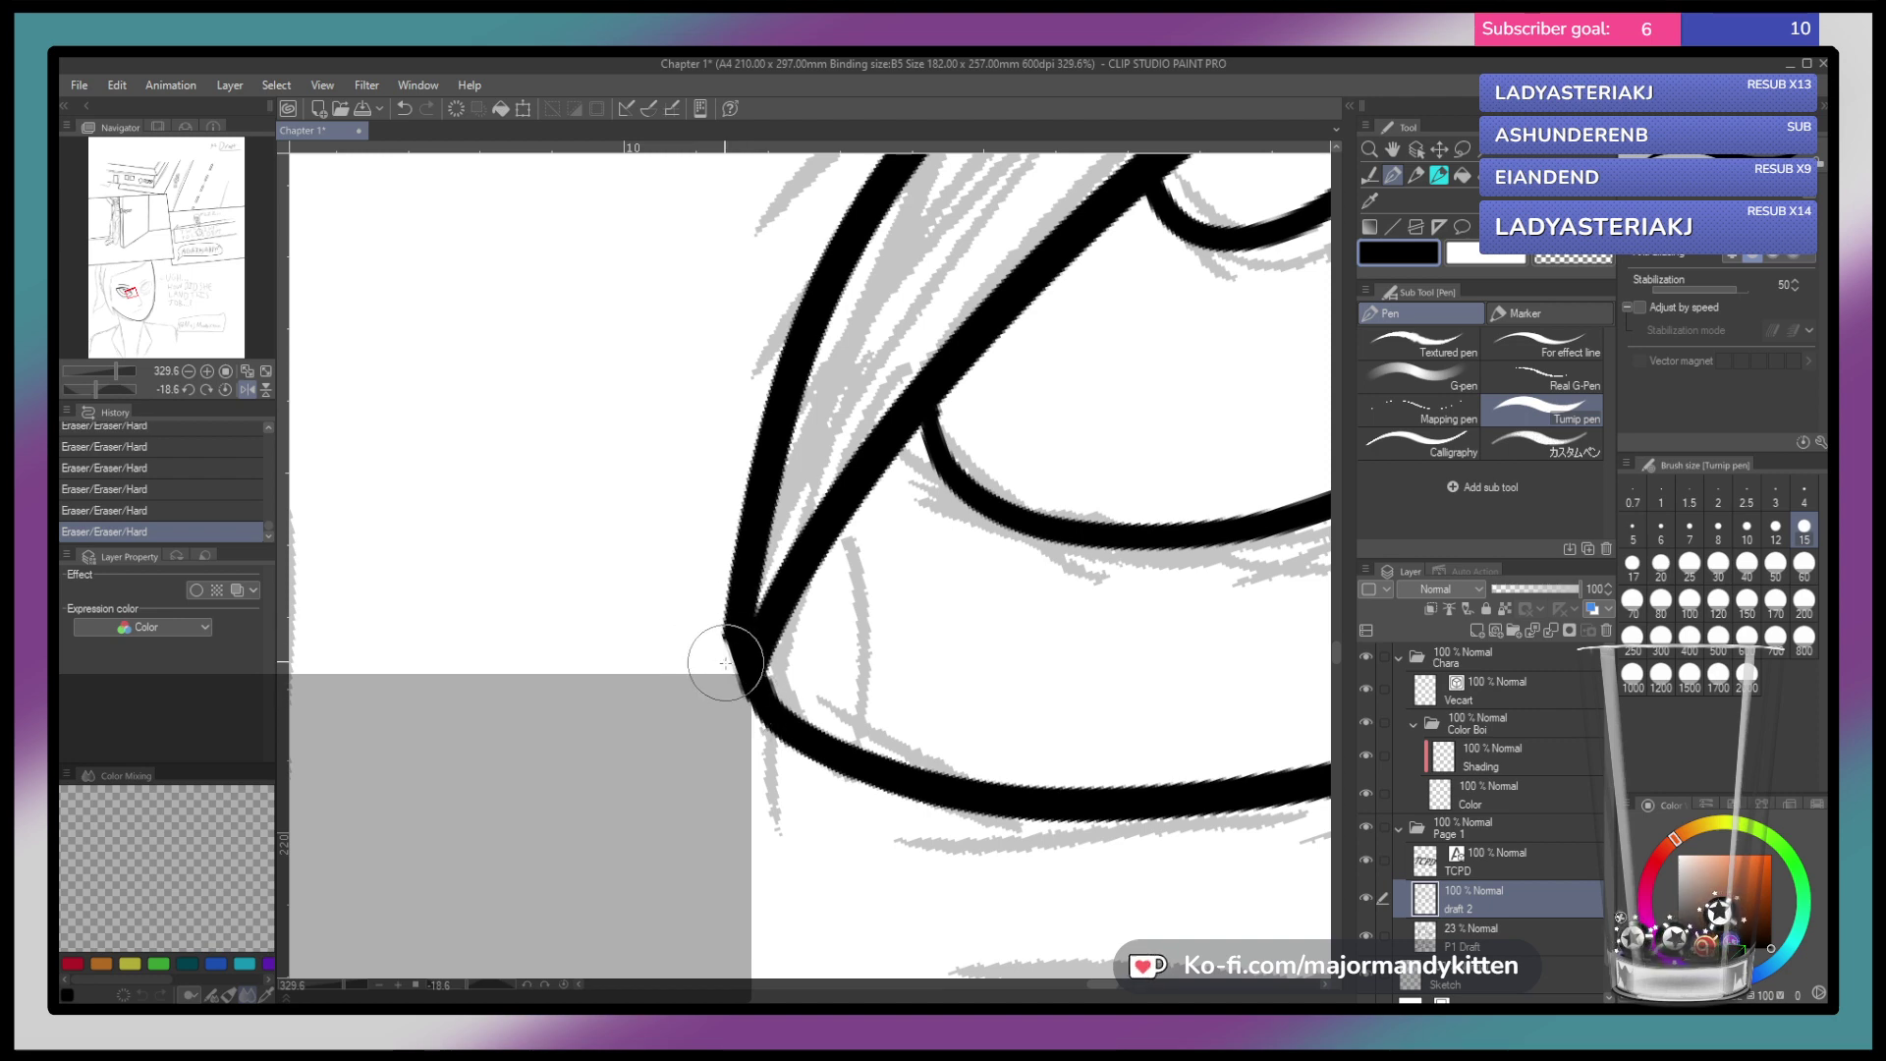
left_click_drag(933, 532, 718, 531)
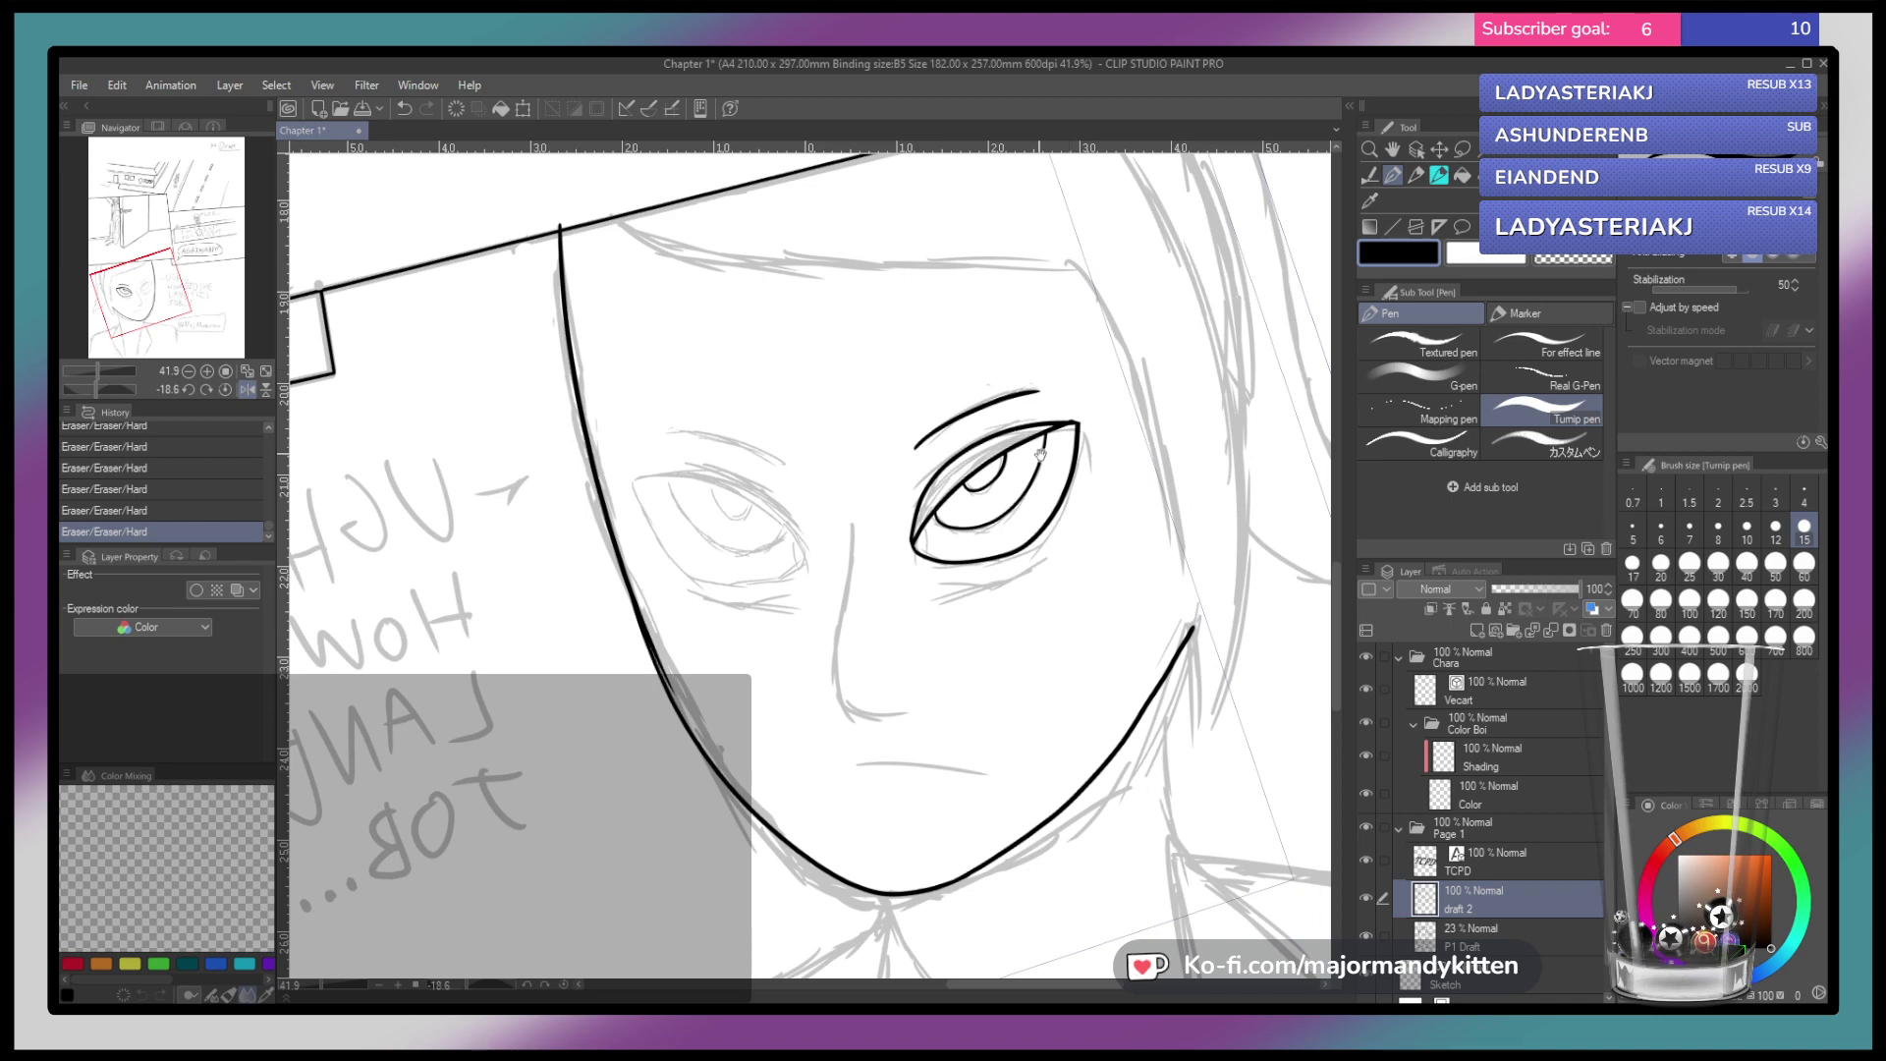
Ink a curved crease beneath the eye, redoing the stroke to make it longer and more rounded
scroll(1041, 453, "up", 2)
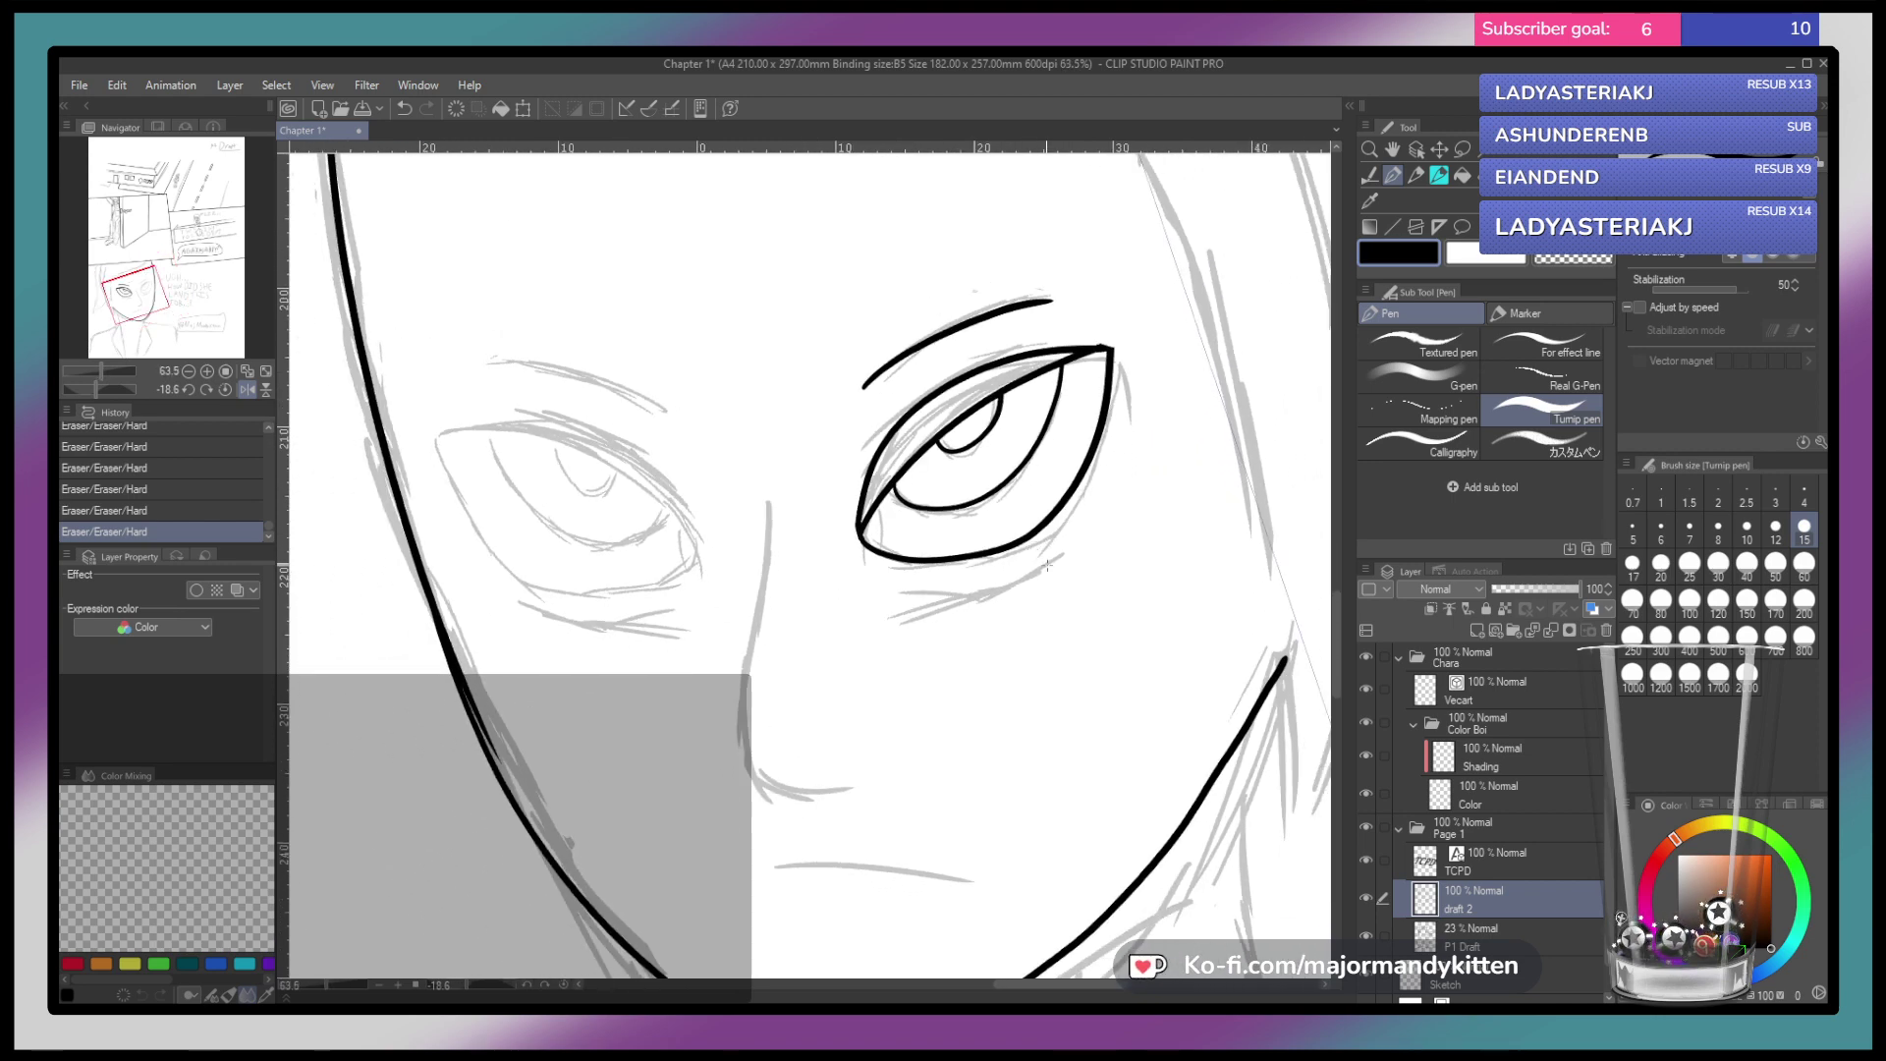
left_click_drag(1063, 556, 926, 602)
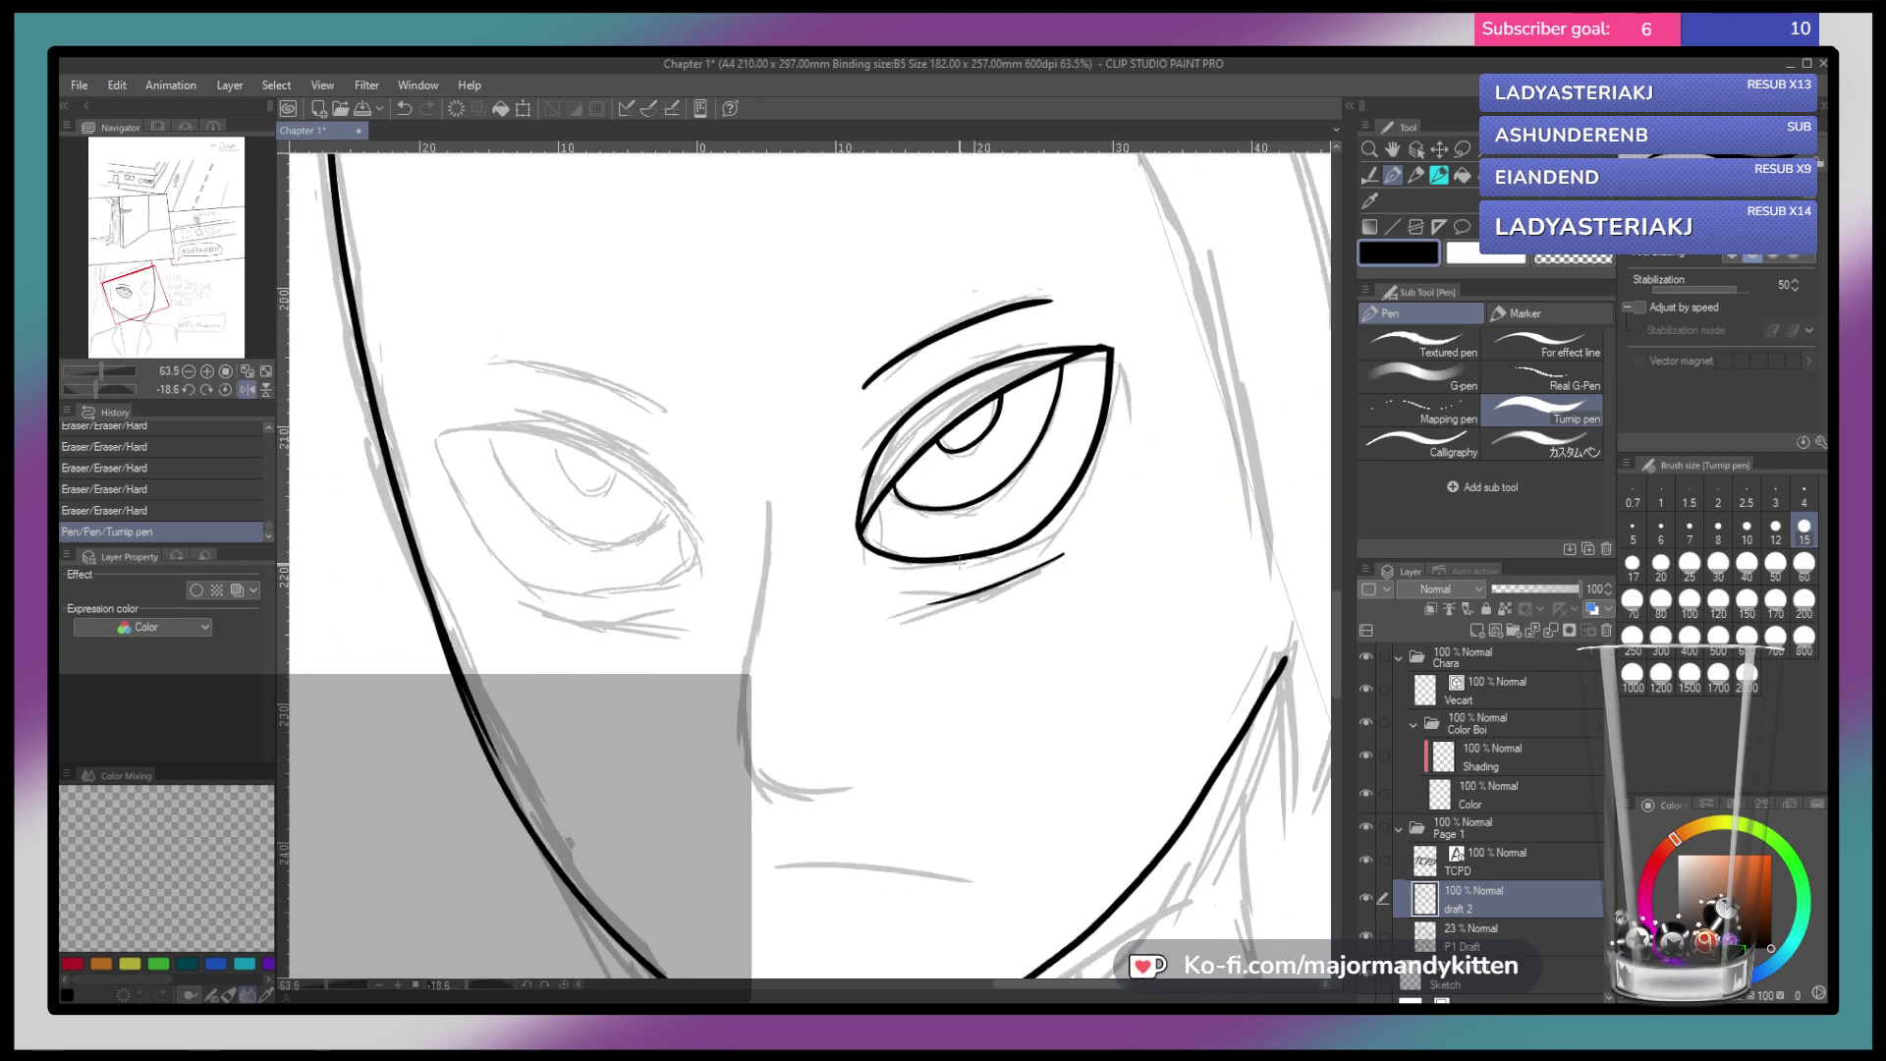
key("ctrl+z")
mouse_move(1069, 548)
left_mouse_down()
mouse_move(1035, 576)
mouse_move(899, 604)
left_mouse_up()
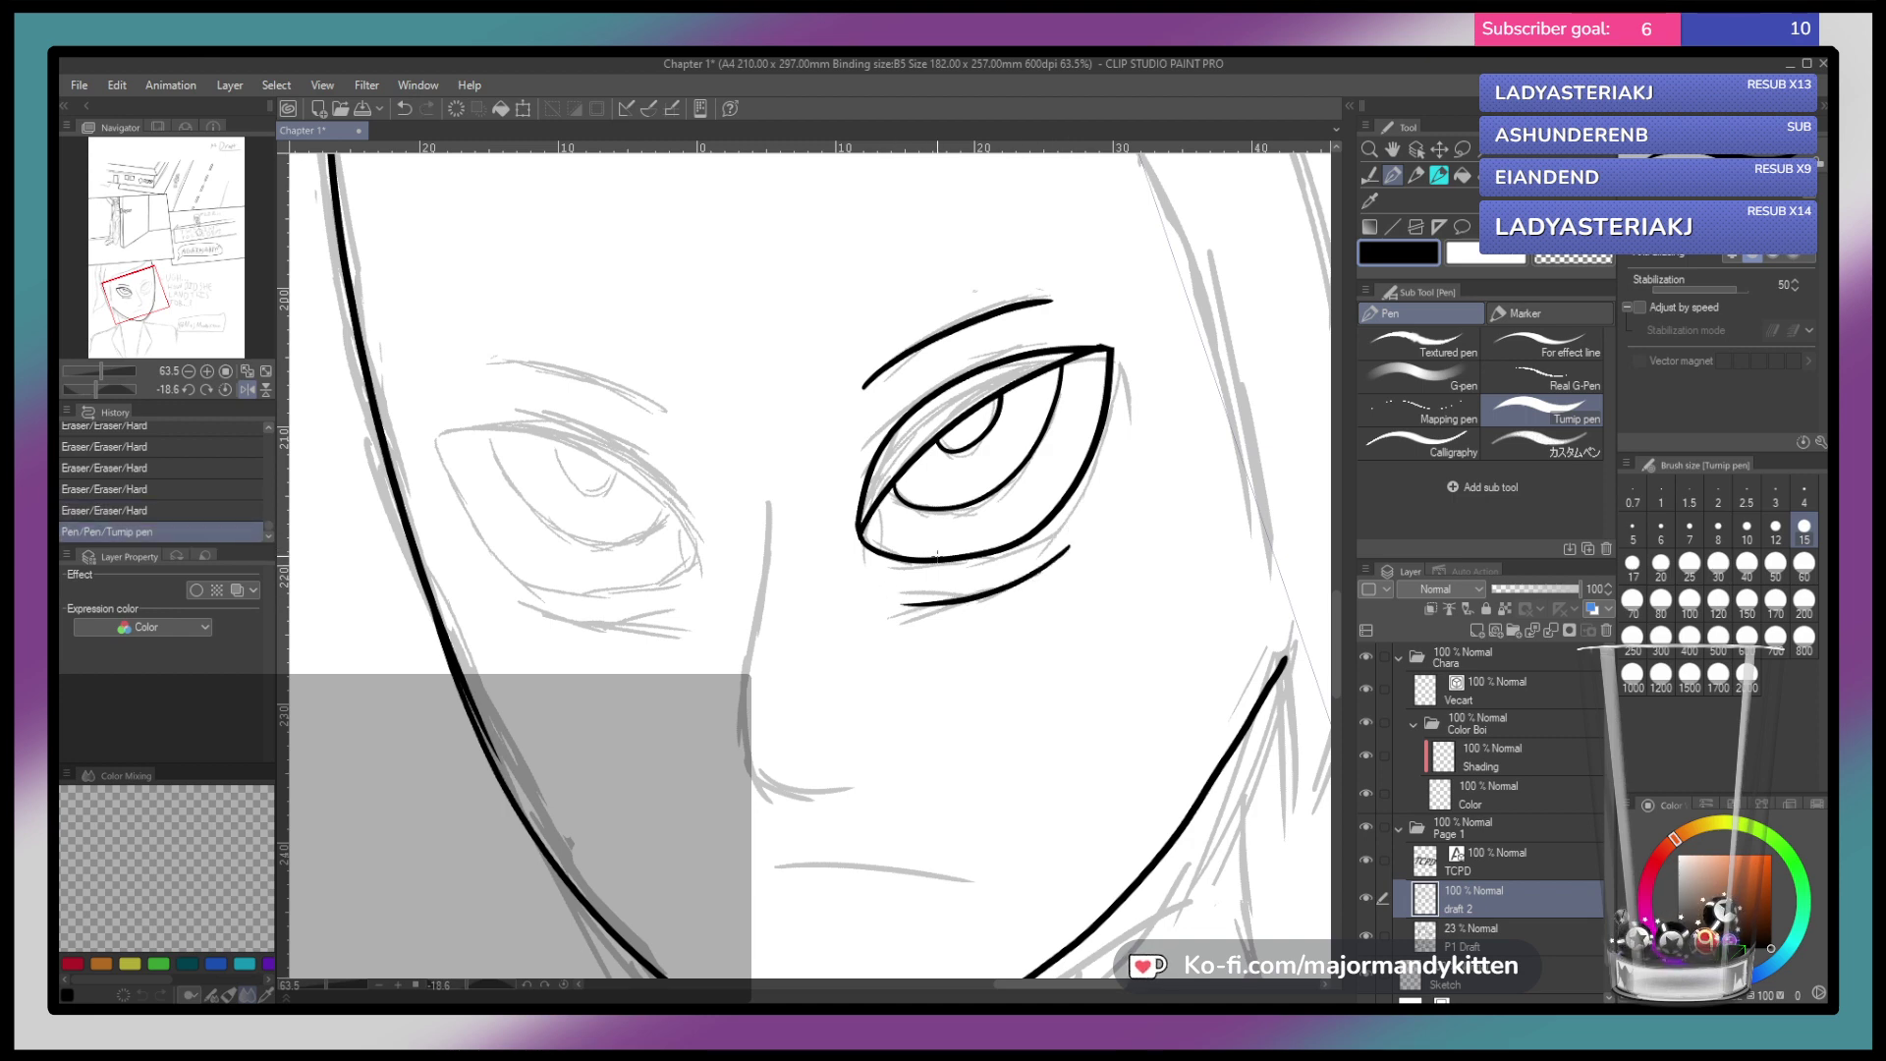
Lasso the whole inked eye with its fold and crease, and paste a copy of it
scroll(939, 511, "down", 3)
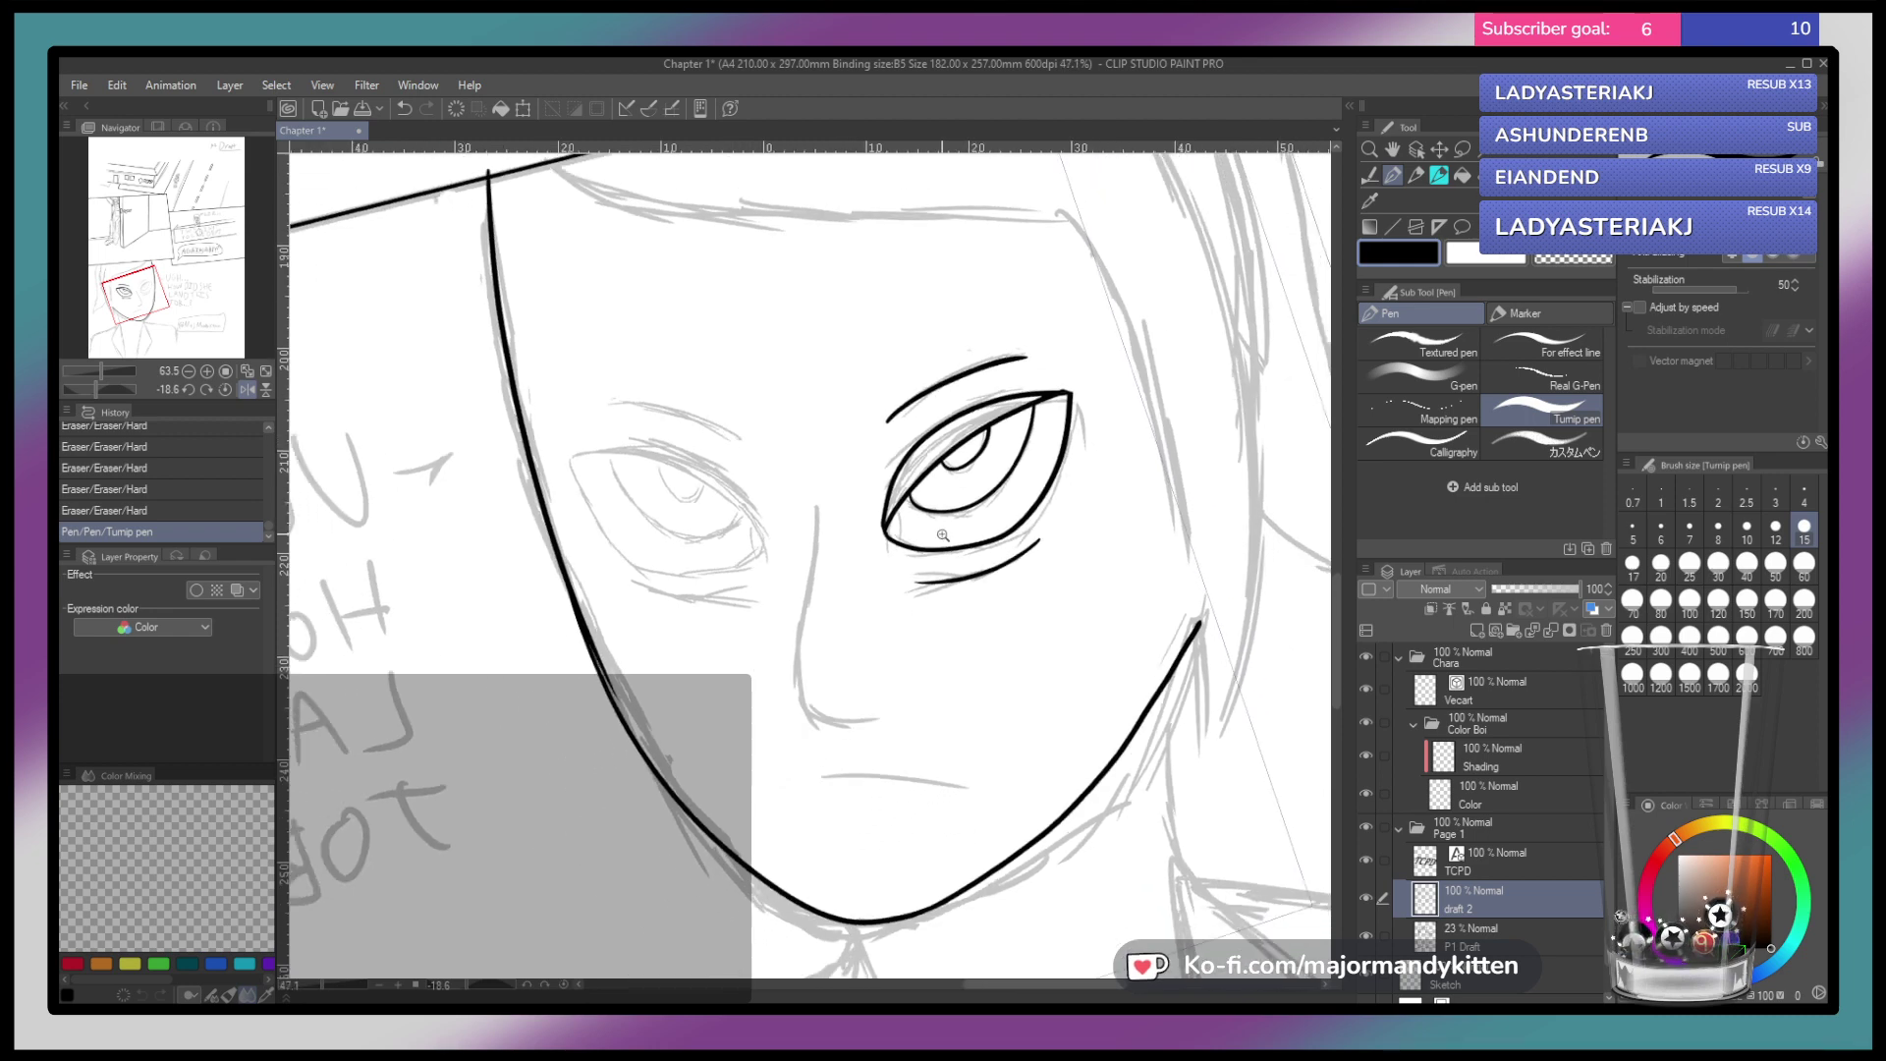
scroll(929, 540, "down", 1)
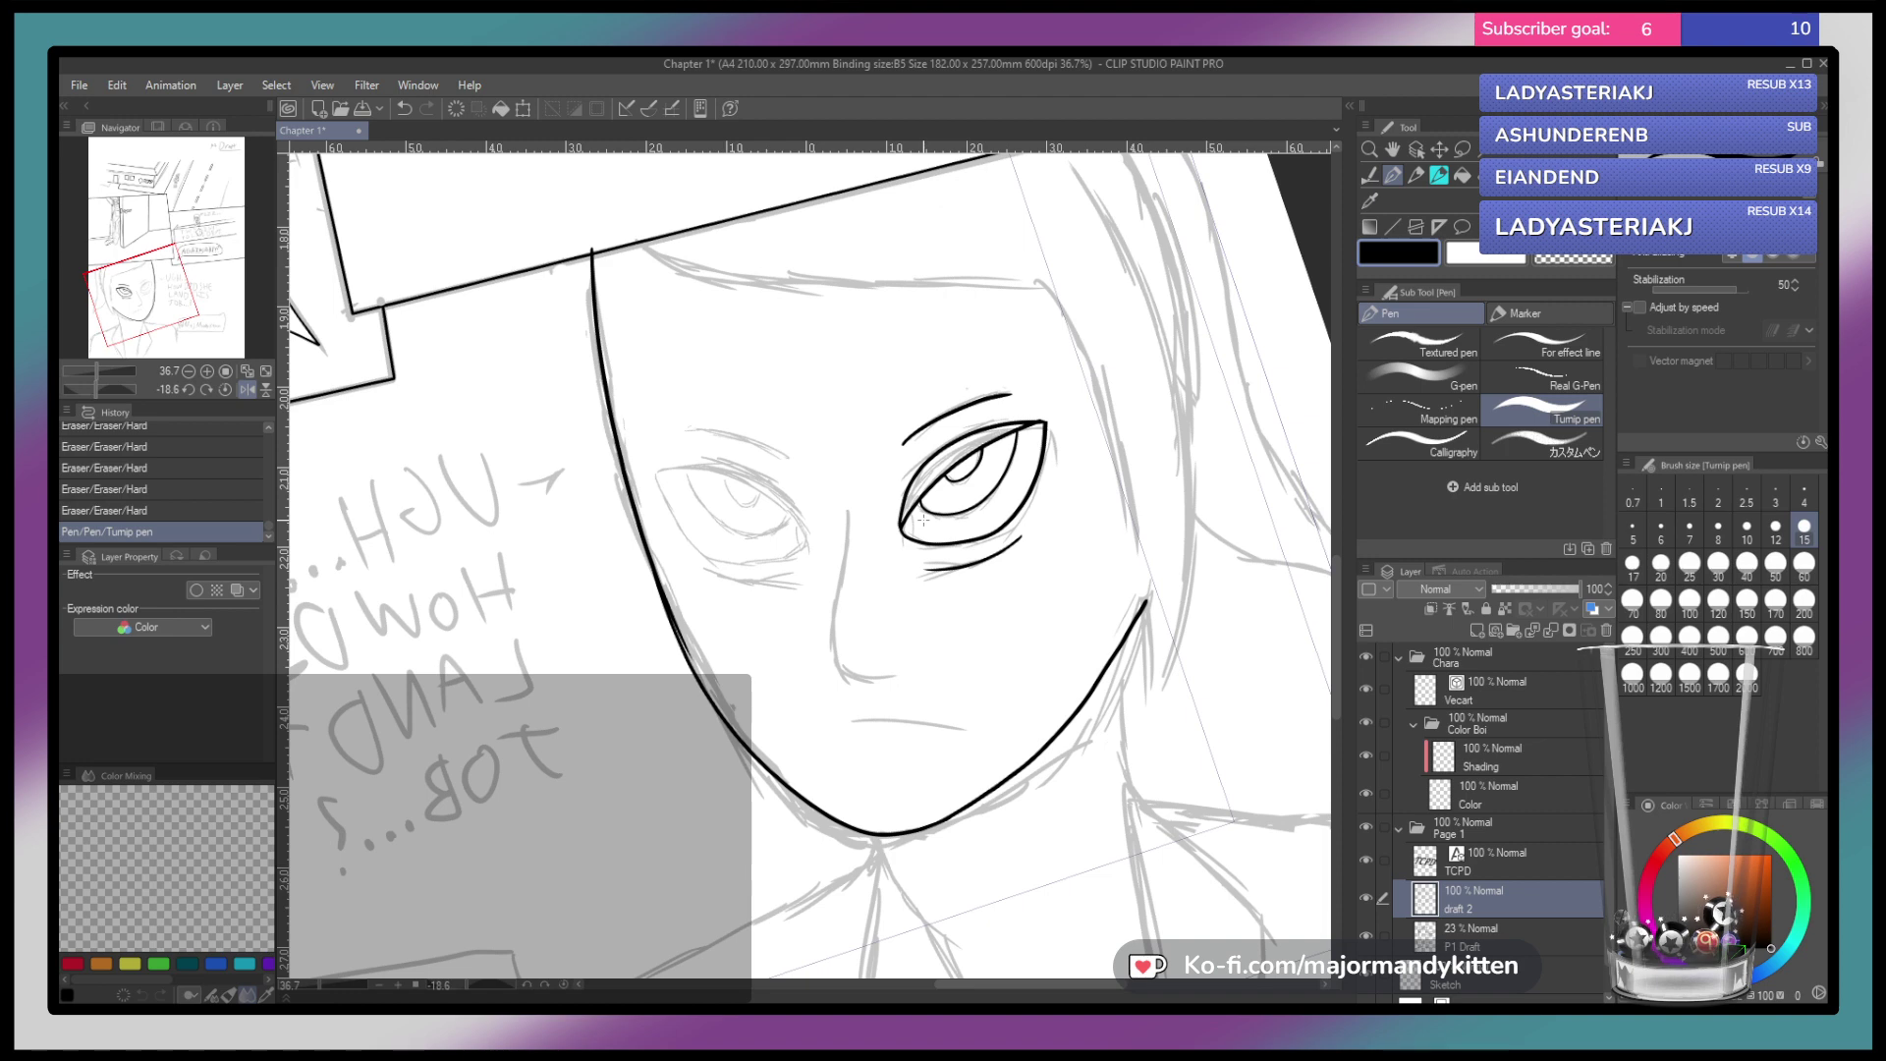
left_click(1462, 148)
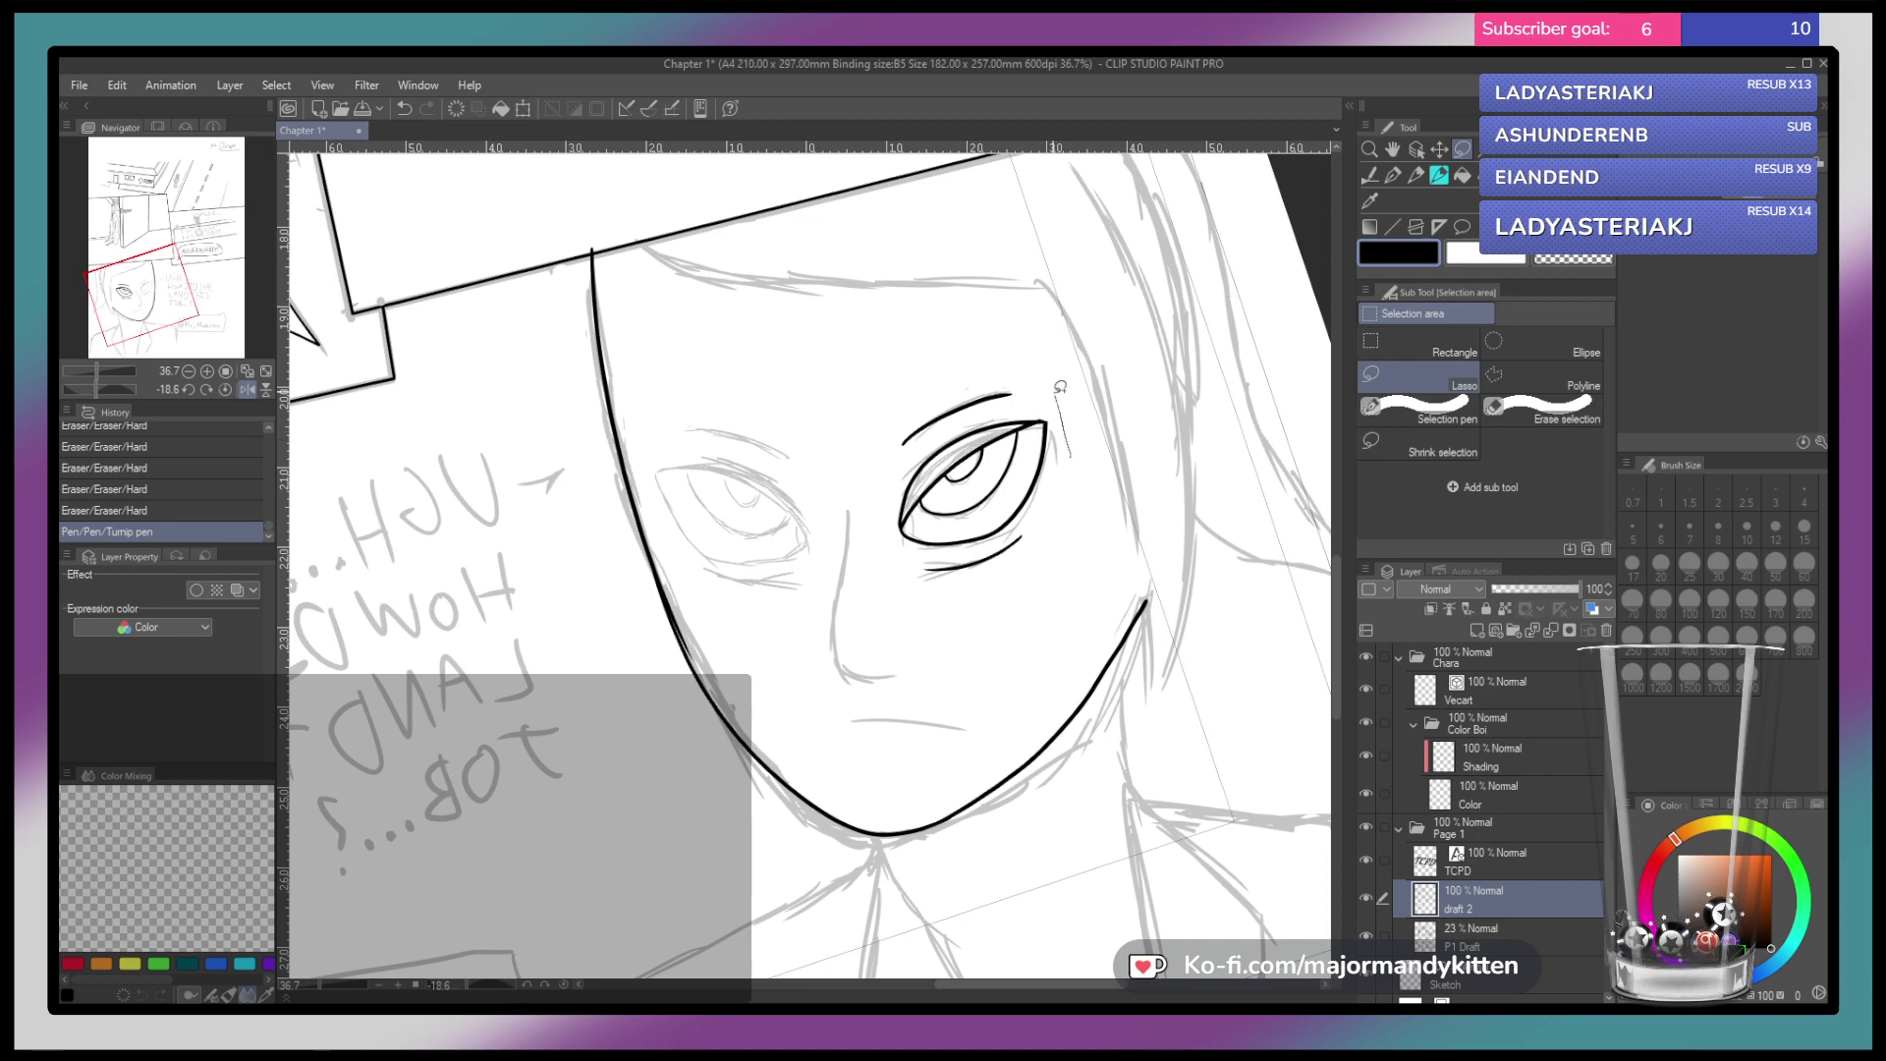
mouse_move(941, 366)
left_mouse_down()
mouse_move(876, 581)
mouse_move(930, 614)
mouse_move(1028, 616)
mouse_move(1068, 591)
mouse_move(1086, 530)
mouse_move(1066, 424)
left_mouse_up()
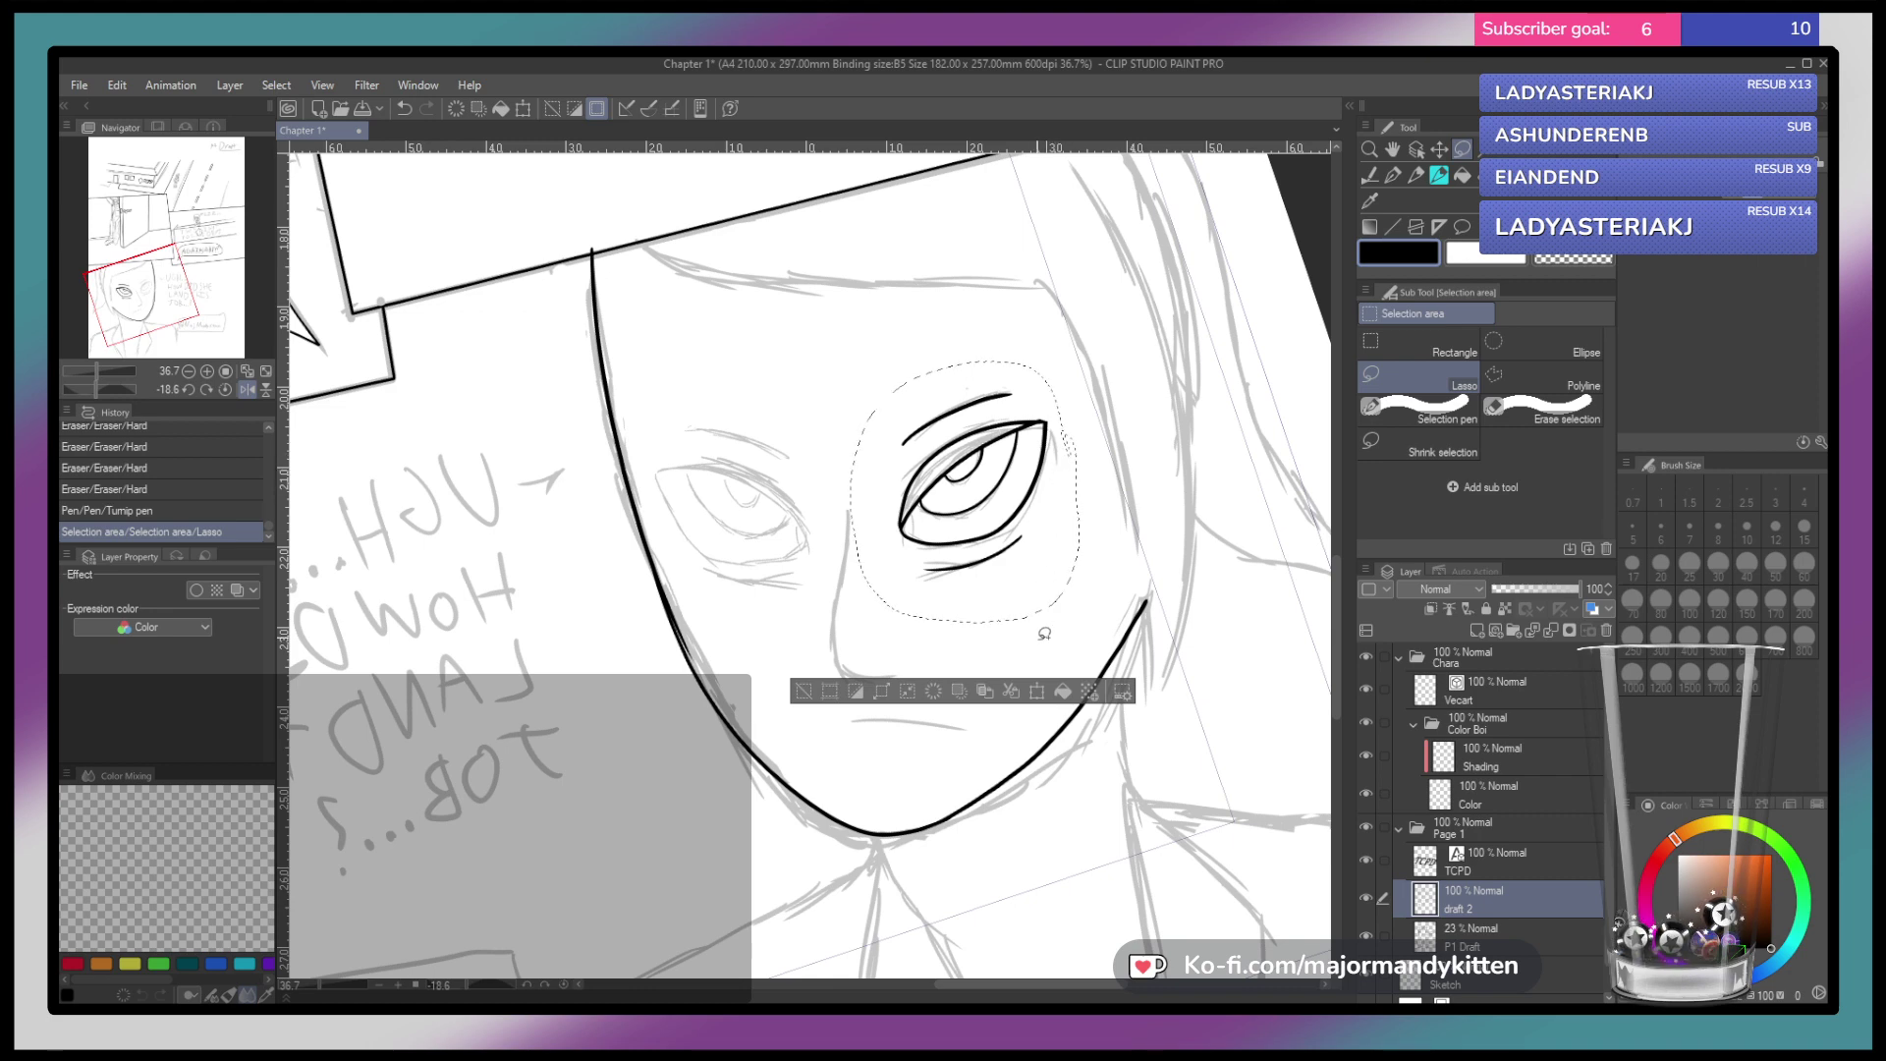
key("ctrl+v")
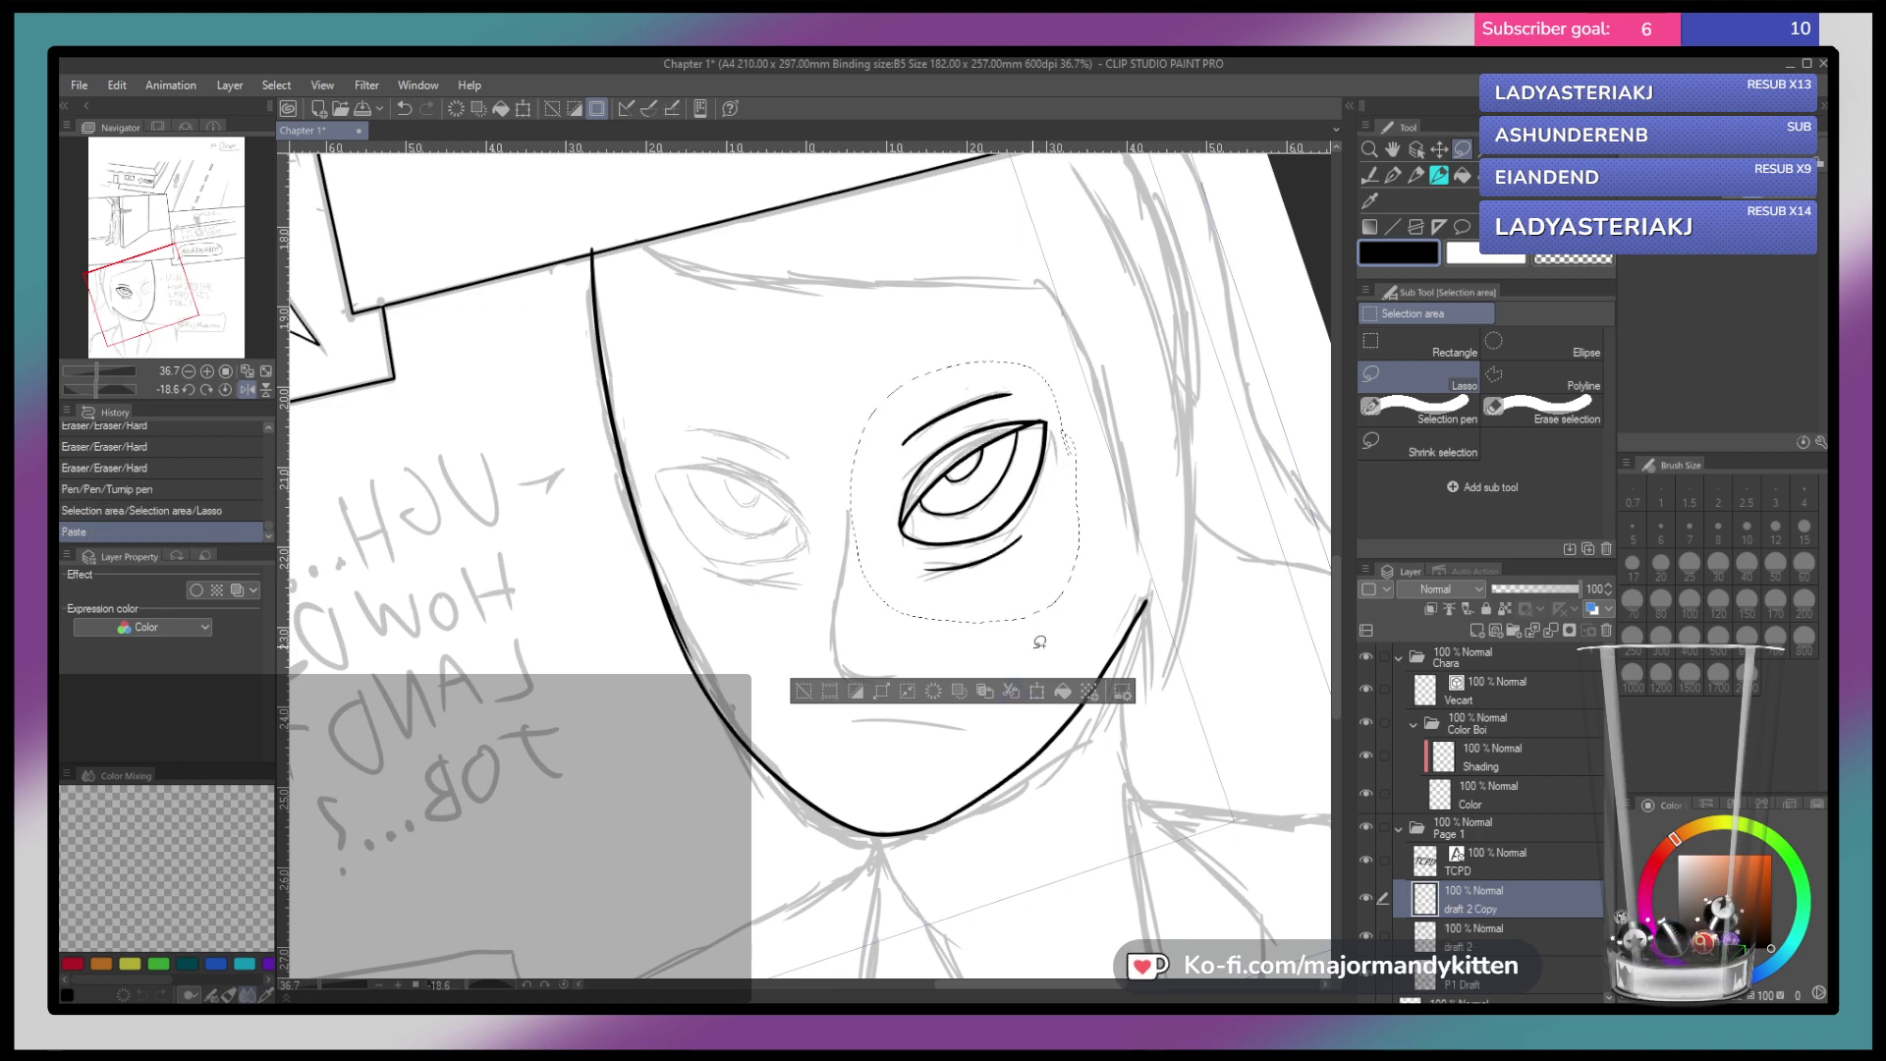
Mirror the pasted eye horizontally, rotate it to about -25.7° and fit it over the other sketched eye, with the selection cleared
left_click(1037, 693)
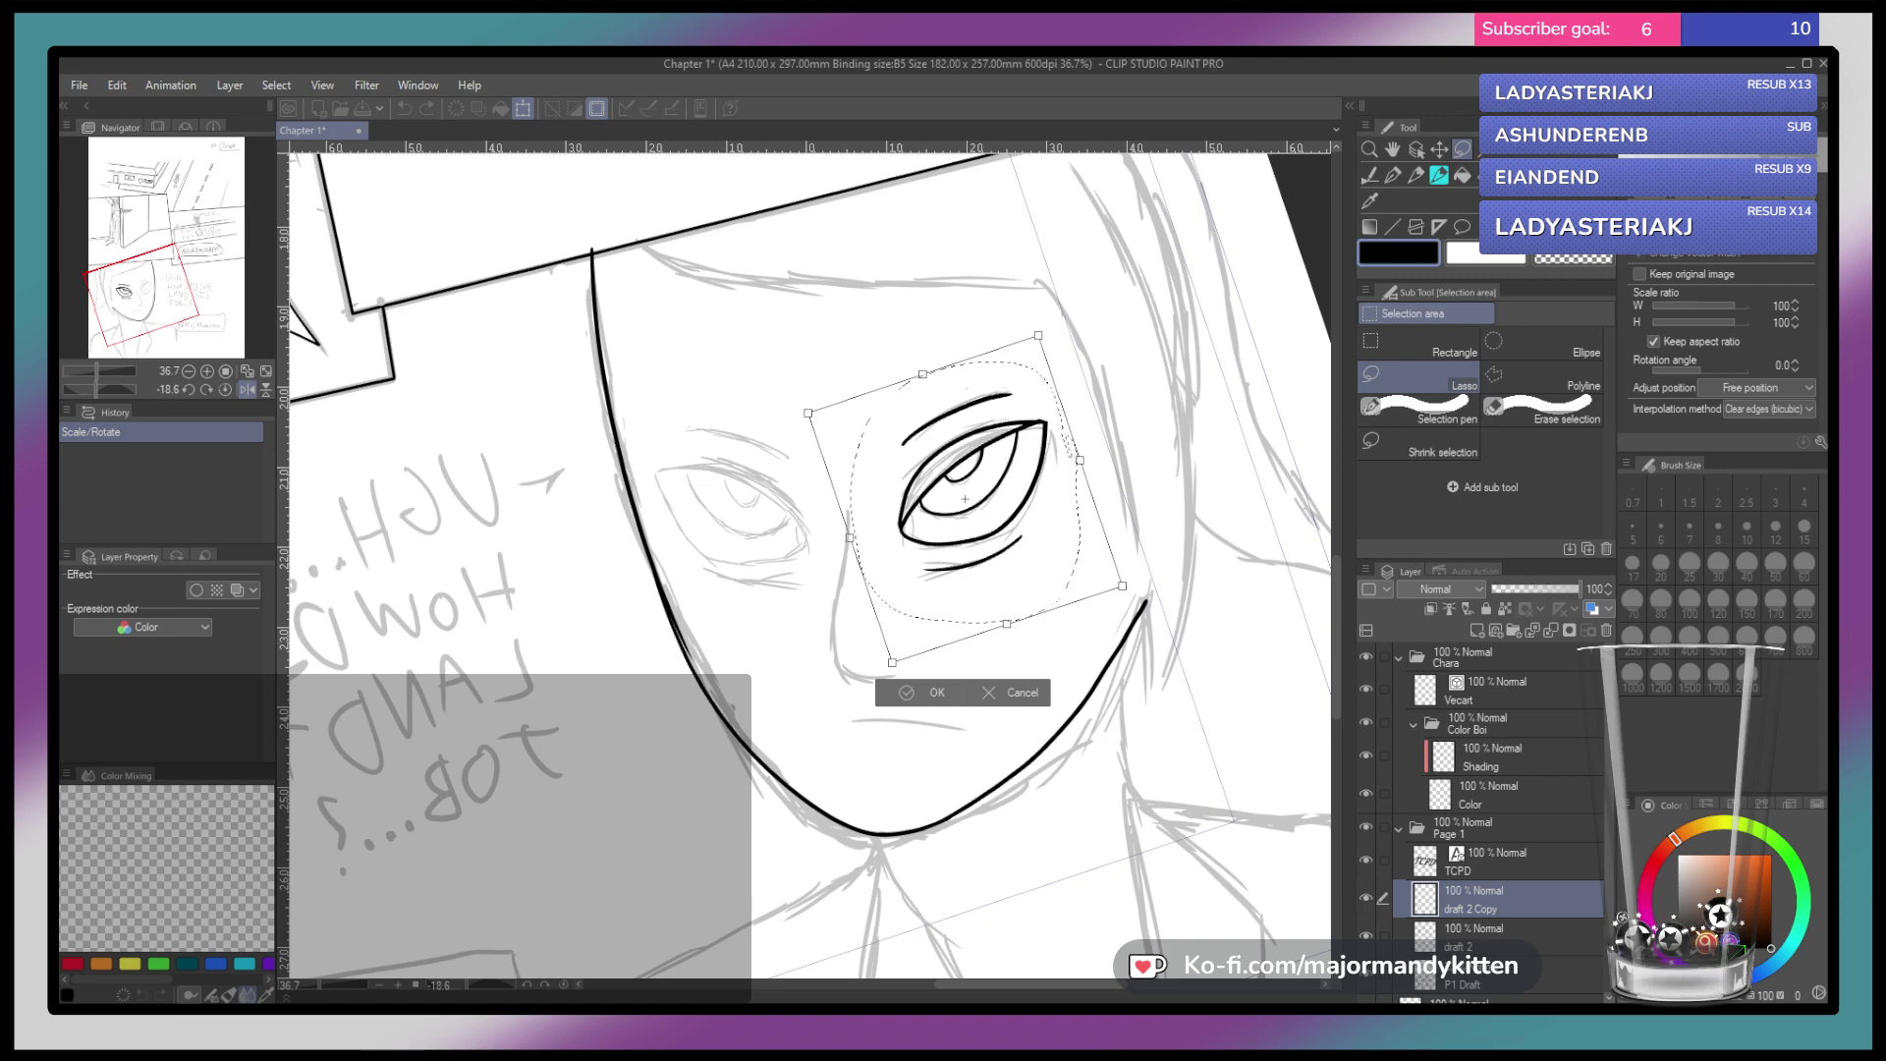
left_click(1699, 200)
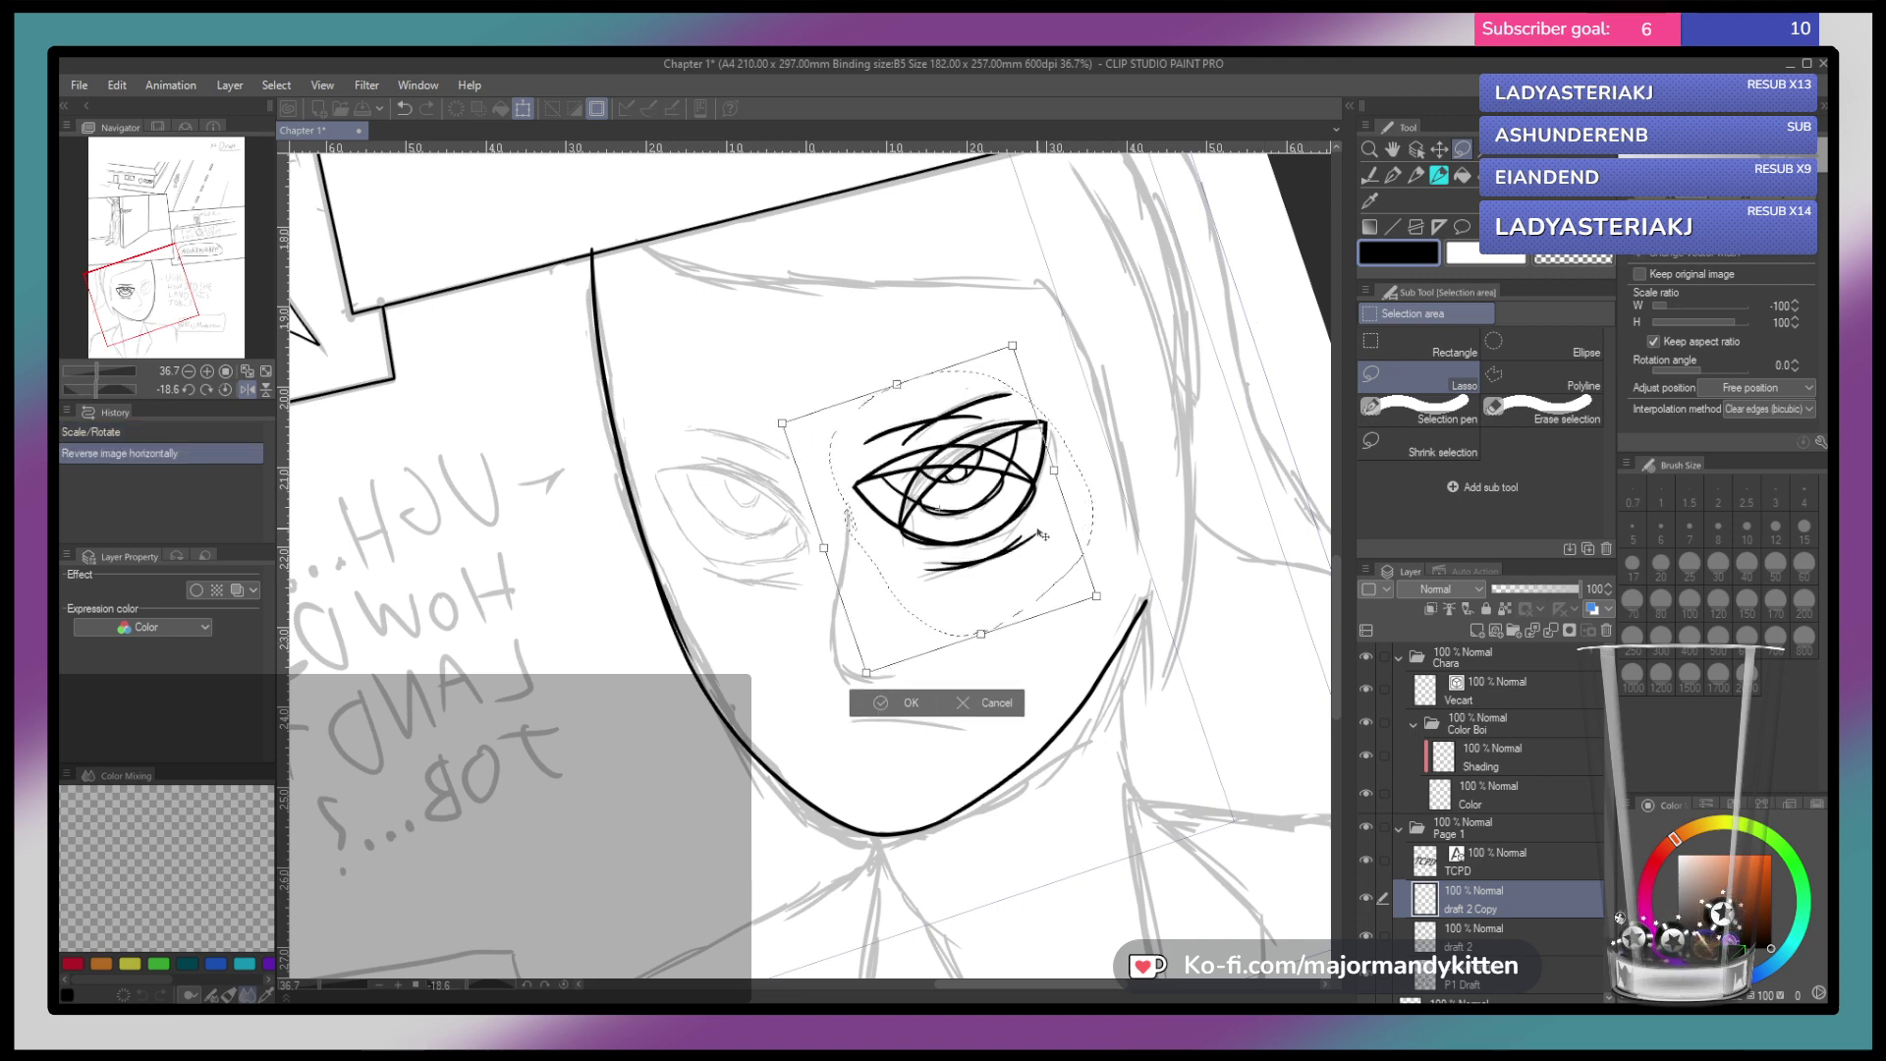
left_click_drag(1061, 513, 877, 539)
left_click_drag(969, 473, 870, 515)
left_click_drag(946, 441, 955, 461)
left_click_drag(872, 517, 847, 504)
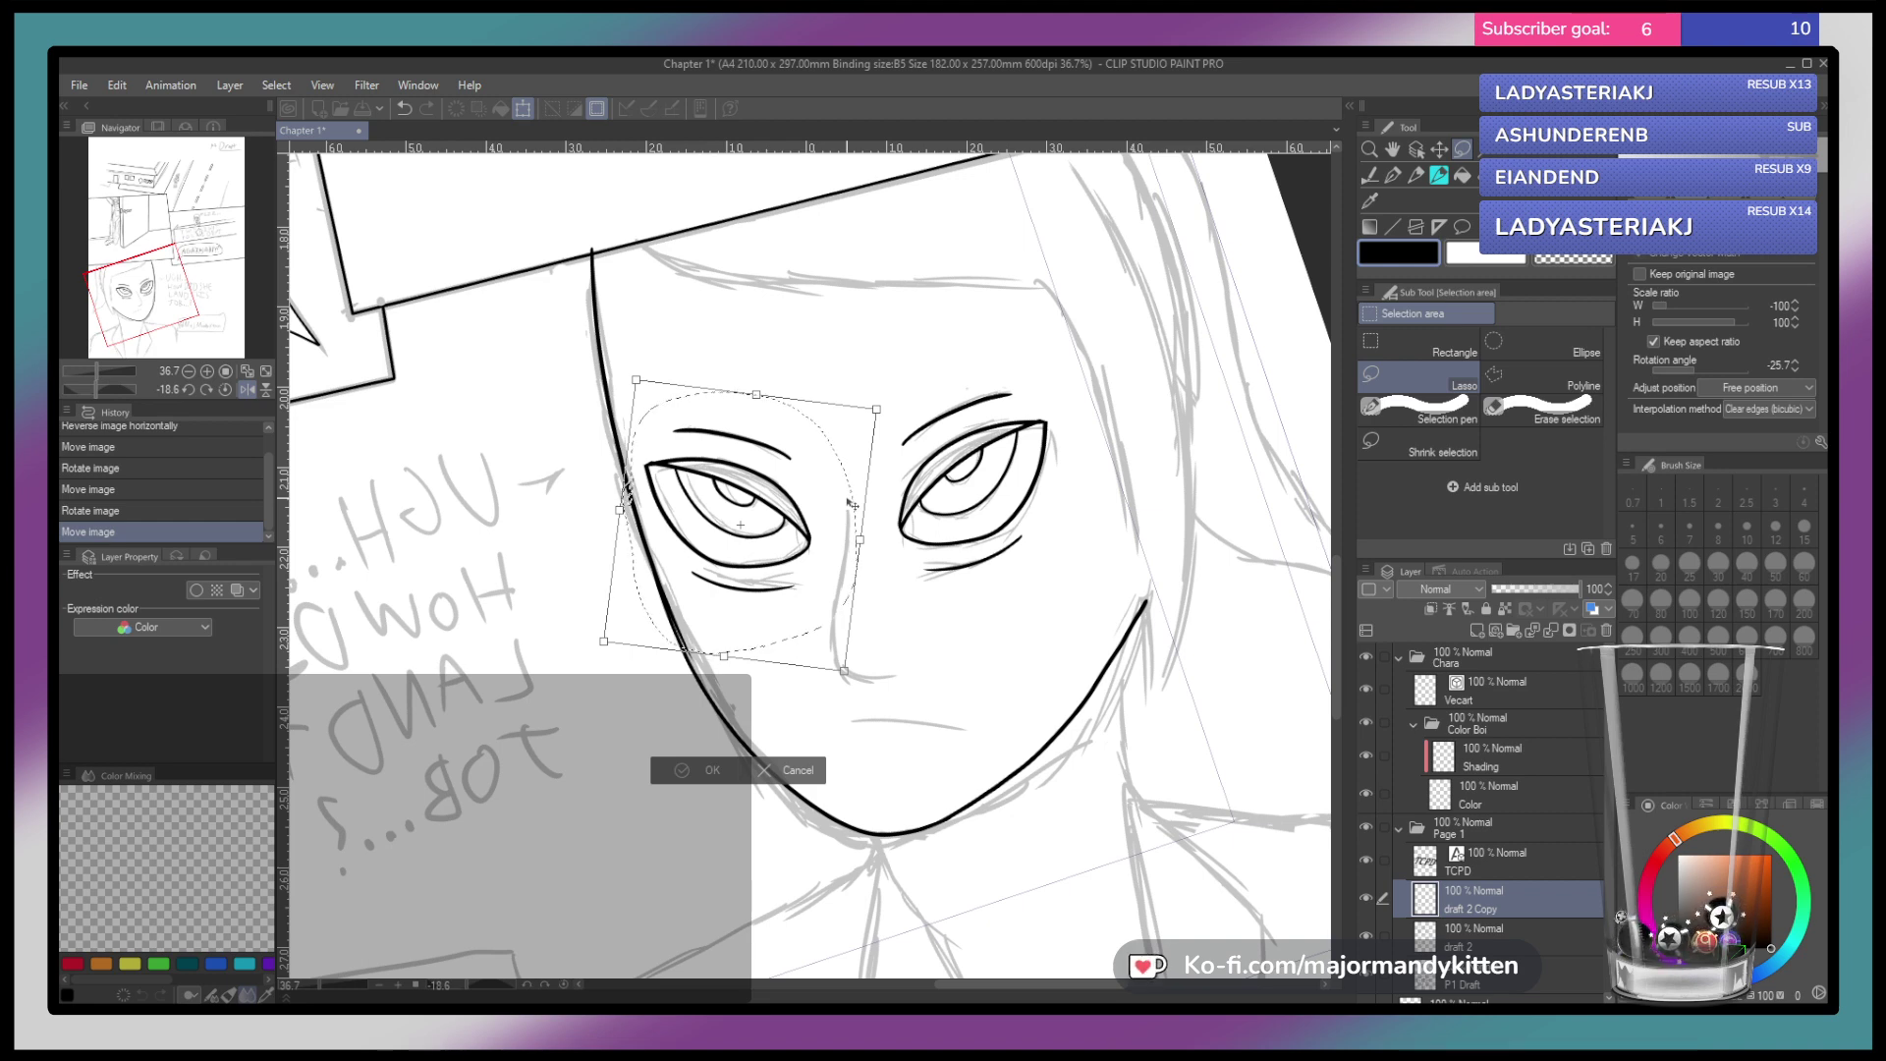
left_click(714, 771)
key("ctrl+d")
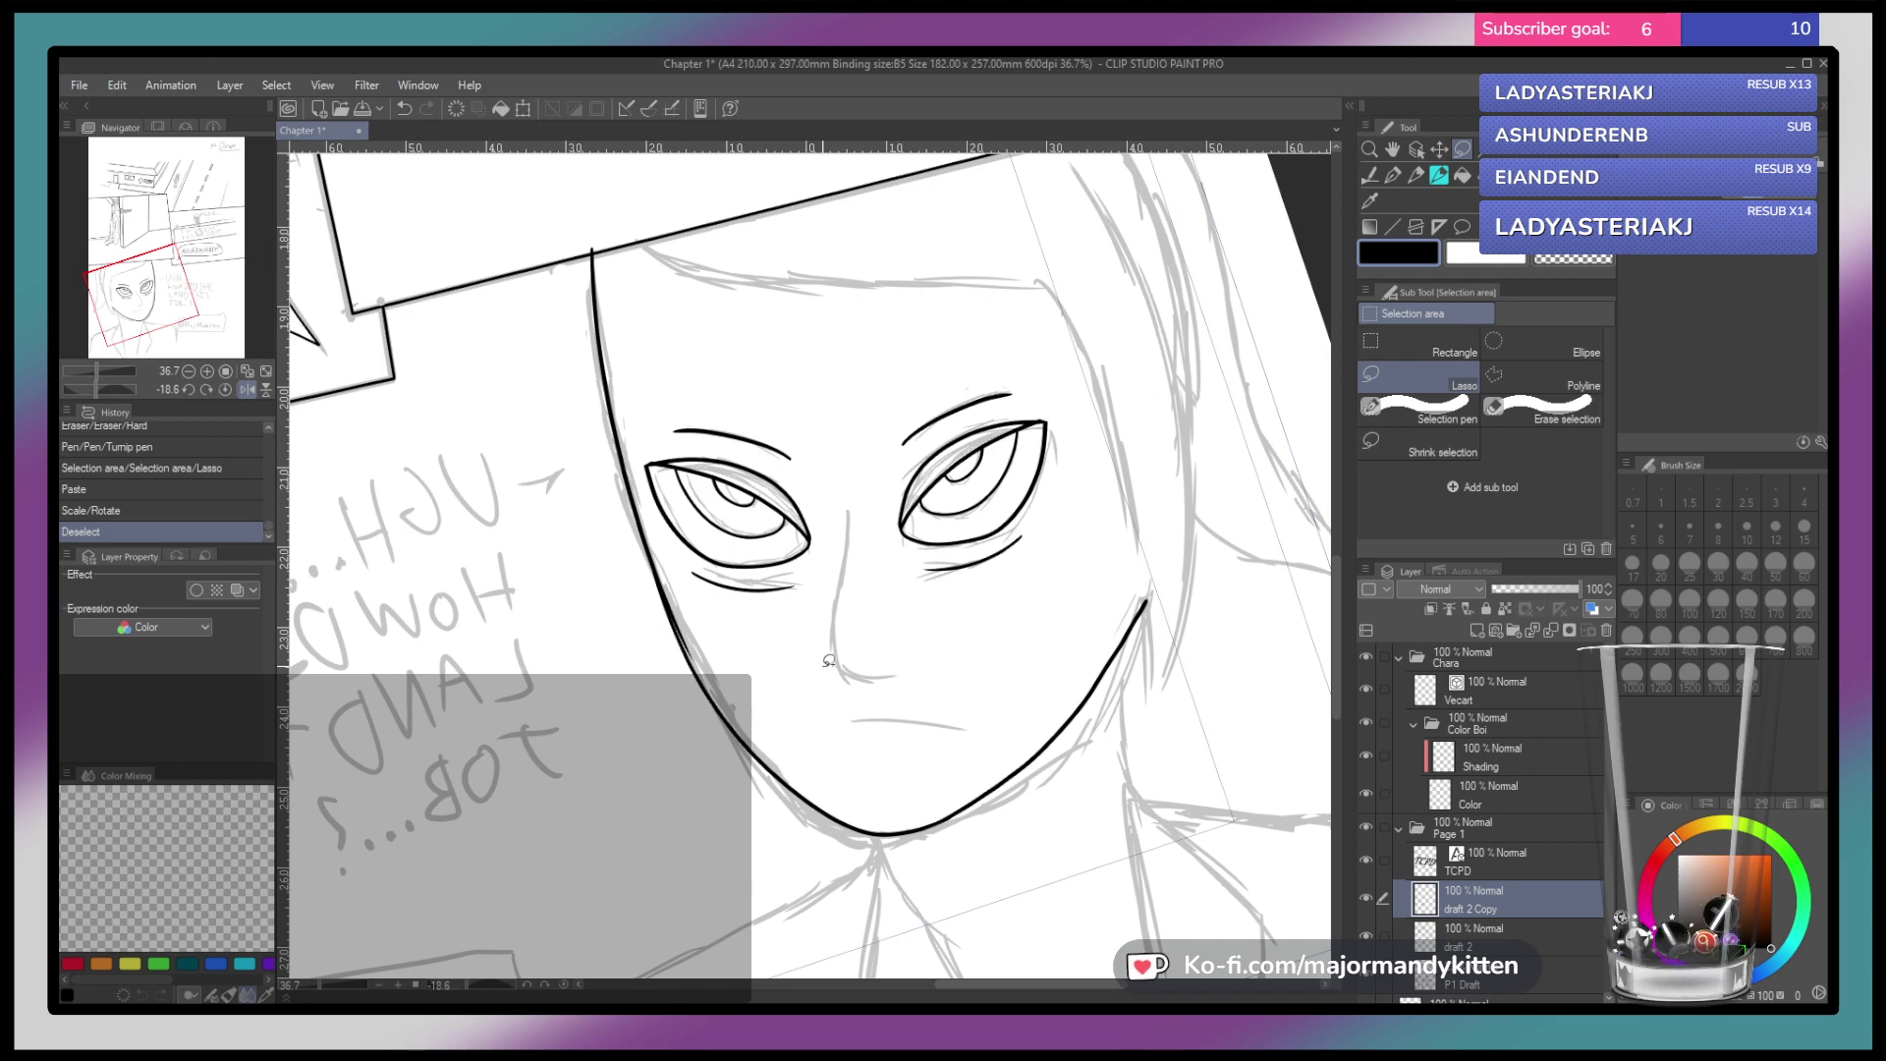
Ink the nose line and the small, slightly open mouth over the sketch with the Turnip pen
left_click(1405, 174)
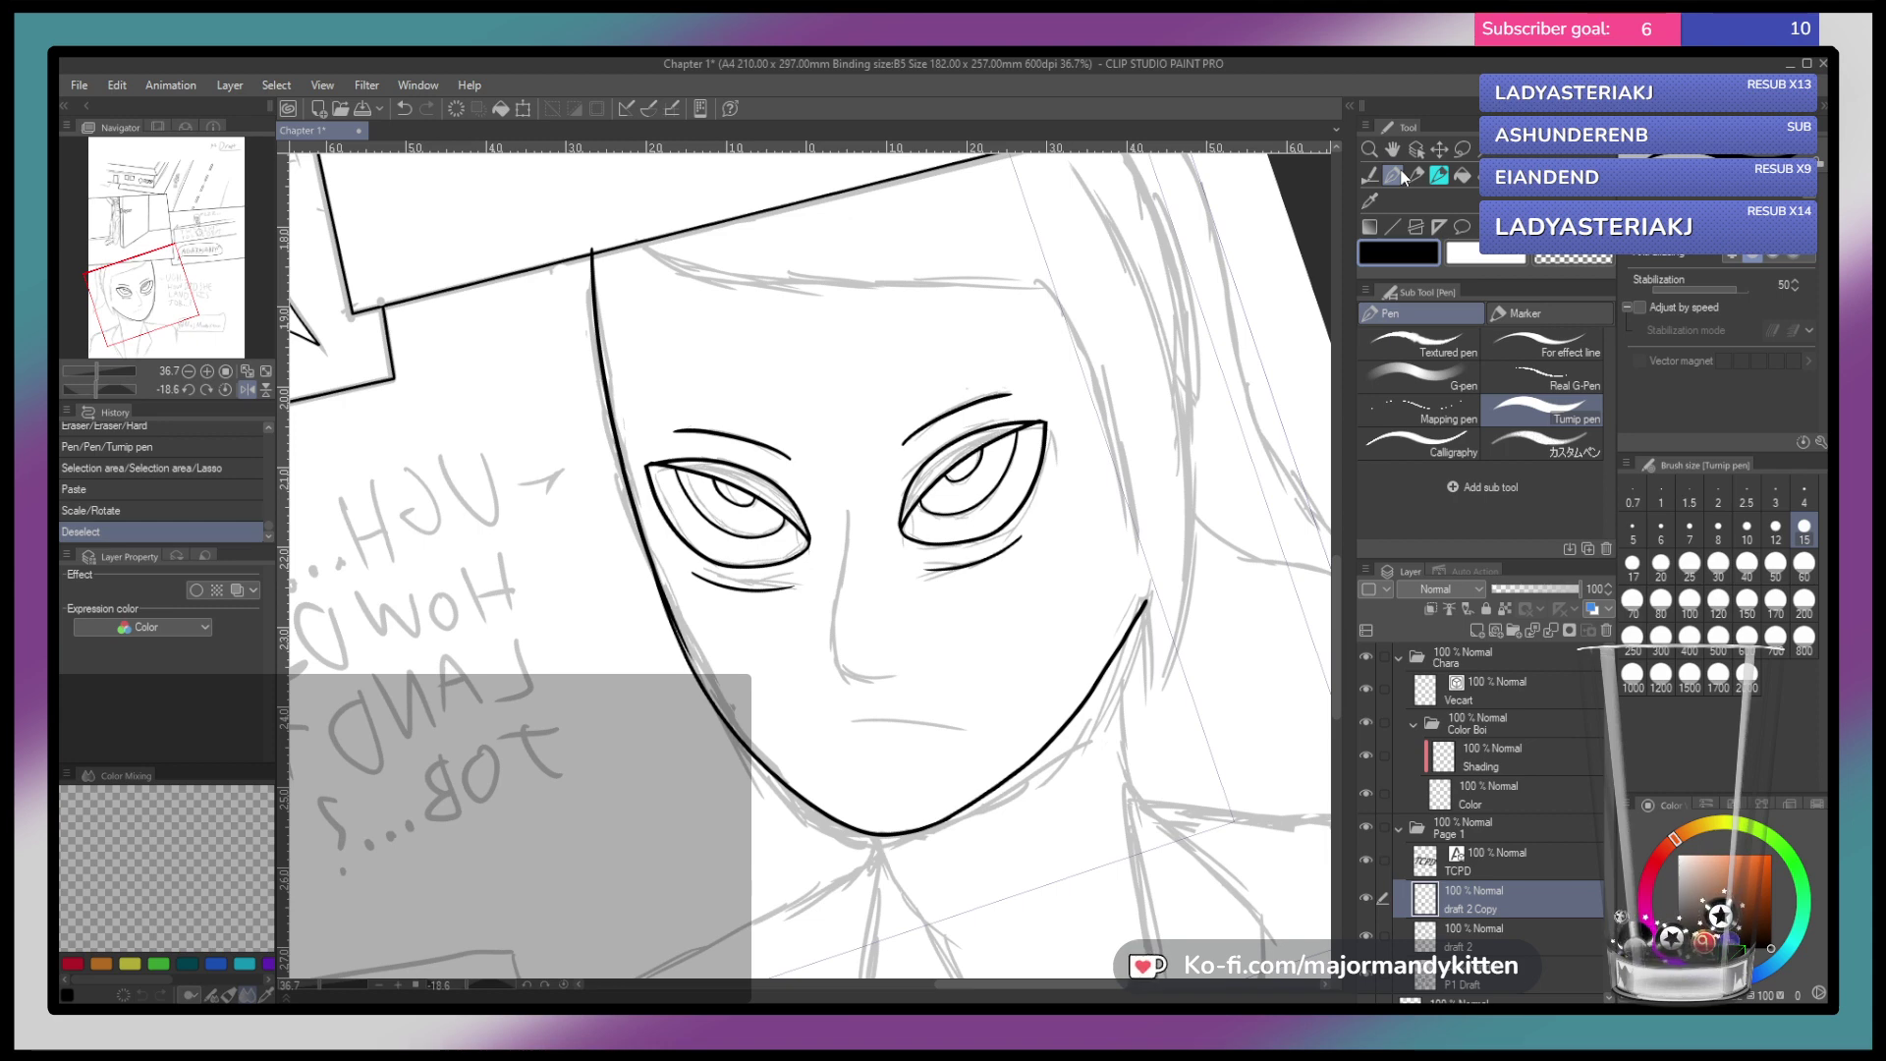
scroll(879, 527, "down", 1)
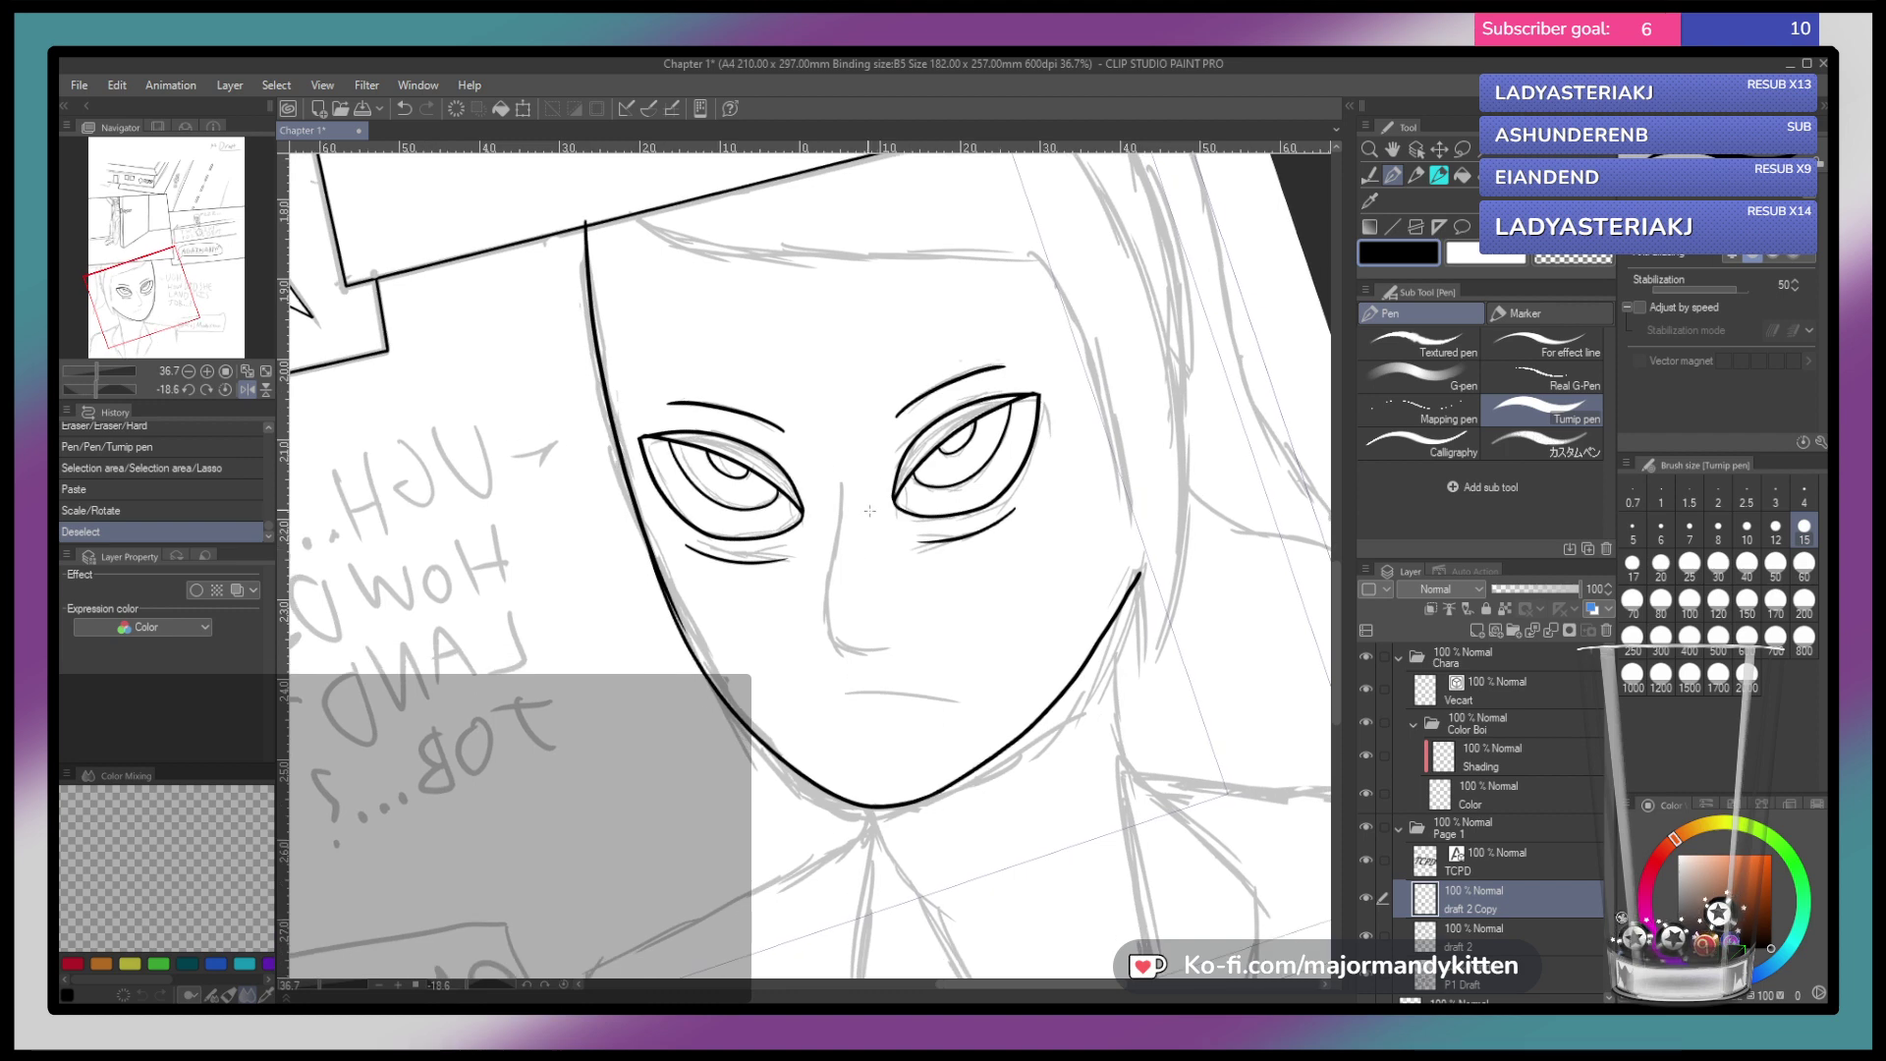
left_click_drag(823, 602, 819, 640)
key("ctrl+z")
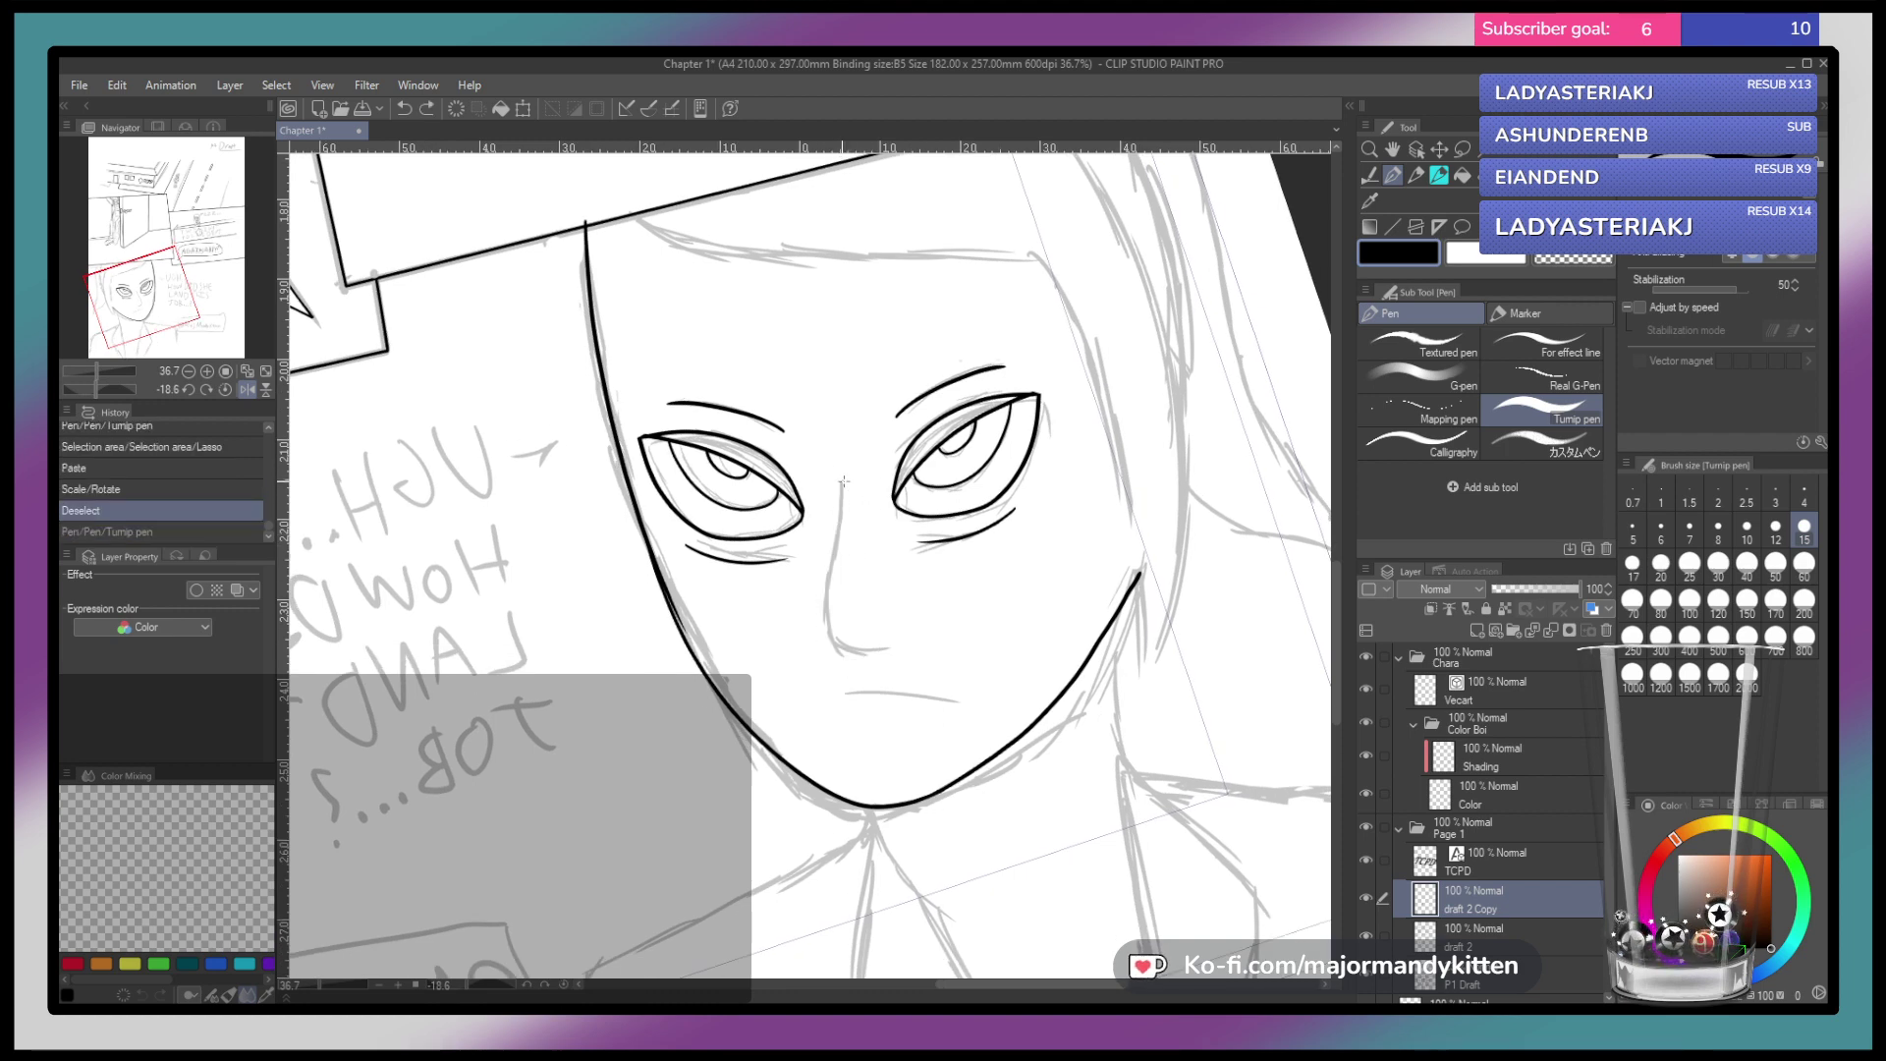
mouse_move(851, 650)
left_mouse_down()
mouse_move(931, 625)
mouse_move(852, 654)
mouse_move(924, 669)
mouse_move(969, 534)
mouse_move(977, 570)
left_mouse_up()
key("ctrl+z")
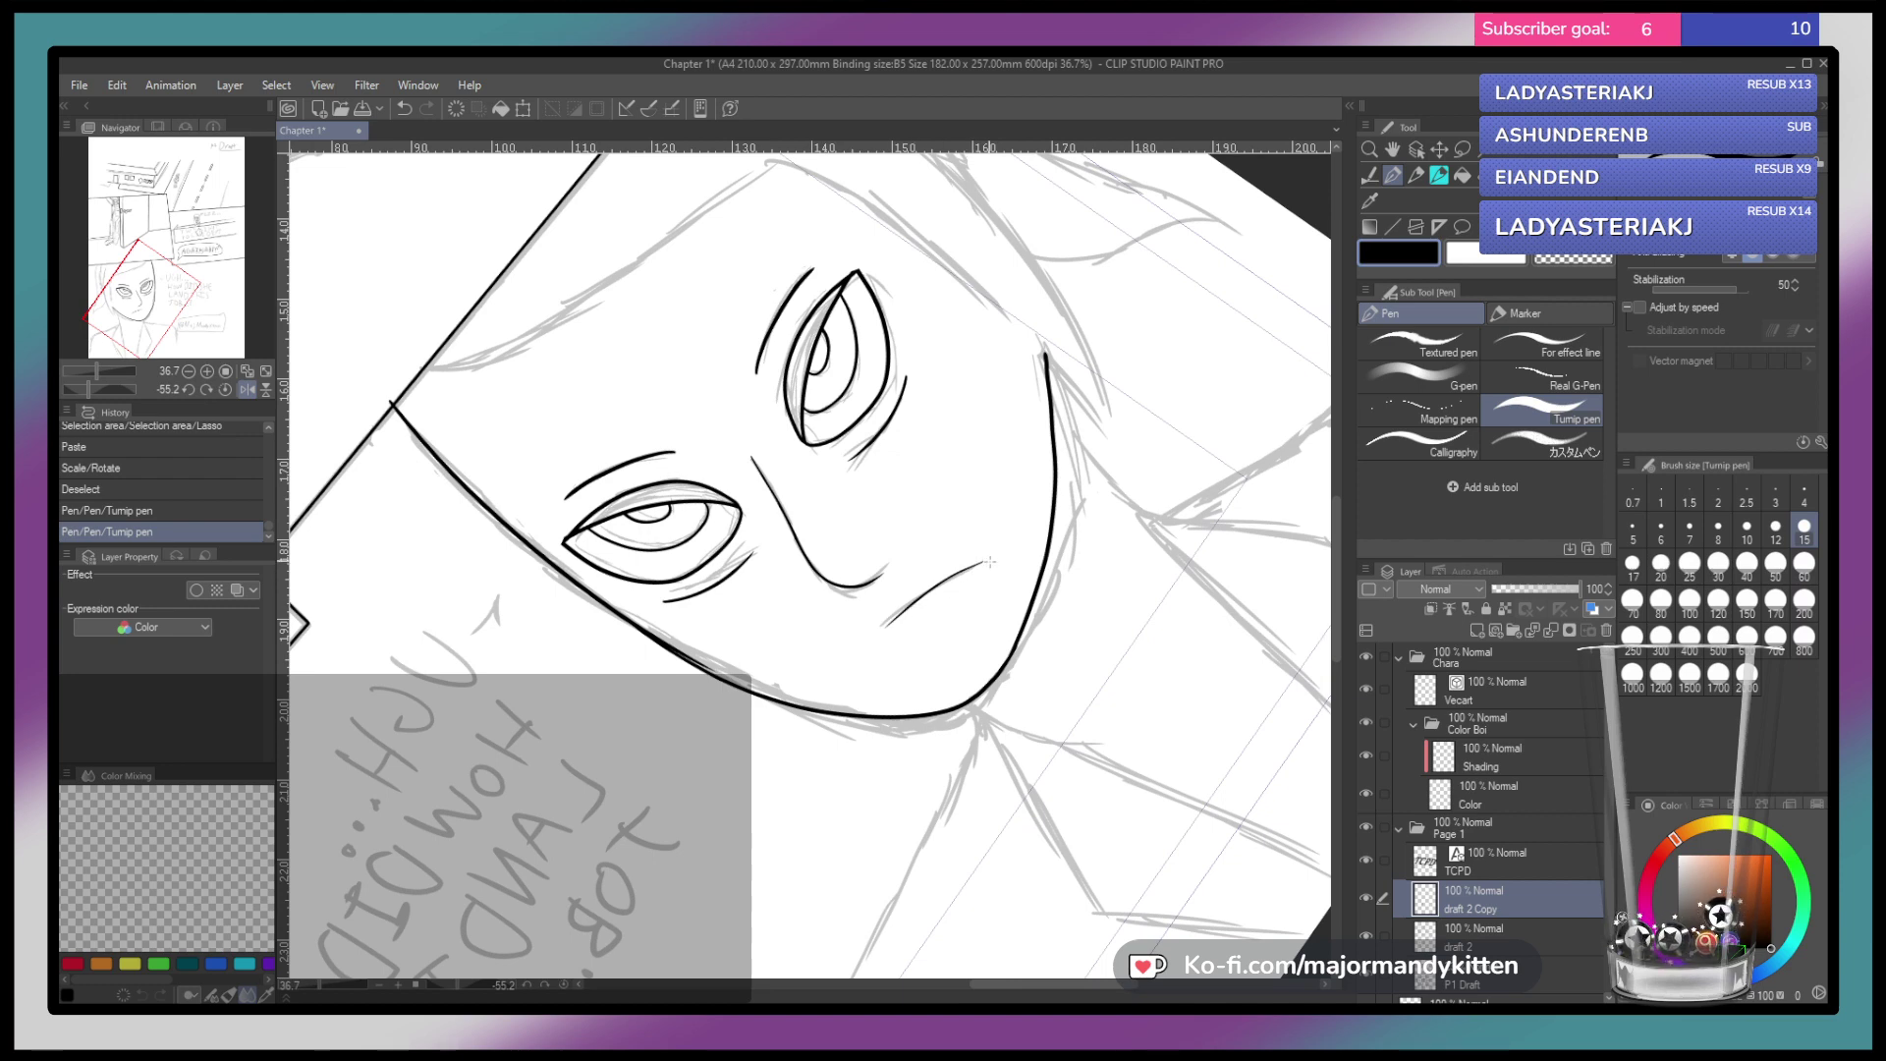
mouse_move(982, 563)
left_mouse_down()
mouse_move(884, 626)
mouse_move(923, 605)
mouse_move(970, 636)
mouse_move(1003, 573)
mouse_move(851, 687)
left_mouse_up()
key("ctrl+z")
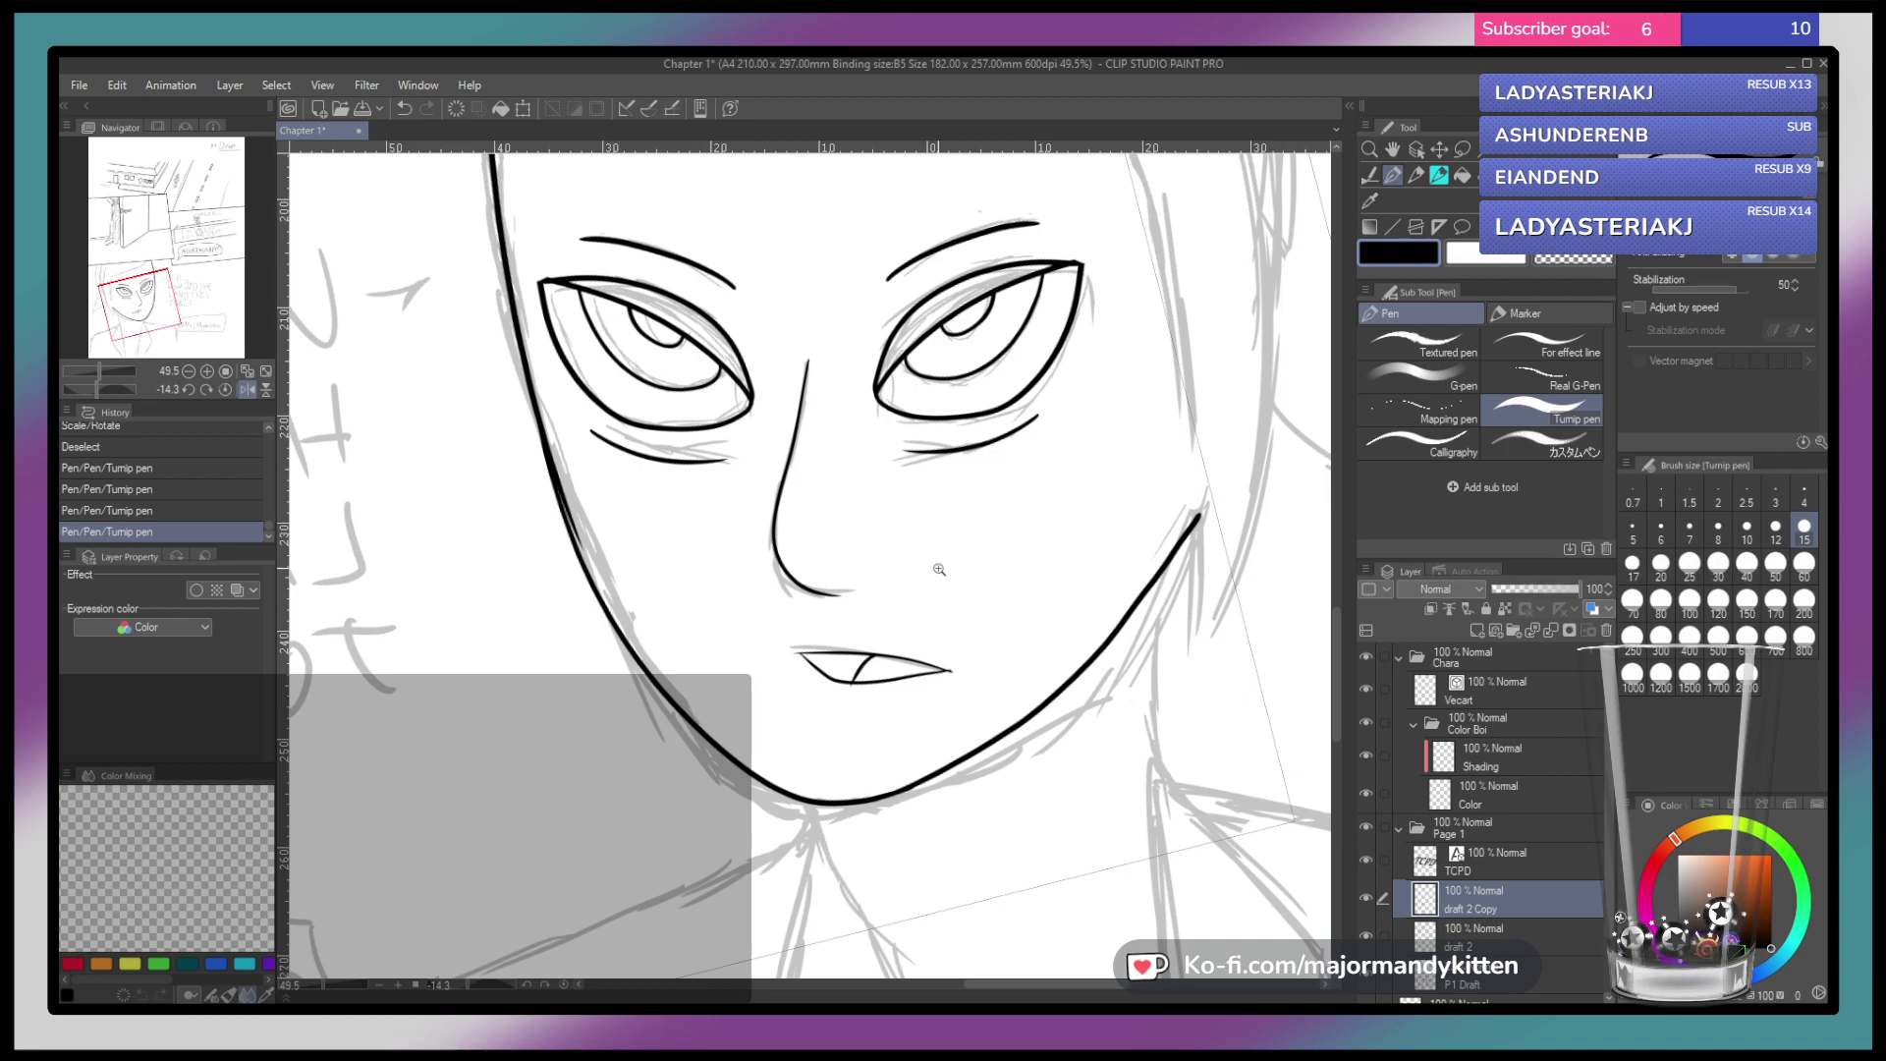
Ink the inner hair edge from the hairline corner down the side of the face to the open end of the jawline
scroll(899, 618, "down", 3)
scroll(899, 619, "down", 1)
left_click_drag(1029, 539, 863, 663)
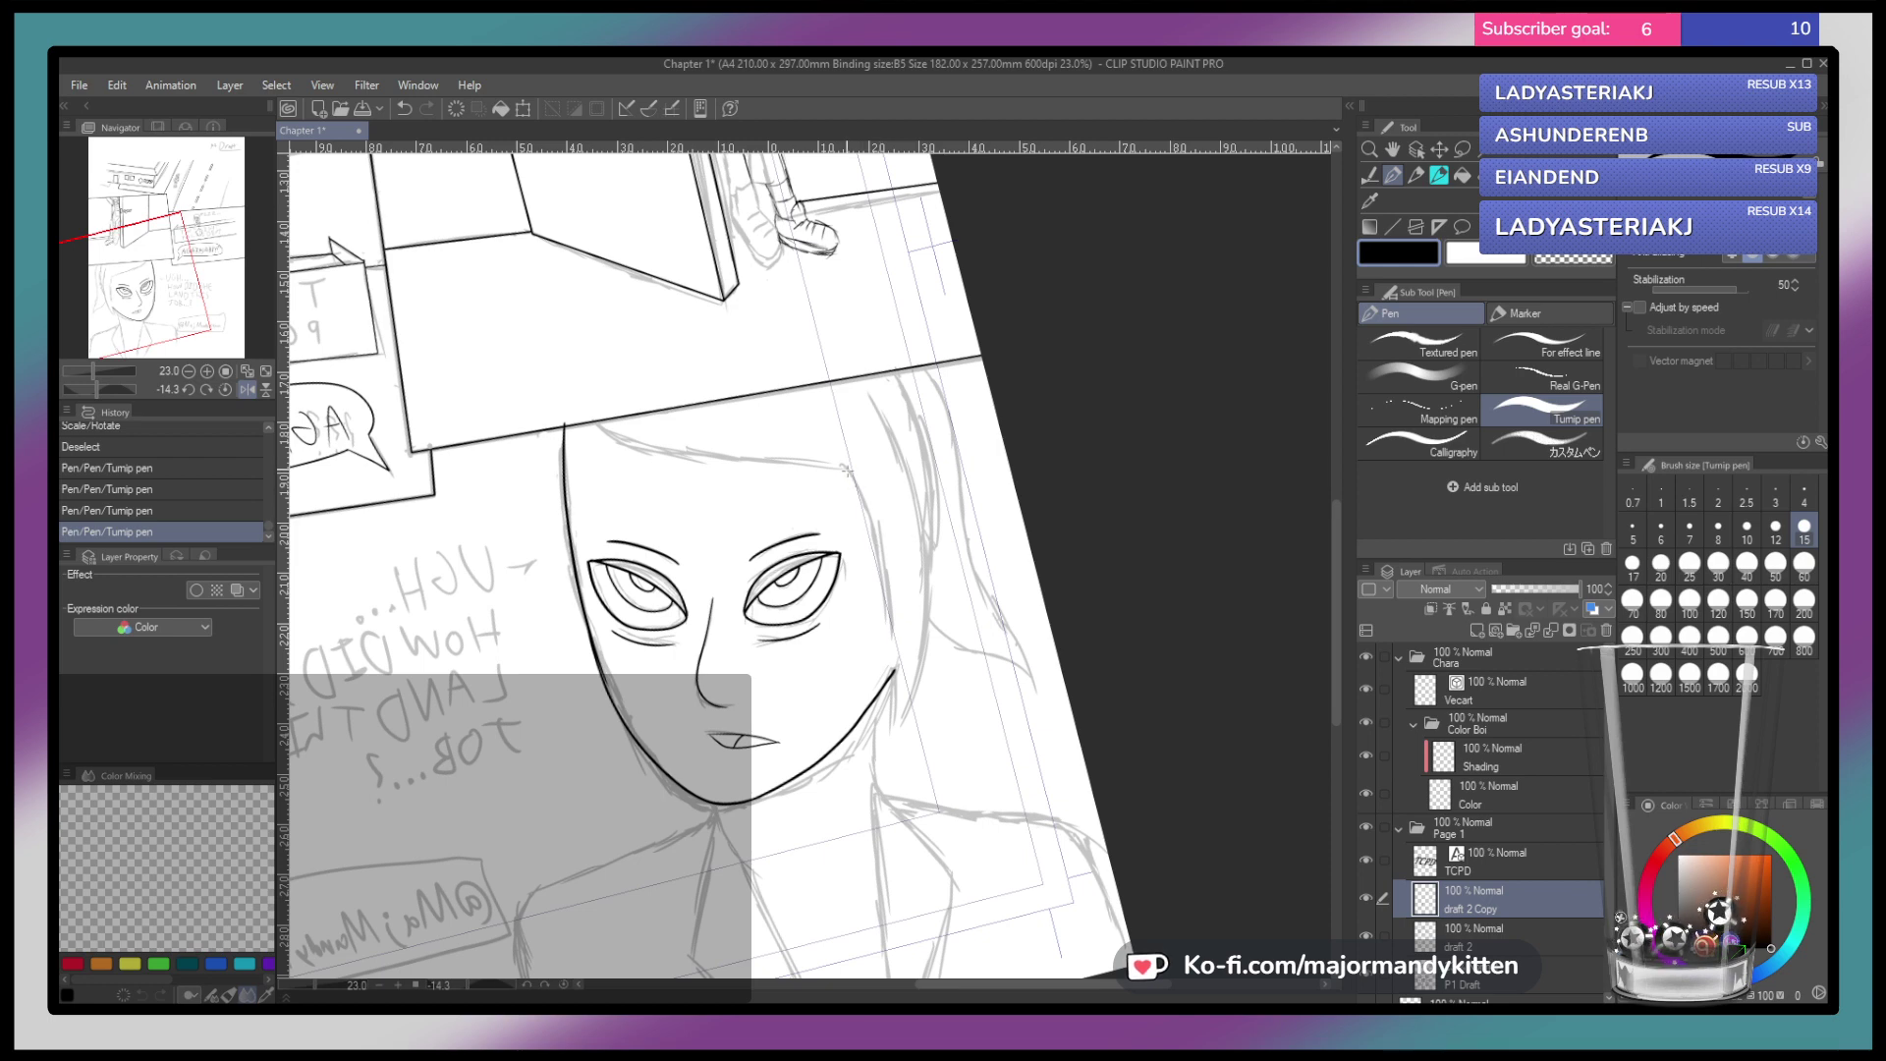
key("ctrl+z")
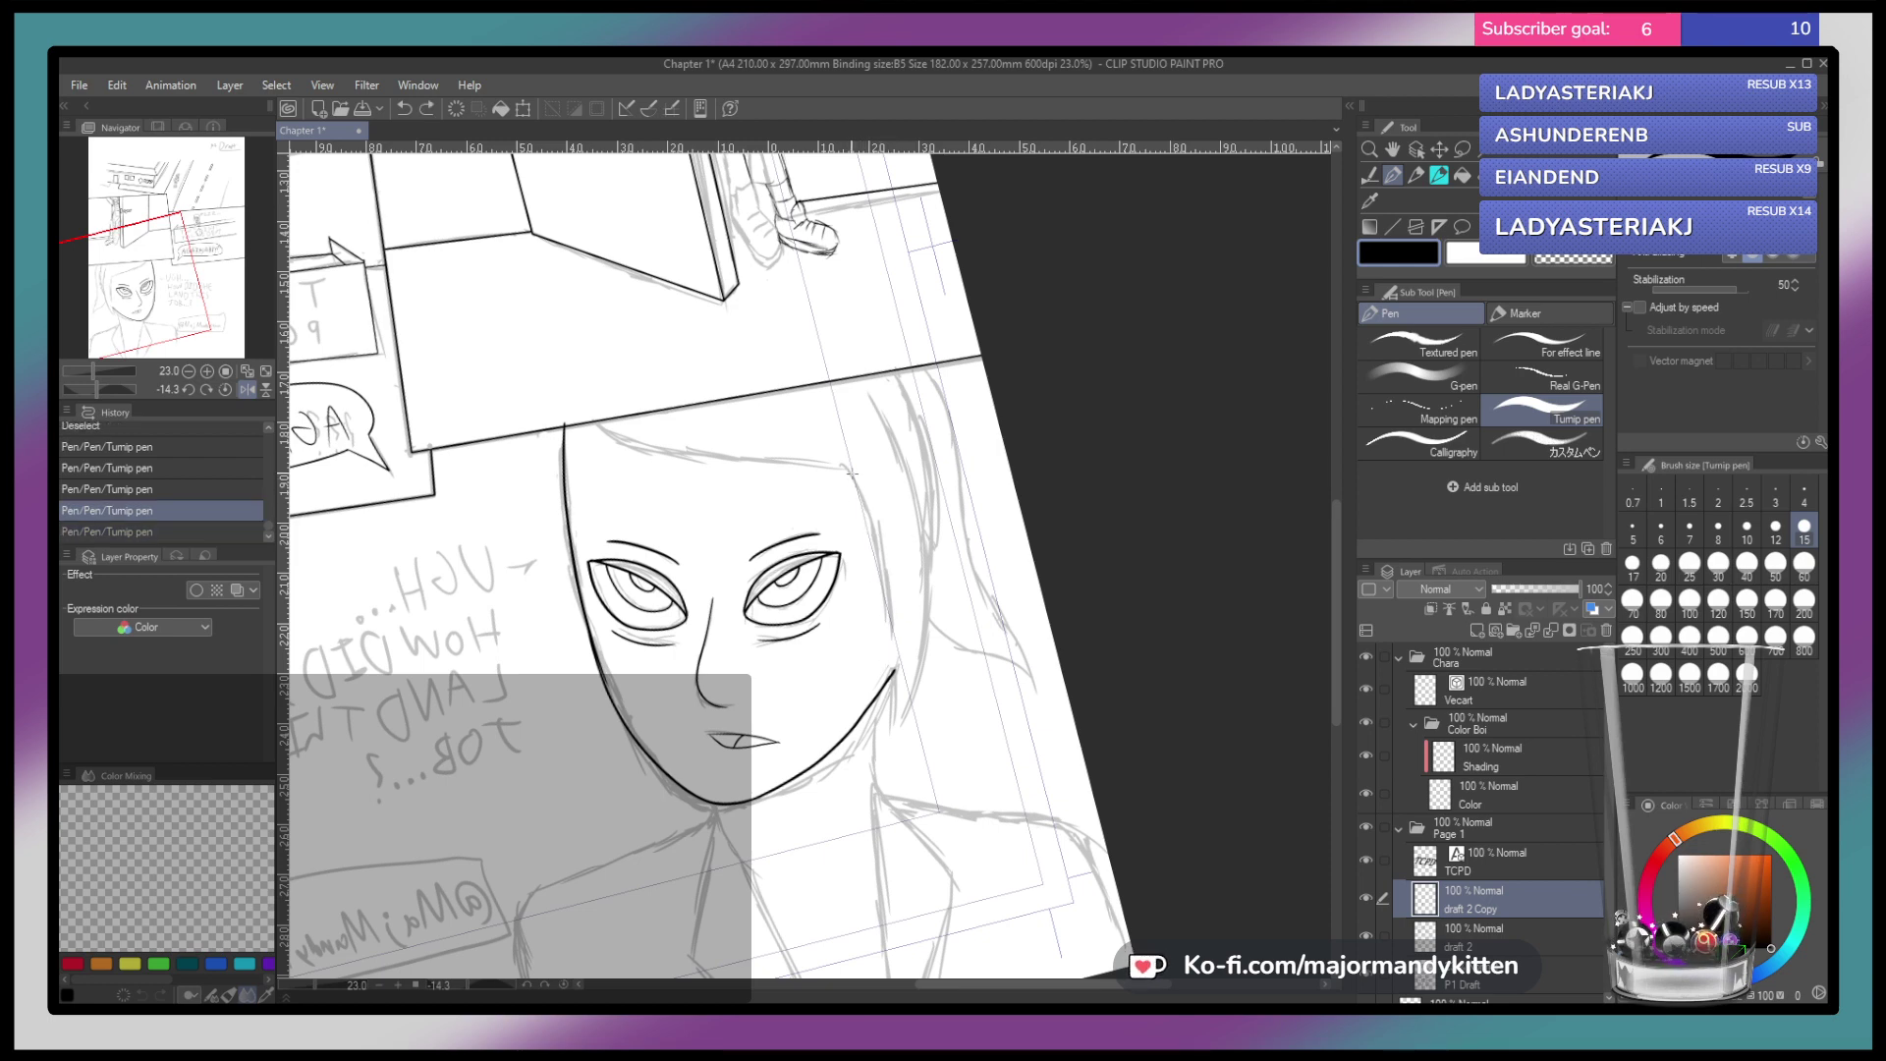
key("ctrl+y")
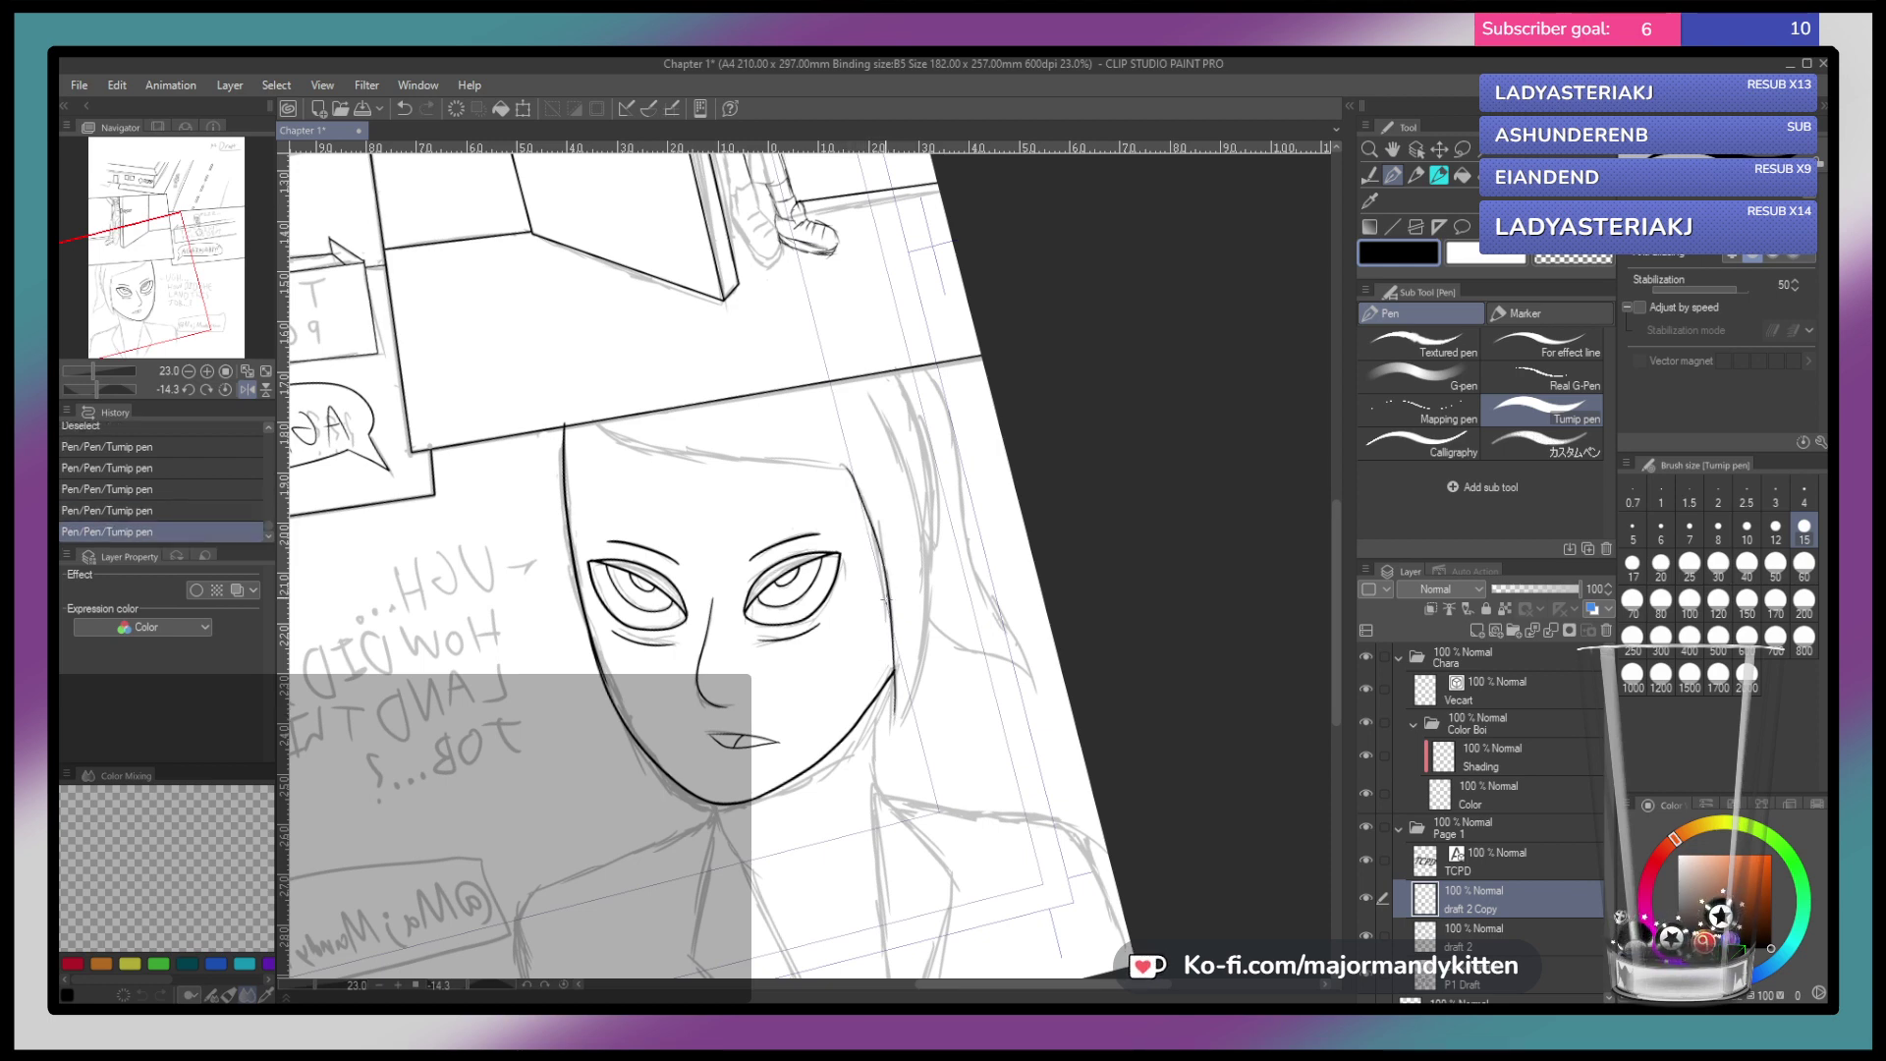
Mirror the canvas view and ink the long outer curve of the face-framing hair lock, redrawing the stroke until it reaches below the jaw corner
left_click_drag(870, 396, 894, 429)
left_click_drag(929, 600, 906, 707)
key("ctrl+z")
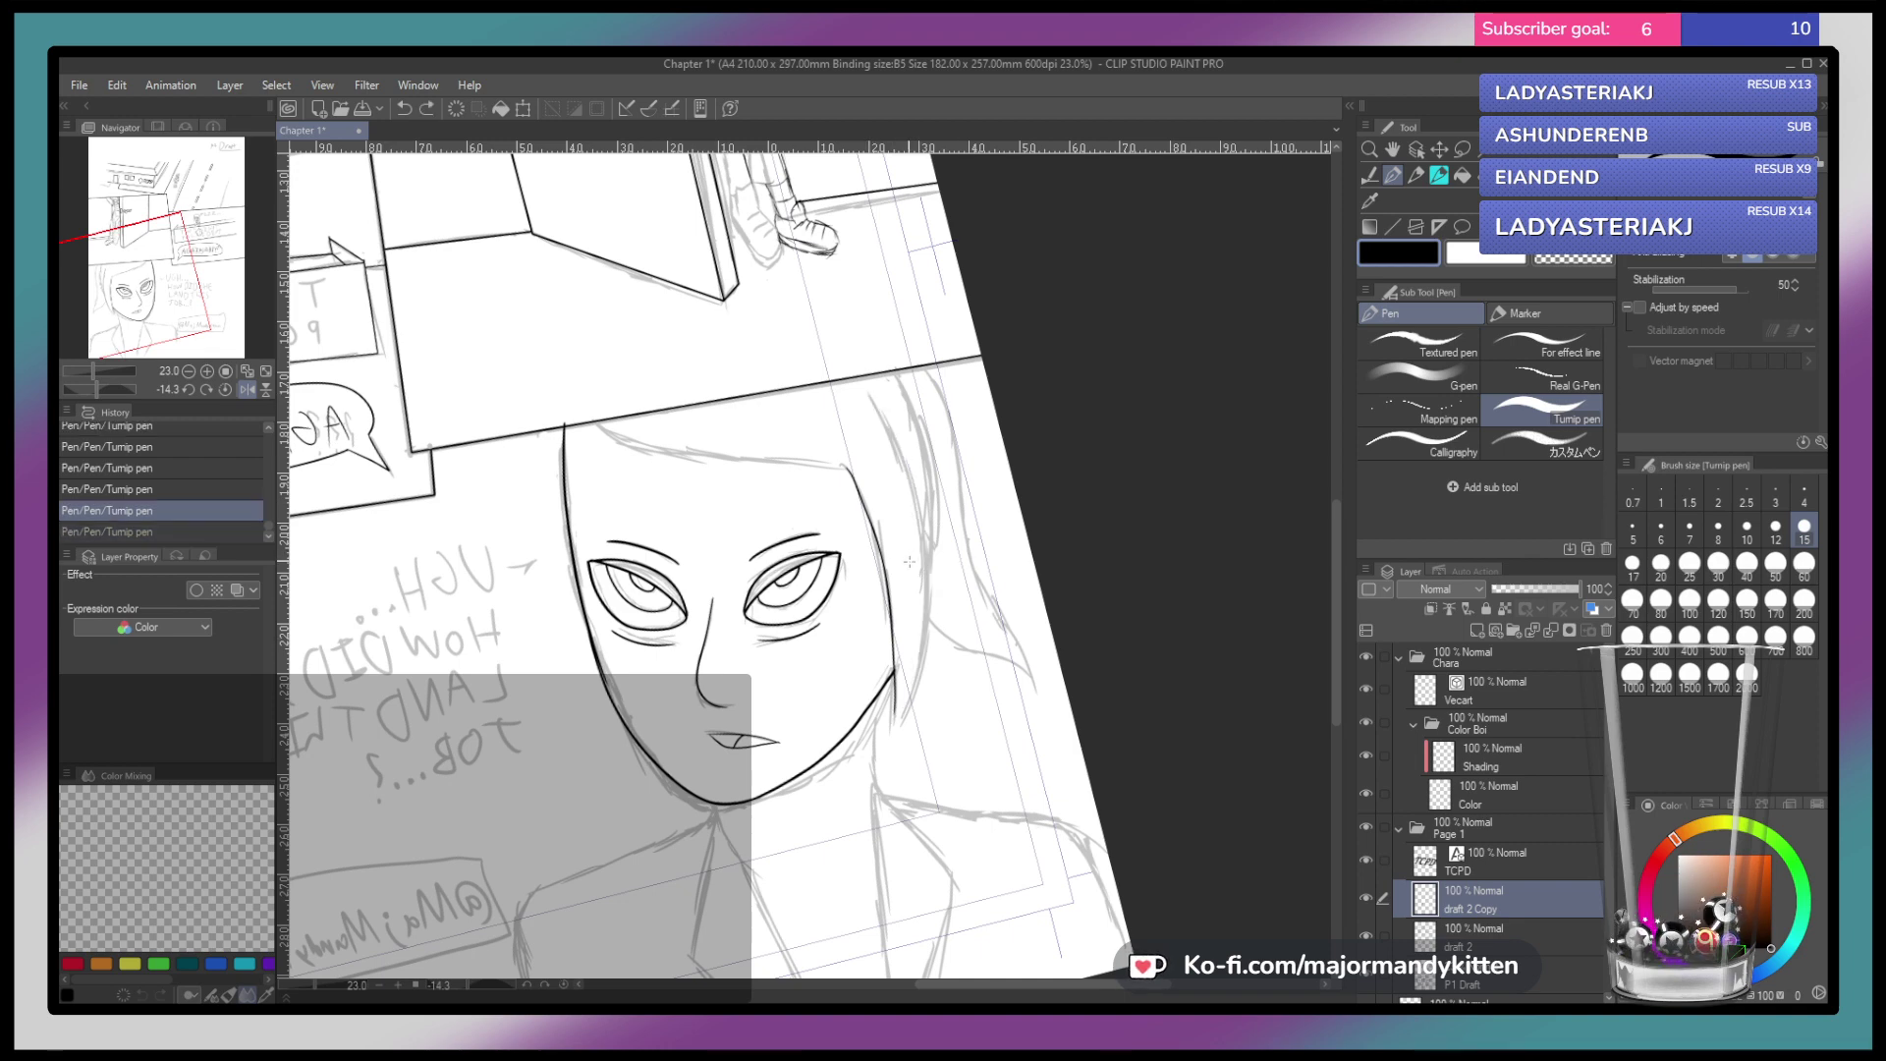
key("h")
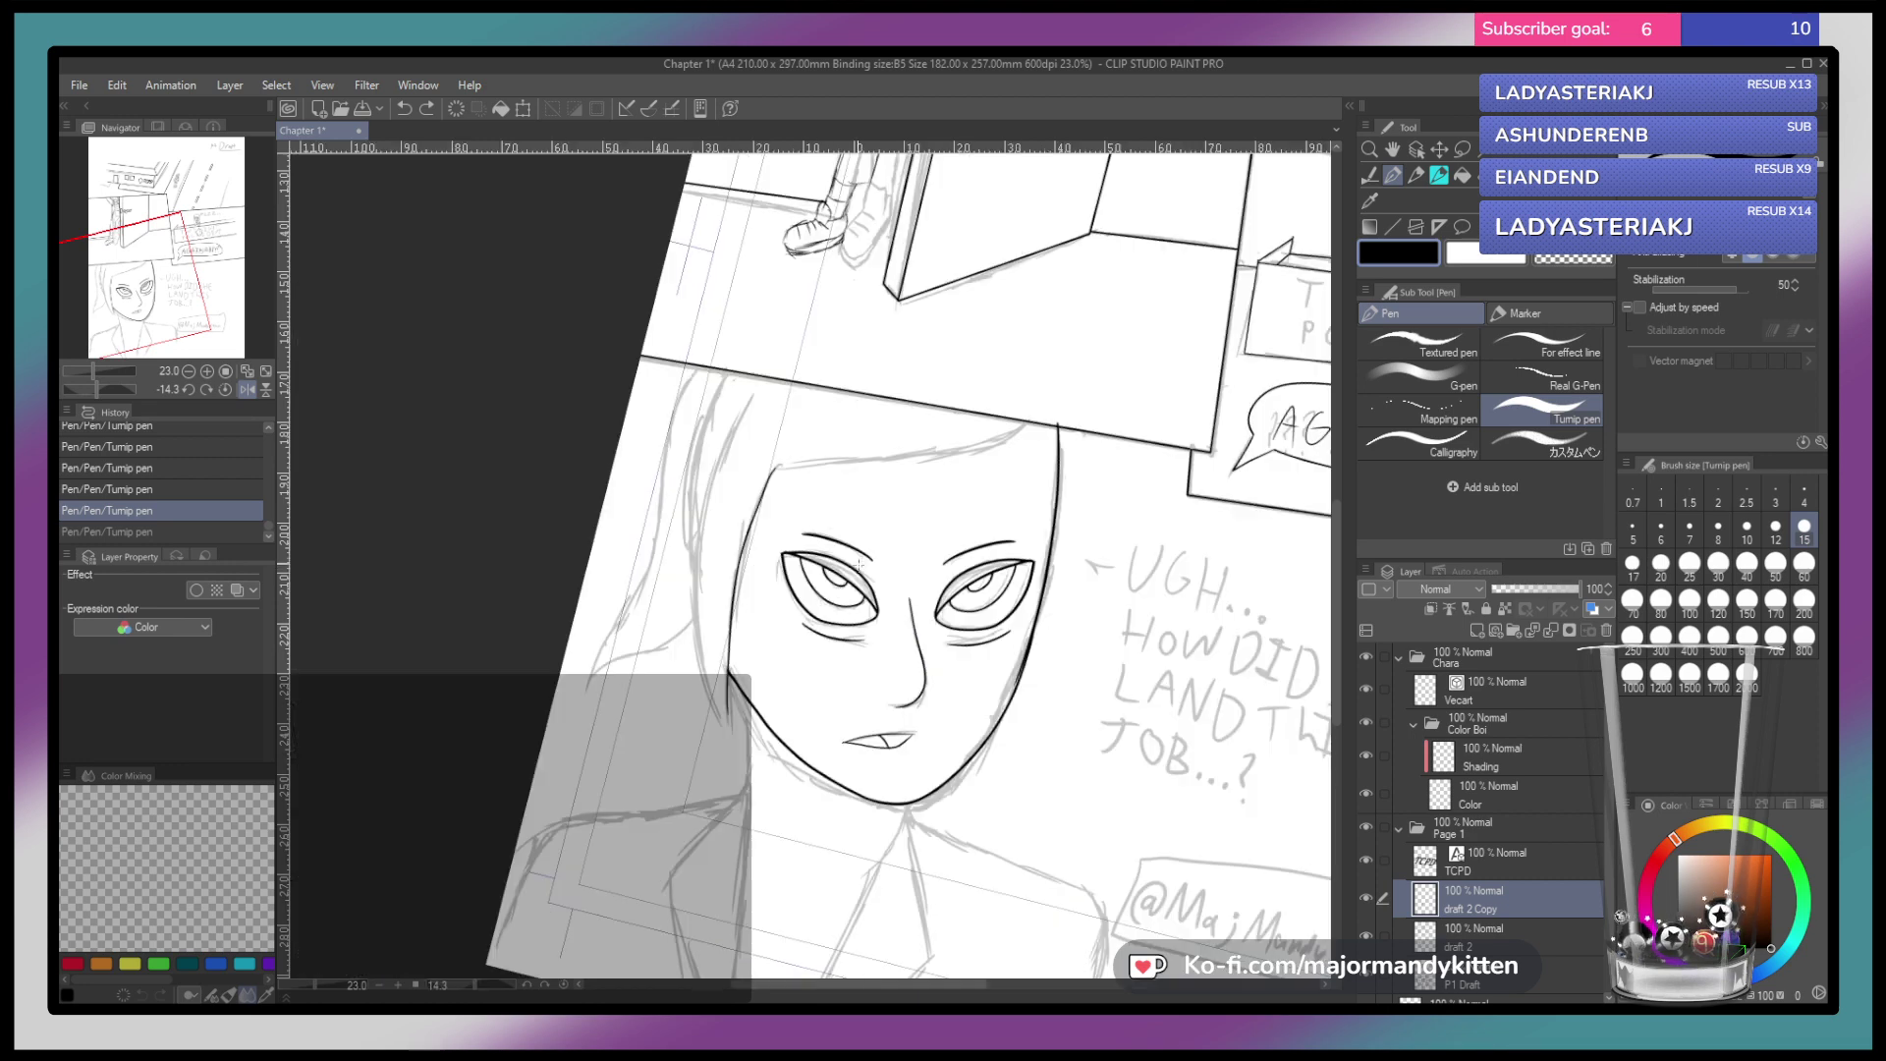
mouse_move(755, 395)
left_mouse_down()
mouse_move(699, 503)
mouse_move(703, 666)
mouse_move(732, 728)
left_mouse_up()
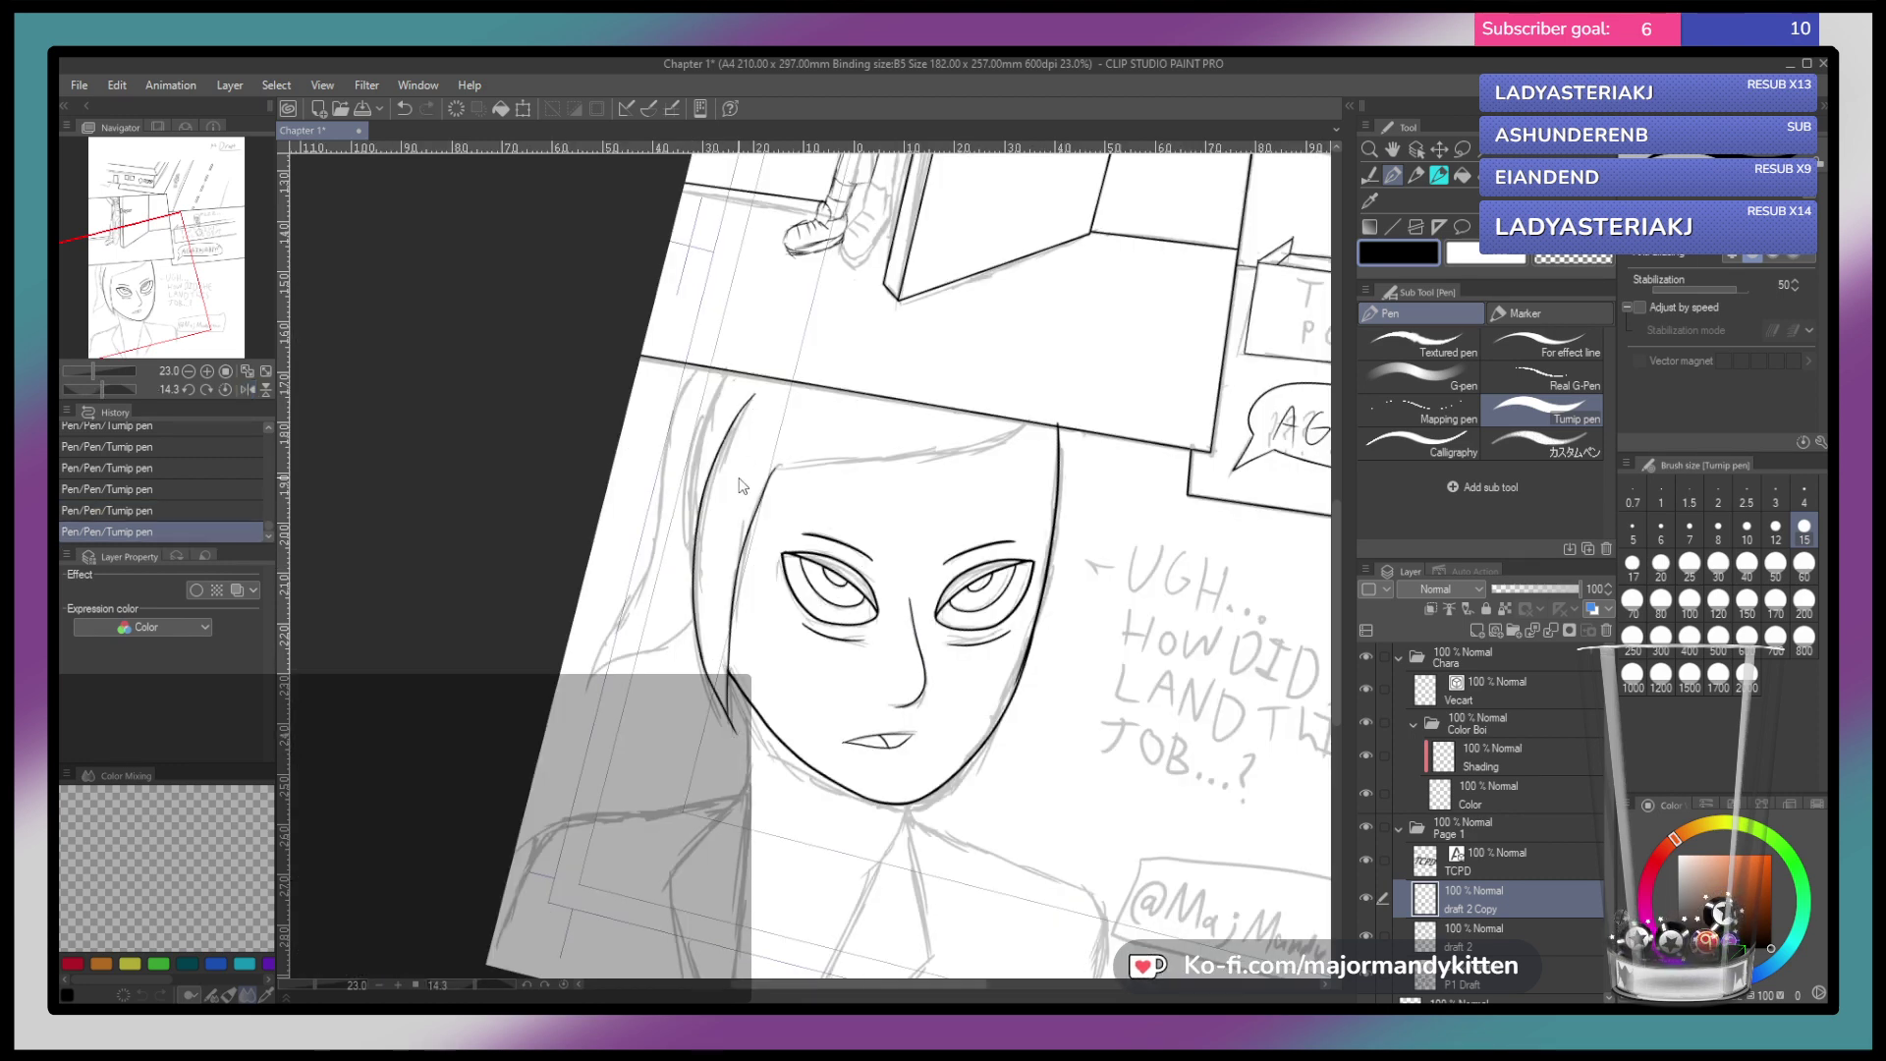
key("ctrl+z")
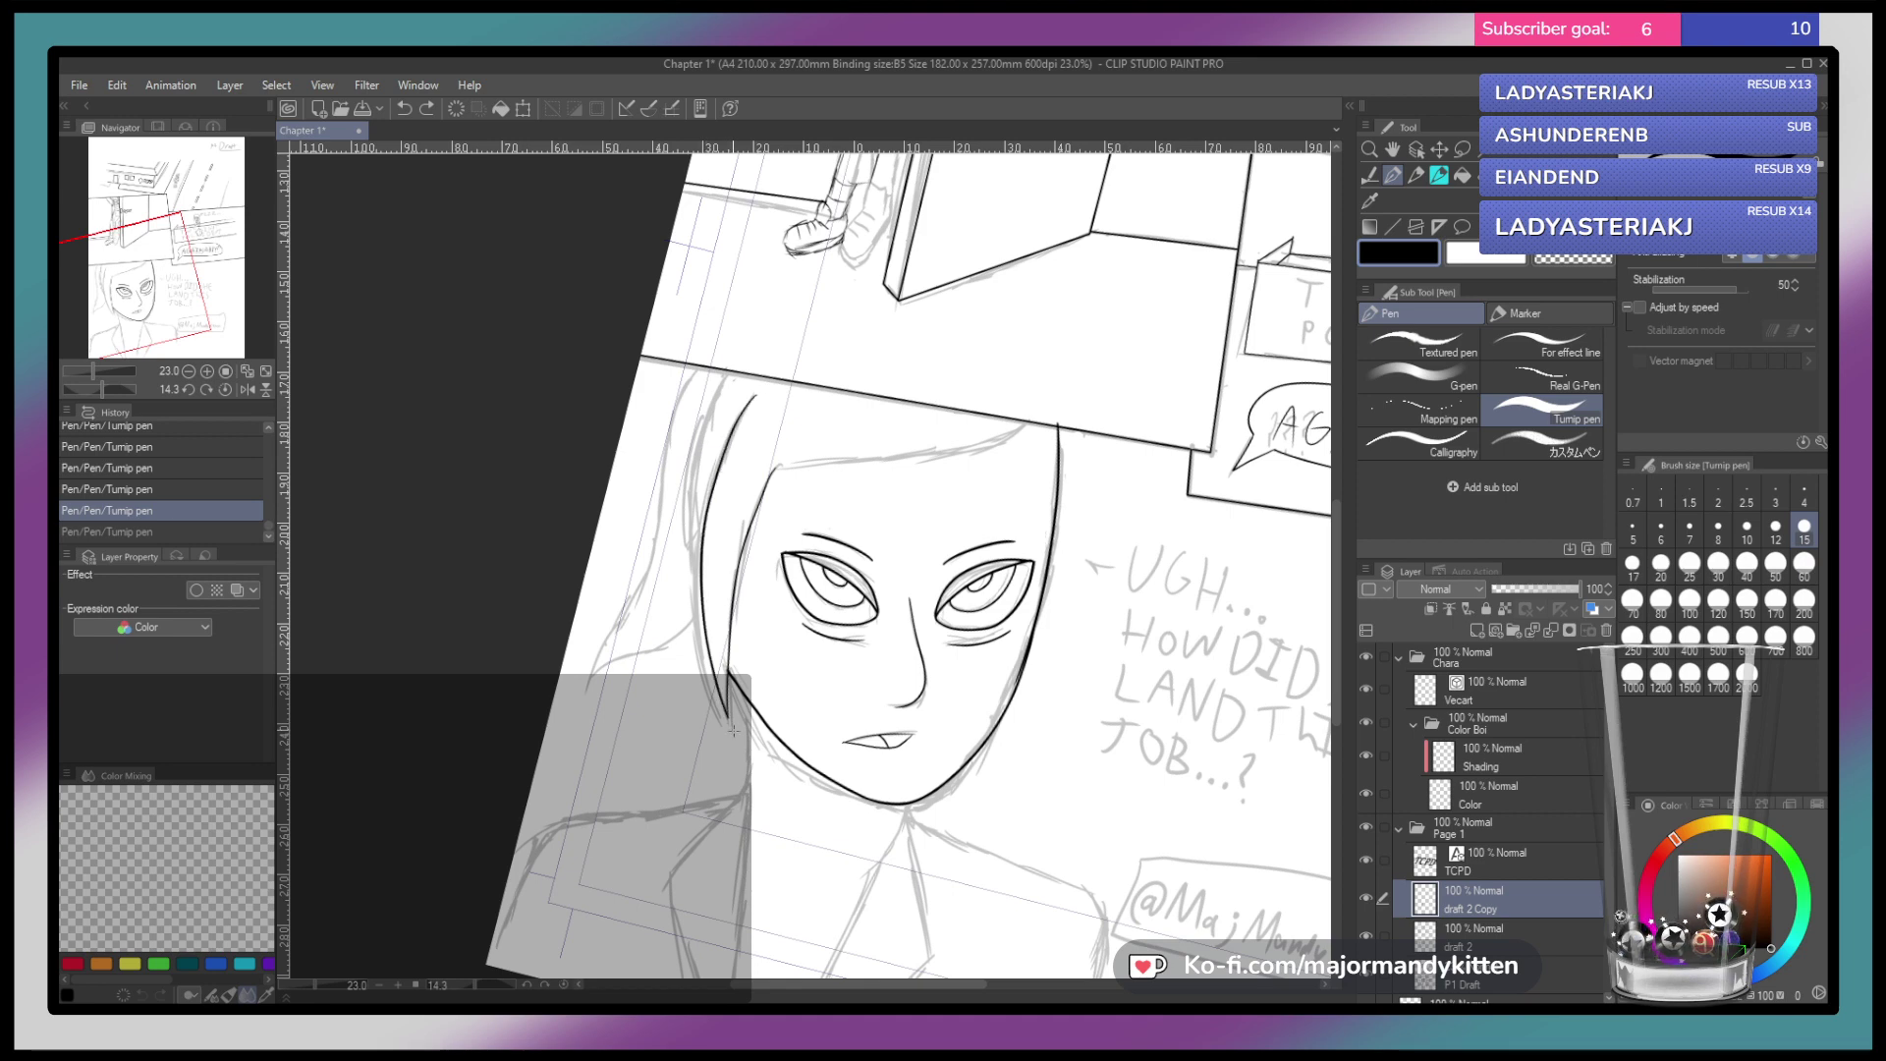
key("ctrl+y")
key("ctrl+z")
mouse_move(759, 392)
left_mouse_down()
mouse_move(700, 524)
mouse_move(727, 727)
left_mouse_up()
key("ctrl+z")
mouse_move(764, 389)
left_mouse_down()
mouse_move(711, 479)
mouse_move(696, 581)
mouse_move(704, 681)
mouse_move(729, 741)
mouse_move(728, 693)
mouse_move(735, 748)
left_mouse_up()
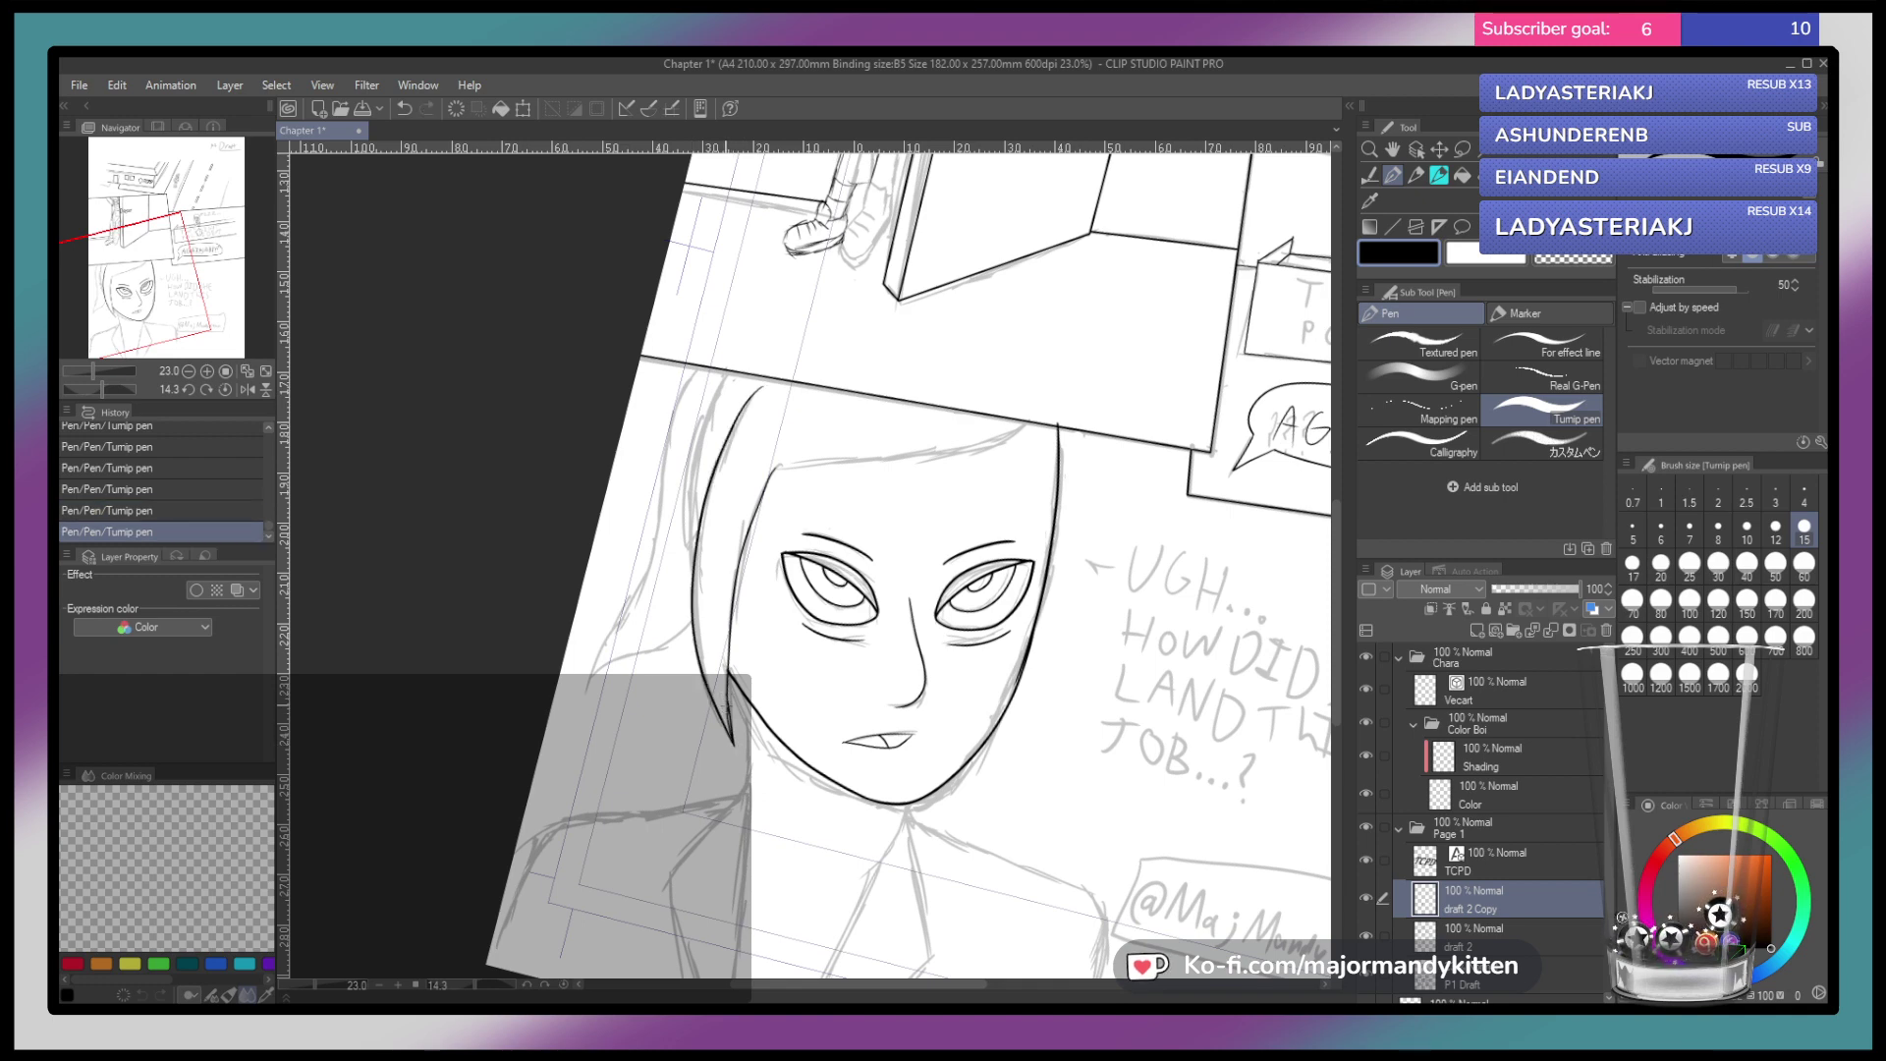
Ink the lower inner edge of the hair lock so it meets the outer curve in a point, comparing versions with undo and redo
scroll(727, 712, "up", 3)
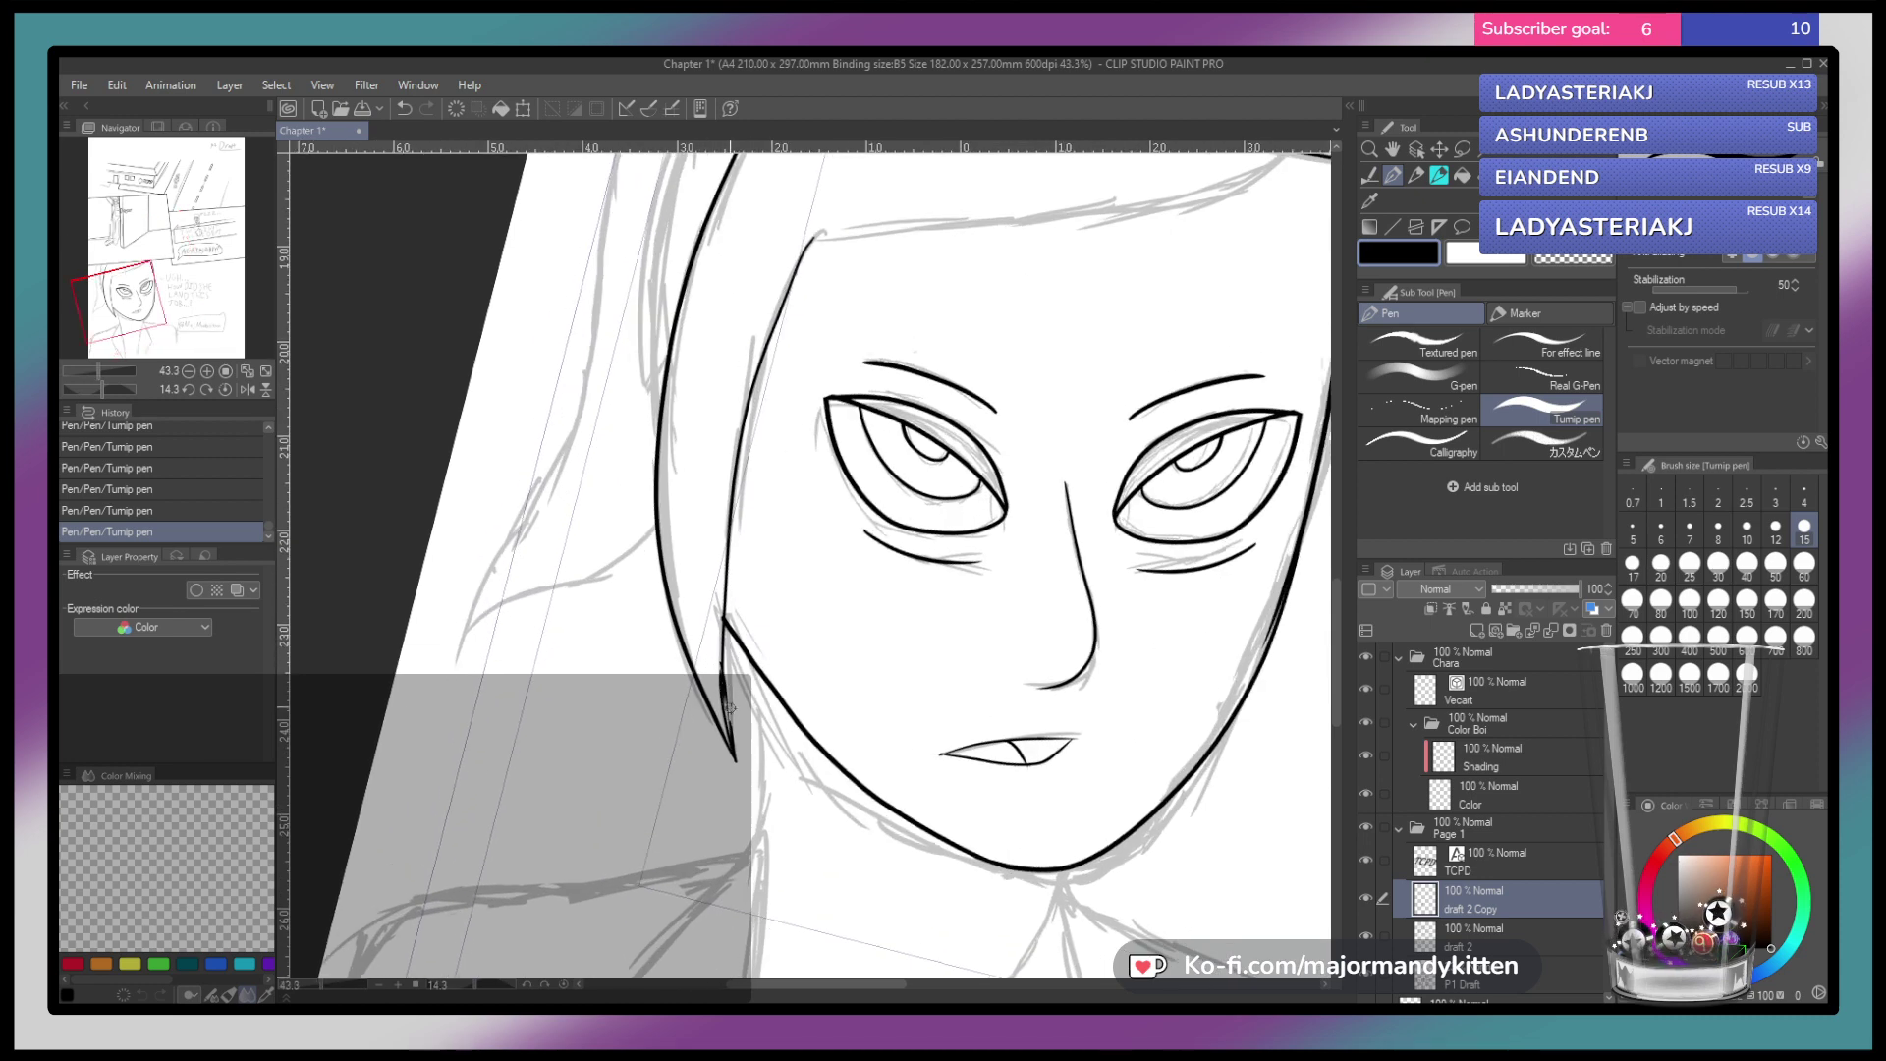
mouse_move(730, 718)
left_mouse_down()
mouse_move(737, 764)
mouse_move(725, 660)
left_mouse_up()
key("ctrl+z")
key("ctrl+z")
key("ctrl+z")
key("ctrl+z")
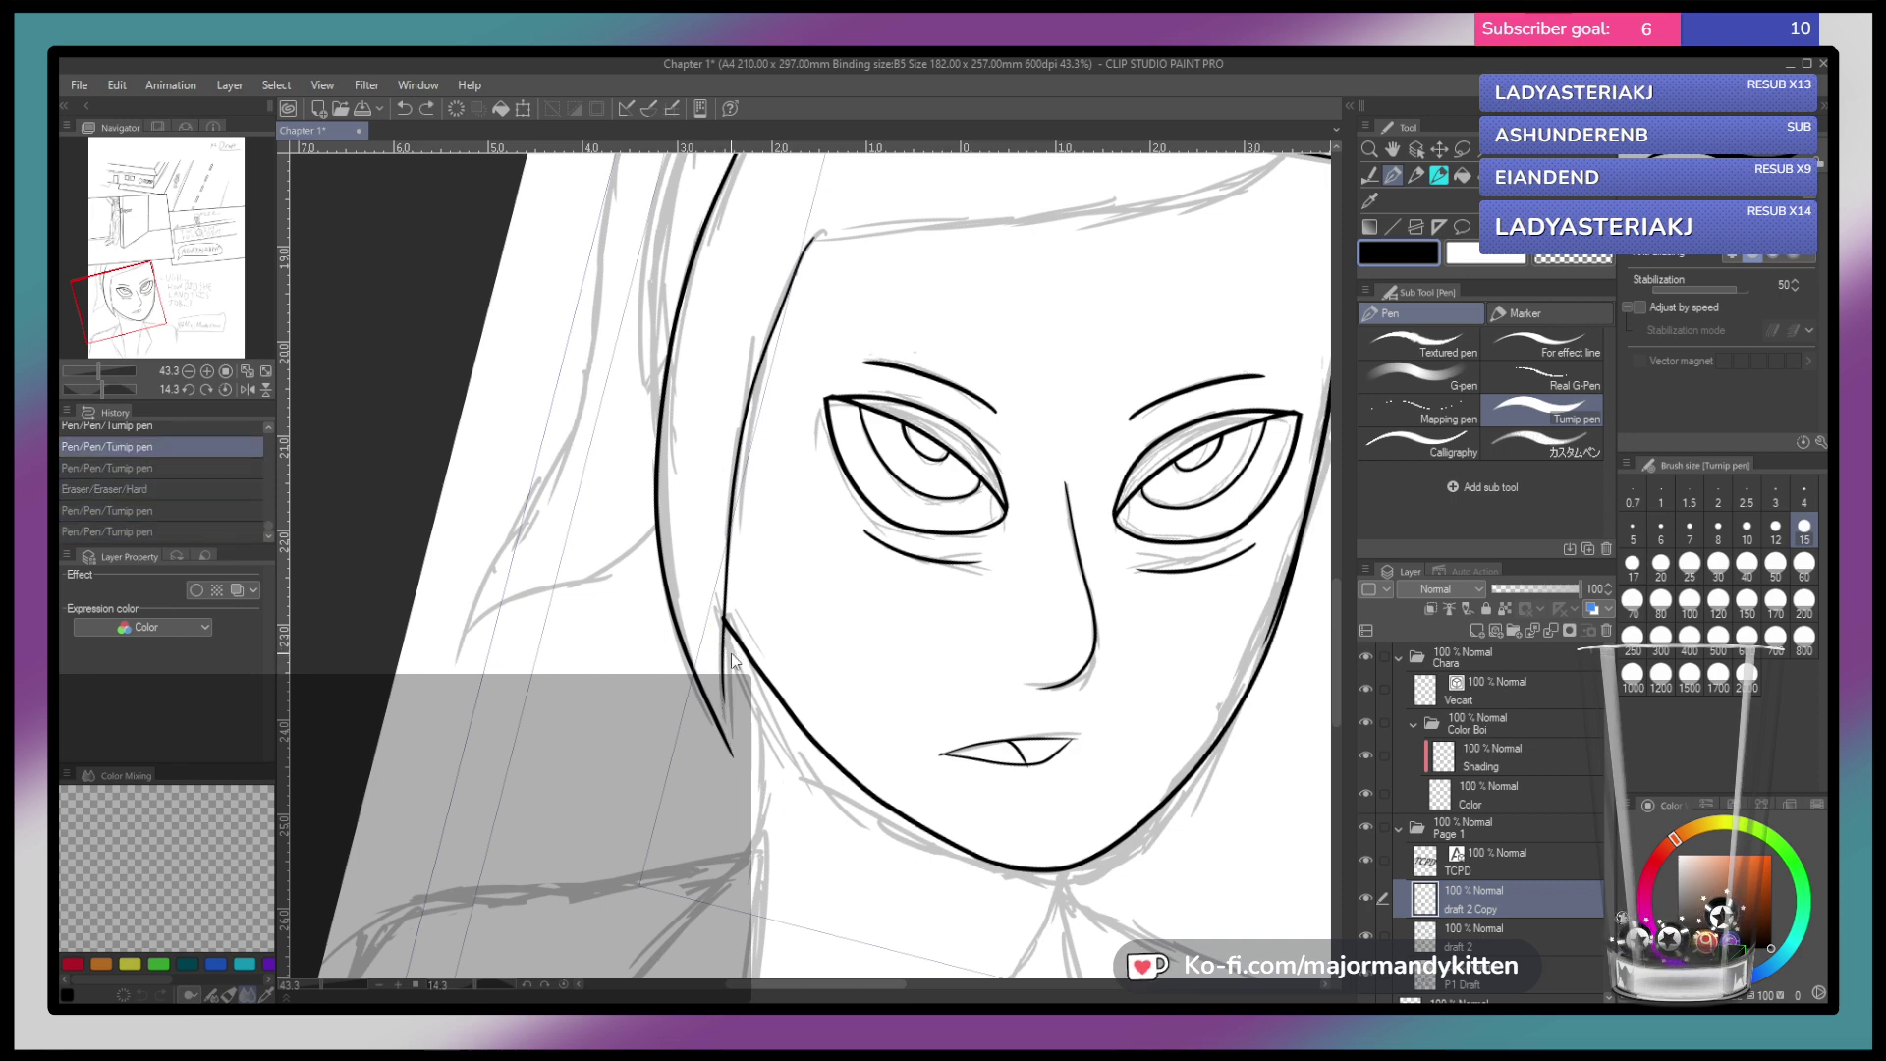
key("ctrl+y")
key("ctrl+y")
key("ctrl+y")
key("ctrl+y")
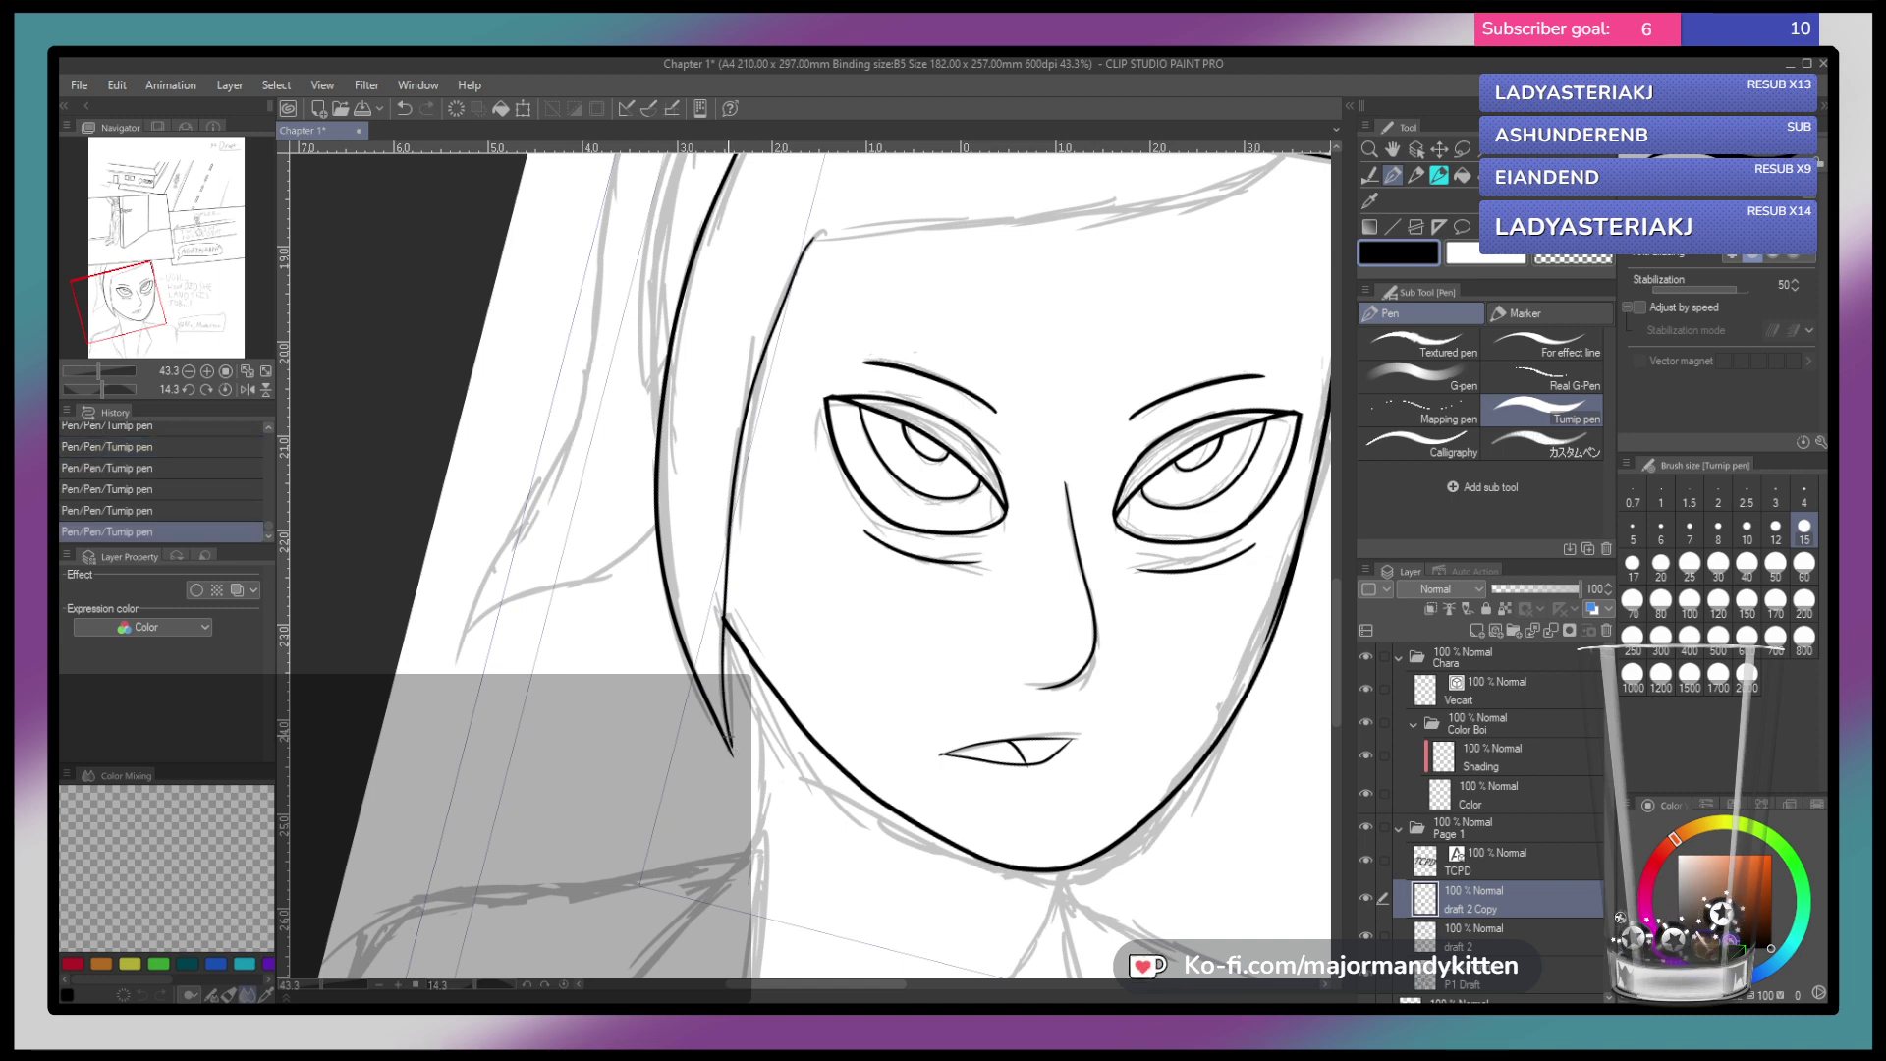
key("ctrl+z")
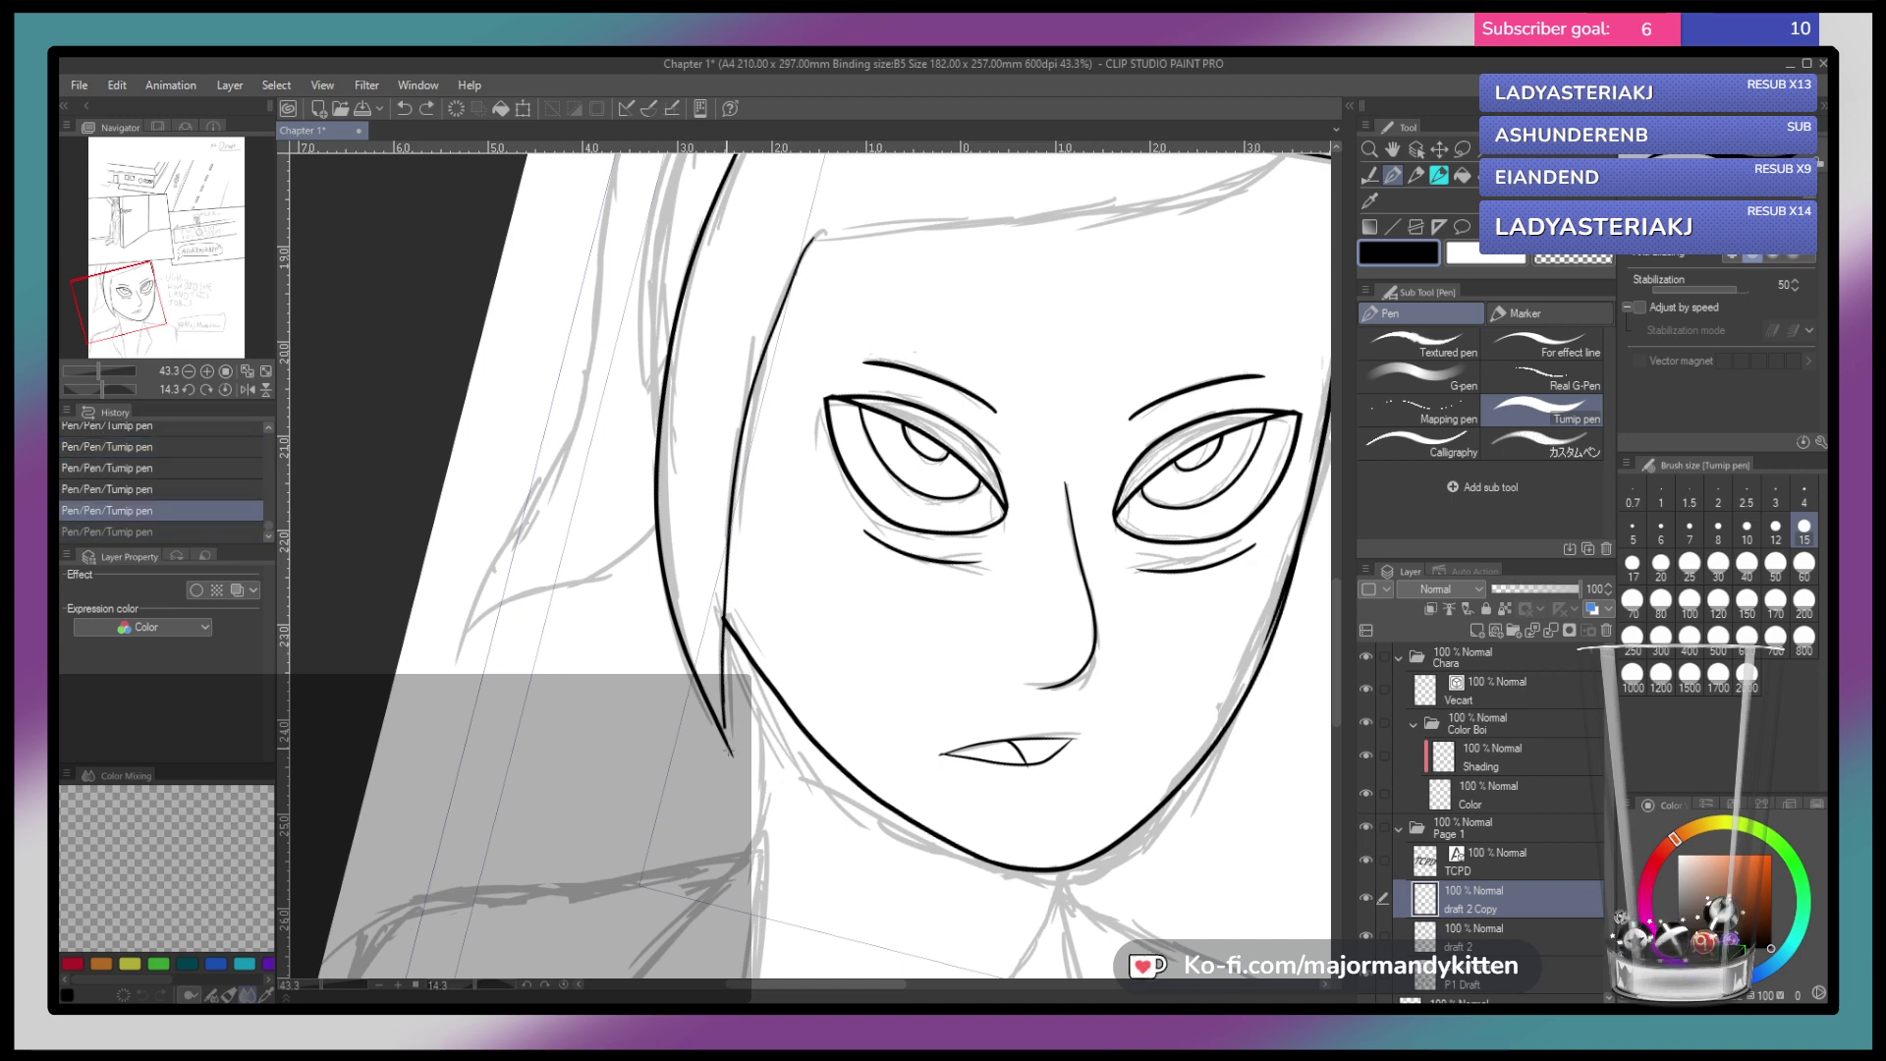
key("ctrl+y")
Erase the excess line ends at the hair lock's tip and the bump where the jawline meets the inner hair edge
scroll(729, 756, "up", 3)
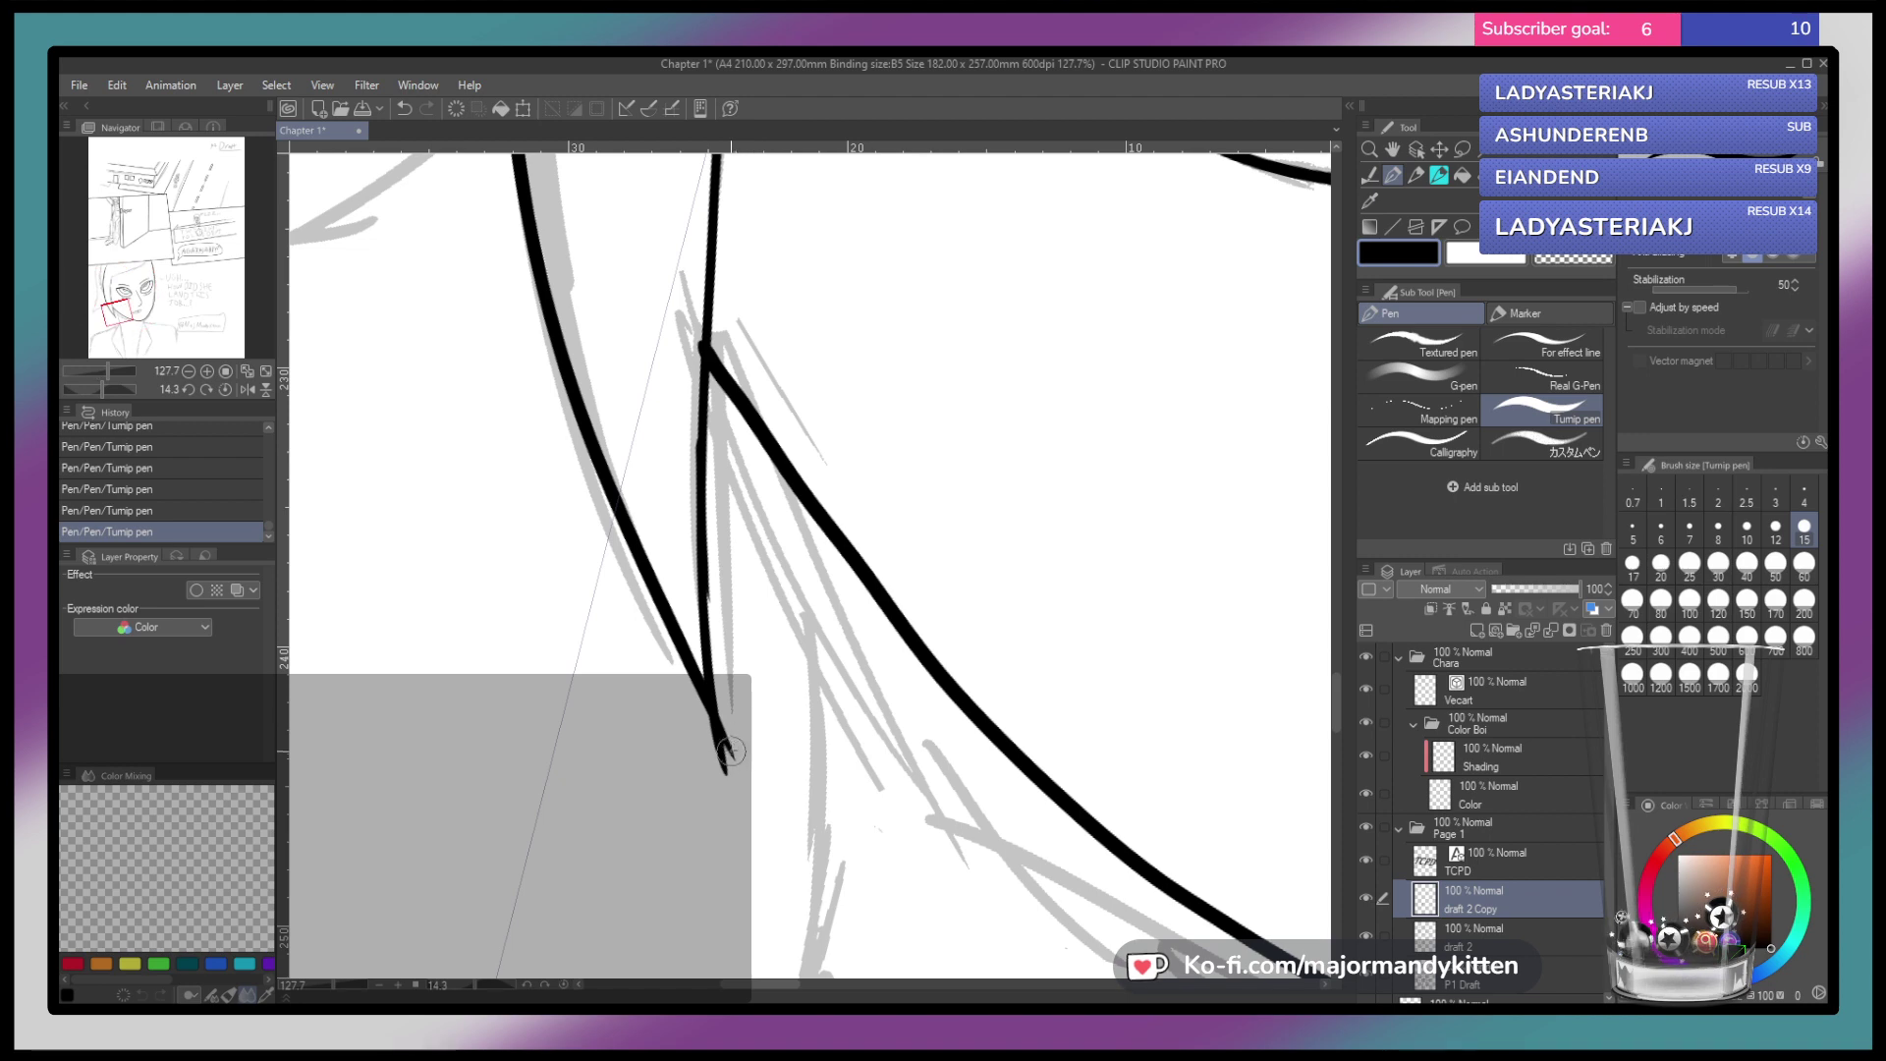
left_click_drag(725, 716, 757, 773)
mouse_move(697, 717)
left_mouse_down()
mouse_move(728, 774)
mouse_move(727, 752)
left_mouse_up()
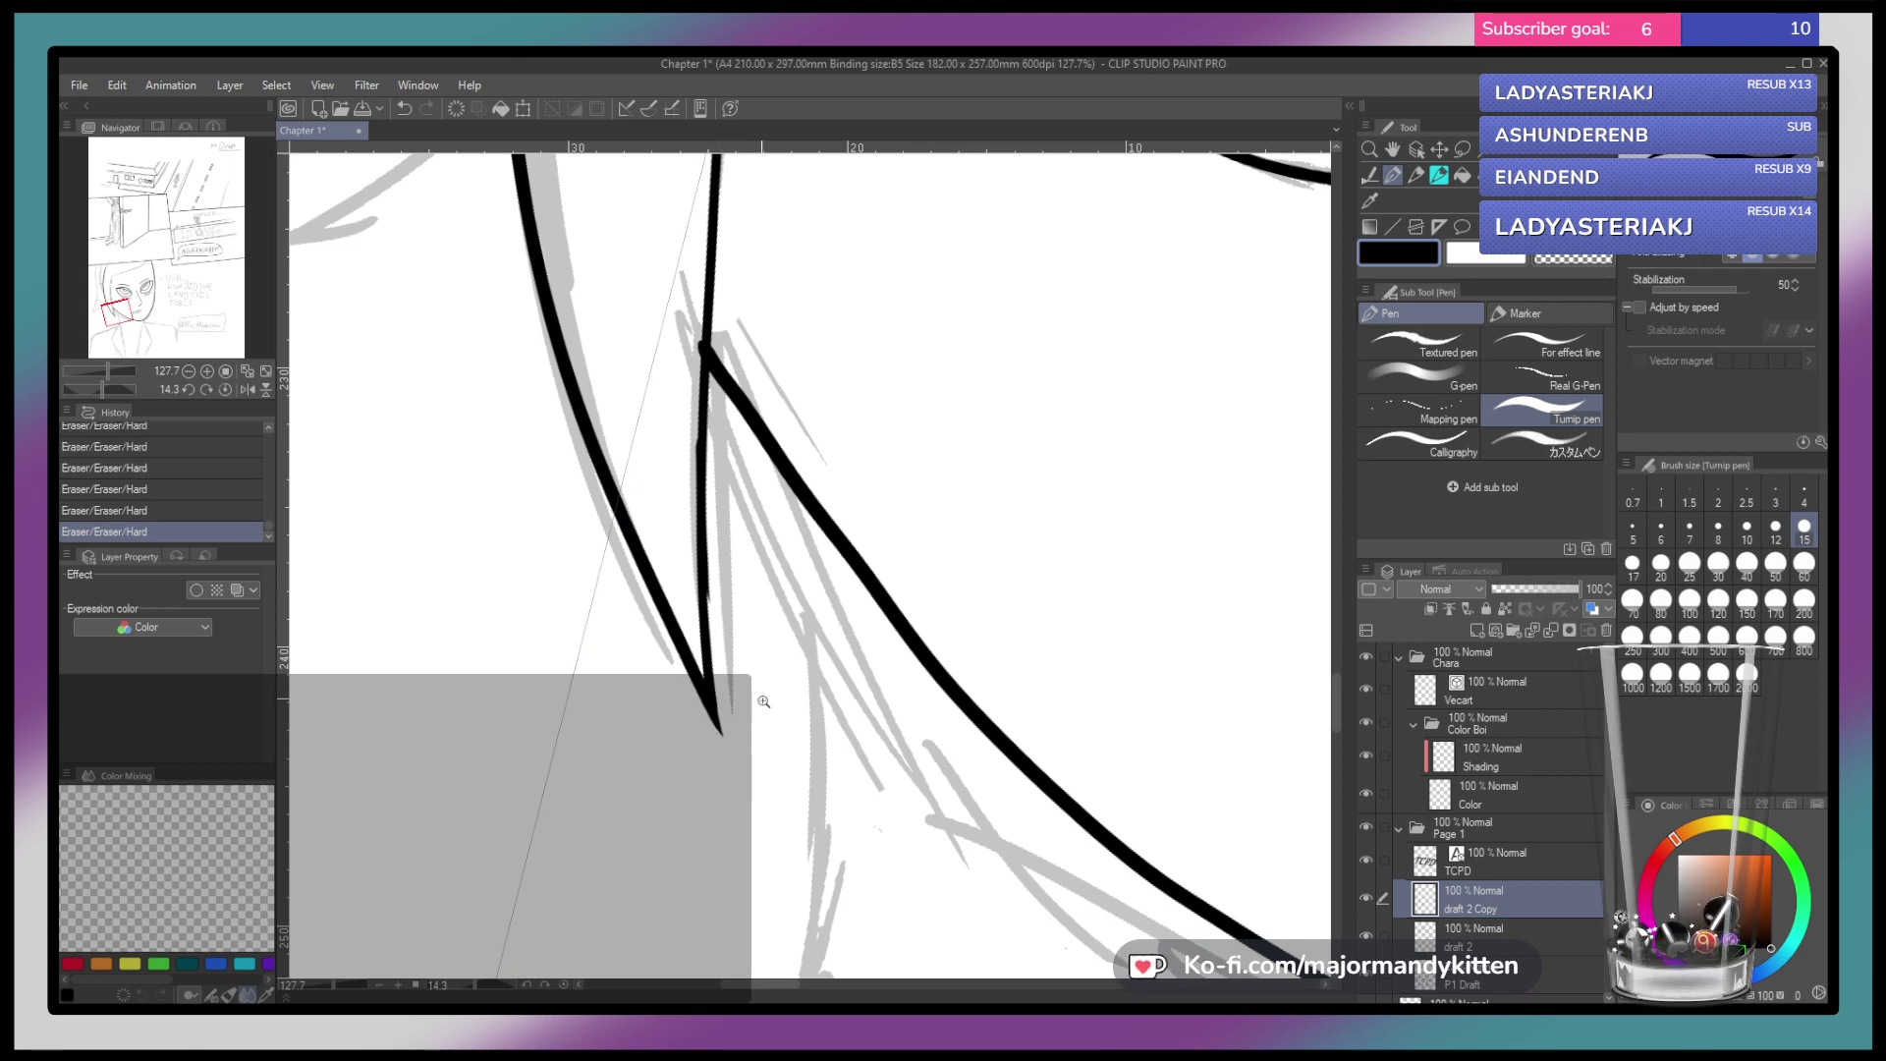
scroll(732, 702, "down", 4)
scroll(737, 678, "up", 6)
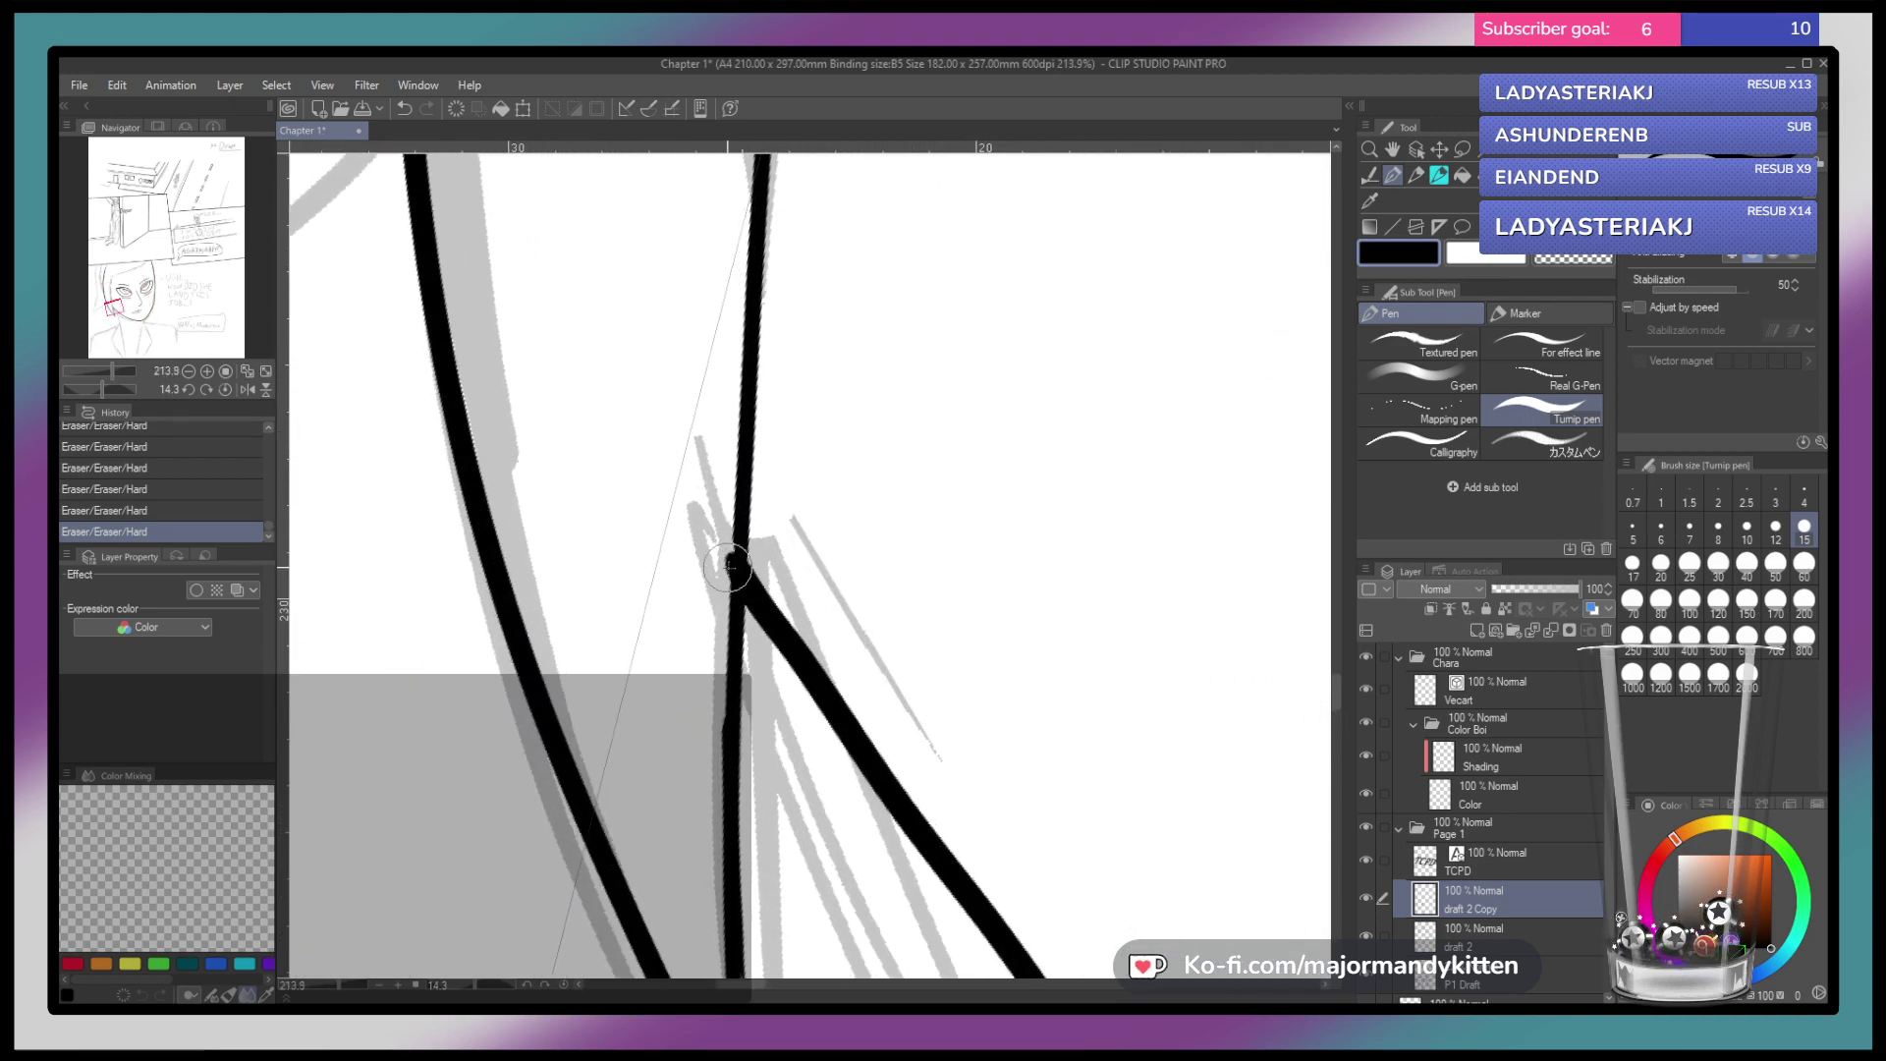
key("ctrl+z")
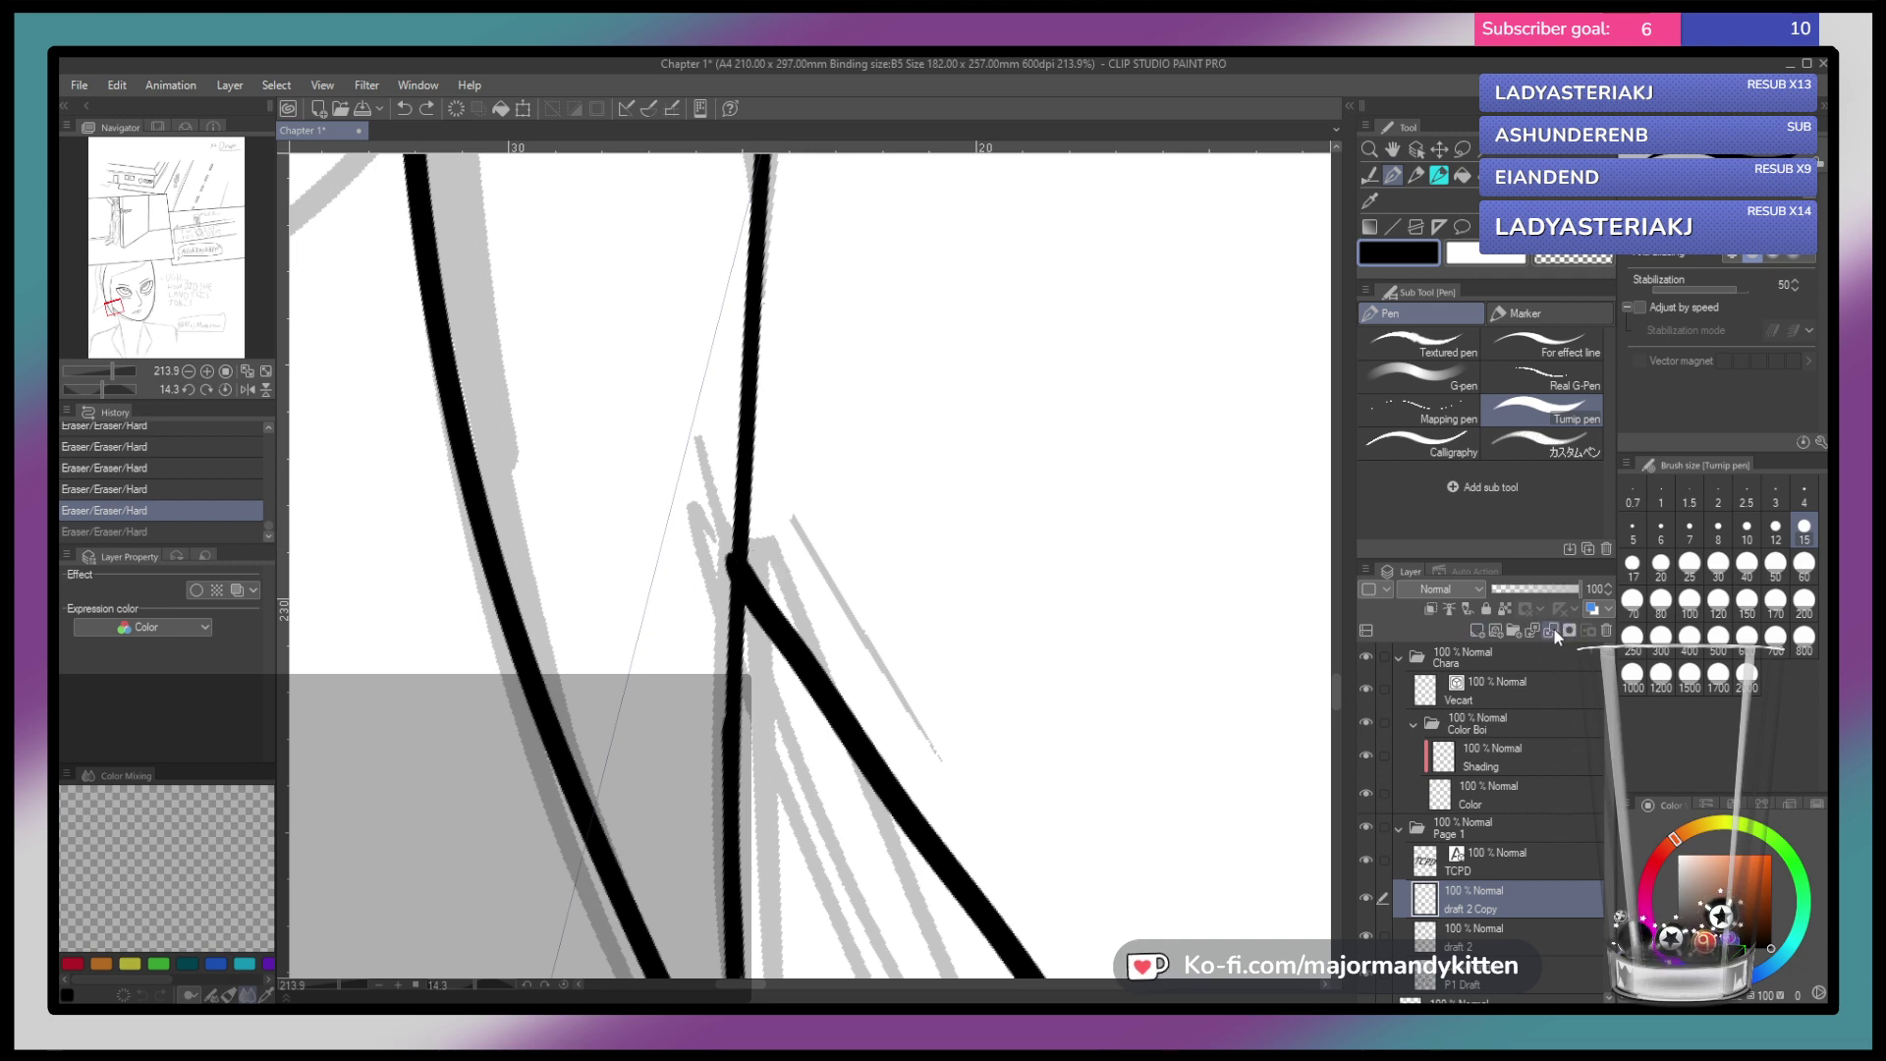
left_click(1498, 935)
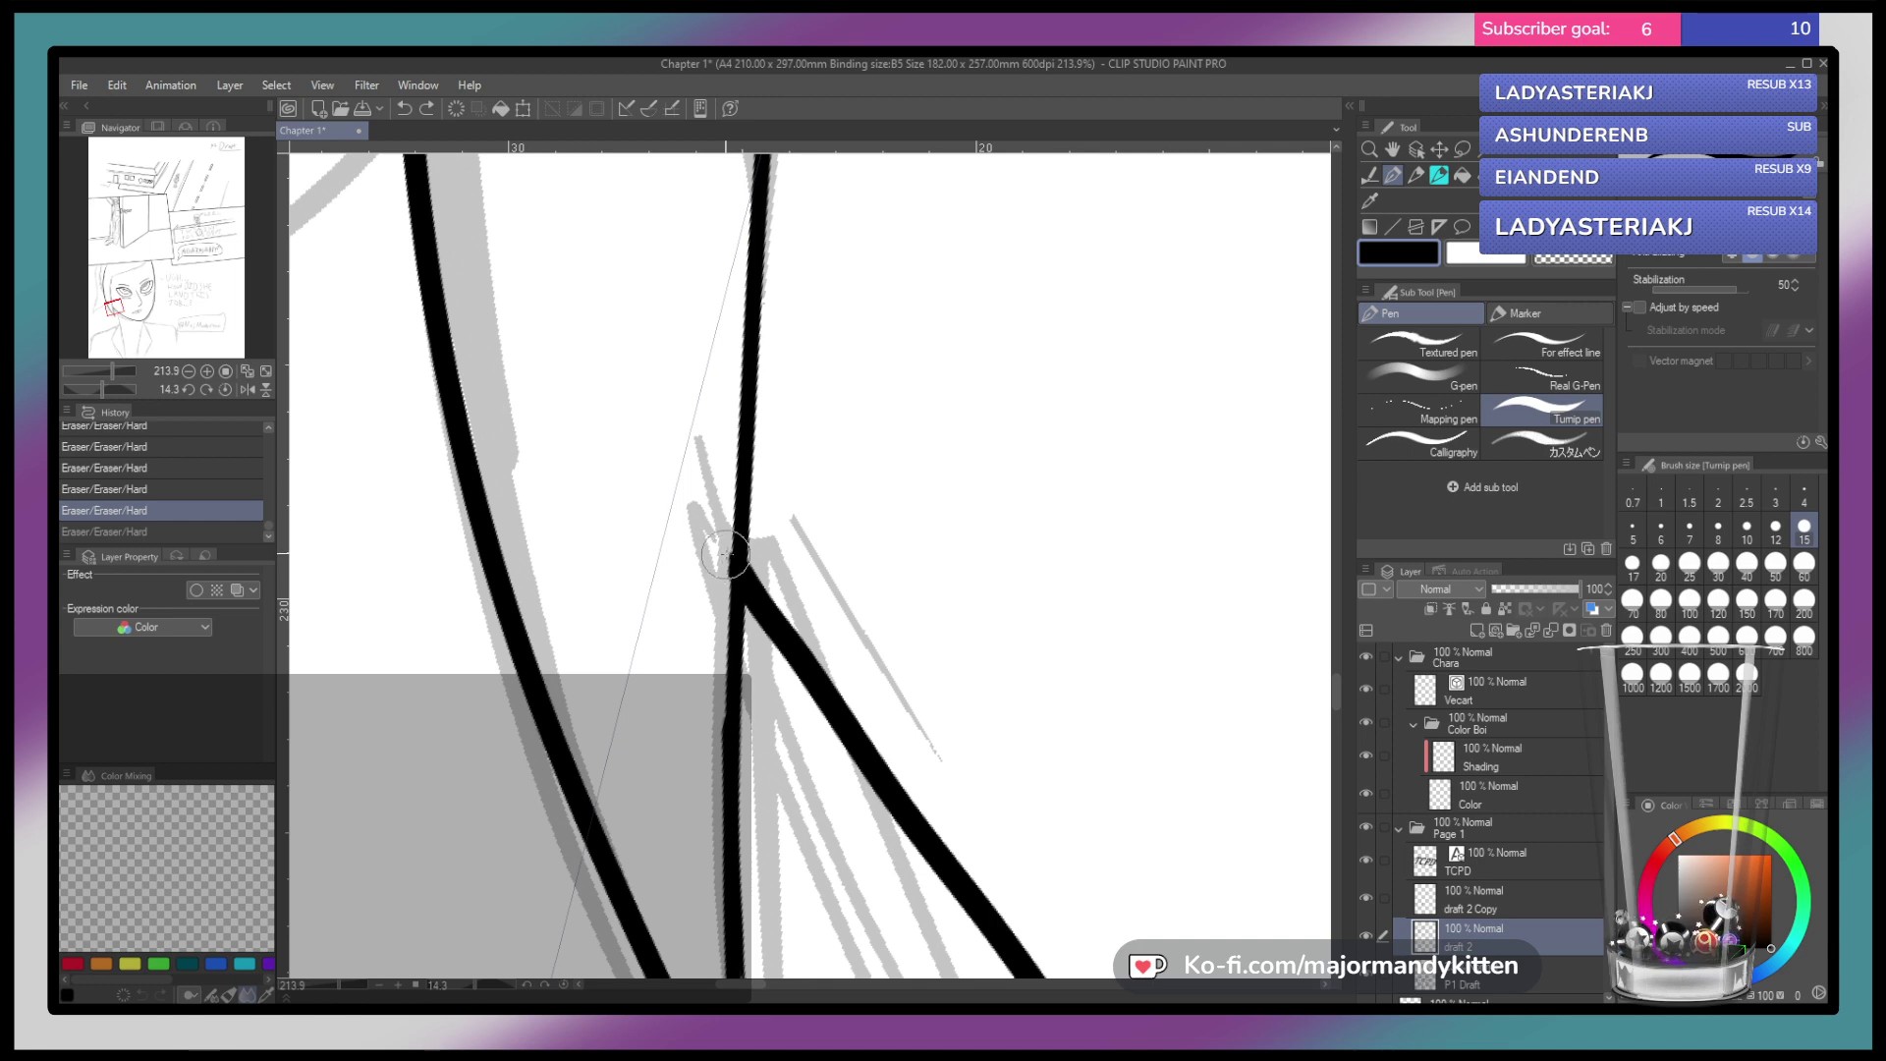
key("ctrl+y")
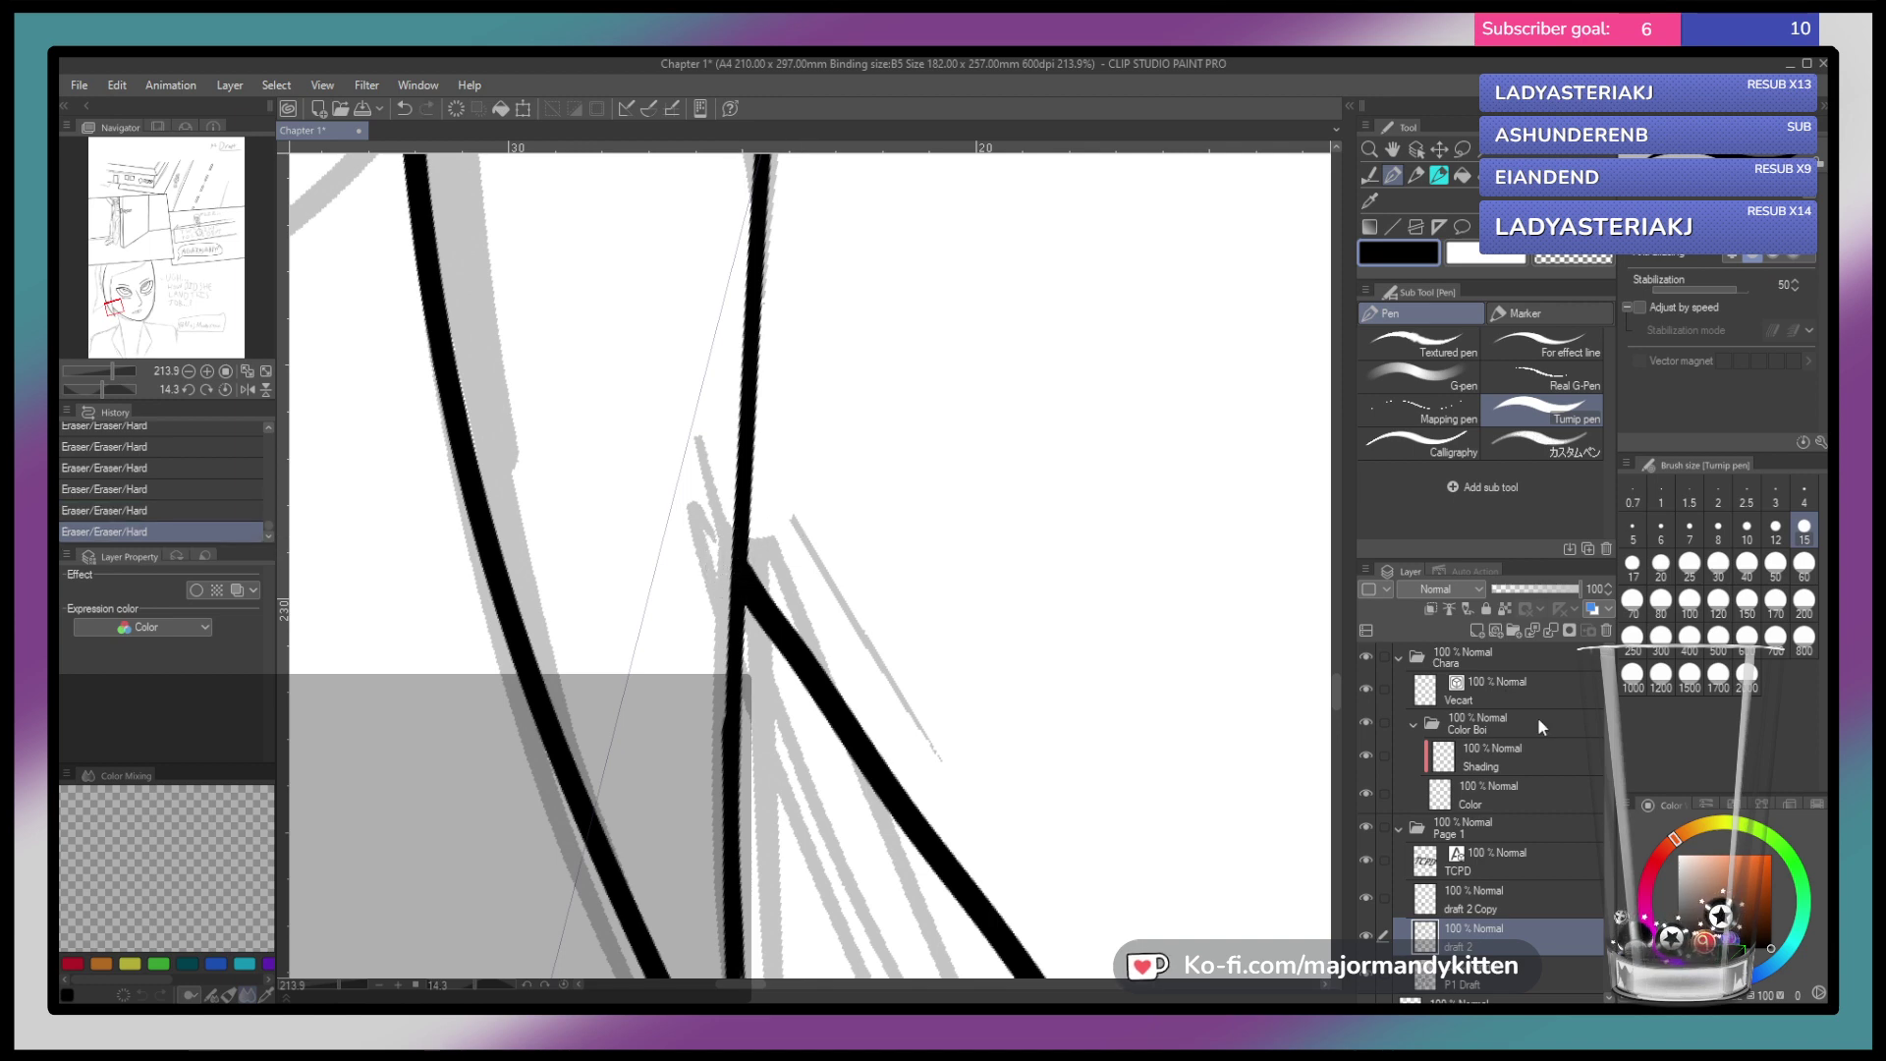
Merge the draft 2 Copy layer down into the draft 2 layer, undoing a merge made from the wrong layer
left_click(1551, 631)
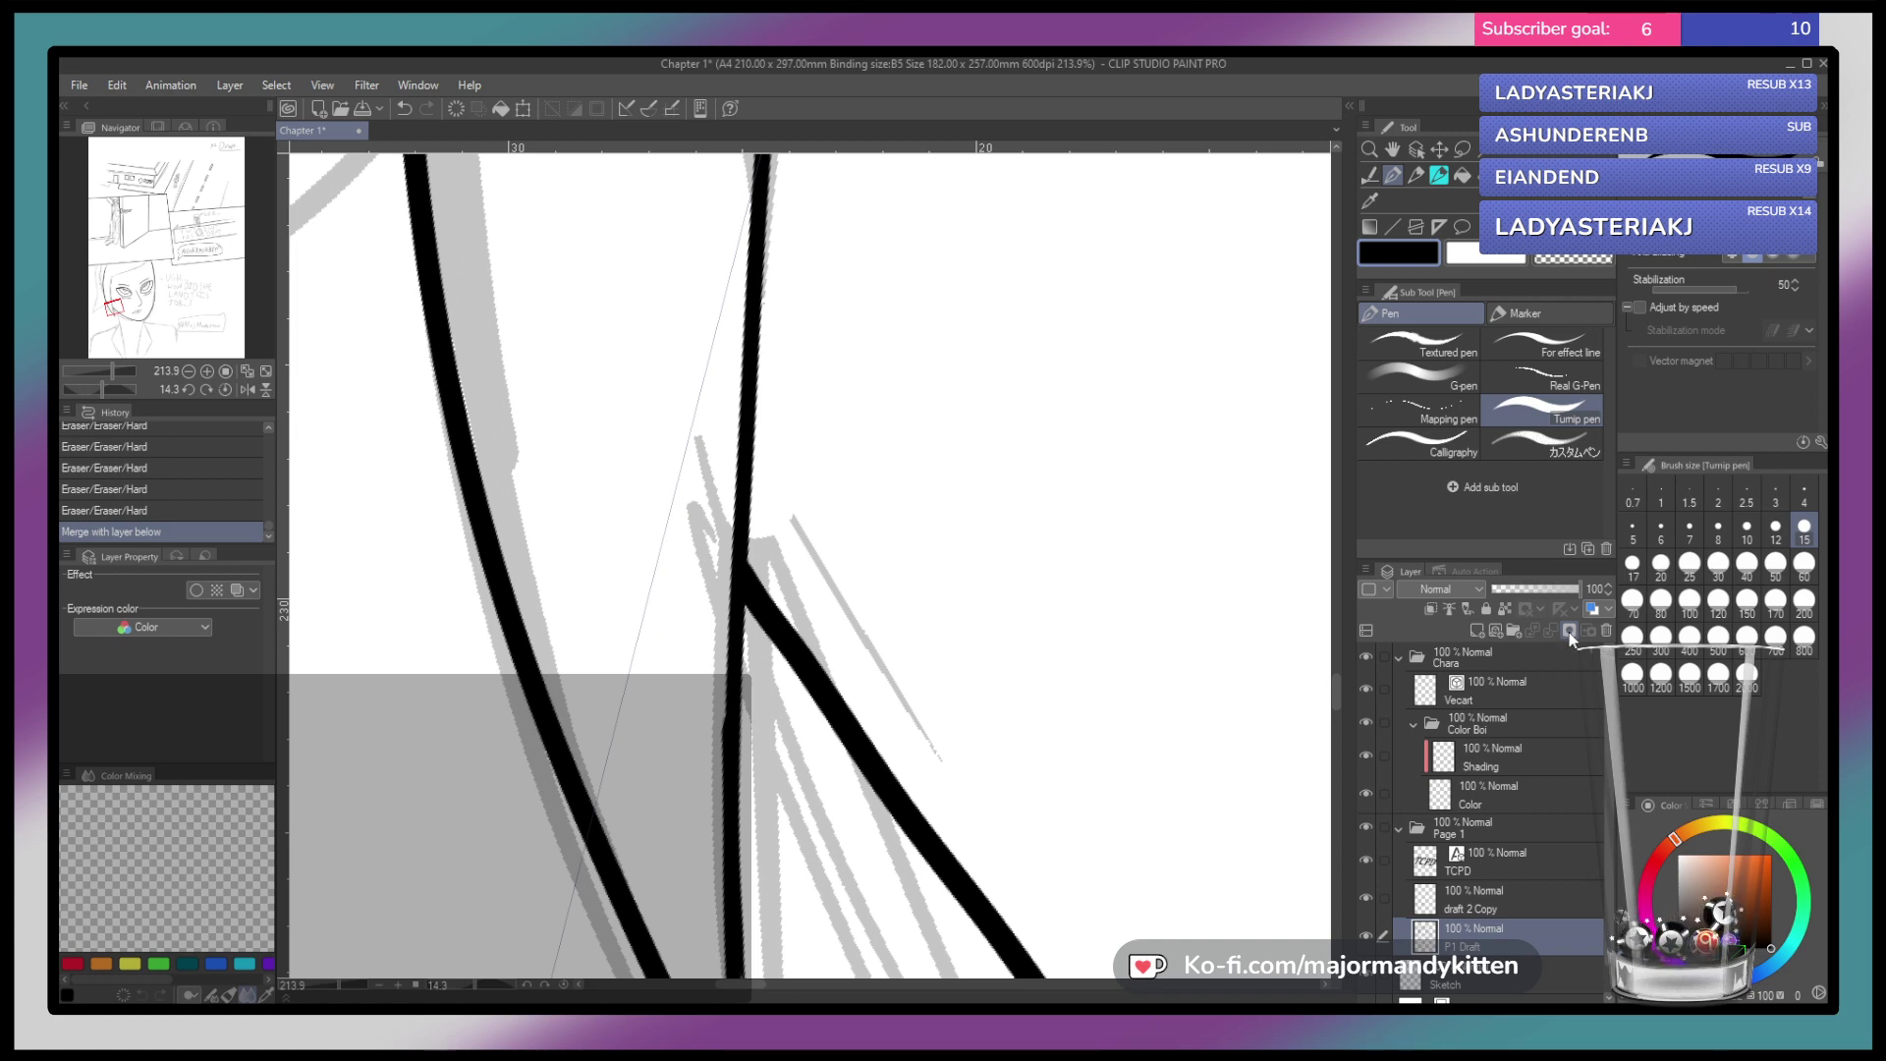
key("ctrl+z")
left_click(1489, 902)
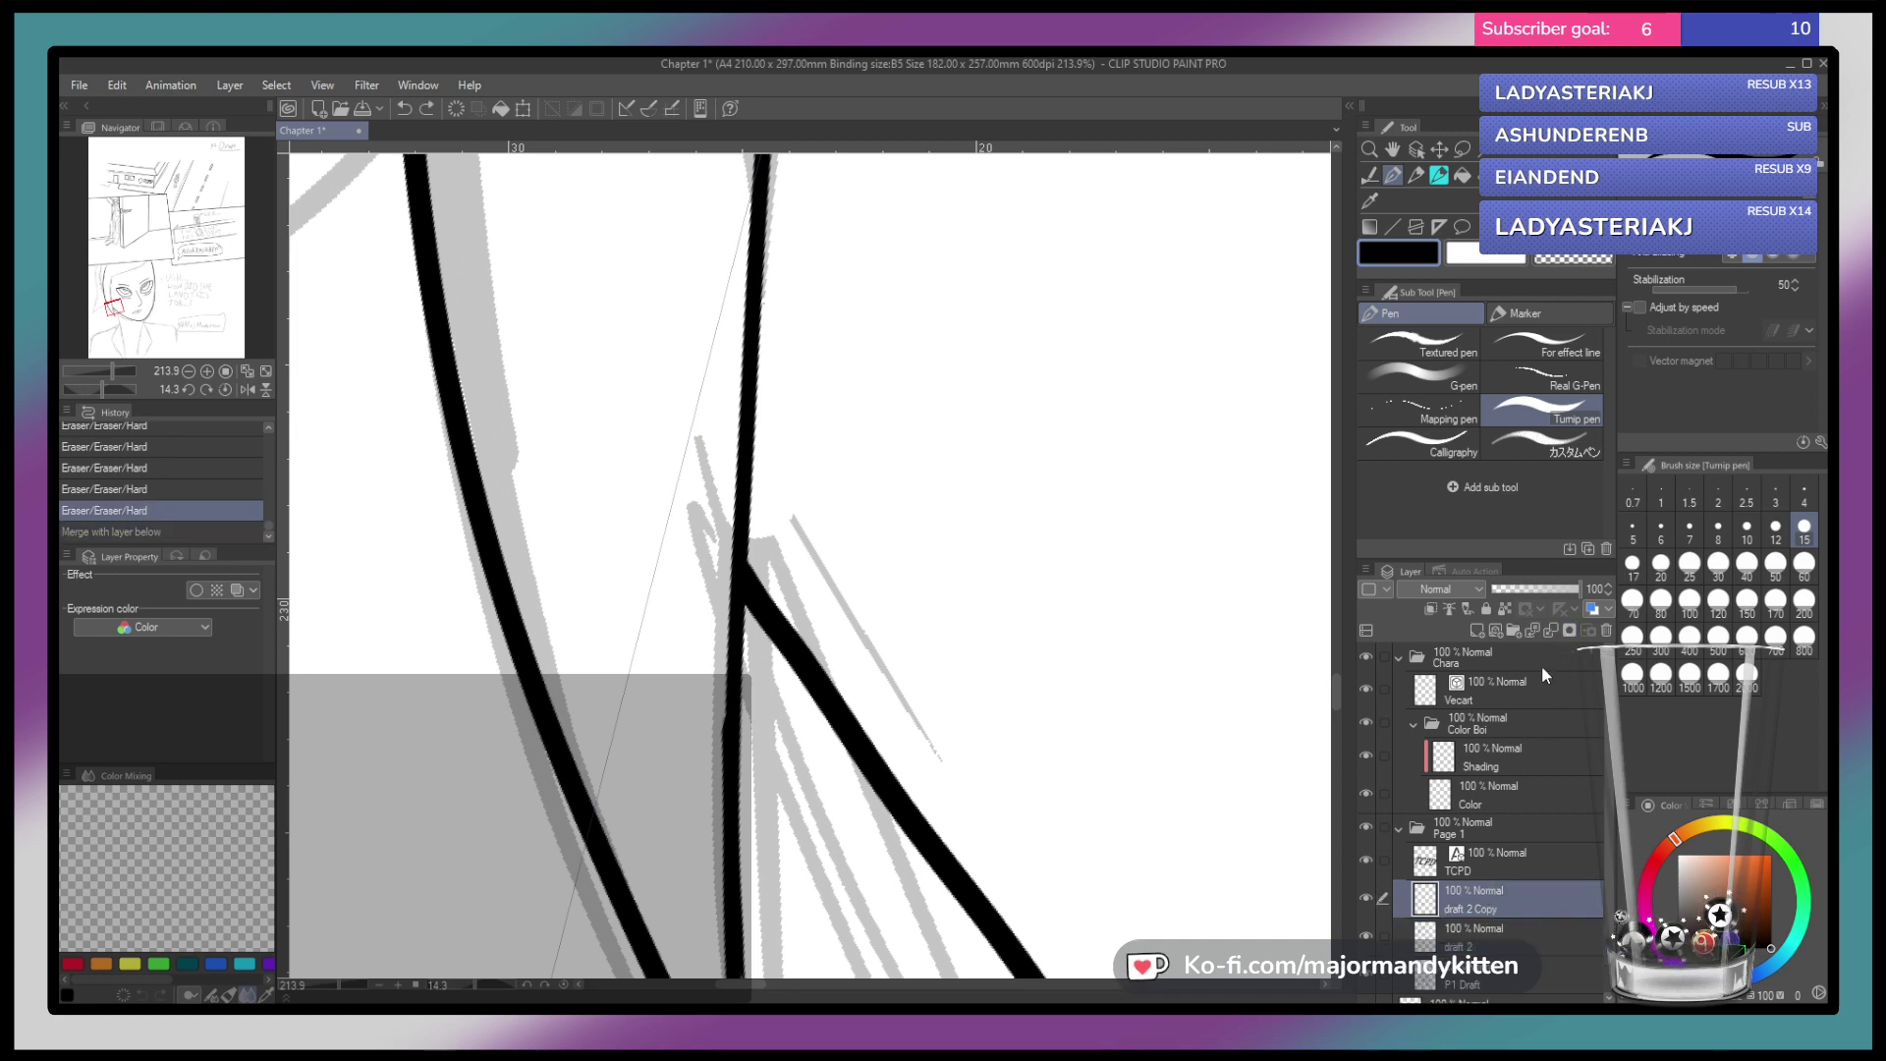
left_click(1552, 631)
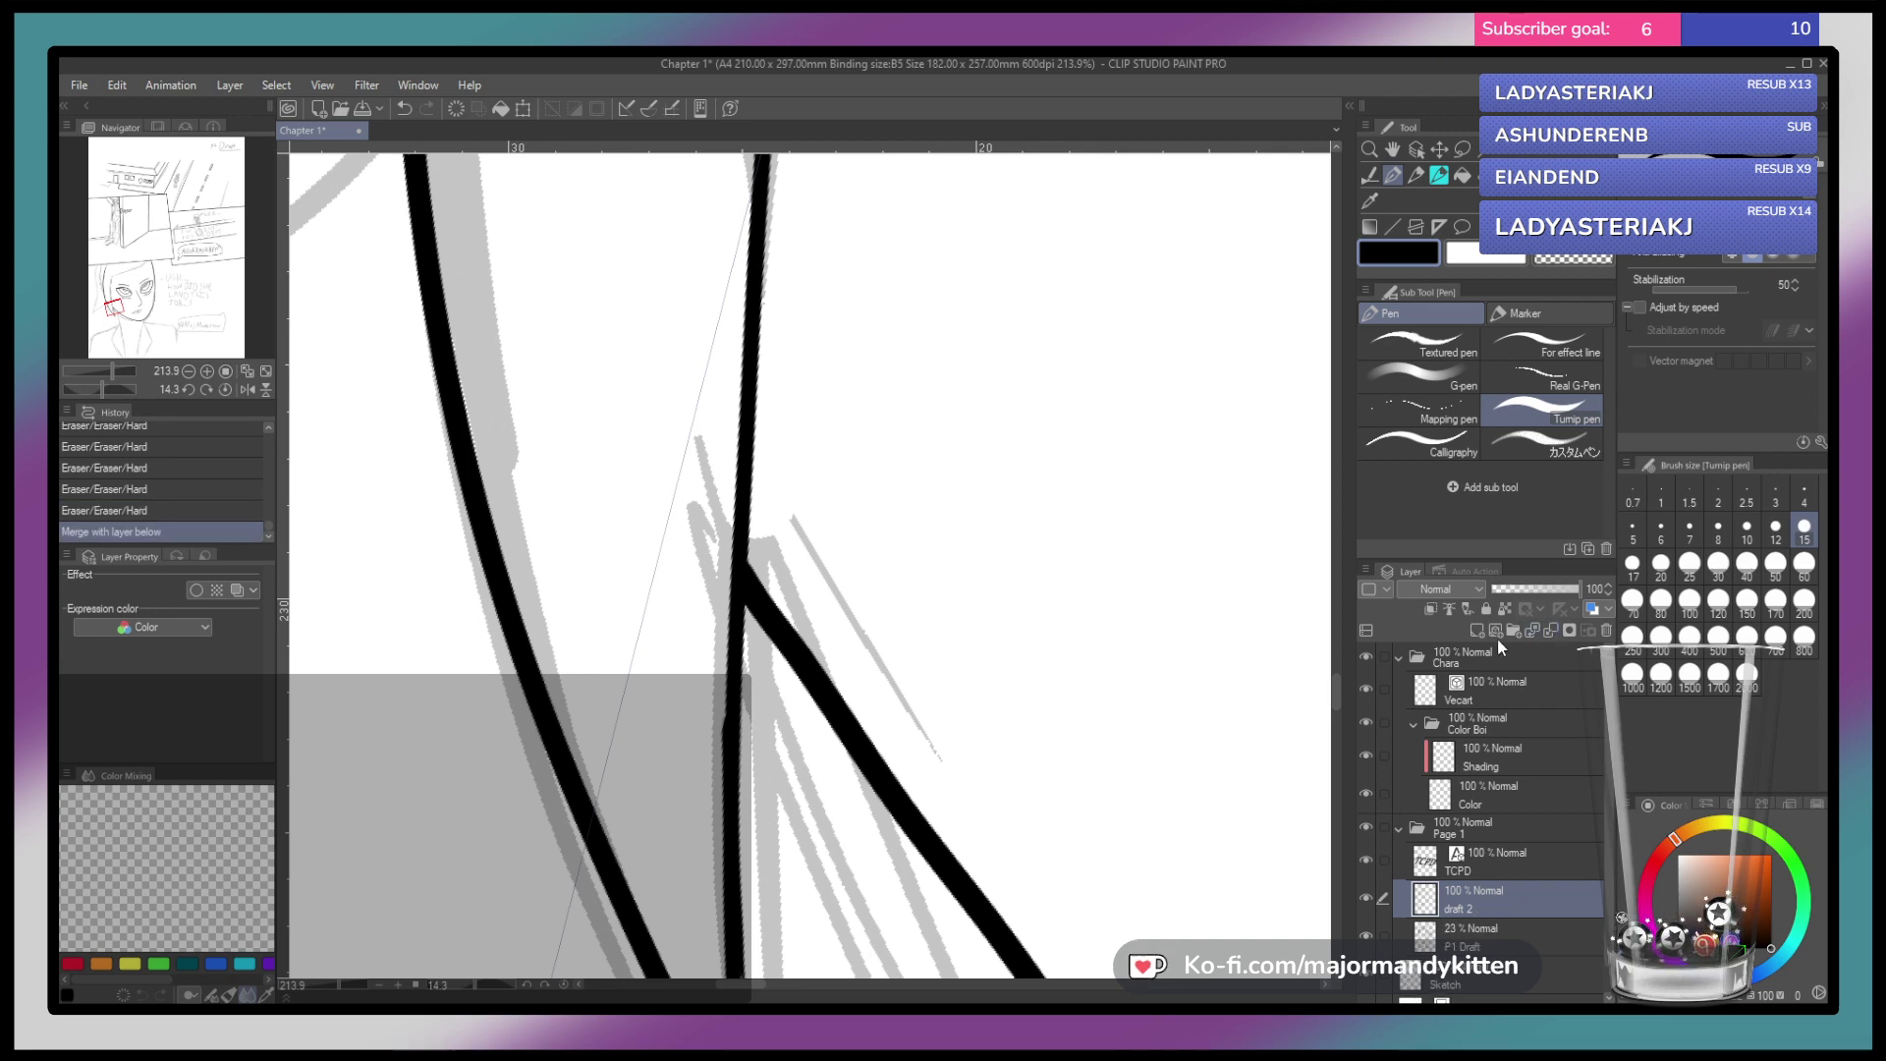
Ink a second hair strand curving from the panel border down to the outer edge of the face-framing lock, redoing the stroke once
left_click_drag(1104, 676, 923, 742)
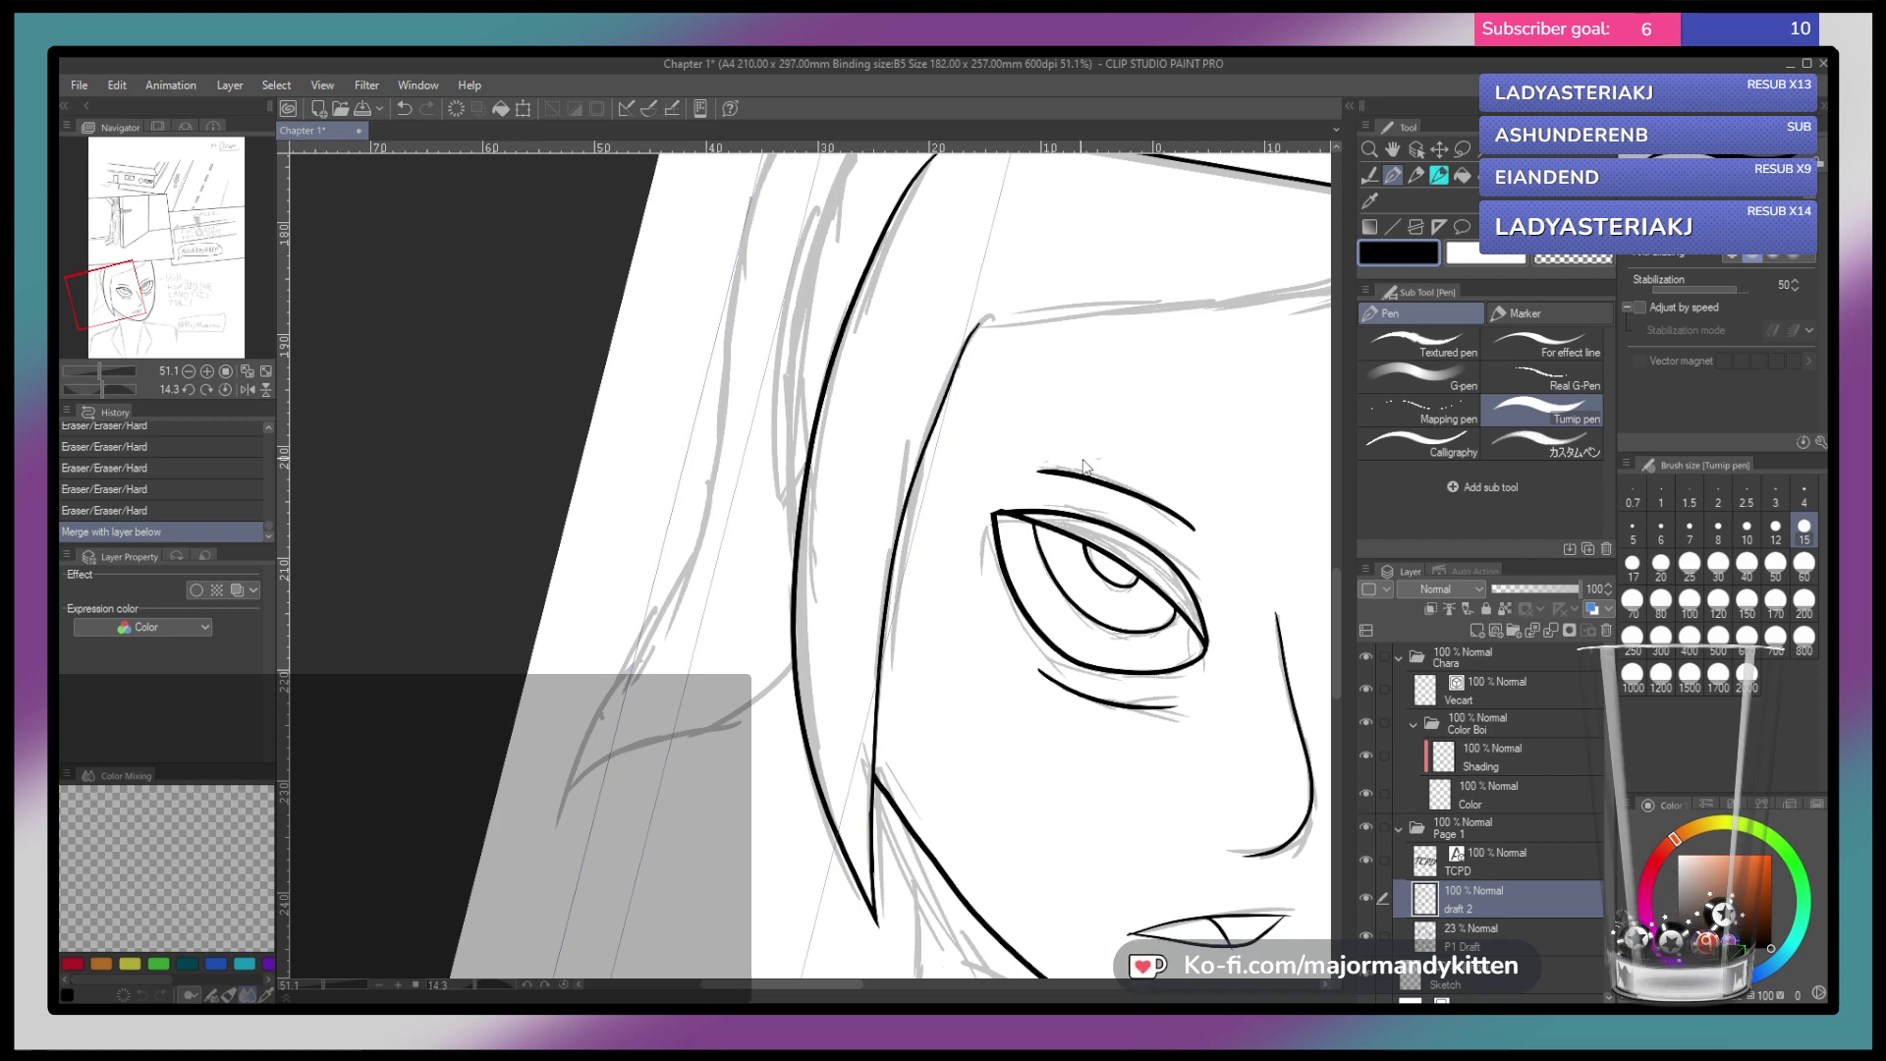
scroll(1081, 461, "down", 5)
left_click_drag(1023, 489, 1031, 536)
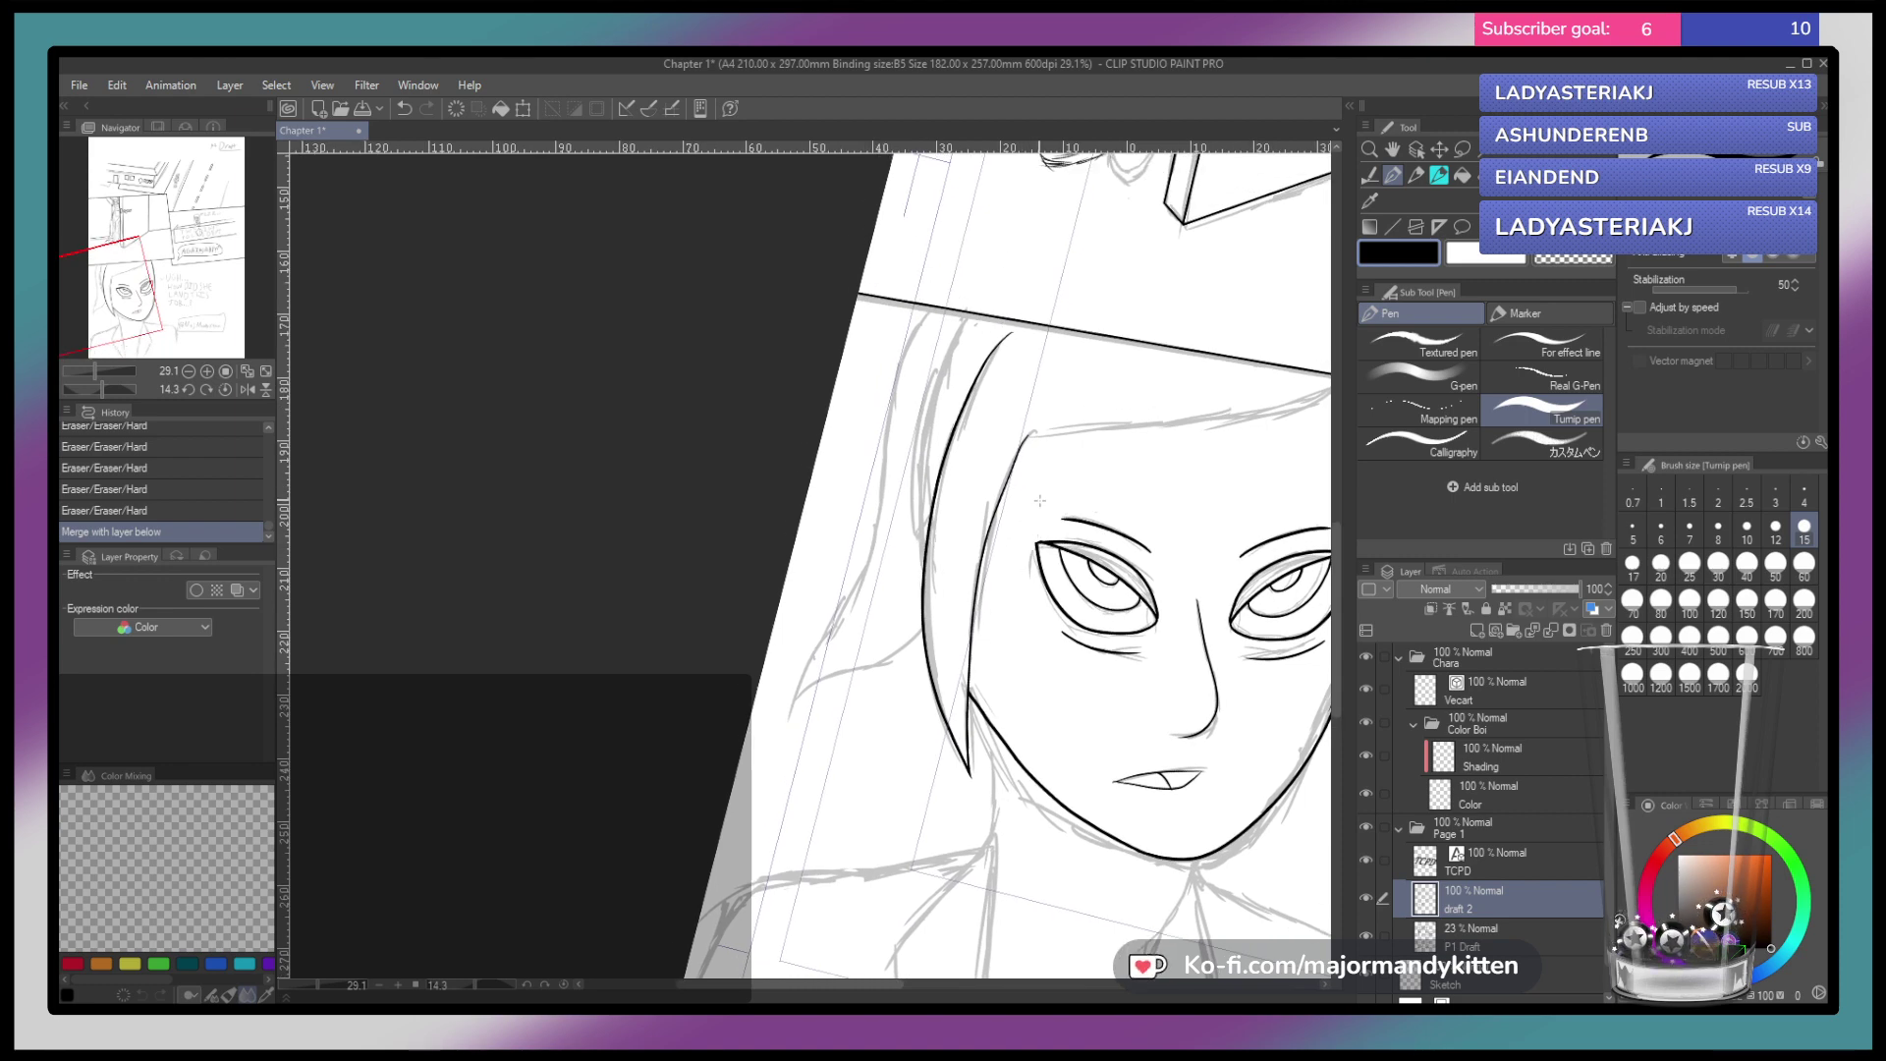
left_click(967, 341)
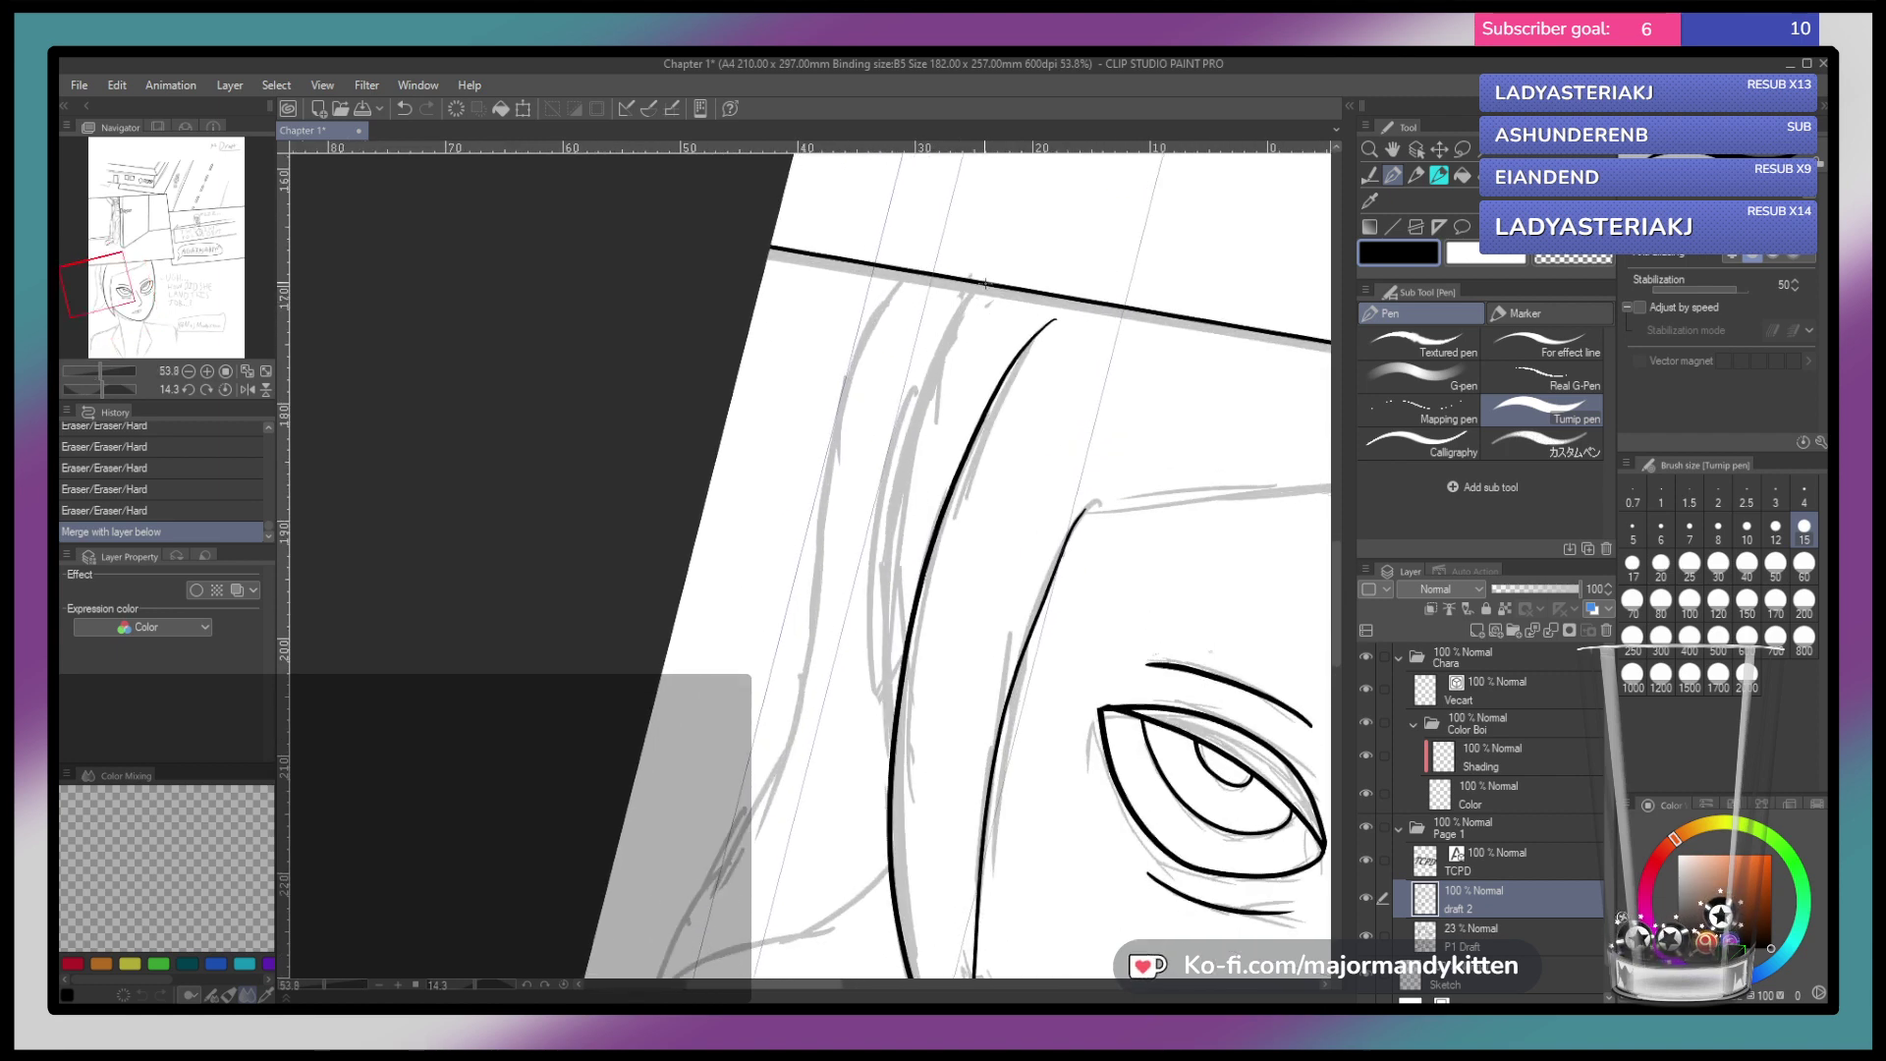
mouse_move(972, 292)
left_mouse_down()
mouse_move(895, 461)
mouse_move(890, 722)
left_mouse_up()
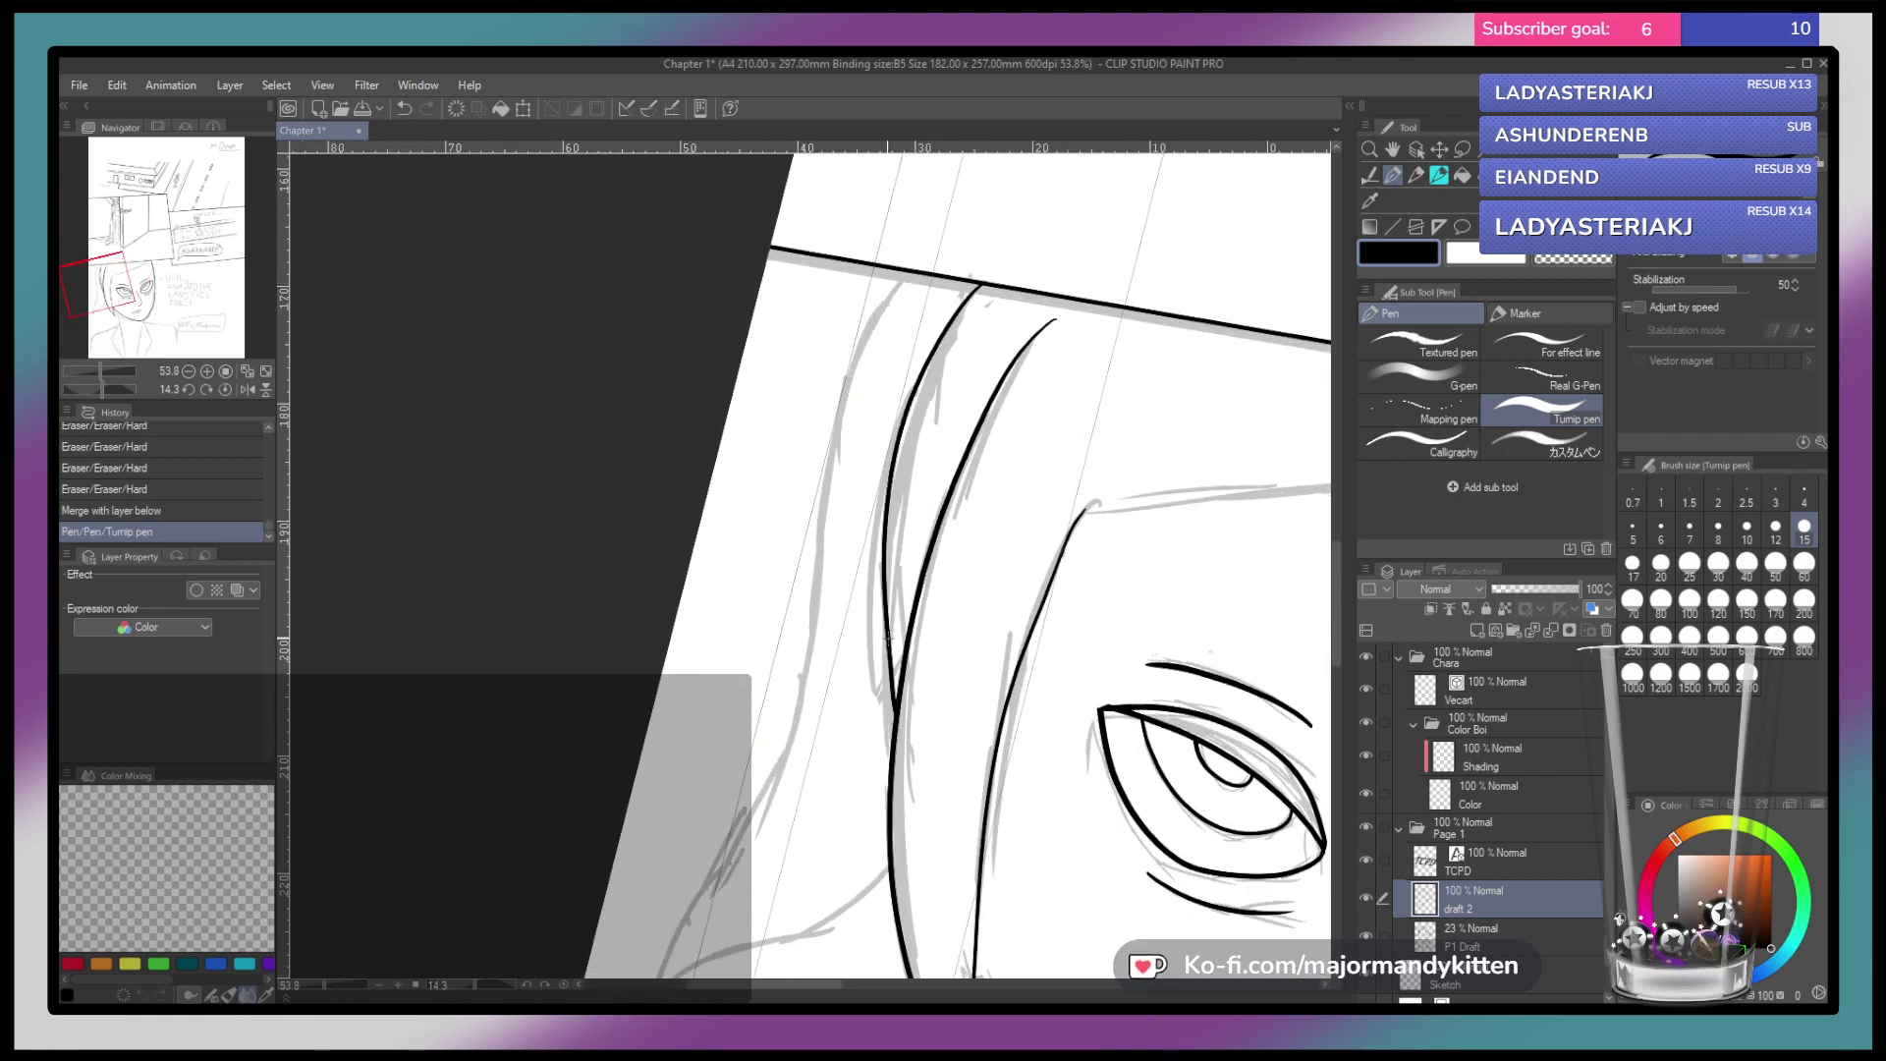
key("ctrl+z")
mouse_move(985, 287)
left_mouse_down()
mouse_move(920, 376)
mouse_move(880, 554)
mouse_move(890, 729)
left_mouse_up()
left_click_drag(1101, 466, 928, 422)
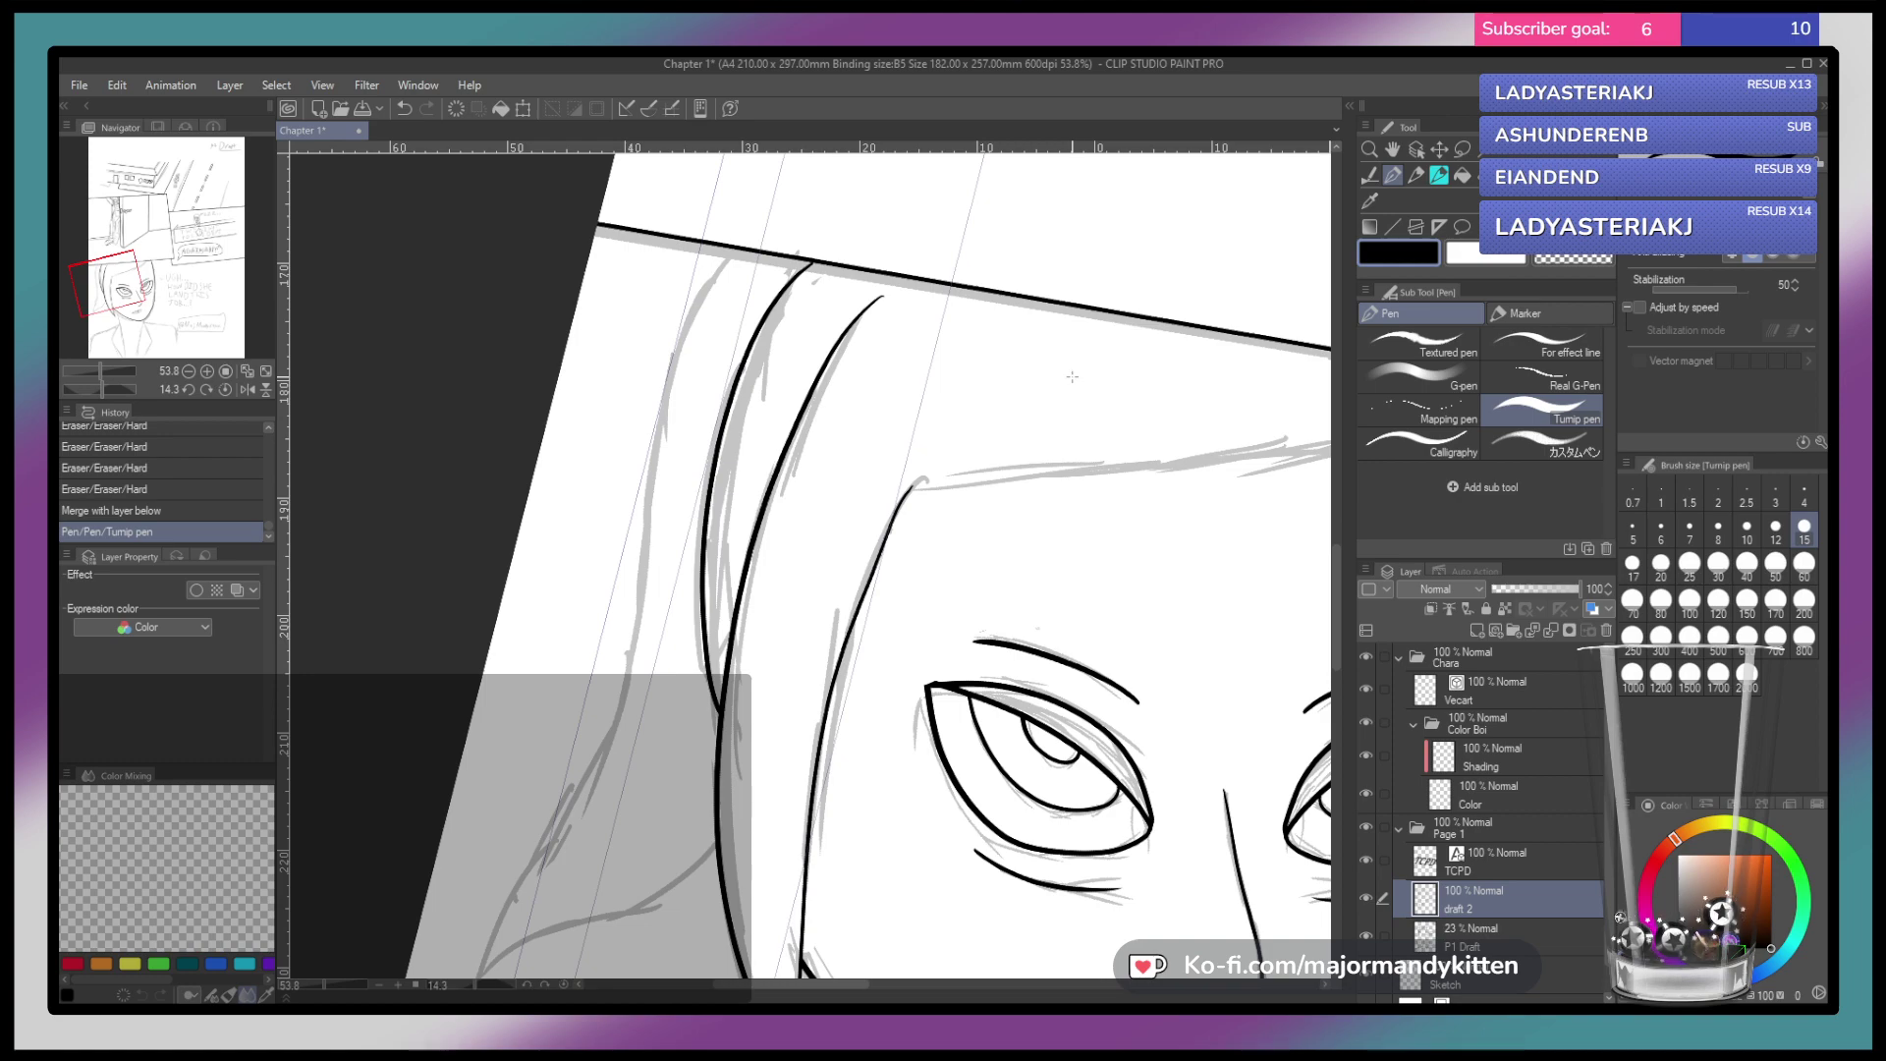
Ink the outermost hair strand from the panel border to a pointed tip and close its inner edge, redoing the inner stroke once
scroll(842, 440, "down", 4)
scroll(829, 452, "up", 2)
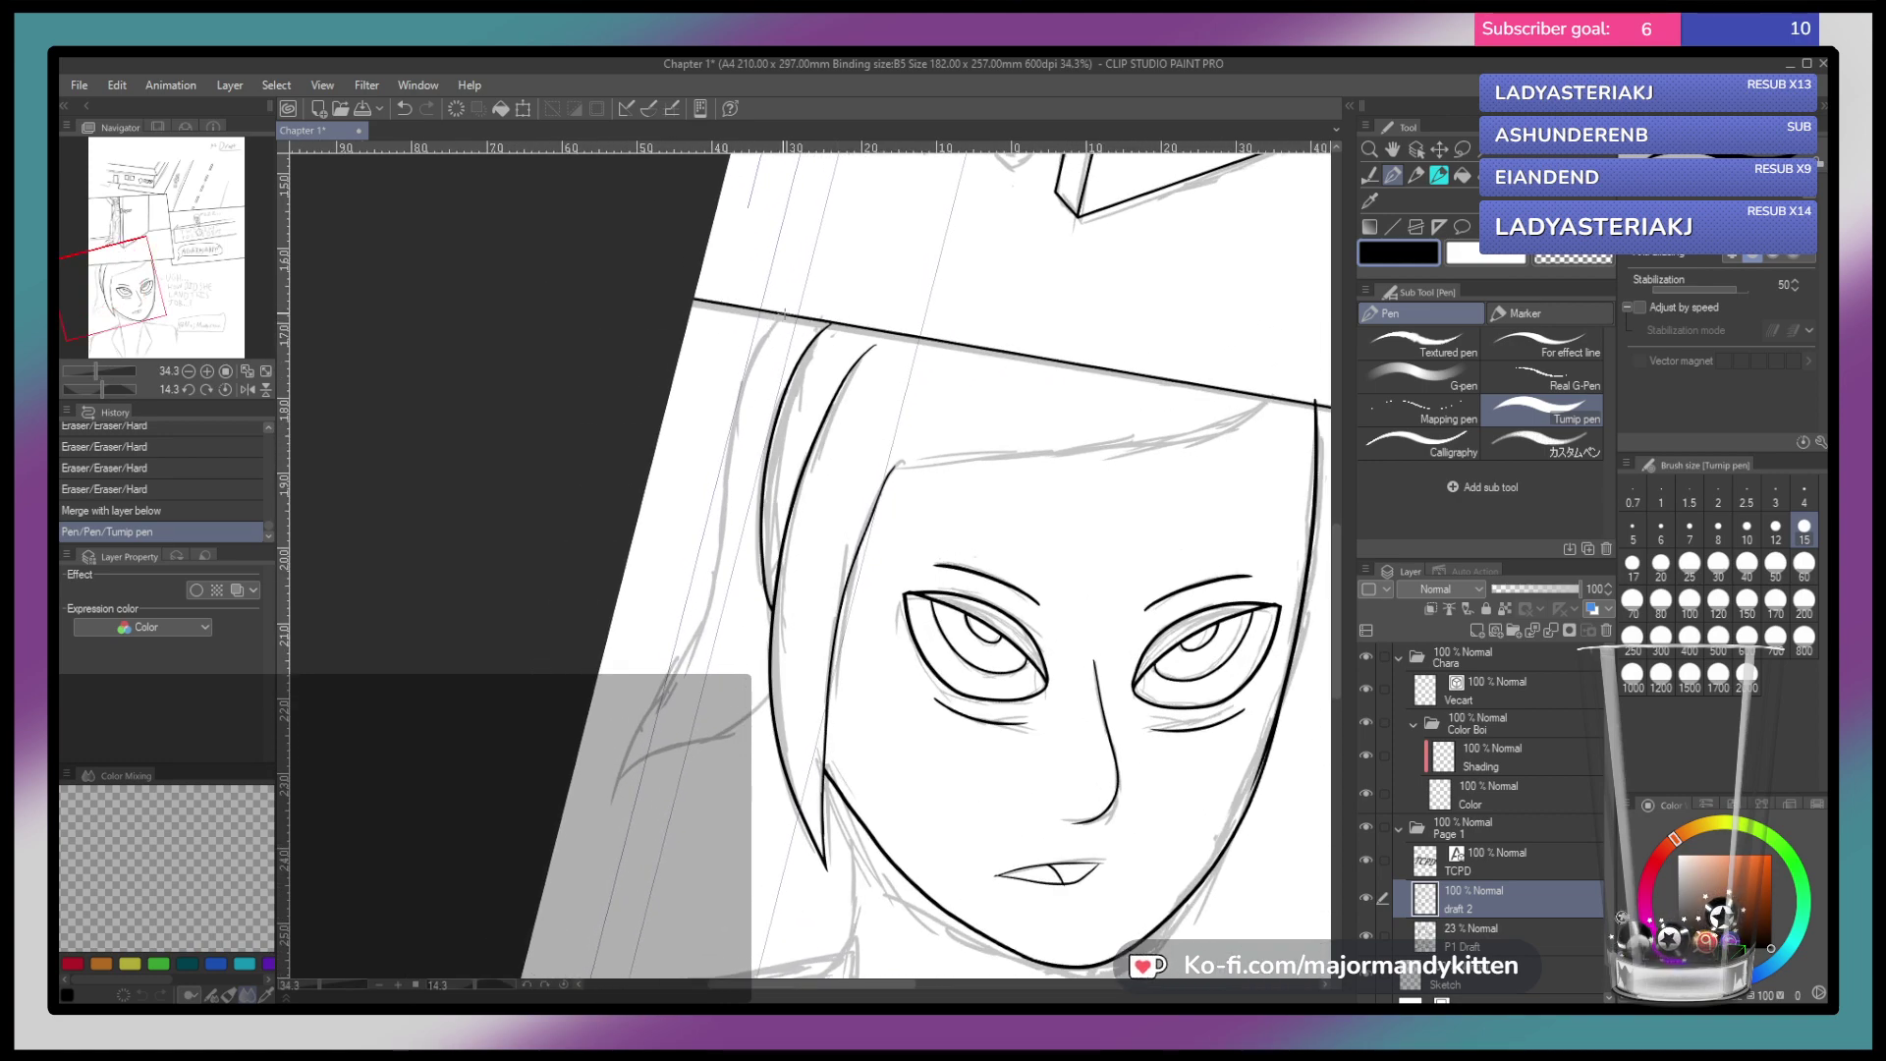
mouse_move(728, 404)
left_mouse_down()
mouse_move(711, 613)
mouse_move(616, 781)
left_mouse_up()
left_click_drag(841, 698, 913, 626)
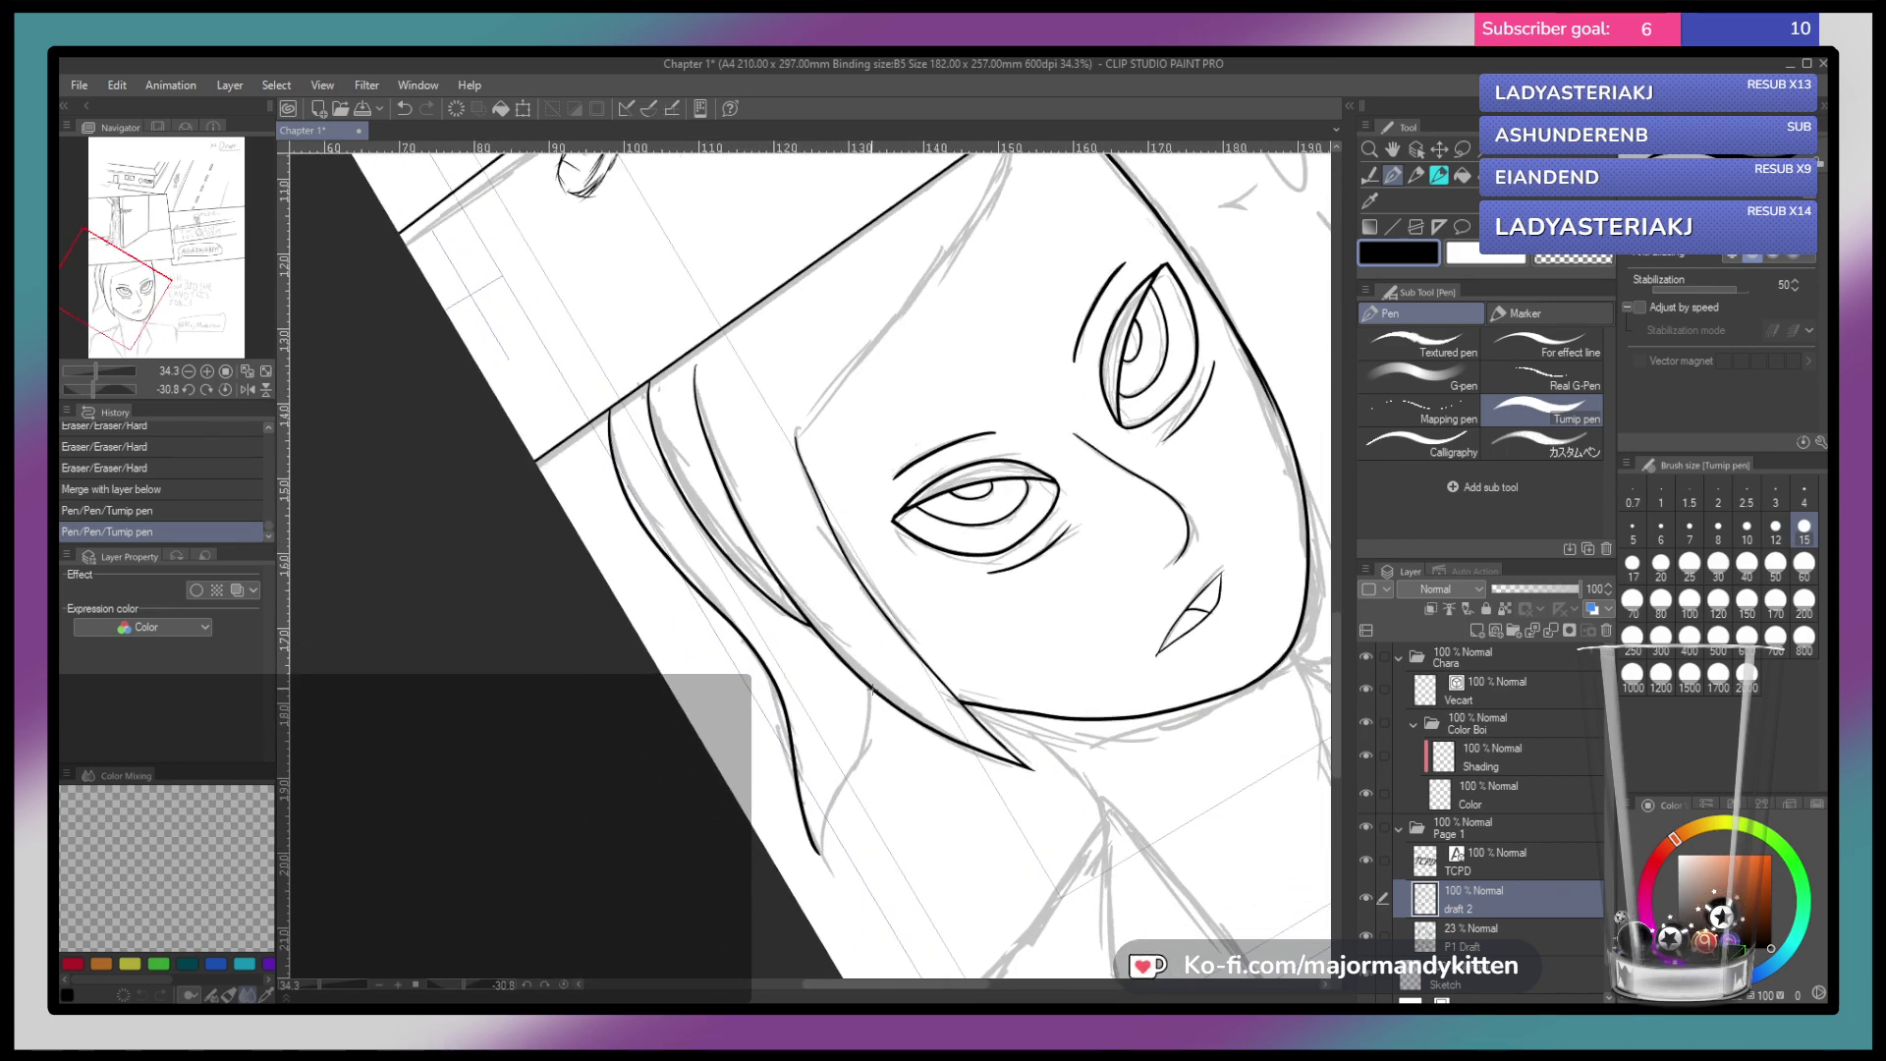
left_click_drag(833, 815, 822, 869)
key("ctrl+z")
left_click_drag(870, 686, 818, 857)
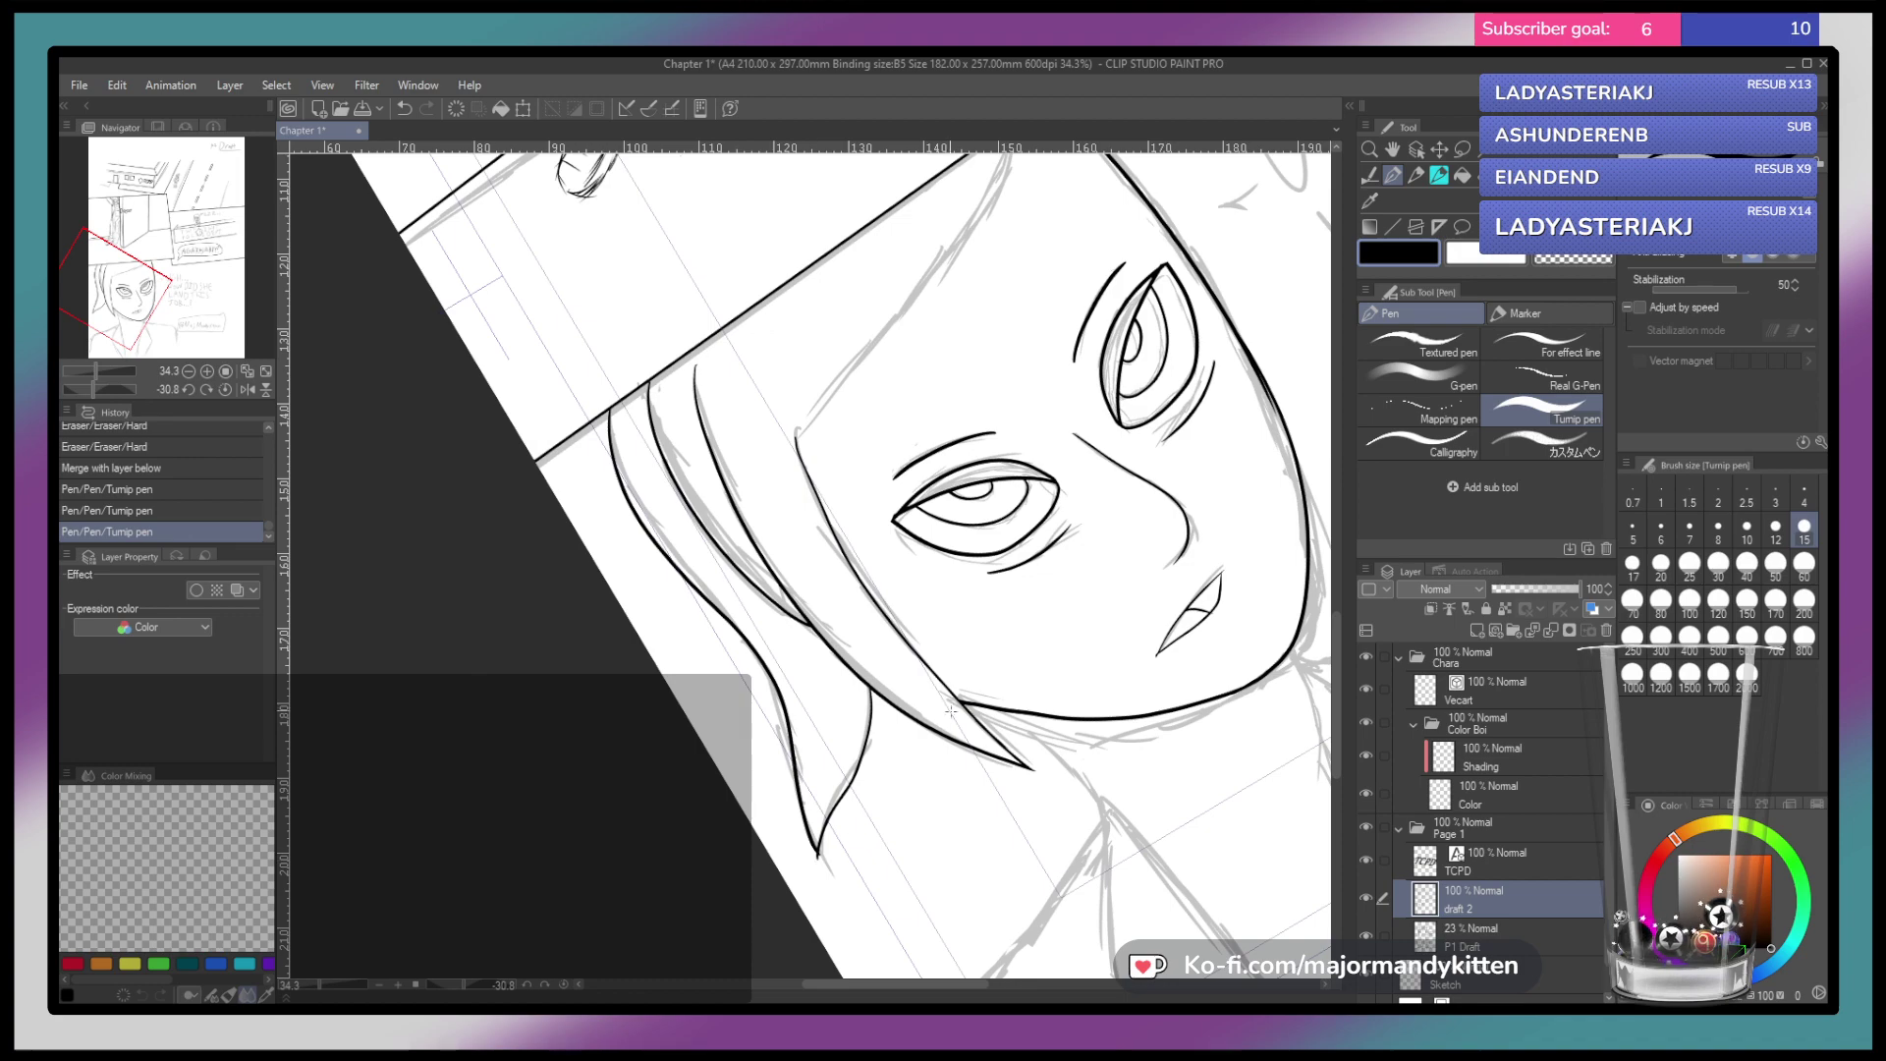
Ink both neck lines under the jaw and extend the hair-side one along the inner collar edge to the page bottom, redoing it once
scroll(1100, 654, "down", 3)
left_click_drag(1041, 654, 923, 634)
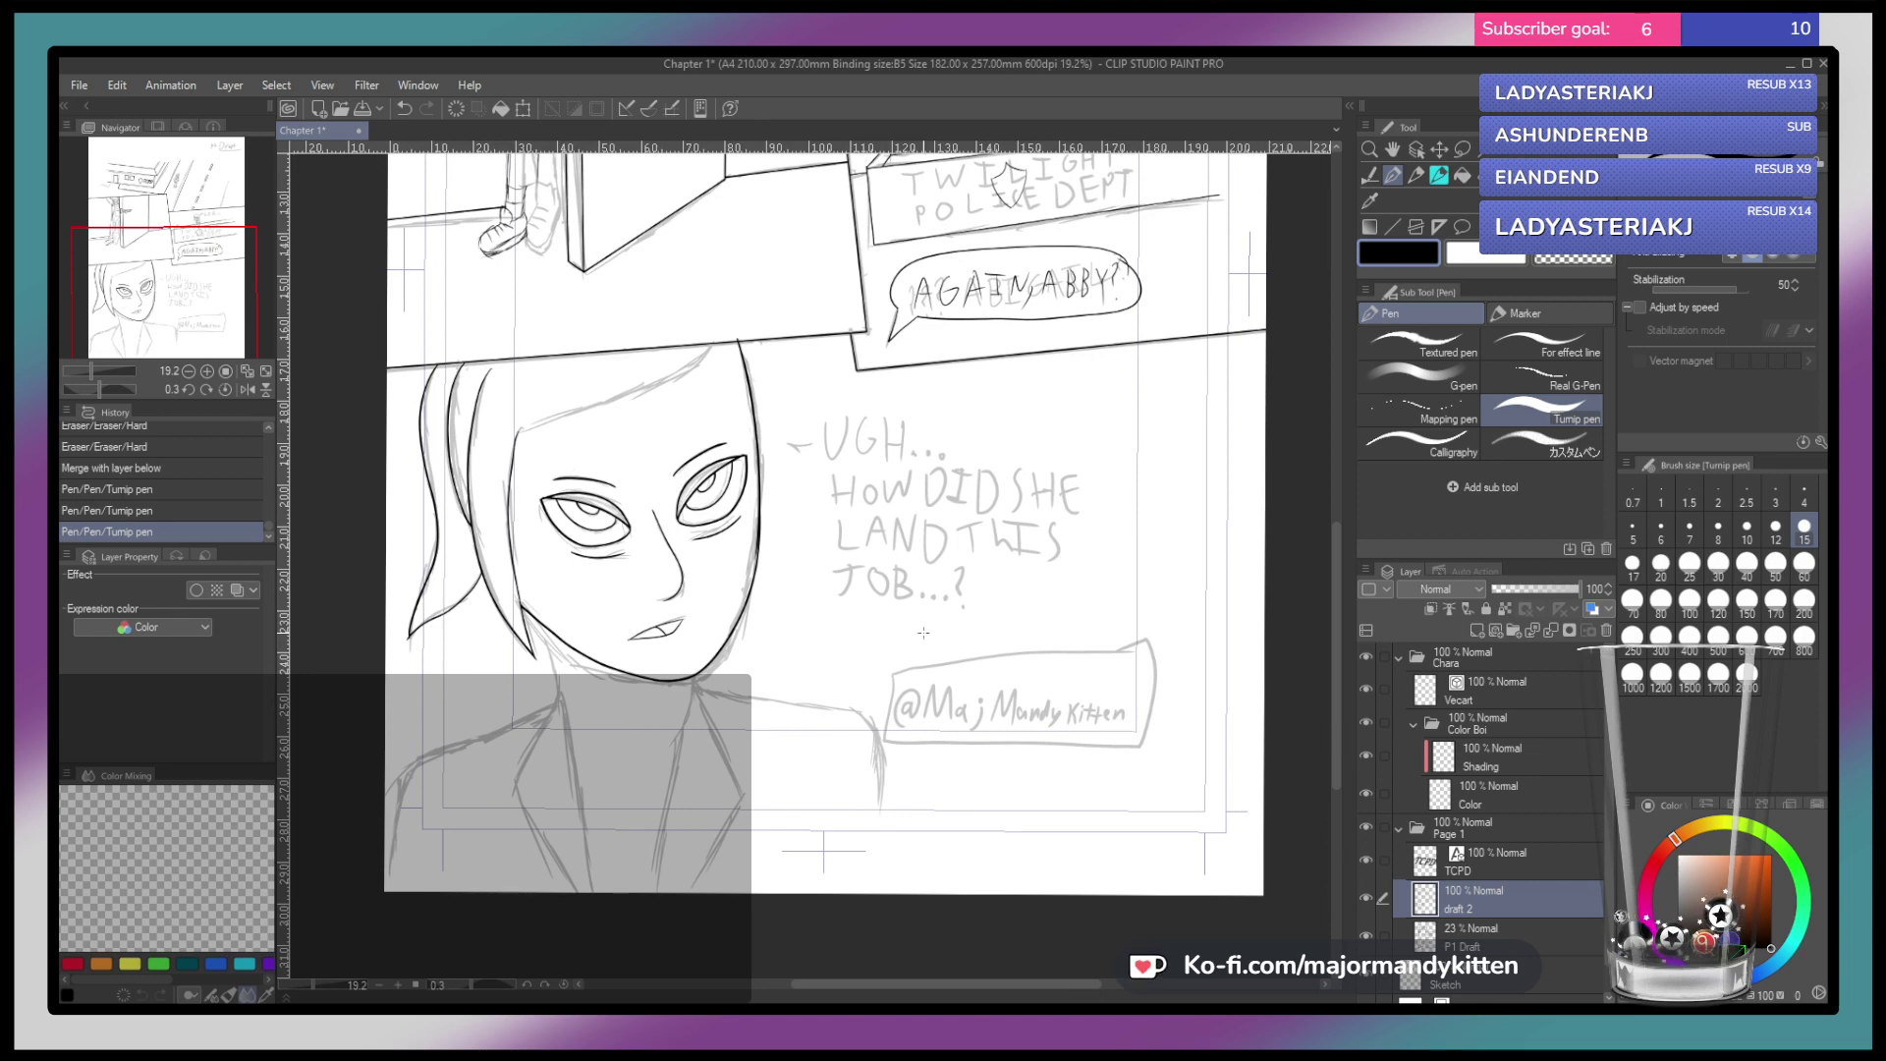
scroll(697, 685, "up", 3)
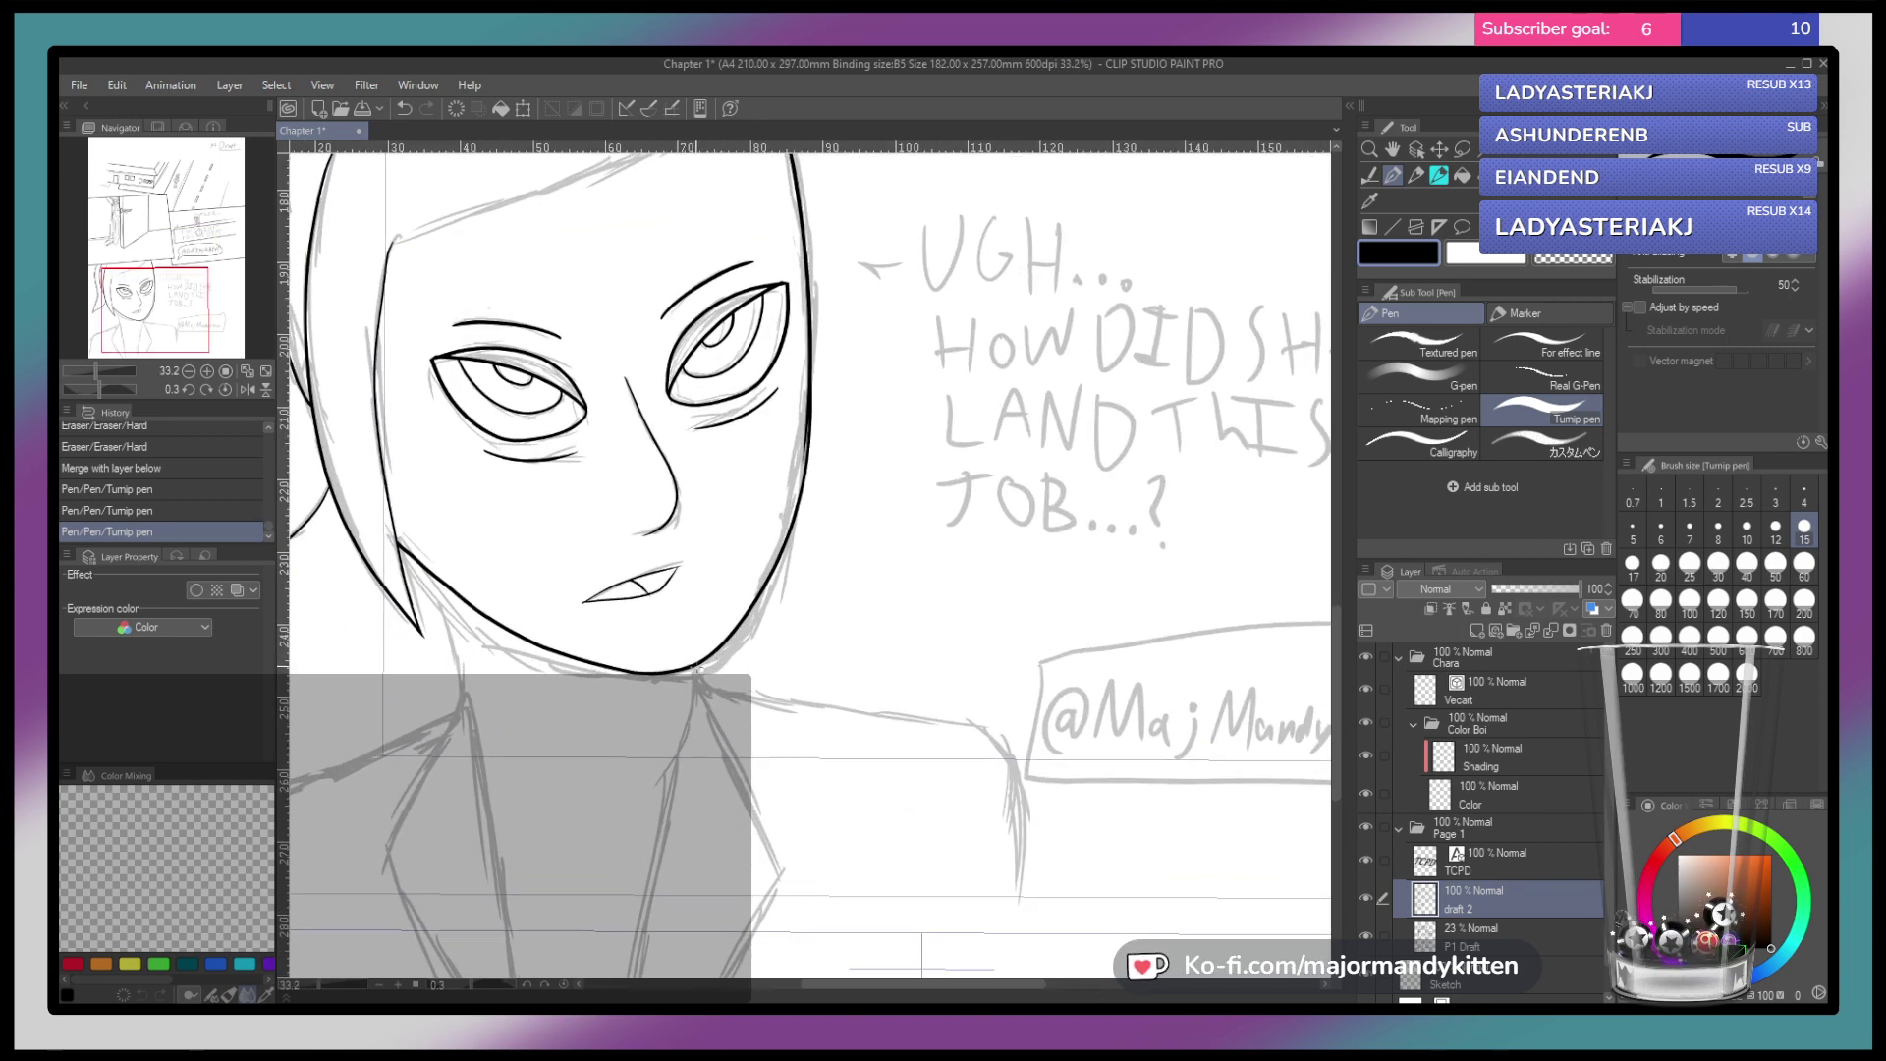
left_click_drag(697, 666, 692, 699)
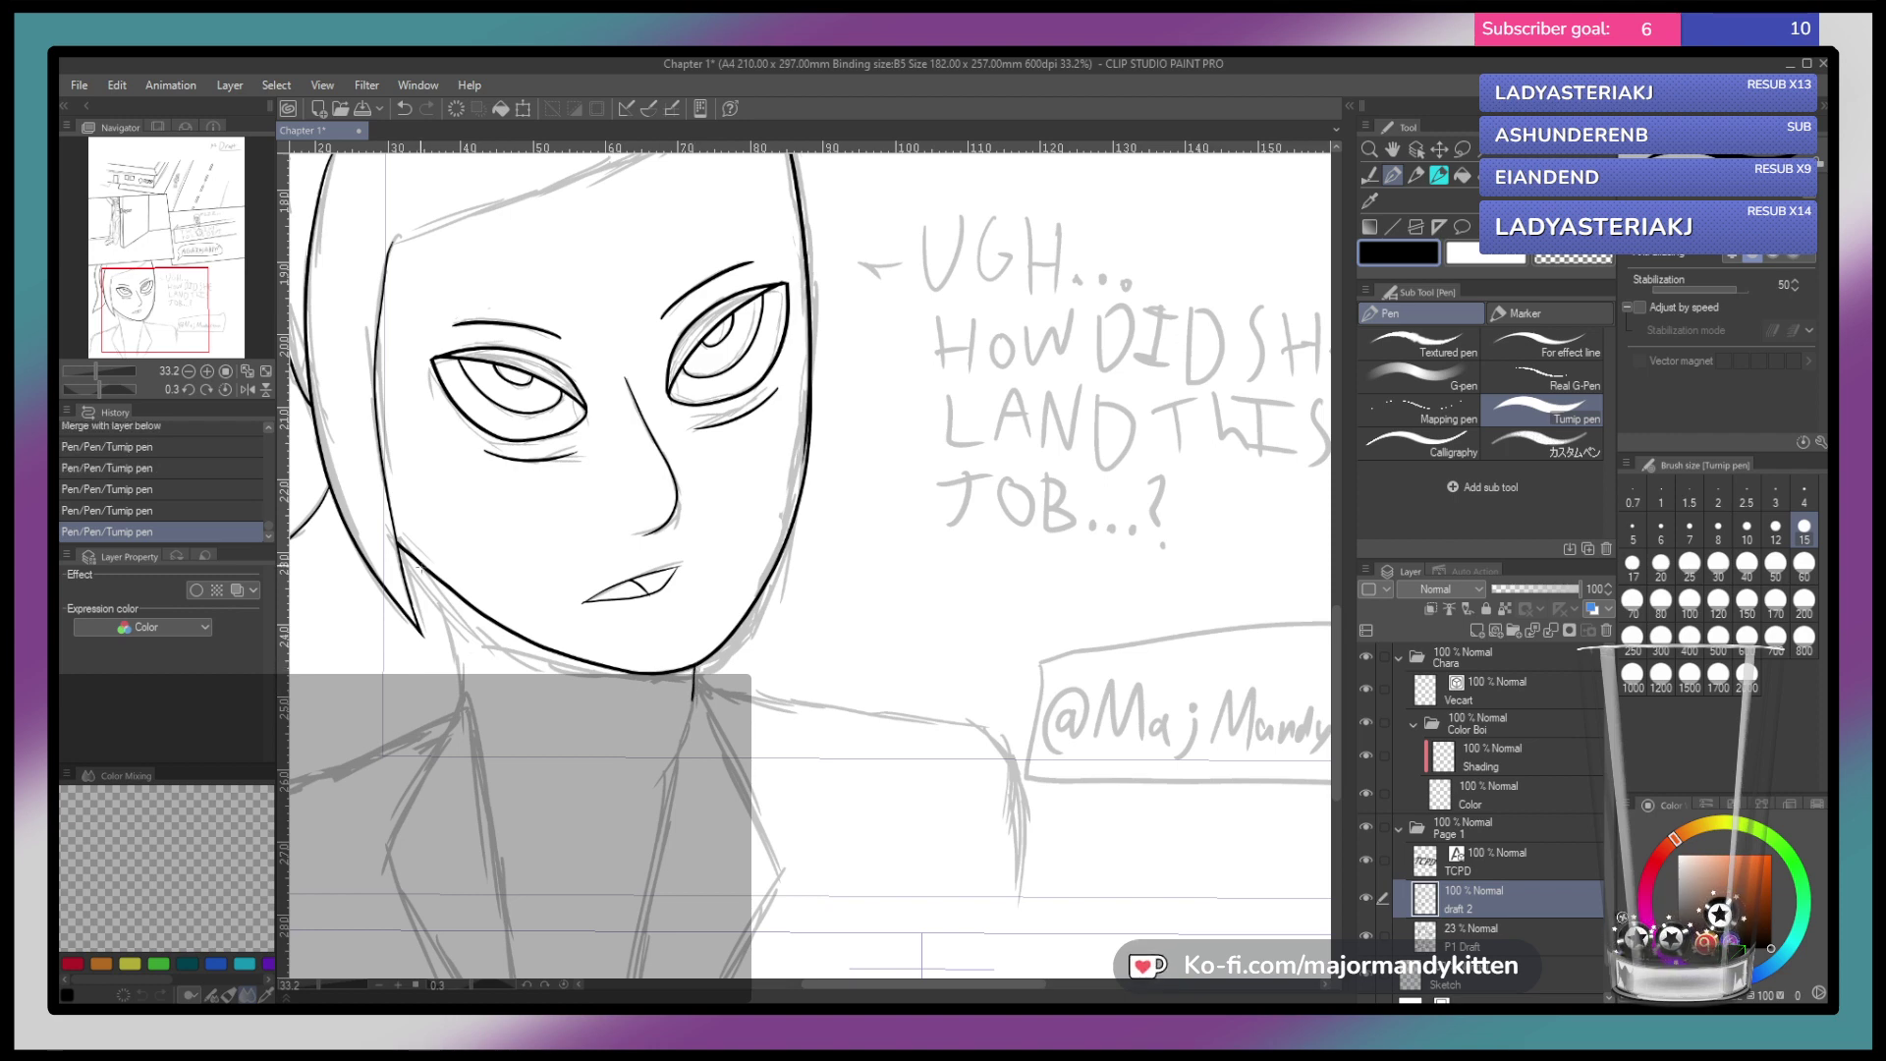
left_click_drag(416, 559, 456, 703)
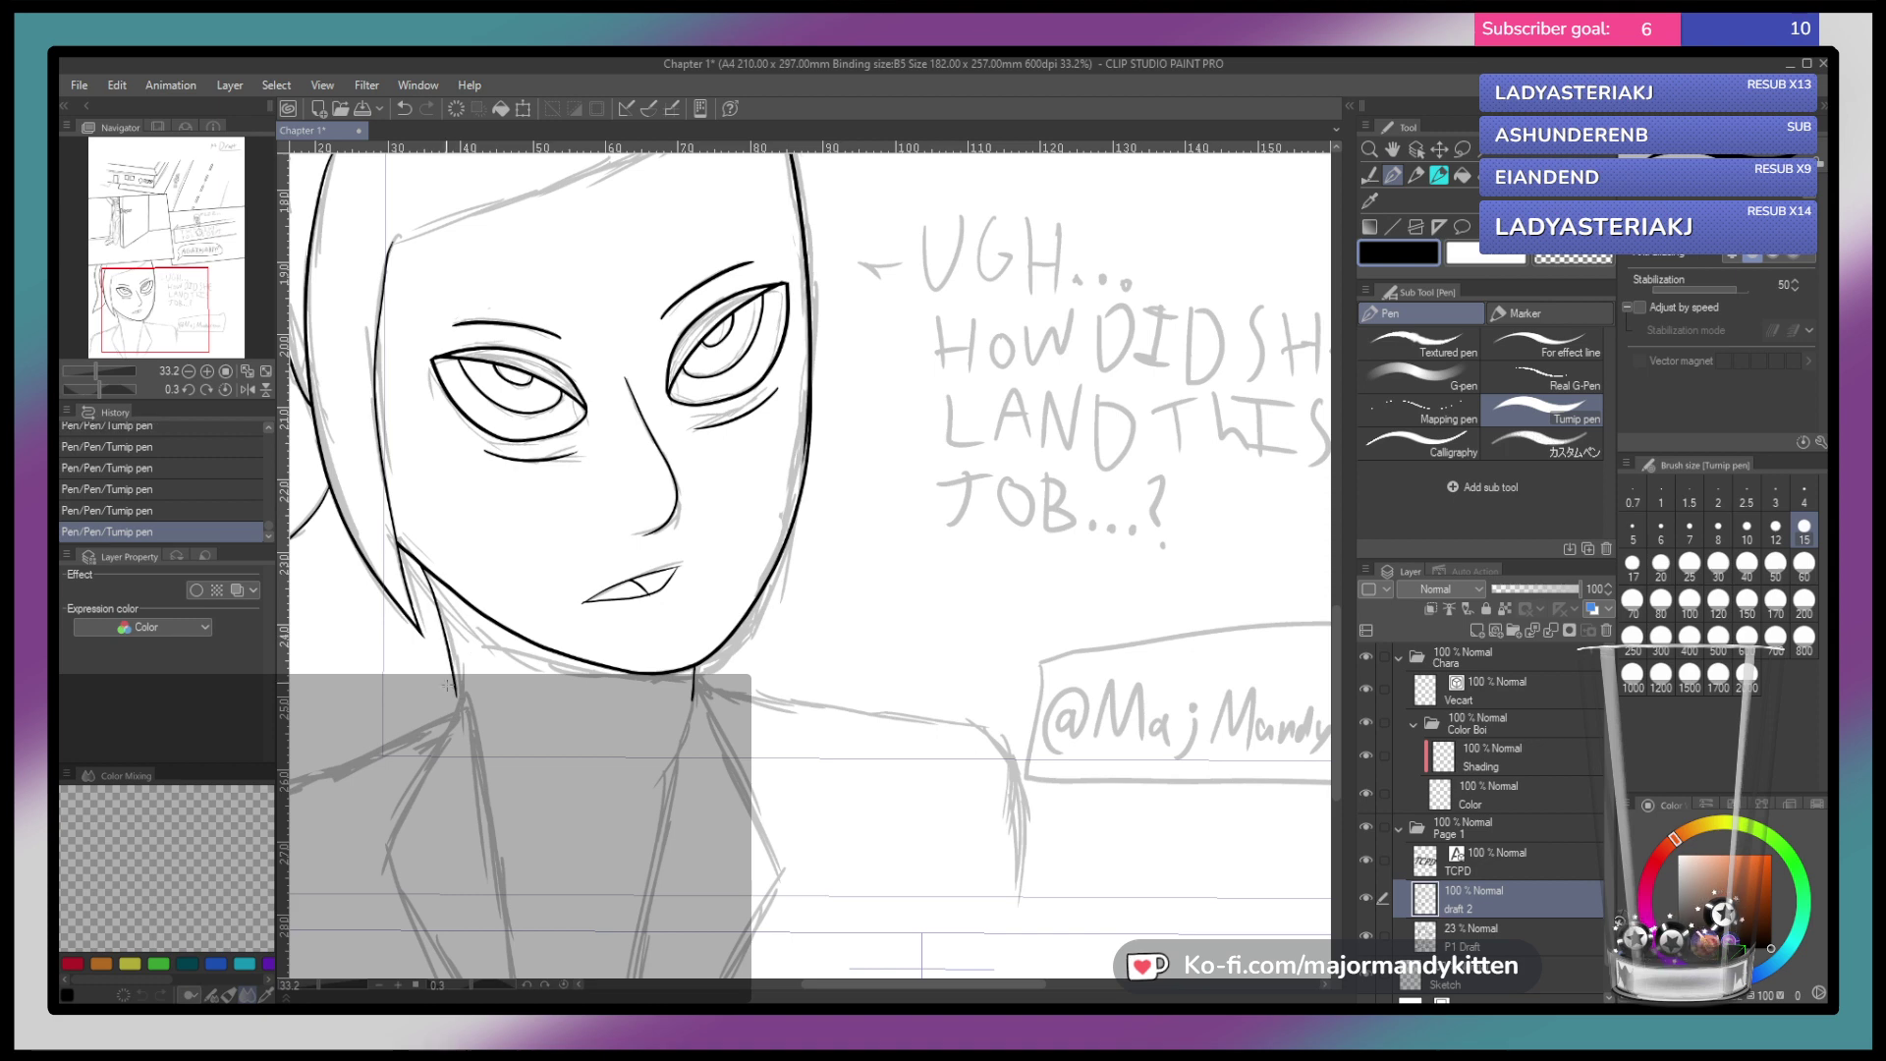
key("ctrl+z")
mouse_move(417, 560)
left_mouse_down()
mouse_move(459, 699)
mouse_move(525, 550)
mouse_move(600, 534)
mouse_move(577, 539)
mouse_move(621, 849)
left_mouse_up()
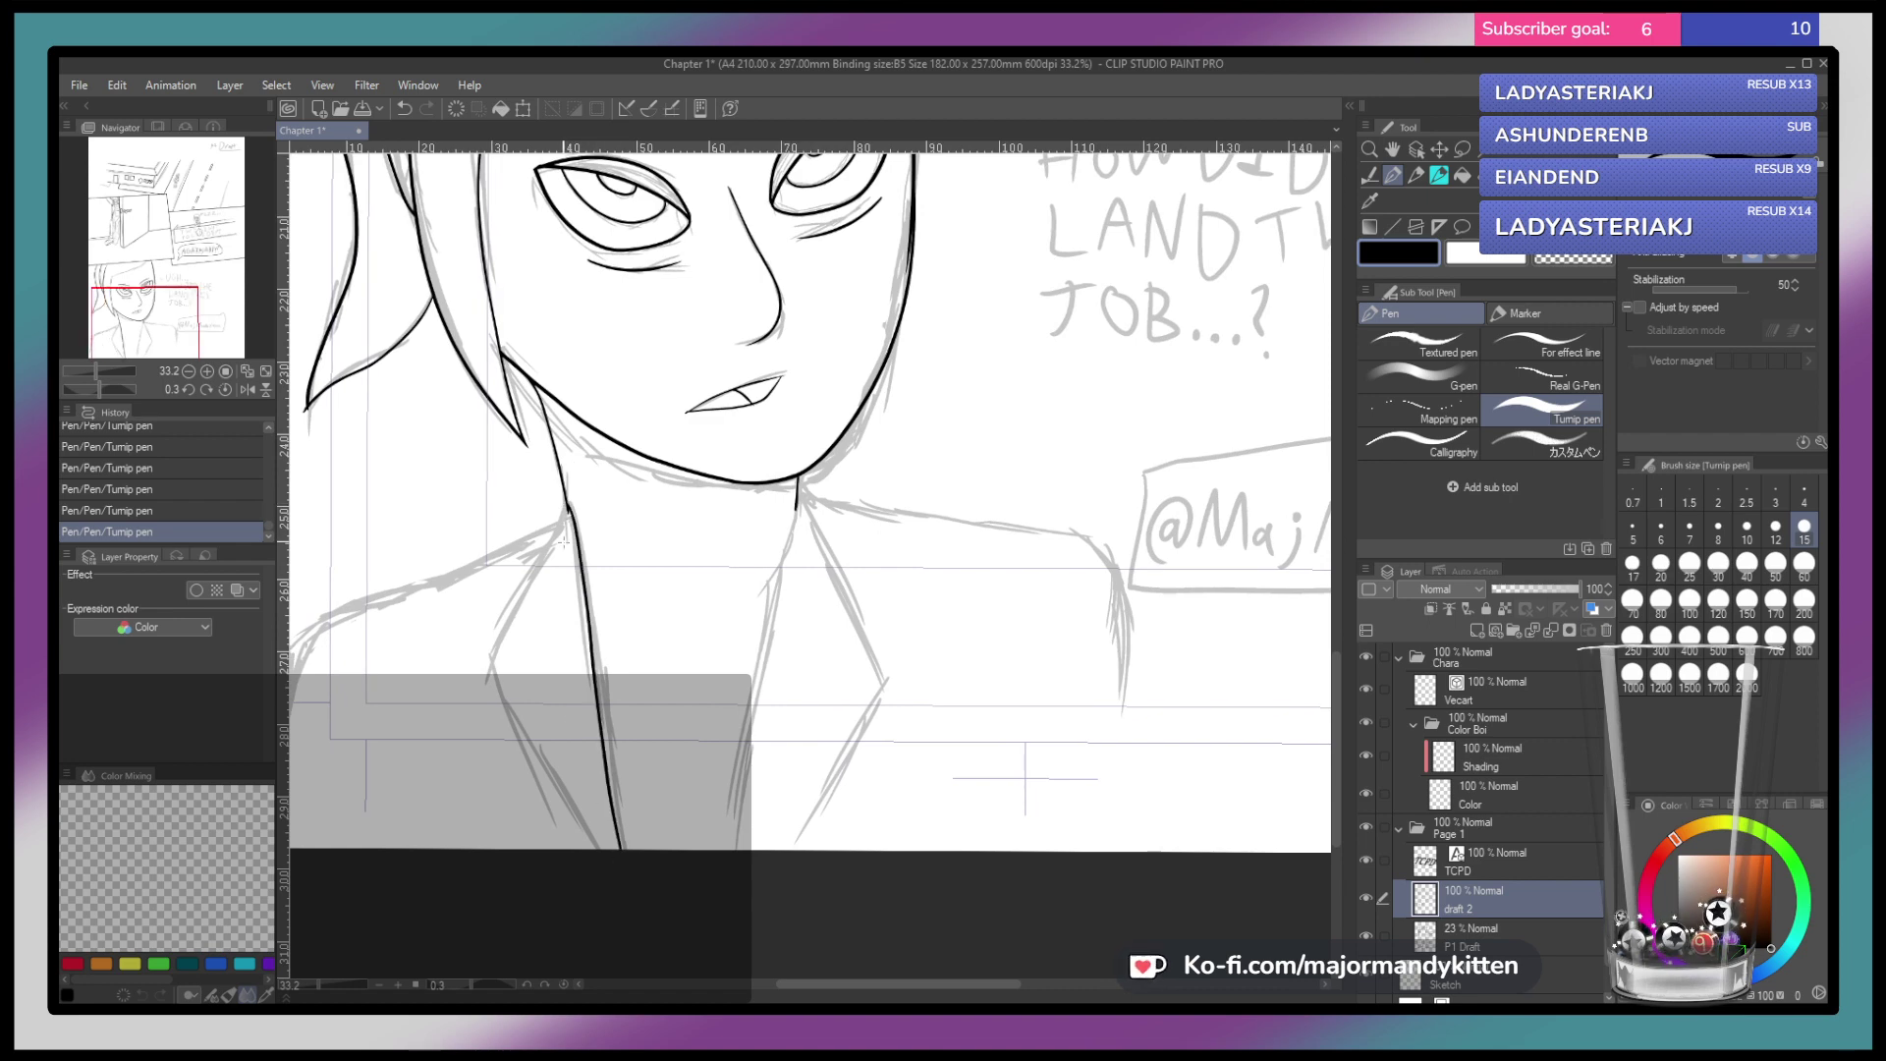
Ink the angular jacket lapel on the hair side, the opposite inner collar edge and its matching lapel over the sketch
mouse_move(546, 547)
left_mouse_down()
mouse_move(486, 668)
mouse_move(476, 624)
mouse_move(512, 725)
mouse_move(563, 786)
left_mouse_up()
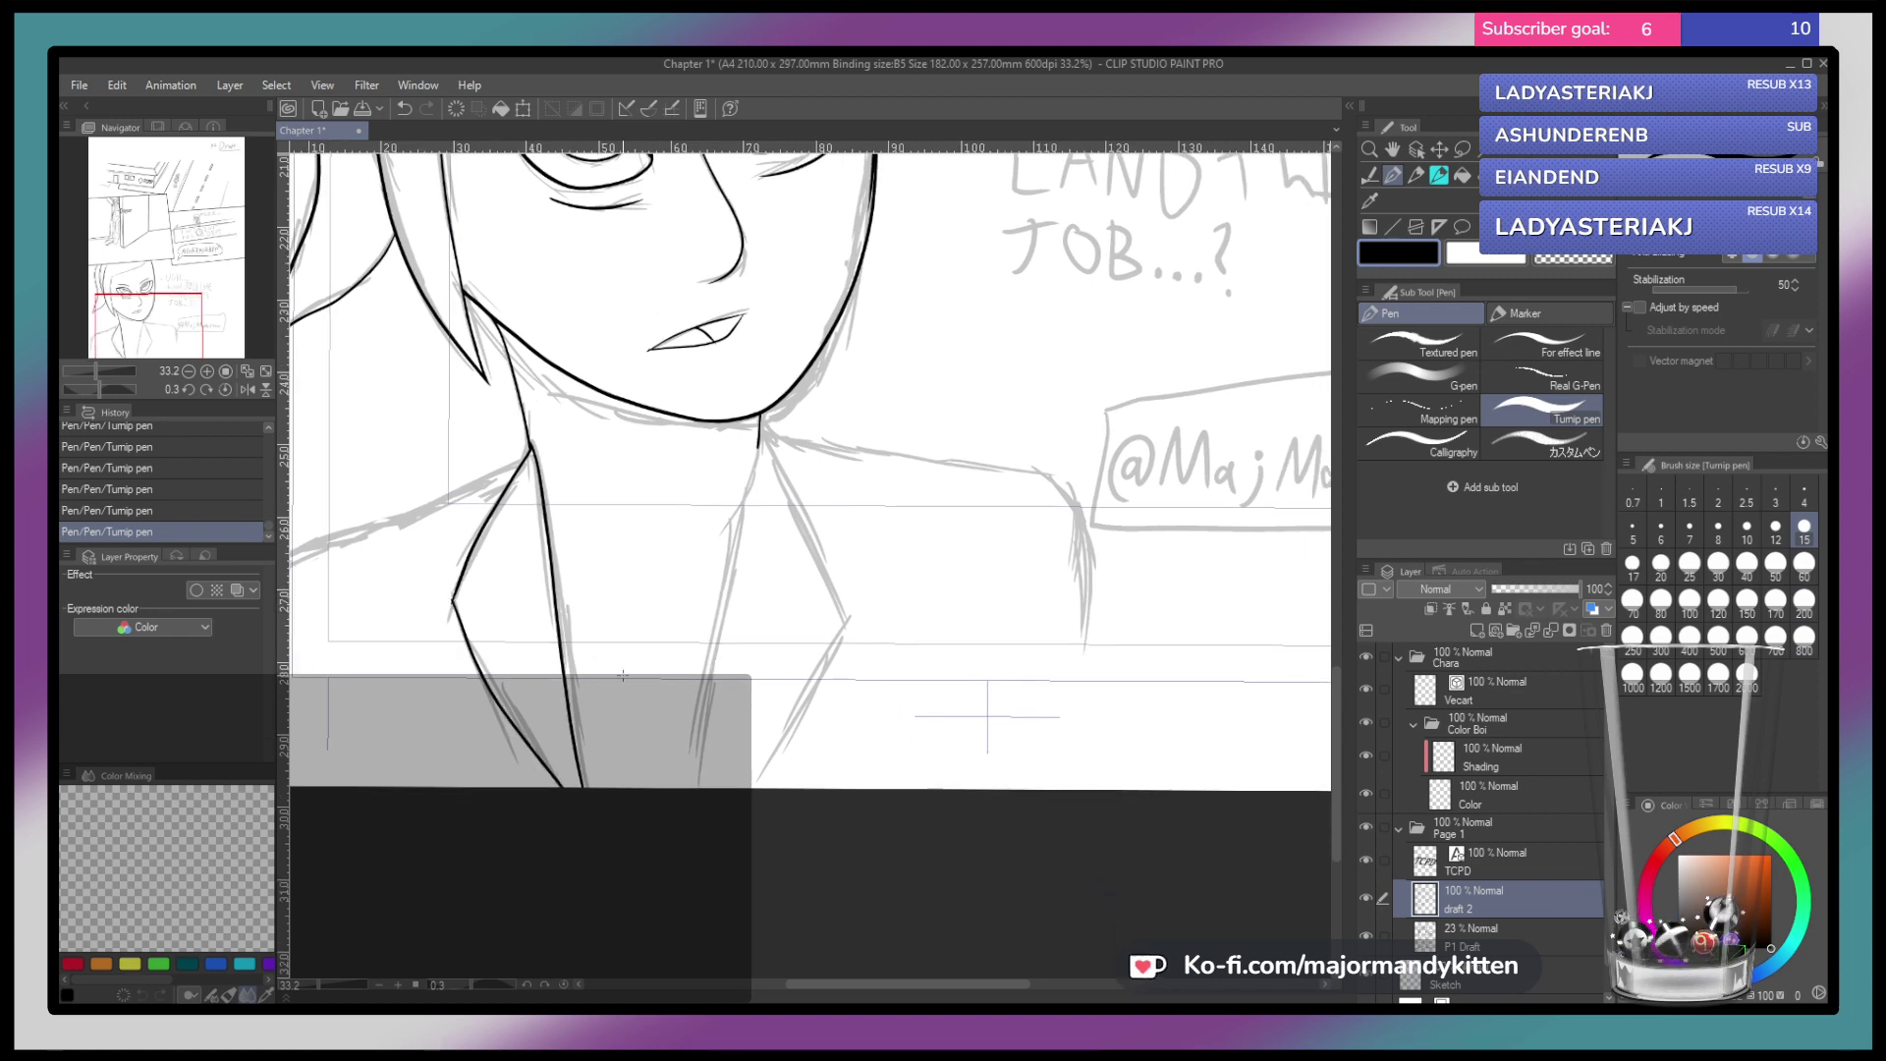
mouse_move(762, 473)
left_mouse_down()
mouse_move(789, 453)
mouse_move(715, 767)
left_mouse_up()
mouse_move(832, 451)
left_mouse_down()
mouse_move(766, 638)
mouse_move(635, 648)
mouse_move(594, 556)
mouse_move(684, 741)
mouse_move(736, 657)
mouse_move(617, 818)
left_mouse_up()
Ink the shoulder and upper arm line beside the signature box, redoing the shoulder stroke once
mouse_move(989, 605)
left_mouse_down()
mouse_move(948, 651)
mouse_move(964, 607)
mouse_move(909, 689)
mouse_move(800, 738)
mouse_move(834, 748)
mouse_move(825, 674)
left_mouse_up()
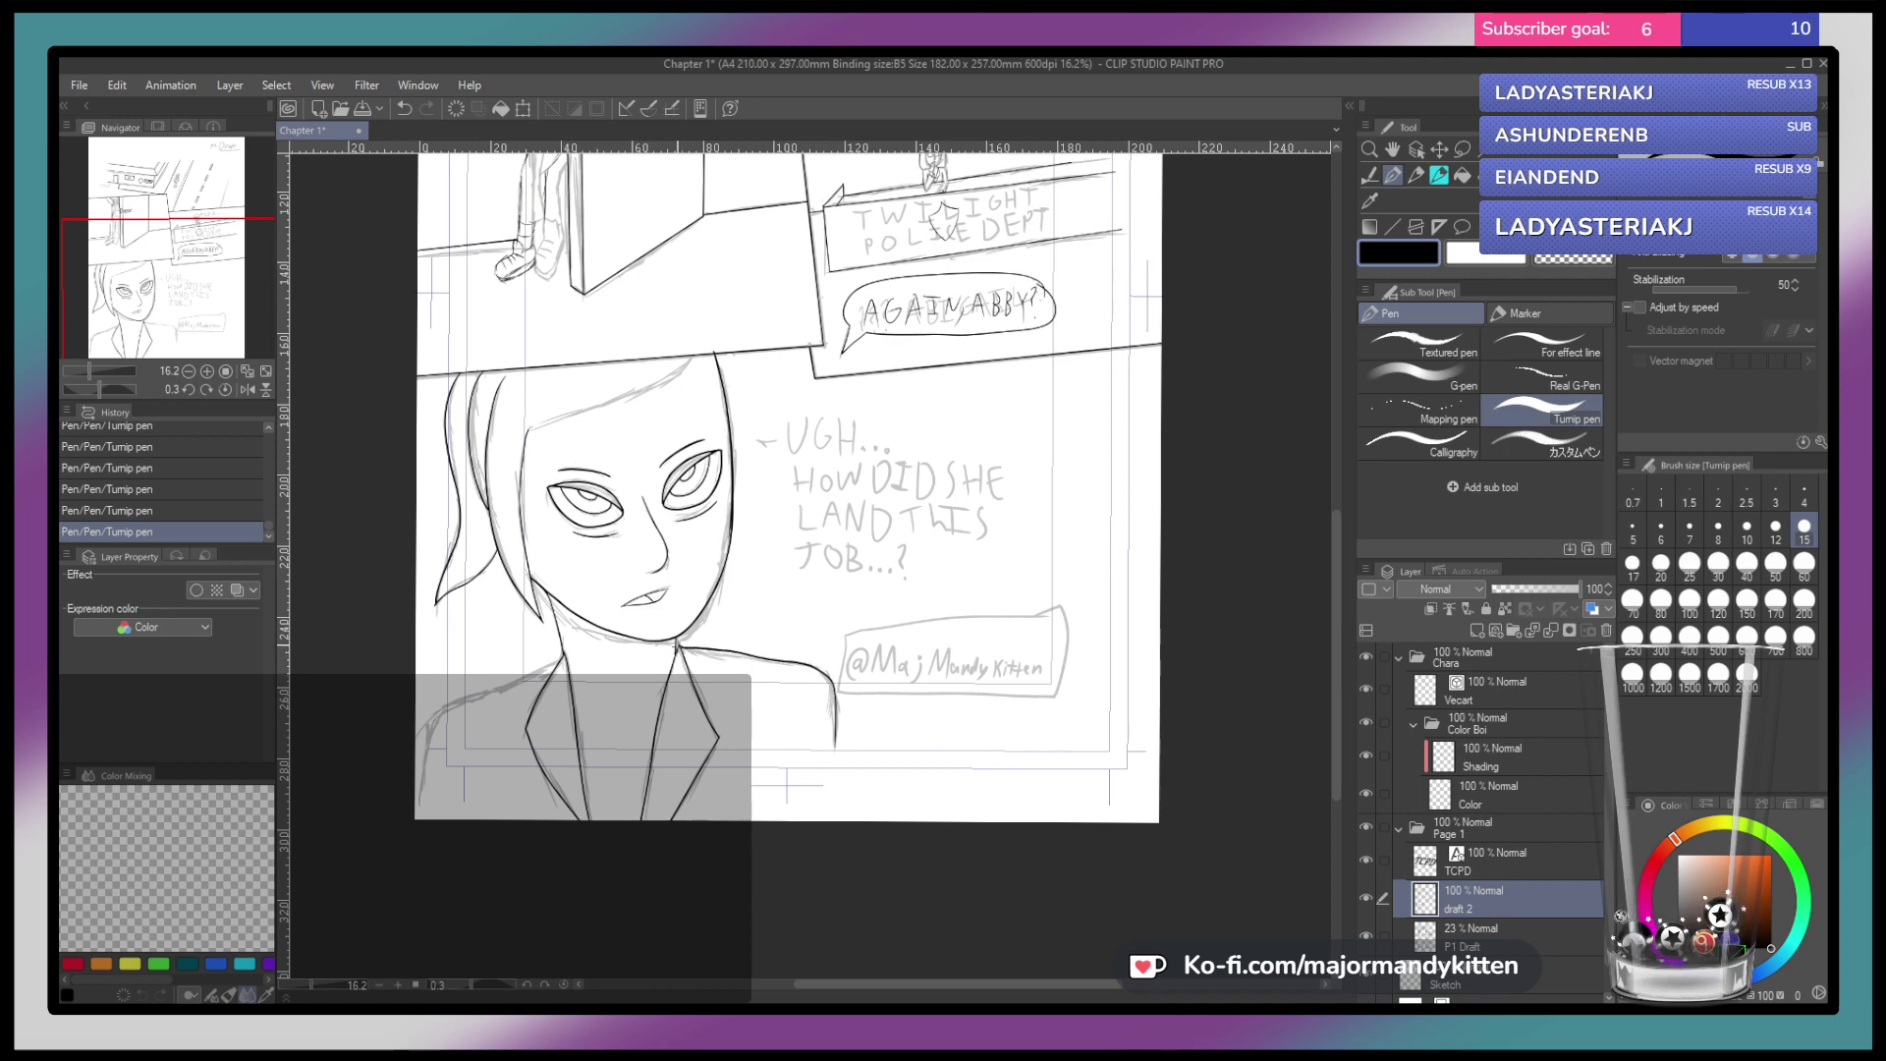
key("ctrl+z")
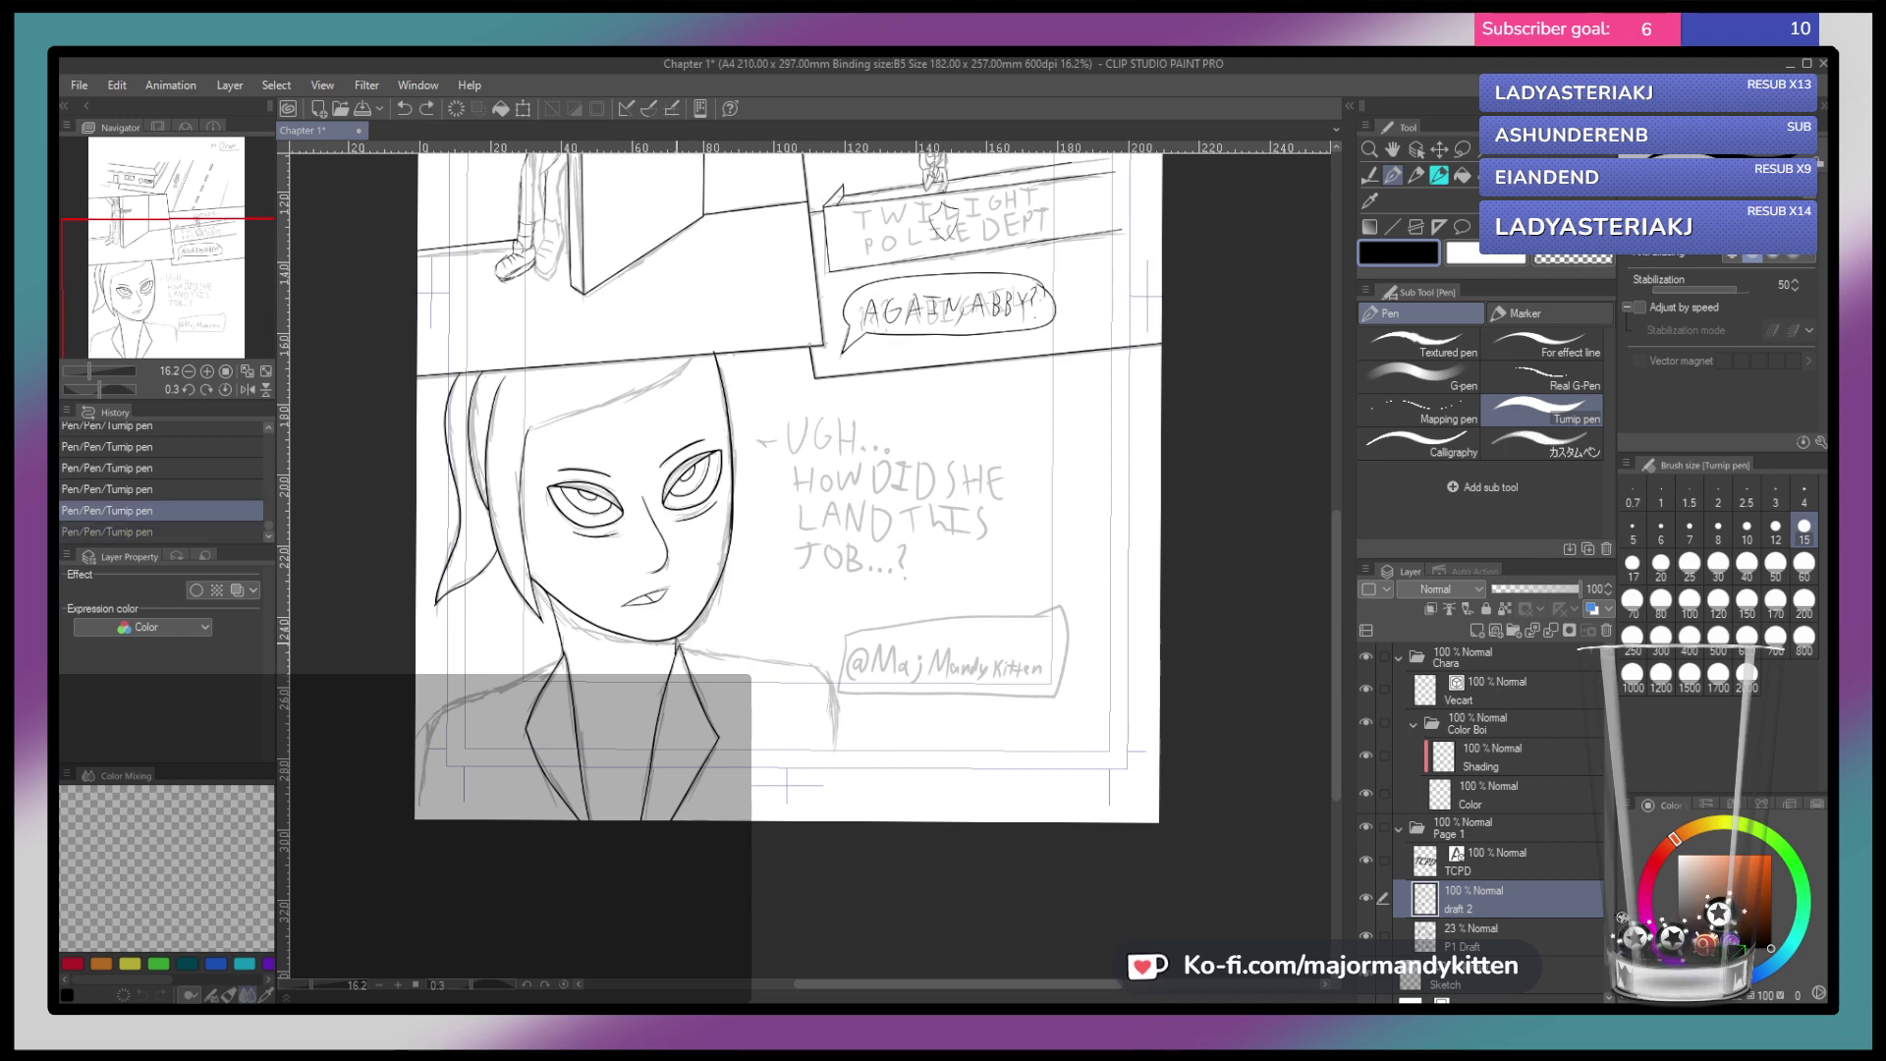
left_click_drag(672, 643, 771, 661)
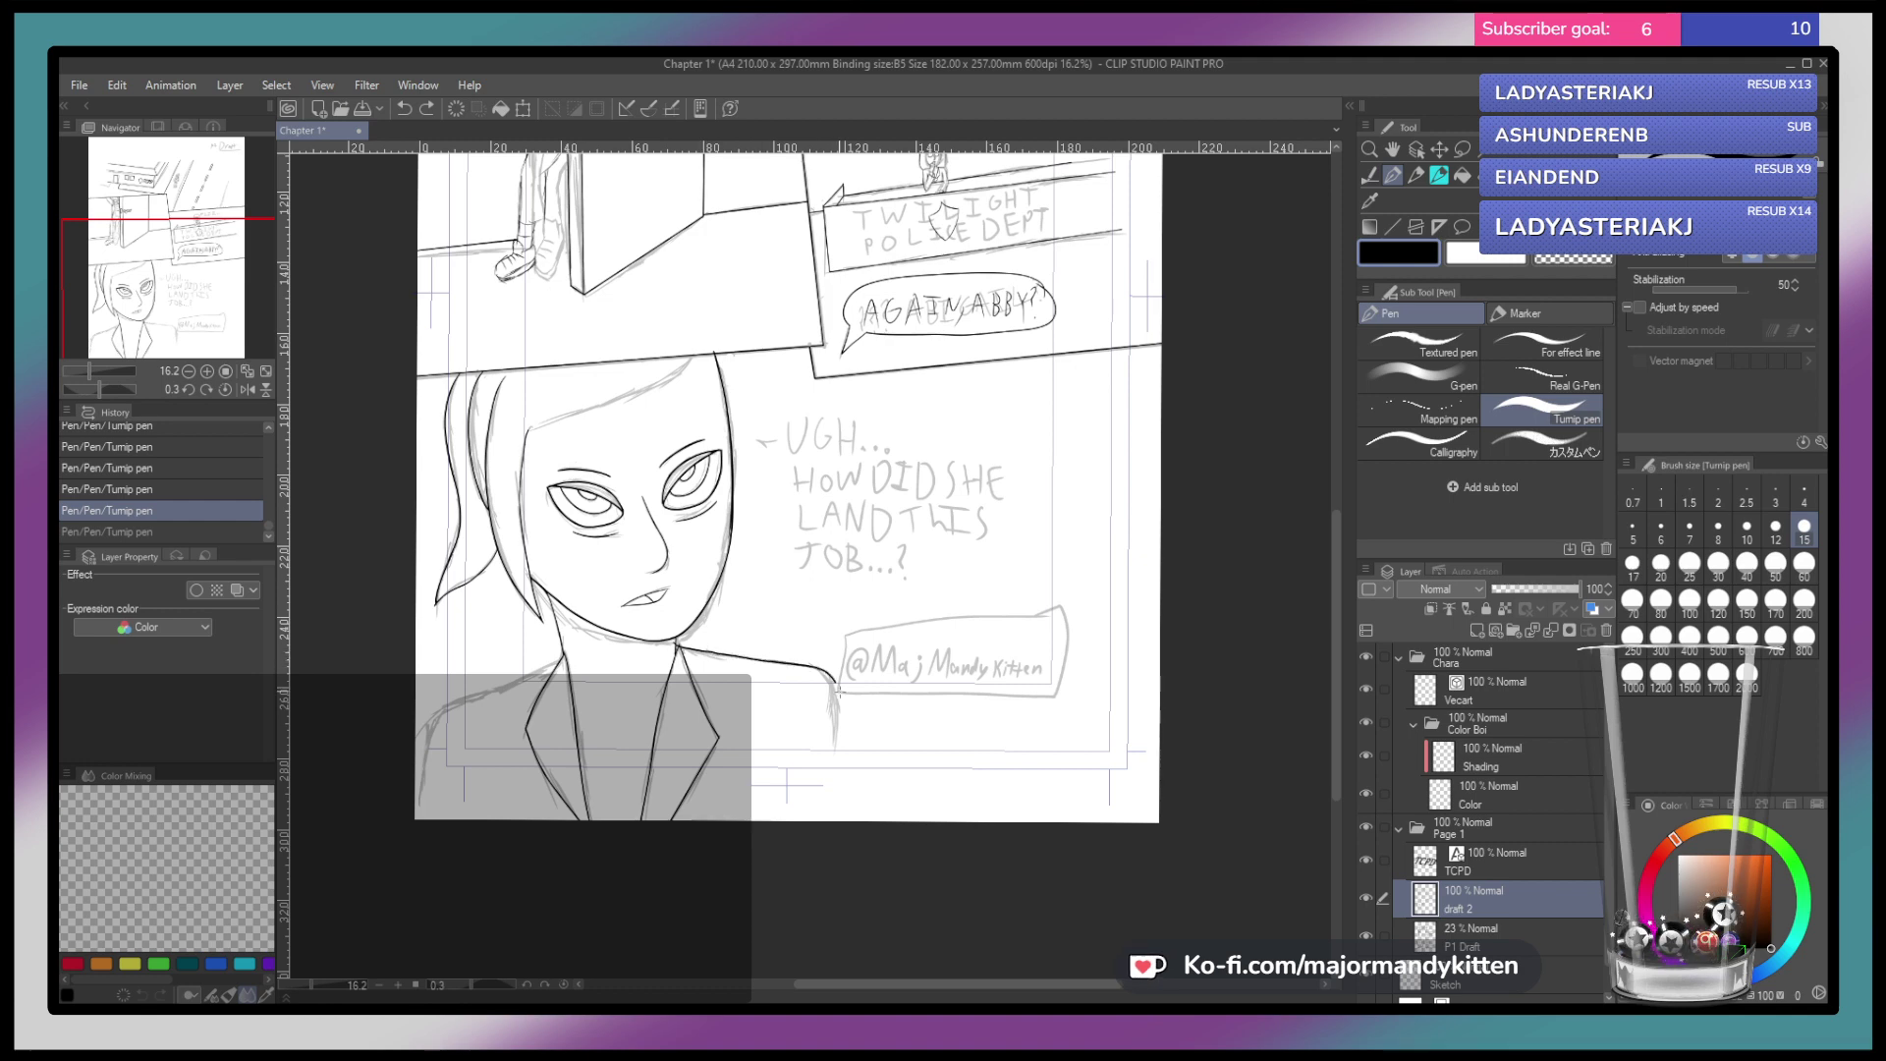
left_click_drag(828, 769, 827, 768)
left_click_drag(554, 678, 699, 629)
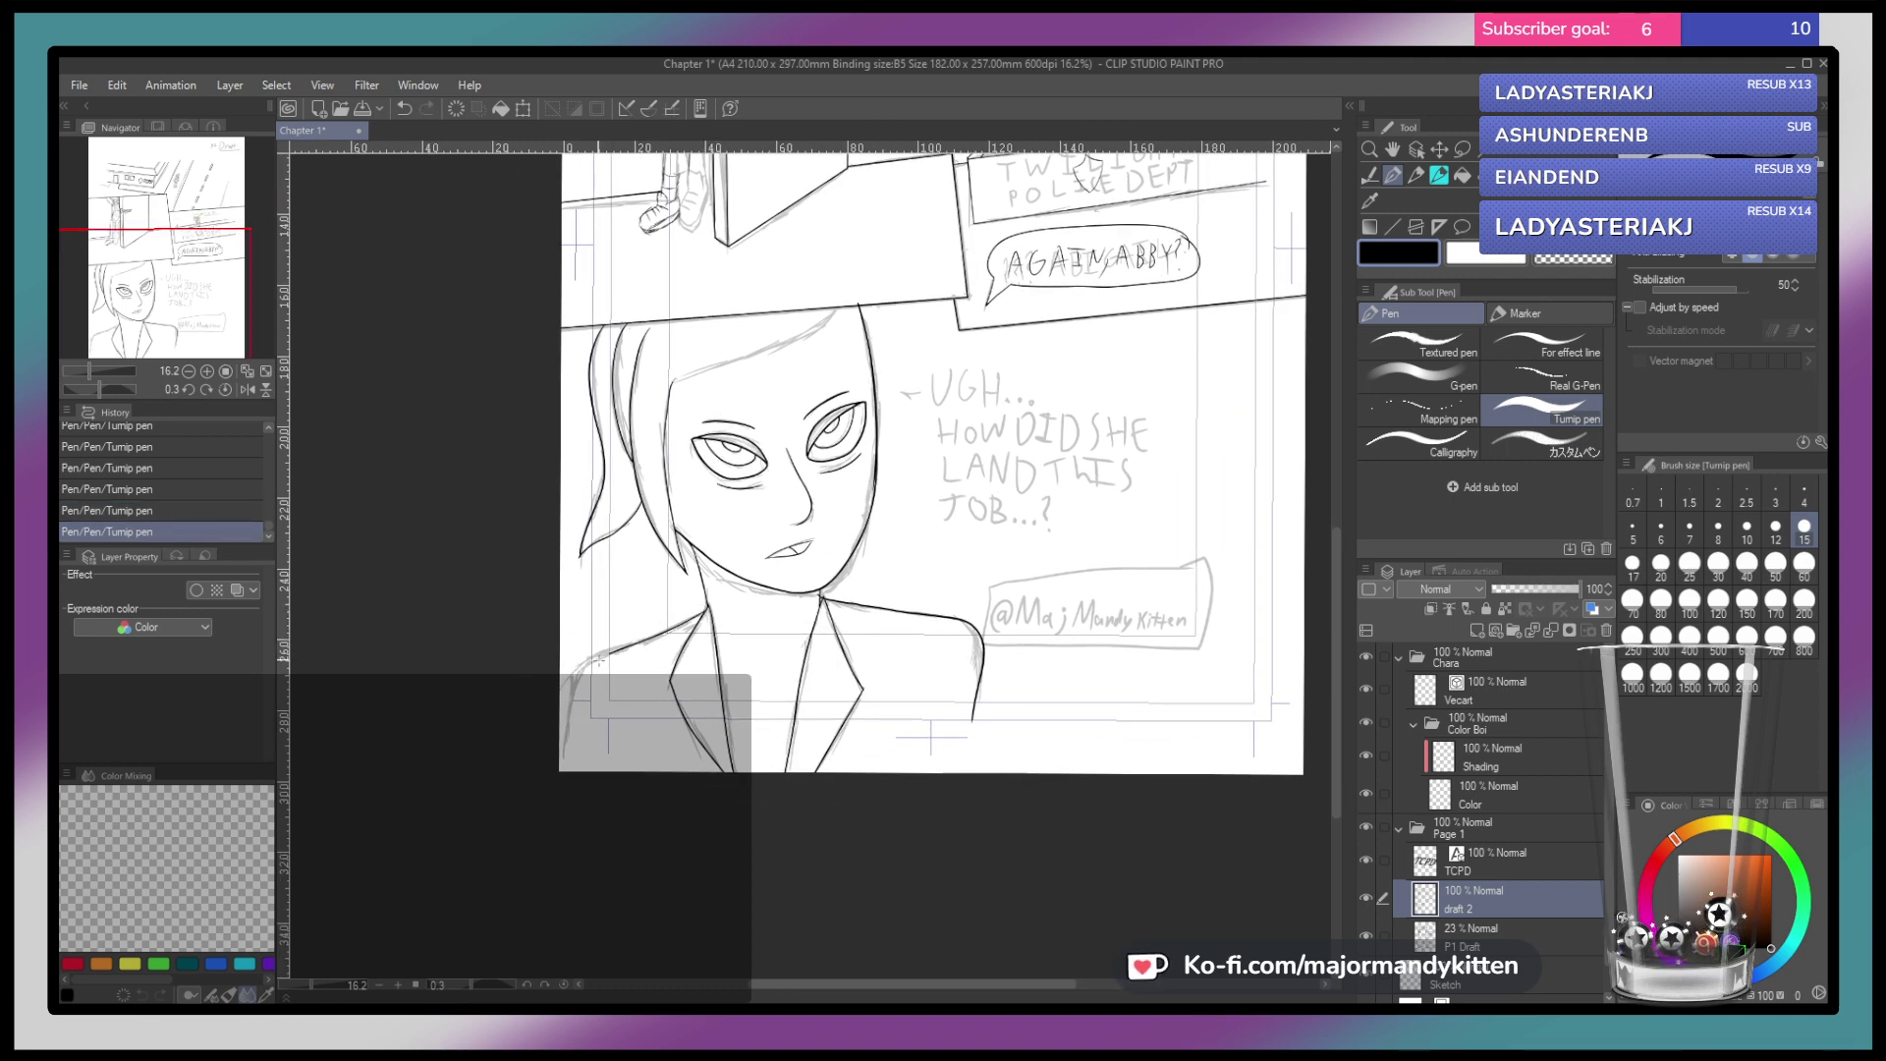
Ink the fringe edge sweeping from the panel border across the forehead and round its corner into the inner hair line
left_click_drag(1026, 517, 993, 677)
left_click_drag(785, 544, 936, 582)
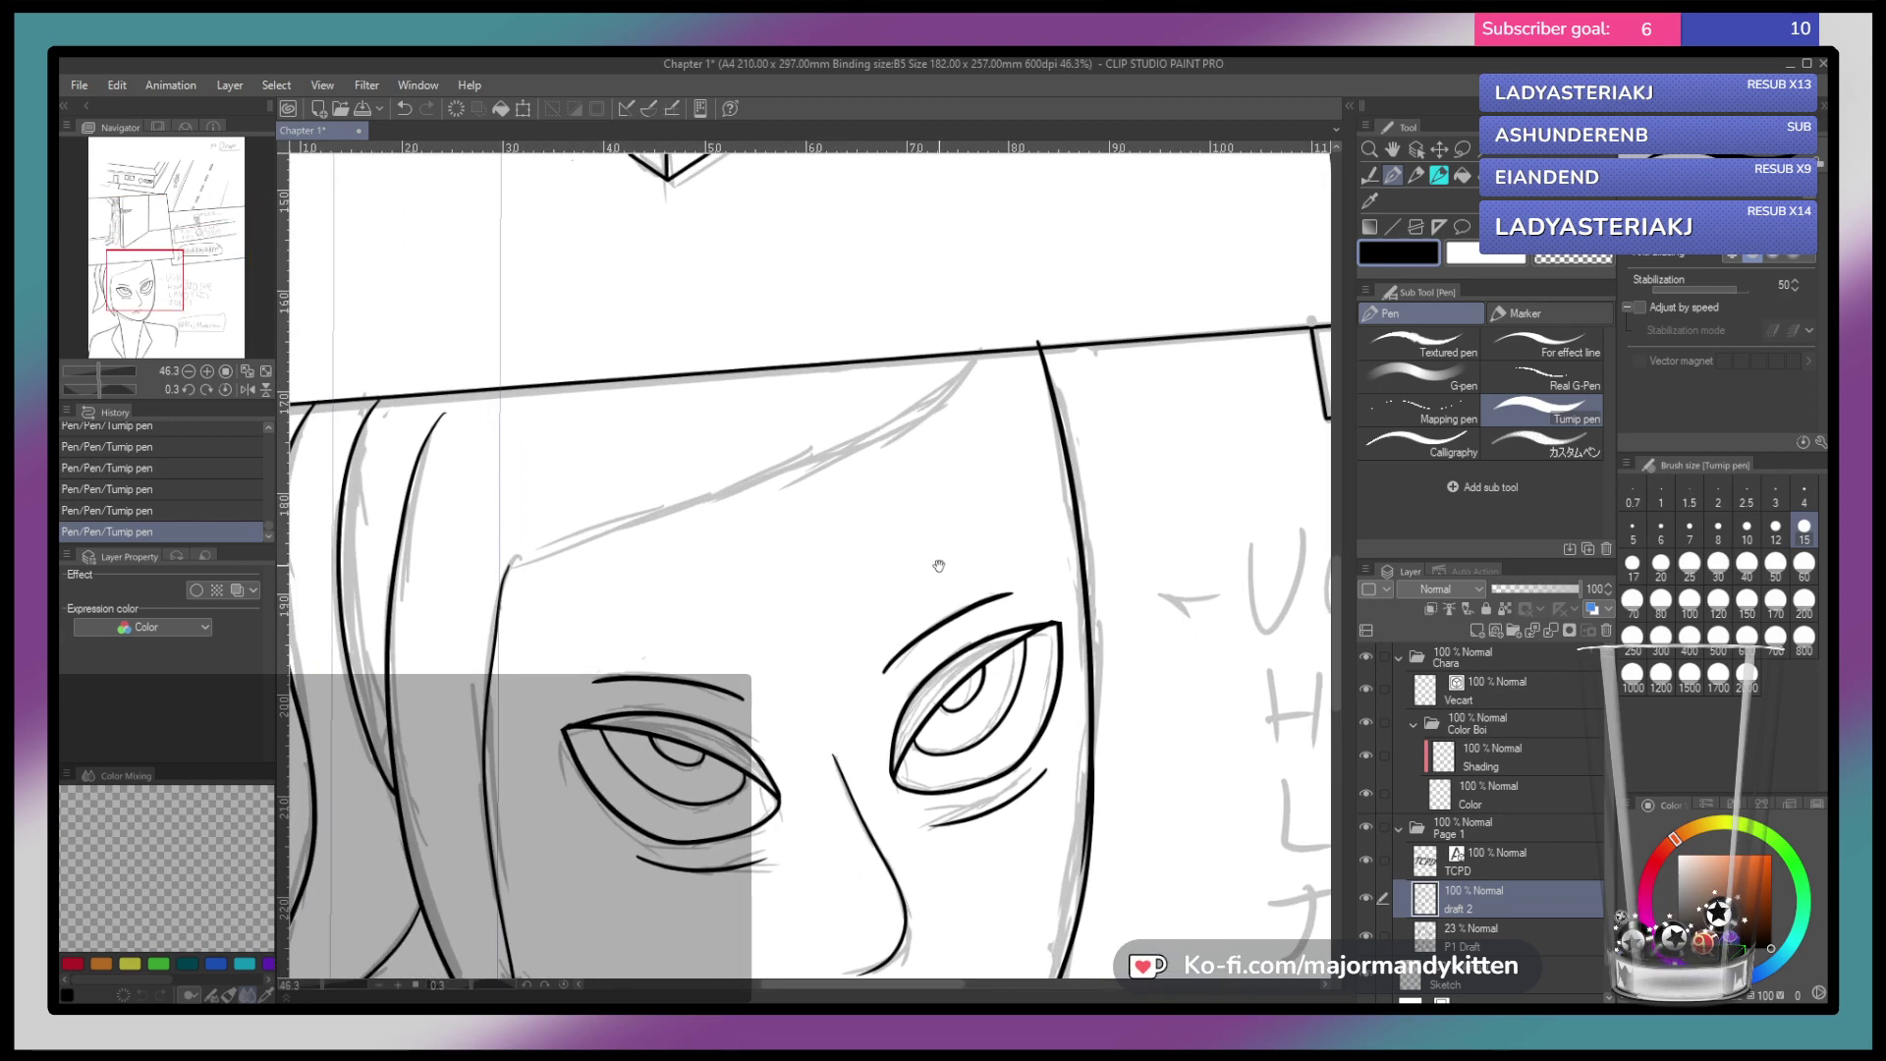
mouse_move(937, 398)
left_mouse_down()
mouse_move(644, 488)
mouse_move(513, 562)
left_mouse_up()
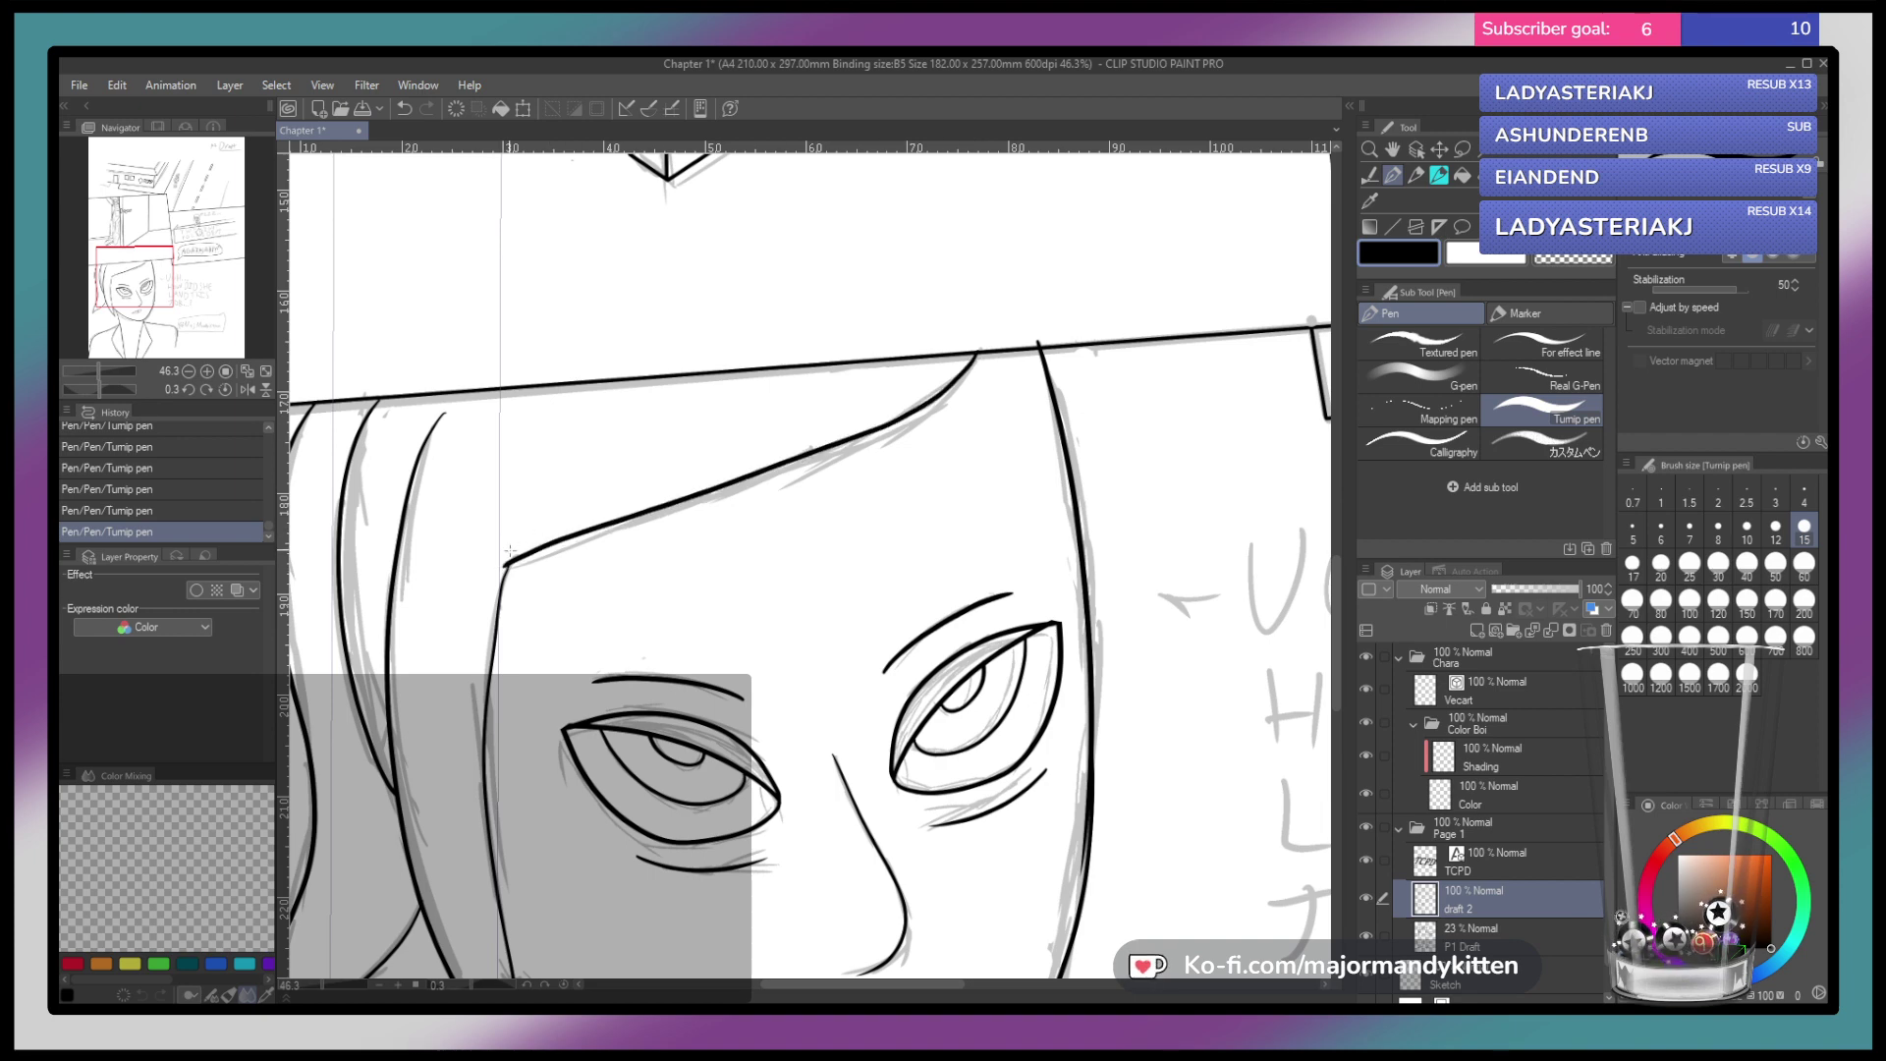
scroll(509, 558, "up", 5)
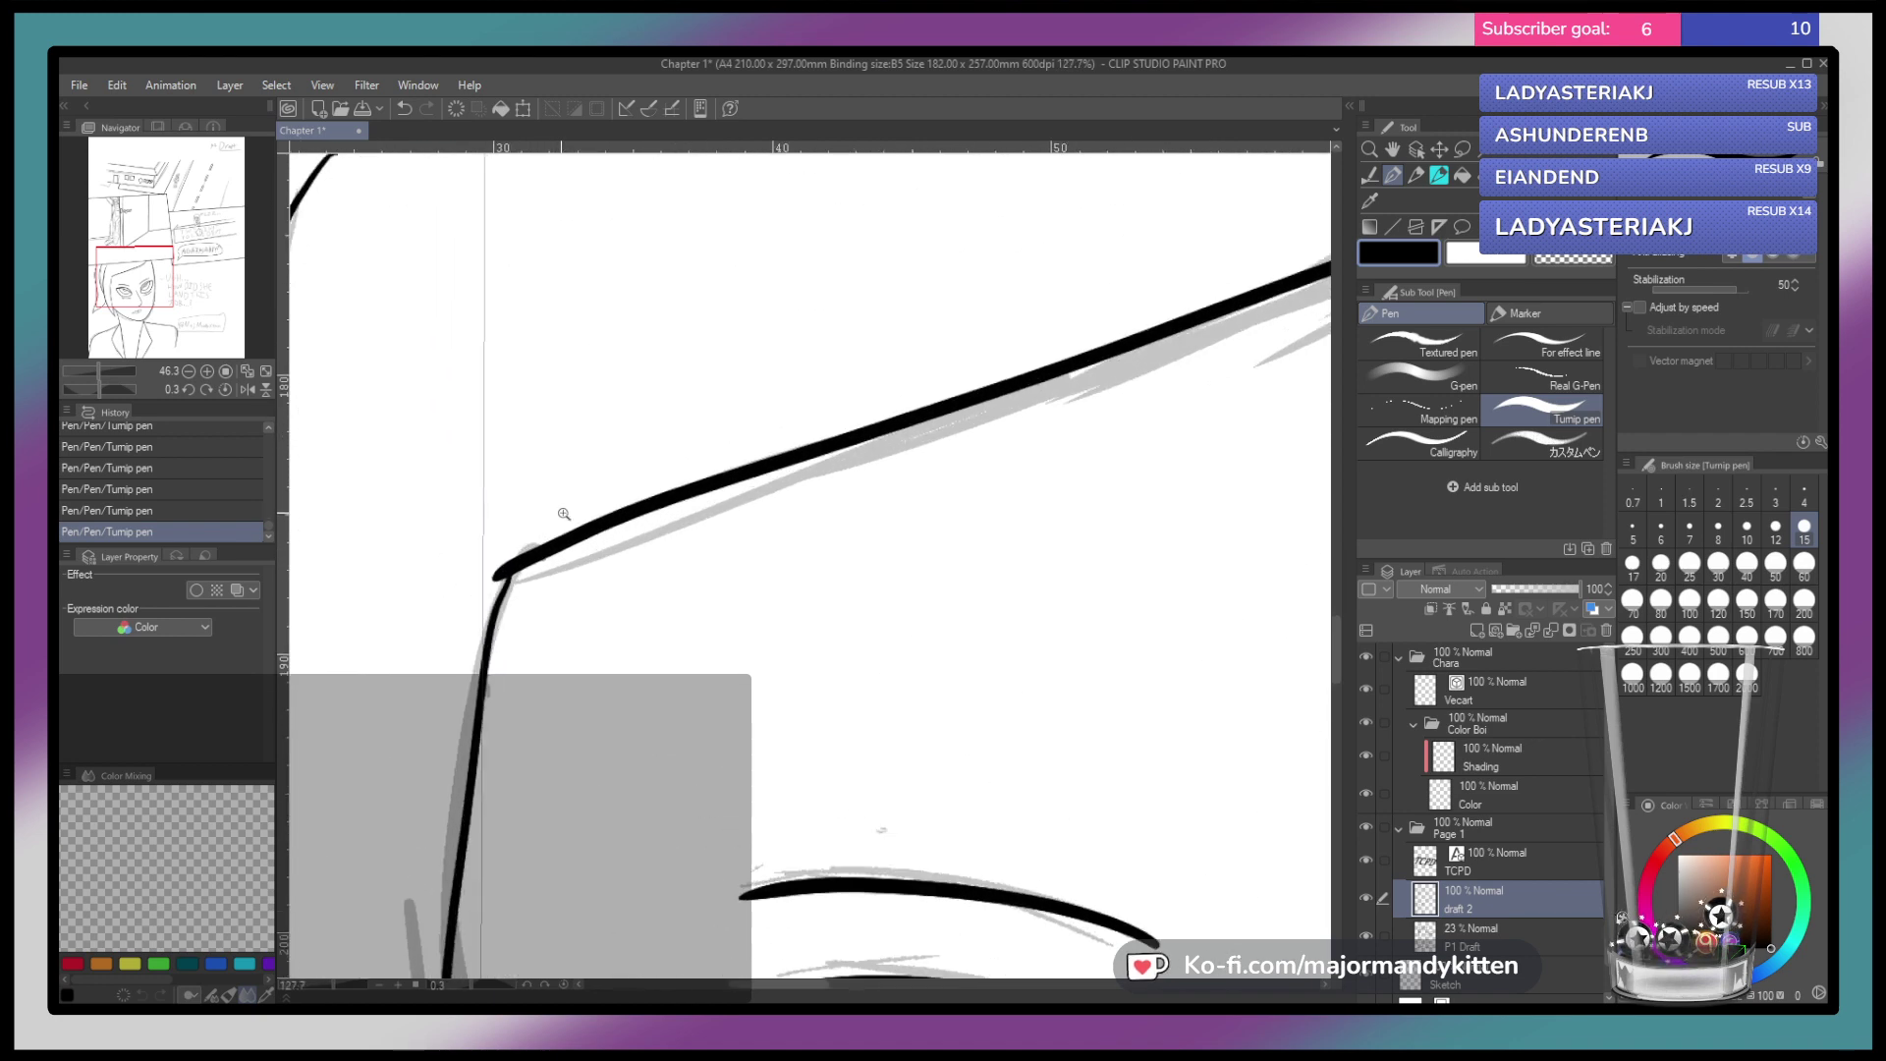
mouse_move(501, 578)
left_mouse_down()
mouse_move(530, 542)
mouse_move(493, 617)
mouse_move(528, 565)
left_mouse_up()
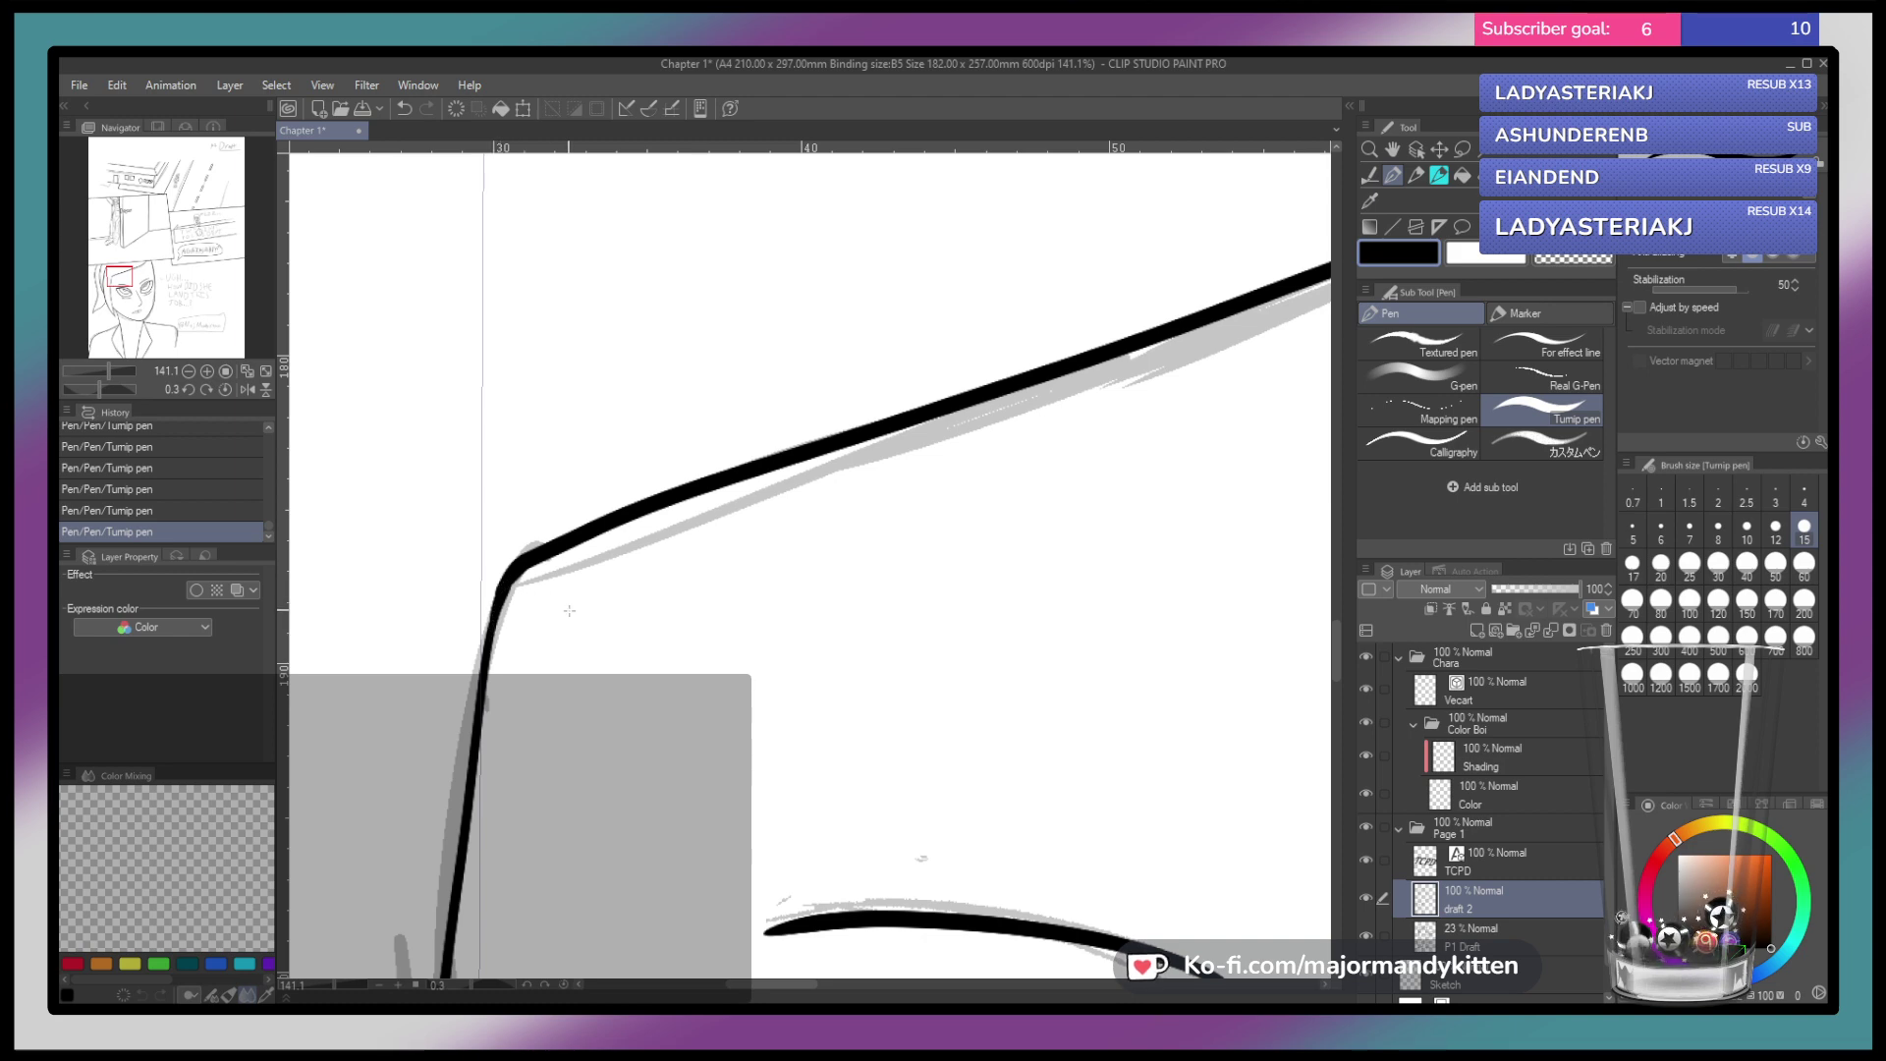
Erase the fringe and face line ends that overshoot the panel border and touch up the border where they meet it
scroll(682, 605, "down", 4)
left_click_drag(683, 605, 654, 615)
left_click_drag(825, 582, 674, 564)
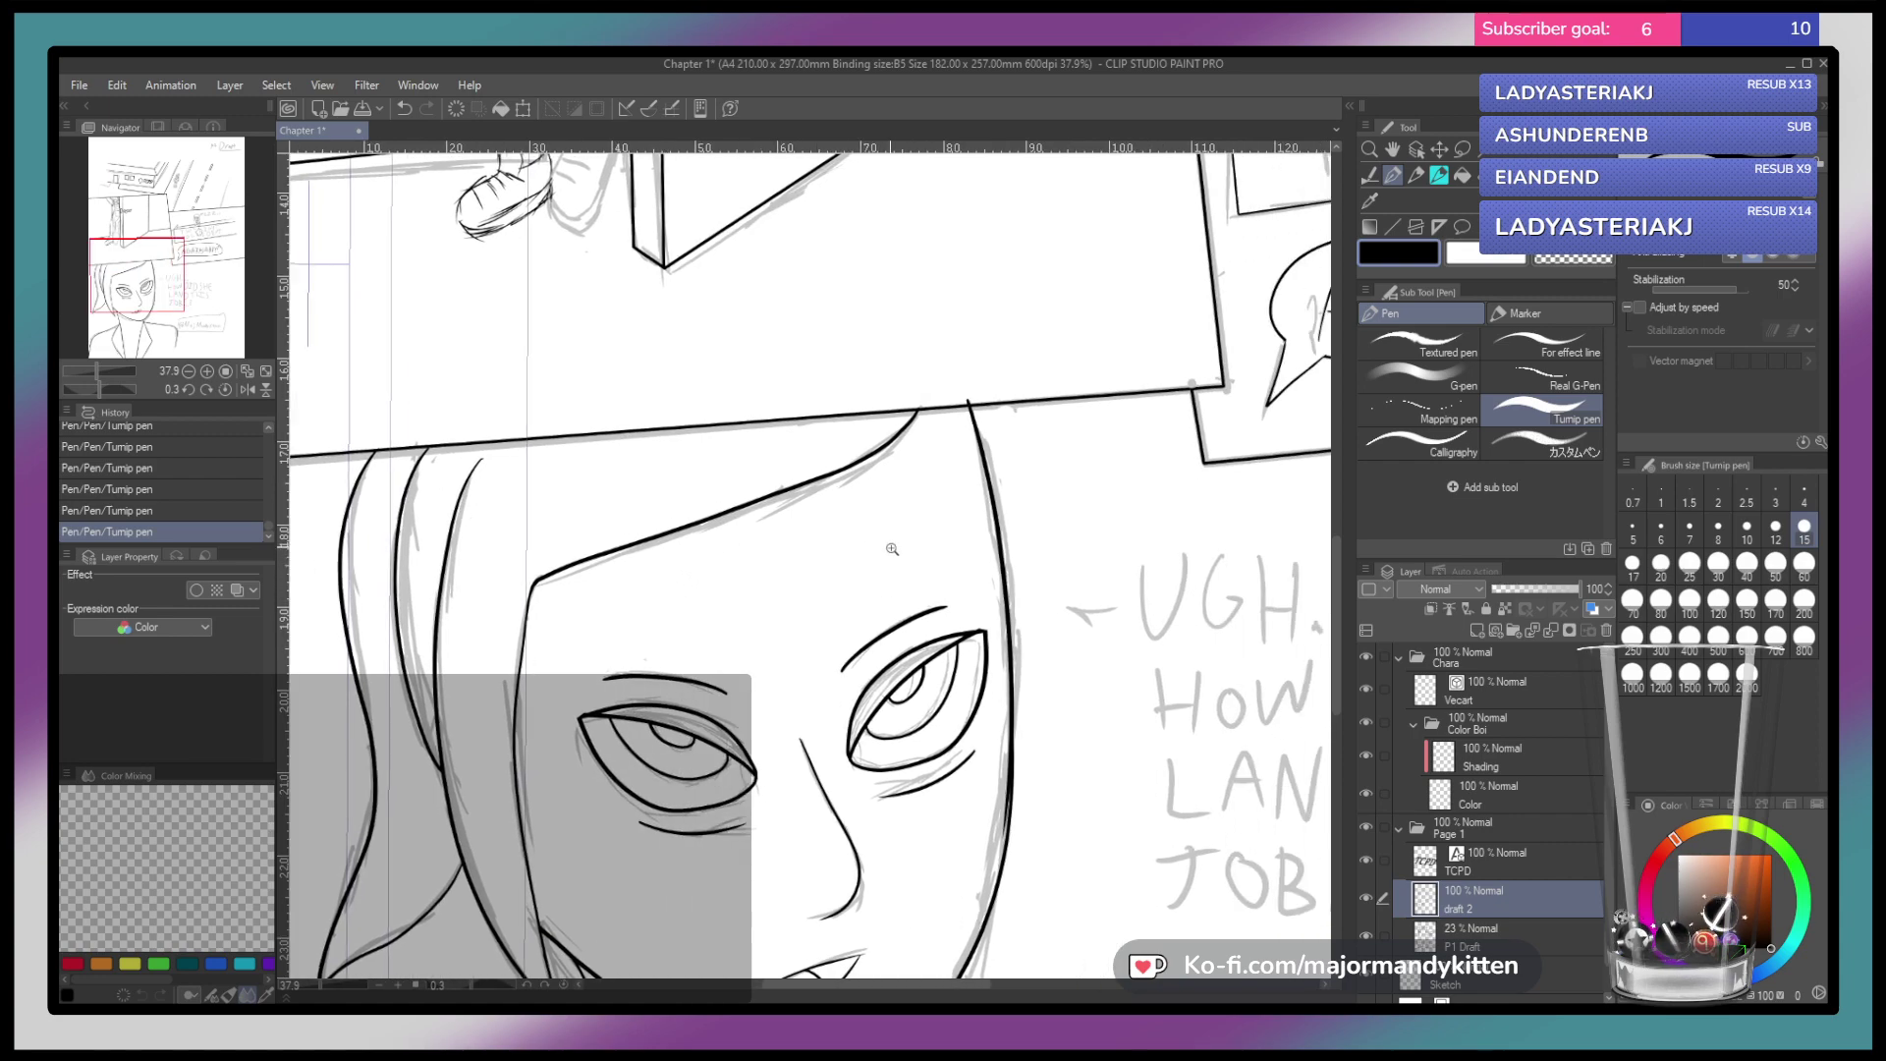
scroll(882, 547, "down", 2)
scroll(929, 632, "up", 6)
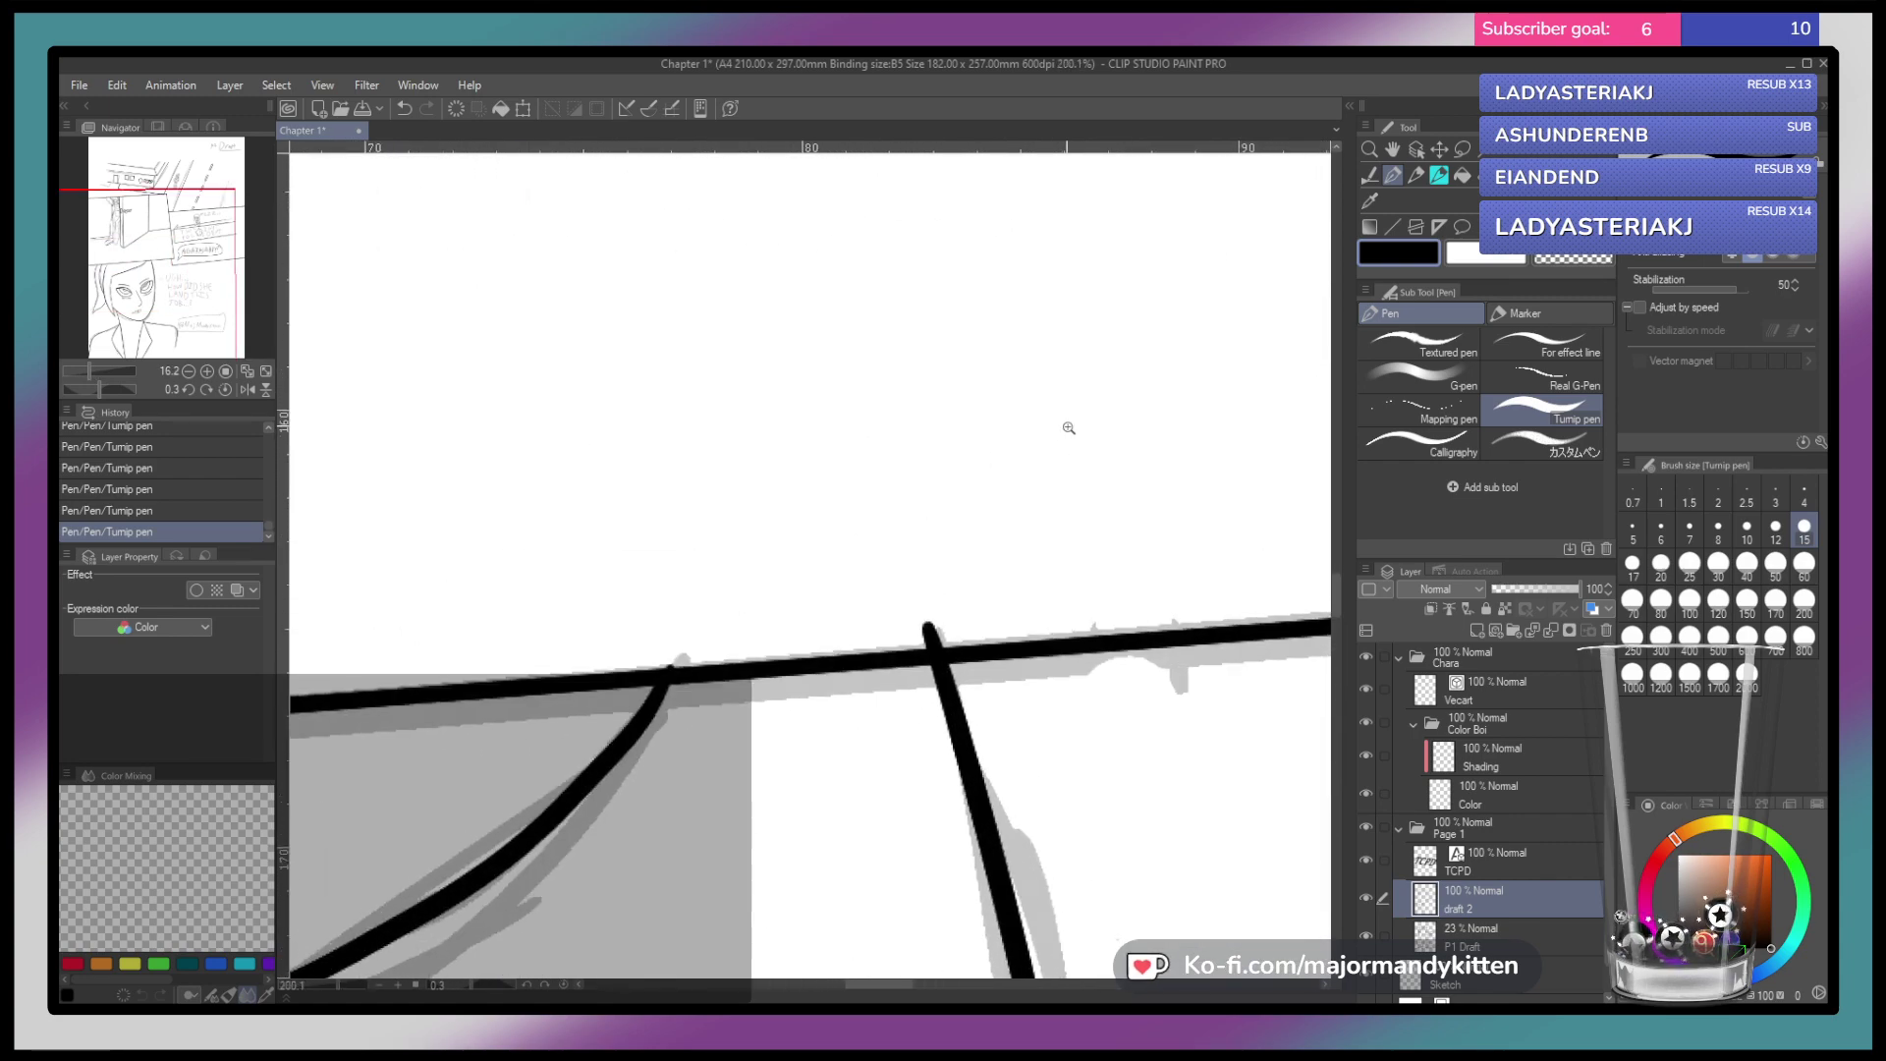
left_click_drag(931, 643, 941, 654)
left_click(946, 653)
left_click_drag(669, 656, 678, 662)
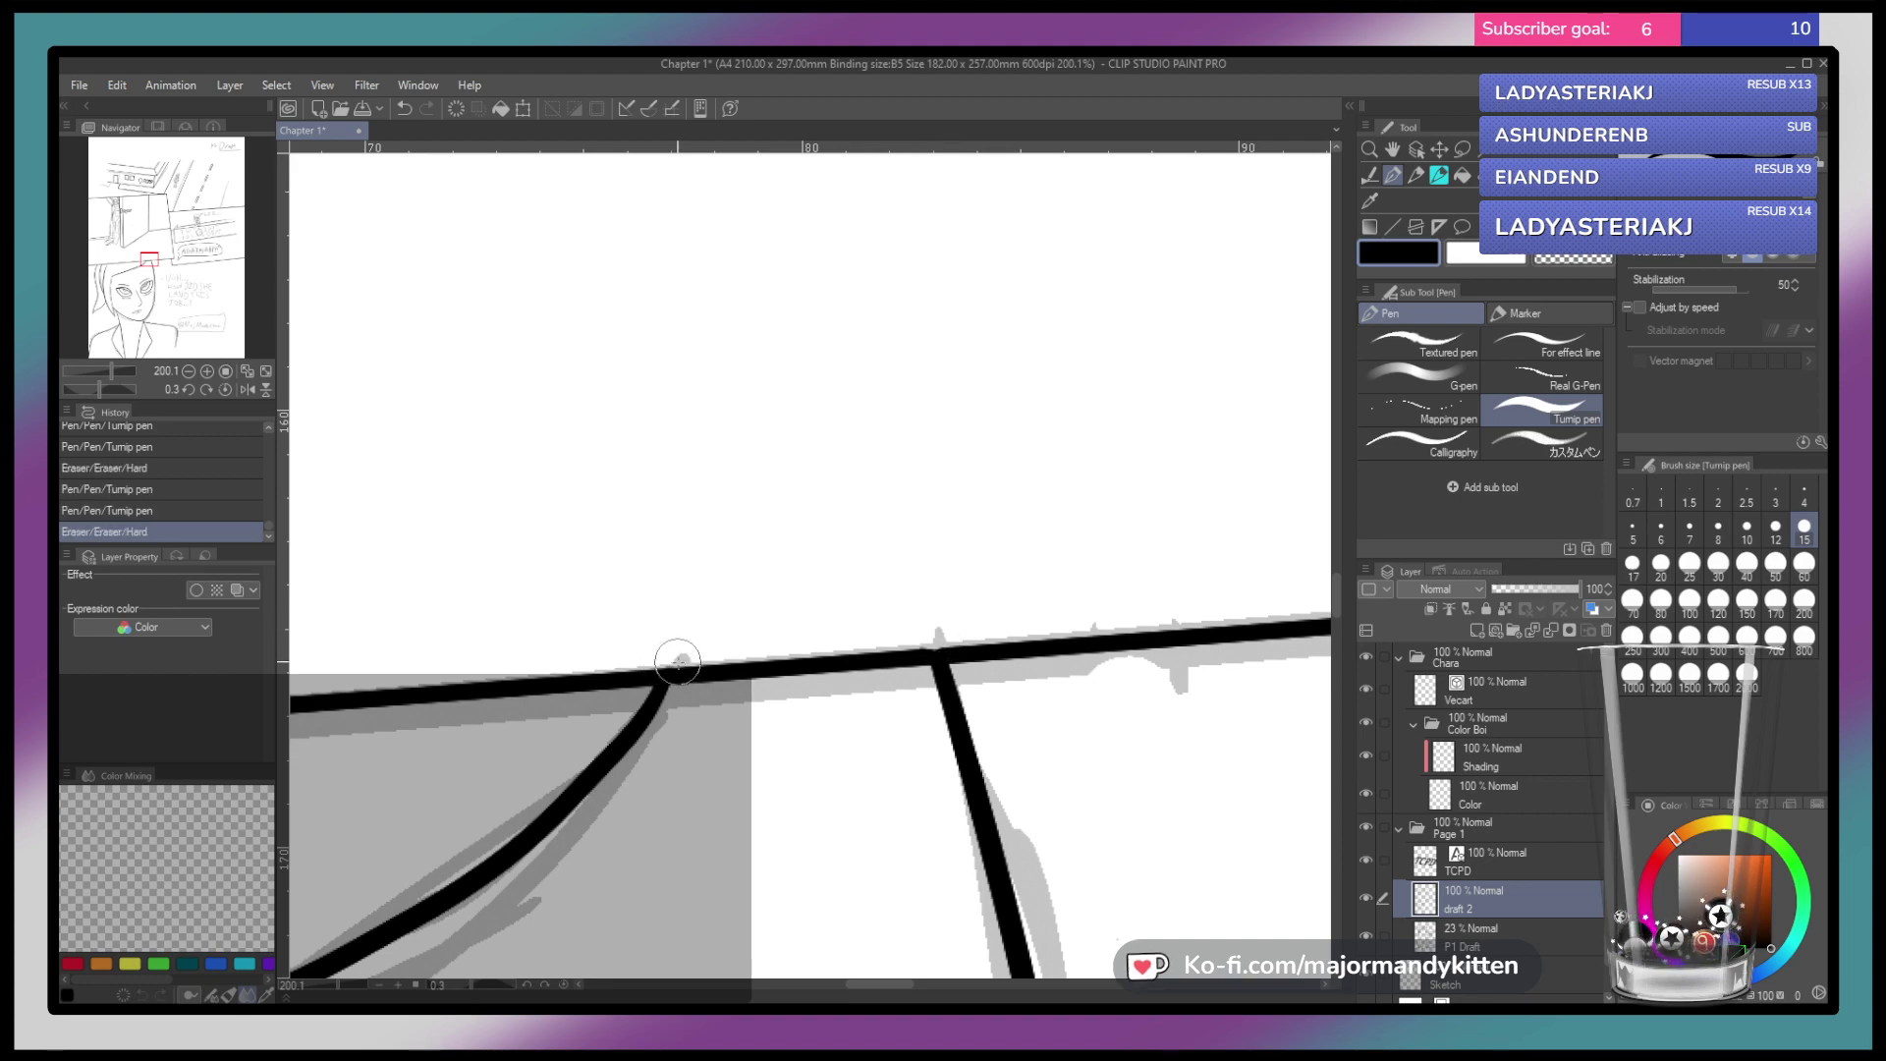
Hand-letter "UGH..." in black over the sketched first line of the dialogue beside the face
scroll(899, 529, "down", 10)
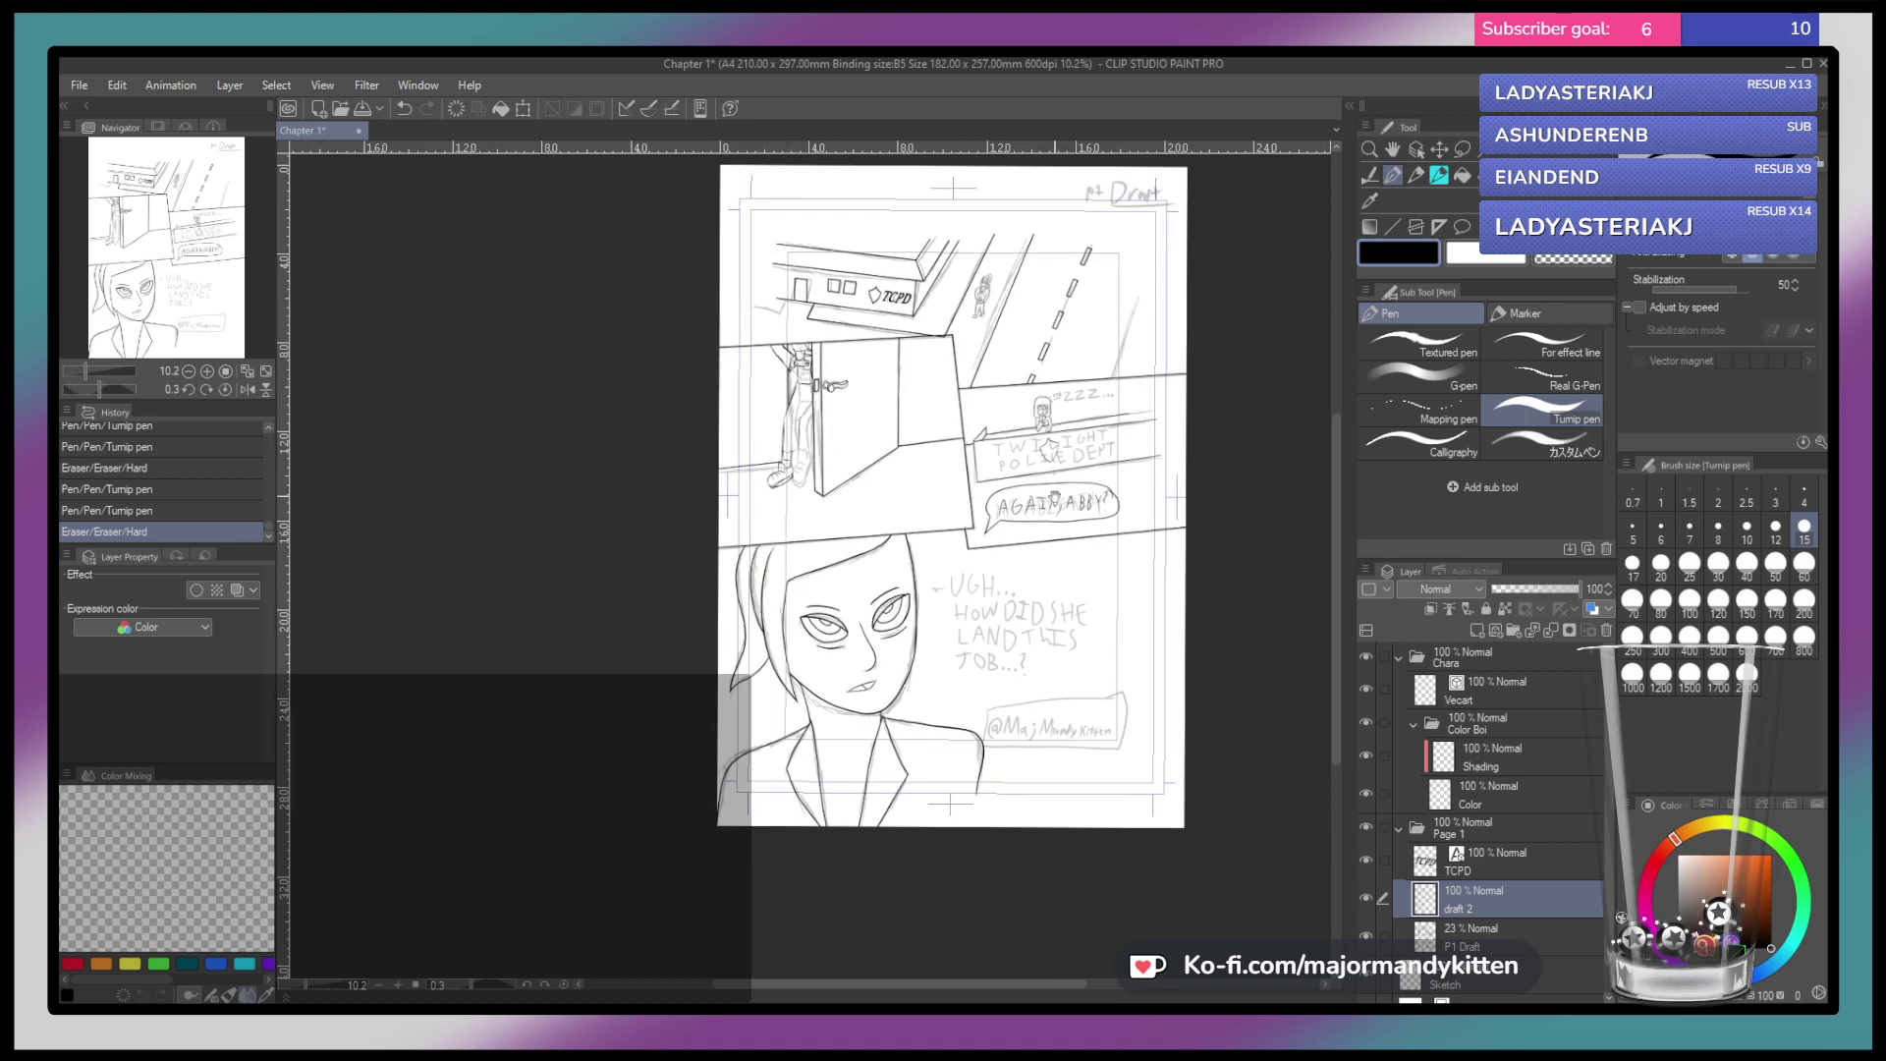
scroll(1042, 496, "up", 5)
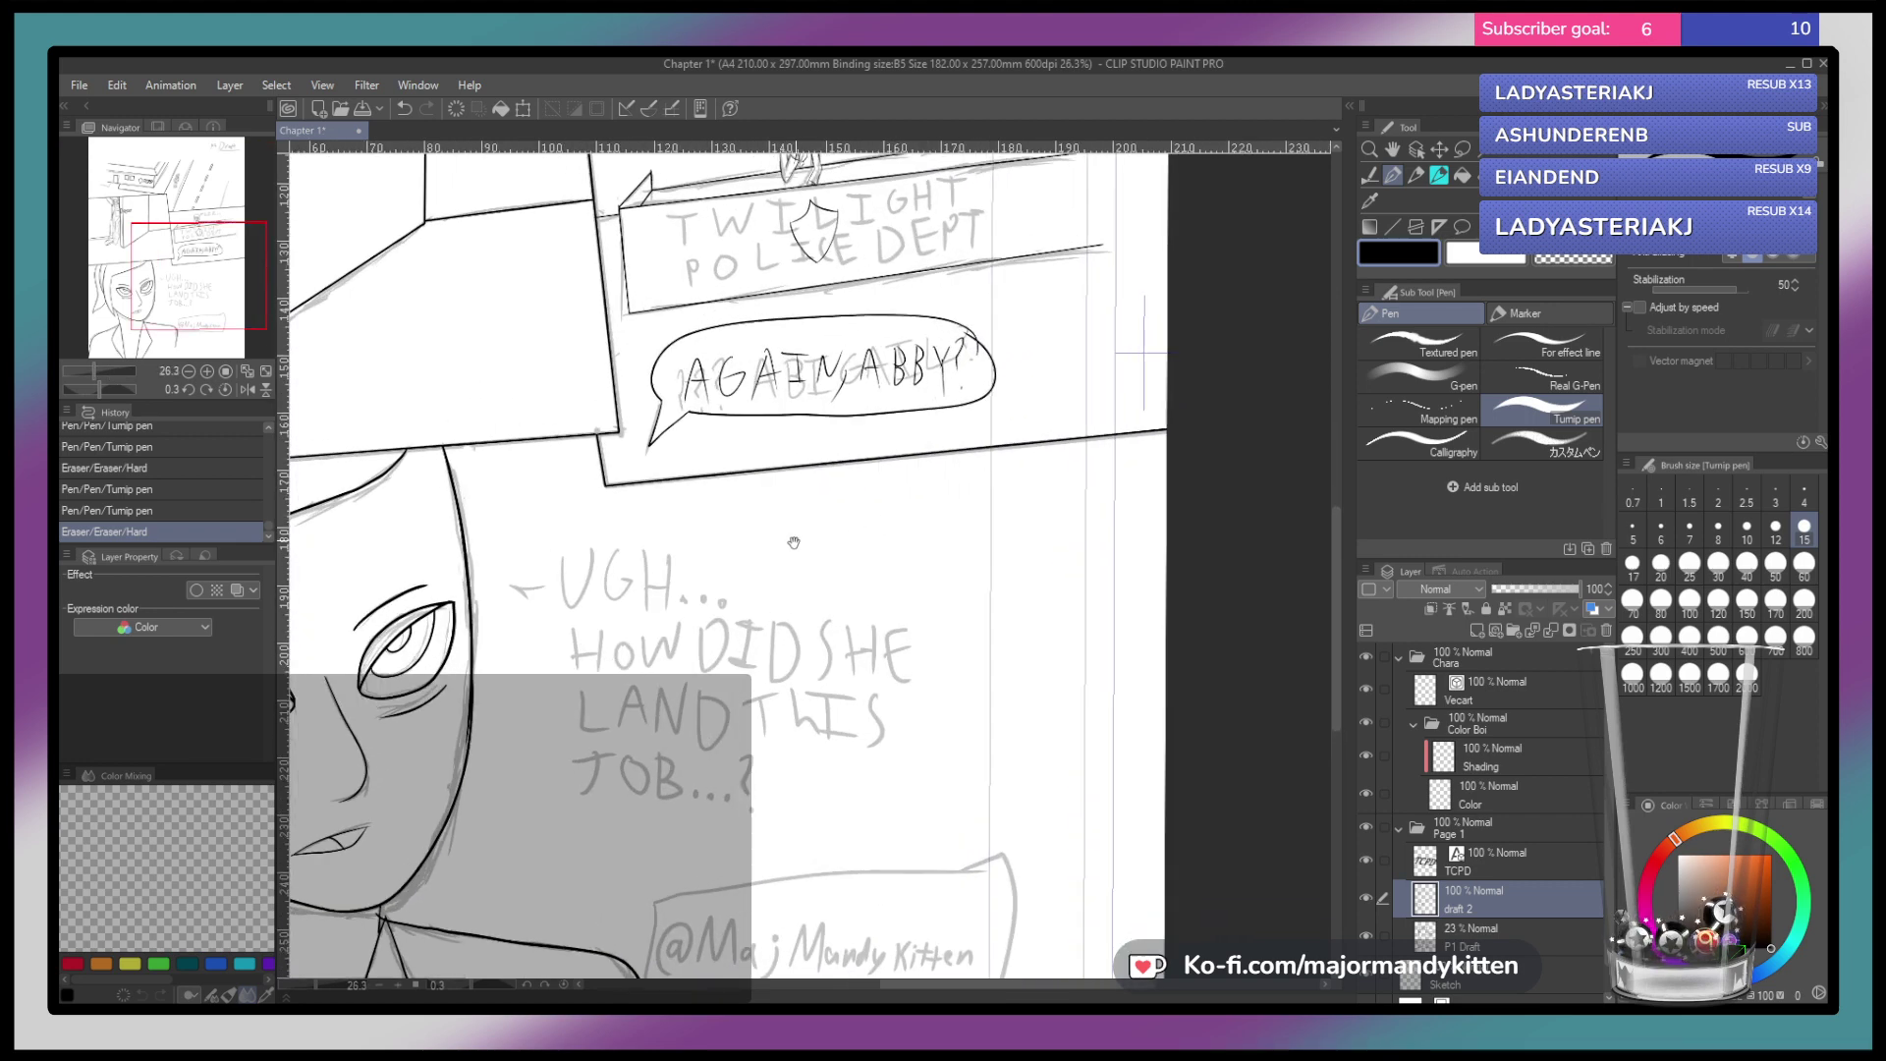
left_click_drag(815, 535, 865, 586)
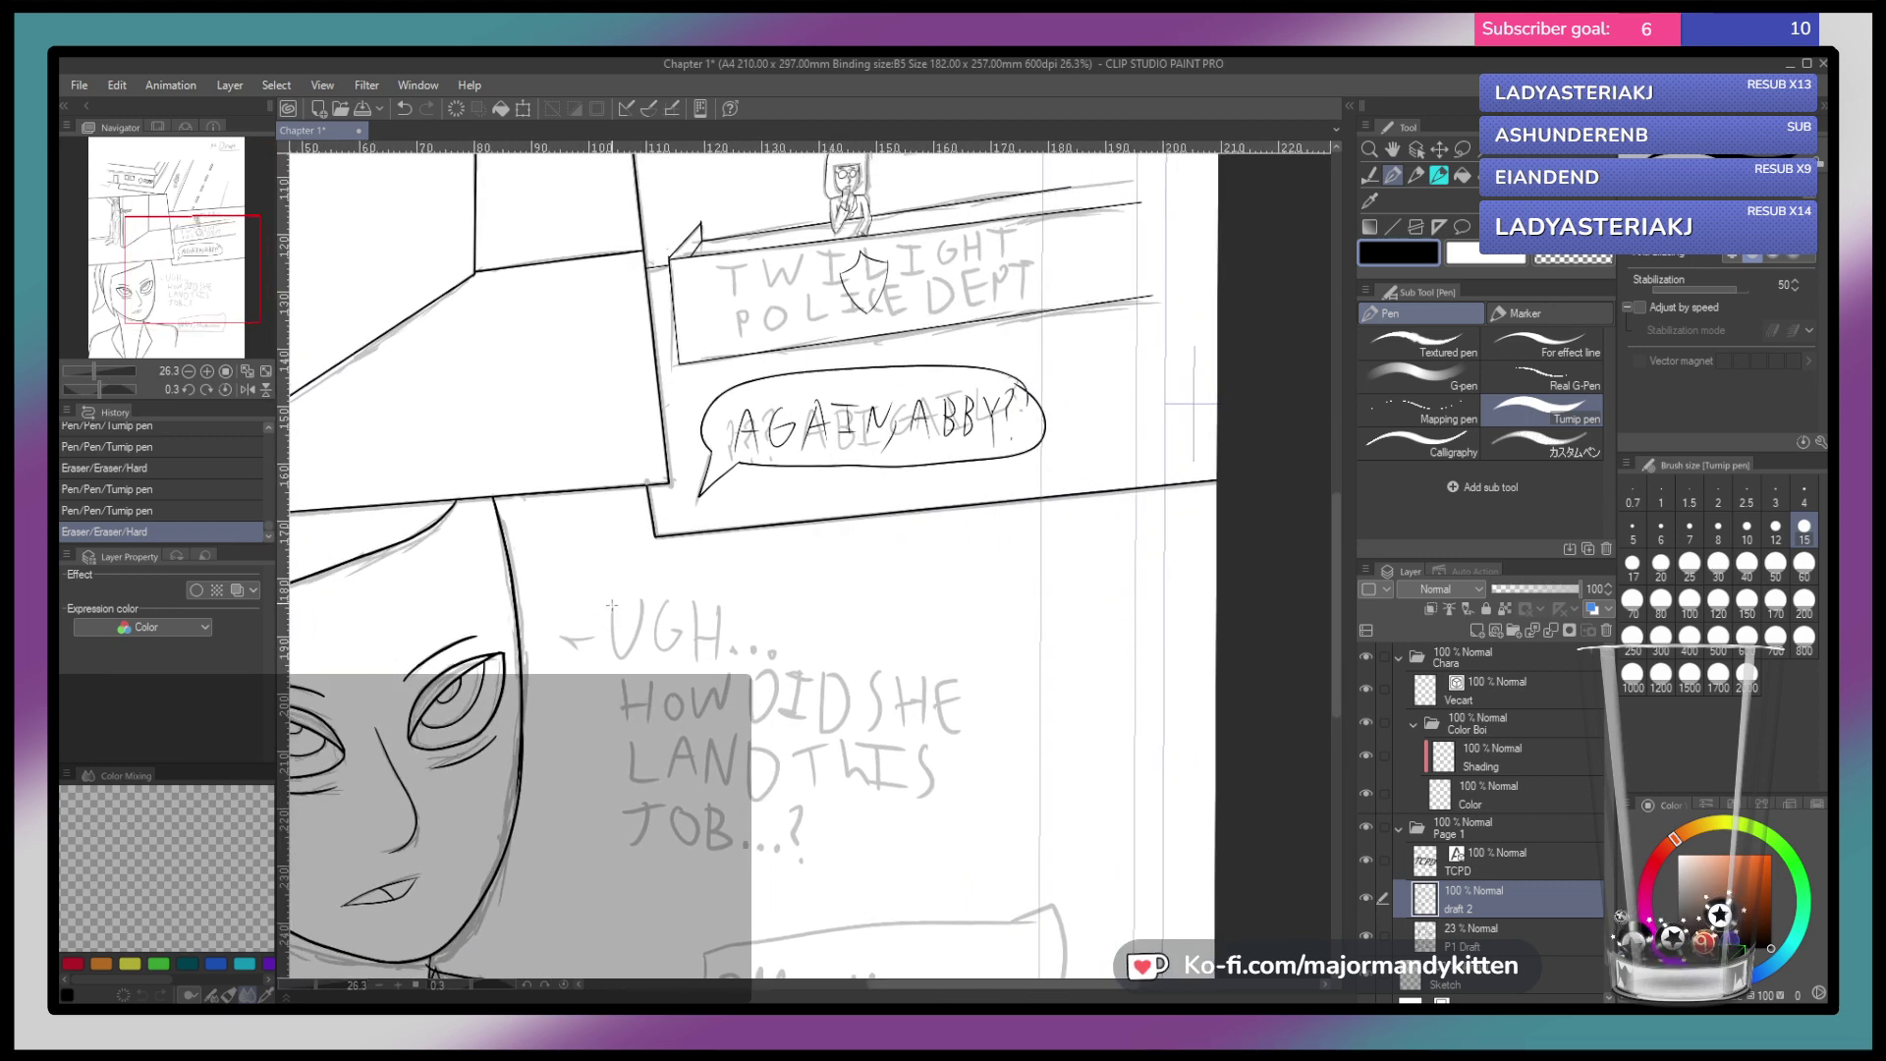
mouse_move(613, 606)
left_mouse_down()
mouse_move(664, 608)
mouse_move(668, 653)
mouse_move(680, 629)
mouse_move(718, 653)
left_mouse_up()
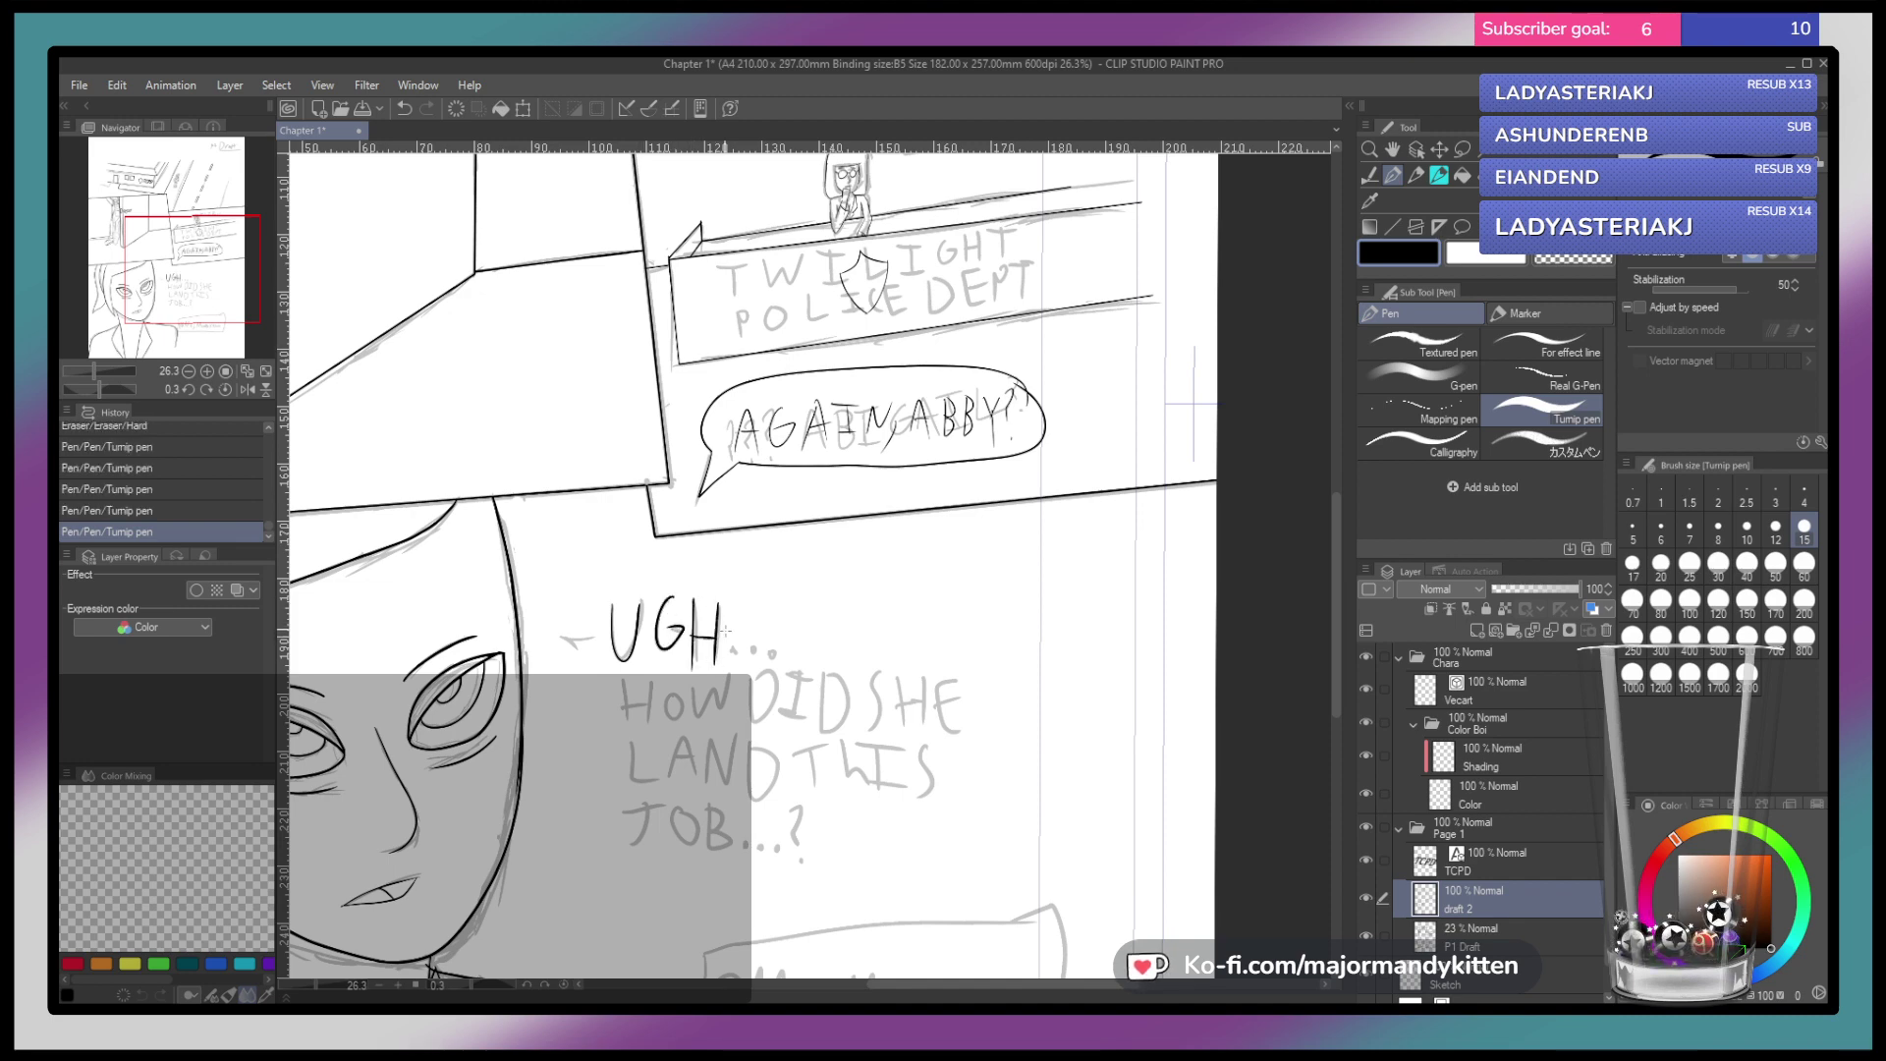
left_click(733, 651)
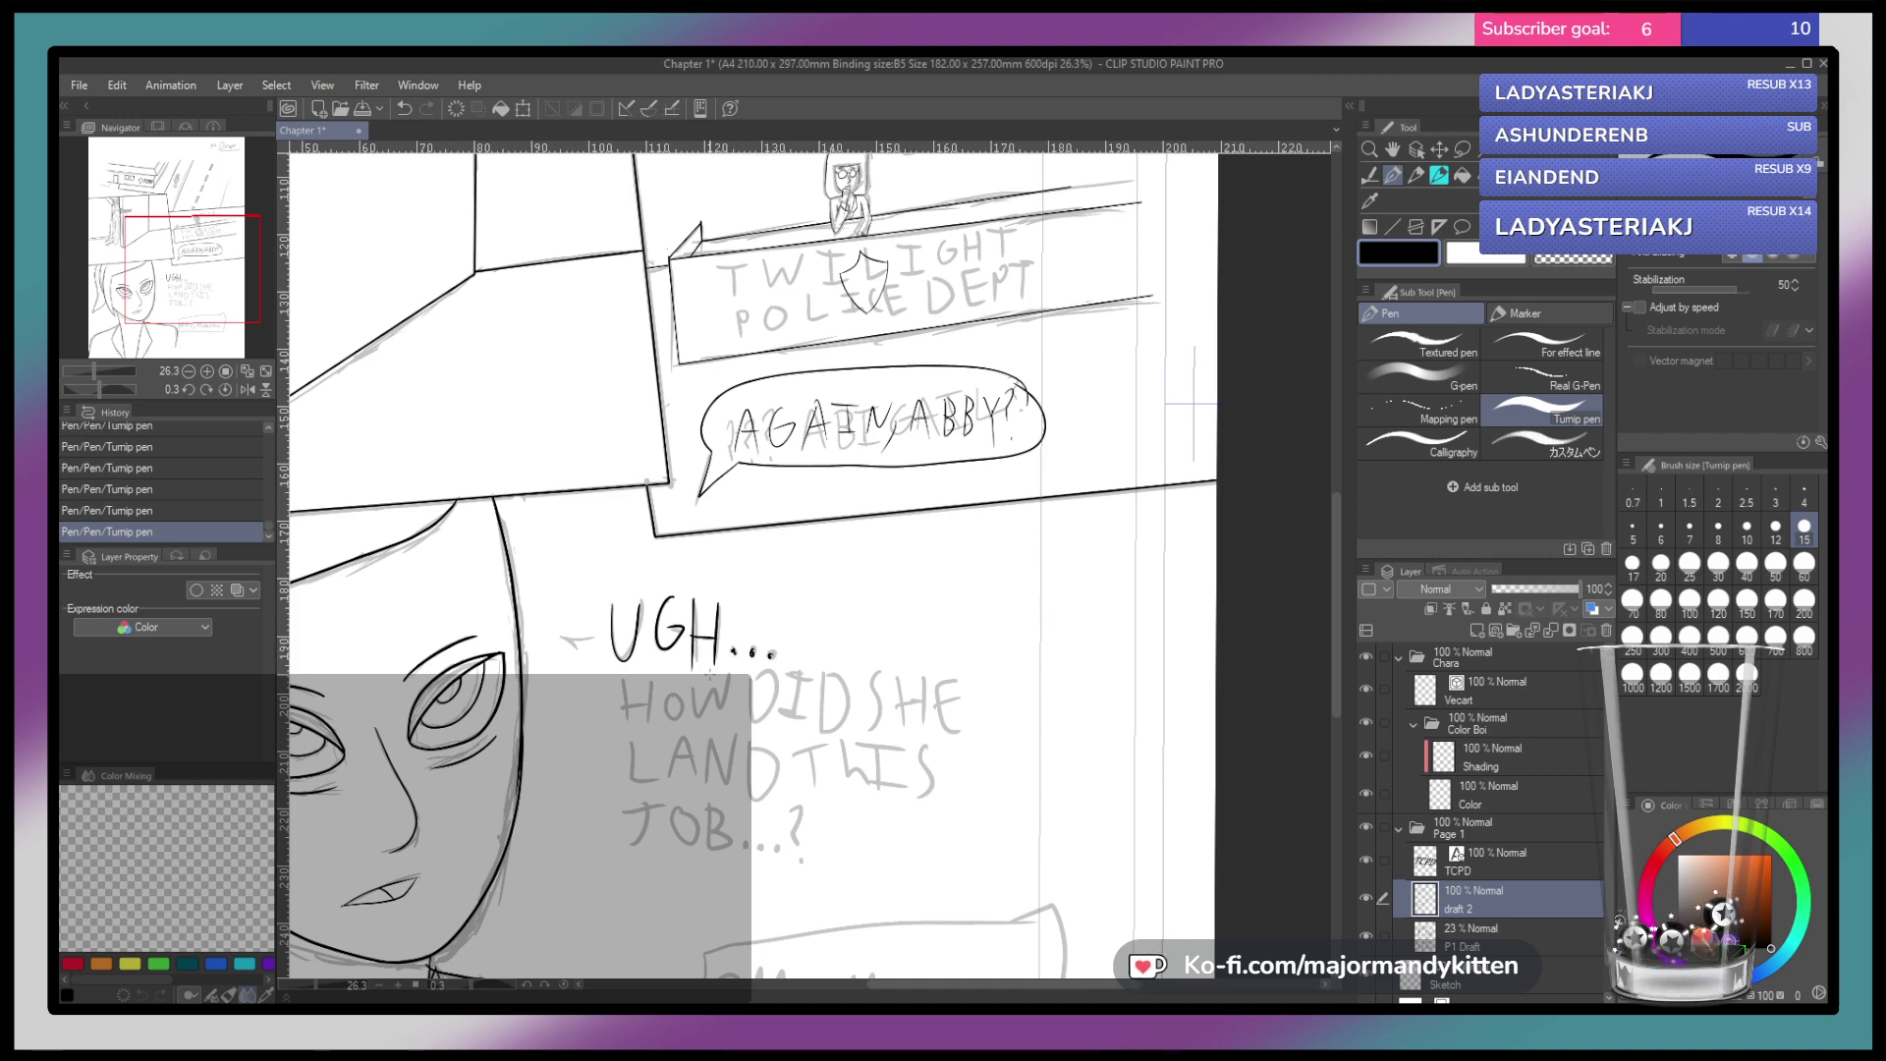
Hand-letter "HOW DID SHE" as the second dialogue line beneath "UGH..."
left_click_drag(734, 779, 769, 647)
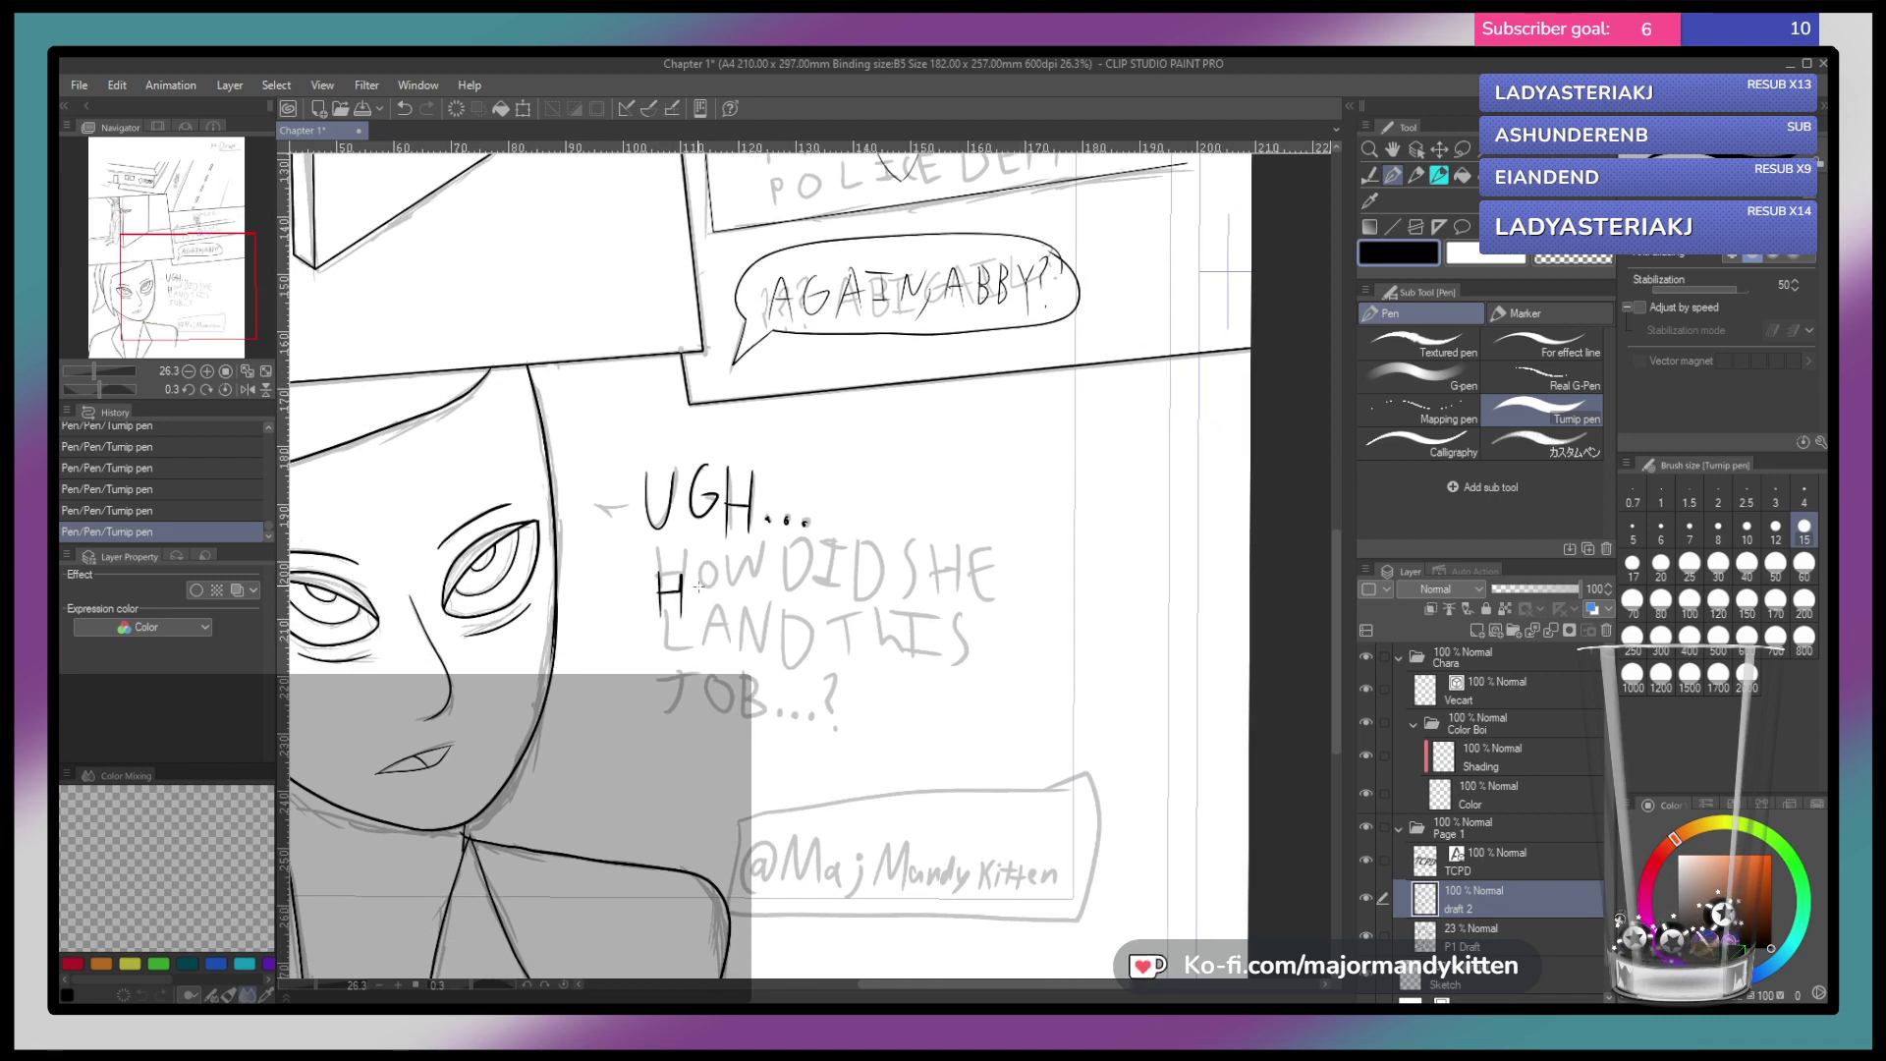
mouse_move(694, 613)
left_mouse_down()
mouse_move(759, 580)
mouse_move(776, 608)
mouse_move(833, 564)
mouse_move(835, 601)
mouse_move(843, 557)
mouse_move(887, 617)
left_mouse_up()
mouse_move(922, 553)
left_mouse_down()
mouse_move(915, 608)
mouse_move(935, 575)
left_mouse_up()
left_click_drag(936, 553, 933, 611)
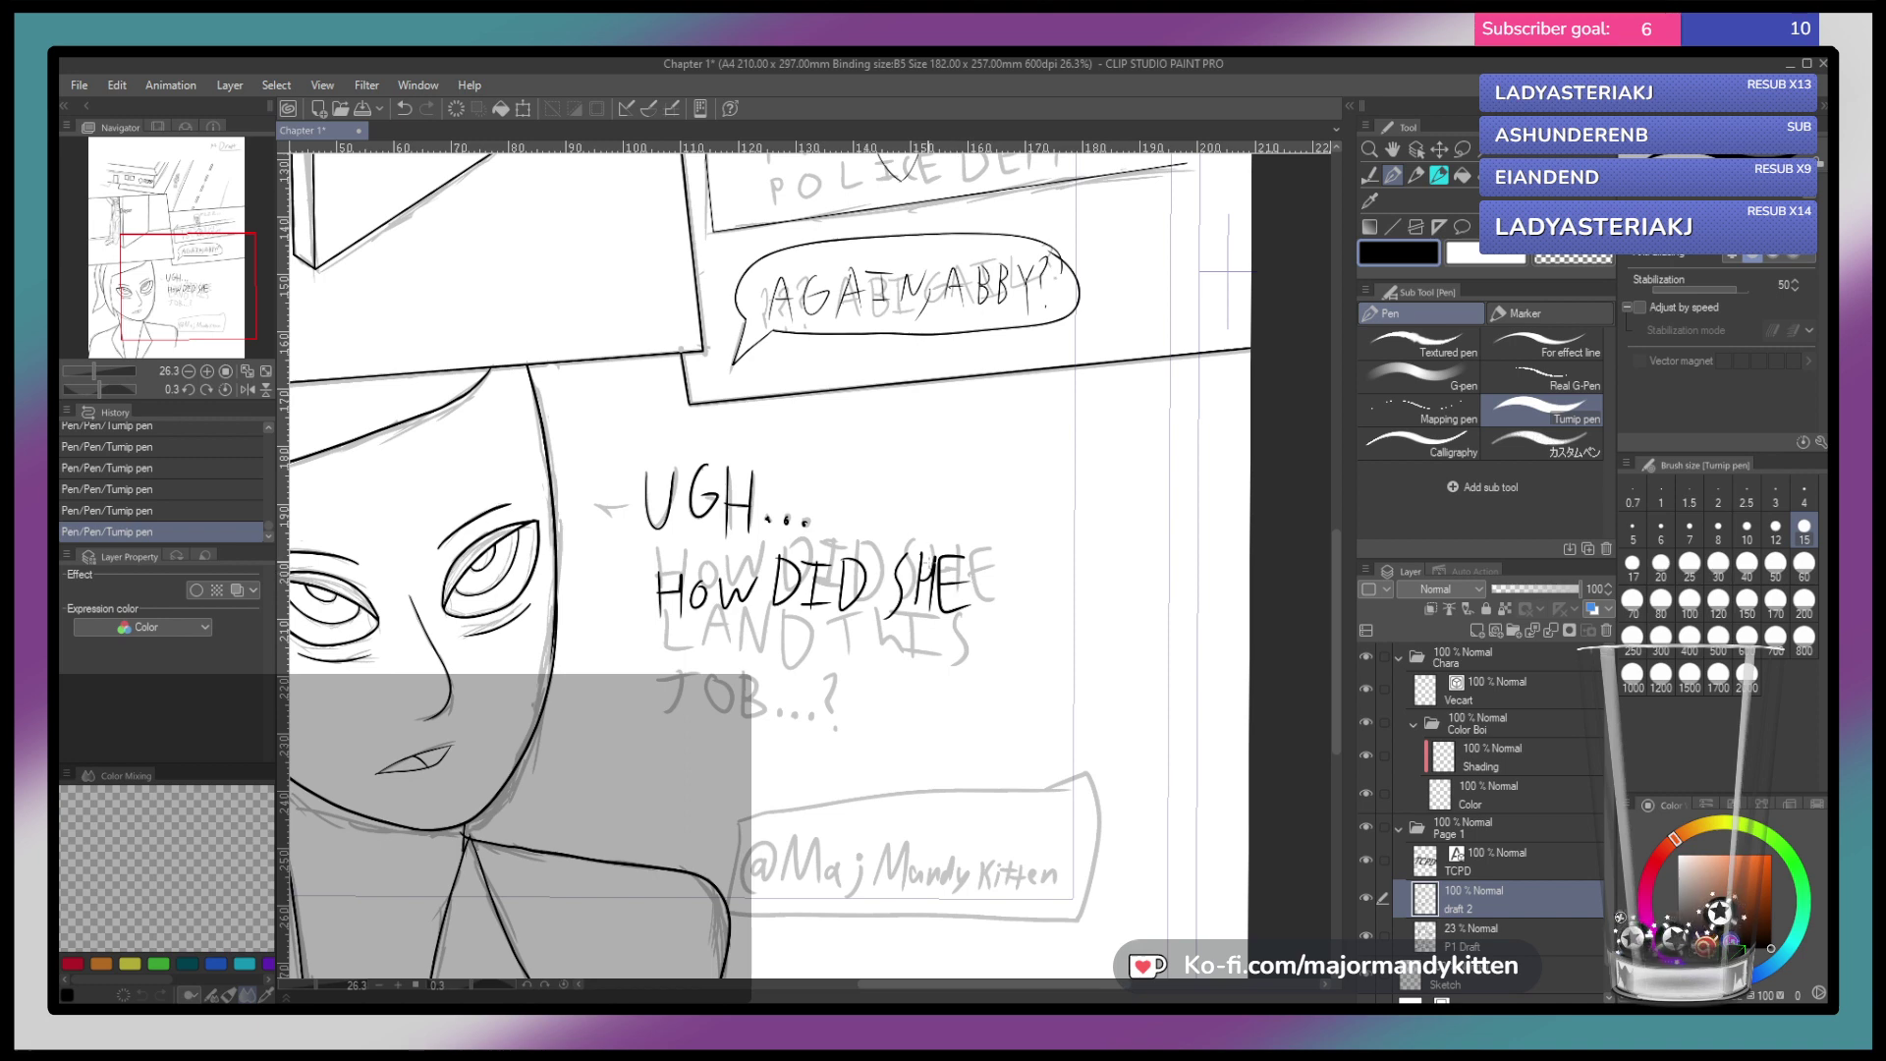
Hand-letter "EVEN LAND" as the third dialogue line, undoing and redrawing the letter A in capitals
mouse_move(662, 658)
left_mouse_down()
mouse_move(701, 660)
mouse_move(716, 631)
left_mouse_up()
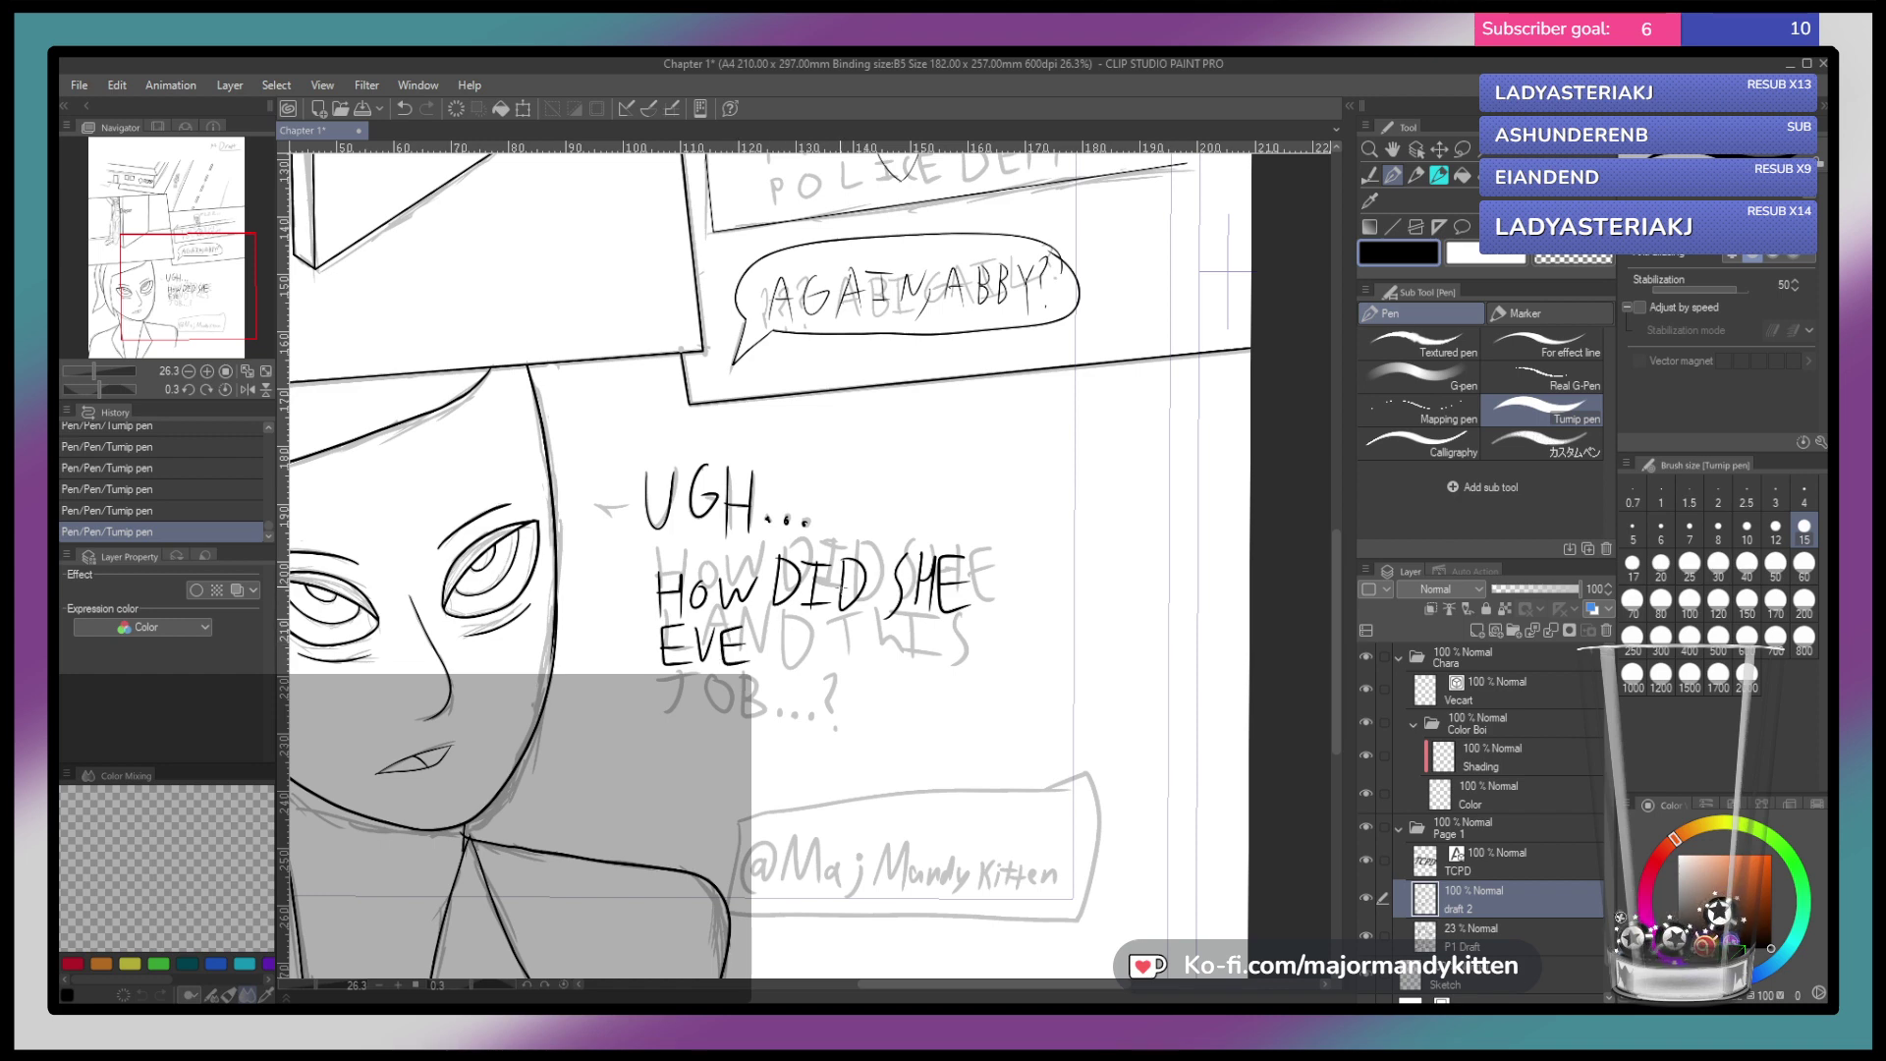
left_click_drag(759, 664, 786, 621)
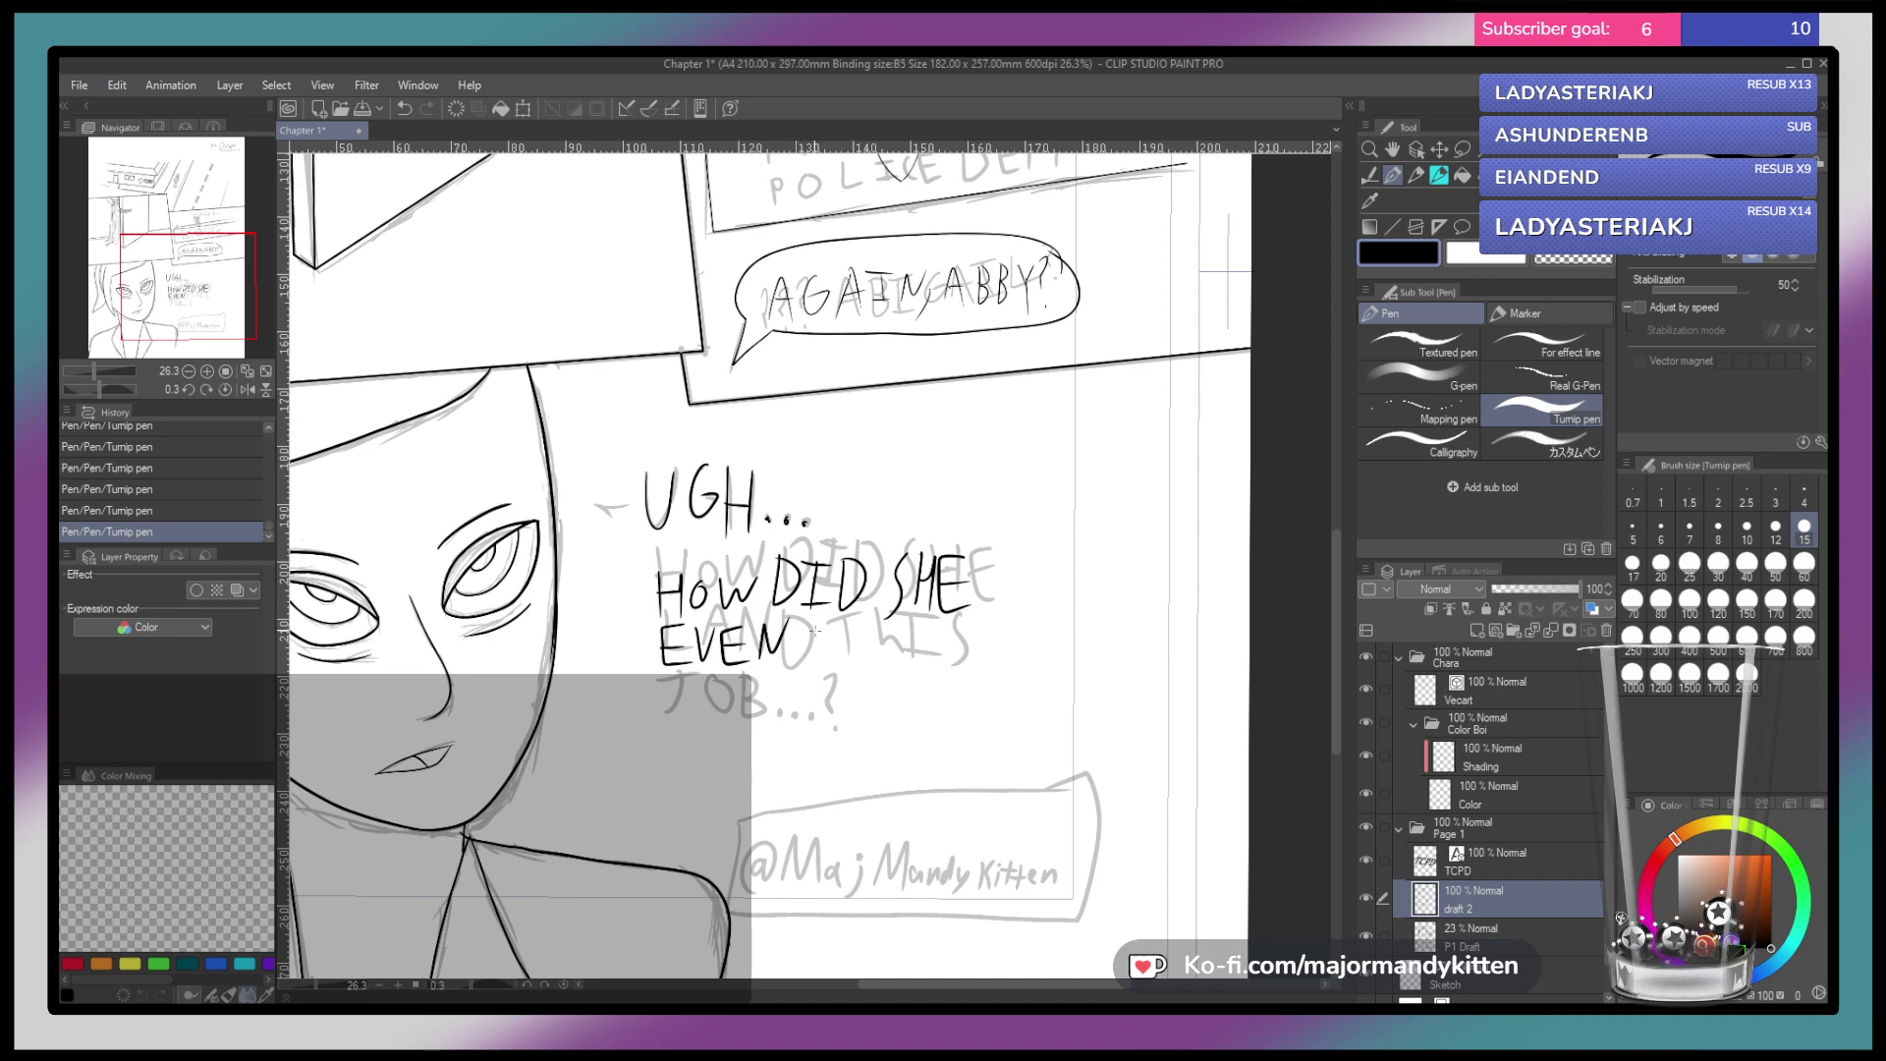
left_click_drag(814, 658, 851, 657)
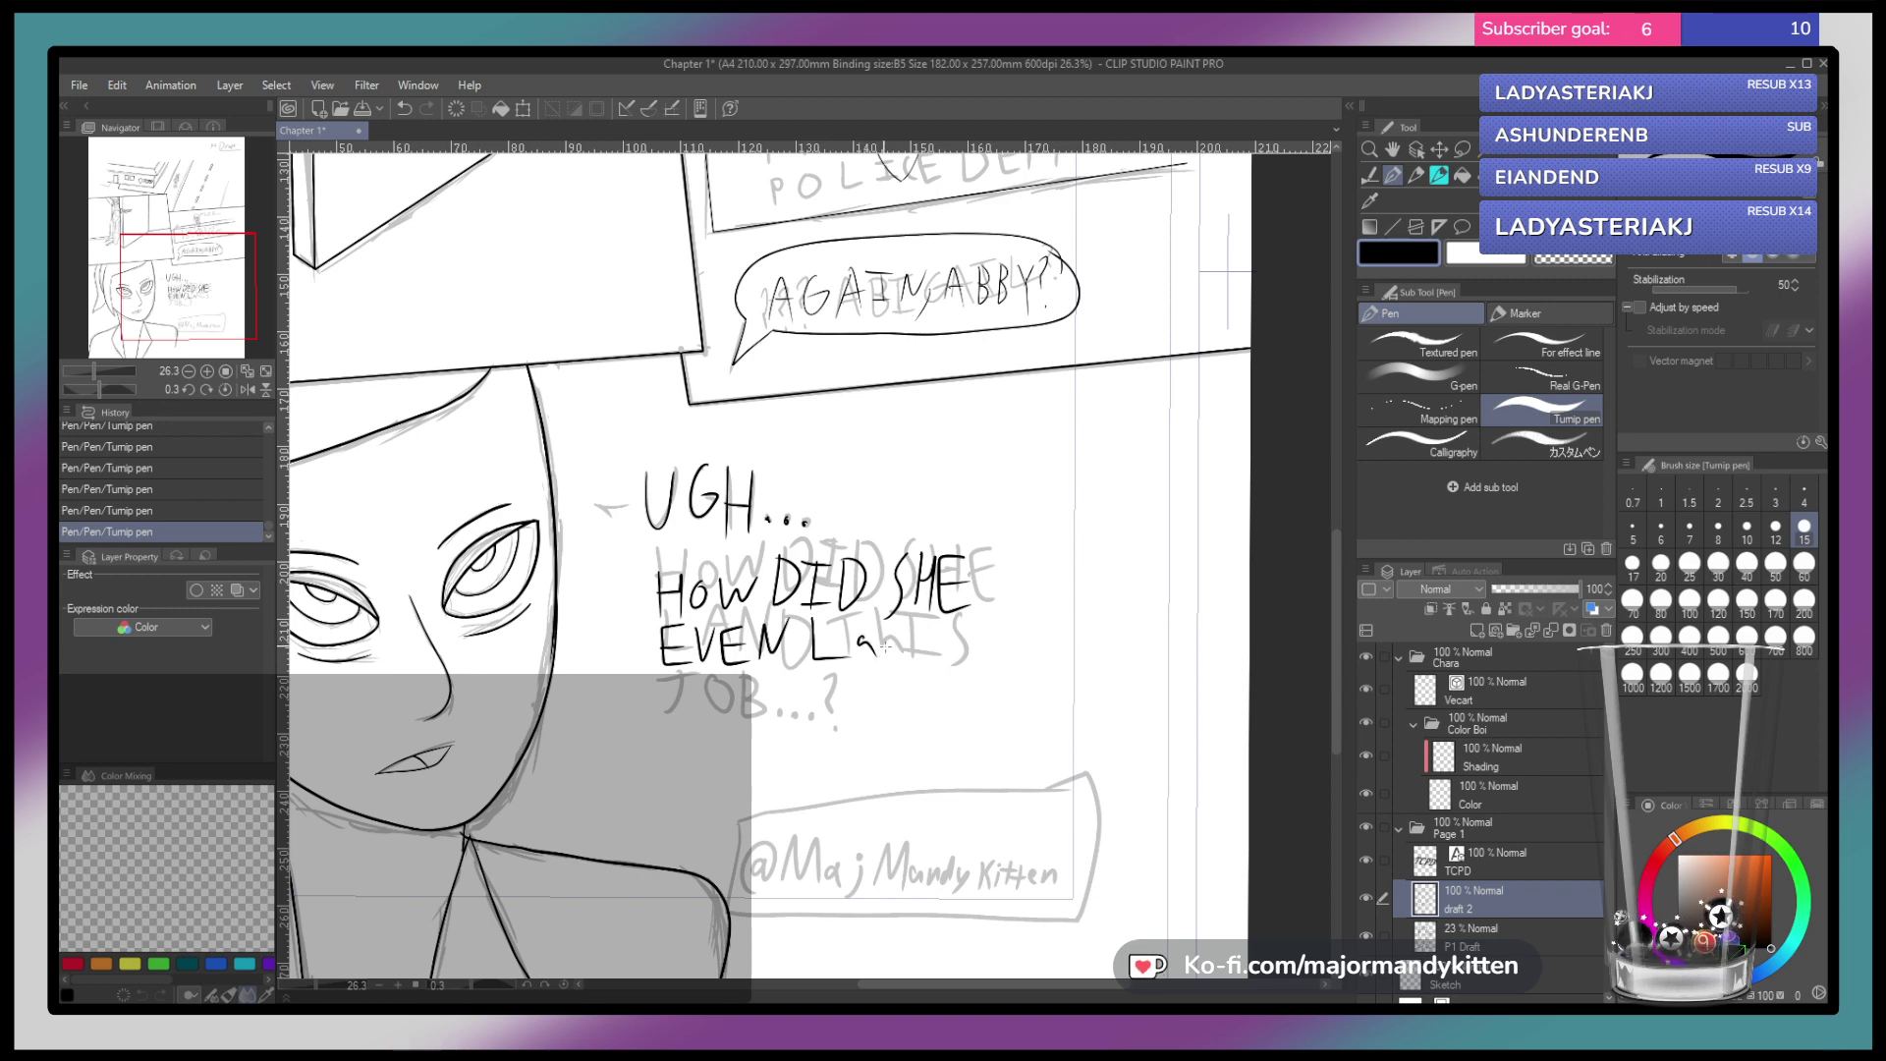
mouse_move(857, 660)
left_mouse_down()
mouse_move(874, 613)
mouse_move(892, 663)
left_mouse_up()
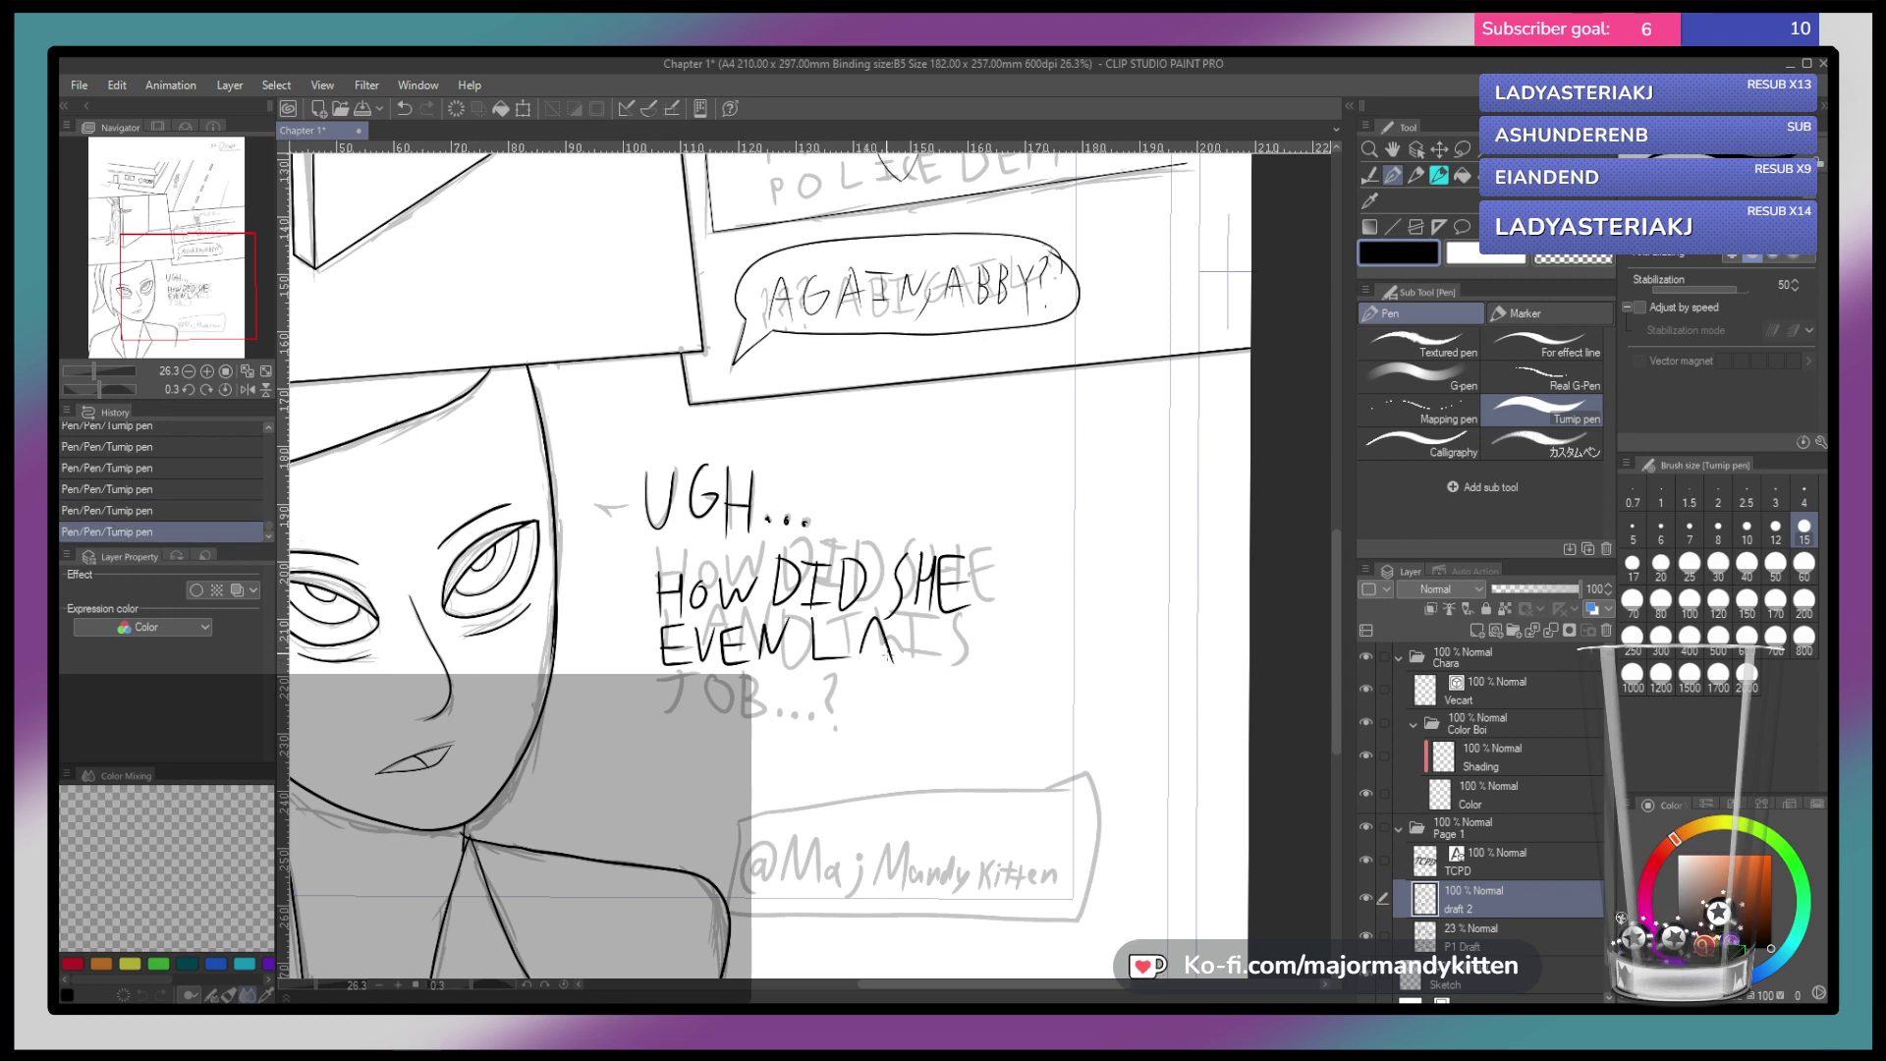
key("ctrl+z")
key("ctrl+z")
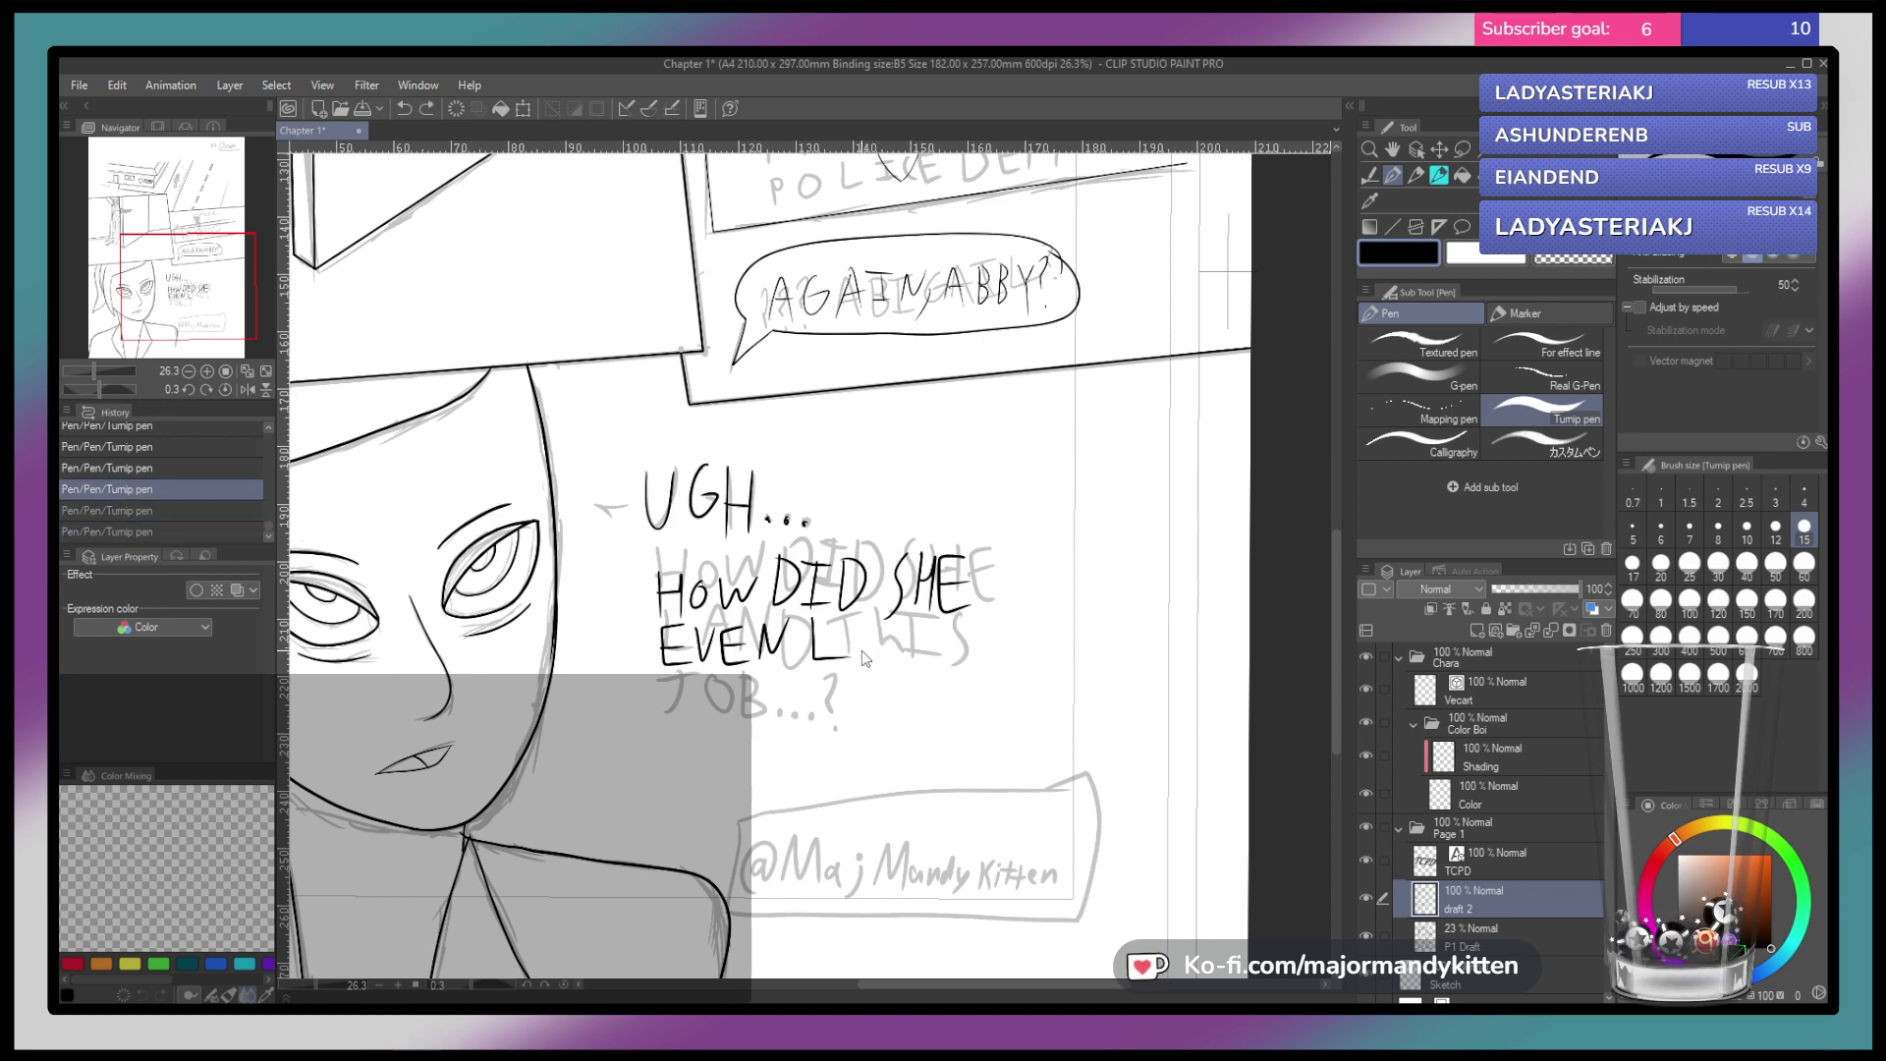
mouse_move(855, 676)
left_mouse_down()
mouse_move(868, 627)
mouse_move(882, 674)
mouse_move(869, 614)
left_mouse_up()
key("ctrl+z")
key("ctrl+z")
mouse_move(869, 614)
left_mouse_down()
mouse_move(883, 666)
mouse_move(914, 666)
mouse_move(925, 617)
mouse_move(928, 675)
mouse_move(977, 681)
left_mouse_up()
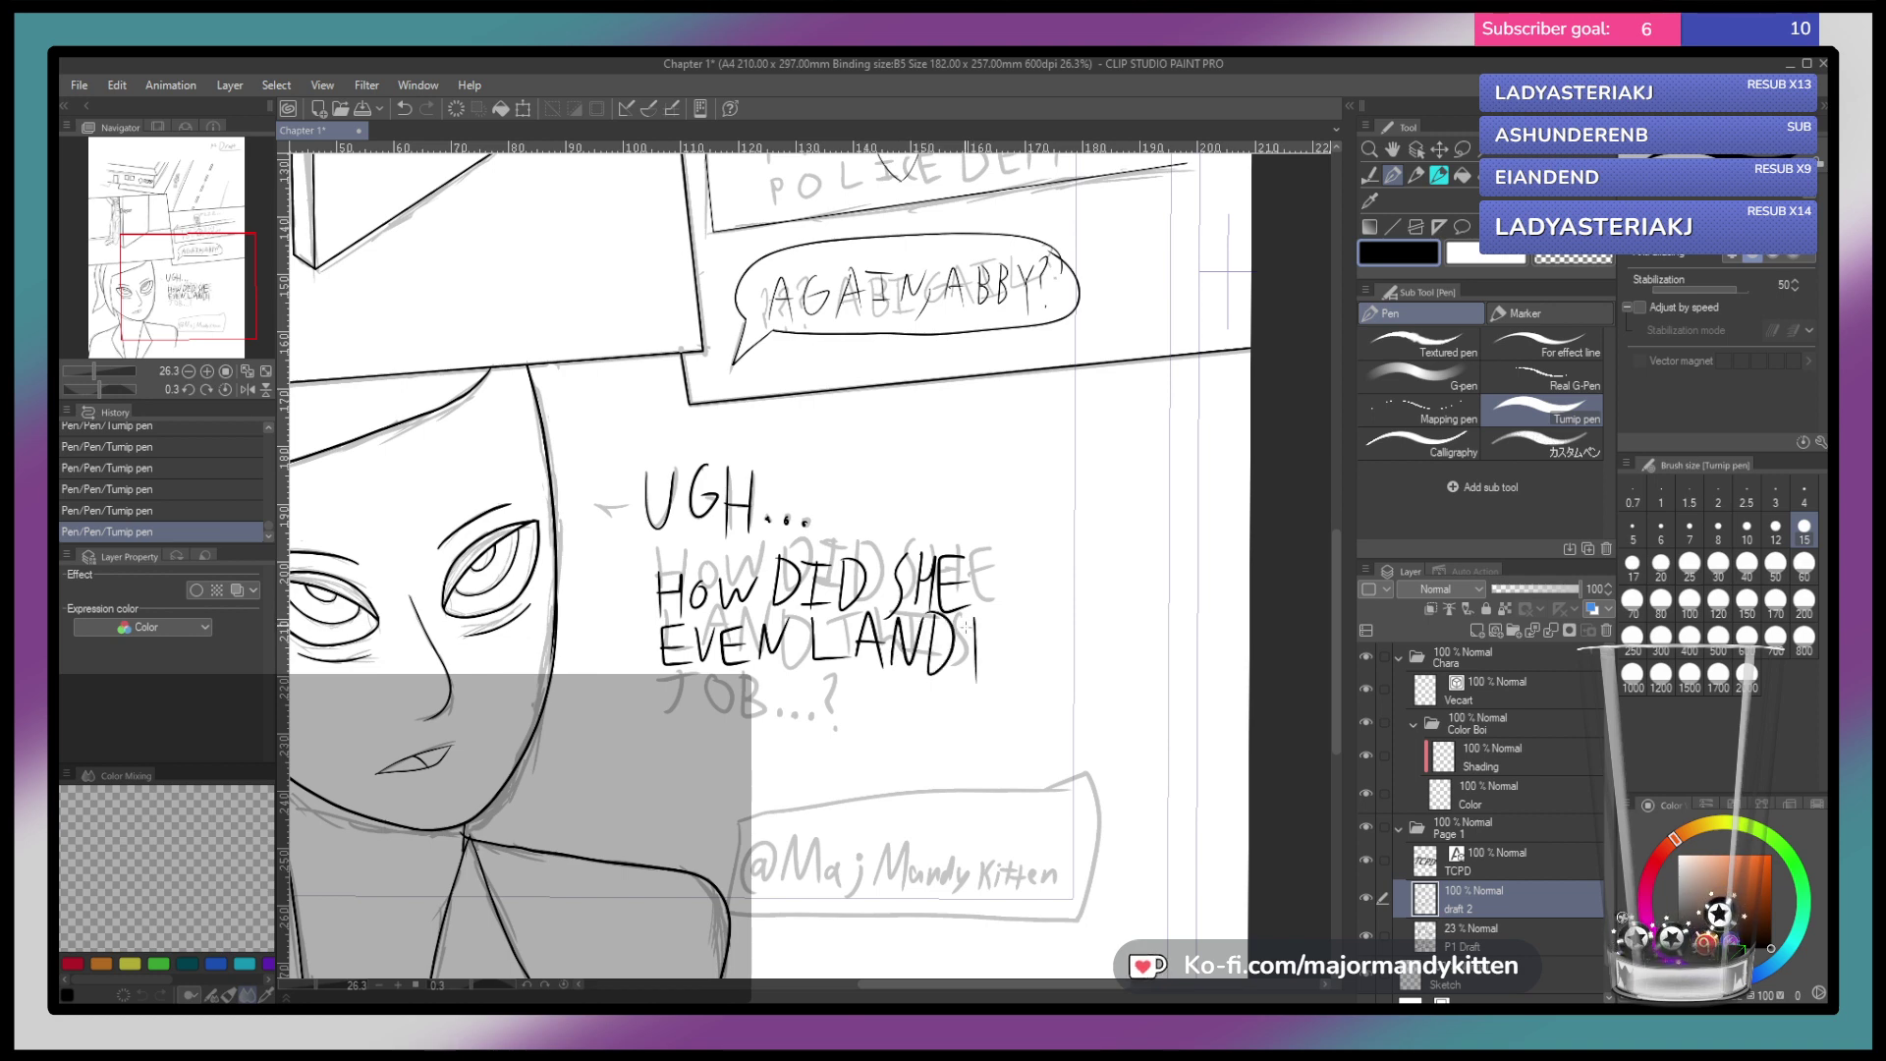
Try lettering "THI" after "LAND" on the third dialogue line and undo those strokes
mouse_move(994, 604)
left_mouse_down()
mouse_move(998, 666)
mouse_move(1024, 685)
mouse_move(995, 682)
mouse_move(1020, 648)
mouse_move(1021, 690)
left_mouse_up()
key("ctrl+z")
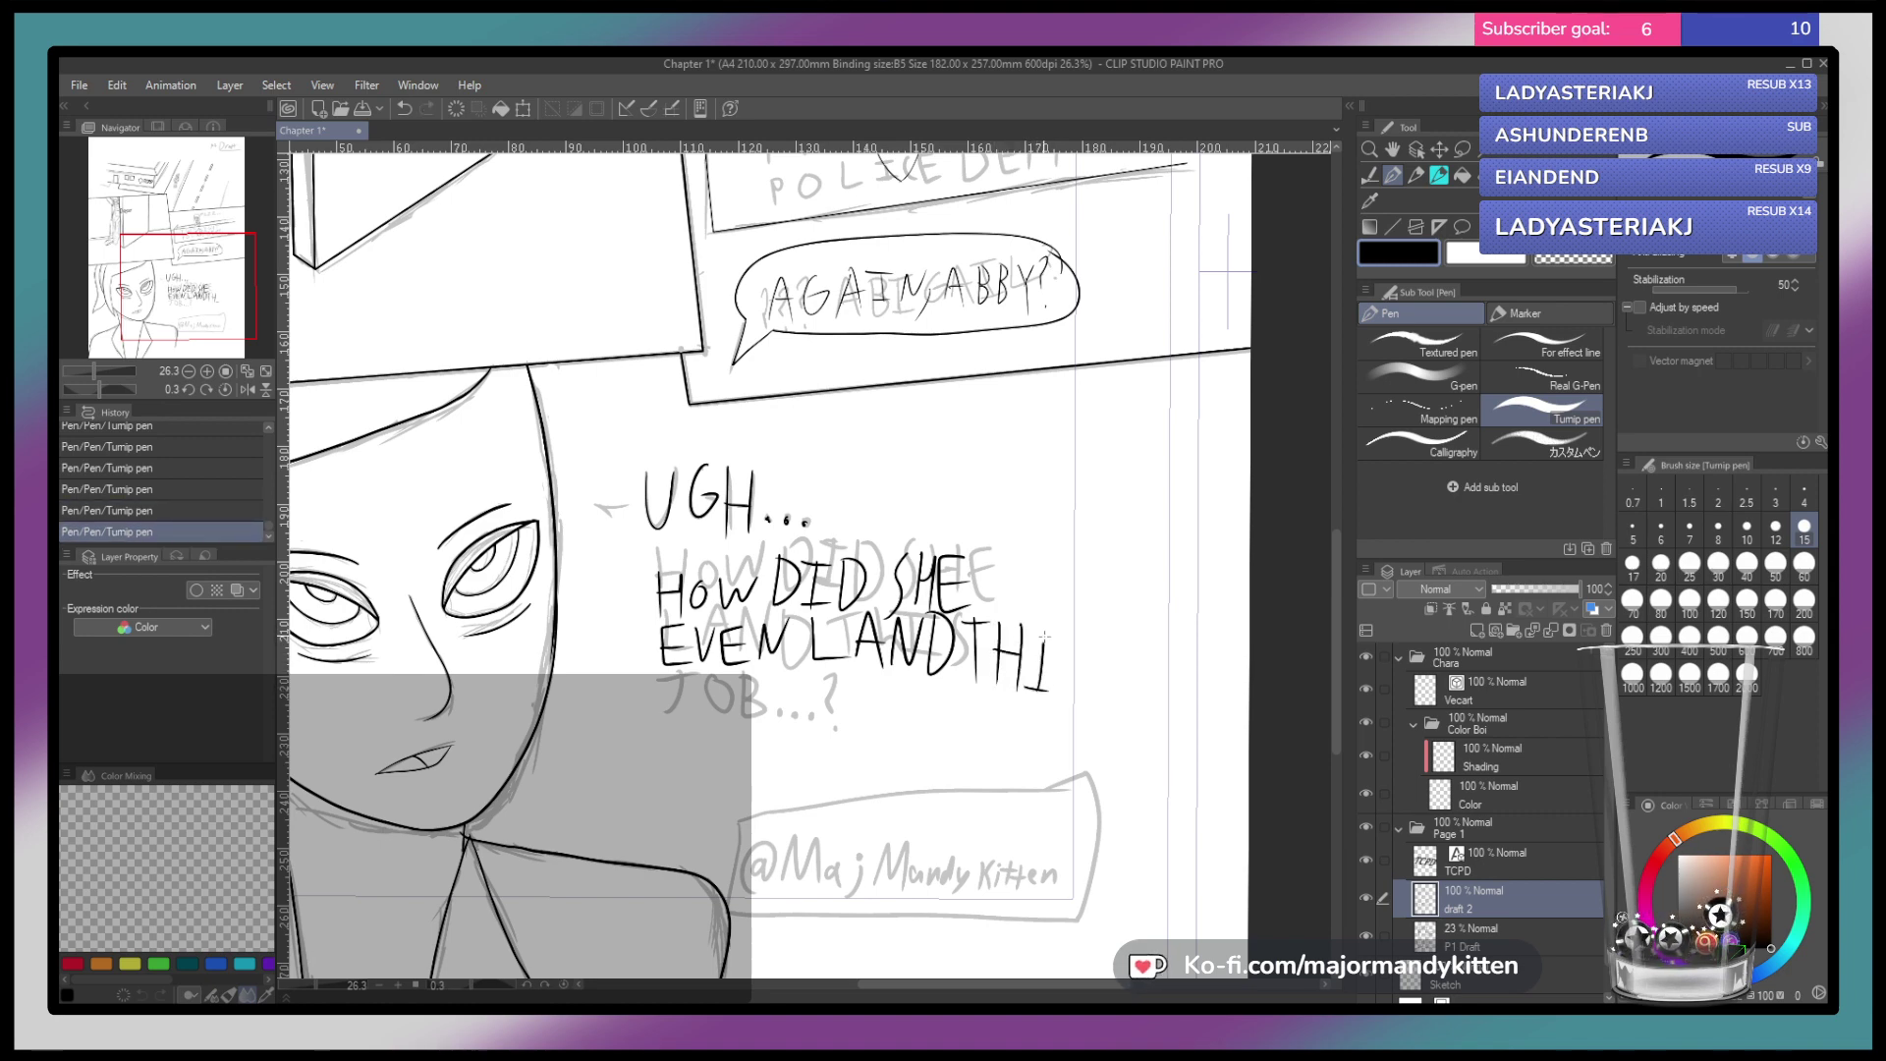
key("ctrl+z")
key("ctrl+z")
key("ctrl+z")
key("ctrl+z")
key("ctrl+z")
key("ctrl+z")
key("ctrl+z")
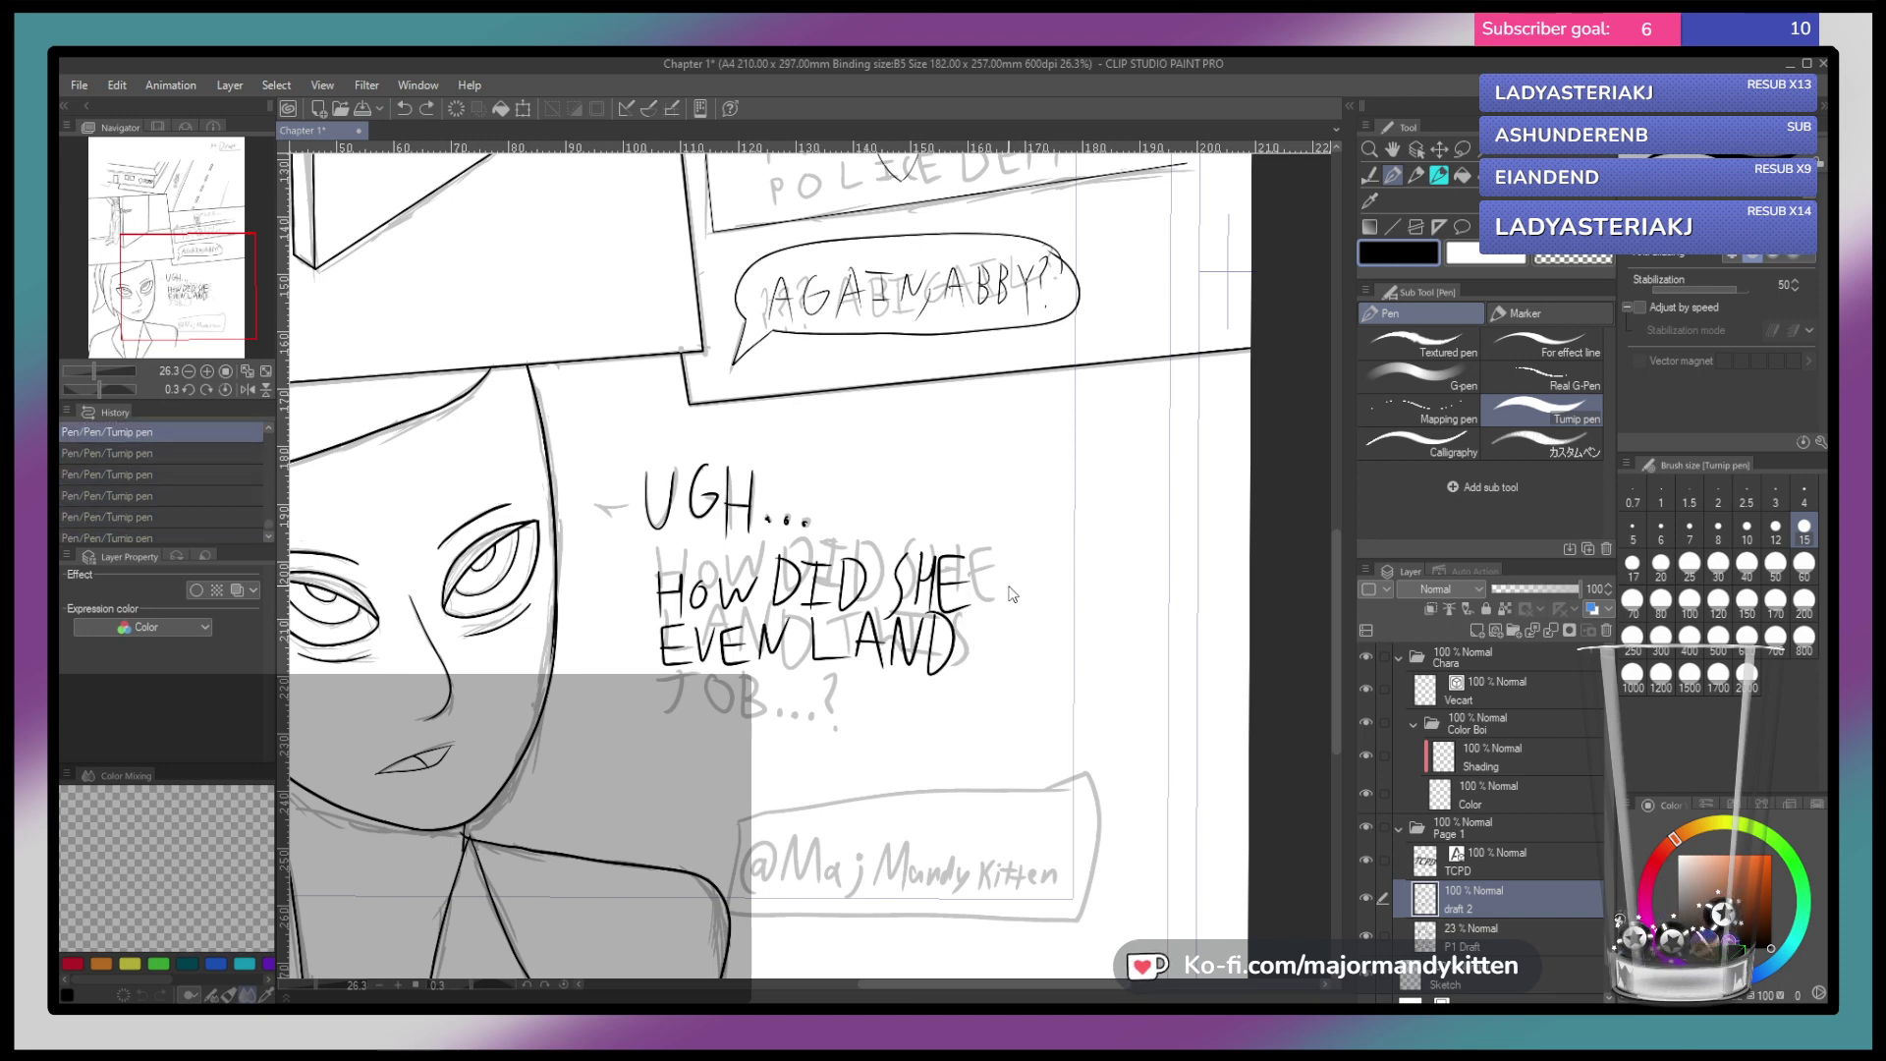
Hand-letter "THIS JOB...?" as the fourth dialogue line beneath "EVEN LAND"
mouse_move(680, 676)
left_mouse_down()
mouse_move(679, 721)
mouse_move(698, 679)
mouse_move(720, 731)
mouse_move(764, 725)
mouse_move(776, 688)
left_mouse_up()
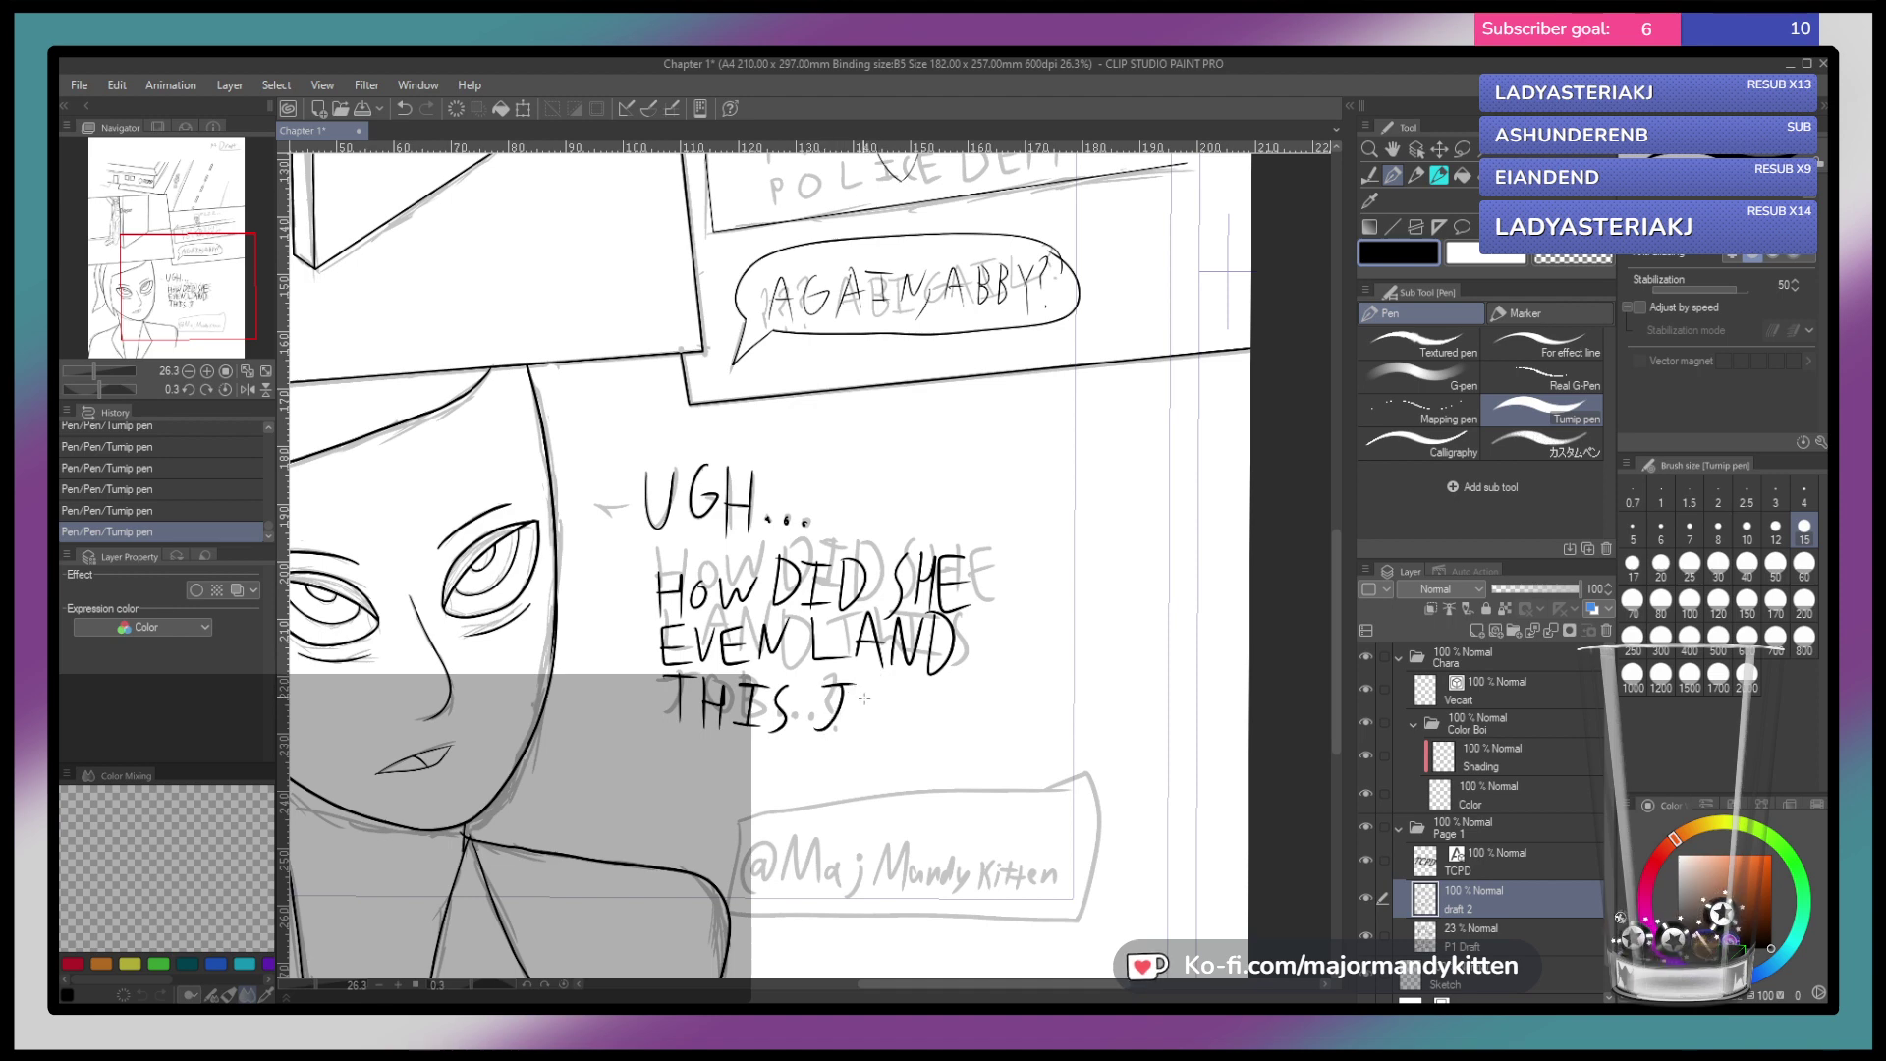
mouse_move(881, 690)
left_mouse_down()
mouse_move(881, 733)
mouse_move(879, 685)
mouse_move(920, 742)
mouse_move(918, 694)
left_mouse_up()
key("ctrl+z")
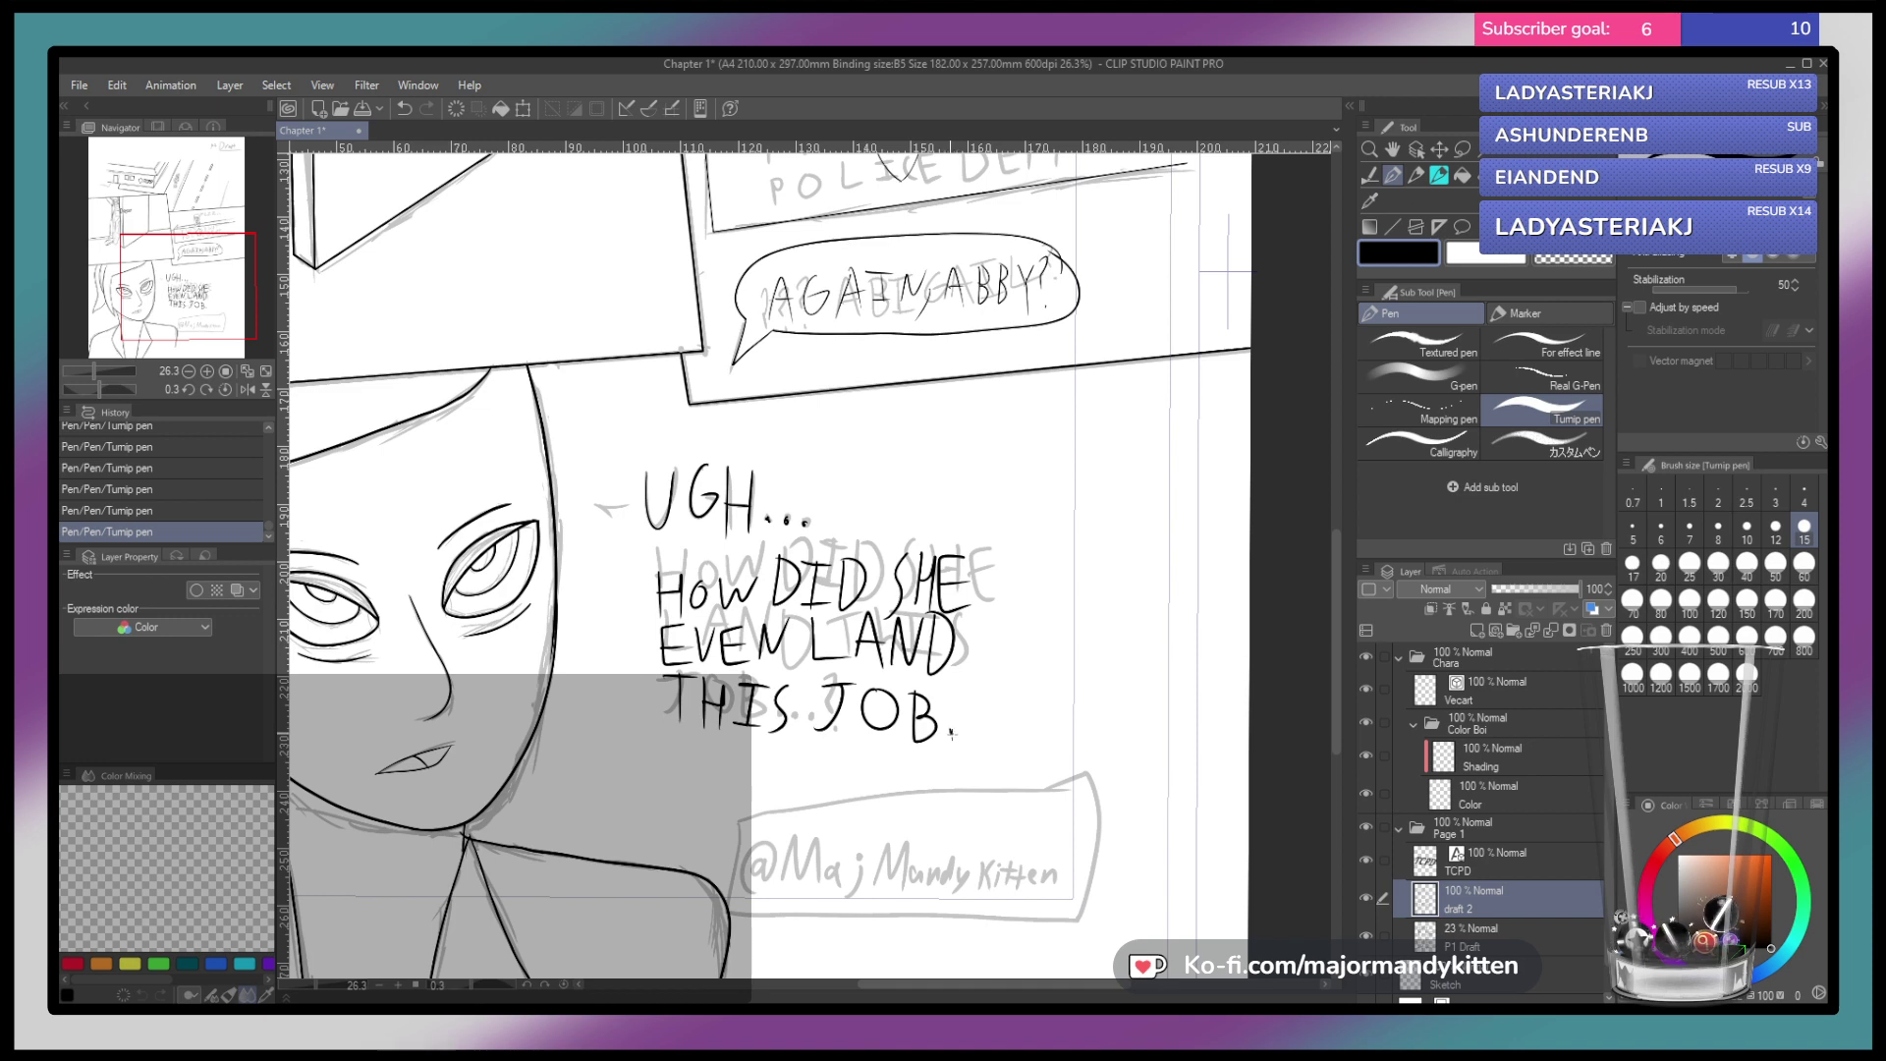
left_click_drag(983, 699, 989, 729)
left_click(989, 737)
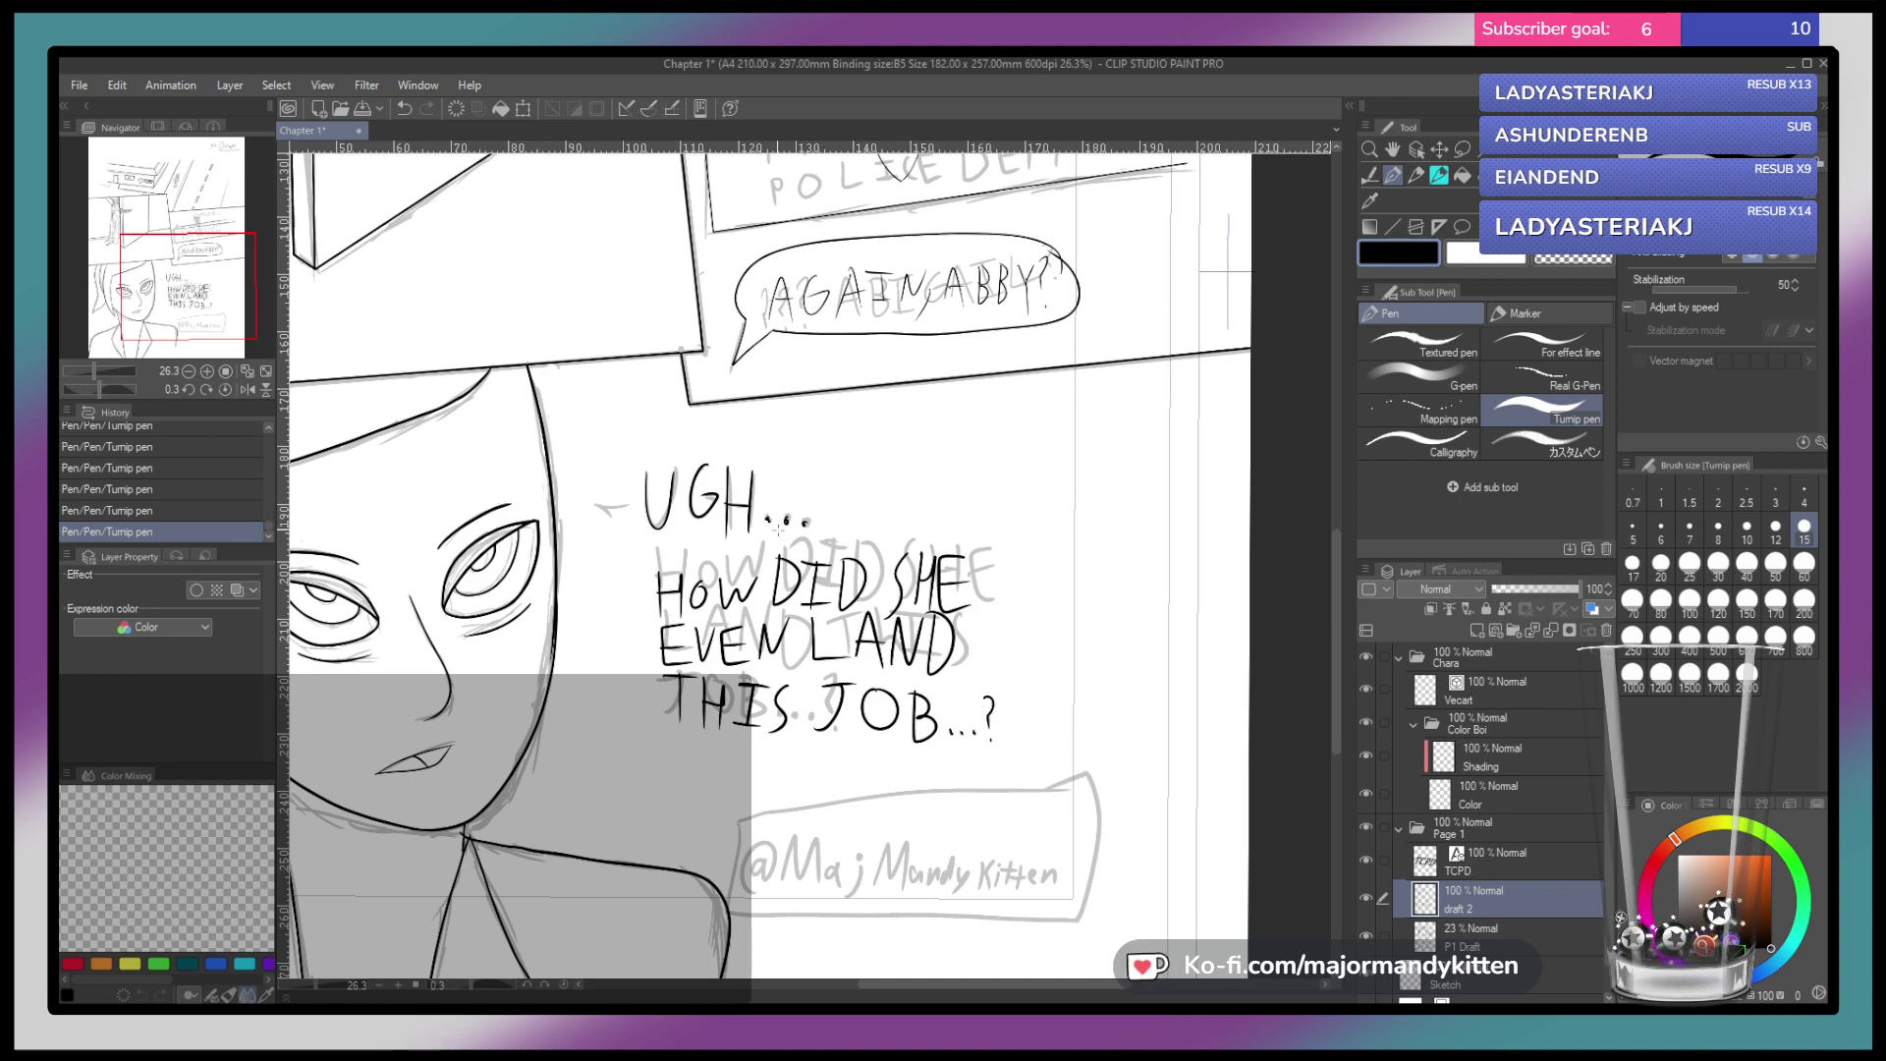
Try outlining a speech balloon around "UGH..." on the draft 2 layer and undo those strokes
left_click_drag(749, 539, 797, 541)
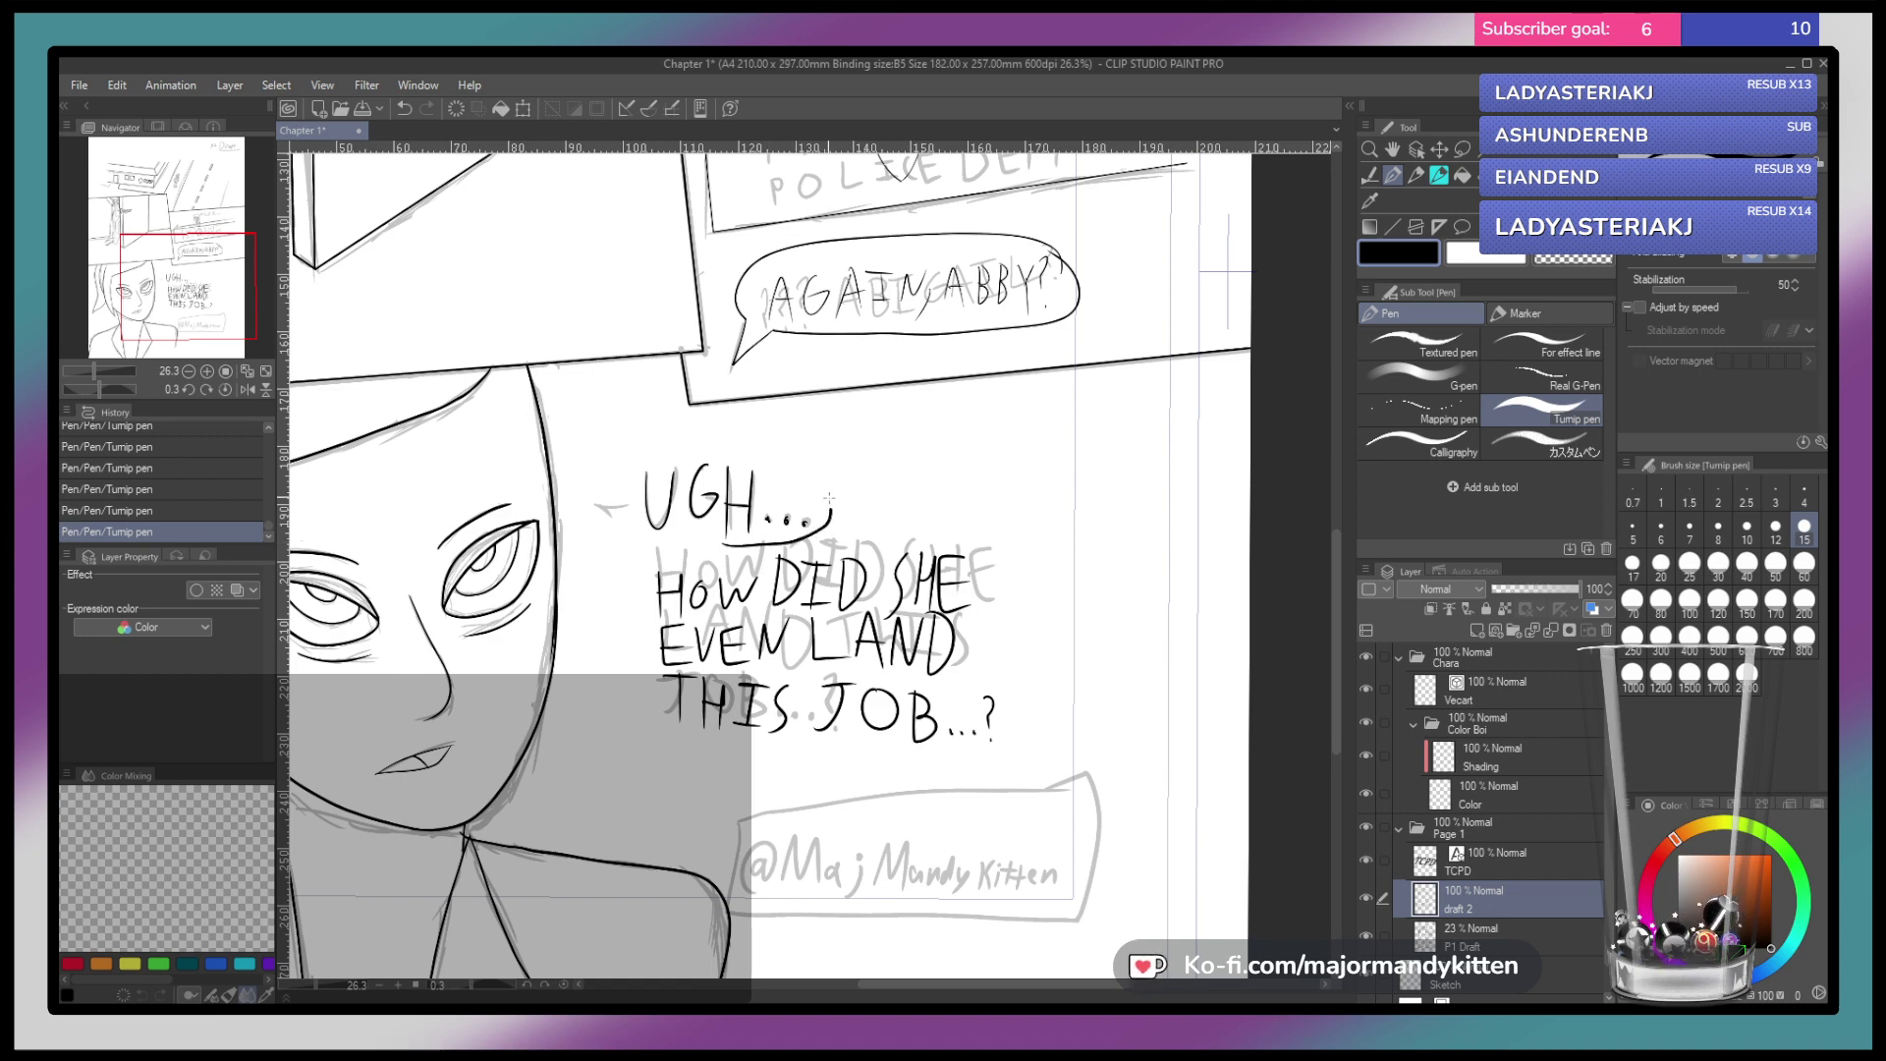
mouse_move(771, 443)
left_mouse_down()
mouse_move(688, 427)
mouse_move(623, 458)
mouse_move(651, 539)
left_mouse_up()
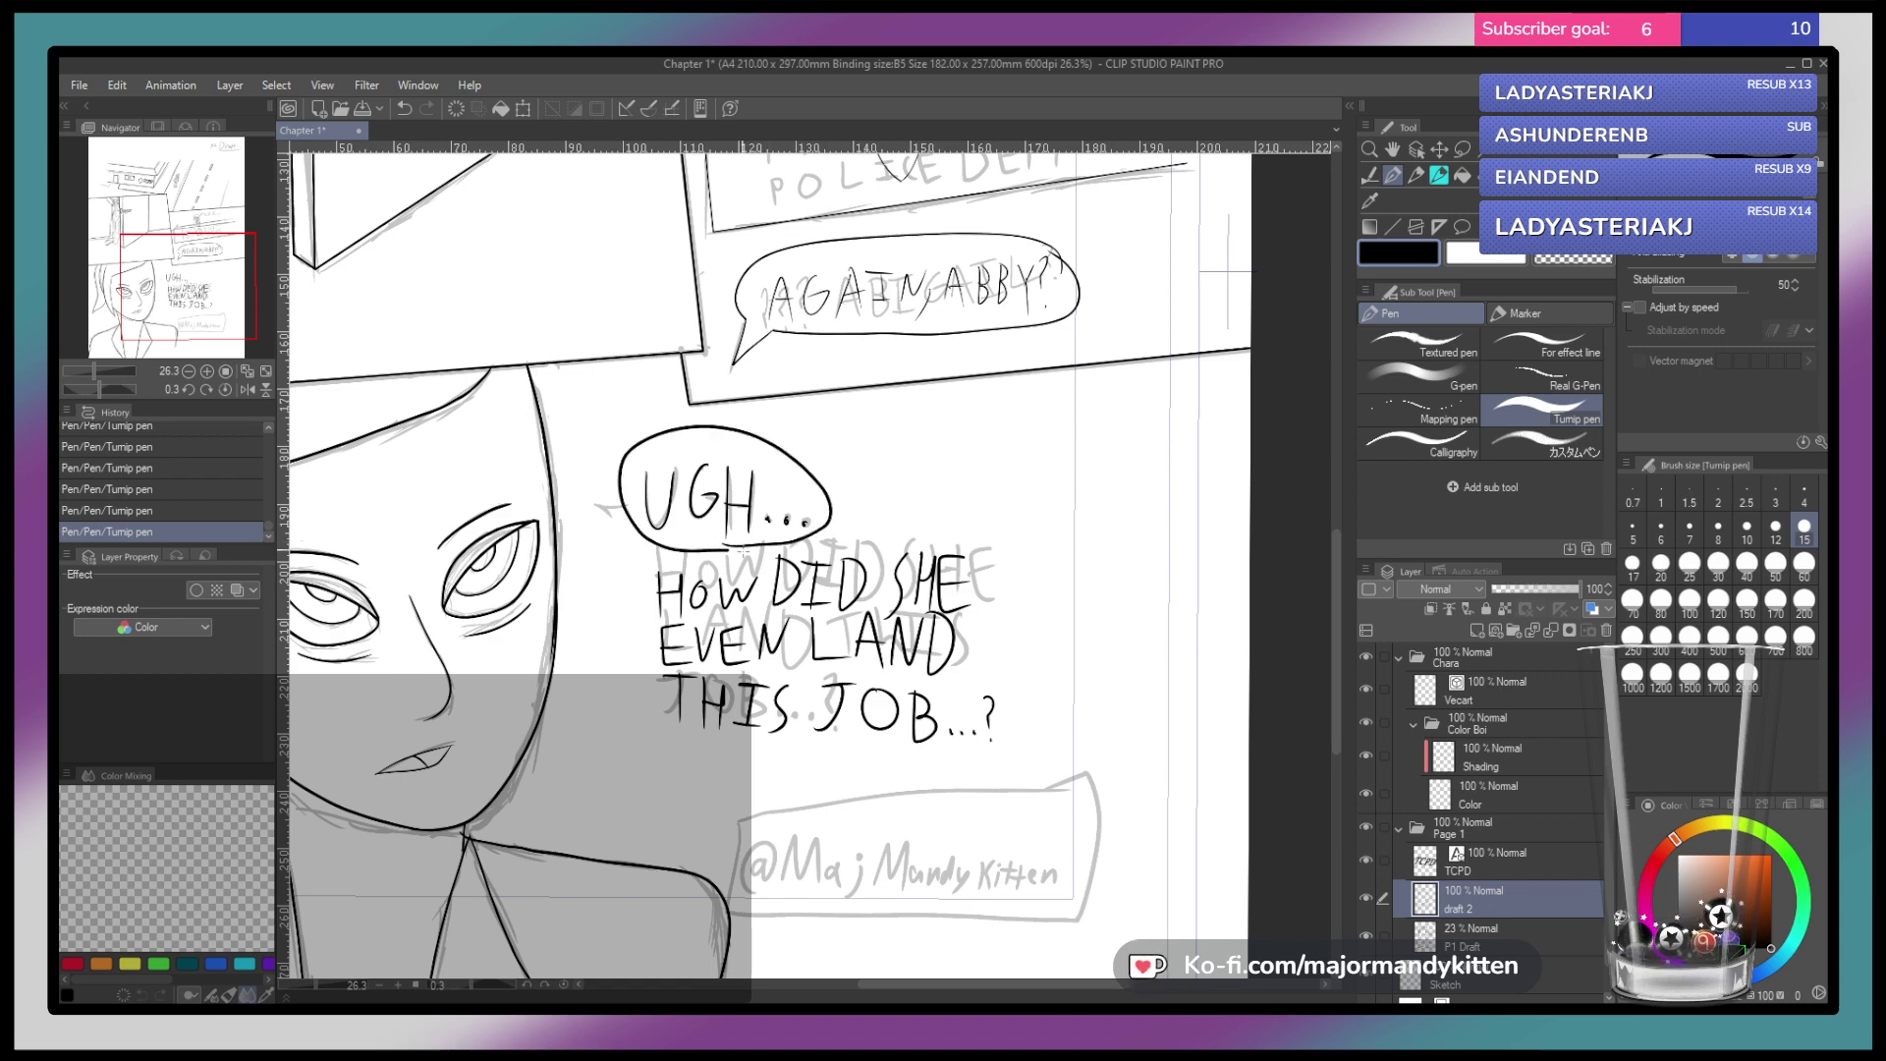
left_click_drag(824, 537, 834, 506)
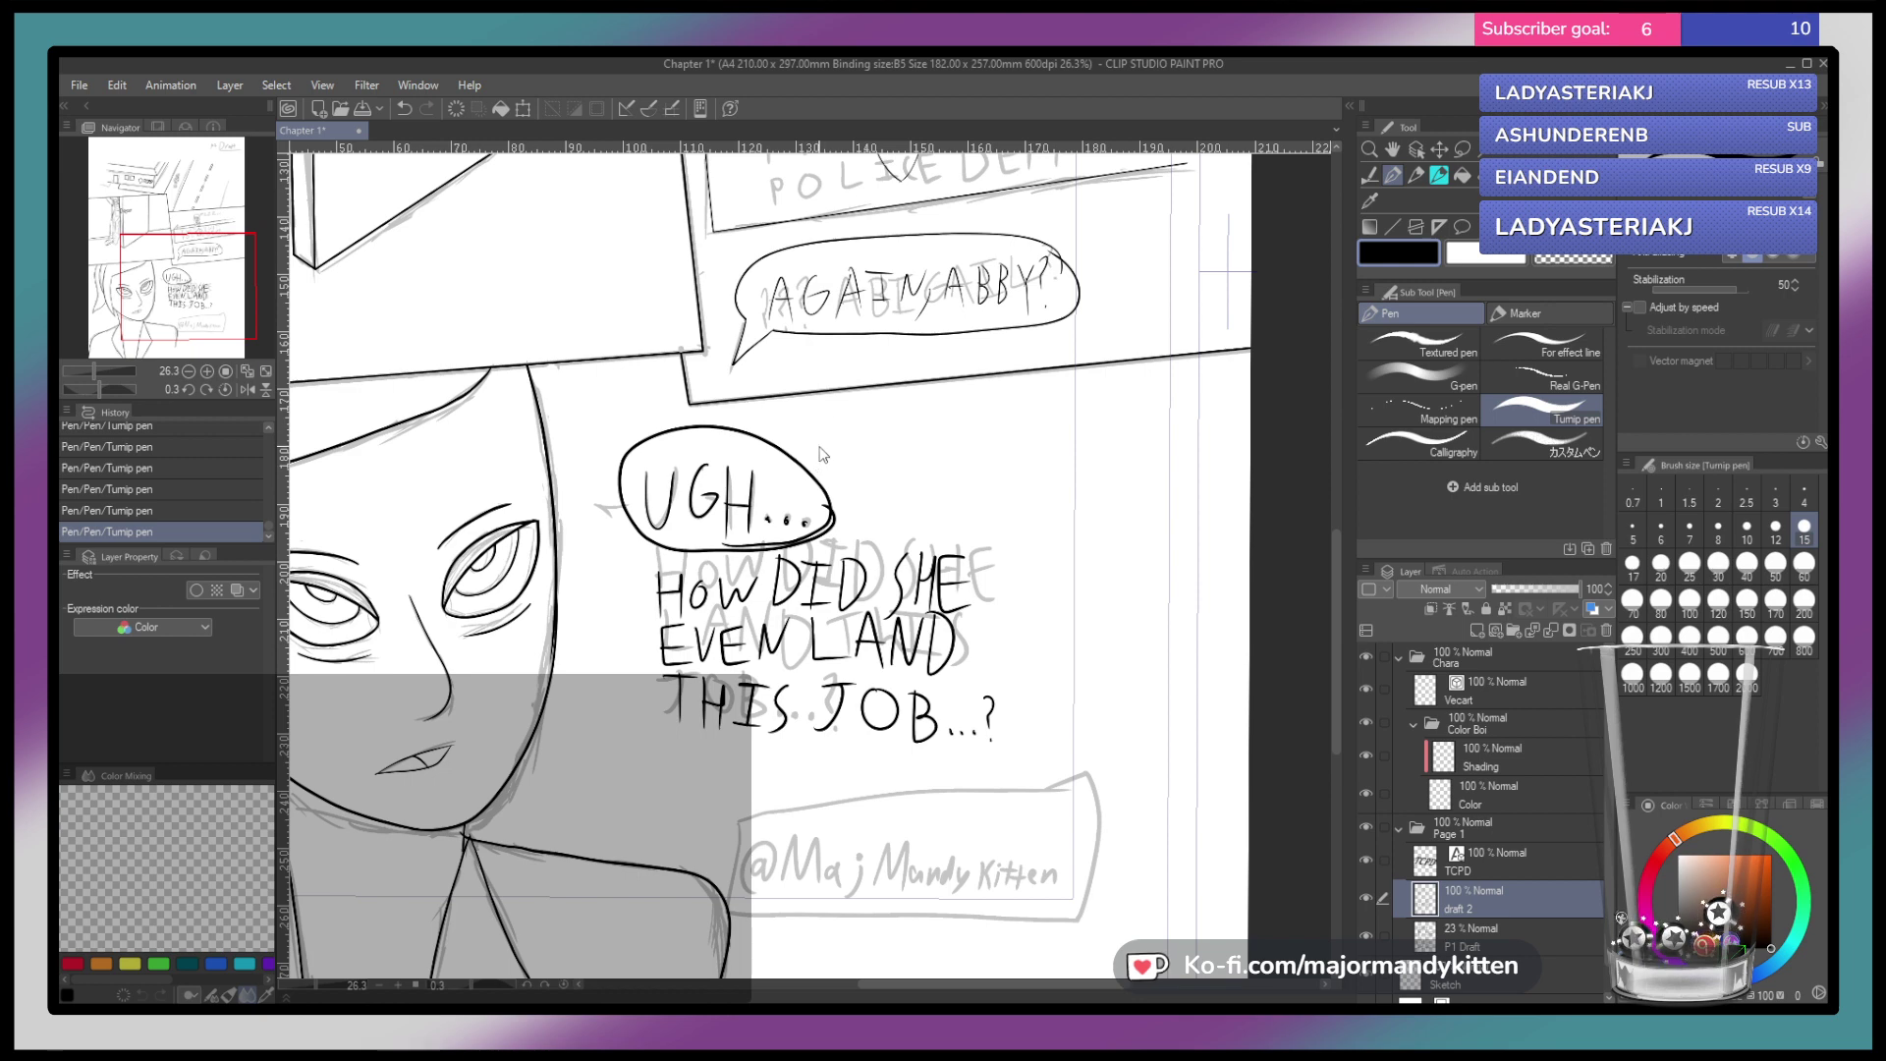
key("ctrl+z")
mouse_move(827, 476)
left_mouse_down()
mouse_move(704, 428)
mouse_move(635, 446)
mouse_move(612, 493)
mouse_move(668, 554)
mouse_move(834, 506)
left_mouse_up()
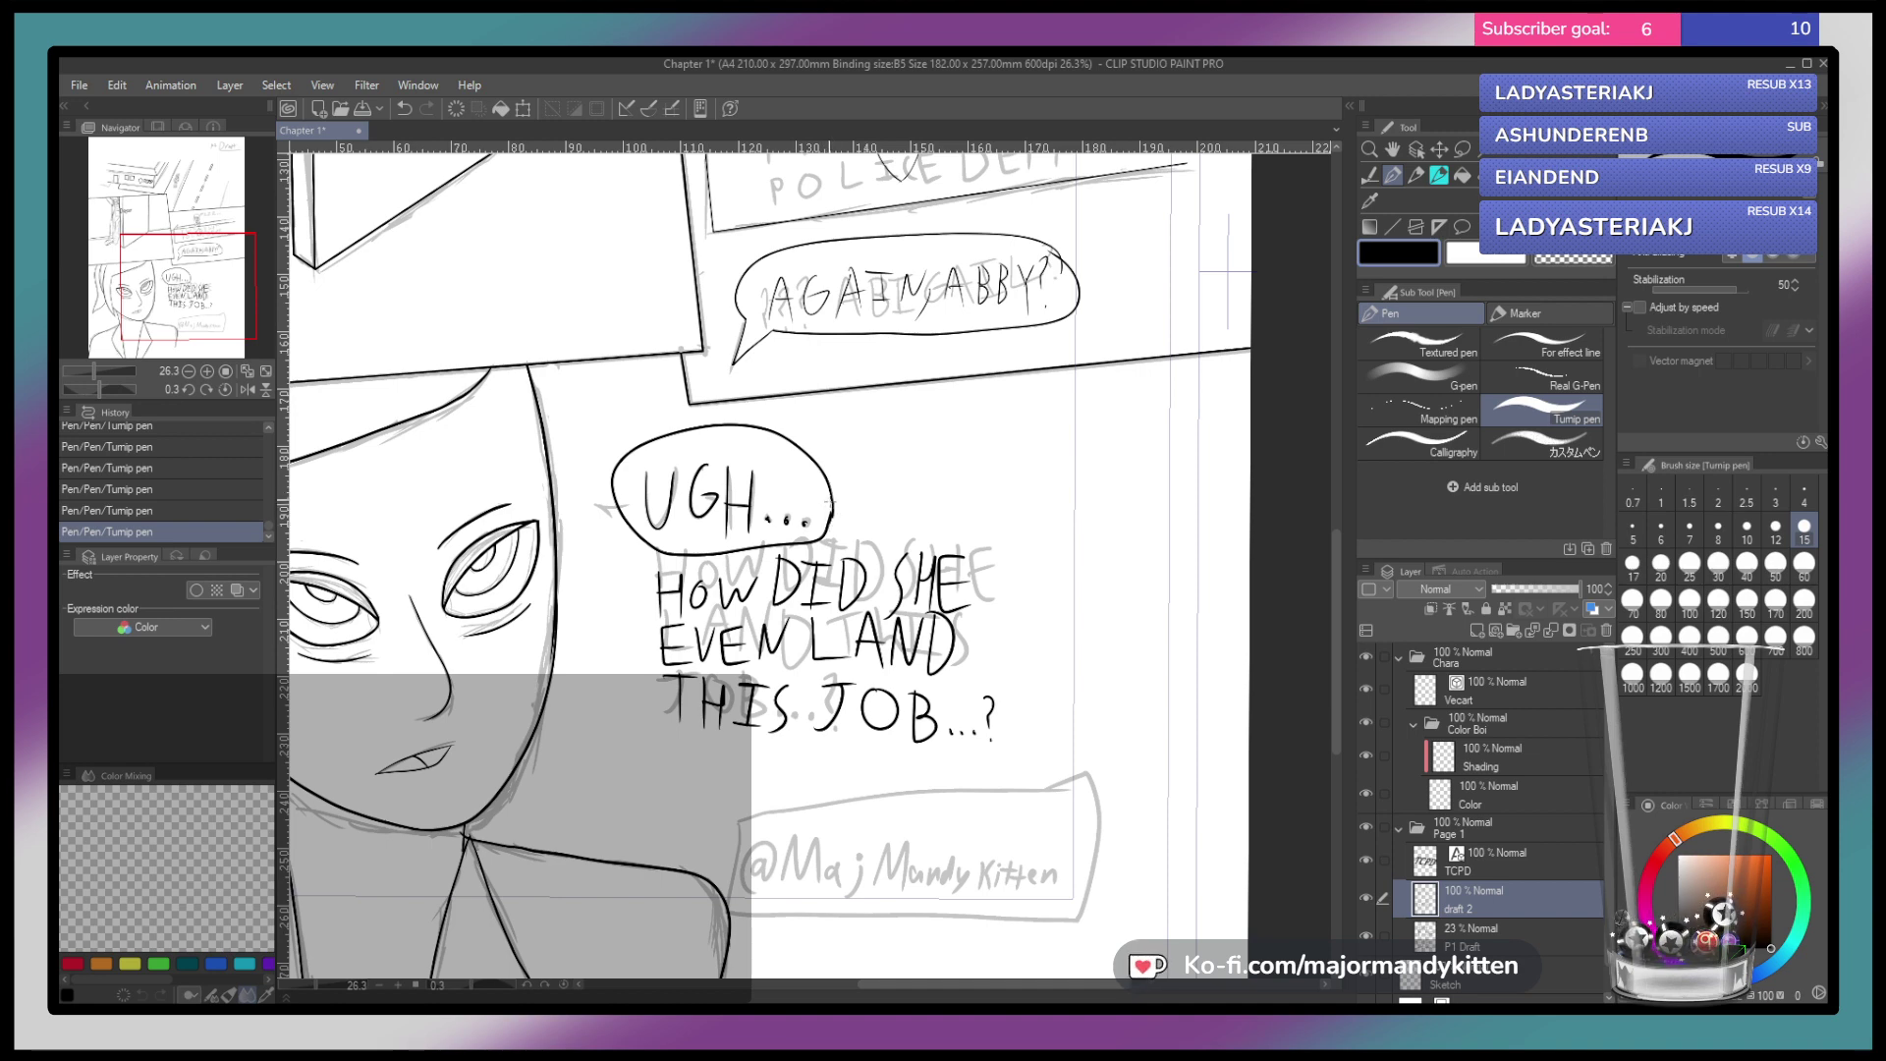
key("ctrl+z")
key("ctrl+z")
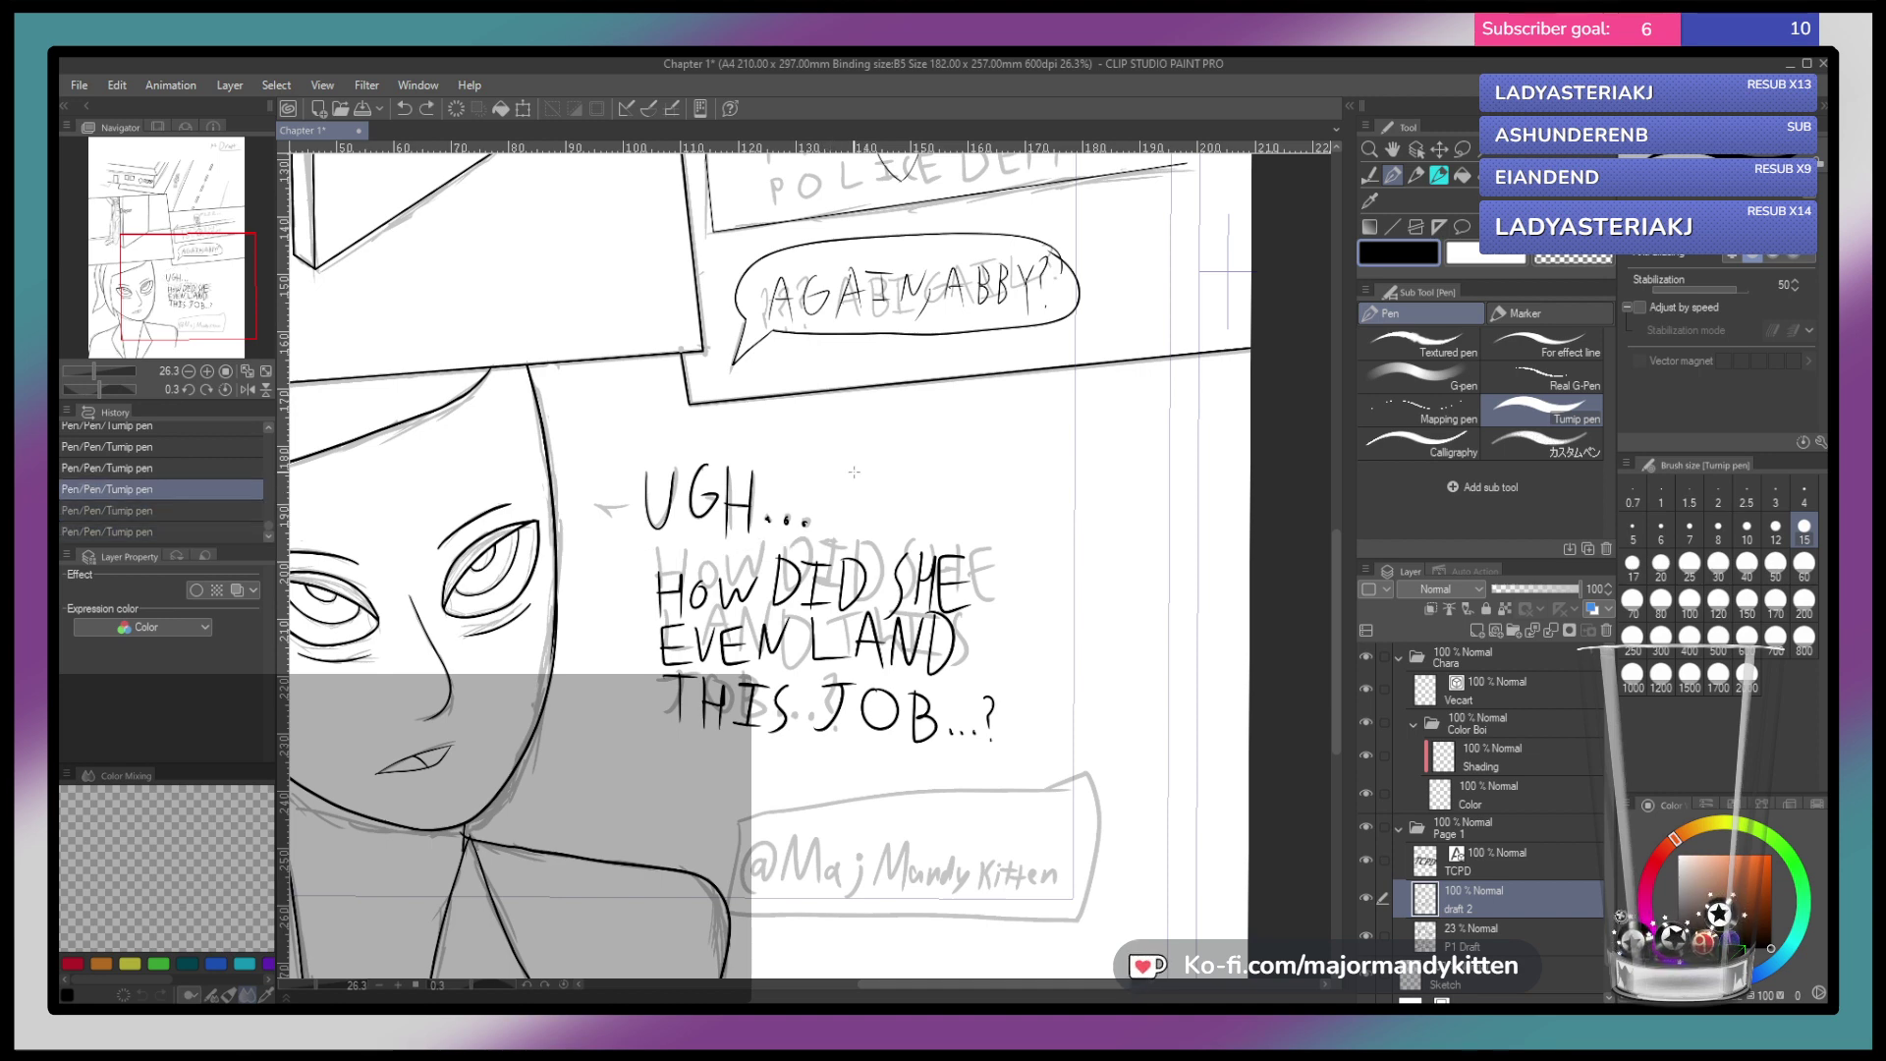
Add a new raster layer and draw joined speech balloons, a small one around "UGH..." and a larger one around the other three lines
left_click(1484, 632)
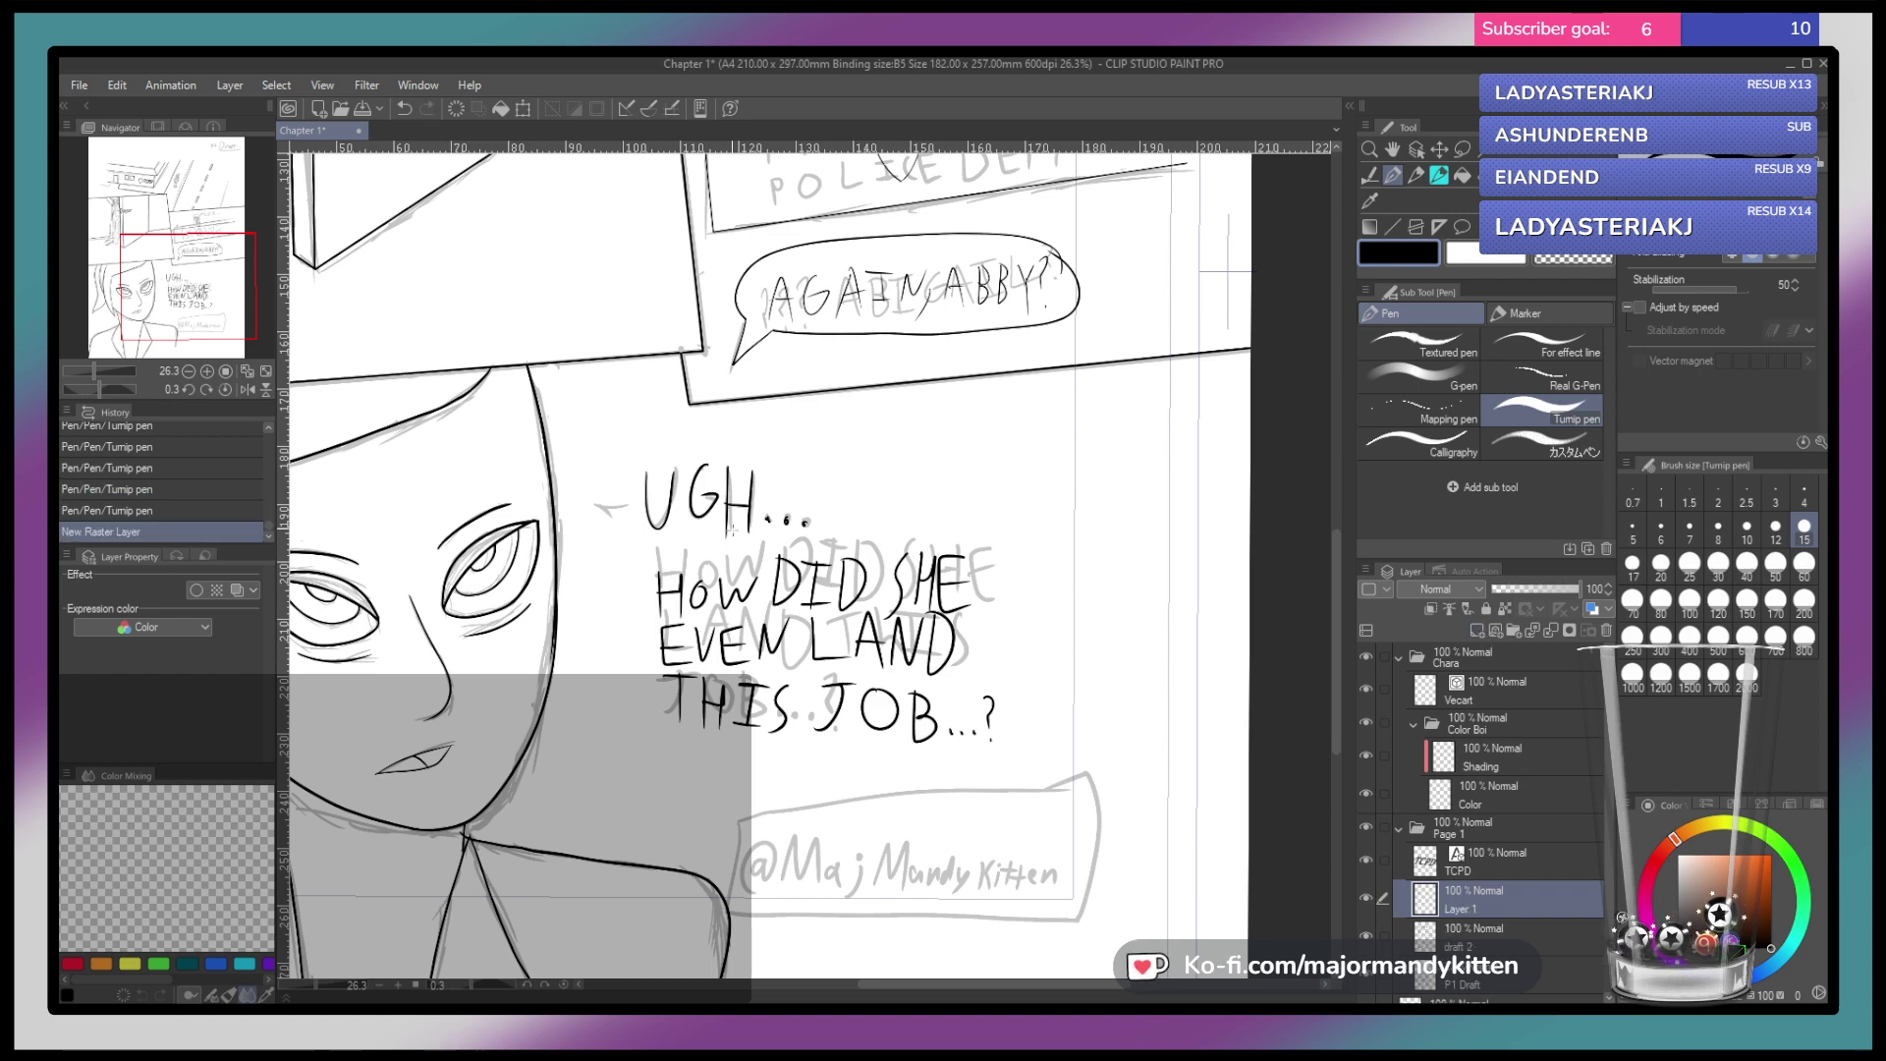
mouse_move(815, 521)
left_mouse_down()
mouse_move(767, 444)
mouse_move(680, 434)
mouse_move(628, 493)
mouse_move(651, 540)
mouse_move(737, 552)
mouse_move(786, 542)
left_mouse_up()
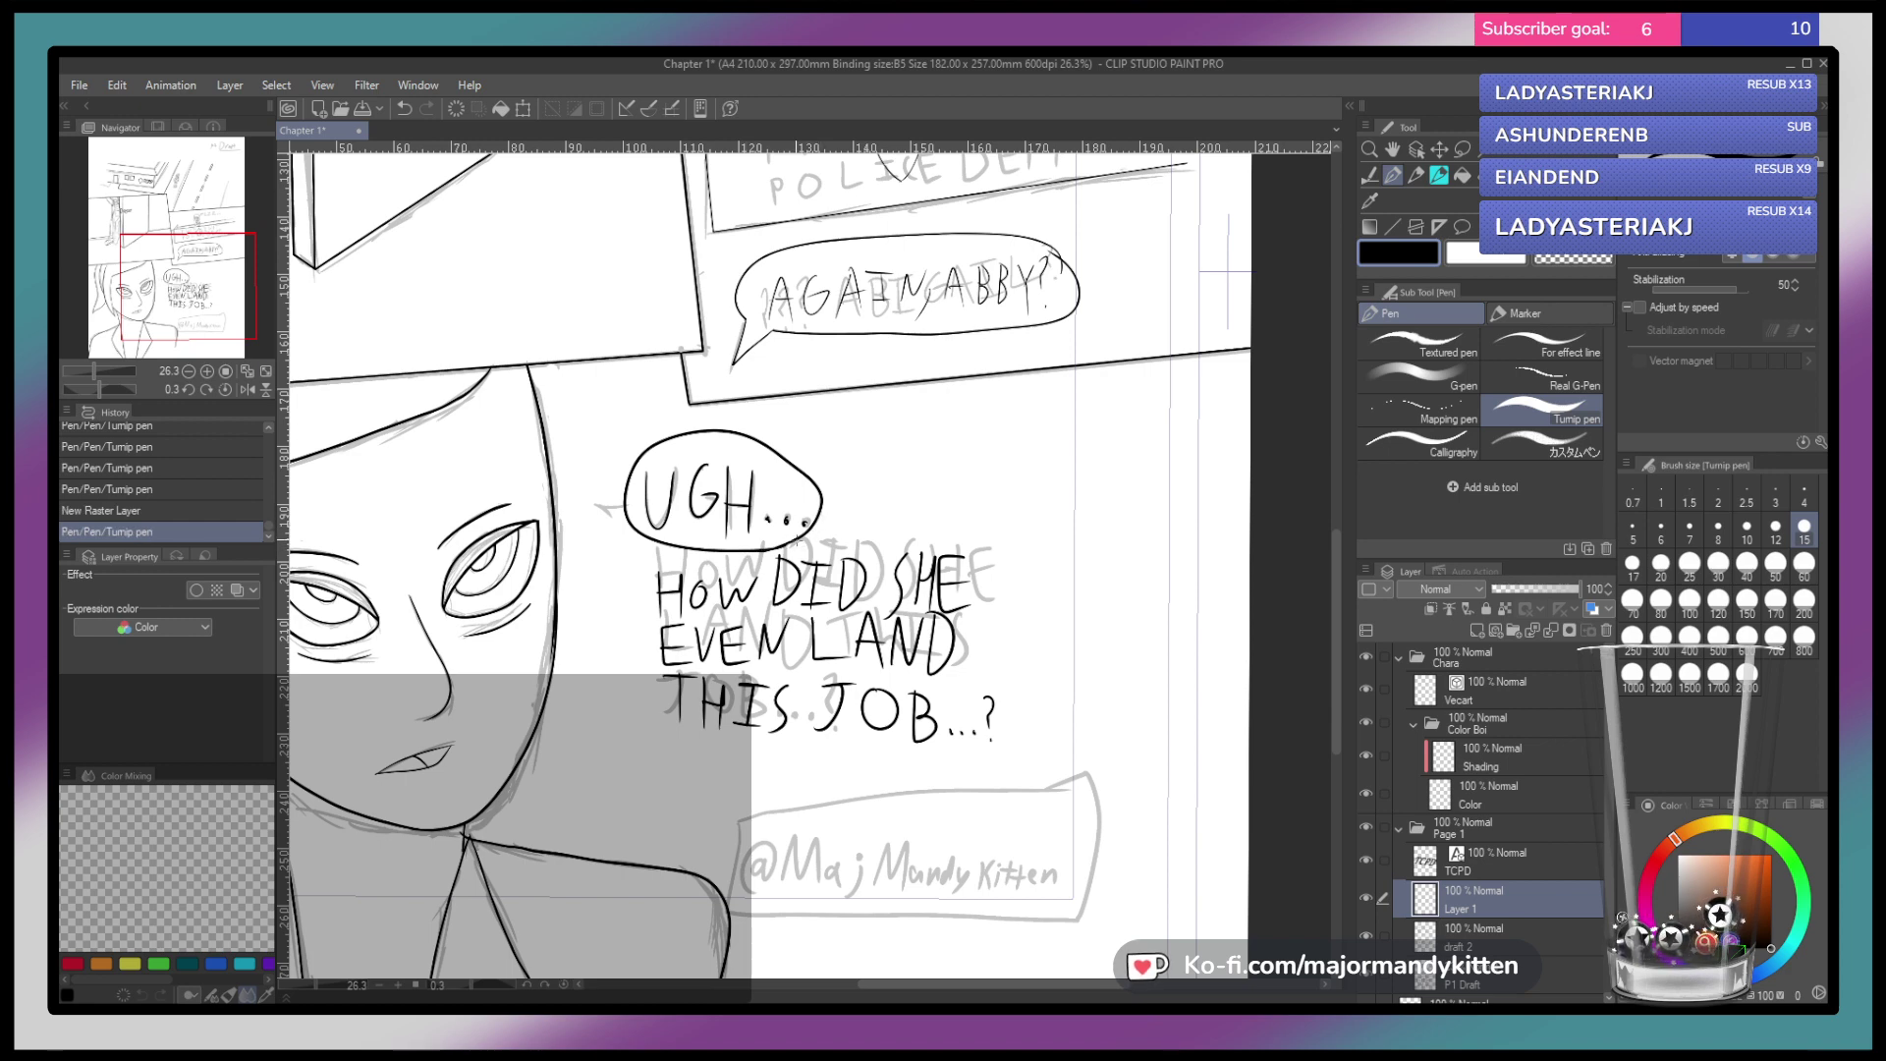
mouse_move(791, 542)
left_mouse_down()
mouse_move(1002, 550)
mouse_move(1032, 664)
mouse_move(978, 772)
mouse_move(798, 770)
mouse_move(637, 697)
mouse_move(619, 594)
mouse_move(699, 527)
left_mouse_up()
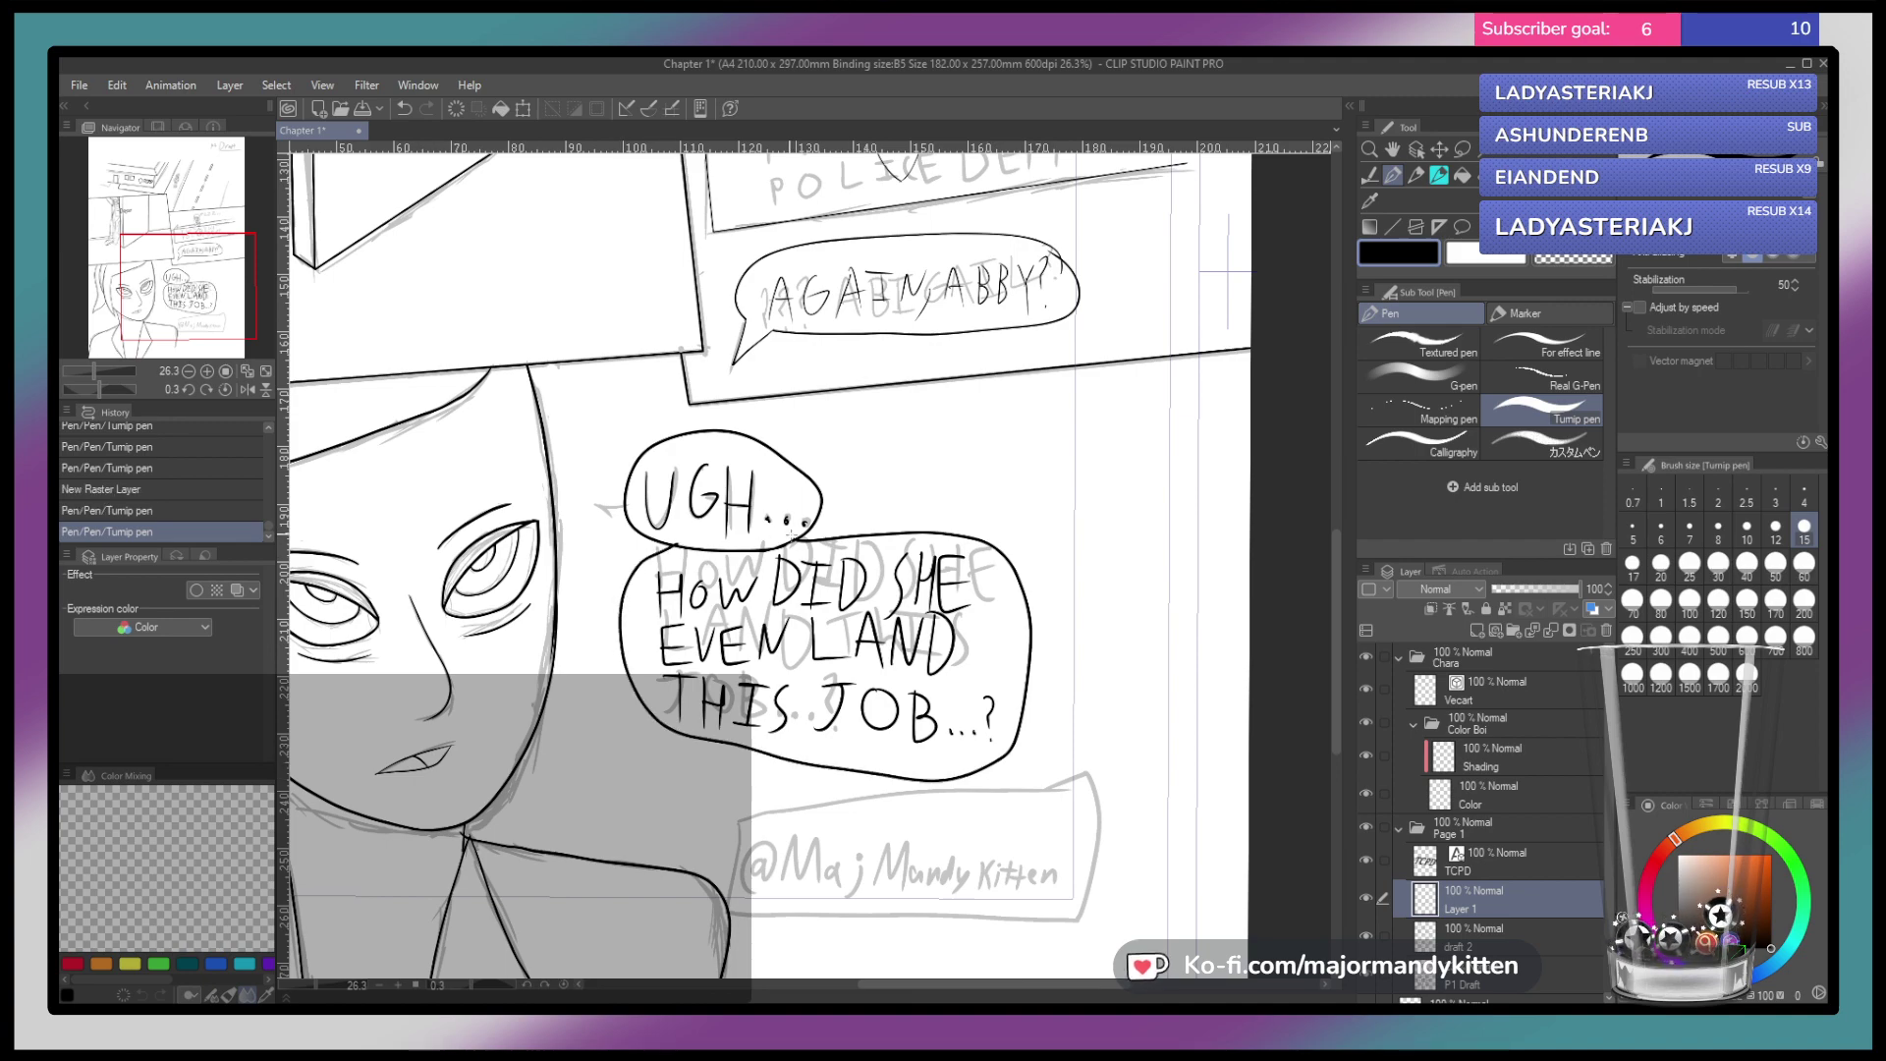
Erase the overlapping outline ends where the small "UGH..." balloon meets the larger dialogue balloon
scroll(792, 534, "up", 4)
mouse_move(801, 538)
left_mouse_down()
mouse_move(691, 575)
mouse_move(704, 642)
mouse_move(682, 571)
mouse_move(673, 592)
mouse_move(605, 573)
mouse_move(643, 566)
mouse_move(600, 602)
mouse_move(599, 553)
mouse_move(541, 574)
mouse_move(573, 564)
mouse_move(531, 568)
left_mouse_up()
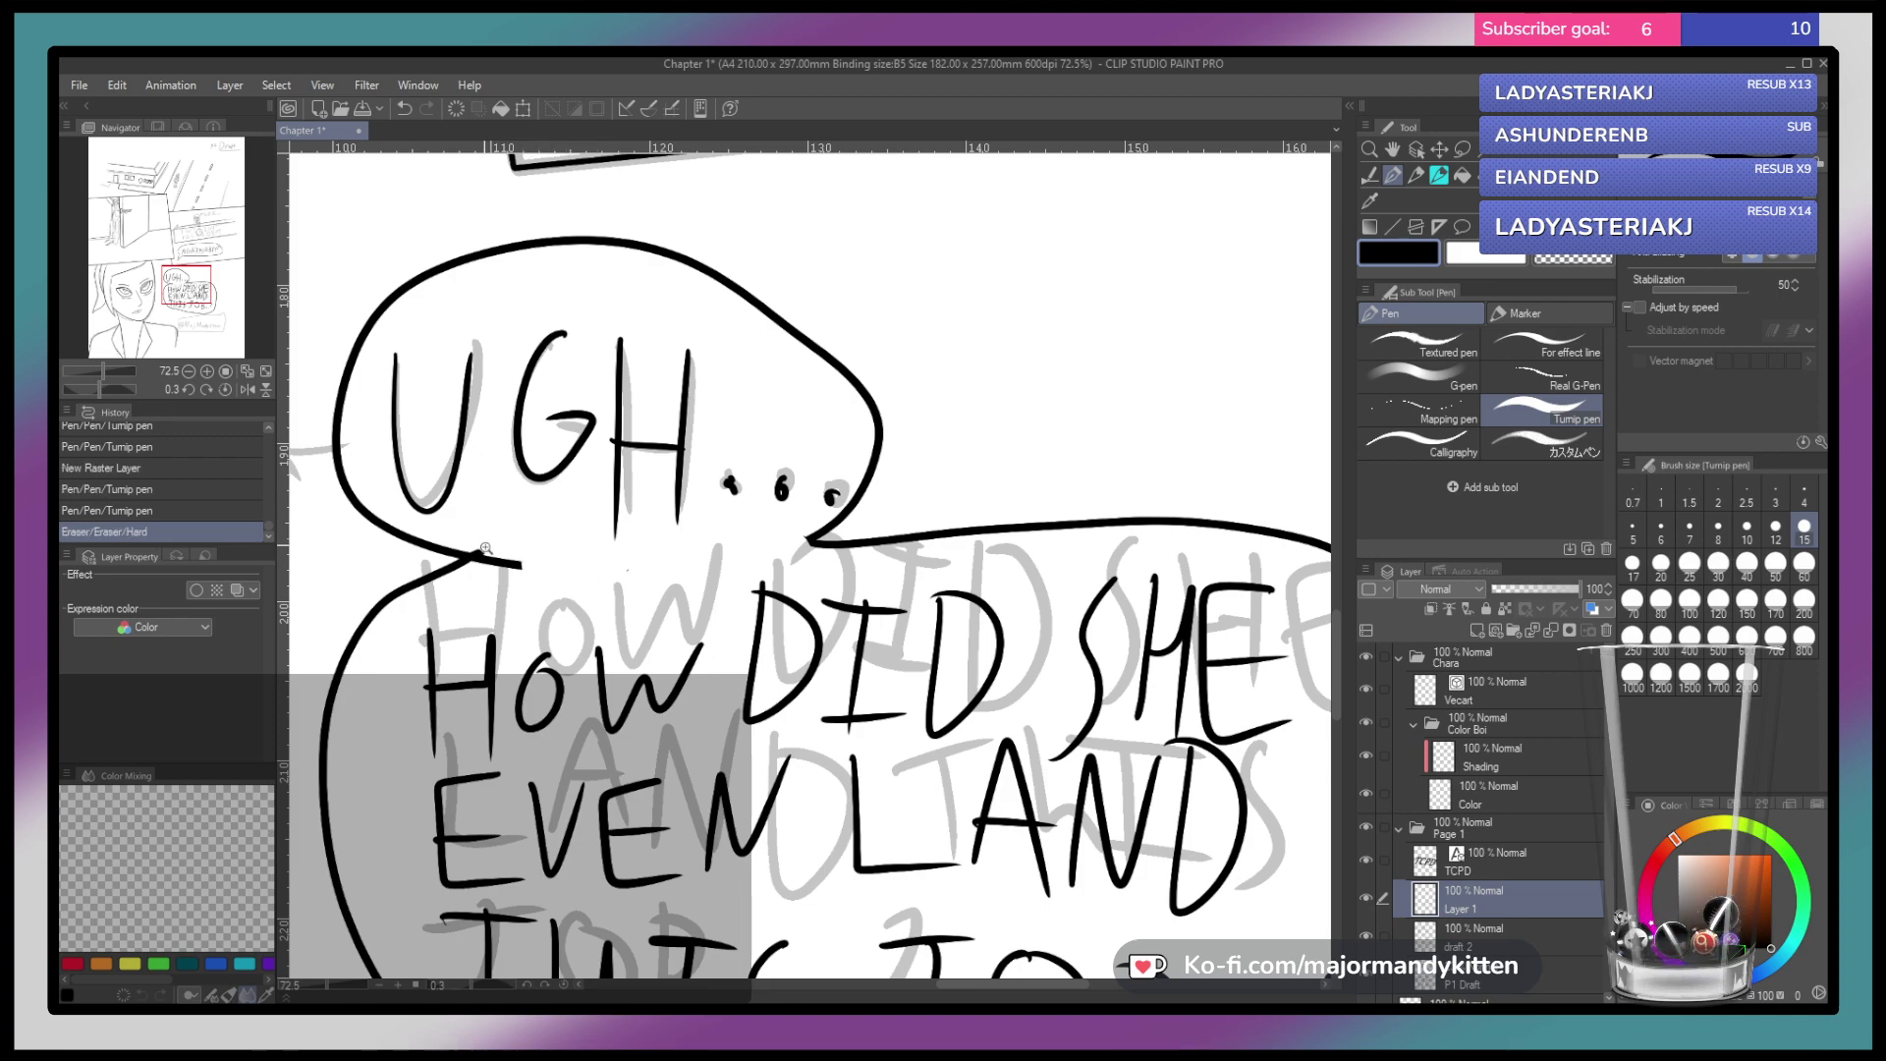
scroll(486, 547, "up", 5)
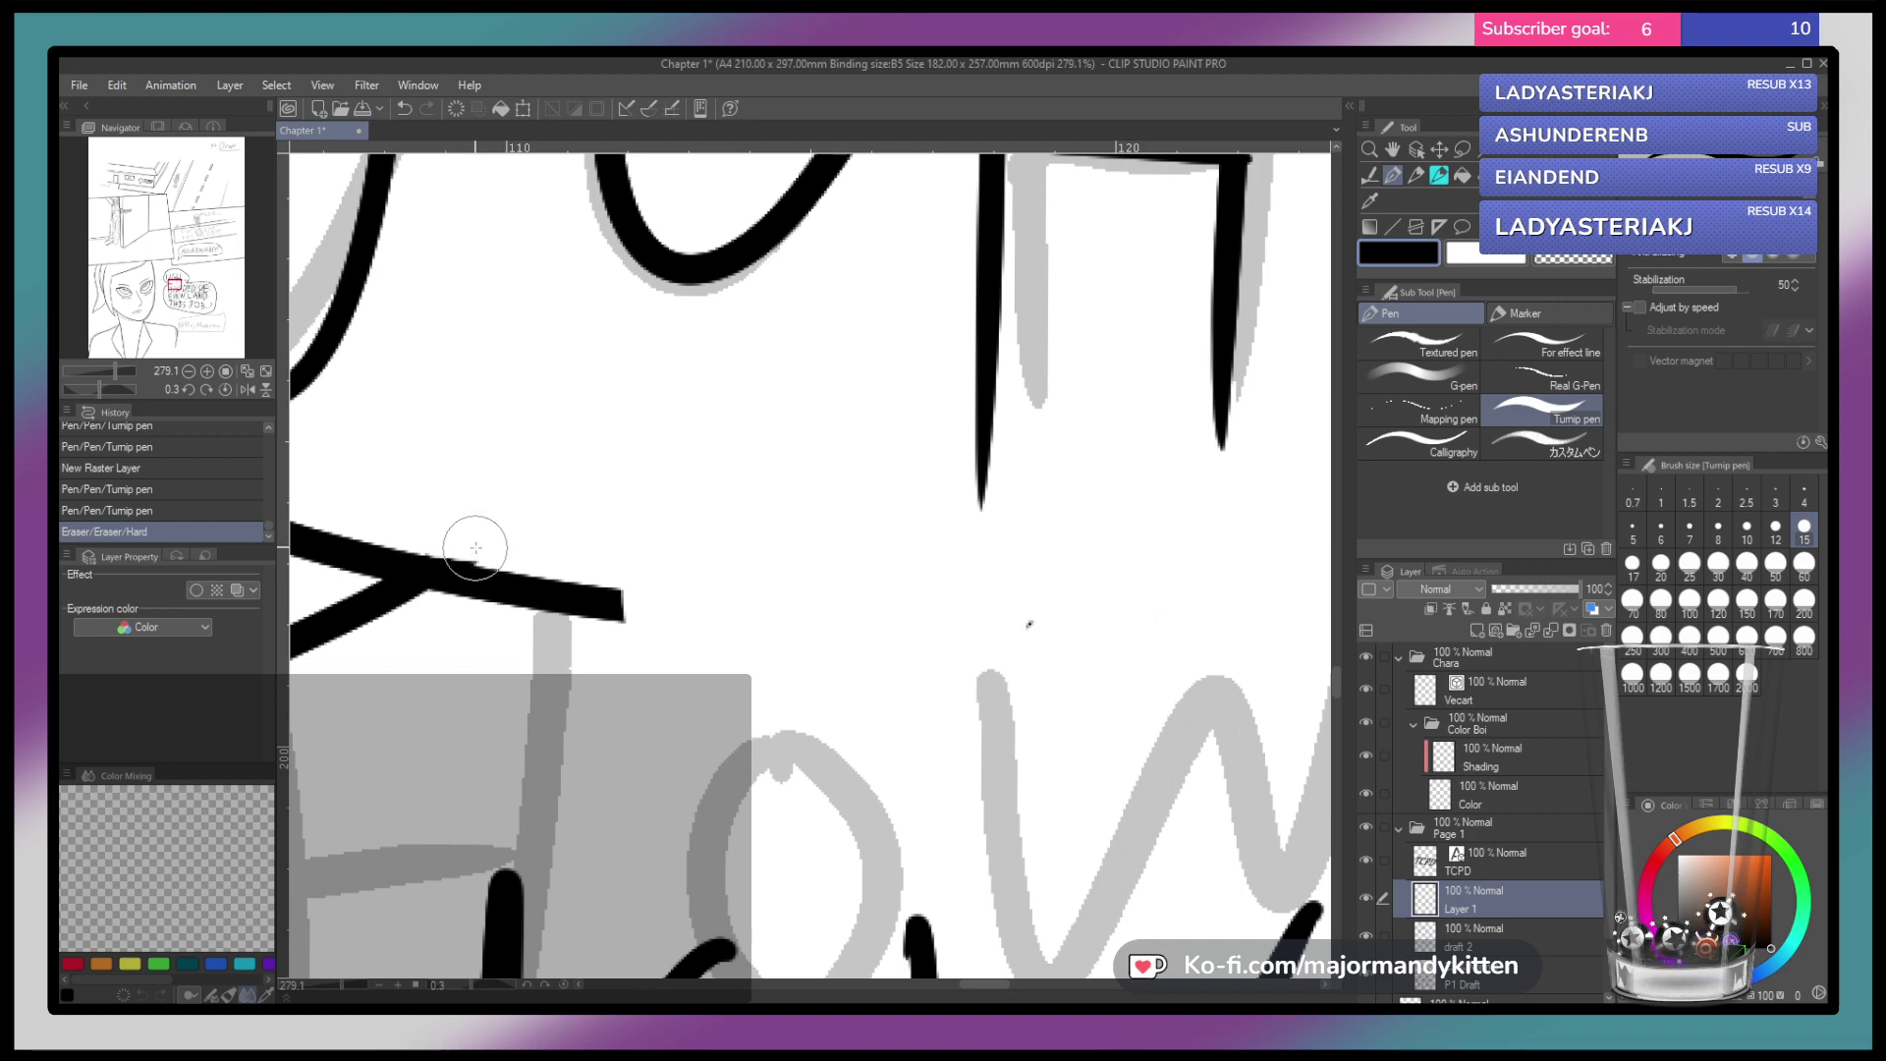
mouse_move(472, 551)
left_mouse_down()
mouse_move(429, 544)
mouse_move(455, 568)
mouse_move(422, 598)
mouse_move(467, 530)
left_mouse_up()
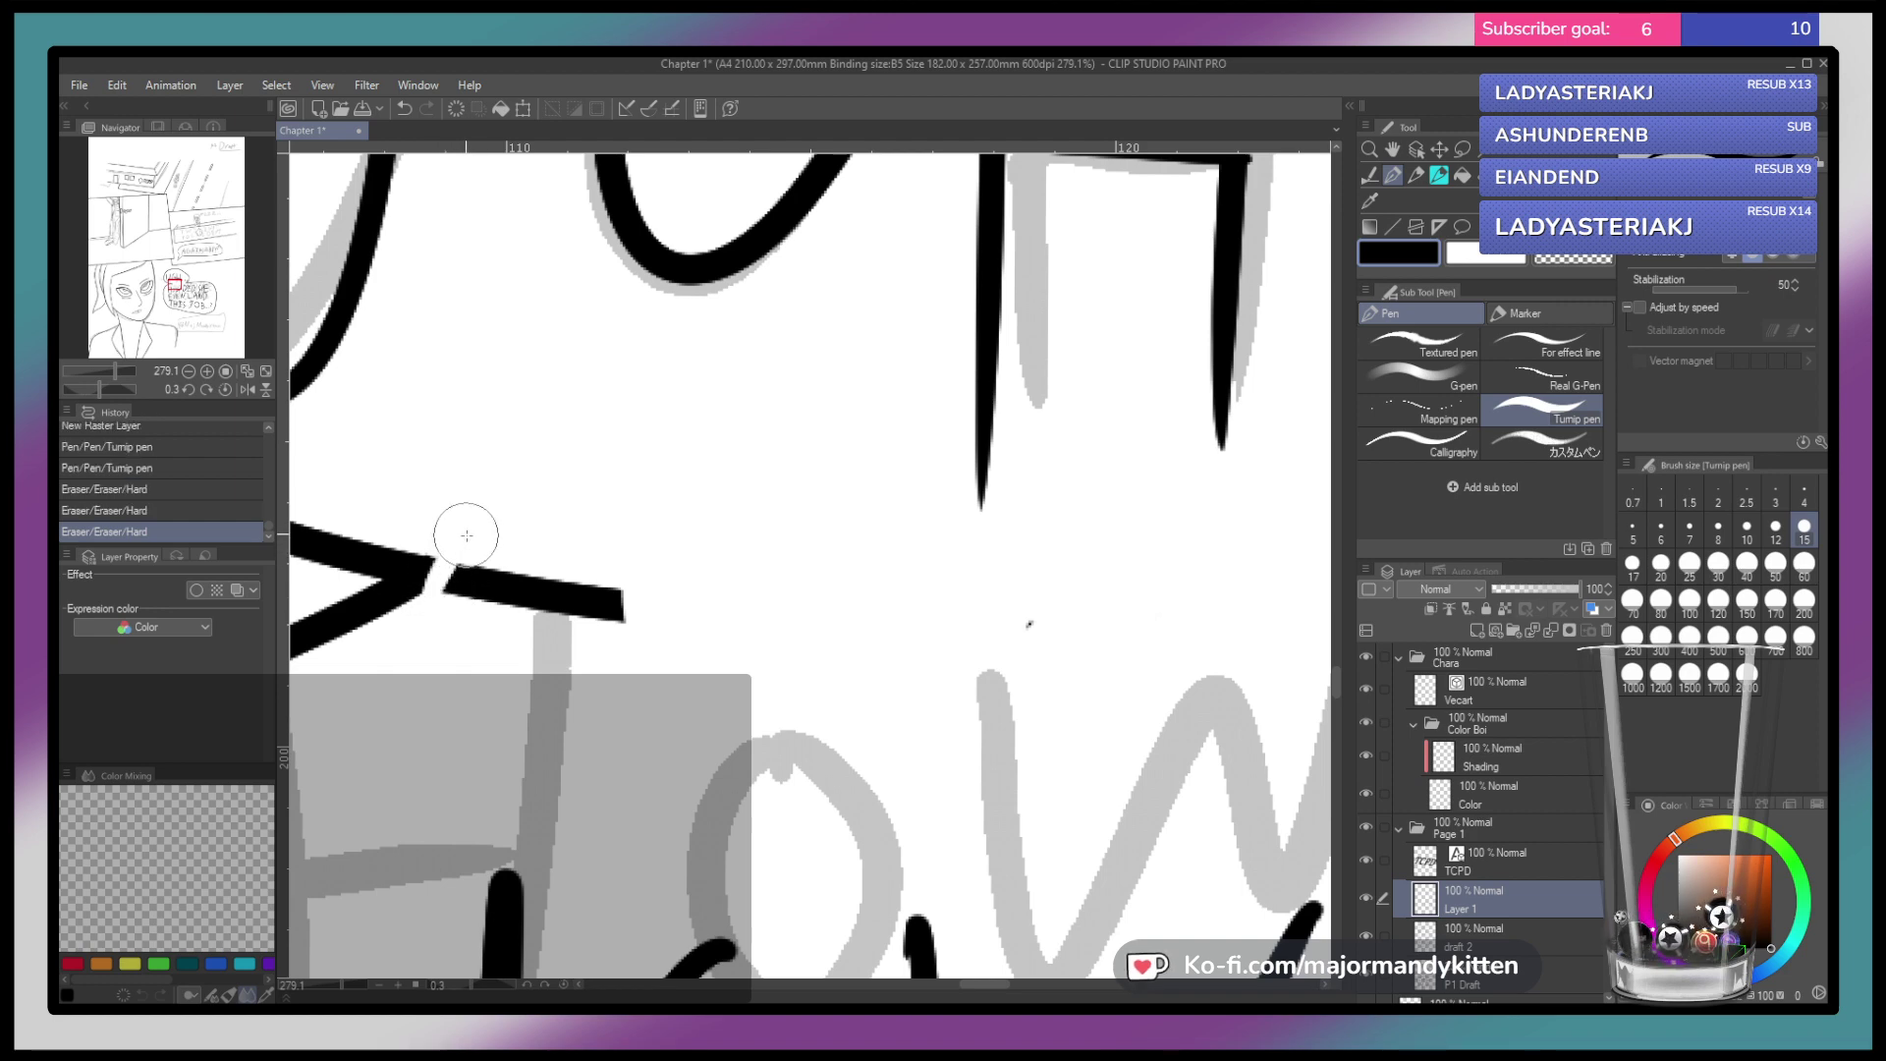
key("ctrl+z")
mouse_move(433, 598)
left_mouse_down()
mouse_move(475, 546)
mouse_move(429, 598)
mouse_move(469, 545)
mouse_move(448, 575)
mouse_move(438, 550)
mouse_move(463, 597)
left_mouse_up()
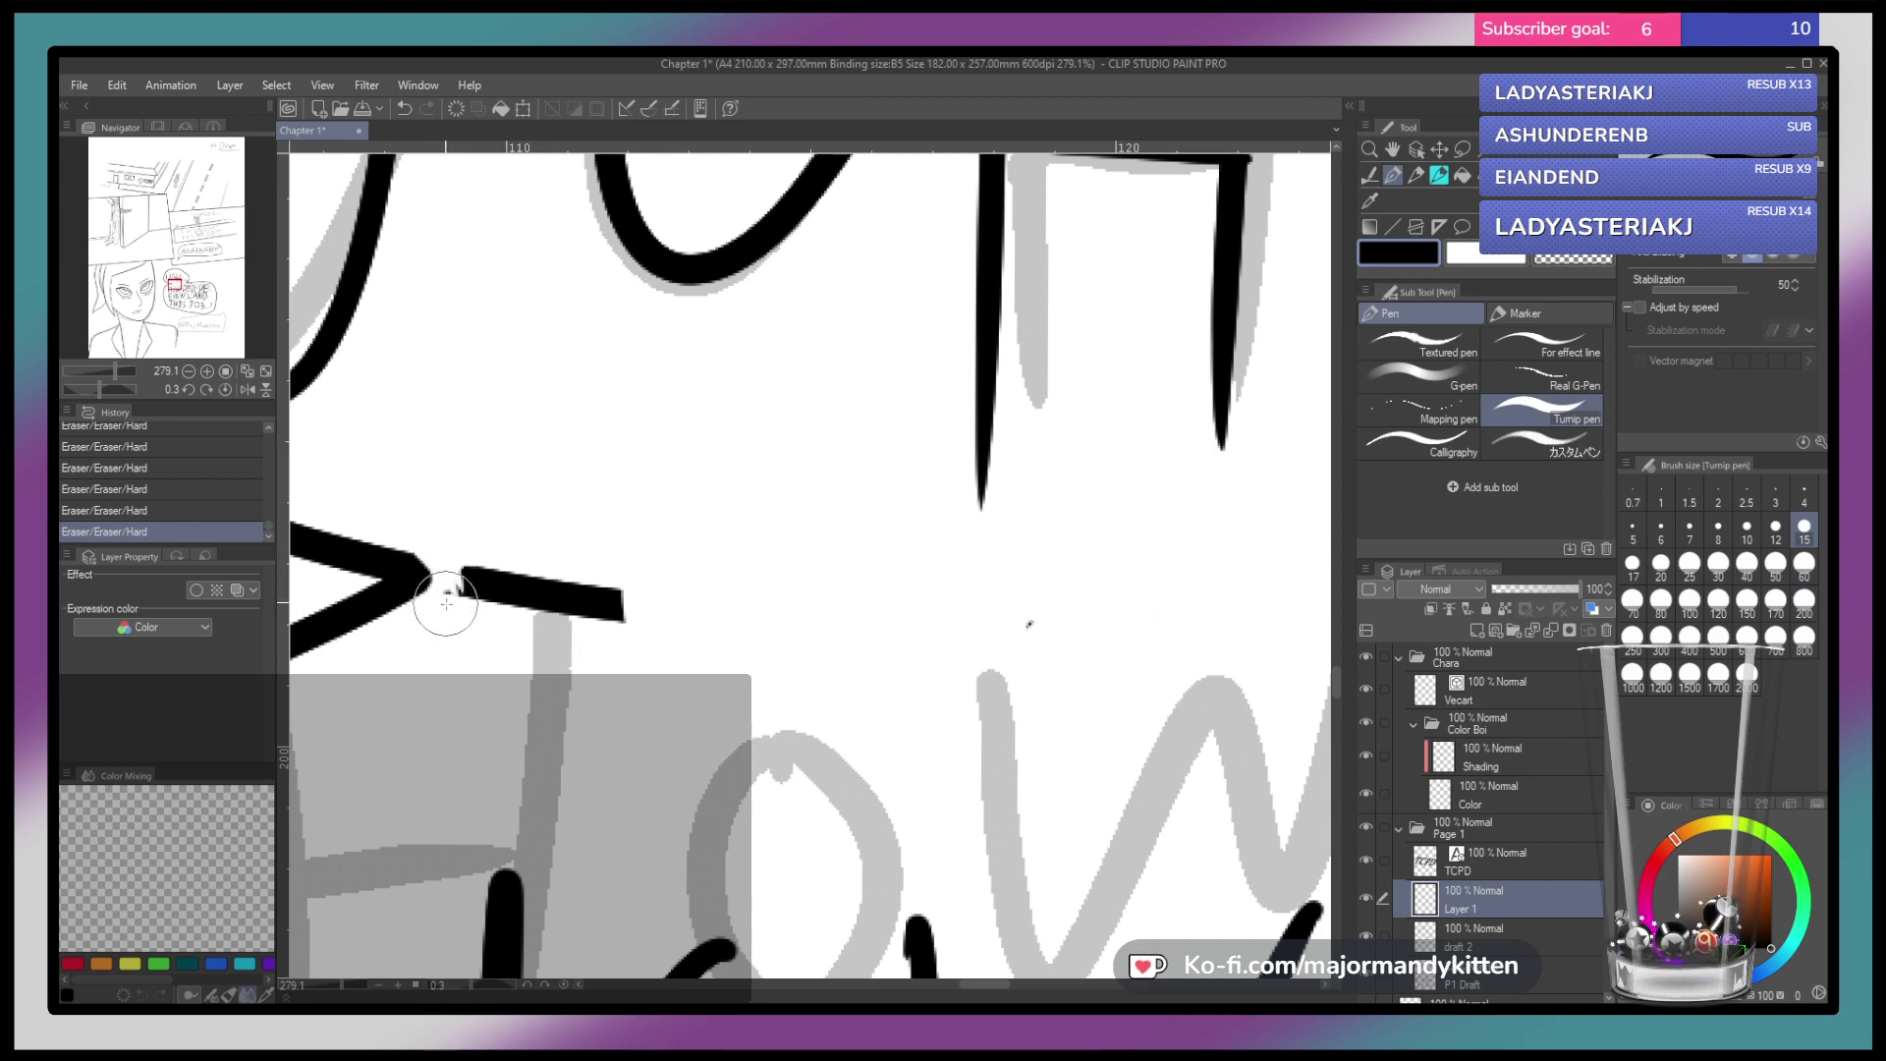
mouse_move(468, 572)
left_mouse_down()
mouse_move(455, 603)
mouse_move(501, 635)
mouse_move(590, 652)
mouse_move(618, 594)
left_mouse_up()
Draw a pointed tail from the "UGH..." balloon toward the face and erase the balloon outline across its opening
left_click_drag(783, 524, 711, 579)
left_click_drag(907, 456, 686, 478)
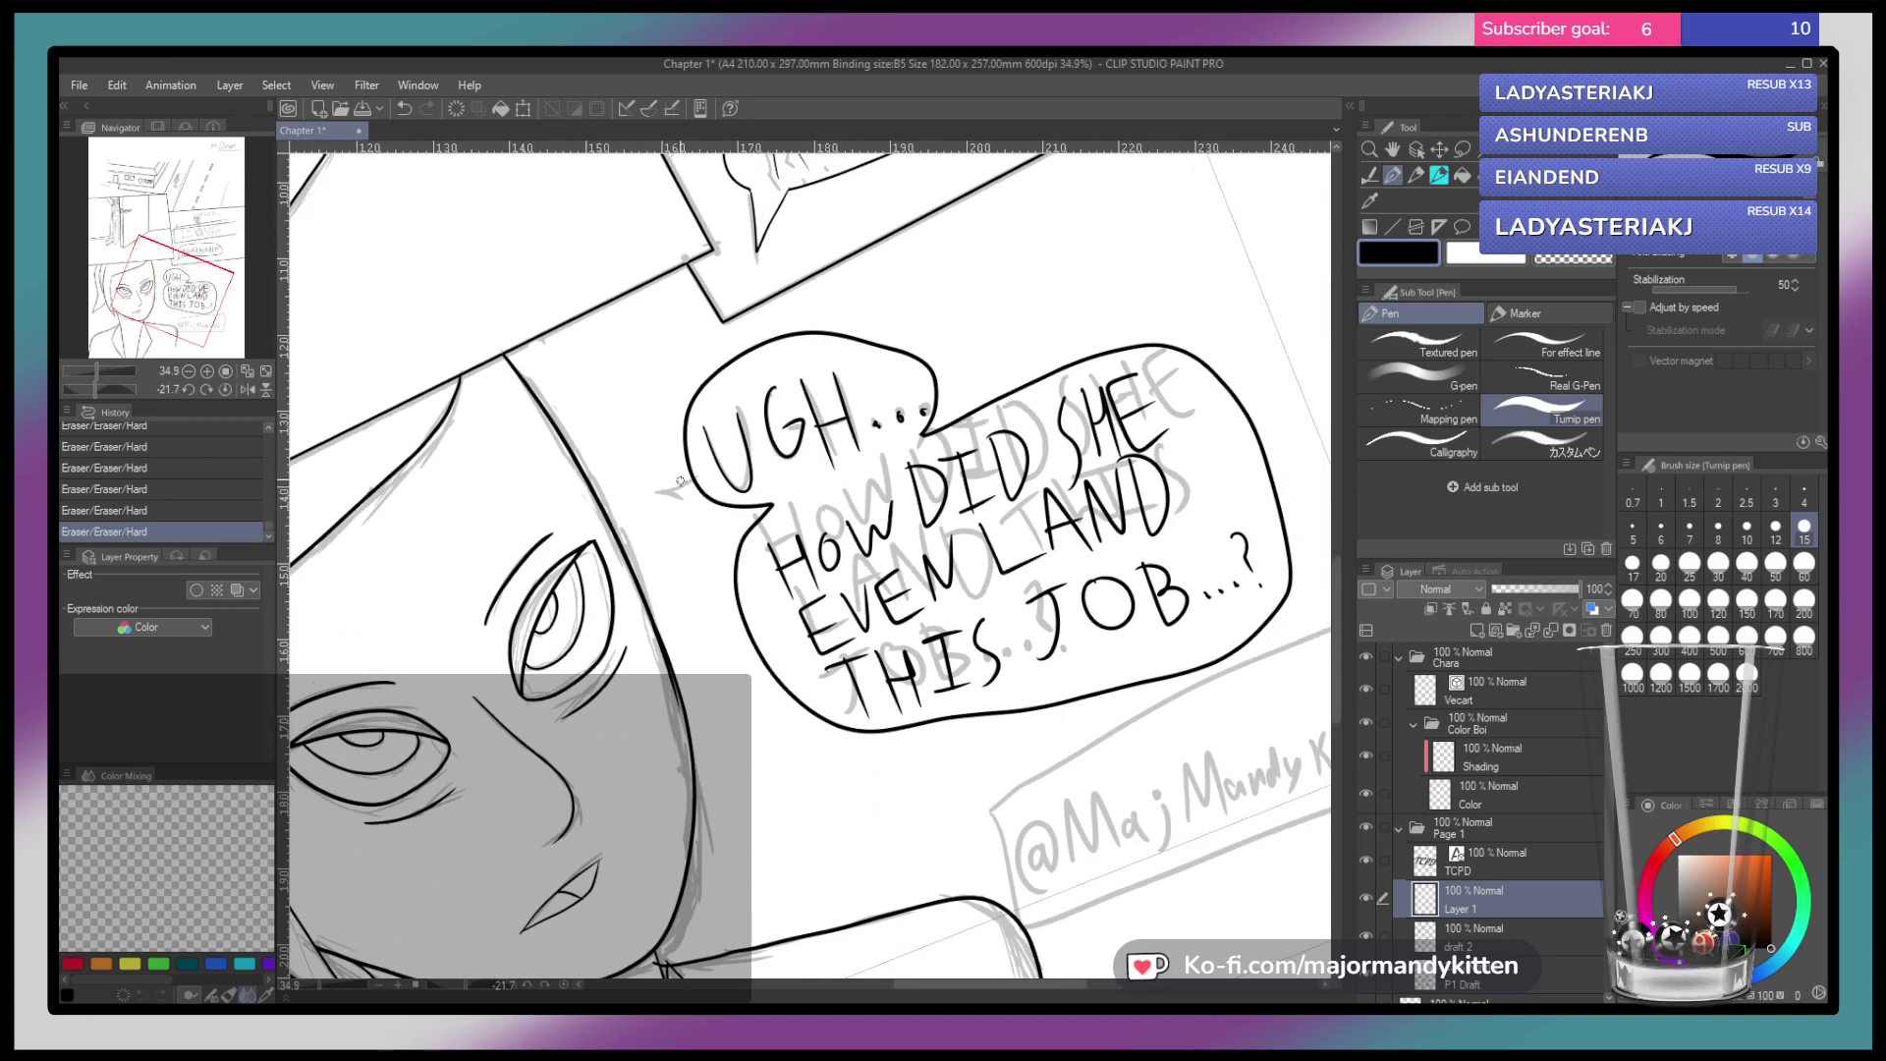
mouse_move(685, 443)
left_mouse_down()
mouse_move(658, 491)
mouse_move(696, 475)
left_mouse_up()
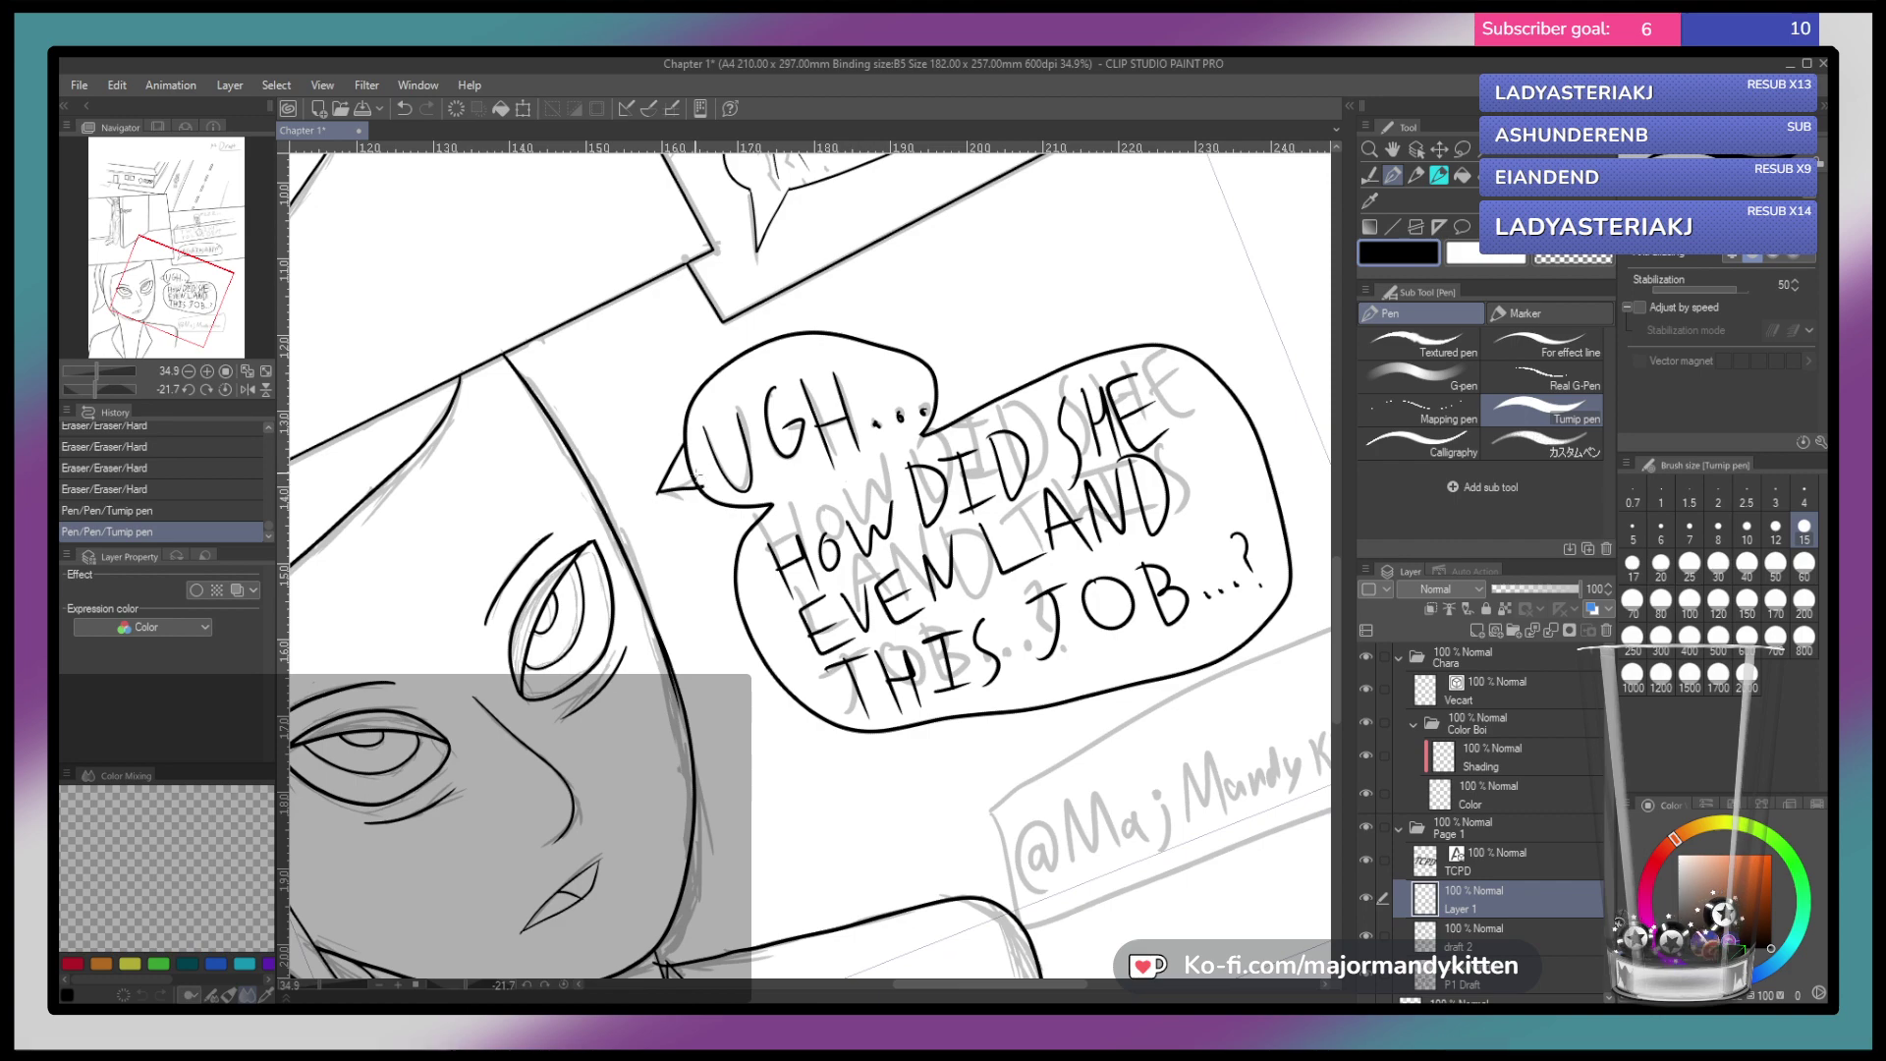
scroll(705, 505, "up", 5)
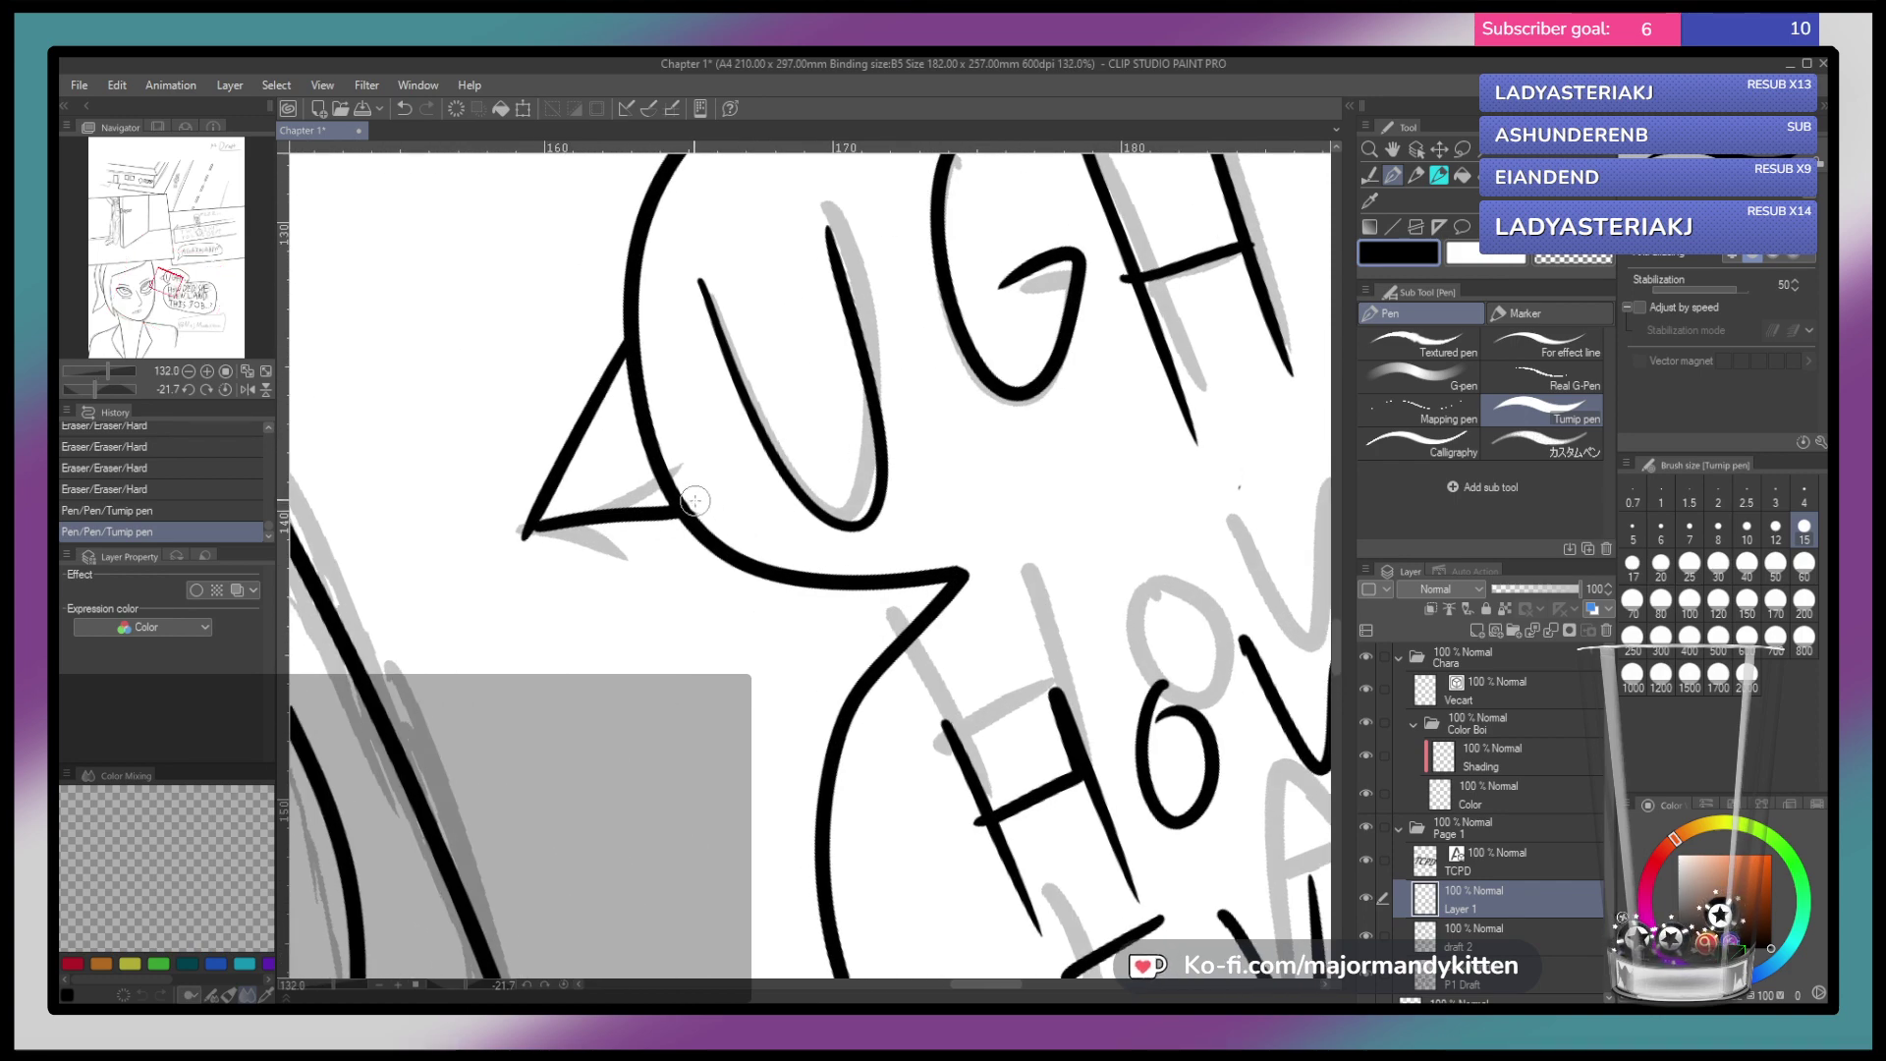
left_click_drag(699, 509, 648, 489)
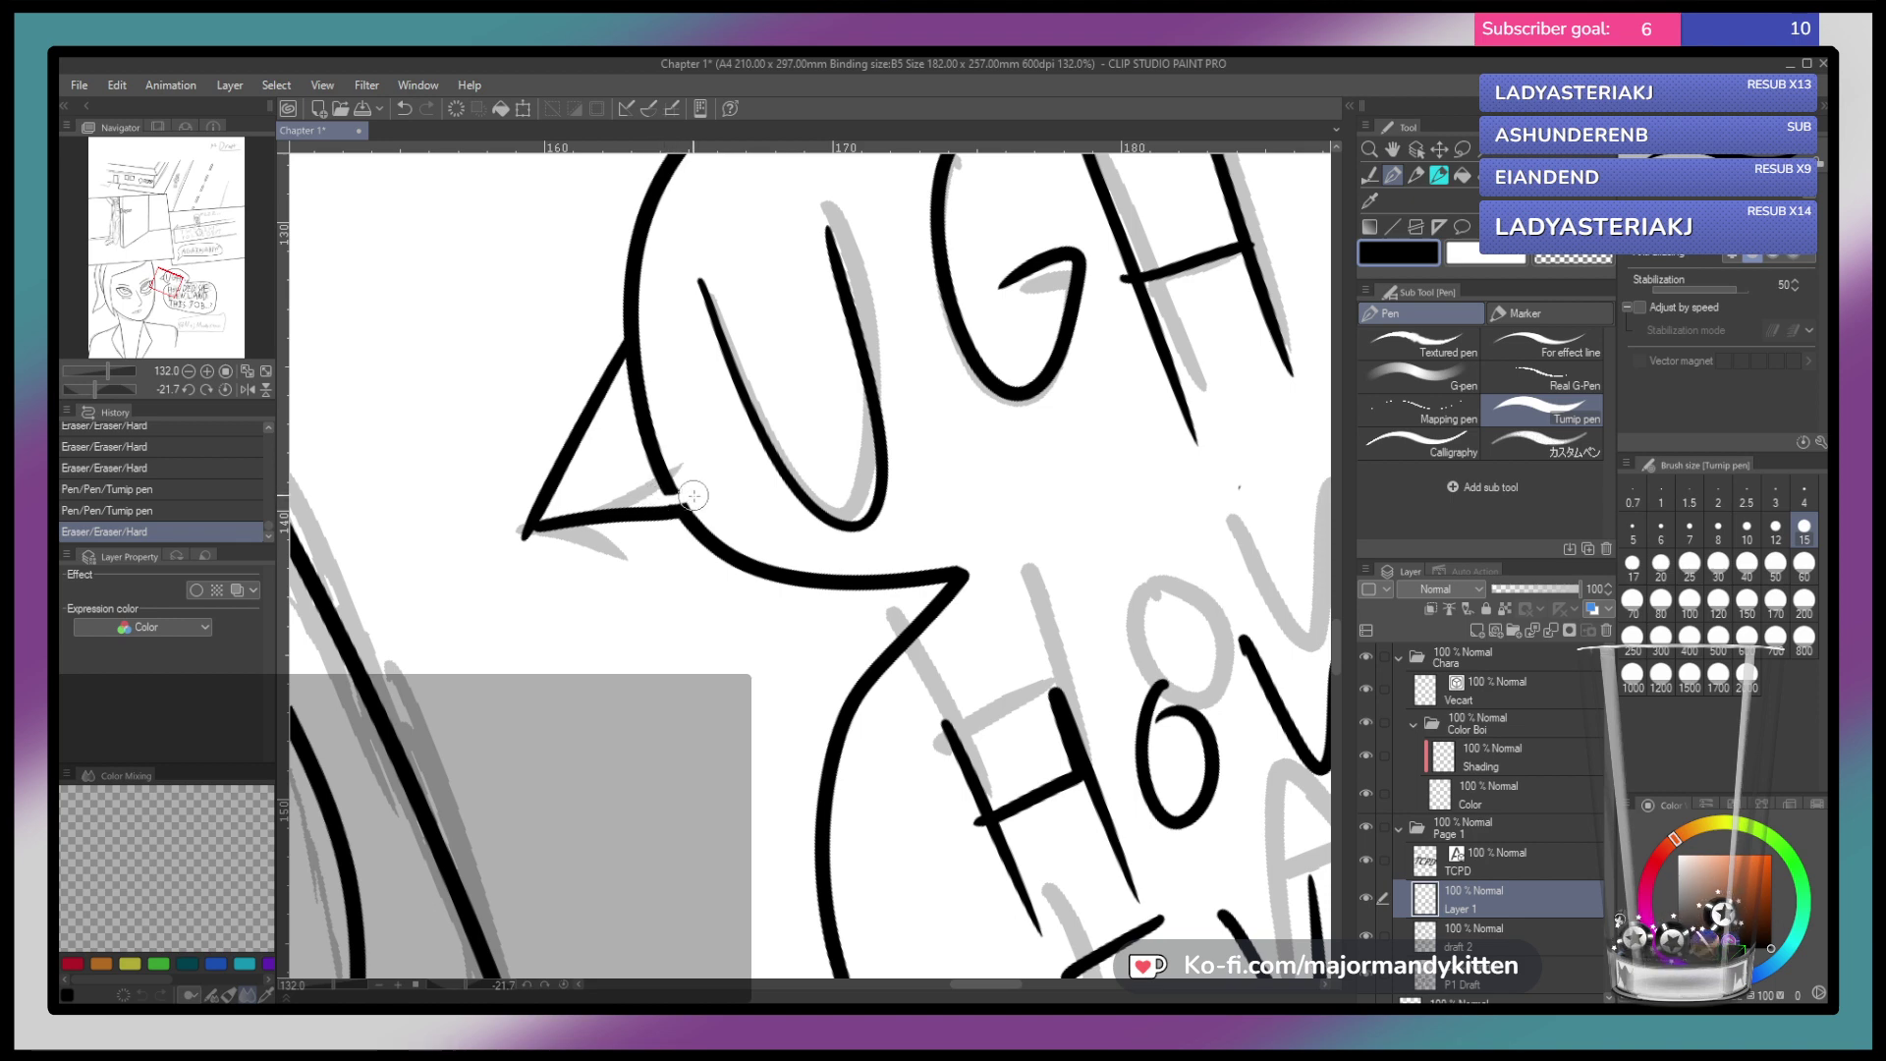
mouse_move(670, 443)
left_mouse_down()
mouse_move(652, 361)
mouse_move(635, 379)
mouse_move(648, 388)
left_mouse_up()
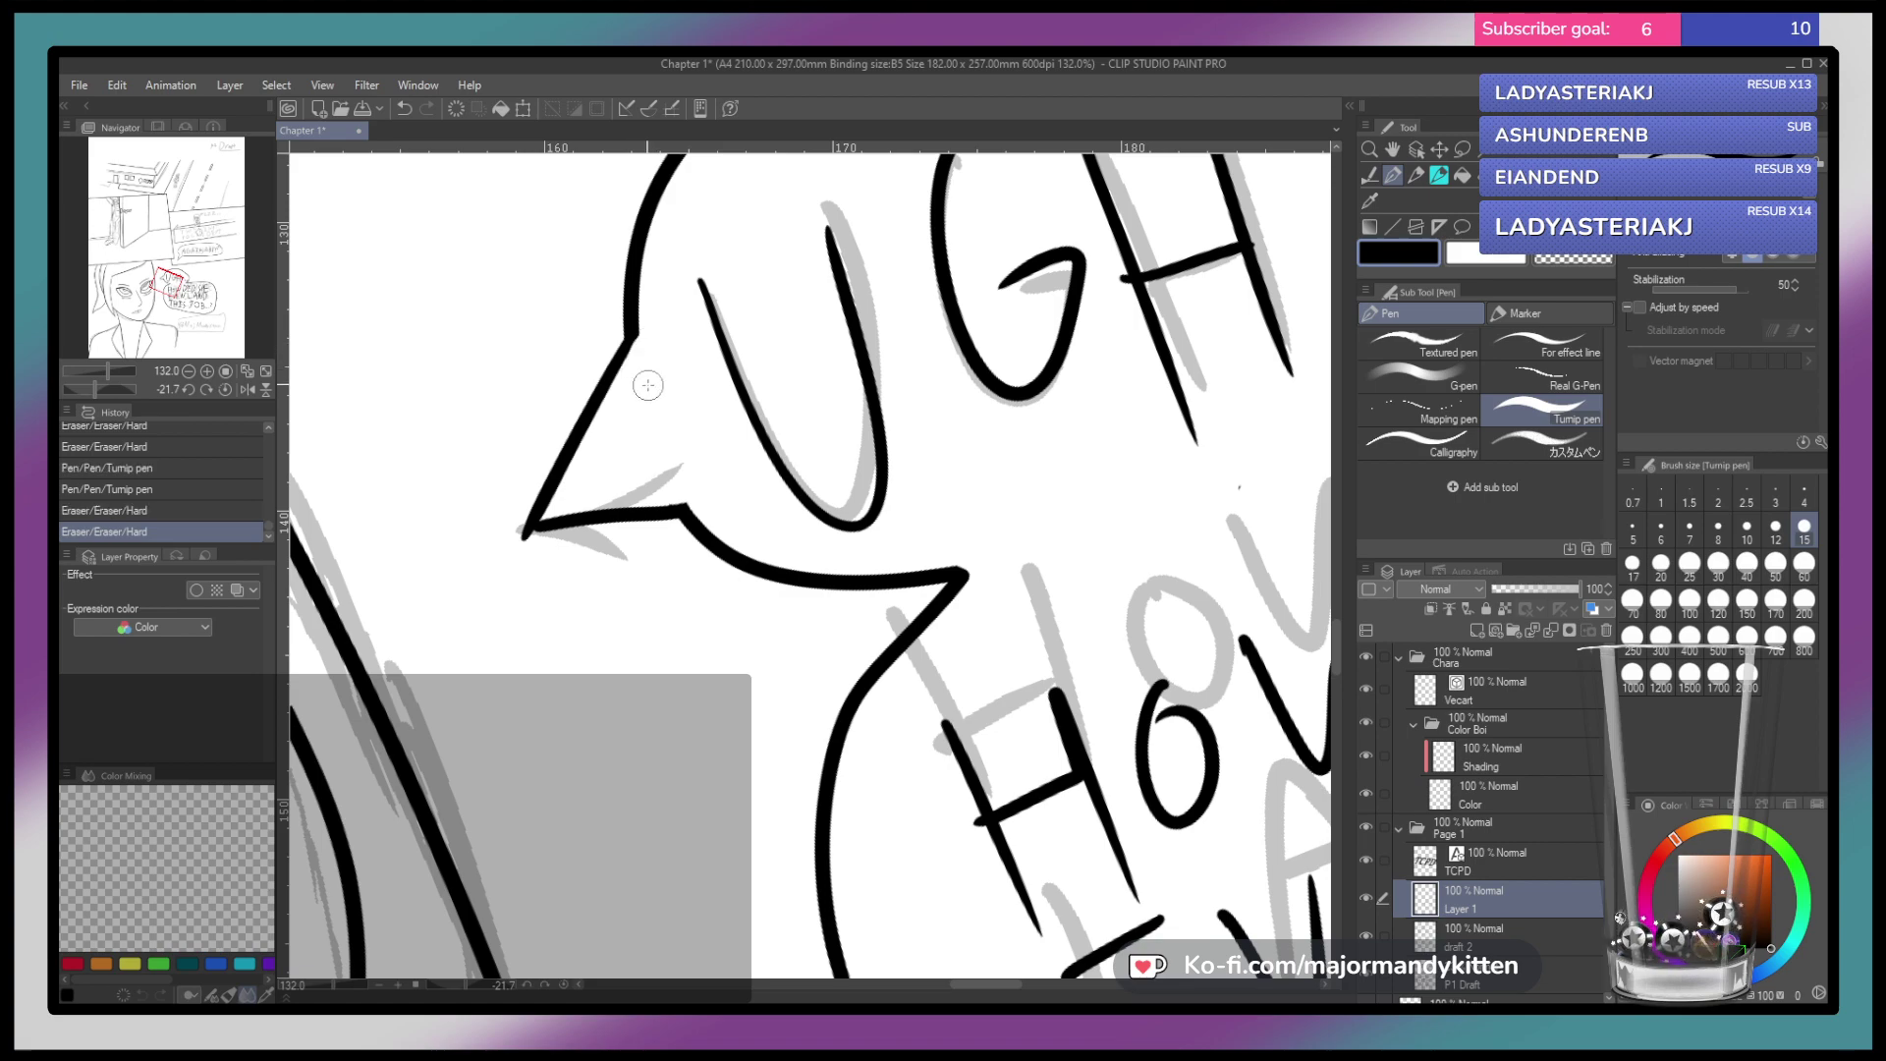
Try inking the artist's handle over the sketched signature box below the balloon and undo all of its strokes
scroll(678, 403, "down", 5)
left_click_drag(979, 363, 1040, 439)
left_click_drag(928, 457, 726, 422)
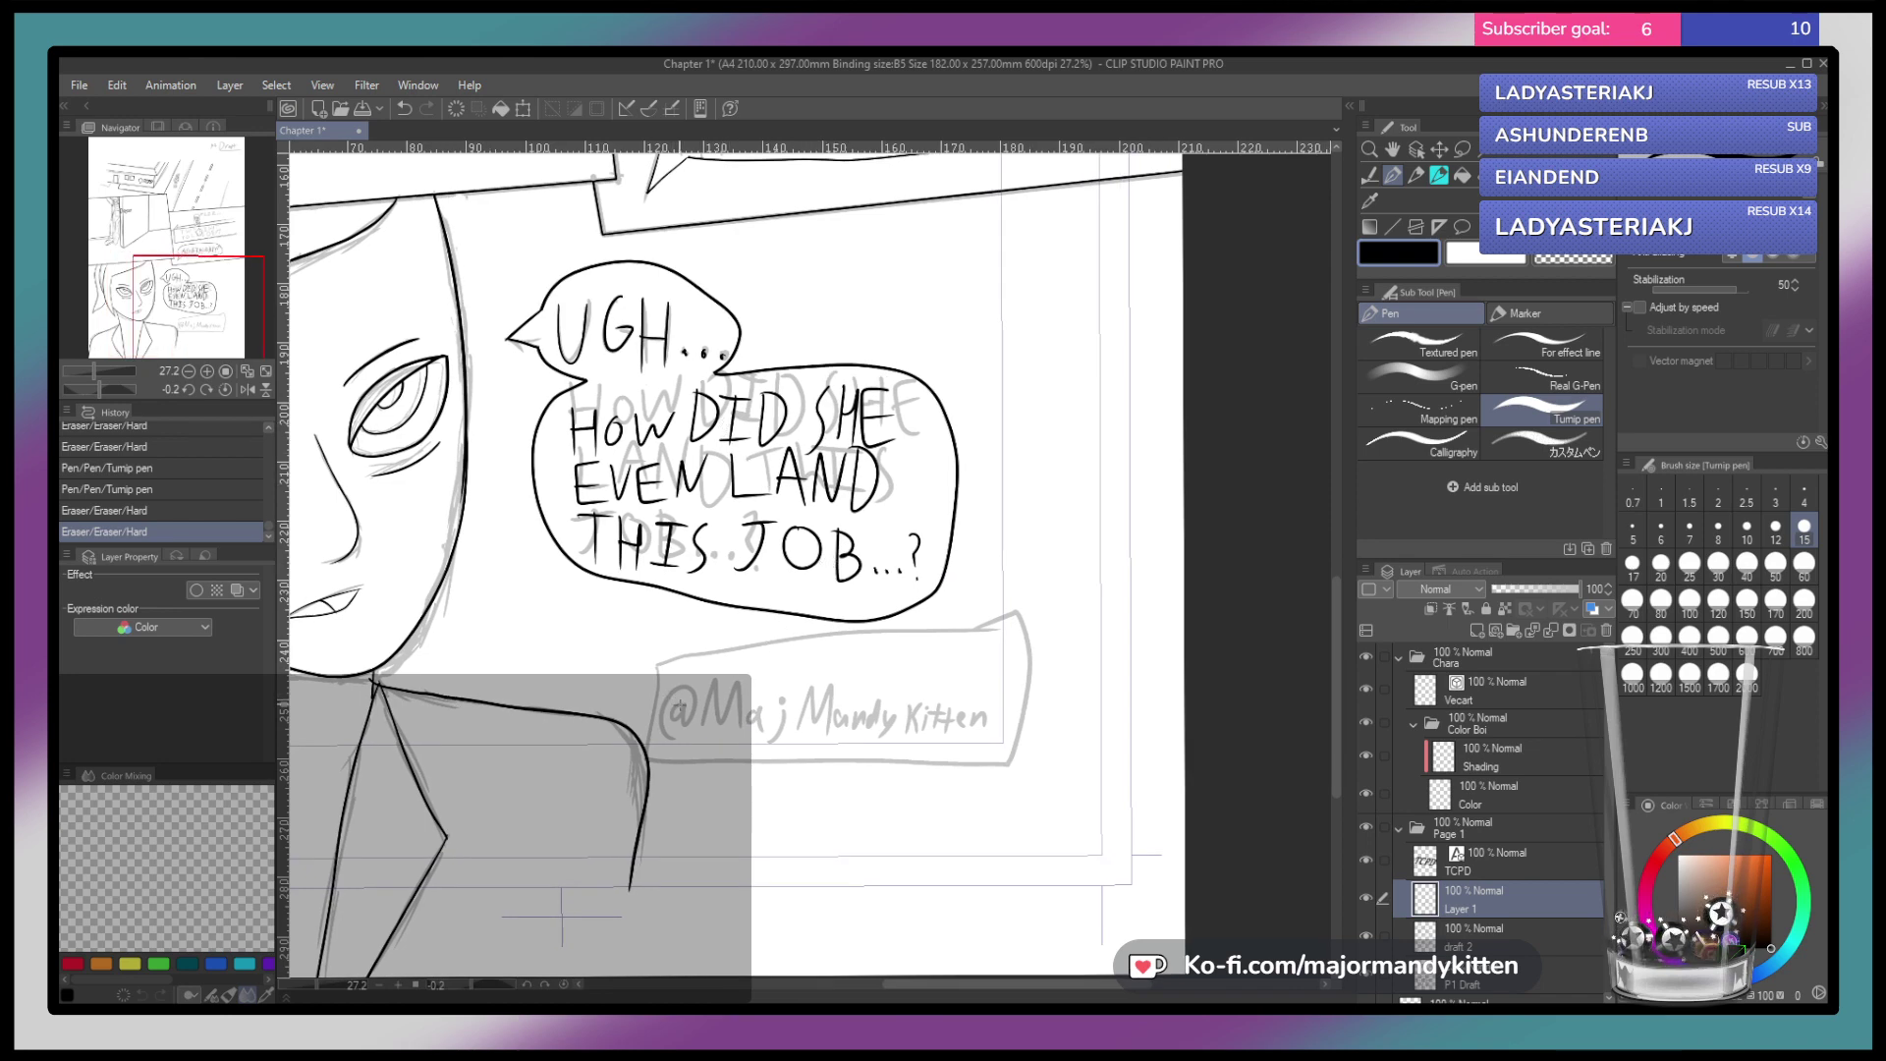
mouse_move(681, 704)
left_mouse_down()
mouse_move(676, 725)
mouse_move(843, 727)
left_mouse_up()
left_click(785, 700)
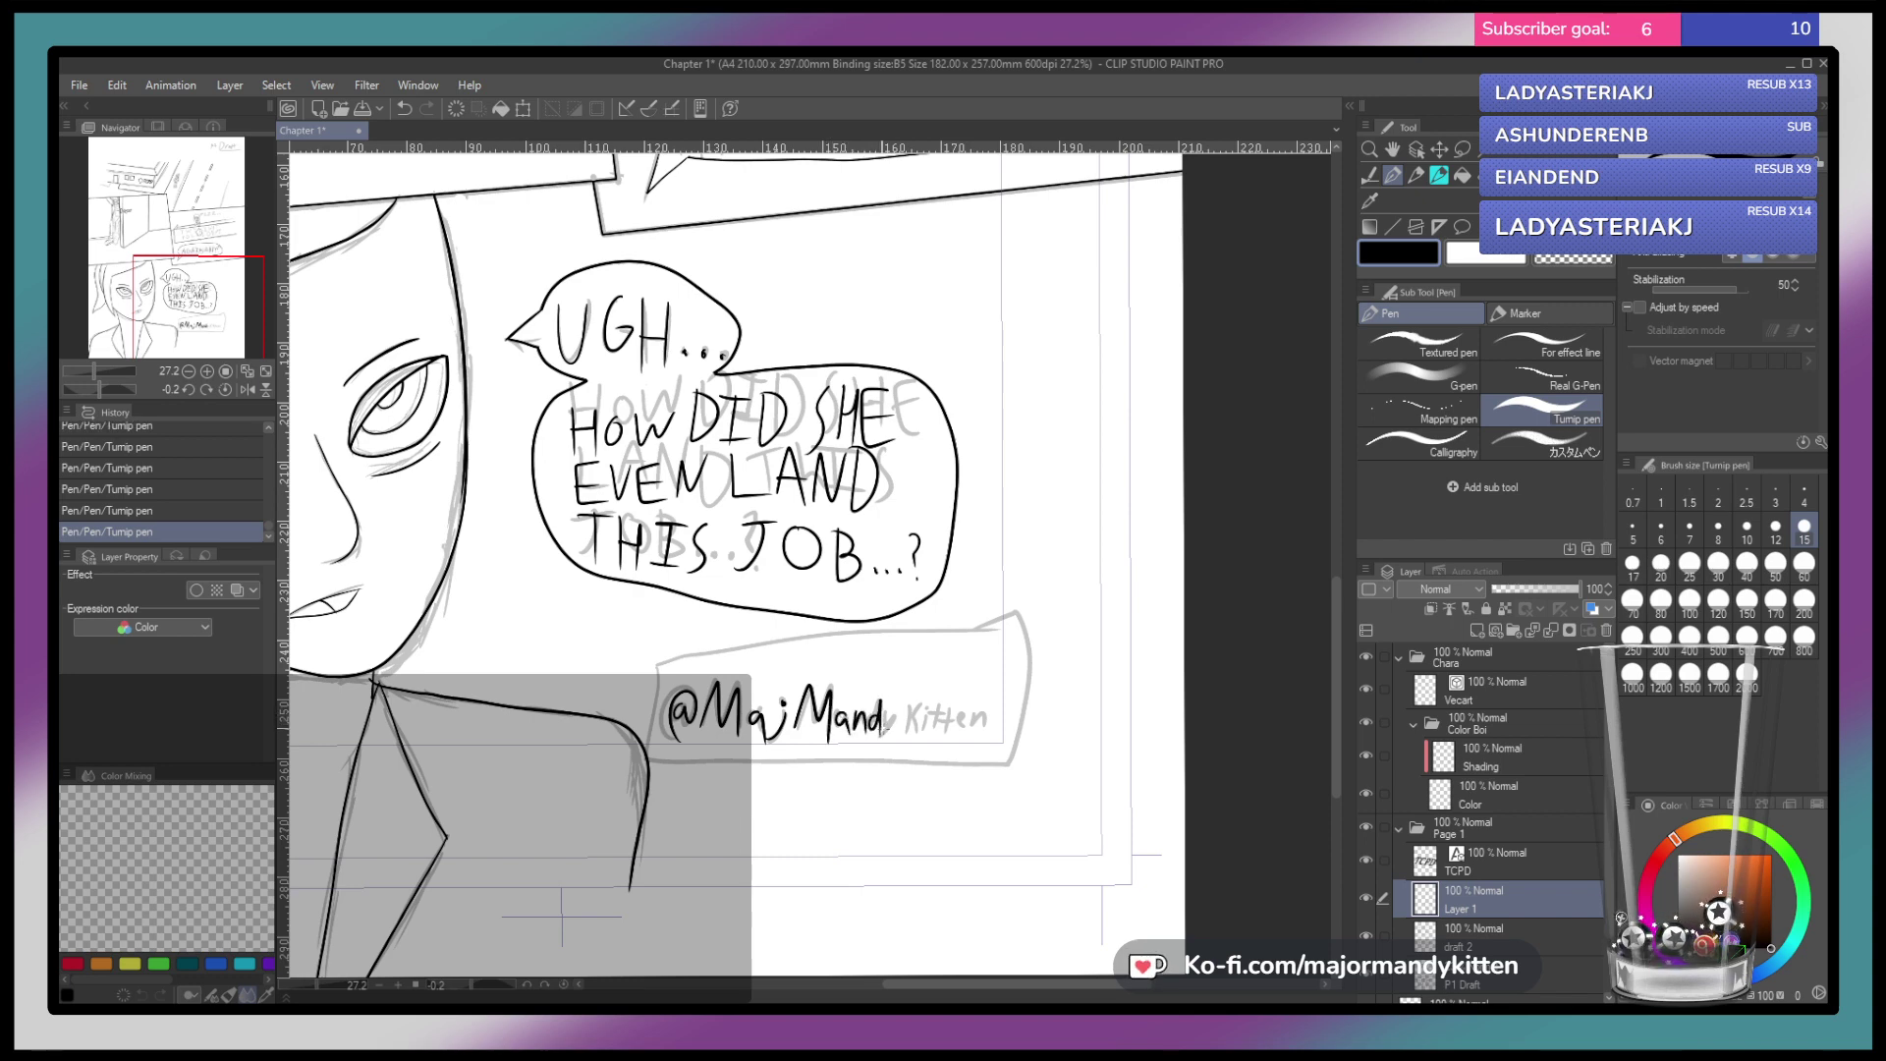
left_click_drag(881, 710, 875, 747)
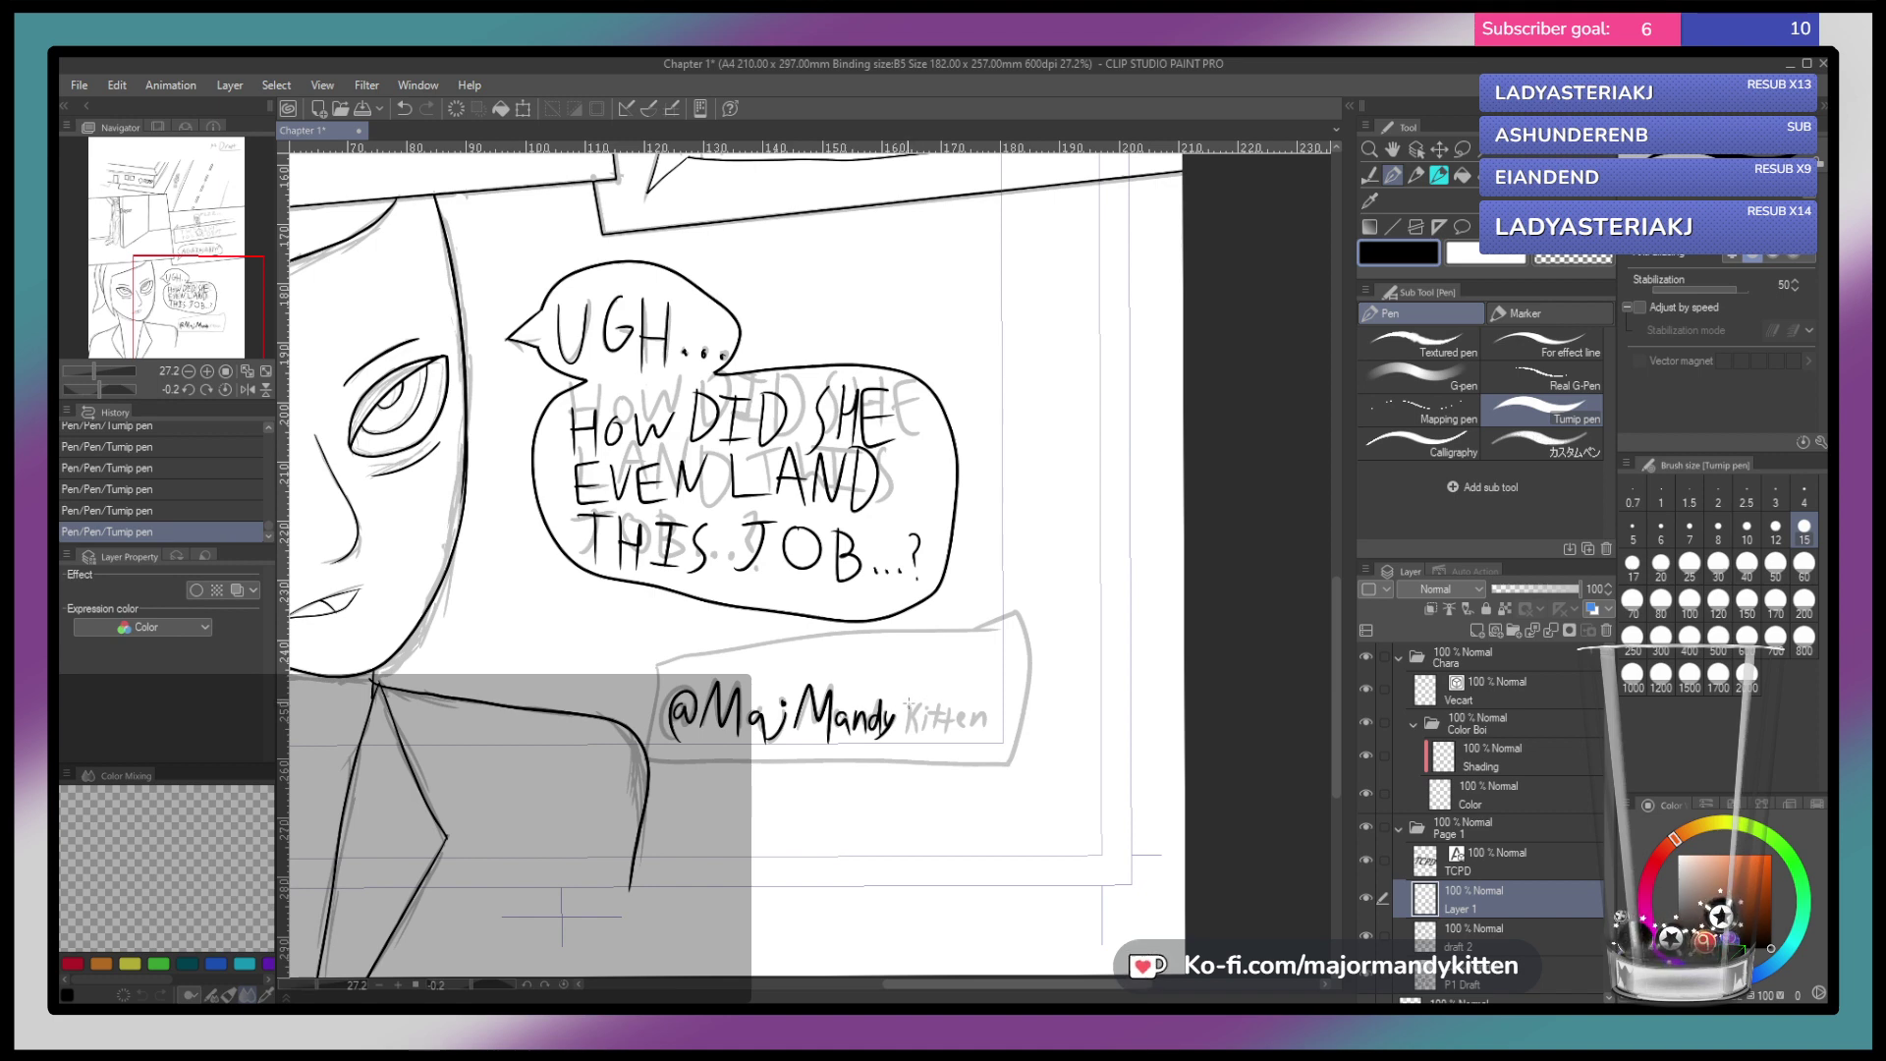
key("ctrl+z")
key("ctrl+z")
key("ctrl+z")
key("ctrl+z")
key("ctrl+z")
key("ctrl+z")
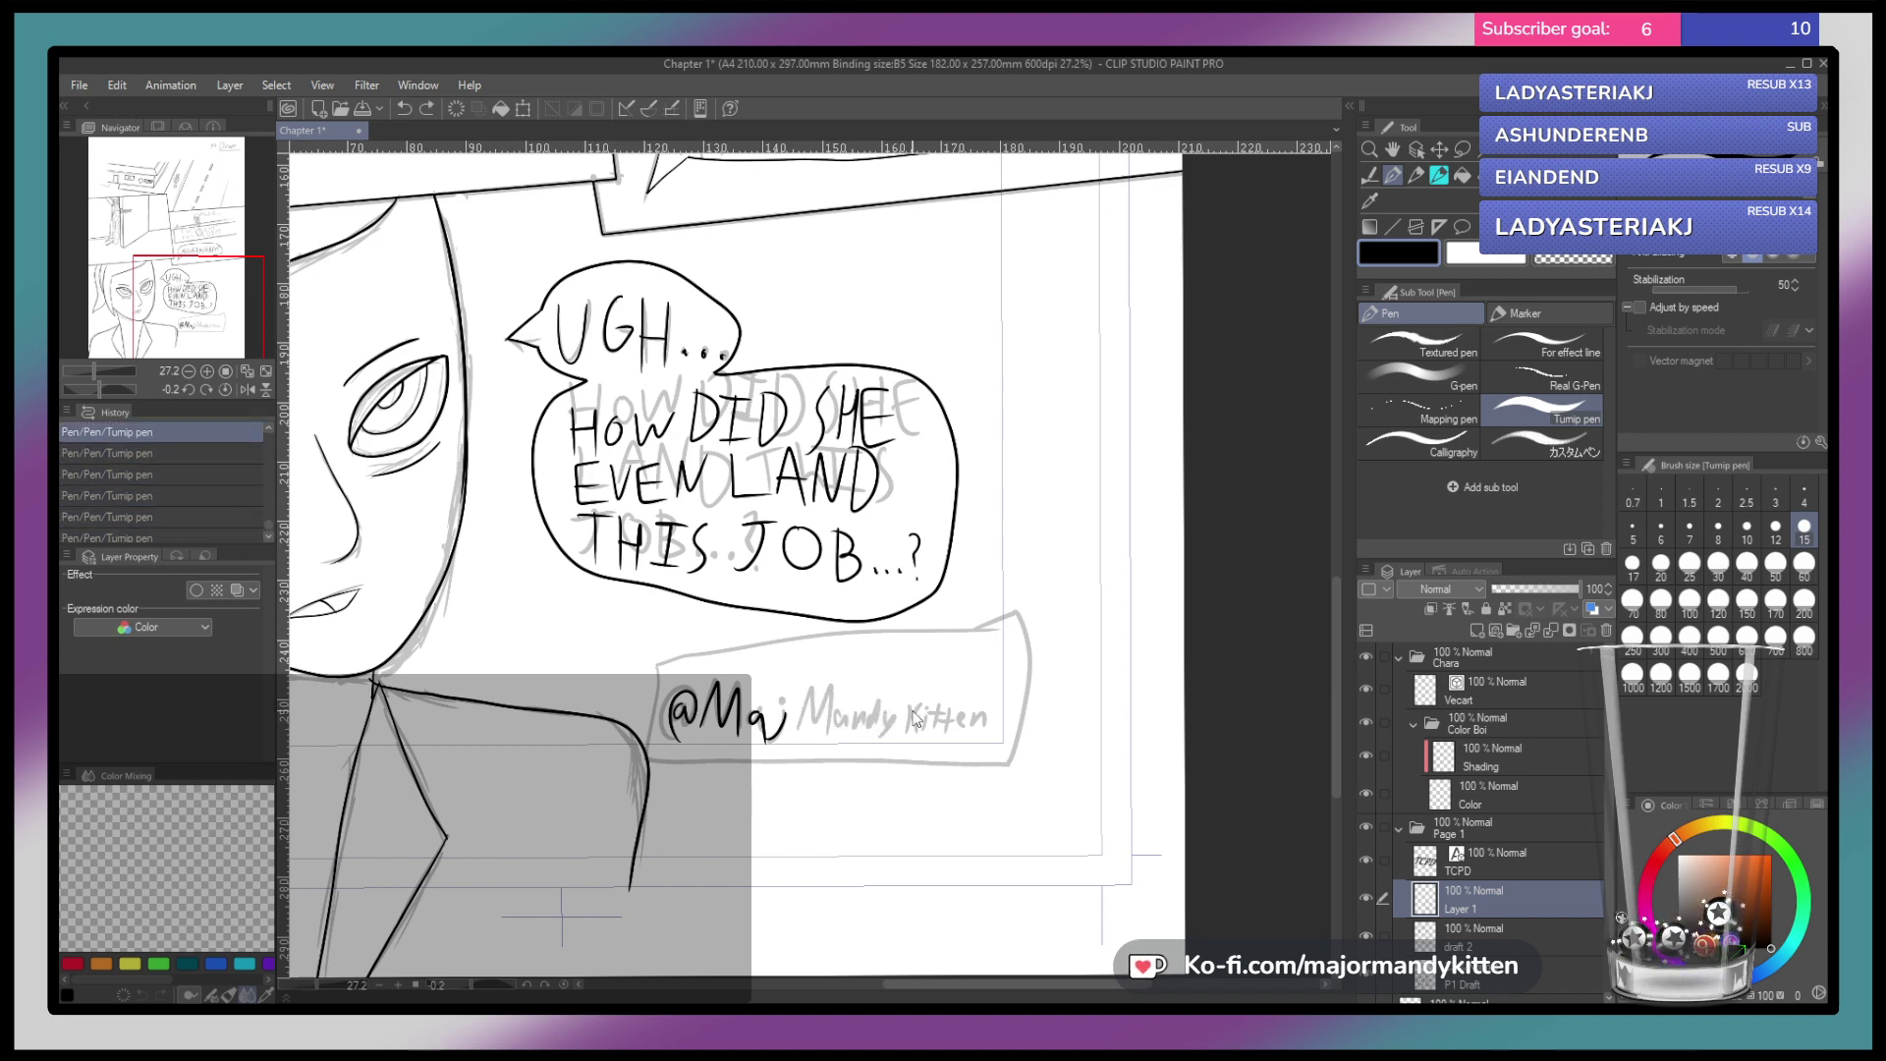
key("ctrl+z")
key("ctrl+z")
key("ctrl+z")
key("ctrl+z")
key("ctrl+z")
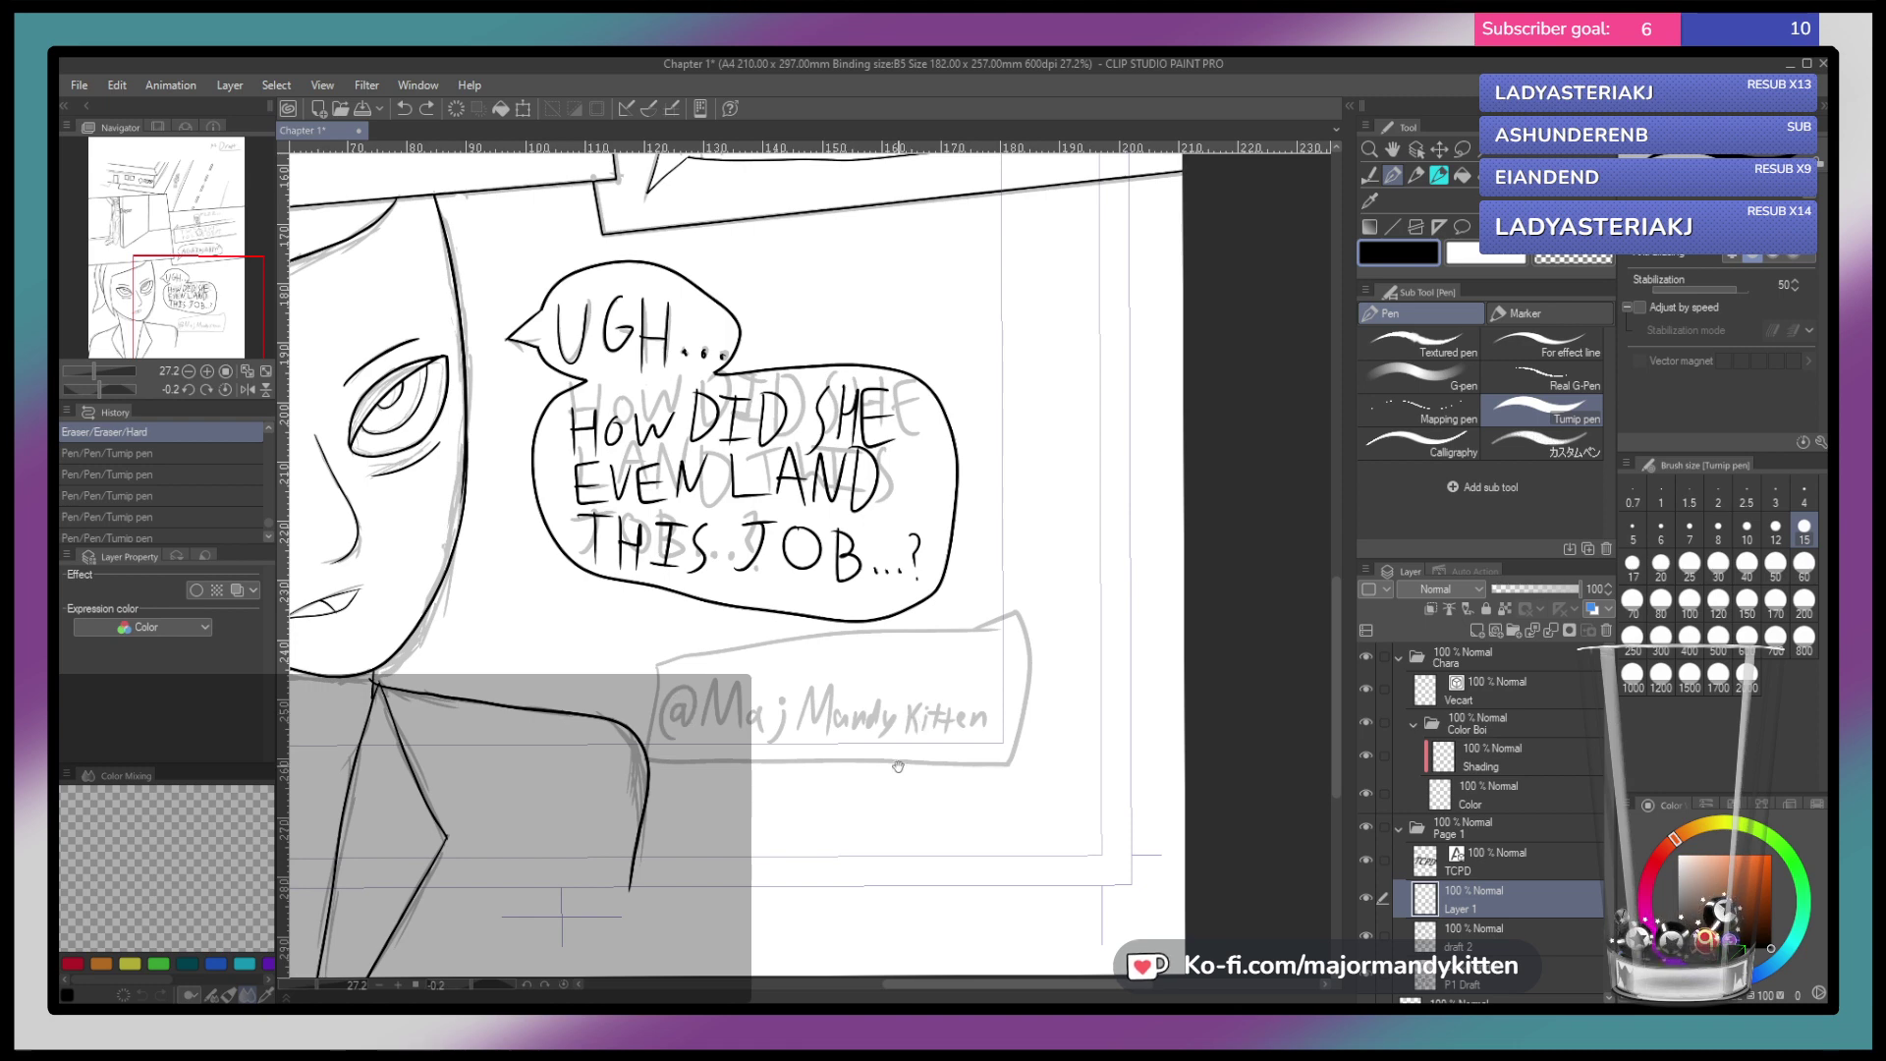
Extend the outer line of the jacket sleeve beside the signature box down past the page's lower edge, redrawing it until smooth
scroll(900, 754, "down", 4)
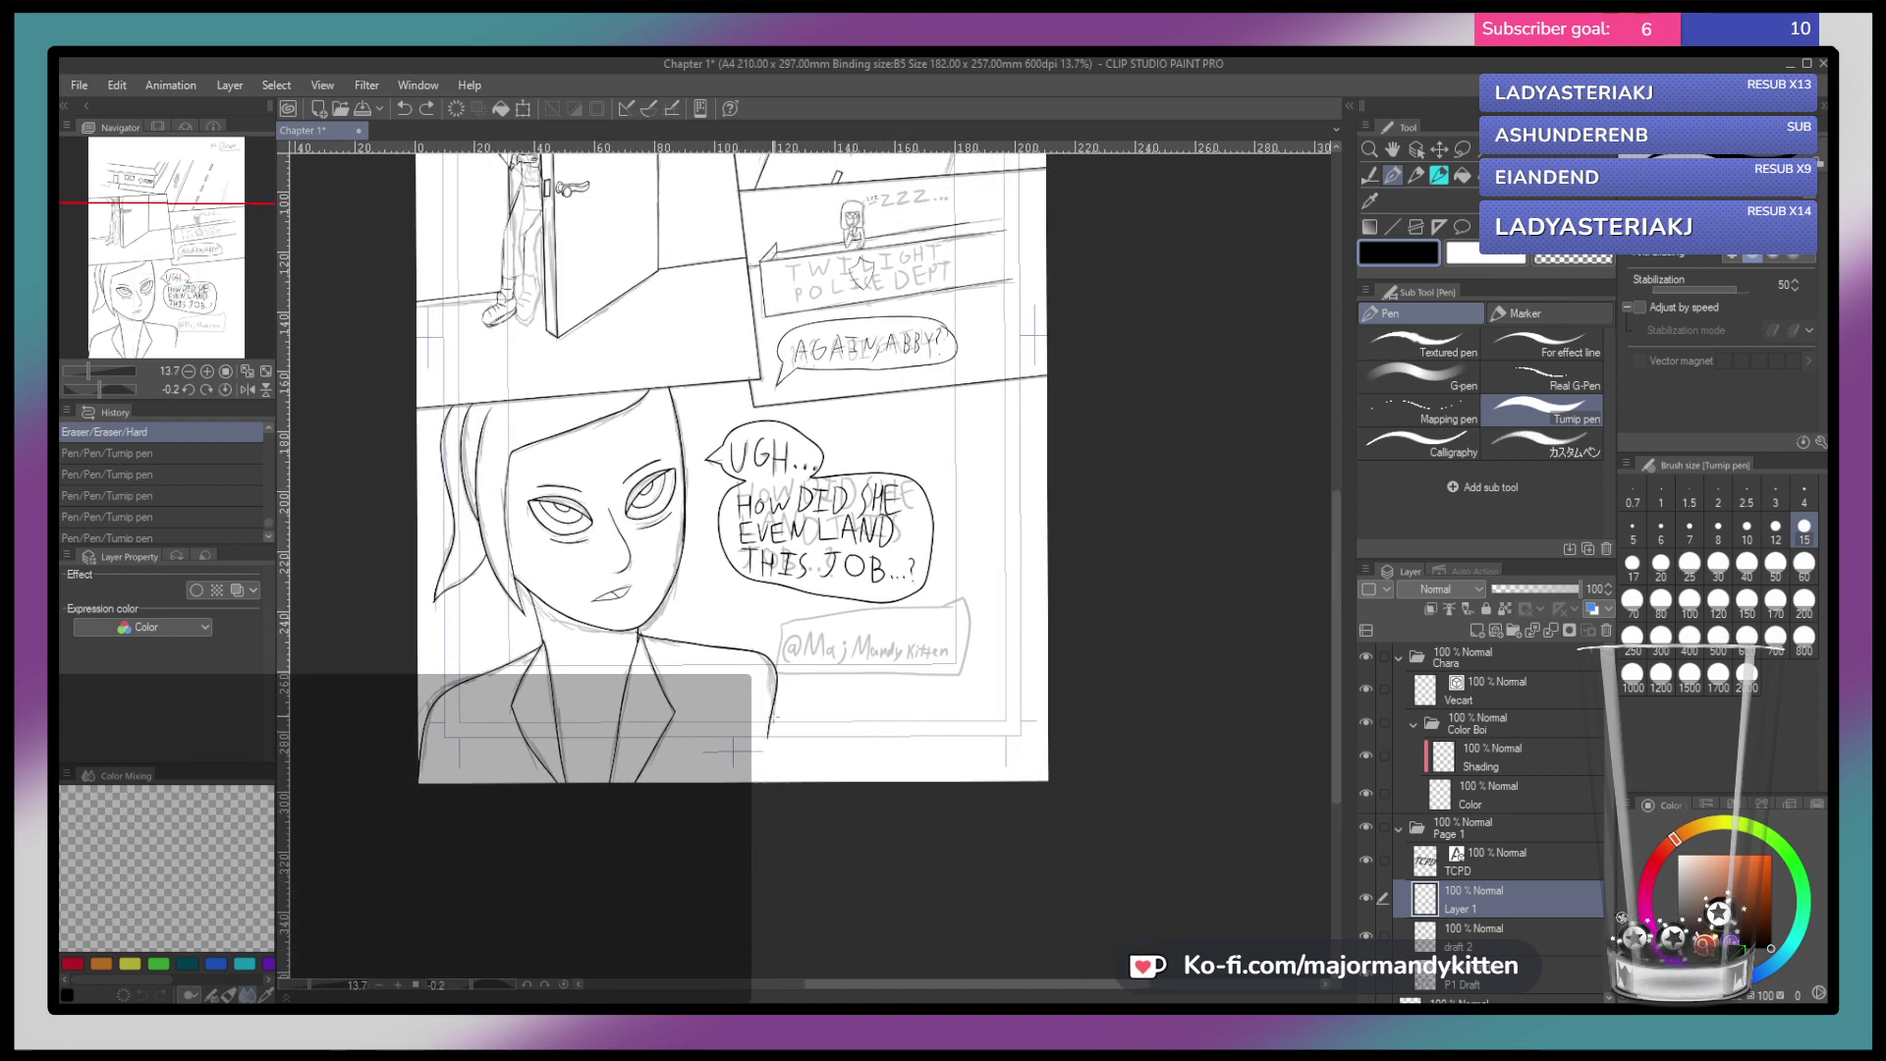
scroll(773, 721, "up", 3)
left_click_drag(775, 694, 757, 832)
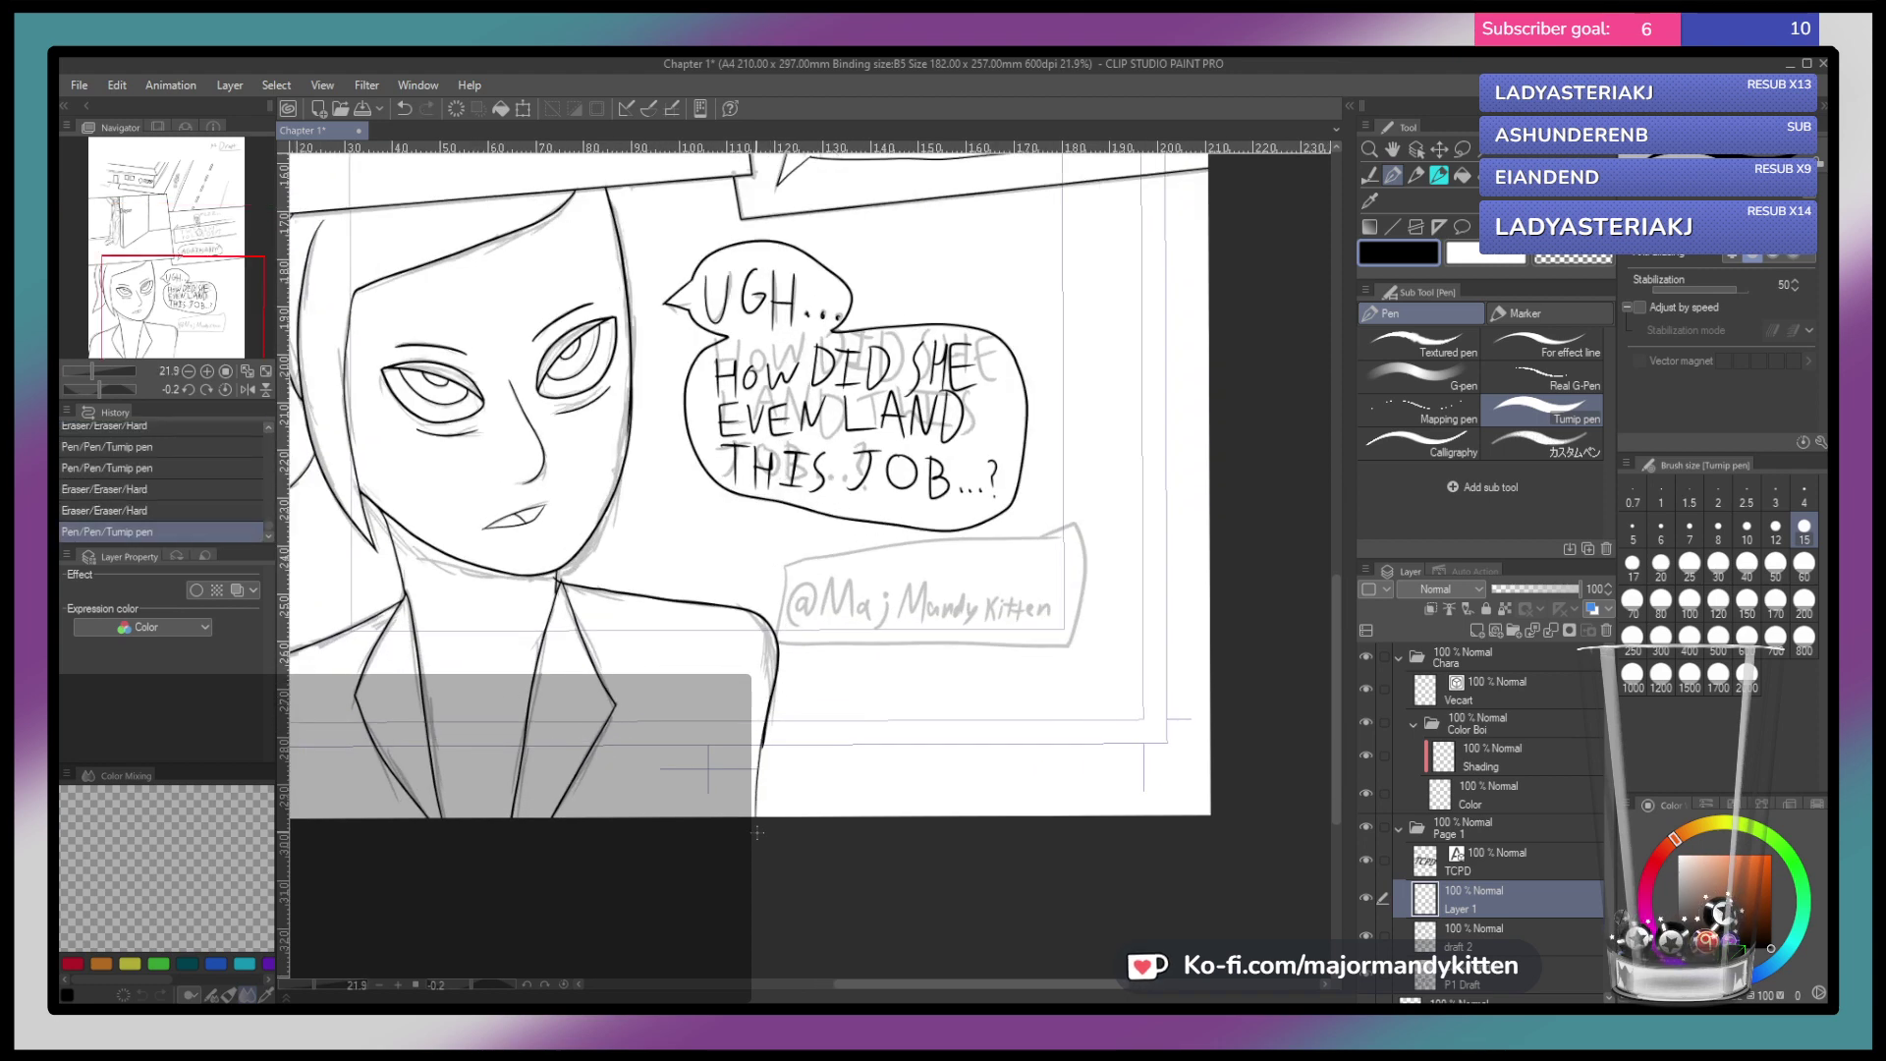
key("ctrl+z")
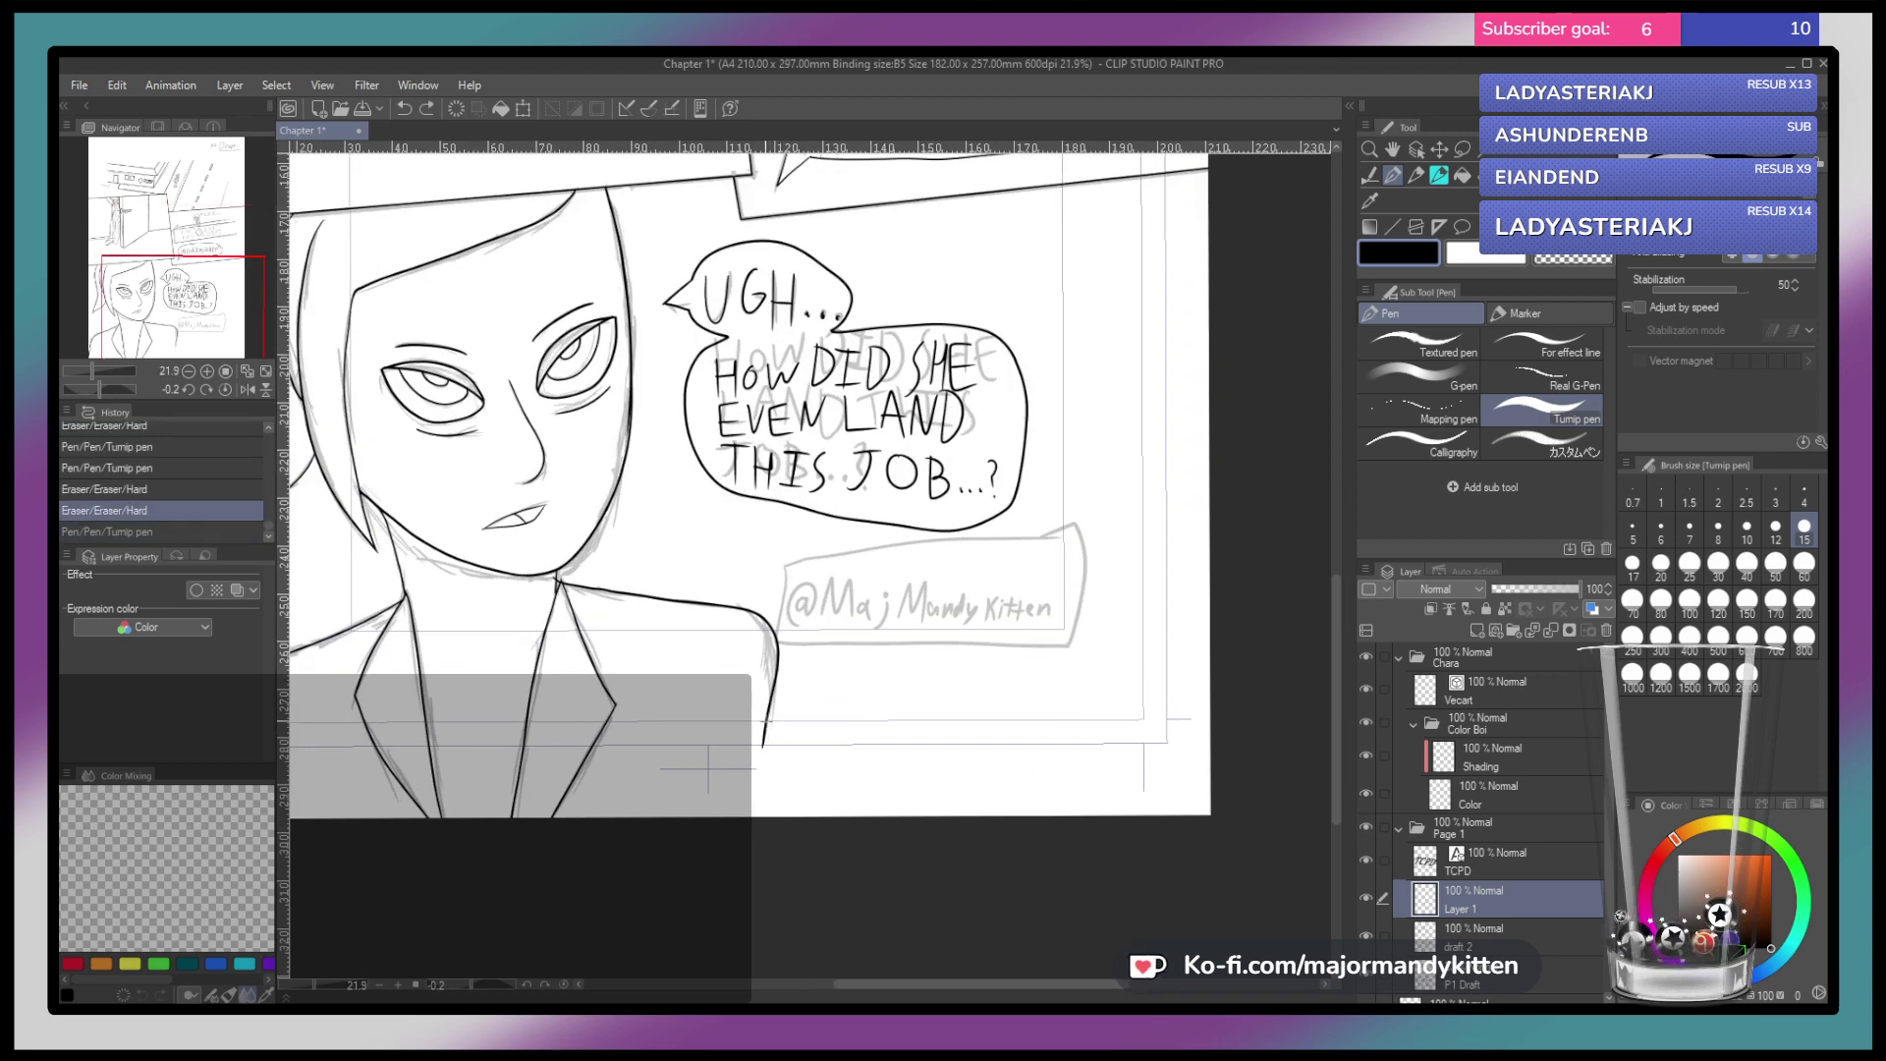
left_click_drag(773, 735, 770, 832)
key("ctrl+z")
left_click_drag(769, 731, 765, 823)
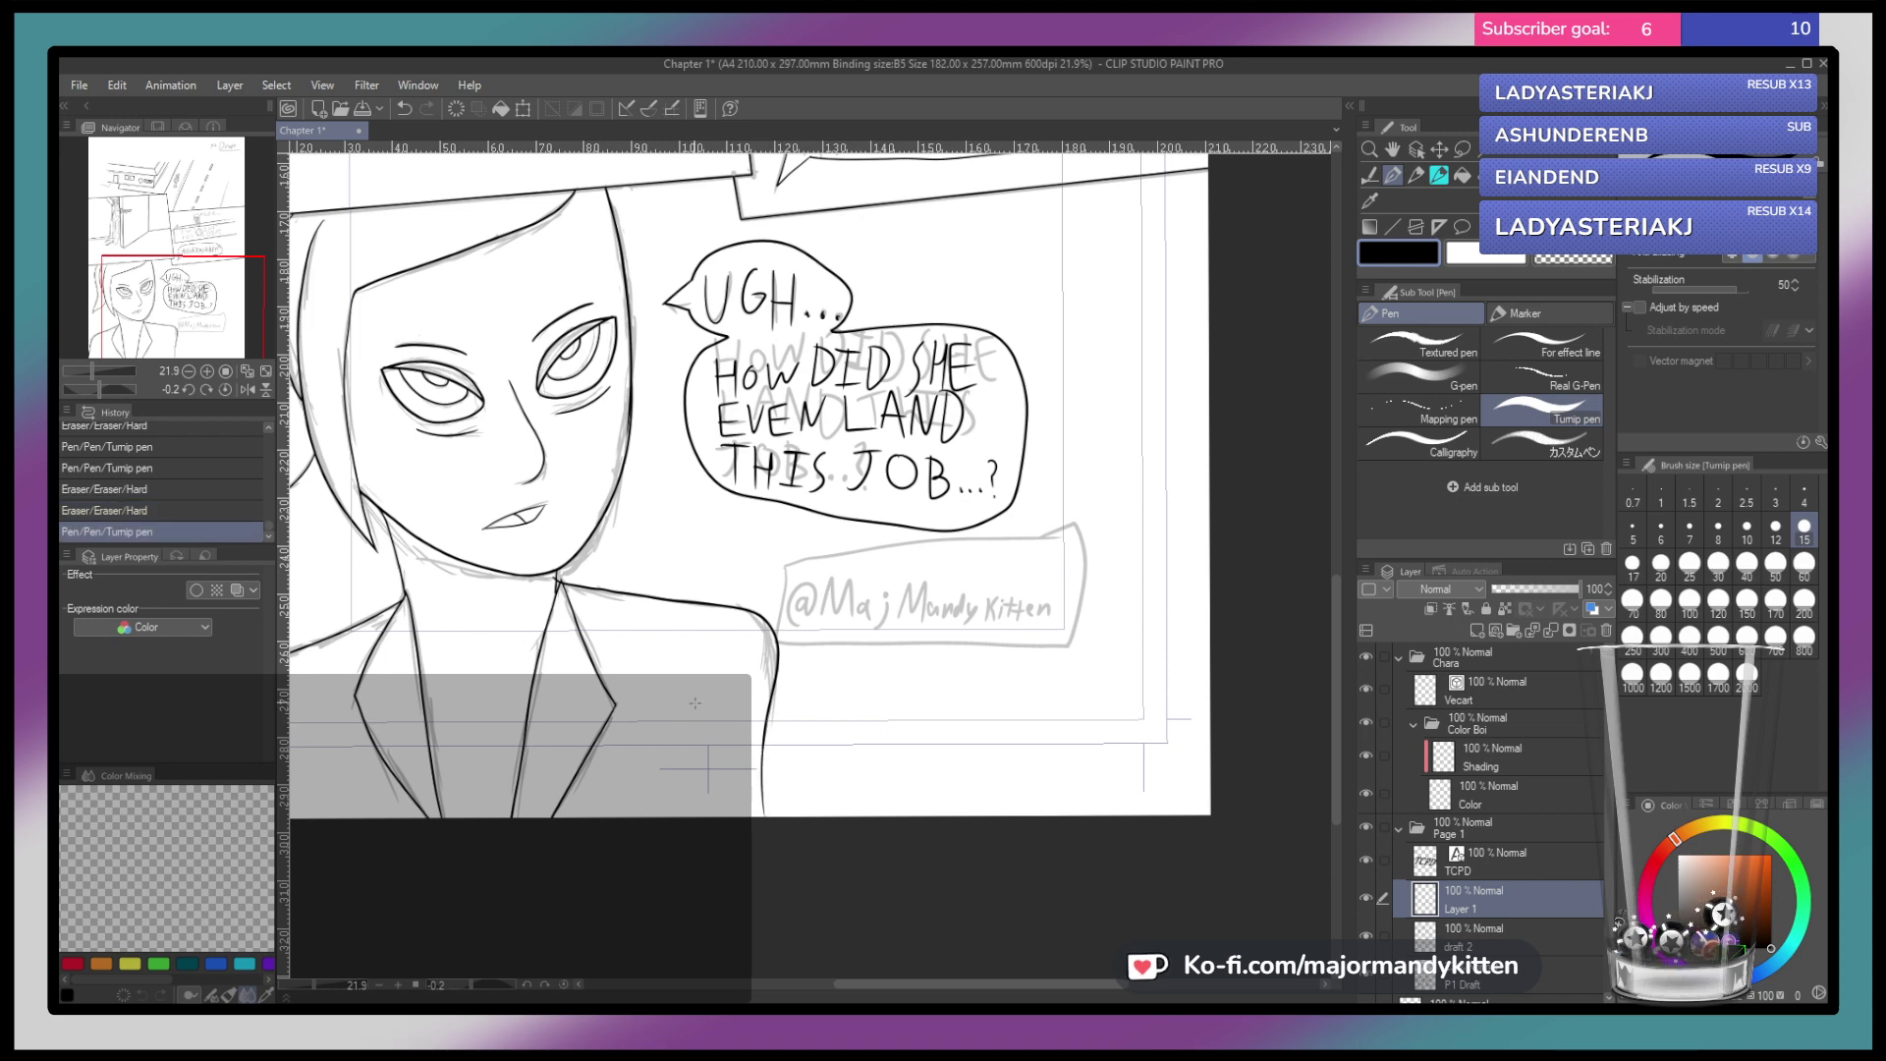
Try inking the inner arm line and a crease on the jacket sleeve and undo those strokes
left_click_drag(693, 702, 703, 783)
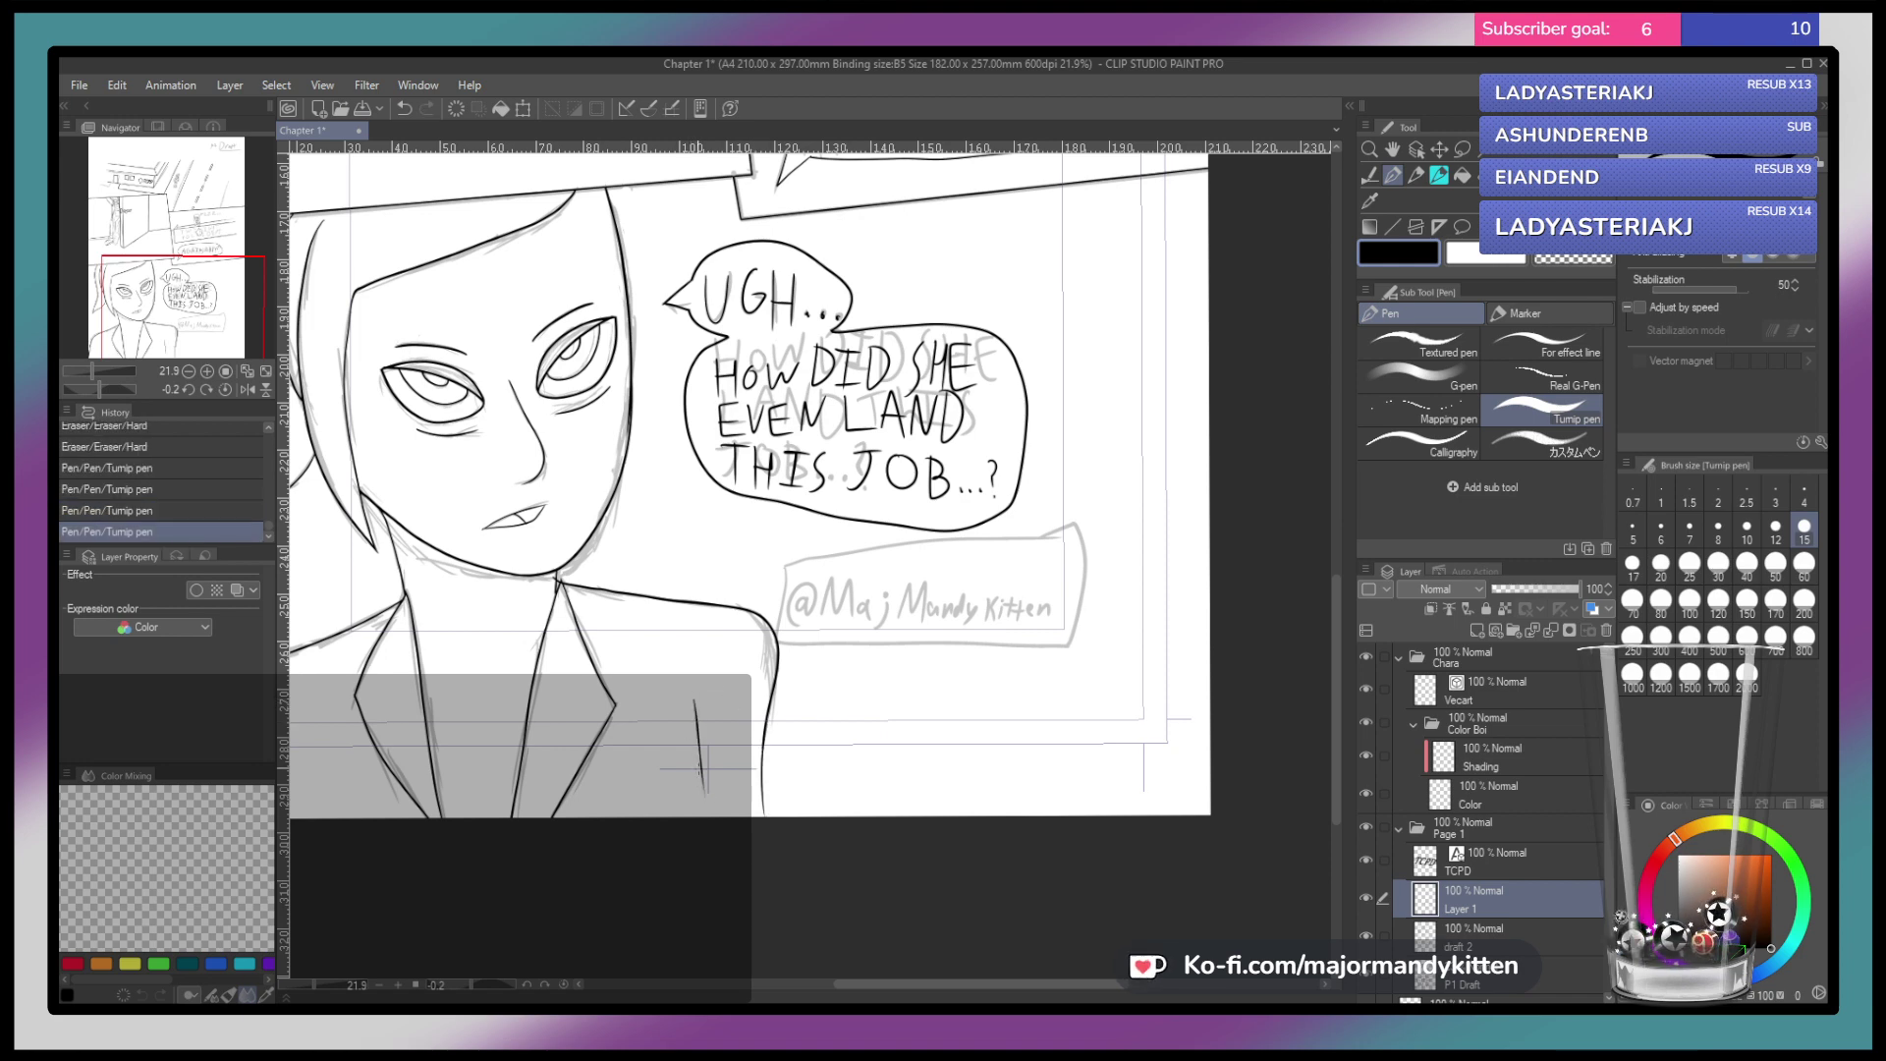
key("ctrl+z")
key("ctrl+z")
key("ctrl+z")
left_click_drag(695, 714, 701, 756)
mouse_move(699, 737)
left_mouse_down()
mouse_move(718, 815)
mouse_move(762, 665)
mouse_move(794, 672)
mouse_move(749, 728)
left_mouse_up()
key("ctrl+z")
key("ctrl+z")
key("ctrl+z")
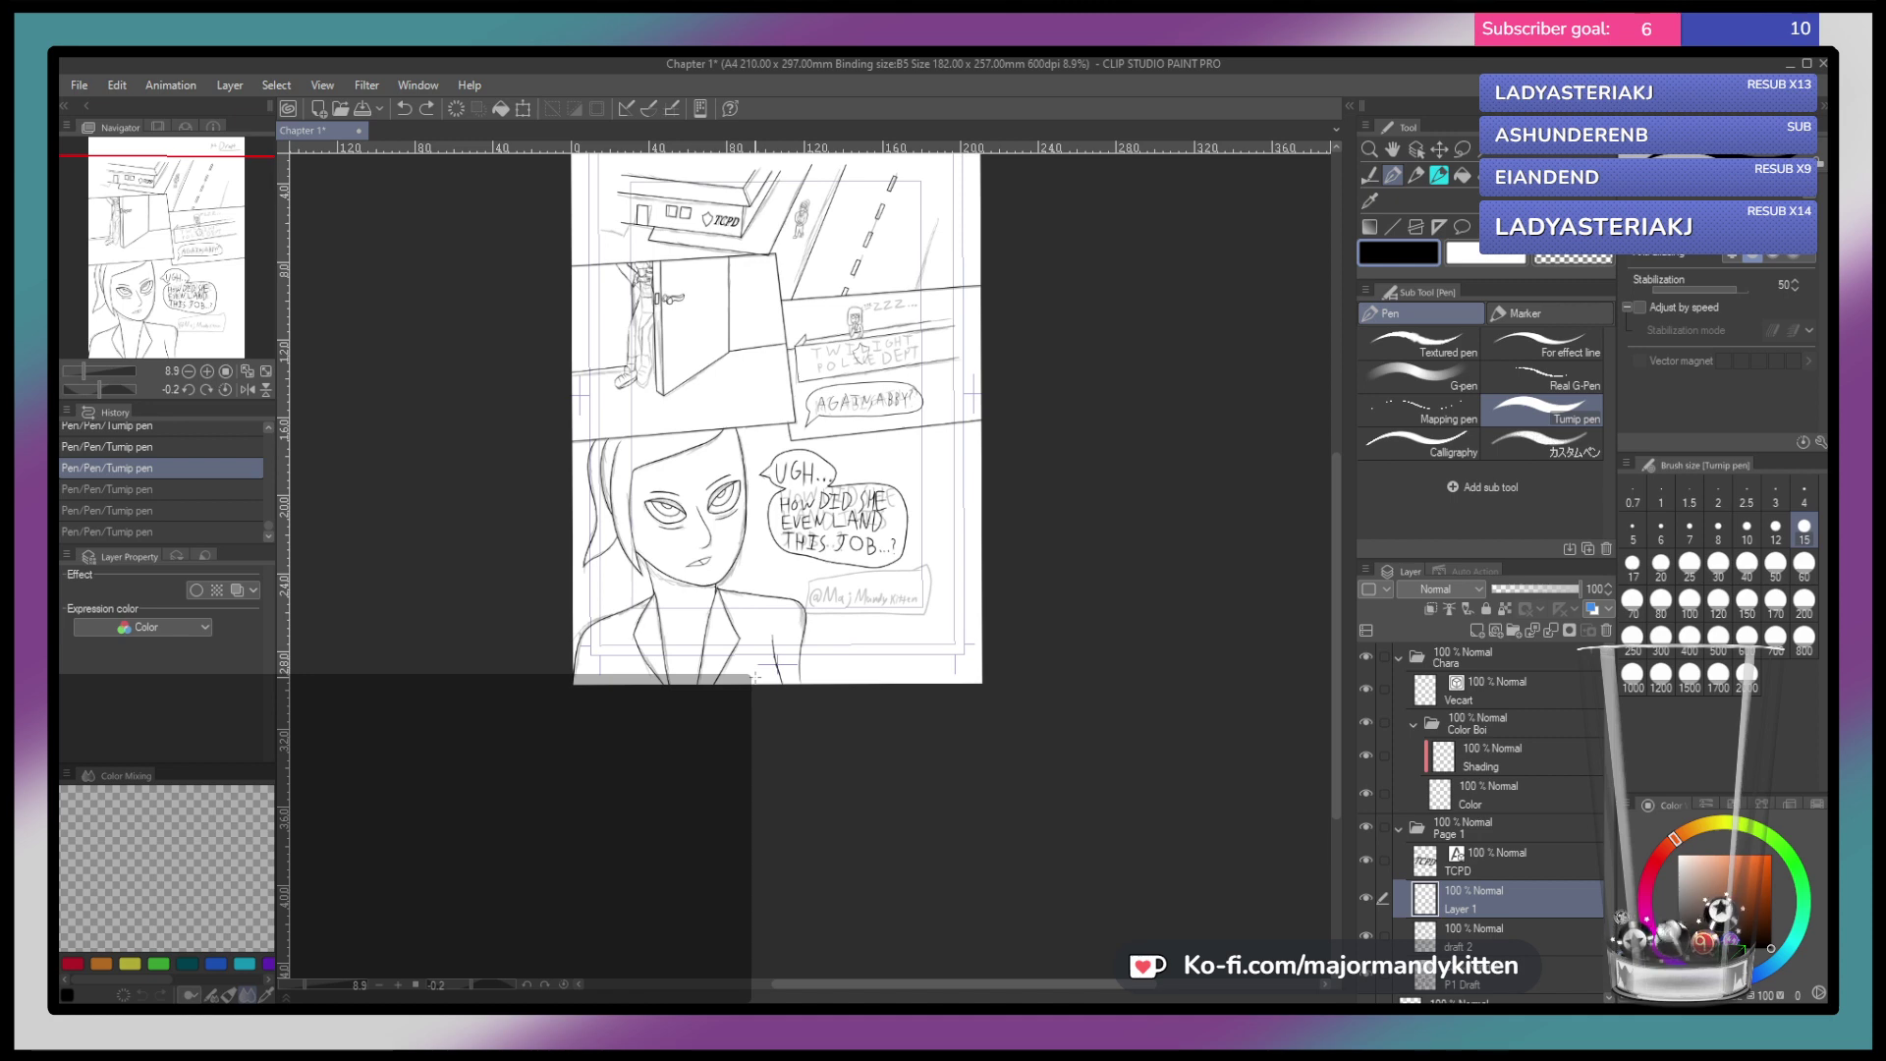
Ink the long slanted line on the far right side of the road in the top panel, up to the page's upper edge
left_click_drag(755, 678, 719, 753)
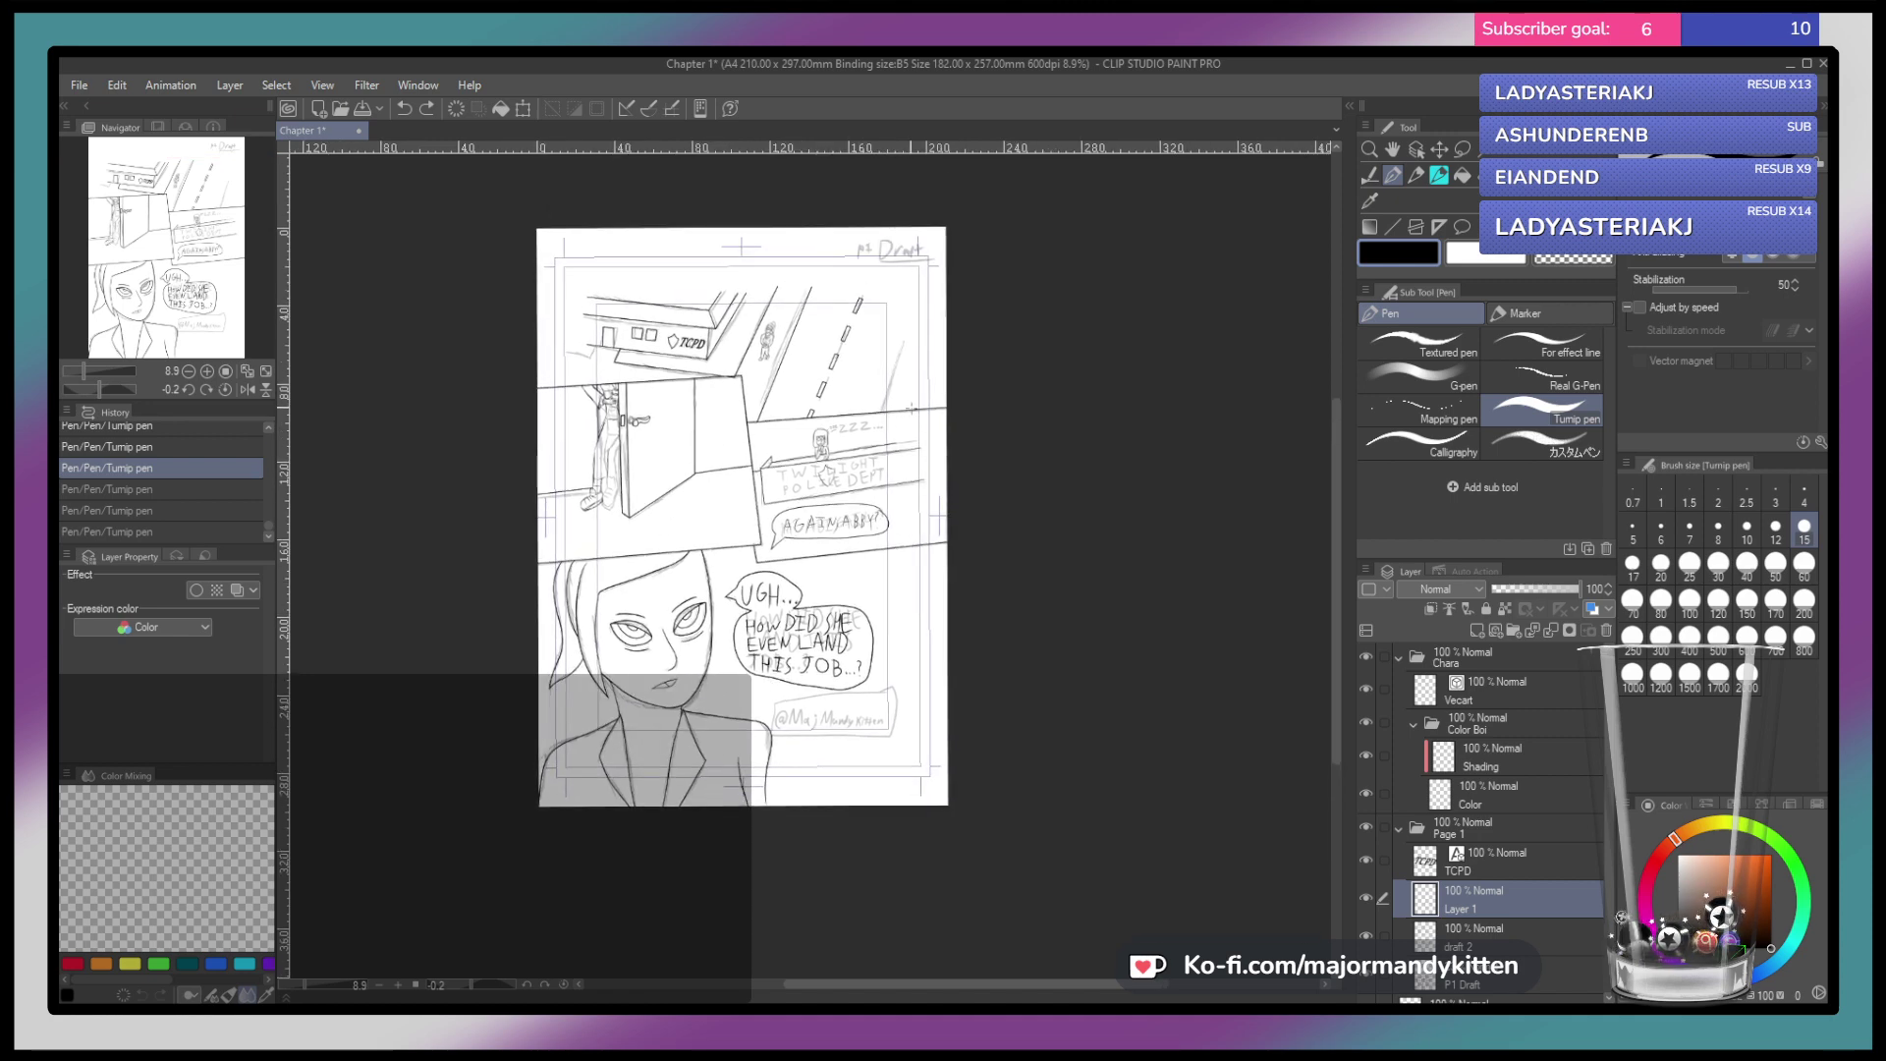
mouse_move(889, 407)
left_mouse_down()
mouse_move(969, 340)
mouse_move(857, 542)
mouse_move(911, 277)
mouse_move(857, 484)
left_mouse_up()
left_click_drag(921, 334, 864, 455)
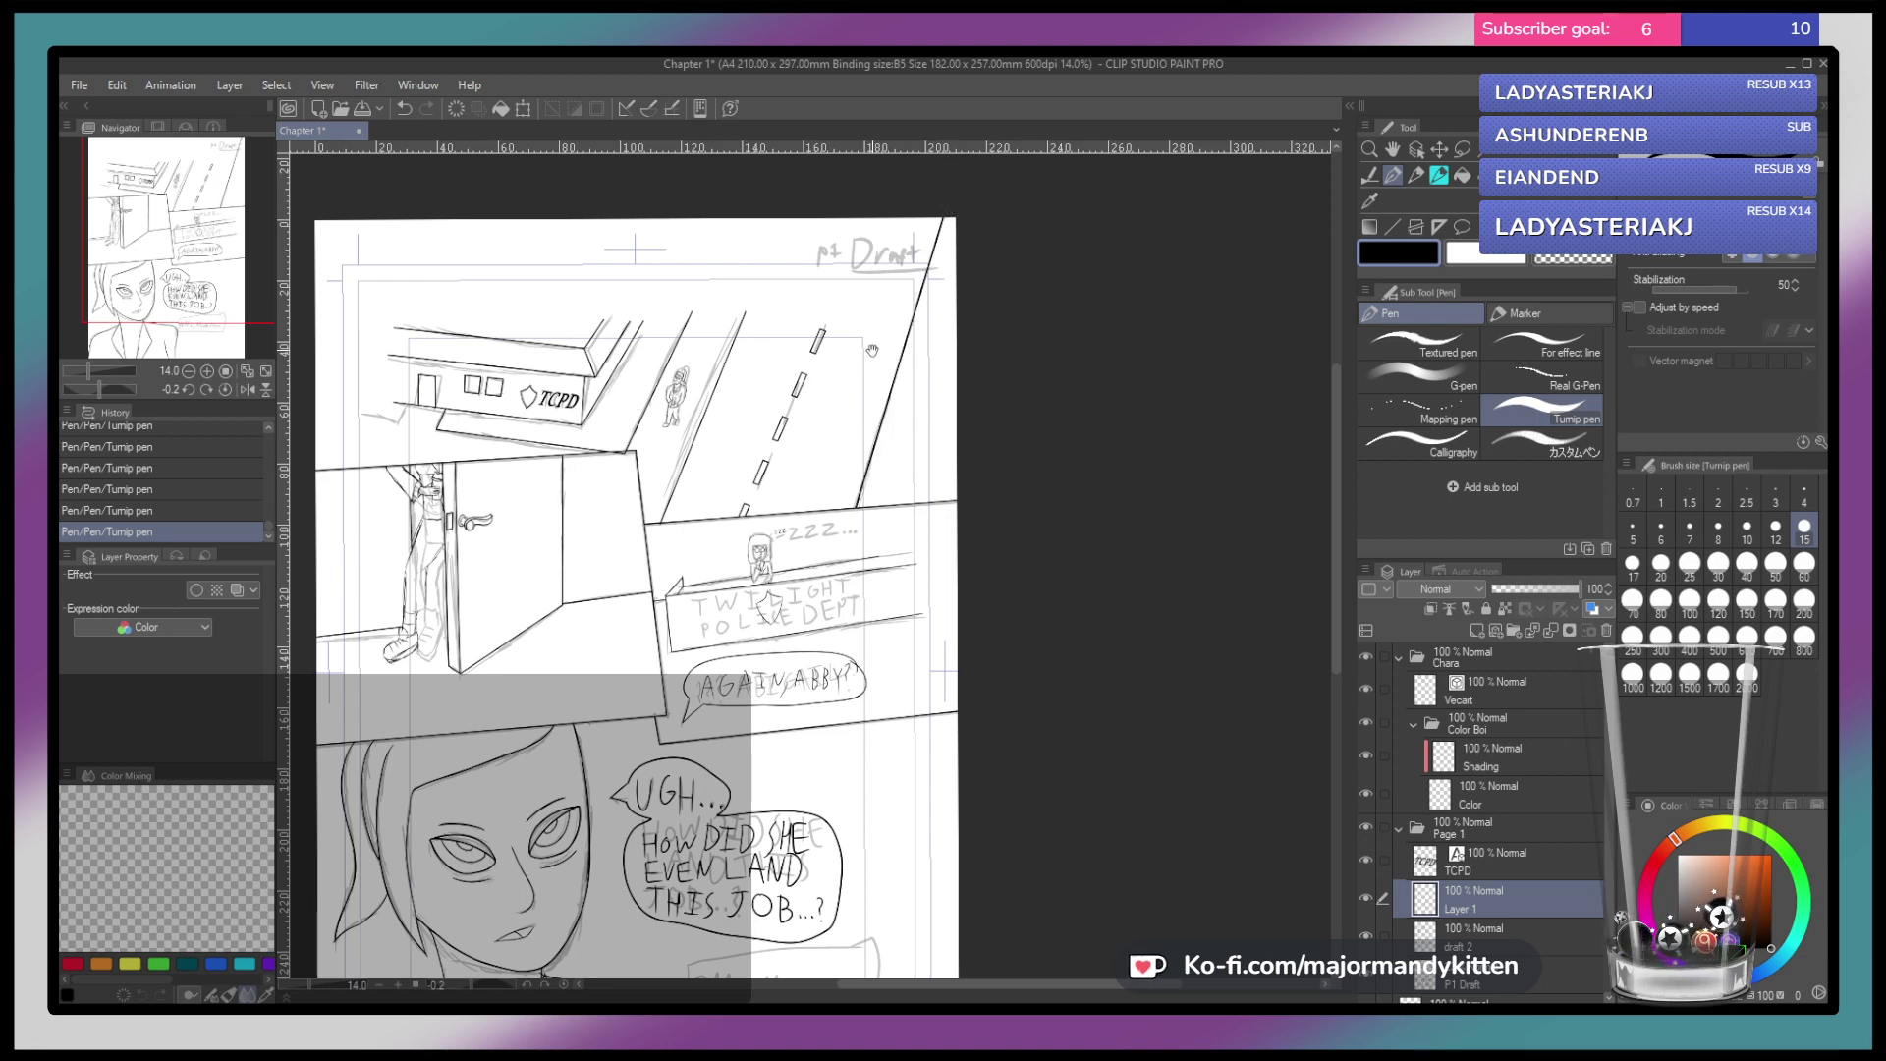
left_click_drag(874, 346, 874, 469)
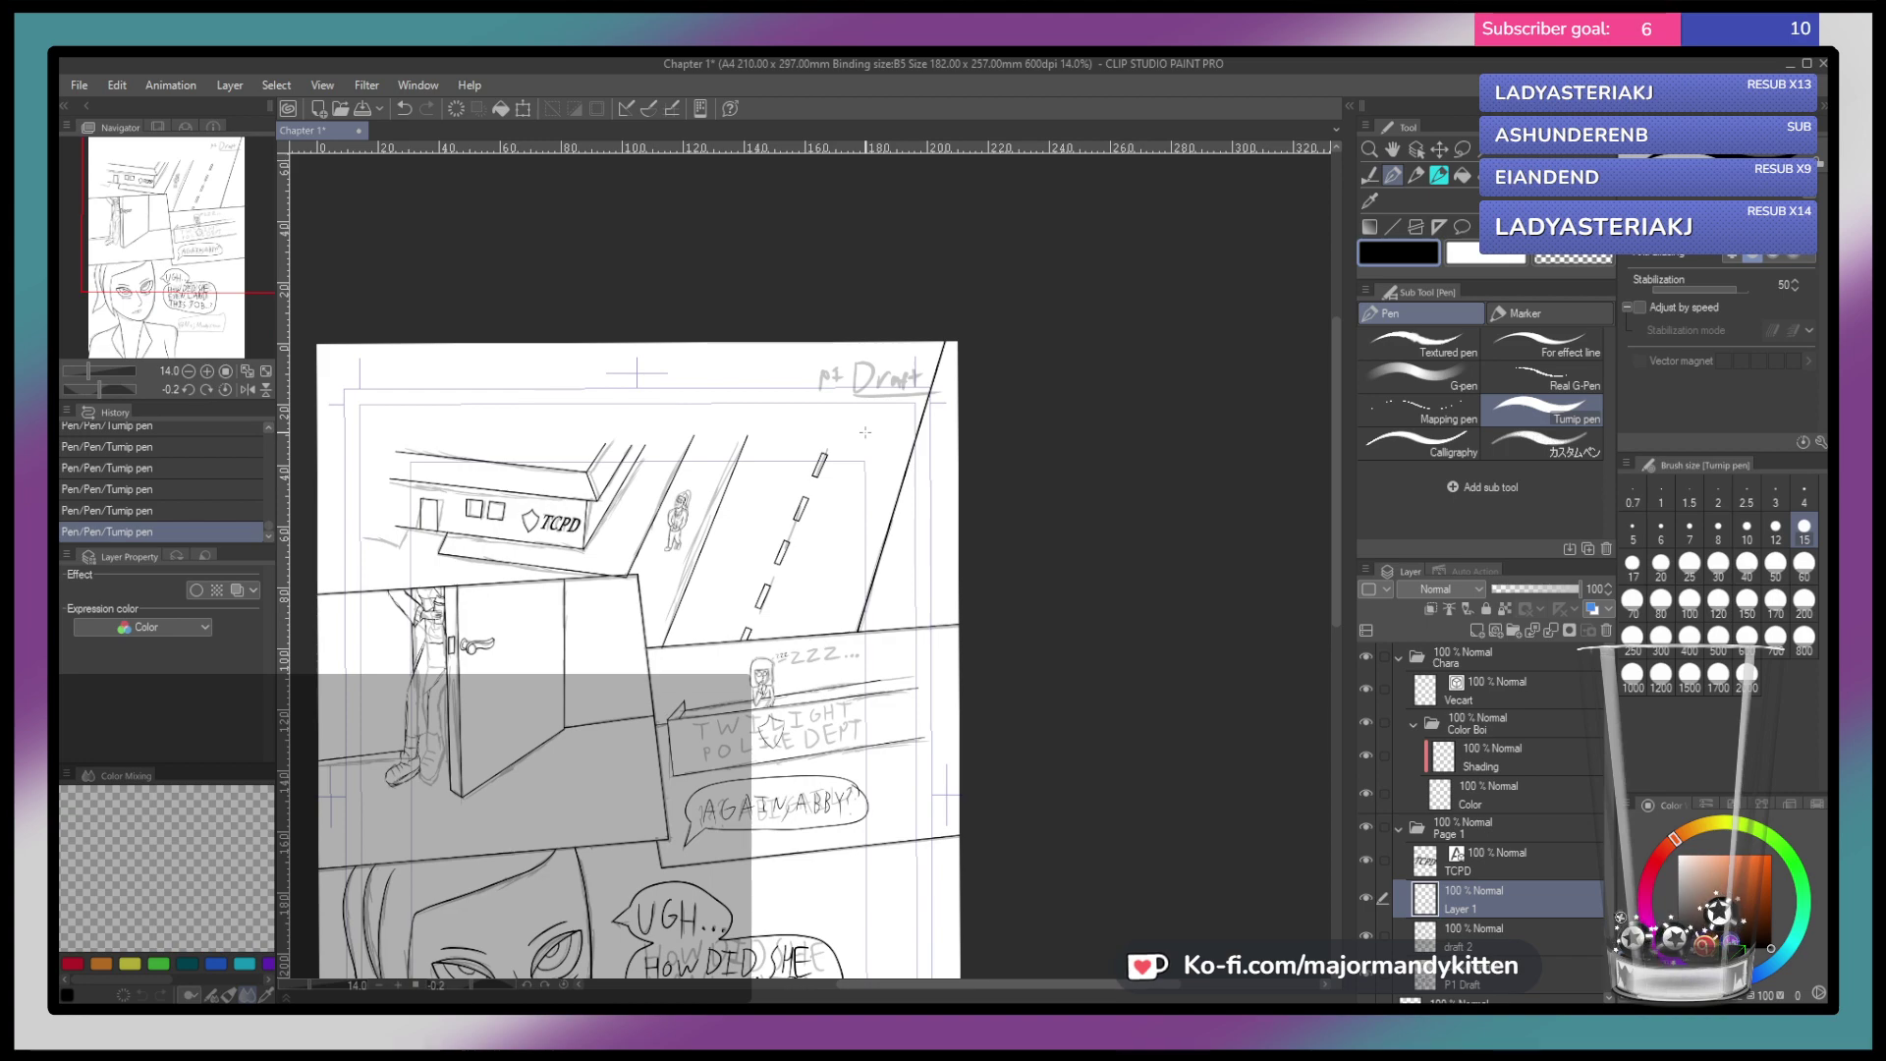
left_click_drag(396, 522, 579, 591)
mouse_move(580, 591)
left_mouse_down()
mouse_move(573, 557)
mouse_move(555, 563)
left_mouse_up()
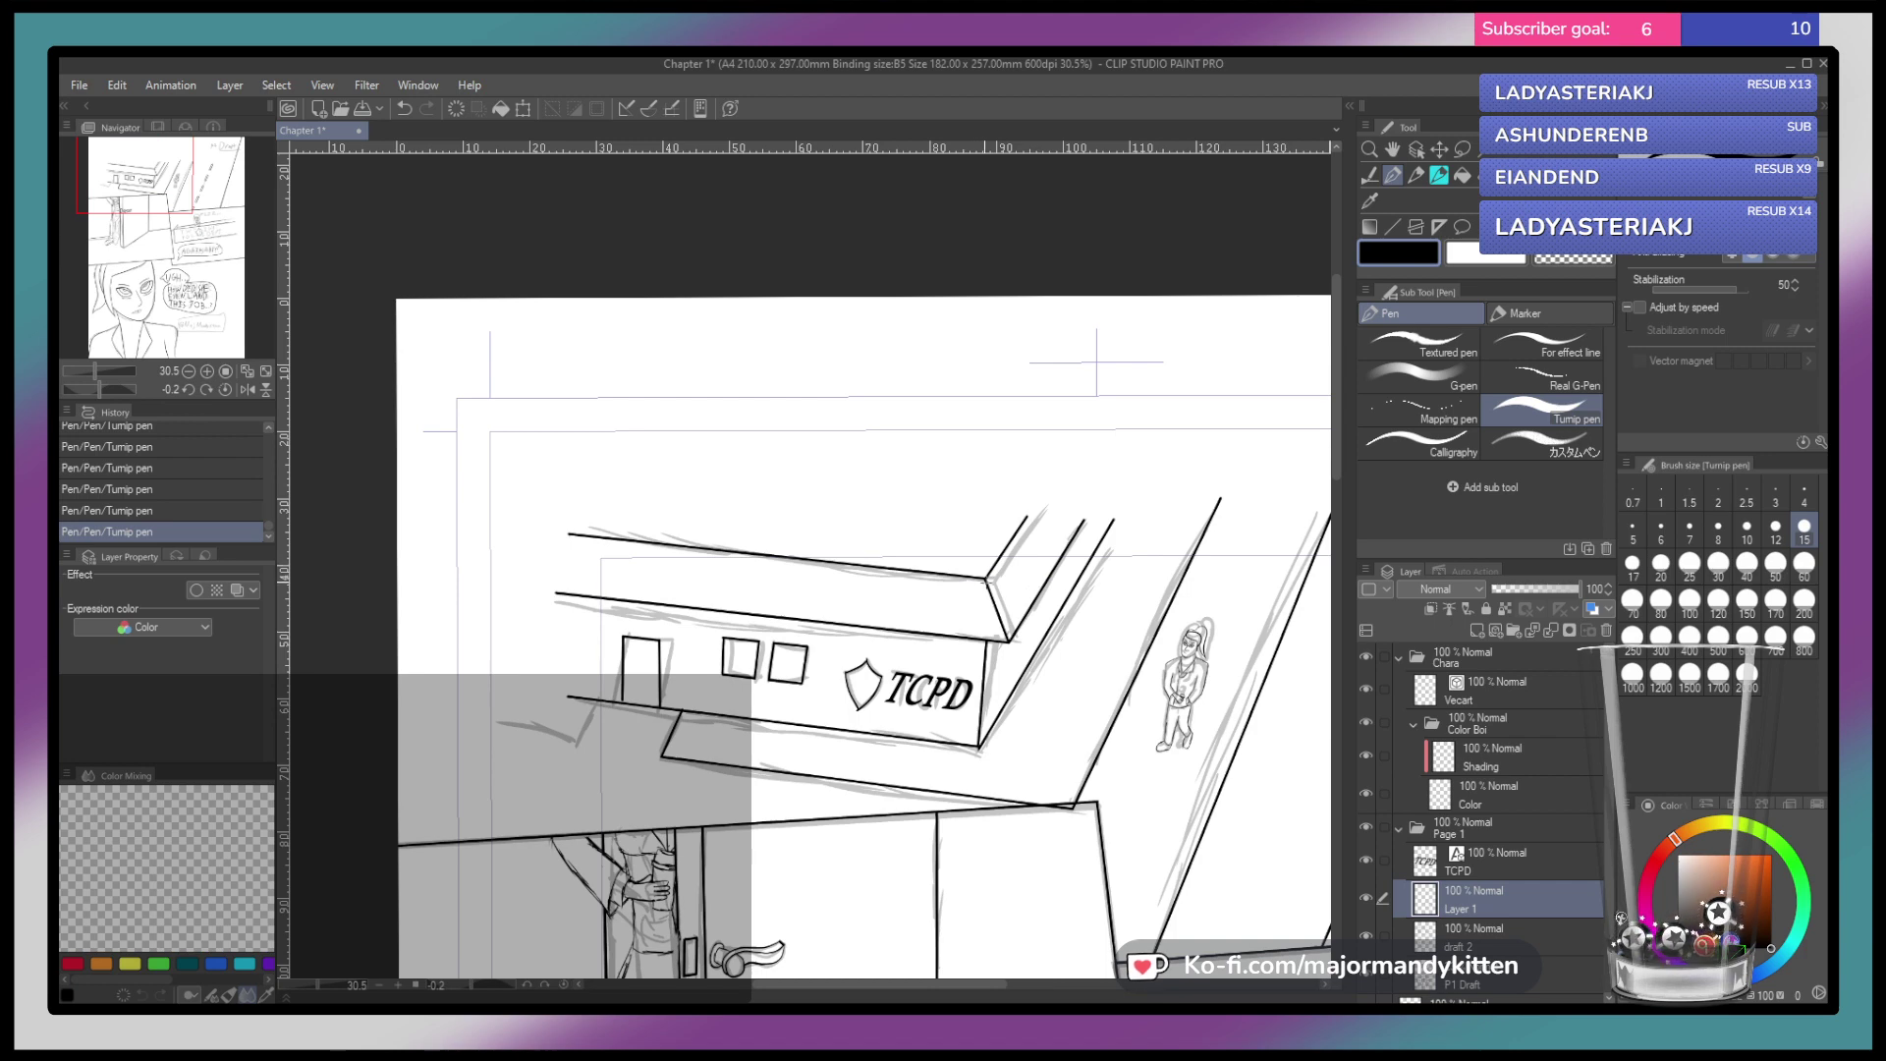
Try extending the police station's two long roof lines out to the page's left edge and undo the strokes
left_click_drag(985, 580, 548, 535)
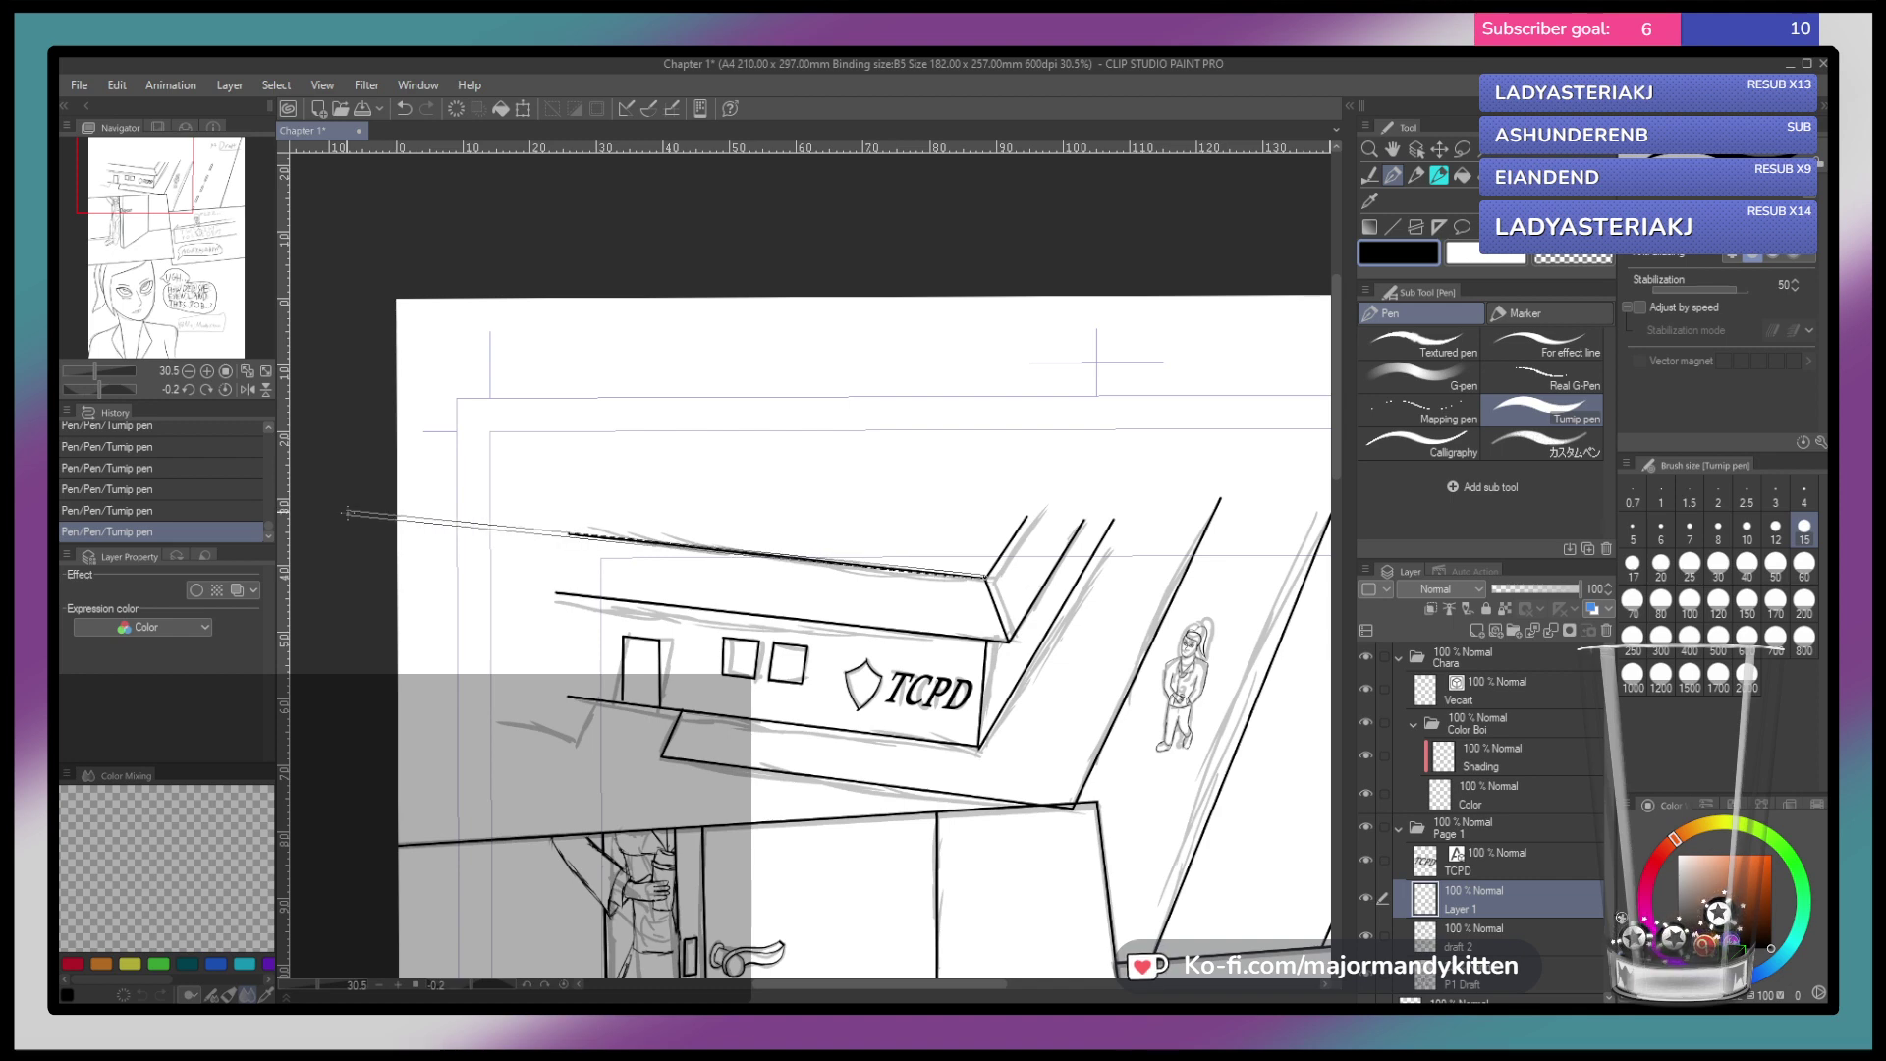
key("ctrl+z")
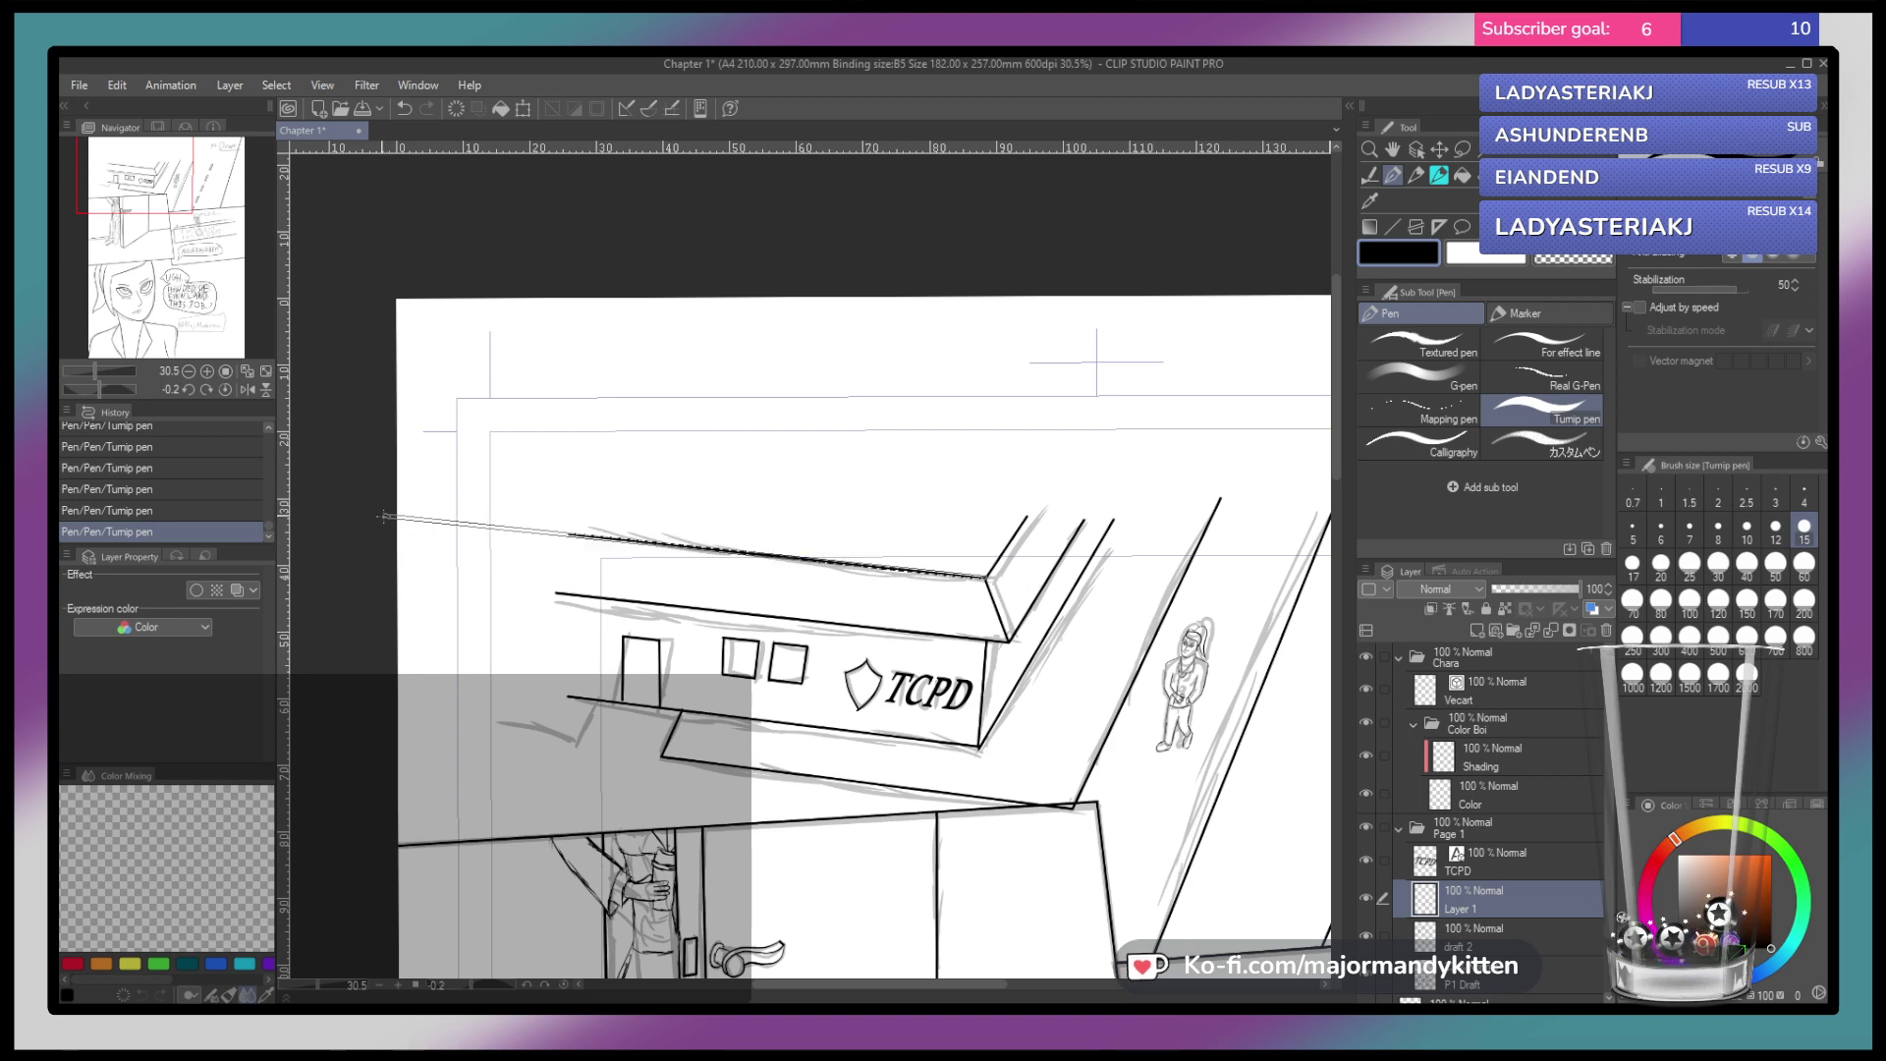
left_click_drag(379, 514, 375, 514)
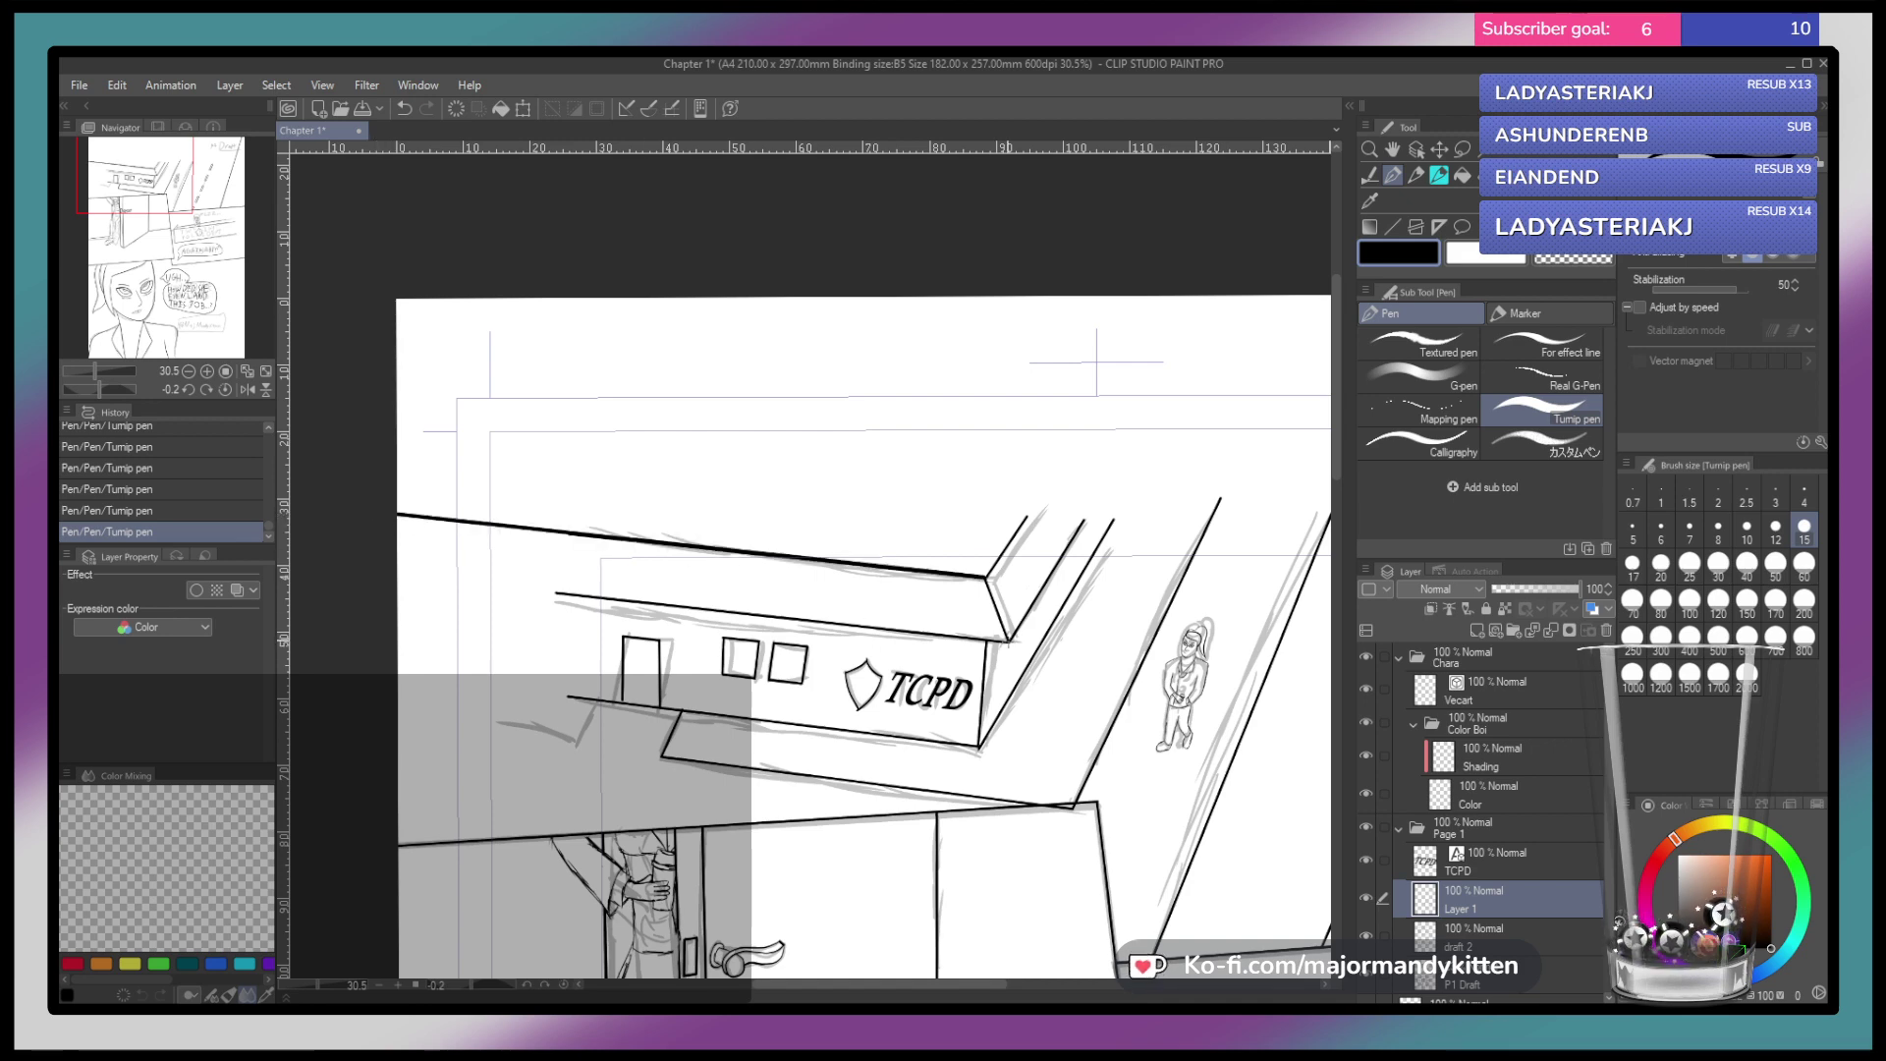
left_click_drag(1009, 644, 352, 570)
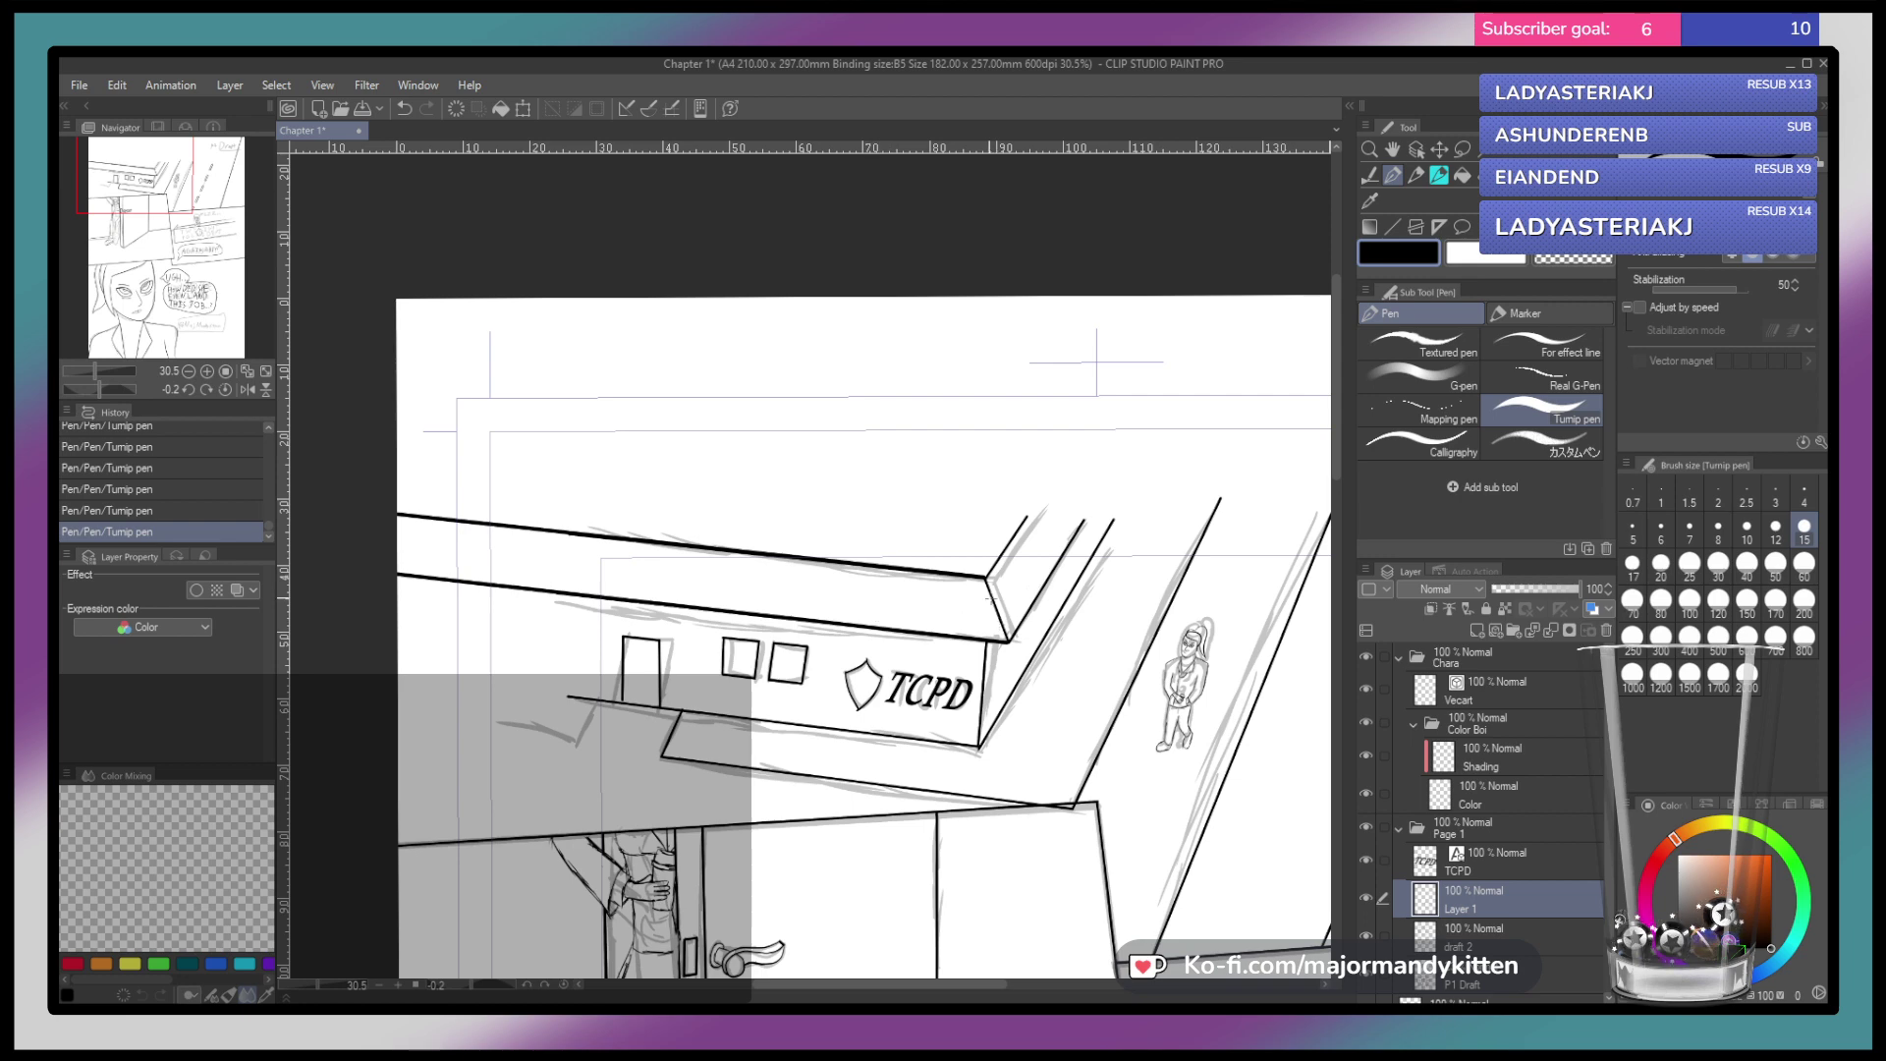
left_click_drag(984, 575, 1007, 640)
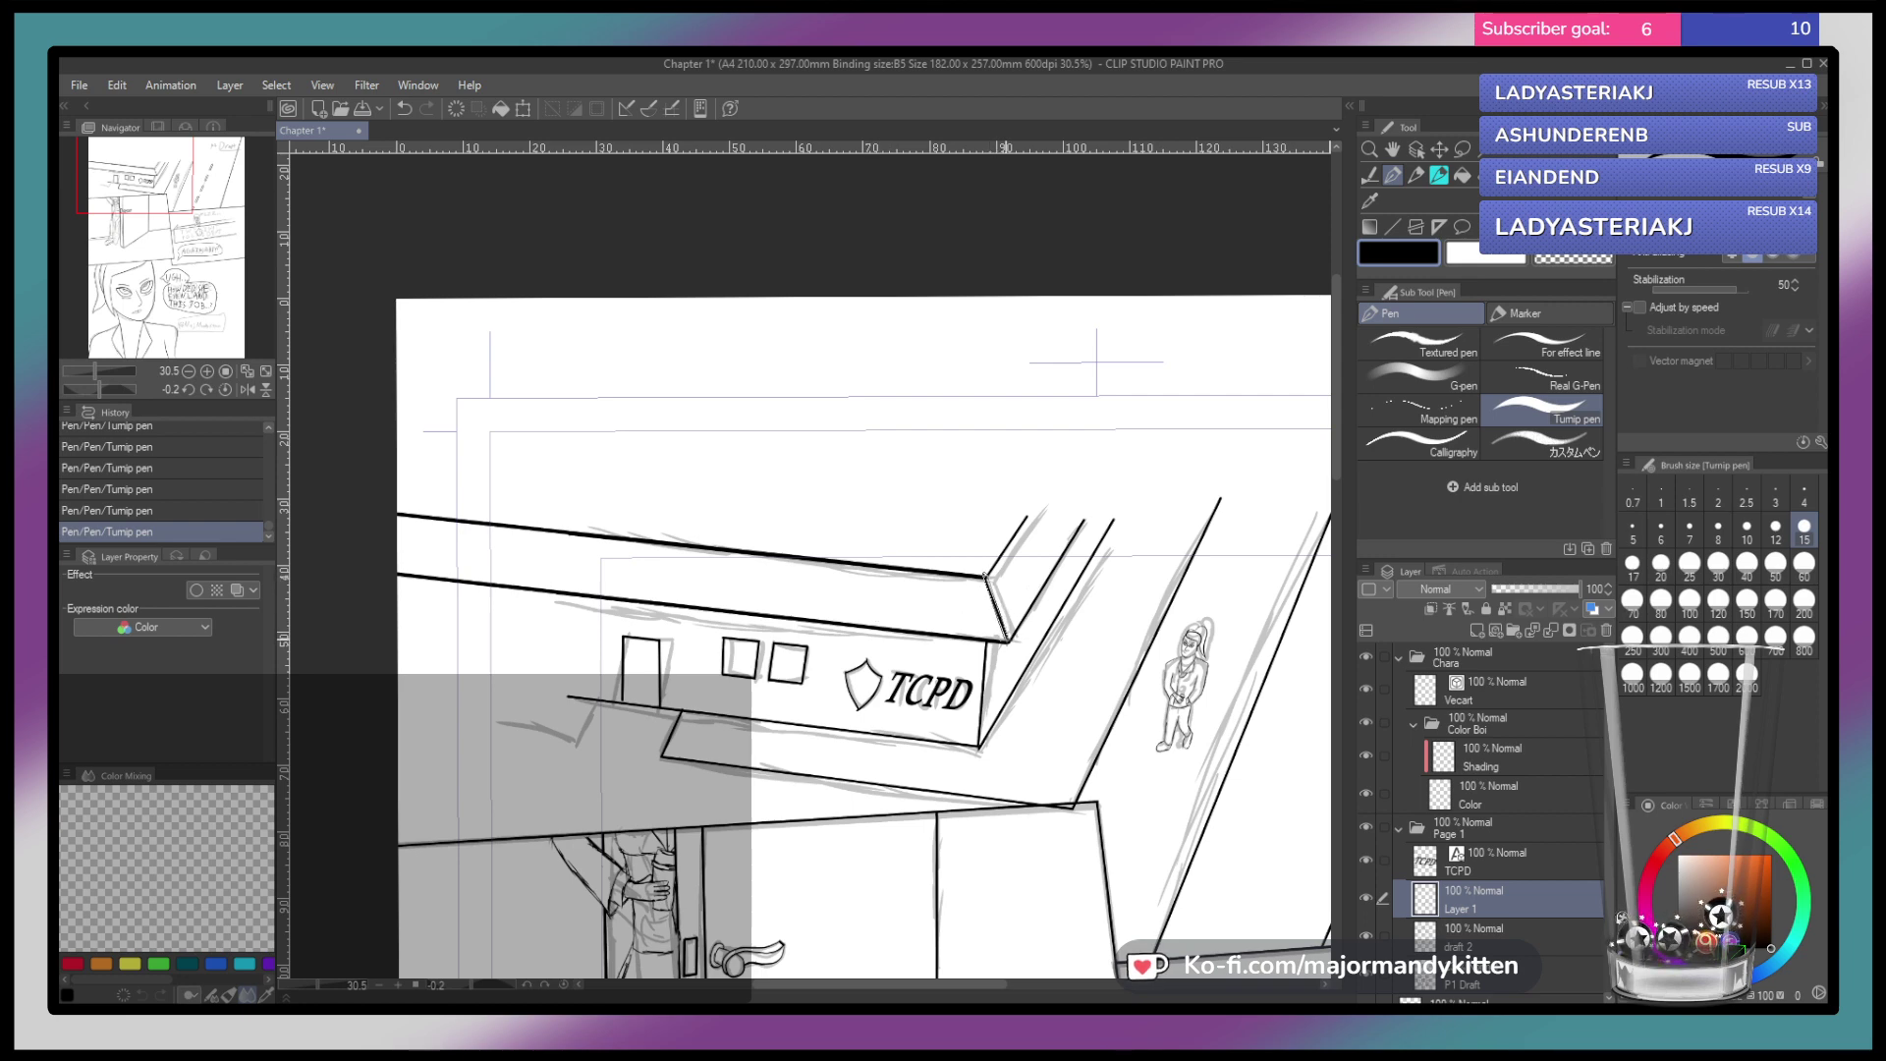
key("ctrl+z")
key("ctrl+z")
key("ctrl+z")
key("ctrl+z")
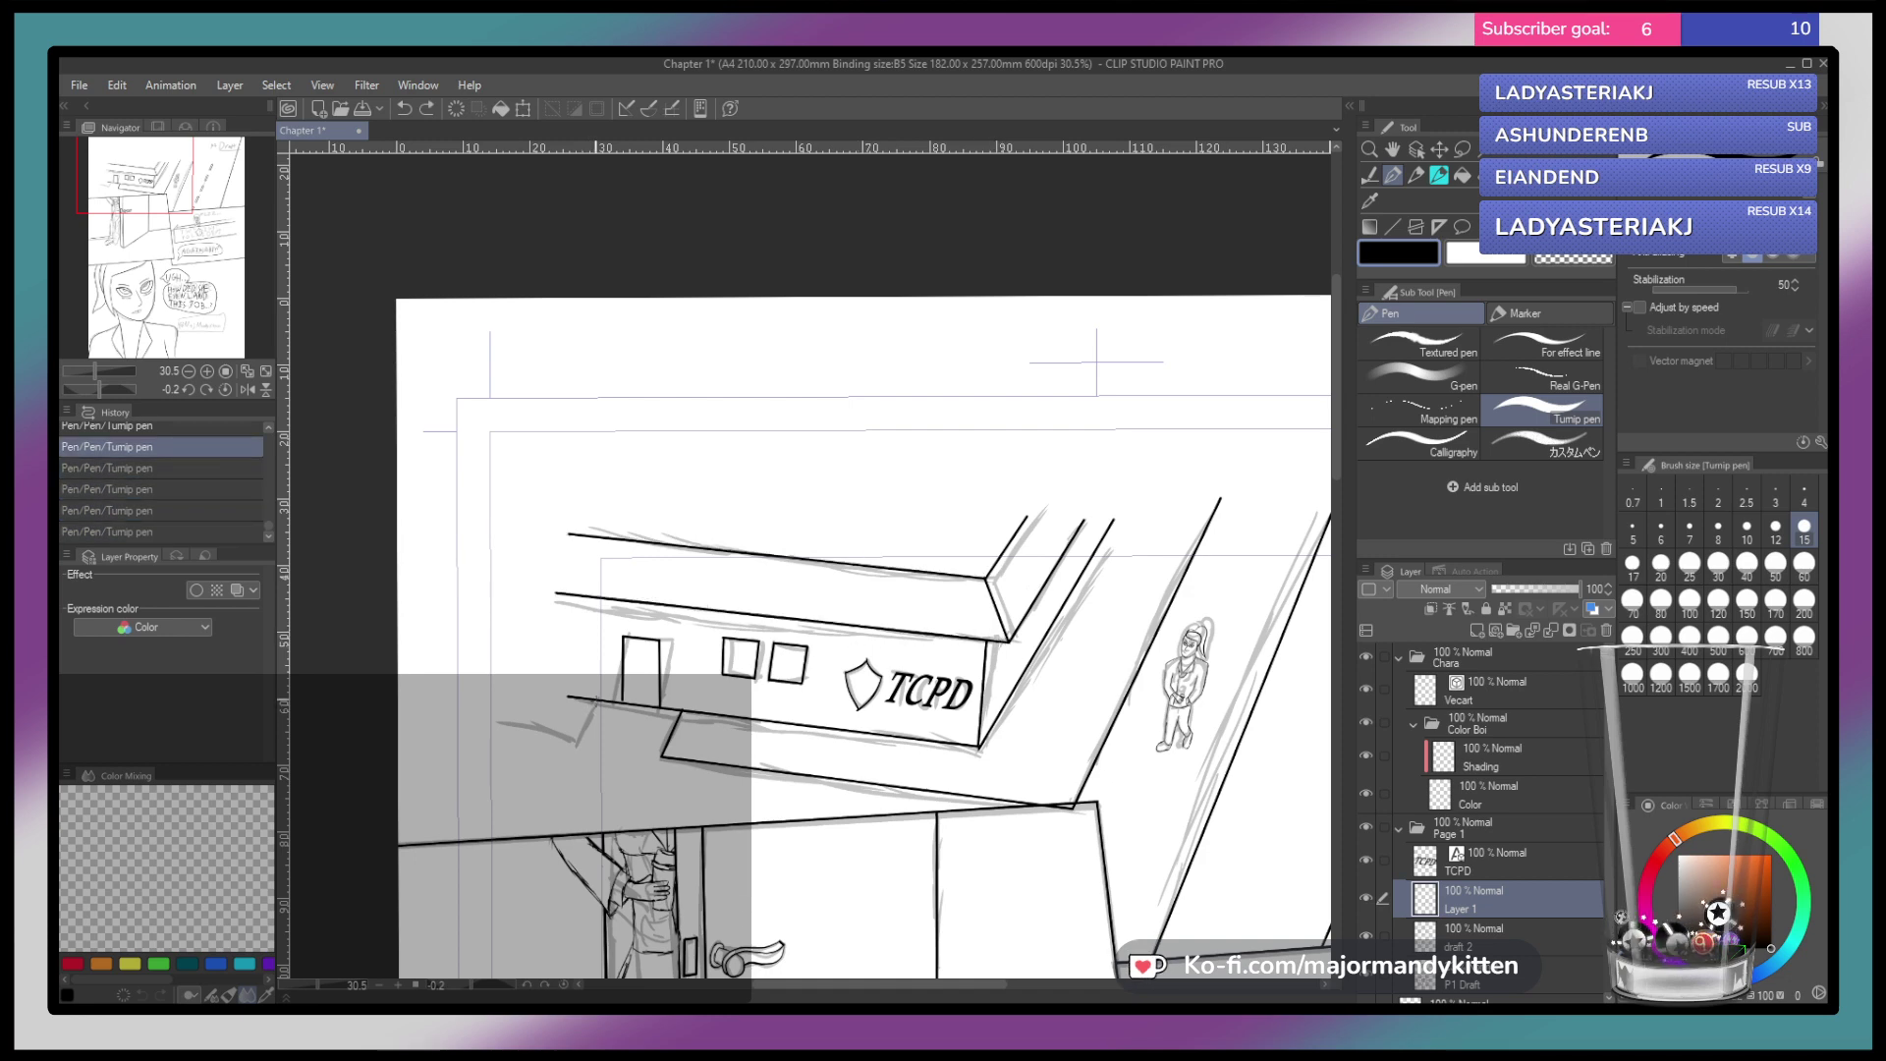
Ink the short slanted ground edge below the station's door and a line from its lower end to the page's left edge
left_click(595, 699)
left_click(575, 743, "shift")
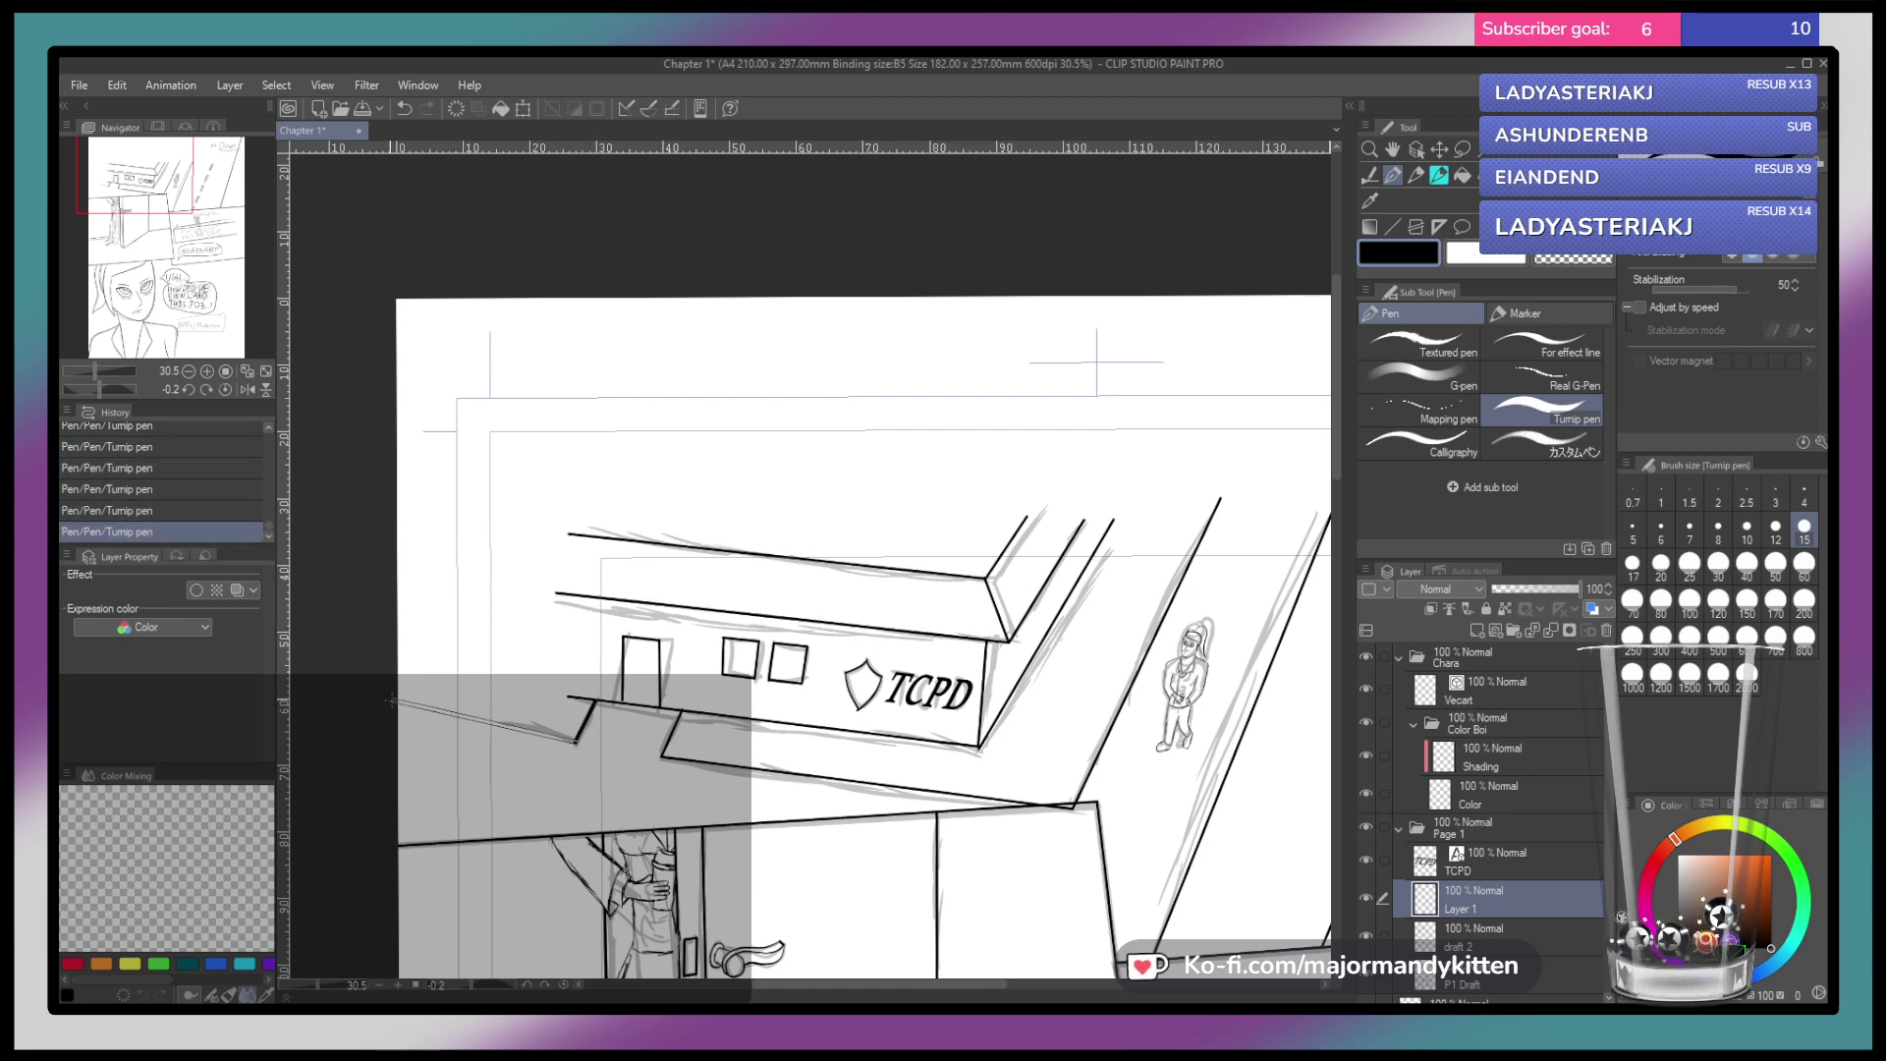
left_click_drag(576, 741, 383, 696)
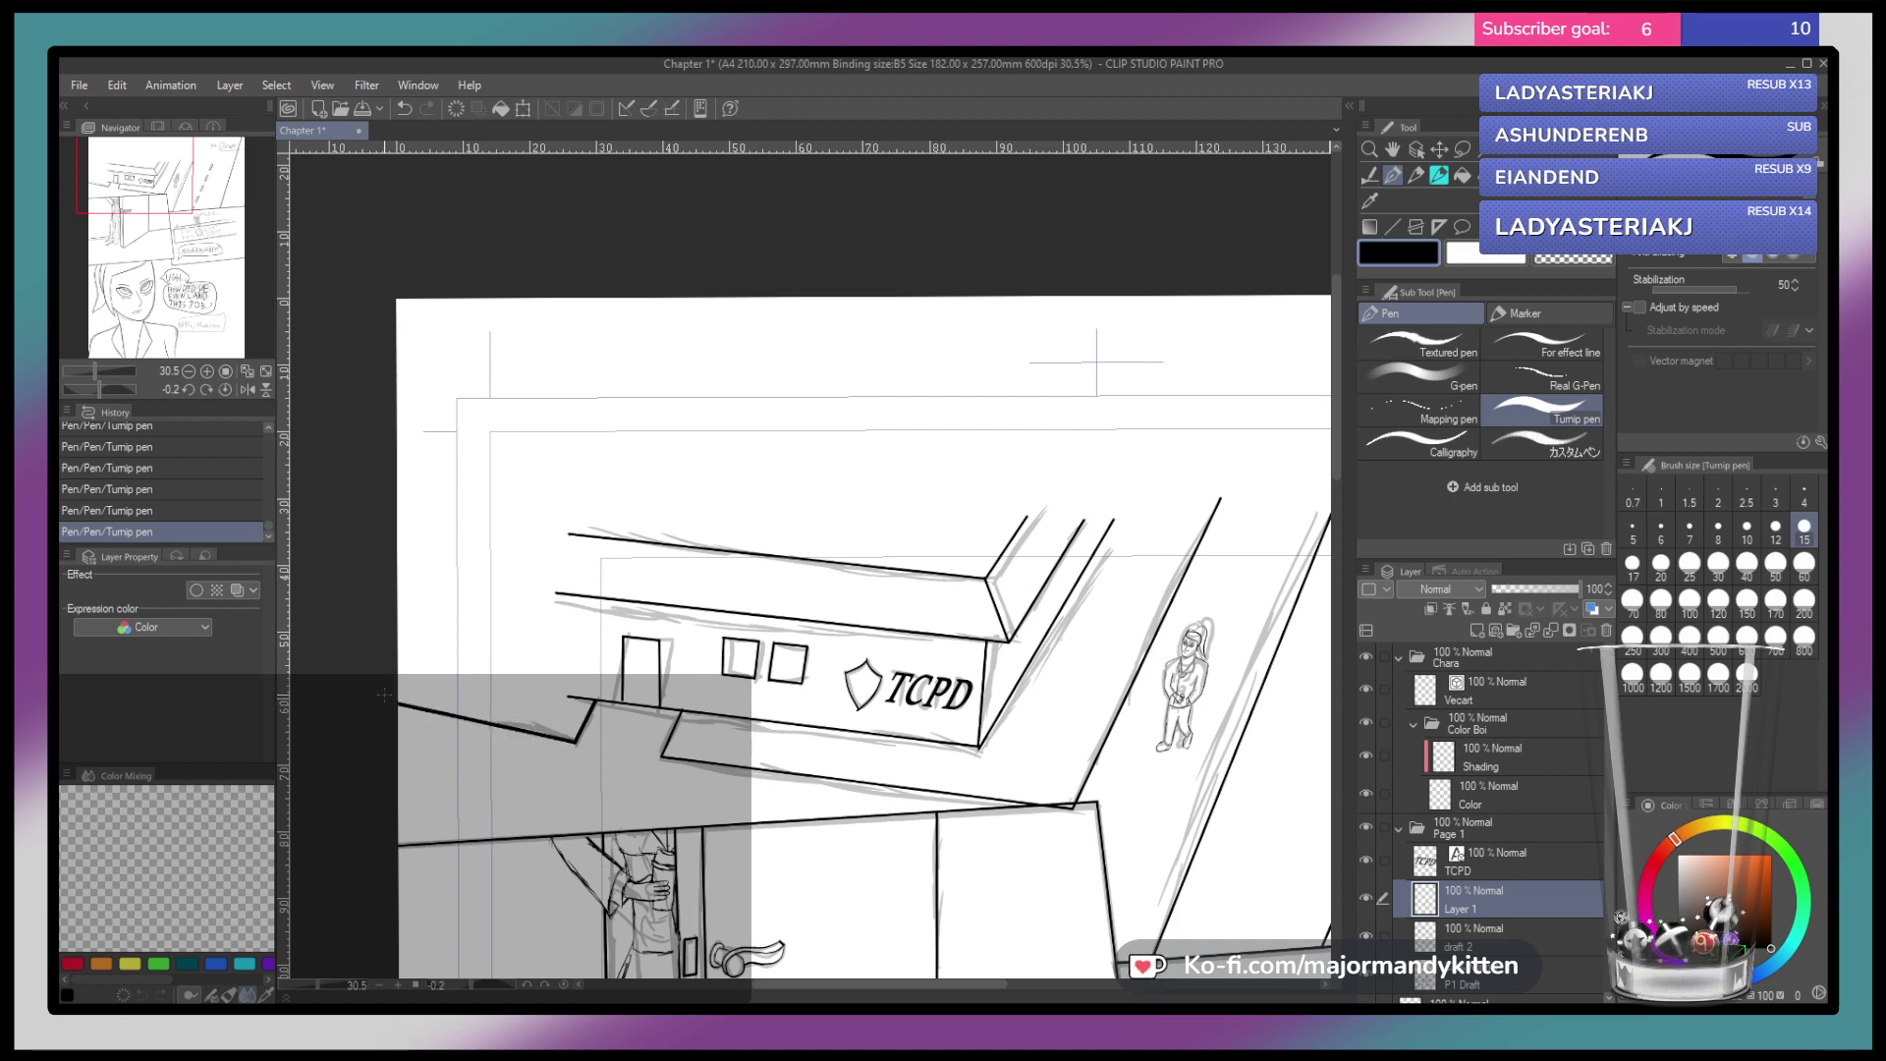
key("ctrl+z")
left_click_drag(575, 742, 376, 724)
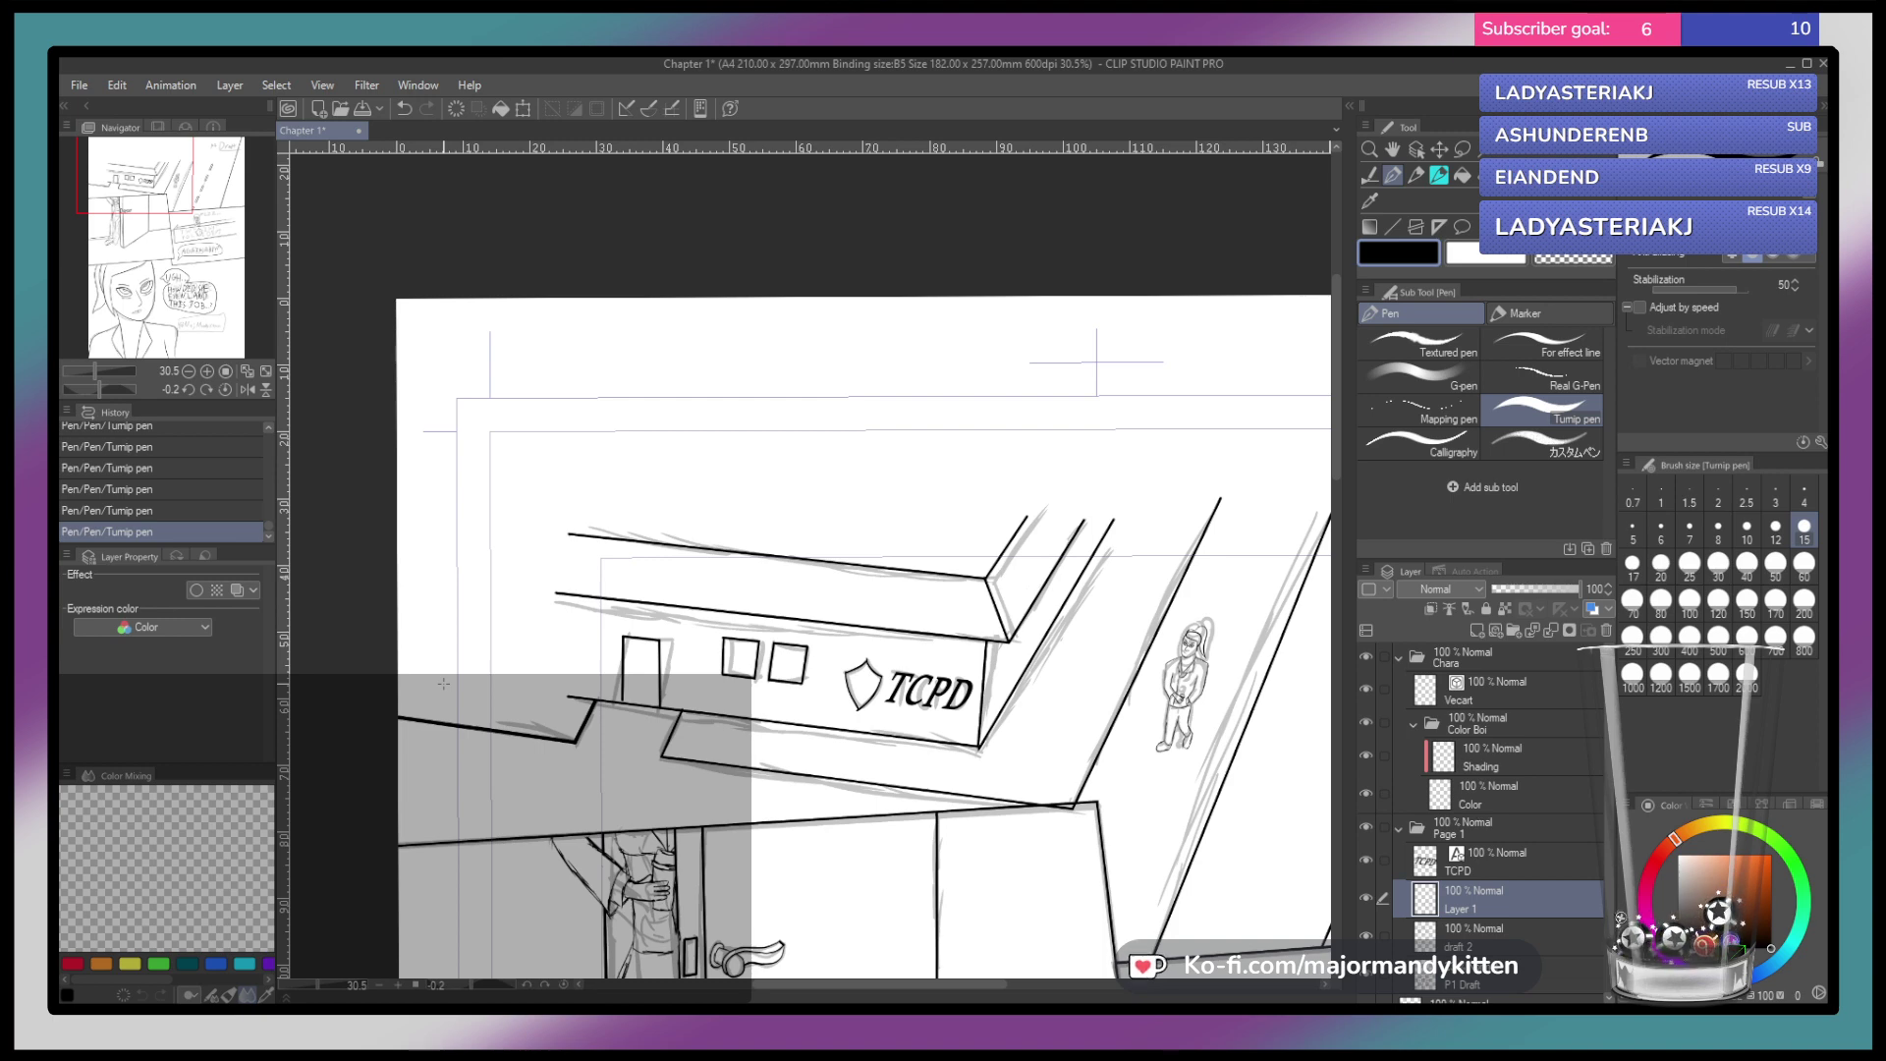
scroll(1211, 641, "down", 4)
left_click_drag(1173, 662, 764, 391)
left_click_drag(793, 522, 772, 526)
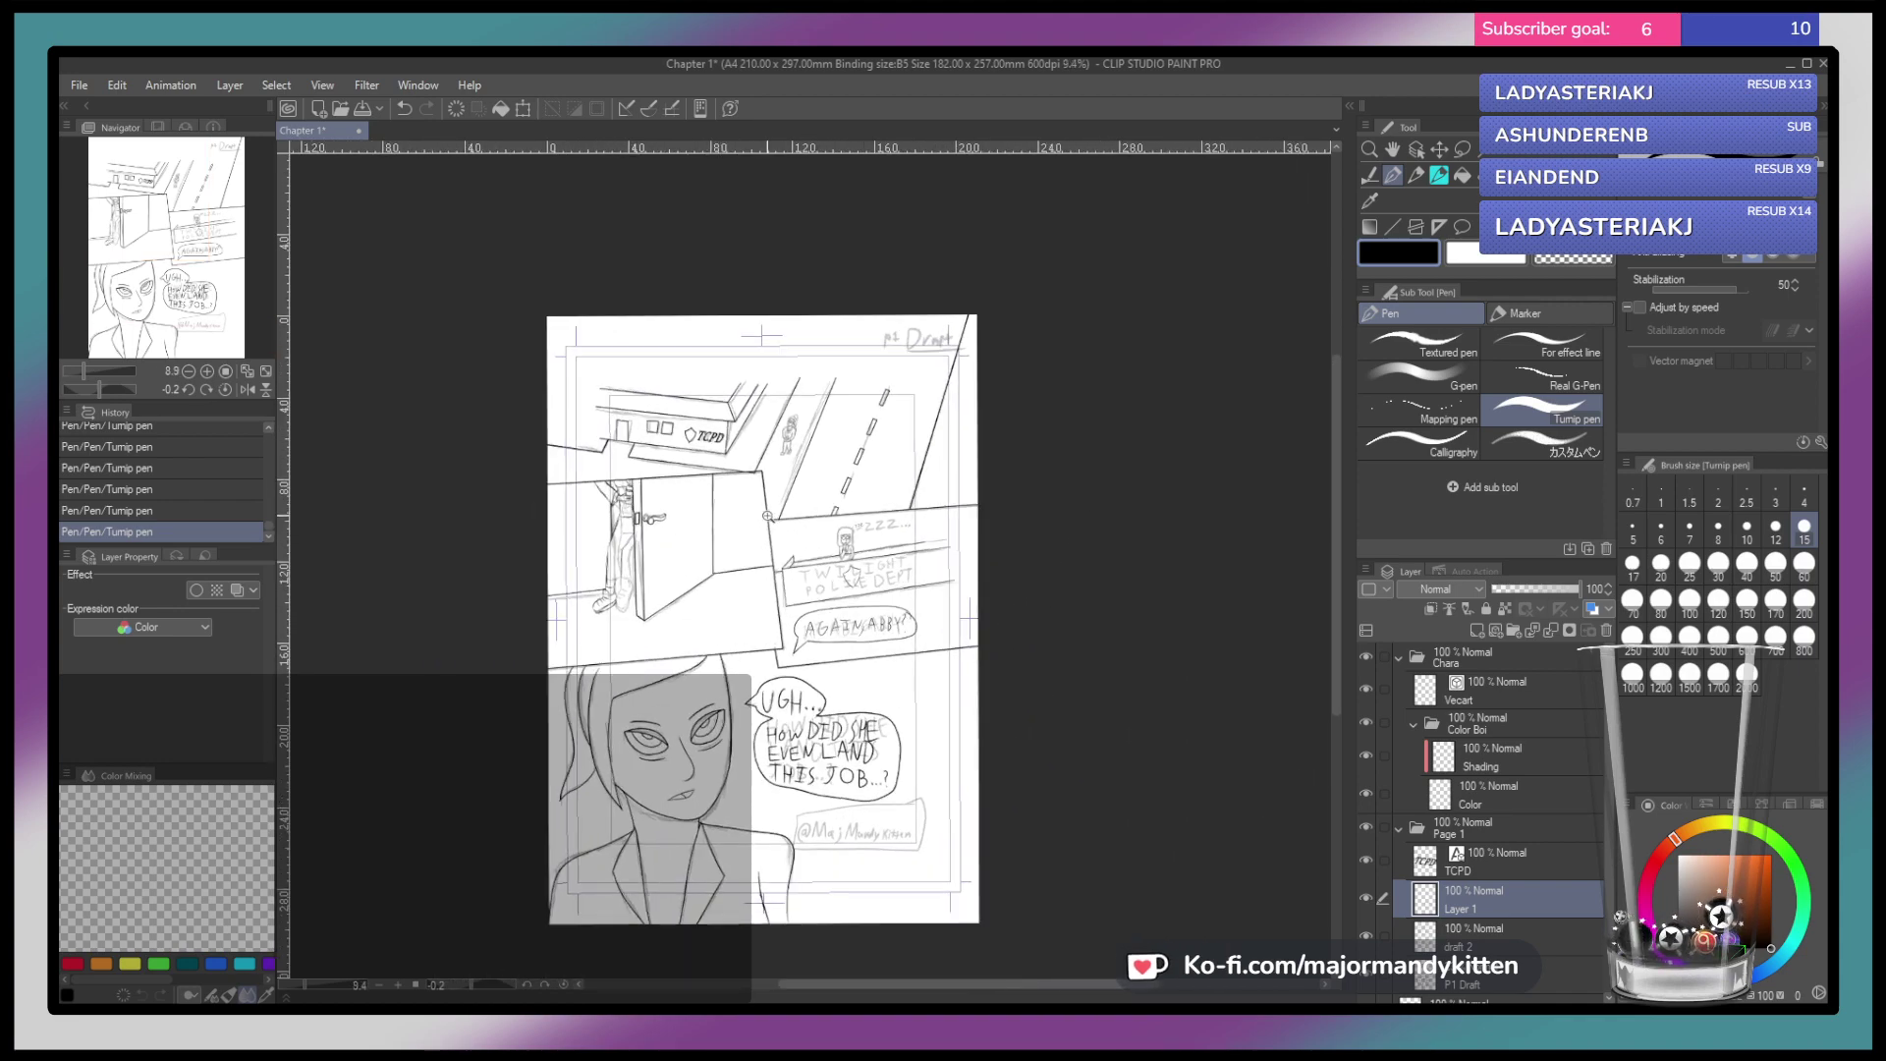
scroll(774, 525, "up", 1)
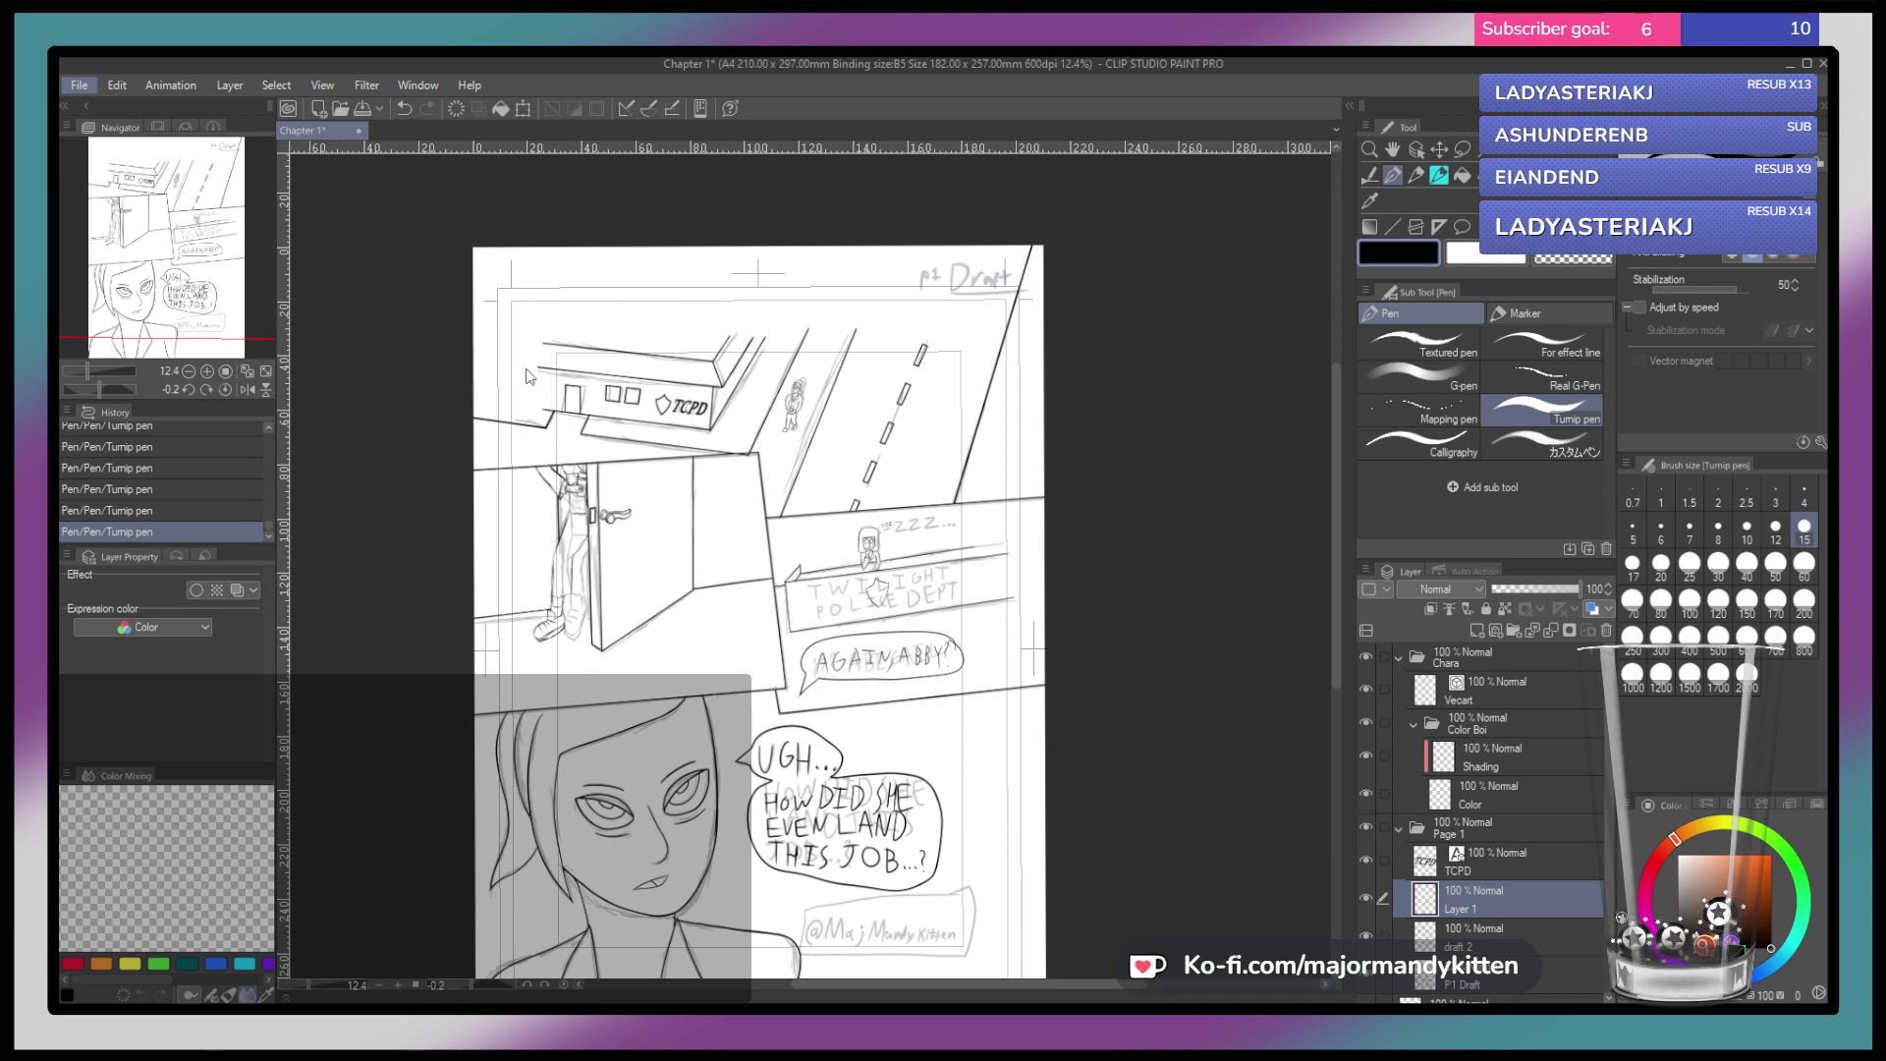
key("alt+Tab")
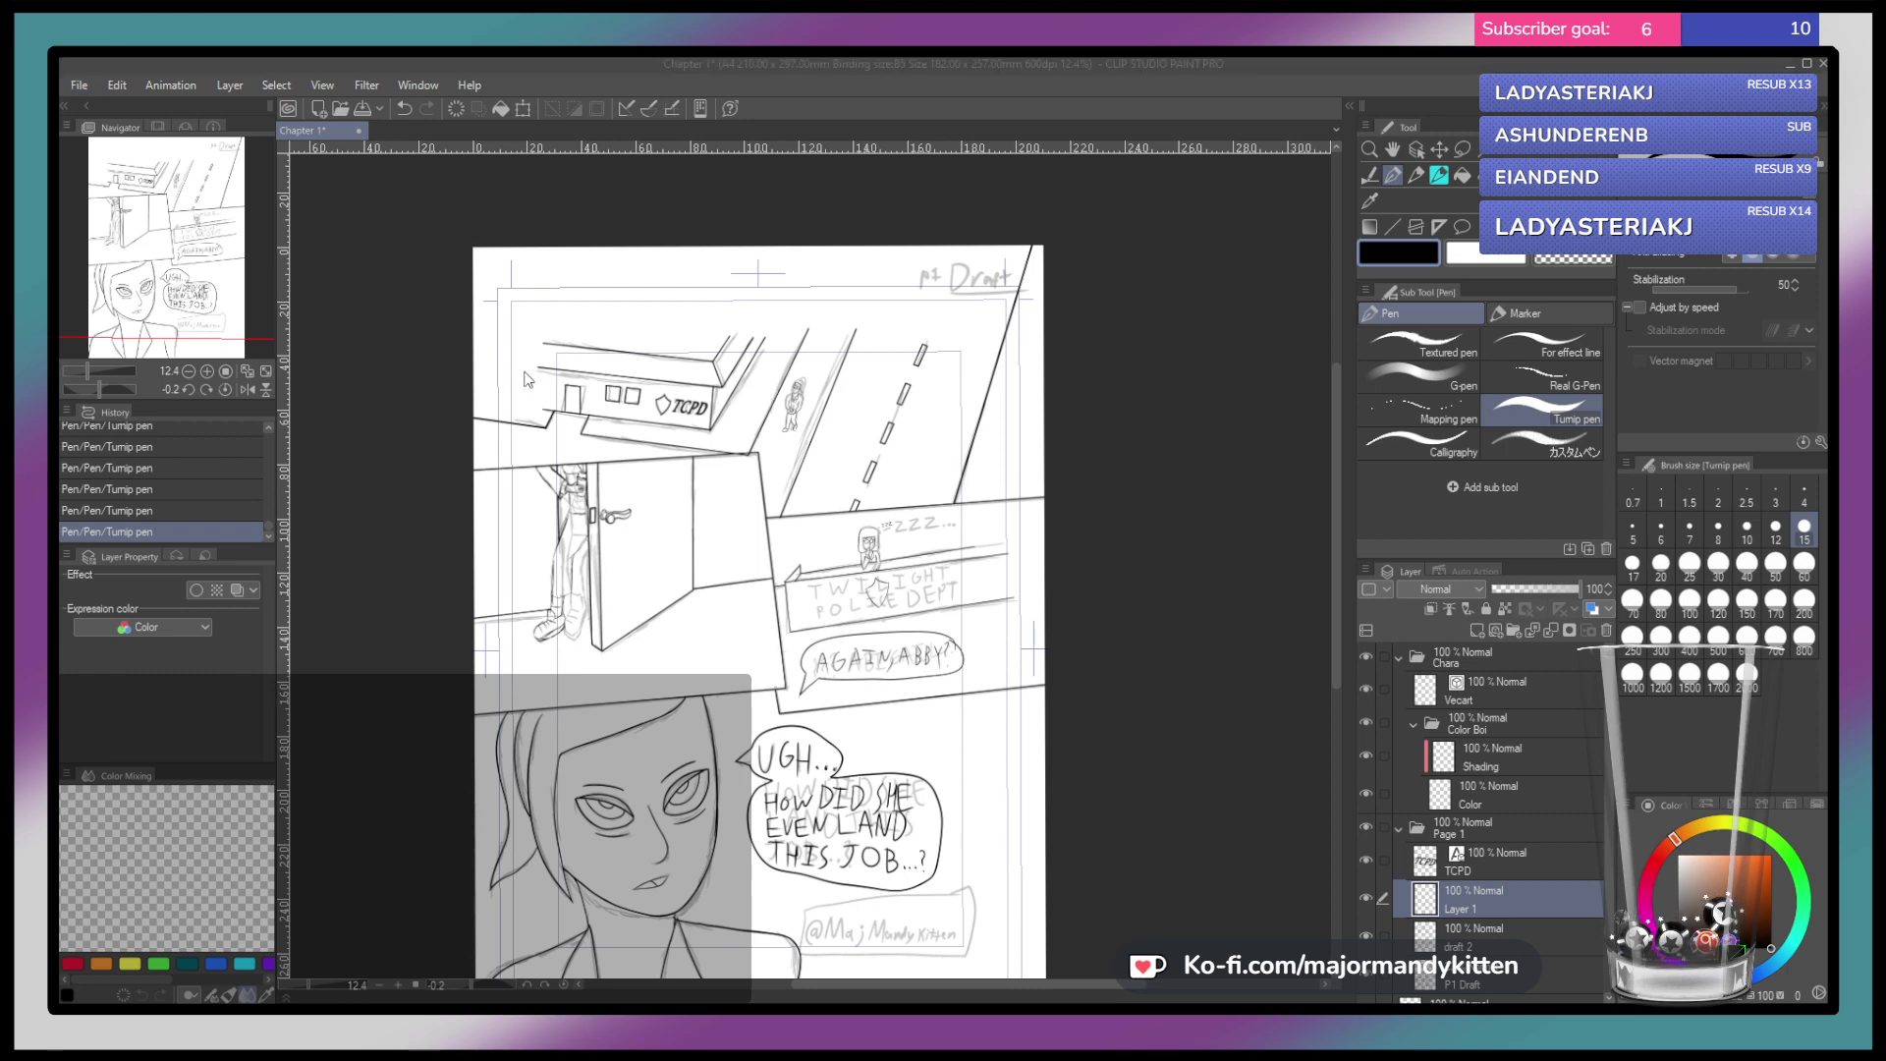
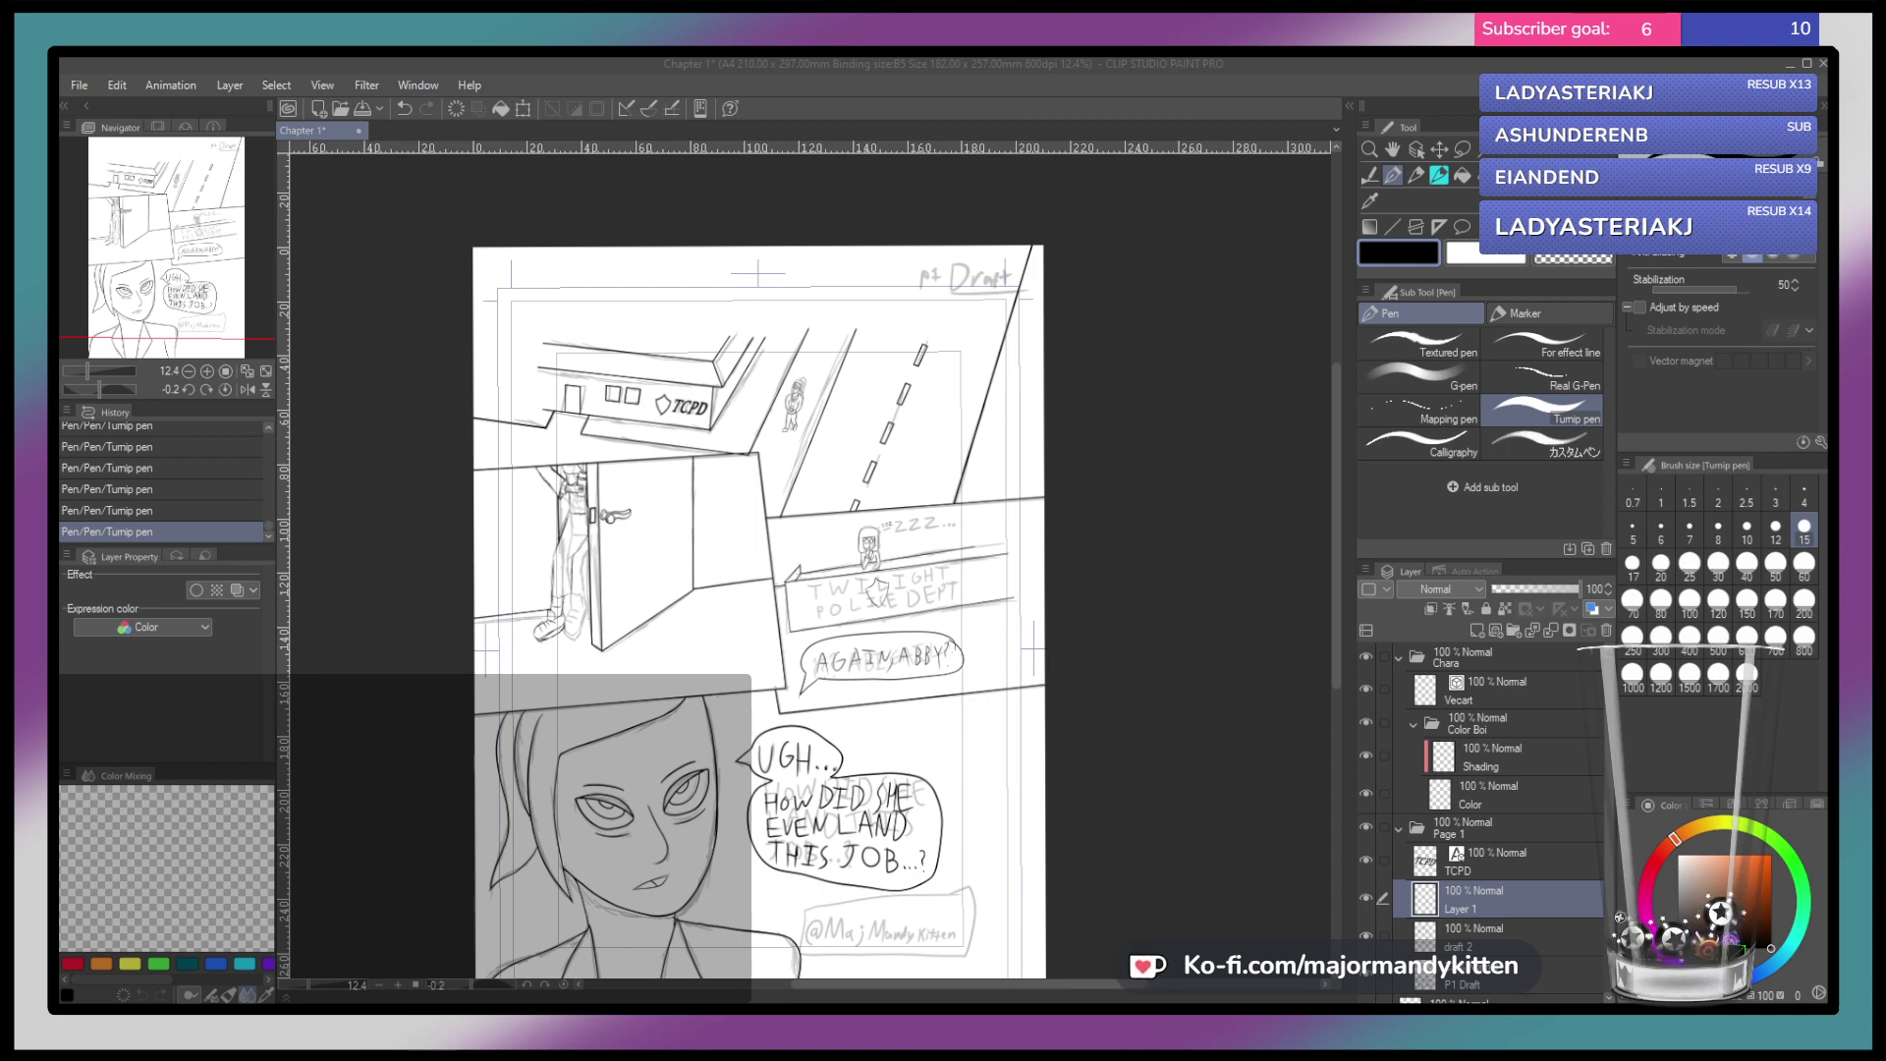
key("alt+Tab")
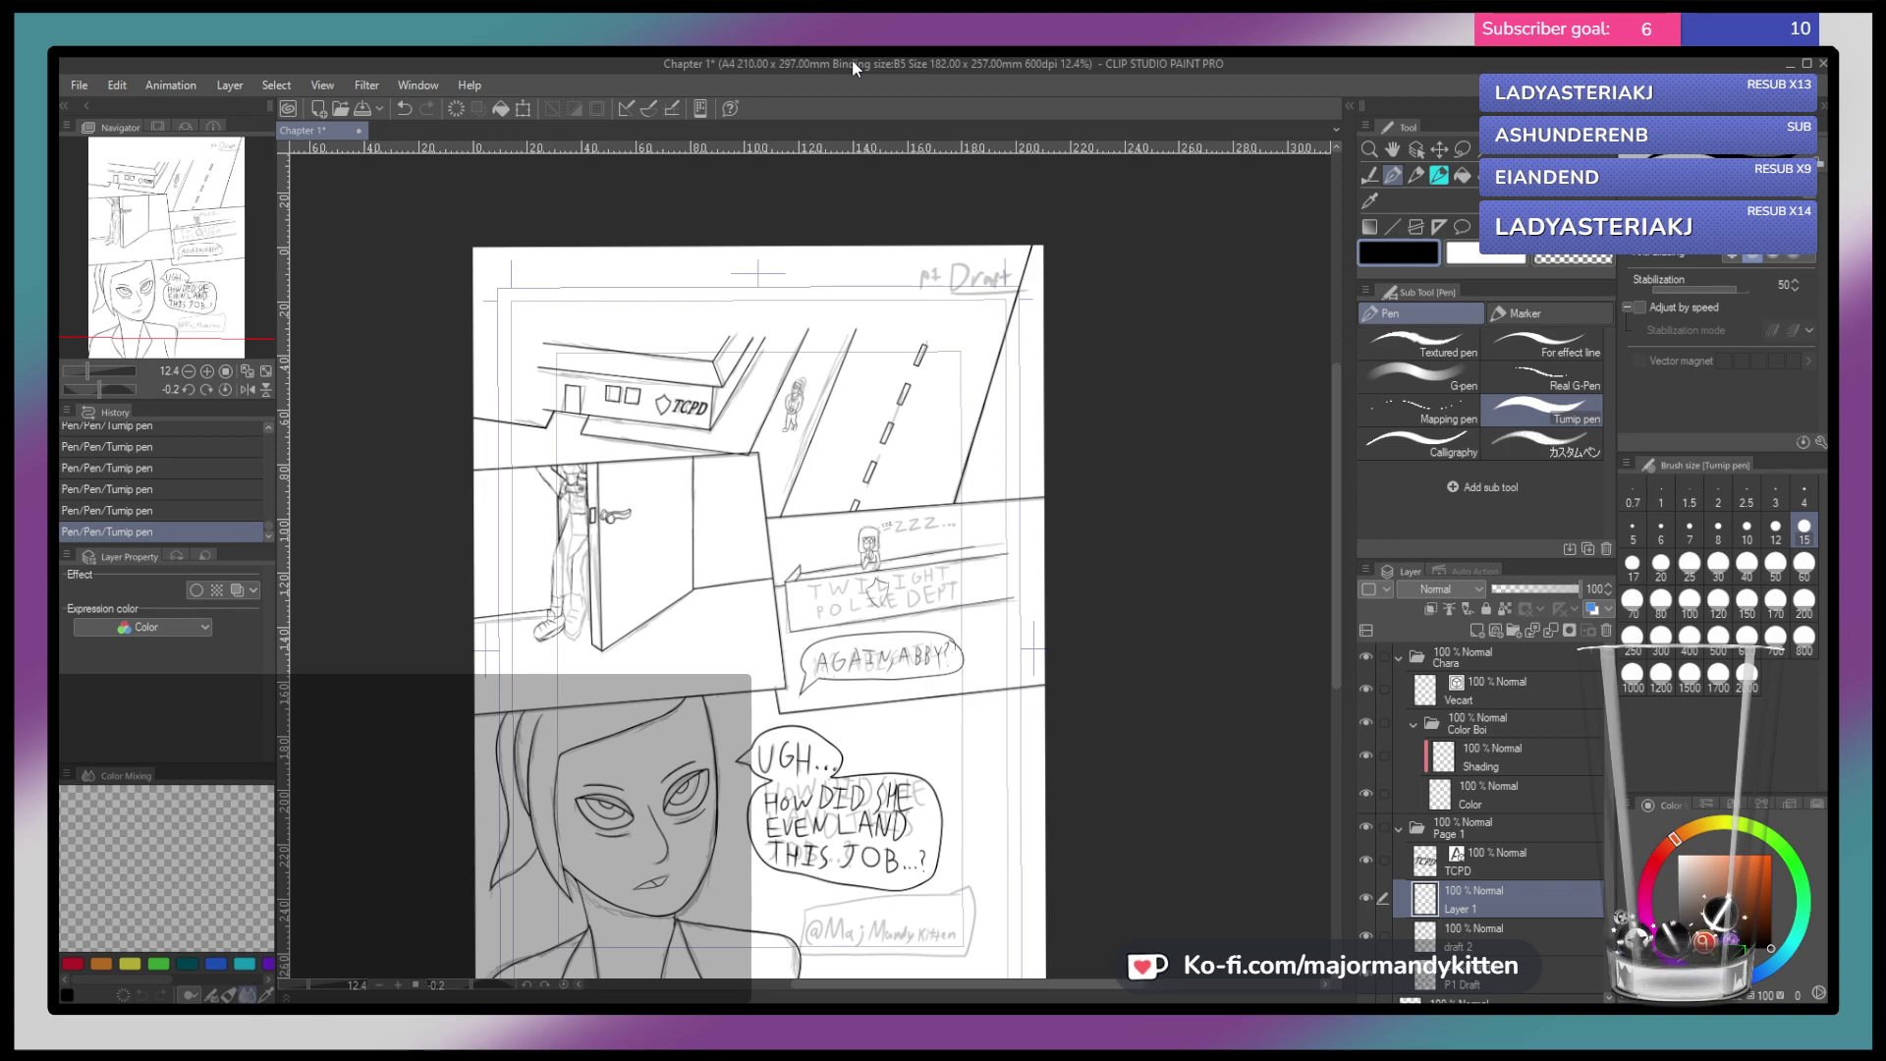
Ink the vertical right side of the inner guide frame across the road, from its upper corner to the panel's lower border
scroll(862, 339, "up", 1)
scroll(865, 339, "up", 3)
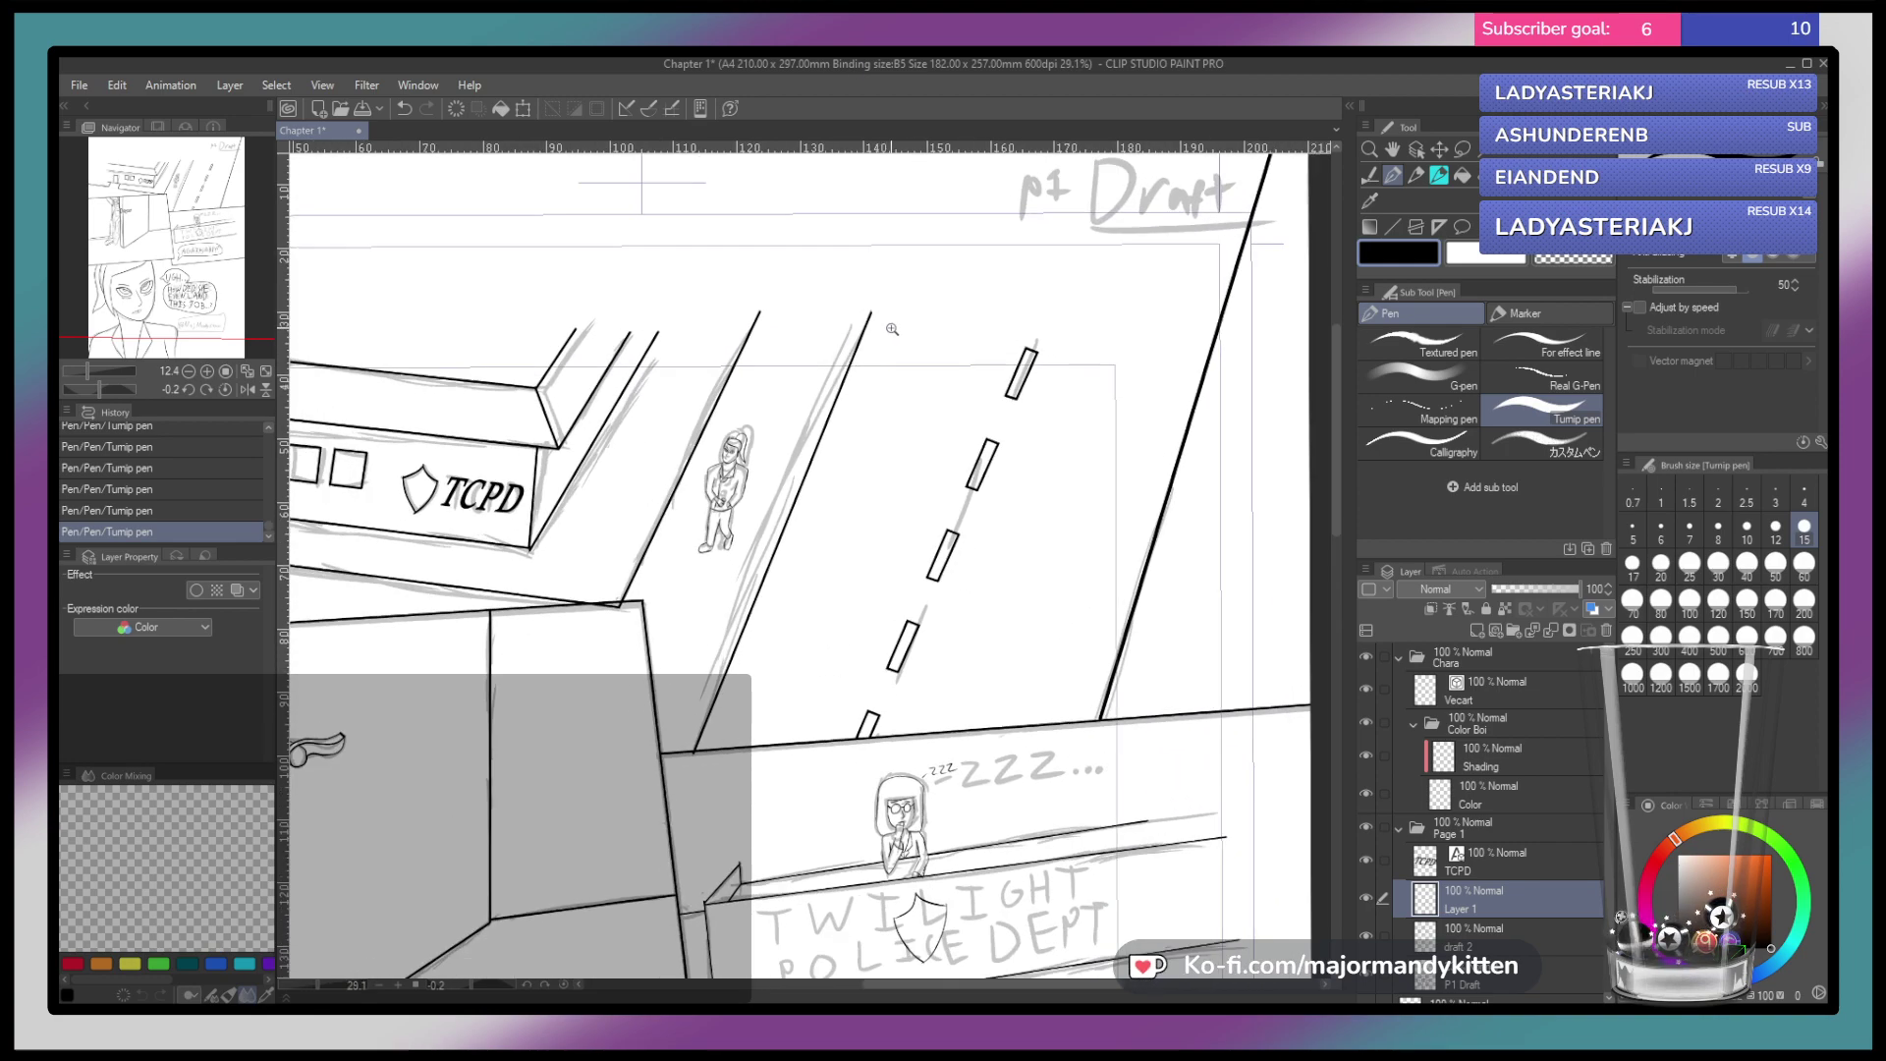
left_click_drag(916, 444, 941, 413)
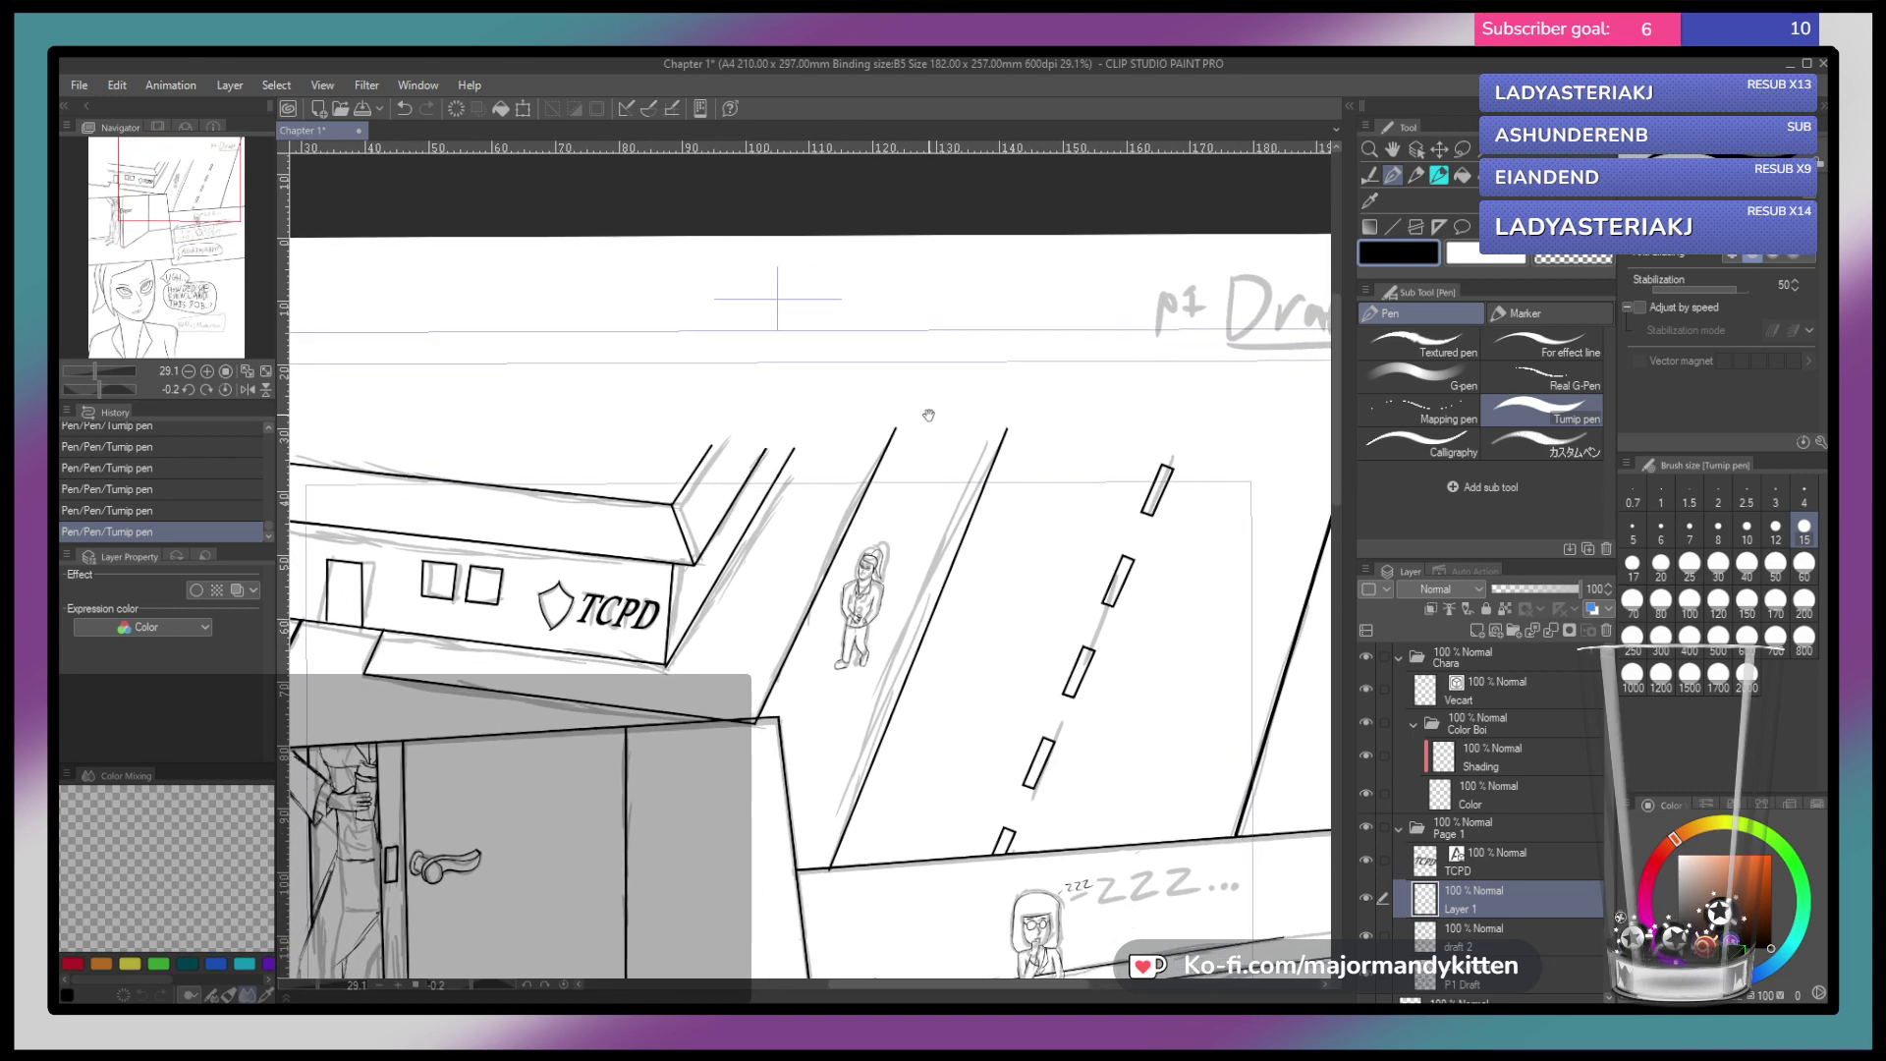
scroll(968, 422, "down", 3)
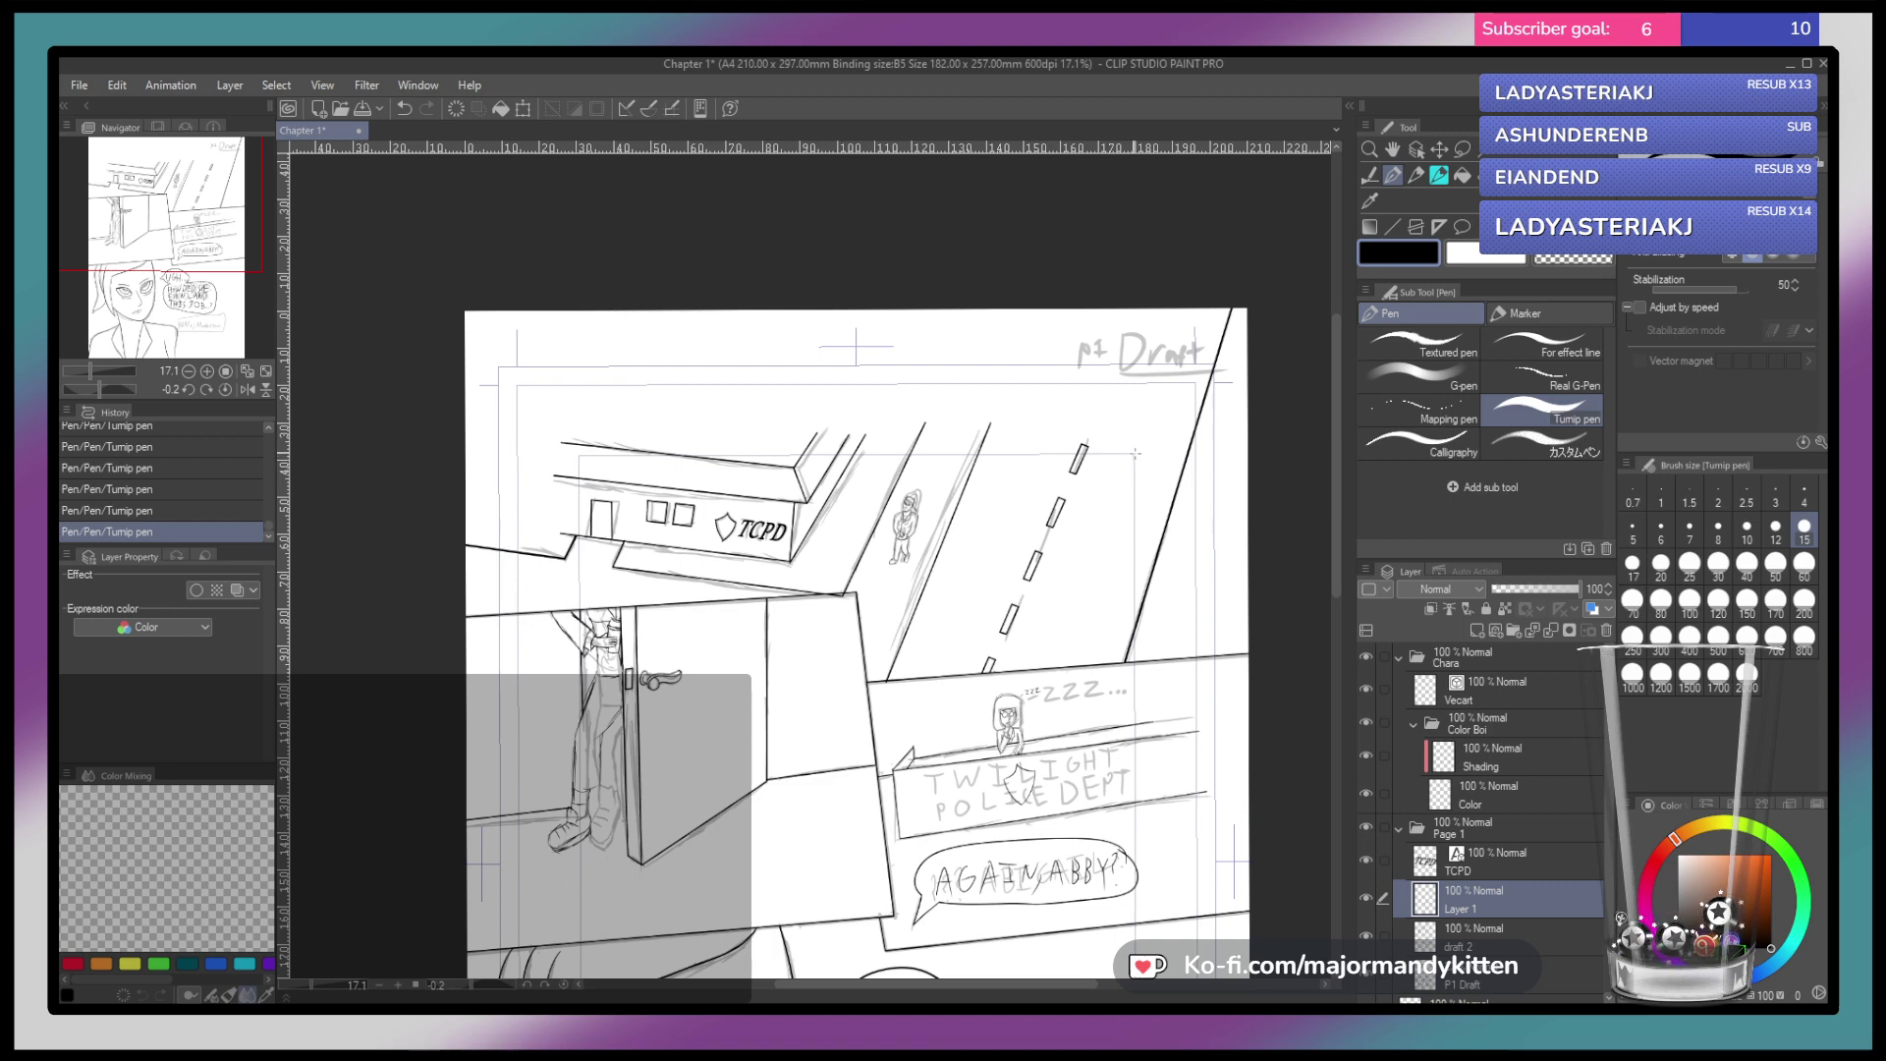
left_click_drag(1135, 454, 1130, 660)
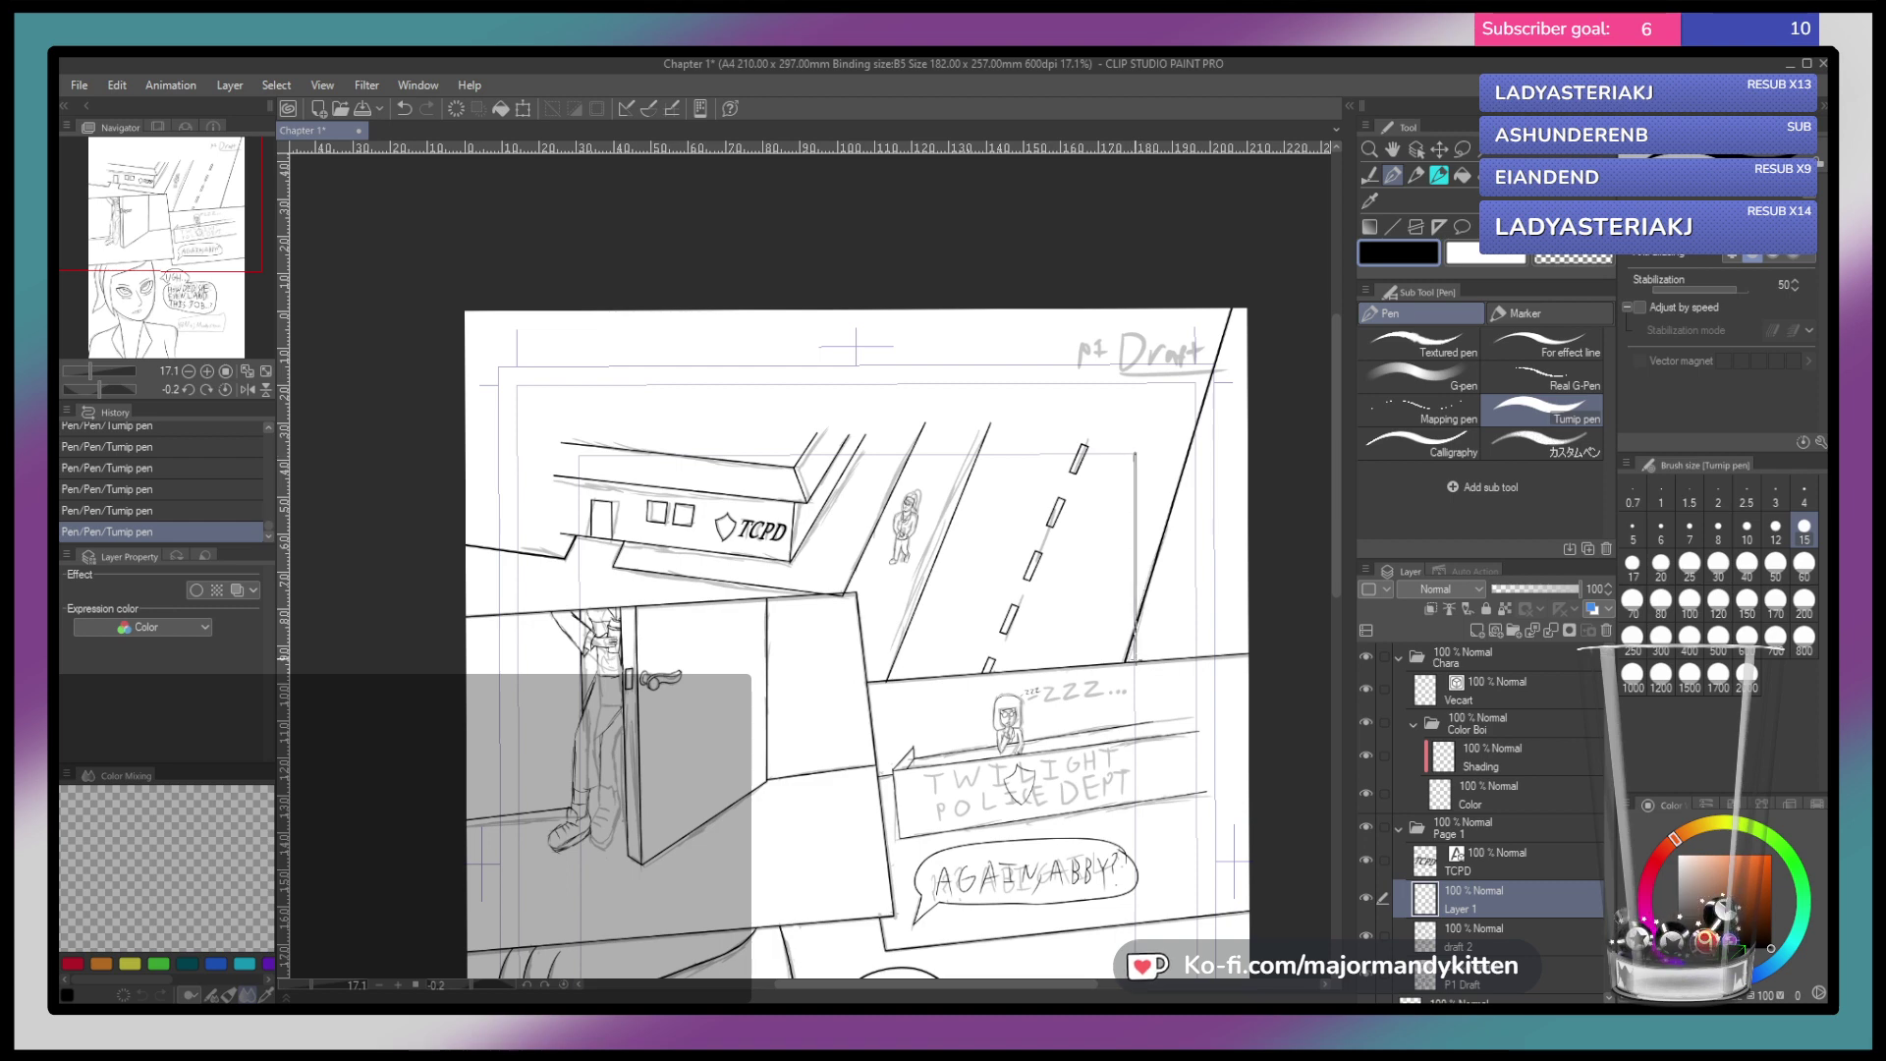
left_click_drag(1137, 452, 1134, 672)
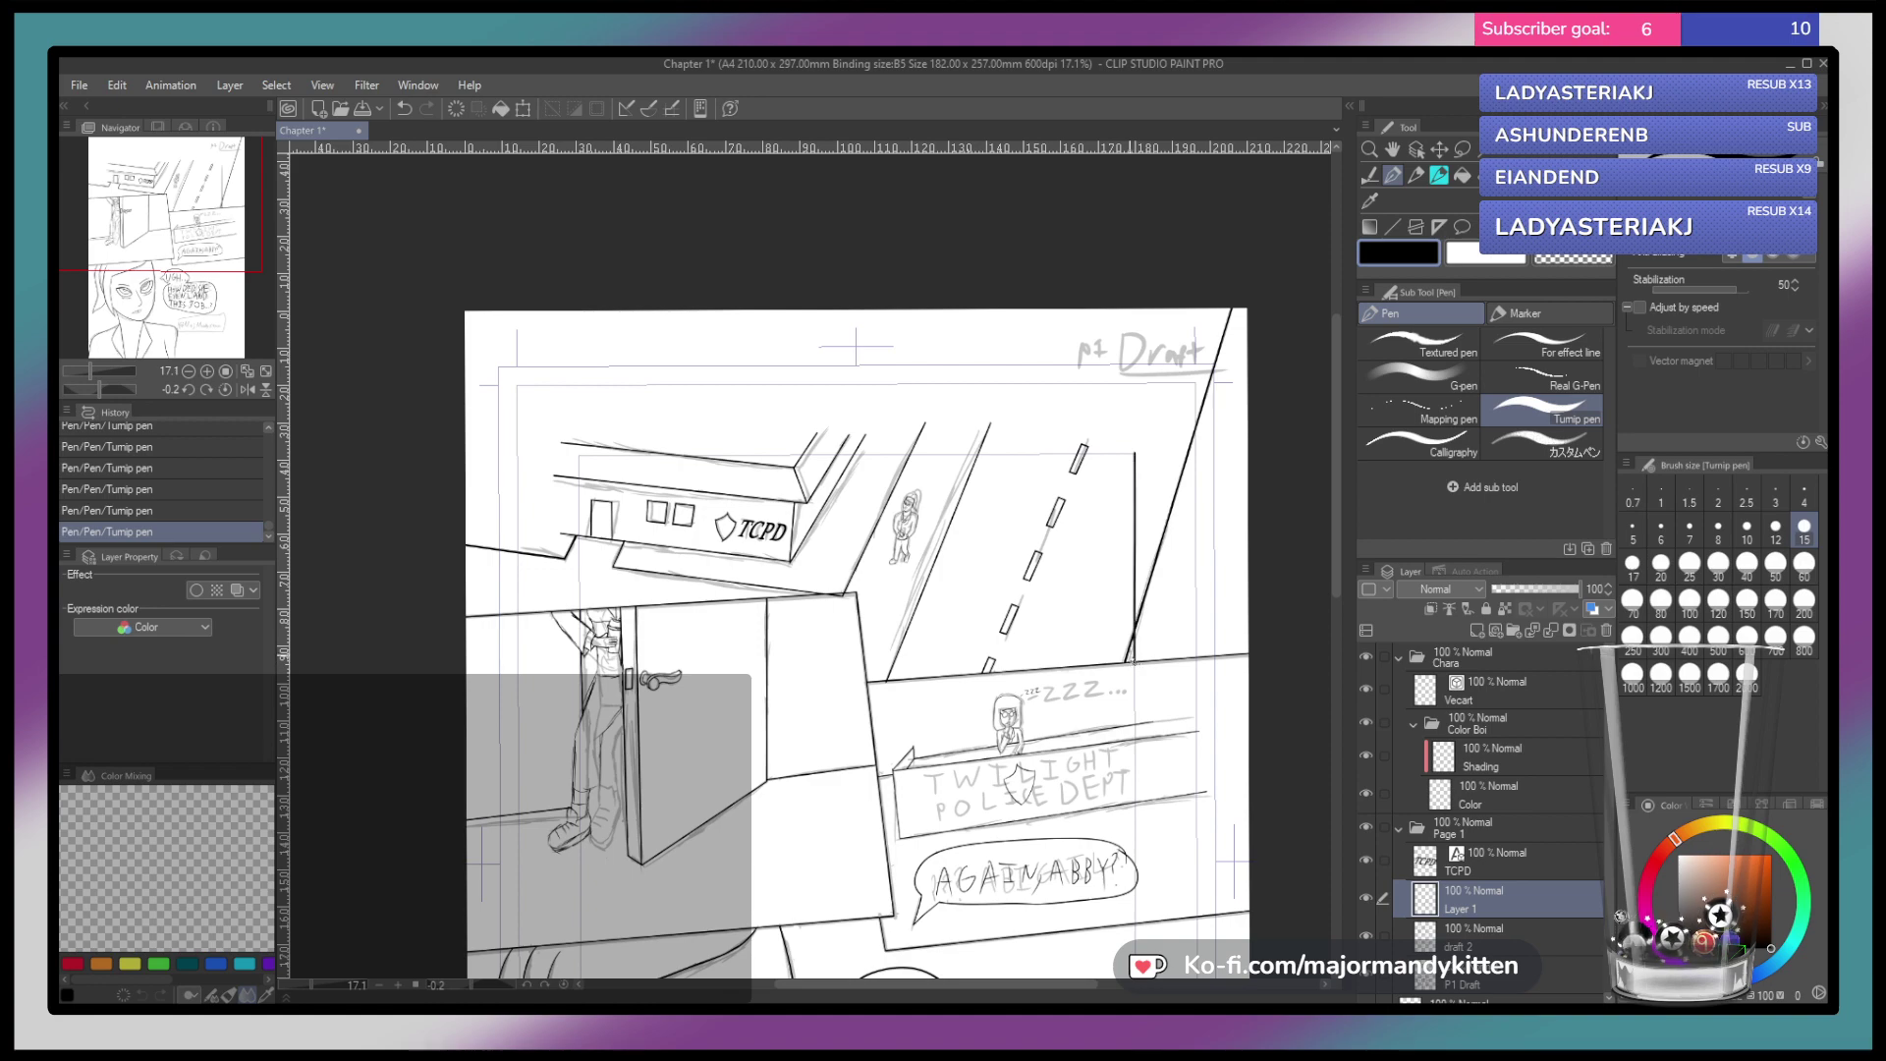
Ink the upper side of the inner guide frame across the top panel and its left side down to the door panel's border
scroll(1121, 452, "up", 2)
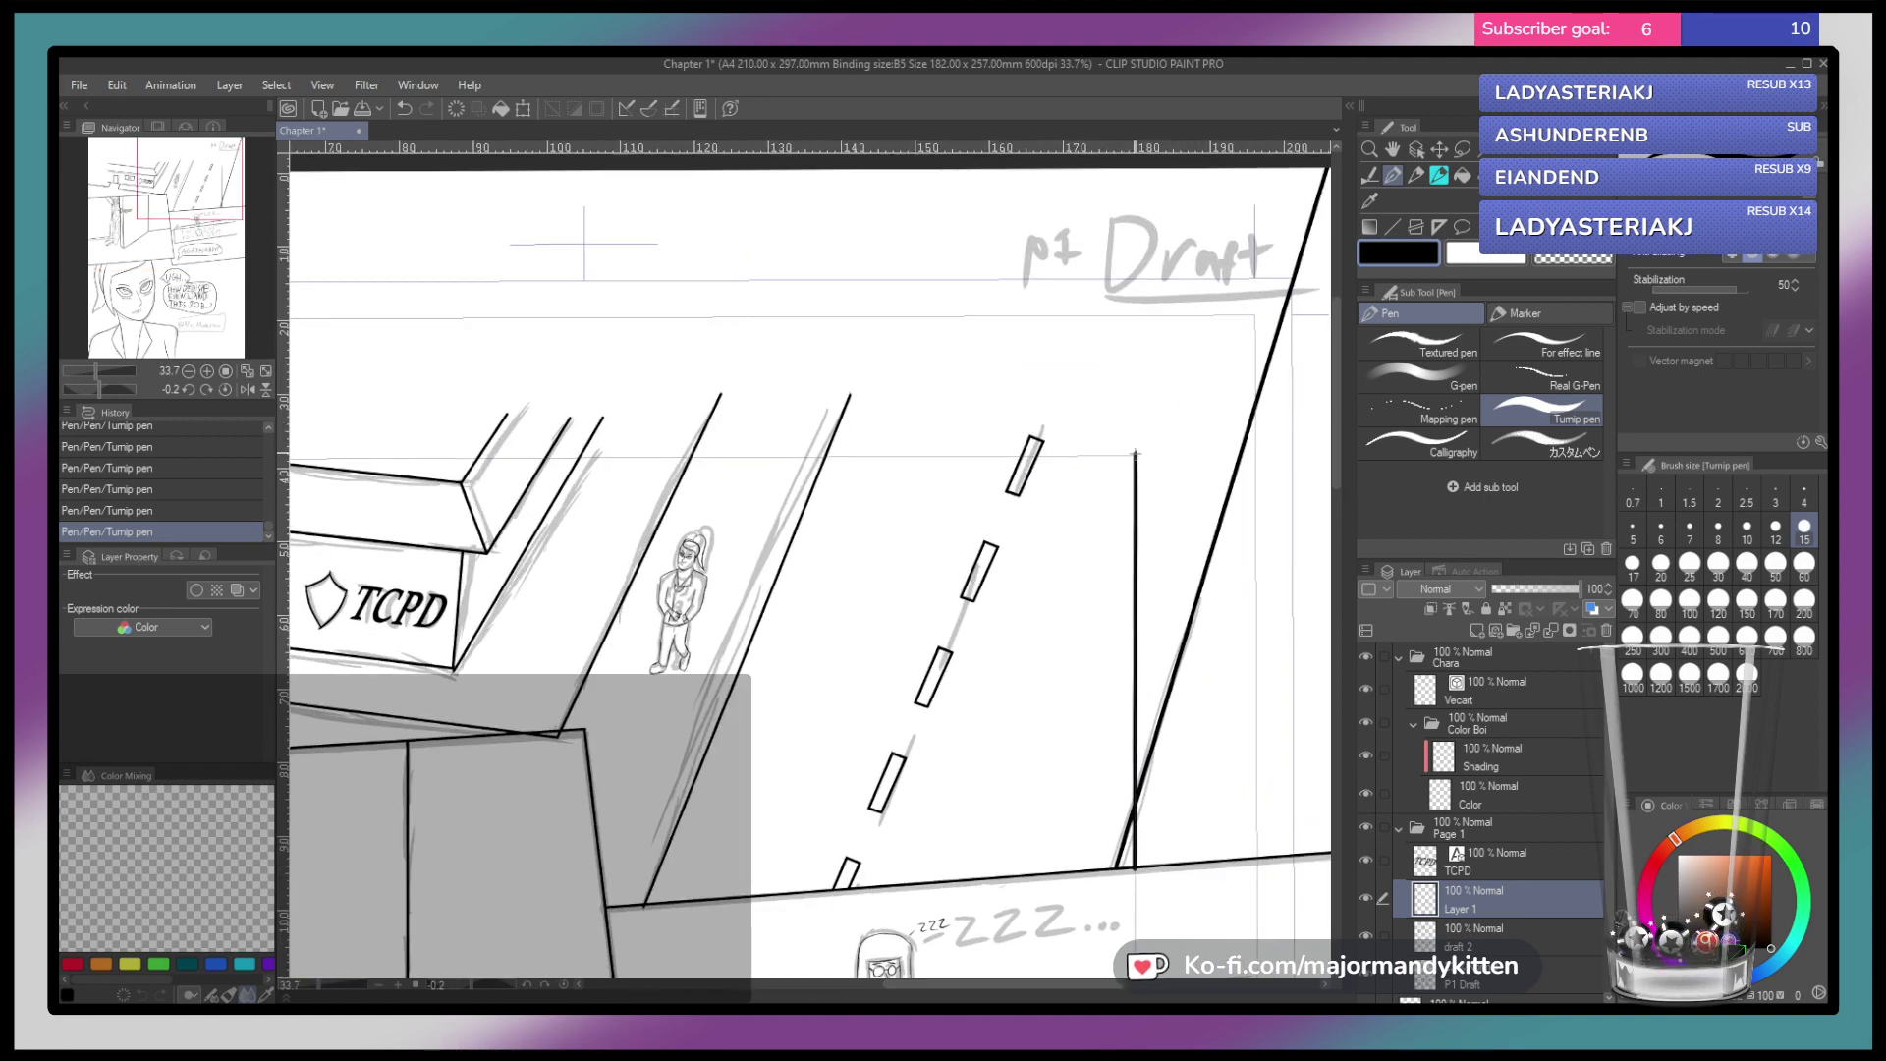
scroll(1105, 454, "down", 5)
scroll(1097, 452, "up", 2)
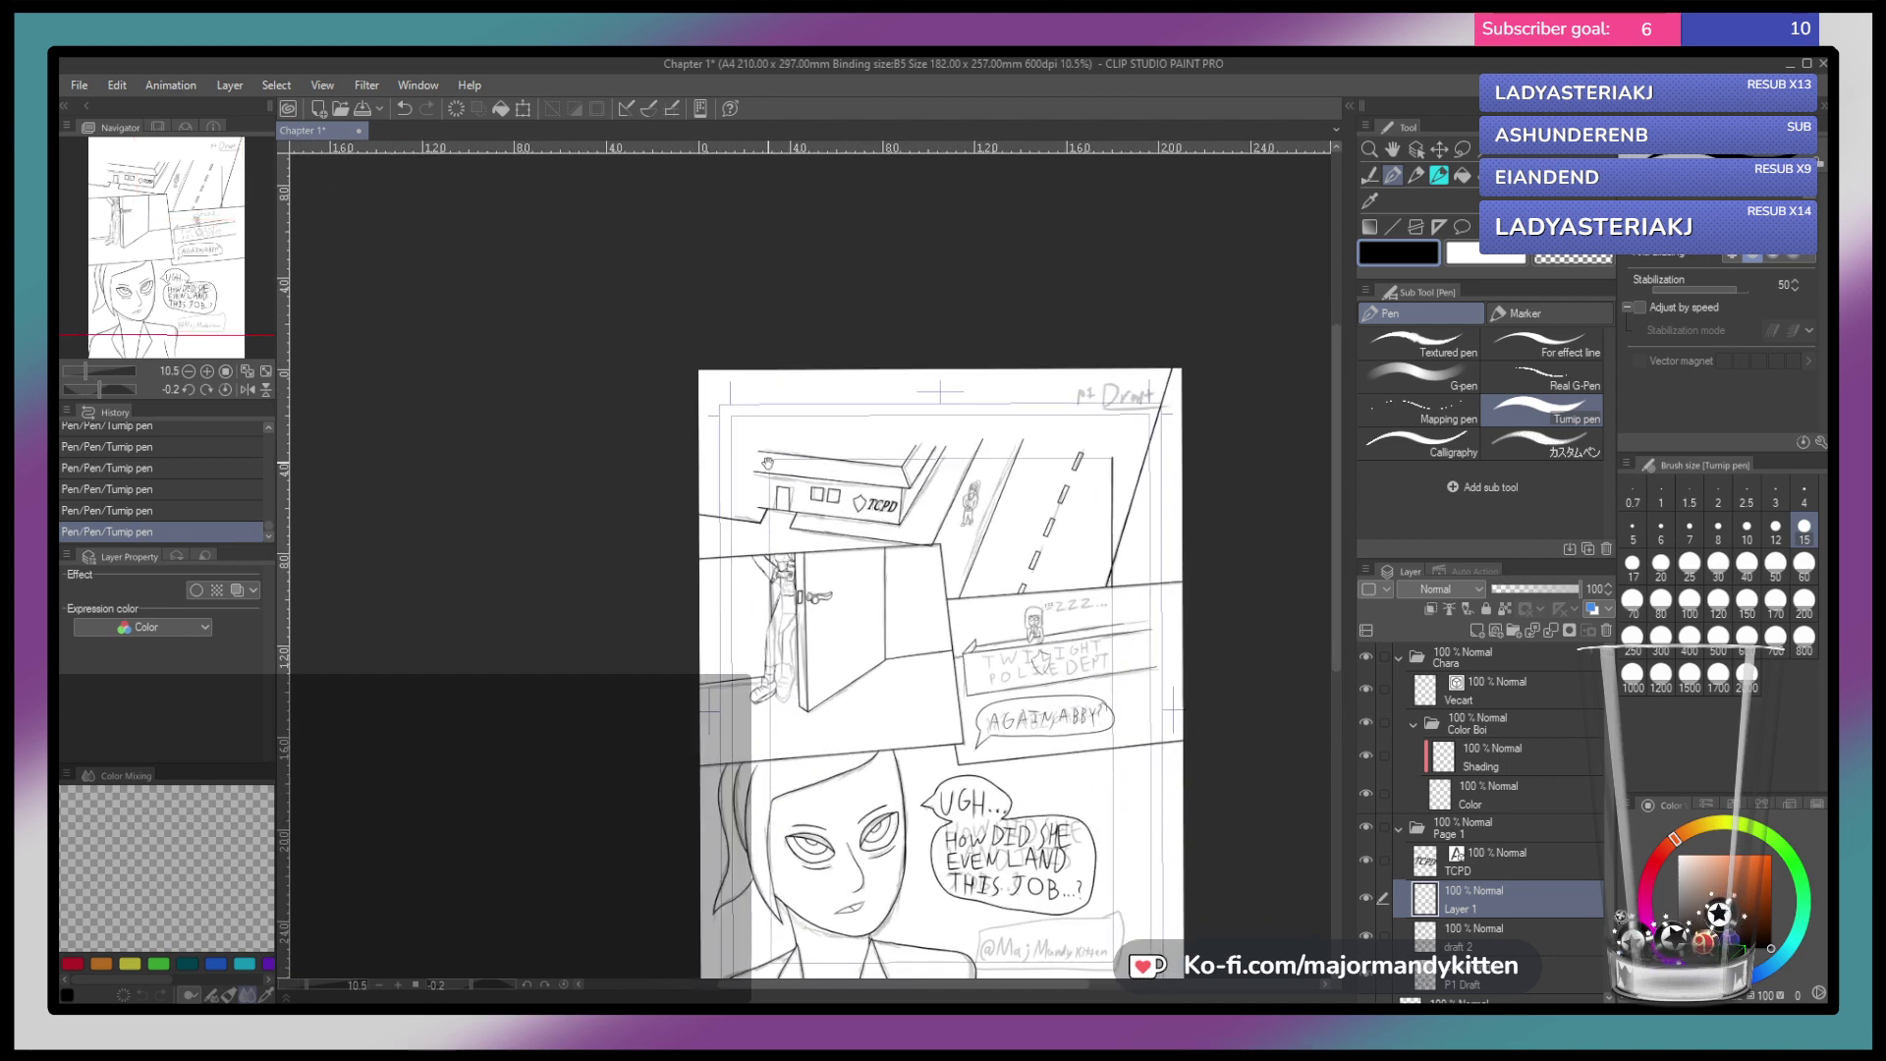
scroll(765, 471, "up", 2)
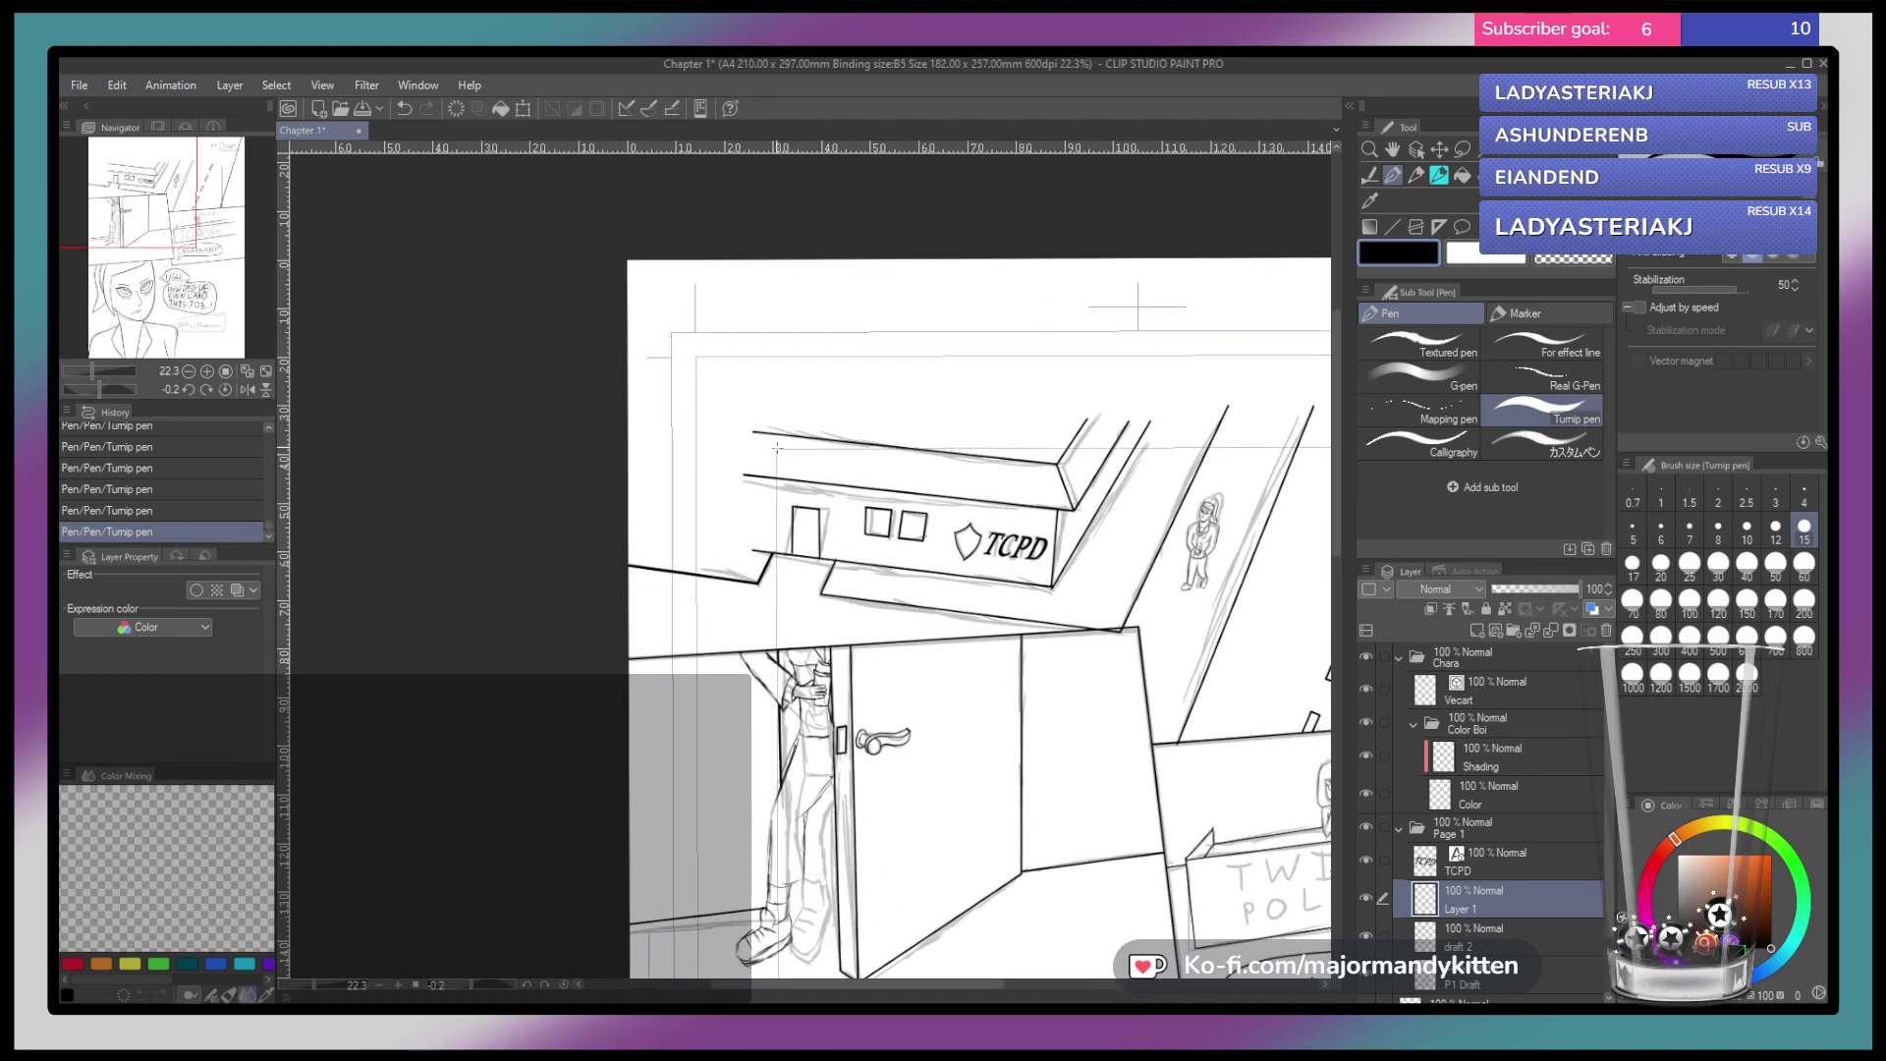
scroll(778, 450, "up", 2)
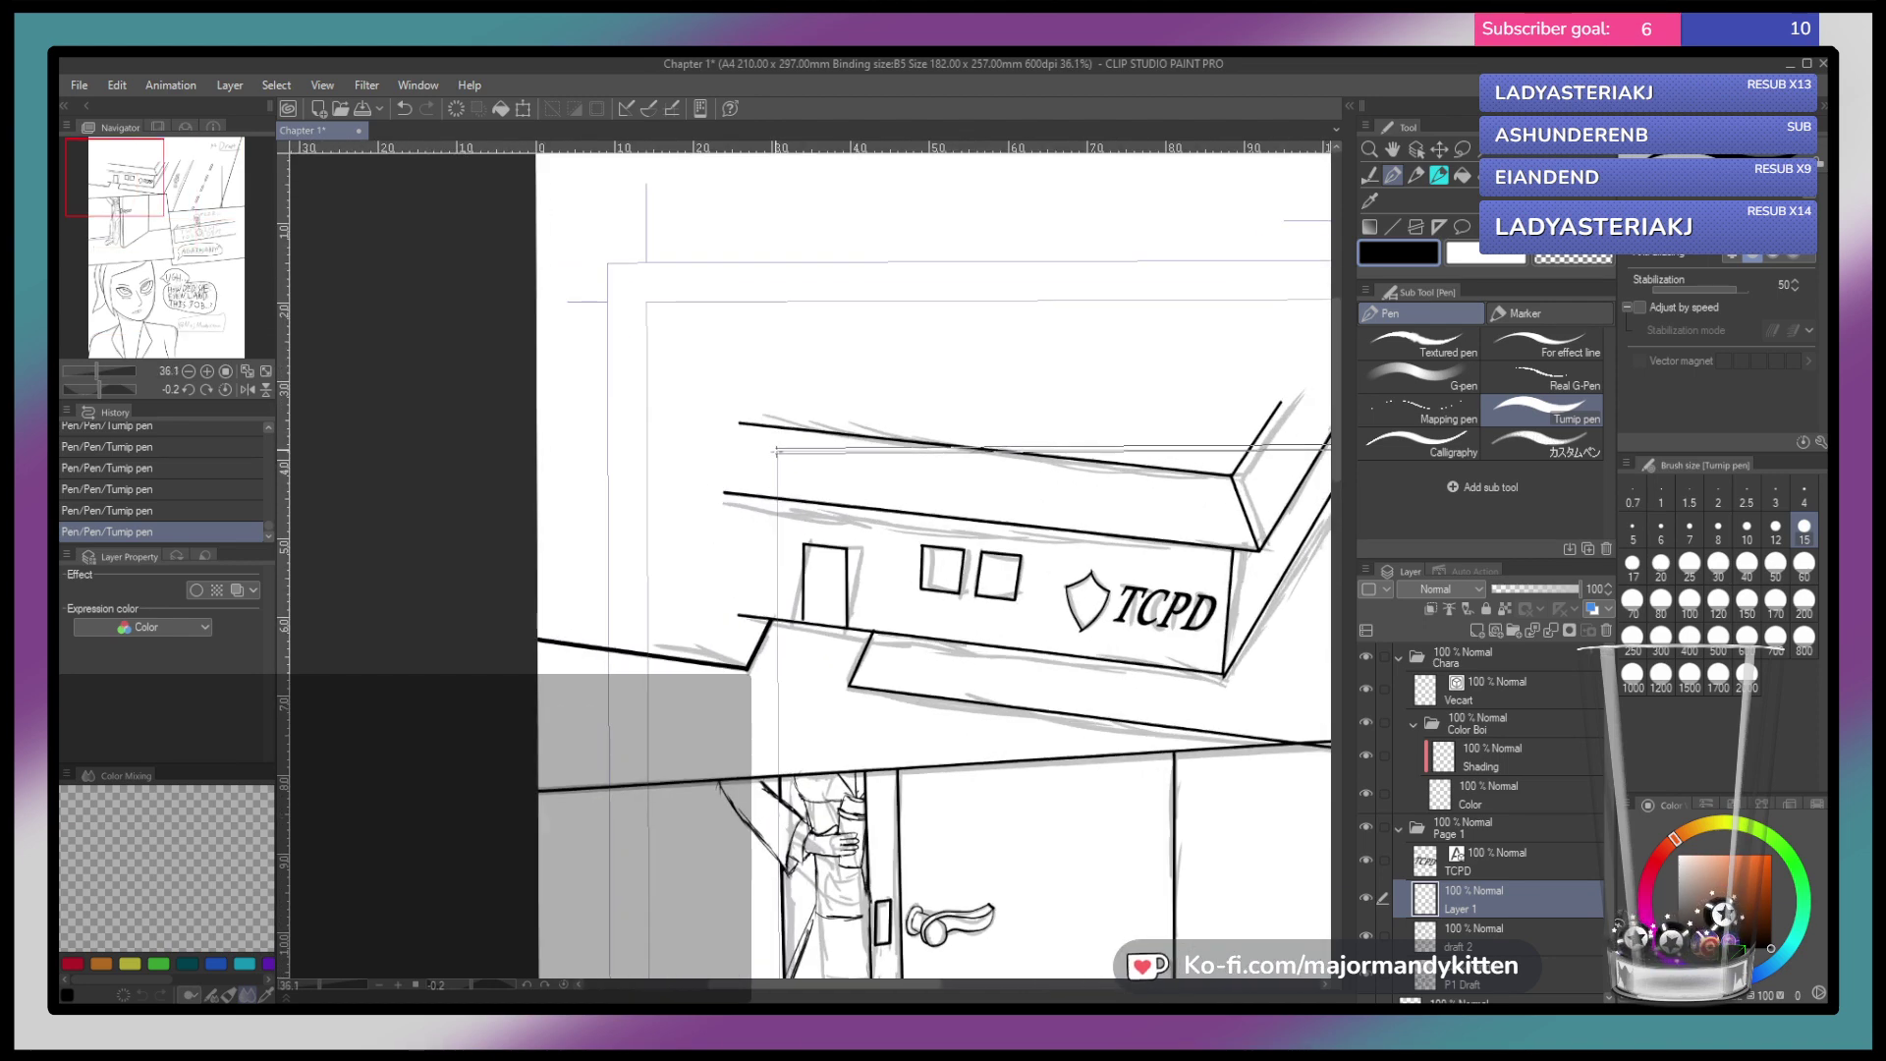
left_click_drag(778, 450, 1327, 445)
left_click_drag(776, 450, 777, 506)
left_click_drag(1065, 448, 561, 443)
left_click_drag(429, 600, 882, 494)
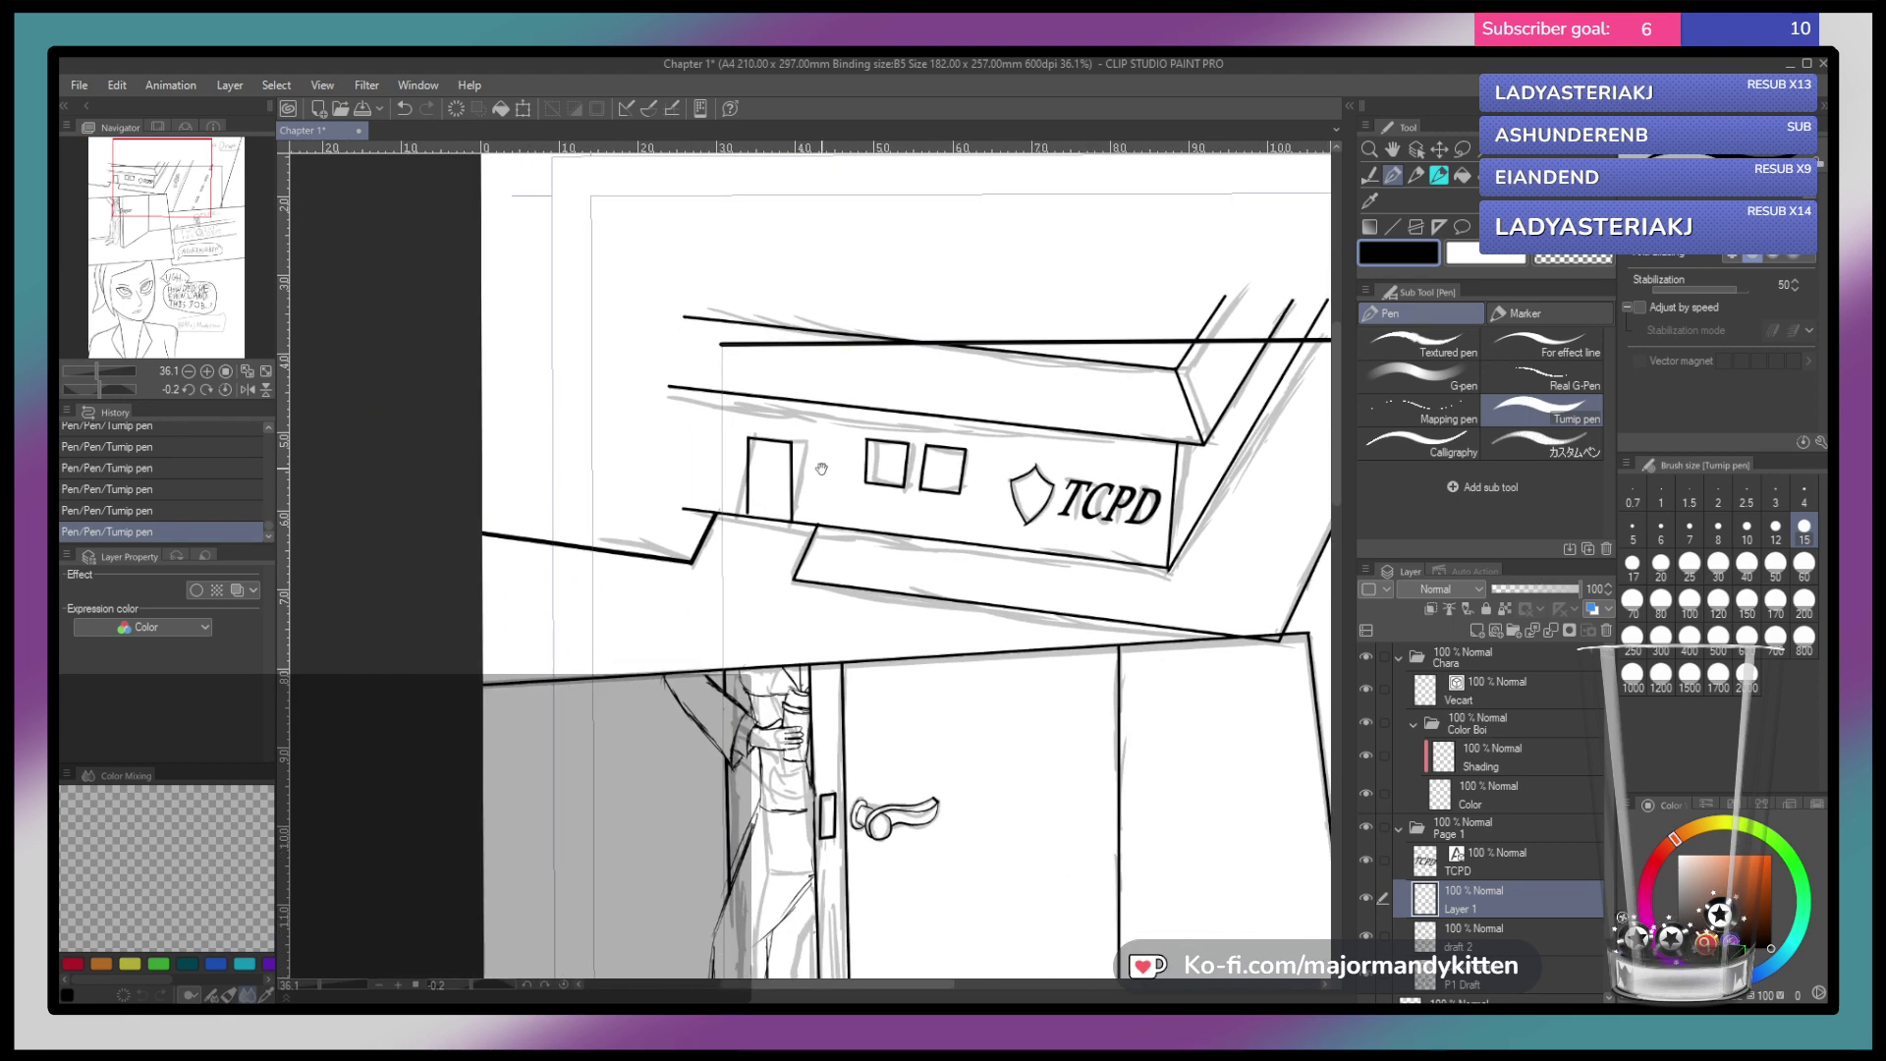
left_click_drag(722, 342, 725, 673)
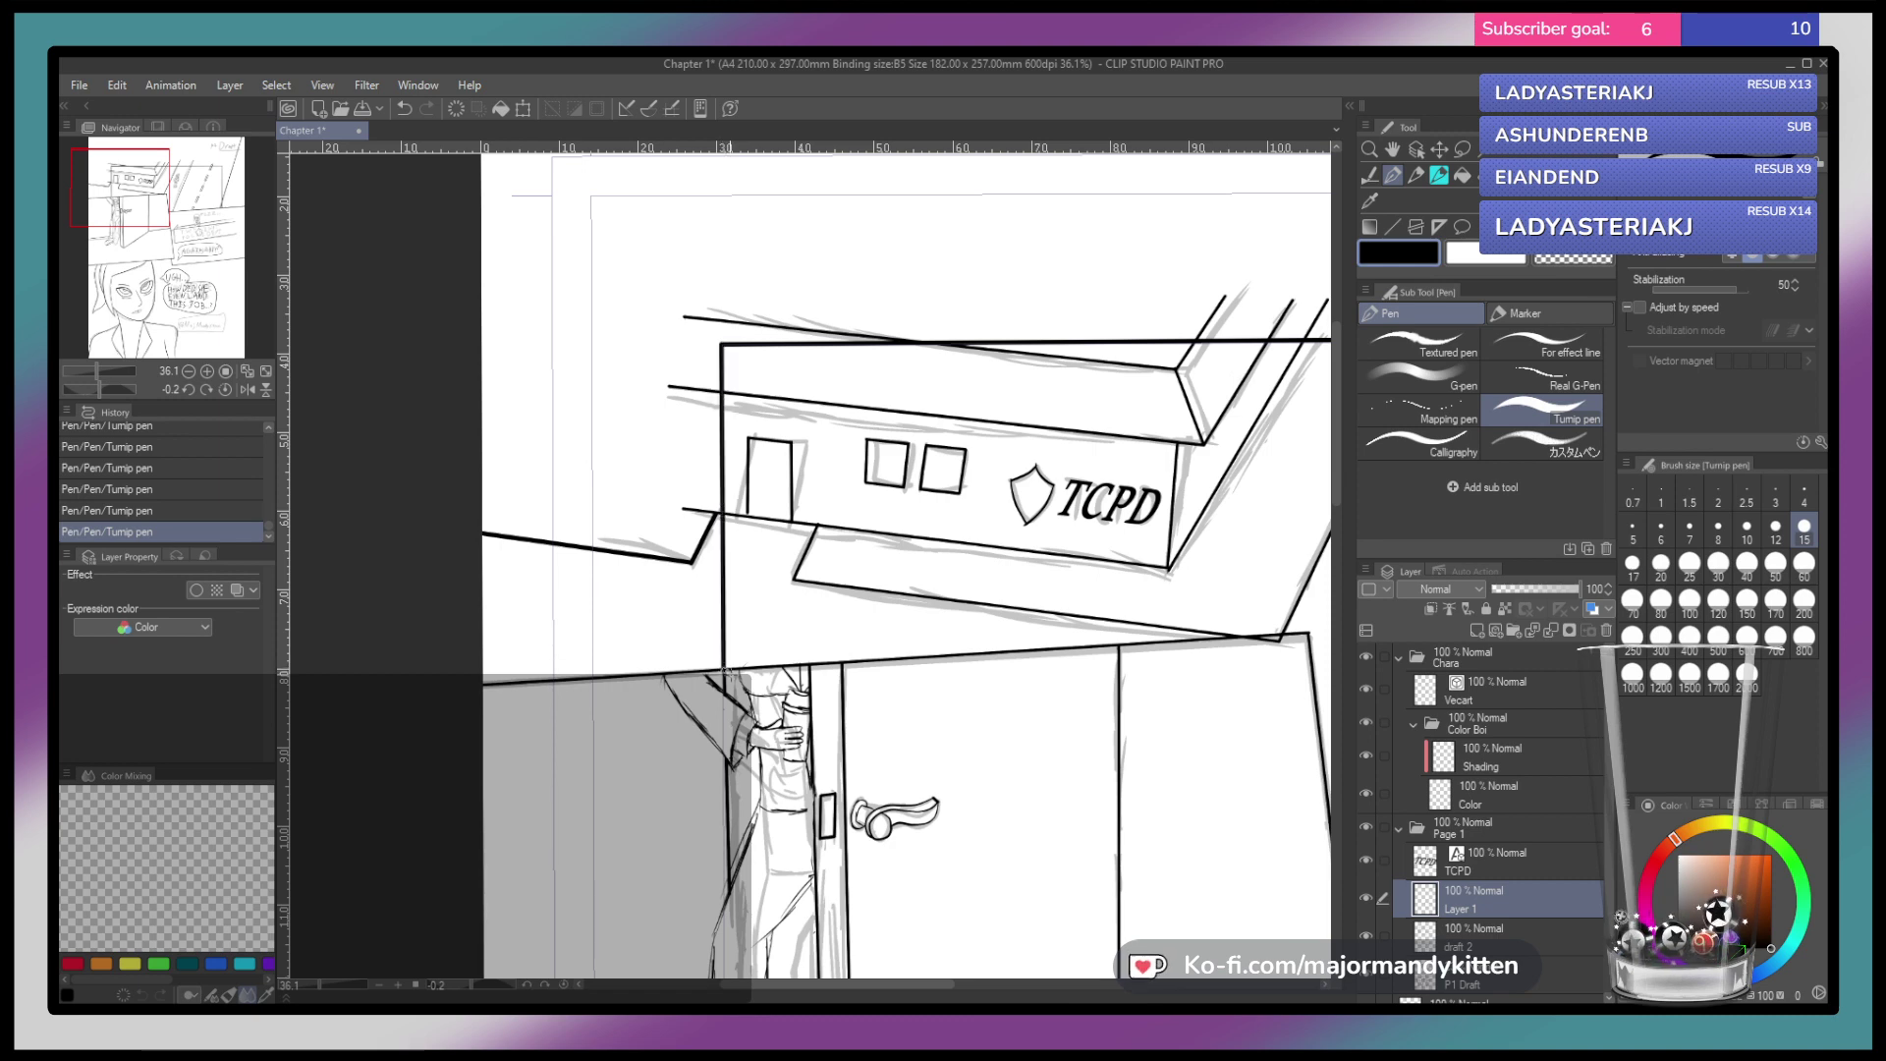
Try extending the right frame line down through the sleeping officer's panel to its lower border and undo the stroke
left_click_drag(961, 515, 909, 547)
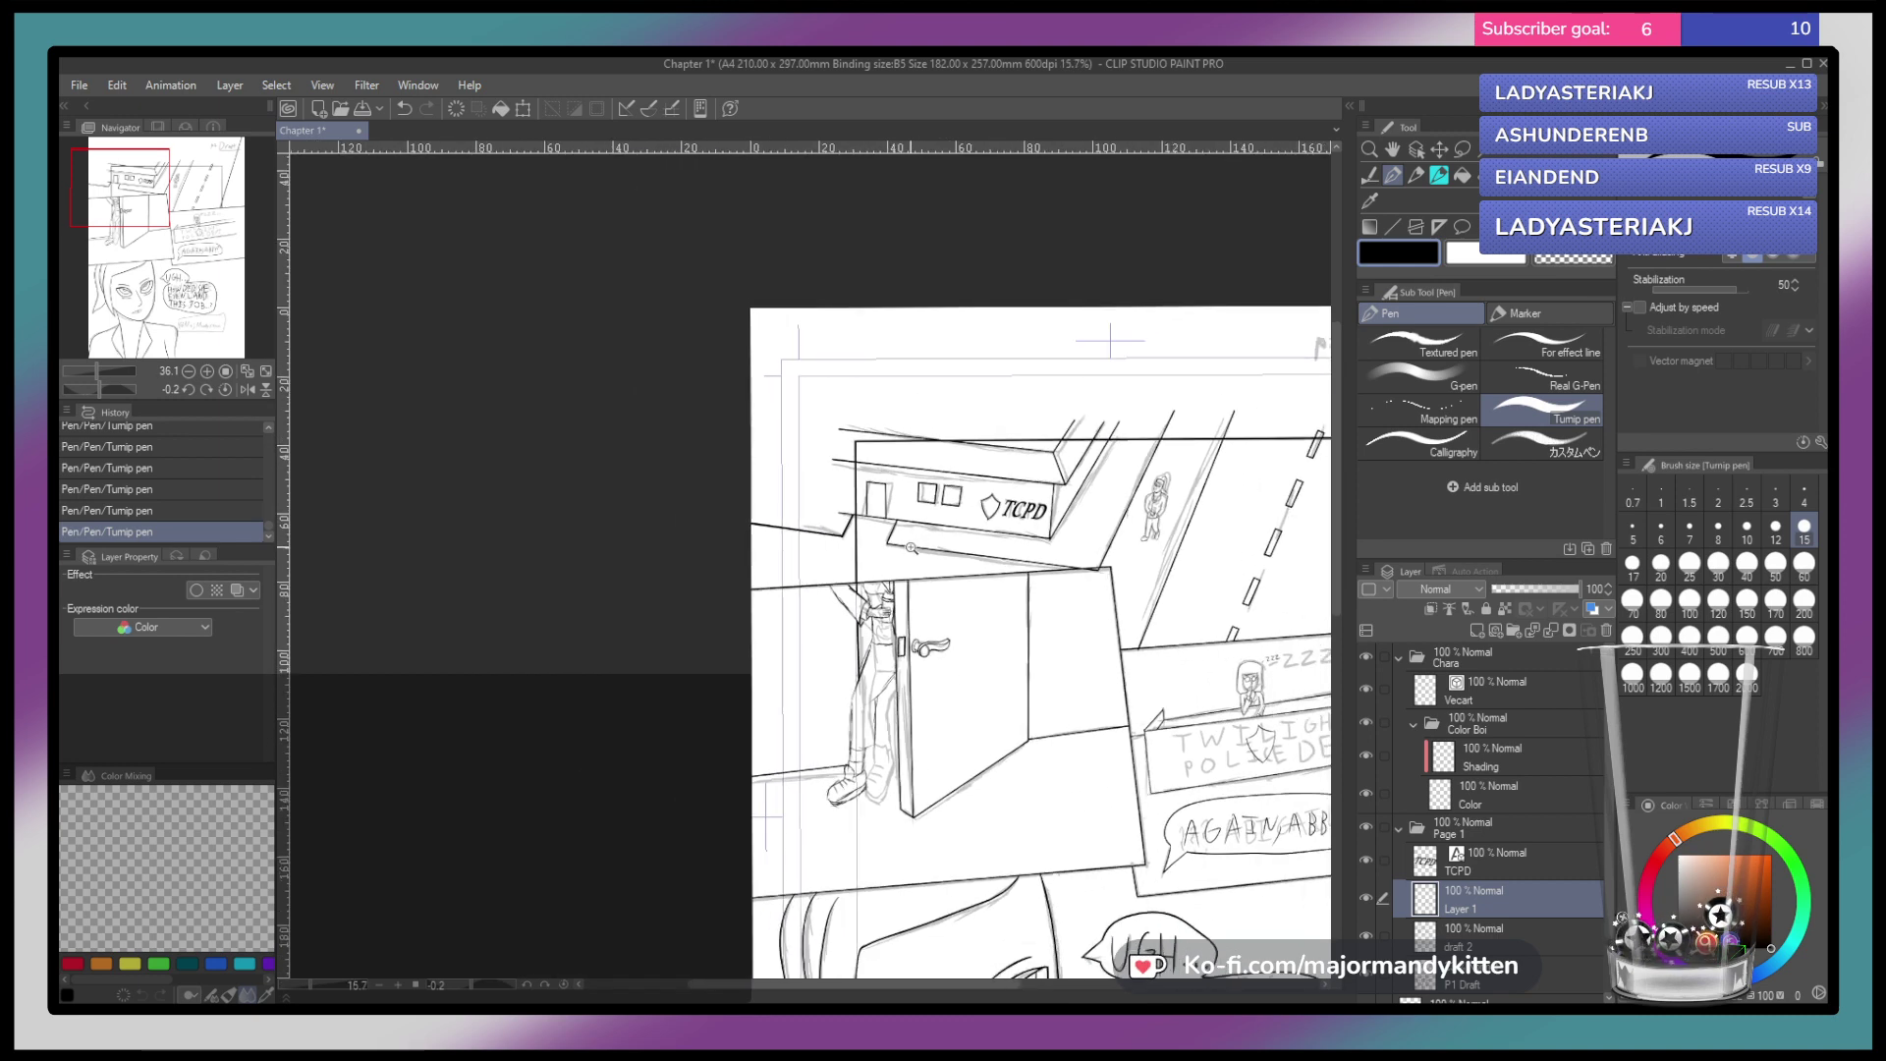
left_click_drag(1218, 405, 923, 407)
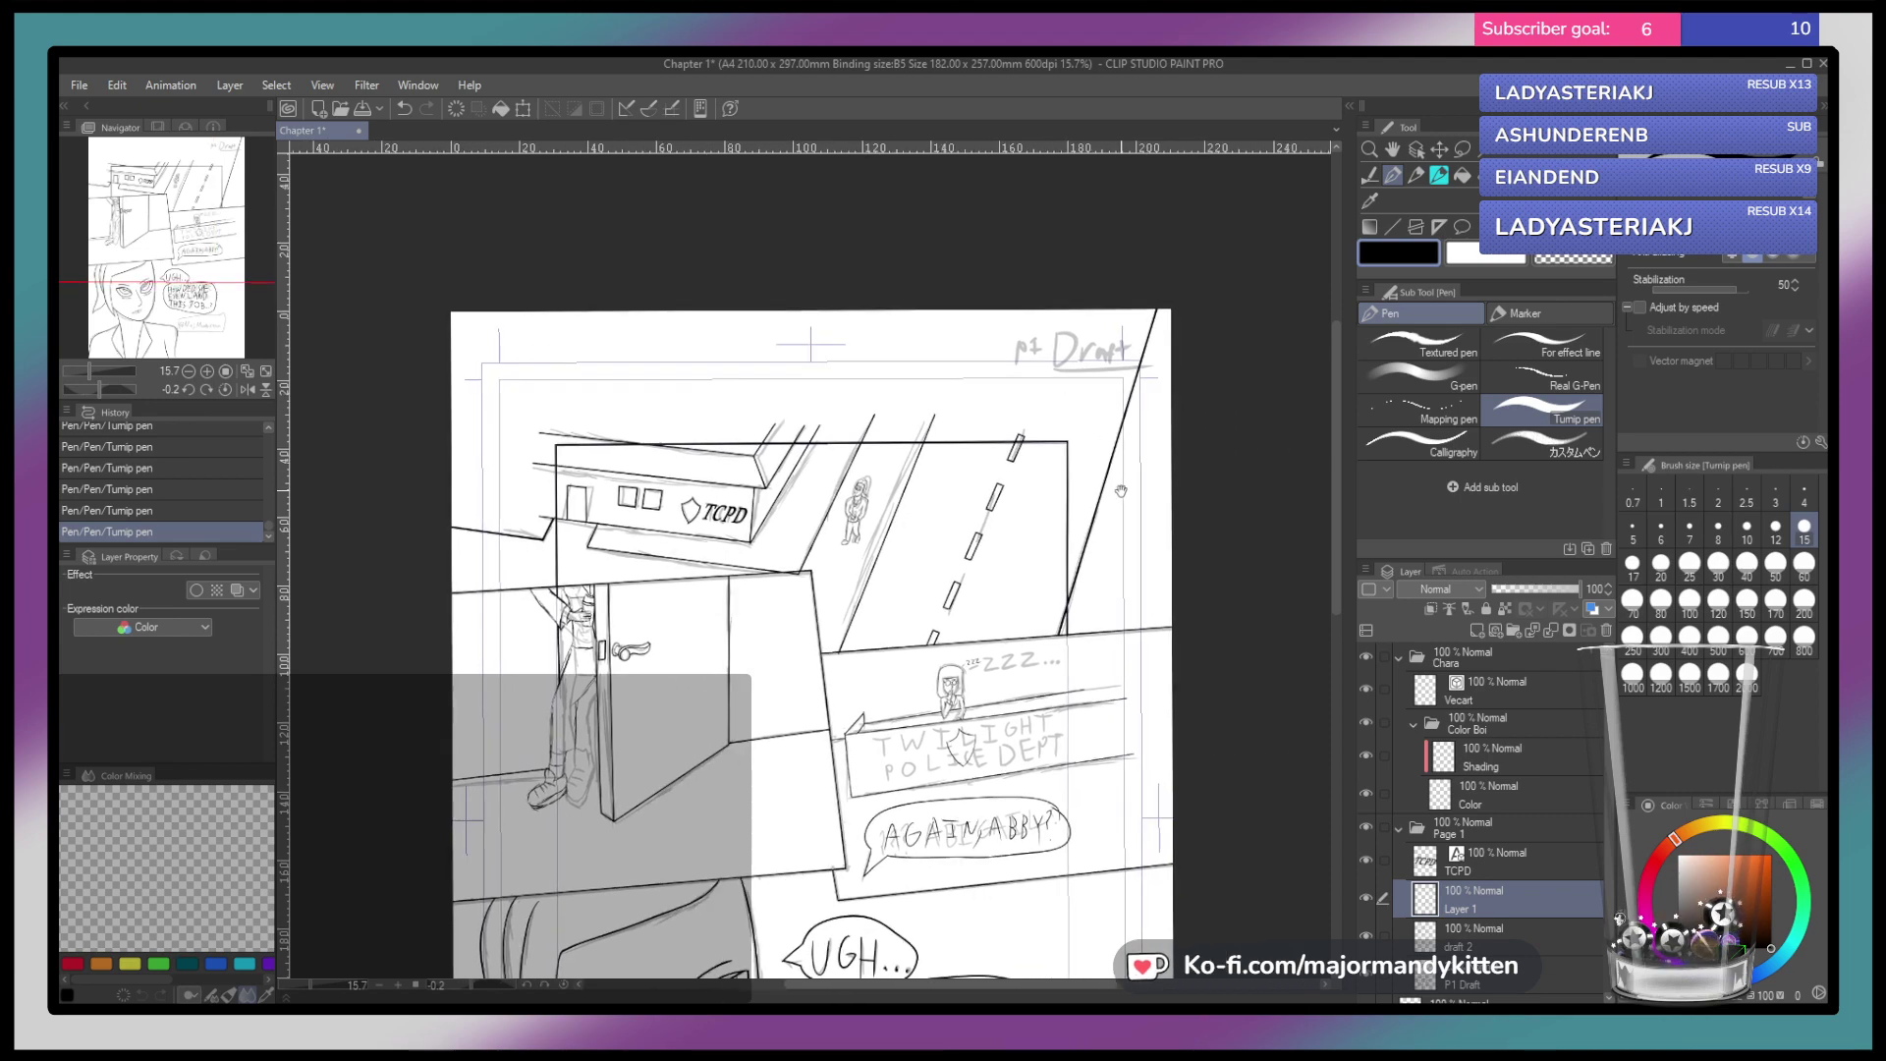
left_click_drag(1111, 528, 984, 376)
scroll(983, 376, "up", 4)
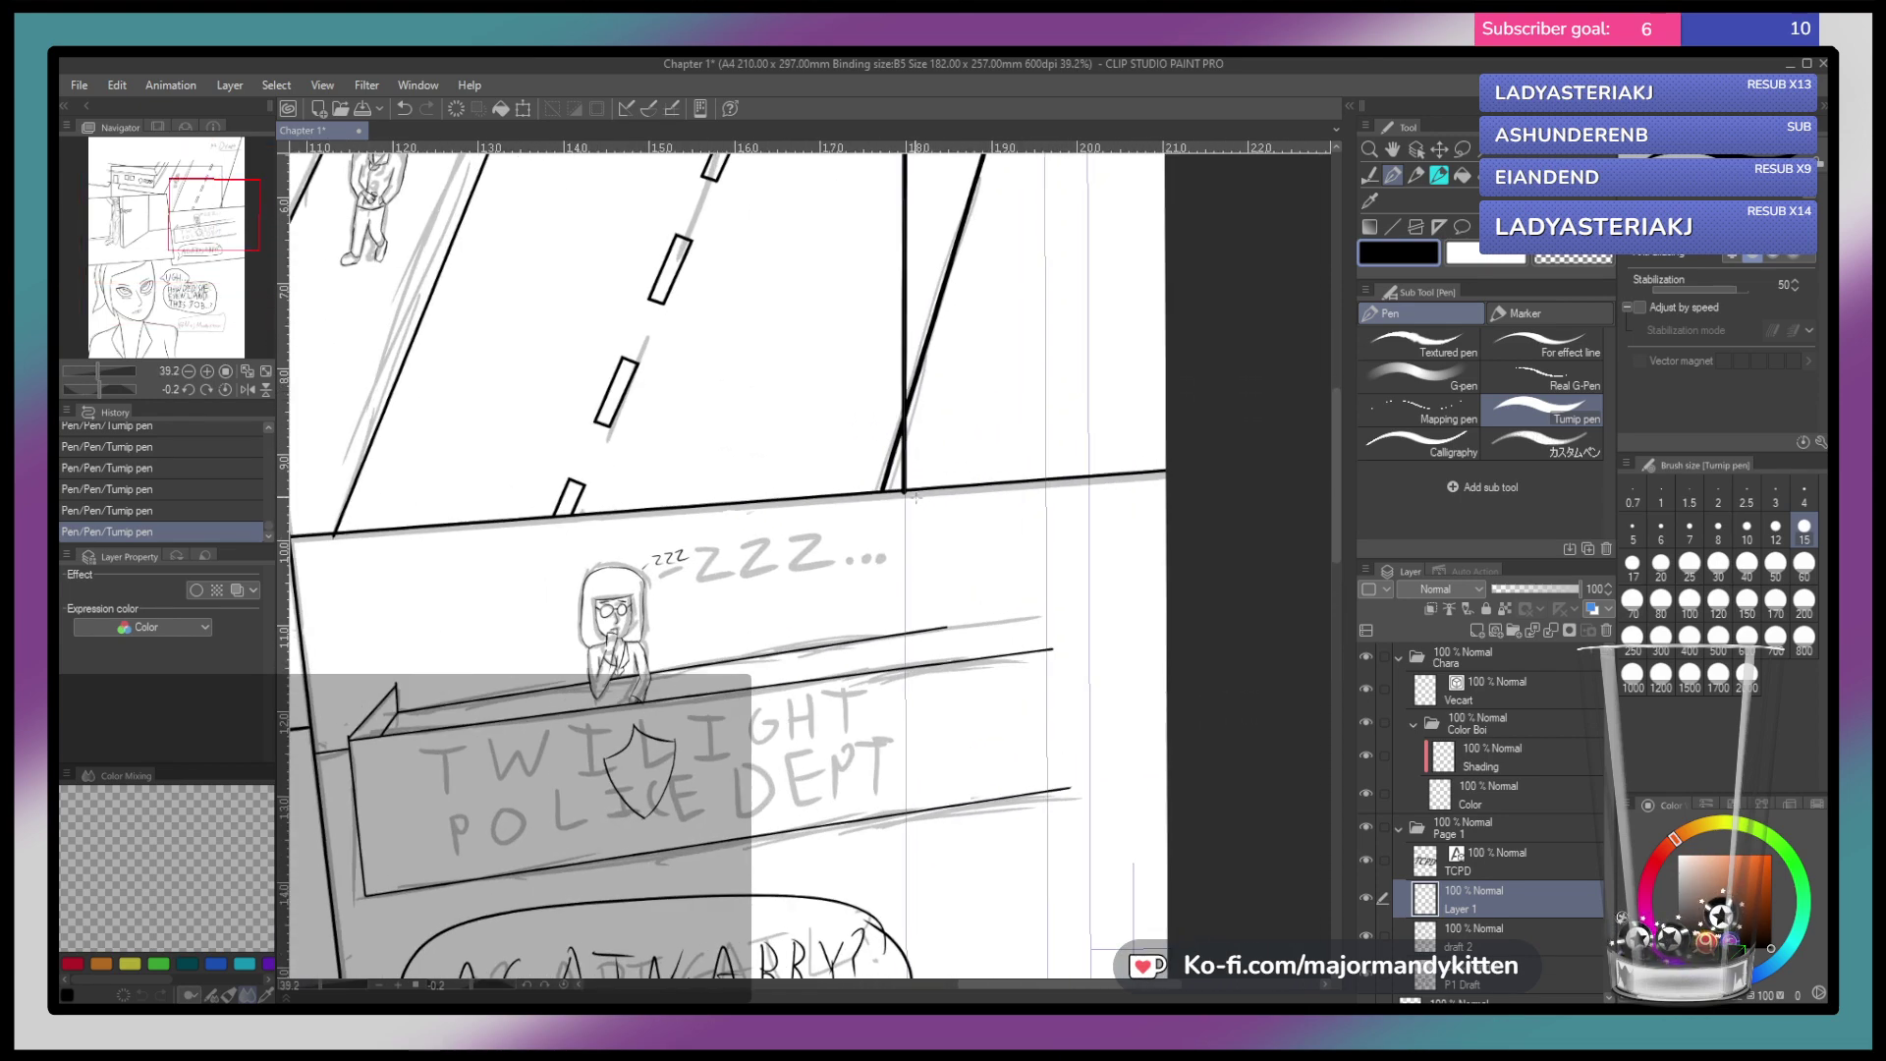
scroll(940, 530, "down", 4)
scroll(967, 506, "up", 3)
left_click_drag(967, 506, 971, 505)
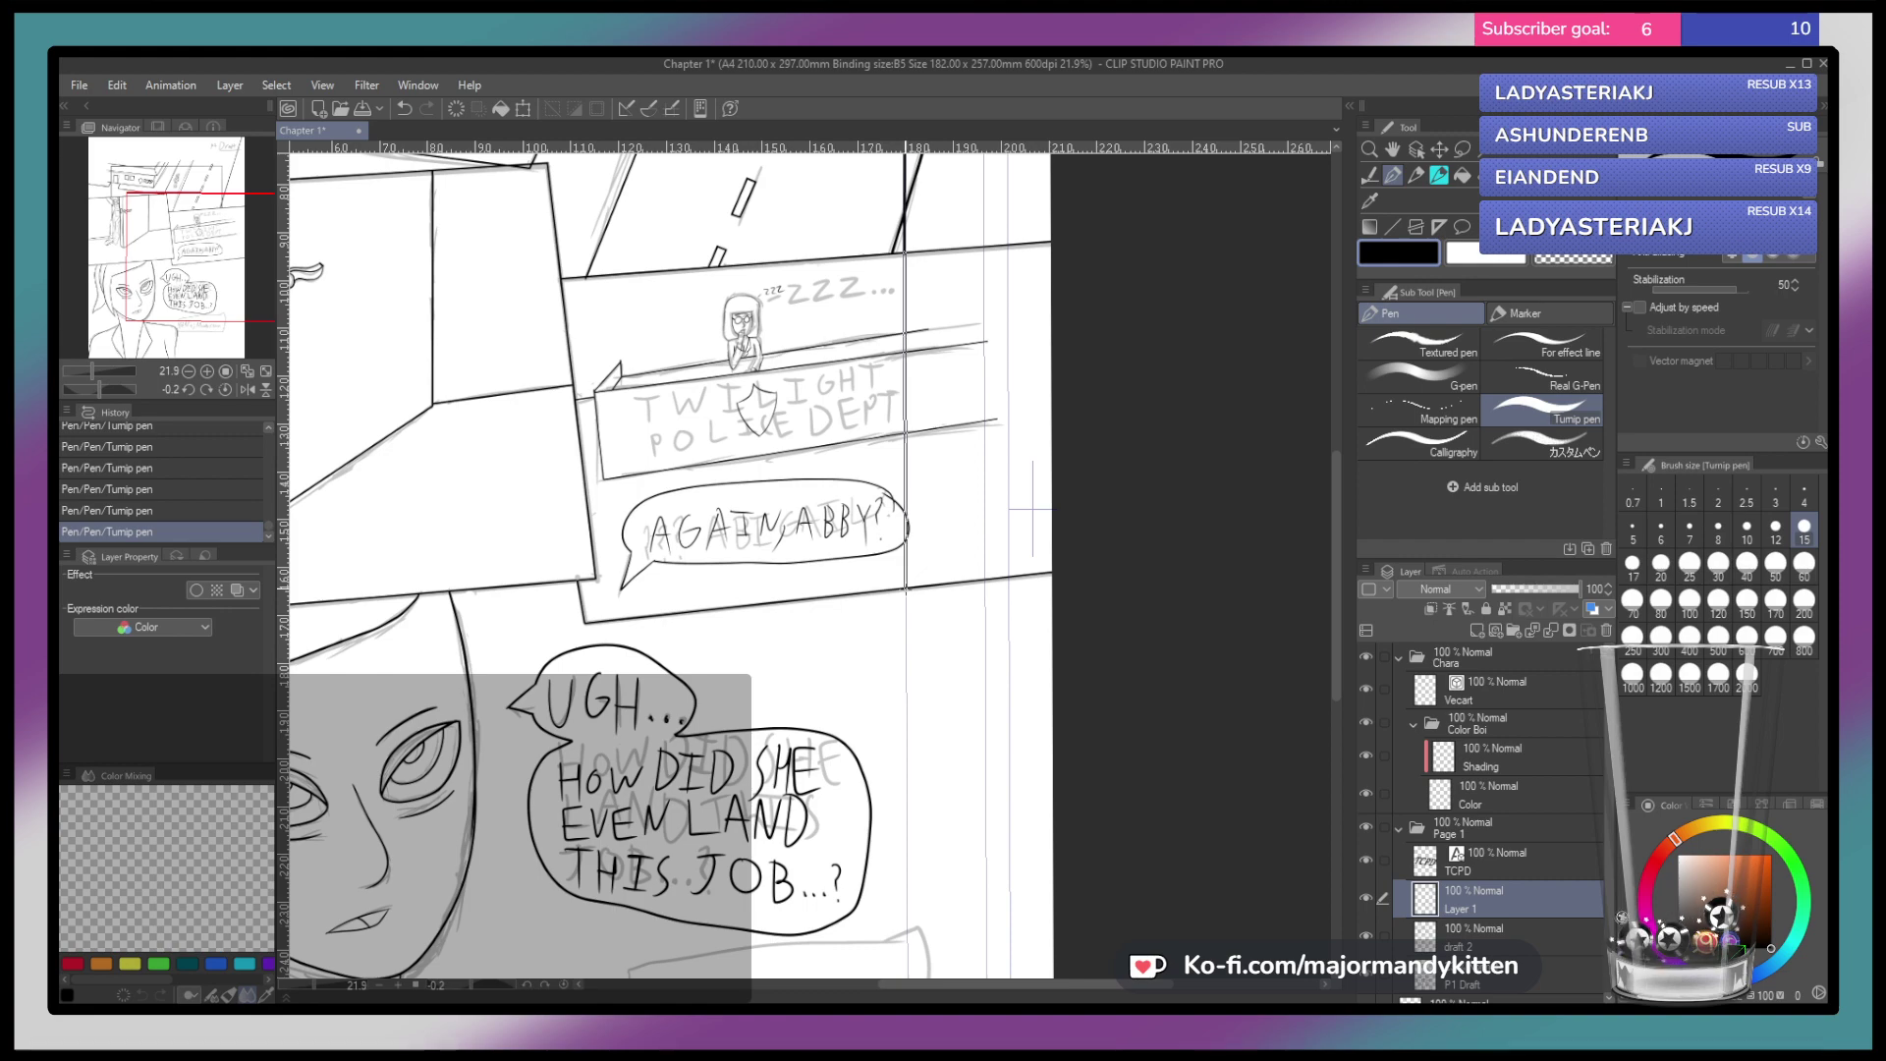
key("ctrl+z")
Ink the right frame line along the guide, down past both speech balloons to the guide's lower corner over the signature box
scroll(983, 550, "down", 4)
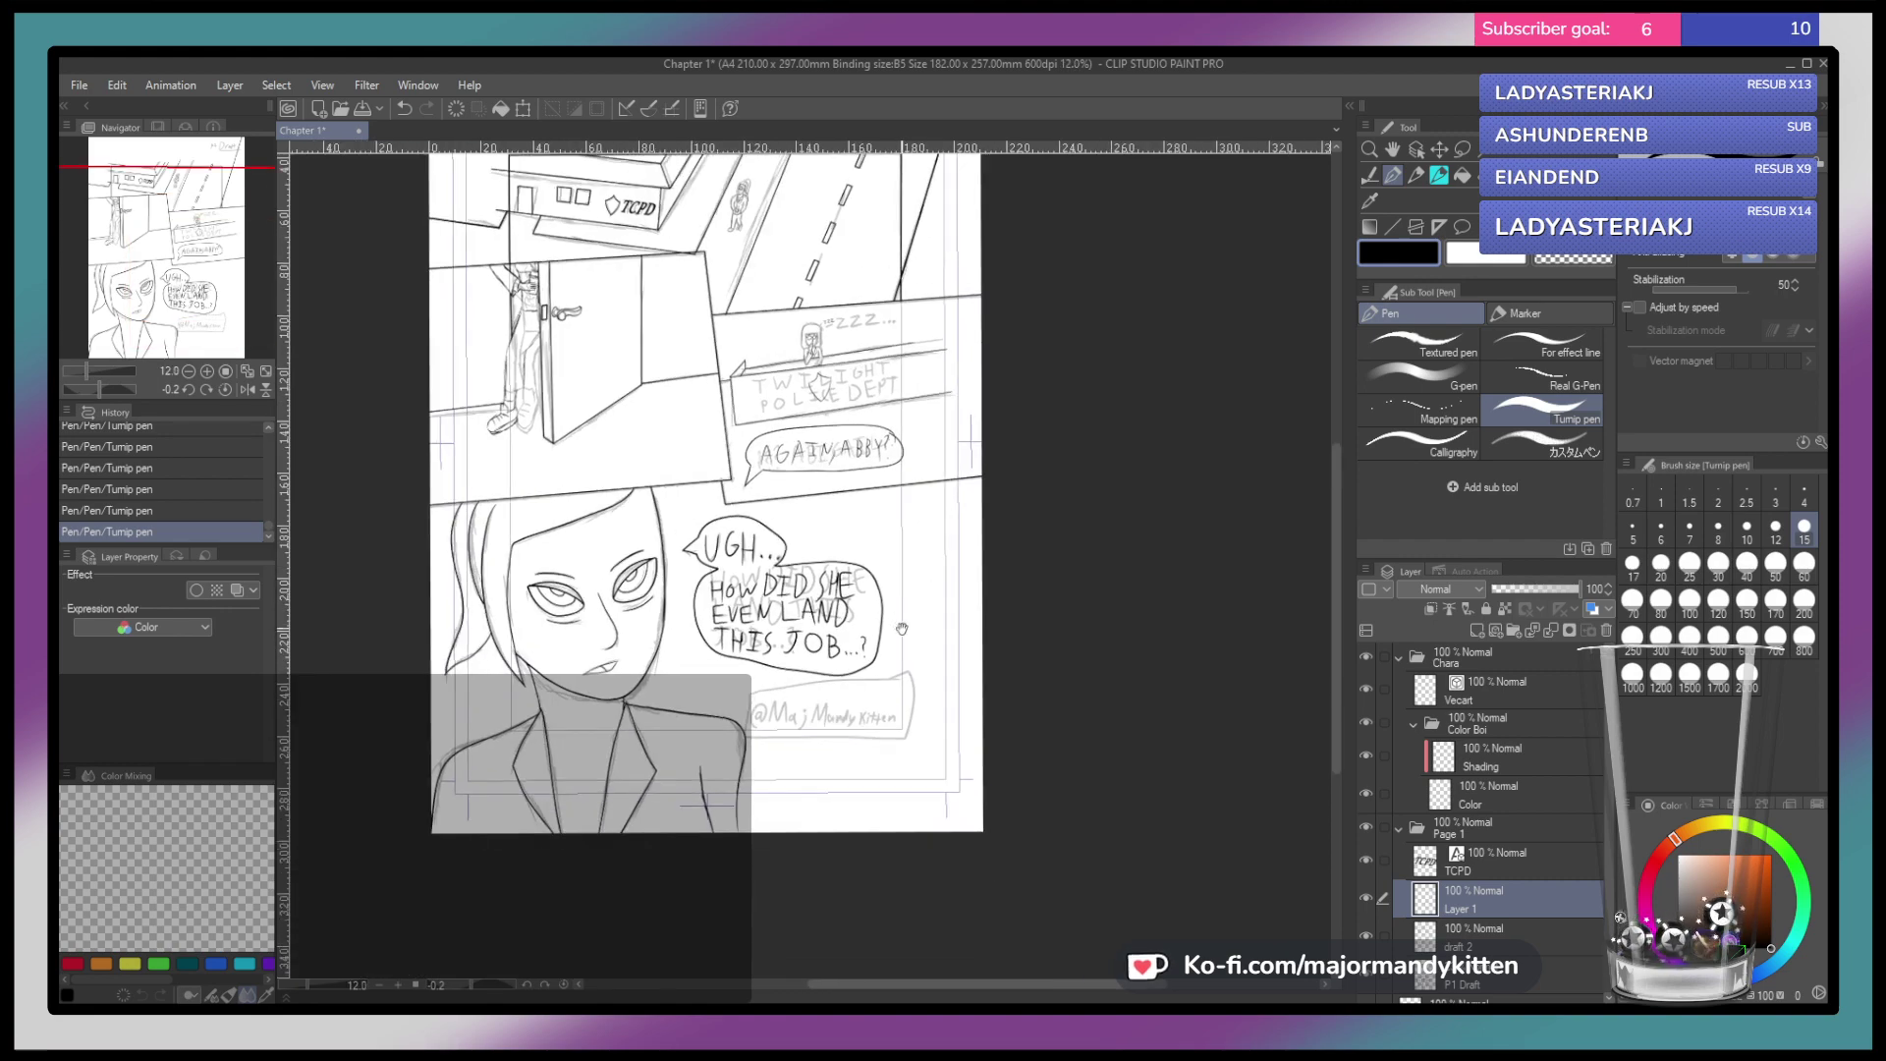
scroll(895, 586, "up", 3)
left_click_drag(887, 157, 889, 631)
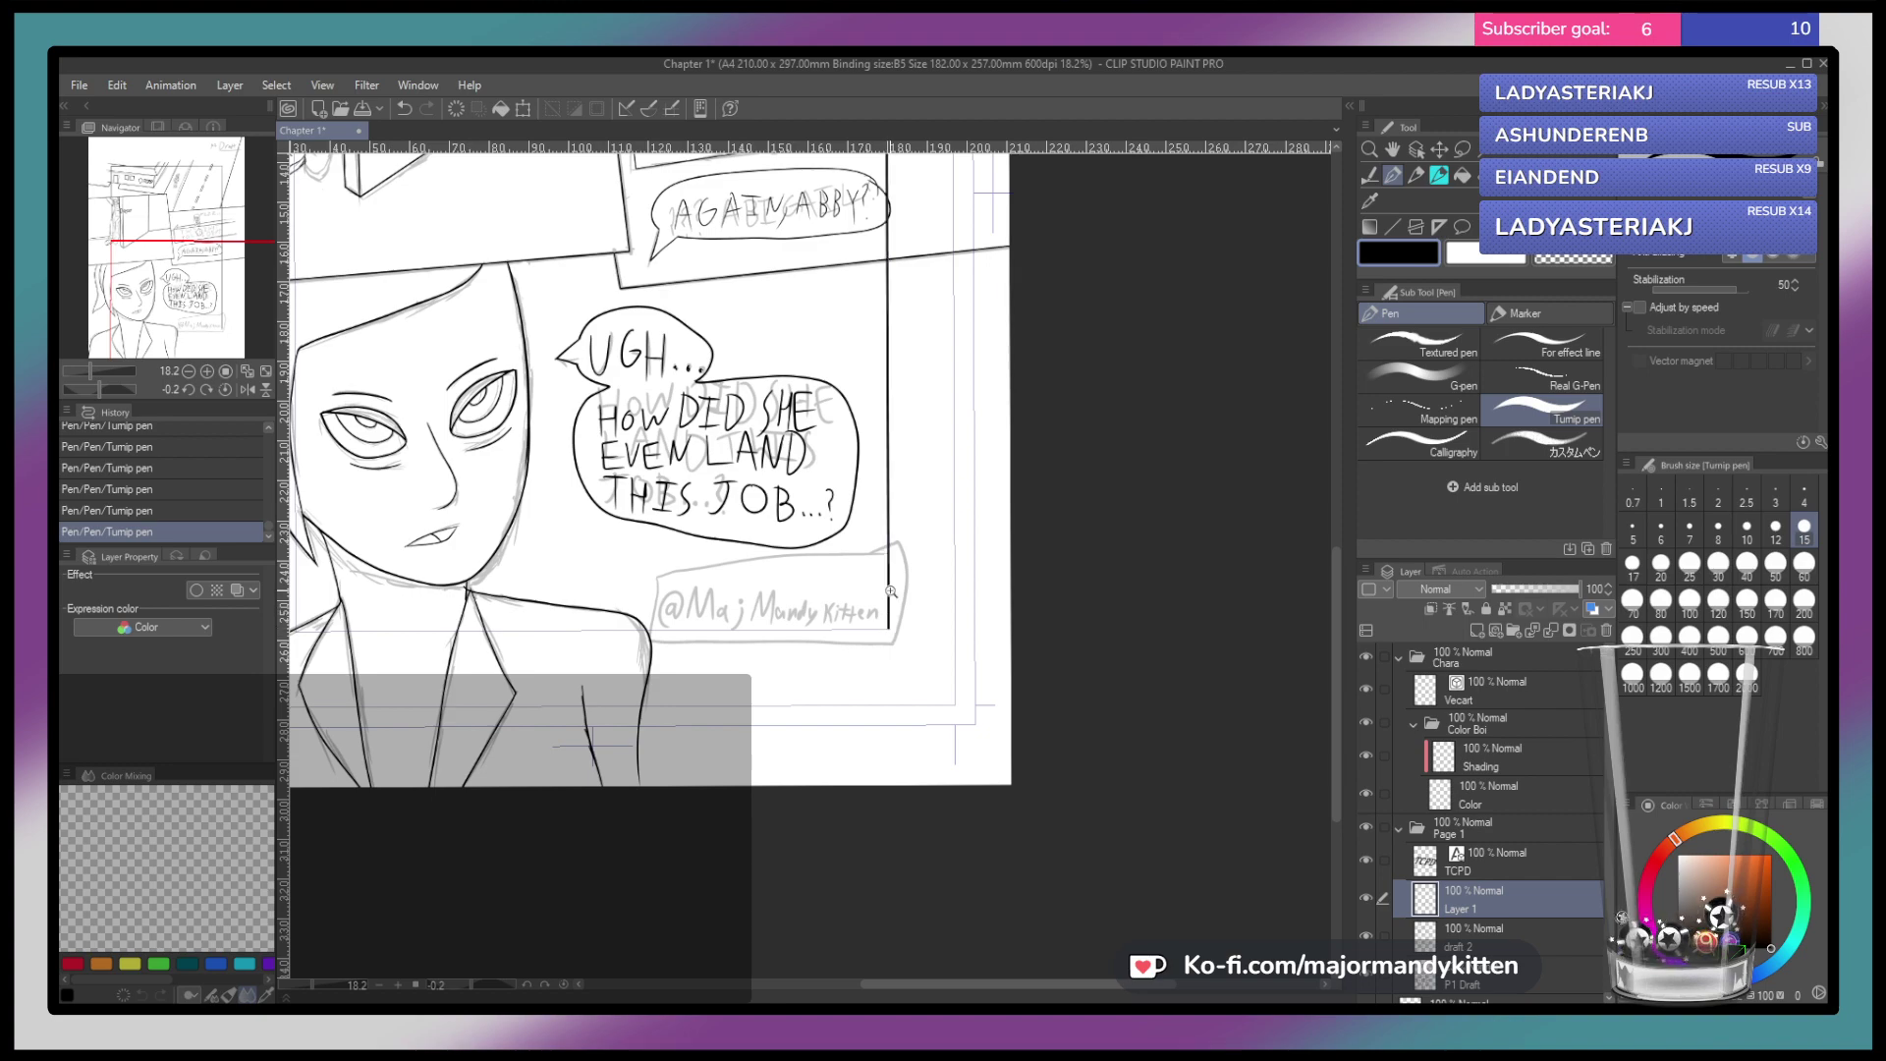
scroll(891, 591, "down", 4)
scroll(723, 567, "up", 1)
scroll(727, 568, "up", 2)
scroll(753, 564, "up", 1)
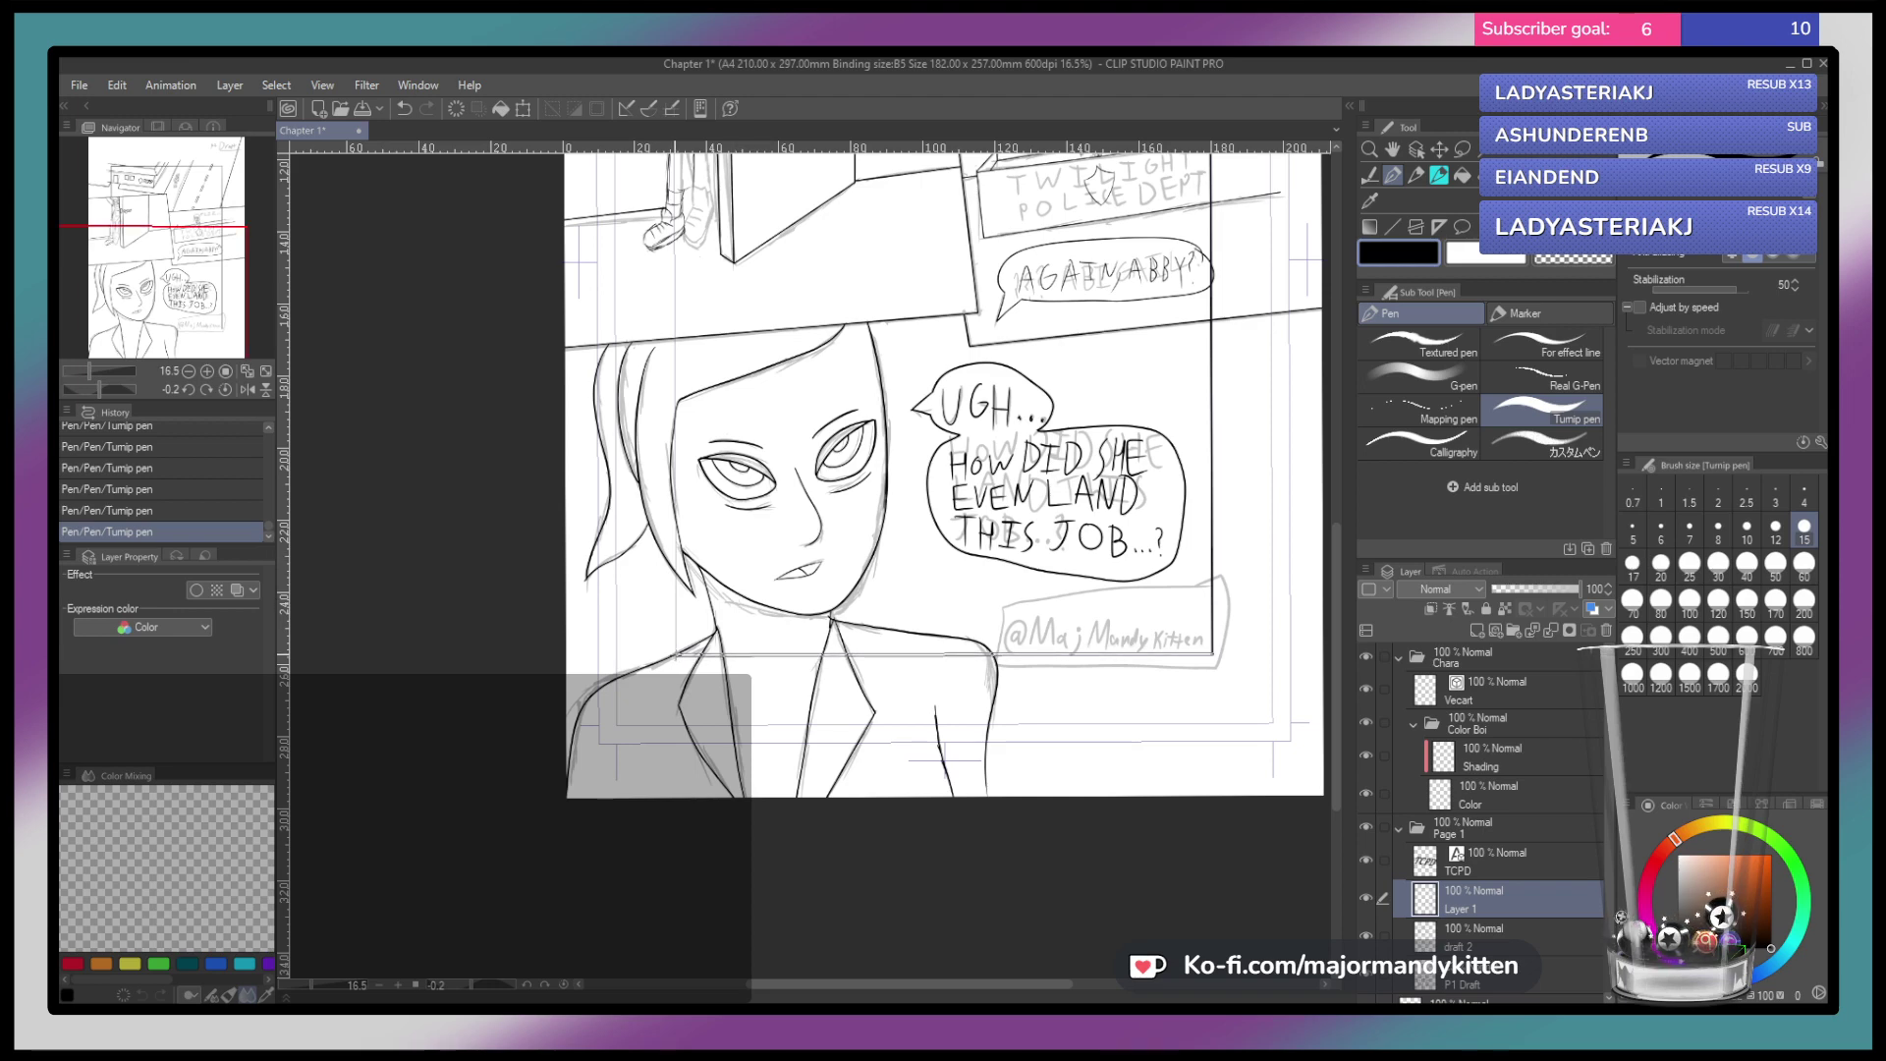
left_click_drag(694, 502, 714, 794)
left_click_drag(758, 455, 751, 553)
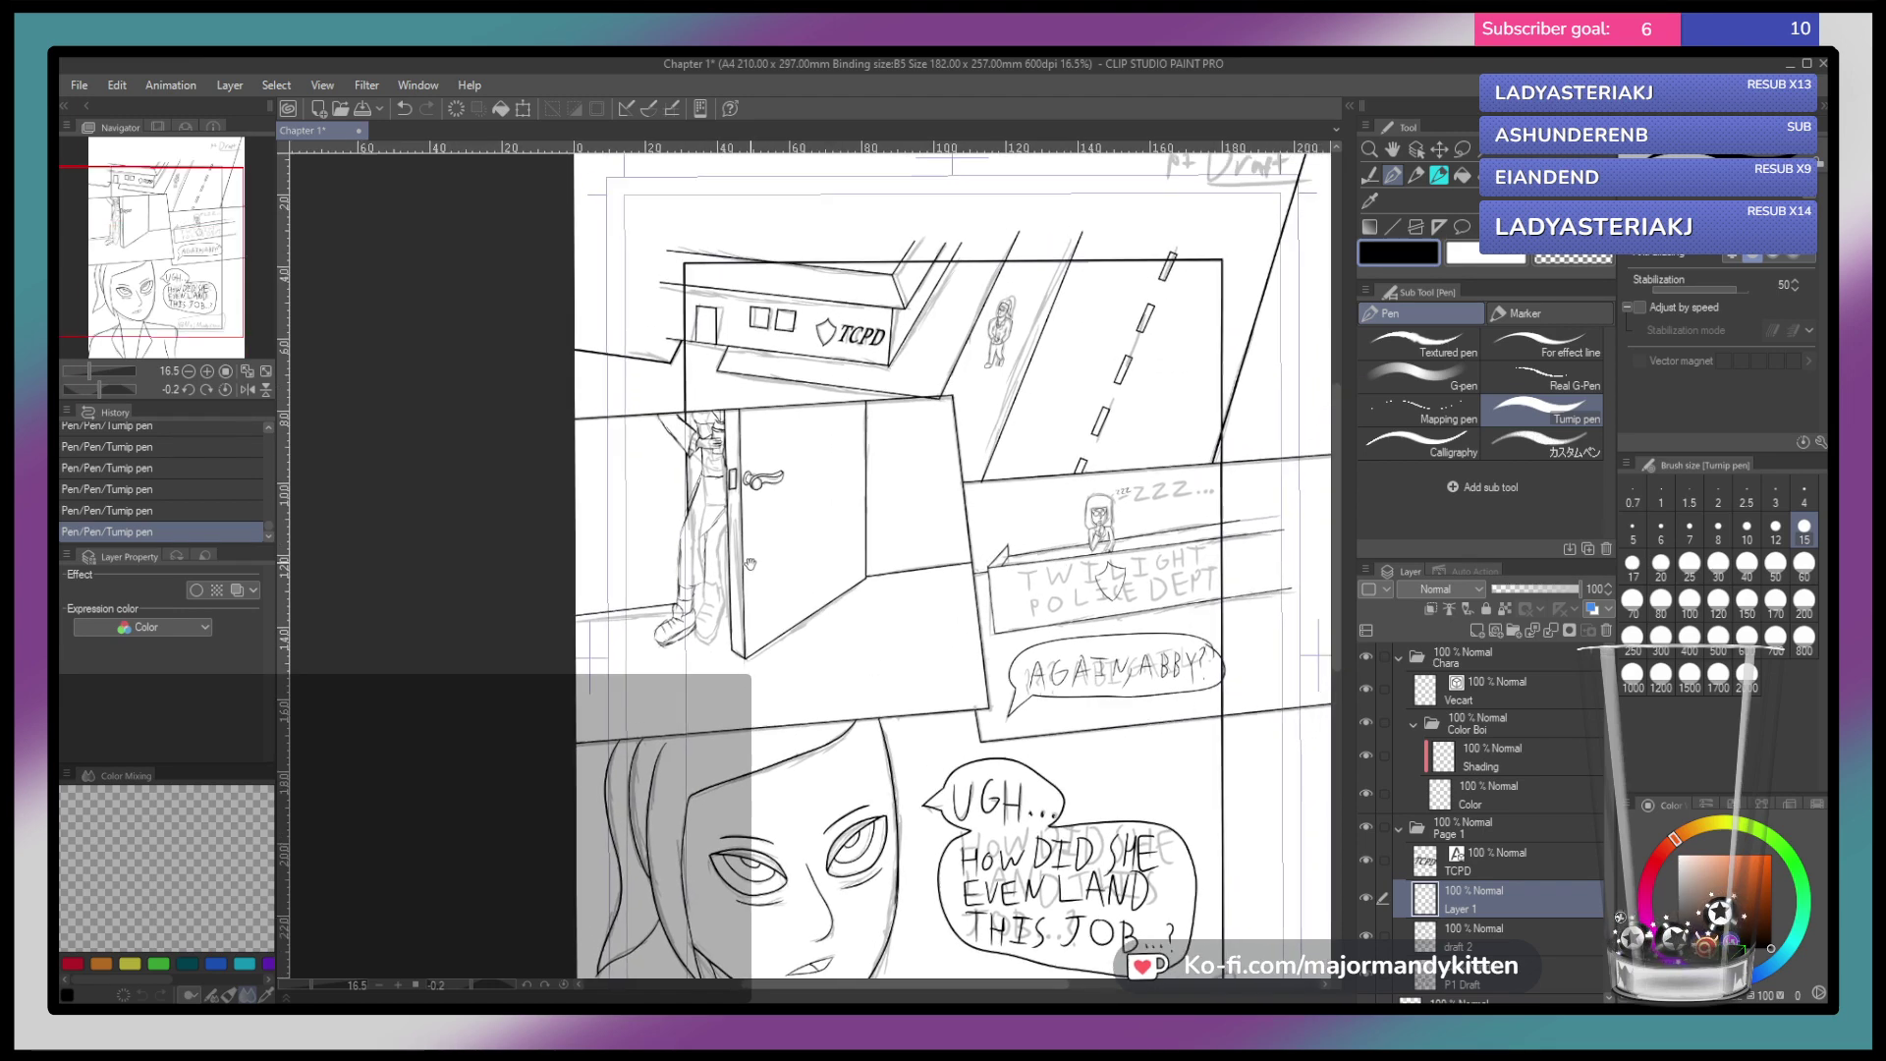
scroll(752, 553, "up", 3)
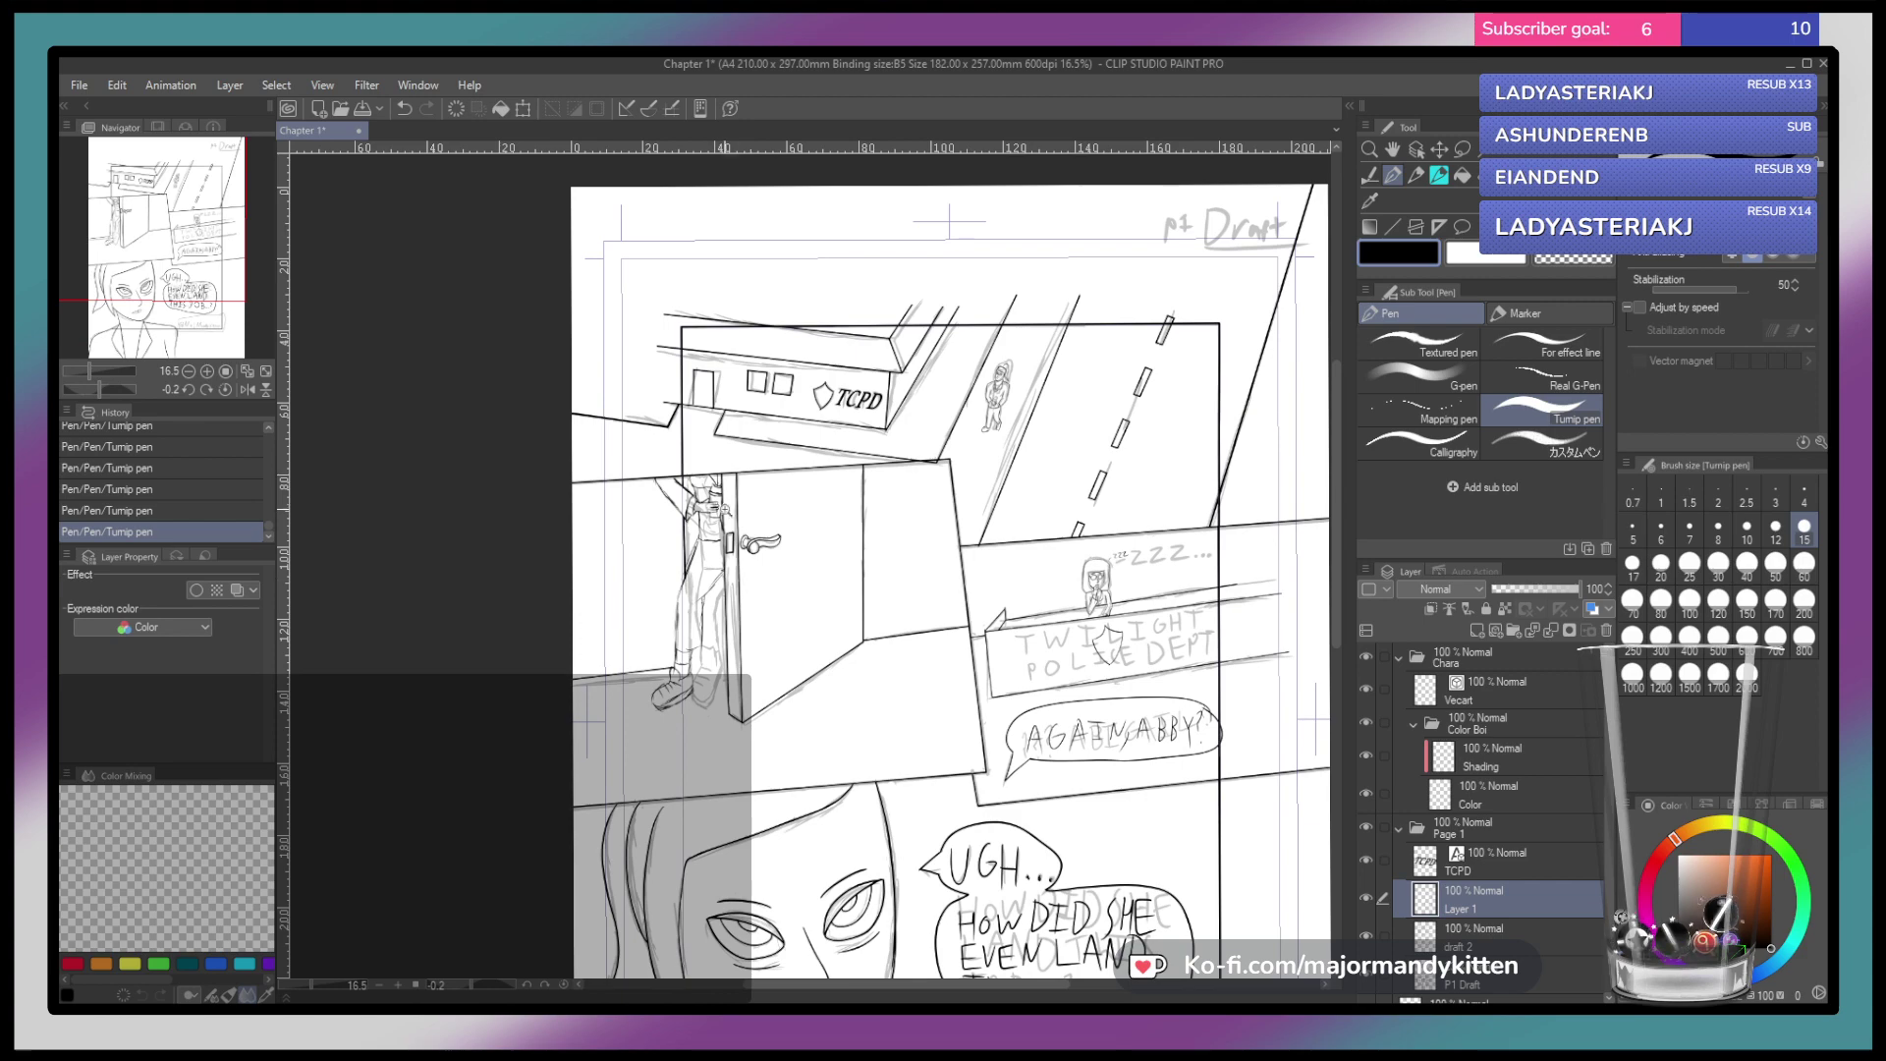
scroll(702, 491, "up", 3)
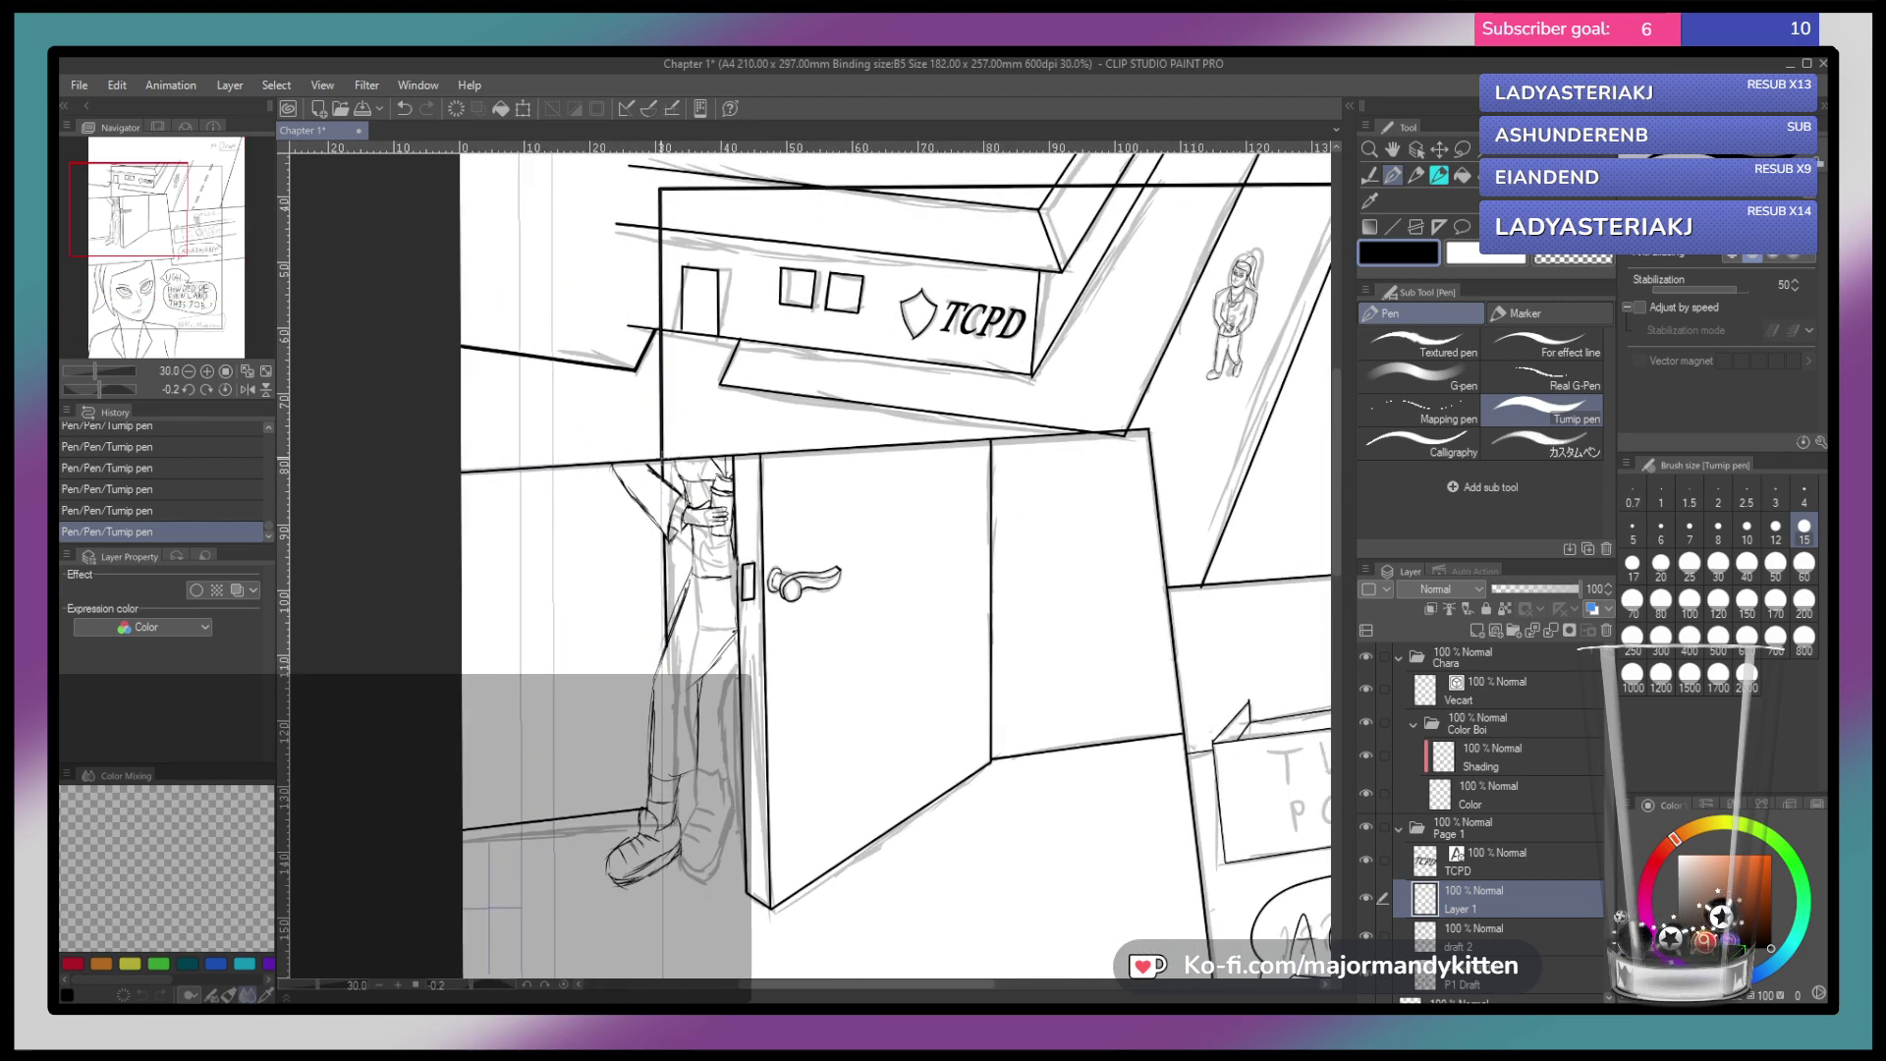
Ink the left side of the inner guide frame straight down through the doorway panel
left_click_drag(677, 703, 665, 506)
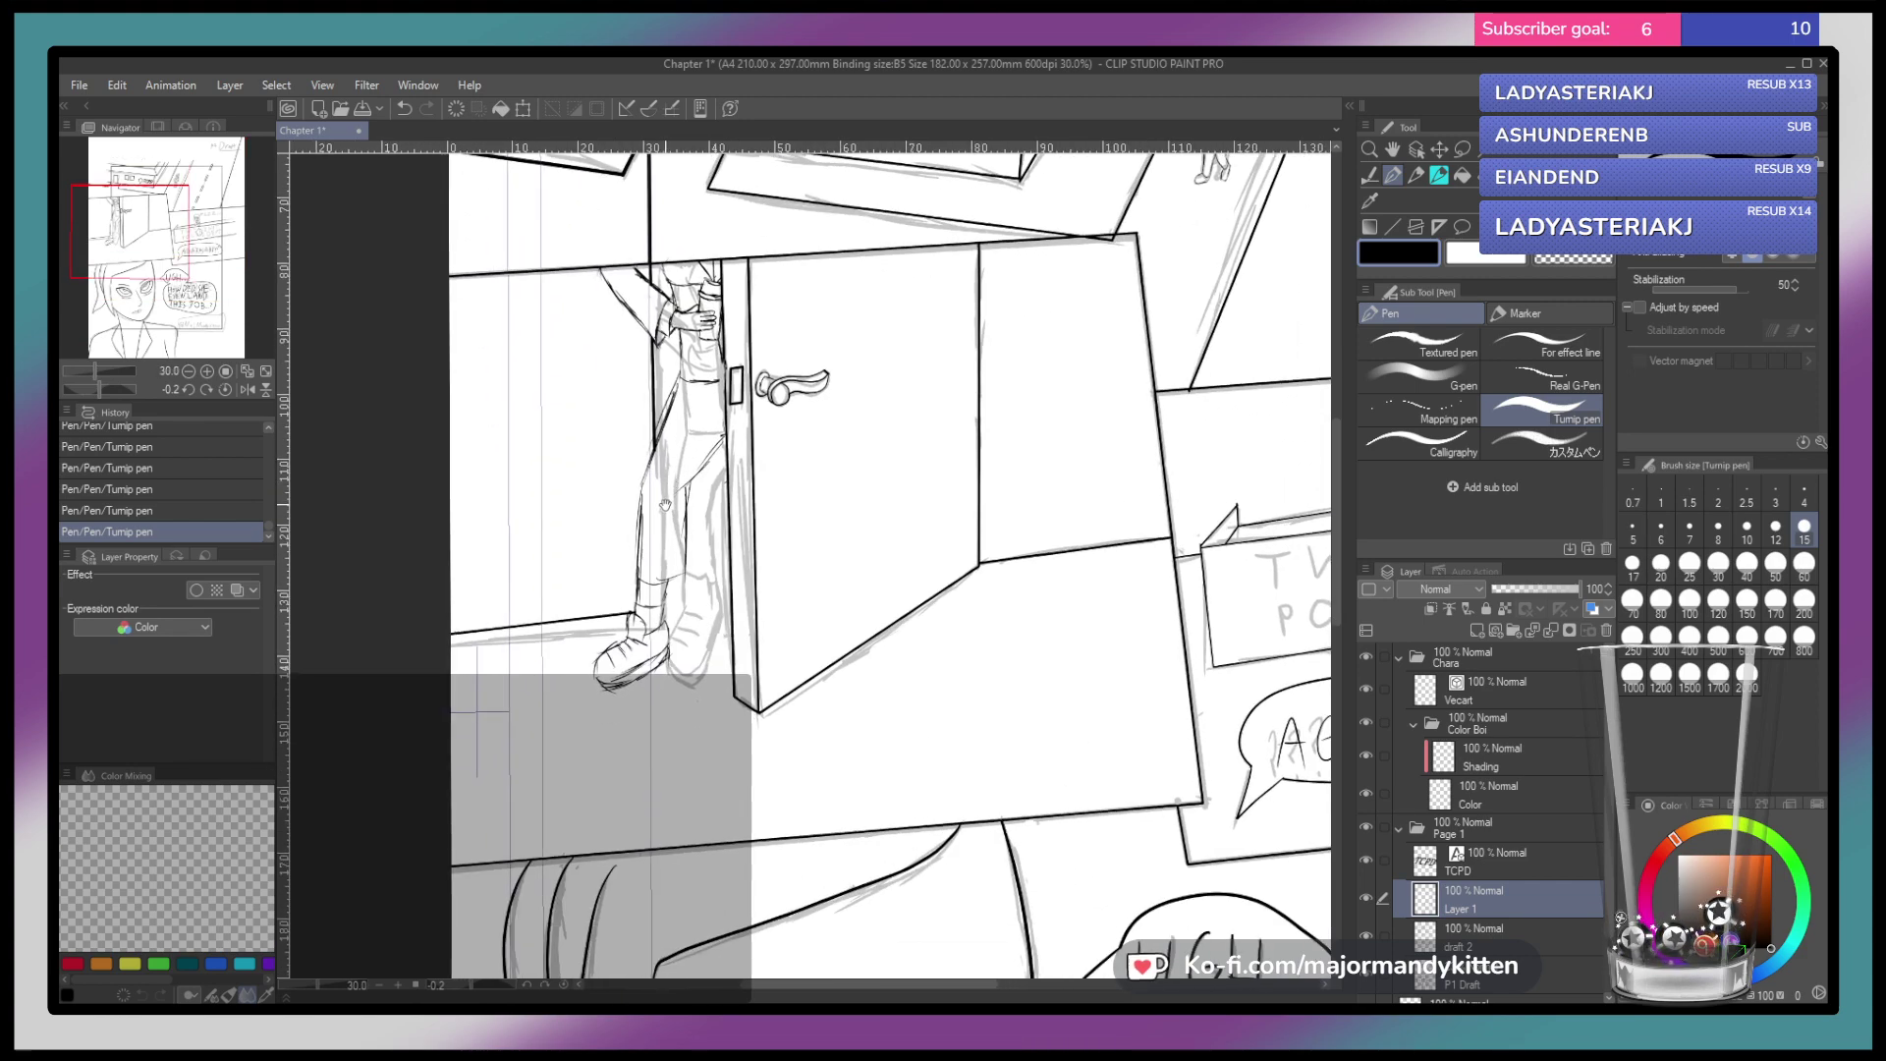
scroll(663, 496, "up", 3)
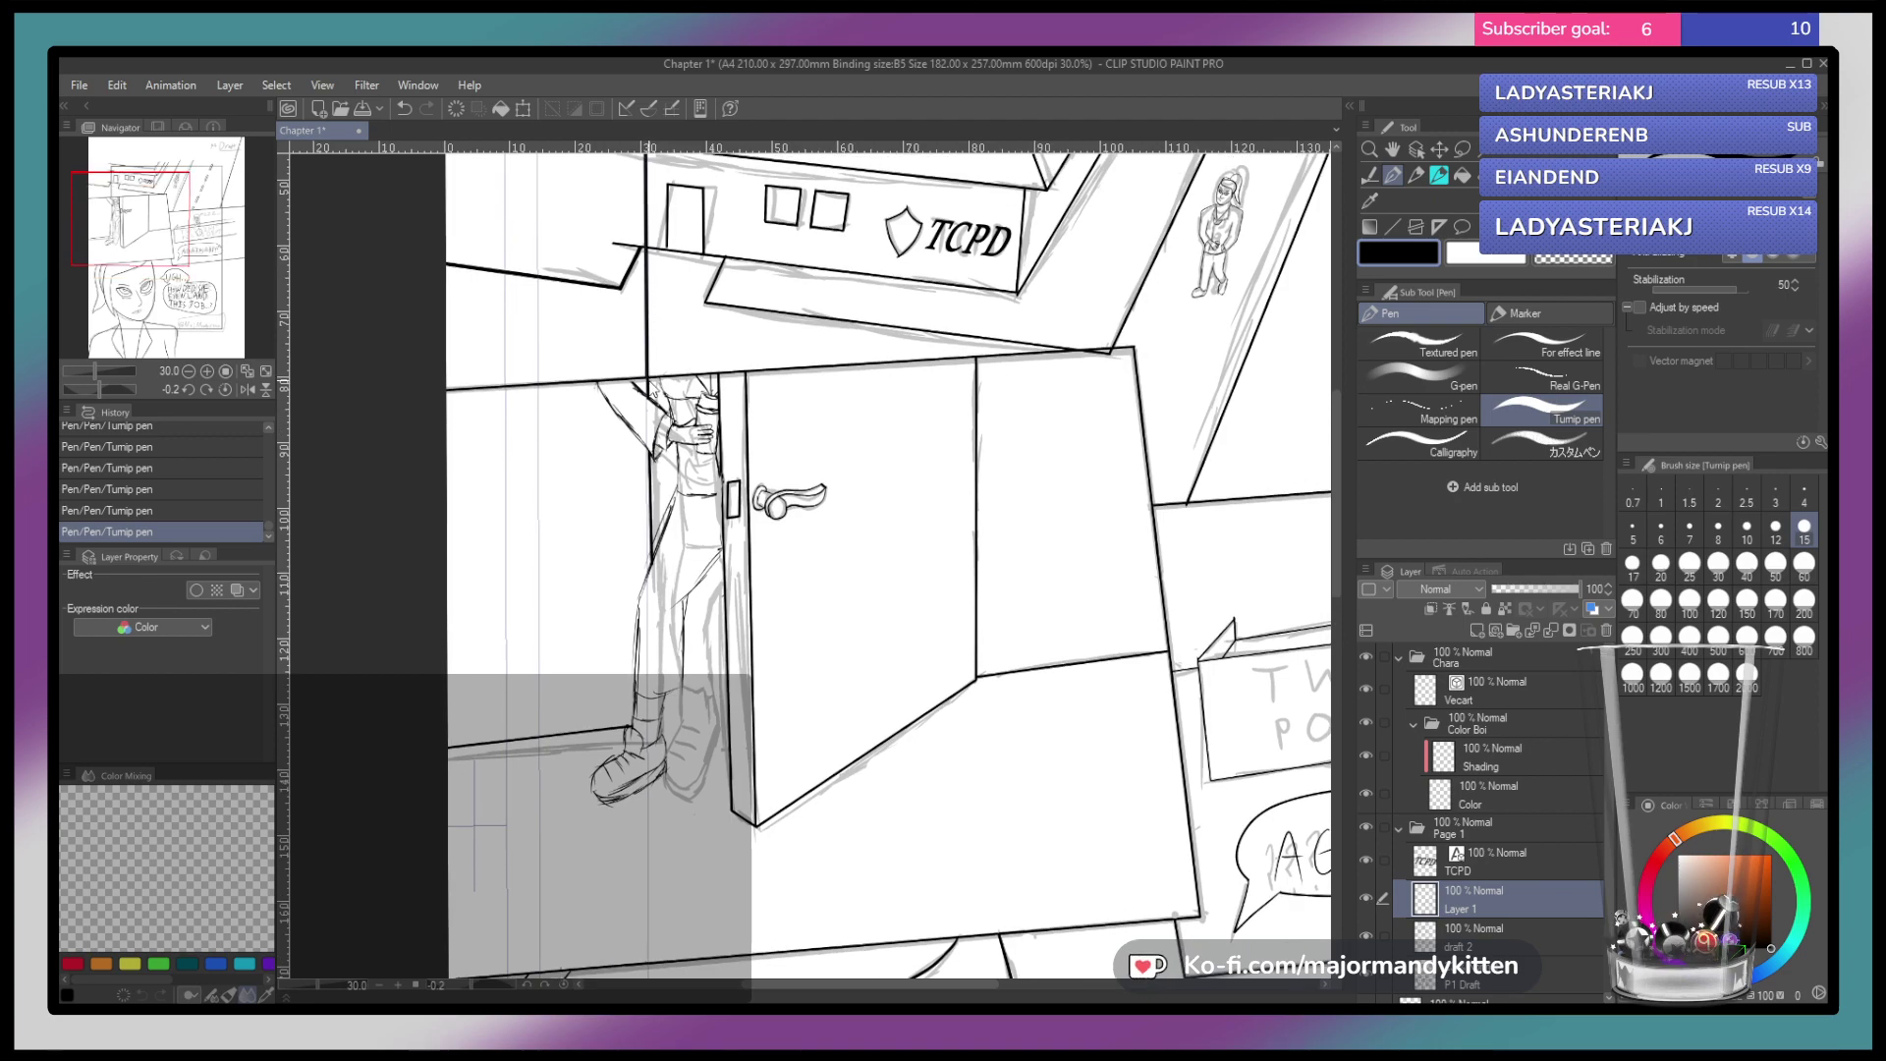
left_click_drag(647, 379, 648, 963)
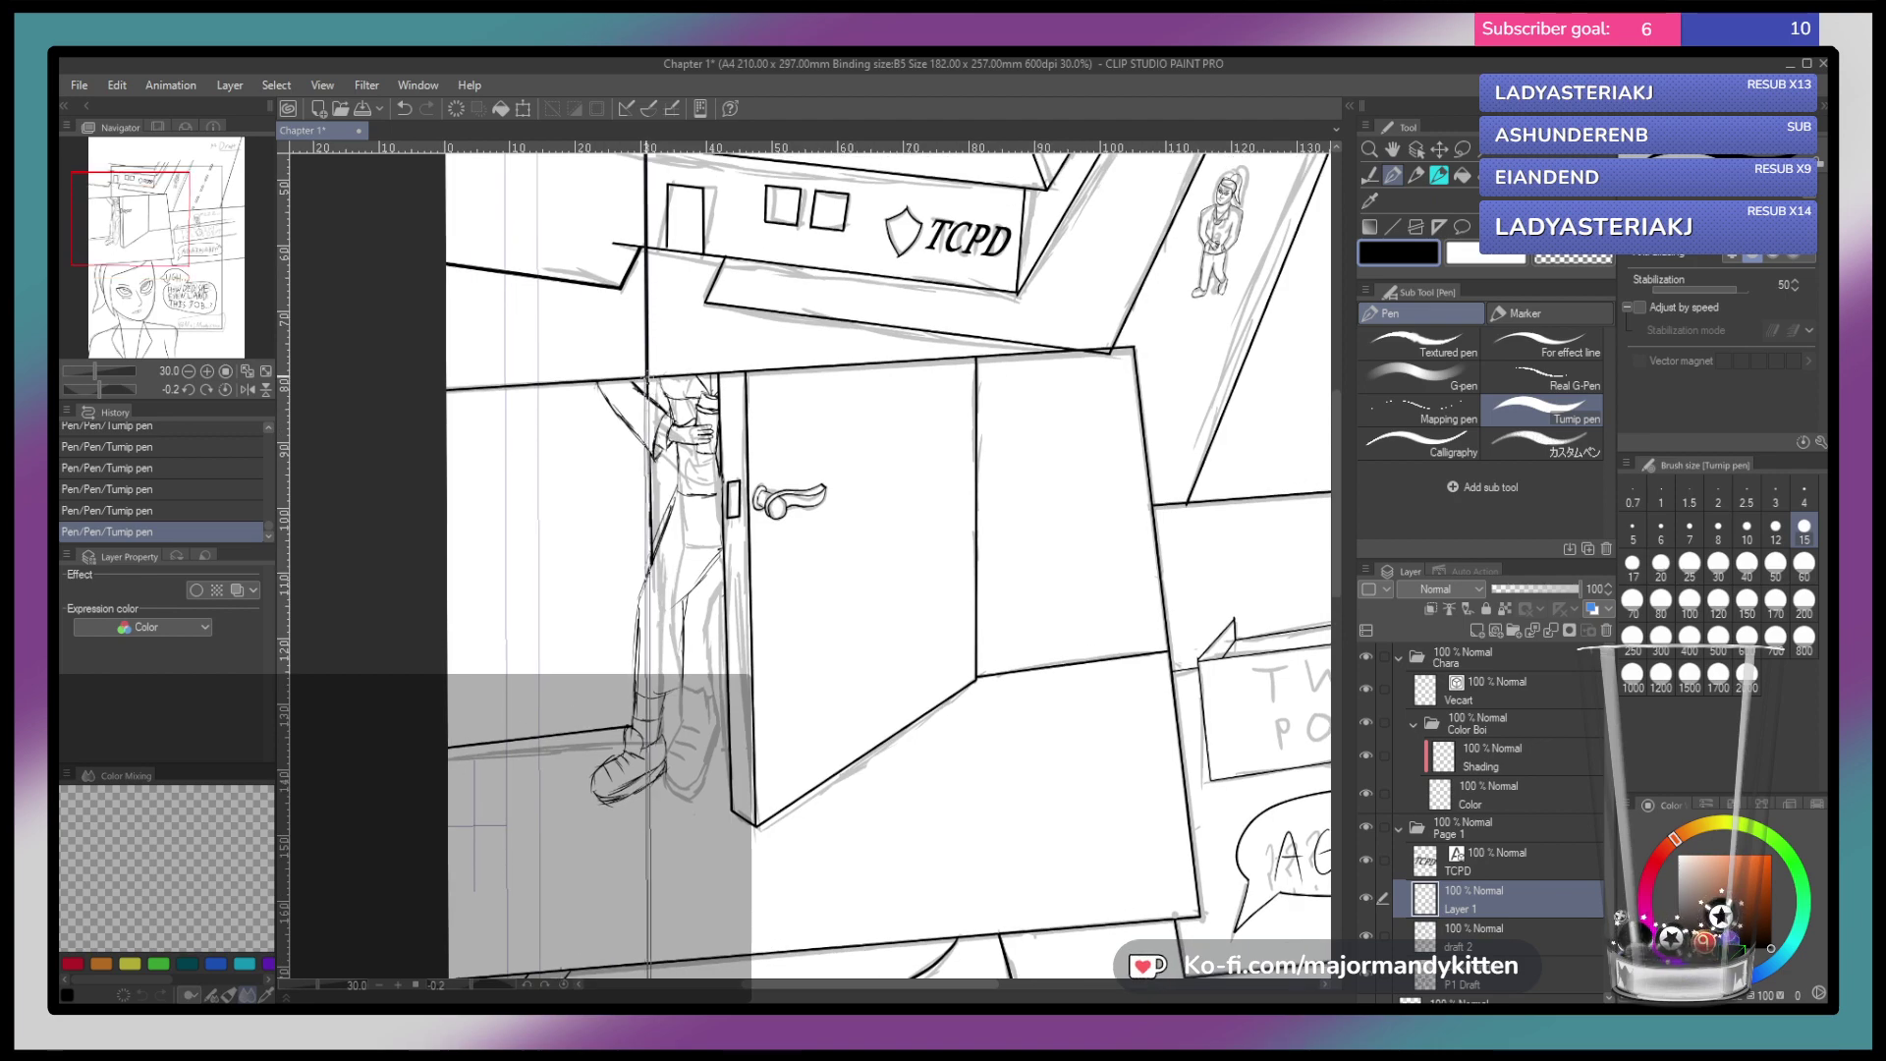
scroll(793, 386, "down", 5)
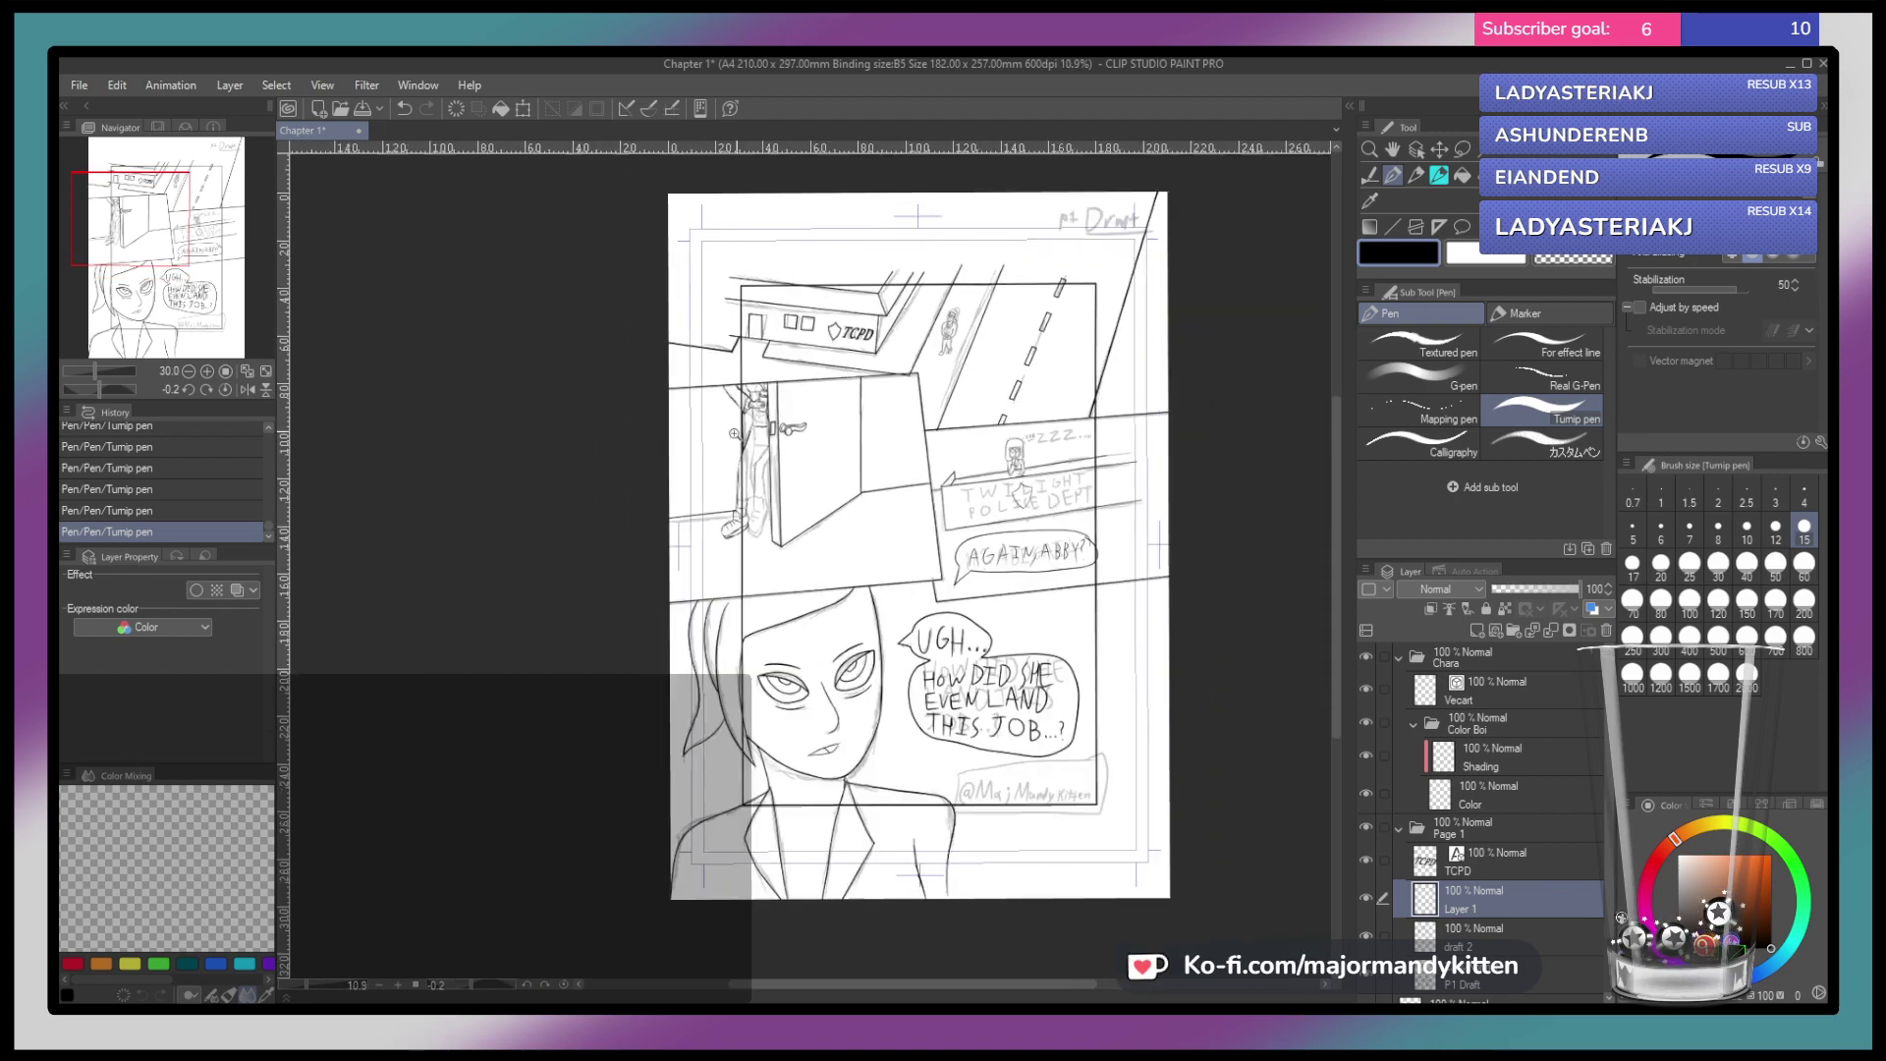
Try inking the upper edge of the rough signature box inside the frame and undo the stroke
scroll(823, 404, "up", 5)
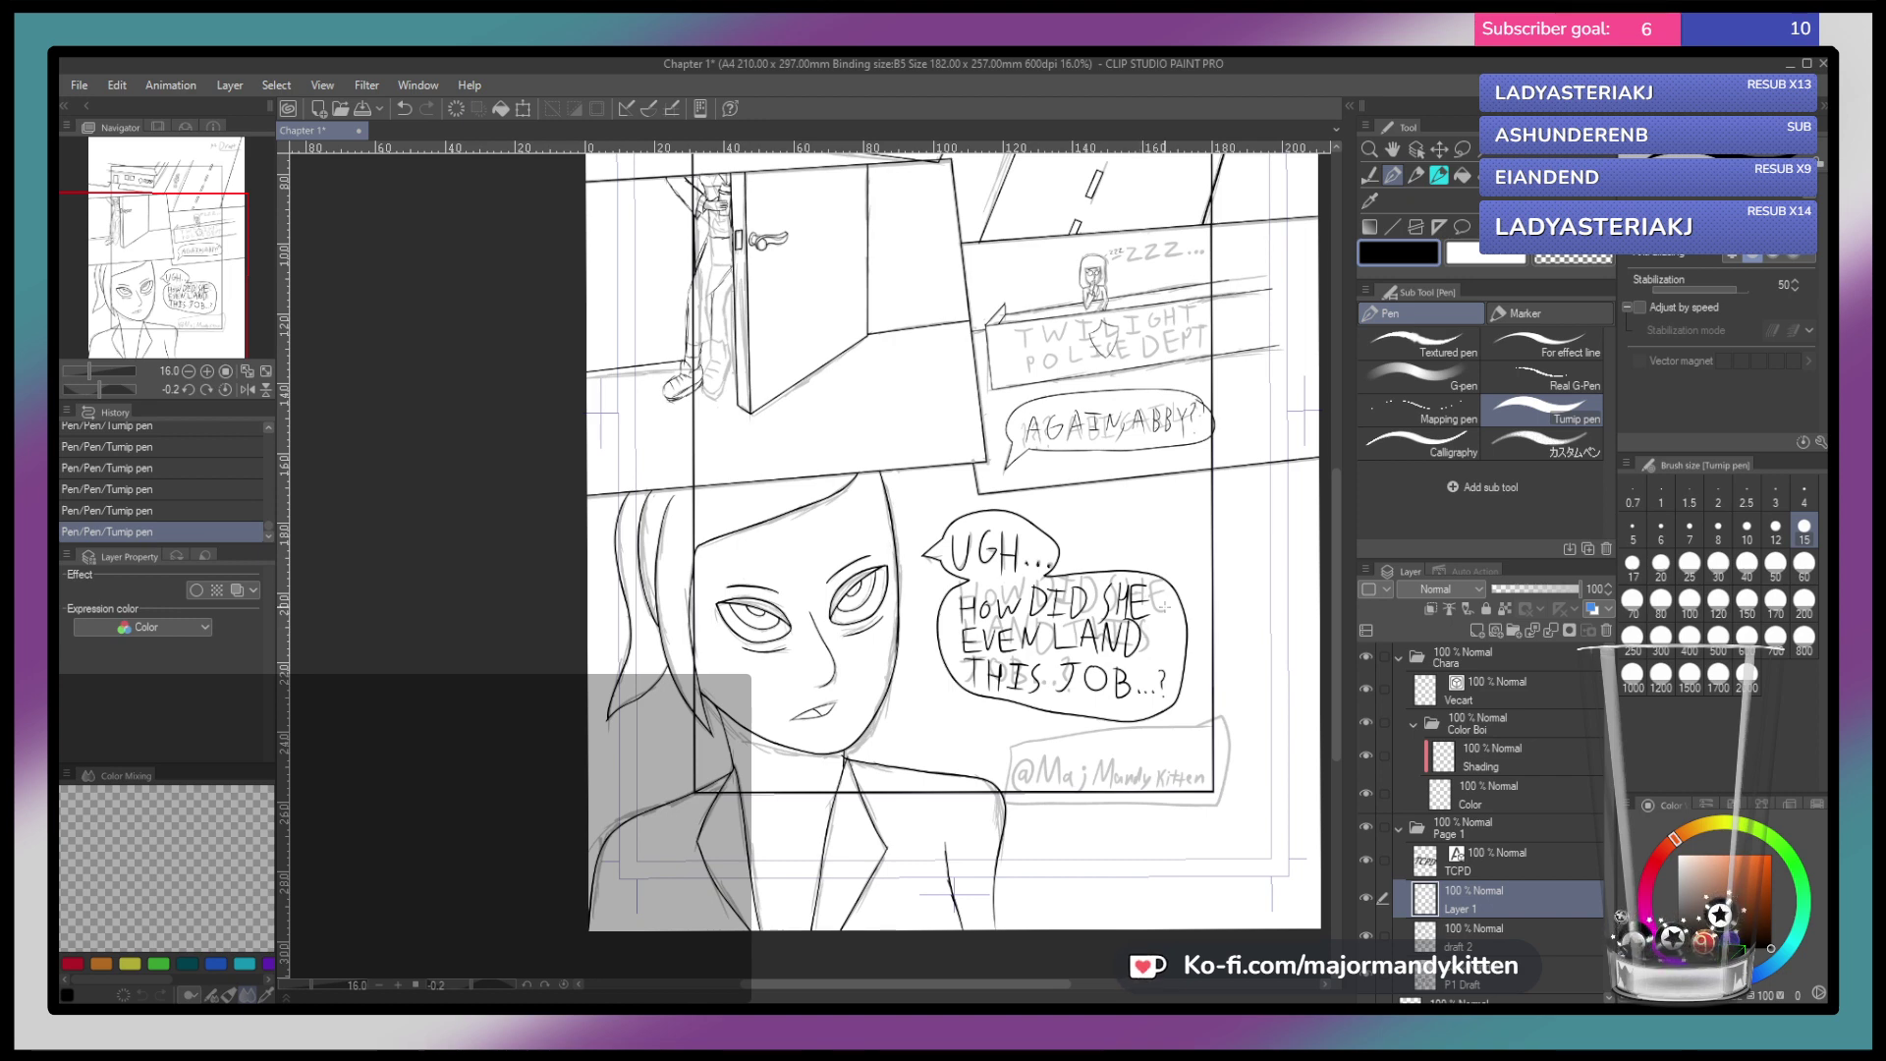
mouse_move(1111, 738)
left_mouse_down()
mouse_move(1043, 699)
mouse_move(944, 699)
left_mouse_up()
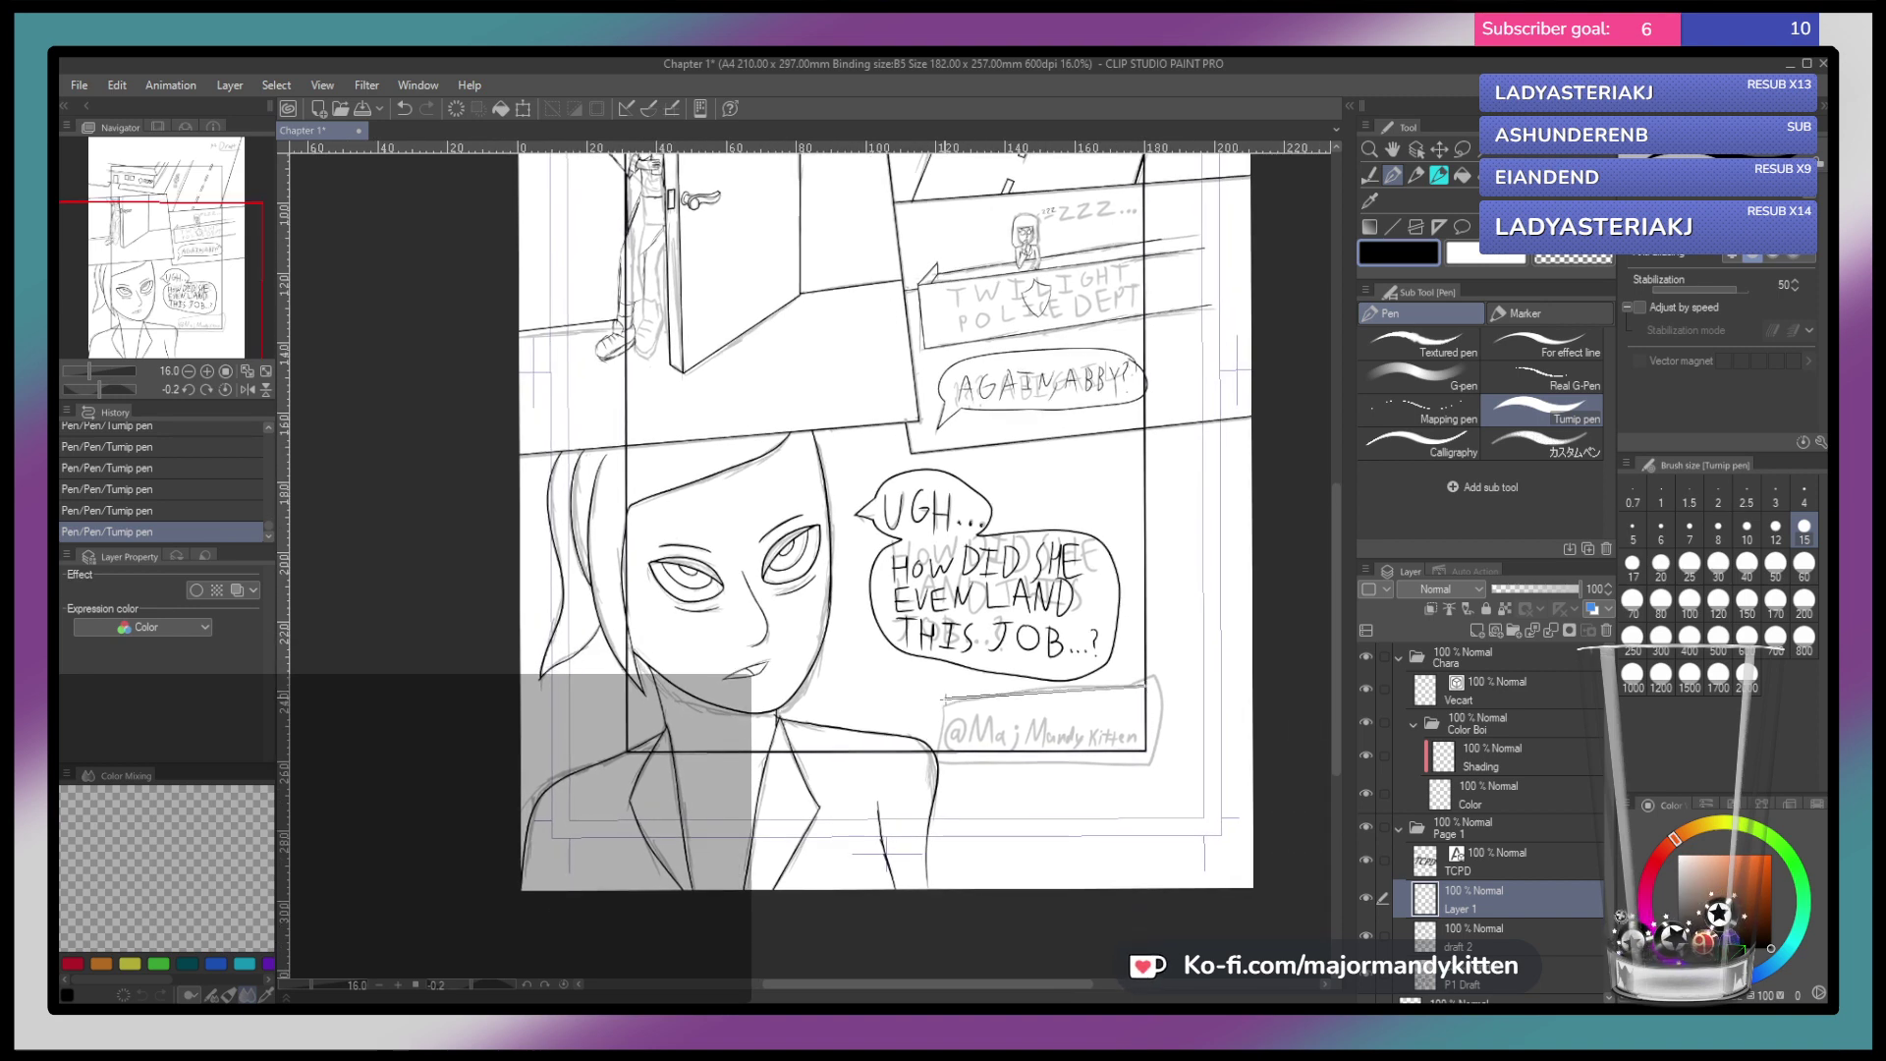
key("ctrl+z")
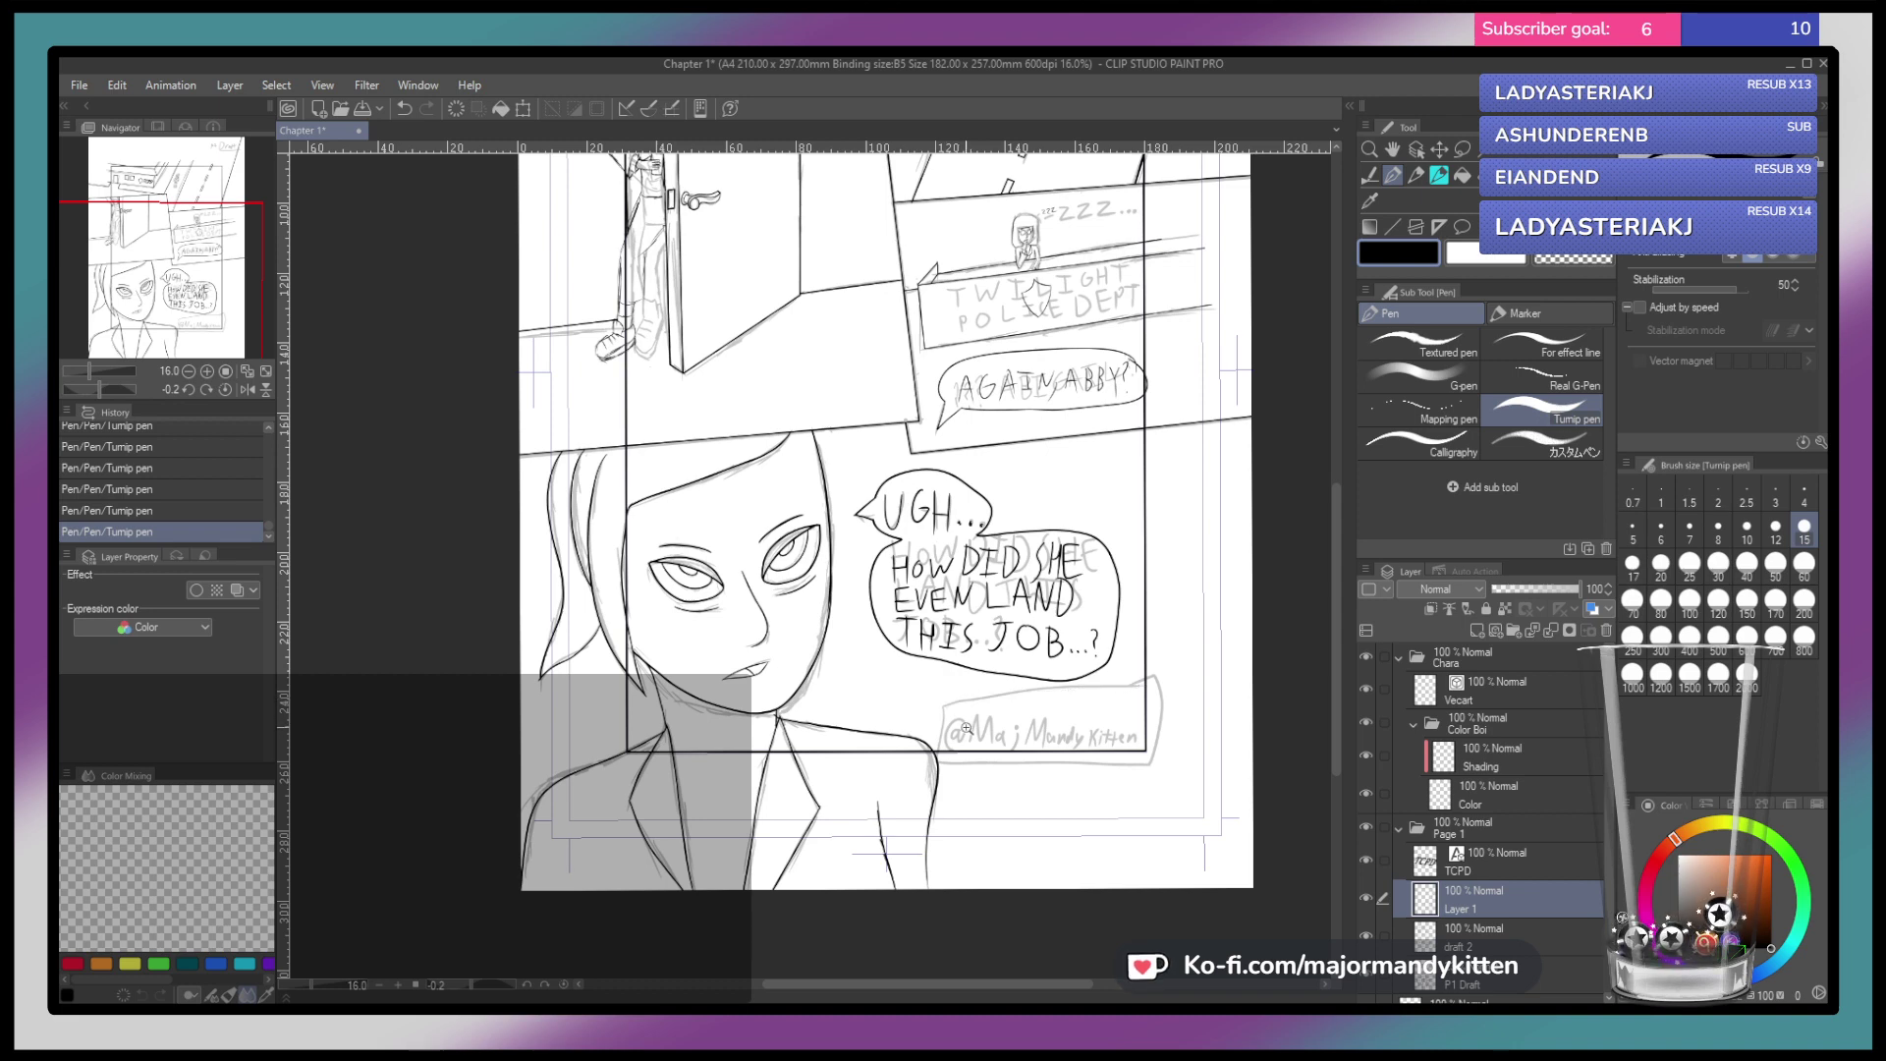
Handwrite the @ sign and opening letters of the artist's handle in the page's bottom margin, undoing and redrawing faulty strokes
scroll(966, 728, "up", 3)
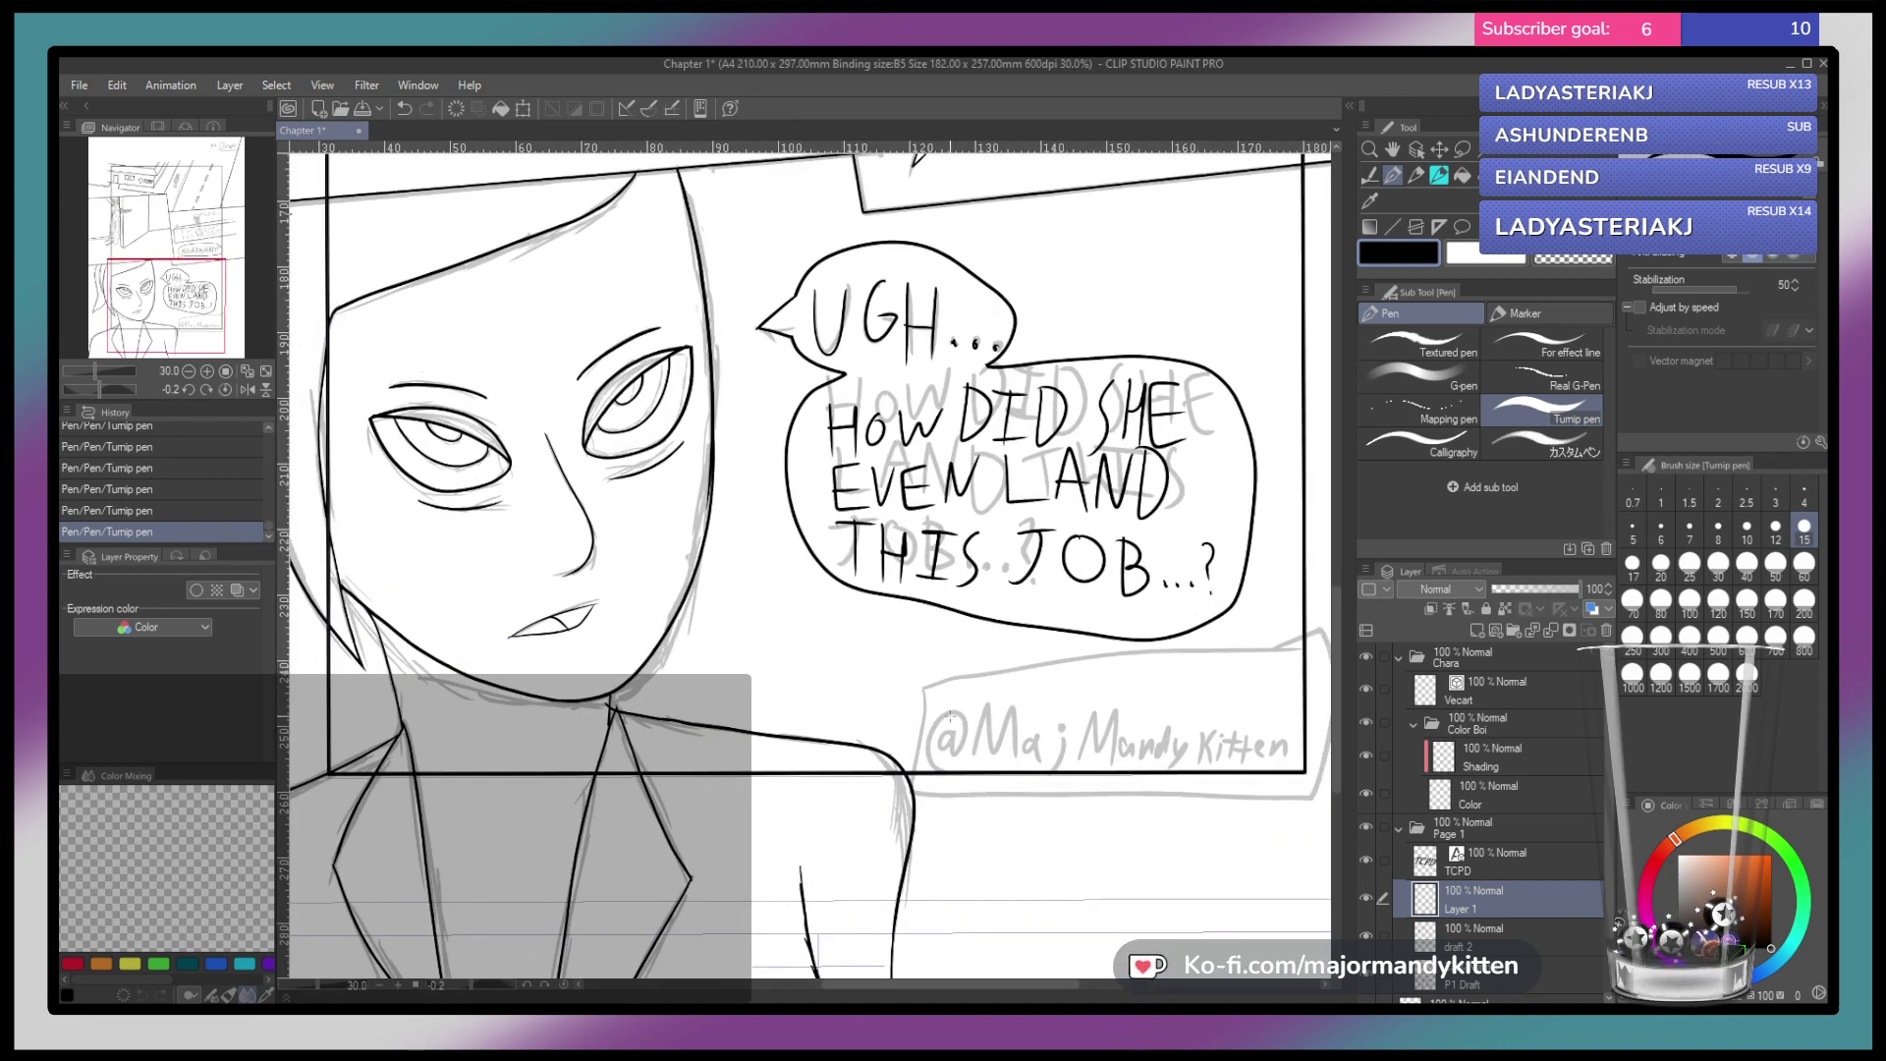
left_click_drag(1144, 704, 1006, 658)
scroll(1032, 679, "down", 5)
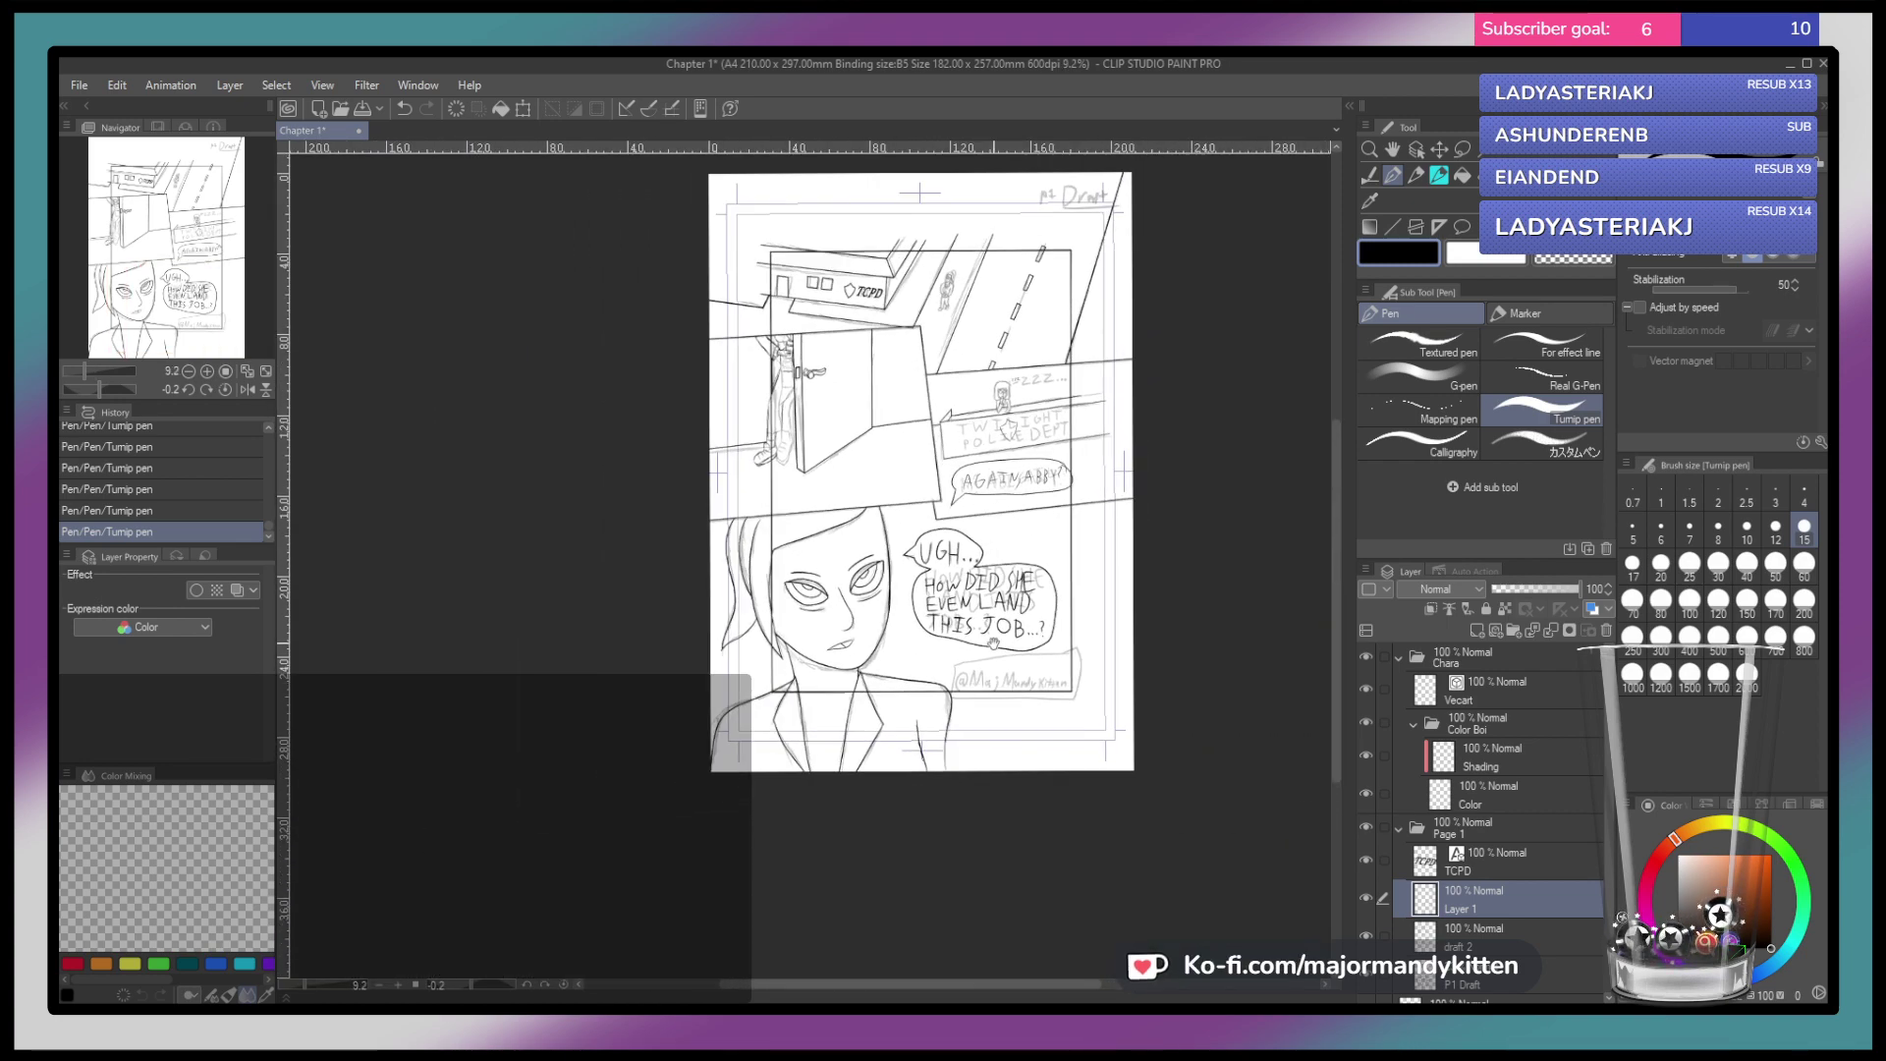
scroll(995, 643, "up", 3)
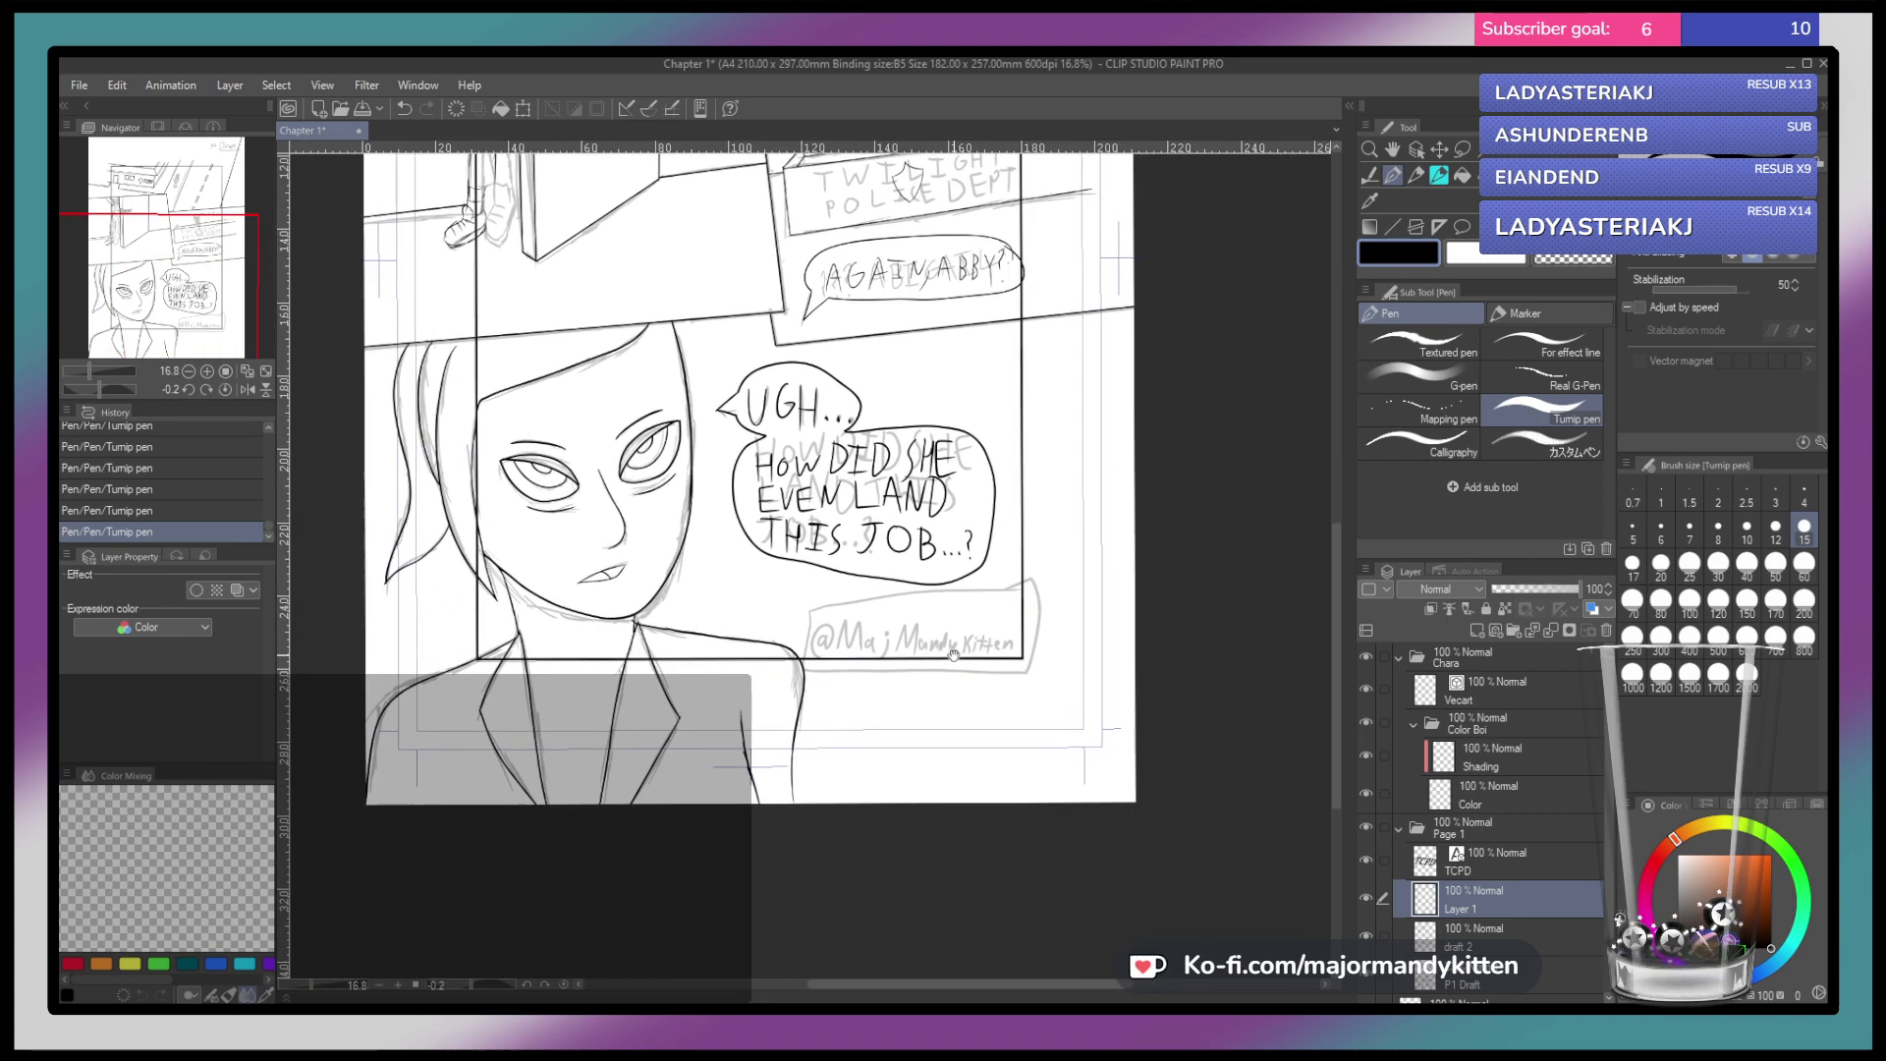
scroll(963, 718, "up", 3)
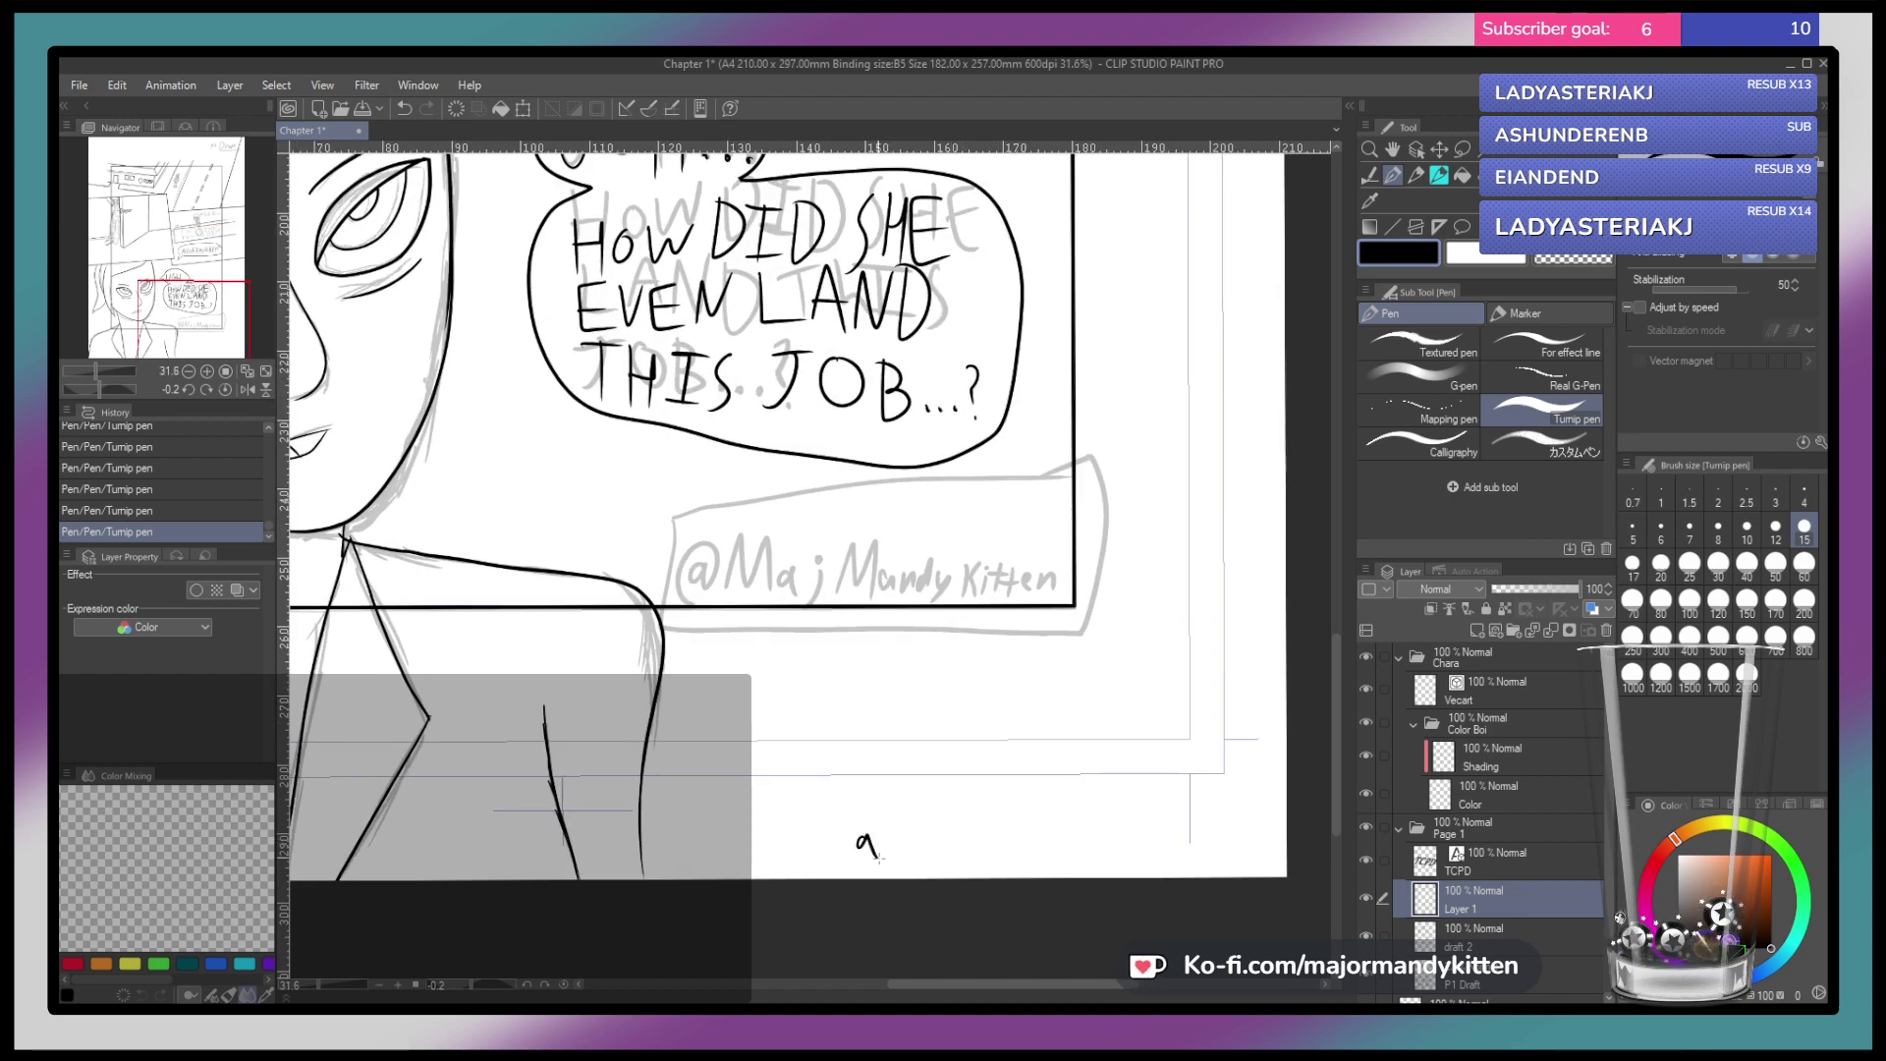
key("ctrl+z")
mouse_move(855, 808)
left_mouse_down()
mouse_move(857, 866)
mouse_move(924, 816)
mouse_move(908, 798)
mouse_move(931, 801)
mouse_move(943, 854)
left_mouse_up()
key("ctrl+z")
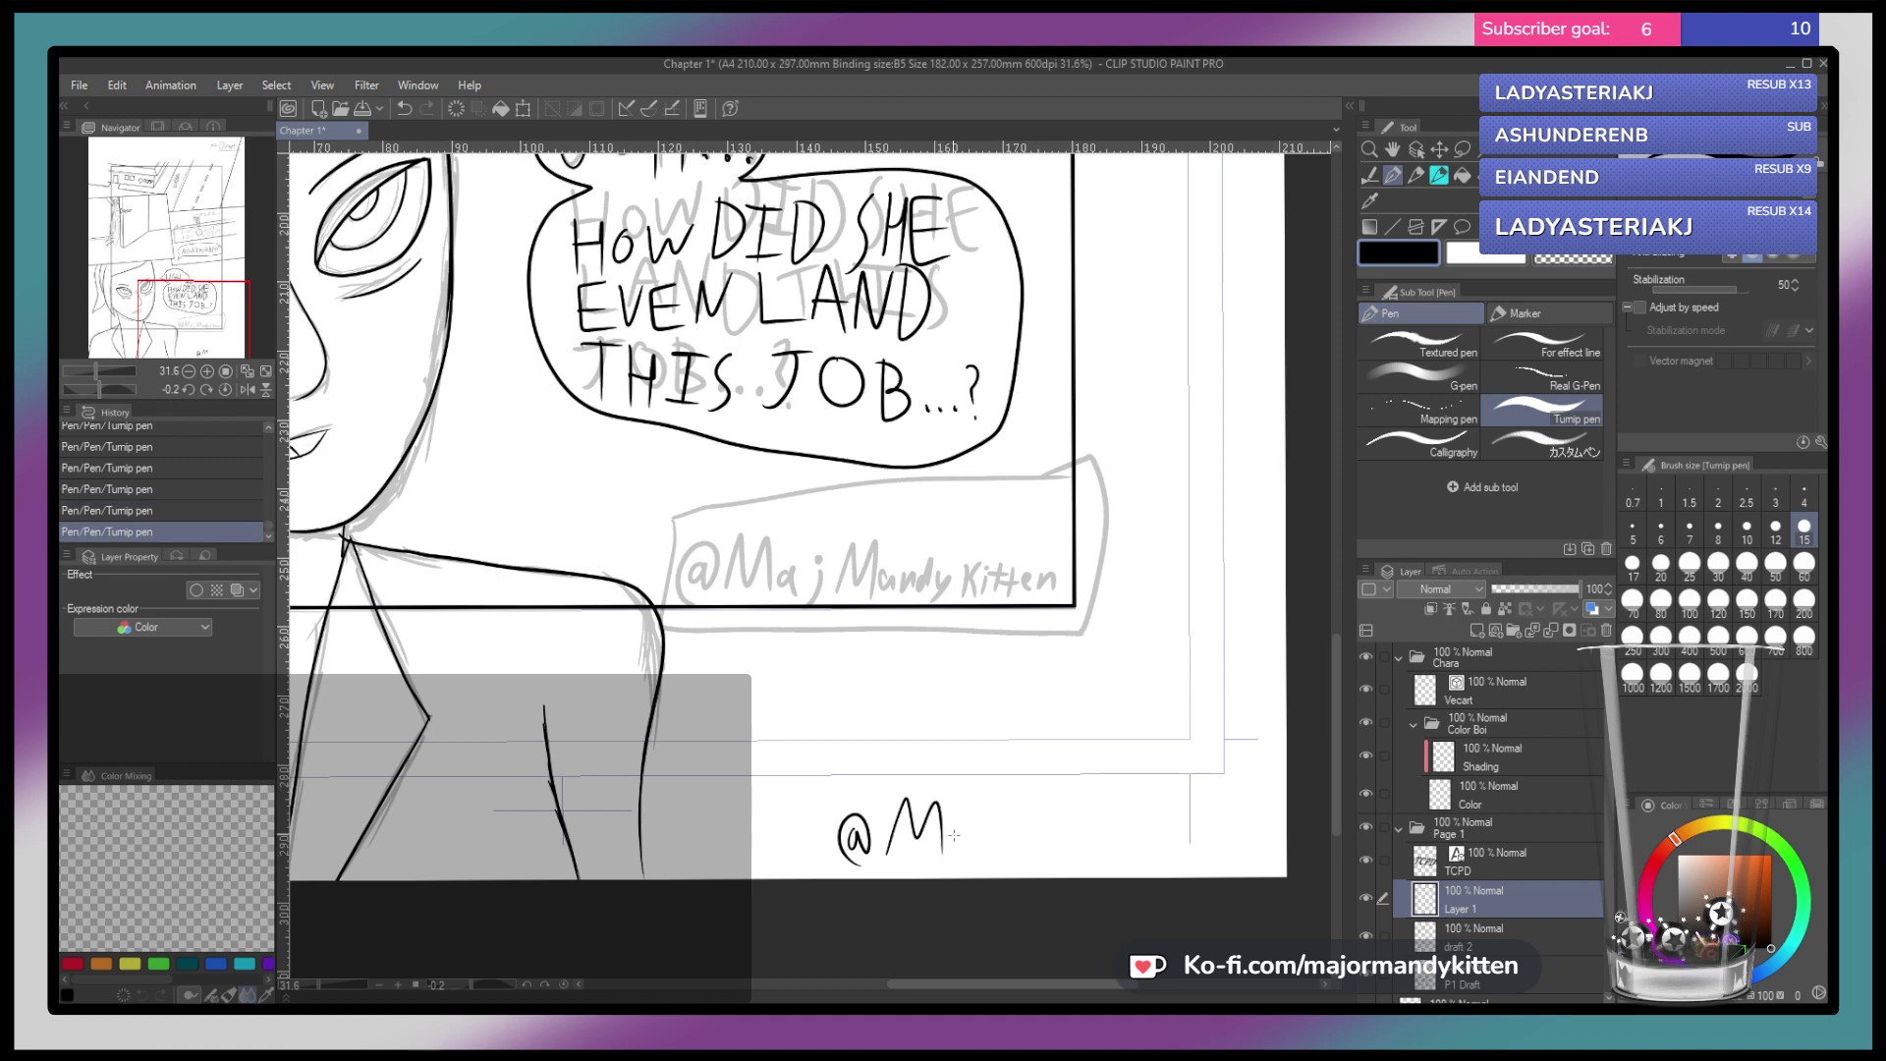
key("ctrl+z")
left_click_drag(974, 827, 984, 860)
left_click(996, 806)
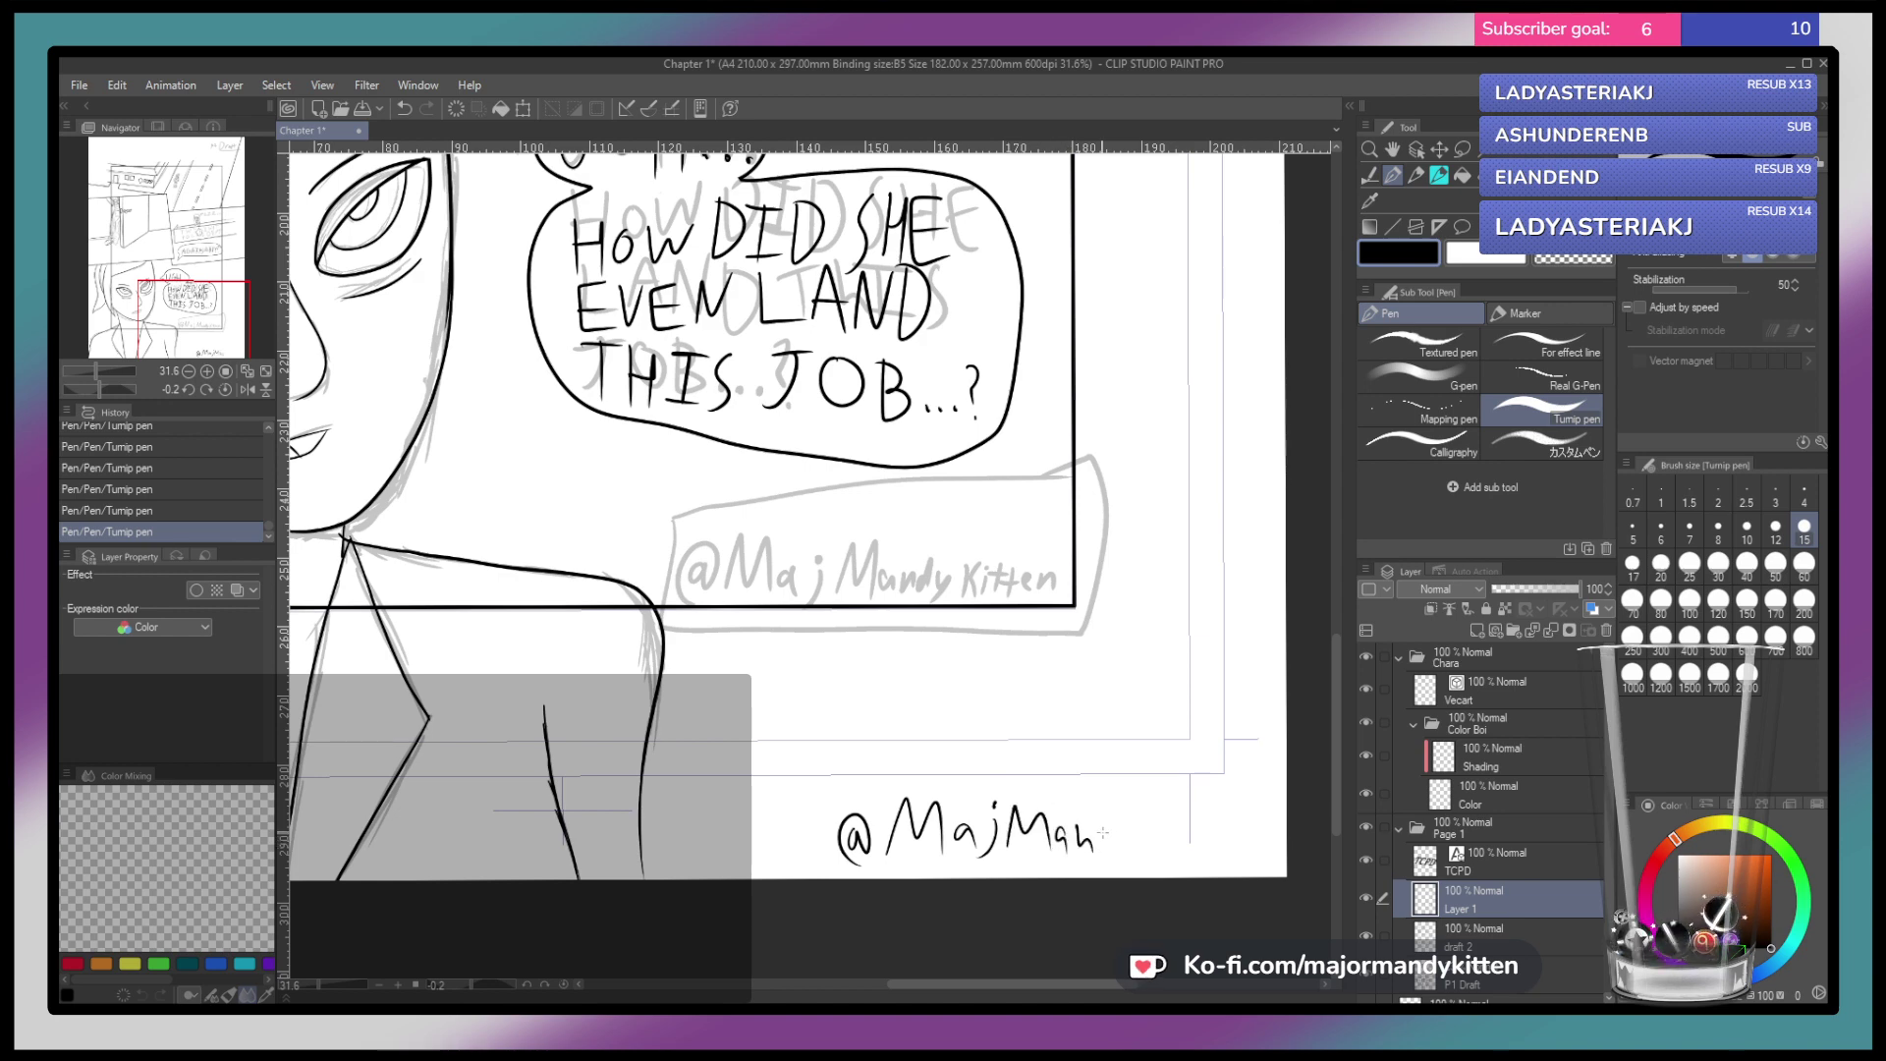
Letter the remaining part of the artist's handle toward the page's right edge, correcting faulty letters
key("ctrl+z")
mouse_move(1071, 850)
left_mouse_down()
mouse_move(1080, 825)
mouse_move(1091, 849)
mouse_move(1129, 843)
left_mouse_up()
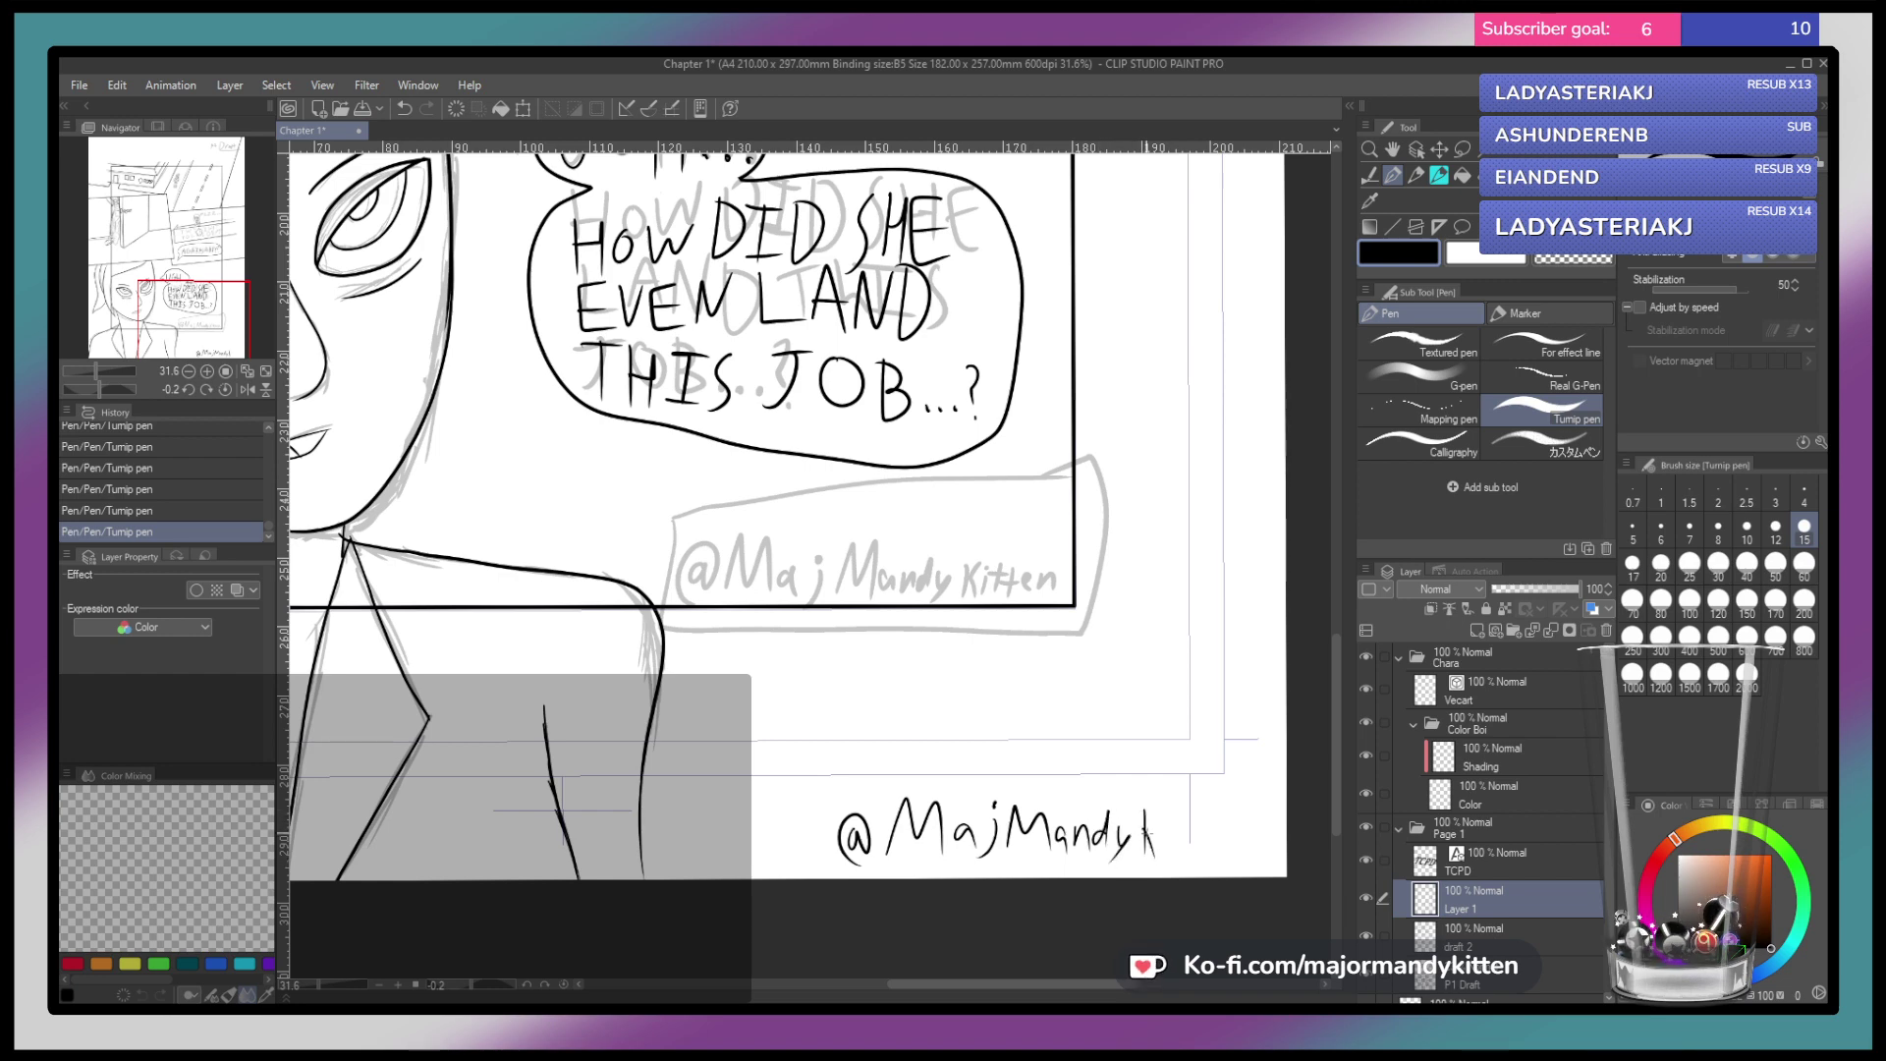
key("ctrl+z")
left_click_drag(1151, 825, 1156, 841)
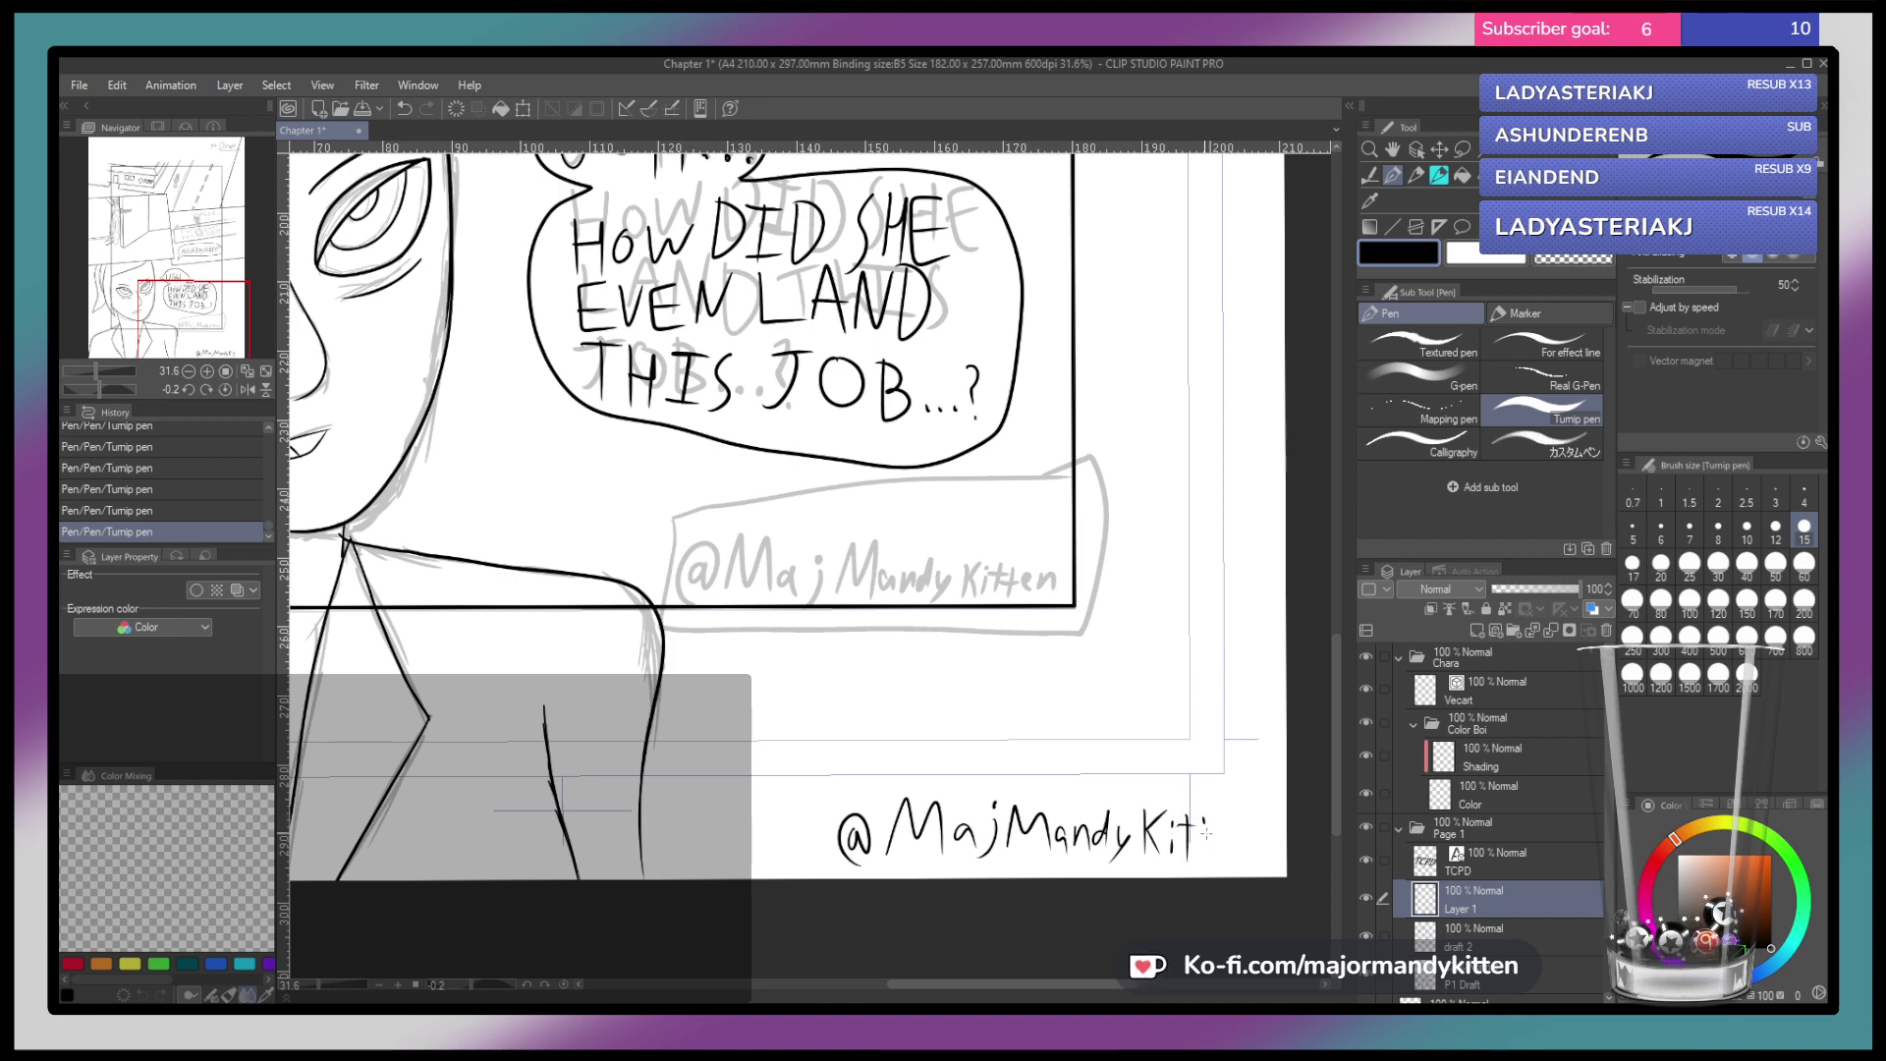
mouse_move(1190, 835)
left_mouse_down()
mouse_move(1253, 834)
mouse_move(1260, 853)
left_mouse_up()
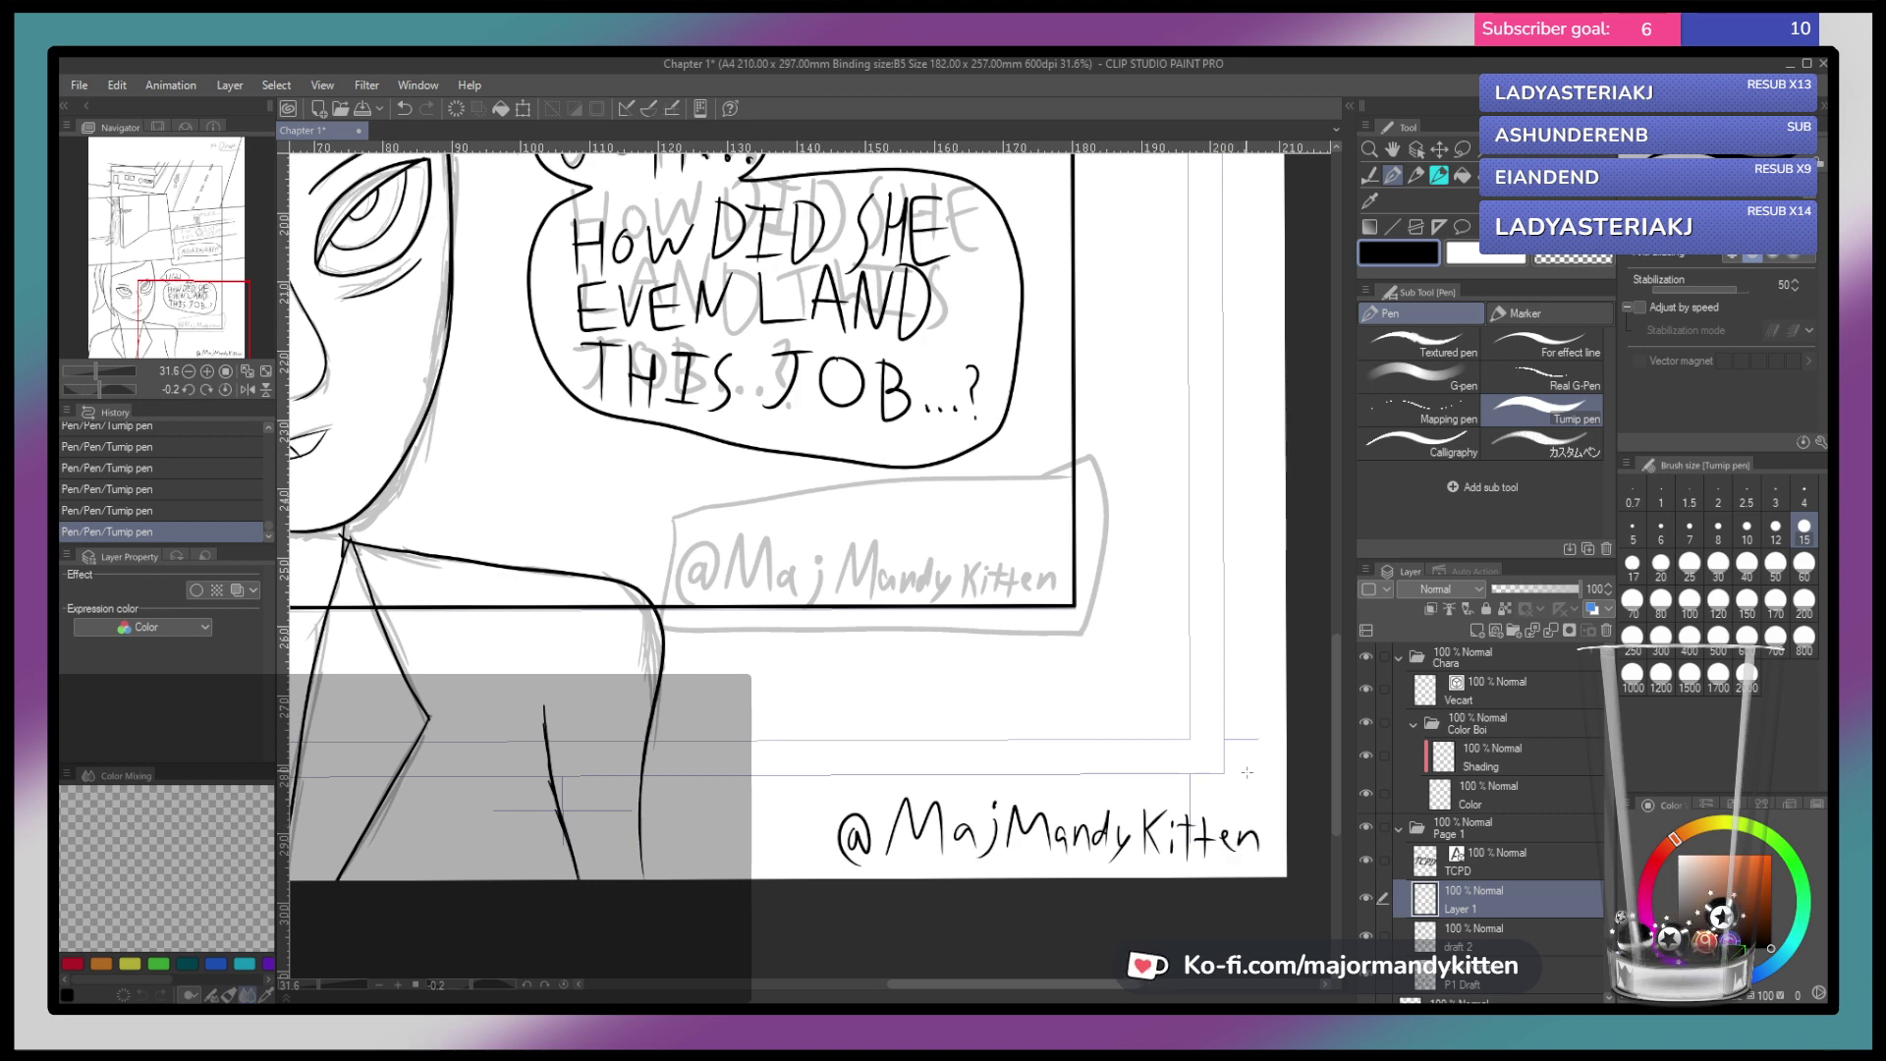
Lasso the handwritten handle, move it slightly left within the bottom margin, apply the transformation and deselect
left_click(1461, 150)
mouse_move(1273, 812)
left_mouse_down()
mouse_move(1158, 761)
mouse_move(929, 728)
mouse_move(773, 826)
mouse_move(920, 940)
mouse_move(1143, 943)
mouse_move(1275, 913)
mouse_move(1293, 856)
mouse_move(1234, 796)
mouse_move(1204, 829)
mouse_move(1132, 831)
left_mouse_up()
left_click(1095, 911)
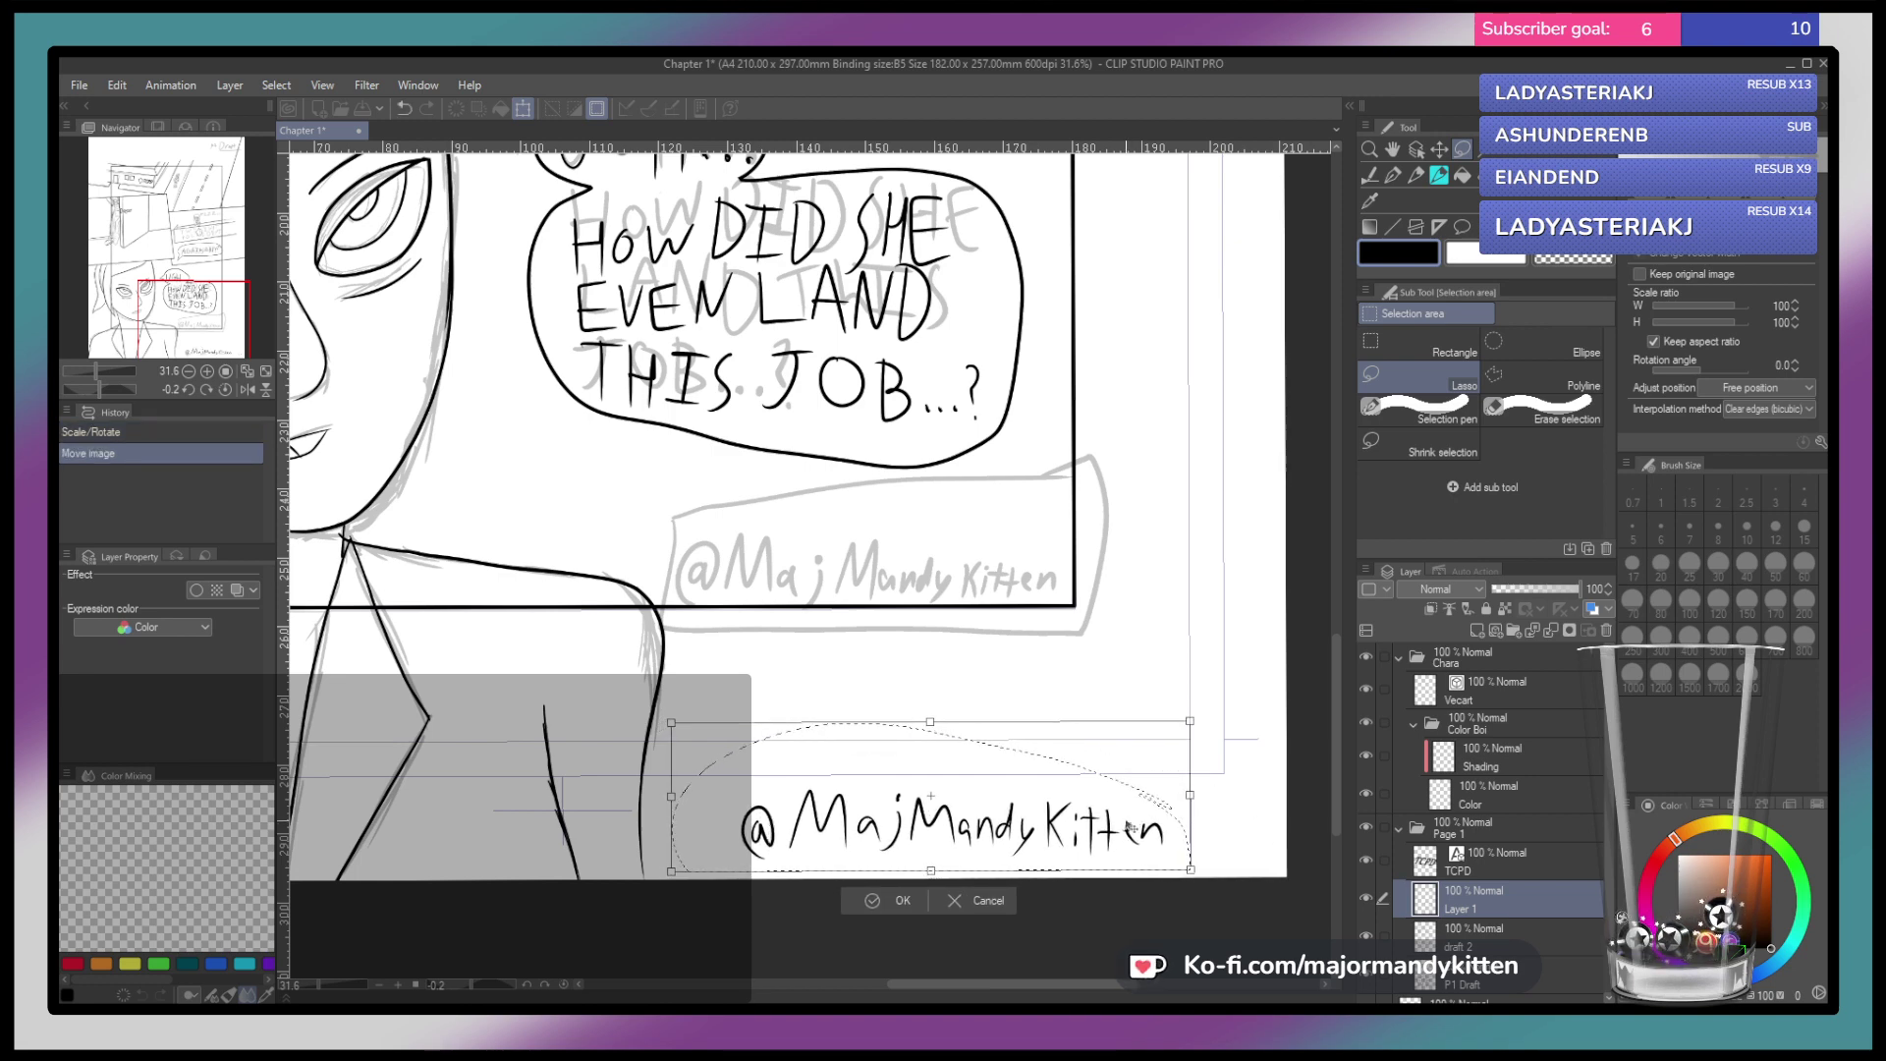
key("Return")
scroll(883, 536, "down", 5)
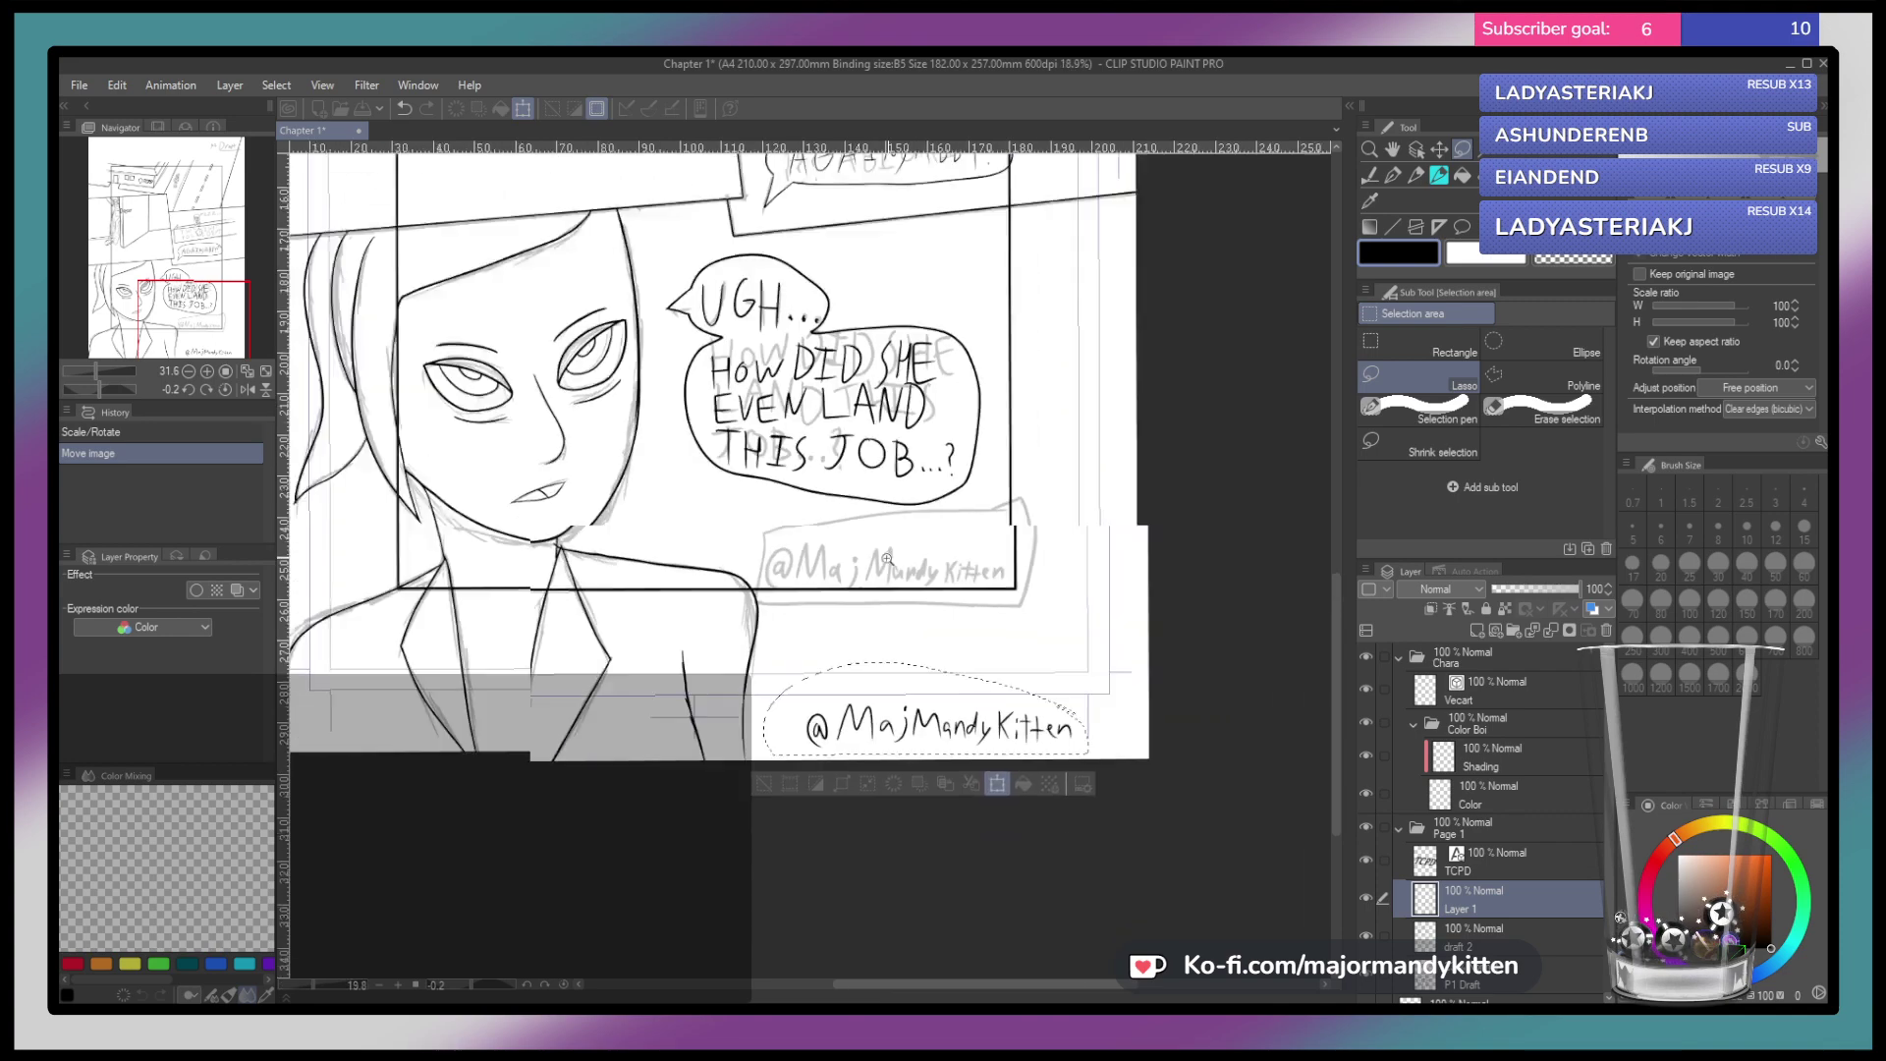
left_click_drag(883, 535, 883, 639)
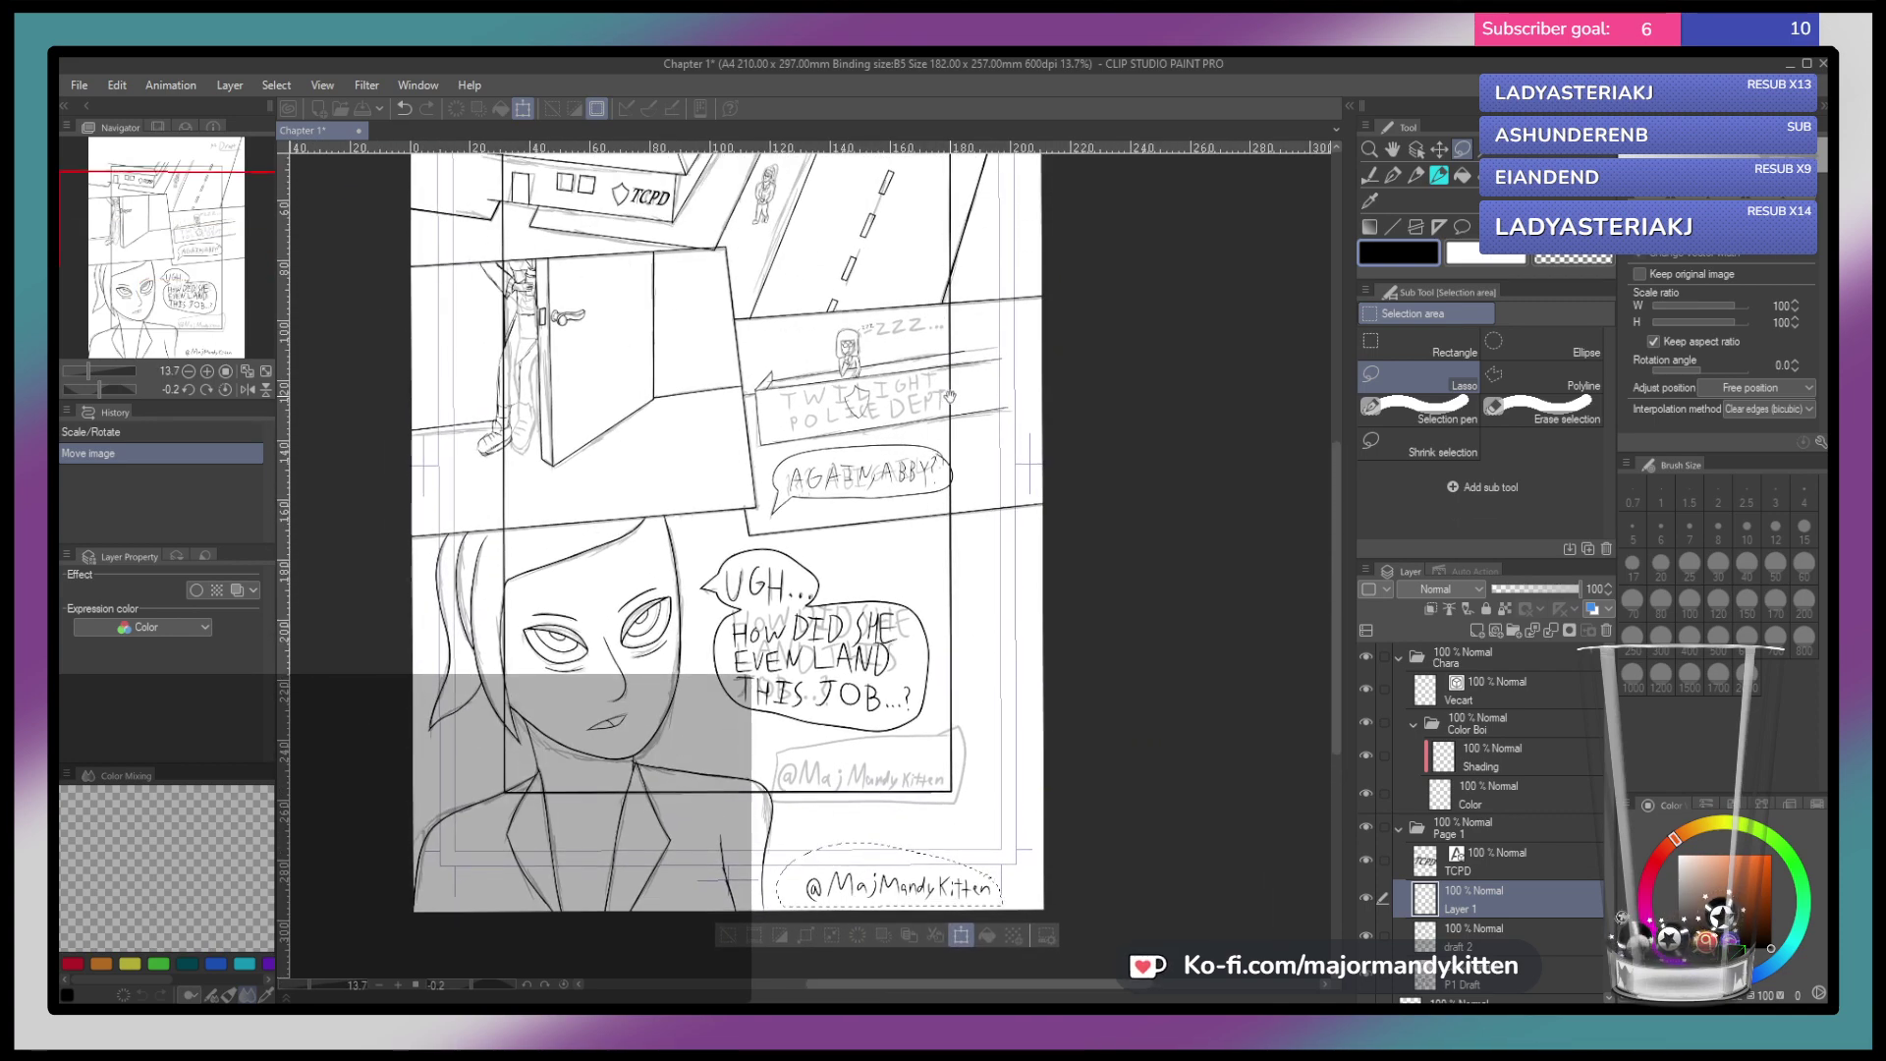
scroll(945, 472, "up", 5)
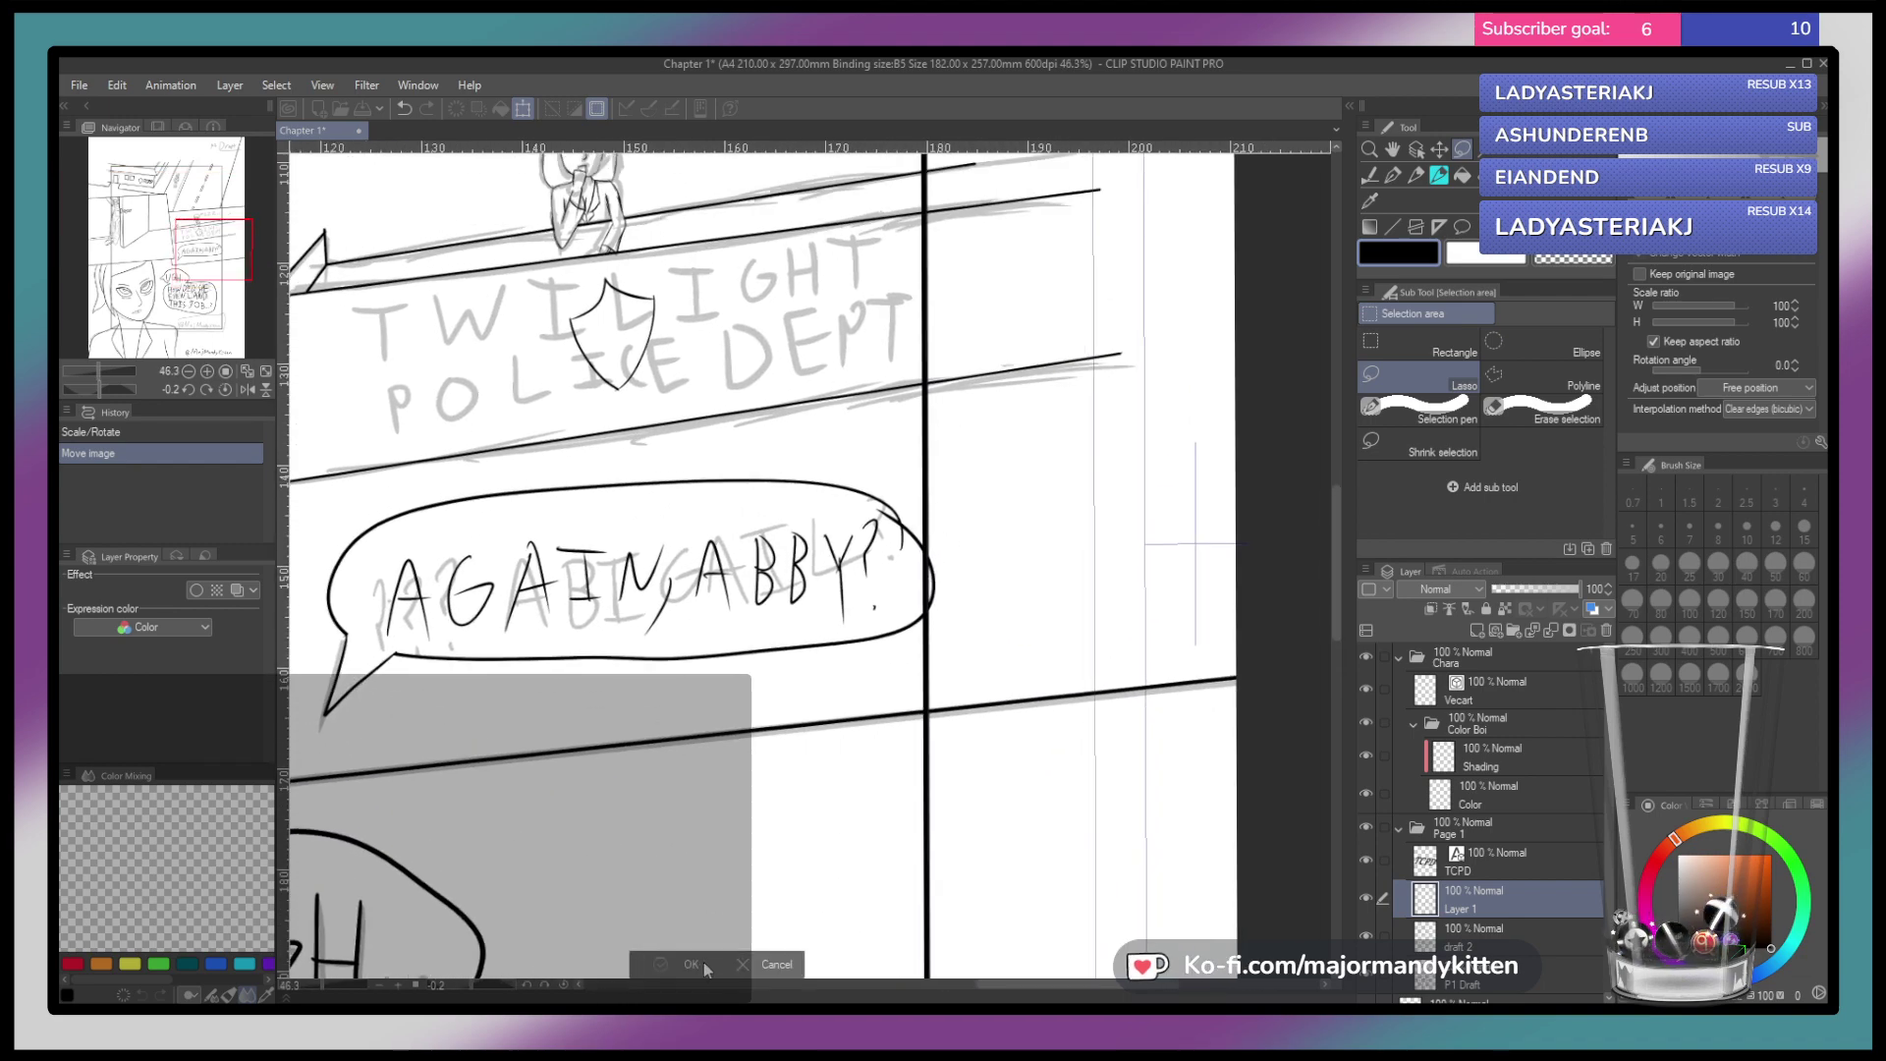
left_click(704, 961)
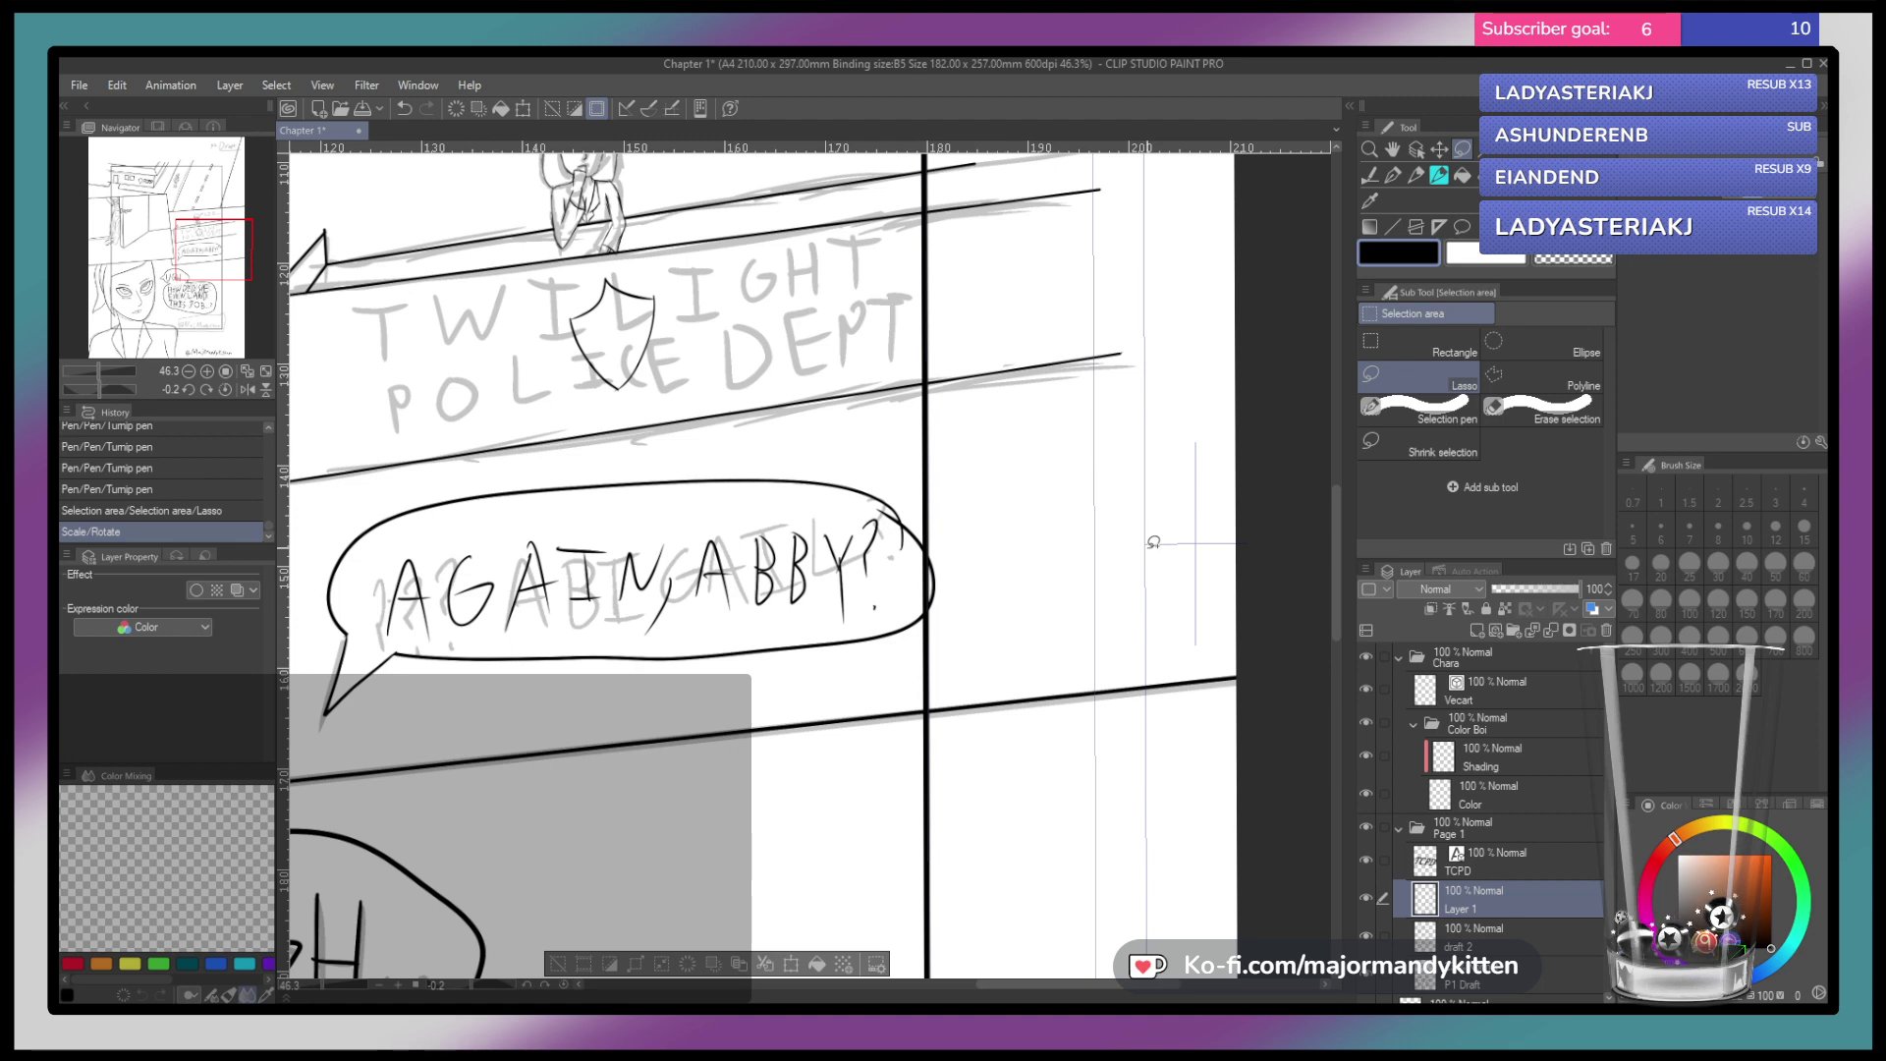
key("ctrl+d")
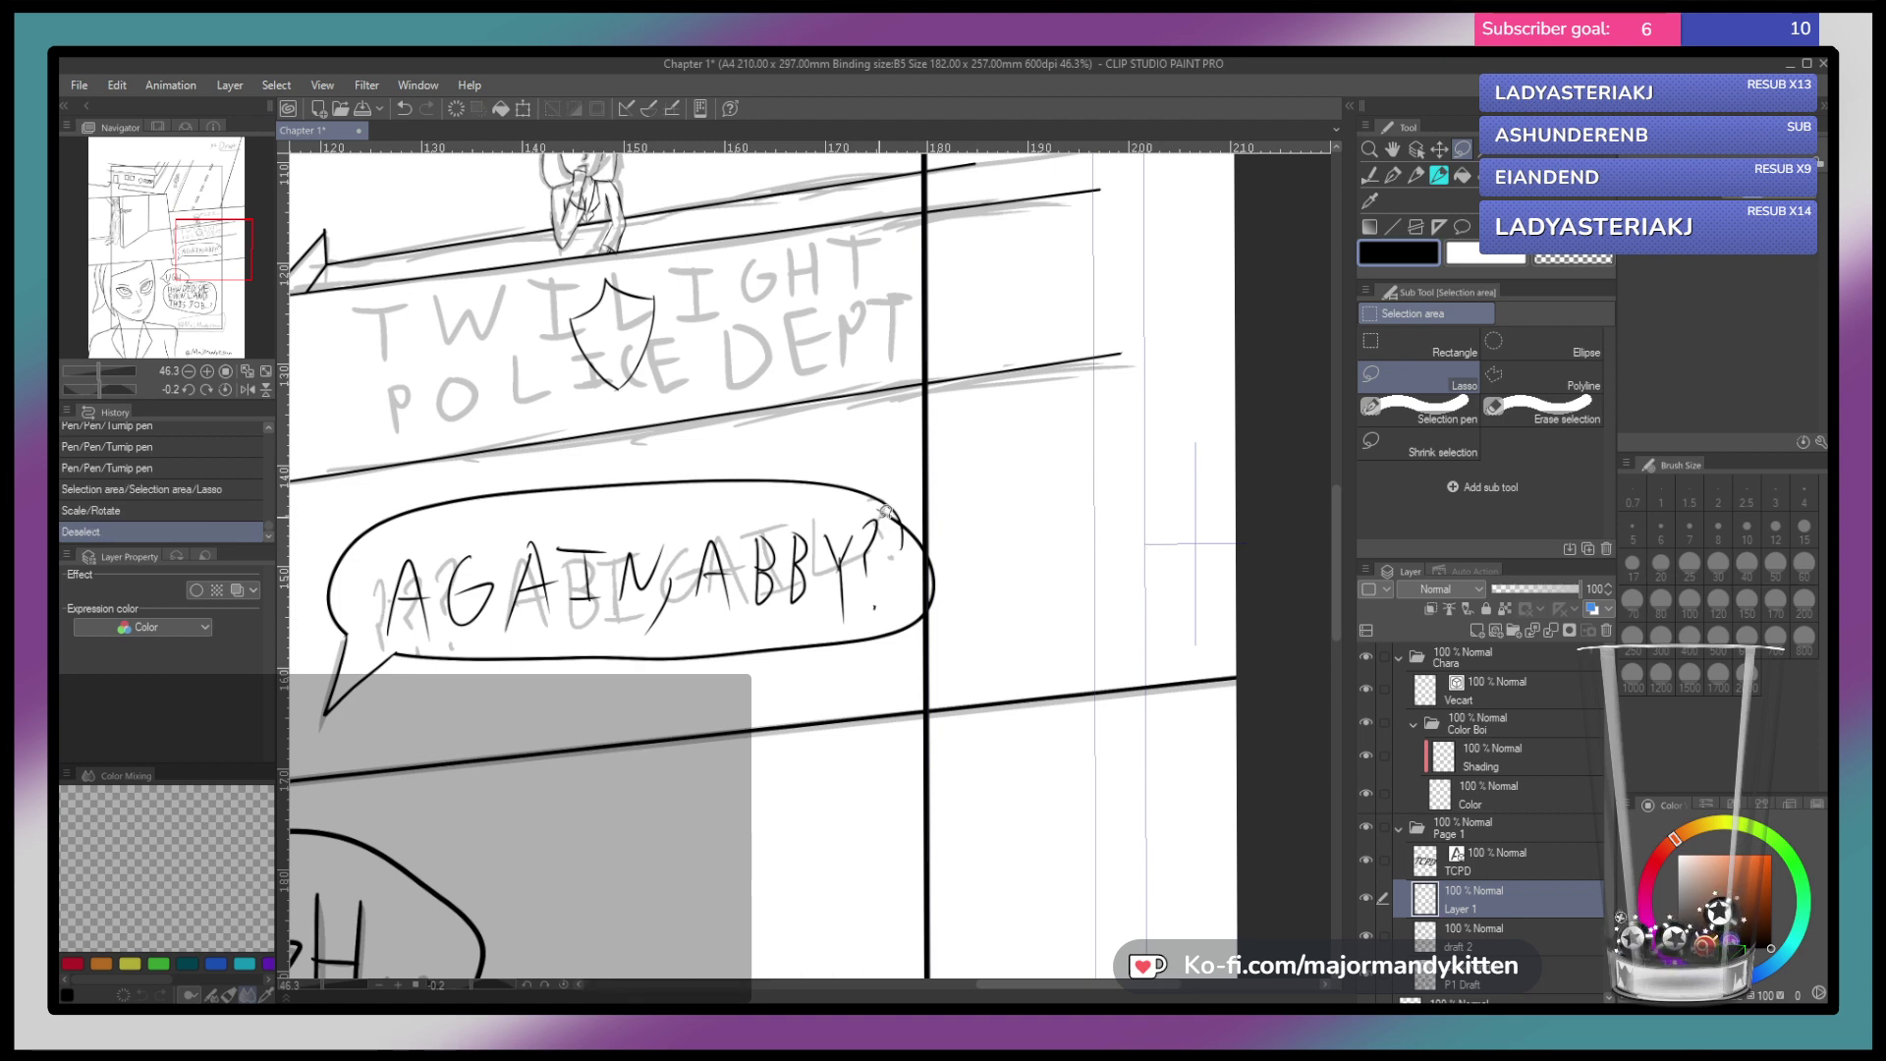
Merge Layer 1 into draft 2 and erase the "AGAIN, ABBY?" balloon outline that extends past the right frame line
left_click(1548, 631)
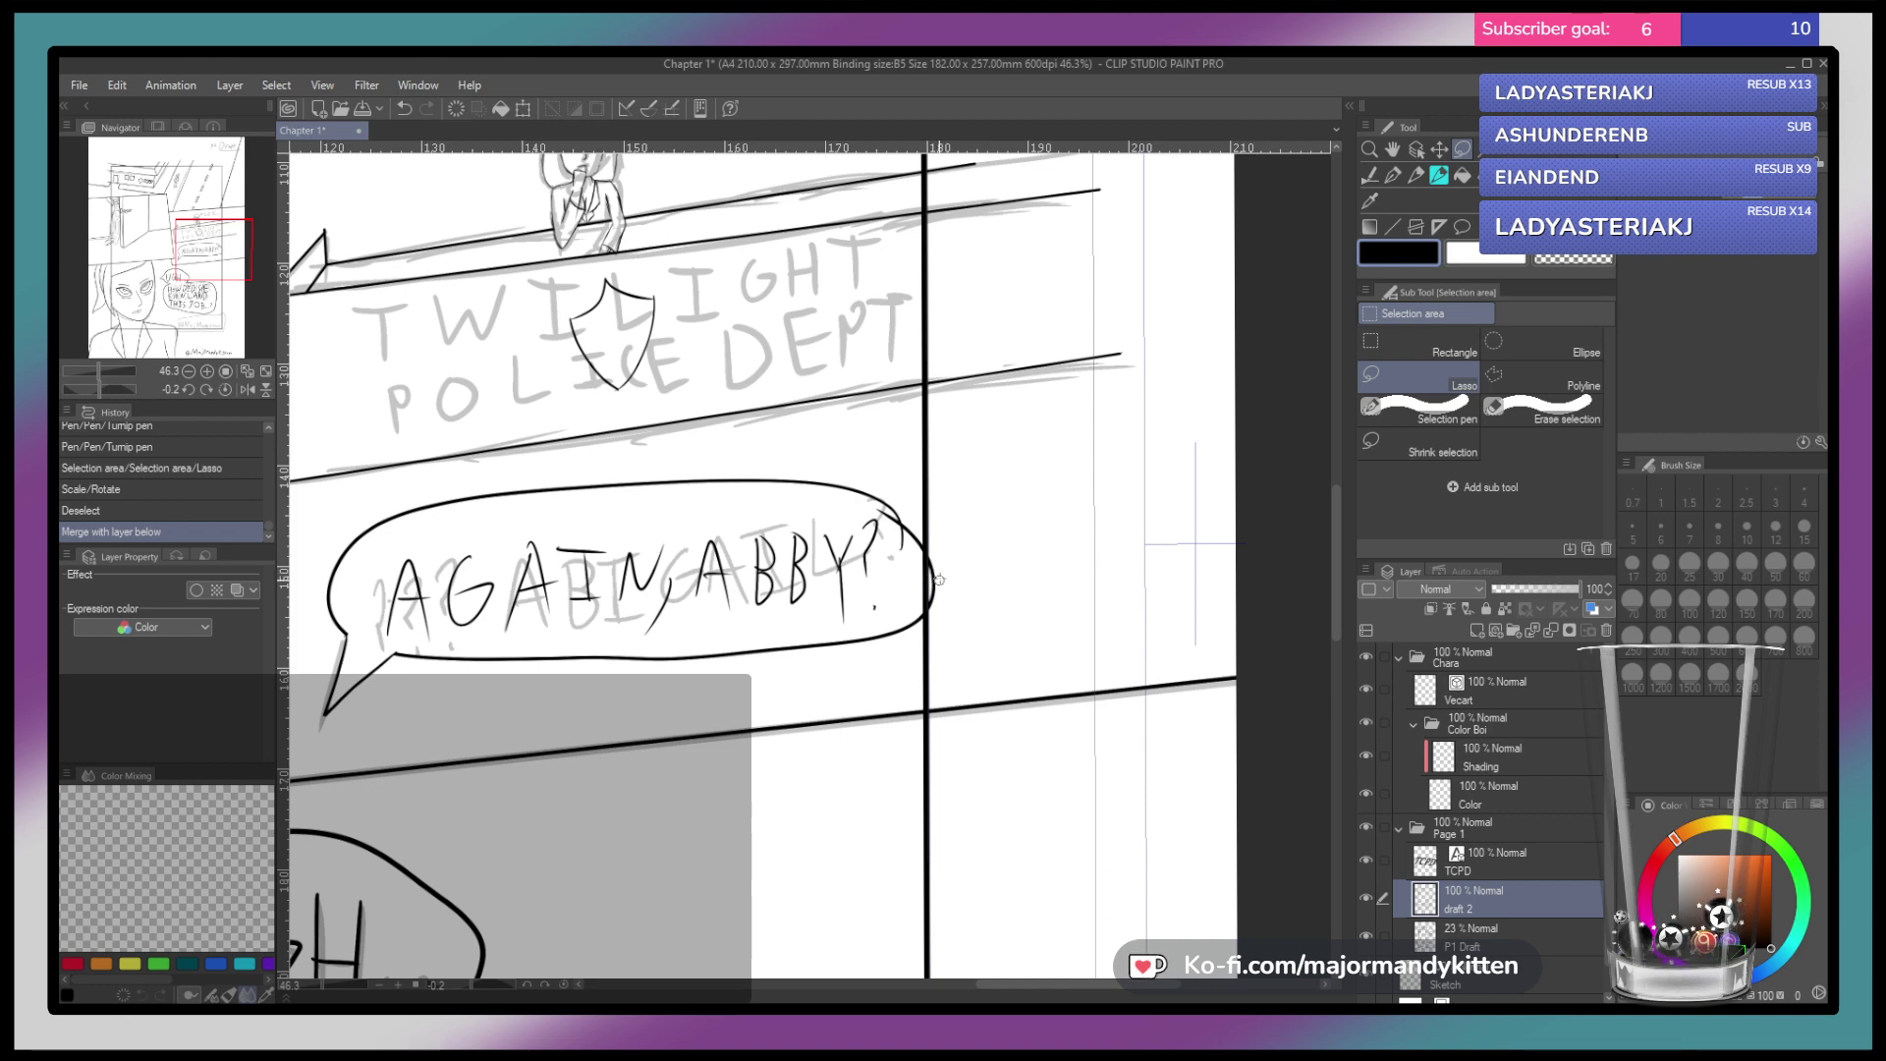
left_click_drag(932, 560, 929, 572)
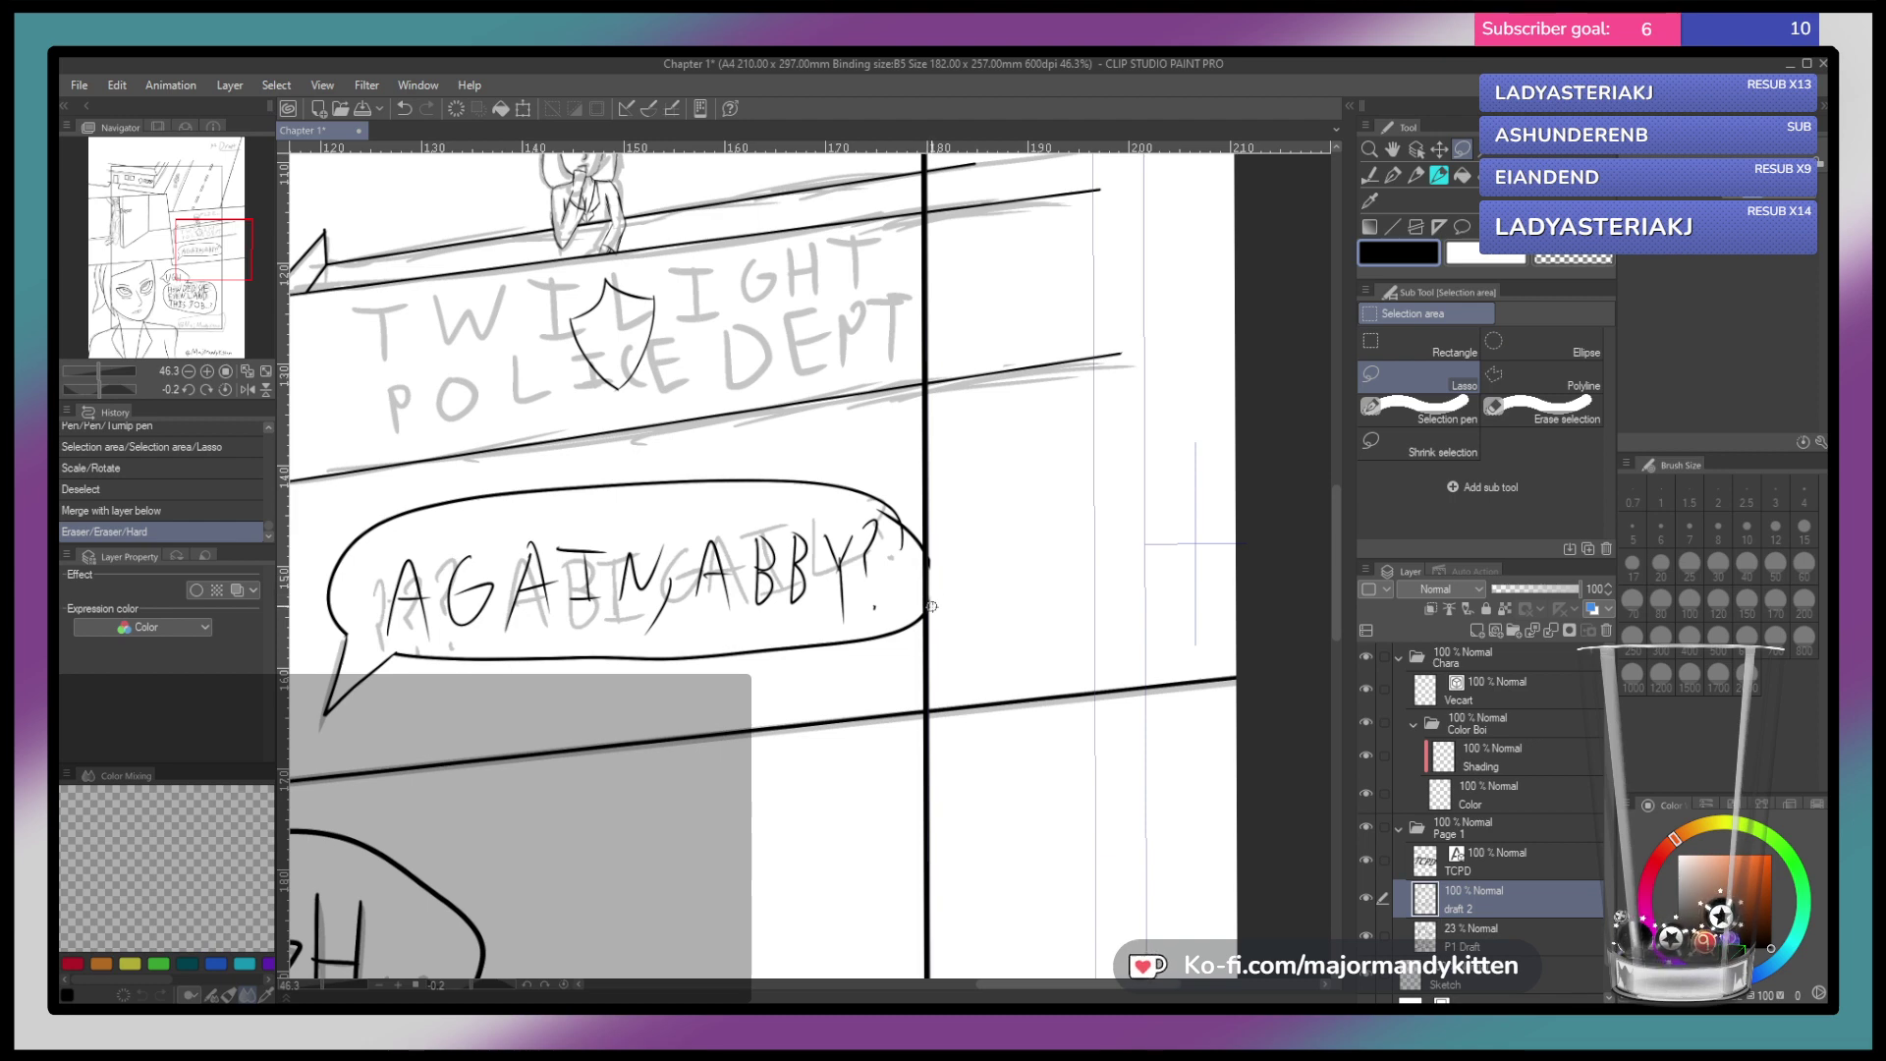
left_click_drag(930, 612, 930, 570)
Re-ink the right frame line beside the "AGAIN, ABBY?" balloon with the Turnip pen at size 15
scroll(938, 522, "up", 3)
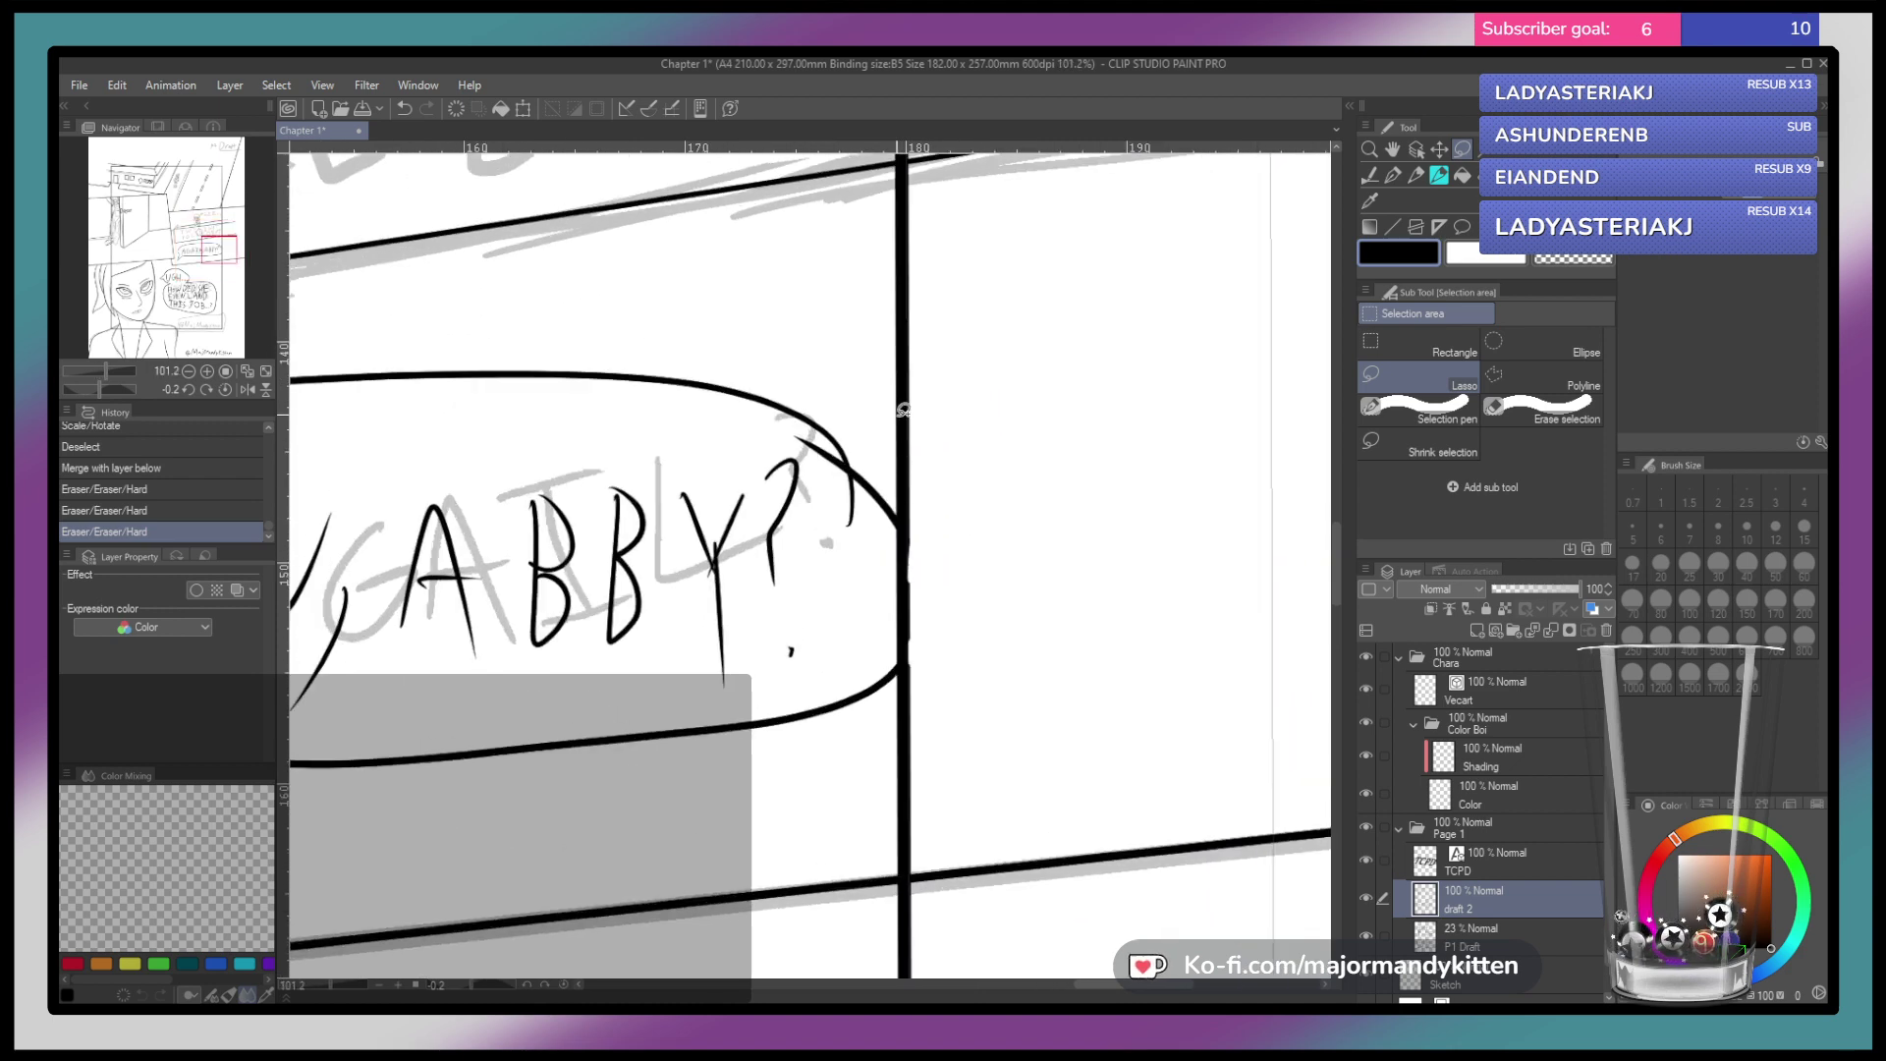
key("p")
left_click(902, 402)
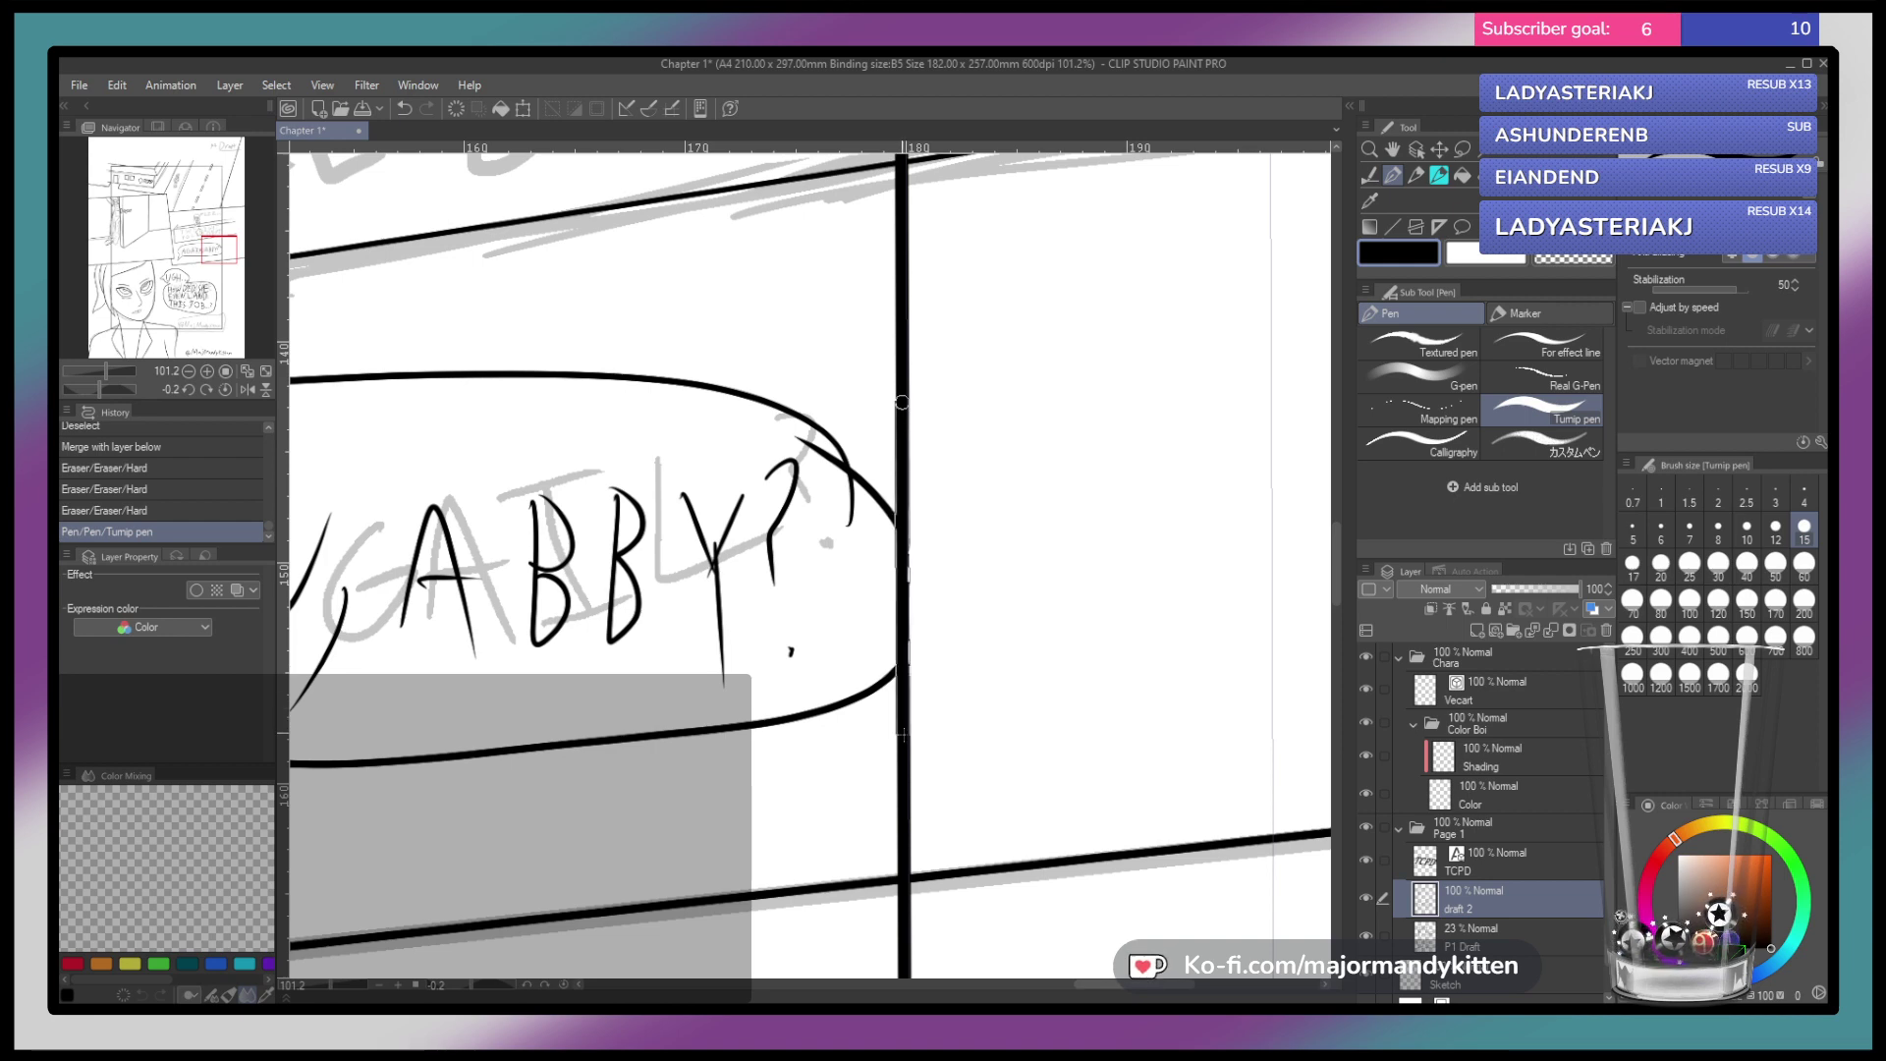
left_click_drag(902, 403, 904, 735)
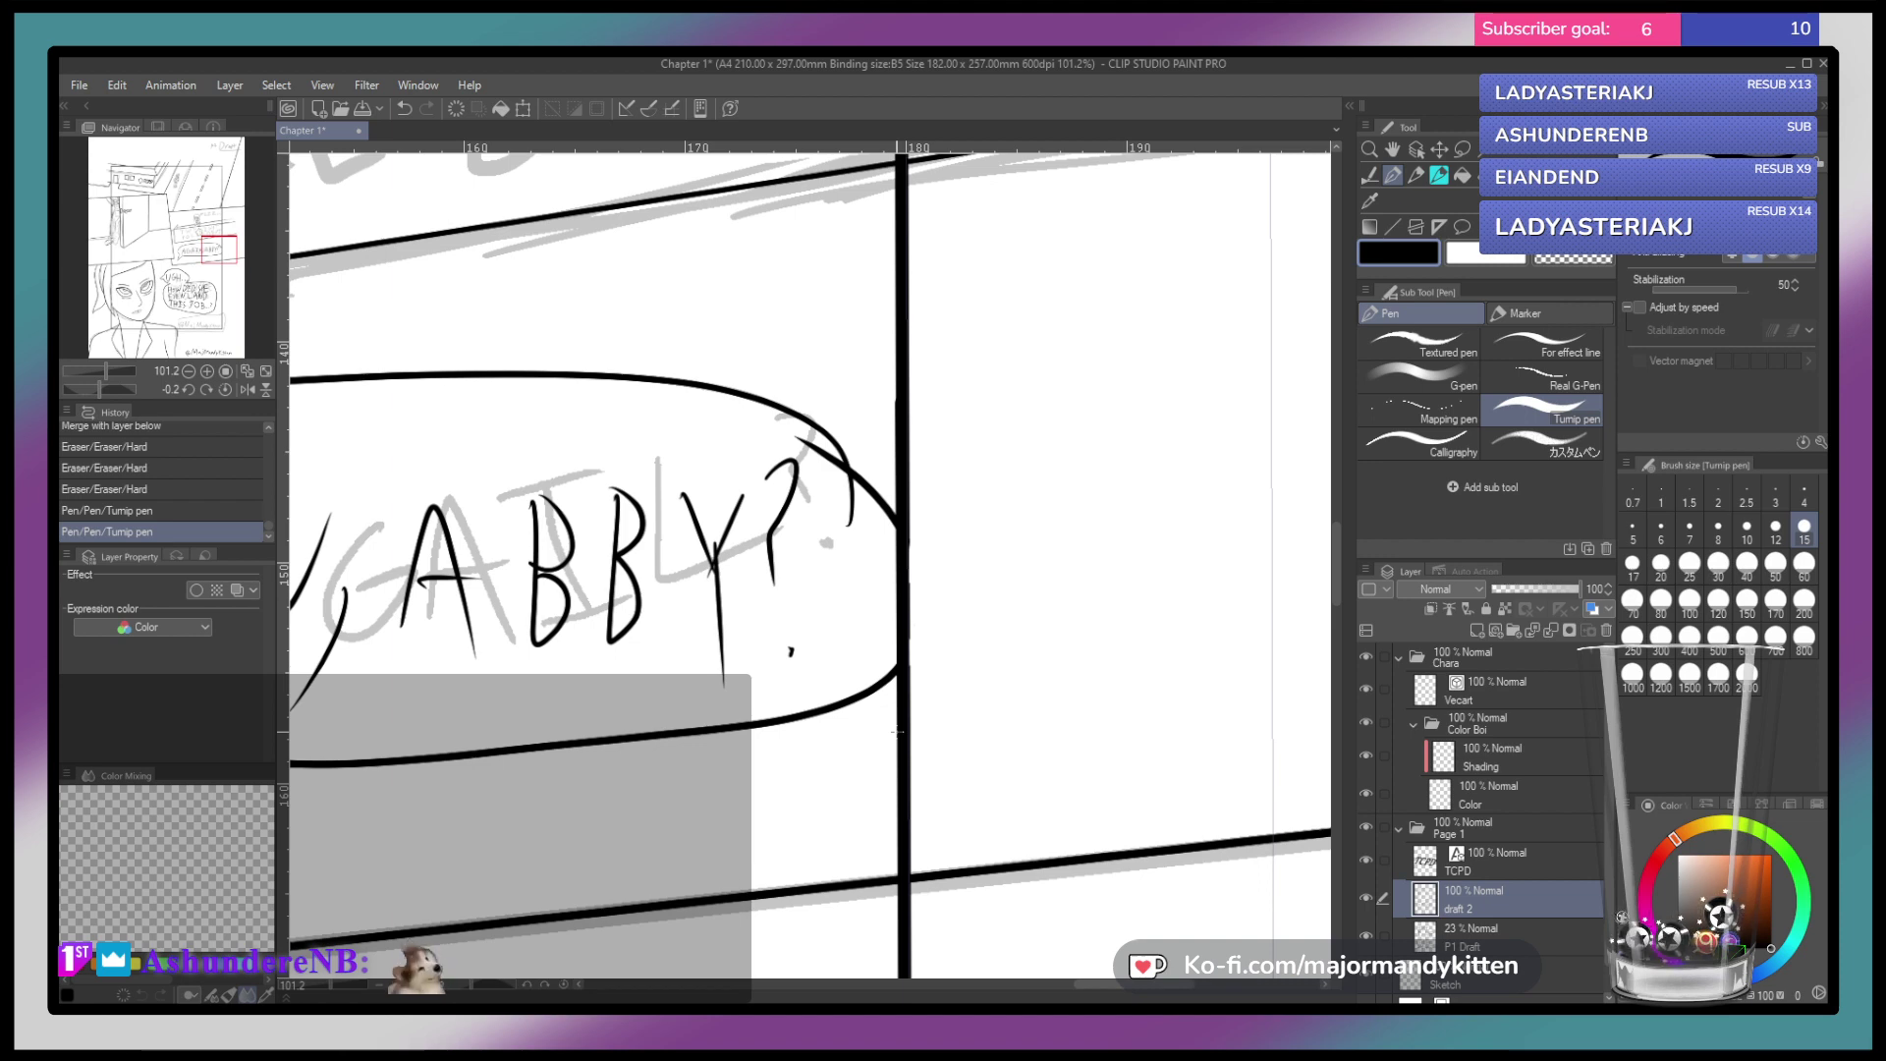
Clean up the frame line's outer edge beside the "AGAIN, ABBY?" balloon with fine eraser and pen strokes
left_click_drag(962, 569, 876, 515)
scroll(994, 485, "up", 4)
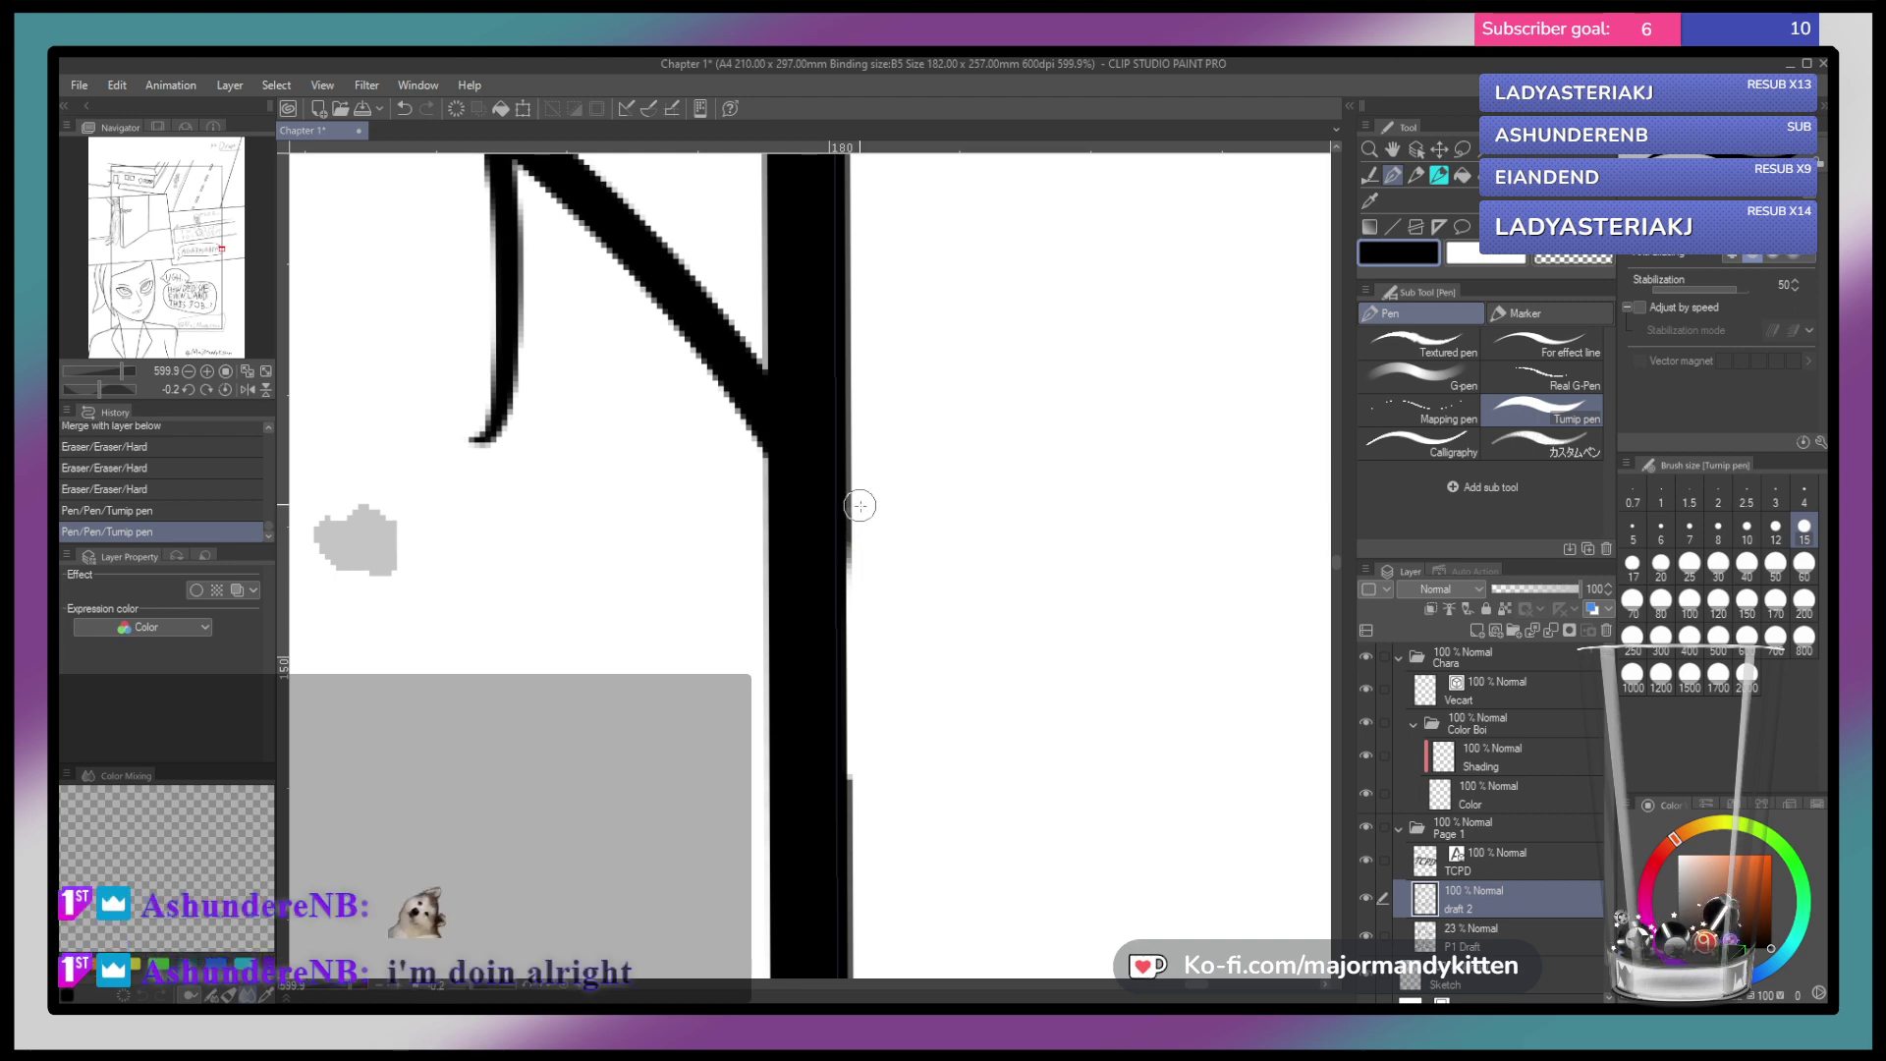
mouse_move(857, 547)
left_mouse_down()
mouse_move(851, 565)
mouse_move(842, 487)
left_mouse_up()
key("ctrl+z")
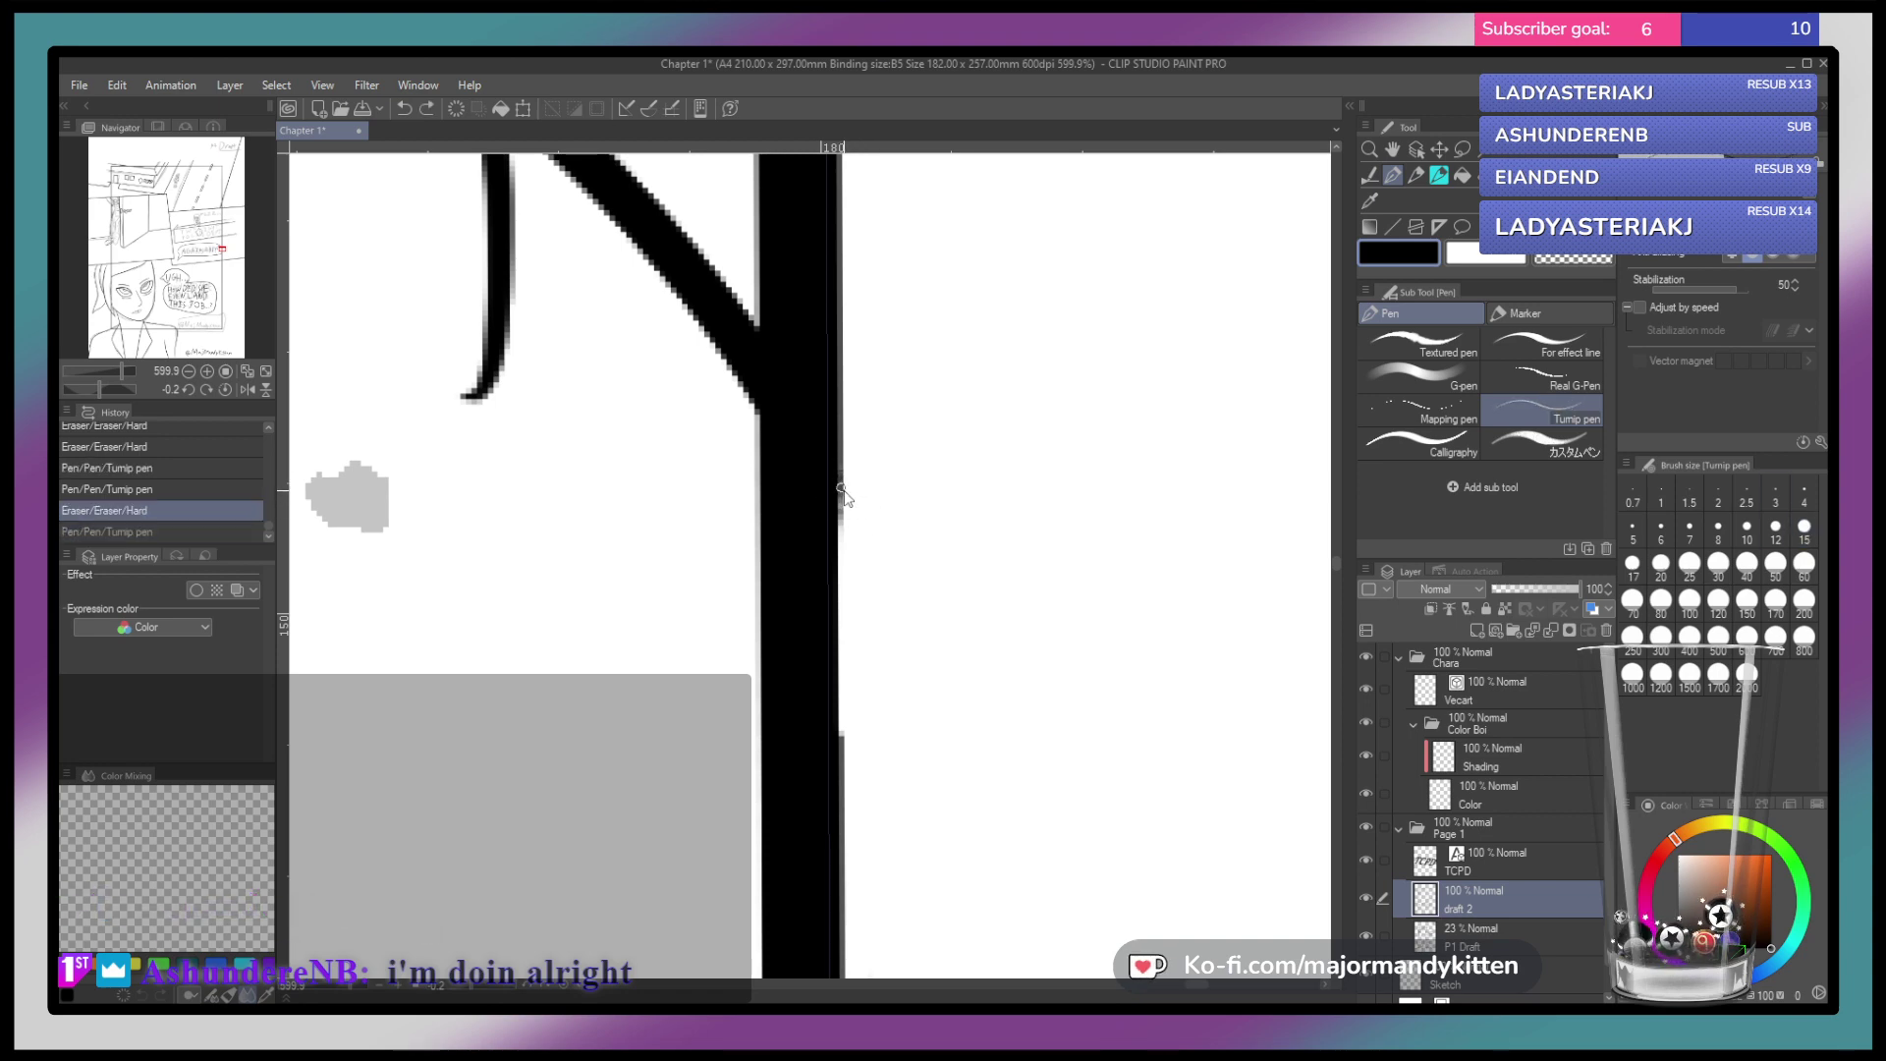
left_click_drag(840, 490, 836, 633)
left_click_drag(832, 540, 836, 747)
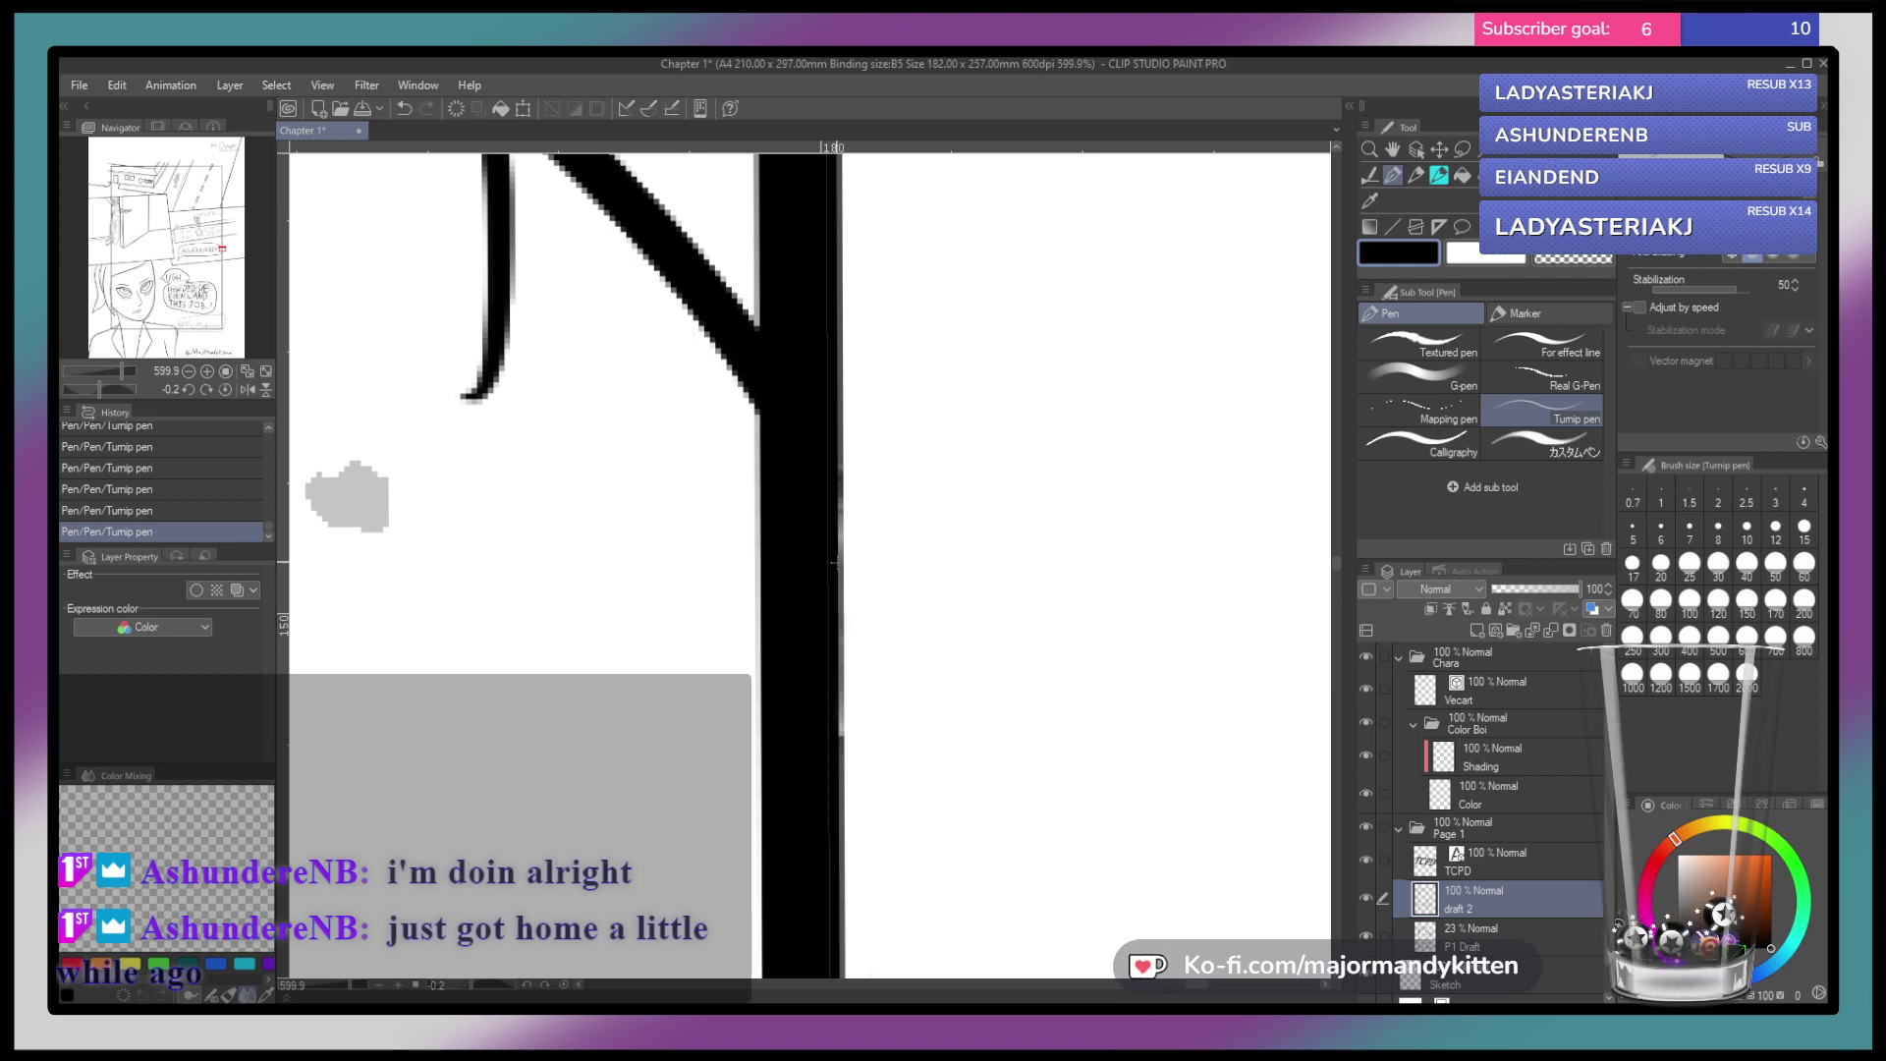
mouse_move(835, 498)
left_mouse_down()
mouse_move(834, 534)
mouse_move(838, 499)
left_mouse_up()
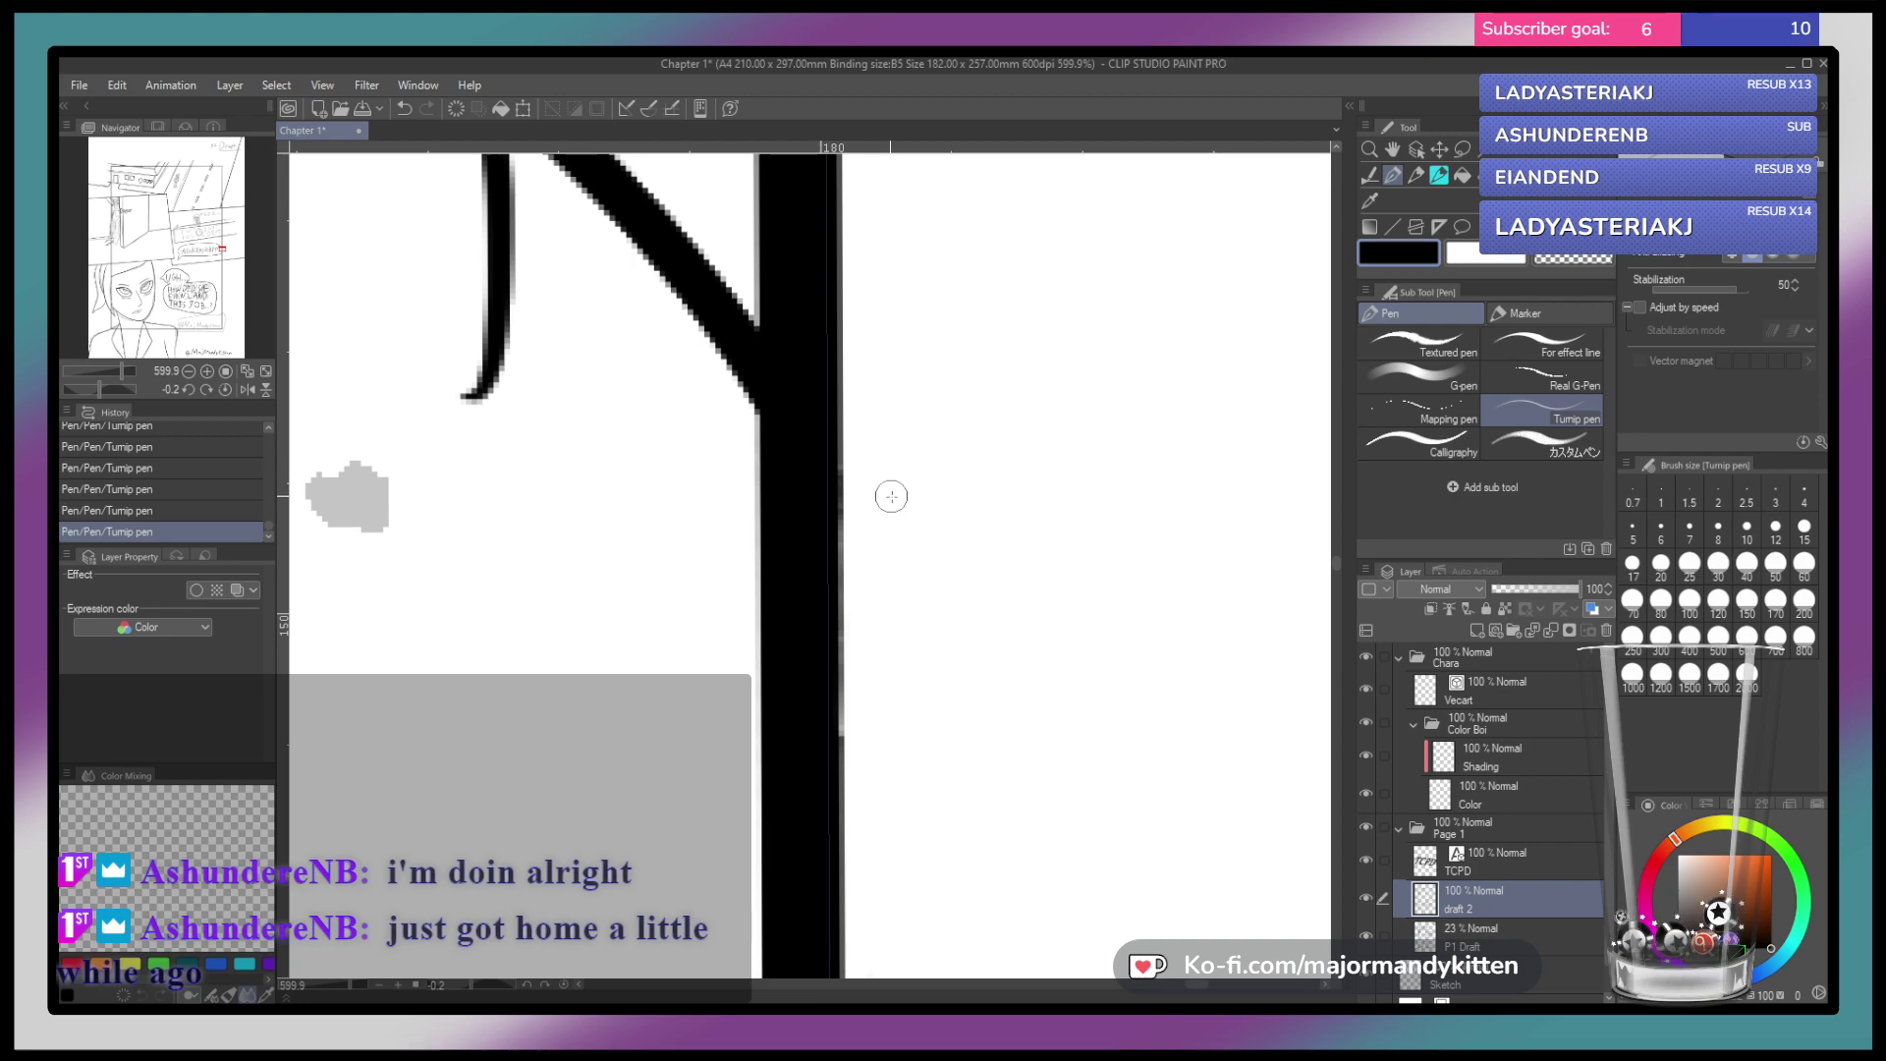
Rename the Page 1 layer folder as Draft and select the Color layer in the Color Boi folder
scroll(985, 469, "down", 10)
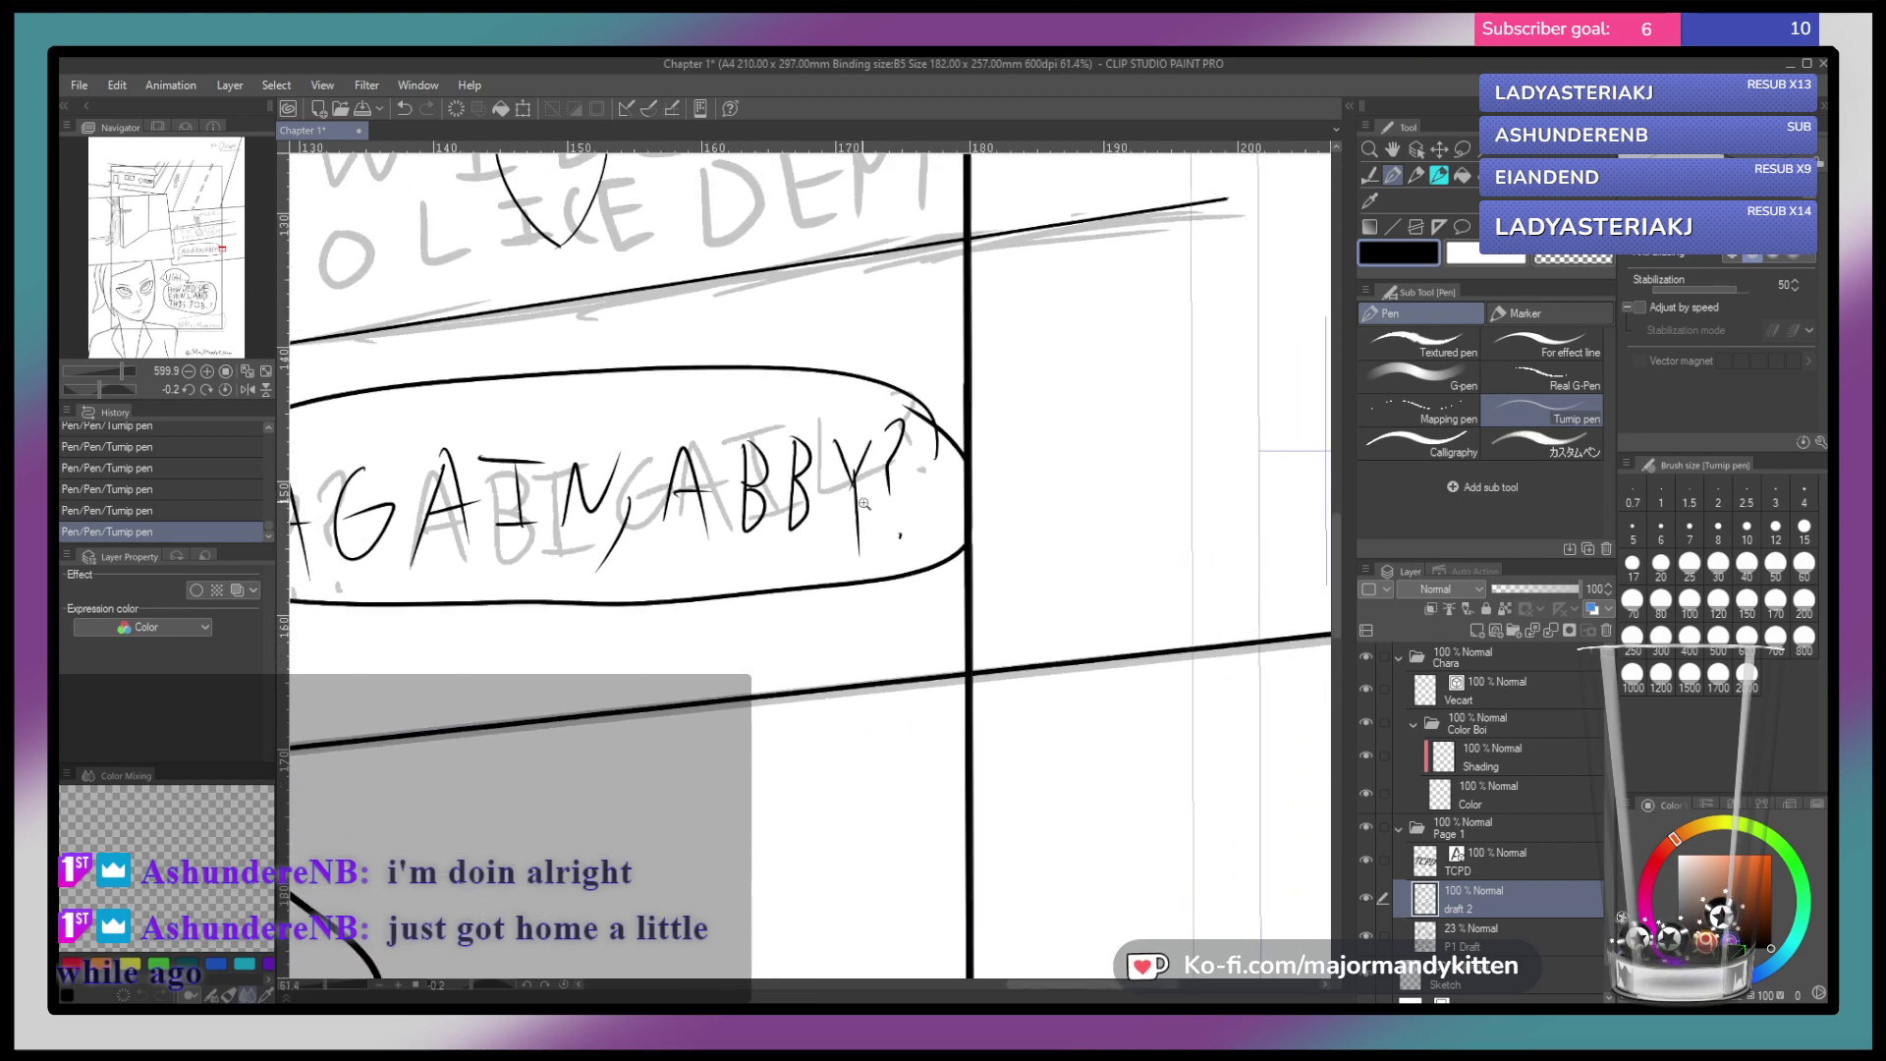
scroll(946, 461, "down", 4)
scroll(946, 461, "down", 1)
left_click_drag(953, 423, 947, 590)
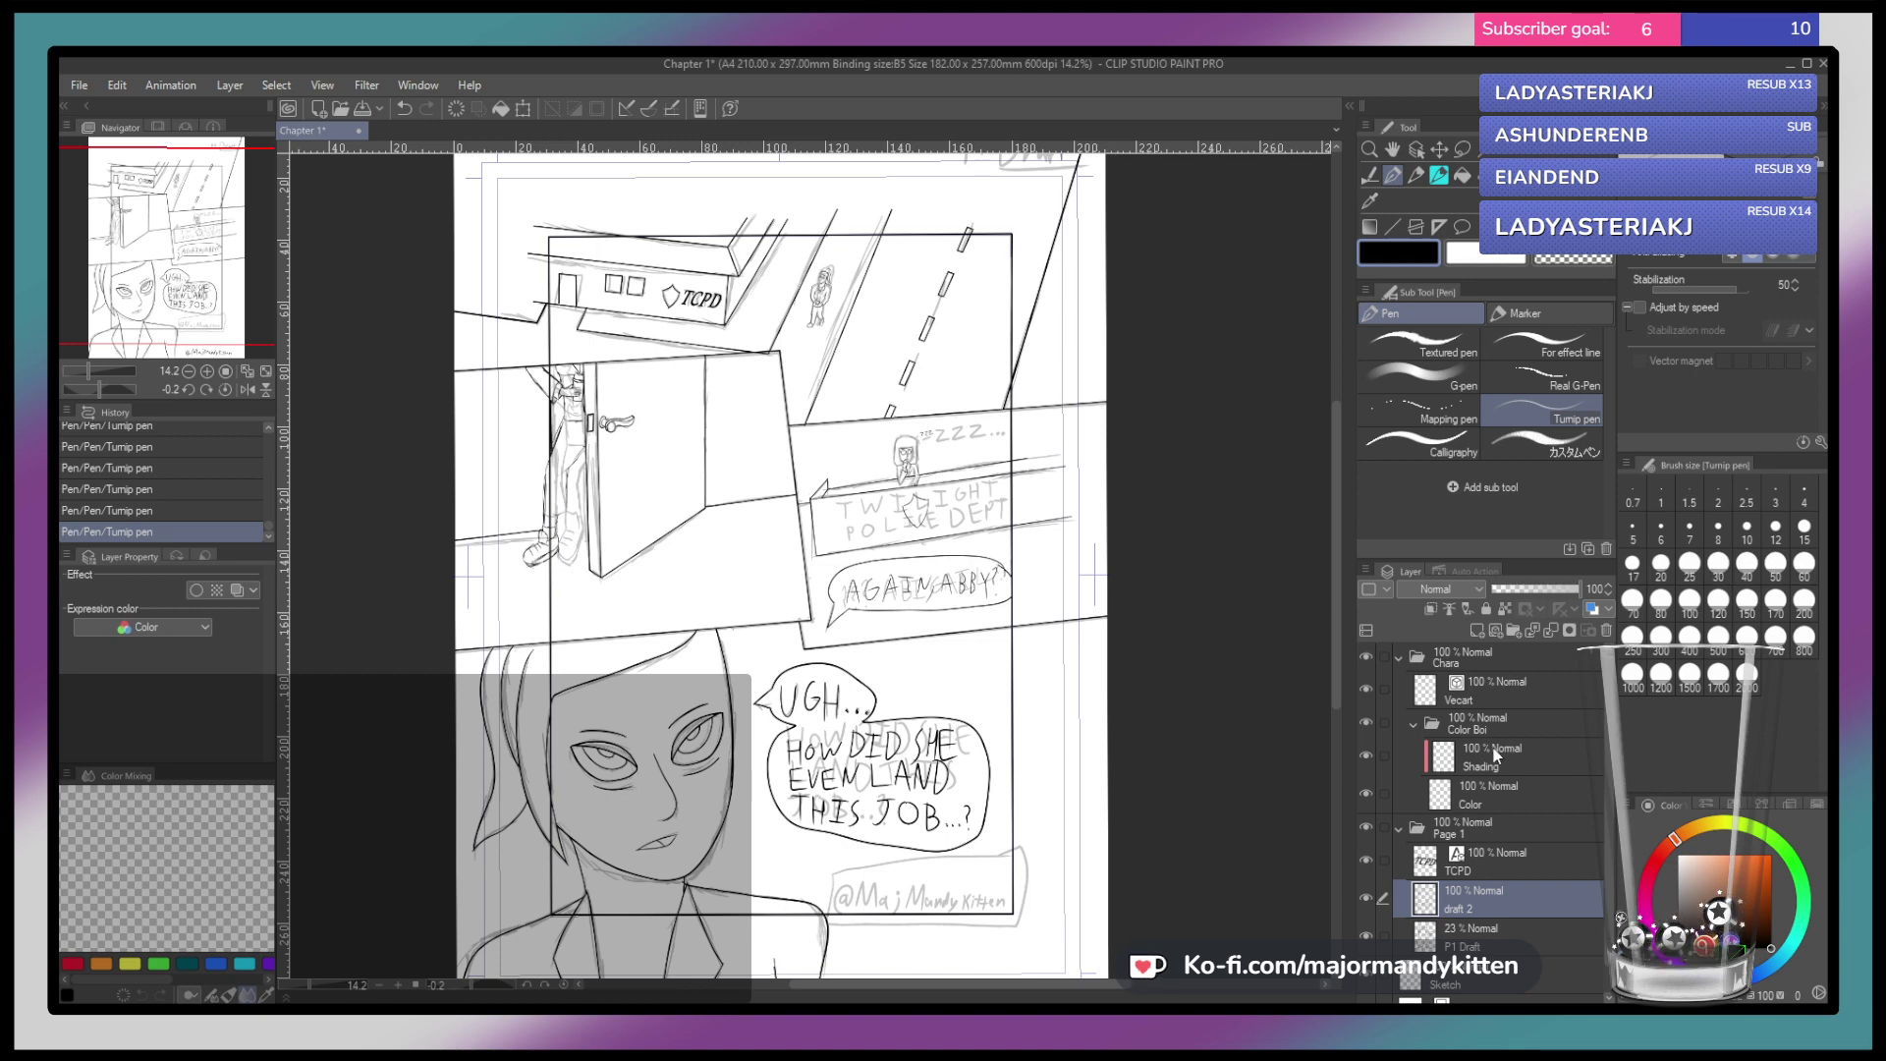
left_click(1476, 828)
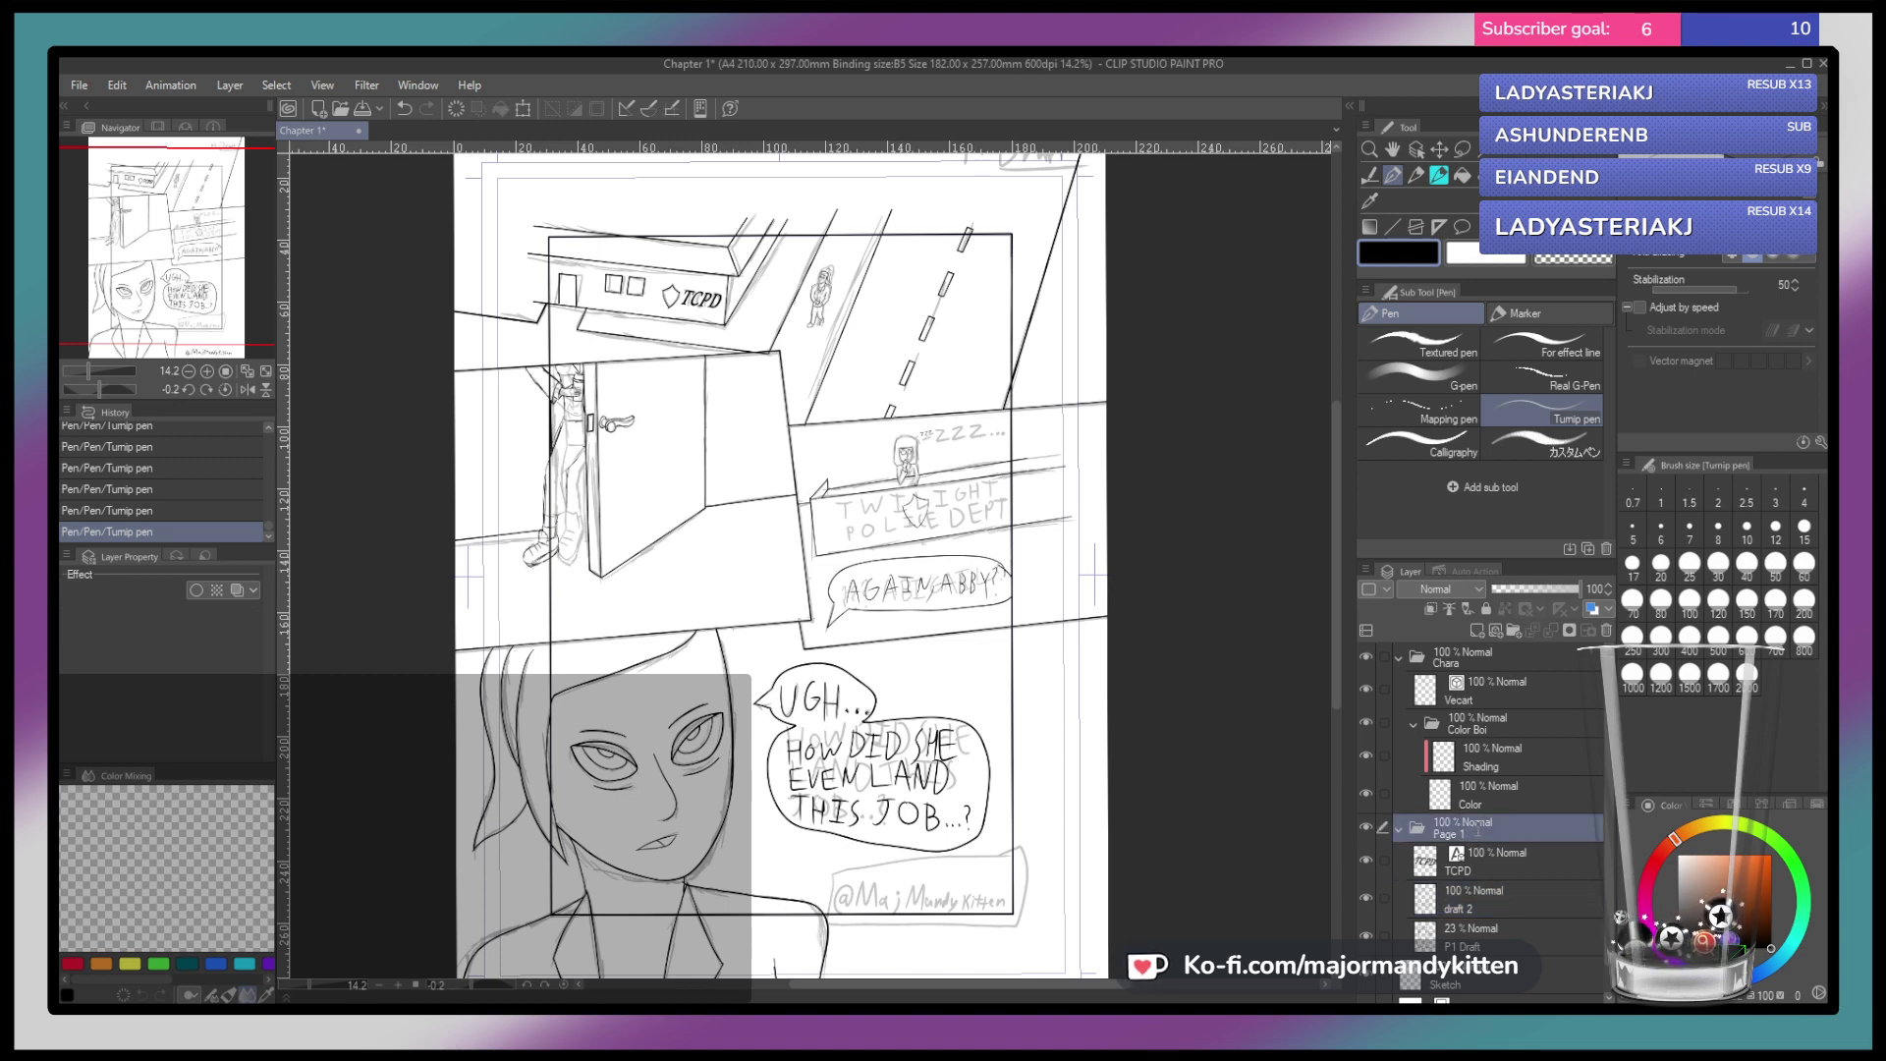
key("Return")
left_click(1507, 794)
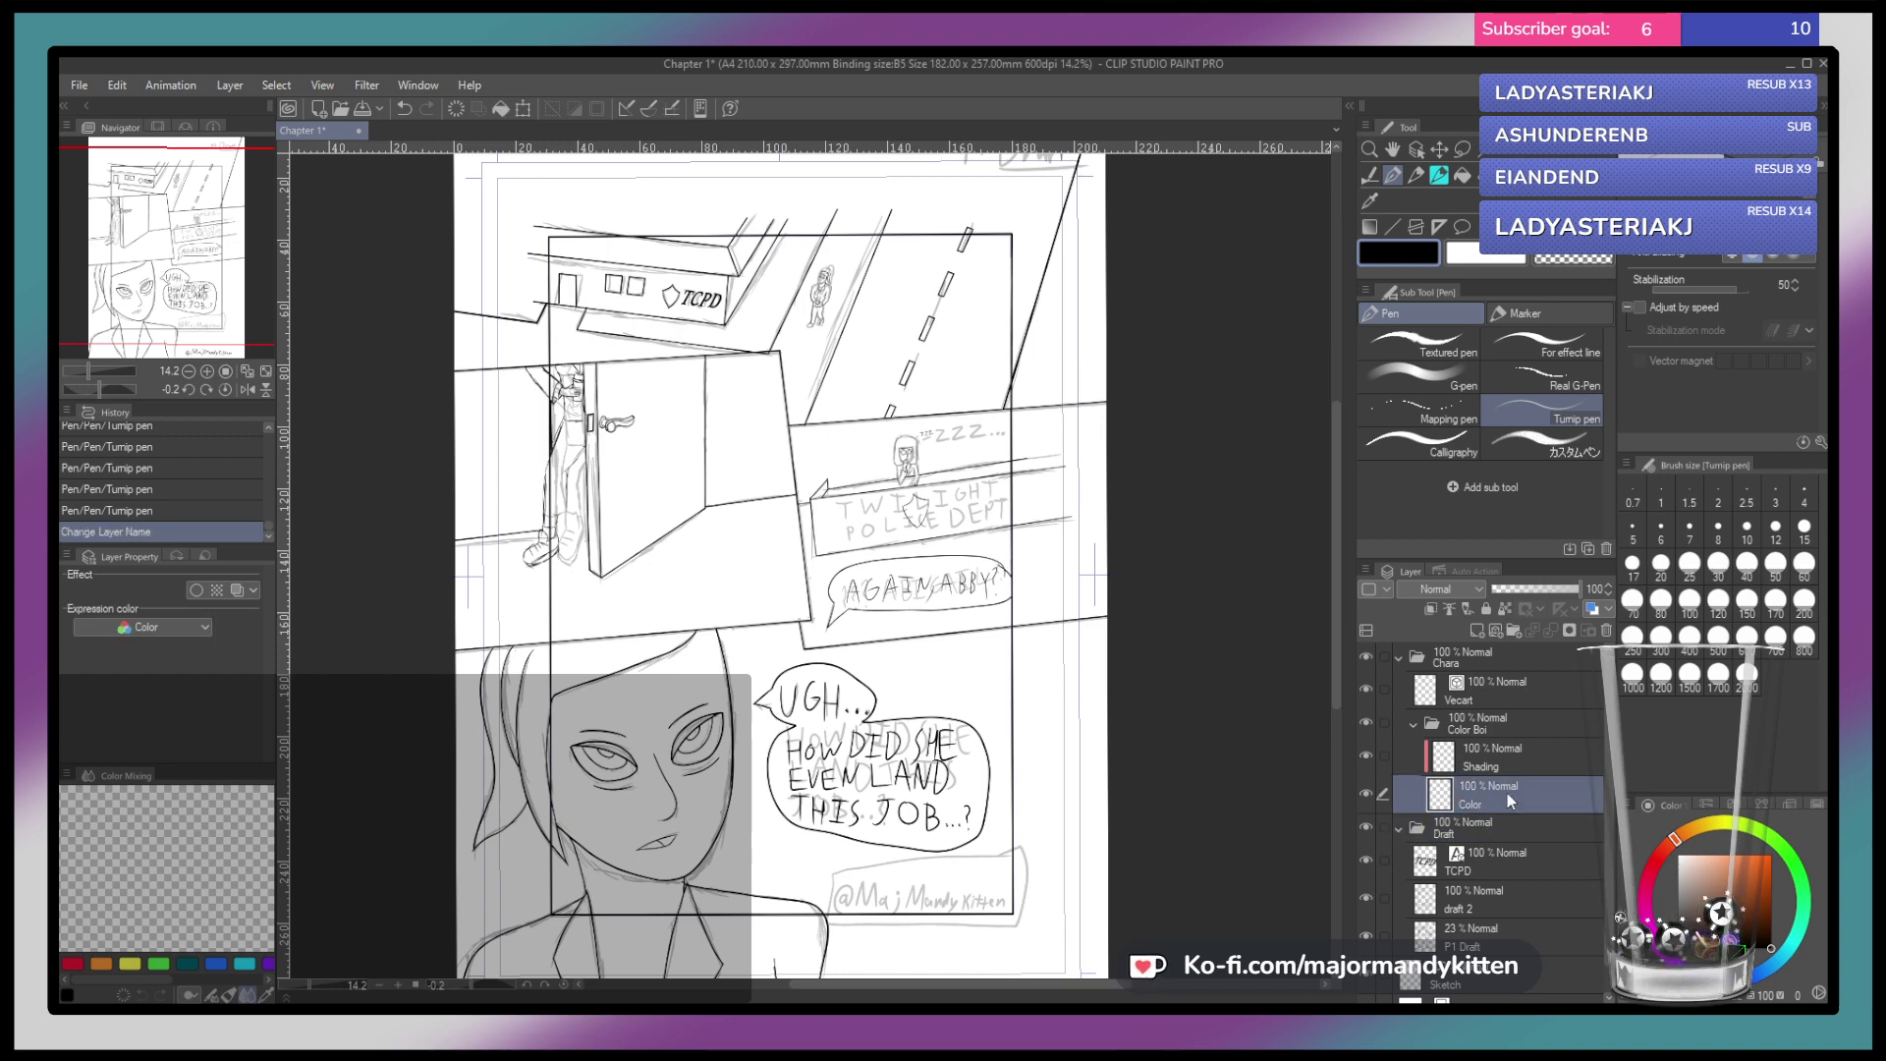
Delete the Color Boi folder with its layers and the Chara folder with its vector layer
left_click(1484, 733)
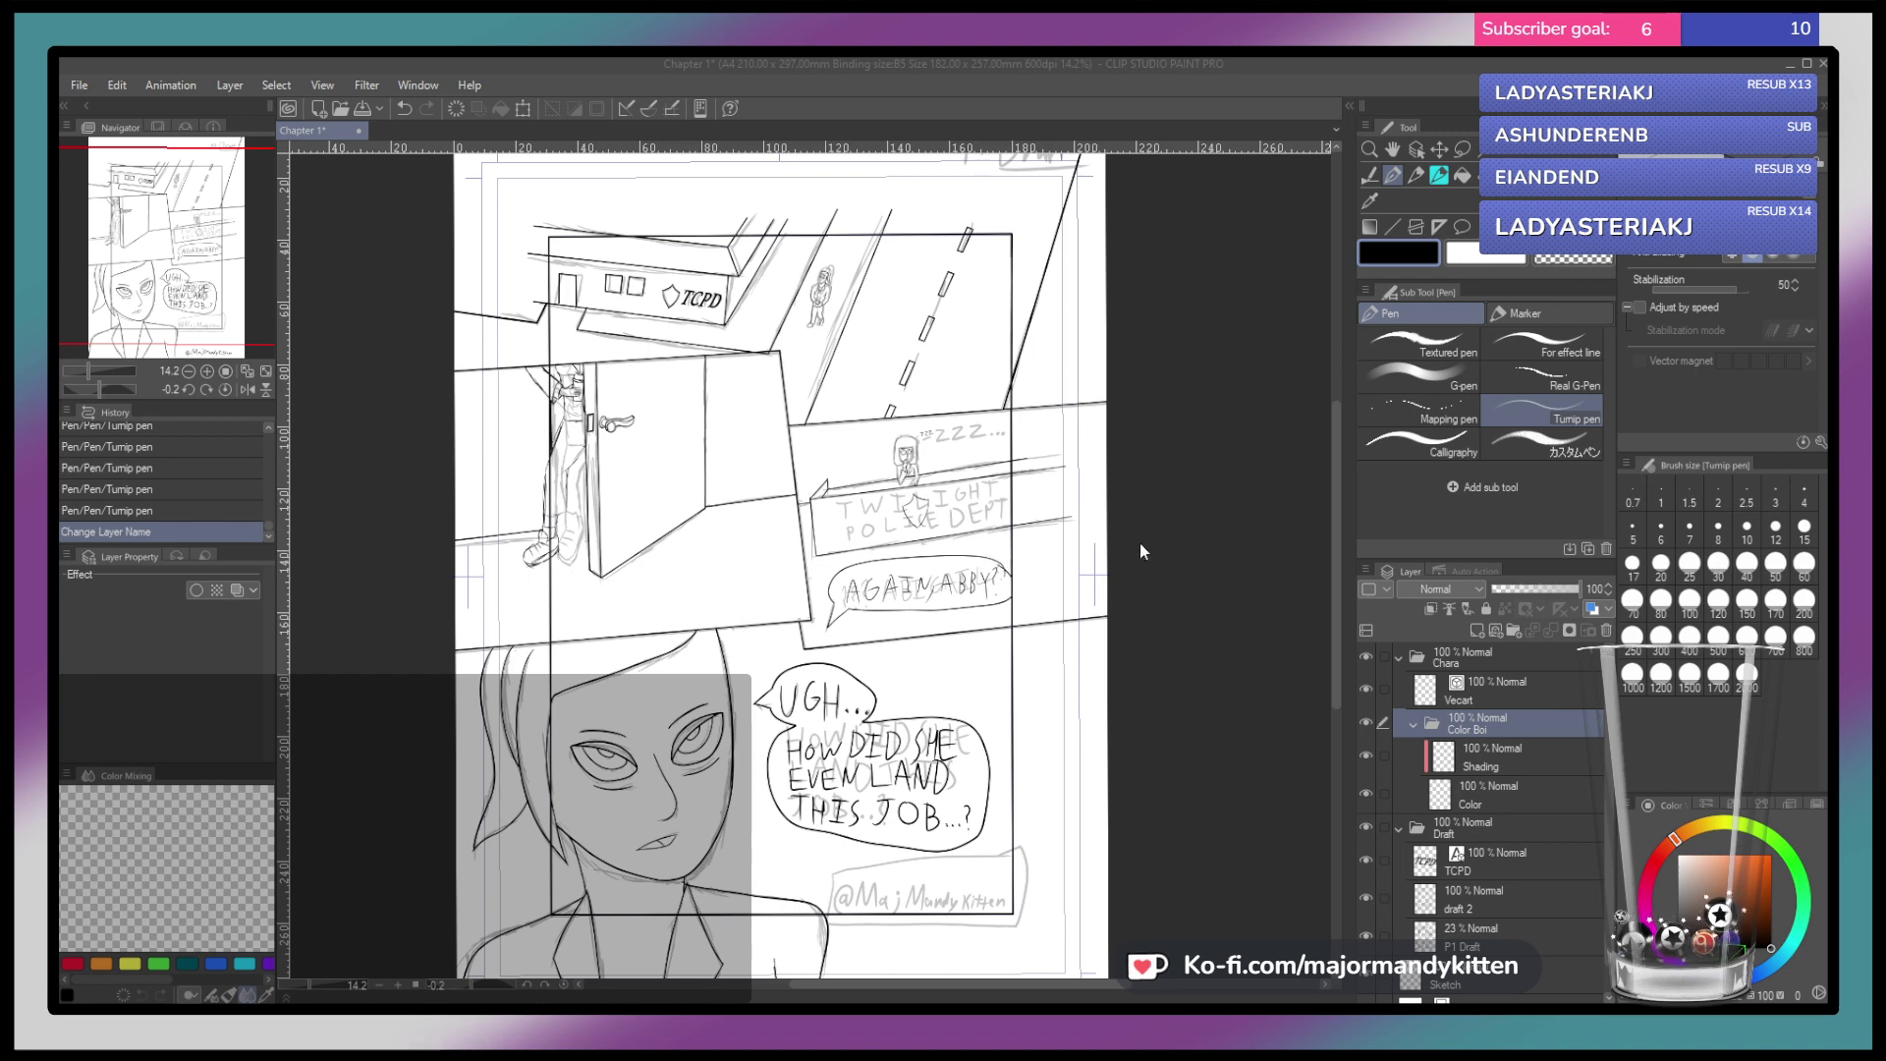
left_click(967, 420)
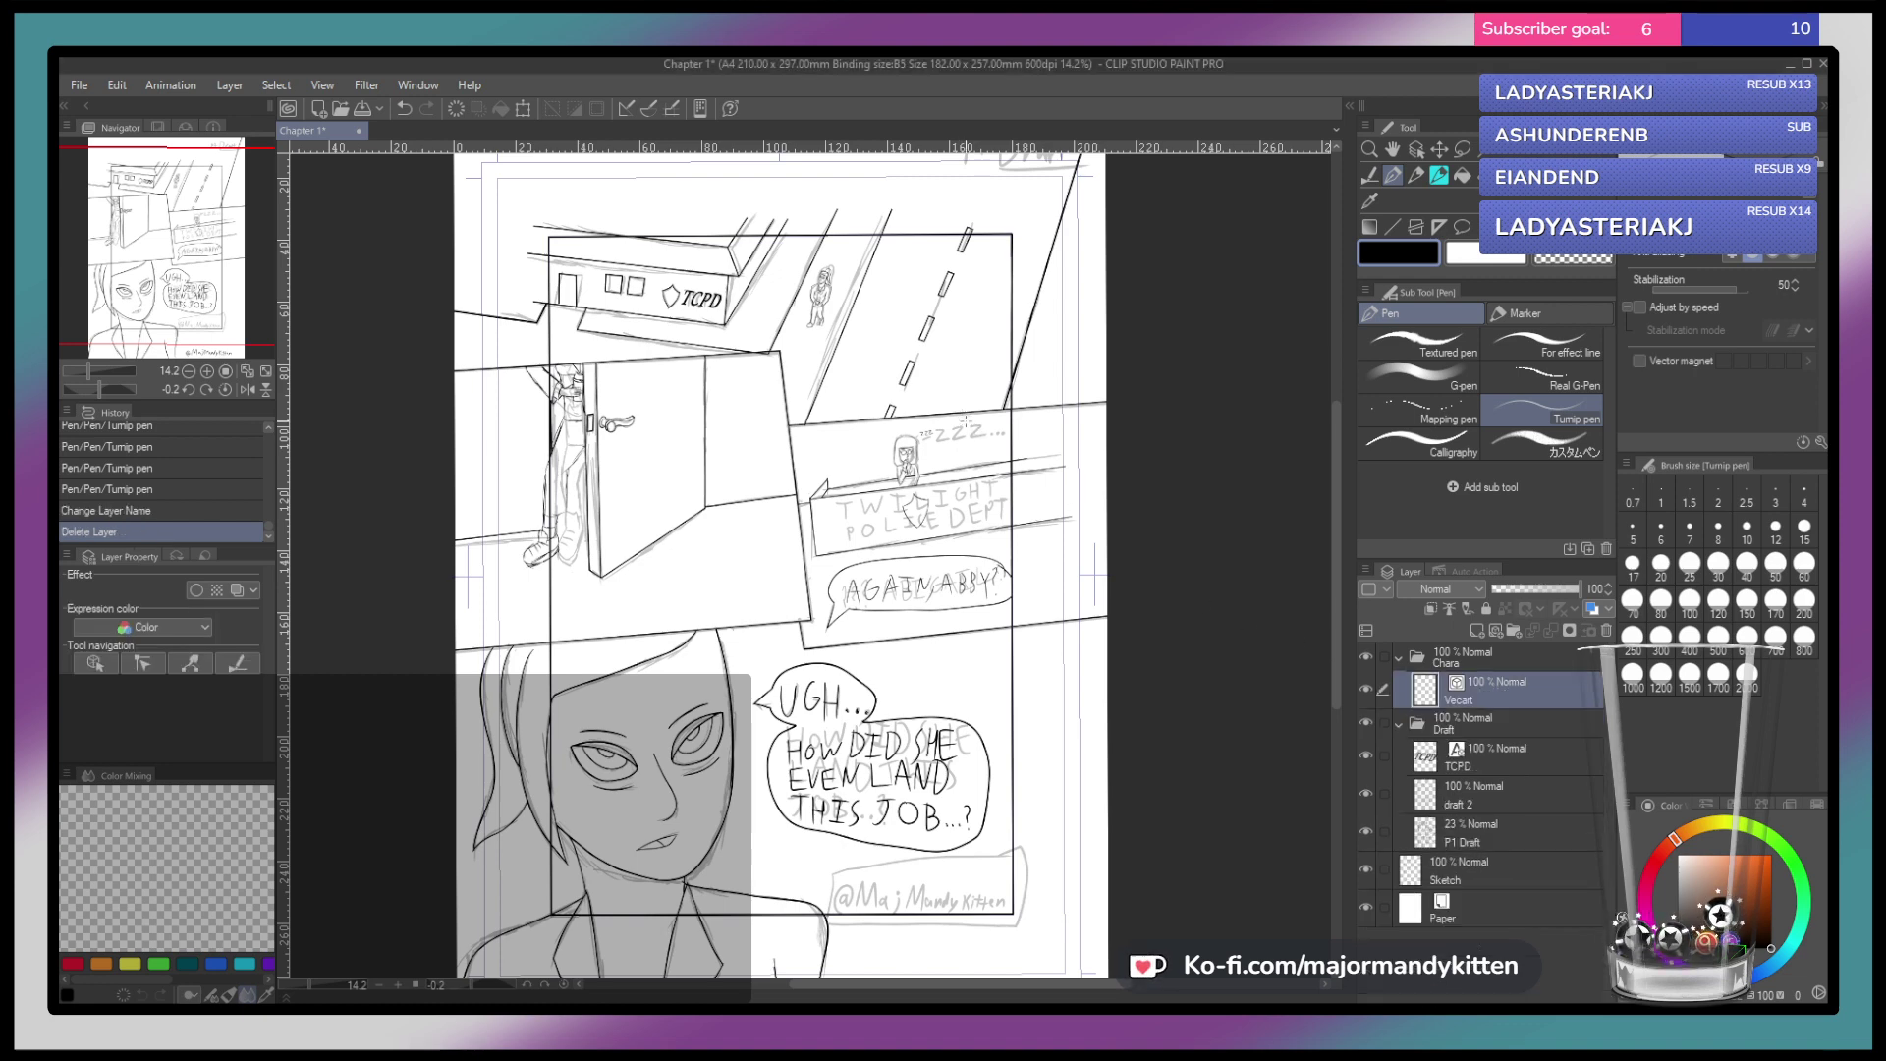
left_click(1512, 657)
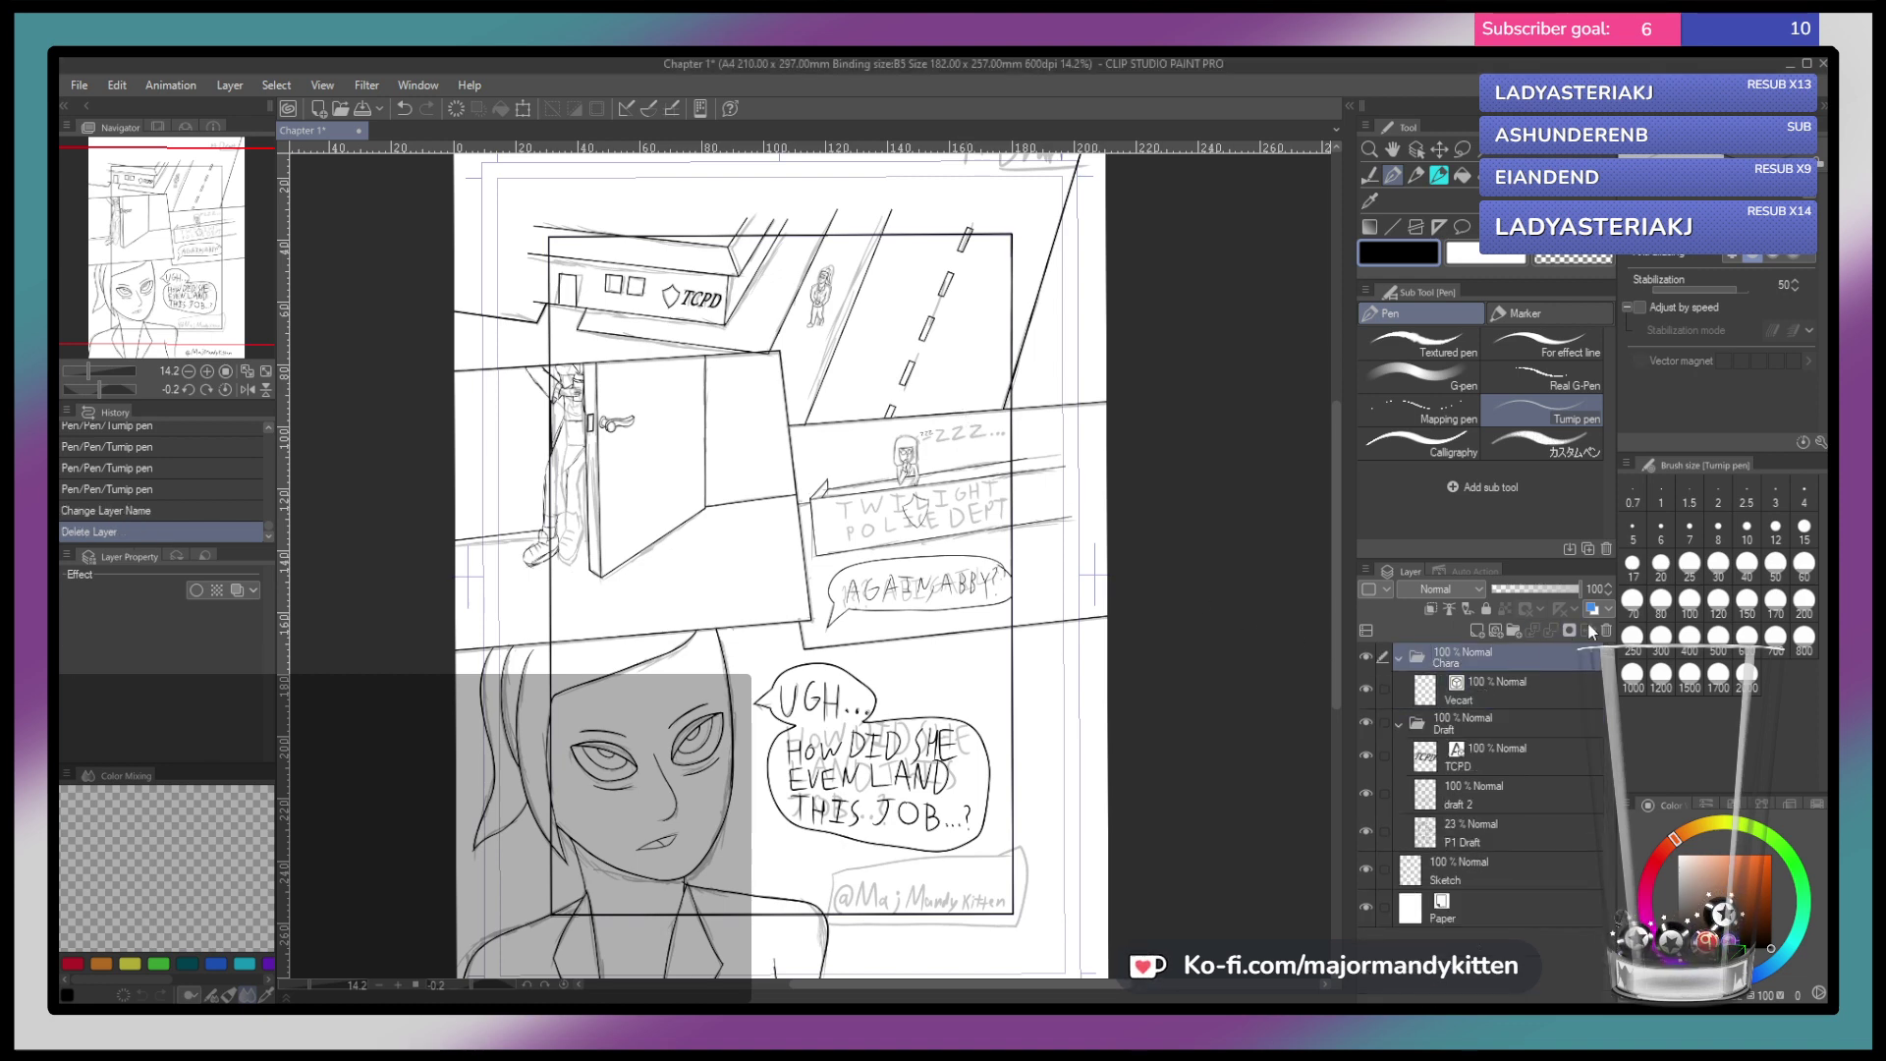
key("Delete")
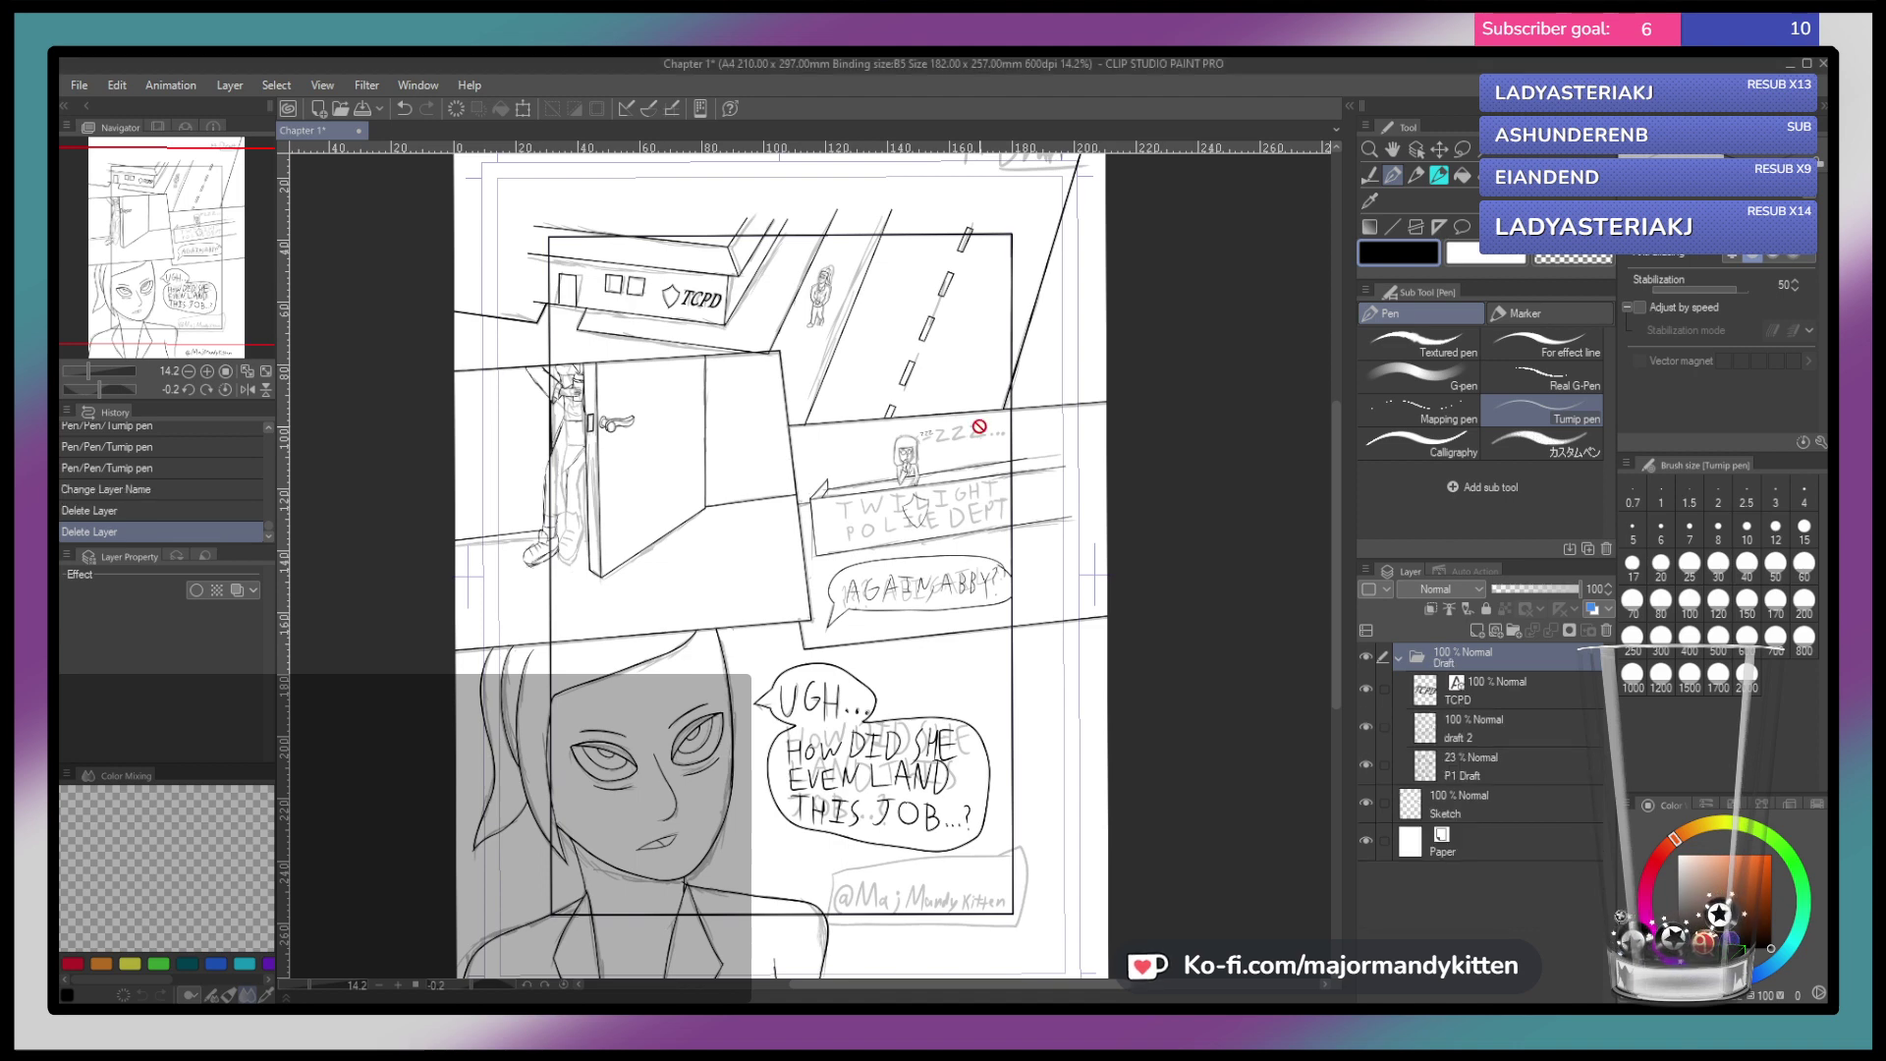
Try the Divide frame border tool on a new vector layer, then discard it and a new raster layer
left_click(1491, 631)
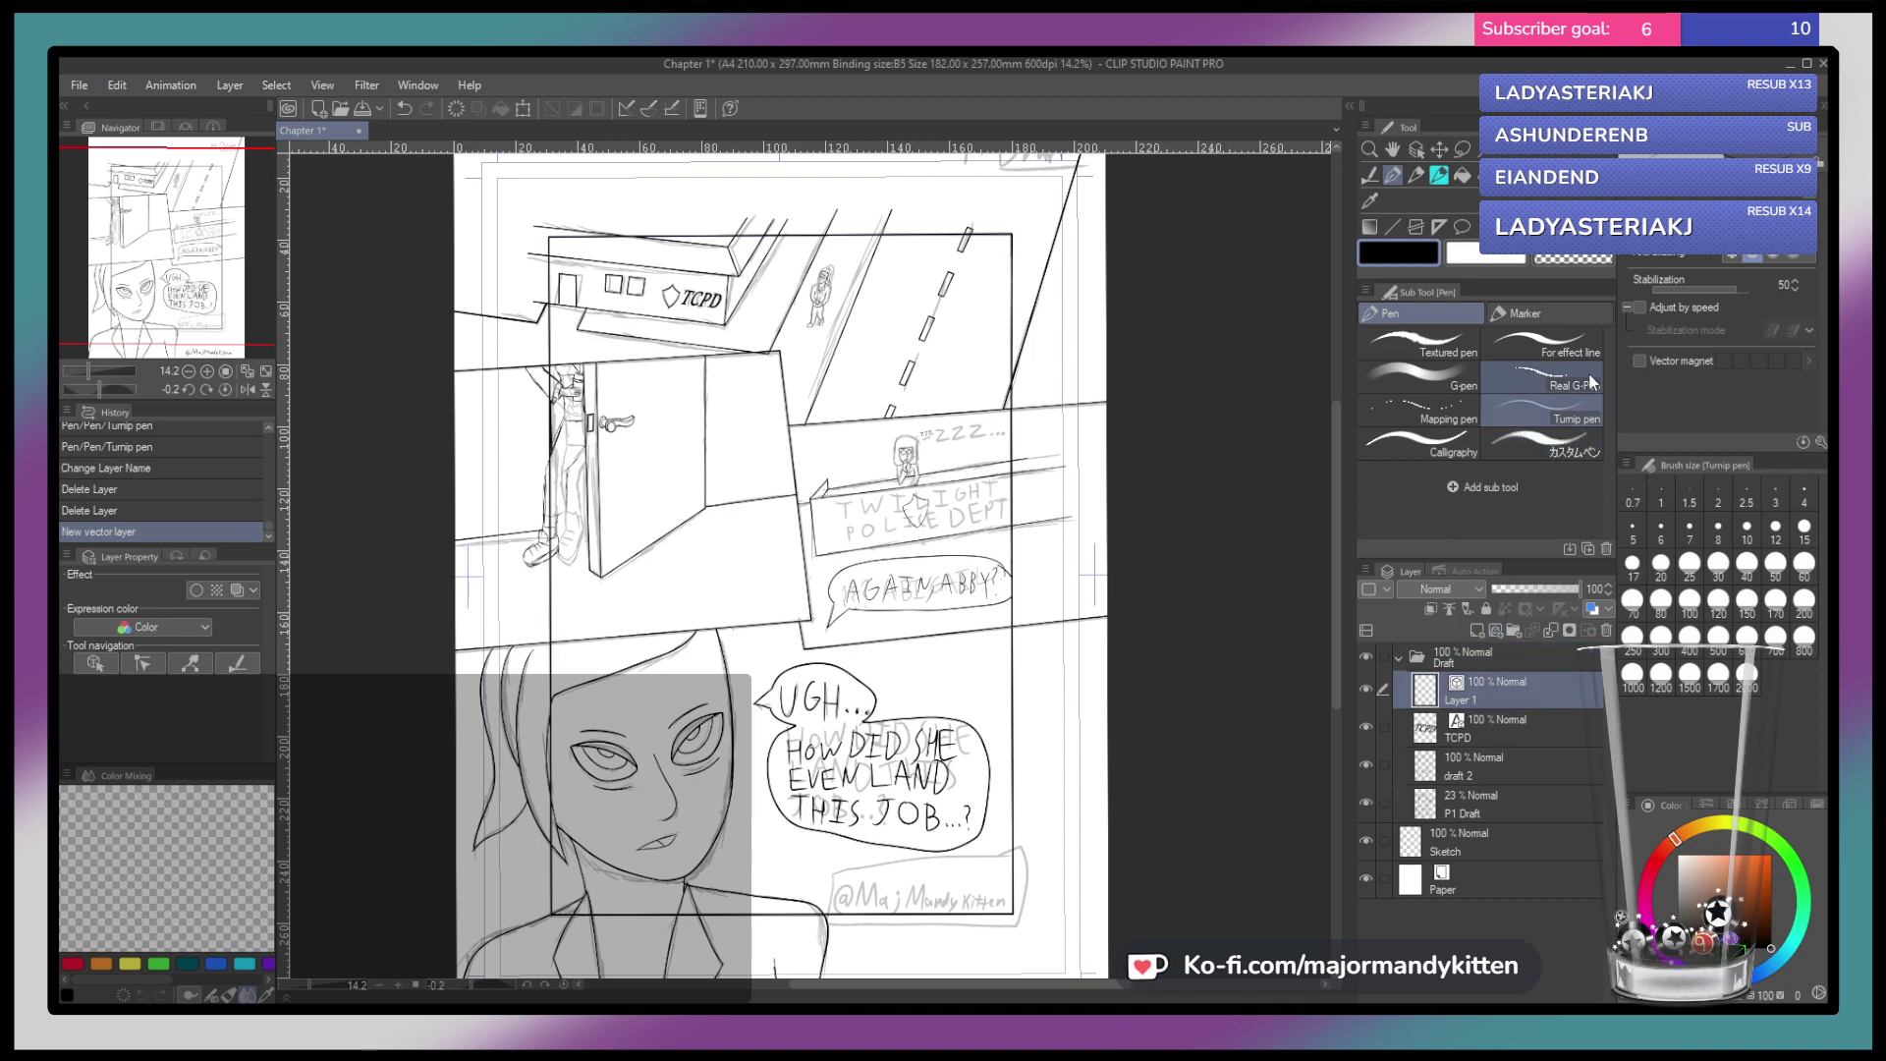
left_click(1416, 226)
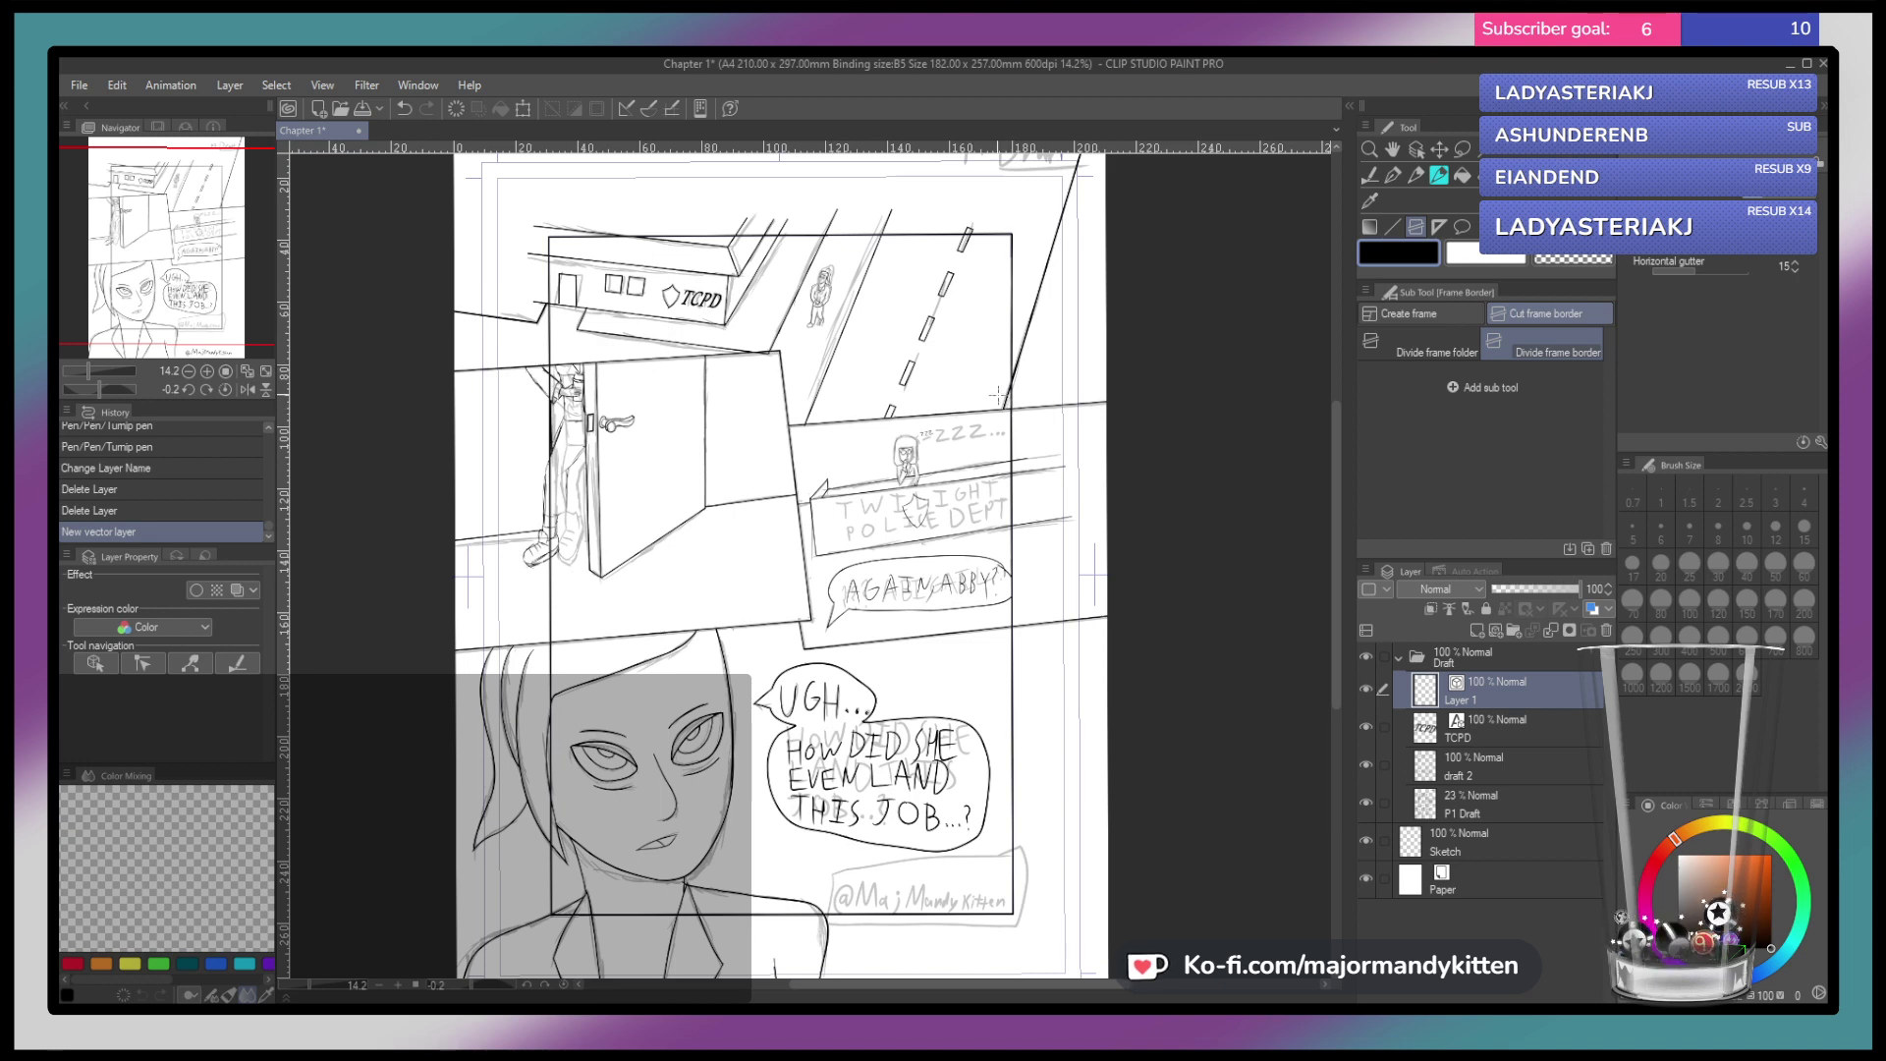
left_click(911, 320)
left_click(1012, 397)
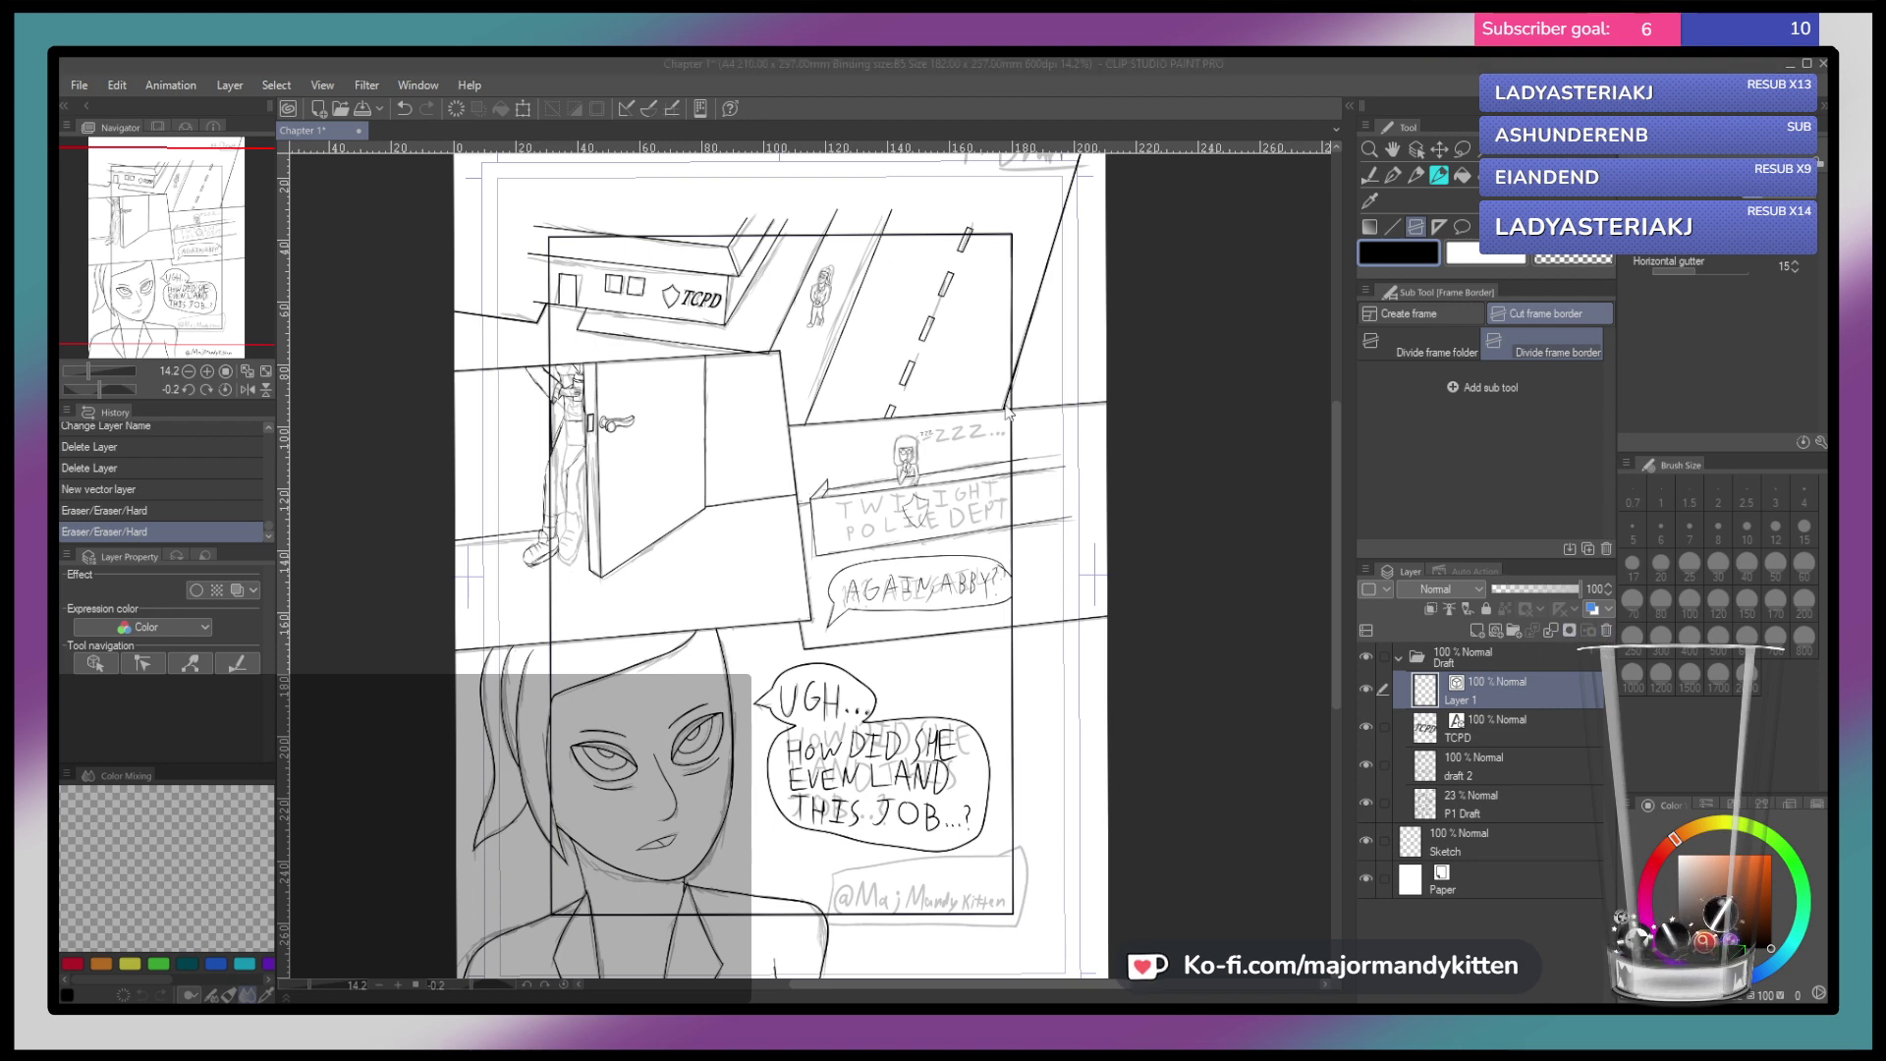
left_click(955, 414)
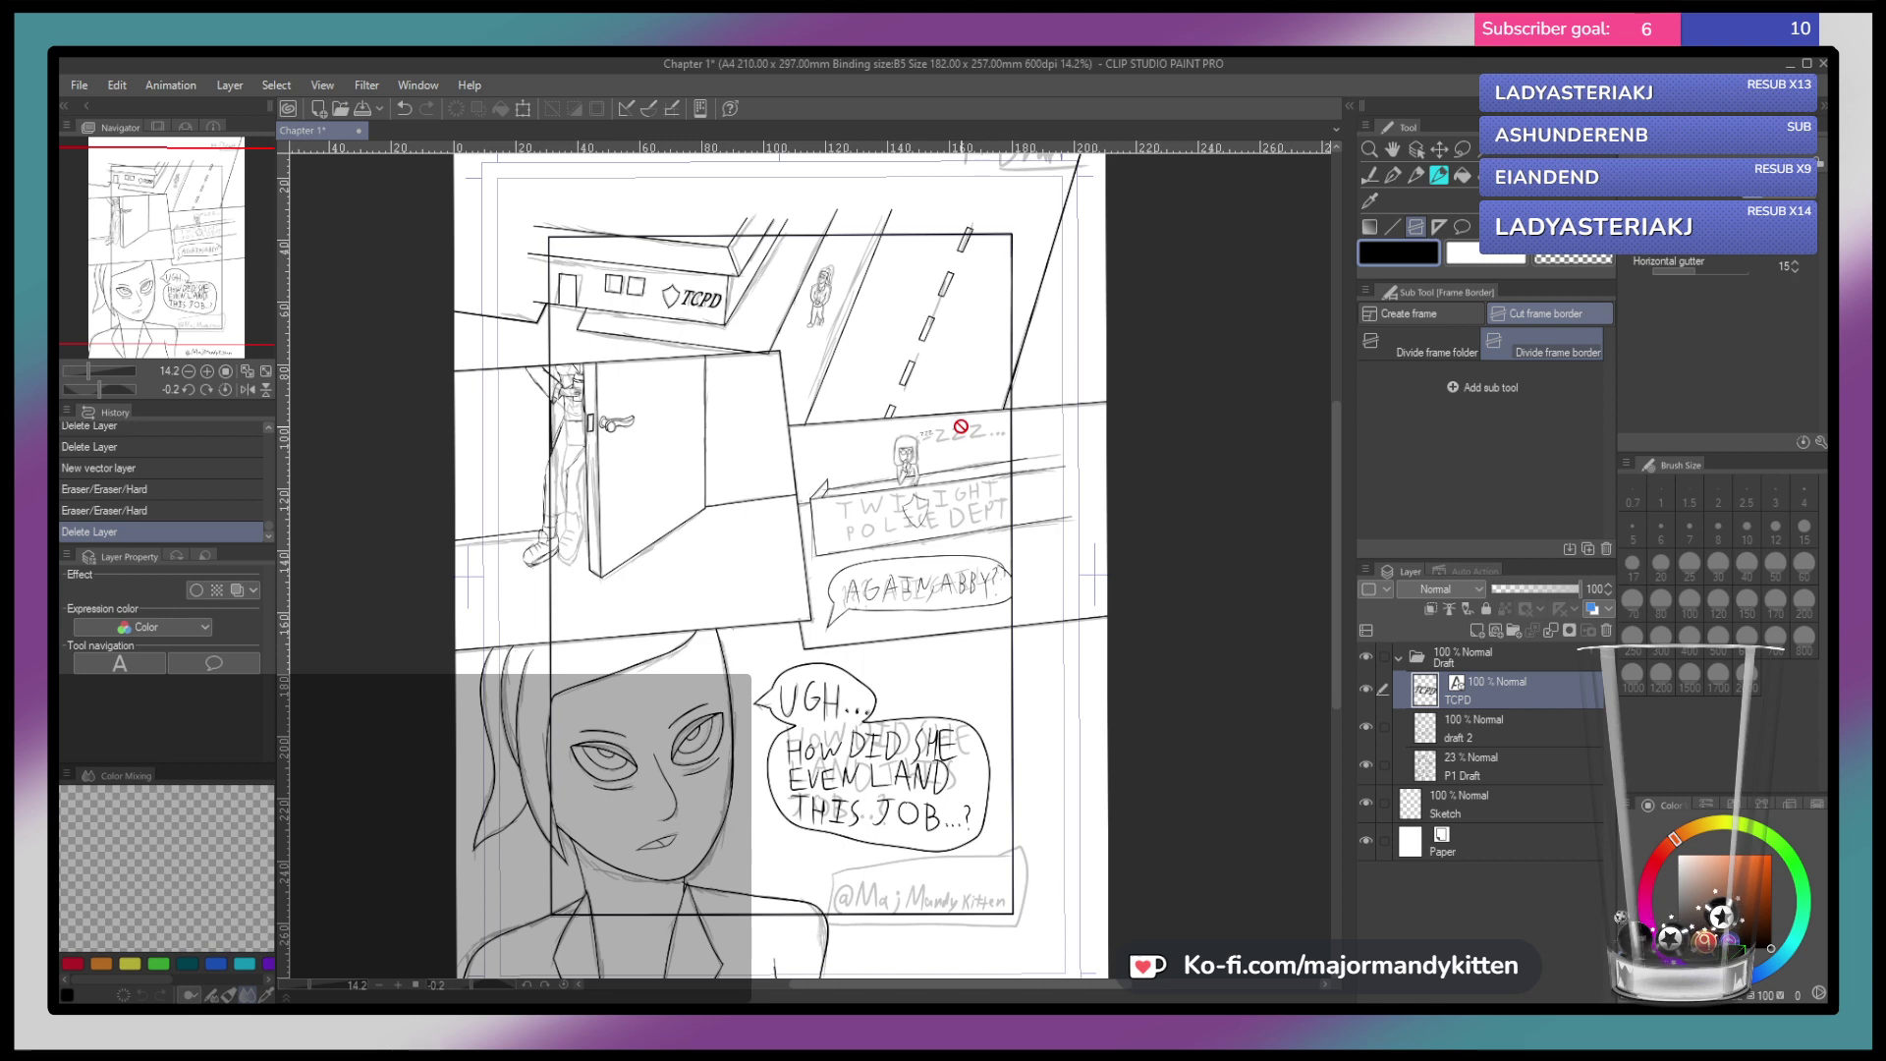
left_click(1482, 632)
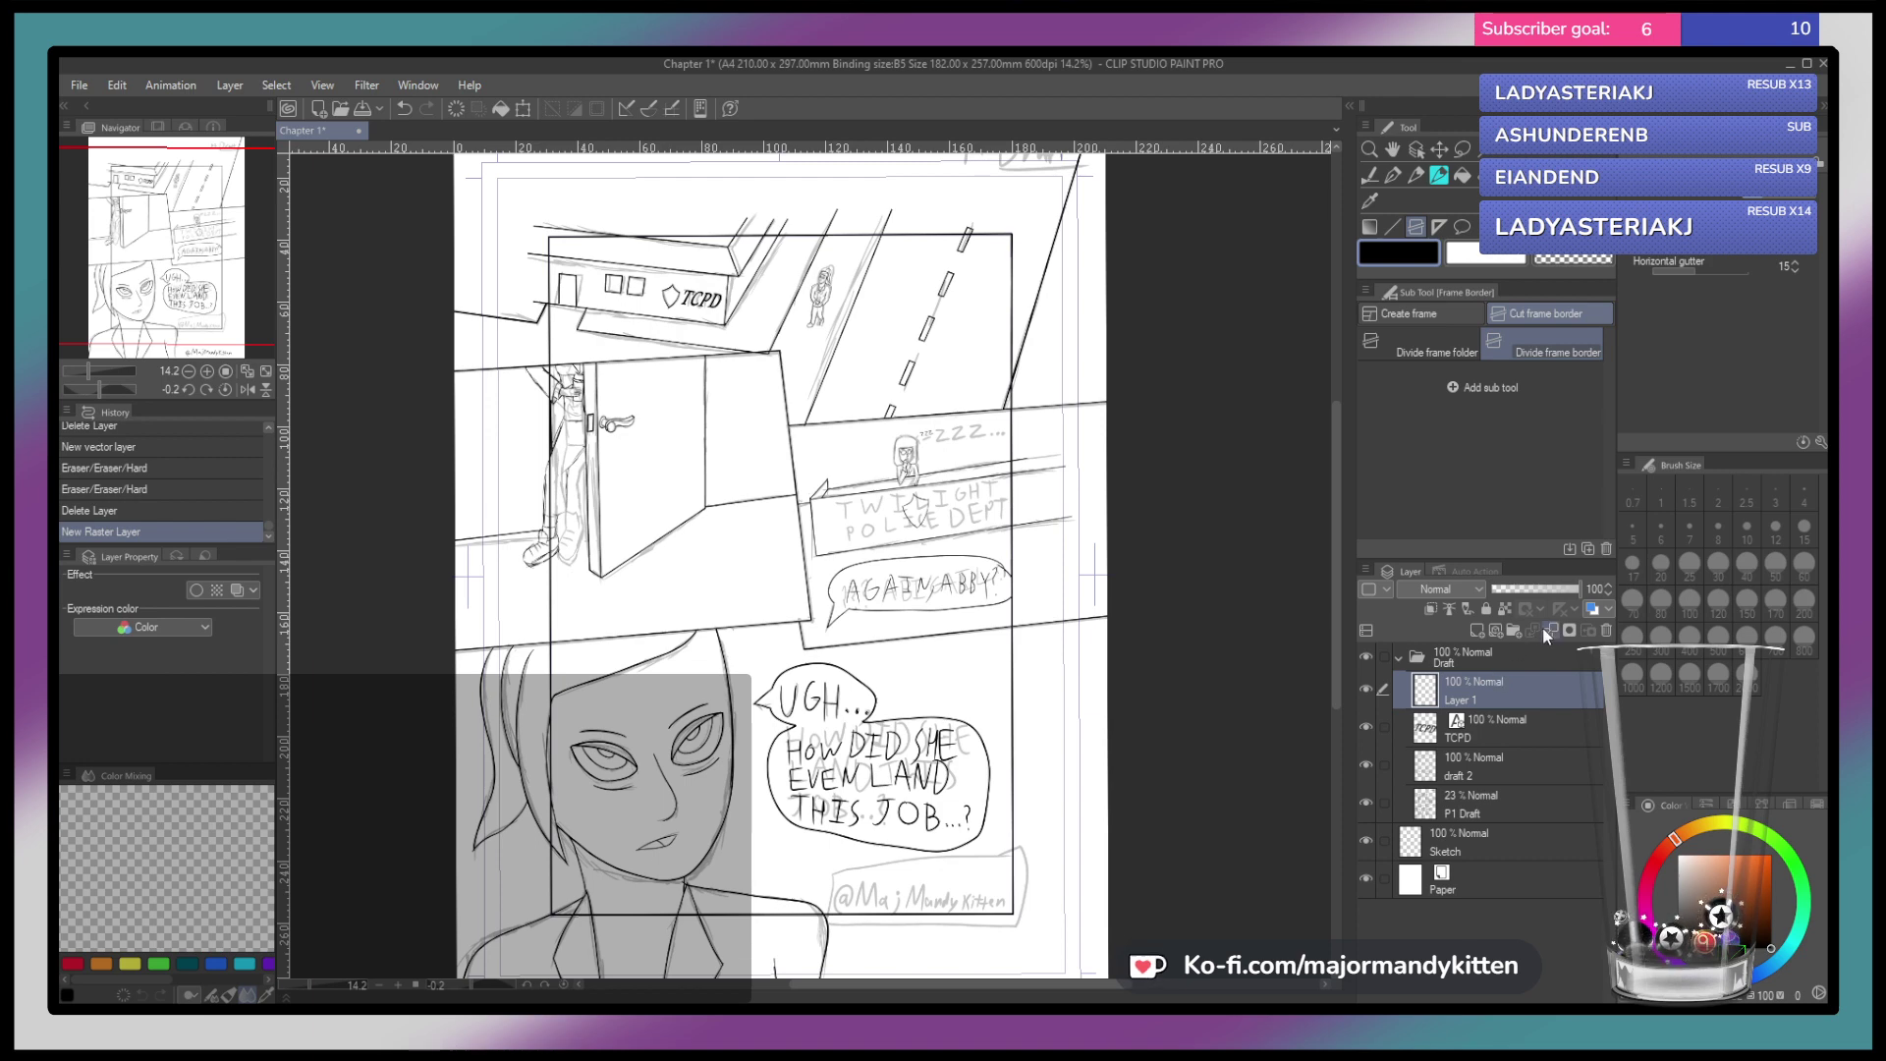
left_click(1609, 630)
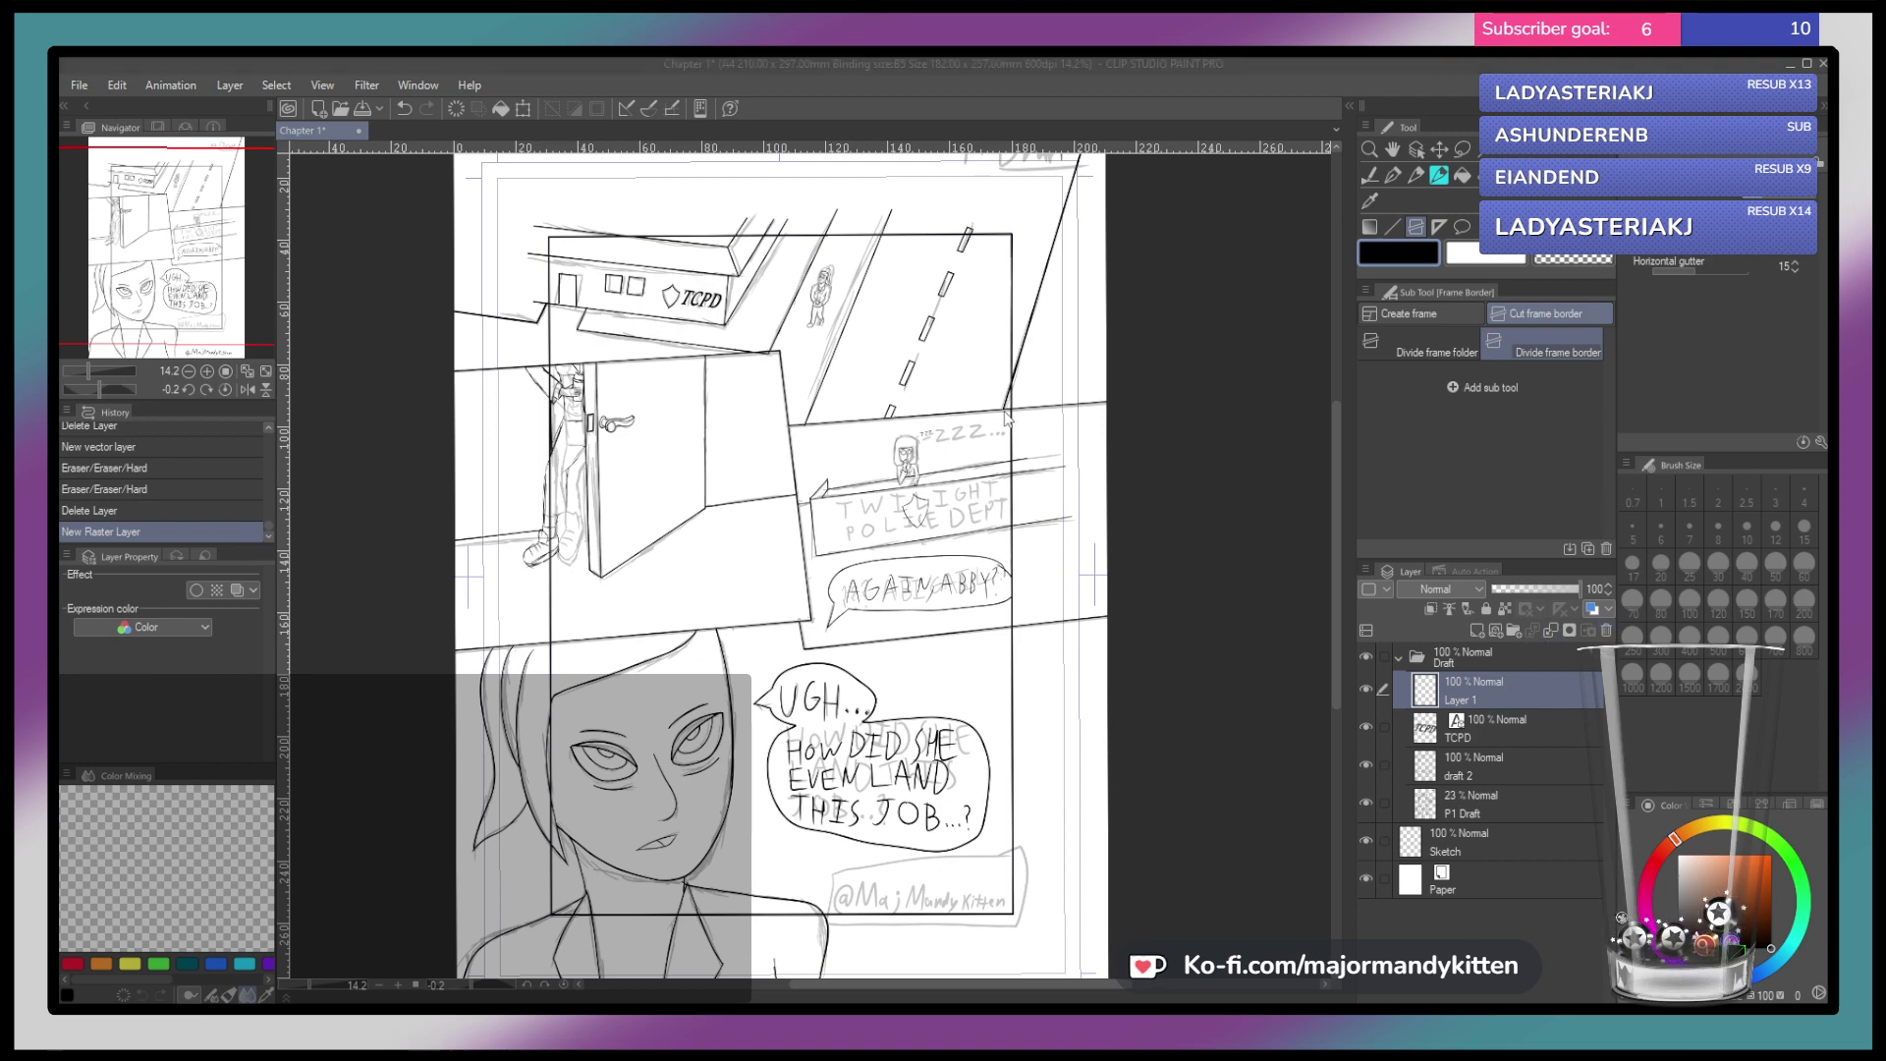
left_click(1477, 666)
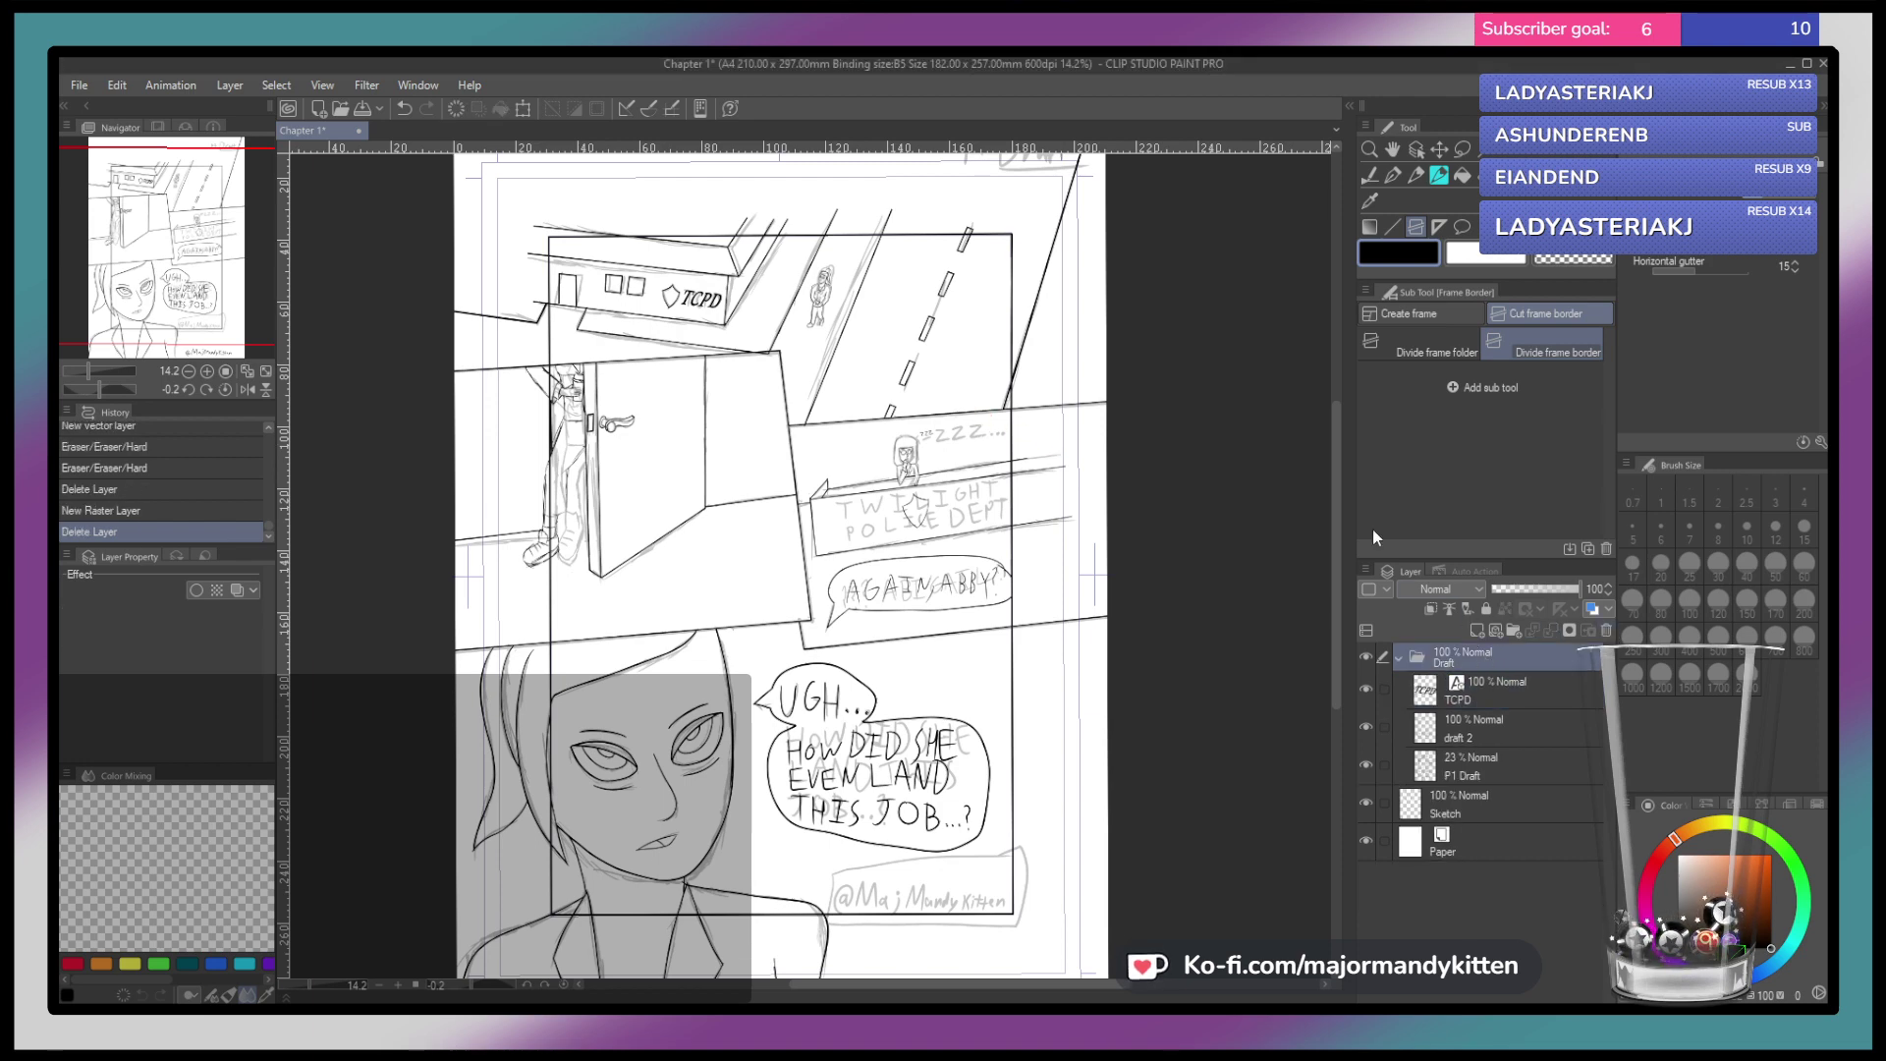
left_click(1445, 834)
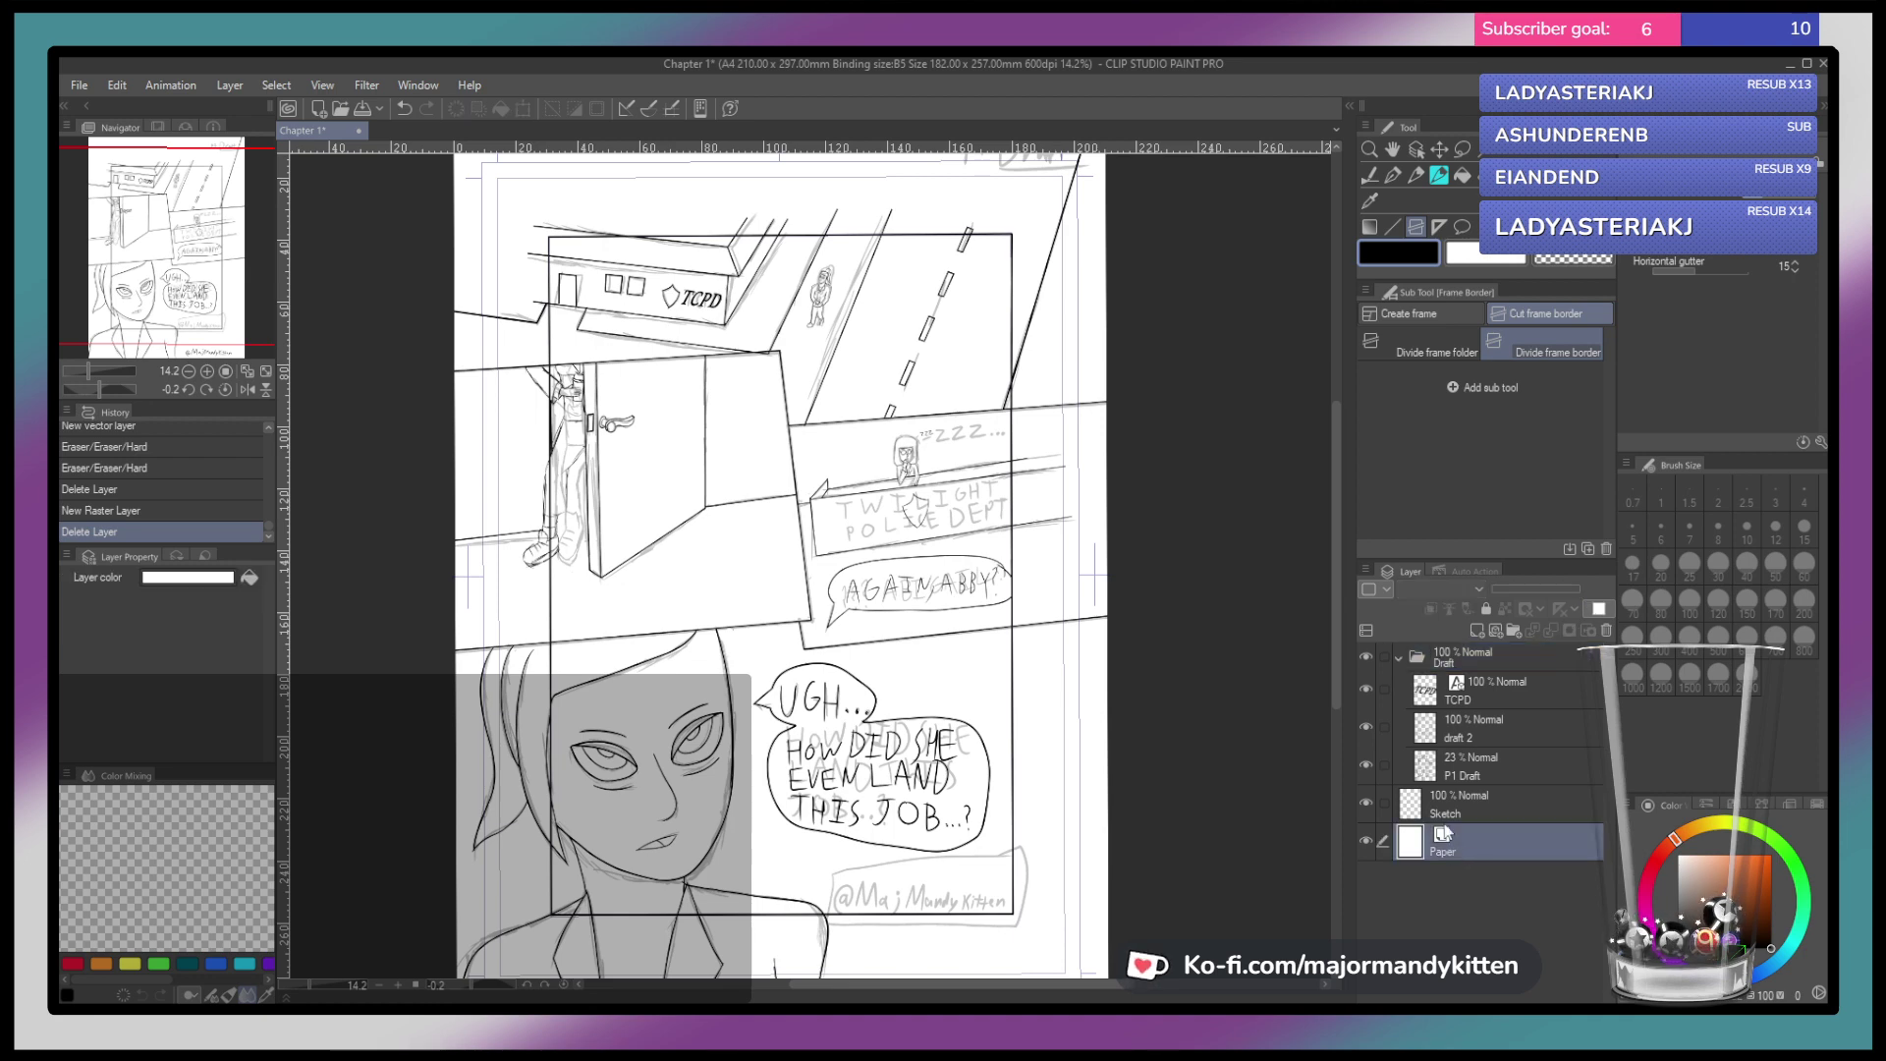
left_click(1496, 800)
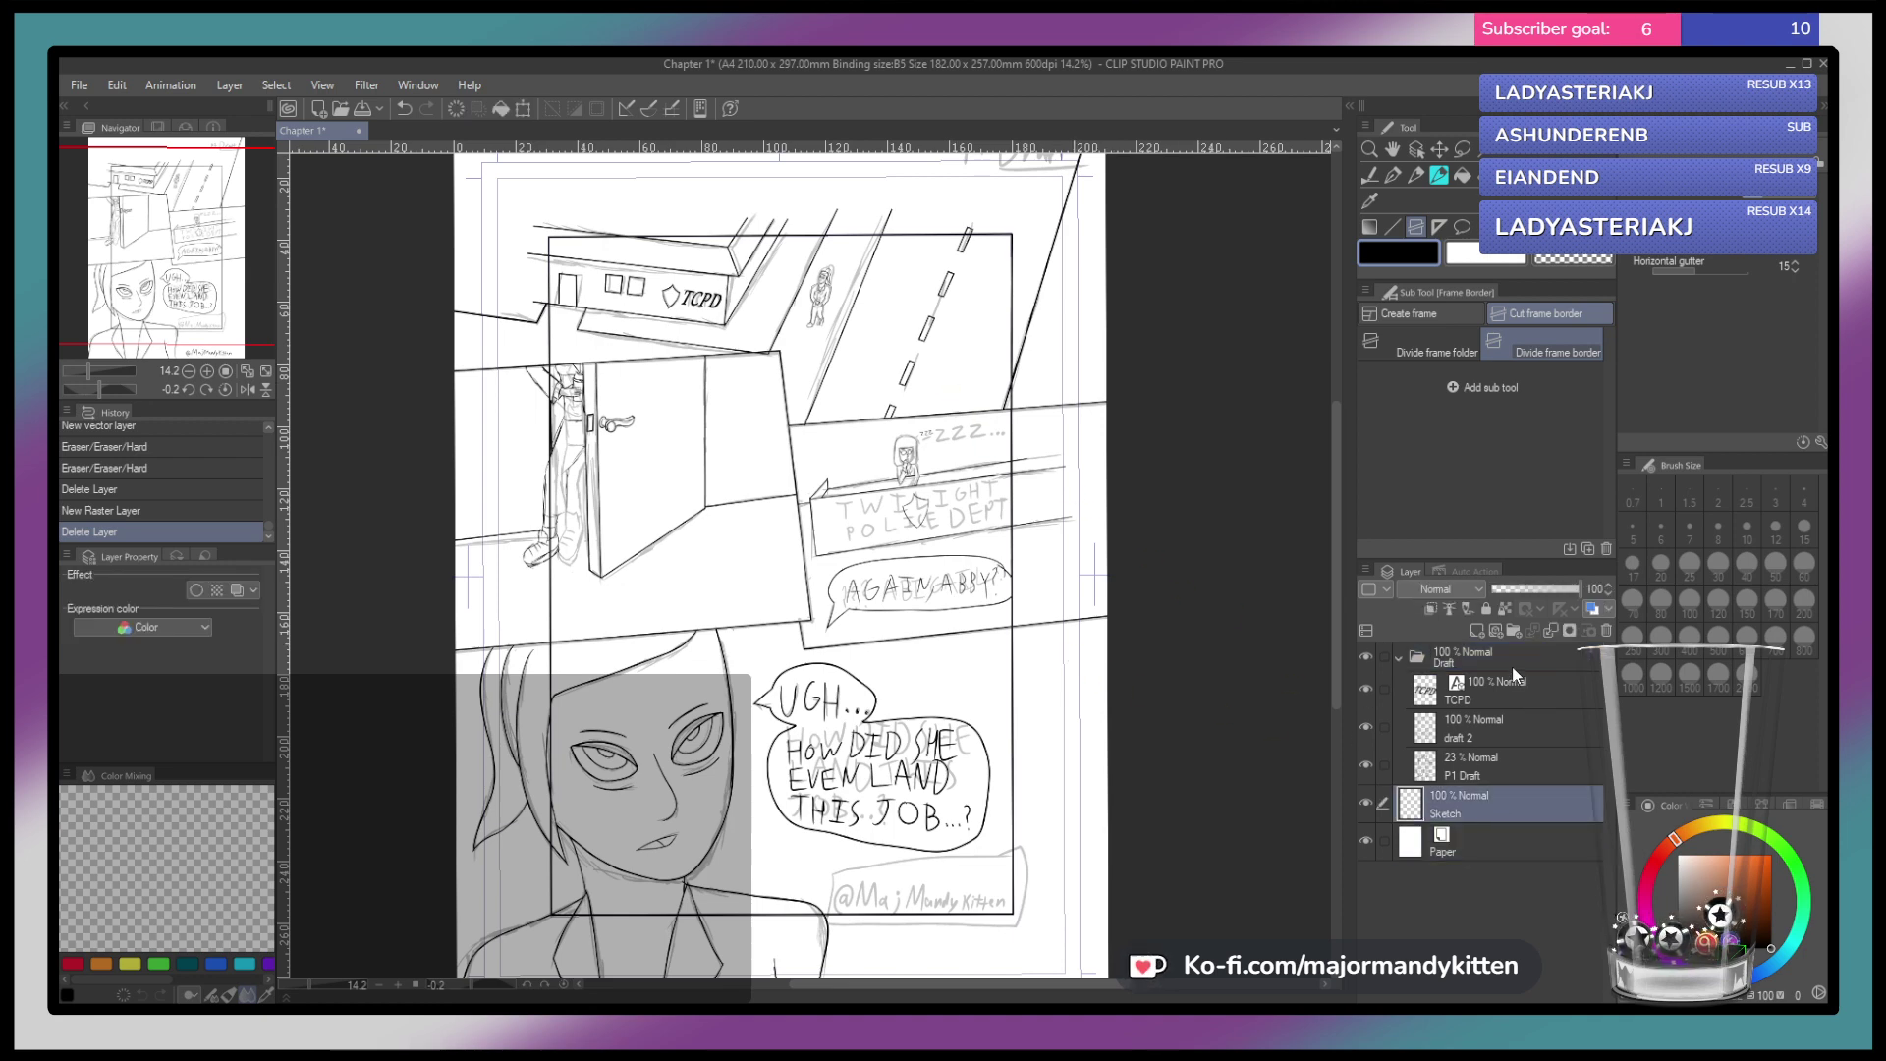
left_click(1501, 682)
left_click(1511, 666)
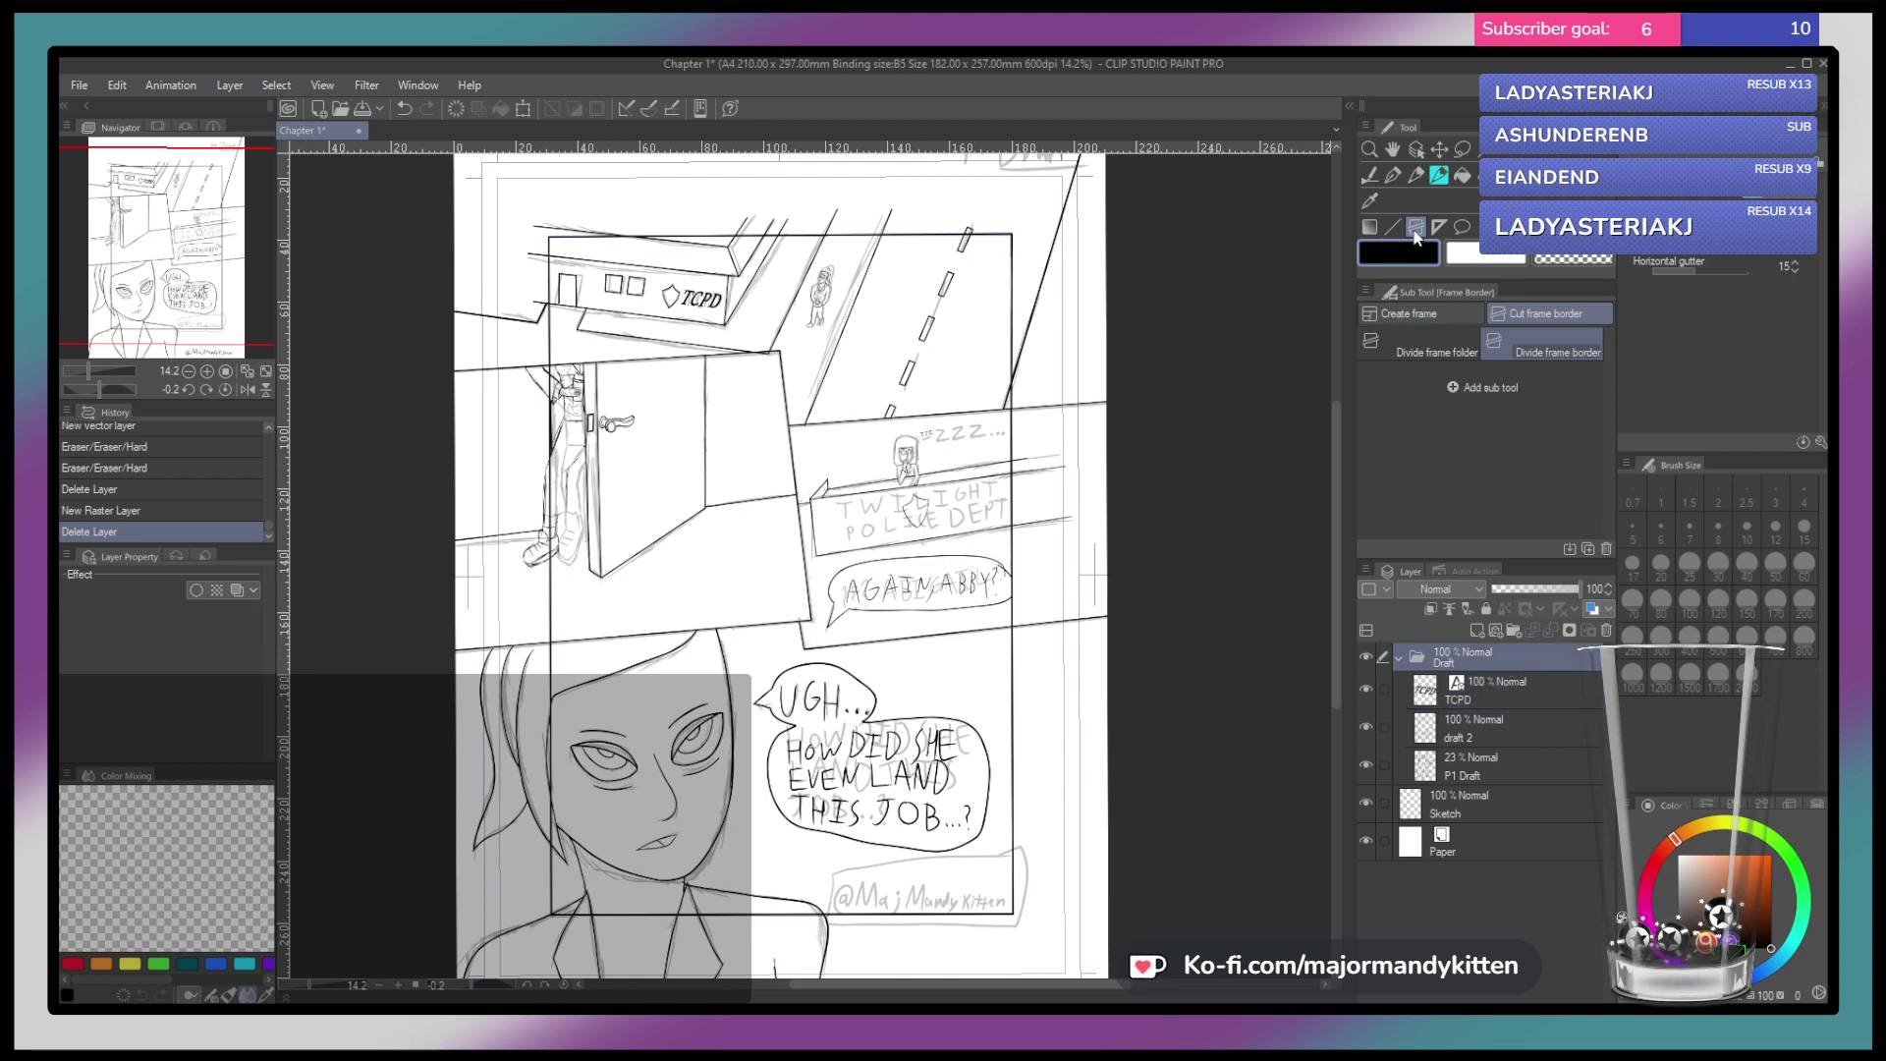
left_click(1514, 633)
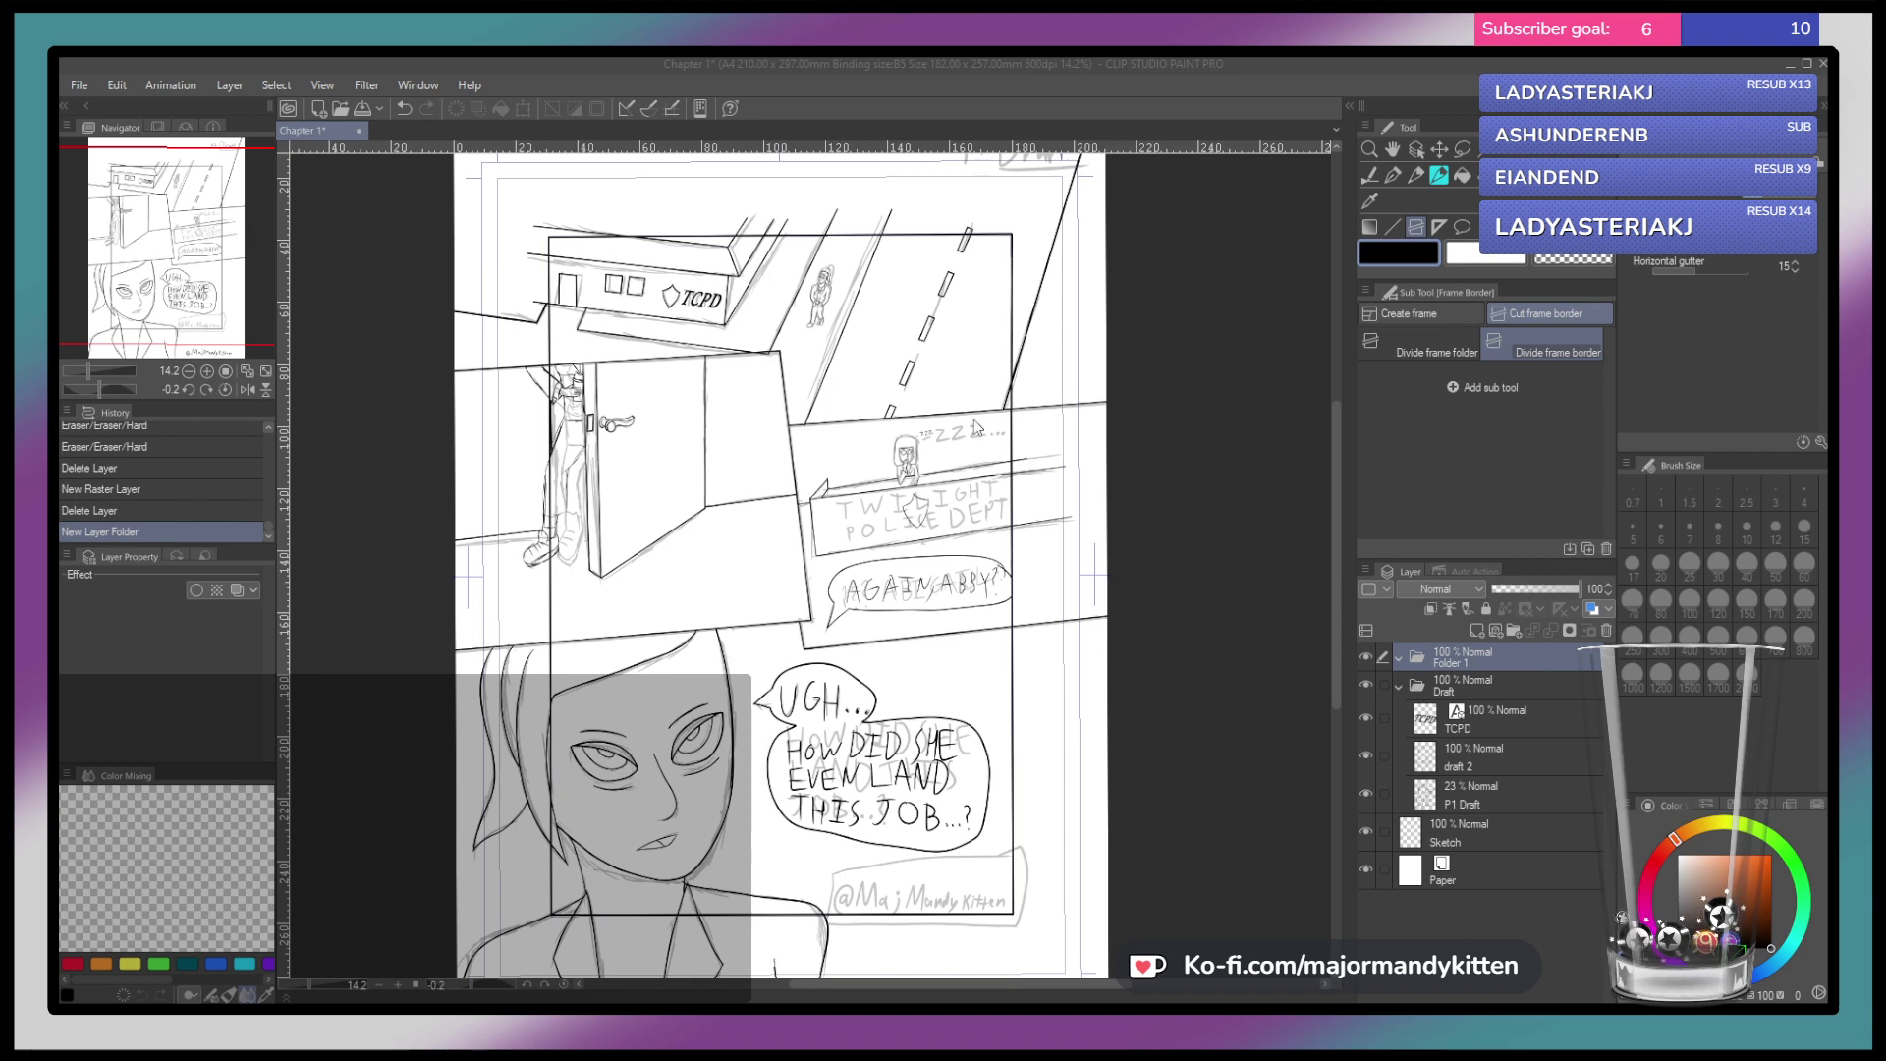
left_click(986, 389)
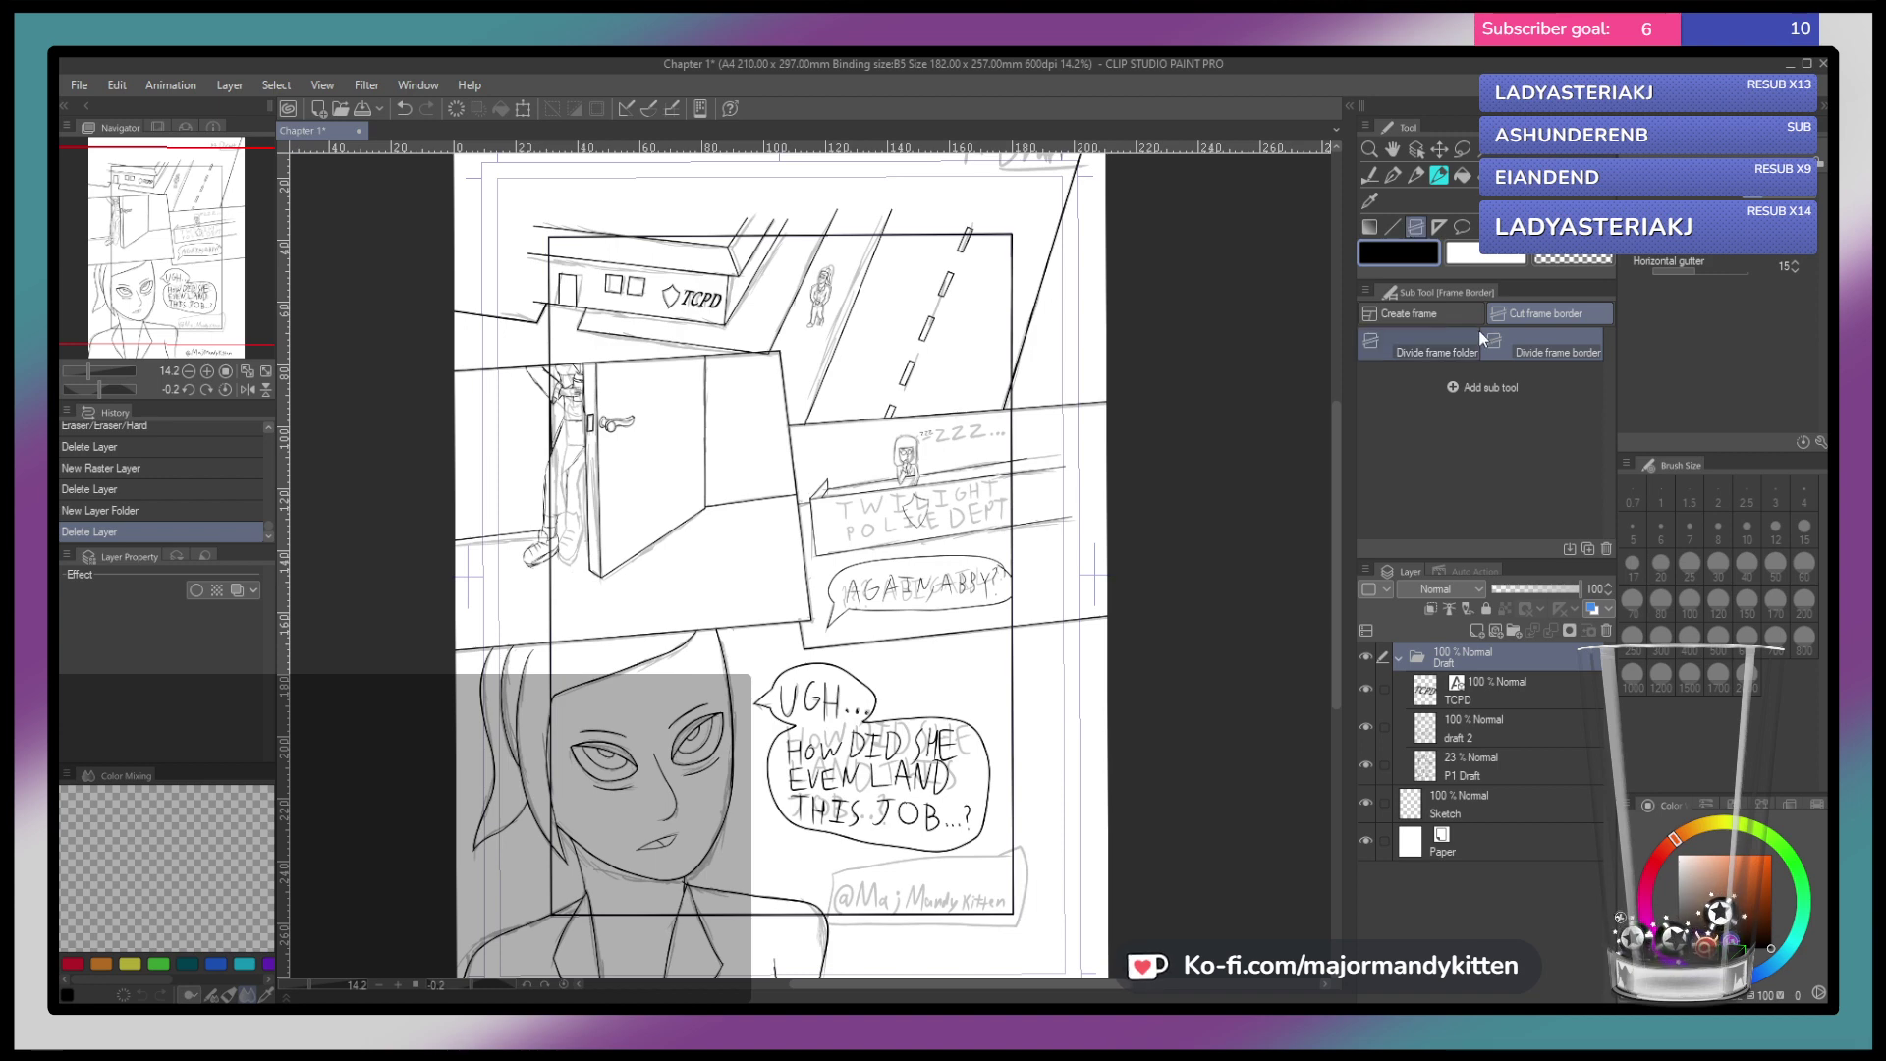
Create a polyline frame with brush size 3.0 tracing the outline of the TCPD street panel inside the inner frame
left_click(1459, 313)
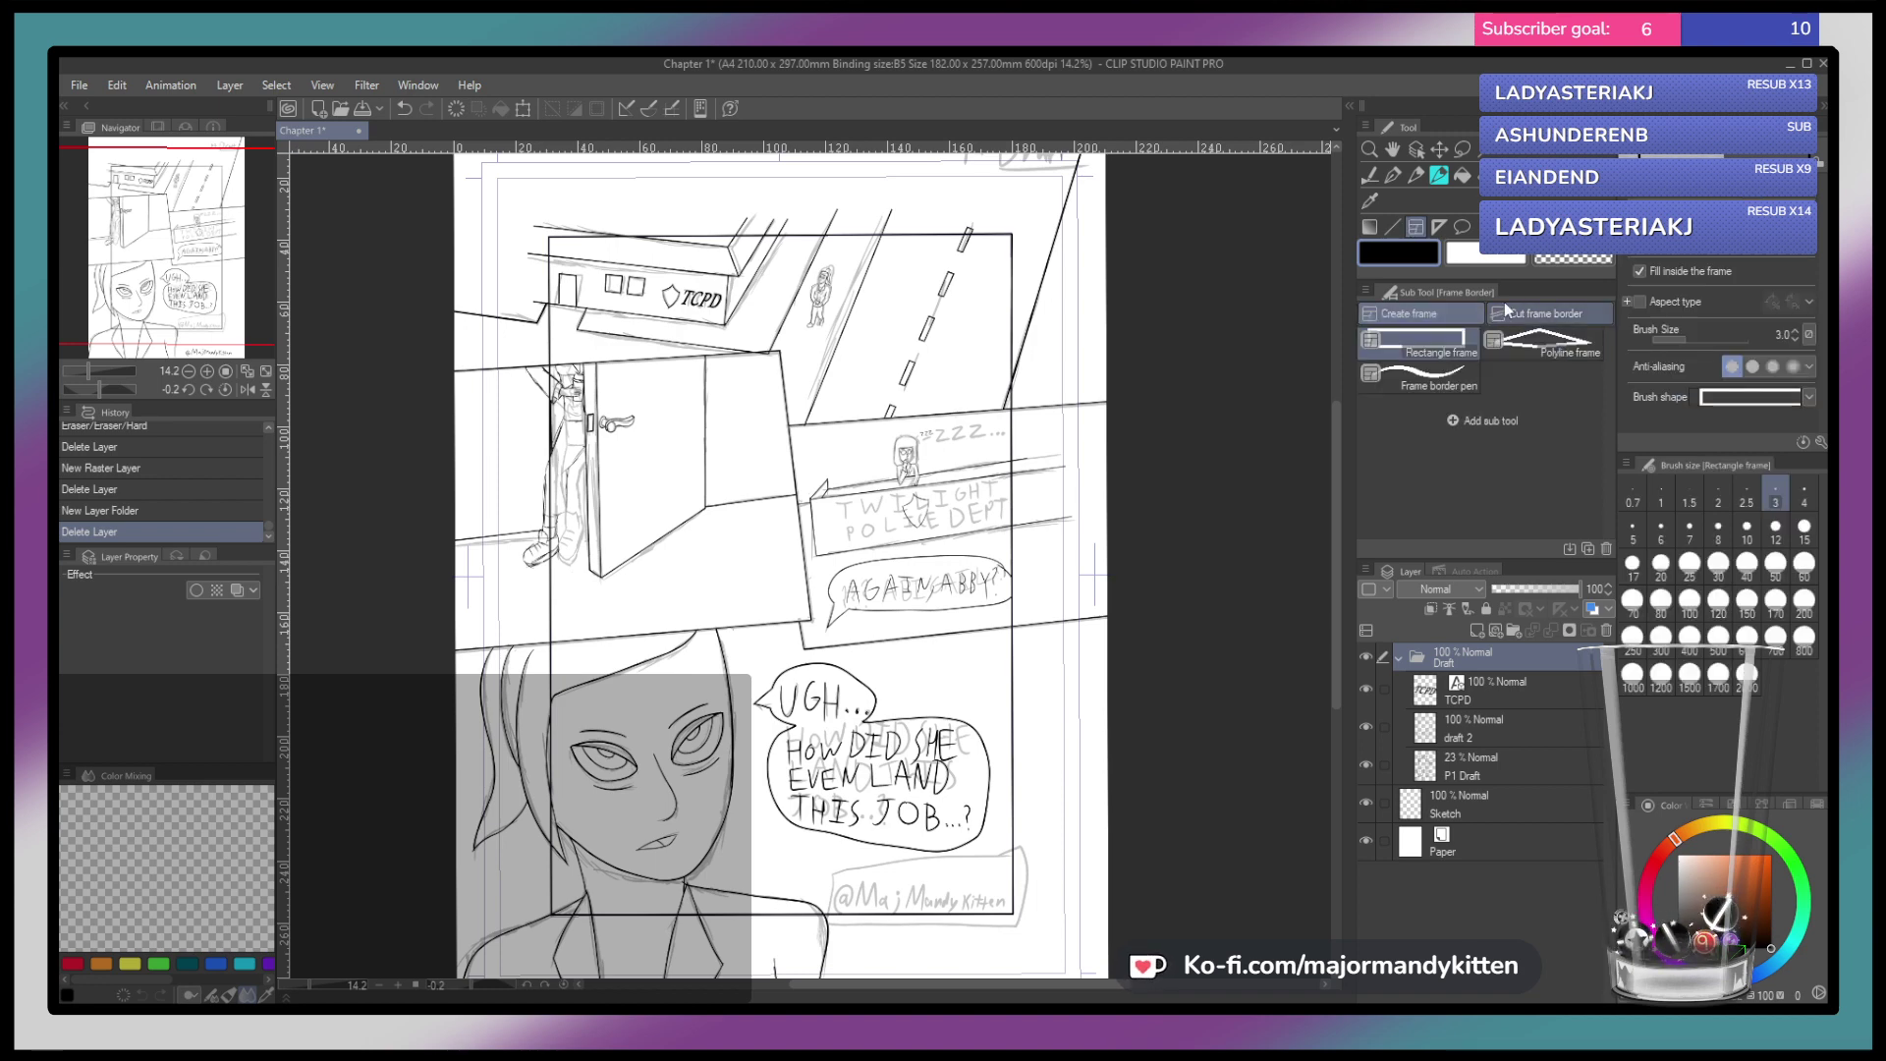
left_click(1539, 342)
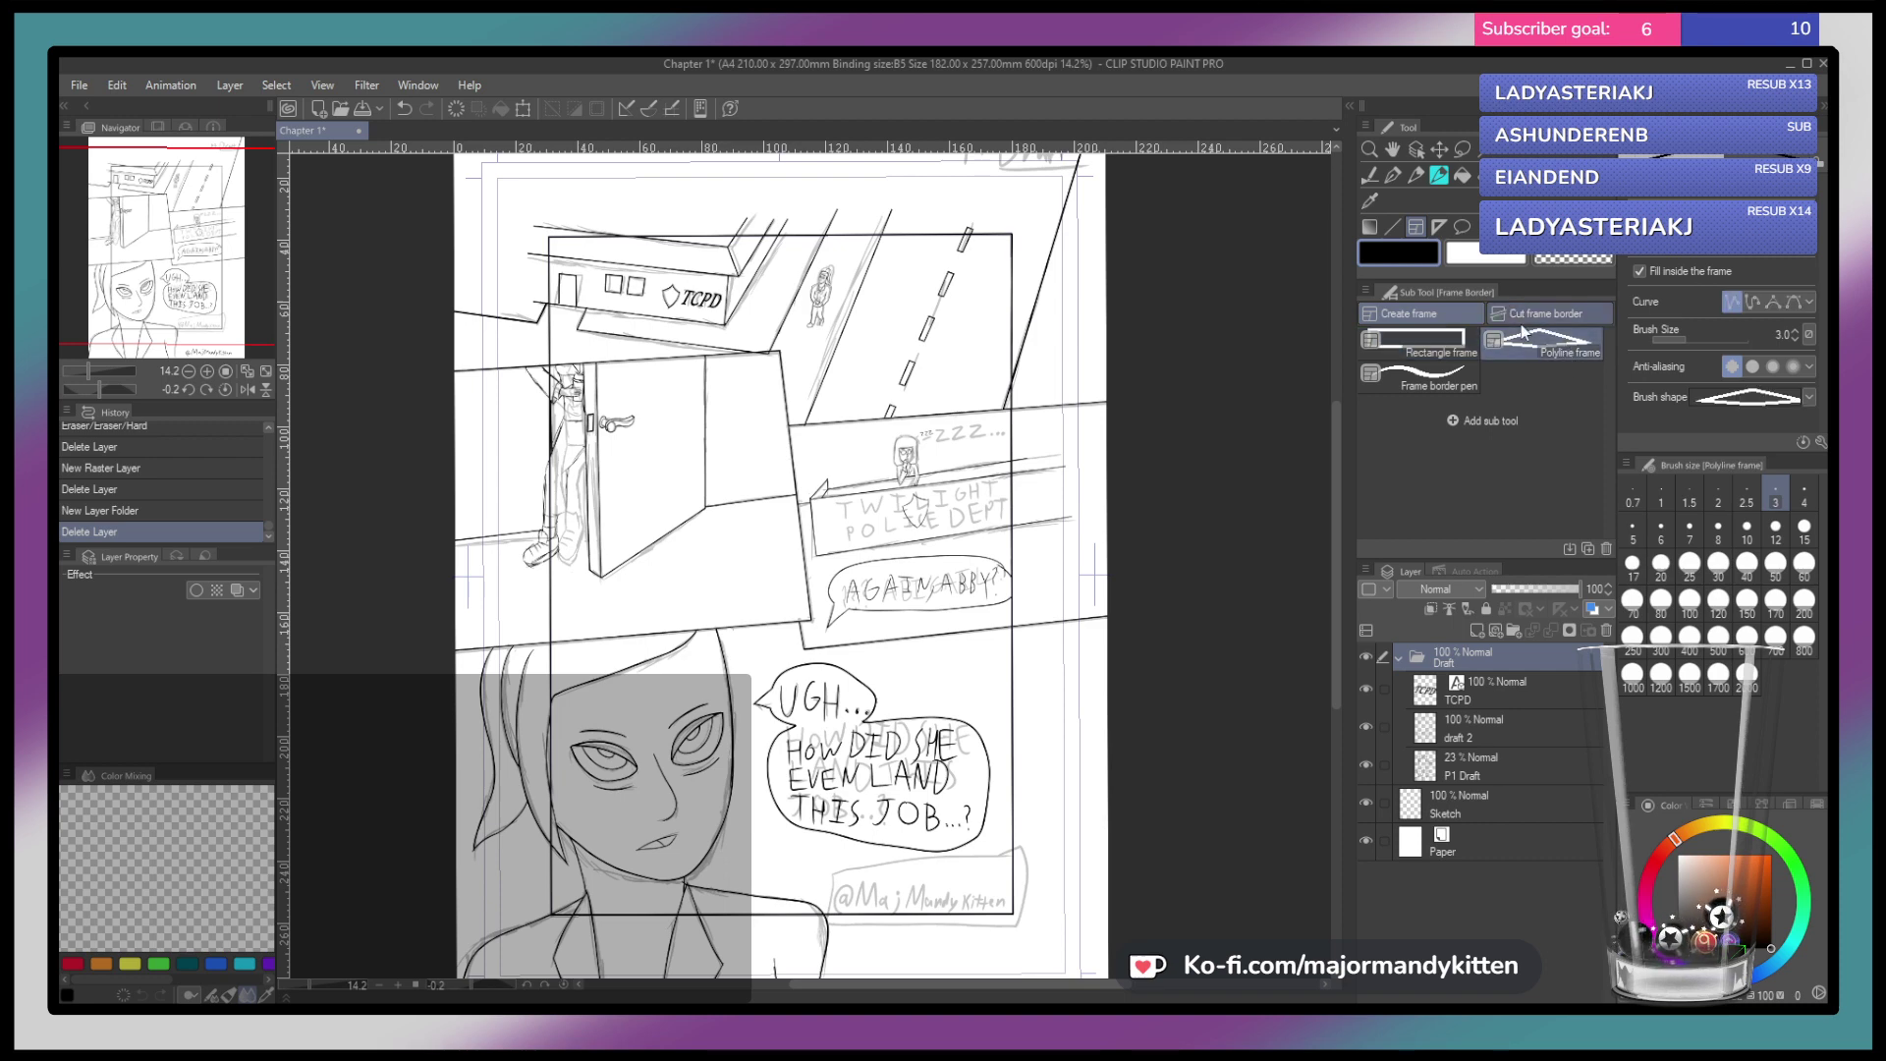
left_click(1013, 235)
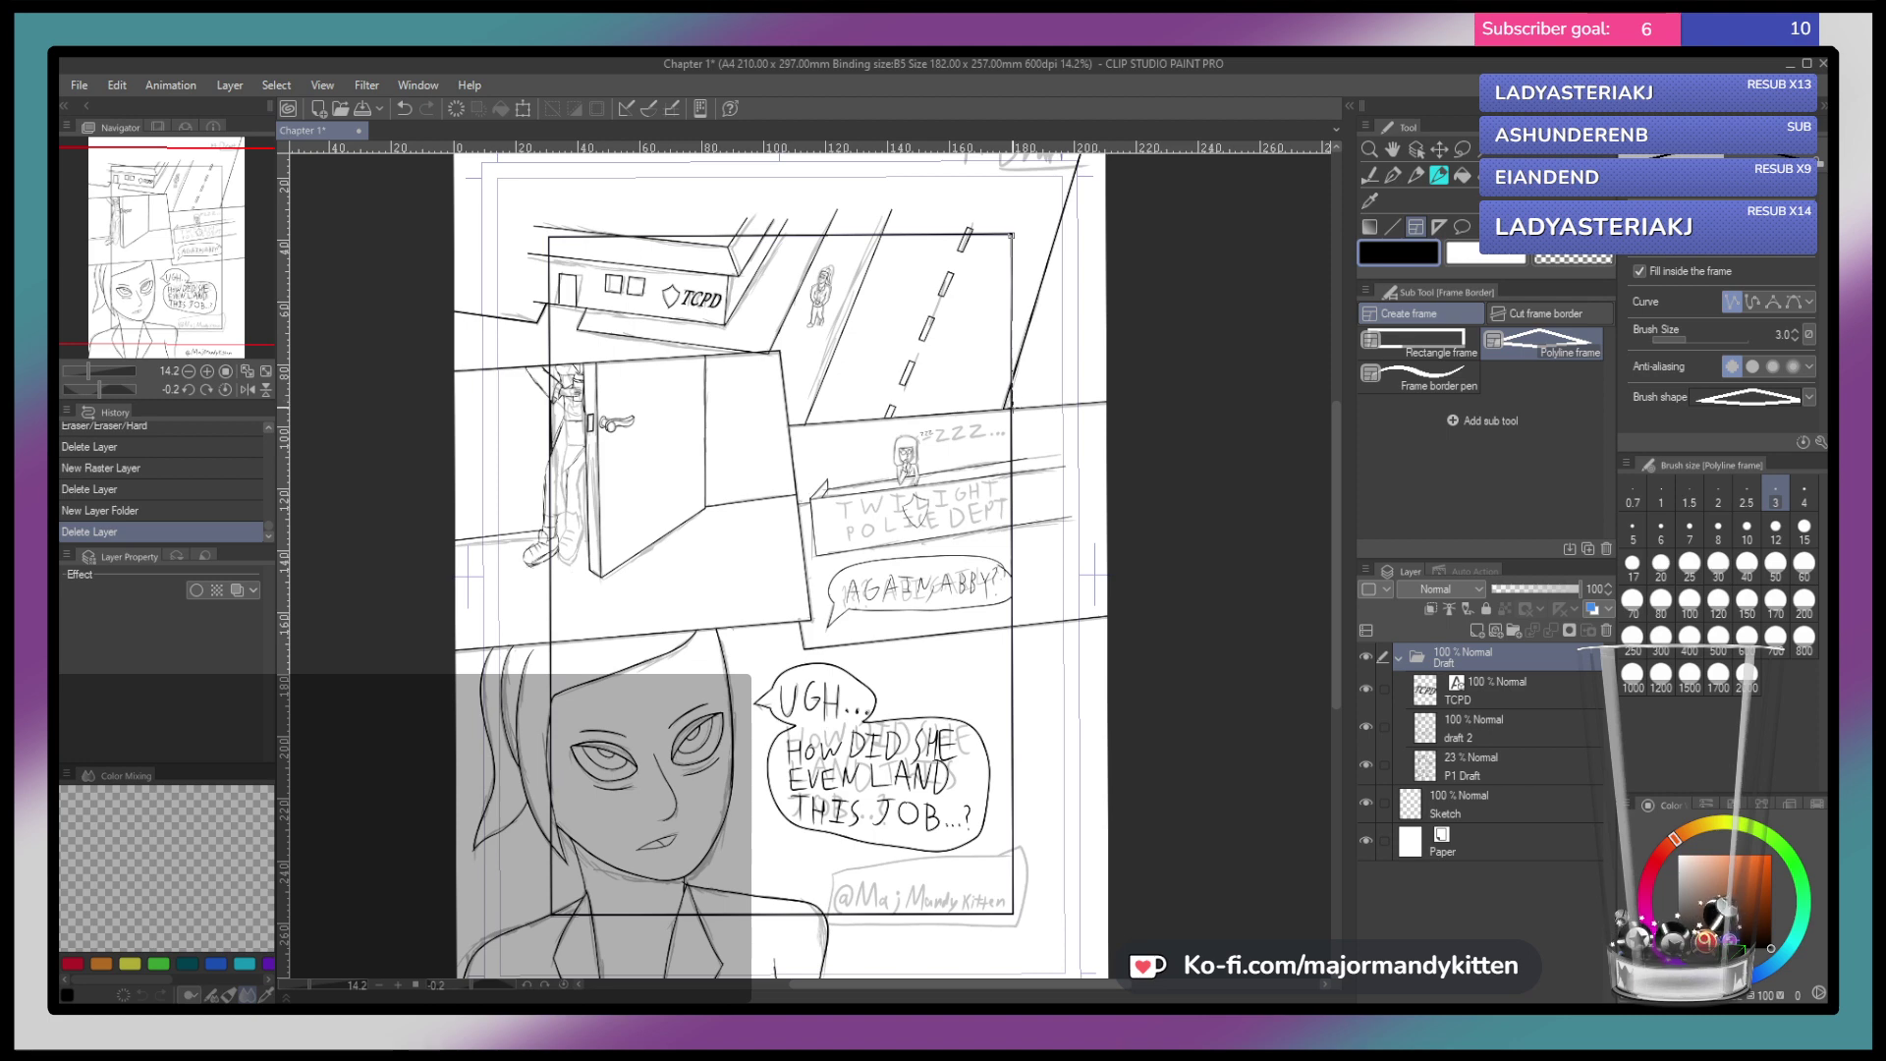
left_click(1010, 407)
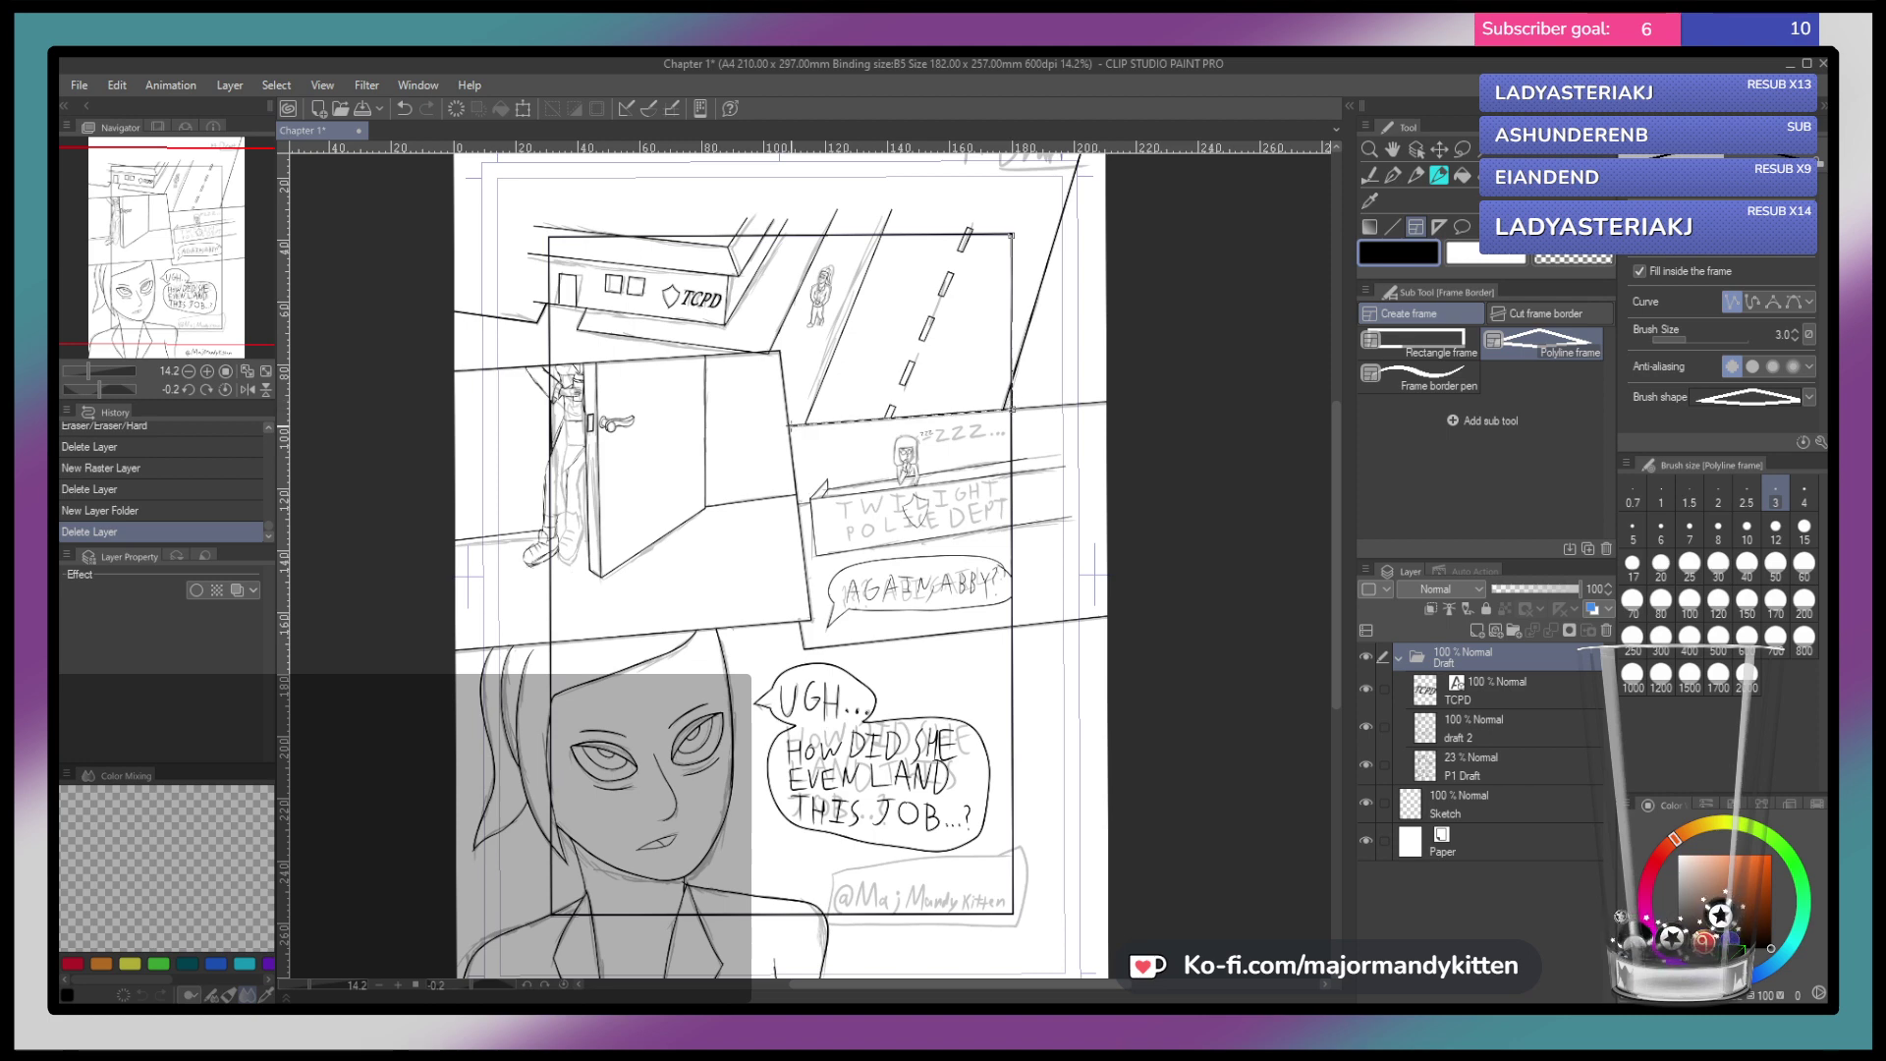
left_click(787, 426)
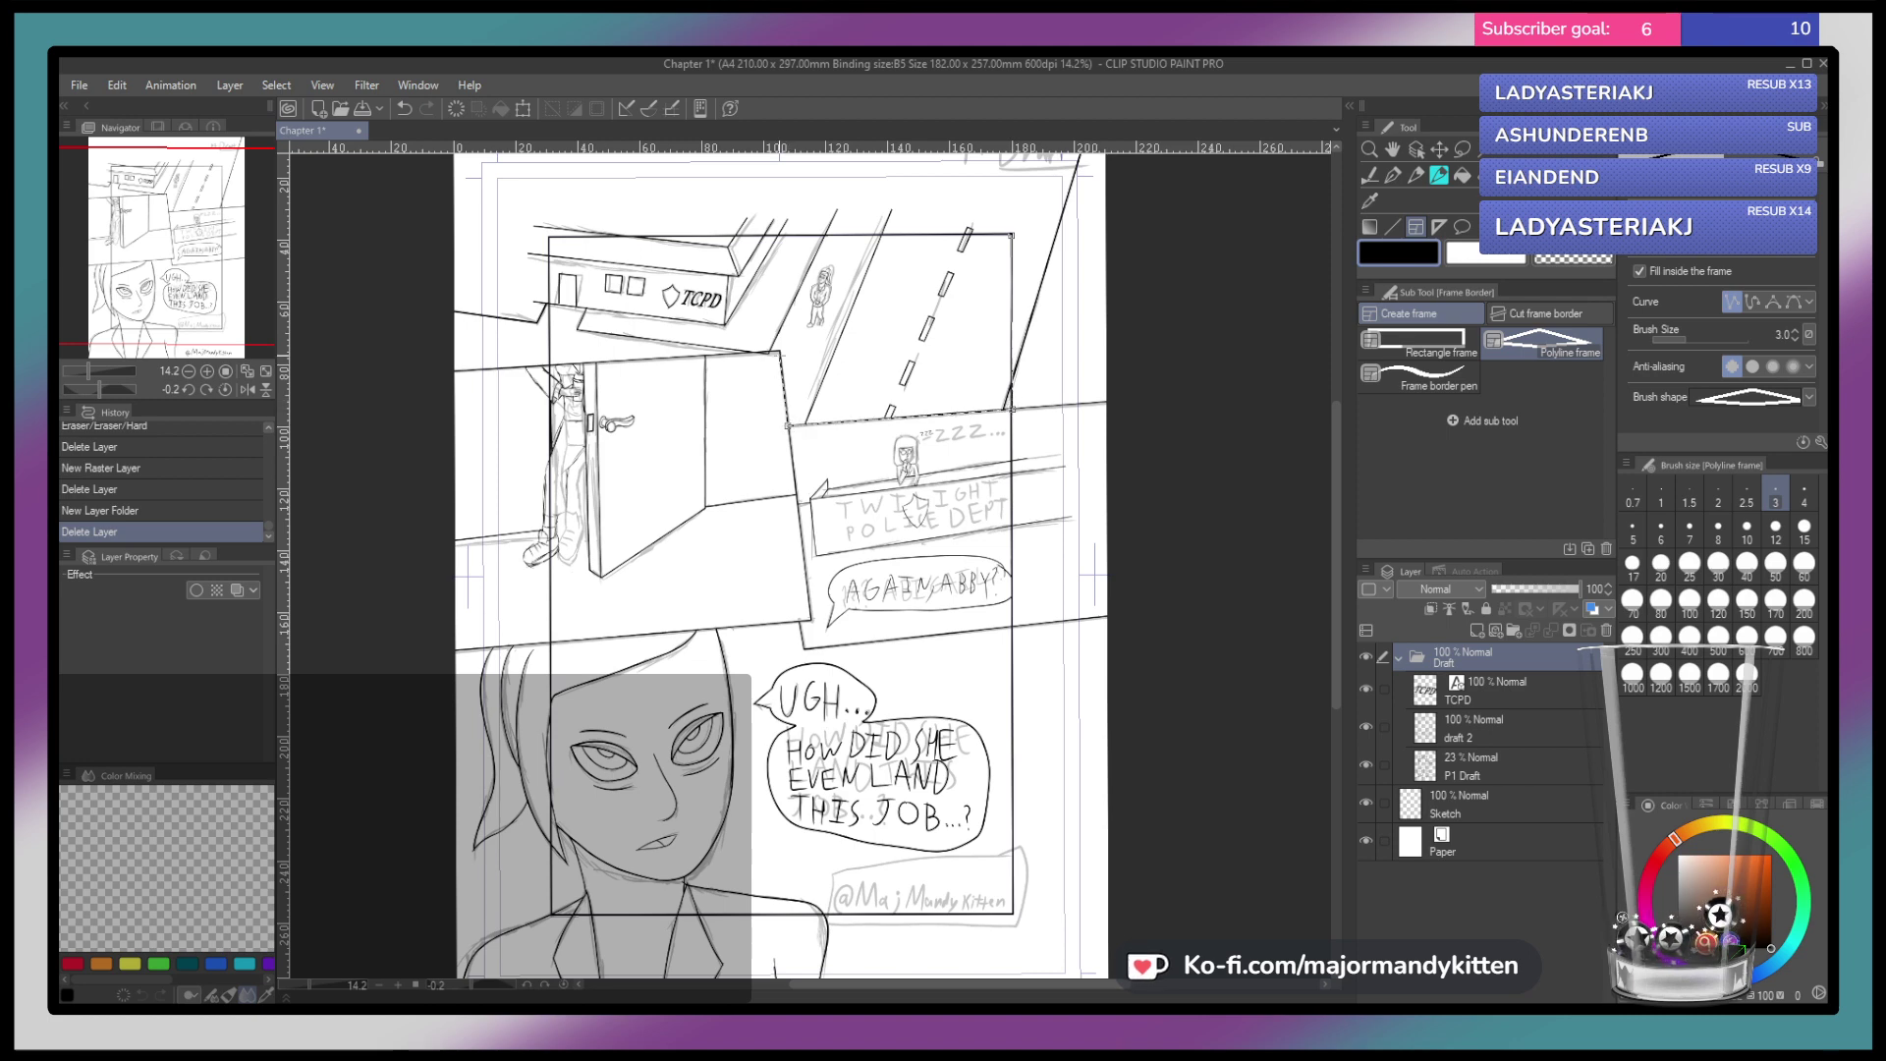
left_click(781, 351)
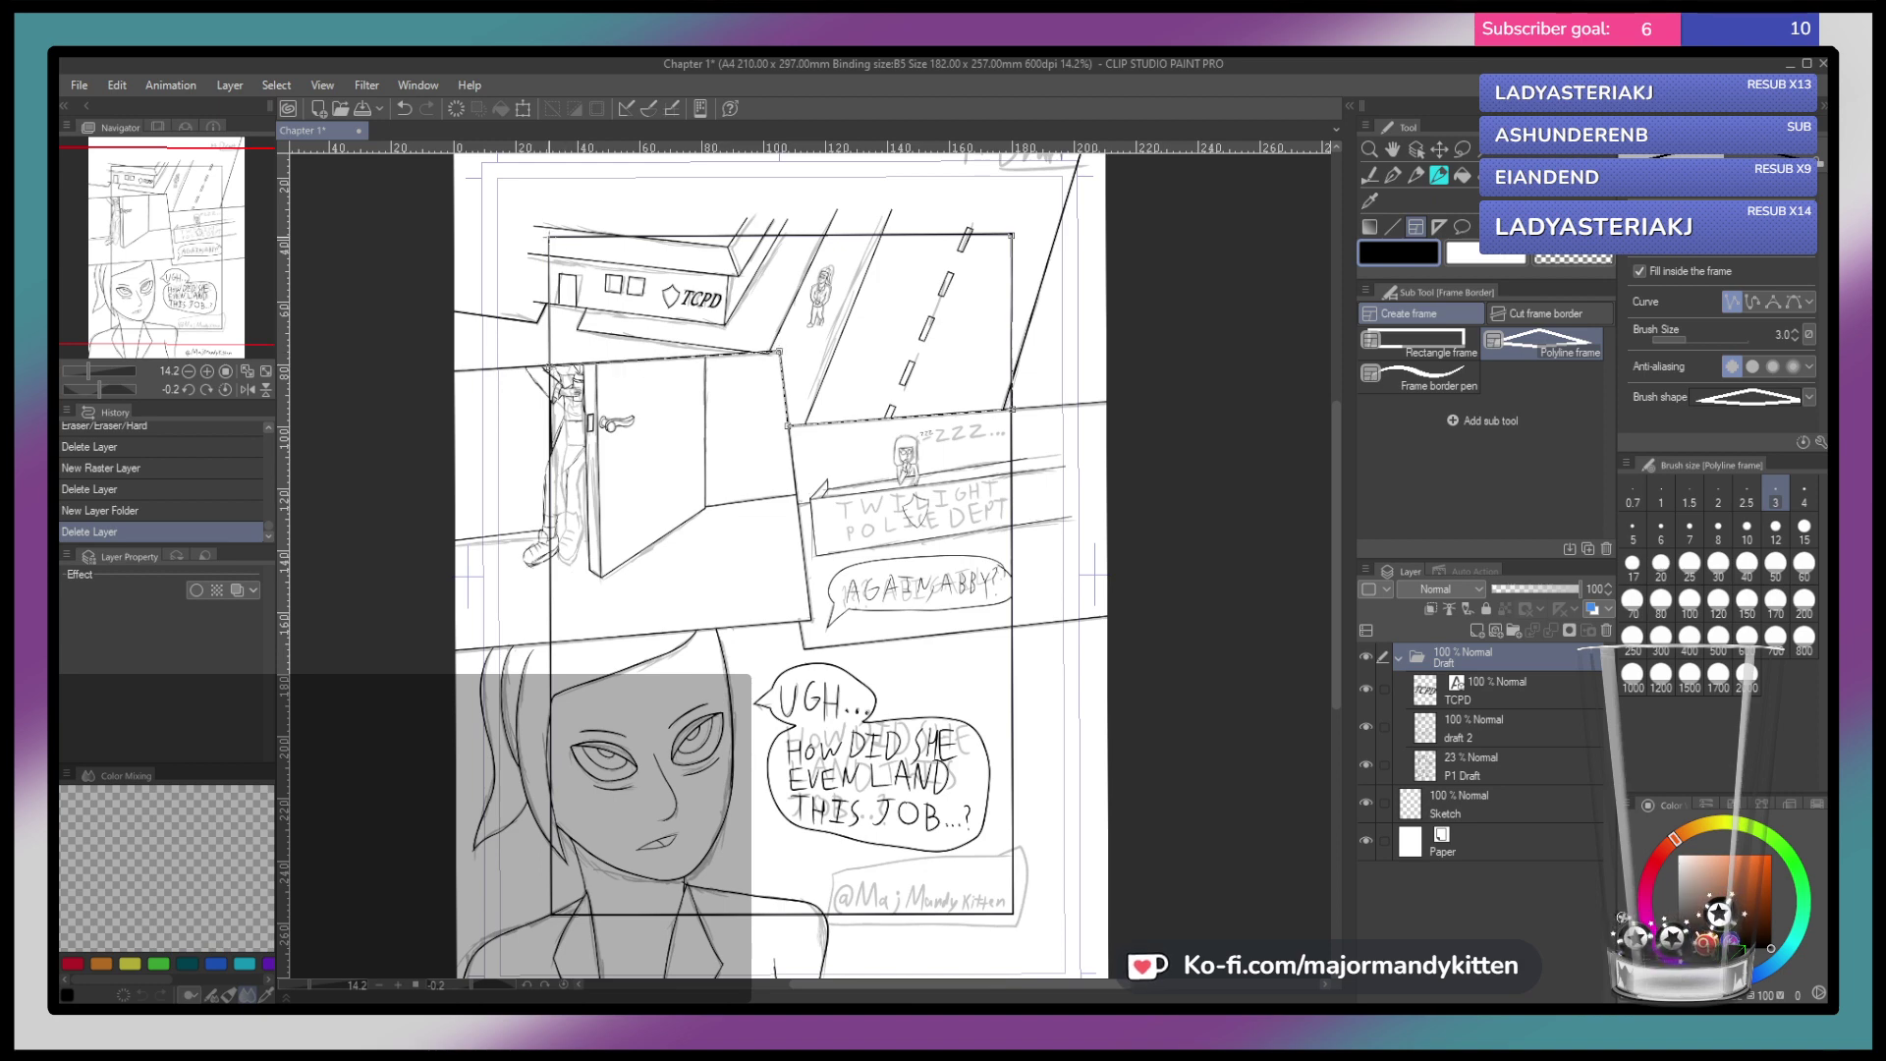
left_click(549, 236)
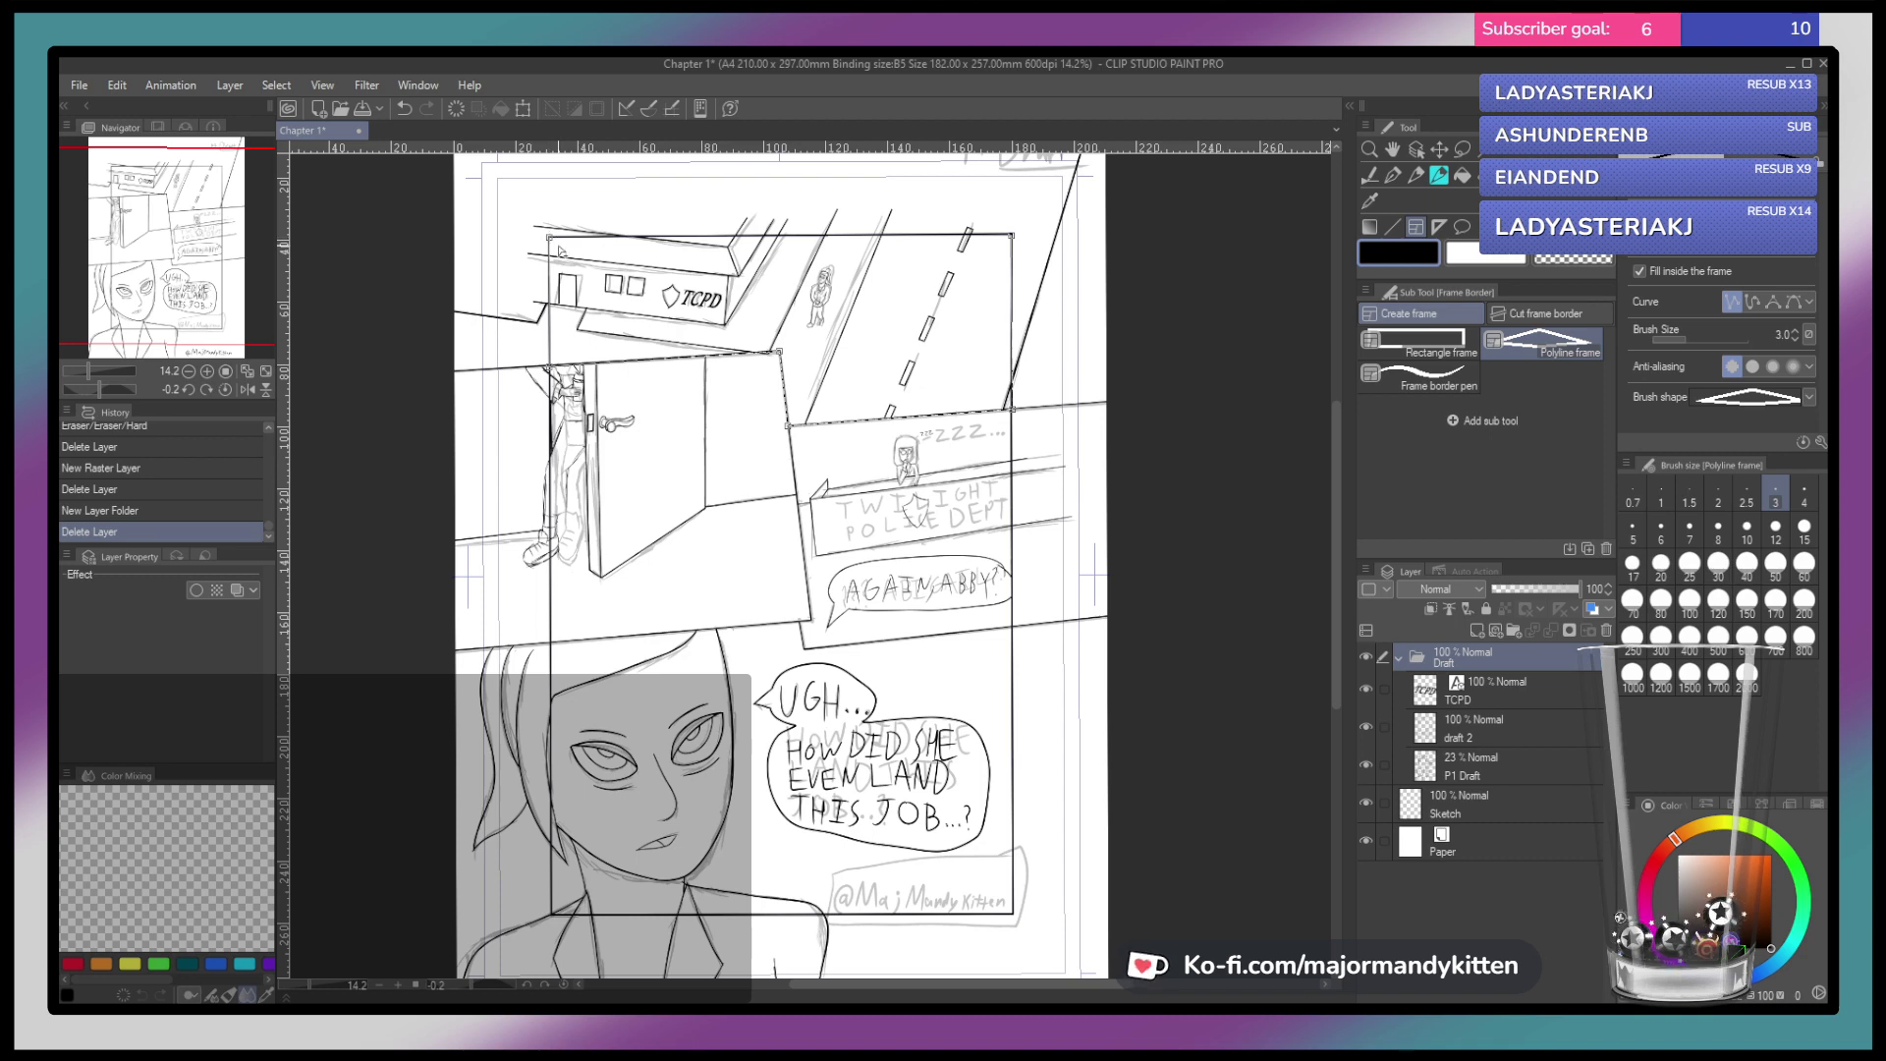
double_click(1015, 237)
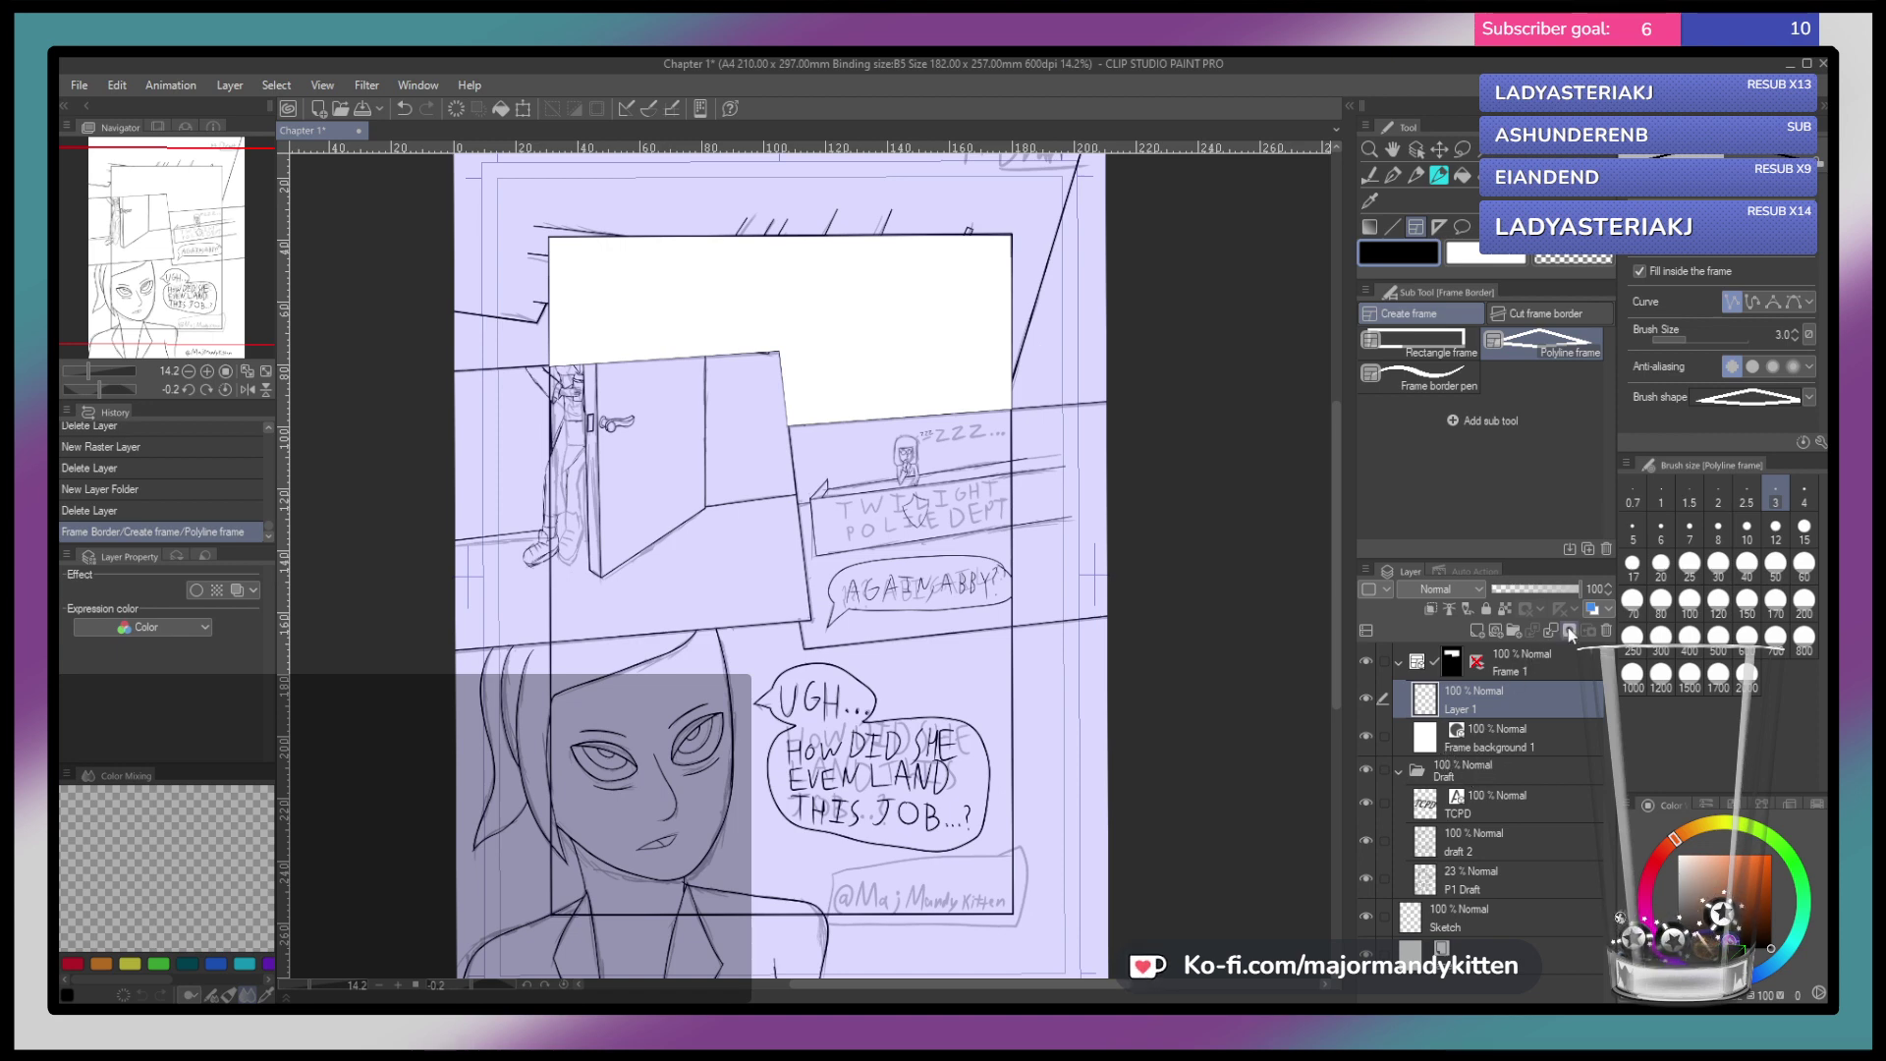
Lower the opacity of the Frame 1 folder to 48%
left_click_drag(1560, 588, 1579, 592)
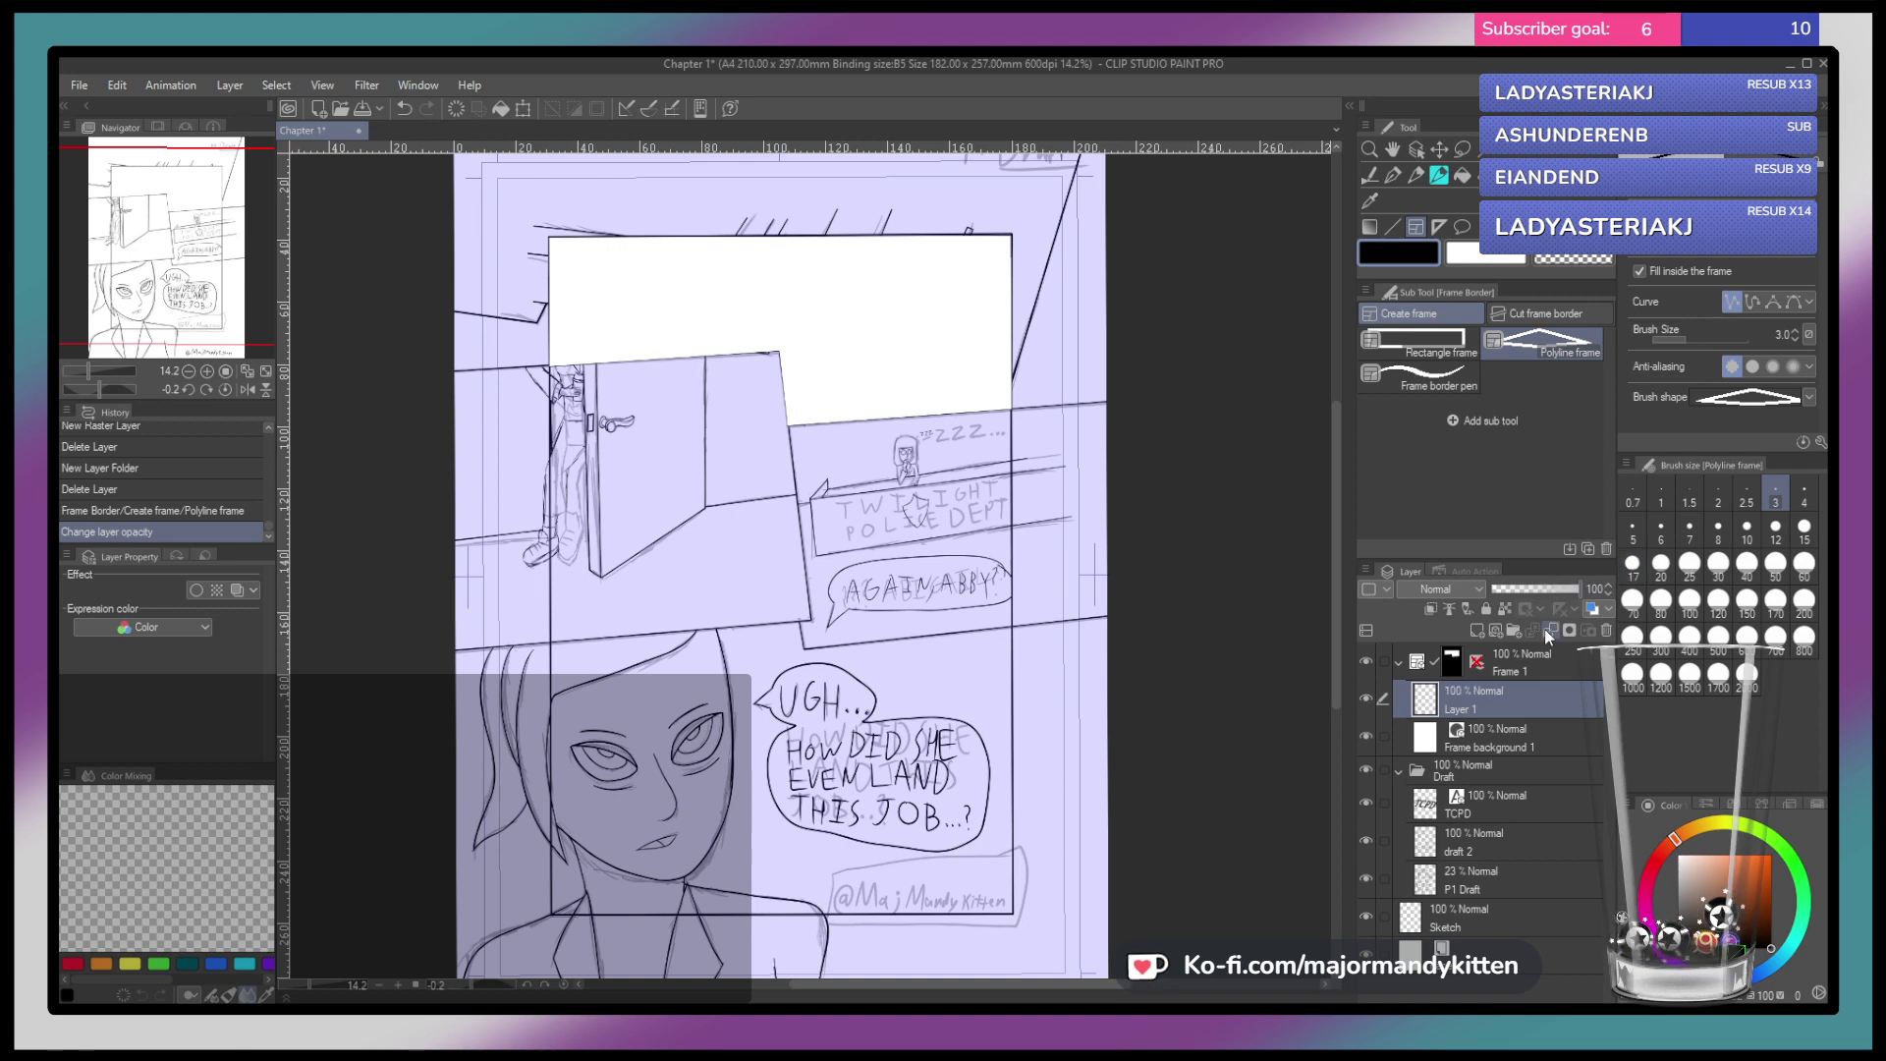
left_click(1548, 649)
mouse_move(1566, 591)
left_mouse_down()
mouse_move(1507, 609)
mouse_move(1534, 592)
left_mouse_up()
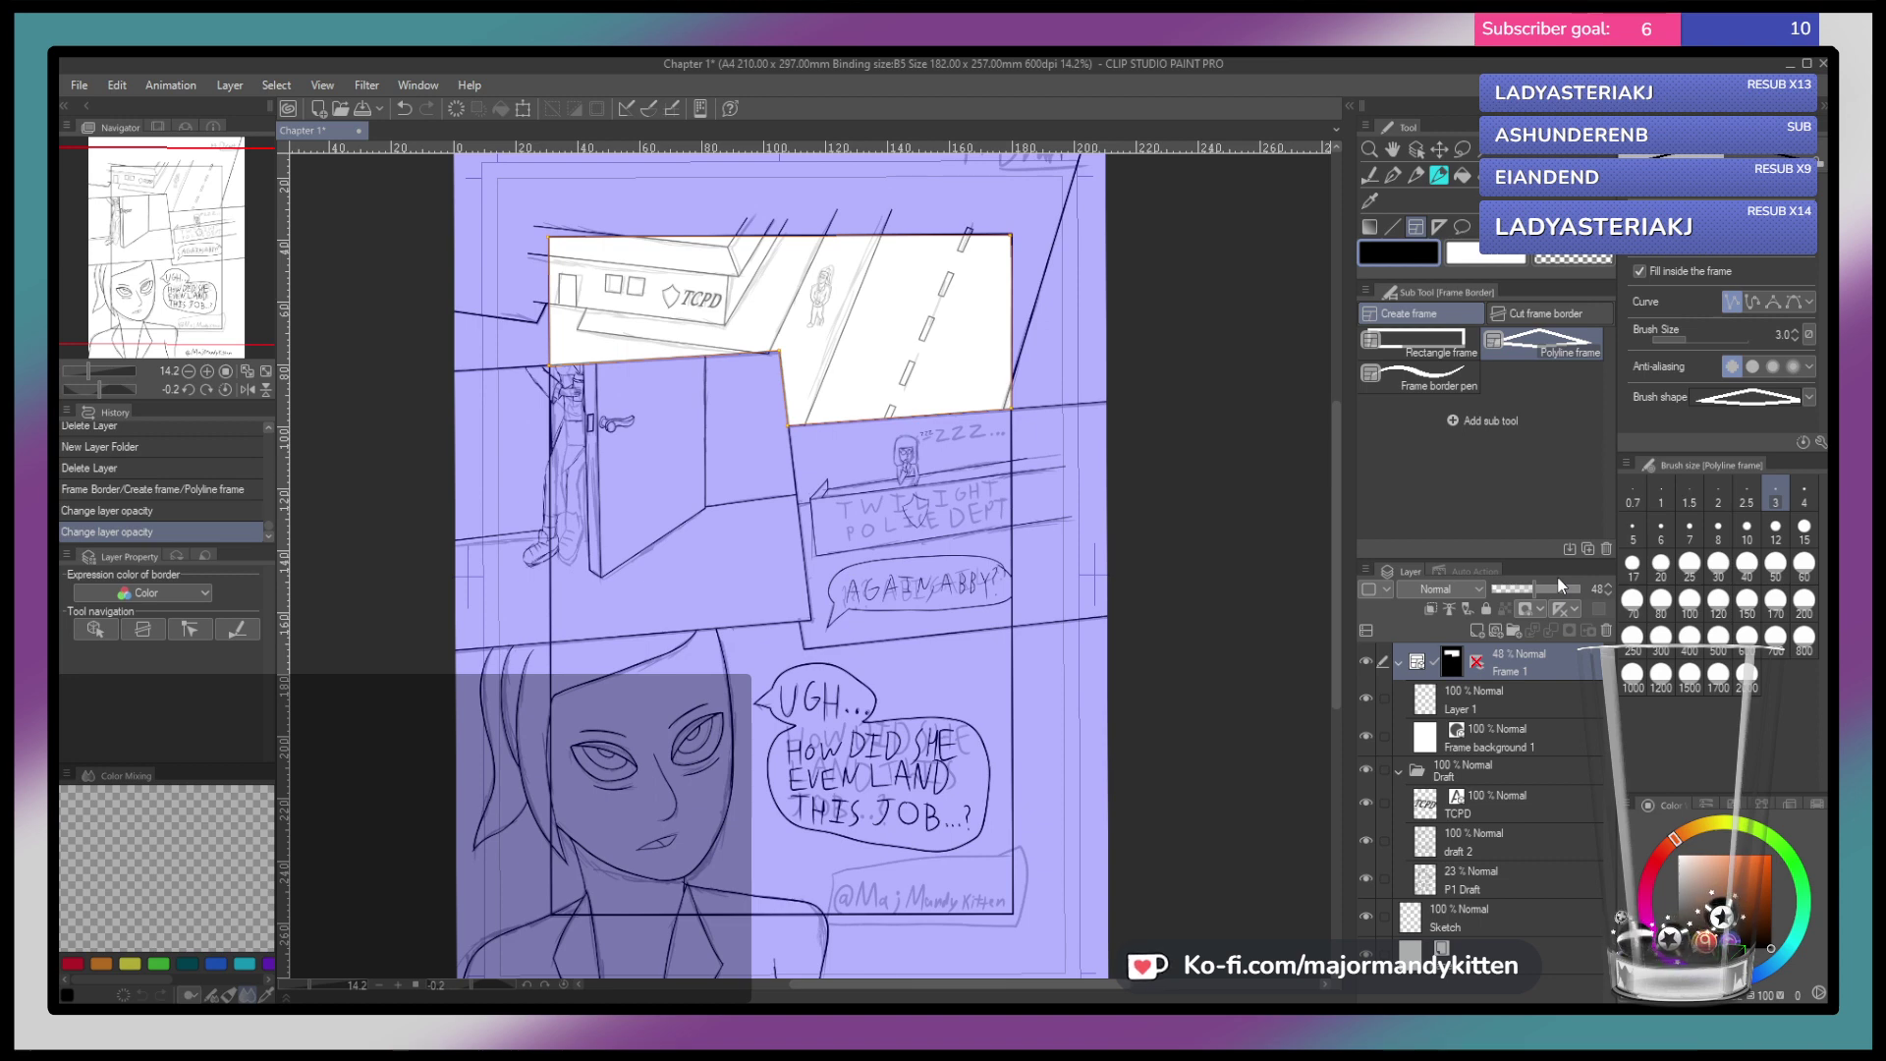
Replace the raster Layer 1 in the Frame 1 folder with a new vector layer above the frame background
left_click(1529, 705)
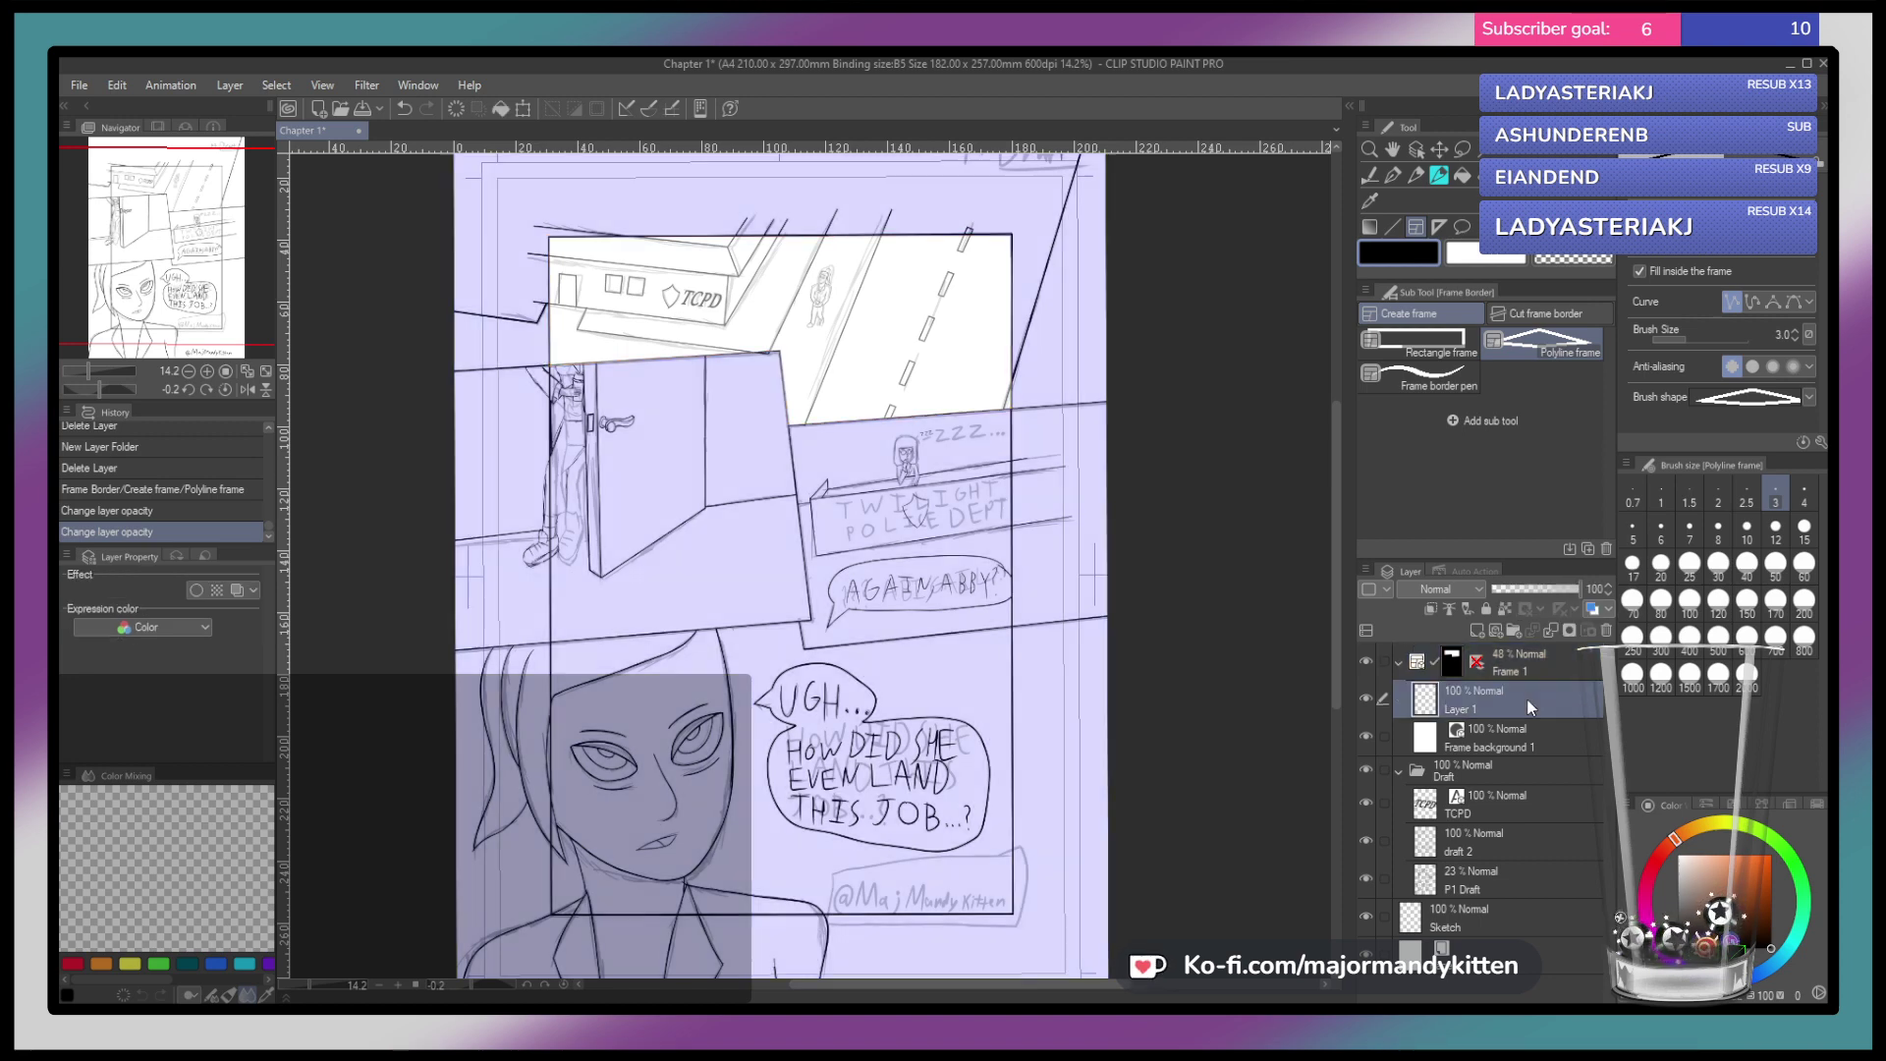
left_click(1528, 750)
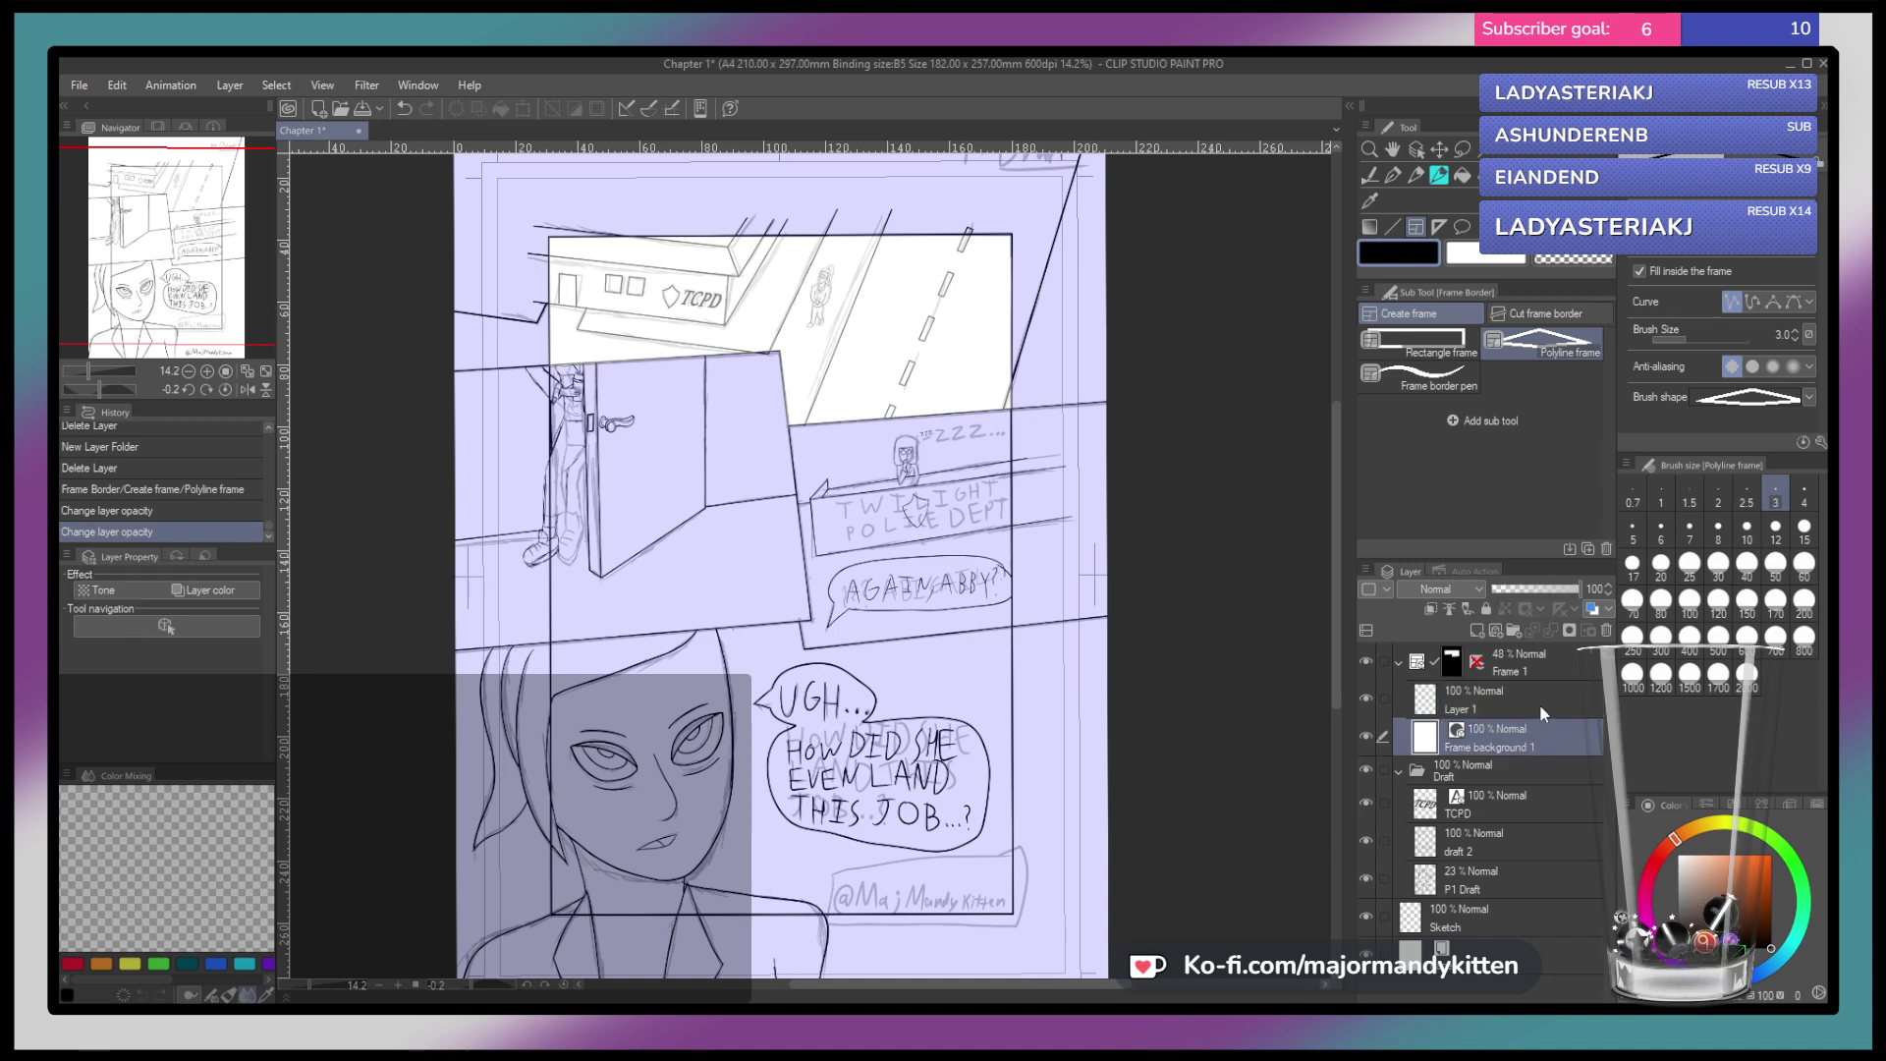
left_click(1548, 698)
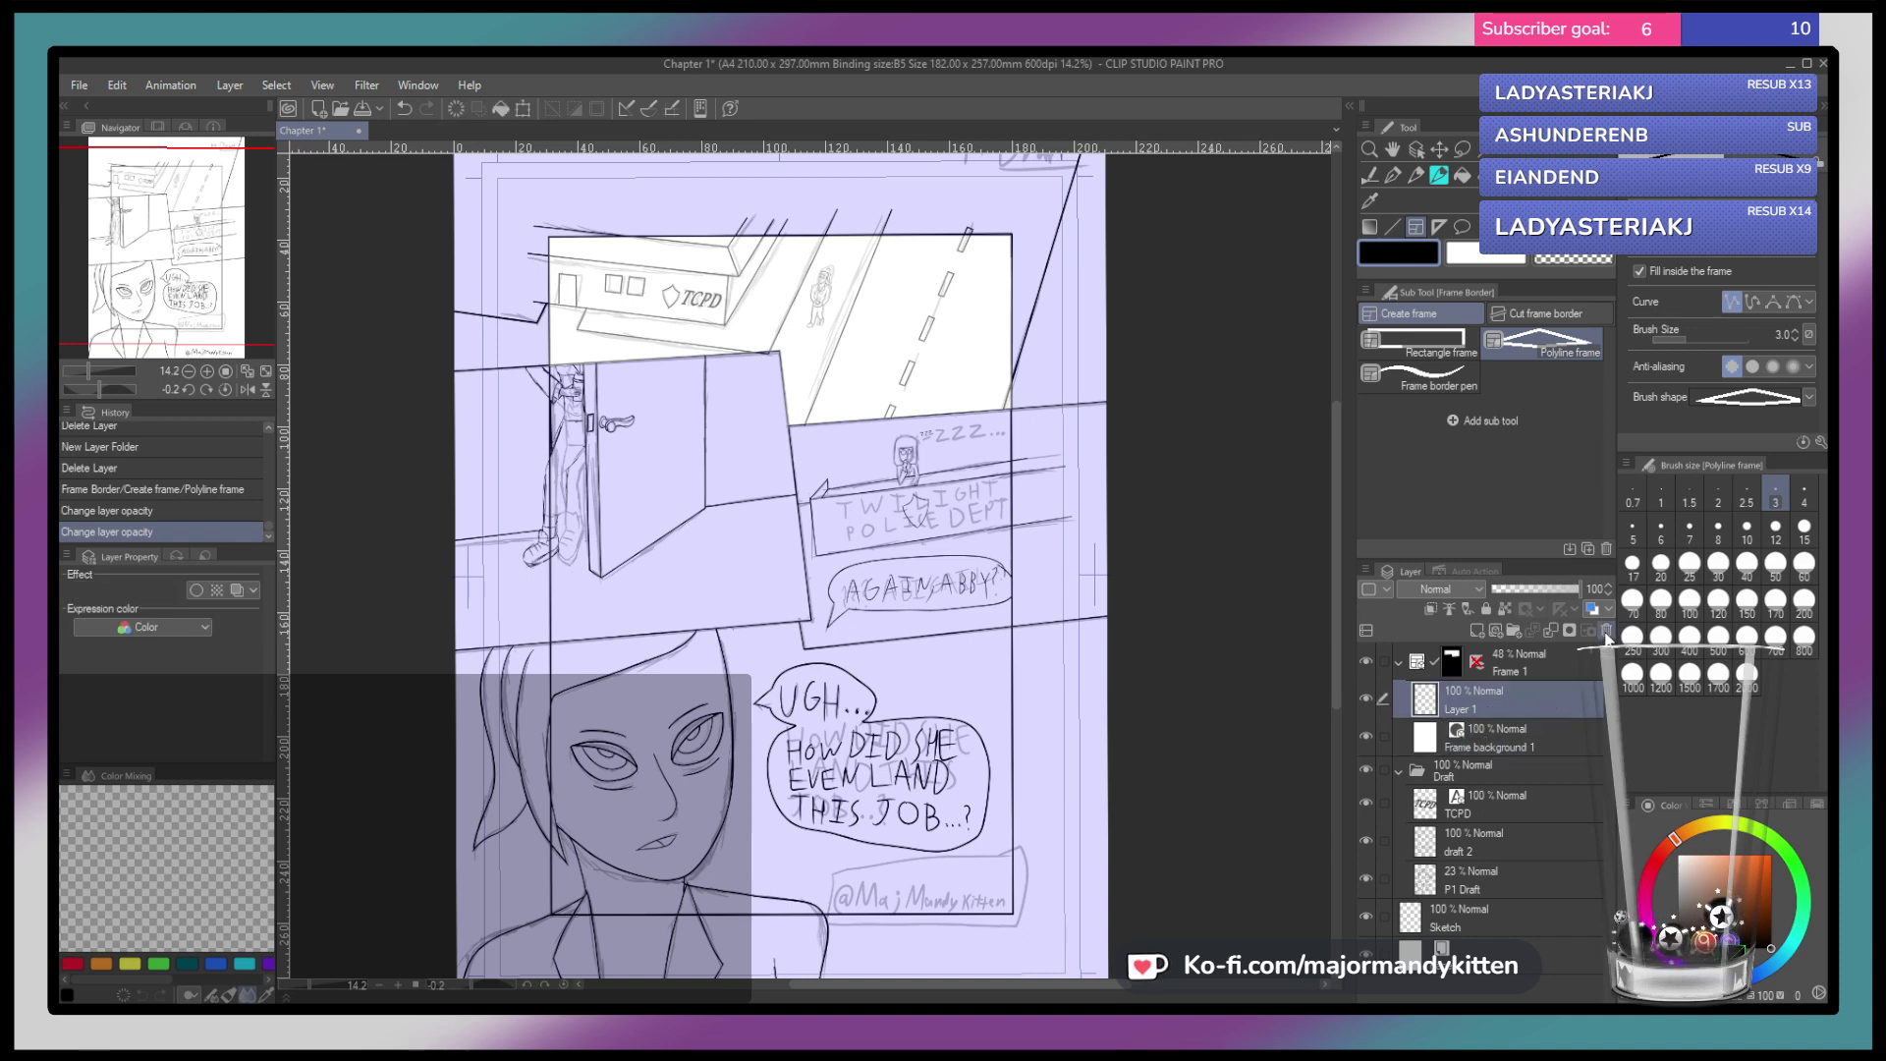
left_click(1608, 634)
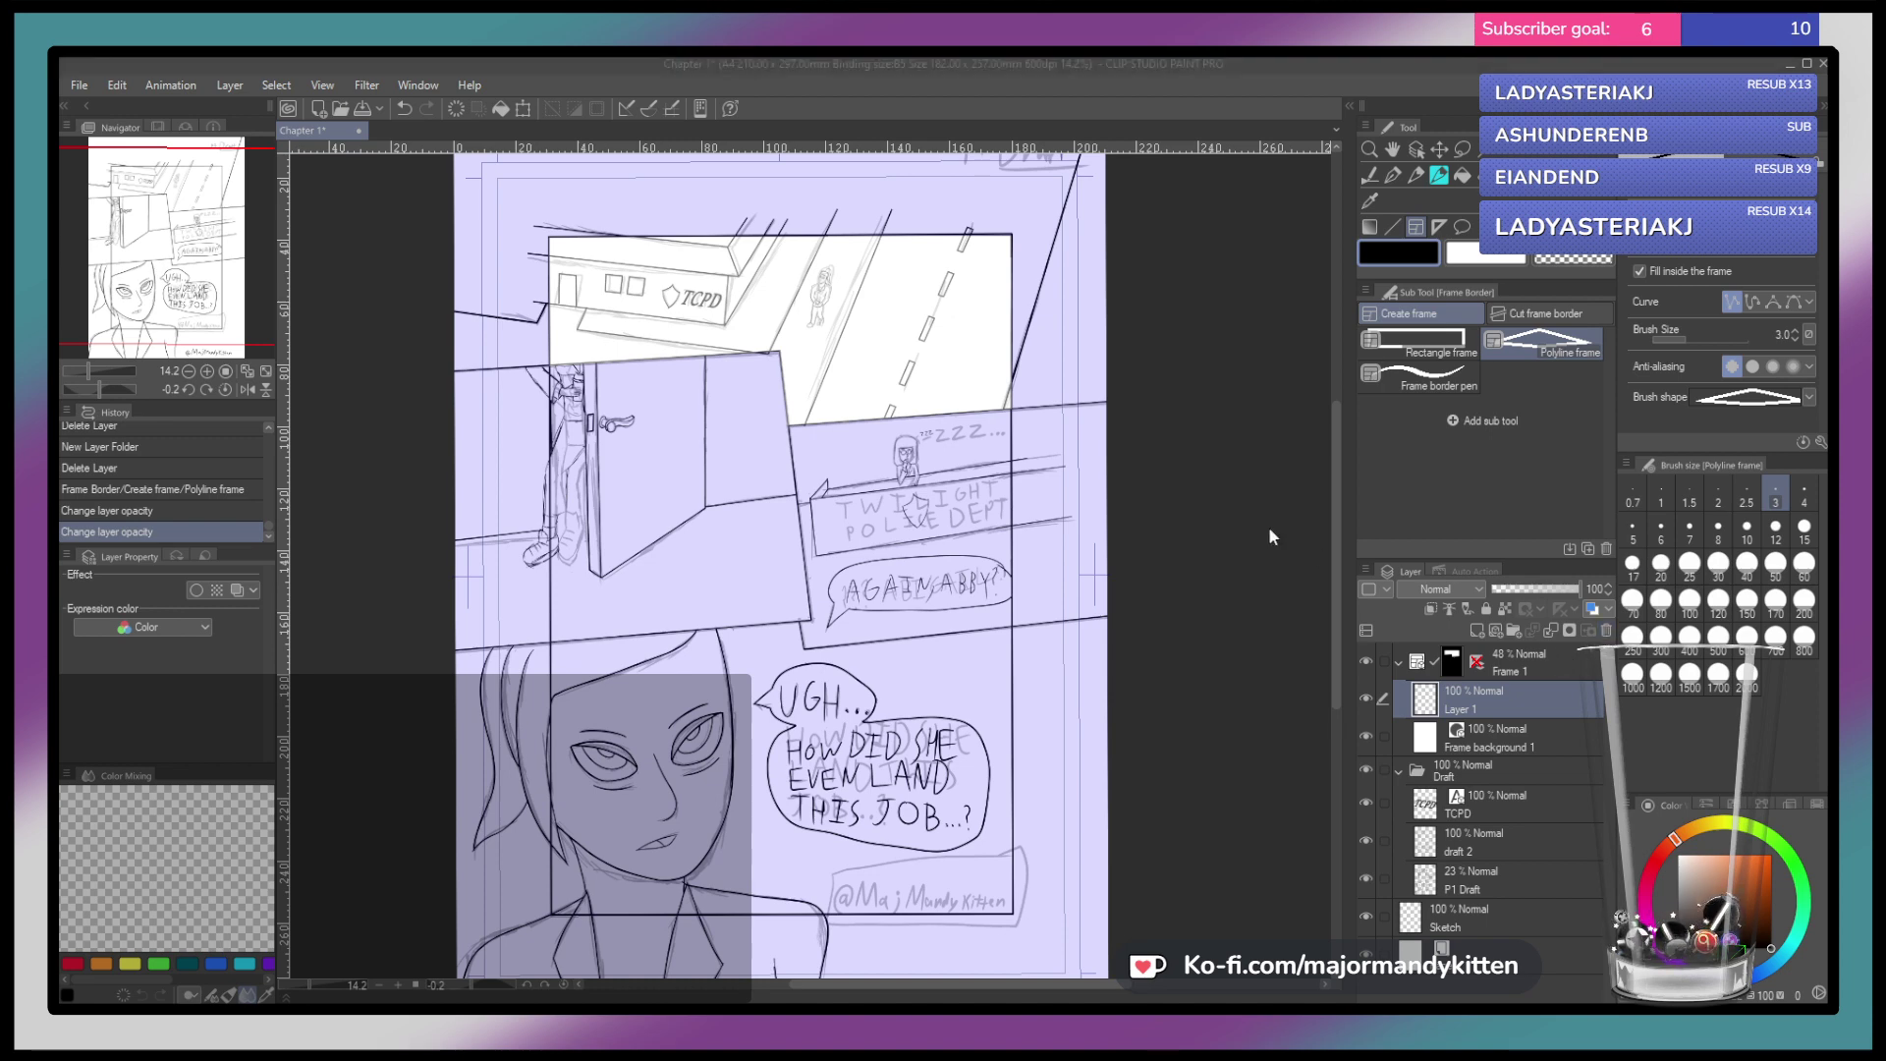
left_click(984, 414)
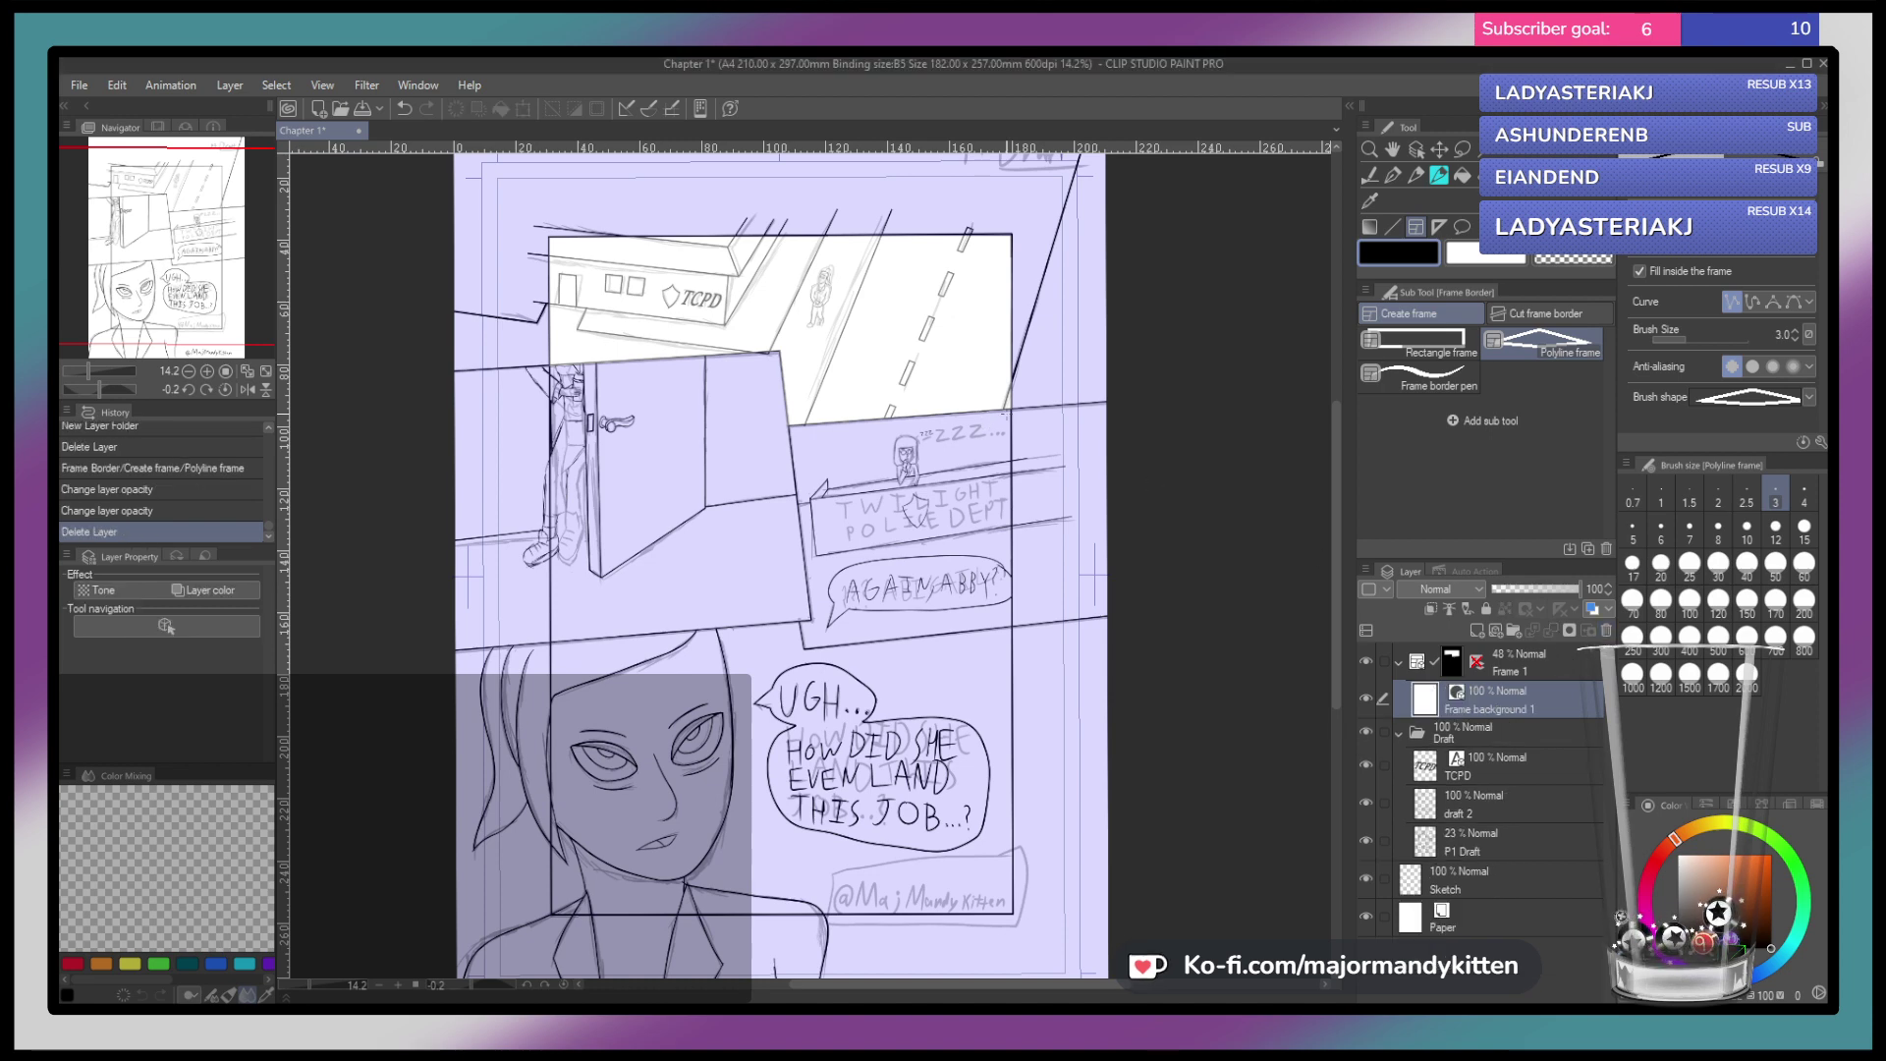
left_click(1497, 630)
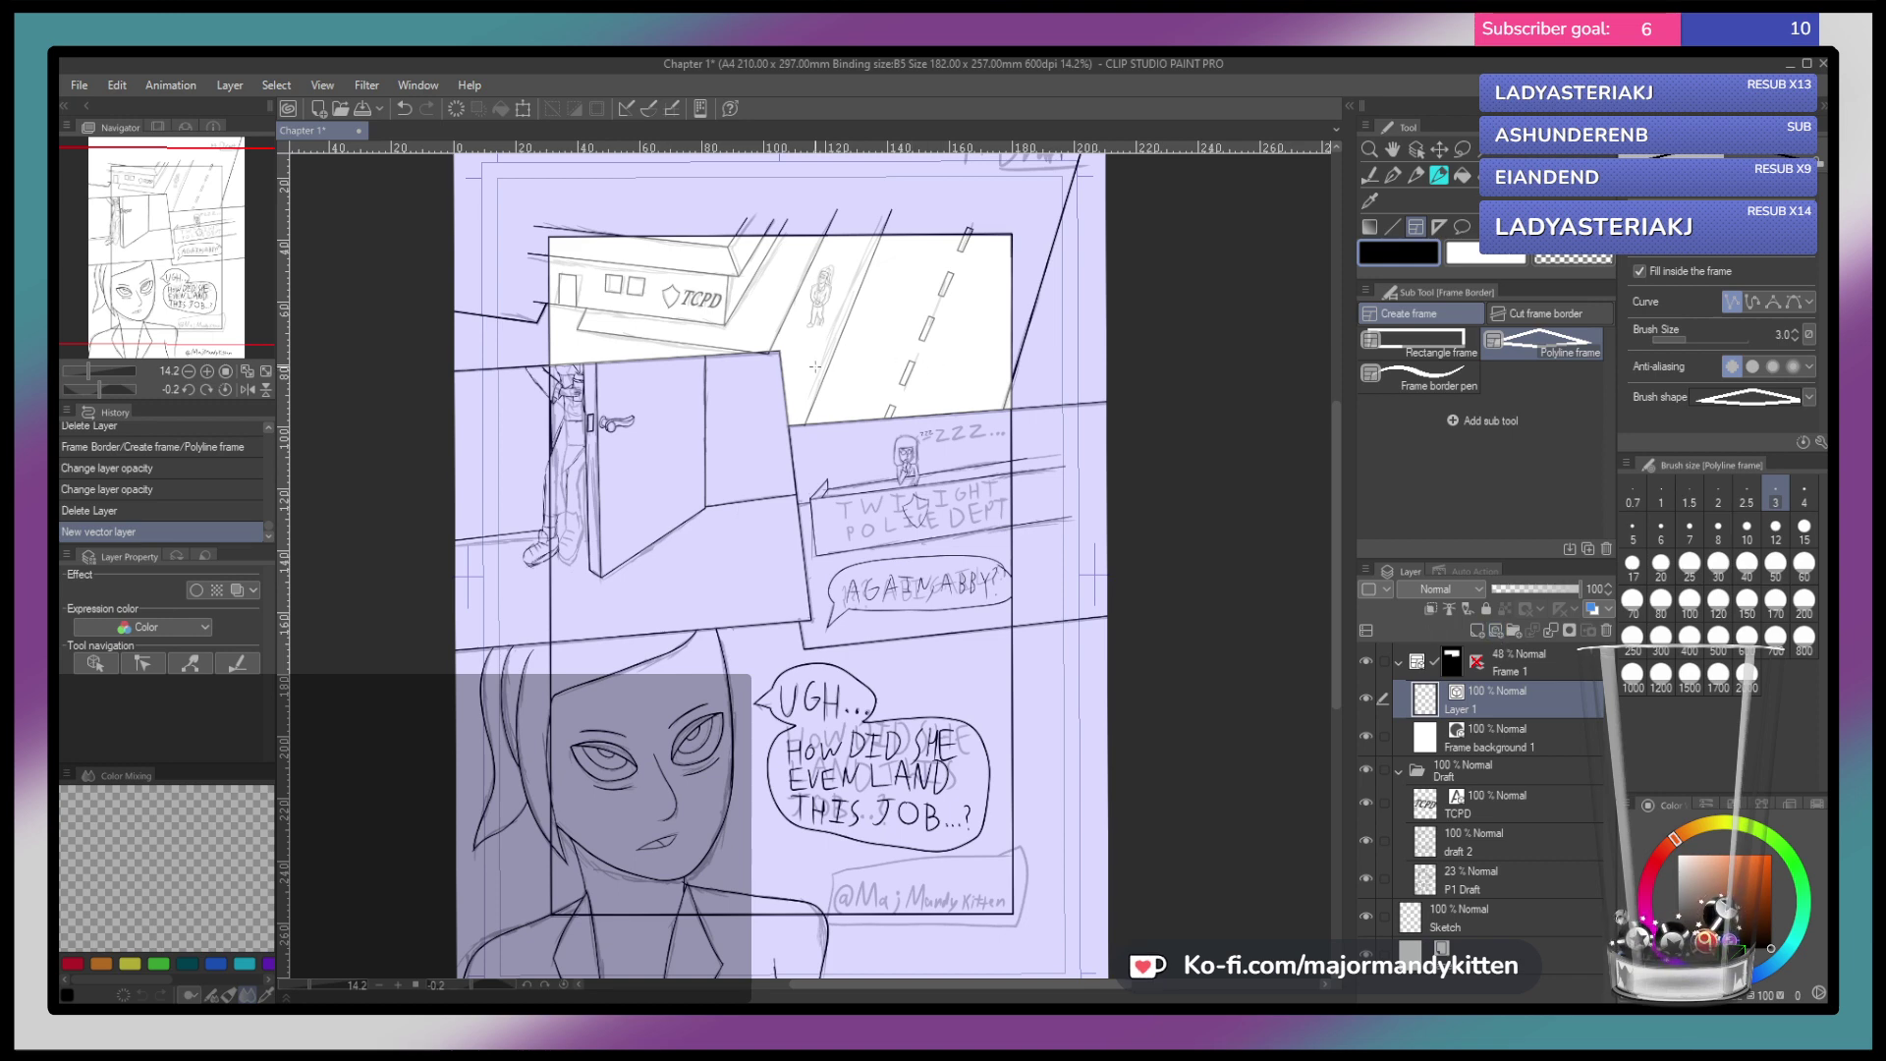
Make draft 2 the active layer and hide the P1 Draft layer so only the cleaner draft lines guide the inking
left_click(1395, 176)
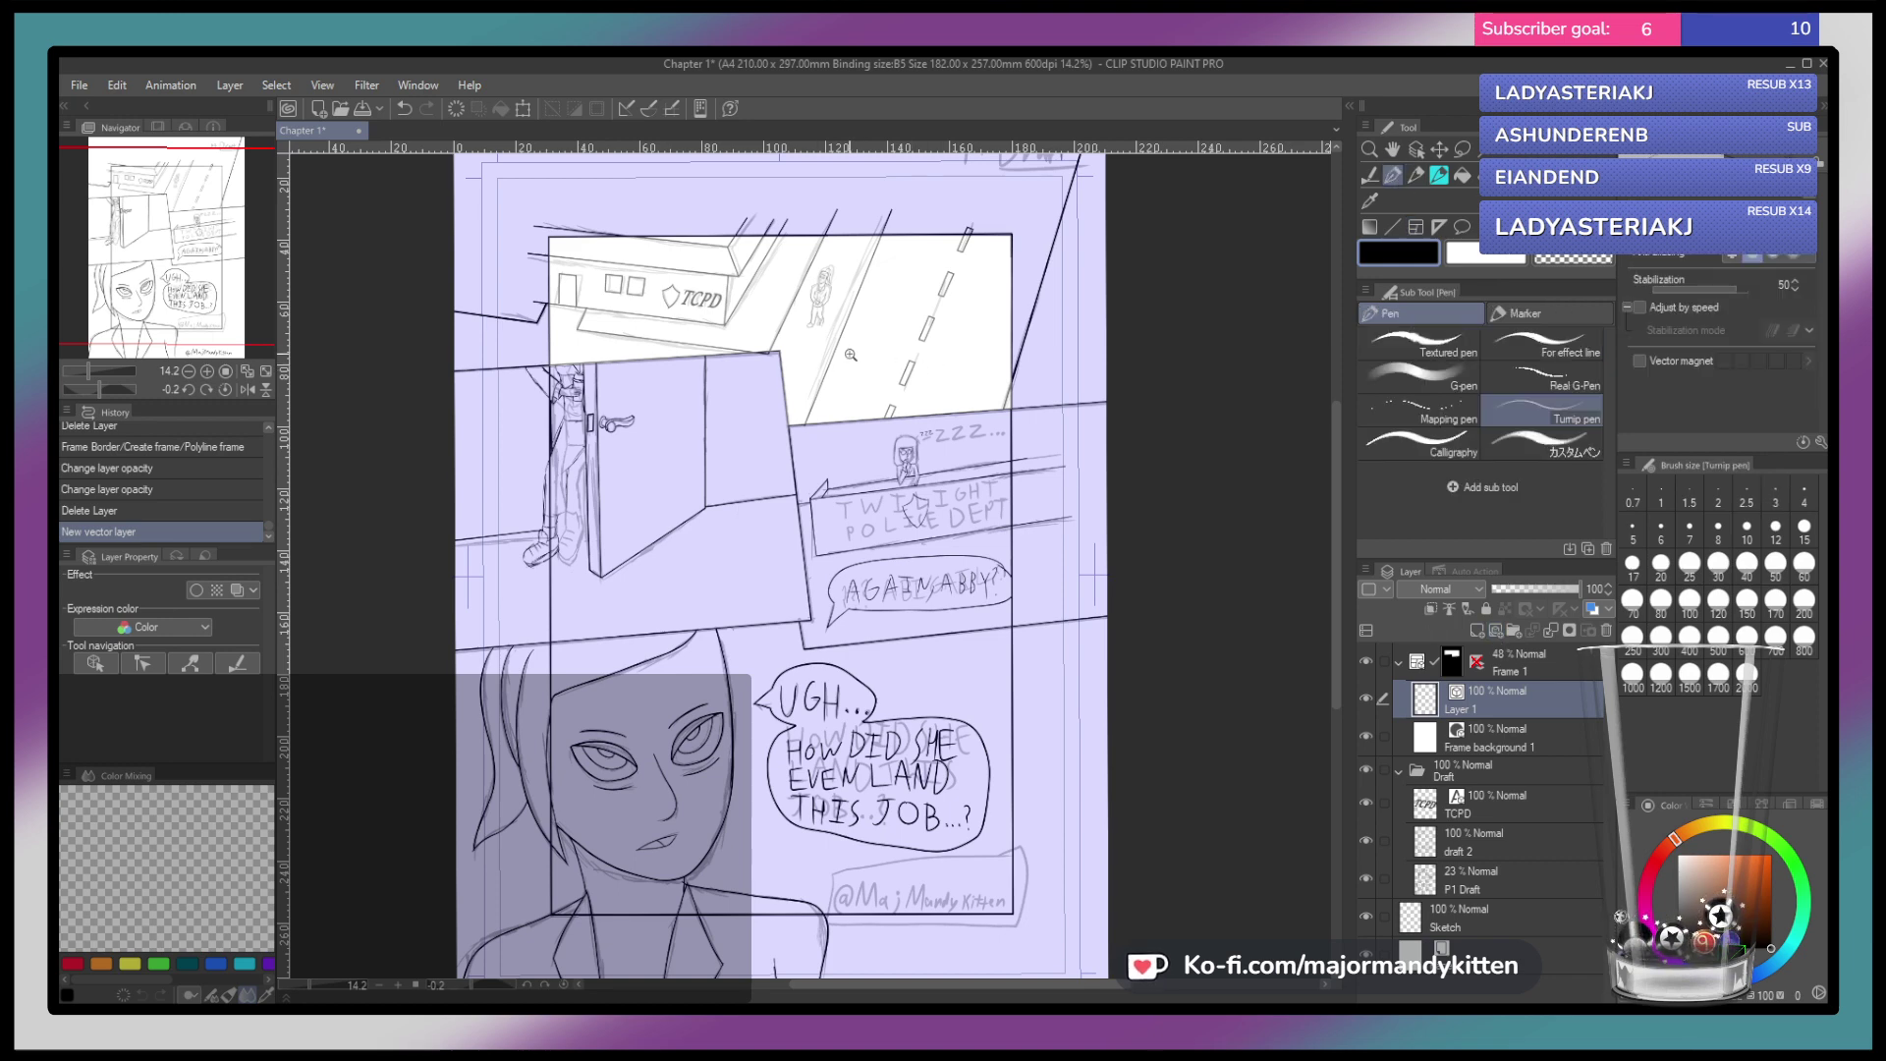
scroll(875, 374, "up", 2)
left_click_drag(876, 374, 724, 599)
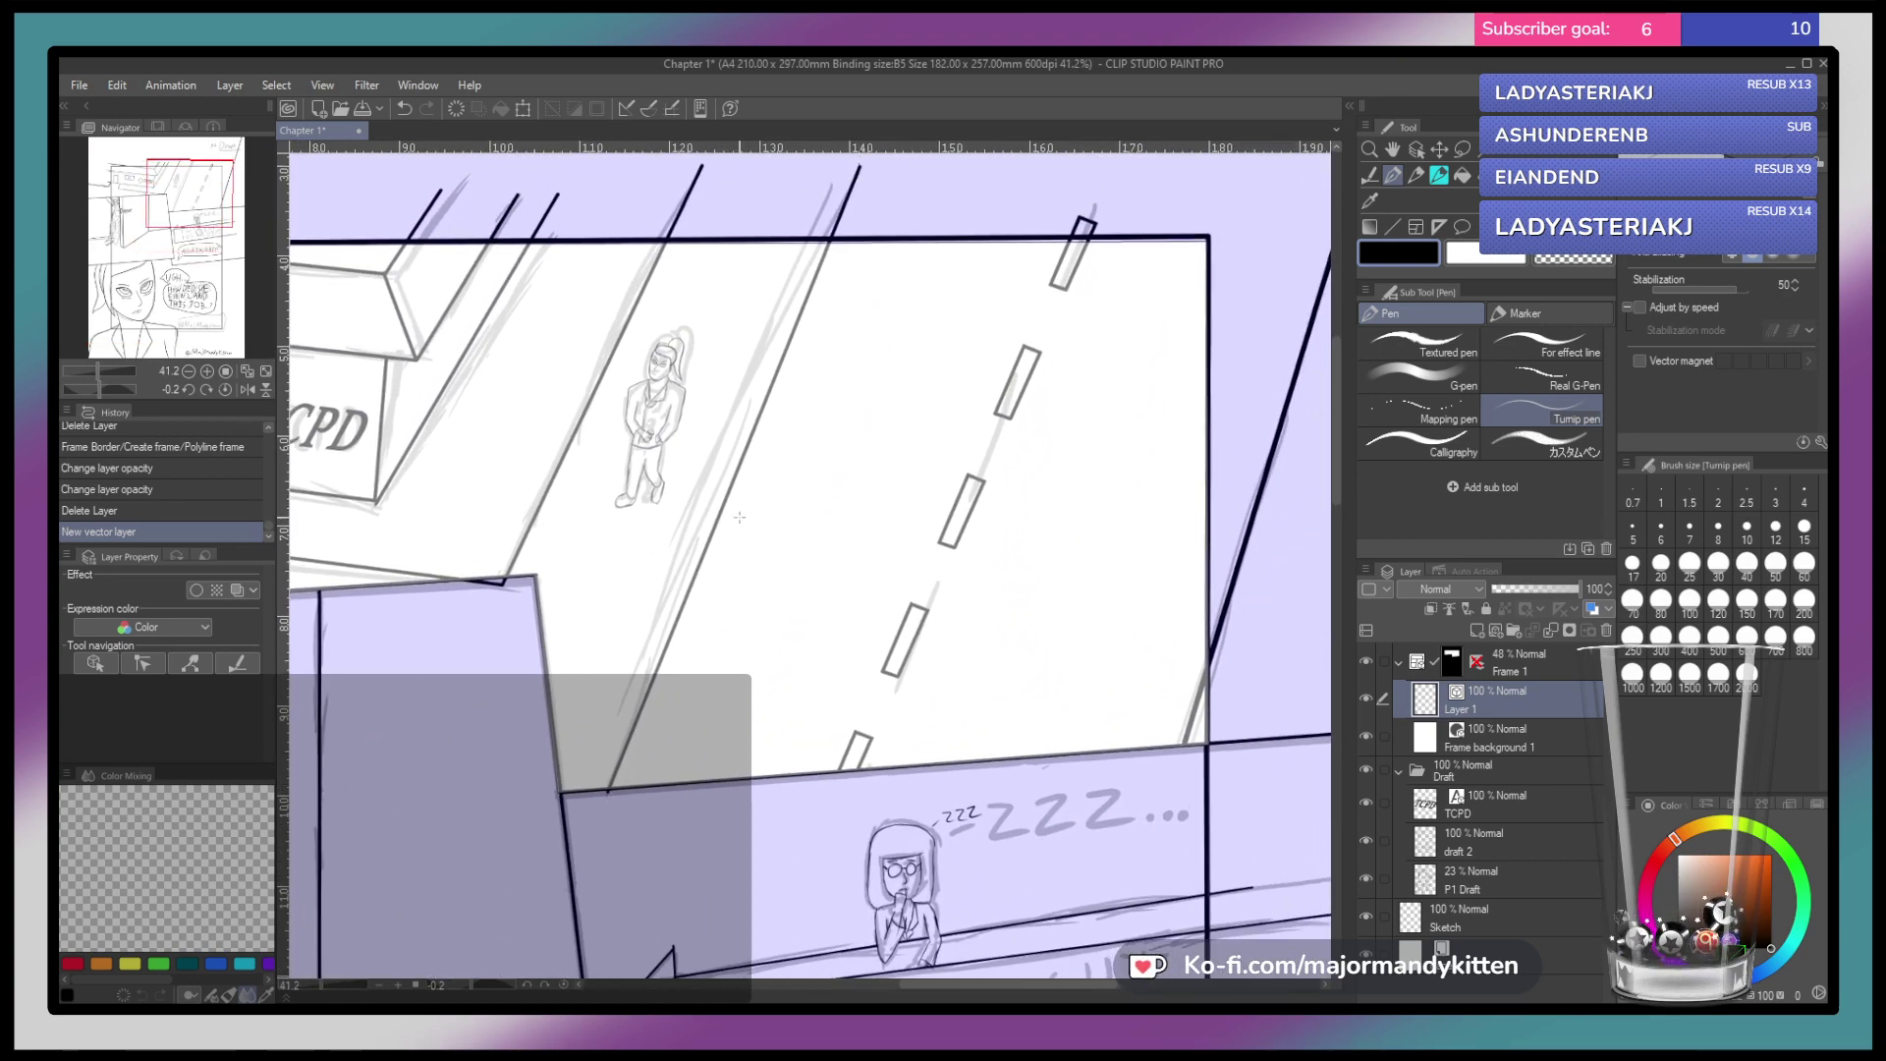
left_click(1510, 837)
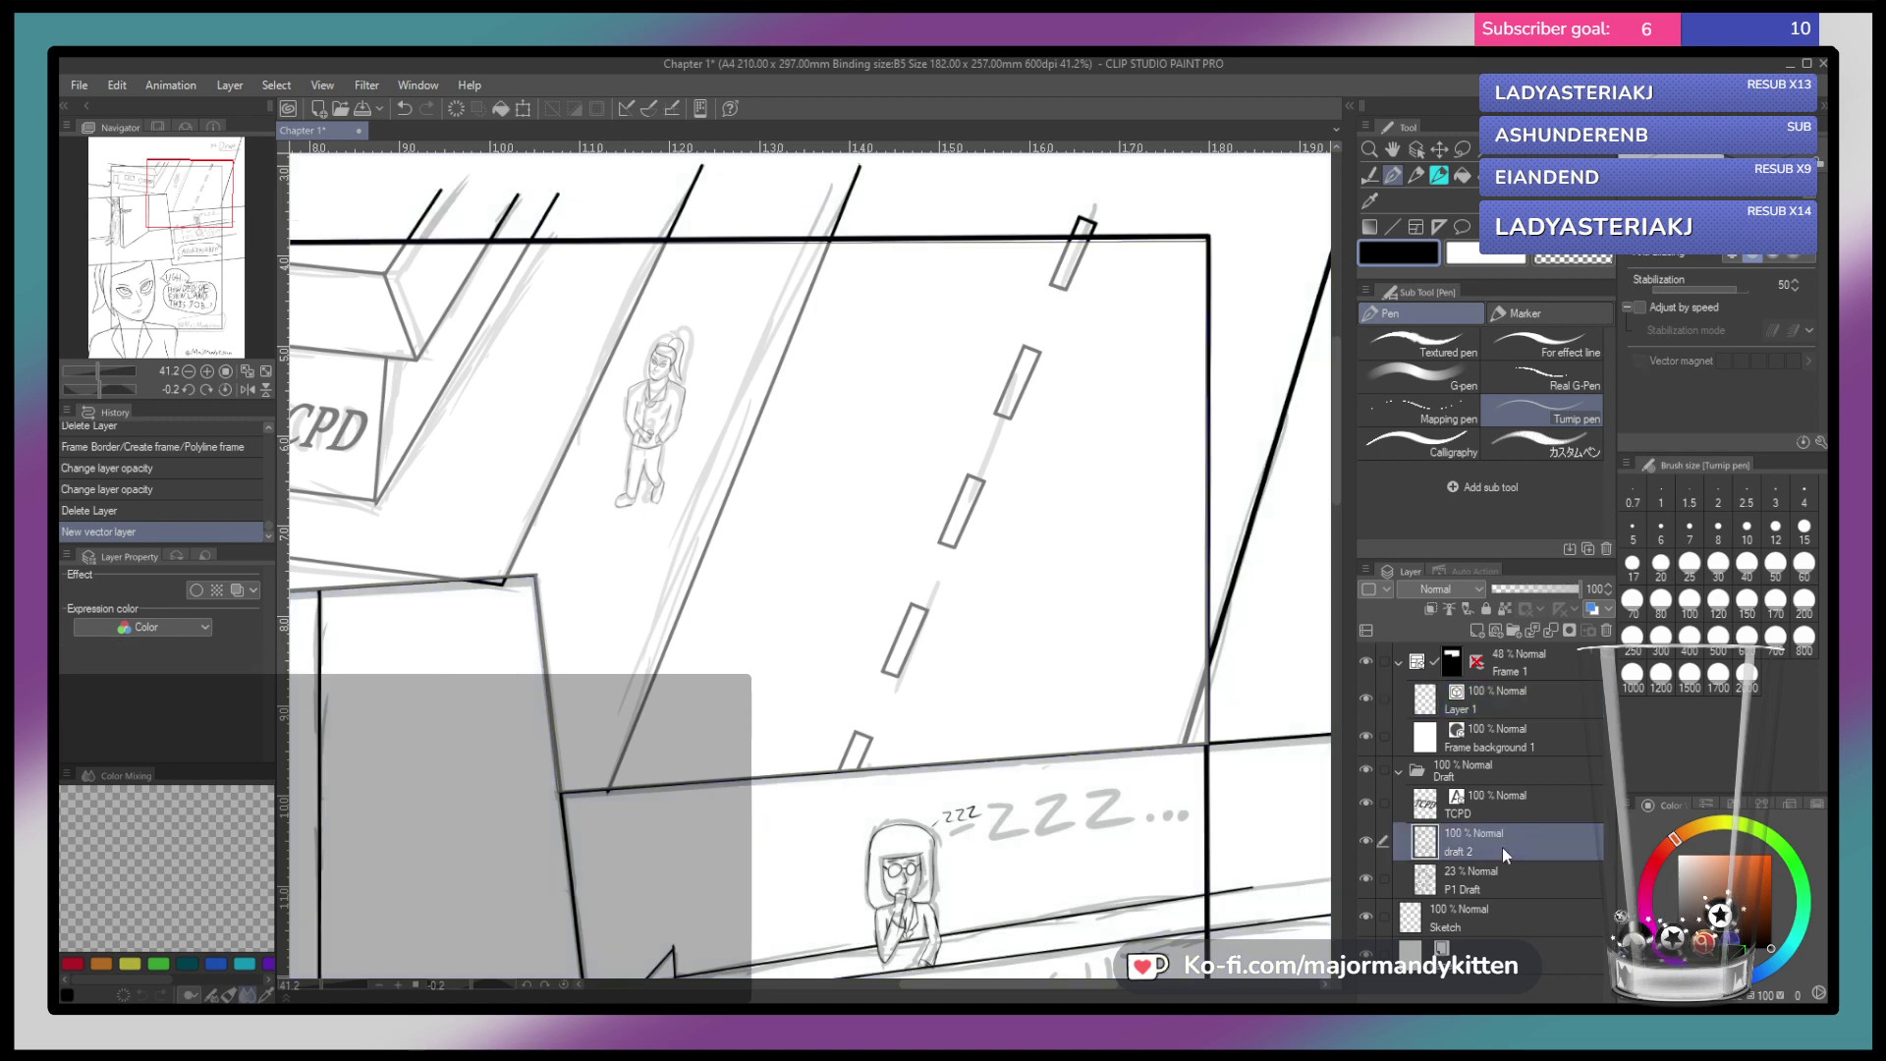
left_click(1365, 877)
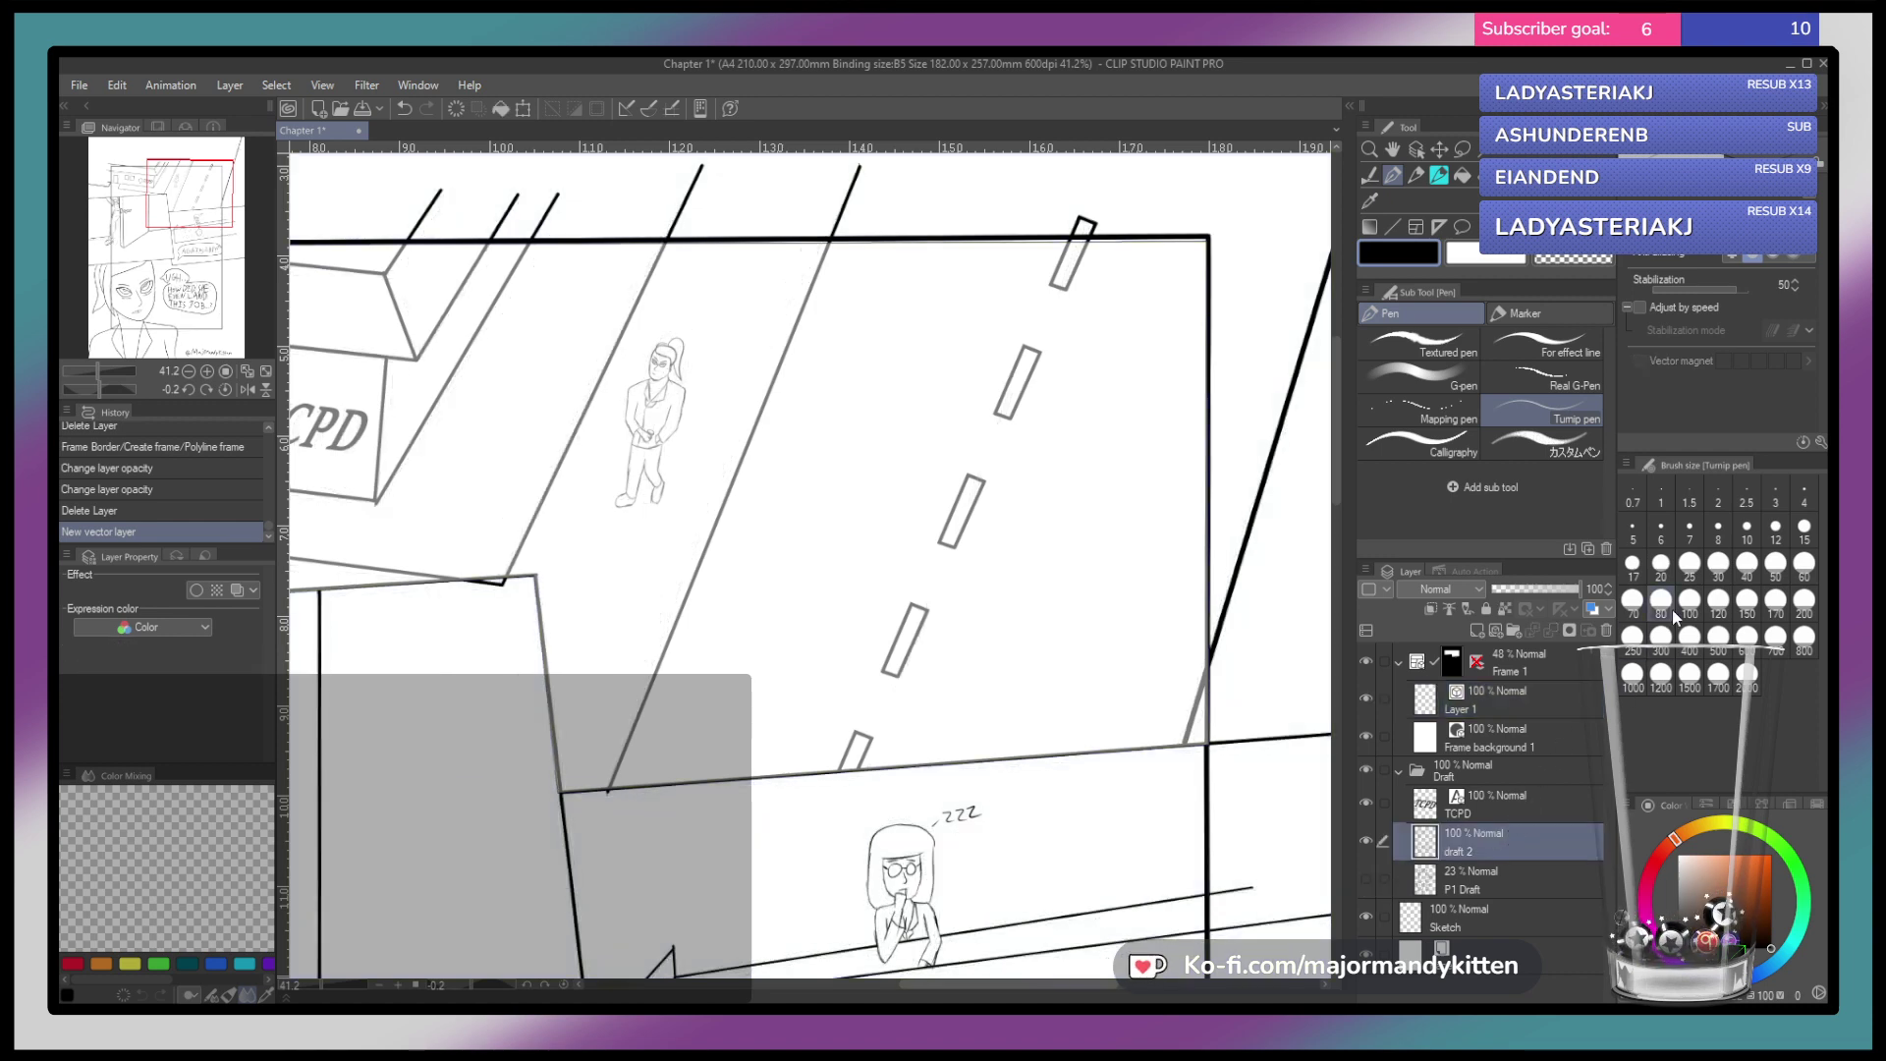
Try enlarging the lassoed ponytailed figure on draft 2 to 144% and repositioning it within the street panel
left_click(1463, 149)
mouse_move(711, 422)
left_mouse_down()
mouse_move(726, 362)
mouse_move(698, 307)
mouse_move(664, 307)
mouse_move(603, 460)
mouse_move(636, 552)
left_mouse_up()
key("ctrl+t")
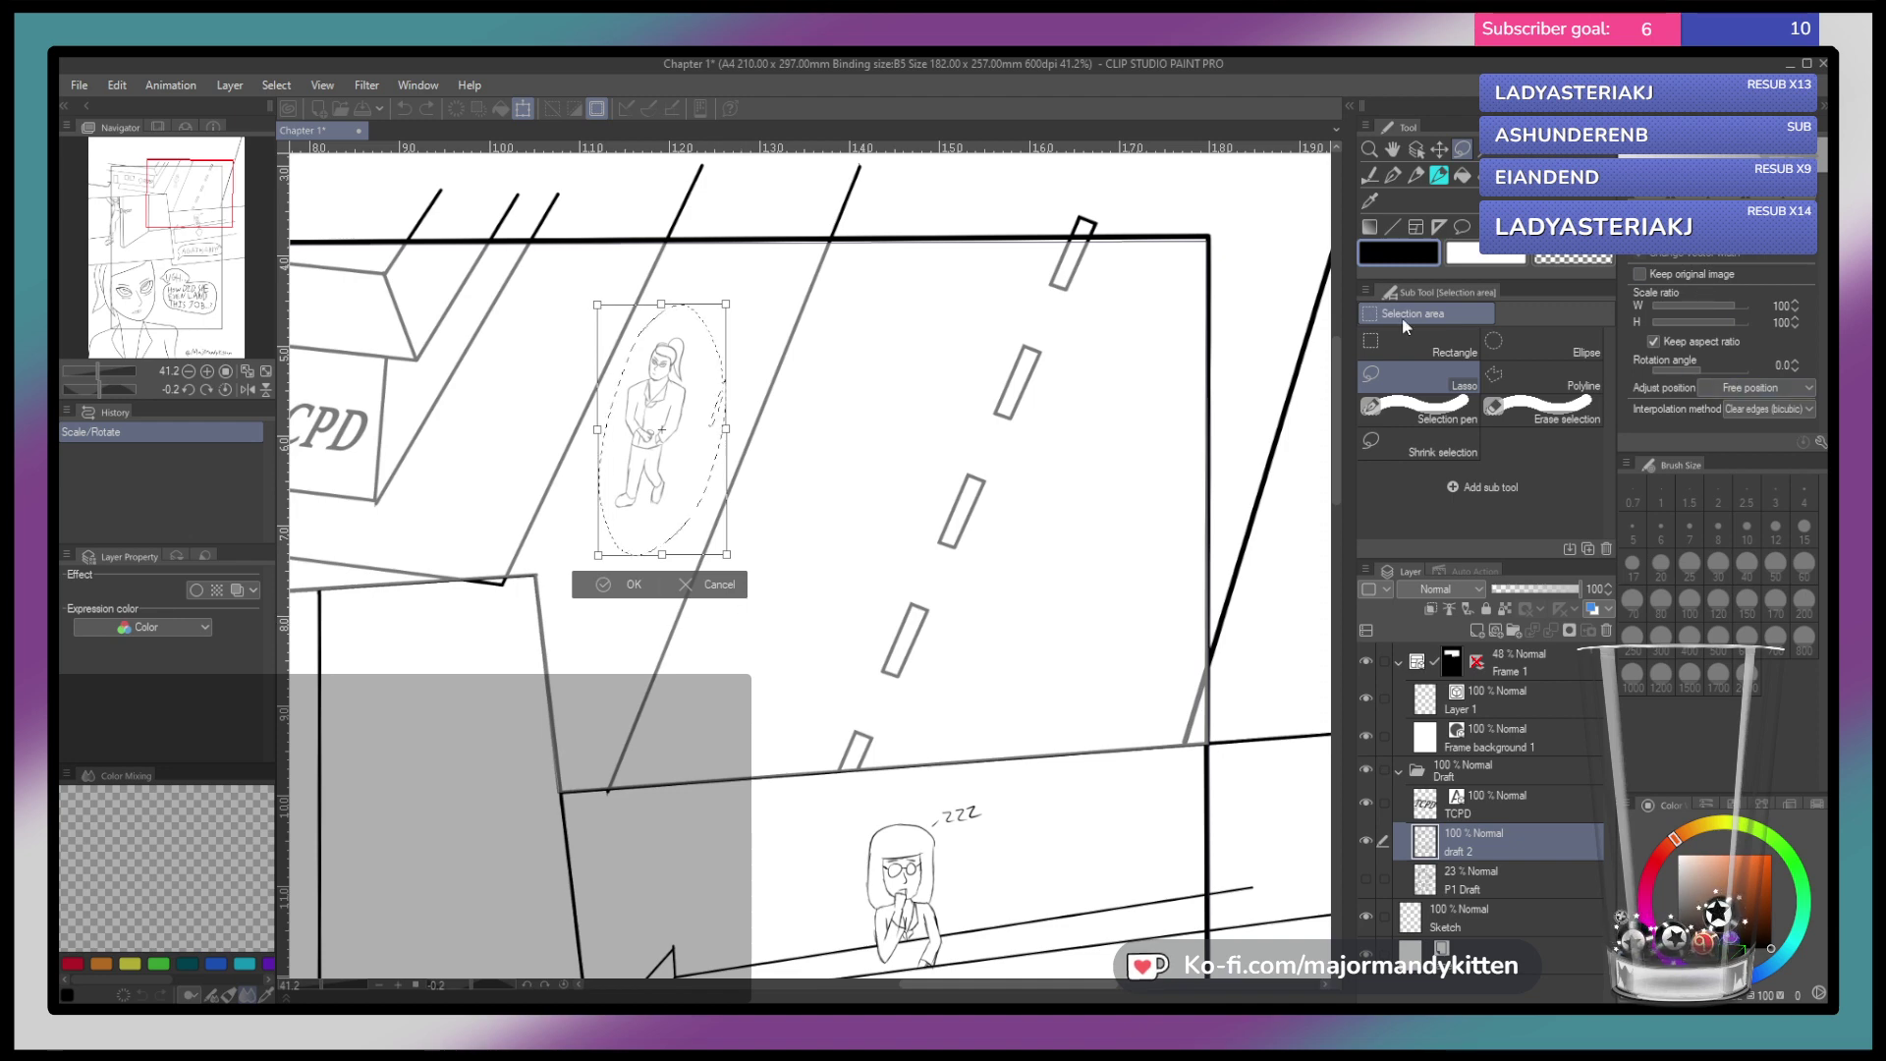
left_click_drag(726, 305, 835, 195)
left_click_drag(748, 348, 732, 393)
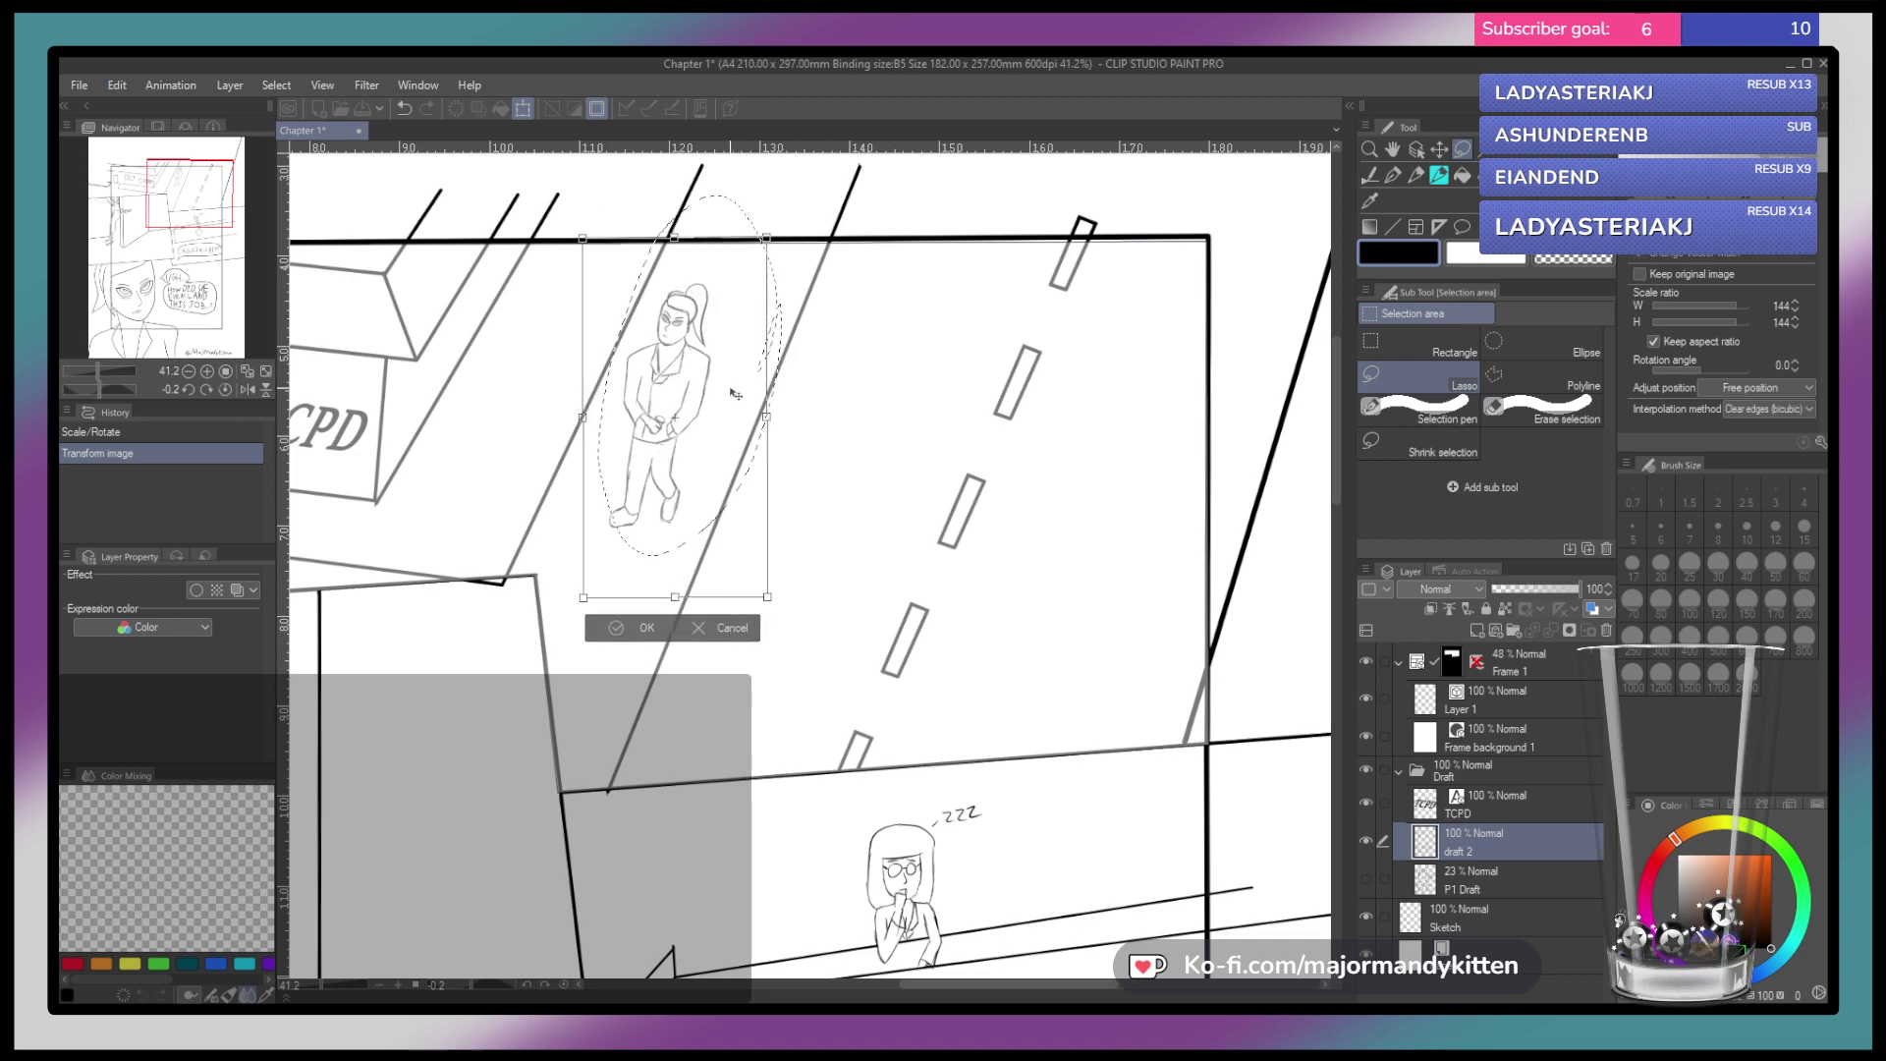
key("ctrl+z")
key("ctrl+z")
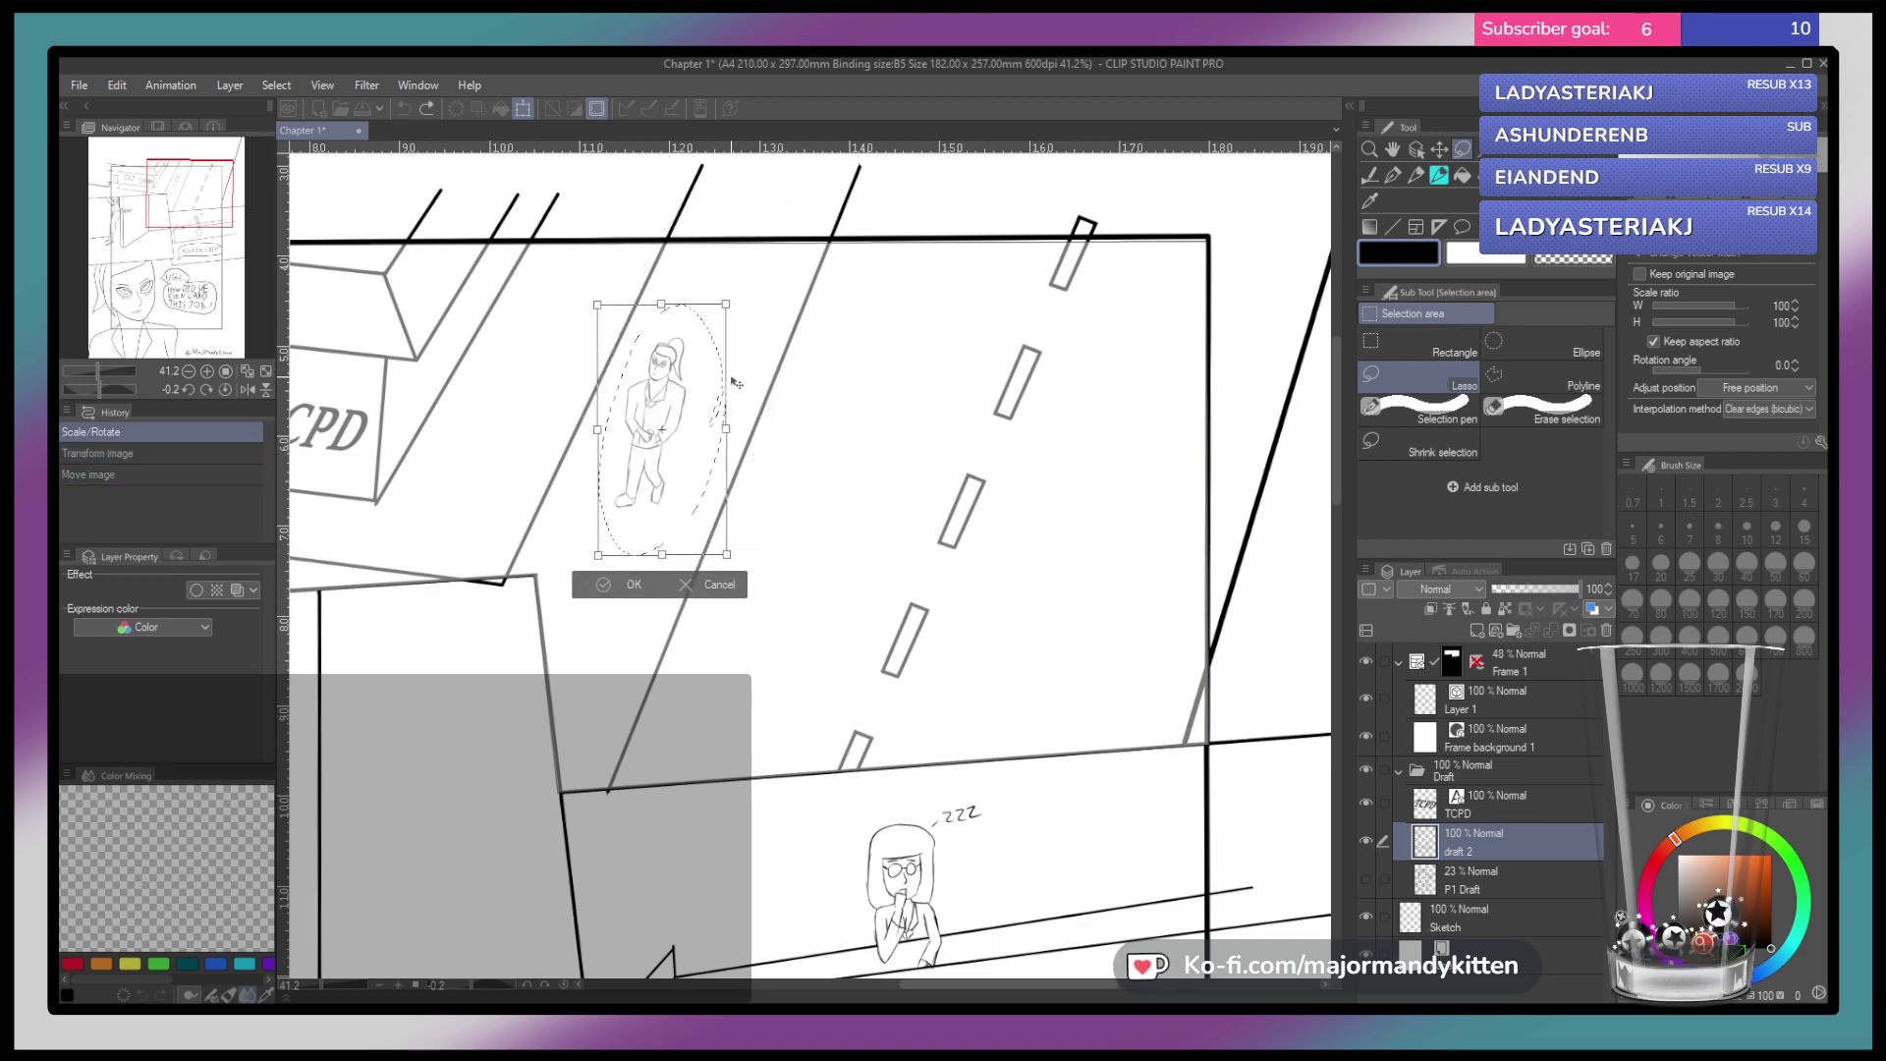
left_click(729, 586)
mouse_move(851, 523)
left_mouse_down()
mouse_move(917, 462)
mouse_move(825, 530)
left_mouse_up()
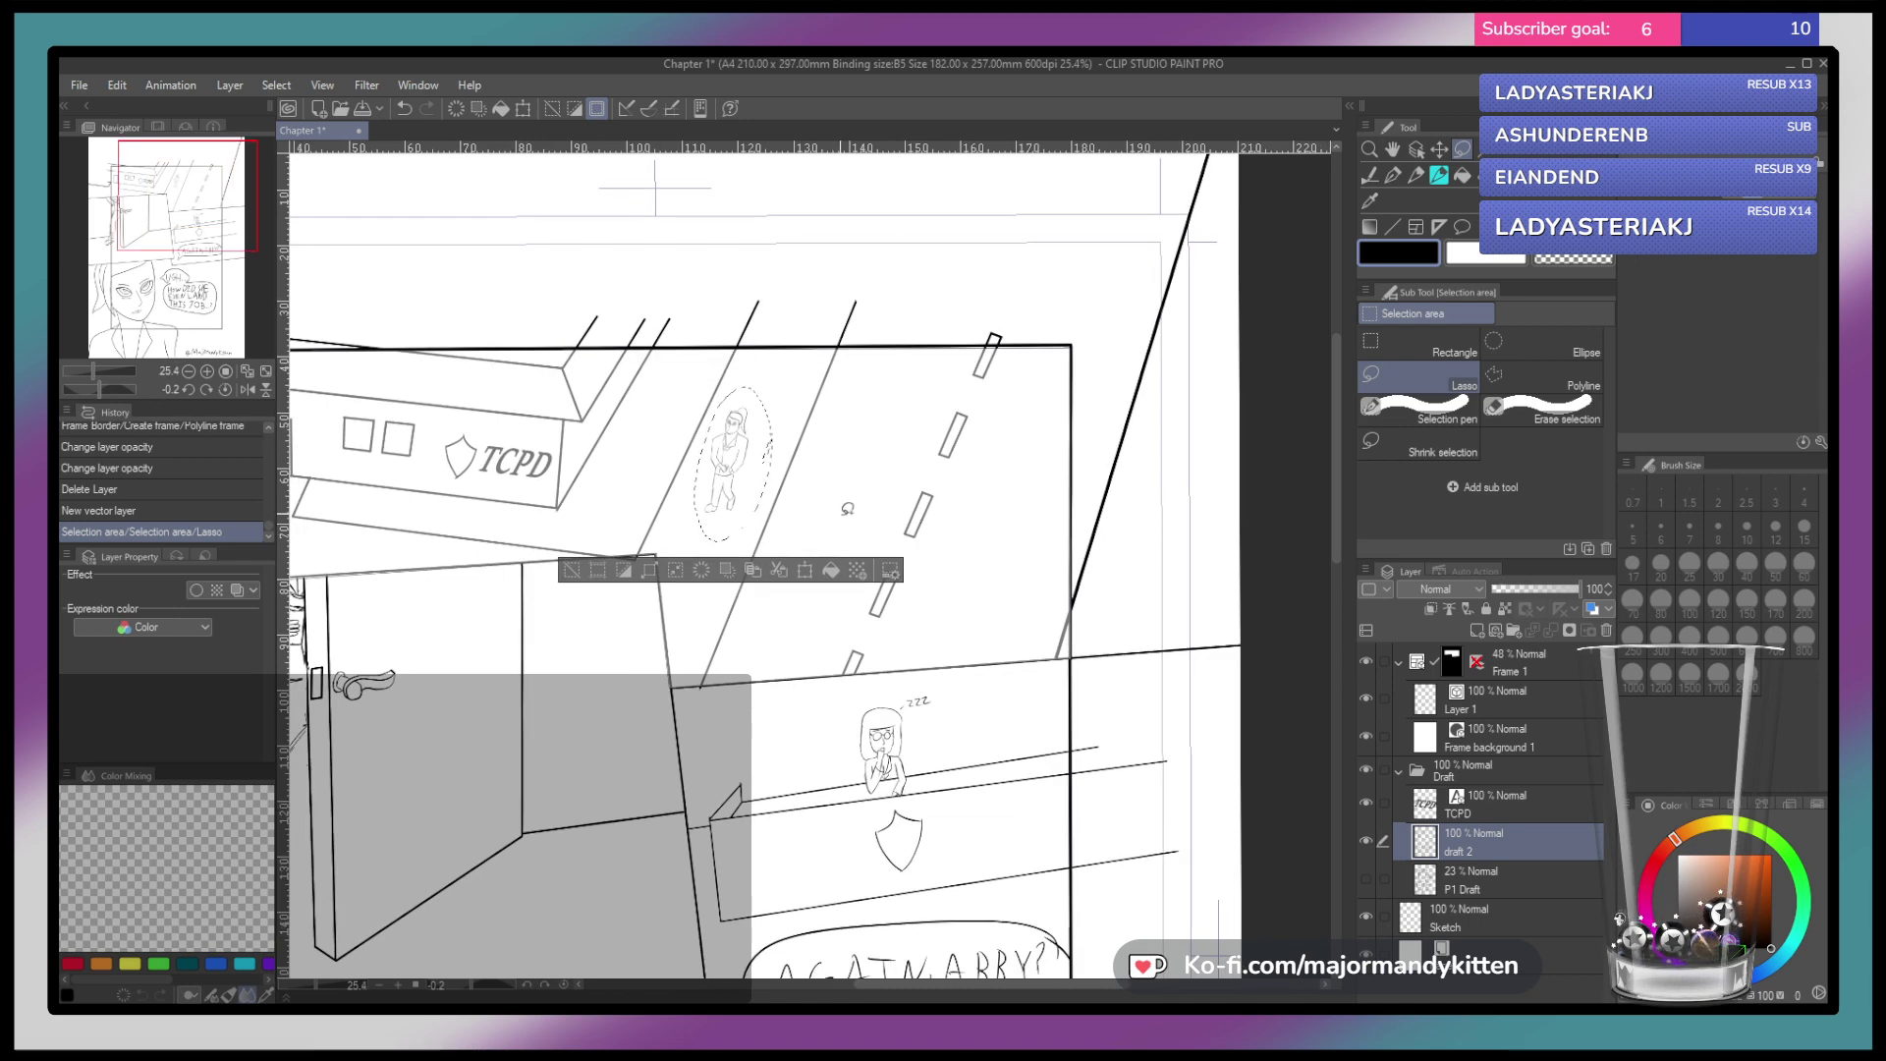
key("ctrl+d")
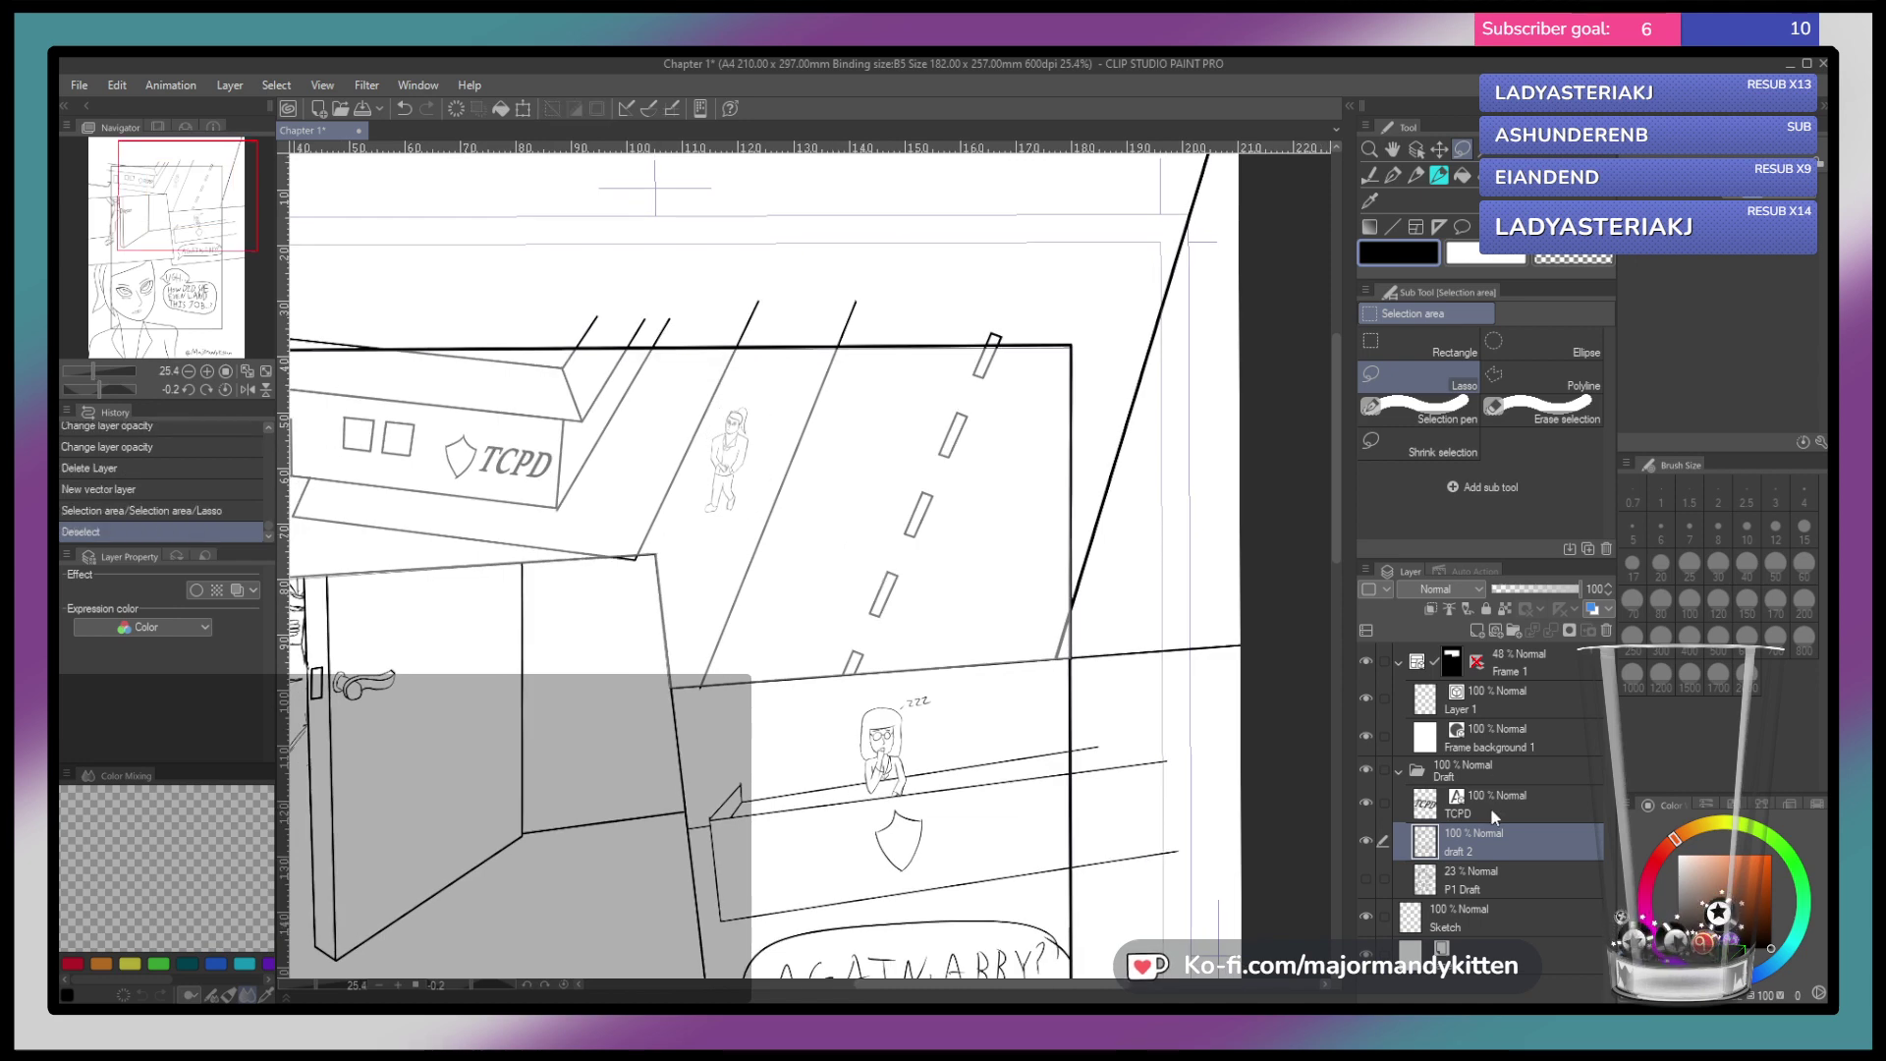
Try inking the ponytailed figure's hair on the vector Layer 1 in Frame 1 with the Turnip pen, including at brush size 8
left_click(1501, 693)
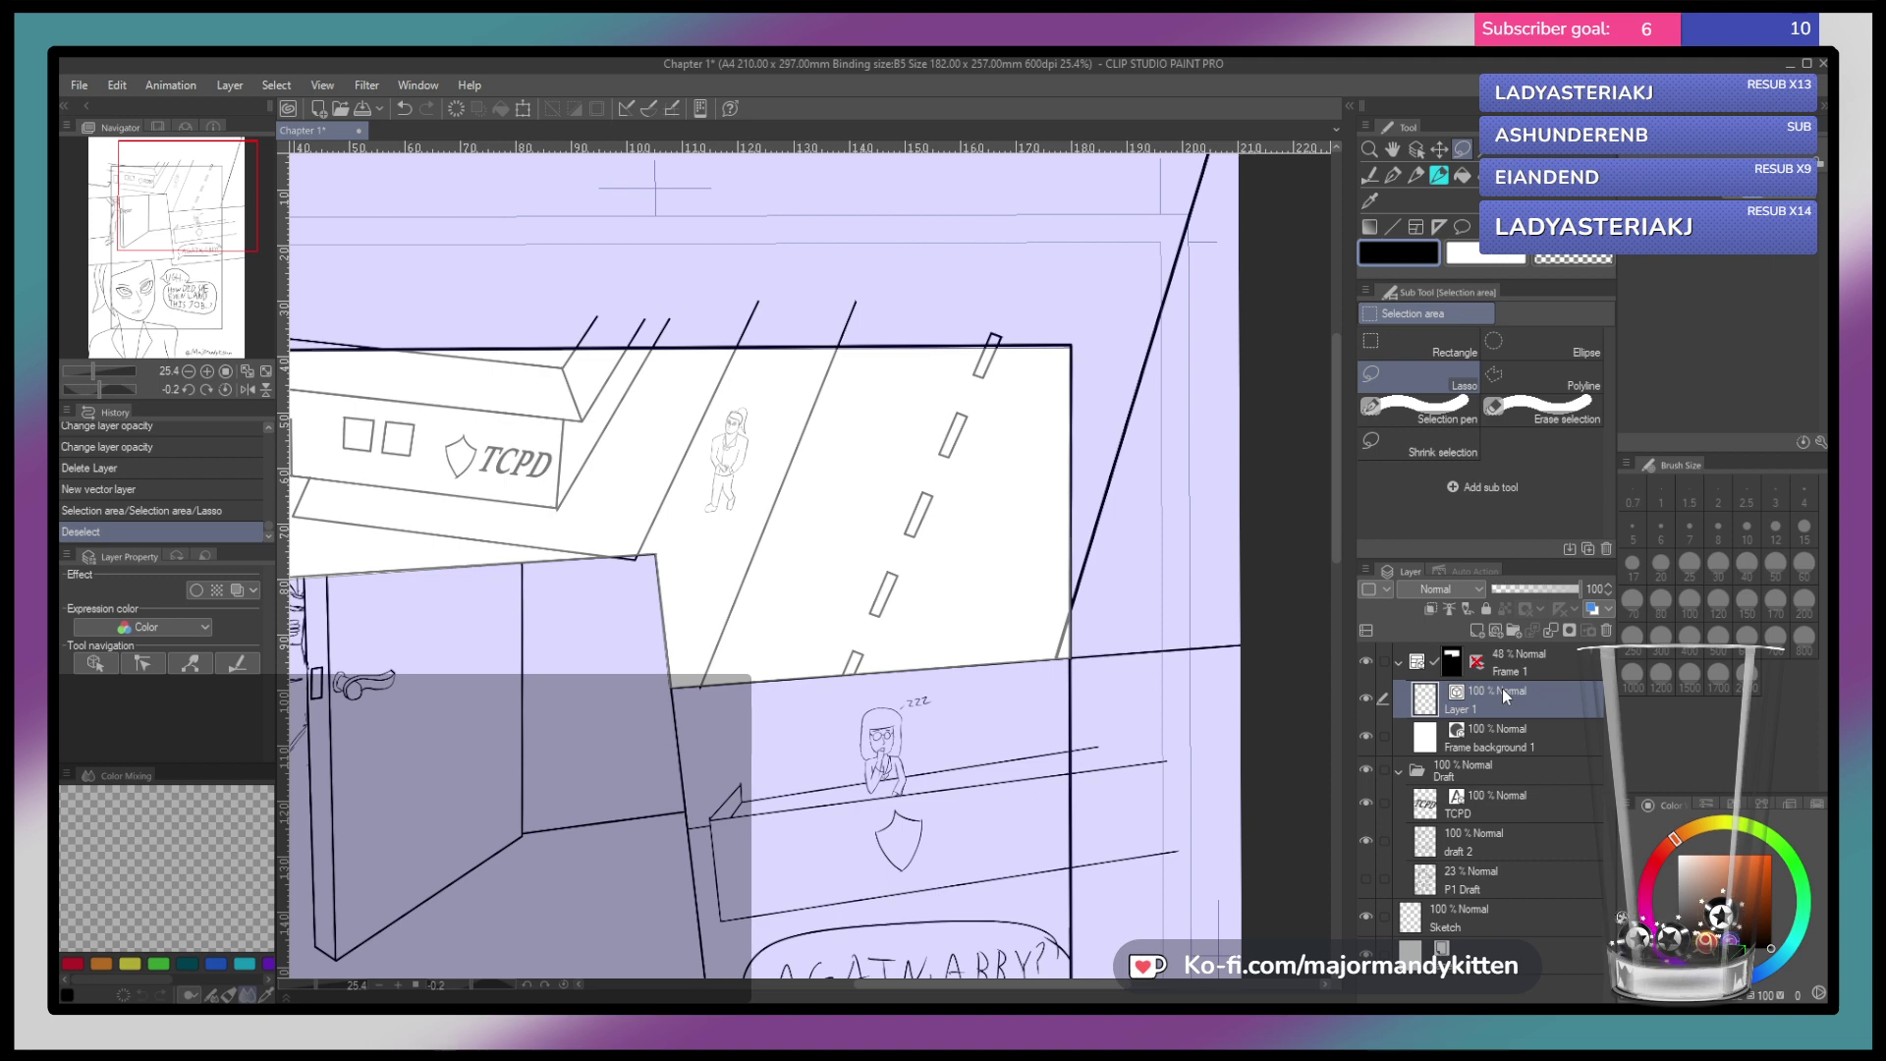
scroll(736, 437, "up", 5)
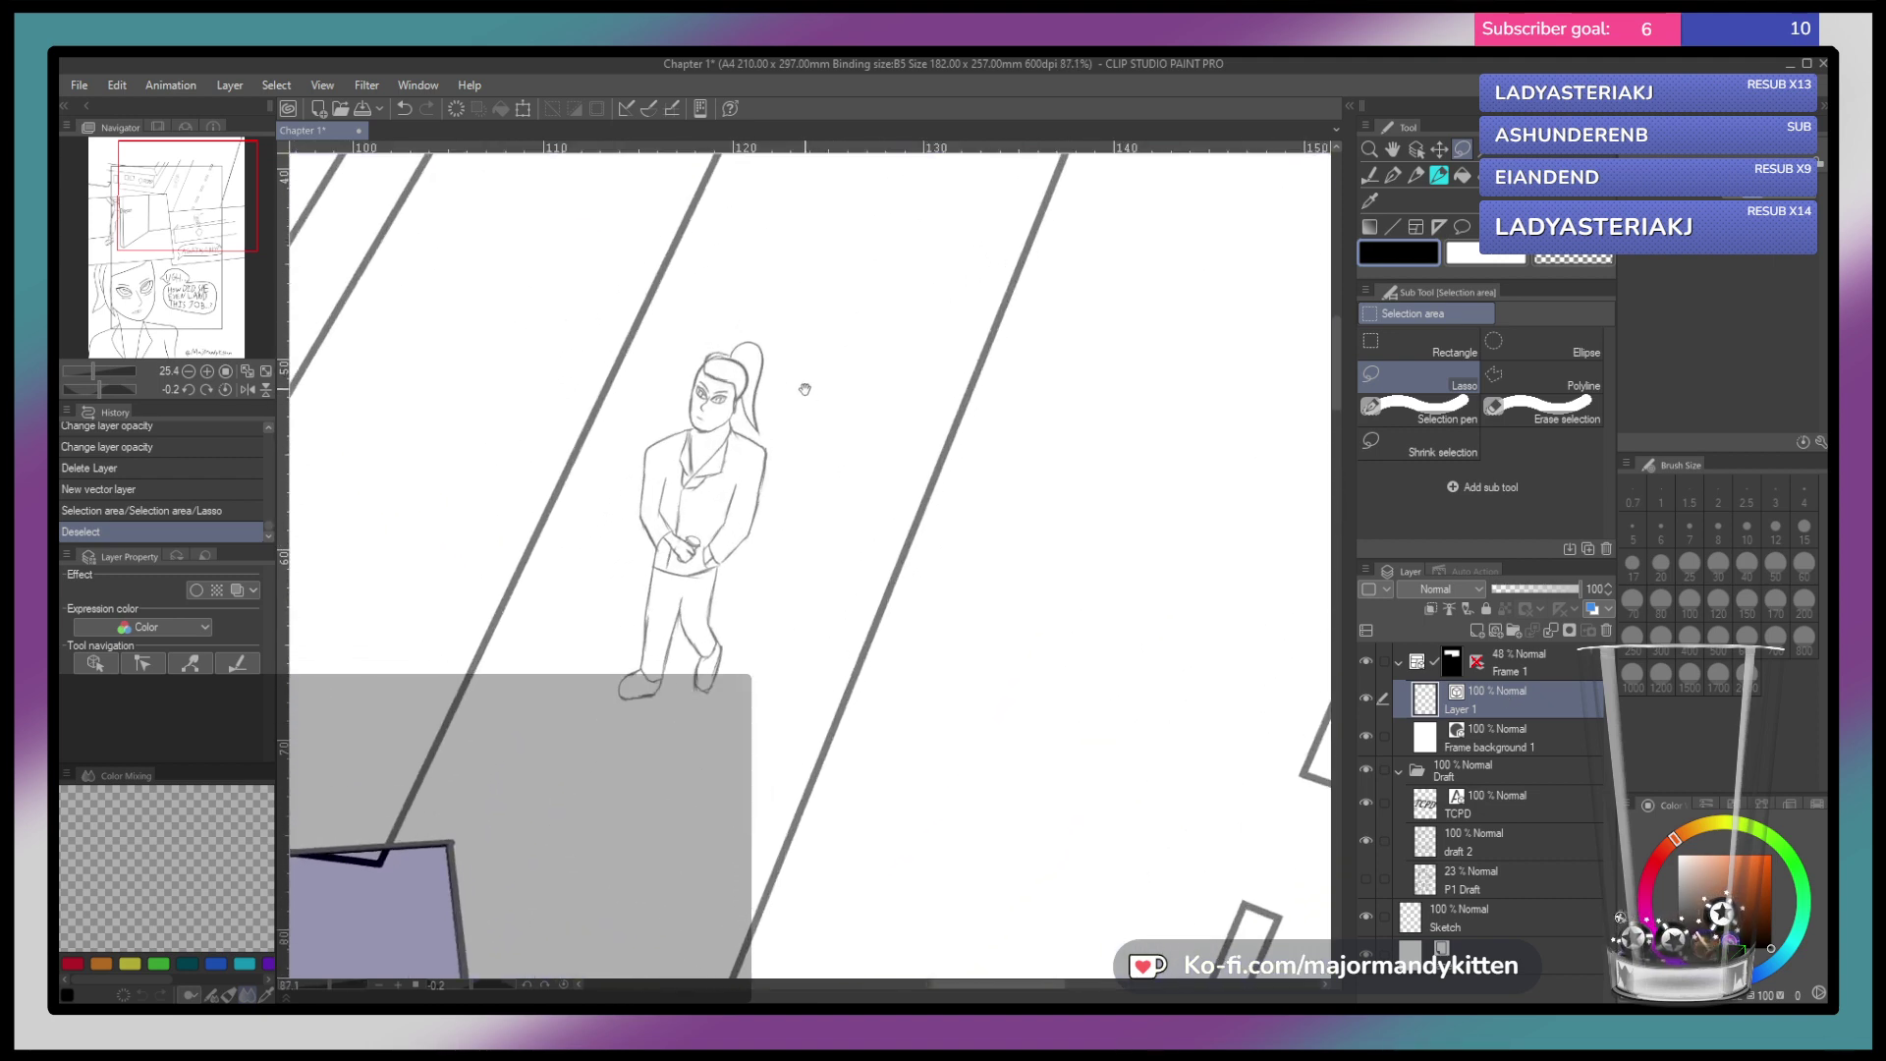
left_click_drag(725, 350, 769, 464)
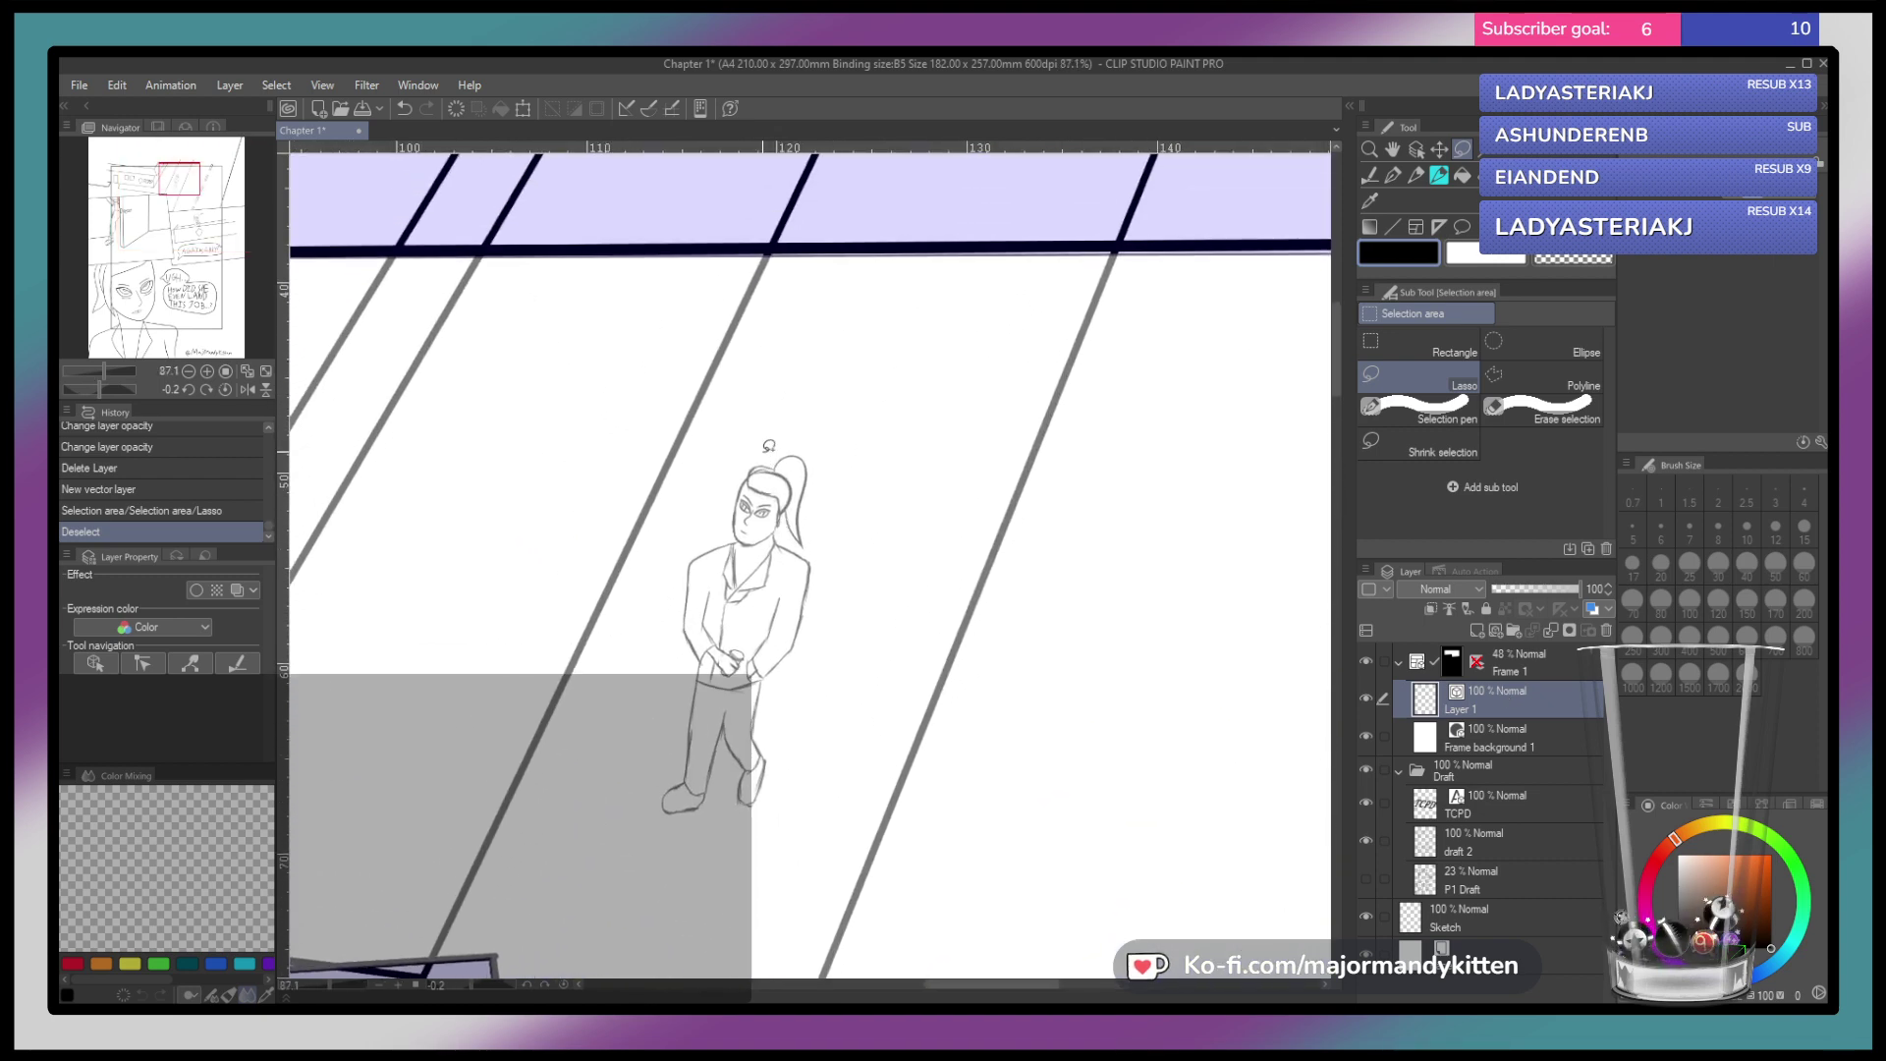
left_click(1392, 175)
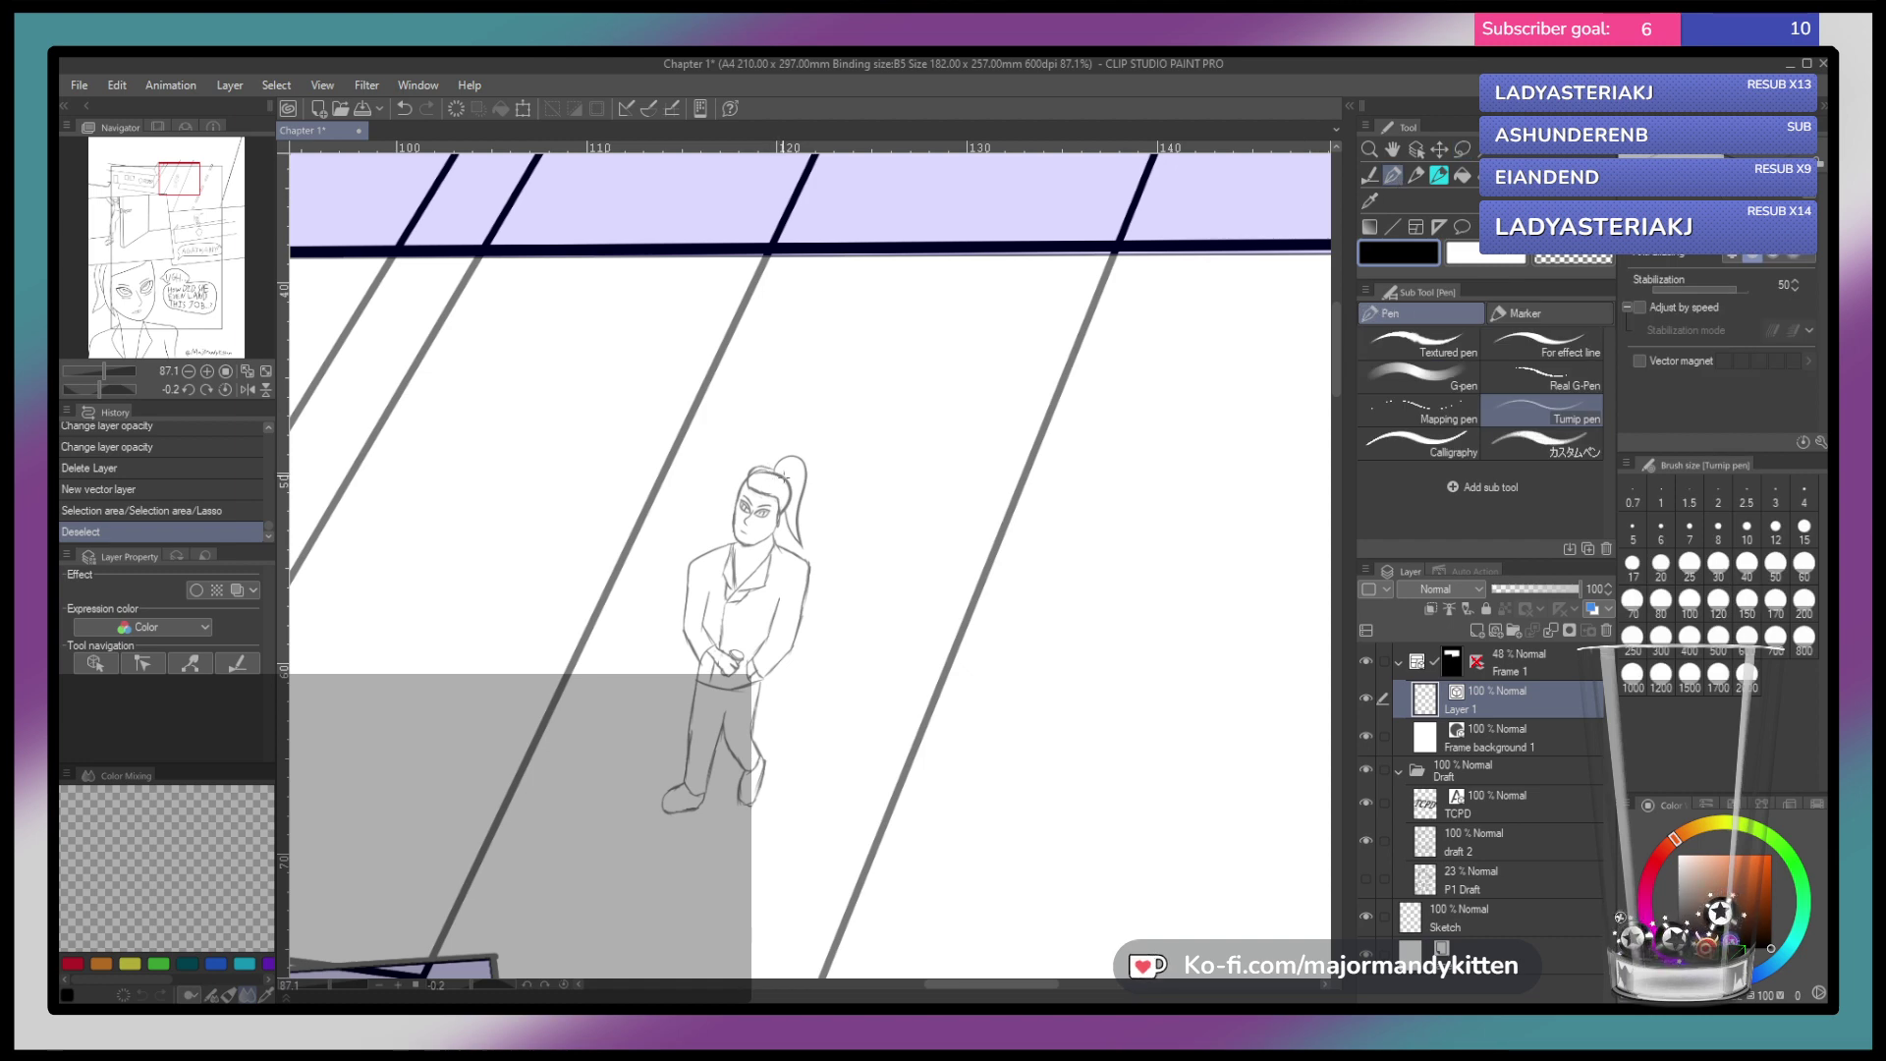
left_click_drag(747, 484, 781, 494)
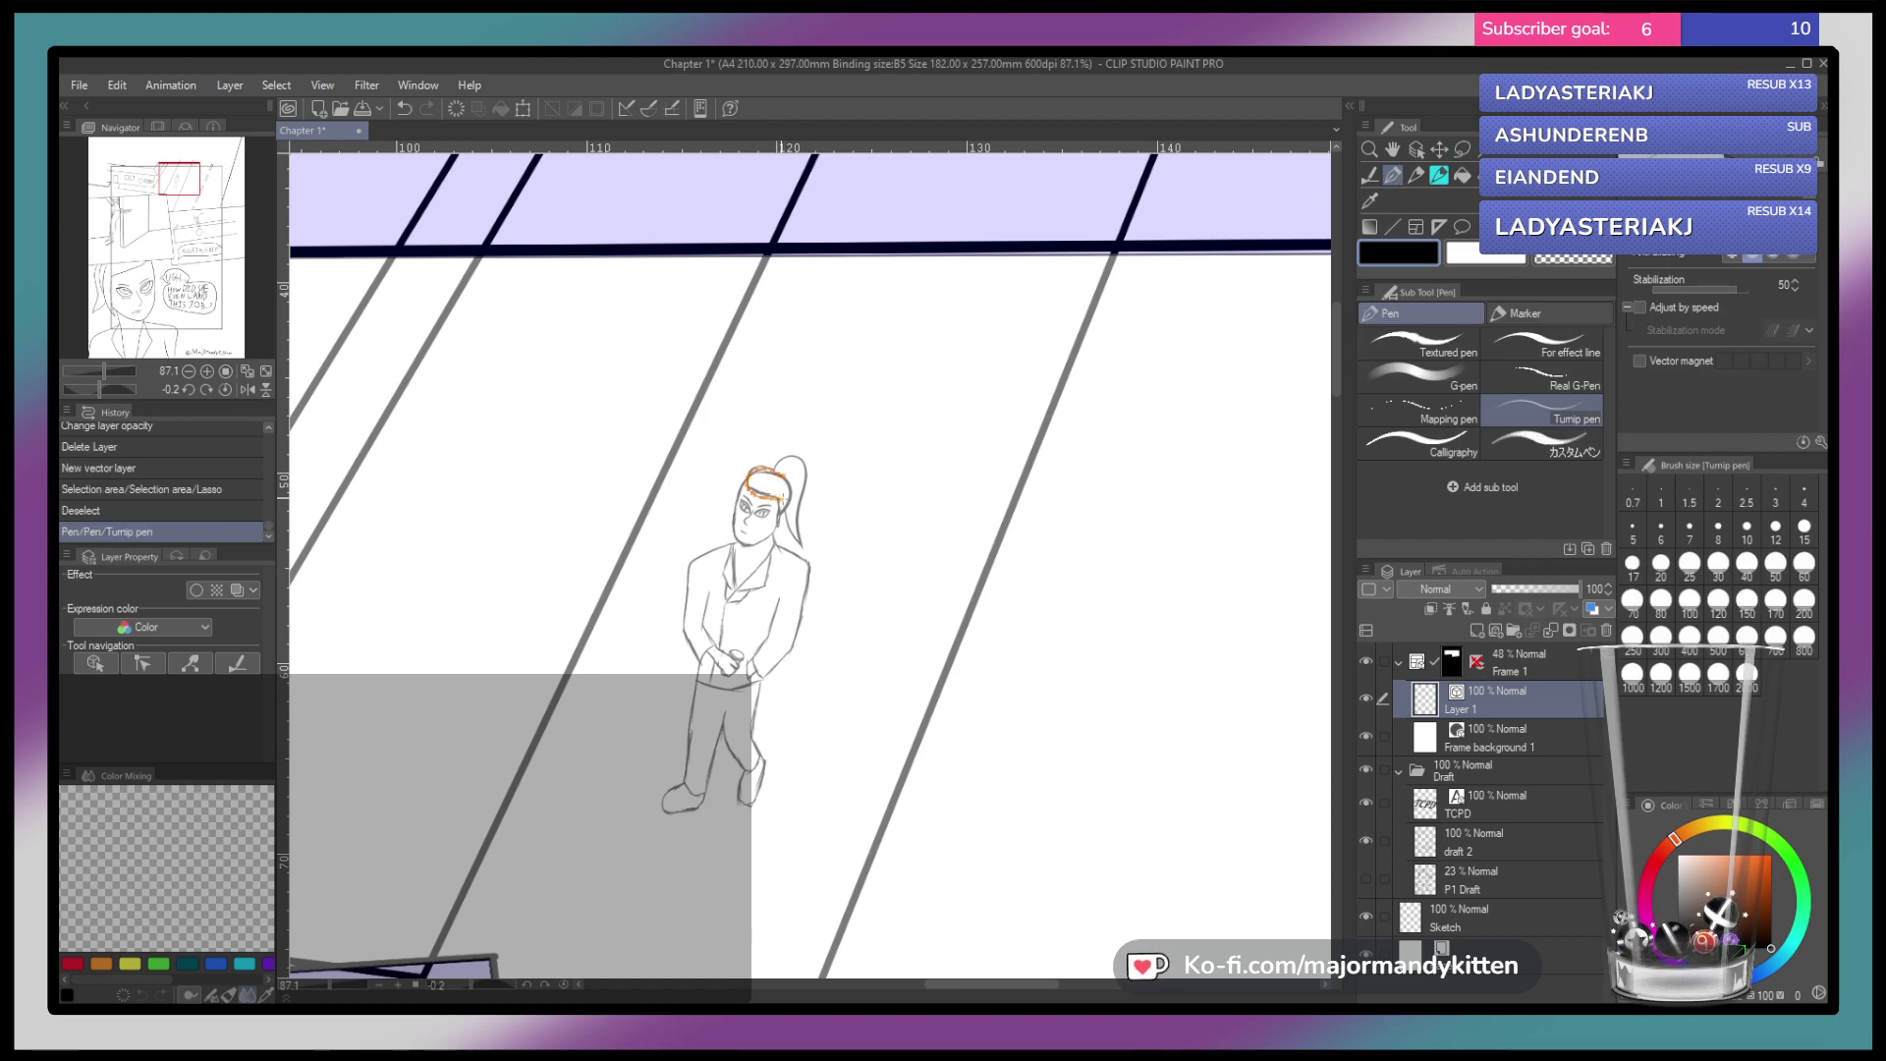
key("ctrl+z")
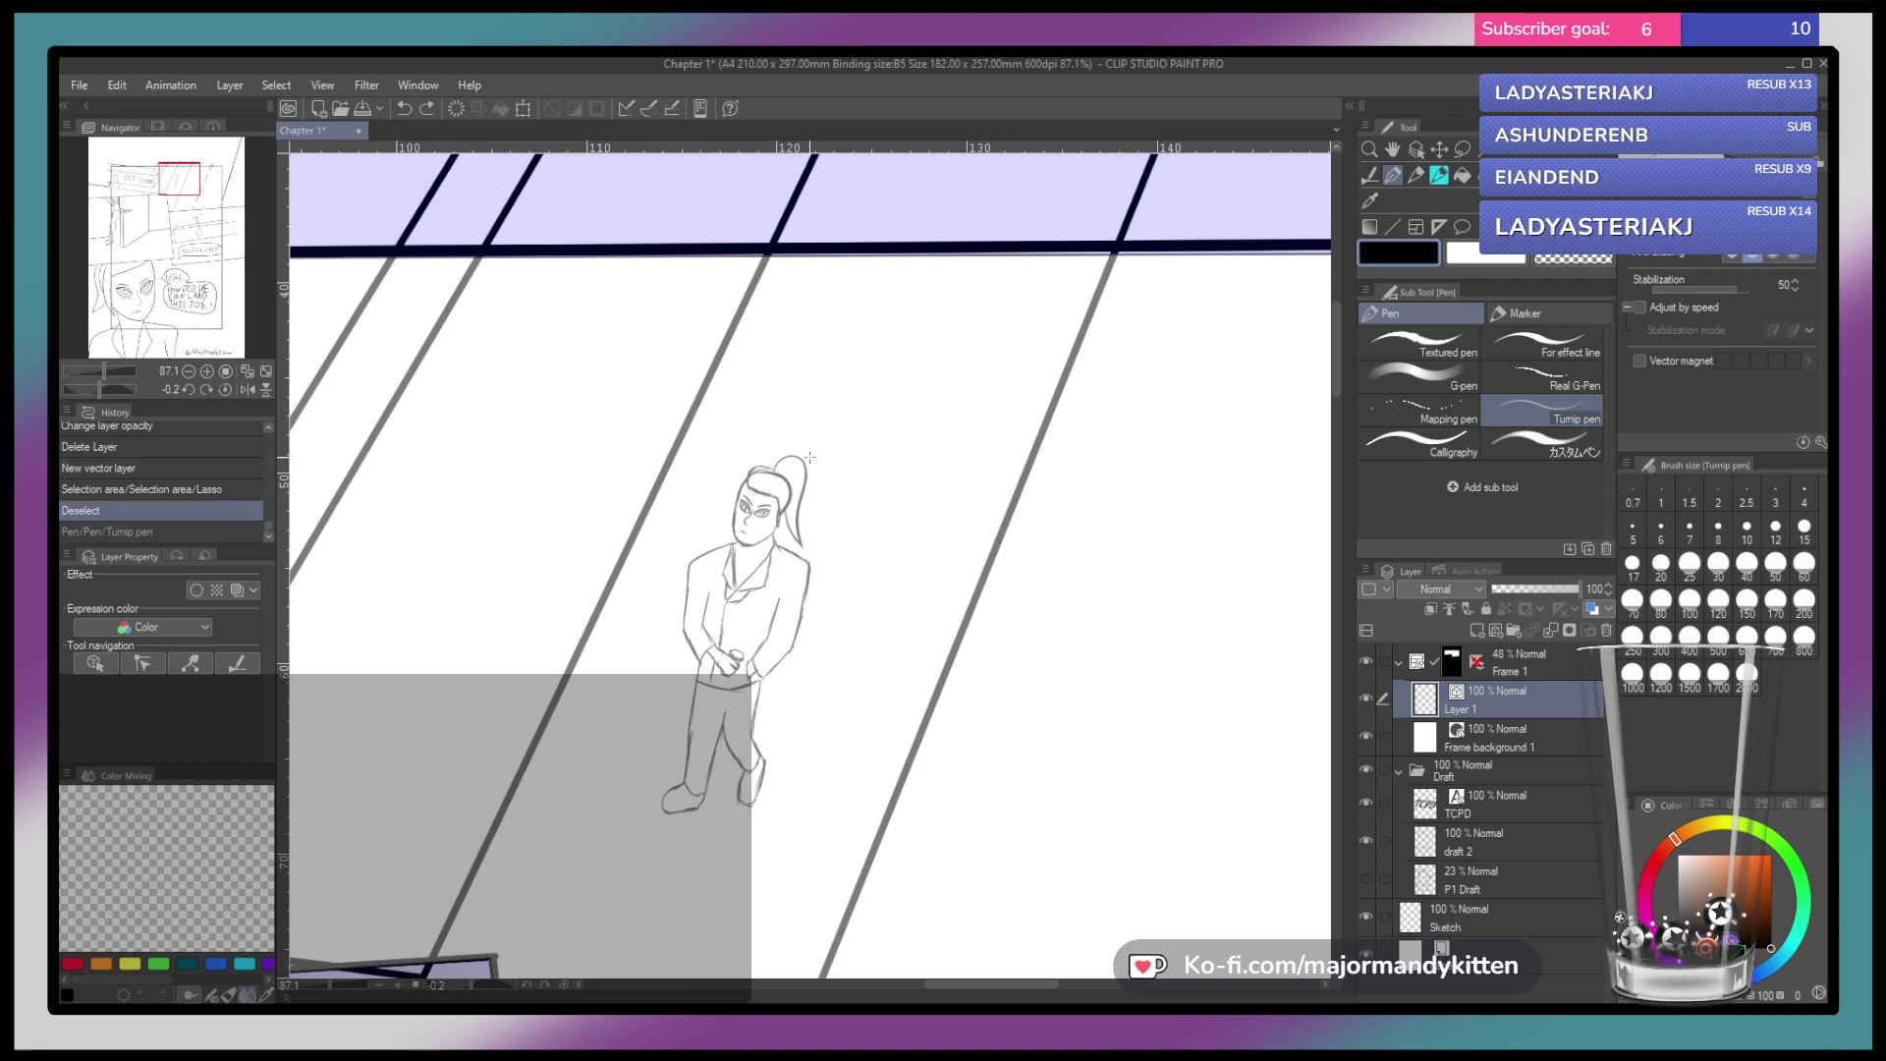
mouse_move(791, 487)
left_mouse_down()
mouse_move(738, 485)
mouse_move(779, 507)
left_mouse_up()
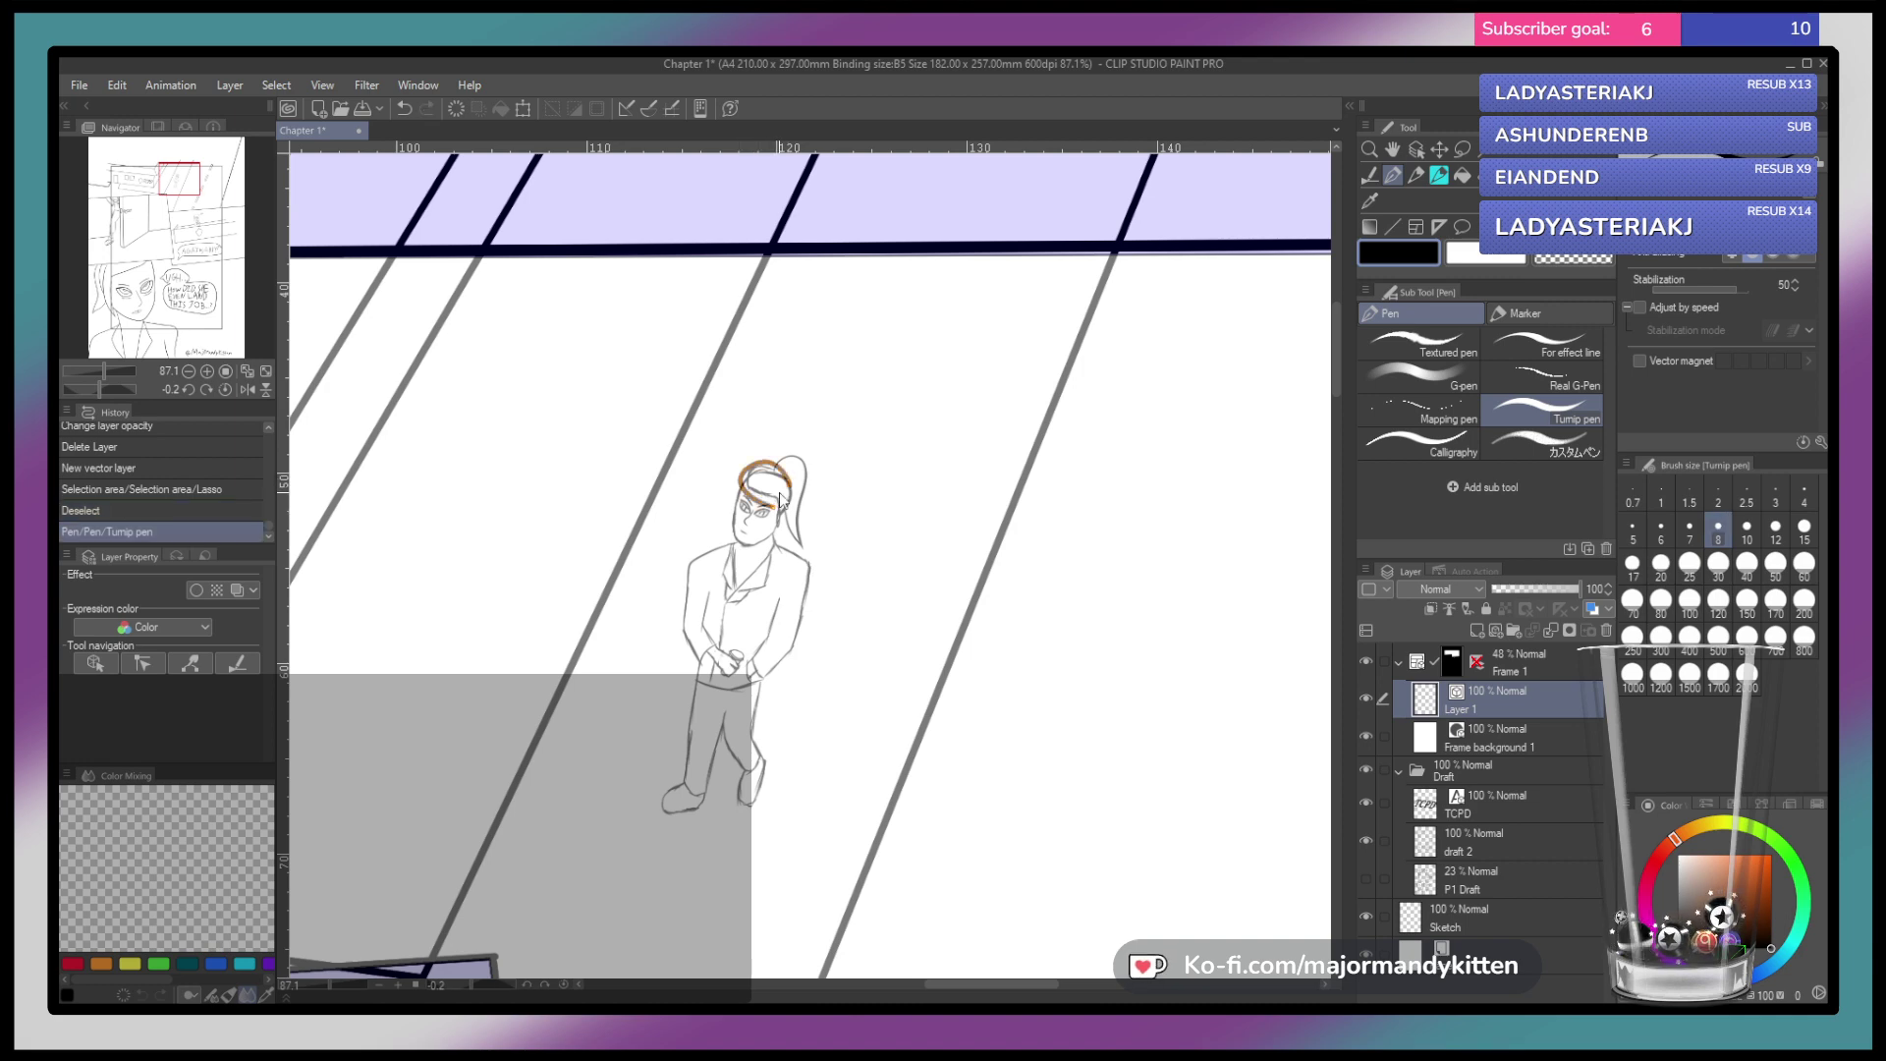
key("ctrl+z")
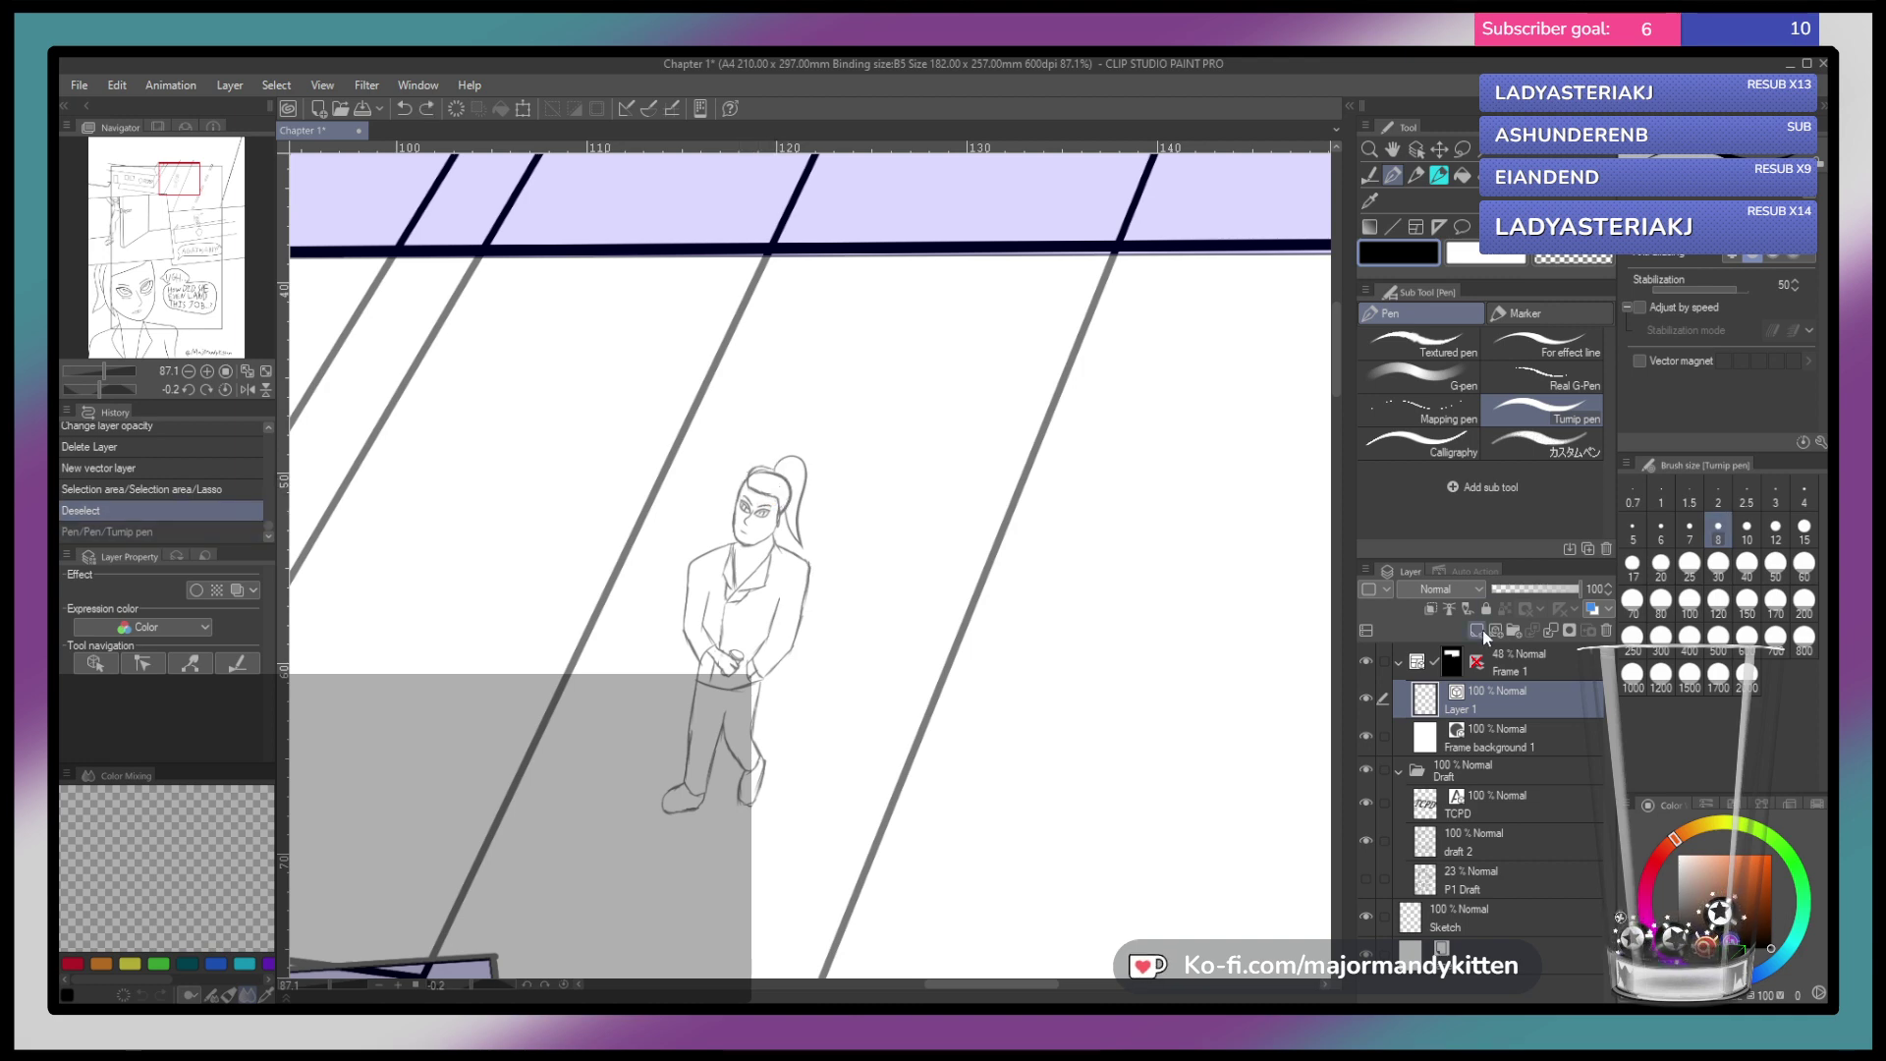
Raise the Frame 1 folder's opacity to 75% and make its vector Layer 1 active again
left_click(1503, 662)
left_click_drag(1535, 590, 1555, 643)
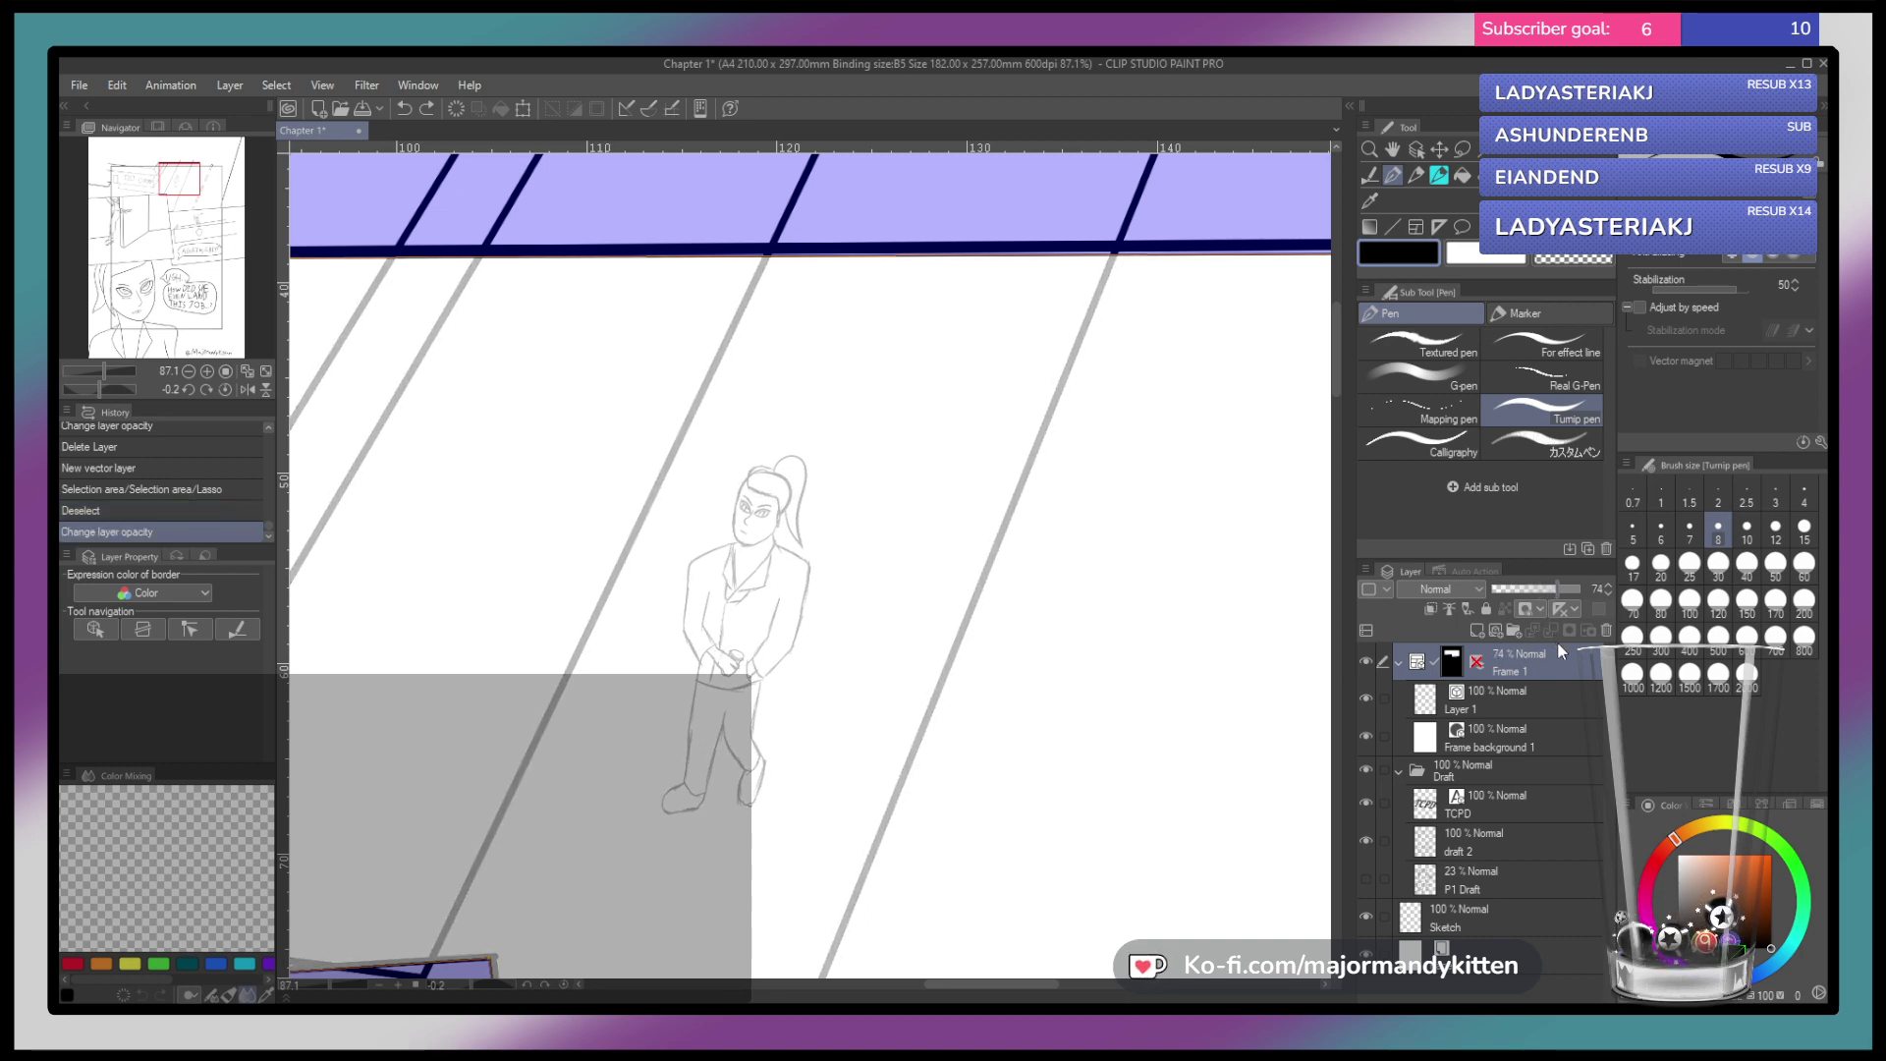
left_click(1494, 698)
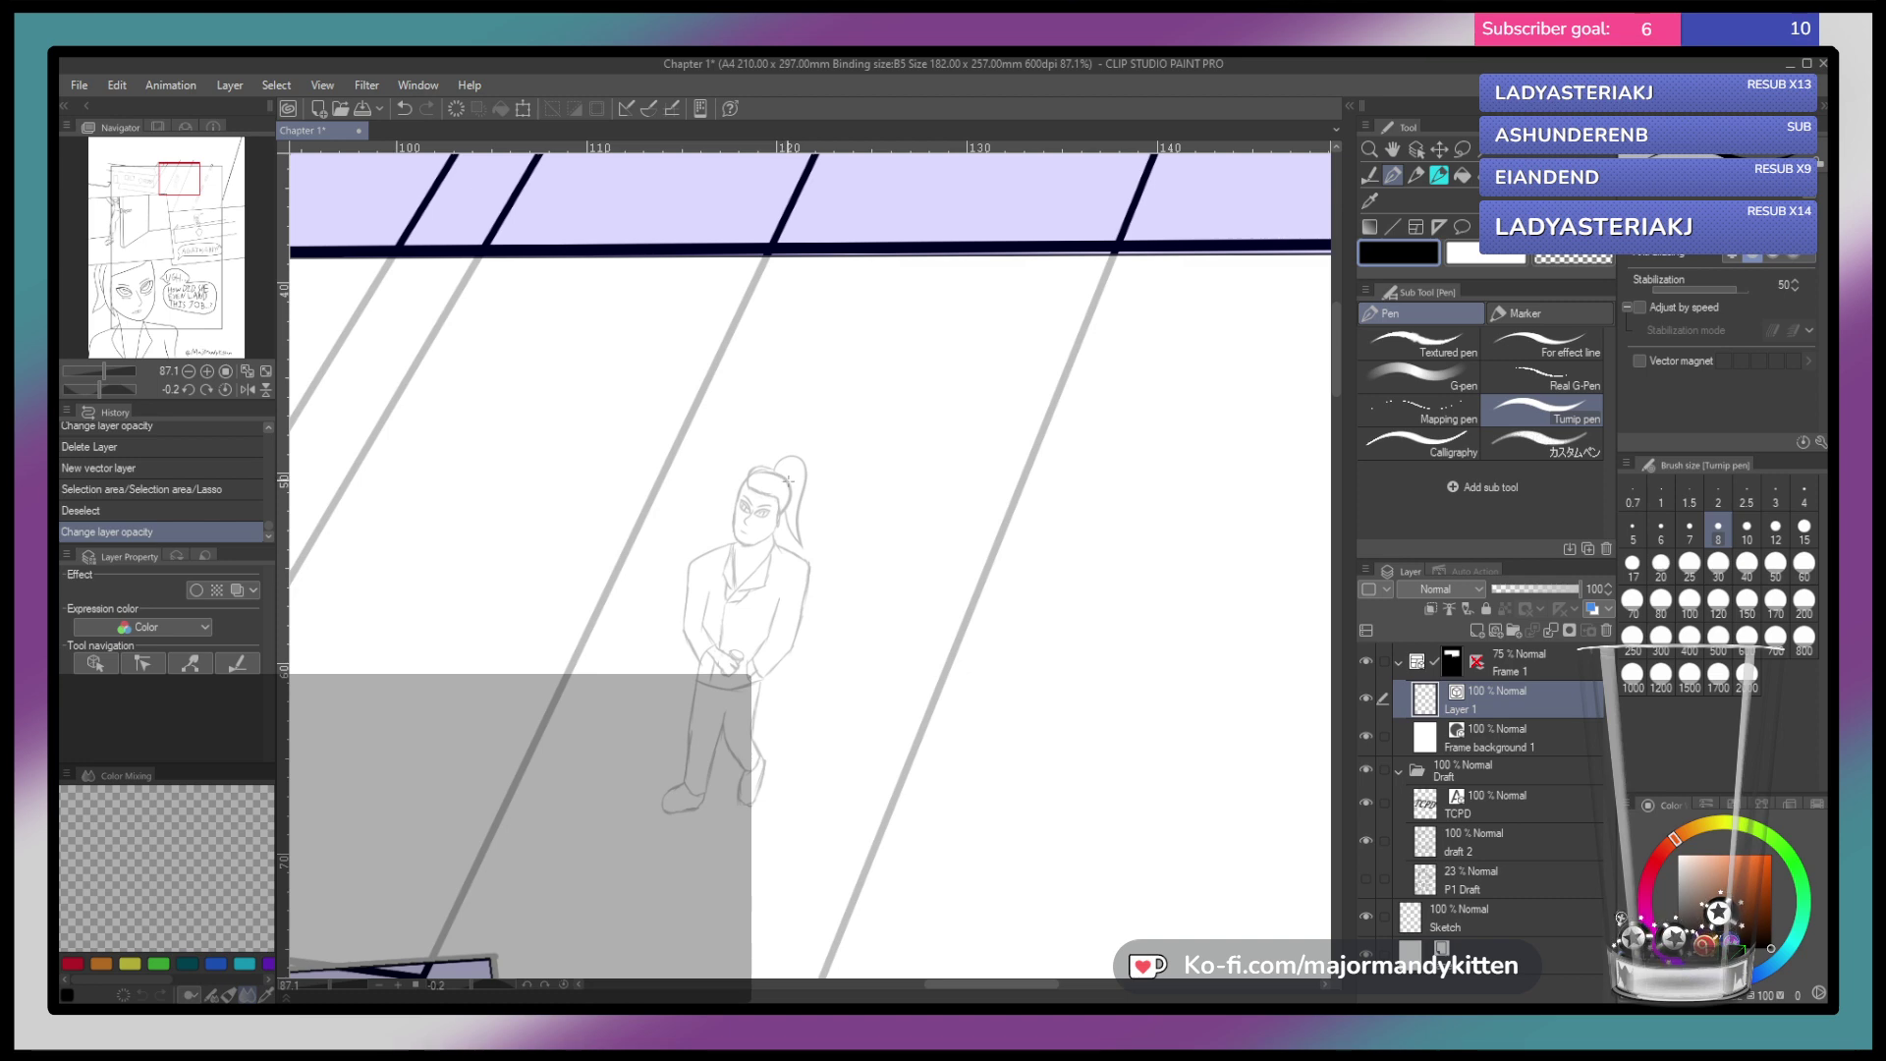
Ink the outline of the figure's front hair on Layer 1 with the Turnip pen at size 8, redoing the stroke until it fits
mouse_move(789, 480)
left_mouse_down()
mouse_move(744, 467)
mouse_move(776, 506)
mouse_move(786, 492)
mouse_move(756, 469)
mouse_move(776, 523)
left_mouse_up()
key("ctrl+z")
key("ctrl+z")
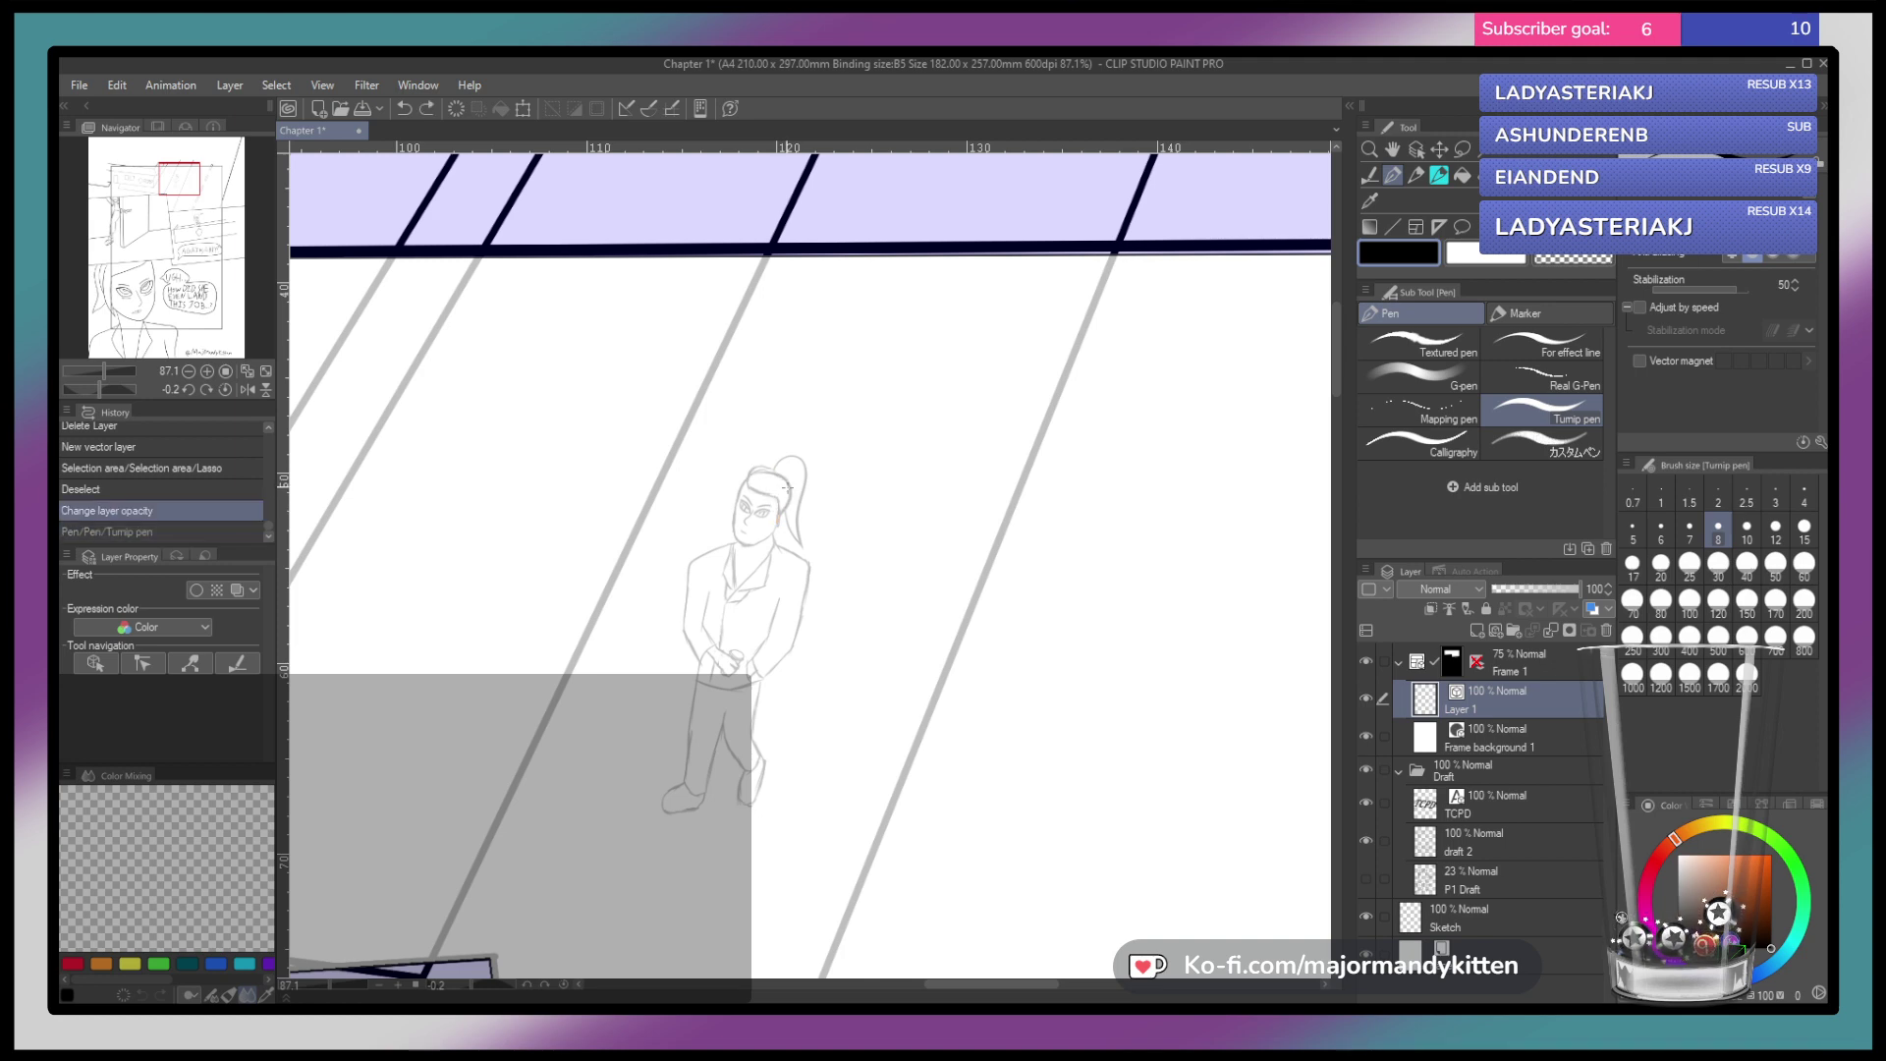
mouse_move(785, 507)
left_mouse_down()
mouse_move(760, 468)
mouse_move(751, 483)
left_mouse_up()
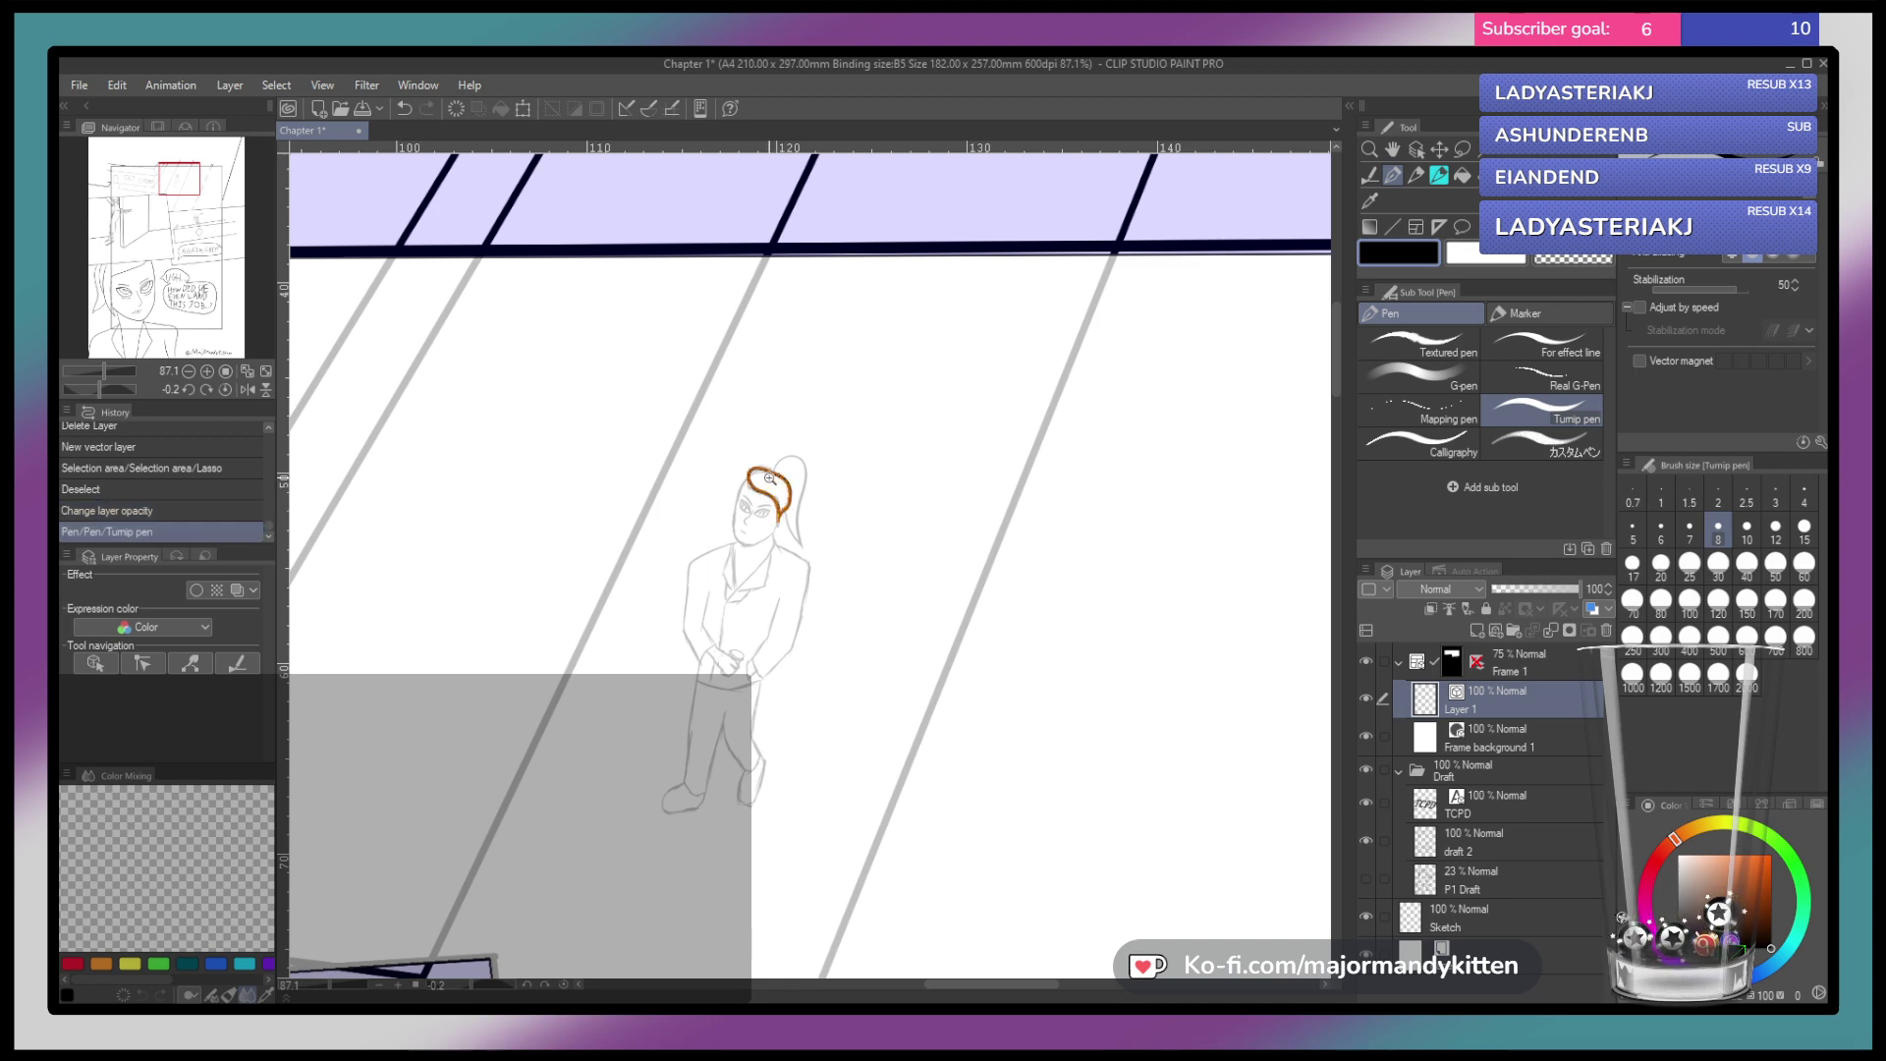
Move the control points of the inked hair outline to reshape its forehead corner and crown along the draft lines
scroll(772, 477, "up", 8)
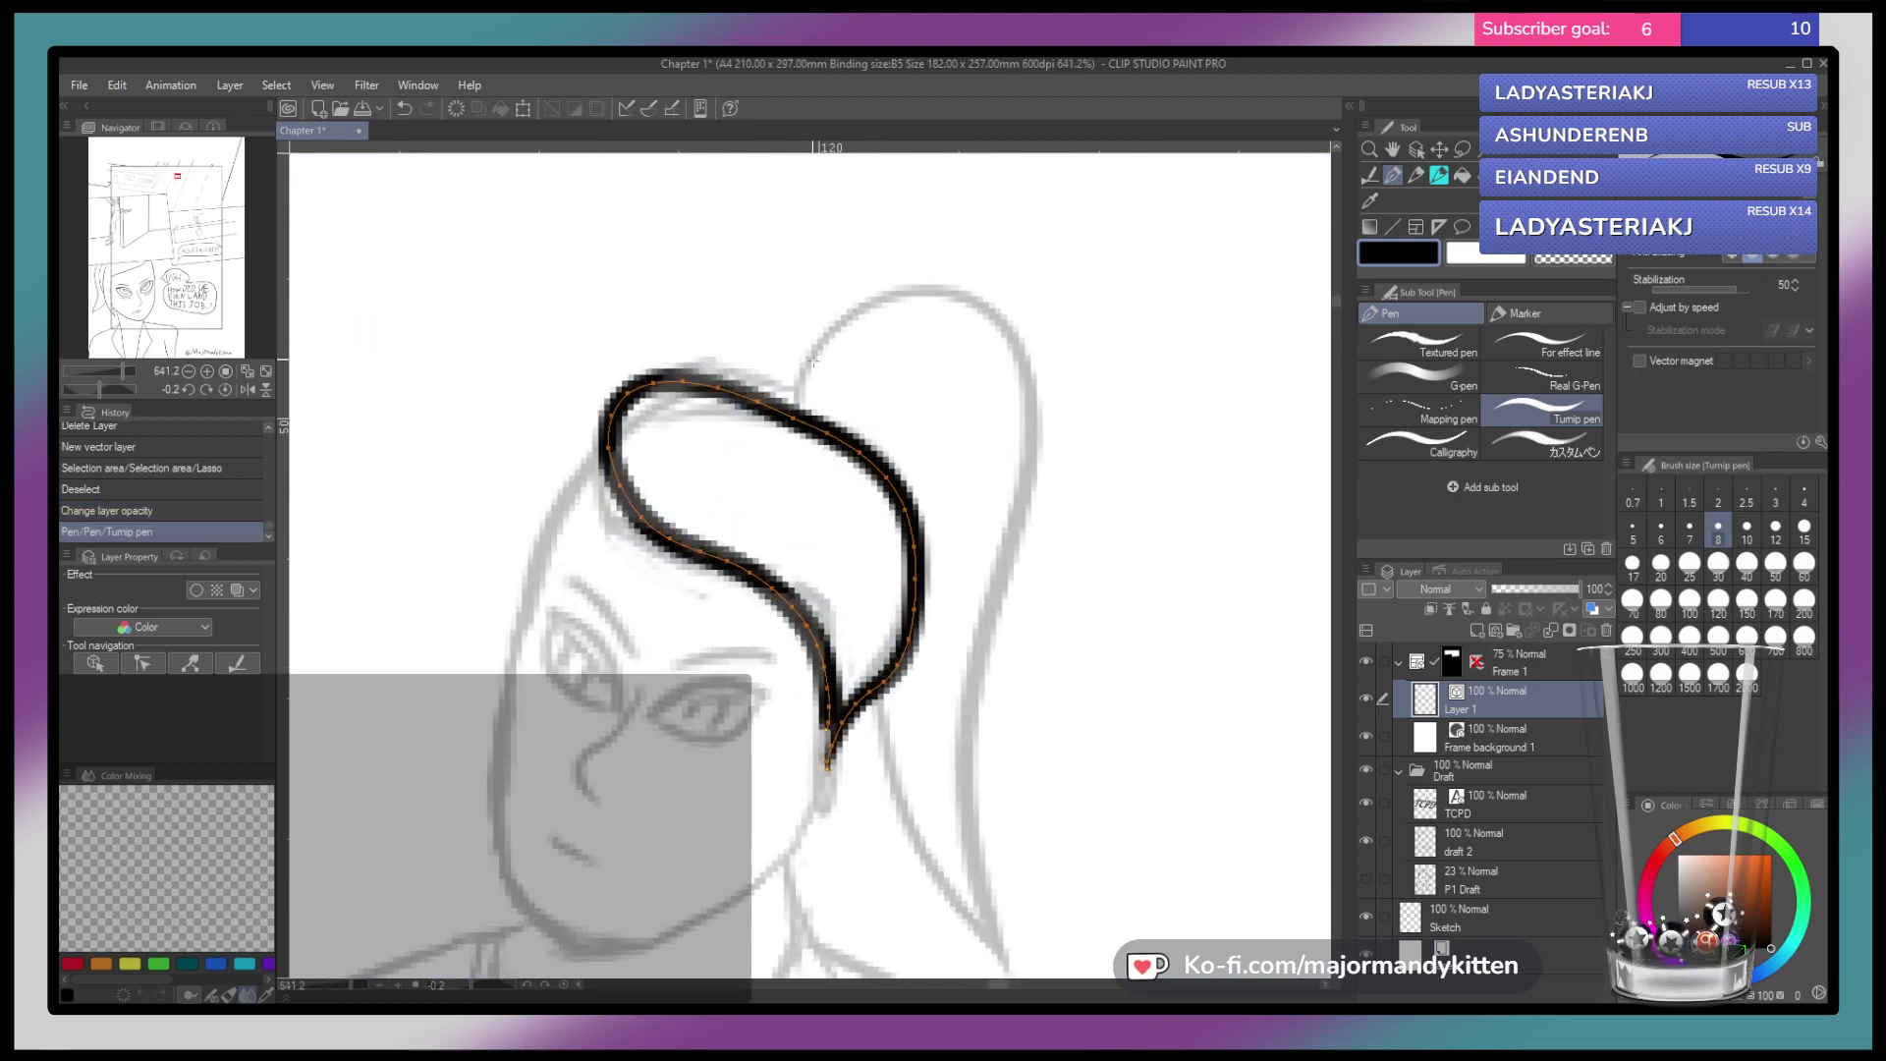
left_click(720, 391, "ctrl")
mouse_move(720, 391)
left_mouse_down()
mouse_move(653, 383)
mouse_move(652, 411)
mouse_move(613, 434)
mouse_move(607, 472)
mouse_move(643, 538)
left_mouse_up()
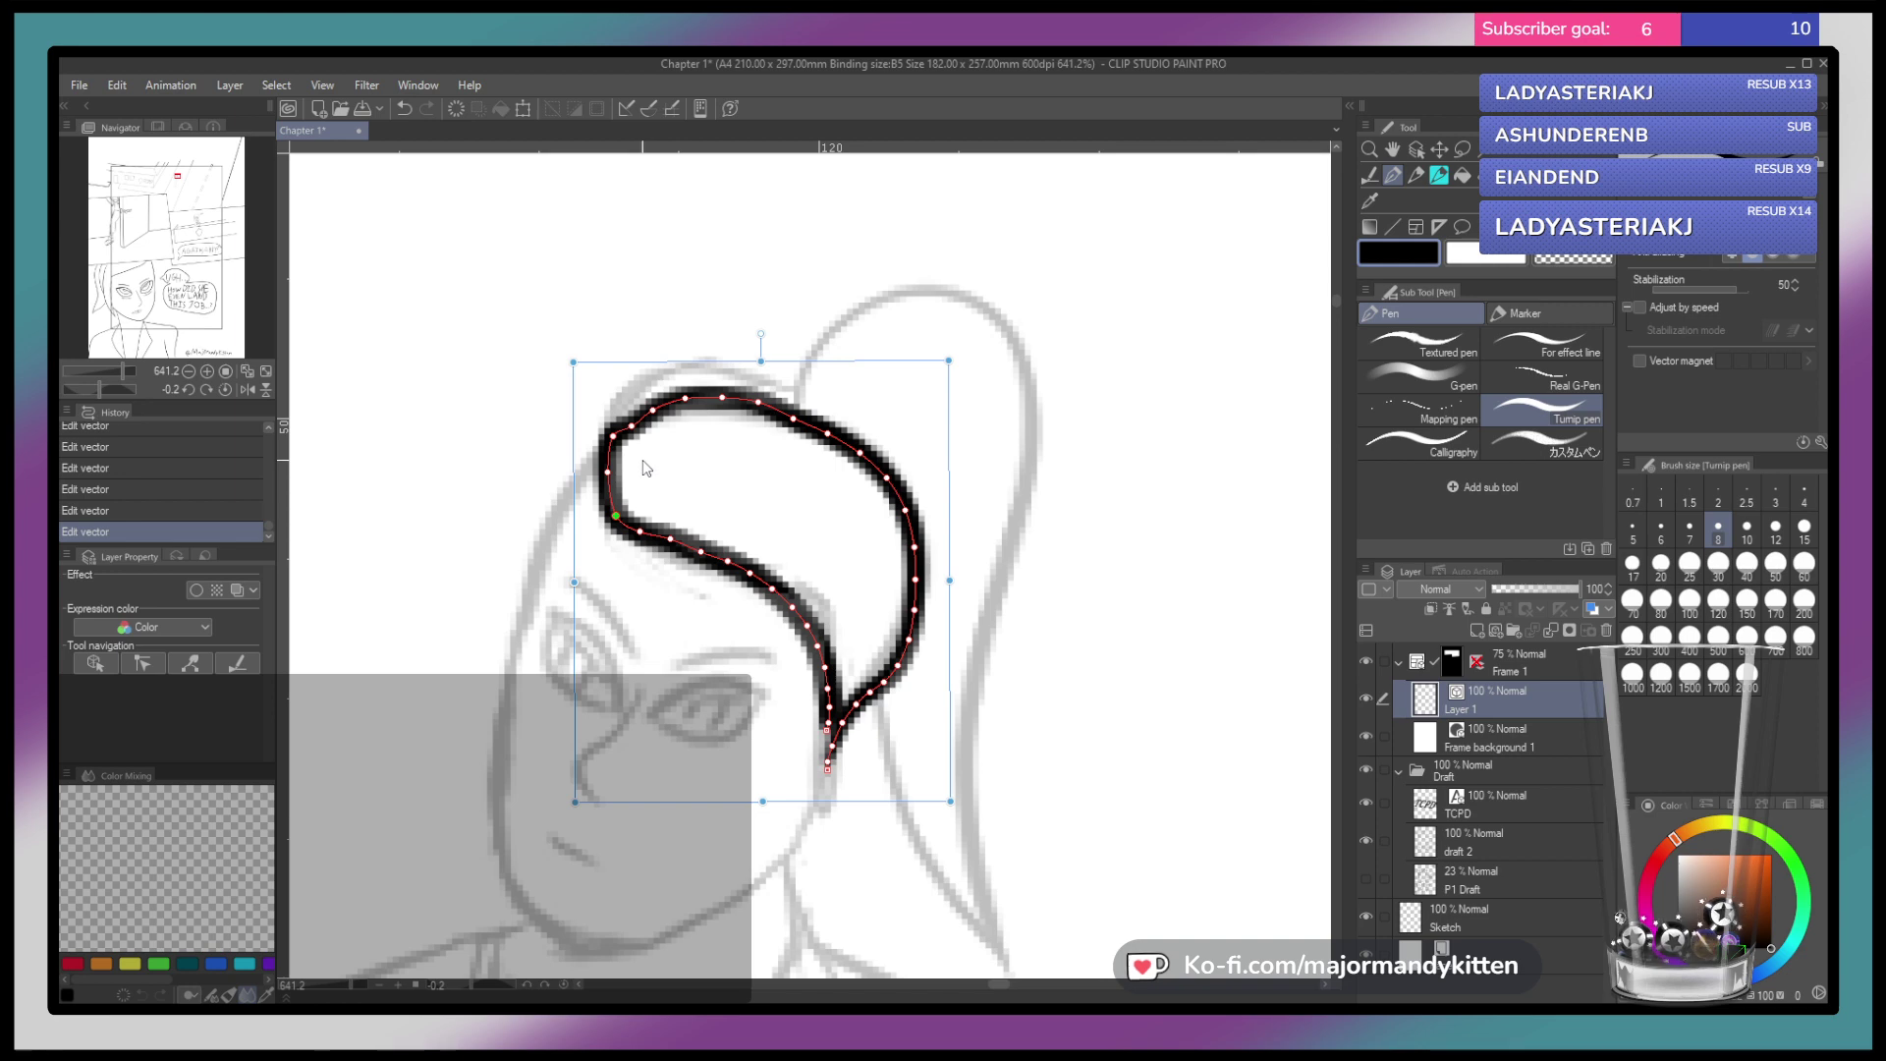
key("Escape")
left_click_drag(635, 429, 638, 416)
key("ctrl+z")
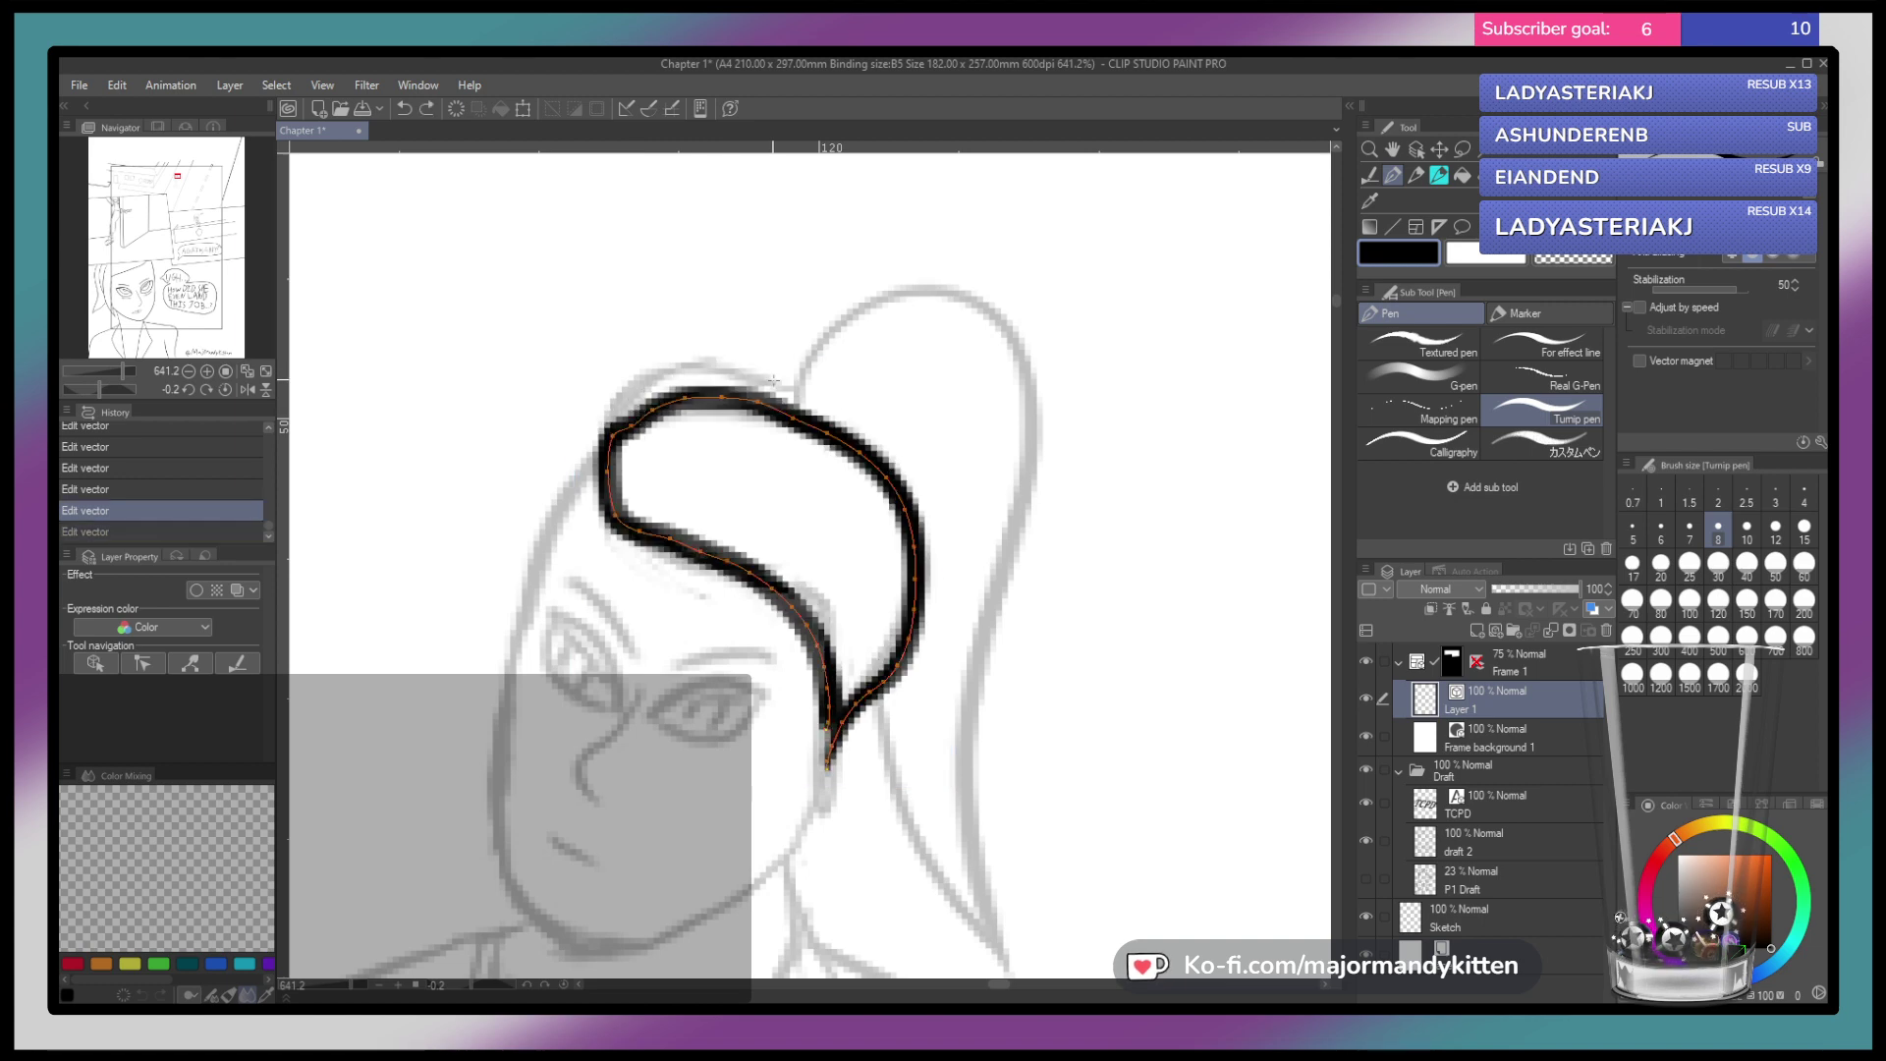
left_click(687, 398)
mouse_move(685, 397)
left_mouse_down()
mouse_move(735, 397)
mouse_move(634, 413)
left_mouse_up()
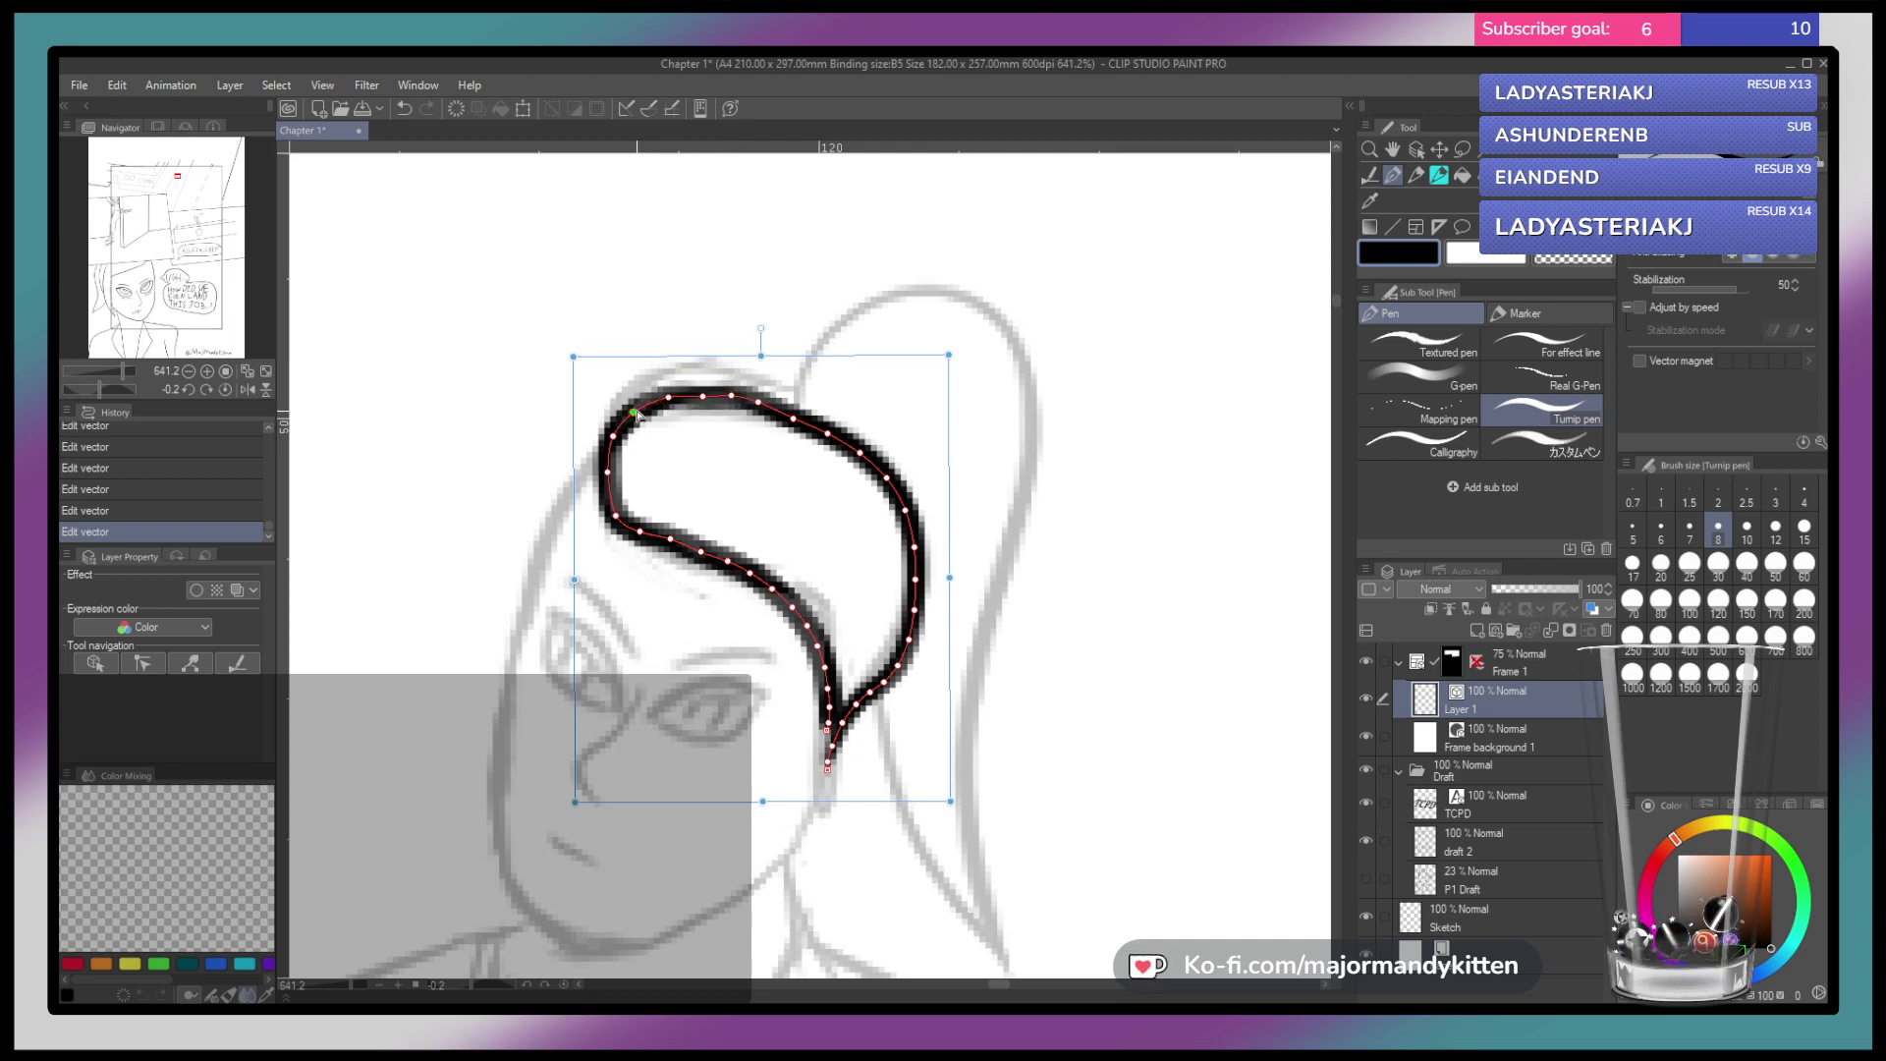
key("ctrl")
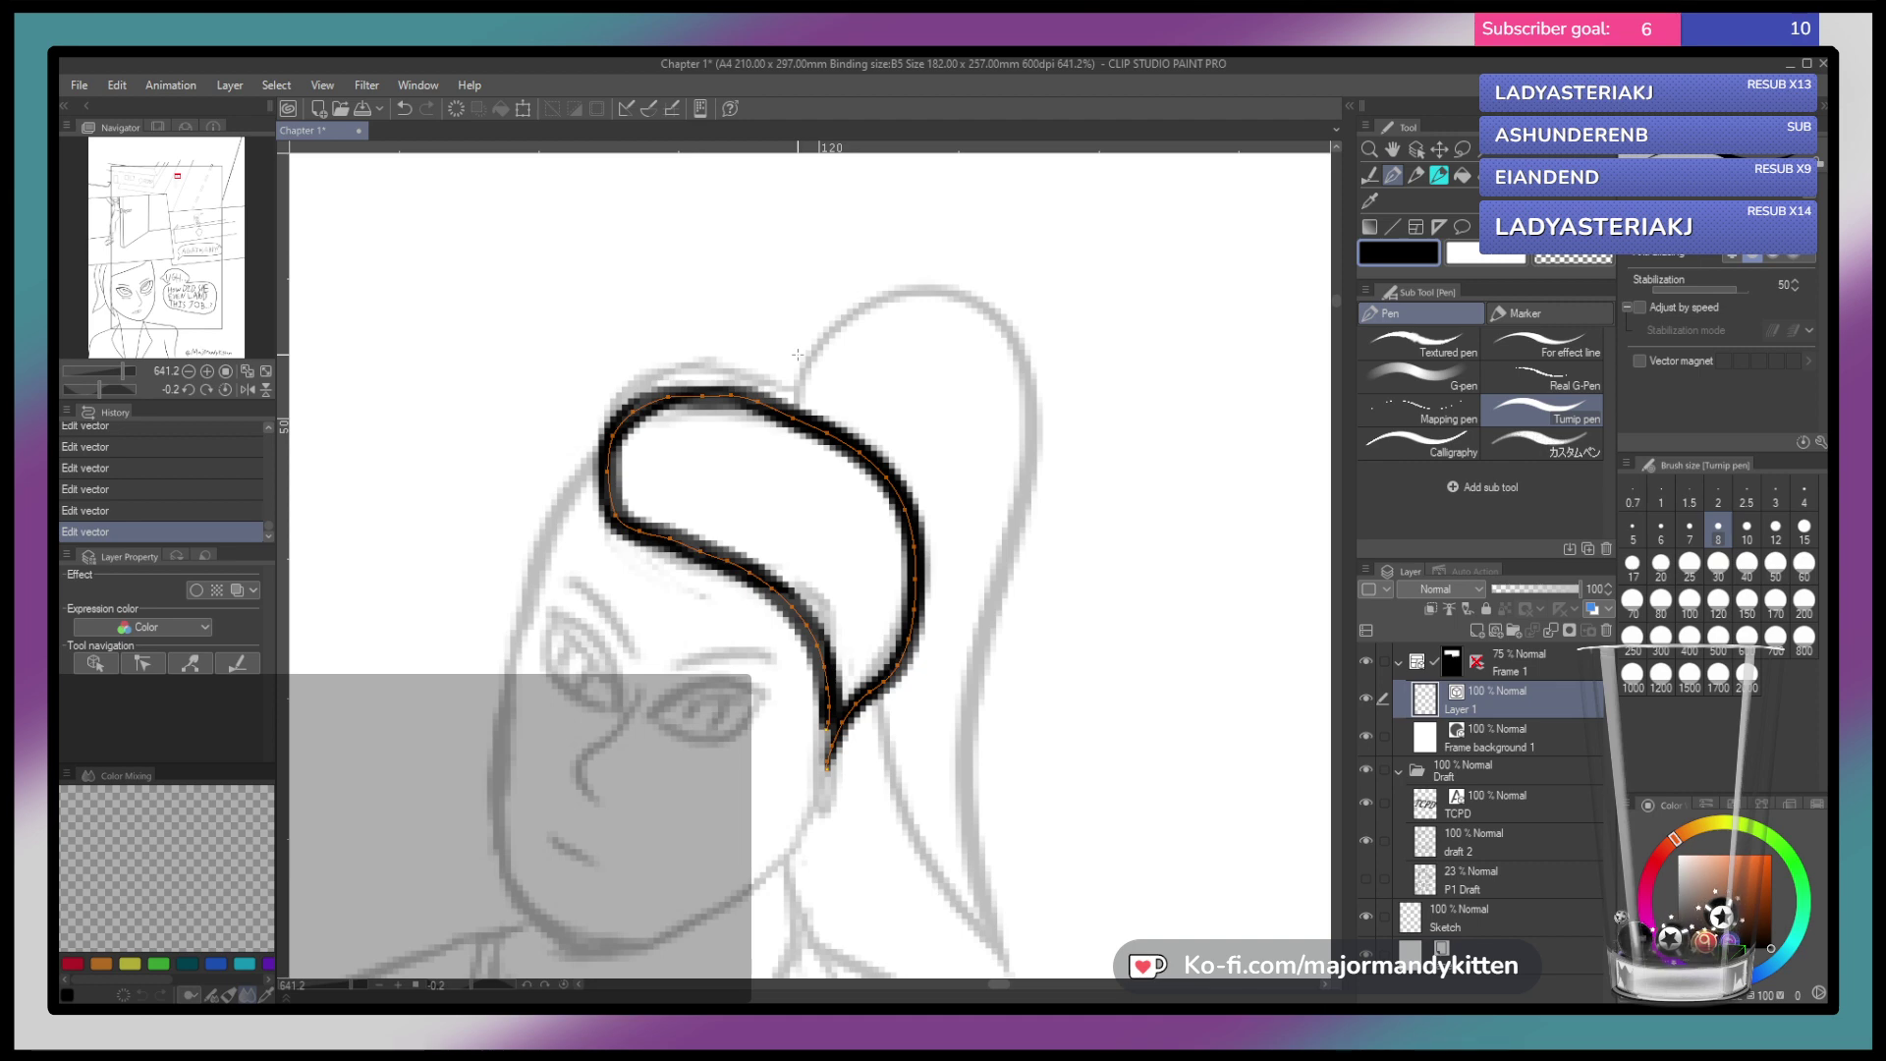
Thin out and adjust the points along the top of the hair outline with the Control point tool
left_click(1372, 175)
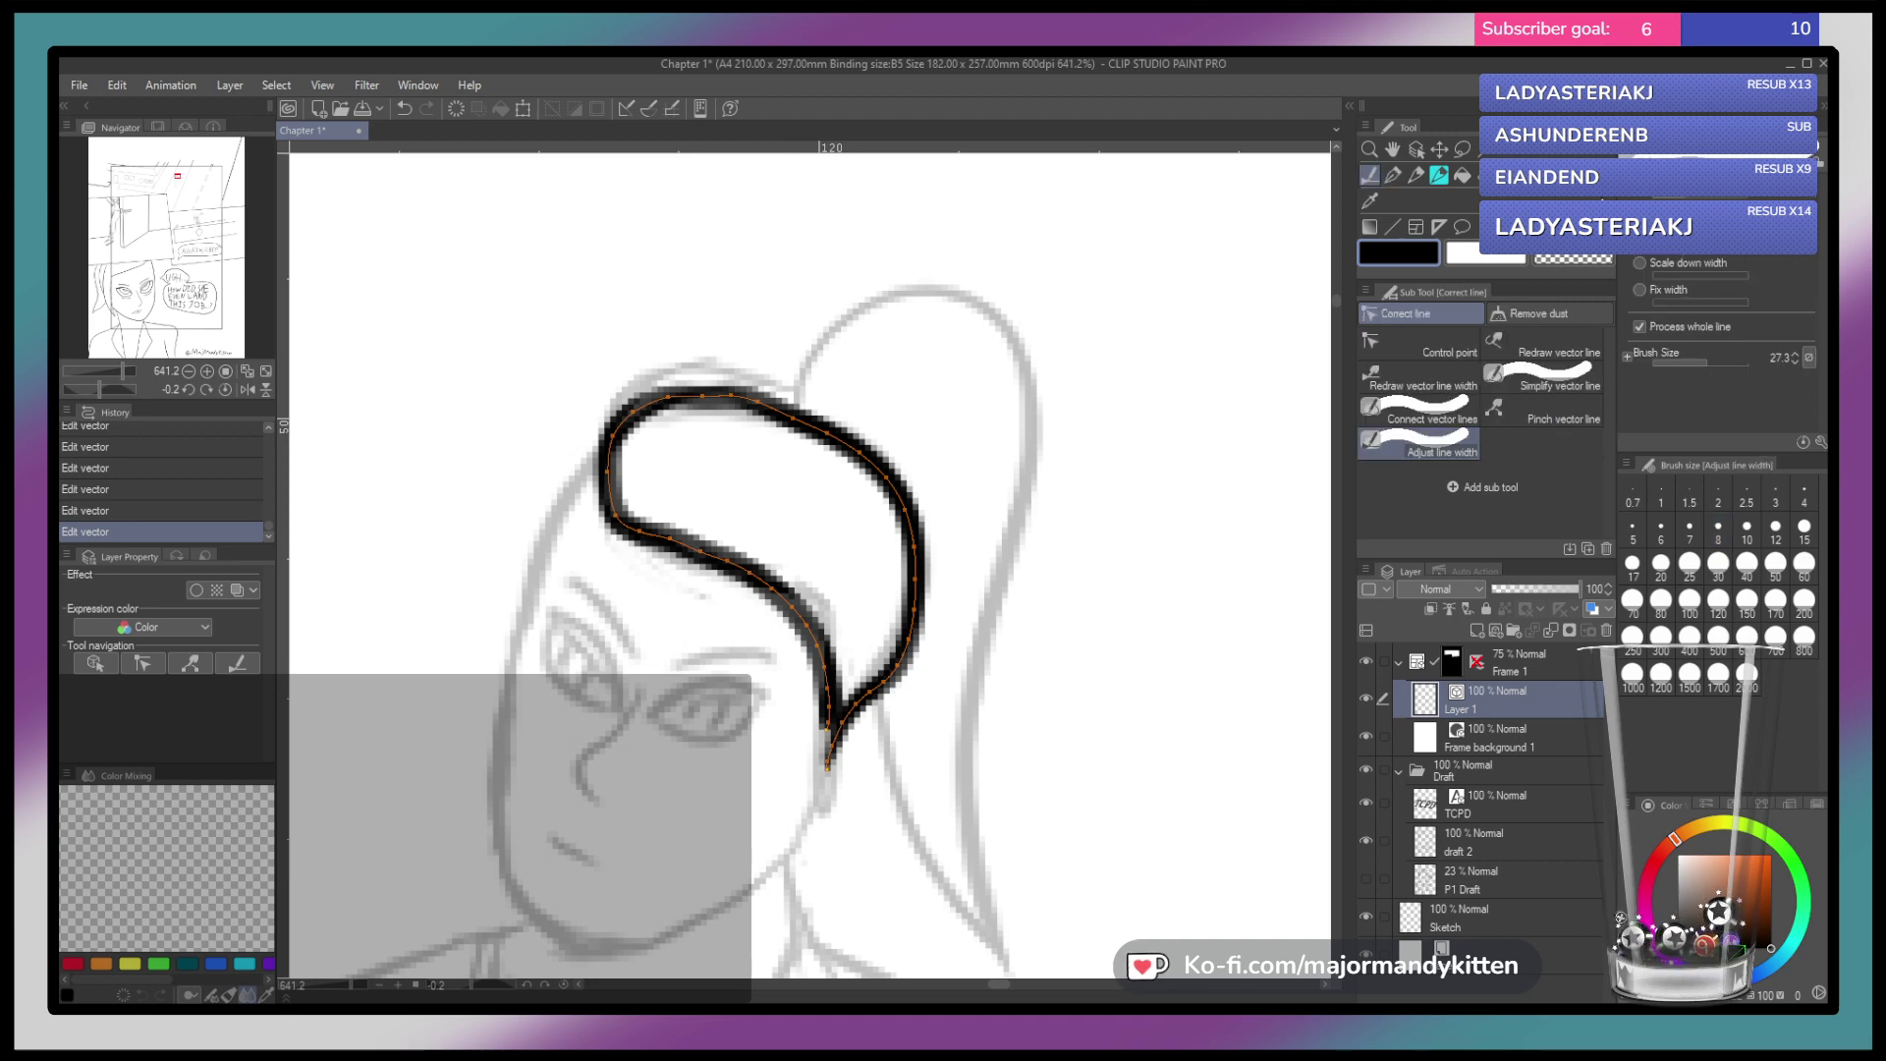
left_click(1442, 338)
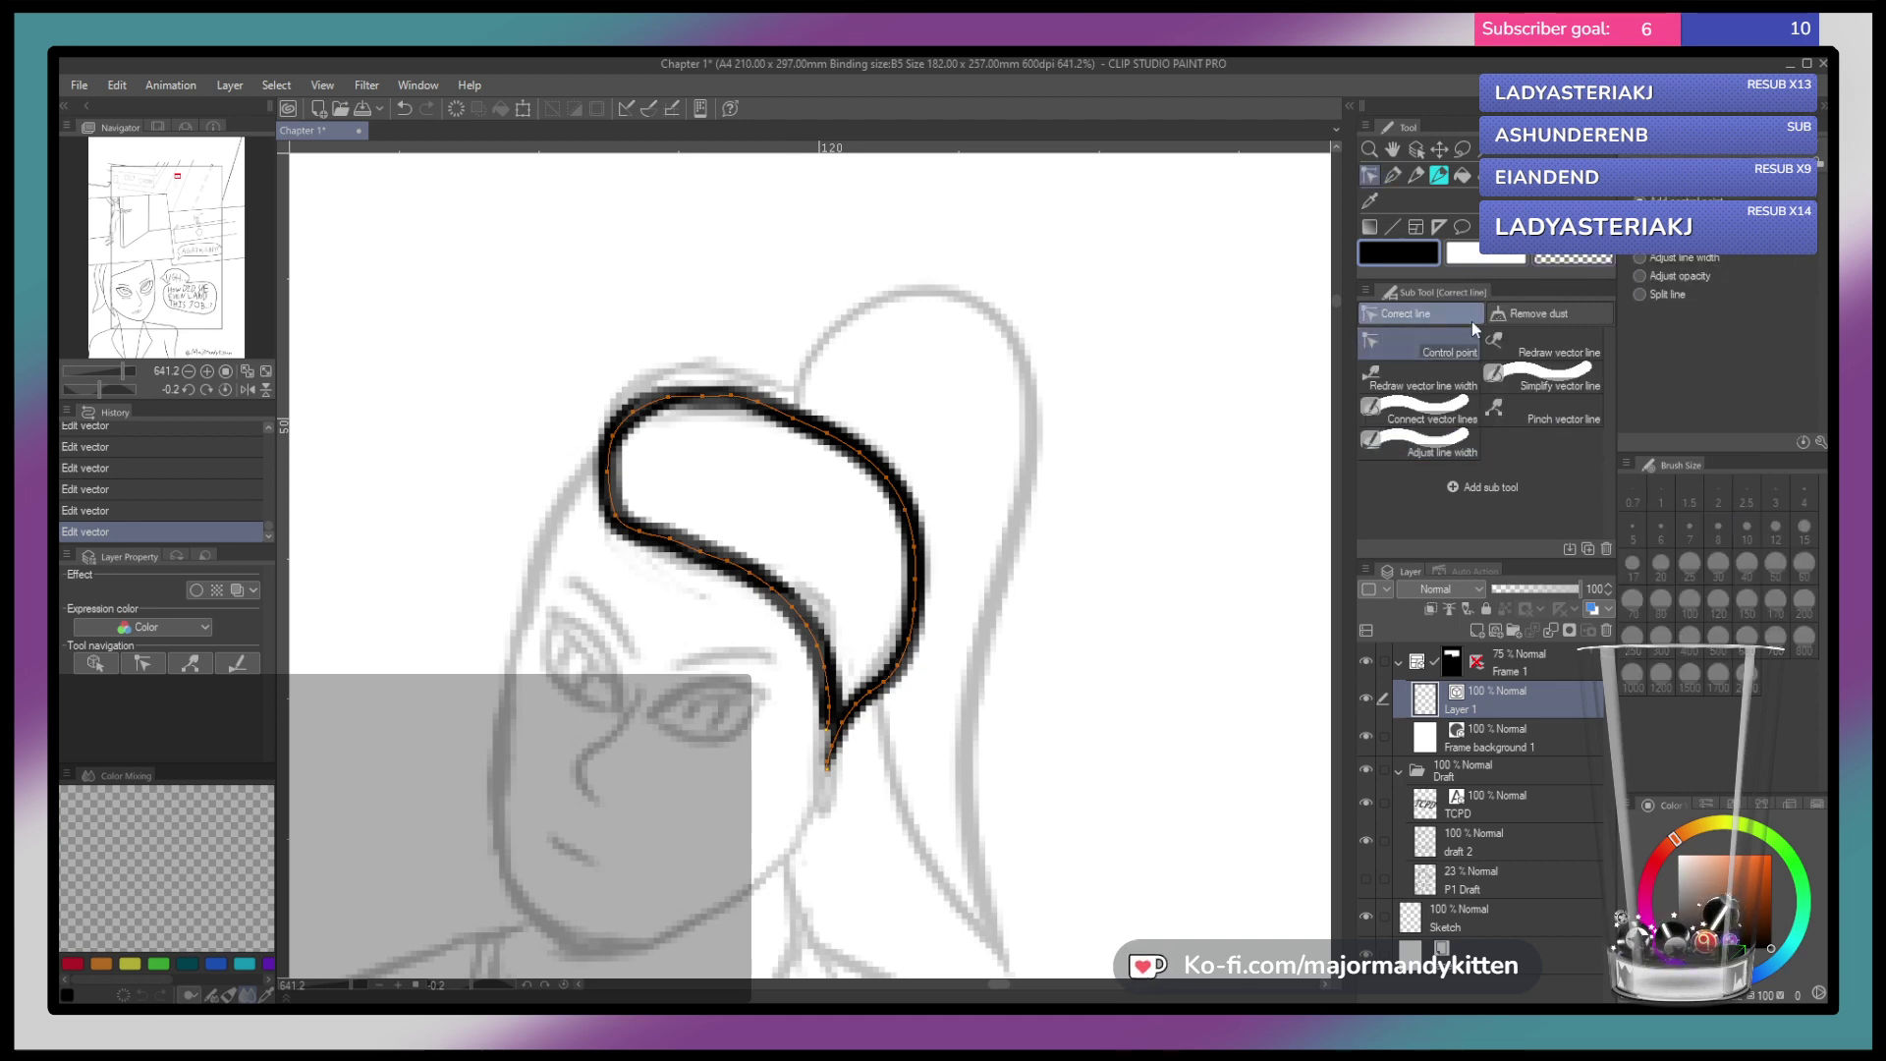
left_click(730, 394)
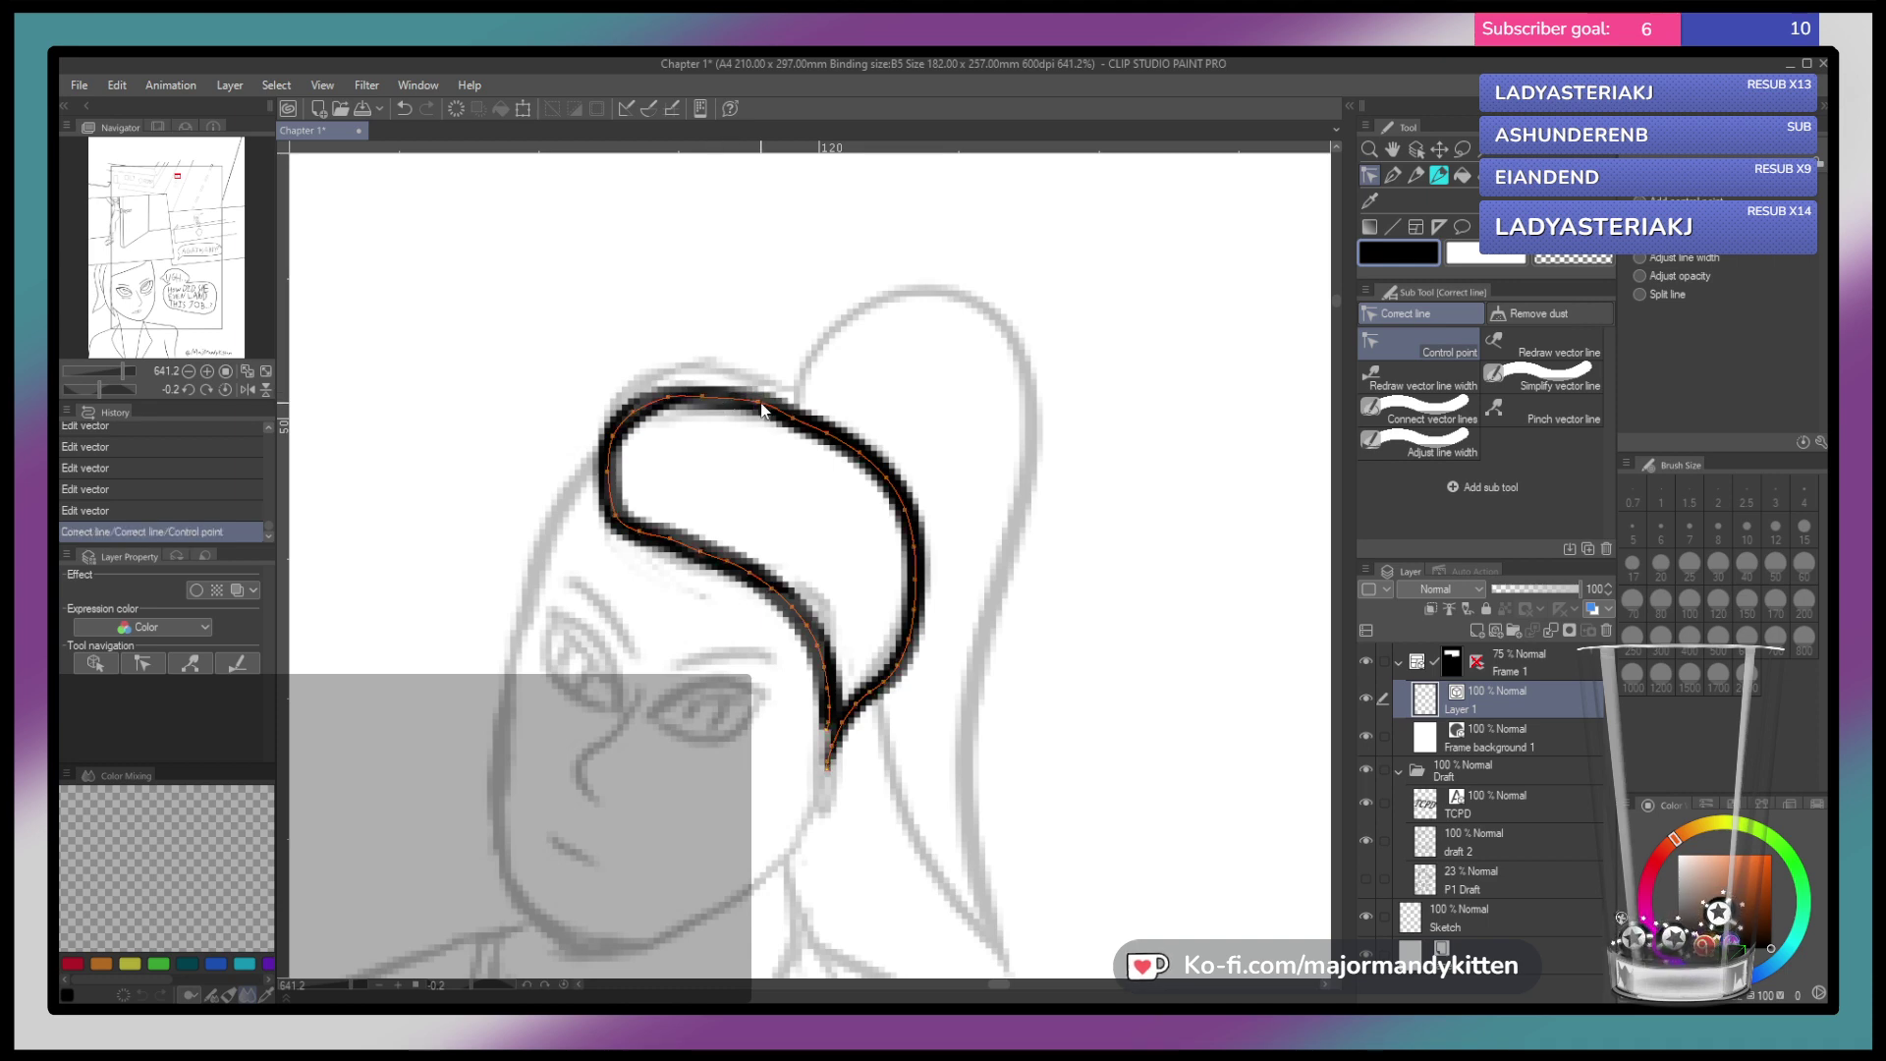
left_click(761, 403)
left_click_drag(706, 396, 711, 392)
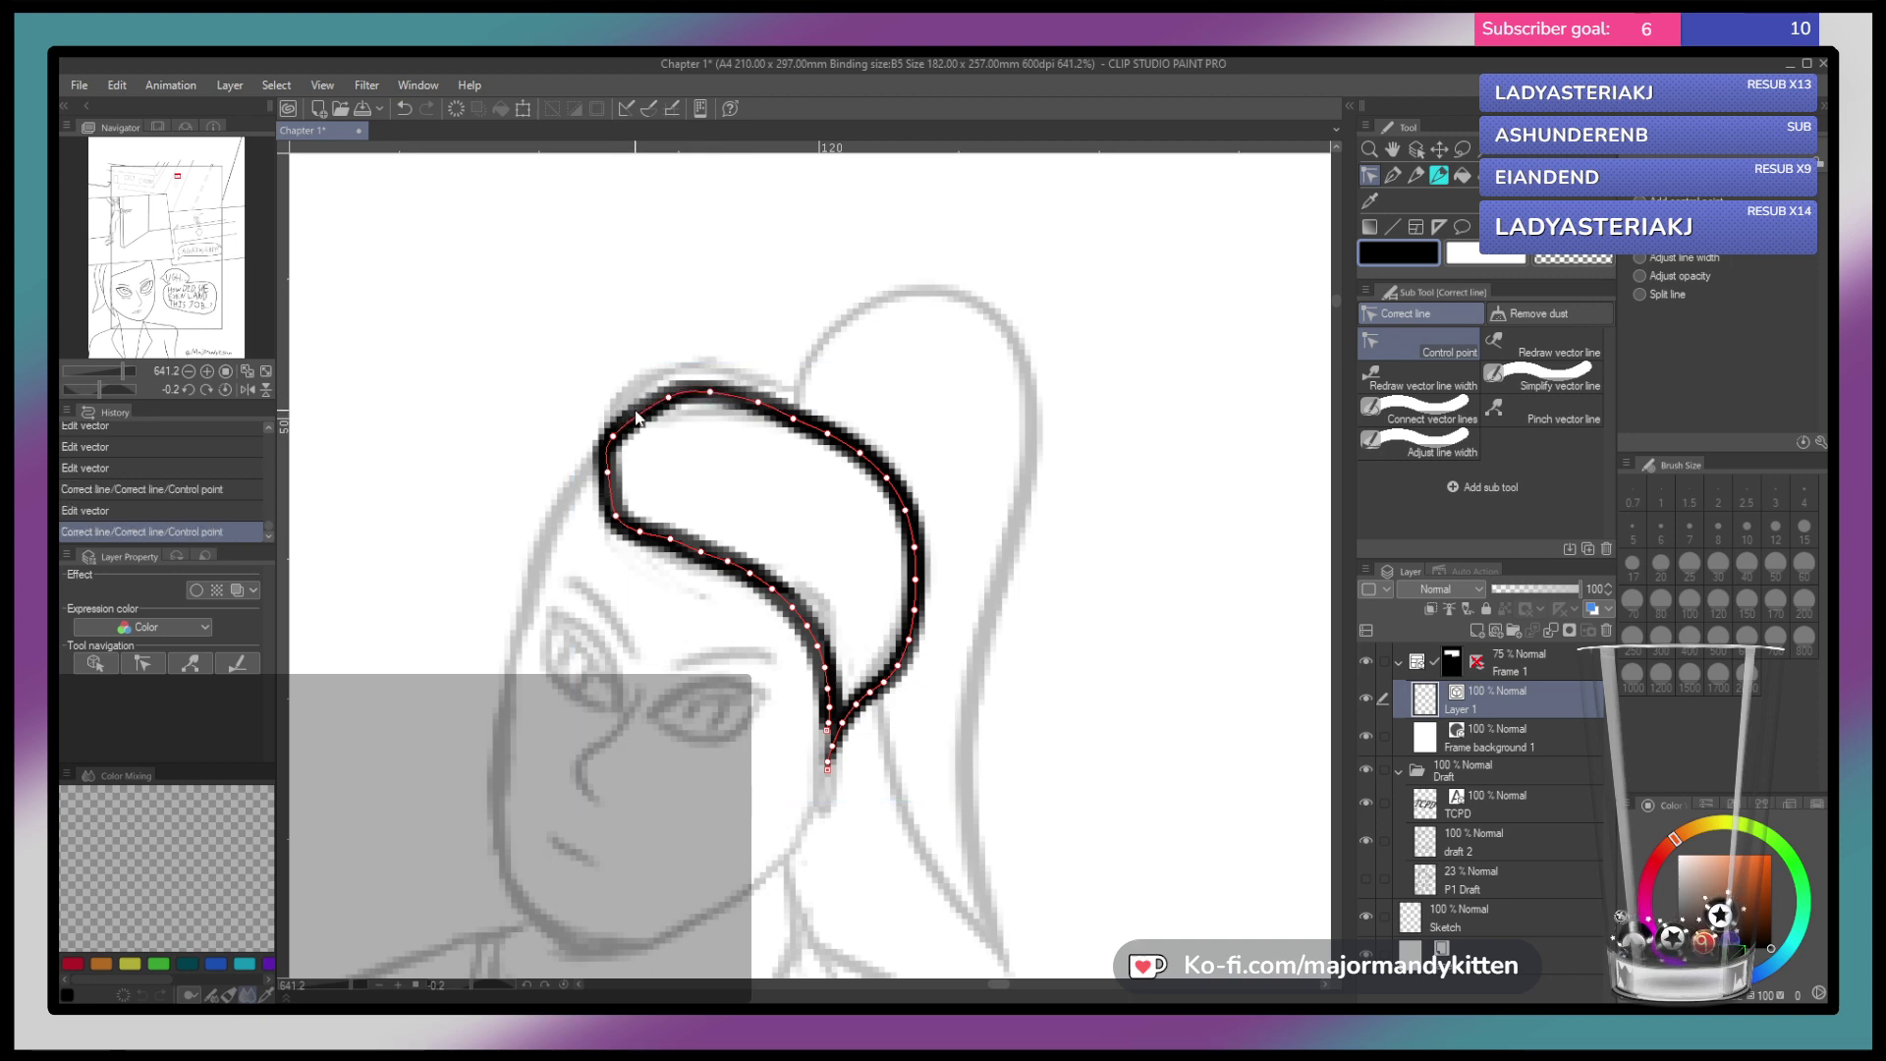
left_click(667, 403)
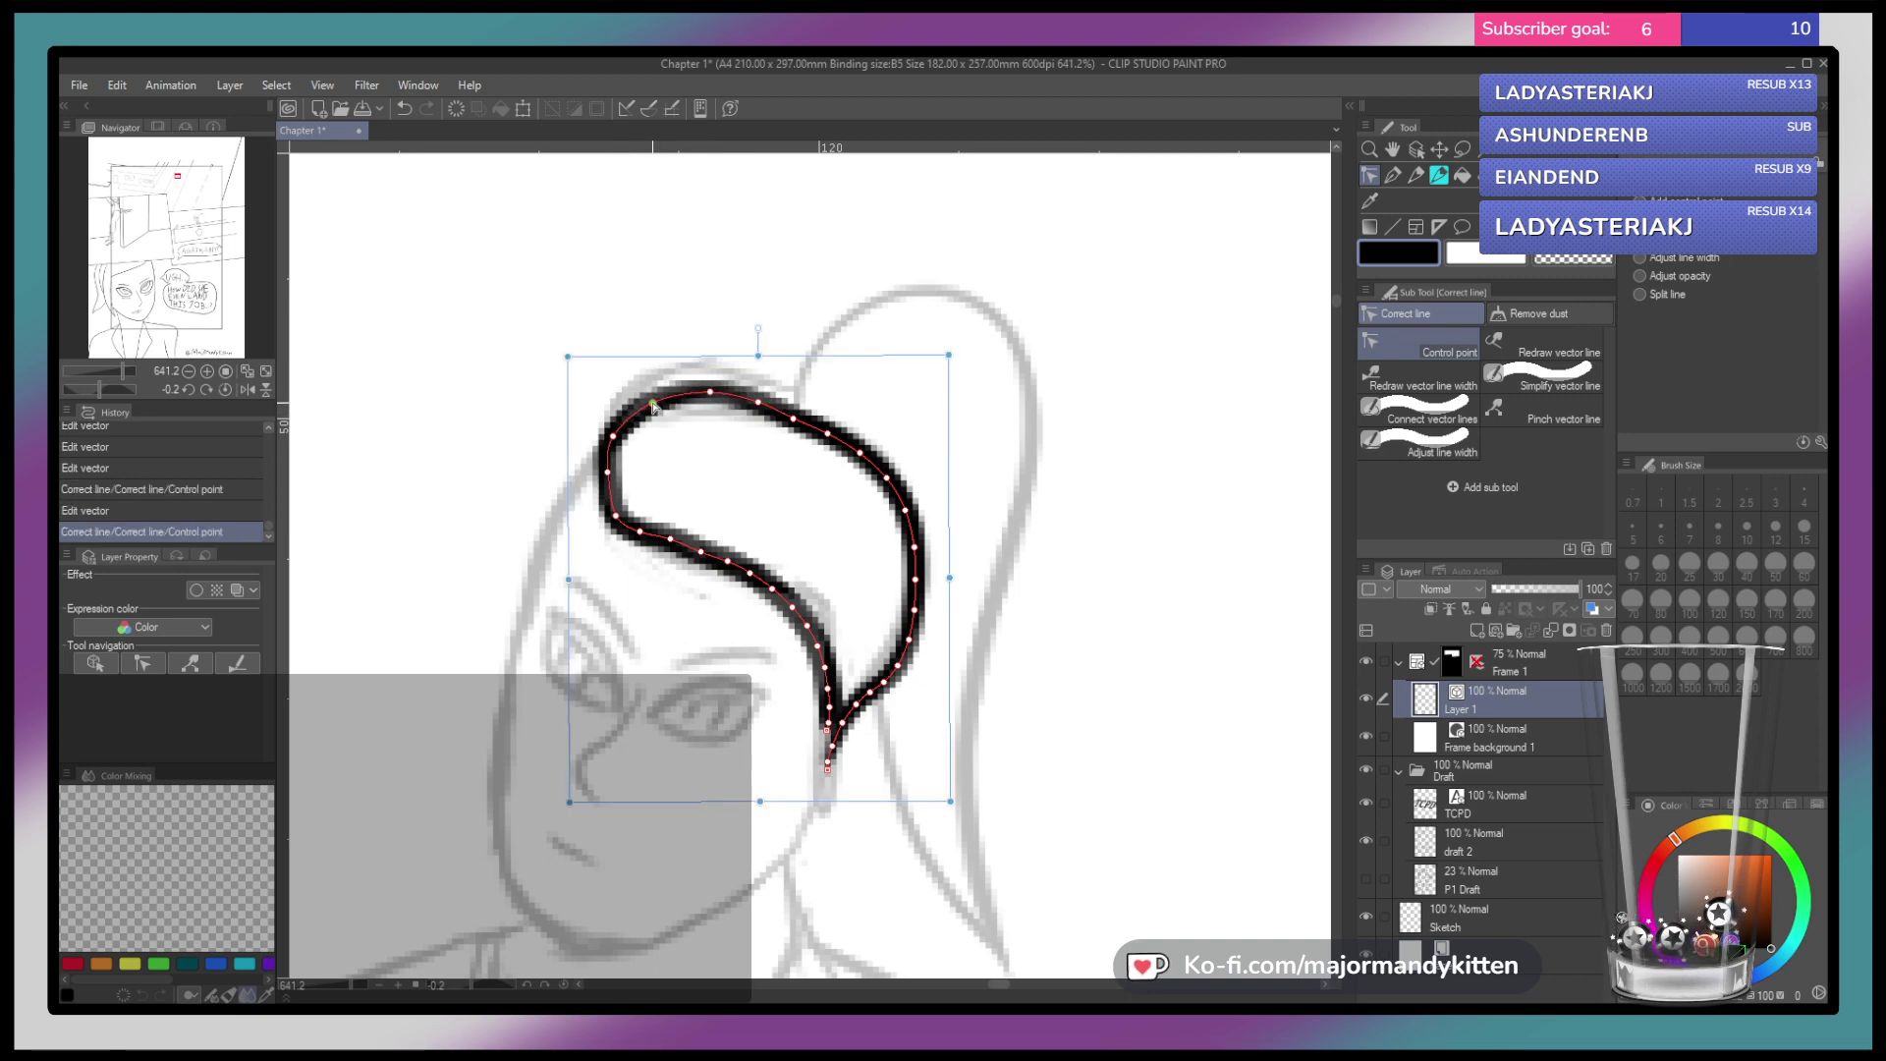
Reposition the remaining control points around the forehead edge and crown to round the hair outline into a smooth curve
left_click(654, 404)
left_click_drag(713, 394, 703, 398)
left_click_drag(604, 468, 608, 473)
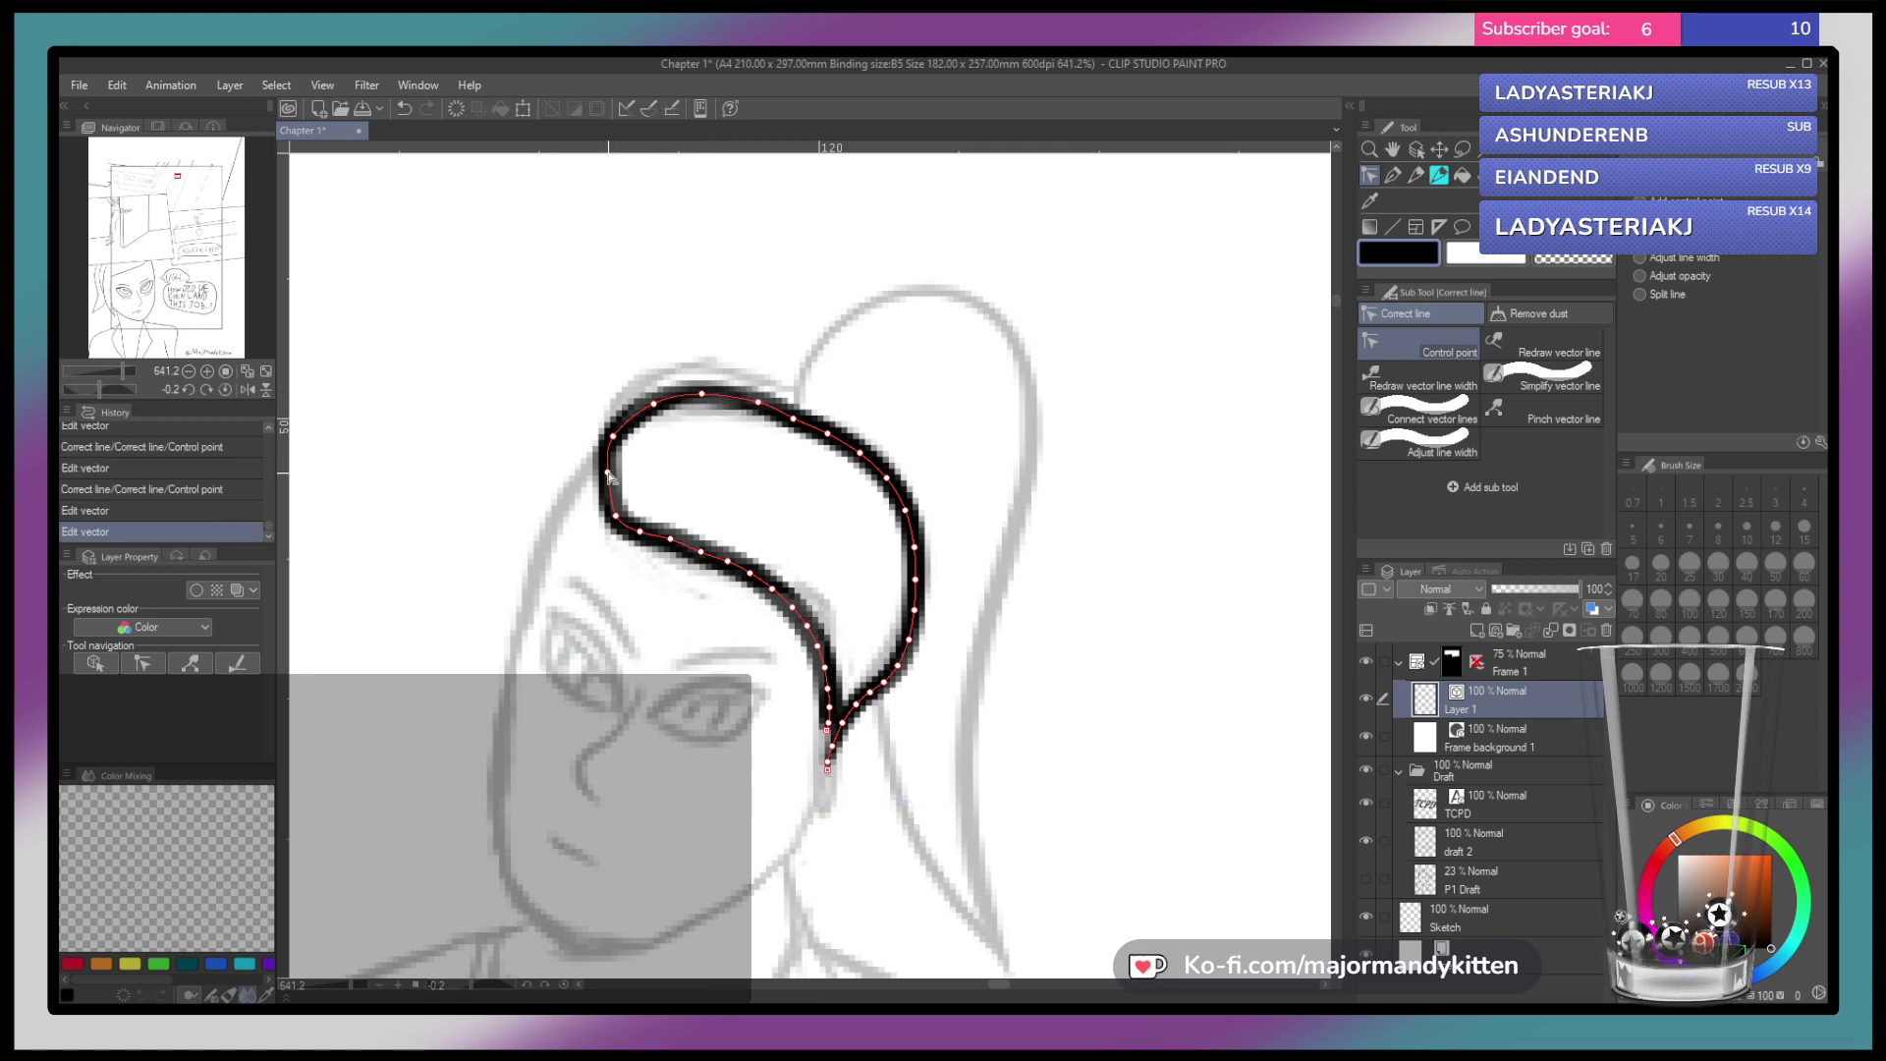
left_click(606, 477)
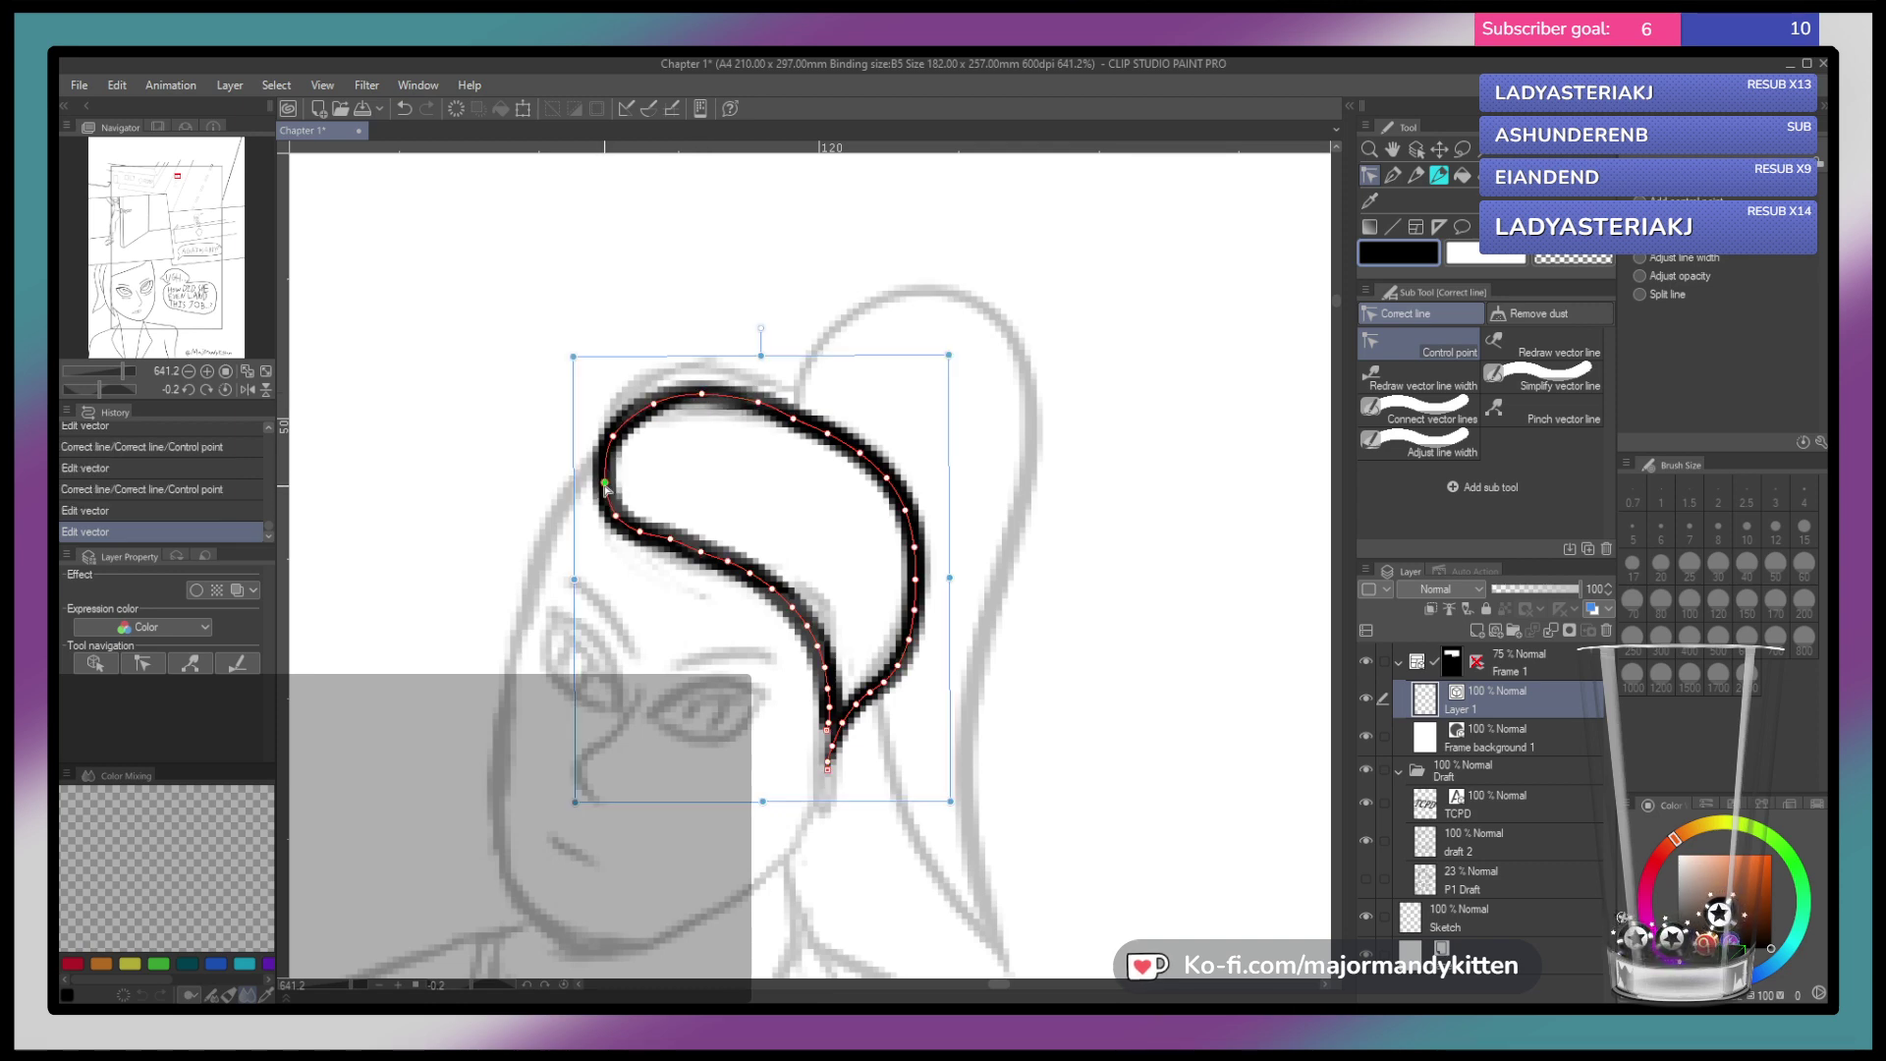
left_click_drag(605, 481, 617, 428)
left_click(793, 418)
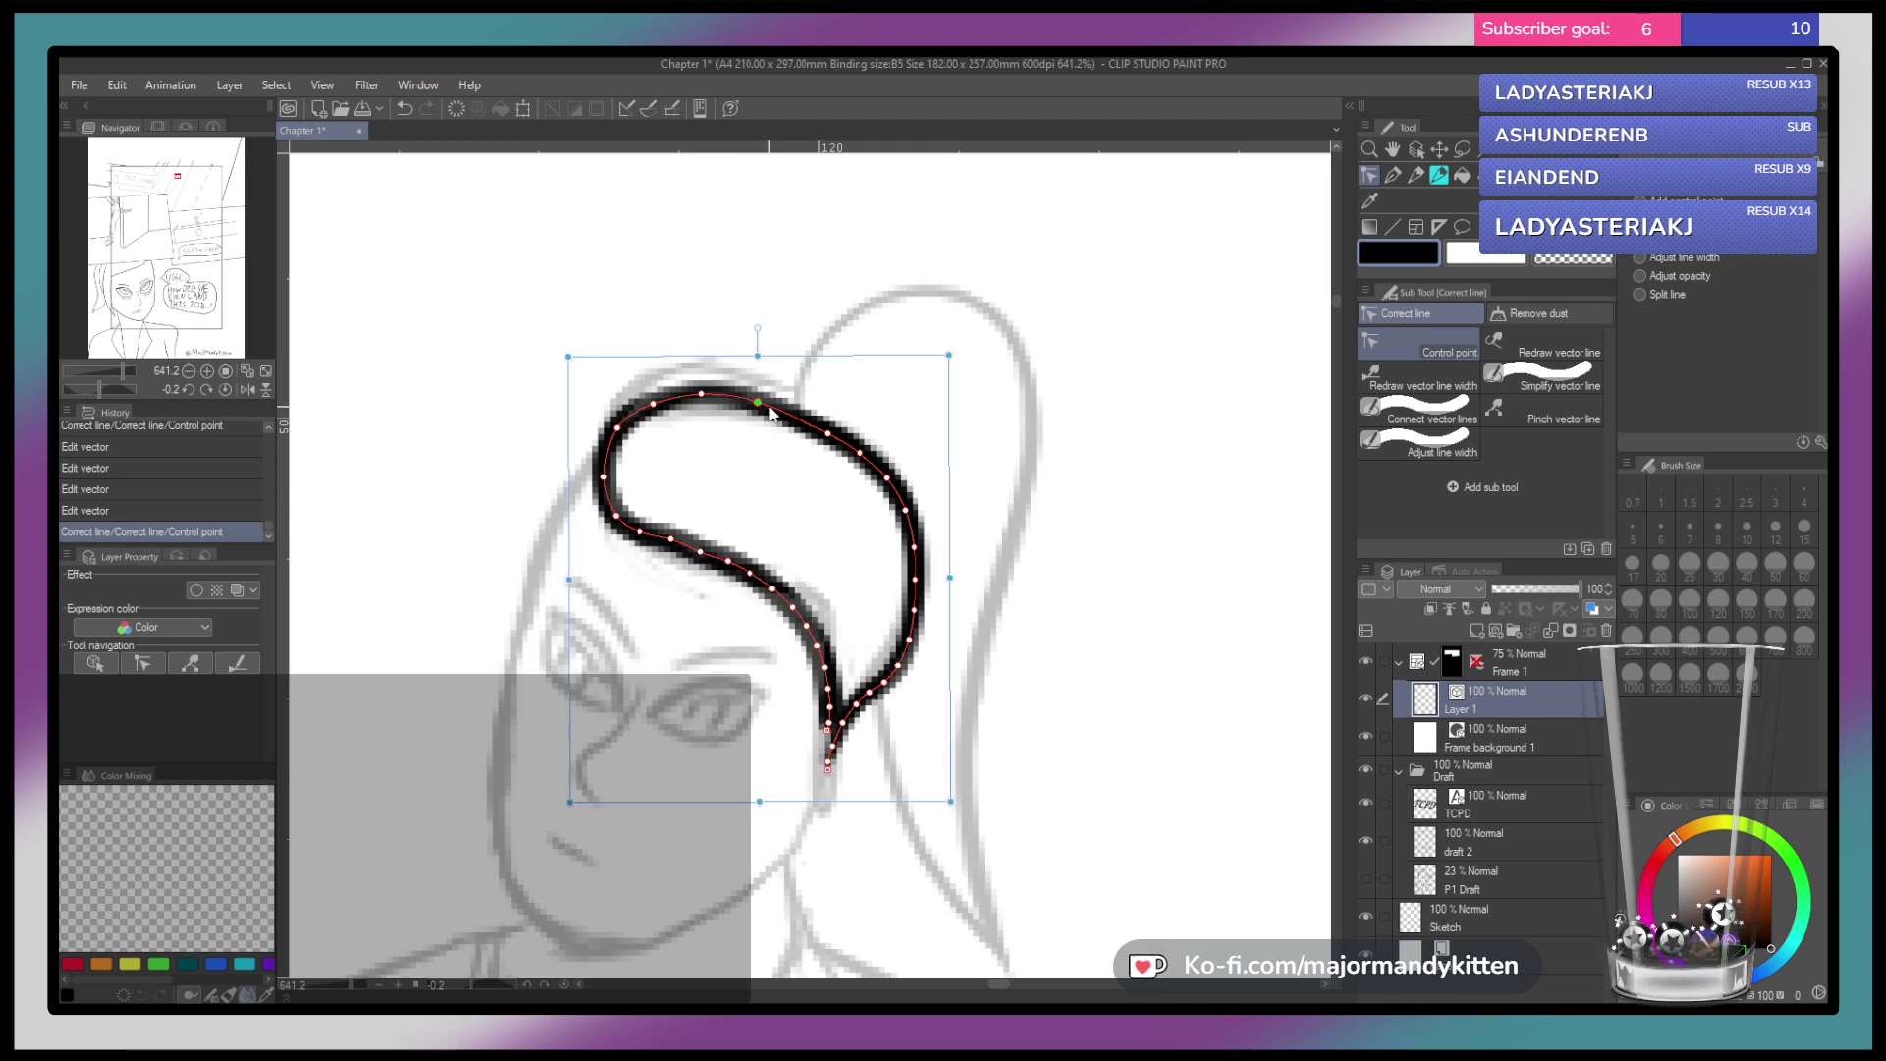
left_click_drag(760, 404, 774, 411)
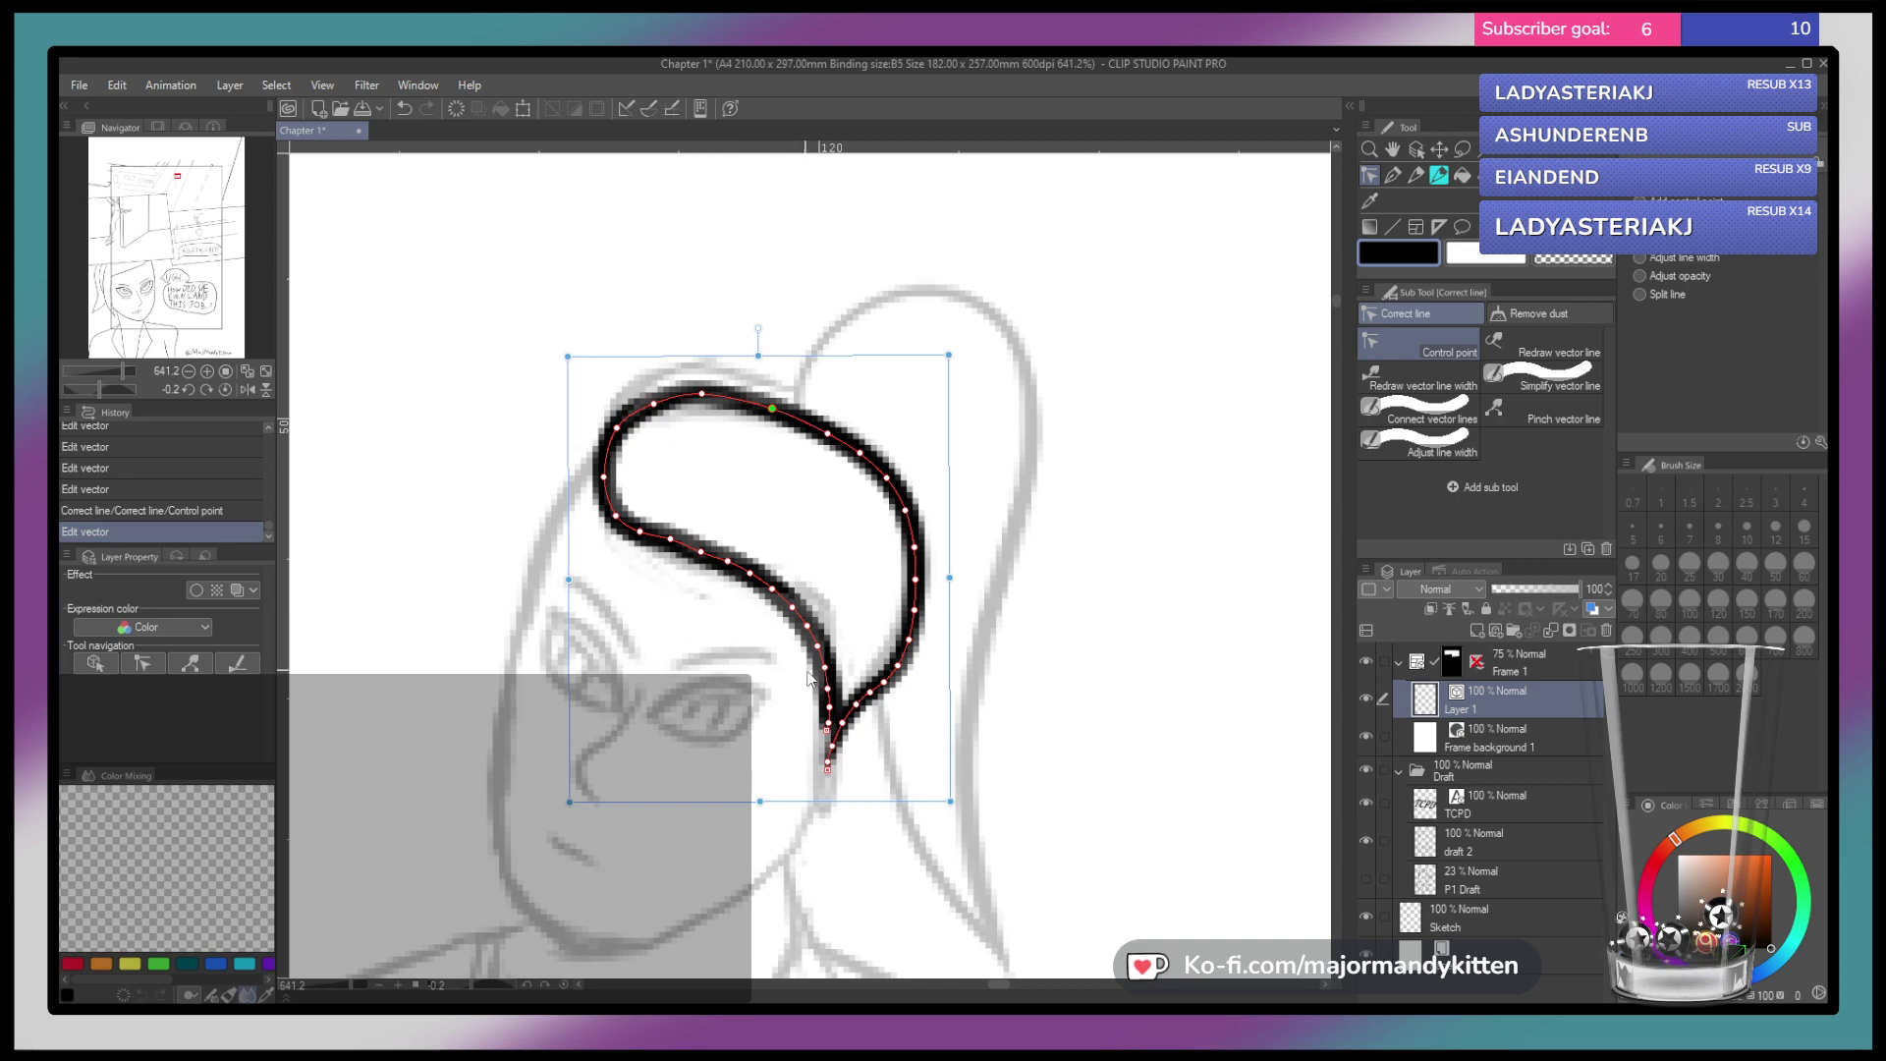
Delete surplus control points from the tip and temple side of the front hair outline
left_click_drag(823, 707, 816, 558)
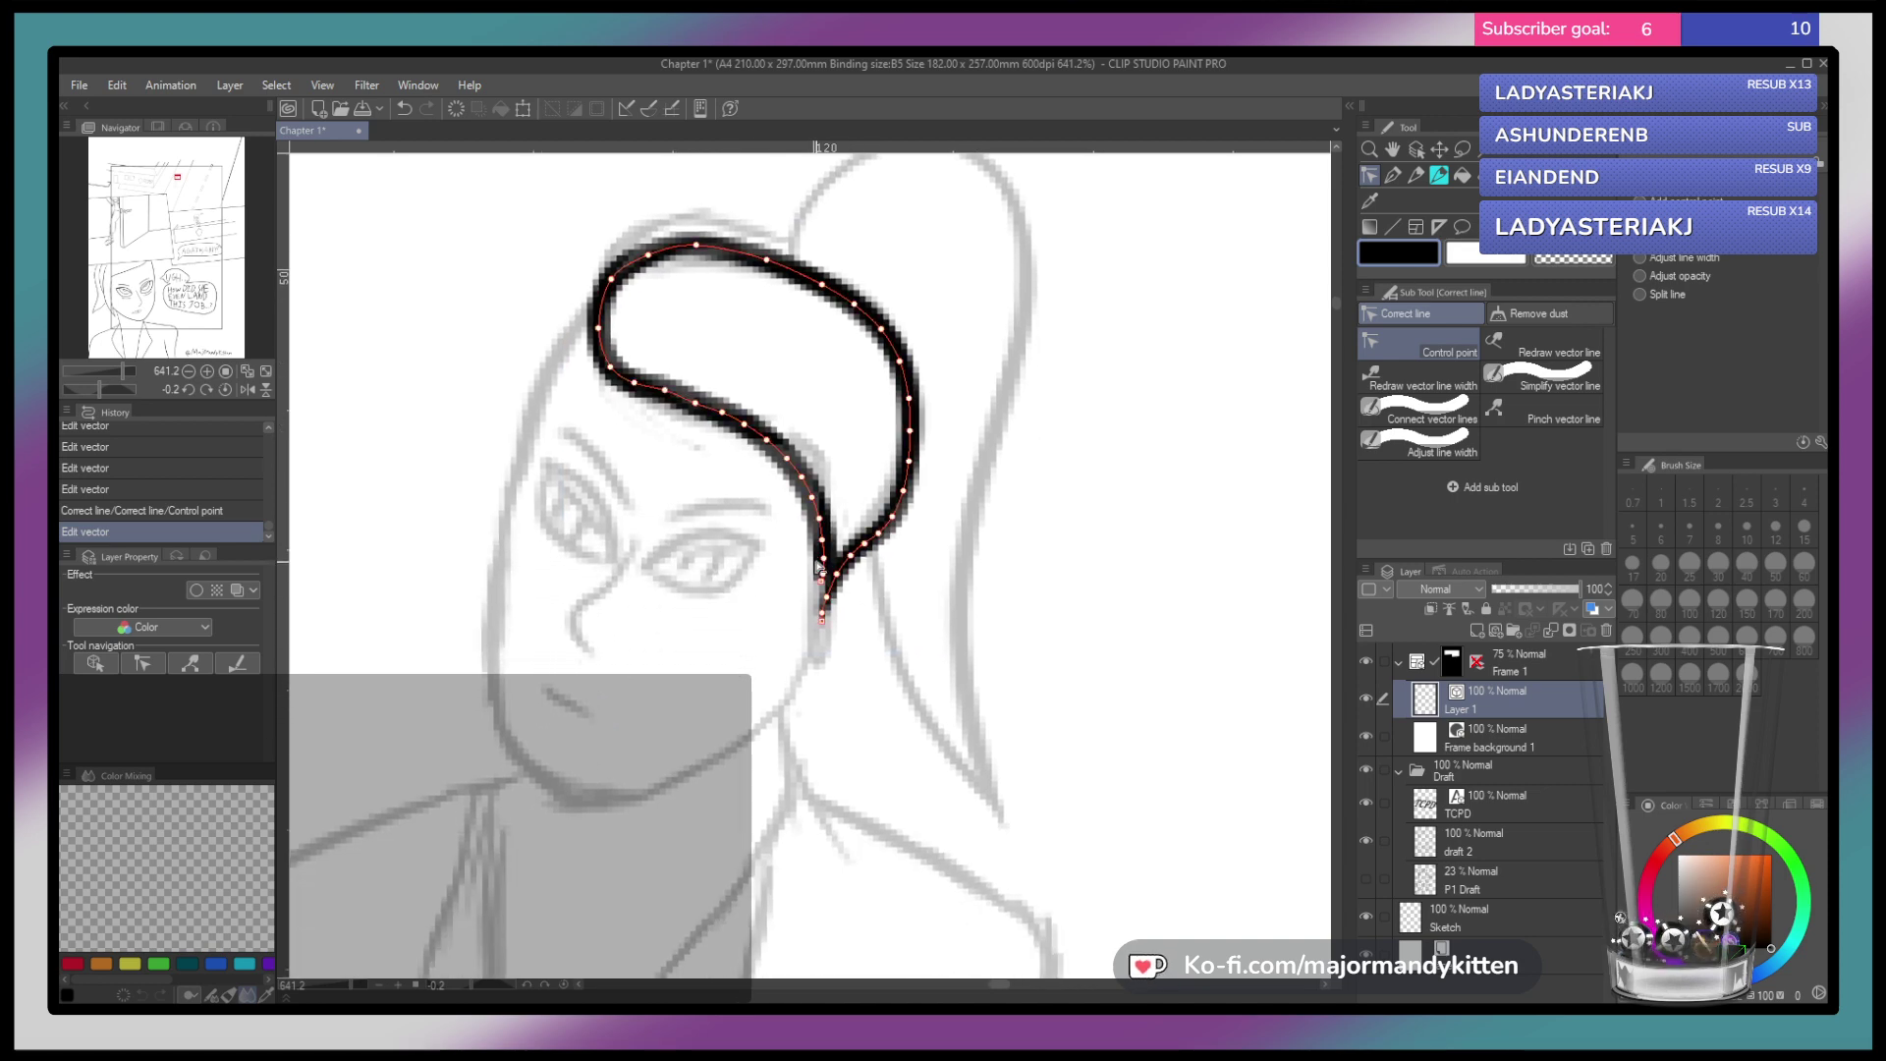
left_click(825, 584)
left_click(825, 590)
left_click(821, 602)
left_click(826, 562)
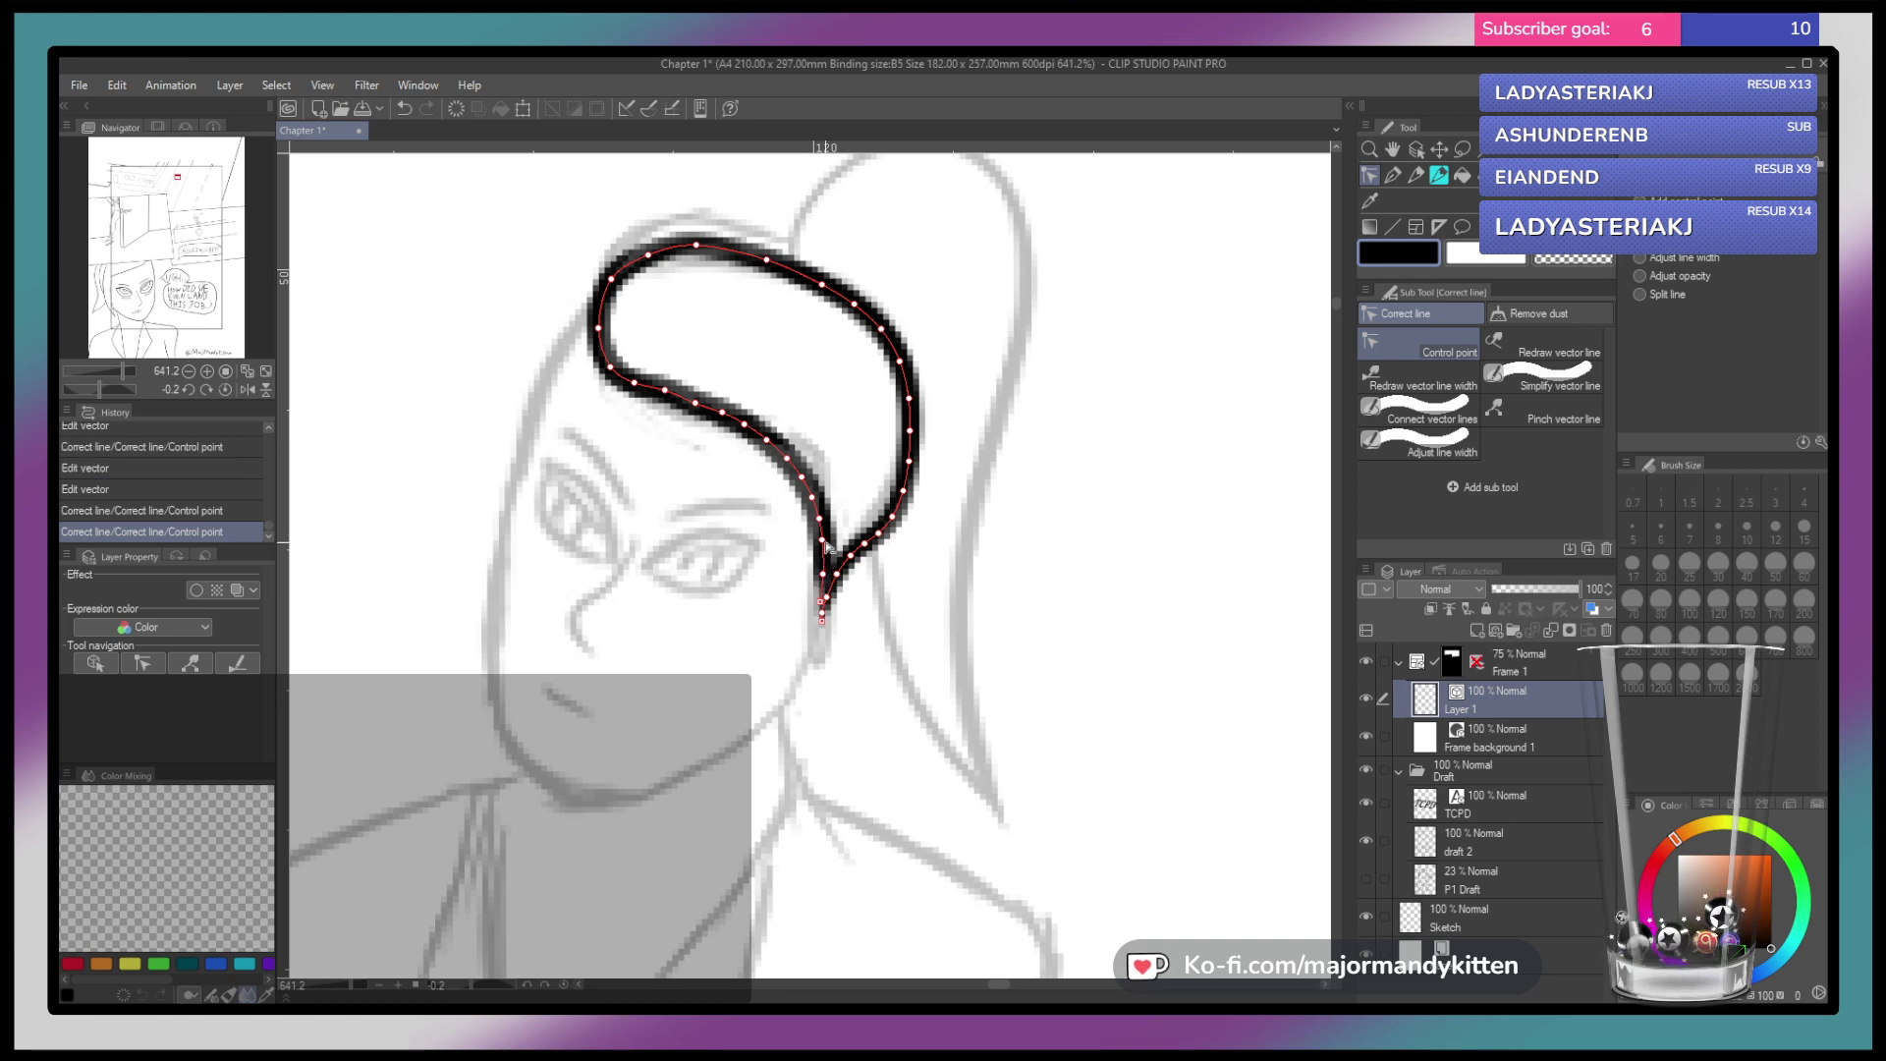
left_click(826, 522)
left_click(812, 501)
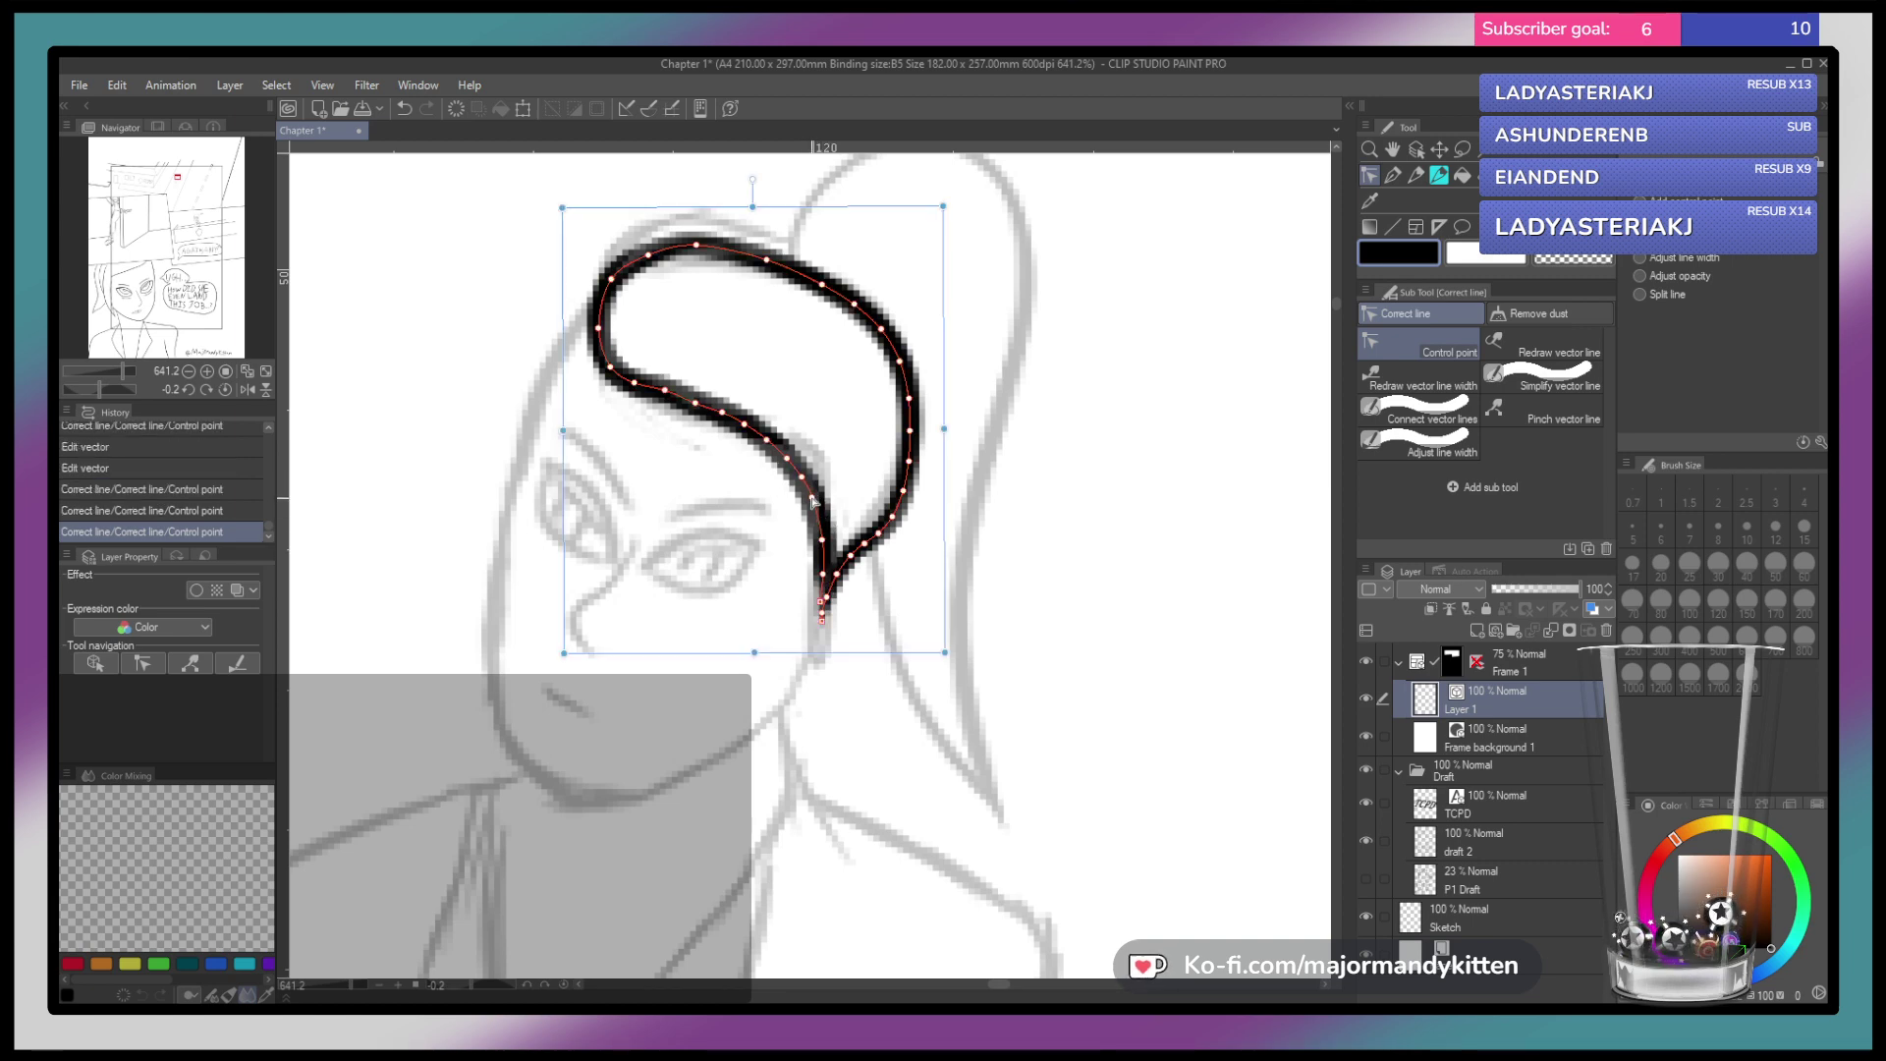
Pull the temple point into a corner and thin out the forehead edge's control points, straightening the edge along the draft
left_click_drag(811, 501, 795, 451)
left_click(788, 457)
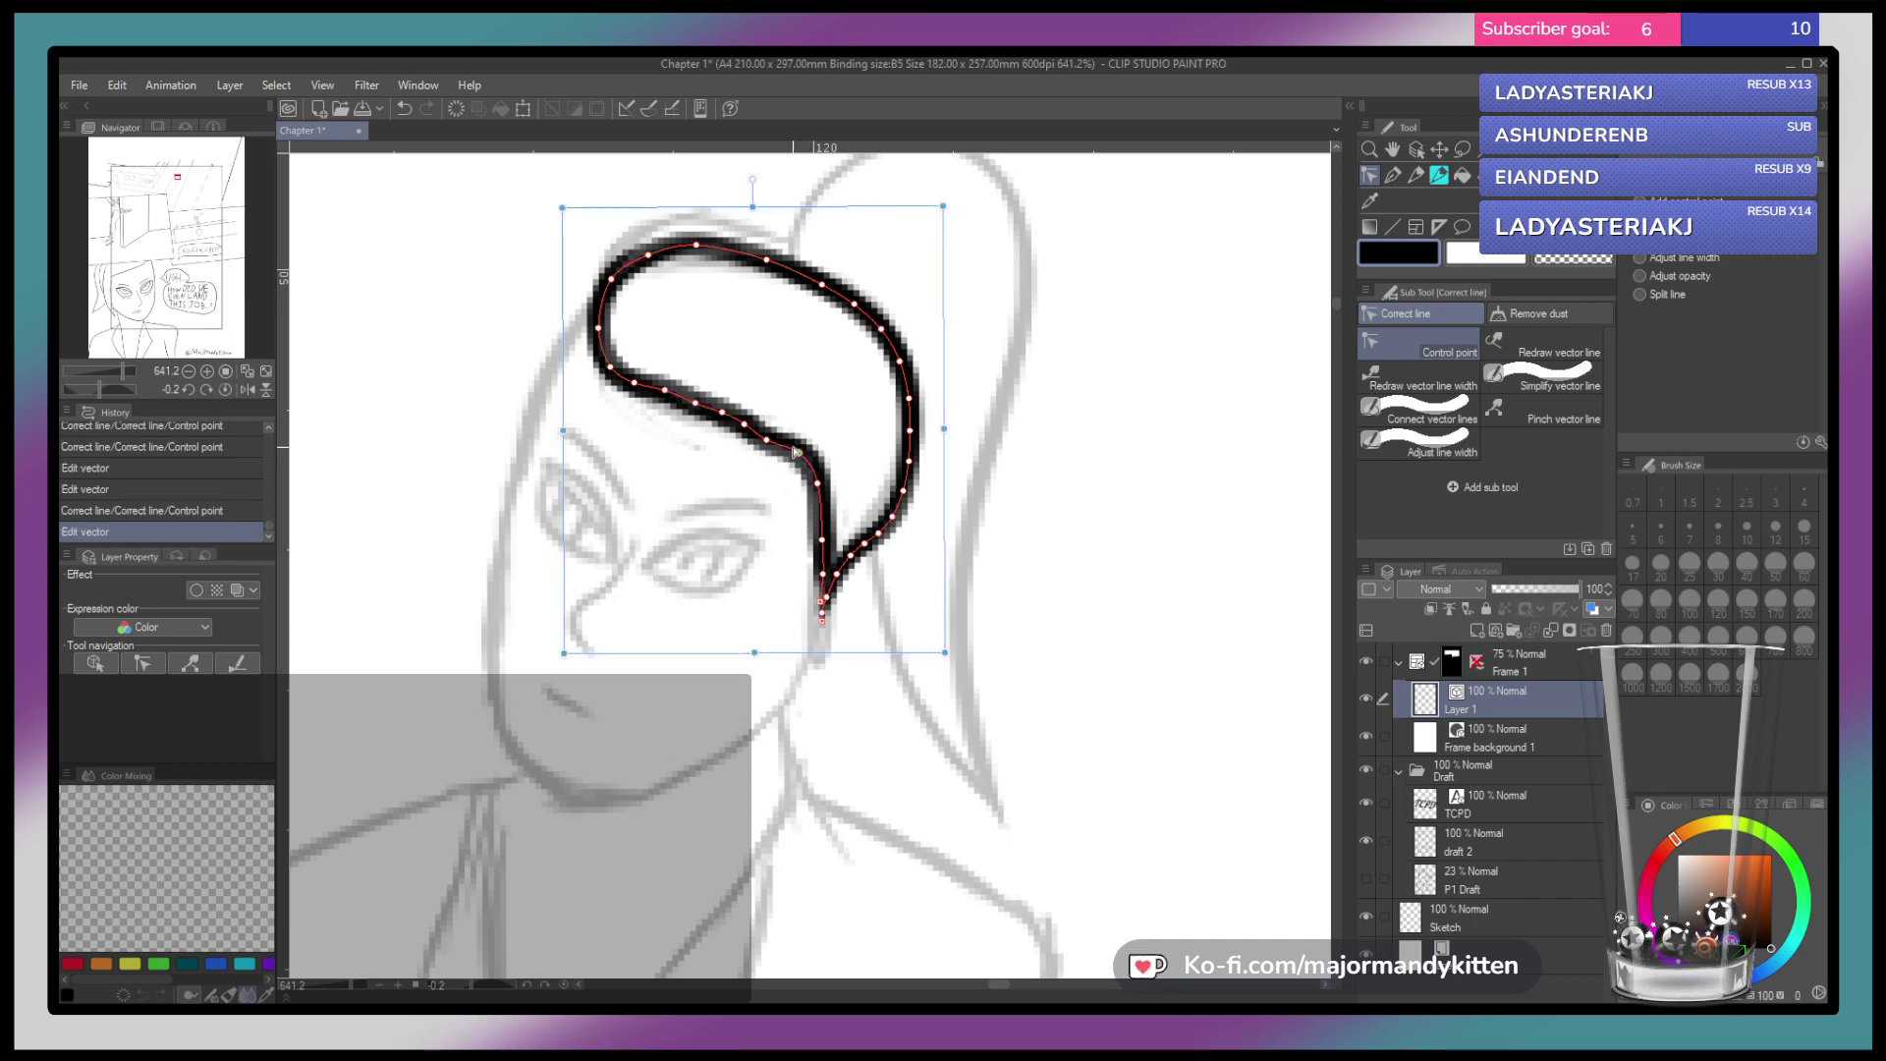
left_click(765, 439)
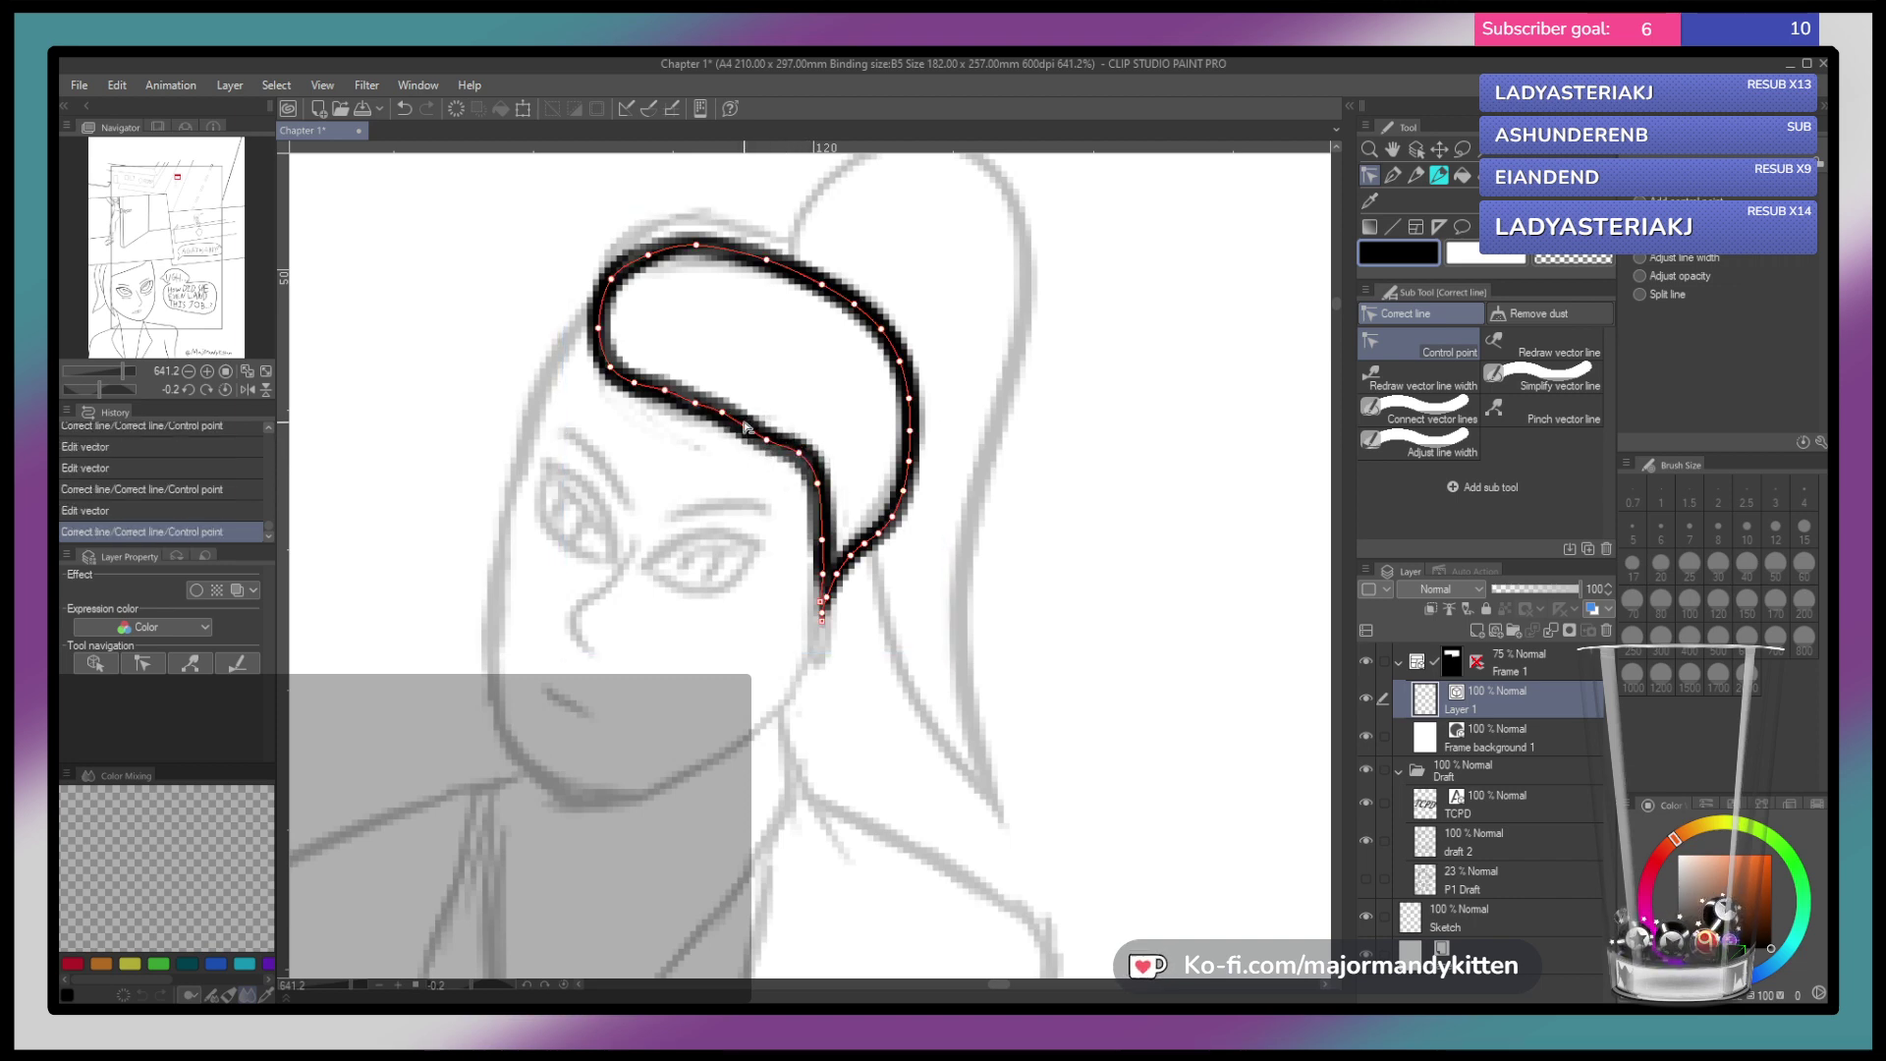
left_click(696, 403)
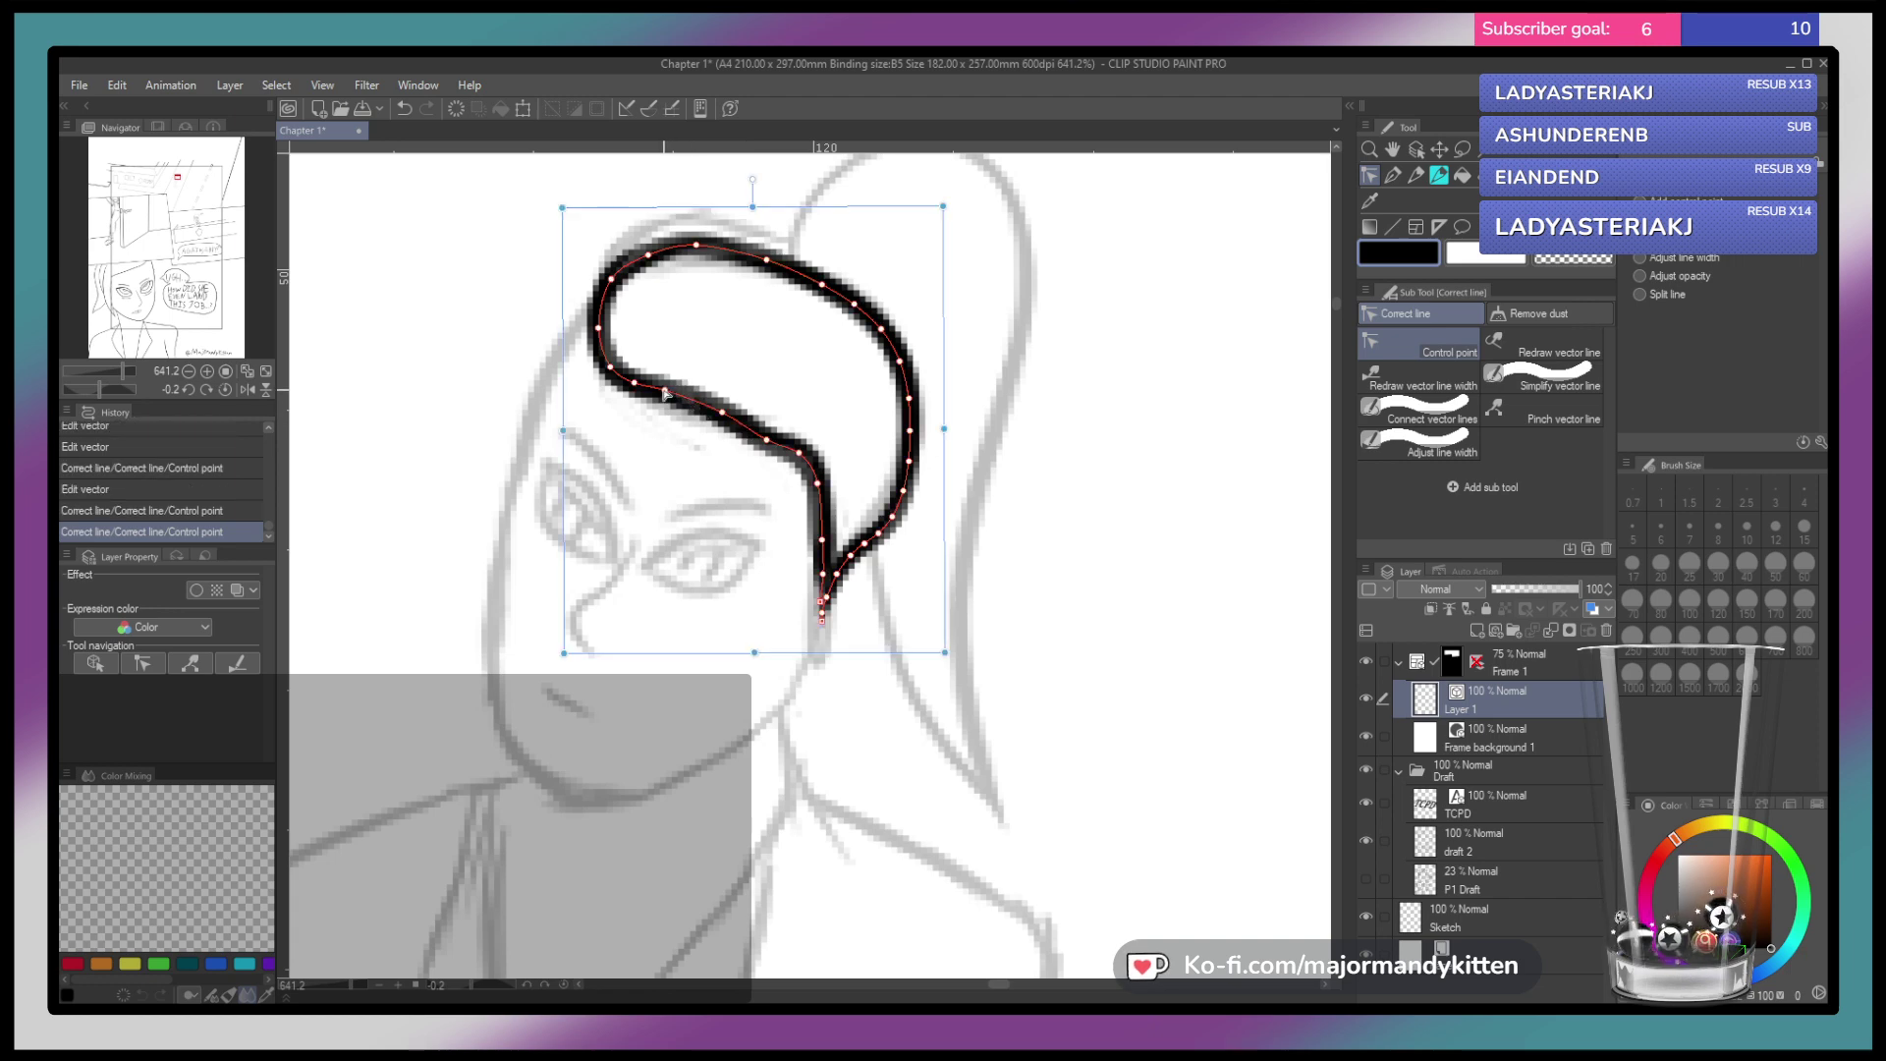
left_click_drag(668, 406, 718, 427)
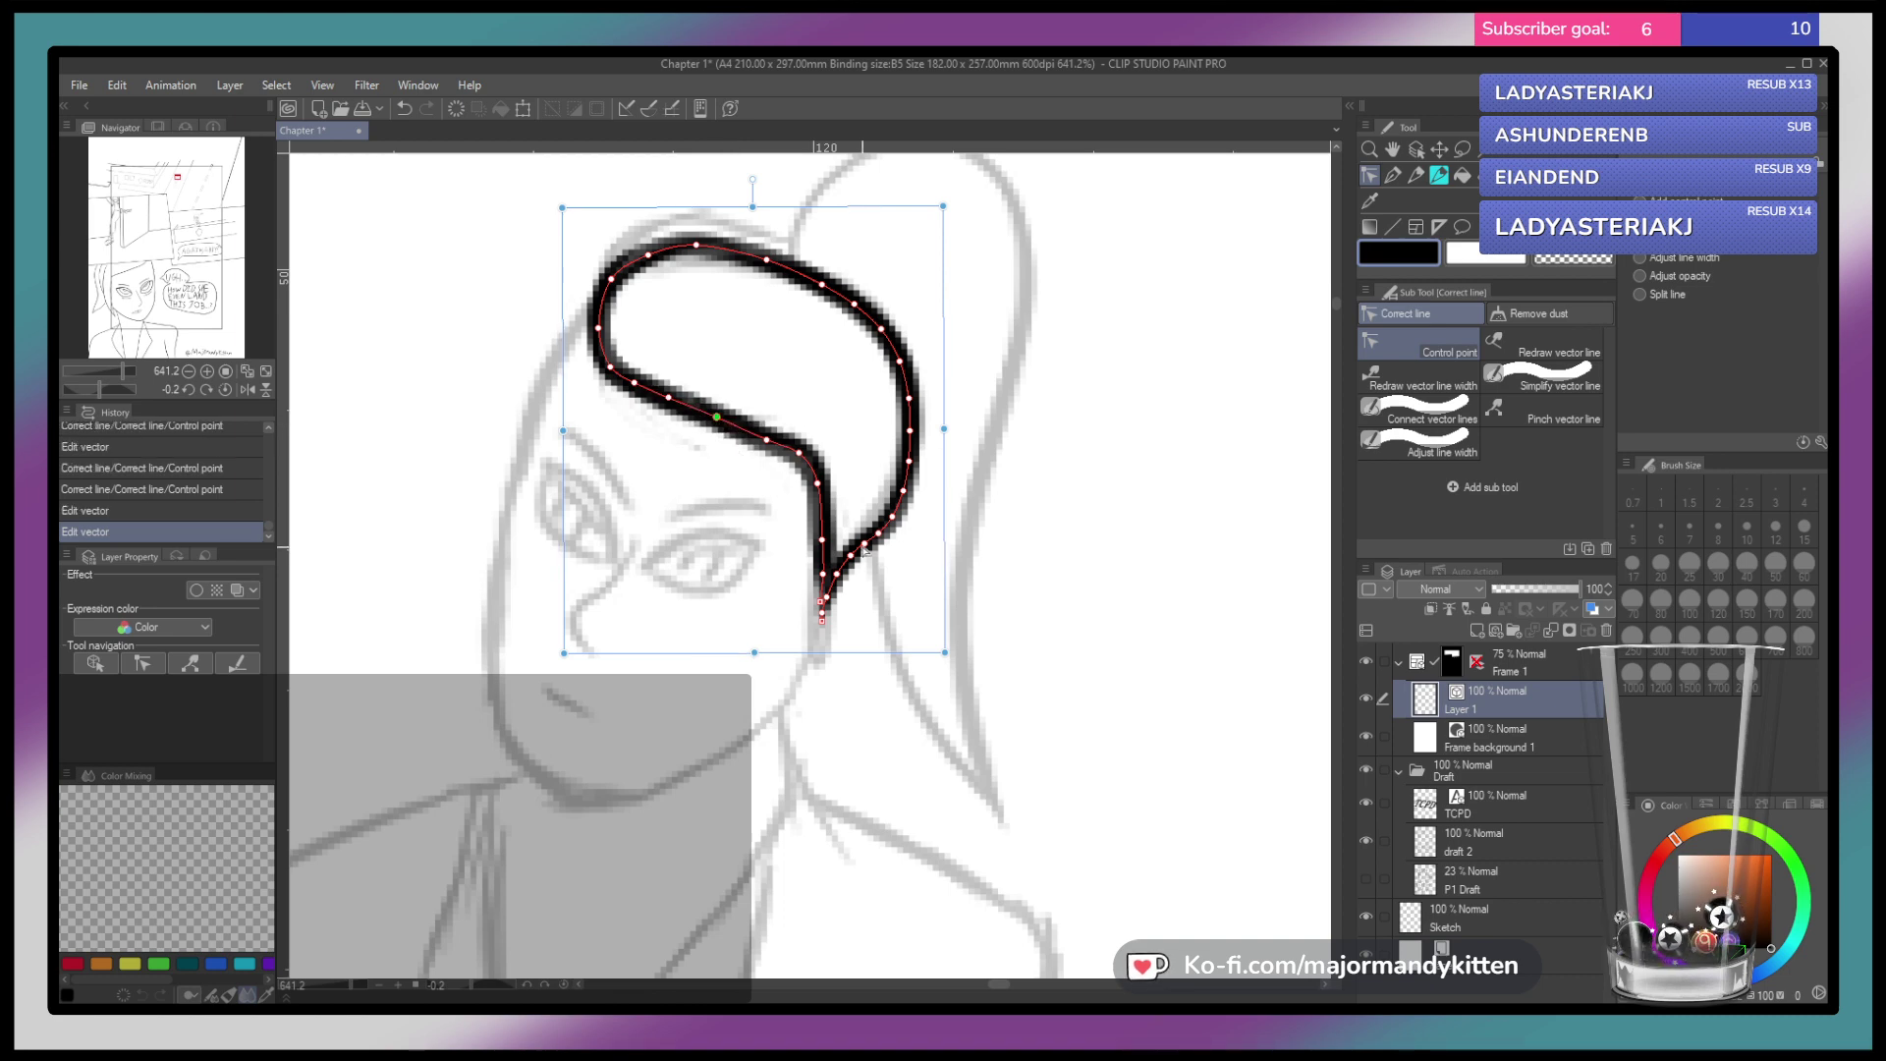
Reposition the end point at the hair outline's lower tip and remove the surplus control point beside it
key("ctrl")
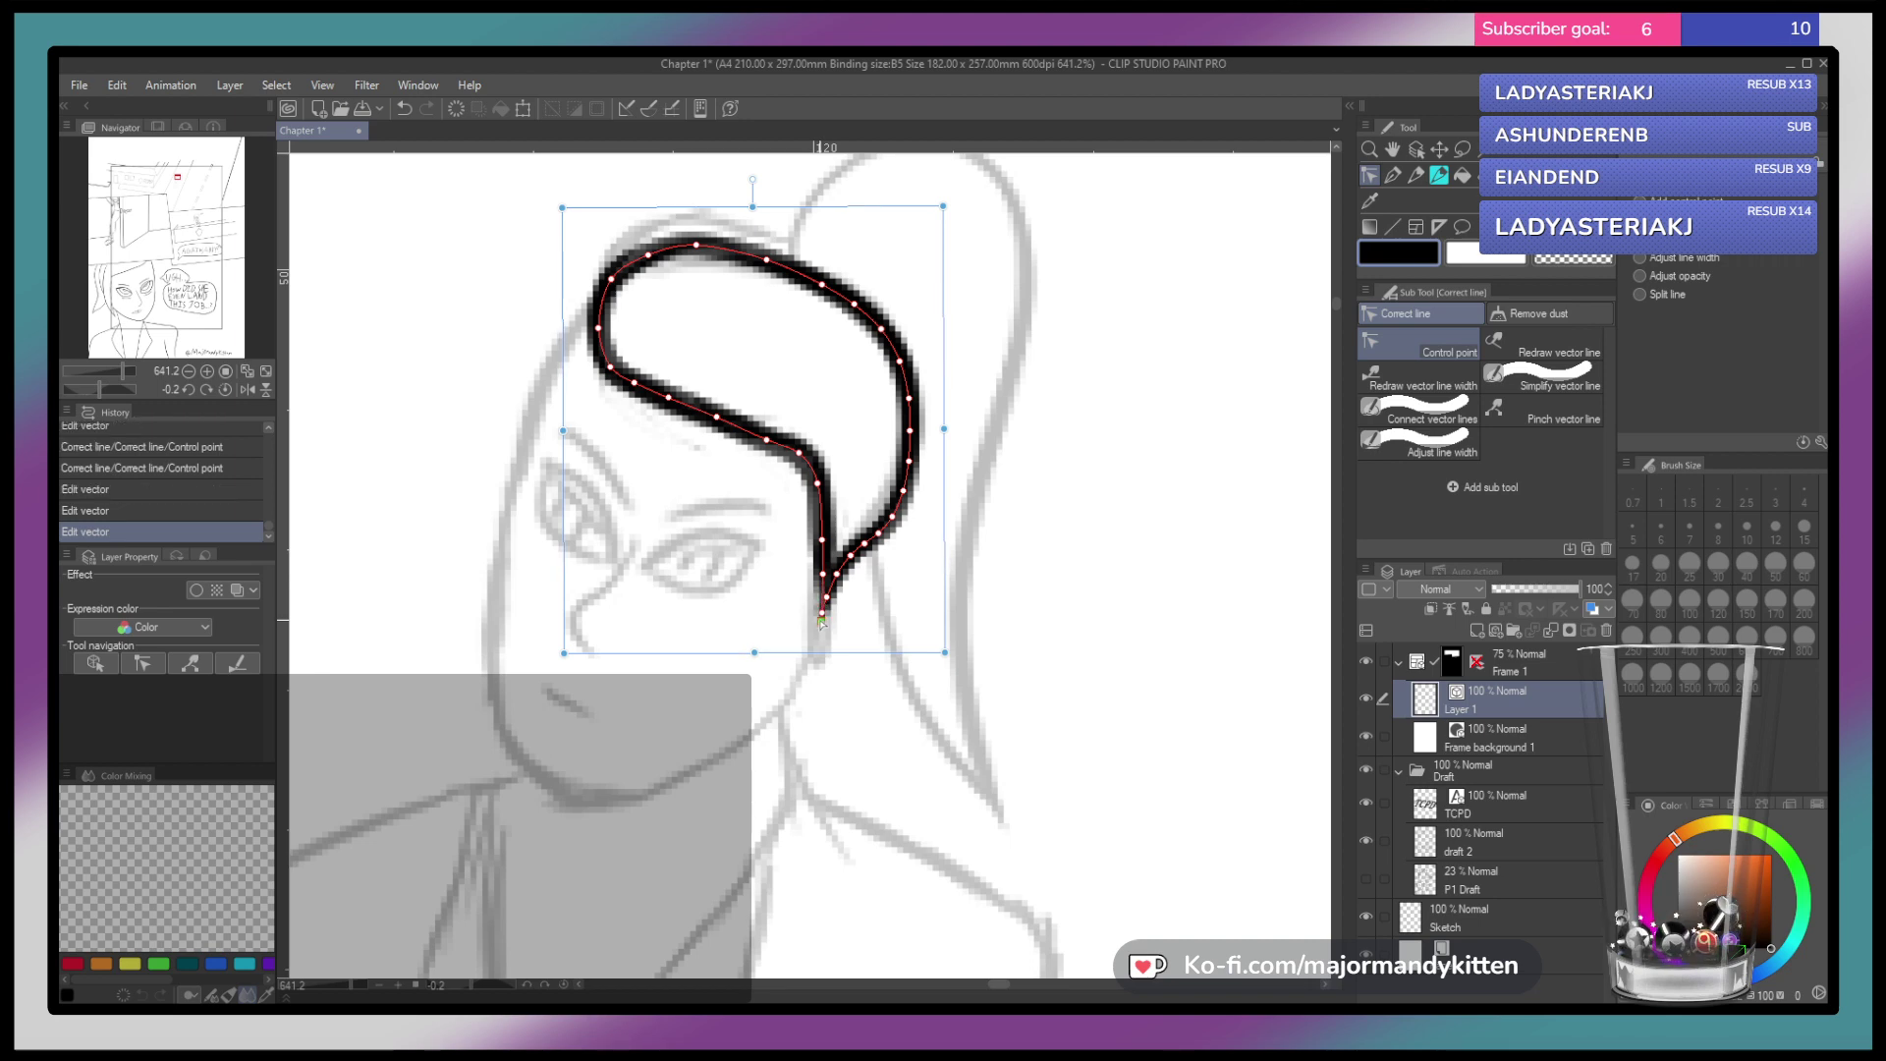
scroll(830, 611, "up", 5)
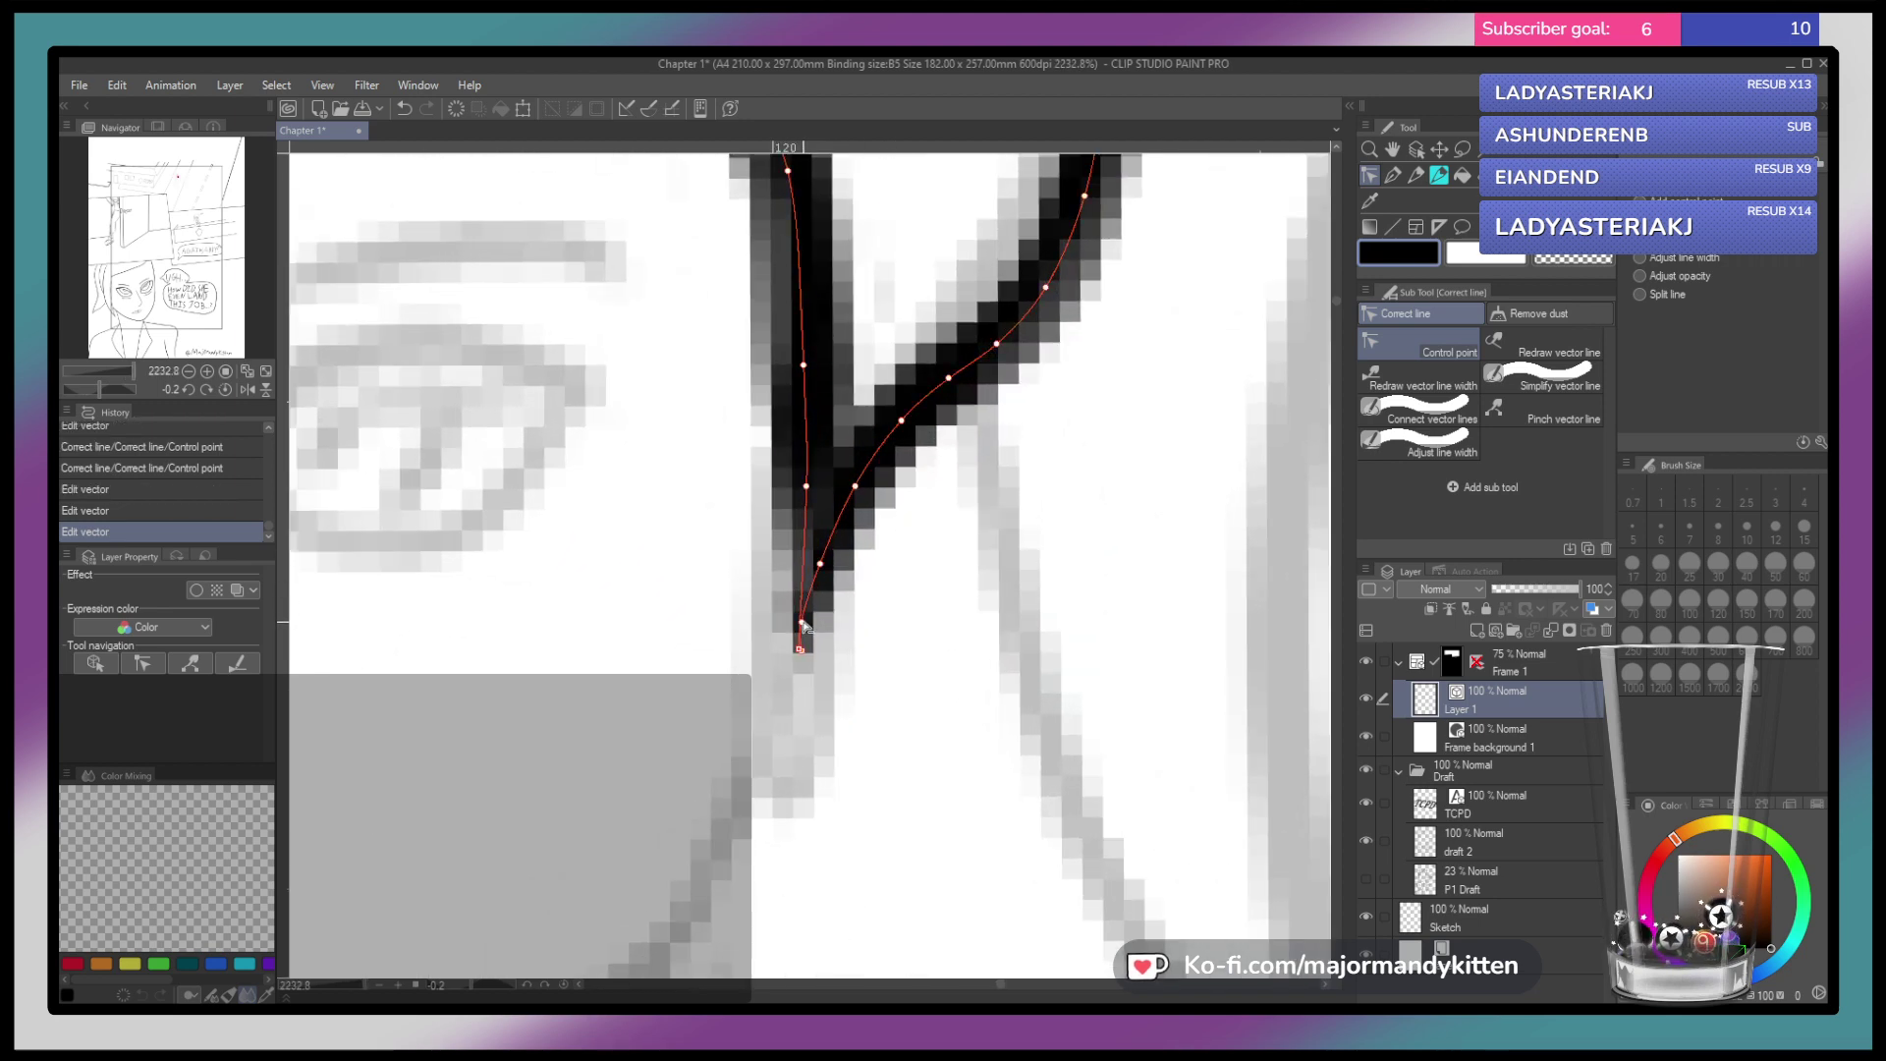
left_click_drag(802, 623, 811, 633)
scroll(817, 666, "down", 3)
scroll(817, 666, "down", 2)
scroll(834, 601, "down", 5)
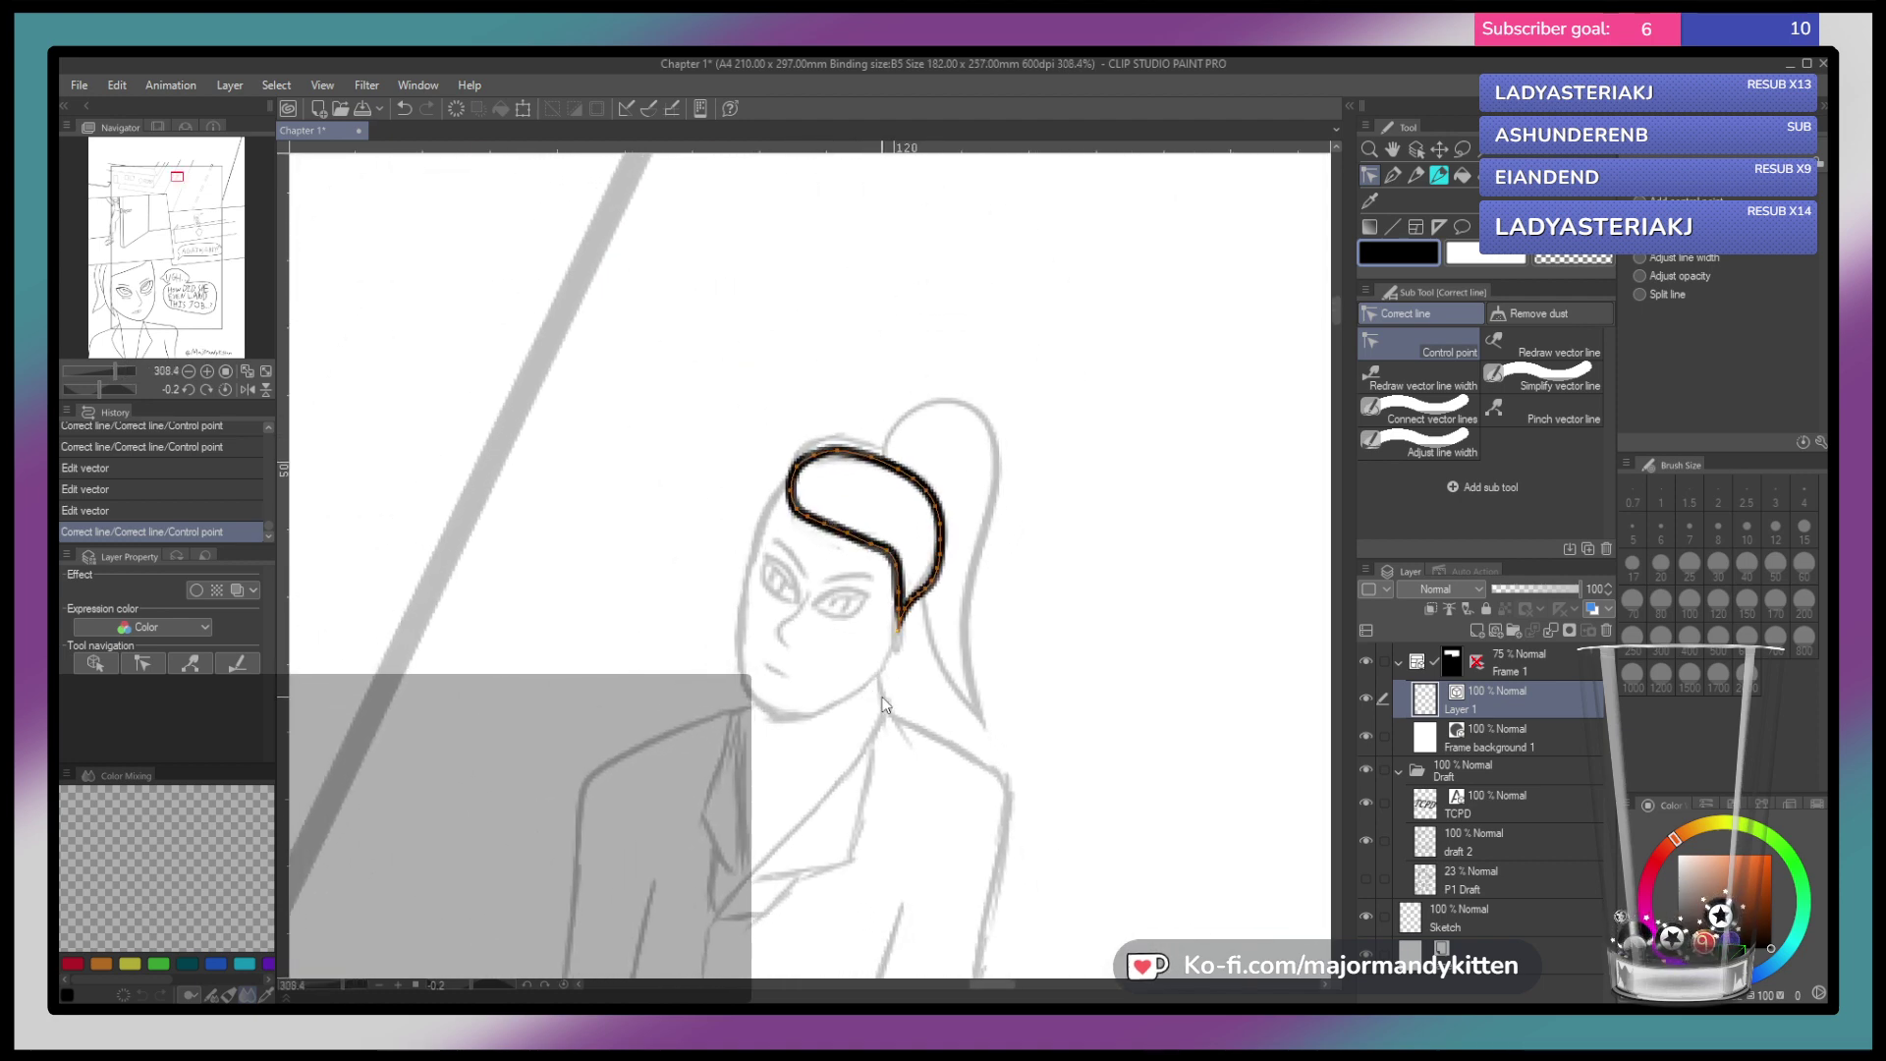
Ink the far side of the face from the forehead hair down to the chin with the Turnip pen, redoing the stroke once
left_click(1393, 175)
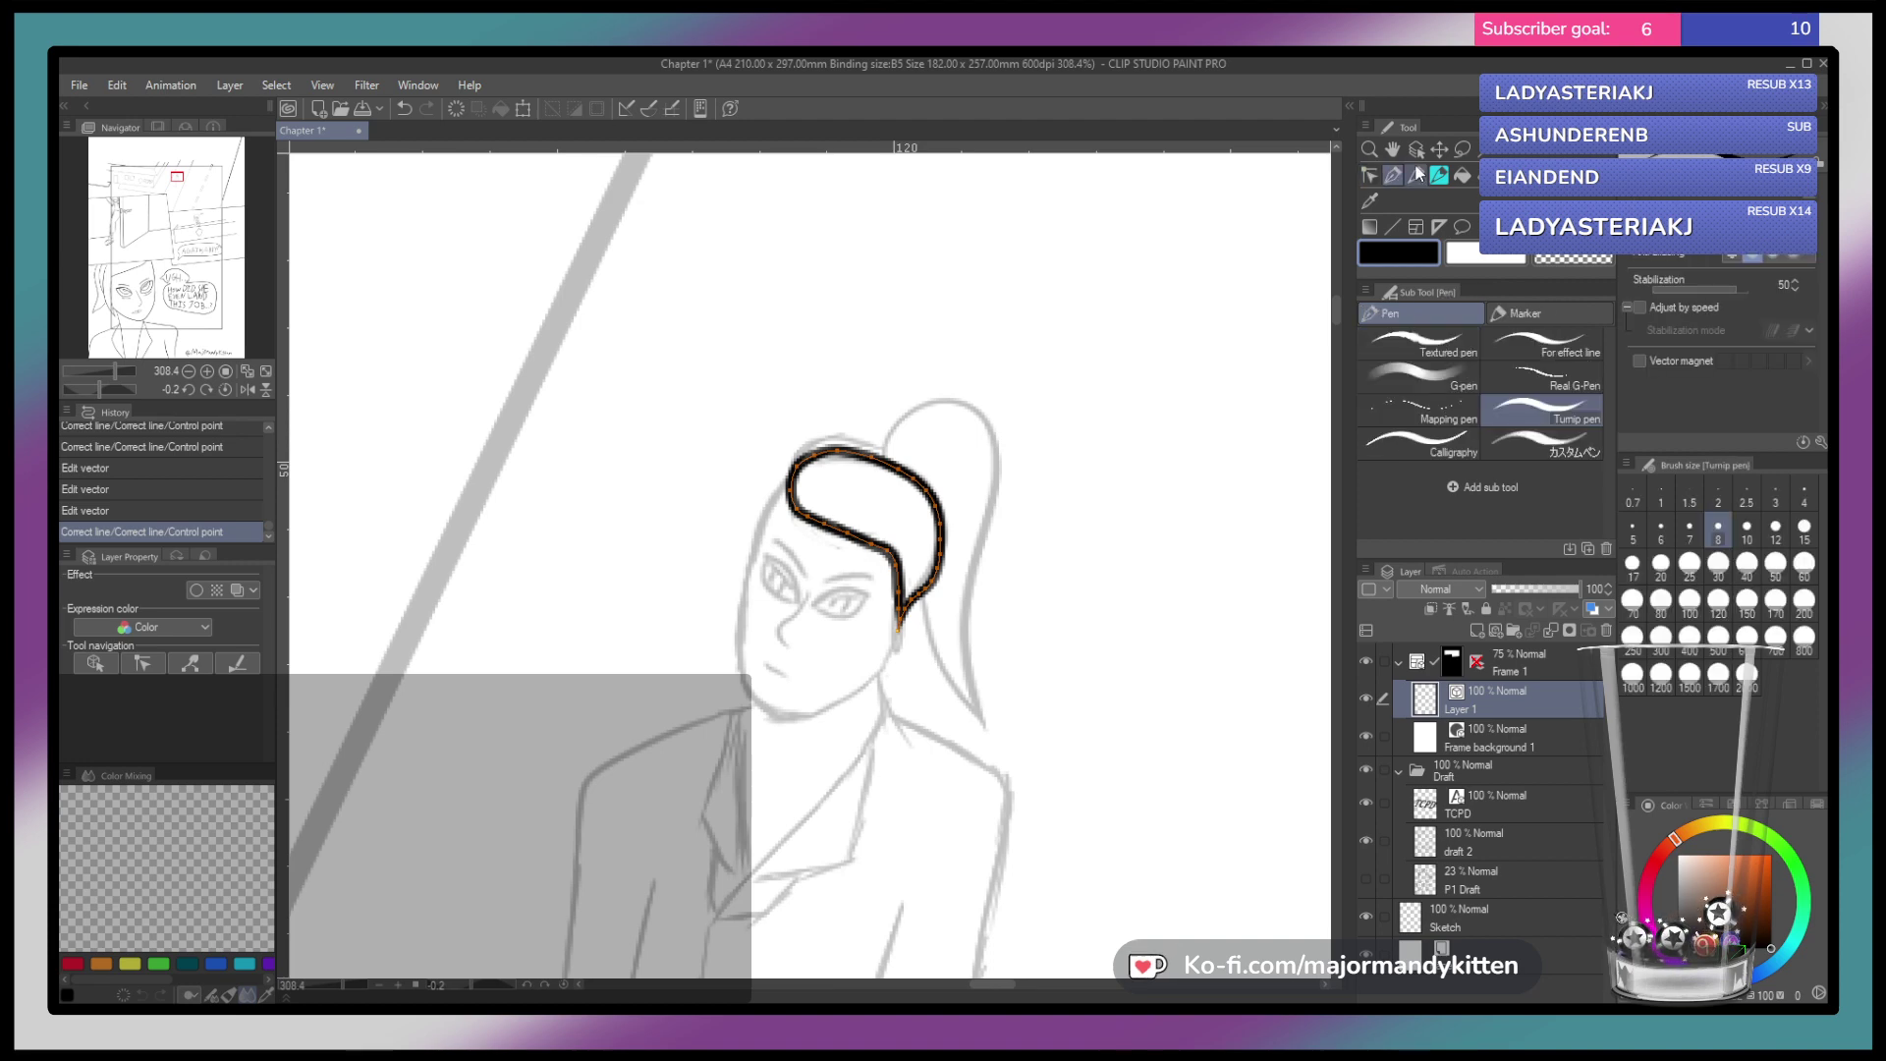
left_click_drag(782, 580, 823, 488)
mouse_move(828, 398)
left_mouse_down()
mouse_move(786, 509)
mouse_move(776, 624)
left_mouse_up()
key("ctrl+z")
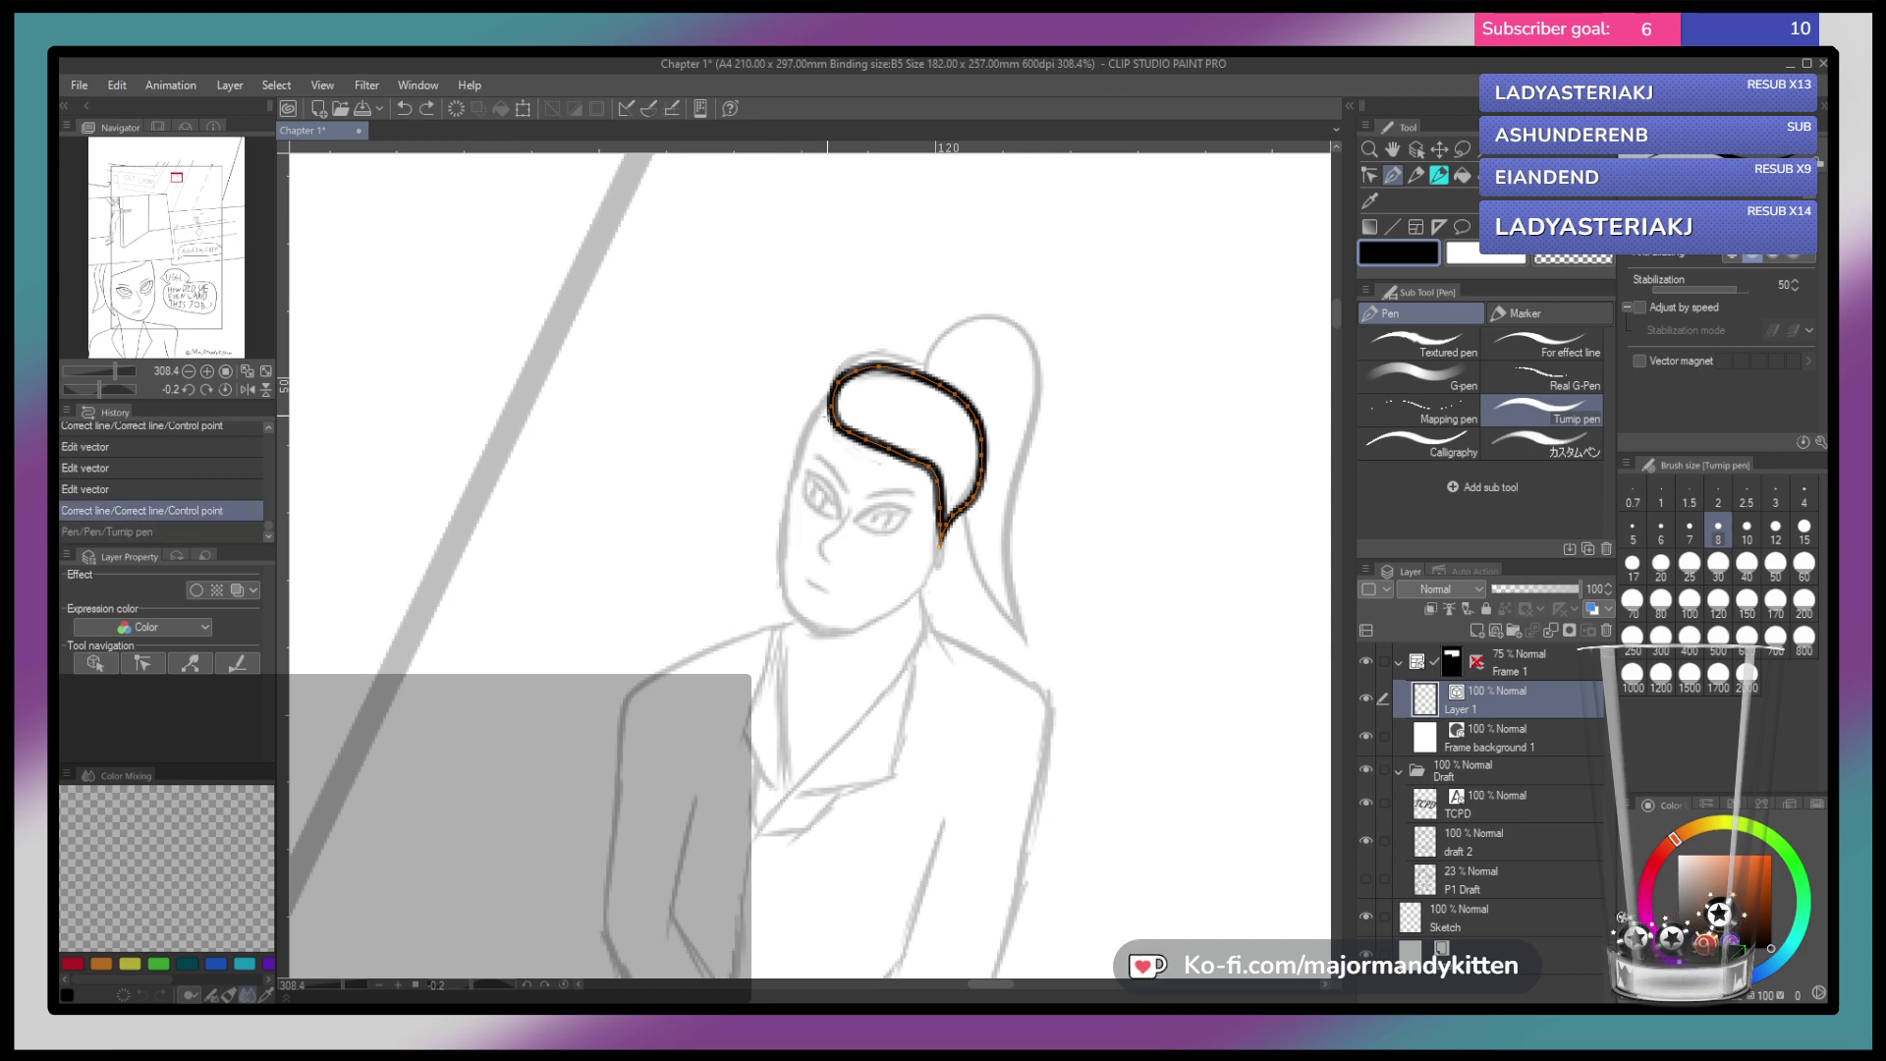
mouse_move(786, 501)
left_mouse_down()
mouse_move(783, 586)
mouse_move(837, 634)
left_mouse_up()
left_click_drag(960, 597, 978, 538)
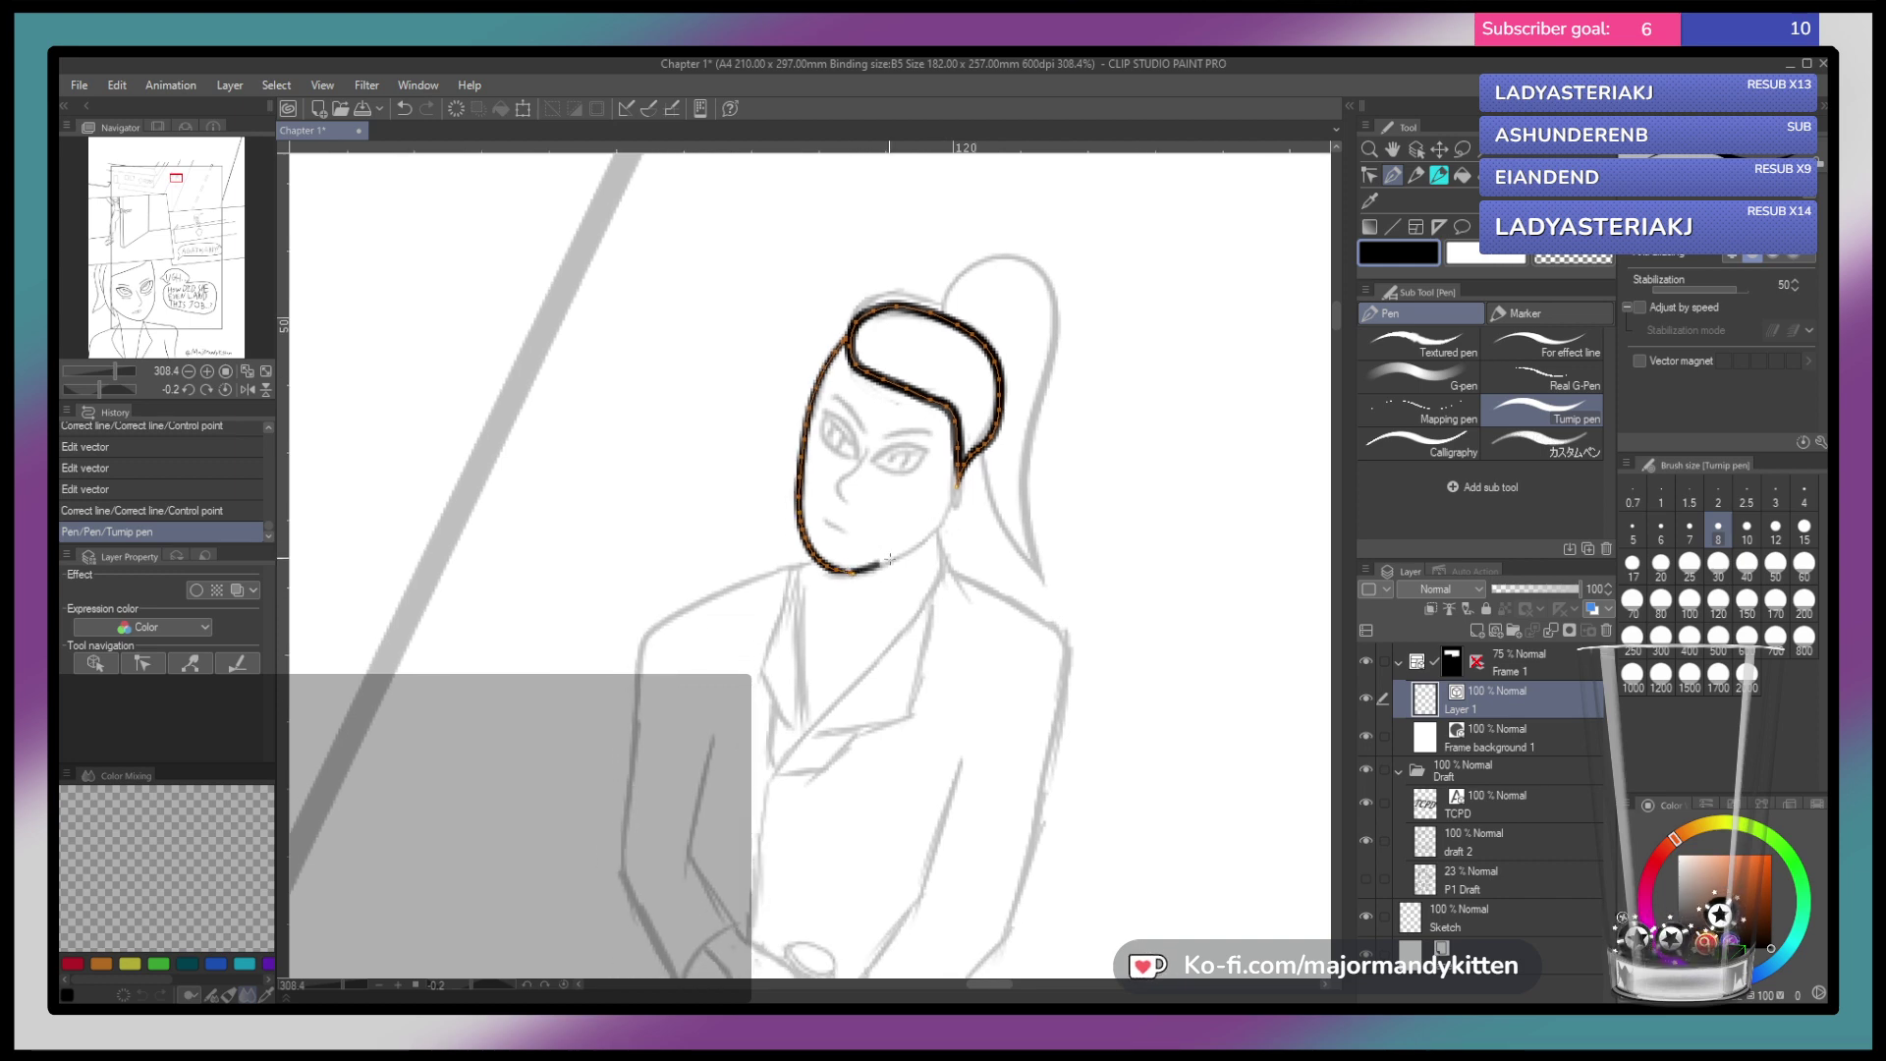
Try inking the near jaw from chin to hair tip and adjusting its end point at the hair, then undo both
left_click_drag(953, 494, 957, 473)
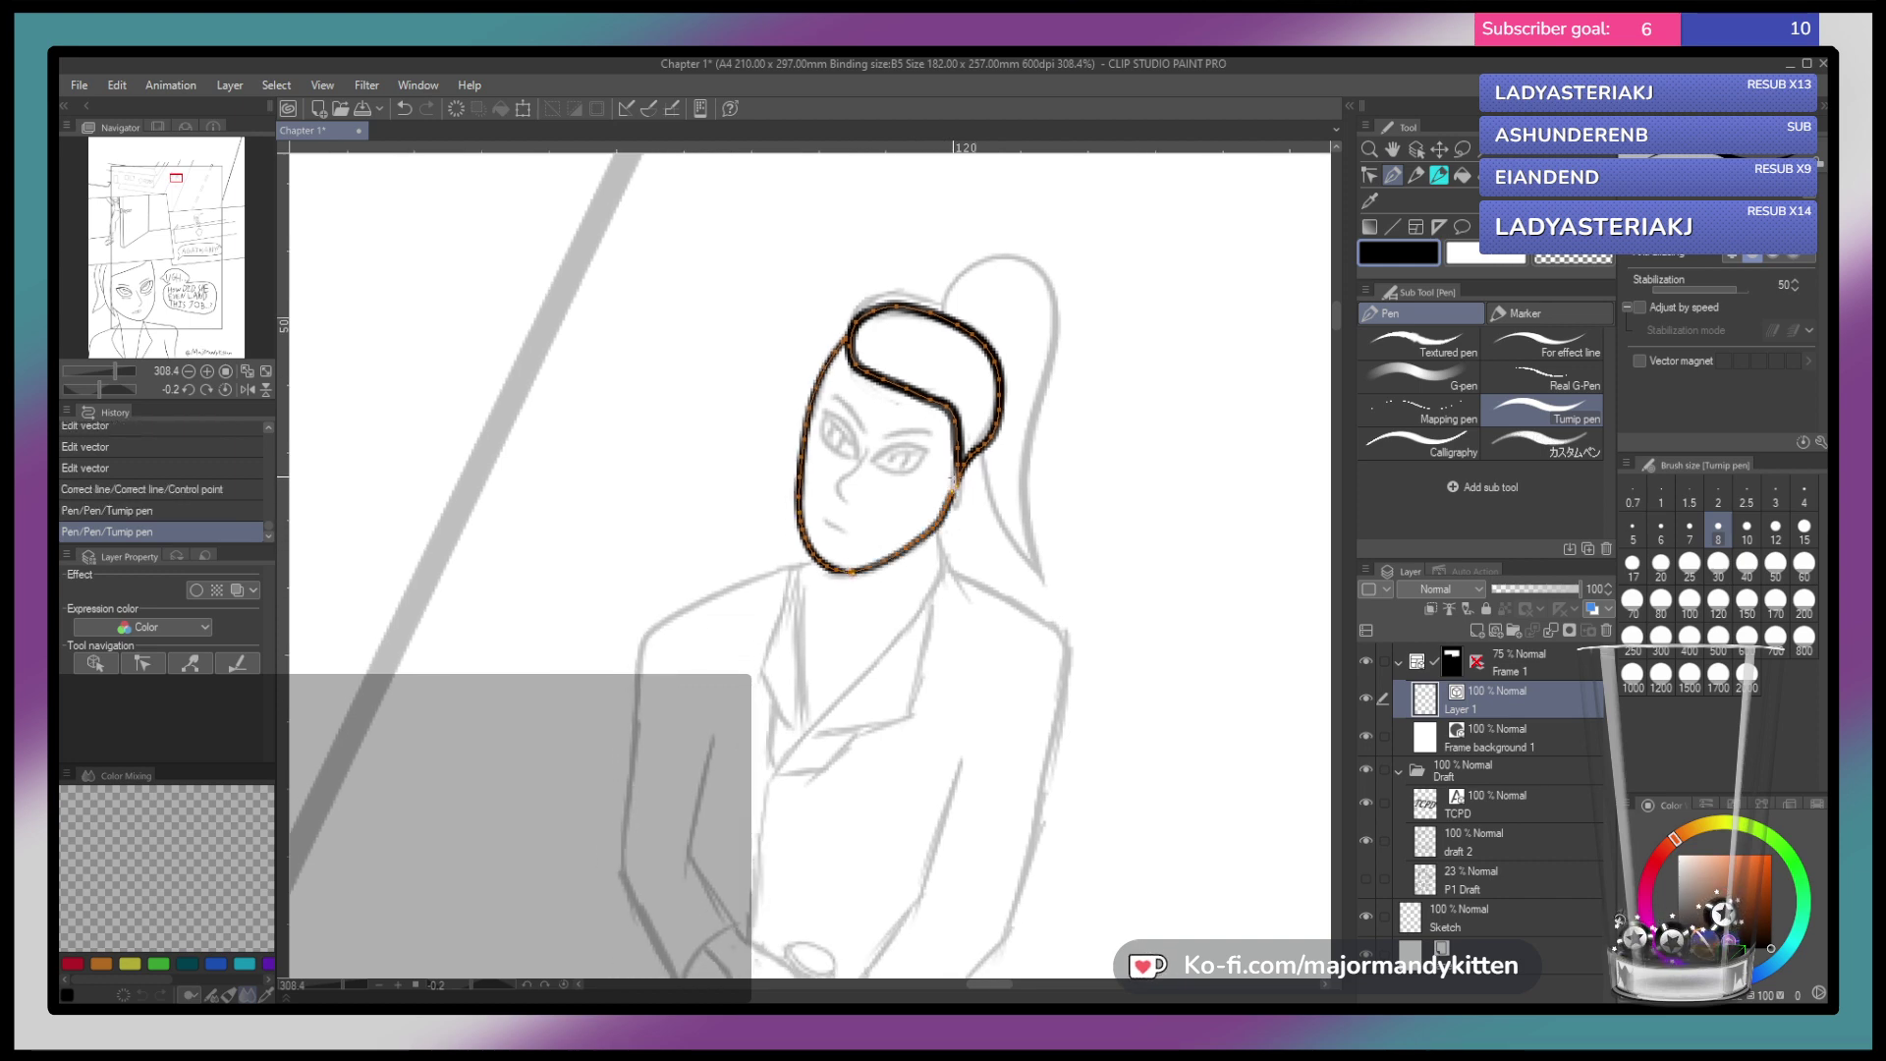
scroll(974, 486, "up", 2)
left_click(920, 510, "ctrl")
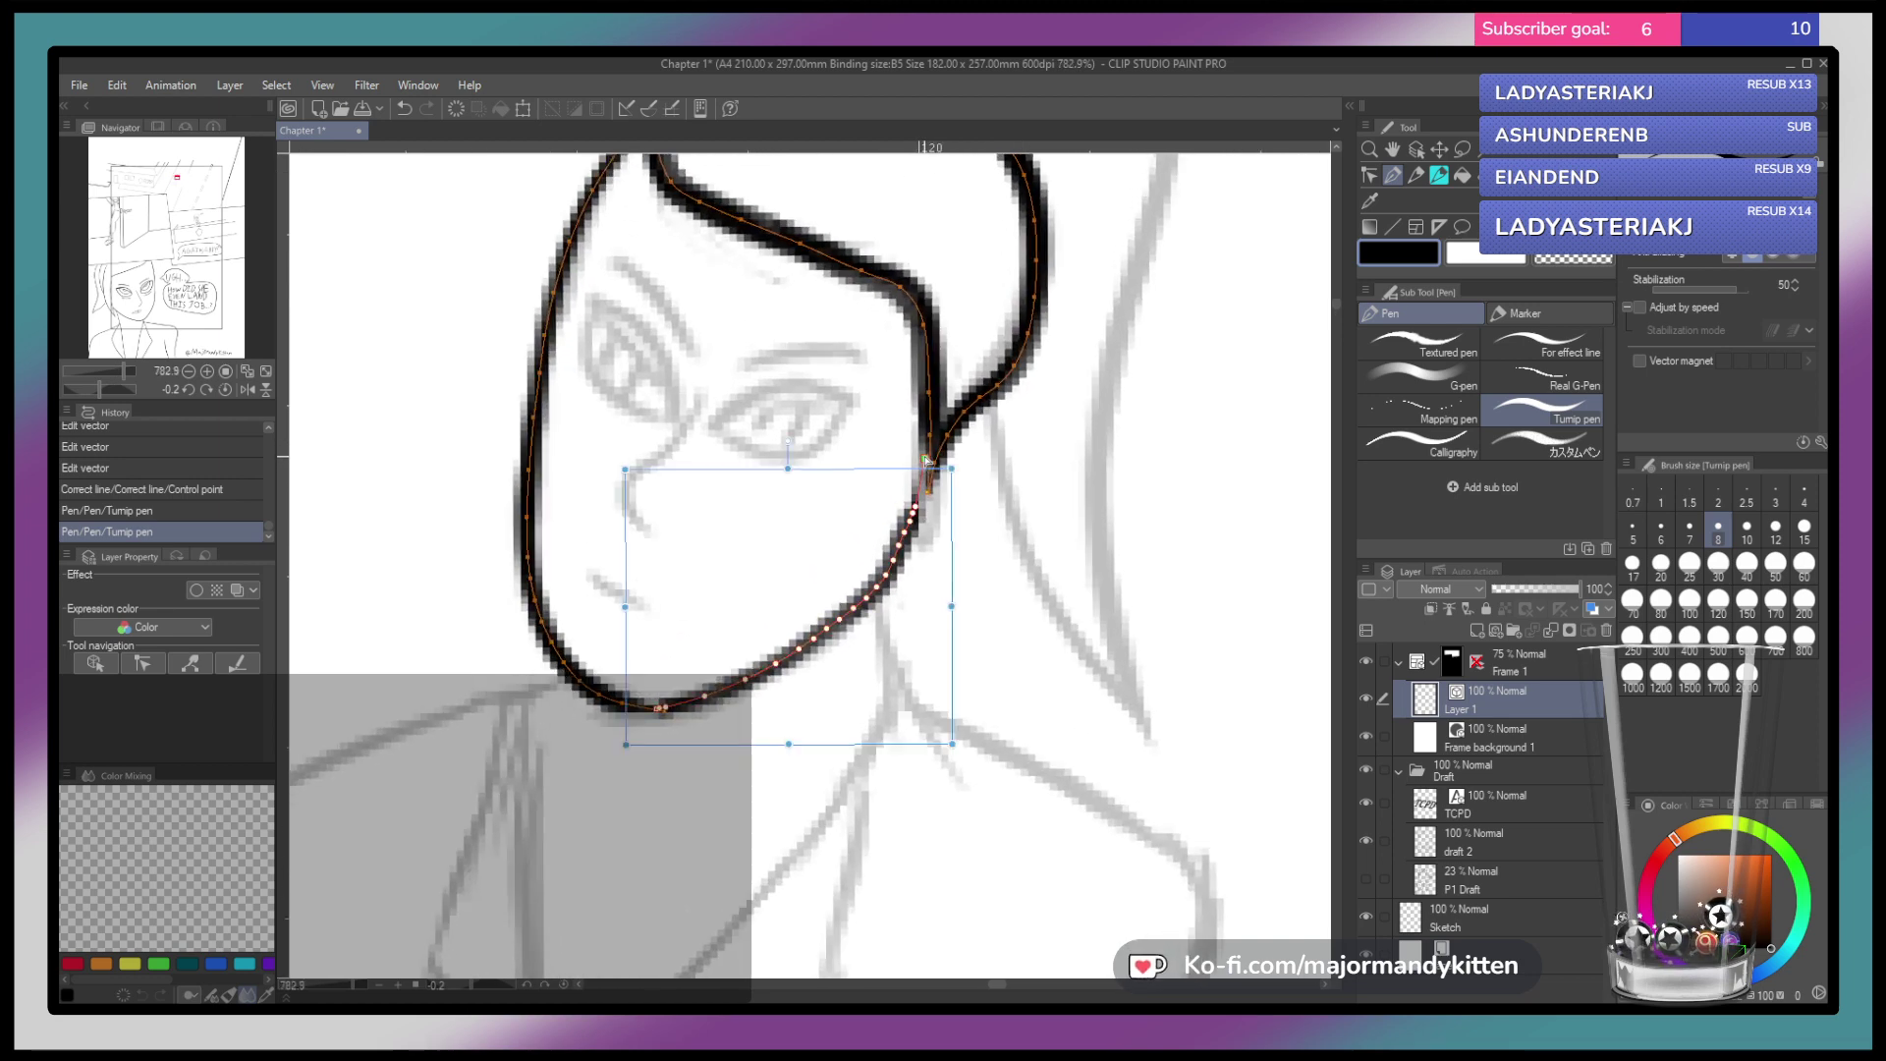
left_click_drag(925, 416, 926, 409)
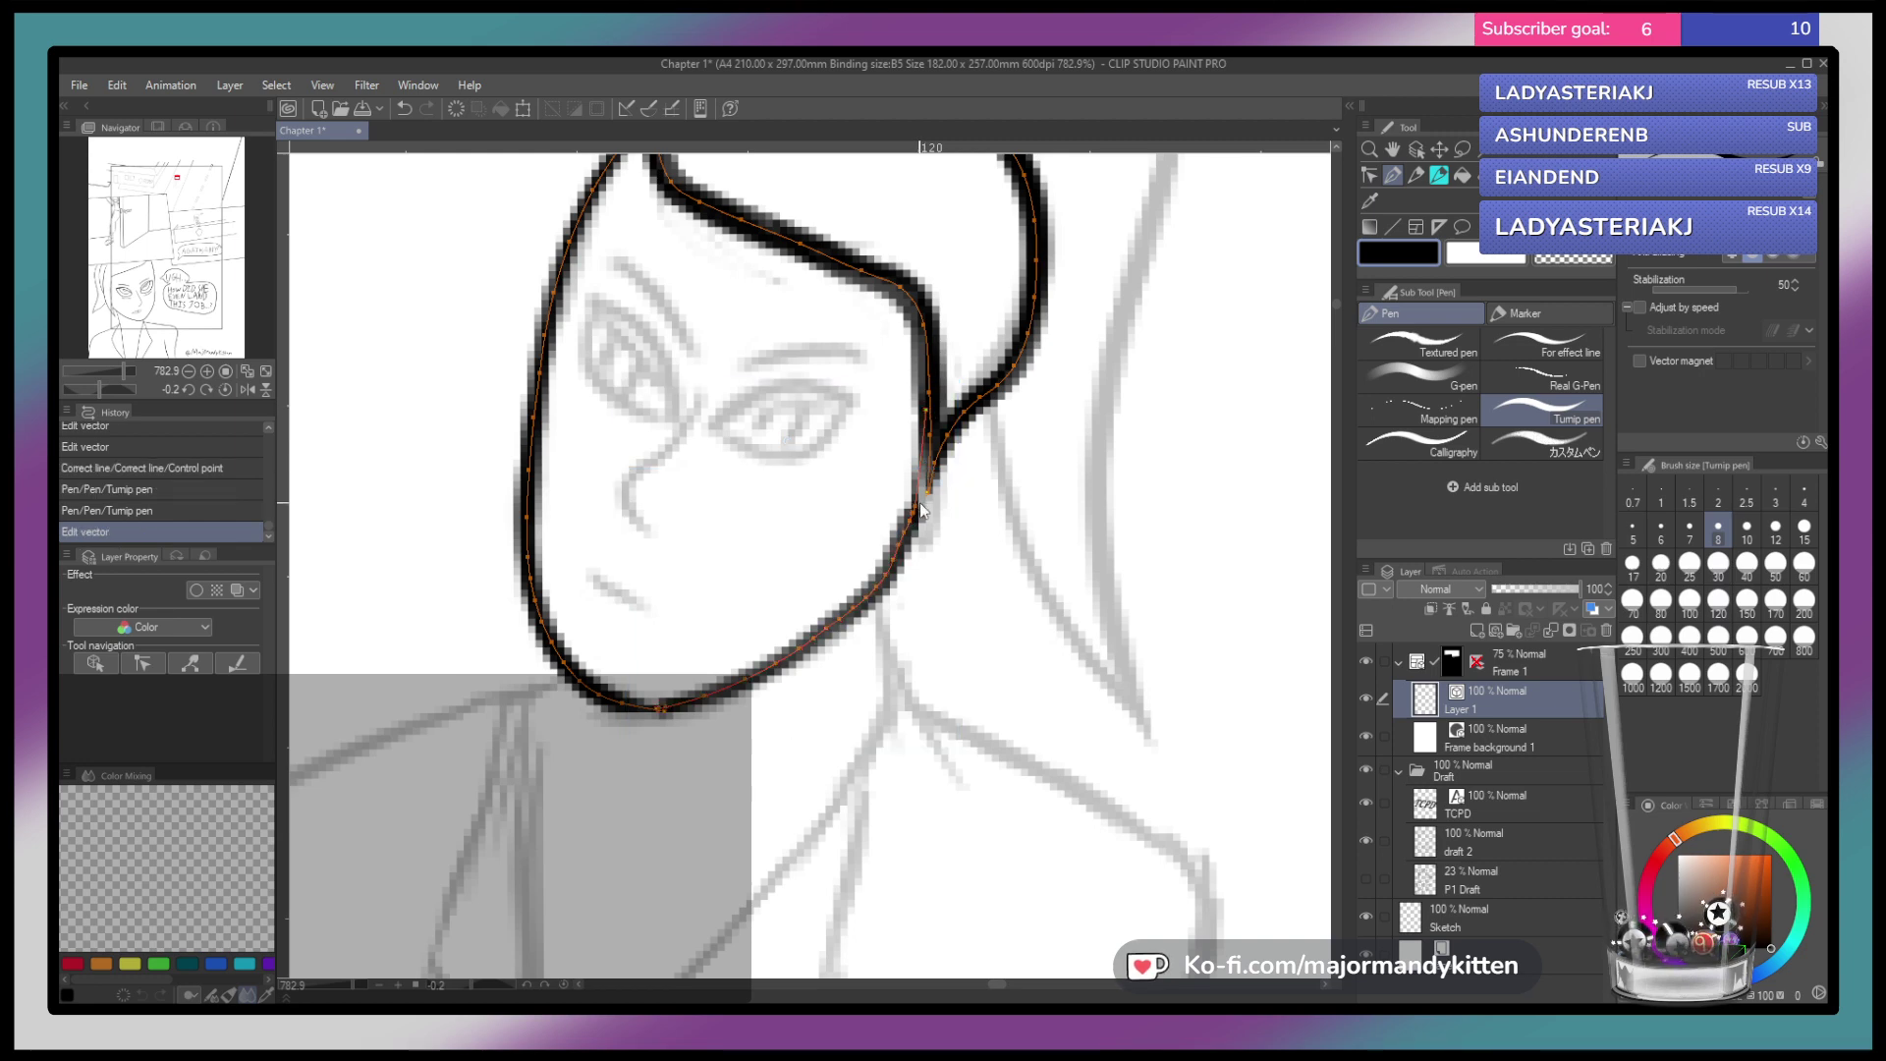
key("ctrl+z")
key("ctrl+z")
Enable Vector magnet for the Turnip pen and ink the near jaw line from the chin into the hair tip, redoing the stroke until it fits
left_click_drag(924, 486, 832, 495)
mouse_move(869, 359)
left_mouse_down()
mouse_move(827, 391)
mouse_move(756, 534)
mouse_move(766, 725)
left_mouse_up()
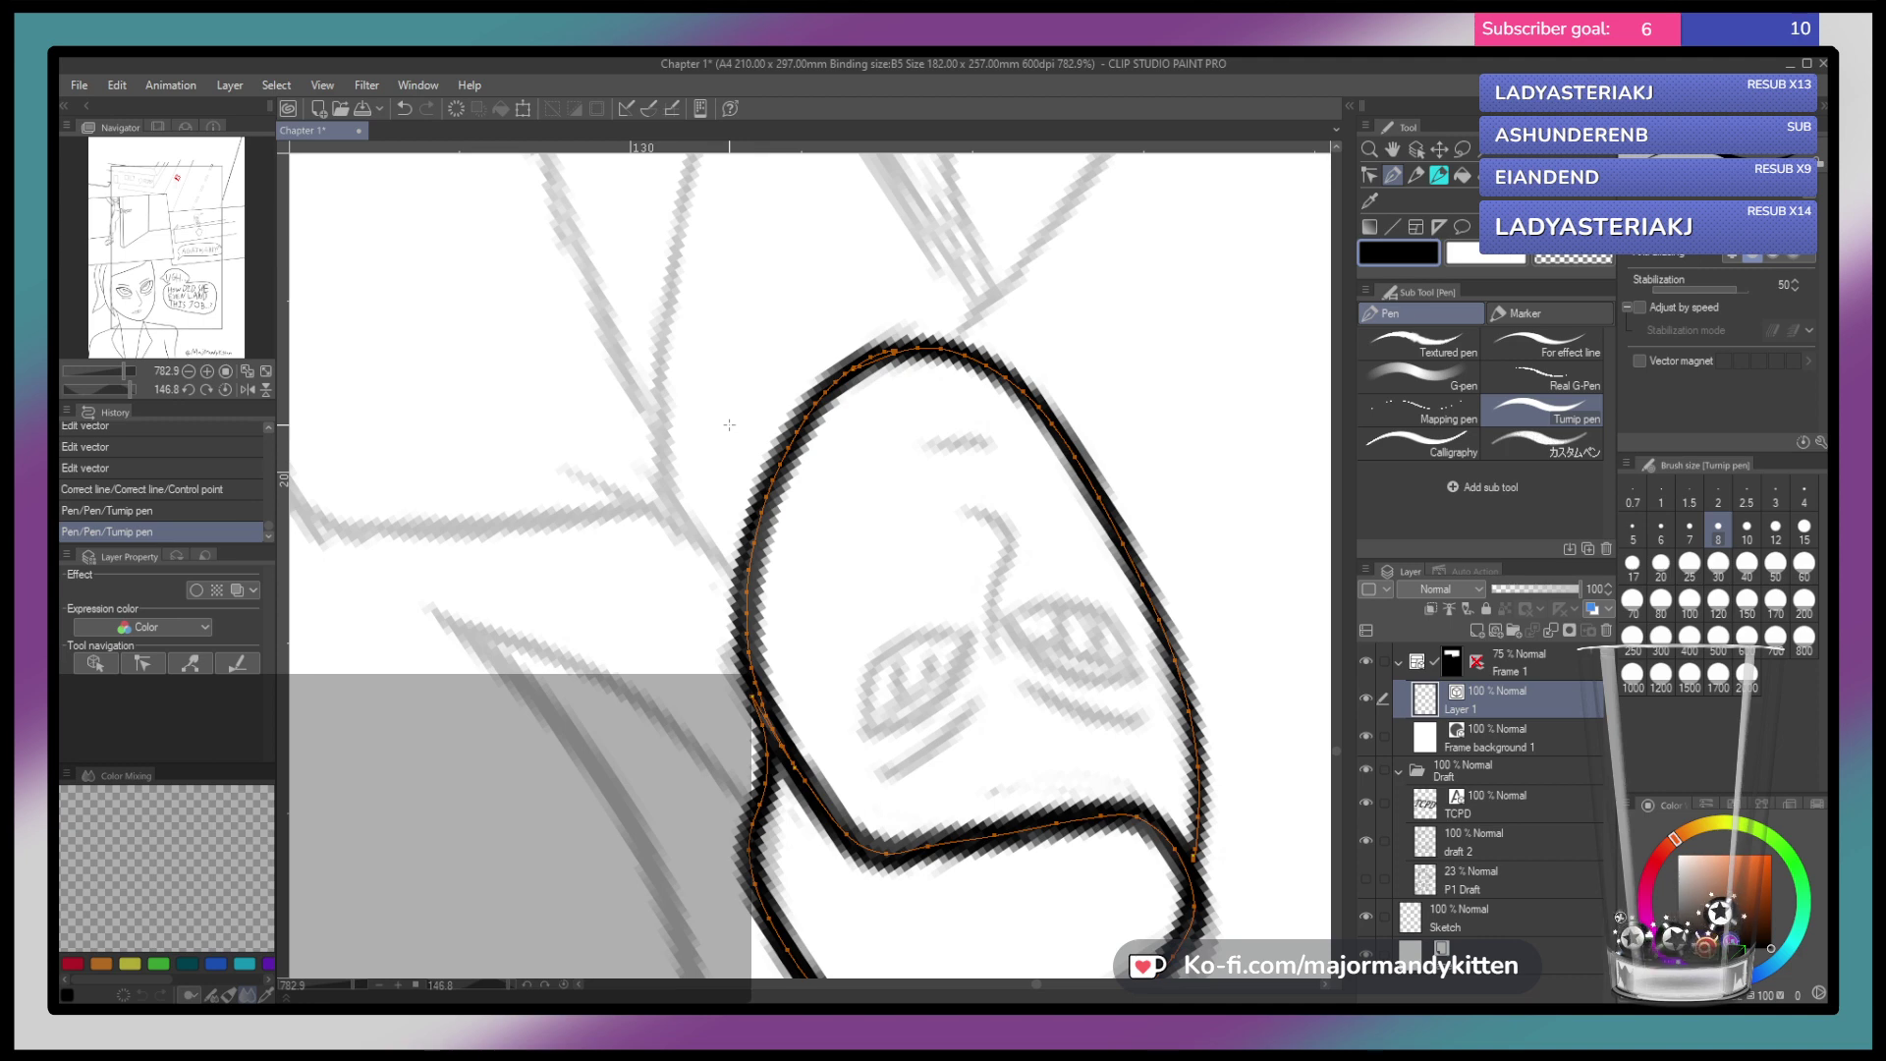
key("ctrl+z")
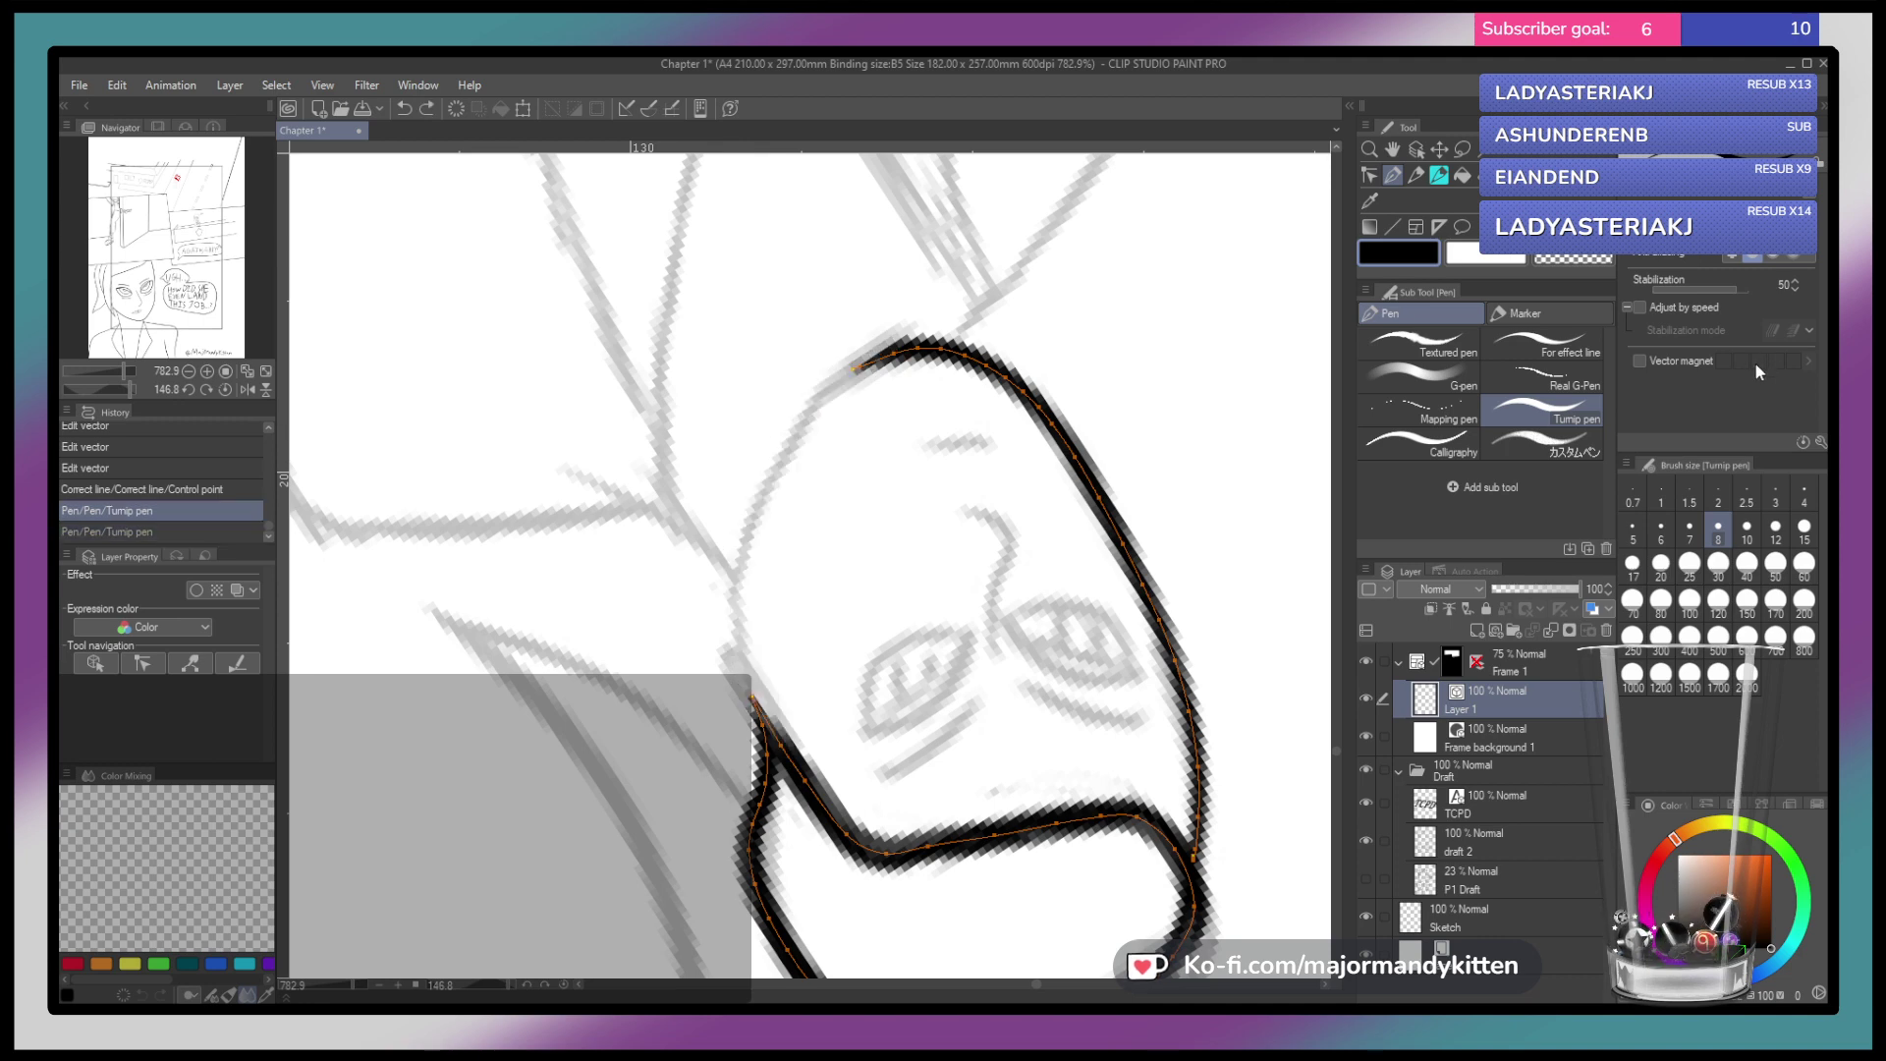
left_click(1640, 360)
mouse_move(909, 341)
left_mouse_down()
mouse_move(830, 387)
mouse_move(752, 533)
mouse_move(753, 651)
mouse_move(795, 760)
left_mouse_up()
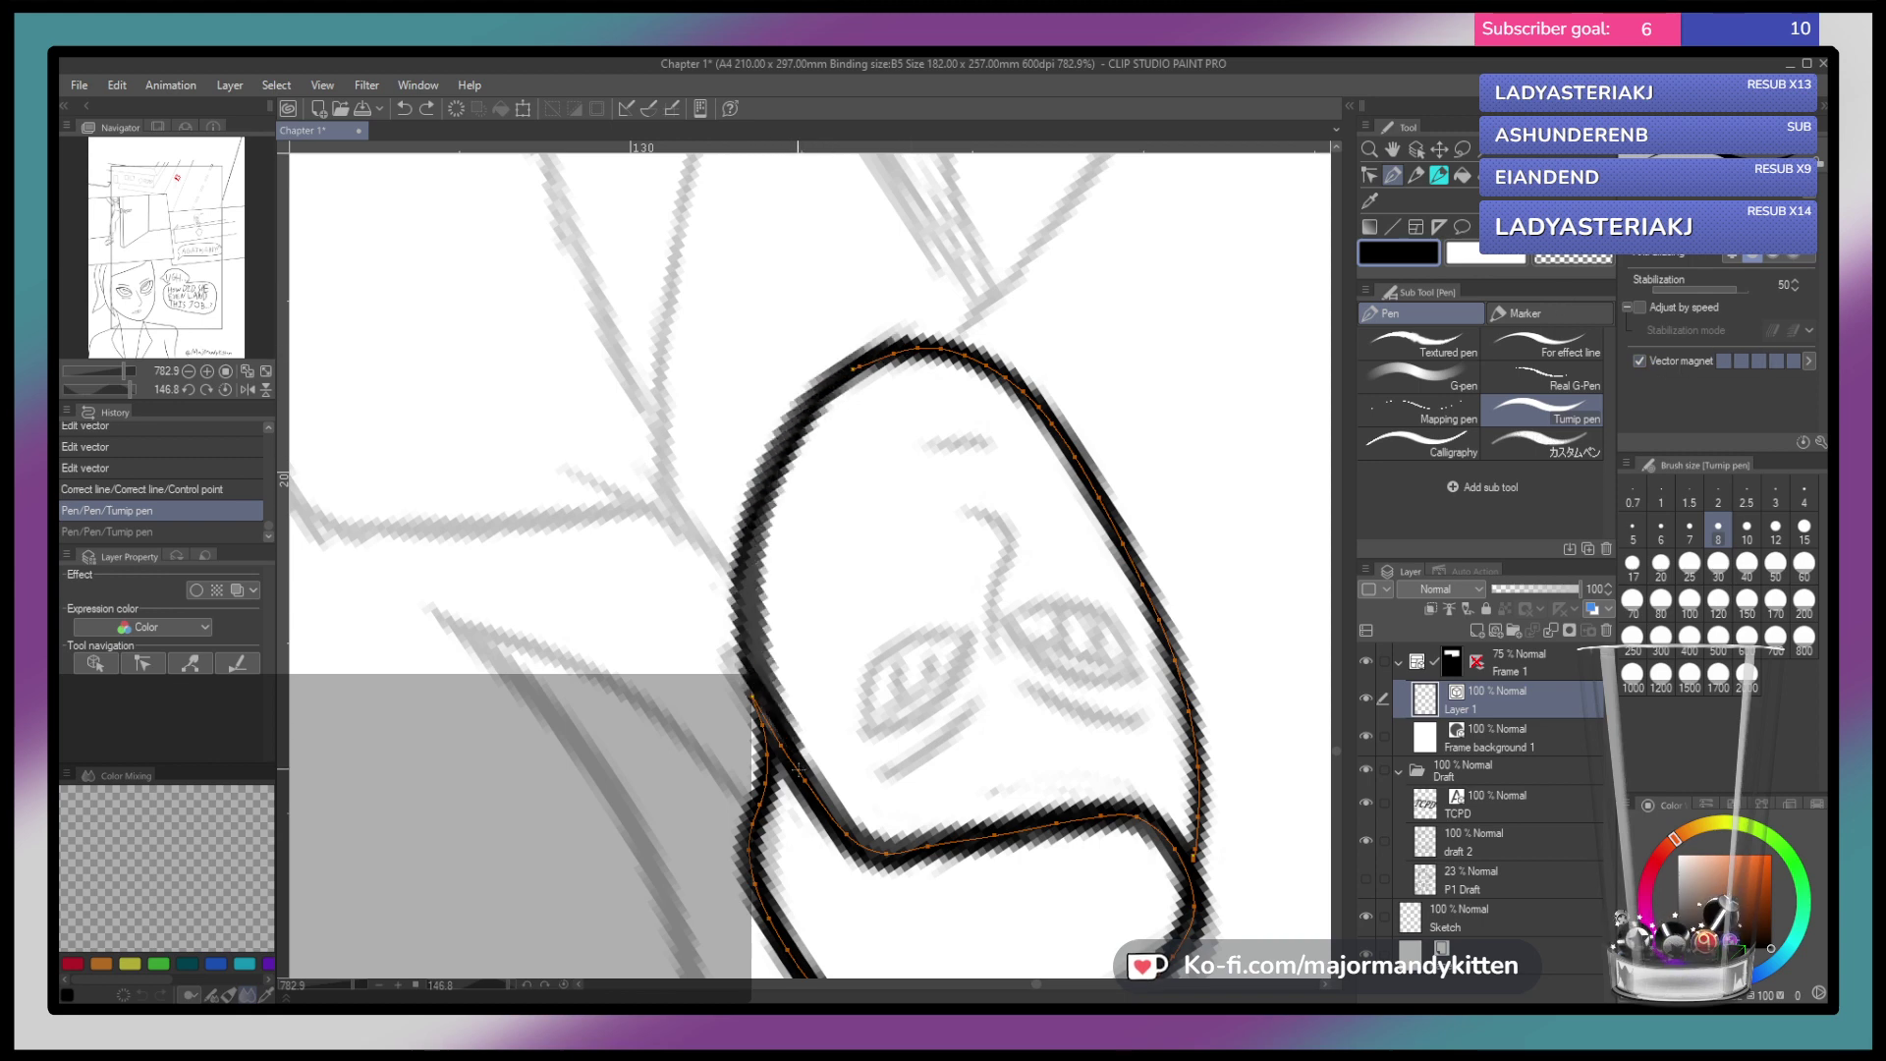
key("ctrl+z")
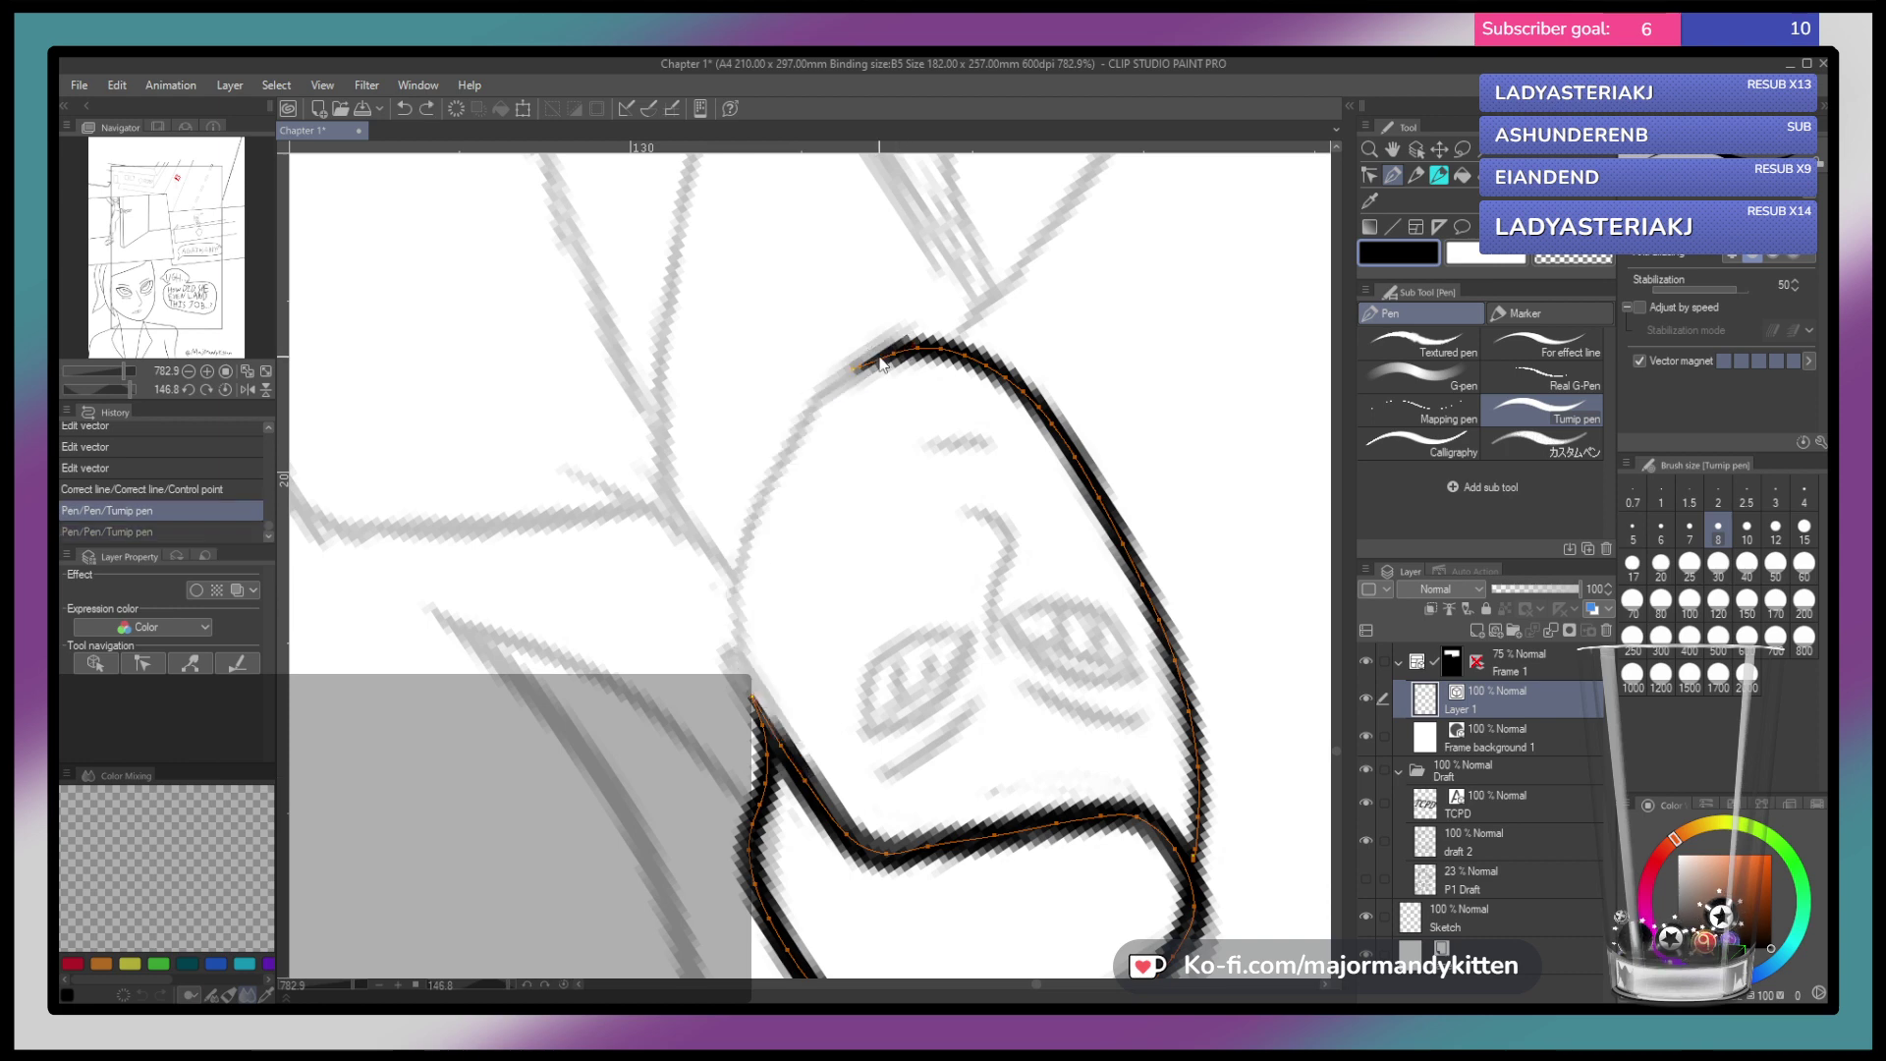
mouse_move(880, 351)
left_mouse_down()
mouse_move(794, 438)
mouse_move(753, 579)
mouse_move(757, 696)
mouse_move(821, 814)
left_mouse_up()
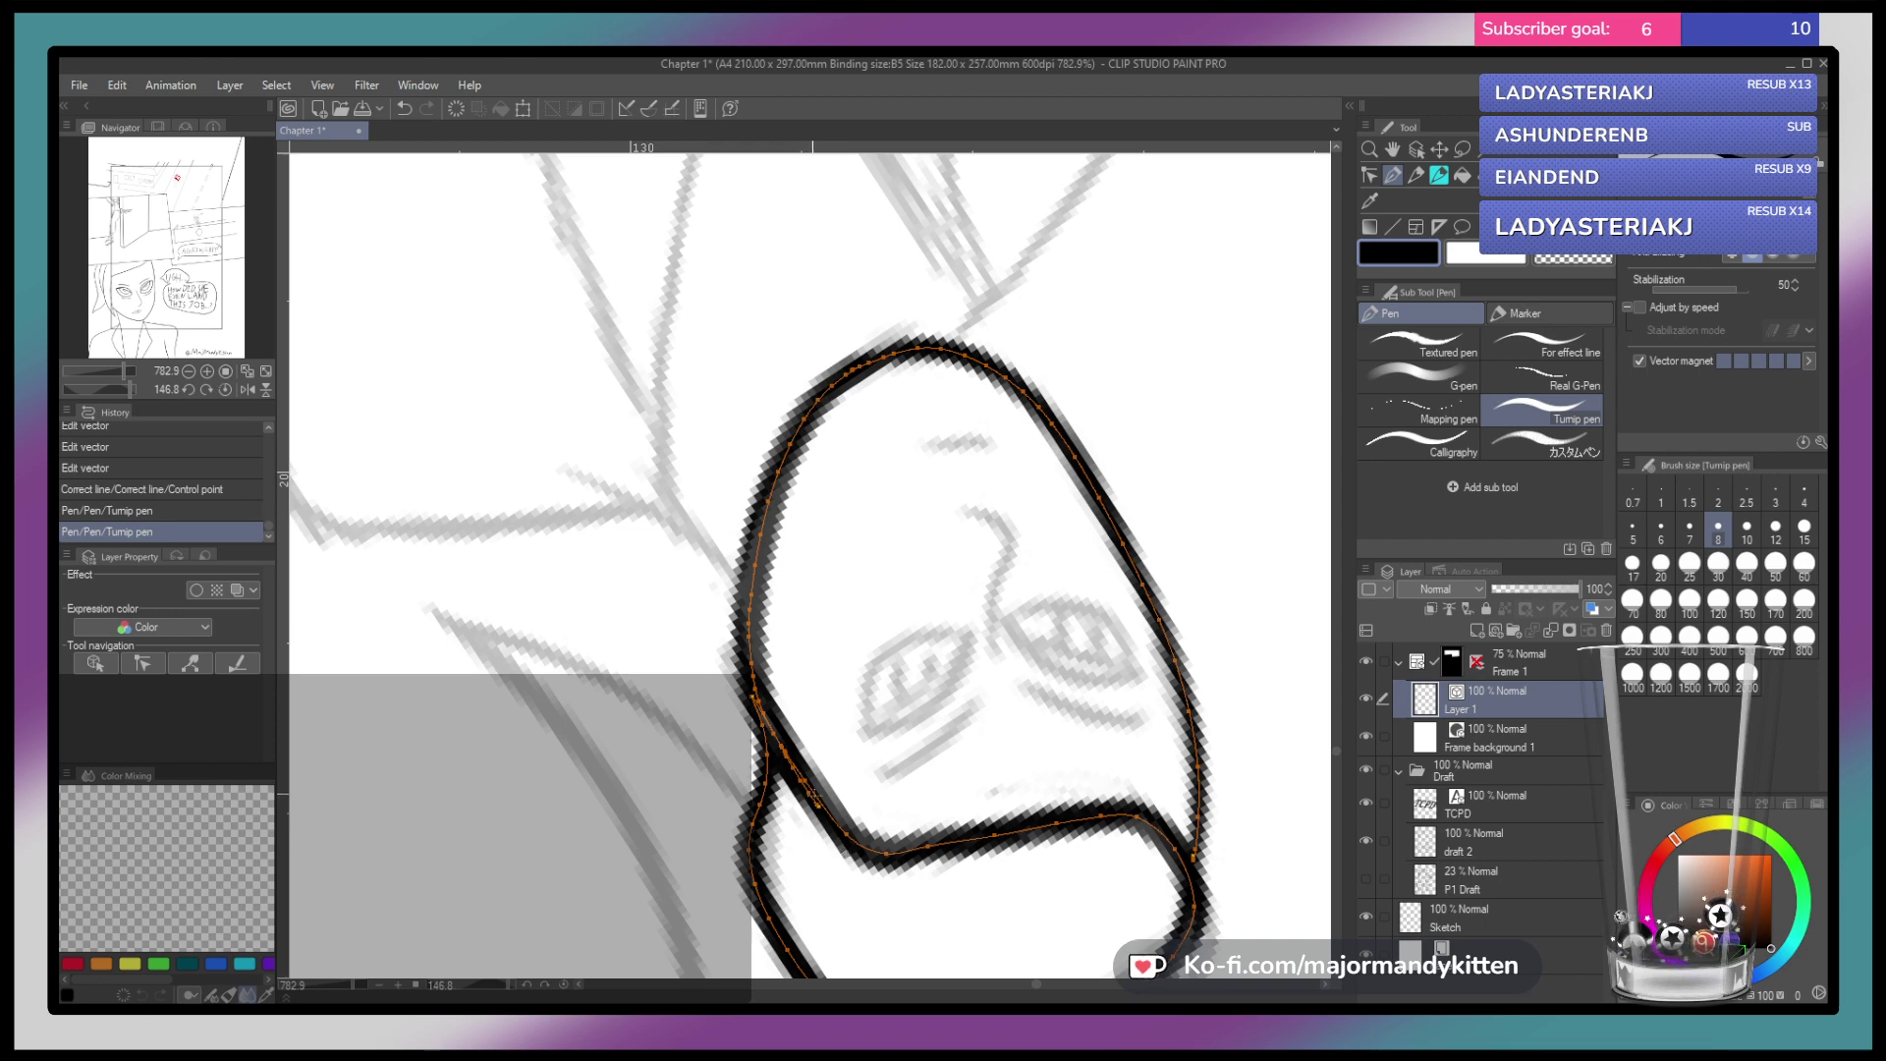
Delete the surplus control points at the jaw line's end where it overlaps the hair outline
left_click(1369, 175)
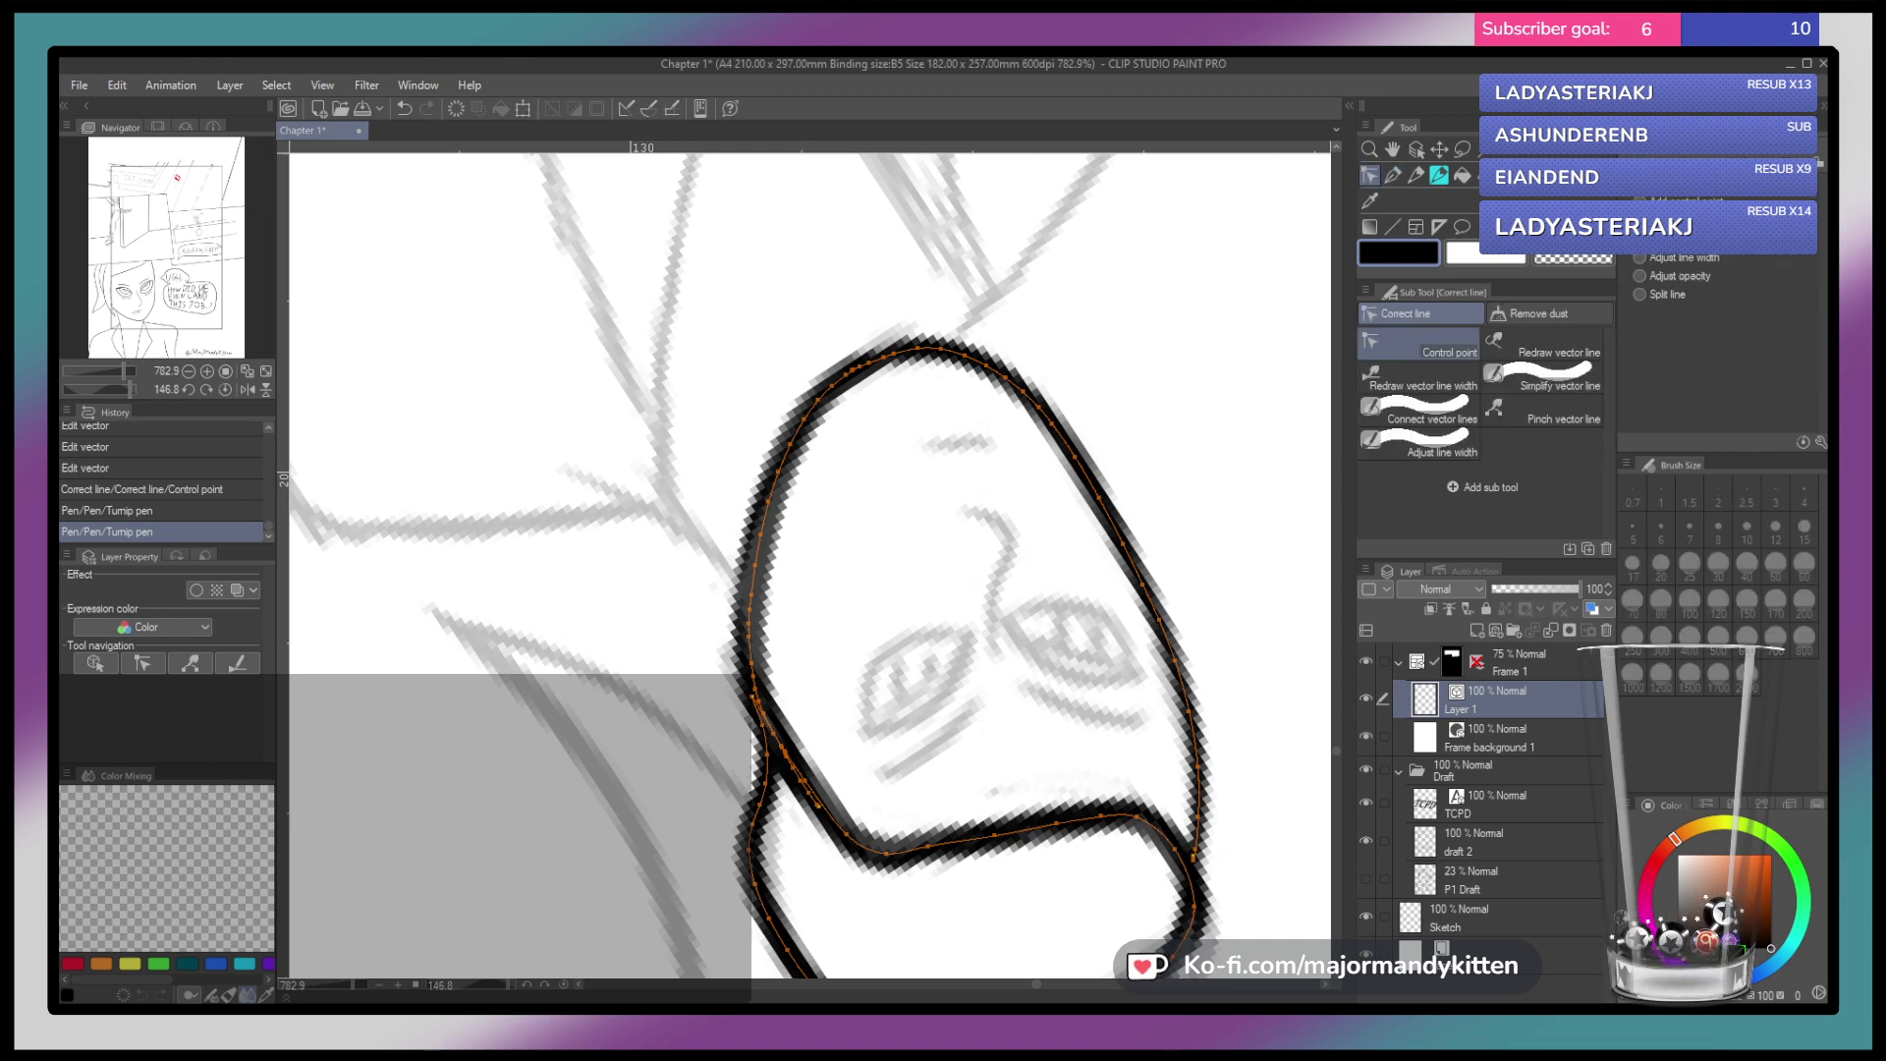
left_click_drag(841, 664, 1154, 470)
left_click_drag(1030, 485, 946, 580)
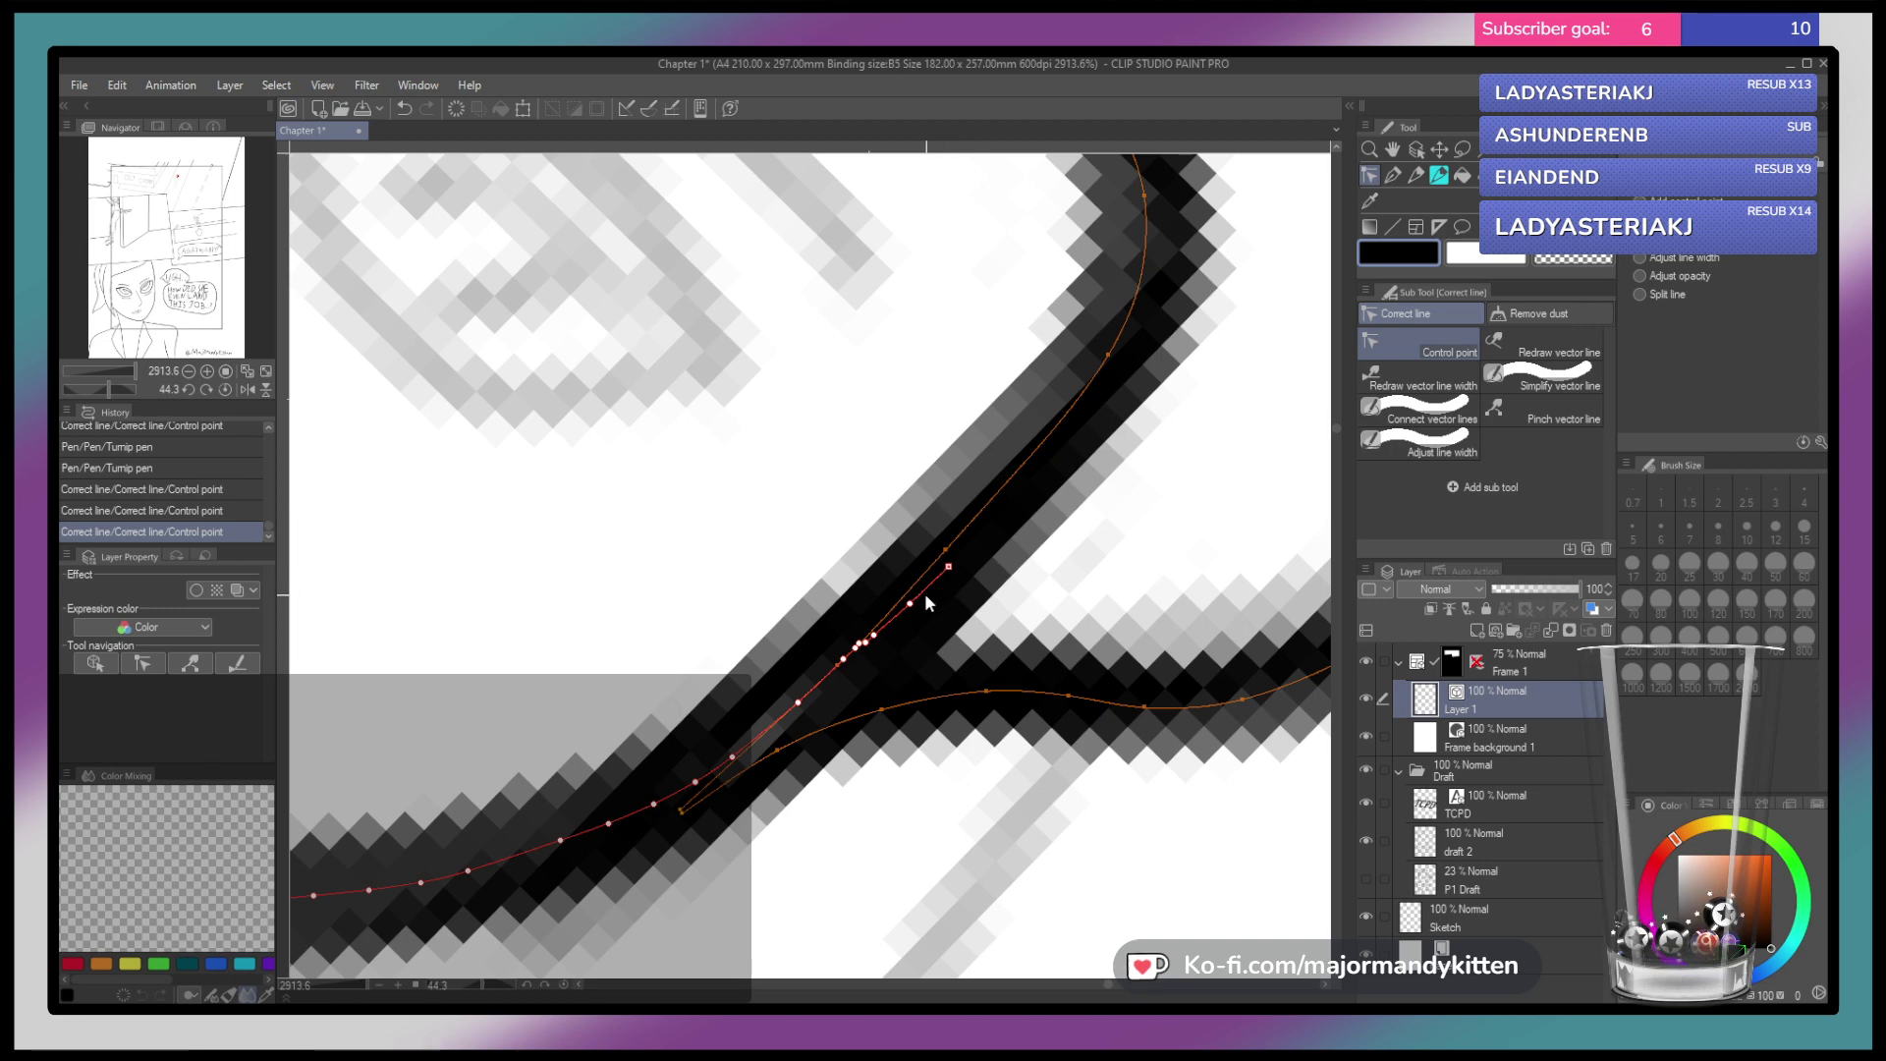
left_click(948, 567)
left_click(909, 604)
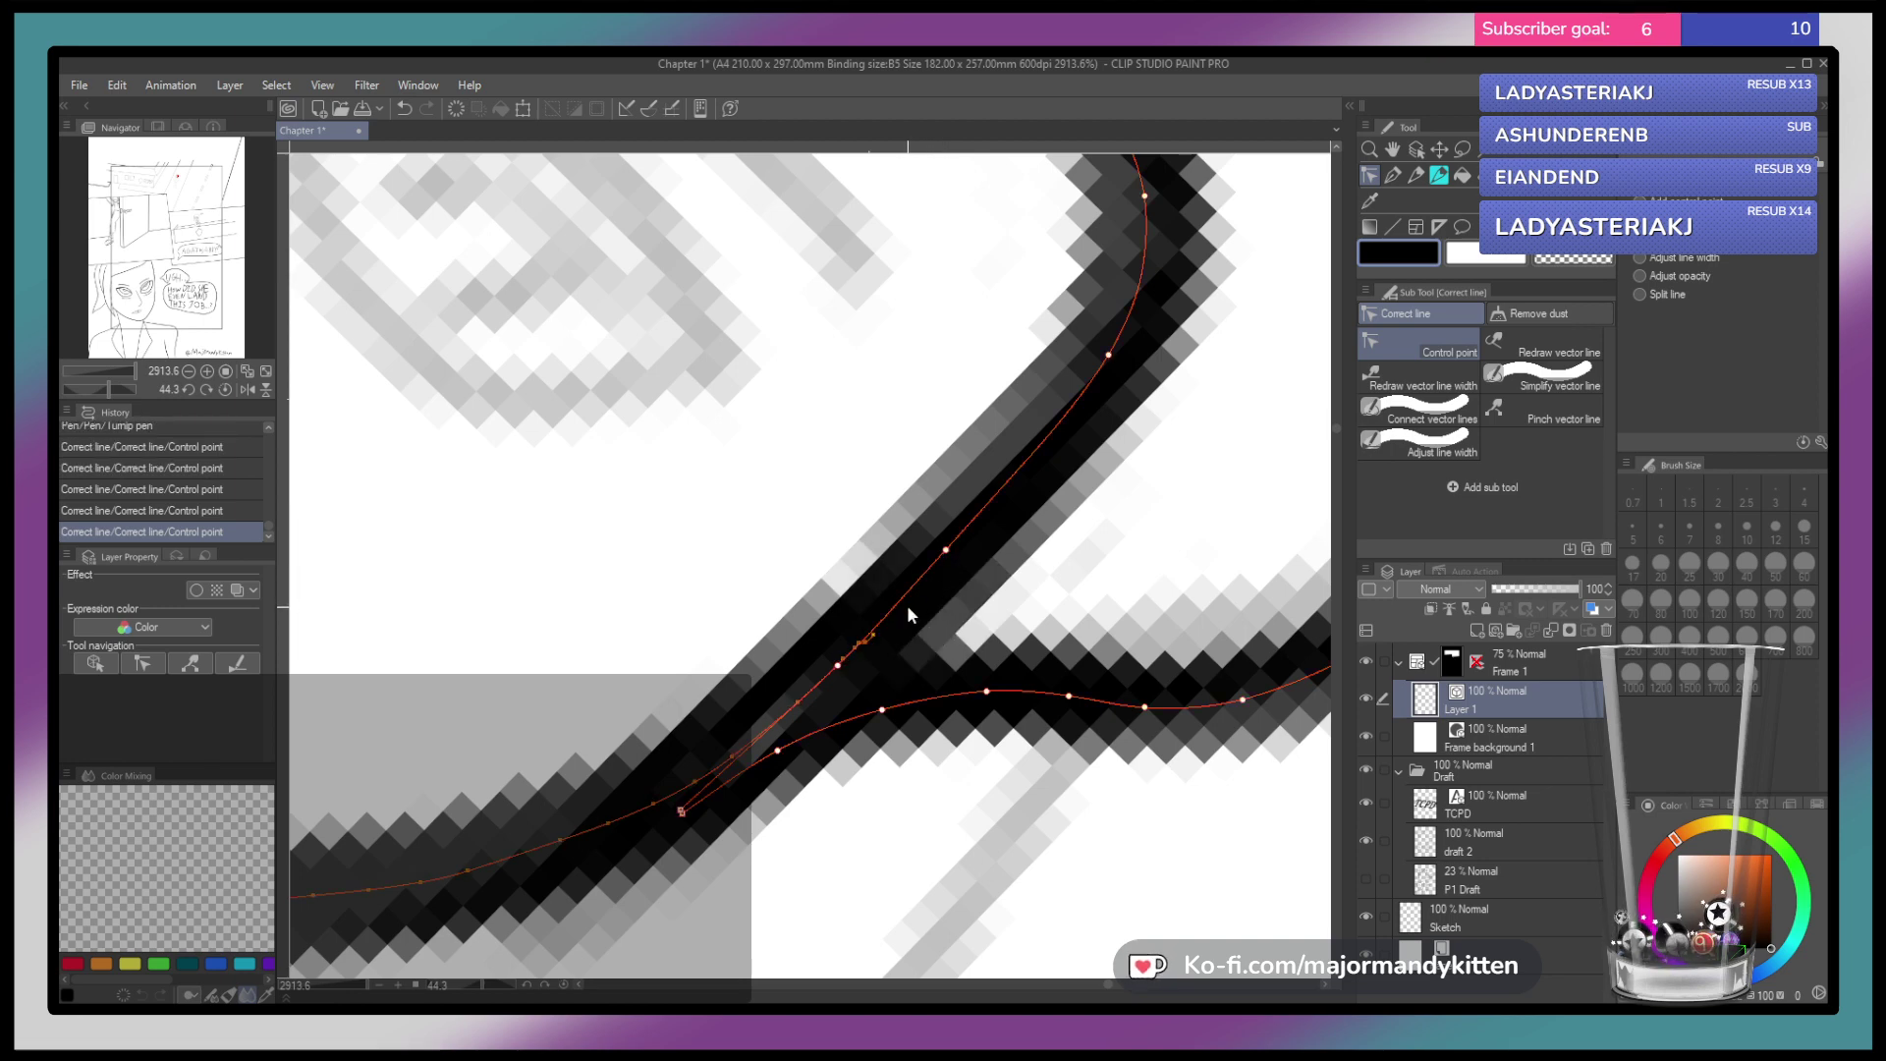
left_click_drag(875, 641, 869, 645)
left_click(861, 643, "ctrl")
left_click(707, 779)
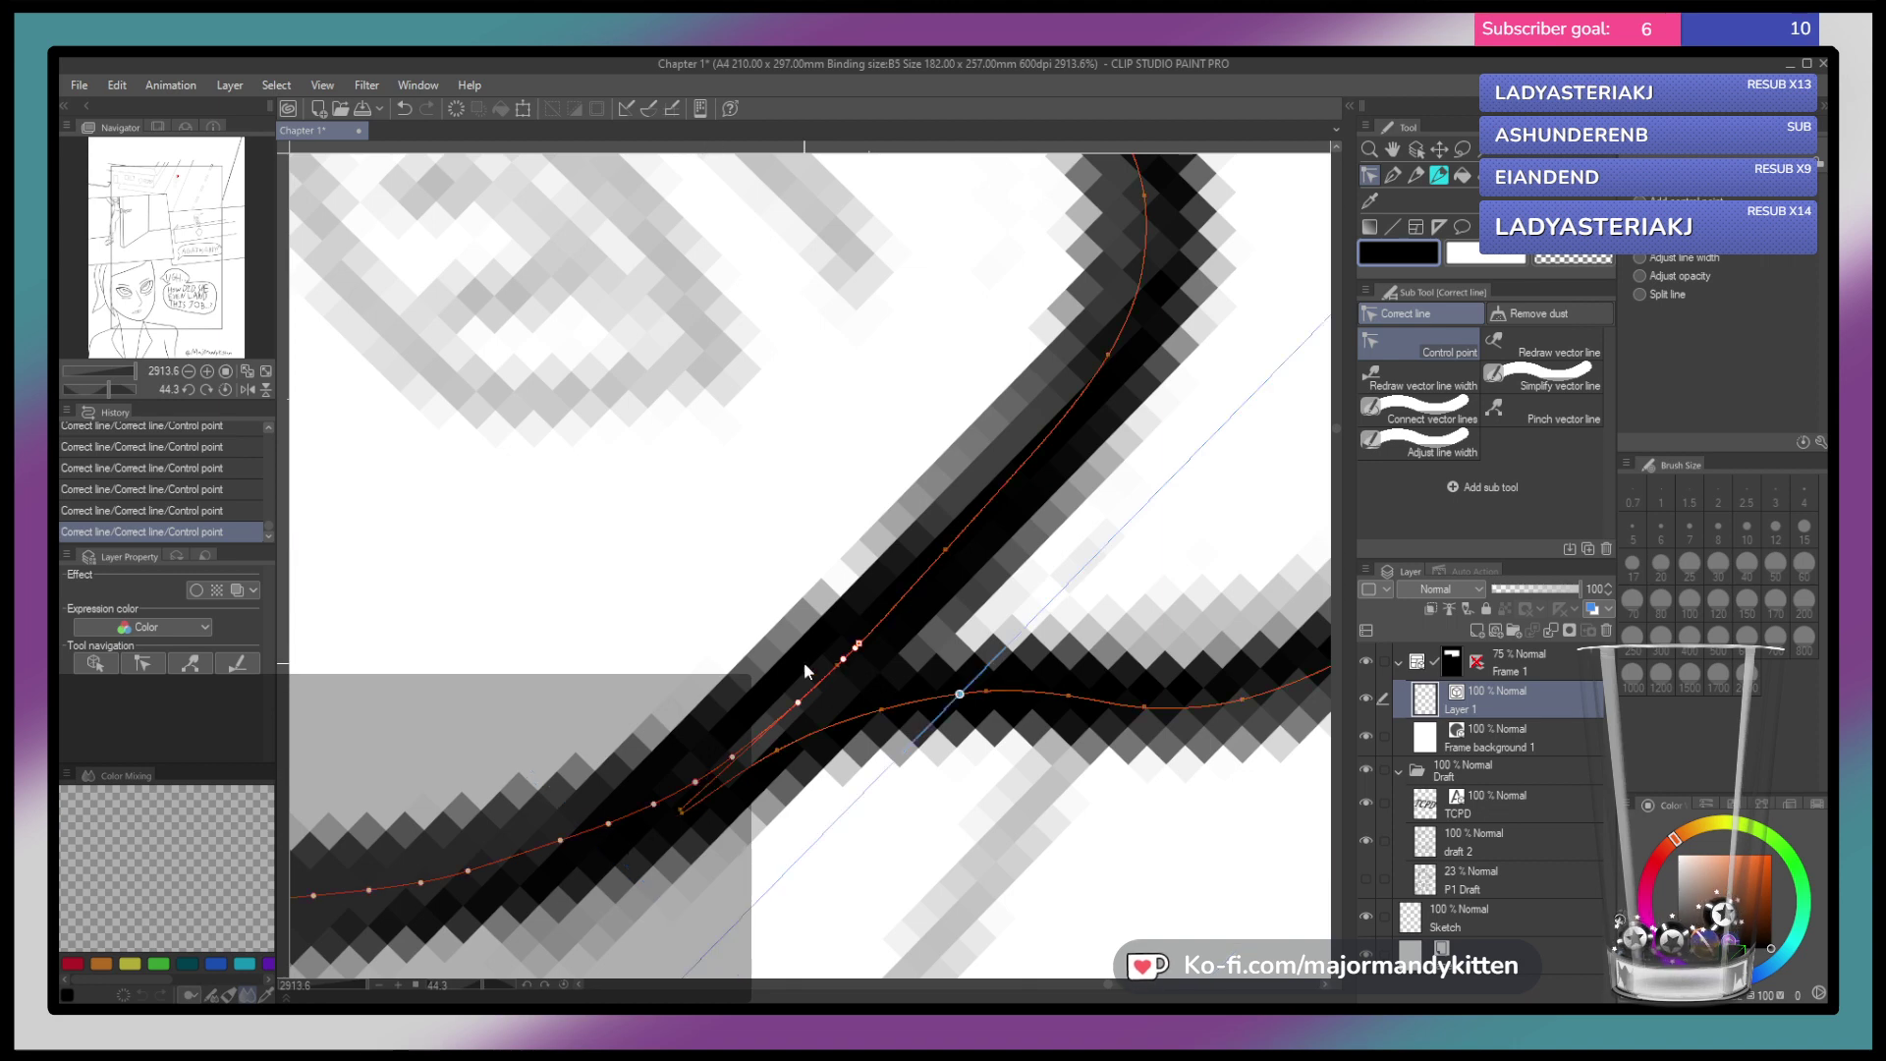
Move the jaw line's end point onto the temple edge of the hair and delete the extra points leading up to it
left_click_drag(870, 664, 825, 696)
left_click(897, 665)
left_click(889, 682)
left_click(864, 686)
left_click(827, 698)
left_click_drag(828, 705, 820, 675)
left_click(691, 792)
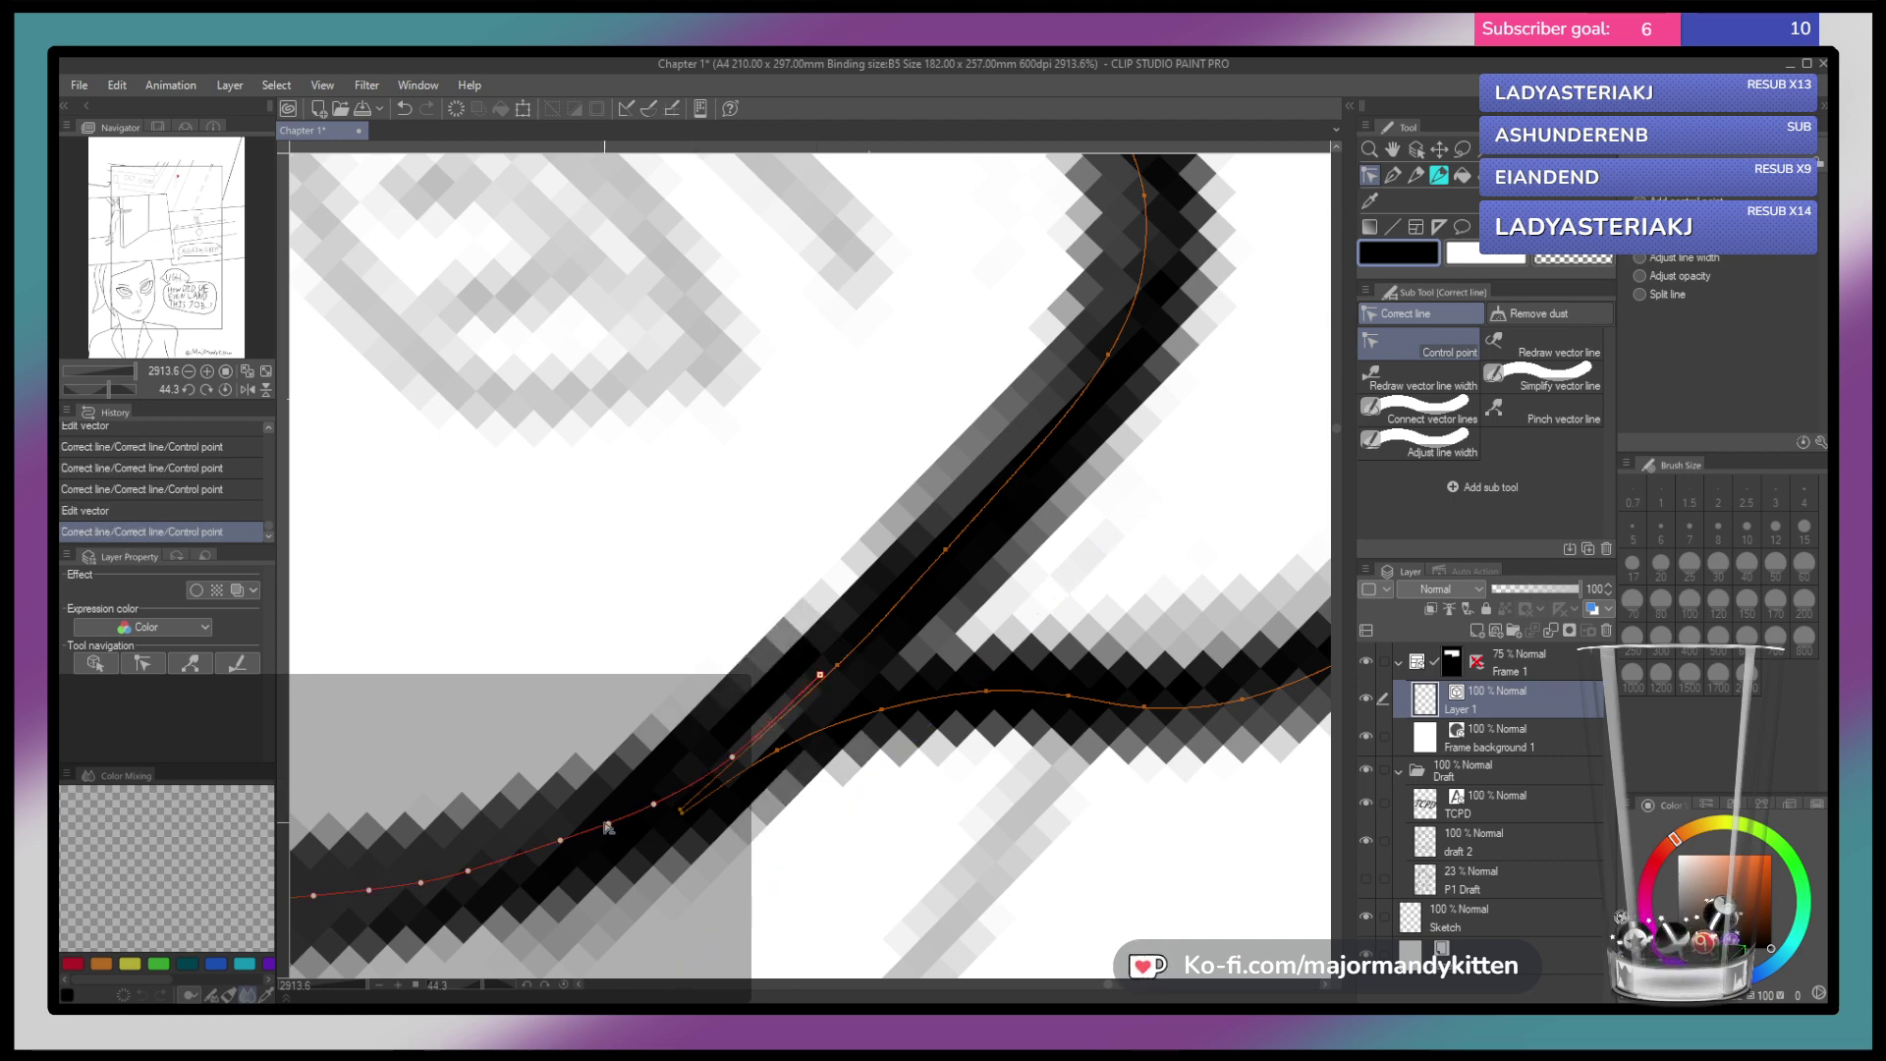
Thin out the control points along the upper jaw line next to the hair tip to smooth its curve
scroll(589, 811, "down", 2)
left_click_drag(574, 786, 606, 769)
left_click(539, 812)
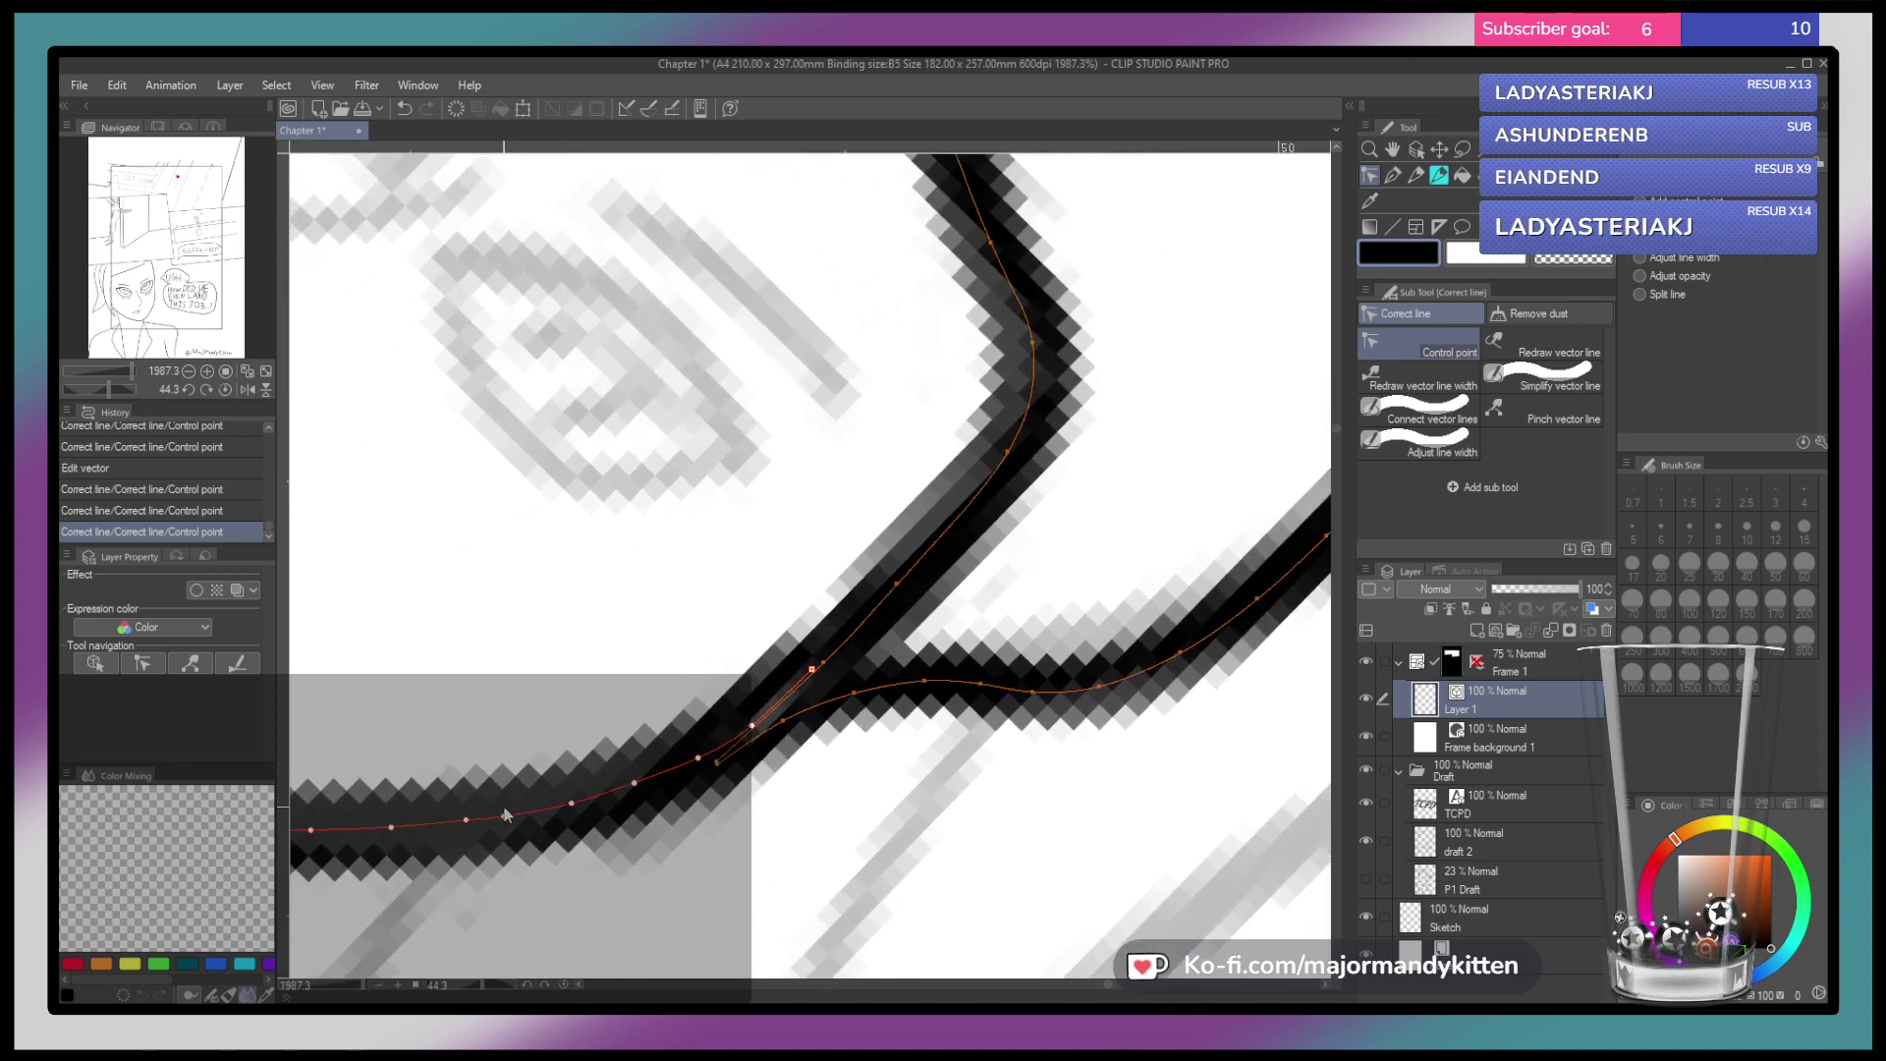
scroll(590, 696, "down", 4)
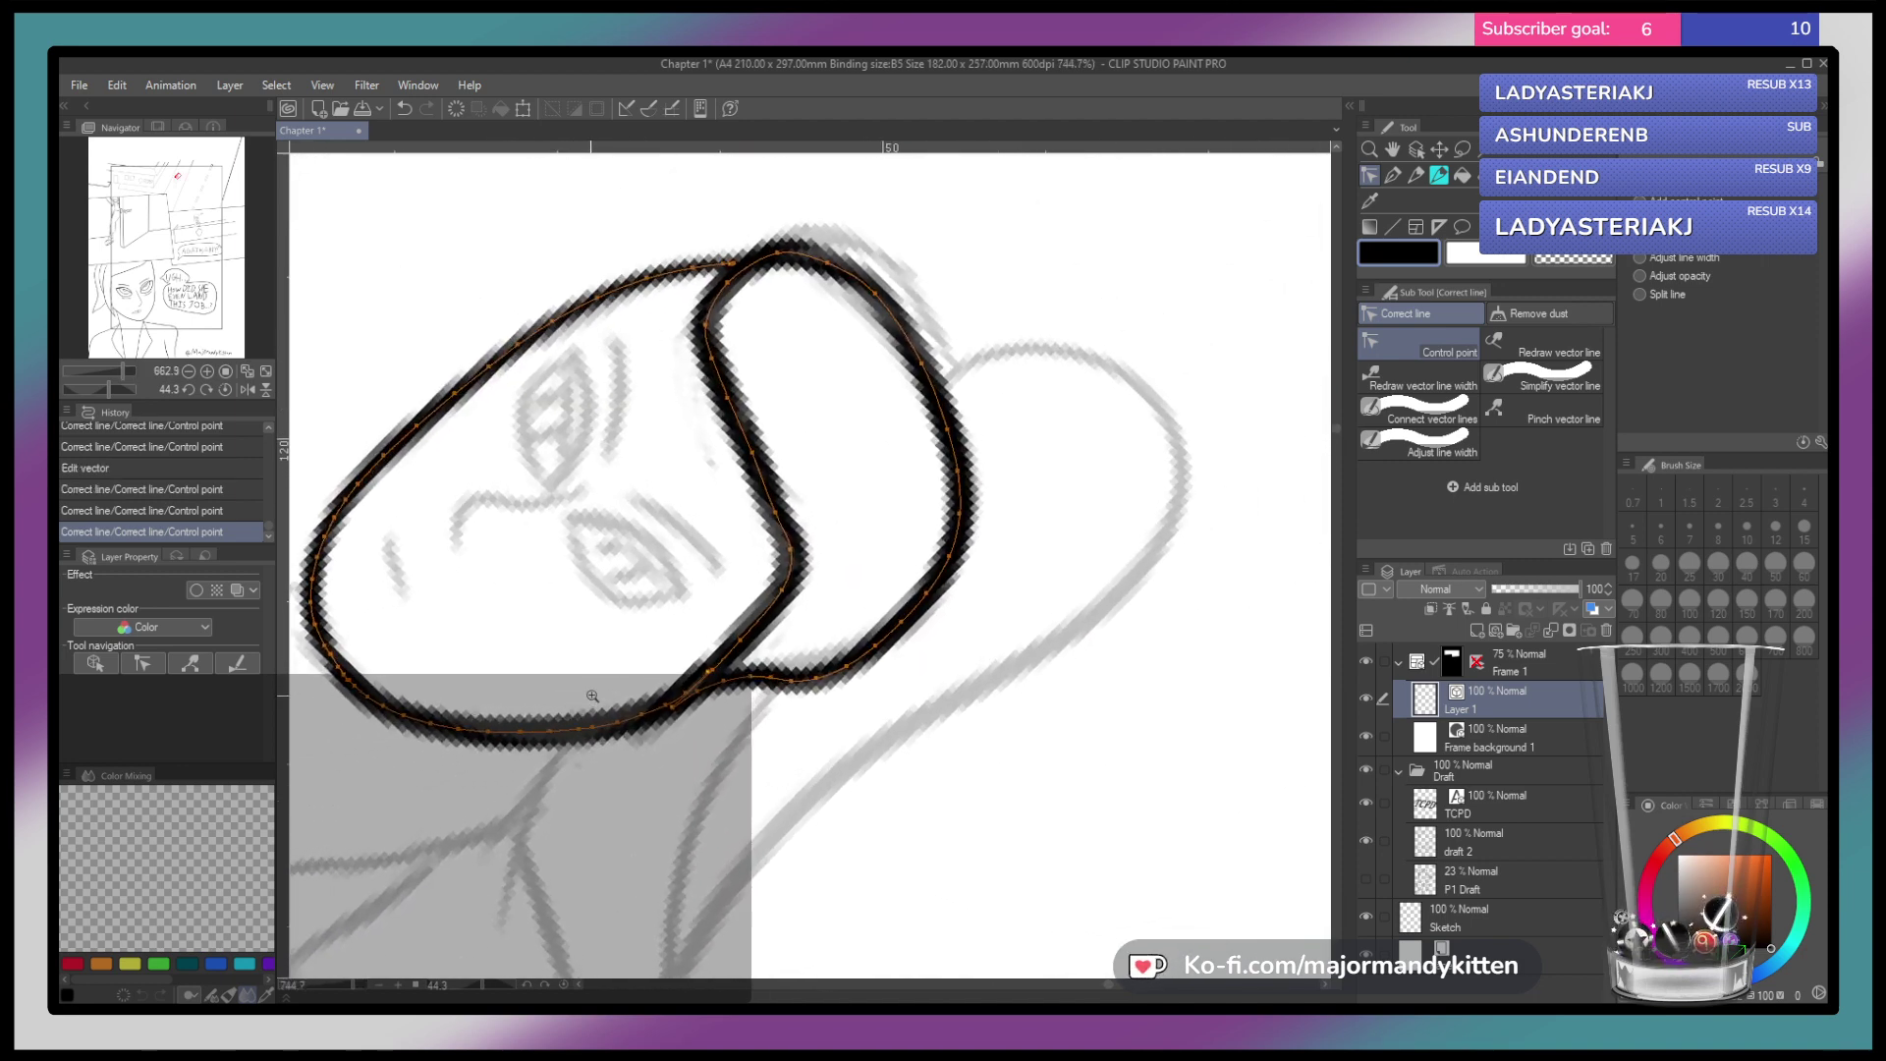
scroll(591, 697, "up", 2)
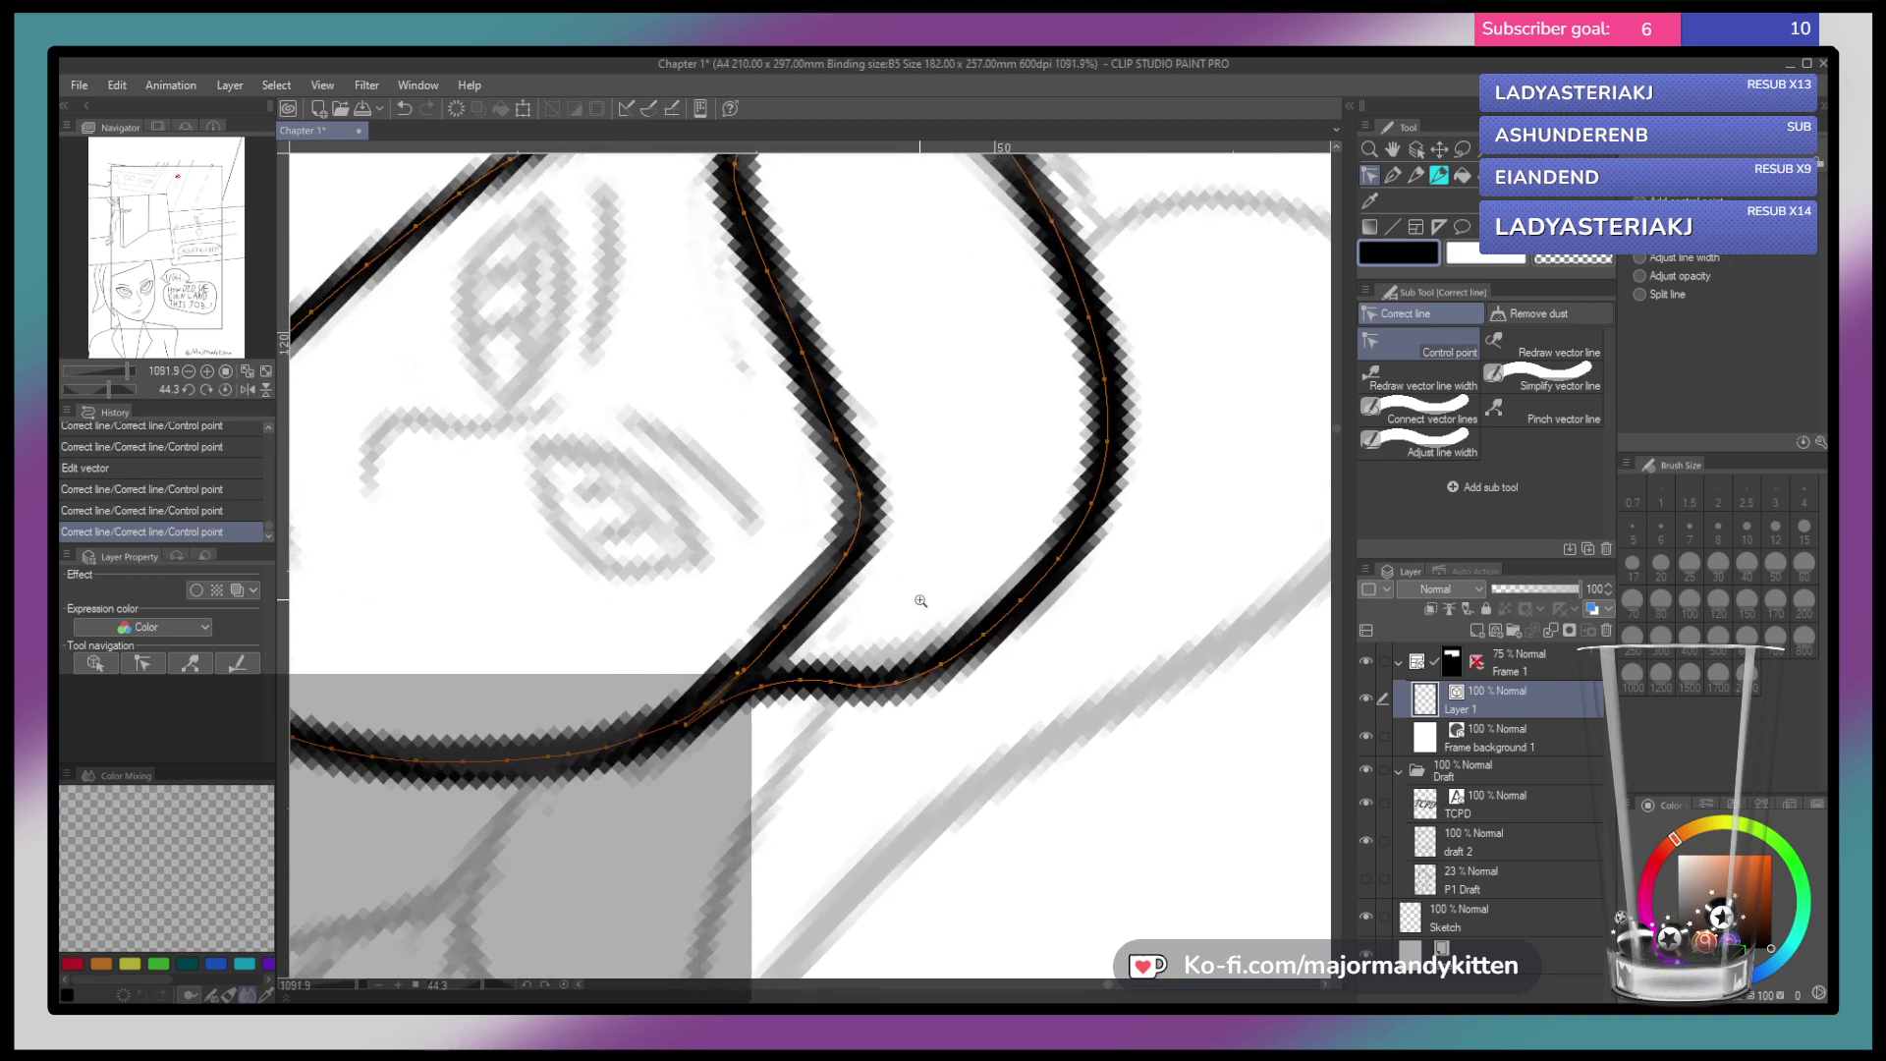
Shift the end point of the back hair outline toward the temple edge and undo the stray Turnip pen mark there
mouse_move(919, 623)
left_mouse_down()
mouse_move(955, 532)
mouse_move(904, 546)
mouse_move(905, 616)
left_mouse_up()
scroll(955, 532, "down", 4)
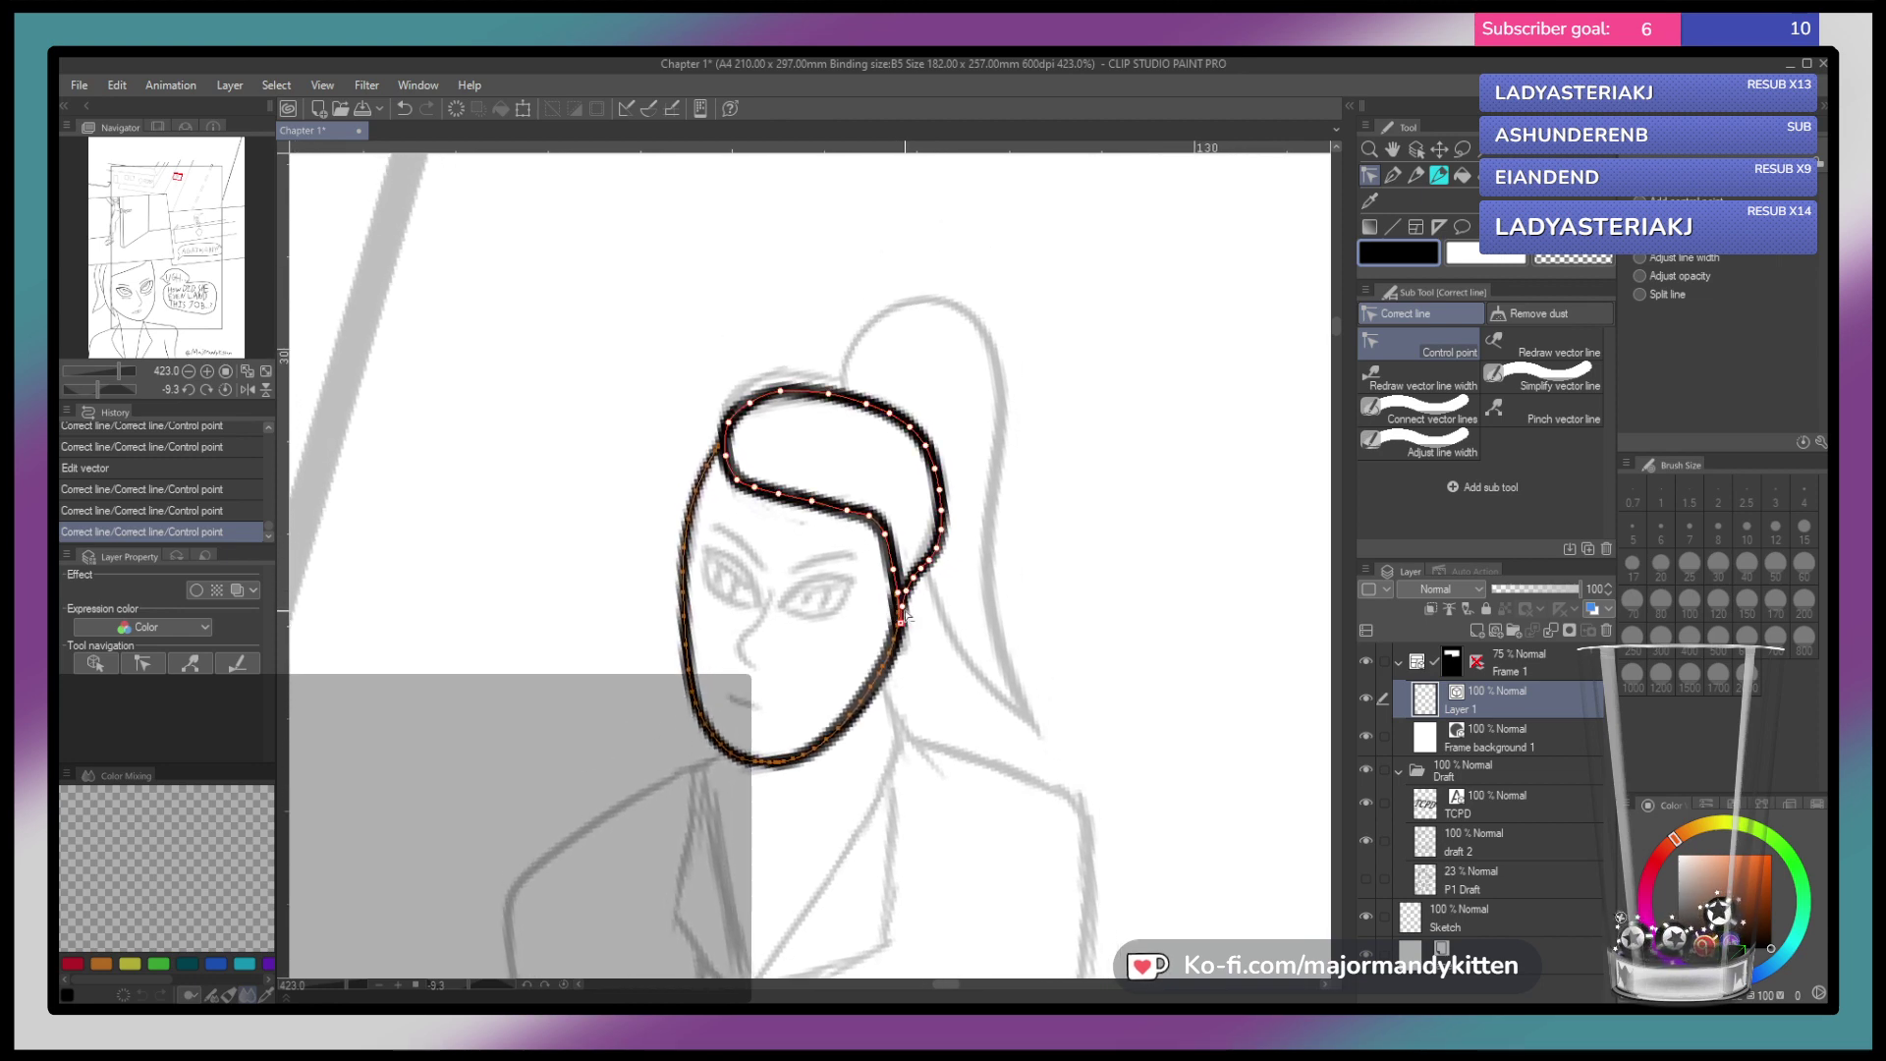
left_click(1394, 175)
left_click_drag(891, 529, 950, 464)
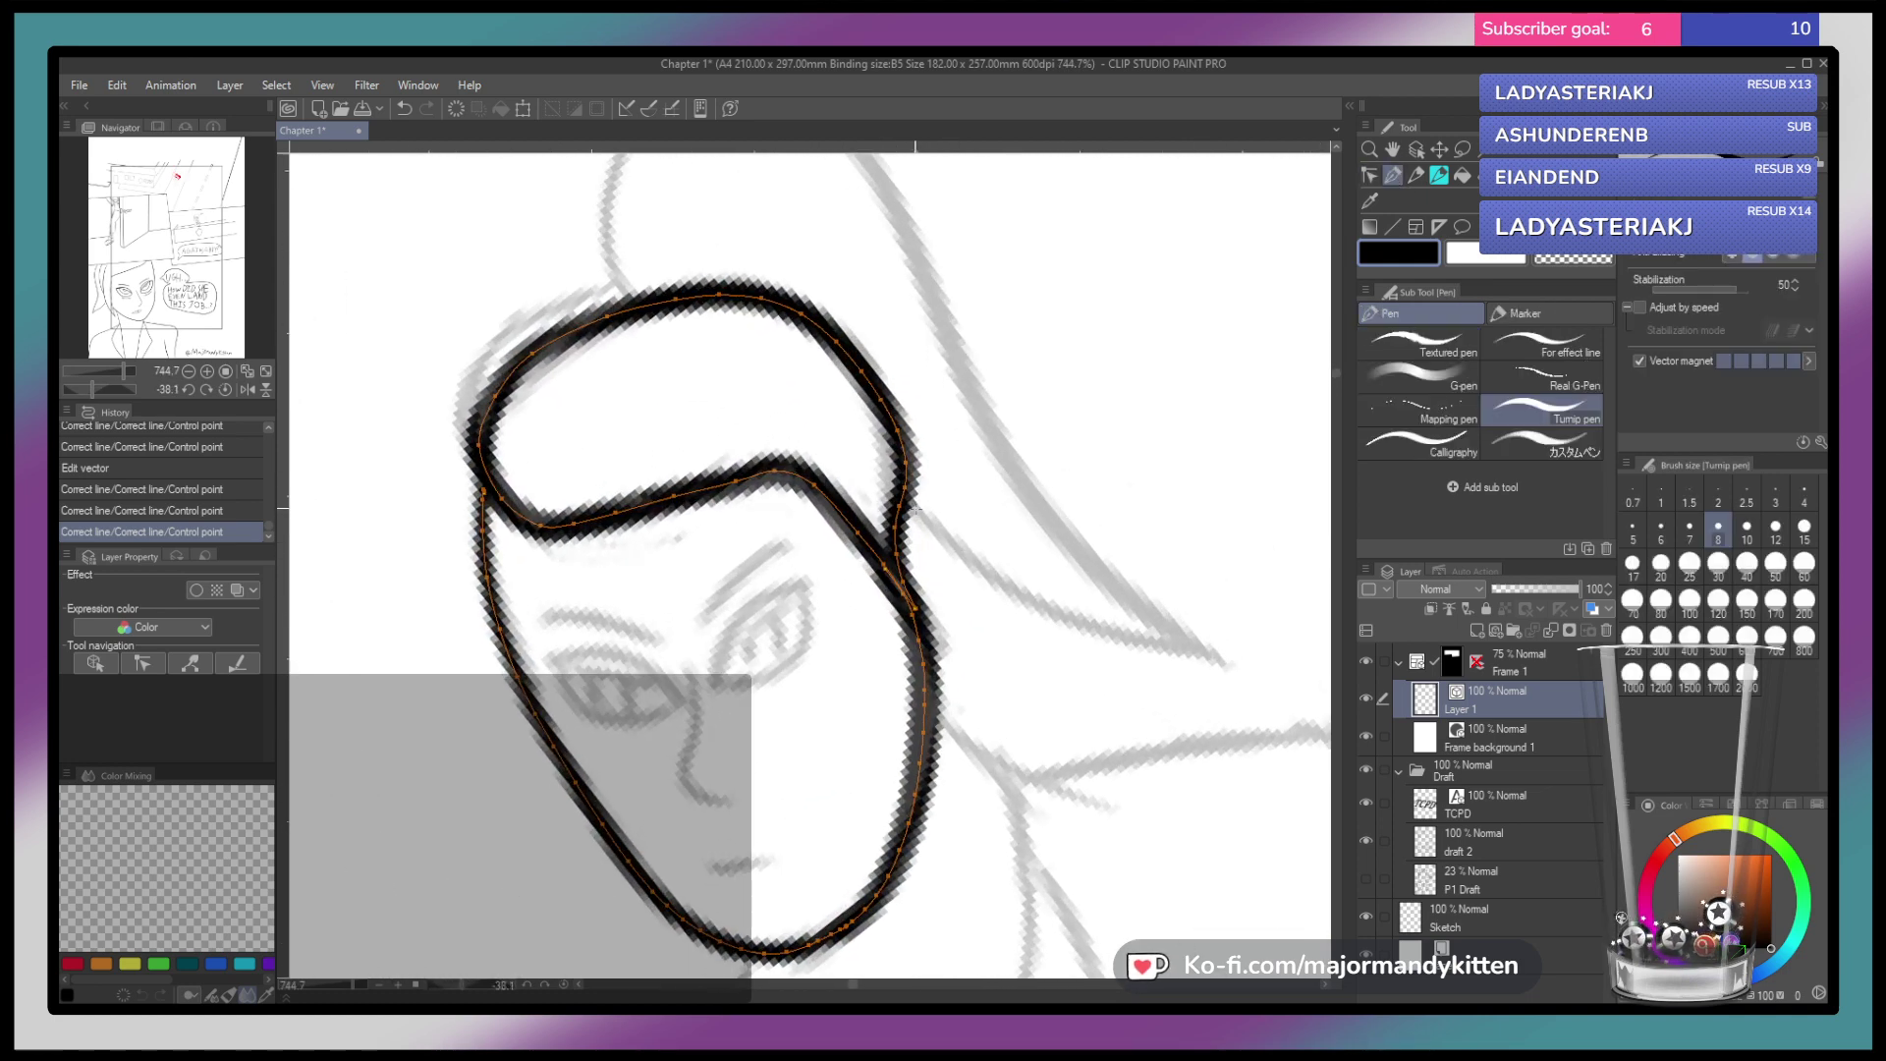
scroll(911, 564, "up", 2)
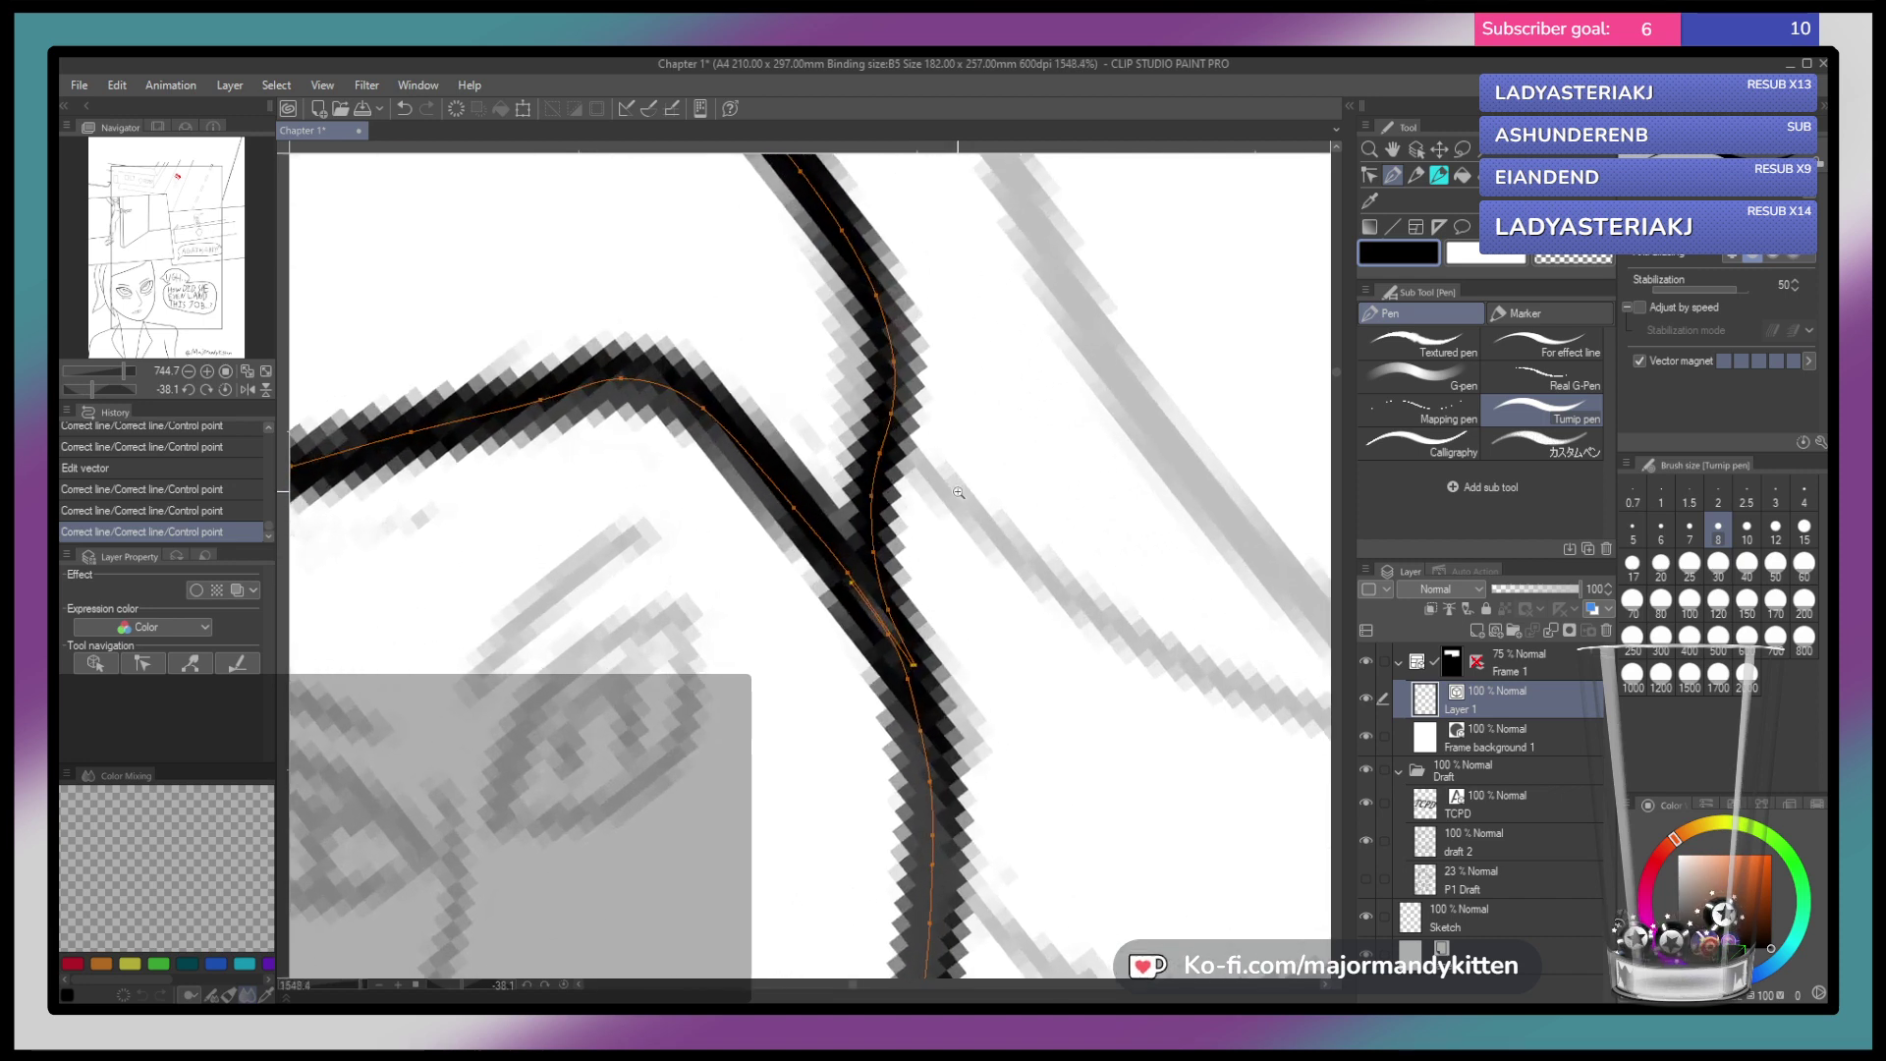
left_click(916, 664, "ctrl")
left_click_drag(900, 615, 862, 577)
left_click(867, 578)
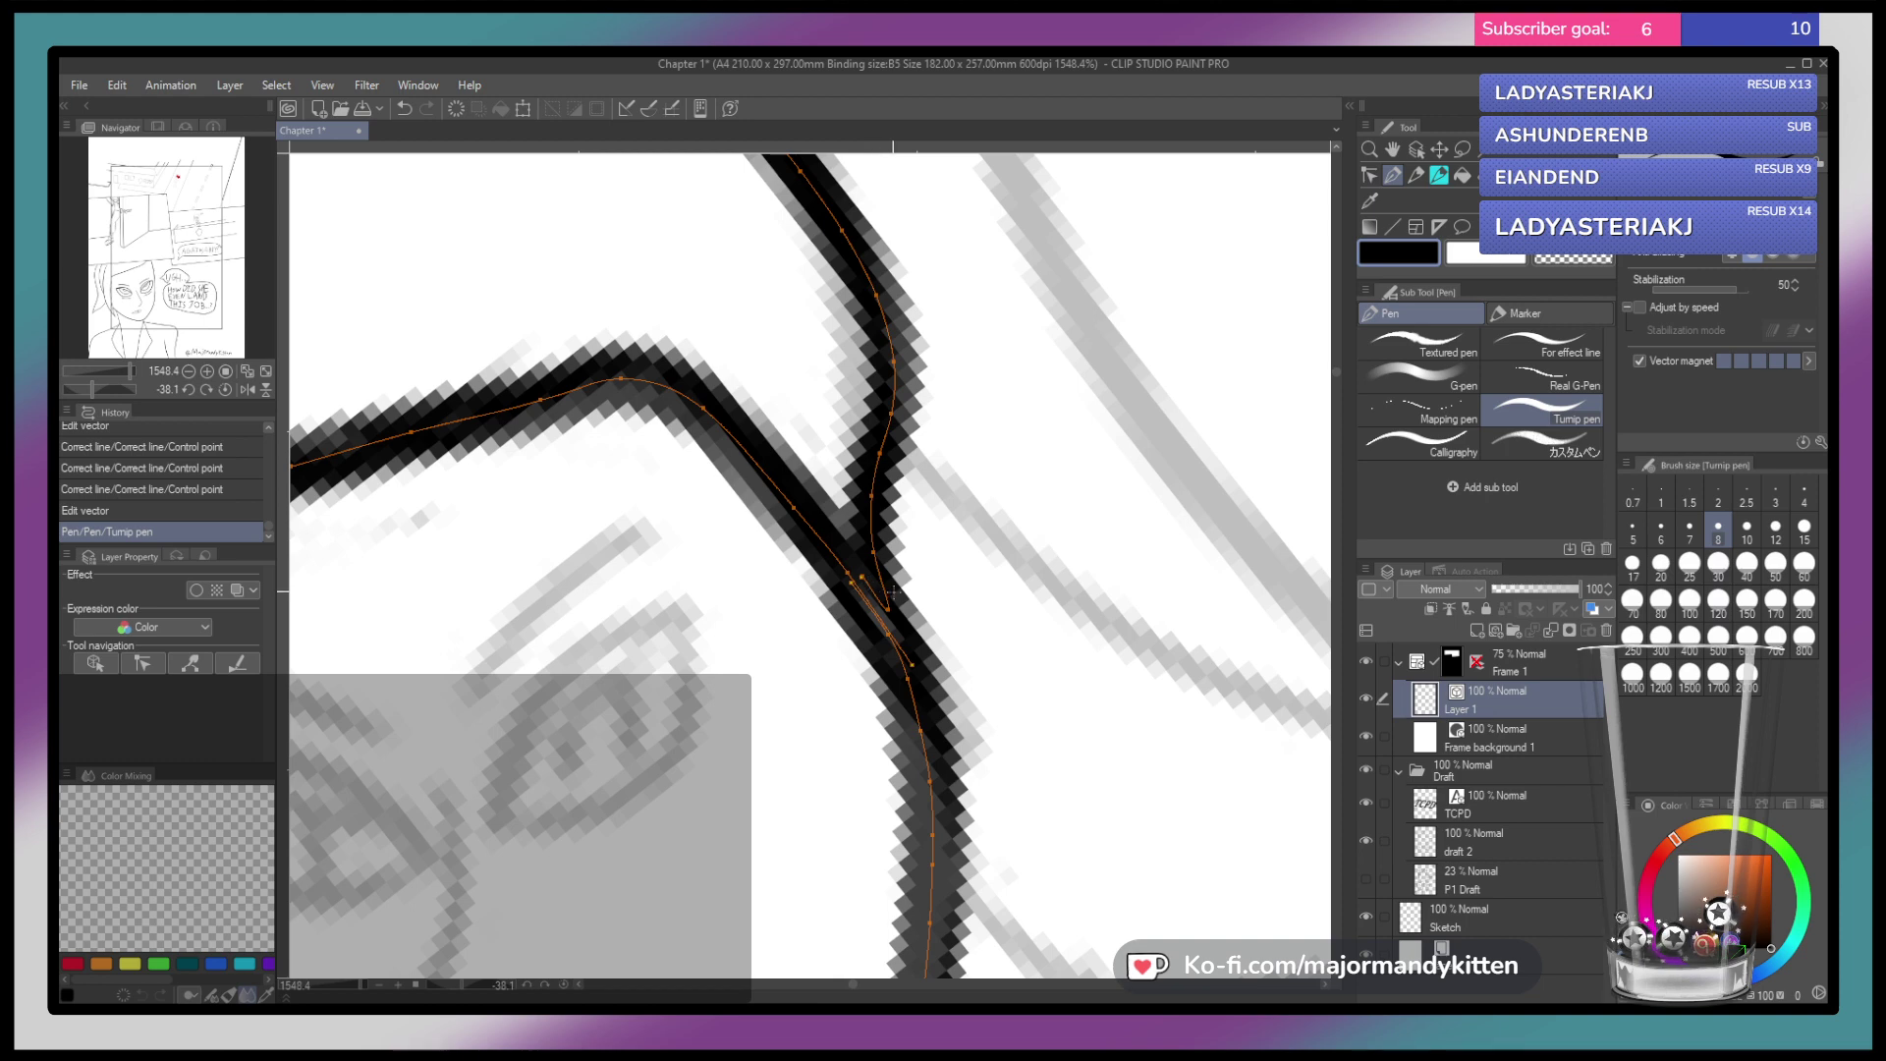
key("ctrl+z")
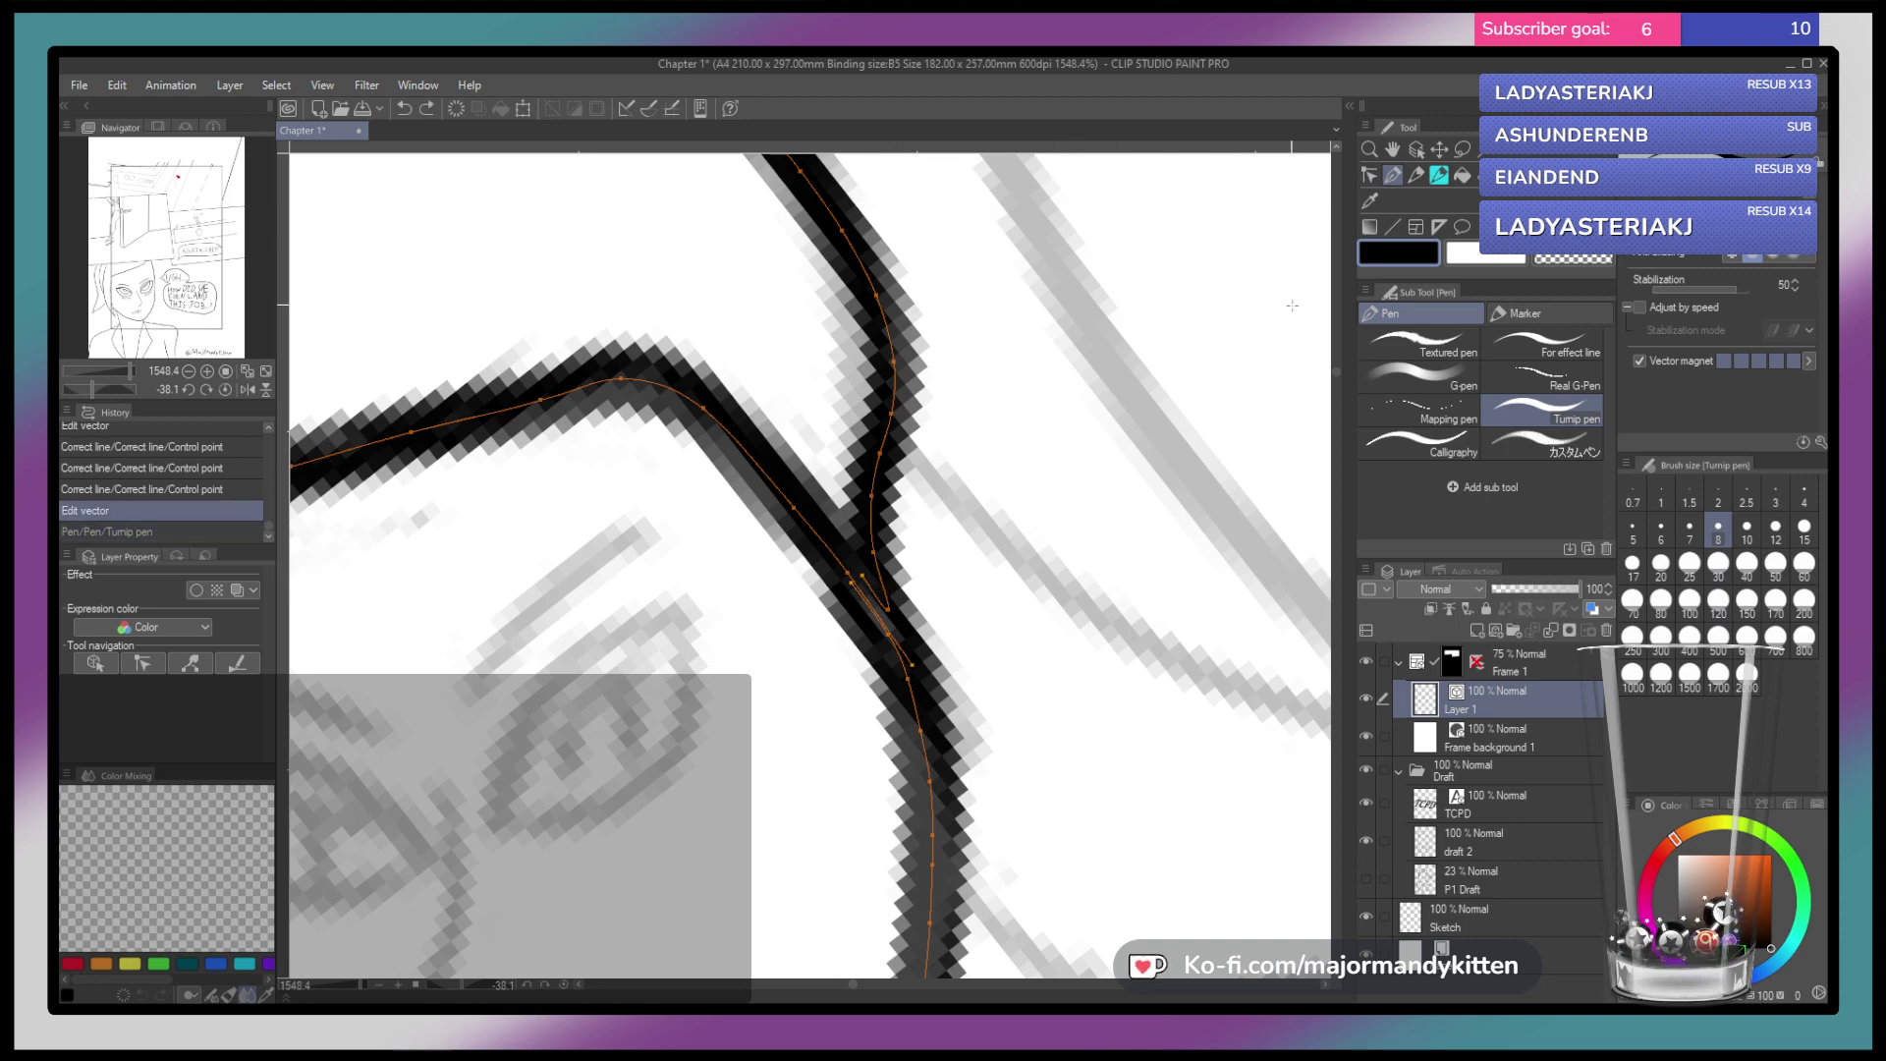
Delete surplus control points near the hair tip and move the back hair outline's end point onto the temple hair edge
left_click(1370, 176)
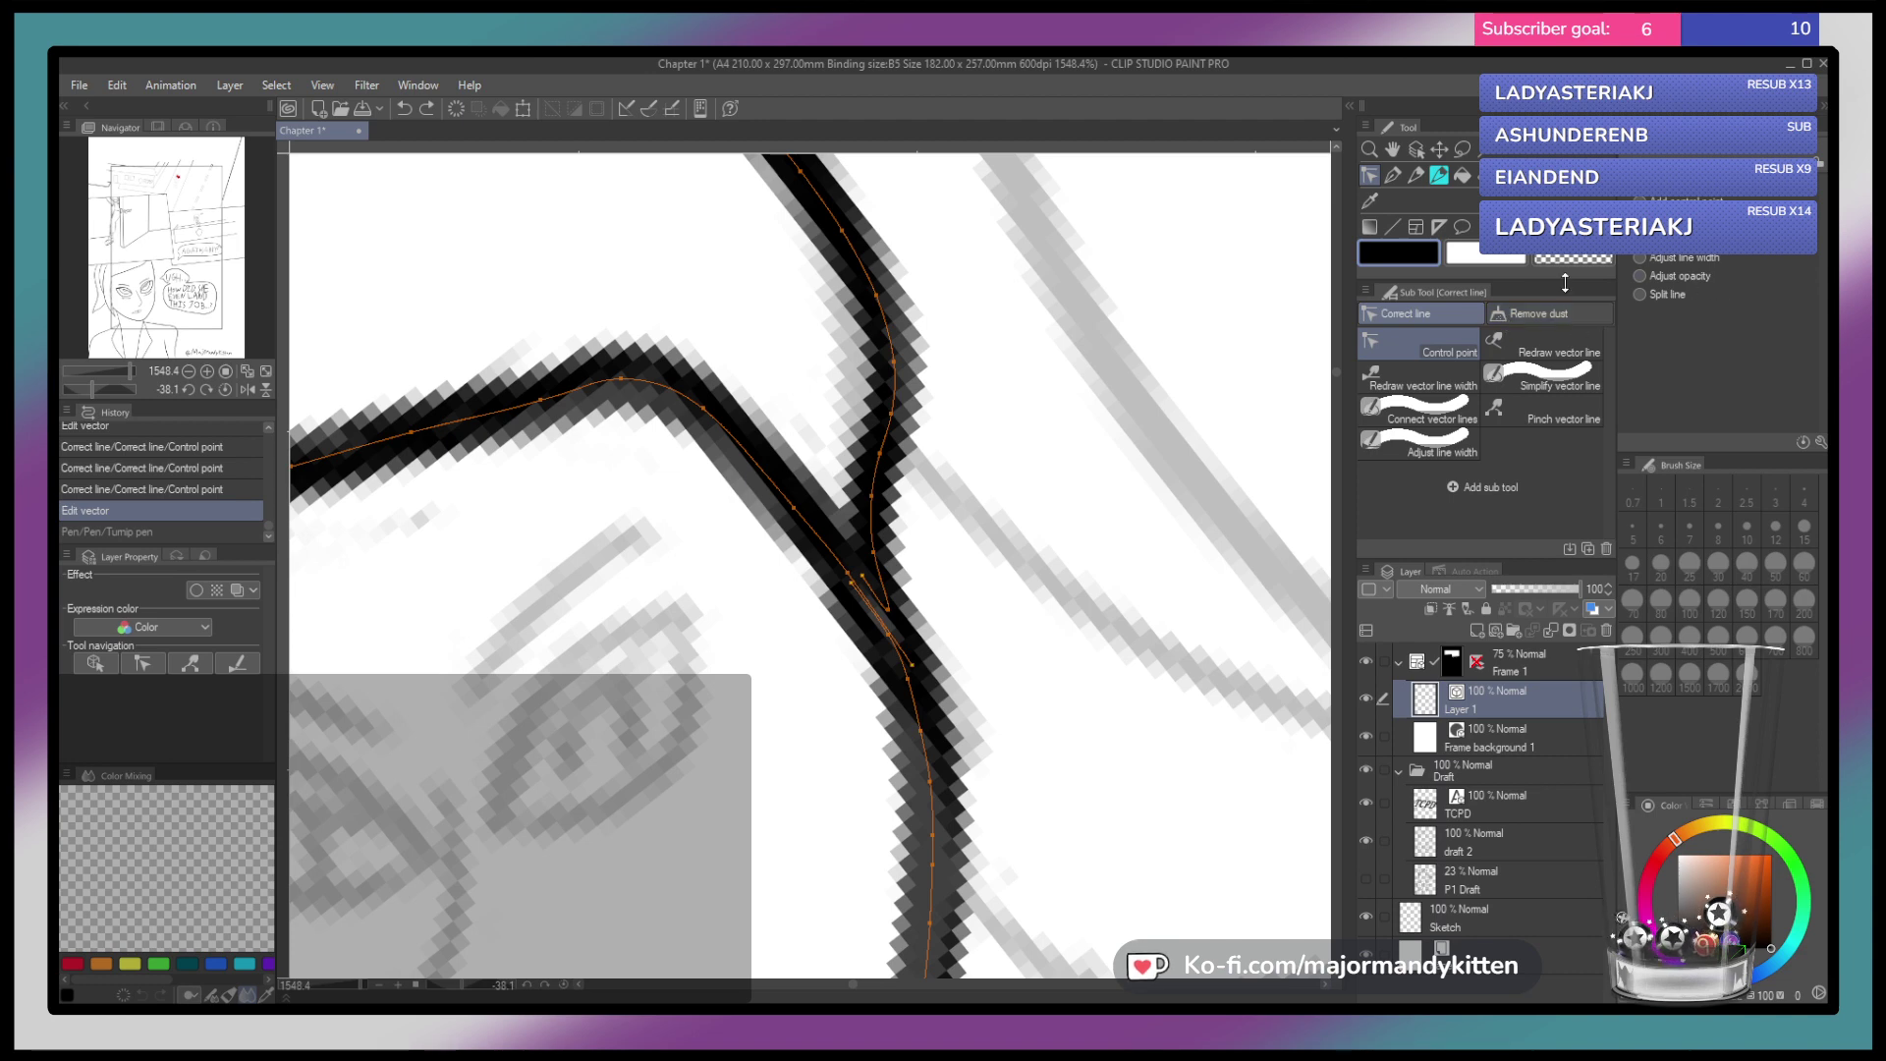
left_click(883, 615)
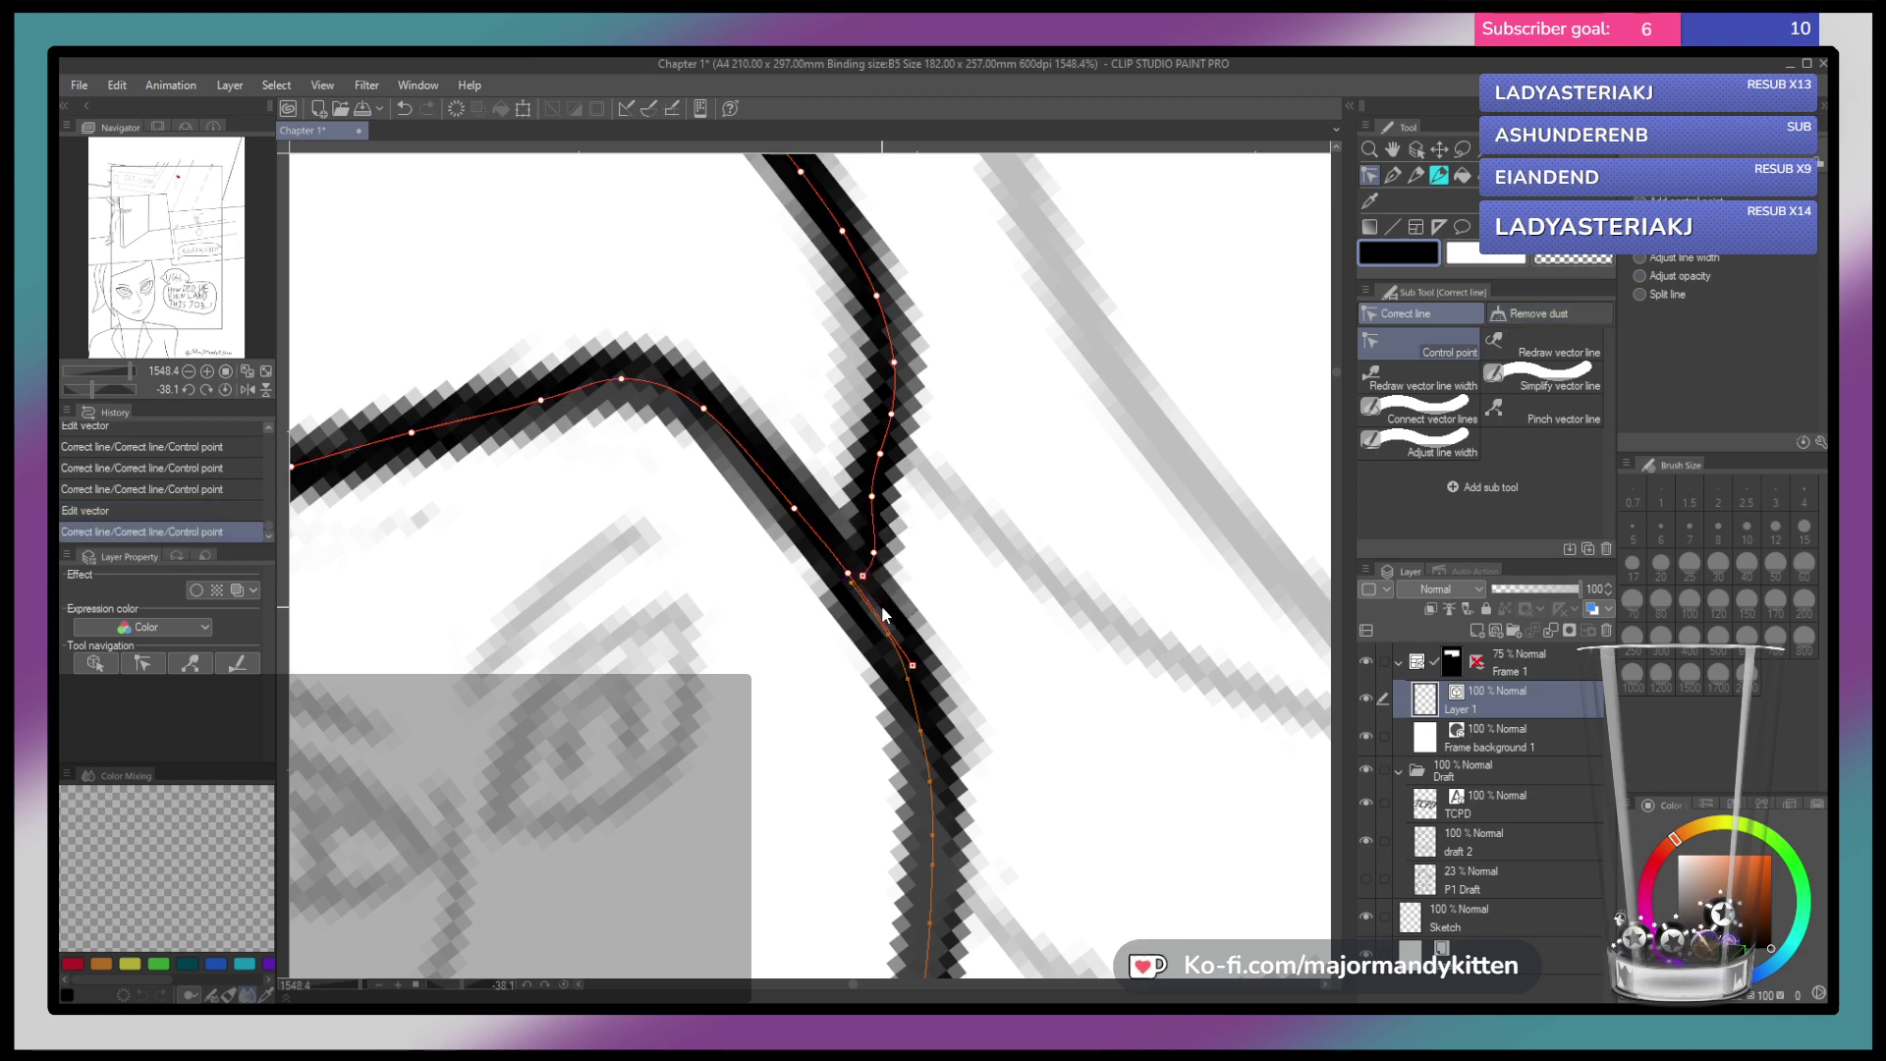
left_click(873, 552)
key("ctrl")
left_click_drag(864, 581, 841, 560)
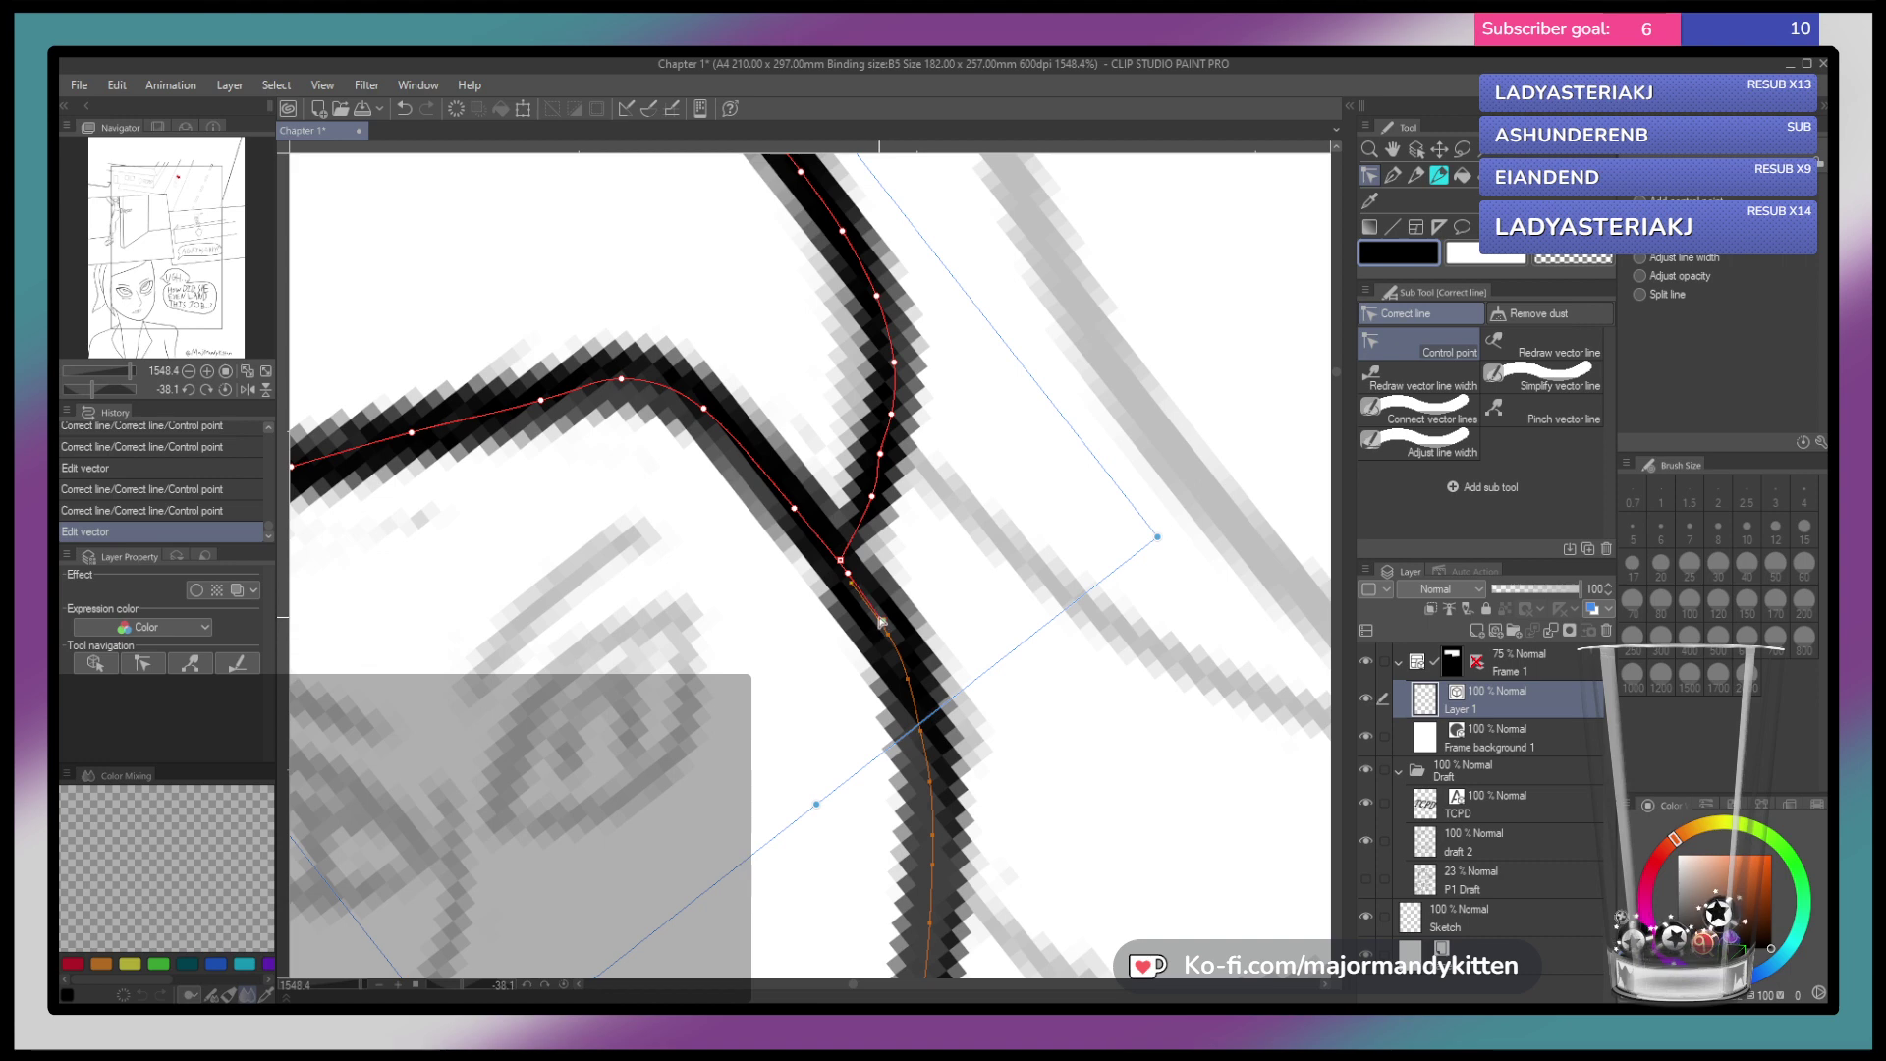
left_click(881, 621)
scroll(904, 462, "down", 3)
scroll(904, 461, "up", 1)
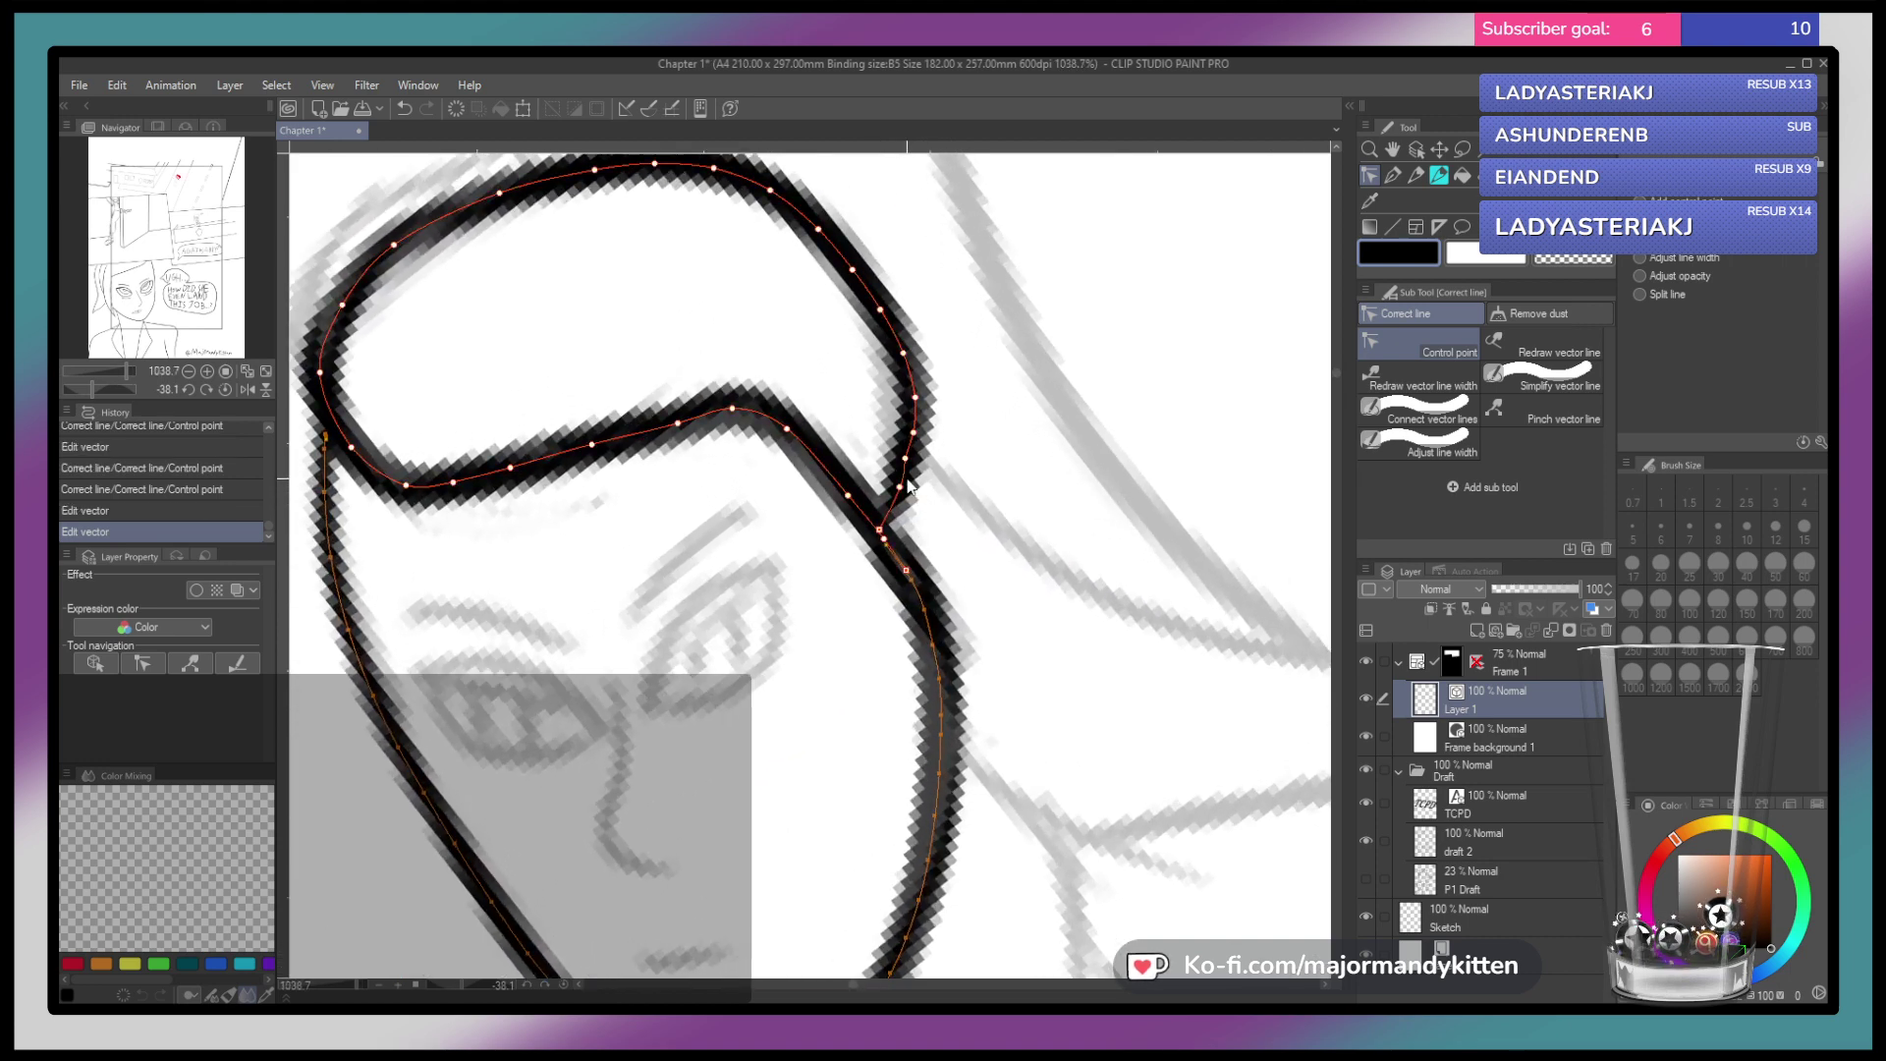
left_click(904, 462)
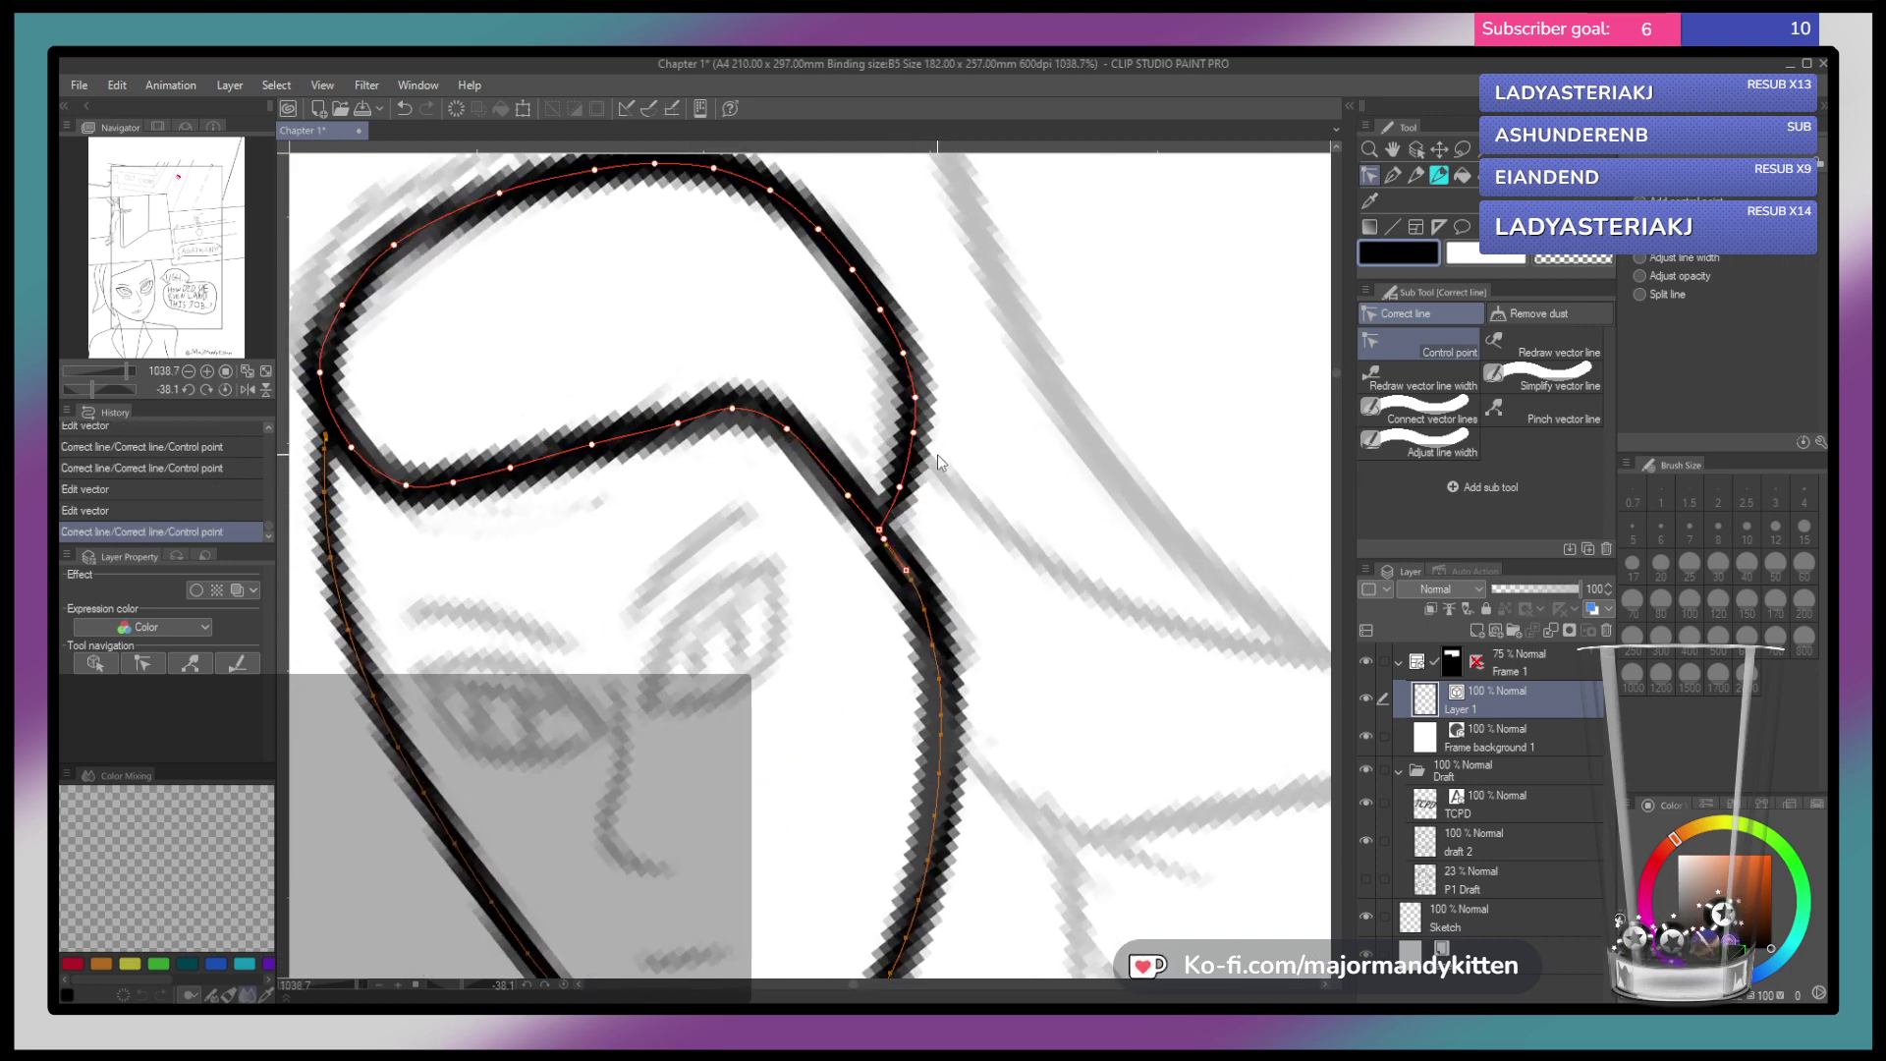
left_click_drag(943, 435, 949, 450)
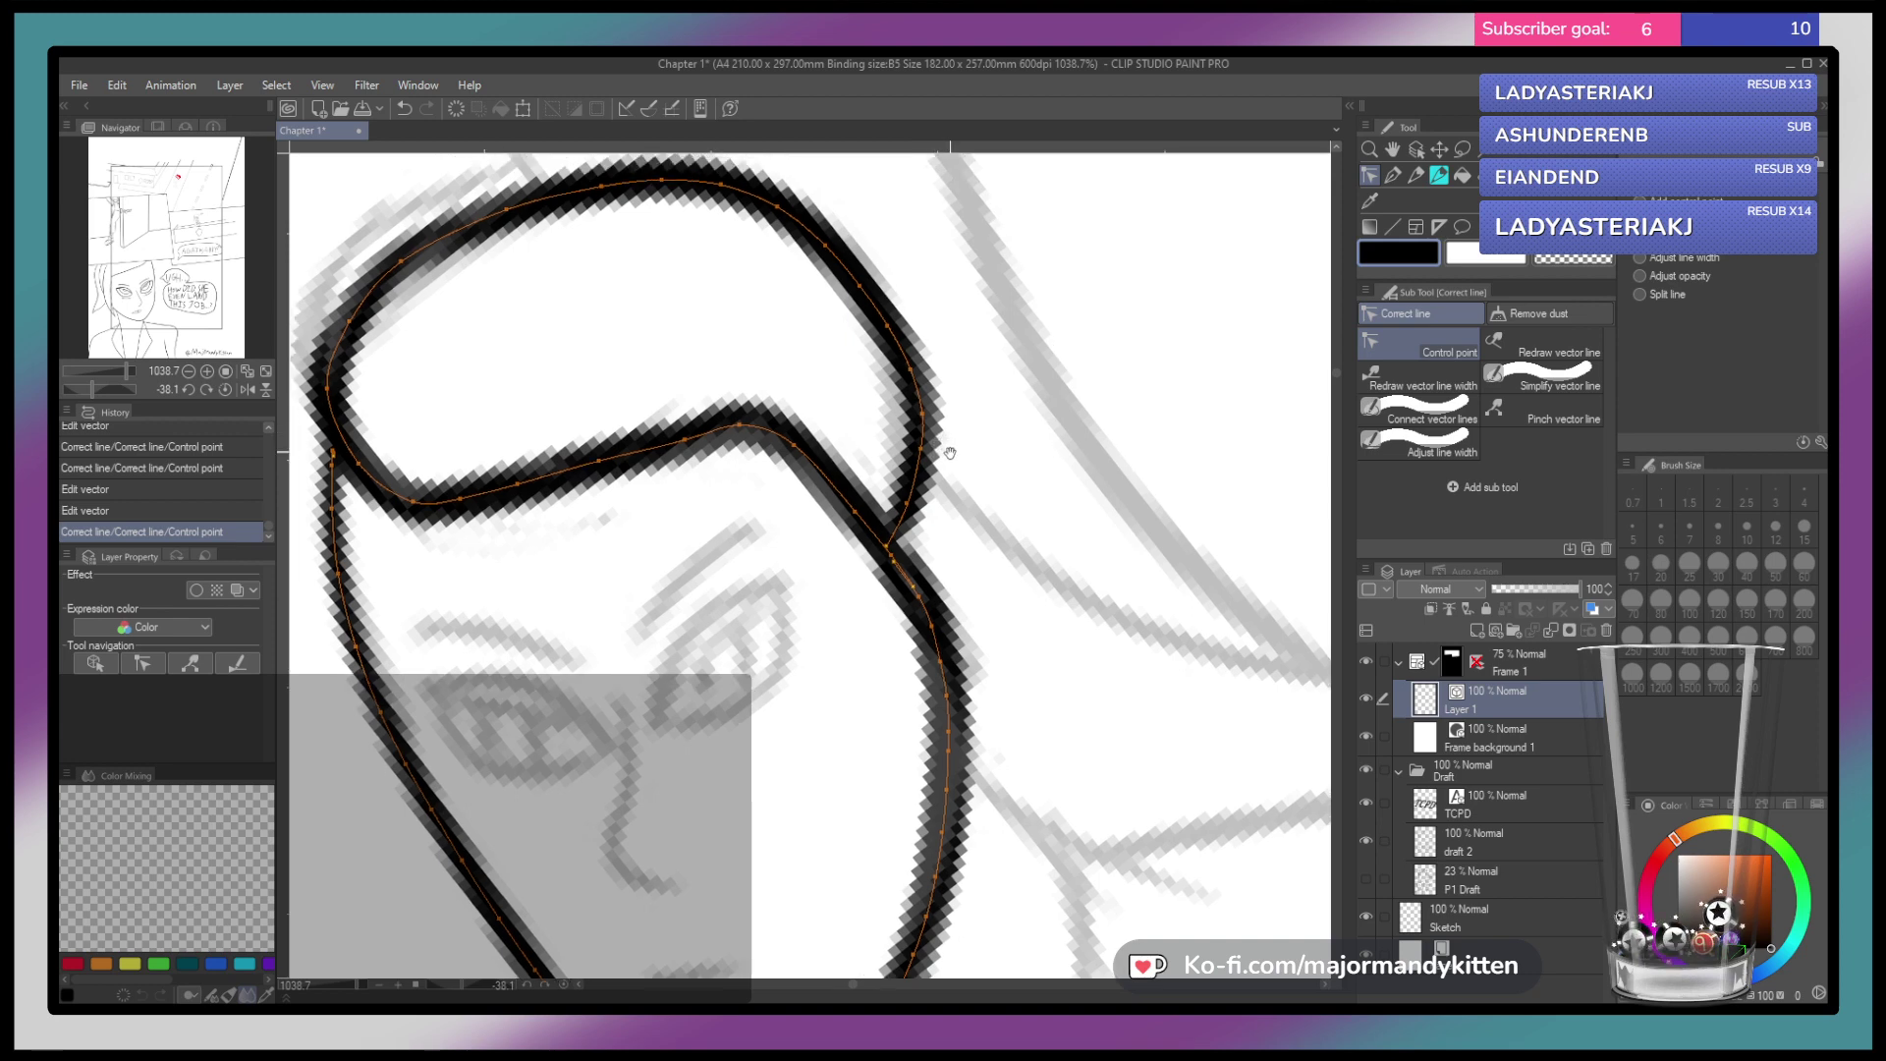
Remove surplus control points at the far face line's upper end and move its end point onto the front hair outline
scroll(581, 562, "up", 4)
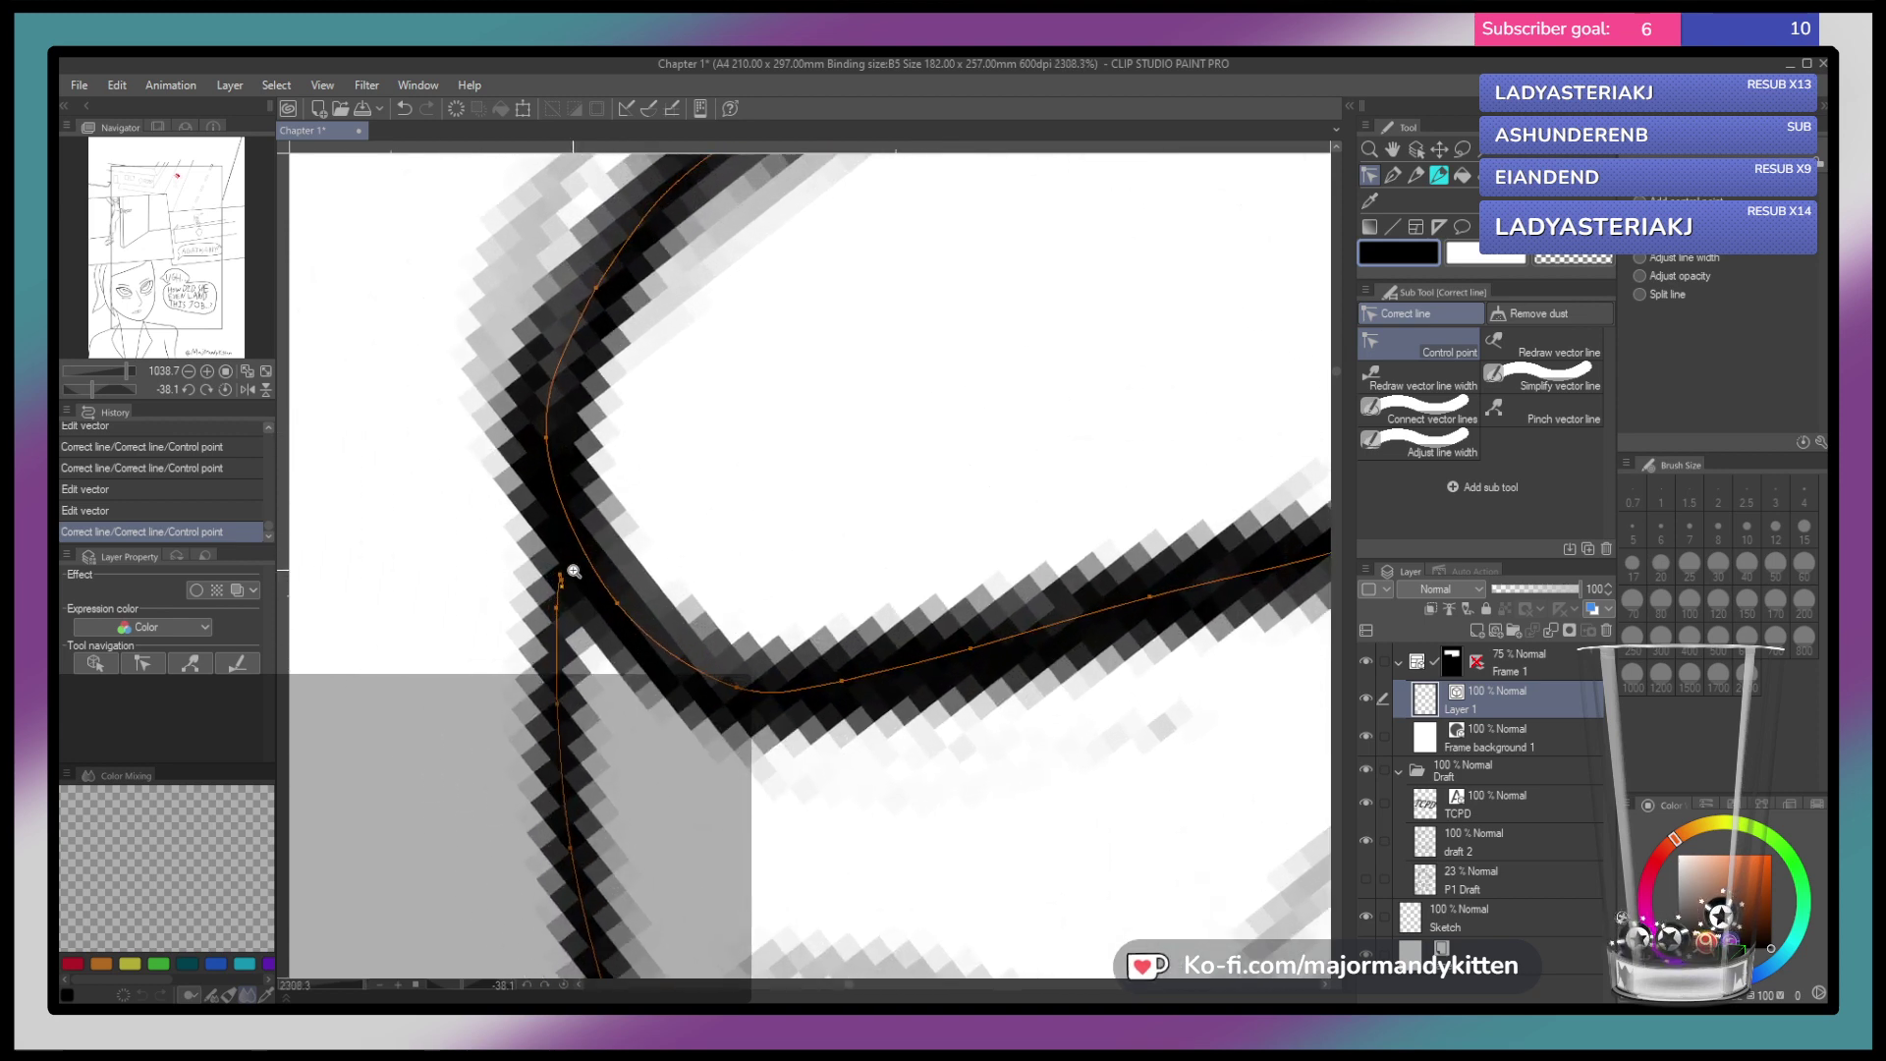
left_click(562, 587)
left_click(561, 581)
left_click(561, 576)
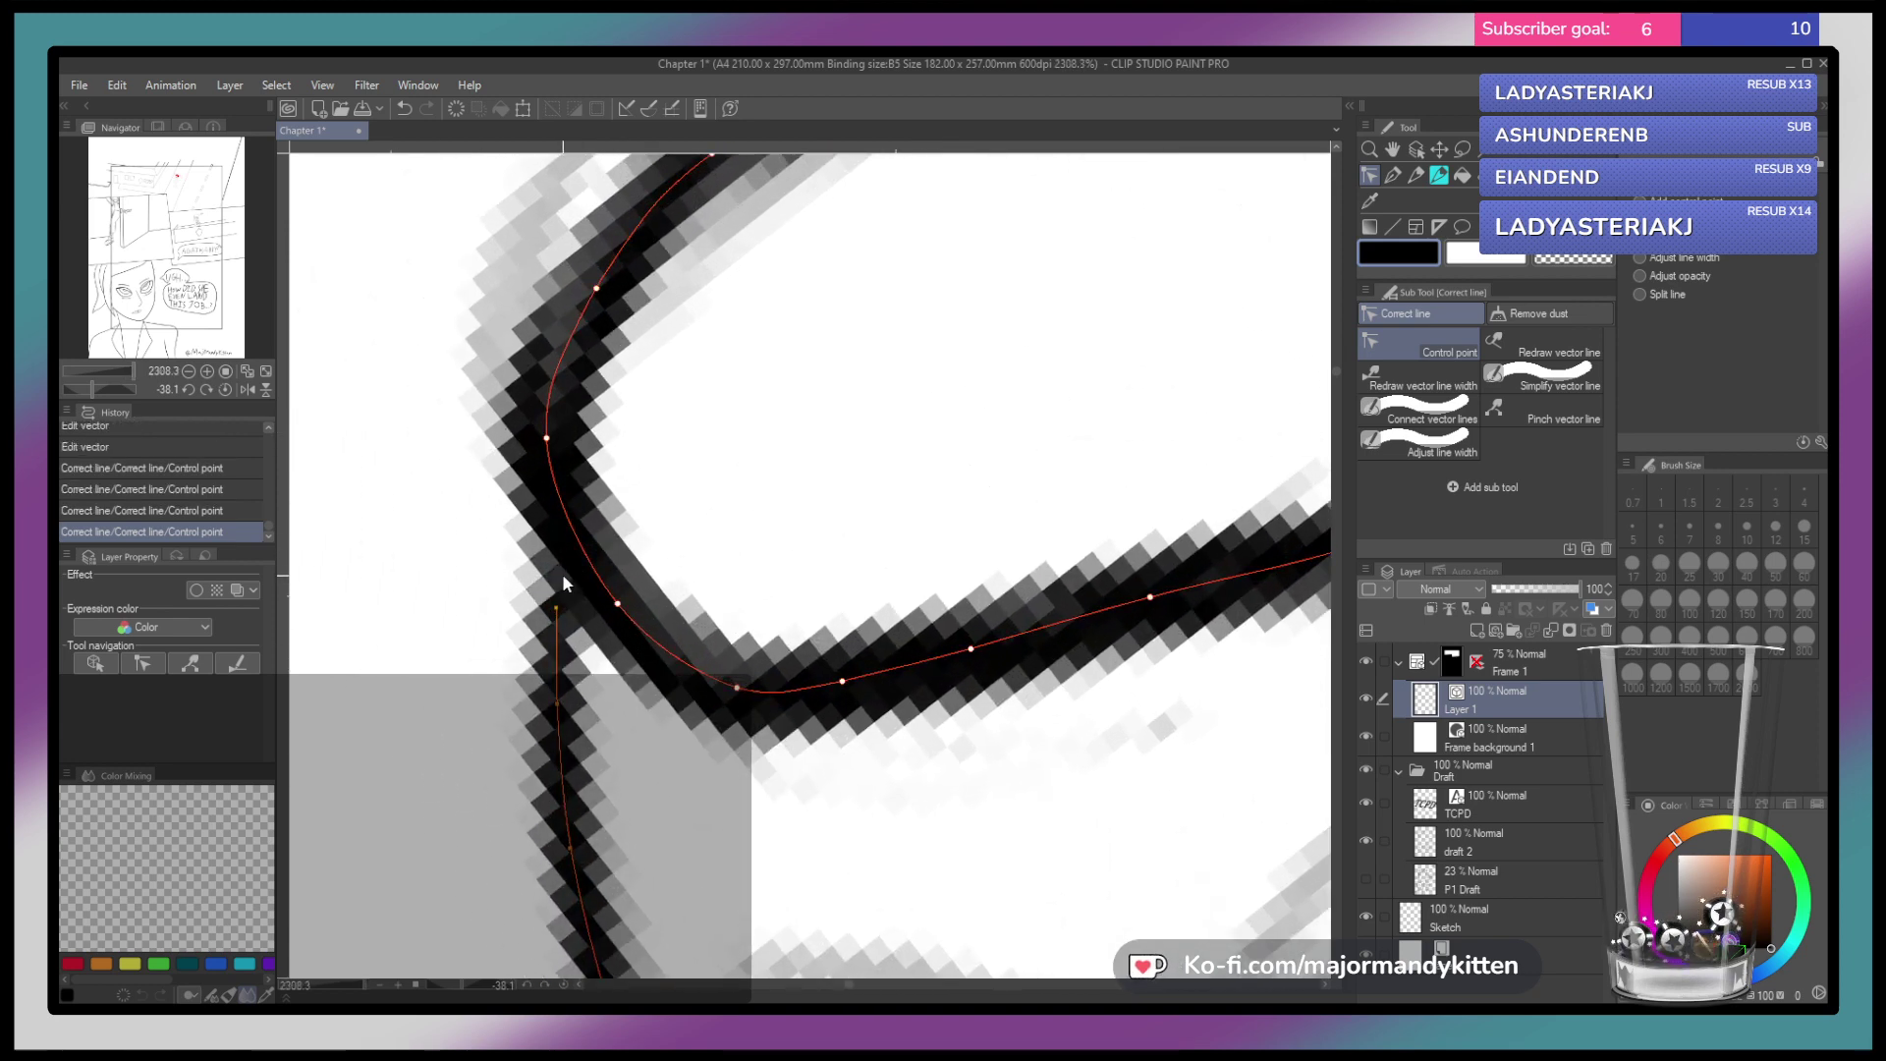
key("ctrl+z")
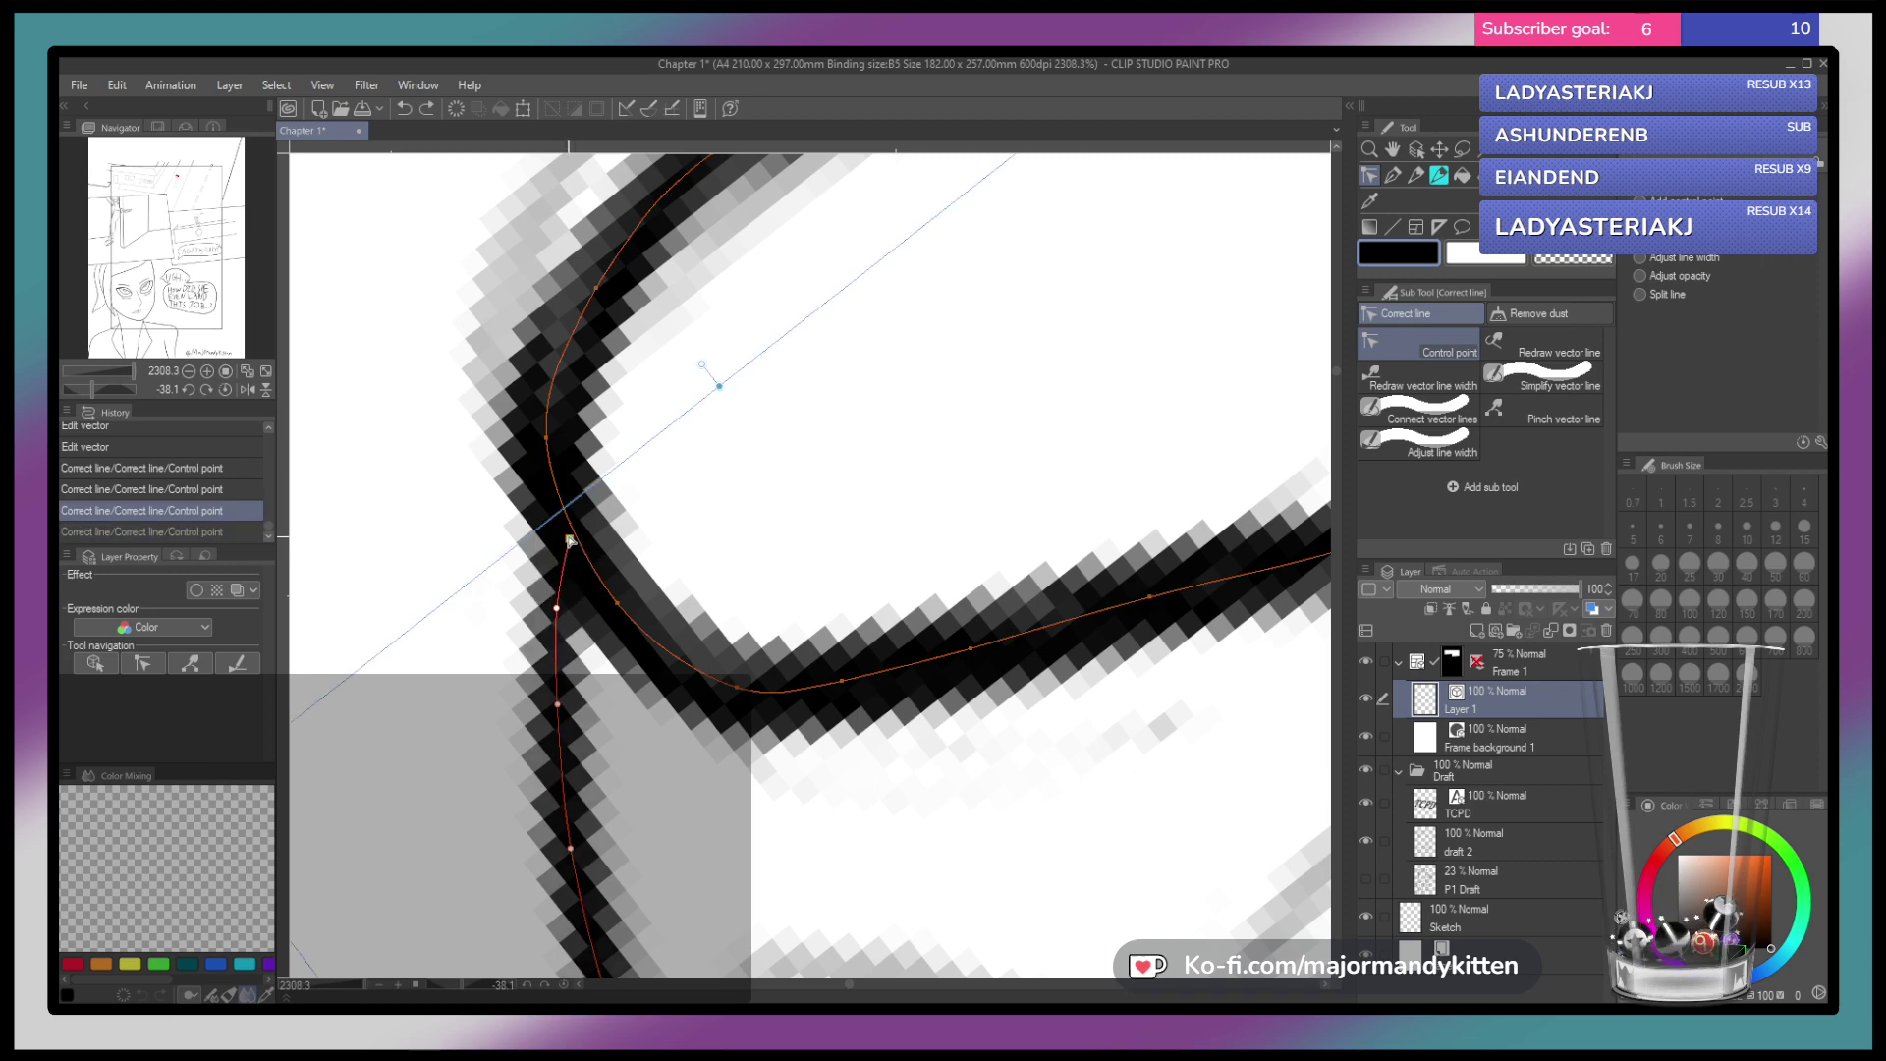
left_click(567, 534)
scroll(567, 565, "down", 4)
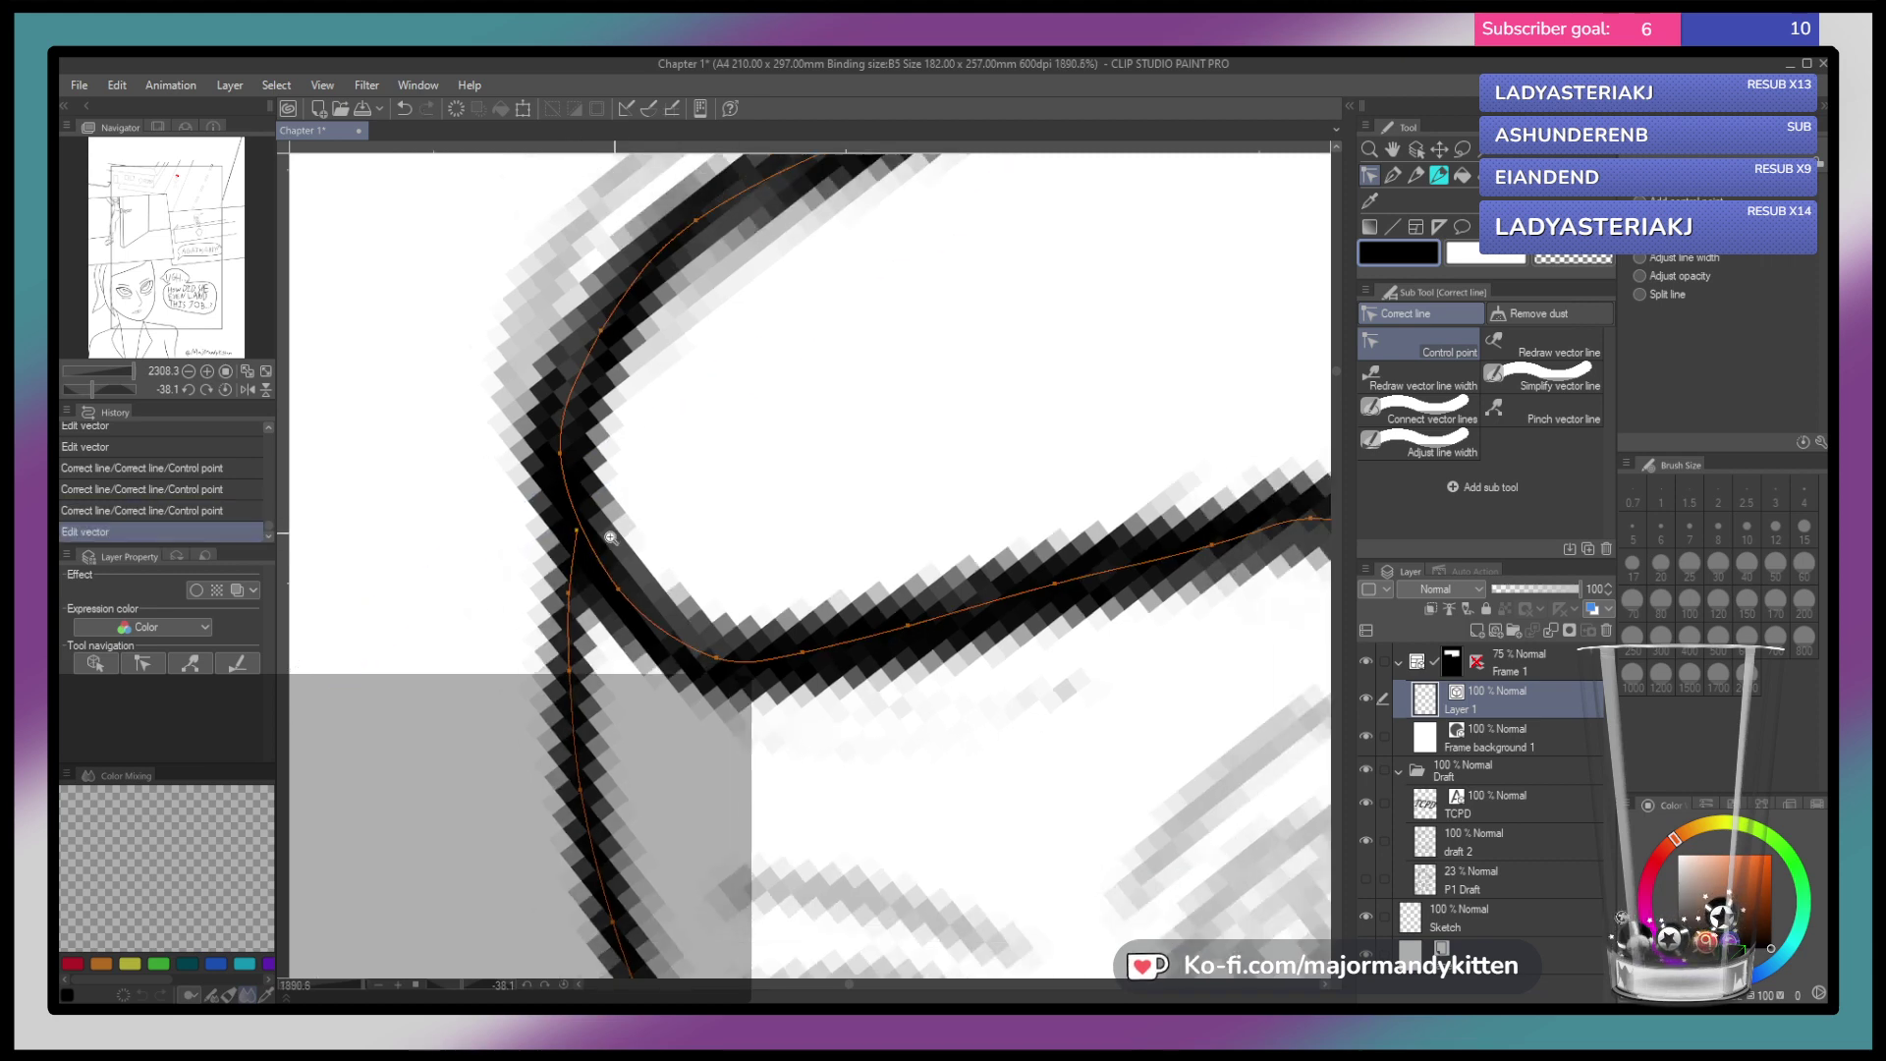
left_click_drag(568, 573, 555, 580)
Ink the eyebrow above the near eye with the Turnip pen along the sketch
mouse_move(840, 564)
left_mouse_down()
mouse_move(785, 535)
mouse_move(889, 481)
mouse_move(838, 510)
mouse_move(850, 477)
mouse_move(792, 575)
left_mouse_up()
left_click(1393, 176)
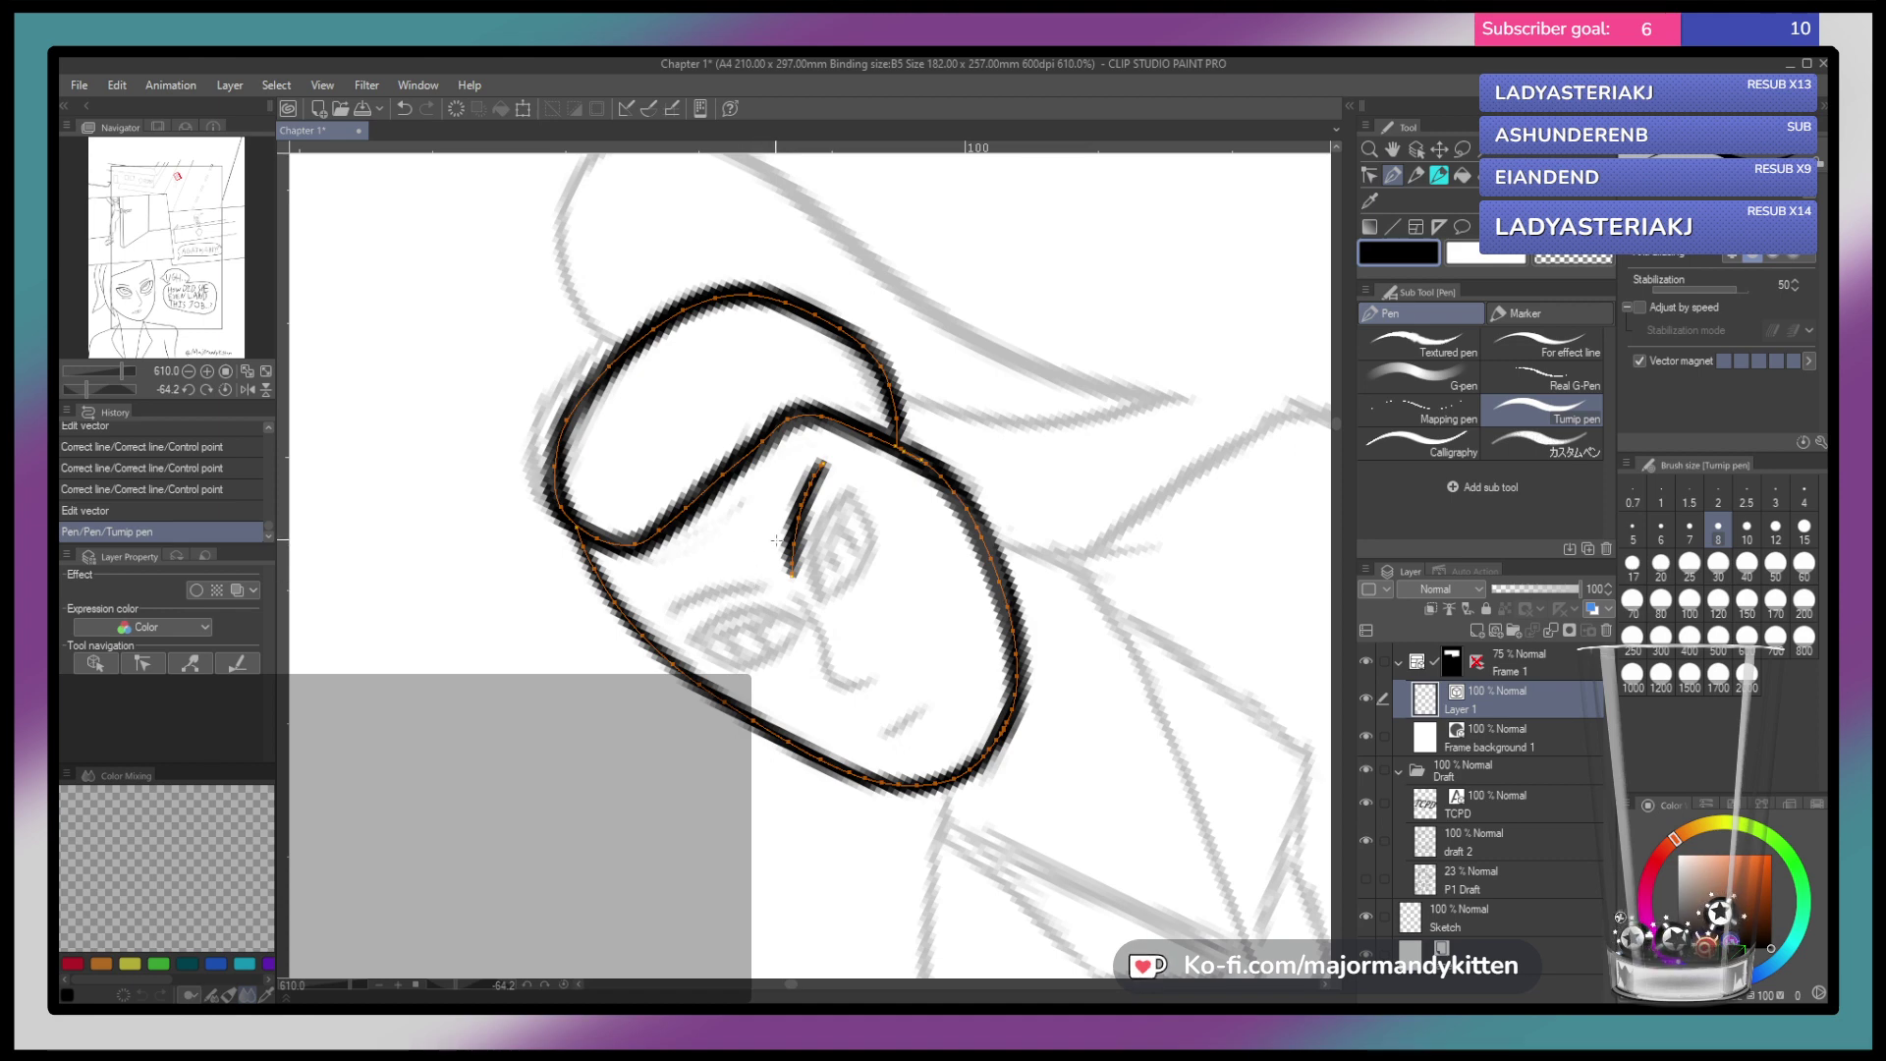
left_click_drag(947, 413, 912, 542)
scroll(912, 543, "down", 2)
scroll(904, 543, "up", 3)
scroll(927, 543, "up", 1)
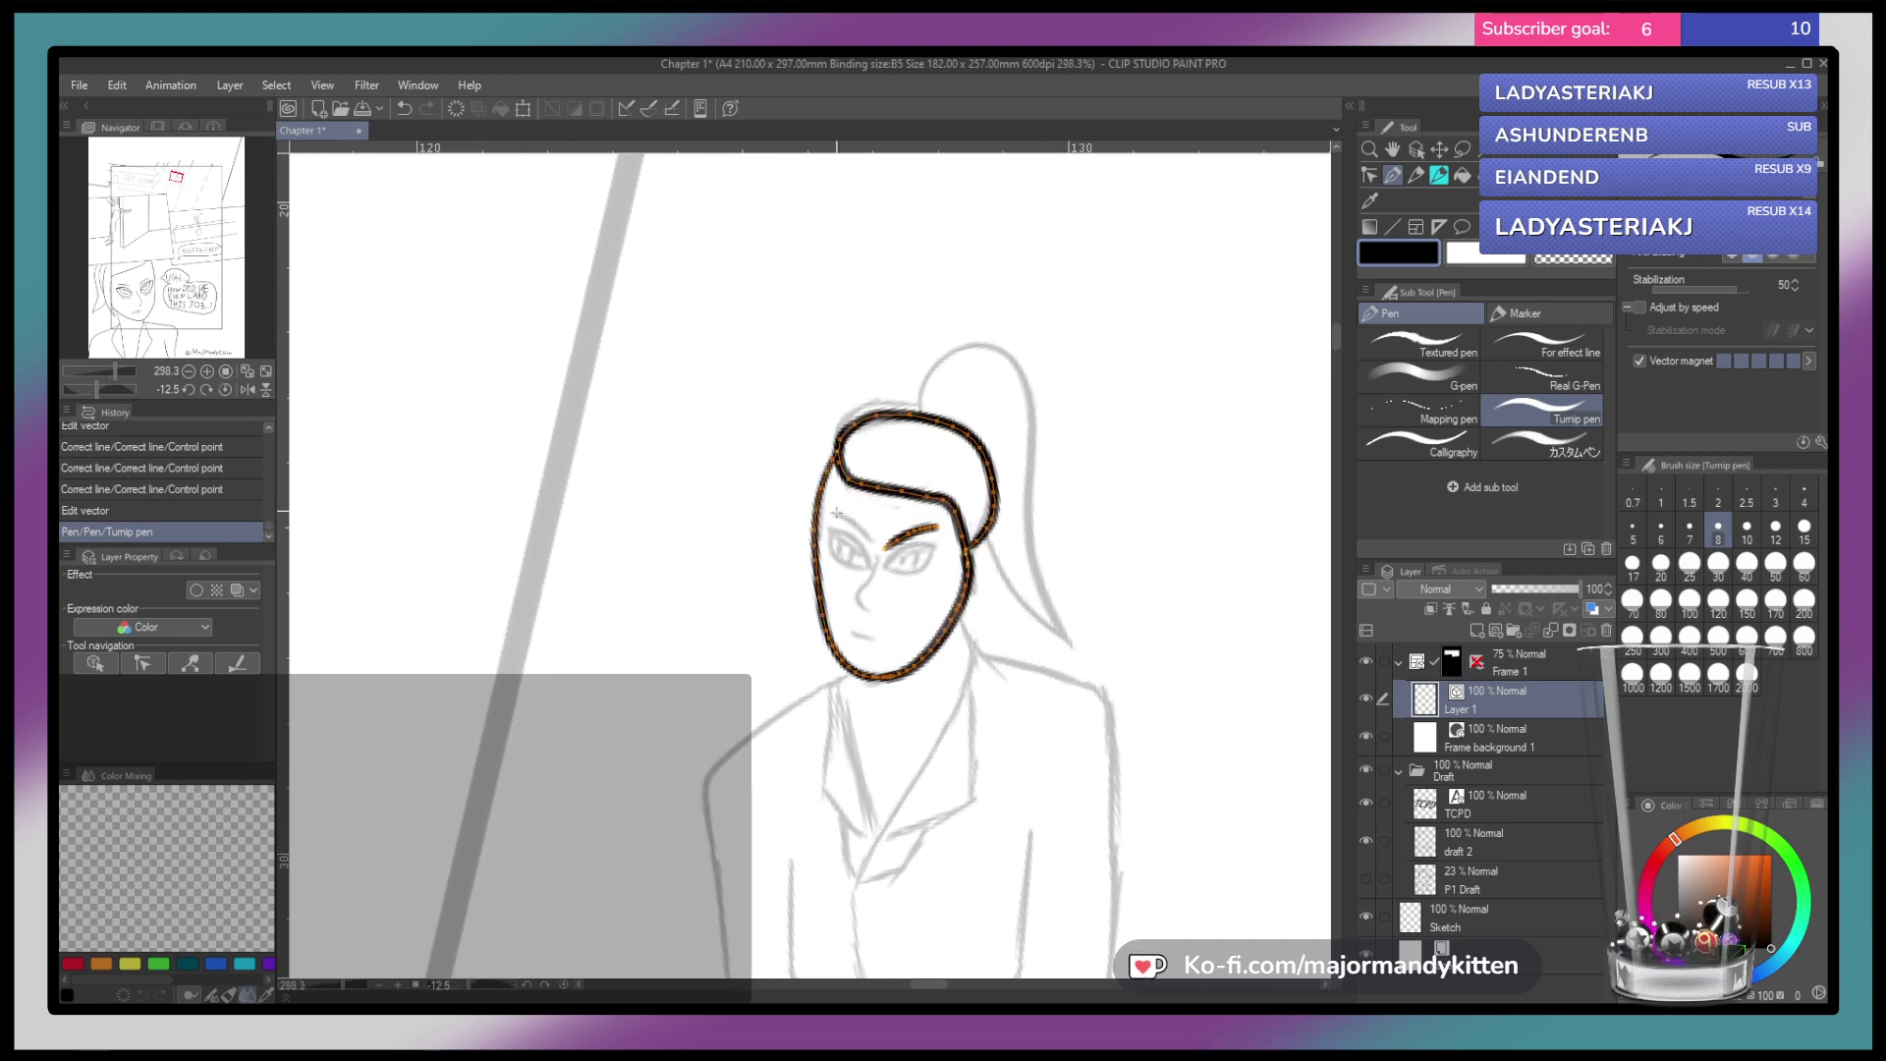
Ink the eyebrow above the far eye, redoing the stroke until it matches the near one
left_click_drag(830, 513, 872, 541)
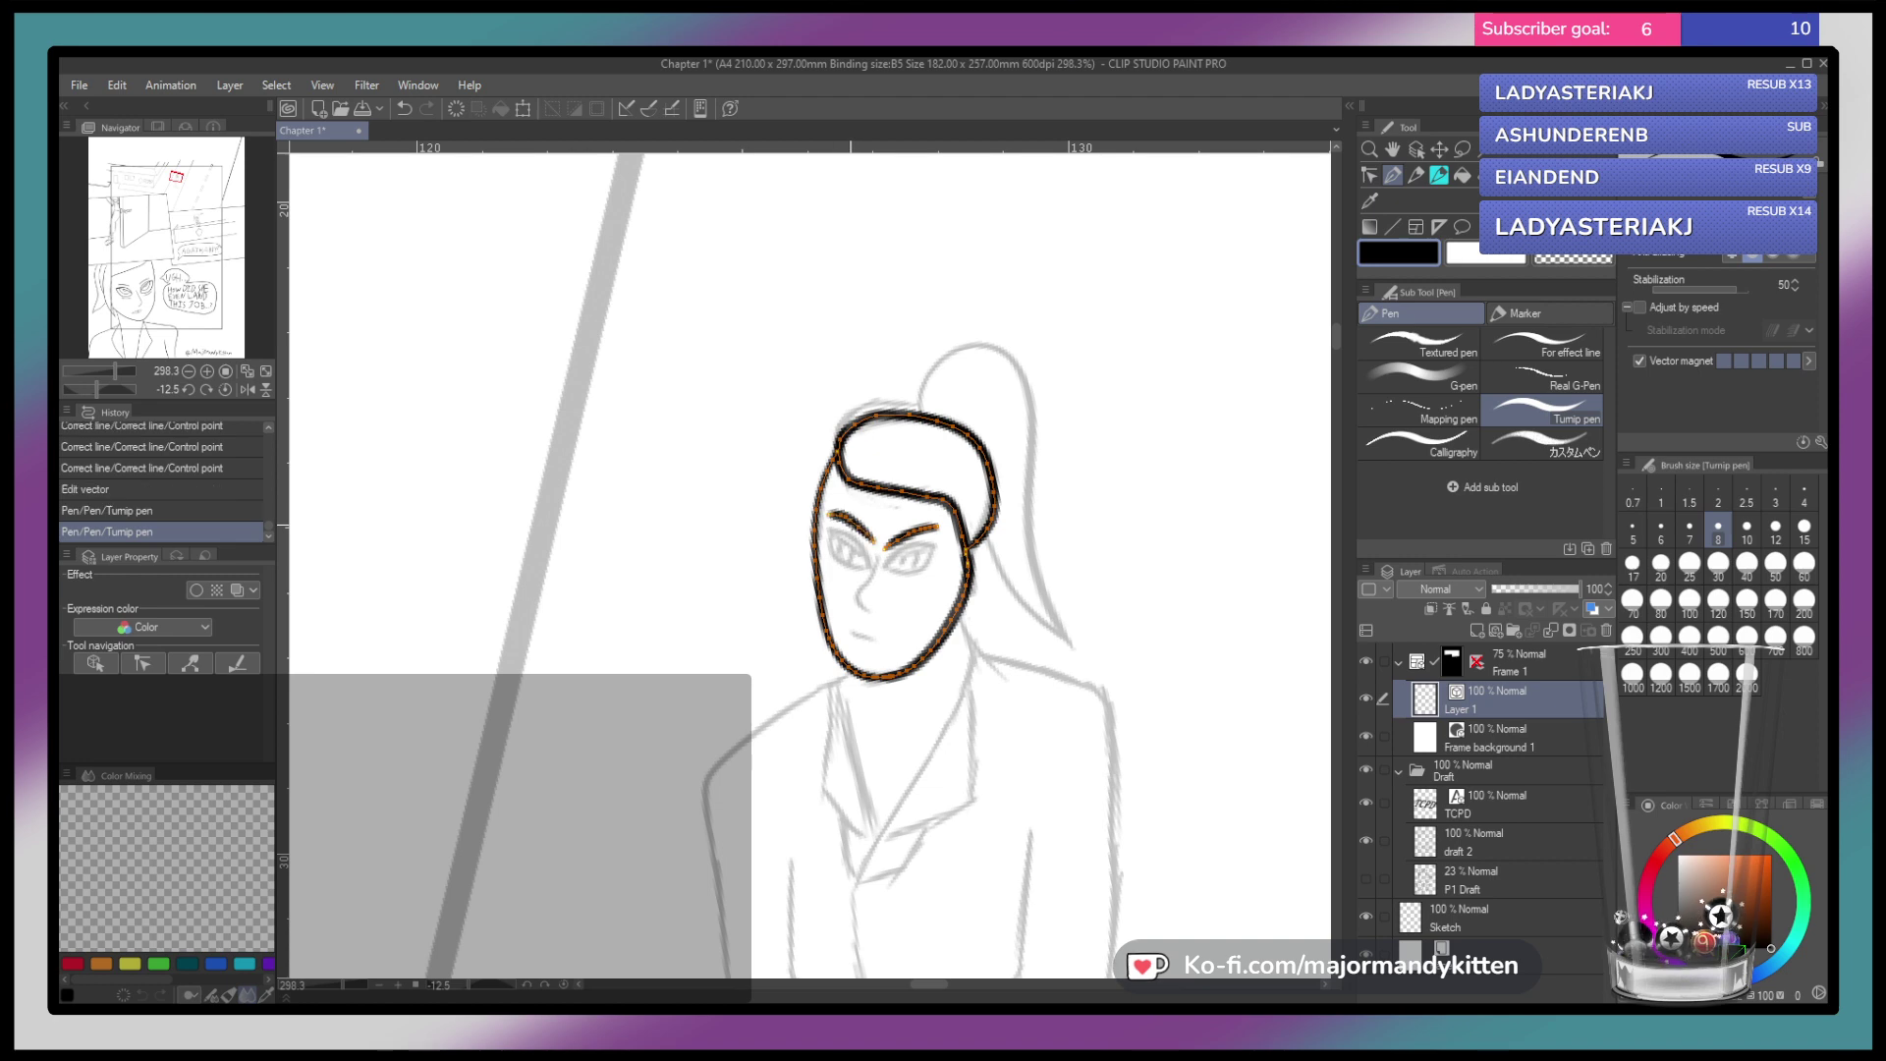
key("ctrl+z")
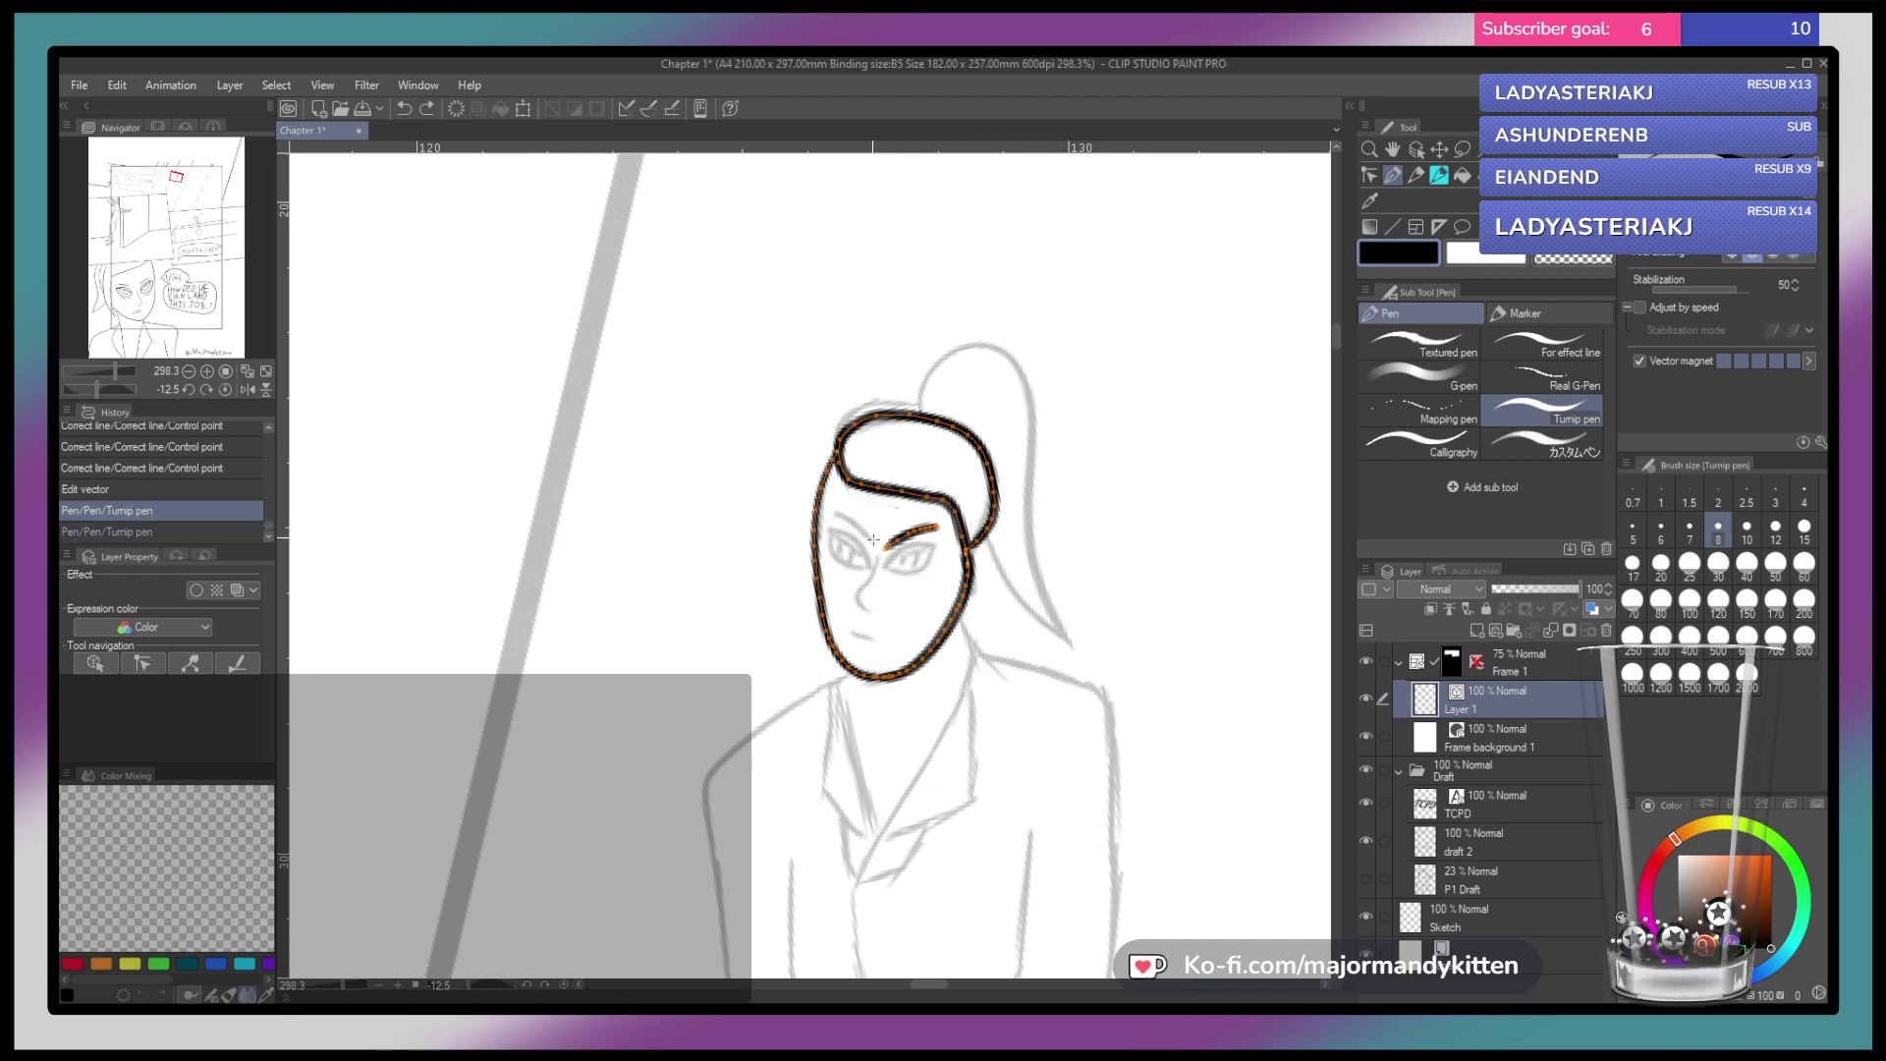
key("ctrl+y")
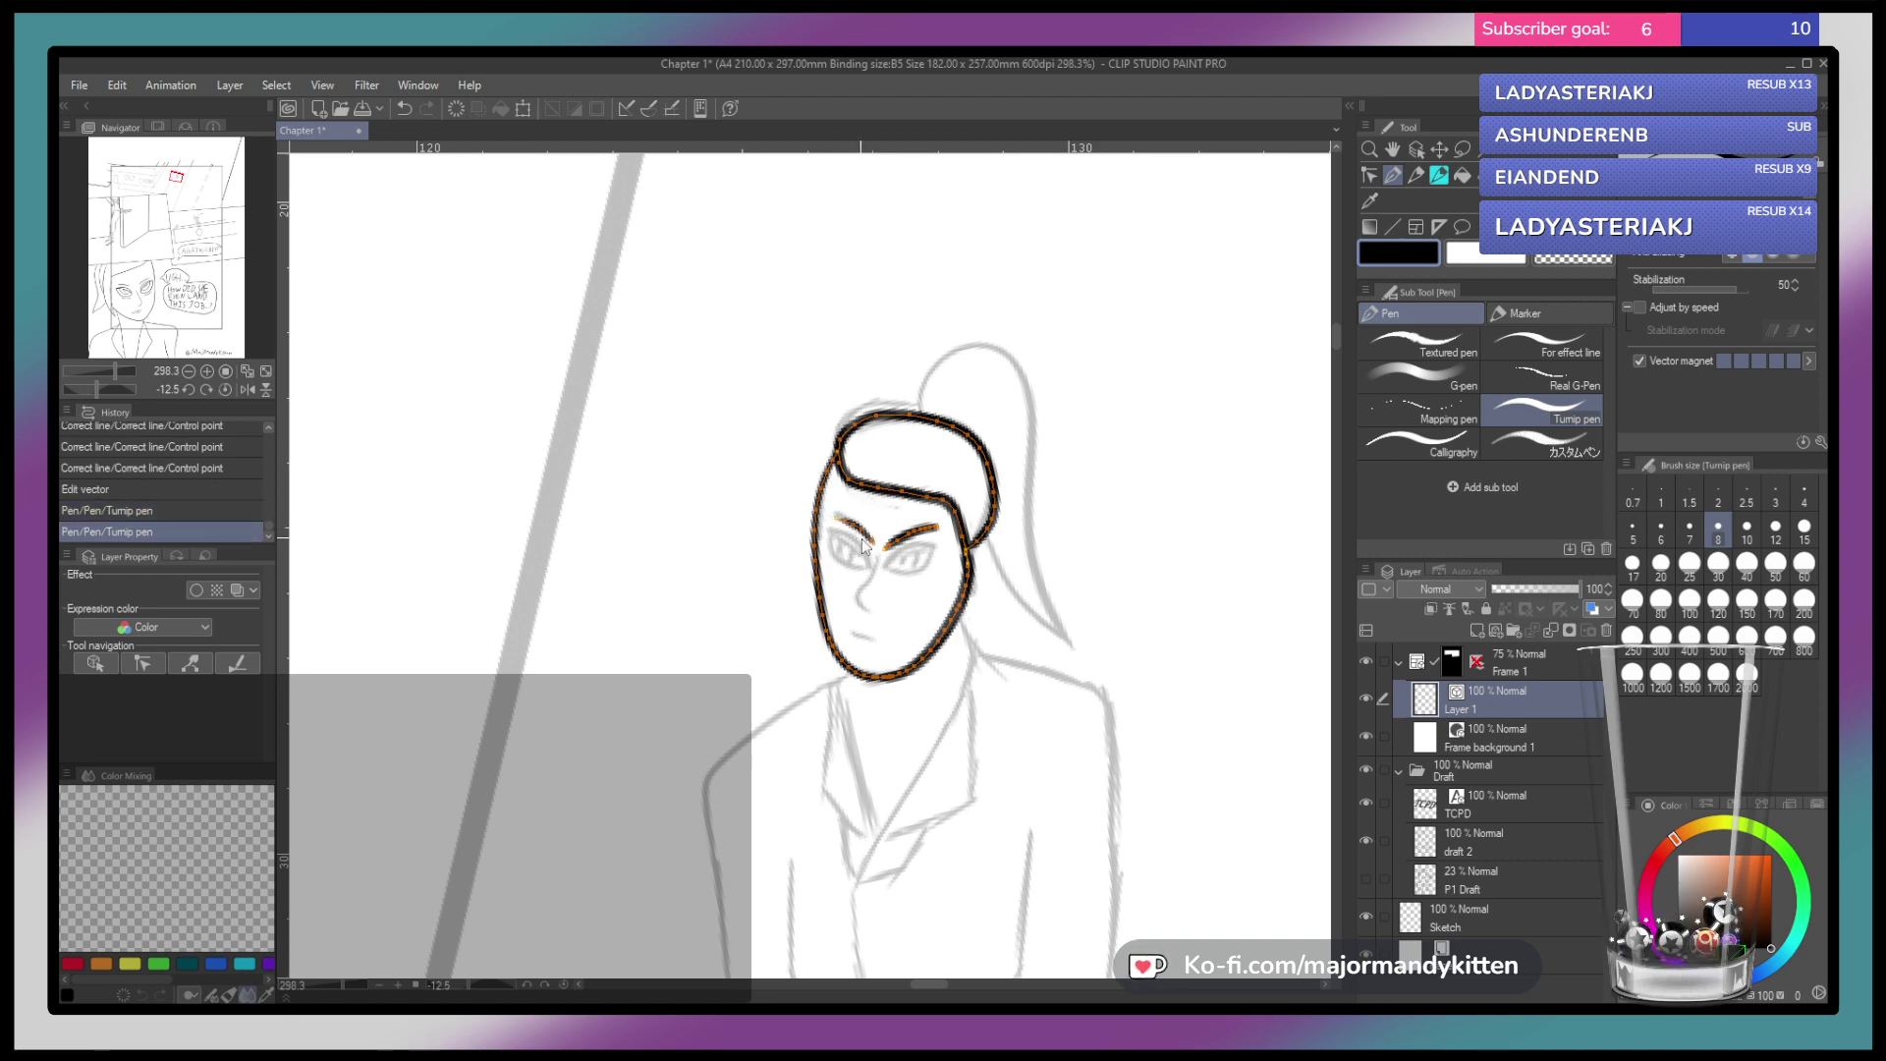
key("ctrl+z")
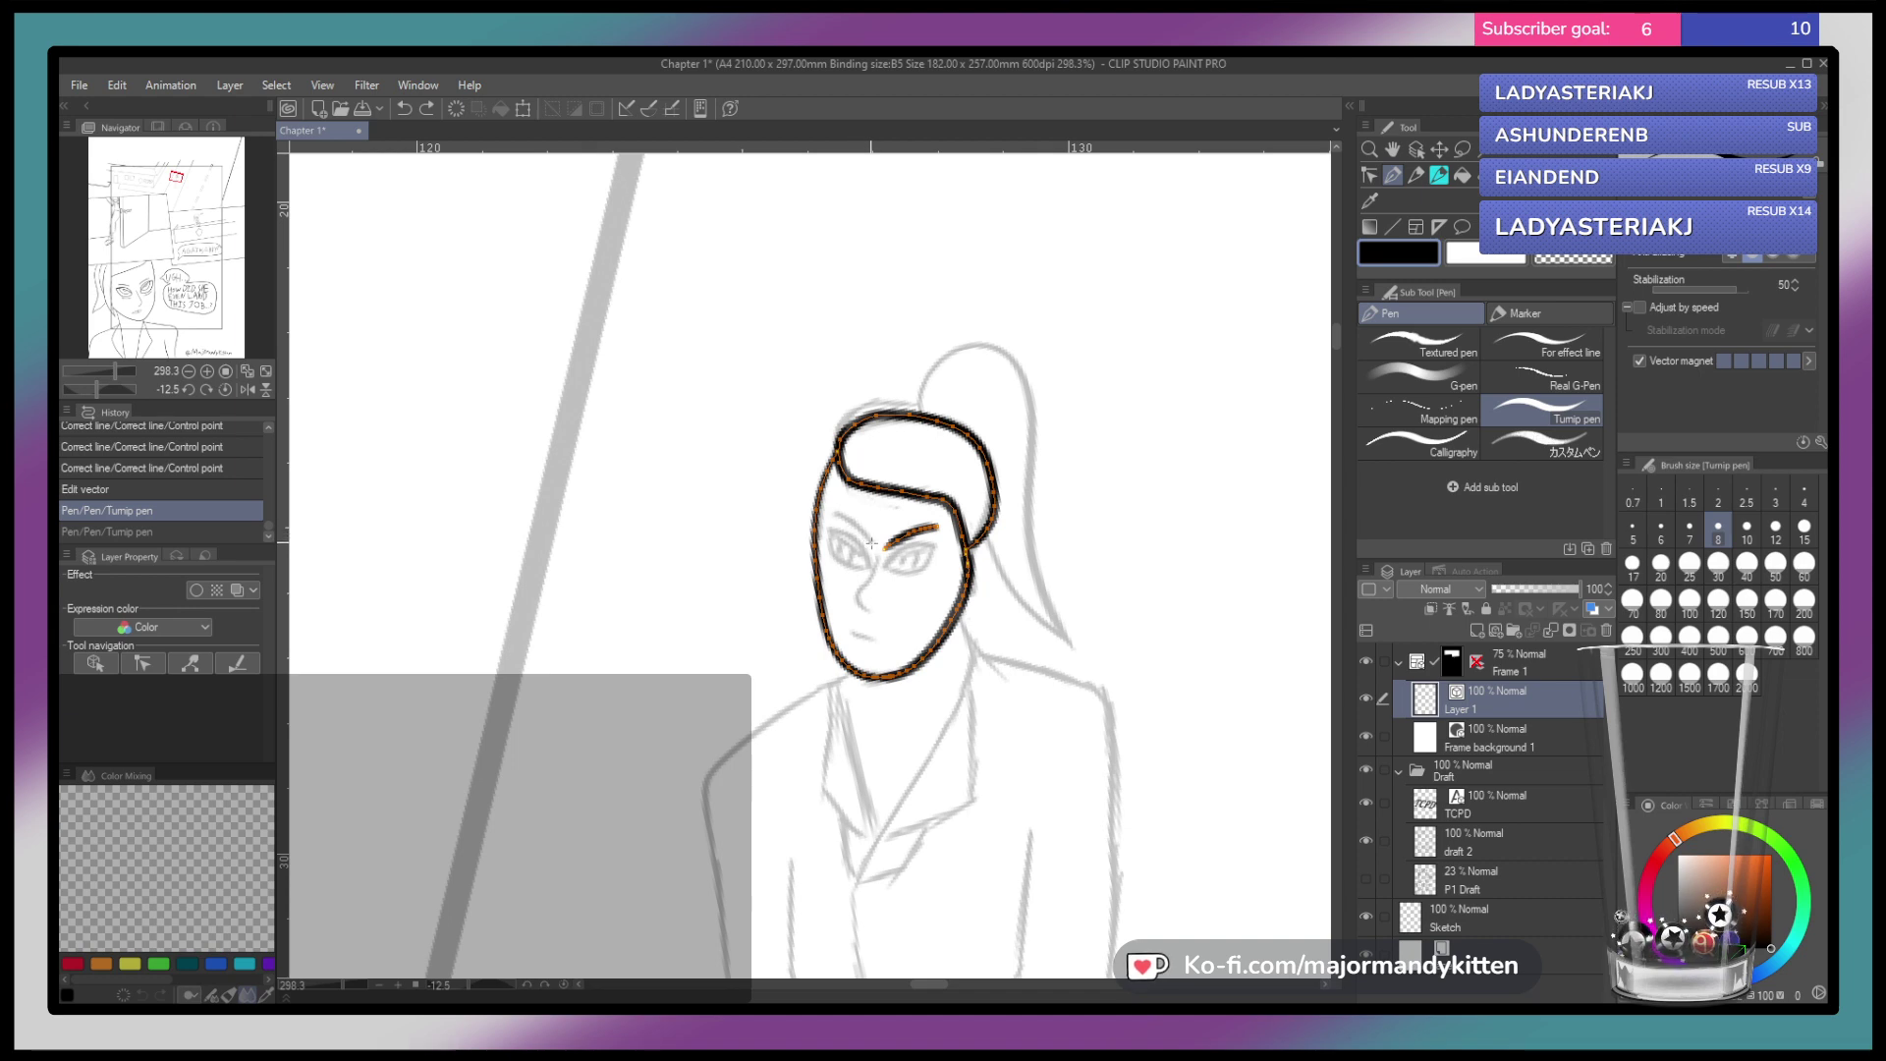
key("ctrl+y")
key("ctrl+z")
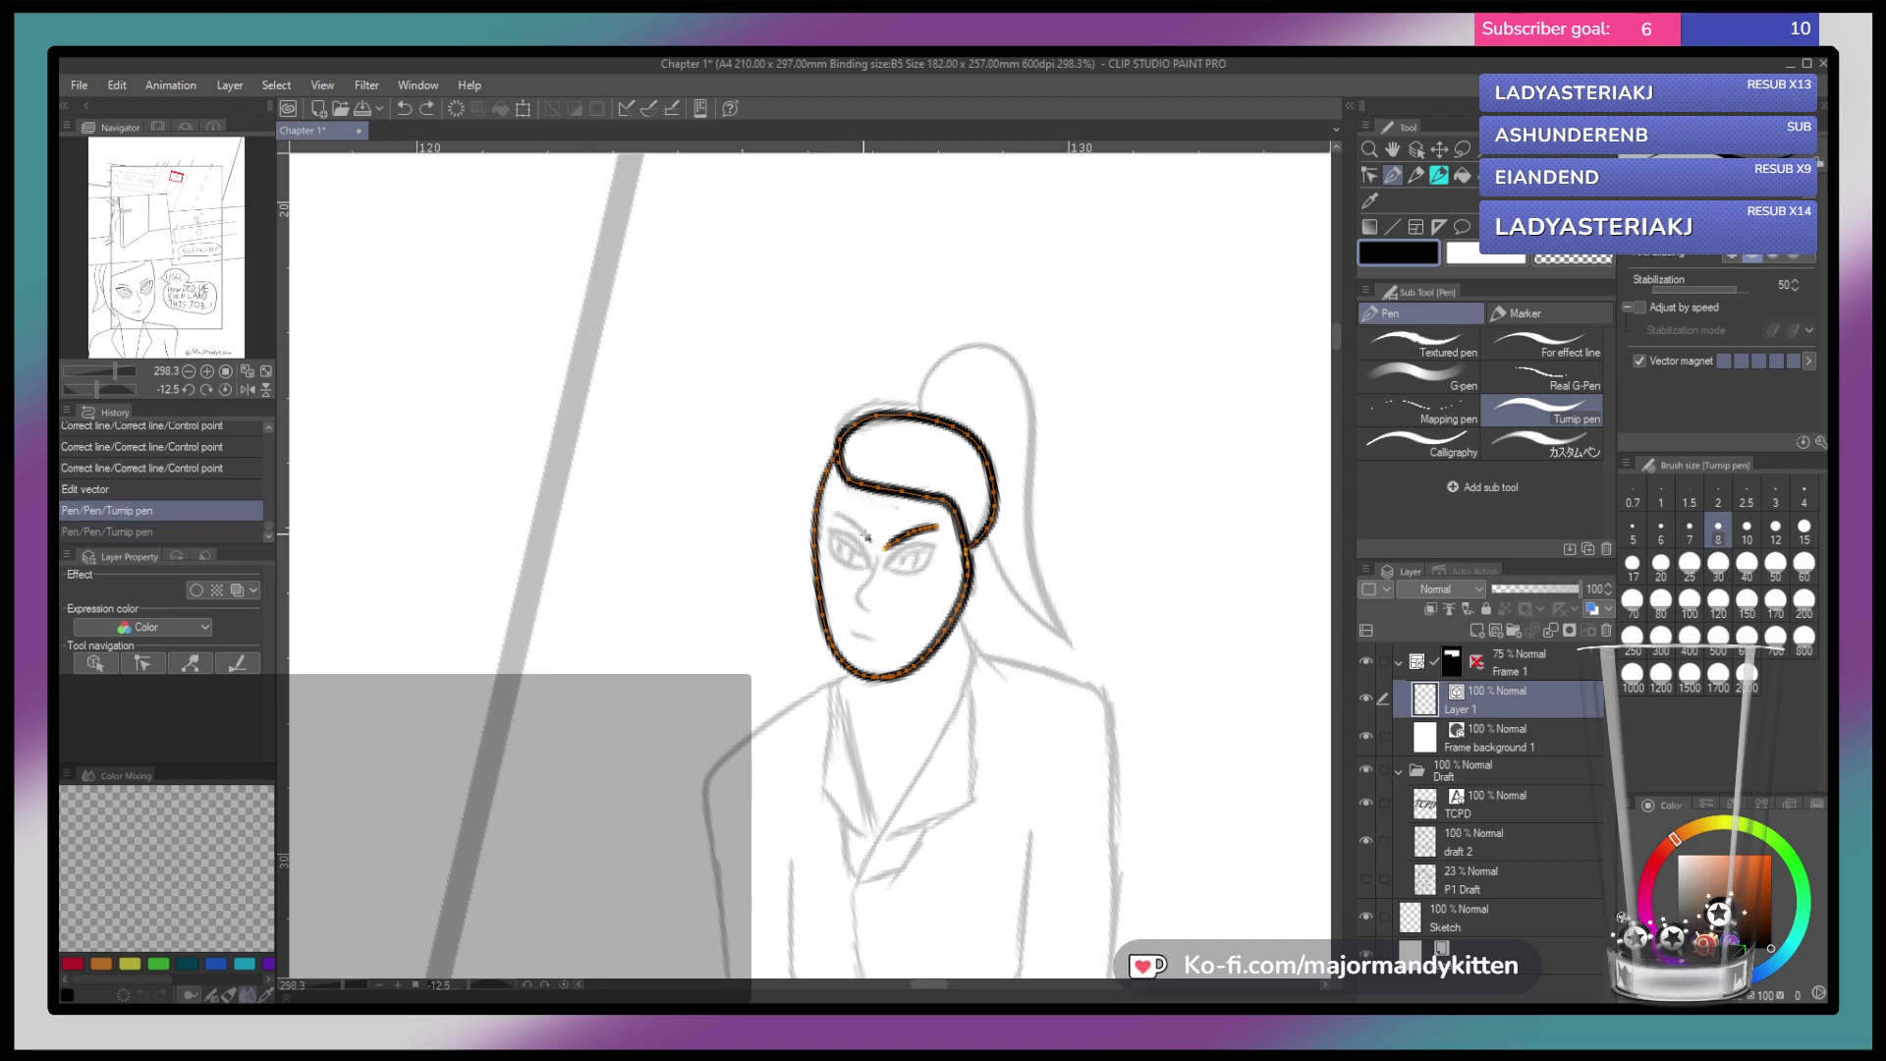
key("ctrl+y")
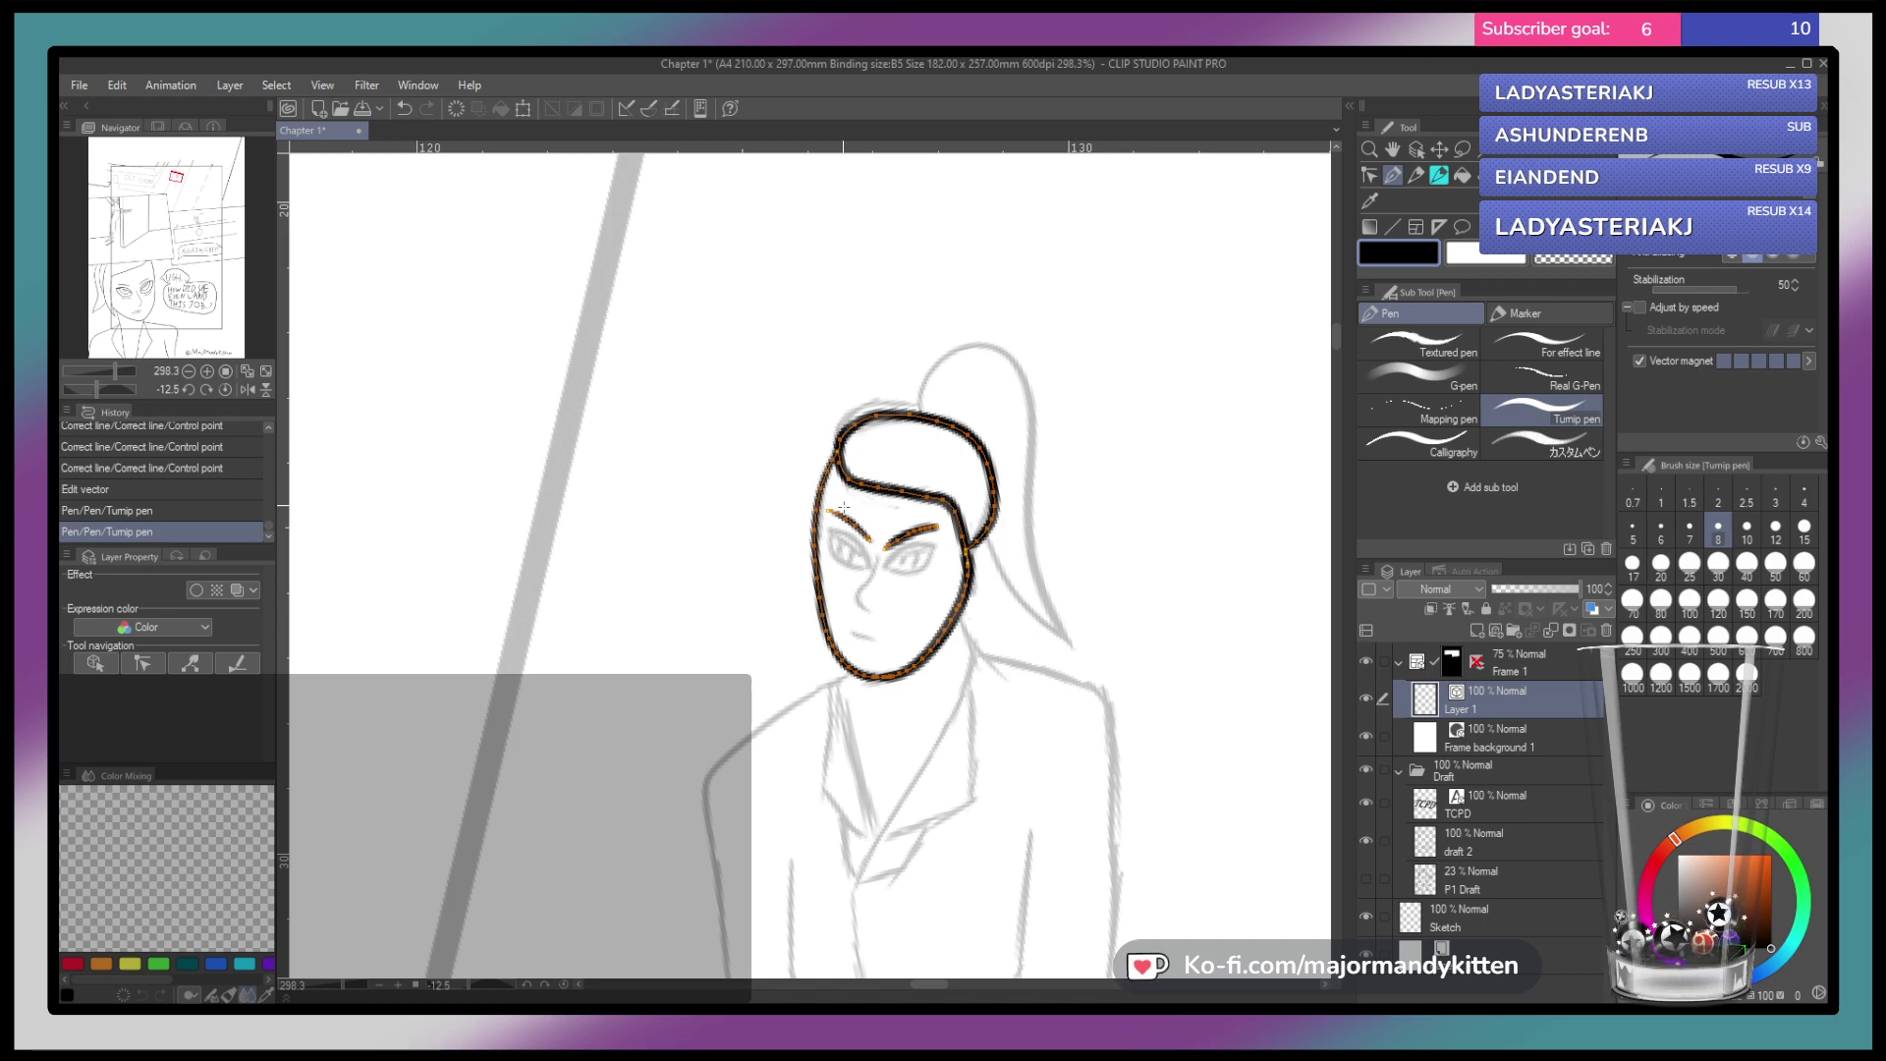
Check the inked eyebrows against the whole figure and save the document
scroll(957, 501, "down", 5)
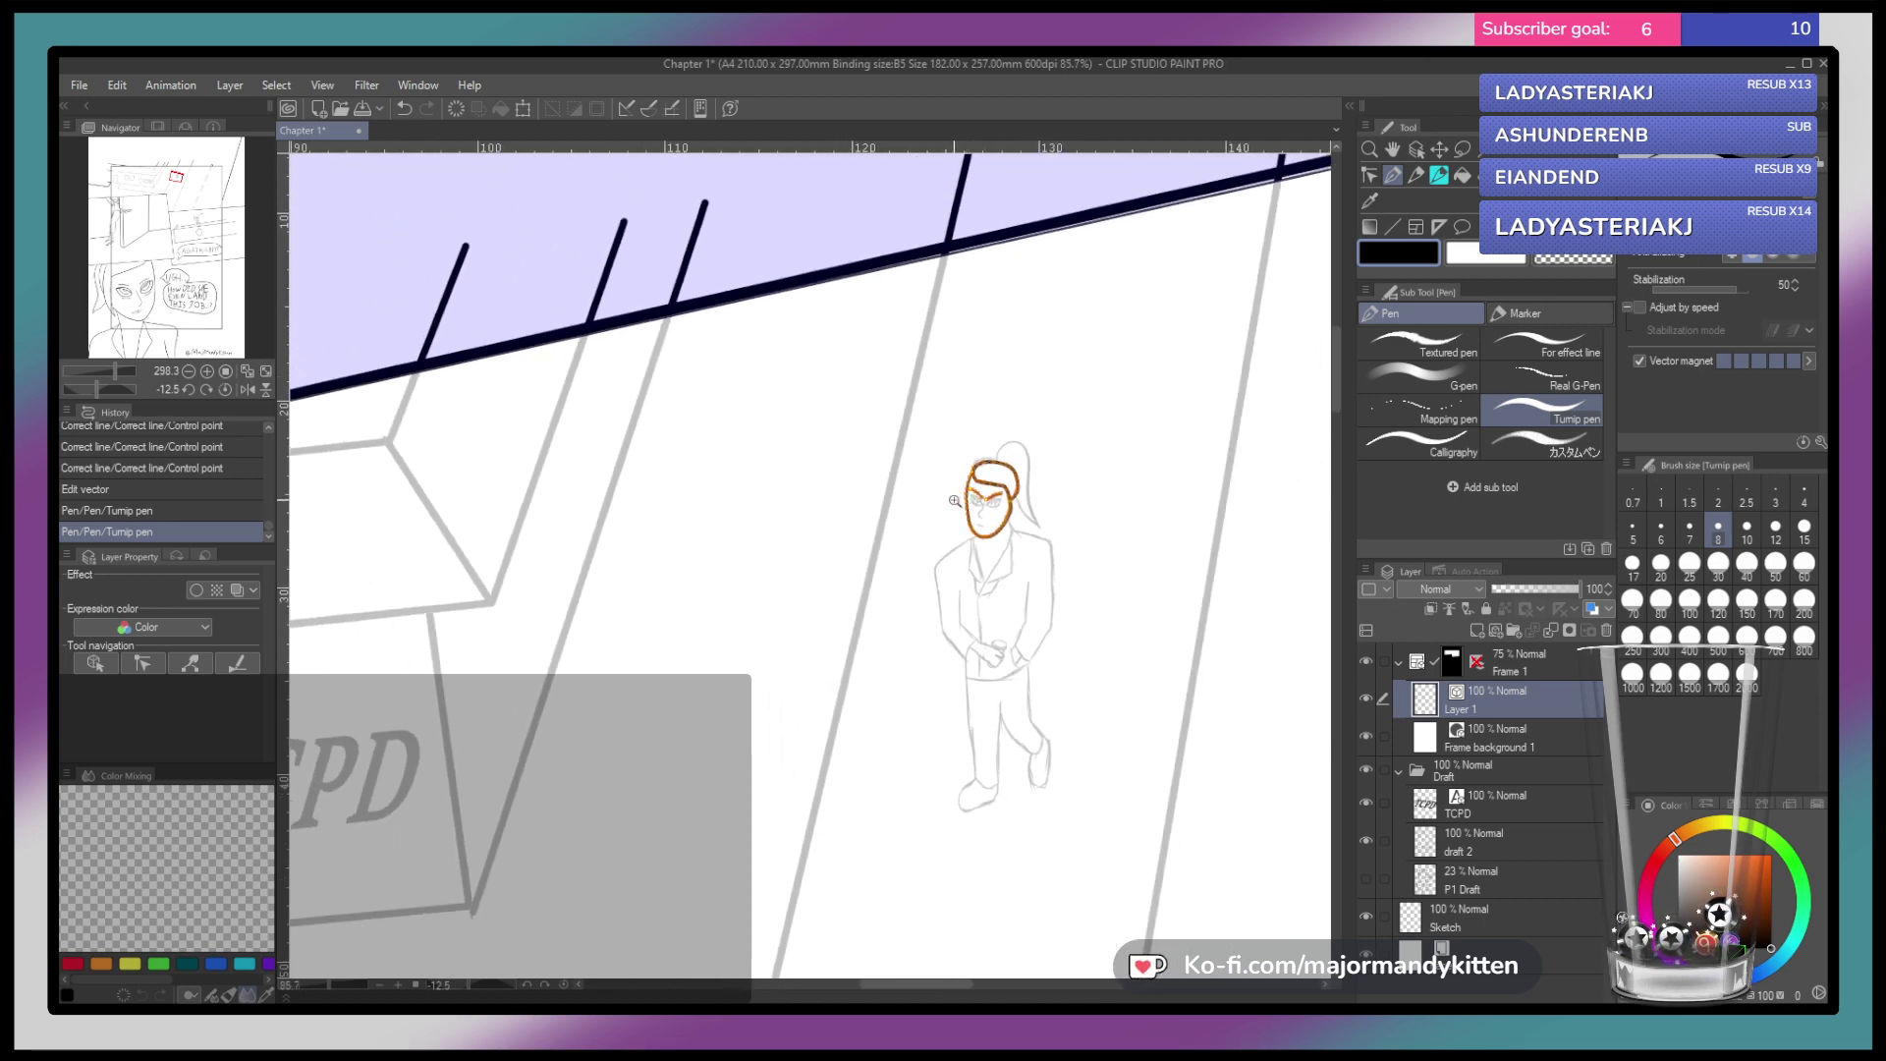
scroll(1020, 489, "up", 5)
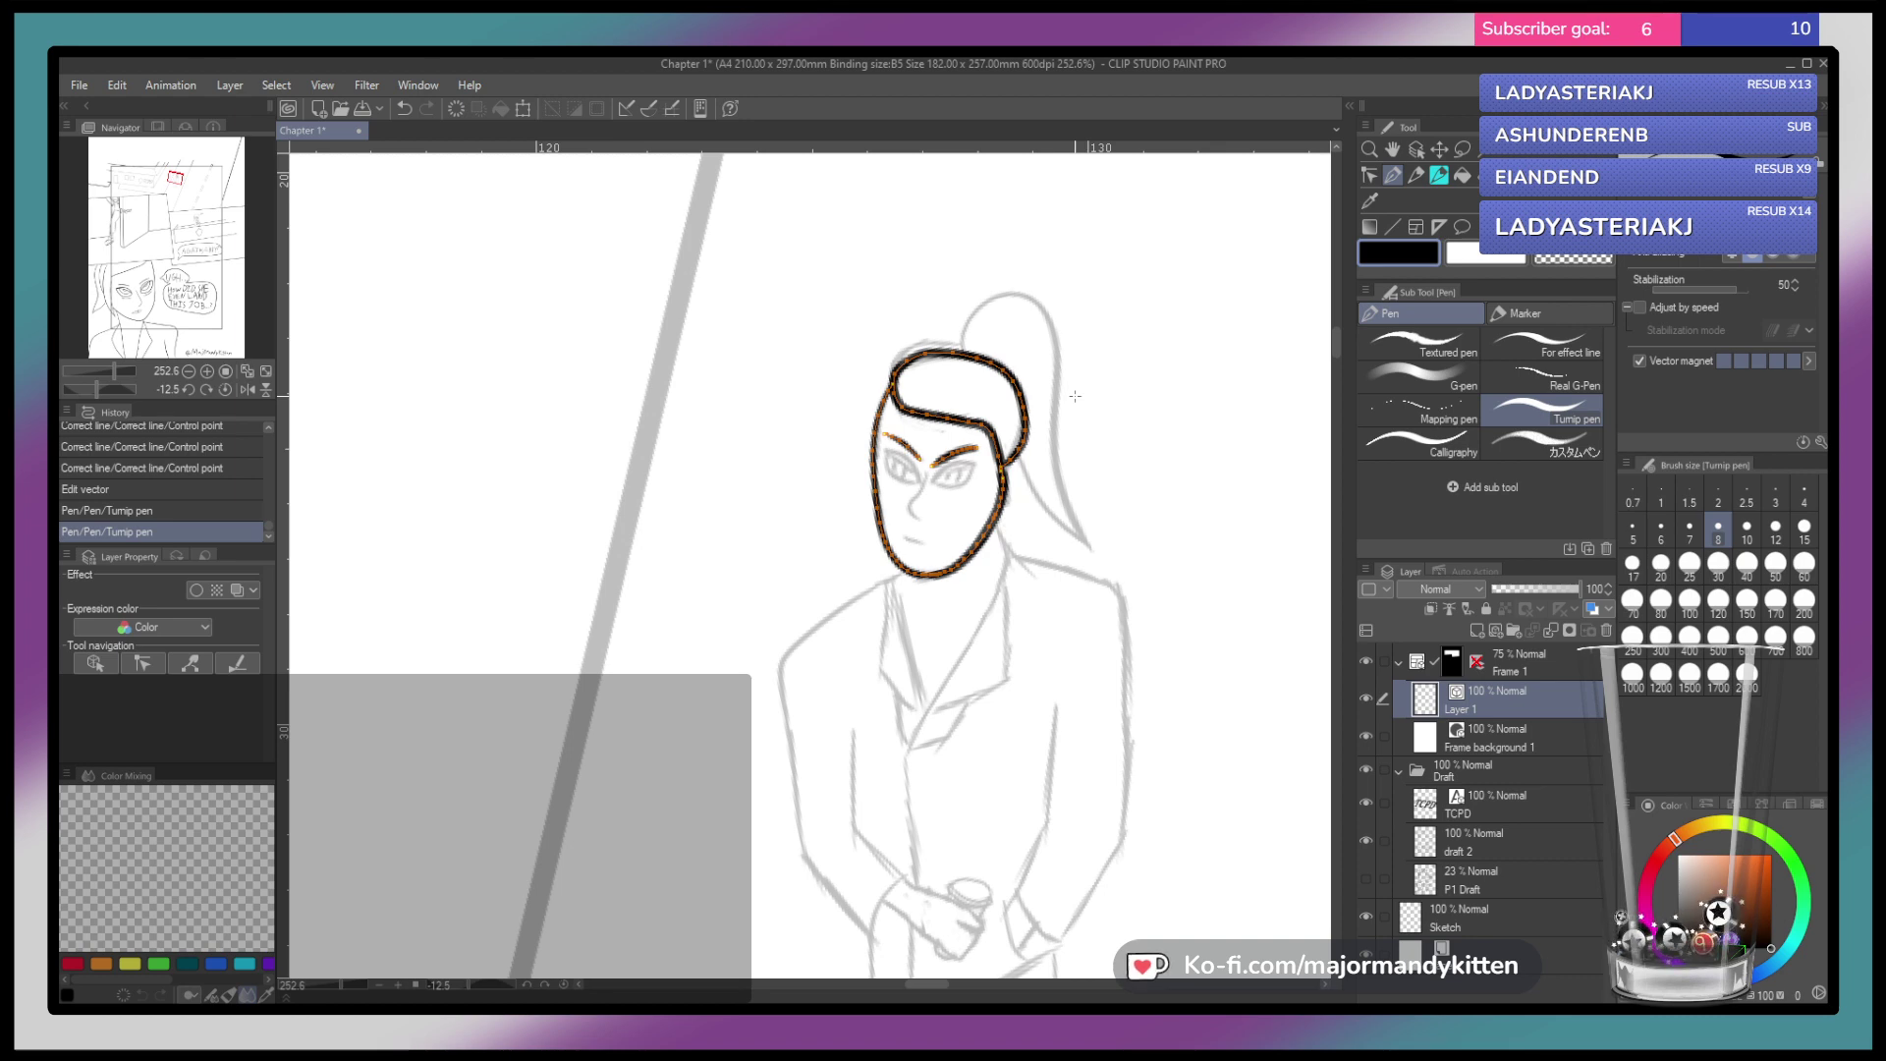
key("ctrl+s")
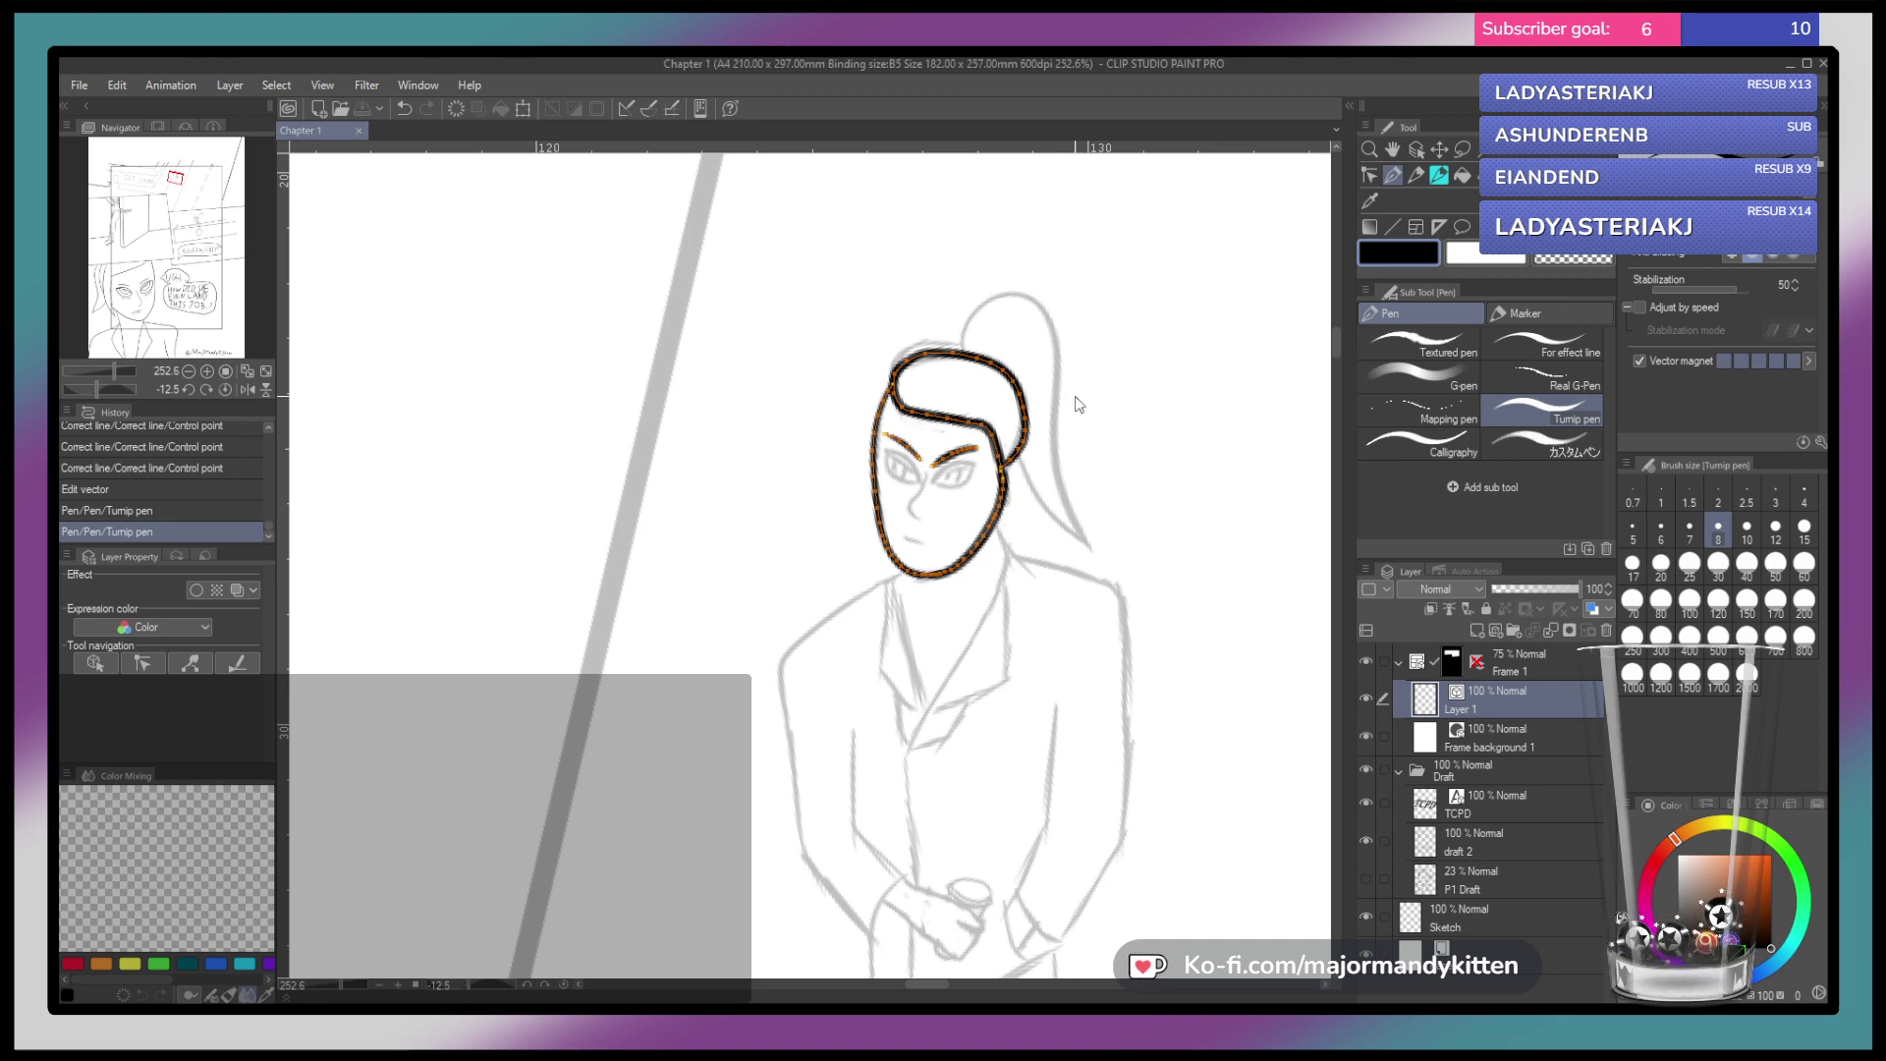